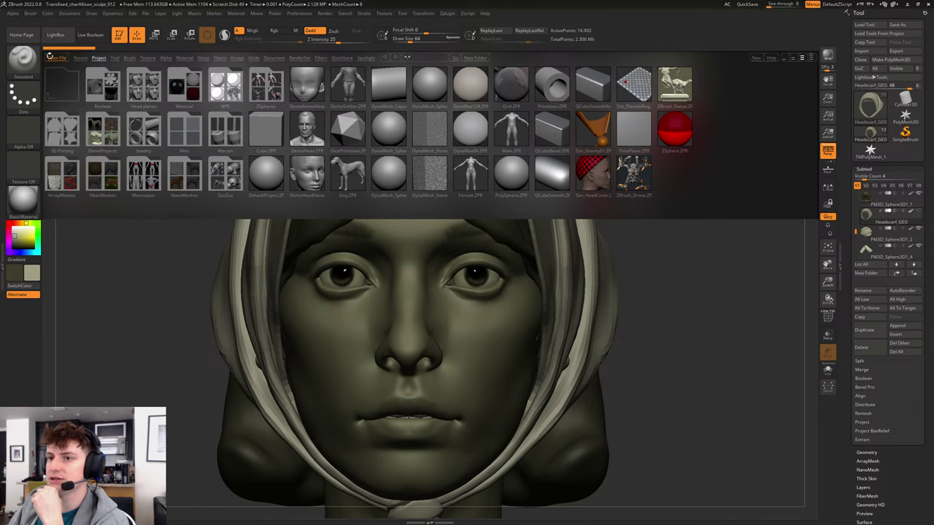
Open the project Transfixed_charAllison_sculpt_011.ZPR, discarding the current project's changes.
left_click(53, 57)
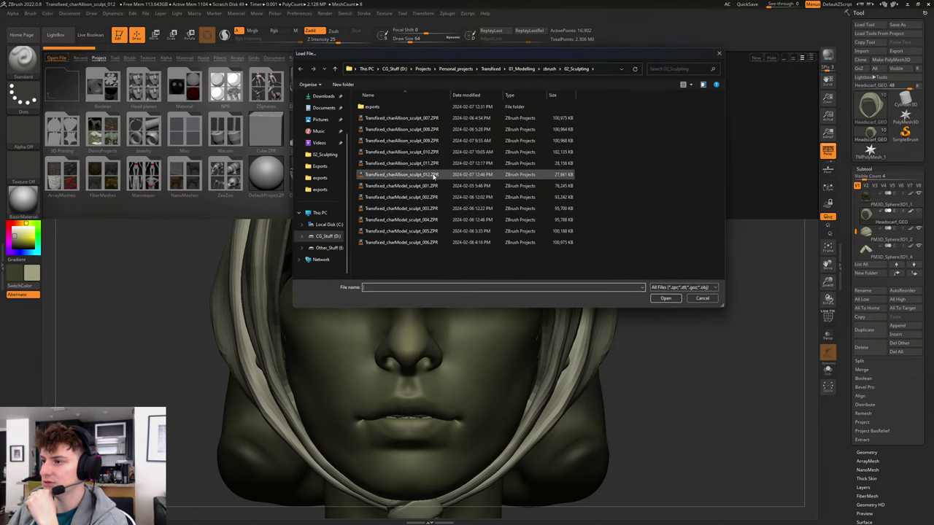
left_click(441, 164)
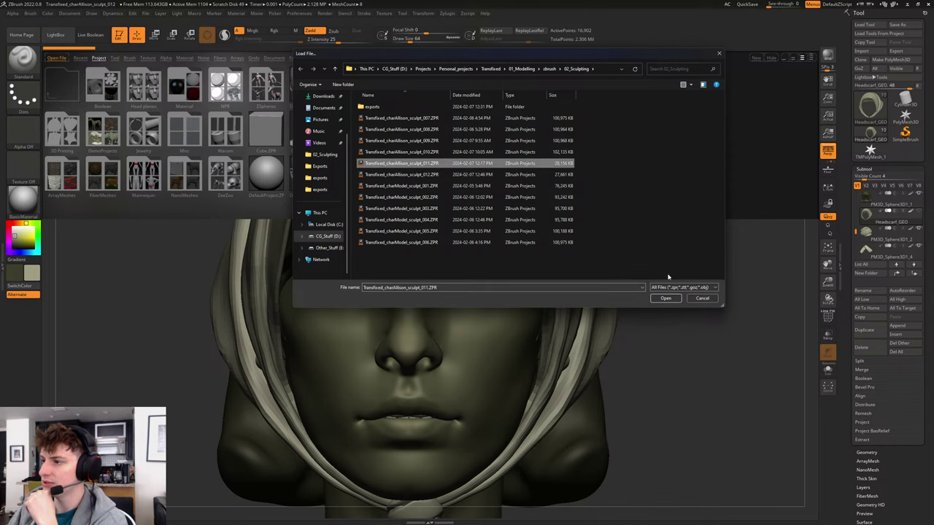
left_click(667, 298)
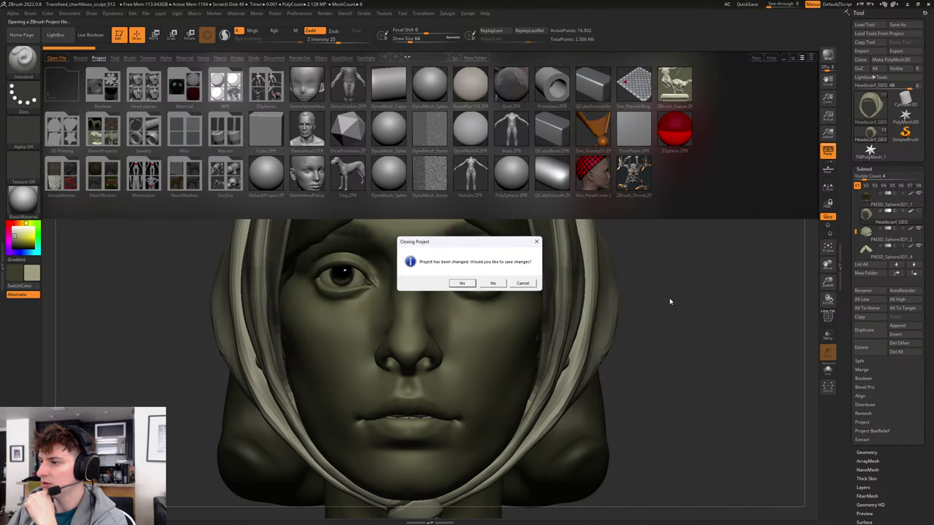
left_click(493, 283)
left_click_drag(550, 273, 548, 273)
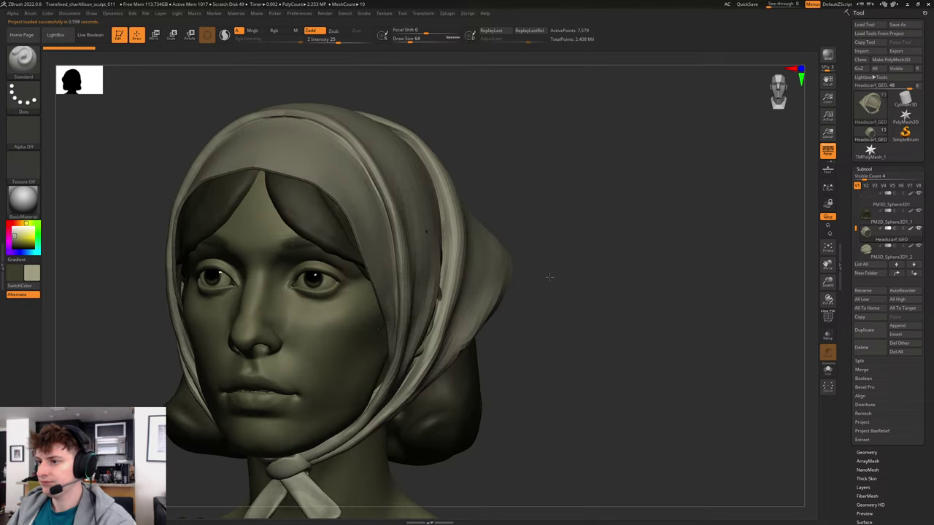
Examine the headscarf's polygon wireframe at its low and high subdivision levels.
key("shift+f")
key("shift+f")
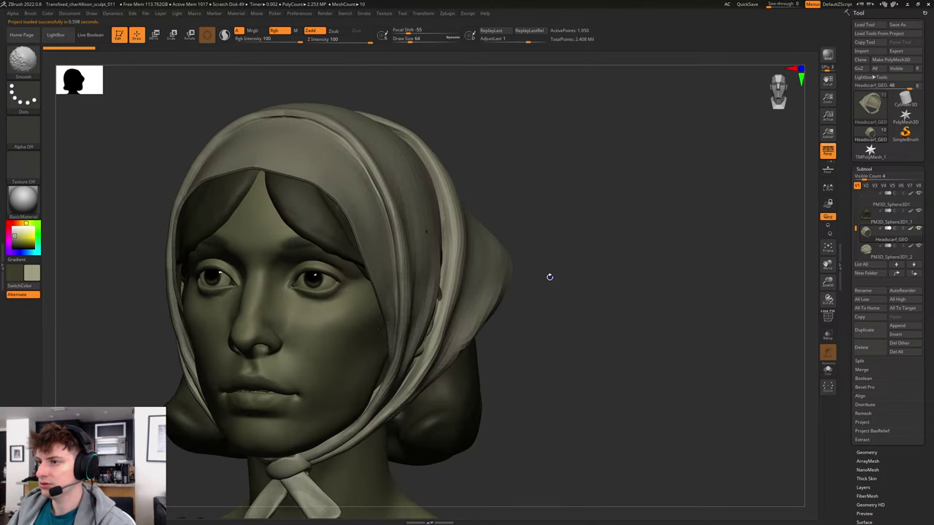
left_click_drag(594, 267, 577, 267)
key("shift+f")
key("shift+f")
key("shift+f")
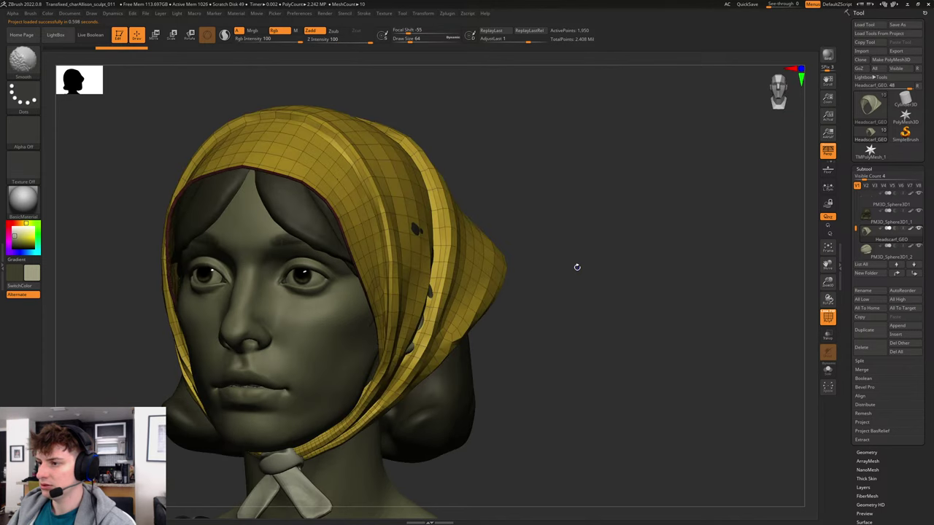
key("shift+f")
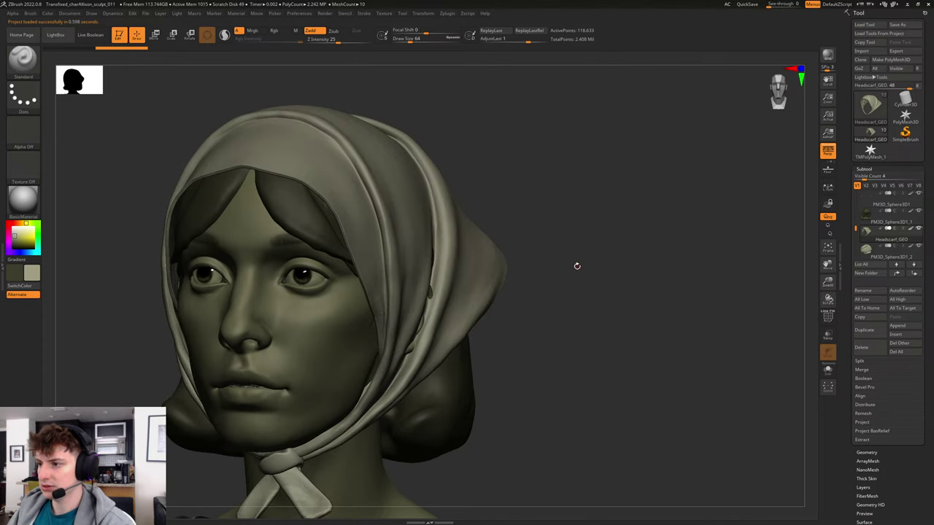
Return the headscarf to its lowest subdivision level with the wireframe display off.
key("shift+f")
key("shift+f")
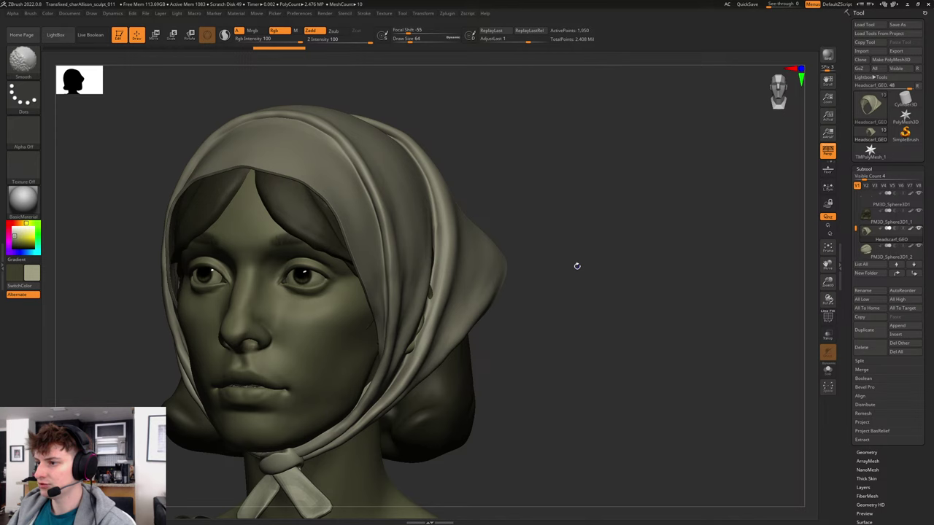
mouse_move(656, 233)
left_mouse_down()
mouse_move(596, 242)
mouse_move(618, 241)
left_mouse_up()
key("shift+f")
key("shift+f")
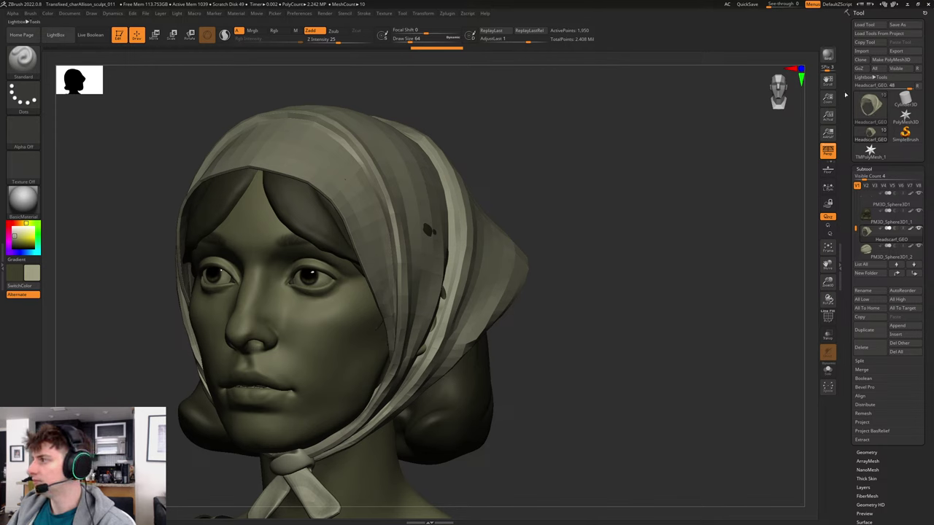
key("shift+f")
key("shift+f")
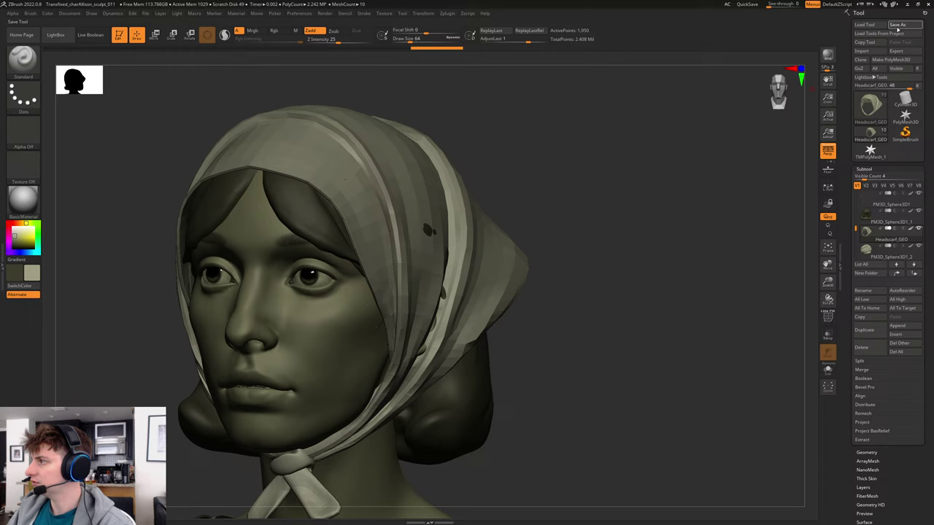
Start saving the current tool and browse to the exports folder under zbrush, 02_Sculpting.
left_click(898, 26)
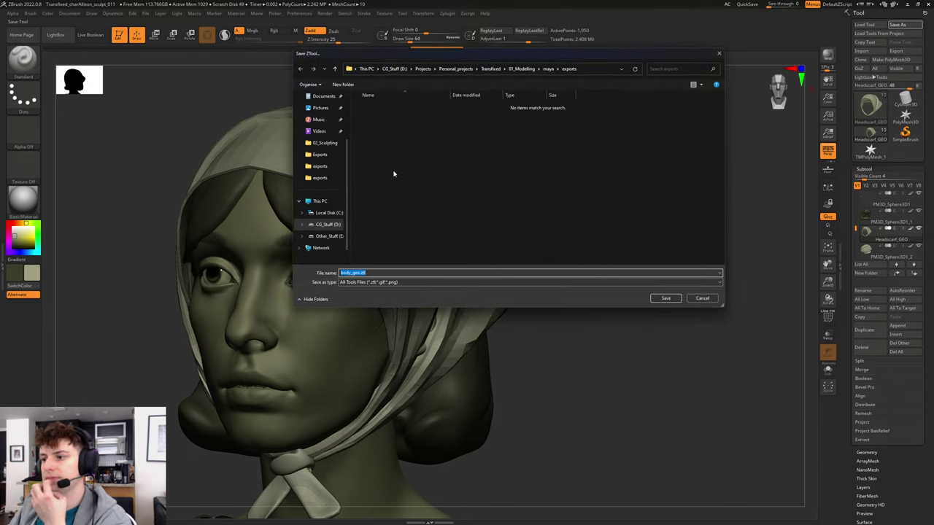
left_click(517, 69)
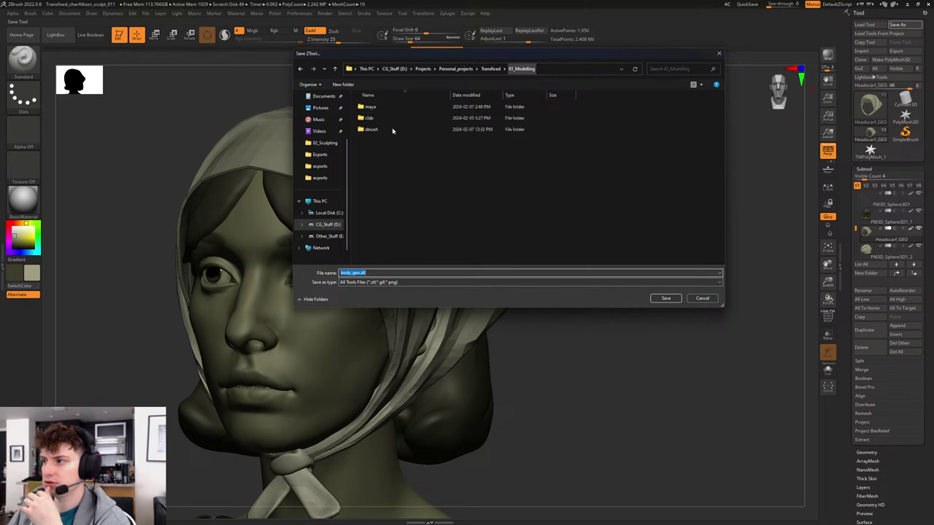
double_click(378, 128)
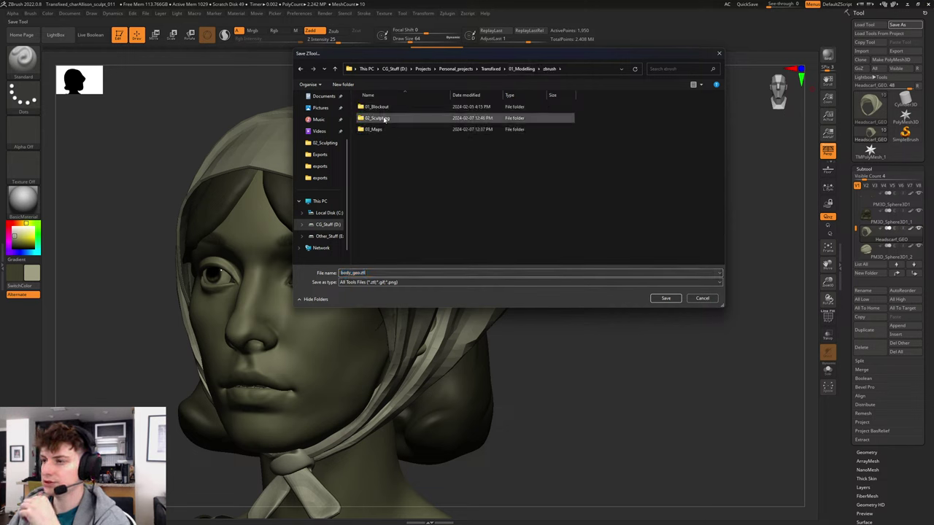
double_click(382, 119)
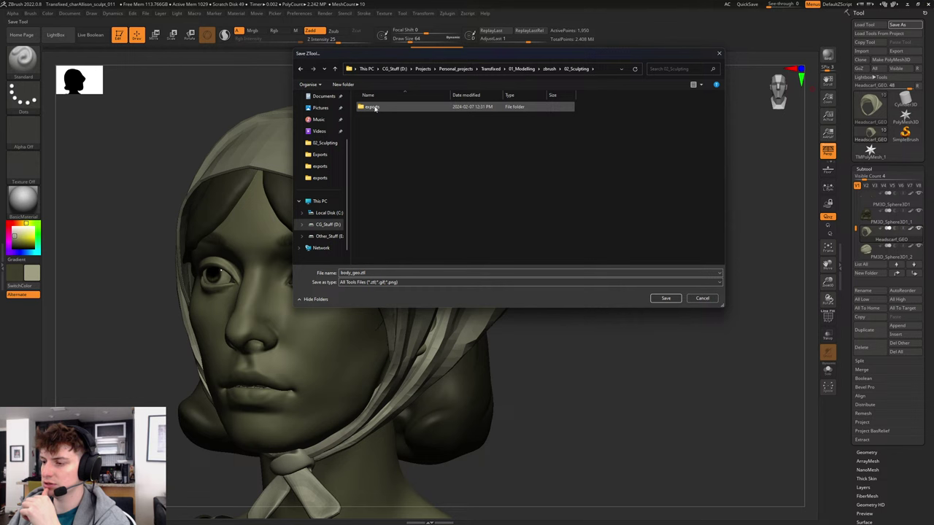
double_click(374, 107)
Create a new folder named ztl inside the exports folder.
right_click(413, 160)
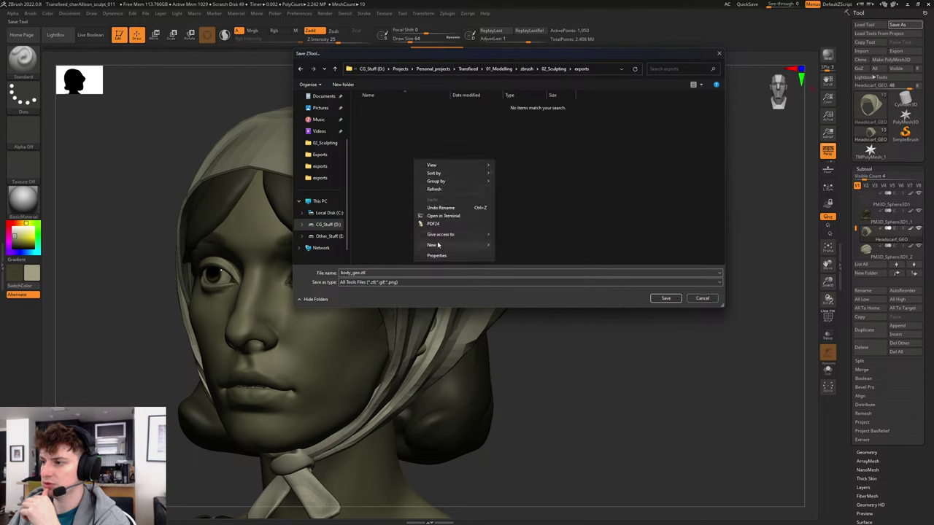
mouse_move(438, 245)
left_click(507, 243)
type("ztl")
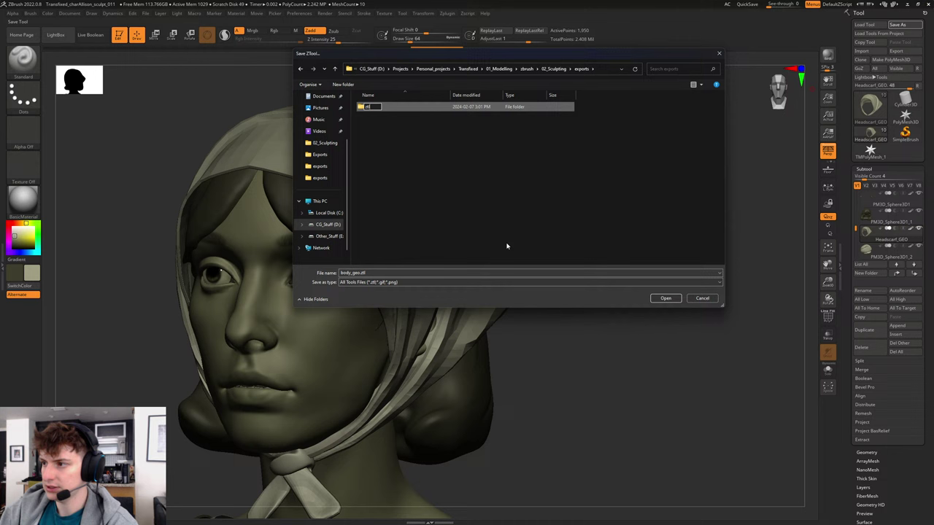
key("Return")
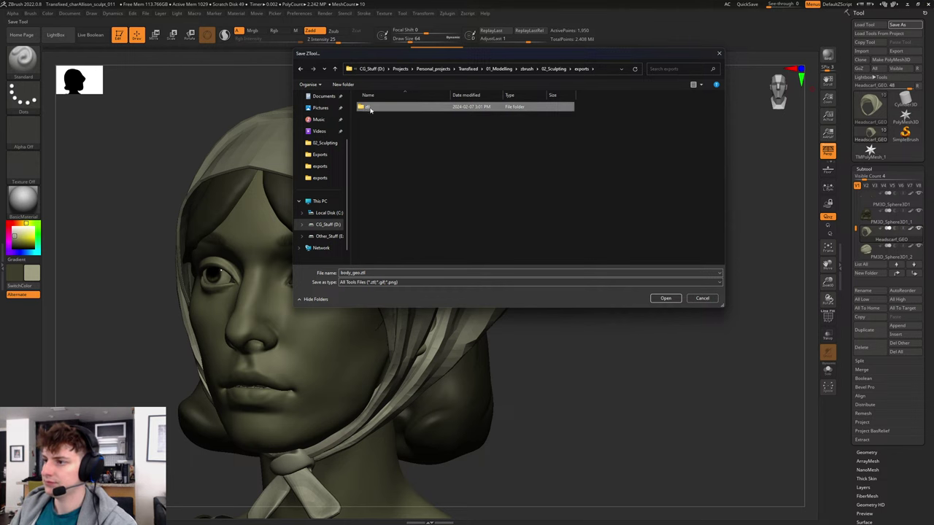
Save the tool in the ztl folder under the file name HeadScarf.ztl.
double_click(370, 108)
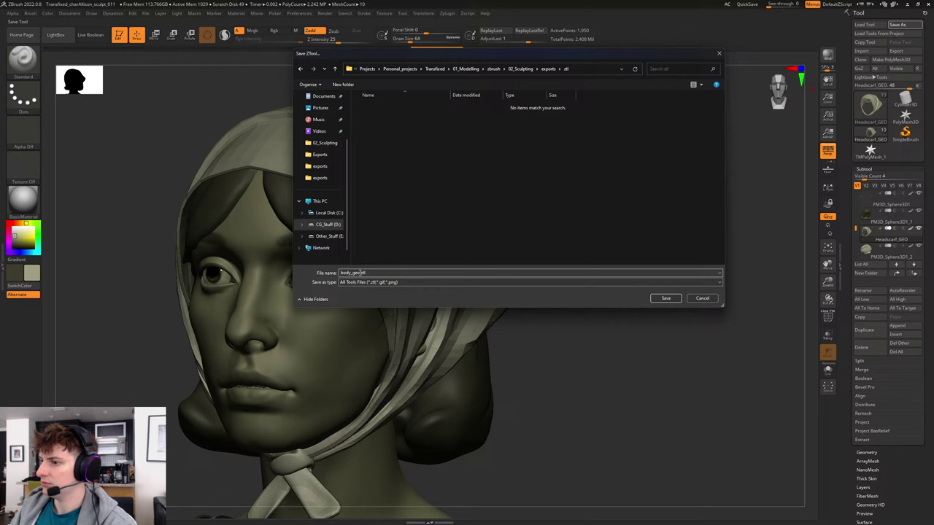
double_click(362, 272)
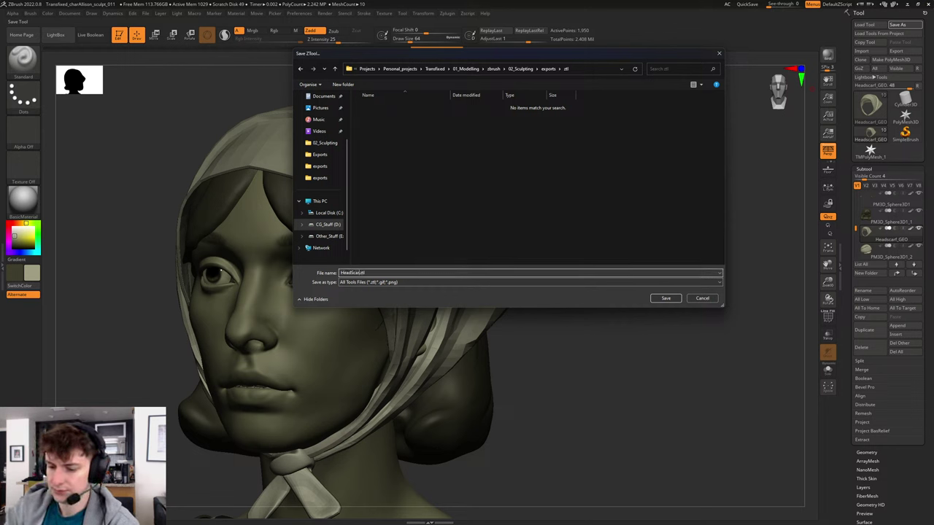
type("HeadScarf")
key("Return")
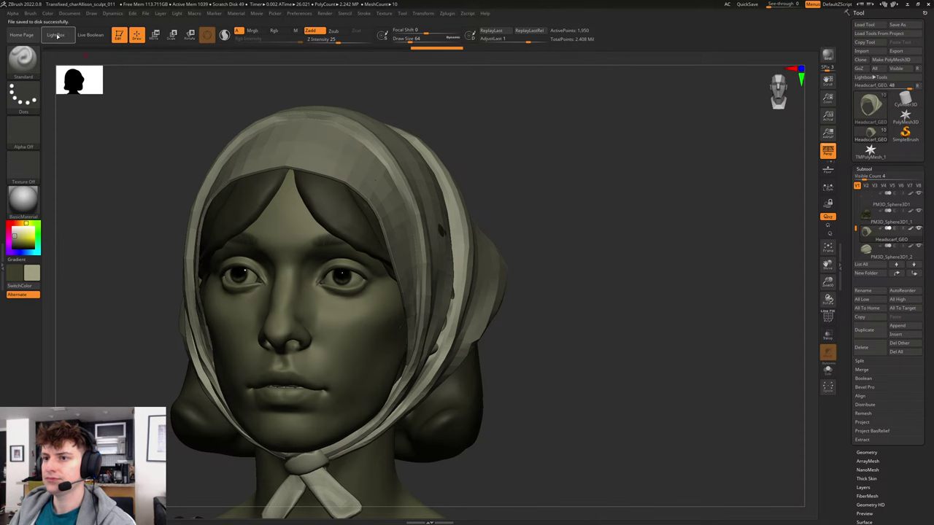
Open the project Transfixed_charAllison_sculpt_012.ZPR from the 02_Sculpting folder without saving changes to the current project.
left_click(59, 35)
left_click(56, 57)
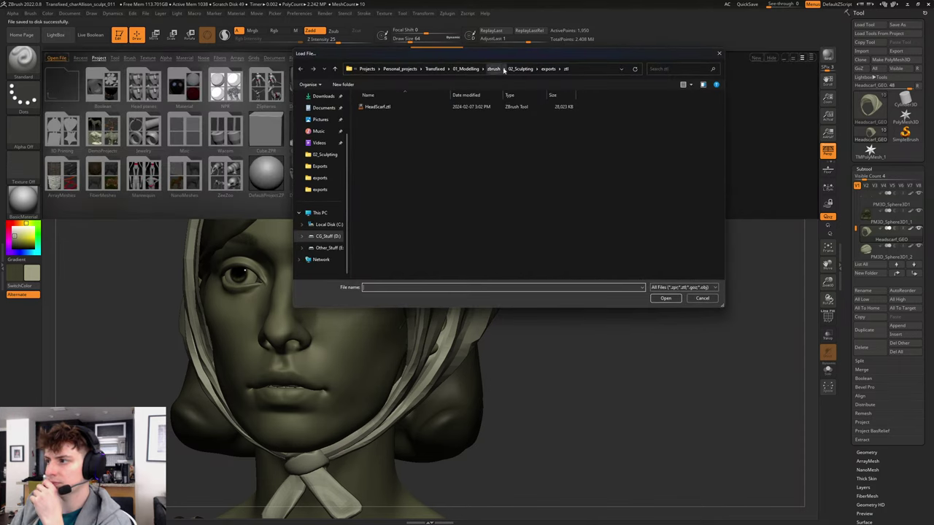
left_click(548, 68)
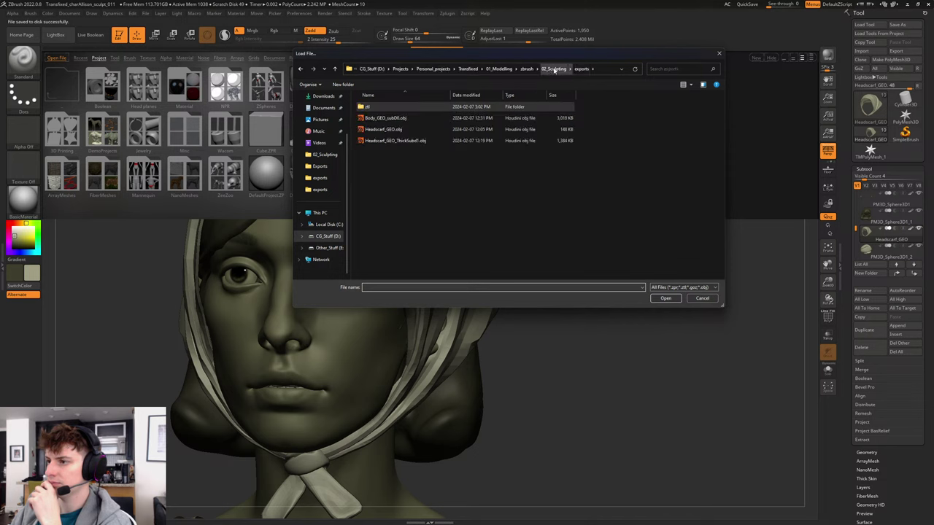
left_click(553, 69)
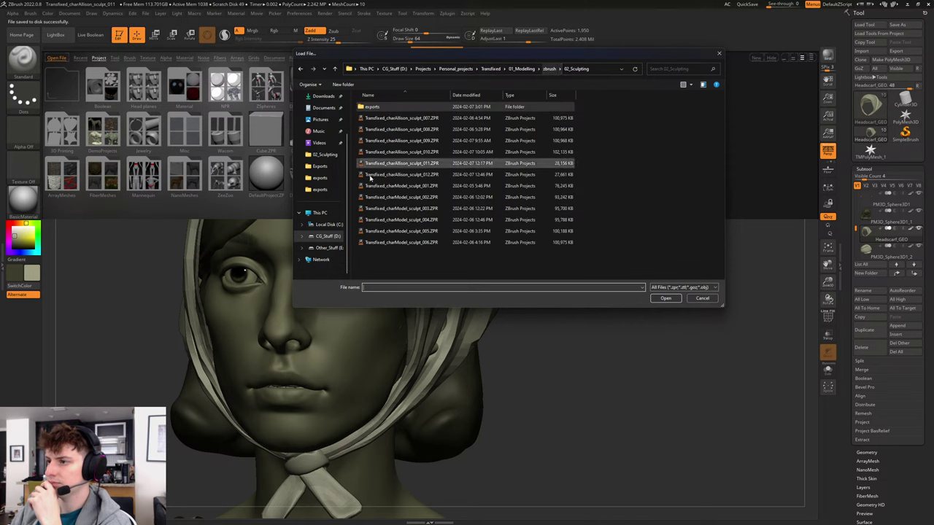
left_click(435, 175)
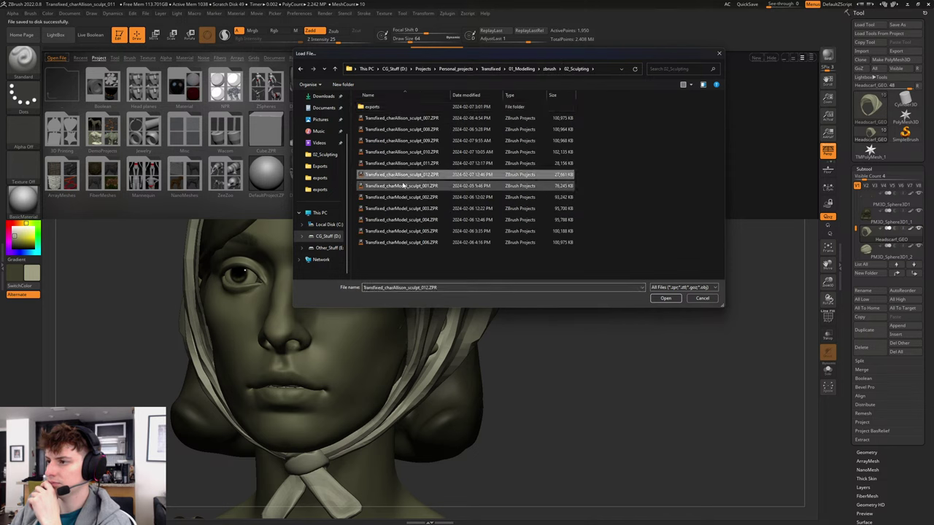
left_click(663, 297)
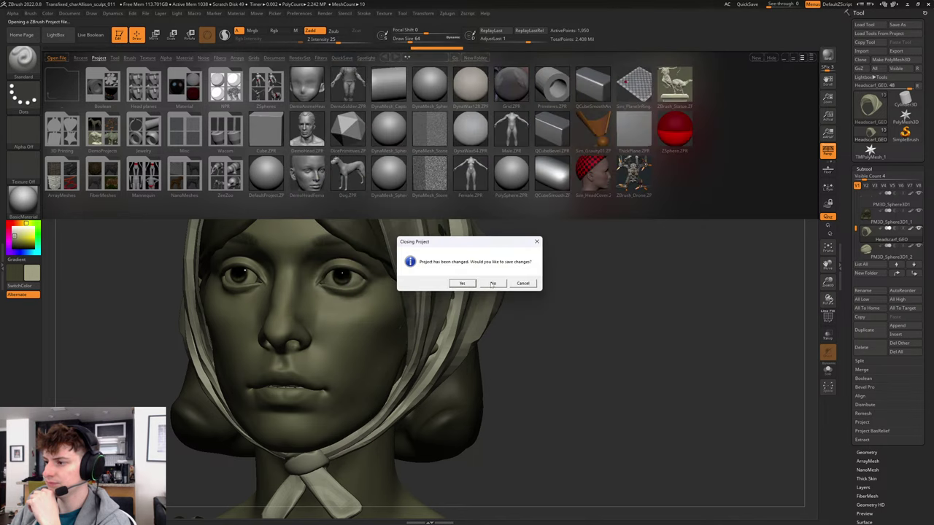
left_click(494, 284)
Raise body_geo to its highest subdivision level and append a Sphere3D subtool, abandoning the mesh import.
left_click_drag(650, 225, 654, 232, "shift")
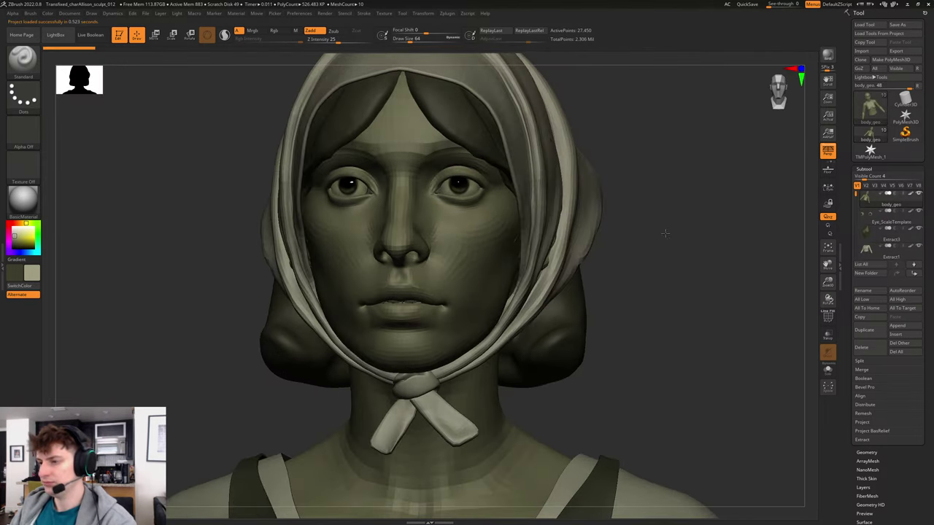
key("ctrl+d")
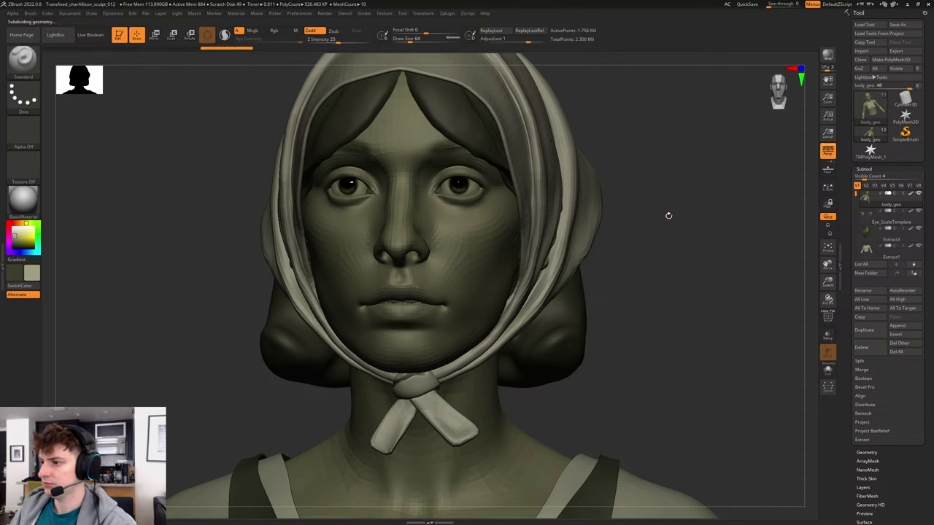
left_click(906, 327)
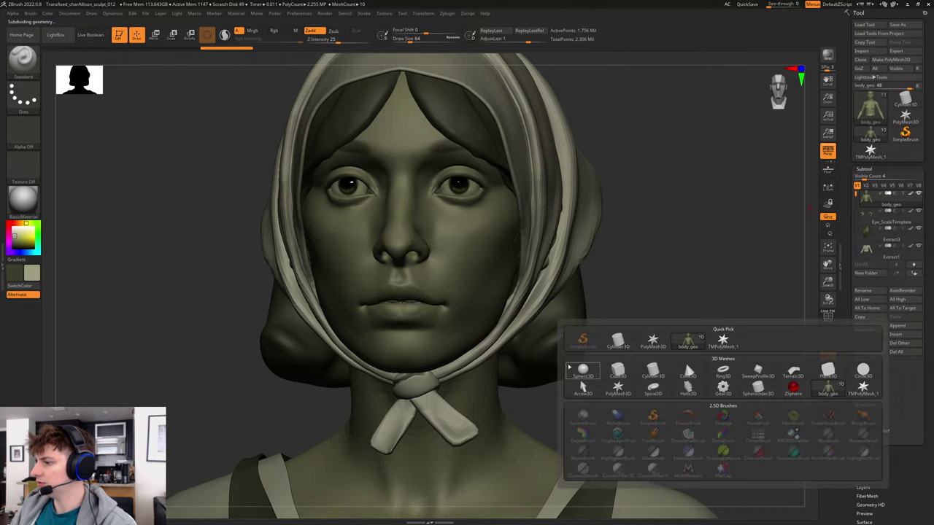
left_click(863, 51)
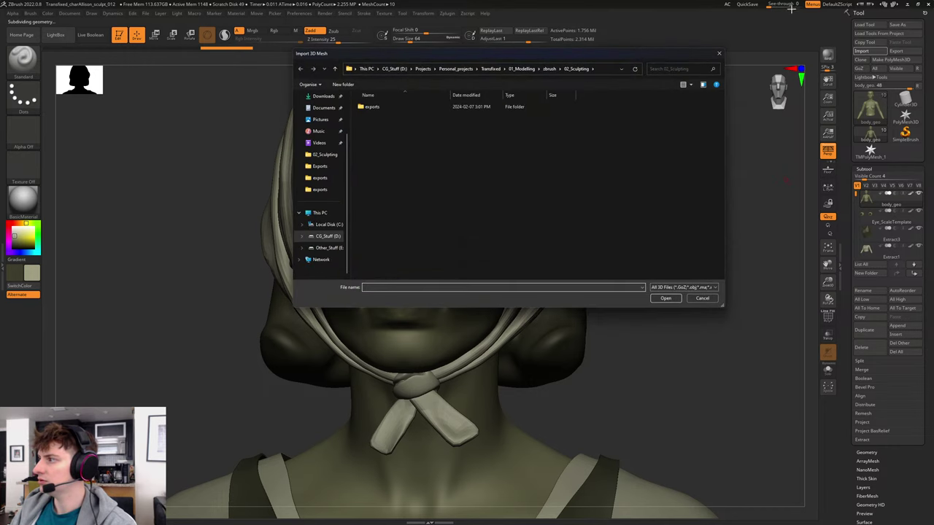
left_click(718, 54)
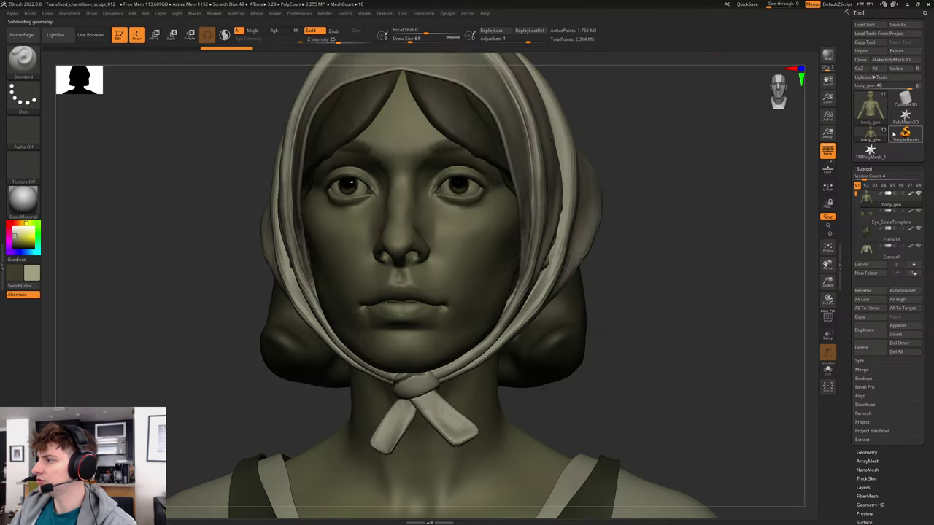
Switch to the TMPolyMesh_1 star tool and load HeadScarf.ztl from the exports/ztl folder.
left_click(870, 150)
left_click(864, 25)
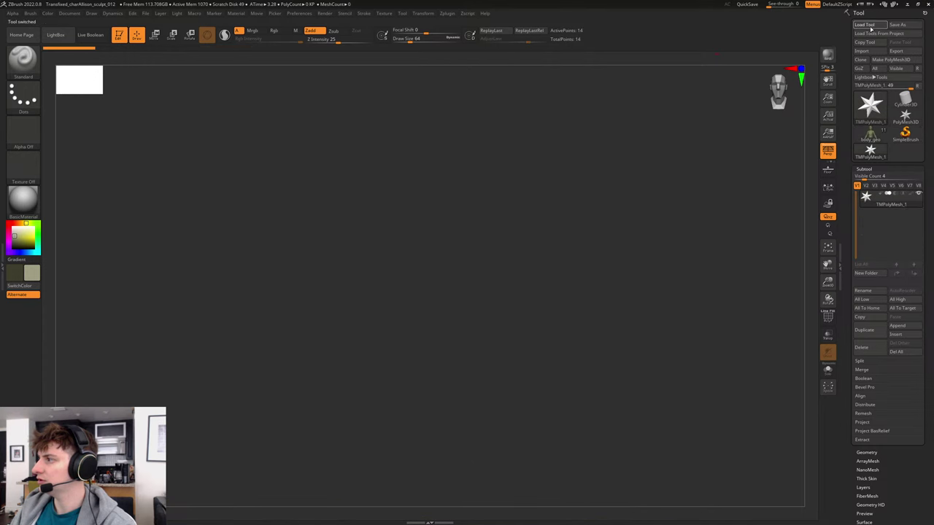
double_click(387, 108)
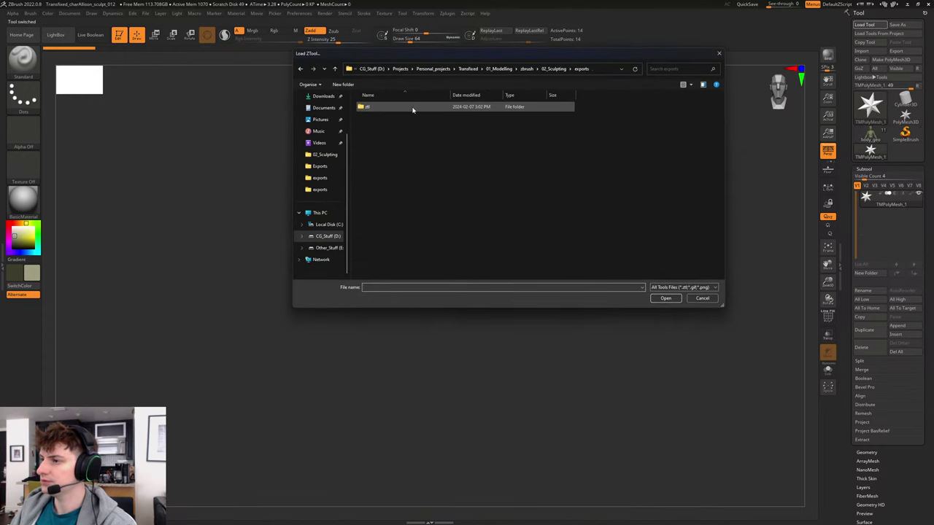
double_click(385, 108)
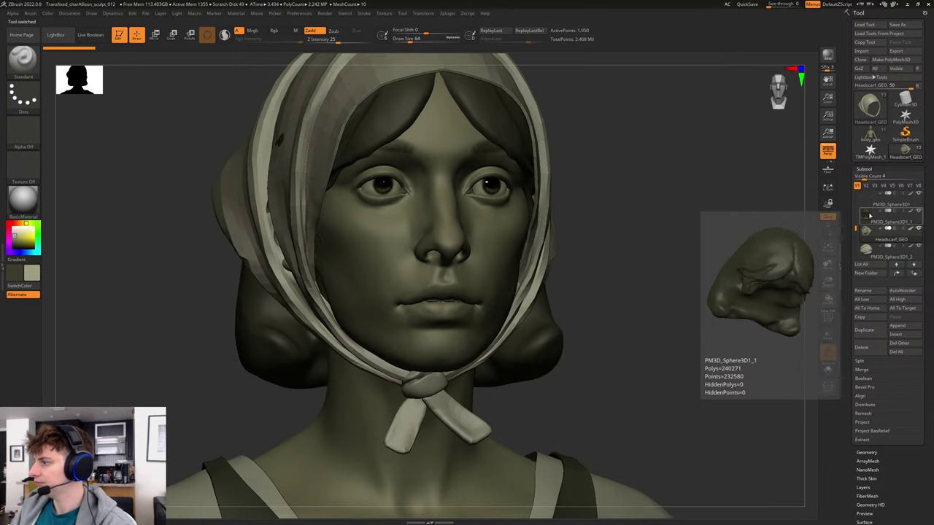
Delete the body subtool named HeadScarf at the start of the loaded tool's subtool list.
left_click_drag(856, 228, 854, 190)
left_click(872, 199)
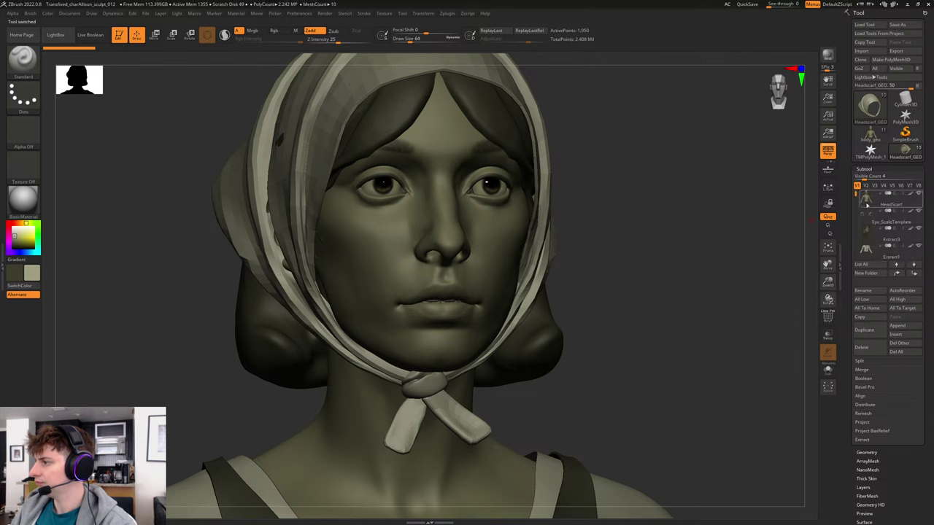
left_click(862, 347)
left_click(802, 365)
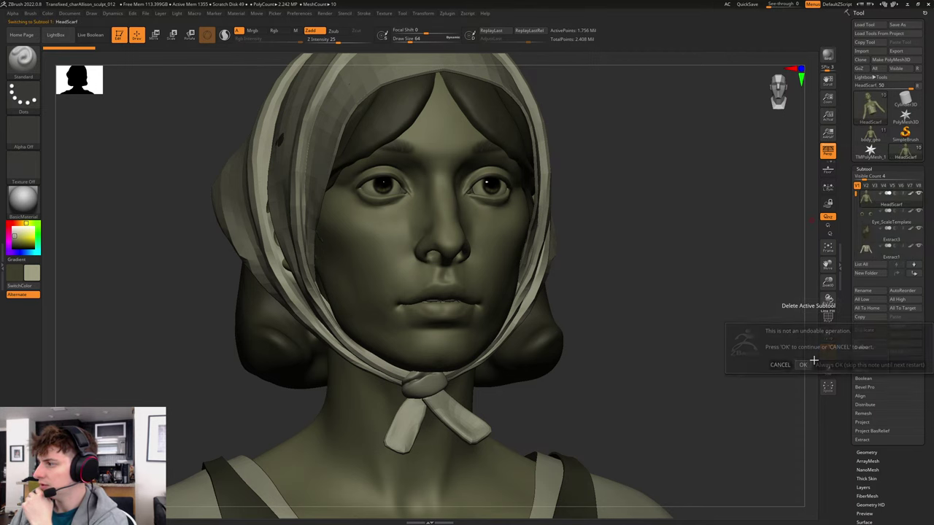
Delete the Eye_ScaleTemplate, Extract3 and Extract1 subtools from the loaded headscarf tool.
left_click(863, 348)
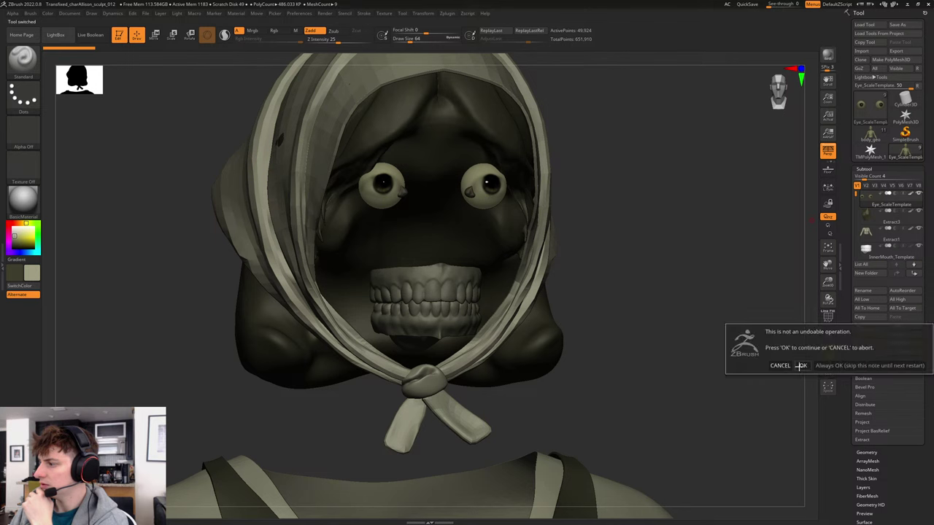
left_click(803, 365)
left_click(863, 348)
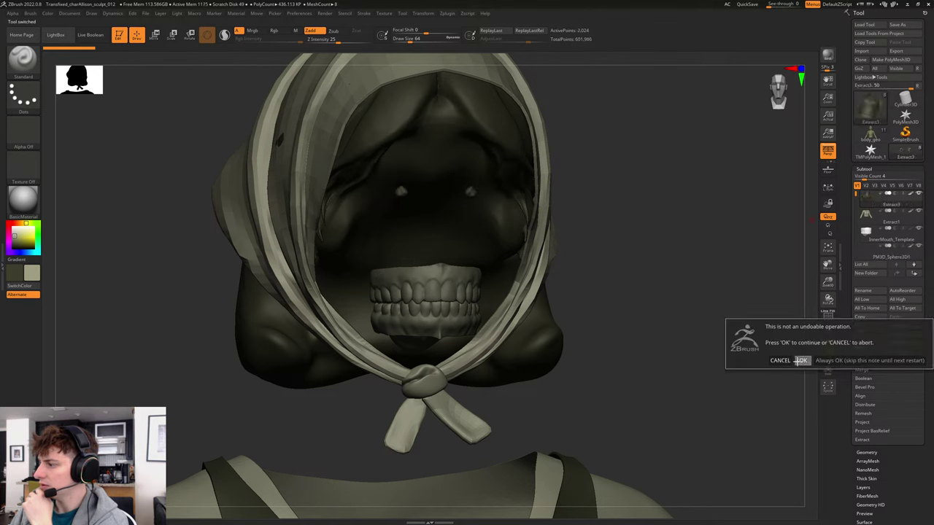
left_click(801, 361)
left_click(864, 348)
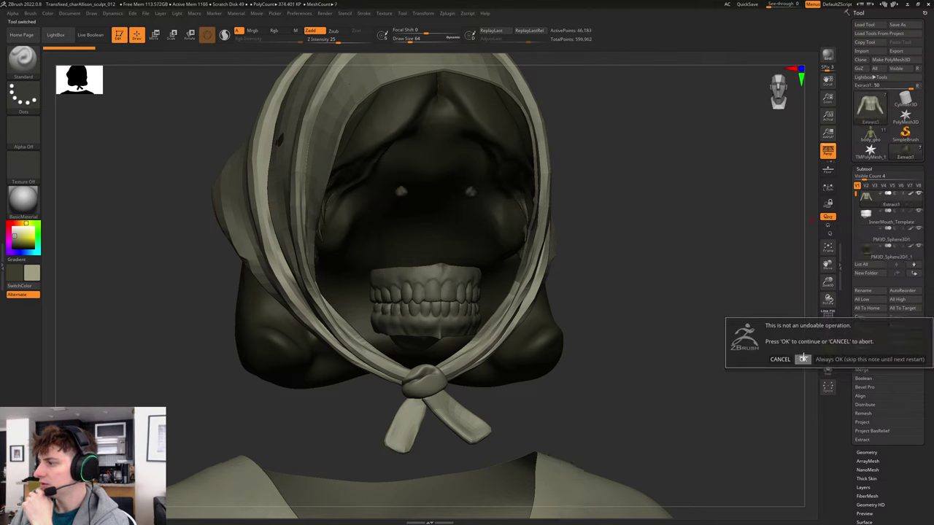
left_click(802, 359)
Delete the InnerMouth_Template, PM3D_Sphere3D1 and PM3D_Sphere3D1_1 subtools from the loaded tool.
left_click(872, 349)
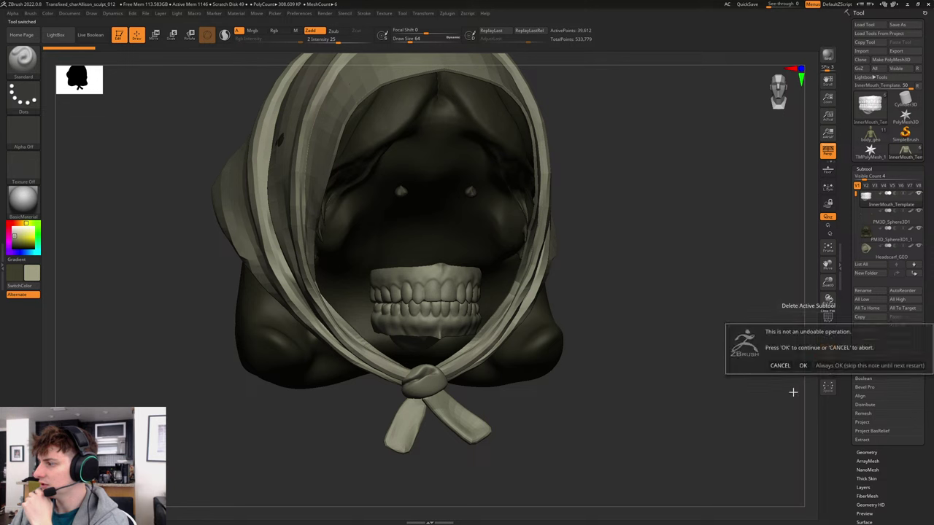
left_click(802, 366)
left_click(878, 353)
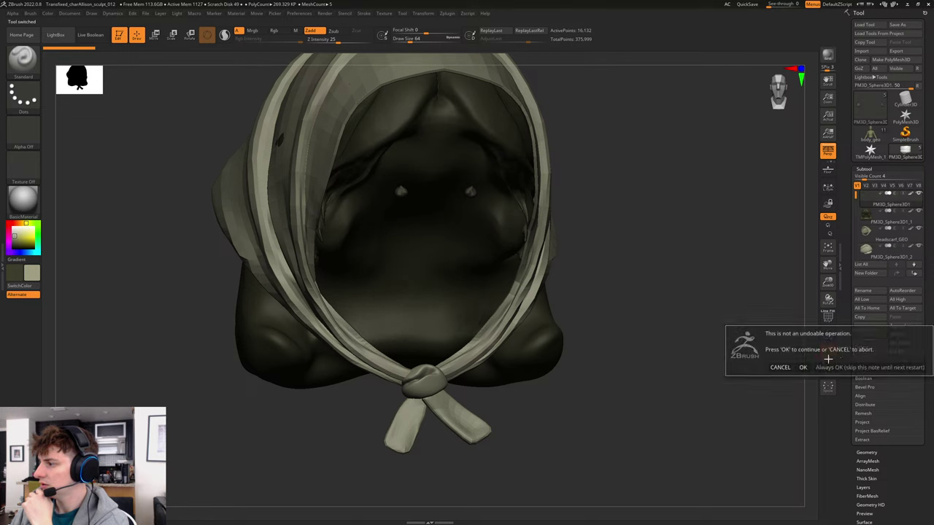
left_click(801, 367)
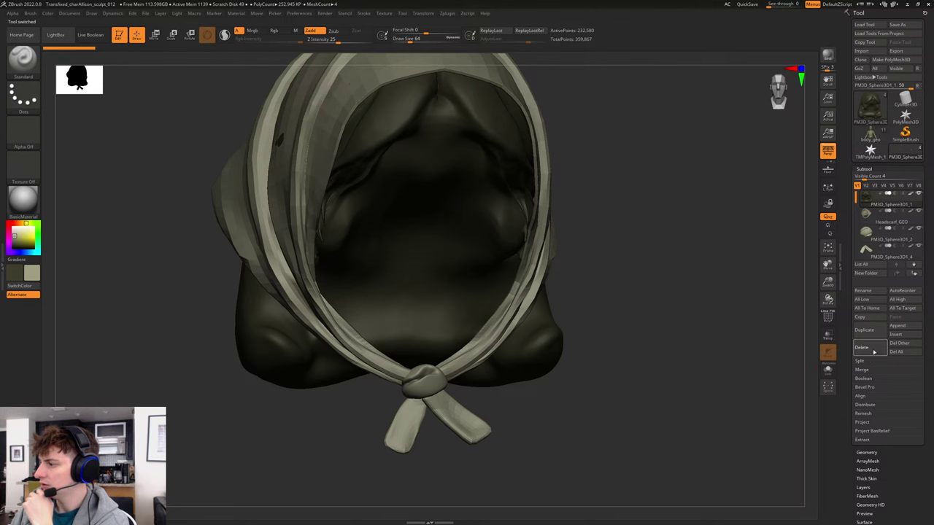
left_click(874, 353)
left_click(801, 367)
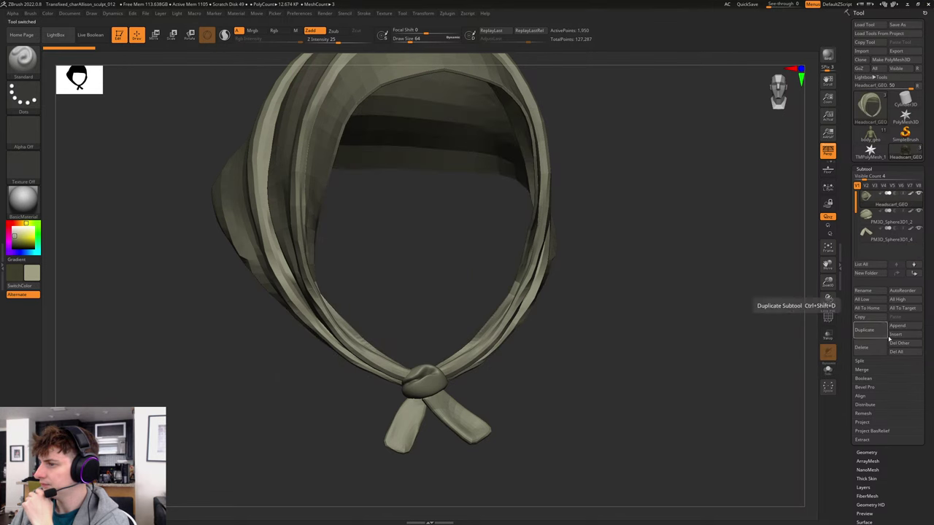
Delete the knot and tie subtools PM3D_Sphere3D1_2 and PM3D_Sphere3D1_4, keeping Headscarf_GEO as the tool's only subtool.
left_click(887, 219)
left_click(866, 347)
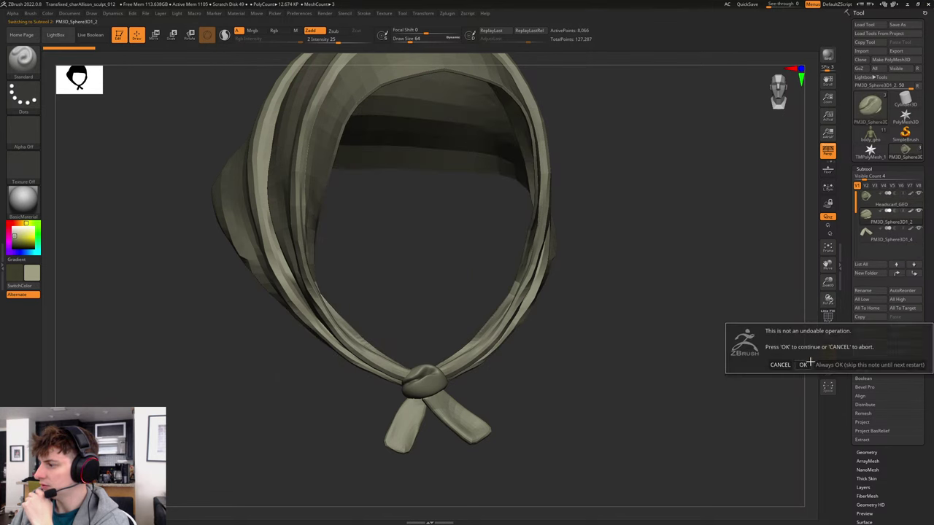
left_click(807, 364)
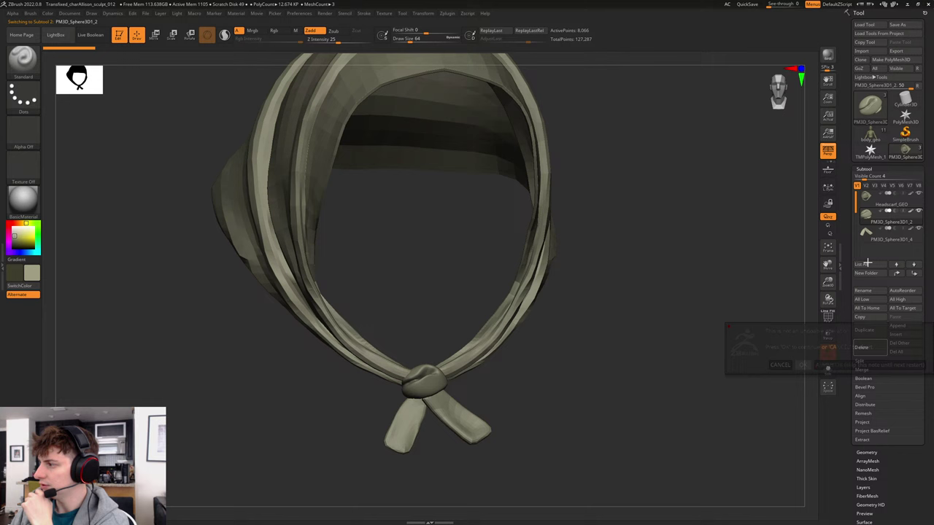
left_click(862, 351)
left_click(802, 366)
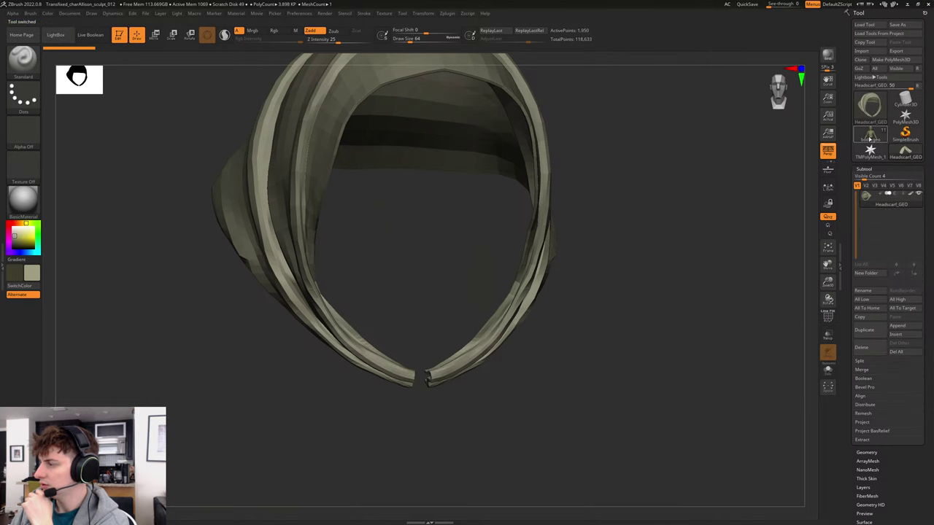
Switch to the body_geo character tool and append the cleaned Headscarf_GEO tool as a subtool.
left_click(869, 137)
left_click(897, 326)
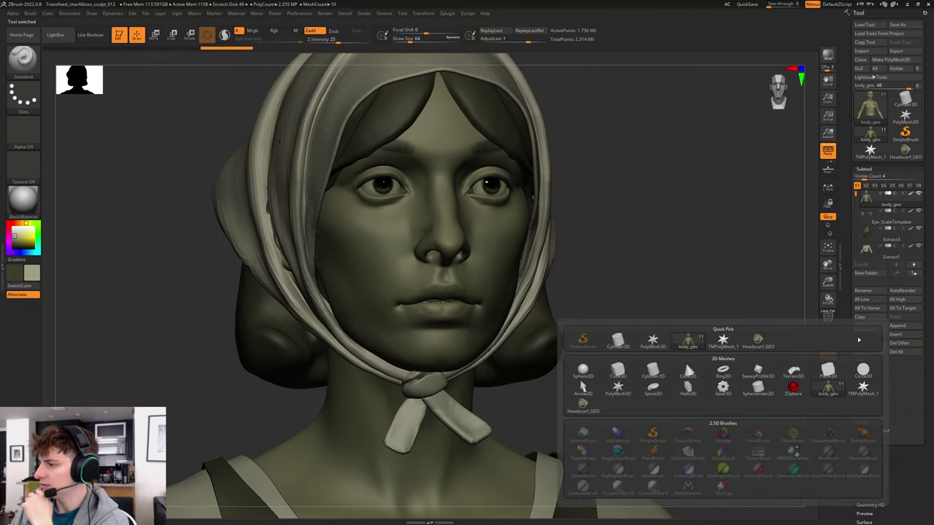
left_click(584, 406)
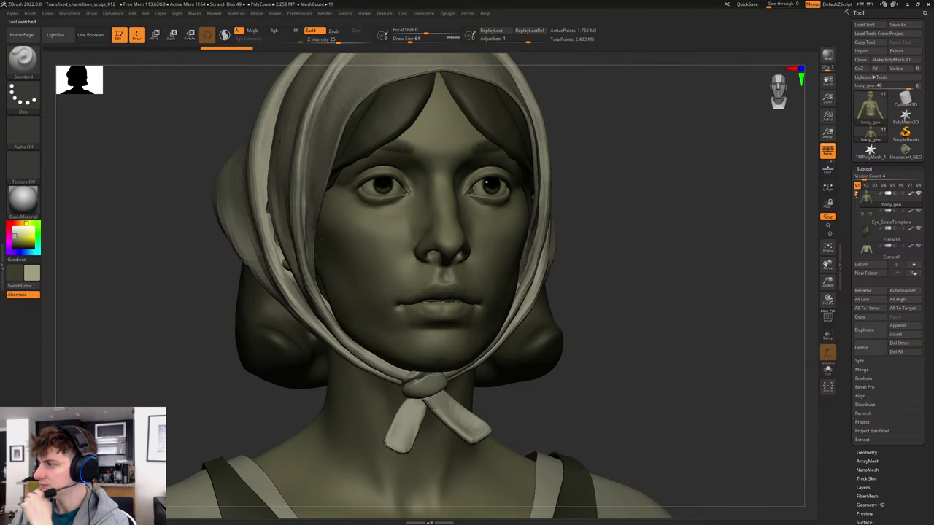
Isolate the character's old Headscarf_GEO subtool with Solo, check its polyframe, and delete it.
left_click_drag(856, 194, 856, 225)
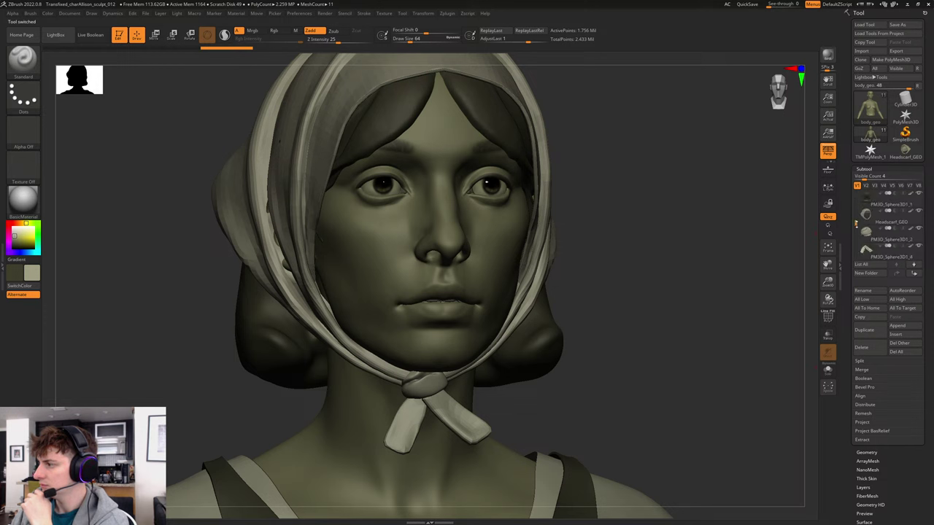
left_click_drag(856, 222, 858, 219)
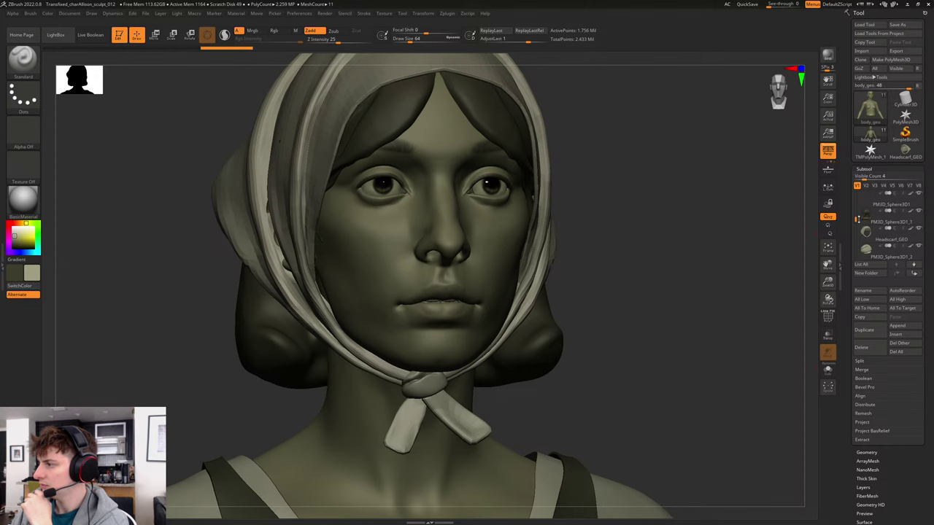
left_click(869, 238)
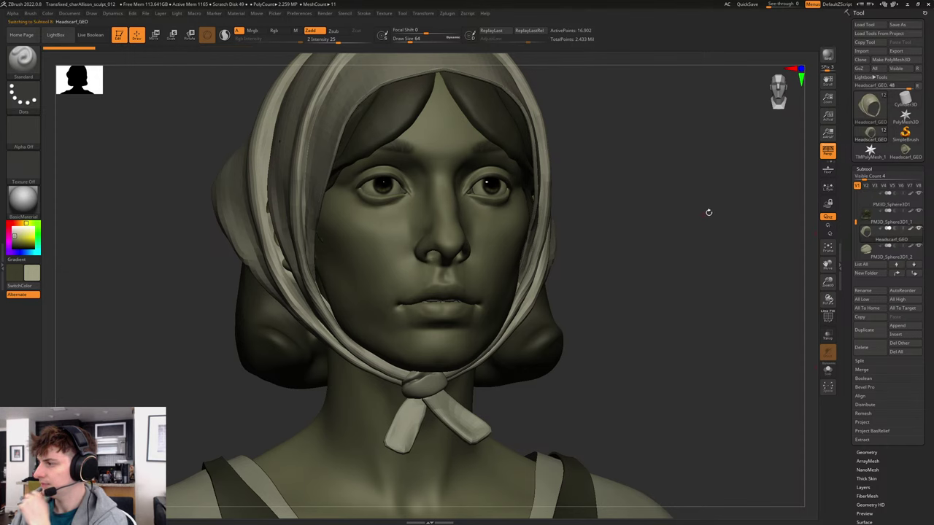
left_click_drag(699, 228, 687, 230)
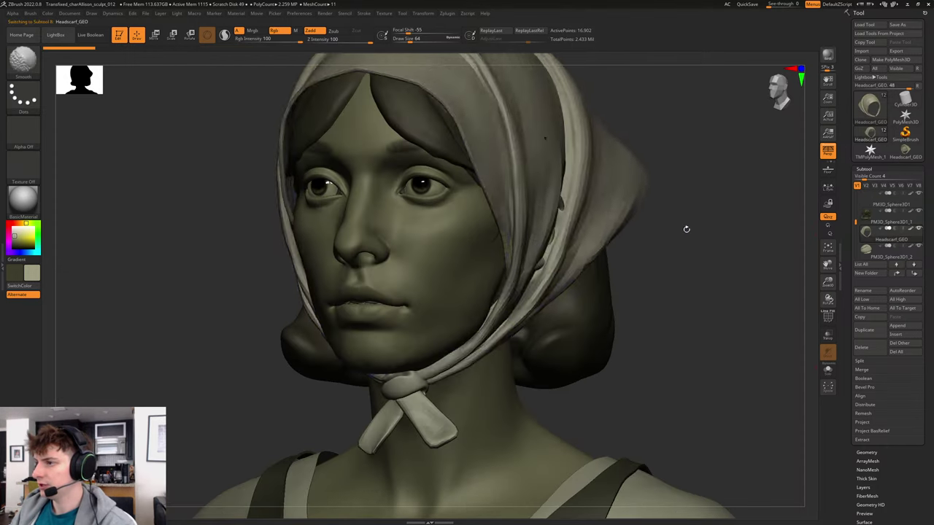
key("shift+f")
left_click_drag(701, 197, 713, 220, "alt")
left_click(828, 370)
key("shift+f")
key("shift+f")
key("shift+f")
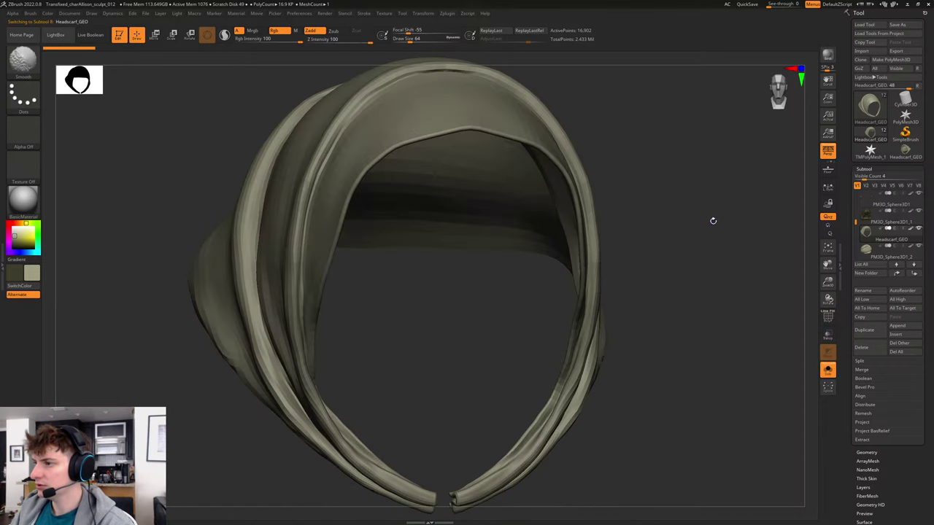
left_click(862, 348)
left_click(801, 366)
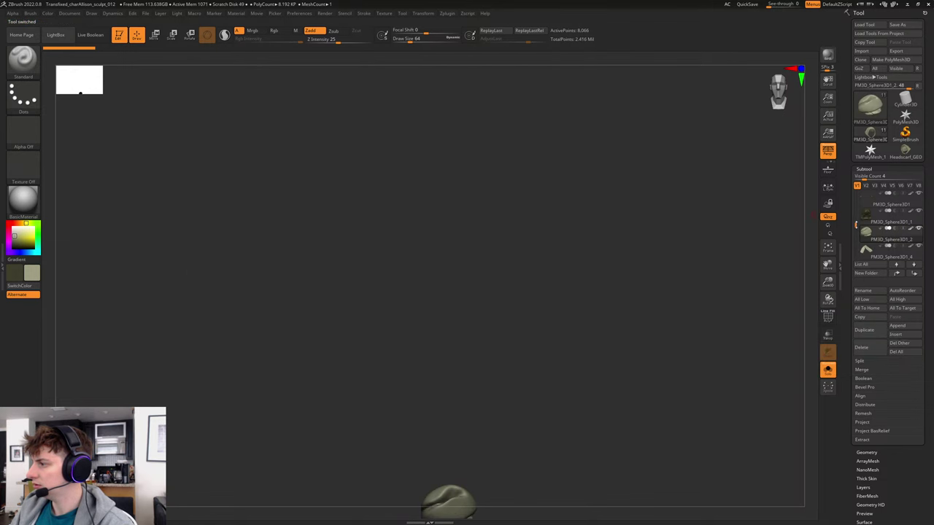
Select the appended Headscarf_GEO1 subtool at the end of the list and raise it to its highest subdivision level.
mouse_move(856, 223)
left_mouse_down()
mouse_move(856, 245)
mouse_move(857, 232)
left_mouse_up()
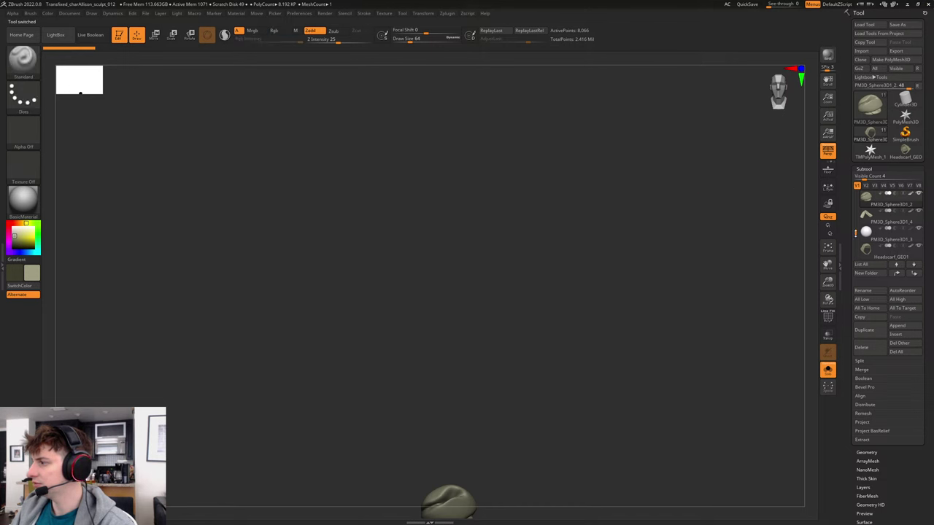
left_click_drag(856, 232, 856, 257)
left_click(876, 199)
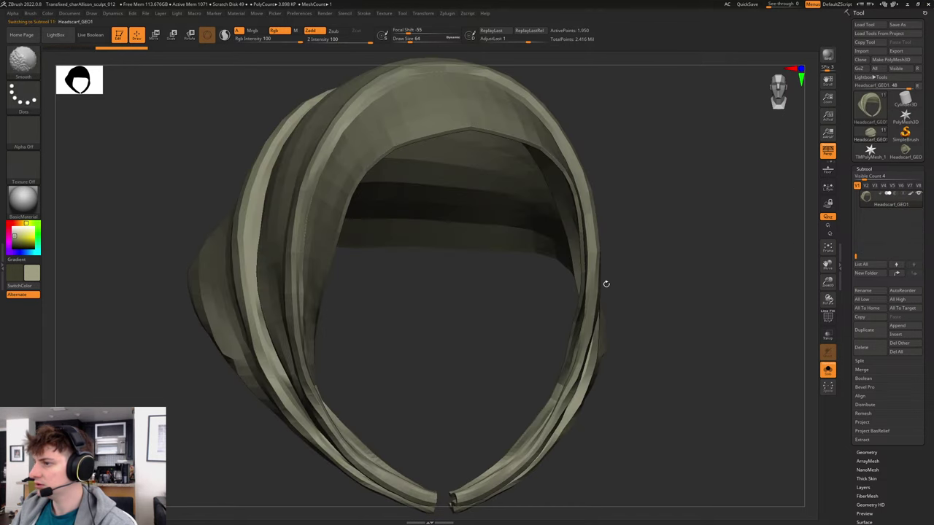
key("shift+f")
key("shift+f")
key("d")
key("d")
key("d")
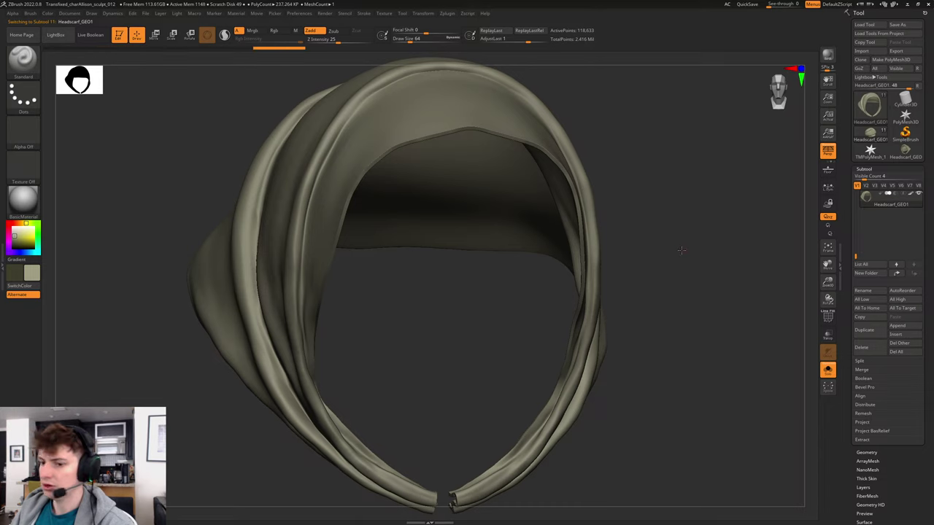
Examine the imported headscarf's surface and polyframe from several angles, returning it to its lowest subdivision level.
left_click_drag(681, 250, 670, 250)
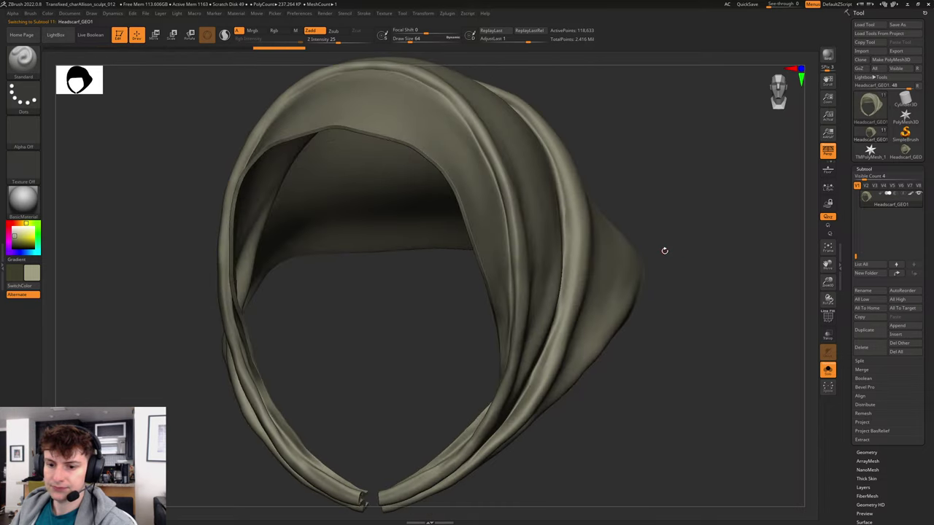
left_click_drag(589, 115, 618, 146)
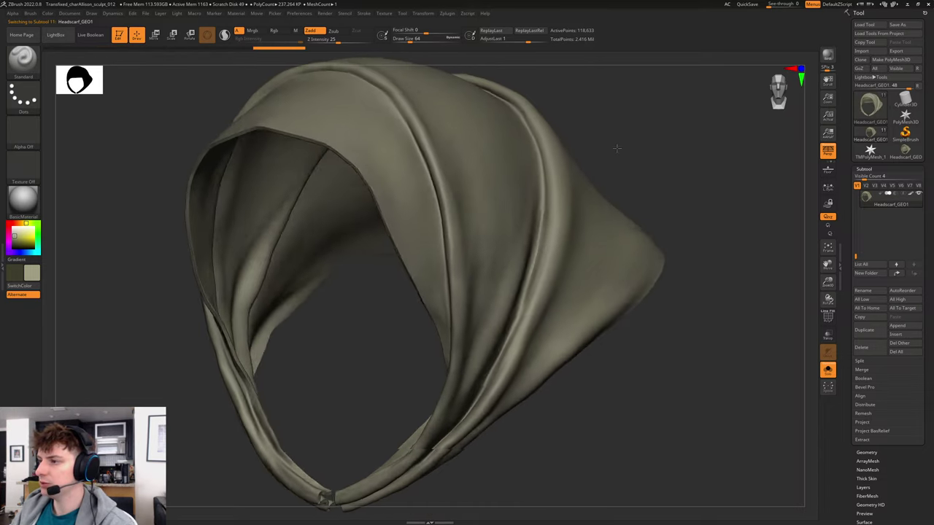
key("shift+f")
key("shift+f")
mouse_move(679, 170)
left_mouse_down()
mouse_move(693, 258)
mouse_move(661, 153)
mouse_move(638, 213)
mouse_move(672, 215)
mouse_move(681, 289)
left_mouse_up()
key("shift")
key("shift+f")
key("shift+f")
key("shift+f")
key("shift+f")
left_click_drag(691, 235, 697, 239)
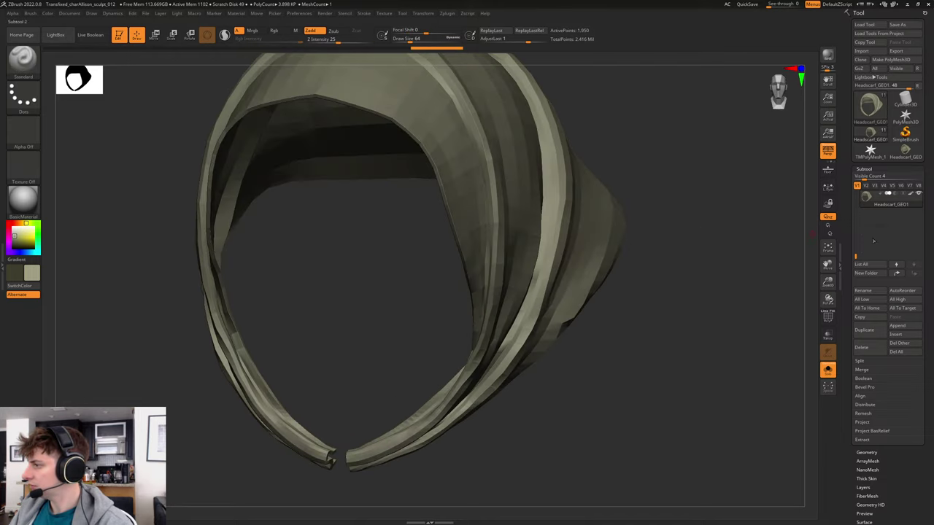
Rename the Headscarf_GEO1 subtool to Headscarf_GEO.
mouse_move(856, 258)
left_mouse_down()
mouse_move(856, 189)
mouse_move(857, 244)
left_mouse_up()
left_click(867, 292)
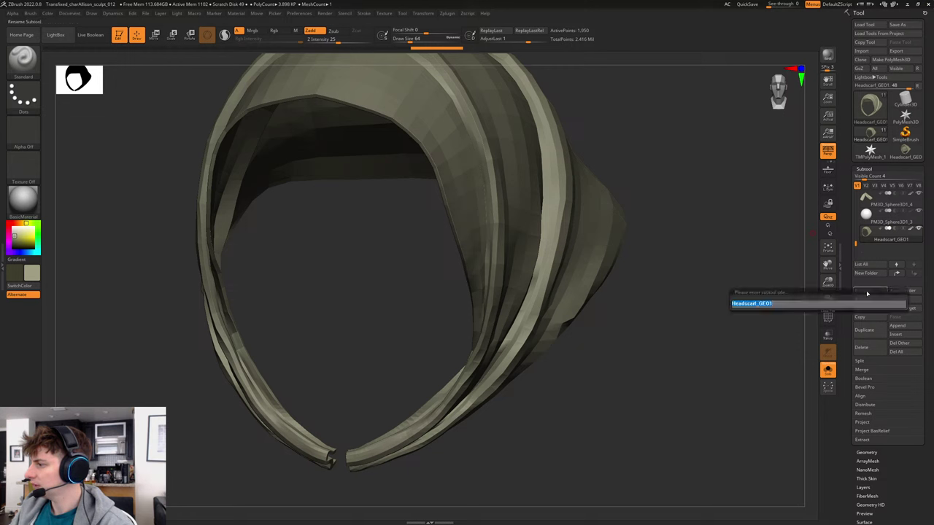
left_click(775, 306)
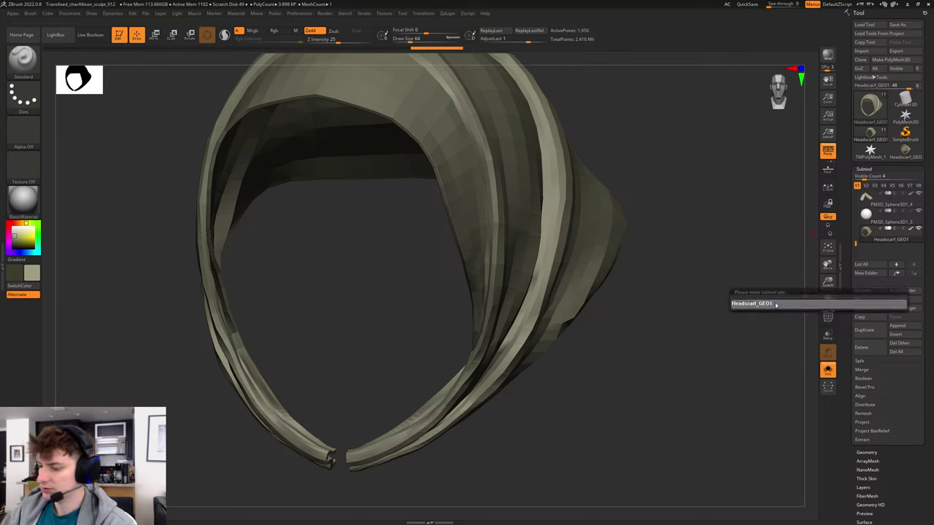
key("Return")
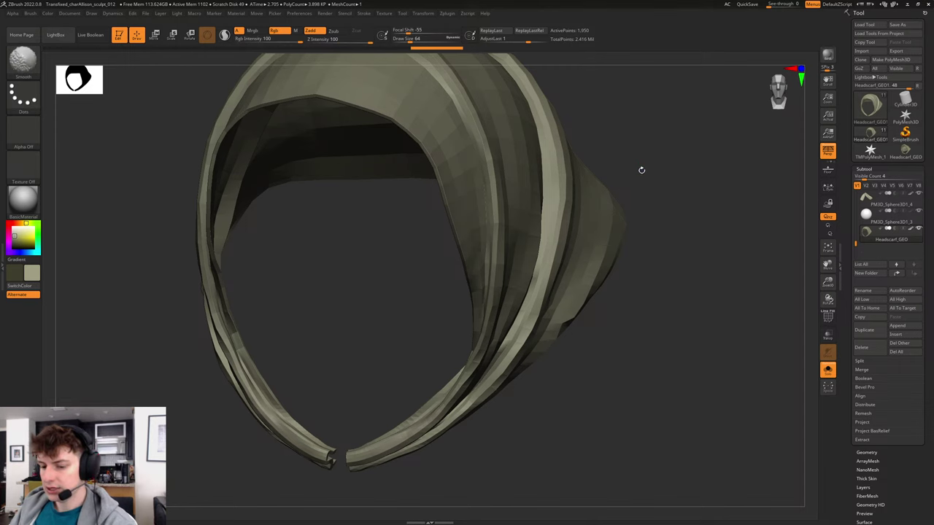
Inspect the renamed headscarf's front edge and inside with the polyframe on and off, comparing its two lowest subdivision levels.
key("shift+f")
key("shift+f")
left_click_drag(665, 176, 650, 250)
key("shift")
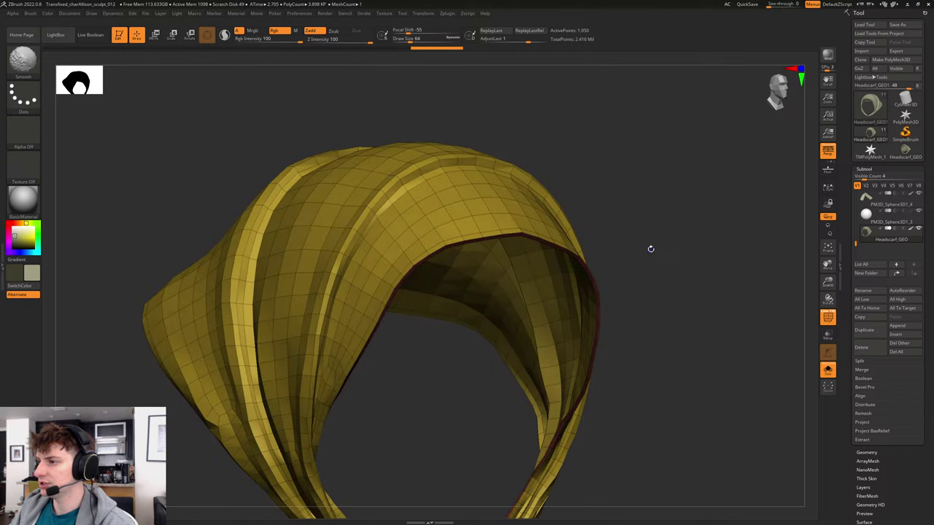
key("shift+f")
key("shift+f")
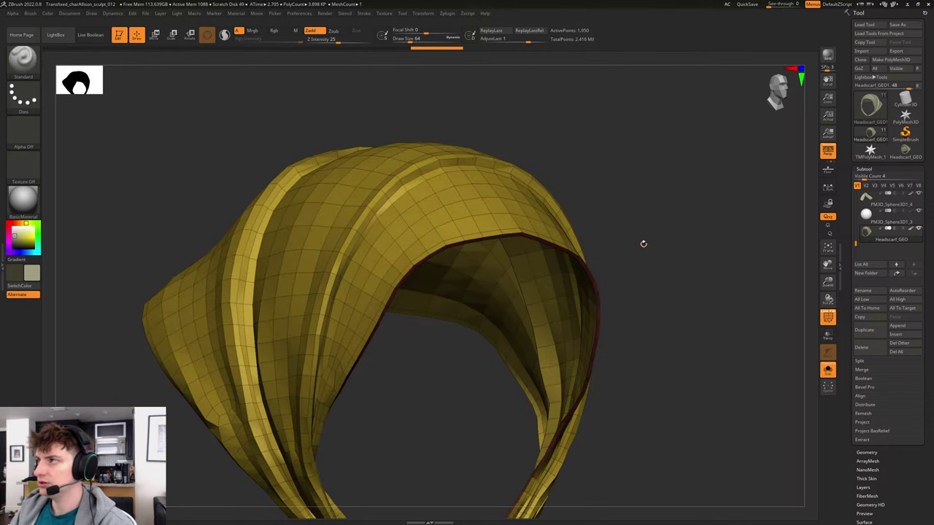
mouse_move(635, 232)
left_mouse_down()
mouse_move(703, 273)
mouse_move(691, 299)
mouse_move(664, 248)
mouse_move(677, 260)
mouse_move(694, 329)
mouse_move(705, 328)
mouse_move(621, 346)
mouse_move(636, 342)
left_mouse_up()
key("shift+f")
key("shift+f")
key("shift")
key("shift+f")
key("shift")
left_click_drag(635, 250, 625, 386)
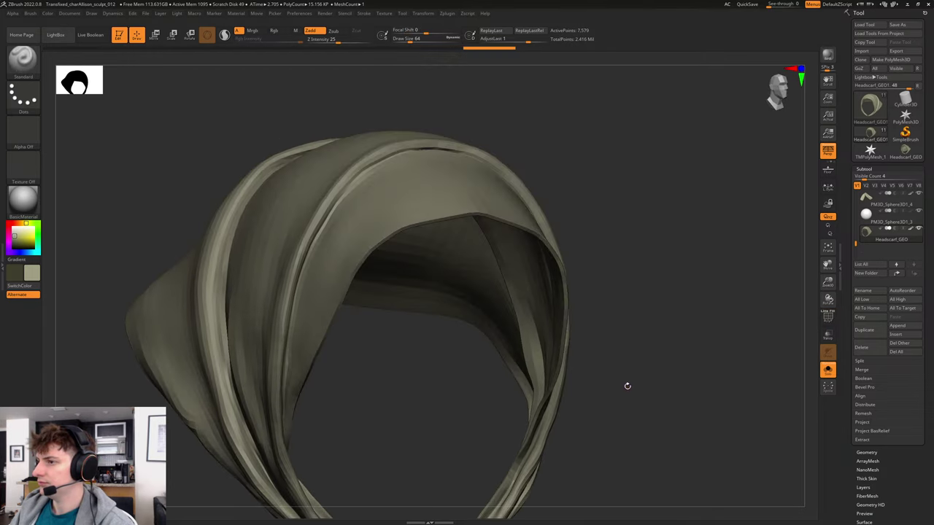
key("shift")
left_click_drag(625, 327, 631, 325)
key("shift+f")
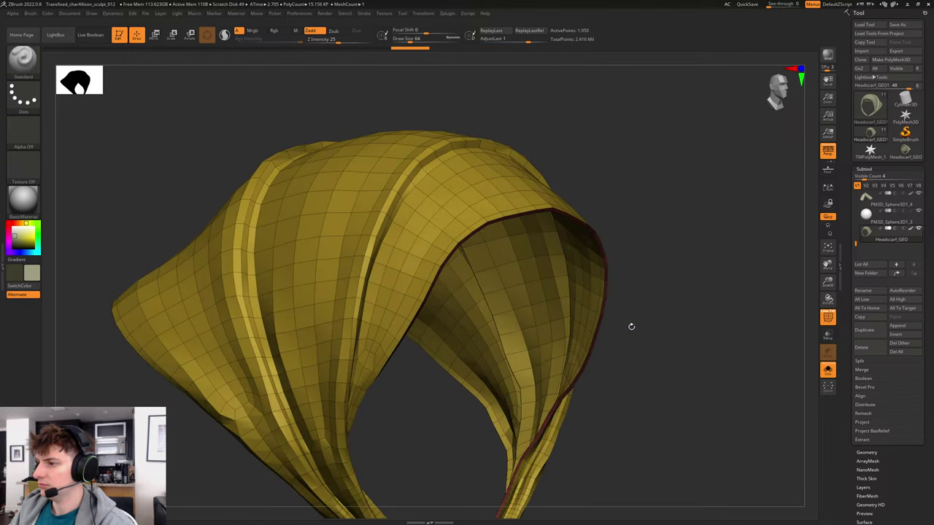
Raise the headscarf to subdivision level 2 and set its Dynamic Subdiv thickness to about 0.05177.
key("d")
key("shift")
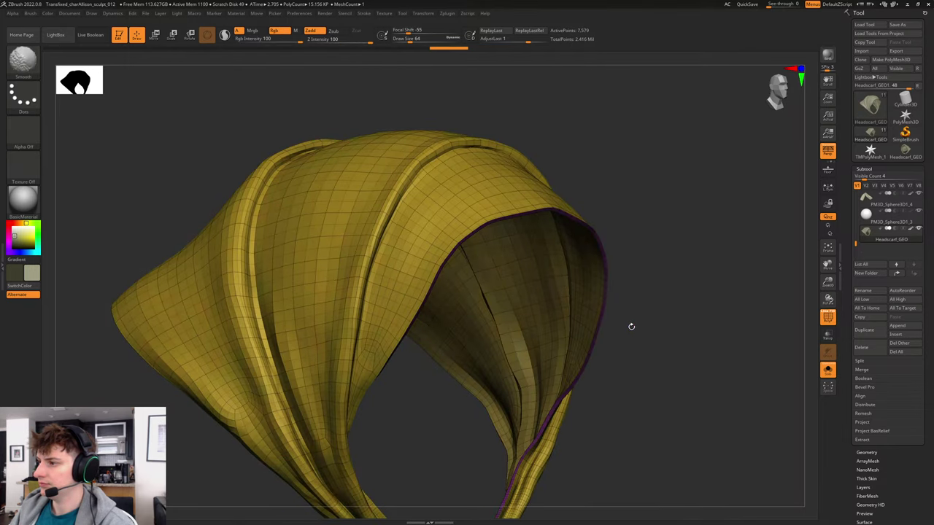
left_click(876, 454)
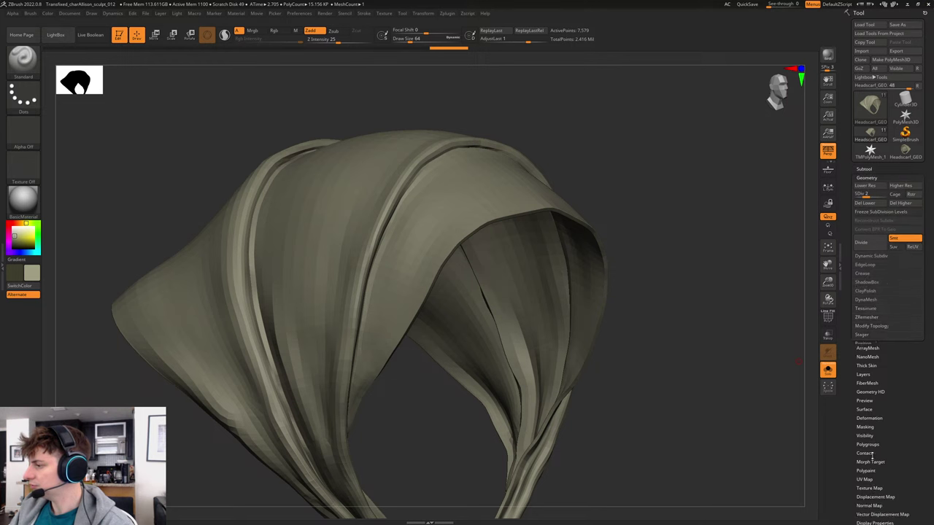
left_click(875, 256)
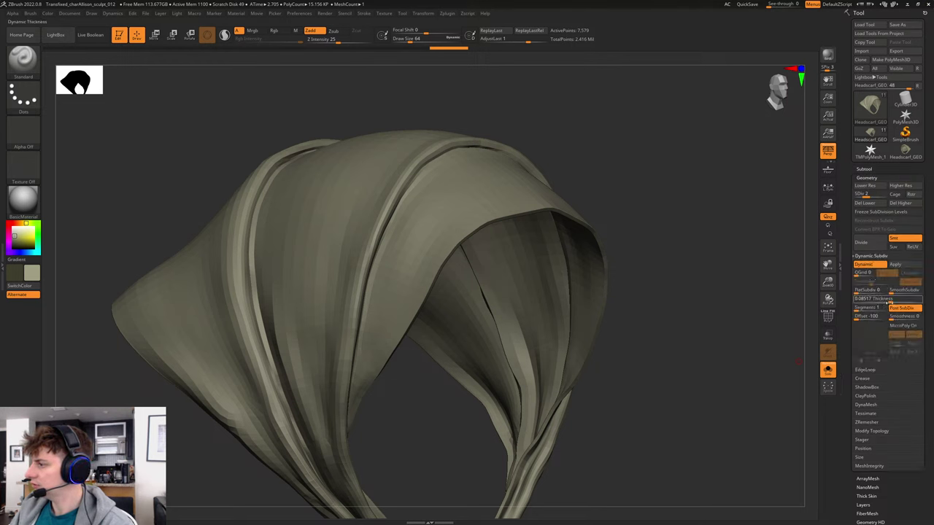
left_click_drag(889, 301, 887, 301)
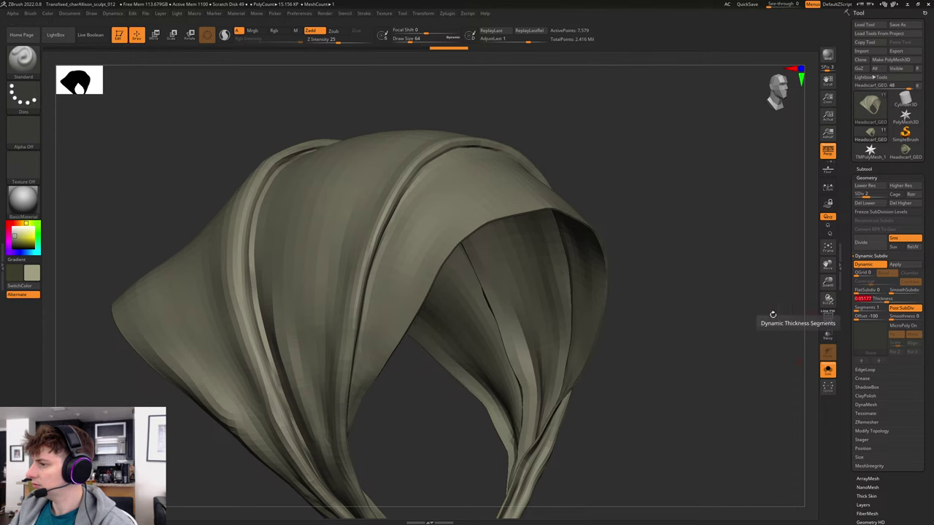
Set the headscarf's Dynamic Subdiv thickness to 0.065.
left_click_drag(730, 296, 714, 319, "shift")
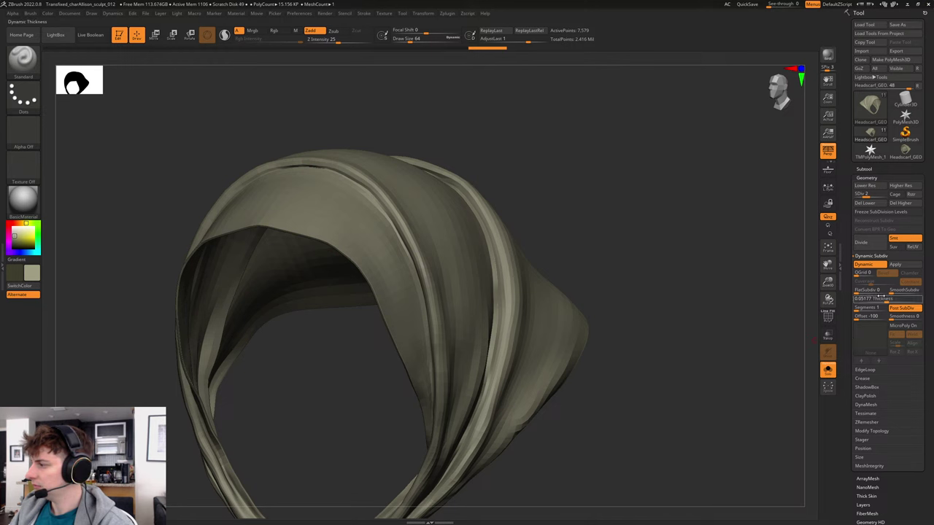
left_click(869, 298)
type("0.0")
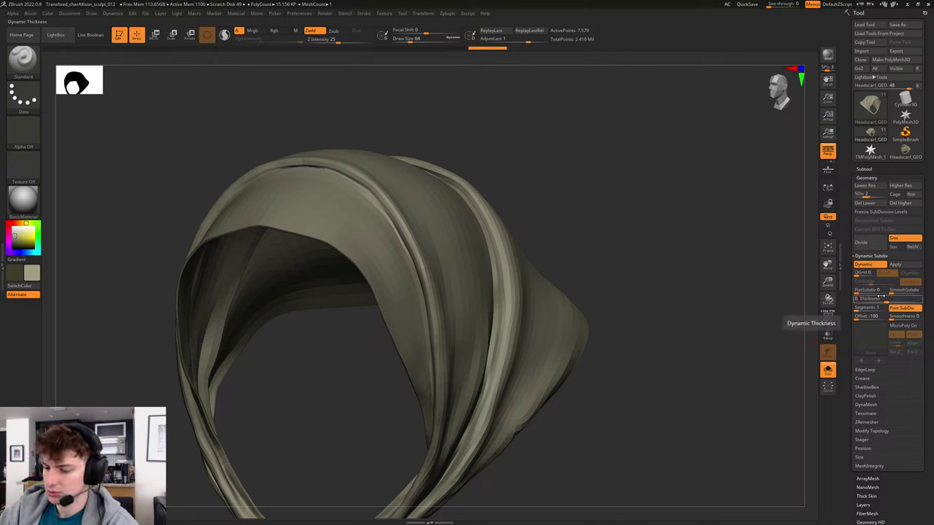
type("65")
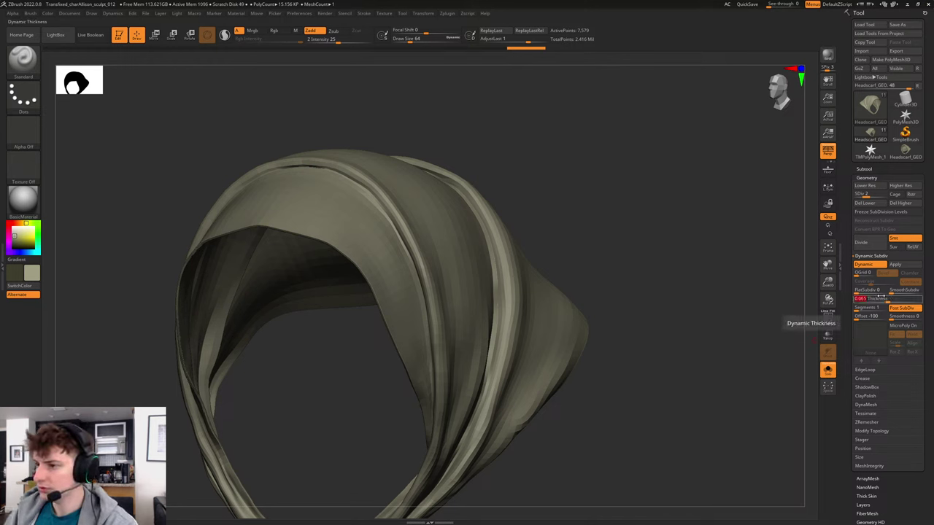
key("Return")
Examine the headscarf's thickened front opening up close from several angles, with and without the polyframe.
left_click_drag(655, 175, 634, 184)
key("shift+f")
key("shift+f")
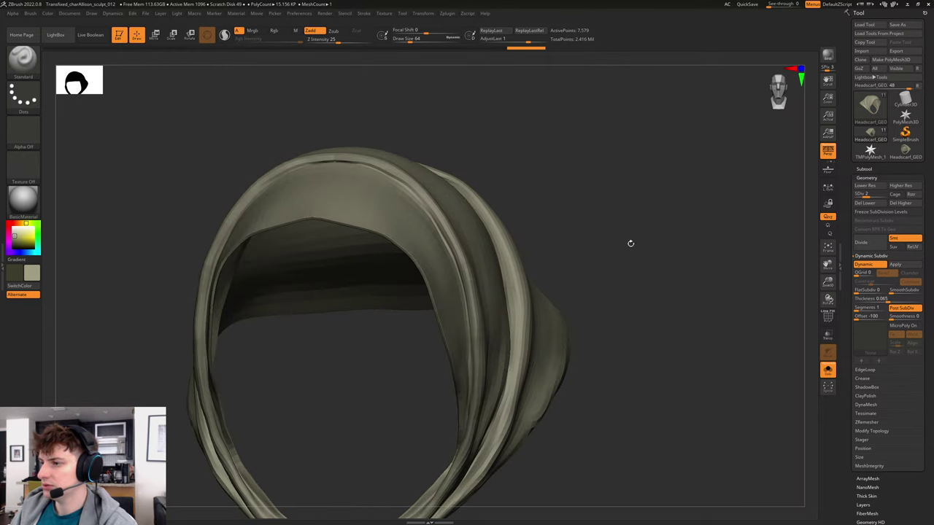
left_click_drag(630, 244, 697, 178, "alt")
left_click_drag(700, 232, 691, 232)
key("shift+f")
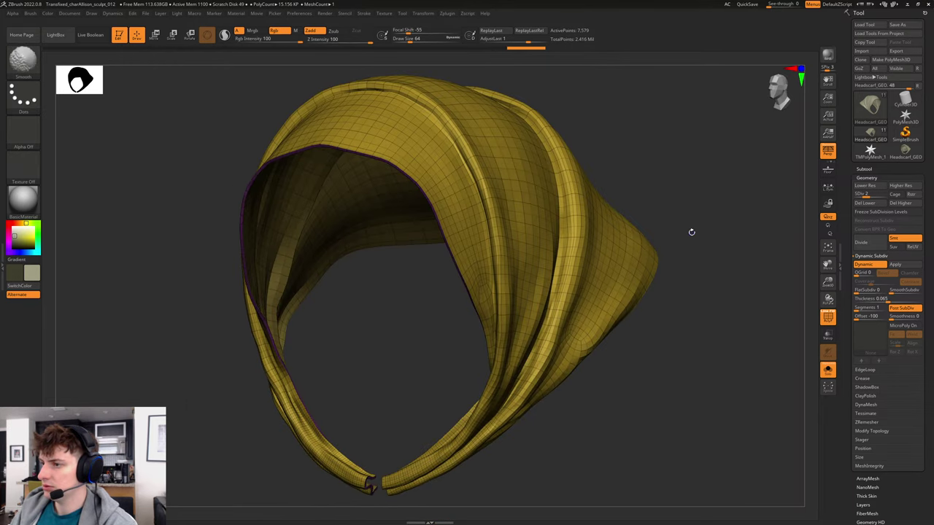
key("shift+f")
mouse_move(655, 171)
left_mouse_down("alt")
mouse_move(686, 361)
mouse_move(680, 471)
left_mouse_up("alt")
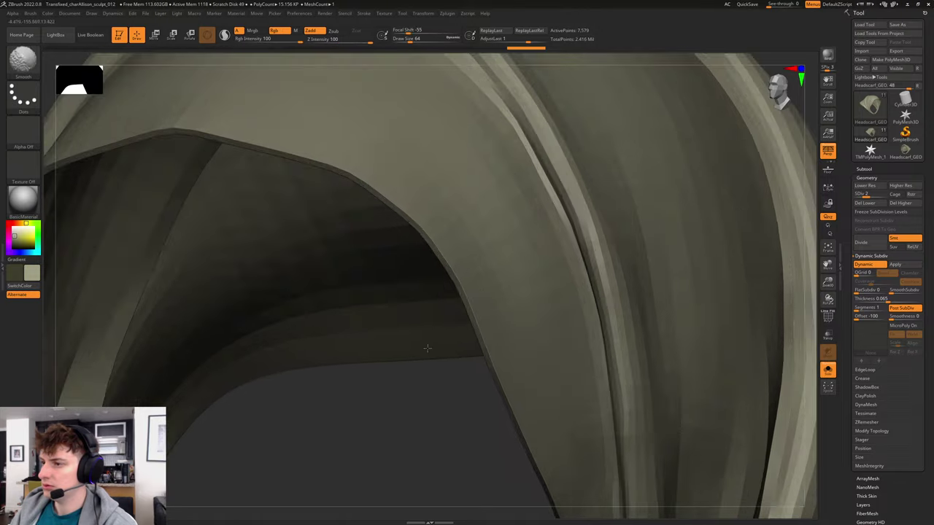
key("shift+f")
key("shift+f")
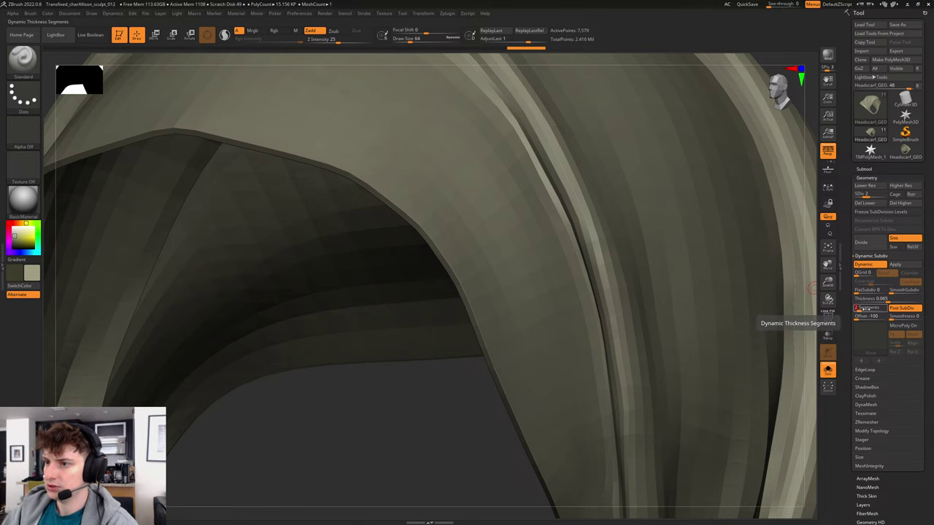
Set the headscarf's Dynamic Subdiv thickness segments to 2 and check its edge with the polyframe on and off.
key("shift+f")
left_click_drag(333, 406, 344, 409)
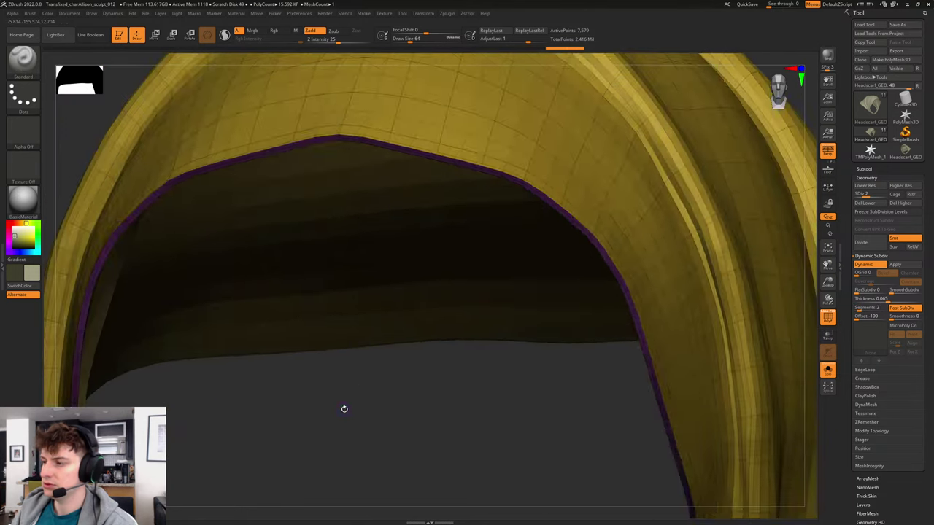
key("shift+f")
left_click_drag(497, 408, 648, 401, "alt")
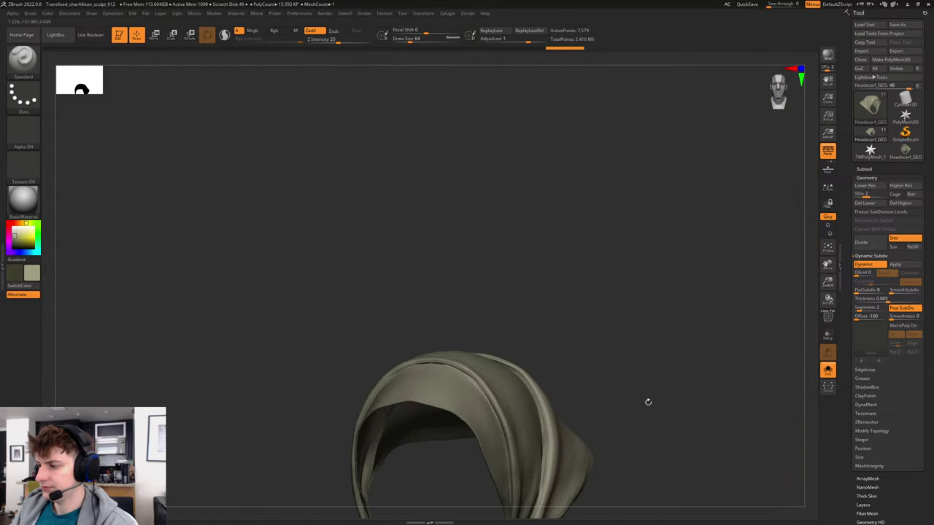
key("f")
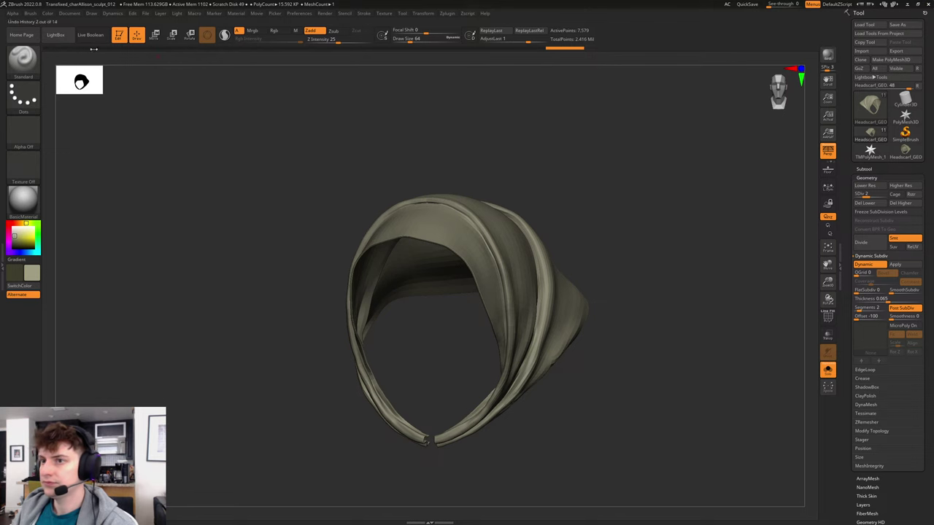
Leave solo mode to show the whole character and make body_geo the active subtool.
left_click(91, 14)
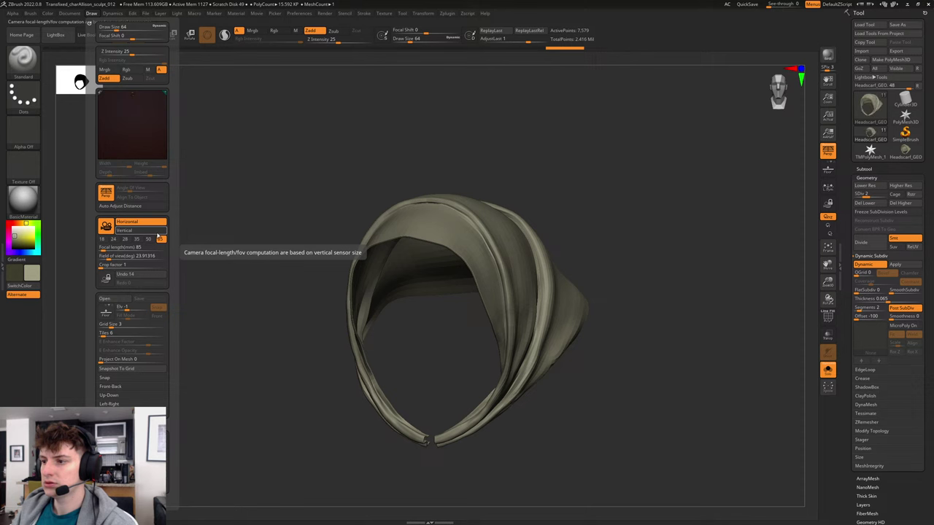
left_click(864, 169)
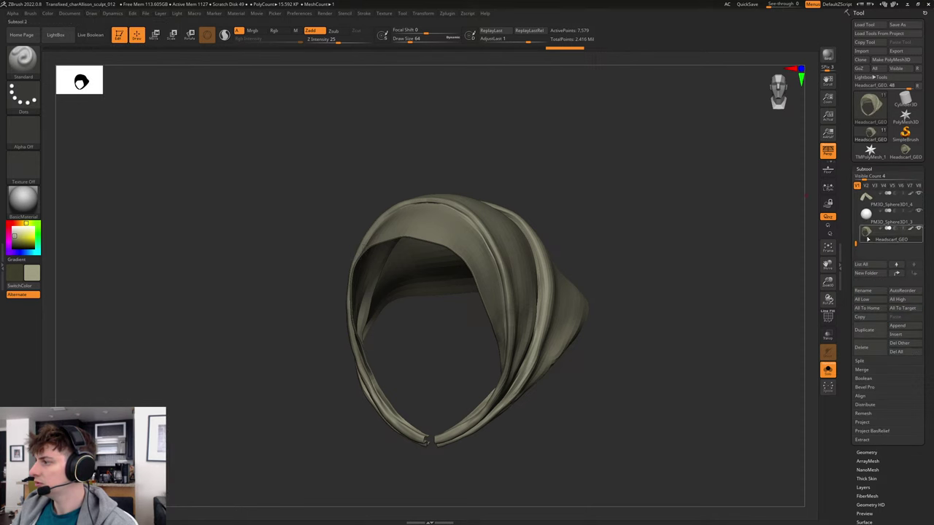
left_click(826, 370)
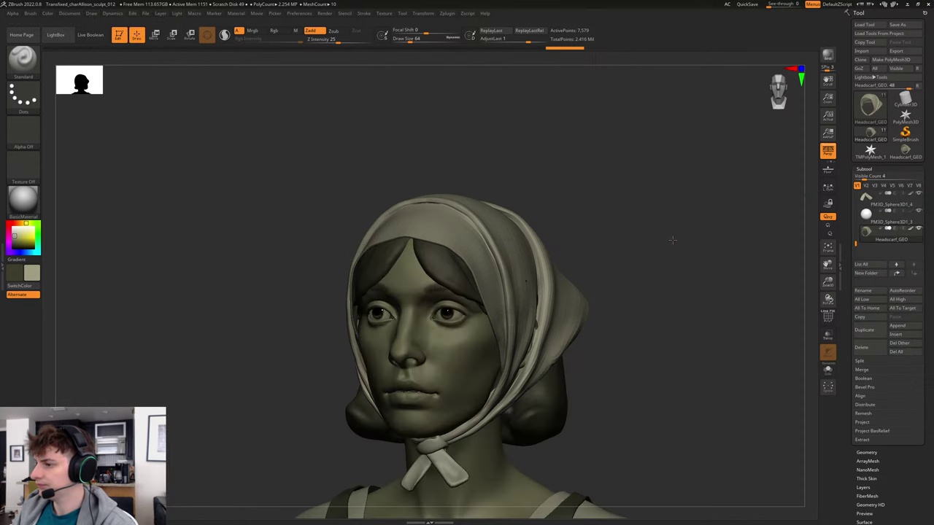
left_click_drag(671, 239, 677, 195, "shift")
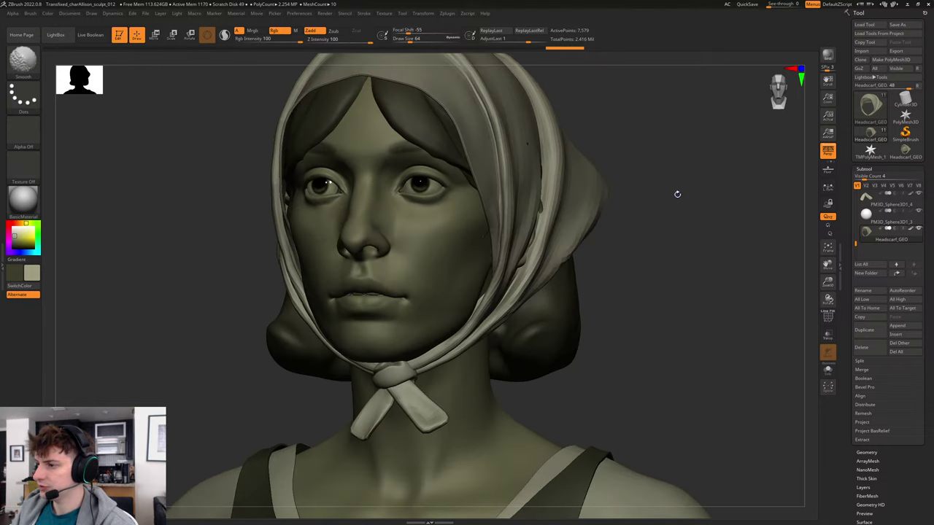
left_click(430, 259, "alt")
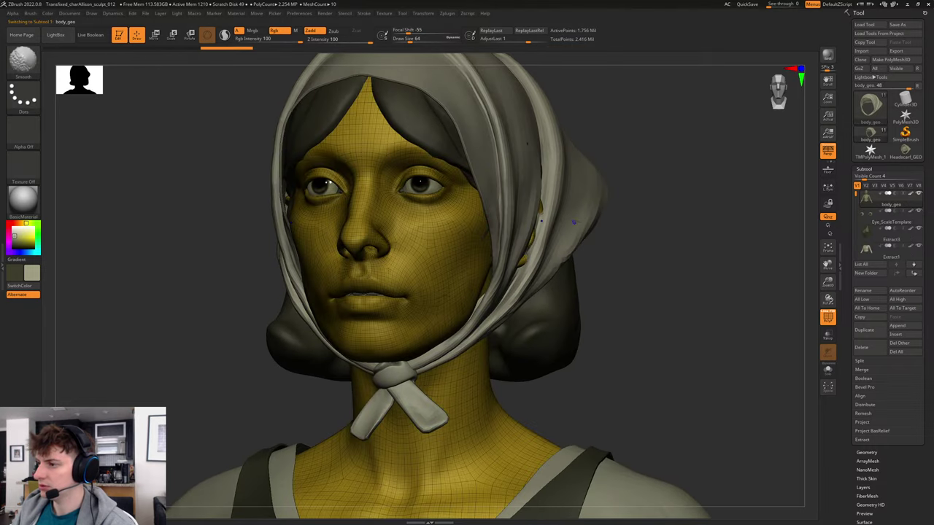
key("shift+f")
left_click_drag(669, 254, 752, 56, "shift")
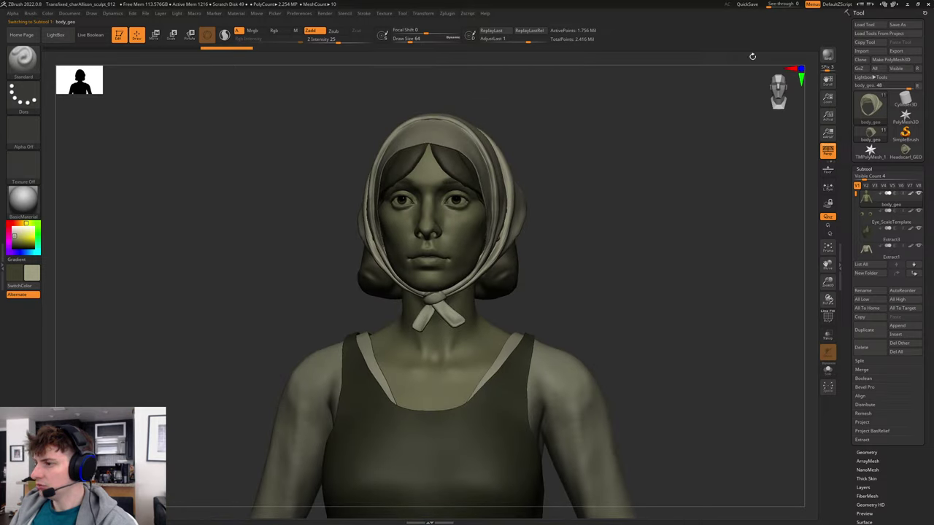
Switch to Maya and select the thick headscarf mesh, viewing the character's face up close from the front.
left_click(908, 5)
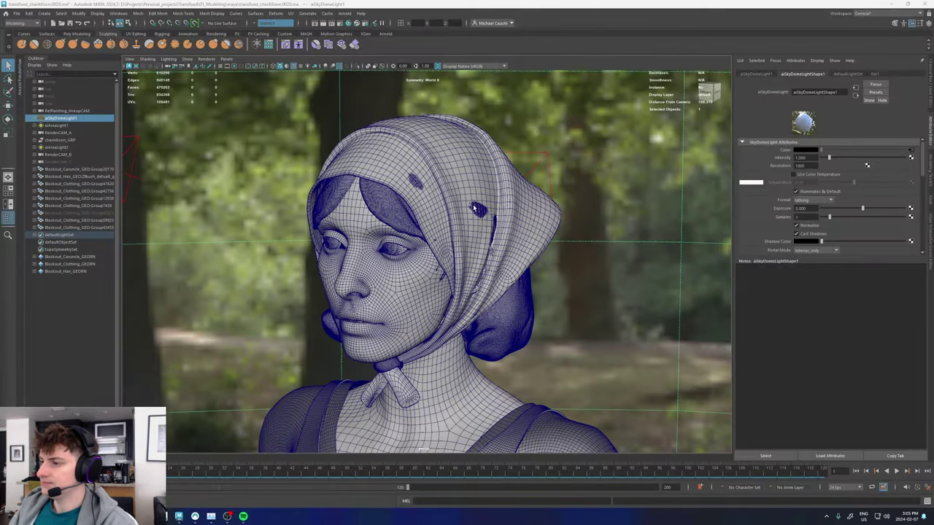
left_click(448, 172)
left_click_drag(267, 256, 314, 248, "alt")
scroll(511, 290, "up", 6)
left_click_drag(510, 290, 464, 288, "alt")
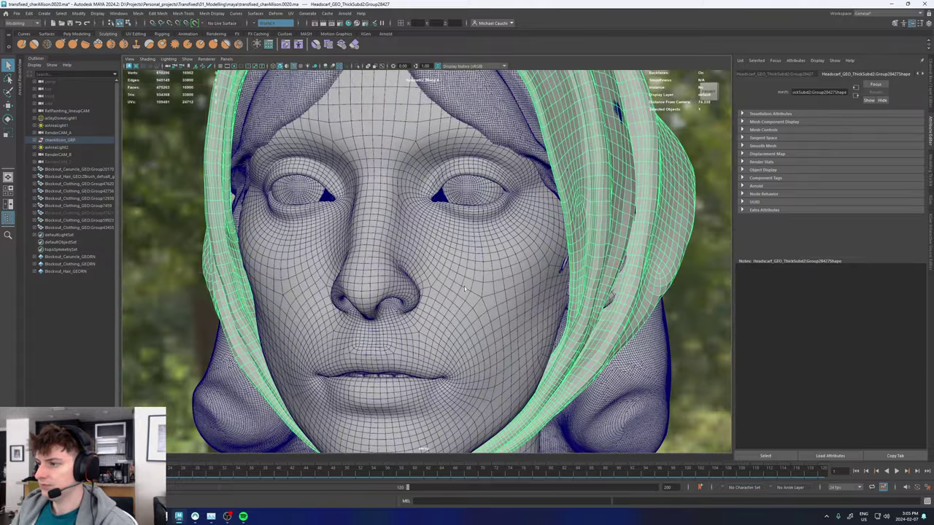
Expand charAllison_GRP, Clothing_GRP and group1 in the scene hierarchy and unhide HeadScarf_GEO.
left_click(36, 140)
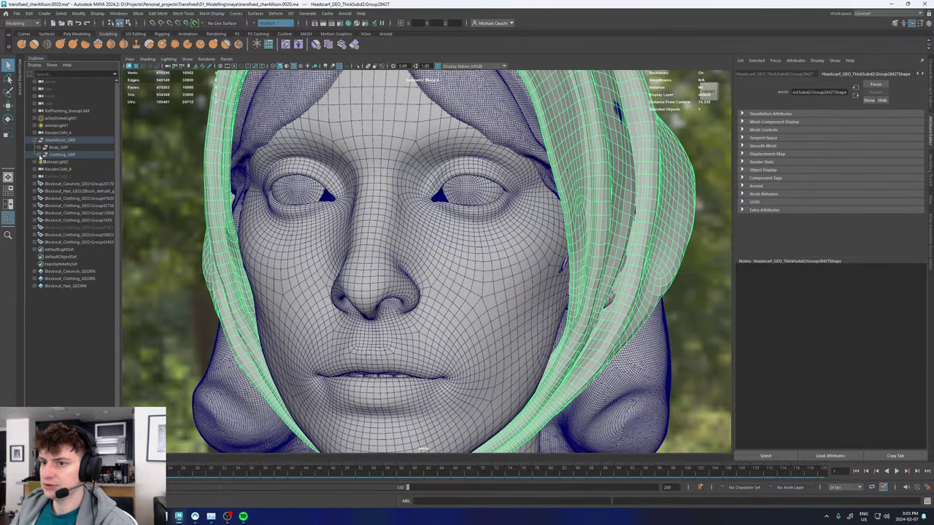
left_click(39, 154)
left_click(45, 162)
left_click(73, 169)
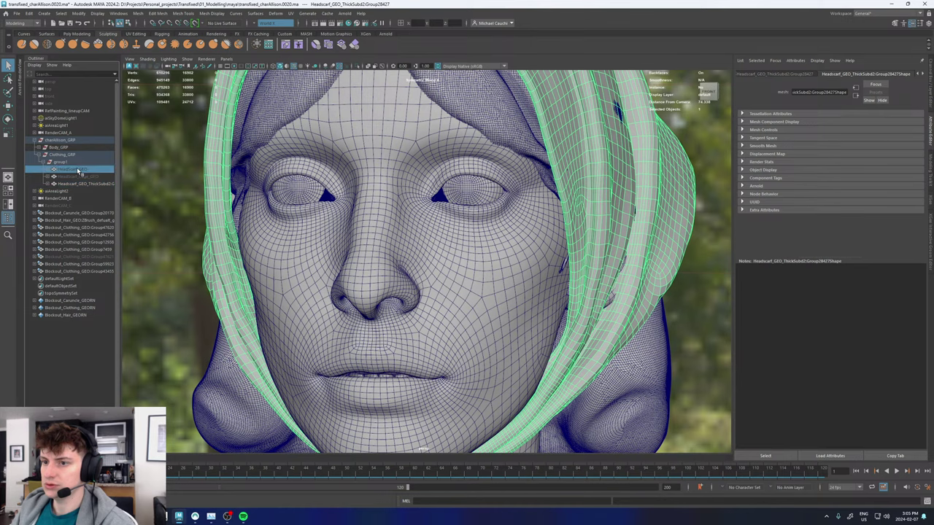
key("h")
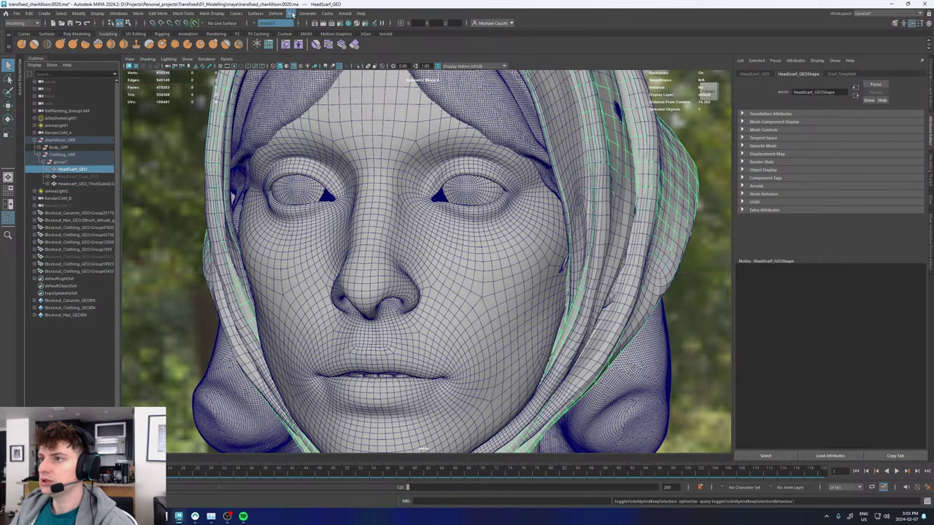
Open HeadScarf_GEO in the UV Editor, select its UV shell and lay it out within the first UV tile.
left_click(291, 15)
left_click(307, 25)
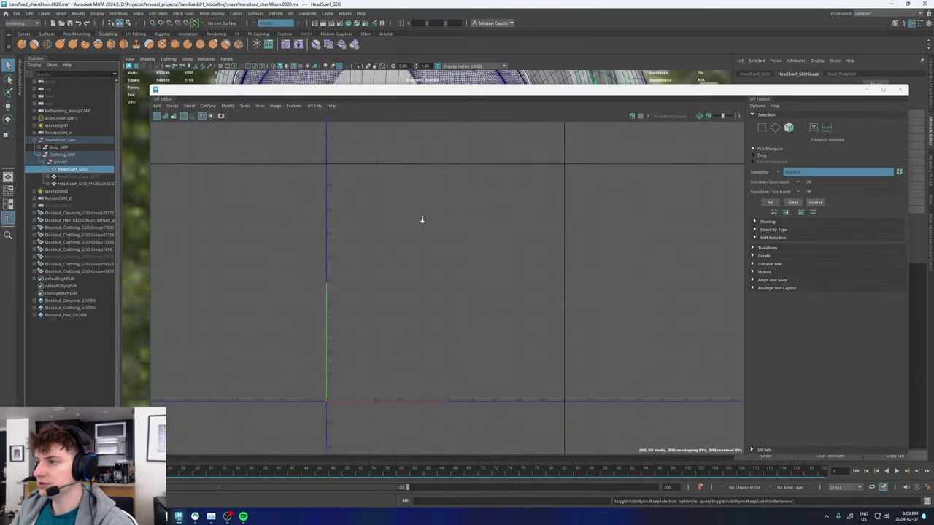
left_click(78, 169)
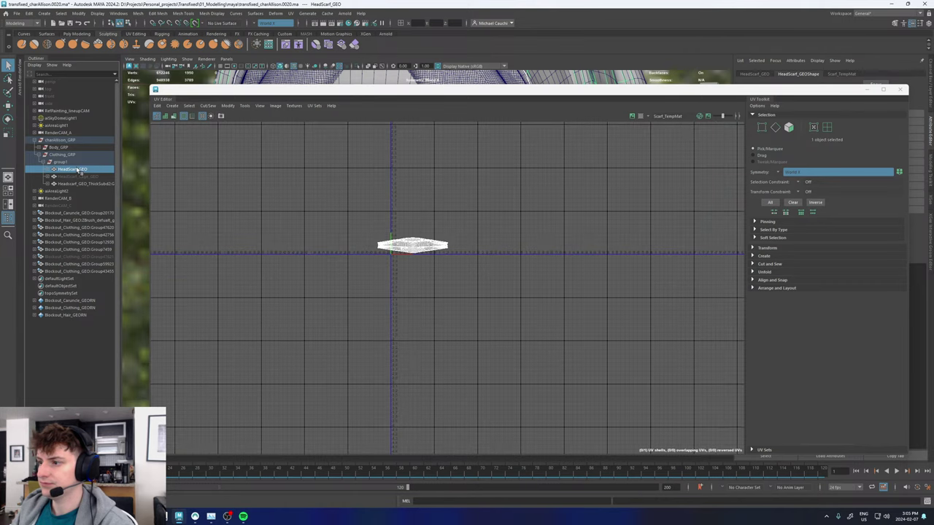
scroll(406, 242, "up", 6)
right_click_drag(413, 243, 332, 257)
left_click(403, 240)
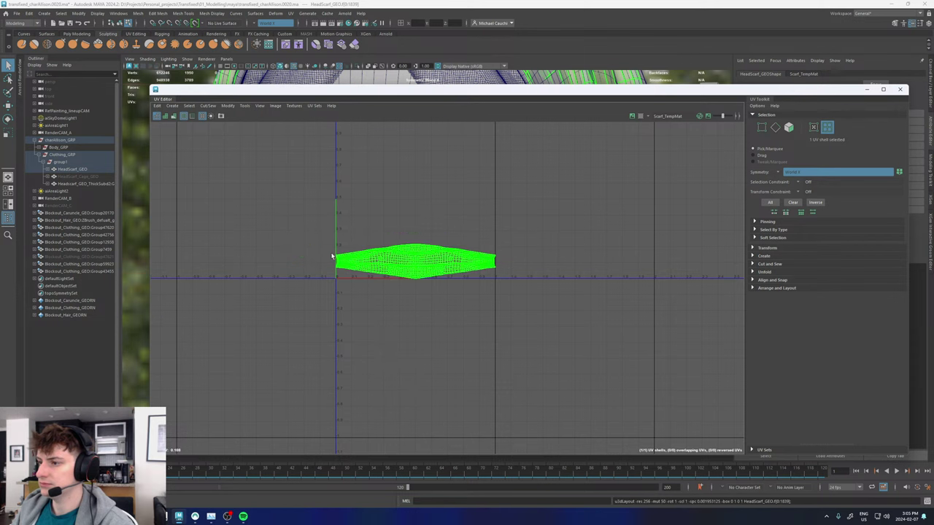
Scale the headscarf's UV shell down slightly and move it up against the upper edge of tile 1001.
key("w")
left_click_drag(416, 204, 416, 162)
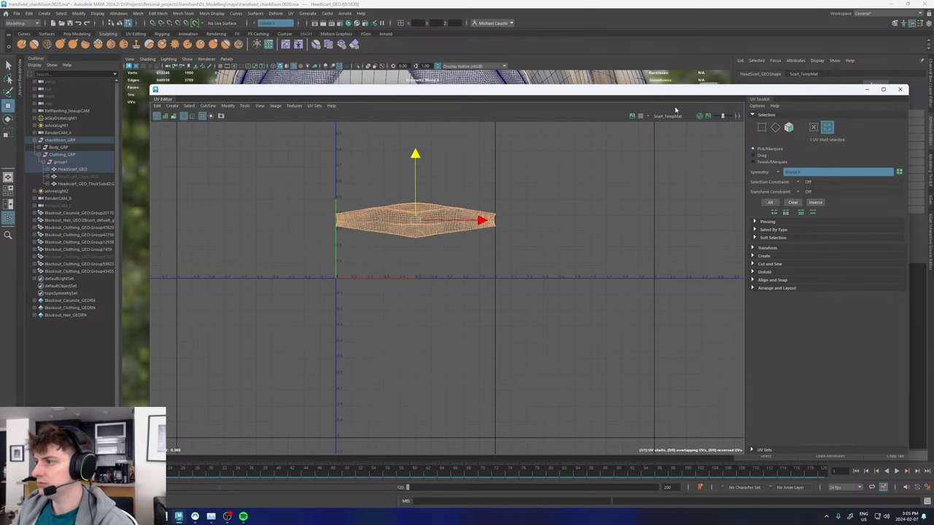
left_click(631, 116)
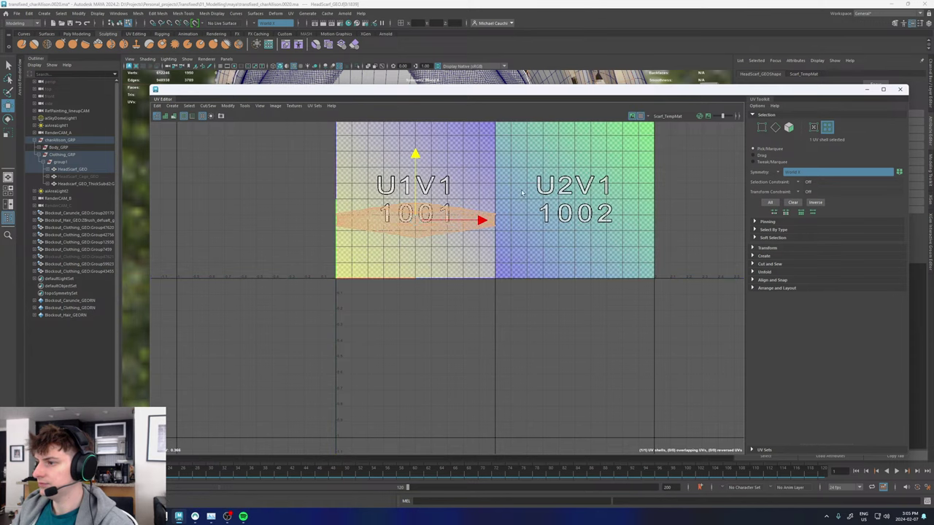
key("r")
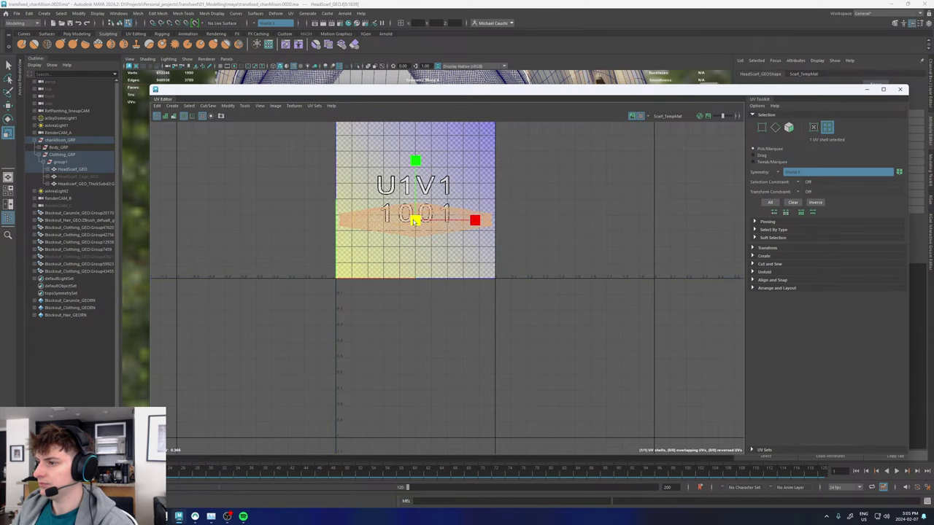
key("w")
middle_click_drag(415, 219, 419, 297, "alt")
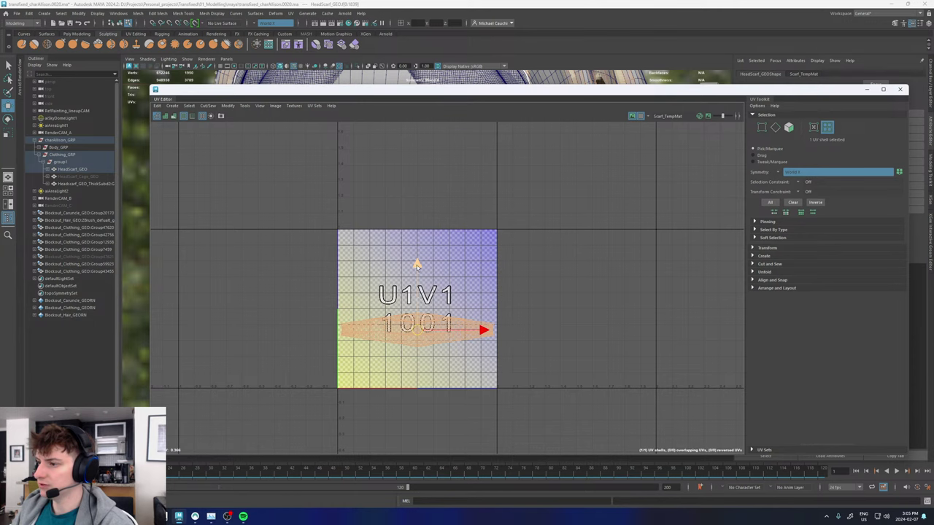
left_click_drag(416, 264, 414, 184)
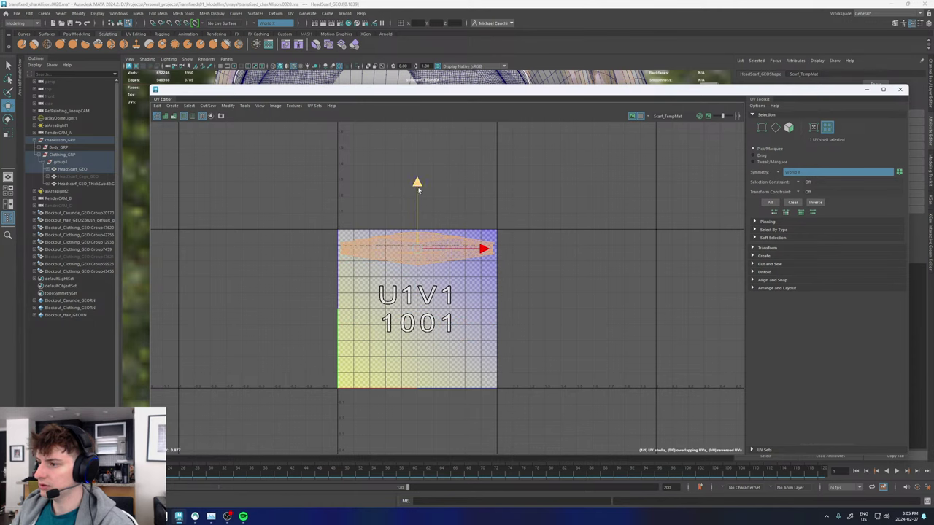
left_click(902, 91)
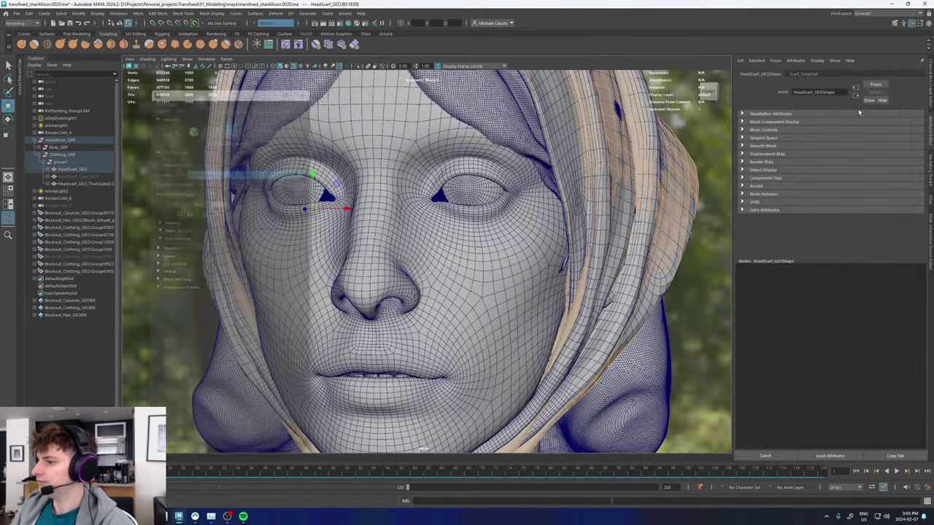
Return to HeadScarf_GEO as a whole object and hide the Headscarf_GEO_ThickSubd2 mesh.
left_click(72, 171)
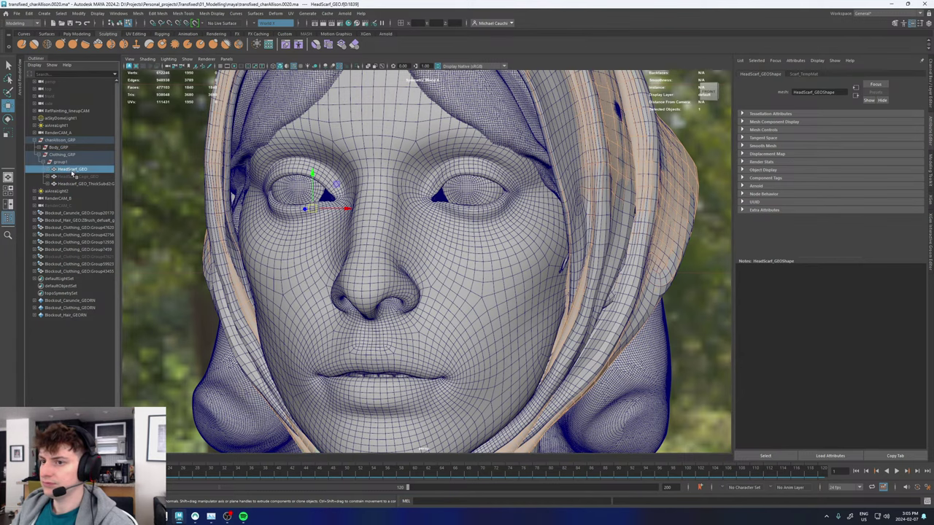
right_click_drag(482, 237, 413, 244, "alt")
left_click_drag(443, 242, 417, 249, "alt")
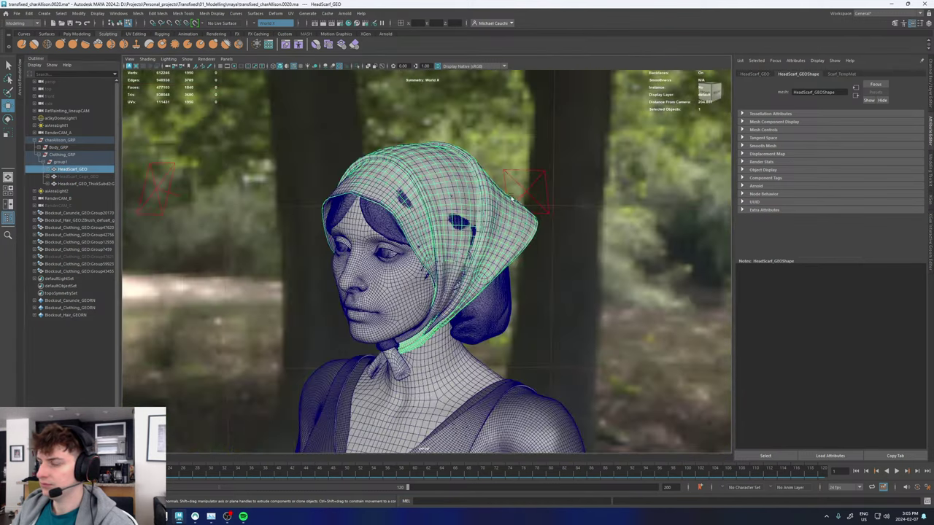
right_click_drag(486, 149, 511, 136)
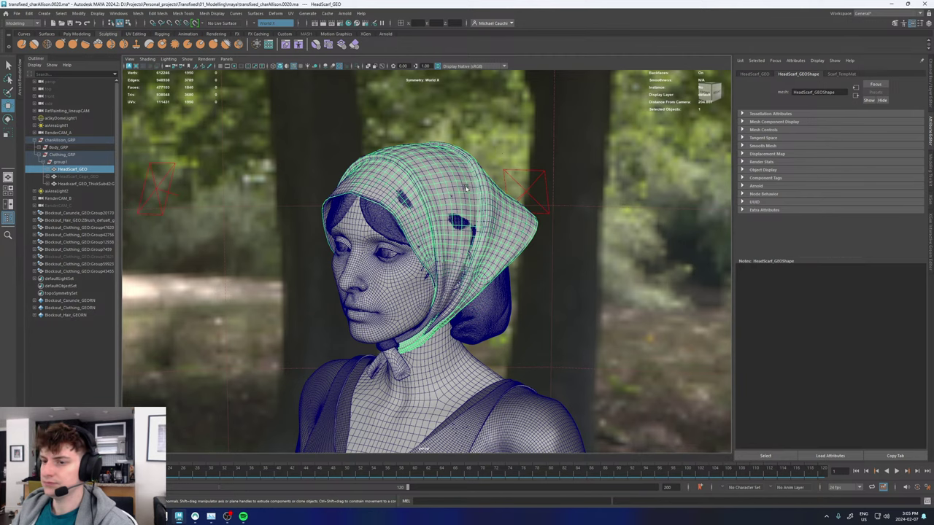
left_click(102, 182)
key("h")
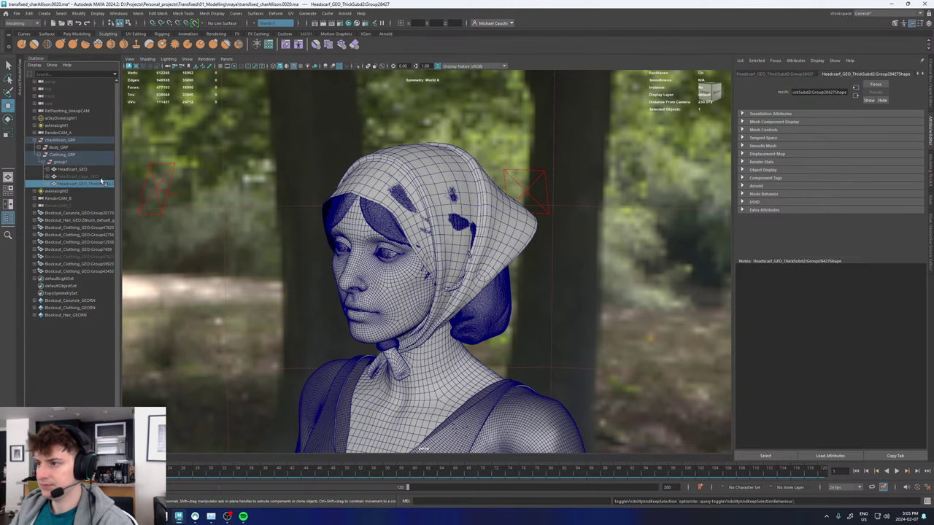
Select HeadScarf_GEO and export it as Headscarf_GEO.obj into the project's maya exports folder, overwriting the existing file.
left_click_drag(381, 167, 389, 170, "alt")
left_click(389, 164)
key("h")
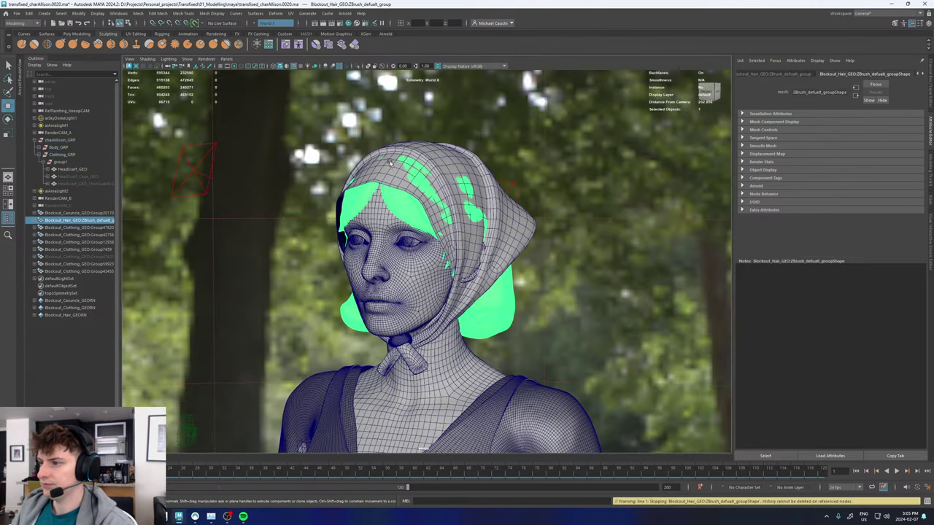
left_click(404, 146)
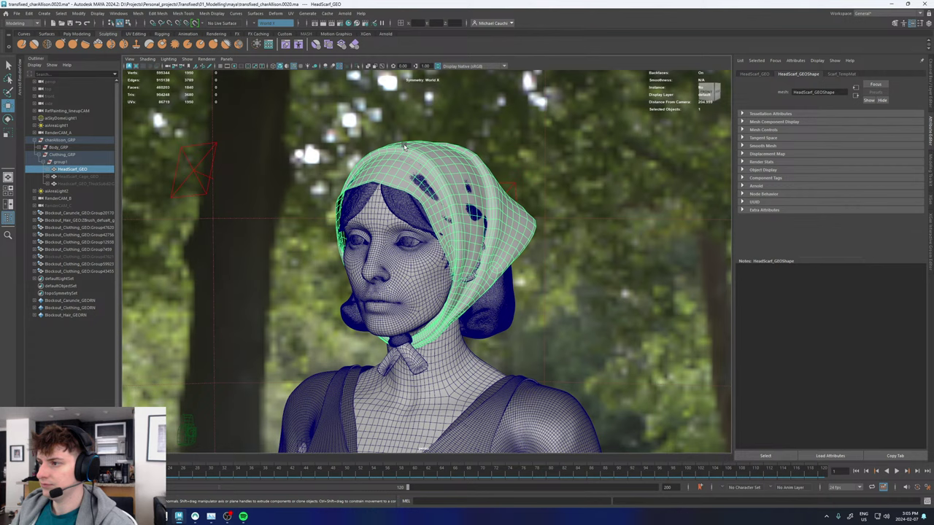
left_click(16, 13)
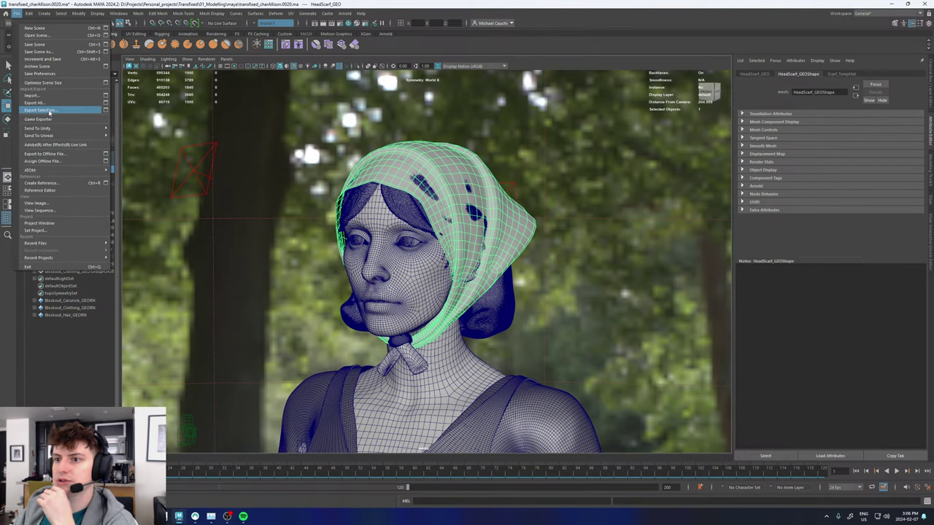
left_click(41, 109)
double_click(75, 105)
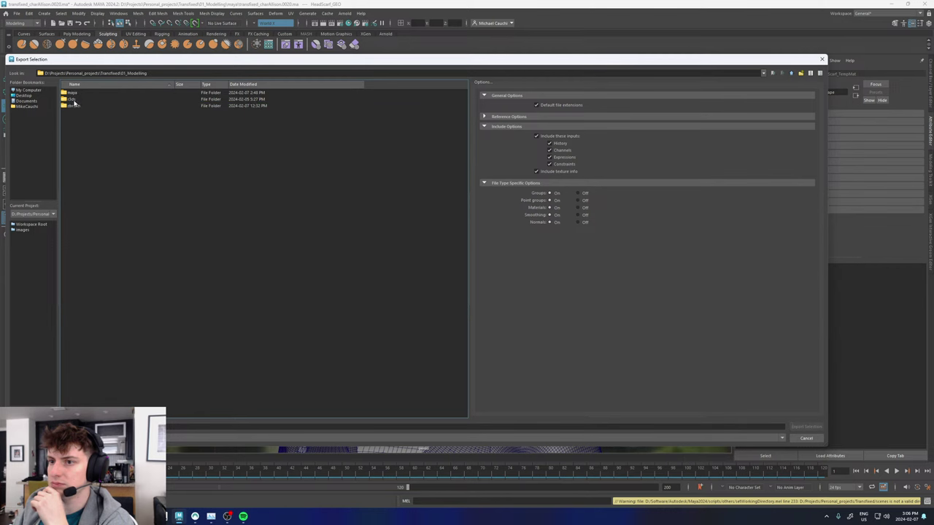
double_click(78, 91)
double_click(78, 100)
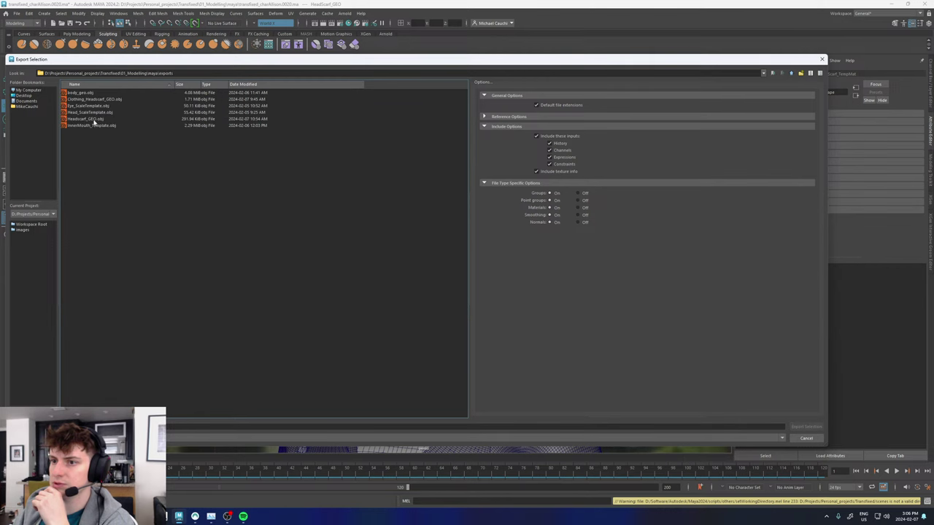
double_click(84, 119)
left_click(401, 263)
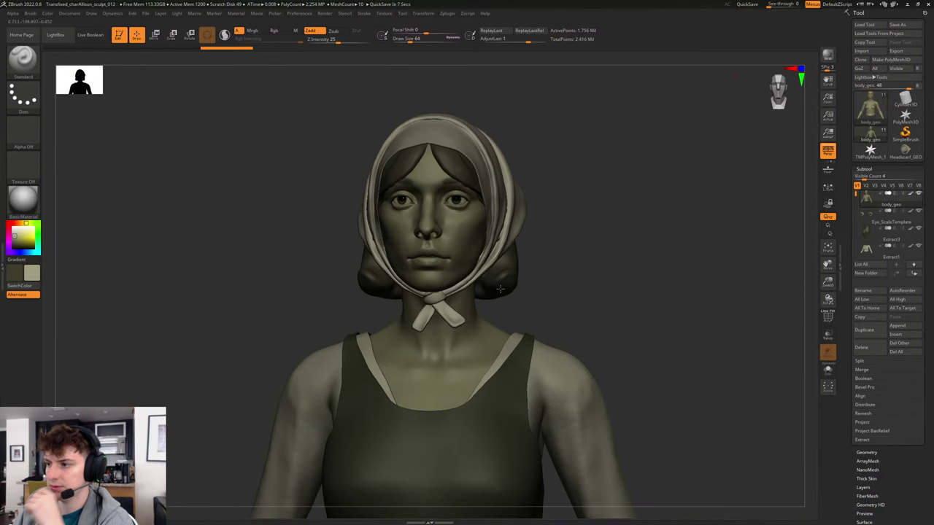
Switch to ZBrush, make the Headscarf_GEO subtool active and take it down to its lowest subdivision level.
left_click_drag(621, 258, 615, 265)
key("g")
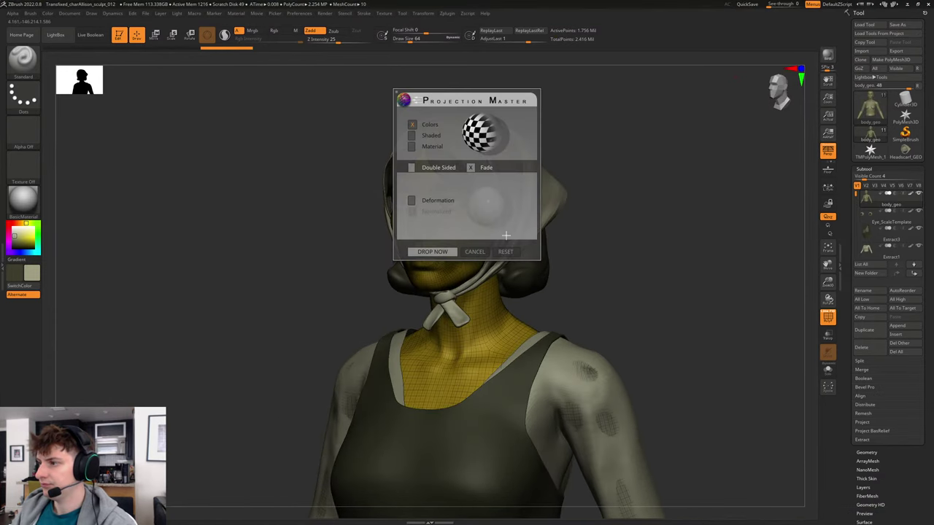
left_click(475, 251)
mouse_move(635, 217)
left_mouse_down()
mouse_move(611, 274)
mouse_move(627, 300)
left_mouse_up()
left_click(475, 217, "alt")
key("shift+f")
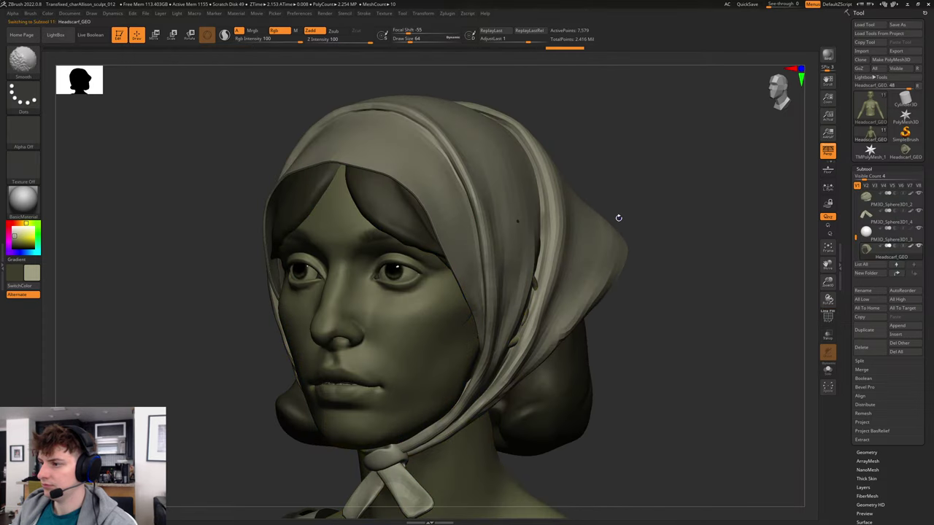
left_click_drag(619, 217, 698, 194)
key("shift+f")
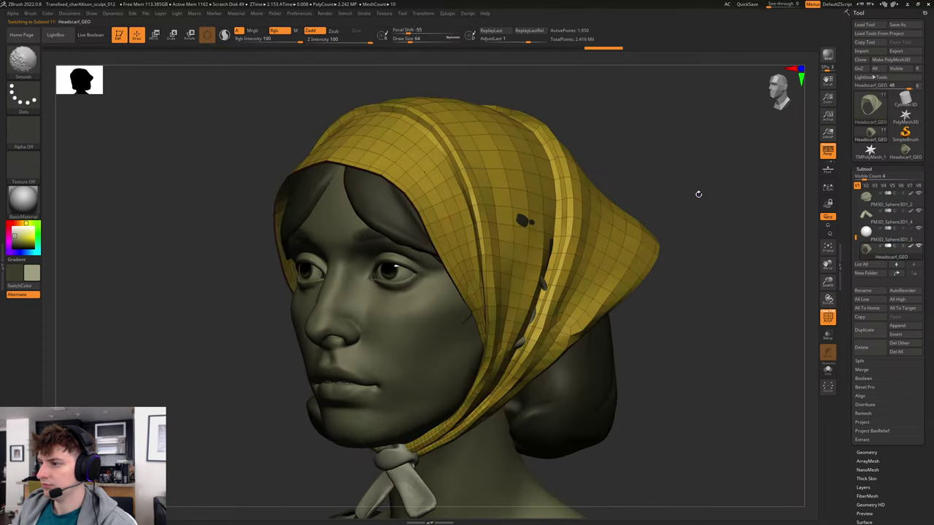
key("shift+f")
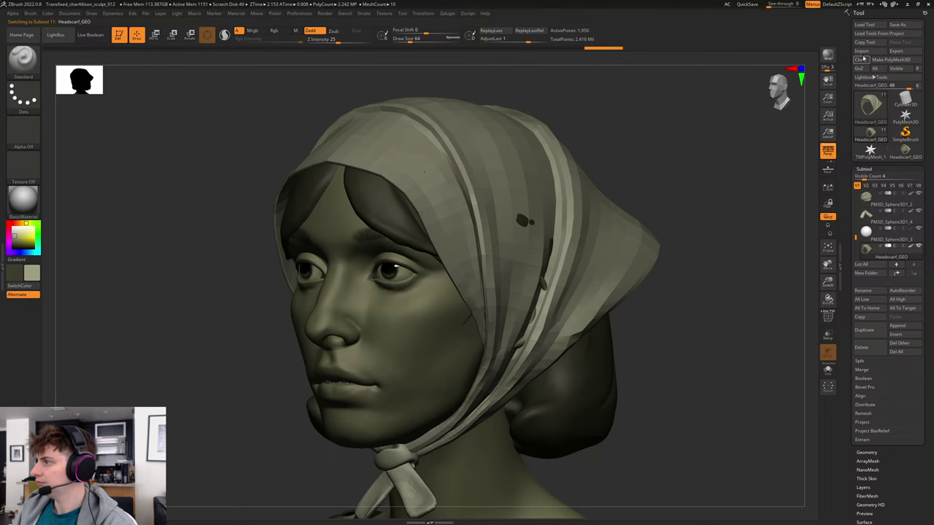
Clone Headscarf_GEO as a separate tool, view the copy and return to the full character tool.
left_click(861, 59)
mouse_move(880, 133)
left_click(872, 169)
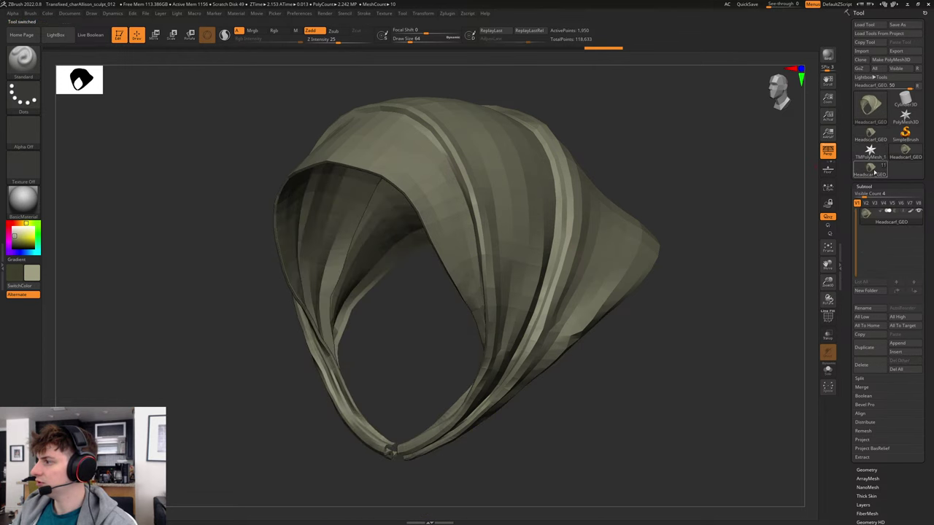
left_click(873, 173)
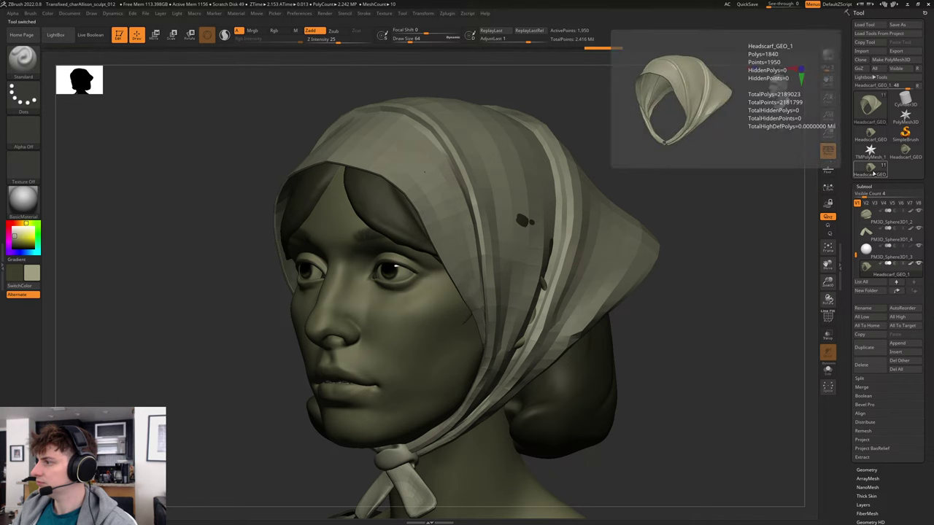
Delete the two standalone single-subtool copies of Headscarf_GEO from the loaded tools.
left_click(875, 133)
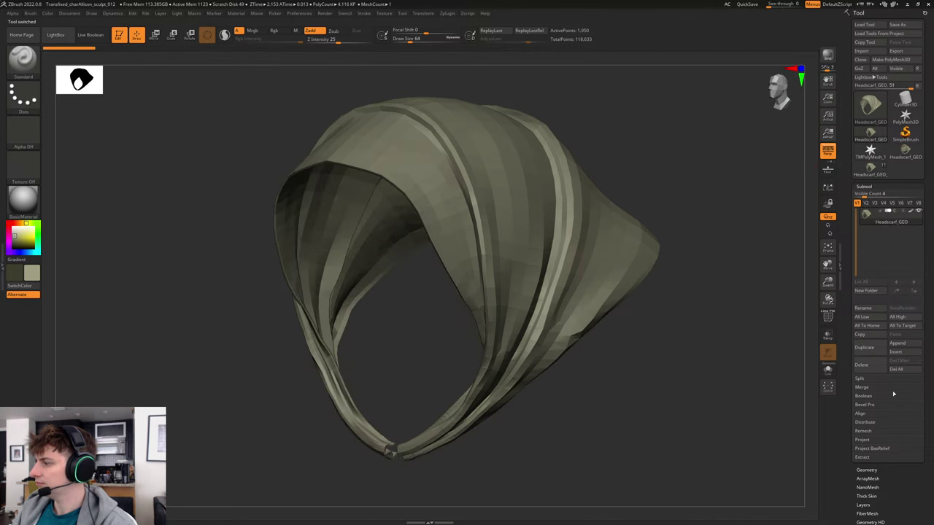
left_click(862, 365)
left_click(803, 378)
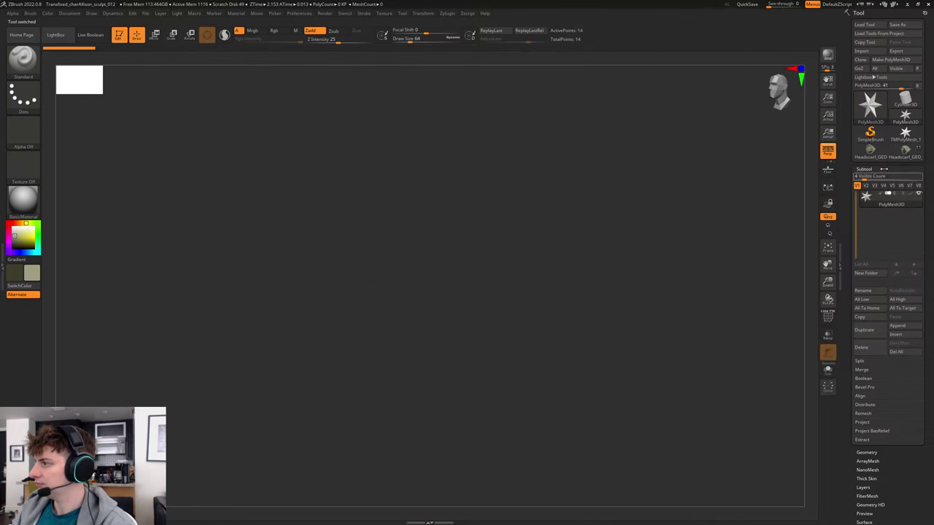
left_click(902, 152)
left_click(870, 152)
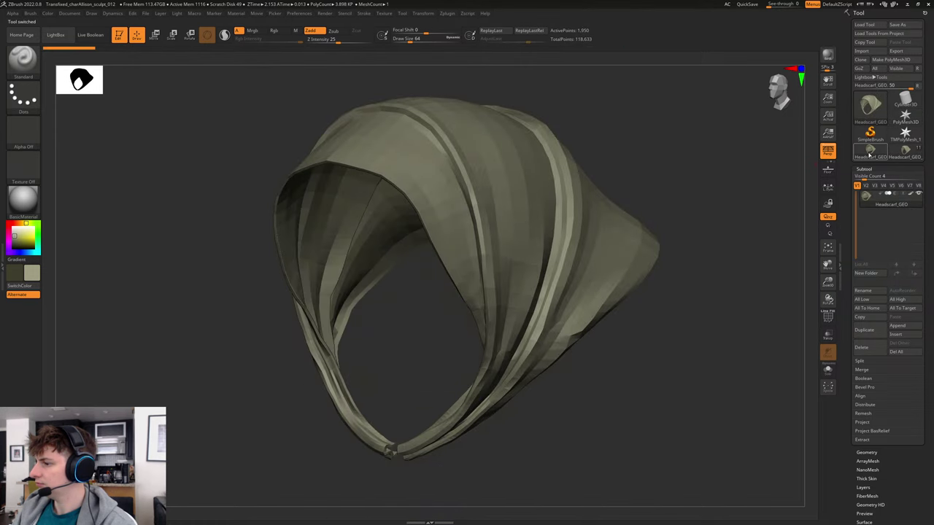
left_click(865, 347)
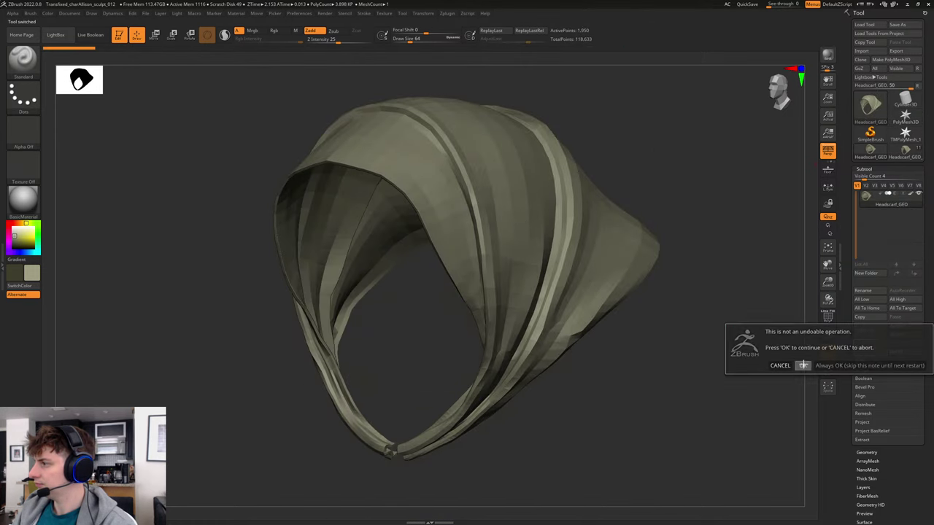
left_click(801, 367)
Delete the TMPolyMesh_1 tool and return to the full character tool.
left_click(904, 135)
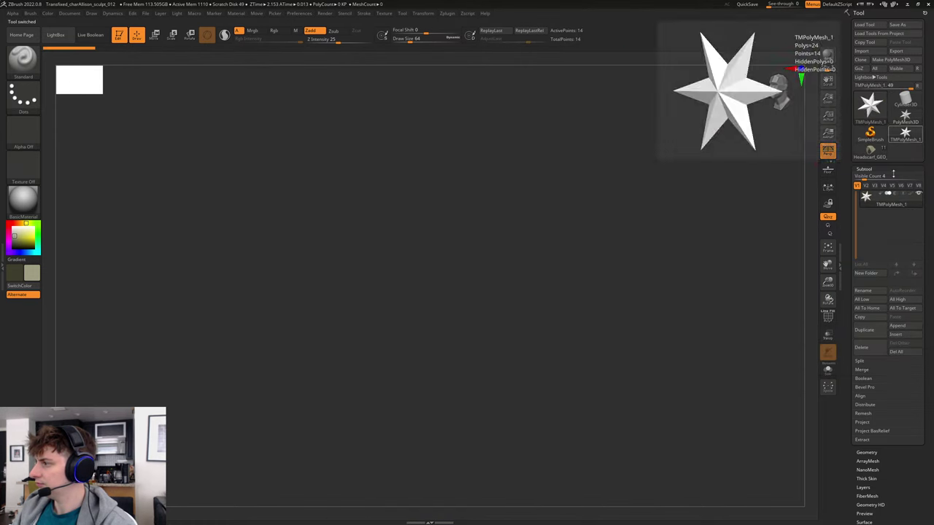
left_click(862, 347)
left_click(803, 367)
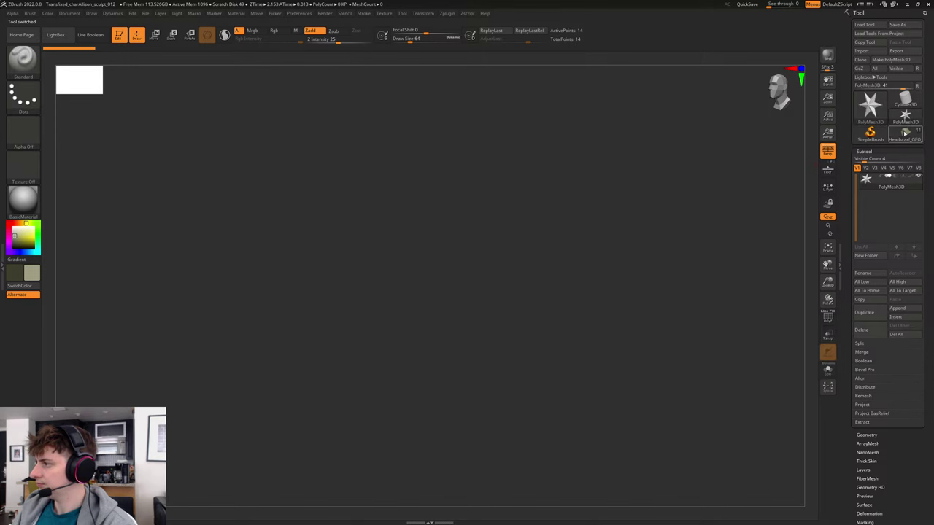
left_click(905, 135)
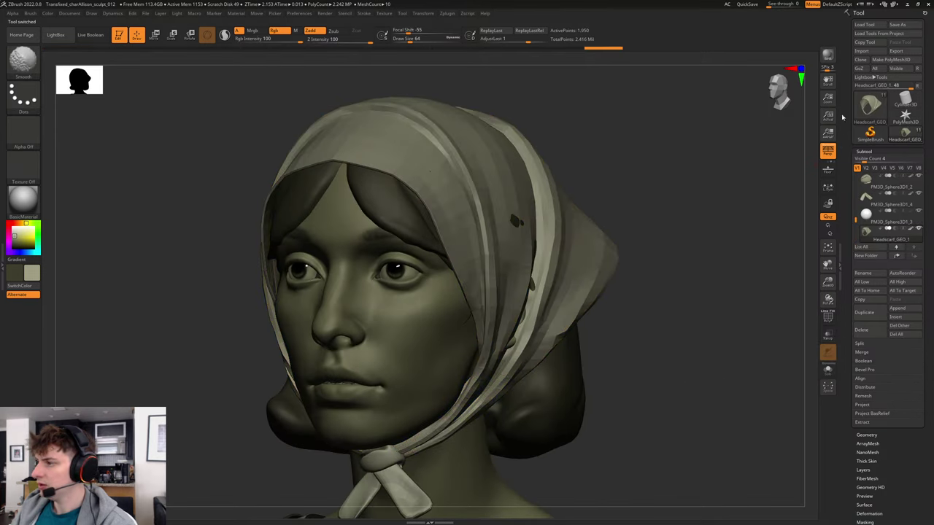
Import Headscarf_GEO.obj from the 01_Modelling maya exports folder onto the headscarf subtool at its lowest subdivision level.
left_click(862, 51)
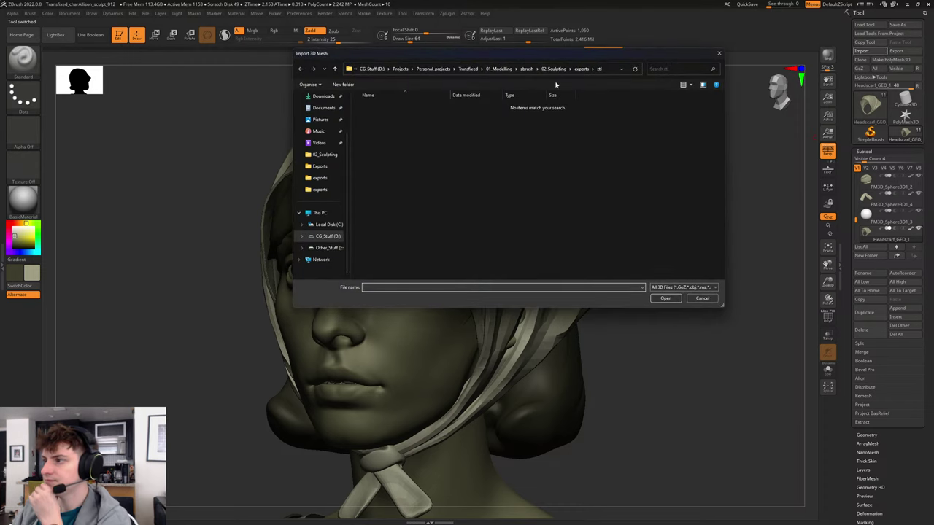
left_click(527, 69)
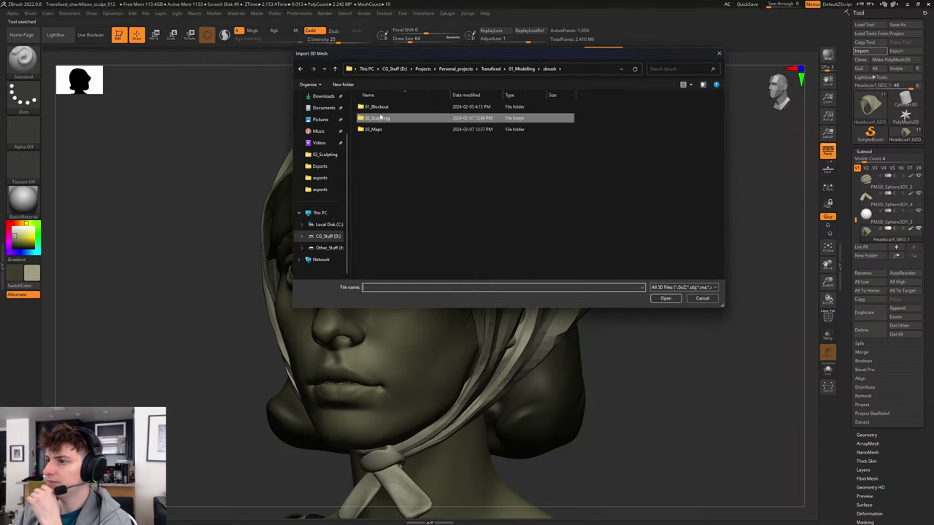
left_click(527, 69)
double_click(376, 108)
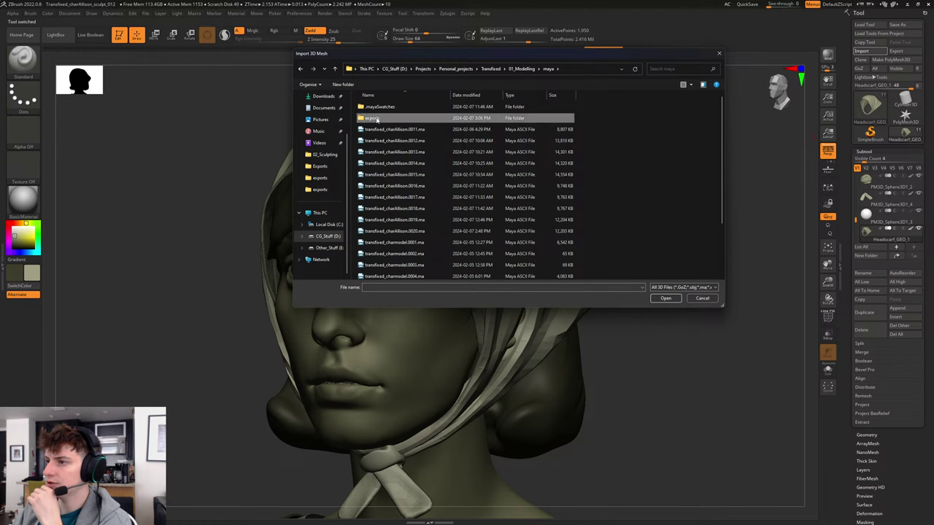
double_click(376, 119)
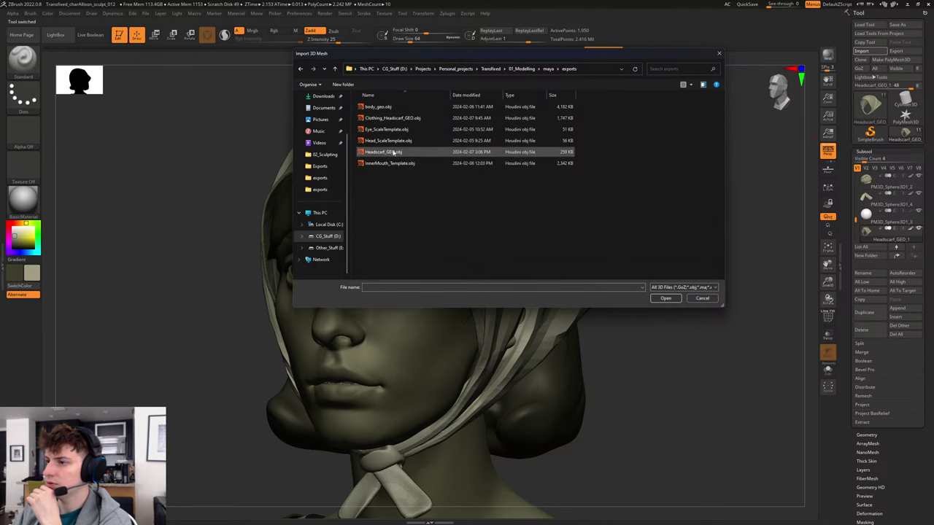
double_click(385, 152)
Bring the headscarf back up to its highest subdivision level and check the re-imported mesh from several angles.
left_click_drag(681, 192, 684, 224)
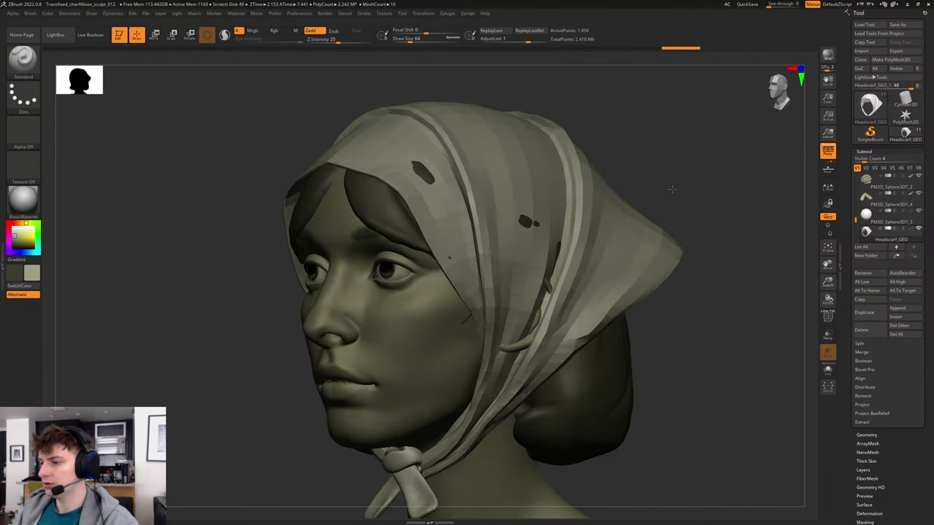
mouse_move(701, 367)
left_mouse_down()
mouse_move(686, 321)
mouse_move(755, 327)
left_mouse_up()
key("d")
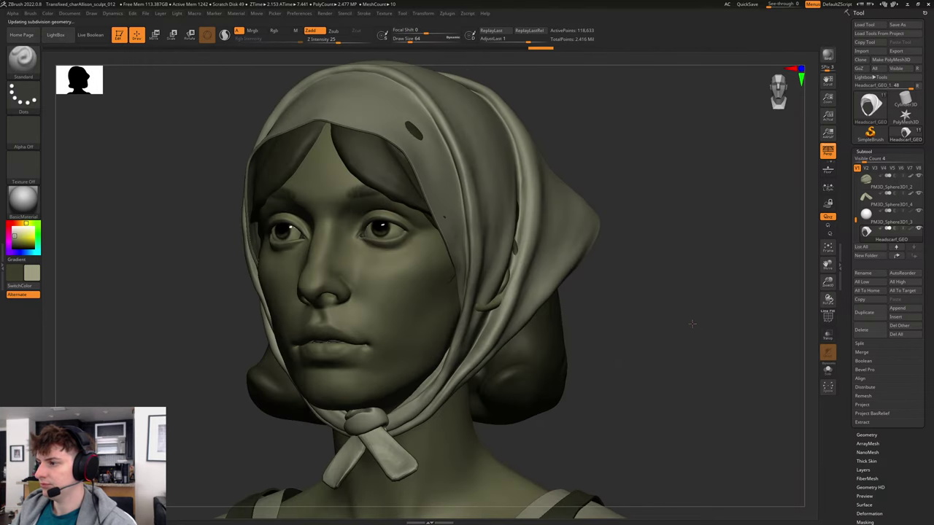
left_click_drag(690, 330, 629, 348, "alt")
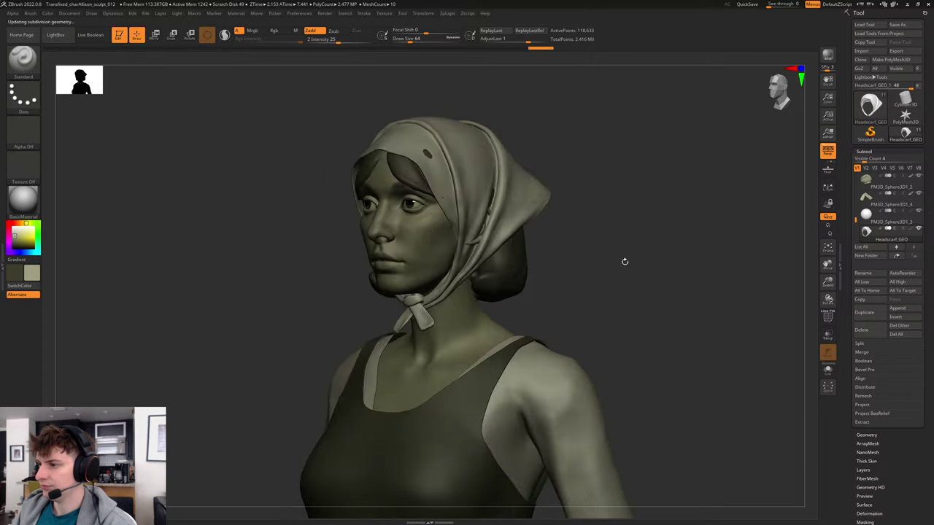
left_click_drag(622, 258, 646, 293, "alt")
key("ctrl+z")
key("ctrl+shift+z")
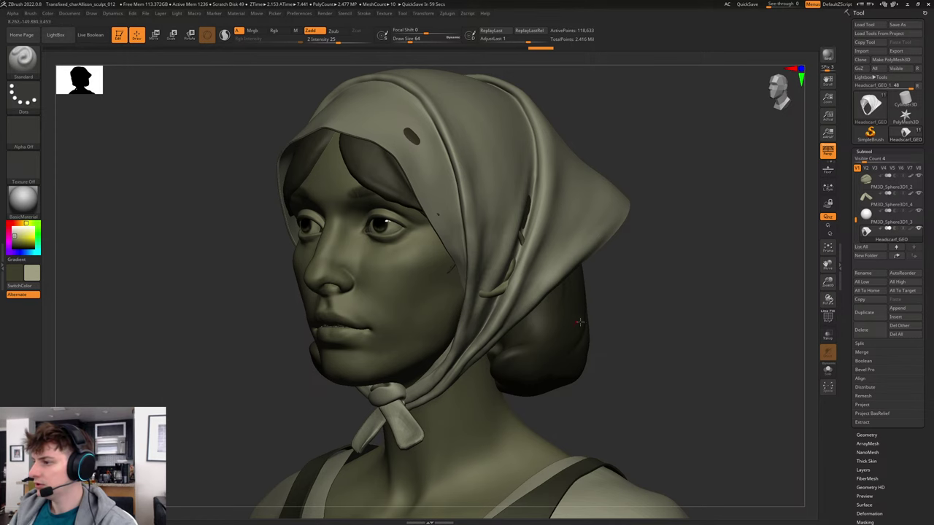
left_click_drag(579, 321, 654, 329)
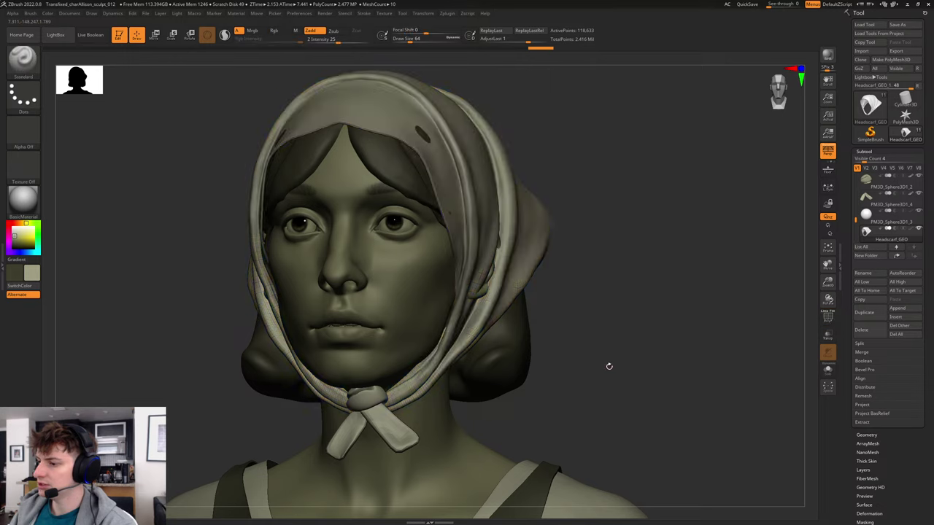
mouse_move(609, 368)
left_mouse_down()
mouse_move(622, 324)
mouse_move(606, 365)
left_mouse_up()
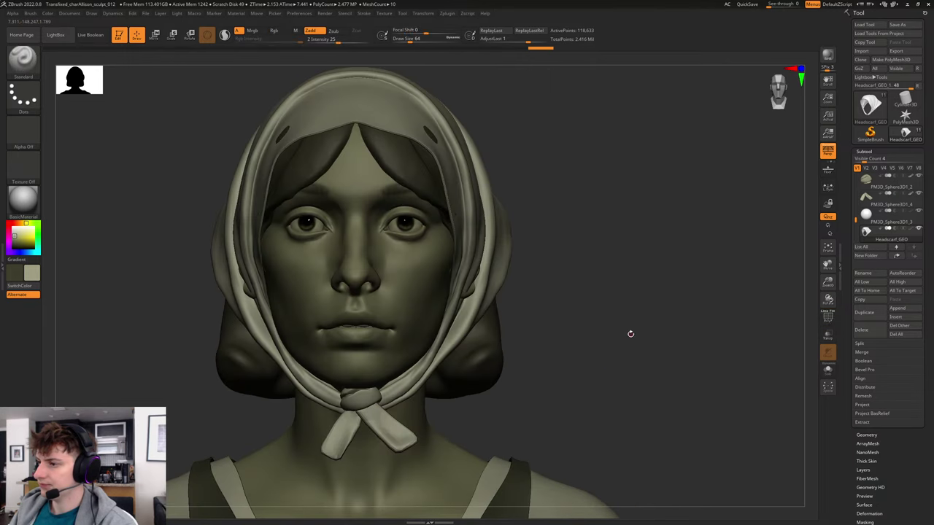
mouse_move(630, 334)
left_mouse_down("alt")
mouse_move(595, 338)
mouse_move(695, 205)
left_mouse_up("alt")
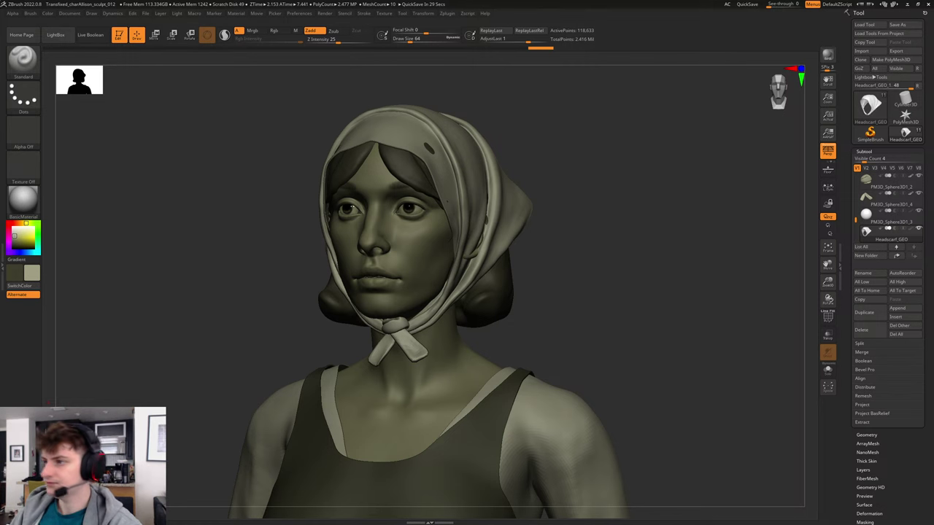
Make body_geo the active subtool at its lowest subdivision level and open the export options of Multi Map Exporter.
left_click_drag(537, 181, 569, 177, "shift")
left_click(436, 237, "alt")
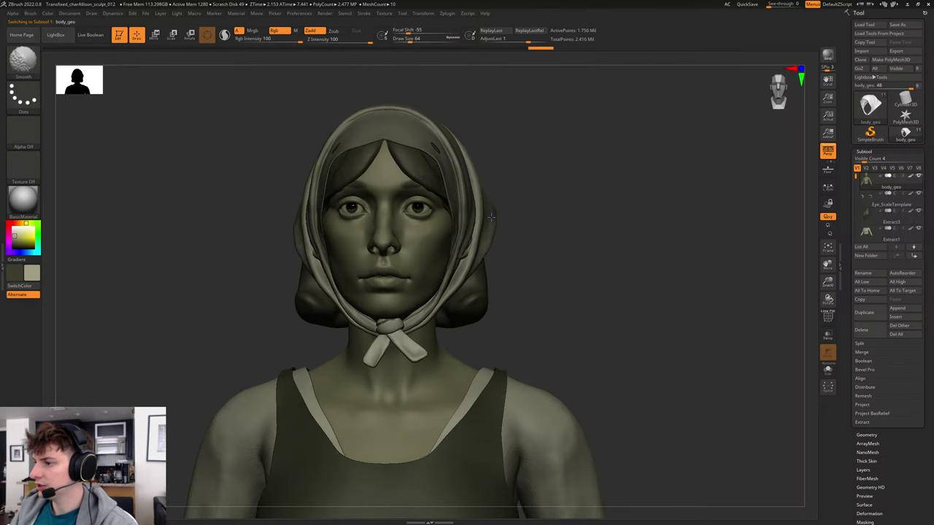
left_click(445, 13)
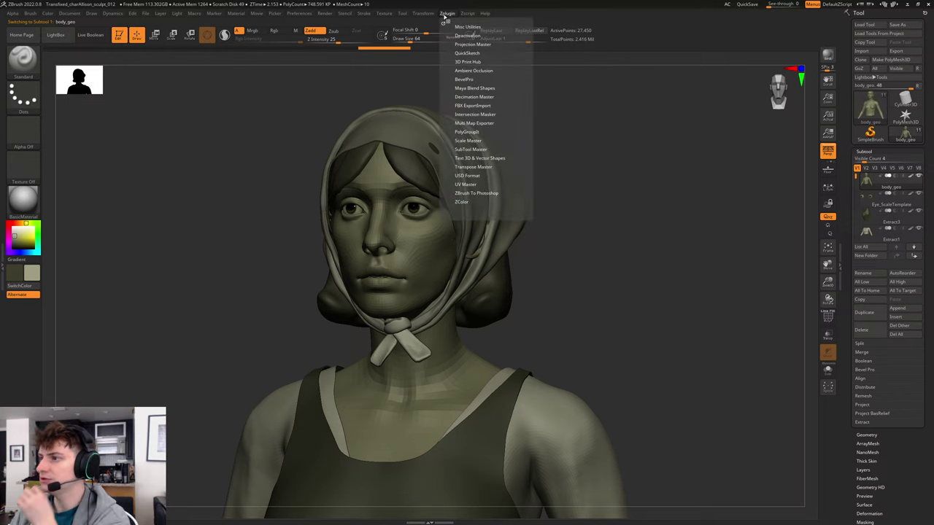
left_click(469, 124)
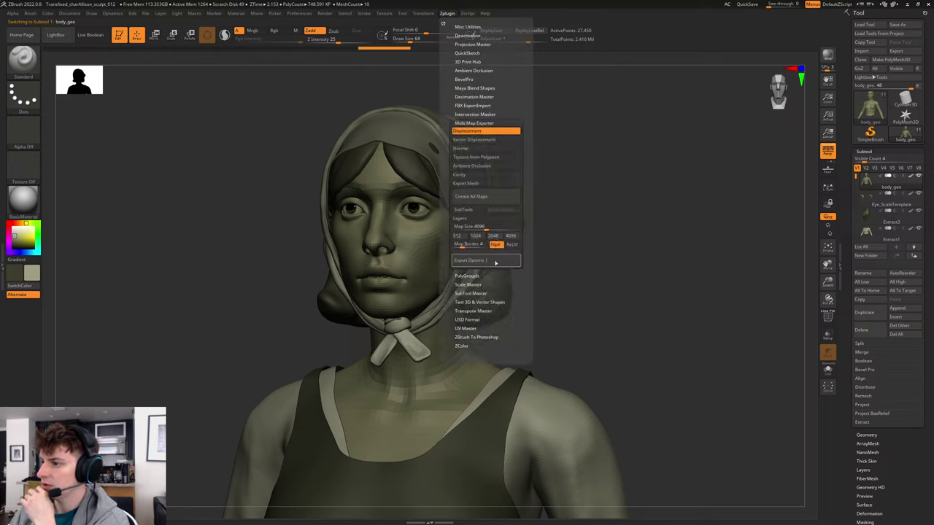
left_click(485, 260)
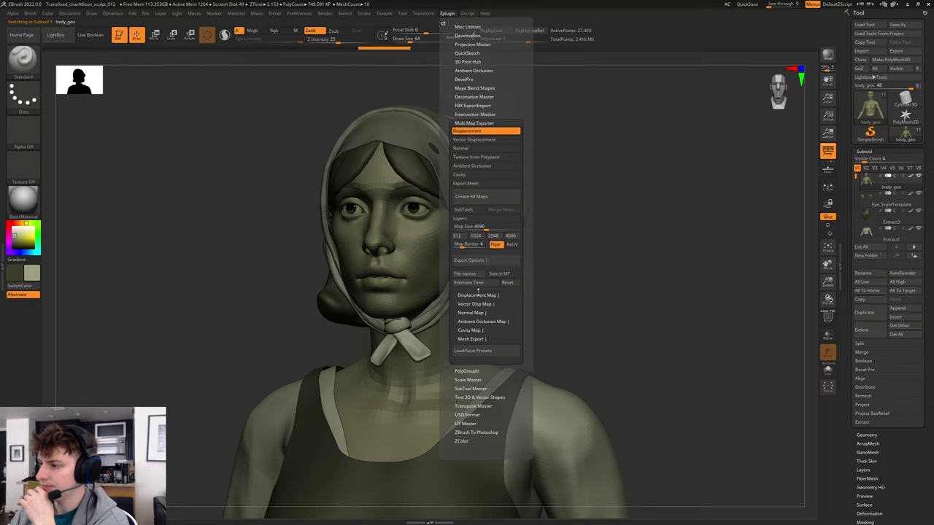
Set the displacement map suffix to _ZDISP in the exporter's file name options.
left_click(467, 273)
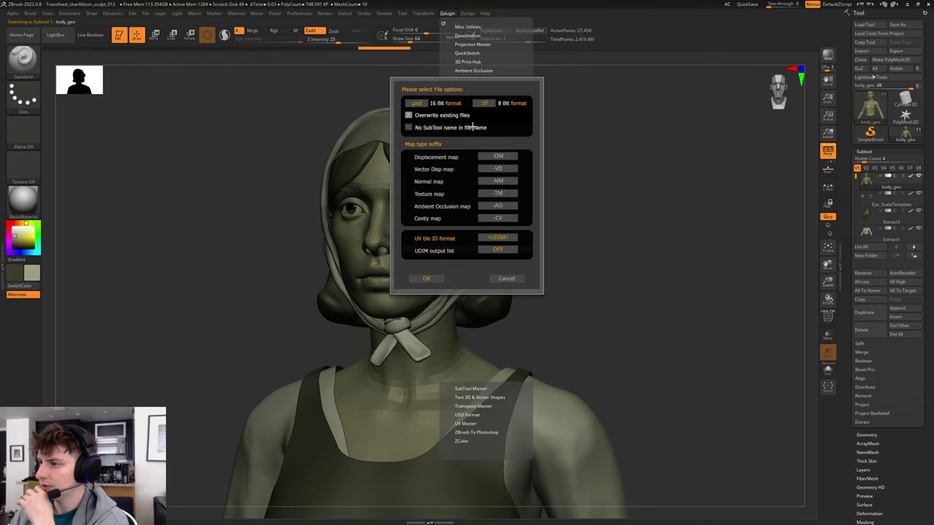
left_click(497, 156)
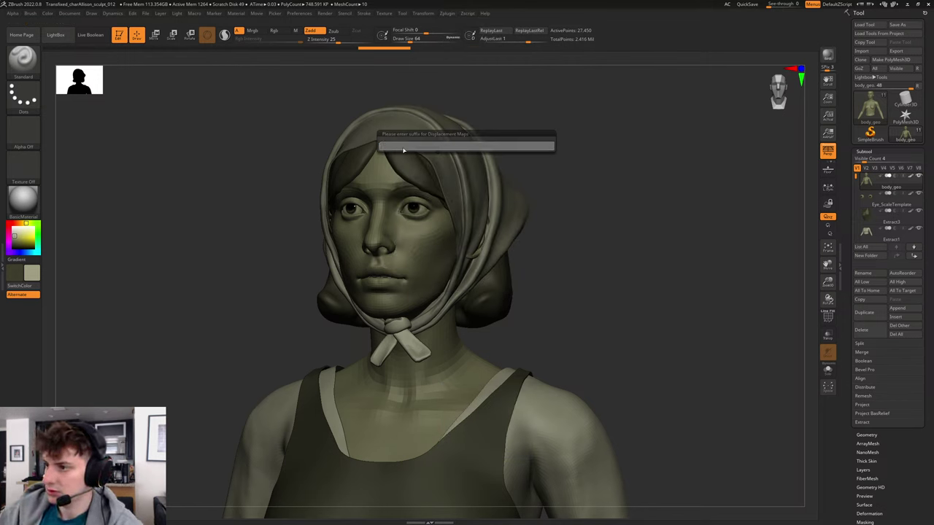
key("shift")
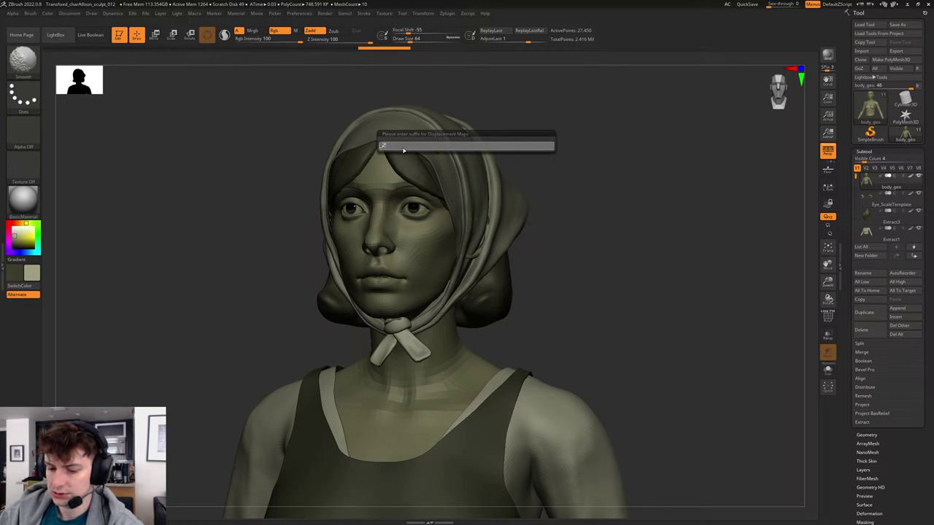
type("_ZDISP")
key("Return")
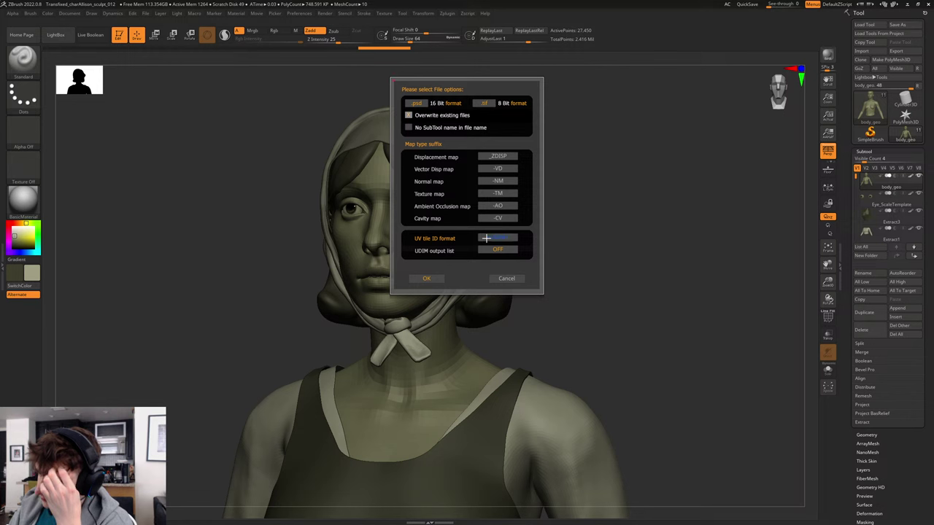
left_click(425, 279)
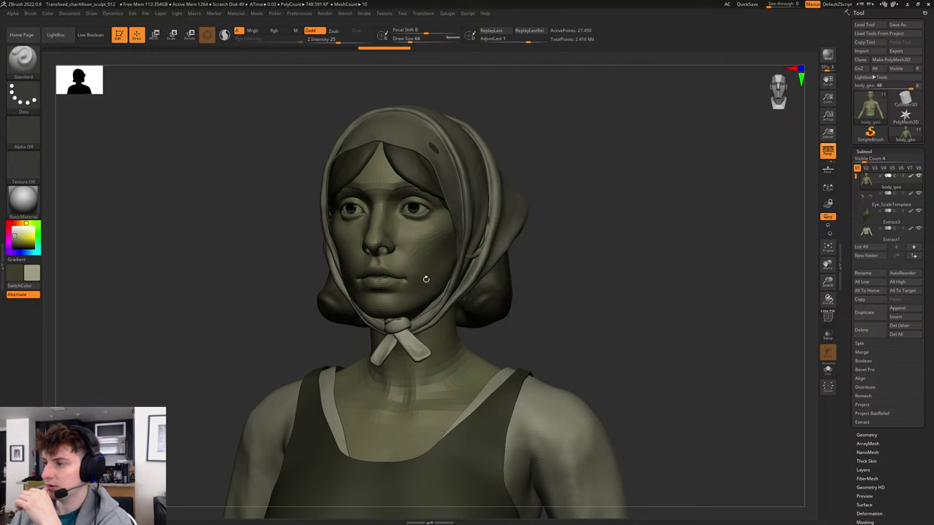
Create and export the body's displacement map as body_geo.exr into the Transfixed project's 01_Modelling > zbrush > 03_Maps > Body_GEO > ZDISP folder.
left_click(448, 14)
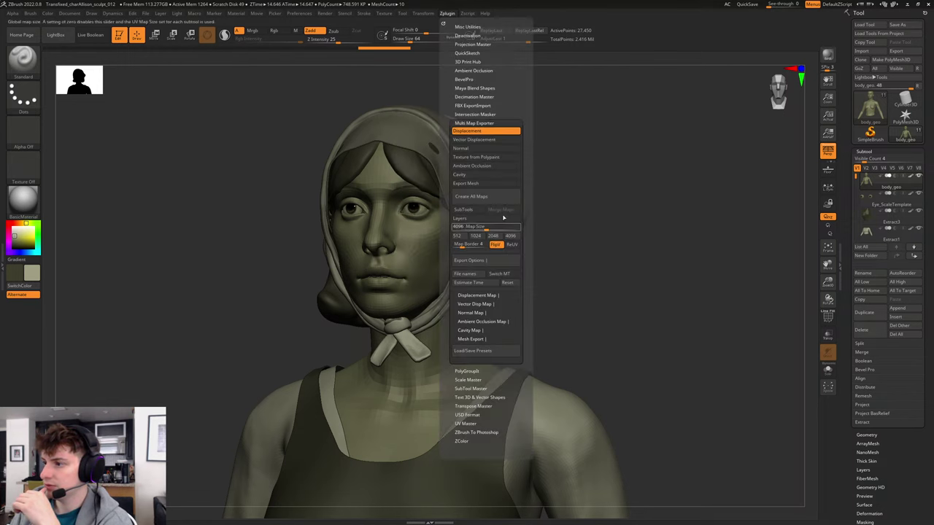
left_click(493, 196)
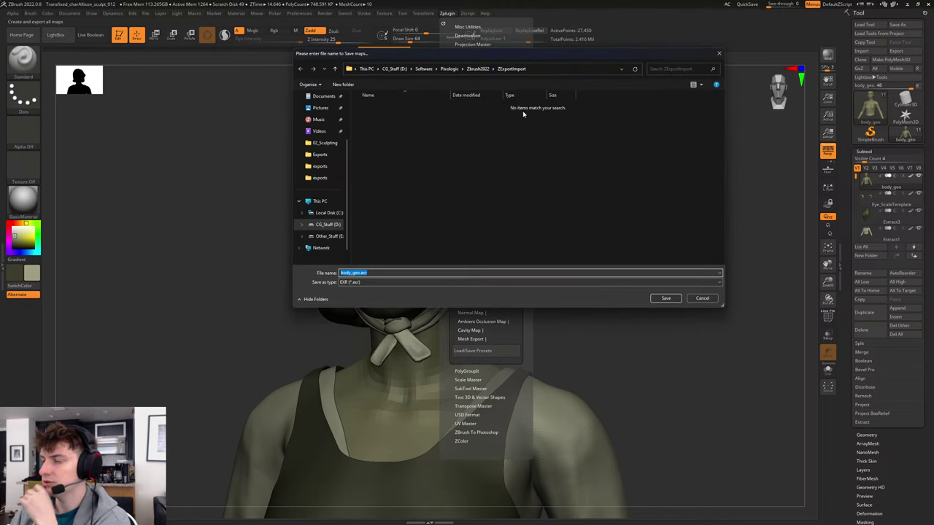
left_click(394, 68)
double_click(373, 140)
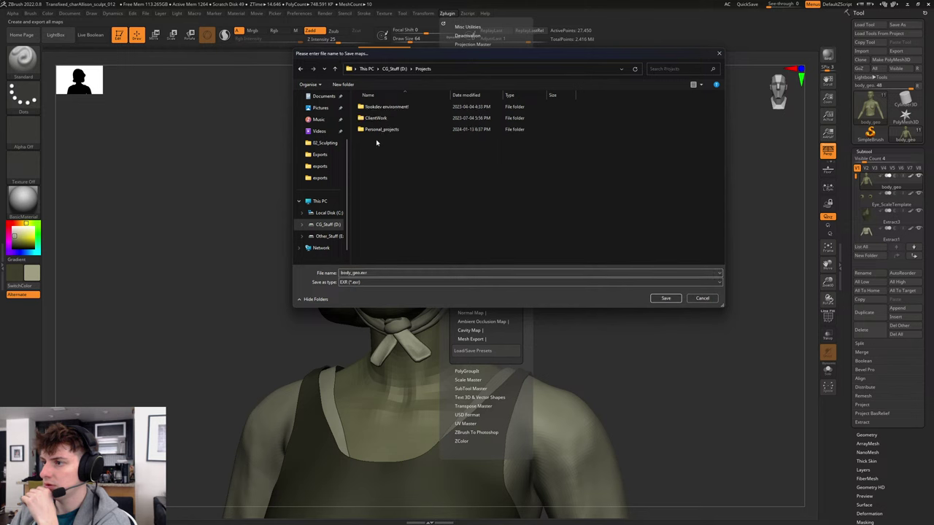
left_click(385, 130)
double_click(385, 131)
scroll(385, 190, "down", 3)
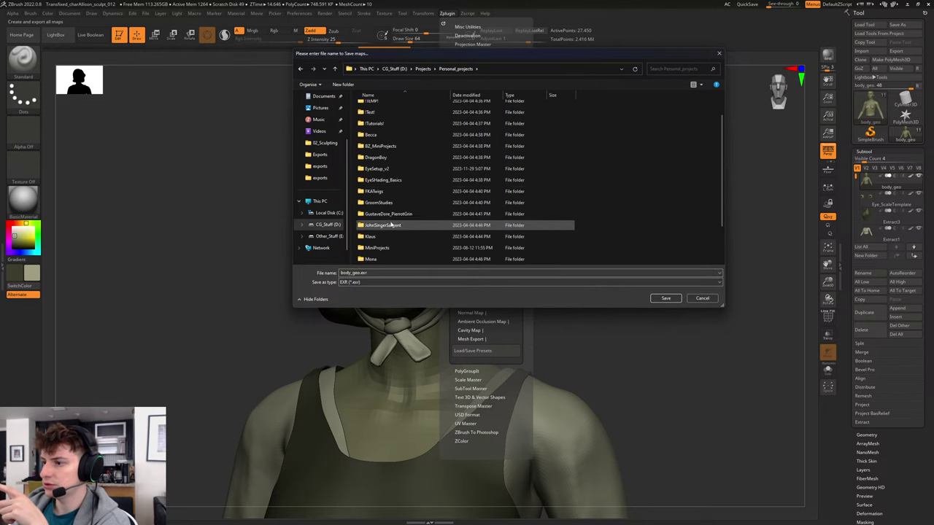
double_click(379, 261)
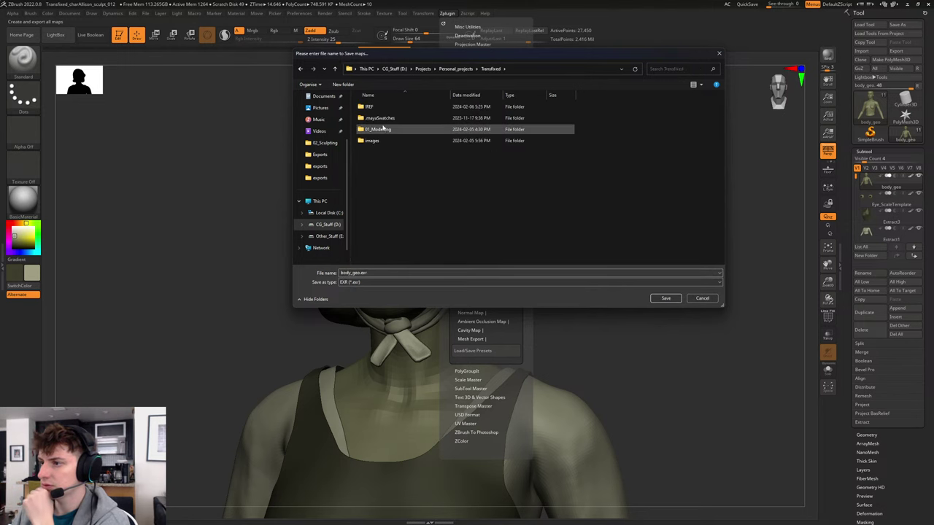
double_click(380, 129)
double_click(374, 119)
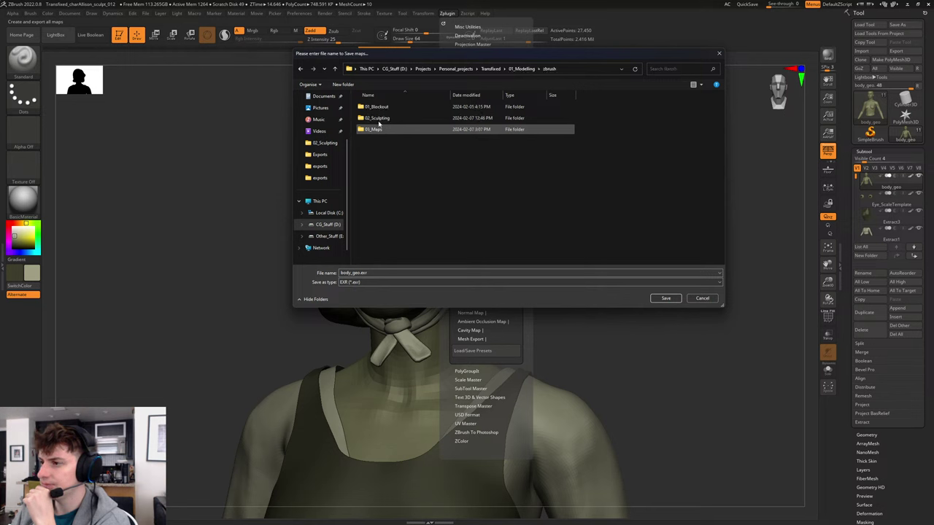
double_click(378, 129)
double_click(378, 108)
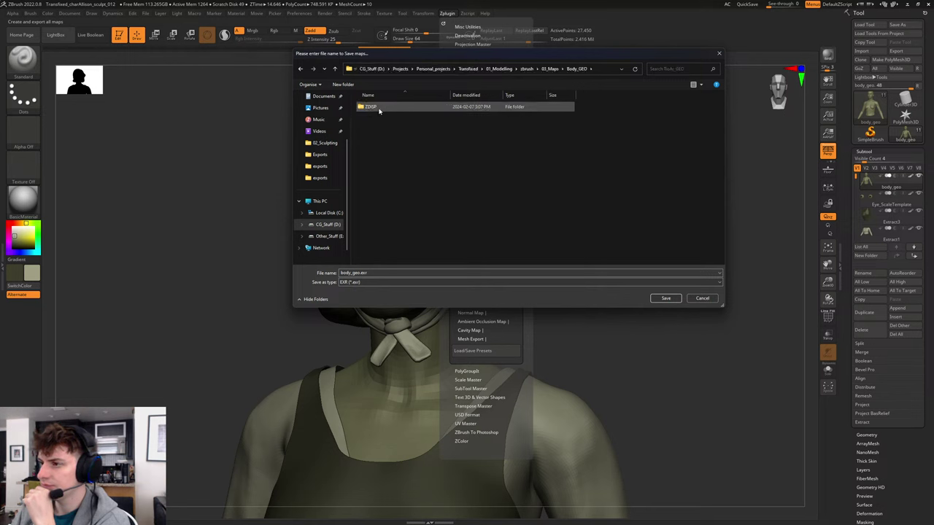
double_click(371, 107)
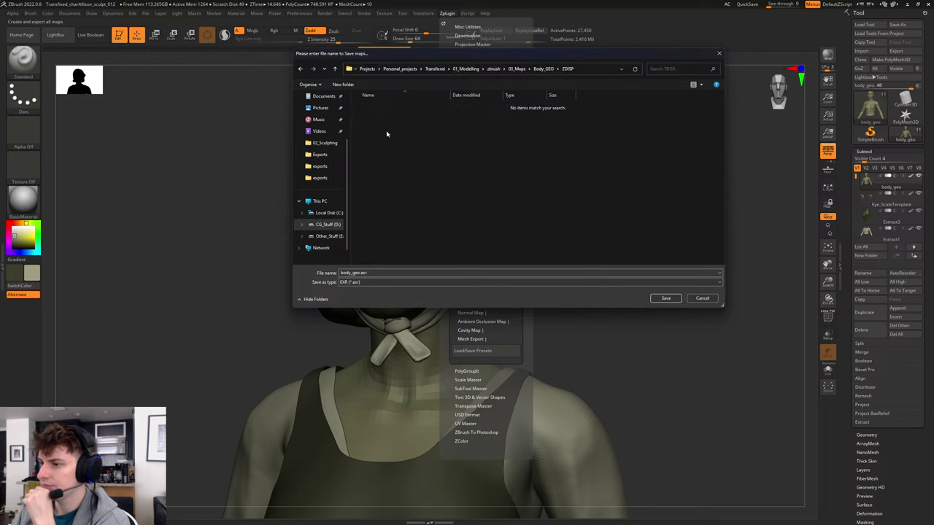
left_click(666, 300)
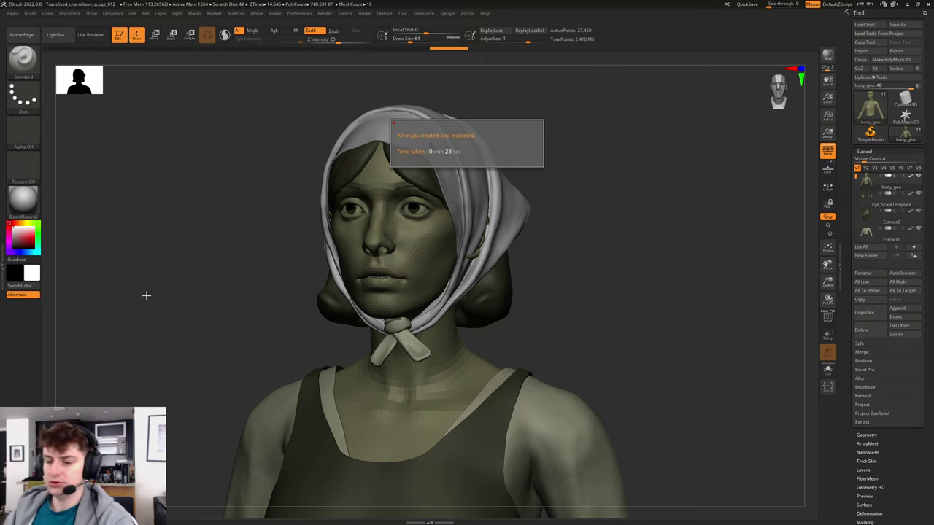
Return the body to its highest subdivision level and make Headscarf_GEO the active subtool.
left_click_drag(575, 233, 513, 244)
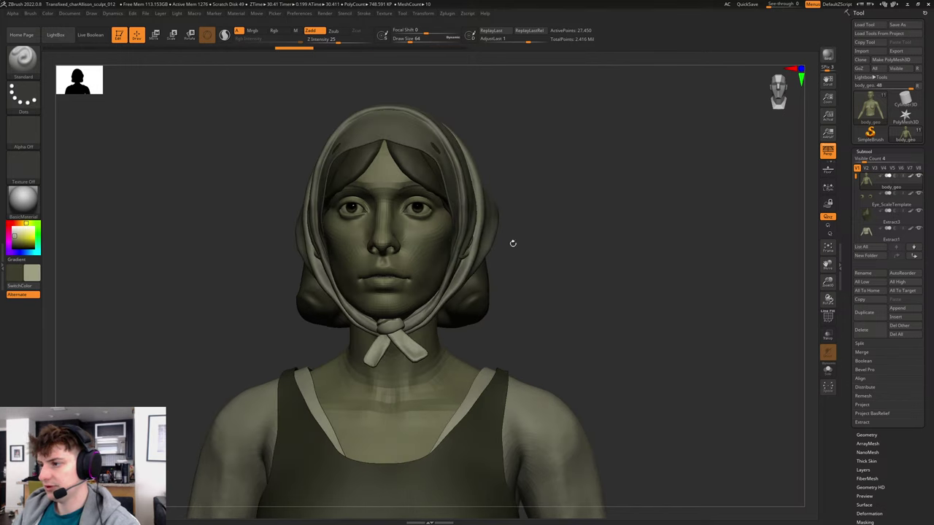
key("ctrl+d")
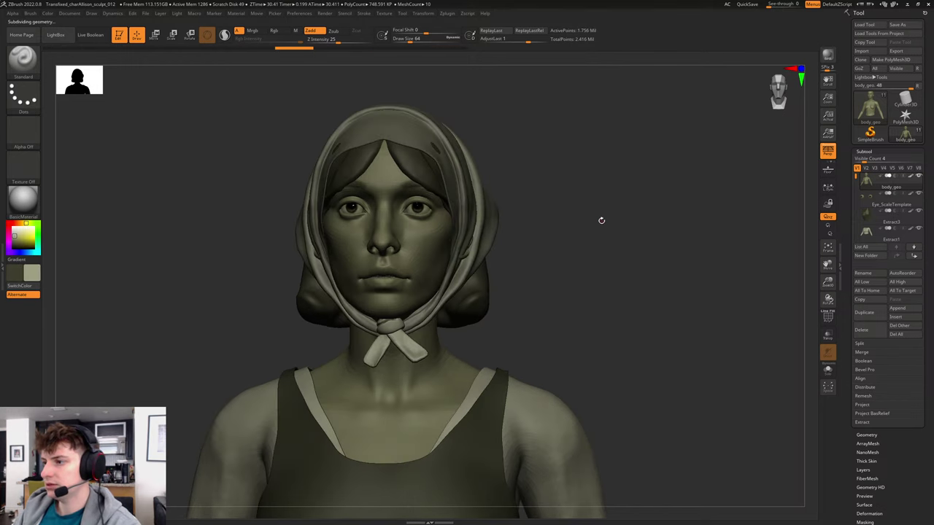
left_click_drag(601, 220, 531, 219)
left_click(482, 180, "alt")
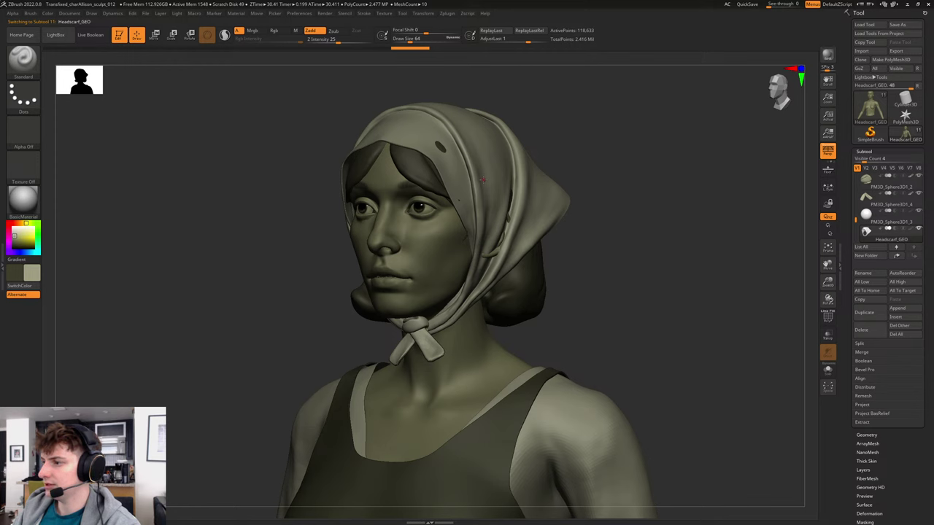
key("b")
key("Escape")
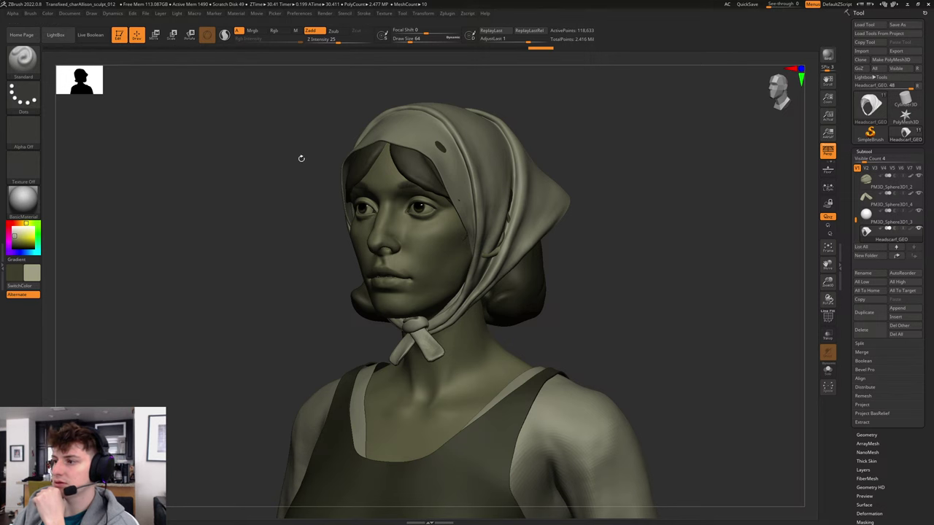
left_click_drag(637, 204, 288, 55)
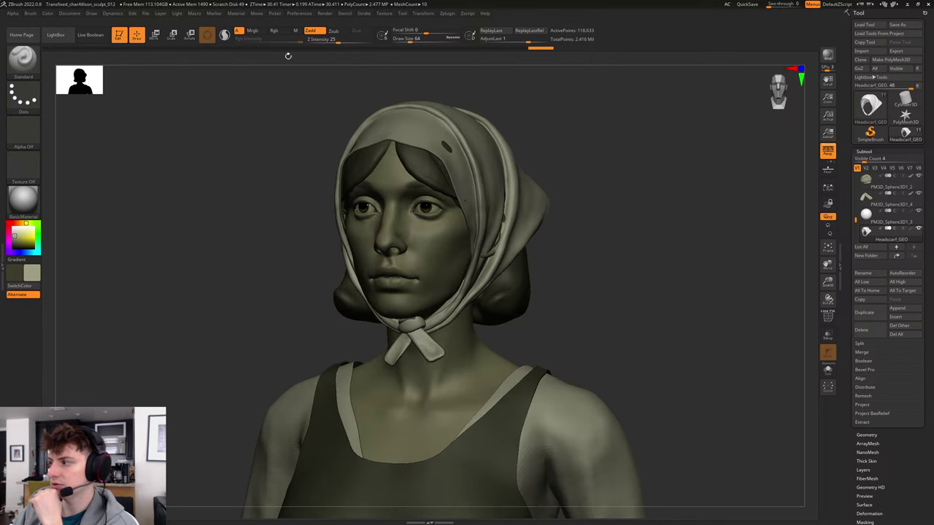
left_click(51, 14)
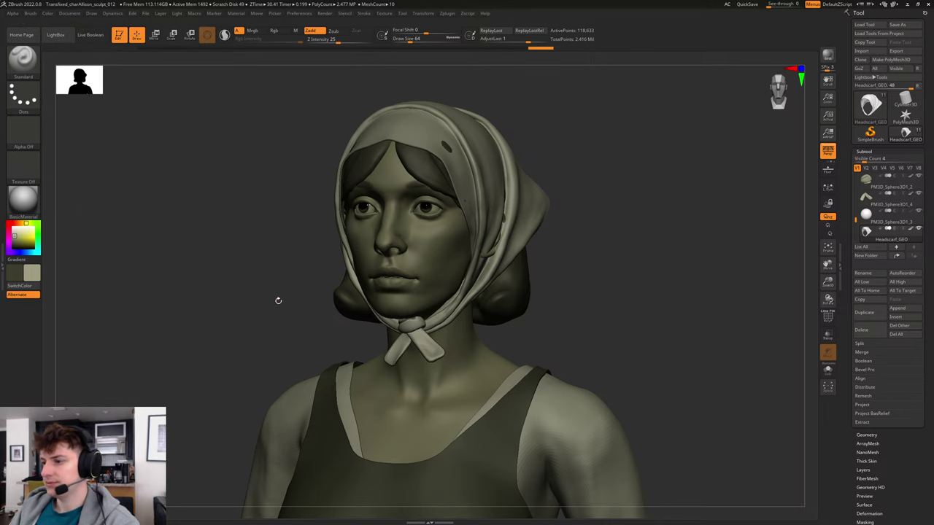
Select the headscarf knot subtool PM3D_Sphere3D1_2 and set up the Move brush with dynamic sizing off and a draw size of about 324.
left_click_drag(250, 261, 416, 252, "alt")
left_click(867, 180)
left_click_drag(789, 254, 537, 283)
key("b")
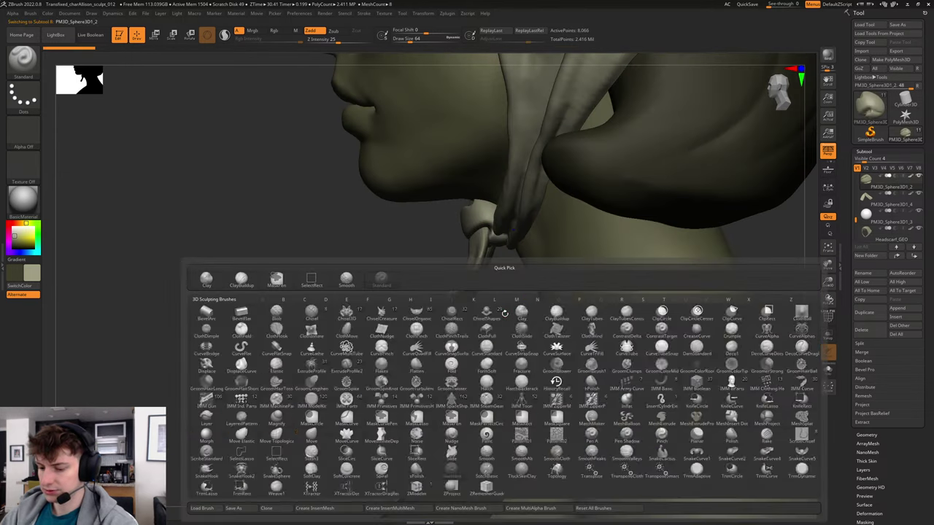
key("m")
key("v")
key("s")
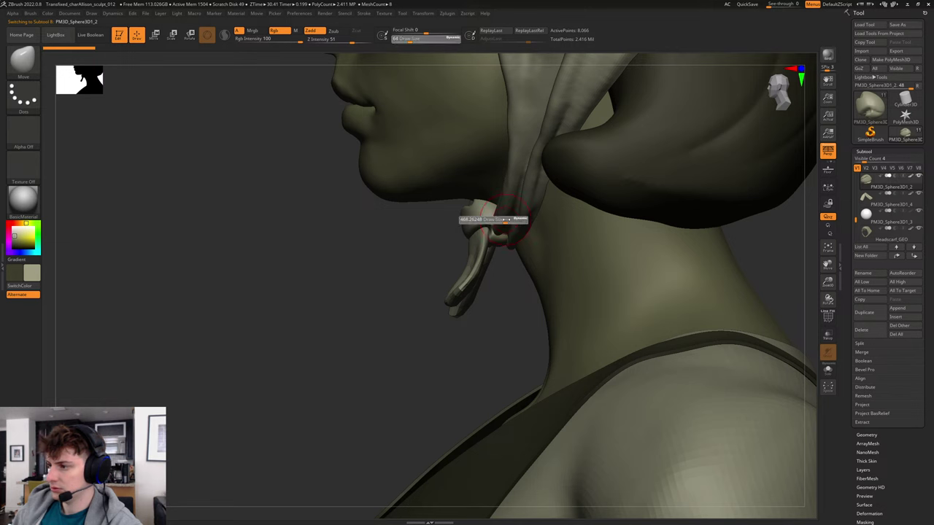
left_click_drag(473, 220, 531, 221)
key("space")
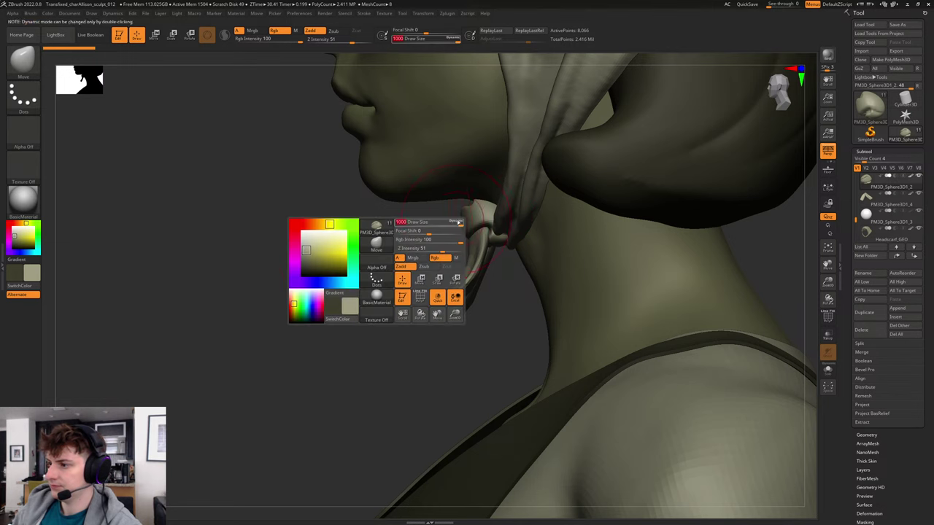
key("s")
left_click_drag(450, 223, 449, 223)
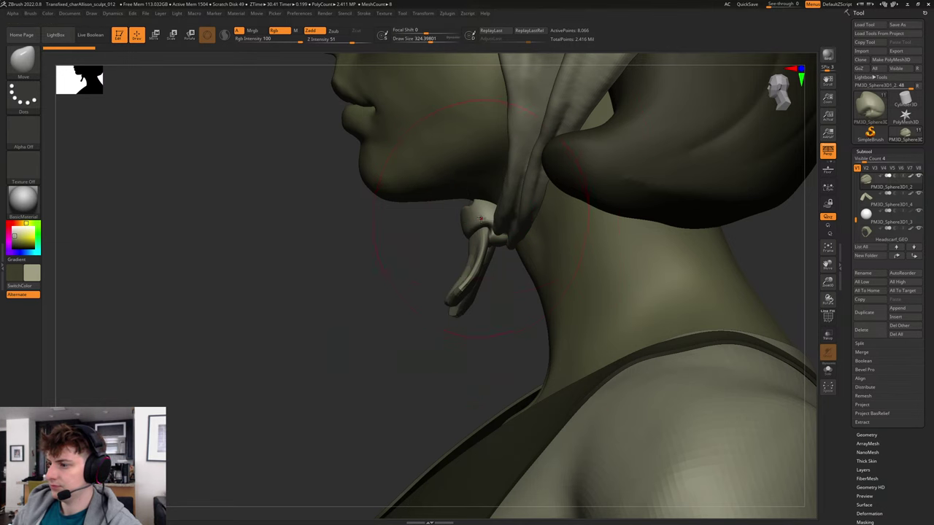
Set the Move brush's focal shift to 49 and its draw size to about 743.
key("b")
key("m")
key("v")
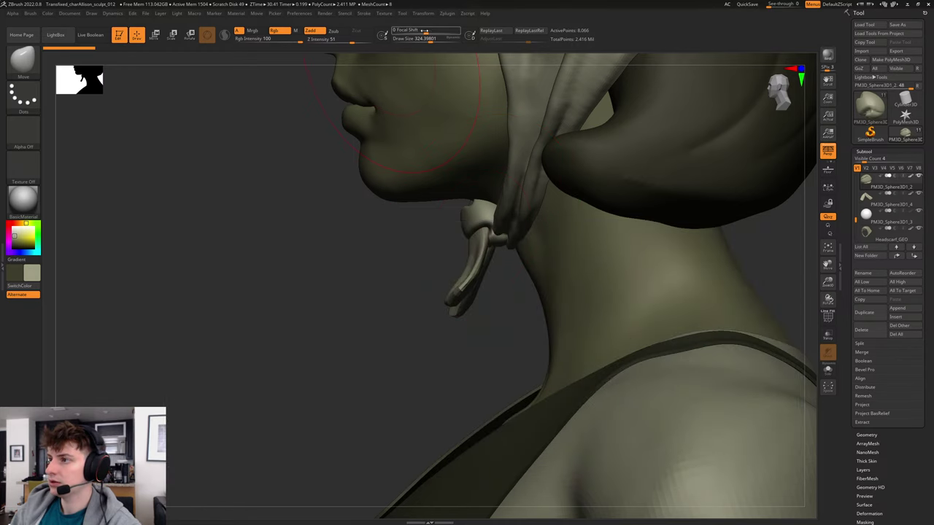
left_click_drag(425, 32, 446, 32)
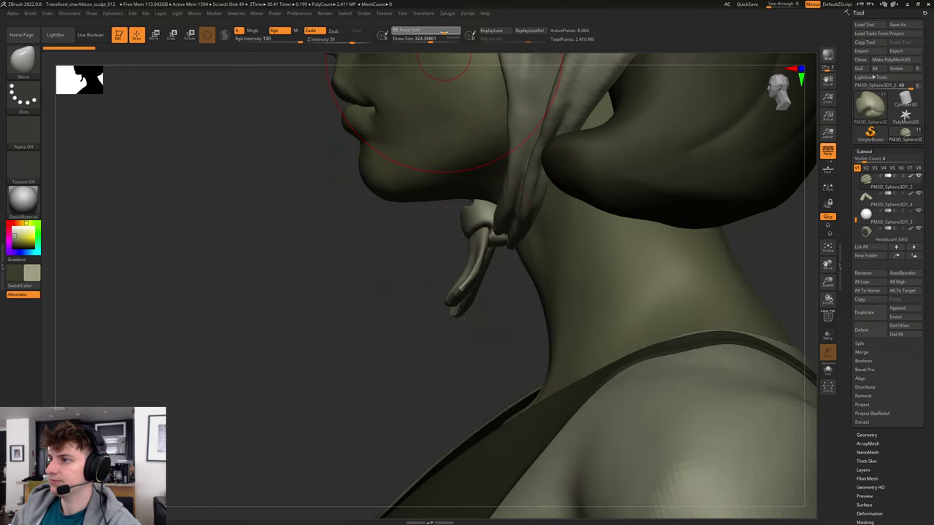
left_click_drag(441, 32, 437, 31)
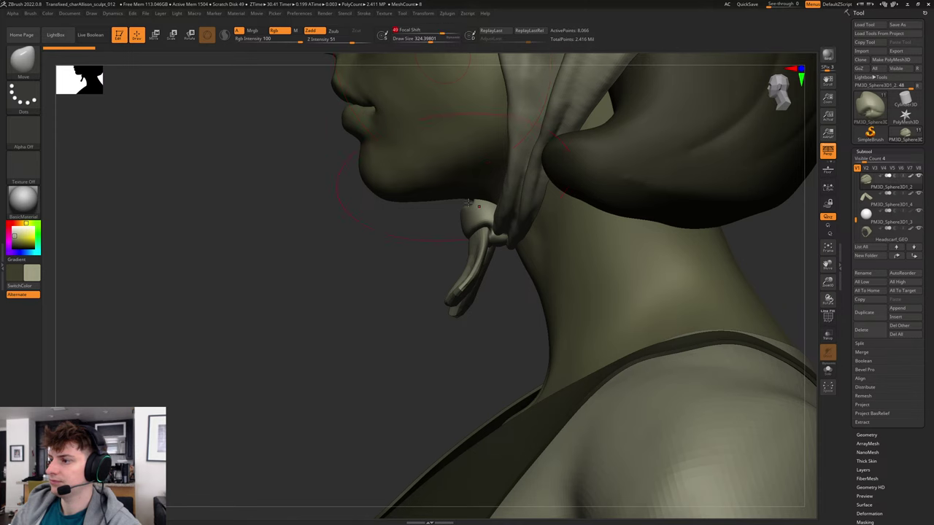
key("s")
left_click_drag(444, 222, 474, 223)
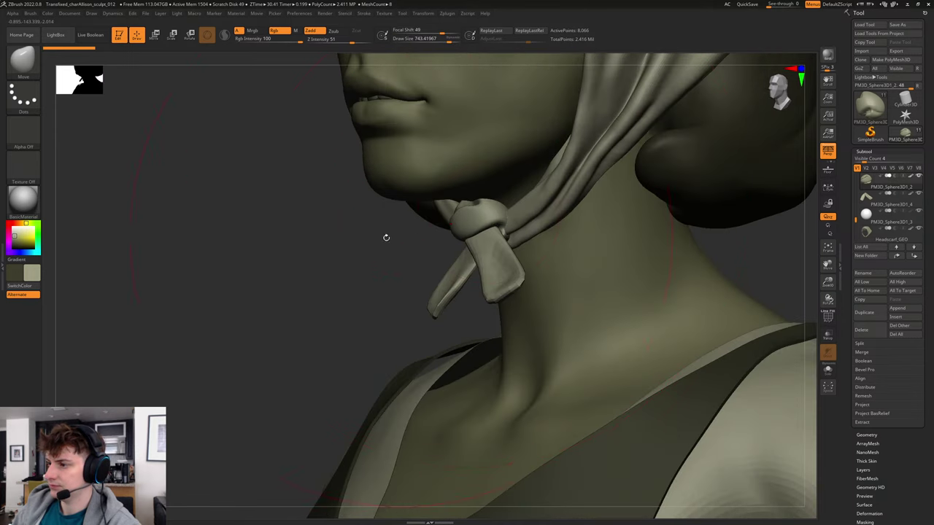
Adjust the headscarf's knot with the Move brush, make the tails subtool PM3D_Sphere3D1_4 active and reposition the tails under the knot.
left_click_drag(386, 235, 407, 229)
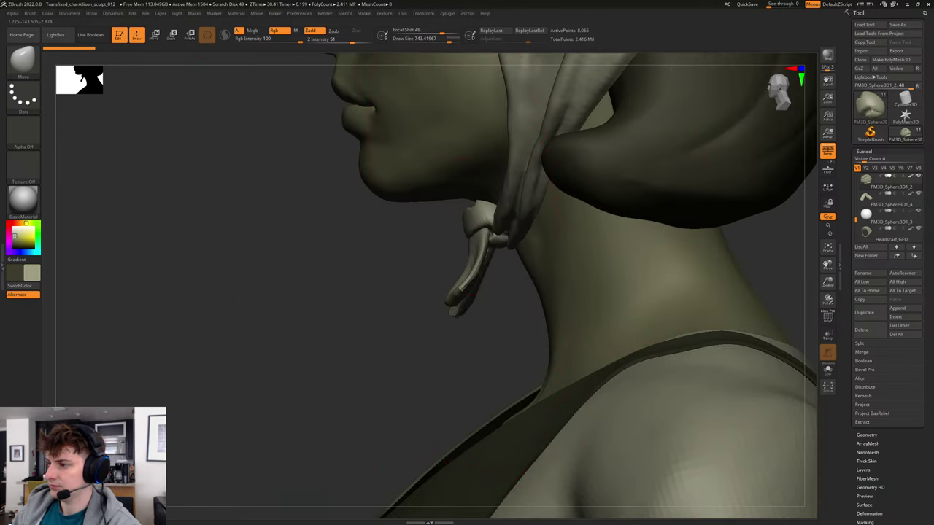
mouse_move(368, 232)
left_mouse_down()
mouse_move(407, 232)
mouse_move(467, 251)
left_mouse_up()
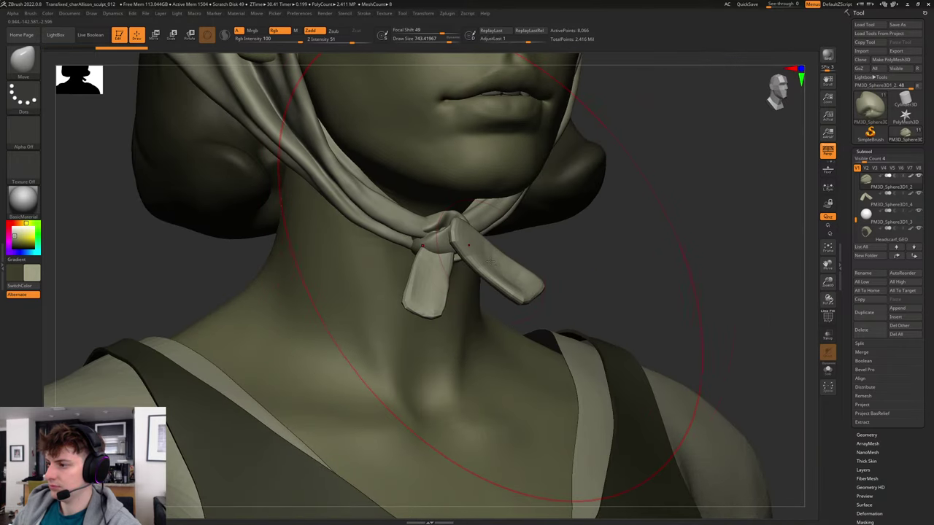
left_click(491, 261, "alt")
left_click_drag(617, 248, 701, 250)
left_click_drag(464, 242, 447, 257)
mouse_move(663, 223)
left_mouse_down()
mouse_move(589, 229)
mouse_move(619, 232)
left_mouse_up()
left_click_drag(205, 261, 264, 261)
left_click_drag(621, 252, 475, 237)
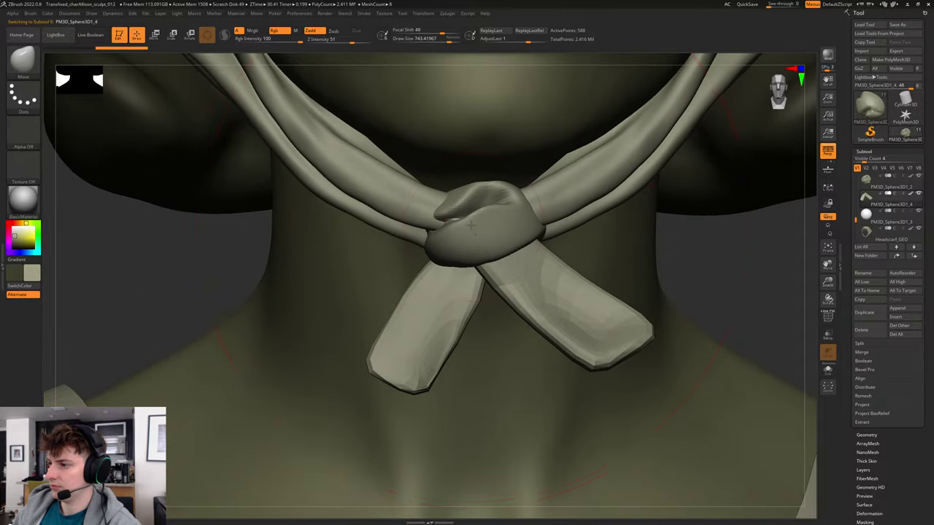
Make the knot subtool PM3D_Sphere3D1_2 active and build up its upper fold with the ClayBuildup brush at a draw size of about 77.
left_click(471, 226, "alt")
key("b")
key("c")
key("b")
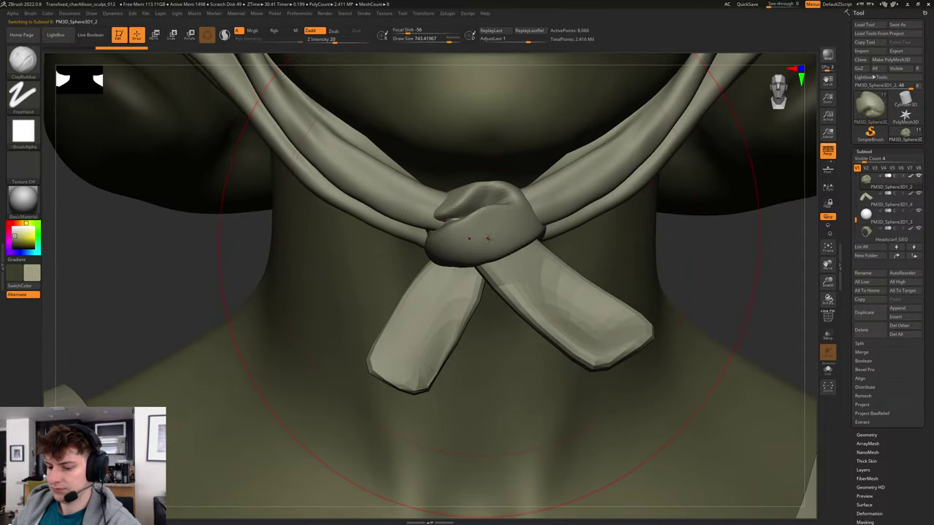
key("s")
left_click_drag(494, 222, 461, 221)
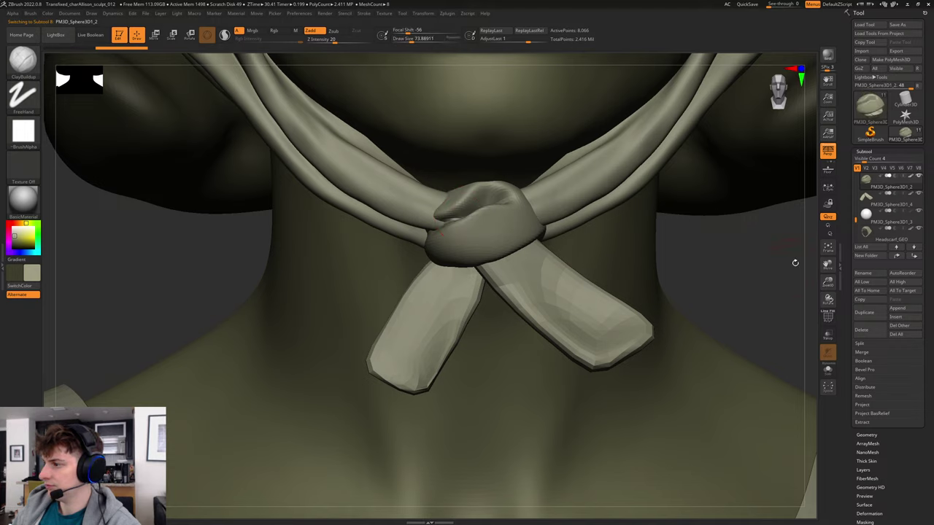
left_click_drag(795, 262, 726, 257)
key("s")
left_click(464, 213)
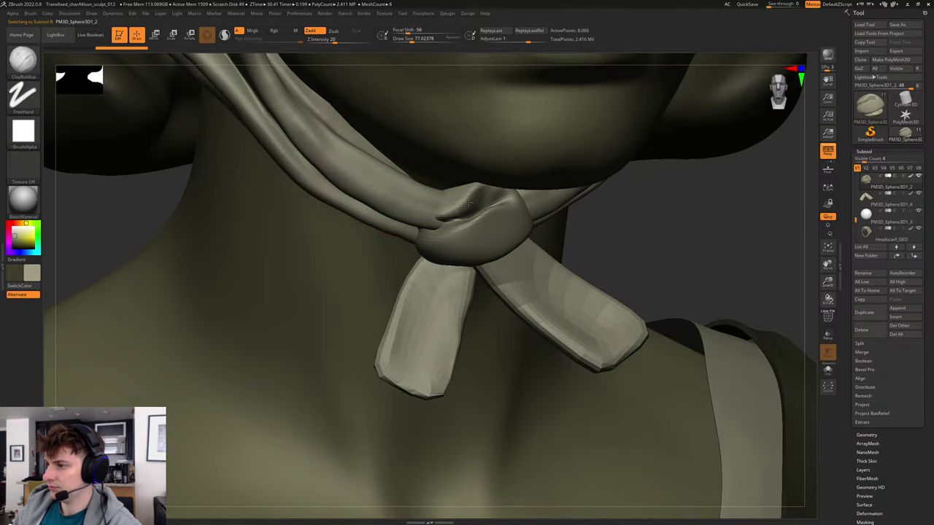
mouse_move(476, 192)
left_mouse_down()
mouse_move(451, 209)
mouse_move(461, 202)
left_mouse_up()
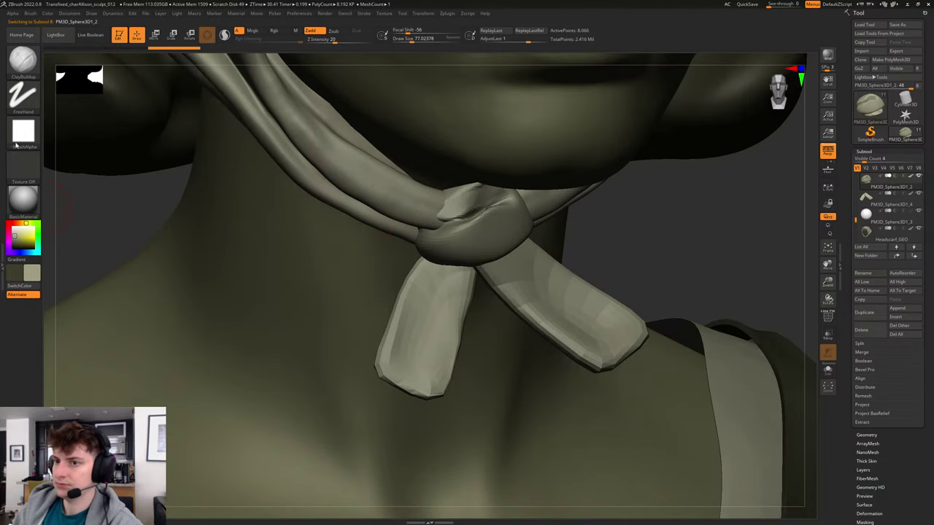
Remove the ClayBuildup brush's alpha and sculpt the crease across the knot's upper fold.
left_click(23, 130)
left_click(70, 172)
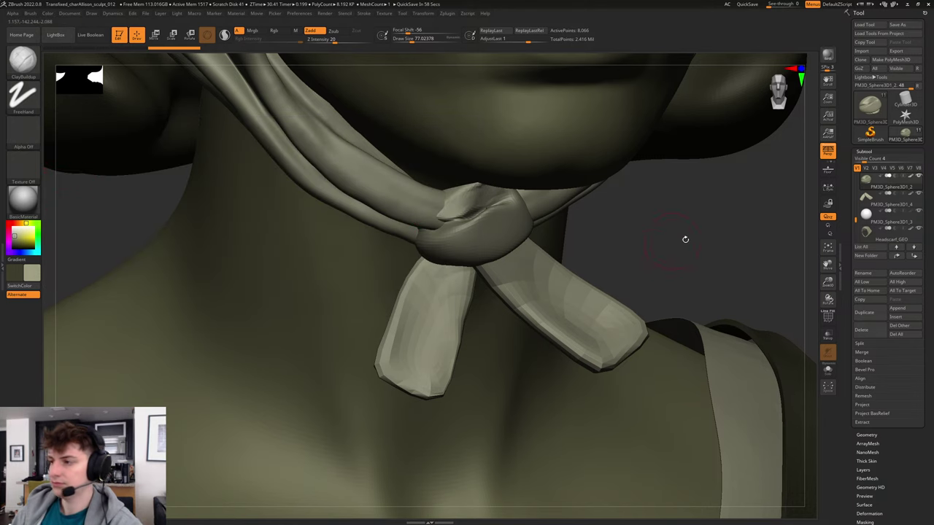
left_click_drag(686, 240, 511, 219)
left_click_drag(447, 218, 467, 210)
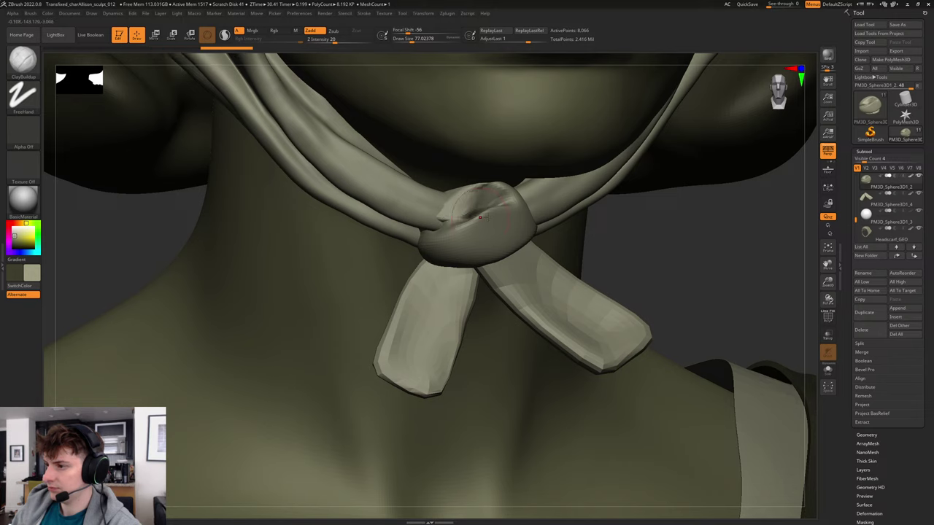
left_click_drag(621, 252, 697, 257)
left_click_drag(469, 213, 481, 200)
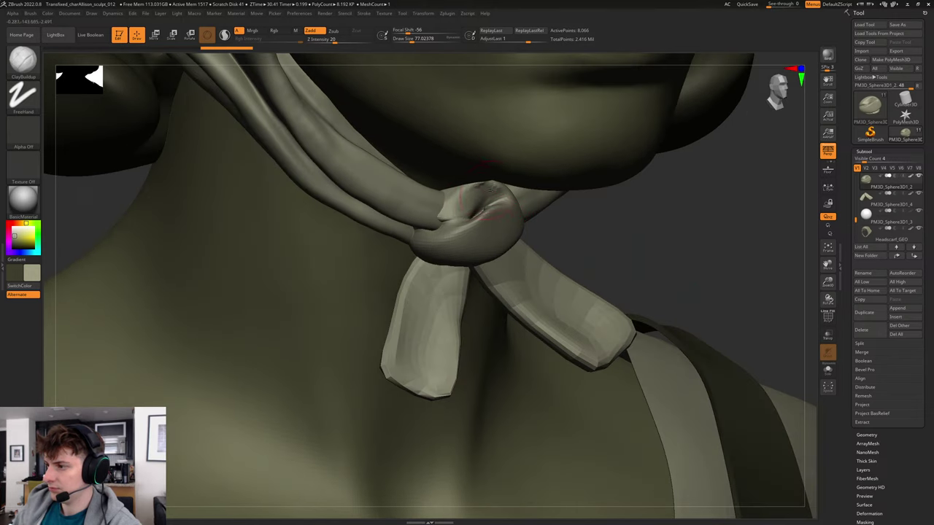
Turn on ghost transparency and sculpt the knot's folds where the scarf enters, using a draw size of about 27.
left_click(827, 335)
right_click_drag(715, 243, 482, 186)
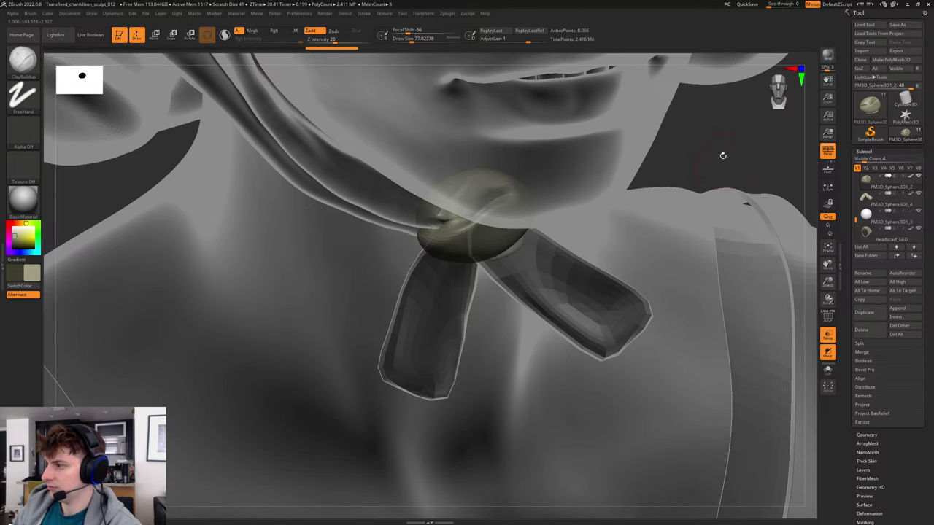
mouse_move(721, 154)
right_mouse_down()
mouse_move(693, 205)
mouse_move(663, 225)
mouse_move(427, 228)
right_mouse_up()
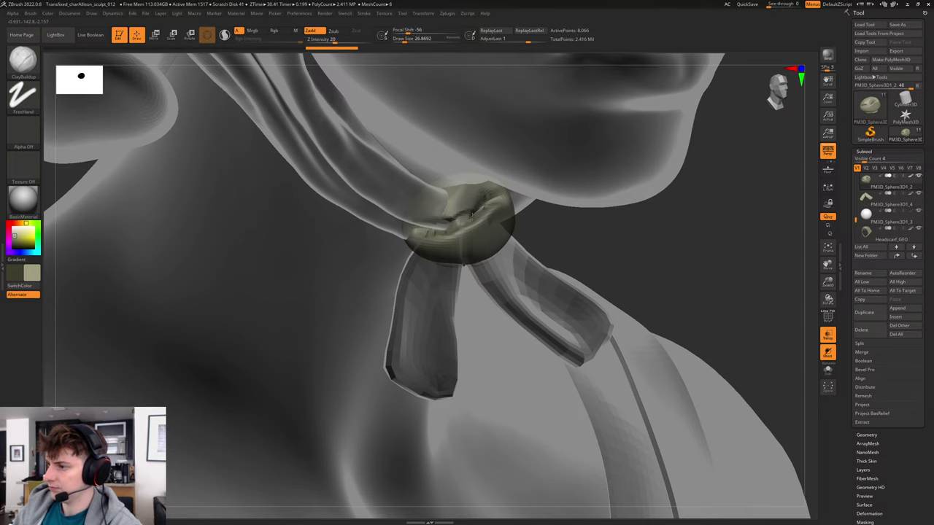
left_click_drag(425, 228, 433, 227)
left_click_drag(562, 232, 608, 229)
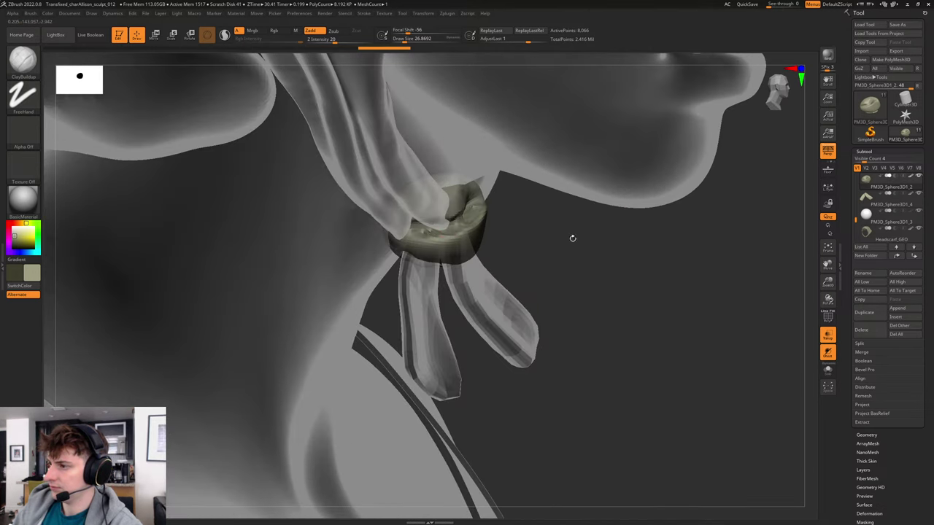
left_click_drag(679, 235, 575, 231)
right_click_drag(575, 232, 563, 221)
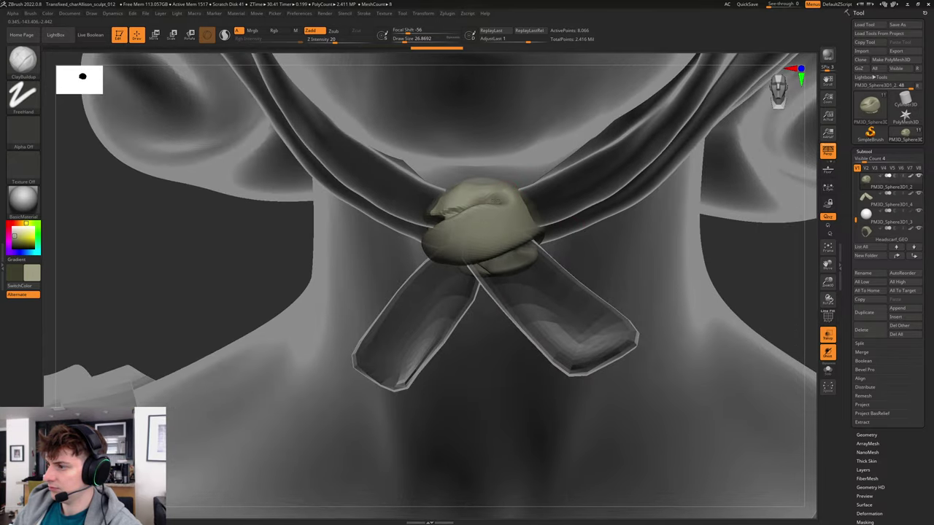
mouse_move(503, 193)
left_mouse_down("alt")
mouse_move(475, 187)
mouse_move(494, 189)
left_mouse_up("alt")
Build up the knot's front fold with a draw size of about 80.
key("]")
mouse_move(729, 243)
right_mouse_down()
mouse_move(640, 240)
mouse_move(719, 289)
mouse_move(572, 263)
right_mouse_up()
key("s")
mouse_move(468, 209)
left_mouse_down()
mouse_move(447, 232)
mouse_move(478, 219)
left_mouse_up()
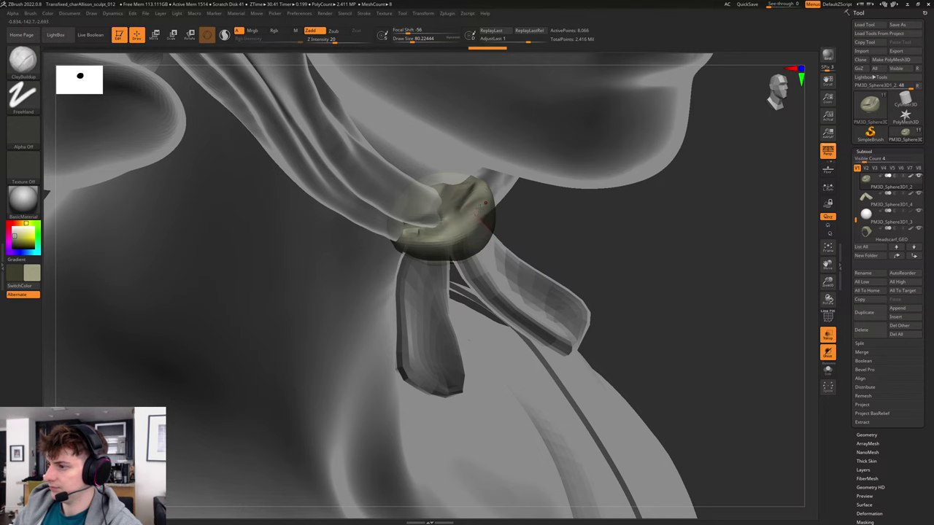
left_click_drag(555, 214, 579, 210)
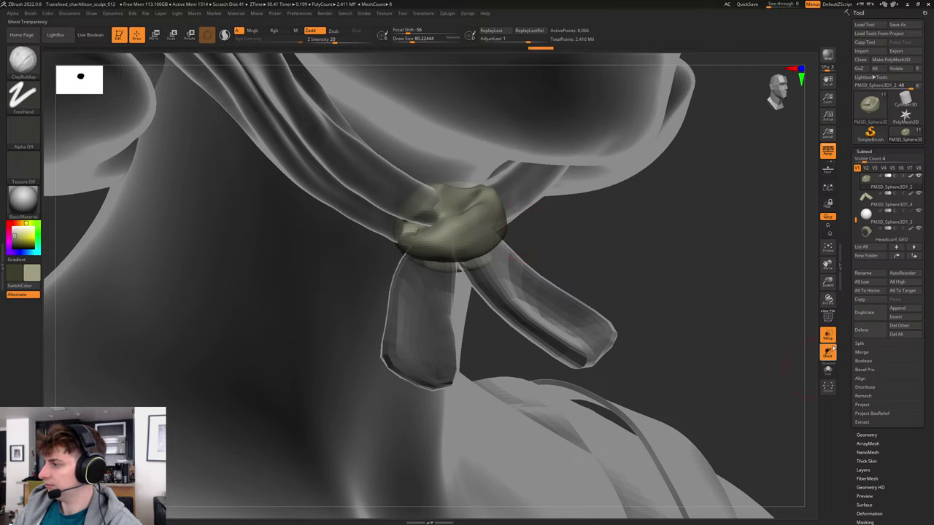
Turn off transparency and refine the crease in the knot's upper fold, reducing the draw size to about 31.
left_click(828, 336)
mouse_move(664, 248)
left_mouse_down()
mouse_move(662, 234)
mouse_move(647, 254)
left_mouse_up()
key("s")
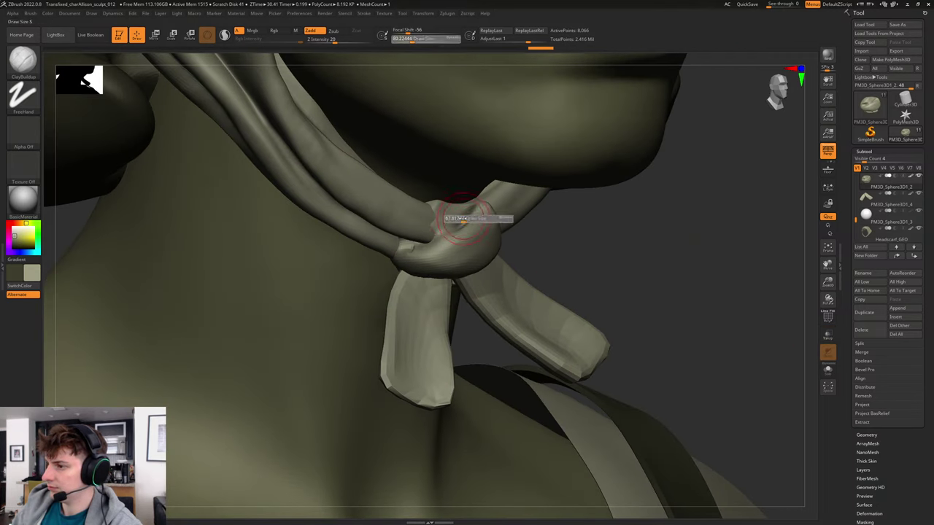
mouse_move(464, 220)
left_mouse_down()
mouse_move(443, 220)
mouse_move(455, 221)
left_mouse_up()
mouse_move(551, 221)
left_mouse_down()
mouse_move(502, 227)
mouse_move(473, 202)
left_mouse_up()
key("s")
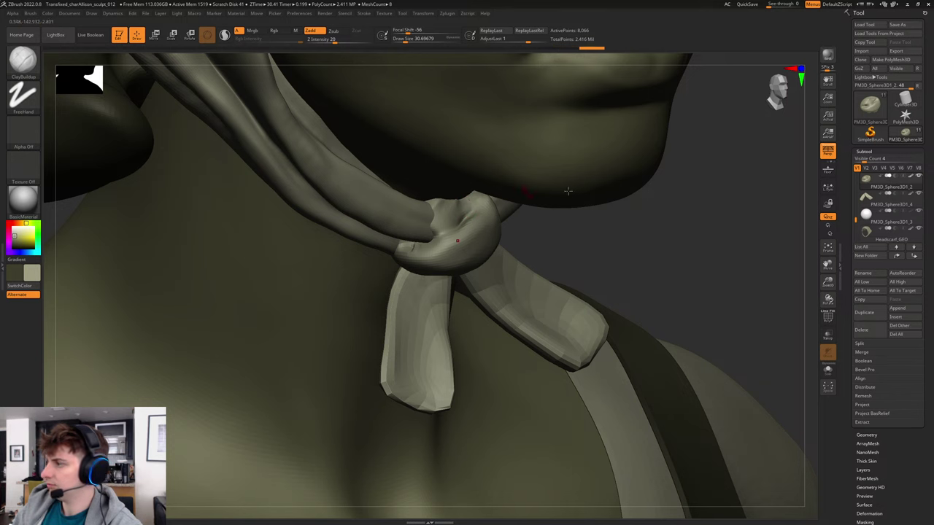
Hide the body_geo subtool to expose the headscarf's knot.
left_click_drag(856, 219, 859, 183)
scroll(860, 184, "up", 3)
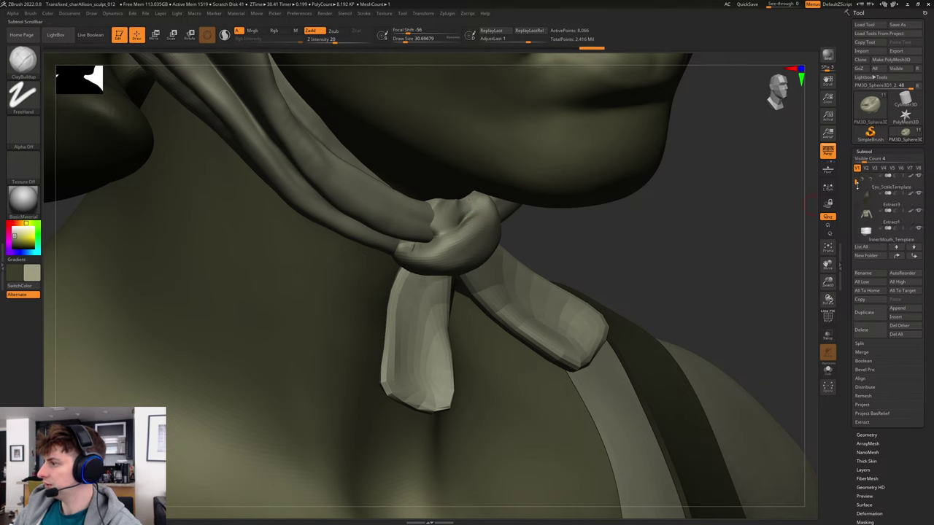
scroll(860, 184, "up", 2)
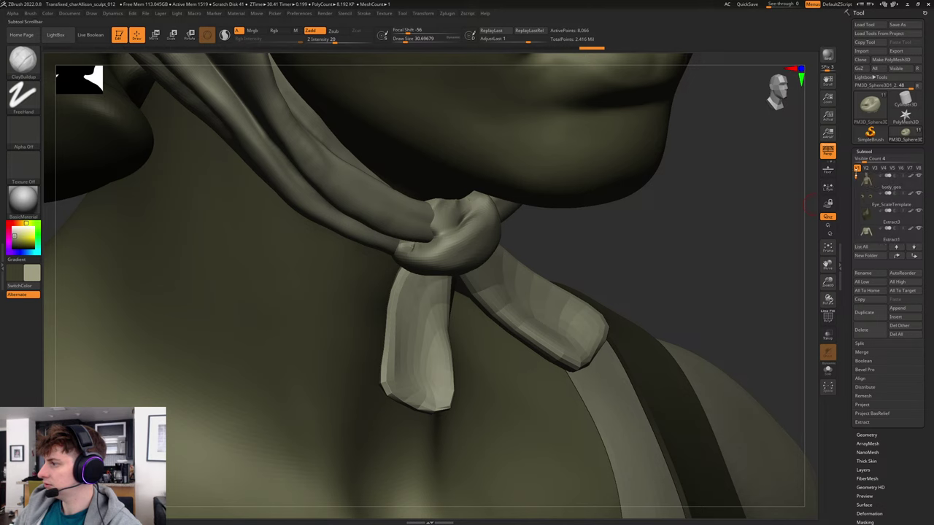
left_click(919, 176)
Build up the top of the knot around the scarf strand, using draw sizes of about 68 and 37.
left_click_drag(649, 211, 526, 252)
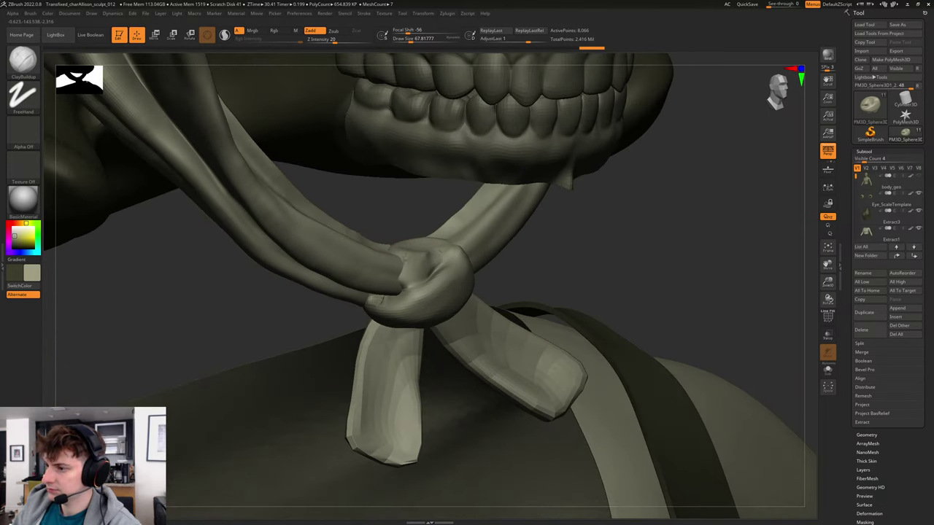
left_click_drag(406, 238, 461, 249)
left_click_drag(586, 246, 544, 259)
key("s")
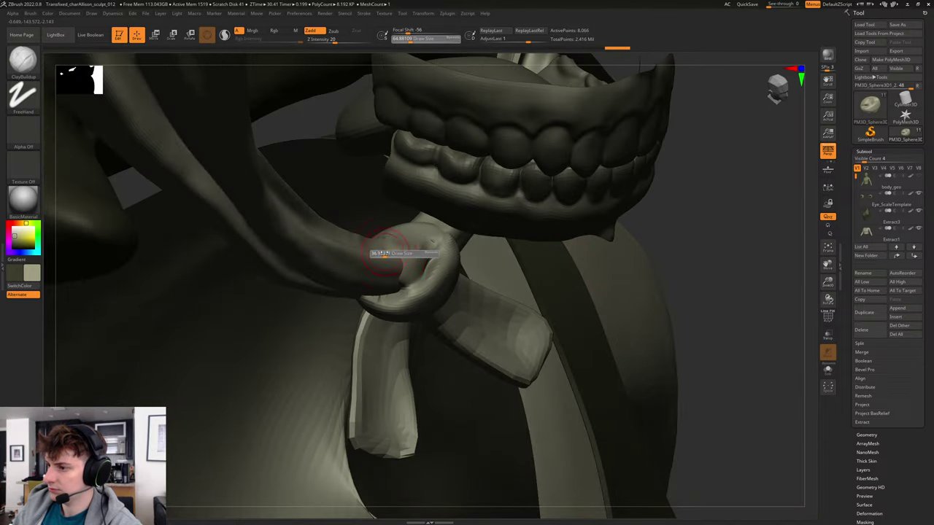
left_click(383, 253)
left_click_drag(725, 253, 679, 261)
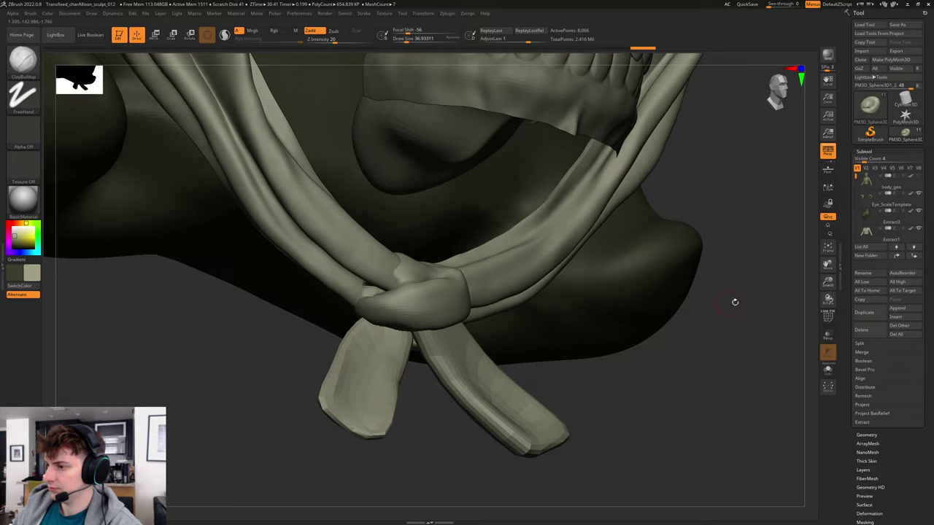
Sculpt the knot's front and side around the tails with a draw size of about 101.
left_click_drag(735, 302, 744, 312)
key("s")
left_click(438, 310)
left_click_drag(576, 313, 609, 281)
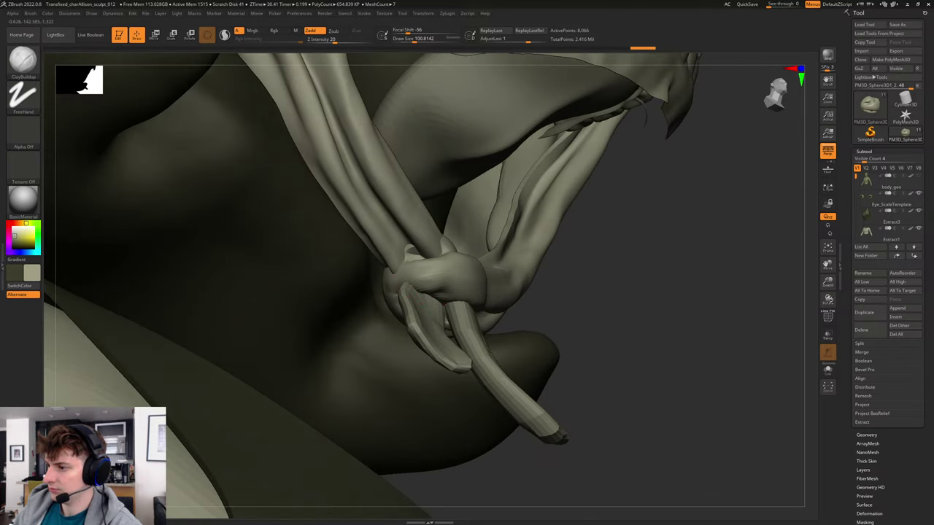
left_click_drag(586, 315, 620, 354)
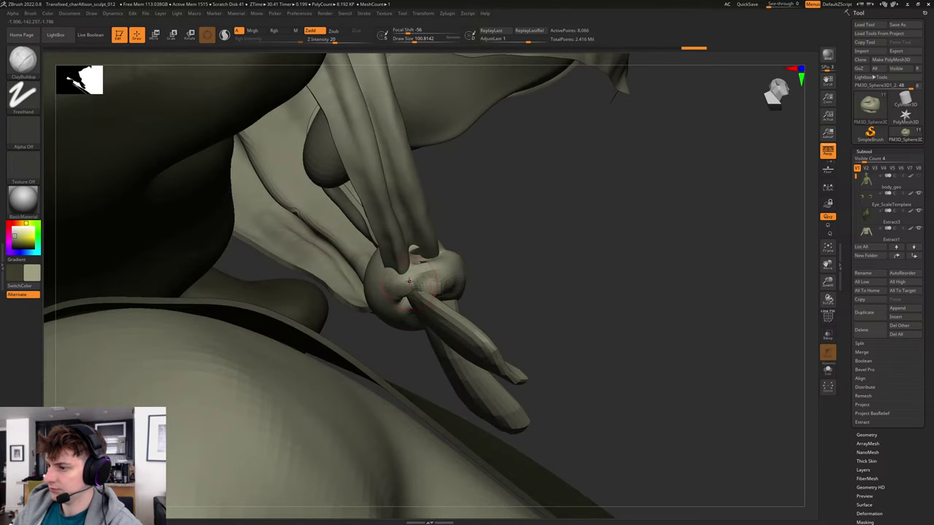
right_click_drag(459, 273, 492, 278)
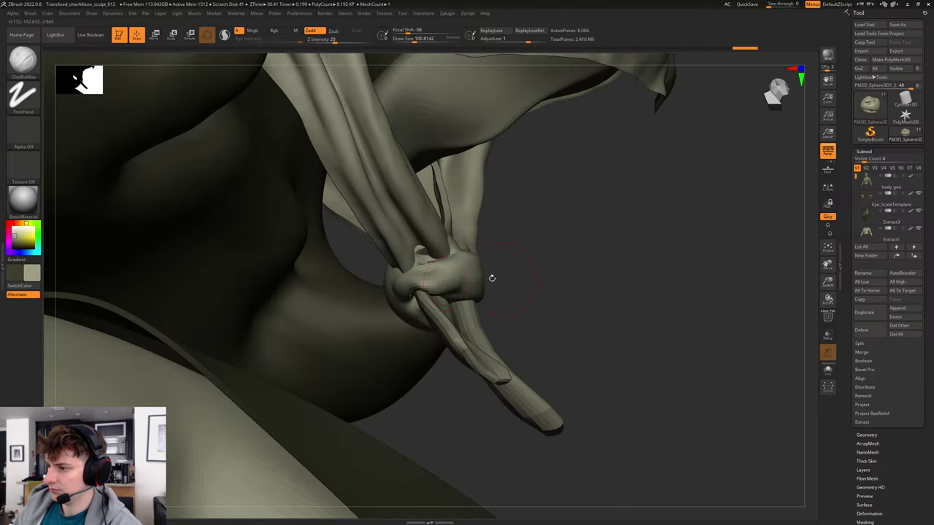
left_click_drag(417, 271, 470, 267)
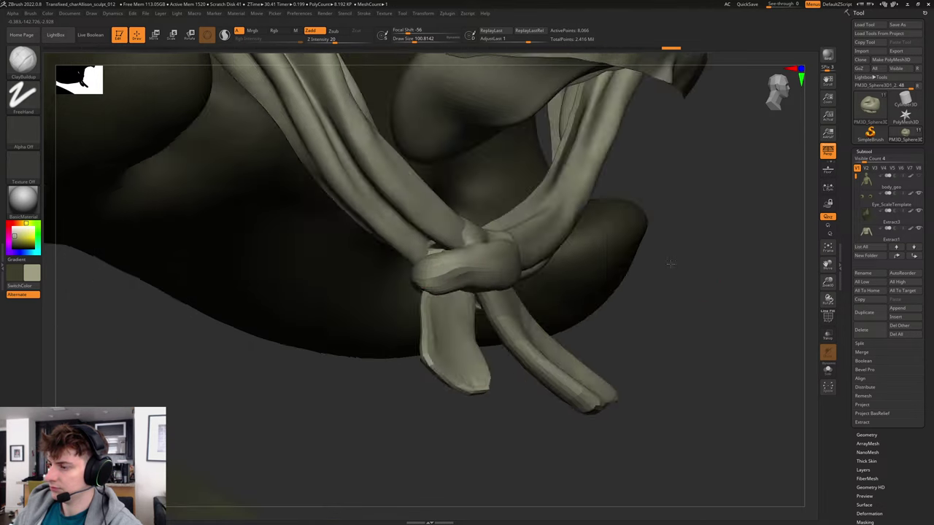
Shape the back and far side of the knot with a draw size of about 116.
right_click_drag(380, 277, 579, 266)
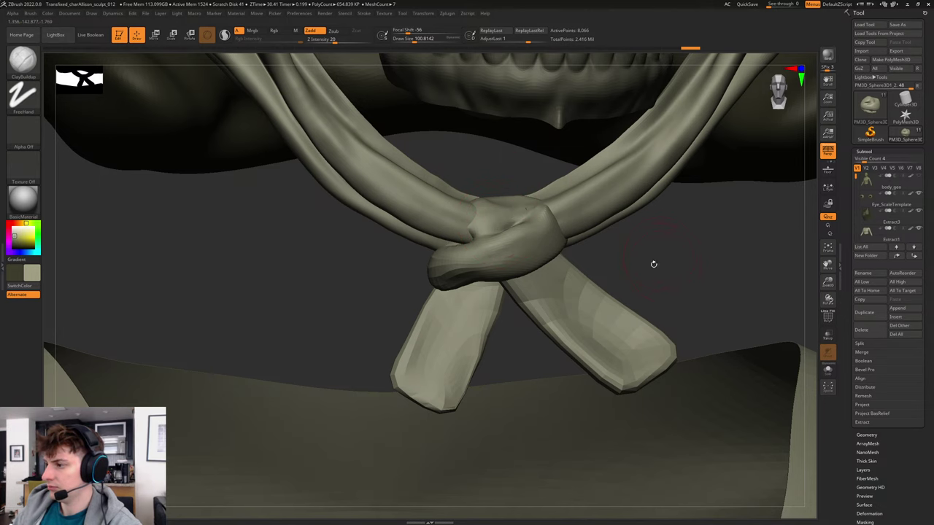
right_click_drag(654, 264, 515, 259)
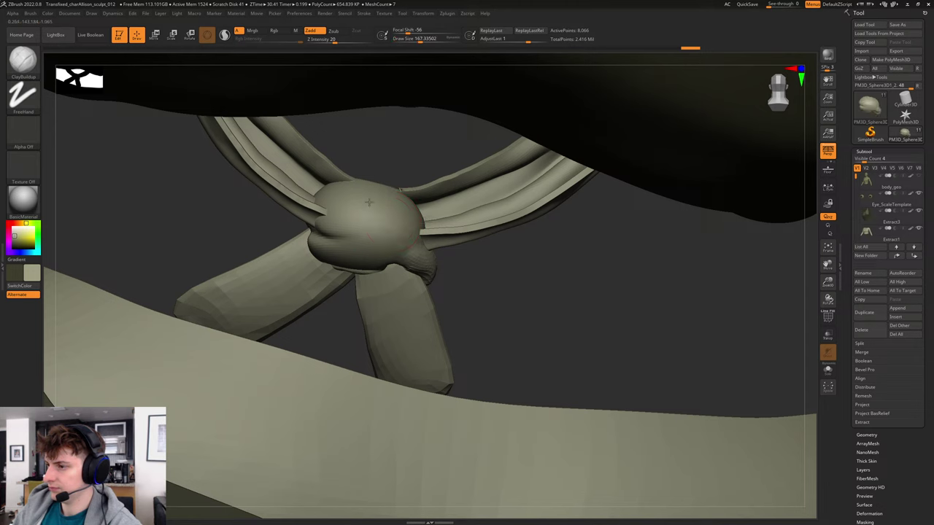
key("s")
left_click_drag(399, 231, 373, 185)
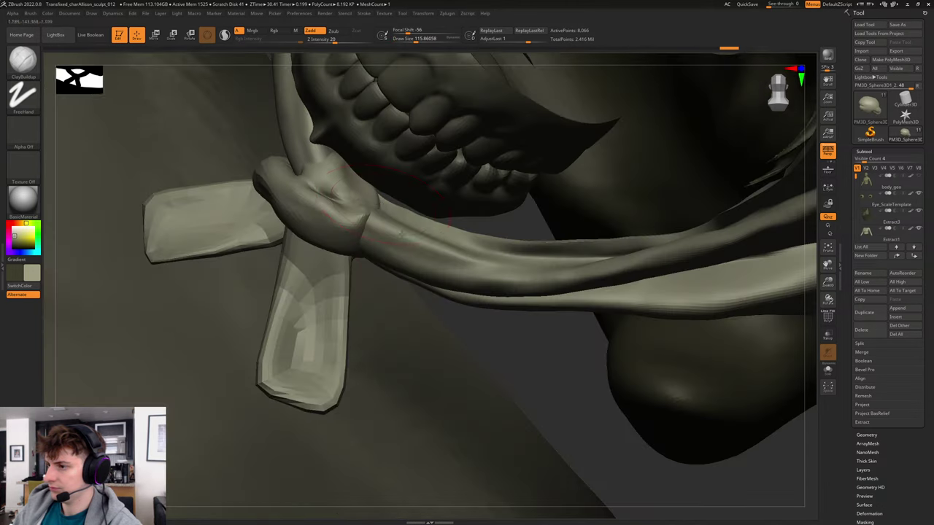
right_click_drag(399, 233, 518, 292)
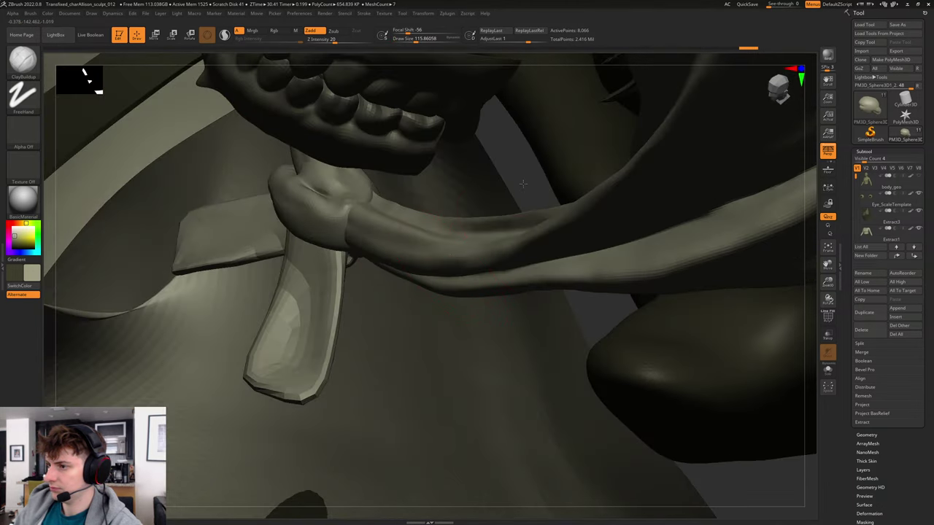
right_click_drag(523, 184, 521, 224)
Refine the knot's top and back where the scarf strand joins, using a draw size of about 71.
key("s")
key("s")
mouse_move(347, 188)
left_mouse_down()
mouse_move(329, 175)
mouse_move(356, 173)
mouse_move(342, 162)
mouse_move(370, 175)
left_mouse_up()
mouse_move(383, 172)
right_mouse_down()
mouse_move(407, 172)
mouse_move(498, 214)
right_mouse_up()
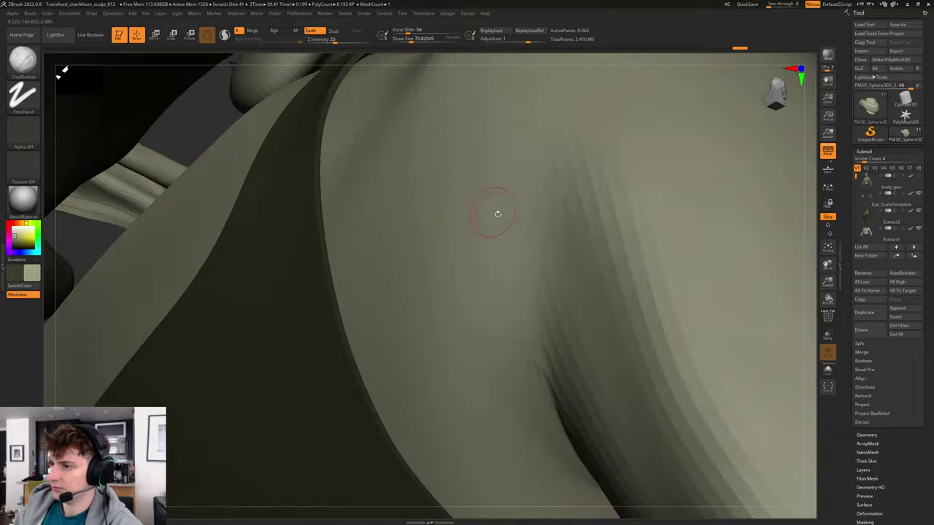
right_click_drag(233, 118, 263, 146)
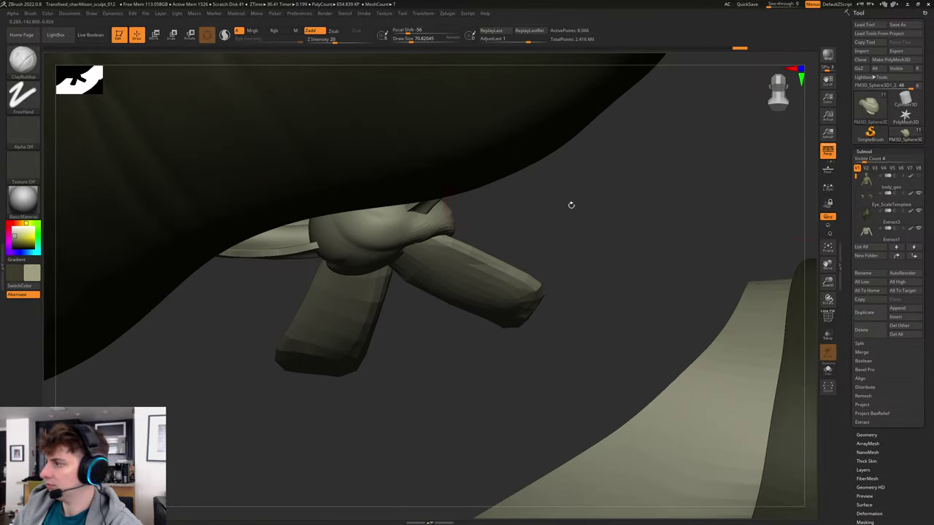
Hide the remaining subtools, including Extract1 and PM3D_Sphere3D1, leaving only the headscarf, knot and tails visible.
mouse_move(918, 224)
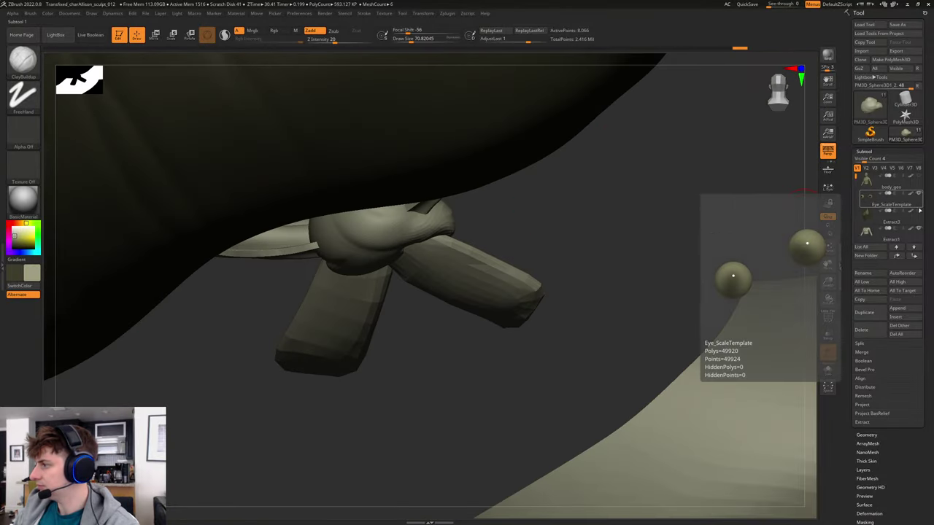
scroll(857, 179, "down", 1)
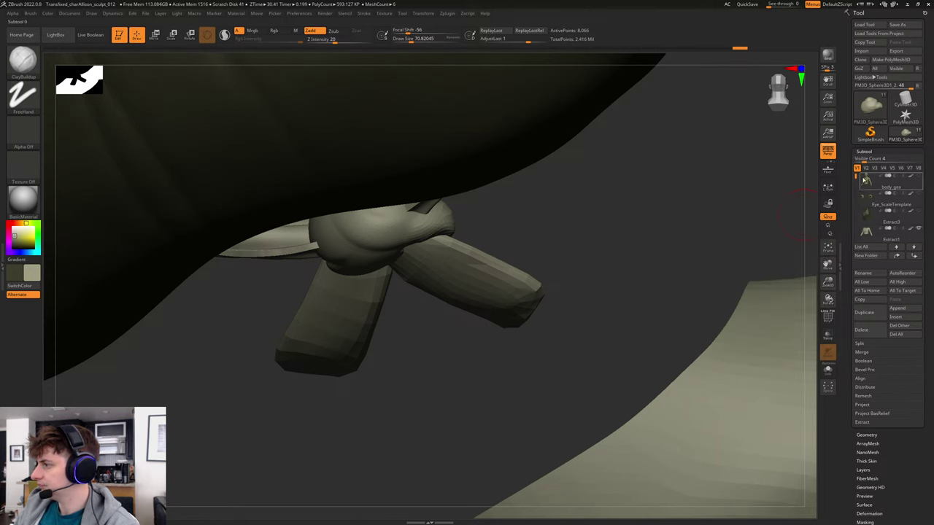
scroll(892, 205, "down", 1)
left_click(919, 194)
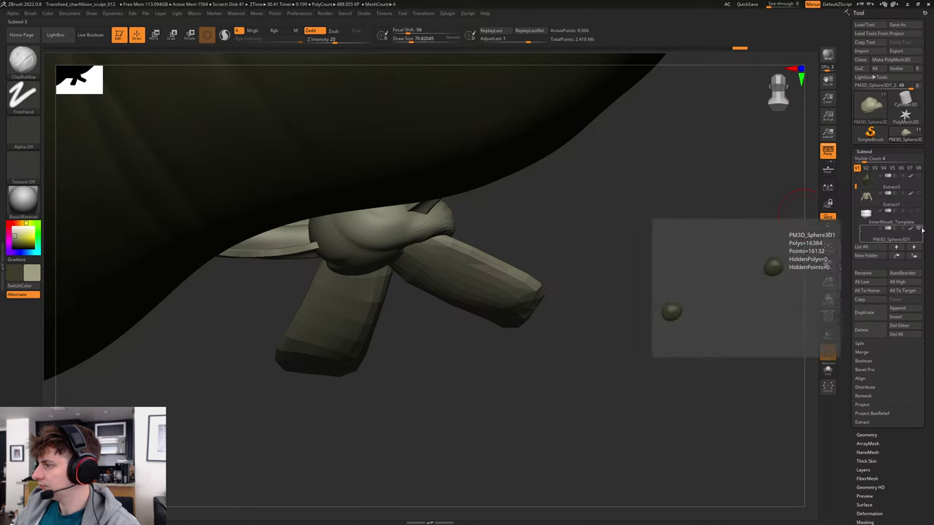
left_click_drag(856, 182, 855, 202)
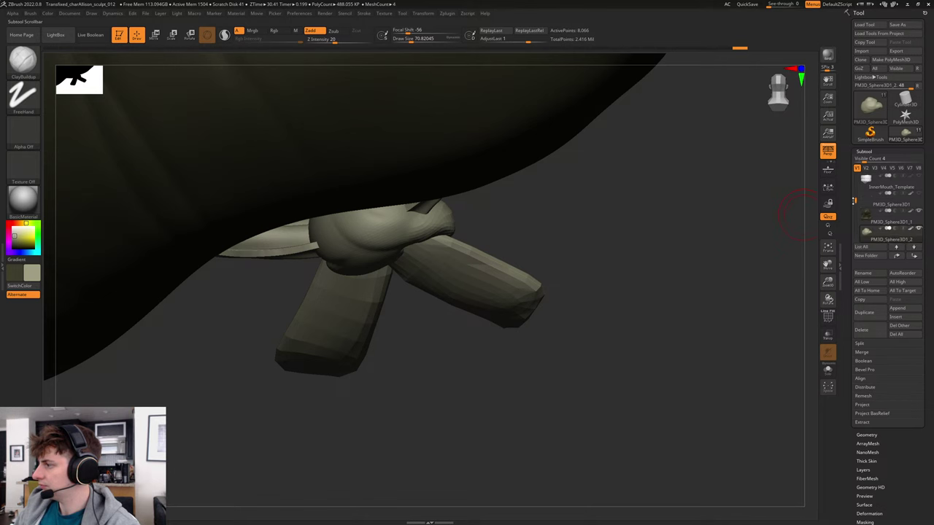
left_click(919, 210)
left_click_drag(679, 228, 590, 338, "shift")
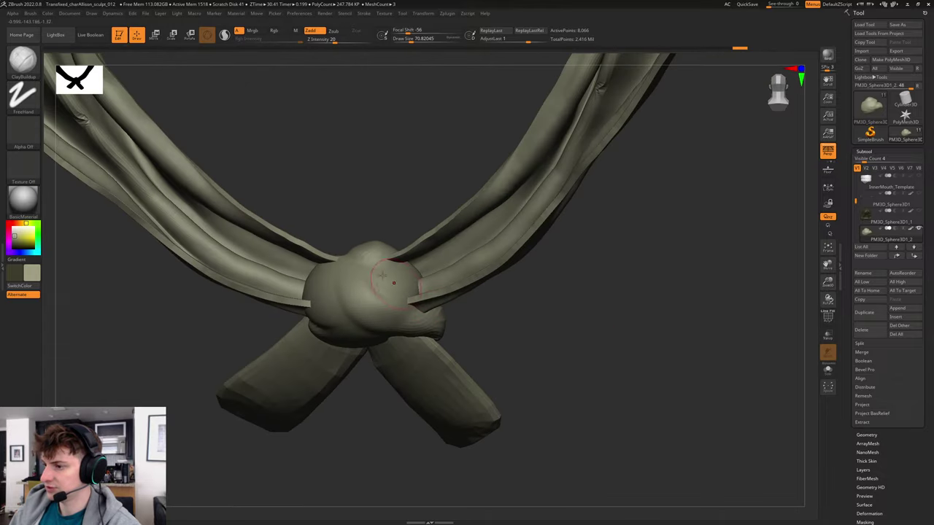
Build up the front and top of the knot between the scarf strands with ClayBuildup, using a draw size of about 94.
mouse_move(360, 264)
left_mouse_down()
mouse_move(354, 302)
mouse_move(368, 302)
mouse_move(342, 303)
mouse_move(369, 260)
left_mouse_up()
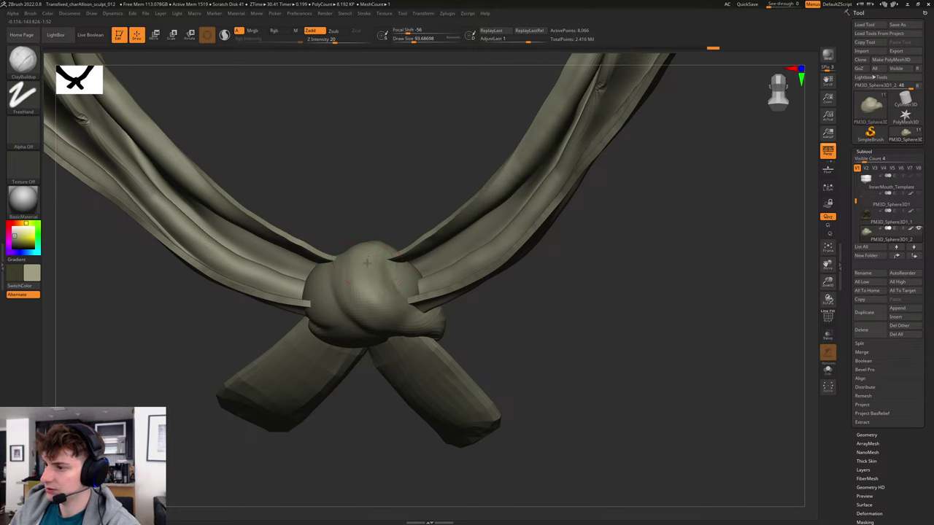
mouse_move(384, 188)
left_mouse_down()
mouse_move(475, 206)
mouse_move(415, 196)
mouse_move(370, 207)
mouse_move(380, 211)
left_mouse_up()
key("s")
key("s")
mouse_move(351, 273)
left_mouse_down()
mouse_move(338, 257)
mouse_move(342, 292)
left_mouse_up()
Carve a crease down the back of the knot beside the scarf strand using DamStandard with a draw size of about 65.
key("b")
key("d")
key("s")
left_click_drag(344, 219, 372, 201)
mouse_move(337, 263)
left_mouse_down()
mouse_move(322, 220)
mouse_move(337, 252)
left_mouse_up()
mouse_move(331, 188)
left_mouse_down()
mouse_move(340, 197)
mouse_move(344, 165)
left_mouse_up()
key("ctrl+z")
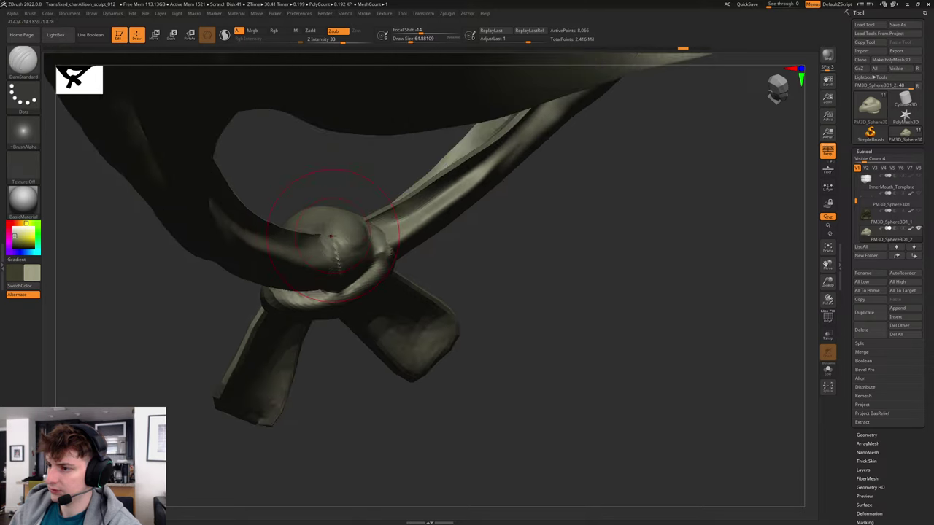
left_click_drag(331, 236, 338, 256)
left_click_drag(351, 182, 400, 196)
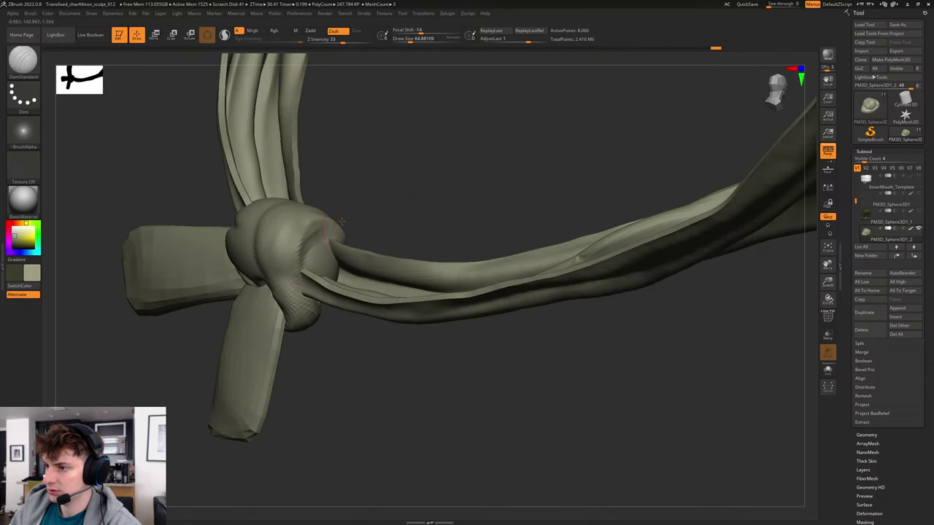
Deepen the creases on the knot's side and back around the scarf strand with DamStandard, using draw sizes of about 90 and 77.
mouse_move(341, 220)
left_mouse_down()
mouse_move(317, 229)
mouse_move(302, 266)
left_mouse_up()
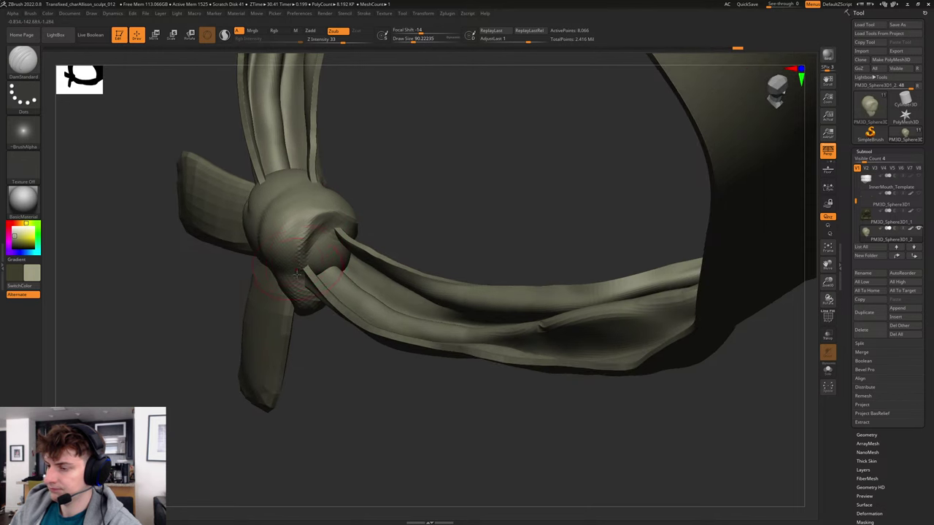
left_click_drag(391, 195, 329, 211)
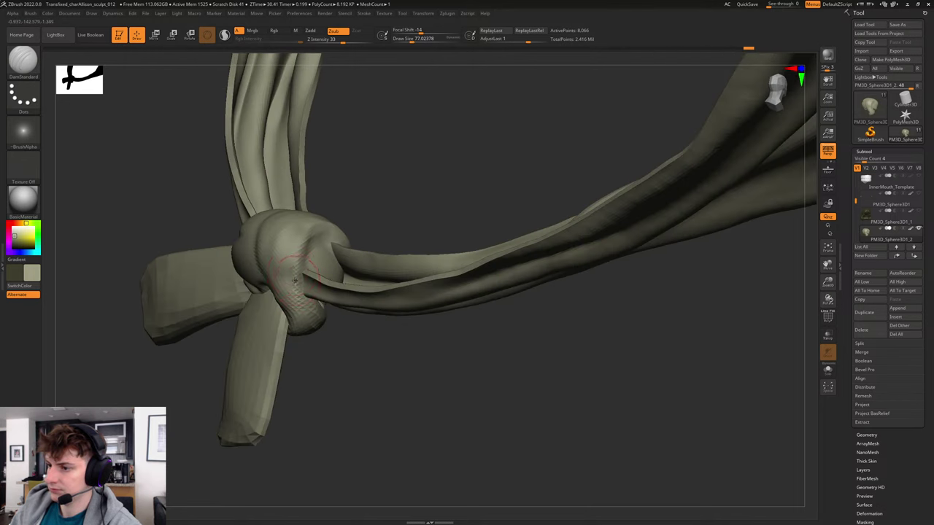
mouse_move(405, 362)
left_mouse_down()
mouse_move(525, 351)
mouse_move(499, 343)
left_mouse_up()
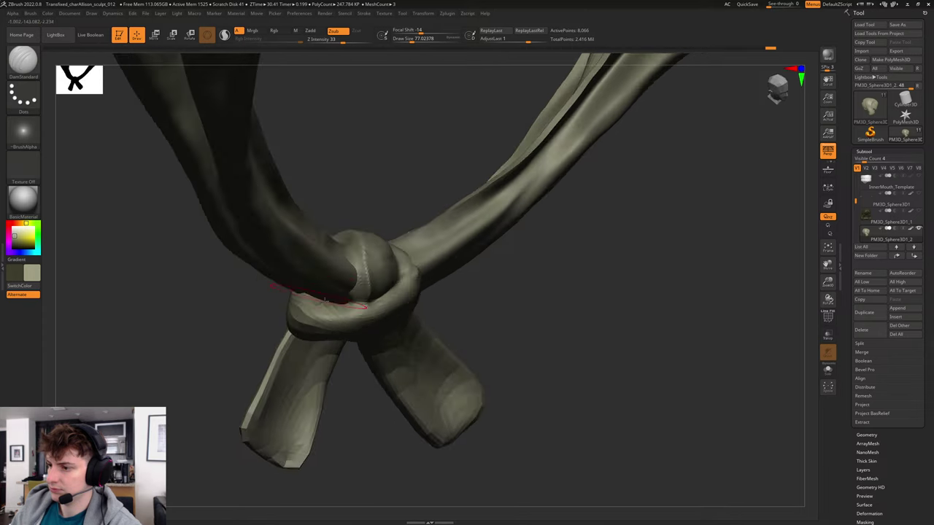
left_click_drag(351, 260, 355, 293)
left_click_drag(500, 311, 467, 292)
mouse_move(559, 284)
left_mouse_down()
mouse_move(575, 278)
mouse_move(563, 333)
mouse_move(572, 313)
left_mouse_up()
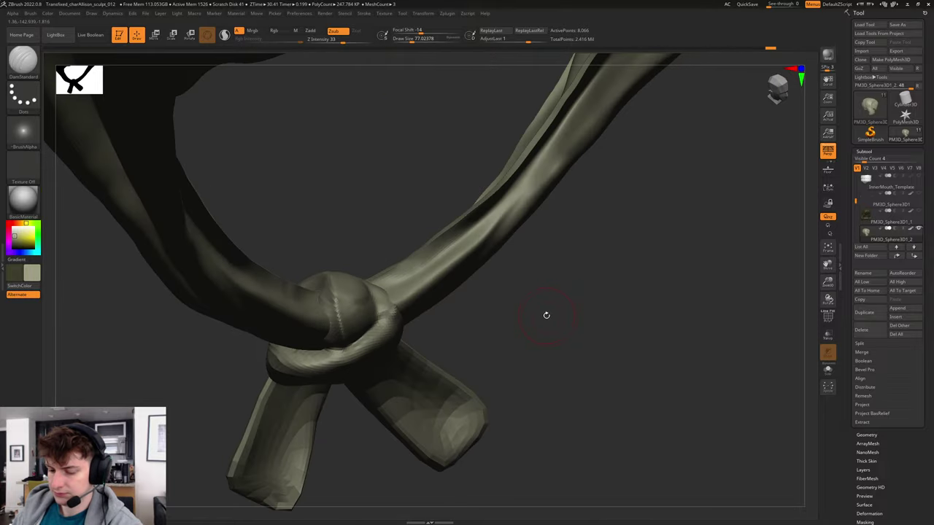
Reshape the knot's wrapping loop against the adjoining scarf strand using the Move brush with draw sizes of about 104 and 62.
key("b")
key("m")
key("v")
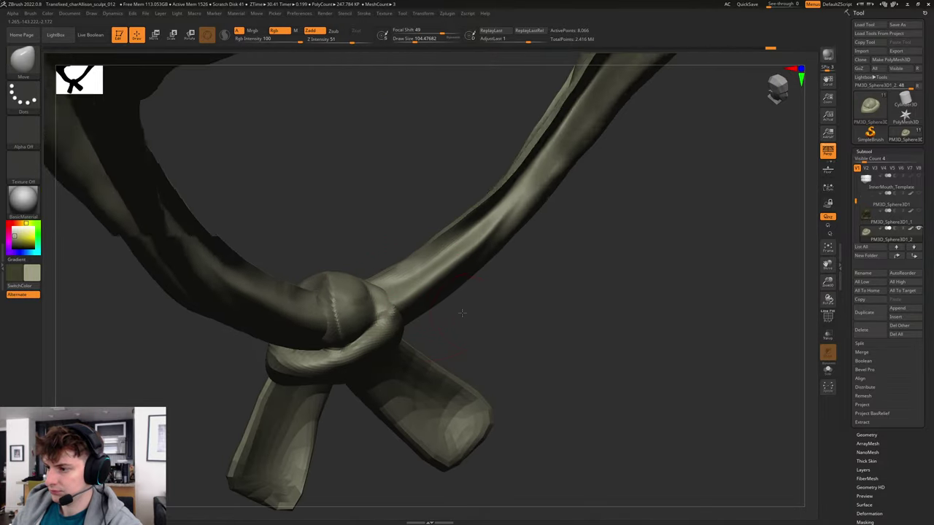
mouse_move(462, 313)
left_mouse_down()
mouse_move(393, 297)
mouse_move(381, 309)
mouse_move(379, 287)
left_mouse_up()
left_click_drag(500, 310, 413, 306)
key("bracketleft")
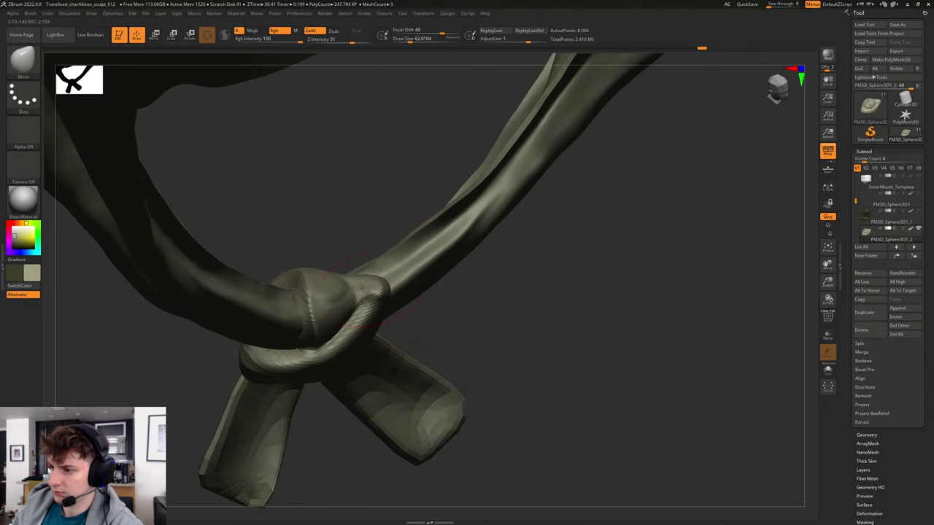
left_click_drag(469, 317, 432, 283)
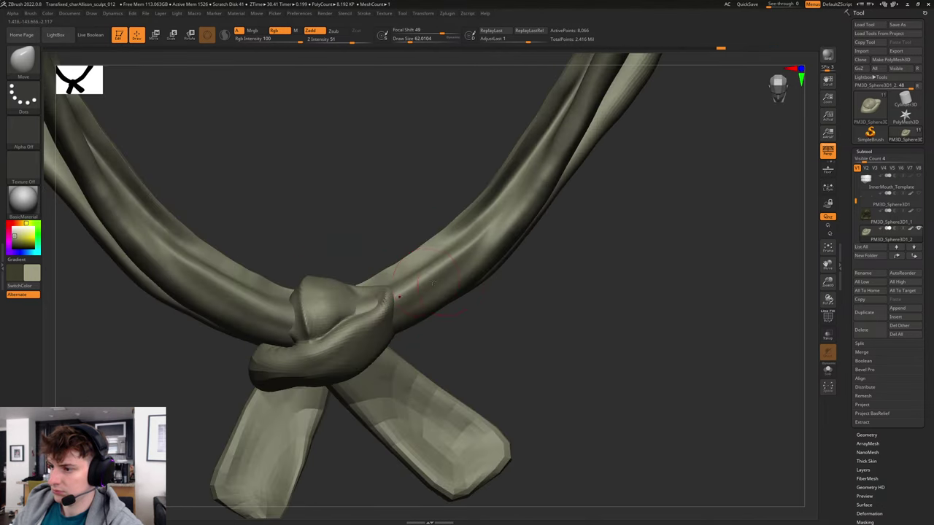
left_click_drag(486, 332, 493, 326)
Cut a sharper crease between the knot's center and its wrapping loop using DamStandard with draw sizes of about 39 and 23.
key("b")
key("d")
key("s")
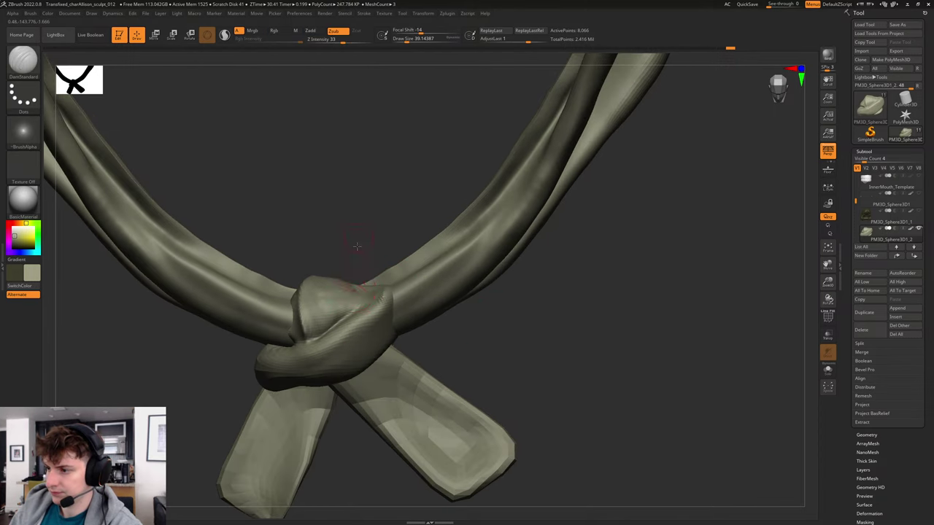
key("[")
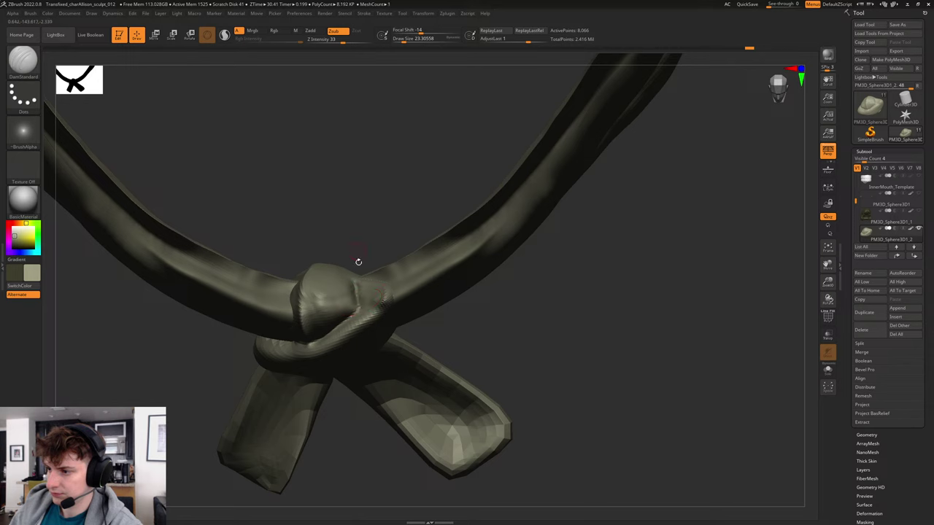
left_click_drag(363, 240, 380, 280)
left_click_drag(646, 401, 621, 303)
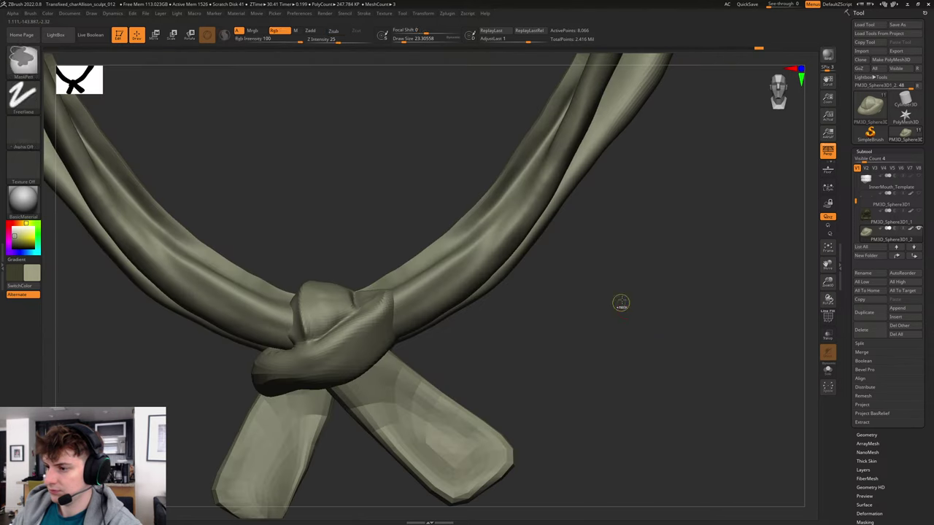
Convert the knot to DynaMesh and remesh it at a resolution of 72.
key("shift+f")
key("shift+f")
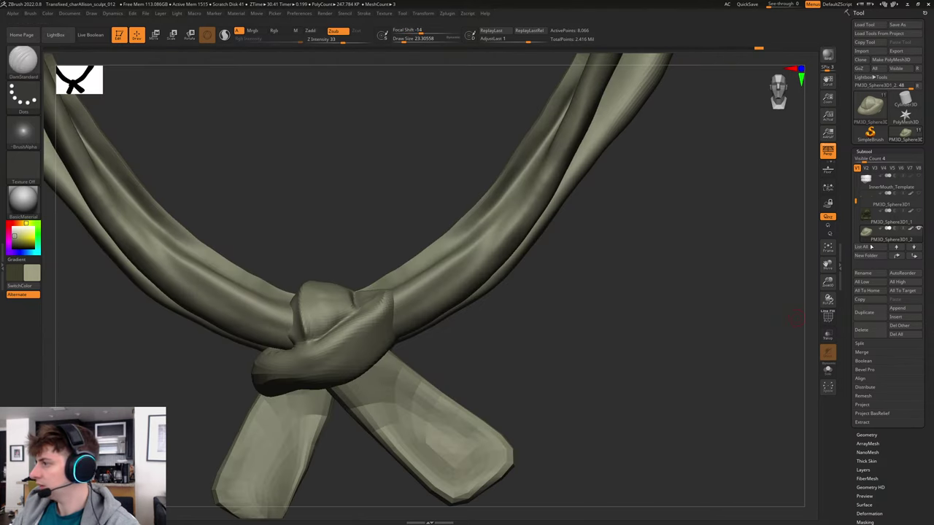
left_click(865, 151)
left_click(866, 159)
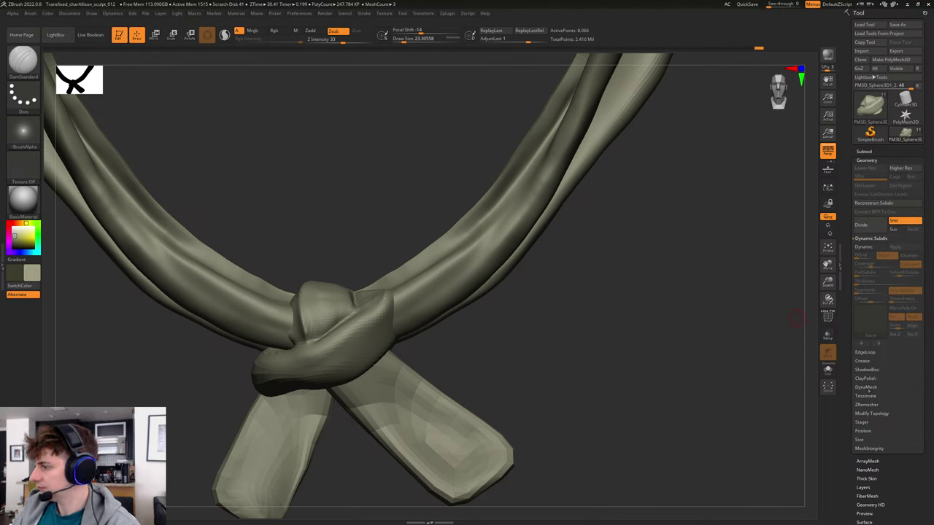
left_click(866, 387)
left_click(865, 294)
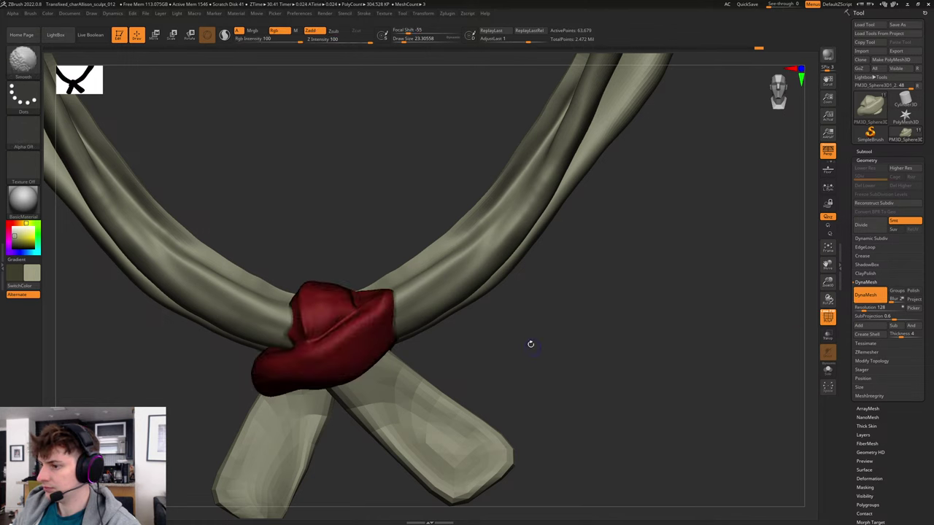
key("shift+f")
left_click_drag(551, 346, 573, 340)
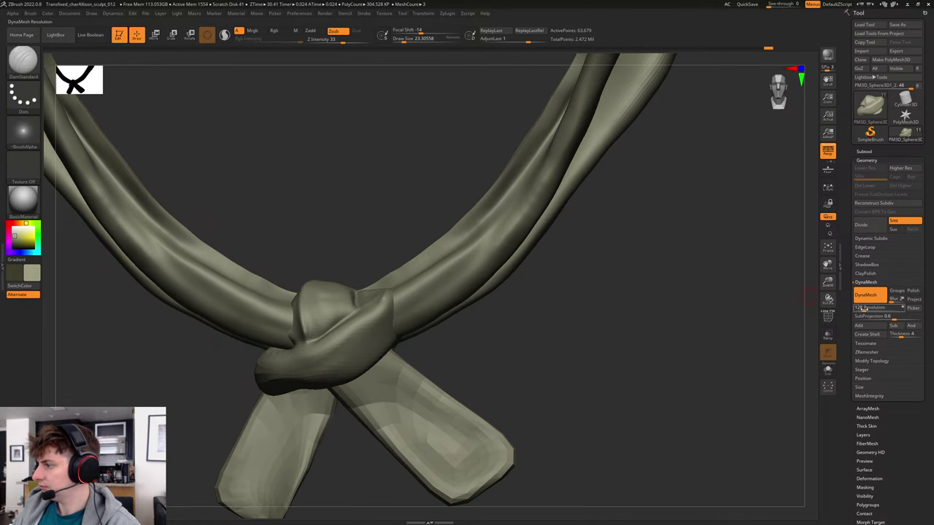
left_click(863, 308)
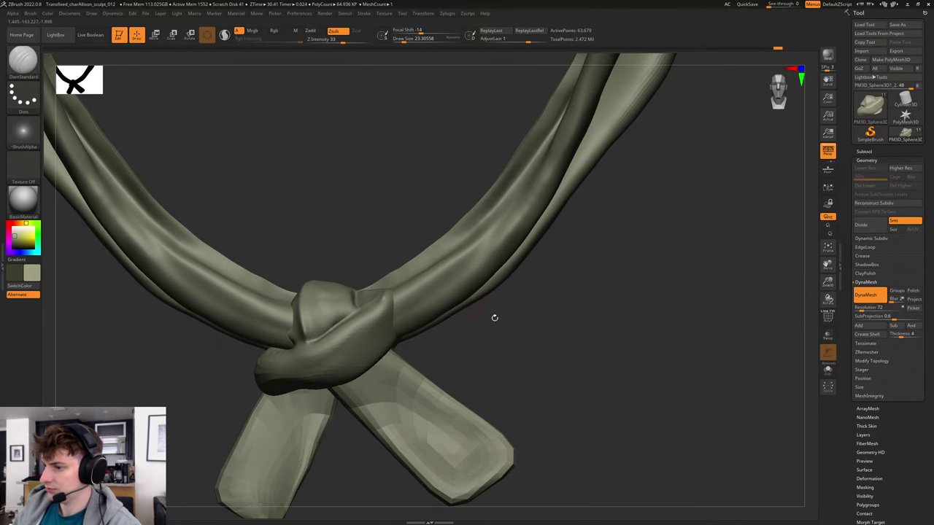
mouse_move(572, 382)
left_mouse_down("ctrl")
mouse_move(561, 377)
mouse_move(564, 356)
mouse_move(513, 333)
left_mouse_up("ctrl")
Build up the upper end of the knot's wrapping loop using ClayBuildup with a draw size of about 39.
key("b")
key("c")
key("b")
key("b")
key("c")
key("b")
key("s")
left_click_drag(396, 310, 402, 311)
left_click_drag(494, 355, 438, 343)
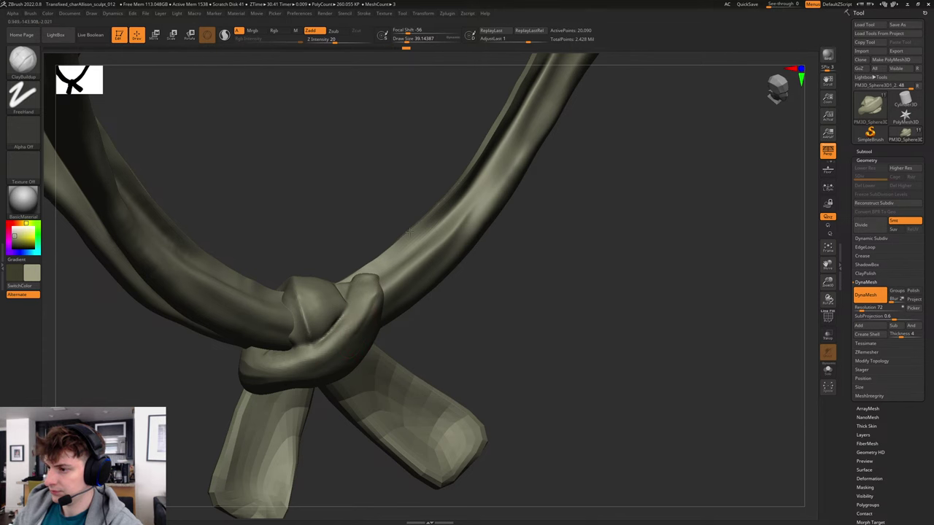
left_click_drag(364, 325, 403, 283)
Thicken and blend the wrapping loop where it meets the scarf strand, using a draw size of about 74.
left_click_drag(468, 350, 520, 376)
key("s")
mouse_move(386, 309)
left_mouse_down()
mouse_move(381, 315)
mouse_move(400, 294)
left_mouse_up()
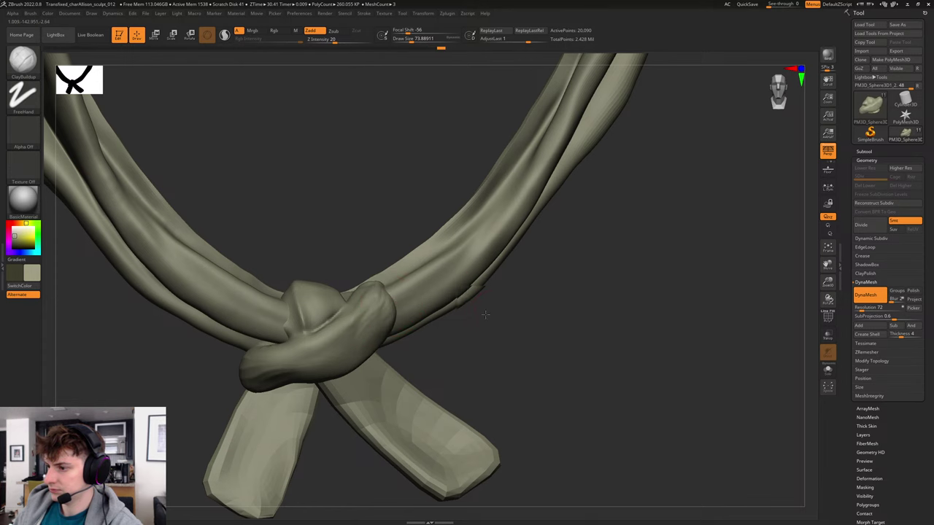
right_click_drag(471, 298, 369, 326)
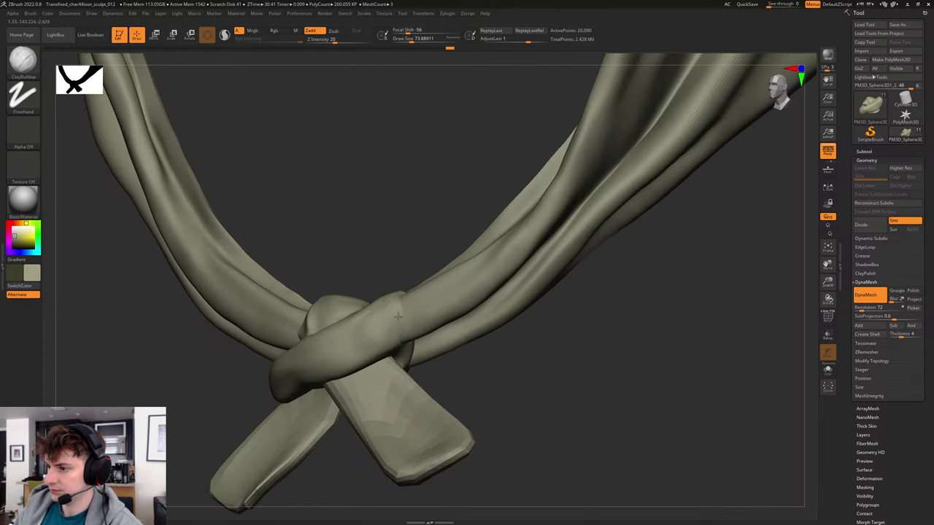
right_click_drag(417, 246, 398, 319)
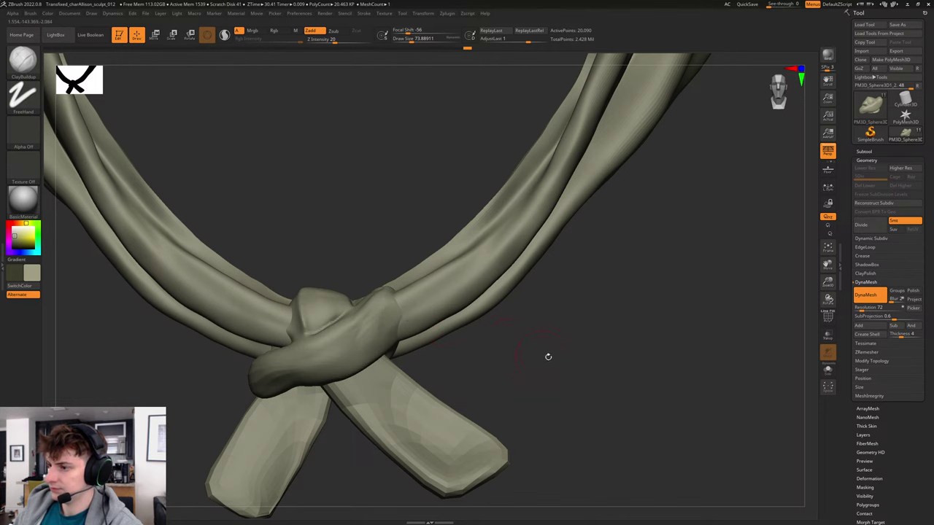
right_click_drag(548, 357, 371, 282)
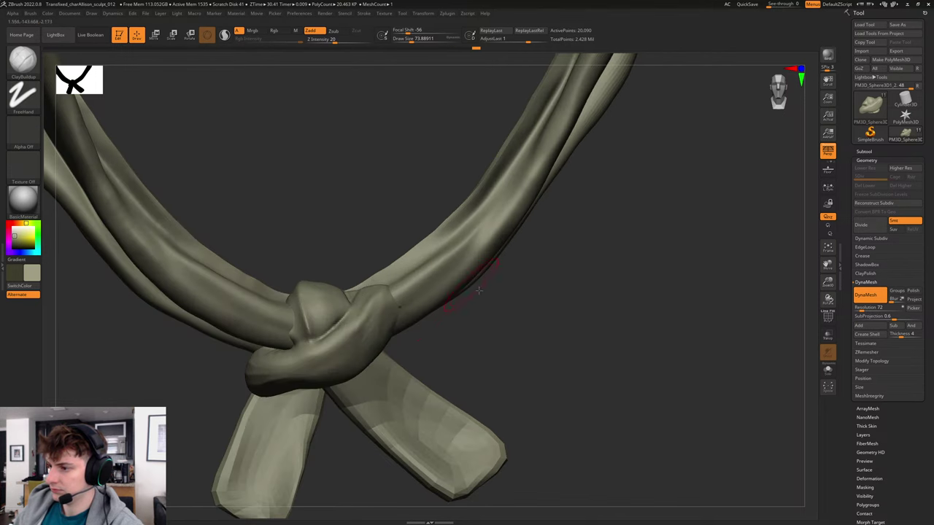
Sculpt the crevice between the knot's center and the loop's upper end, using draw sizes of about 31 and 4.
right_click_drag(417, 340, 402, 298)
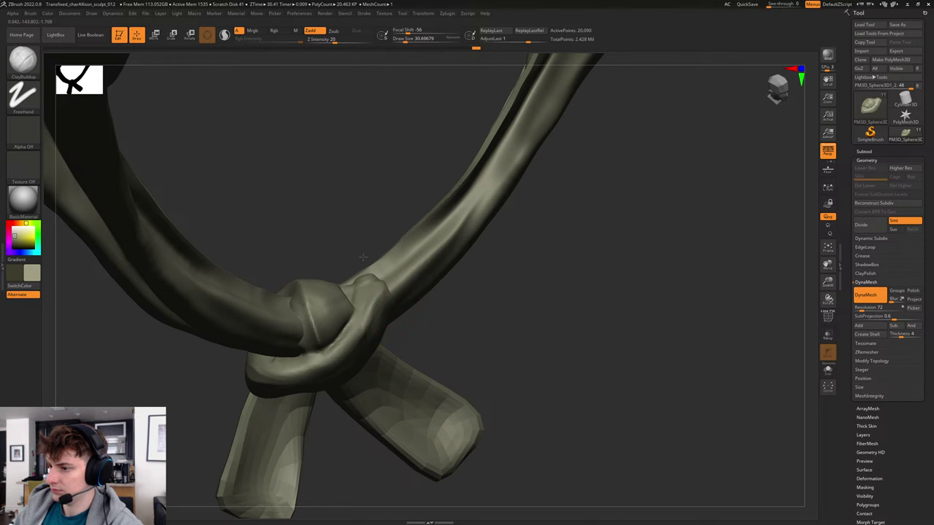
mouse_move(363, 257)
right_mouse_down()
mouse_move(373, 234)
mouse_move(344, 286)
right_mouse_up()
key("s")
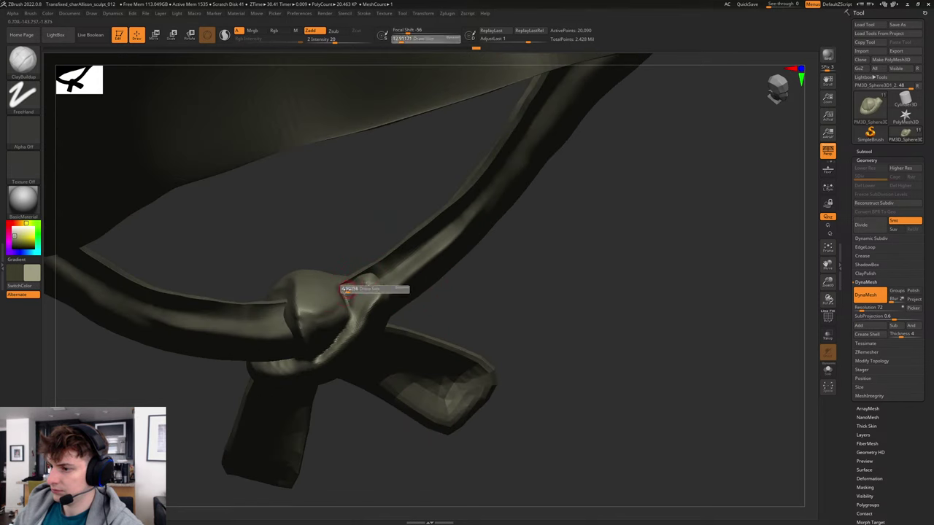
left_click(344, 289)
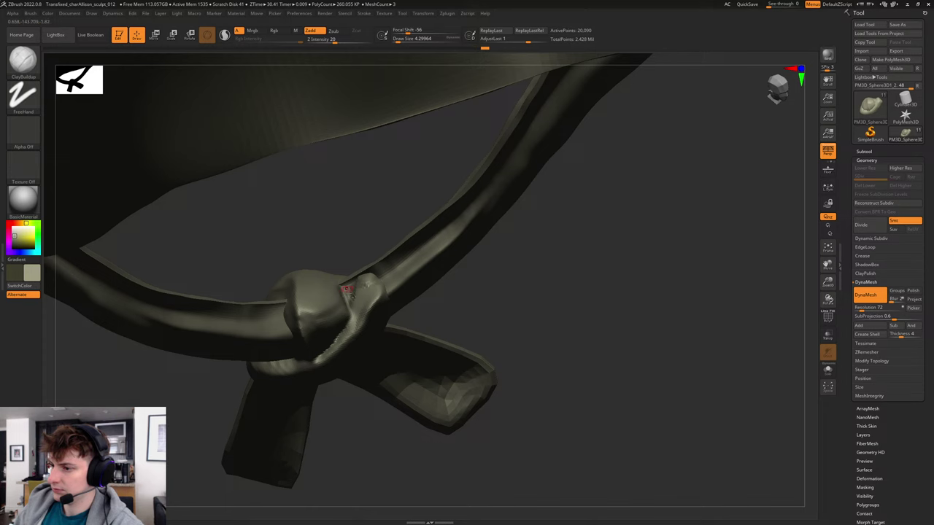
right_click_drag(522, 227, 577, 361)
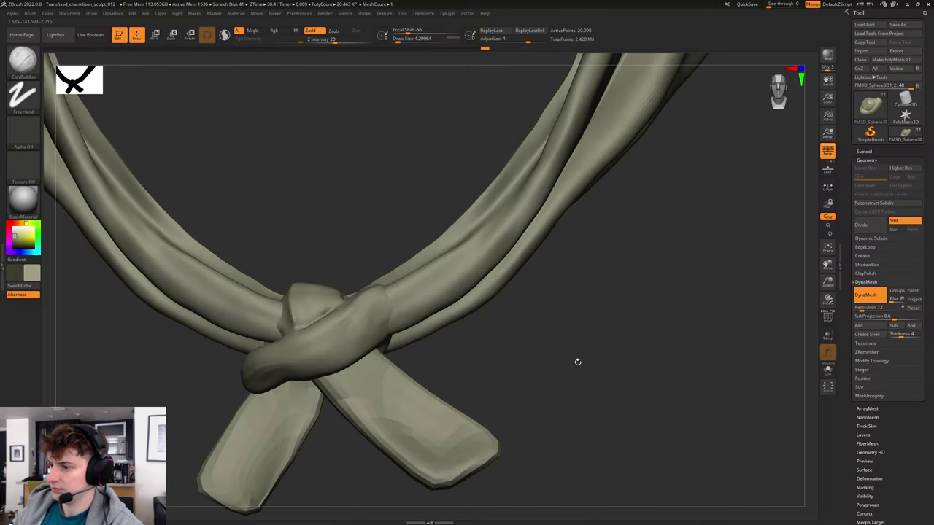
Smooth the wrapping loop beside the scarf strand at a draw size of about 182, and rework its upper end at about 62.
key("s")
left_click(359, 307)
left_click_drag(370, 329, 401, 296, "shift")
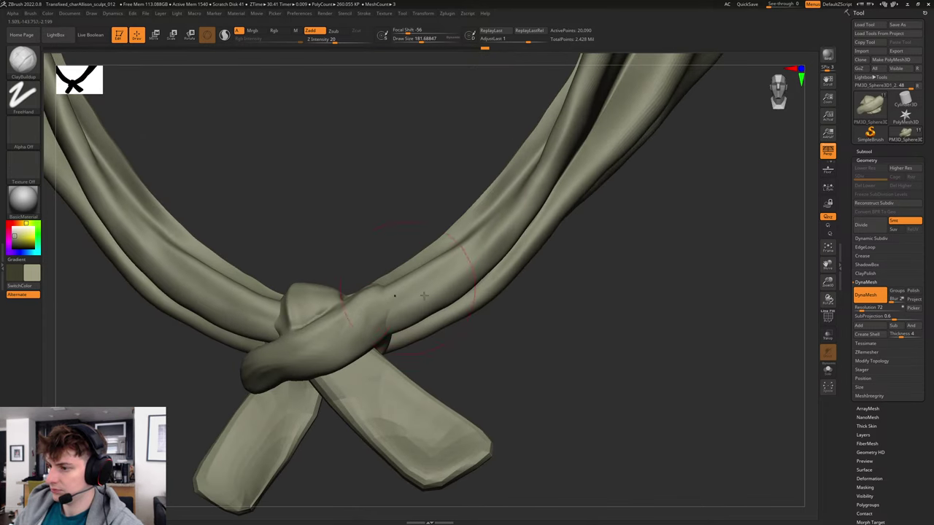
right_click_drag(543, 310, 567, 329)
key("s")
left_click(389, 302)
mouse_move(389, 302)
left_mouse_down()
mouse_move(381, 302)
mouse_move(439, 258)
left_mouse_up()
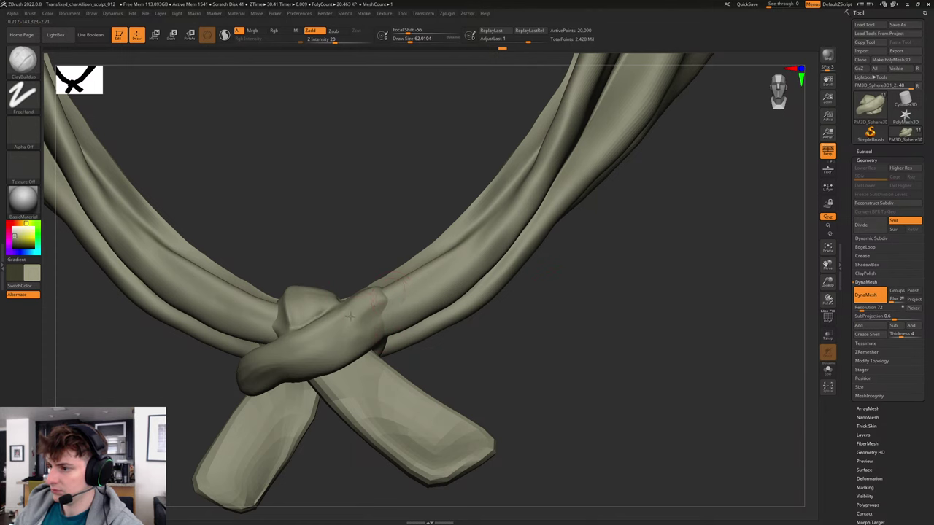
right_click_drag(516, 288, 397, 307)
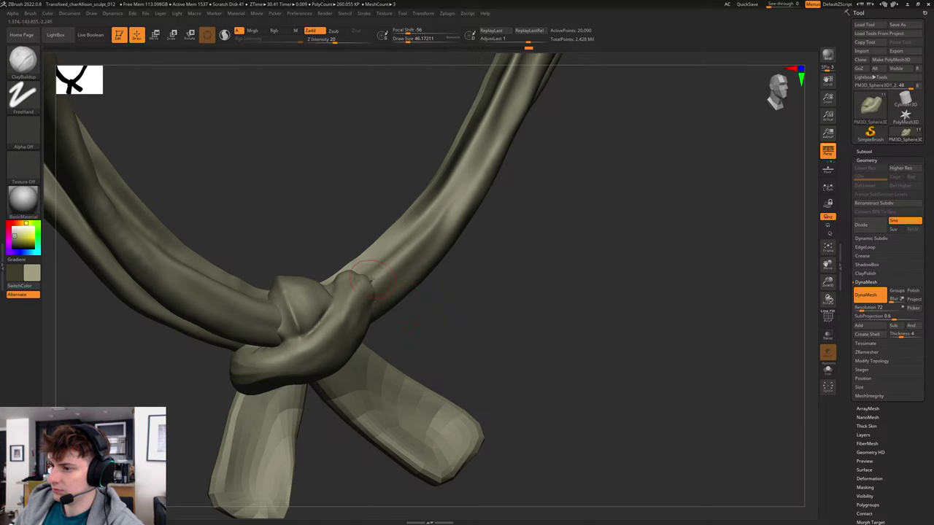
Rework the upper end of the knot's wrapping loop with ClayBuildup at draw sizes of about 33 and 77.
key("s")
left_click_drag(364, 280, 361, 279)
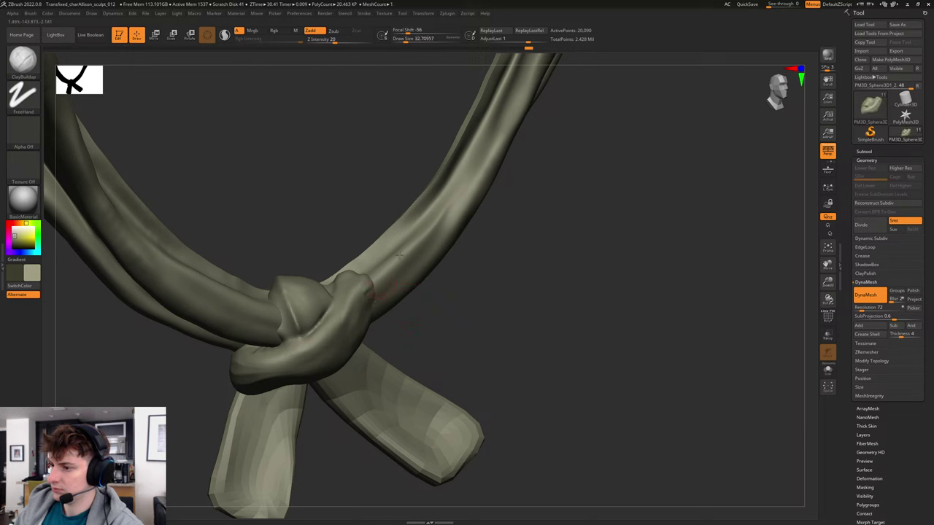
key("]")
key("]")
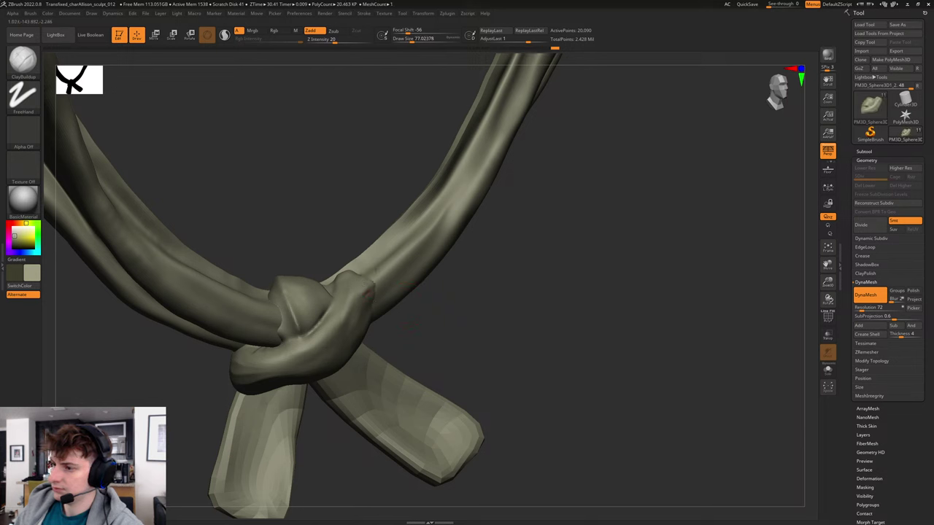
left_click_drag(487, 279, 372, 310)
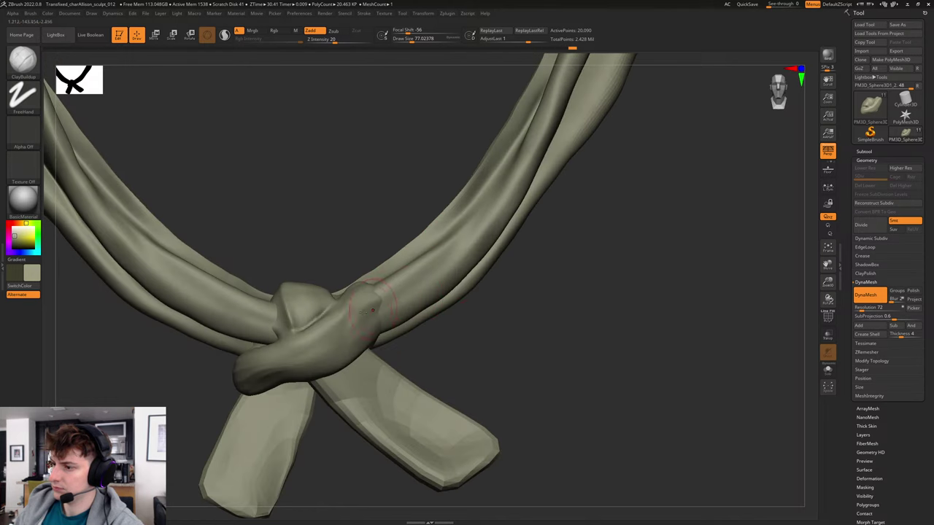
mouse_move(548, 332)
left_mouse_down()
mouse_move(588, 328)
mouse_move(573, 311)
mouse_move(474, 307)
left_mouse_up()
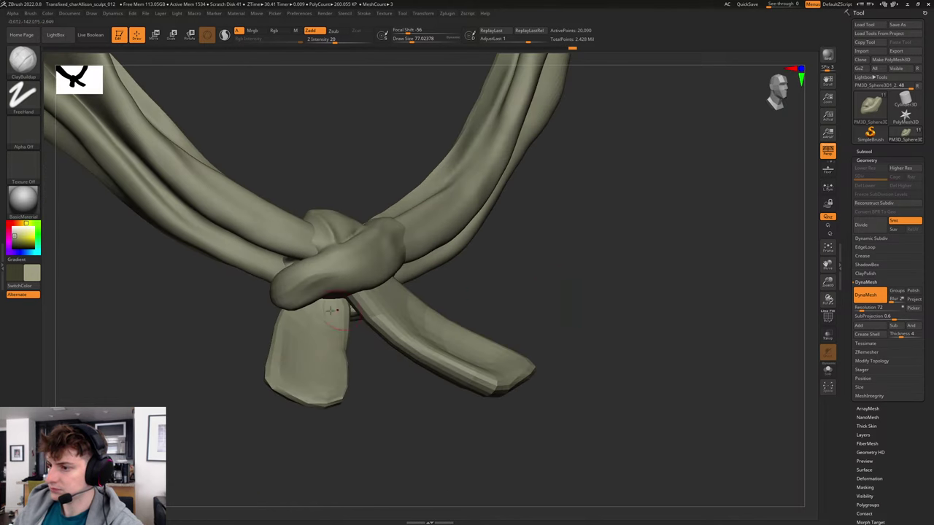
Build up the front and lower edge of the wrapping loop above the scarf tails, using a draw size of about 90.
left_click_drag(311, 299, 343, 283)
left_click_drag(524, 284, 517, 252)
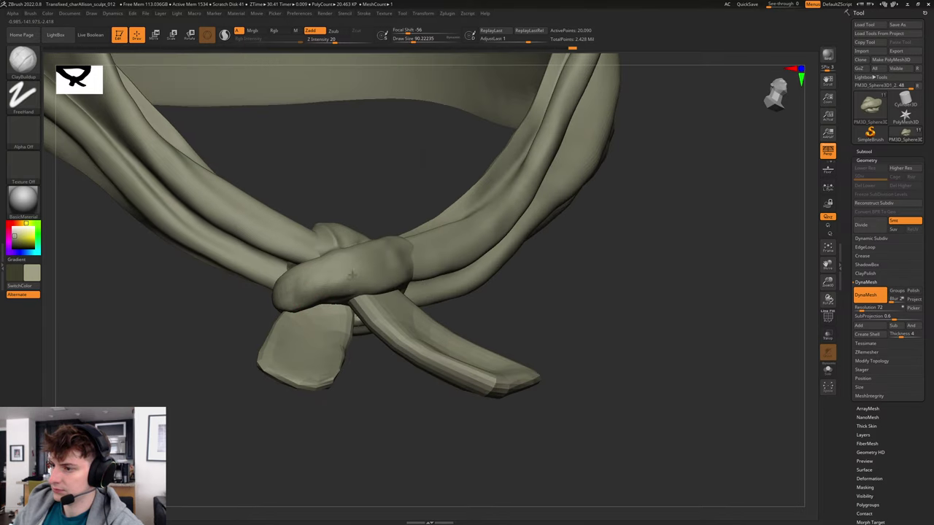
left_click_drag(528, 270, 434, 248)
left_click_drag(313, 283, 322, 263)
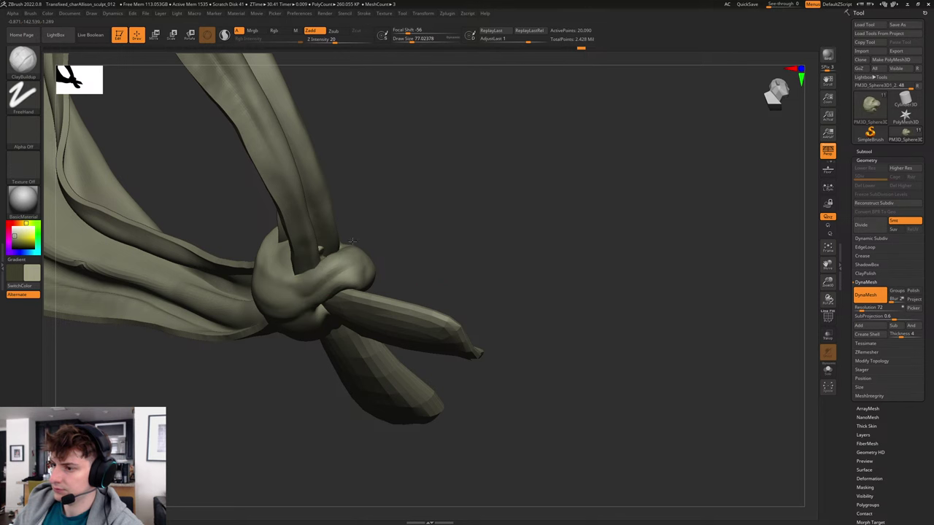
Smooth and fill the wrapping loop's side bend with ClayBuildup, using draw sizes of about 163 and 128.
left_click_drag(401, 223, 343, 238)
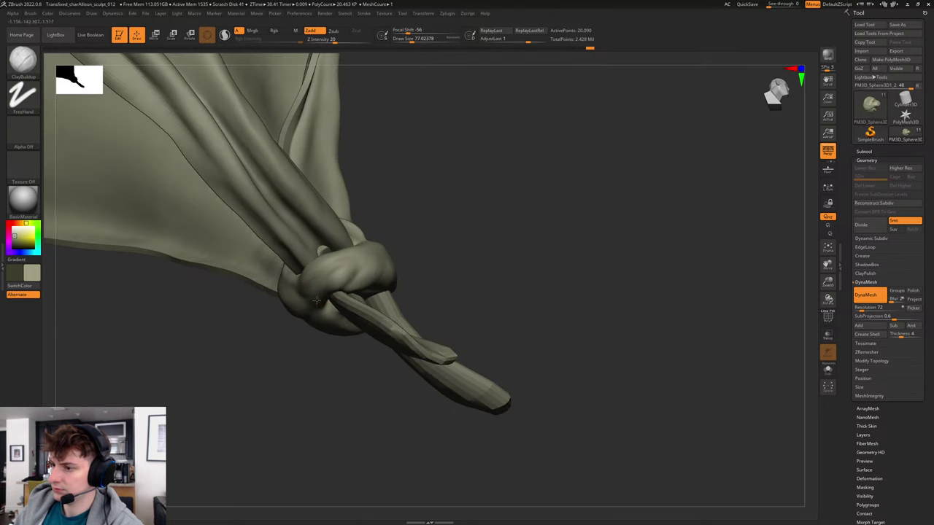
left_click_drag(437, 233, 455, 271)
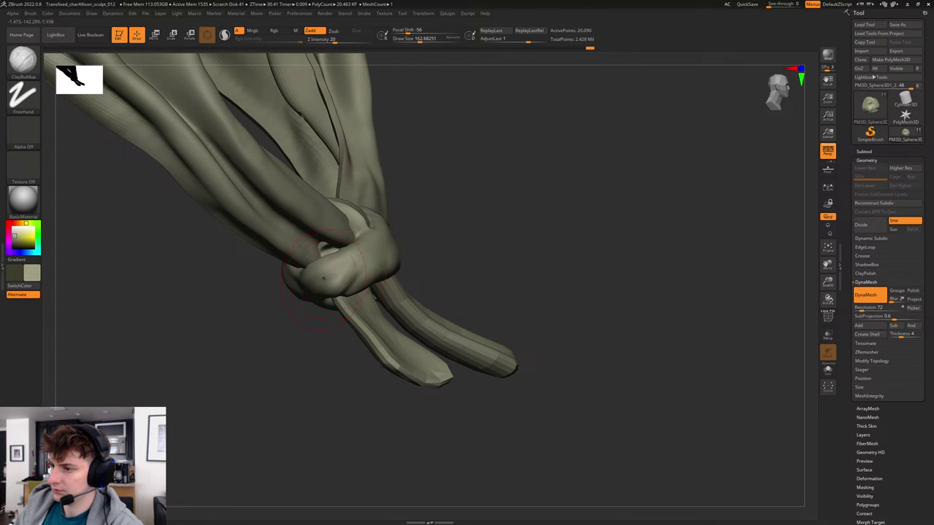
left_click_drag(319, 283, 342, 280)
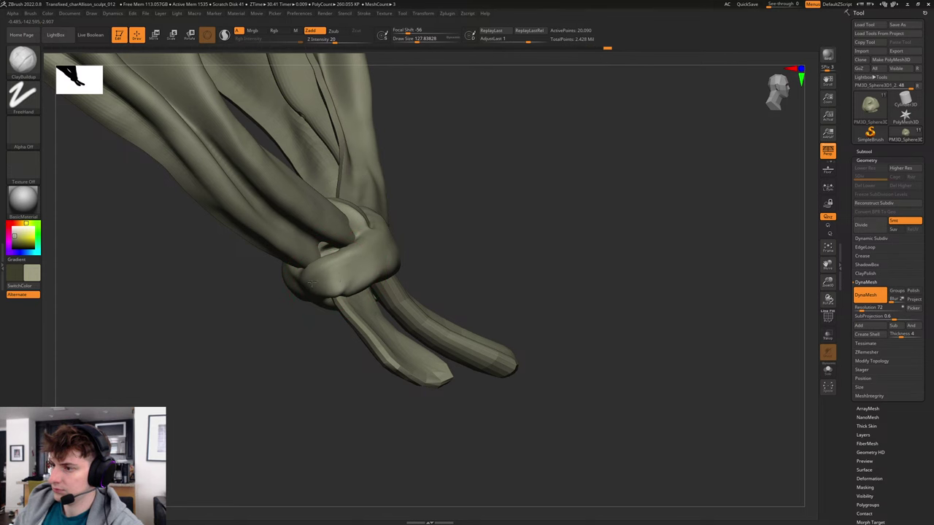
left_click_drag(412, 232, 367, 267)
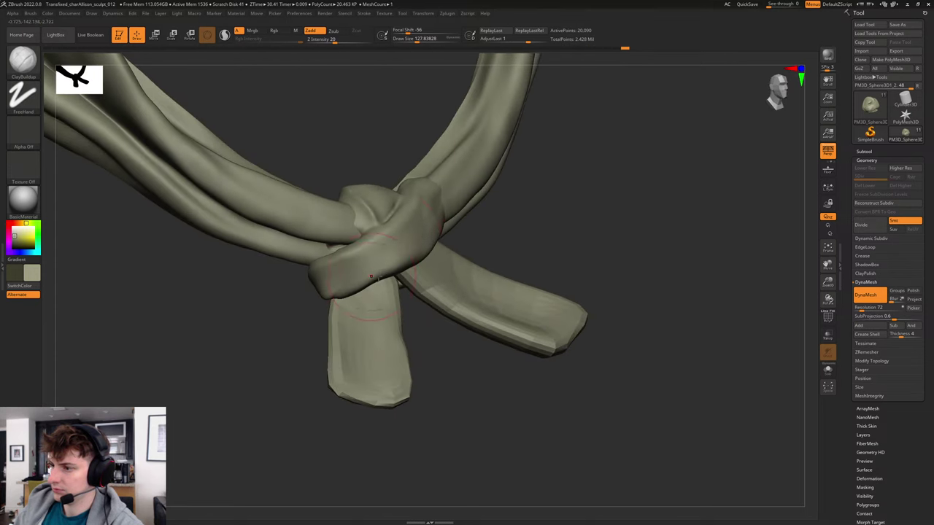
left_click_drag(553, 202, 520, 209)
left_click_drag(403, 272, 409, 236)
Reshape the protruding end of the loop at the back of the knot with the Move brush at about 163 and 239.
key("b")
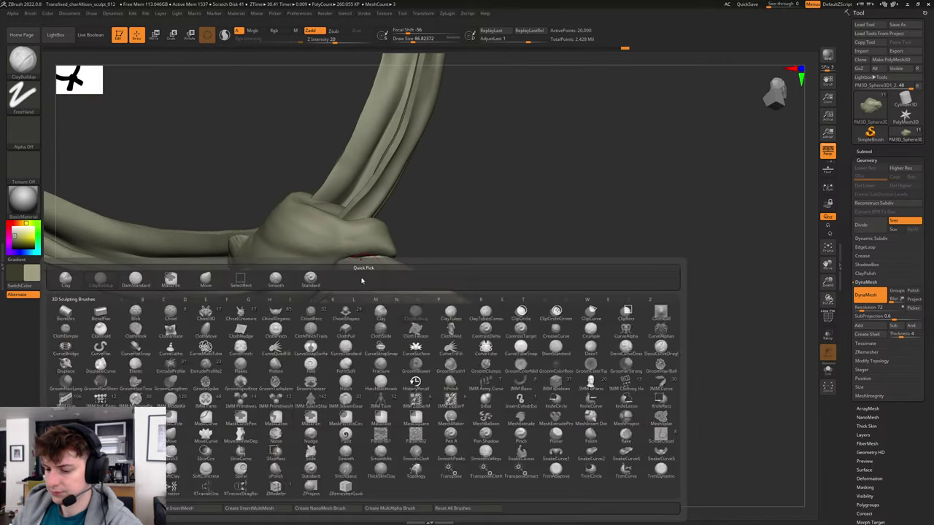
key("m")
key("v")
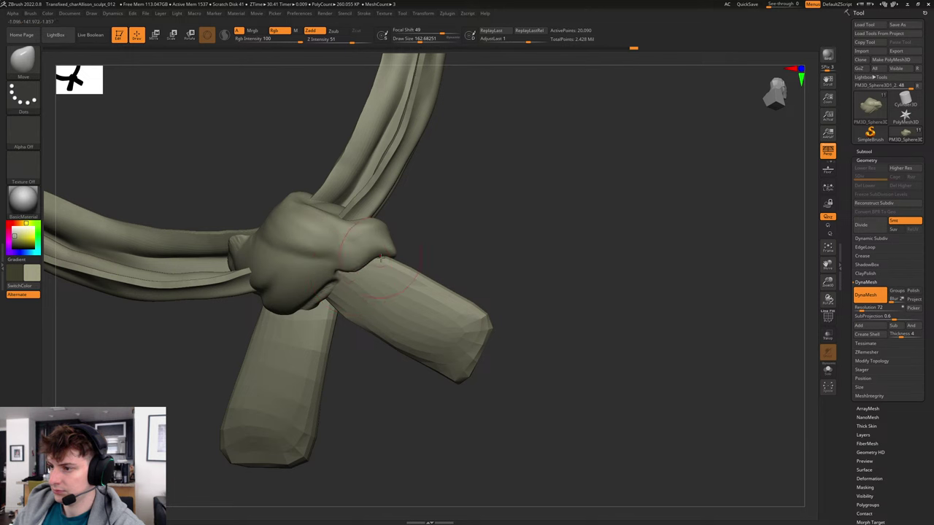
mouse_move(381, 259)
left_mouse_down()
mouse_move(383, 268)
mouse_move(420, 253)
mouse_move(398, 253)
left_mouse_up()
key("bracketleft")
key("bracketleft")
key("s")
left_click_drag(444, 232, 456, 230)
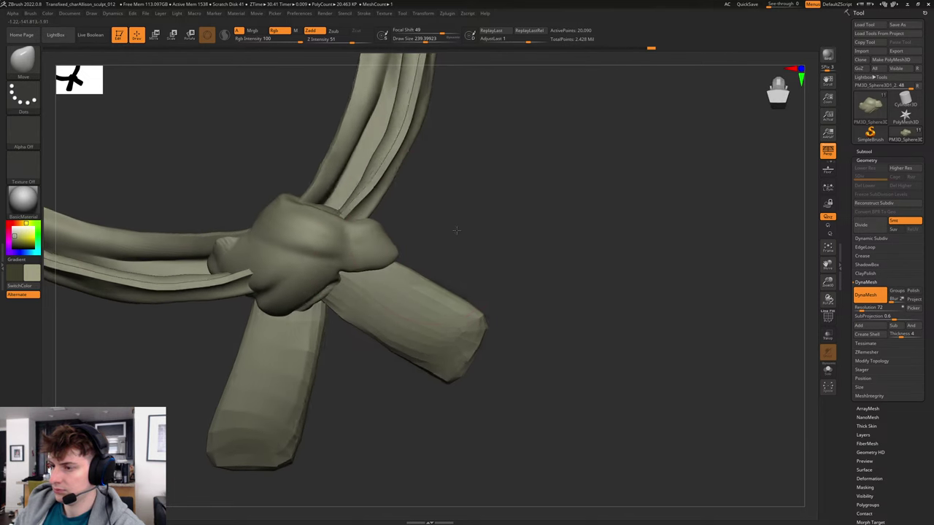
Crease the folds on the back of the knot with DamStandard at a draw size of about 202.
mouse_move(456, 230)
right_mouse_down()
mouse_move(473, 225)
mouse_move(453, 241)
right_mouse_up()
key("b")
key("d")
key("s")
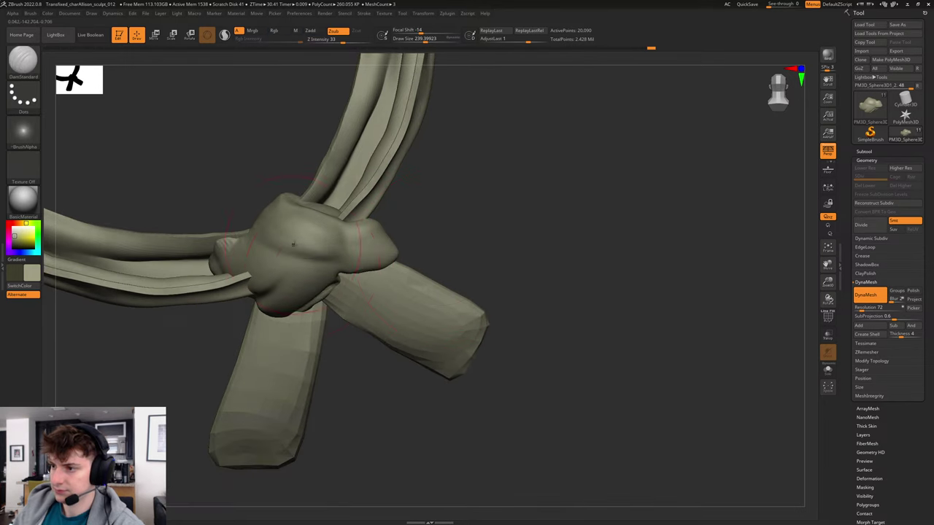
key("s")
left_click_drag(314, 266, 310, 266)
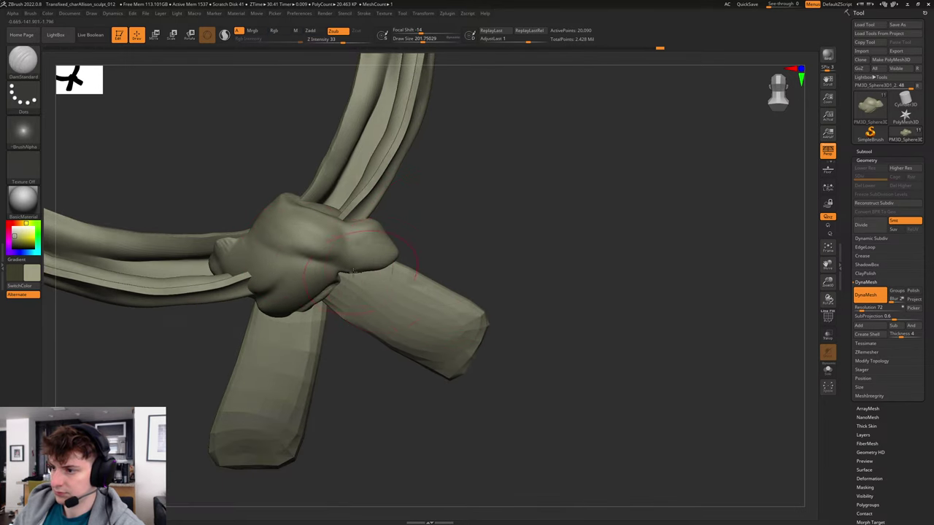
Sharpen the crease between the knot's center and the wrapping loop with DamStandard at draw sizes of about 90 and 51.
mouse_move(235, 223)
right_mouse_down()
mouse_move(251, 188)
mouse_move(247, 231)
right_mouse_up()
key("s")
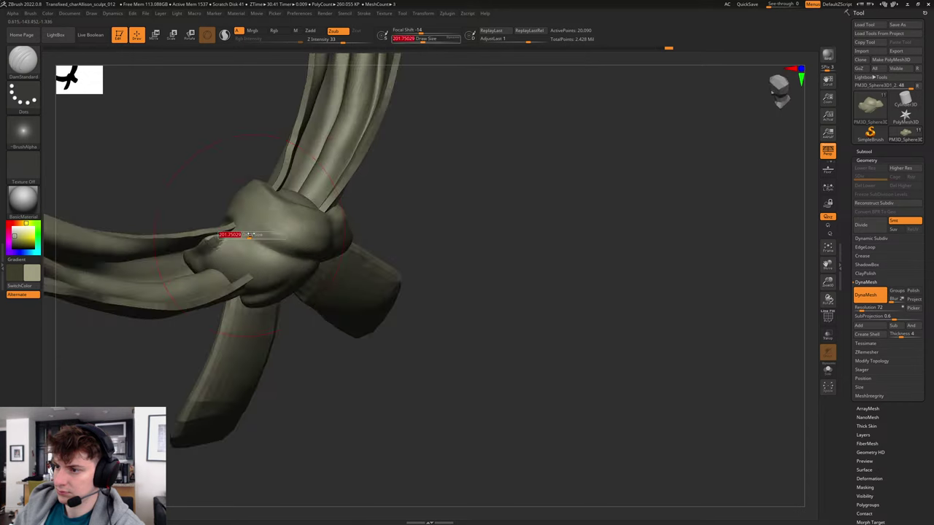
left_click_drag(247, 233, 273, 249)
mouse_move(292, 255)
right_mouse_down()
mouse_move(459, 240)
mouse_move(473, 296)
mouse_move(528, 294)
mouse_move(495, 278)
mouse_move(536, 285)
mouse_move(526, 284)
right_mouse_up()
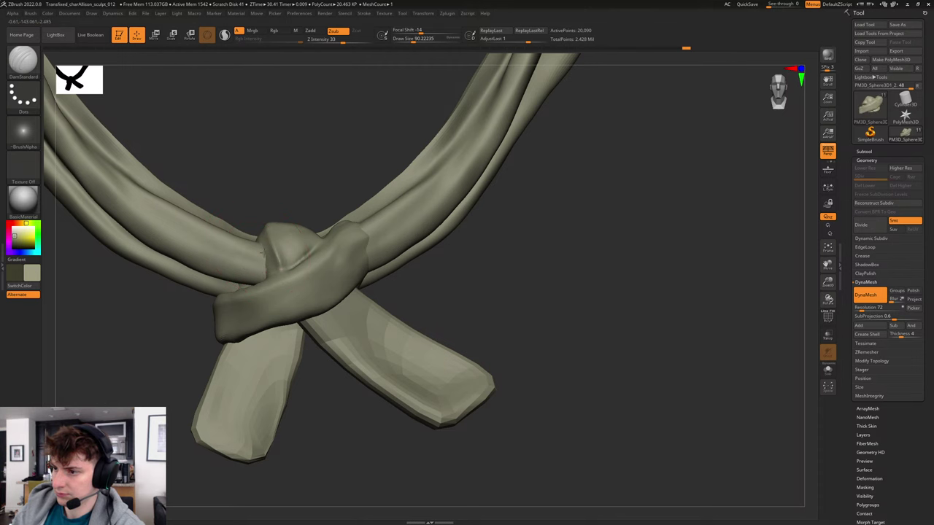
right_click_drag(255, 201, 265, 273)
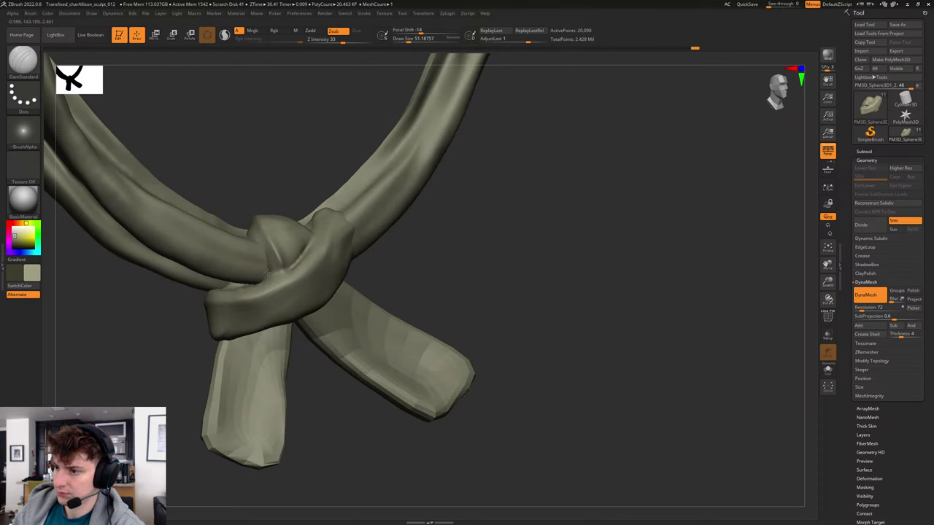
mouse_move(265, 177)
right_mouse_down()
mouse_move(256, 165)
mouse_move(250, 242)
right_mouse_up()
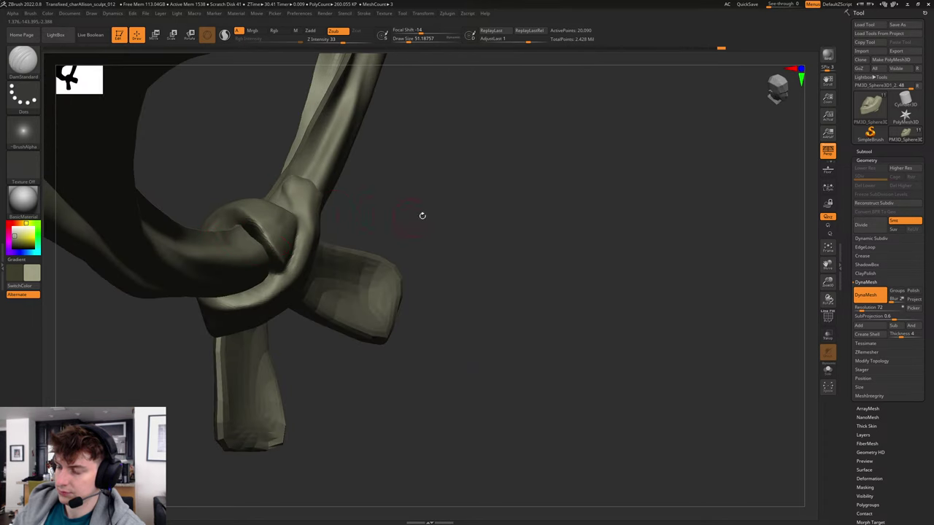
Pull the loop's lower end inward and adjust the knot's silhouette with the Move brush at about 274 and 145.
right_click_drag(422, 216, 479, 313, "shift")
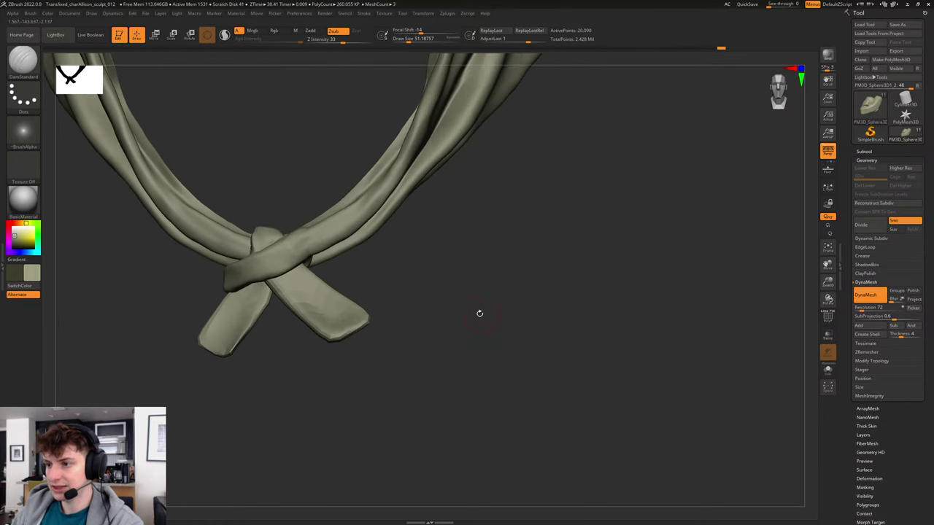
key("b")
key("m")
key("v")
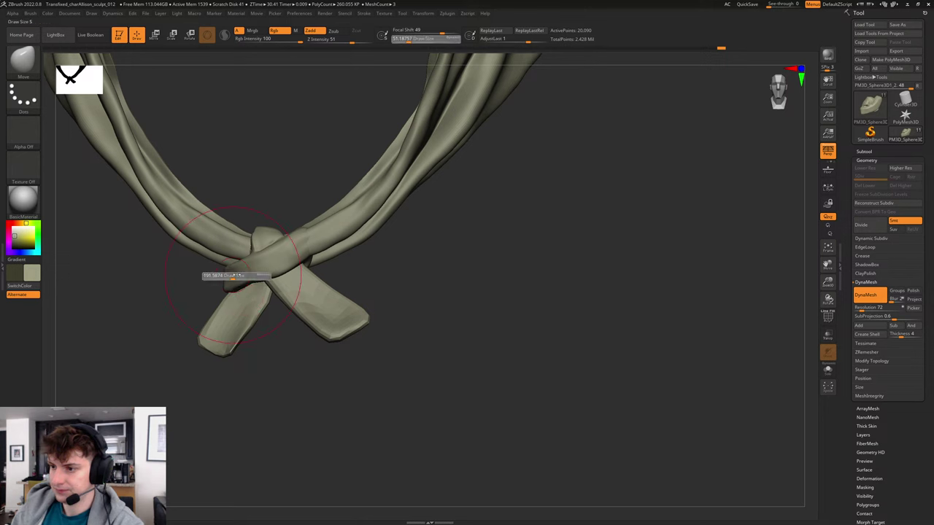
left_click_drag(224, 286, 247, 284)
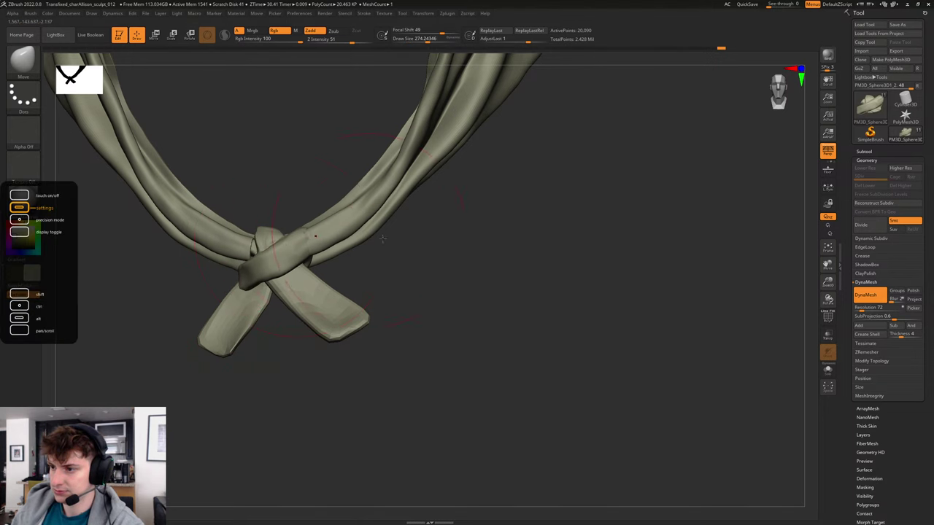
mouse_move(383, 239)
left_mouse_down()
mouse_move(359, 269)
mouse_move(412, 252)
left_mouse_up()
key("s")
mouse_move(253, 246)
left_mouse_down()
mouse_move(245, 245)
mouse_move(257, 267)
left_mouse_up()
right_click_drag(302, 290, 268, 300)
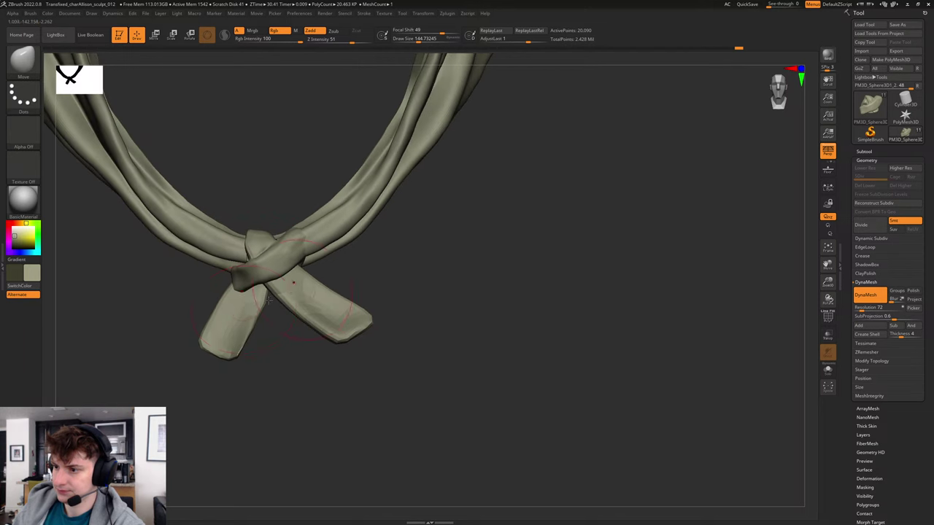
Build up the folds on the back of the knot with ClayBuildup at a draw size of about 80.
left_click(240, 304, "alt")
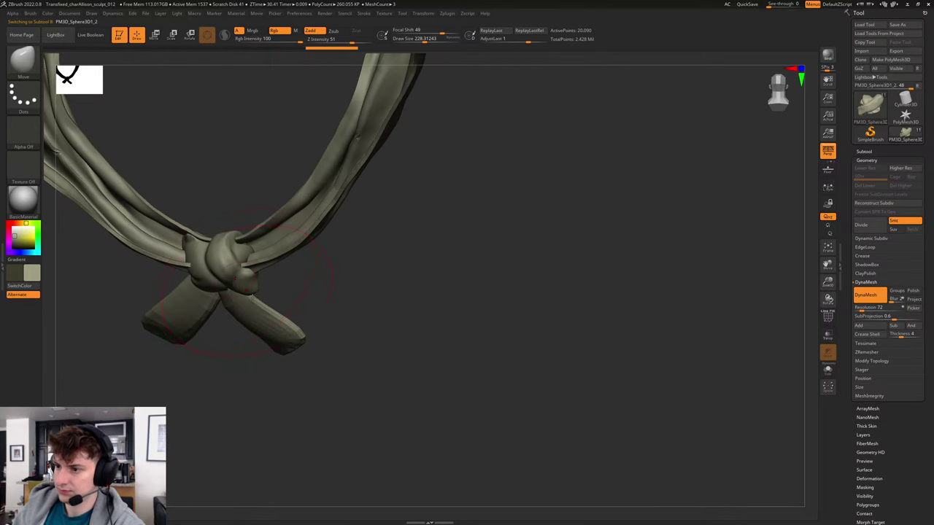
key("b")
key("c")
key("b")
mouse_move(390, 277)
left_mouse_down("alt")
mouse_move(411, 275)
mouse_move(369, 272)
left_mouse_up("alt")
key("s")
mouse_move(240, 270)
left_mouse_down()
mouse_move(218, 263)
mouse_move(230, 278)
mouse_move(255, 283)
left_mouse_up()
key("s")
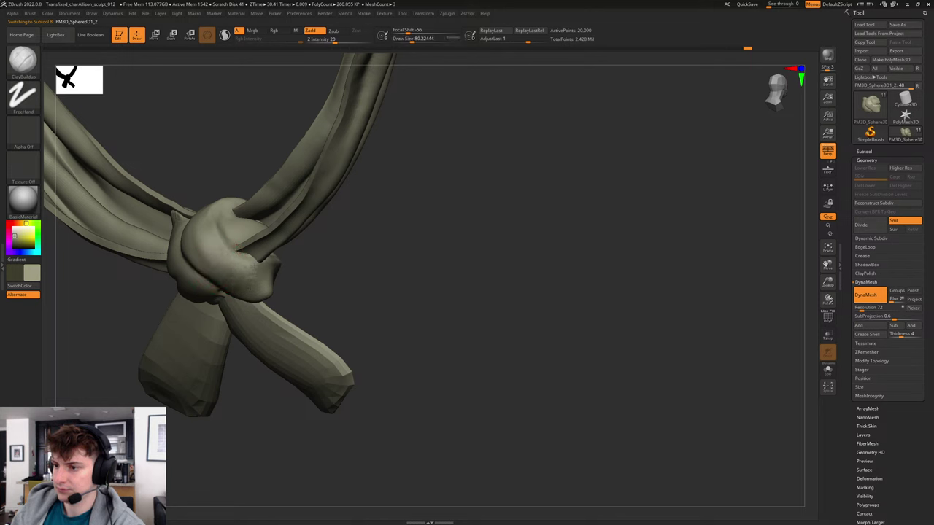
Round out the side bend of the knot's loop with ClayBuildup at draw sizes of about 116 and 97.
left_click_drag(333, 264, 302, 255)
key("s")
left_click_drag(254, 292, 261, 293)
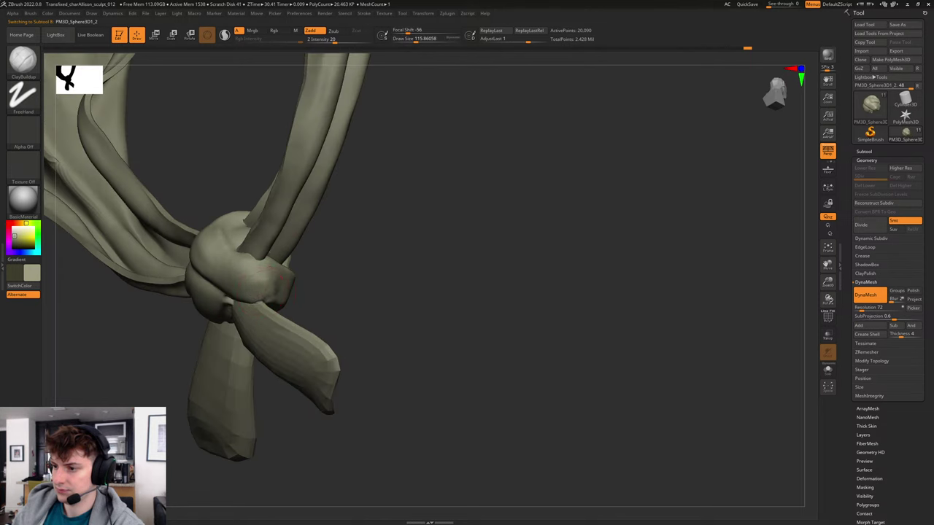
mouse_move(263, 292)
right_mouse_down()
mouse_move(324, 270)
mouse_move(271, 284)
right_mouse_up()
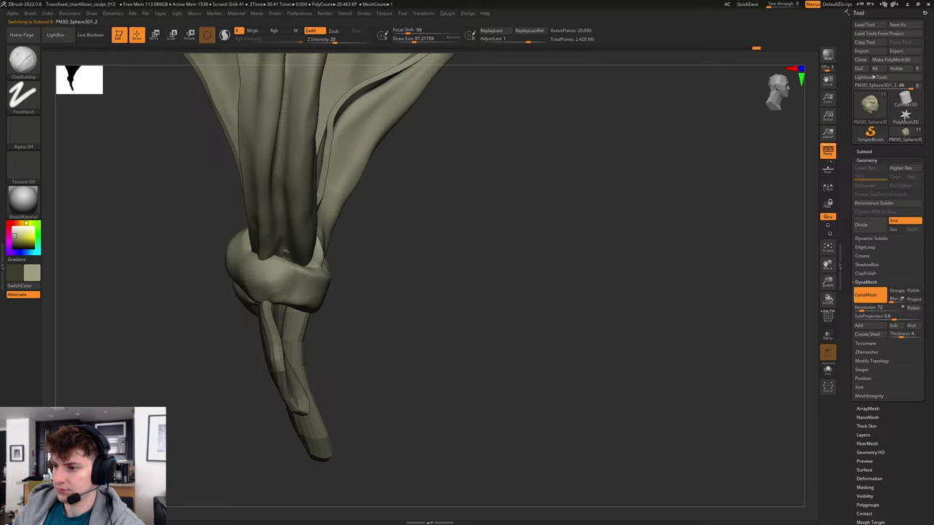
mouse_move(382, 280)
right_mouse_down()
mouse_move(408, 271)
mouse_move(389, 291)
mouse_move(442, 306)
mouse_move(244, 260)
right_mouse_up()
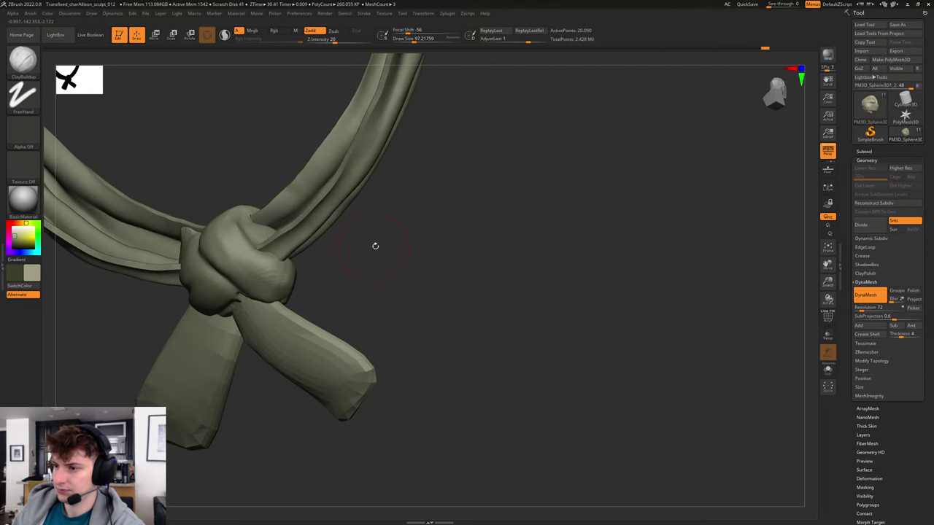
Sculpt the gap where the scarf strand enters the back of the knot, using draw sizes of about 74 and 44.
right_click_drag(375, 246, 338, 291)
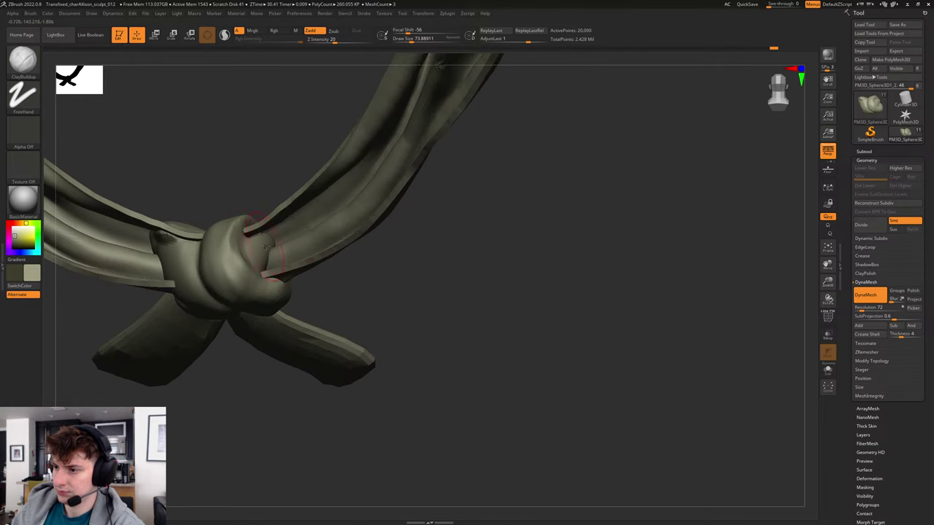
key("bracketleft")
key("bracketleft")
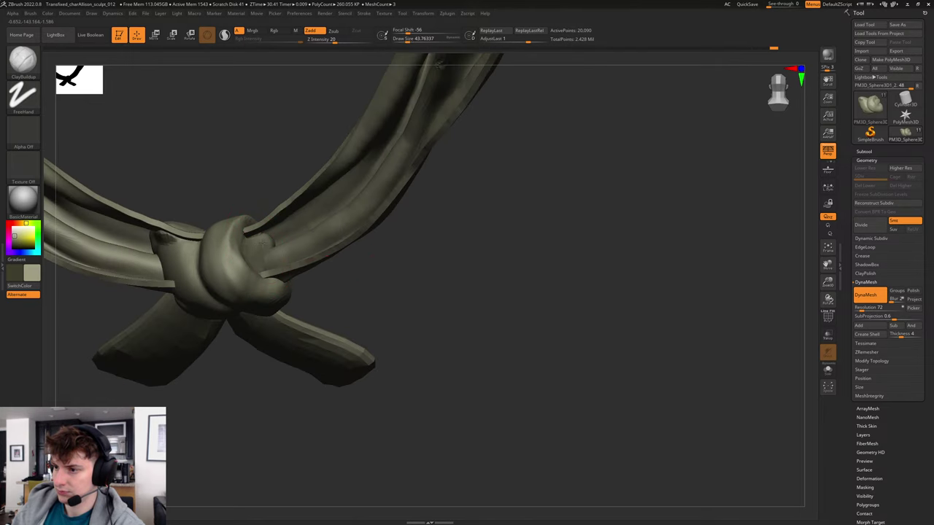
right_click_drag(438, 271, 409, 216)
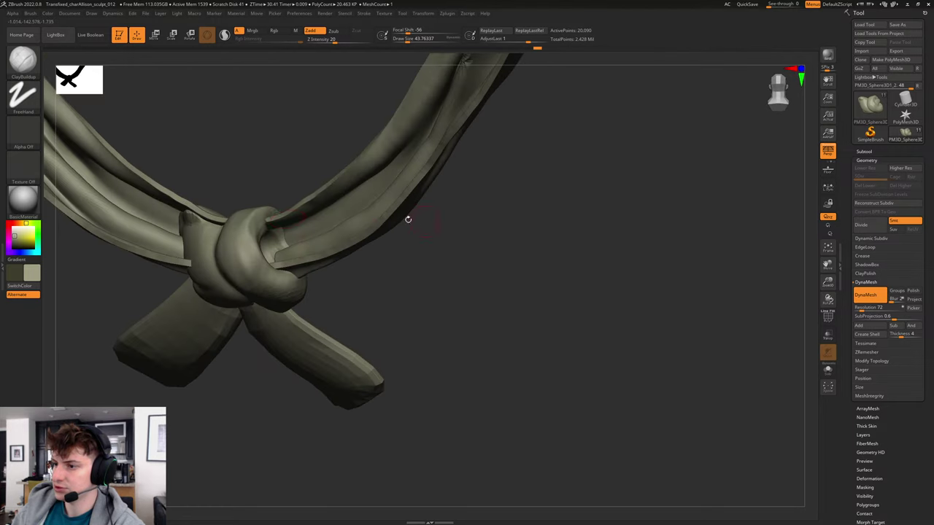
Blend the upper front of the wrapping loop into the scarf strand with ClayBuildup at a draw size of about 71.
mouse_move(459, 276)
right_mouse_down()
mouse_move(387, 277)
mouse_move(384, 260)
mouse_move(425, 275)
mouse_move(397, 296)
mouse_move(367, 277)
mouse_move(524, 263)
mouse_move(522, 241)
mouse_move(533, 270)
mouse_move(538, 223)
mouse_move(540, 273)
right_mouse_up()
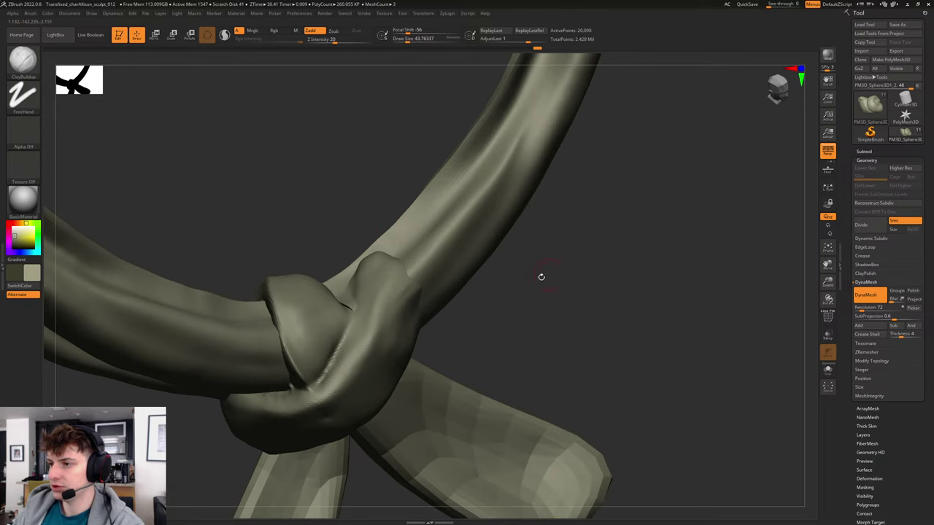
mouse_move(357, 279)
left_mouse_down()
mouse_move(369, 264)
mouse_move(389, 268)
left_mouse_up()
right_click_drag(561, 273, 524, 295)
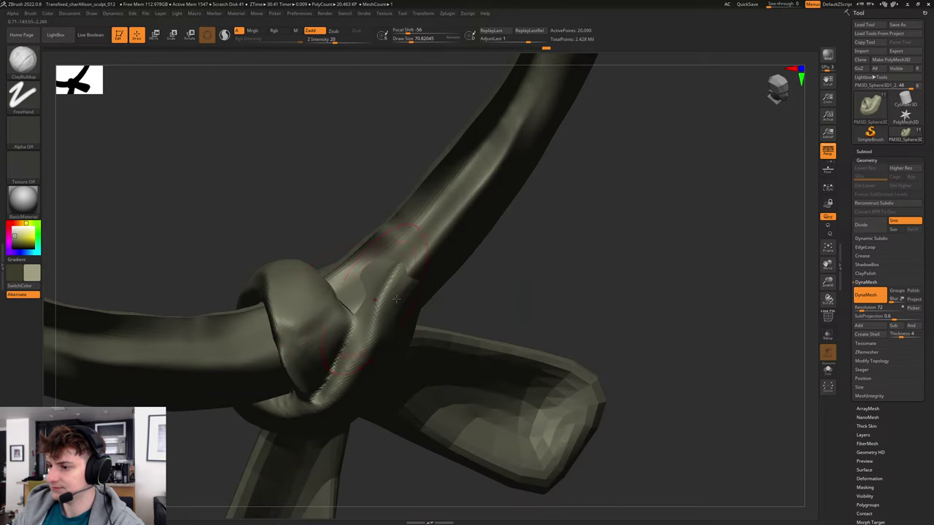
mouse_move(565, 265)
right_mouse_down("ctrl")
mouse_move(512, 279)
mouse_move(554, 294)
mouse_move(396, 311)
right_mouse_up("ctrl")
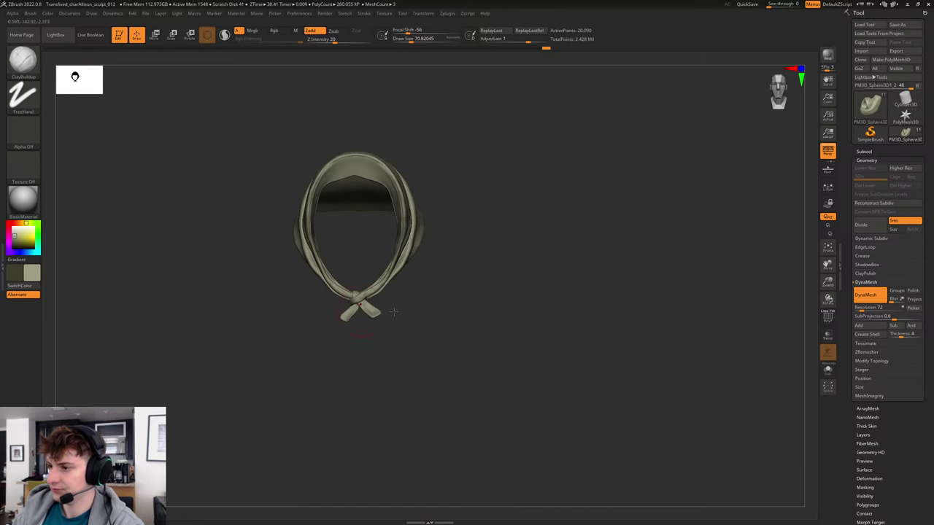
mouse_move(537, 305)
right_mouse_down()
mouse_move(521, 270)
mouse_move(493, 293)
mouse_move(494, 310)
mouse_move(523, 329)
right_mouse_up()
key("shift+f")
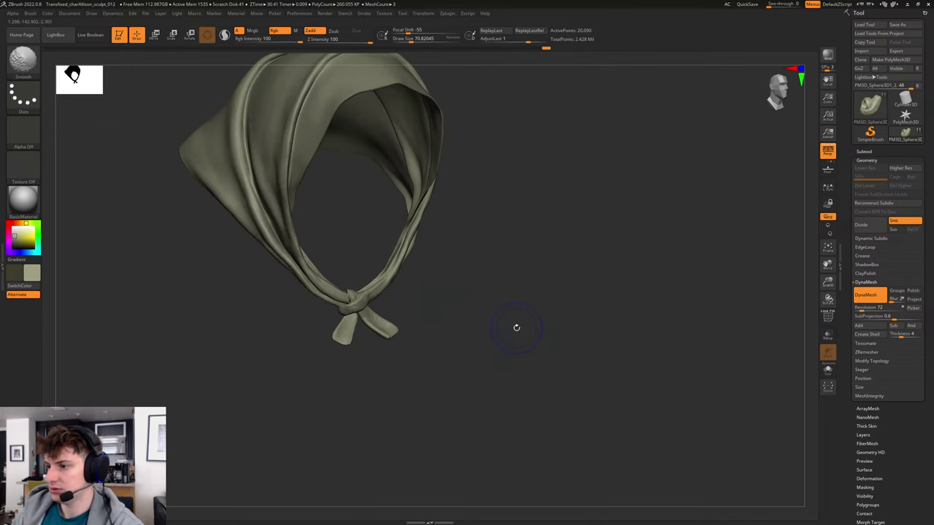
Build up the side bend of the knot's loop with ClayBuildup at draw sizes of about 101 and 94.
mouse_move(482, 300)
right_mouse_down()
mouse_move(540, 346)
mouse_move(503, 337)
right_mouse_up()
key("s")
left_click_drag(313, 347, 318, 347)
right_click_drag(463, 302, 538, 305)
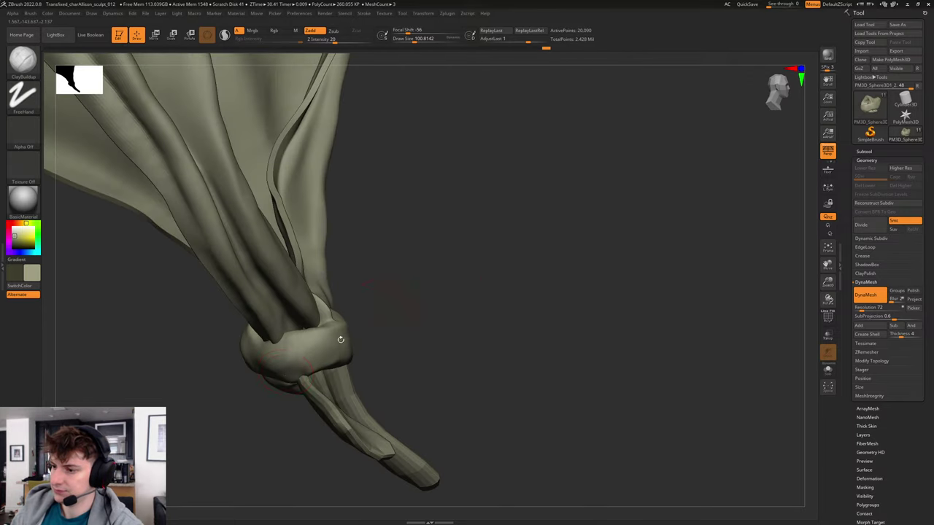
key("s")
mouse_move(298, 375)
left_mouse_down()
mouse_move(287, 372)
mouse_move(306, 364)
mouse_move(302, 354)
left_mouse_up()
key("s")
right_click_drag(303, 352, 292, 354)
Sculpt a fold along the front wrap of the knot with the Standard brush at draw sizes of about 68 and 65.
key("b")
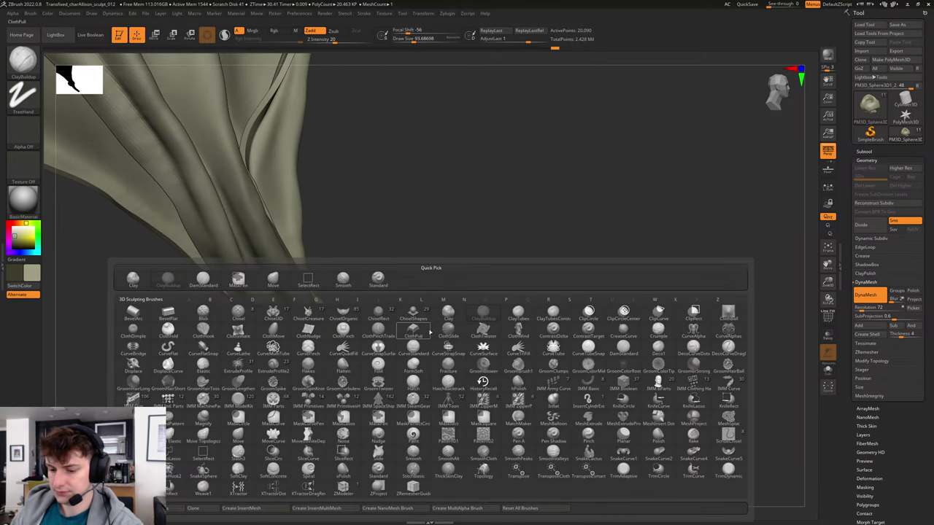
key("s")
key("t")
mouse_move(289, 346)
left_mouse_down()
mouse_move(324, 335)
mouse_move(292, 345)
left_mouse_up()
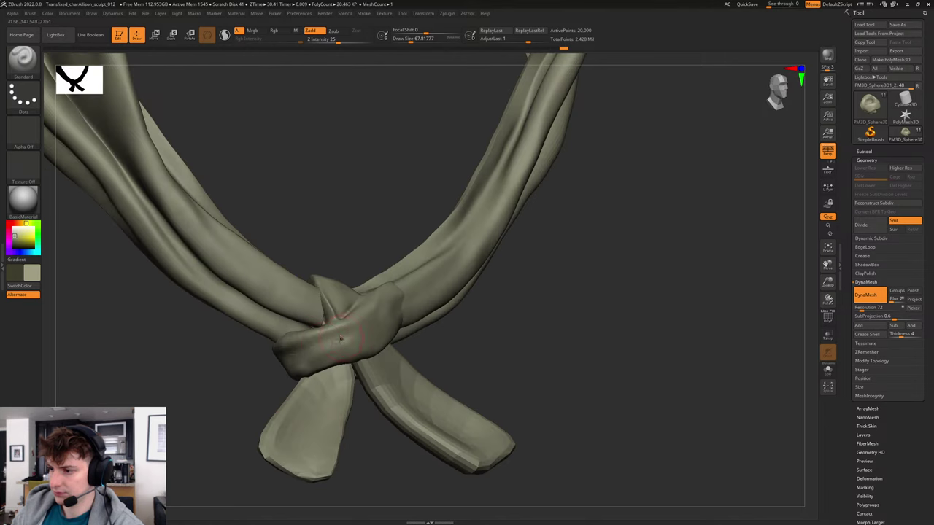
left_click_drag(292, 358, 357, 341)
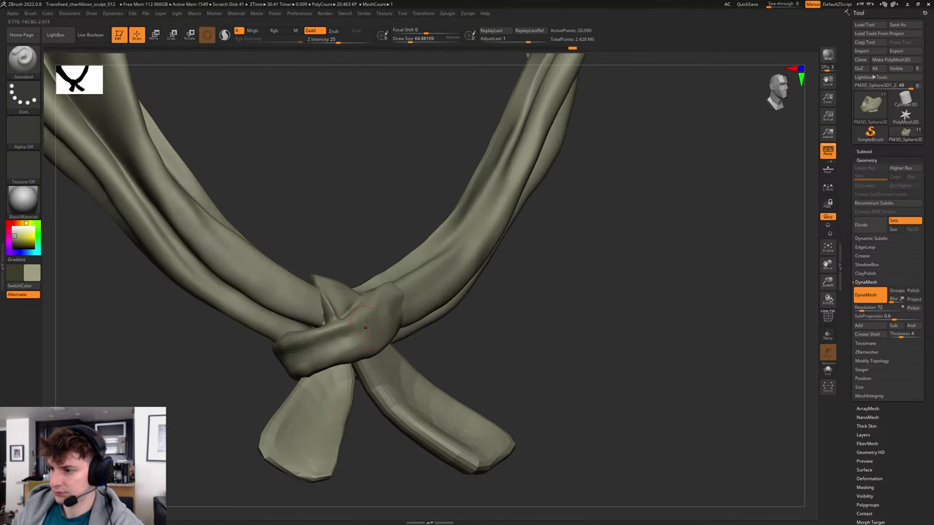
Sculpt folds across the side of the knot's loop with the Standard brush at draw sizes of about 65 and 23.
left_click_drag(425, 333, 386, 329)
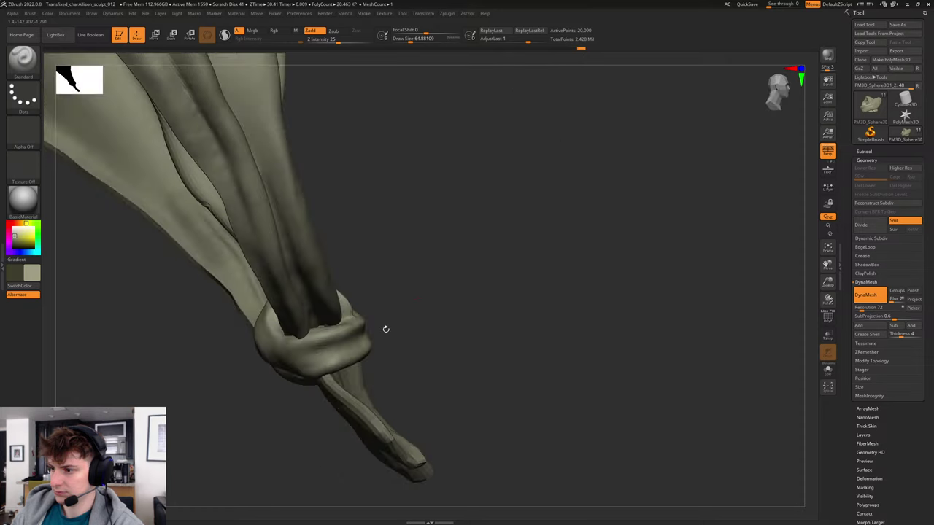
mouse_move(315, 359)
left_mouse_down()
mouse_move(377, 338)
mouse_move(336, 350)
mouse_move(354, 339)
left_mouse_up()
key("s")
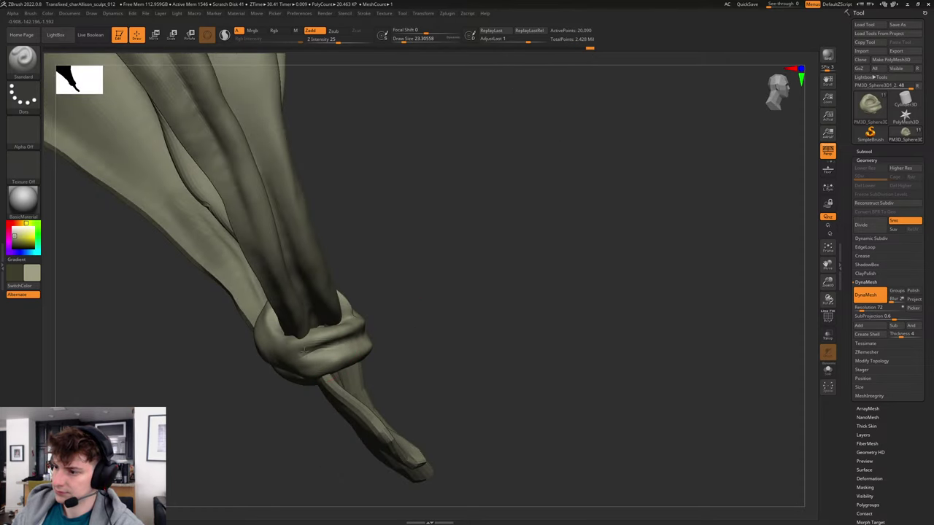
mouse_move(425, 332)
left_mouse_down()
mouse_move(384, 330)
mouse_move(299, 352)
mouse_move(261, 340)
left_mouse_up()
left_click_drag(377, 296, 417, 290)
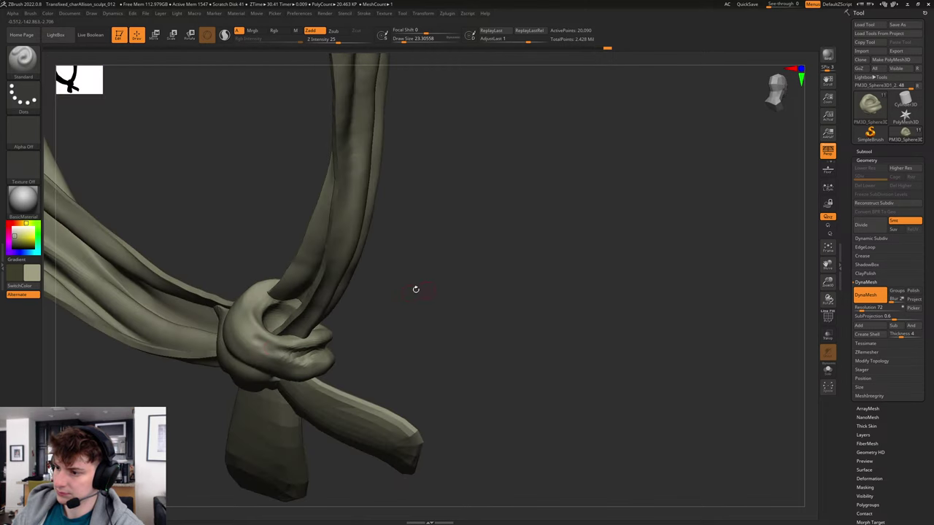
Add folds running from the knot's back loop to its side bend with the Standard brush at a draw size of about 46.
key("s")
left_click_drag(280, 345, 300, 368)
left_click_drag(248, 341, 293, 361)
left_click_drag(248, 332, 298, 363)
left_click_drag(384, 344, 404, 340)
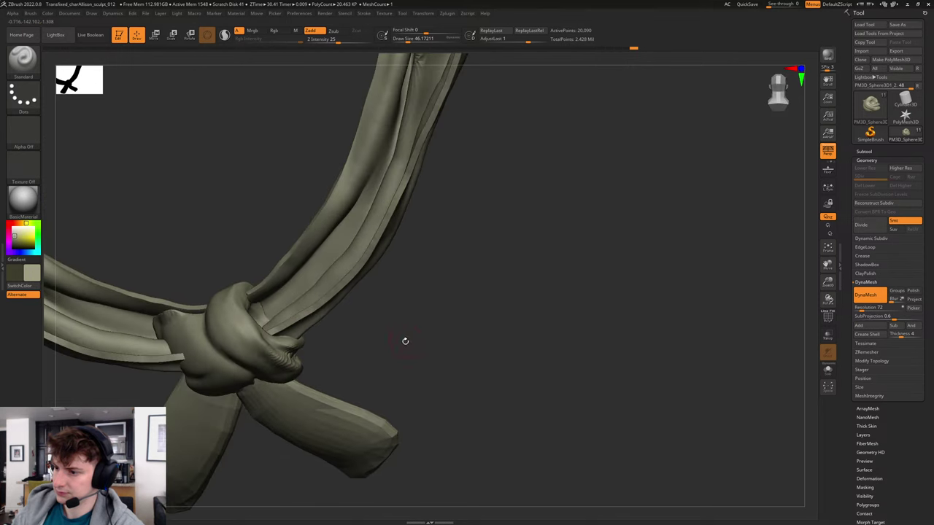
Update the knot's DynaMesh at resolution 72 and refine its front folds with ClayBuildup at a draw size of about 46.
mouse_move(334, 353)
left_mouse_down()
mouse_move(379, 352)
mouse_move(357, 313)
mouse_move(438, 278)
mouse_move(440, 287)
mouse_move(408, 288)
mouse_move(451, 261)
mouse_move(494, 260)
mouse_move(428, 267)
mouse_move(417, 278)
mouse_move(359, 271)
left_mouse_up()
key("b")
key("c")
key("b")
left_click_drag(273, 292, 275, 300)
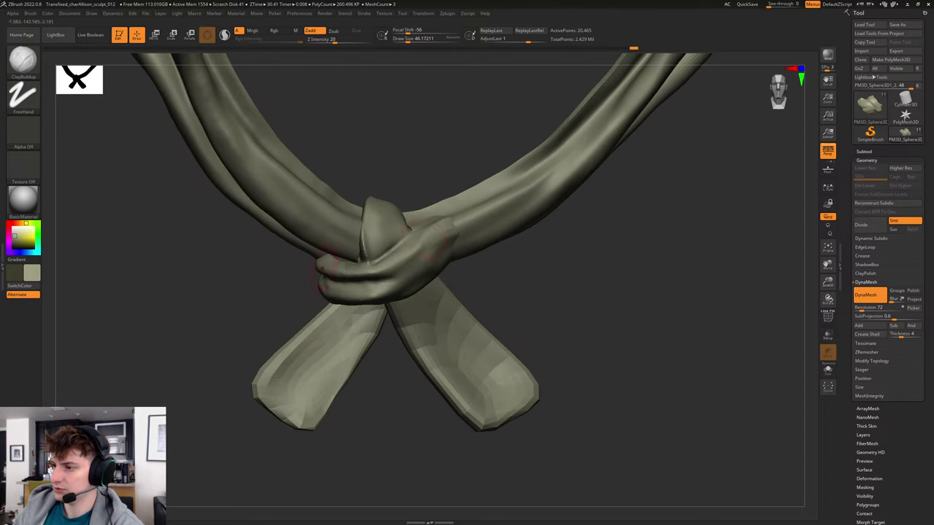
key("s")
left_click_drag(425, 235, 423, 234)
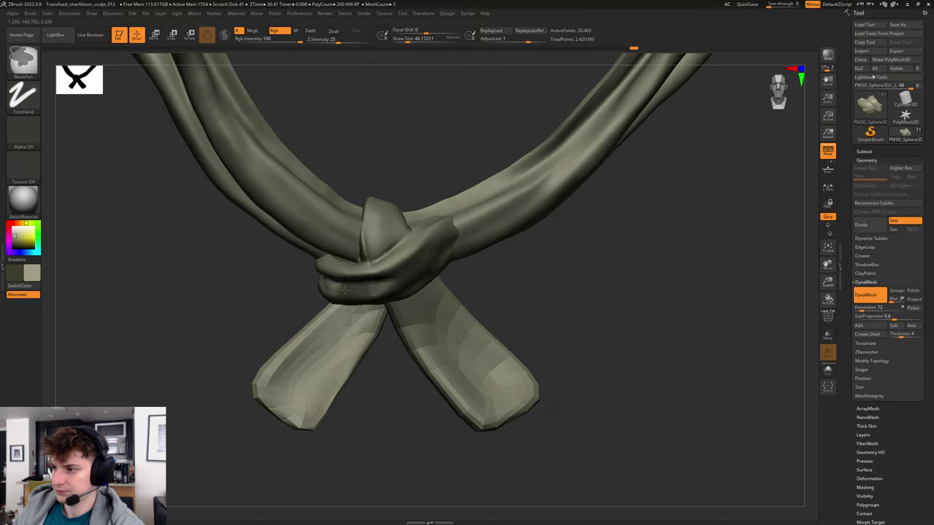
Mask the knot's wrapping loop, front and back, with MaskPen at a draw size of about 46.
mouse_move(321, 285)
left_mouse_down()
mouse_move(384, 269)
mouse_move(410, 277)
mouse_move(387, 223)
left_mouse_up()
left_click_drag(527, 225, 621, 194)
left_click_drag(395, 244, 432, 200, "ctrl")
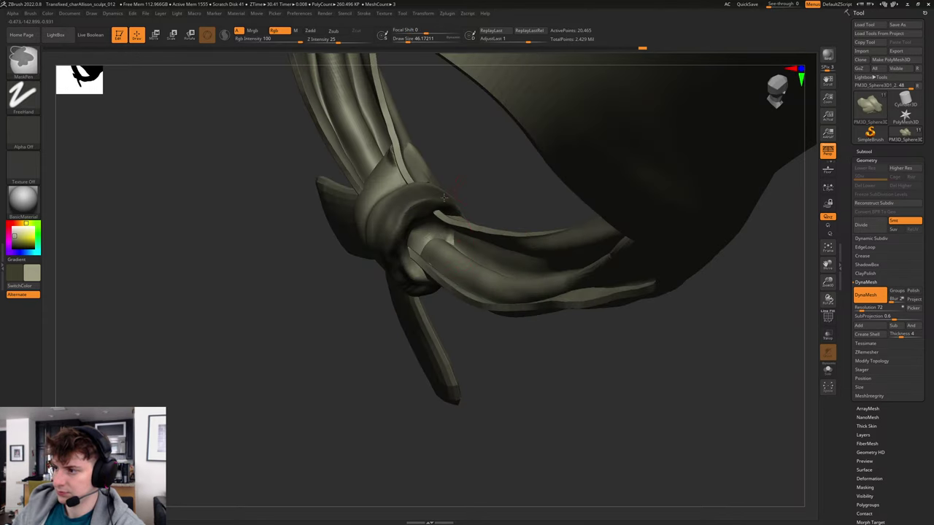
left_click_drag(526, 215, 336, 197)
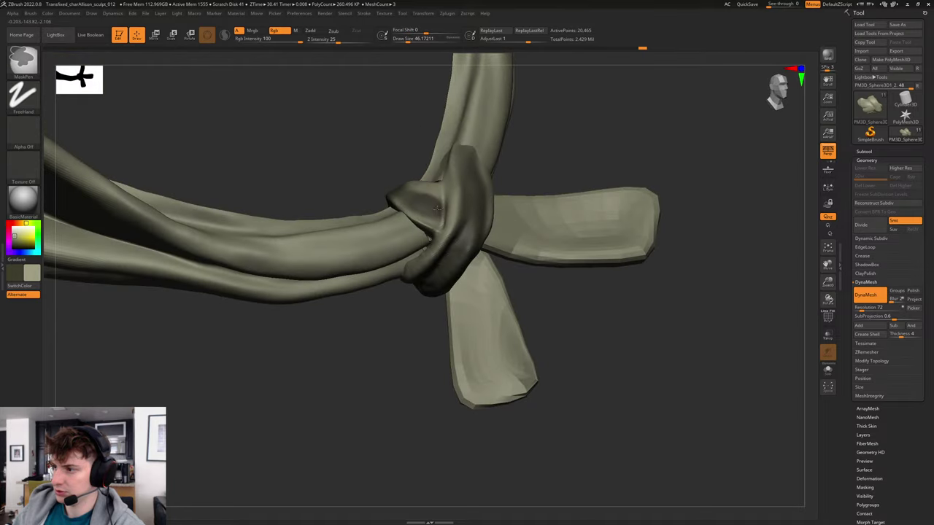
Reframe the model on the headscarf's knot and examine the masked loop from the front and back.
mouse_move(593, 198)
left_mouse_down()
mouse_move(607, 144)
mouse_move(612, 215)
left_mouse_up()
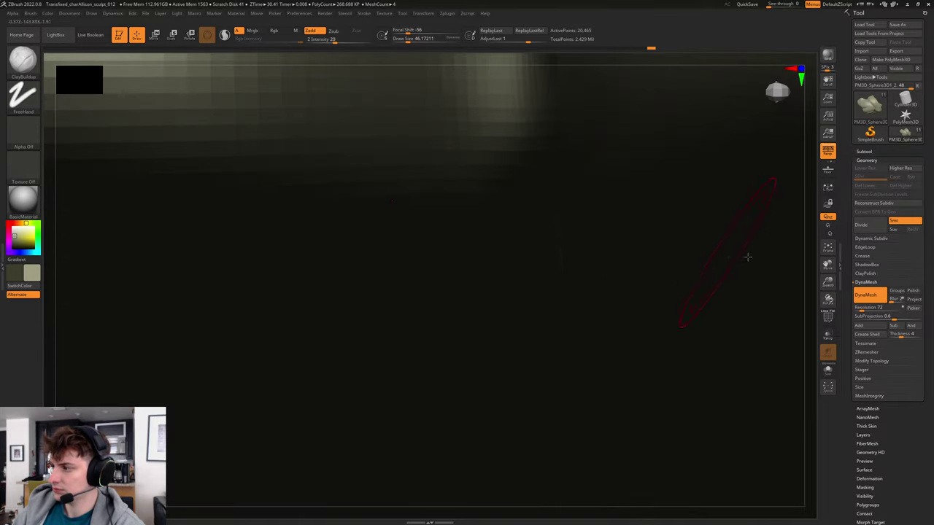
left_click_drag(808, 270, 744, 271)
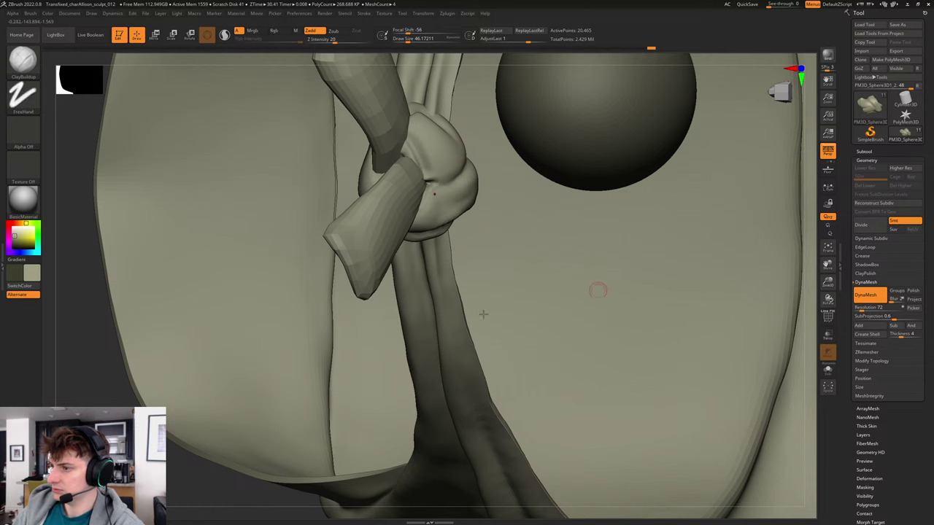
left_click(777, 102)
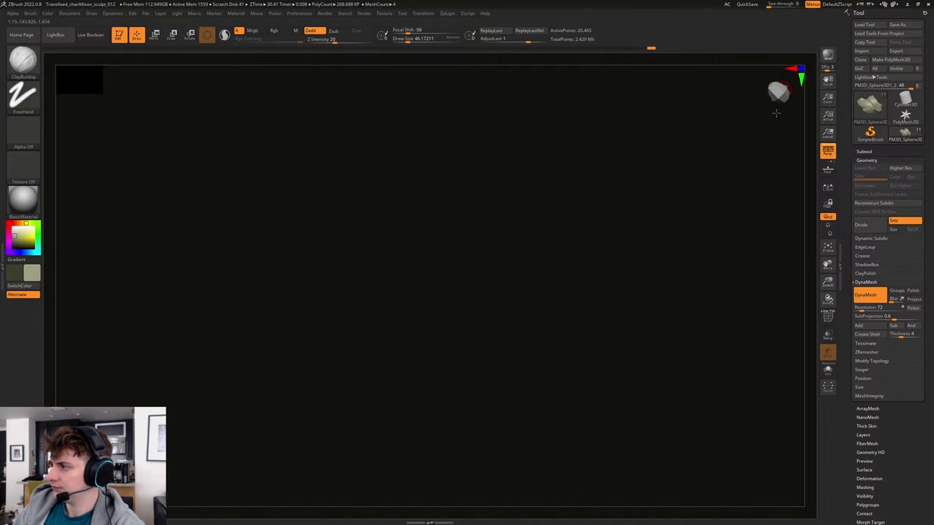
left_click(770, 101)
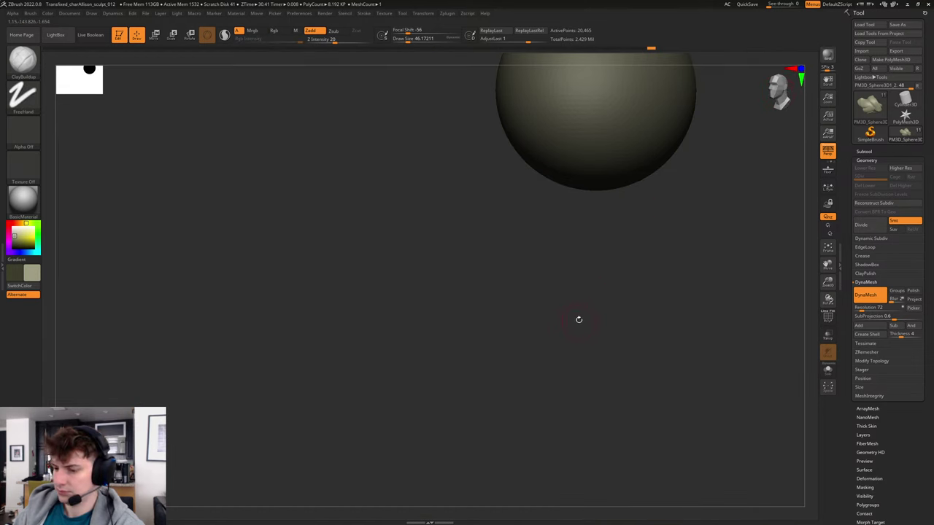
key("f")
key("f")
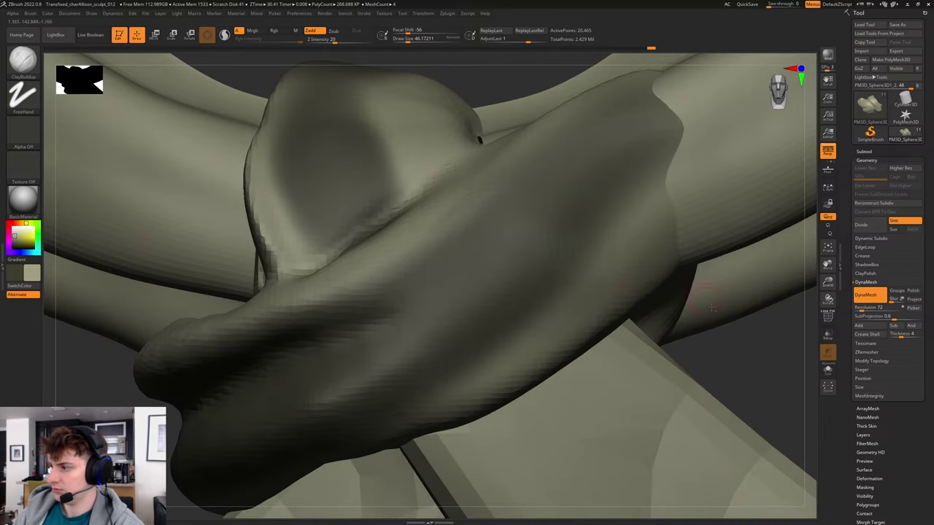
left_click_drag(728, 353, 571, 294, "alt")
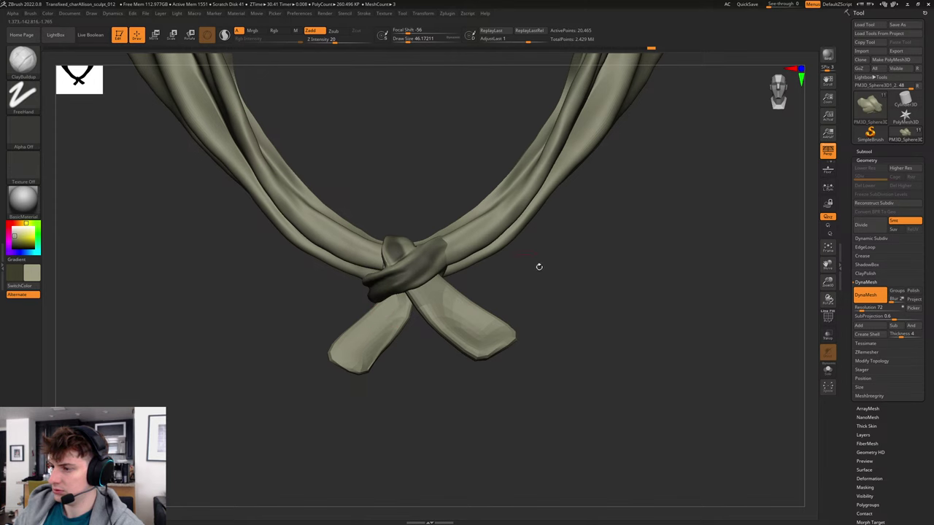
mouse_move(538, 265)
left_mouse_down()
mouse_move(600, 260)
mouse_move(576, 256)
mouse_move(580, 272)
left_mouse_up()
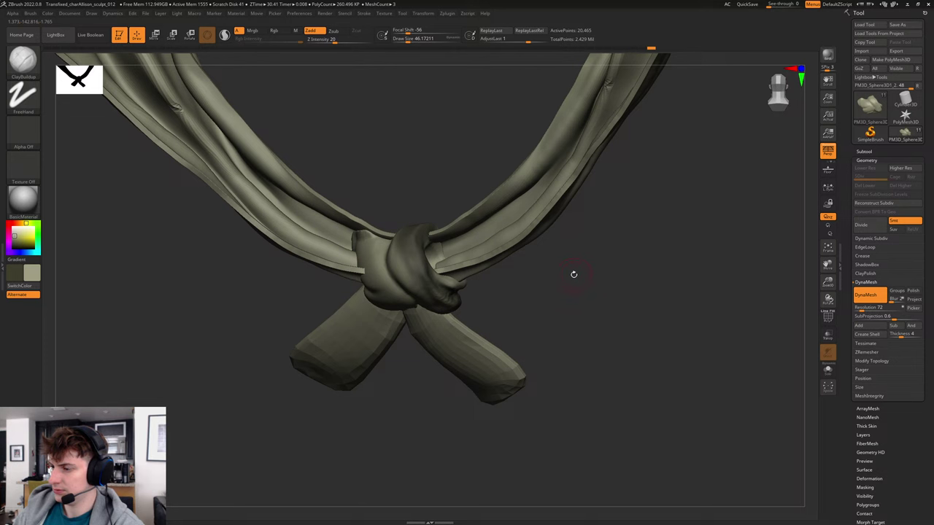
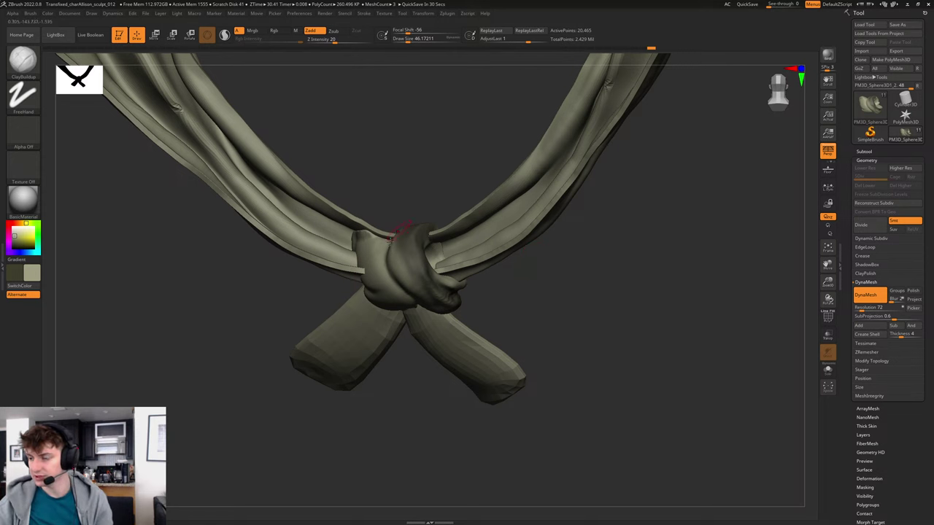
left_click_drag(562, 319, 519, 302)
left_click_drag(625, 264, 706, 265)
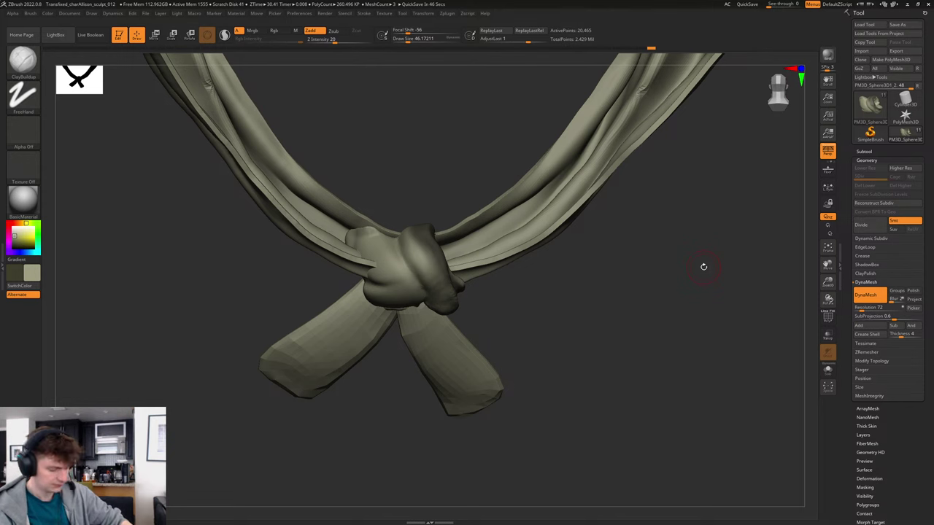
left_click_drag(686, 263, 642, 297)
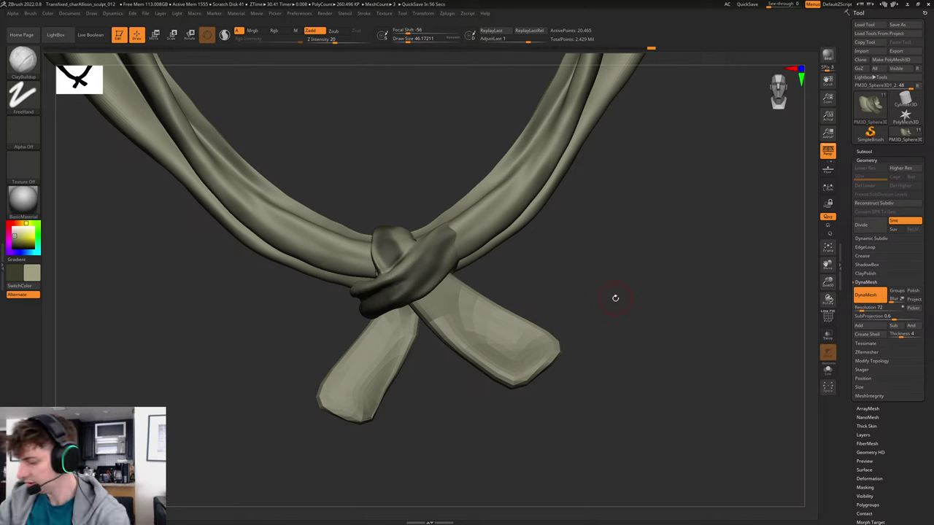
left_click_drag(620, 277, 674, 274)
Clear the mask and nudge the side of the knot's loop inward with the Move brush at a draw size of about 197.
key("b")
key("m")
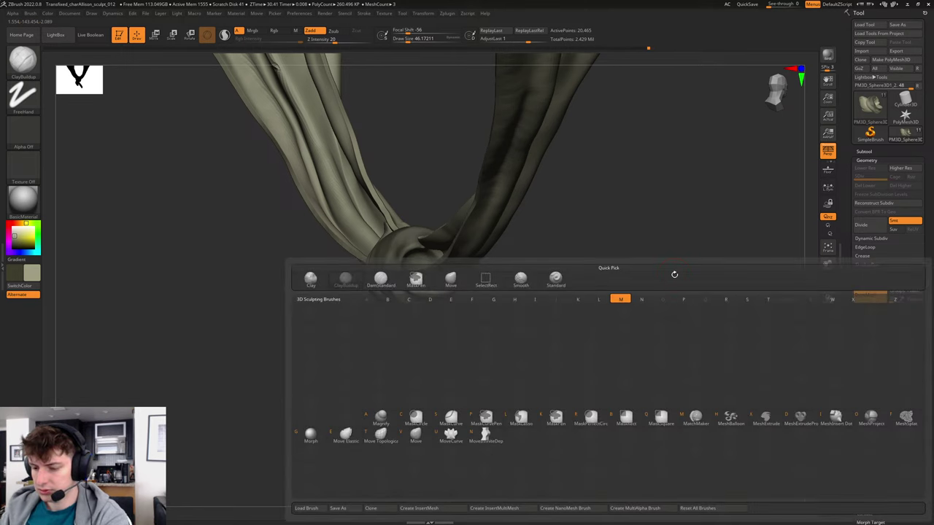
key("v")
left_click_drag(540, 279, 576, 293)
key("ctrl")
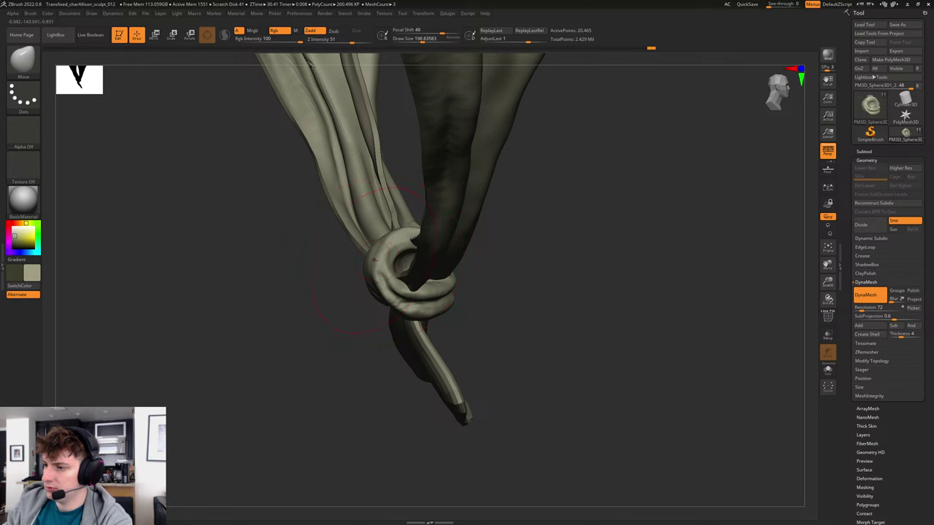
left_click_drag(378, 263, 396, 265)
left_click_drag(560, 233, 398, 267)
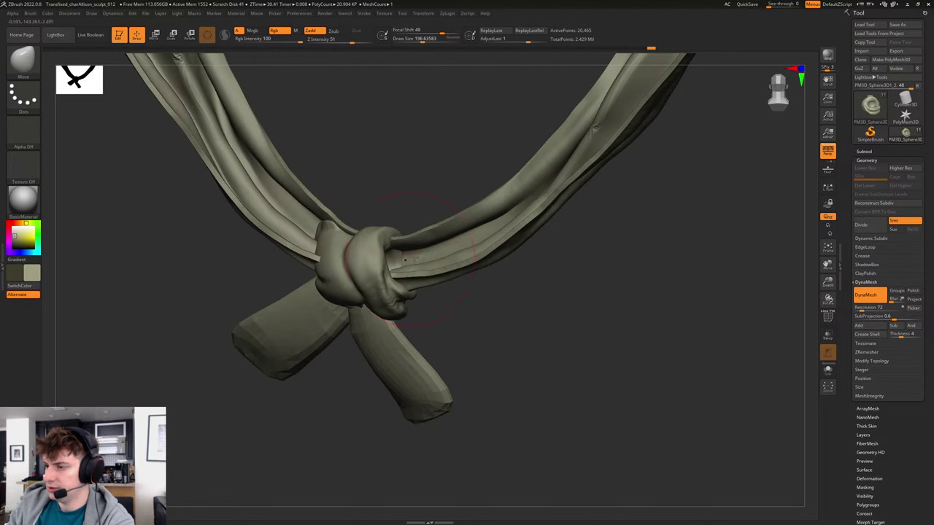
left_click_drag(438, 176, 451, 194)
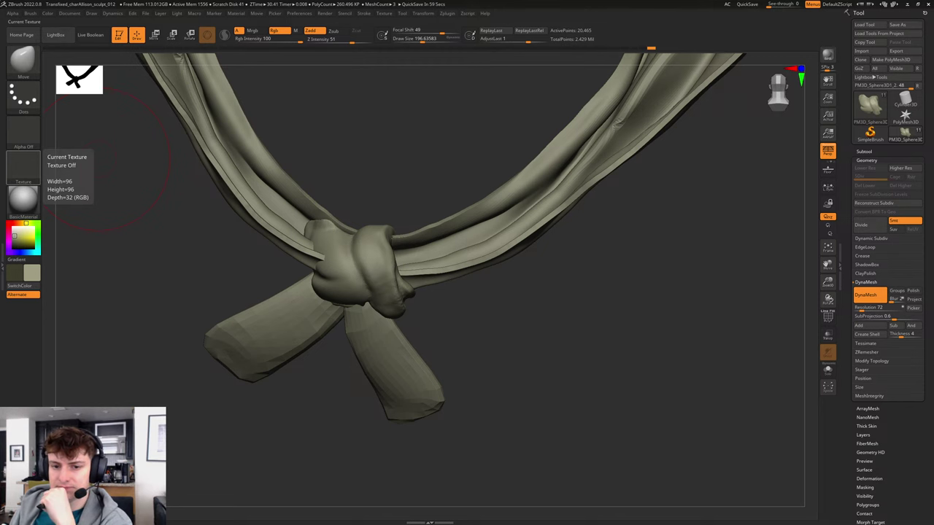
Carve down the bulge on the knot's back beside the loop with ClayBuildup at draw sizes of about 97 and 77.
mouse_move(366, 146)
left_mouse_down()
mouse_move(423, 149)
mouse_move(369, 144)
left_mouse_up()
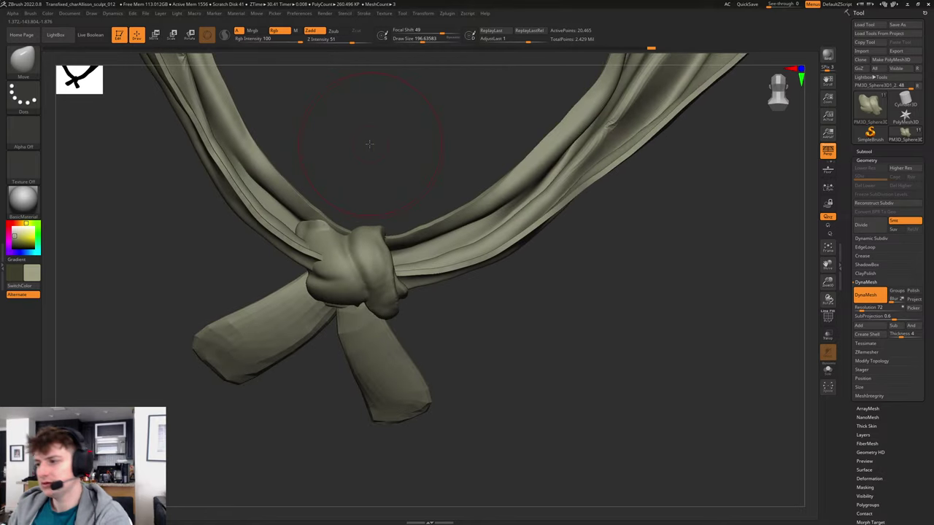
mouse_move(653, 337)
left_mouse_down()
mouse_move(580, 340)
mouse_move(594, 330)
left_mouse_up()
key("b")
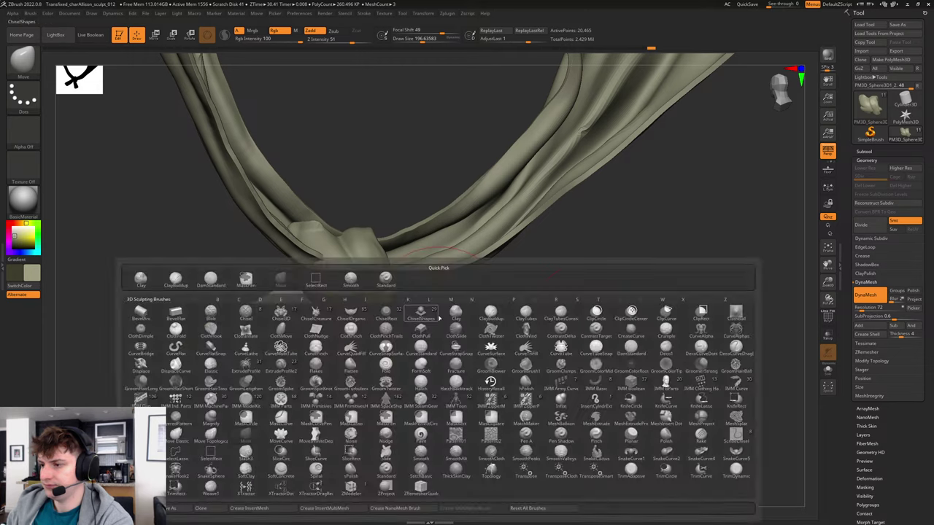
key("c")
key("b")
key("s")
mouse_move(342, 278)
left_mouse_down()
mouse_move(314, 289)
mouse_move(340, 298)
left_mouse_up()
left_click_drag(486, 340, 452, 342)
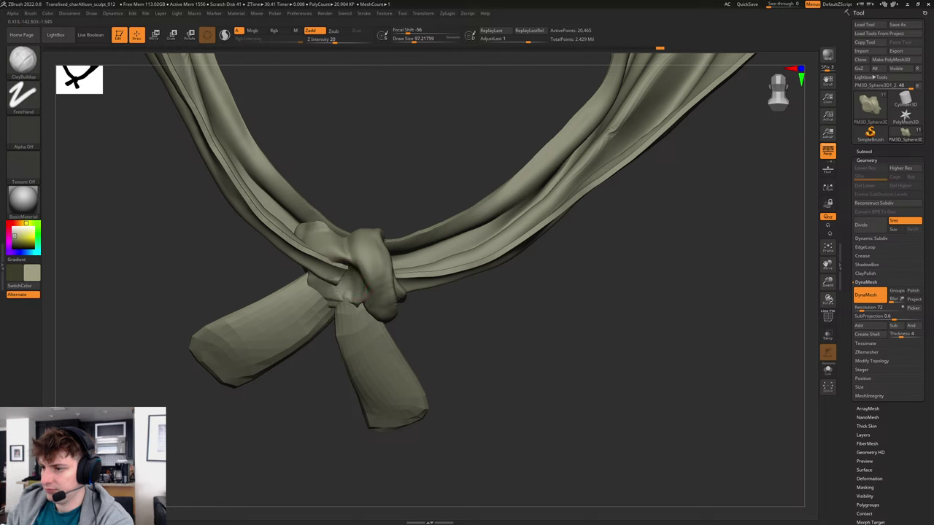
mouse_move(329, 296)
left_mouse_down("alt")
mouse_move(316, 294)
mouse_move(352, 279)
mouse_move(334, 239)
mouse_move(312, 234)
left_mouse_up("alt")
key("s")
mouse_move(352, 182)
left_mouse_down("alt")
mouse_move(349, 242)
mouse_move(352, 192)
left_mouse_up("alt")
left_click_drag(431, 281, 492, 315)
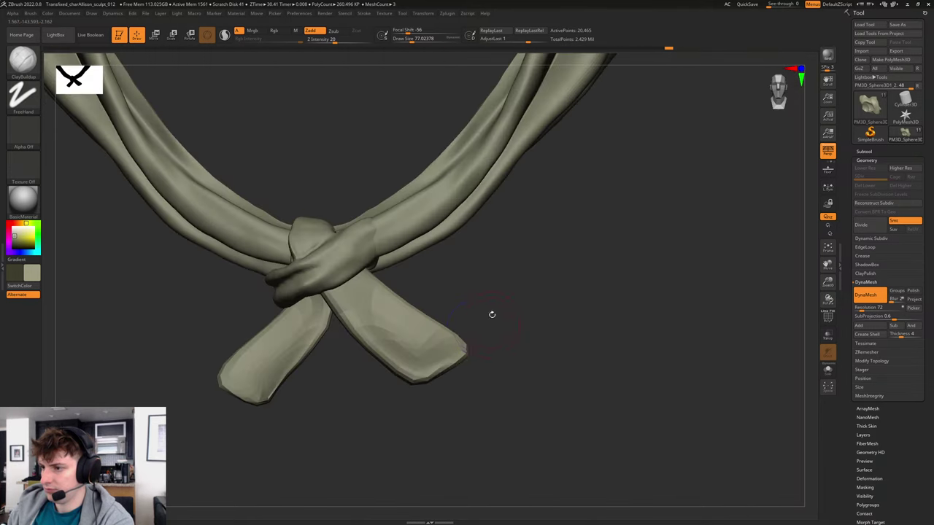
Add volume to the underside of the knot's back with ClayBuildup at a draw size of about 128.
mouse_move(492, 315)
right_mouse_down()
mouse_move(546, 299)
mouse_move(542, 279)
mouse_move(518, 287)
mouse_move(538, 270)
right_mouse_up()
key("s")
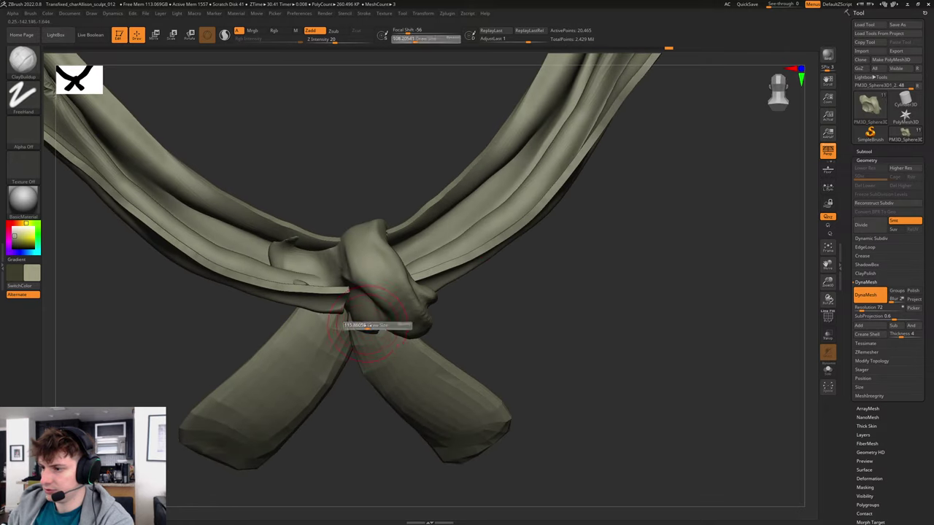
left_click_drag(367, 326, 369, 326)
left_click_drag(360, 315, 361, 336)
left_click(372, 336, "alt")
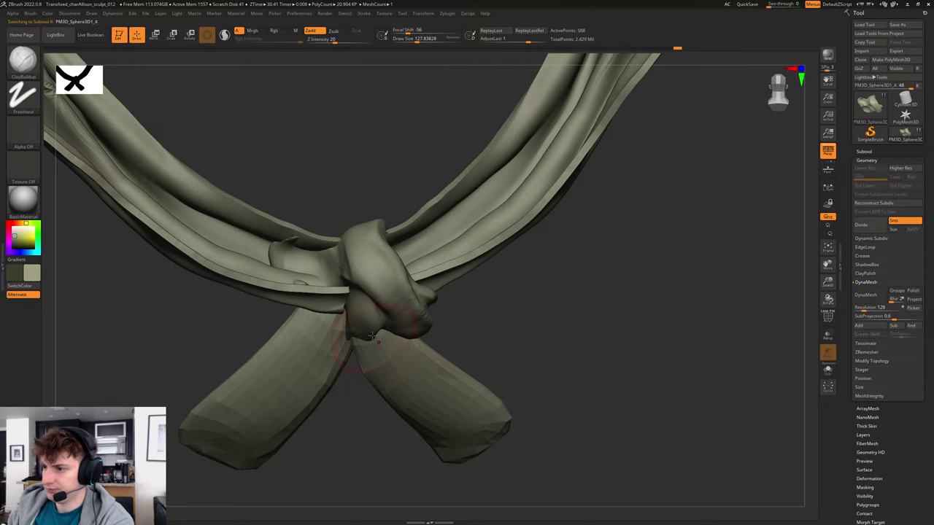
right_click_drag(552, 311, 334, 274)
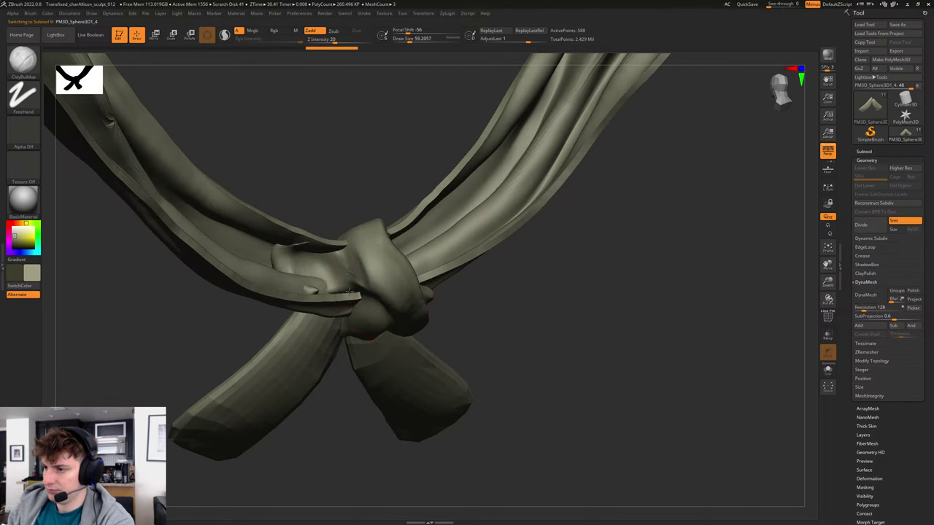
Reselect the knot's subtool and build up its back over the scarf strand's end with ClayBuildup at draw size 112.
left_click(345, 272, "alt")
mouse_move(344, 272)
right_mouse_down()
mouse_move(452, 293)
mouse_move(351, 271)
right_mouse_up()
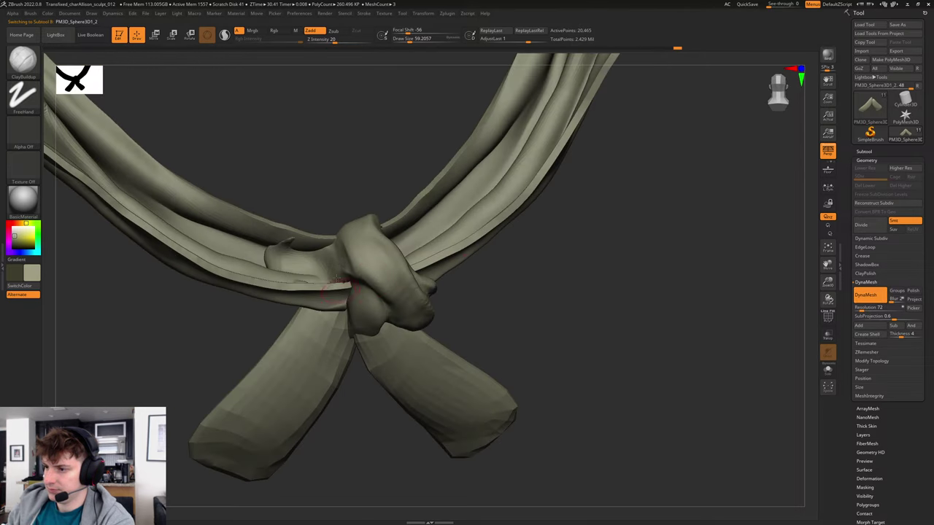
mouse_move(341, 273)
left_mouse_down()
mouse_move(336, 291)
mouse_move(353, 316)
left_mouse_up()
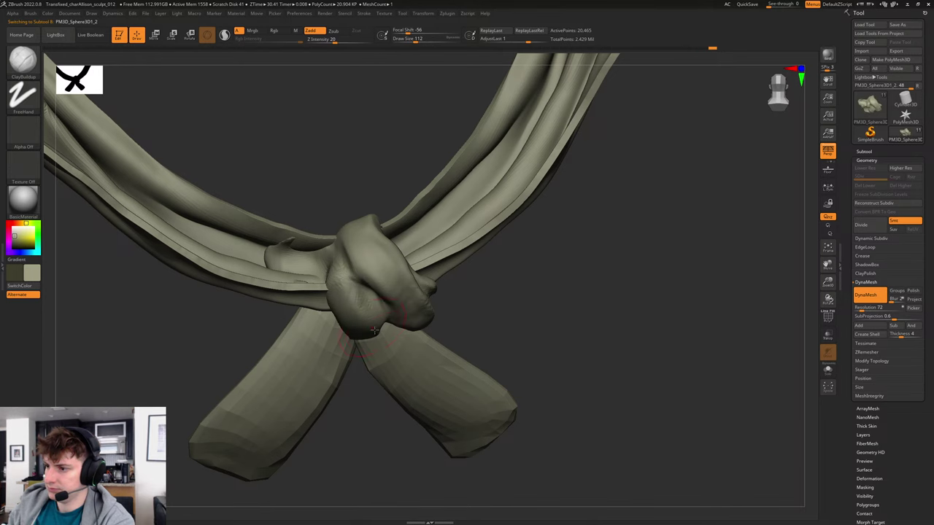
Pull the knot's lower end down over the scarf tail with the SnakeHook brush at draw size about 154, with Rgb turned off.
mouse_move(506, 318)
left_mouse_down()
mouse_move(525, 312)
mouse_move(524, 297)
left_mouse_up()
key("b")
key("s")
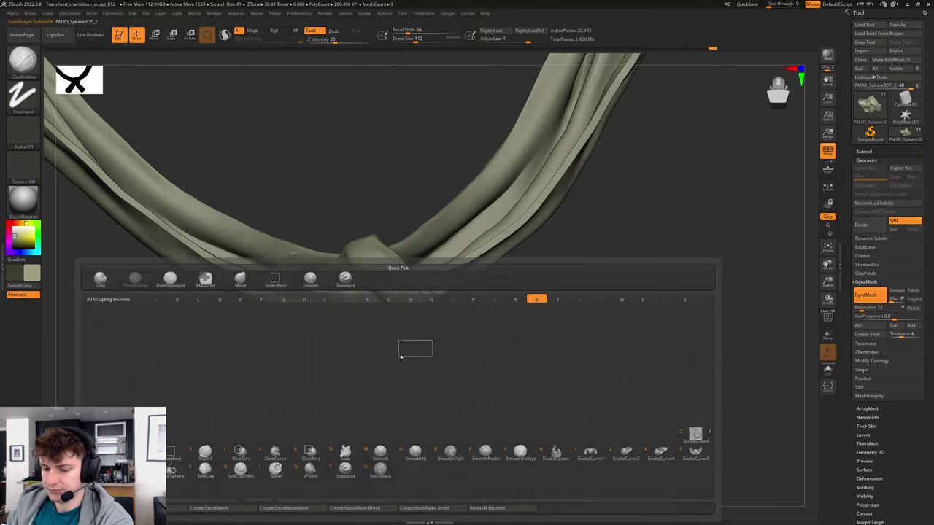
key("h")
left_click(378, 370)
key("bracketright")
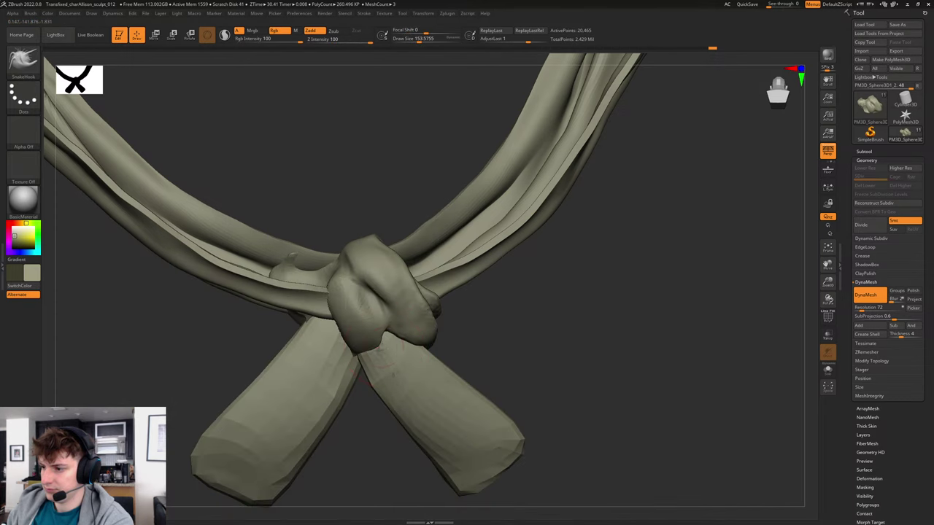
left_click_drag(380, 347, 400, 376)
key("ctrl+z")
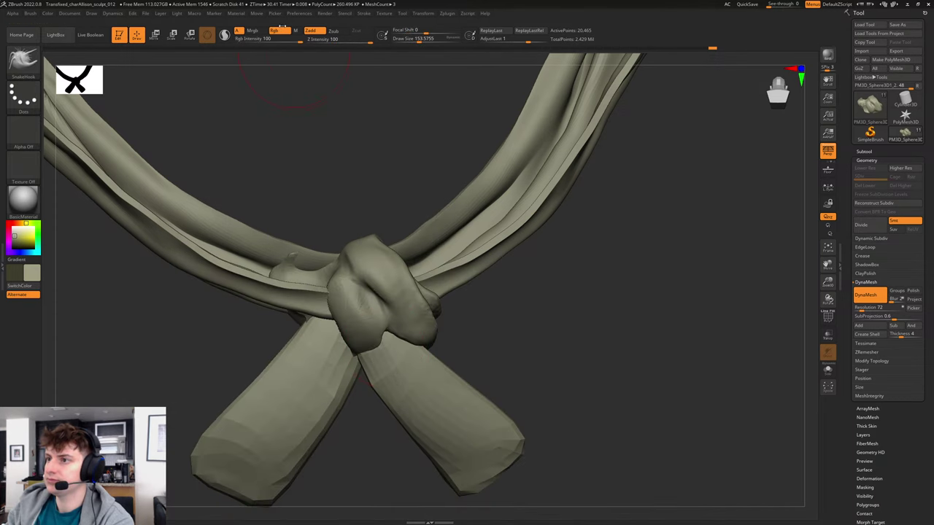
left_click(276, 30)
mouse_move(387, 324)
left_mouse_down()
mouse_move(400, 377)
mouse_move(392, 392)
mouse_move(411, 369)
left_mouse_up()
right_click_drag(410, 358, 430, 355)
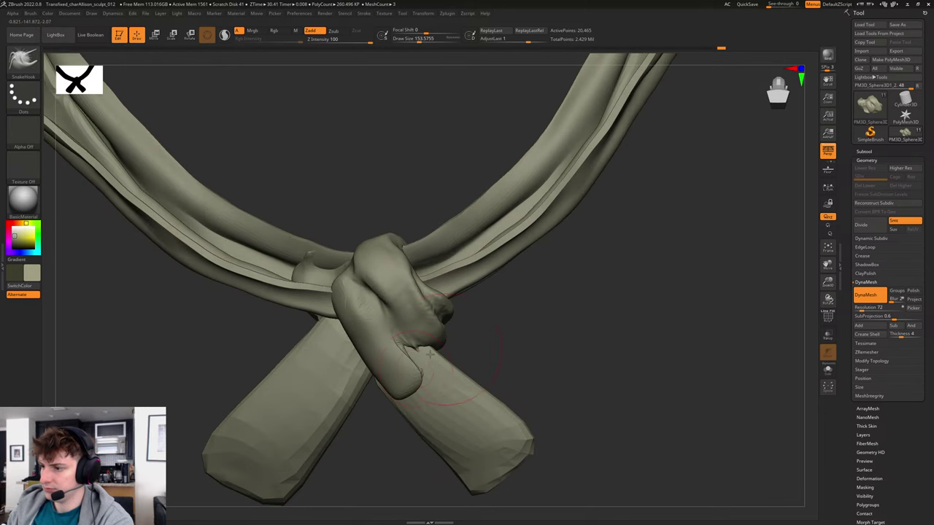
Remesh the knot with DynaMesh at resolution 72 and smooth the junction of the pulled-out strand and the loop.
left_click_drag(554, 319, 577, 379, "ctrl")
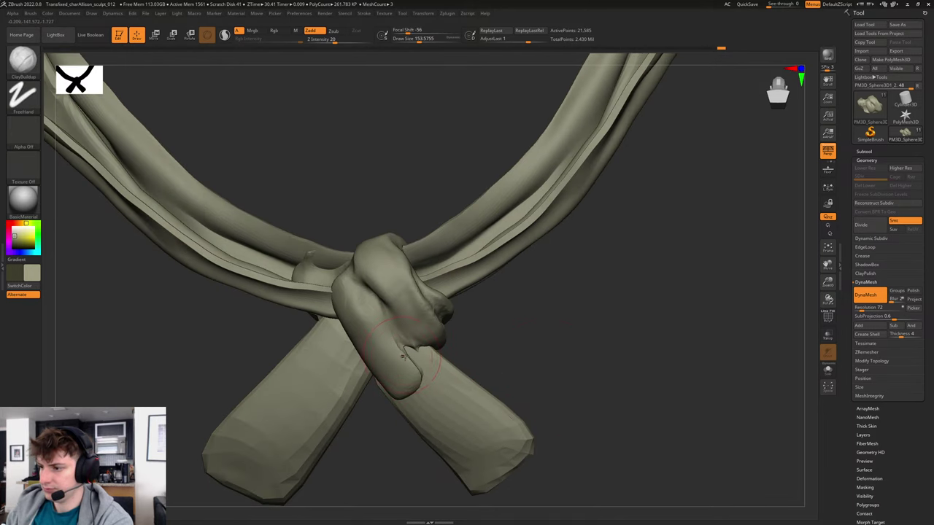
left_click_drag(407, 358, 396, 347, "shift")
Carve the creases between the knot's loop and the extended strand with DamStandard at draw size about 116.
key("b")
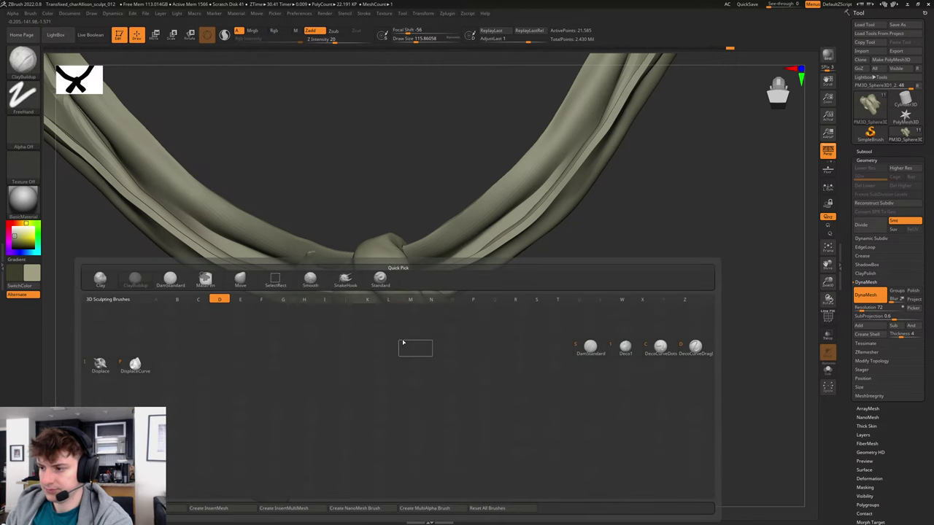
key("d")
key("s")
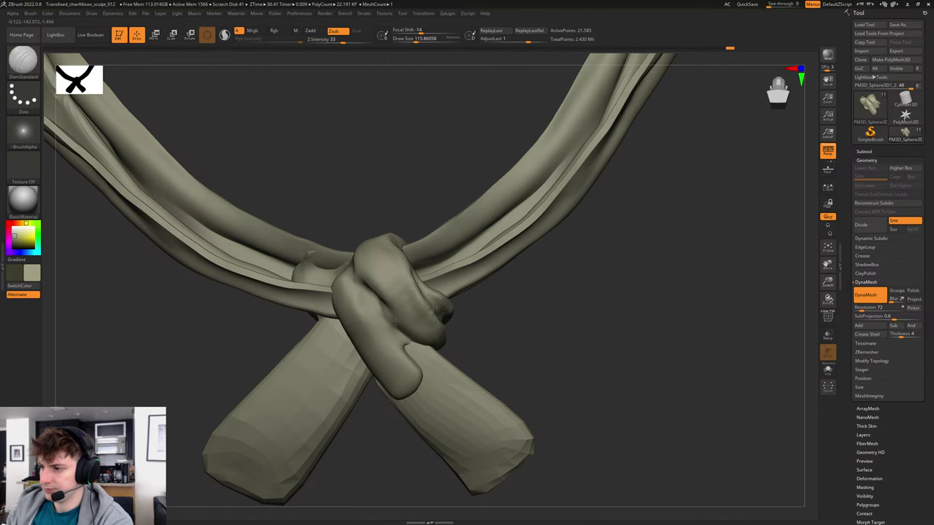
left_click_drag(491, 343, 461, 313)
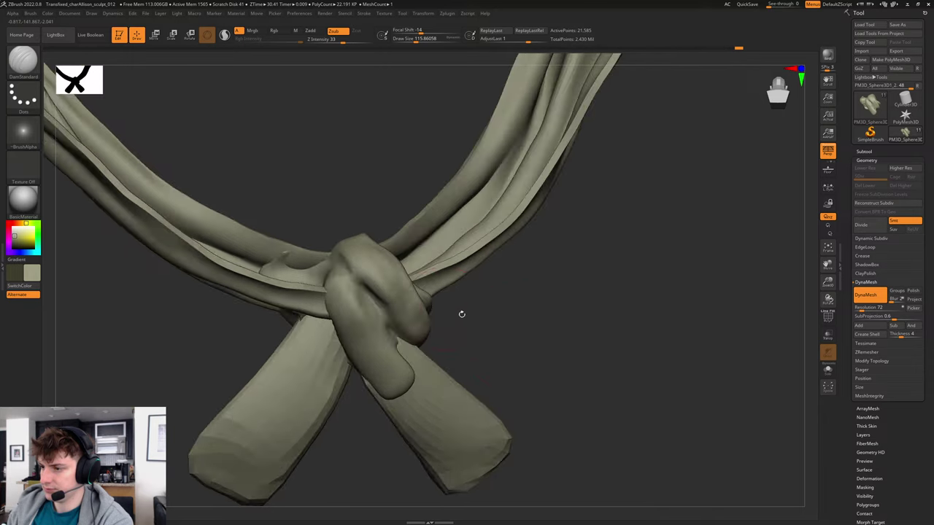
left_click_drag(319, 178, 322, 225)
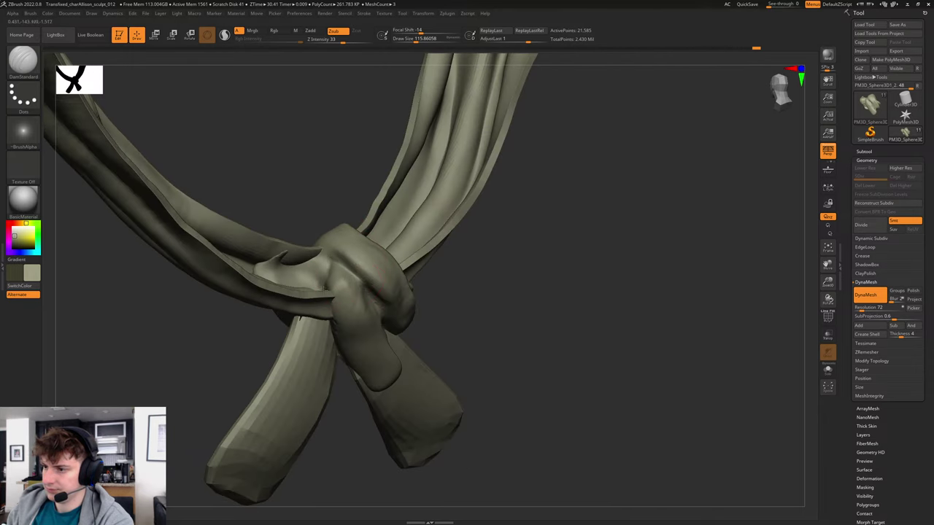
Add volume to the upper part of the extended strand beside the loop with ClayBuildup at draw size about 83.
mouse_move(332, 191)
left_mouse_down()
mouse_move(318, 235)
mouse_move(320, 293)
mouse_move(509, 263)
left_mouse_up()
key("s")
key("b")
key("c")
key("b")
mouse_move(334, 293)
left_mouse_down()
mouse_move(332, 276)
mouse_move(347, 290)
left_mouse_up()
left_click_drag(590, 291, 505, 271)
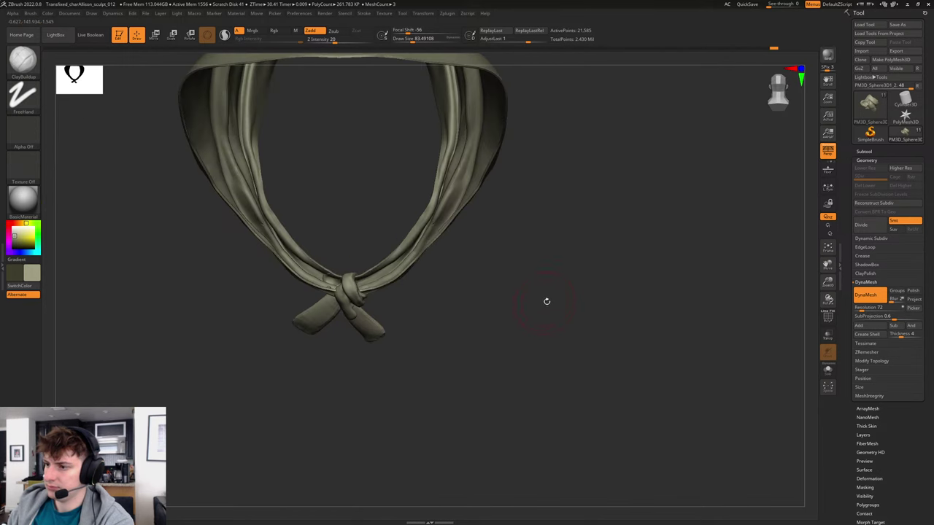
Build up the strand's lower end and the middle of the knot with ClayBuildup at draw size 112 to blend into the tail.
left_click_drag(547, 300, 568, 278)
key("s")
left_click_drag(378, 352, 380, 362)
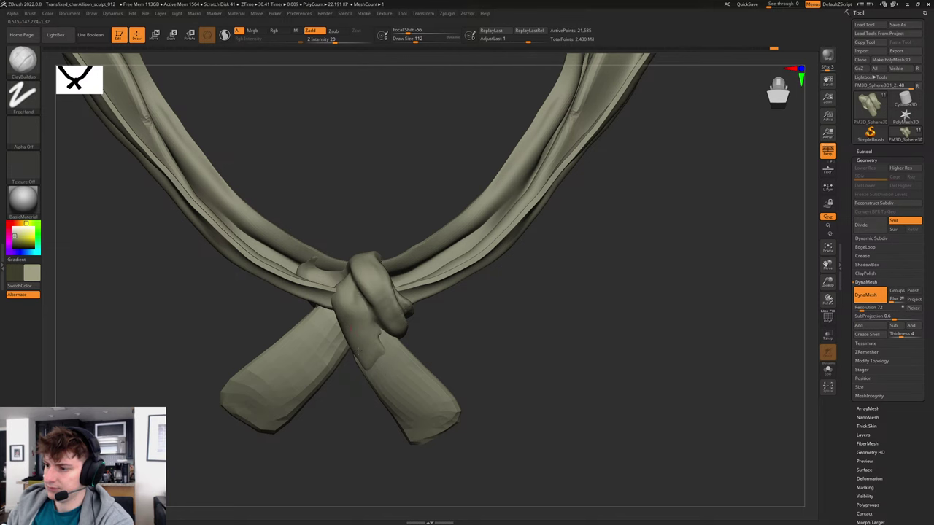
left_click_drag(357, 315, 377, 324)
left_click_drag(351, 288, 348, 309)
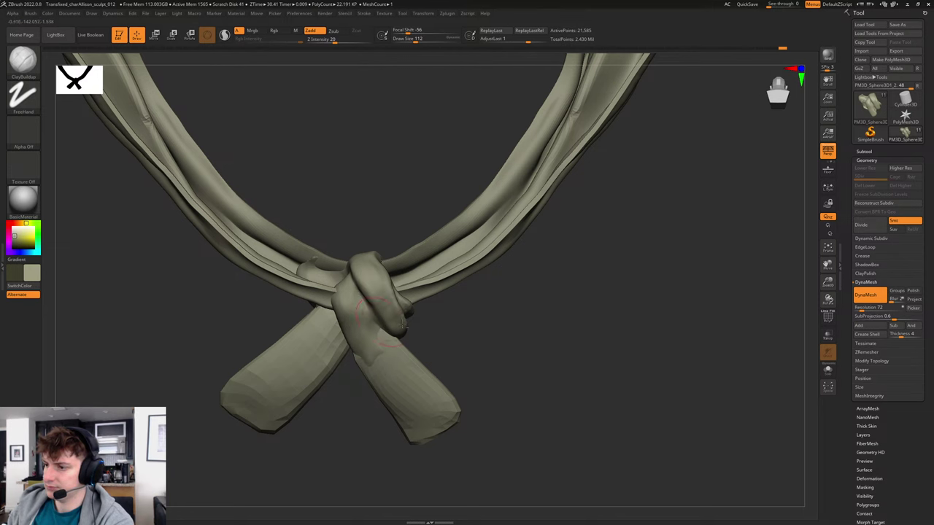
Refine the surface of the strand running out of the knot with ClayBuildup at draw size about 87.
left_click_drag(519, 332, 463, 322)
key("s")
left_click_drag(347, 293, 381, 339)
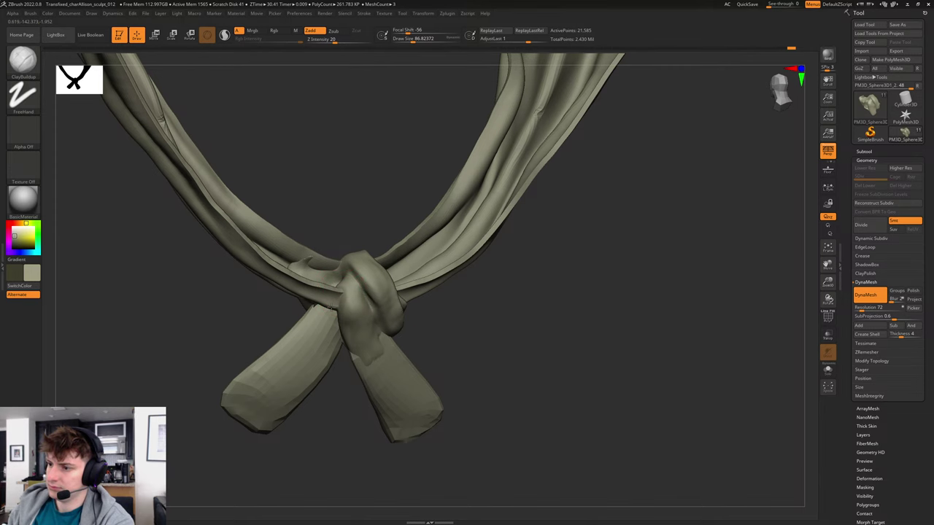
Show the body_geo and Eye_ScaleTemplate subtools again and check the headscarf on the head from the front.
left_click_drag(498, 314, 513, 347, "shift")
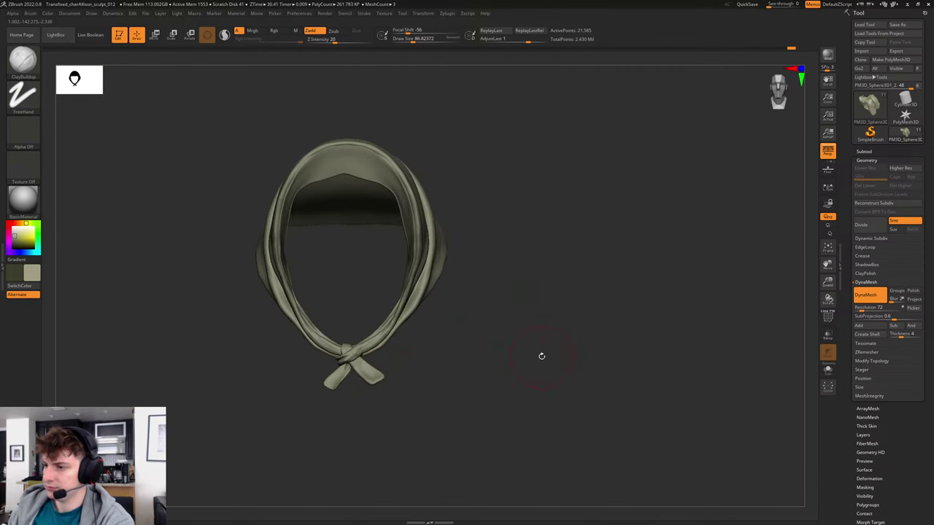
left_click(865, 152)
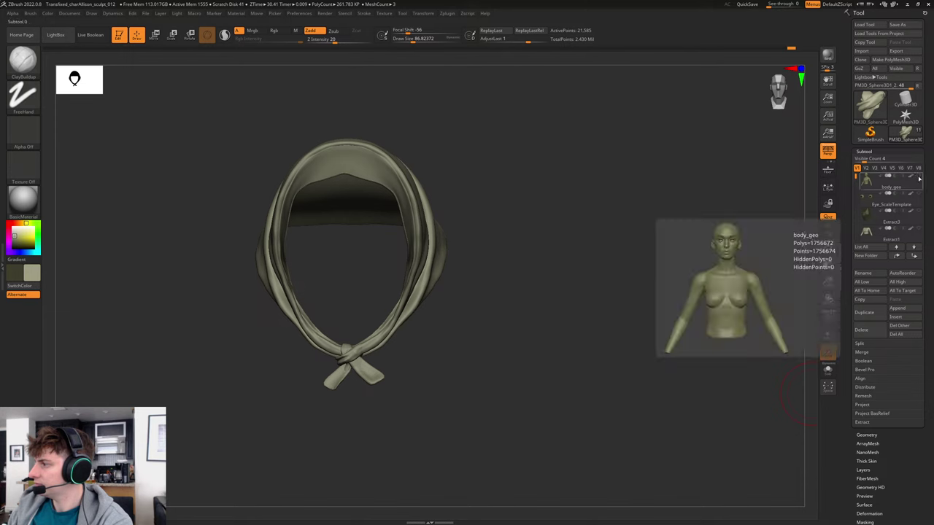
left_click(919, 194)
mouse_move(728, 286)
left_mouse_down()
mouse_move(640, 331)
mouse_move(619, 309)
mouse_move(649, 343)
left_mouse_up()
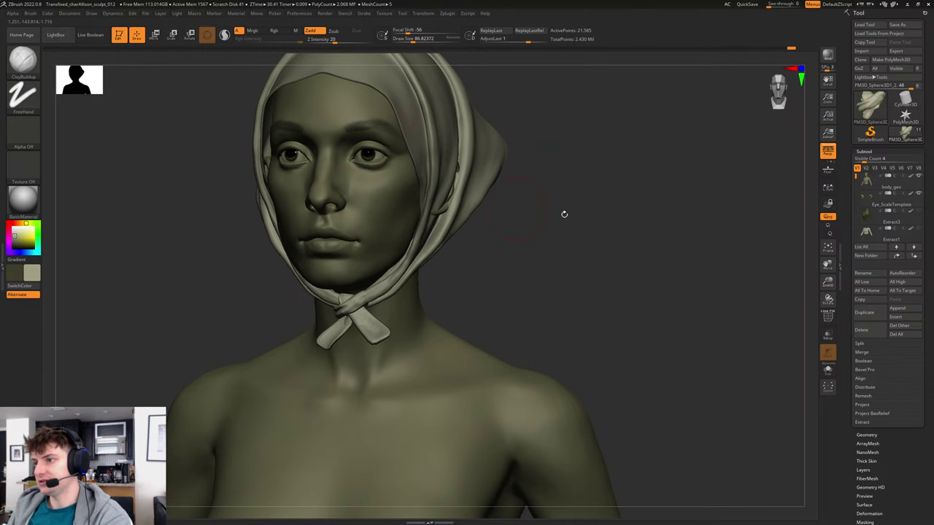
left_click_drag(563, 213, 579, 215)
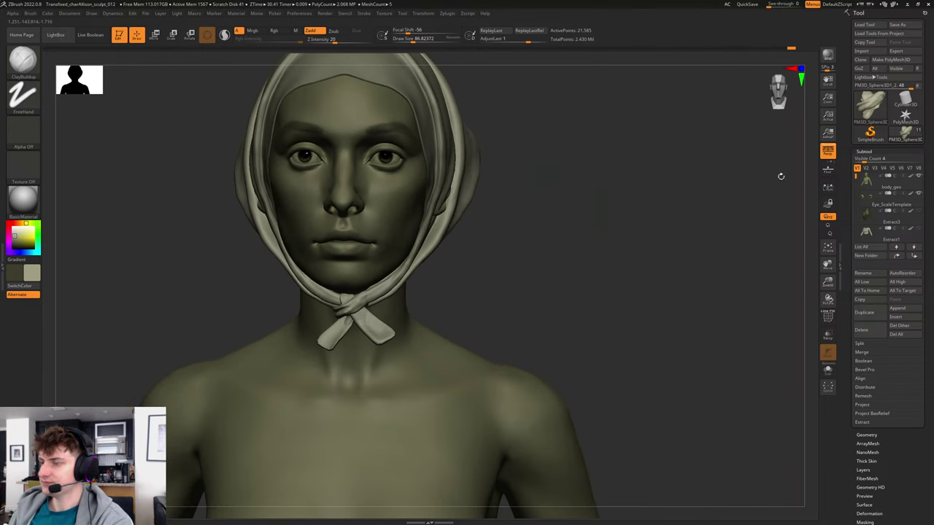
Make the remaining clothing, inner mouth, PM3D_Sphere3D1 and hair subtools visible around the body and headscarf.
left_click_drag(856, 177, 857, 184)
left_click_drag(840, 288, 840, 295)
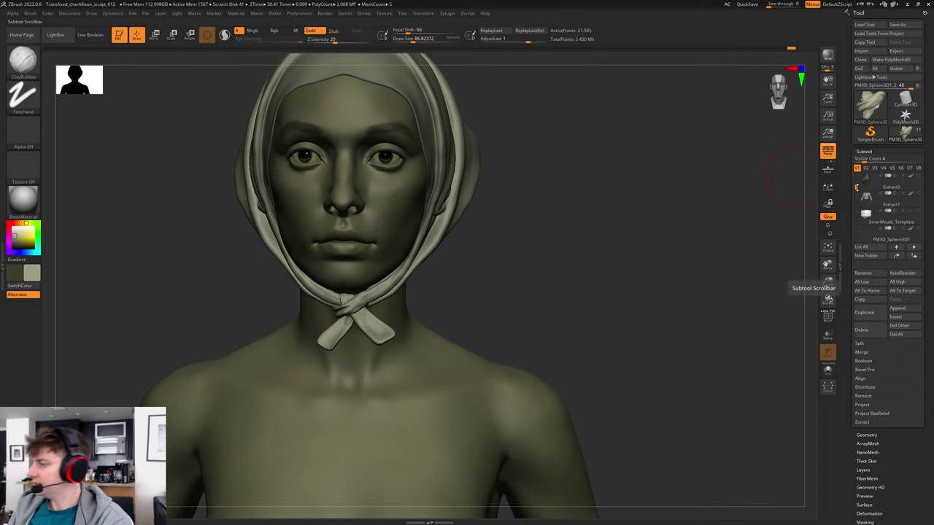
left_click_drag(856, 192, 855, 181)
left_click(918, 210)
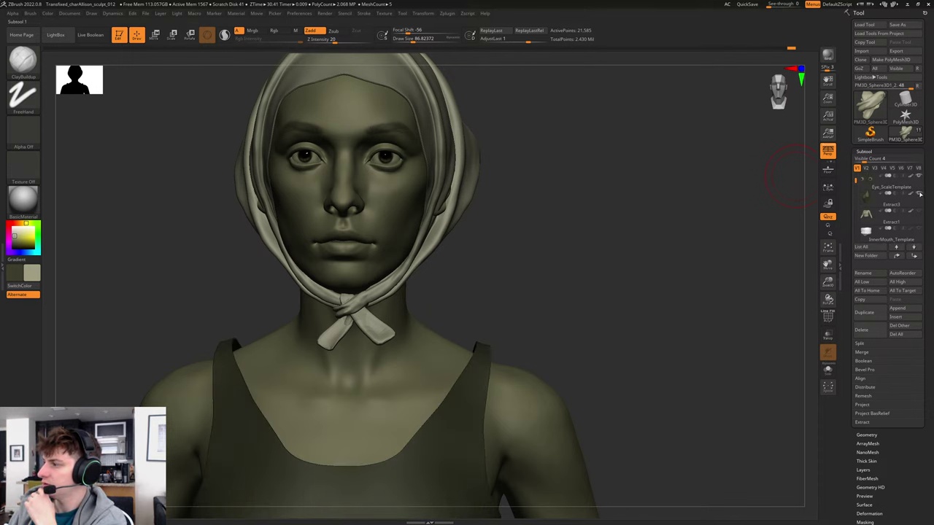
left_click(918, 229)
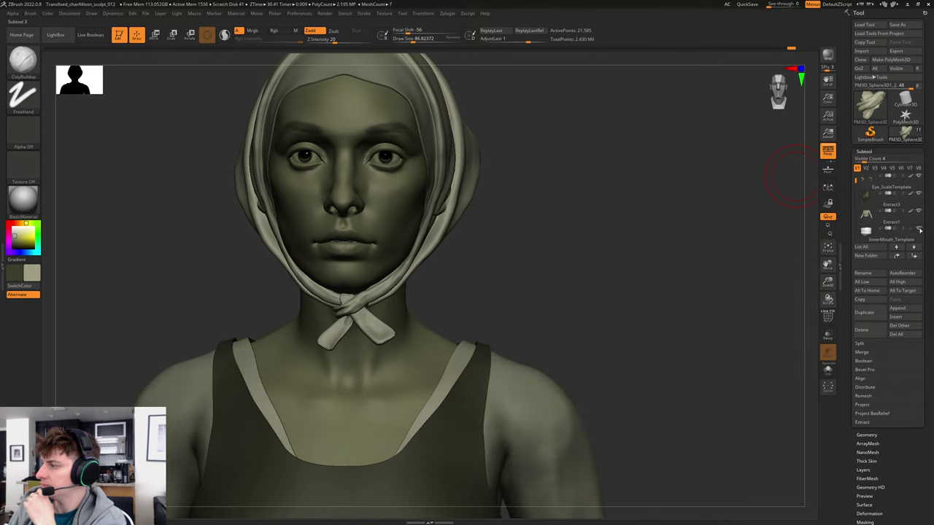
left_click_drag(856, 181, 855, 200)
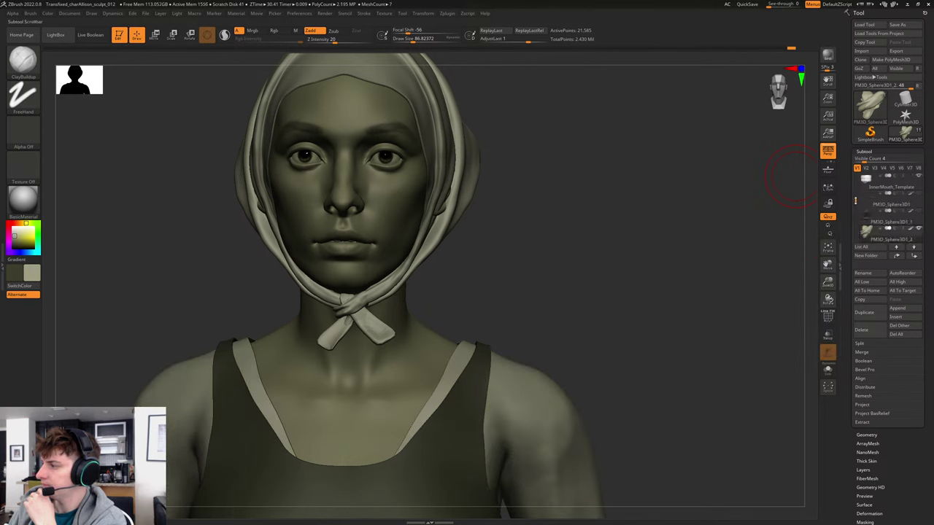
left_click(918, 194)
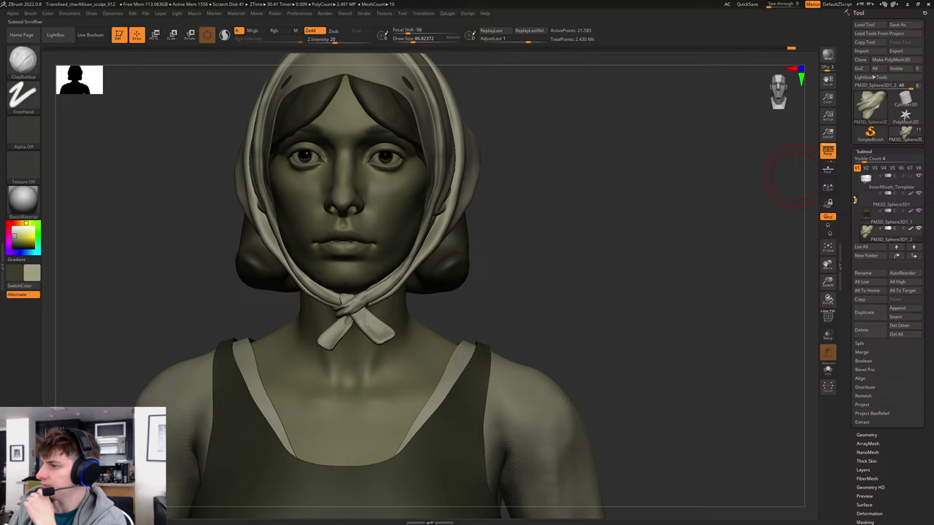
left_click_drag(855, 200, 858, 174)
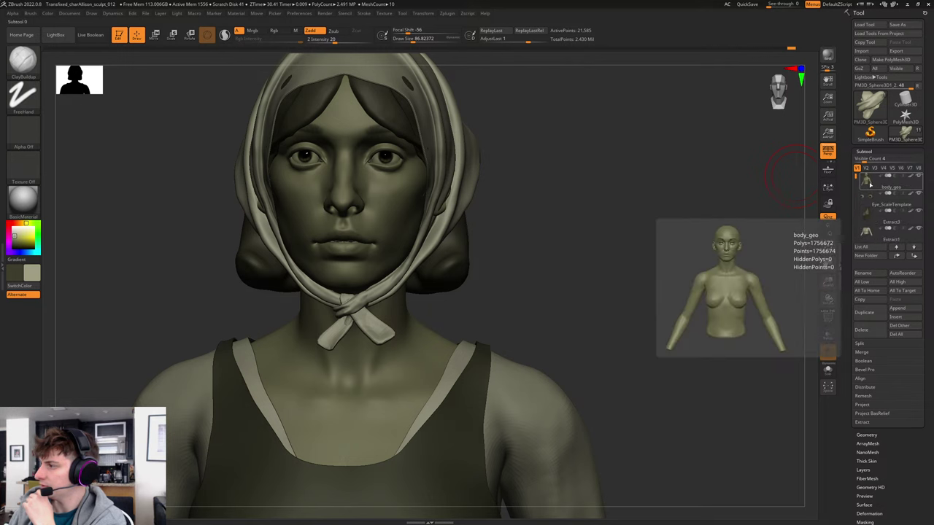
Create a subtool folder named Body for the body_geo subtool.
left_click(868, 185)
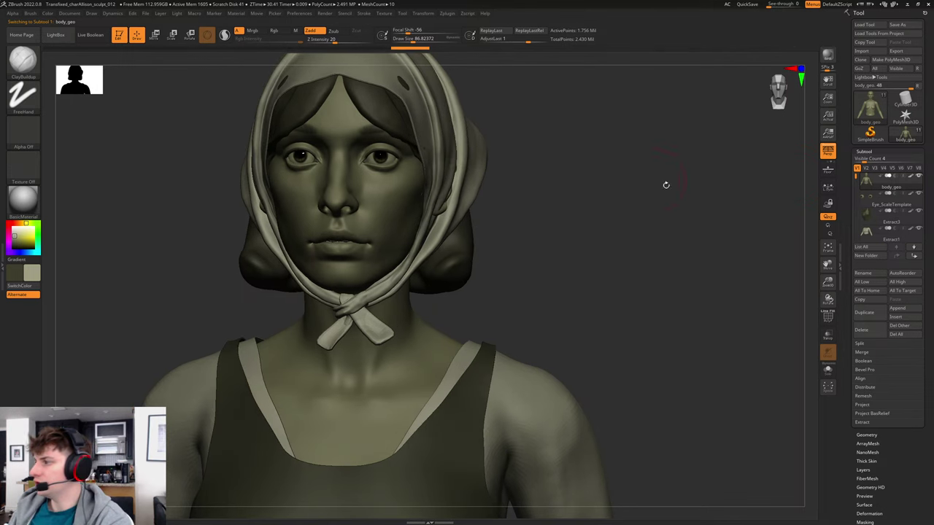
left_click(864, 257)
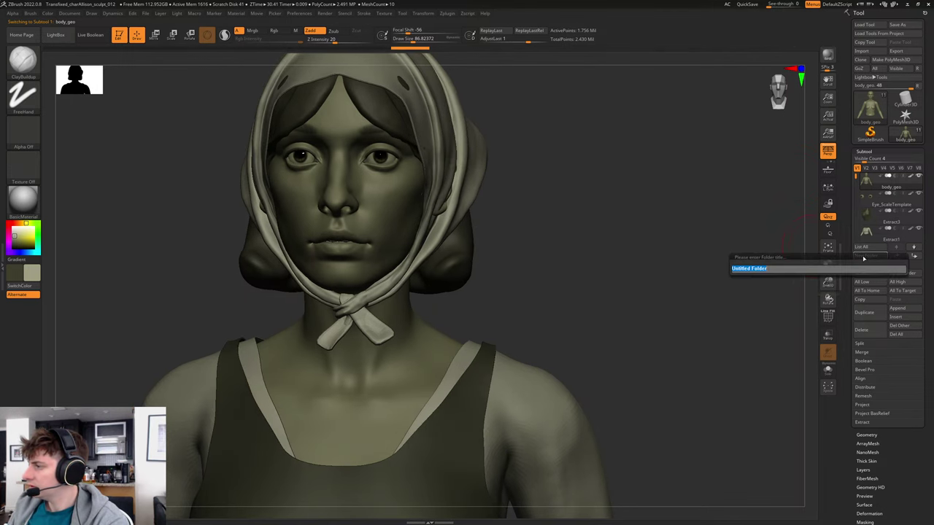
type("Body")
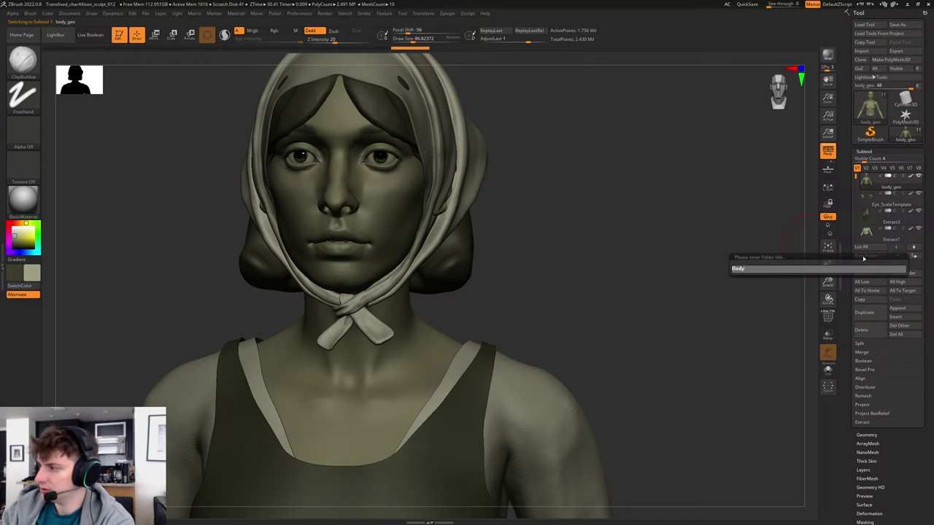
key("Return")
Move the Eye_ScaleTemplate, InnerMouth_Template and PM3D_Sphere3D1 subtools into the Body folder.
left_click_drag(870, 222, 862, 182)
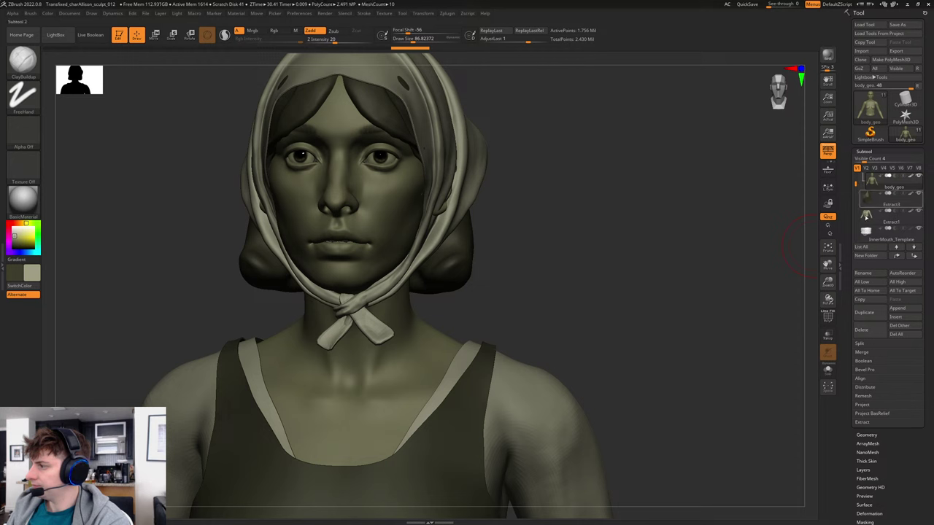
left_click_drag(870, 231, 857, 191)
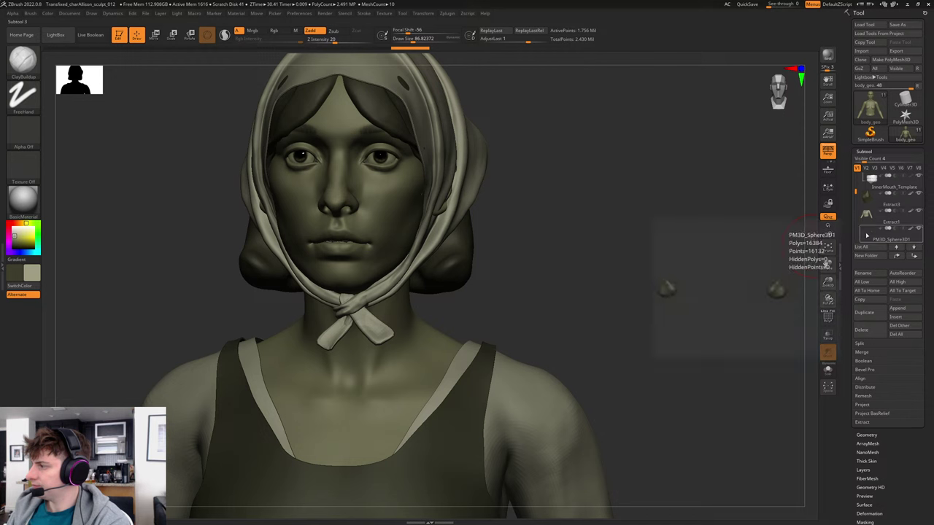
left_click_drag(879, 239, 861, 195)
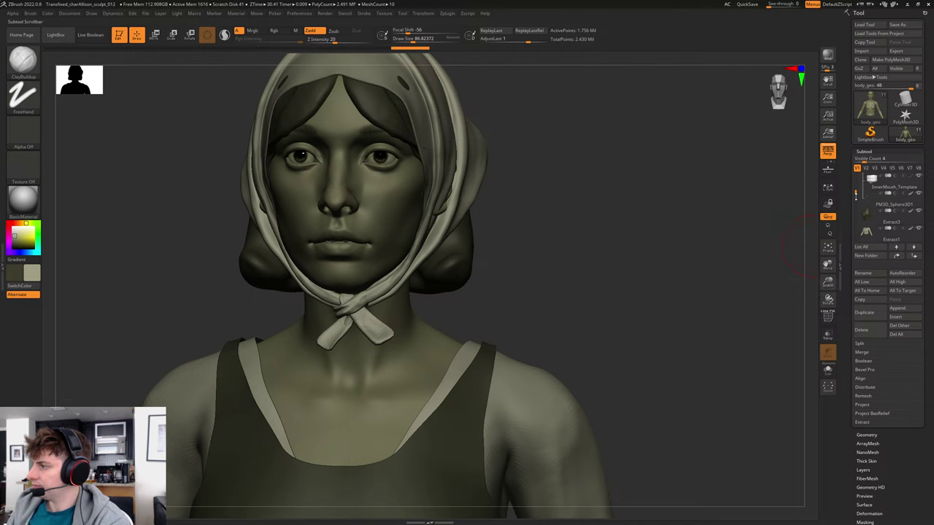
Delete the leftover plain white sphere subtool near the end of the subtool list and confirm the deletion.
scroll(858, 206, "down", 3)
scroll(857, 206, "down", 1)
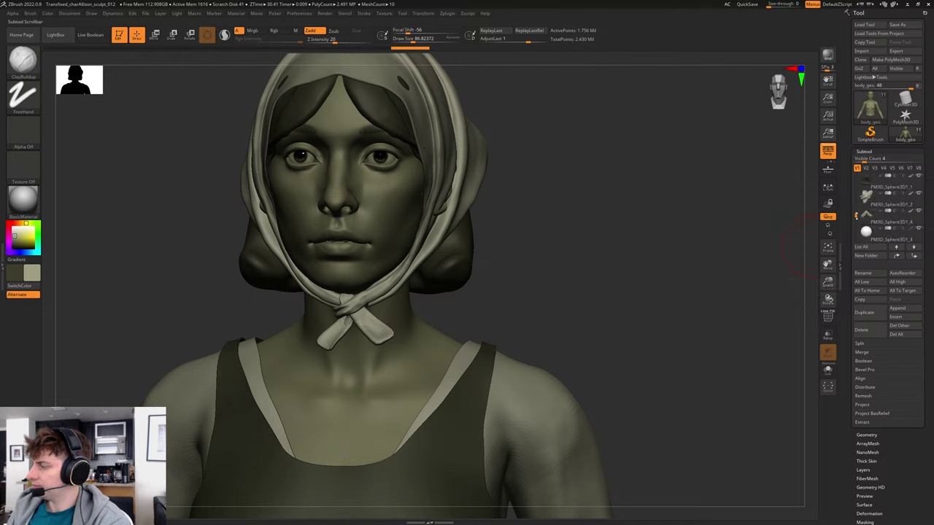
left_click(880, 239)
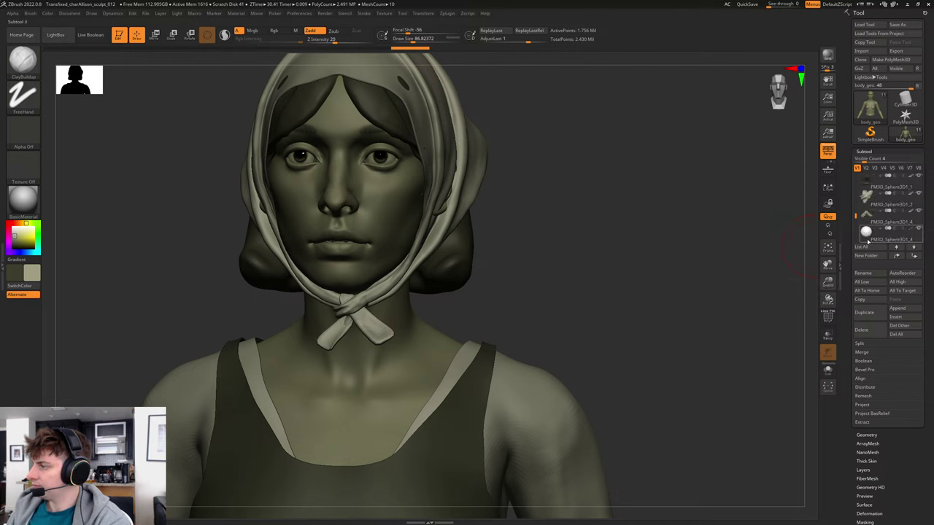
left_click(862, 330)
left_click(800, 346)
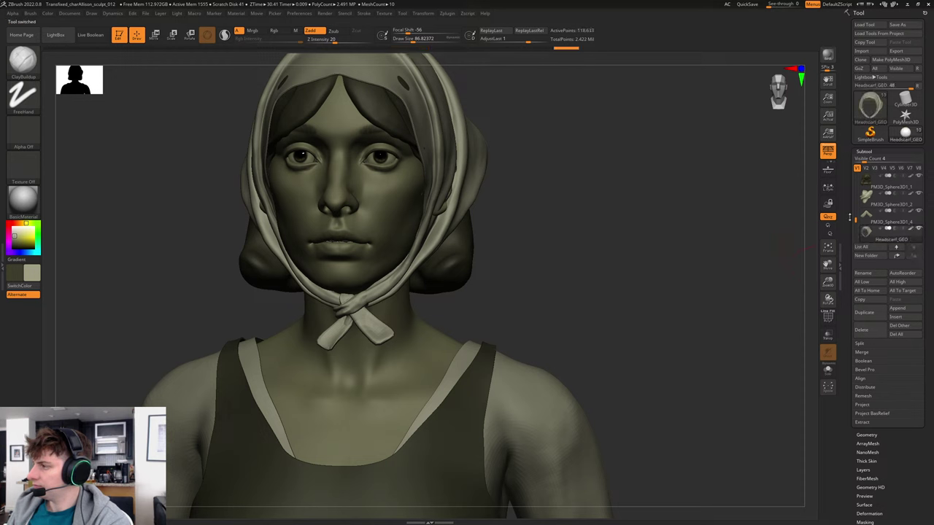
Create a subtool folder named Scarf for the Headscarf_GEO subtool.
left_click(867, 257)
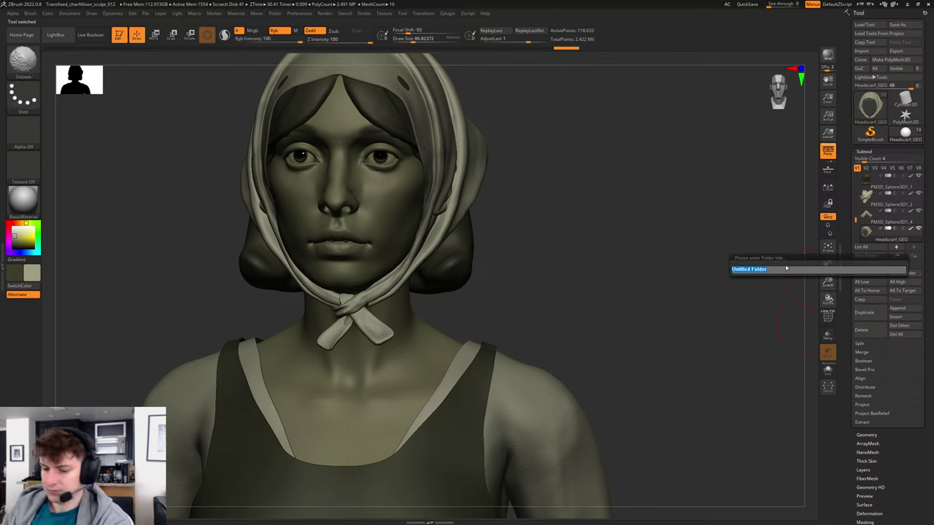
type("Scarf")
key("Return")
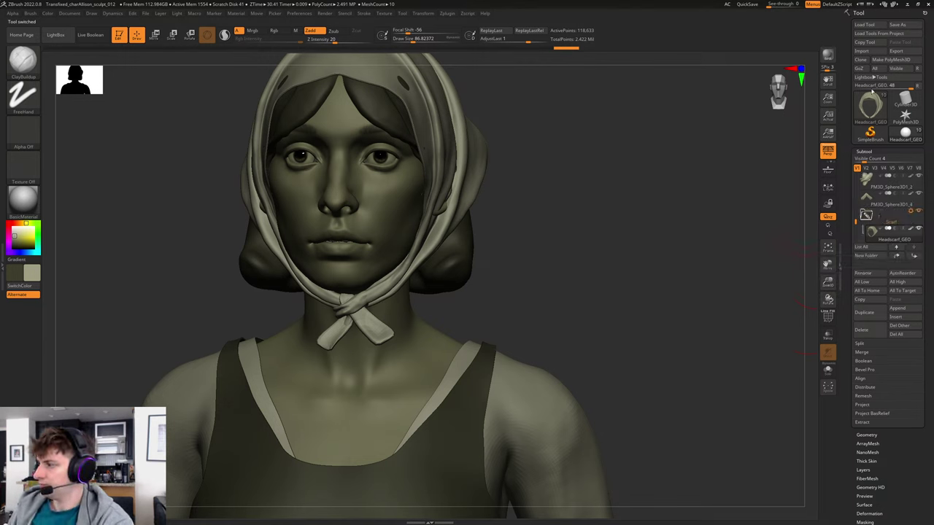
Move the knot and tail subtools PM3D_Sphere3D1_2 and PM3D_Sphere3D1_4 into the Scarf folder, and select the hair subtool.
mouse_move(868, 197)
left_mouse_down()
mouse_move(866, 216)
mouse_move(869, 200)
mouse_move(870, 209)
mouse_move(856, 212)
mouse_move(857, 172)
mouse_move(855, 185)
left_mouse_up()
left_click(864, 185)
left_click(863, 186)
left_click(867, 219)
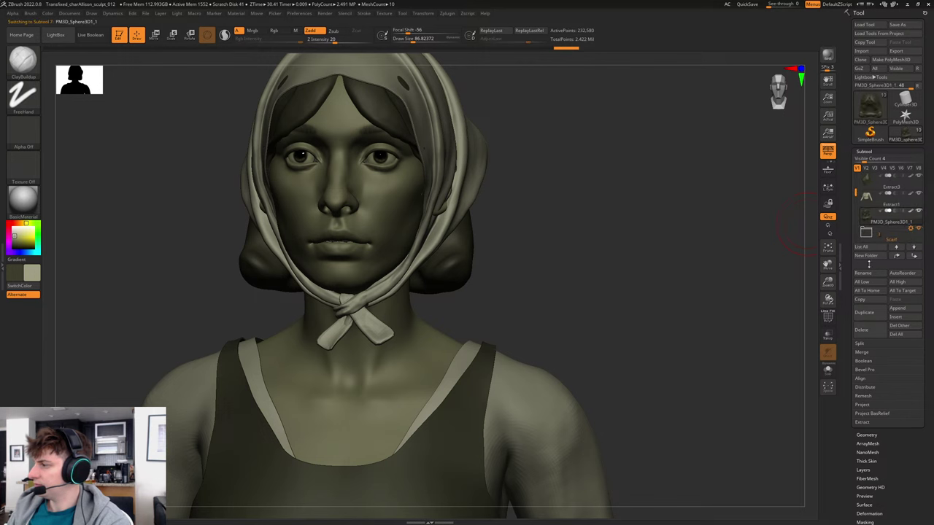
Rename the hair subtool PM3D_Sphere3D1_1 to Hair_Proxy_GEO.
left_click(863, 273)
type("Hai")
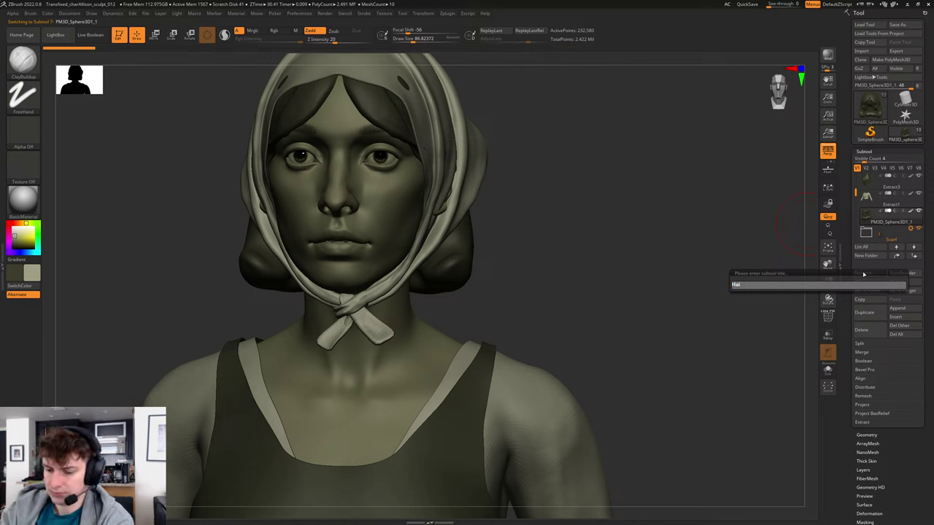
type("r_Proxy")
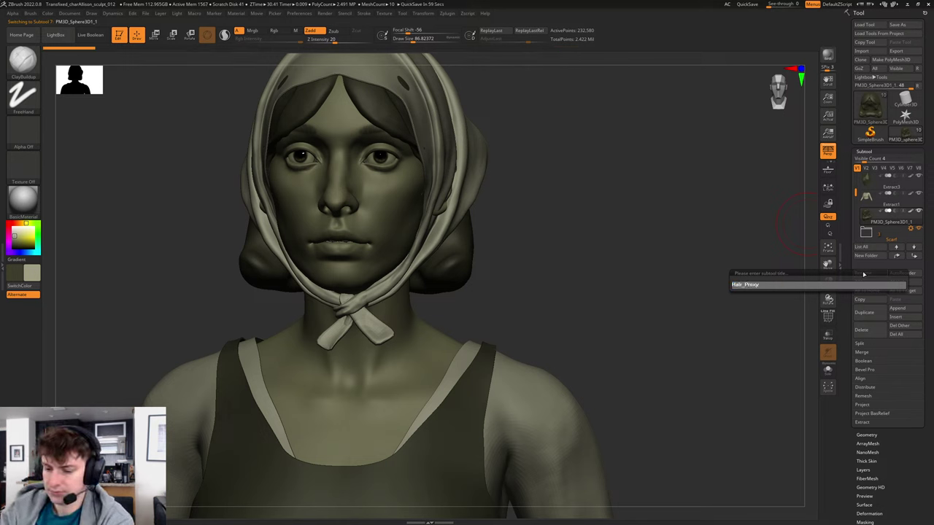
type("_GEO")
key("Return")
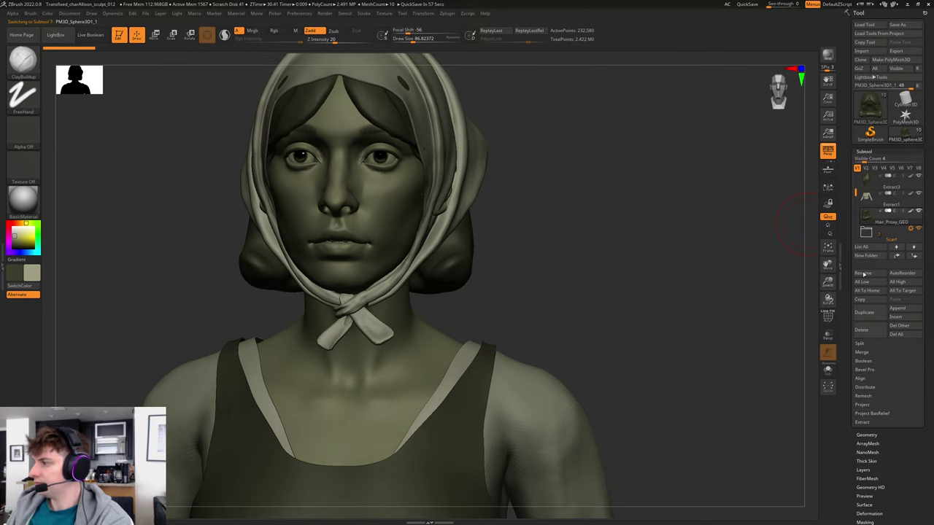
Select the scarf knot and reshape its side where it meets the strap with the Move brush at a draw size of about 94.
left_click_drag(527, 182, 529, 183)
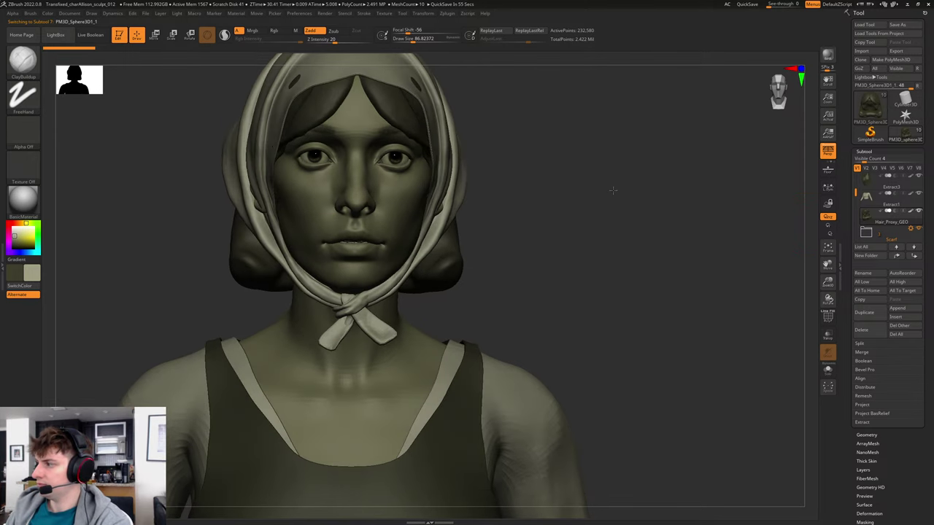
mouse_move(613, 190)
left_mouse_down("alt")
mouse_move(569, 197)
mouse_move(580, 224)
mouse_move(643, 238)
left_mouse_up("alt")
mouse_move(643, 237)
left_mouse_down()
mouse_move(627, 227)
mouse_move(645, 228)
left_mouse_up()
left_click_drag(615, 288, 602, 248, "alt")
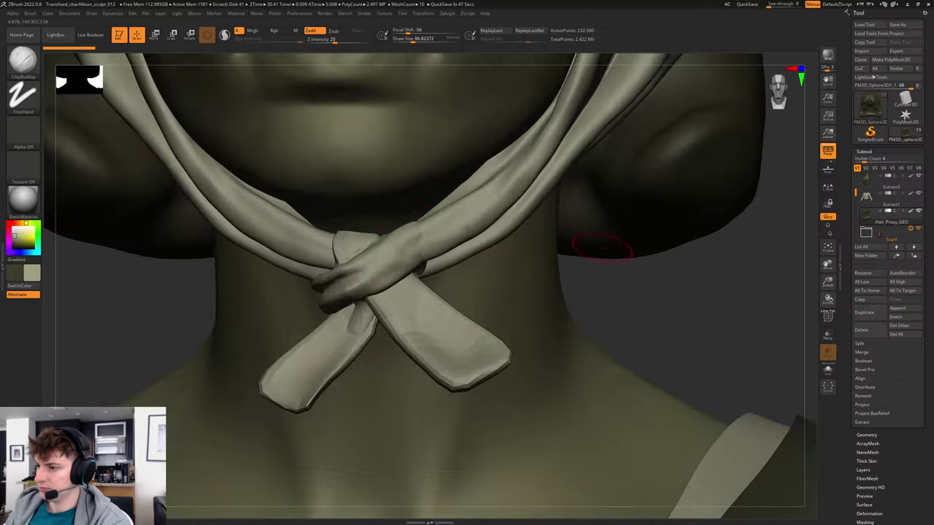
key("b")
key("m")
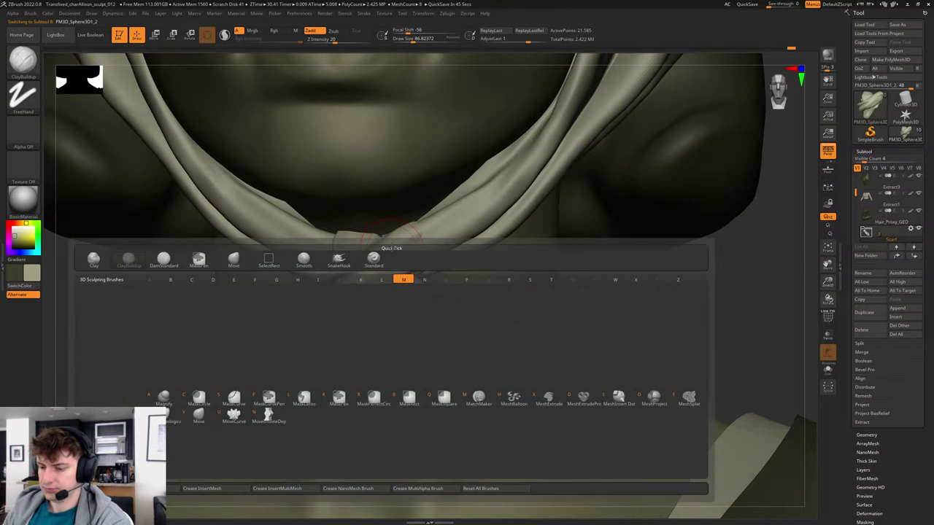
key("v")
key("s")
left_click_drag(399, 229, 394, 229)
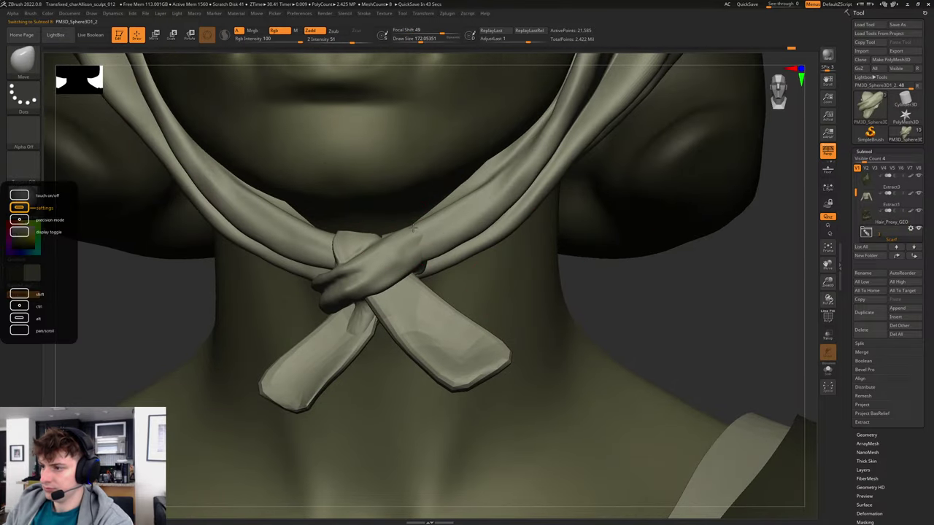
left_click_drag(661, 274, 562, 278)
key("s")
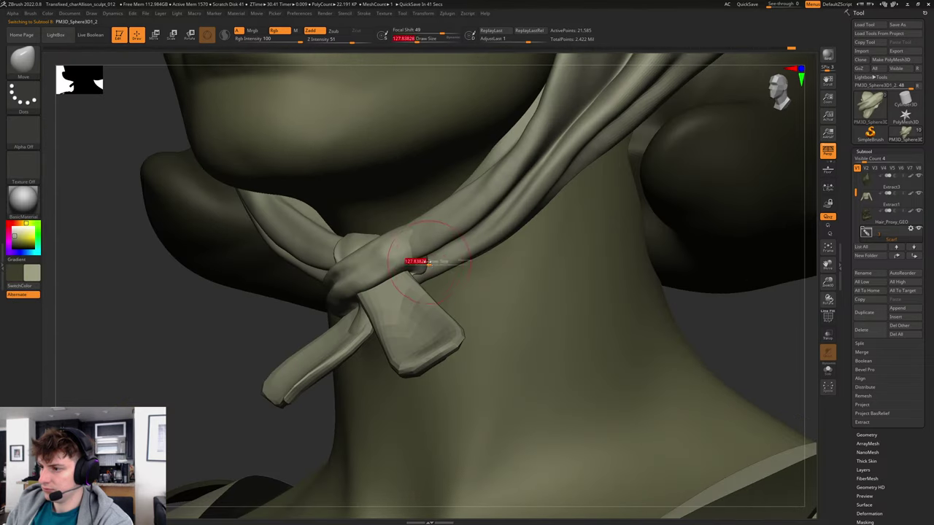
left_click_drag(425, 264, 420, 264)
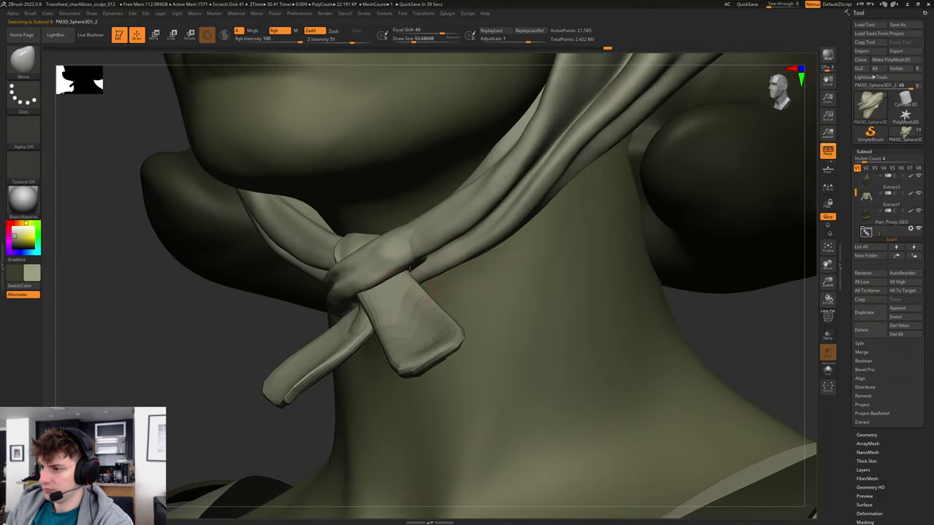
left_click_drag(227, 344, 426, 259)
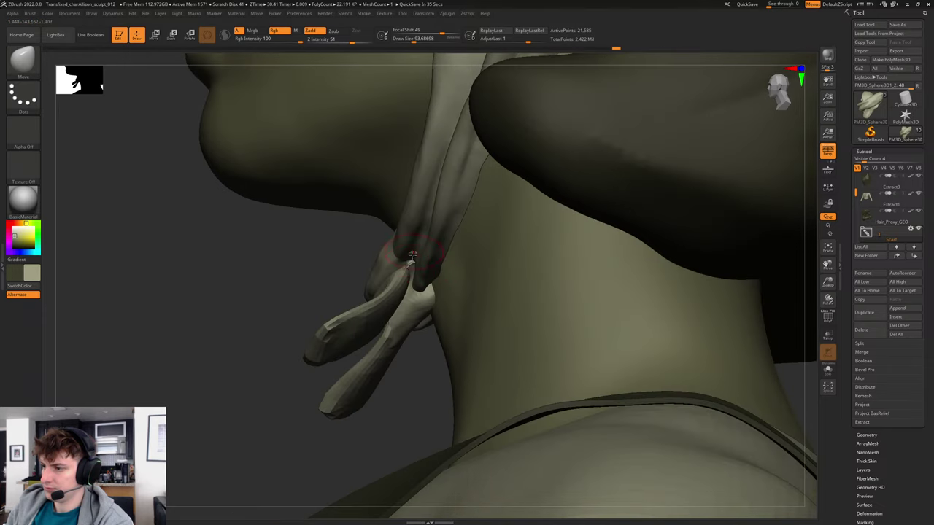
Tuck in the knot's lower lobe above the scarf tail with the Move brush at a draw size of about 37.
mouse_move(305, 268)
left_mouse_down()
mouse_move(476, 290)
mouse_move(529, 312)
left_mouse_up()
left_click_drag(692, 376, 594, 333)
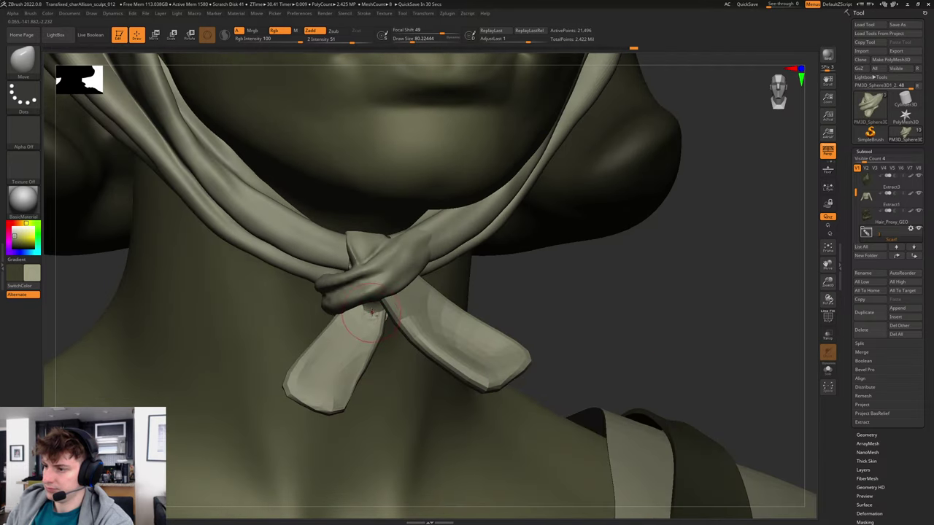
key("s")
left_click_drag(391, 307, 383, 308)
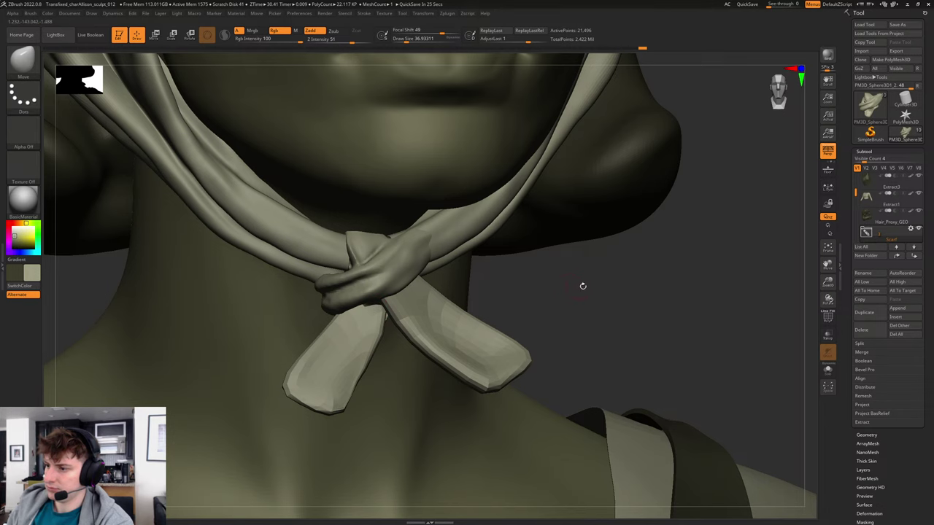
mouse_move(582, 286)
left_mouse_down()
mouse_move(625, 277)
mouse_move(569, 298)
left_mouse_up()
Isolate the knot, work on its torn lower side with ClayBuildup at a draw size of about 149, and update its DynaMesh.
left_click(820, 370)
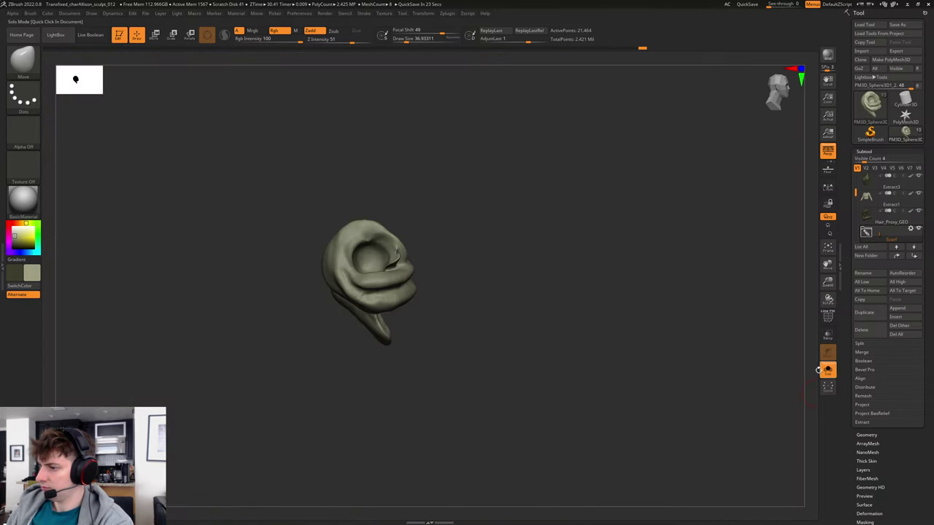
left_click_drag(664, 357, 579, 355)
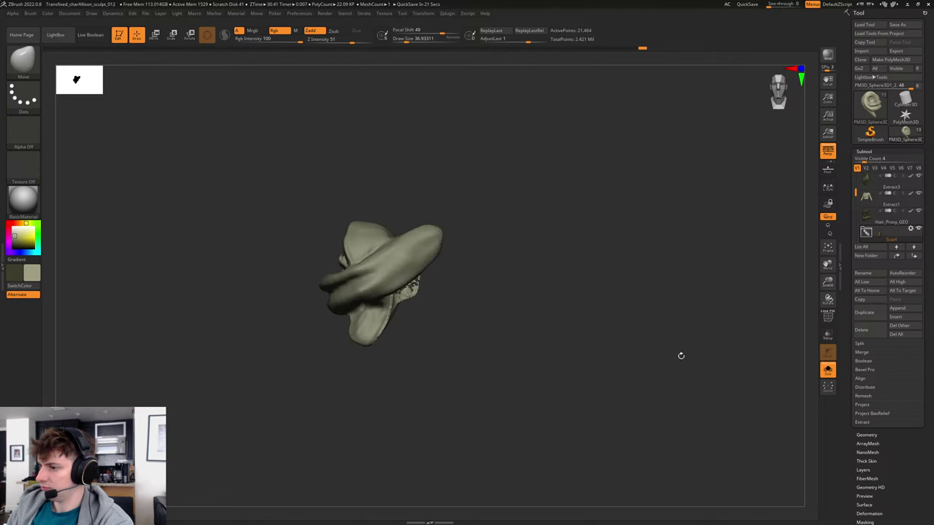
mouse_move(681, 356)
left_mouse_down()
mouse_move(578, 308)
mouse_move(657, 321)
left_mouse_up()
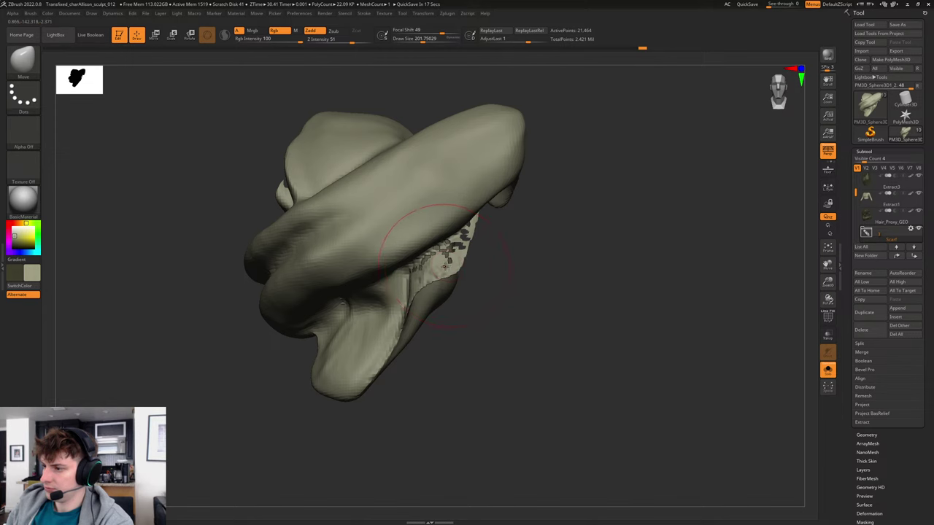
key("b")
key("c")
key("b")
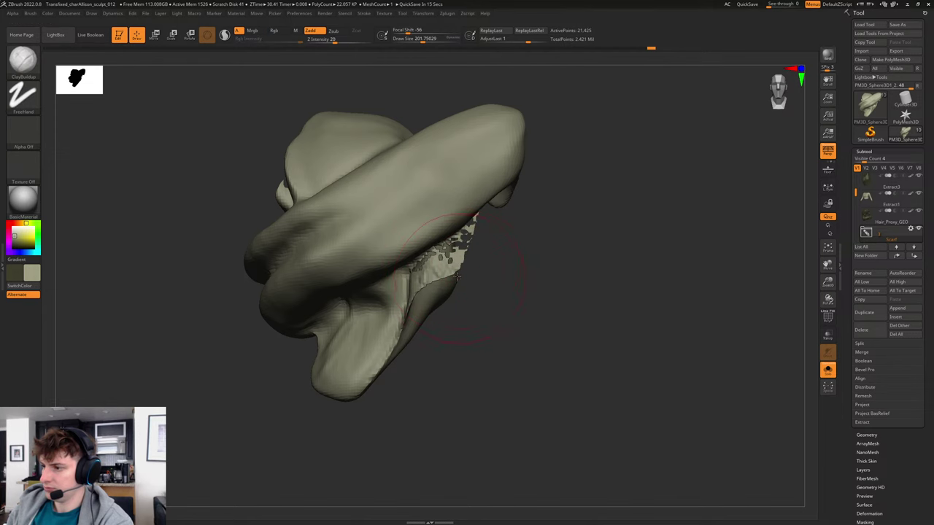
key("s")
mouse_move(453, 270)
left_mouse_down()
mouse_move(442, 261)
mouse_move(456, 259)
left_mouse_up()
left_click_drag(545, 260, 501, 279, "ctrl")
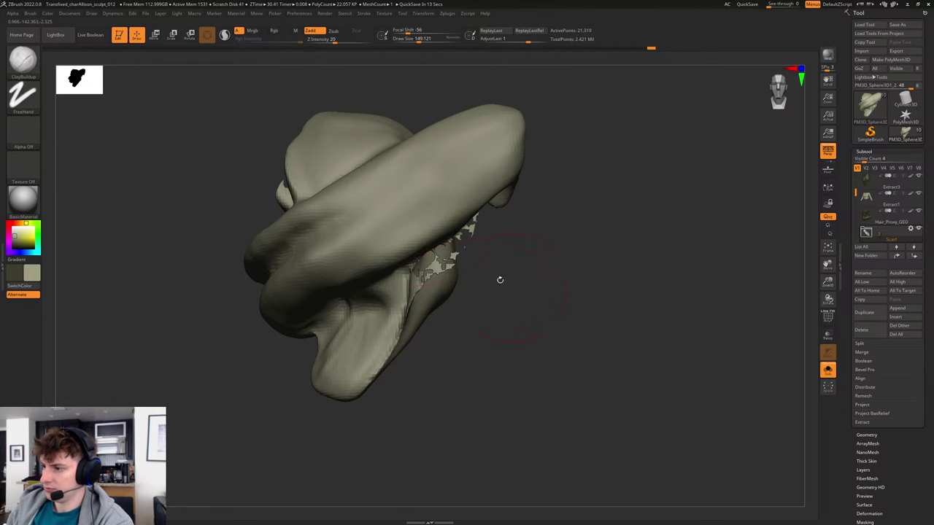
Smooth the ragged fragments beneath the knot's diagonal band, remeshing with DynaMesh between passes.
left_click_drag(448, 259, 437, 267, "shift")
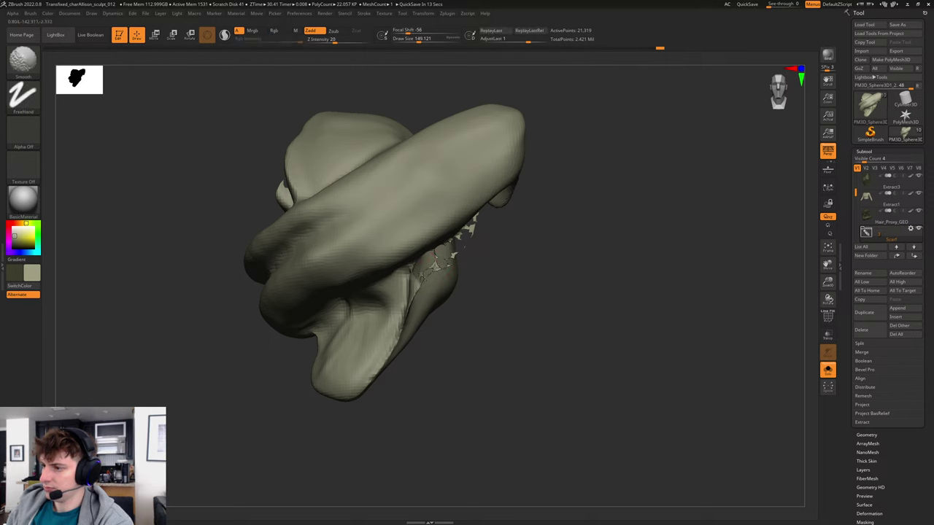
key("shift")
left_click_drag(529, 260, 588, 330, "ctrl")
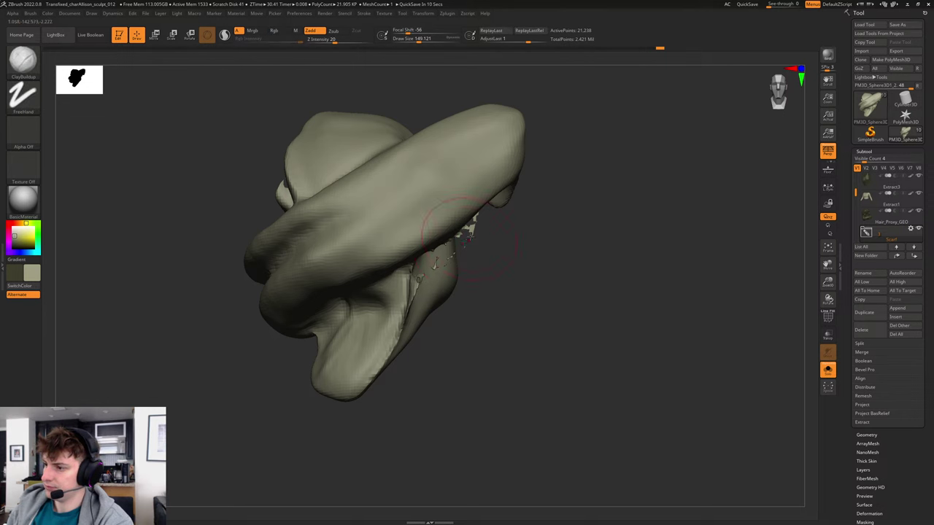
key("shift")
left_click_drag(511, 251, 533, 271, "ctrl")
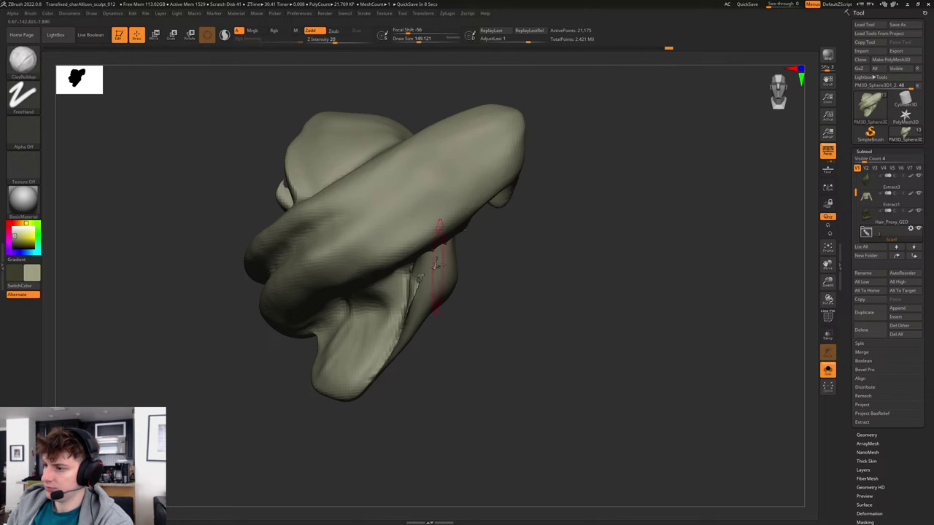
left_click_drag(441, 260, 429, 273, "shift")
left_click_drag(512, 268, 551, 313, "ctrl")
Smooth the remaining spikes along the knot's lower edge at a draw size of about 120 and remesh it.
left_click_drag(461, 265, 433, 257)
key("shift")
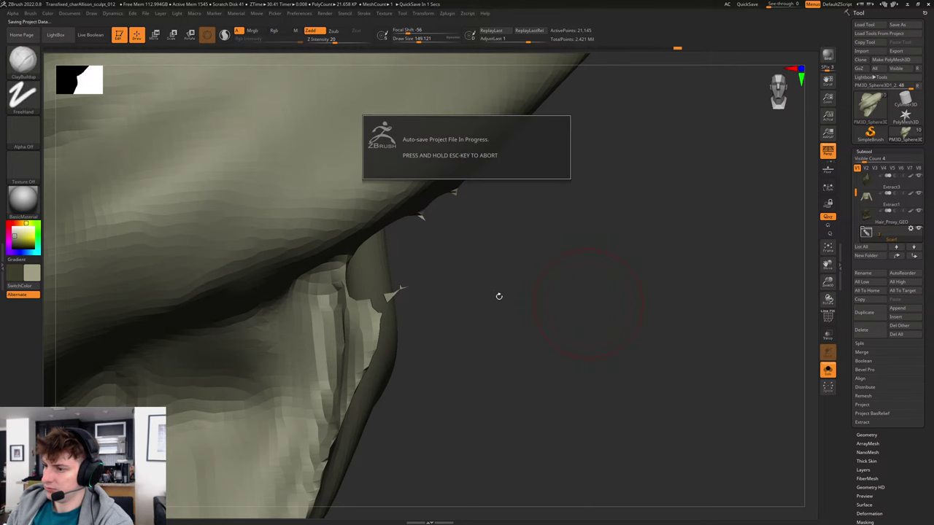
key("f")
key("shift")
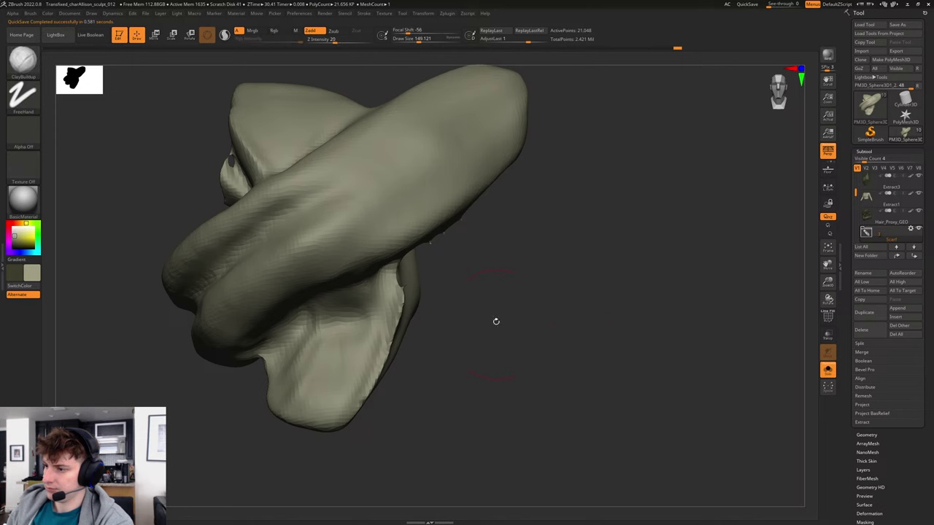
left_click_drag(496, 321, 403, 290)
key("s")
left_click(401, 293)
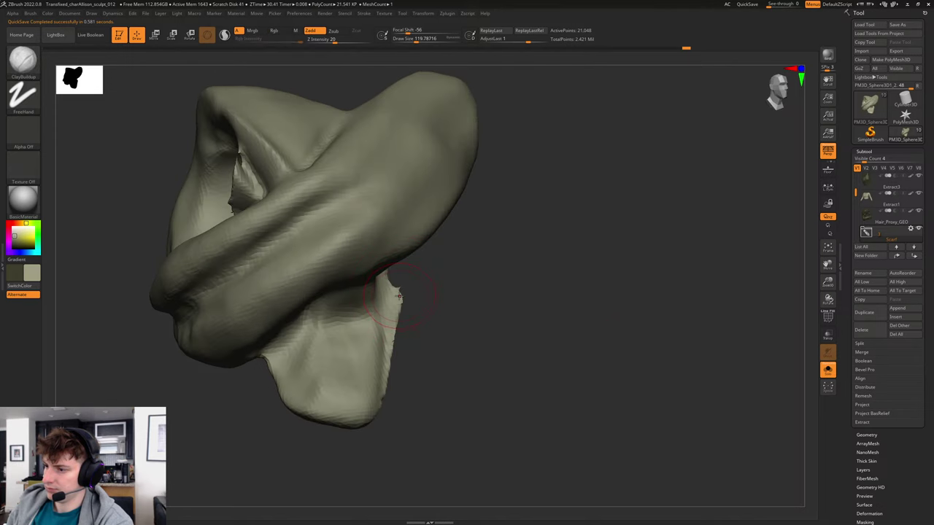
key("ctrl")
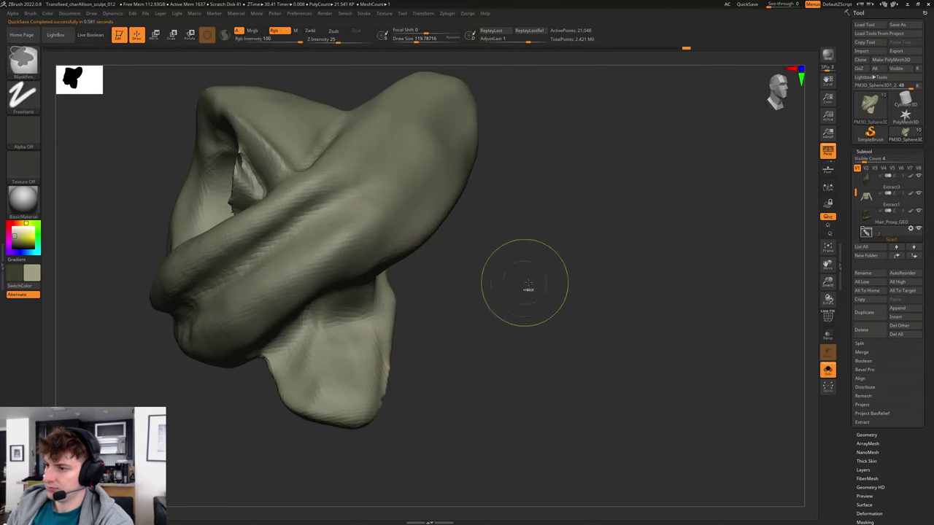
Smooth the creases on the knot's side and show the rest of the character again.
left_click_drag(527, 285, 458, 239)
key("shift")
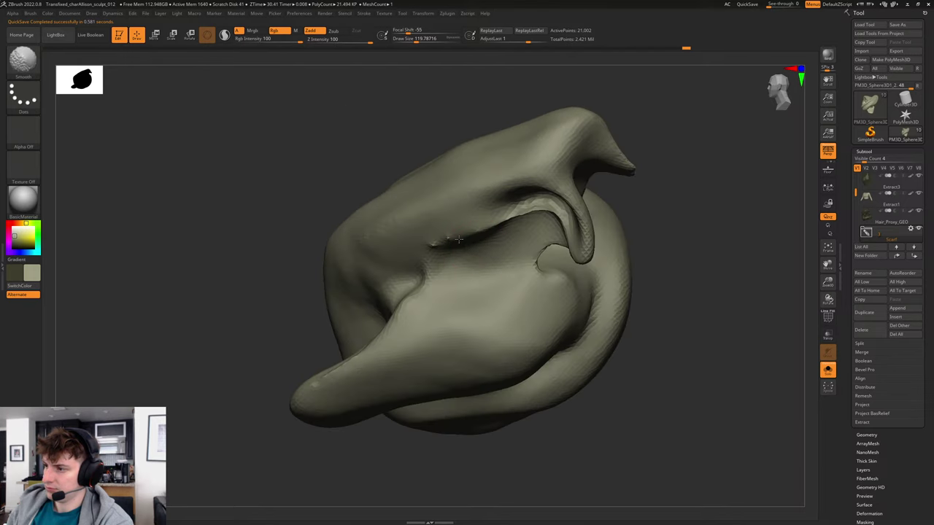
mouse_move(730, 270)
left_mouse_down()
mouse_move(765, 315)
mouse_move(683, 309)
left_mouse_up()
key("f")
left_click(829, 370)
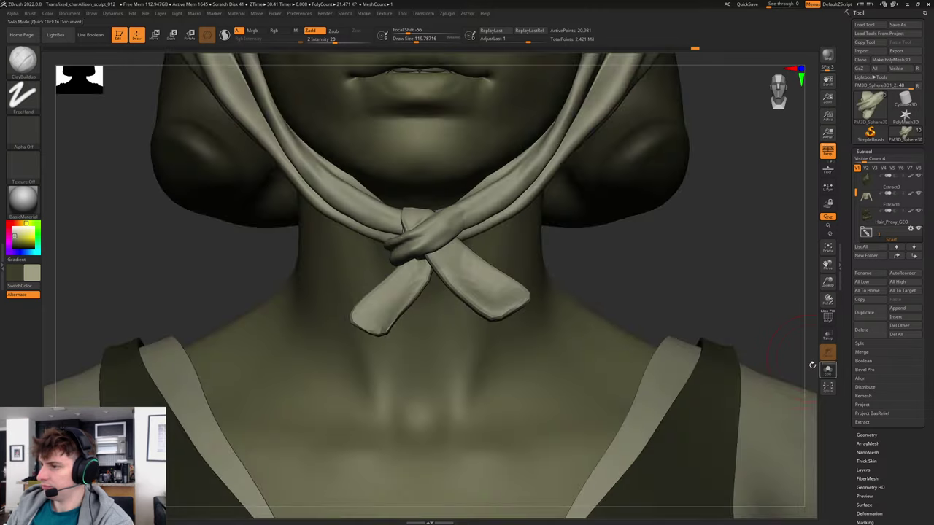
Select Headscarf_GEO with the Move brush at a draw size of about 500 and drop it two subdivision levels.
mouse_move(727, 288)
left_mouse_down()
mouse_move(746, 287)
mouse_move(634, 246)
mouse_move(646, 313)
mouse_move(623, 321)
mouse_move(623, 309)
mouse_move(696, 326)
mouse_move(702, 314)
mouse_move(767, 313)
mouse_move(701, 325)
mouse_move(684, 320)
mouse_move(744, 317)
mouse_move(650, 317)
left_mouse_up()
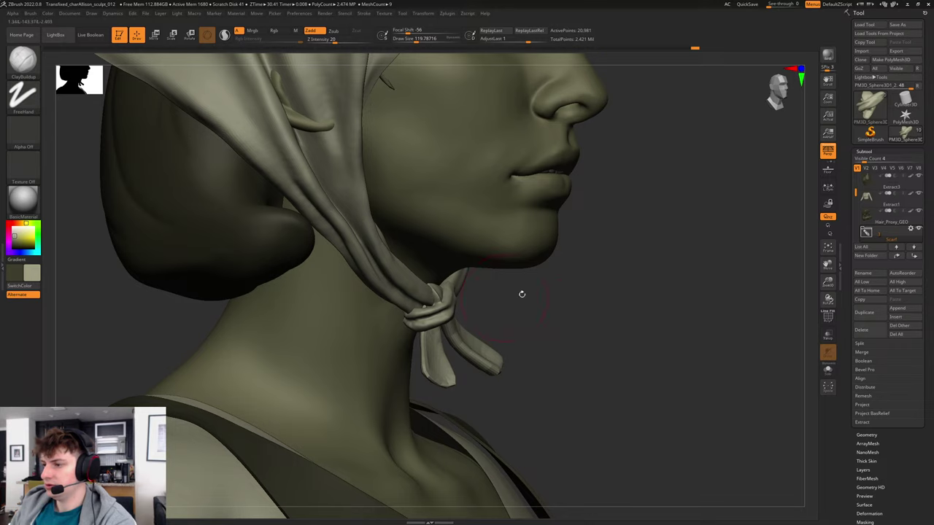
mouse_move(522, 294)
left_mouse_down("alt")
mouse_move(506, 313)
mouse_move(459, 292)
left_mouse_up("alt")
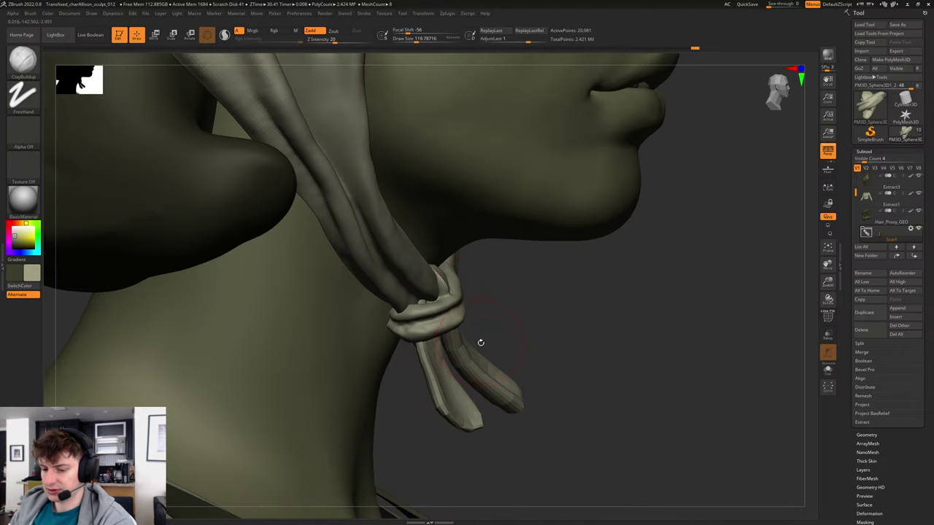
key("b")
key("m")
key("v")
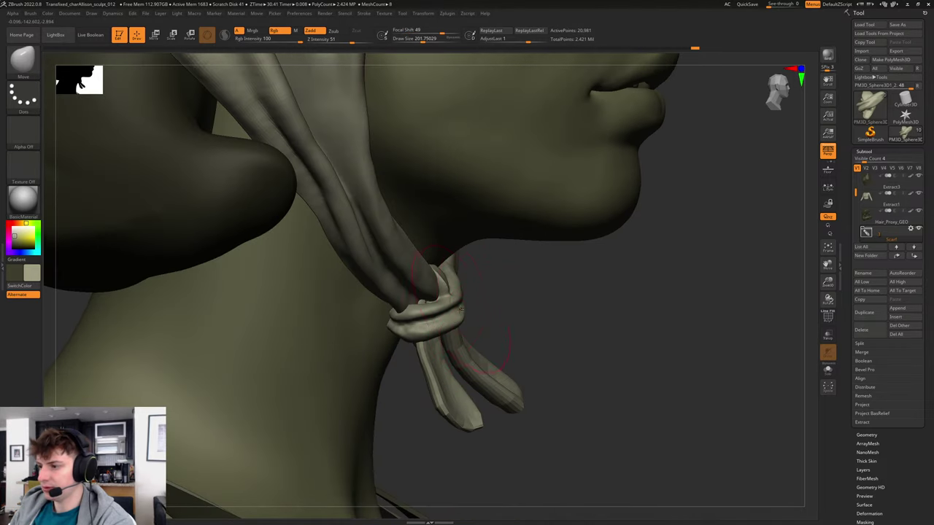
left_click(402, 280, "alt")
key("s")
left_click_drag(409, 280, 425, 282)
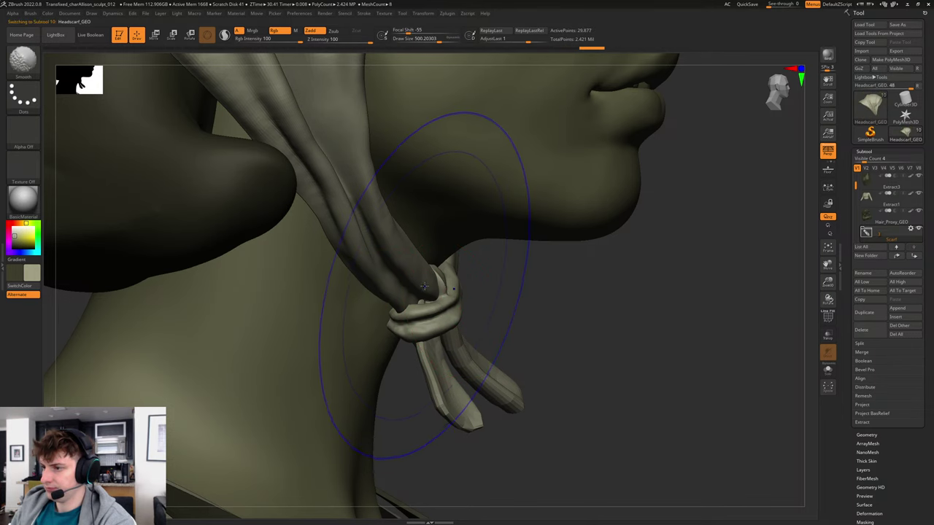
key("shift+d")
key("shift+d")
Adjust the scarf straps where they enter the knot with the Move brush at a draw size of about 695.
left_click_drag(503, 311, 552, 305)
key("s")
left_click_drag(397, 294, 413, 303)
mouse_move(493, 307)
left_mouse_down()
mouse_move(458, 294)
mouse_move(561, 254)
left_mouse_up()
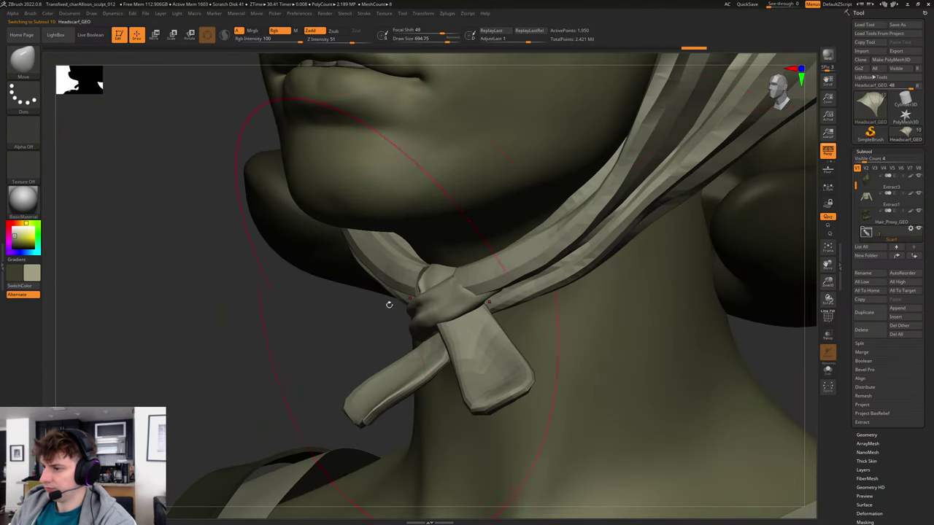
left_click_drag(387, 308, 325, 318)
Select the knot again and fit its ends to the scarf straps with the Move brush at a draw size of about 268.
left_click(458, 292, "alt")
left_click_drag(457, 290, 516, 309)
left_click_drag(386, 301, 429, 306)
key("s")
left_click(506, 296)
key("s")
left_click(522, 281)
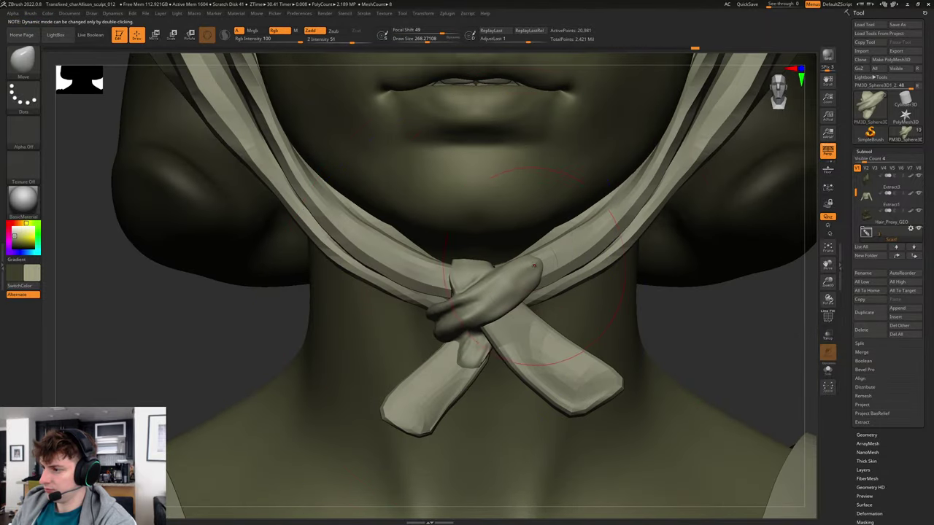
Tuck the small loose cloth piece beneath the scarf knot out of sight with the Move brush at draw size about 476.
right_click_drag(599, 308, 604, 333)
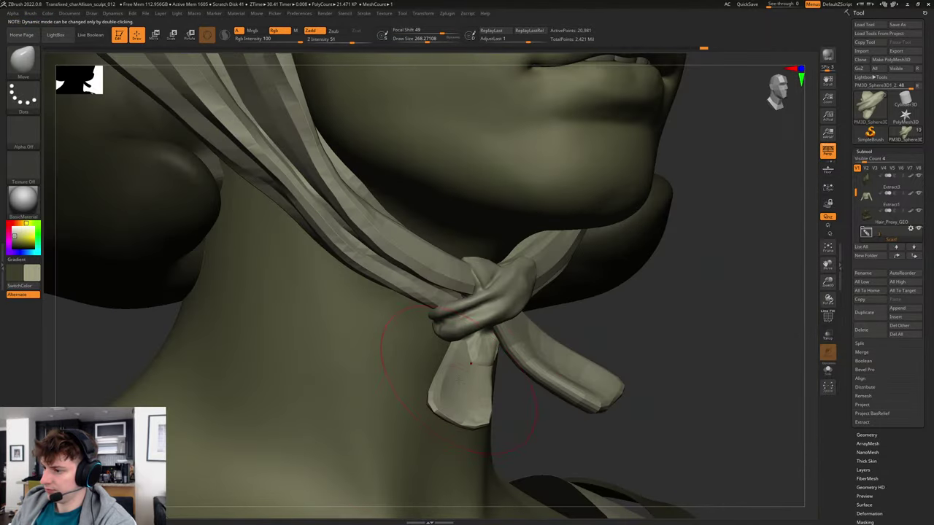
right_click_drag(547, 321, 595, 309)
key("s")
left_click(467, 370)
left_click_drag(467, 356, 469, 343)
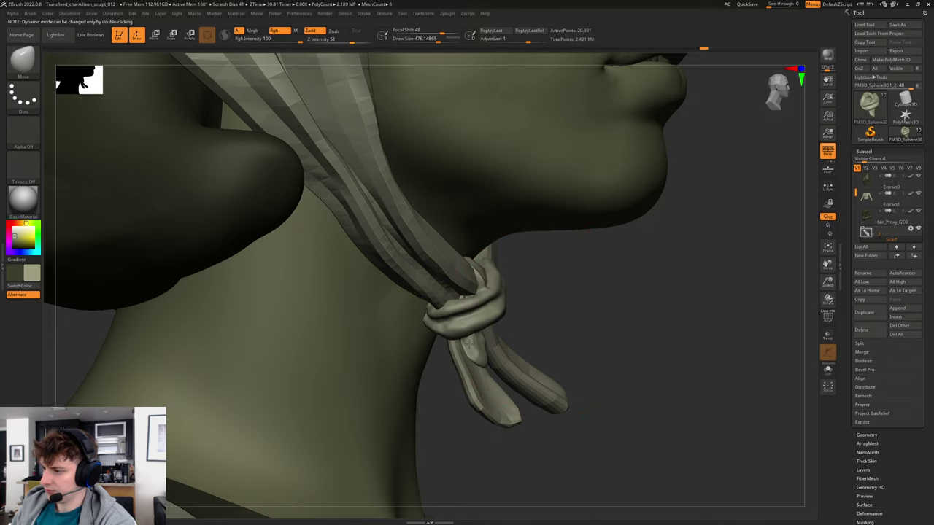
left_click(473, 343, "alt")
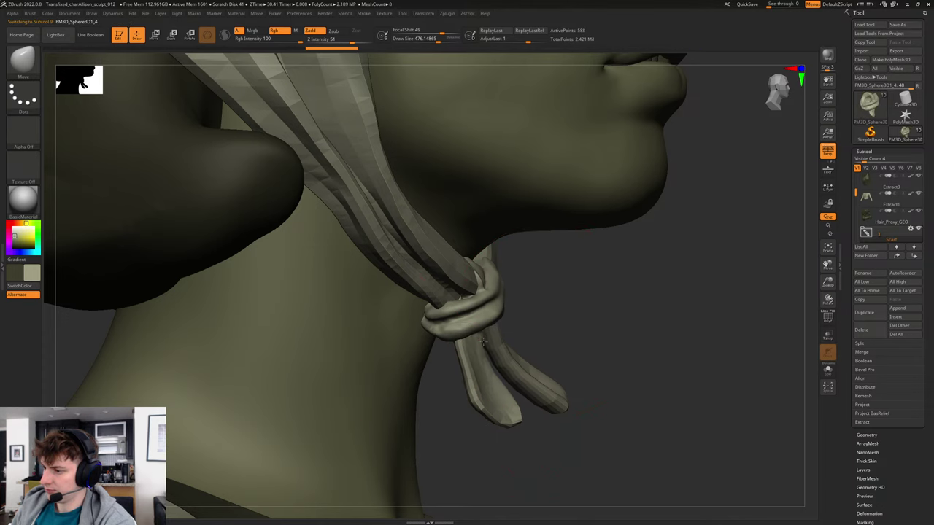
mouse_move(542, 323)
right_mouse_down()
mouse_move(694, 347)
mouse_move(651, 330)
mouse_move(633, 311)
mouse_move(612, 315)
mouse_move(644, 352)
right_mouse_up()
Switch to the ClayBuildup brush and make the Hair_Proxy_GEO subtool active.
key("b")
key("b")
mouse_move(657, 255)
right_mouse_down("alt")
mouse_move(645, 333)
mouse_move(504, 248)
right_mouse_up("alt")
left_click(491, 214, "alt")
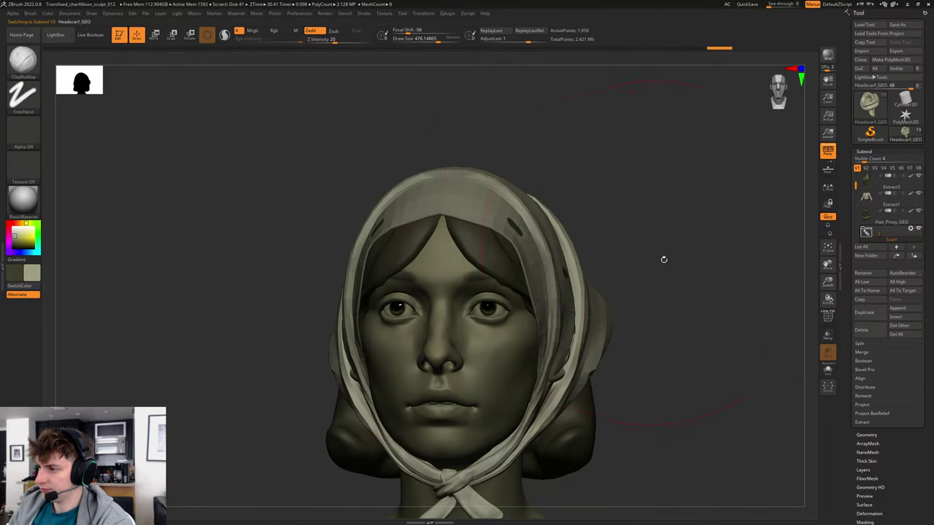
left_click(505, 257, "alt")
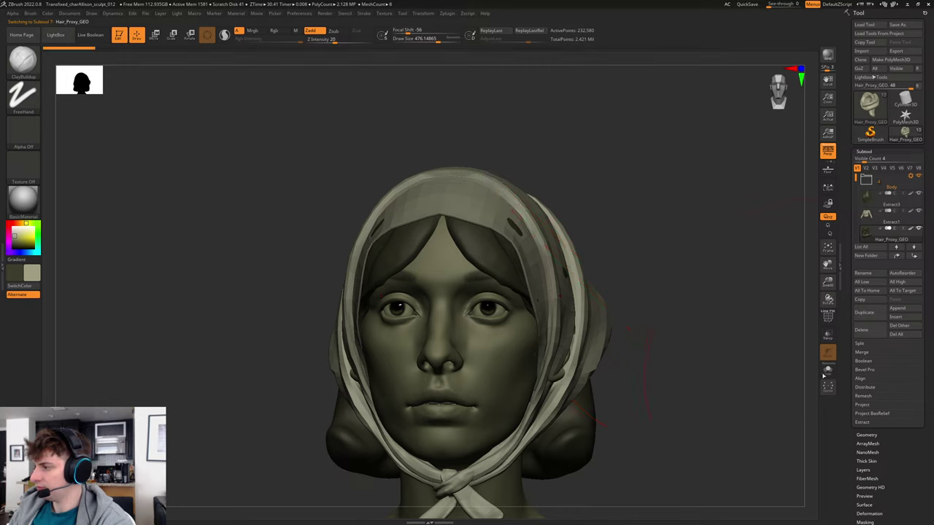
Use transparent display to carve down the hair where it pokes through the headscarf with ClayBuildup, and restore the opaque display.
left_click(827, 336)
left_click_drag(729, 288, 613, 291)
key("b")
key("c")
key("b")
key("s")
left_click(513, 223)
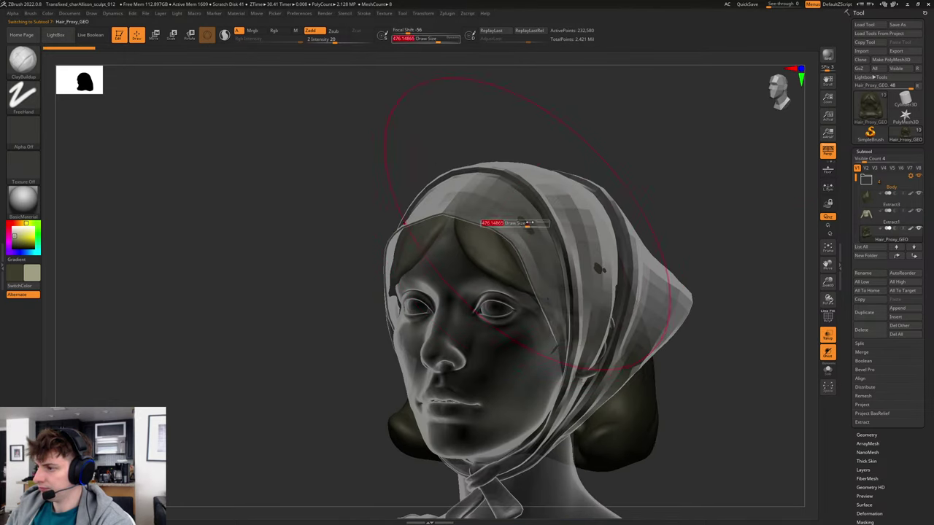
key("s")
left_click_drag(521, 220, 516, 219)
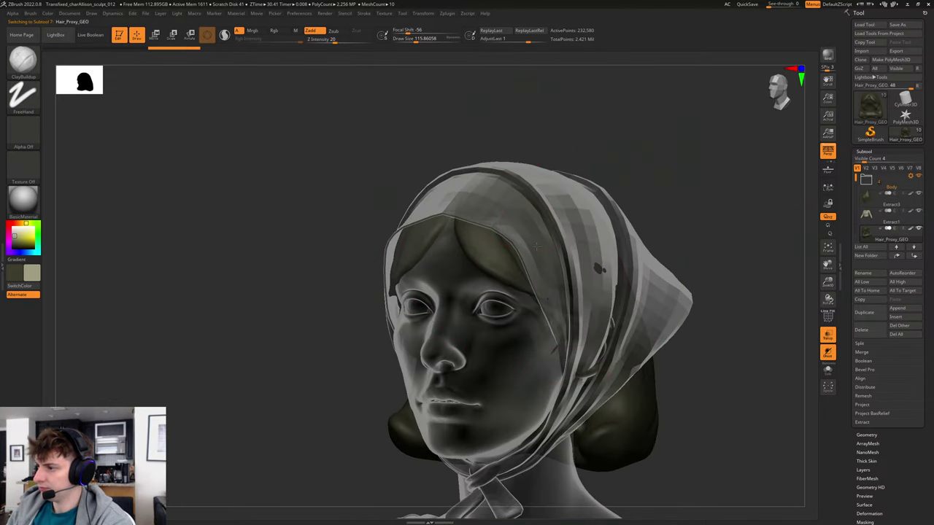
mouse_move(701, 216)
left_mouse_down()
mouse_move(665, 232)
mouse_move(692, 220)
left_mouse_up()
key("]")
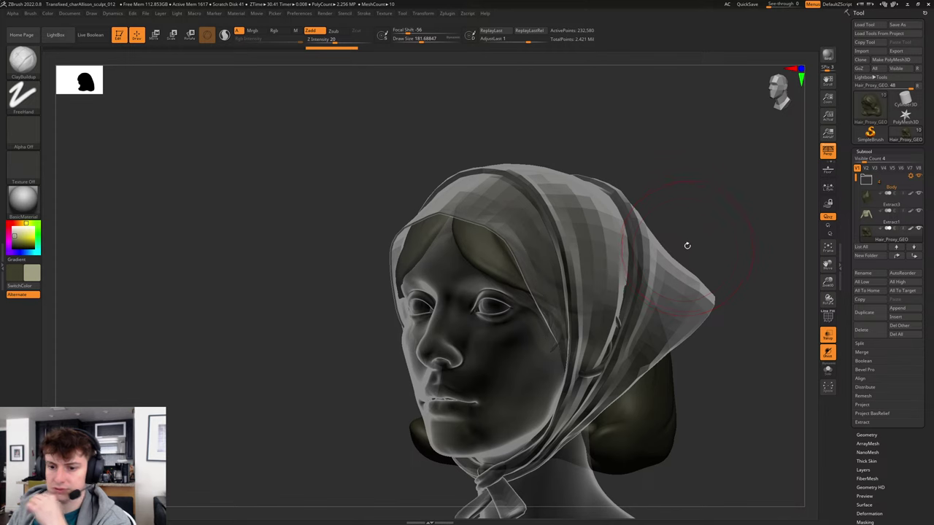
left_click_drag(676, 219, 746, 275)
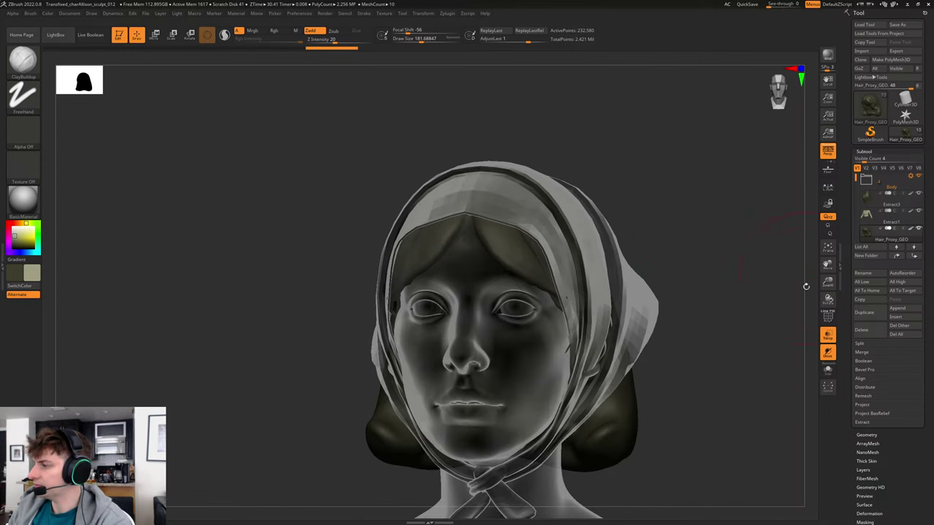
left_click(827, 333)
left_click_drag(699, 261, 713, 261)
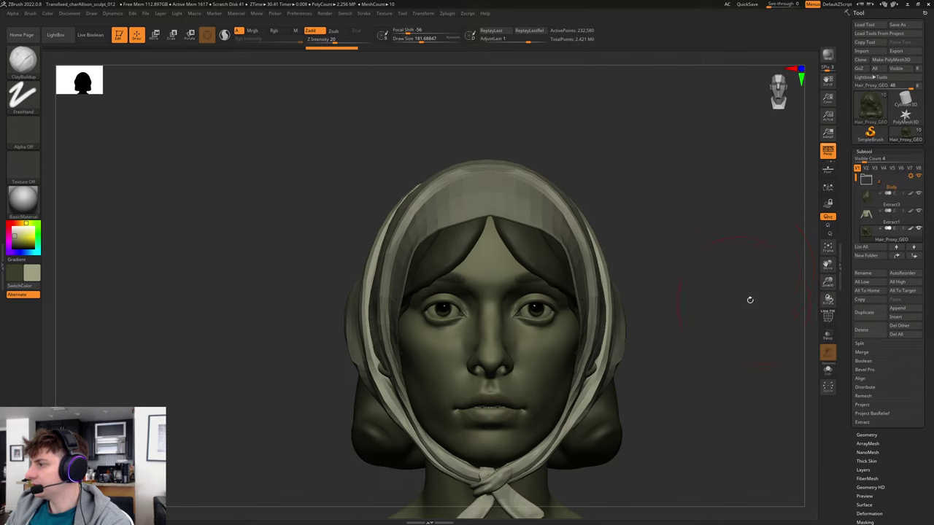
Isolate the hair briefly and examine how it sits under the headscarf from a three-quarter view.
left_click(828, 370)
left_click_drag(669, 313, 748, 310)
left_click(827, 370)
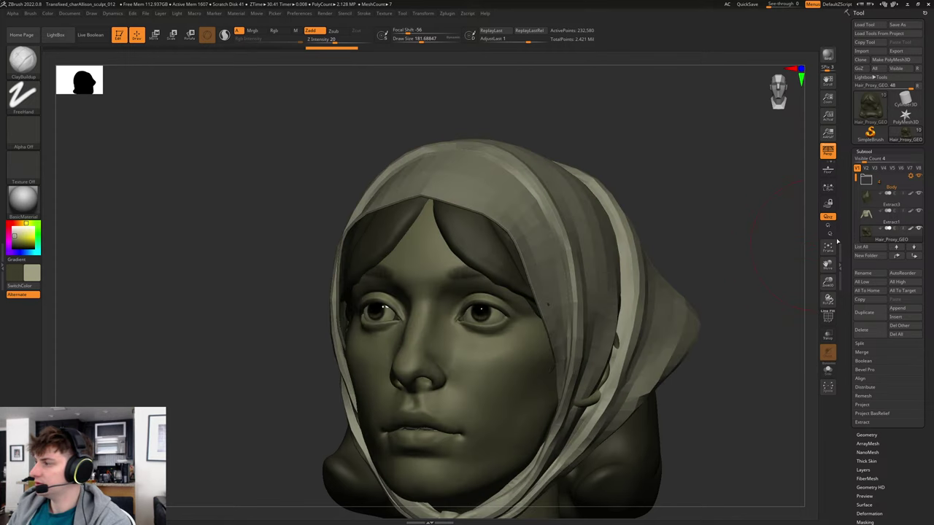
left_click_drag(855, 179, 856, 189)
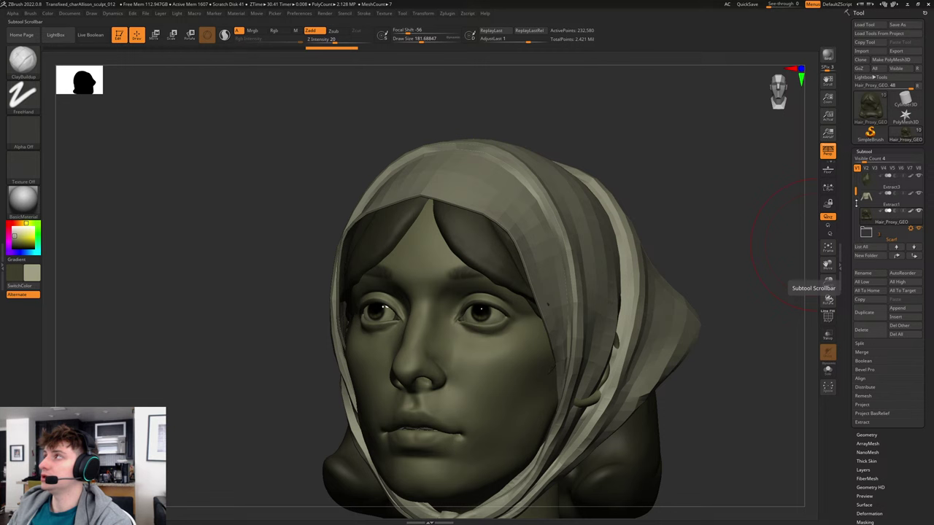
left_click_drag(856, 191, 856, 183)
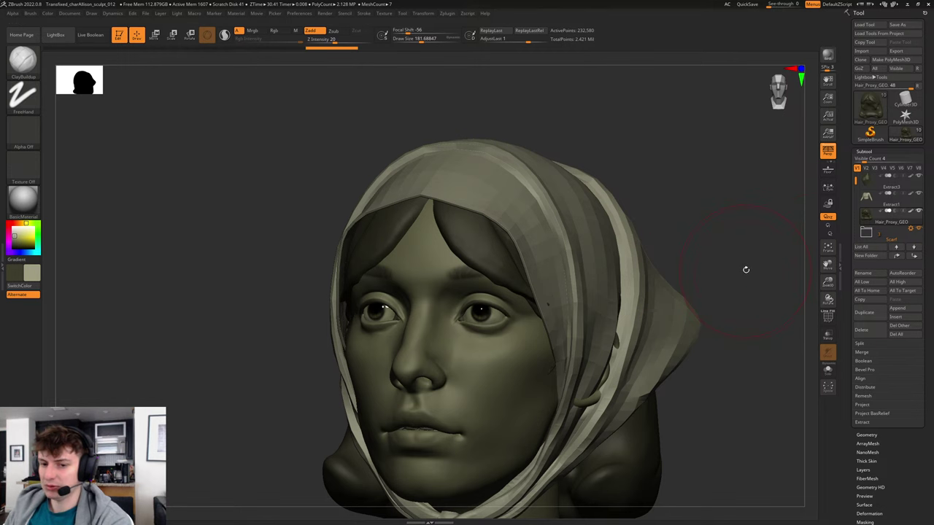
left_click_drag(759, 265, 757, 277)
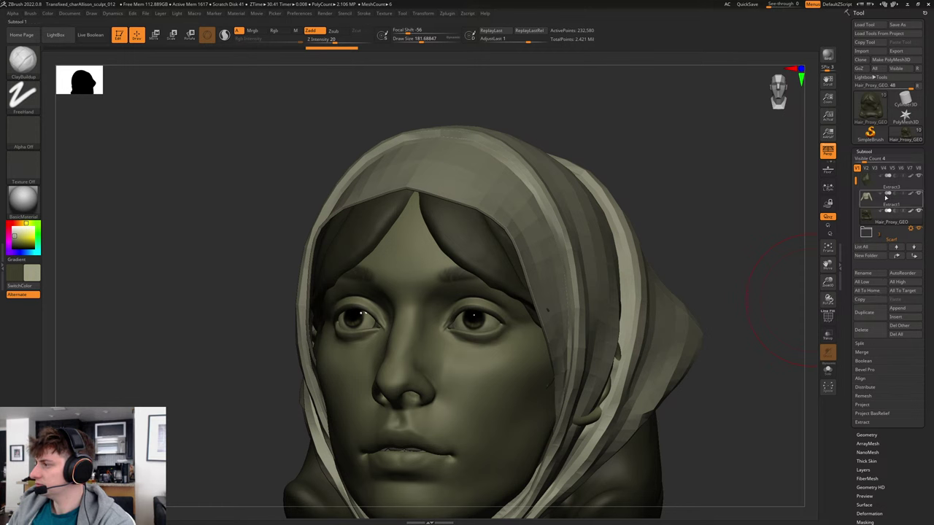
Hide the Scarf folder and refine the front of the hair around the centre parting with ClayBuildup at draw size about 87.
left_click(918, 230)
mouse_move(715, 276)
left_mouse_down()
mouse_move(726, 292)
mouse_move(732, 269)
mouse_move(673, 262)
mouse_move(705, 267)
mouse_move(734, 306)
mouse_move(751, 299)
mouse_move(705, 306)
mouse_move(710, 296)
mouse_move(725, 319)
mouse_move(730, 294)
left_mouse_up()
key("b")
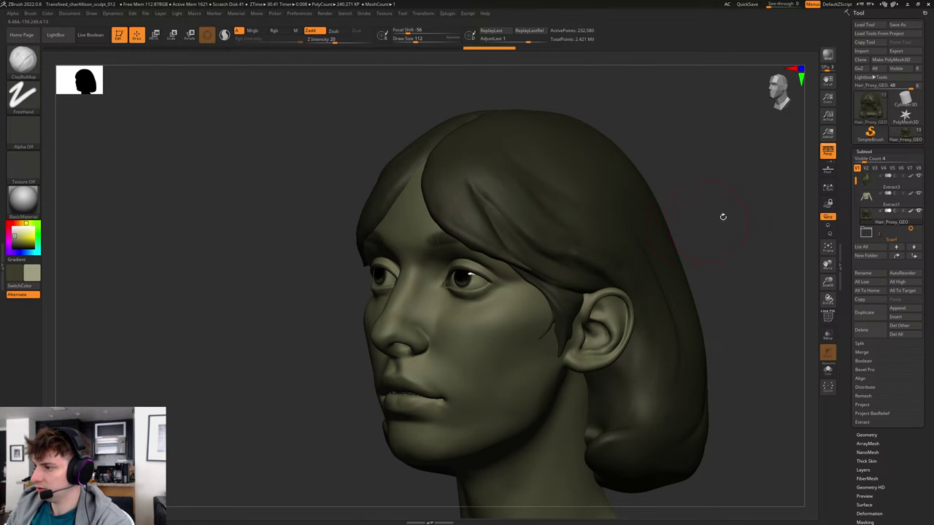
left_click_drag(722, 215, 551, 231)
mouse_move(394, 140)
left_mouse_down("alt")
mouse_move(404, 192)
mouse_move(454, 200)
left_mouse_up("alt")
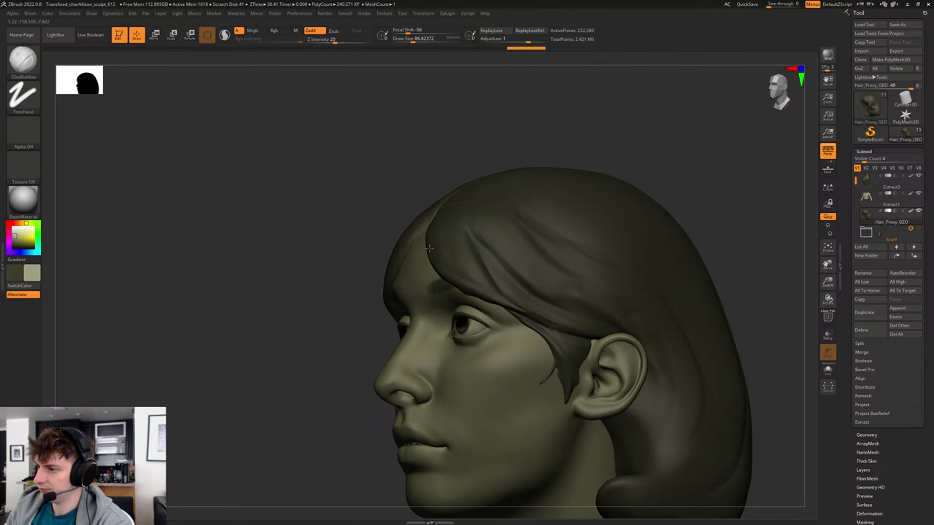
left_click_drag(646, 148, 715, 156)
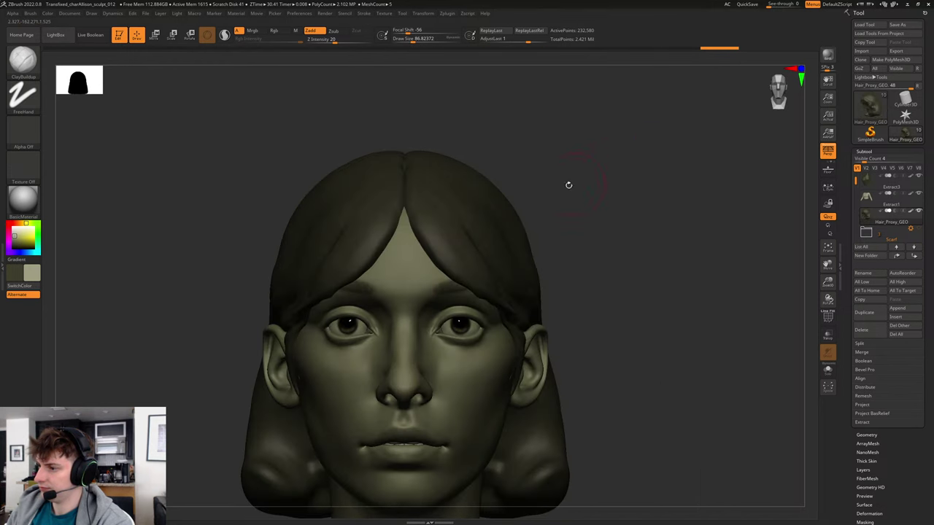
left_click_drag(570, 188, 582, 227, "alt")
left_click_drag(642, 219, 589, 208)
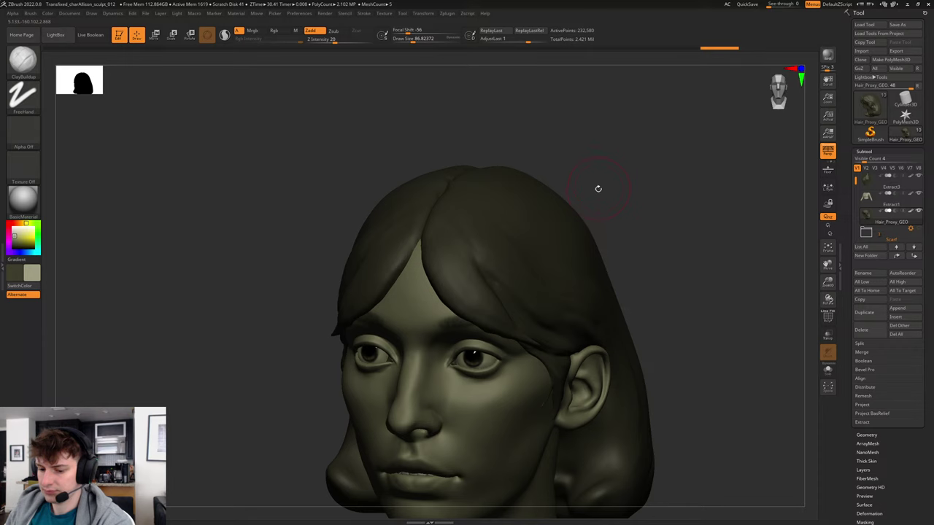
Carve the hair's centre parting with DamStandard and flatten its edges with TrimDynamic at intensity 43.
key("b")
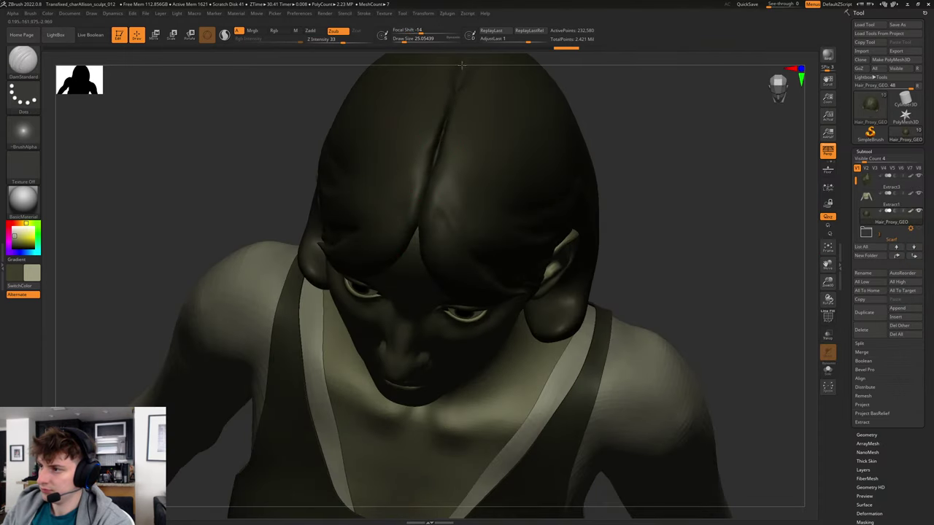
mouse_move(634, 155)
left_mouse_down()
mouse_move(633, 194)
mouse_move(615, 244)
mouse_move(608, 190)
mouse_move(611, 198)
mouse_move(644, 165)
mouse_move(649, 188)
left_mouse_up()
key("b")
key("t")
key("d")
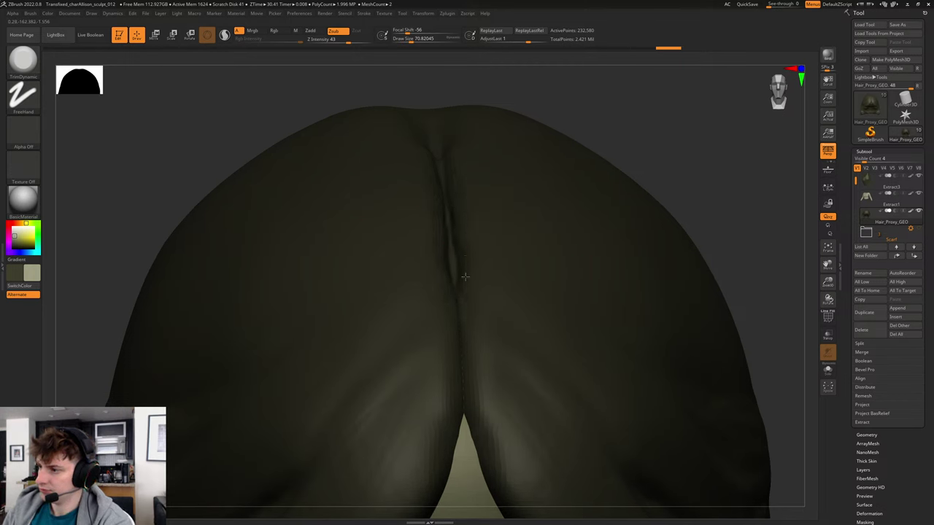
left_click_drag(474, 343, 482, 383)
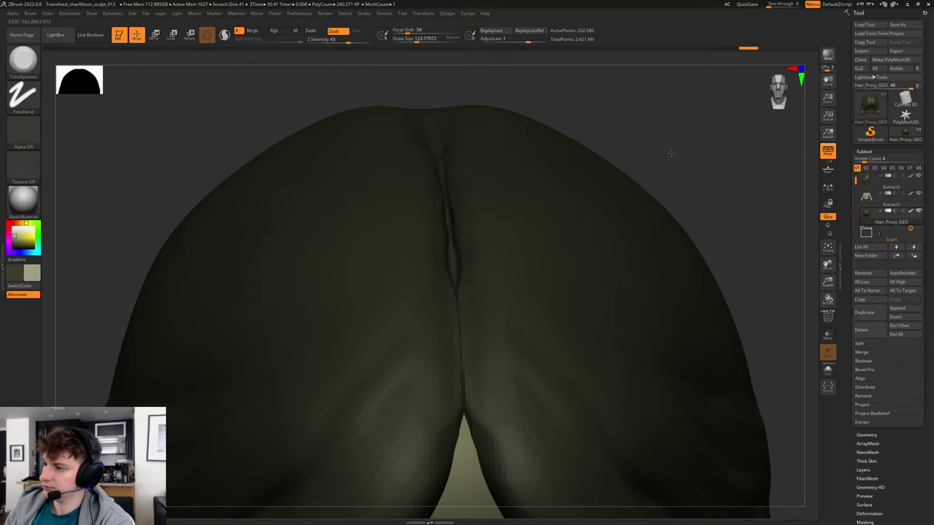
left_click_drag(672, 153, 636, 227, "alt")
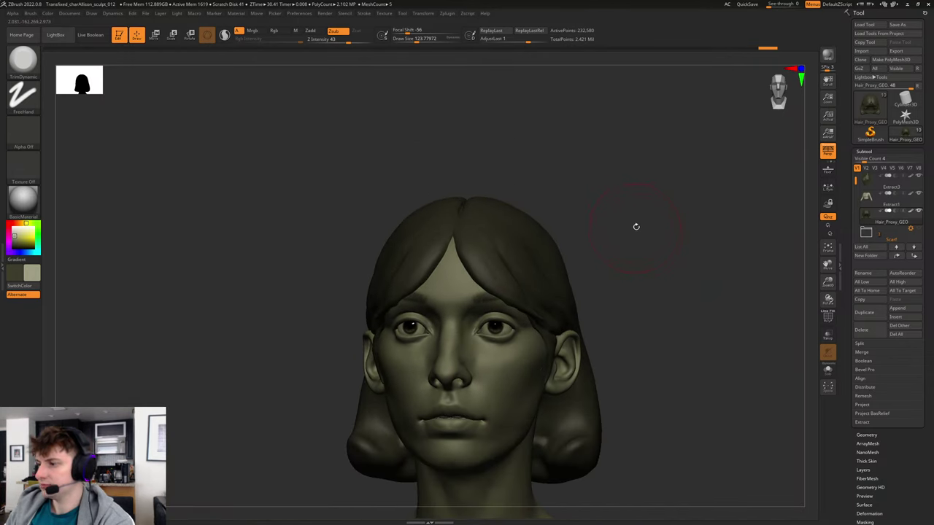
Show the Scarf folder again over the hair and check the head from a lower angle.
left_click(827, 371)
left_click(828, 371)
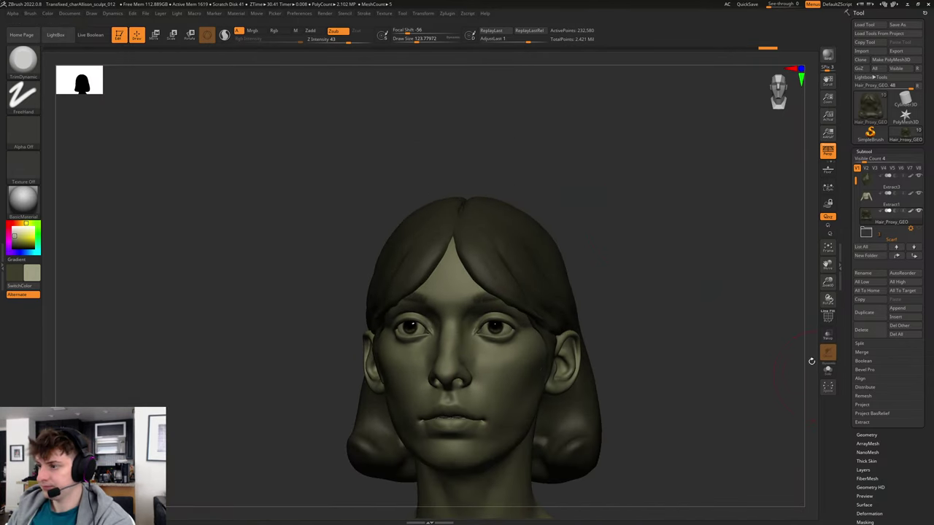
left_click(913, 230)
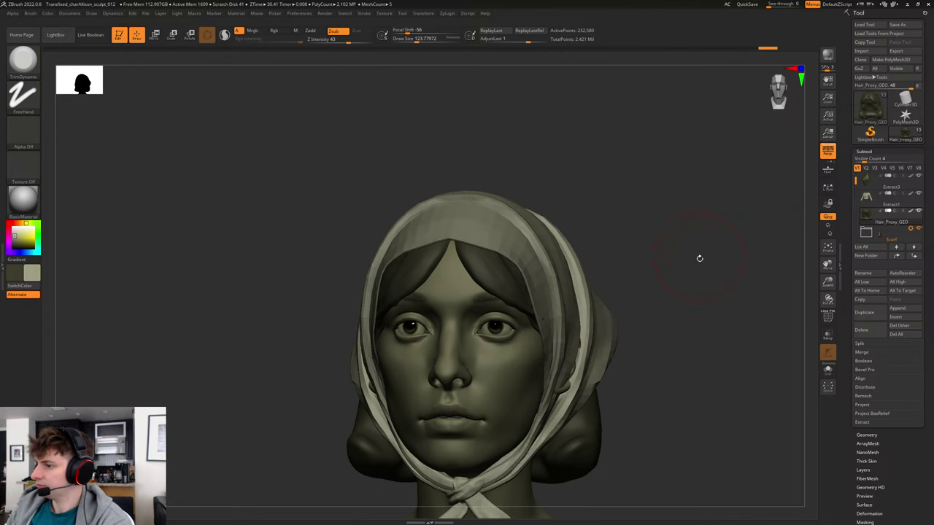
mouse_move(697, 275)
left_mouse_down()
mouse_move(708, 277)
mouse_move(650, 280)
mouse_move(676, 292)
mouse_move(677, 264)
mouse_move(715, 309)
mouse_move(701, 314)
left_mouse_up()
Select the body_geo subtool, drop it to a lower subdivision level and isolate it.
left_click(503, 359, "alt")
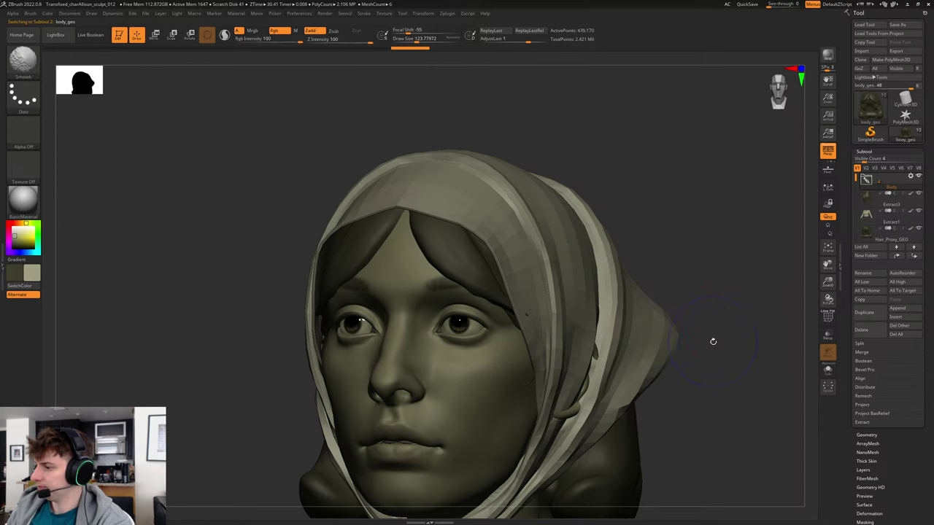
left_click_drag(747, 348, 786, 321, "shift")
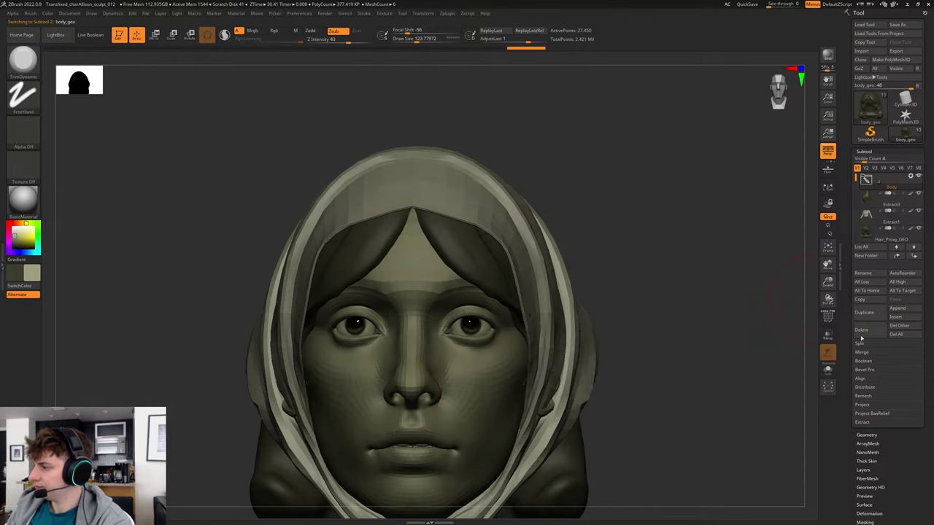
left_click(829, 374)
left_click_drag(657, 339, 625, 274, "alt")
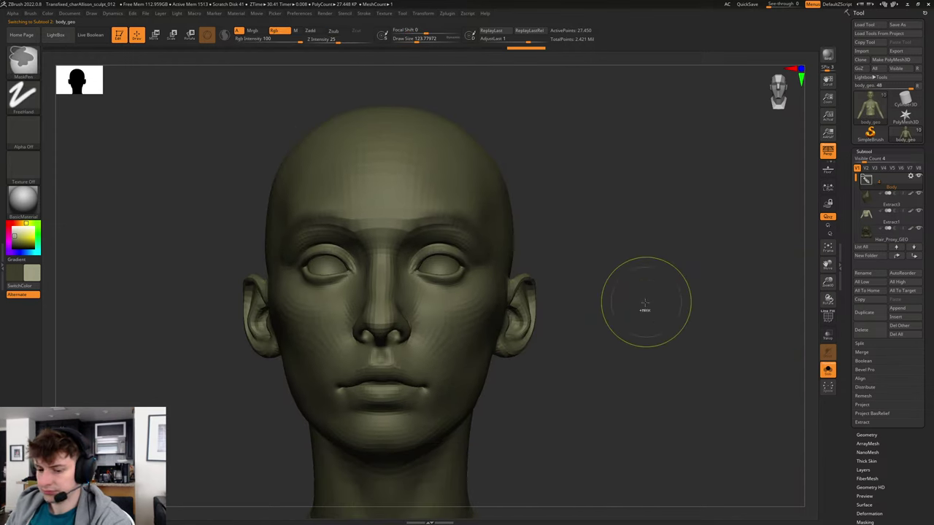
Save the project as a new version named Transfixed_charAllison_sculpt_013.
key("ctrl+s")
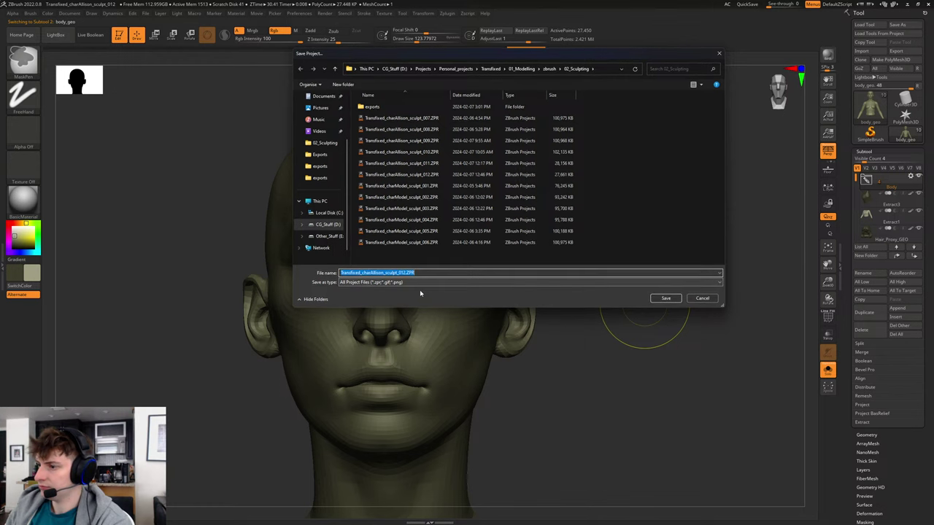
left_click(406, 273)
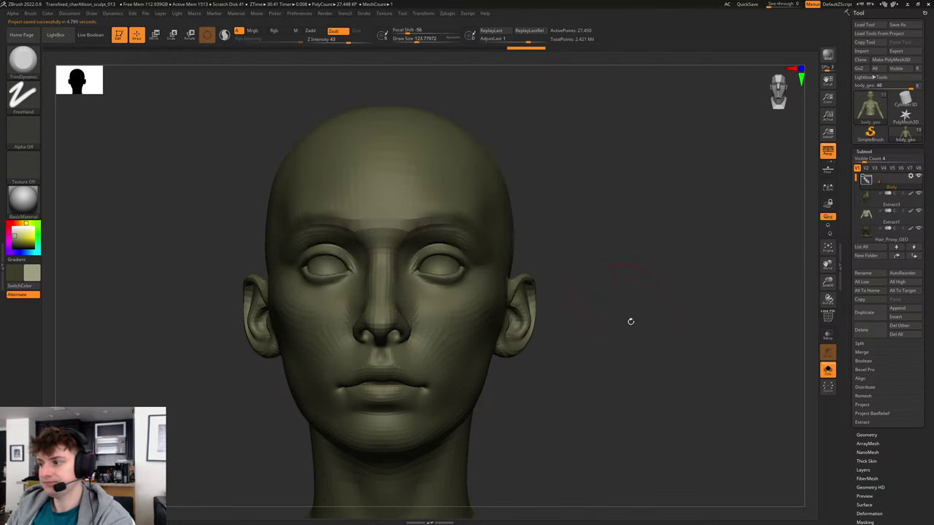
Paint a mask over the ear and the surrounding side of the head, and erase the excess from the cheek.
left_click_drag(617, 327, 520, 339)
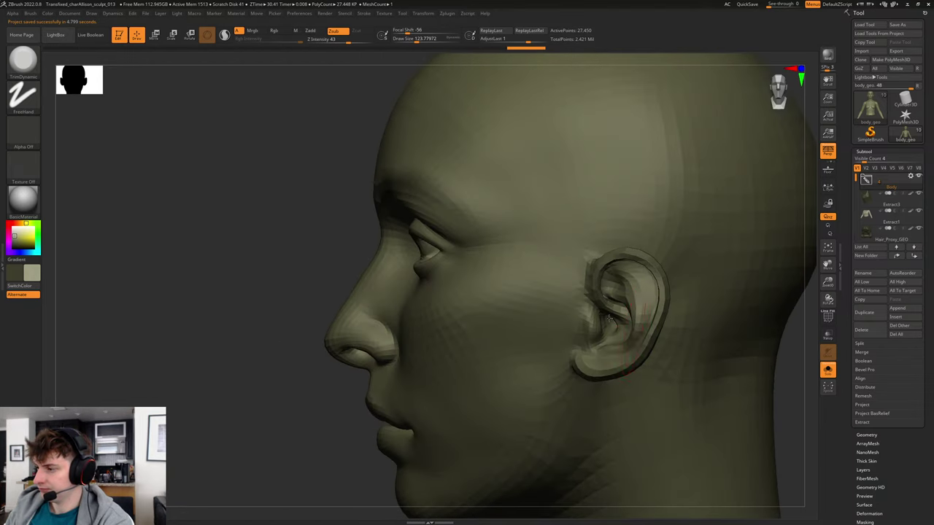
left_click_drag(288, 358, 430, 346, "shift")
mouse_move(612, 397)
left_mouse_down("ctrl")
mouse_move(588, 377)
mouse_move(516, 240)
mouse_move(491, 244)
left_mouse_up("ctrl")
left_click_drag(594, 275, 615, 278)
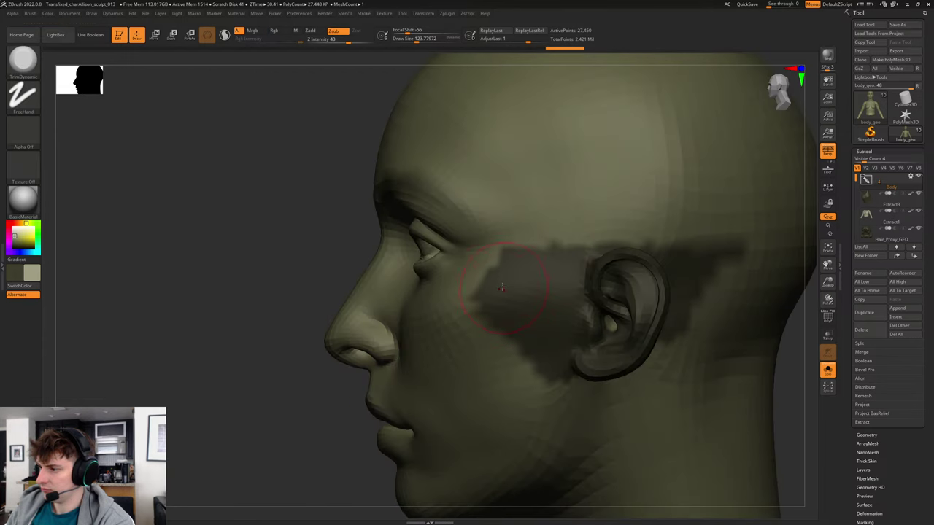
mouse_move(503, 264)
left_mouse_down("ctrl+alt")
mouse_move(491, 296)
mouse_move(527, 319)
mouse_move(541, 363)
left_mouse_up("ctrl+alt")
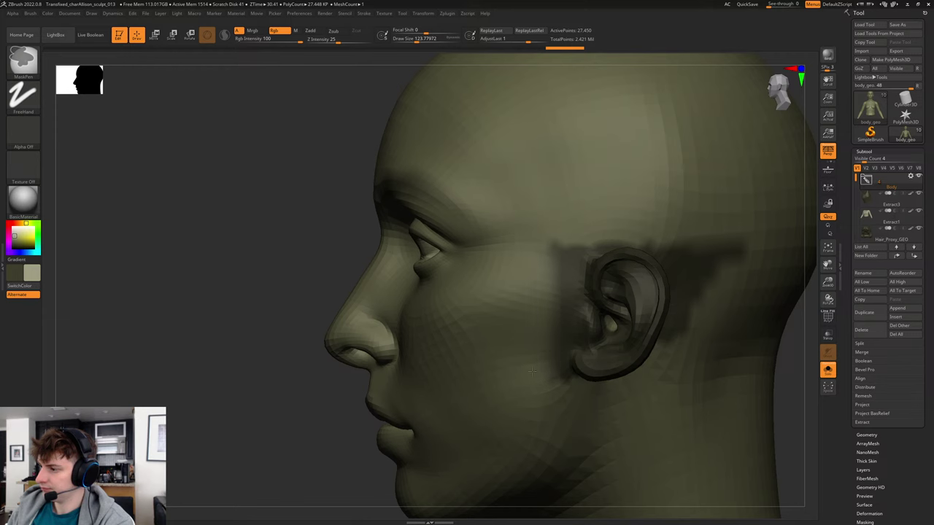
Fill the unmasked spot inside the ear with the MaskPen at draw size about 56.
key("s")
left_click_drag(617, 327, 611, 327)
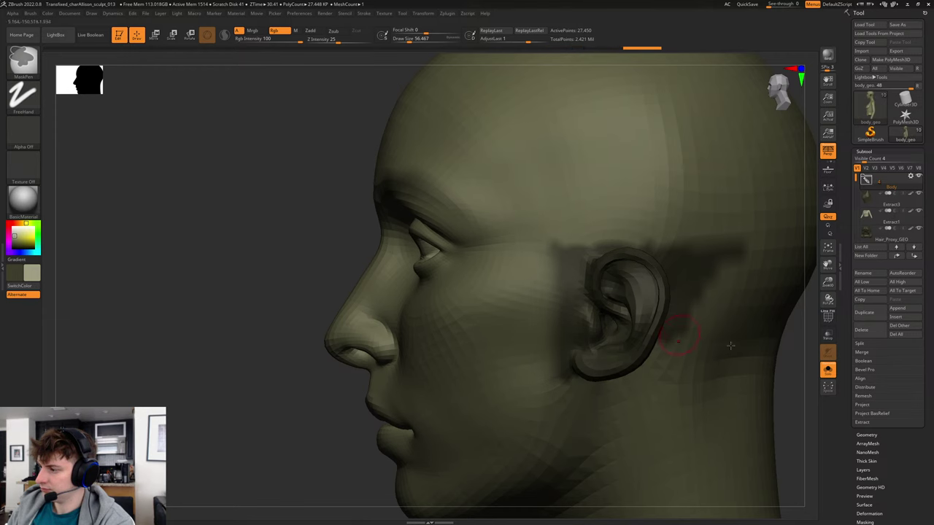
left_click_drag(780, 348, 794, 355)
left_click_drag(613, 323, 616, 312, "ctrl")
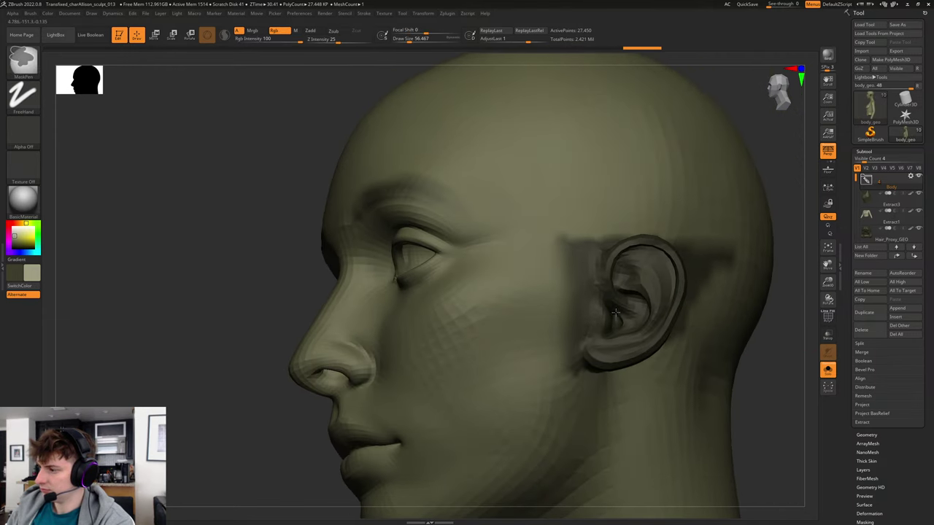
left_click_drag(740, 377, 706, 361)
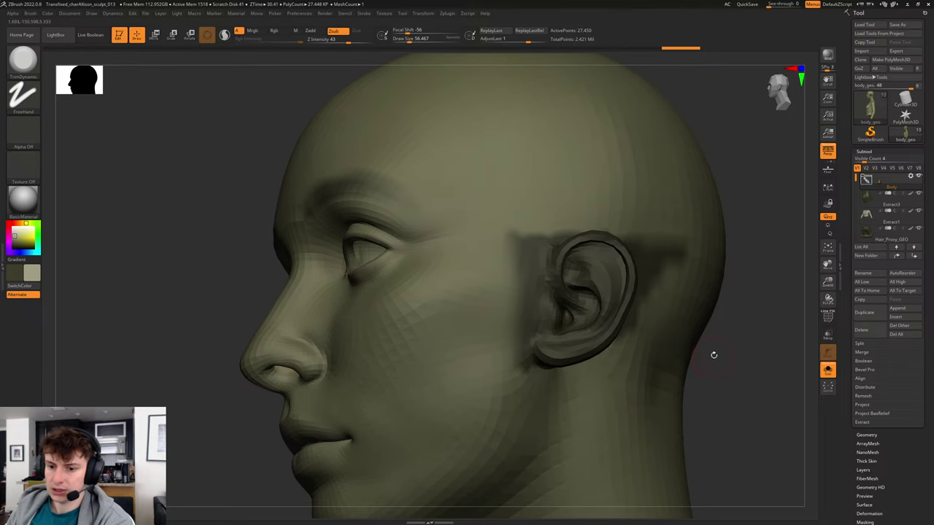
Erase the excess mask behind, above and in front of the ear at draw size about 83 so the mask hugs the ear.
left_click_drag(733, 321, 706, 308)
key("s")
left_click_drag(640, 259, 647, 260)
left_click_drag(756, 326, 719, 310)
mouse_move(625, 247)
left_mouse_down("ctrl+alt")
mouse_move(651, 257)
mouse_move(677, 252)
left_mouse_up("ctrl+alt")
left_click_drag(325, 323, 284, 320)
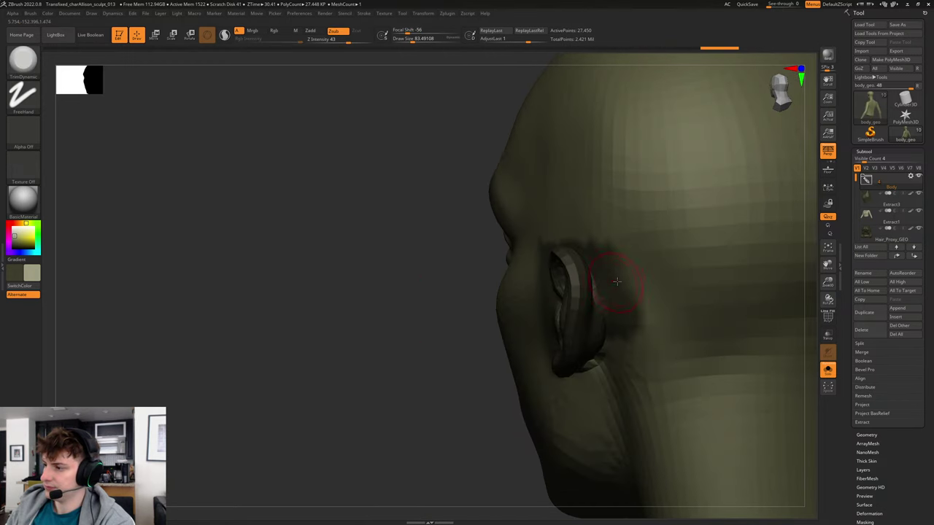
left_click_drag(609, 252, 623, 304, "ctrl+alt")
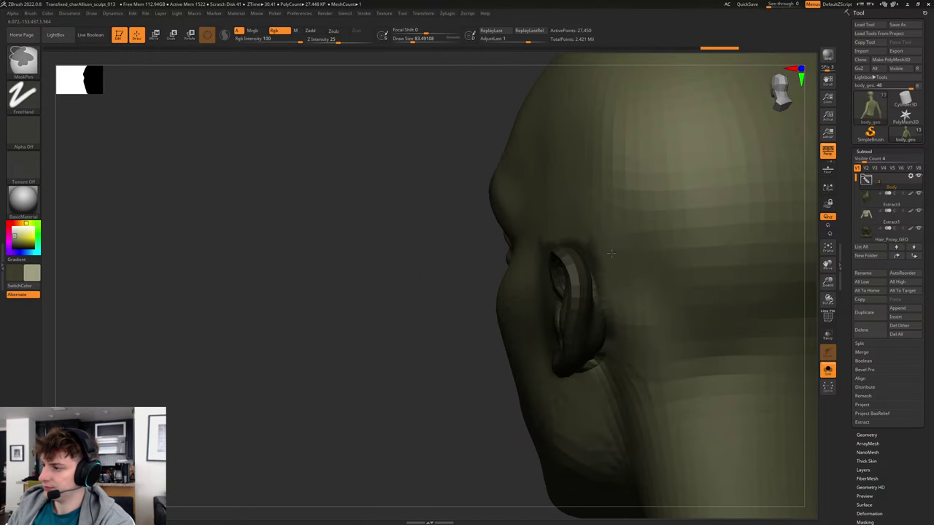
left_click_drag(611, 254, 600, 245, "ctrl+alt")
left_click_drag(369, 300, 416, 297)
left_click_drag(500, 252, 499, 271, "ctrl+alt")
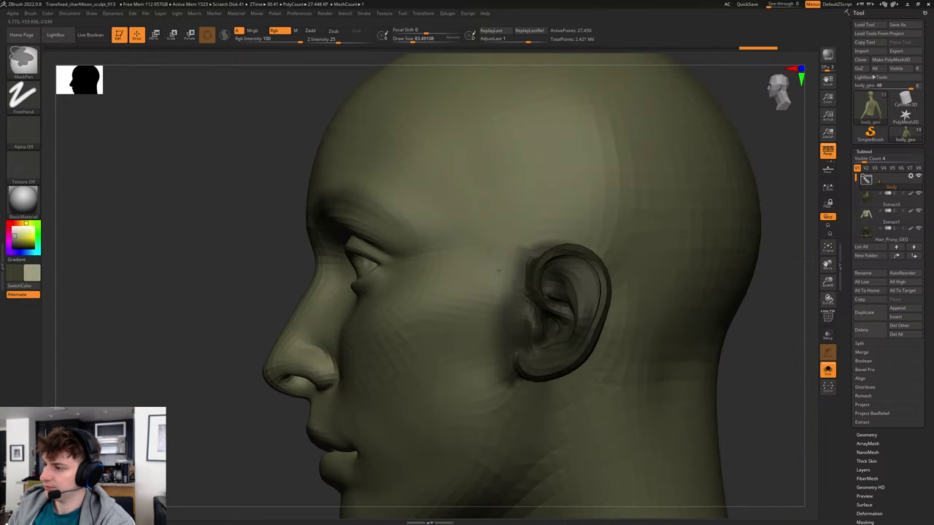
right_click_drag(498, 271, 564, 238)
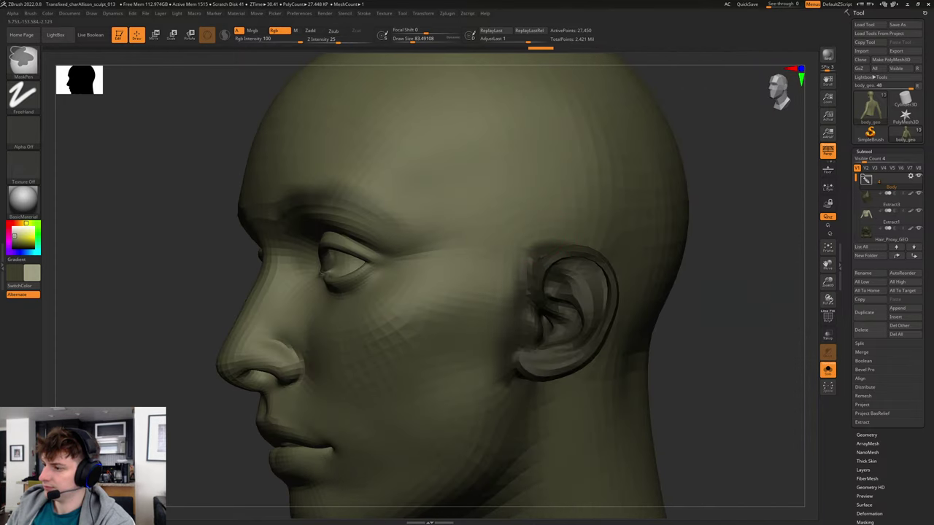
Invert the mask so that only the ears can be edited.
left_click(717, 319, "ctrl")
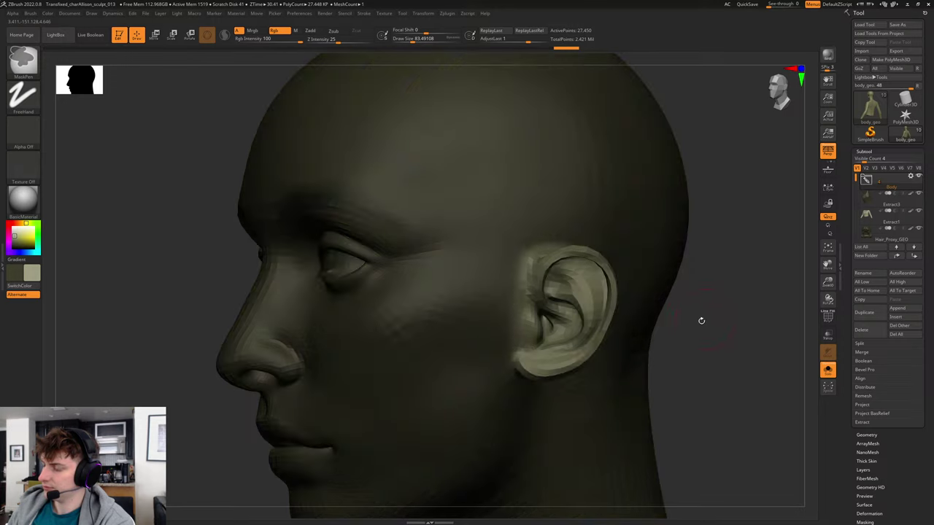
left_click_drag(702, 322, 706, 337, "shift")
left_click_drag(573, 298, 165, 56)
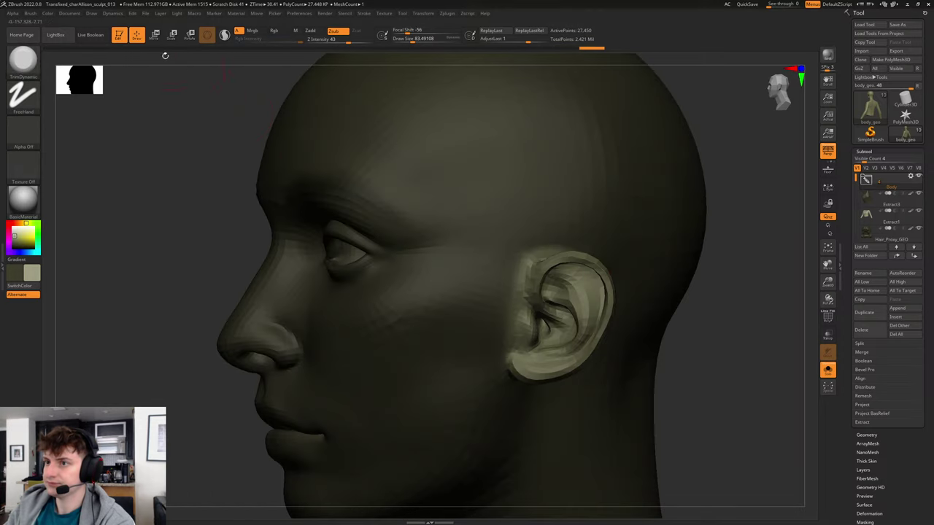
Rotate the unmasked ears closer to the head with the Transpose line, adjusting them from the side and from behind.
left_click(190, 36)
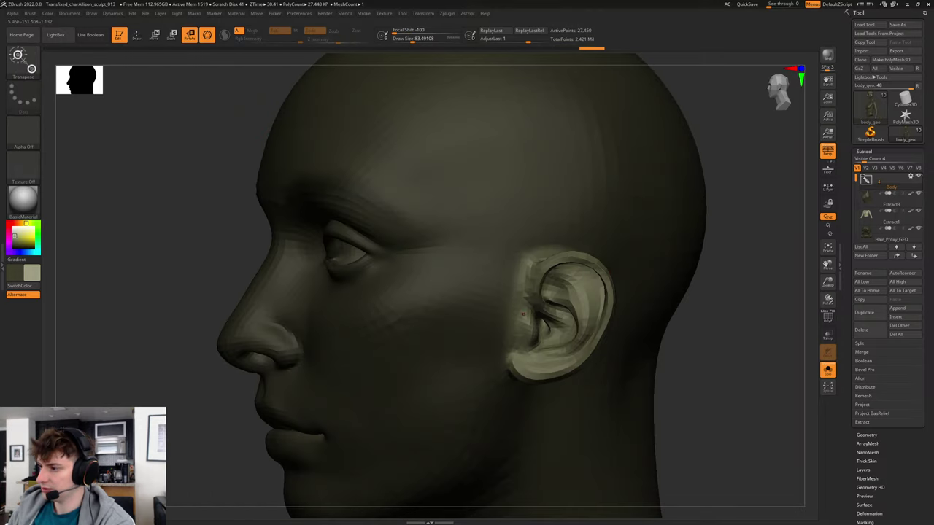
key("q")
left_click(190, 35)
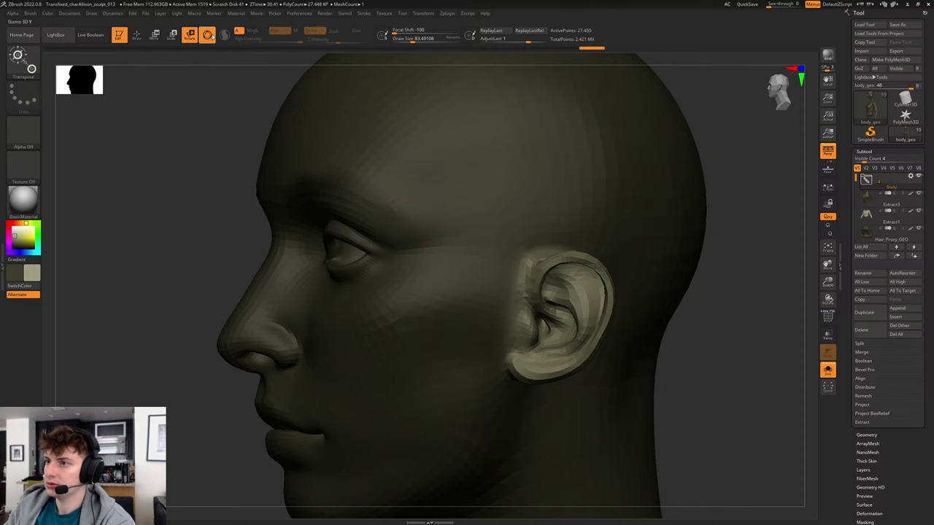
left_click_drag(520, 310, 620, 314)
left_click_drag(735, 295, 632, 230)
left_click_drag(604, 286, 595, 276)
left_click_drag(753, 203, 637, 275)
left_click_drag(396, 318, 412, 341)
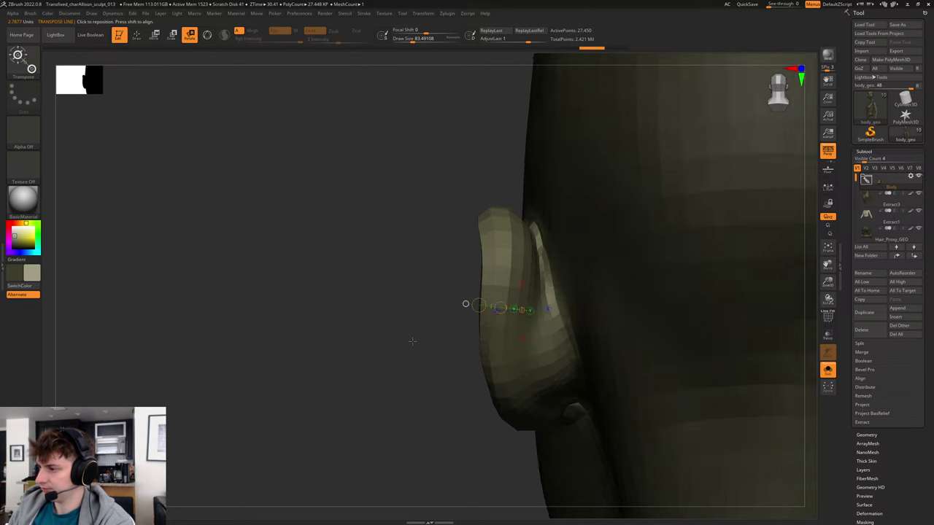
left_click_drag(433, 311, 606, 181)
mouse_move(717, 340)
left_mouse_down()
mouse_move(720, 294)
mouse_move(692, 245)
mouse_move(636, 243)
mouse_move(703, 250)
mouse_move(625, 247)
mouse_move(637, 271)
left_mouse_up()
Clear the mask, choose the ClayBuildup brush and check the ears against the headscarf and hair, both solid and transparent, before isolating the body again.
key("b")
key("c")
key("b")
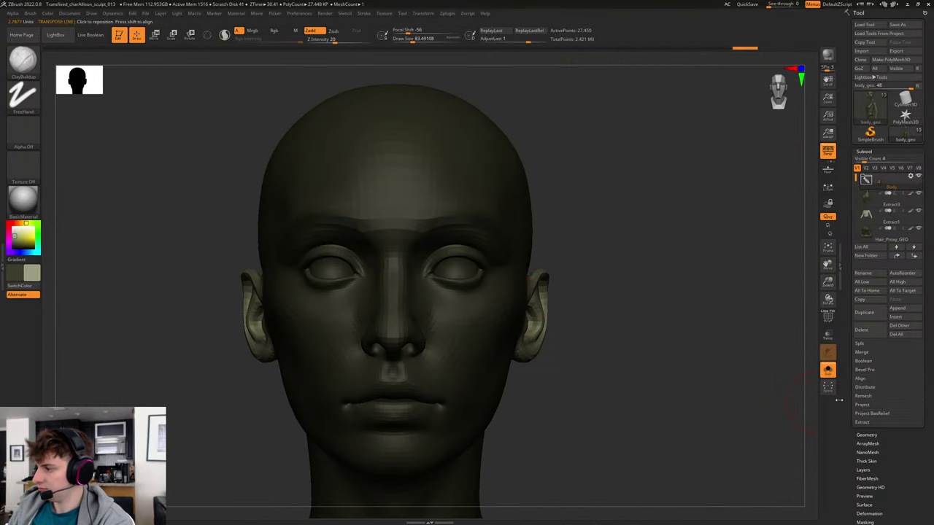
left_click(826, 372)
left_click_drag(699, 314, 678, 331)
left_click_drag(665, 292, 756, 324, "alt")
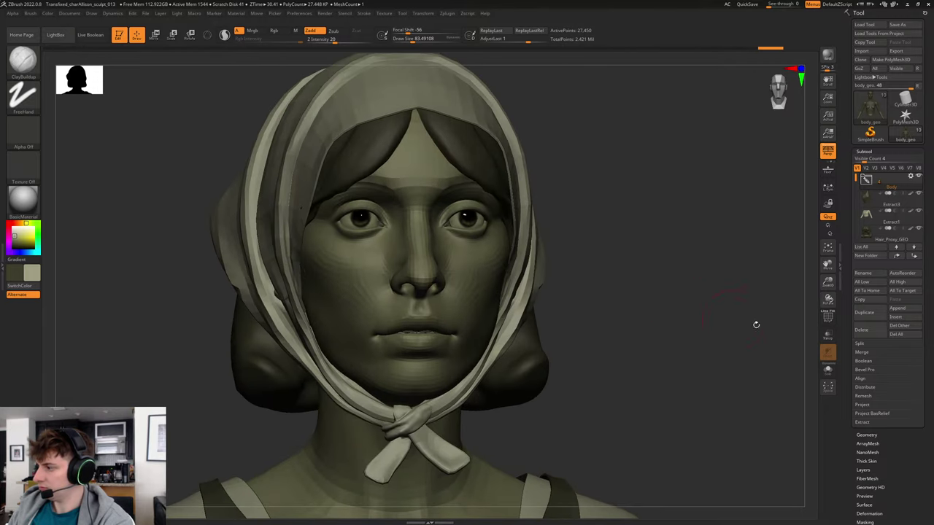
left_click(827, 336)
left_click_drag(688, 308, 809, 356)
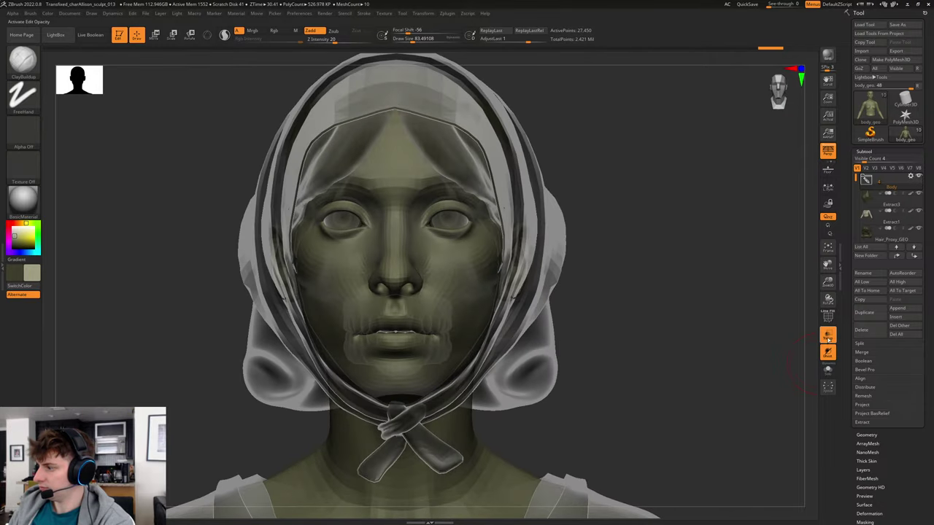
left_click(828, 336)
left_click(829, 370)
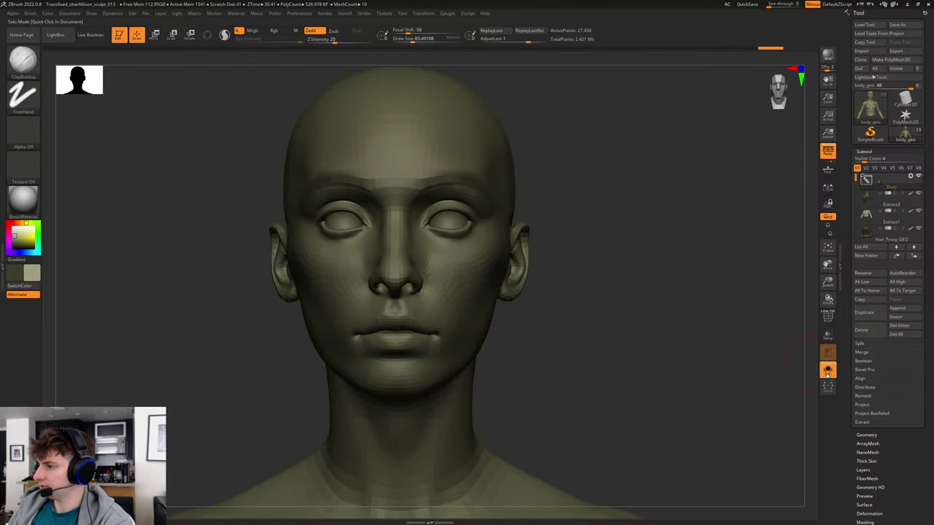
Return the body to its highest subdivision level and leave a front-view snapshot of the head on the canvas for comparison.
left_click_drag(745, 373, 650, 315)
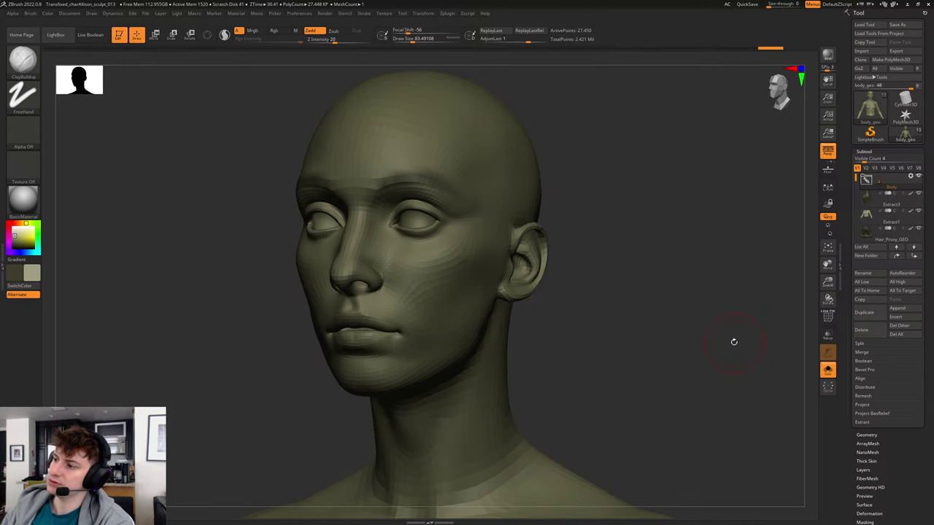
mouse_move(596, 258)
left_mouse_down("shift")
mouse_move(615, 258)
mouse_move(638, 278)
mouse_move(625, 283)
mouse_move(603, 267)
mouse_move(632, 313)
left_mouse_up("shift")
key("d")
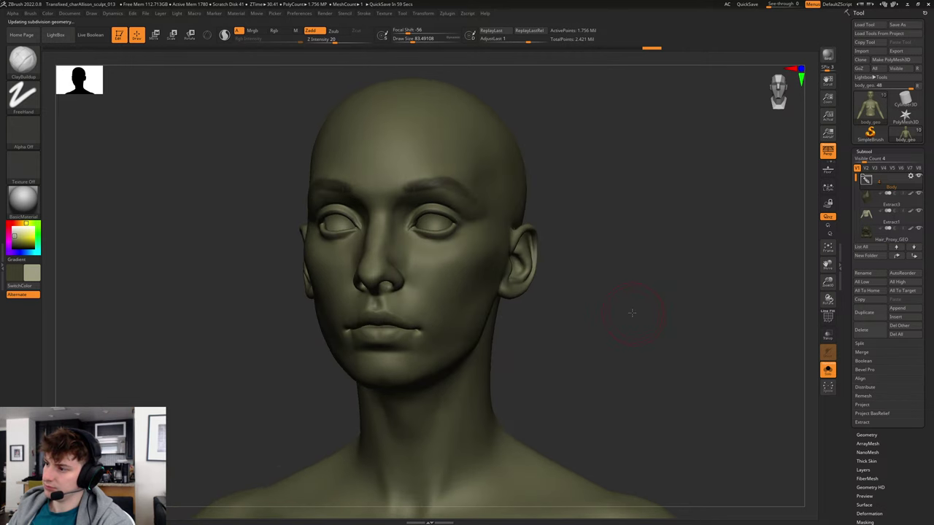
mouse_move(663, 231)
left_mouse_down()
mouse_move(671, 227)
mouse_move(601, 214)
mouse_move(551, 221)
left_mouse_up()
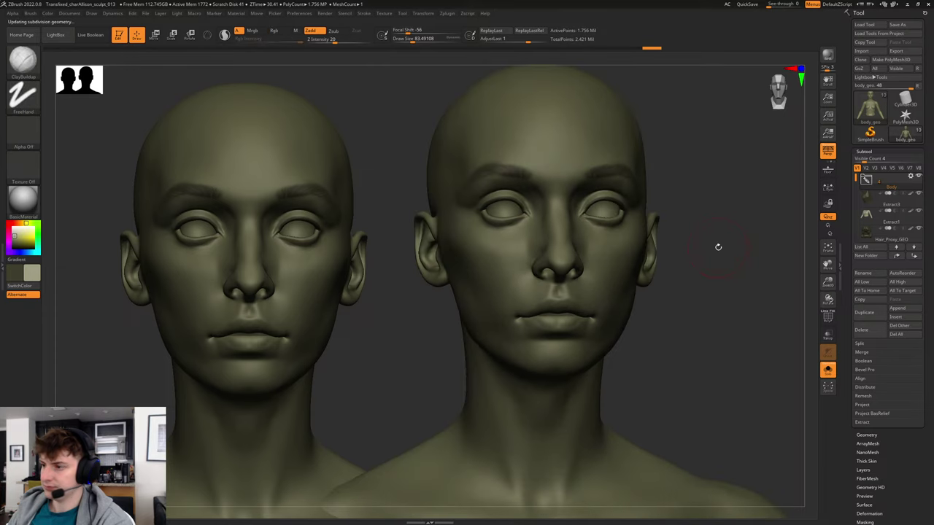
left_click_drag(742, 257, 718, 255)
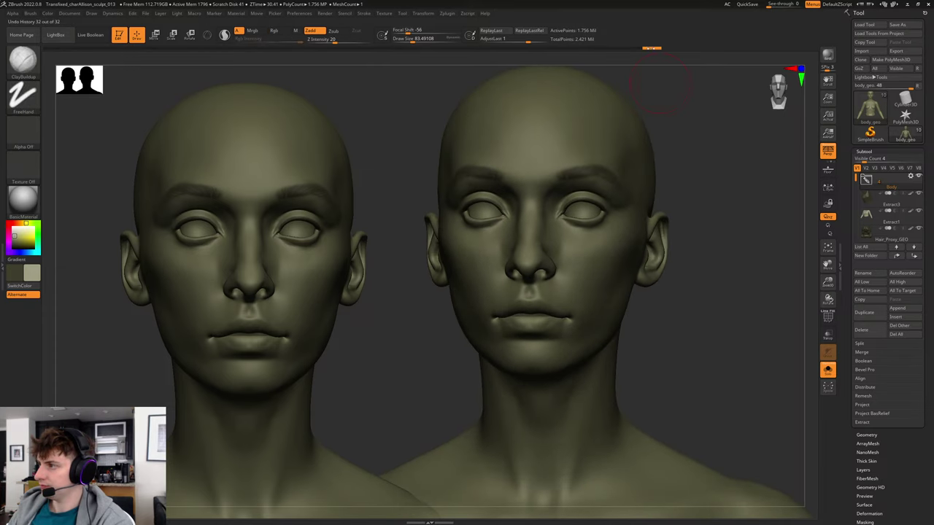
Compare the earlier ear shape in the undo history with the snapshot, and return to the latest history state.
left_click_drag(620, 51, 542, 57)
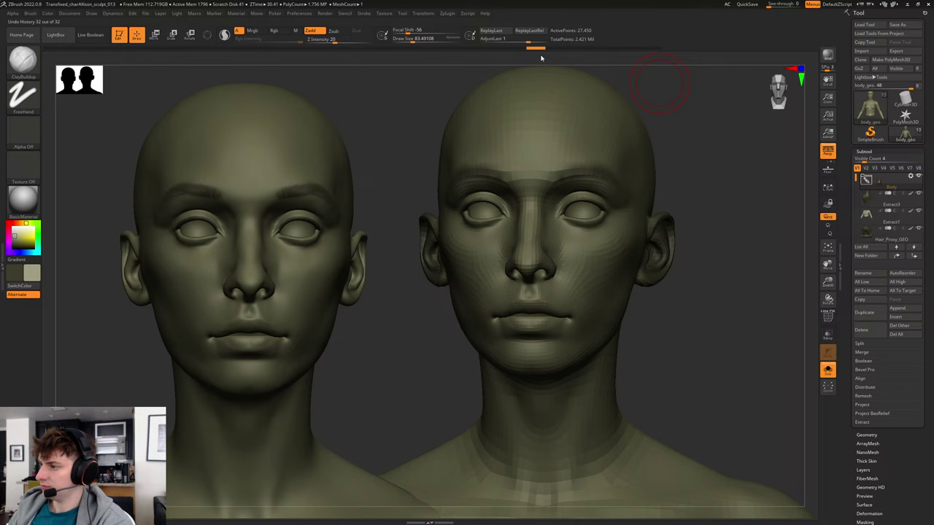
left_click_drag(476, 64, 449, 67)
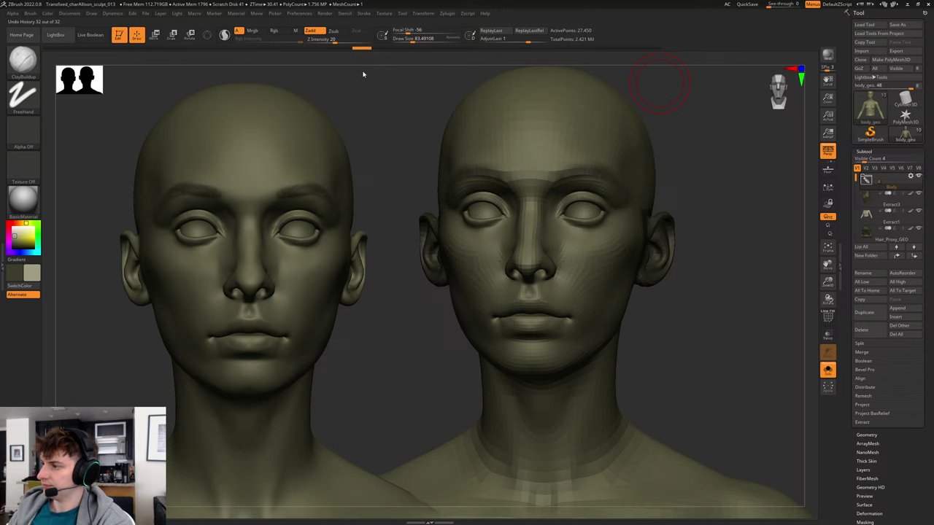
left_click_drag(363, 74, 283, 79)
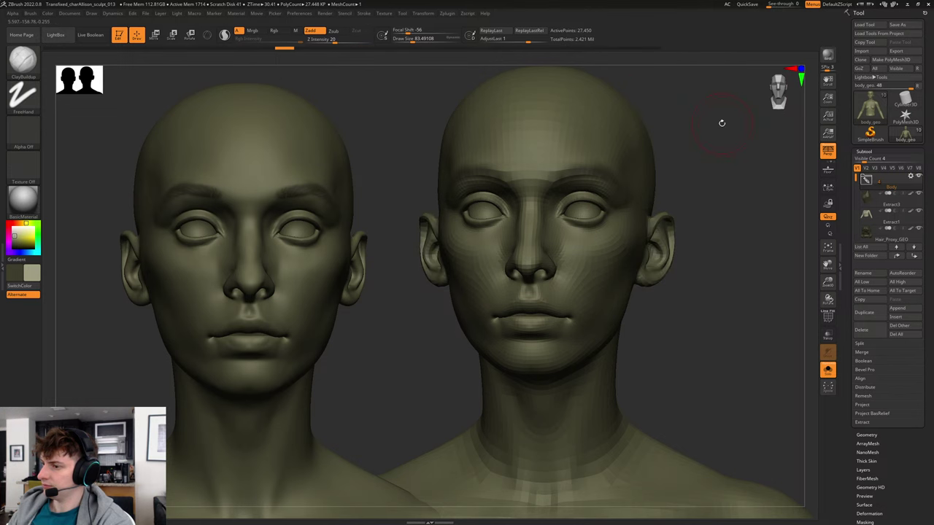
left_click_drag(729, 130, 722, 168)
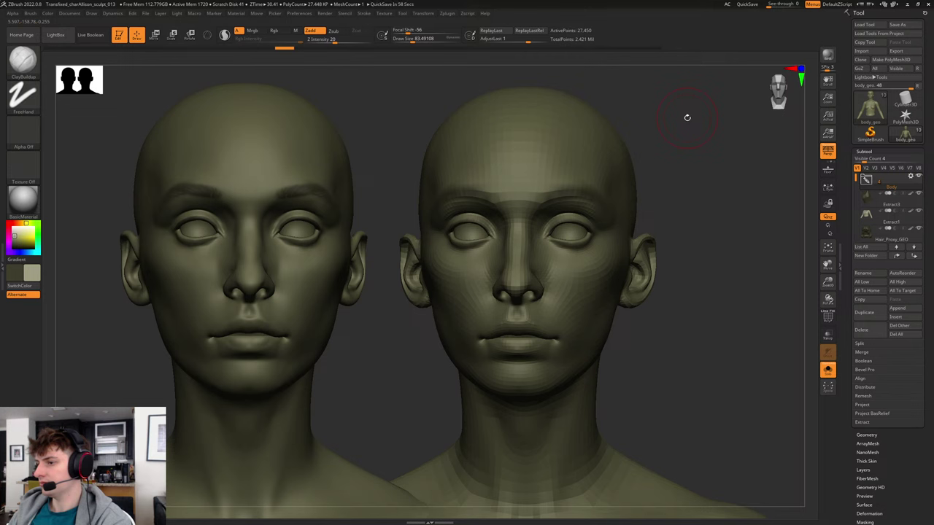
left_click_drag(695, 133, 701, 135)
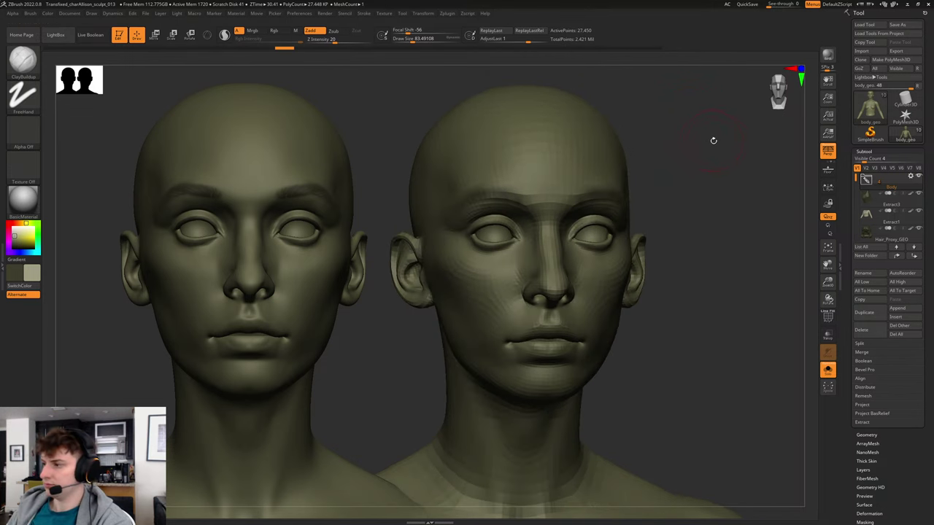
left_click(657, 51)
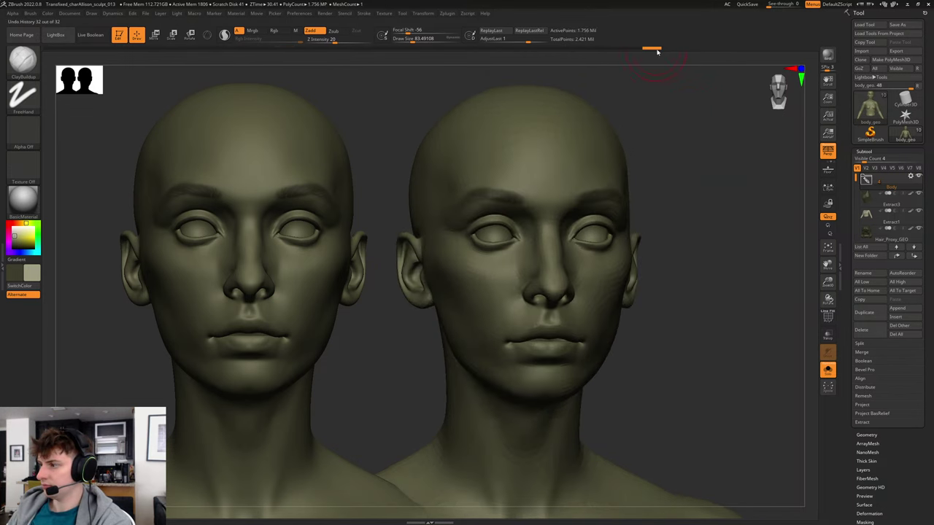
Clear the head snapshot from the canvas and inspect the ears from the front, side and back.
left_click_drag(721, 181, 679, 181)
left_click_drag(559, 209, 536, 205, "alt")
key("ctrl+n")
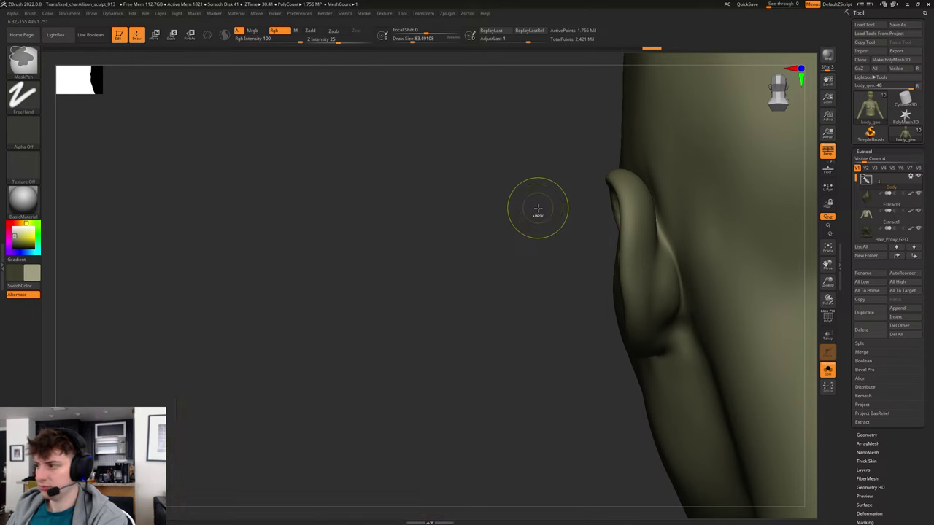
left_click_drag(565, 204, 600, 252)
left_click_drag(696, 248, 646, 251, "alt")
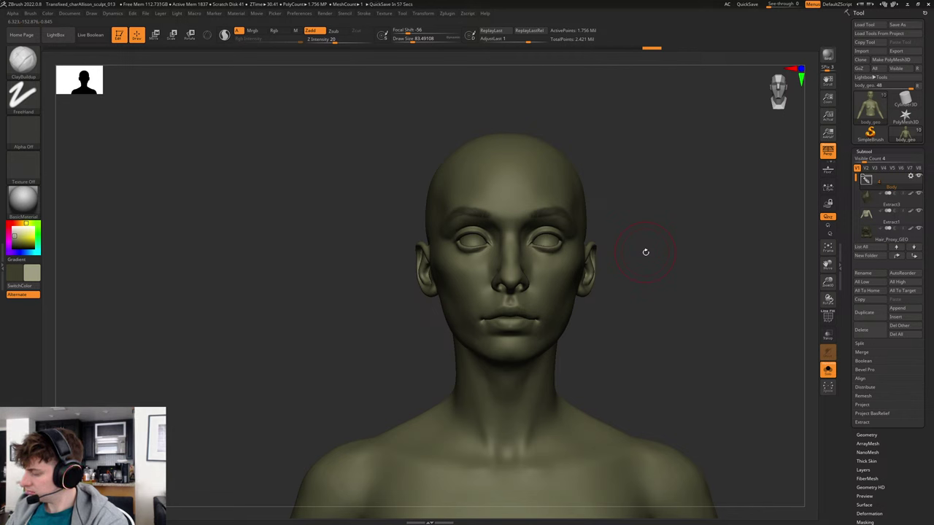
left_click_drag(688, 232, 659, 237)
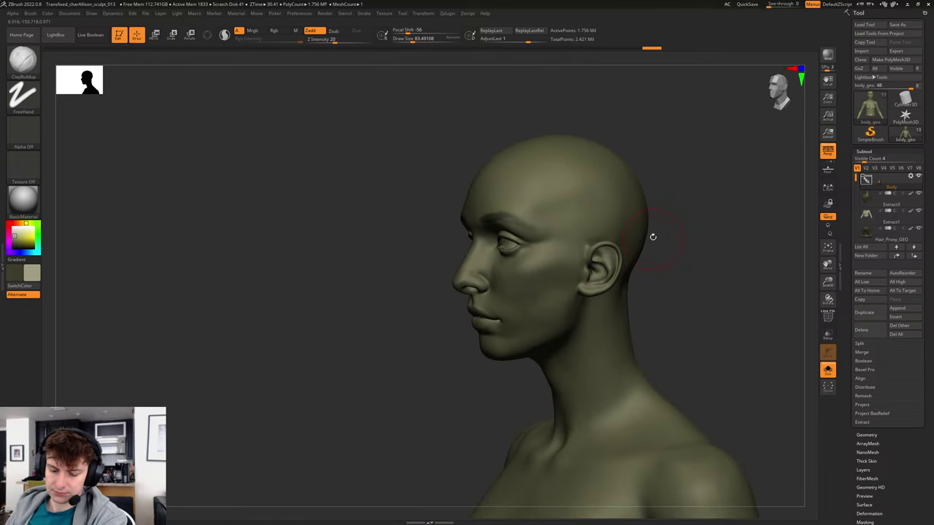
left_click_drag(704, 235, 650, 245)
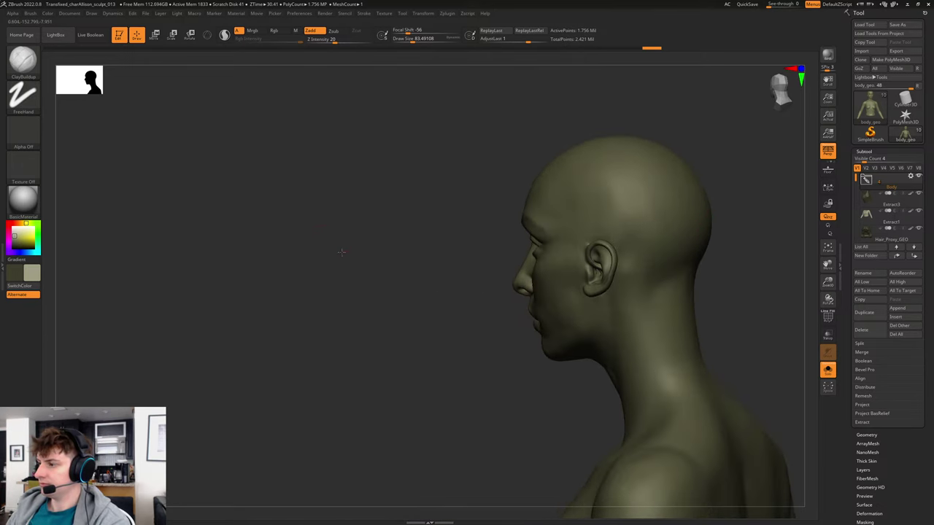
Softly build up the area behind the ear with ClayBuildup at Z Intensity 5 and draw size about 128.
left_click_drag(342, 252, 355, 281, "alt")
mouse_move(354, 280)
left_mouse_down()
mouse_move(325, 236)
mouse_move(370, 247)
left_mouse_up()
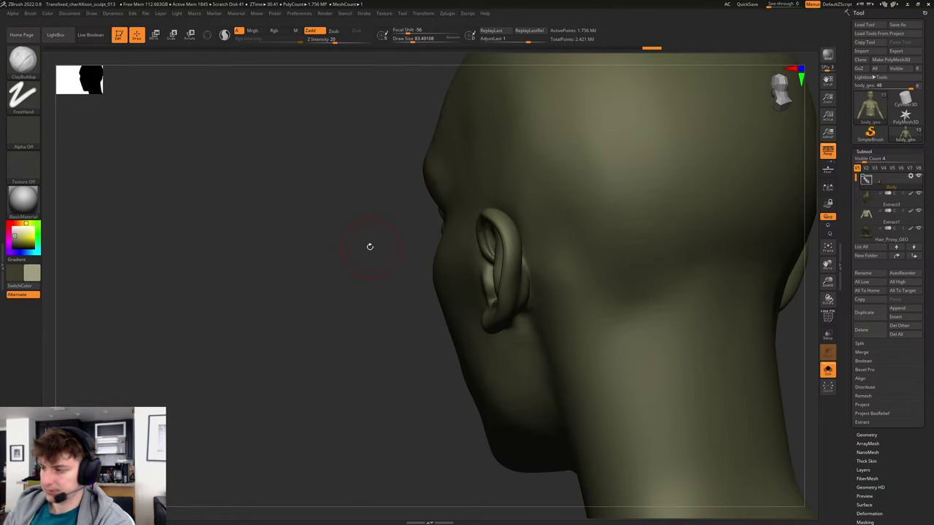
key("s")
left_click_drag(539, 259, 565, 305)
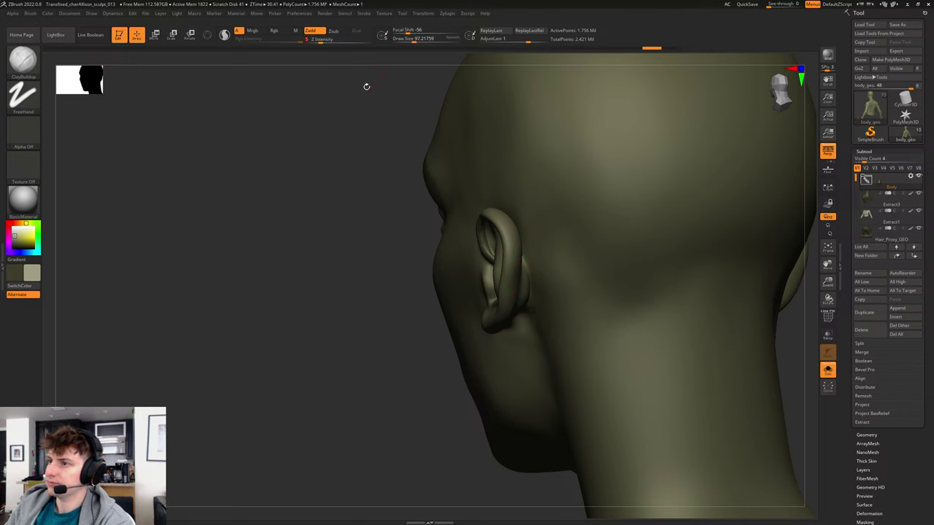
key("s")
left_click_drag(548, 279, 551, 281)
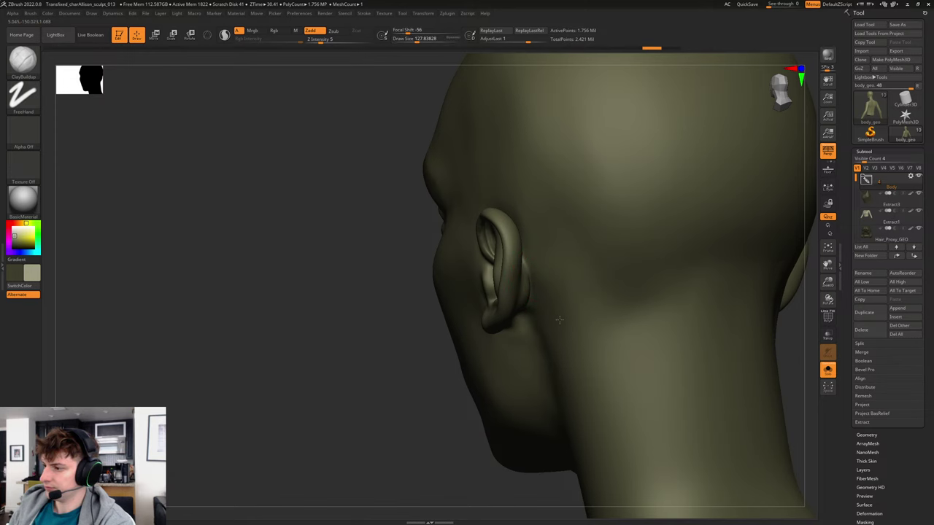
mouse_move(374, 378)
left_mouse_down()
mouse_move(389, 357)
mouse_move(377, 380)
left_mouse_up()
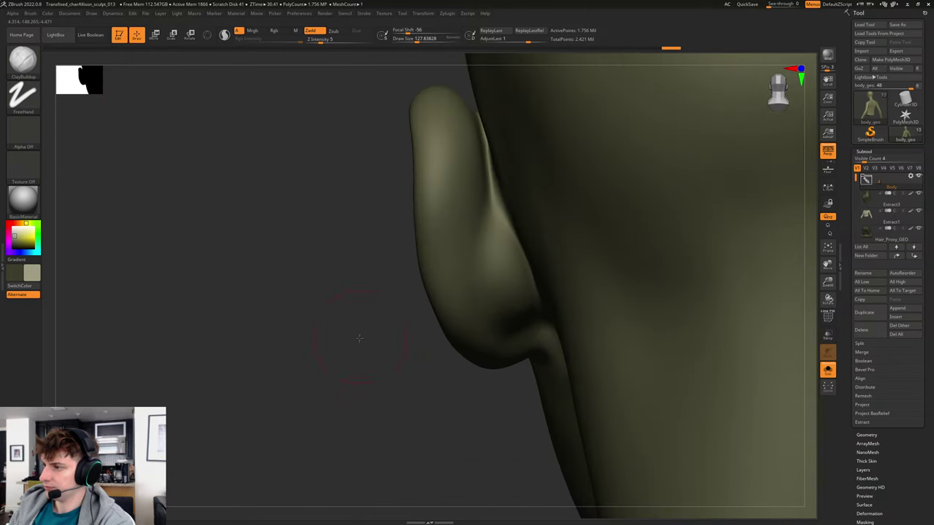
left_click_drag(358, 336, 384, 394, "alt")
Lower the body by three subdivision levels and adjust the area behind the ear with Move Topological at draw size about 197.
key("b")
key("m")
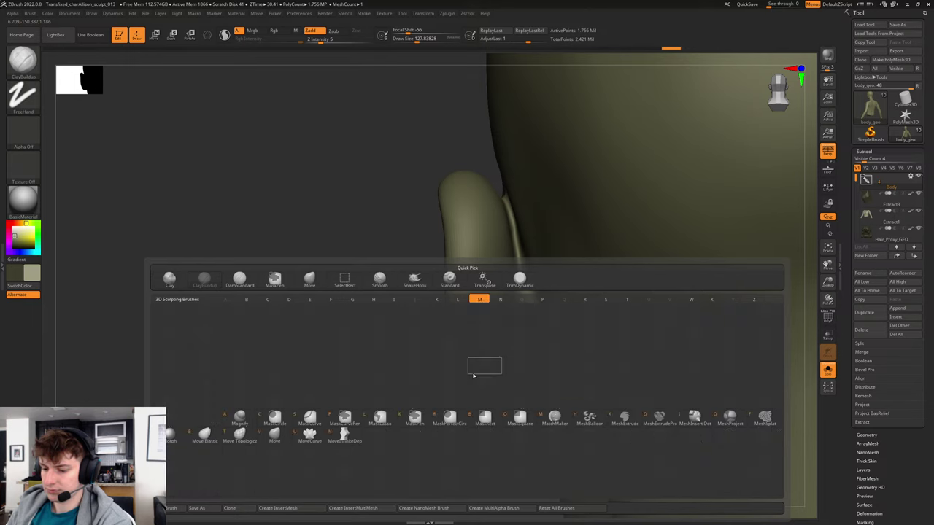
key("v")
key("shift+d")
key("shift+d")
key("shift+d")
key("b")
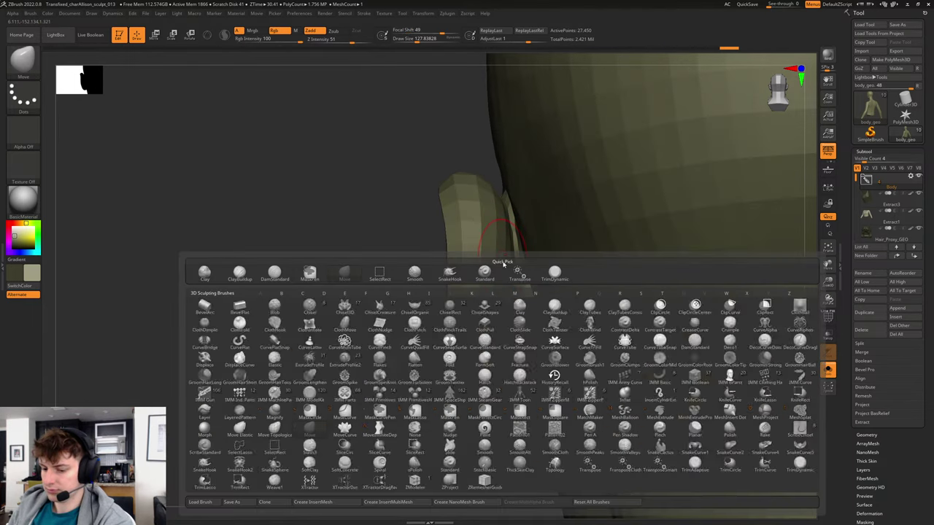
key("m")
key("t")
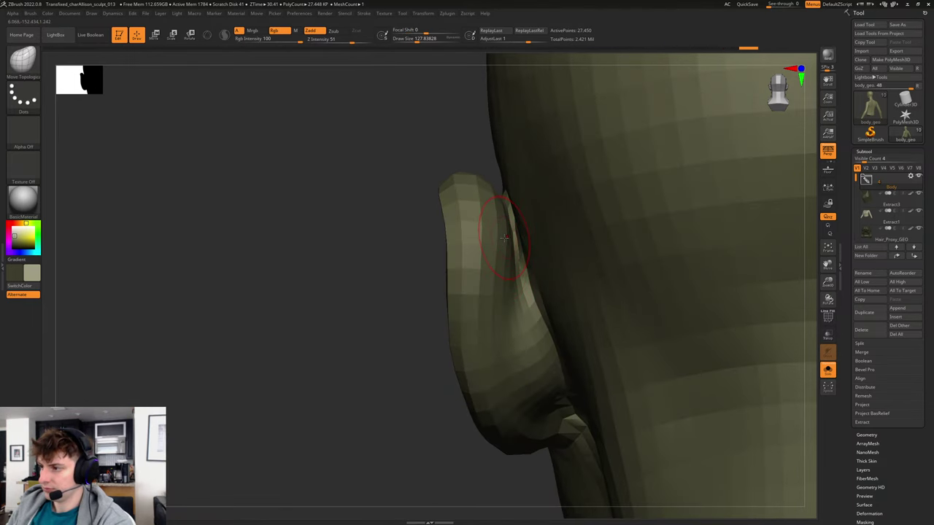
key("ctrl+z")
key("s")
left_click_drag(503, 240, 510, 239)
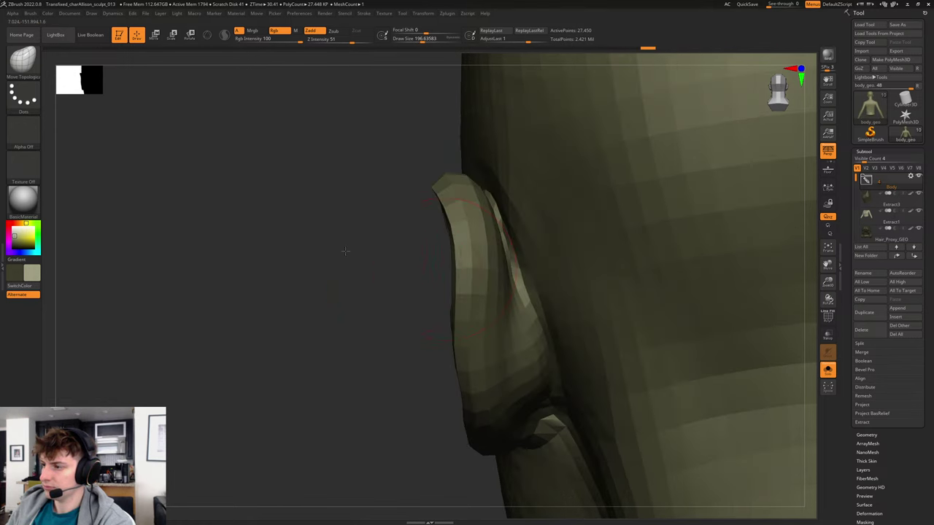
left_click_drag(345, 251, 380, 242)
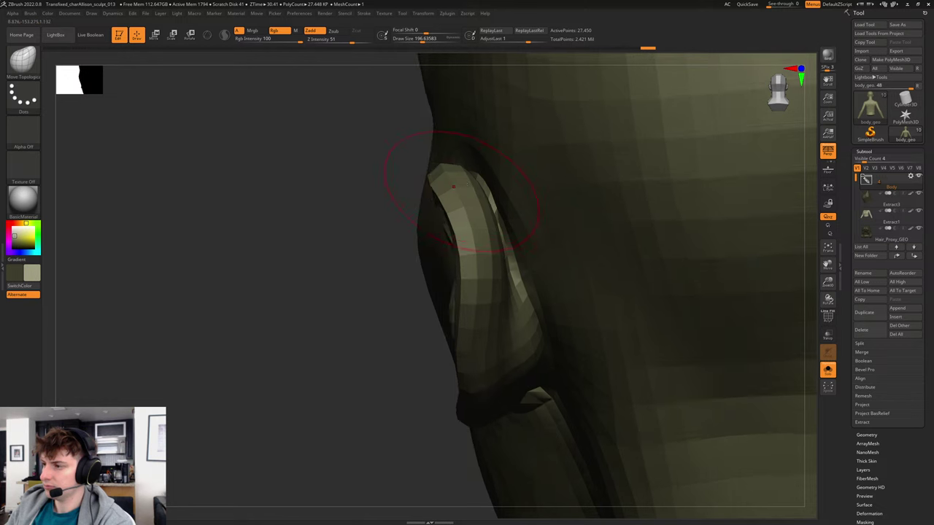
Smooth the crease where the top of the ear meets the head, using draw size about 71.
key("s")
left_click_drag(487, 161, 478, 159)
key("shift")
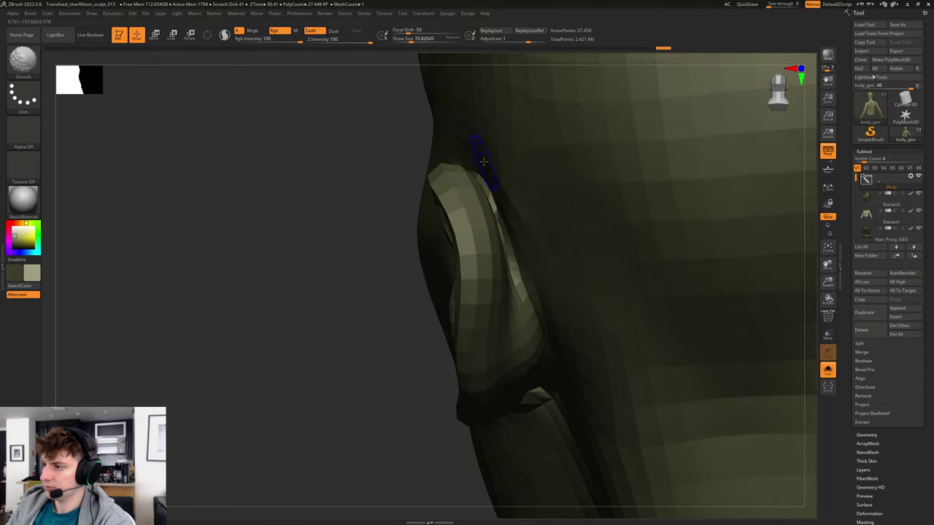
mouse_move(377, 279)
left_mouse_down()
mouse_move(376, 248)
mouse_move(382, 290)
mouse_move(467, 198)
mouse_move(468, 238)
left_mouse_up()
key("shift")
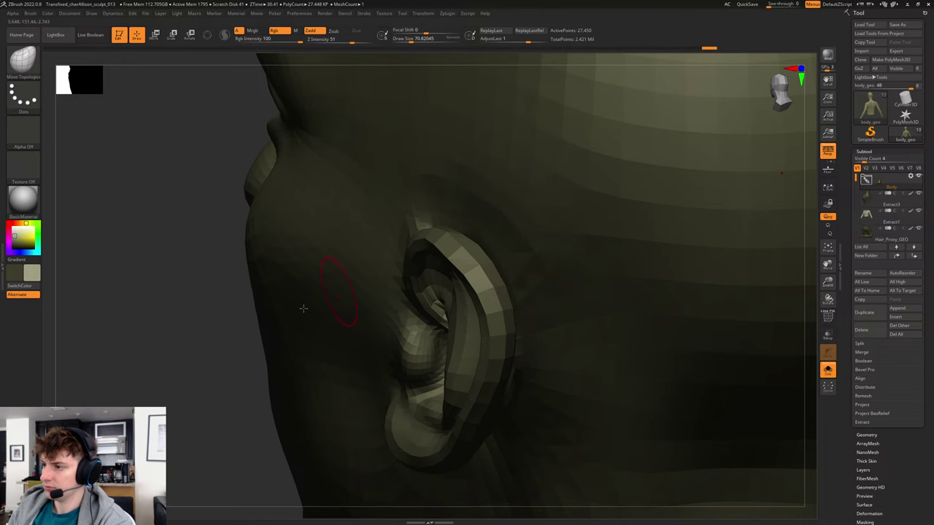
mouse_move(225, 339)
left_mouse_down()
mouse_move(215, 355)
mouse_move(336, 270)
left_mouse_up()
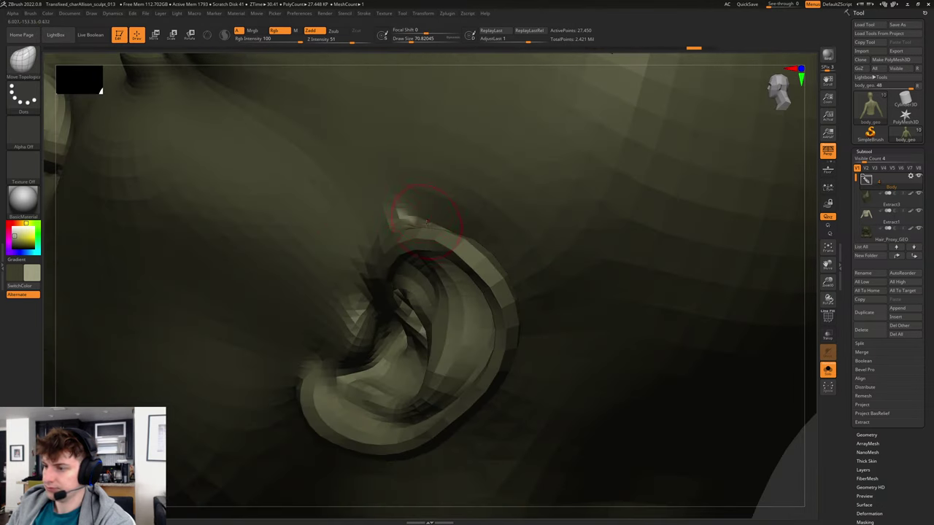
Soften the crease at the upper front of the ear with ClayBuildup at Z Intensity 5 and draw size about 71.
key("b")
key("c")
key("b")
mouse_move(445, 222)
left_mouse_down()
mouse_move(441, 209)
mouse_move(411, 216)
left_mouse_up()
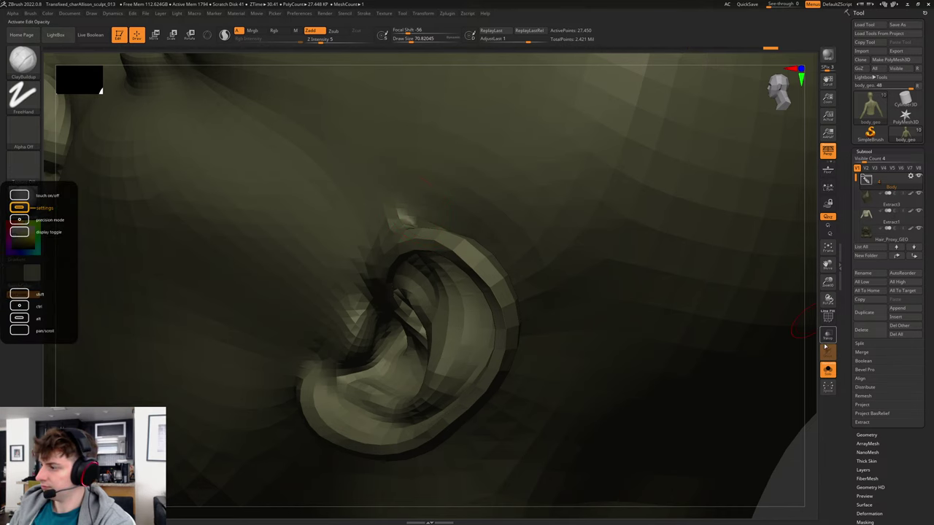
left_click_drag(812, 334, 793, 340)
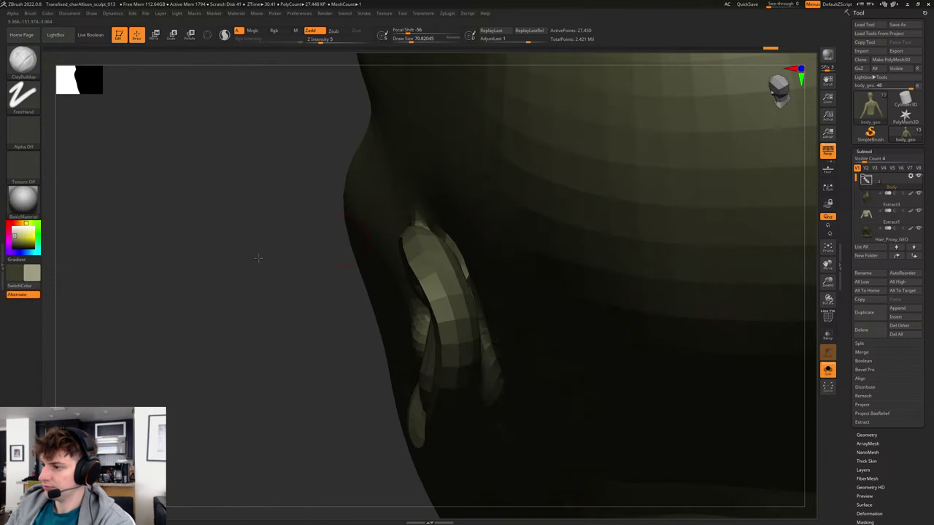
left_click_drag(259, 258, 255, 222)
Build up the head surface behind and above the ear with ClayBuildup, varying the draw size between about 136 and 87.
key("s")
left_click_drag(459, 250, 466, 251)
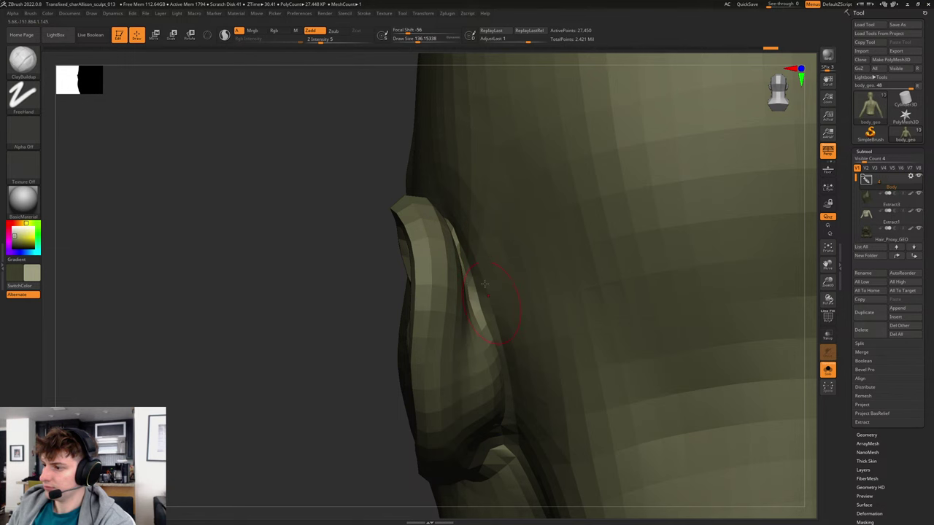
mouse_move(344, 186)
left_mouse_down()
mouse_move(385, 194)
mouse_move(359, 181)
mouse_move(428, 186)
left_mouse_up()
key("bracketleft")
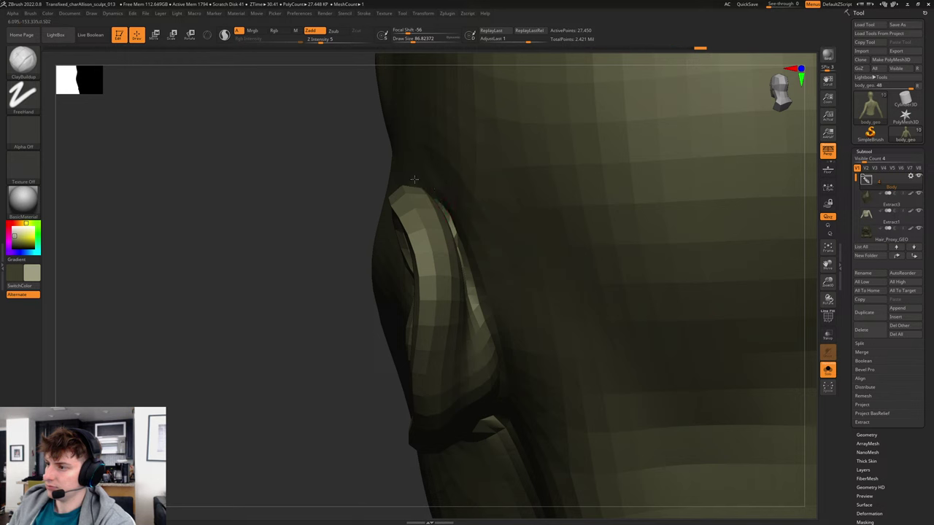
key("bracketright")
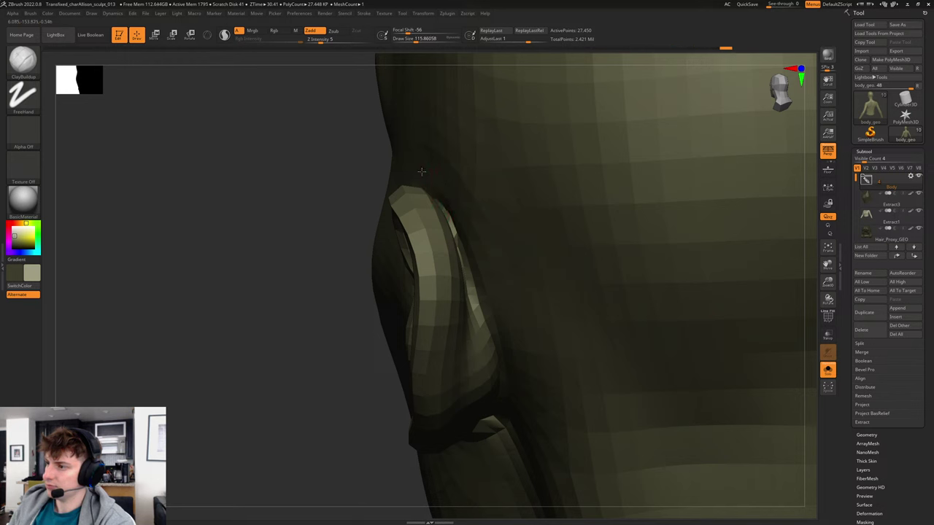
mouse_move(324, 254)
left_mouse_down("shift")
mouse_move(302, 286)
mouse_move(314, 321)
mouse_move(383, 314)
mouse_move(490, 278)
left_mouse_up("shift")
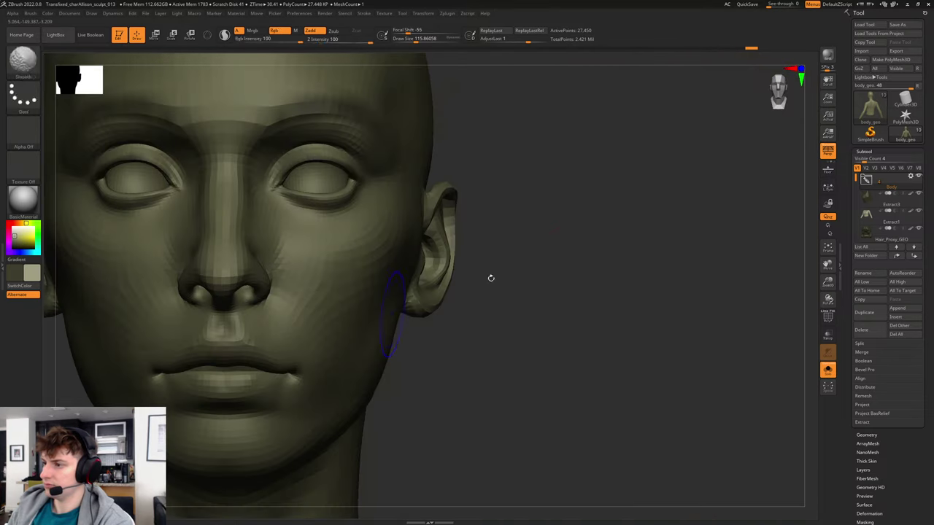
Return the body to its highest subdivision level, turn off Solo to show all parts, and select the headscarf.
mouse_move(562, 273)
left_mouse_down("alt")
mouse_move(619, 287)
mouse_move(586, 298)
mouse_move(597, 271)
left_mouse_up("alt")
key("s")
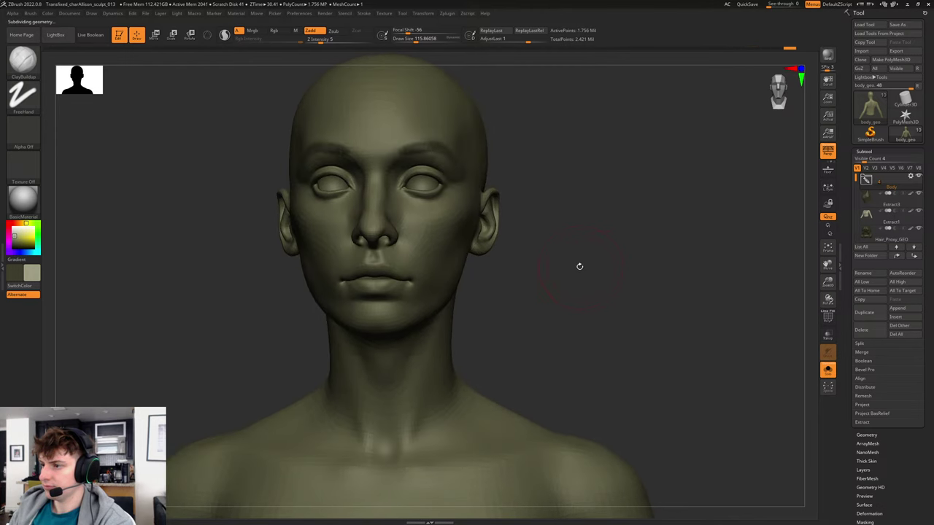
key("d")
left_click(830, 372)
mouse_move(657, 265)
left_mouse_down()
mouse_move(686, 278)
mouse_move(628, 284)
mouse_move(661, 292)
mouse_move(659, 259)
mouse_move(592, 265)
mouse_move(600, 278)
left_mouse_up()
left_click(524, 206, "alt")
mouse_move(600, 278)
left_mouse_down("alt")
mouse_move(653, 310)
mouse_move(658, 304)
left_mouse_up("alt")
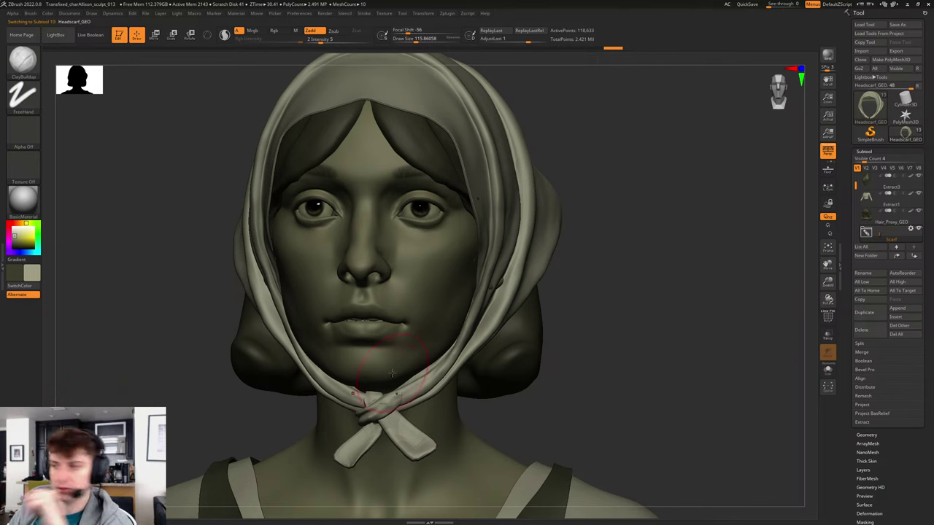
Examine the whole figure with headscarf, hair and clothing from the front and close up around the scarf knot.
scroll(585, 309, "down", 3)
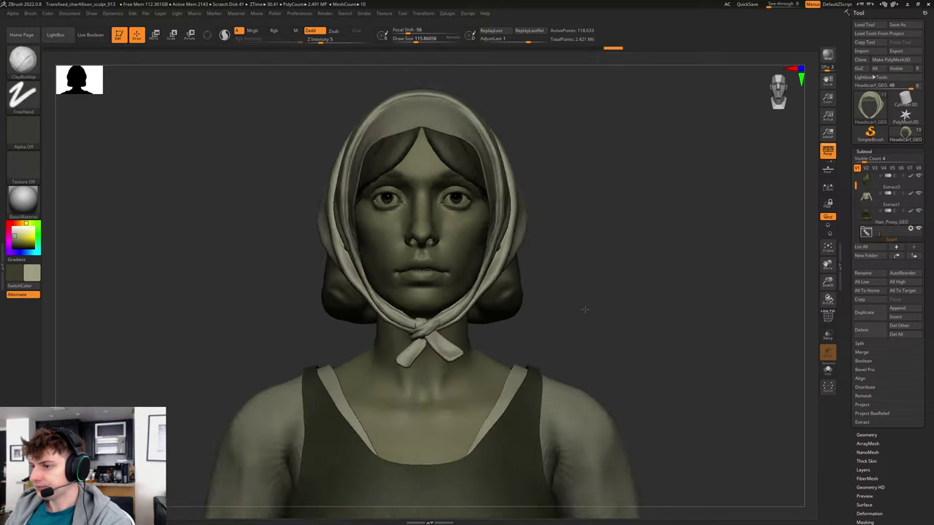
mouse_move(585, 309)
left_mouse_down("alt")
mouse_move(608, 302)
mouse_move(592, 234)
mouse_move(637, 287)
mouse_move(606, 264)
left_mouse_up("alt")
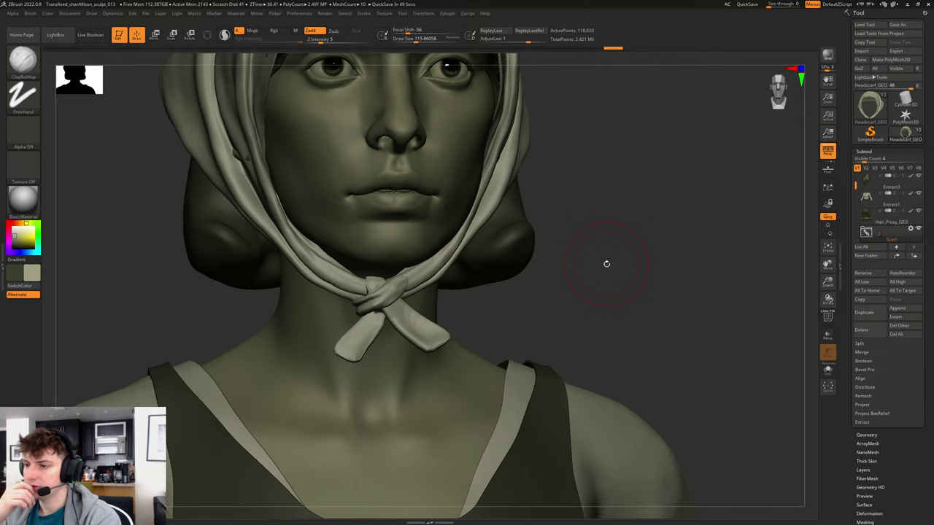
left_click_drag(621, 261, 638, 113, "shift")
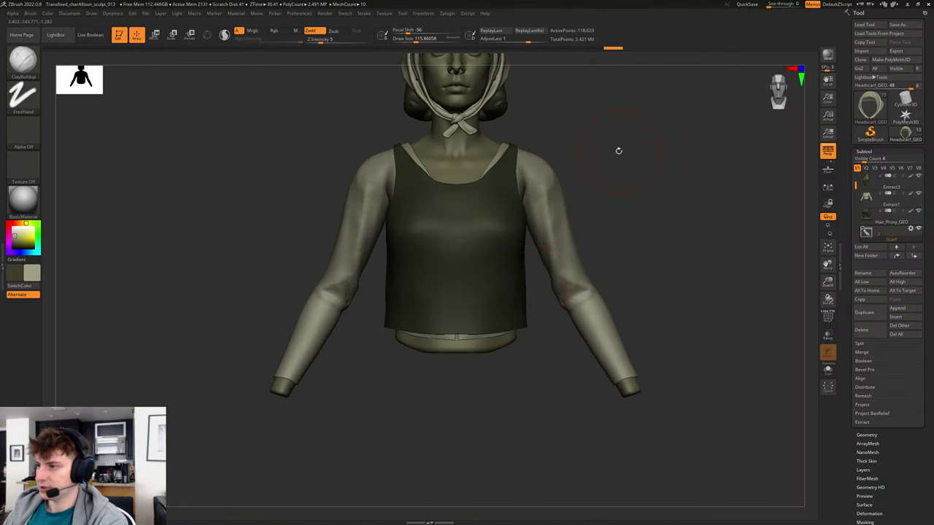
key("f")
left_click_drag(605, 163, 650, 244)
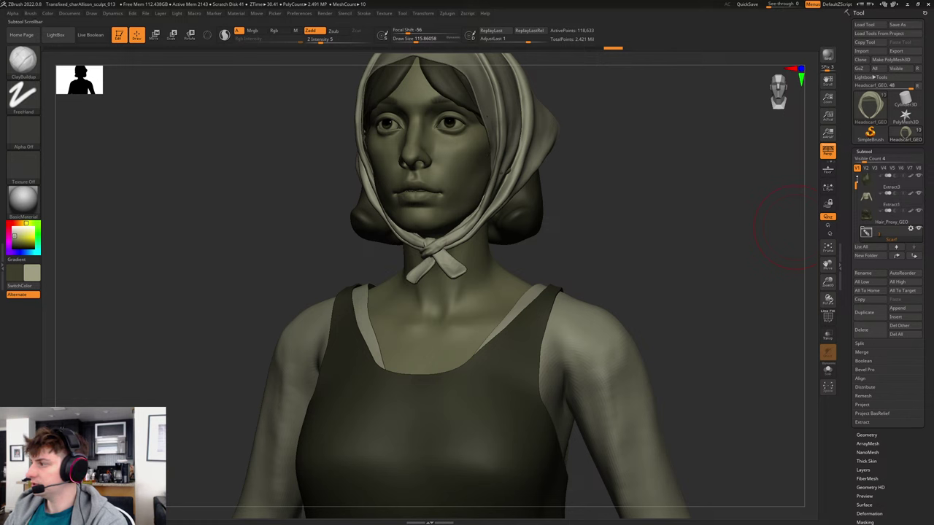
Select the tie ends hanging below the scarf knot and decline activating Dynamic Subdiv for them.
mouse_move(855, 193)
left_mouse_down()
mouse_move(854, 216)
mouse_move(852, 178)
mouse_move(856, 197)
left_mouse_up()
scroll(869, 219, "down", 2)
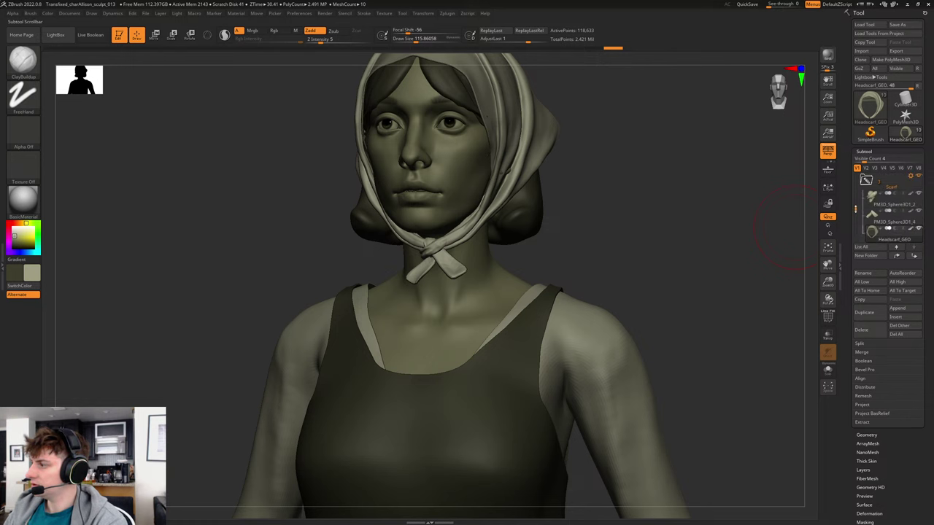
left_click(873, 197)
left_click_drag(729, 224, 730, 219)
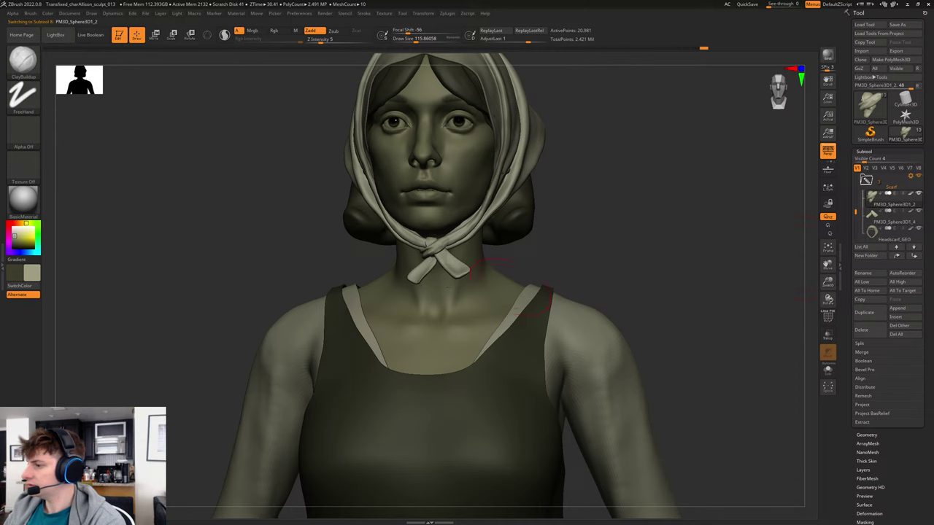
left_click(458, 264, "alt")
key("d")
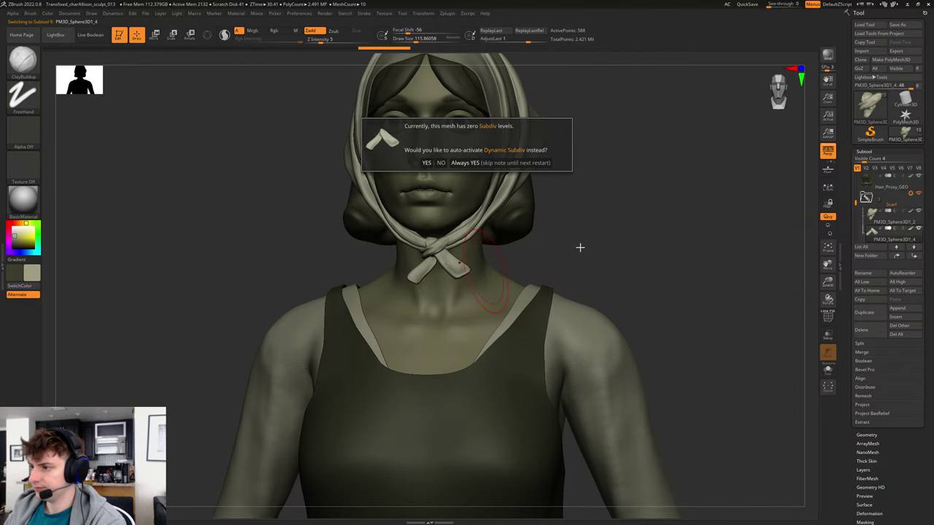
left_click(440, 163)
Subdivide the scarf's tie ends up to level 3 and delete their lower subdivision levels.
left_click_drag(607, 253, 650, 295, "alt")
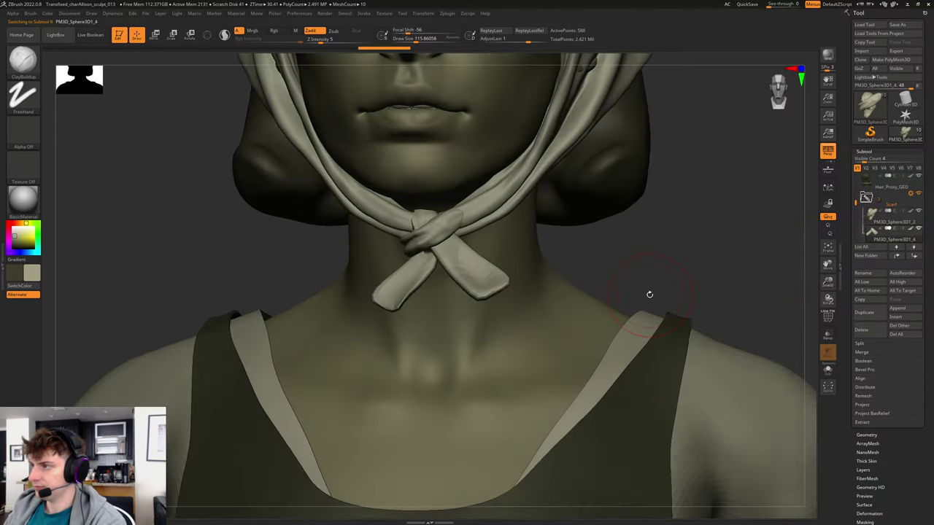
key("shift+f")
key("shift+f")
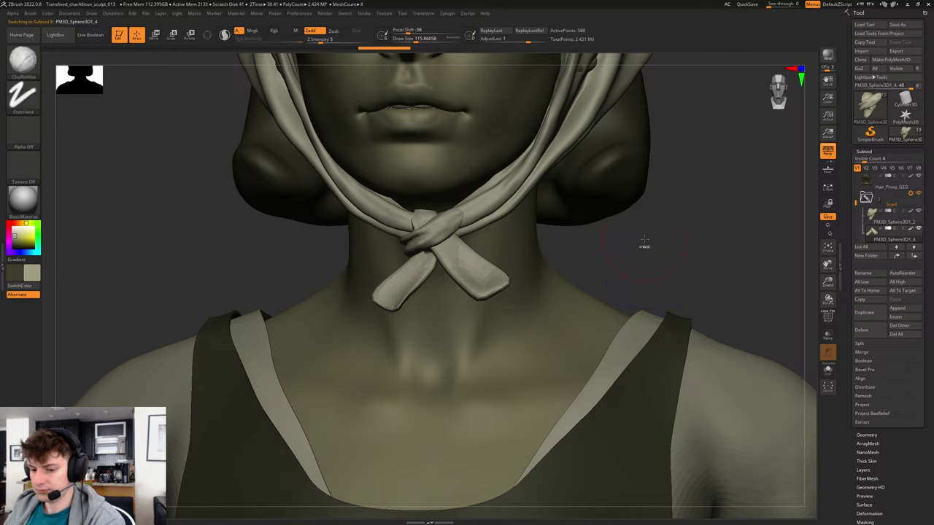
key("ctrl")
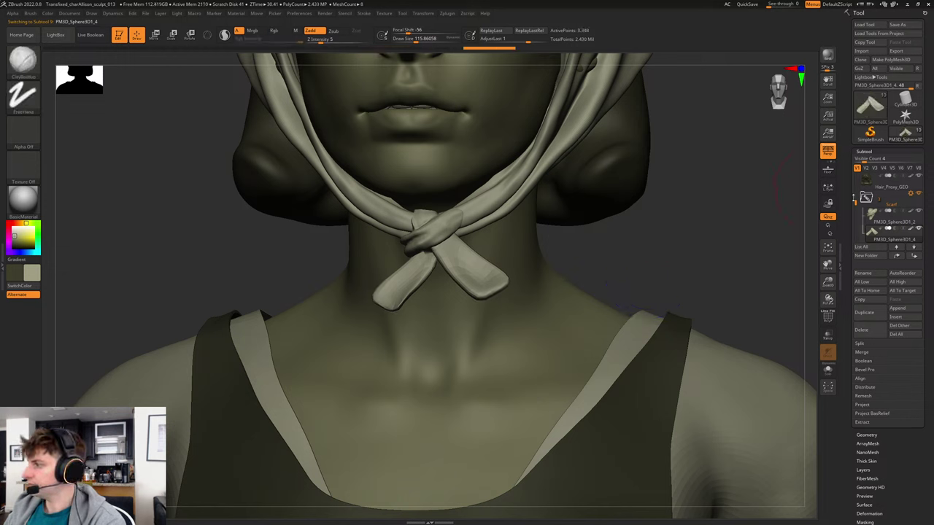
left_click(868, 152)
left_click(868, 152)
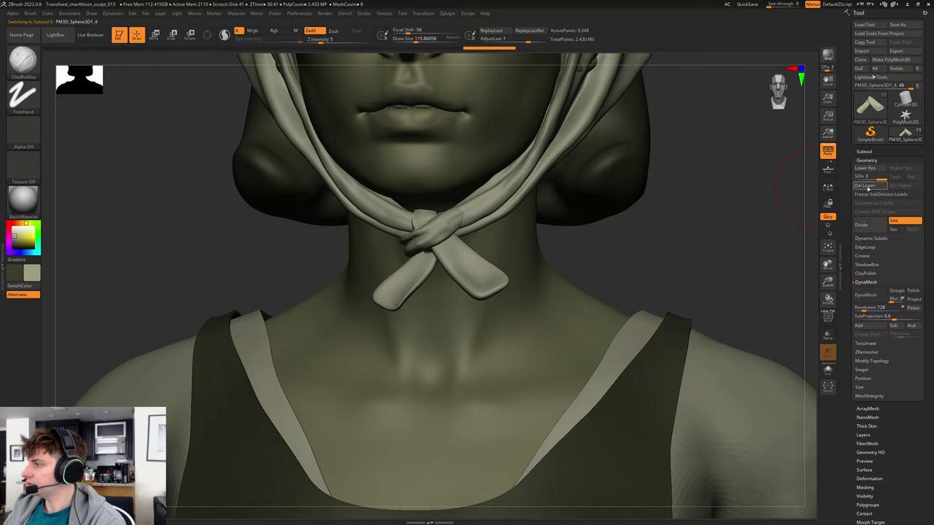
Merge the scarf knot PM3D_Sphere3D1_2 down with the tie ends subtool into one mesh.
left_click(875, 216)
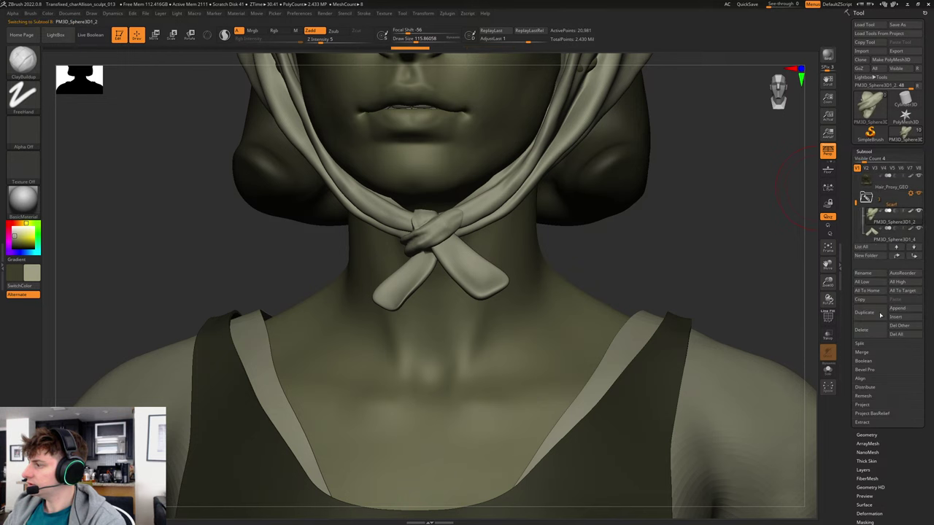
left_click(862, 353)
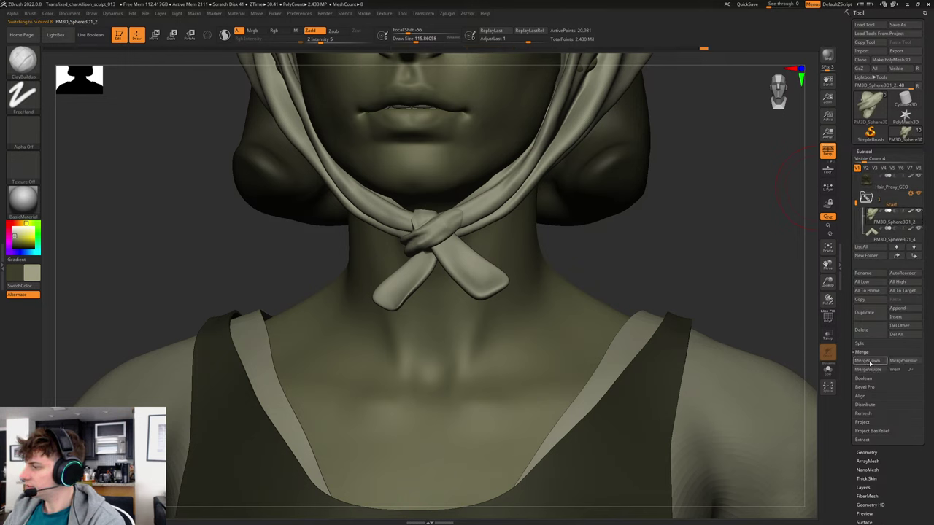
left_click(867, 360)
left_click(795, 370)
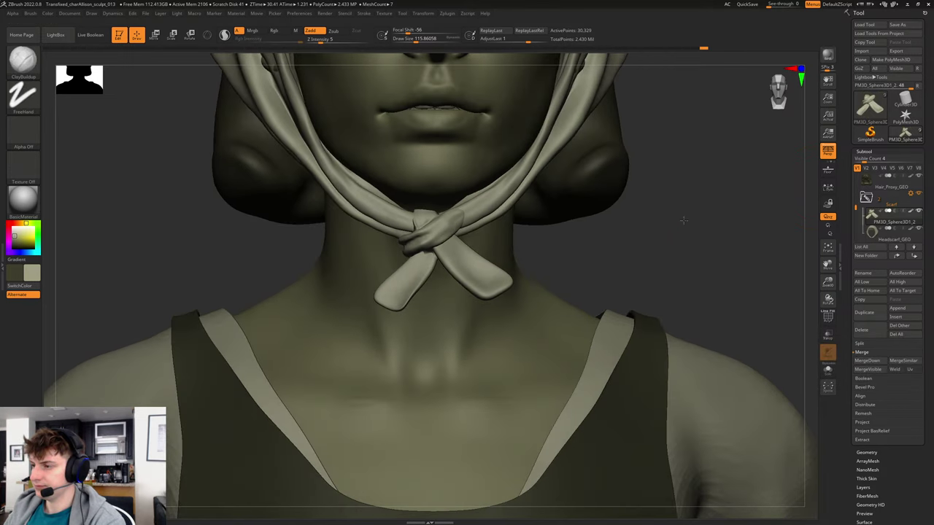
left_click_drag(683, 221, 602, 242, "alt")
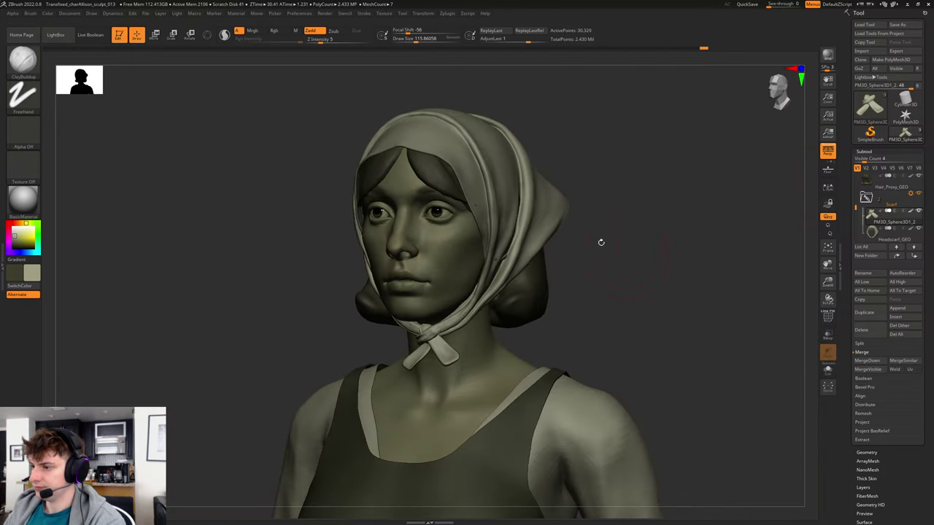
Lower the headscarf's subdivision level and check its wireframe.
left_click(520, 208, "alt")
key("shift")
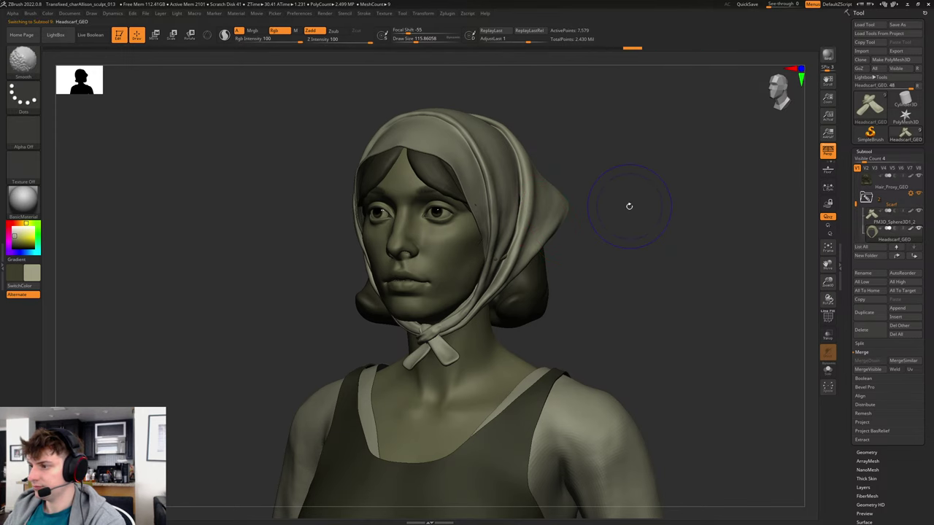
left_click_drag(629, 217, 642, 223)
key("shift+f")
key("shift+f")
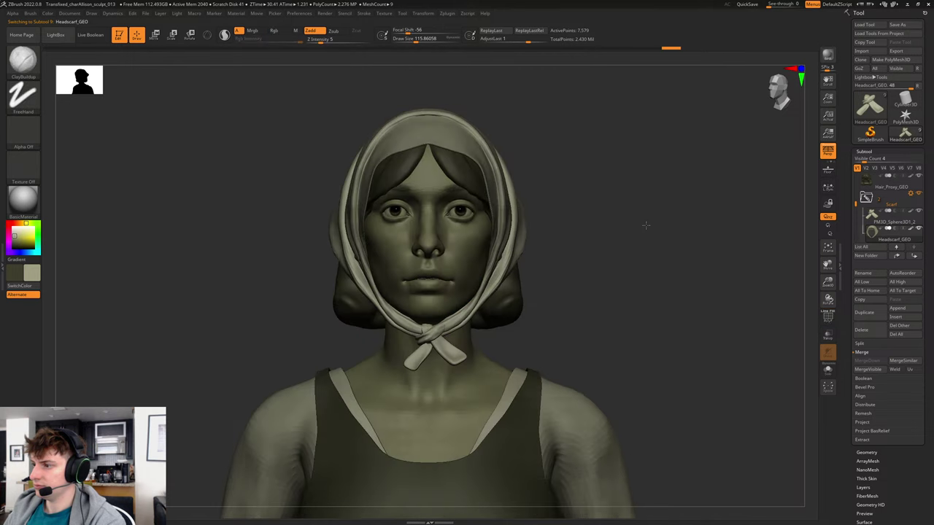
Start exporting the scarf knot mesh PM3D_Sphere3D1_2 as OBJ and browse to the zbrush/01_Blockout/Exports folder.
left_click(430, 332, "alt")
left_click_drag(620, 305, 615, 305)
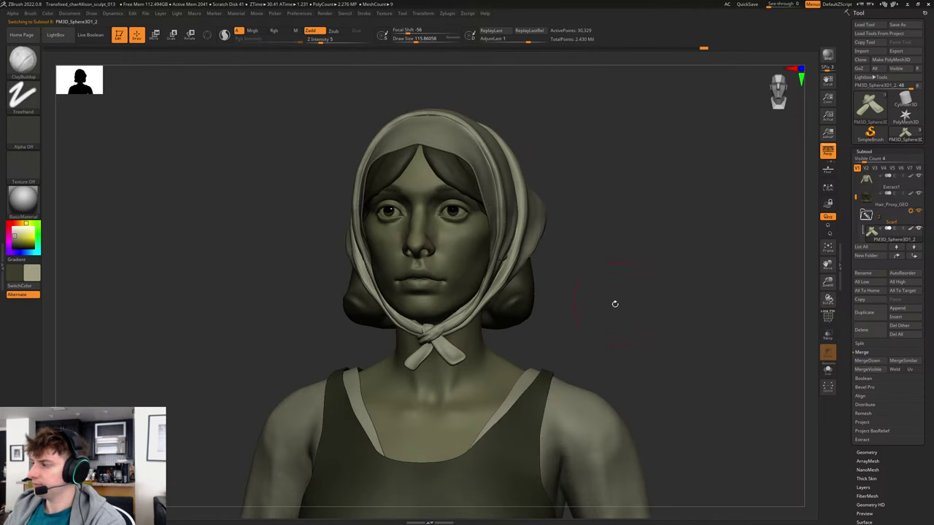
key("shift+f")
key("shift+f")
left_click(896, 50)
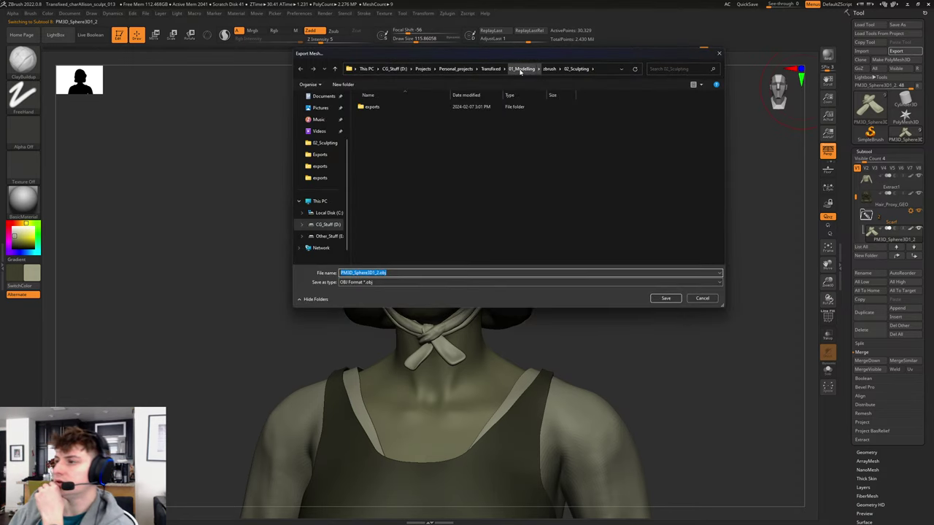
left_click(520, 69)
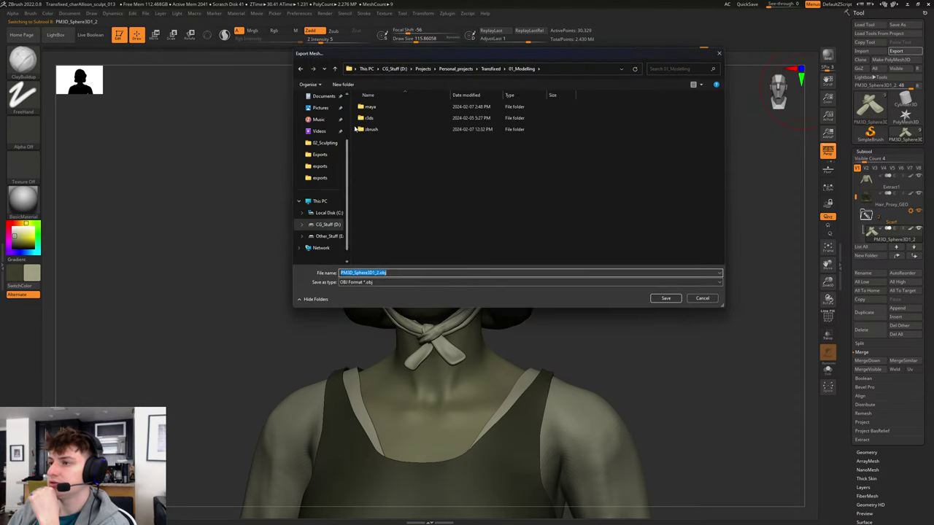
left_click(372, 129)
double_click(373, 129)
double_click(373, 107)
double_click(372, 107)
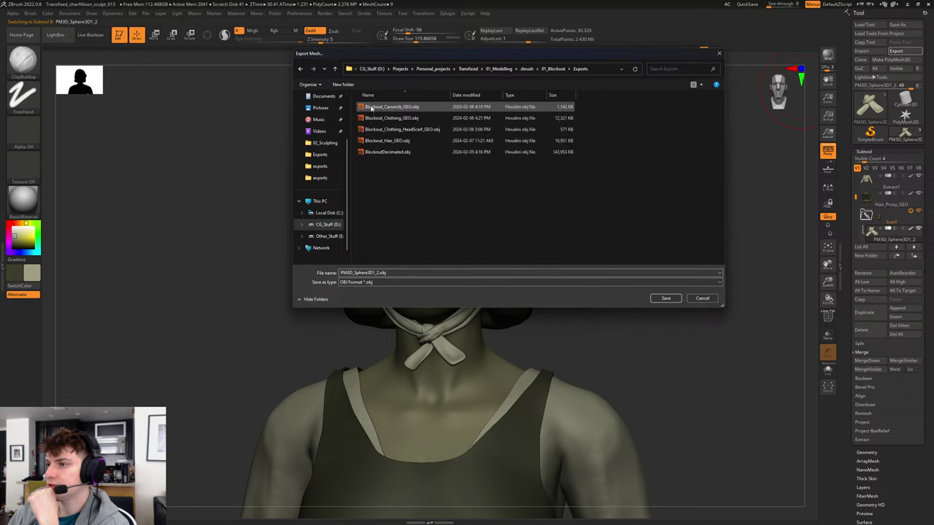
Name the exported knot file Blockout_ScarfTie_GEO and save it.
double_click(371, 272)
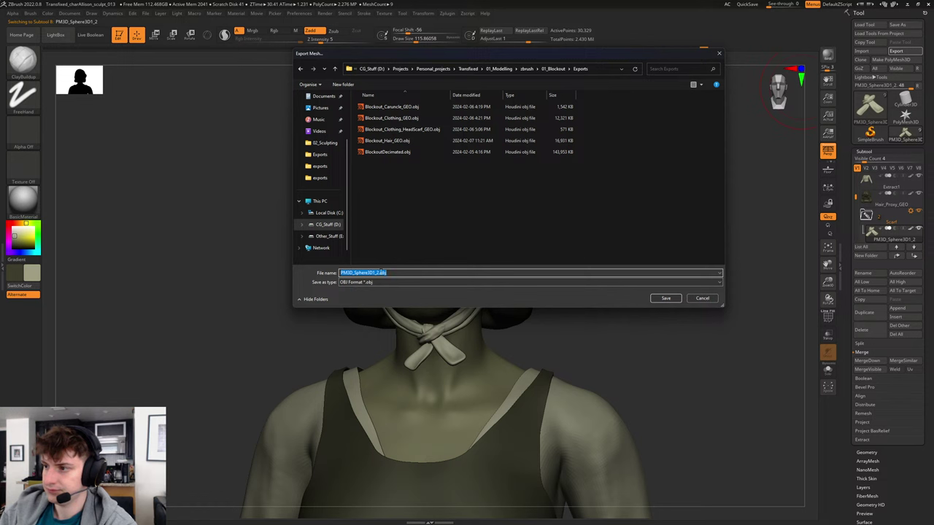
type("Blocko")
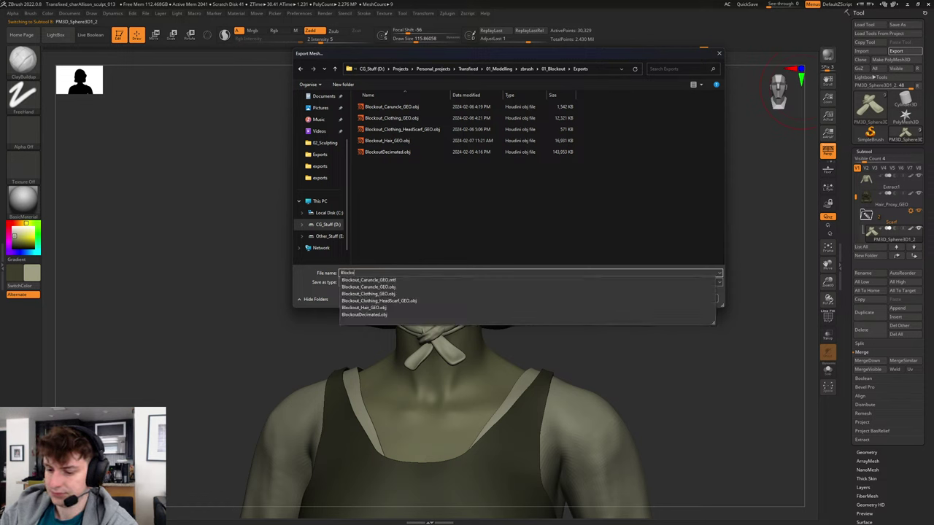
type("ut")
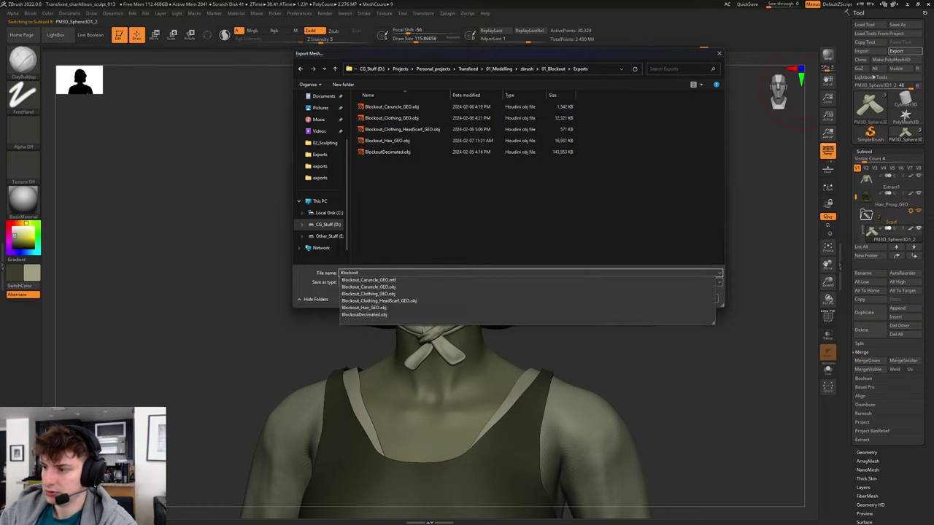
type("_")
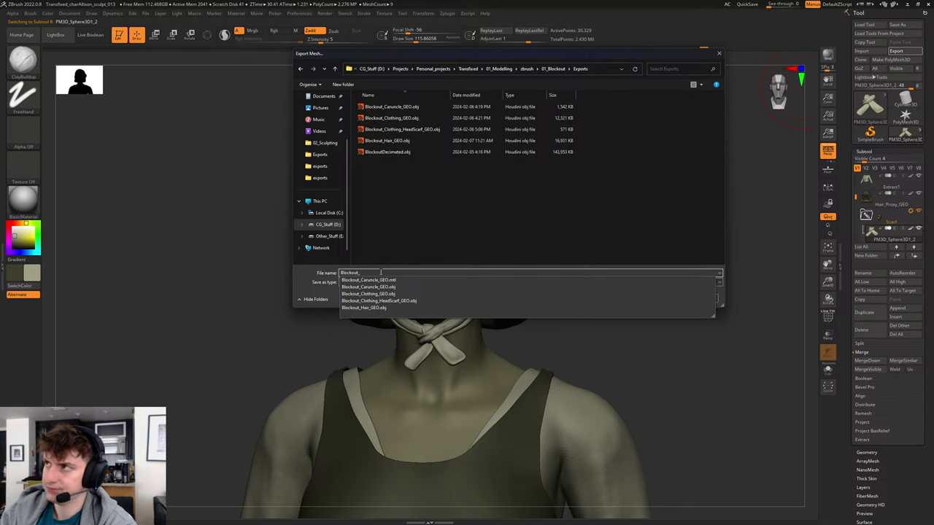
type("ScarfTie_GE")
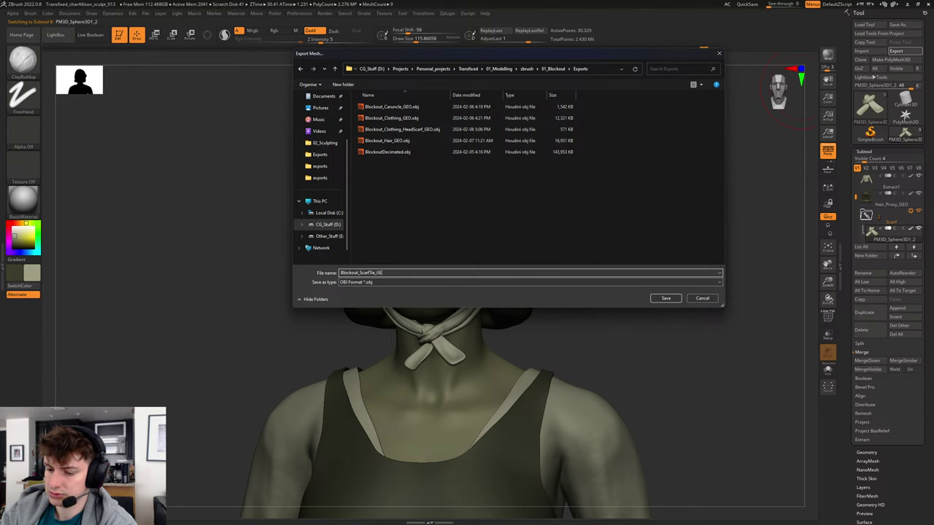
type("O")
key("Return")
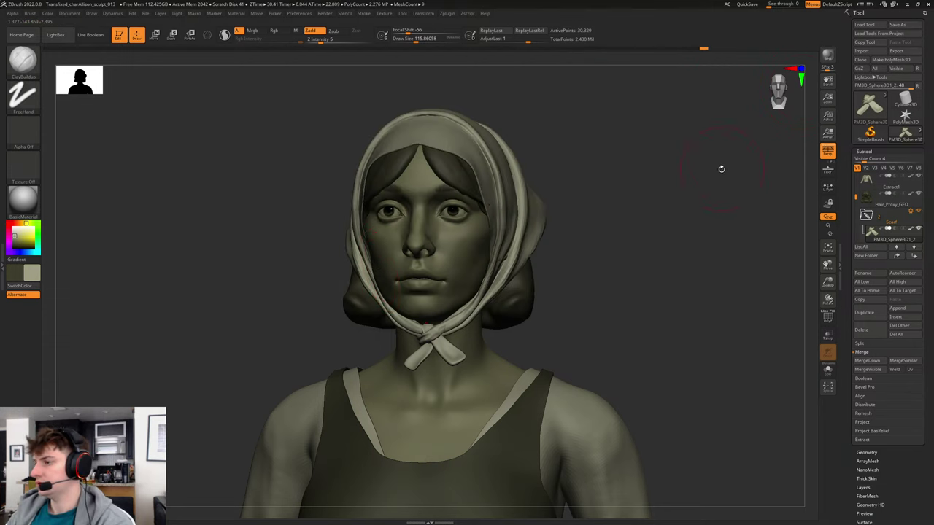
Switch to Maya and open the aiImage2 node behind the body mesh's displacement.
left_click_drag(719, 167, 716, 170)
left_click(912, 5)
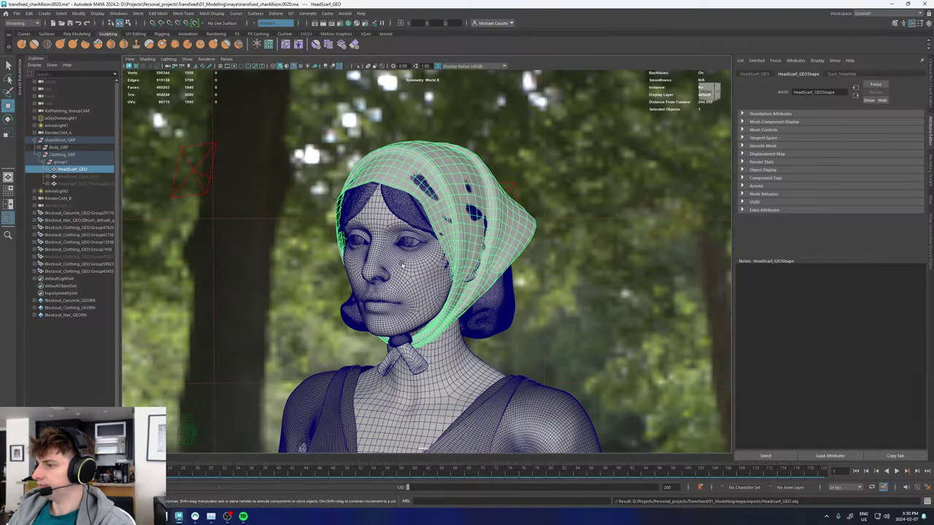
left_click(405, 276)
left_click(827, 74)
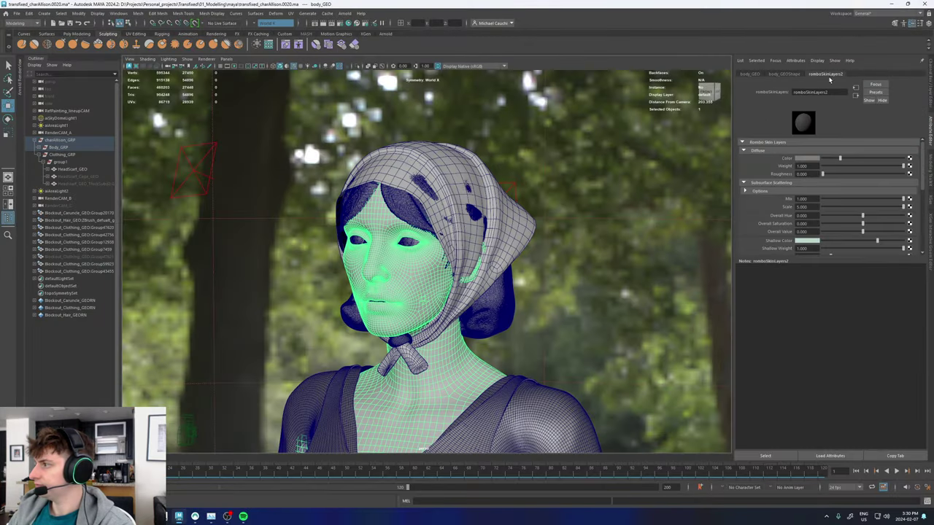
left_click(856, 95)
left_click(915, 165)
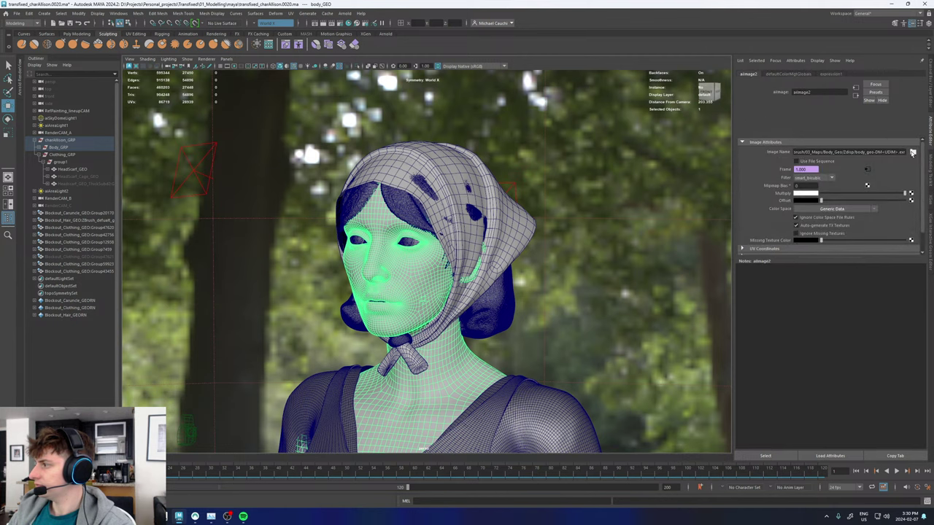
Load body_geo_ZDISP1001.exr from zbrush/03_Maps/Body_GEO/ZDISP as the displacement image.
left_click(913, 153)
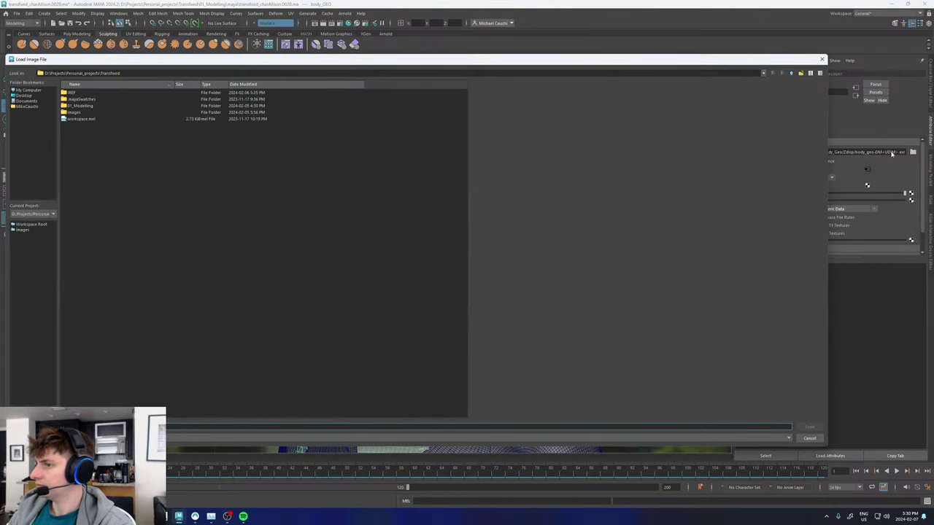
double_click(86, 106)
double_click(76, 106)
double_click(77, 106)
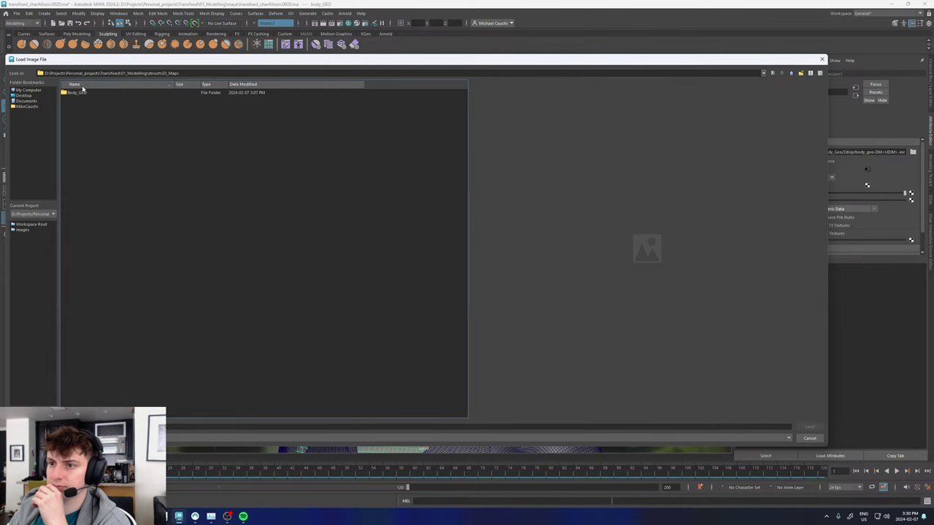
double_click(78, 93)
double_click(80, 93)
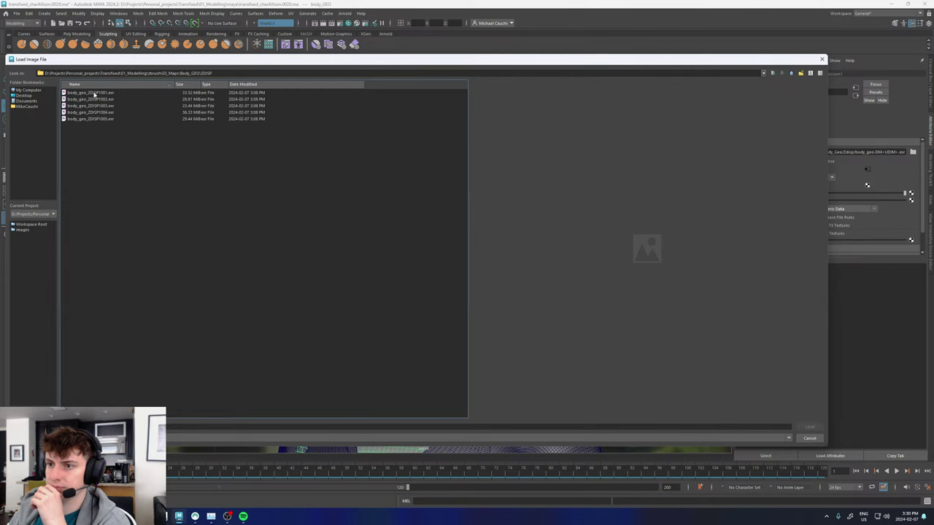
left_click(94, 93)
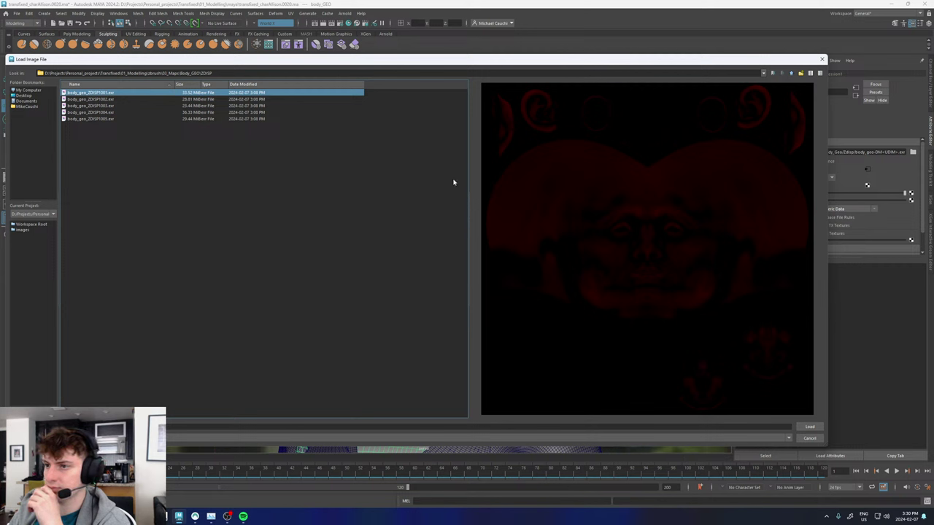
left_click(808, 427)
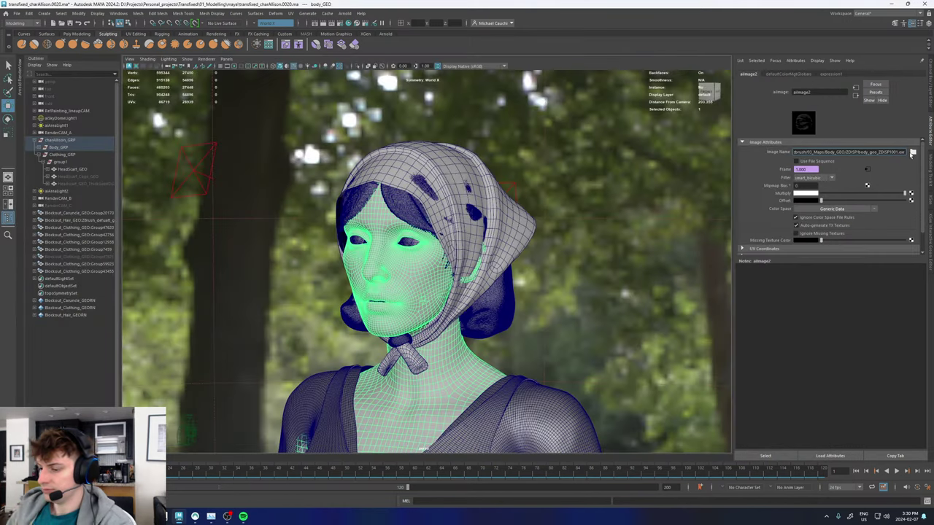
Replace the 1001 tile number in the displacement image path with the <UDIM> token and deselect the body.
key("BackSpace")
key("BackSpace")
key("BackSpace")
key("BackSpace")
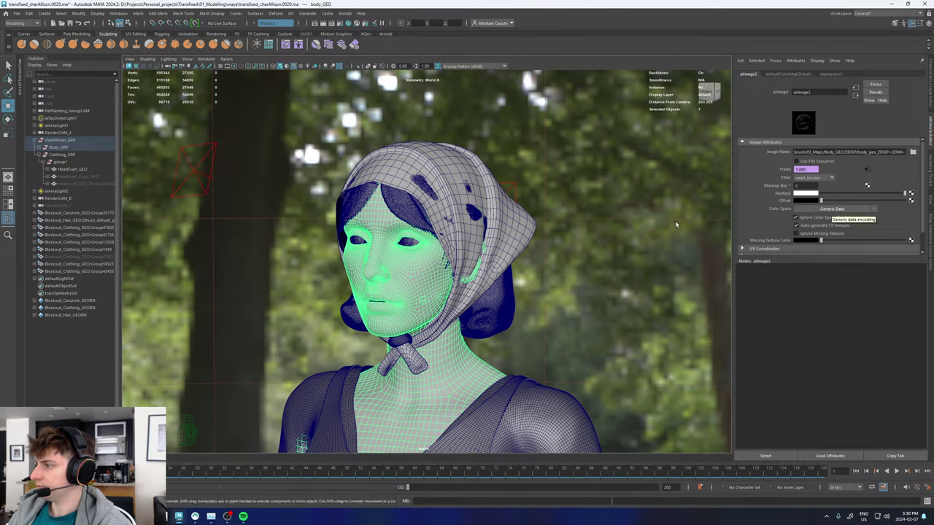
left_click(645, 226)
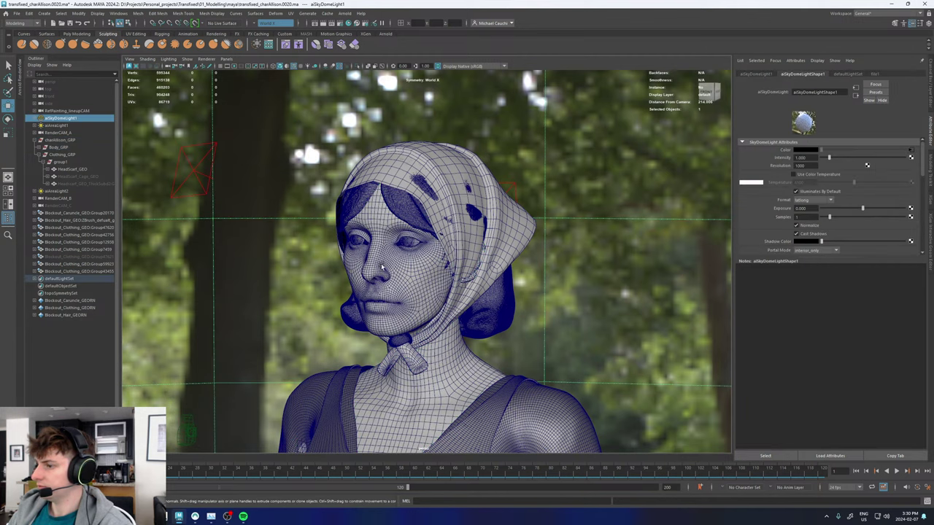
Hide the old blockout scarf knot and its tie ends below the chin.
left_click(412, 275)
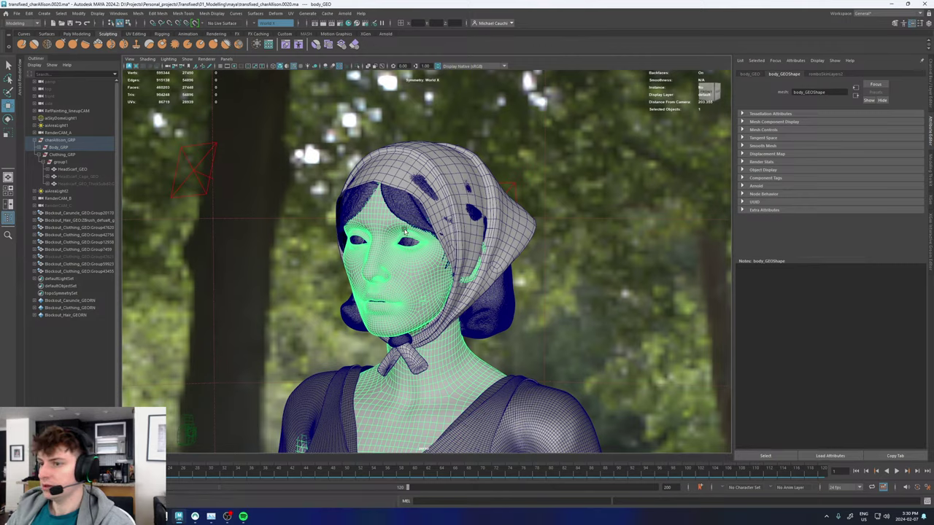
left_click_drag(406, 224, 454, 232, "alt")
right_click_drag(438, 241, 484, 260, "alt")
left_click_drag(444, 254, 430, 252, "alt")
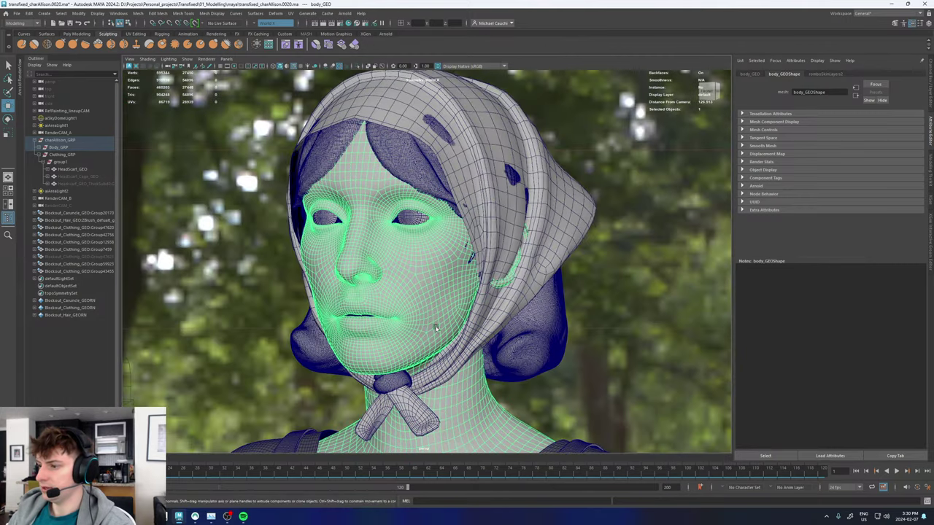
middle_click_drag(426, 345, 437, 217, "alt")
left_click(416, 240)
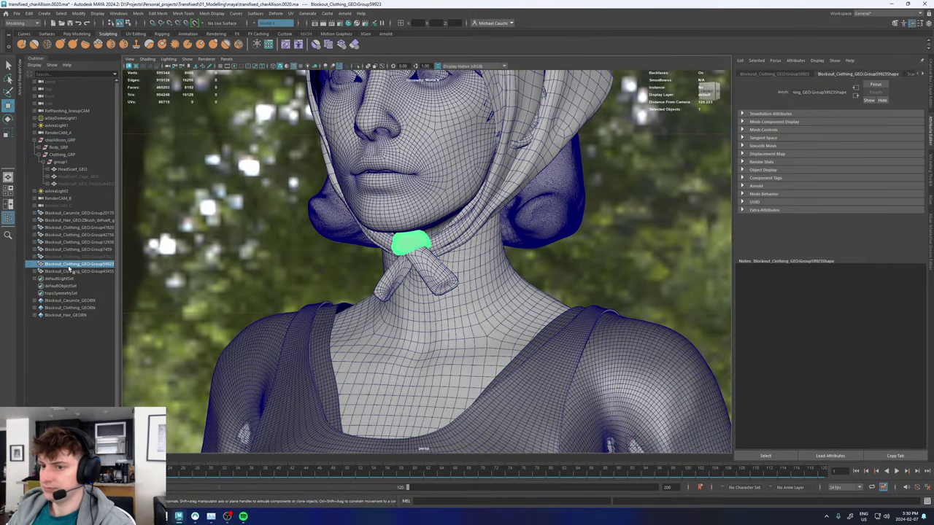
left_click(18, 13)
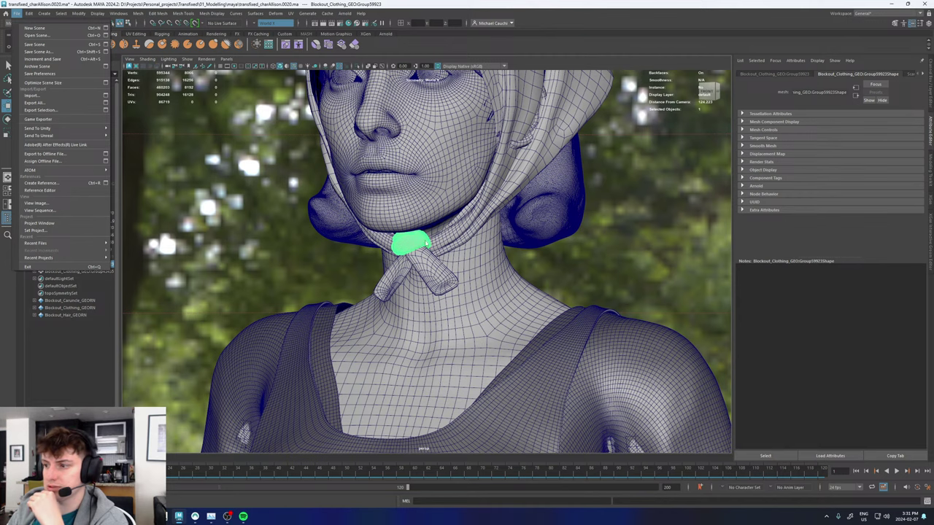
left_click(426, 244)
key("h")
left_click(428, 263)
key("h")
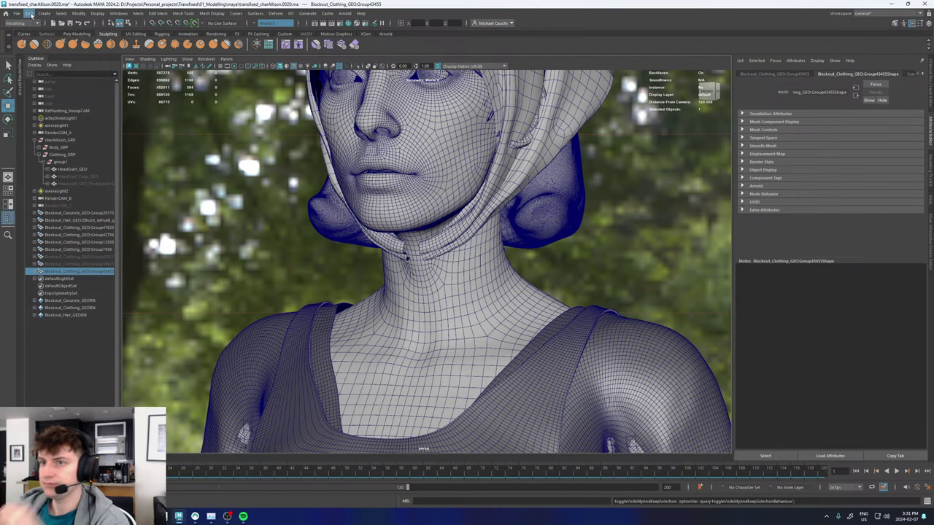
Import Blockout_ScarfTie_GEO.obj from the zbrush/01_Blockout/Exports folder.
left_click(16, 13)
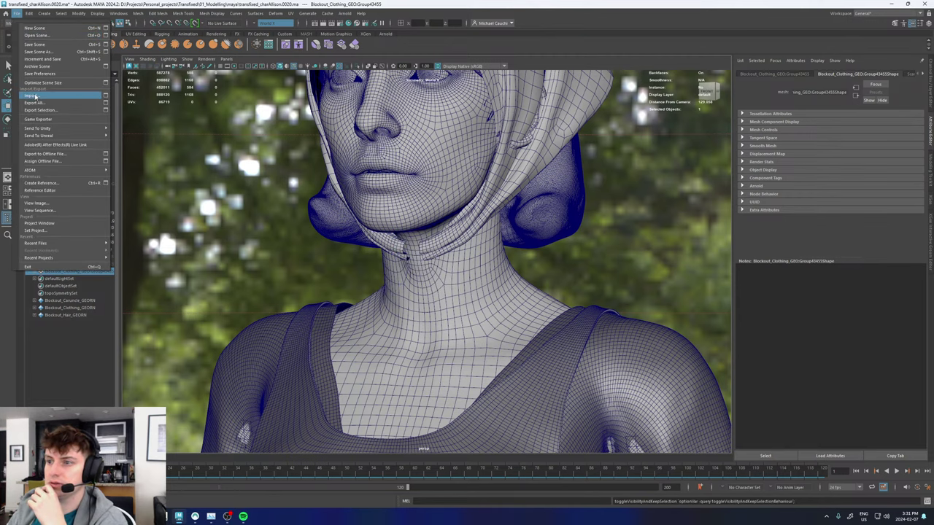
left_click(35, 97)
double_click(84, 106)
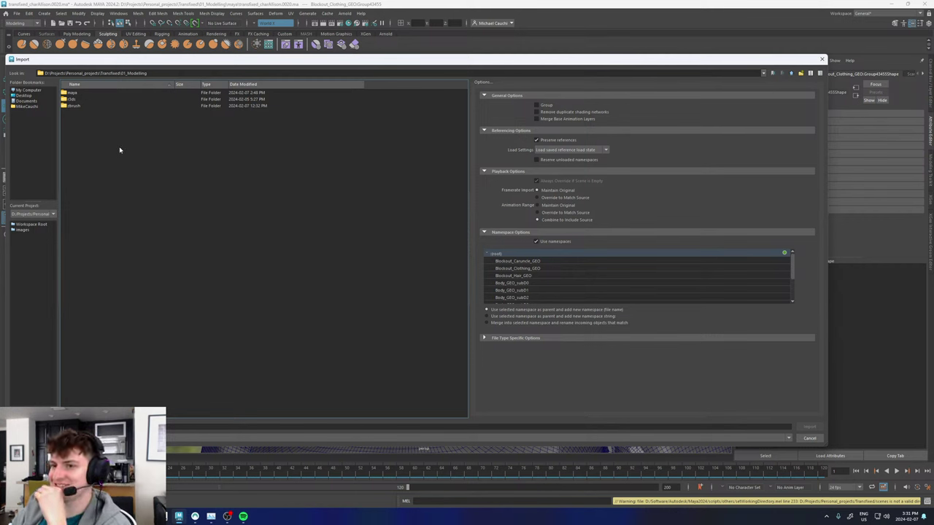
double_click(71, 106)
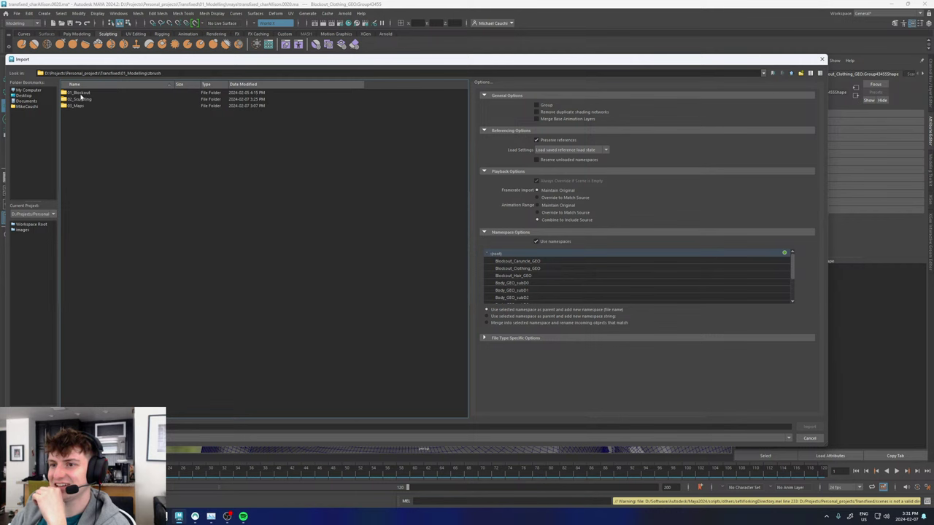
double_click(81, 94)
double_click(83, 94)
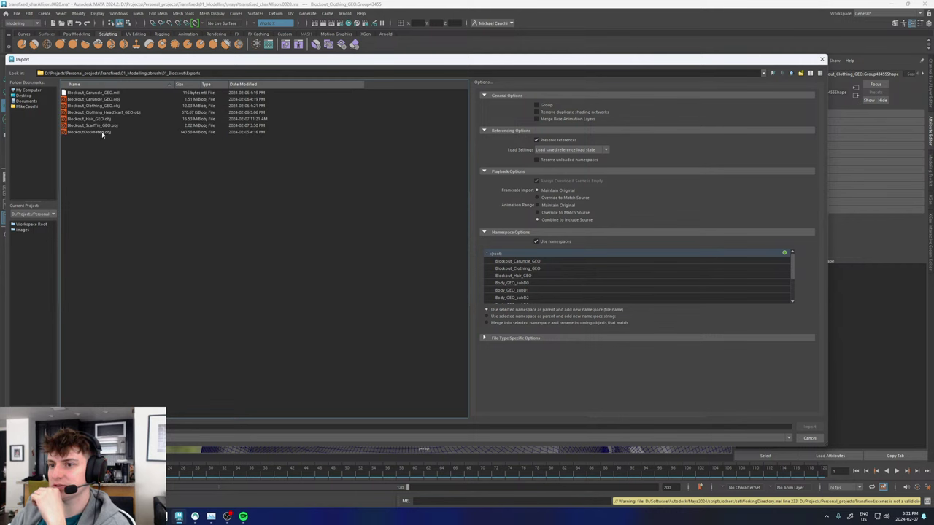
double_click(99, 126)
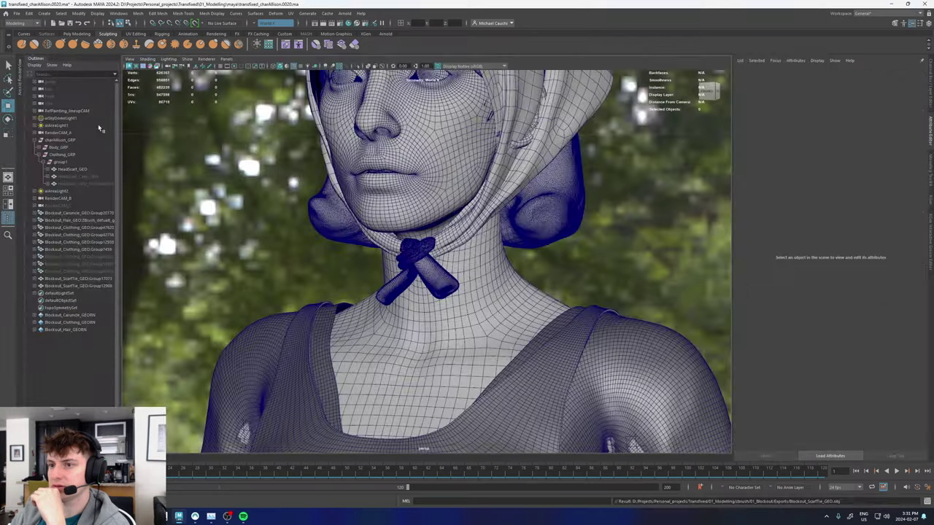
Hide the single-layer HeadScarf_GEO and show its thick subdivided version instead.
left_click_drag(428, 267, 474, 257, "alt")
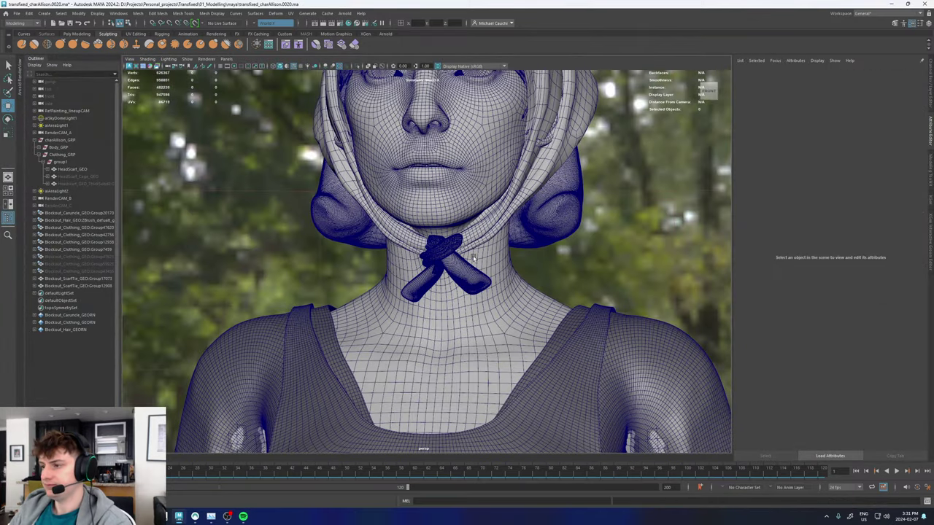
left_click(82, 176)
left_click(77, 170)
key("h")
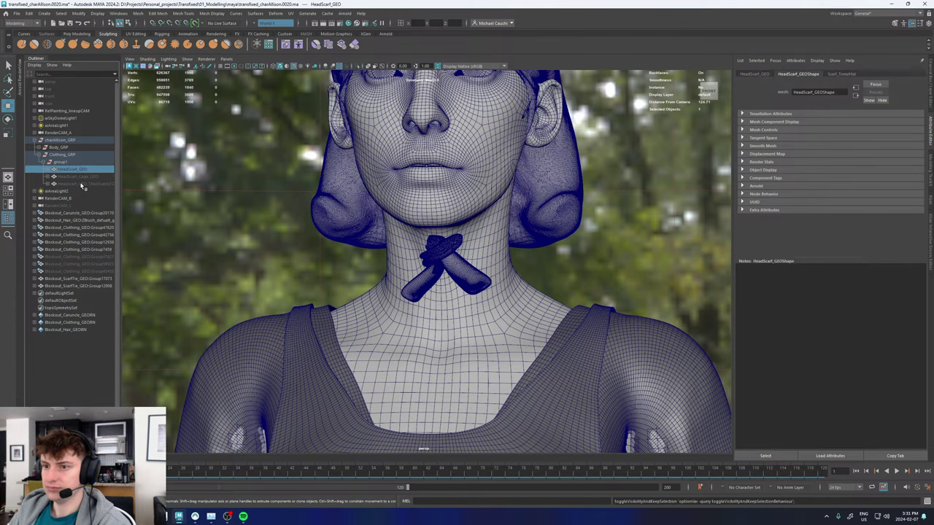
left_click(80, 184)
key("h")
left_click(584, 260)
Examine how the imported knot meets the thick headscarf, and turn off the wireframe overlay on the shaded meshes.
right_click_drag(503, 243, 482, 245, "alt")
middle_click_drag(481, 245, 476, 279, "alt")
right_click_drag(475, 280, 533, 307, "alt")
left_click_drag(532, 306, 512, 326, "alt")
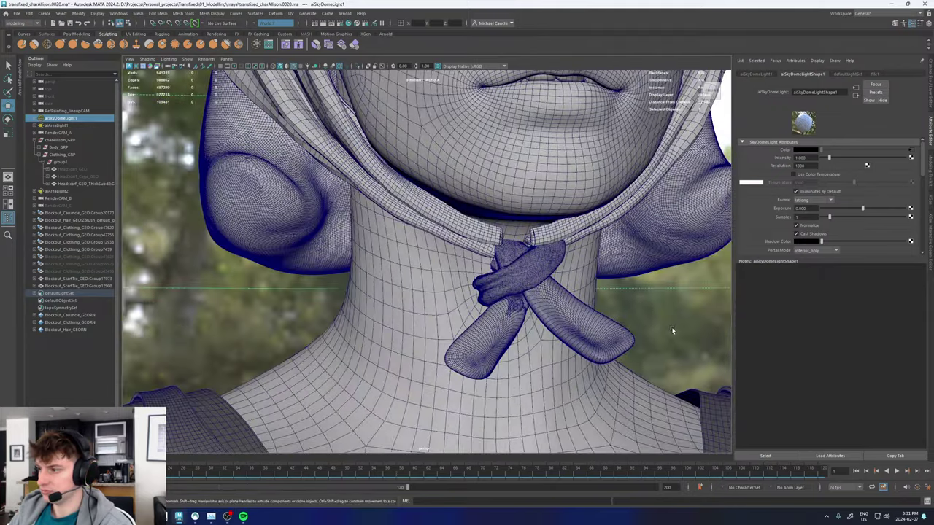
scroll(671, 329, "down", 5)
left_click_drag(670, 329, 628, 319, "alt")
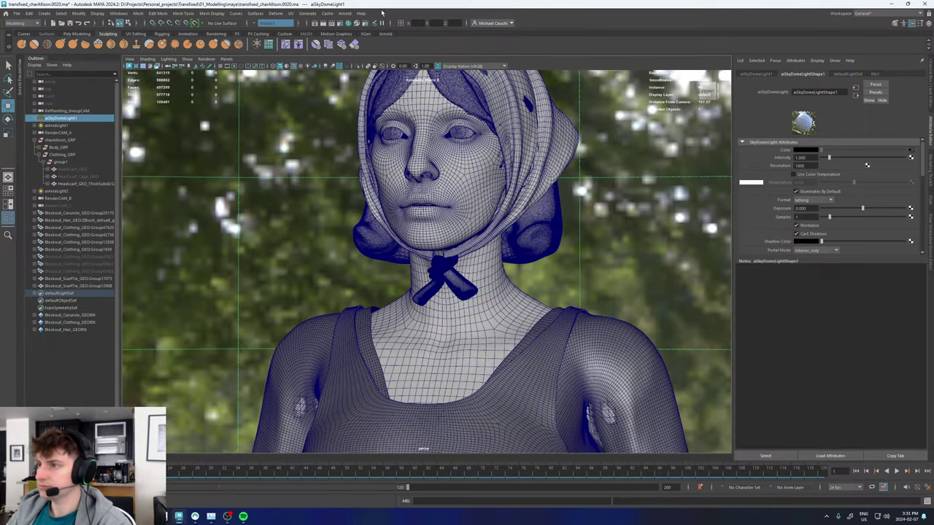
left_click(295, 66)
left_click_drag(384, 182, 379, 185, "alt")
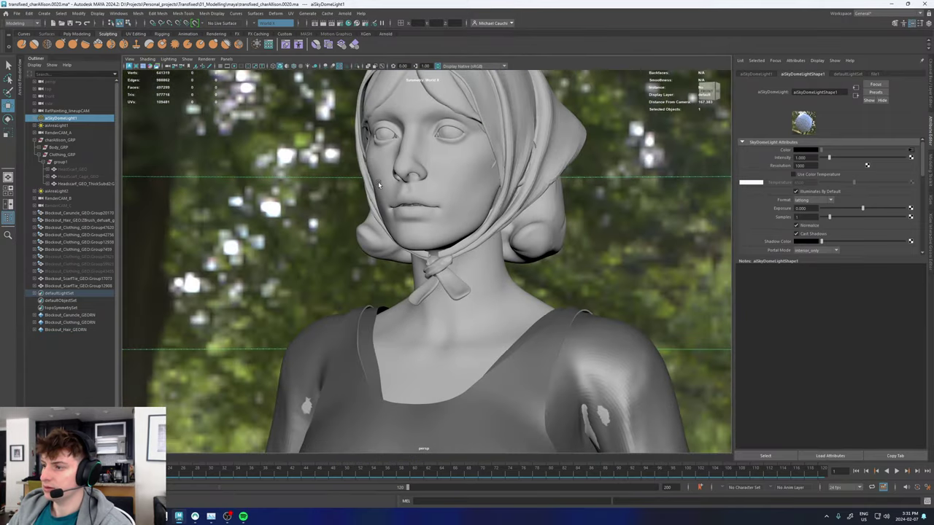
Hide the thick subdivided headscarf mesh and show the single-layer HeadScarf_GEO in its place.
middle_click_drag(379, 186, 350, 244, "alt")
scroll(351, 244, "down", 4)
left_click_drag(388, 236, 401, 220, "alt")
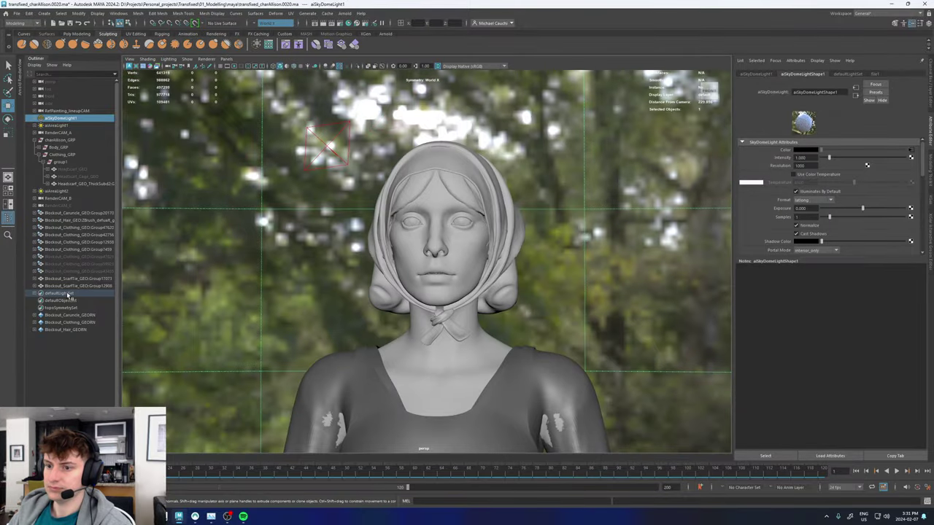
left_click(75, 183)
key("h")
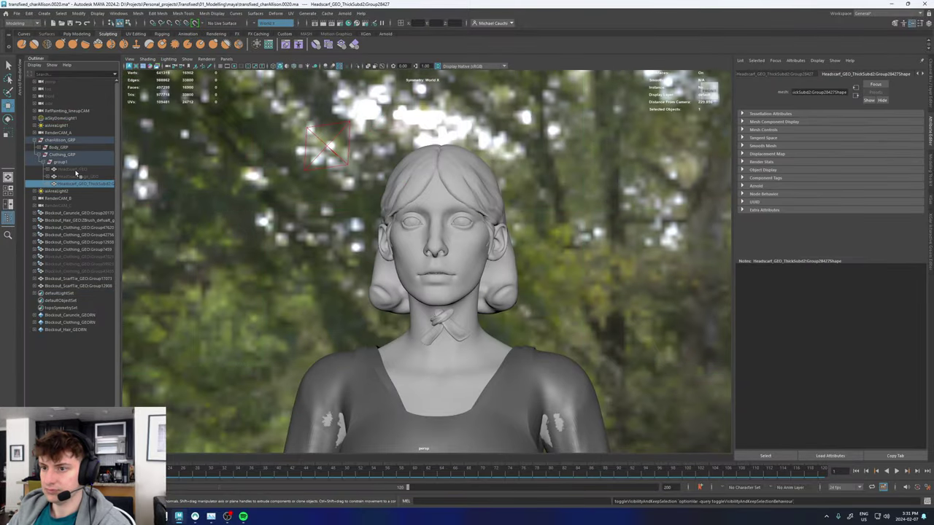
left_click(73, 169)
key("shift+h")
Examine how the single-layer headscarf meets the imported knot under the chin from several angles.
left_click_drag(461, 279, 447, 274, "alt")
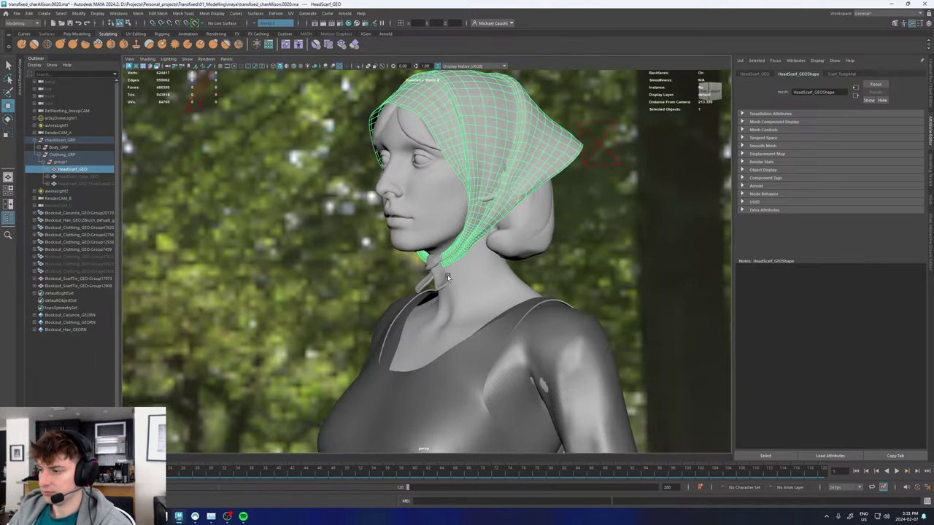
right_click_drag(448, 276, 472, 293, "alt")
left_click_drag(472, 293, 600, 278, "alt")
right_click_drag(600, 278, 511, 258, "alt")
middle_click_drag(510, 258, 507, 299, "alt")
left_click_drag(507, 299, 428, 306, "alt")
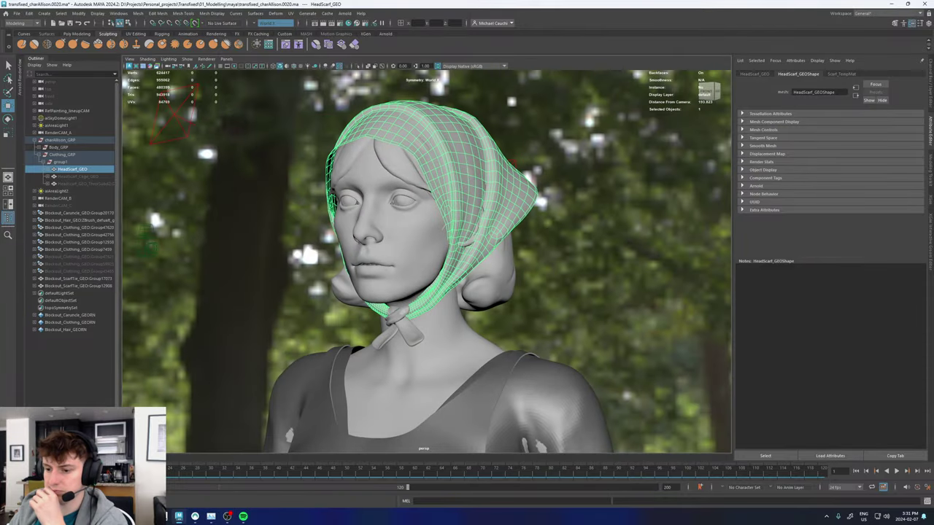
left_click(146, 517)
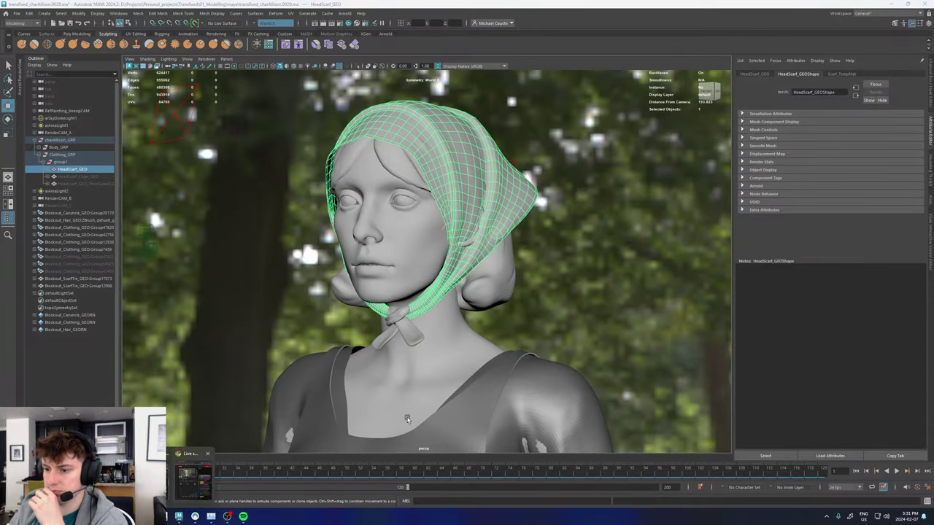
left_click(588, 363)
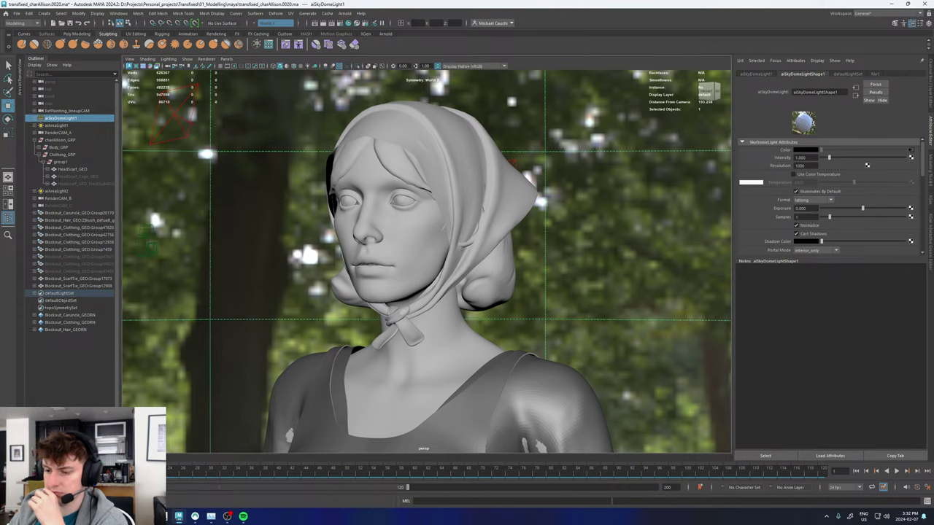
Switch to ZBrush and make the body_geo subtool active at a lower subdivision level.
left_click(211, 516)
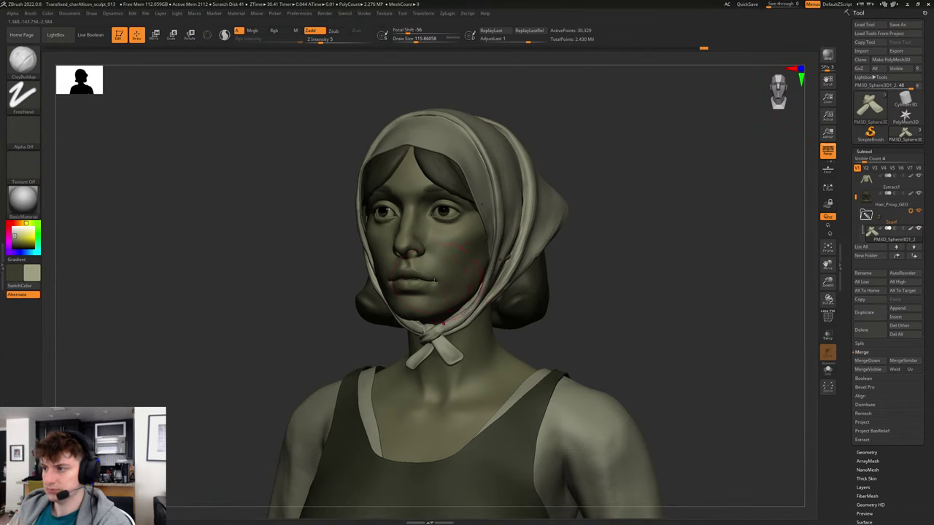
left_click(444, 273, "alt")
left_click_drag(573, 274, 611, 273, "shift")
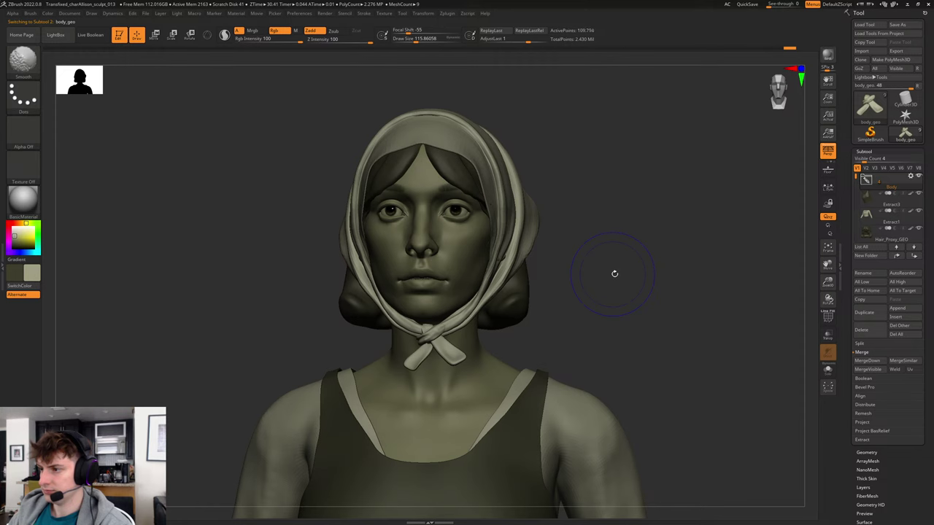
Start exporting the body mesh and browse to Transfixed/01_Modelling/zbrush/02_Sculpting/exports on the CG_Stuff drive.
left_click(896, 51)
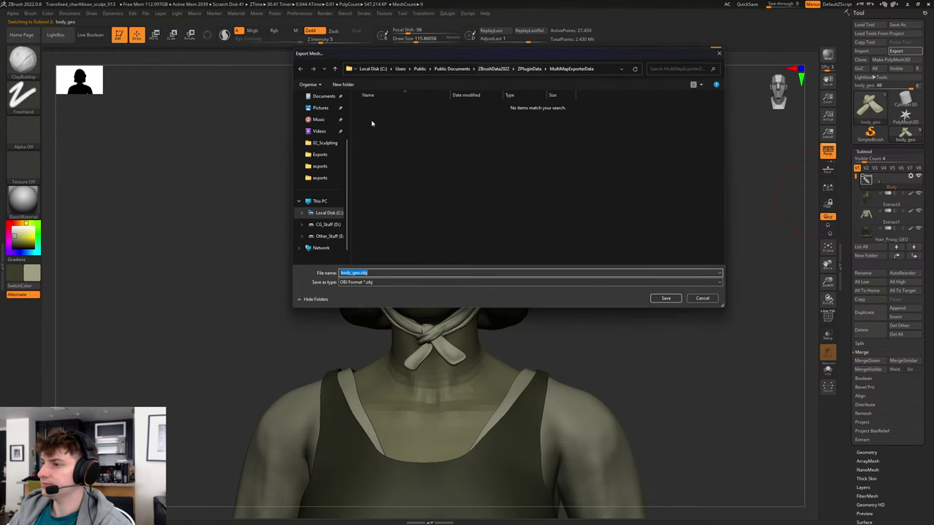
left_click(328, 226)
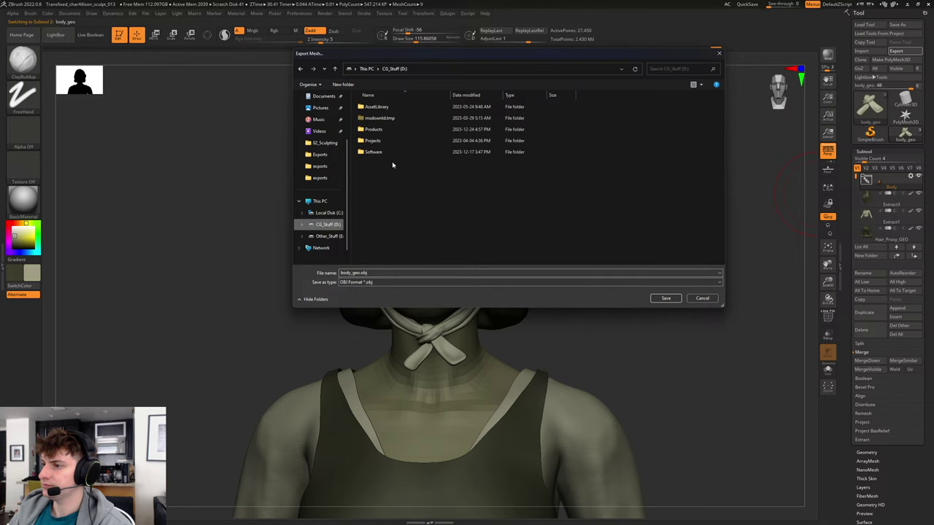
double_click(372, 150)
left_click(380, 130)
double_click(379, 131)
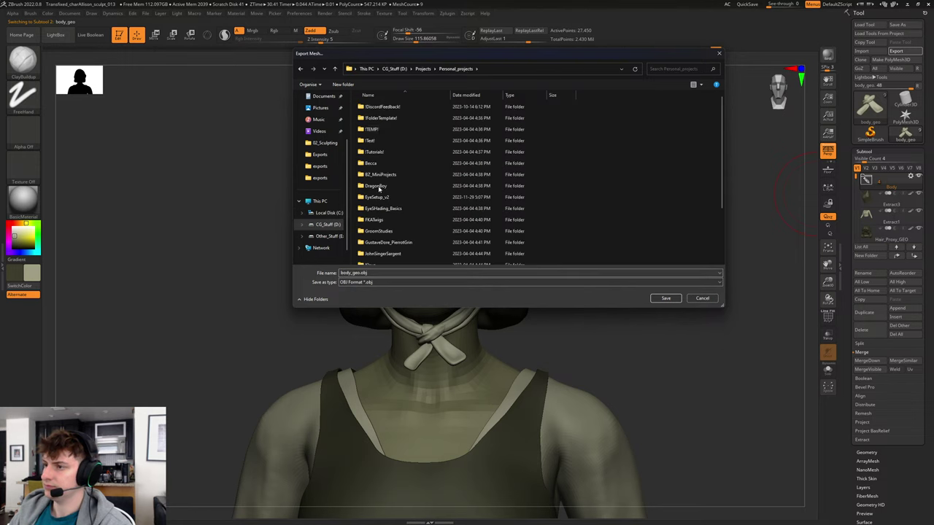
scroll(380, 197, "down", 3)
double_click(376, 261)
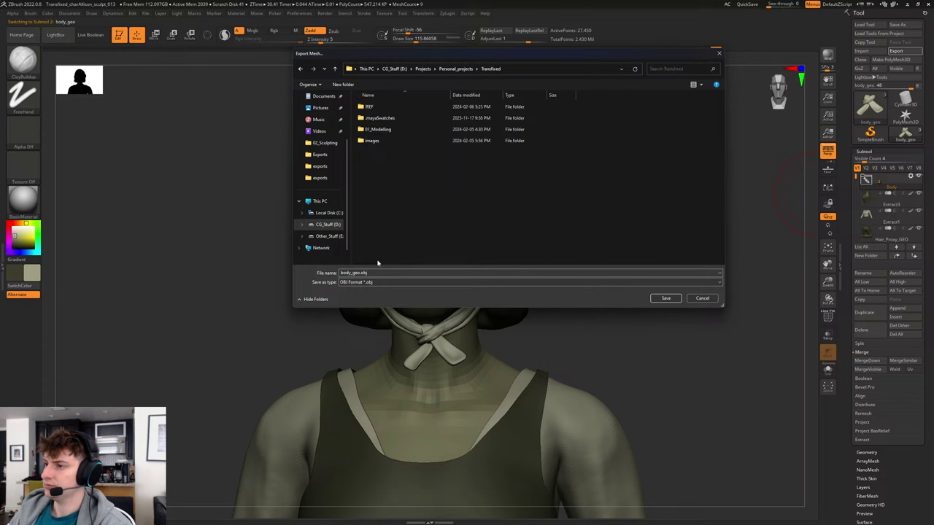
double_click(373, 107)
double_click(373, 129)
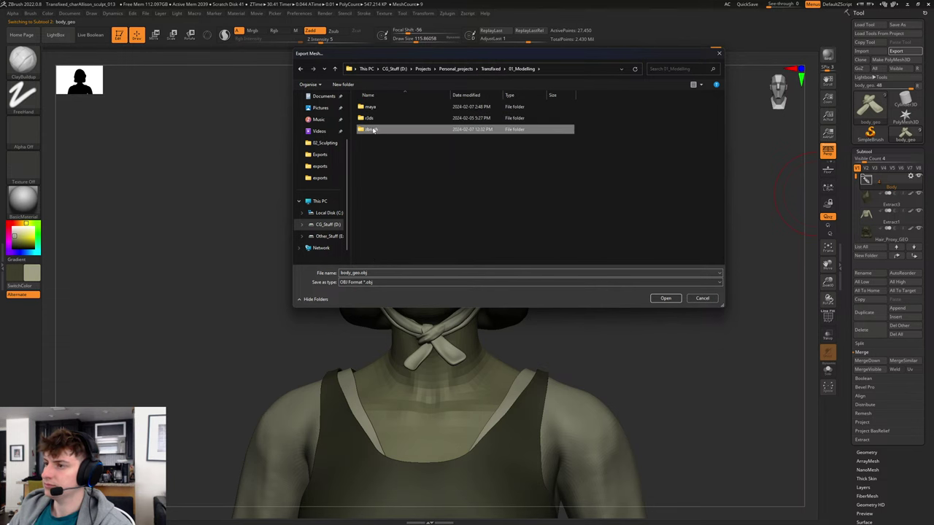
double_click(373, 119)
left_click(374, 108)
double_click(373, 108)
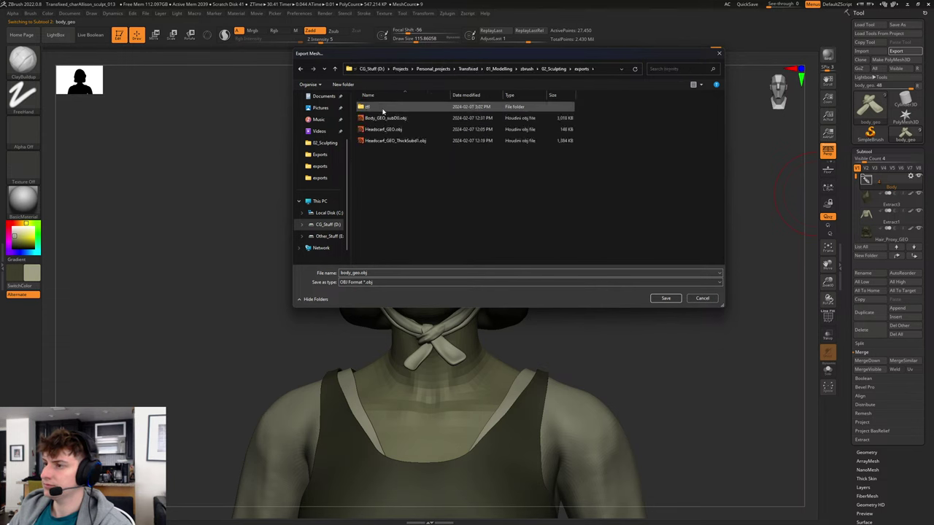
Export the body as an OBJ, overwriting the existing Body_GEO_subD0.obj.
left_click(386, 119)
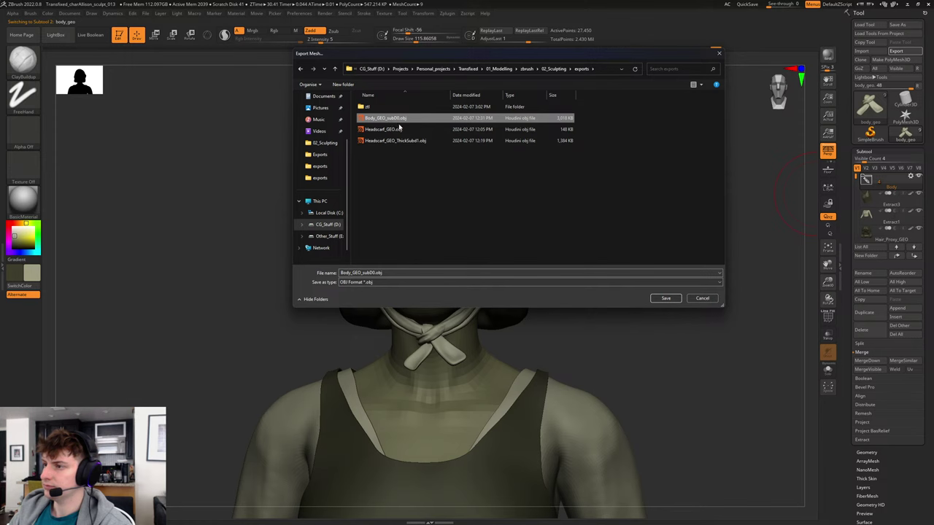
left_click(667, 299)
left_click(486, 260)
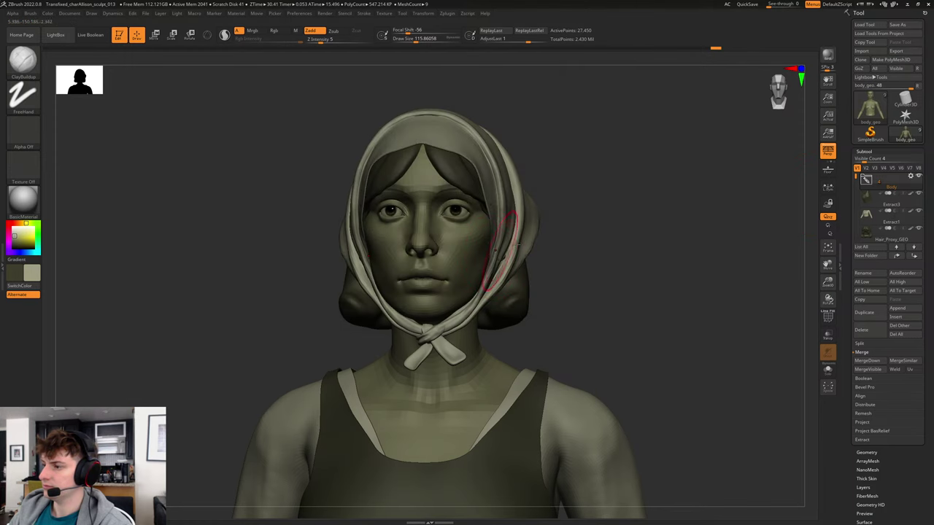
Export the low-resolution headscarf subtool over Headscarf_GEO.obj in the zbrush/02_Sculpting/exports folder.
left_click_drag(675, 239, 584, 237)
left_click(521, 208, "alt")
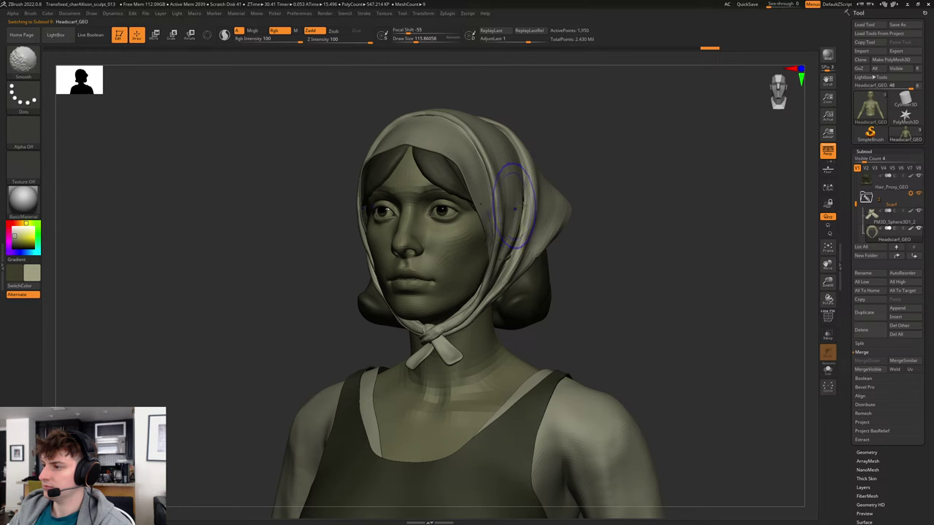
key("shift+f")
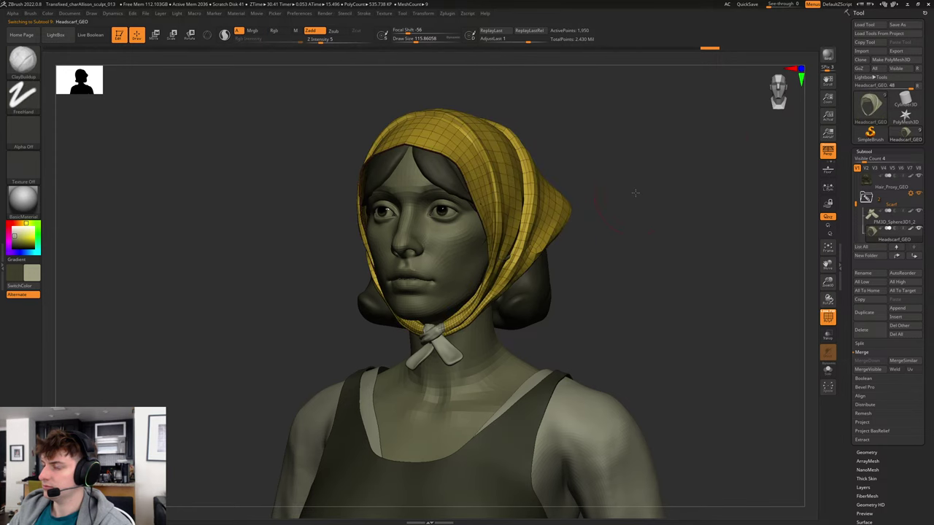
left_click(896, 52)
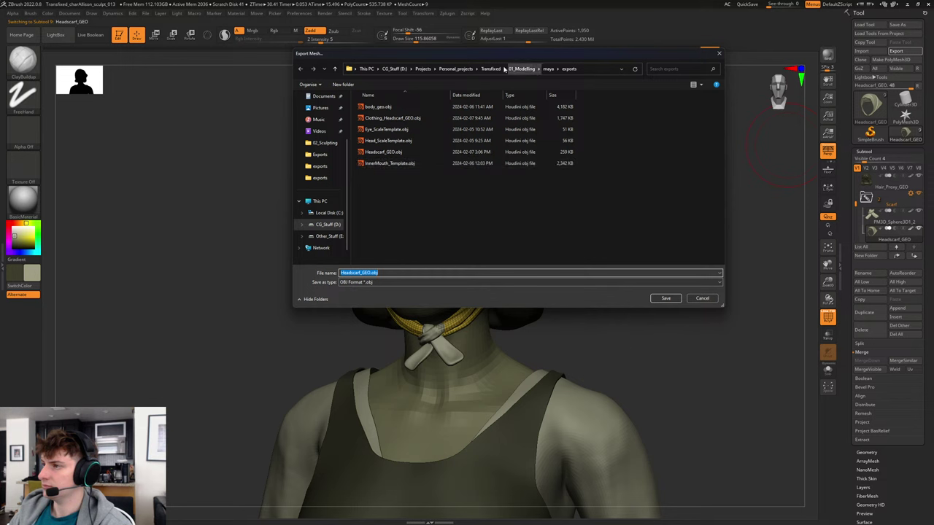
left_click(487, 68)
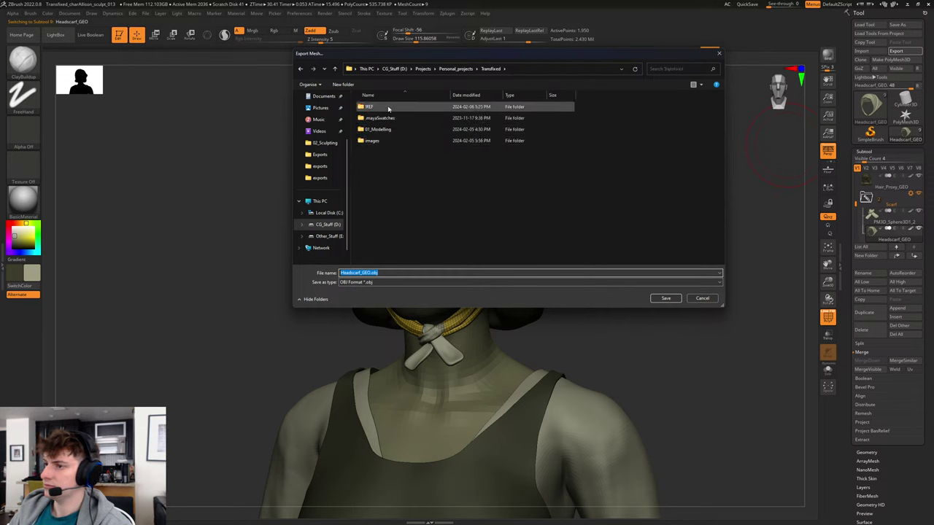
double_click(374, 129)
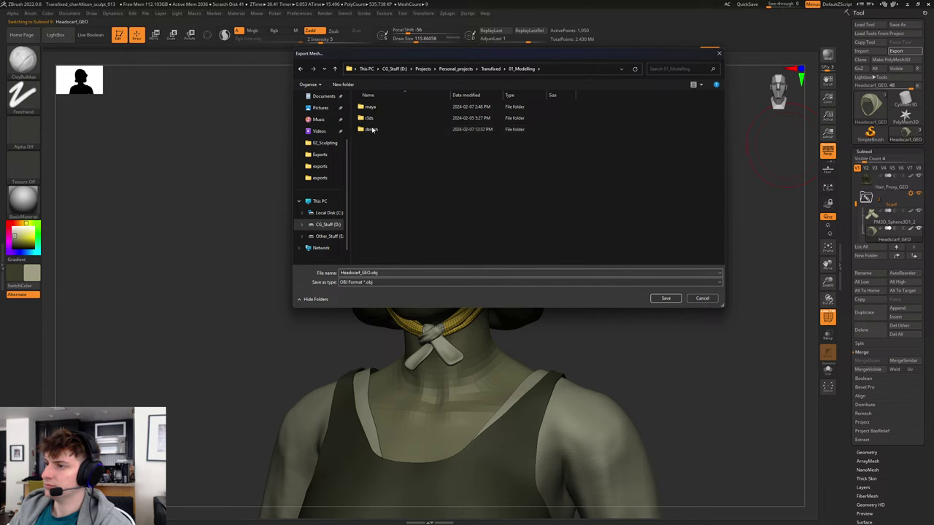
double_click(372, 129)
double_click(377, 118)
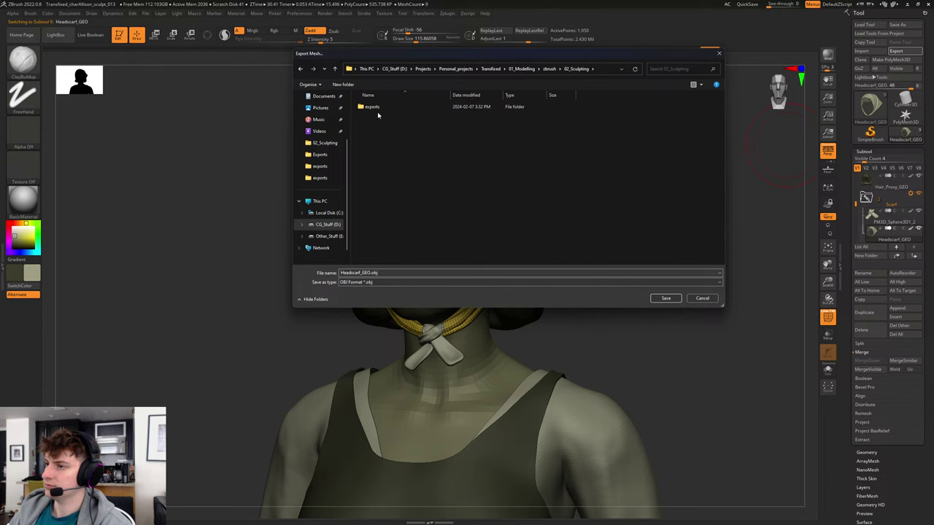
double_click(377, 110)
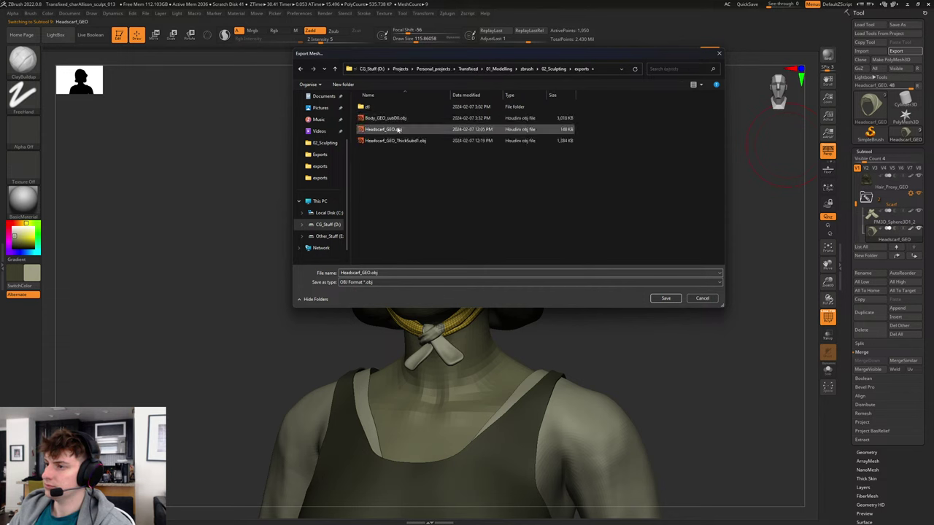
double_click(398, 129)
left_click(486, 259)
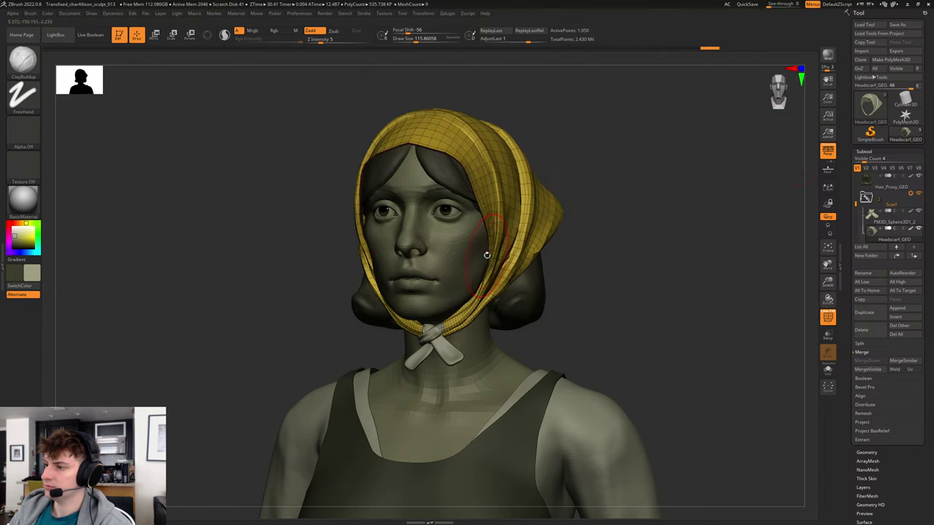
Raise the headscarf to subdivision level 2 and save the project over Transfixed_charAllison_sculpt_013.ZPR.
left_click_drag(691, 274, 691, 278)
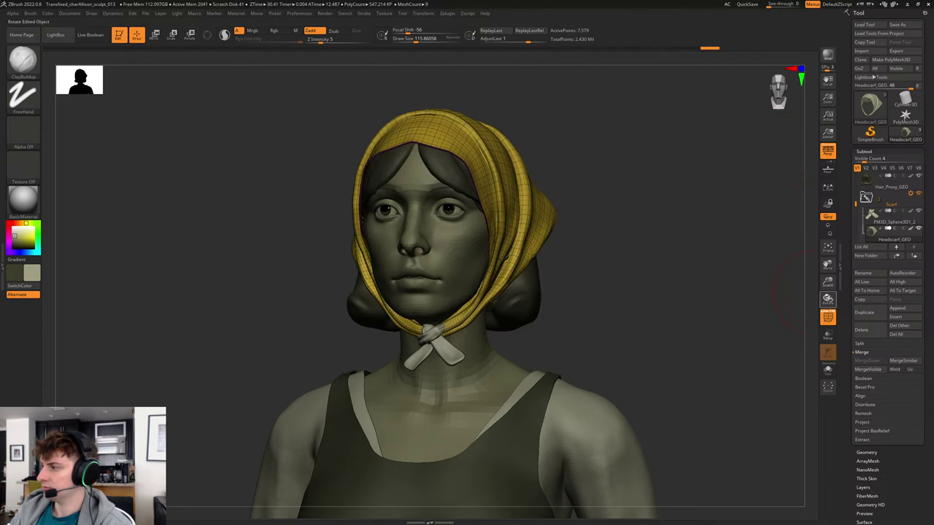
left_click(864, 151)
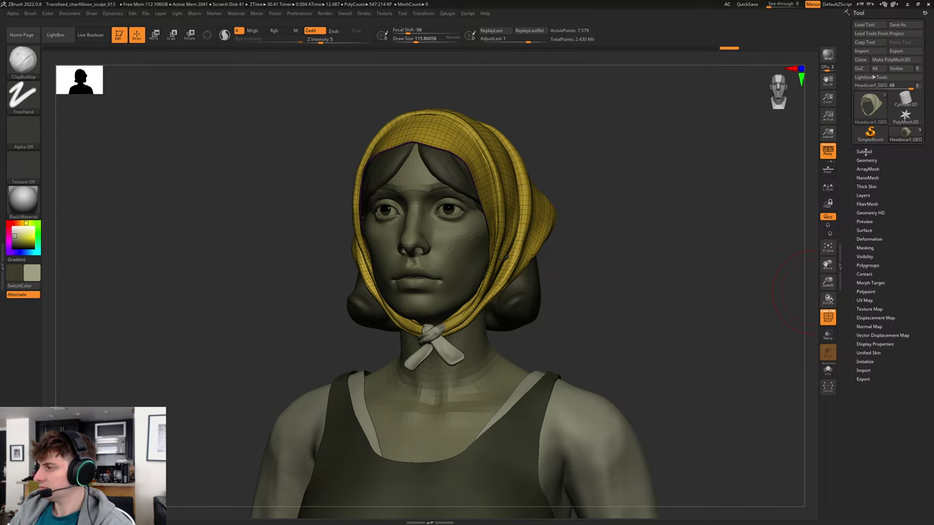
left_click_drag(631, 234, 635, 232, "shift")
key("ctrl")
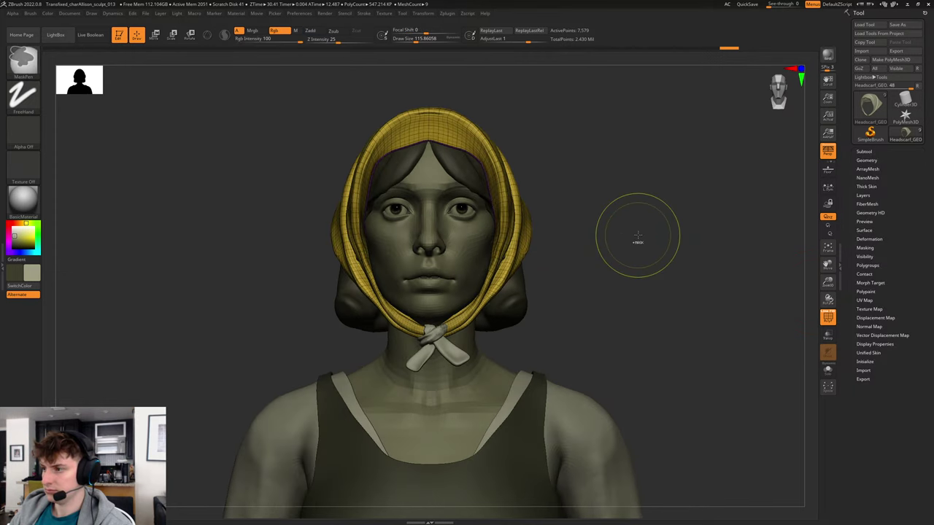
key("ctrl+s")
left_click(667, 299)
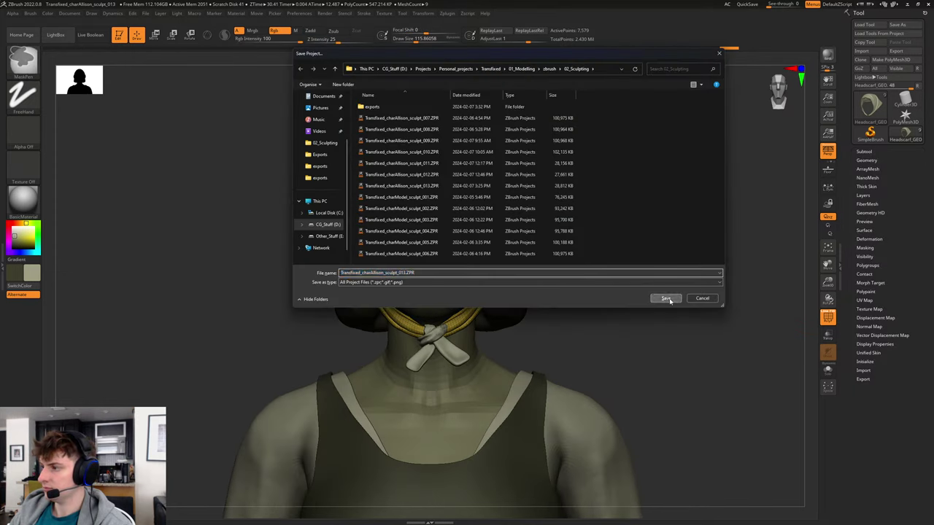
left_click(485, 259)
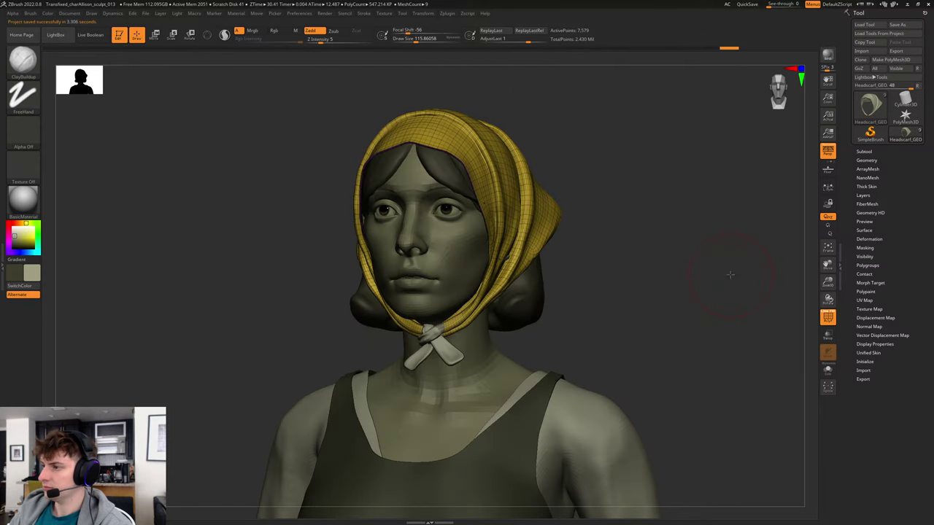
Turn off the polyframe display and apply the headscarf's dynamic subdivision to turn its thickness into real geometry.
key("shift+f")
left_click_drag(731, 274, 726, 274)
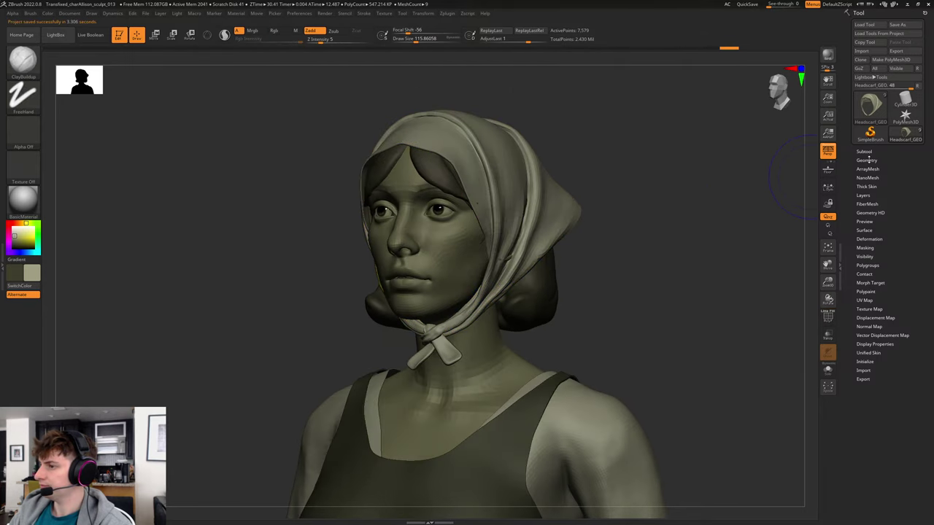
left_click(866, 159)
left_click_drag(660, 203, 788, 283)
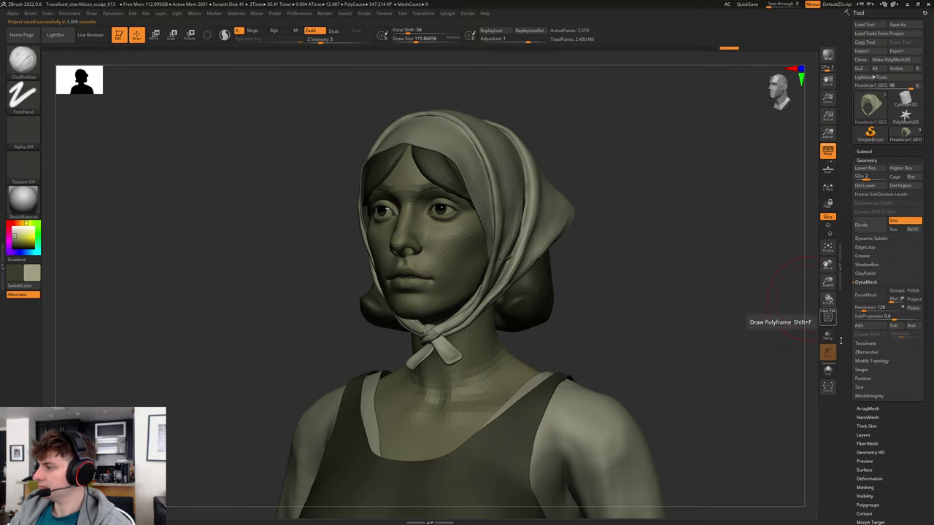
left_click(869, 239)
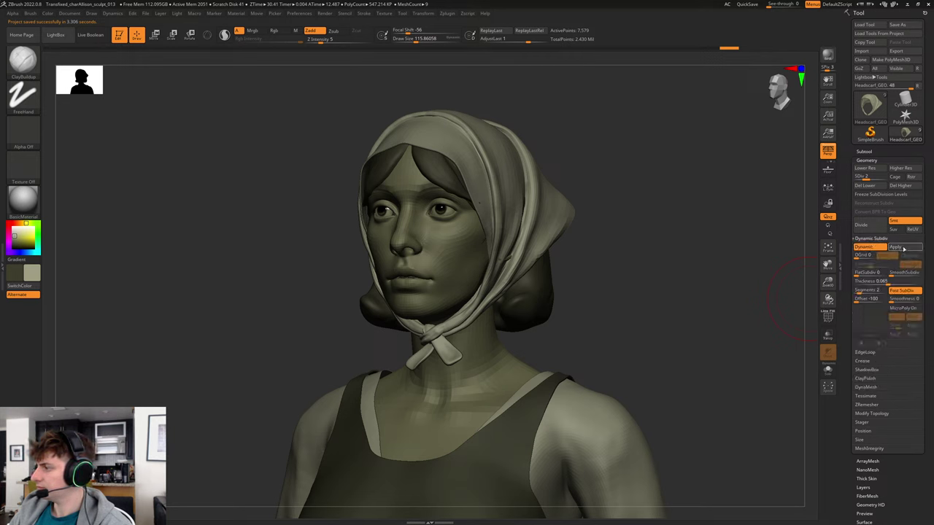
left_click(898, 247)
Export the thickened headscarf over Headscarf_GEO_ThickSubd1.obj in the zbrush/02_Sculpting/exports folder.
left_click(897, 51)
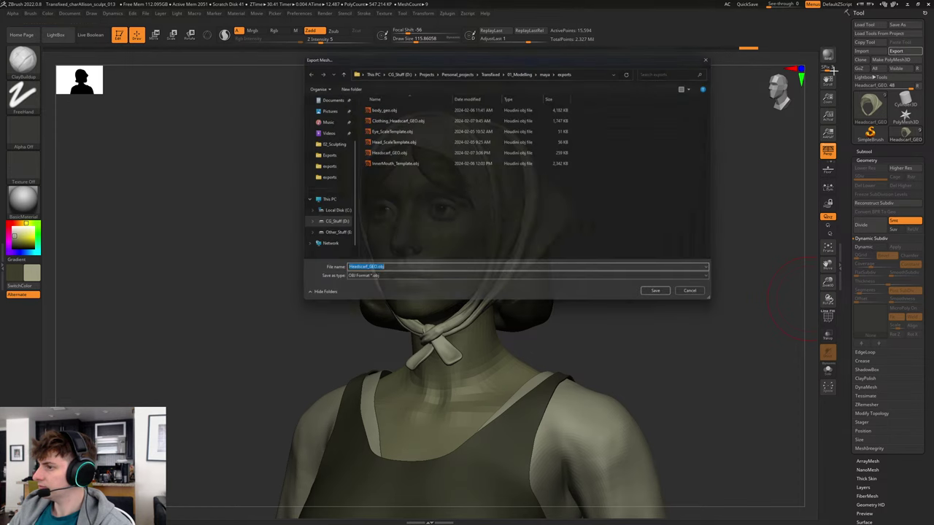
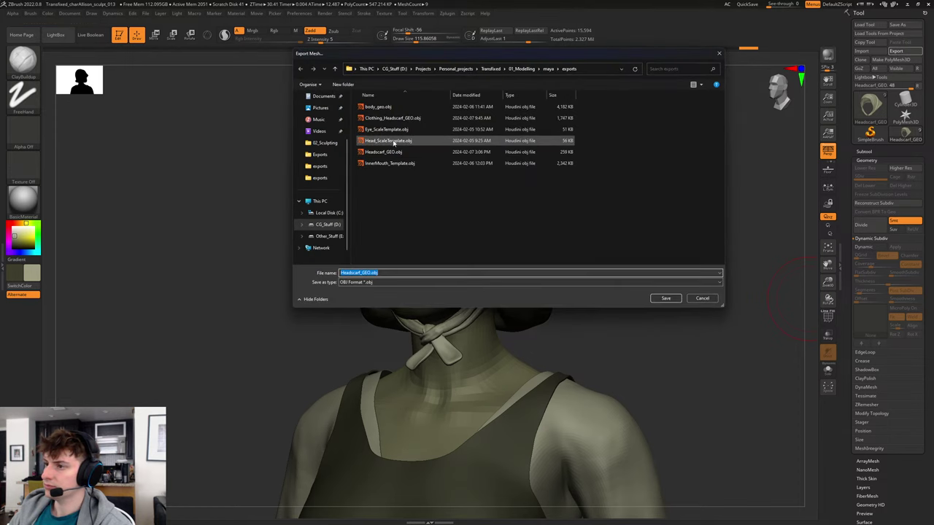
left_click(523, 69)
double_click(368, 130)
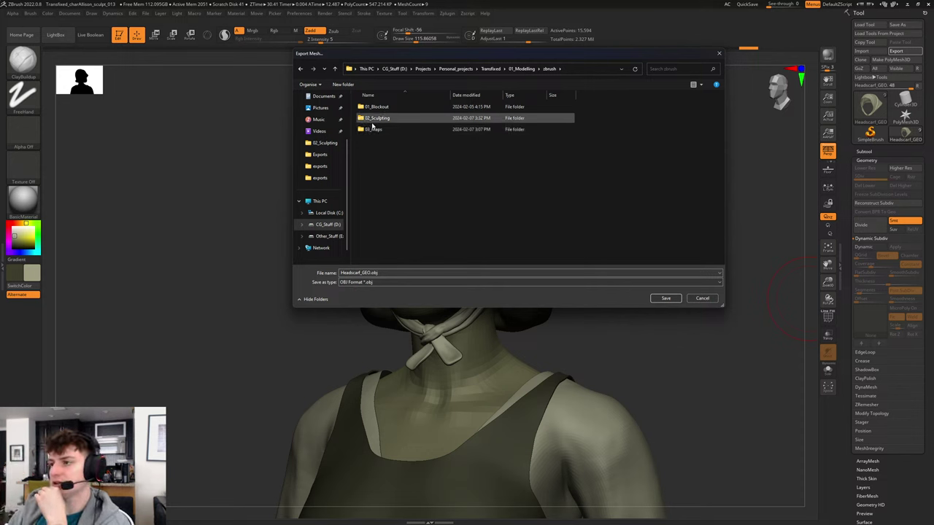
double_click(377, 118)
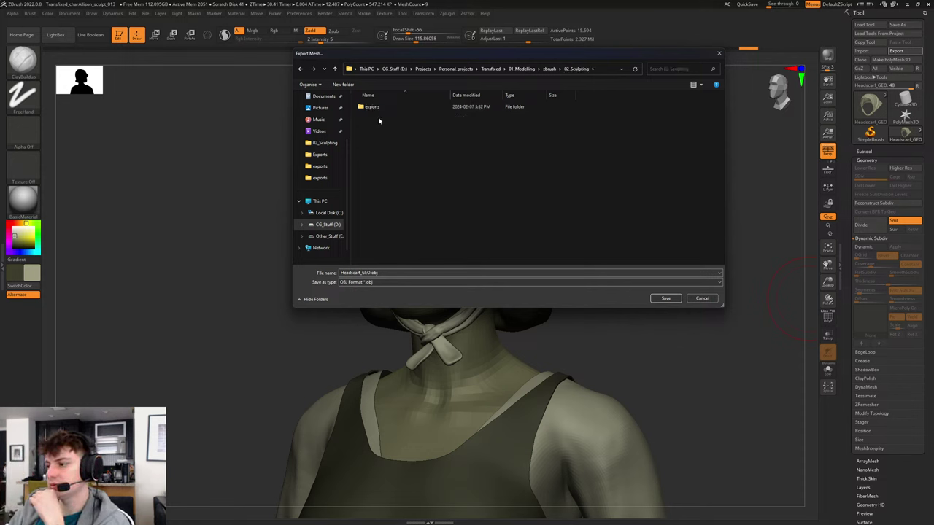
double_click(376, 107)
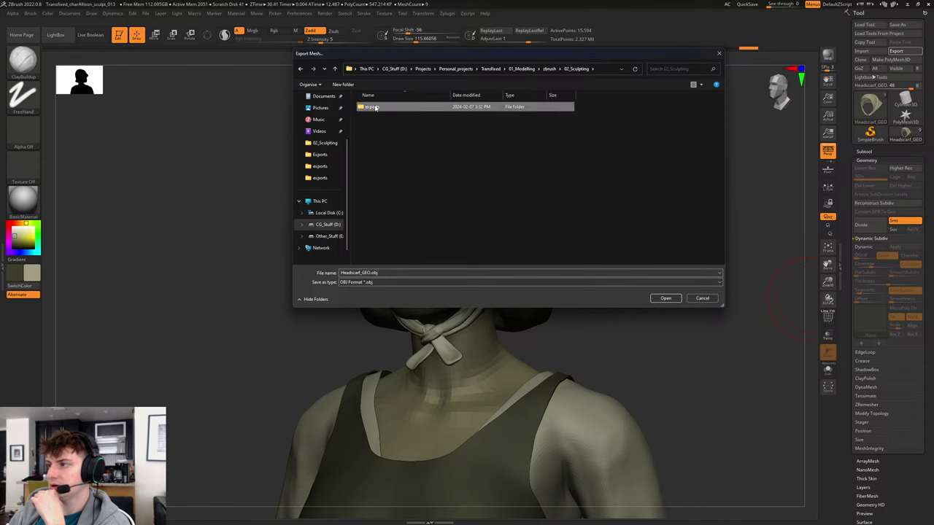
left_click(394, 140)
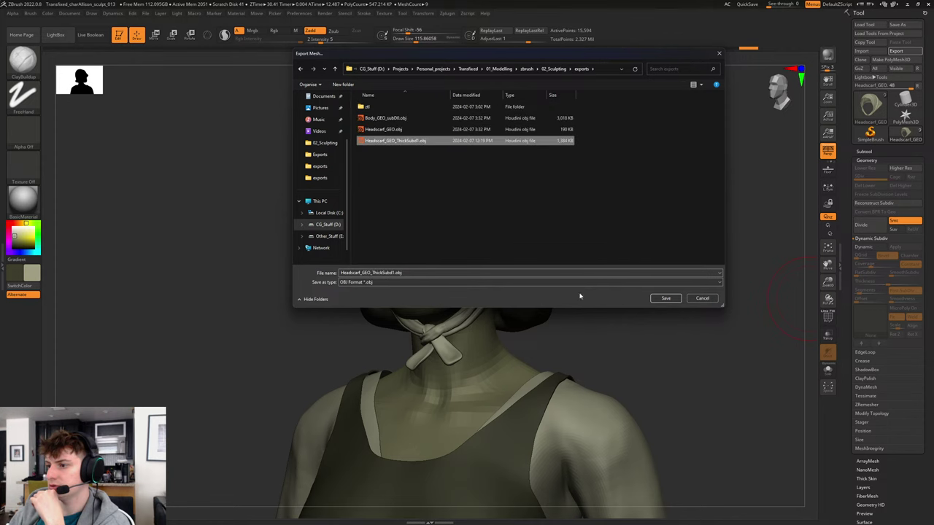
left_click(666, 299)
left_click(478, 257)
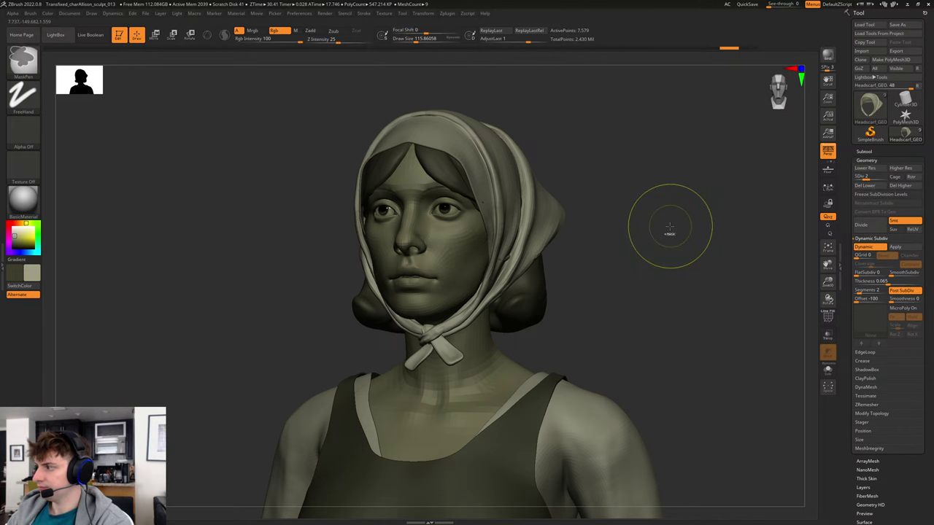
left_click_drag(642, 234, 646, 234, "shift")
key("shift+f")
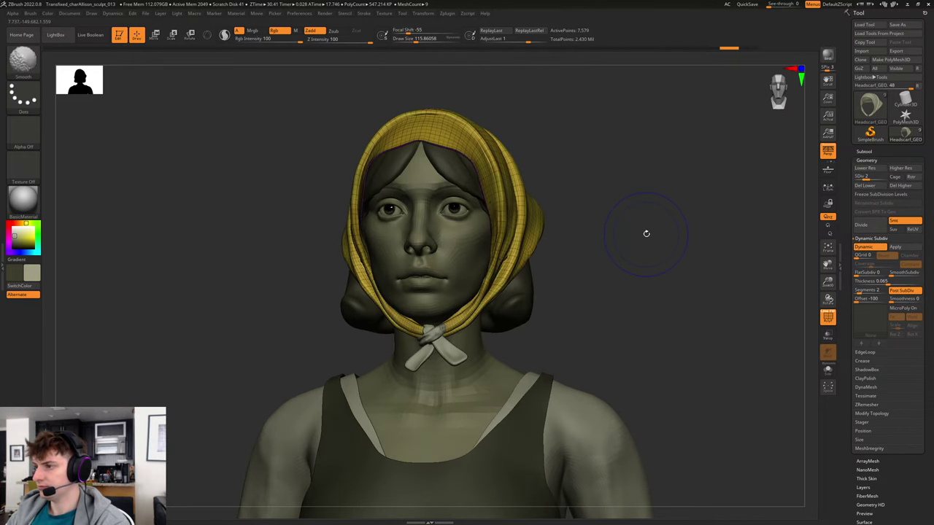
key("shift+f")
Switch to Maya and group the two Blockout_ScarfTie_GEO meshes.
left_click(908, 4)
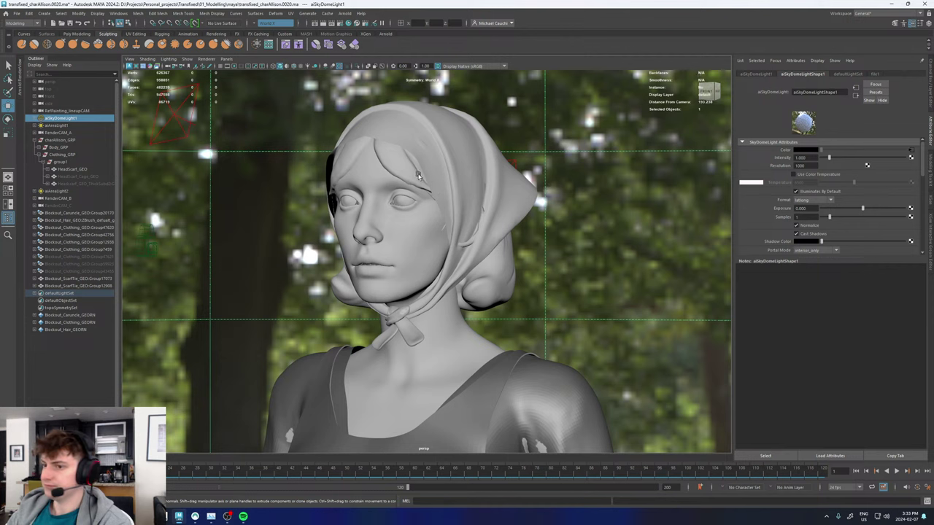
left_click(83, 287)
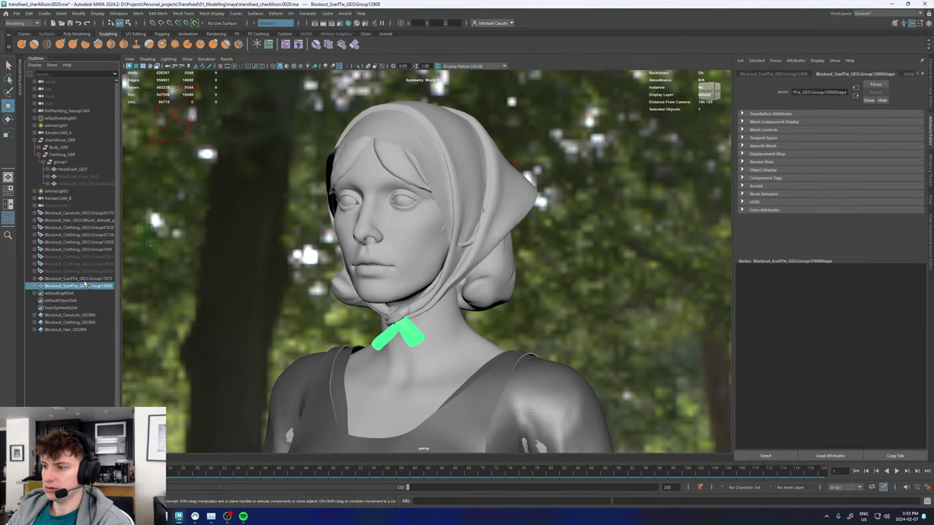
left_click(83, 279, "ctrl")
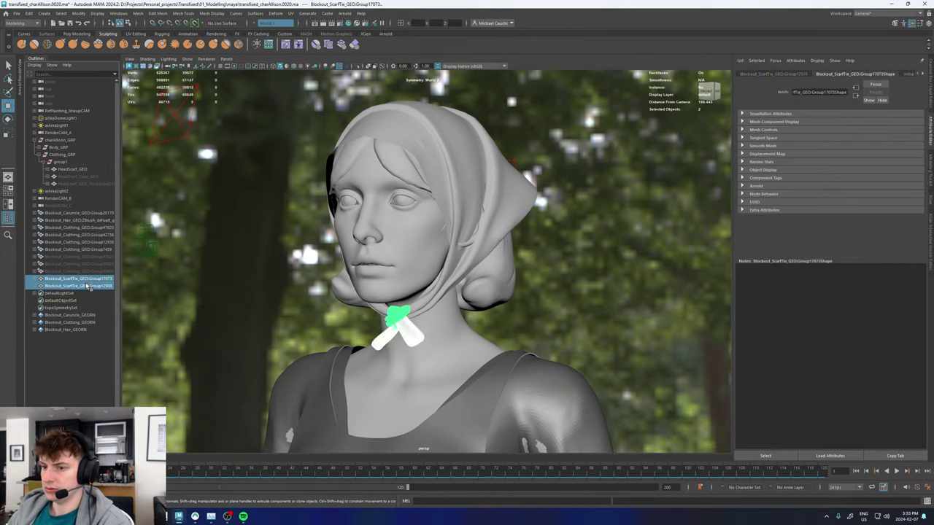
key("ctrl+g")
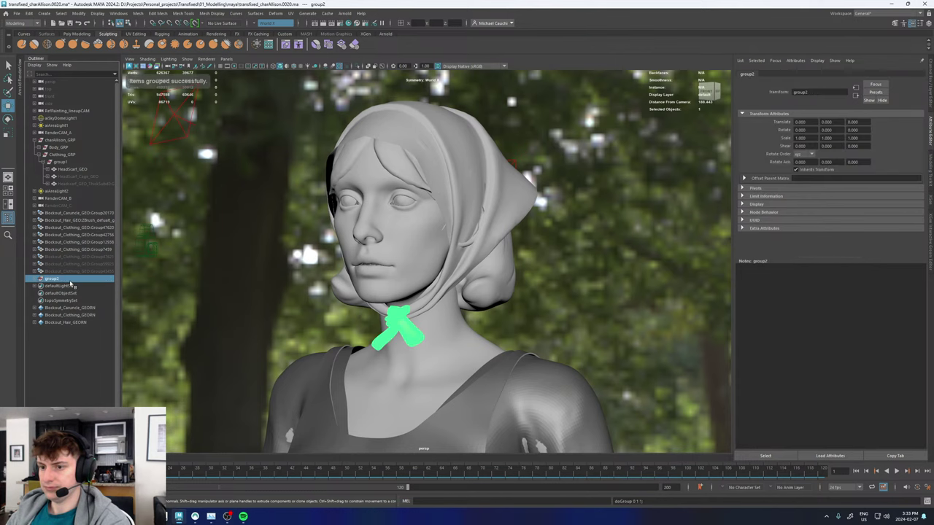
left_click(646, 310)
Import Headscarf_GEO.obj from the zbrush/02_Sculpting/exports folder into the scene.
left_click_drag(485, 306, 505, 306, "alt")
scroll(505, 305, "up", 2)
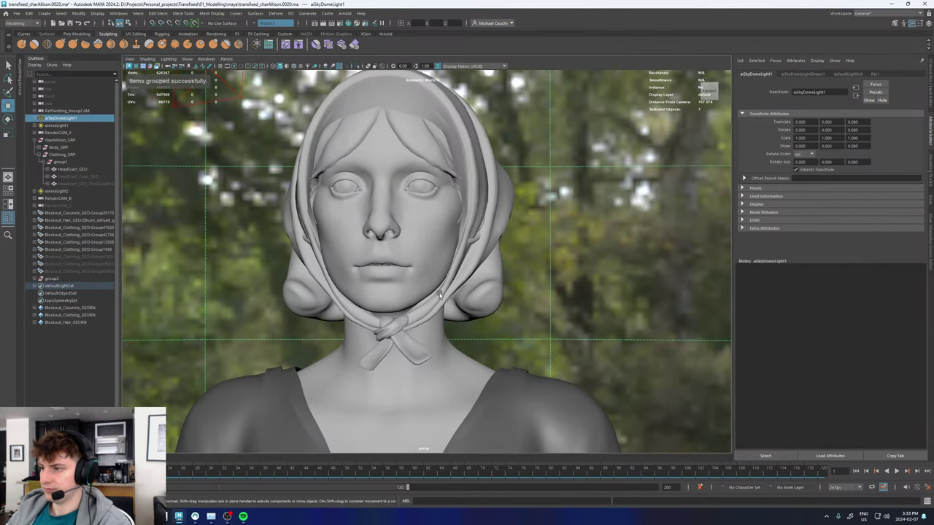
left_click(459, 272)
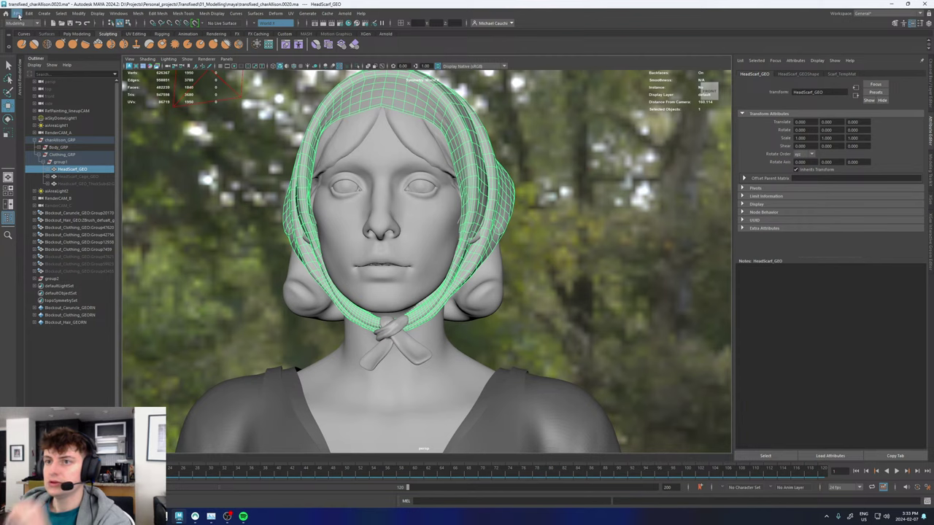
left_click(17, 13)
left_click(41, 97)
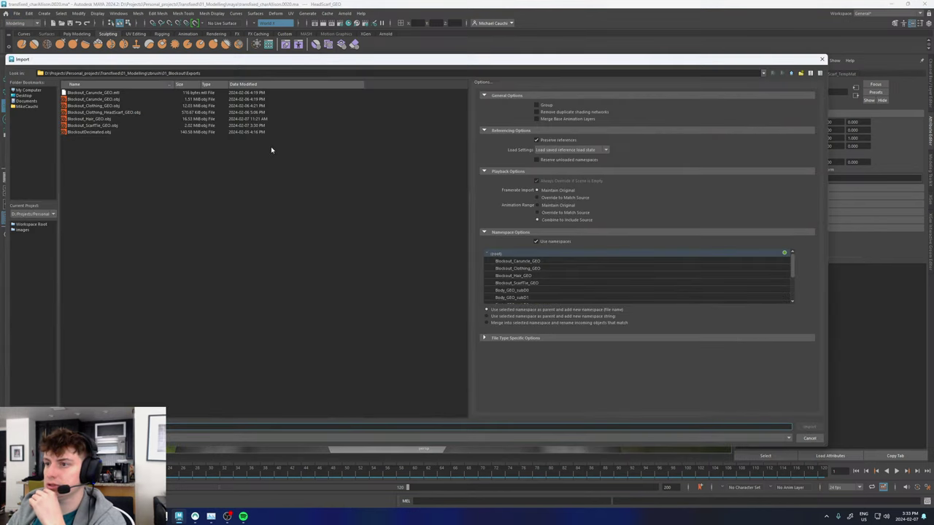
left_click(791, 73)
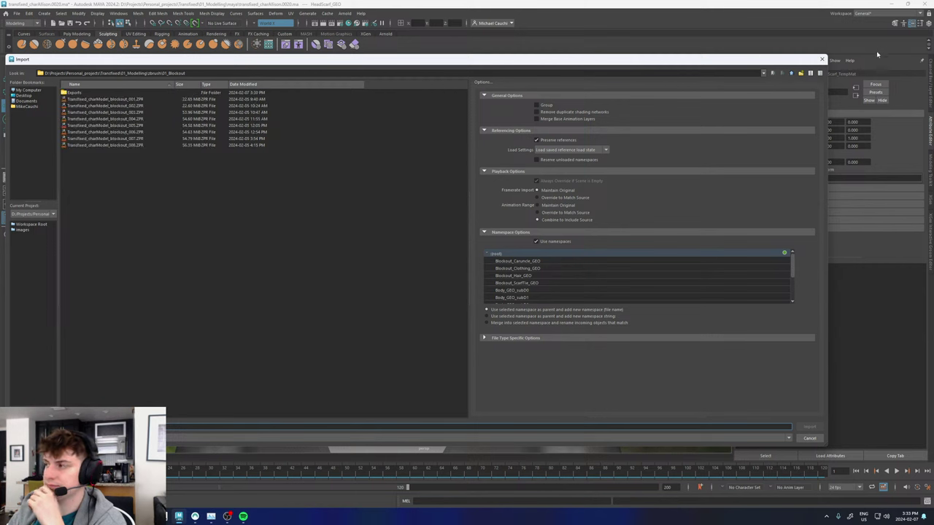
left_click(791, 74)
double_click(82, 99)
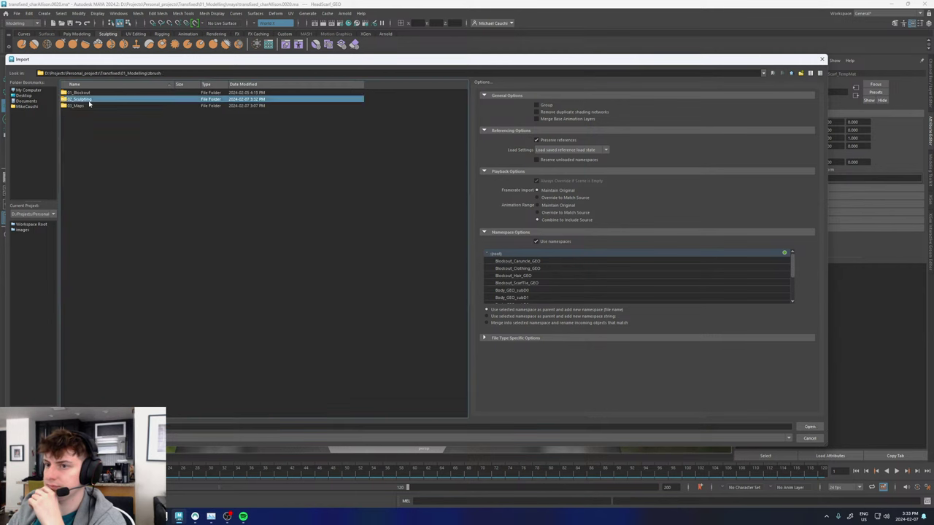
double_click(76, 94)
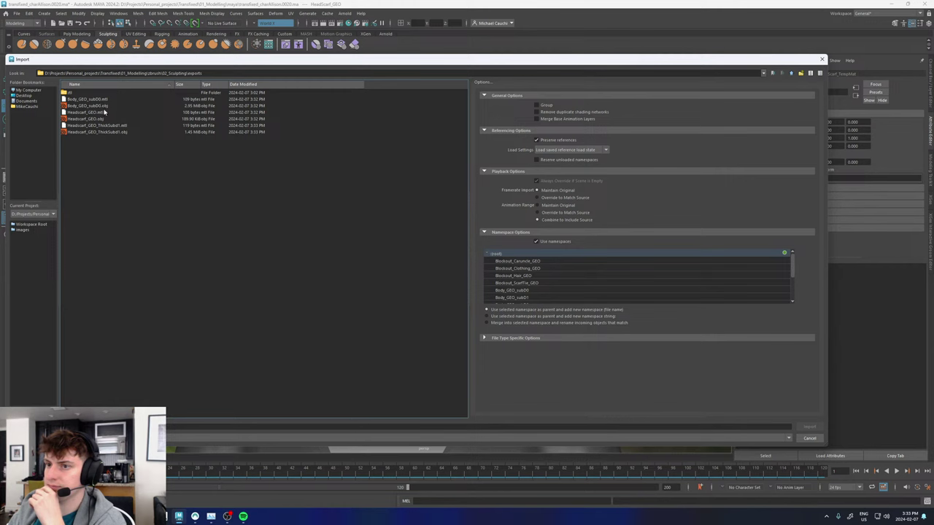
double_click(96, 120)
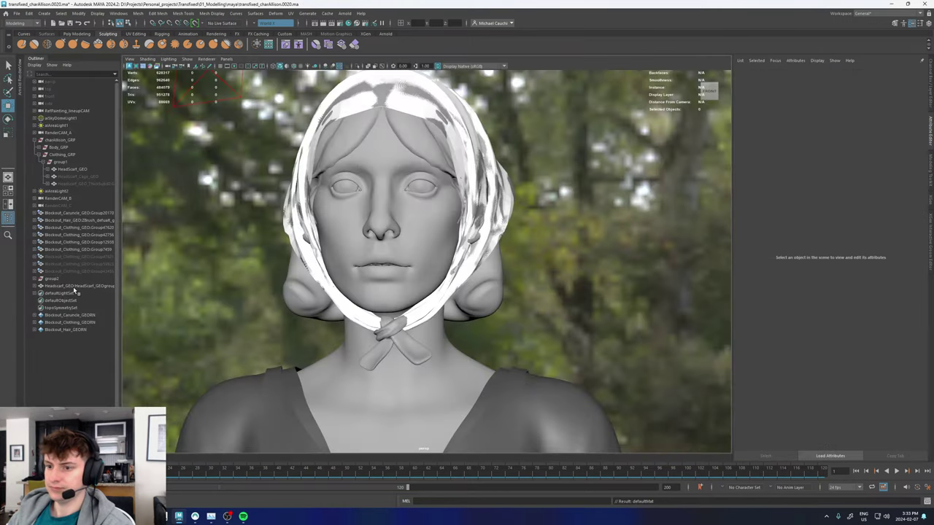
Create a blend shape from the imported headscarf onto HeadScarf_GEO and raise its weight to the maximum.
left_click(77, 286)
left_click(73, 169)
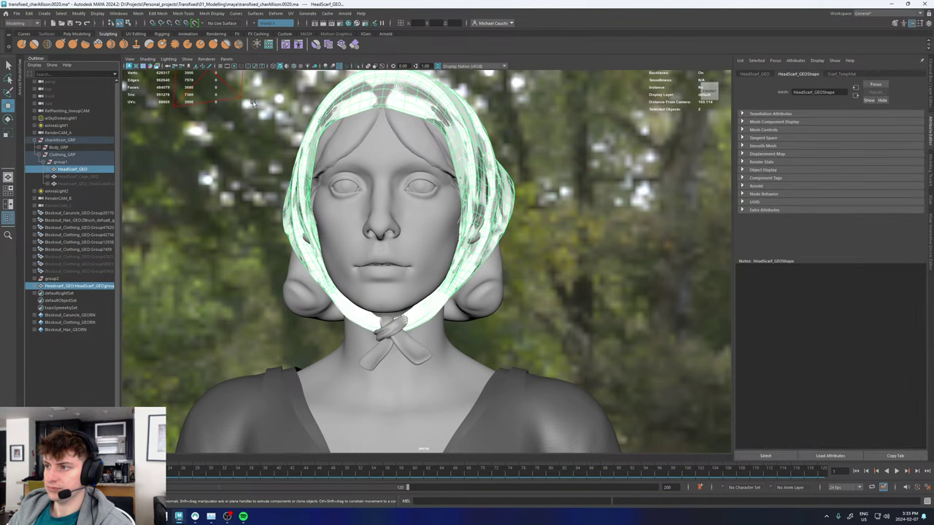
left_click(276, 13)
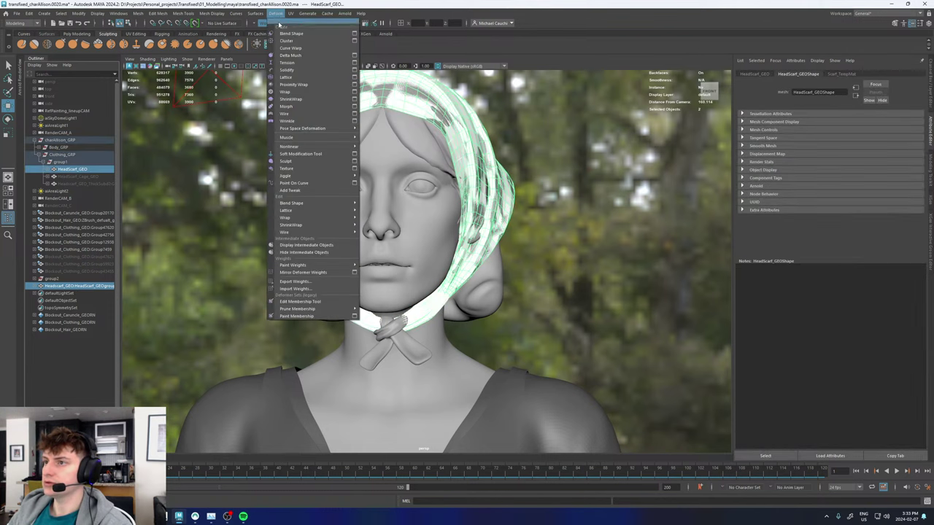
left_click(286, 38)
left_click(70, 170)
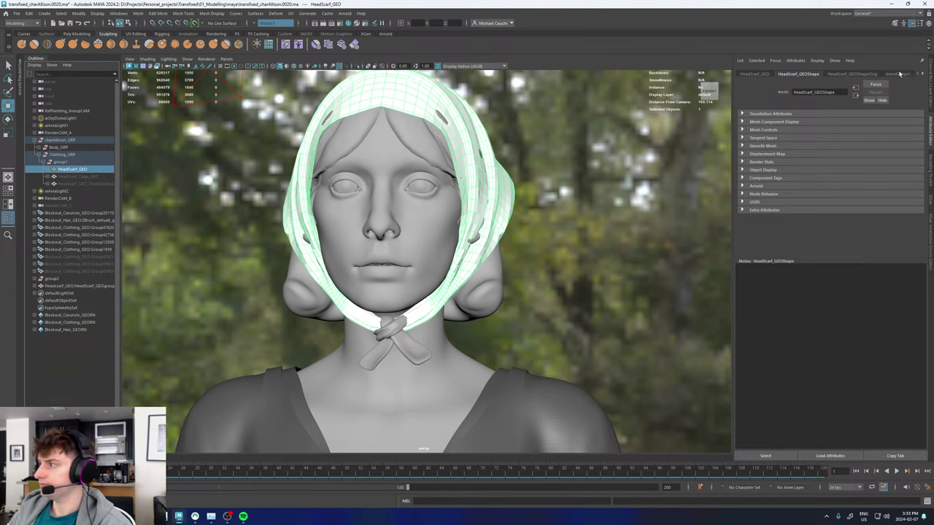
left_click(898, 73)
left_click_drag(823, 140, 921, 140)
Delete the history of HeadScarf_GEO and remove the imported headscarf mesh.
key("alt+shift+d")
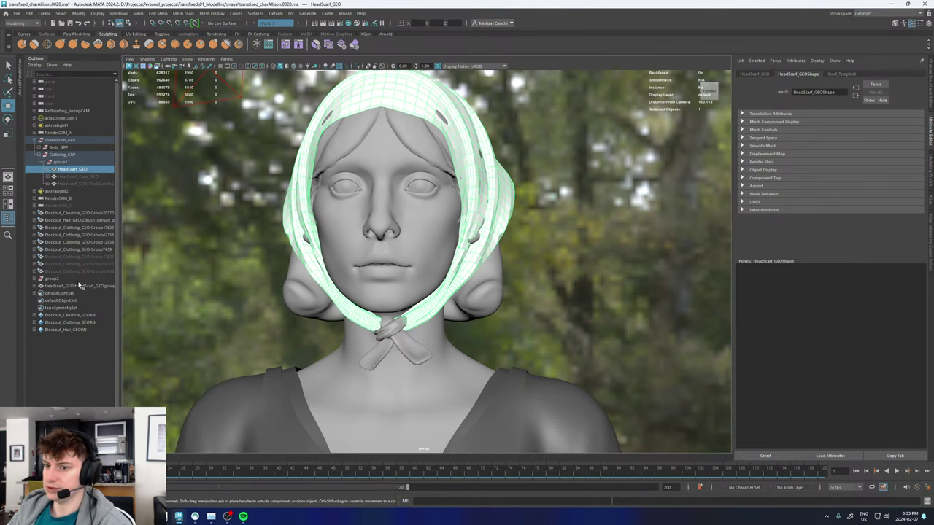
left_click(79, 285)
key("Delete")
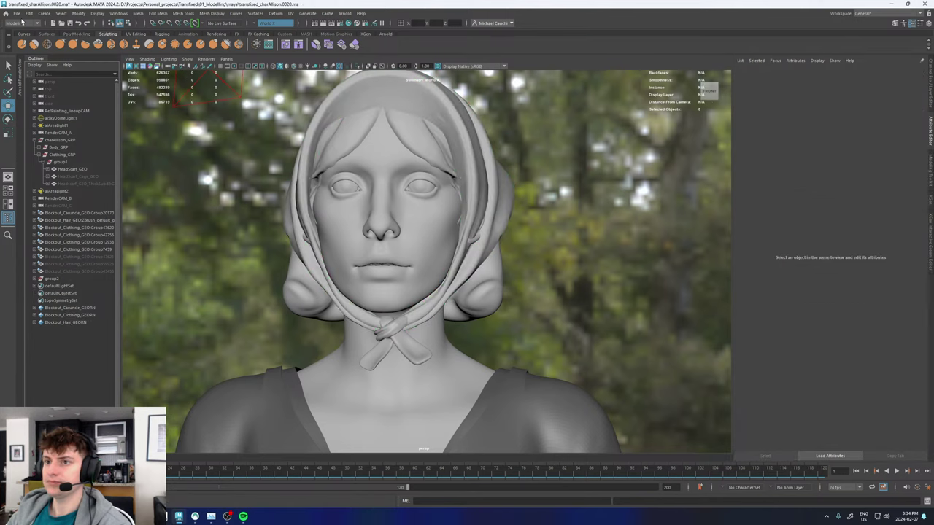
Import Headscarf_GEO_ThickSubd1.obj, check its separate pieces, and delete all three imported meshes.
left_click(17, 13)
left_click(43, 95)
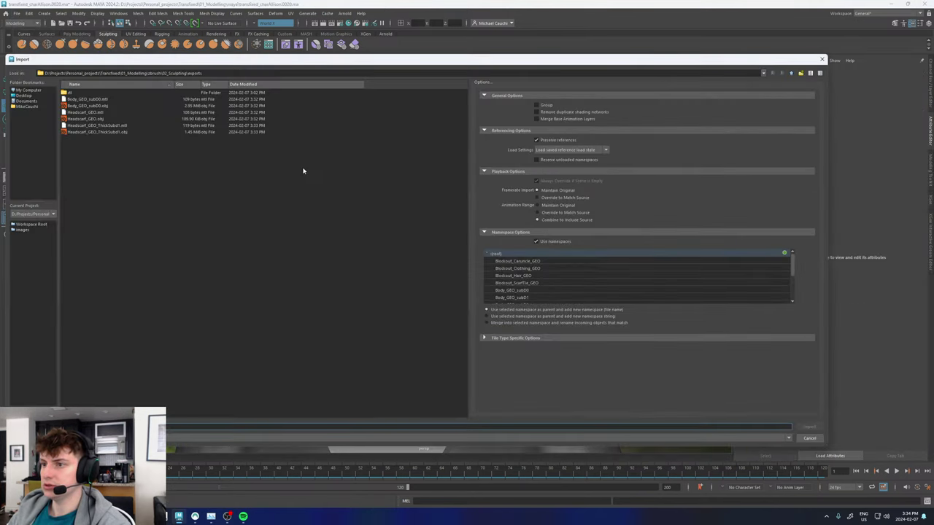
double_click(98, 133)
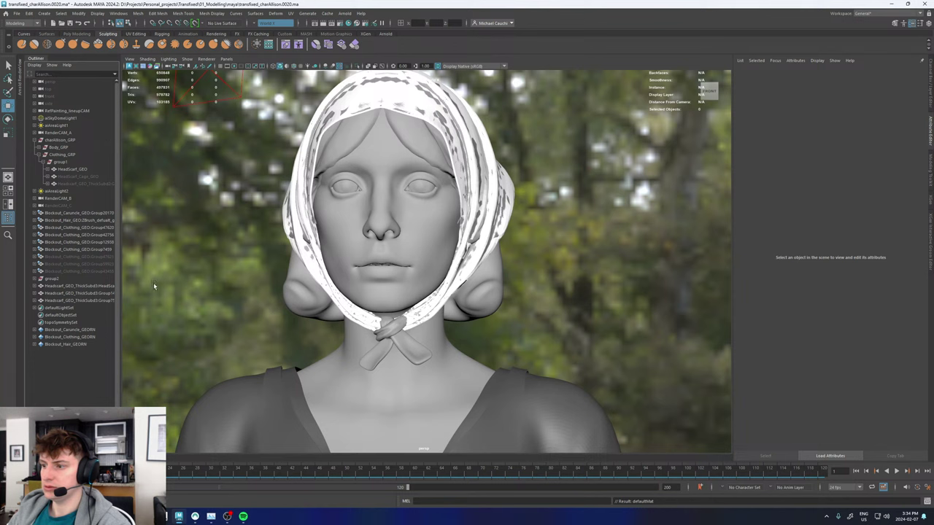
left_click(70, 300)
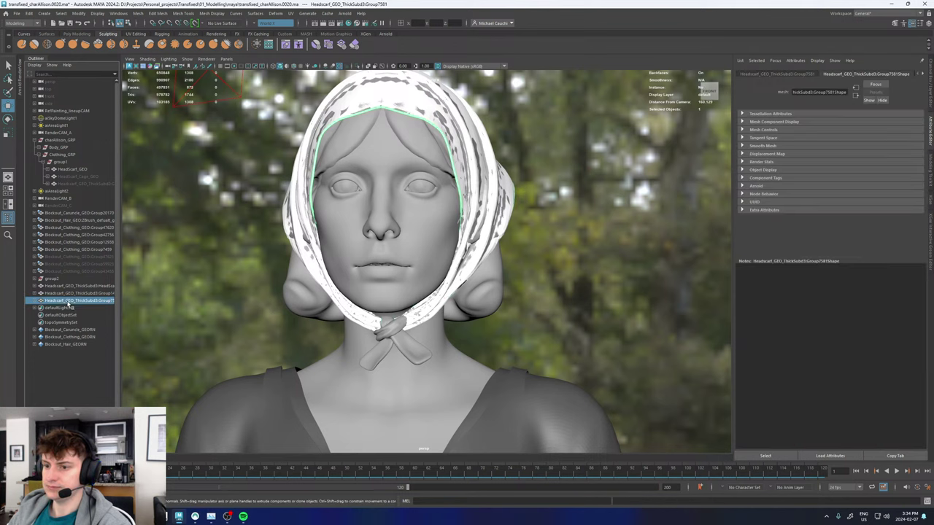
left_click(82, 294)
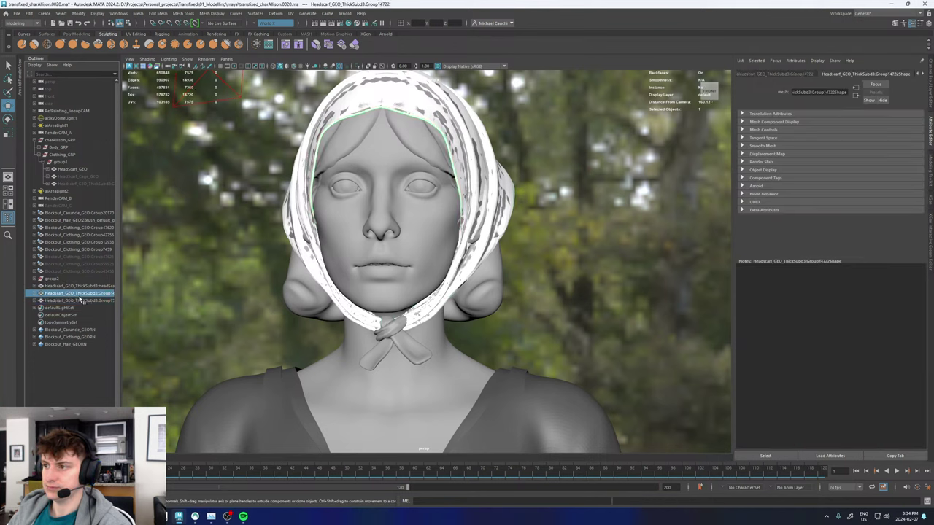
left_click(82, 300)
left_click_drag(83, 288, 84, 302)
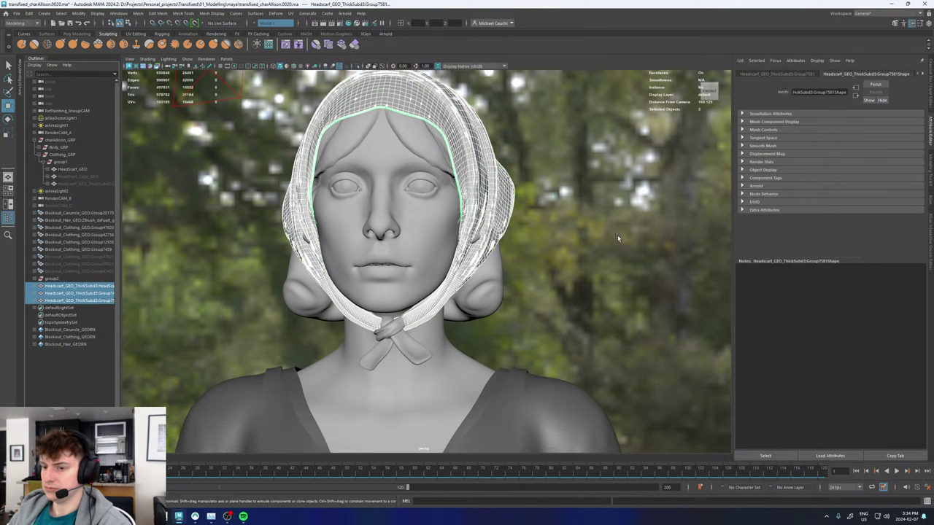
key("Delete")
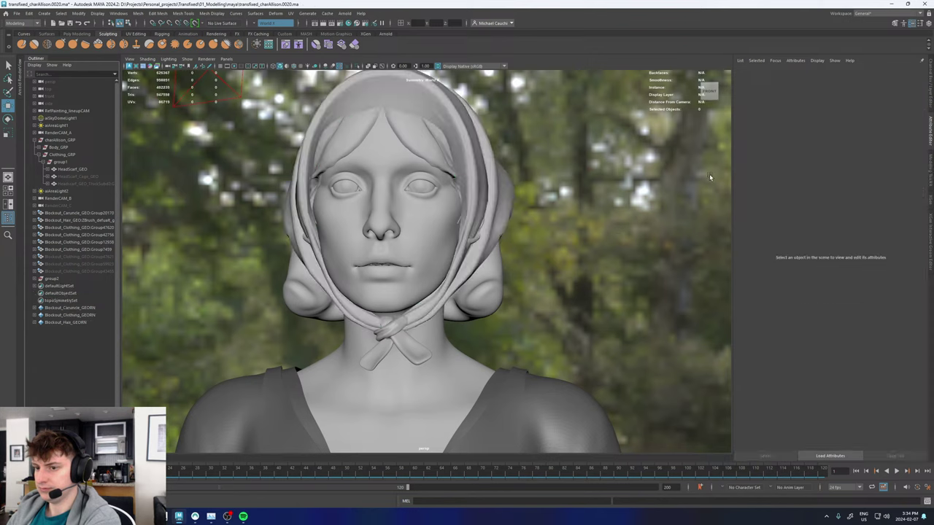
Return to ZBrush, apply the headscarf's dynamic subdivision again, and inspect the thickened mesh with the polyframe display on.
left_click(891, 4)
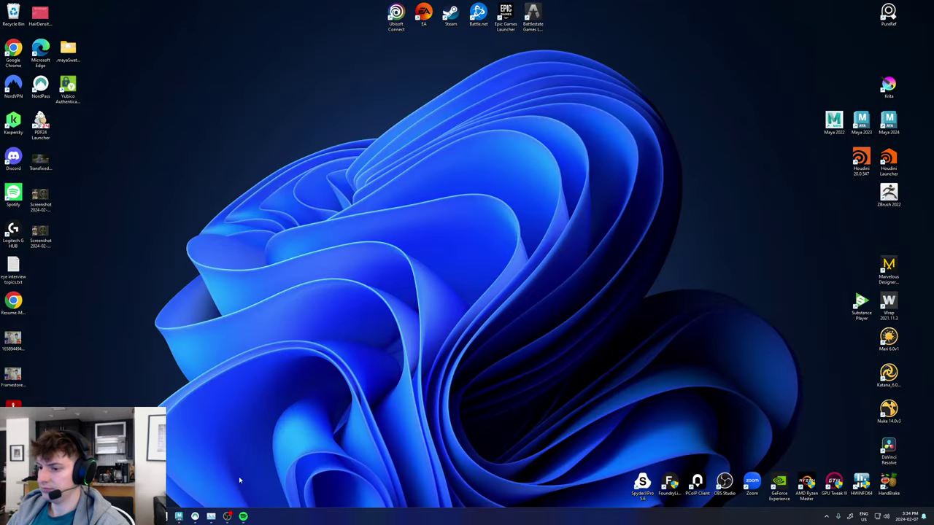
left_click(163, 517)
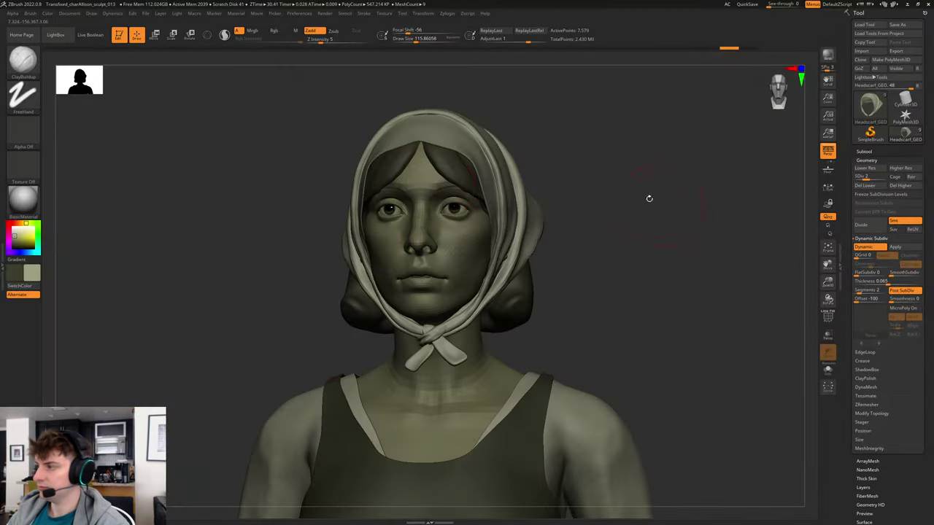
key("shift+f")
key("shift+f")
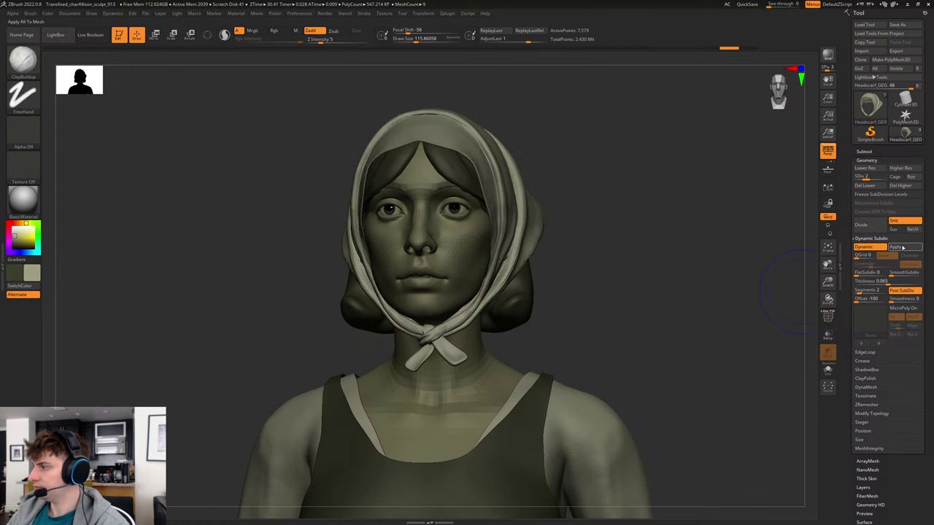
left_click(903, 248)
key("shift+f")
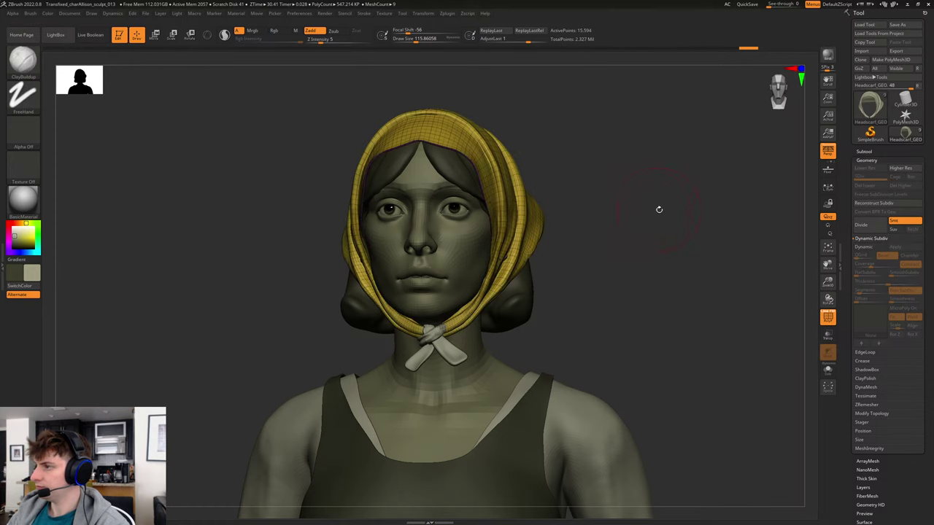
left_click_drag(659, 209, 657, 214)
right_click_drag(657, 213, 702, 233, "ctrl")
scroll(901, 493, "down", 10)
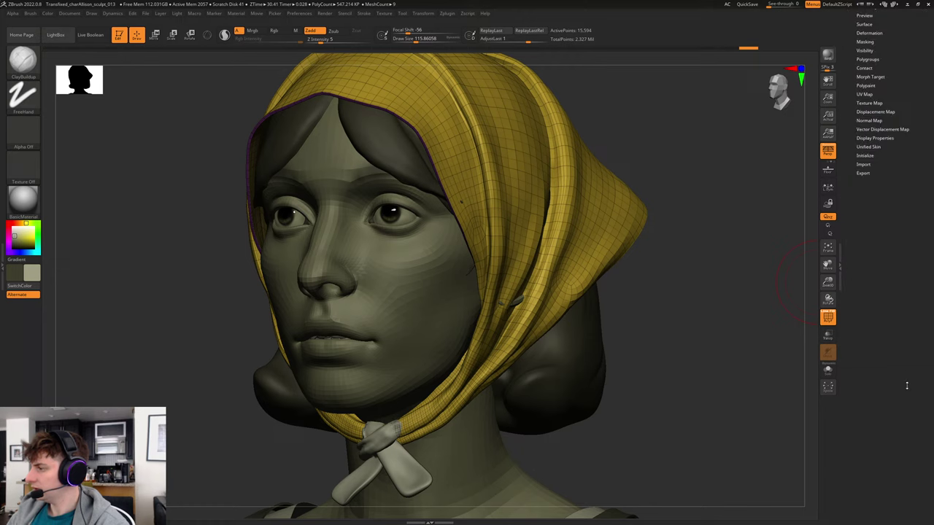
Group the whole visible headscarf, both layers and edges, into a single polygroup.
left_click(879, 137)
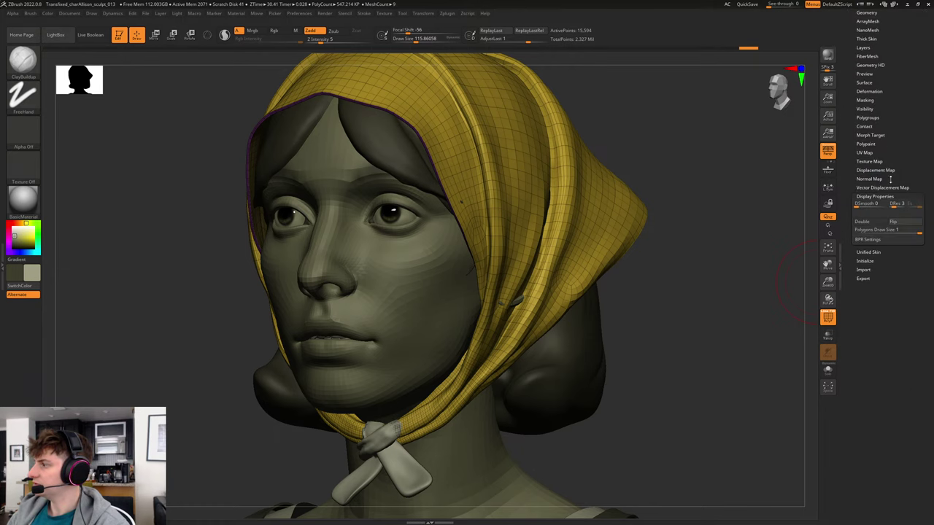
scroll(906, 136, "up", 3)
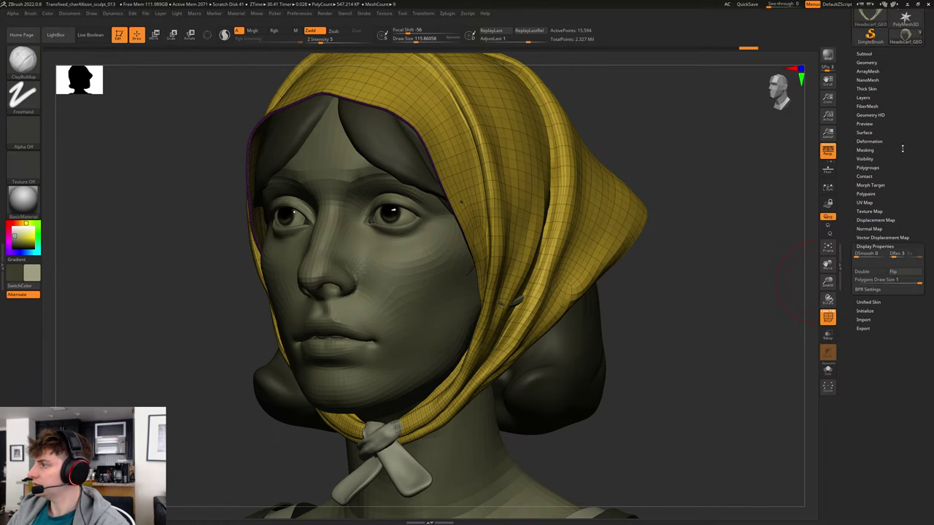
left_click(868, 167)
left_click(869, 262)
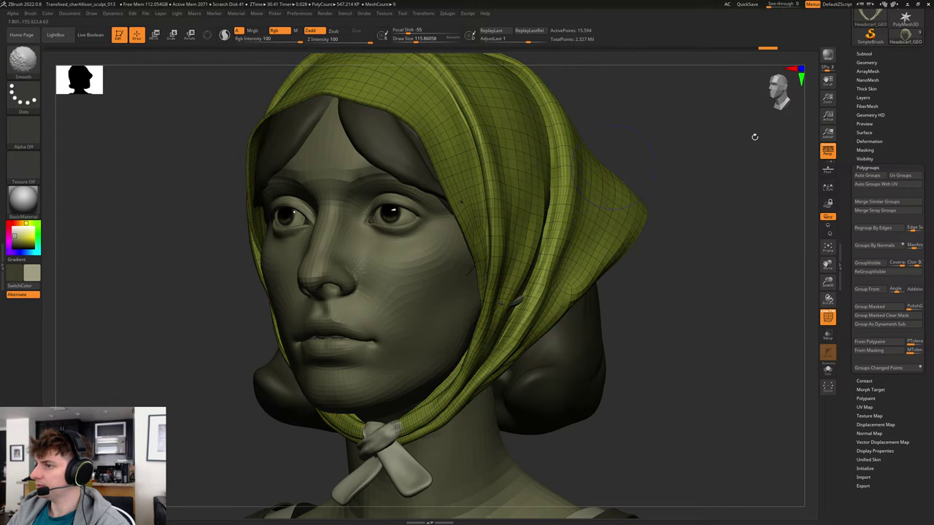
Export the thickened headscarf to zbrush/02_Sculpting/exports, overwriting Headscarf_GEO_ThickSubd1.obj.
scroll(891, 95, "up", 6)
left_click(896, 51)
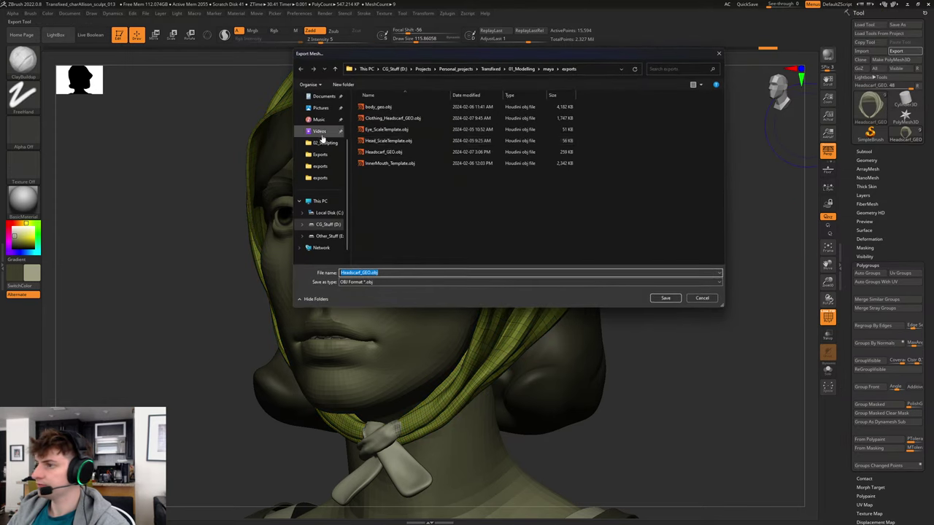
left_click(515, 69)
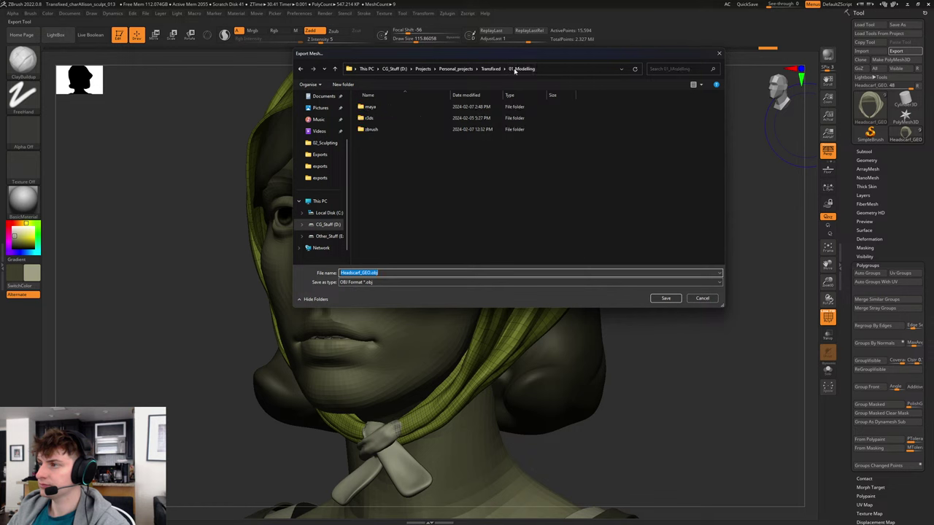
double_click(371, 129)
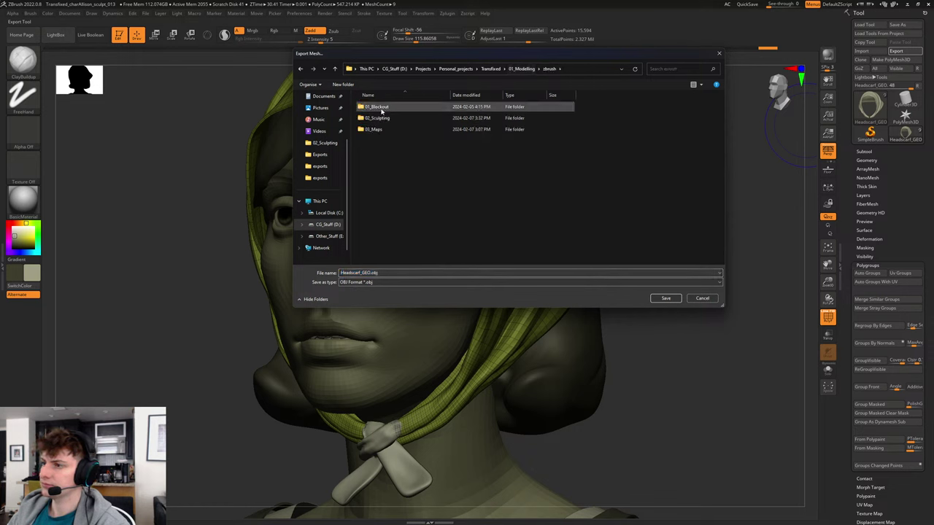
double_click(376, 117)
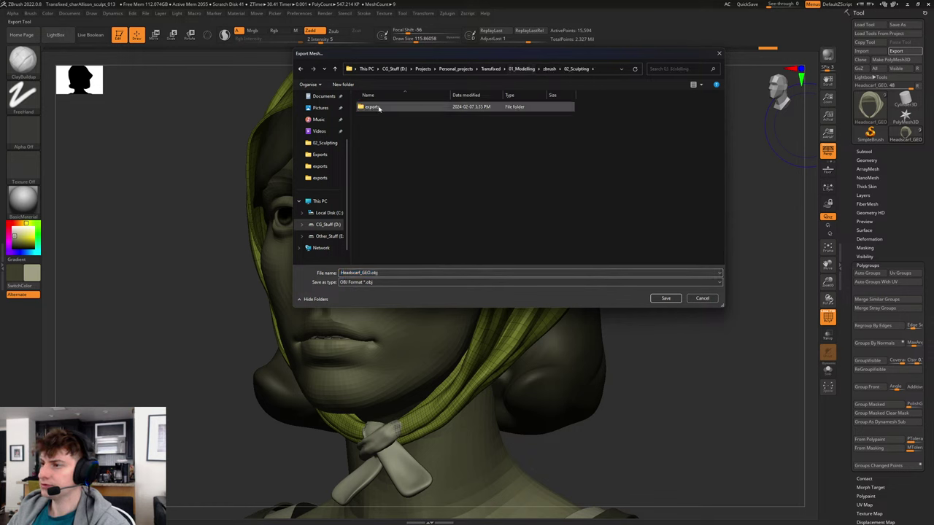
double_click(373, 107)
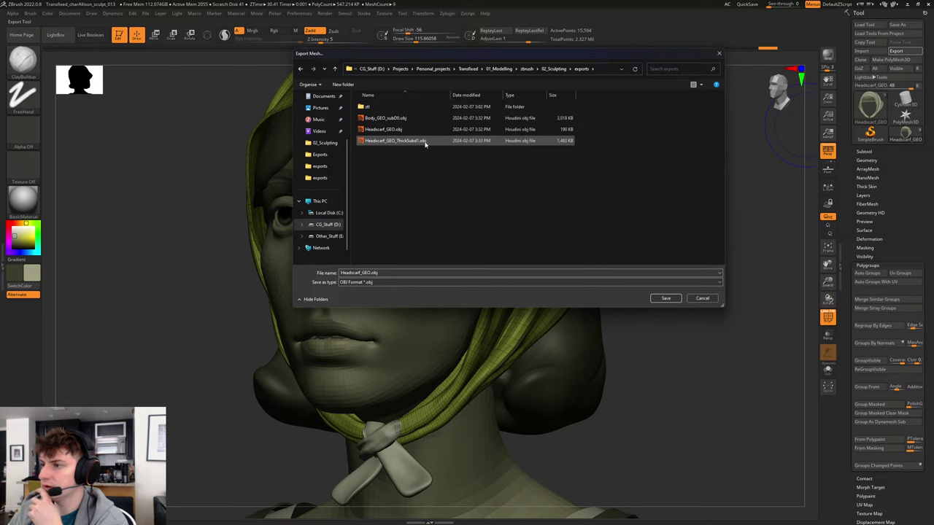
left_click(428, 140)
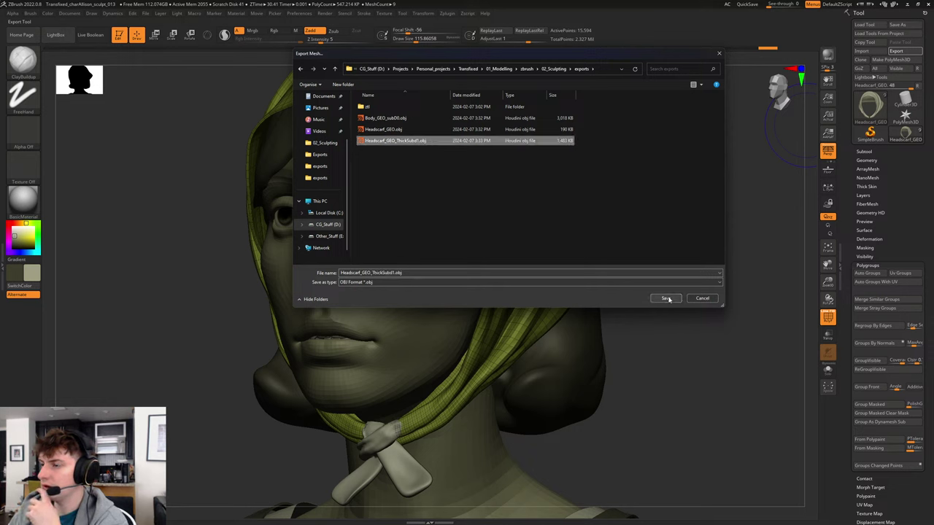
left_click(667, 299)
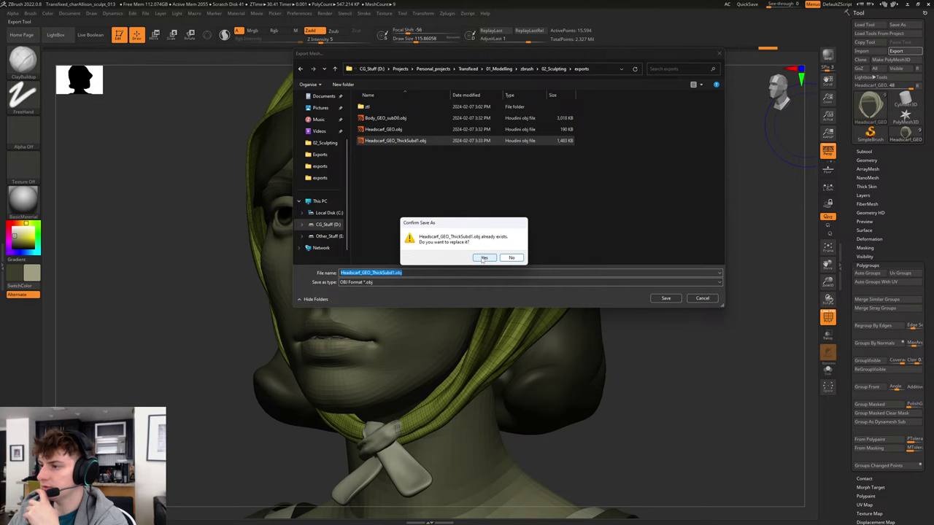
left_click(484, 259)
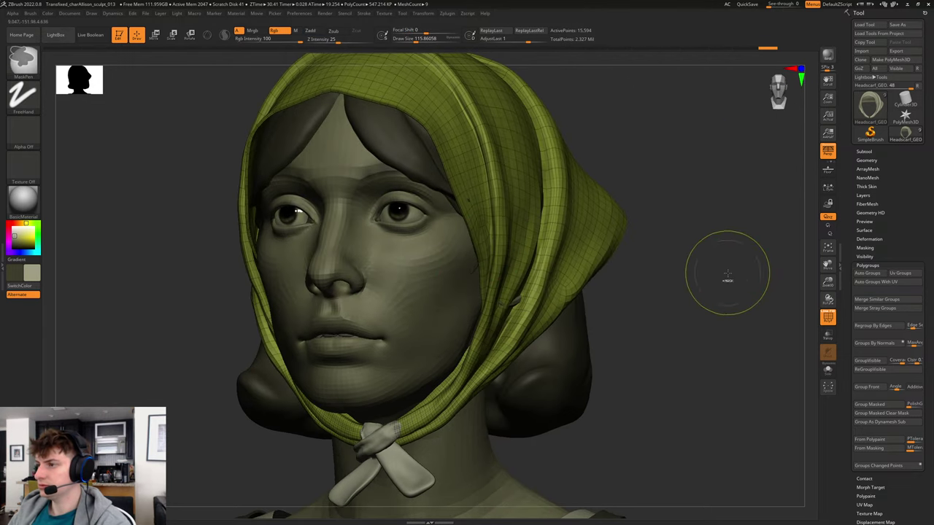
Step the headscarf down to subdivision level 1 and open its geometry settings.
key("shift+d")
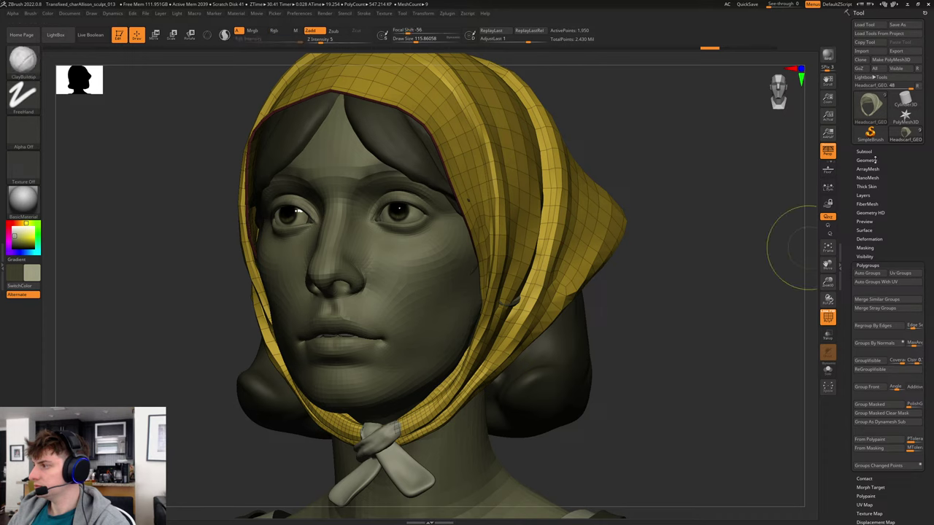
left_click(873, 160)
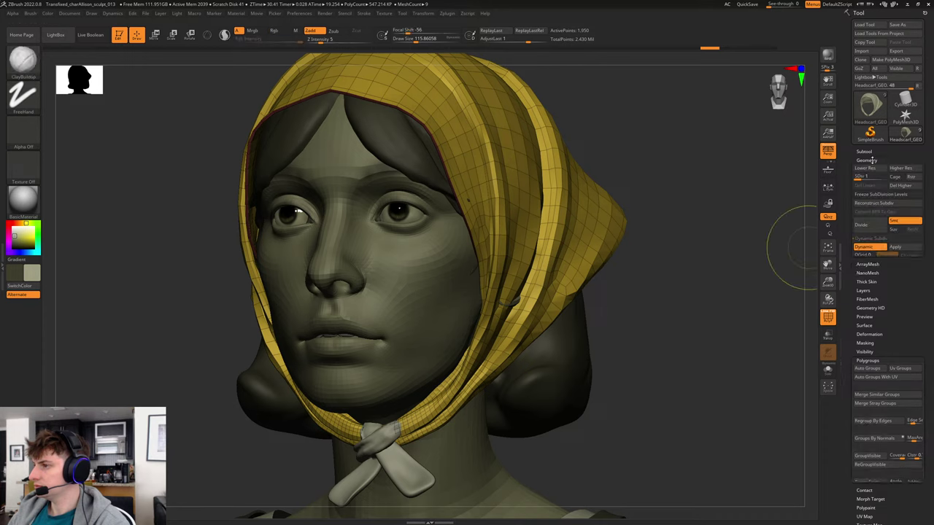
Switch to Maya and import the re-exported Headscarf_GEO_ThickSubd1.obj into the character scene.
left_click(907, 5)
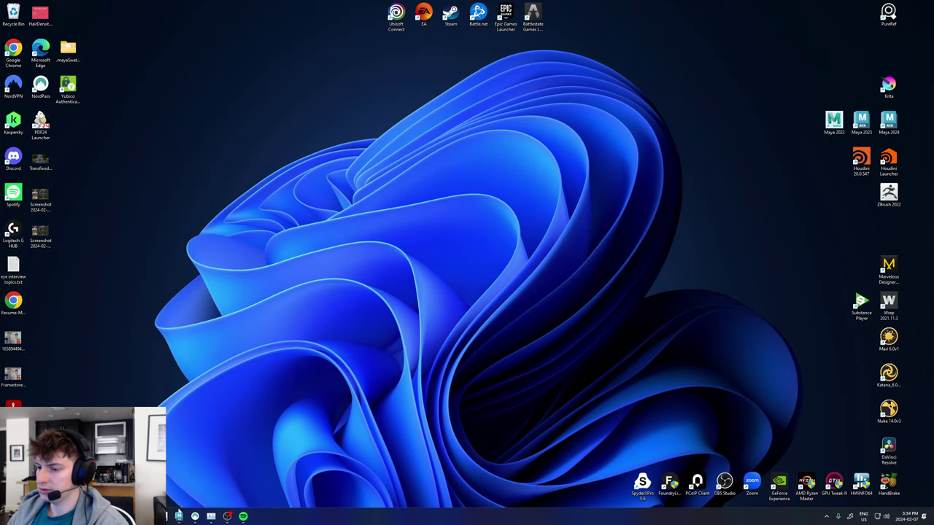
left_click(178, 516)
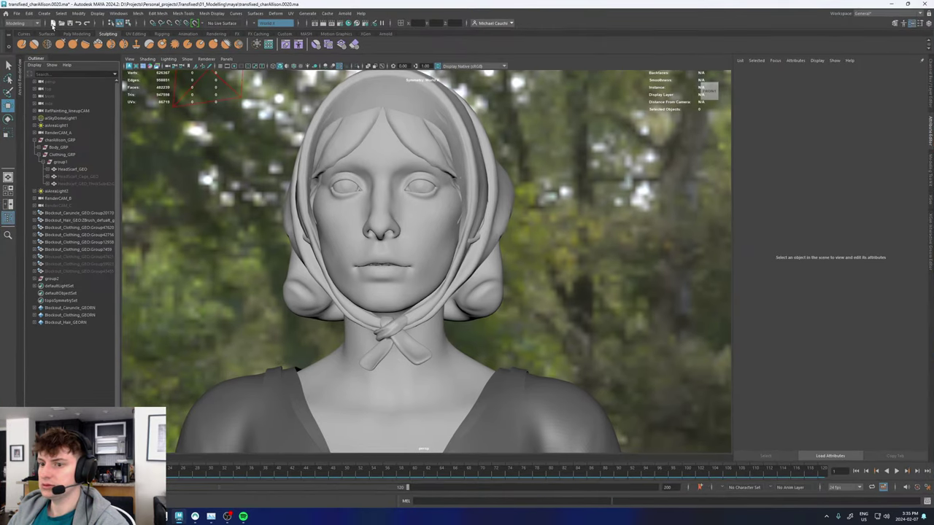
left_click(16, 13)
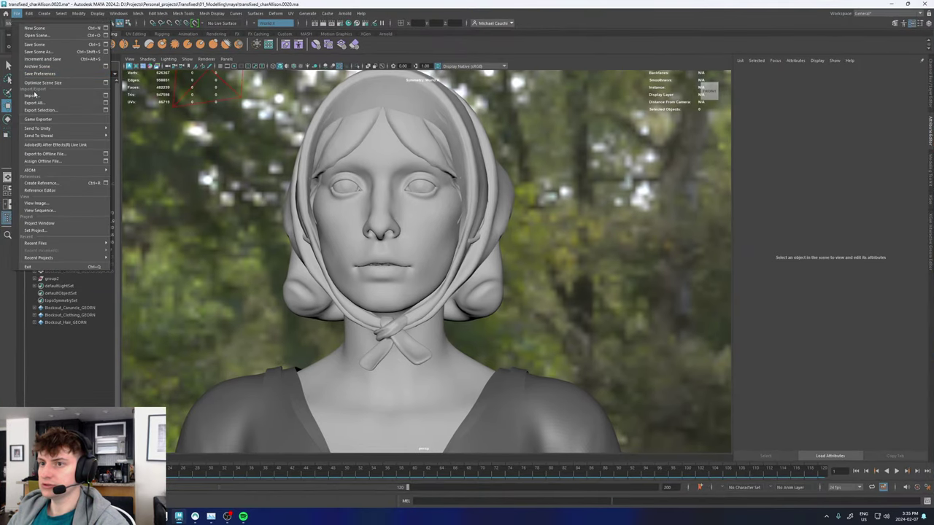
left_click(32, 96)
double_click(87, 133)
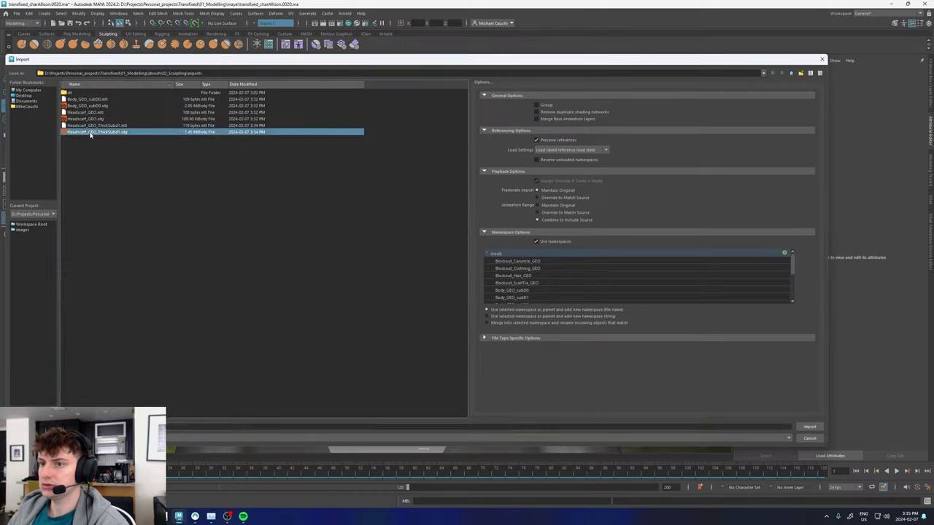
Assign the existing Scarf_TempMat material to the imported thickened headscarf and to the two scarf tie meshes in group2.
left_click(80, 286)
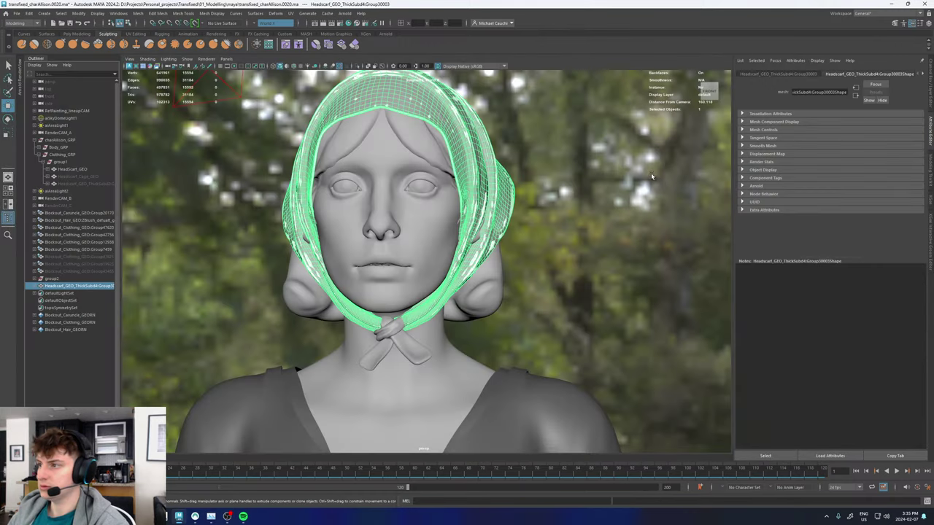
right_click_drag(651, 173, 640, 376)
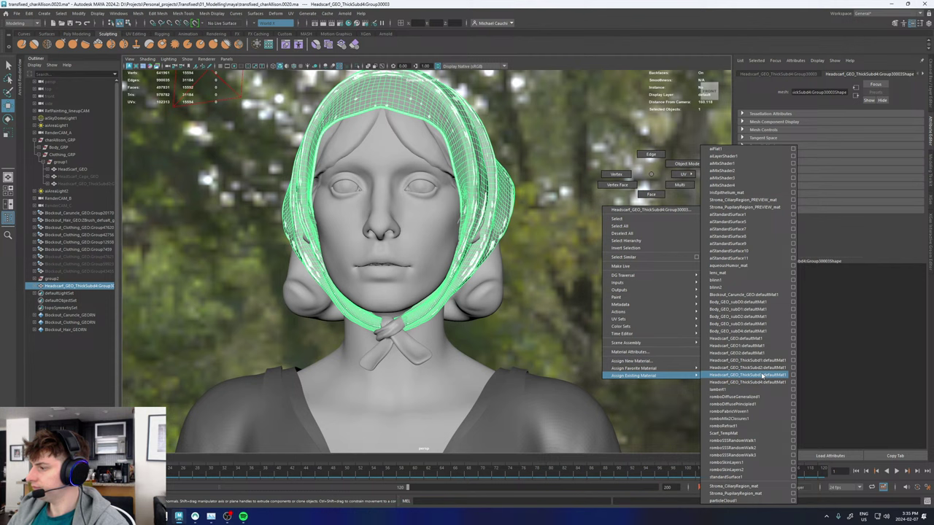
right_click_drag(741, 375, 738, 434)
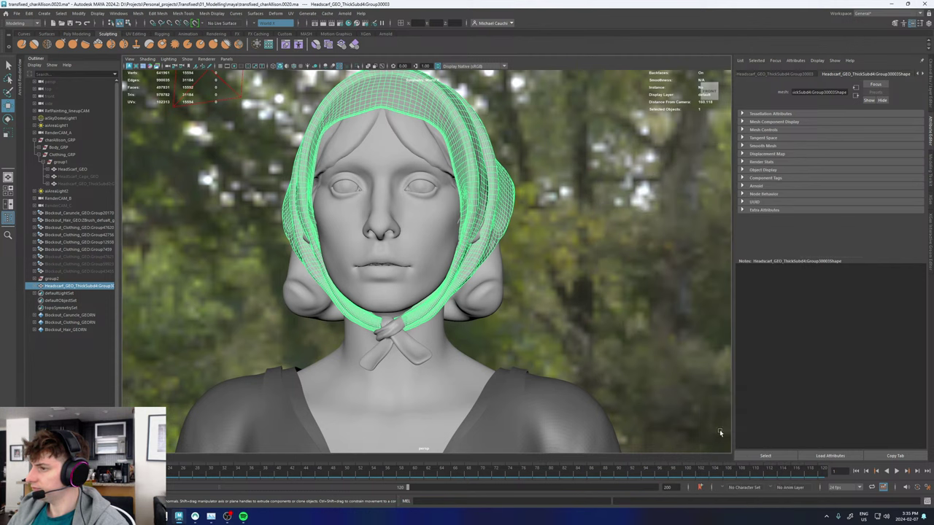
left_click(41, 280)
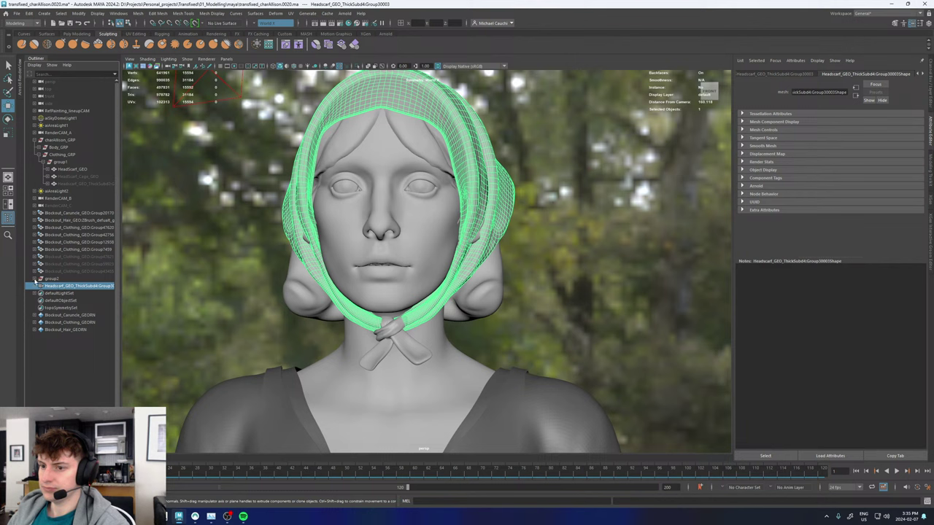
left_click(65, 286)
left_click(73, 293, "shift")
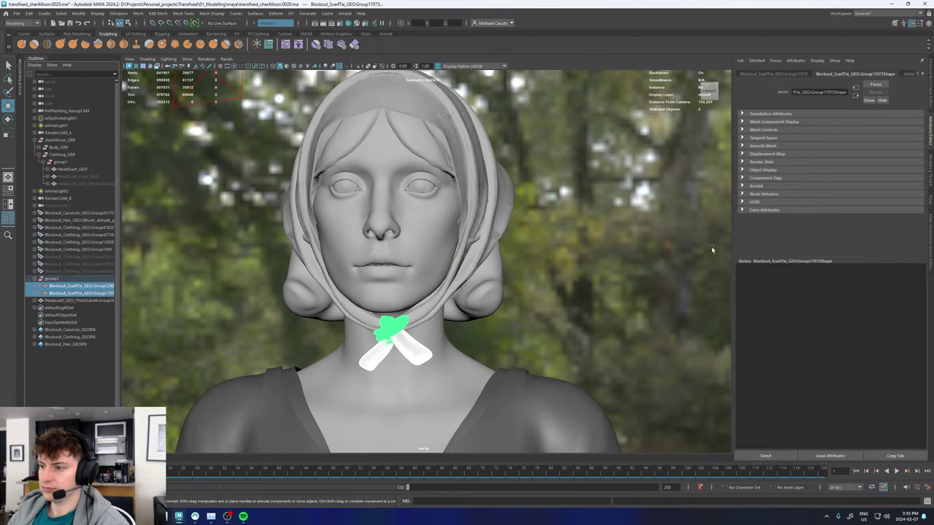
right_click_drag(659, 227, 740, 434)
Move group2 and the imported thickened headscarf into group1 under Clothing_GRP, replacing the old hidden thickened mesh.
left_click(51, 281)
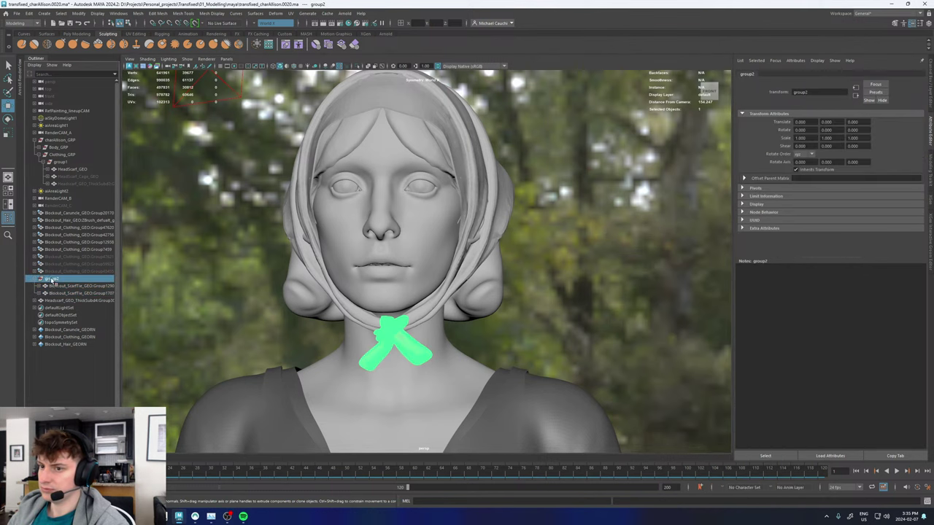
middle_click_drag(62, 226, 73, 165)
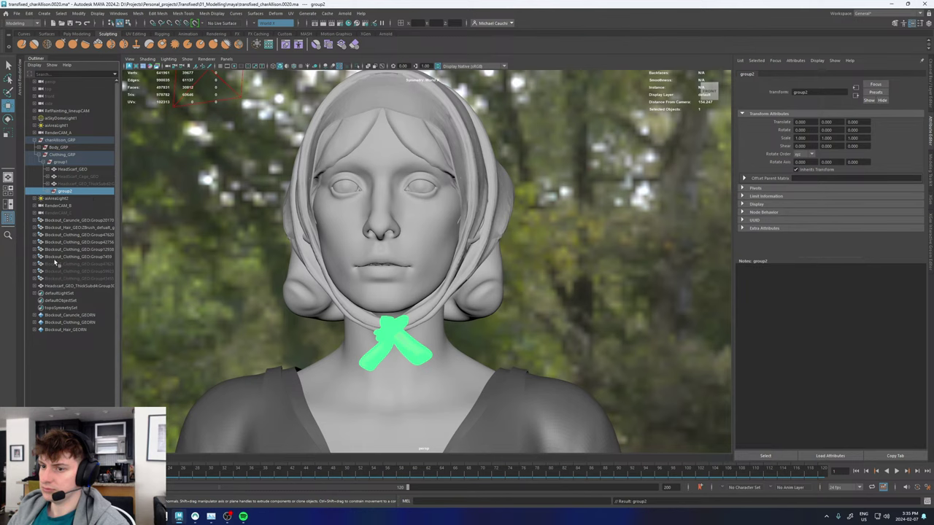
left_click(73, 287)
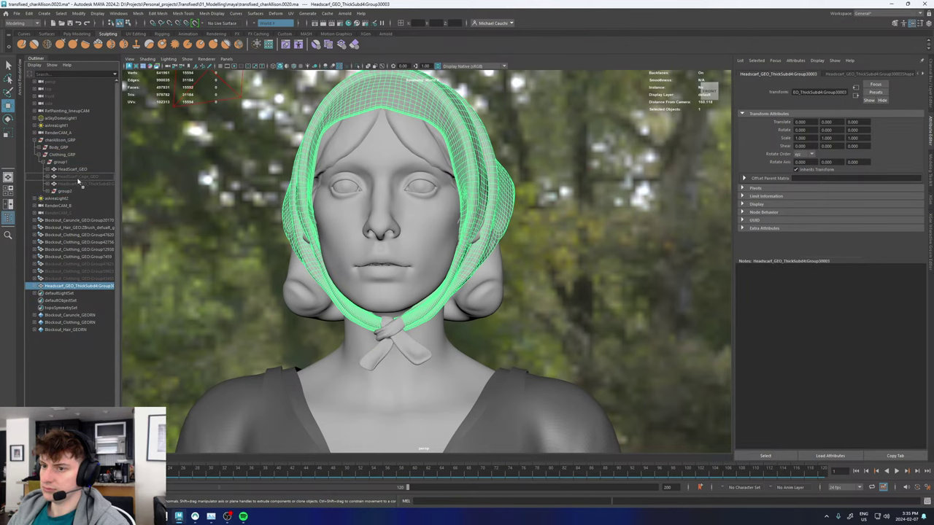
middle_click_drag(80, 183, 101, 193)
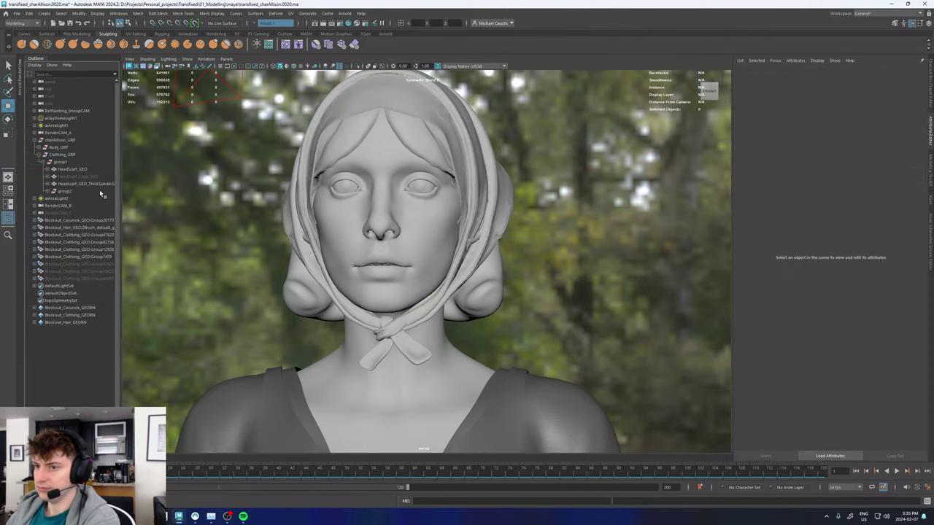
Hide the original HeadScarf_GEO mesh so only the thickened headscarf is displayed.
left_click(96, 184)
left_click(88, 169)
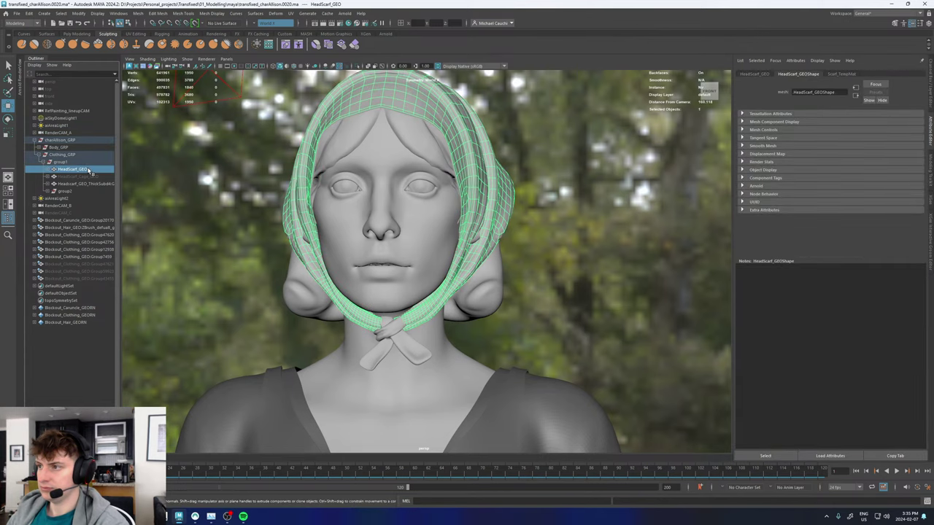
key("ctrl+h")
scroll(441, 136, "down", 2)
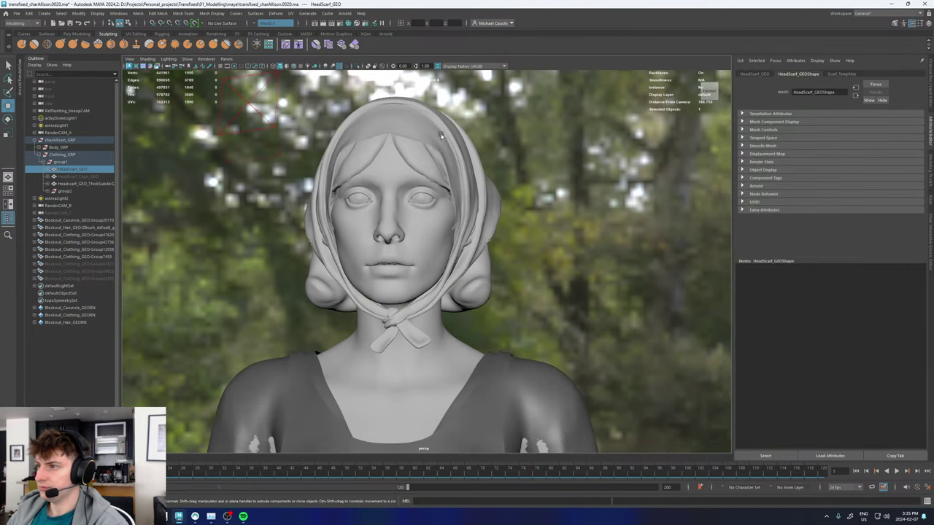
scroll(429, 153, "down", 2)
Set an Arnold subdivision type on the thickened headscarf's shape.
left_click(409, 175)
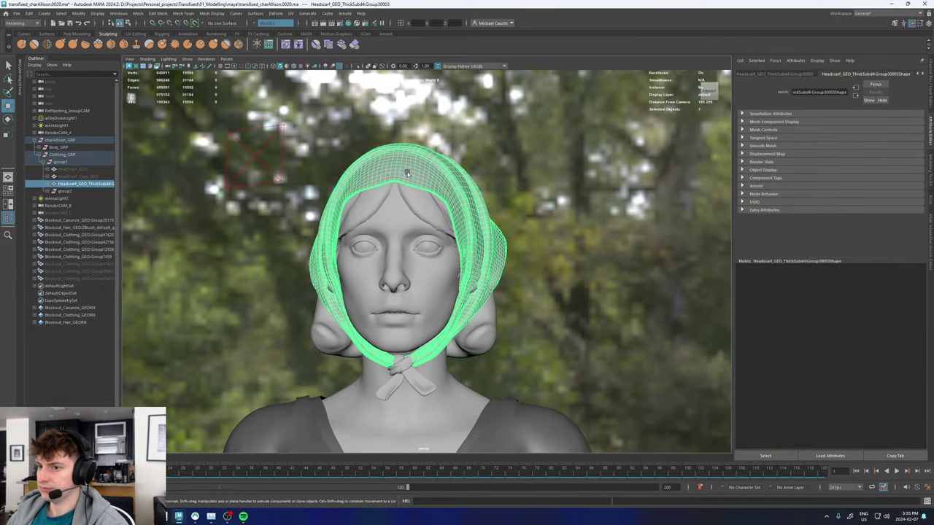
left_click(773, 74)
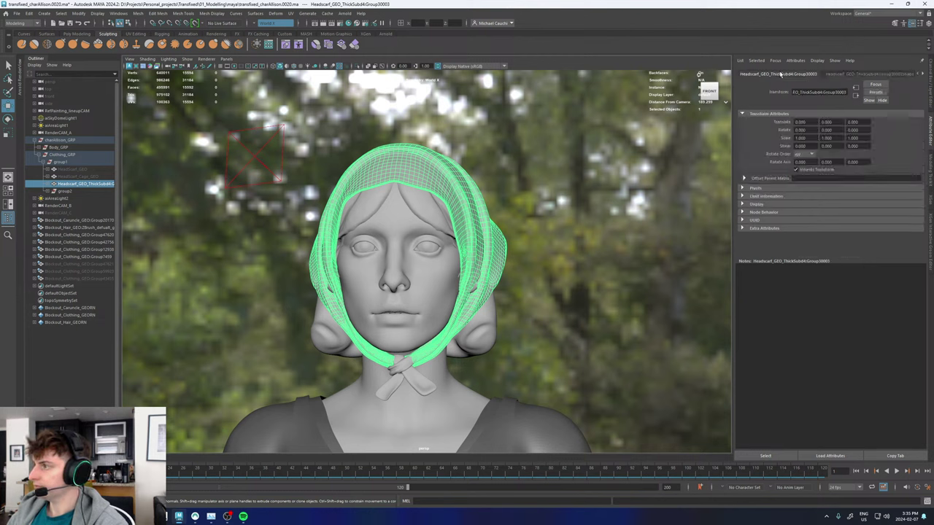
left_click(837, 73)
left_click(754, 186)
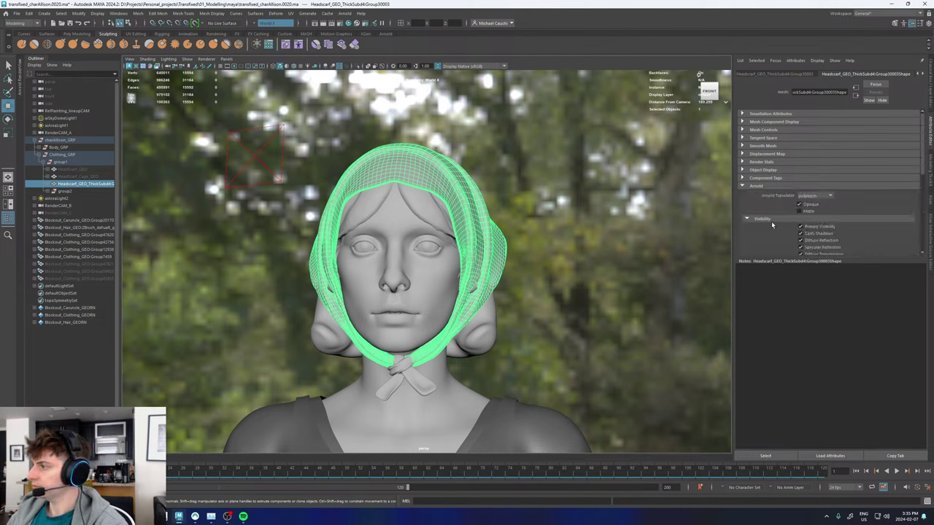
scroll(773, 225, "down", 6)
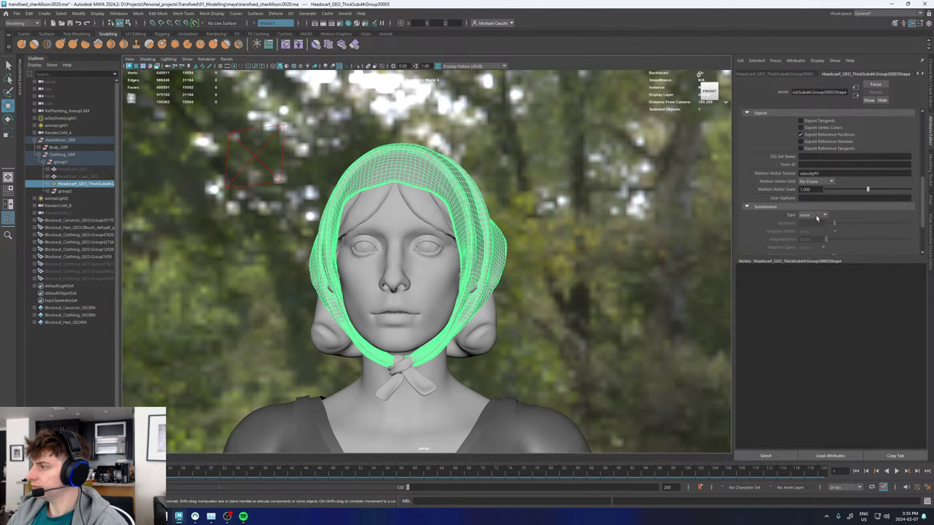
left_click(816, 217)
left_click(810, 229)
Check the updated headscarf on the character from a three-quarter view and return to ZBrush.
left_click(567, 203)
left_click_drag(611, 226, 602, 226, "alt")
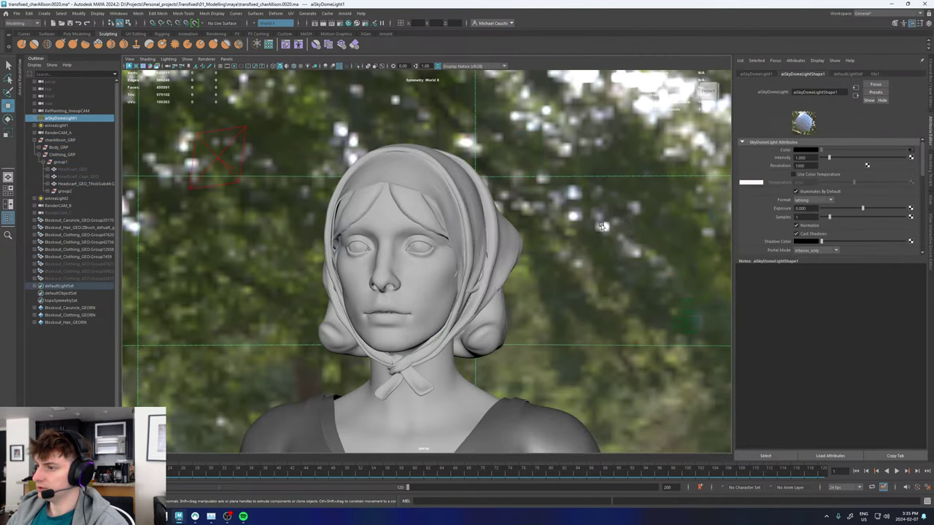
right_click_drag(602, 226, 550, 224, "alt")
middle_click_drag(550, 224, 555, 202, "alt")
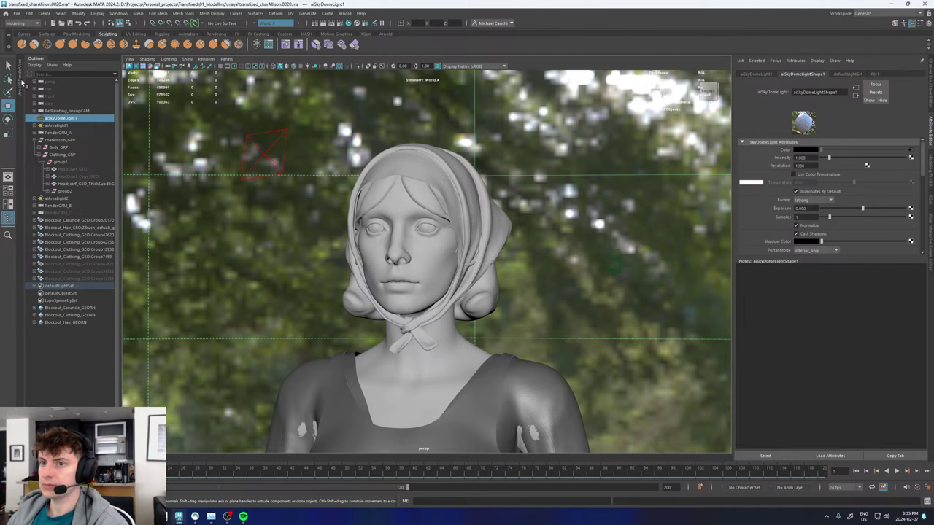
left_click(21, 81)
left_click(330, 74)
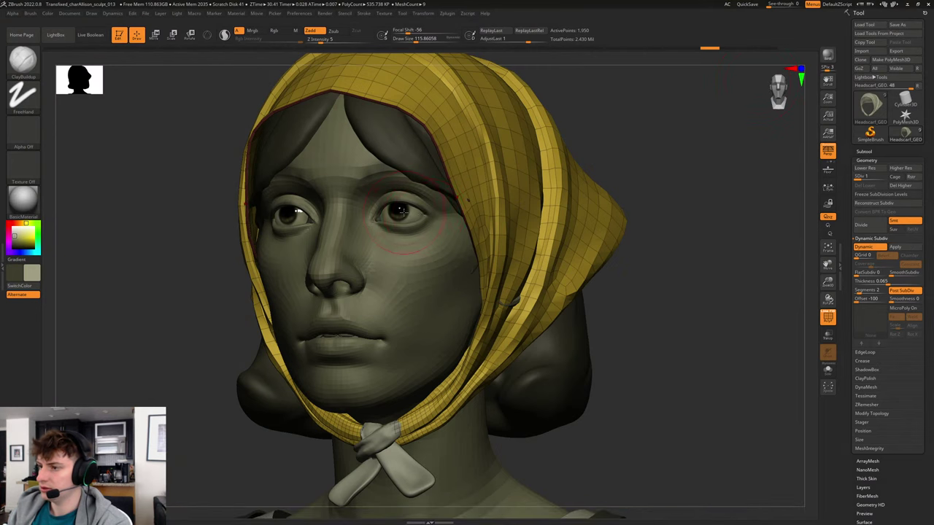
Turn off the wireframe display, isolate the eyes subtool to inspect its painted pupil up close, and show the full bust again.
key("shift+f")
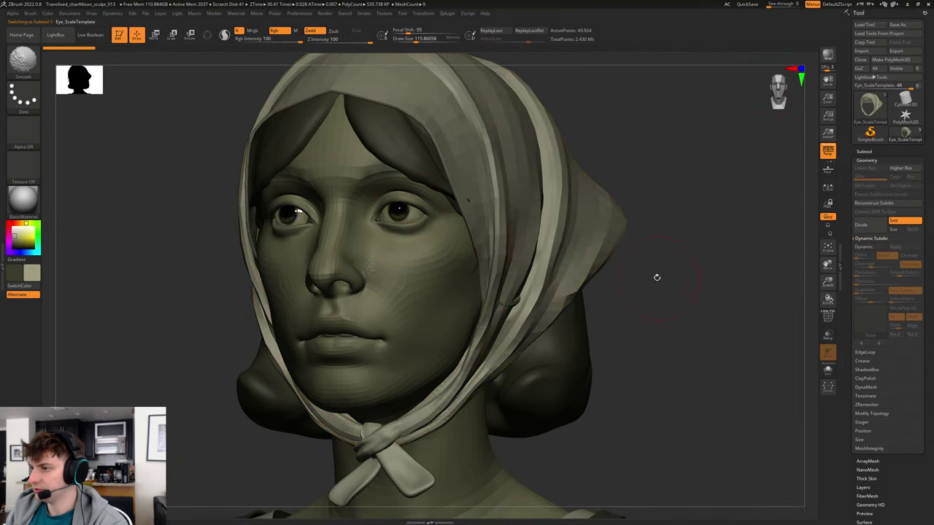
left_click(827, 371)
left_click_drag(661, 275, 587, 337, "alt")
left_click_drag(496, 293, 467, 284)
left_click_drag(583, 248, 821, 250, "alt")
mouse_move(756, 215)
left_mouse_down()
mouse_move(734, 212)
mouse_move(756, 202)
mouse_move(765, 215)
left_mouse_up()
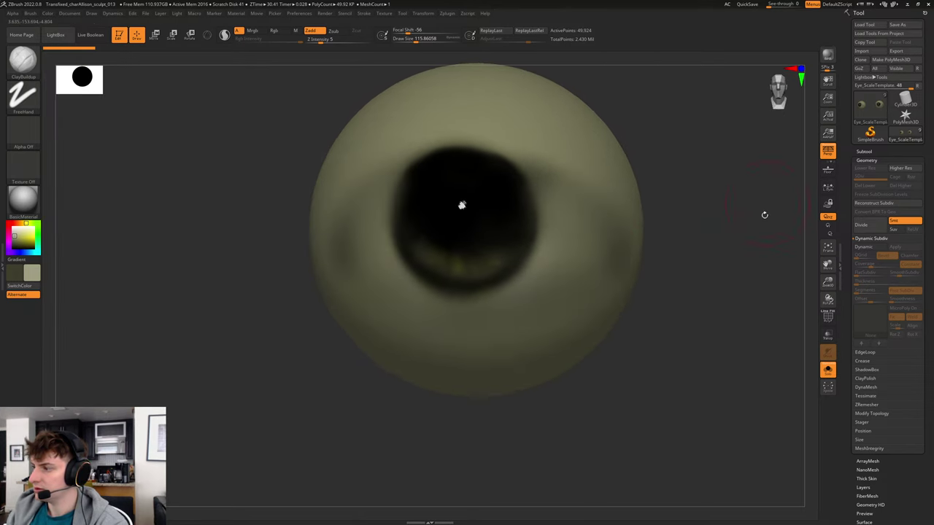
left_click(828, 369)
key("f")
key("f")
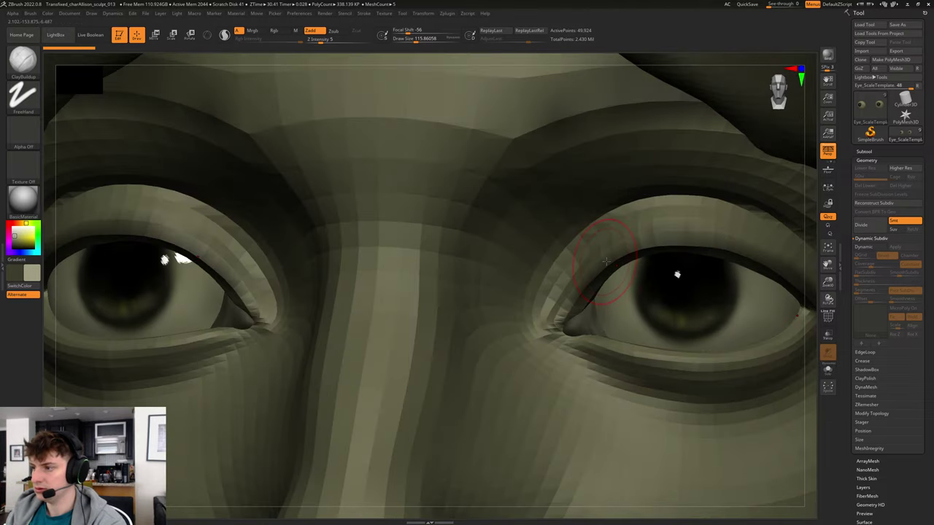
Select body_geo, expand the Body folder, and compare the face with the Eye_ScaleTemplate polypaint toggled off and on.
left_click(447, 170, "alt")
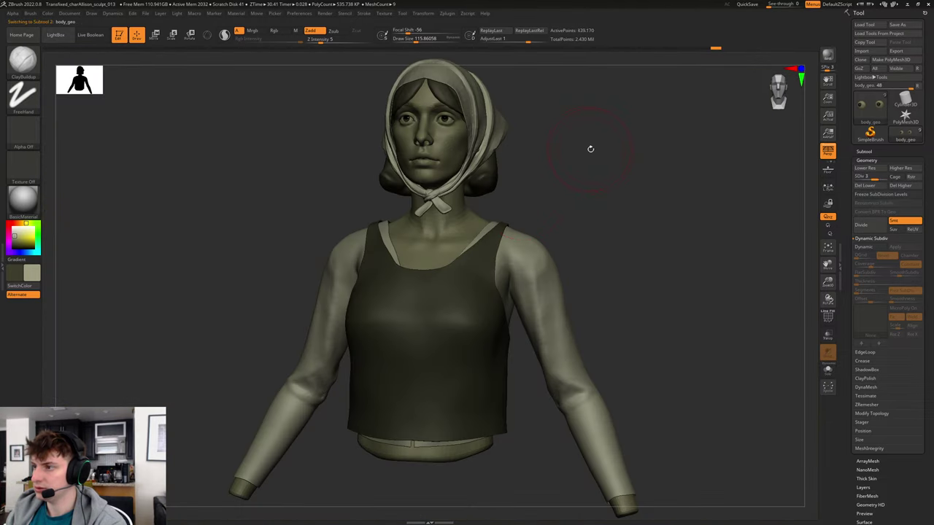
mouse_move(586, 148)
left_mouse_down("shift")
mouse_move(568, 130)
mouse_move(679, 275)
mouse_move(705, 287)
mouse_move(620, 273)
left_mouse_up("shift")
left_click(864, 152)
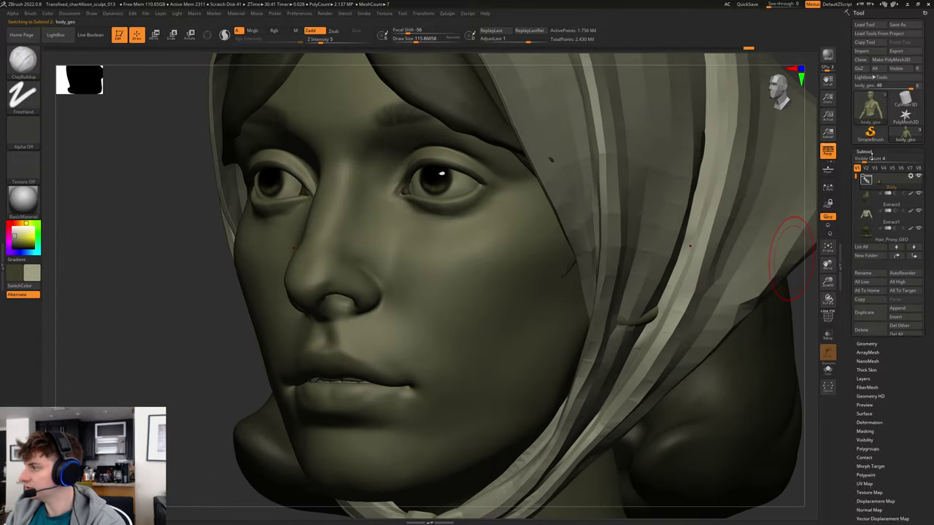
left_click(864, 180)
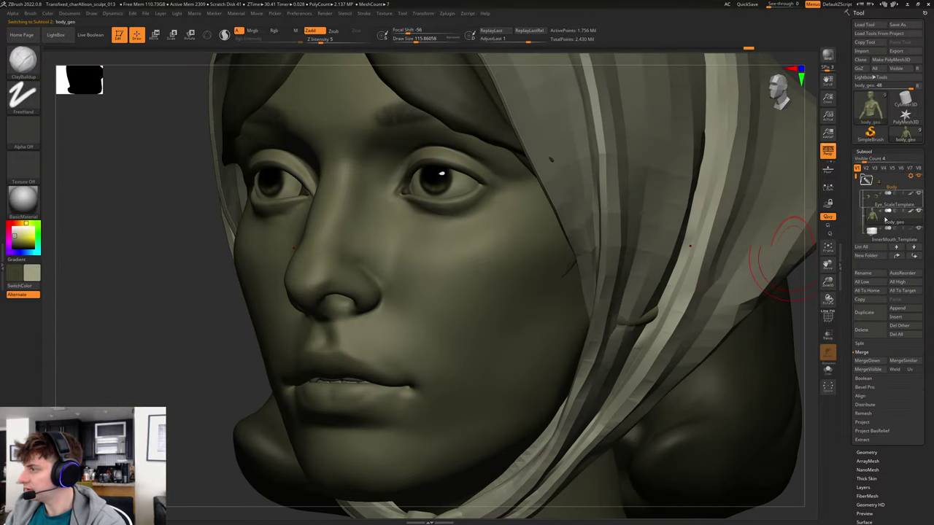
left_click(914, 195)
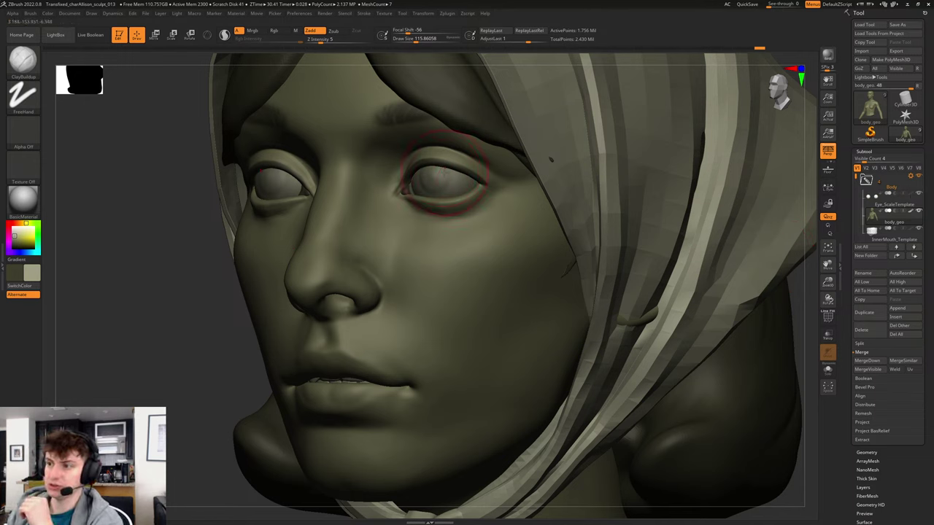
left_click(885, 205)
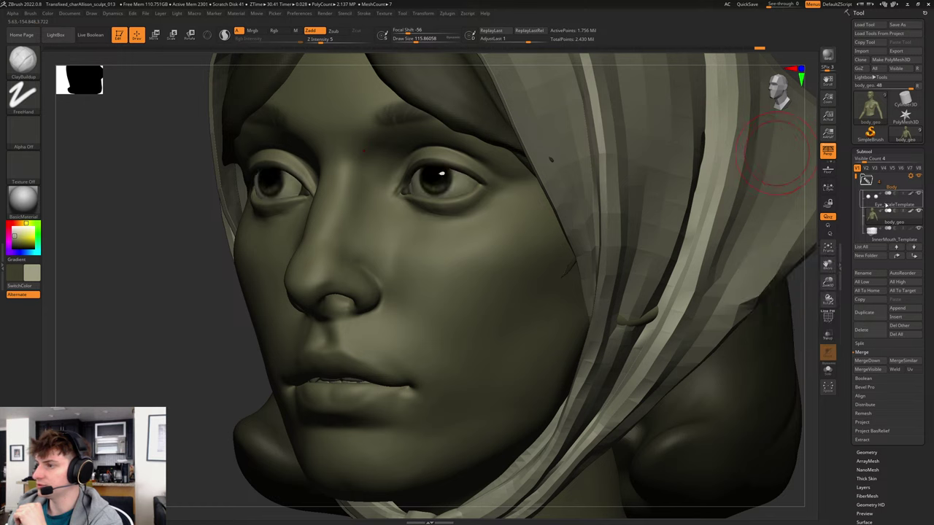
left_click_drag(111, 248, 135, 252)
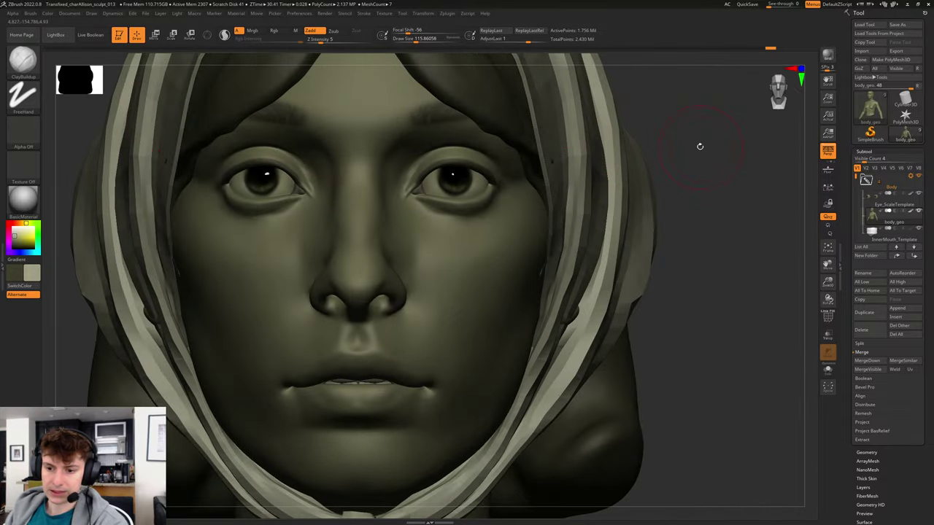
mouse_move(740, 153)
left_mouse_down()
mouse_move(760, 166)
mouse_move(729, 165)
left_mouse_up()
Return to Maya, check the rendered face up close, and stop the live Arnold render.
left_click(907, 4)
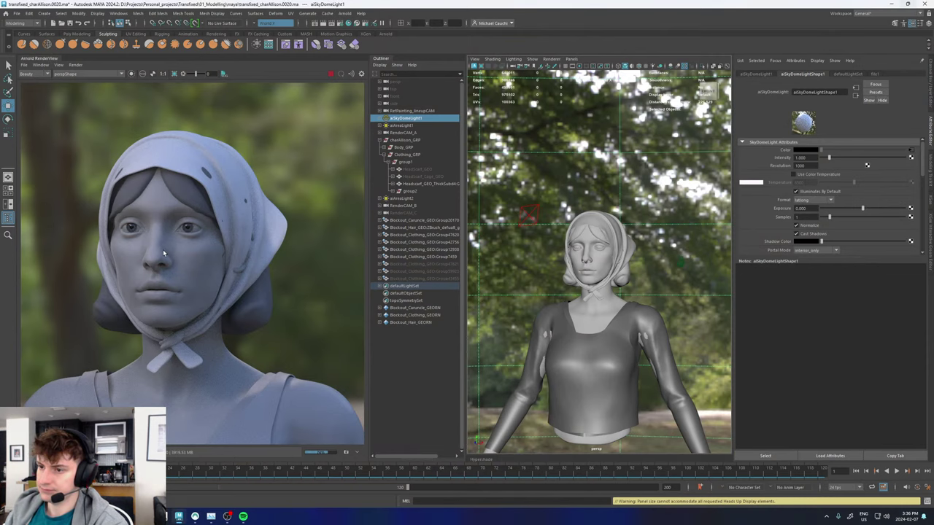
scroll(163, 250, "up", 2)
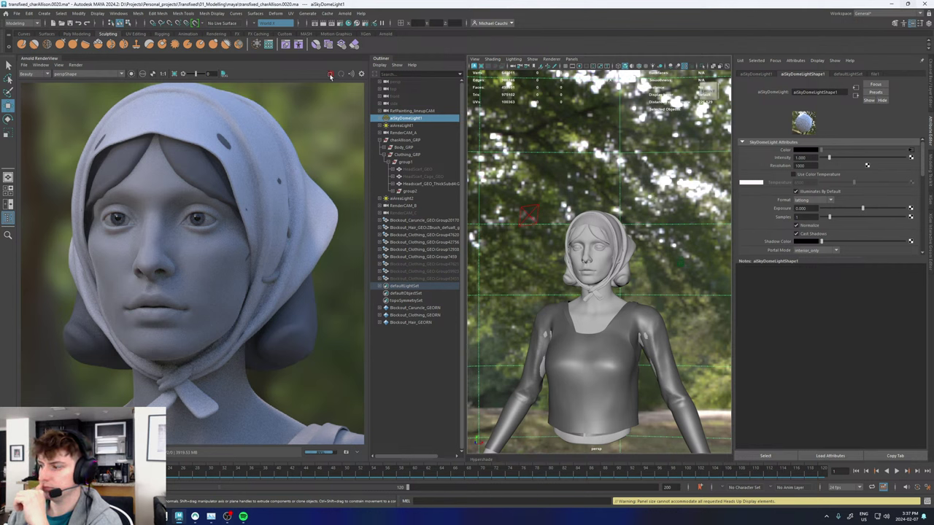
left_click(330, 76)
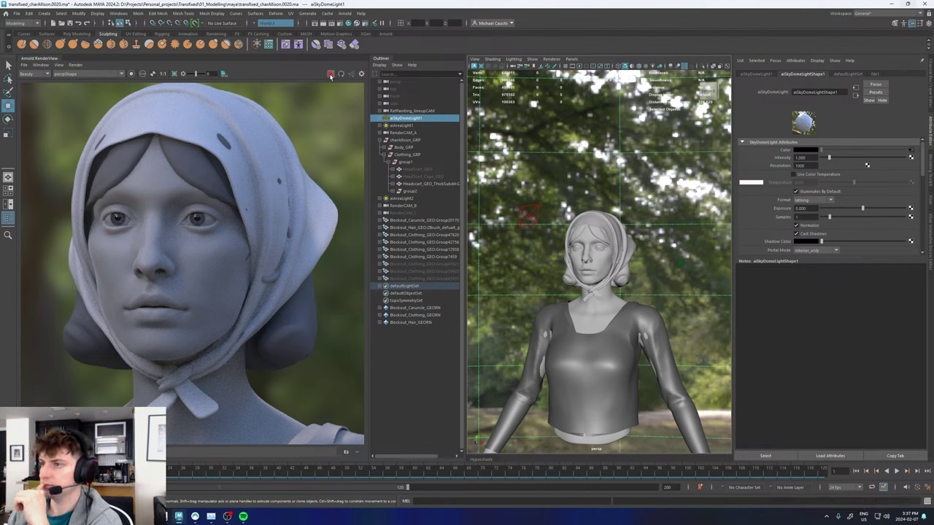
Select the thickened headscarf mesh and save the scene incrementally as transfixed_charAllison.0021.ma.
left_click(626, 232)
left_click(75, 64)
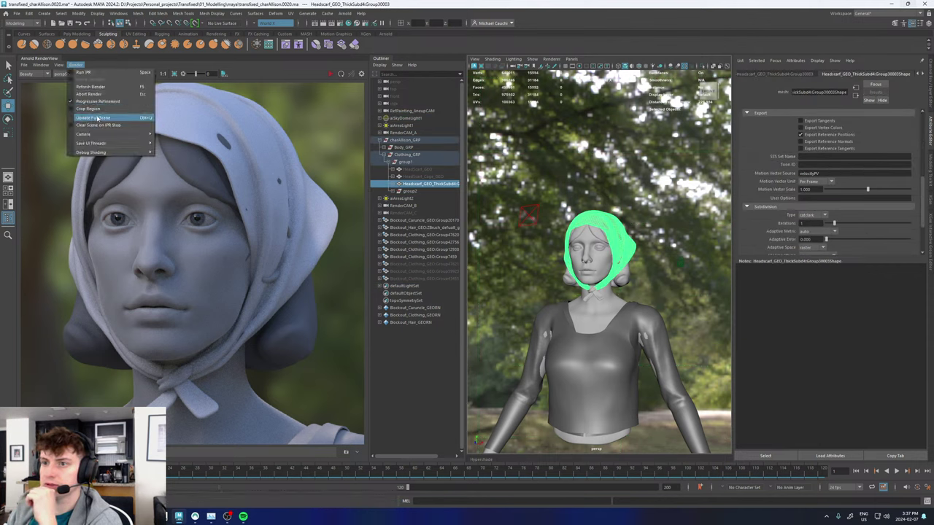
left_click(348, 162)
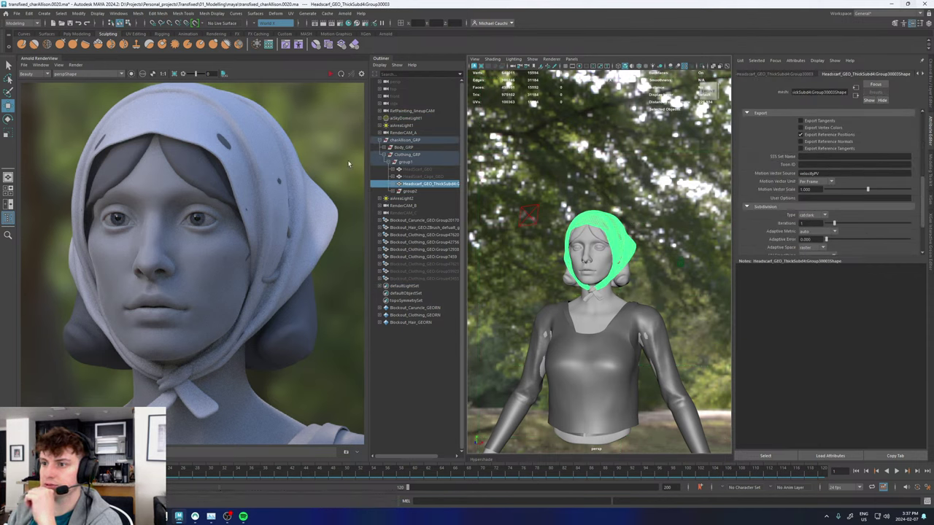
key("ctrl+alt+s")
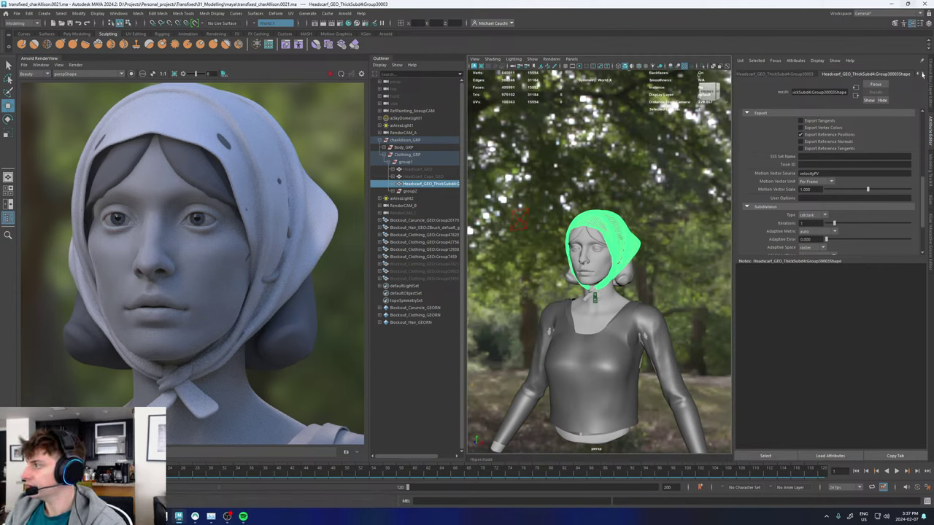
Set the diffuse mix of the headscarf's Scarf_TempMat material to 0.452.
left_click(922, 74)
left_click(896, 74)
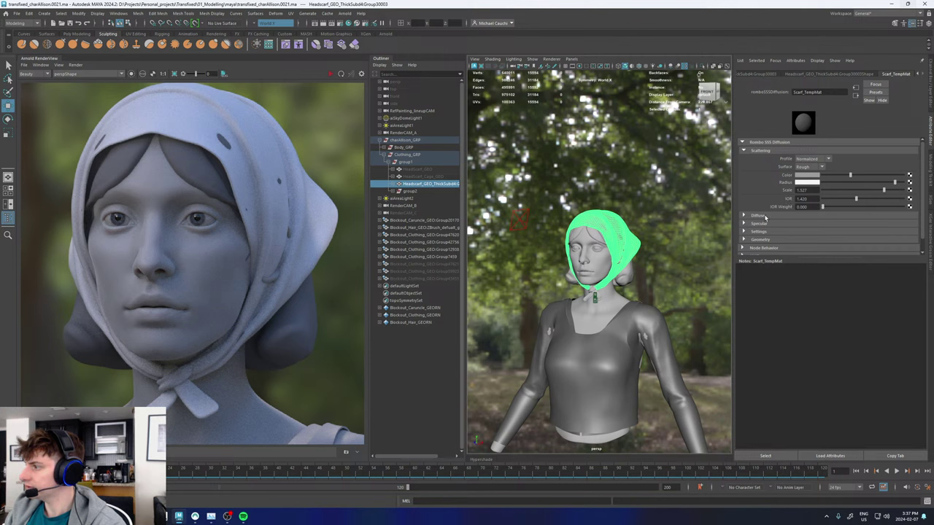
left_click(759, 216)
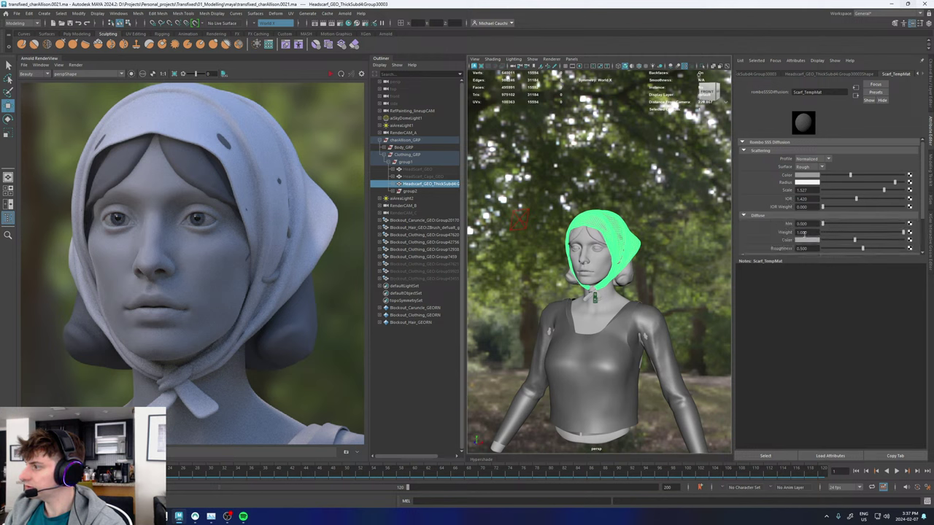
left_click(810, 175)
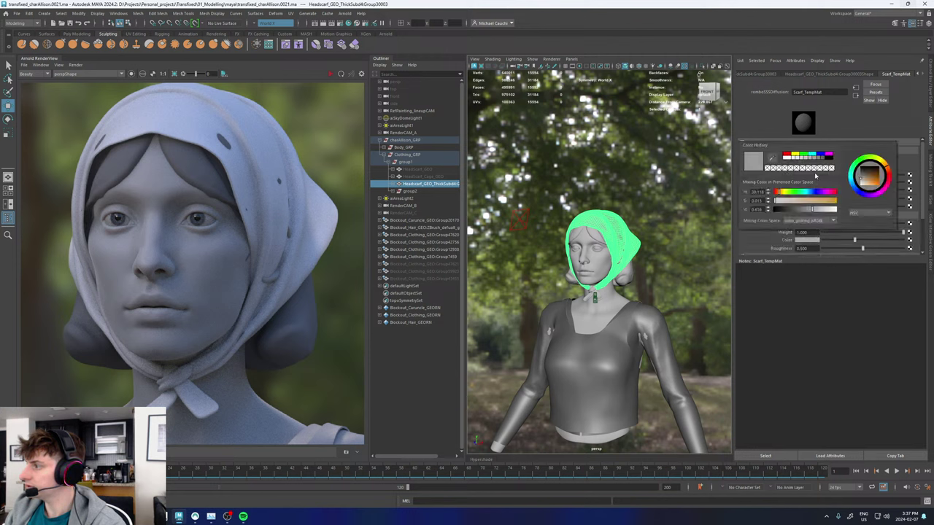
left_click(805, 242)
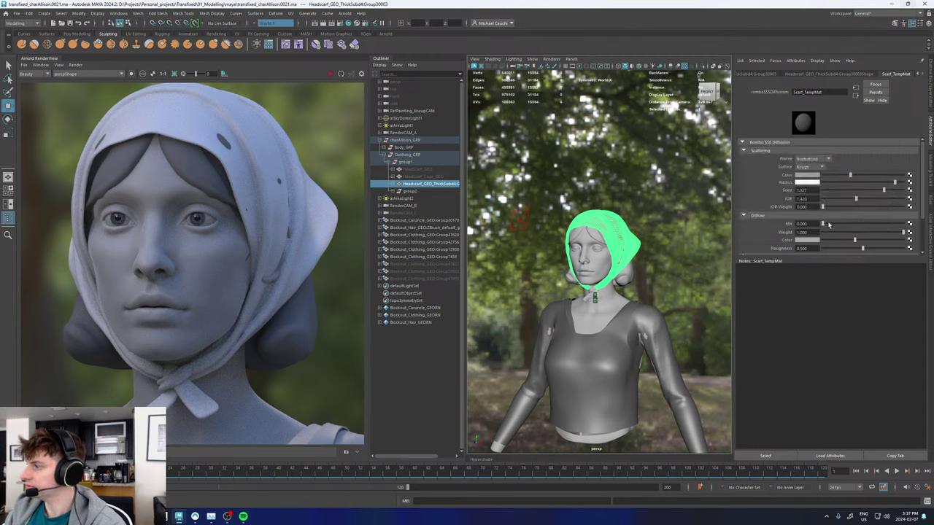
left_click_drag(829, 225, 853, 229)
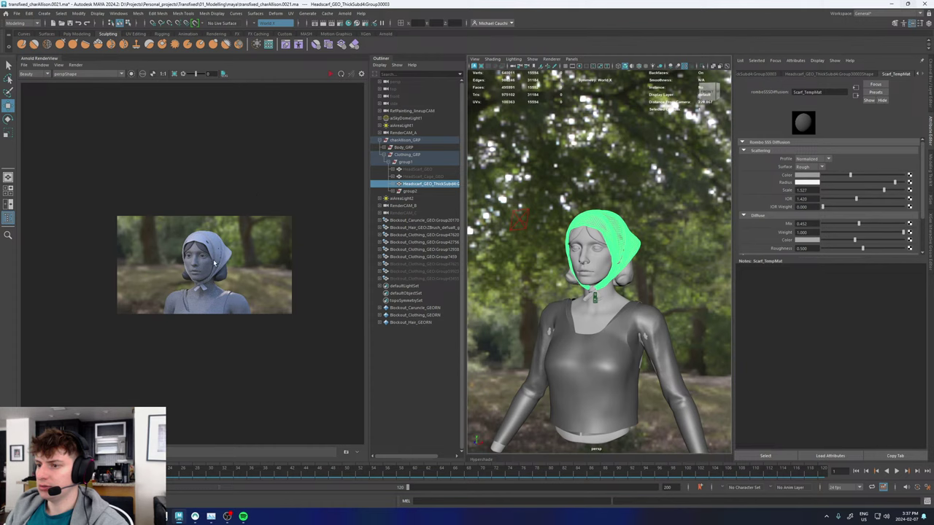
Switch the Arnold render to the RenderCAM_A camera and frame the character's face and headscarf knot.
scroll(214, 264, "up", 5)
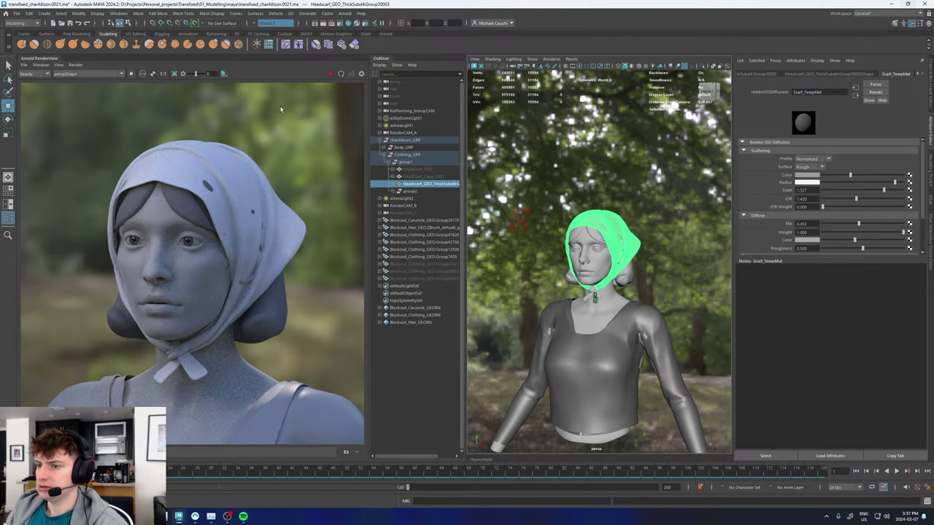
left_click(102, 74)
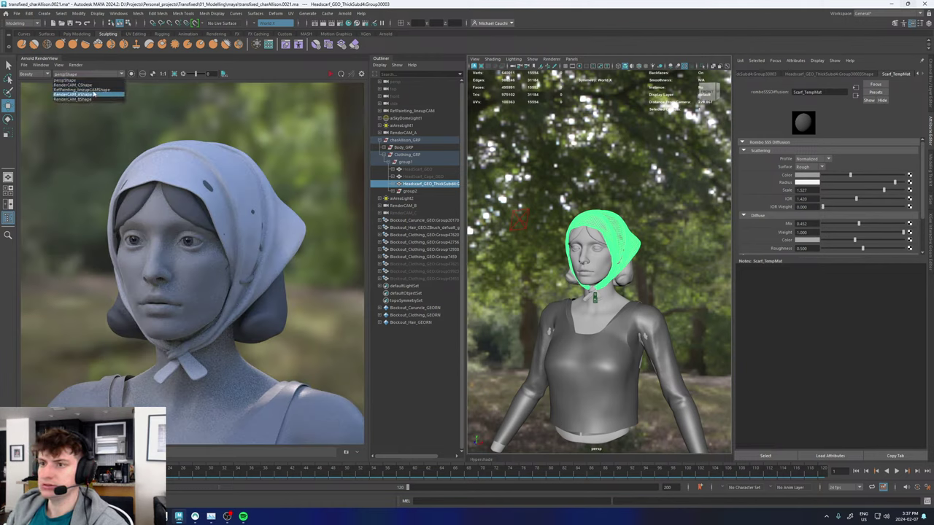
left_click(88, 96)
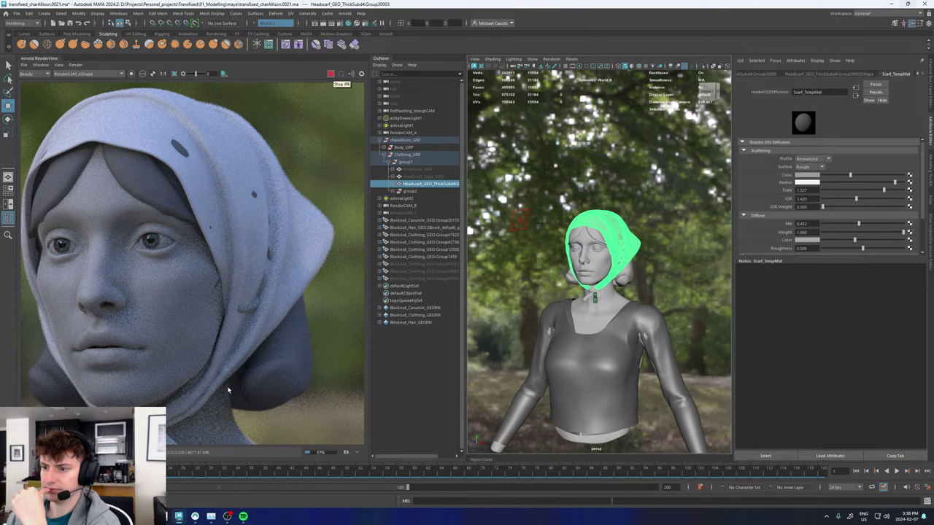
middle_click_drag(228, 390, 261, 277)
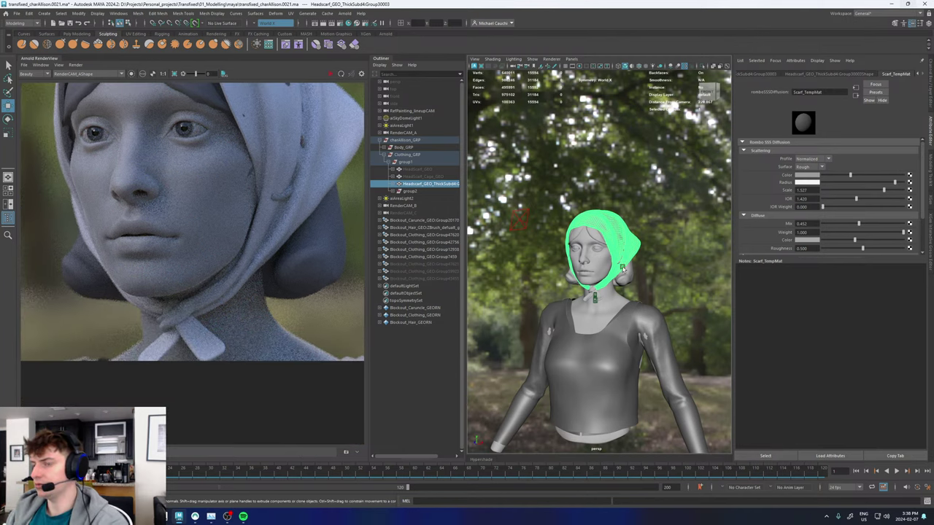
Examine the headscarf and face shading in the render and the body mesh in the viewport.
key("f")
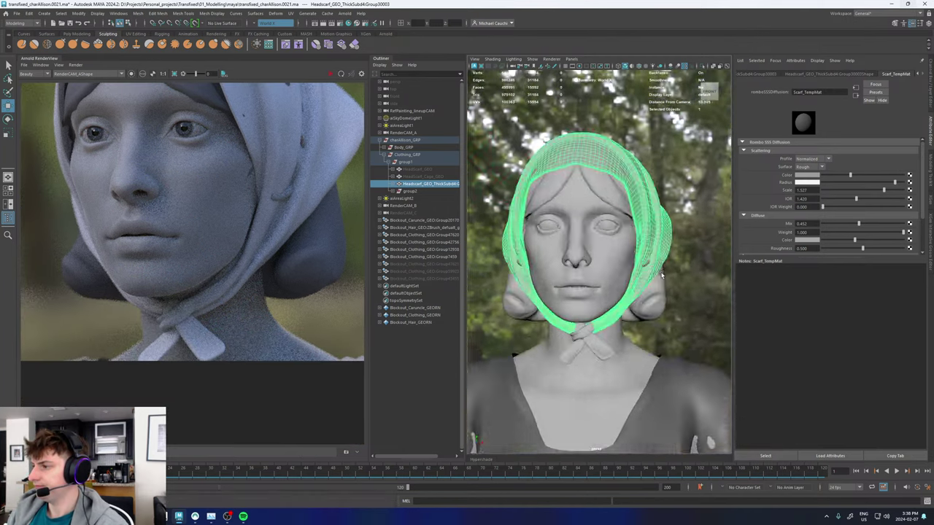
scroll(662, 275, "up", 10)
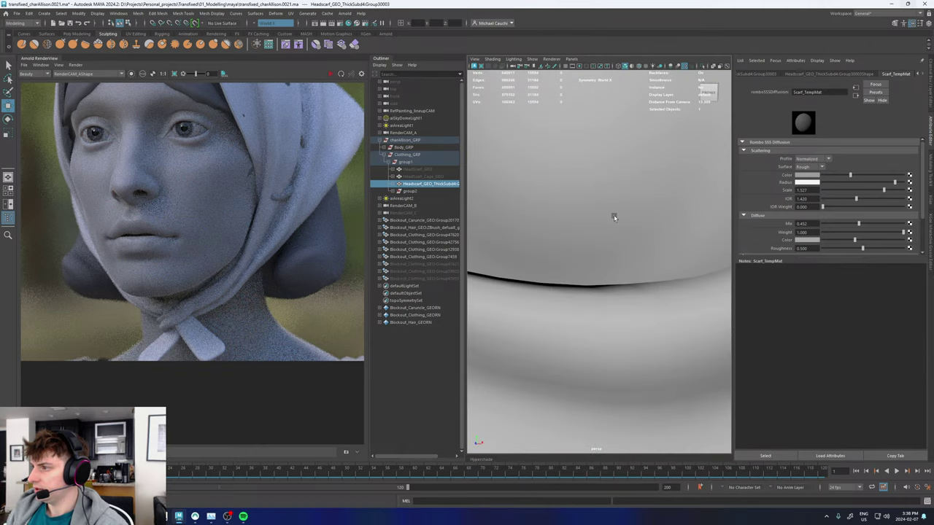
scroll(184, 177, "down", 3)
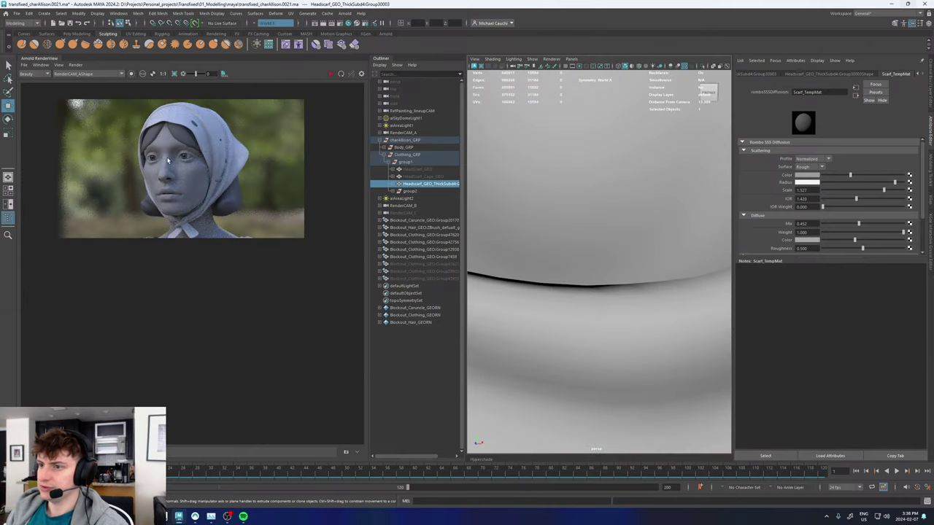
scroll(167, 160, "up", 4)
scroll(252, 222, "down", 4)
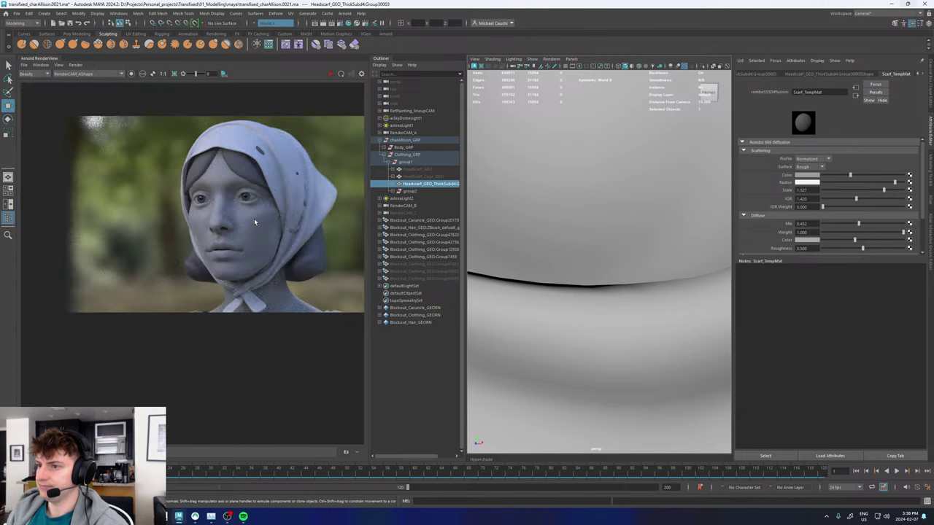
scroll(567, 241, "down", 8)
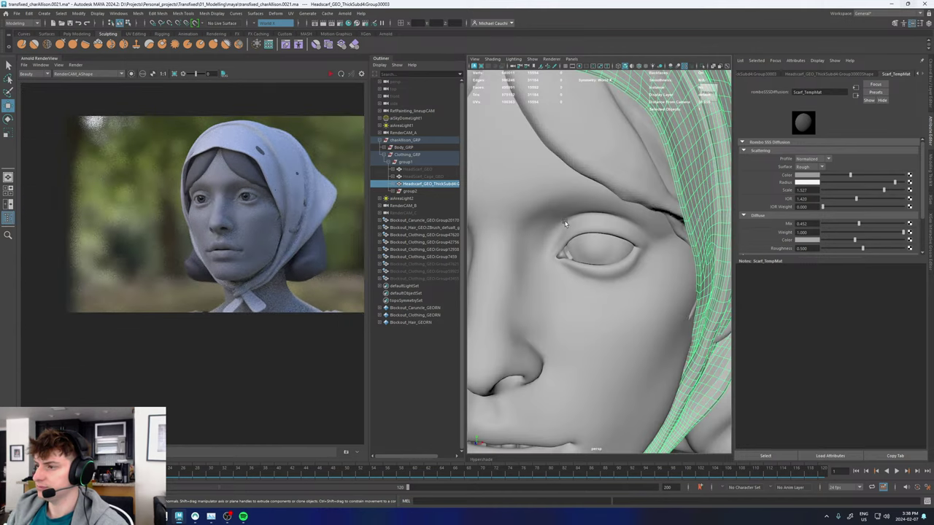
left_click(804, 169)
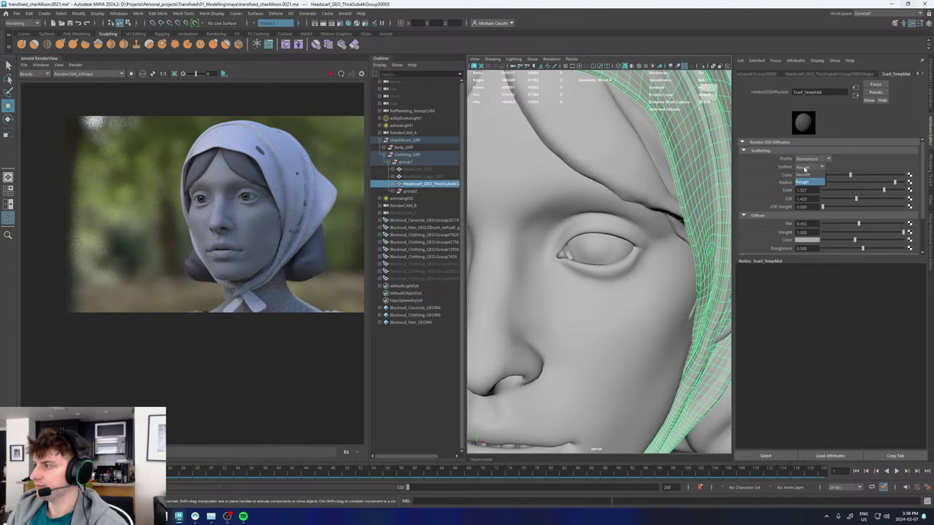
left_click(632, 226)
key("f")
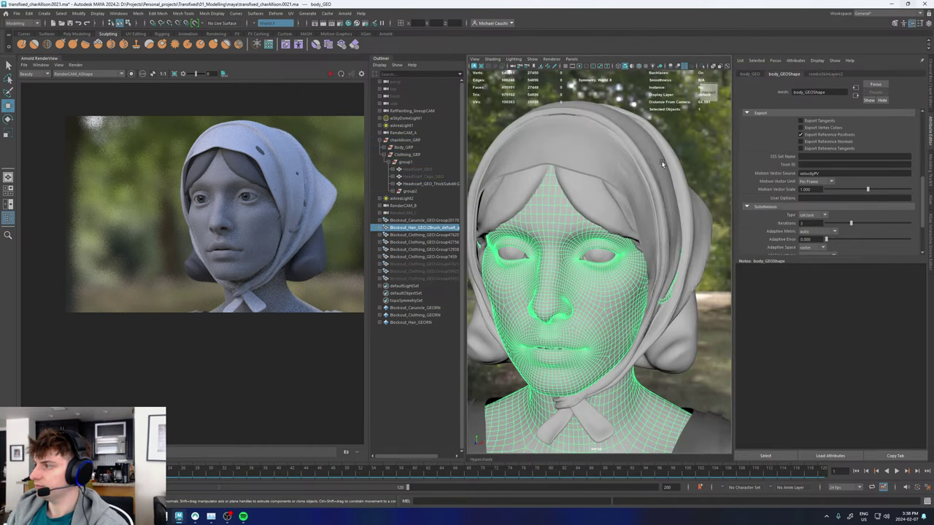
Select the thickened headscarf mesh and review the diffuse, specular and SSS settings of its Scarf_TempMat material.
left_click(663, 163)
left_click(659, 146)
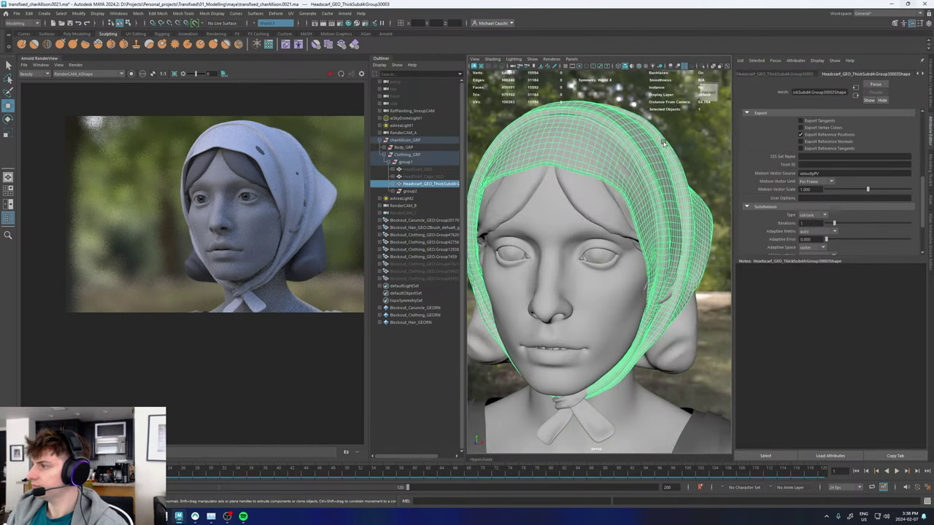
left_click(924, 75)
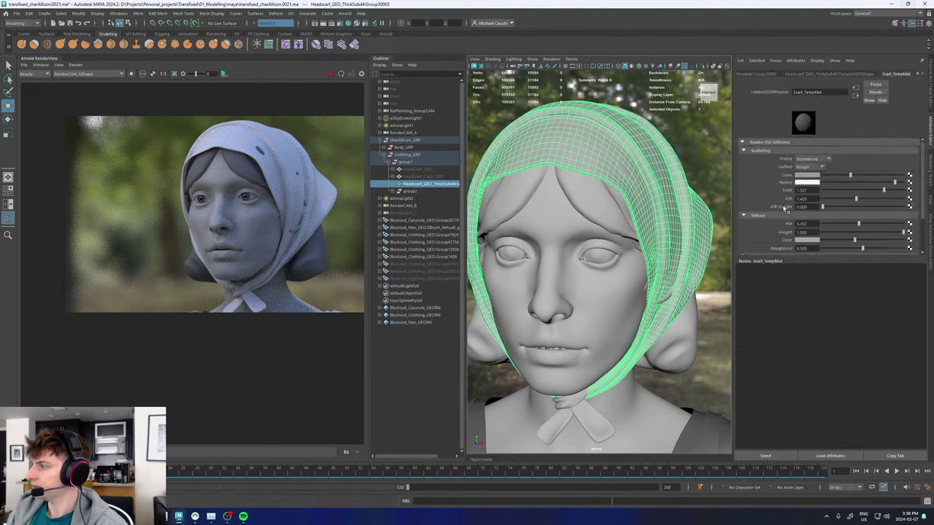
scroll(768, 215, "down", 1)
left_click(766, 235)
scroll(768, 219, "down", 1)
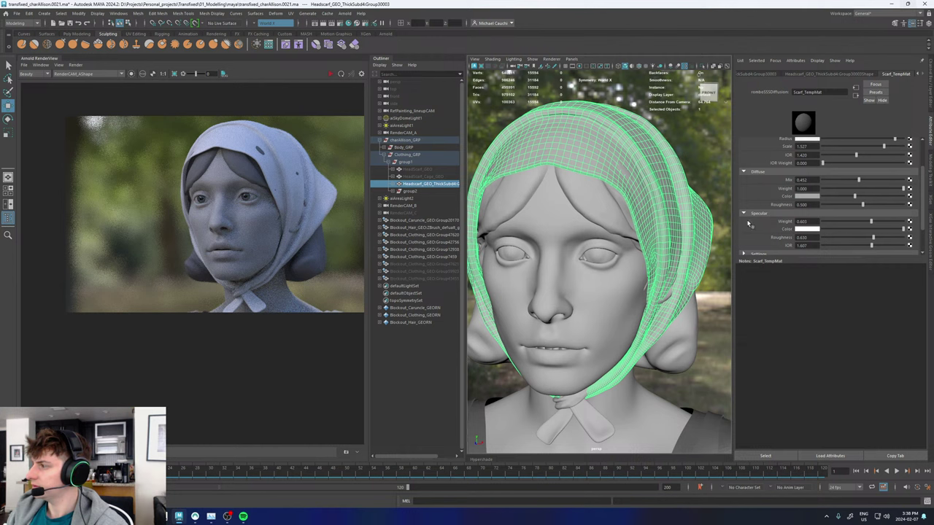
scroll(750, 222, "down", 2)
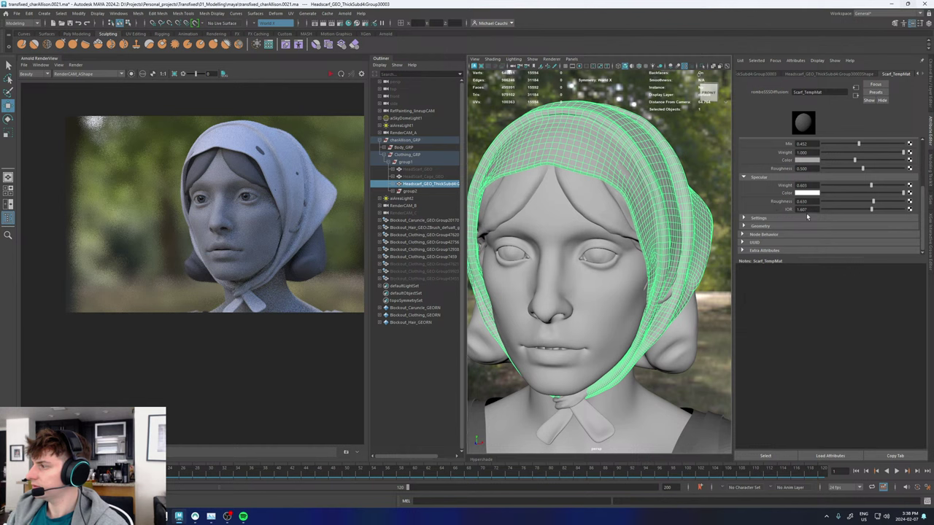
left_click(810, 210)
left_click(764, 218)
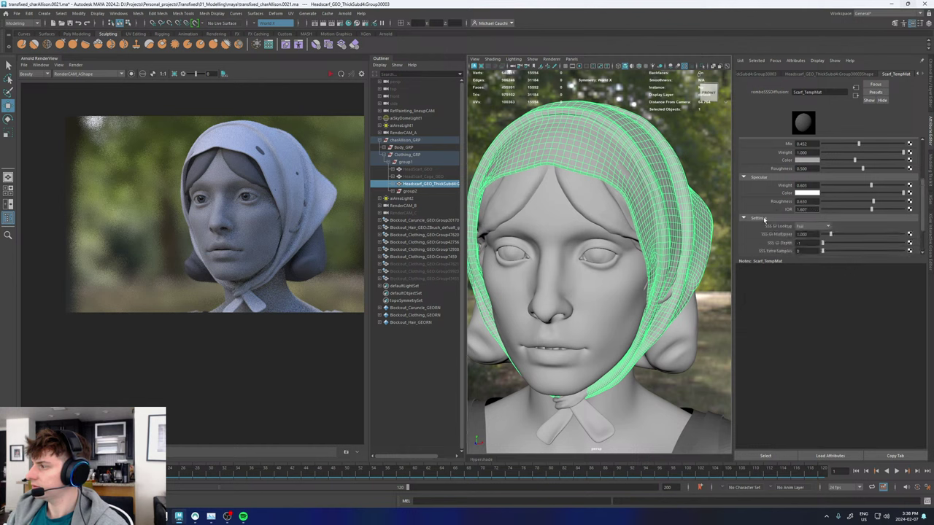
scroll(785, 206, "down", 2)
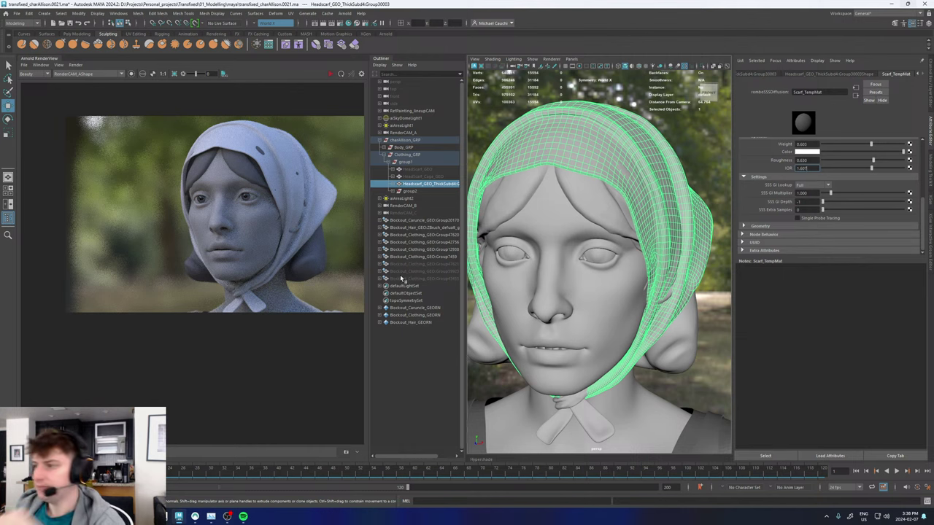
Inspect the eye, face and headscarf shading up close in the Arnold render.
mouse_move(594, 199)
left_mouse_down("alt")
mouse_move(648, 229)
mouse_move(596, 195)
left_mouse_up("alt")
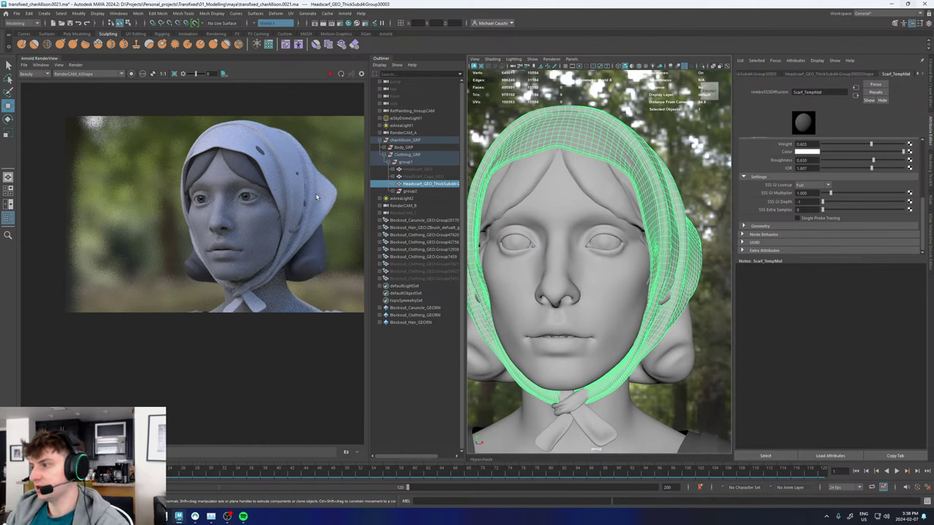
scroll(222, 210, "up", 6)
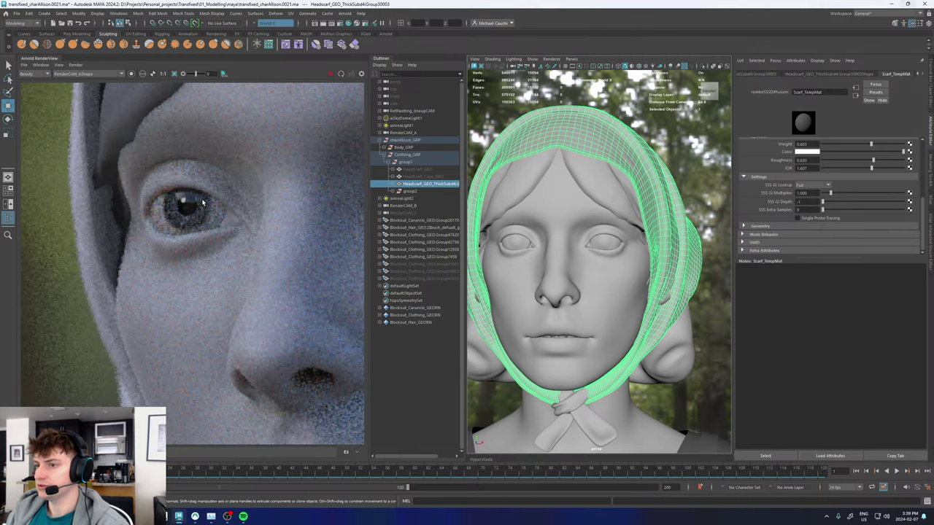
scroll(203, 202, "down", 5)
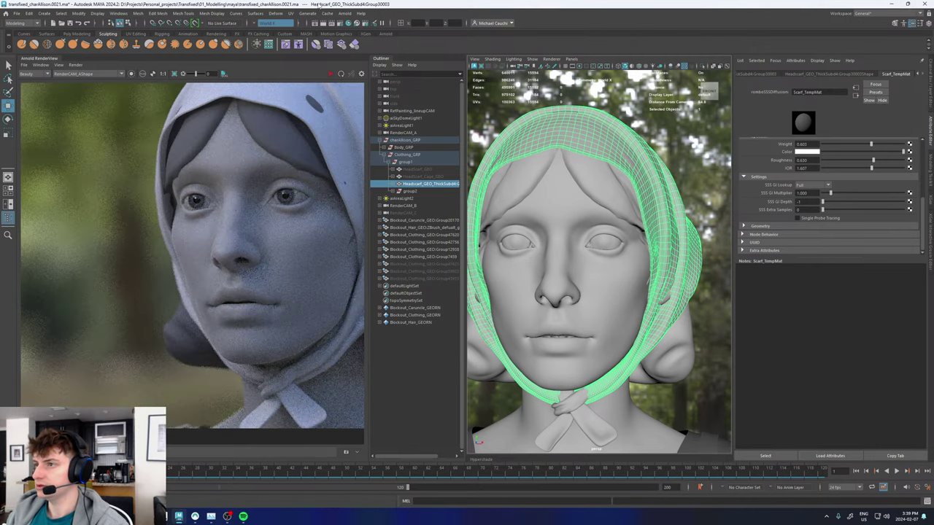
Open the render settings and review the Arnold sampling, advanced, ray depth and system device options.
left_click(343, 27)
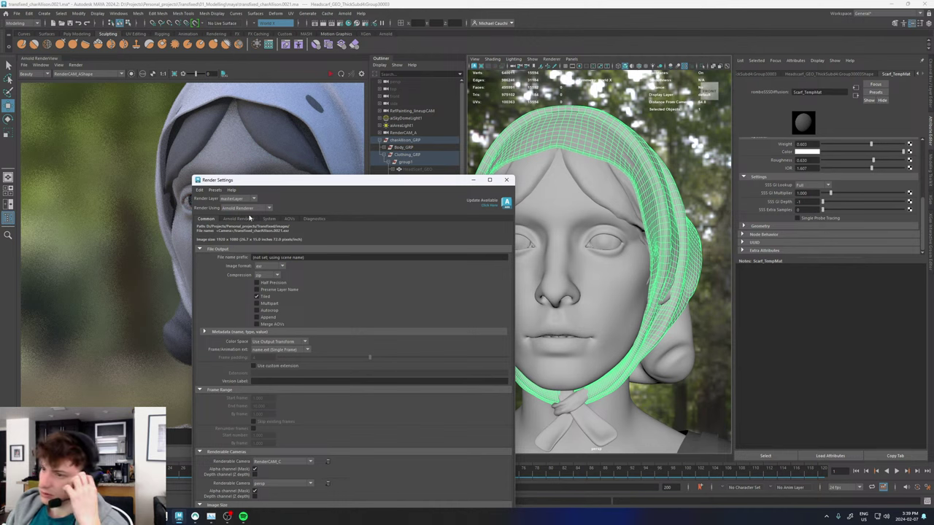
left_click(238, 218)
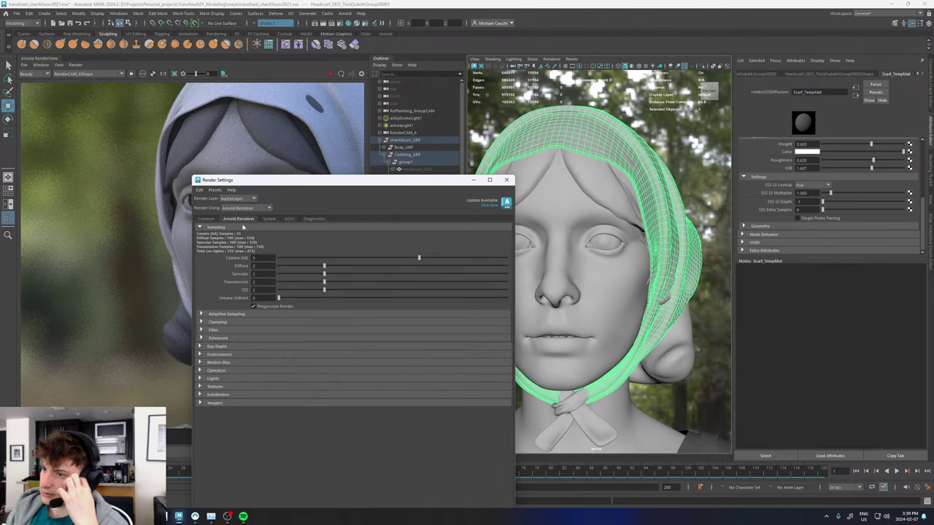
left_click(218, 339)
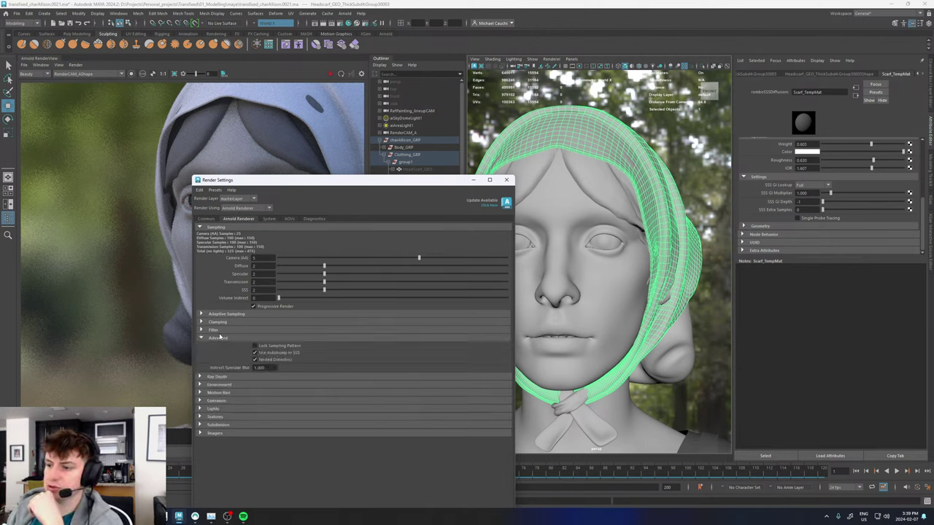
left_click(219, 338)
left_click(217, 347)
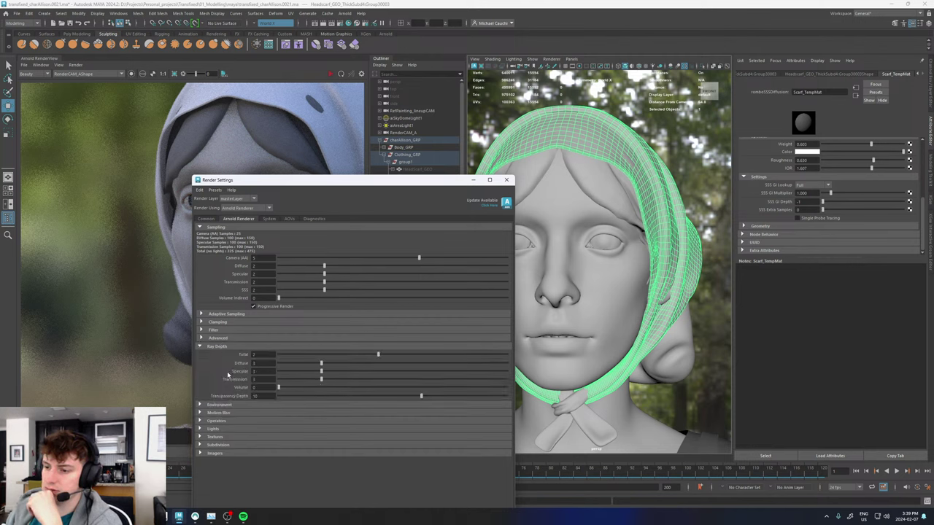
double_click(264, 380)
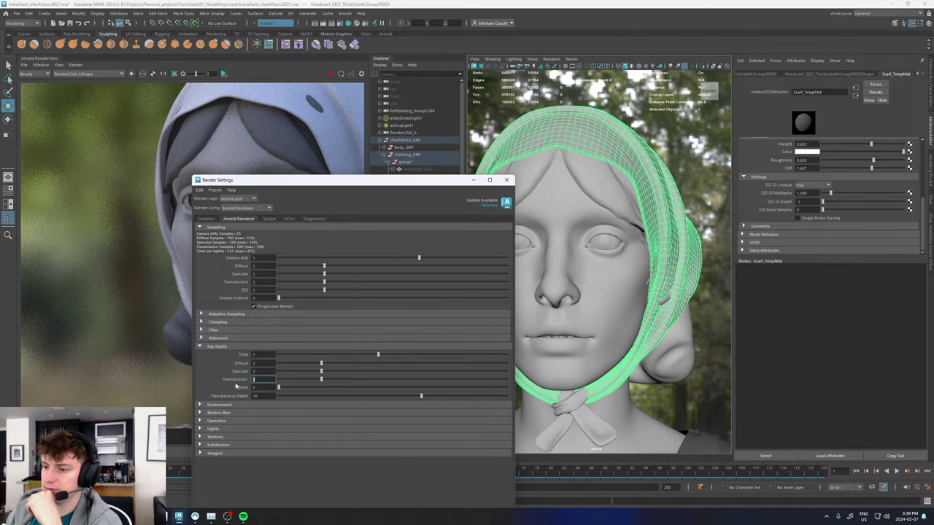
left_click(212, 347)
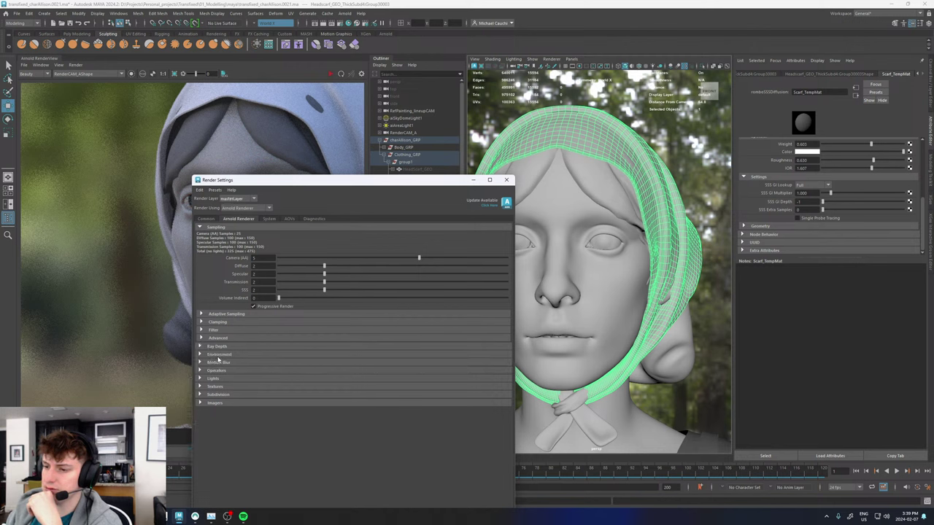
left_click(269, 218)
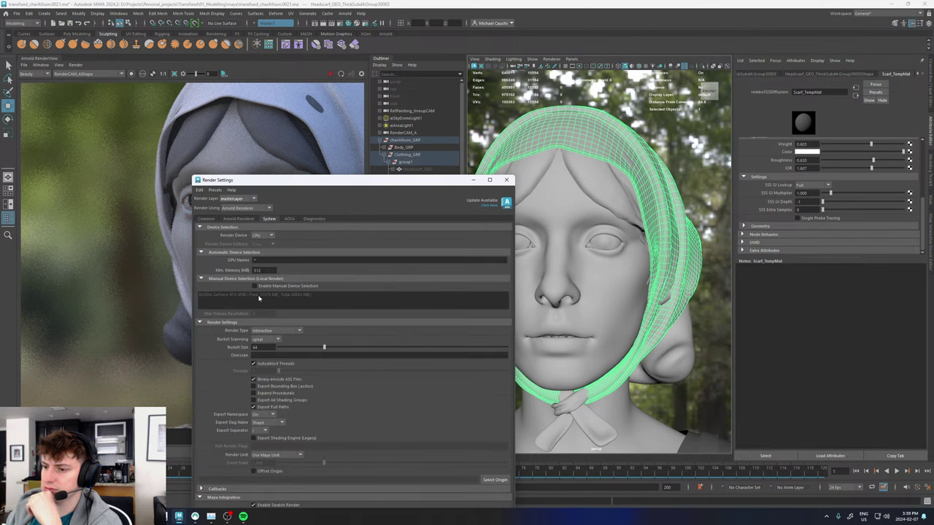
left_click(239, 219)
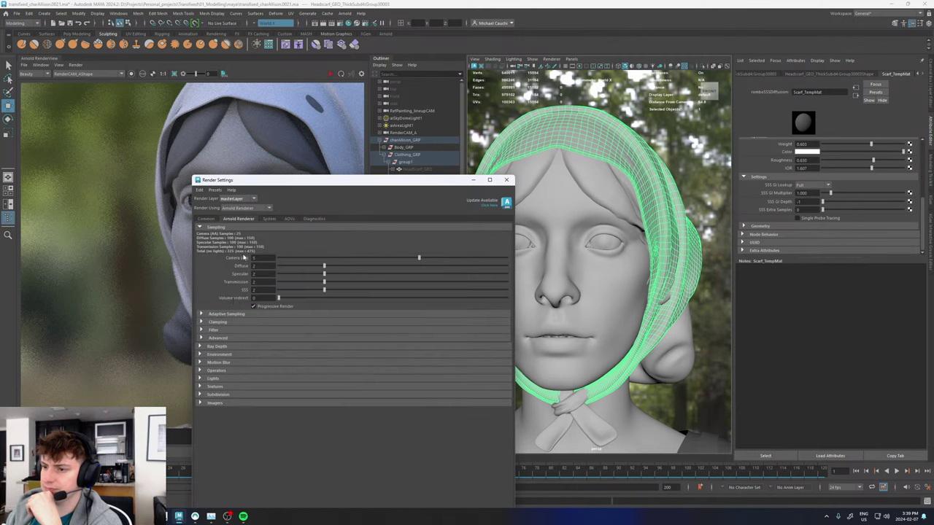
Review the Arnold adaptive sampling, clamping, advanced, ray depth, environment and motion blur settings.
left_click(227, 314)
left_click(216, 345)
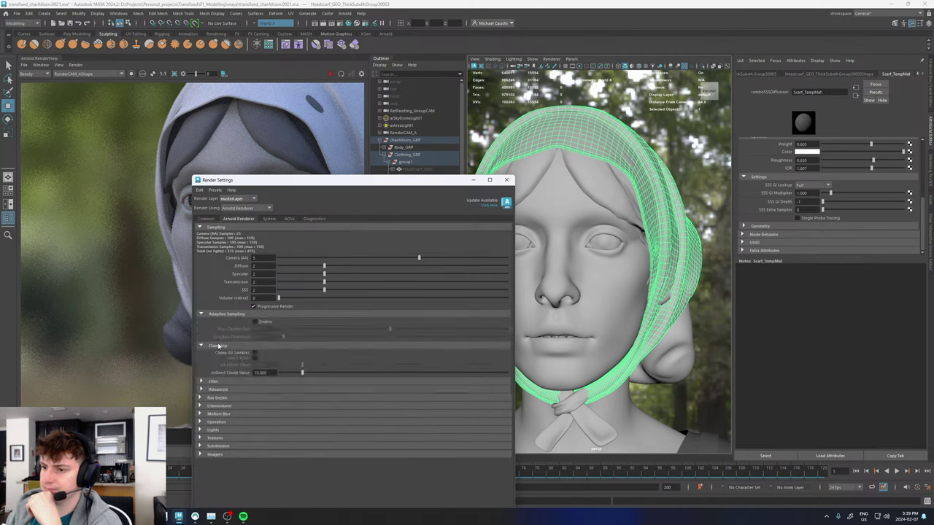
left_click(217, 346)
left_click(219, 355)
left_click(219, 355)
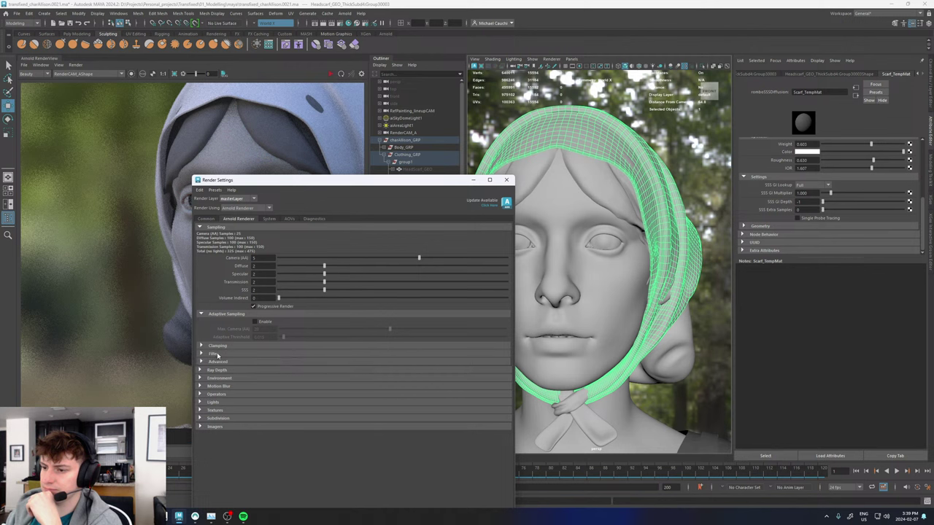
left_click(216, 362)
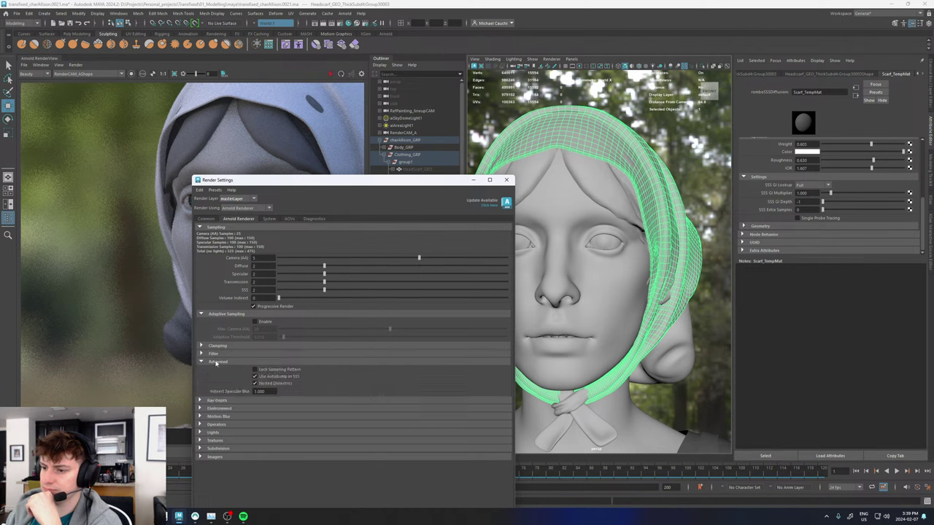
left_click(216, 362)
left_click(216, 370)
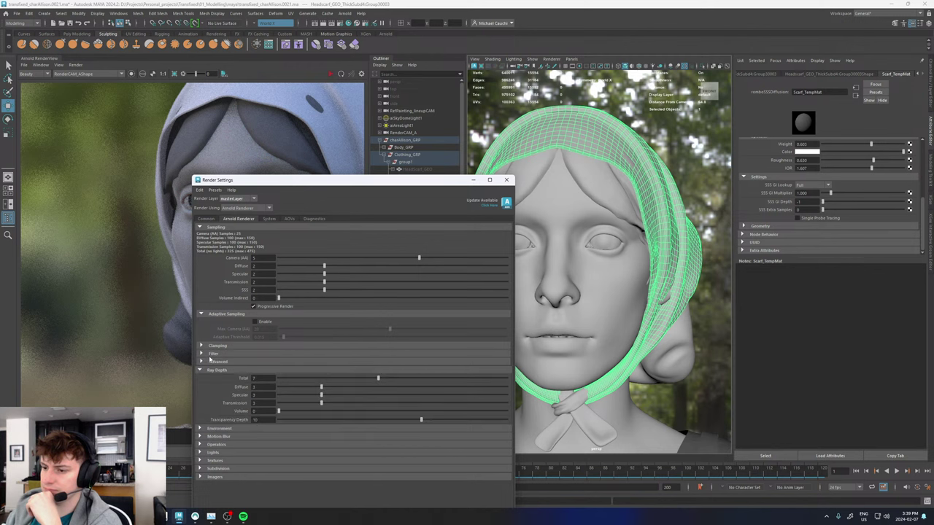
left_click(217, 429)
left_click(216, 457)
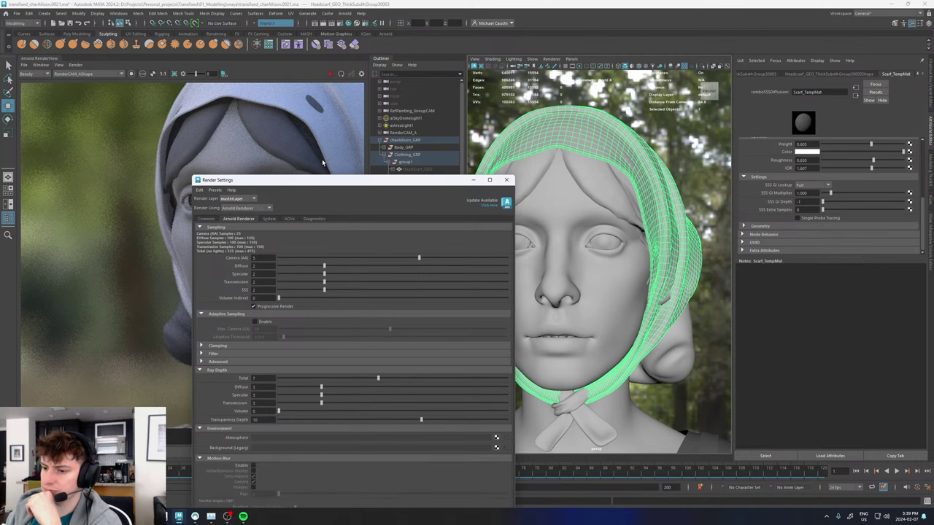
Move the render settings window clear for a longer view and review the Arnold lights and textures settings.
left_click_drag(315, 182, 340, 43)
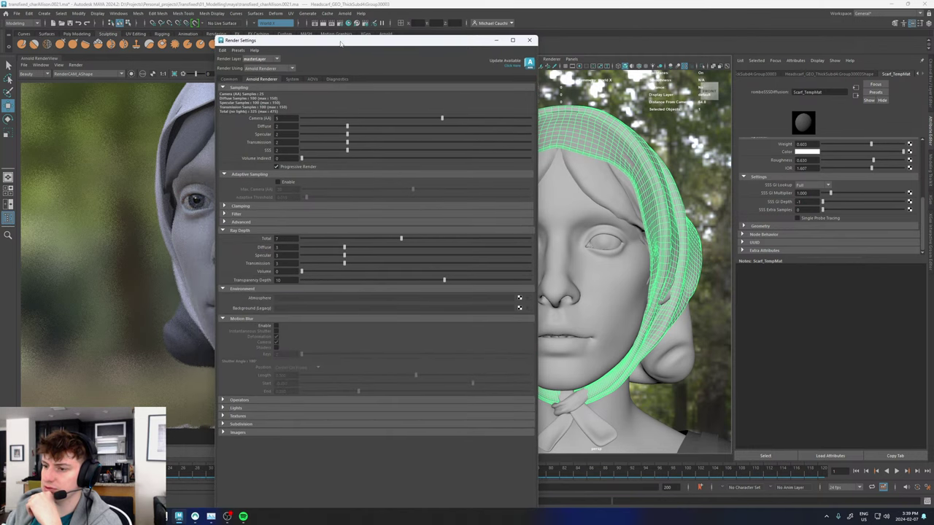
left_click(234, 408)
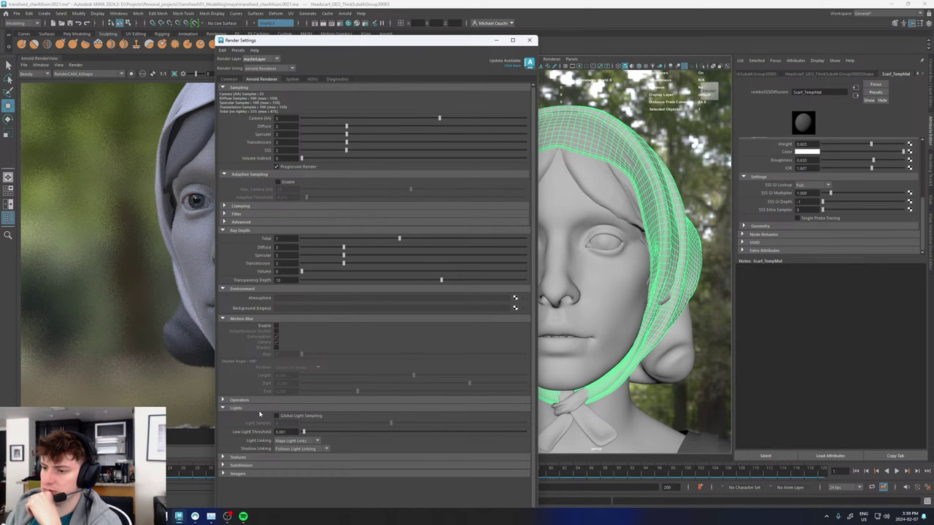
left_click(231, 408)
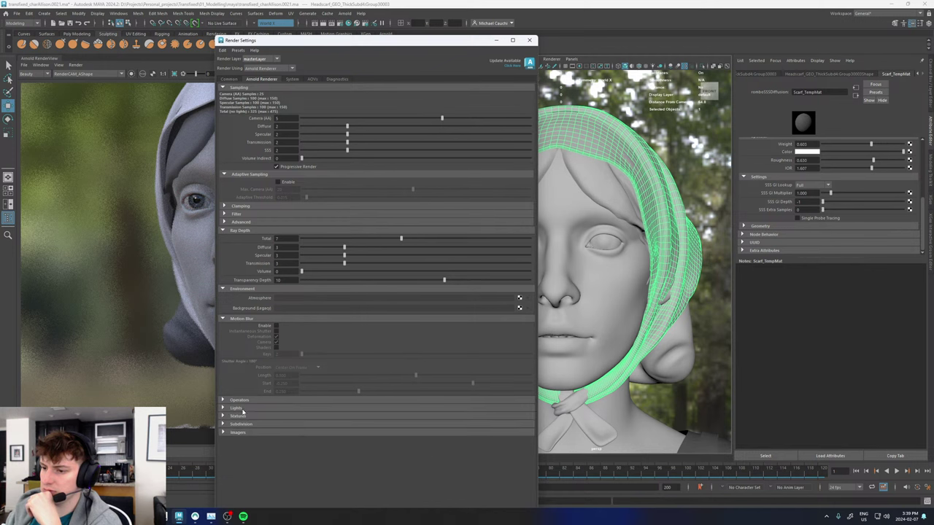
left_click(238, 409)
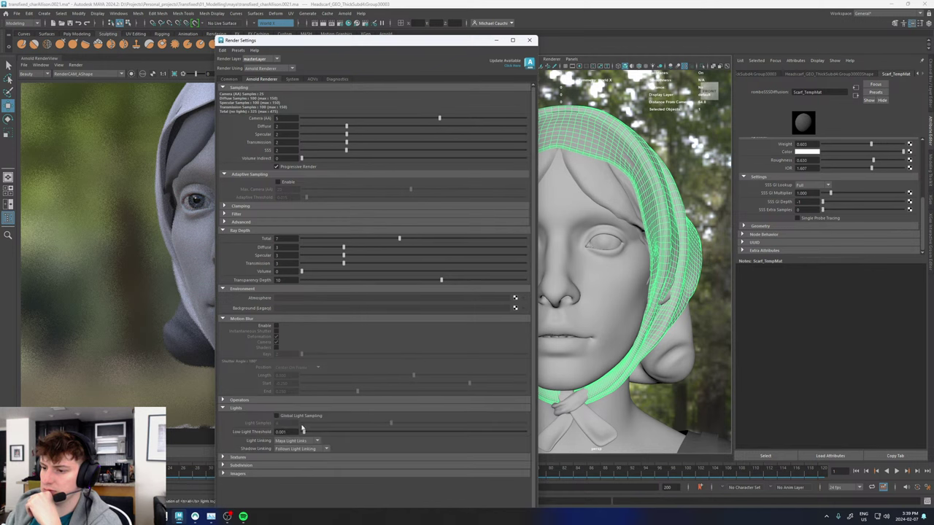
left_click(234, 409)
left_click(237, 417)
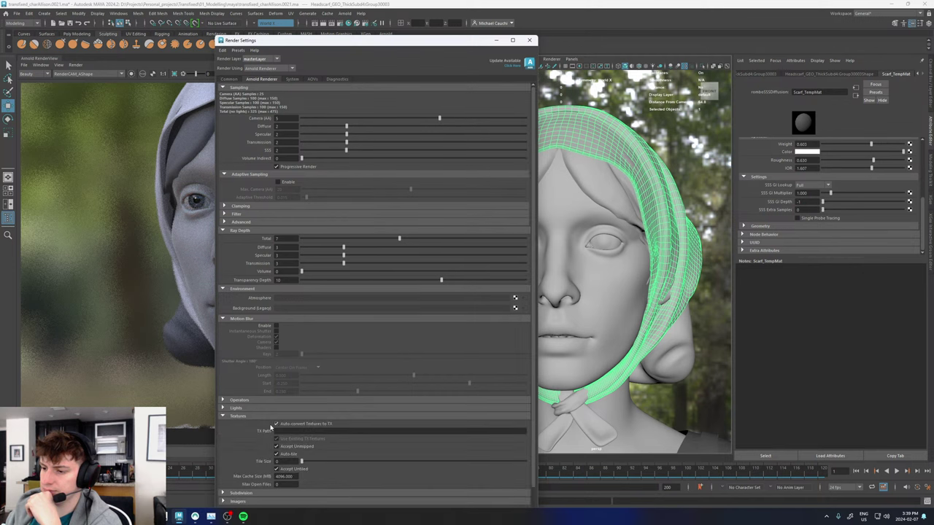
Set the Arnold renderer's maximum subdivisions to 8.
scroll(266, 426, "down", 2)
left_click(245, 452)
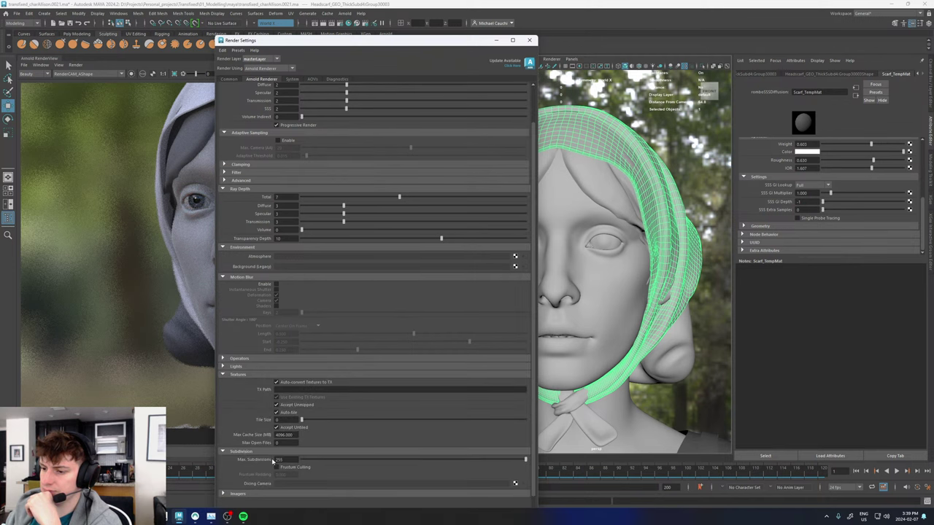
left_click(279, 460)
type("8")
key("Return")
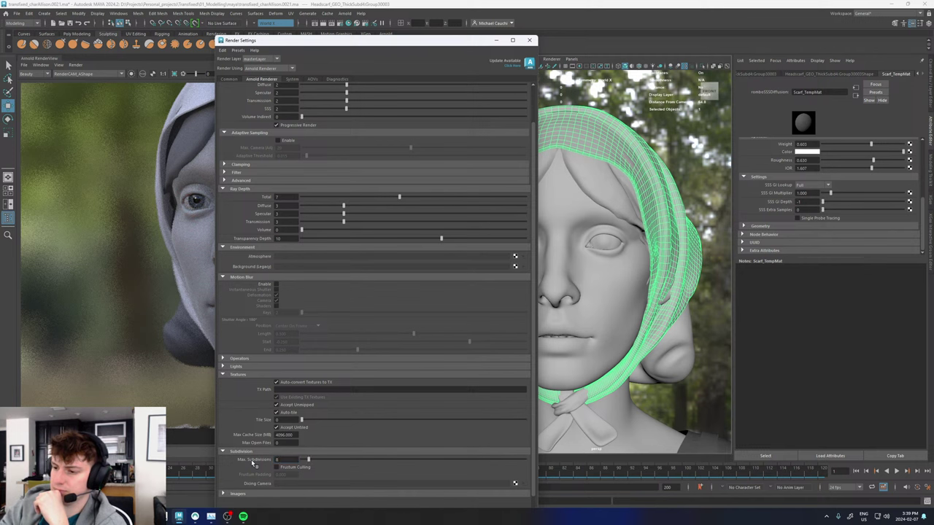
Check the Arnold imagers and the common output settings, and close the render settings.
scroll(251, 461, "down", 2)
left_click(239, 459)
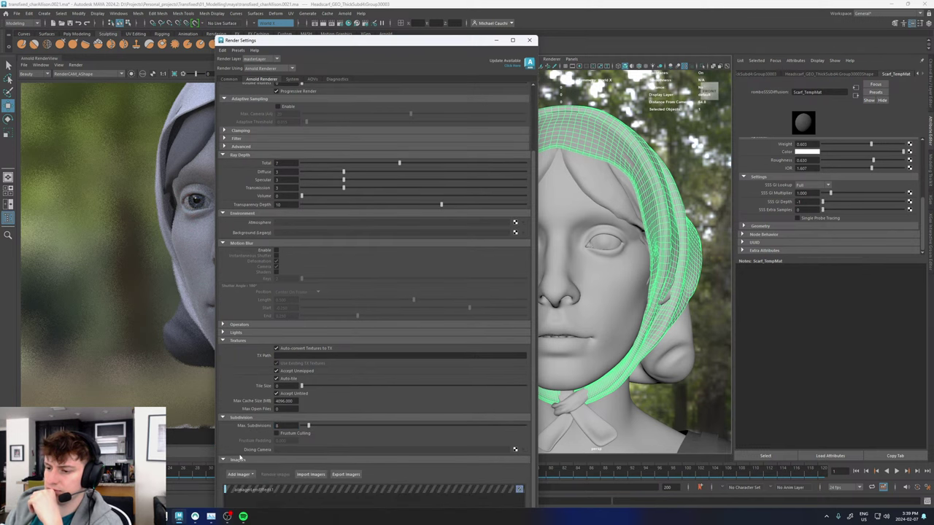
left_click(228, 78)
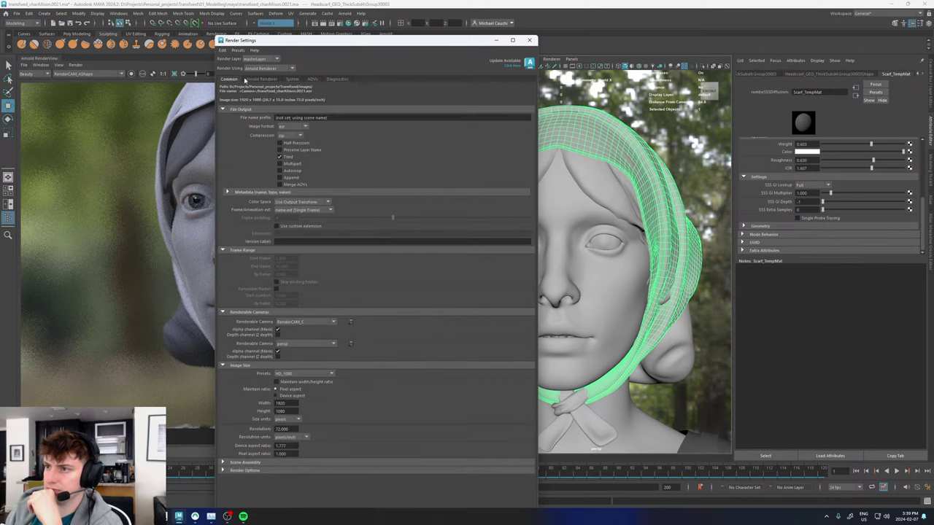
left_click(530, 41)
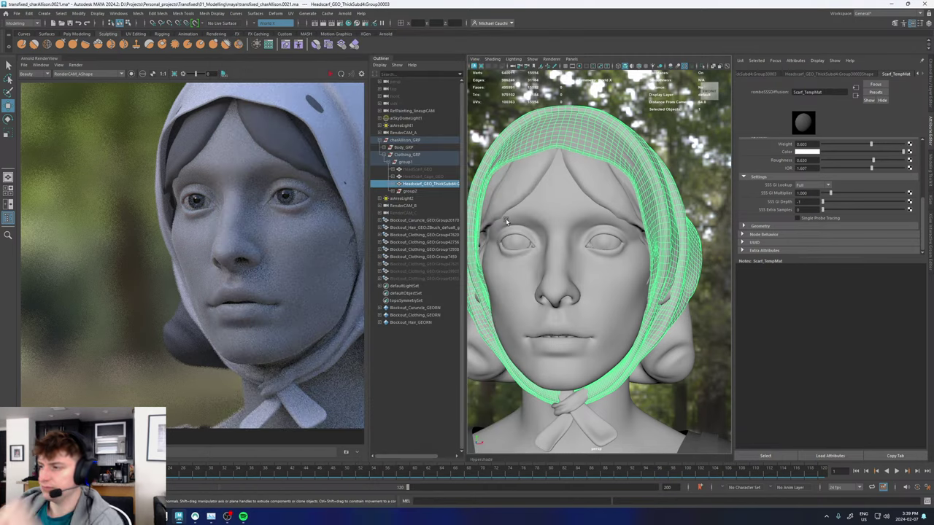
Select the area light aiAreaLight1 beside the character's head and review its sampling, shadow, visibility and light filter attributes.
scroll(508, 218, "down", 5)
left_click(558, 237)
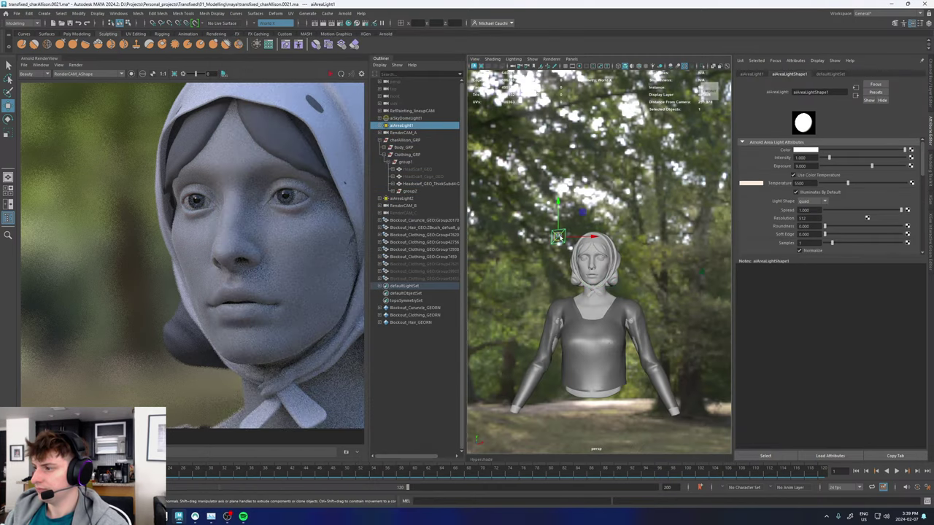
scroll(752, 222, "down", 5)
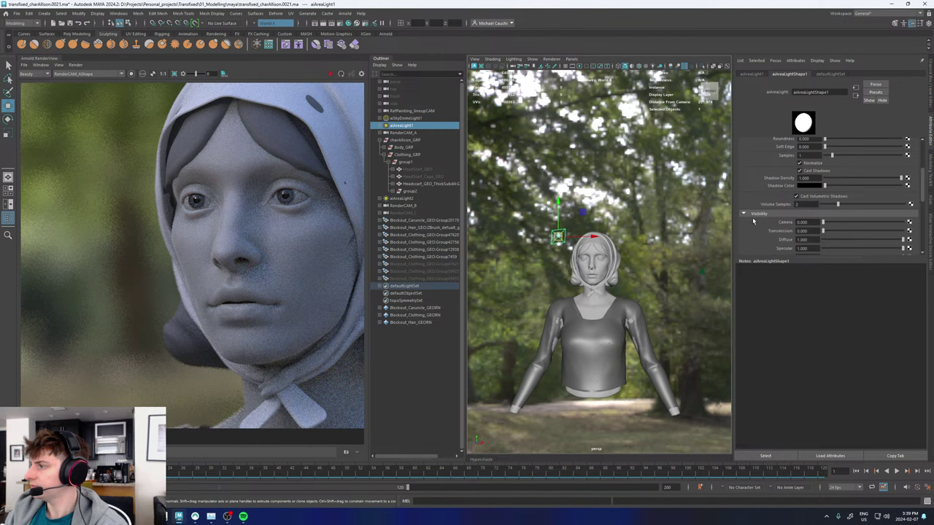
scroll(754, 216, "down", 3)
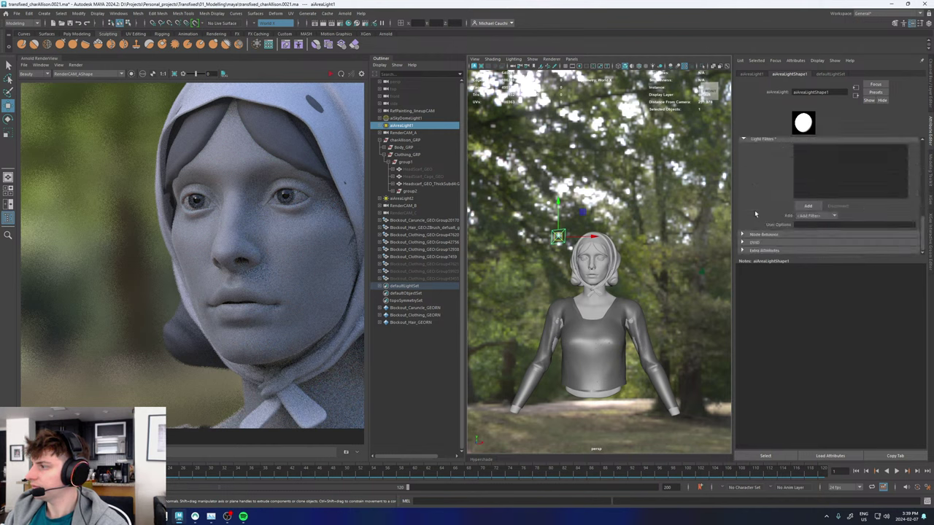
scroll(758, 205, "up", 8)
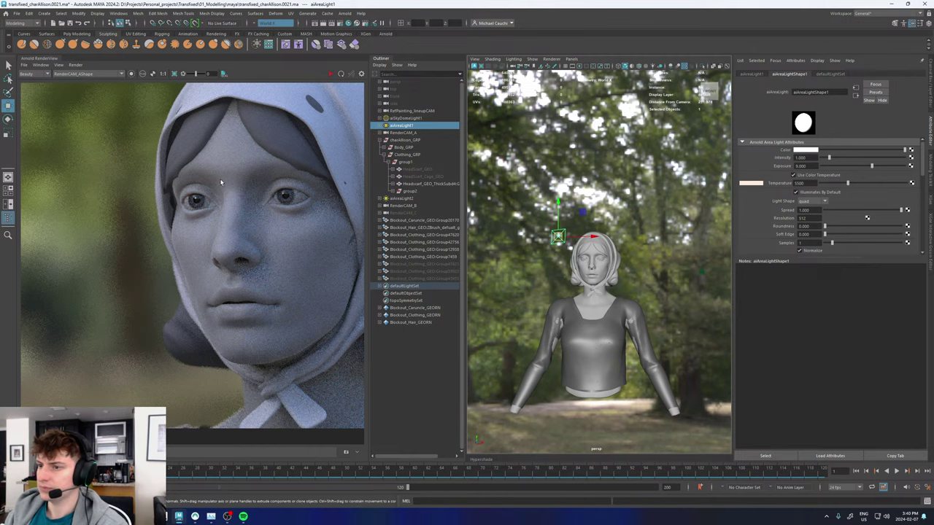
scroll(221, 182, "down", 6)
scroll(238, 192, "up", 6)
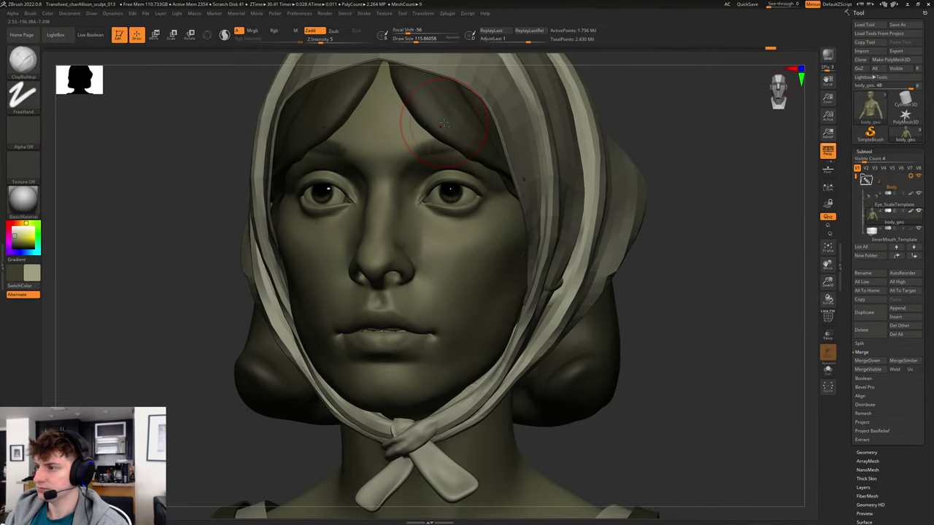
Switch to ZBrush and export the Hair_Proxy_GEO subtool as an OBJ, overwriting Blockout_Hair_GEO.obj in the 01_Blockout Exports folder.
left_click(910, 51)
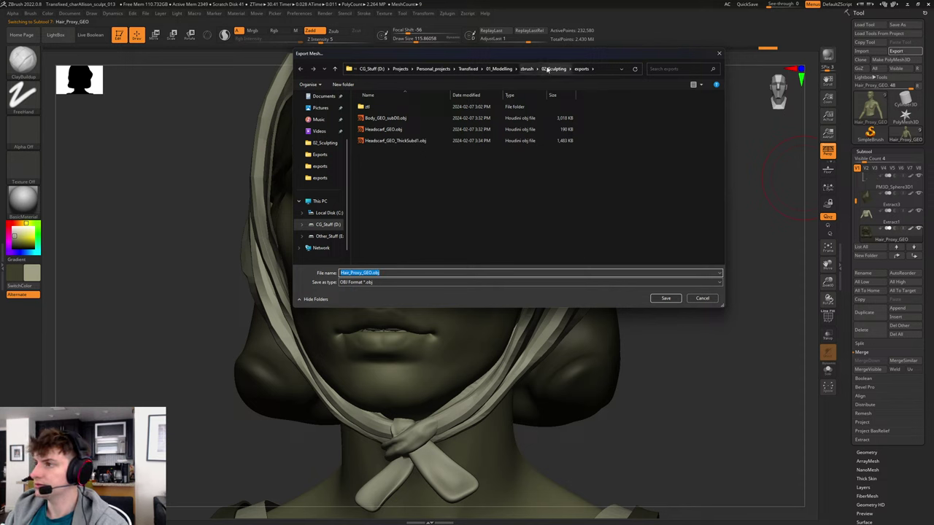
left_click(526, 68)
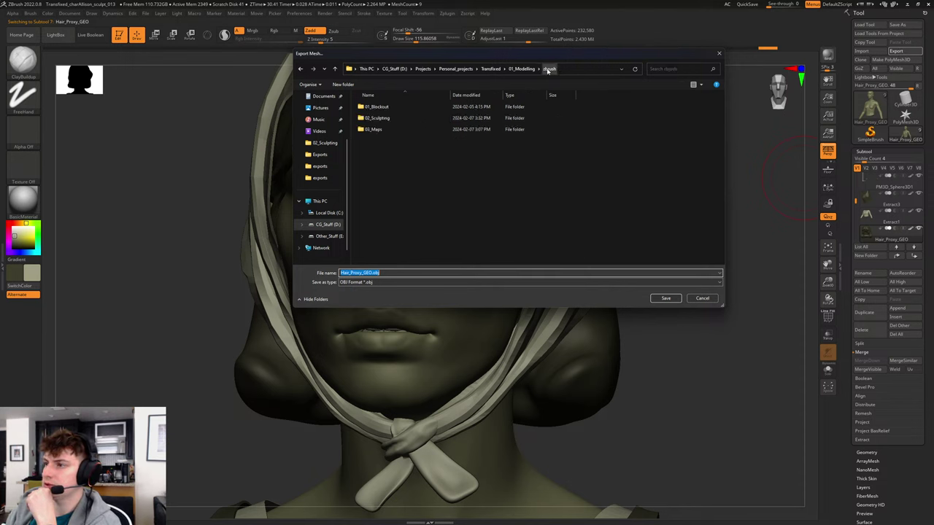
double_click(391, 108)
double_click(387, 107)
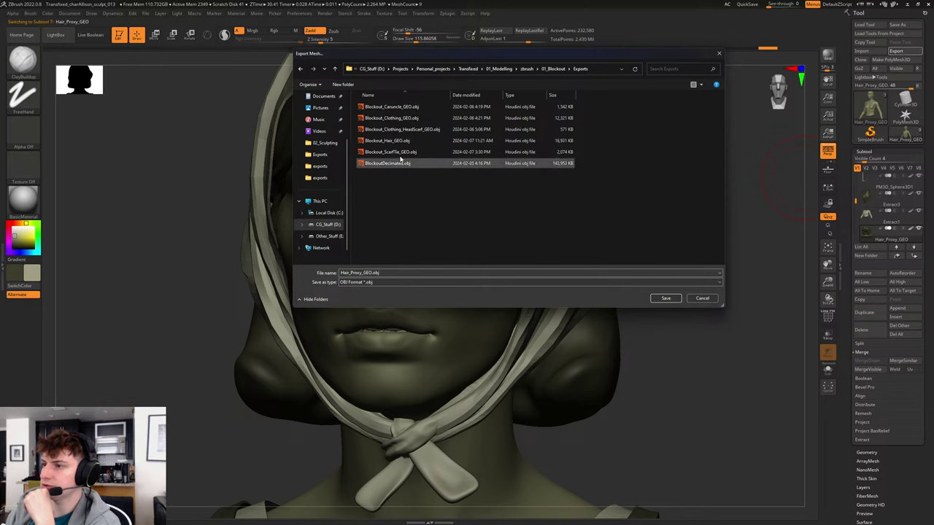
left_click(386, 141)
left_click(665, 297)
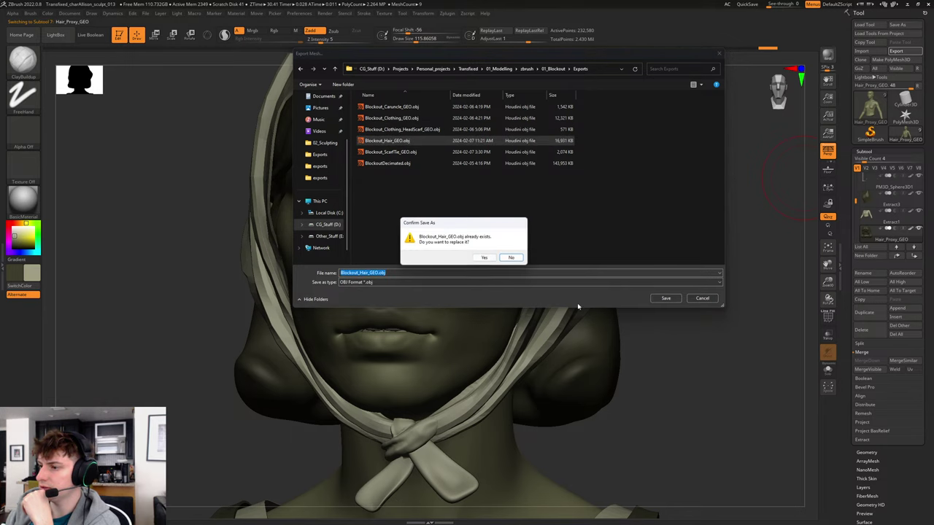
left_click(485, 258)
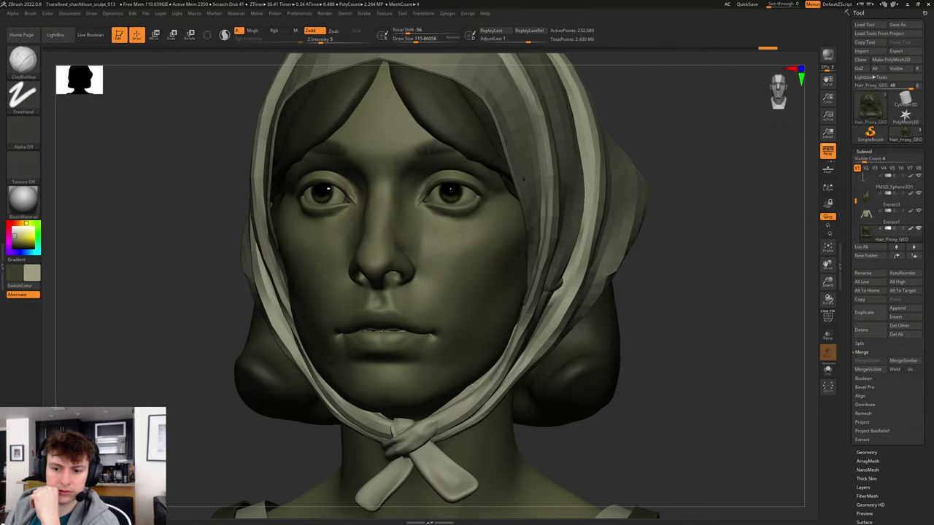
Switch back to Maya, open the Reference Editor and select the Blockout_Hair_GEO reference, with a close view of the head.
key("alt+Tab")
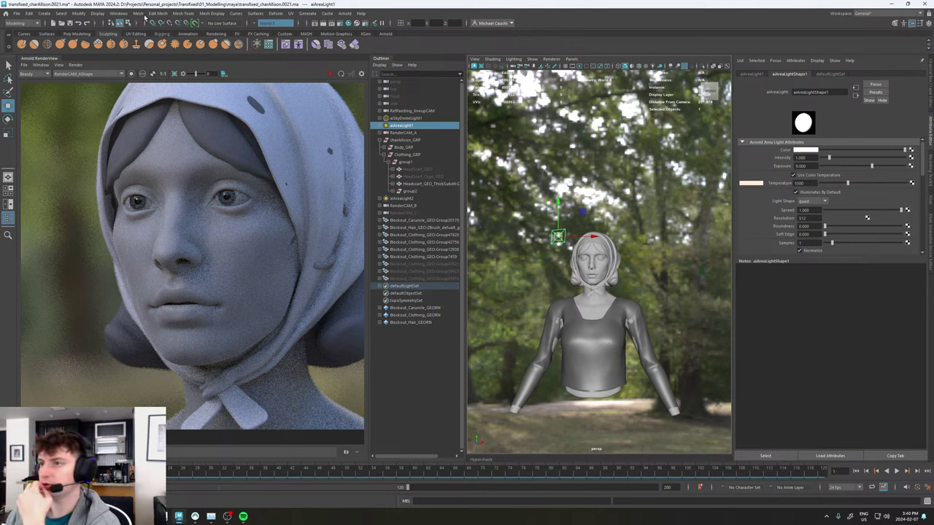
left_click(16, 13)
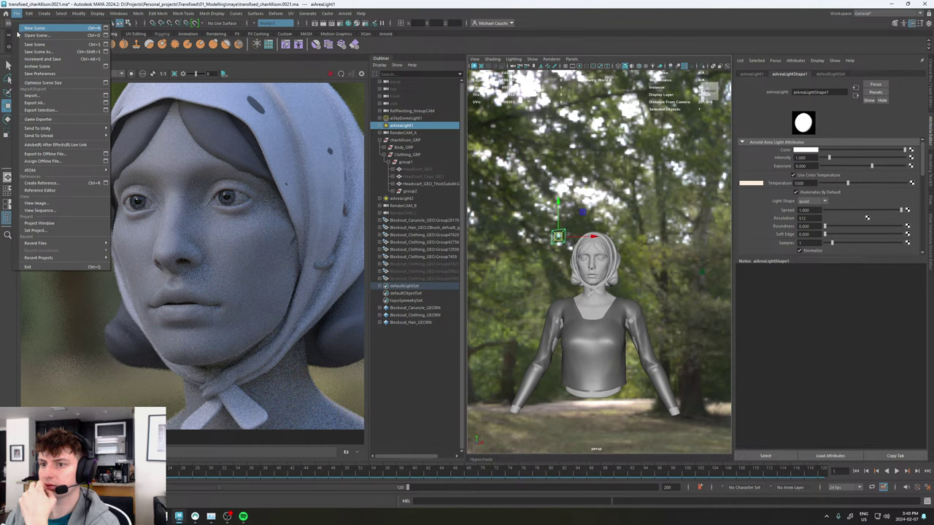
left_click(43, 190)
left_click(160, 153)
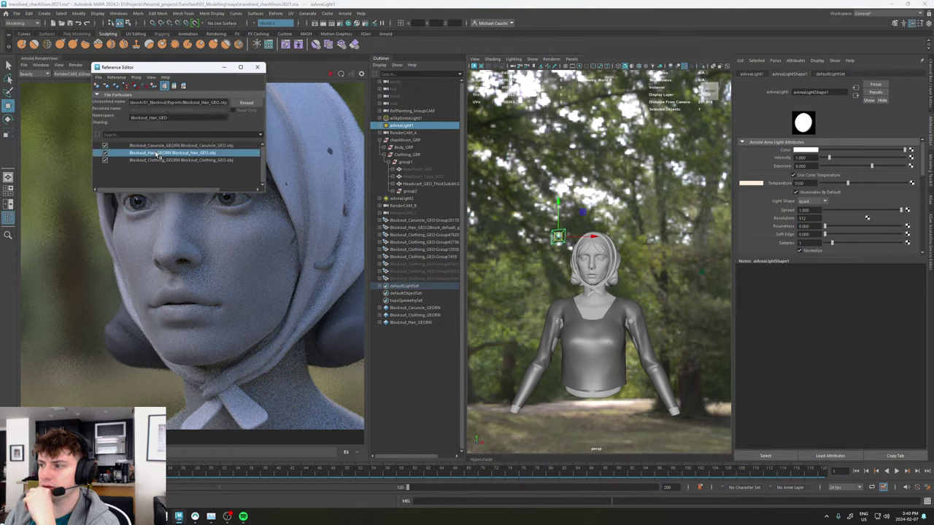
scroll(602, 242, "up", 5)
scroll(607, 241, "up", 5)
left_click_drag(607, 242, 560, 252, "alt")
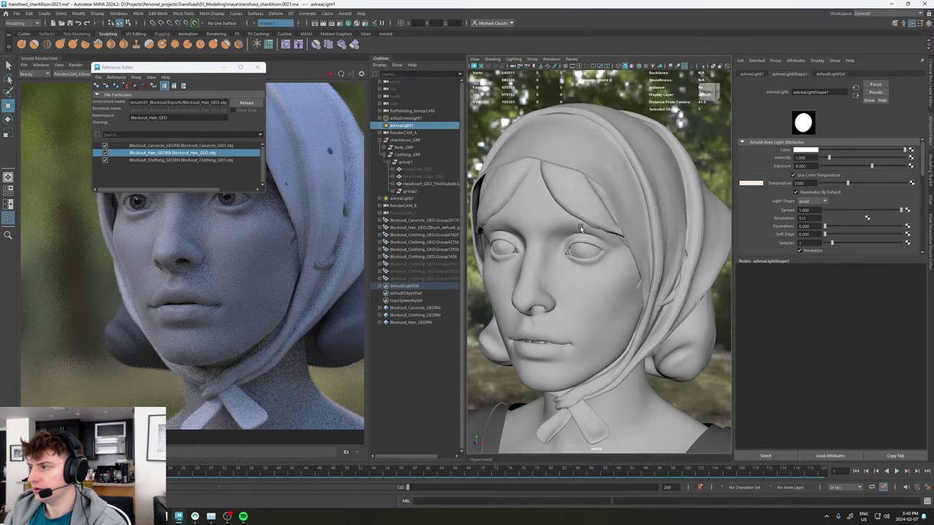
Reload the Blockout_Hair_GEO reference, check the updated hair around the headscarf and close the Reference Editor.
right_click(180, 155)
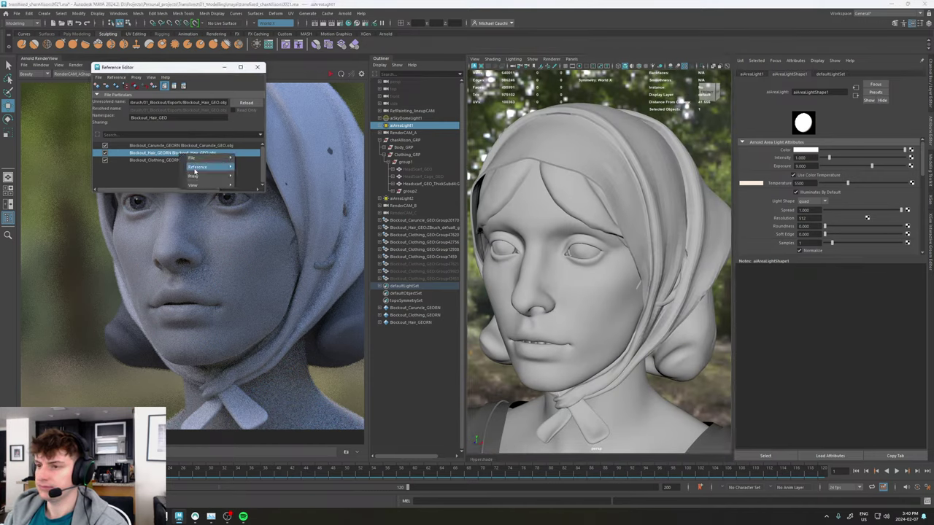
mouse_move(204, 167)
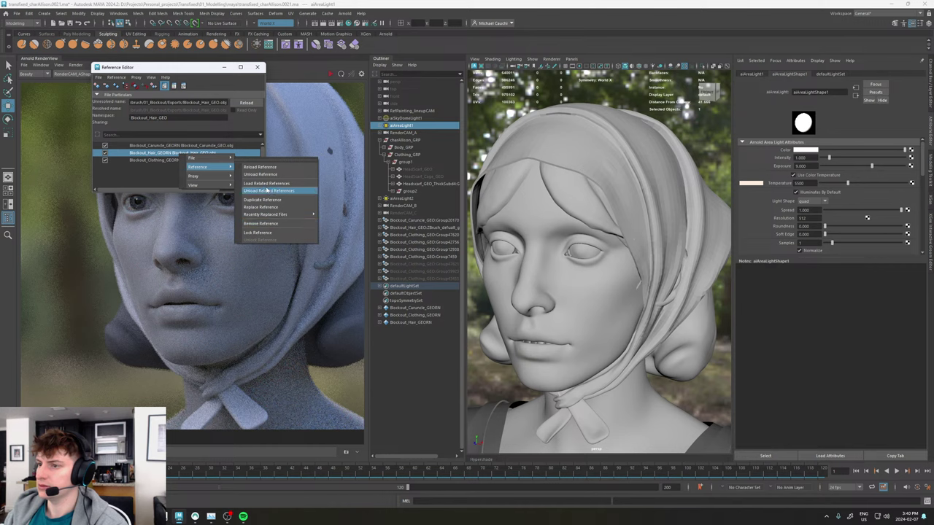
left_click(261, 168)
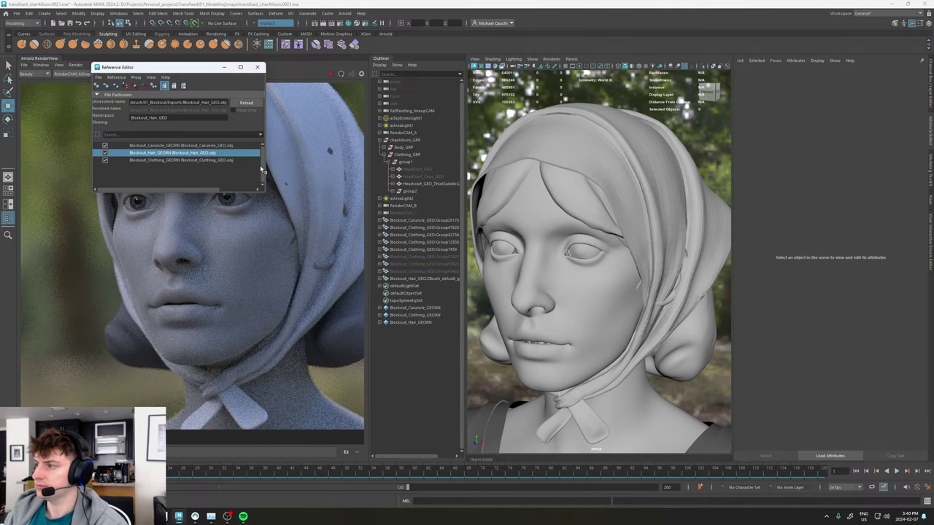
left_click_drag(554, 191, 520, 194, "alt")
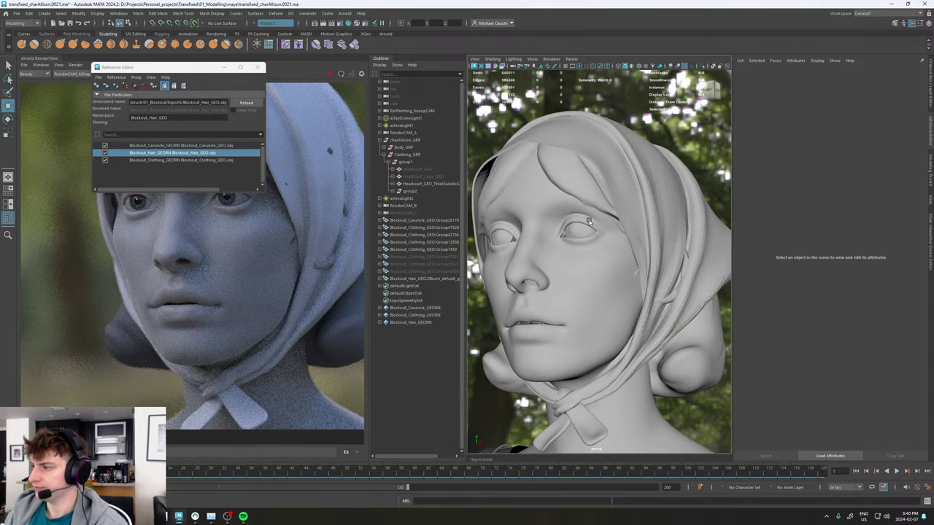
left_click_drag(590, 222, 478, 217, "alt")
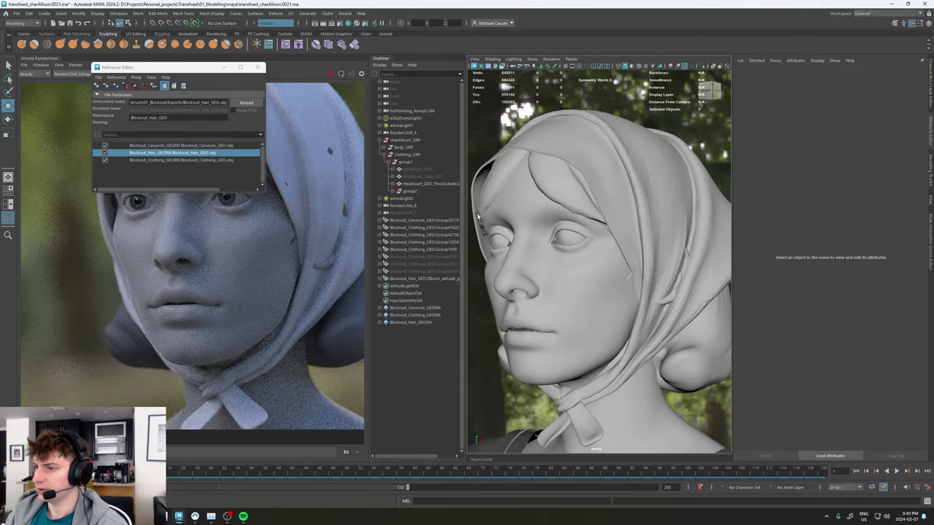
left_click(257, 68)
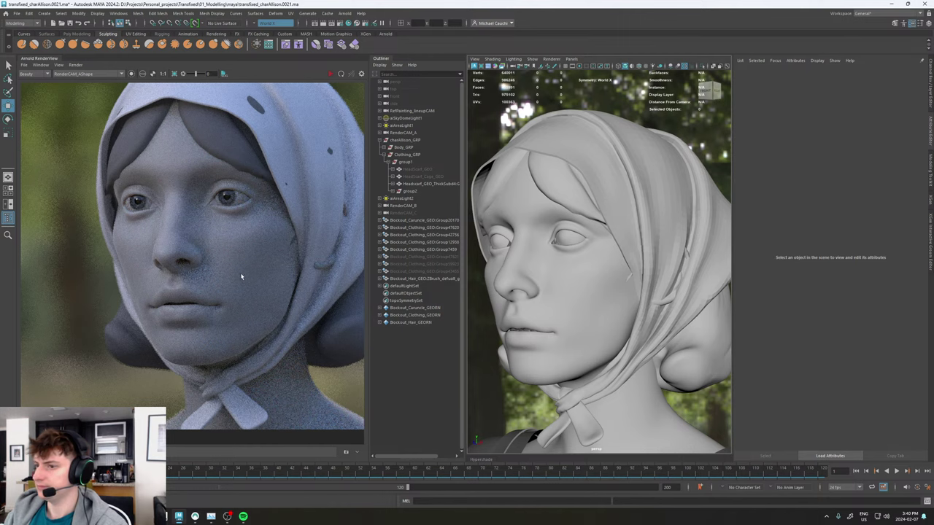
Hide the body mesh body_GEO and select and frame the upper teeth.
scroll(566, 280, "down", 3)
left_click_drag(565, 280, 593, 287, "alt")
left_click(593, 287)
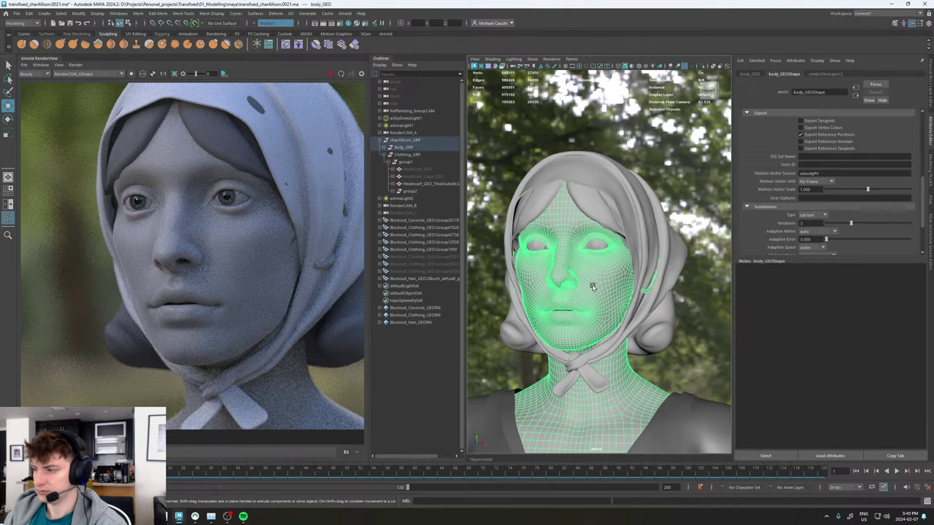
key("ctrl+h")
left_click(574, 305)
key("f")
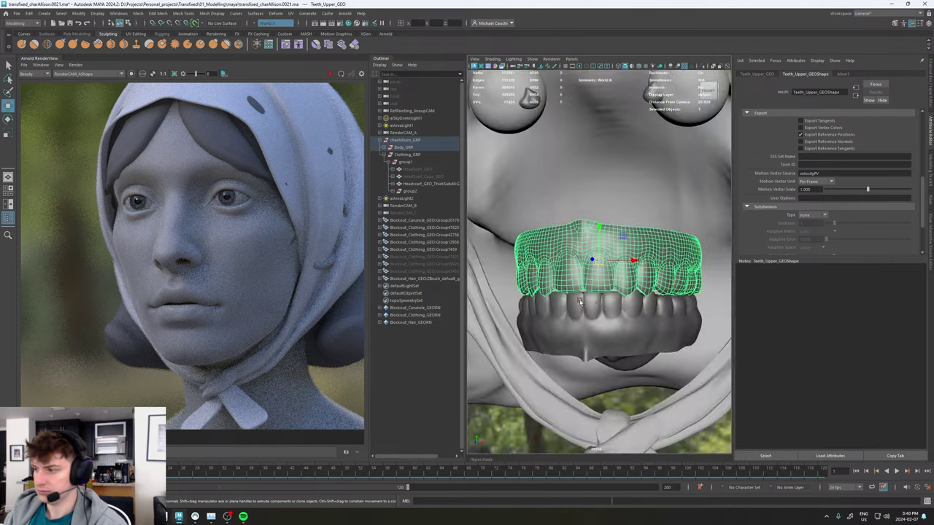
mouse_move(596, 275)
left_mouse_down("alt")
mouse_move(626, 296)
mouse_move(582, 274)
left_mouse_up("alt")
Start an Arnold render of the head with the body hidden and inspect the teeth and eyes in it.
left_click(331, 75)
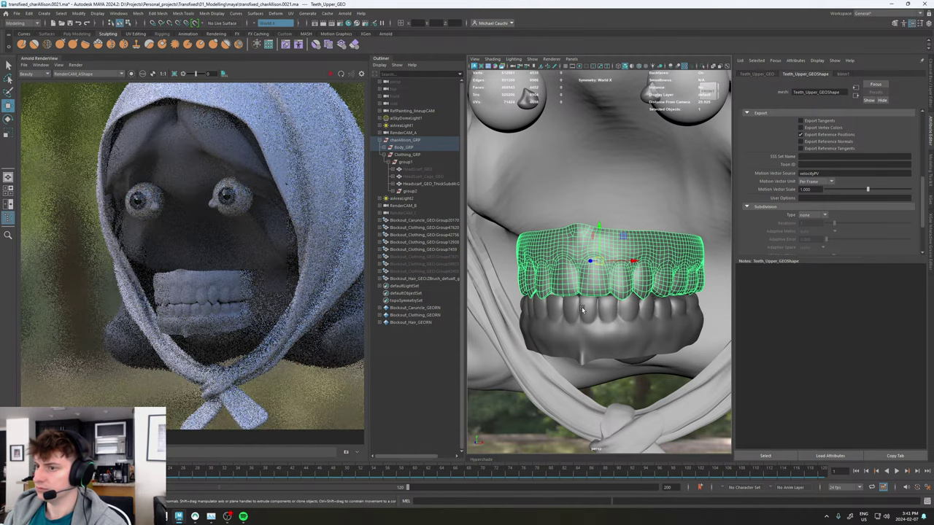
scroll(132, 202, "up", 2)
scroll(194, 223, "down", 4)
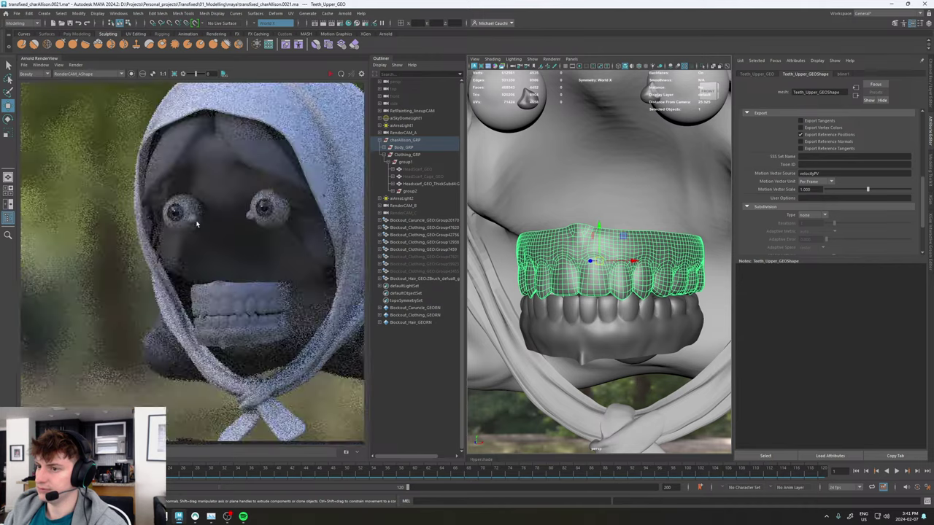
Examine the lower teeth and tongue from the side, and select both teeth meshes to compare them with the render.
left_click(629, 321)
left_click_drag(629, 321, 505, 322, "alt")
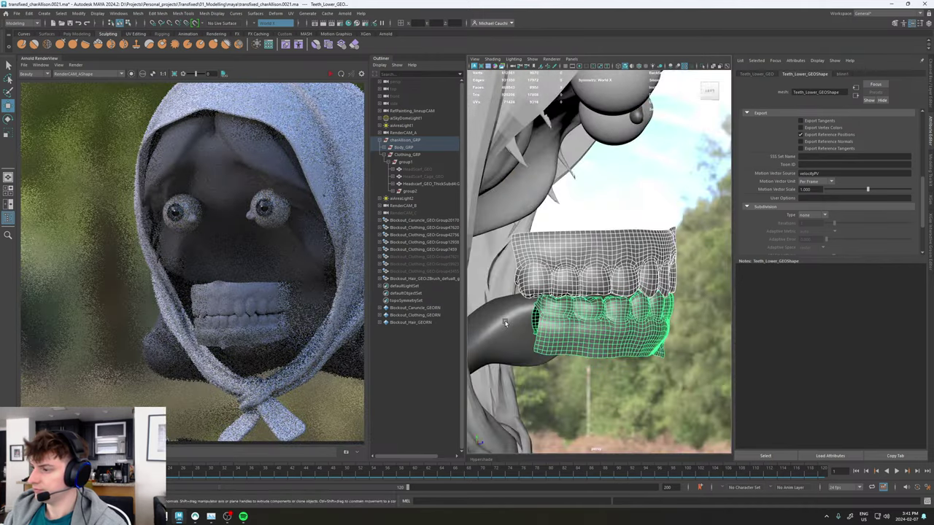
left_click(505, 322)
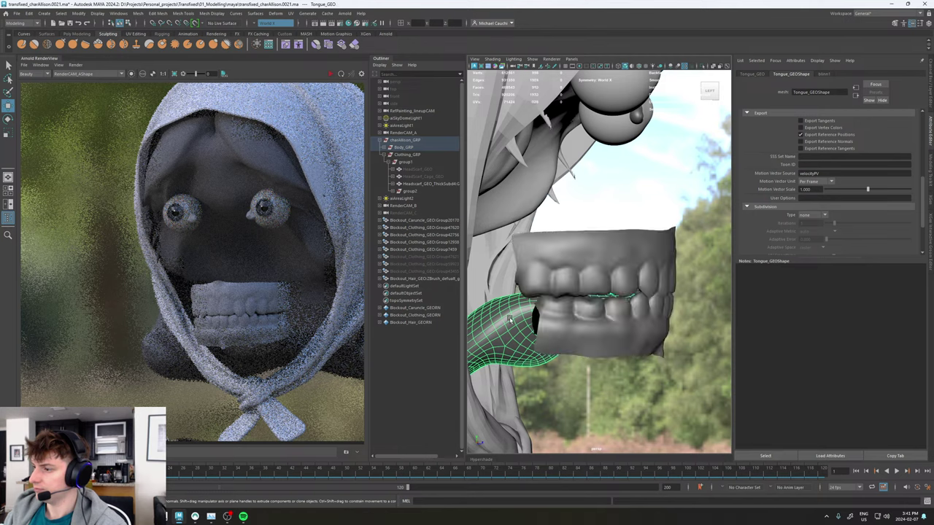
left_click(640, 281)
left_click(641, 318, "shift")
left_click_drag(641, 319, 613, 274, "alt")
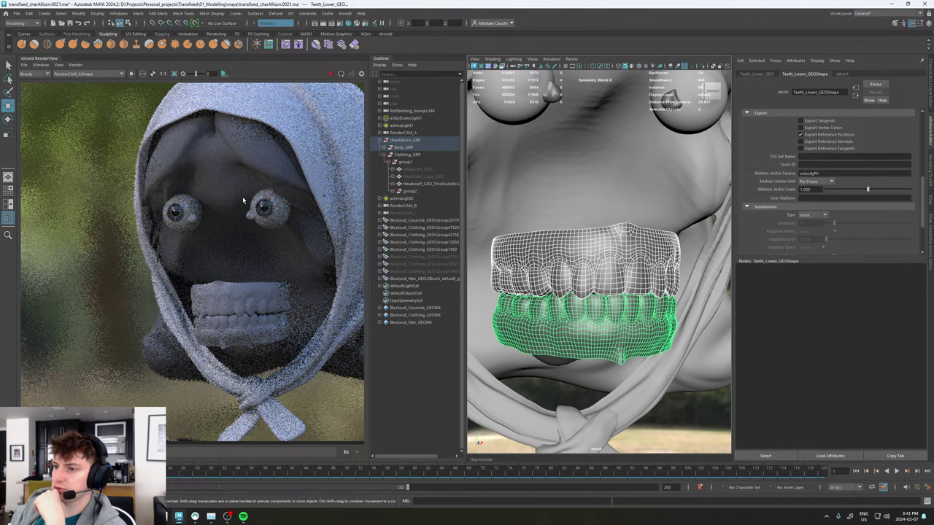
scroll(243, 204, "down", 5)
scroll(254, 215, "up", 5)
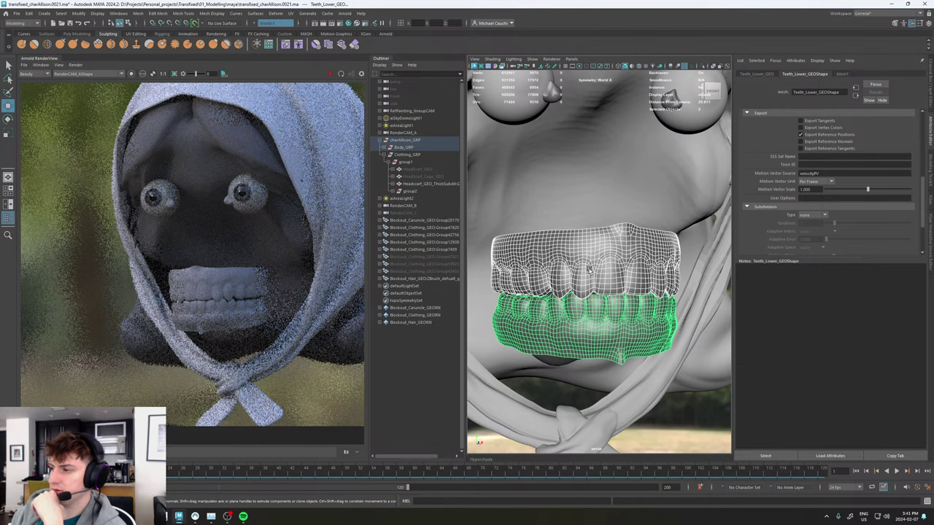
Expand Body_GRP, select the hidden body_GEO and show it again.
scroll(590, 272, "down", 5)
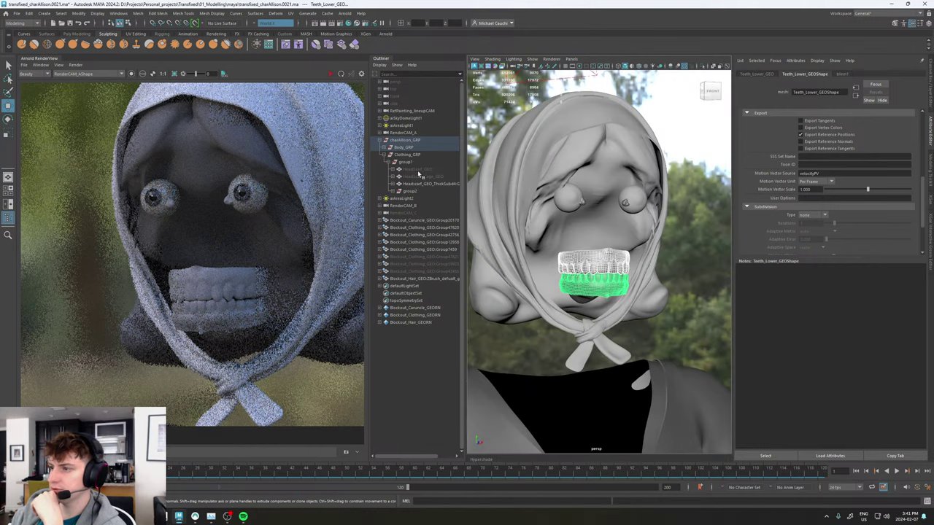
left_click(387, 146)
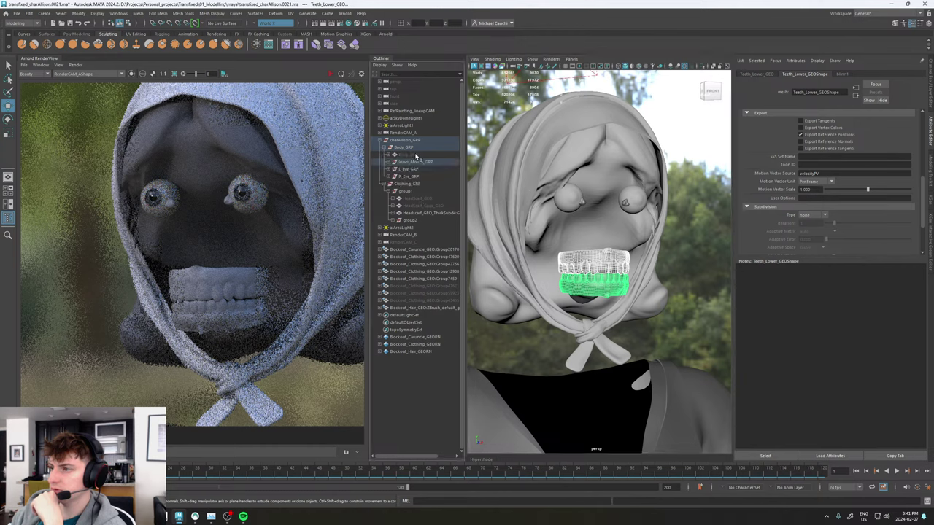
left_click(417, 155)
key("shift+h")
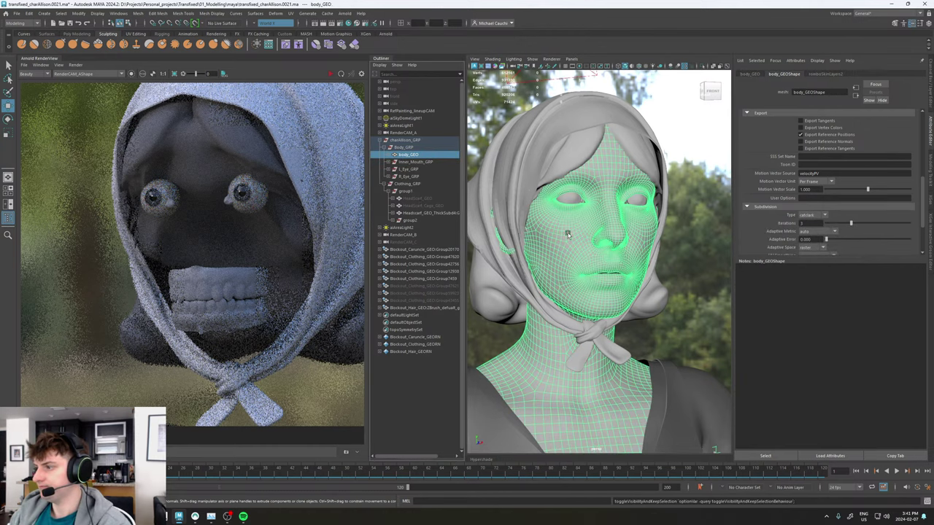
Examine the gap between the lips up close, selecting the lower and upper teeth that show through it.
left_click_drag(567, 233, 582, 254, "alt")
right_click_drag(581, 254, 707, 313, "alt")
left_click(621, 321)
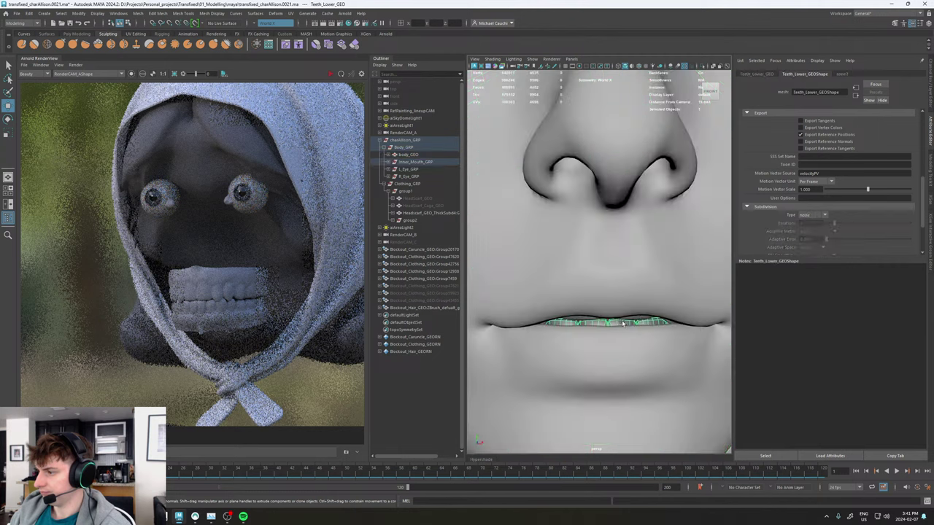
key("f")
left_click(624, 272)
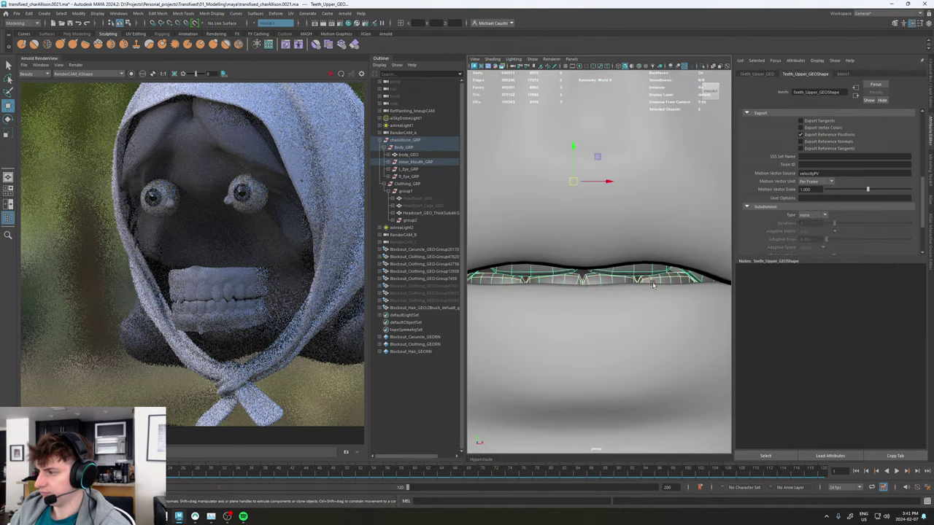
scroll(616, 275, "down", 8)
key("f")
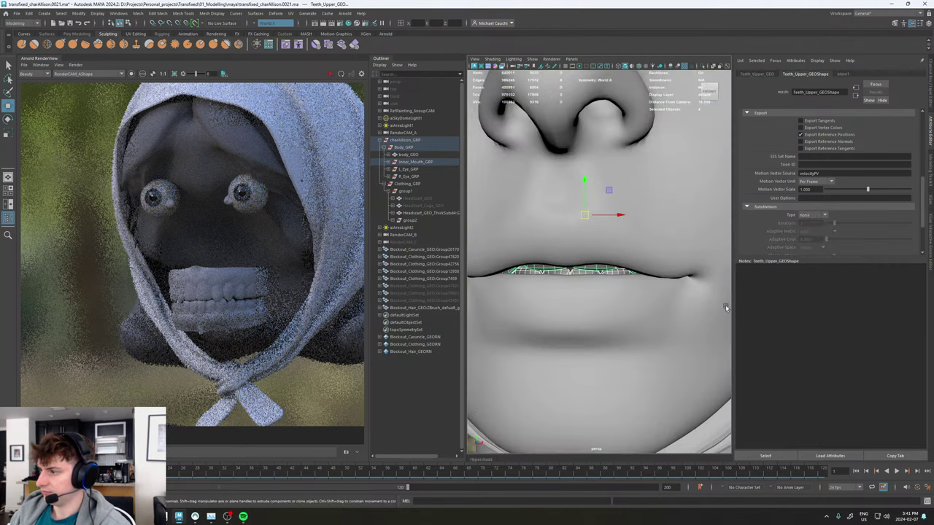
Check the whole head from a three-quarter view and select the body mesh body_GEO.
scroll(673, 273, "down", 10)
left_click(685, 232)
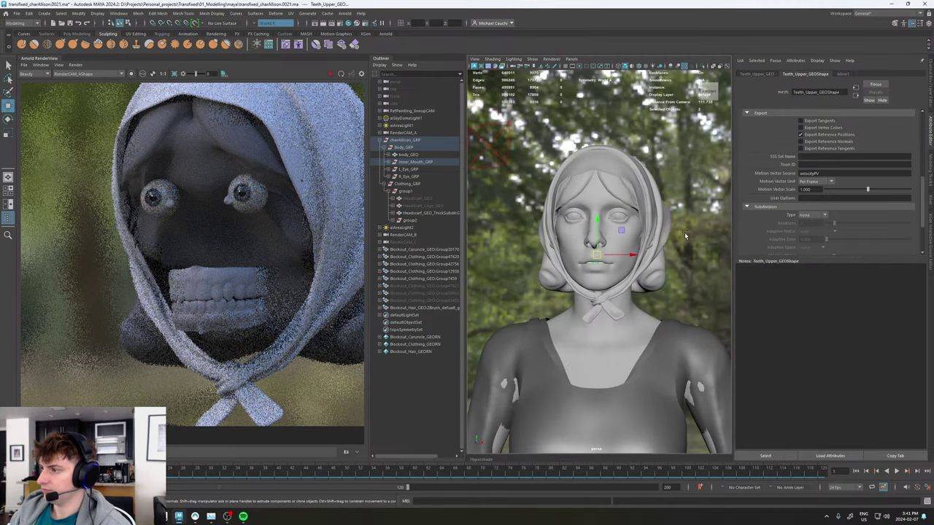
left_click_drag(685, 232, 670, 275, "alt")
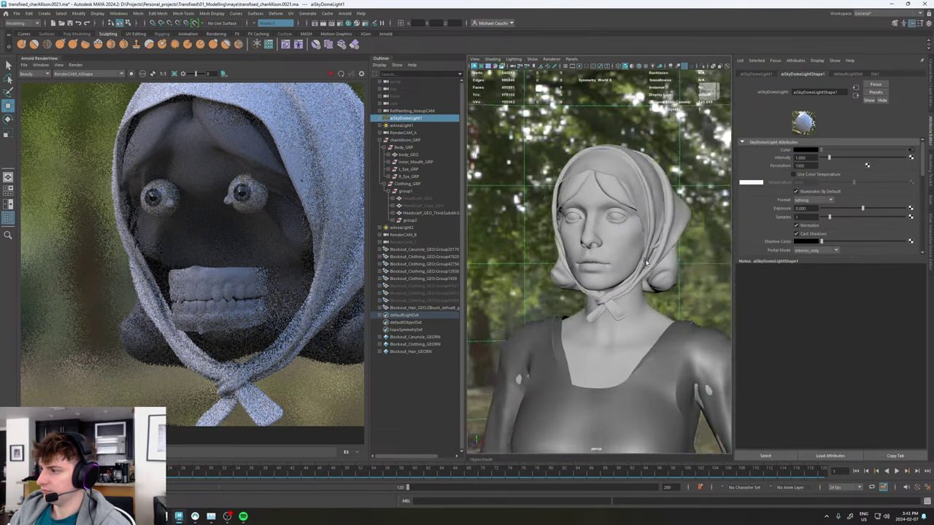
scroll(670, 276, "up", 6)
left_click_drag(651, 240, 623, 258, "alt")
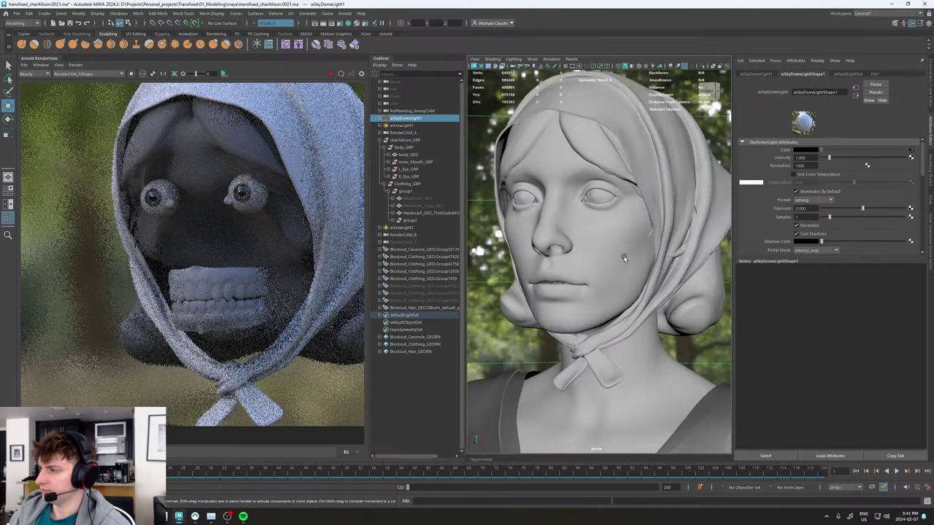
left_click(680, 251)
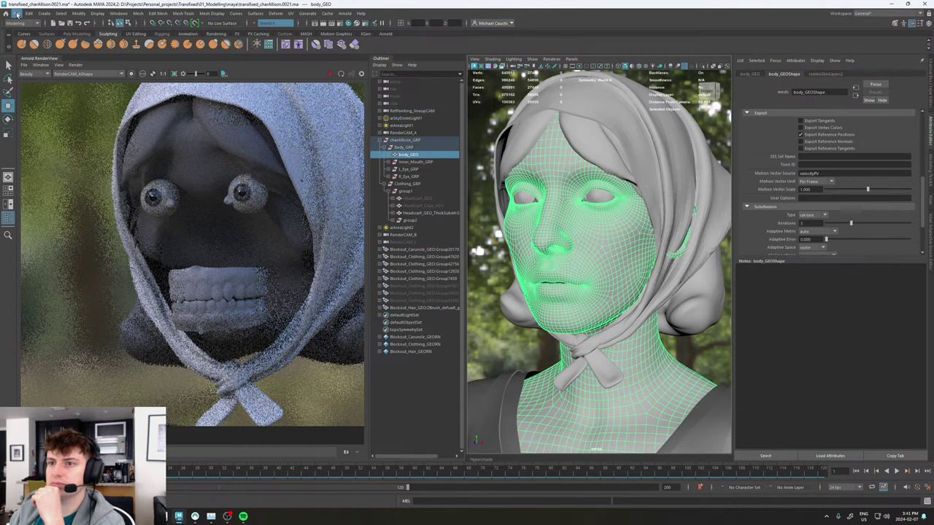
Import the updated body mesh Body_GEO_subD0.obj from the sculpting exports folder.
left_click(16, 13)
left_click(34, 96)
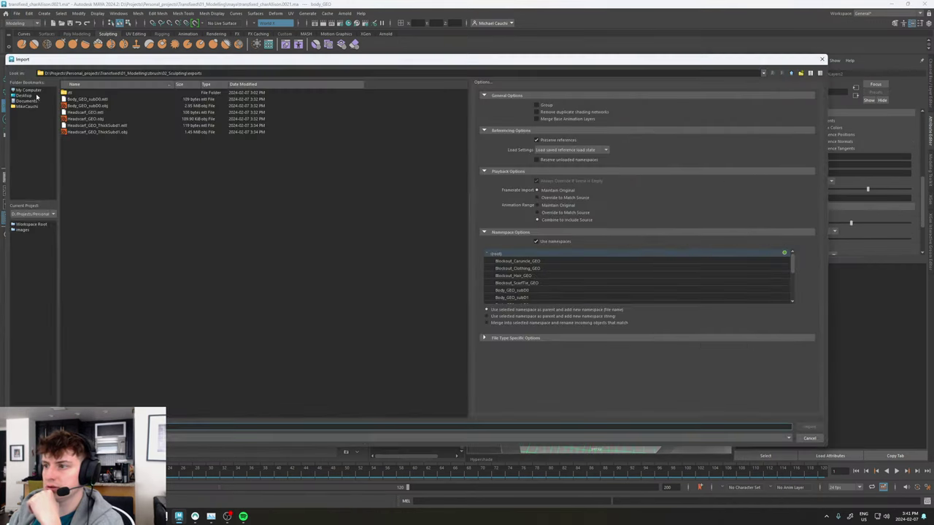
double_click(95, 108)
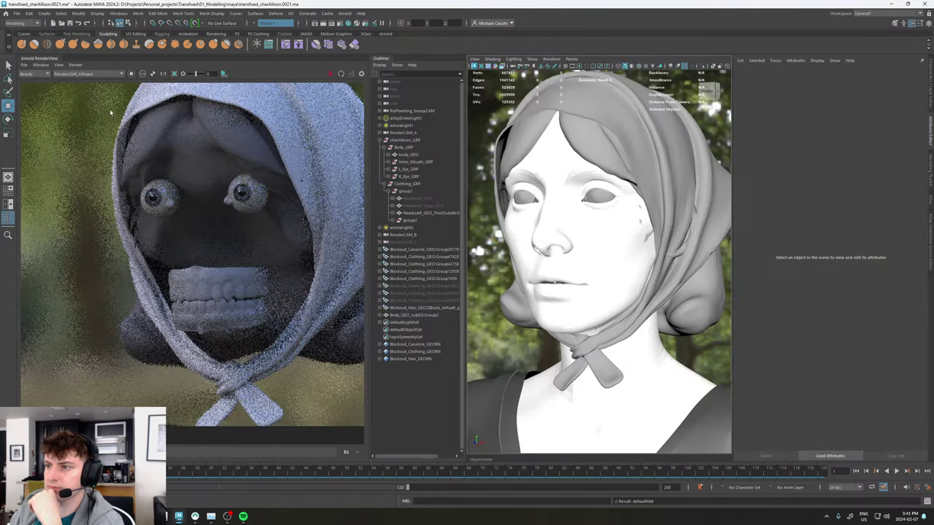
Create a blend shape from the imported body mesh onto body_GEO and set its Group2 weight to 1.
left_click(403, 315)
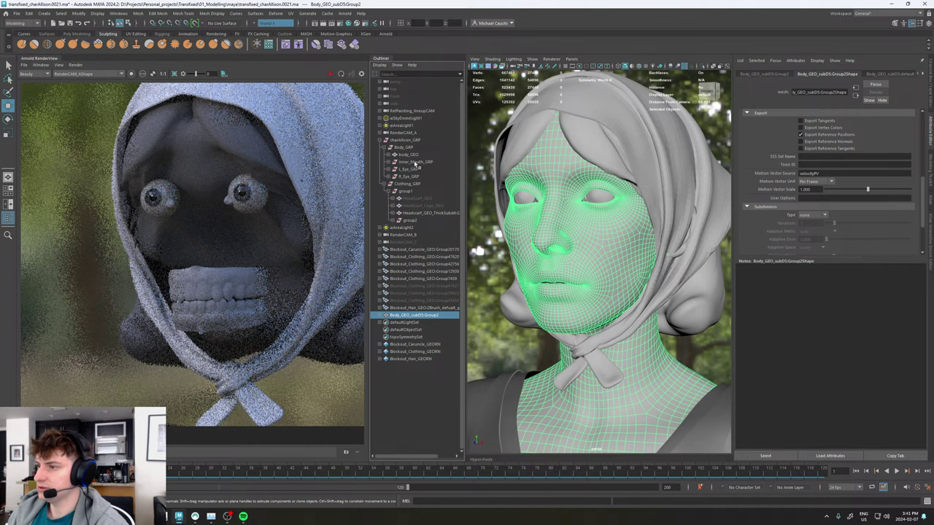
left_click(413, 155, "ctrl")
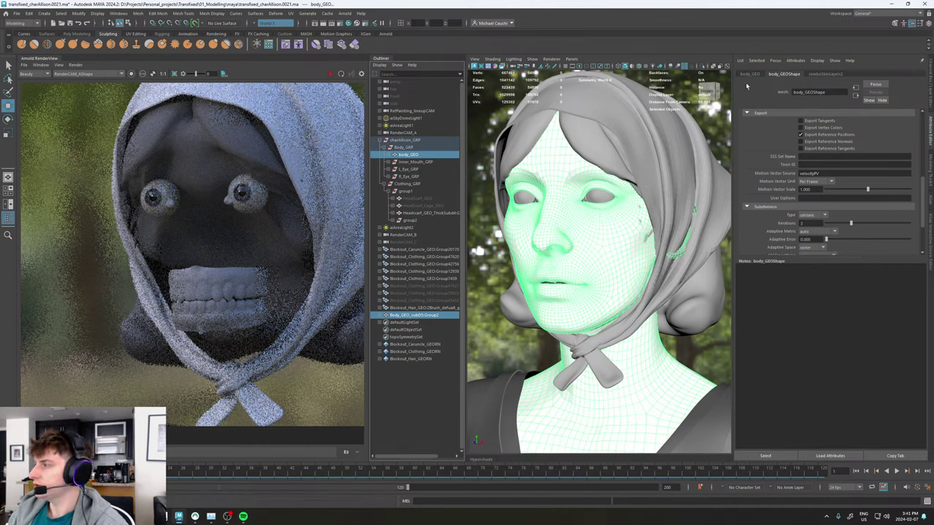
left_click(275, 13)
left_click(296, 35)
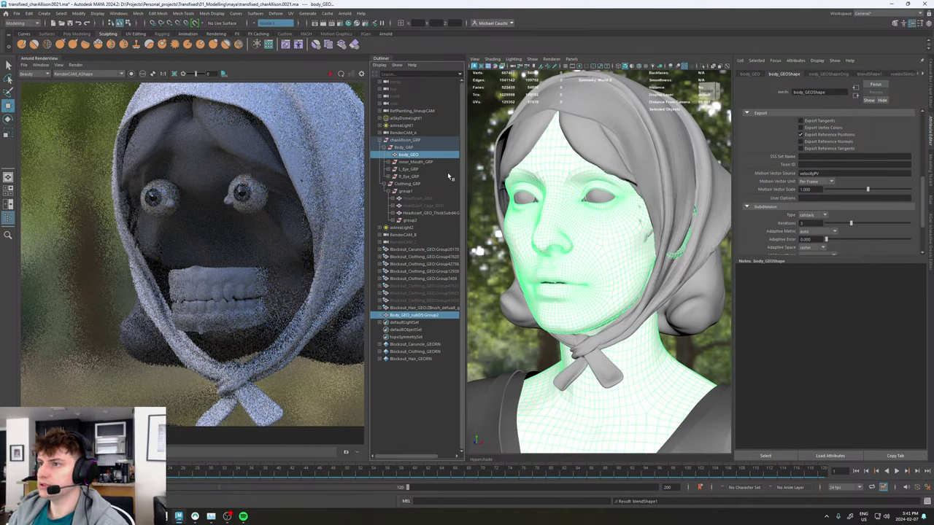
left_click(870, 73)
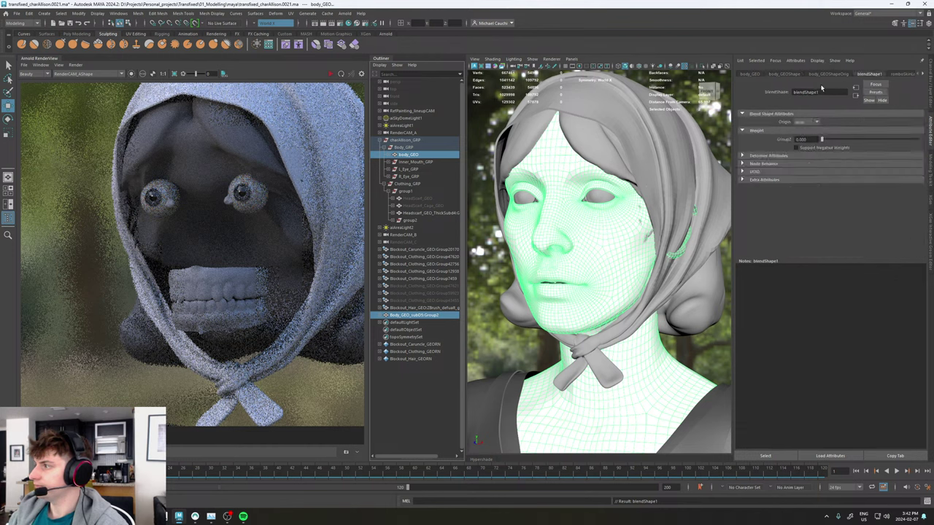
left_click_drag(823, 139, 921, 139)
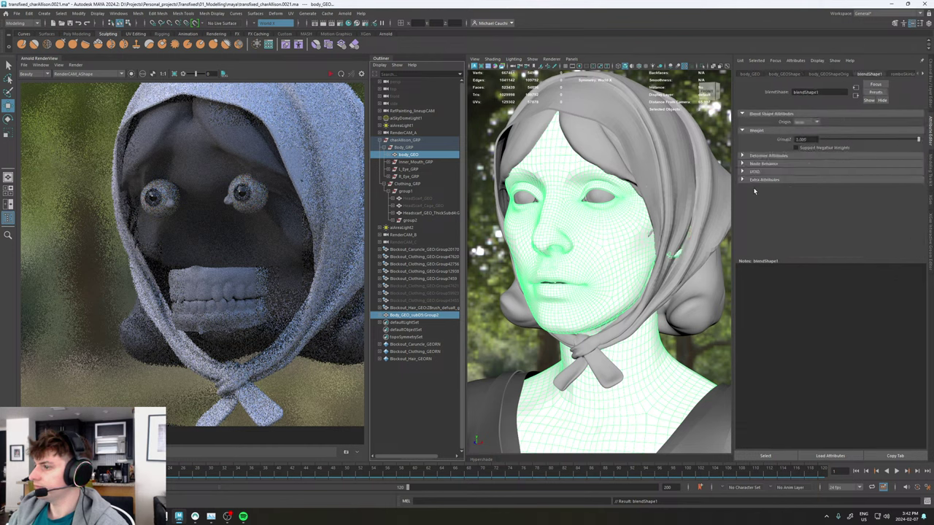
Hide the imported body mesh to check the updated body_GEO, and delete the import.
left_click(411, 317)
key("h")
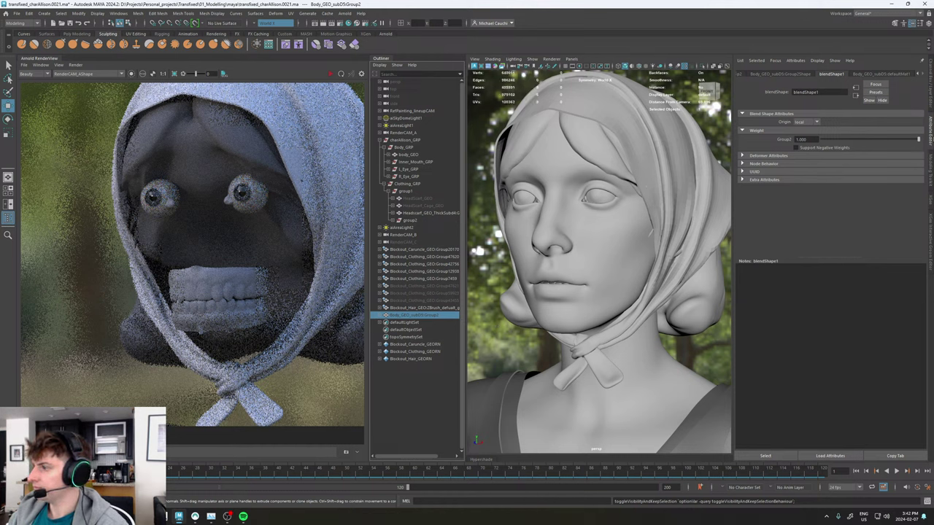
left_click(604, 245)
left_click(416, 315)
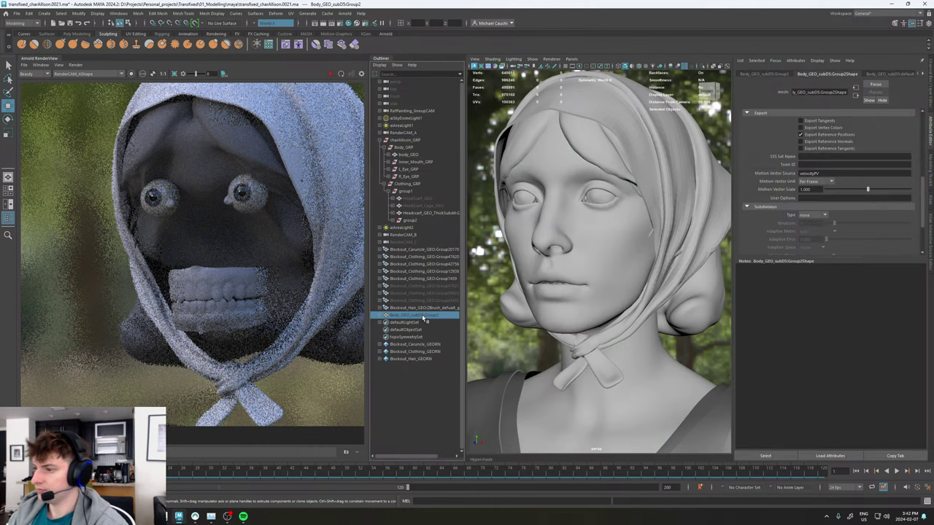
key("Delete")
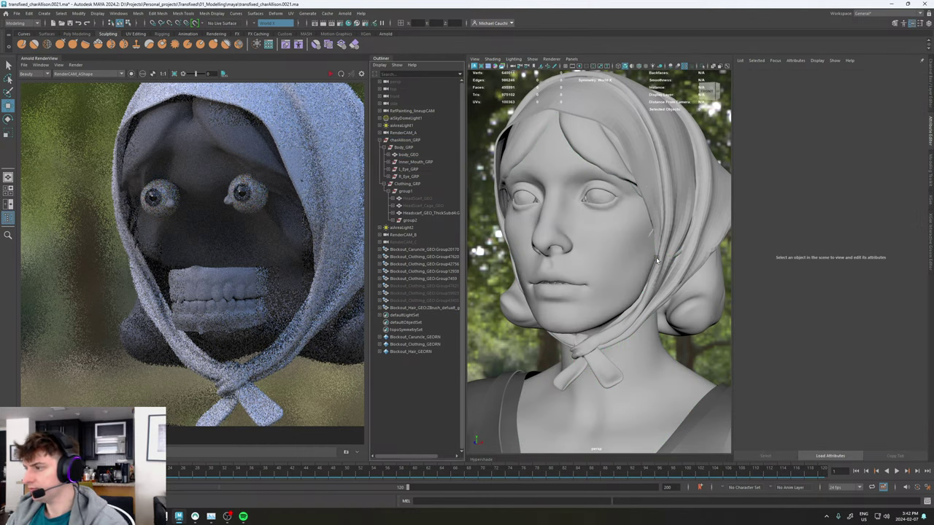
Render the front of the character's upper body in Arnold through the perspShape camera and inspect the face up close.
right_click_drag(611, 253, 552, 252, "alt")
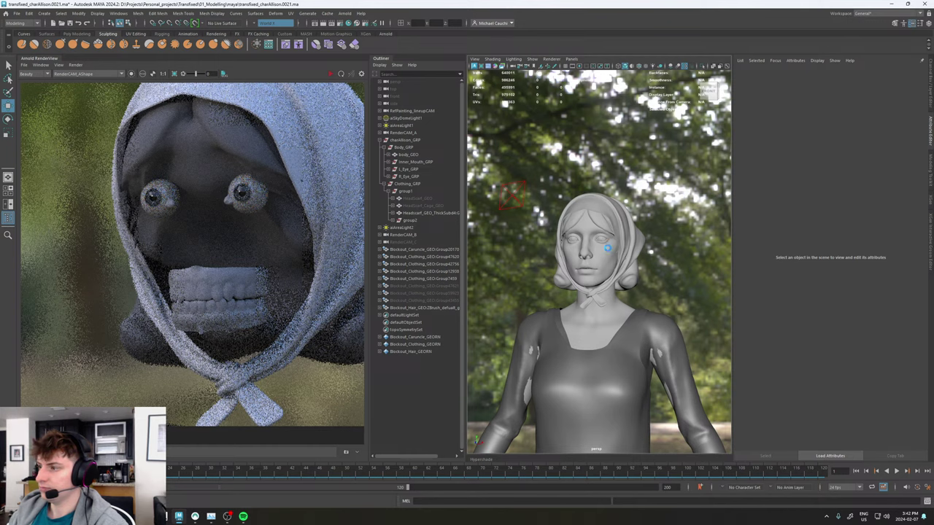
left_click_drag(607, 247, 610, 249, "alt")
right_click_drag(610, 248, 587, 249, "alt")
left_click_drag(587, 249, 595, 249, "alt")
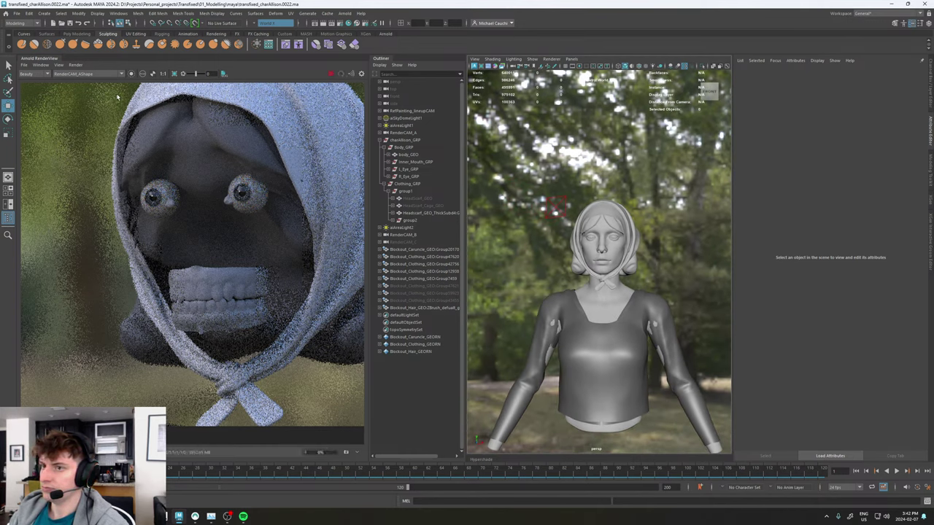
left_click(89, 74)
left_click(72, 82)
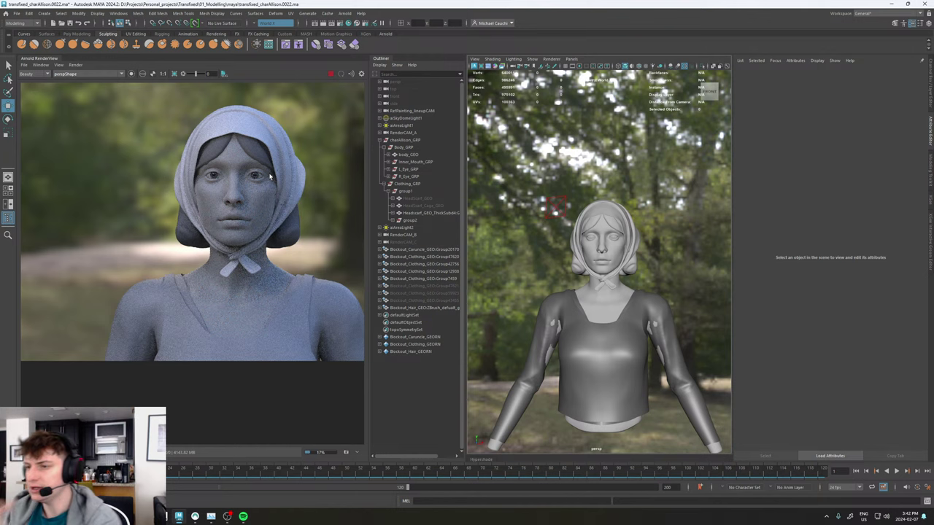
left_click(331, 74)
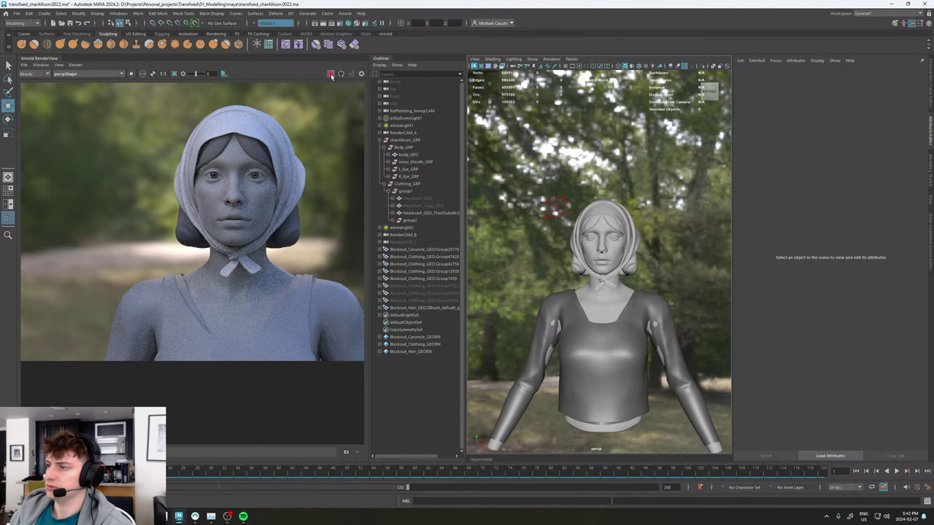
scroll(275, 194, "up", 3)
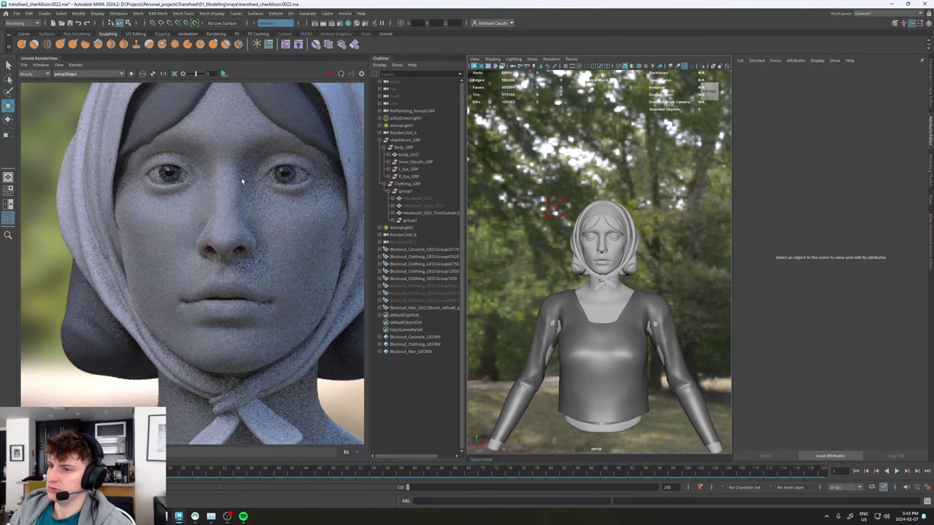
Turn the left eye group L_Eye_GRP slightly outward by setting its Rotate Y to 2.5.
left_click(409, 169)
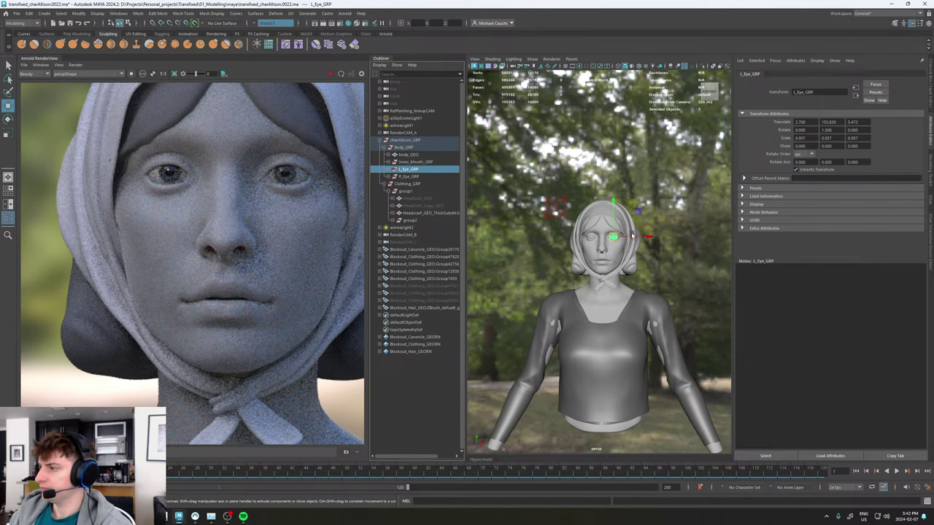
left_click_drag(633, 235, 611, 197, "alt")
right_click_drag(632, 213, 709, 232, "alt")
key("e")
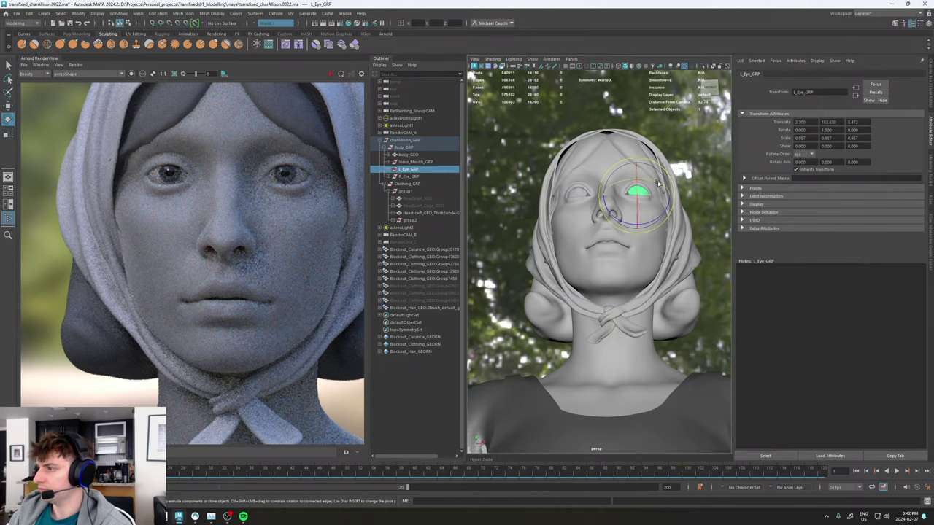
left_click_drag(655, 182, 683, 181)
double_click(827, 130)
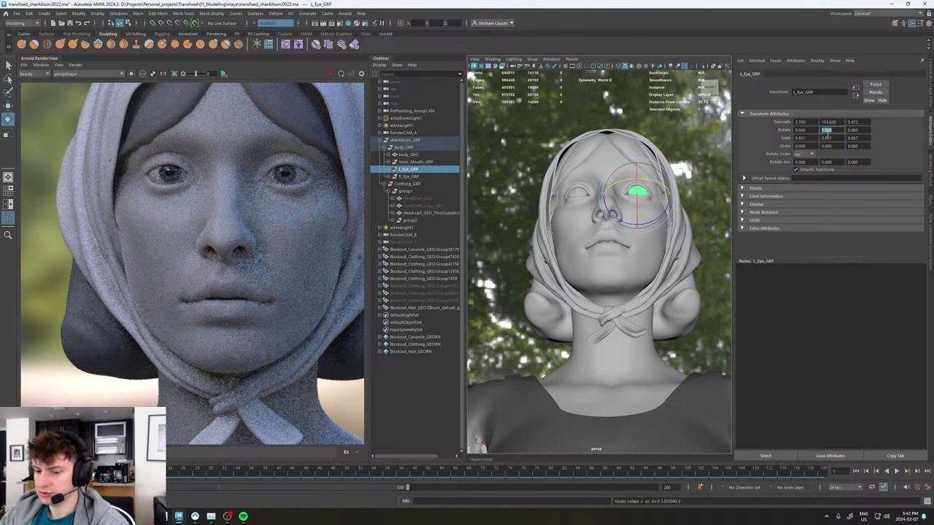
type("2.5")
key("Return")
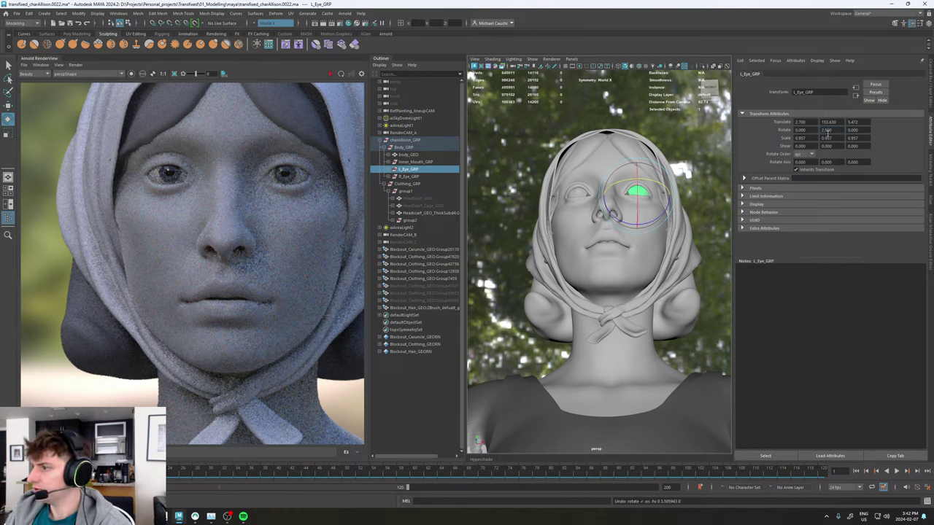
Match the right eye by setting R_Eye_GRP's Rotate X to 0 and Rotate Y to -2.5.
left_click(409, 176)
double_click(813, 130)
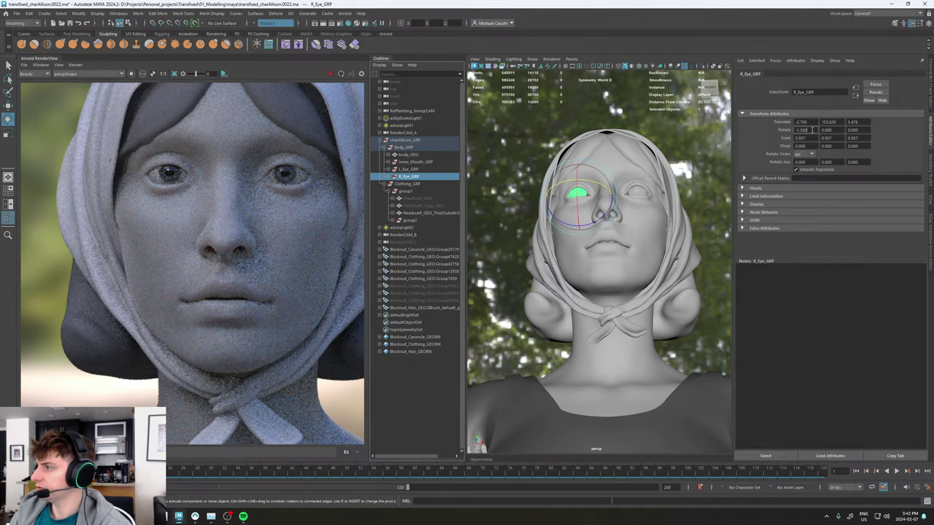
left_click(425, 169)
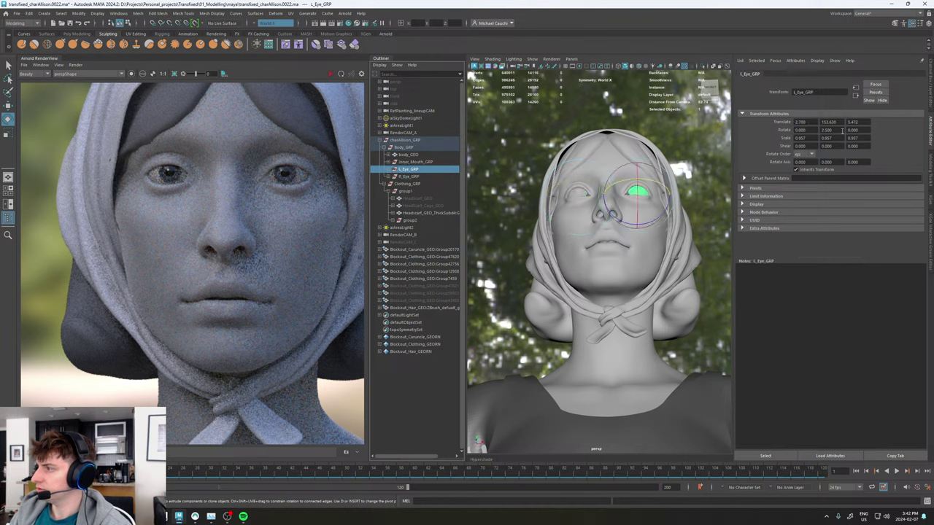
left_click(408, 177)
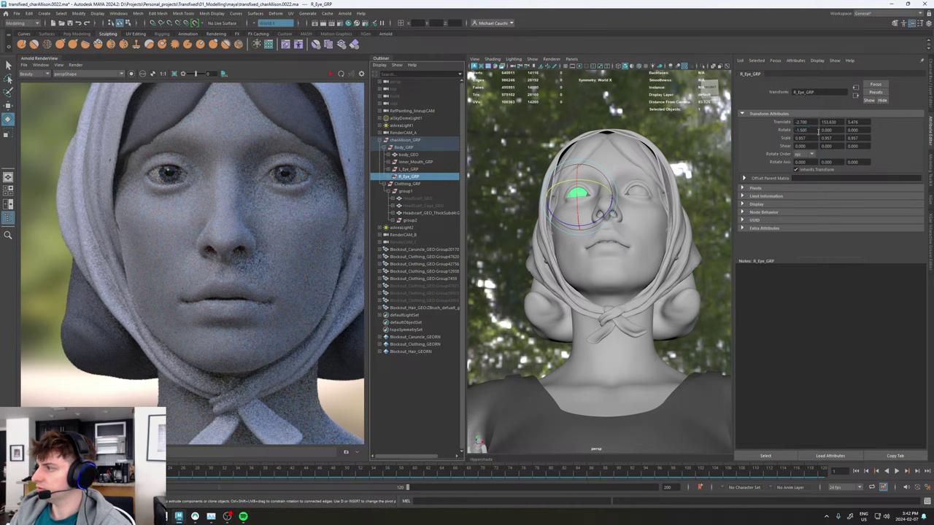
left_click_drag(818, 131, 778, 133)
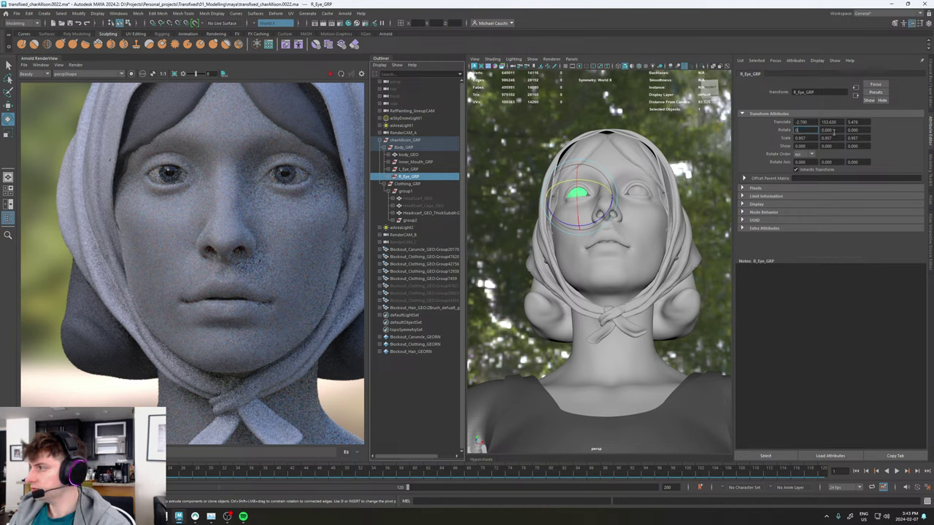
key("Tab")
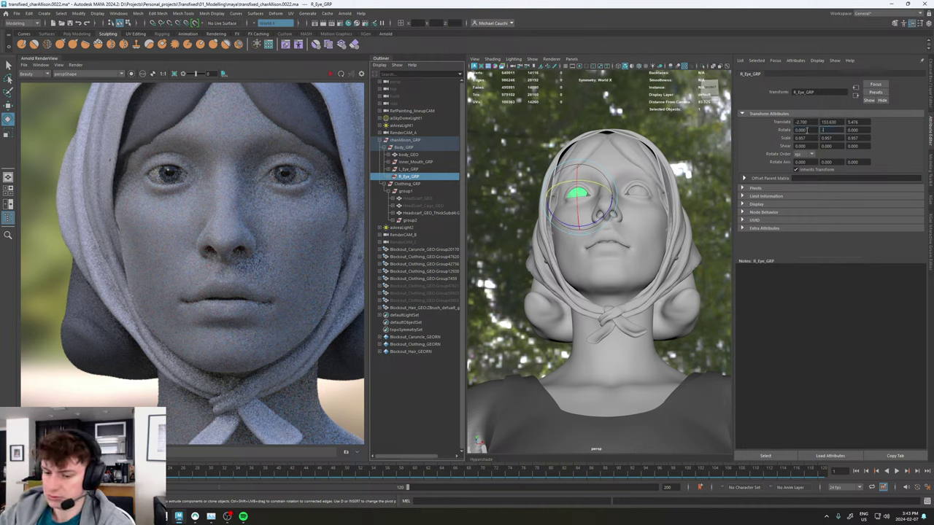
type("-2")
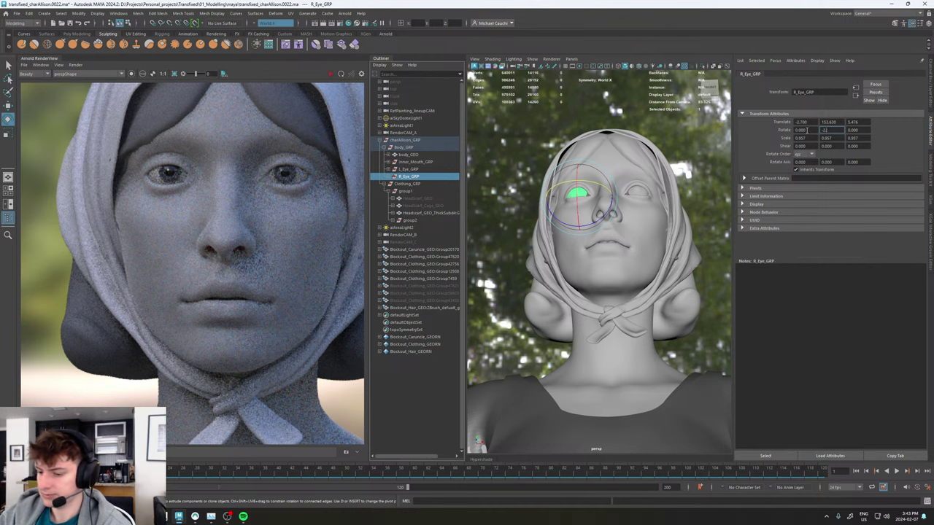
type(".5")
key("Return")
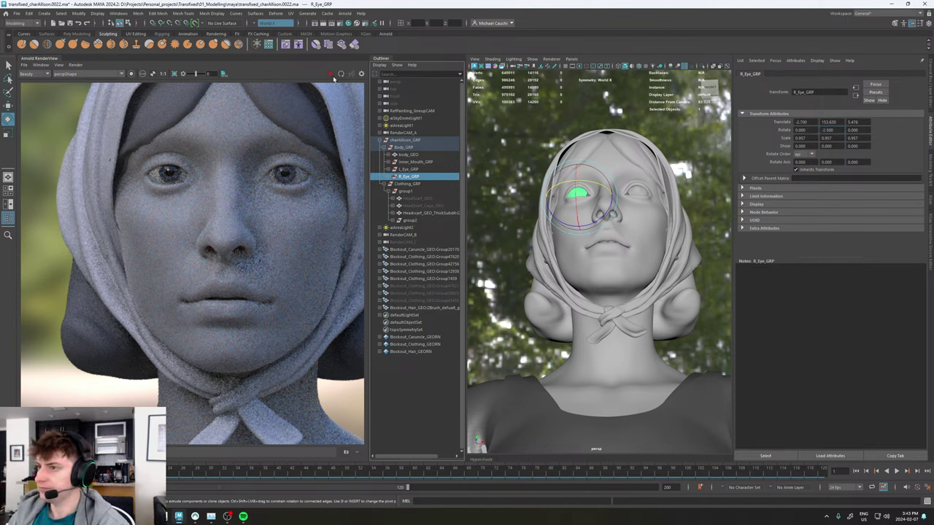
Render the head and shoulders again from the front to check the new eye direction.
left_click_drag(543, 190, 545, 205, "alt")
right_click_drag(617, 220, 582, 224, "alt")
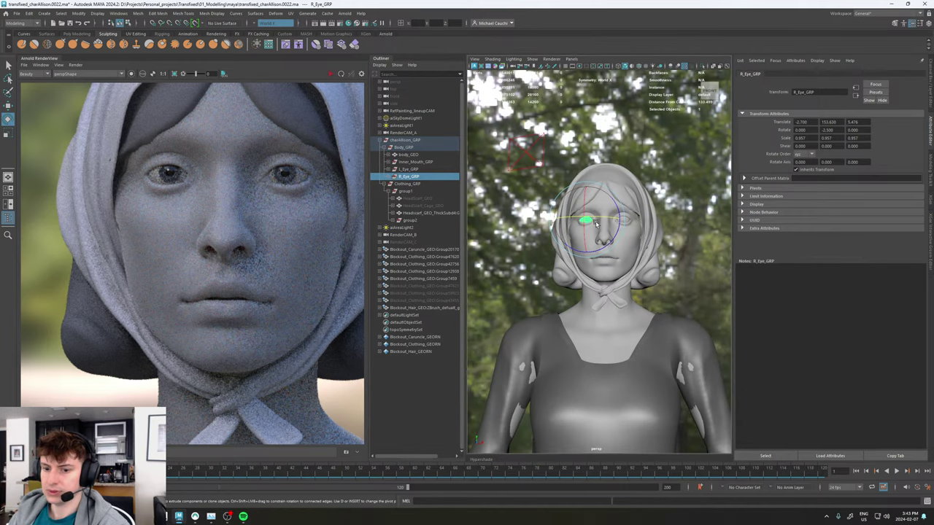
mouse_move(595, 227)
left_mouse_down("alt")
mouse_move(603, 213)
mouse_move(608, 222)
left_mouse_up("alt")
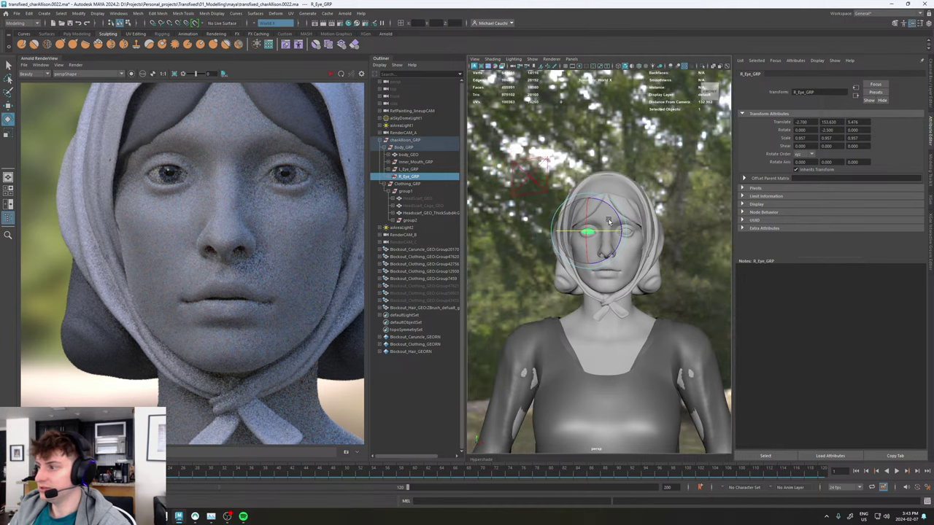
left_click(331, 74)
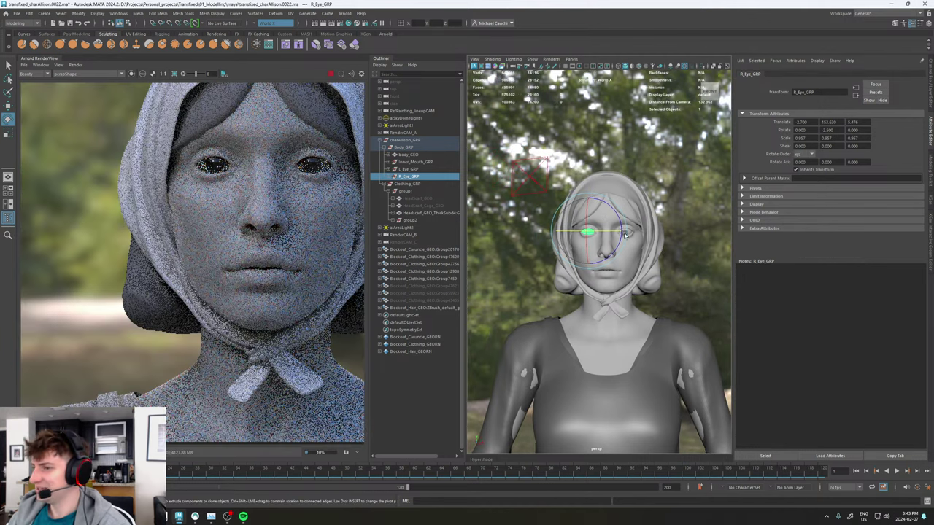
left_click(332, 75)
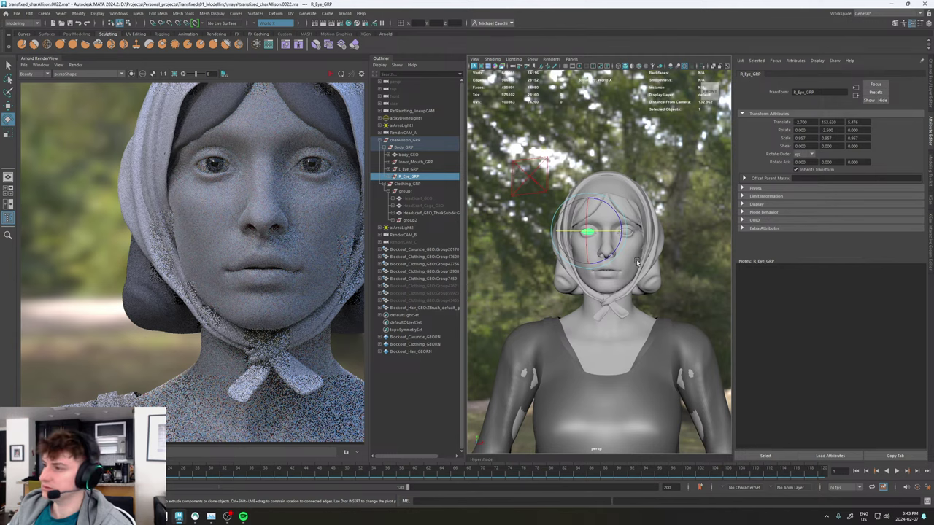
Show the camera's resolution gate, render the head from a three-quarter view to check the eyes, and collapse the Arnold RenderView.
left_click_drag(639, 264, 627, 255, "alt")
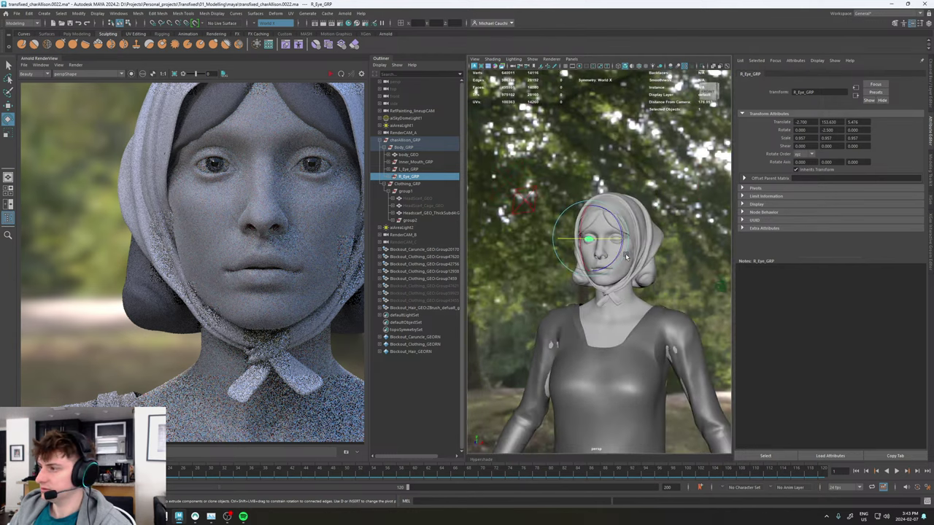
left_click(582, 67)
left_click(331, 74)
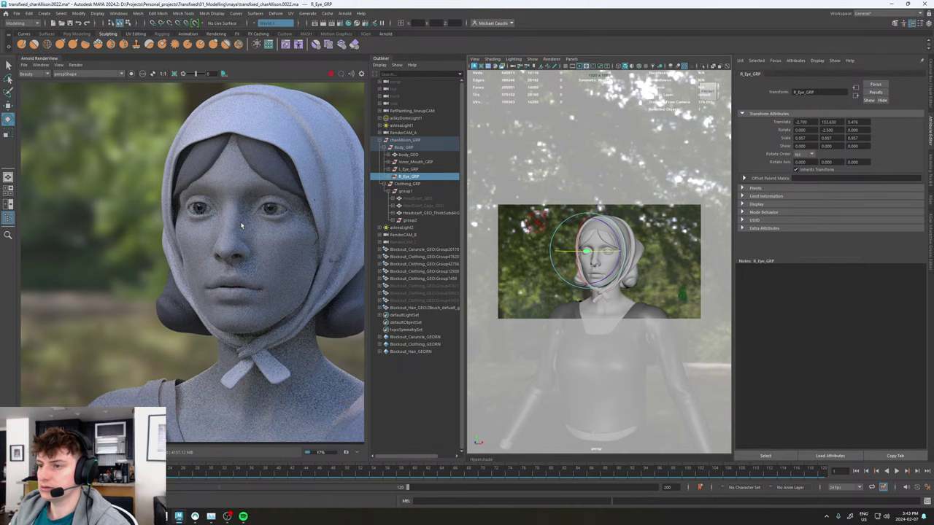
scroll(241, 217, "up", 2)
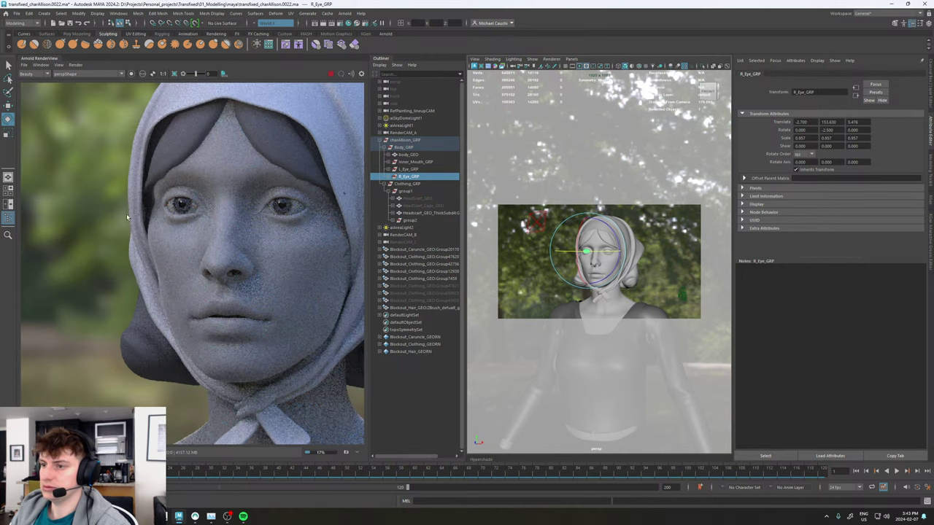
left_click(330, 74)
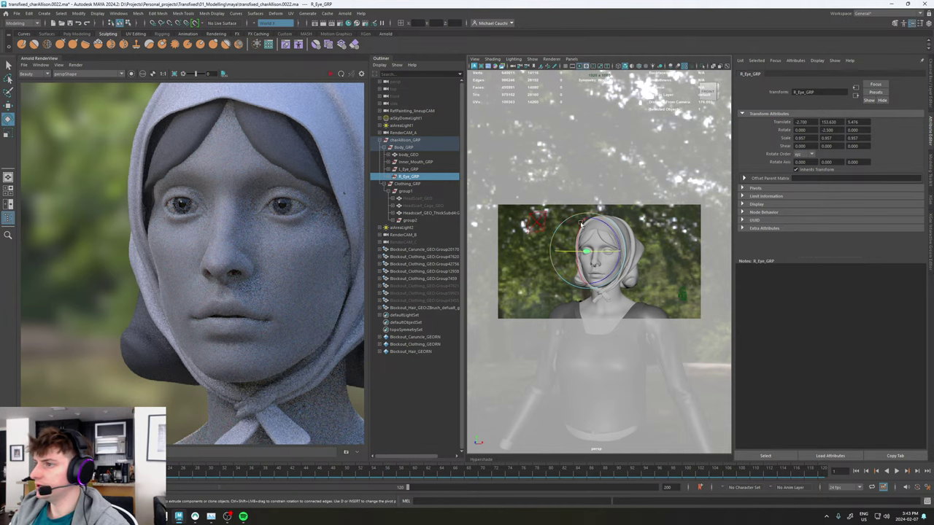
double_click(38, 59)
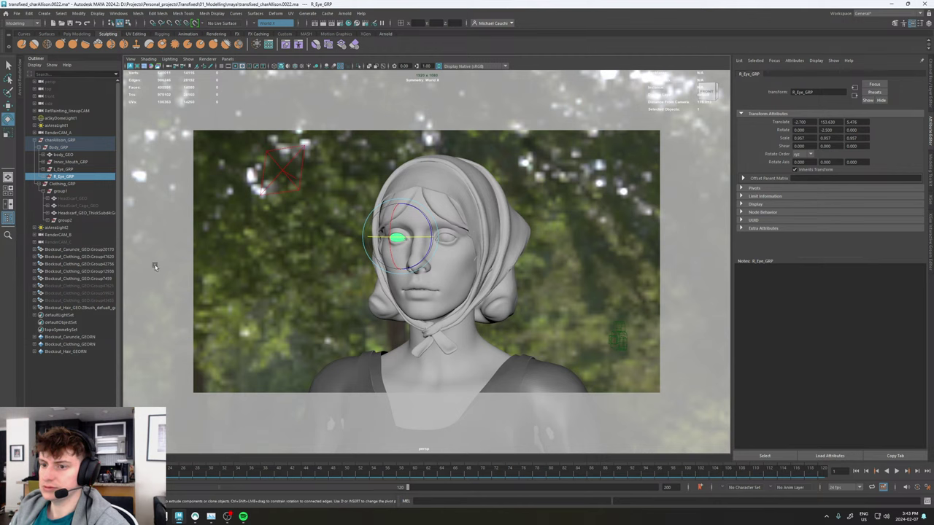
Set up a two-pane side-by-side viewport layout and look through RefPainting_lineupCAM in the front view pane.
key("space")
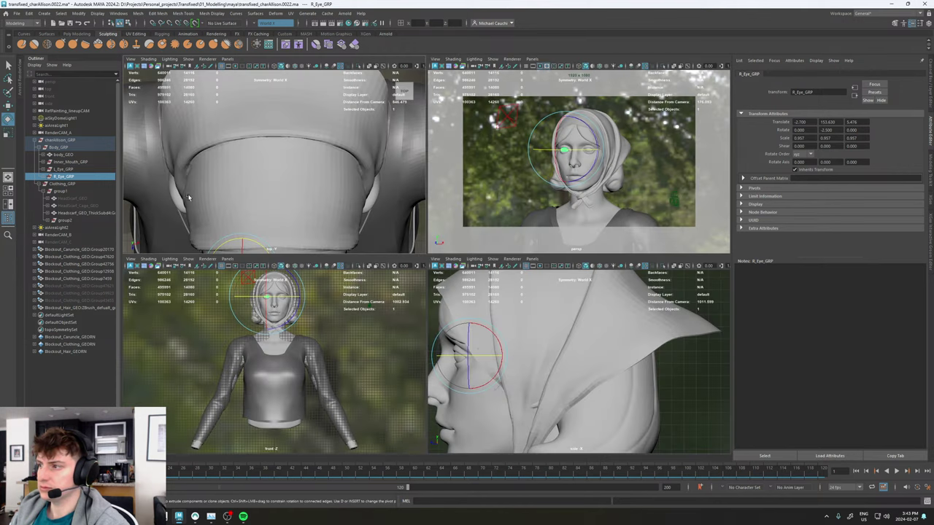
left_click(8, 204)
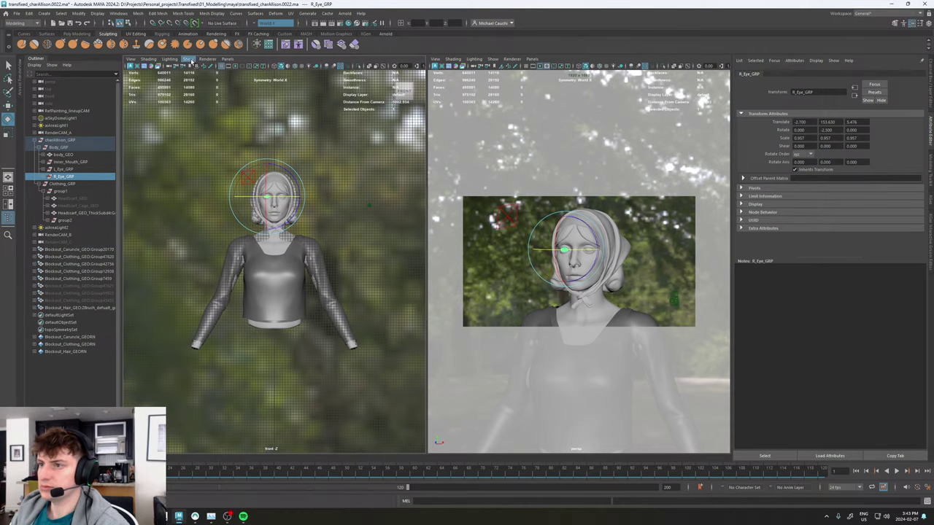
left_click(227, 59)
left_click(321, 67)
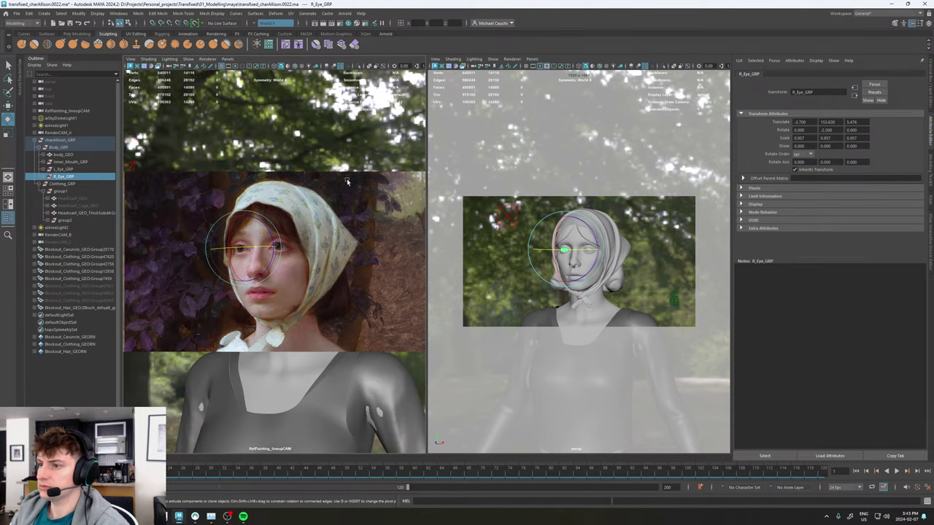
Lower the reference painting image plane's Alpha Gain to 0 to compare the painting with the model.
left_click(386, 194)
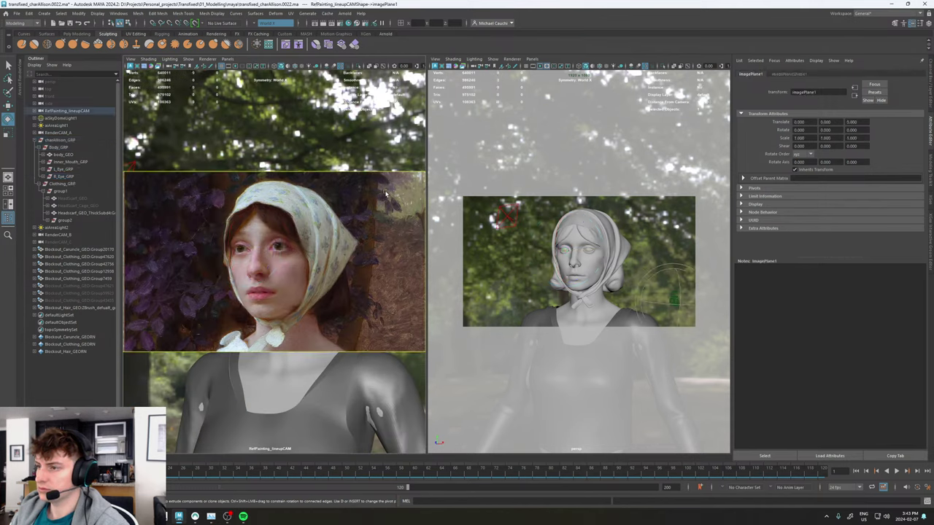
left_click(802, 75)
mouse_move(904, 187)
left_mouse_down()
mouse_move(799, 191)
mouse_move(912, 189)
mouse_move(836, 188)
left_mouse_up()
left_click_drag(923, 232, 727, 240)
Hide the thickened, subdivided headscarf mesh and show HeadScarf_GEO in its place.
left_click(326, 222)
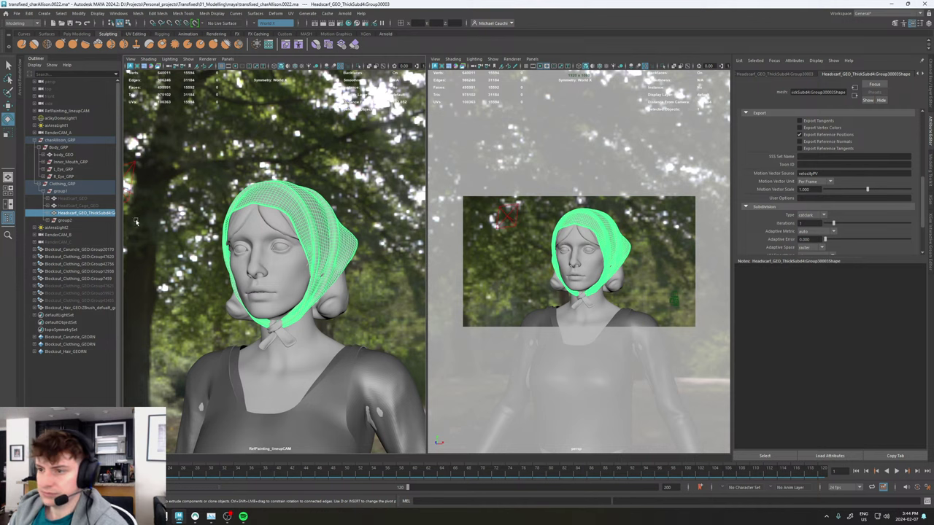
key("h")
left_click(73, 199)
key("h")
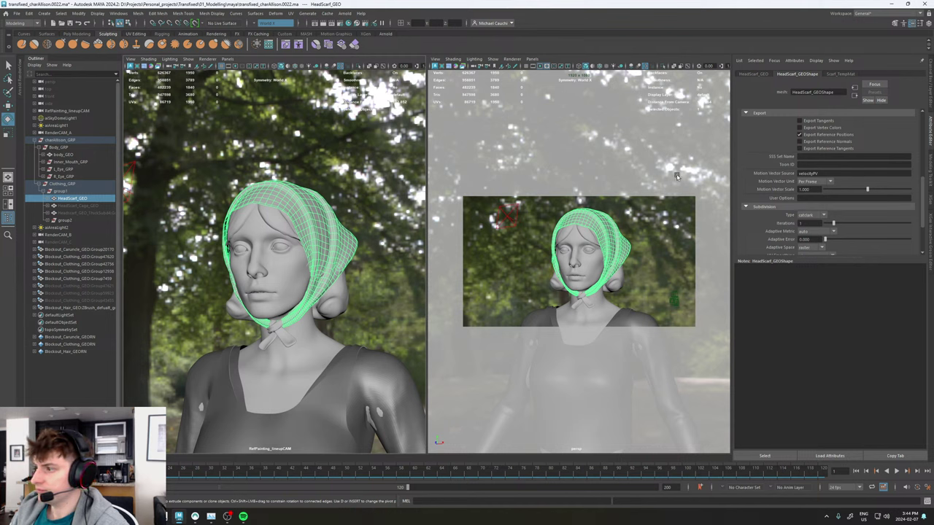
Make the reference painting semi-transparent over the model by raising its Alpha Gain to about 0.37.
left_click(375, 199)
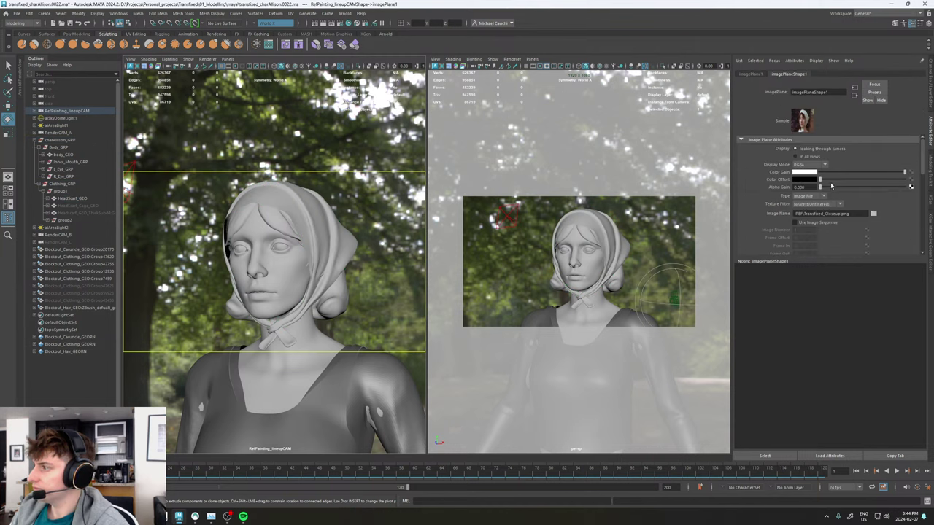
left_click_drag(831, 186, 888, 188)
left_click_drag(917, 190, 851, 198)
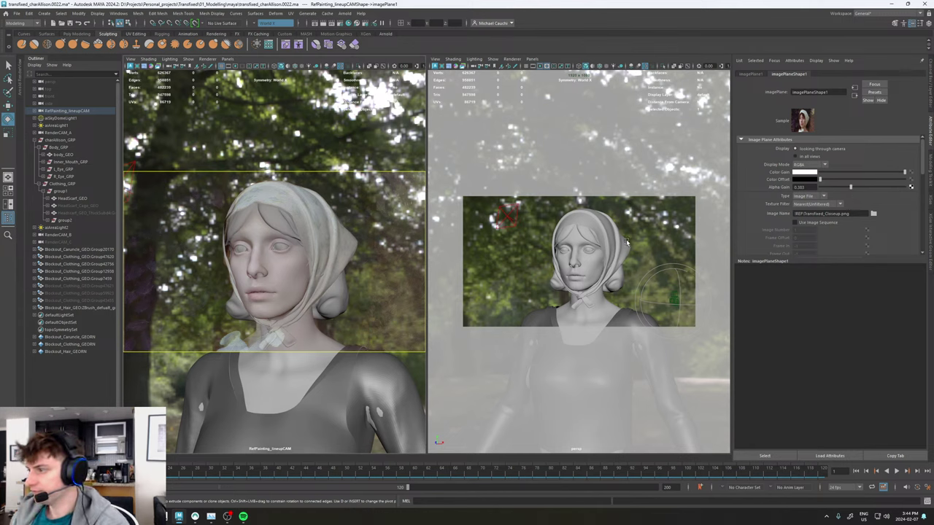
Put HeadScarf_GEO into face selection and select a face on the scarf's upper back ridge.
left_click_drag(627, 241, 607, 238, "alt")
right_click_drag(606, 239, 704, 255, "alt")
middle_click_drag(665, 226, 579, 263, "alt")
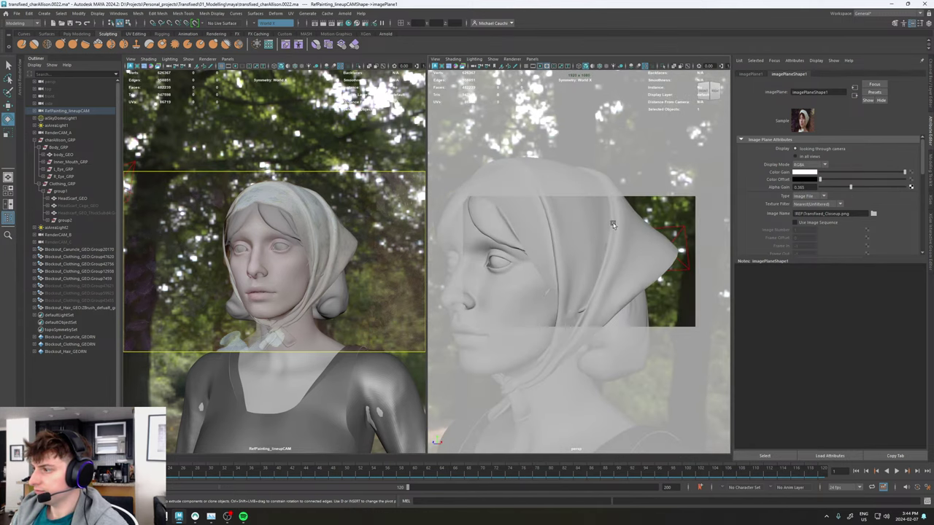
left_click(634, 224)
right_click(633, 223)
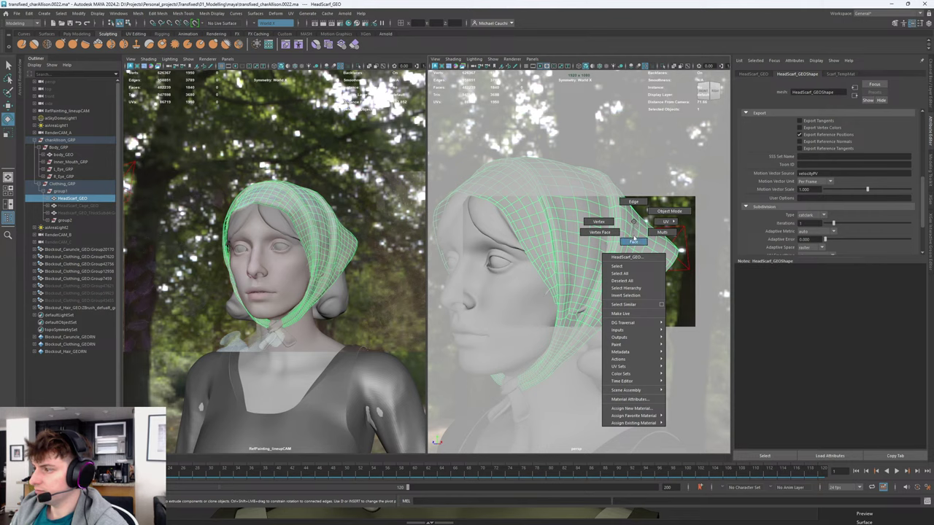
left_click(633, 241)
left_click(653, 215)
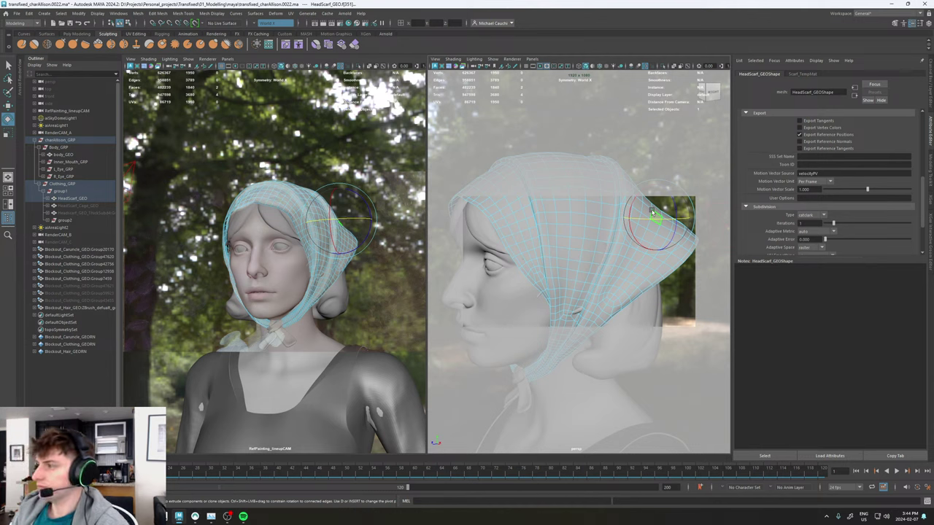
Adjust the soft-selection falloff on the scarf's back ridge faces for the Move tool, and return to object mode.
left_click_drag(568, 223, 644, 227, "alt")
key("w")
key("b")
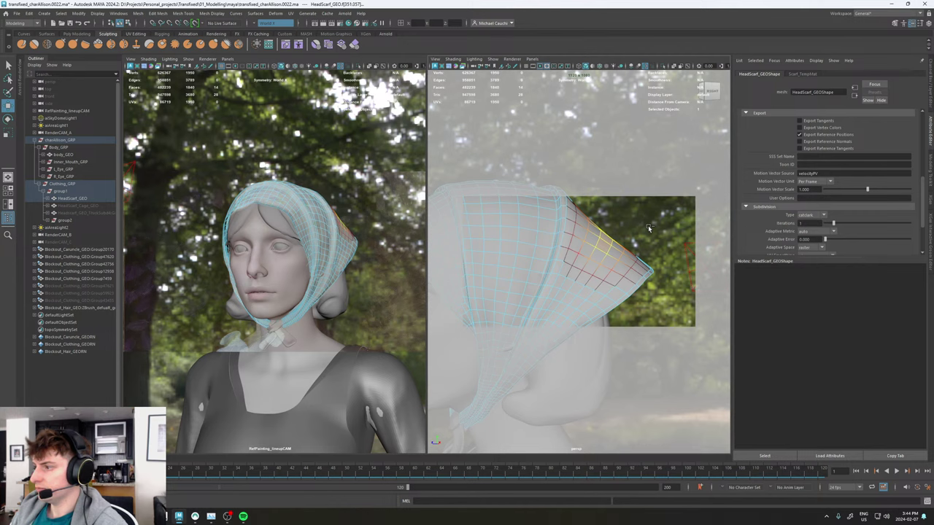
left_click_drag(649, 228, 587, 208, "alt")
key("F8")
scroll(651, 205, "down", 3)
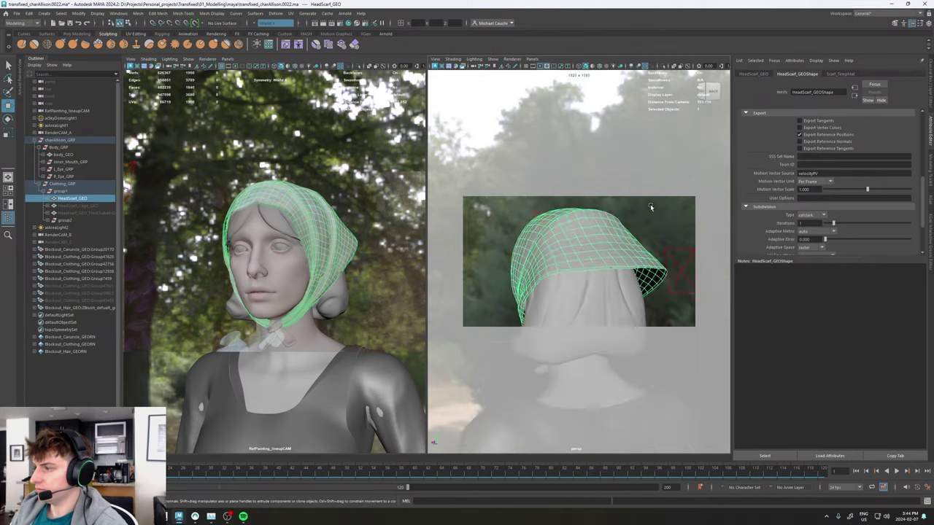
Check the scarf's rear tip and raise the reference painting's Alpha Gain to 0.530 to compare silhouettes.
left_click(650, 207)
left_click_drag(650, 207, 599, 269, "alt")
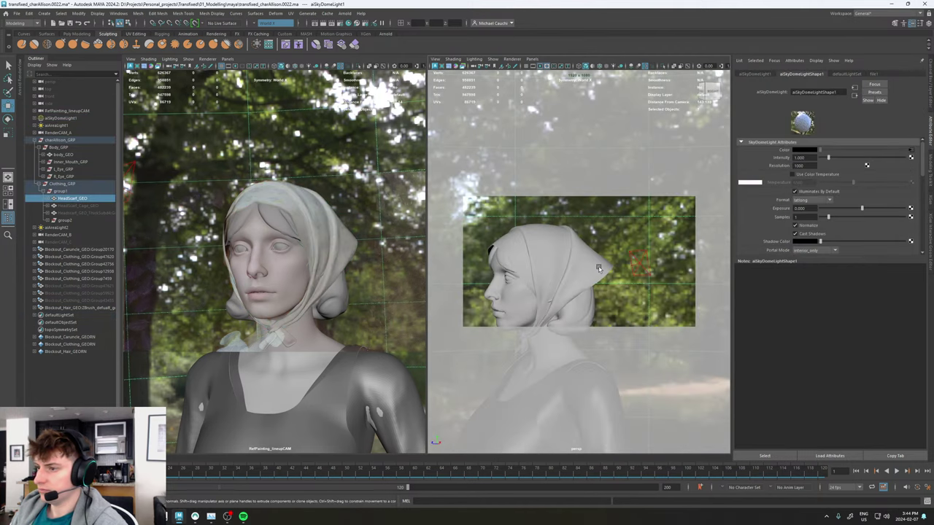
left_click(599, 268)
right_click_drag(607, 260, 670, 248, "alt")
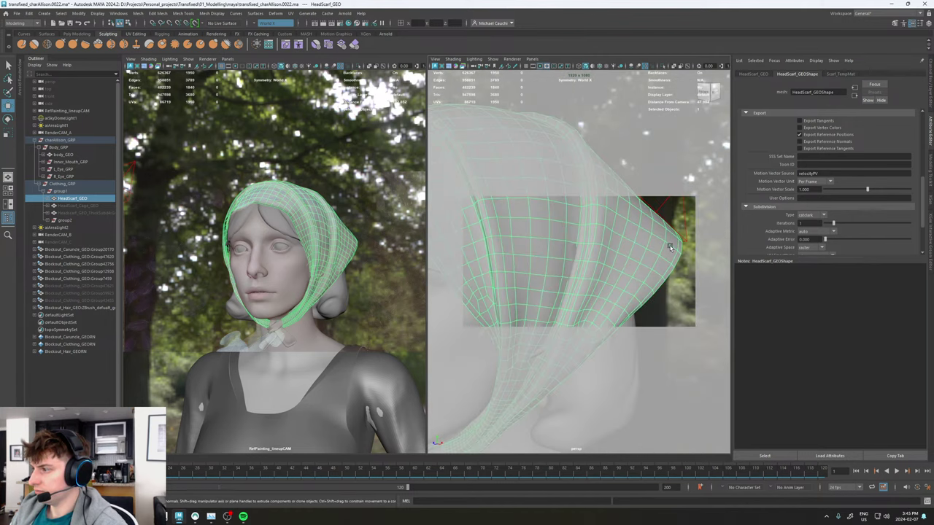
left_click_drag(670, 248, 663, 275, "alt")
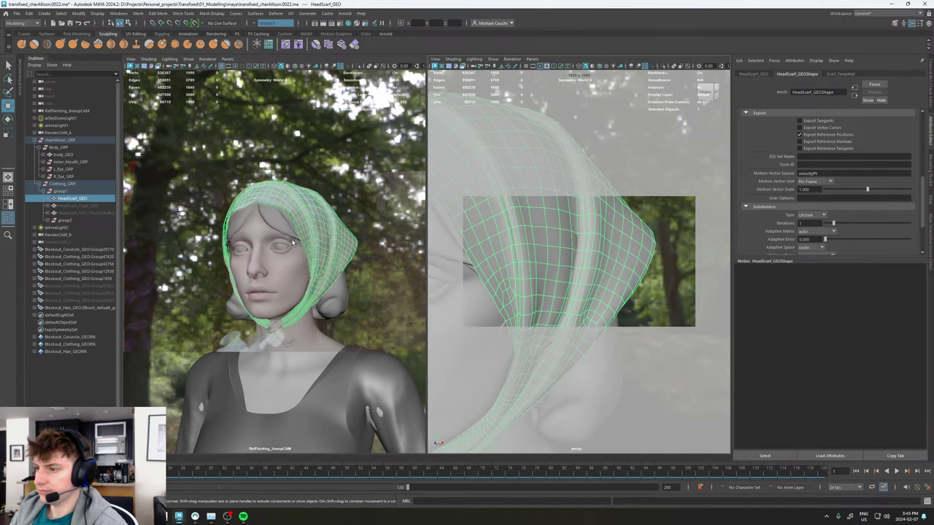
left_click(643, 235)
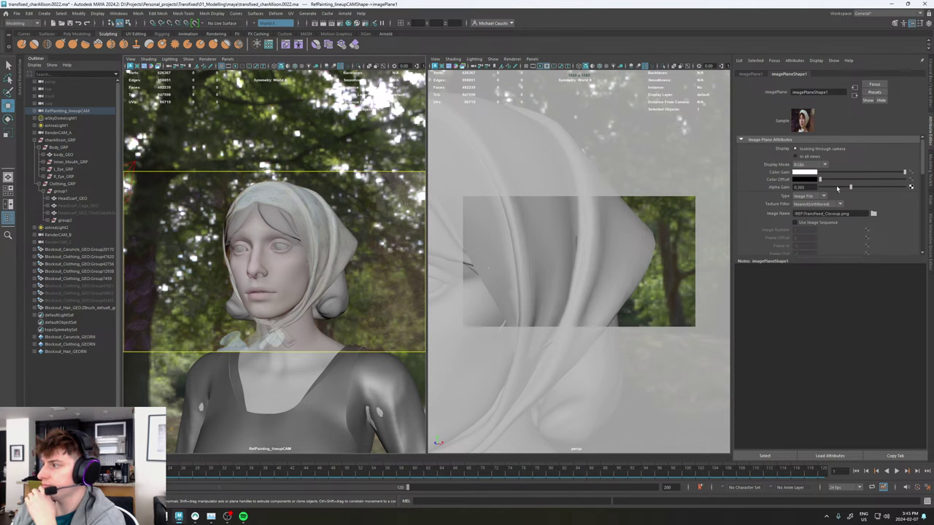
mouse_move(851, 189)
left_mouse_down()
mouse_move(820, 187)
mouse_move(911, 187)
mouse_move(803, 196)
mouse_move(905, 189)
mouse_move(810, 191)
mouse_move(865, 192)
left_mouse_up()
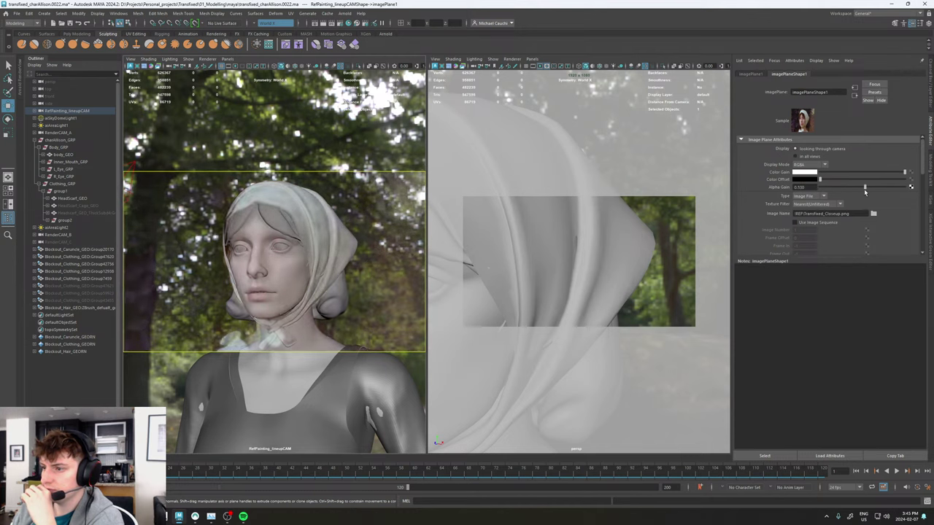
Select edges at the rear tip of HeadScarf_GEO and shift them sideways with soft selection to refine the silhouette.
left_click(645, 268)
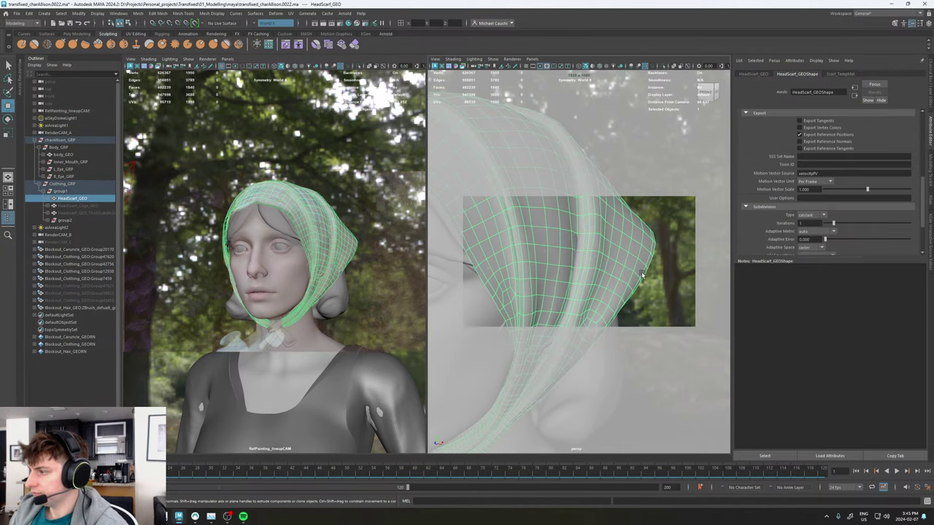
right_click(642, 274)
right_click_drag(644, 263, 644, 254)
left_click_drag(640, 271, 646, 272, "alt")
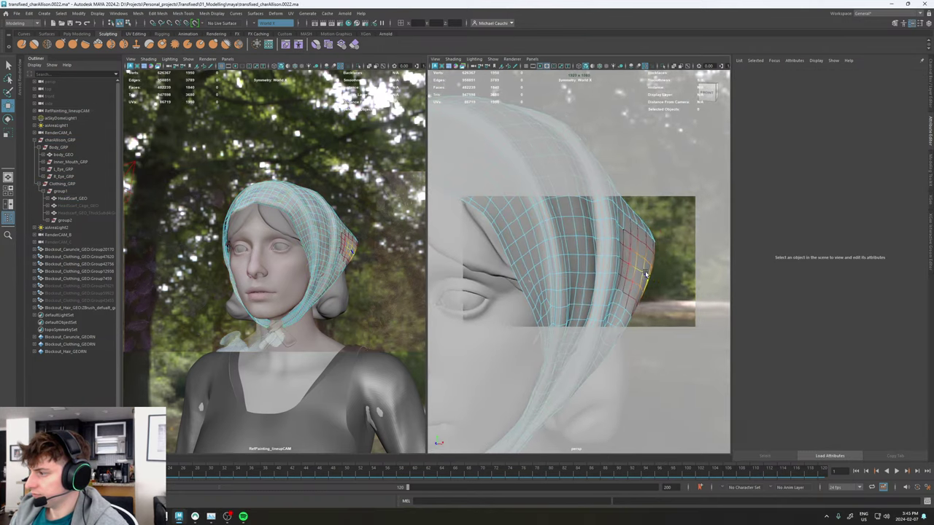
left_click(654, 267)
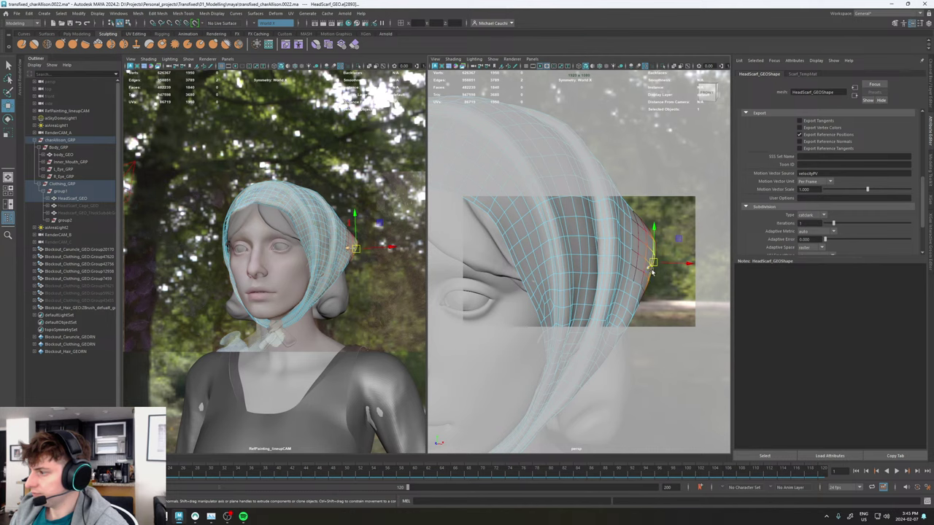
key("q")
left_click_drag(660, 273, 683, 278, "alt")
left_click(646, 274)
key("w")
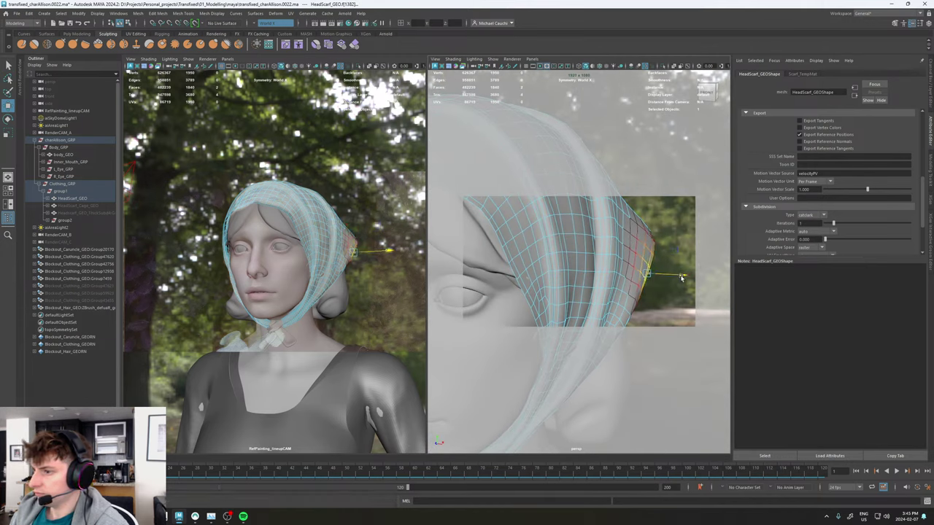
Return to object mode and lower the painting's Alpha Gain to about 0.26 to compare the scarf outline.
key("F8")
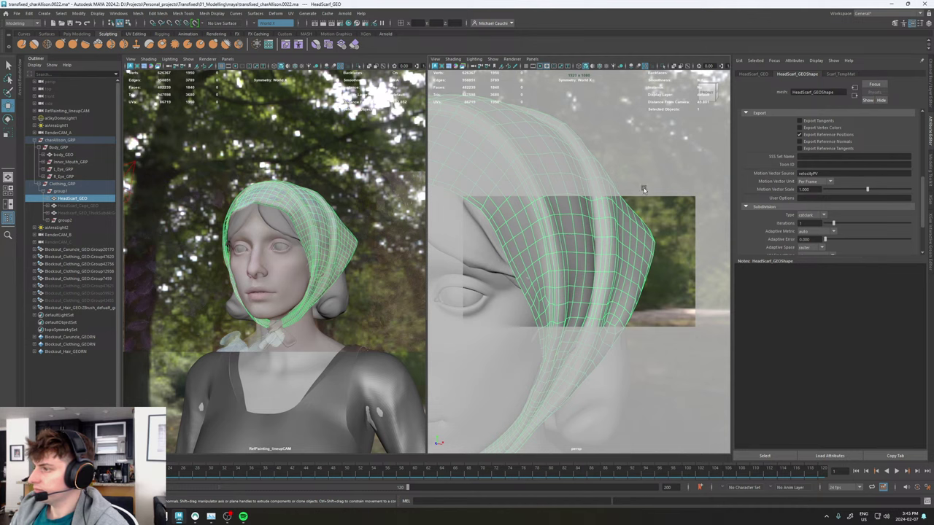
left_click(488, 227)
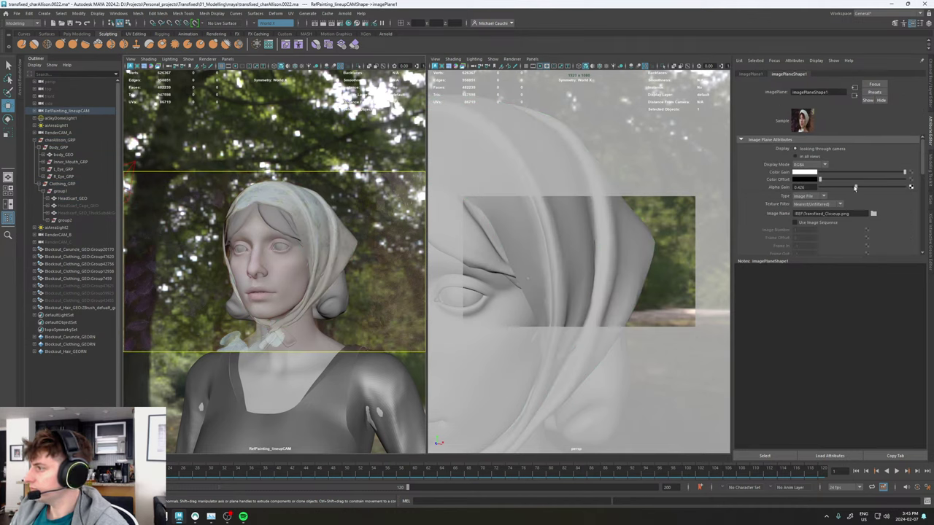
mouse_move(855, 188)
left_mouse_down()
mouse_move(832, 187)
mouse_move(902, 188)
mouse_move(721, 187)
mouse_move(882, 172)
mouse_move(843, 177)
left_mouse_up()
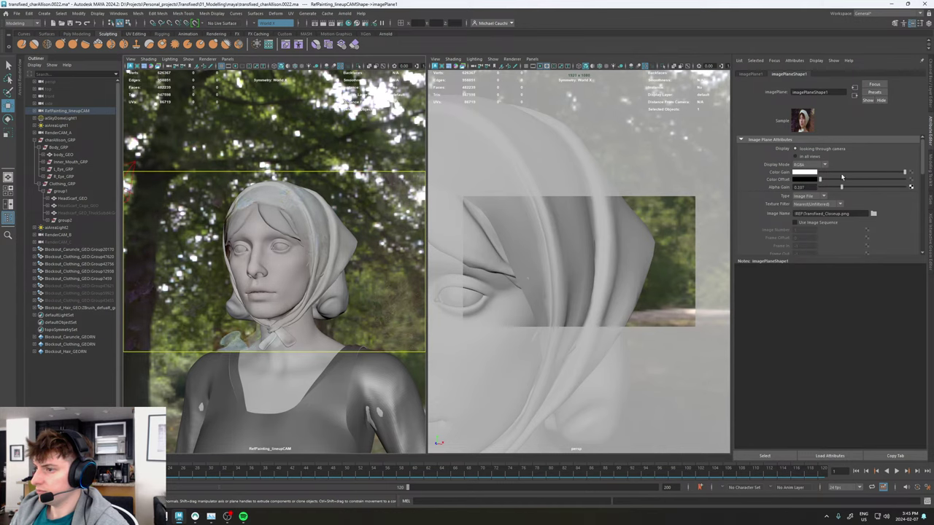
Select a strip of faces beside the scarf's side fold and widen the soft-selection falloff to reshape that area.
left_click(587, 215)
left_click_drag(590, 215, 504, 216, "alt")
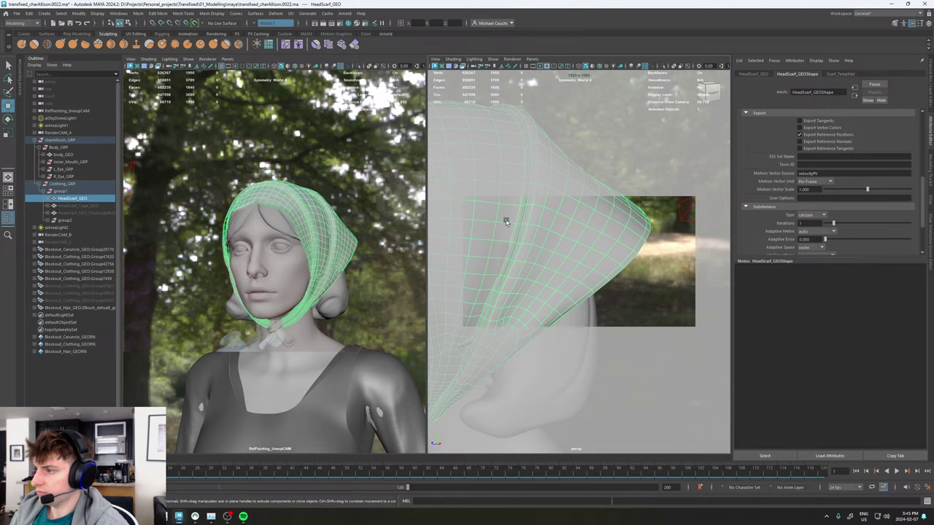
right_click(505, 218)
right_click_drag(503, 233, 506, 240)
left_click_drag(497, 205, 517, 221)
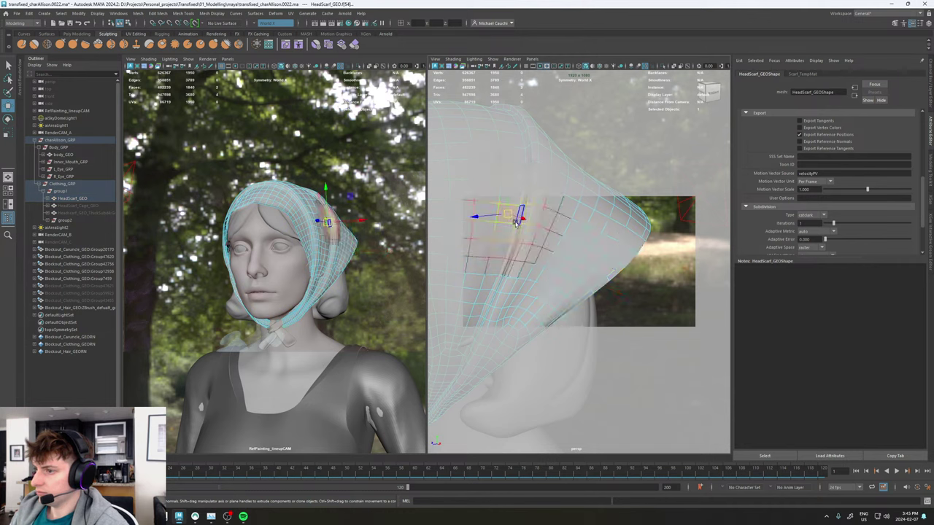
left_click(508, 232, "shift")
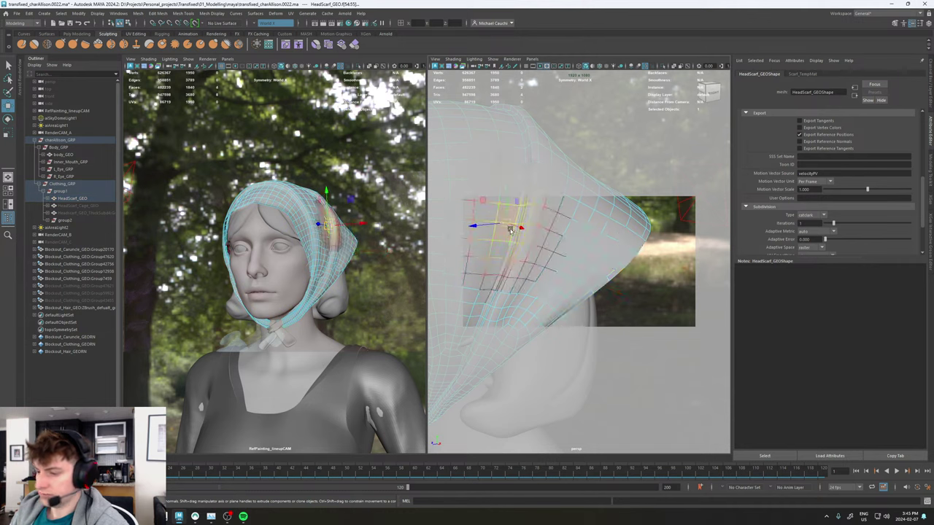
left_click(498, 254, "shift")
key("b")
mouse_move(494, 249)
left_mouse_down()
mouse_move(568, 250)
mouse_move(509, 267)
mouse_move(507, 257)
left_mouse_up()
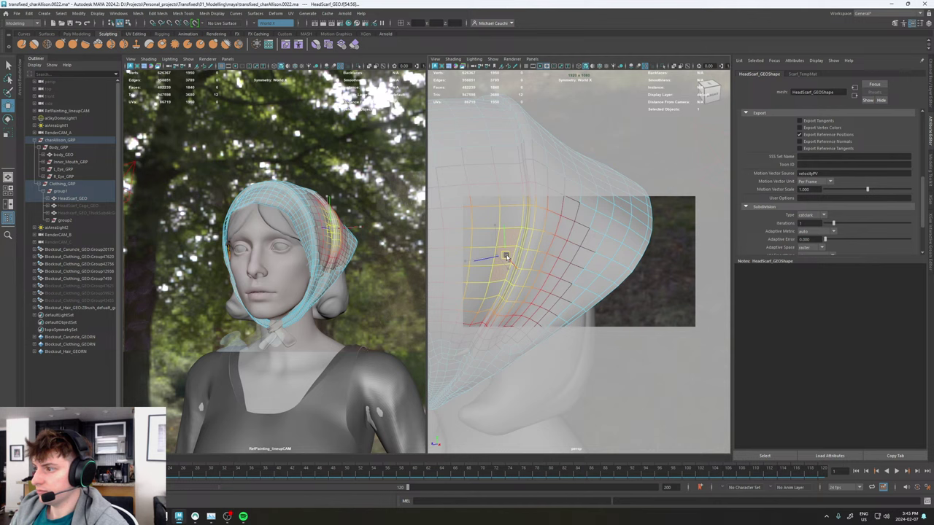
Return to object mode and set the reference painting's Alpha Gain to about 0.40 to compare the reshaped scarf.
key("F8")
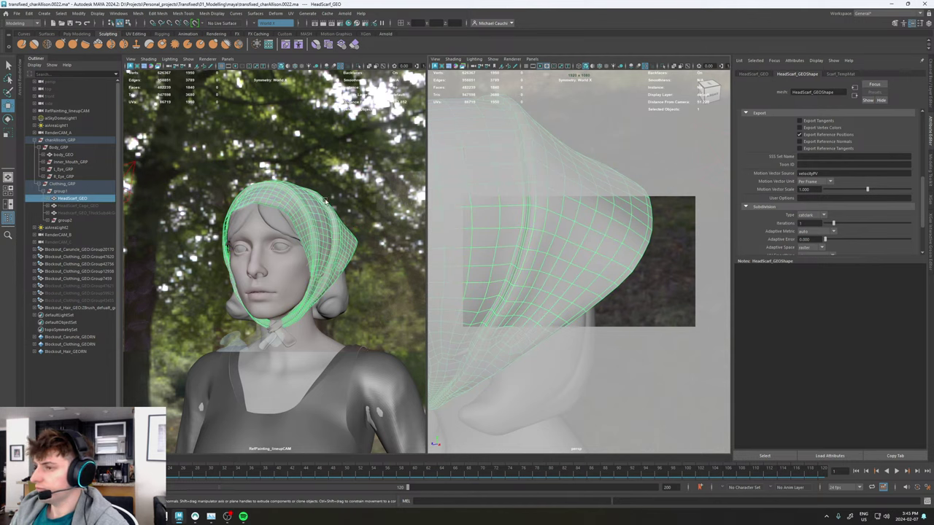
left_click(372, 162)
mouse_move(842, 187)
left_mouse_down()
mouse_move(828, 186)
mouse_move(909, 187)
mouse_move(882, 175)
mouse_move(841, 177)
mouse_move(853, 177)
left_mouse_up()
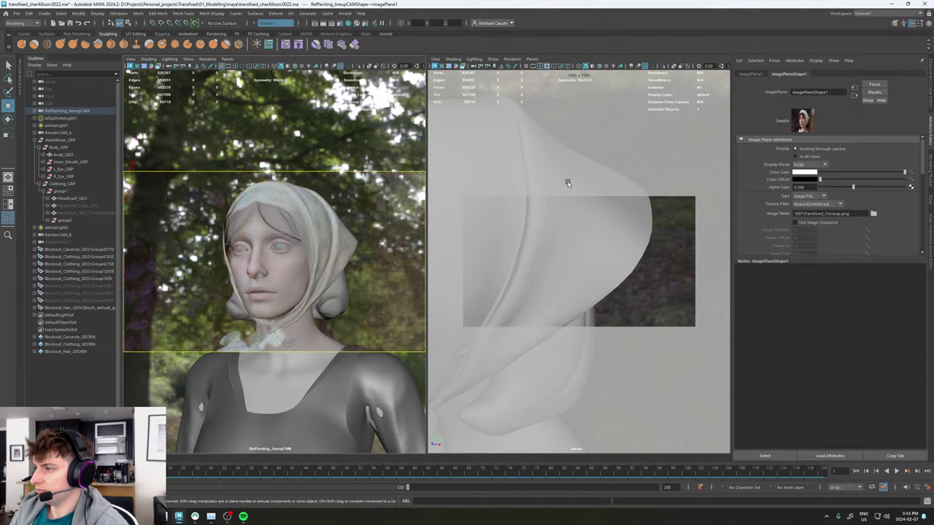
Select two adjacent faces beside the scarf's side fold, undo a trial move and narrow the soft-selection falloff.
left_click(514, 215)
right_click_drag(518, 210, 519, 236)
left_click(515, 218)
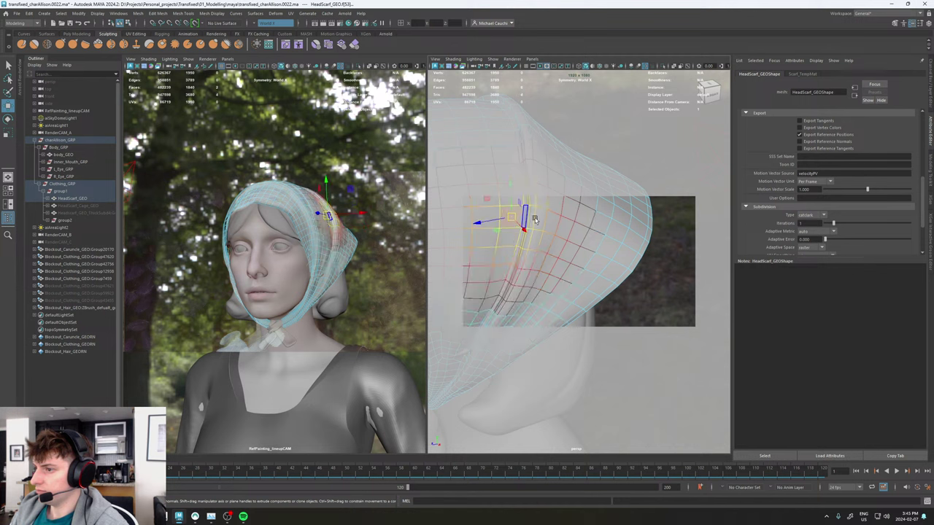
left_click(509, 238, "shift")
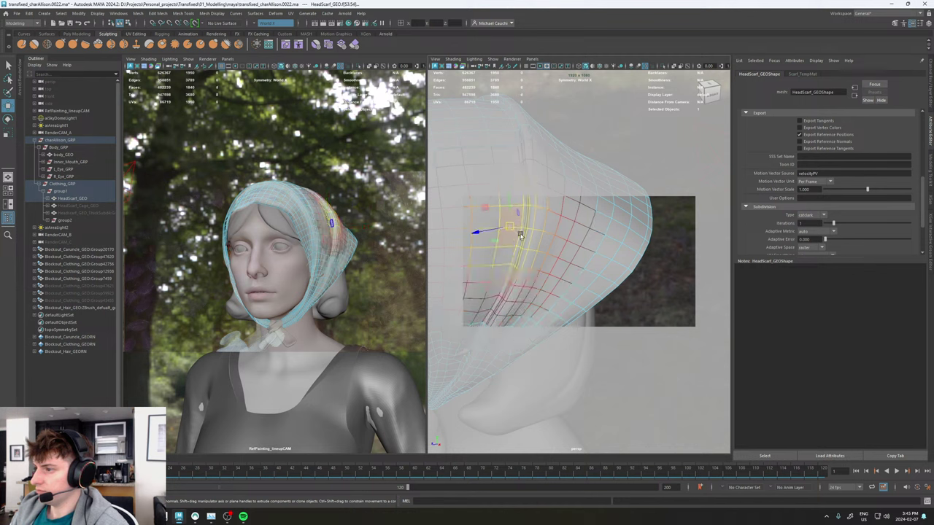
left_click_drag(510, 228, 539, 226)
key("ctrl+z")
key("b")
middle_click_drag(513, 230, 513, 230)
left_click_drag(513, 230, 540, 233, "alt")
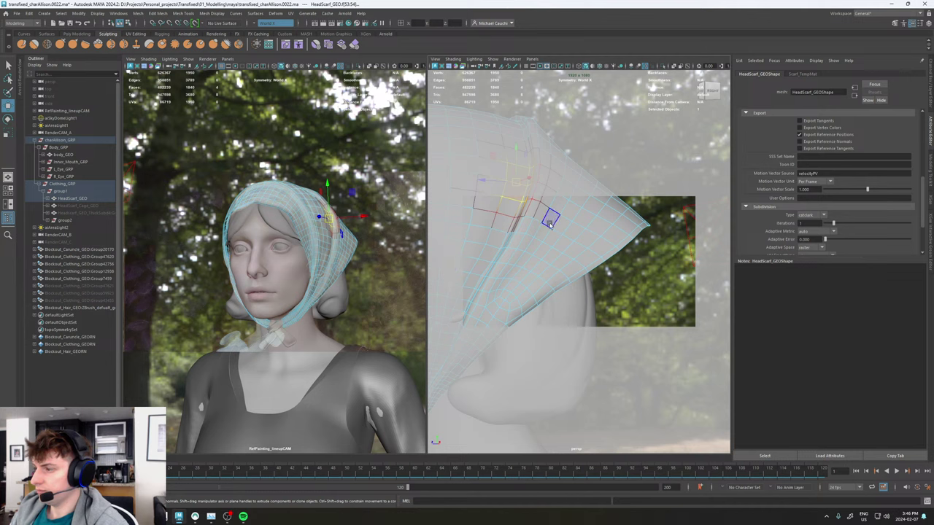
Raise the reference painting's Alpha Gain, and select an edge beside the headscarf's side fold with soft selection.
left_click(383, 194)
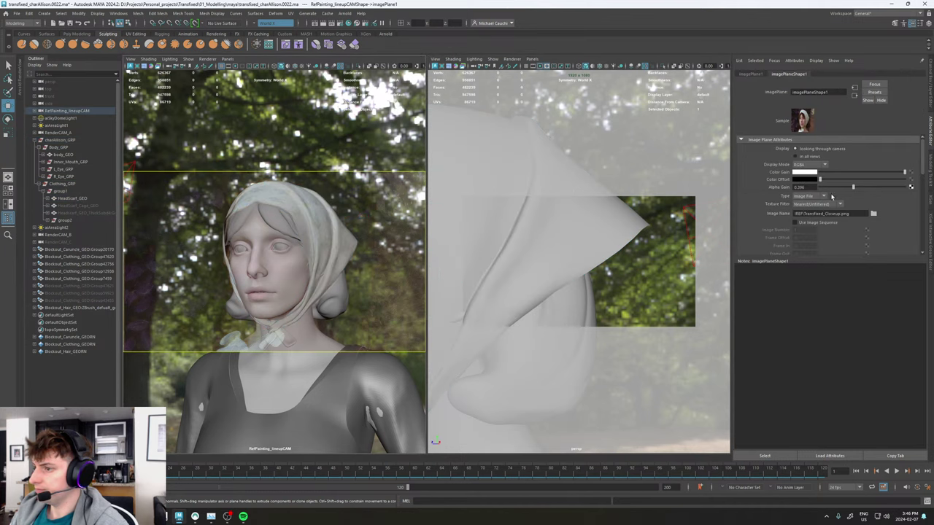
mouse_move(859, 189)
left_mouse_down()
mouse_move(825, 188)
mouse_move(913, 185)
mouse_move(875, 186)
left_mouse_up()
left_click(501, 253)
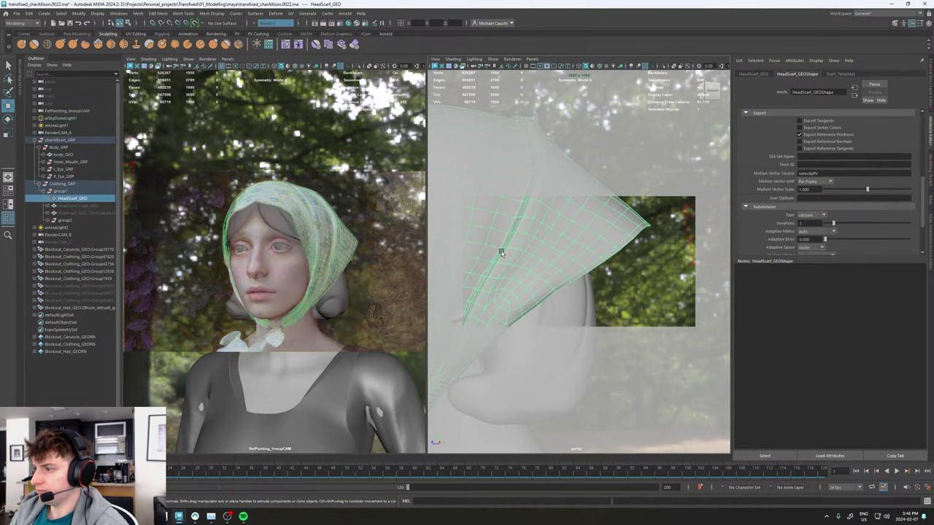
right_click_drag(521, 246, 517, 264)
left_click(515, 256)
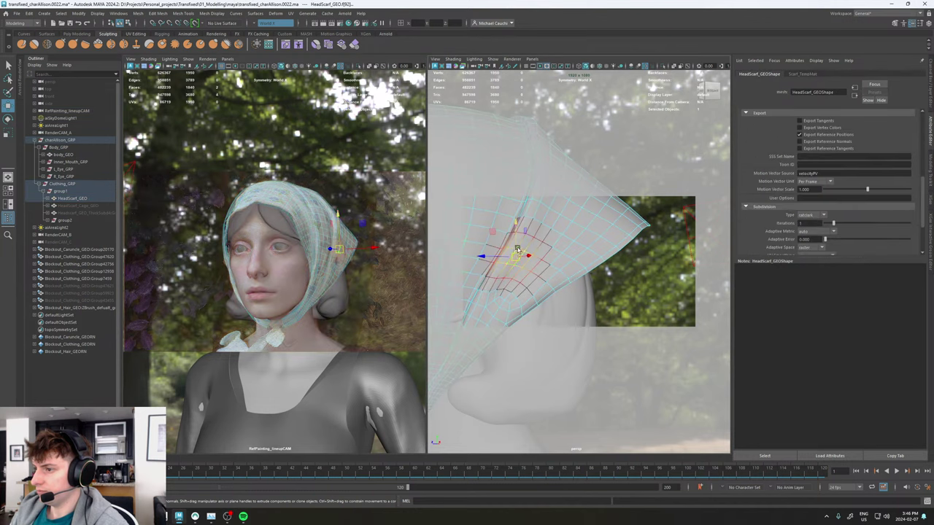
Adjust the soft-selected edge area just behind the scarf's side fold with the Move tool.
left_click_drag(534, 248, 595, 257, "alt")
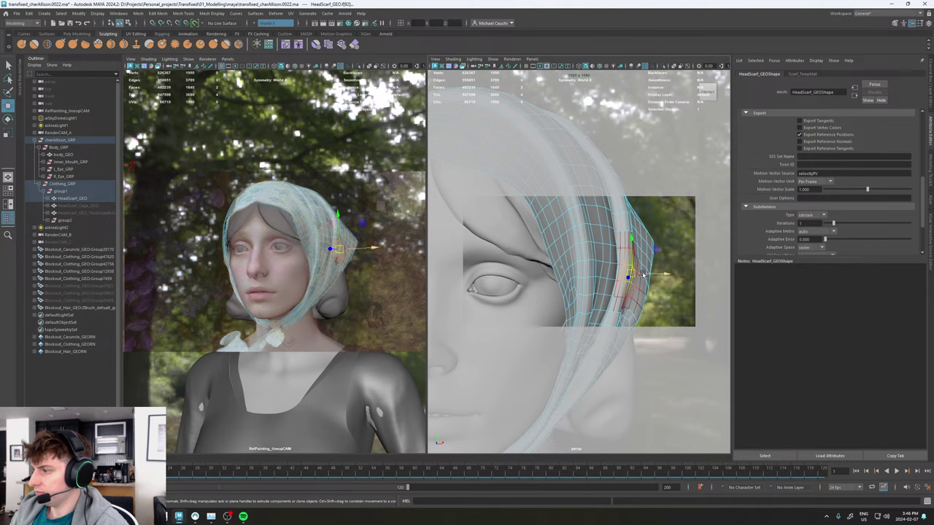
left_click_drag(650, 252, 574, 240, "alt")
key("q")
left_click(580, 259)
key("w")
left_click(617, 291)
Select an edge higher along the scarf's outer fold and nudge it with the Move tool to refine the silhouette.
key("q")
left_click(573, 232)
left_click(588, 209)
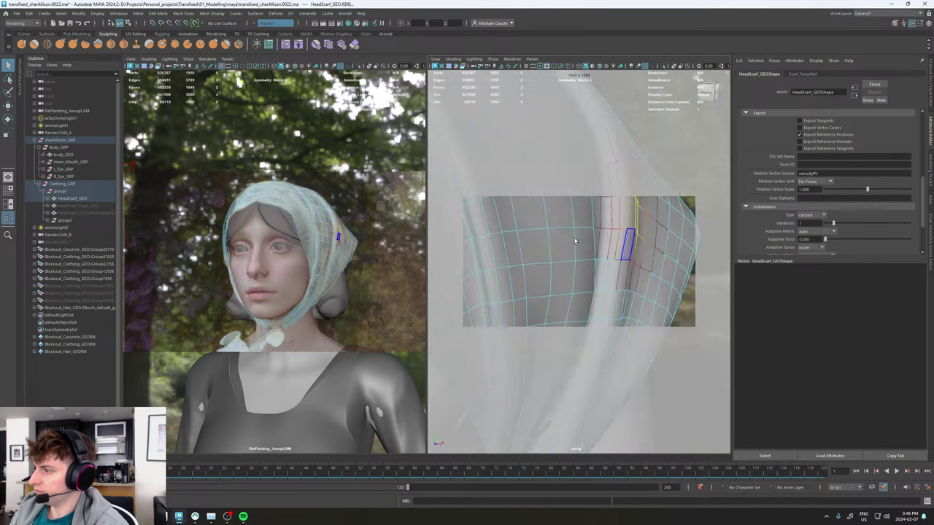
left_click(632, 228)
left_click_drag(632, 228, 590, 224, "alt")
key("w")
left_click(591, 224)
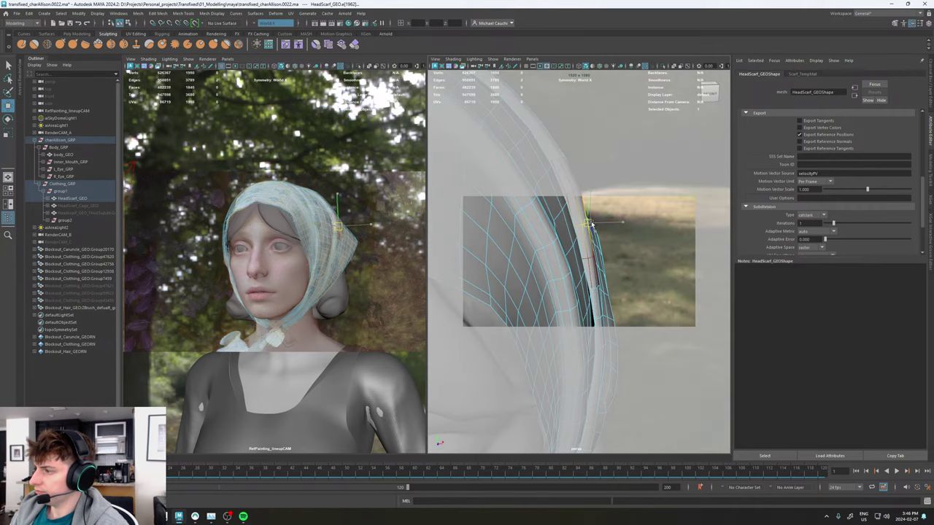
Return the headscarf to object mode and set the reference painting's Alpha Gain to 1.000.
key("F8")
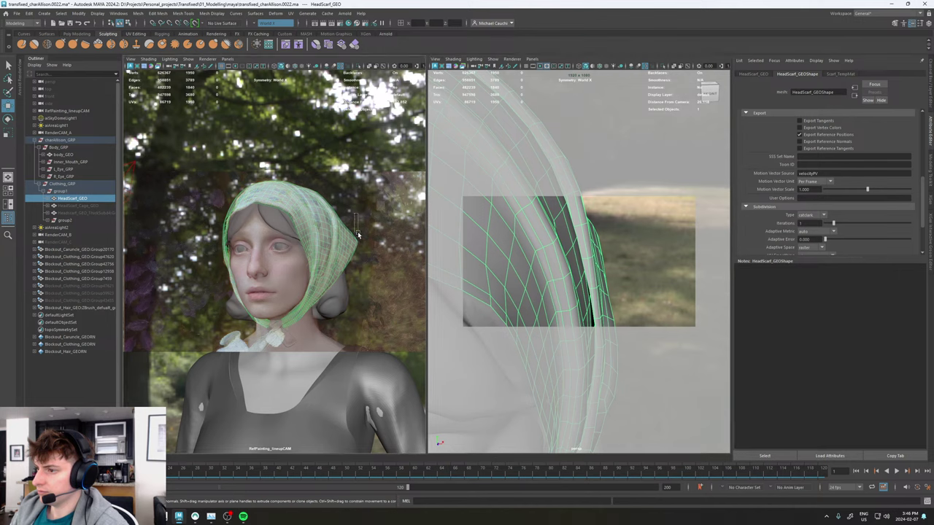
left_click(363, 173)
left_click_drag(856, 180, 911, 187)
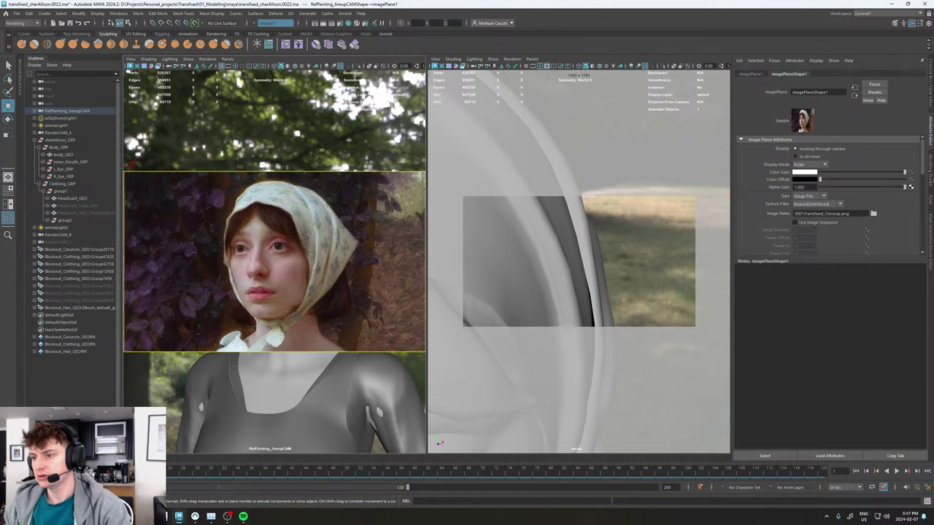
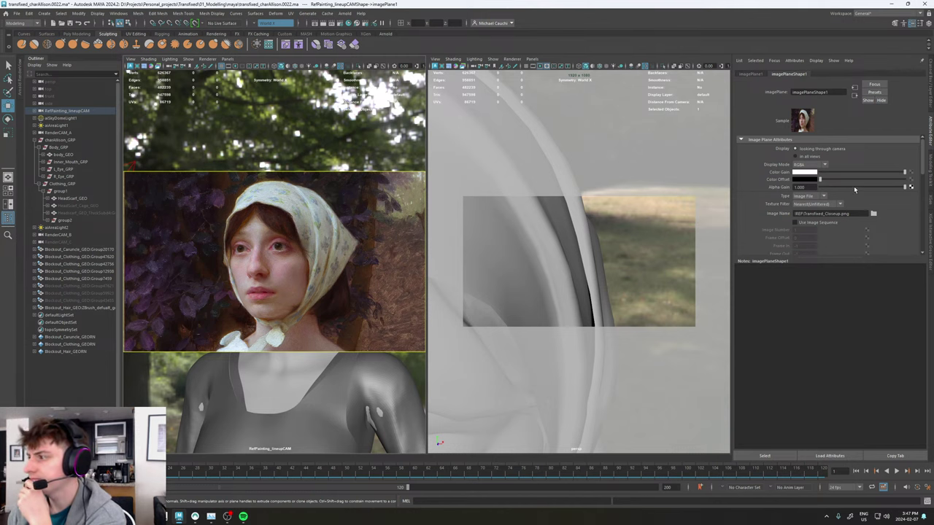
Fade the reference painting in and out with Alpha Gain, ending at 1.000, to compare it with the model.
left_click_drag(854, 189, 931, 186)
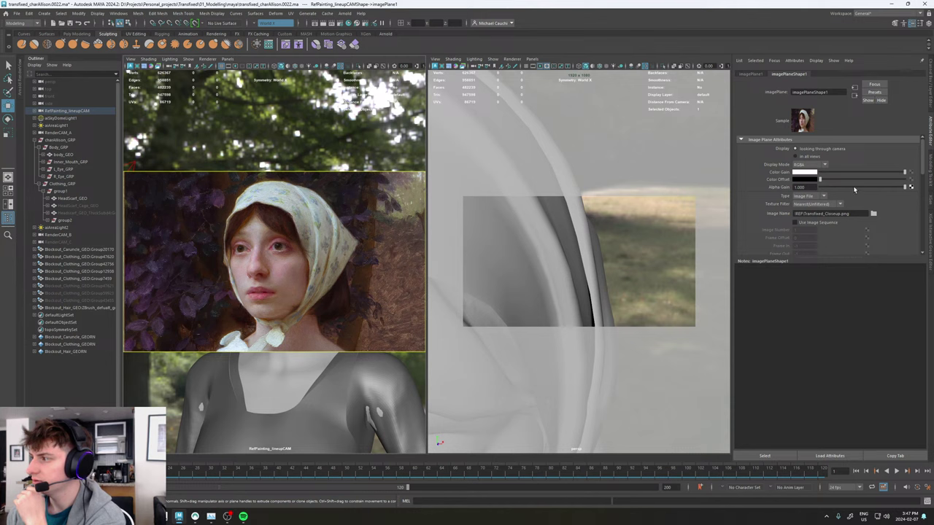
left_click_drag(854, 188, 931, 188)
mouse_move(841, 197)
left_mouse_down()
mouse_move(911, 189)
mouse_move(839, 201)
mouse_move(917, 201)
mouse_move(832, 200)
mouse_move(757, 215)
left_mouse_up()
mouse_move(821, 213)
left_mouse_down()
mouse_move(878, 212)
mouse_move(795, 219)
mouse_move(932, 210)
left_mouse_up()
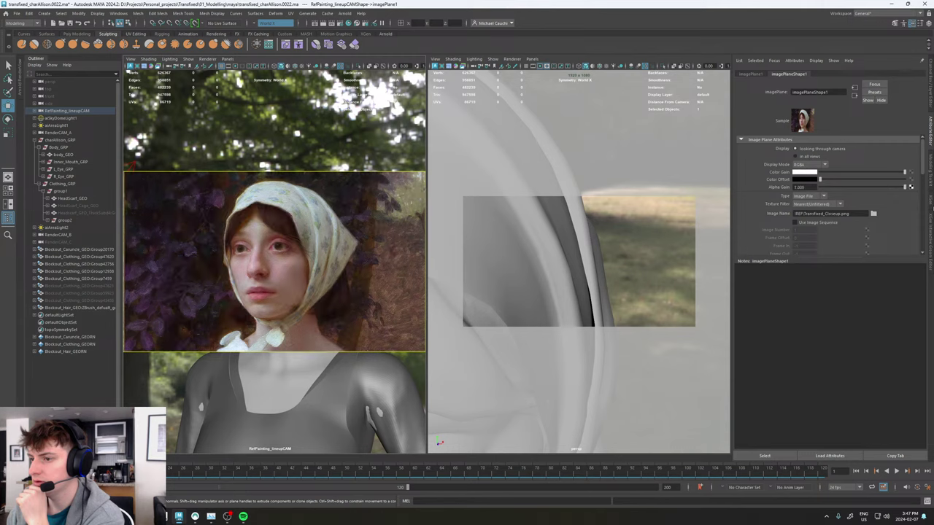
Switch to ZBrush, make the body_geo subtool active and choose the ClayBuildup brush.
left_click(167, 517)
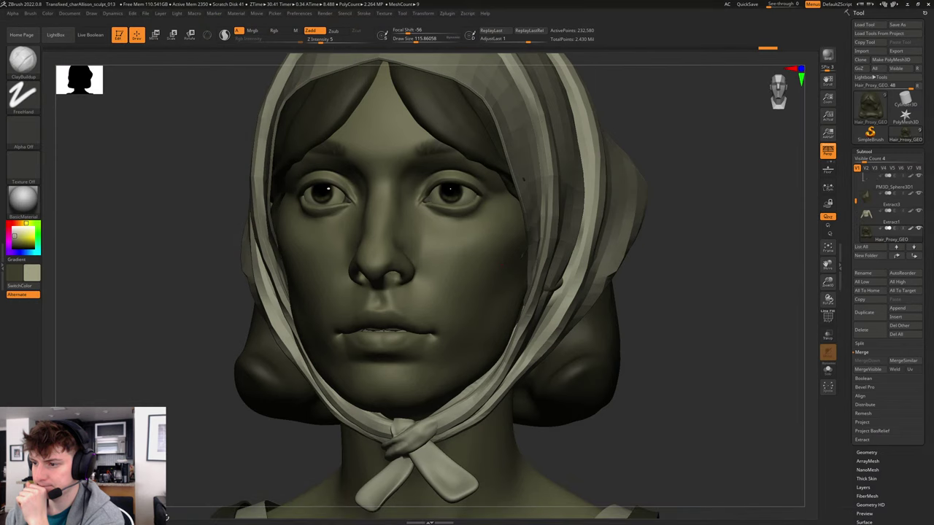
left_click(510, 320, "alt")
key("b")
key("c")
key("b")
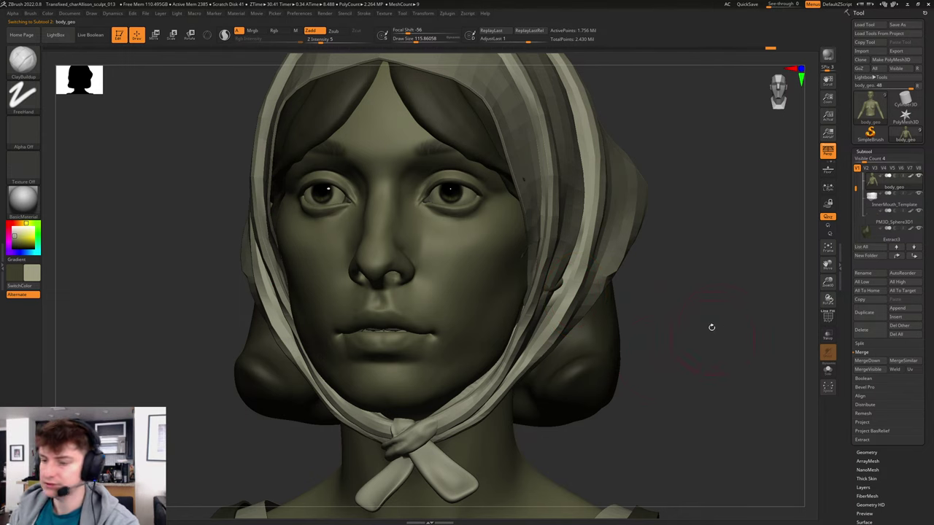
Set the ClayBuildup brush to Z Intensity 2 and a draw size of about 128 to build up the cheek.
left_click_drag(712, 327, 465, 295)
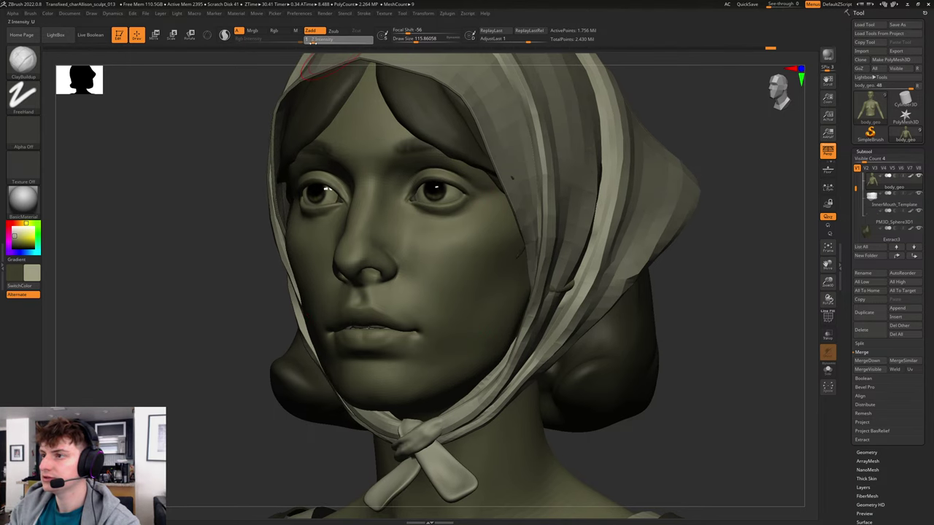
key("s")
mouse_move(458, 294)
left_mouse_down()
mouse_move(470, 311)
mouse_move(493, 309)
left_mouse_up()
key("s")
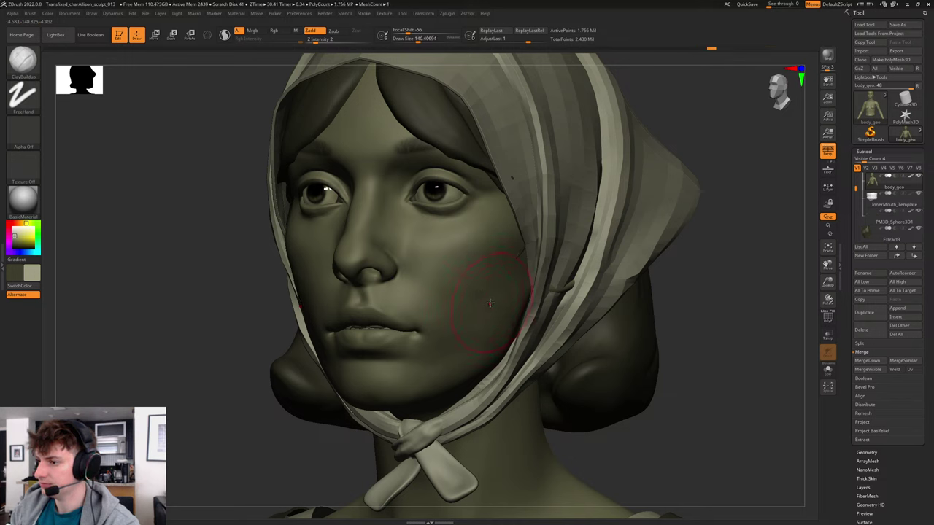
key("s")
mouse_move(483, 278)
left_mouse_down()
mouse_move(476, 276)
mouse_move(522, 286)
left_mouse_up()
mouse_move(679, 325)
left_mouse_down("shift")
mouse_move(730, 307)
mouse_move(599, 298)
left_mouse_up("shift")
mouse_move(657, 298)
left_mouse_down()
mouse_move(606, 301)
mouse_move(600, 342)
left_mouse_up()
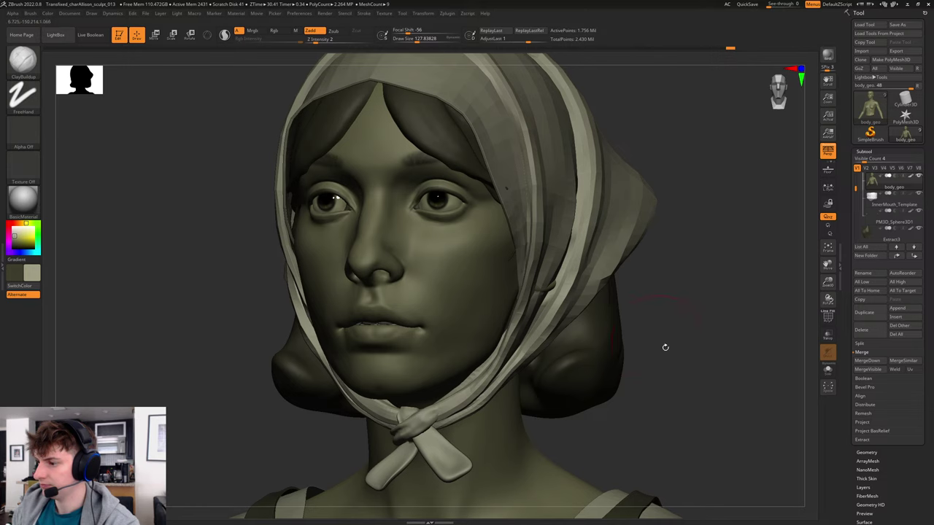
Isolate the body subtool and enlarge the ClayBuildup brush to sculpt beneath the jaw.
left_click_drag(666, 347, 661, 308, "alt")
left_click(827, 371)
left_click_drag(679, 364, 599, 323)
key("s")
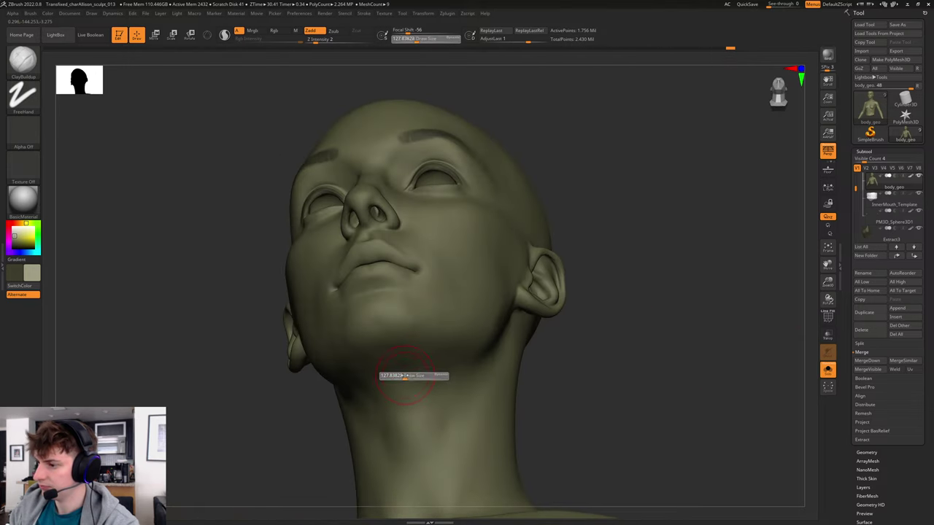
left_click_drag(405, 376, 471, 363)
key("s")
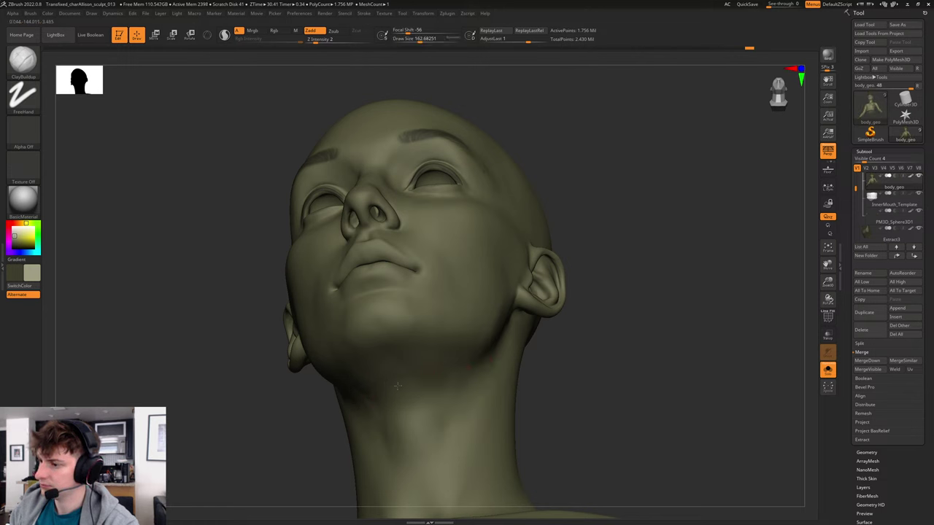
Increase the draw size to about 192 and sculpt the side of the jaw where it meets the neck.
mouse_move(617, 318)
left_mouse_down("shift")
mouse_move(656, 335)
mouse_move(608, 334)
mouse_move(626, 334)
left_mouse_up("shift")
left_click_drag(616, 334, 625, 380, "alt")
left_click_drag(624, 379, 594, 350)
key("s")
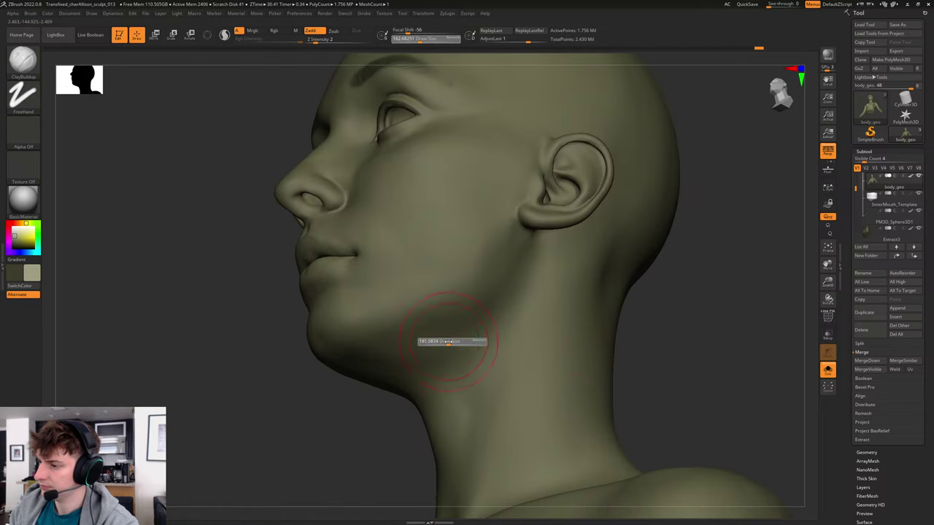
left_click_drag(444, 343, 454, 340)
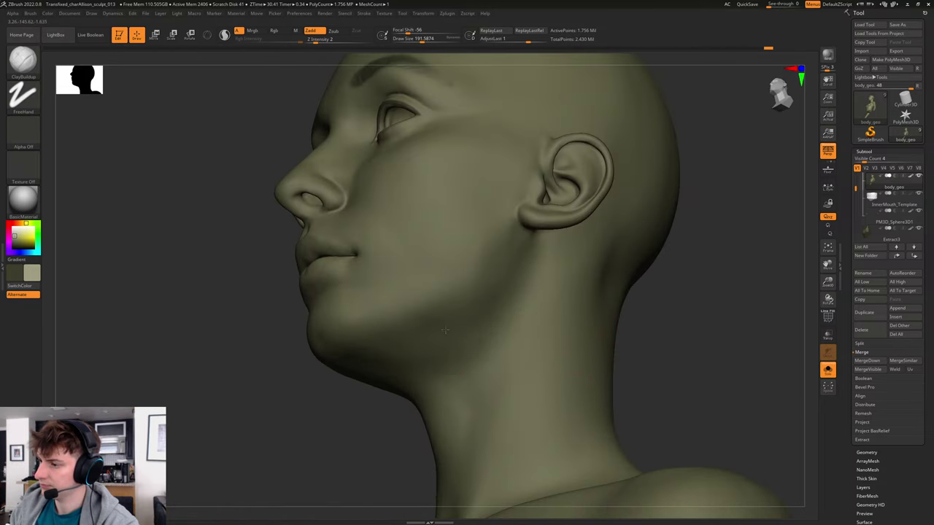
left_click_drag(664, 321, 572, 315, "shift")
left_click_drag(719, 334, 682, 338)
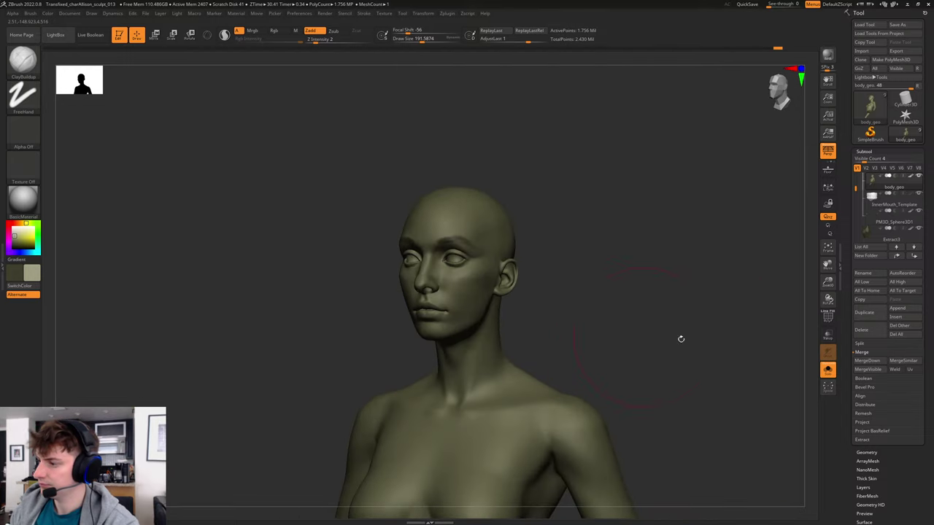
Show the other subtools again and reduce the draw size to about 101 to refine the cheek beside the scarf.
left_click(828, 370)
right_click_drag(618, 338, 615, 311)
mouse_move(621, 304)
left_mouse_down("alt")
mouse_move(649, 329)
mouse_move(640, 317)
mouse_move(638, 369)
left_mouse_up("alt")
key("s")
left_click_drag(474, 275, 466, 276)
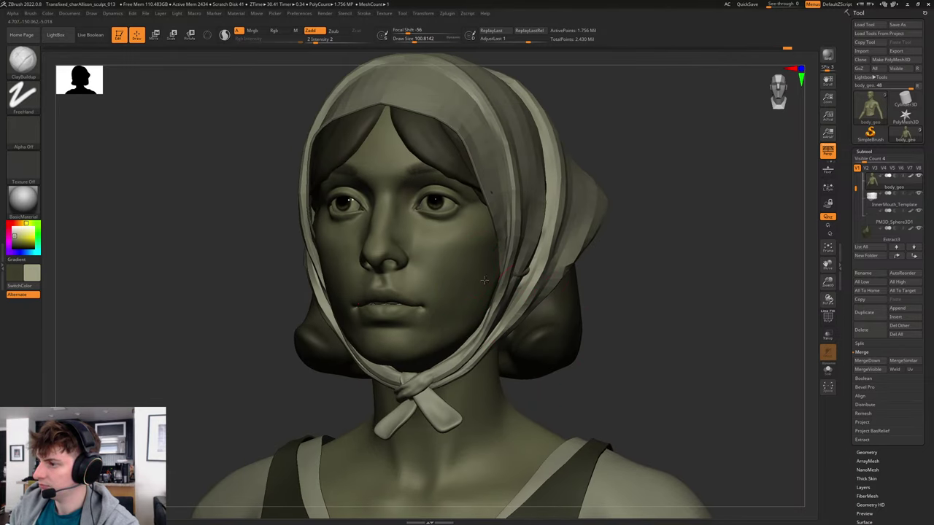
left_click_drag(667, 274, 635, 313, "shift")
mouse_move(635, 314)
left_mouse_down()
mouse_move(621, 319)
mouse_move(667, 340)
mouse_move(682, 372)
mouse_move(690, 285)
mouse_move(550, 277)
mouse_move(598, 311)
left_mouse_up()
Isolate the body subtool again and drop it to its lowest subdivision level.
left_click(828, 370)
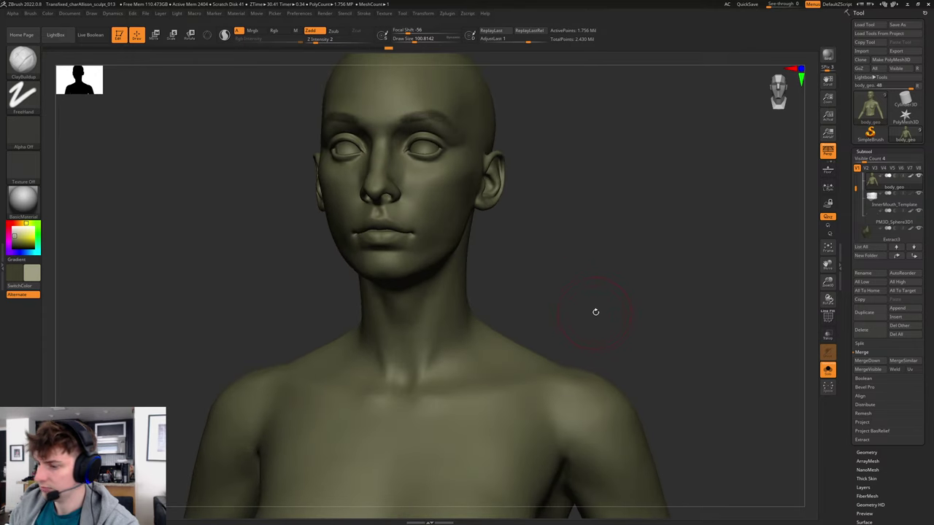
key("b")
key("s")
key("m")
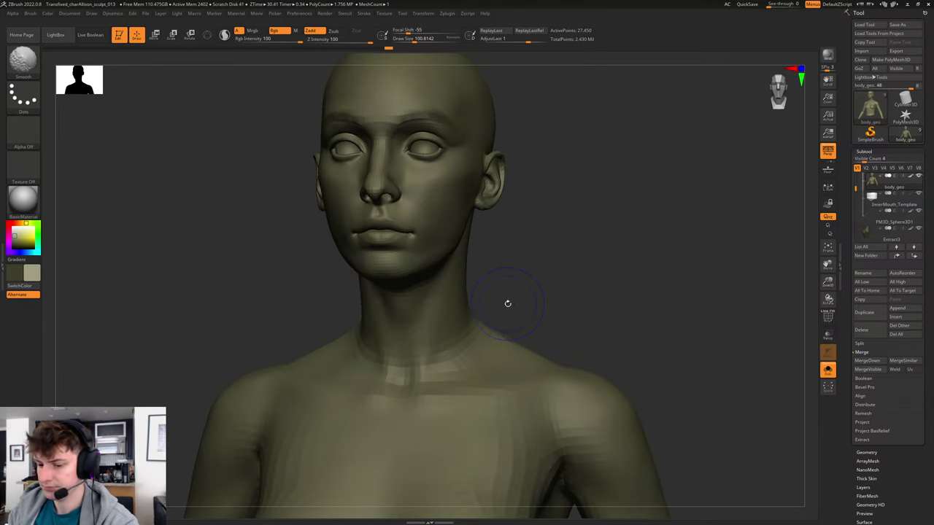
mouse_move(523, 294)
right_mouse_down()
mouse_move(472, 288)
mouse_move(482, 305)
mouse_move(523, 277)
right_mouse_up()
Adjust the neck and shoulder shape with the Move brush and return the body to its highest subdivision level.
key("b")
key("m")
key("v")
key("ctrl+d")
key("ctrl+d")
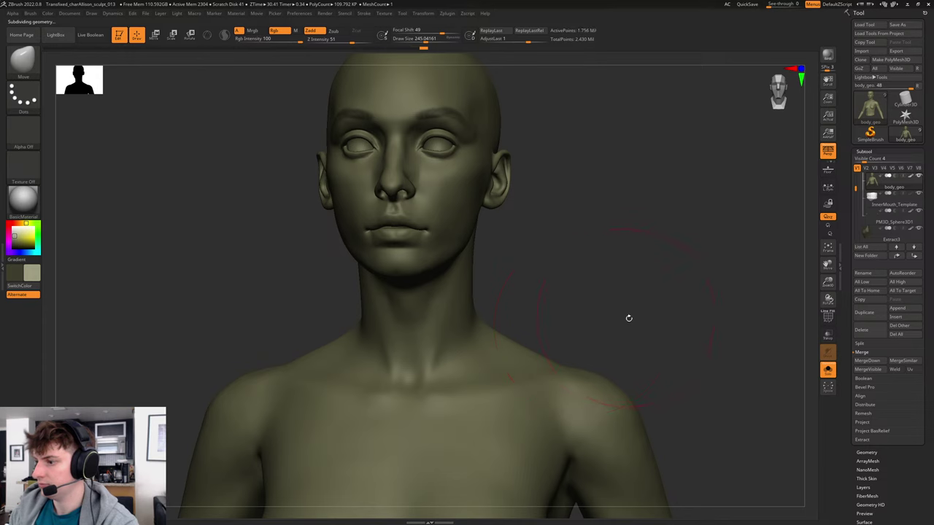
Switch back to ClayBuildup, reduce the draw size to about 48 and sculpt the inner ends of the collarbones.
mouse_move(629, 319)
right_mouse_down()
mouse_move(647, 323)
mouse_move(619, 319)
mouse_move(632, 334)
mouse_move(639, 177)
right_mouse_up()
key("b")
key("c")
key("b")
right_click_drag(639, 176, 605, 259, "shift")
key("s")
left_click_drag(435, 328, 424, 327)
key("s")
left_click_drag(432, 316, 424, 317)
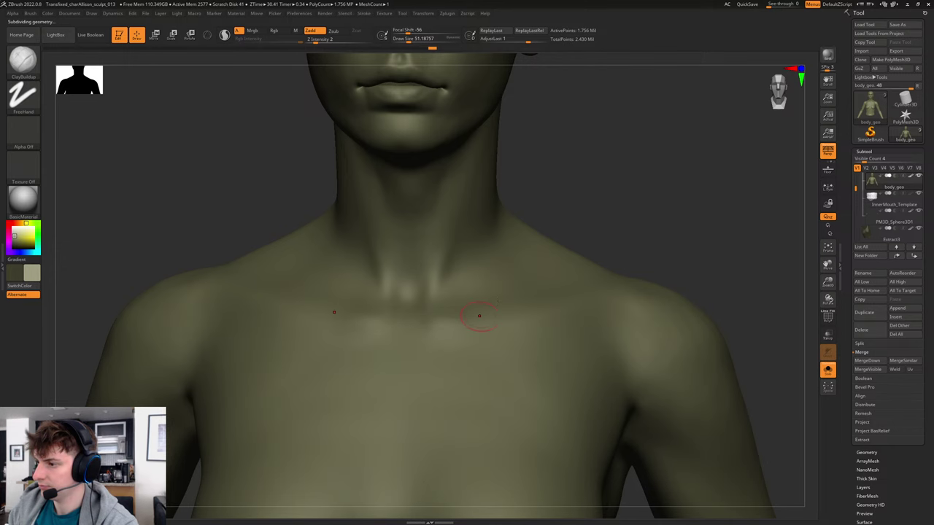
right_click_drag(475, 317, 592, 265)
key("bracketleft")
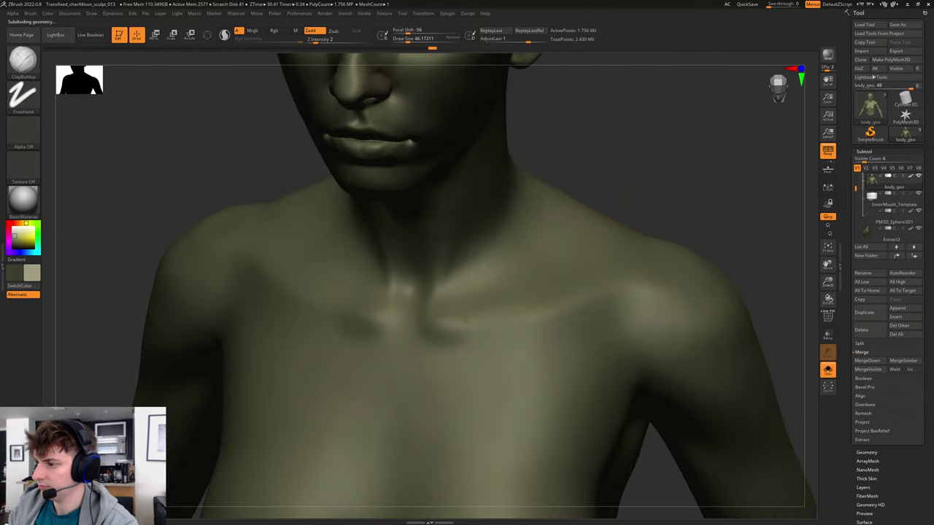
Drop the body to its lowest subdivision level and display its polygon wireframe.
left_click_drag(697, 208, 677, 203, "shift")
left_click_drag(677, 202, 644, 301, "alt")
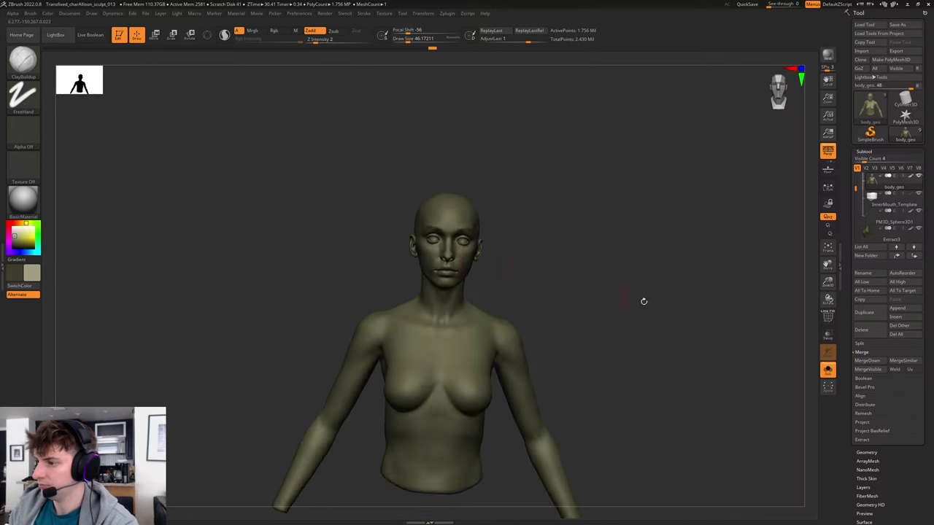
mouse_move(637, 315)
right_mouse_down()
mouse_move(647, 311)
mouse_move(625, 309)
mouse_move(642, 301)
mouse_move(633, 299)
mouse_move(620, 321)
mouse_move(570, 252)
right_mouse_up()
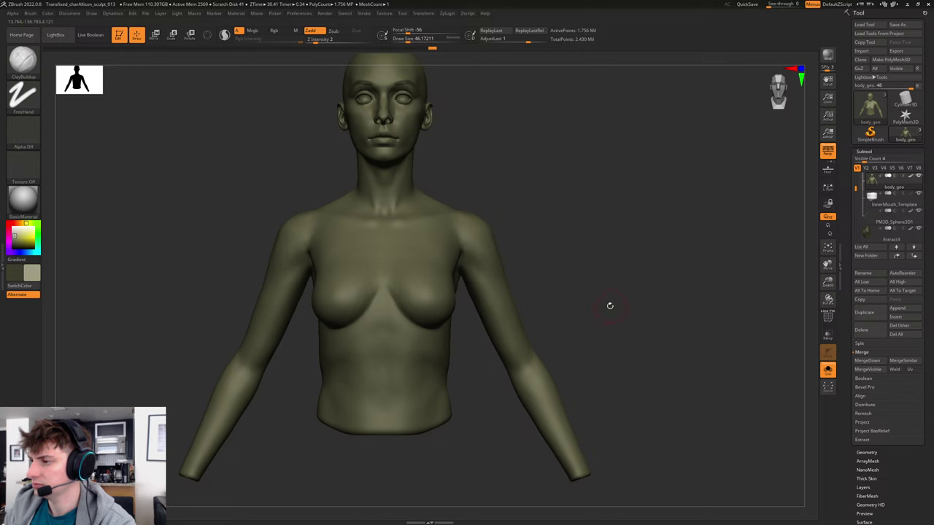
key("shift+d")
key("shift+d")
key("shift+d")
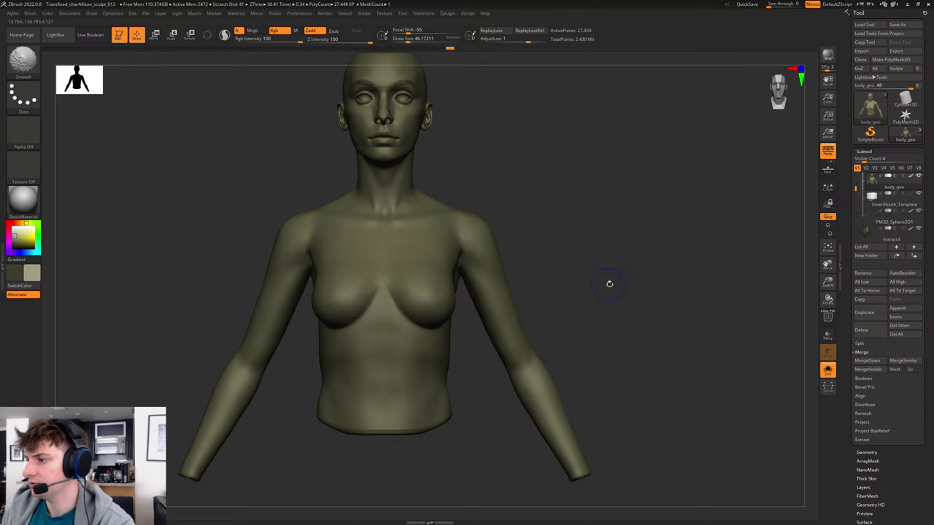
key("shift+f")
key("shift+f")
key("shift+f")
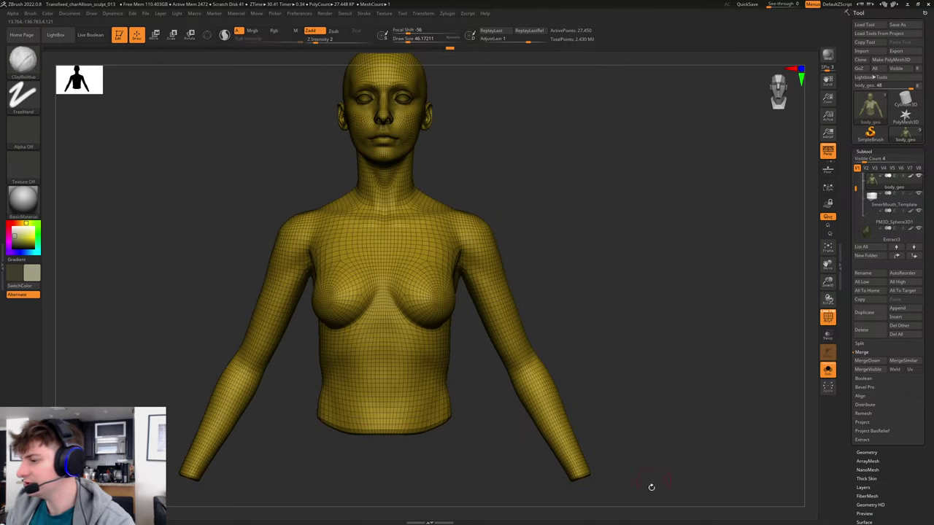
Mask the arms of the body up to the shoulders.
mouse_move(618, 492)
left_mouse_down("ctrl")
mouse_move(468, 219)
mouse_move(464, 181)
left_mouse_up("ctrl")
left_click_drag(527, 175, 594, 243, "alt")
left_click_drag(679, 230, 614, 205, "alt")
key("ctrl")
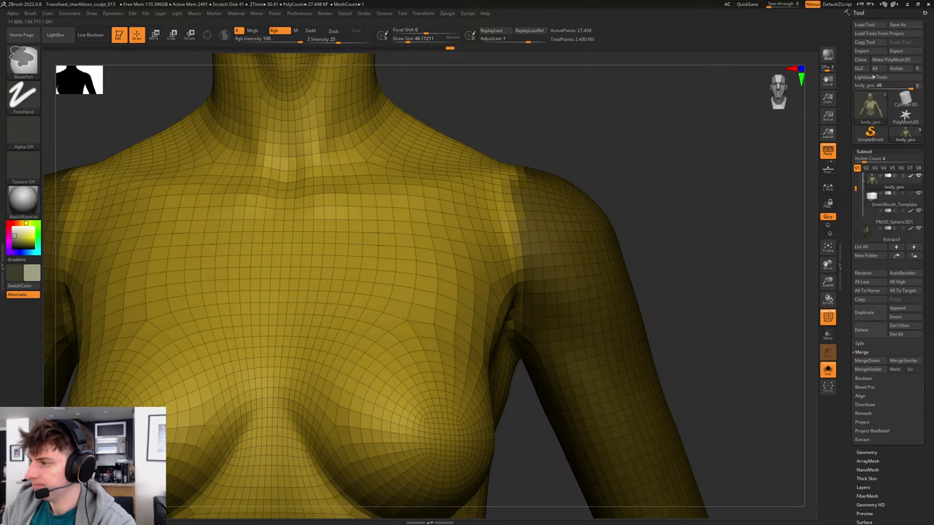
Refine the mask around the shoulder, soften its edge and invert it to check the transition.
mouse_move(693, 148)
left_mouse_down()
mouse_move(642, 148)
mouse_move(594, 167)
mouse_move(509, 149)
mouse_move(508, 111)
mouse_move(521, 107)
left_mouse_up()
mouse_move(559, 224)
left_mouse_down("ctrl")
mouse_move(529, 134)
mouse_move(523, 126)
mouse_move(537, 149)
mouse_move(490, 105)
left_mouse_up("ctrl")
left_click(515, 203, "ctrl")
left_click(350, 334, "ctrl")
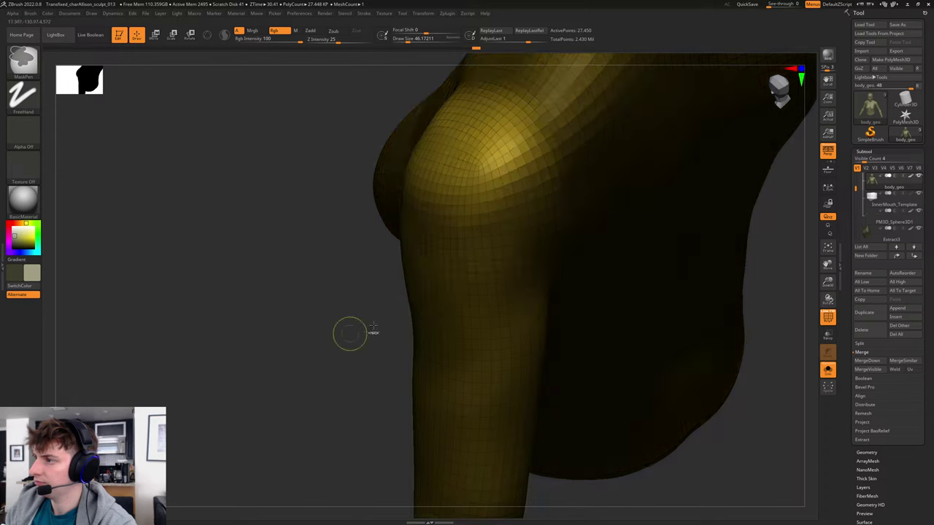
left_click(677, 287, "ctrl")
left_click(771, 289, "ctrl")
Invert the mask so the torso is protected and both arms remain editable.
mouse_move(769, 294)
left_mouse_down("shift")
mouse_move(784, 228)
mouse_move(835, 235)
left_mouse_up("shift")
left_click_drag(463, 319, 329, 316, "alt")
left_click_drag(793, 165, 650, 203, "alt")
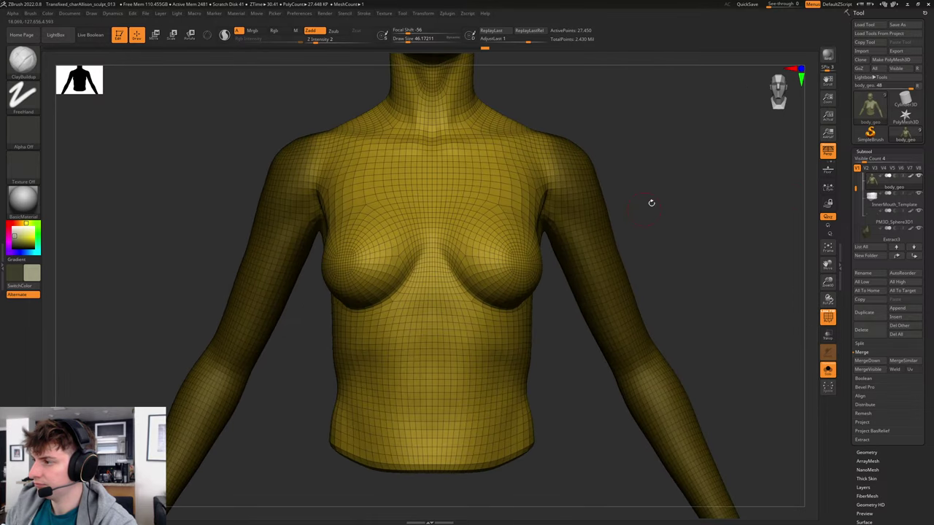
left_click(656, 200, "ctrl")
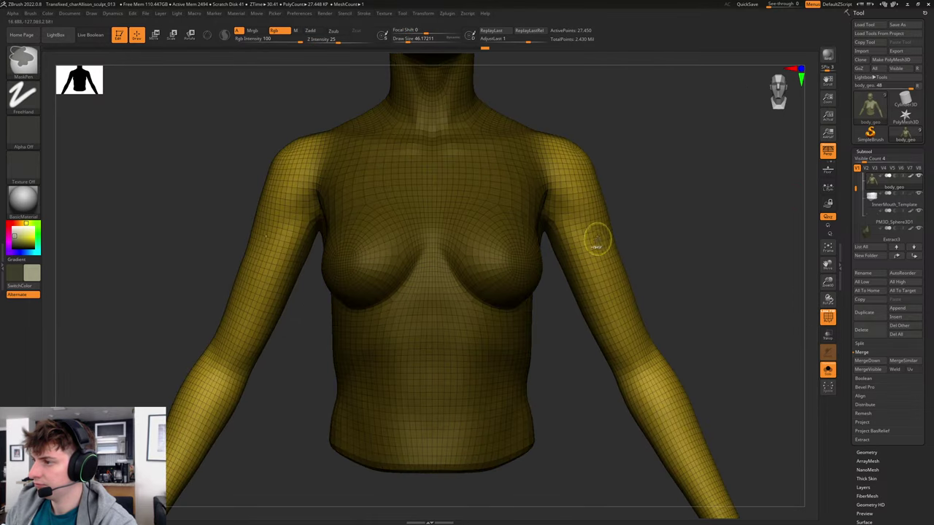
Place a Transpose rotation line down the arm from the shoulder to the elbow and centre it in side view.
left_click_drag(667, 192, 615, 266, "alt")
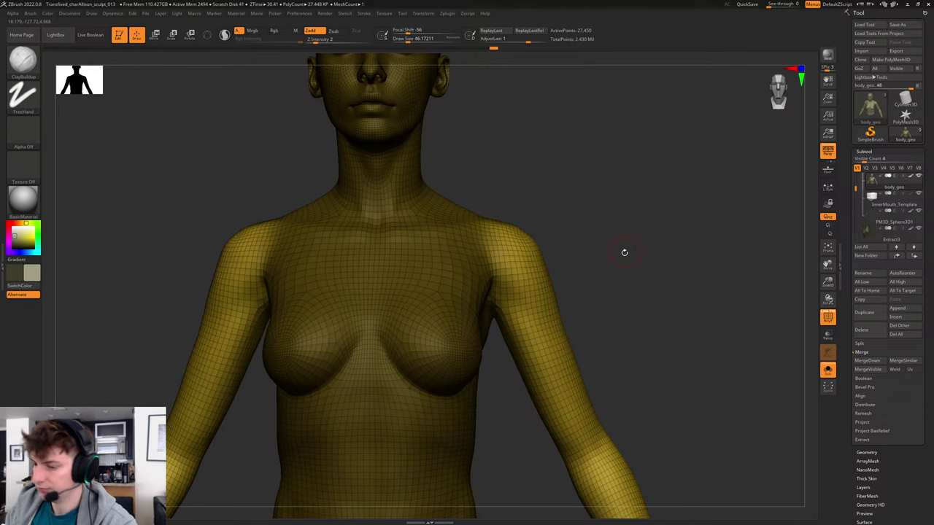
key("r")
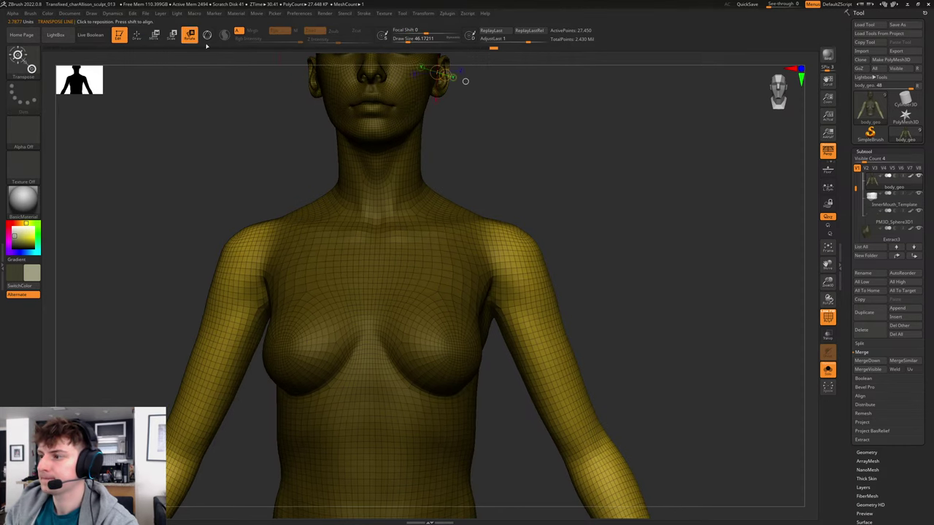
left_click_drag(511, 235, 557, 369)
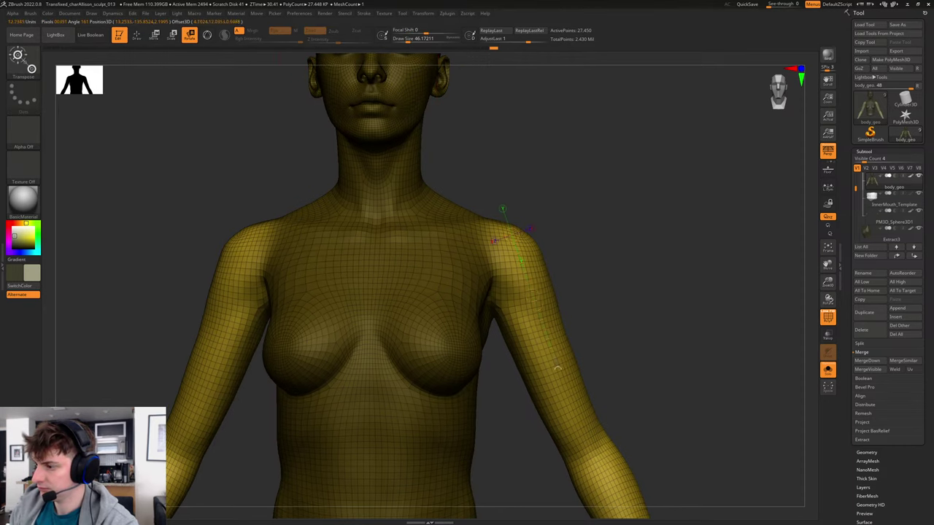
left_click_drag(587, 451, 589, 448)
left_click_drag(682, 266, 542, 264)
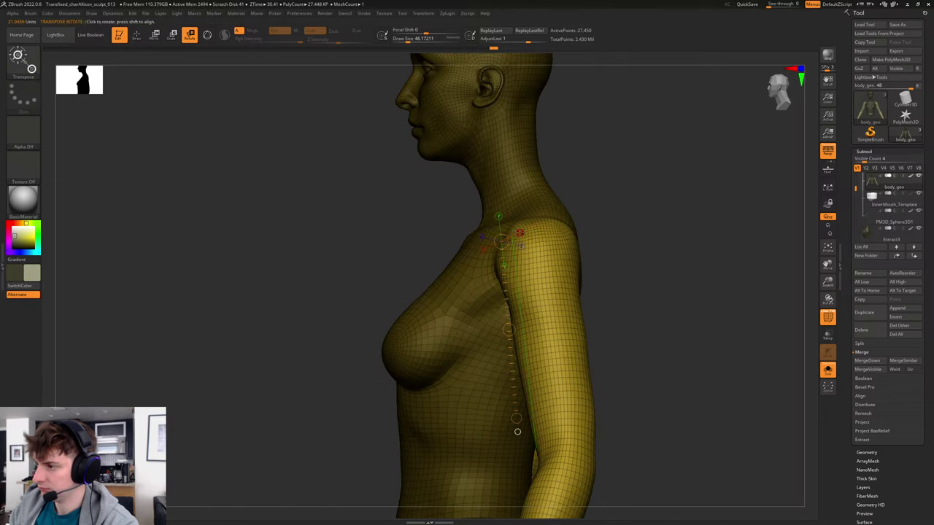
mouse_move(511, 235)
left_mouse_down()
mouse_move(510, 221)
mouse_move(525, 224)
left_mouse_up()
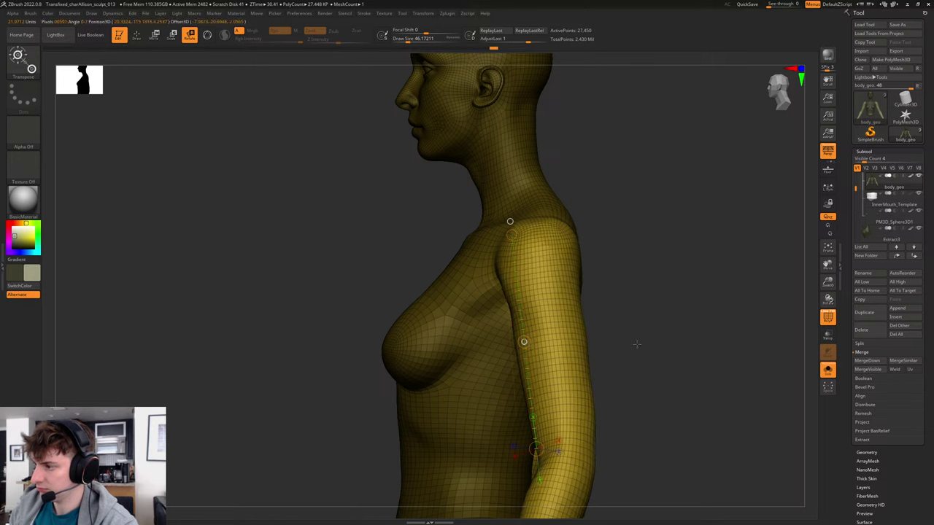
left_click_drag(765, 319, 722, 270)
left_click_drag(511, 221, 510, 222)
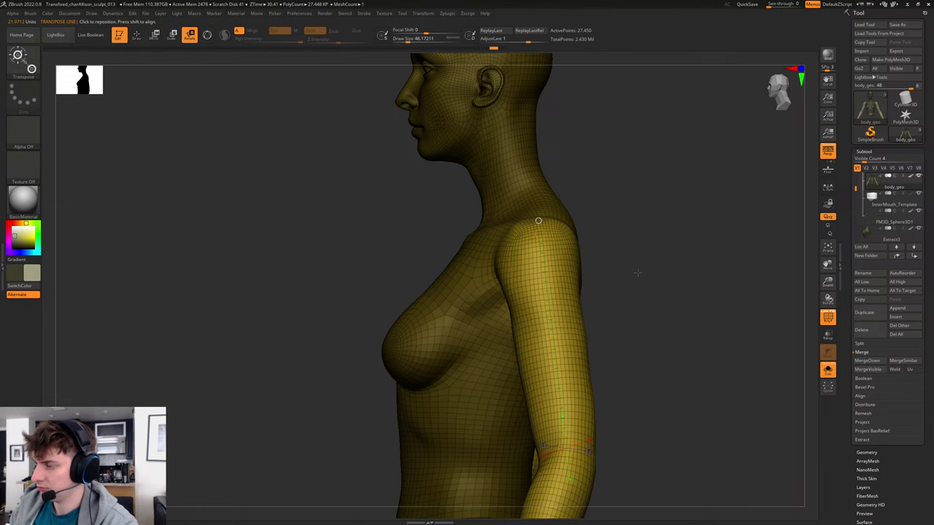
left_click_drag(635, 267, 672, 265, "shift")
left_click(538, 335)
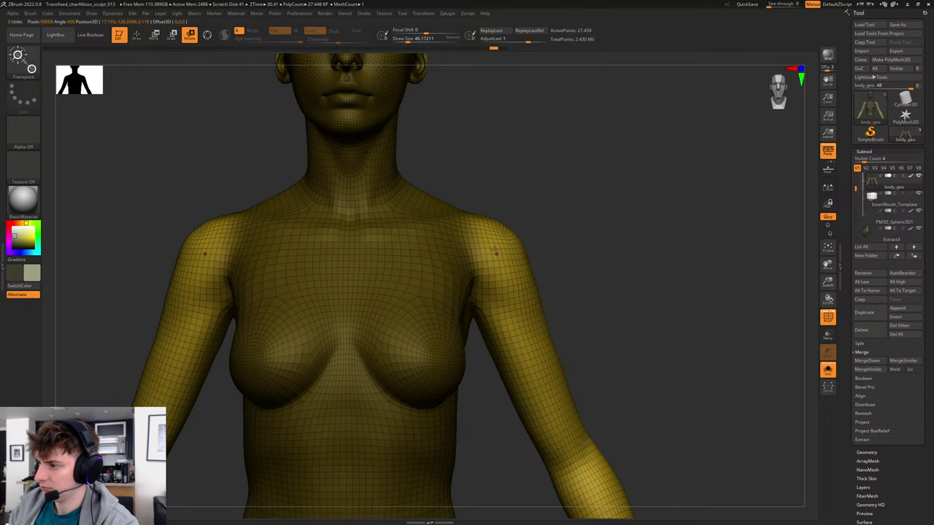
Redraw the Transpose rotation line from shoulder to elbow and align both ends with the arm in front and side views.
left_click_drag(494, 245, 575, 474)
left_click_drag(631, 300, 619, 231, "alt")
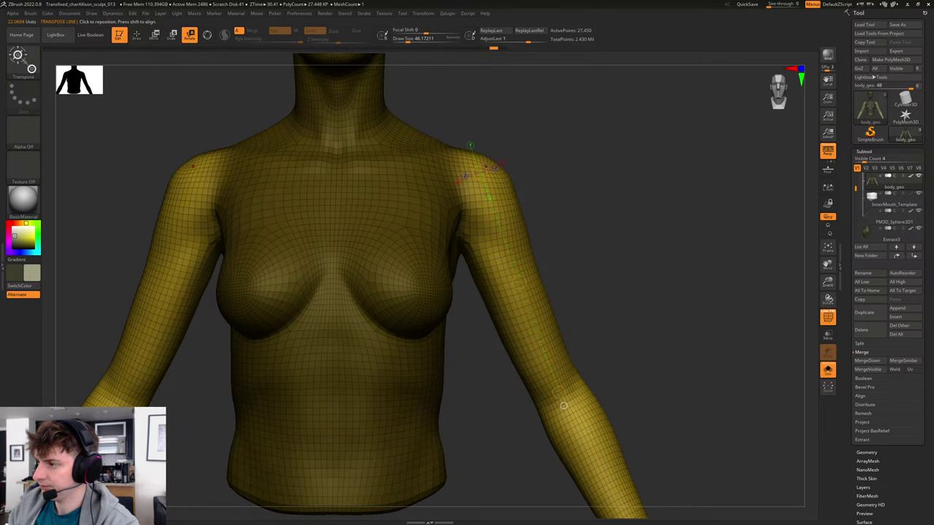
left_click_drag(563, 406, 475, 156)
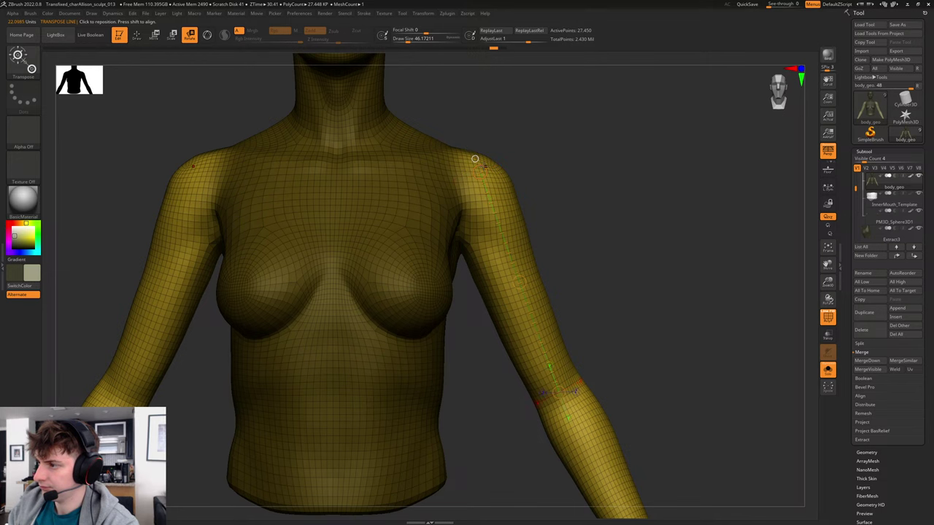
right_click_drag(475, 156, 524, 165, "shift")
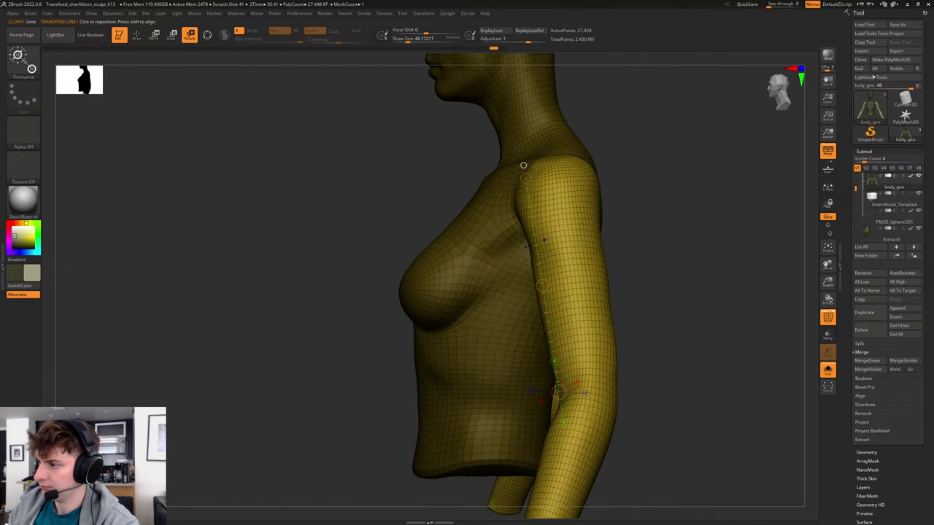
left_click_drag(523, 165, 555, 165)
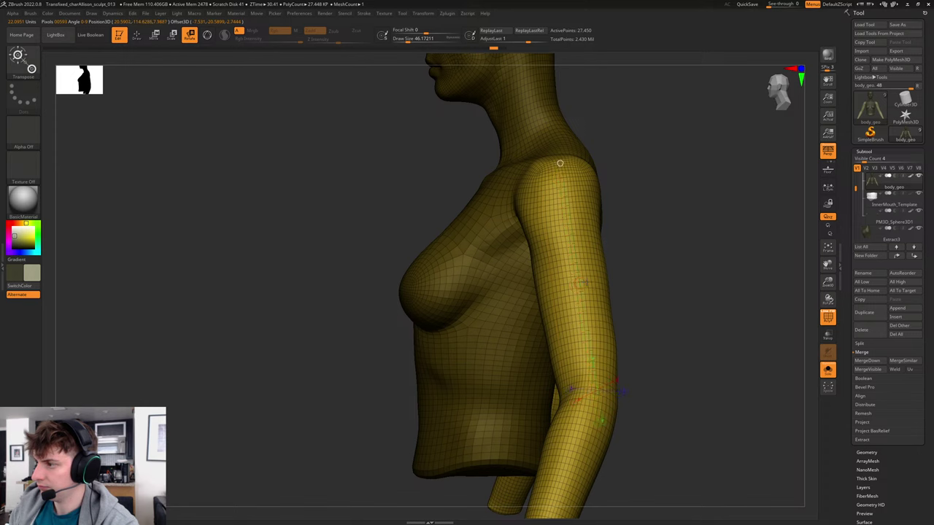
right_click_drag(560, 163, 514, 155, "shift")
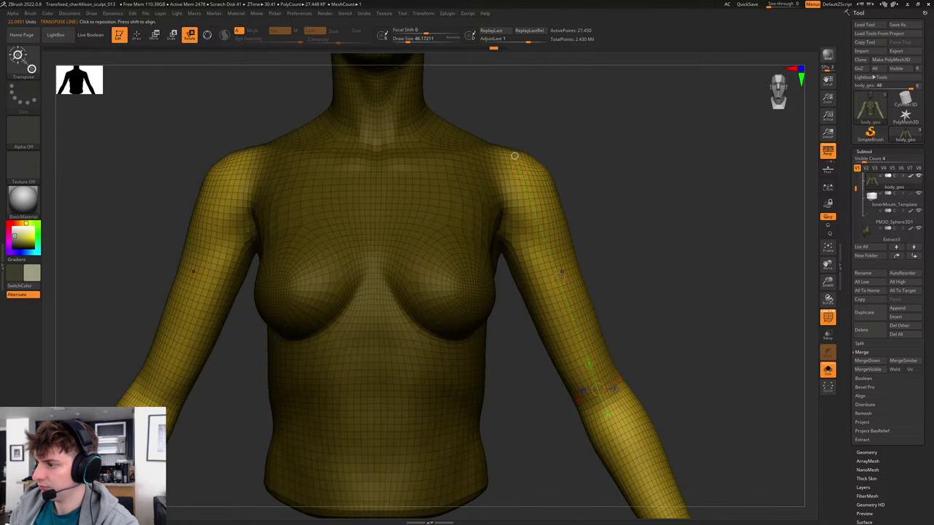
left_click_drag(514, 156, 509, 158)
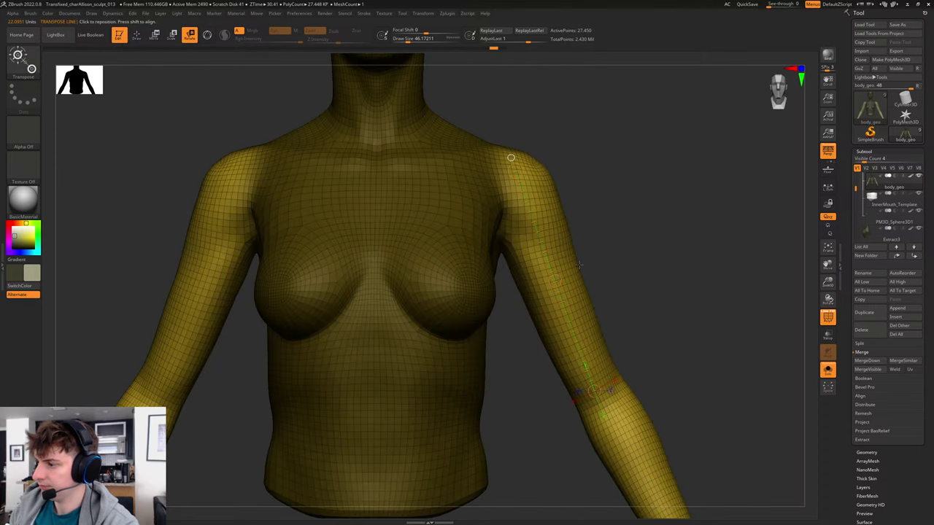
mouse_move(678, 232)
left_mouse_down()
mouse_move(623, 236)
mouse_move(662, 232)
left_mouse_up()
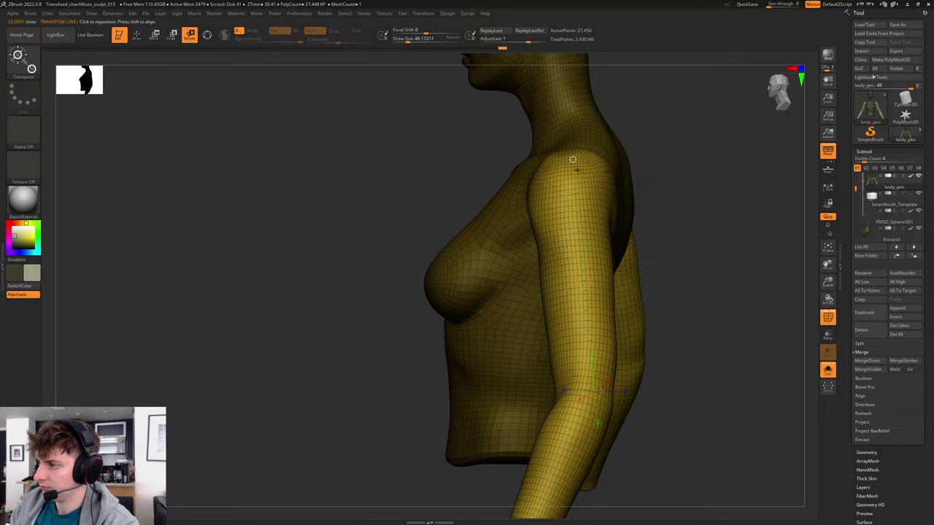
Lay a fresh rotation line along the centre of the upper arm and rotate both arms closer to the torso.
left_click_drag(554, 356, 315, 352)
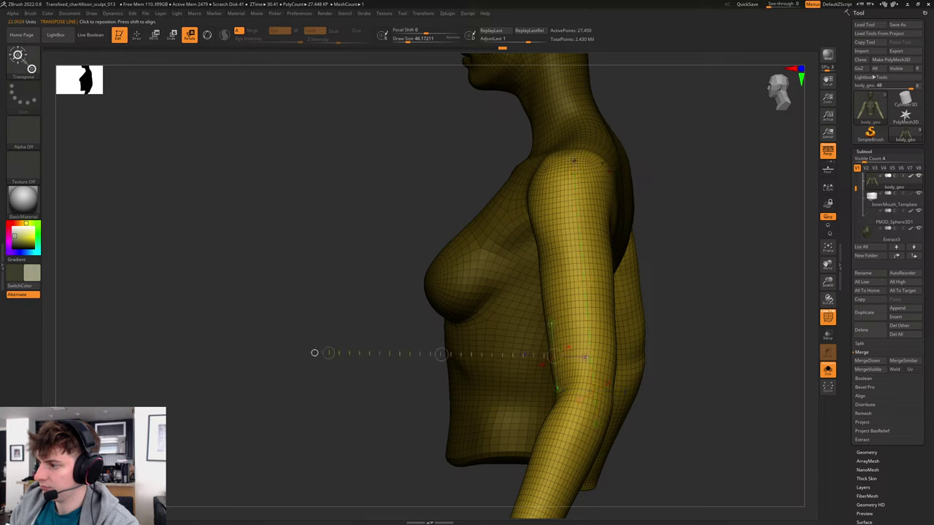
left_click_drag(570, 137, 584, 396)
left_click_drag(306, 256, 445, 241, "shift")
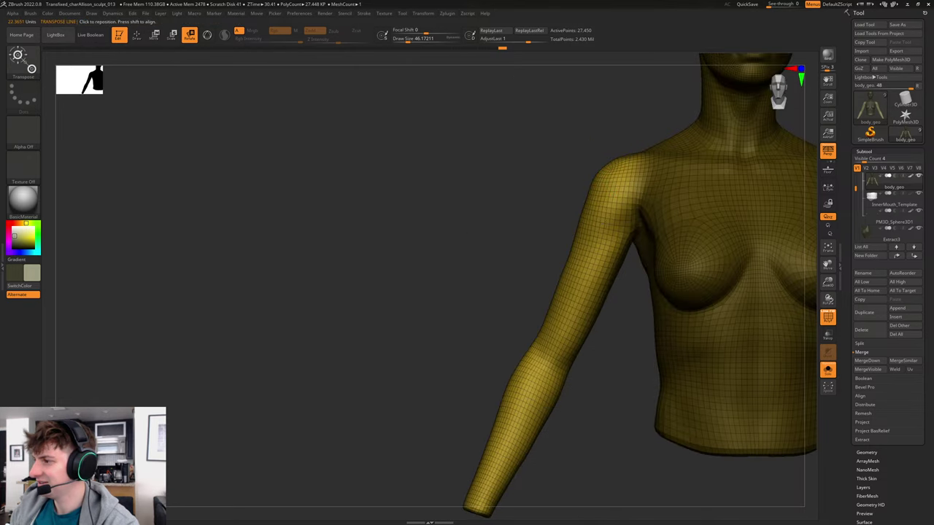
left_click_drag(493, 200, 225, 218, "alt")
left_click_drag(703, 242, 565, 272, "alt")
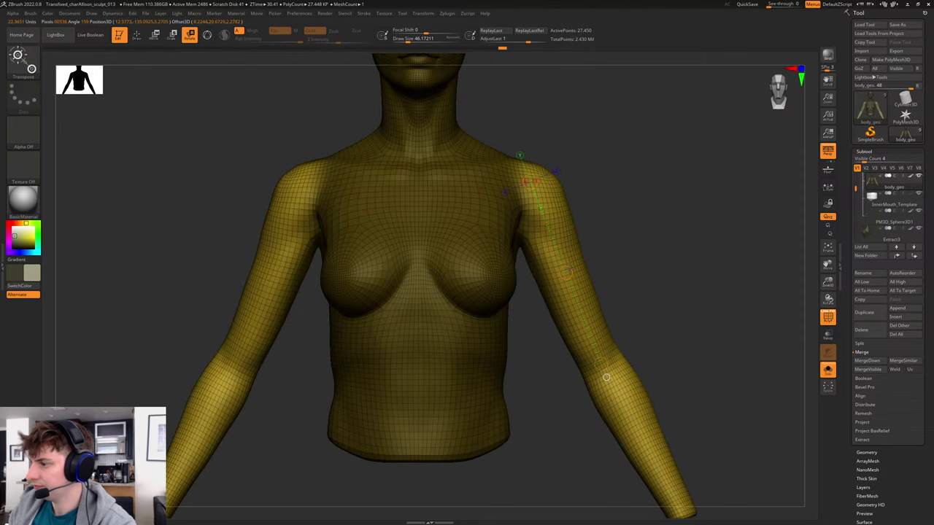
left_click_drag(601, 364, 583, 368)
Fine-tune the placement of both lowered arms with small Transpose Move and Rotate adjustments.
key("w")
left_click_drag(568, 274, 565, 273)
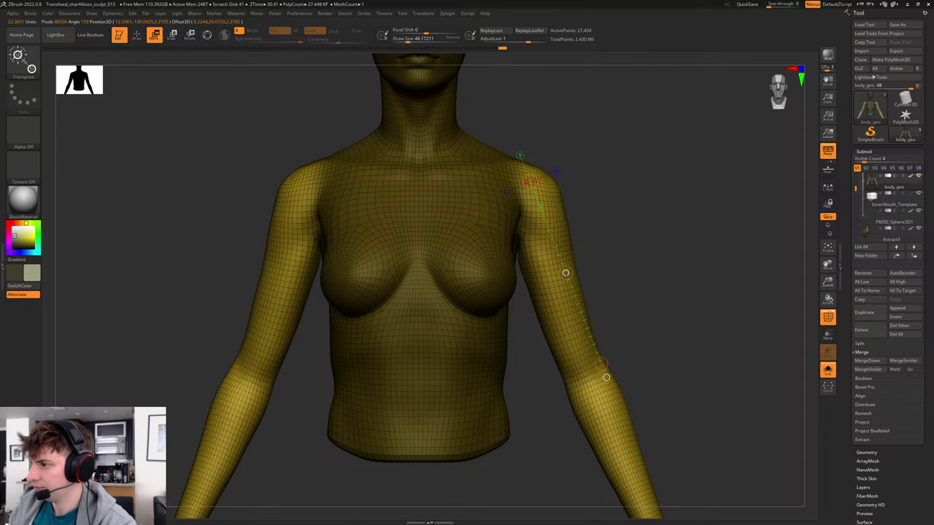
mouse_move(688, 258)
left_mouse_down()
mouse_move(608, 258)
mouse_move(690, 257)
left_mouse_up()
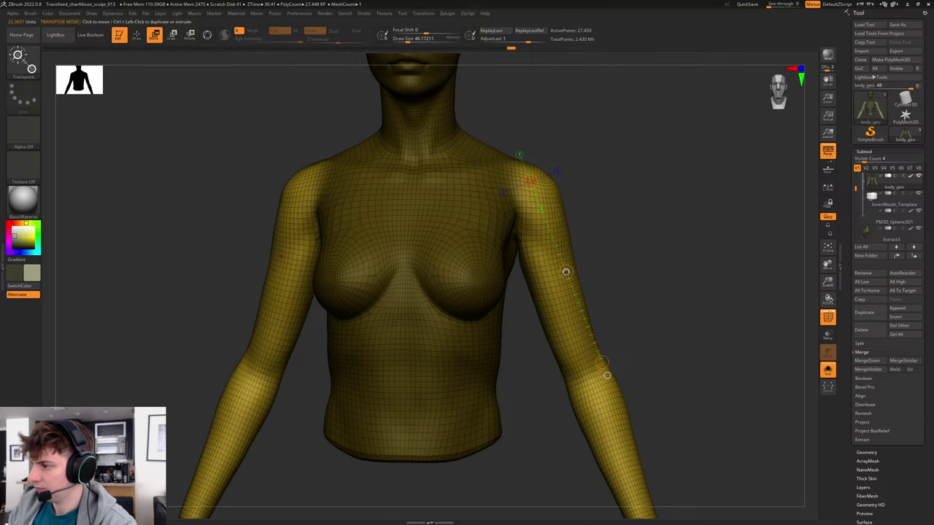
left_click_drag(567, 272, 566, 272)
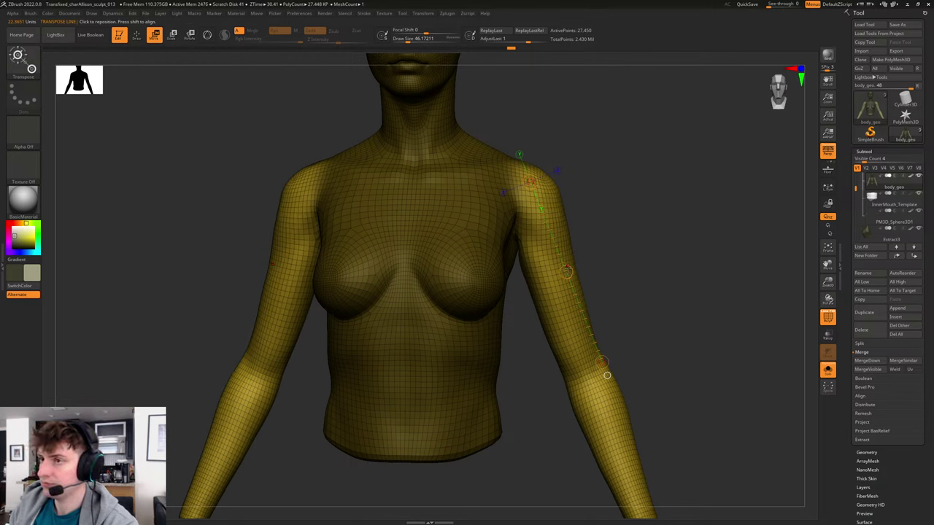
key("r")
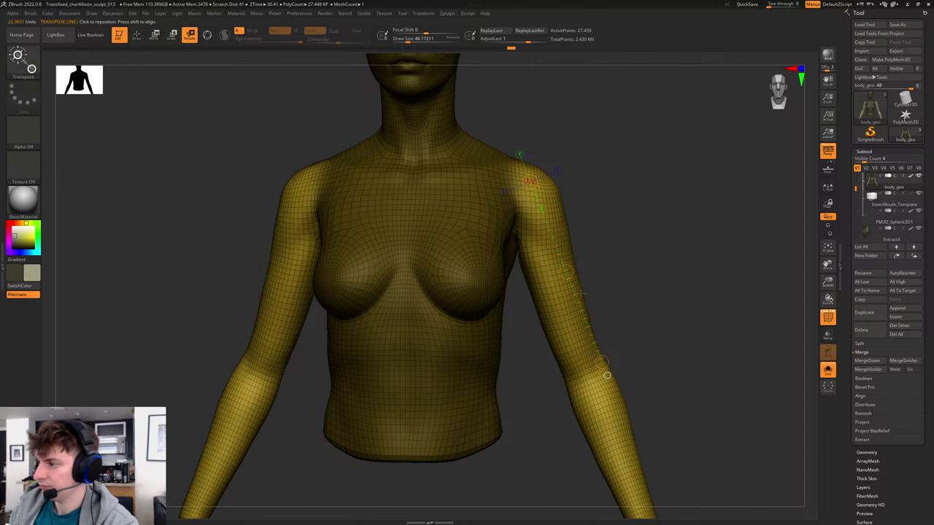
left_click_drag(566, 272, 566, 271)
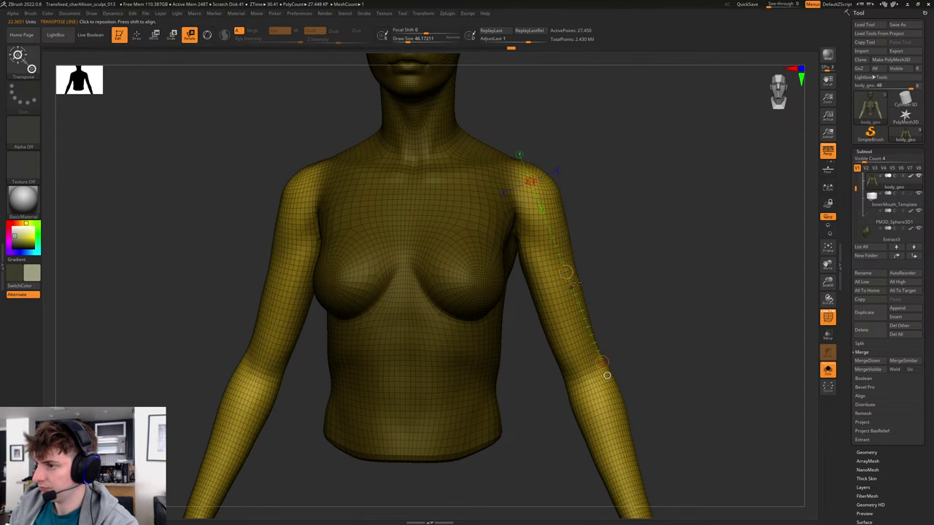
Check the rotated shoulder from the side and back, and return to the ClayBuildup brush.
left_click_drag(697, 253, 617, 263)
mouse_move(605, 295)
left_mouse_down()
mouse_move(589, 275)
mouse_move(559, 297)
mouse_move(551, 291)
left_mouse_up()
left_click_drag(616, 259, 659, 270, "shift")
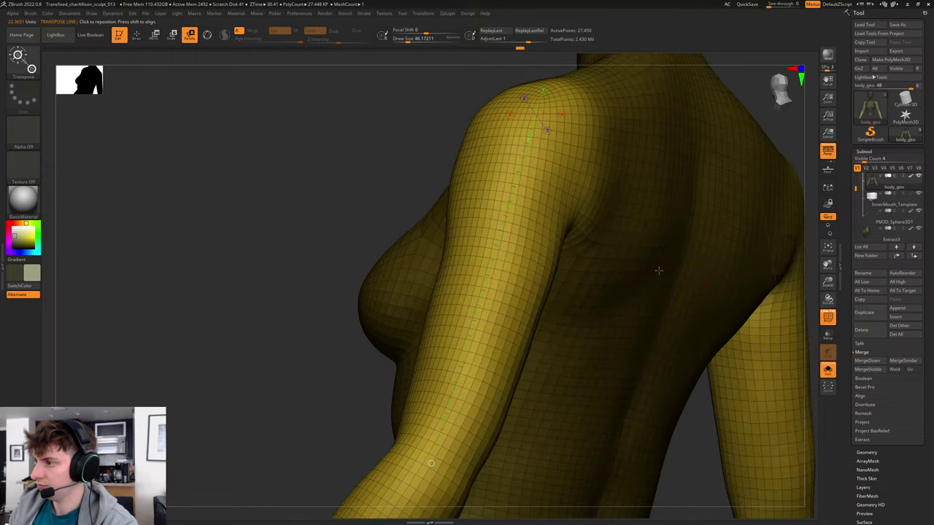
mouse_move(275, 200)
left_mouse_down()
mouse_move(598, 232)
mouse_move(619, 254)
mouse_move(636, 250)
left_mouse_up()
key("f")
key("b")
key("c")
key("b")
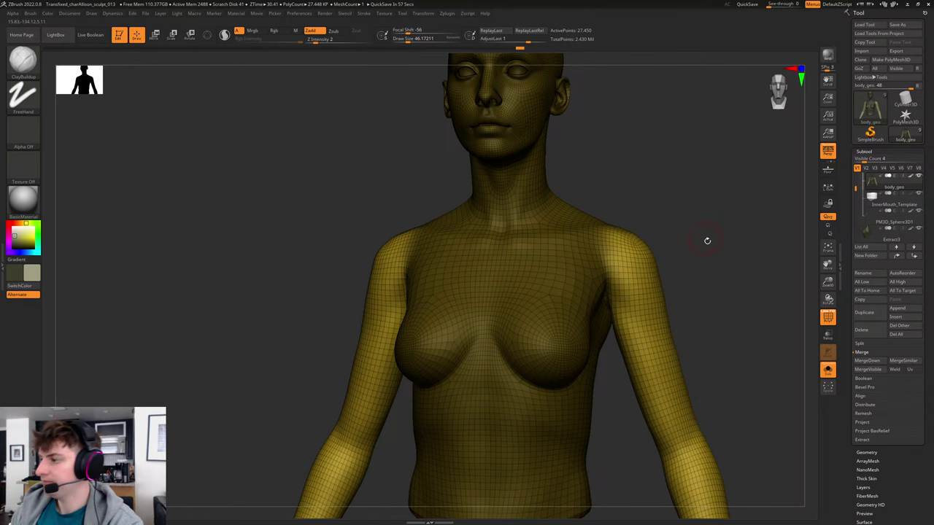
Hide the body's polygon wireframe and review the new arm pose, keeping the ClayBuildup brush active.
mouse_move(707, 240)
left_mouse_down("alt")
mouse_move(652, 238)
mouse_move(698, 282)
left_mouse_up("alt")
key("shift+f")
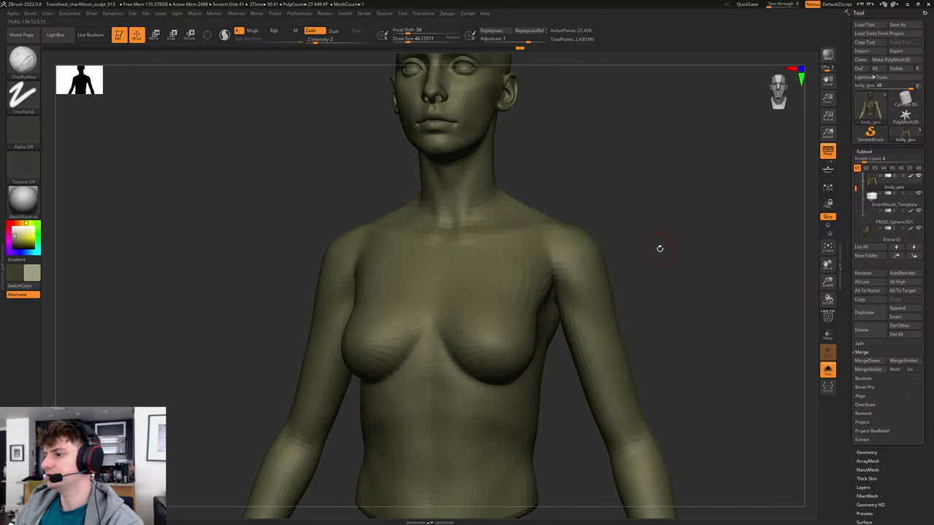
left_click_drag(659, 248, 628, 243, "shift")
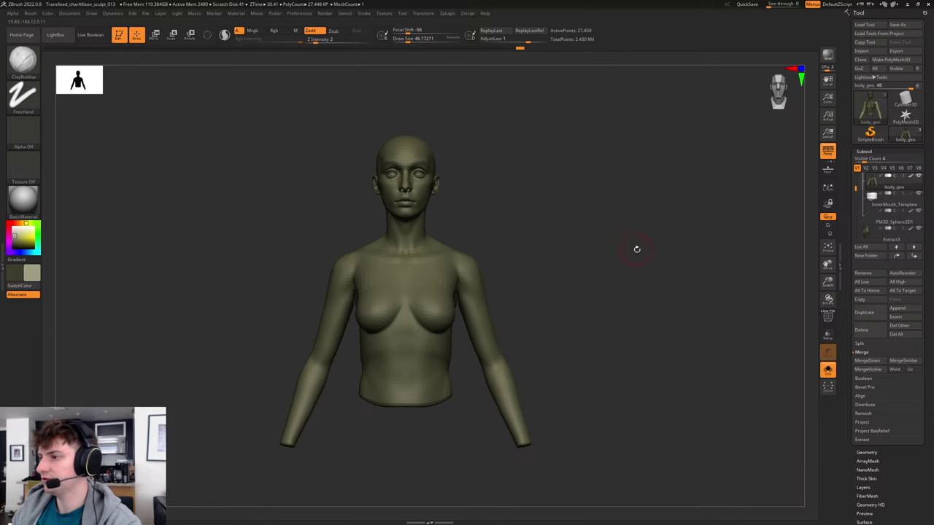
key("b")
key("c")
key("b")
mouse_move(679, 268)
left_mouse_down()
mouse_move(650, 256)
mouse_move(693, 292)
left_mouse_up()
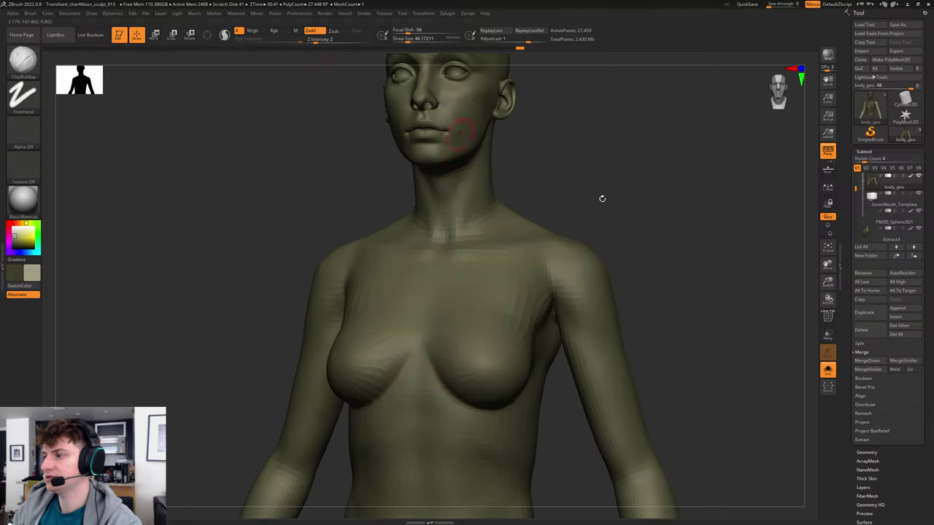
Clear the mask from the torso, enlarge the brush to about 124 and smooth the transition around the shoulders.
left_click_drag(602, 197, 644, 258)
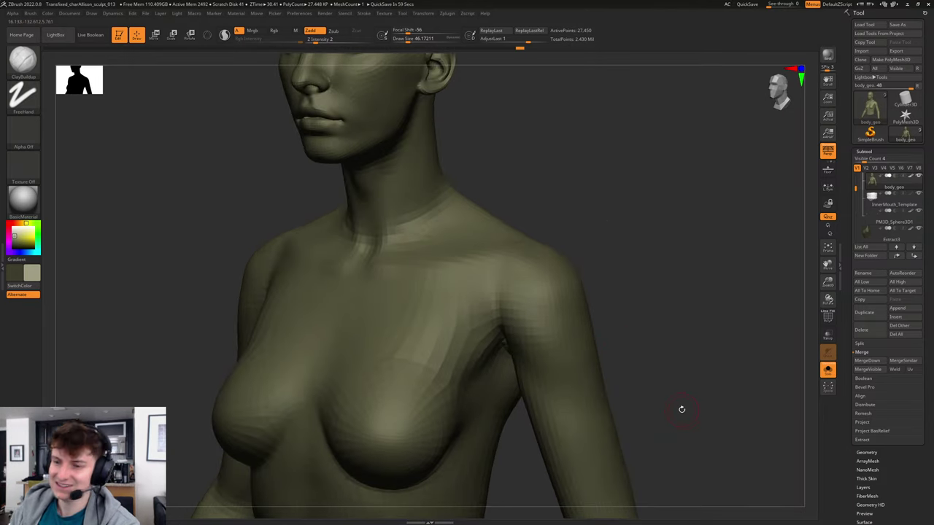
left_click_drag(643, 301, 515, 246)
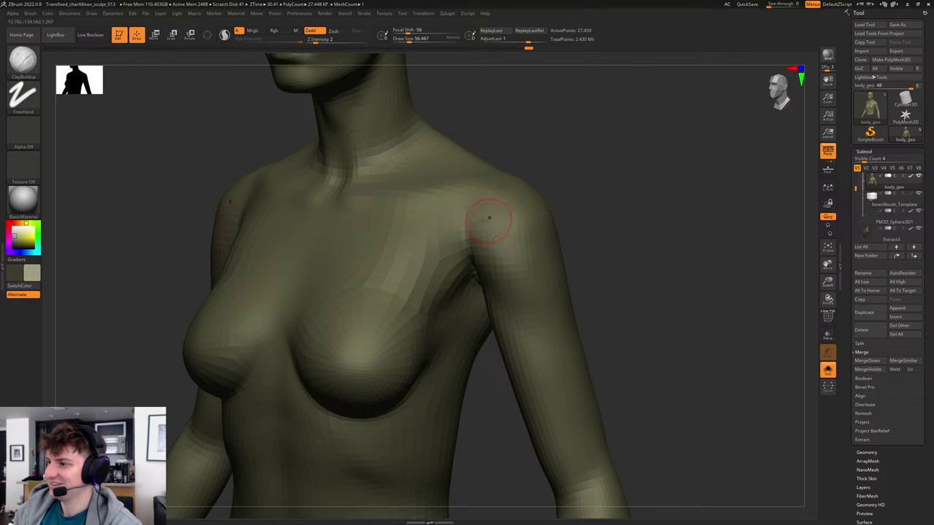
left_click_drag(581, 227, 562, 225)
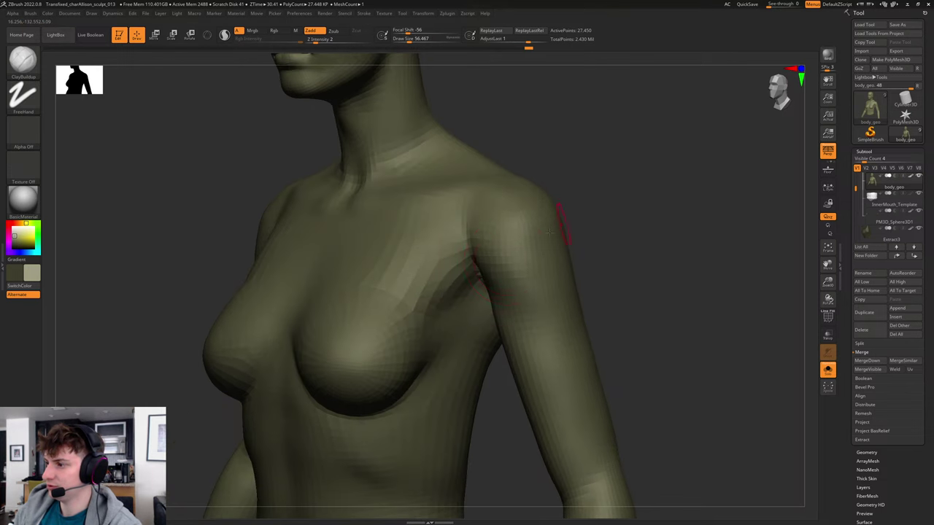
key("s")
left_click_drag(500, 263, 507, 263)
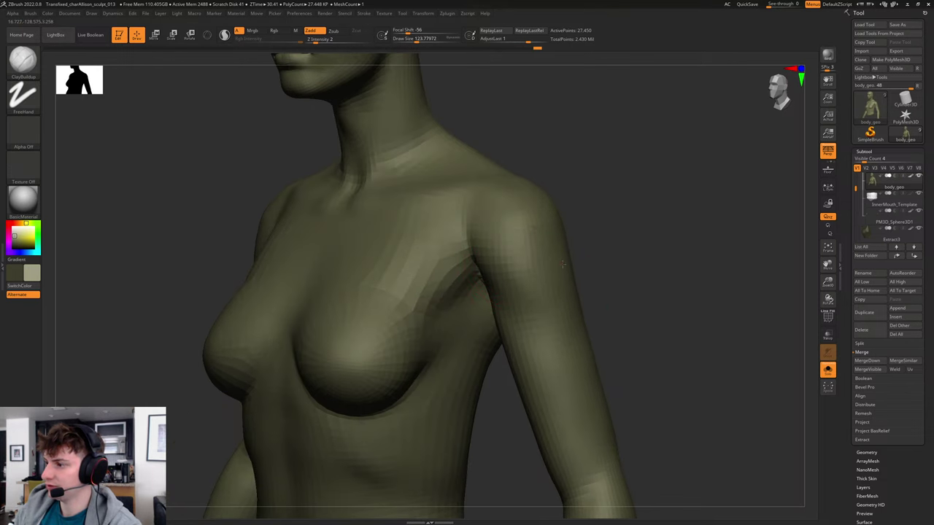
right_click_drag(568, 275, 599, 239)
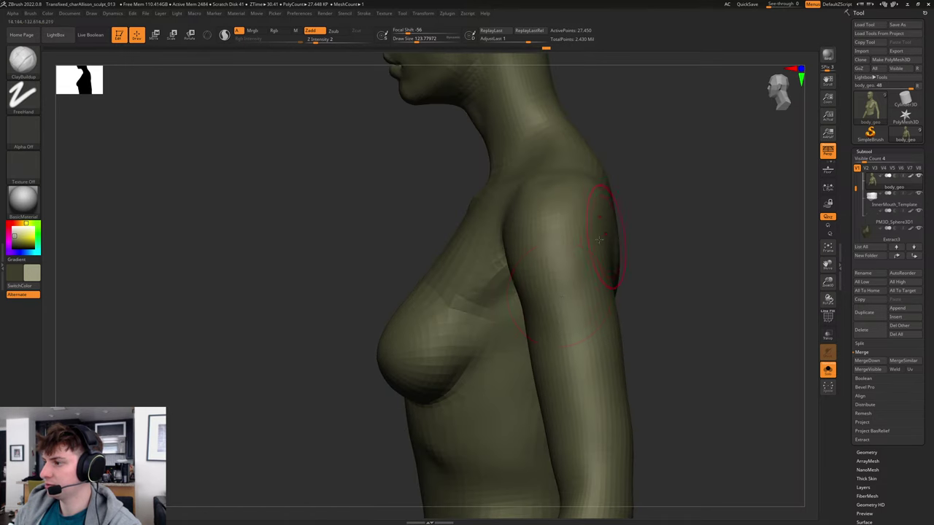
right_click_drag(668, 234, 676, 262)
Preview the body at higher subdivision, examine the armpit up close and return to the lowest level.
key("d")
key("d")
key("f")
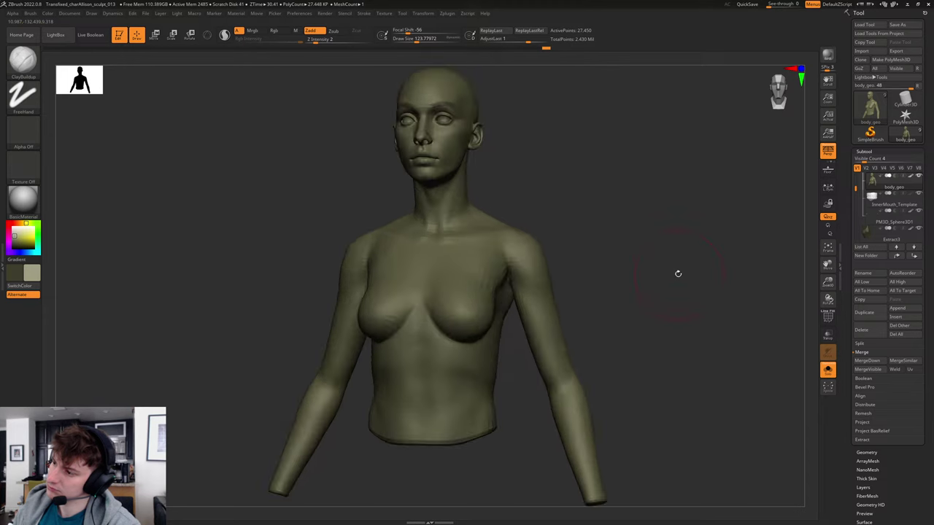
key("d")
mouse_move(672, 272)
right_mouse_down()
mouse_move(645, 255)
mouse_move(725, 362)
mouse_move(665, 300)
right_mouse_up()
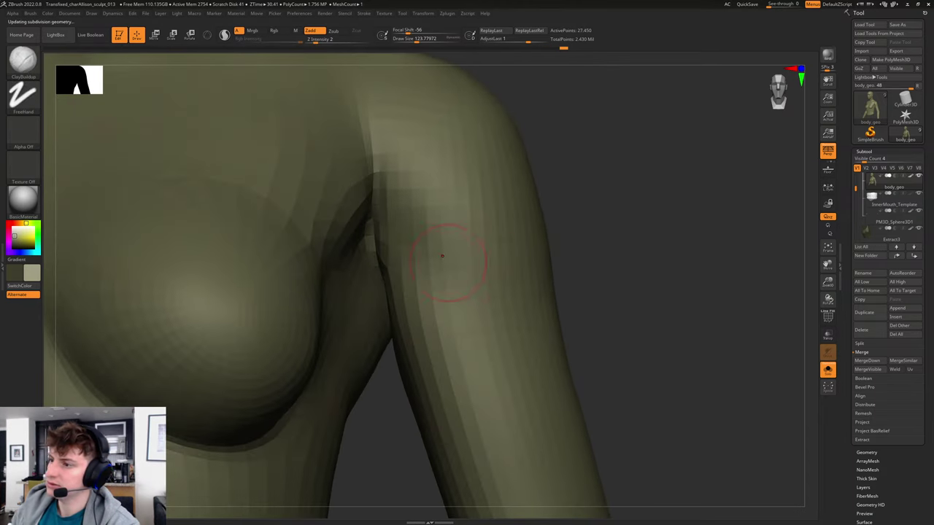
key("shift+d")
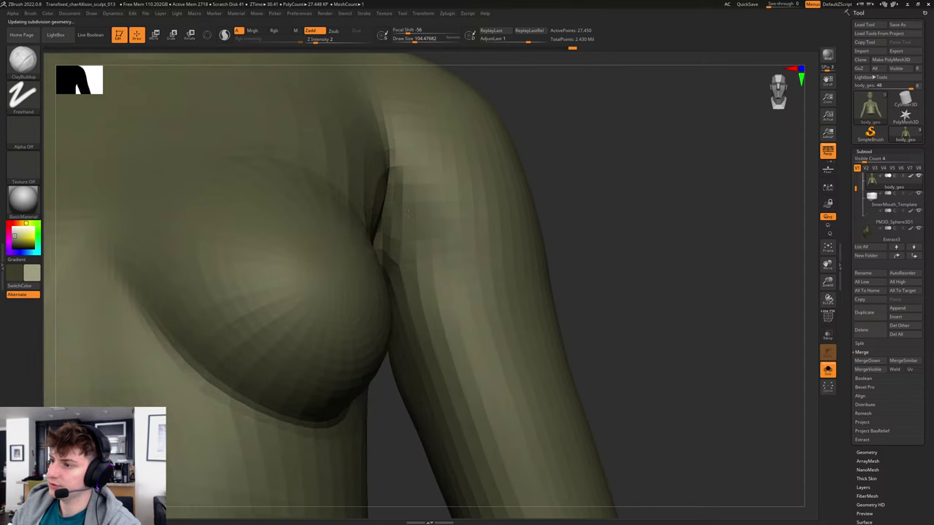
Raise the body to its highest subdivision level and enlarge the ClayBuildup brush to about 128 for the shoulder area.
key("d")
key("d")
key("d")
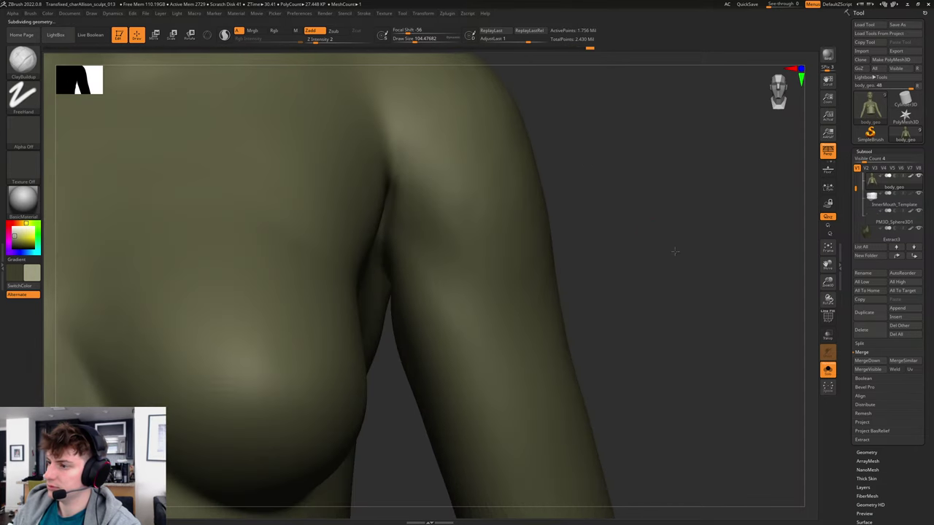
right_click_drag(675, 252, 558, 252, "ctrl")
right_click_drag(621, 252, 569, 245)
right_click_drag(569, 245, 465, 232, "ctrl")
key("s")
left_click_drag(408, 198, 428, 240)
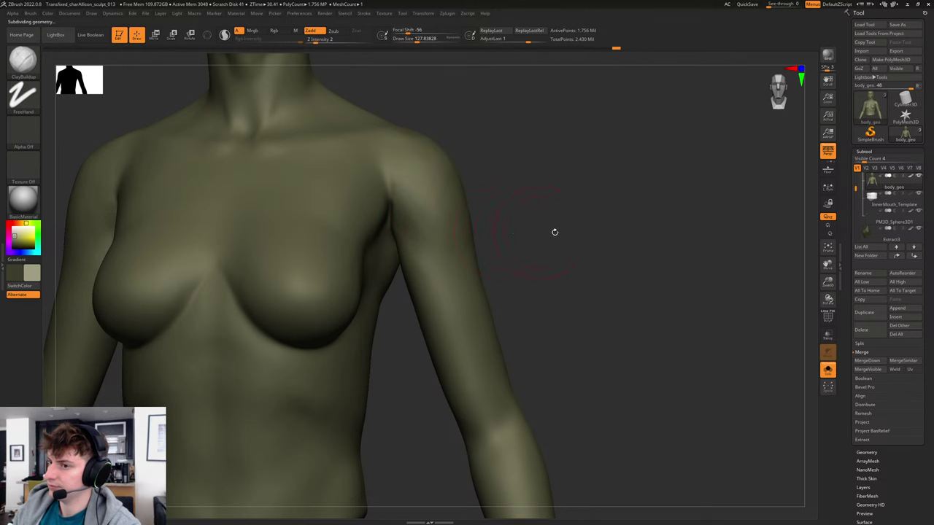
Reduce the brush to about 68 and refine the front of the shoulder where it meets the chest.
right_click_drag(555, 232, 456, 220, "ctrl")
mouse_move(587, 226)
right_mouse_down("shift")
mouse_move(573, 225)
mouse_move(572, 304)
mouse_move(570, 294)
mouse_move(648, 384)
right_mouse_up("shift")
right_click_drag(536, 264, 521, 258, "shift")
key("s")
left_click_drag(417, 270, 411, 270)
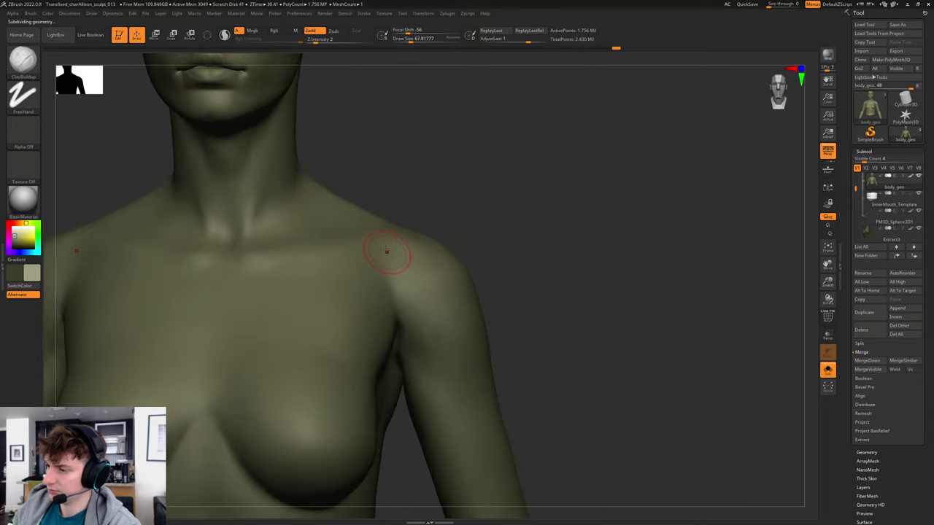
right_click_drag(455, 166, 454, 241)
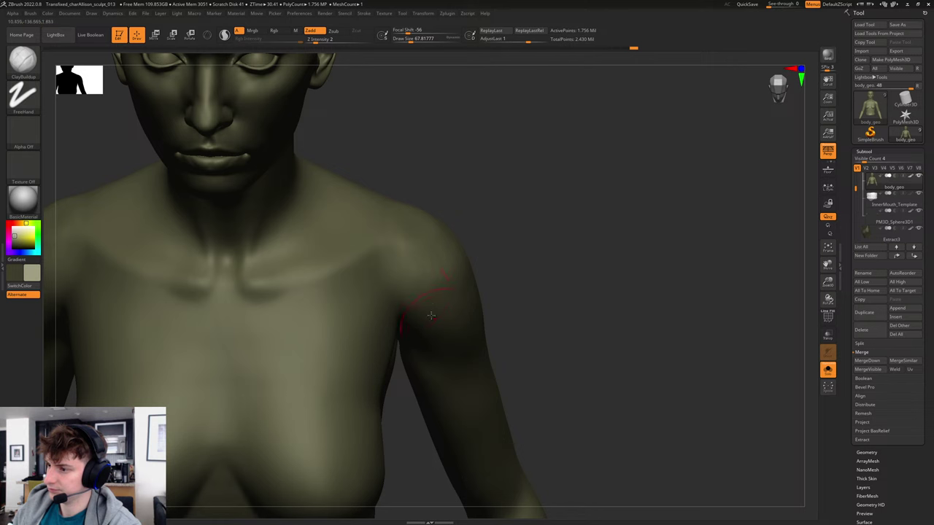
Sculpt the outer end of the collarbone with the ClayBuildup brush, using sizes of about 16 and 41.
right_click_drag(507, 222, 496, 198)
key("s")
left_click_drag(386, 267, 379, 266)
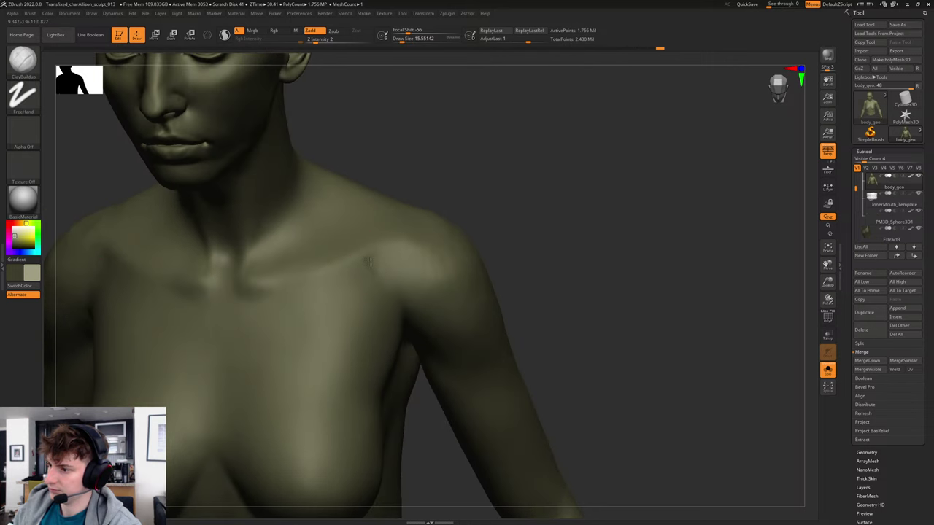
mouse_move(462, 190)
right_mouse_down()
mouse_move(519, 194)
mouse_move(457, 221)
mouse_move(515, 242)
mouse_move(477, 238)
mouse_move(527, 236)
mouse_move(525, 263)
right_mouse_up()
key("s")
left_click_drag(398, 241, 403, 242)
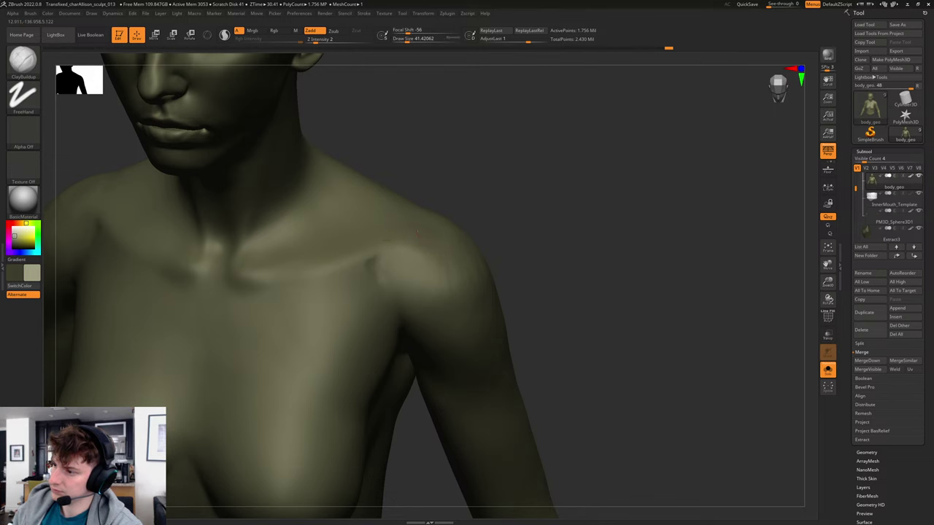
Smooth the junction of collarbone and shoulder, detail it with a brush of about 13, and switch to the Standard brush.
right_click_drag(487, 195, 480, 223)
mouse_move(428, 209)
left_mouse_down("shift")
mouse_move(408, 221)
mouse_move(417, 249)
mouse_move(402, 244)
mouse_move(370, 259)
left_mouse_up("shift")
key("s")
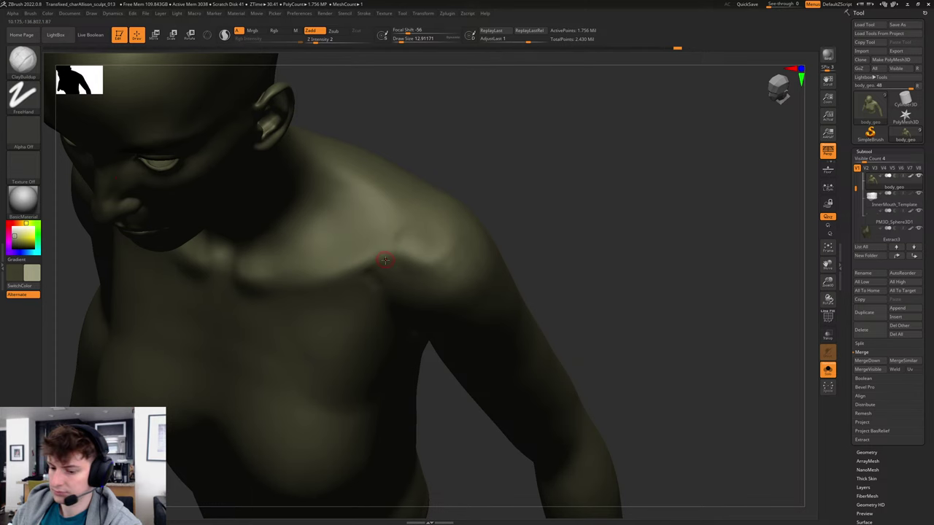
key("b")
key("s")
key("t")
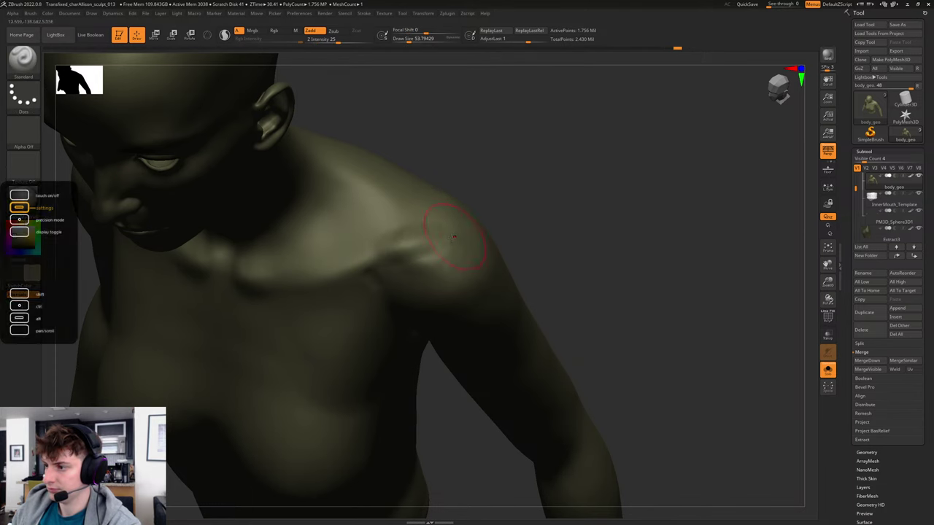
Set the brush size to about 31 and smooth the bony top of the shoulder.
key("s")
left_click_drag(432, 238, 429, 242)
left_click_drag(536, 188, 560, 175, "shift")
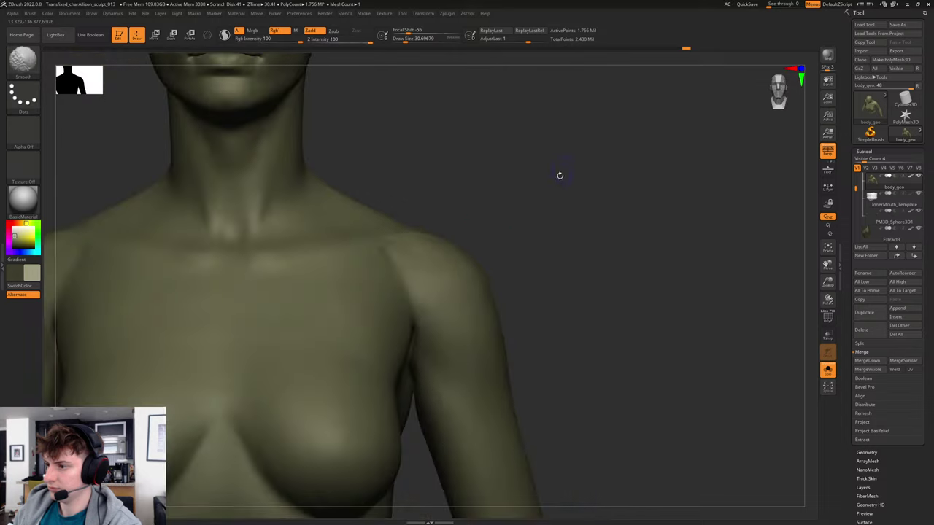
mouse_move(560, 175)
right_mouse_down()
mouse_move(548, 194)
mouse_move(538, 188)
right_mouse_up()
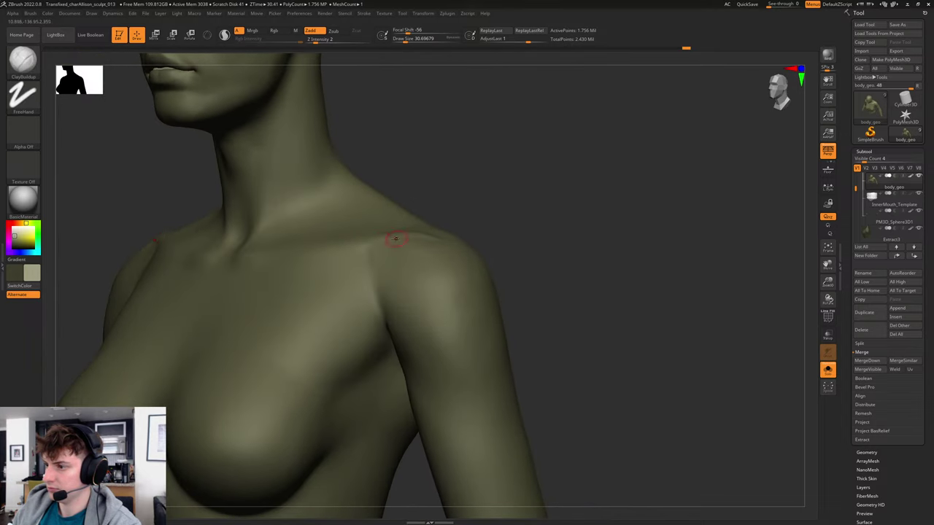
mouse_move(396, 239)
left_mouse_down("shift")
mouse_move(377, 242)
mouse_move(409, 237)
mouse_move(379, 238)
left_mouse_up("shift")
Lower the body two subdivision levels, enlarge the brush to about 108 and soften the shoulder-to-chest transition, checking it at the highest level.
key("s")
key("shift+d")
key("shift+d")
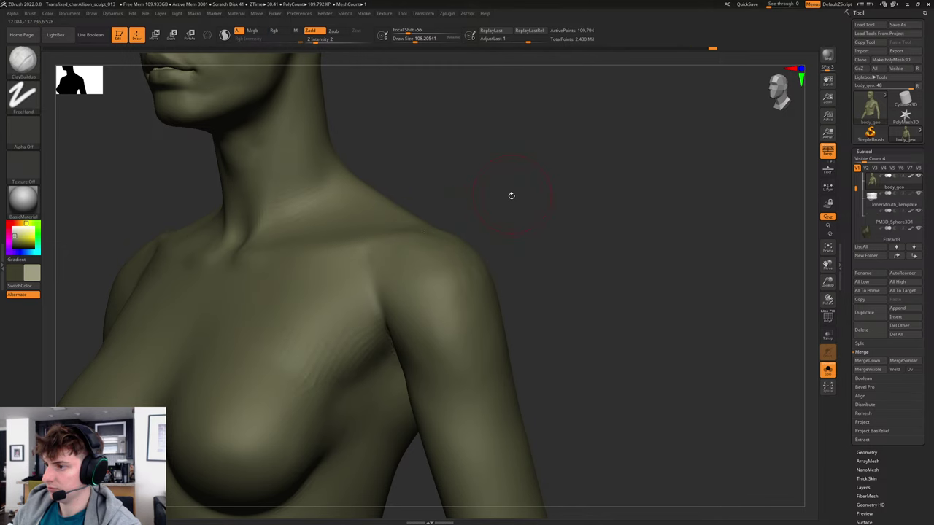
key("d")
key("d")
mouse_move(525, 205)
right_mouse_down()
mouse_move(552, 236)
mouse_move(577, 235)
mouse_move(507, 230)
mouse_move(542, 265)
right_mouse_up()
key("shift+d")
key("shift+d")
Select the ClayBuildup brush, reduce it to about 44 and refine the front of the shoulder above the armpit.
key("b")
key("c")
key("b")
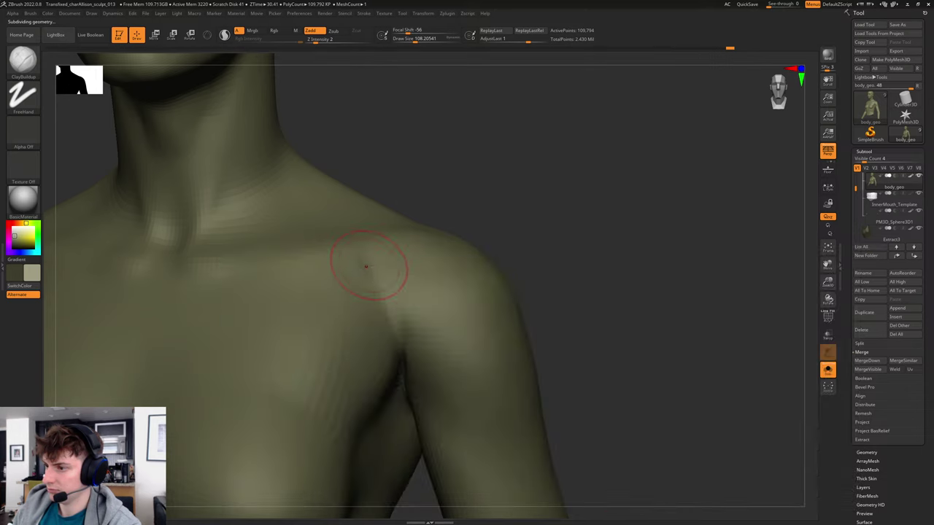
key("[")
key("[")
key("[")
key("[")
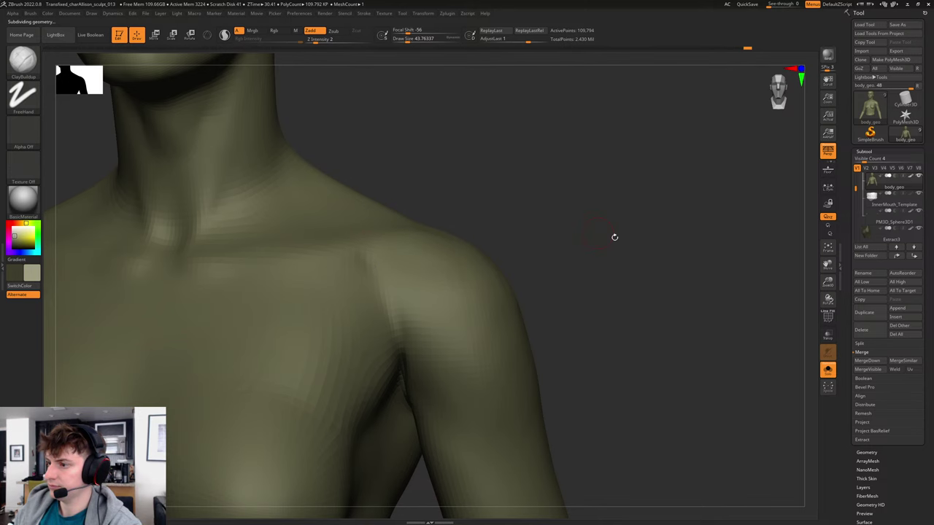
Return the body to its highest subdivision level, check the shoulders with the wireframe toggled, and reselect the ClayBuildup brush.
right_click_drag(616, 238, 507, 231, "ctrl")
right_click_drag(560, 216, 625, 229)
key("d")
key("d")
mouse_move(559, 241)
right_mouse_down()
mouse_move(580, 241)
mouse_move(542, 248)
mouse_move(553, 253)
mouse_move(539, 260)
mouse_move(574, 254)
mouse_move(571, 270)
mouse_move(544, 265)
right_mouse_up()
key("shift+f")
key("shift+f")
key("b")
key("c")
key("b")
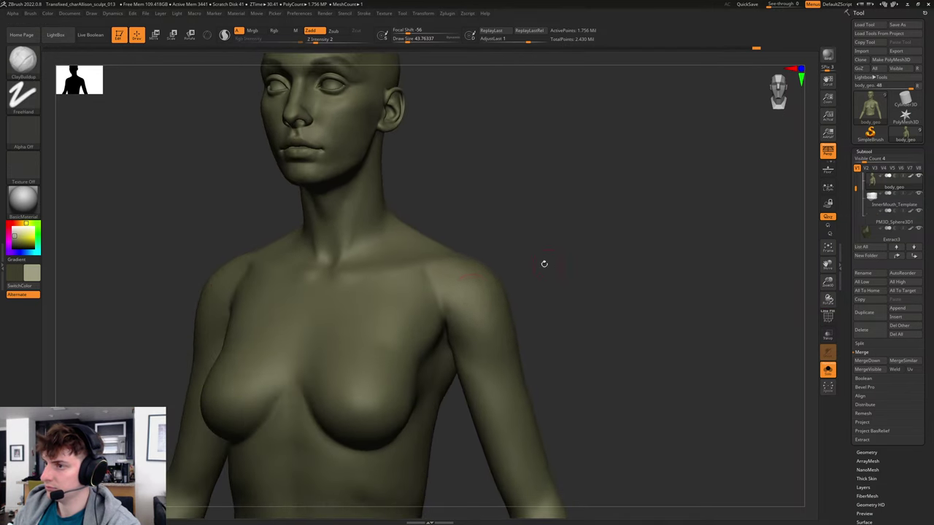
Enlarge the brush to about 62 and refine the outer contour of the shoulder and upper arm.
key("s")
left_click_drag(472, 289, 470, 293)
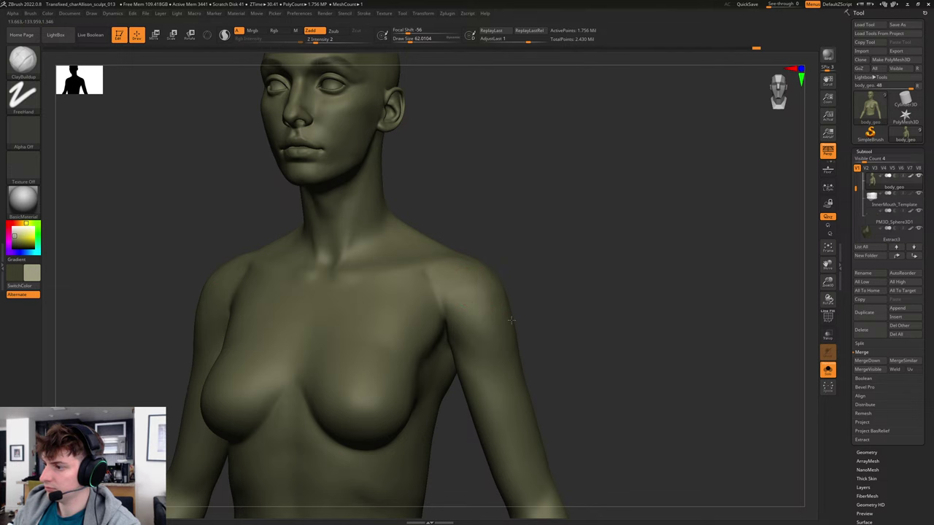
left_click_drag(512, 321, 515, 314)
mouse_move(552, 263)
right_mouse_down()
mouse_move(544, 238)
mouse_move(574, 306)
mouse_move(579, 296)
right_mouse_up()
right_click_drag(579, 296, 576, 294, "ctrl")
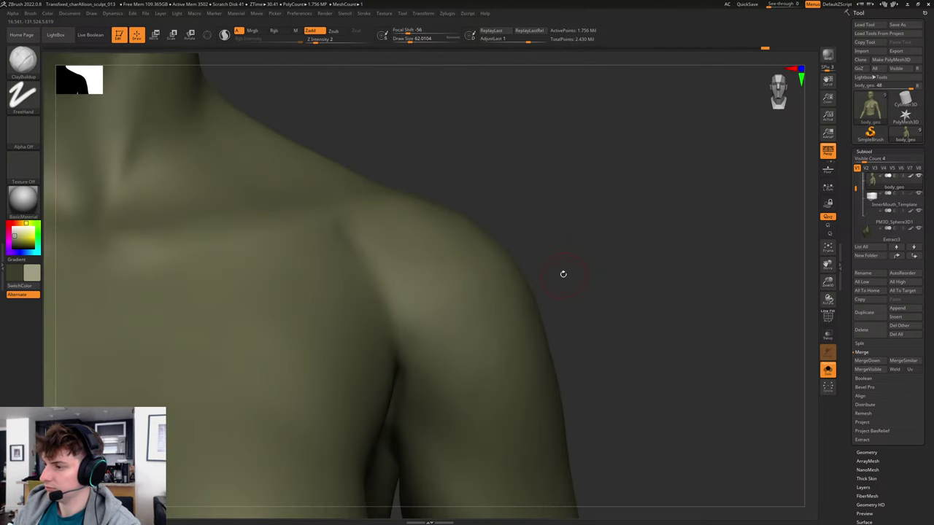
Frame the whole body and review the shoulders and arm pose from the front, toggling the wireframe.
key("f")
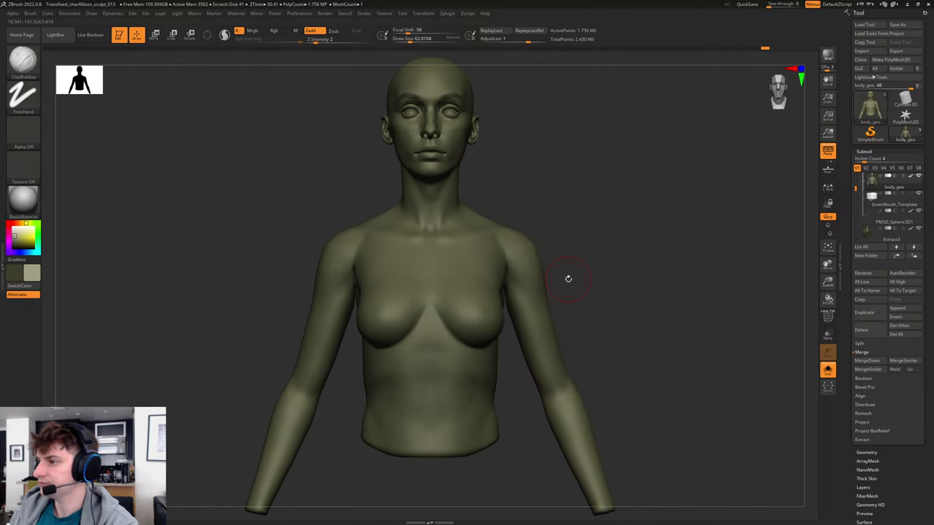
right_click_drag(648, 169, 616, 116)
right_click_drag(607, 155, 610, 155)
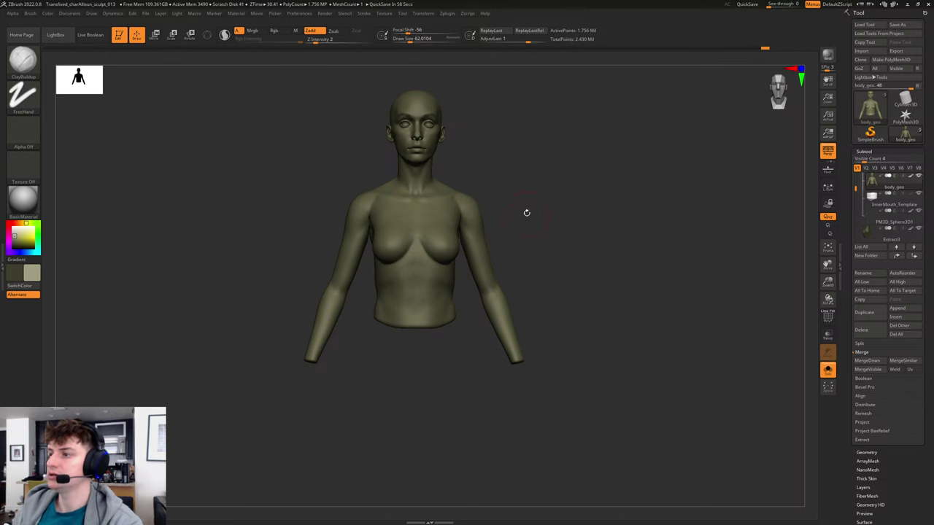
key("shift+f")
key("shift+f")
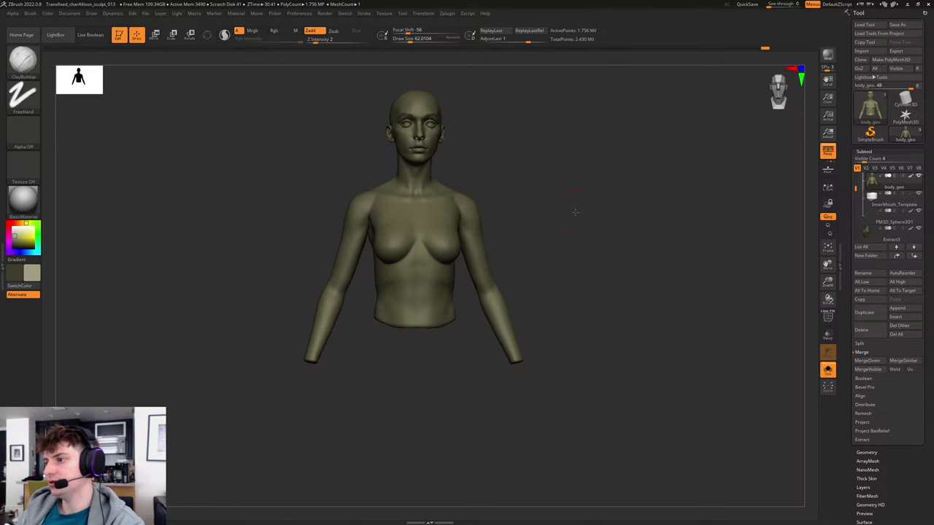
Examine the body's wireframe at the lowest subdivision level, and return to the highest level with the wireframe hidden.
mouse_move(575, 210)
left_mouse_down()
mouse_move(564, 194)
mouse_move(516, 313)
left_mouse_up()
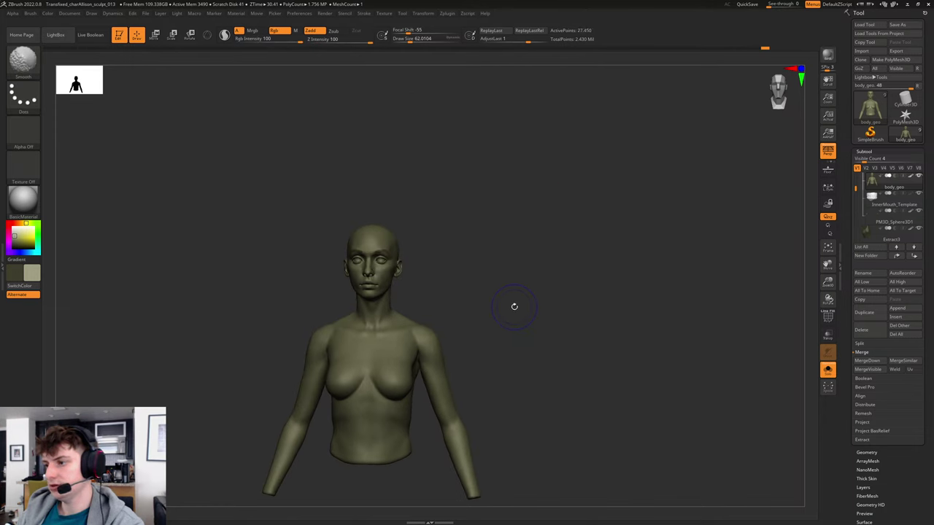
key("shift+f")
key("shift+f")
key("shift+f")
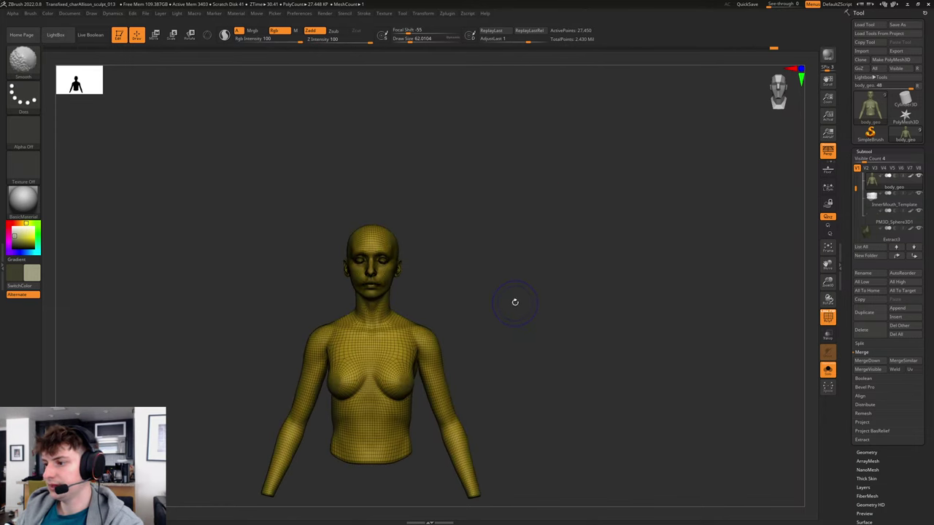
mouse_move(507, 279)
left_mouse_down()
mouse_move(494, 274)
mouse_move(522, 298)
left_mouse_up()
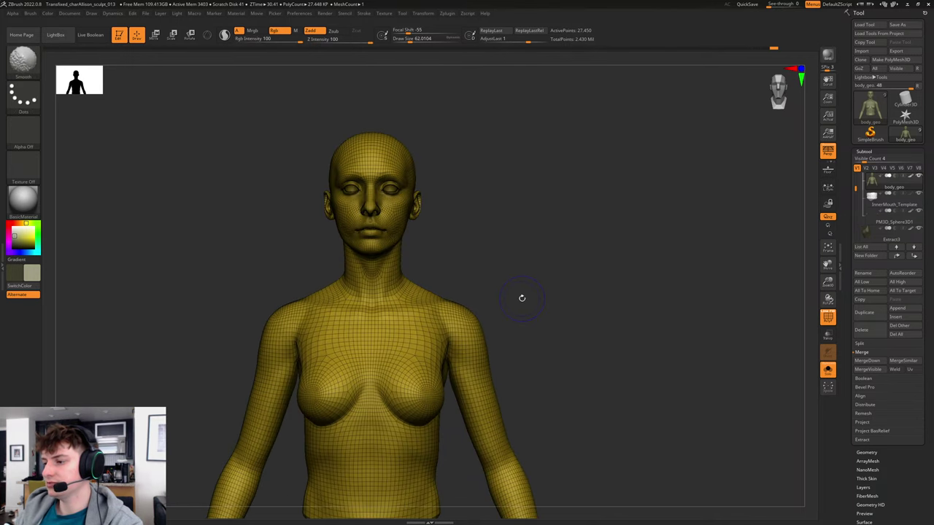
key("shift+f")
key("shift+f")
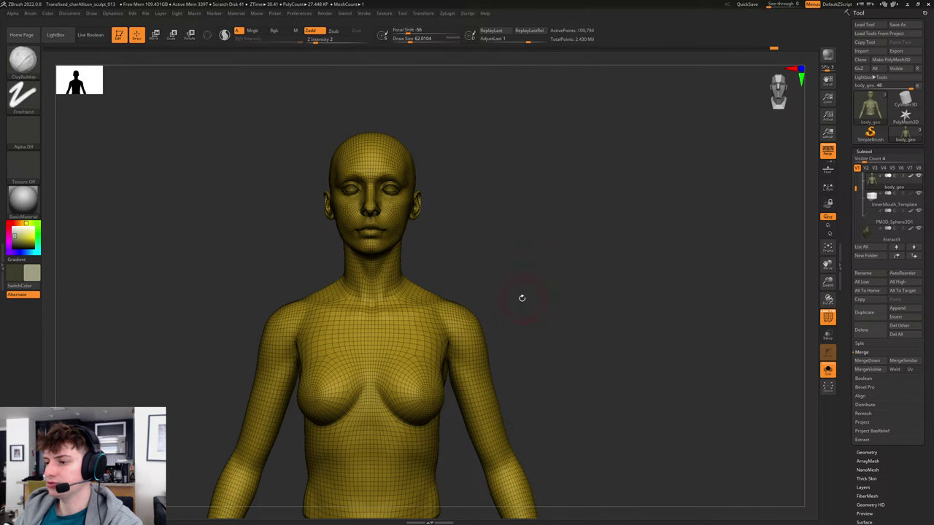
key("shift+f")
left_click_drag(521, 294, 550, 298)
Turn off Solo to show the full character and hide the Extract1 sweater subtool.
left_click(828, 370)
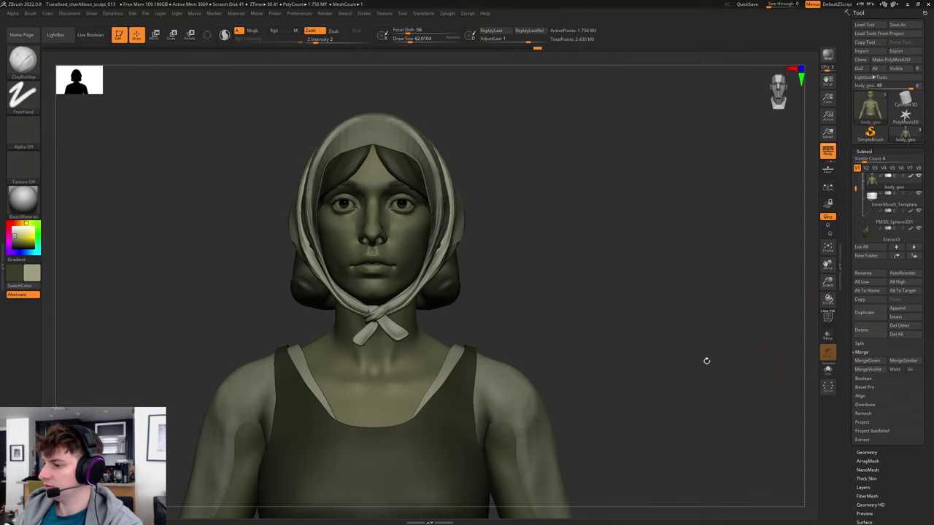
left_click_drag(637, 342, 632, 342)
left_click_drag(685, 304, 705, 302, "shift")
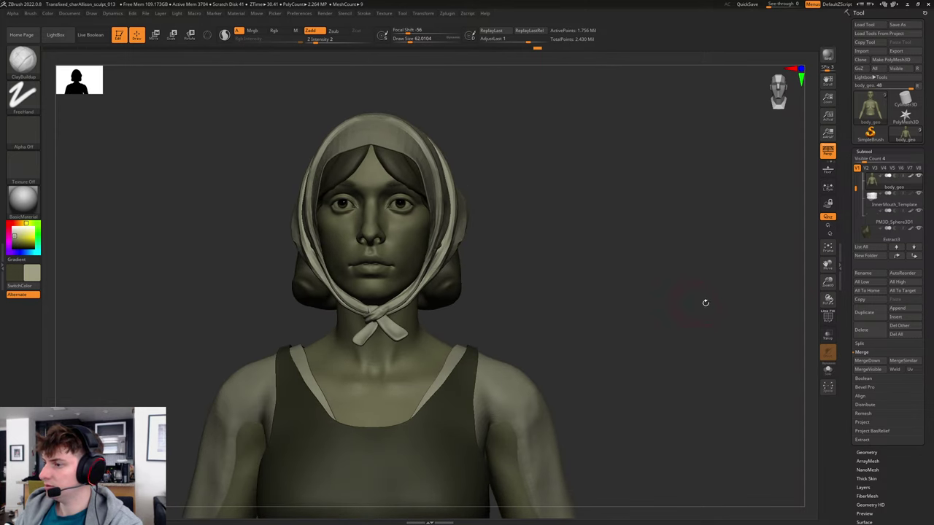
left_click_drag(856, 188, 856, 208)
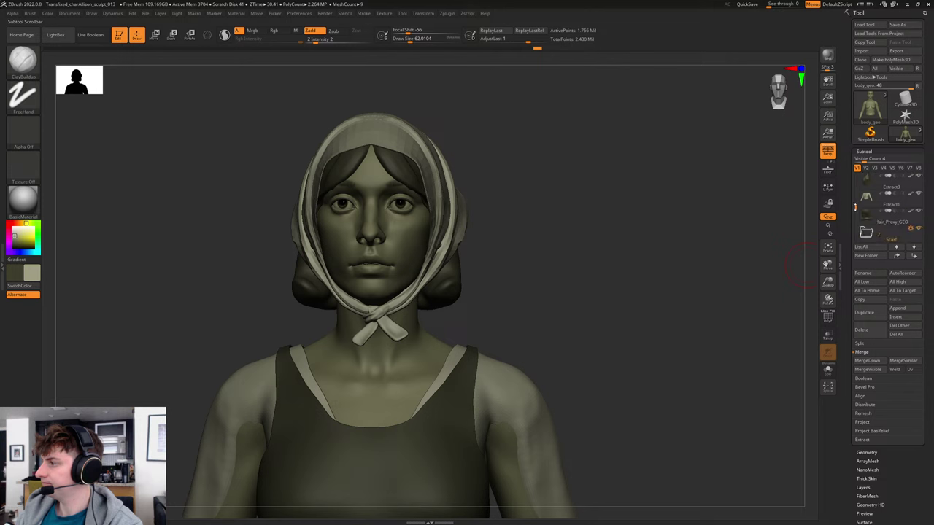
left_click(921, 195)
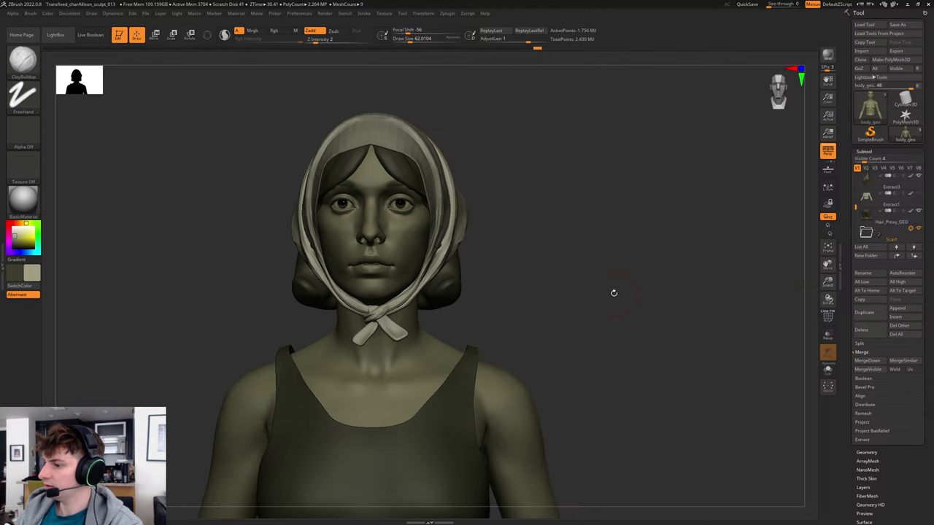
left_click_drag(613, 293, 588, 162)
mouse_move(605, 217)
left_mouse_down()
mouse_move(604, 227)
mouse_move(594, 223)
mouse_move(604, 224)
left_mouse_up()
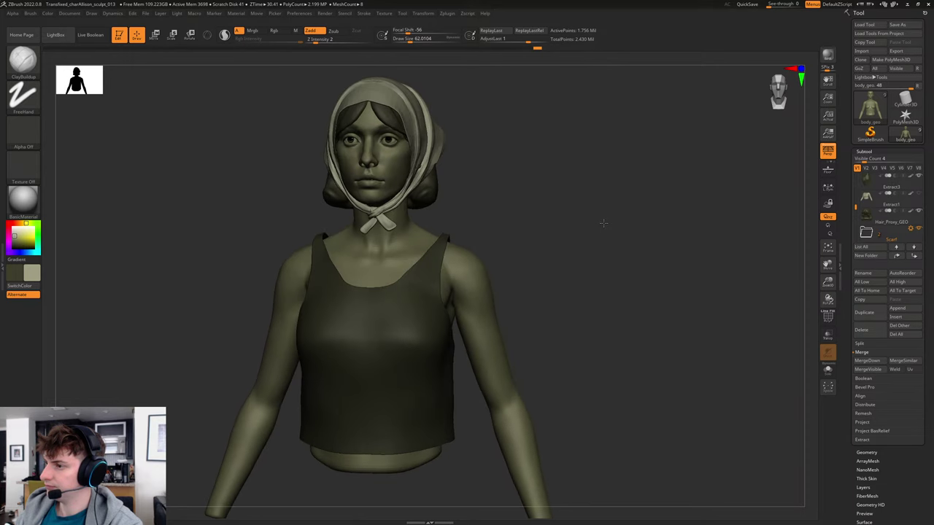
Set the body to its lowest subdivision level with the wireframe left off.
key("shift")
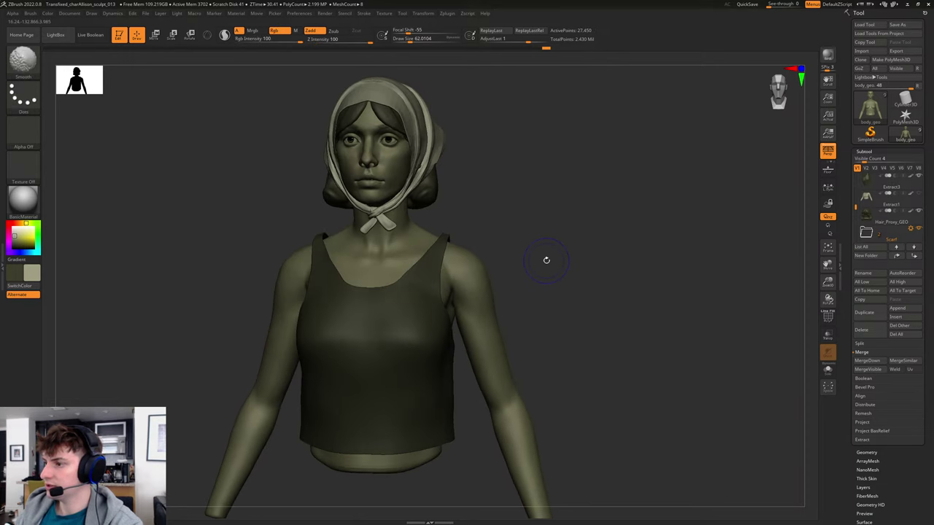
key("shift+f")
key("shift+d")
key("shift+f")
Open the mesh export for body_geo and browse to Projects\Personal_projects\Transfixed\01_Modelling\zbrush\02_Sculpting\exports on the D: drive.
left_click(898, 51)
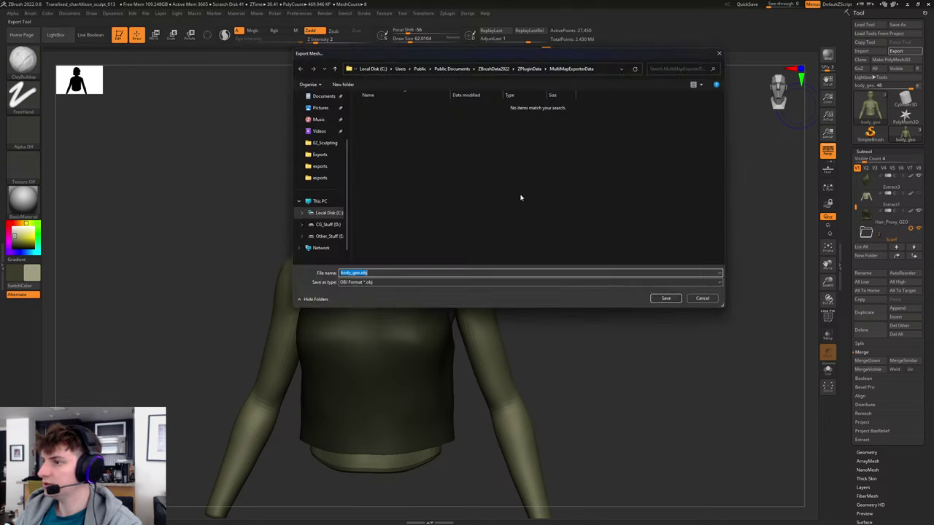
left_click(325, 225)
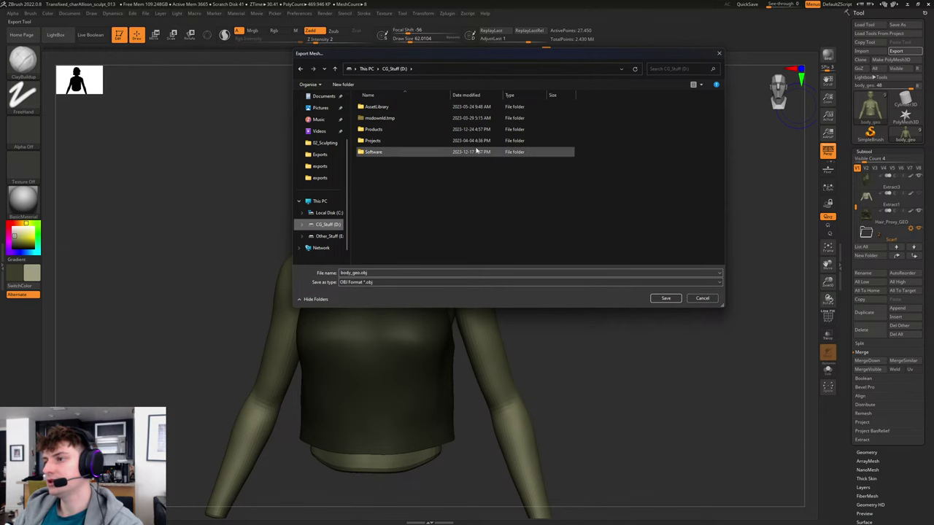
double_click(370, 140)
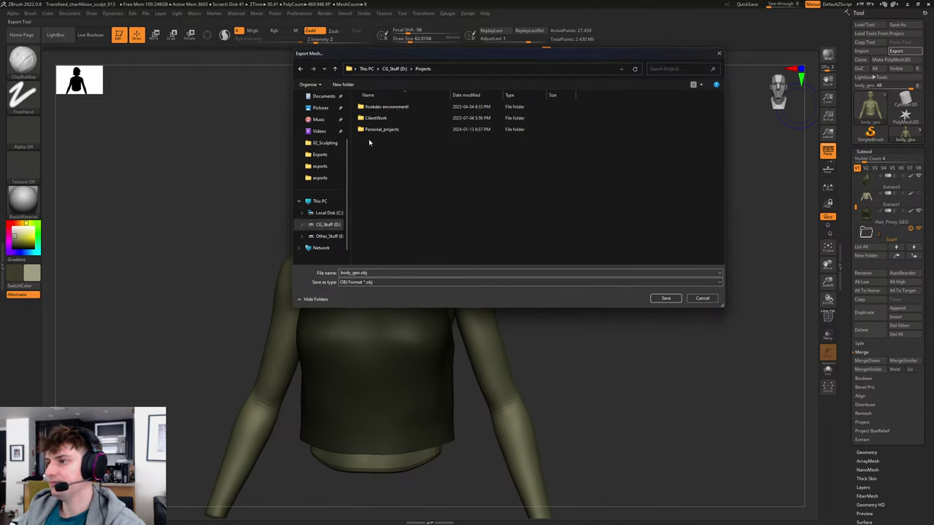
double_click(375, 129)
scroll(404, 214, "down", 2)
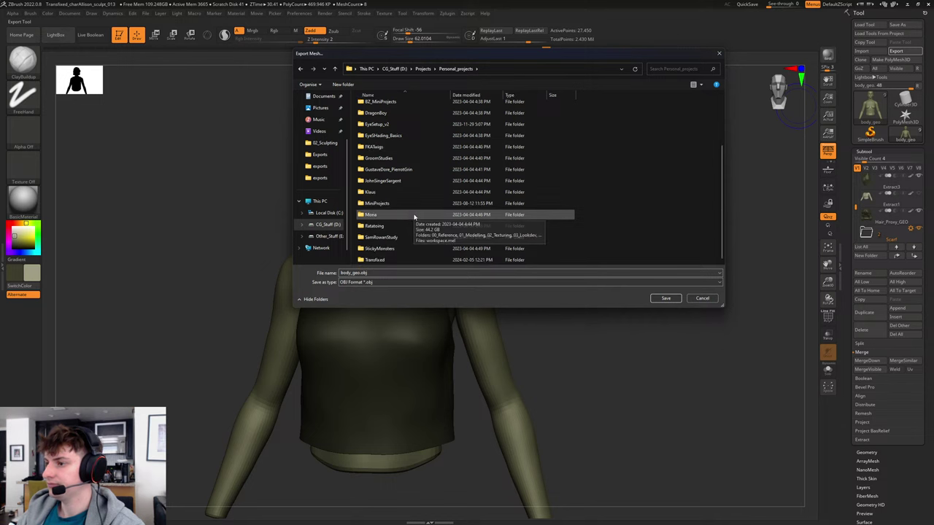
double_click(386, 261)
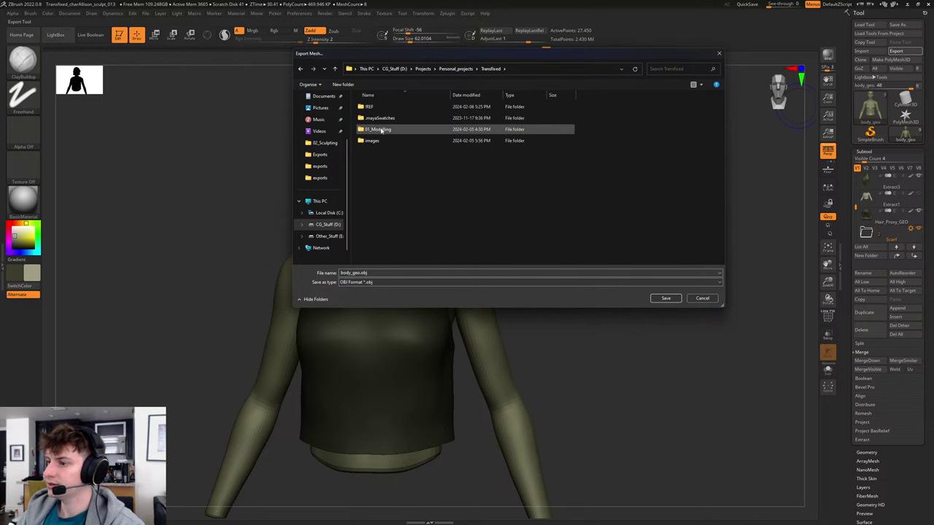
double_click(381, 130)
double_click(379, 129)
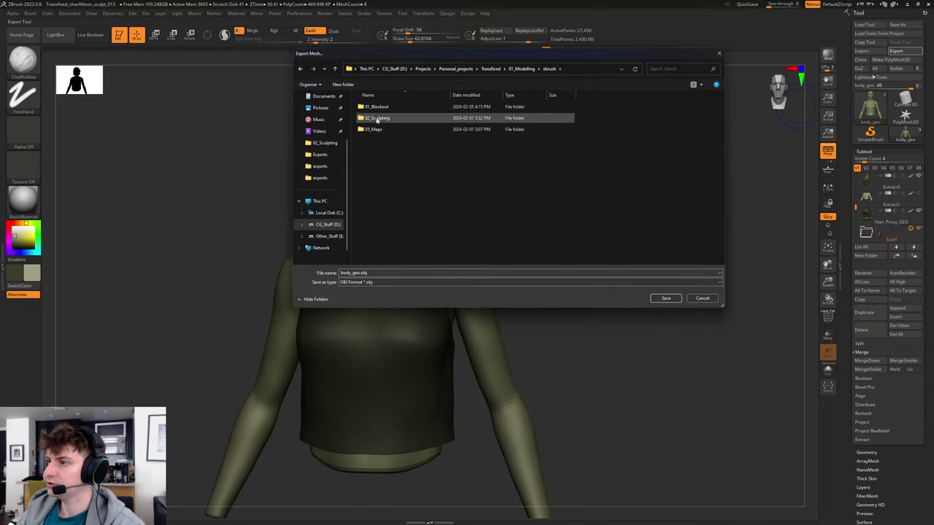
double_click(377, 118)
double_click(372, 107)
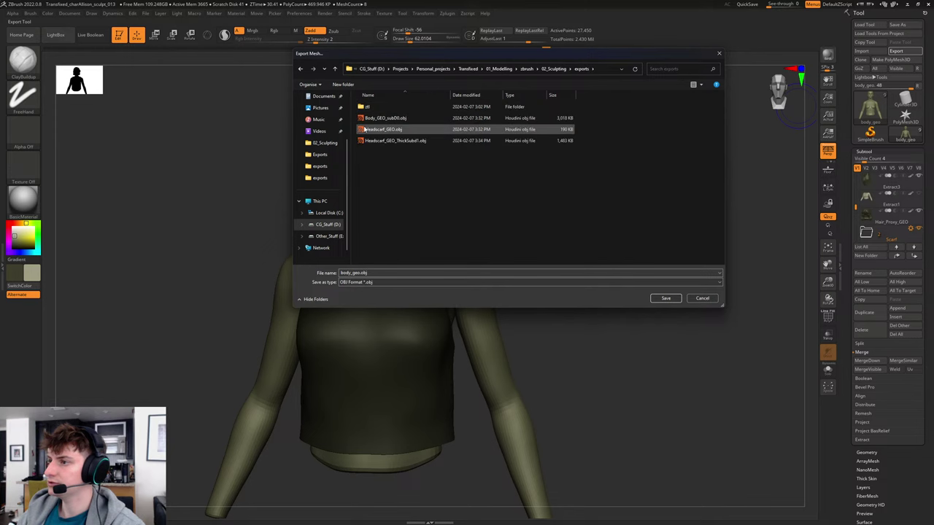
Export the low-resolution body over the existing Body_GEO_subD0.obj file.
left_click(391, 120)
left_click(669, 298)
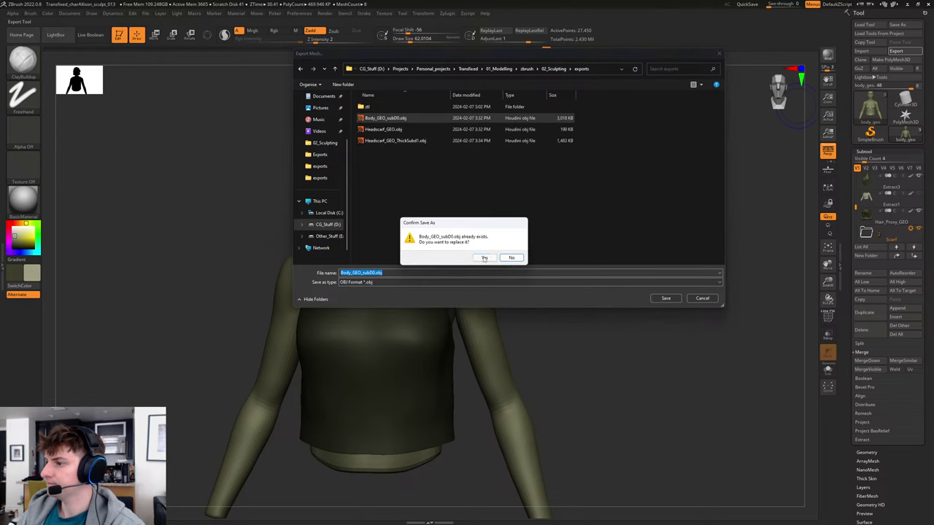
left_click(485, 260)
Switch to Maya and hide the long-sleeved sweater mesh Blockout_Clothing_GEO:Group7459.
left_click(916, 5)
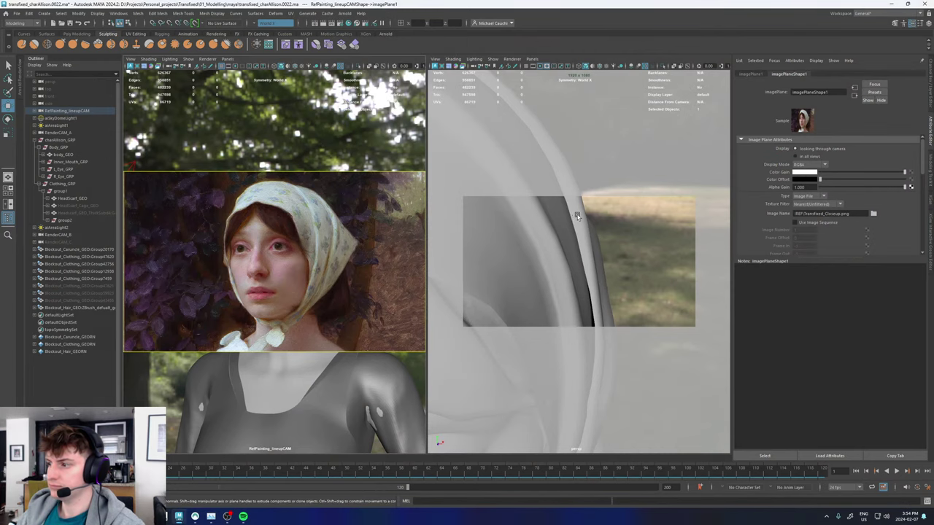
right_click_drag(577, 214, 462, 236, "alt")
middle_click_drag(576, 274, 595, 202, "alt")
scroll(596, 201, "up", 3)
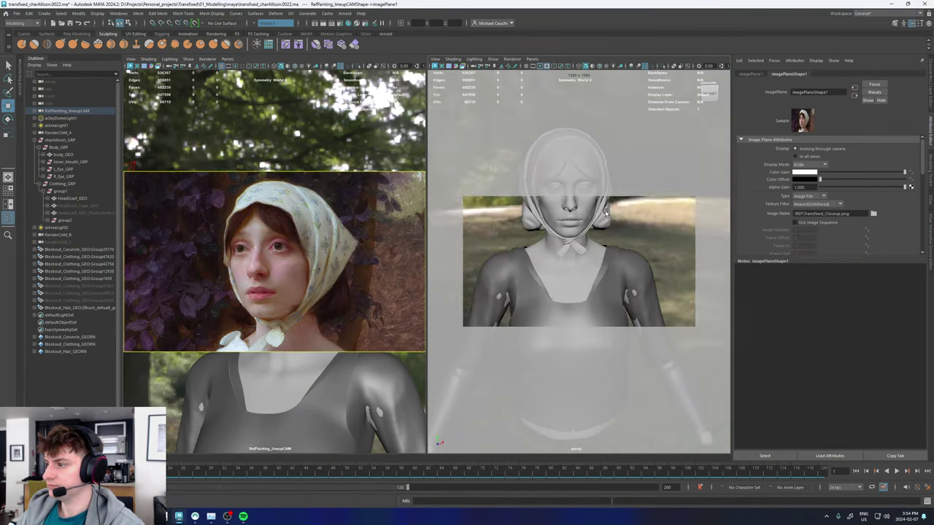
left_click(645, 279)
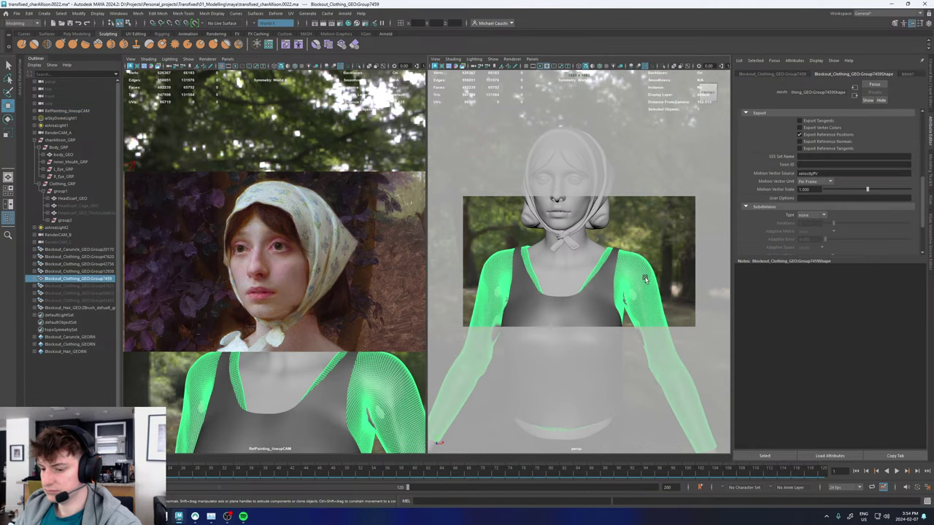
key("h")
Import the updated Body_GEO_subD0.obj from the sculpting exports folder into the scene.
left_click(16, 13)
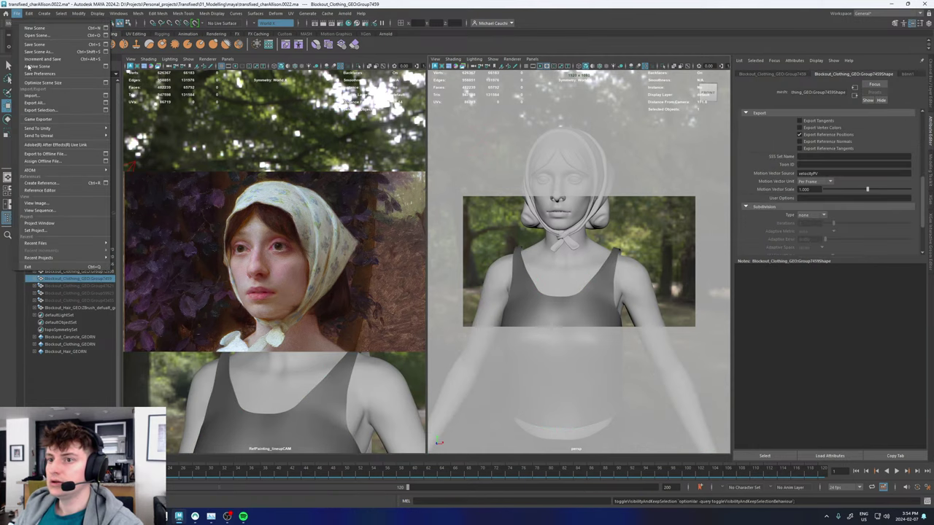
left_click(32, 96)
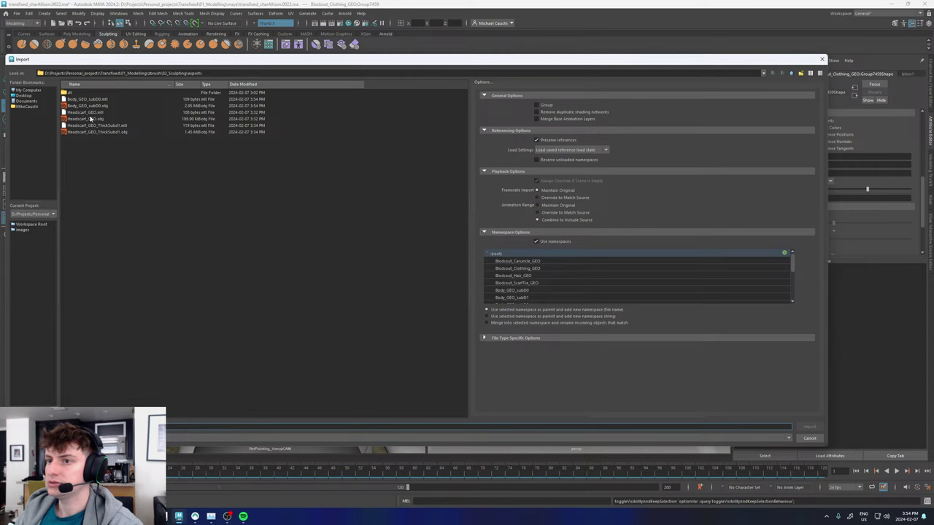
double_click(94, 106)
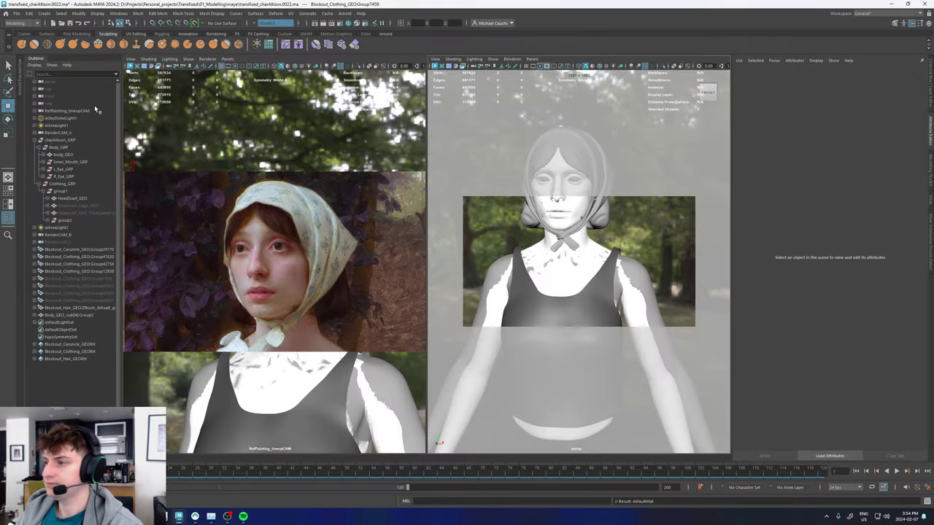
Create a blend shape from the imported body onto body_GEO and set its Group2 weight to full.
left_click(633, 271)
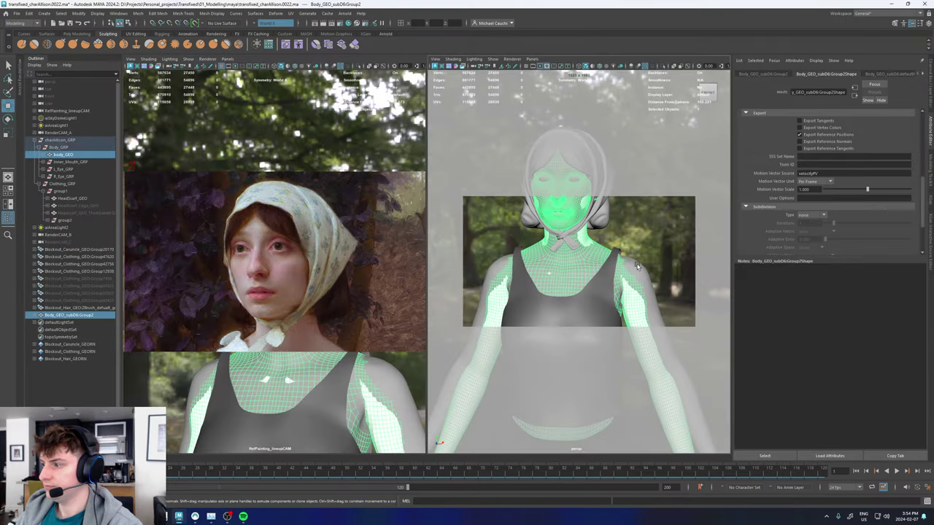
left_click(275, 13)
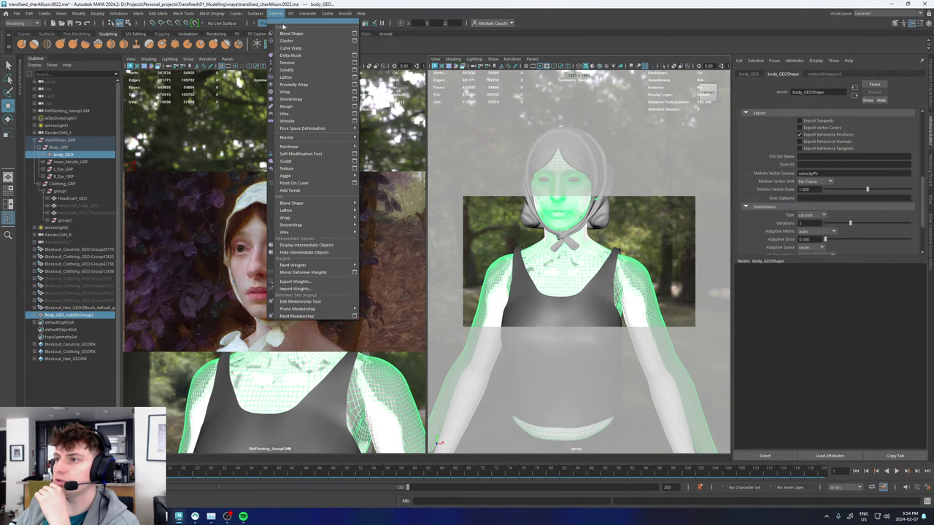
left_click(291, 34)
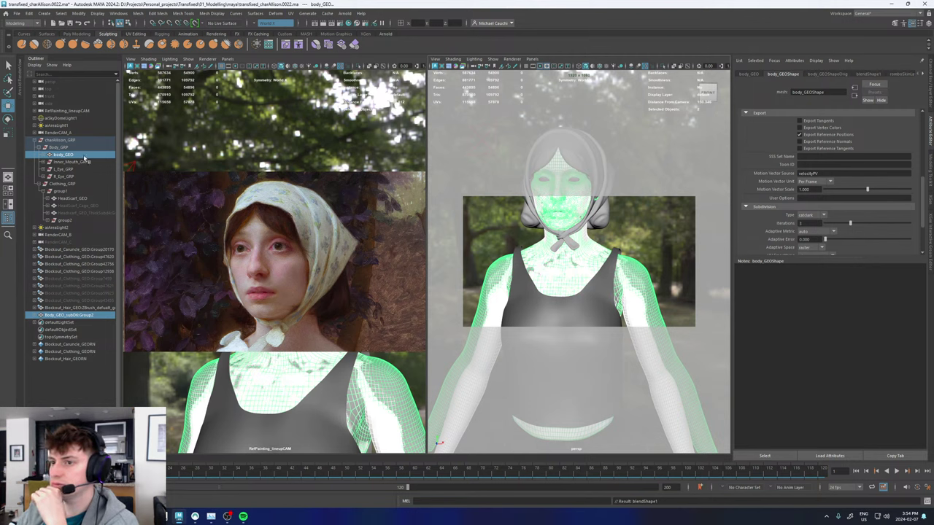
left_click(84, 157)
left_click(871, 76)
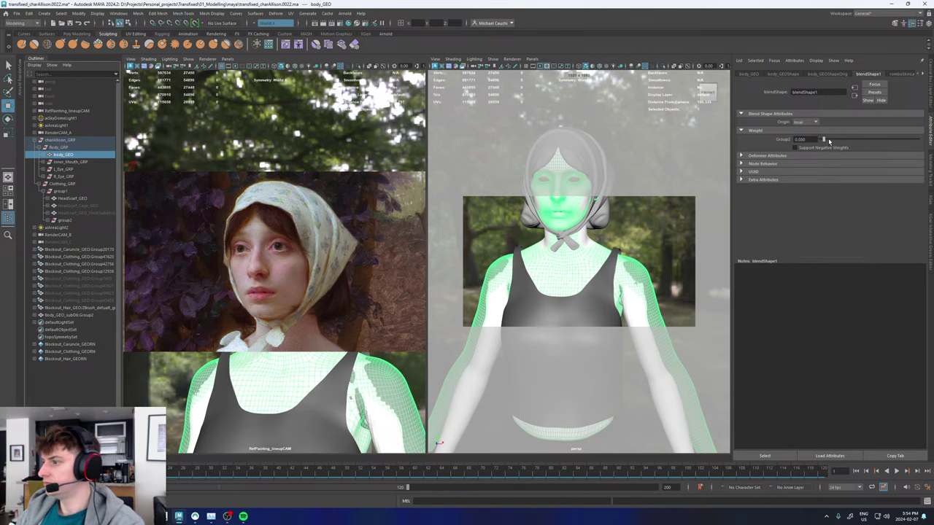
left_click_drag(821, 140, 921, 139)
Delete the construction history of body_GEO and remove the imported Body_GEO_subD0:Group2 mesh.
key("alt+shift+d")
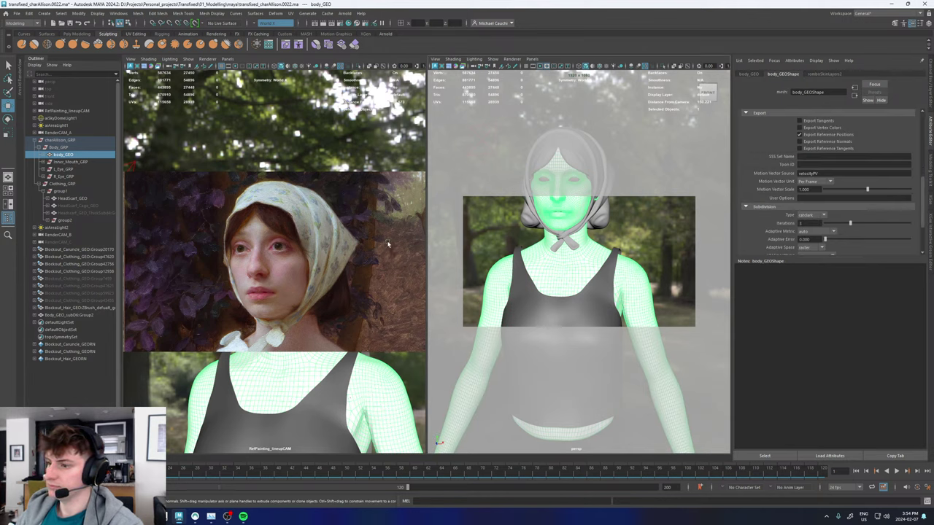
left_click(71, 314)
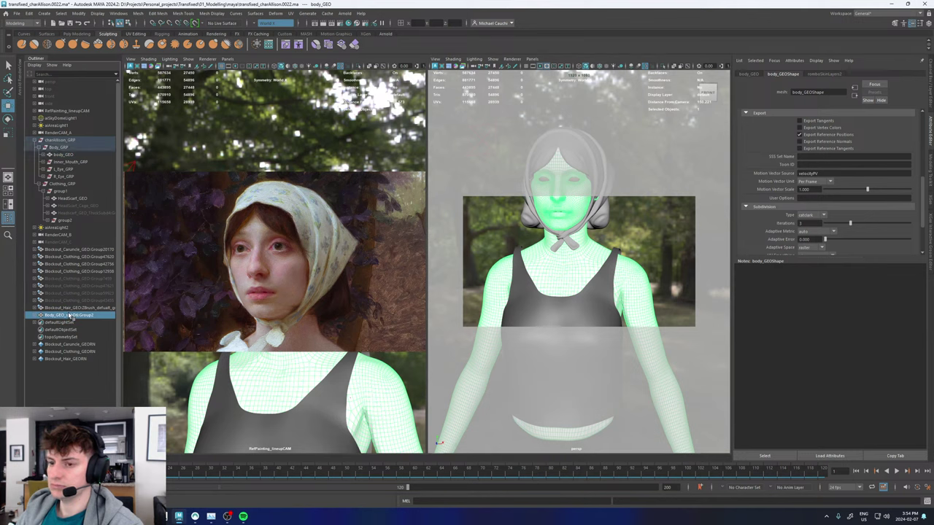
key("Delete")
Compare the updated body with the reference painting by fading the image plane's Alpha Gain down and back up.
left_click(379, 202)
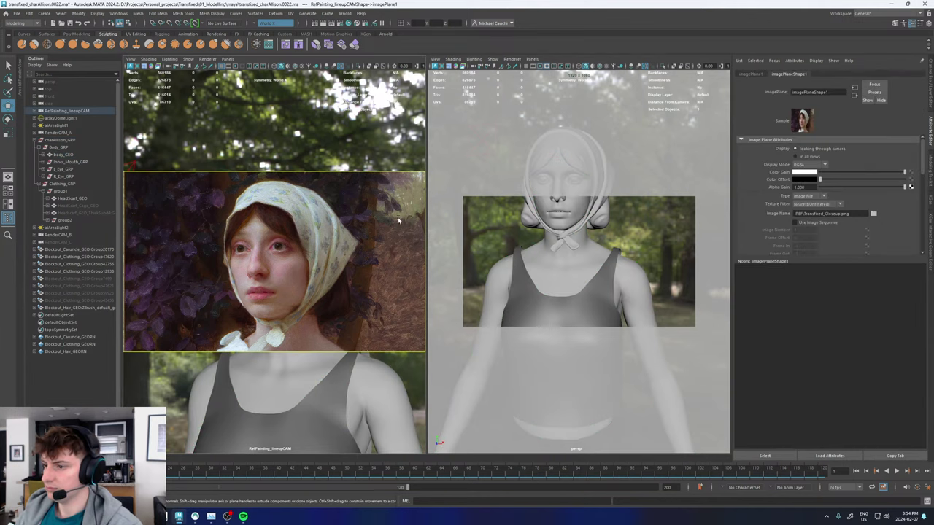
left_click_drag(822, 190, 910, 187)
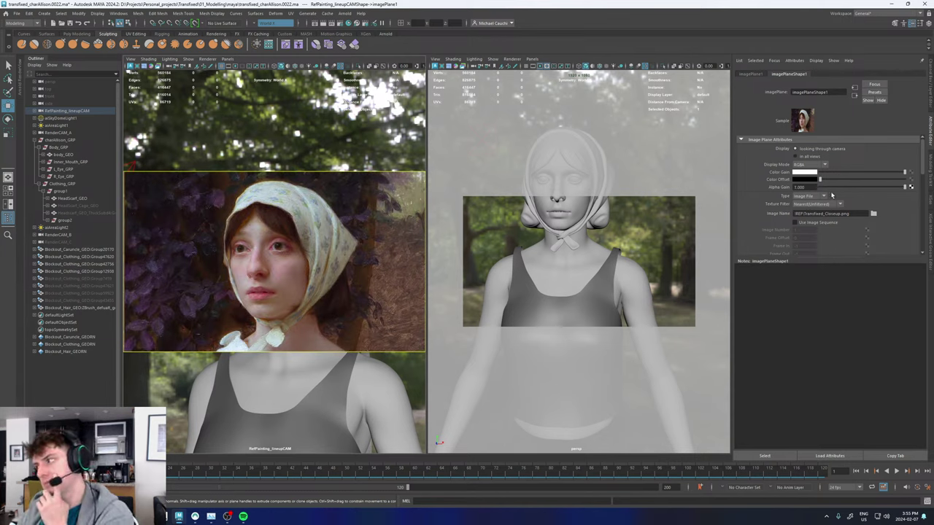
mouse_move(840, 186)
left_mouse_down()
mouse_move(779, 188)
mouse_move(888, 187)
mouse_move(869, 193)
mouse_move(821, 189)
mouse_move(921, 184)
left_mouse_up()
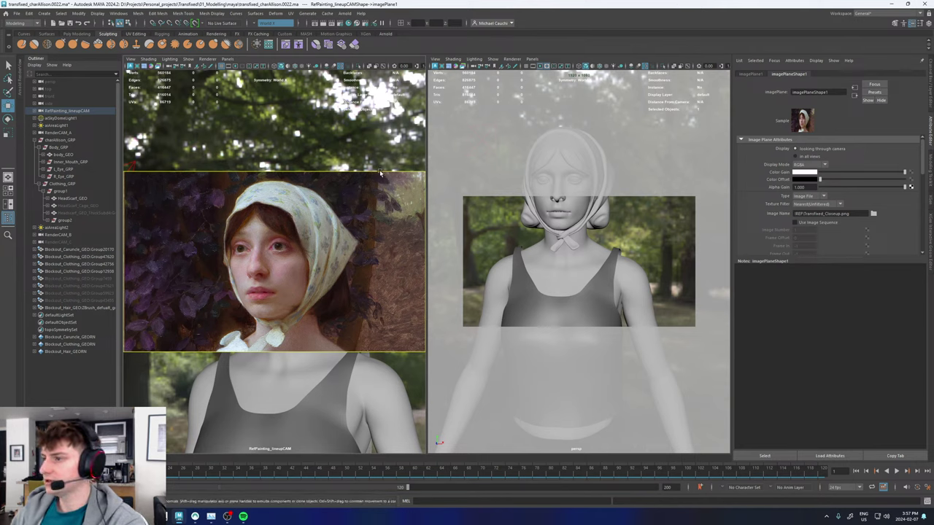
mouse_move(905, 188)
left_mouse_down()
mouse_move(795, 185)
mouse_move(911, 190)
mouse_move(791, 200)
mouse_move(911, 189)
mouse_move(778, 193)
mouse_move(810, 188)
mouse_move(783, 184)
mouse_move(911, 189)
mouse_move(724, 190)
mouse_move(912, 189)
mouse_move(634, 191)
mouse_move(911, 187)
left_mouse_up()
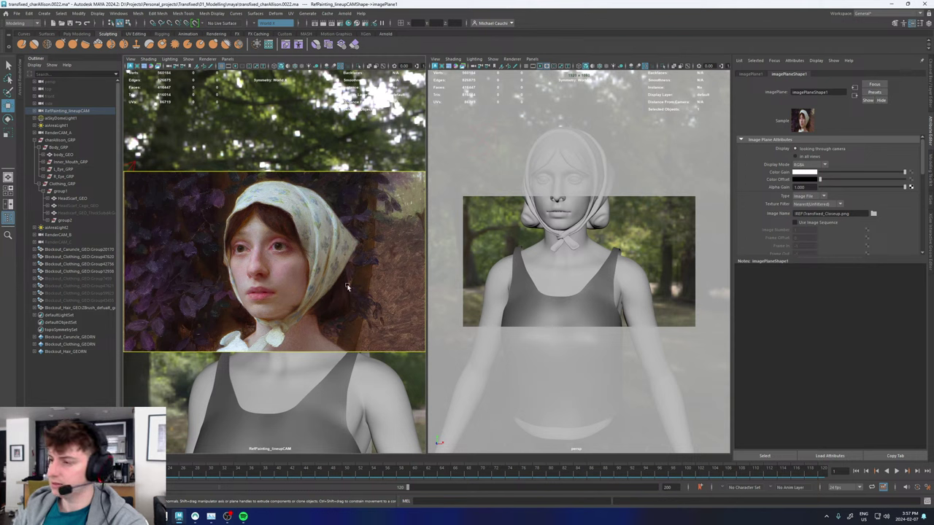
left_click_drag(909, 188, 853, 188)
left_click_drag(880, 190, 903, 185)
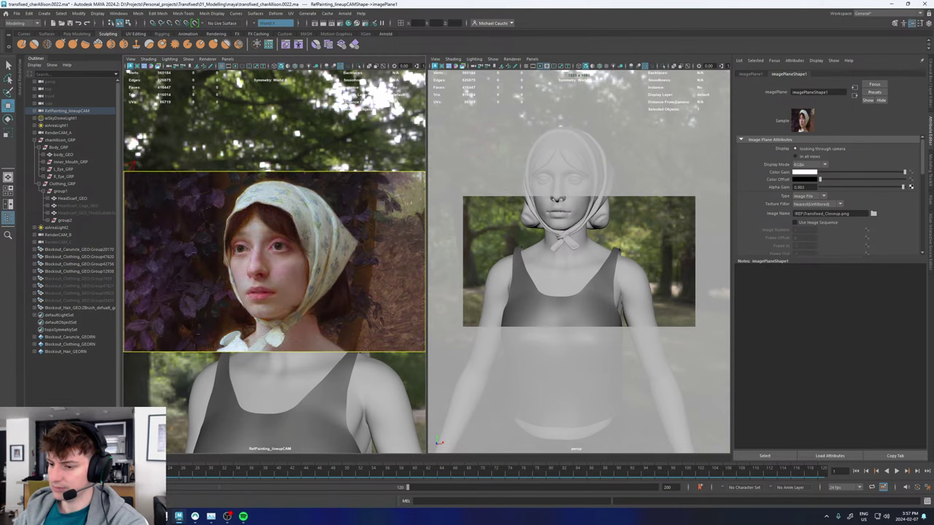
Switch to ZBrush, select the Hair_Proxy_GEO subtool with the Move brush, and decline activating Dynamic Subdiv.
left_click(163, 517)
left_click(396, 96, "alt")
left_click_drag(605, 122, 711, 293)
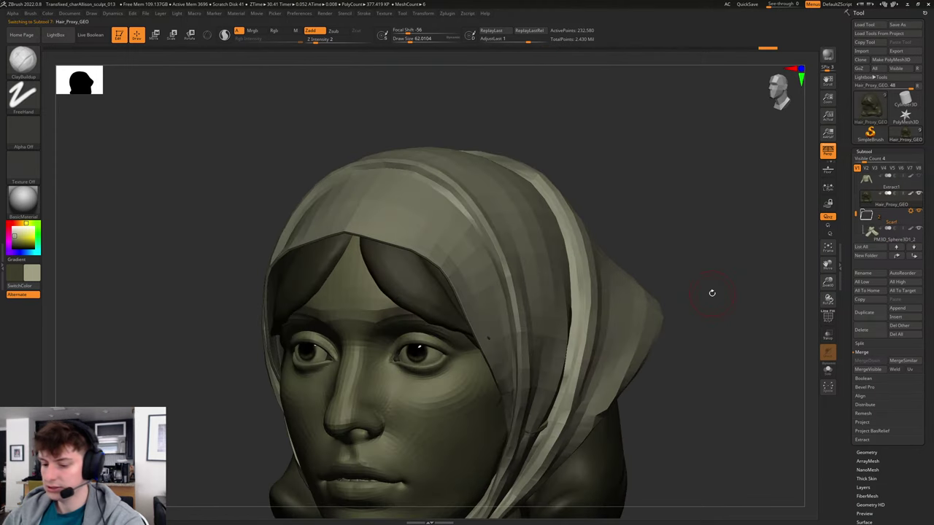
key("b")
key("m")
key("v")
left_click_drag(678, 323, 453, 311)
key("s")
key("d")
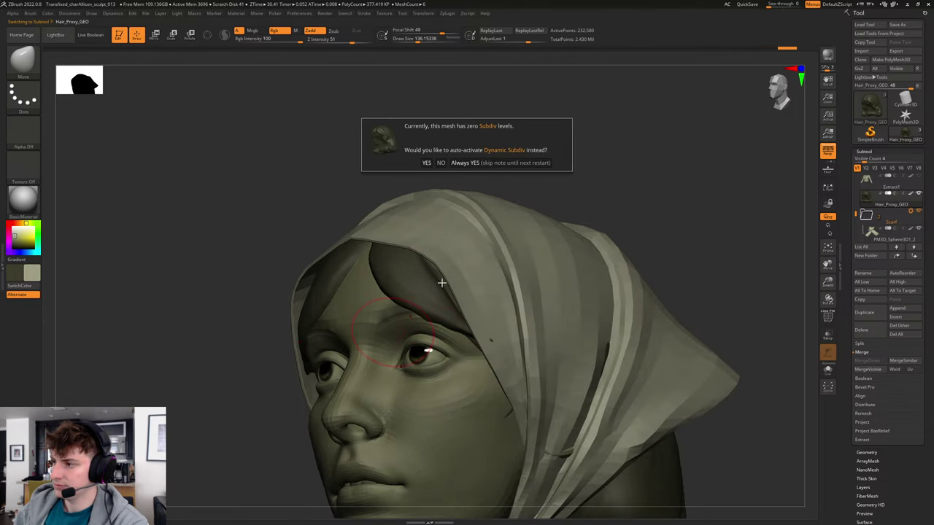
left_click(441, 163)
Reselect Hair_Proxy_GEO, undo the first tweak to the hair beside the headscarf's front edge, and enlarge the Move brush to adjust it.
left_click(370, 299, "alt")
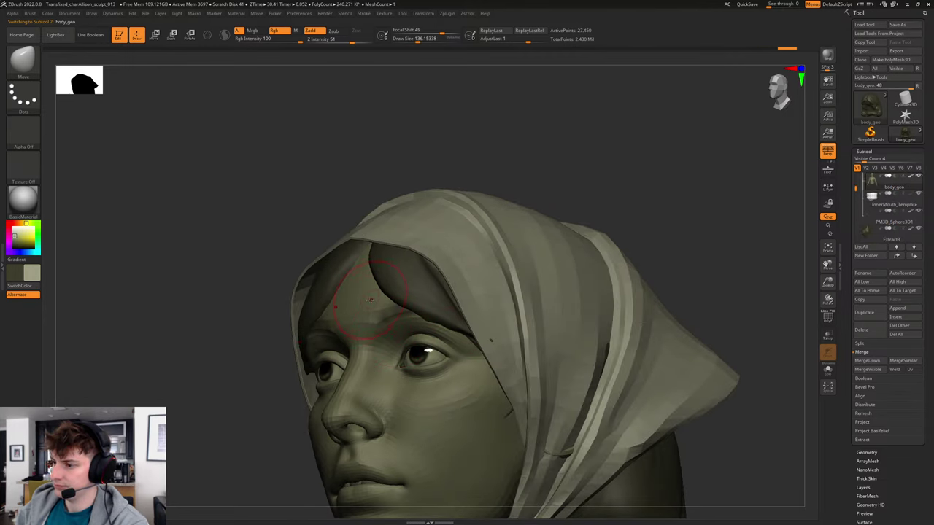
left_click(431, 303, "alt")
key("s")
left_click_drag(442, 318, 450, 319)
mouse_move(549, 187)
left_mouse_down()
mouse_move(605, 195)
mouse_move(386, 197)
left_mouse_up()
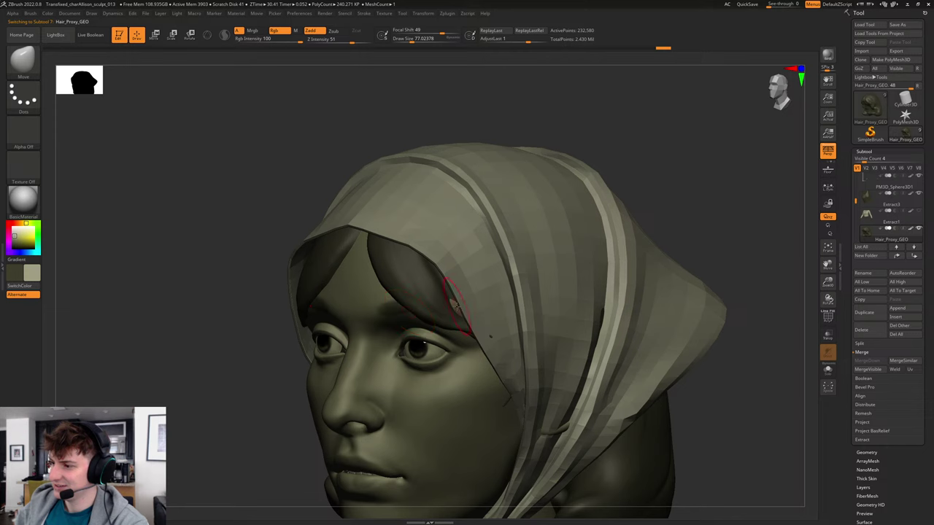
key("ctrl+z")
key("s")
left_click_drag(451, 307, 455, 306)
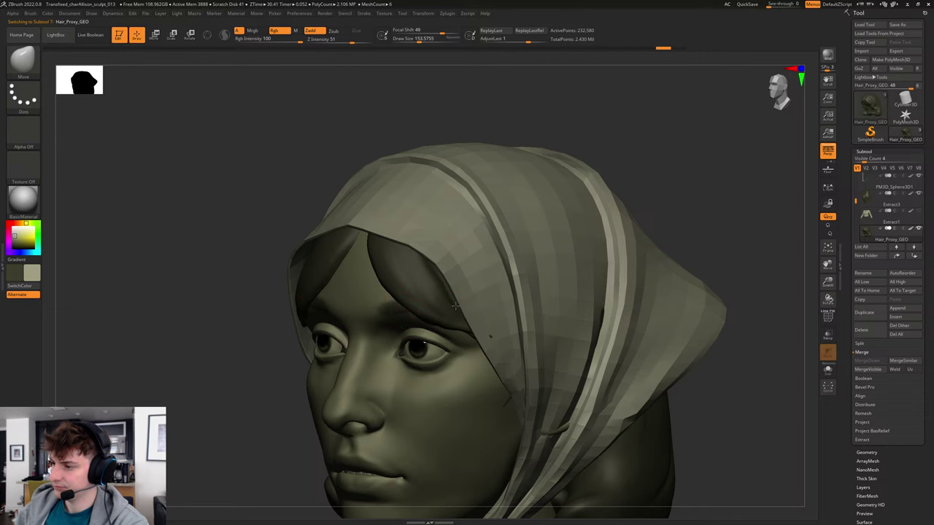
Reshape the lower hair behind the neck on Hair_Proxy_GEO with the enlarged Move brush and check the silhouette from the front.
mouse_move(613, 189)
left_mouse_down()
mouse_move(657, 183)
mouse_move(580, 205)
mouse_move(567, 265)
mouse_move(586, 219)
mouse_move(644, 273)
mouse_move(644, 248)
mouse_move(534, 246)
left_mouse_up()
left_click_drag(587, 258, 656, 271)
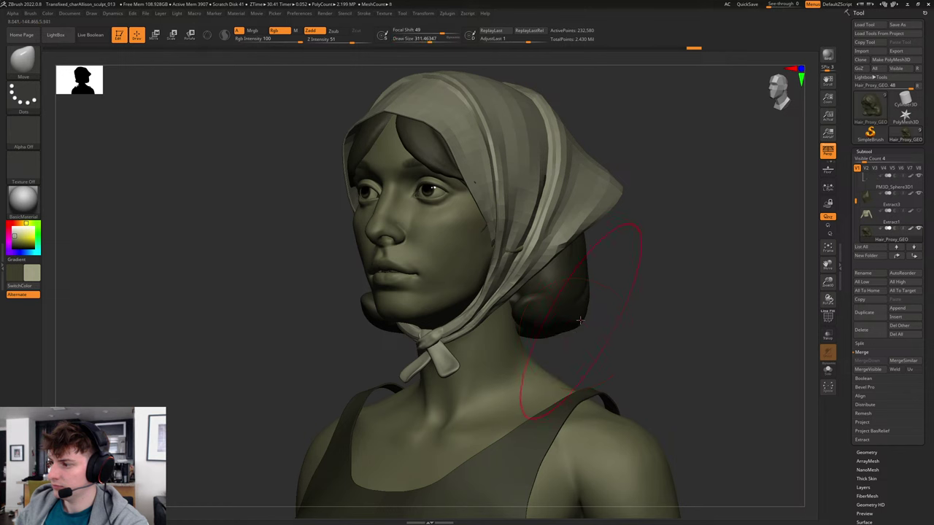
left_click_drag(580, 325, 629, 299, "shift")
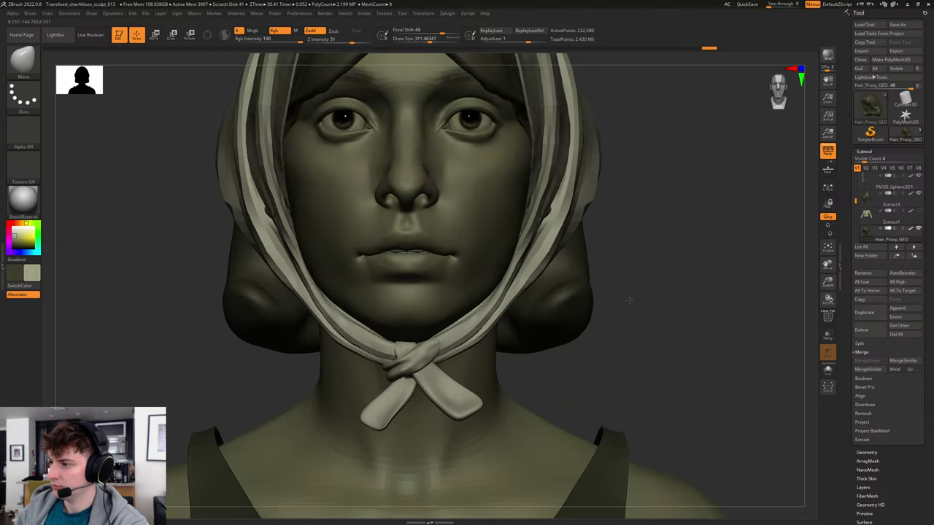
key("f")
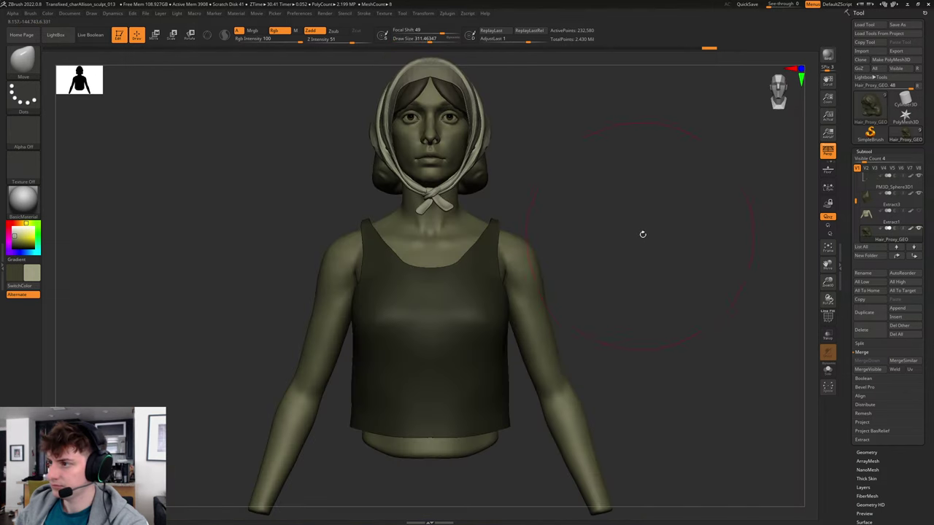
left_click_drag(643, 234, 625, 286, "alt")
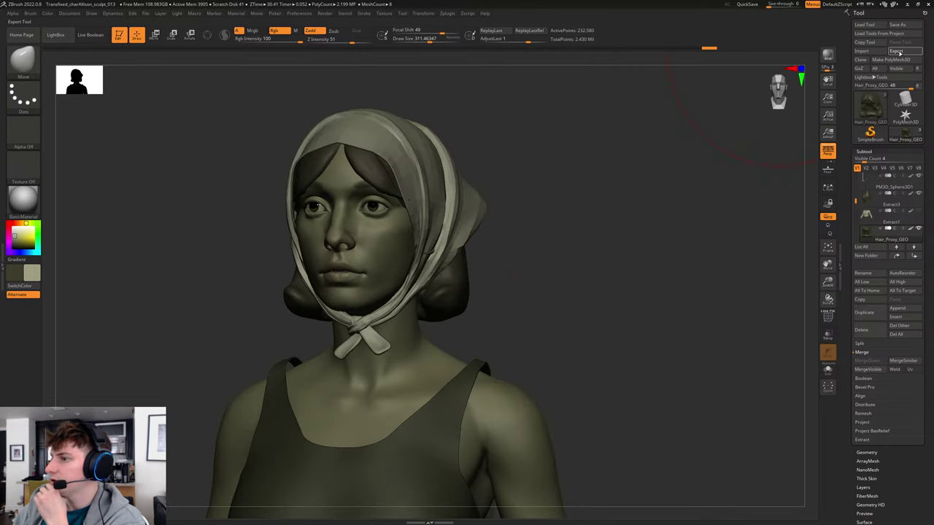
Export the hair mesh to the 01_Blockout Exports folder, overwriting Blockout_Hair_GEO.obj.
left_click(899, 53)
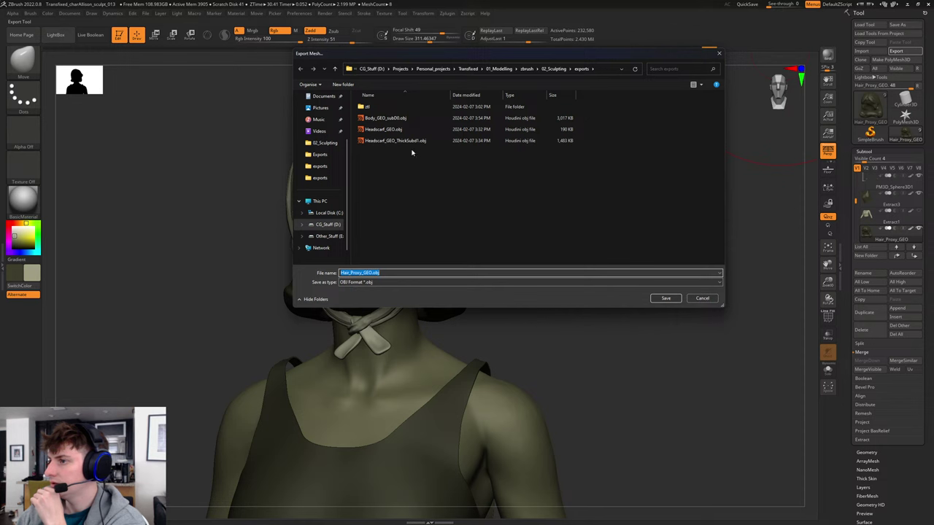
left_click(525, 69)
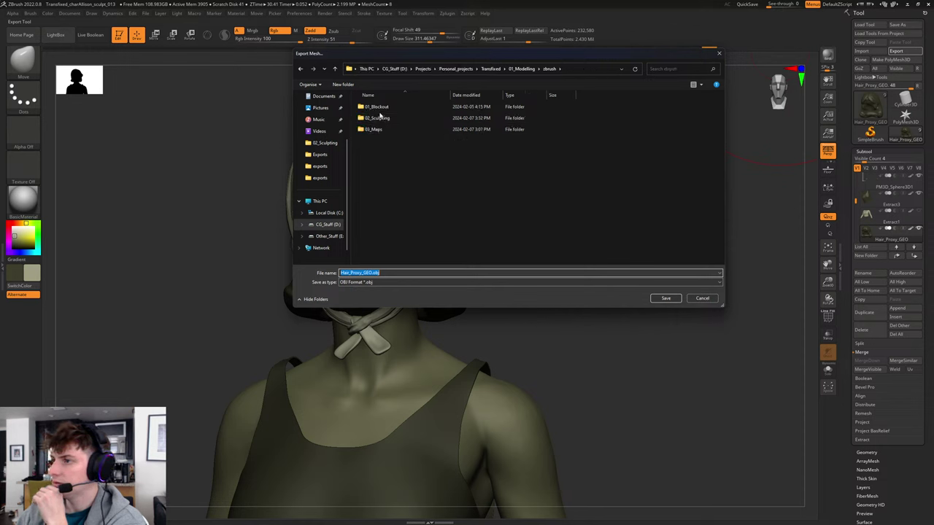
double_click(377, 107)
double_click(378, 107)
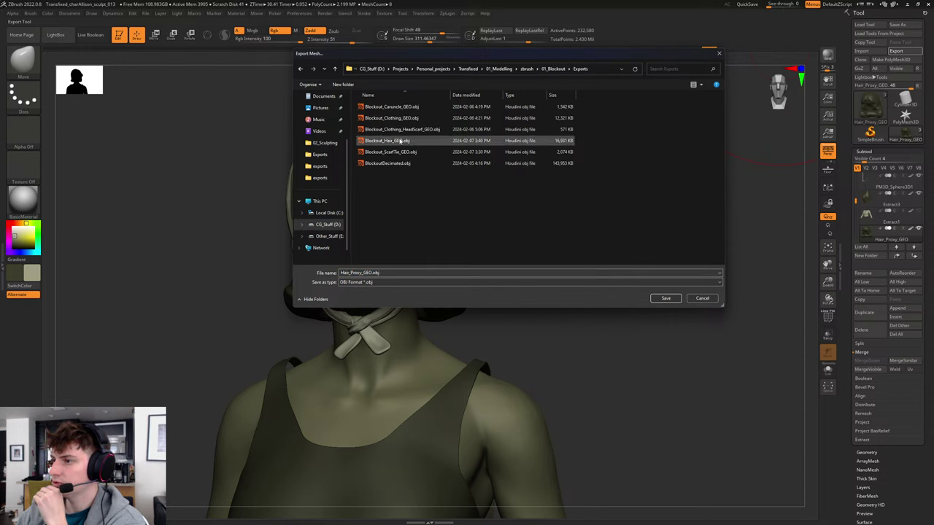
left_click(399, 141)
left_click(665, 299)
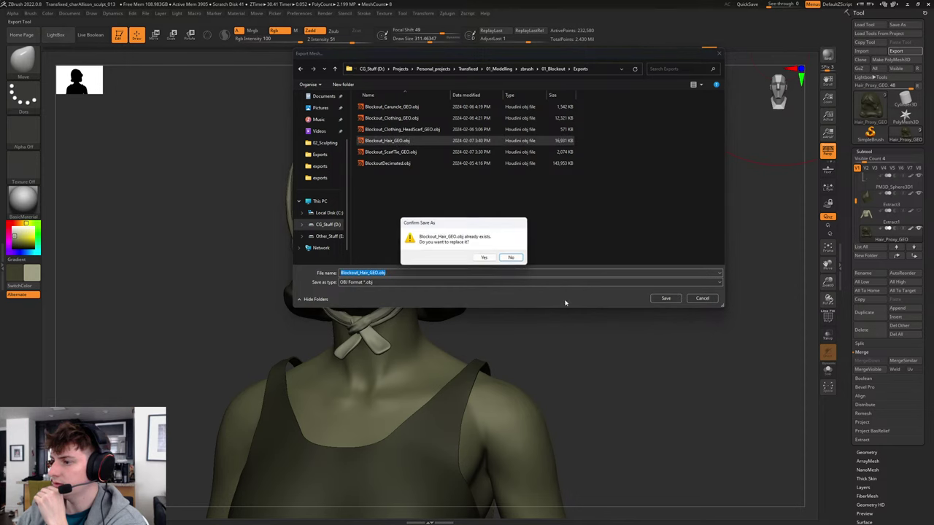
left_click(484, 258)
Switch to Maya and reload the Blockout_Hair_GEO.obj reference.
key("alt+Tab")
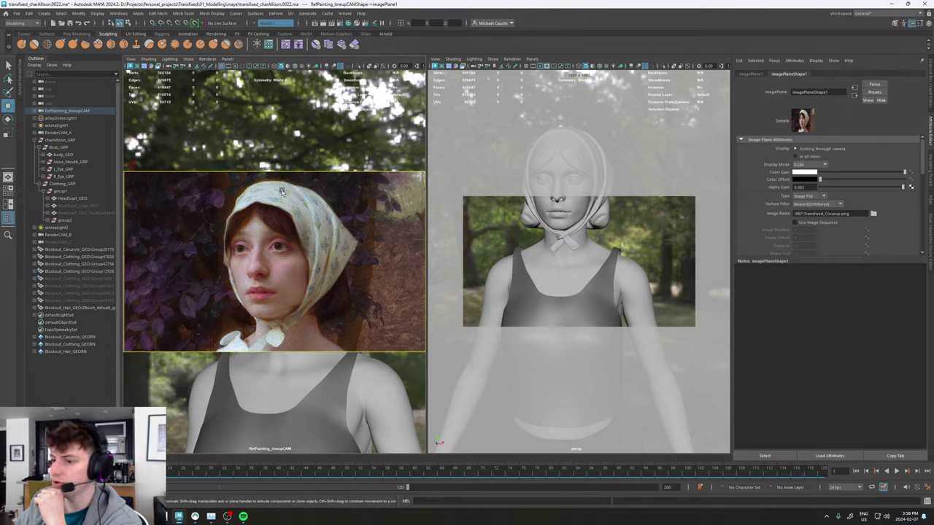
left_click(16, 13)
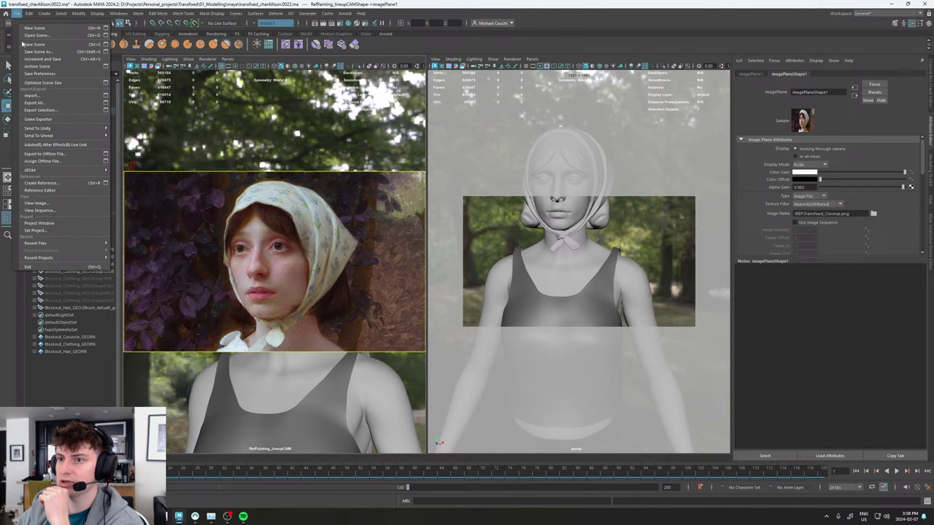
left_click(40, 190)
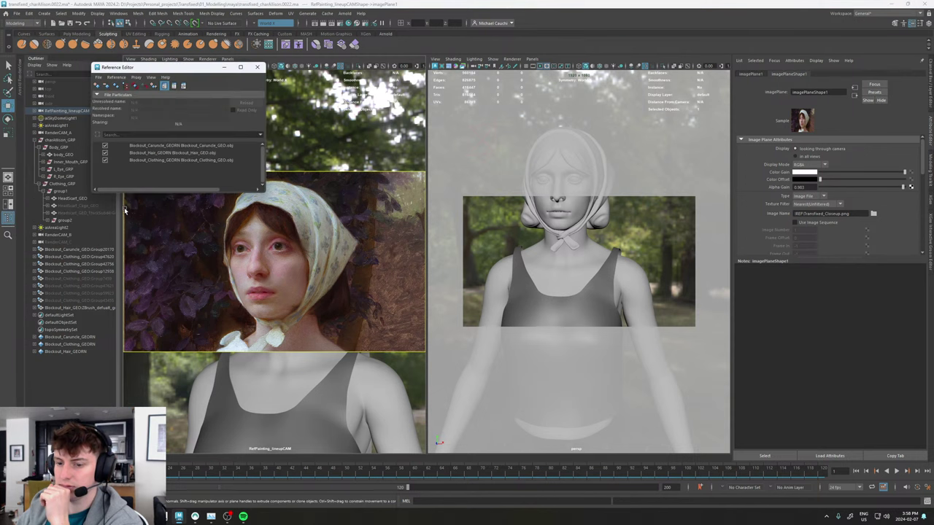
left_click(172, 154)
right_click(173, 154)
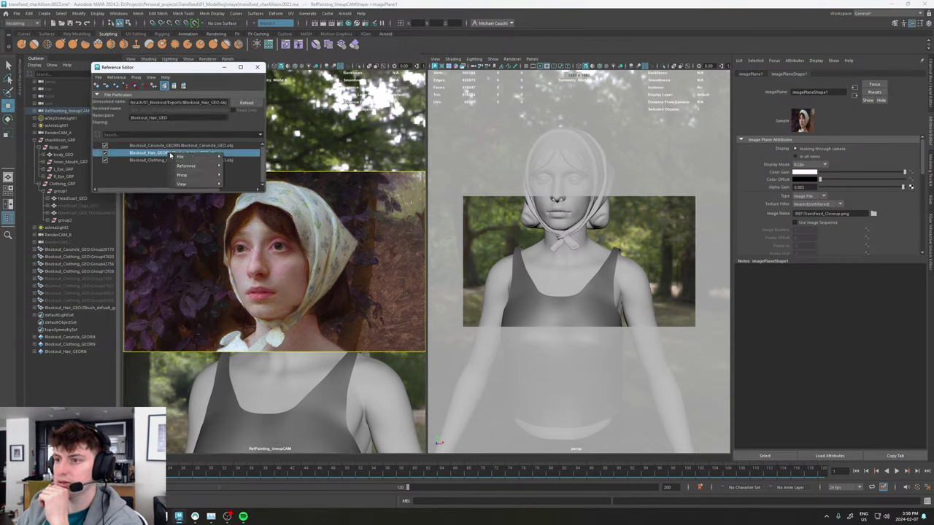
mouse_move(191, 165)
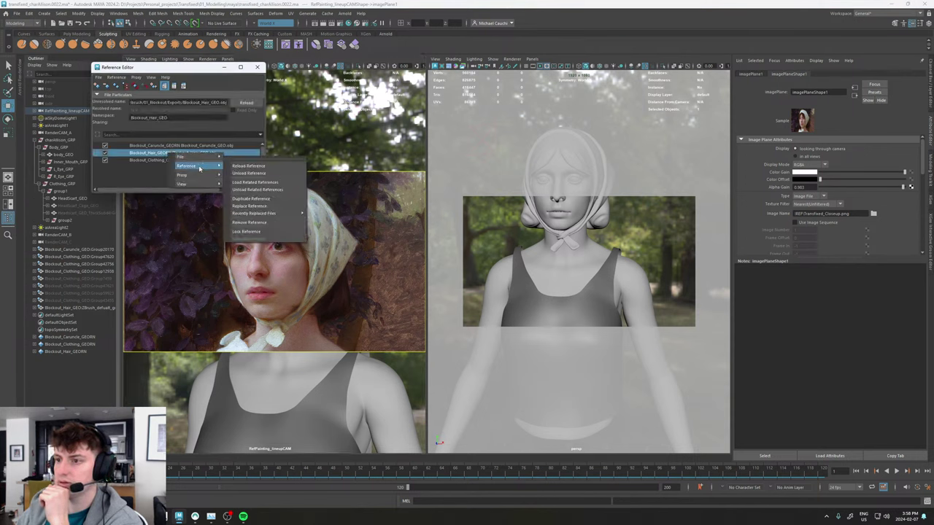
left_click(259, 168)
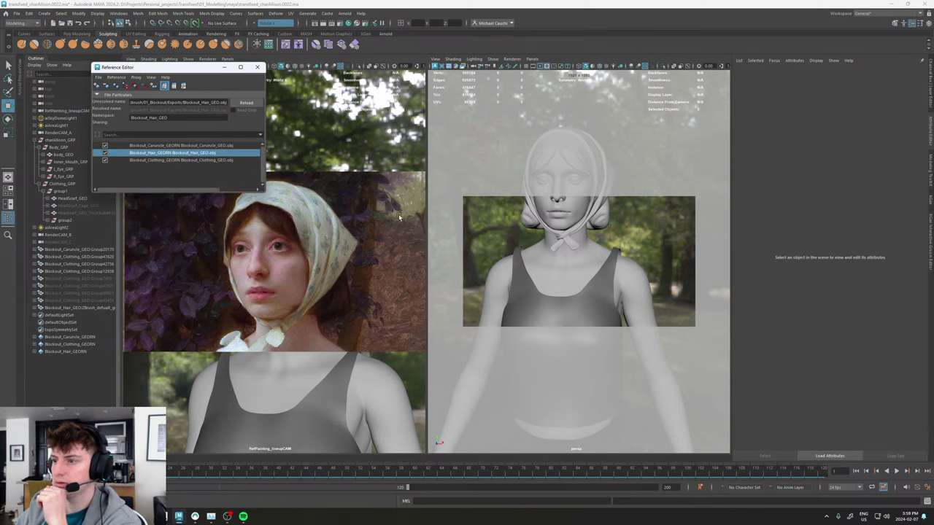
Compare the reloaded hair with the reference painting by varying the image plane's Alpha Gain, and close the Reference Editor.
left_click(347, 177)
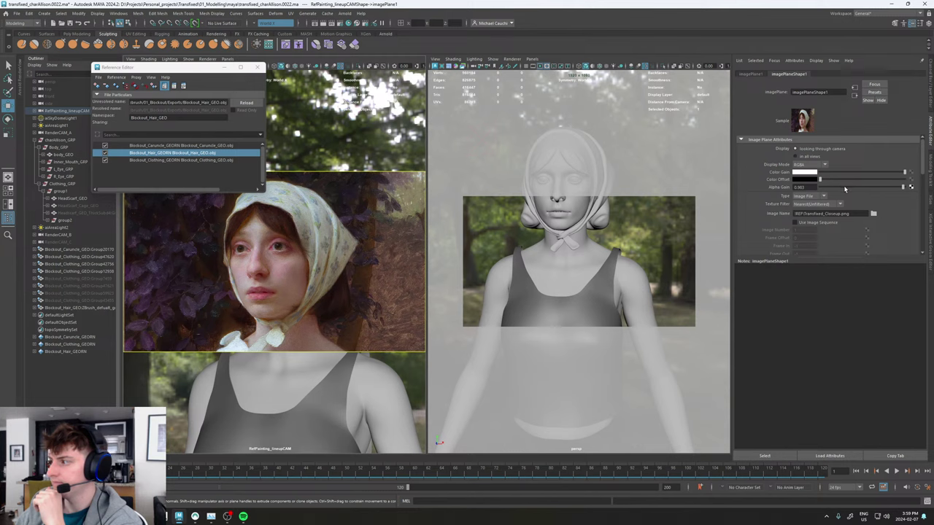
mouse_move(845, 189)
left_mouse_down()
mouse_move(786, 187)
mouse_move(906, 187)
mouse_move(766, 181)
mouse_move(932, 188)
mouse_move(810, 189)
mouse_move(887, 195)
mouse_move(810, 189)
mouse_move(933, 190)
mouse_move(711, 193)
mouse_move(923, 191)
mouse_move(774, 193)
mouse_move(911, 187)
mouse_move(802, 187)
mouse_move(902, 187)
left_mouse_up()
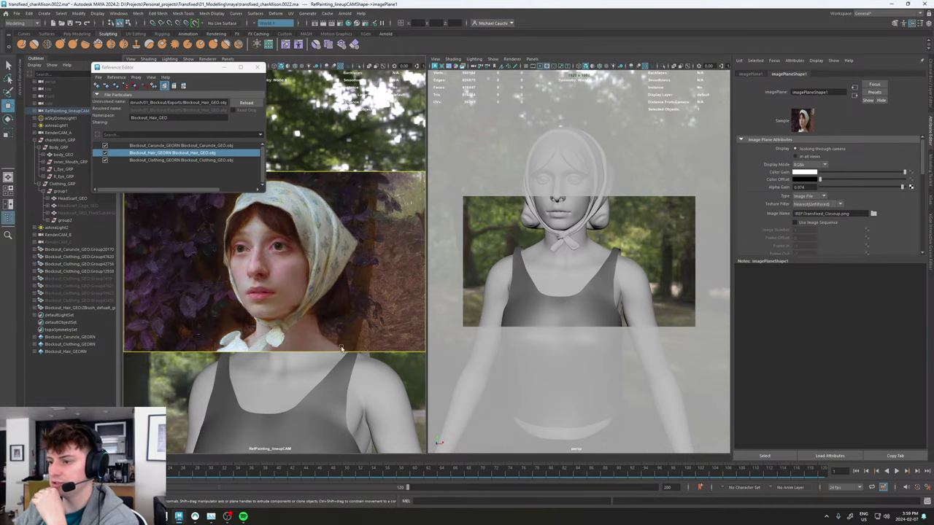
left_click_drag(853, 187, 911, 187)
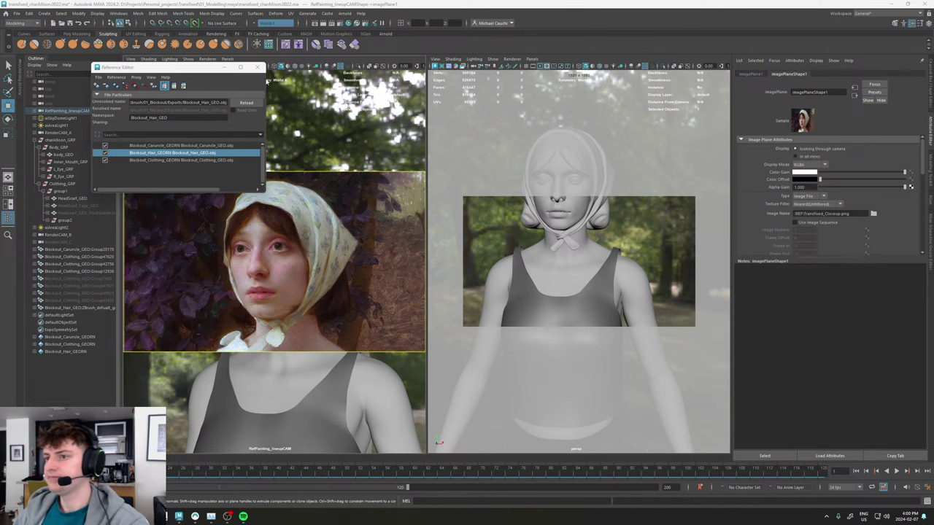
left_click(257, 66)
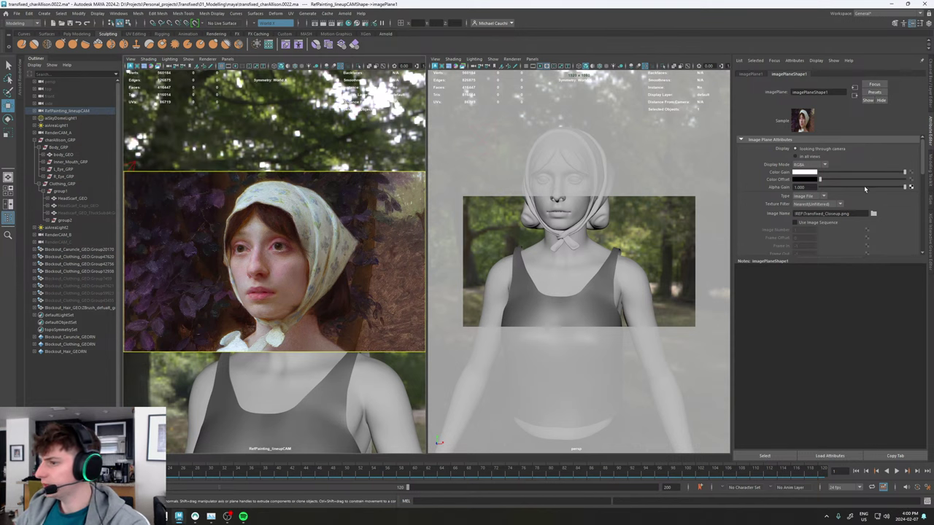
mouse_move(865, 189)
left_mouse_down()
mouse_move(801, 188)
mouse_move(921, 187)
mouse_move(781, 187)
mouse_move(933, 182)
mouse_move(796, 187)
mouse_move(910, 187)
mouse_move(799, 186)
mouse_move(905, 187)
mouse_move(818, 187)
left_mouse_up()
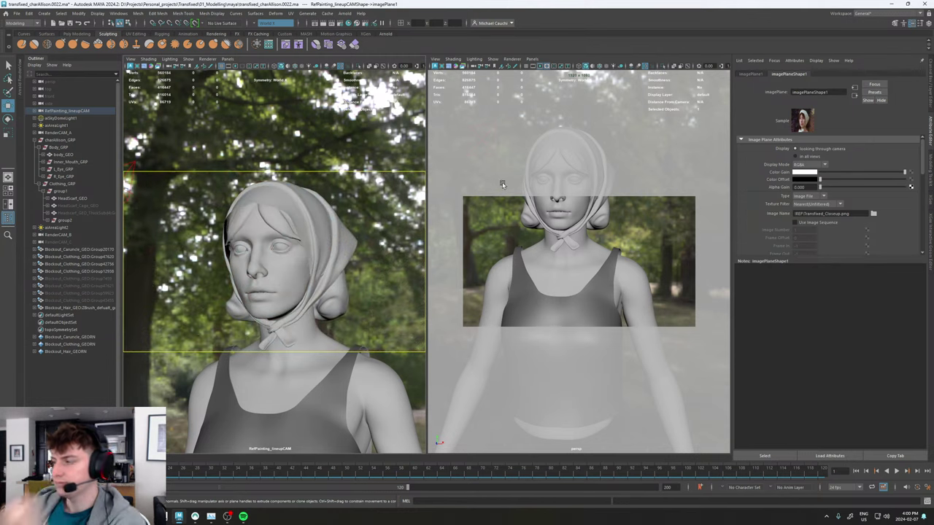
Turn off the resolution gate in the perspective view and select the HeadScarf_GEO mesh.
left_click_drag(620, 178, 546, 185, "alt")
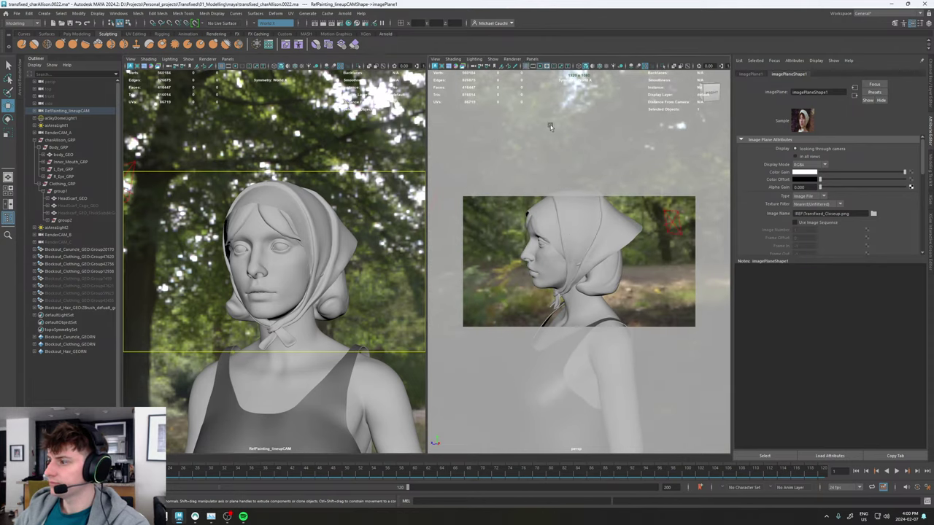
left_click(542, 66)
right_click_drag(547, 191, 609, 202, "alt")
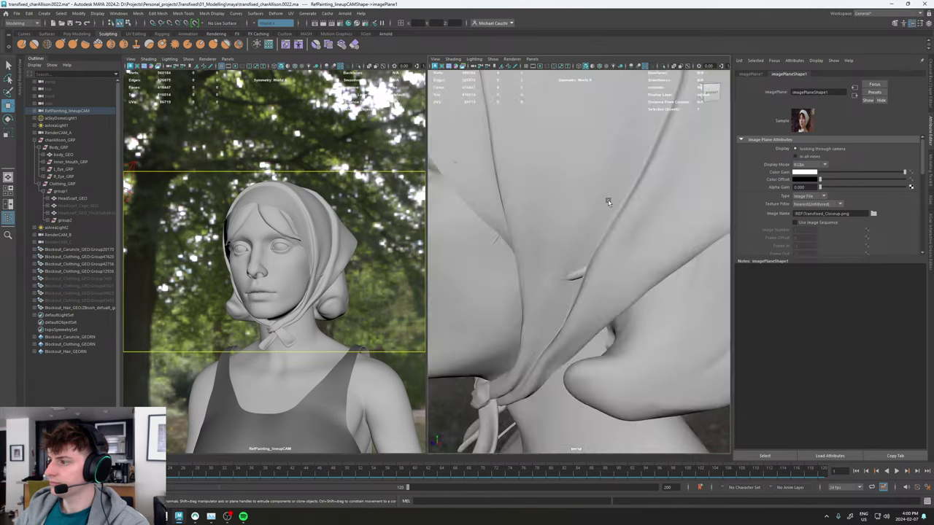
left_click(578, 177)
middle_click_drag(550, 164, 564, 210, "alt")
scroll(563, 210, "down", 4)
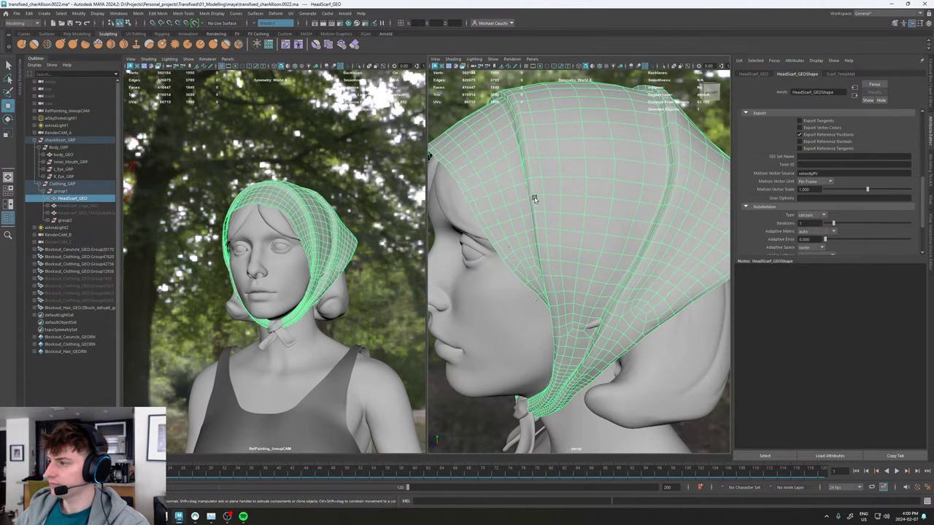
Select the strip of faces along the headscarf's front side fold, adjust the soft-selection falloff, and nudge the strip slightly backward.
right_click_drag(535, 199, 537, 217)
left_click_drag(553, 222, 590, 220, "alt")
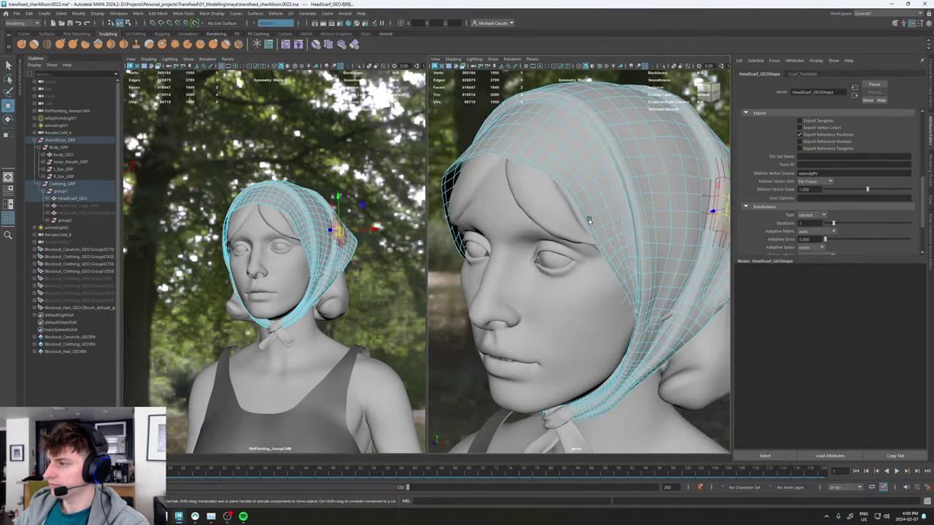
middle_click_drag(618, 200, 573, 215, "alt")
right_click_drag(573, 215, 588, 219, "alt")
left_click(585, 222)
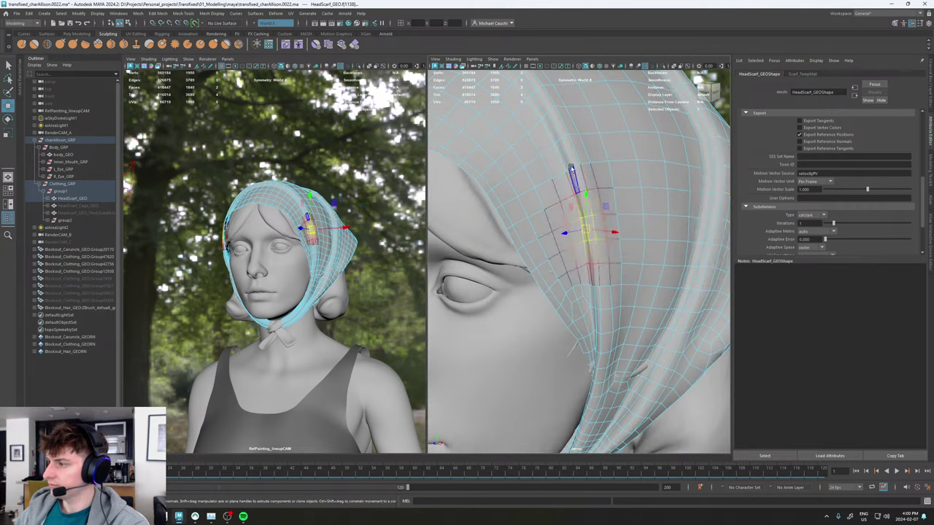
double_click(564, 154, "shift")
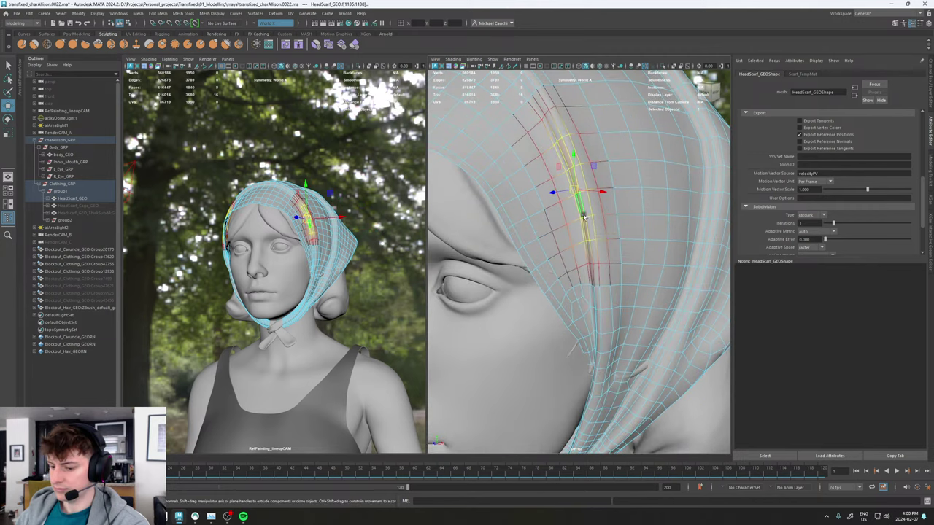
left_click_drag(570, 212, 717, 218)
scroll(718, 217, "down", 5)
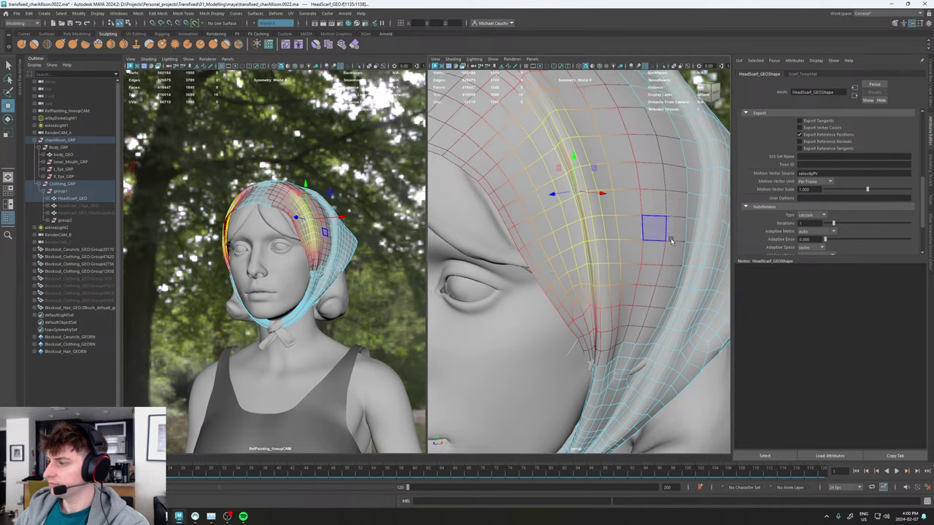
left_click_drag(565, 235, 610, 234)
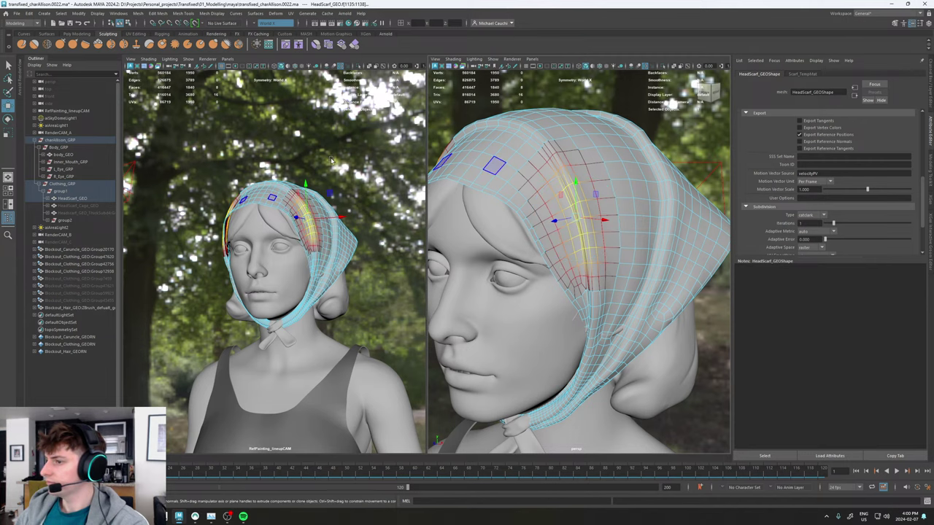
left_click_drag(689, 200, 515, 206, "alt")
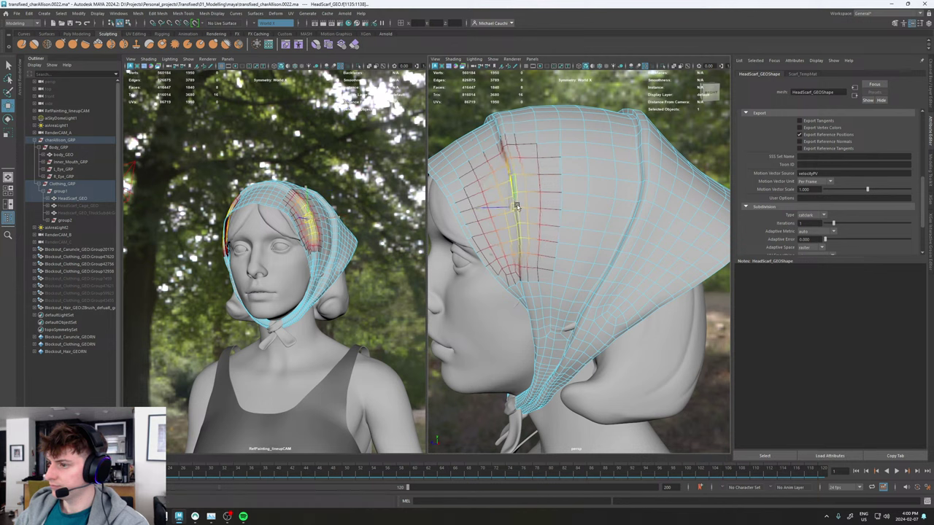
left_click_drag(515, 206, 518, 207)
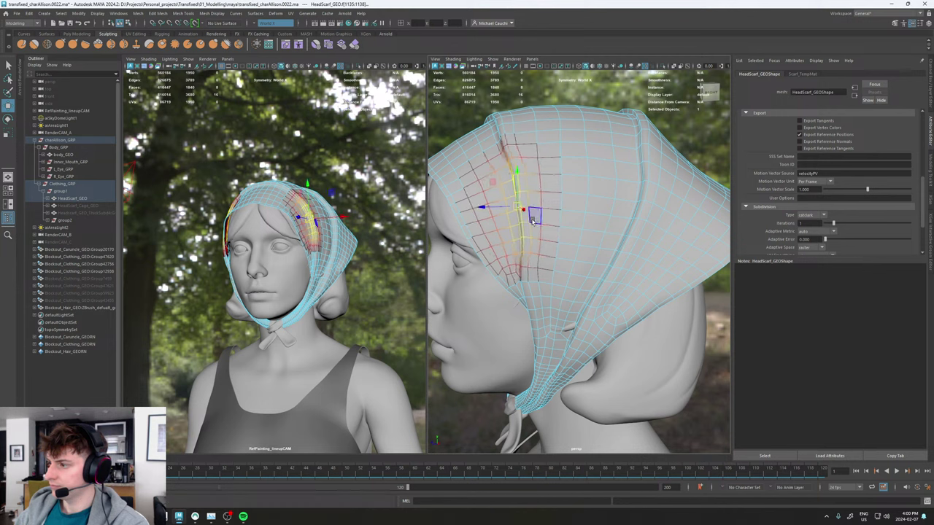
key("F8")
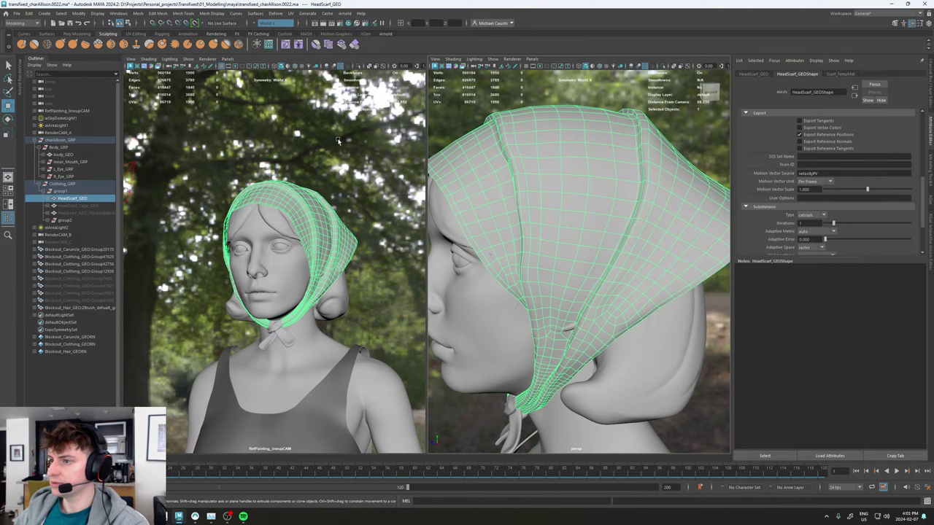
Select the reference image plane and set its Alpha Gain to about 0.713.
left_click(338, 140)
left_click(371, 210)
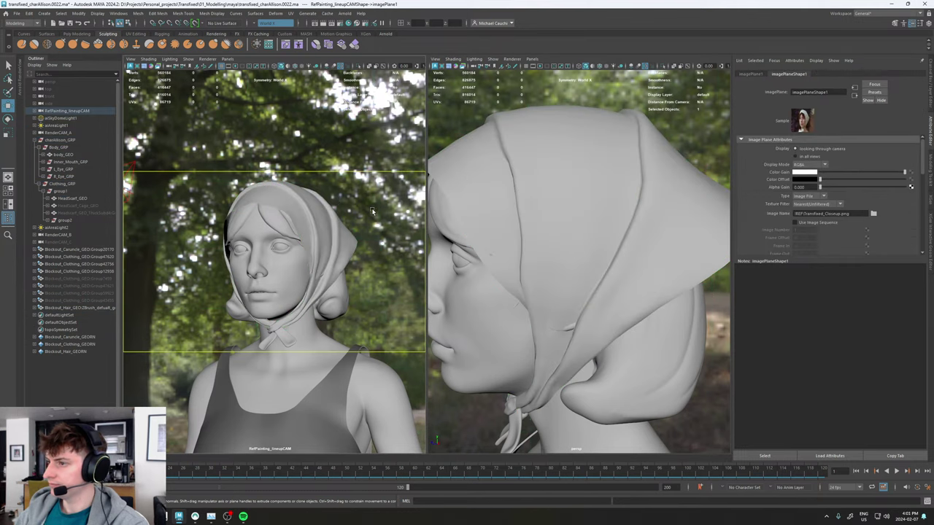
left_click_drag(910, 187, 881, 175)
Select an edge on the upper part of HeadScarf_GEO's front fold and activate the Move tool with soft selection.
left_click_drag(581, 232, 536, 231, "alt")
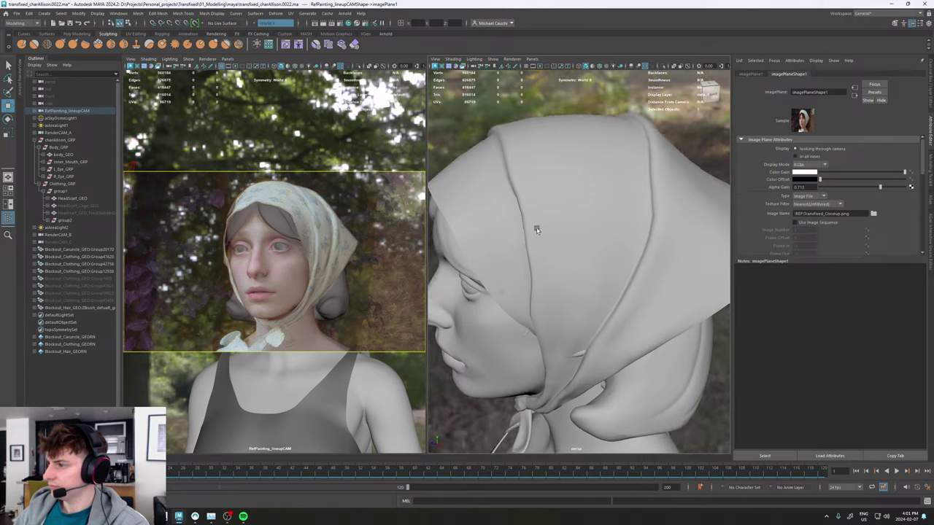
right_click_drag(536, 230, 577, 270, "alt")
left_click(534, 231)
right_click_drag(534, 224, 534, 202)
left_click_drag(534, 198, 515, 195, "alt")
right_click_drag(549, 216, 570, 227, "alt")
left_click_drag(569, 227, 515, 221, "alt")
left_click(532, 206)
key("q")
key("w")
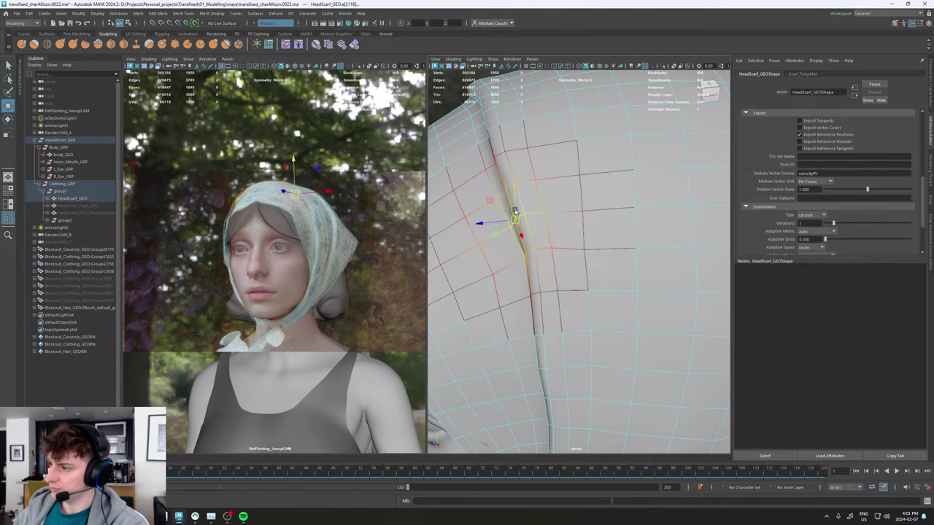
Select edges along the upper part of the headscarf's front fold and nudge them with soft selection.
left_click_drag(502, 179, 527, 182, "alt")
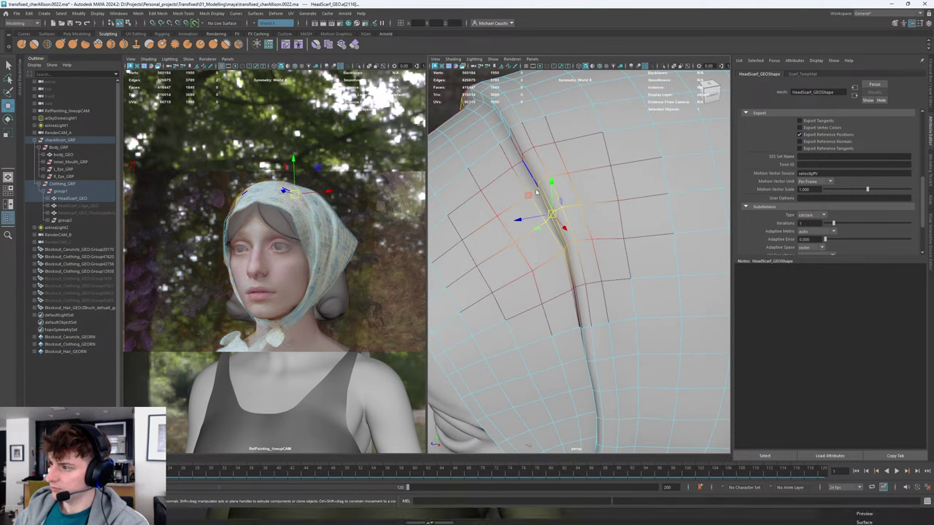
right_click_drag(532, 176, 532, 197)
left_click(537, 202)
left_click_drag(537, 203, 527, 219, "alt")
left_click_drag(511, 149, 557, 262, "alt")
left_click(497, 248)
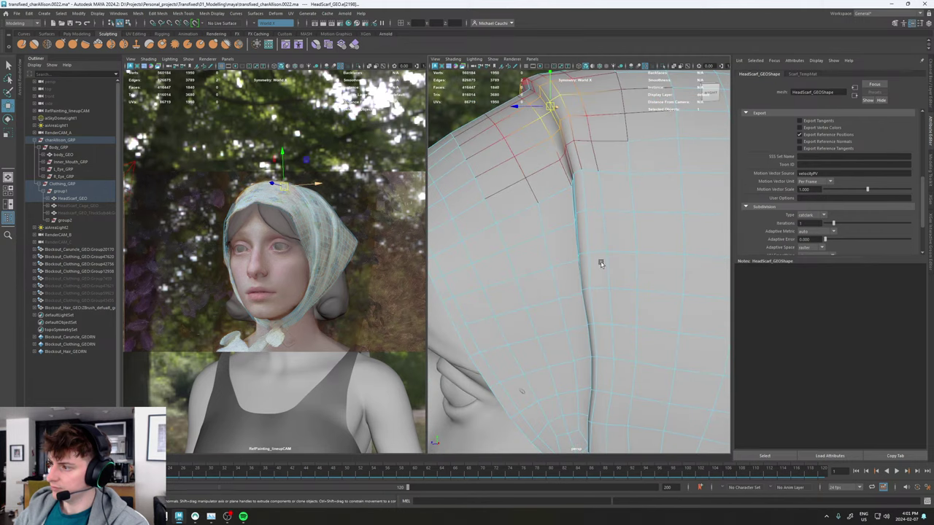
Select an edge lower on the front fold, beside the cheek, and adjust the crease there with soft selection.
middle_click_drag(601, 264, 574, 194, "alt")
left_click_drag(574, 194, 564, 211, "alt")
middle_click_drag(553, 239, 554, 225, "alt")
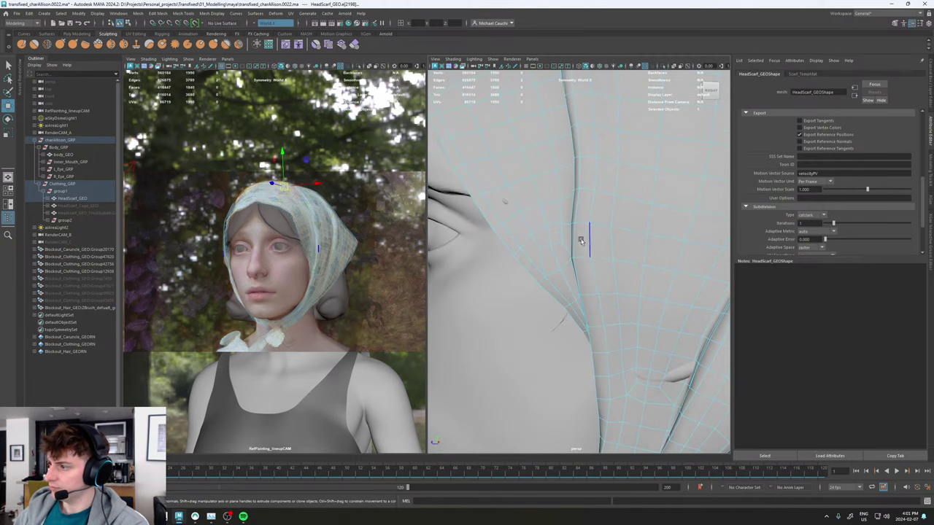
left_click_drag(582, 241, 477, 273, "alt")
left_click(544, 272)
left_click_drag(485, 320, 494, 317, "alt")
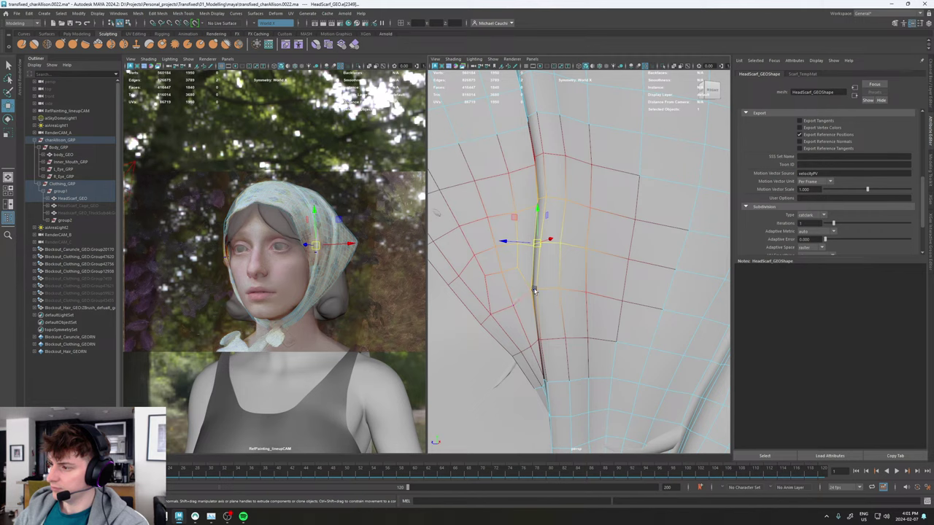
left_click_drag(535, 290, 580, 272, "alt")
left_click(513, 311)
Undo the last edge edit on the front fold and turn off soft selection.
left_click_drag(514, 272, 532, 258, "alt")
left_click(518, 268)
key("ctrl+z")
key("b")
right_click_drag(532, 258, 515, 292, "alt")
Select individual edges along the middle of the front fold and adjust their position with the Move tool.
key("grave")
left_click(569, 269, "shift")
left_click(564, 281, "shift")
left_click_drag(515, 292, 546, 283, "alt")
left_click(548, 272)
key("w")
right_click_drag(547, 283, 553, 281, "alt")
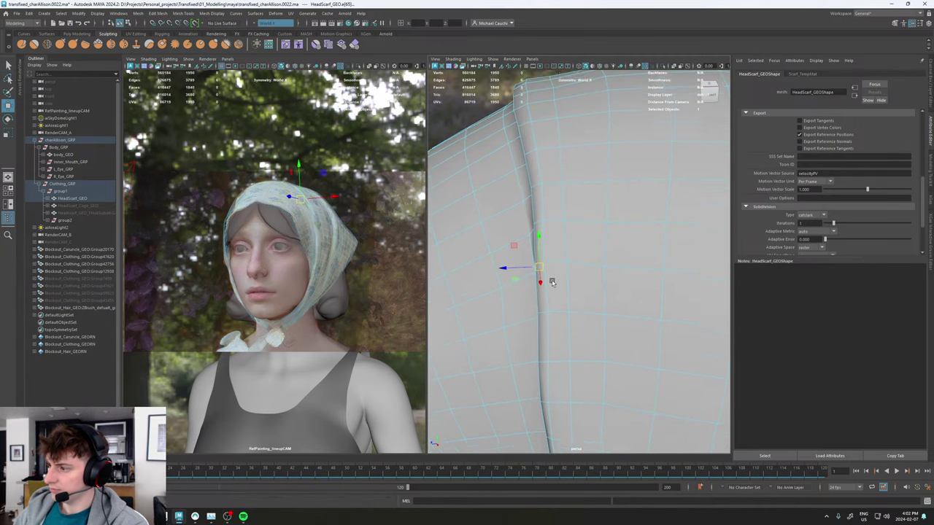
Return to object mode and set the reference image plane's Alpha Gain to 1.000.
left_click_drag(553, 280, 598, 267, "alt")
right_click_drag(598, 267, 611, 251, "alt")
left_click(545, 182)
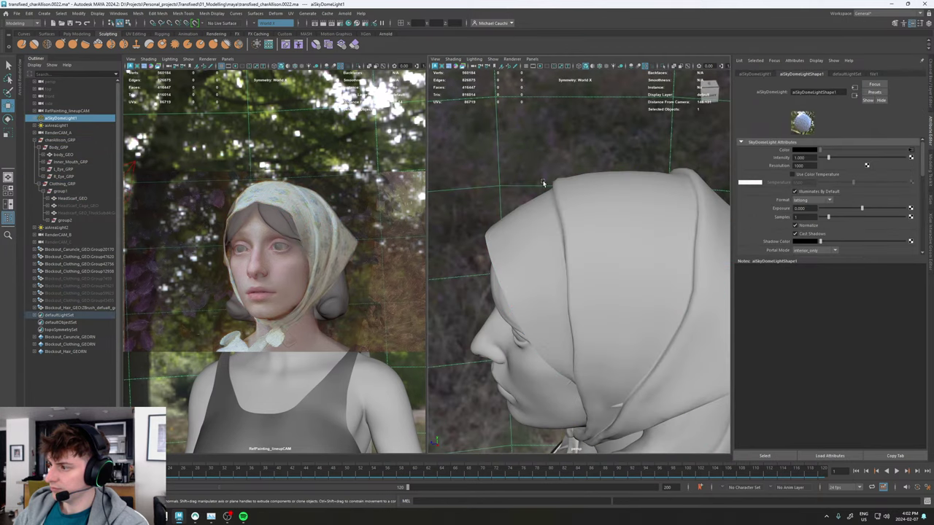
left_click_drag(544, 183, 574, 223, "alt")
left_click(625, 224)
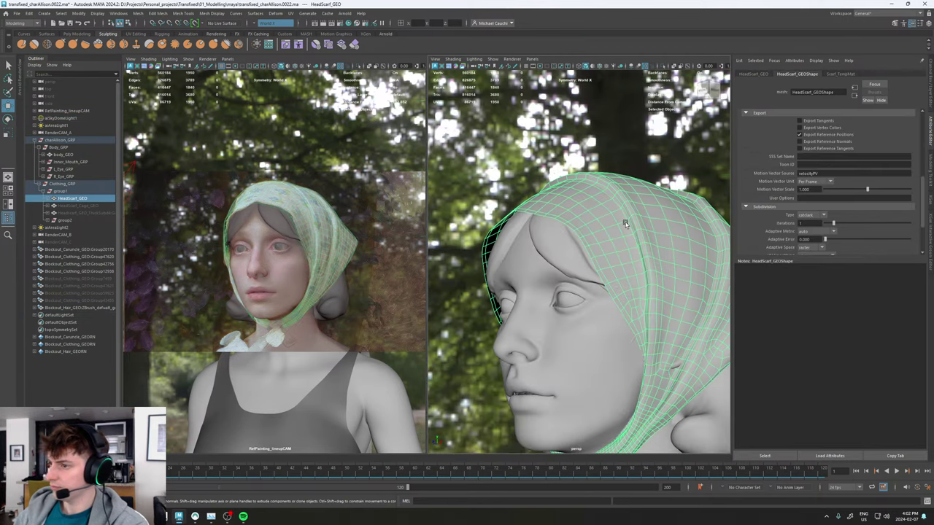
left_click(333, 193)
mouse_move(854, 187)
left_mouse_down()
mouse_move(743, 197)
mouse_move(906, 187)
left_mouse_up()
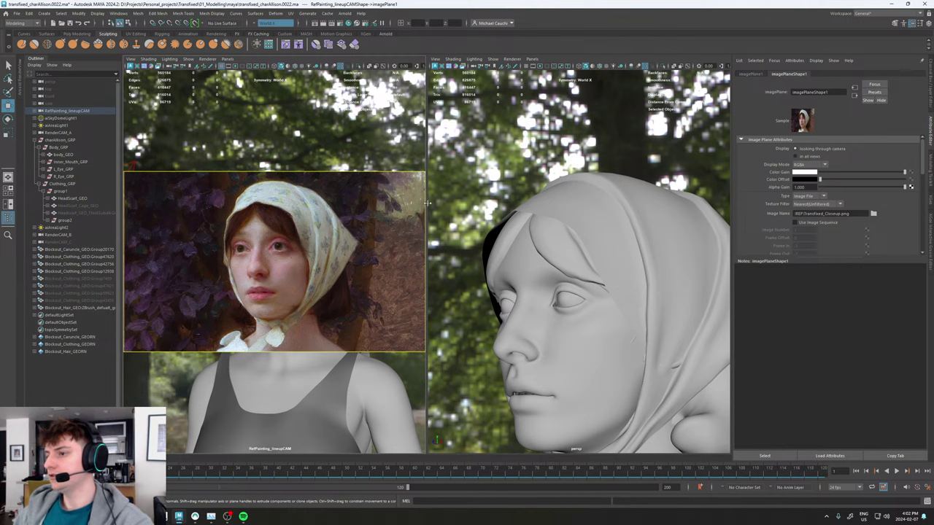
left_click_drag(855, 188, 910, 187)
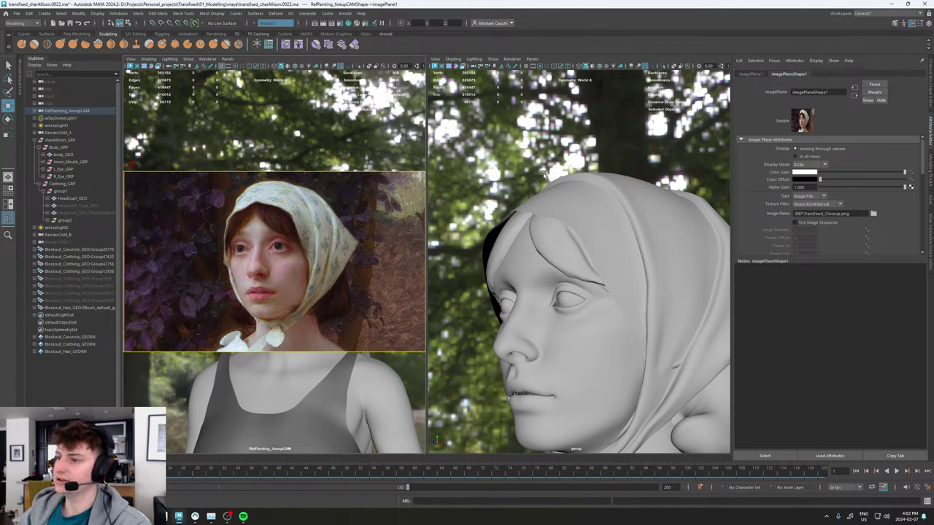
Select HeadScarf_GEO and enter edge editing at the rear fold on the right side of the character's head.
left_click_drag(544, 174, 644, 180, "alt")
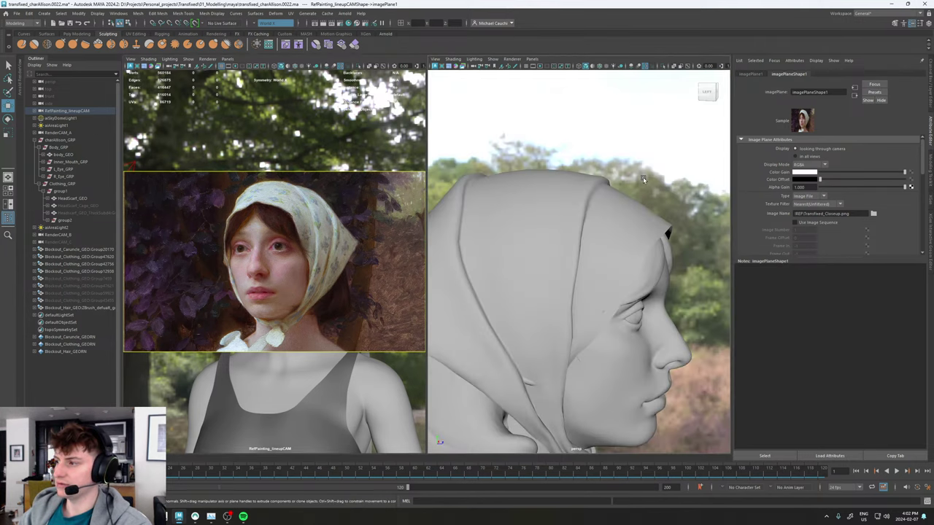
left_click(598, 217)
left_click_drag(592, 220, 539, 232, "alt")
left_click(539, 231)
left_click_drag(507, 199, 569, 192, "alt")
scroll(590, 200, "up", 4)
right_click_drag(552, 194, 557, 171)
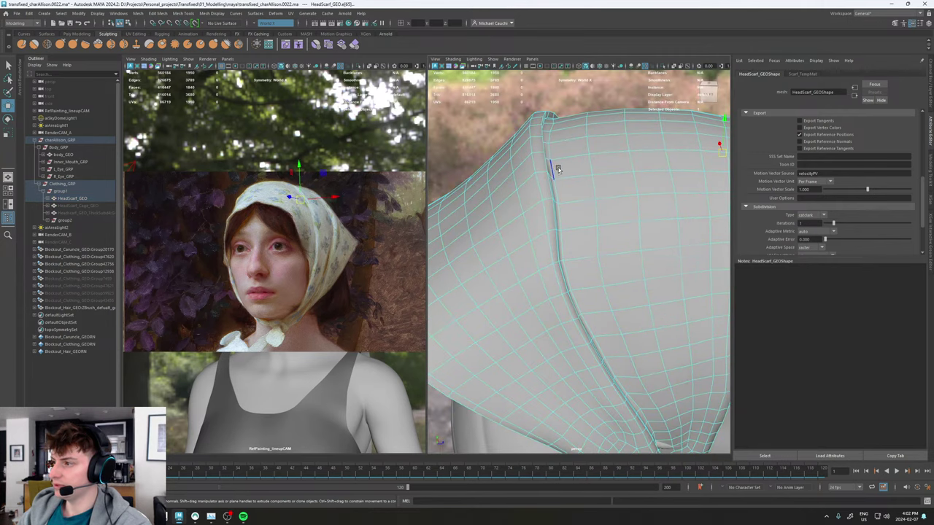
Select the edges along the middle of that rear fold and adjust them with the Move tool.
left_click_drag(559, 170, 524, 209, "alt")
scroll(557, 256, "up", 4)
mouse_move(556, 256)
left_mouse_down("alt")
mouse_move(507, 260)
mouse_move(547, 267)
left_mouse_up("alt")
left_click(487, 253)
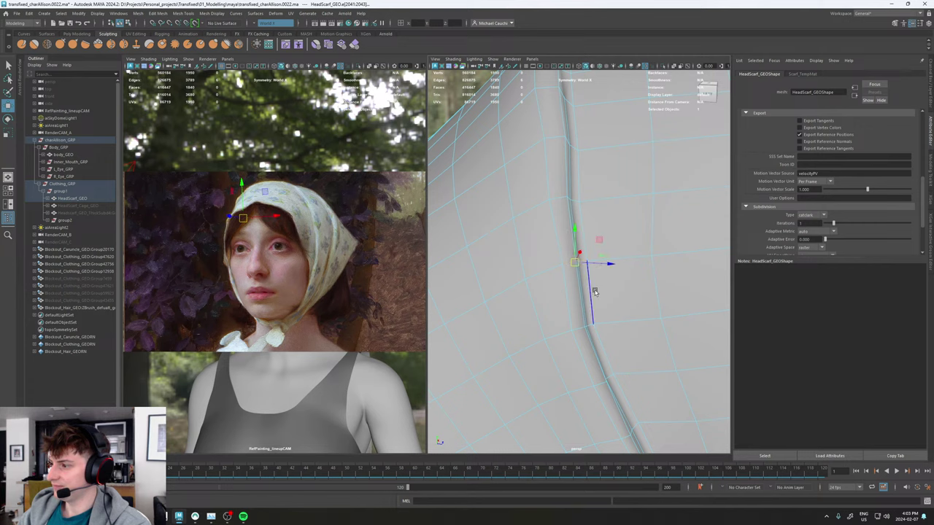
left_click_drag(594, 289, 558, 267, "alt")
left_click(507, 272)
Inspect the headscarf's folds from behind and return to object mode to view its smooth shape.
left_click_drag(501, 272, 601, 264, "alt")
right_click_drag(601, 264, 518, 215, "alt")
left_click_drag(518, 214, 527, 186, "alt")
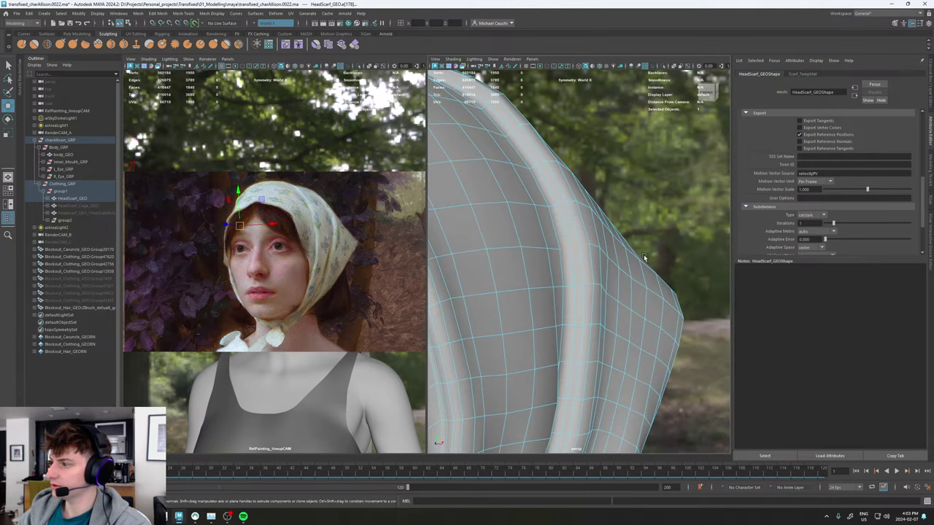
left_click_drag(644, 255, 613, 248, "alt")
right_click_drag(649, 250, 573, 206, "alt")
left_click(573, 204)
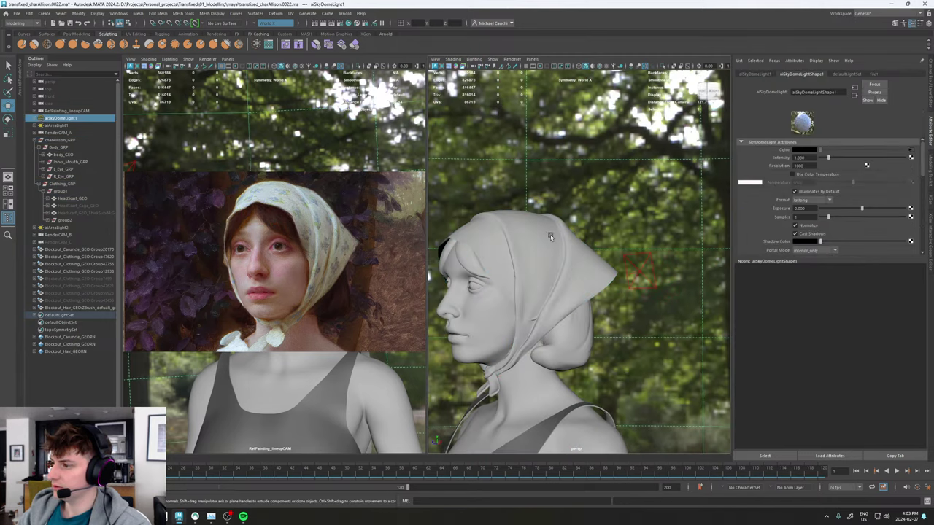
Select HeadScarf_GEO in edge mode and reposition an edge on the lower front fold at the left cheek.
middle_click_drag(551, 236, 572, 203, "alt")
left_click_drag(572, 202, 551, 225, "alt")
right_click_drag(551, 225, 649, 253, "alt")
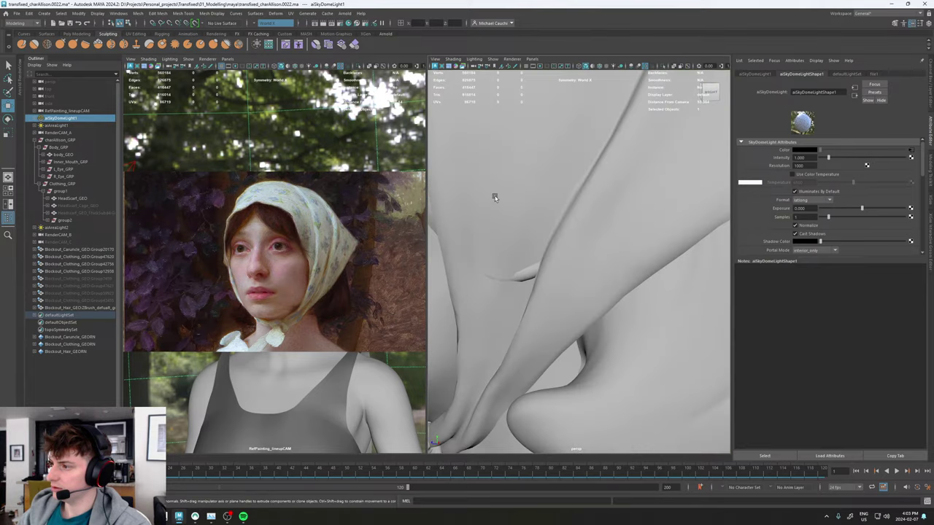
left_click(496, 198)
middle_click_drag(495, 199, 572, 230, "alt")
right_click_drag(562, 238, 562, 164)
left_click_drag(565, 194, 483, 250, "alt")
left_click(554, 247)
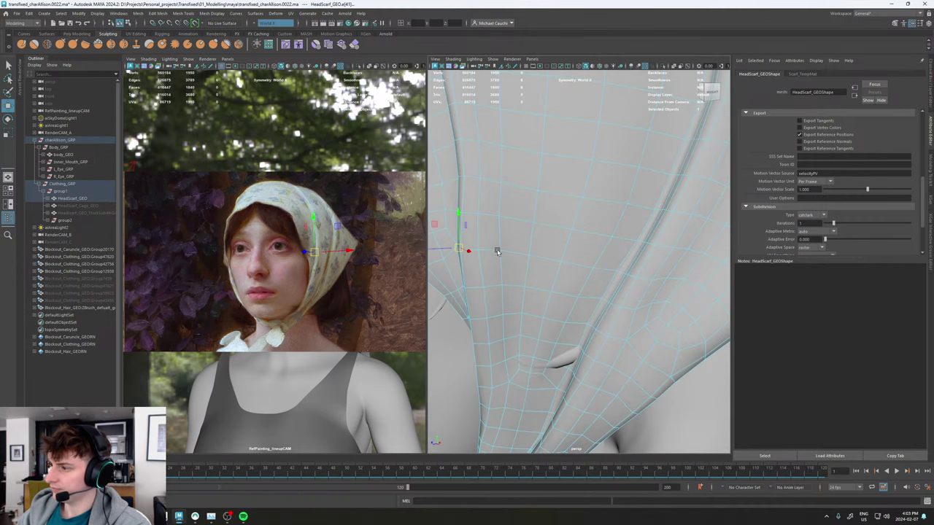
key("q")
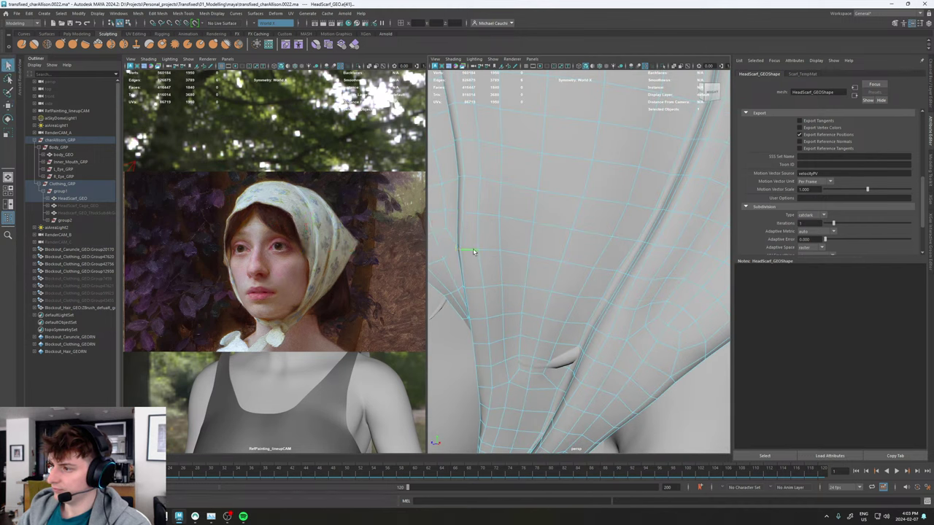
key("w")
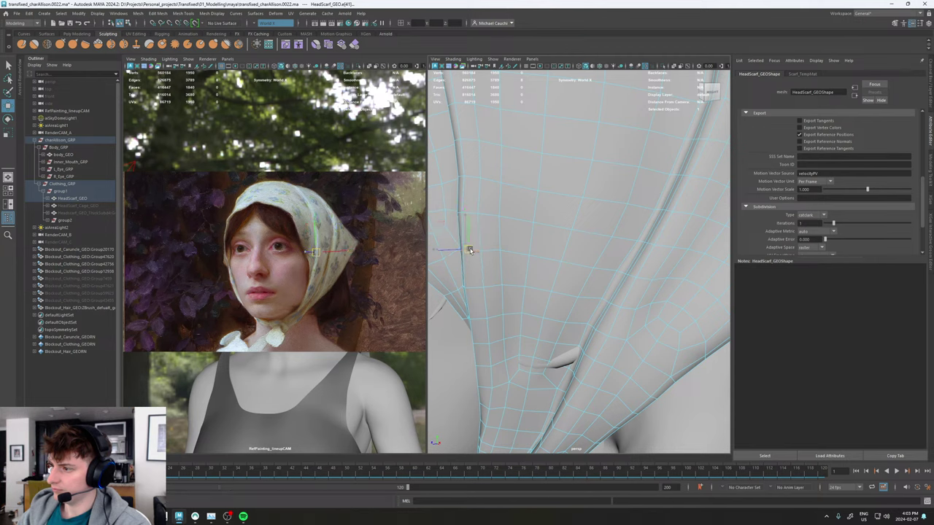
Select the neighbouring edges across the front fold's ridge above the cheek and adjust them with the Move tool.
left_click_drag(471, 249, 575, 195, "alt")
left_click(583, 173)
left_click(552, 170, "shift")
right_click_drag(592, 199, 506, 214, "alt")
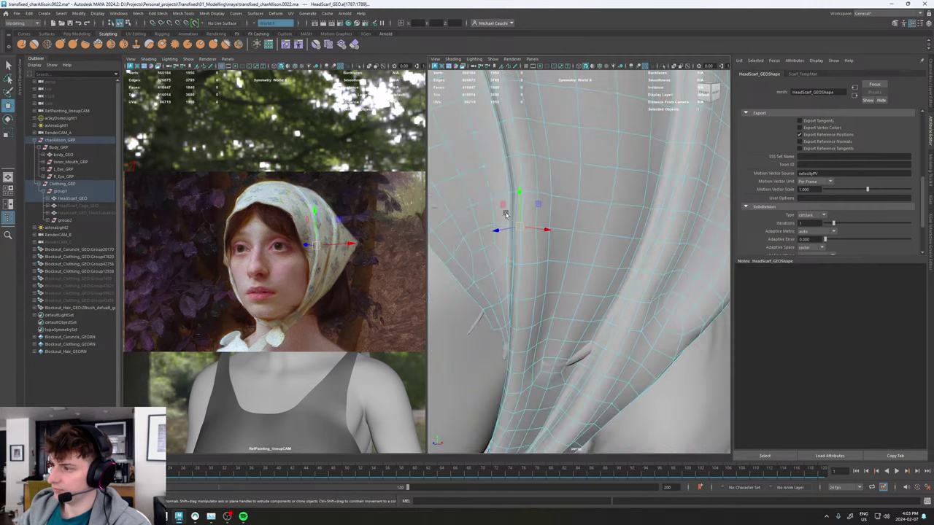
mouse_move(506, 214)
left_mouse_down("alt")
mouse_move(489, 212)
mouse_move(491, 223)
left_mouse_up("alt")
left_click_drag(573, 223, 596, 222, "alt")
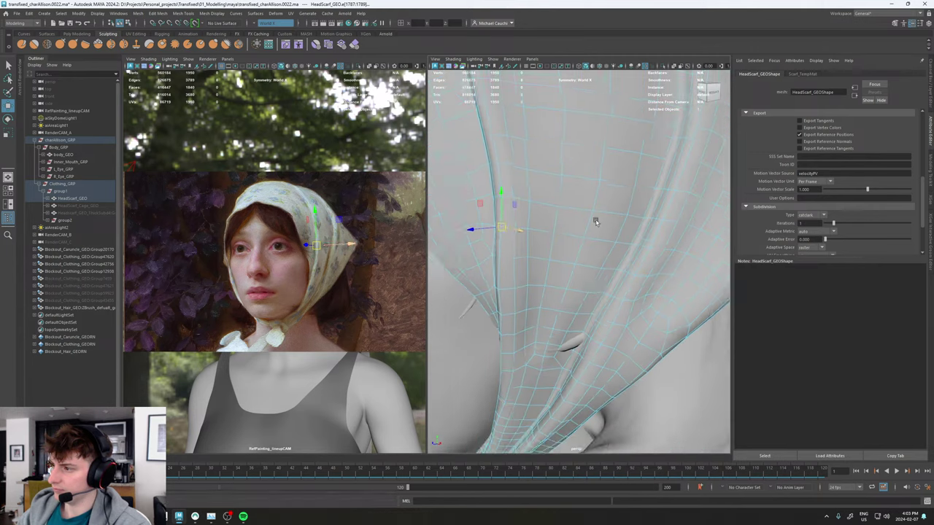
Return to object mode and compare the full bust with the reference painting, leaving the image plane's Alpha Gain at 1.000.
scroll(597, 220, "down", 5)
right_click_drag(603, 212, 625, 186)
scroll(624, 186, "down", 8)
left_click(624, 186)
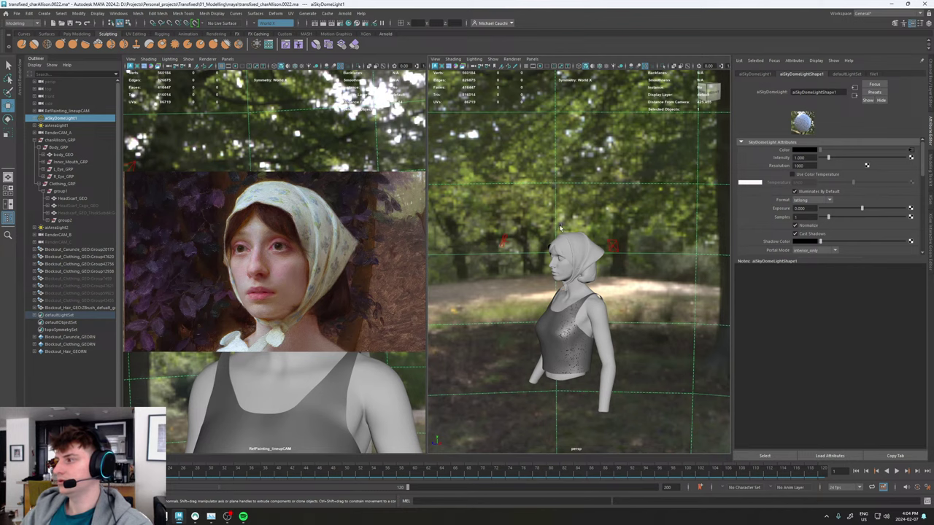
left_click_drag(522, 231, 553, 229, "alt")
right_click_drag(553, 230, 611, 273, "alt")
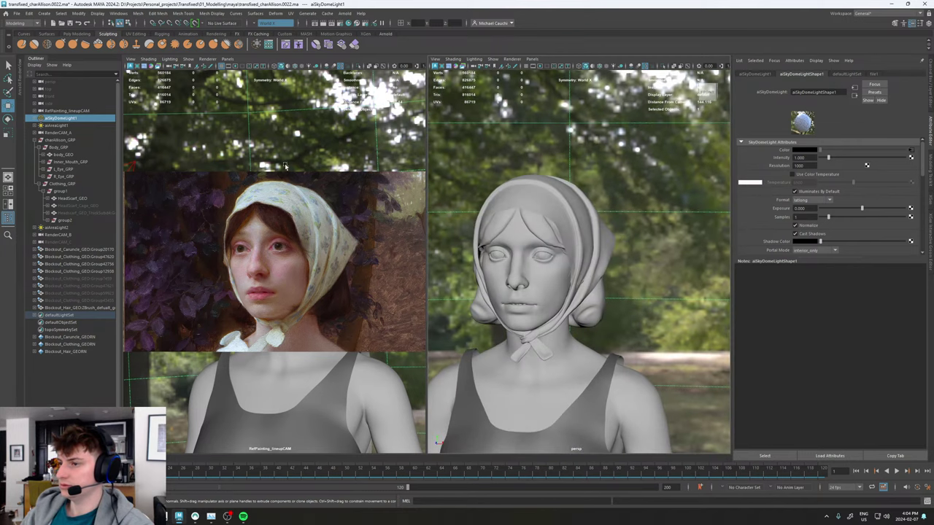
left_click(350, 179)
left_click_drag(844, 187, 909, 188)
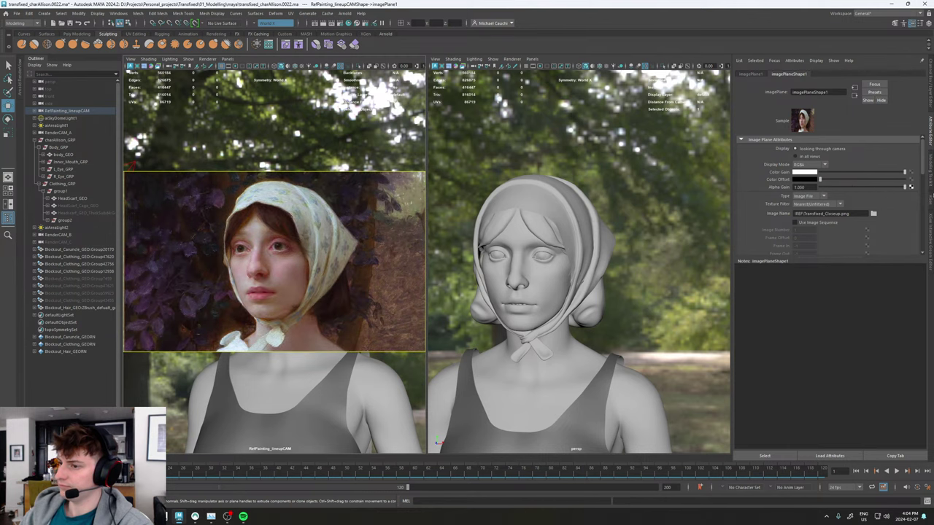
scroll(522, 256, "up", 4)
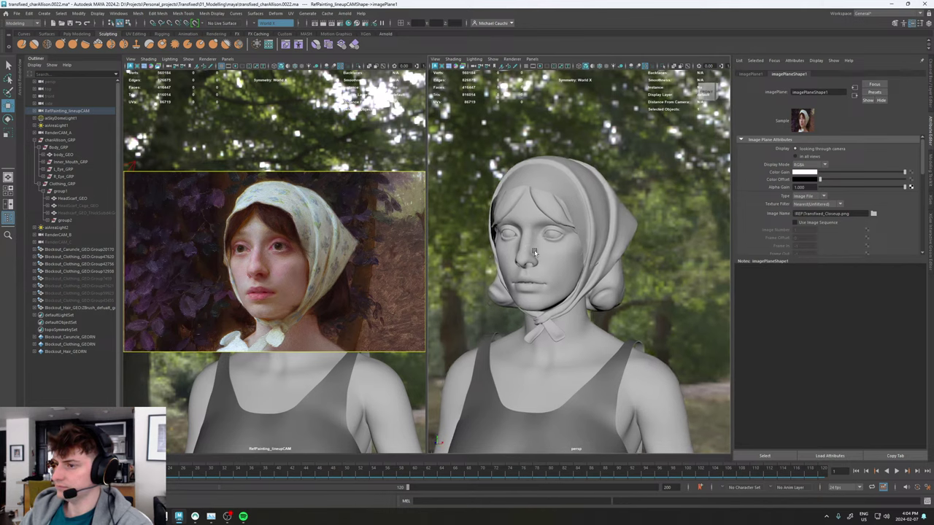
Select the HeadScarf_GEO mesh and save the scene.
left_click(545, 256)
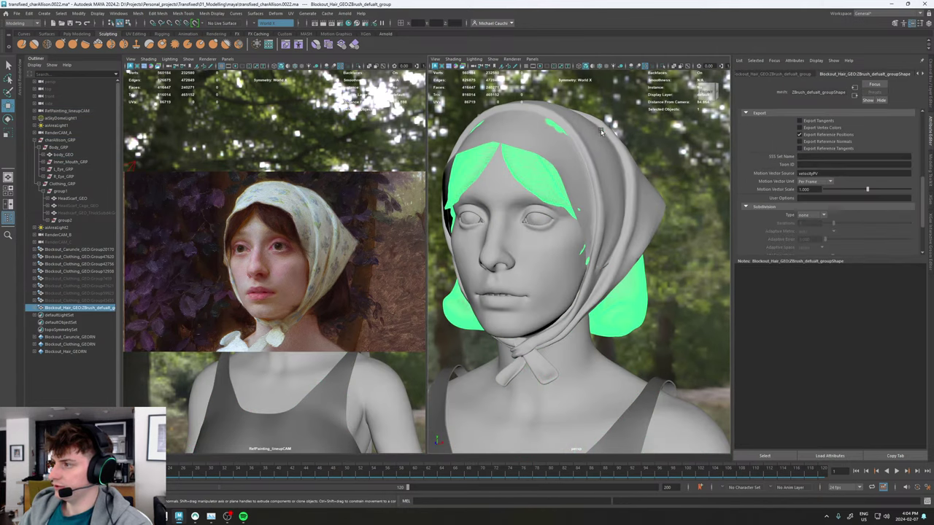
left_click(600, 131)
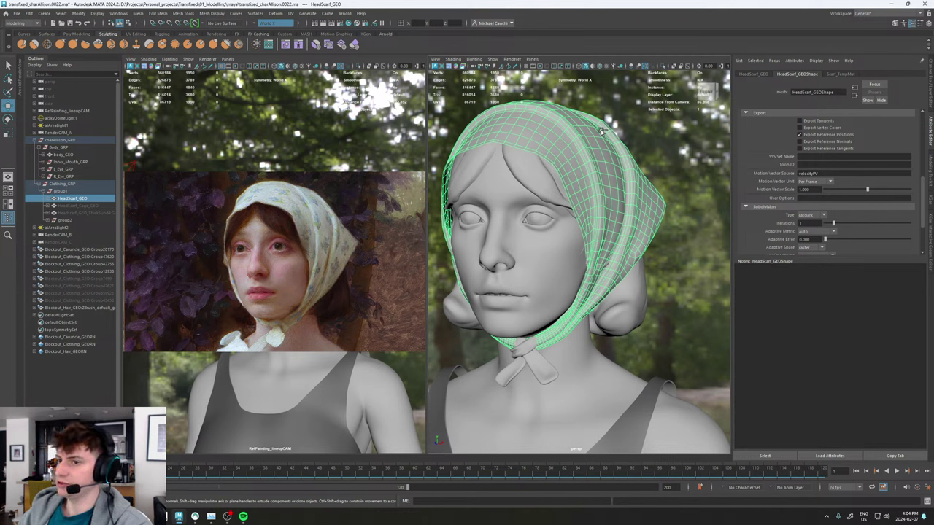
key("ctrl+s")
Export the selected headscarf to the maya exports folder, replacing the existing Headscarf_GEO.obj.
left_click(16, 14)
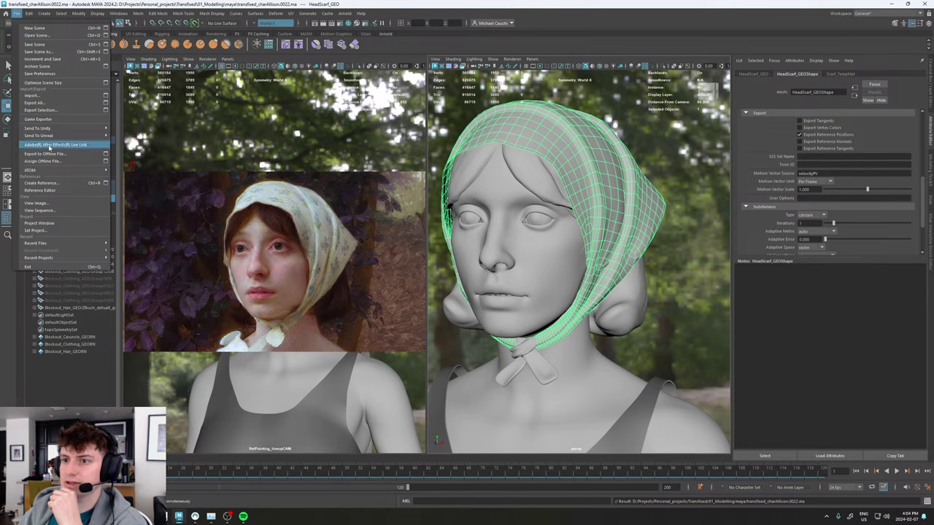
left_click(41, 110)
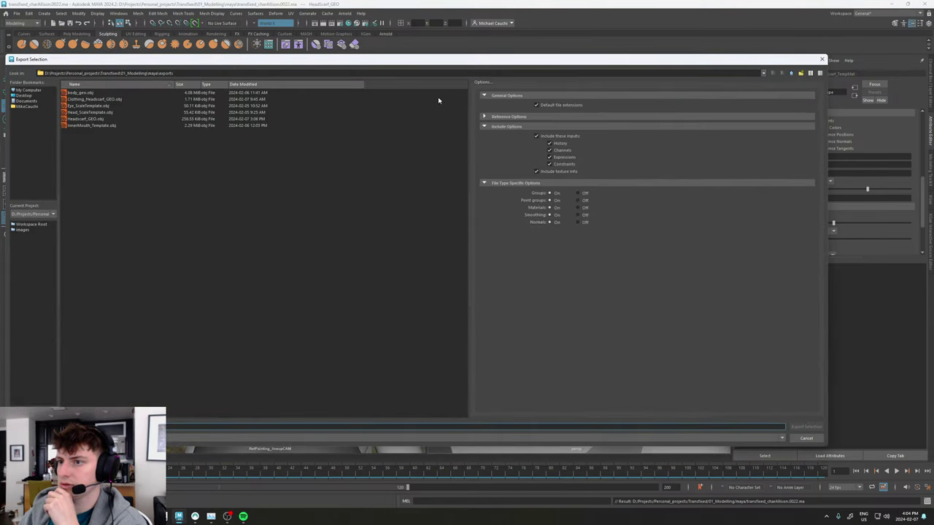
left_click(87, 120)
left_click(806, 427)
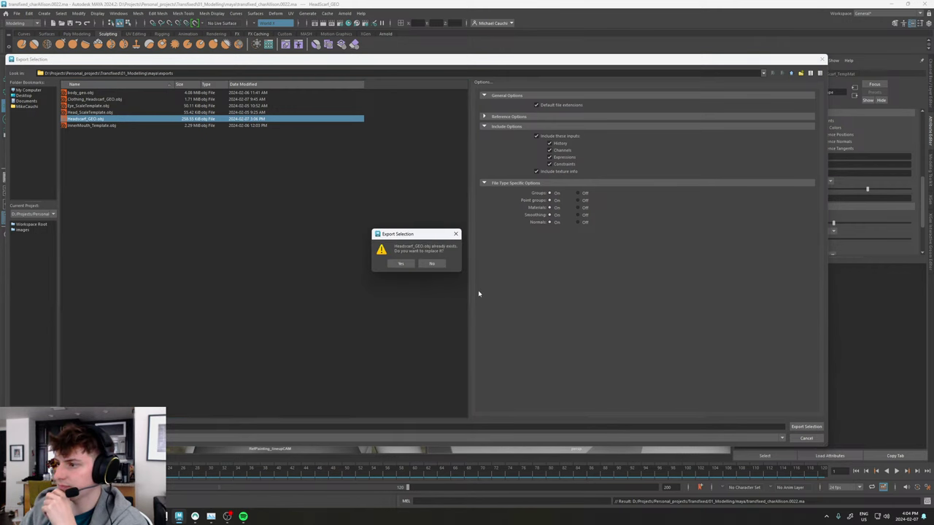
left_click(401, 263)
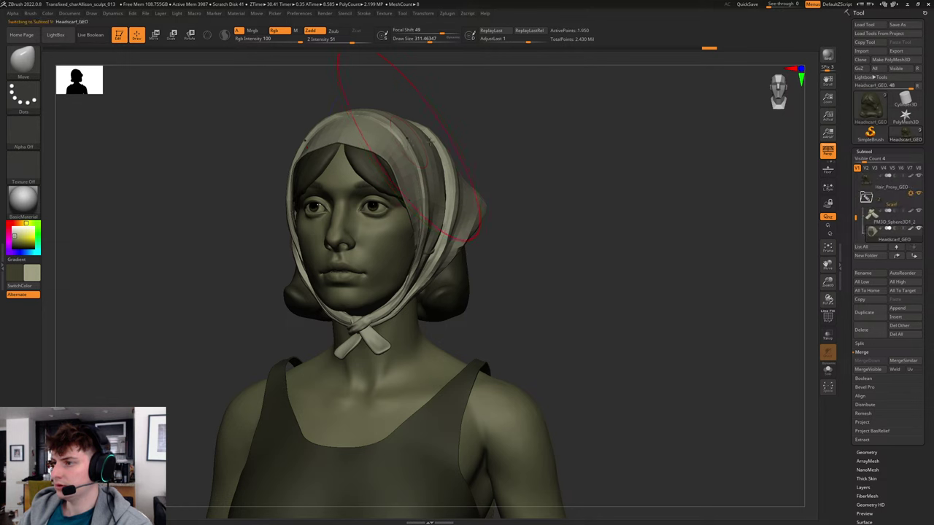
In ZBrush, show the Headscarf_GEO subtool's polyframe and import Headscarf_GEO.obj from the maya exports folder into it.
key("shift+f")
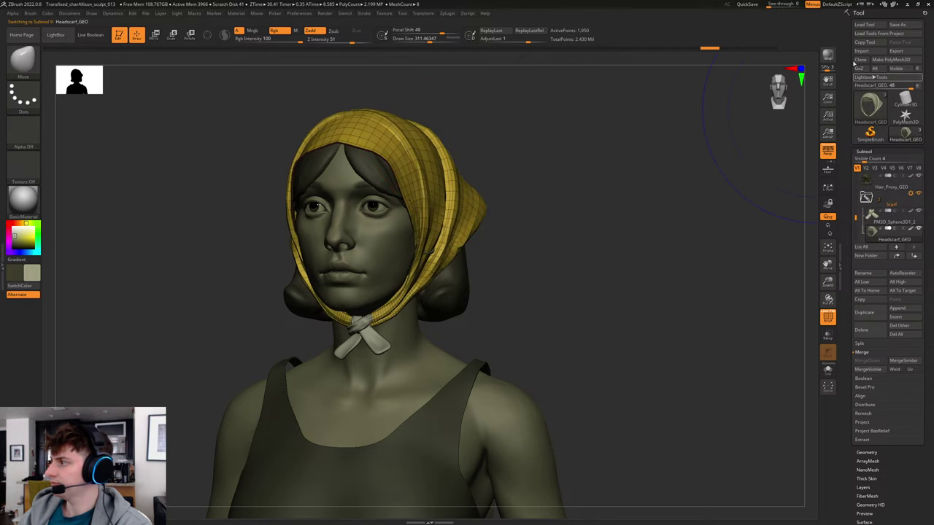
left_click(862, 51)
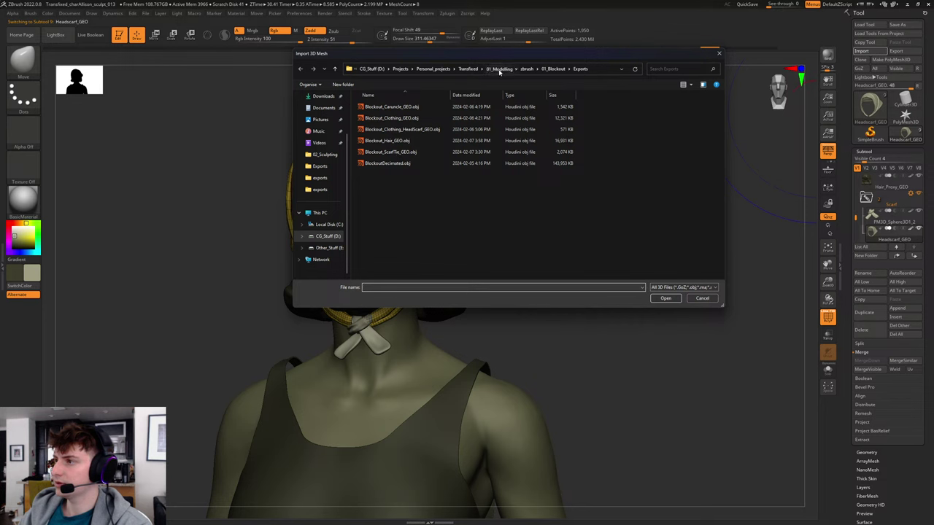
left_click(499, 69)
double_click(379, 107)
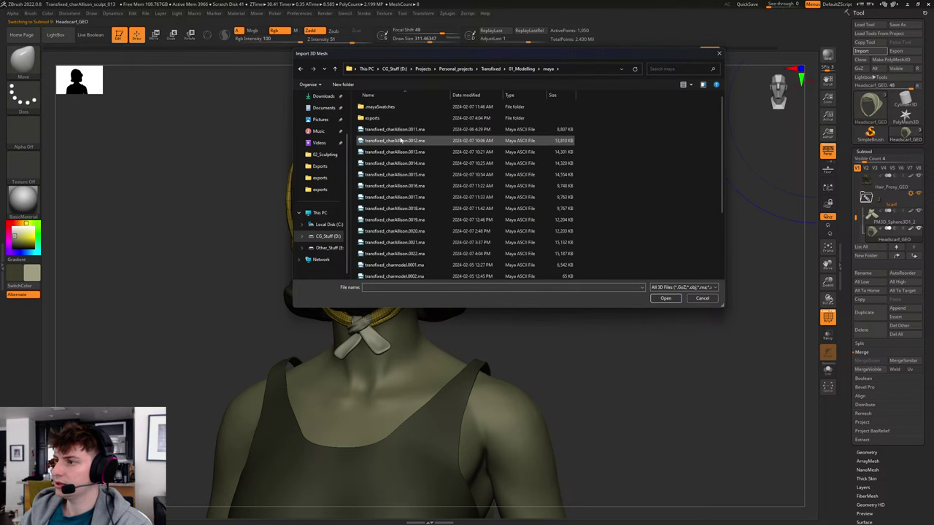
double_click(372, 118)
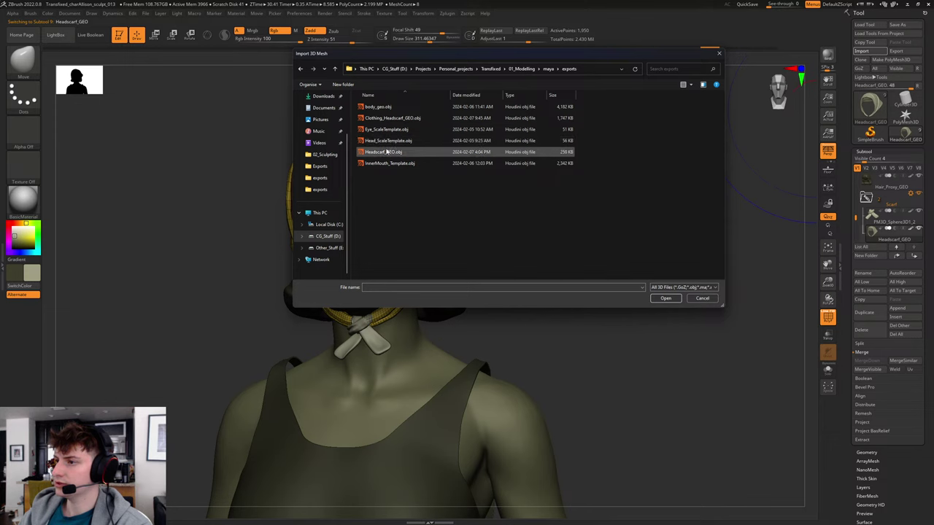
double_click(386, 151)
left_click_drag(576, 184, 573, 184)
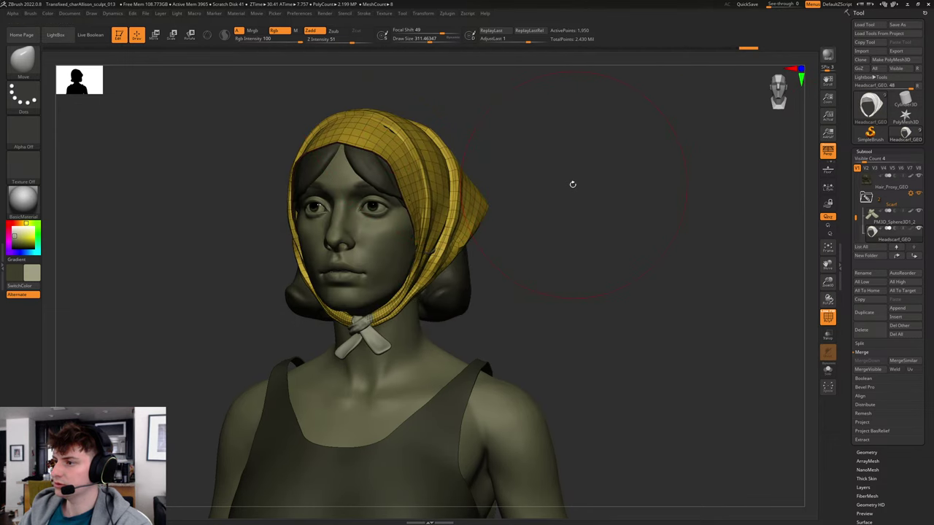
Bring the Headscarf_GEO subtool up three subdivision levels, turn off its polyframe, and check the scarf and knot from the front.
key("shift+f")
key("shift+f")
key("d")
key("d")
key("d")
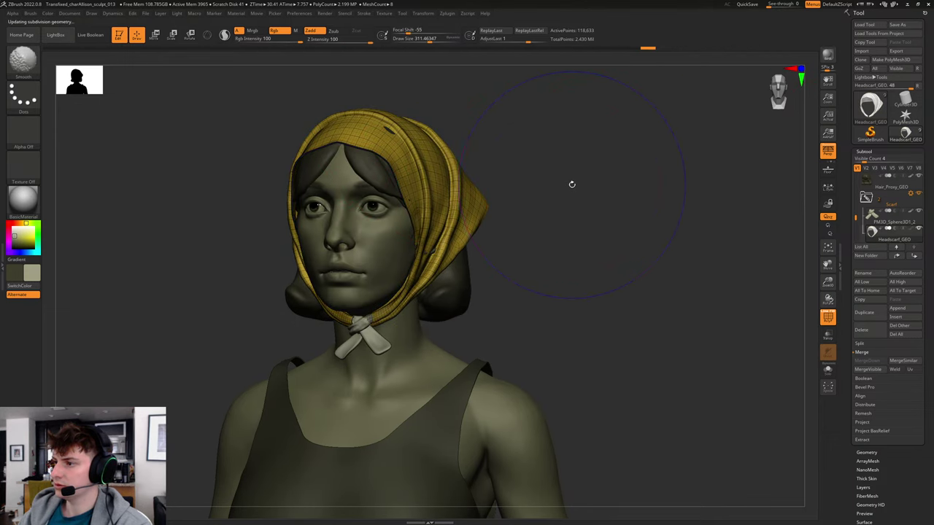
key("shift+f")
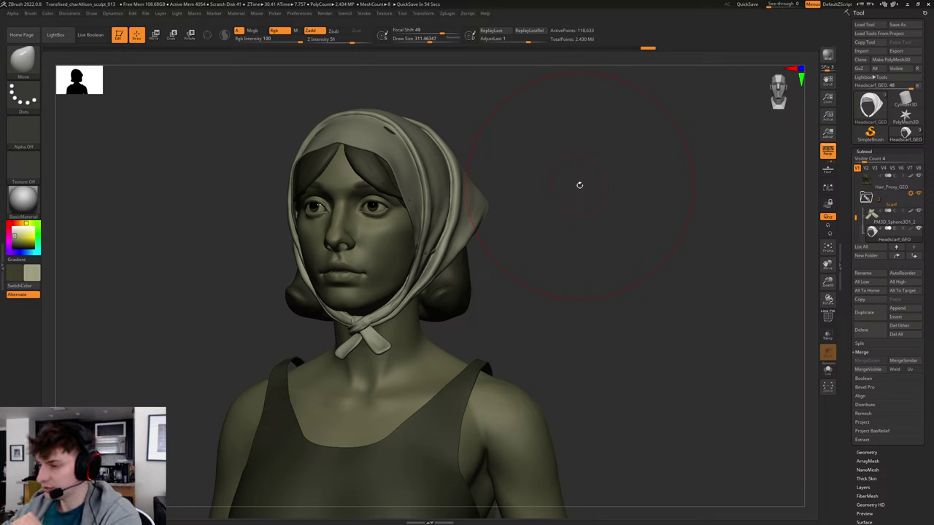
left_click_drag(556, 200, 577, 202)
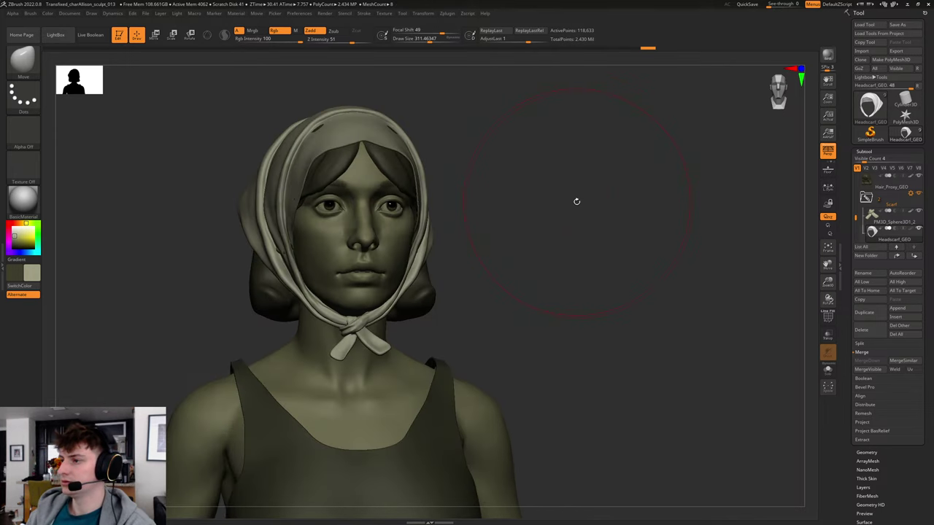
mouse_move(520, 210)
left_mouse_down("alt")
mouse_move(579, 227)
mouse_move(569, 242)
mouse_move(542, 111)
left_mouse_up("alt")
key("shift+f")
key("shift+f")
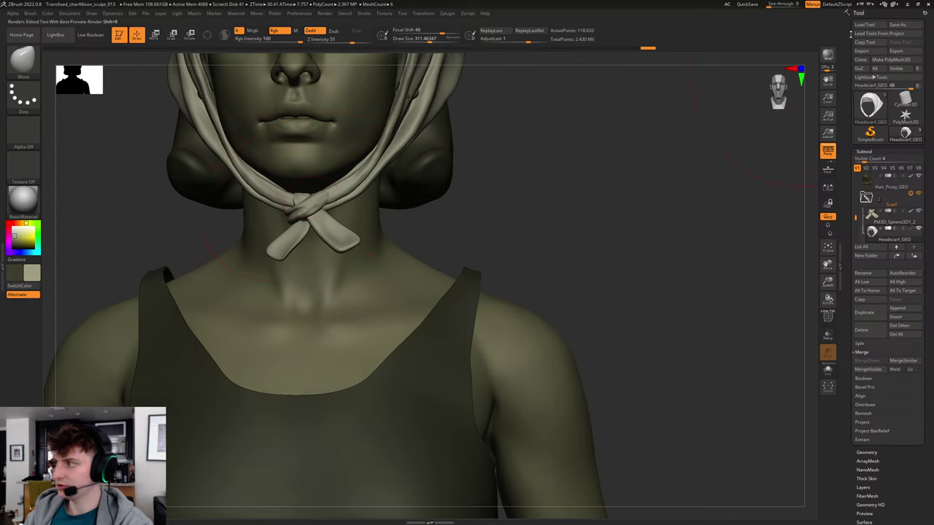
Switch to Maya and set the Alpha Gain of the reference painting's image plane to 1.000.
left_click(910, 4)
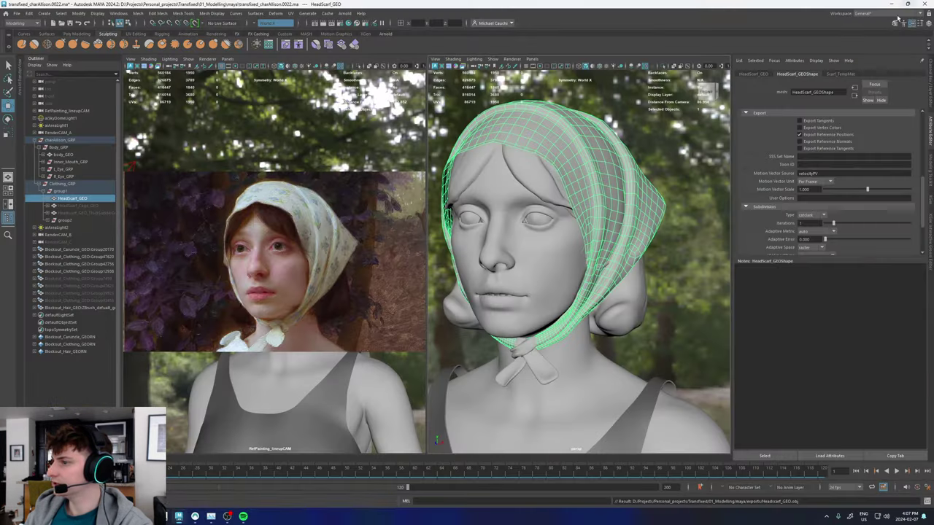
left_click(381, 200)
left_click_drag(845, 189, 911, 187)
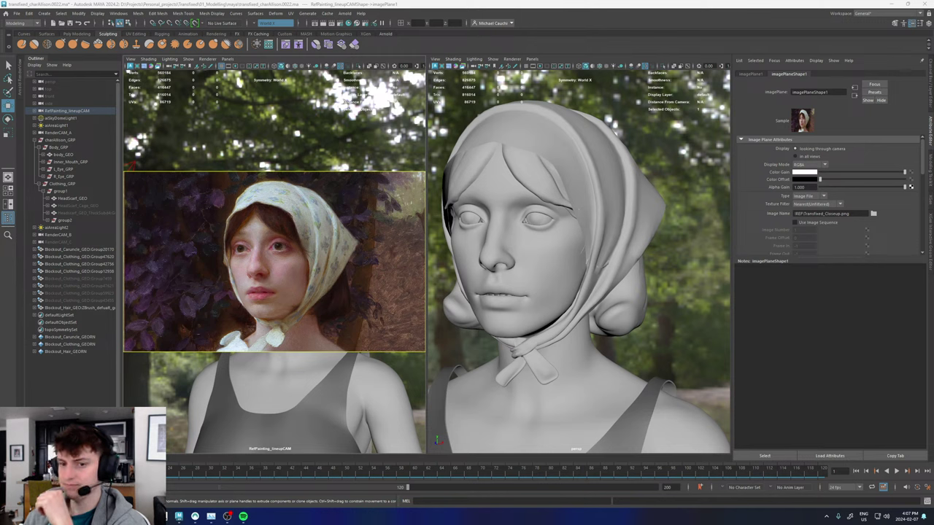
Examine the scarf knot under the chin in the painting on the reference board.
mouse_move(0, 358)
right_mouse_down()
mouse_move(548, 320)
mouse_move(524, 300)
right_mouse_up()
scroll(530, 279, "up", 10)
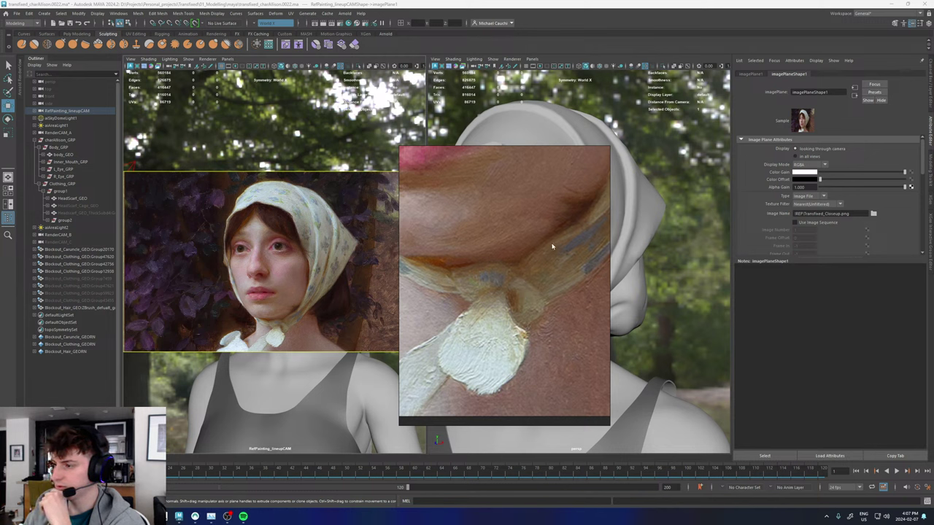
scroll(548, 272, "down", 4)
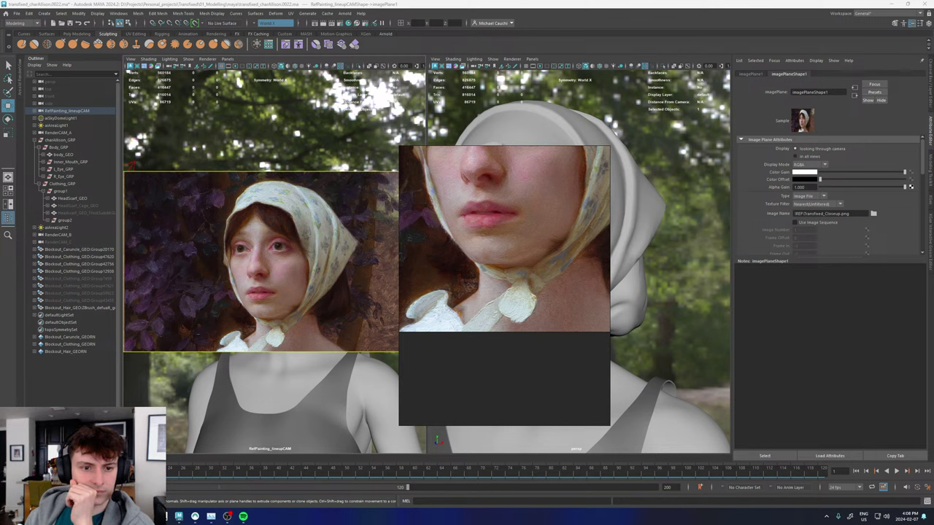
scroll(471, 290, "down", 5)
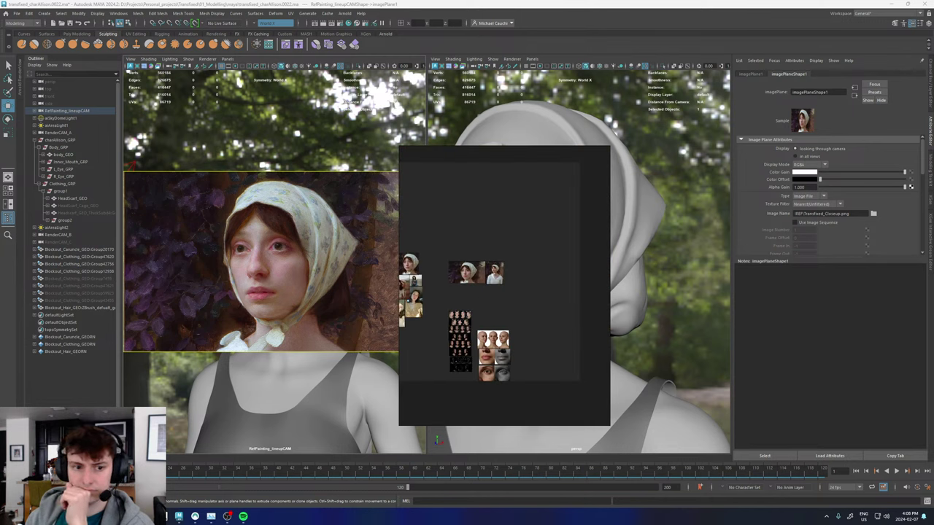
Add the photo of a woman in sunglasses and a patterned headscarf to the reference board and examine its knot.
left_click_drag(0, 330, 554, 338)
scroll(558, 339, "up", 5)
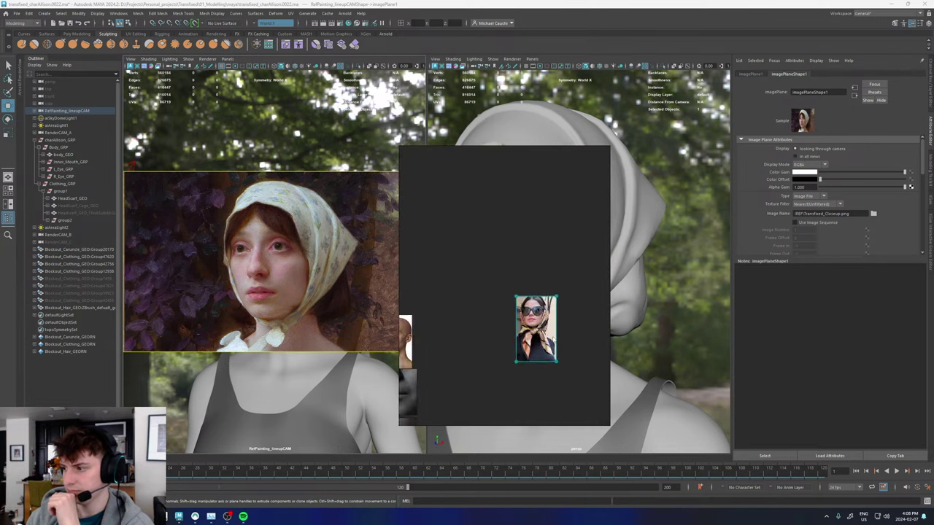
scroll(536, 329, "up", 6)
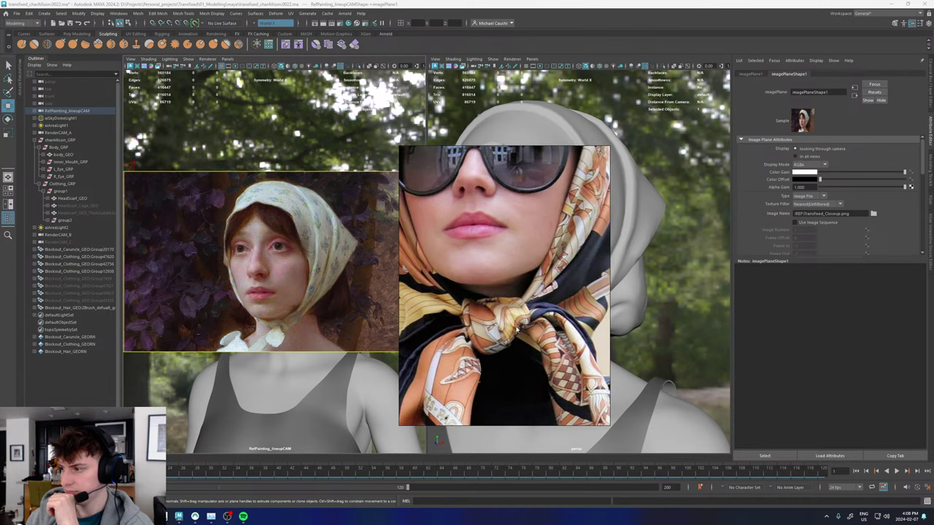
middle_click_drag(517, 330, 515, 317)
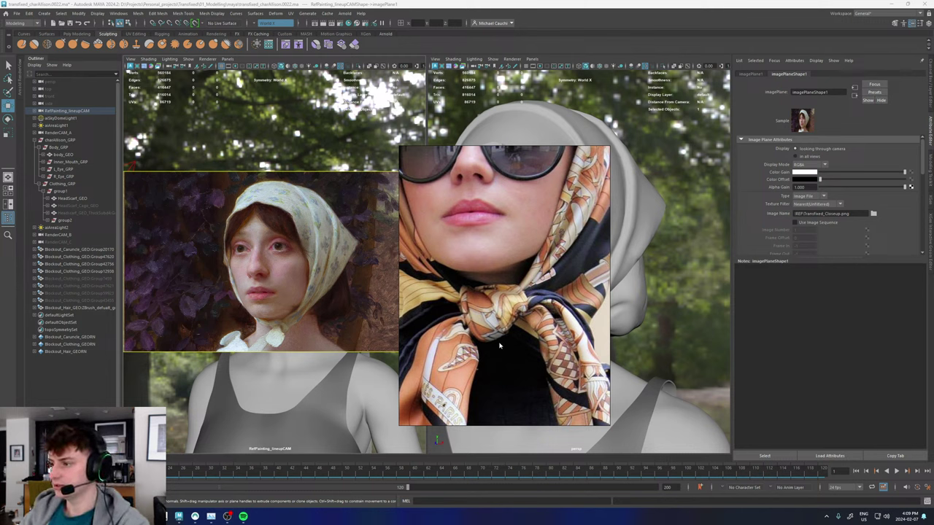
Add two more headscarf photos to the reference board, placing the pink headscarf photo directly below the other two.
scroll(496, 332, "down", 5)
scroll(495, 332, "down", 5)
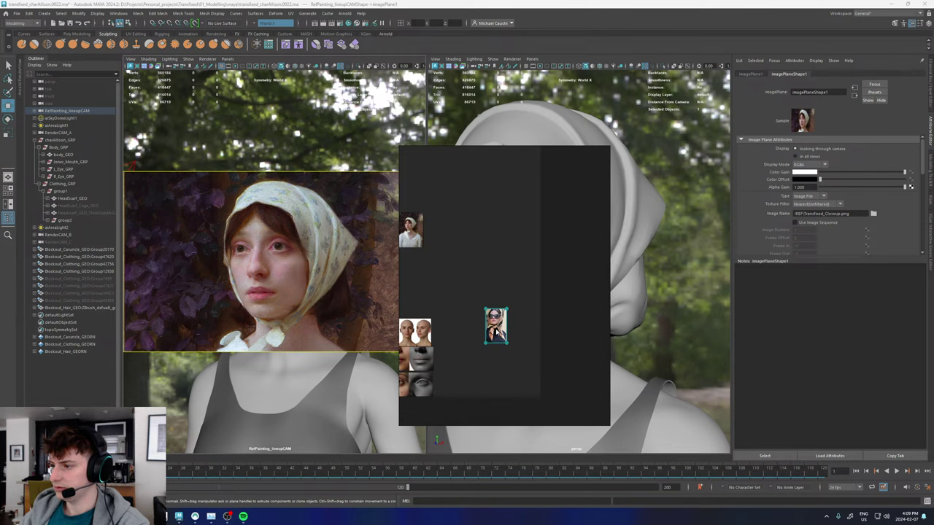
middle_click_drag(458, 329, 500, 365)
left_click_drag(537, 363, 527, 267)
scroll(527, 267, "up", 5)
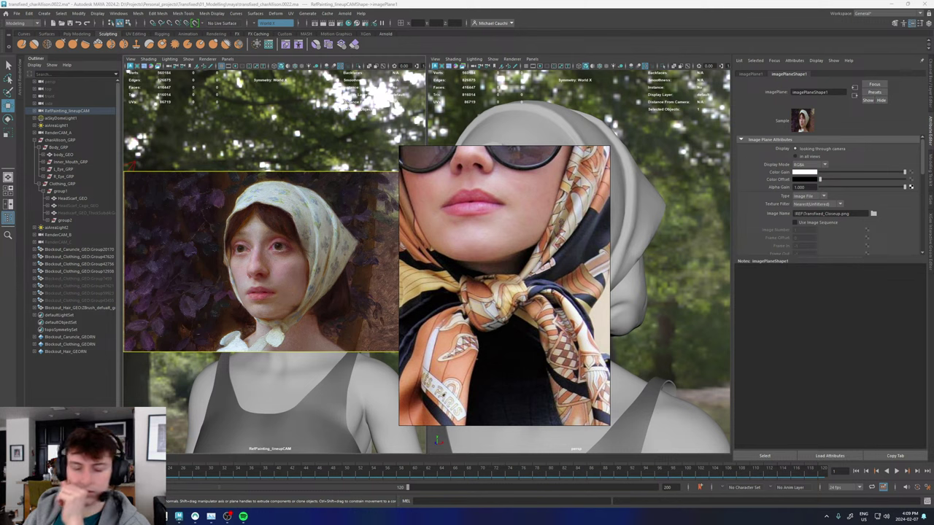
left_click_drag(326, 351, 539, 304)
scroll(485, 320, "down", 7)
scroll(538, 304, "up", 8)
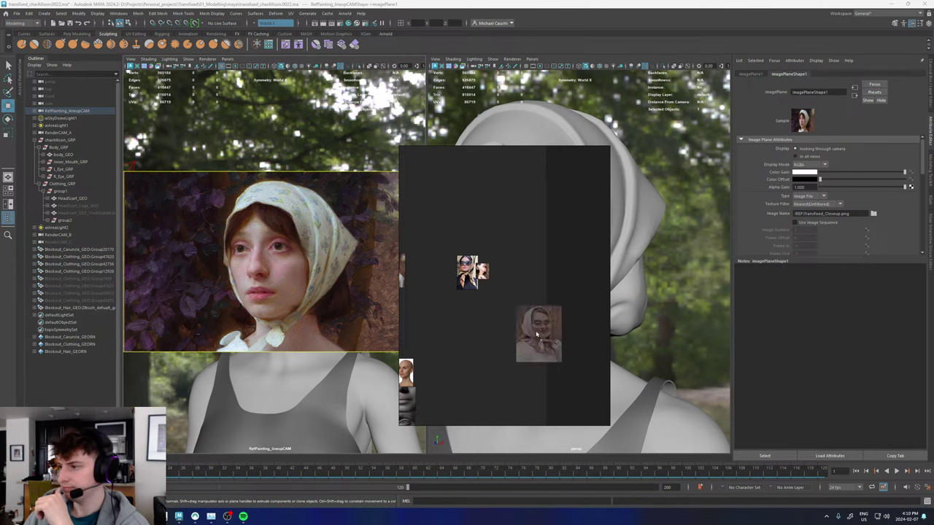
middle_click_drag(555, 363, 539, 319)
scroll(437, 288, "down", 8)
left_click_drag(538, 319, 512, 311)
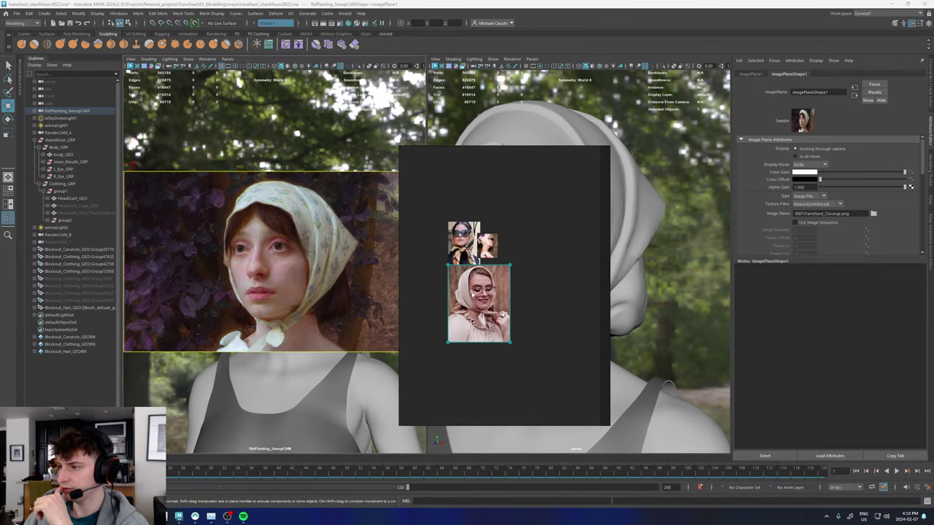
Focus the reference board on the pink scarf's knot and move its window over the painting, clear of the bust.
double_click(513, 311)
scroll(522, 365, "up", 2)
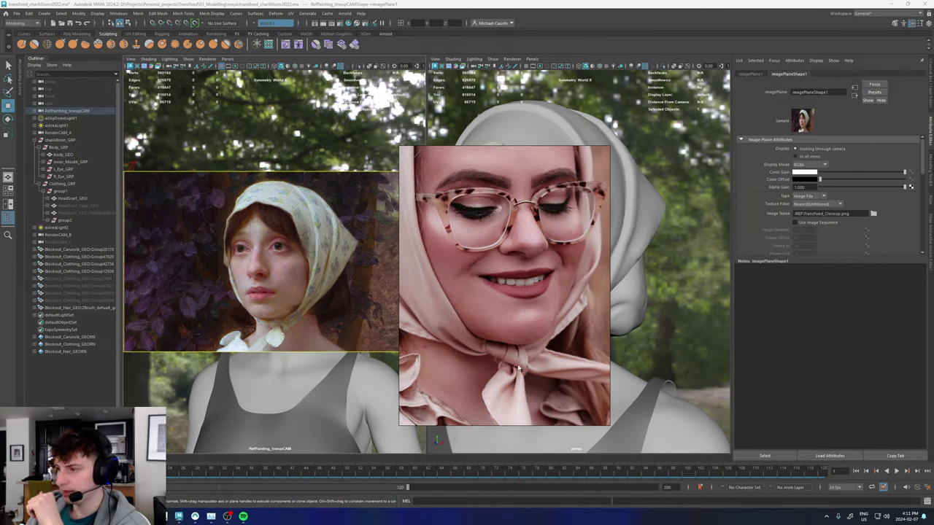
scroll(519, 368, "up", 3)
mouse_move(514, 361)
left_mouse_down()
mouse_move(422, 305)
mouse_move(345, 298)
left_mouse_up()
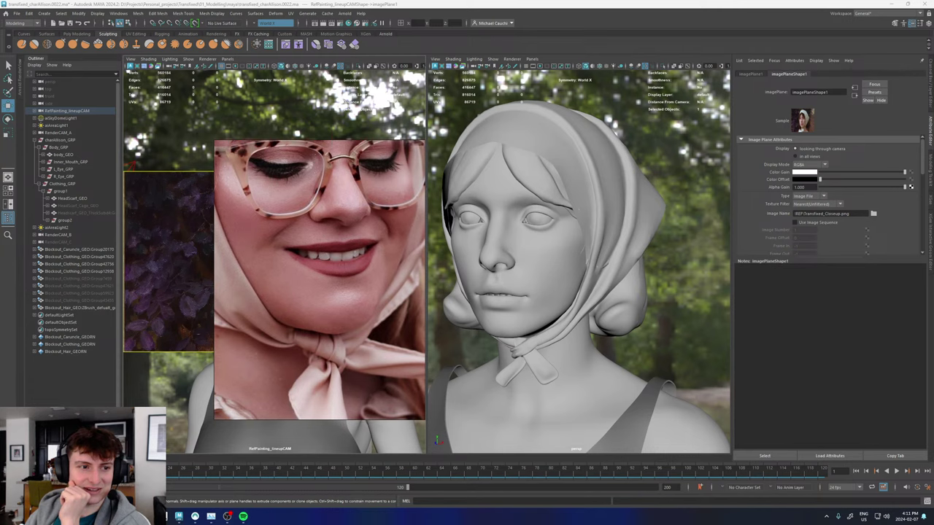
Watch the babushka-style headscarf video on YouTube, skip to the tying section, replay how the knot is made, and close the video.
left_click_drag(66, 522, 552, 1)
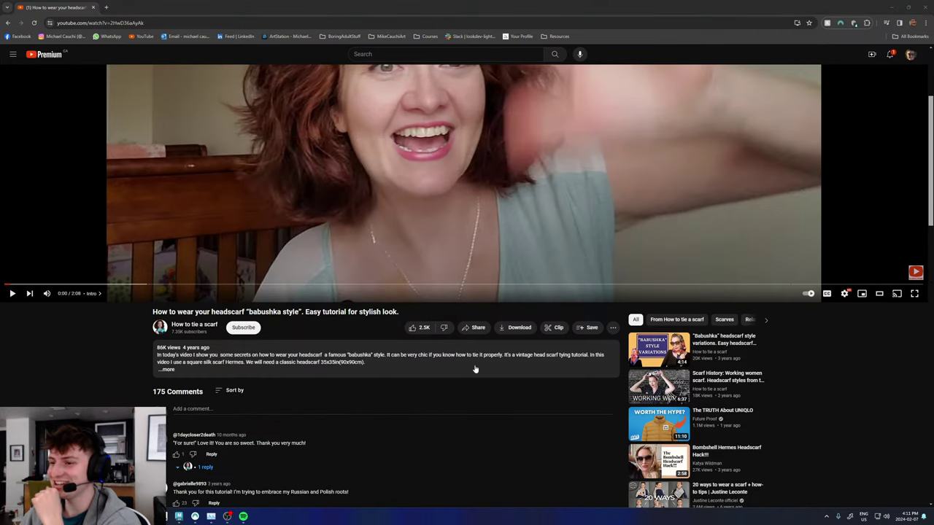
scroll(313, 437, "up", 1)
left_click(12, 329)
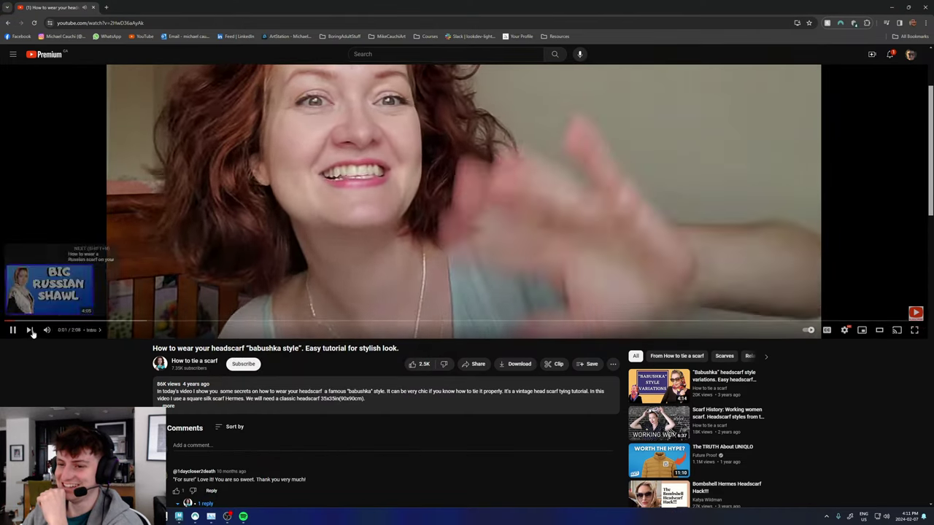
left_click(60, 332)
scroll(94, 392, "up", 3)
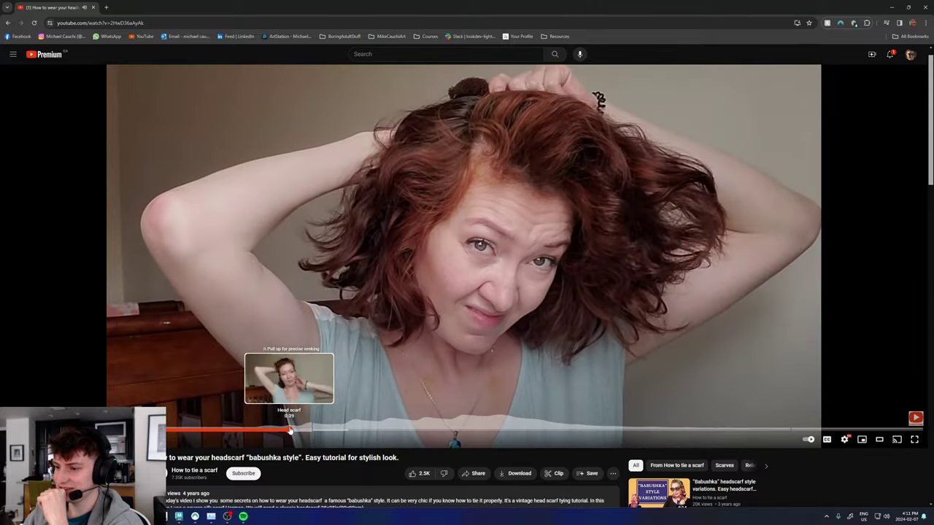
left_click(289, 432)
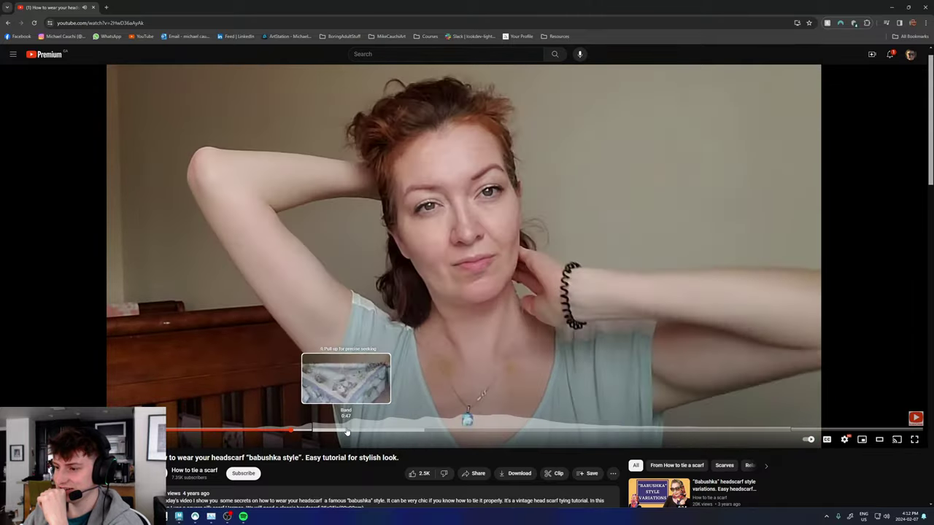
left_click(350, 432)
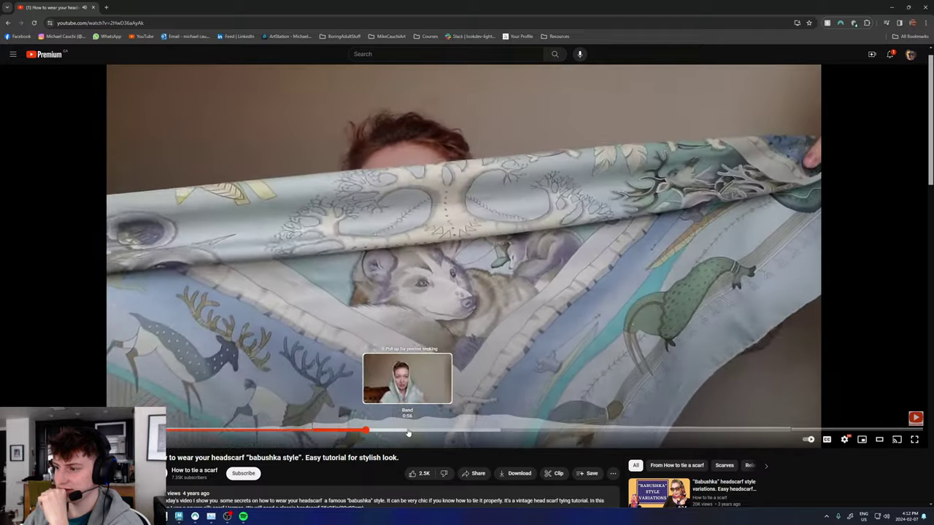
left_click(409, 433)
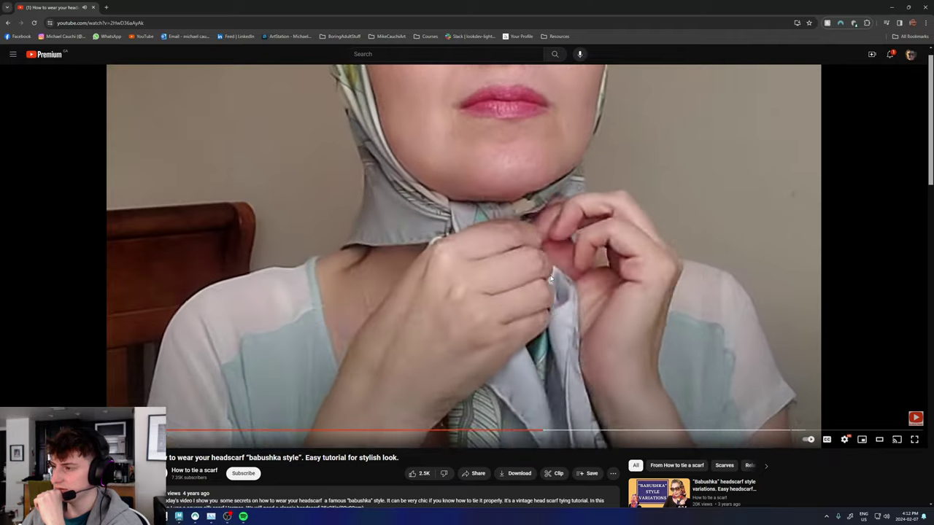
left_click_drag(502, 431, 478, 435)
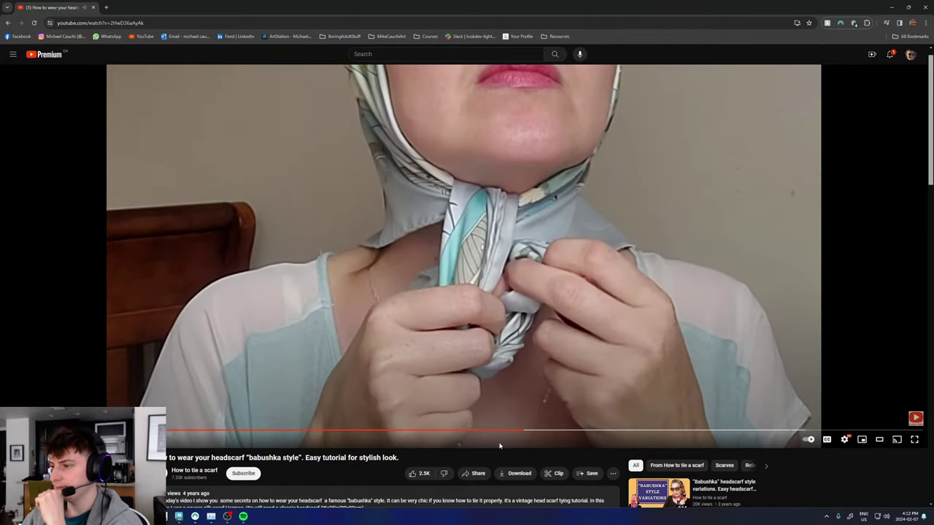
left_click_drag(475, 431, 459, 434)
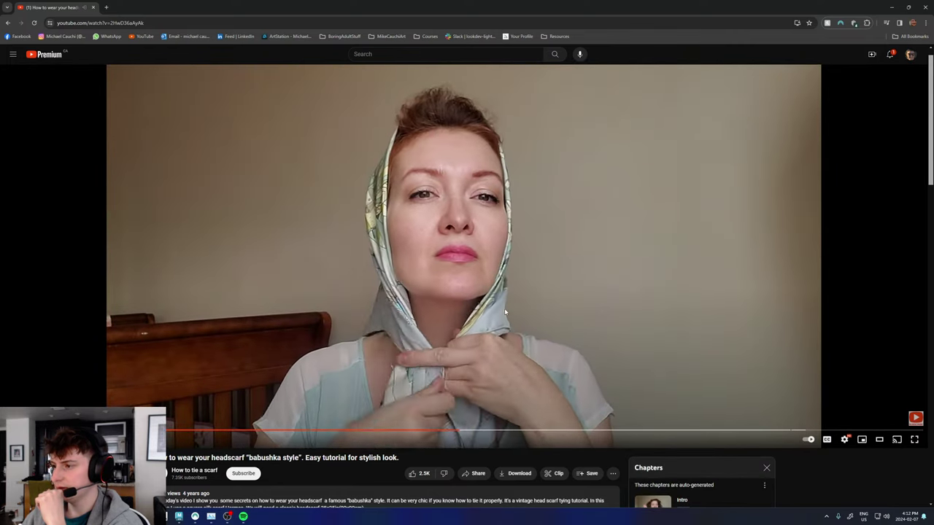
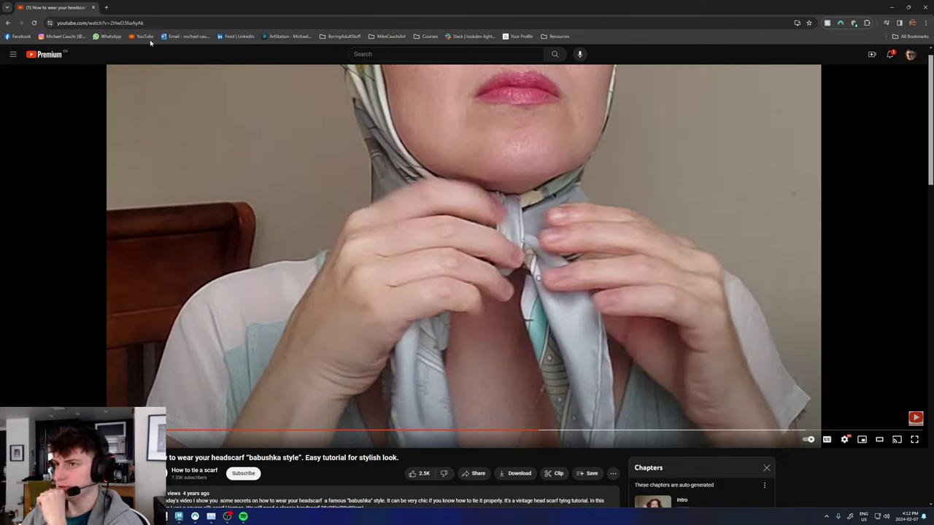
left_click(95, 8)
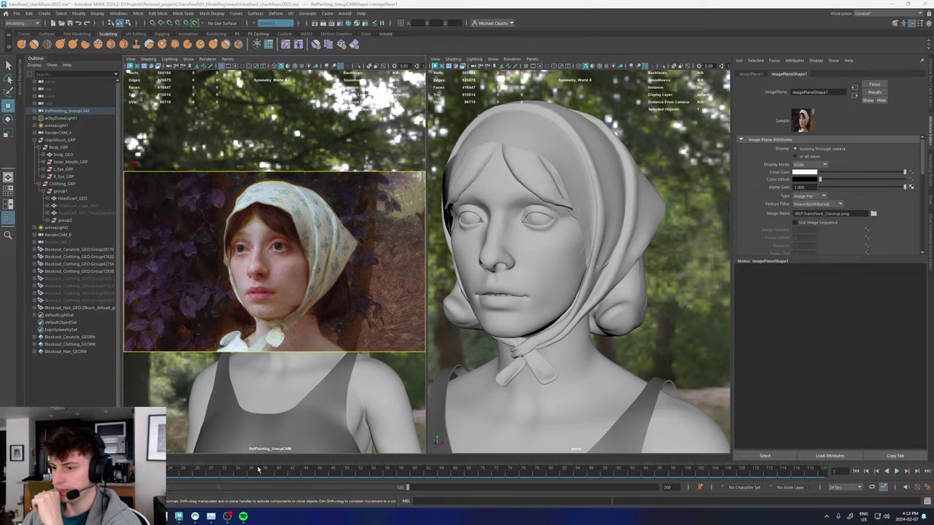
Return to ZBrush and select the scarf's knot subtool, PM3D_Sphere3D1_2, framing it from the front.
left_click(164, 517)
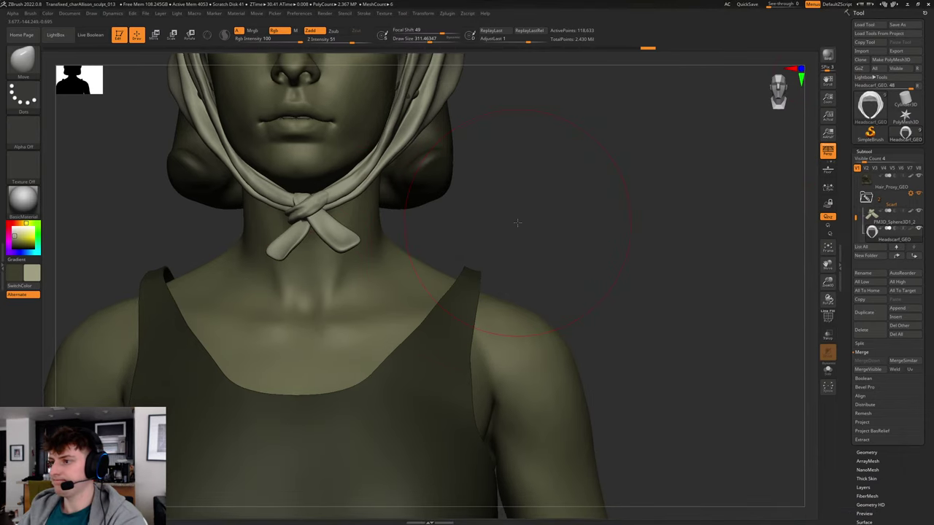
left_click_drag(518, 223, 648, 211)
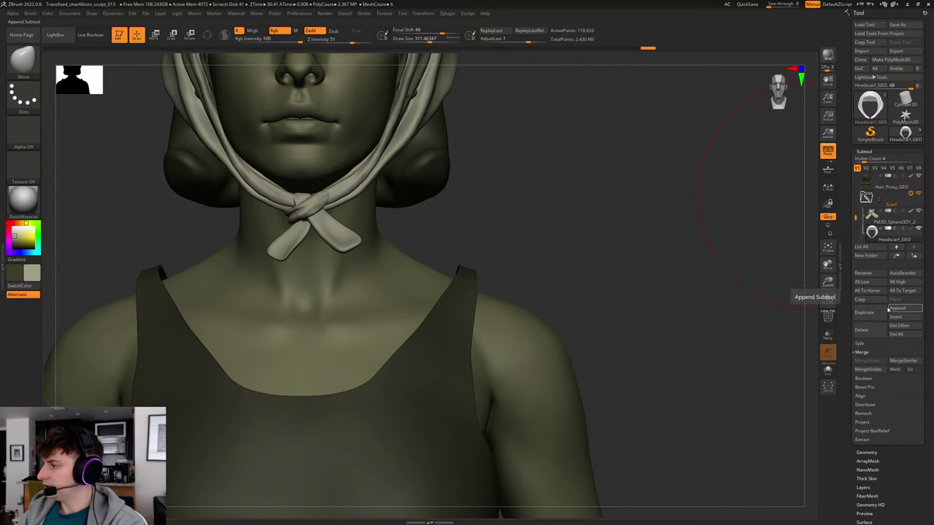
left_click_drag(486, 228, 616, 216, "alt")
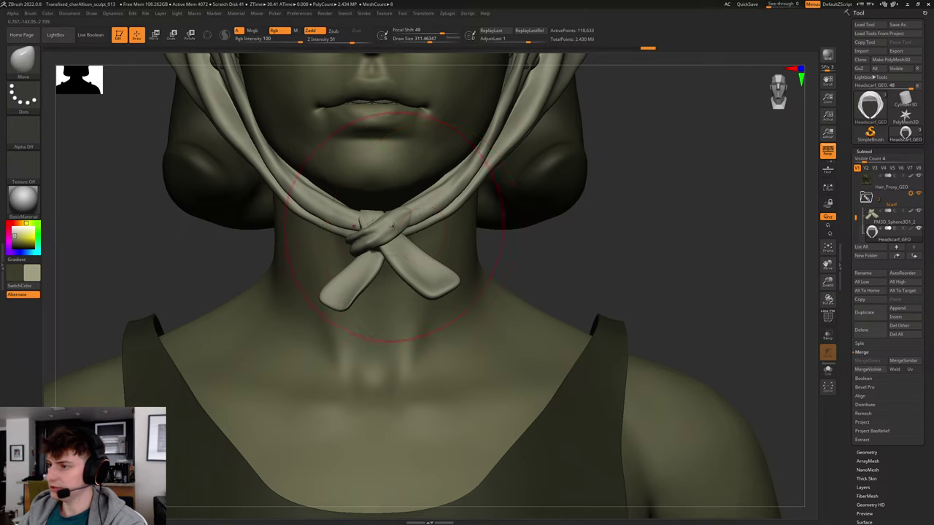
left_click(406, 229, "alt")
key("f")
key("f")
key("f")
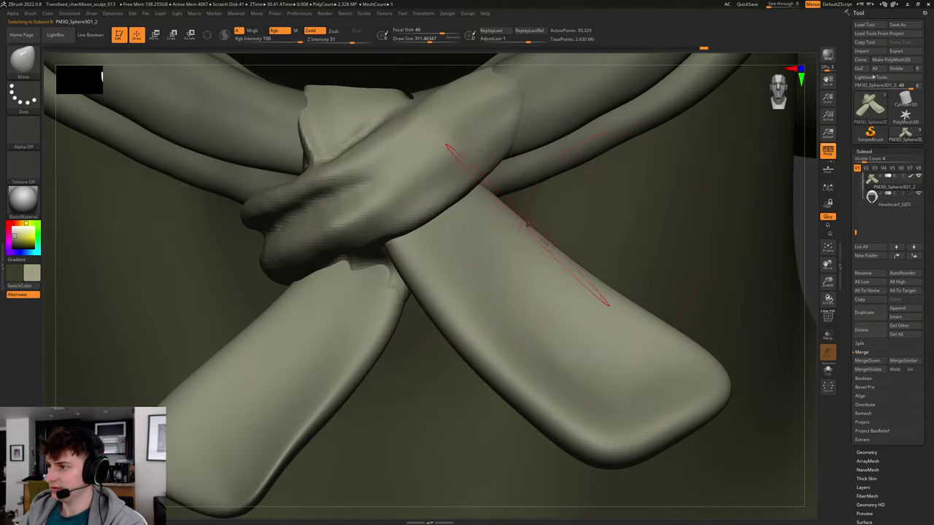
left_click_drag(803, 246, 527, 291)
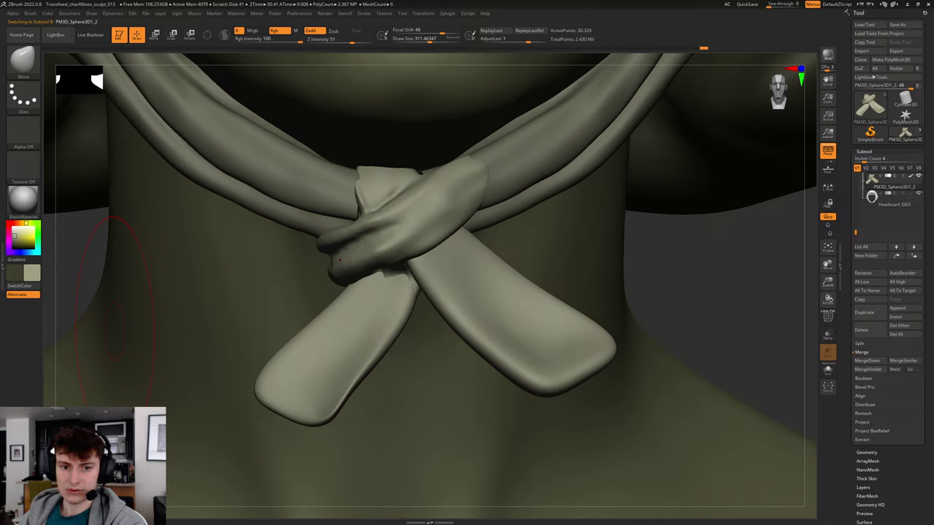
Bring up the reference board and compare the painting's scarf knot with the sculpted one.
key("alt+Tab")
scroll(285, 286, "up", 10)
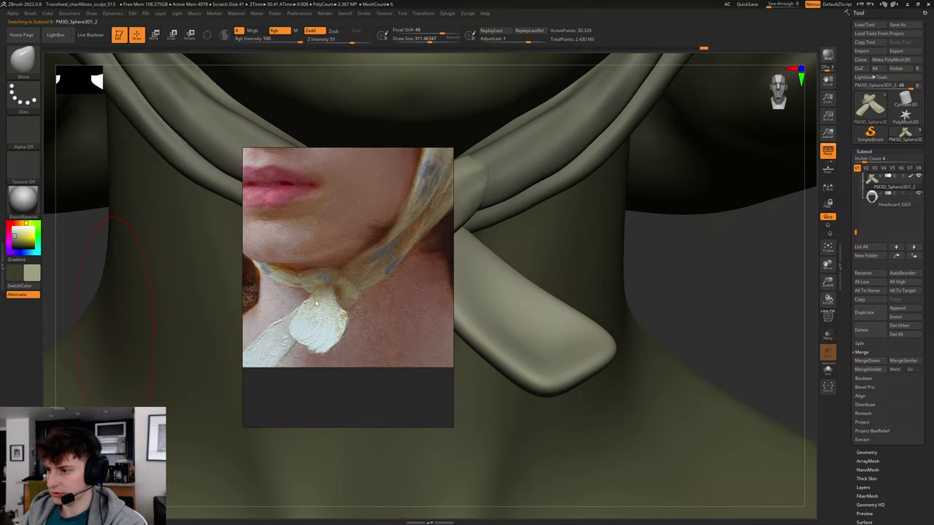
scroll(316, 302, "down", 6)
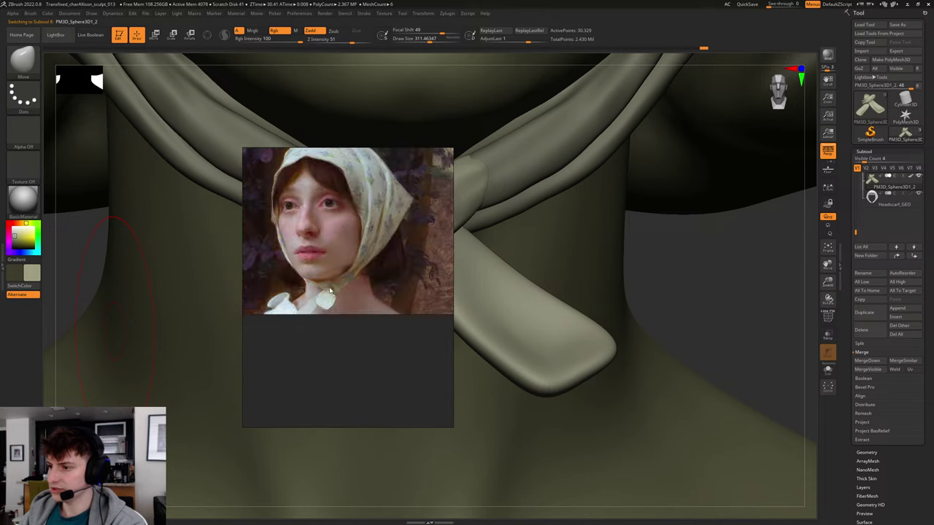
Return to ZBrush and append a new sphere subtool beneath the headscarf.
key("alt+Tab")
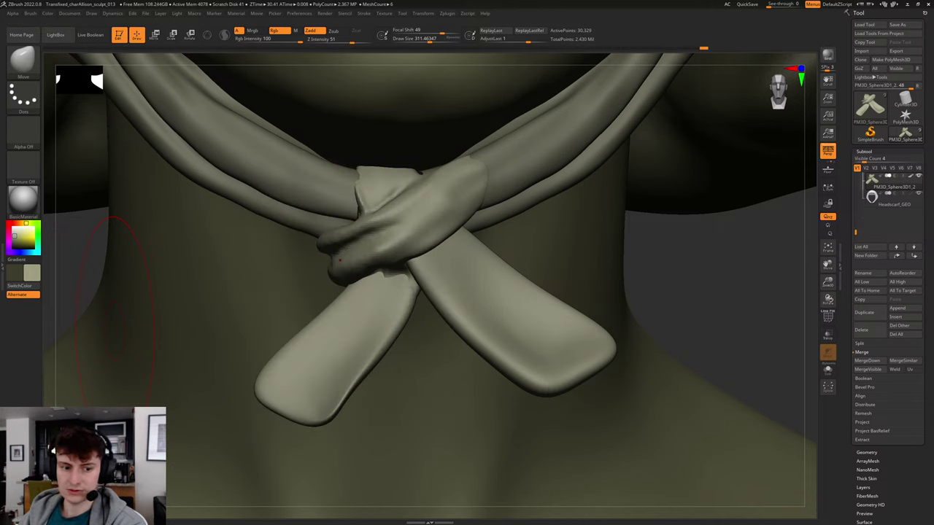
left_click_drag(652, 270, 599, 288)
right_click_drag(598, 287, 637, 289)
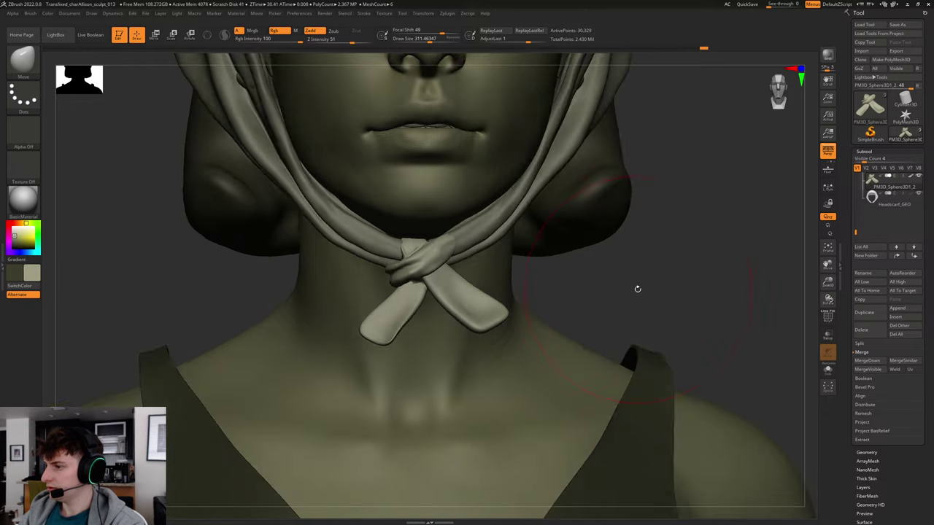
left_click(897, 308)
left_click(653, 353)
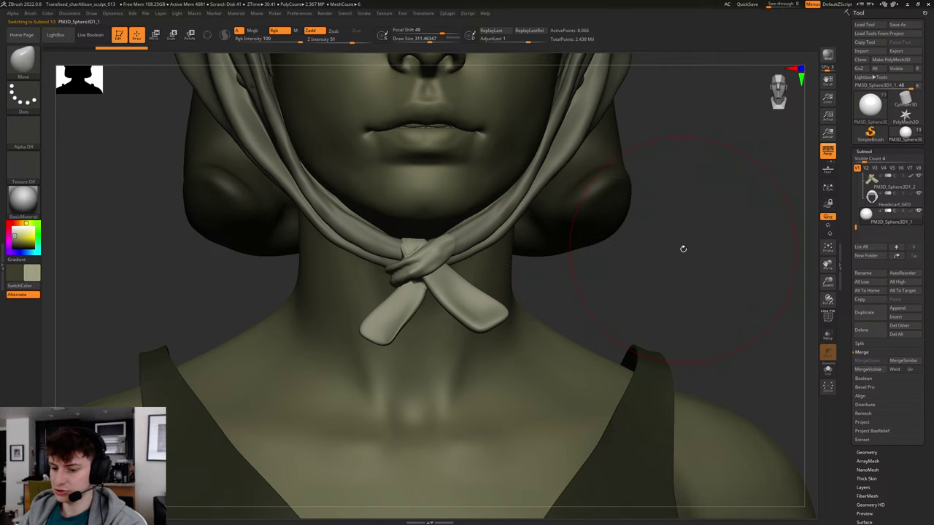
Reposition and shrink the new sphere with the gizmo so it sits in front of the scarf's knot under the chin.
key("f")
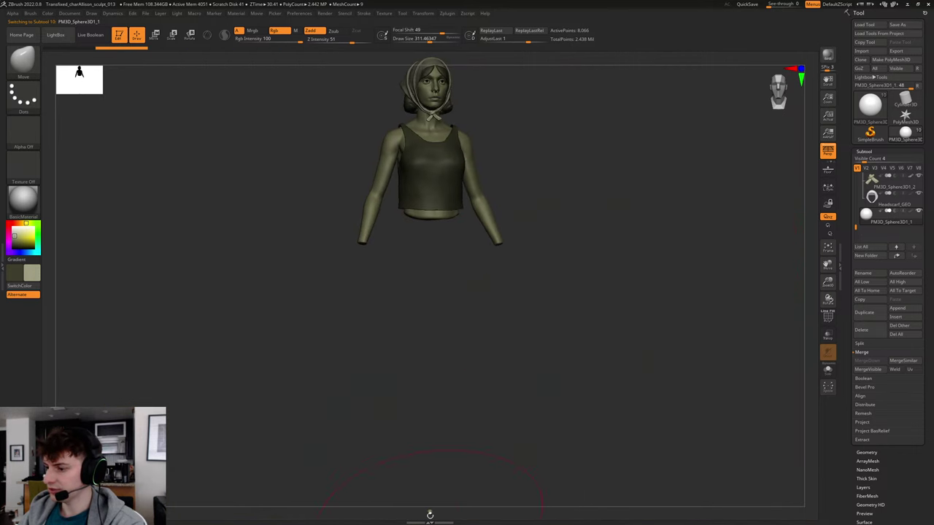
key("w")
left_click_drag(430, 510, 427, 453, "alt")
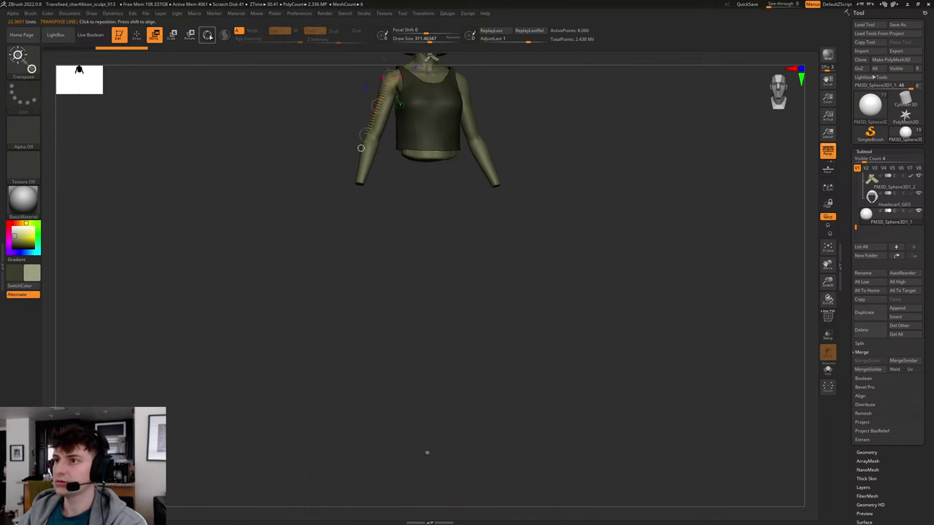
left_click(208, 36)
left_click_drag(427, 409, 427, 19, "alt")
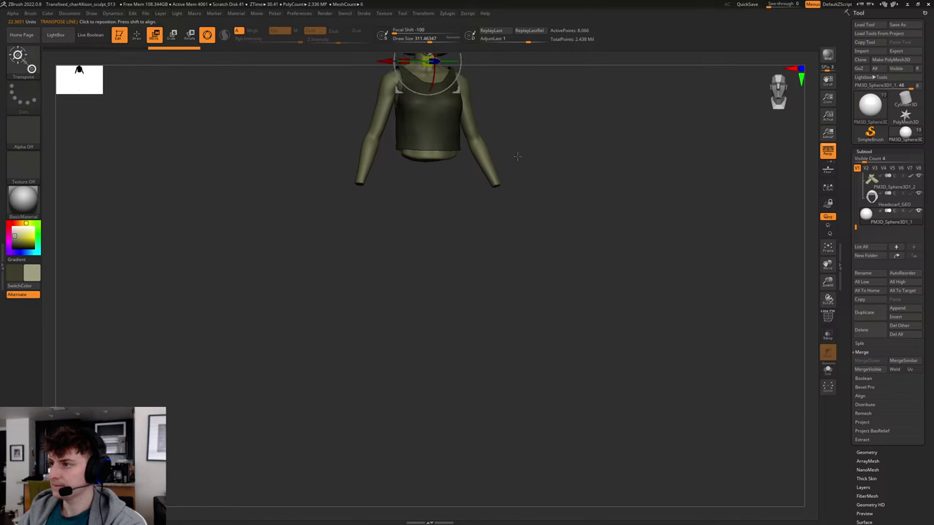
left_click_drag(518, 156, 530, 359, "alt")
left_click_drag(513, 282, 577, 282, "shift")
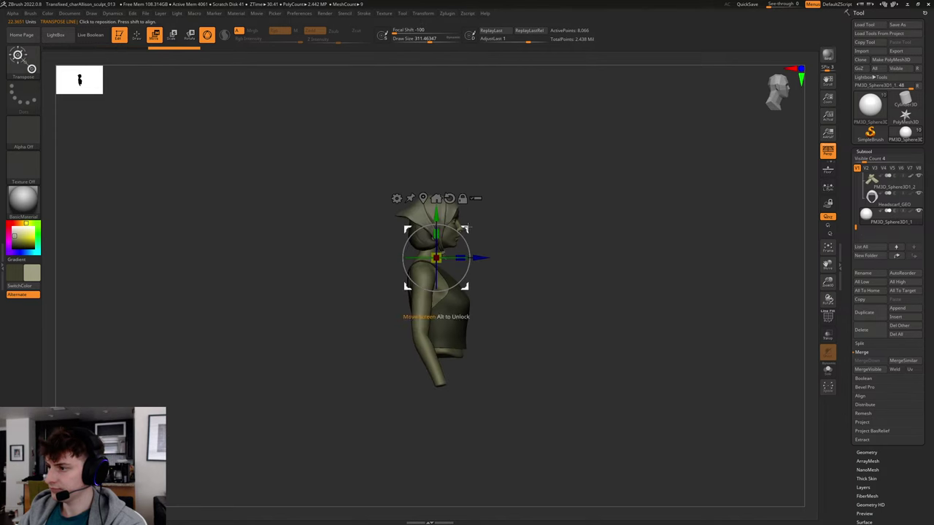
left_click_drag(468, 228, 479, 222)
key("f")
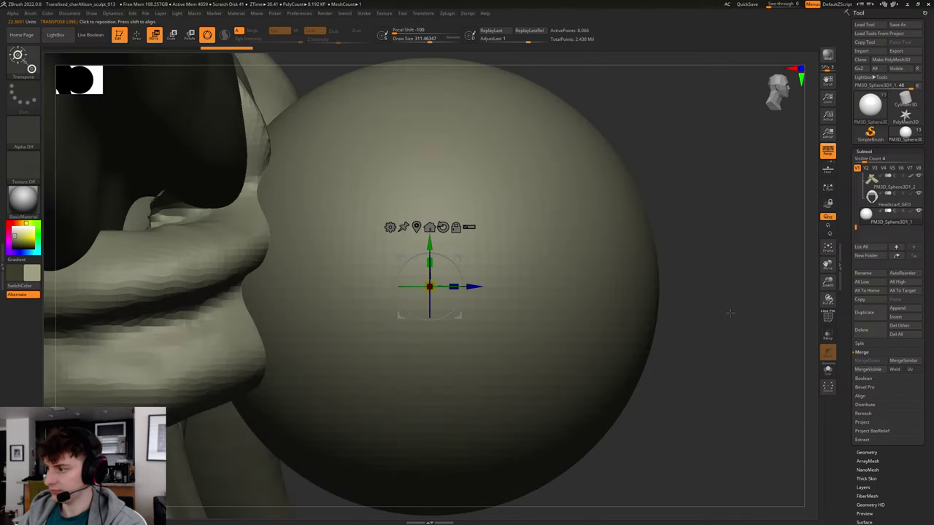
left_click_drag(752, 314, 722, 270)
left_click_drag(679, 295, 600, 302, "shift")
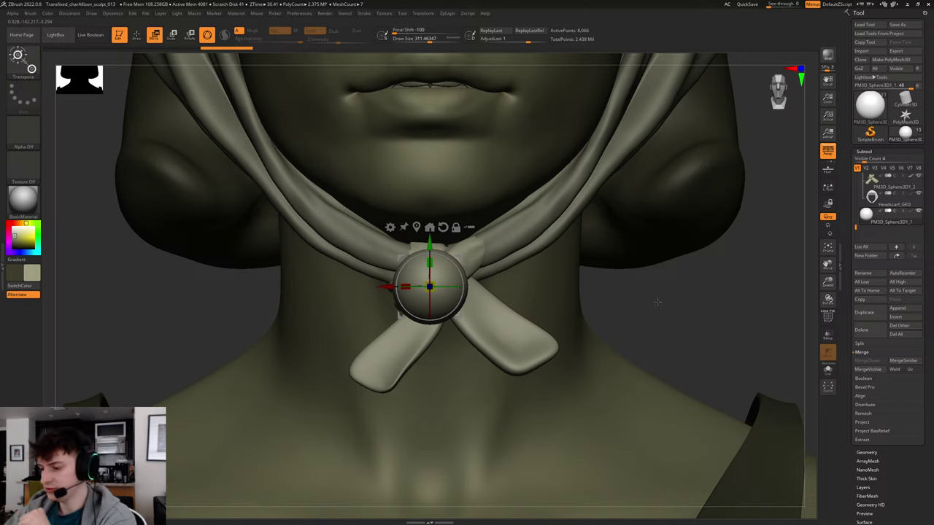
Isolate the sphere with Solo and expand its Modify Topology options.
key("b")
key("c")
key("b")
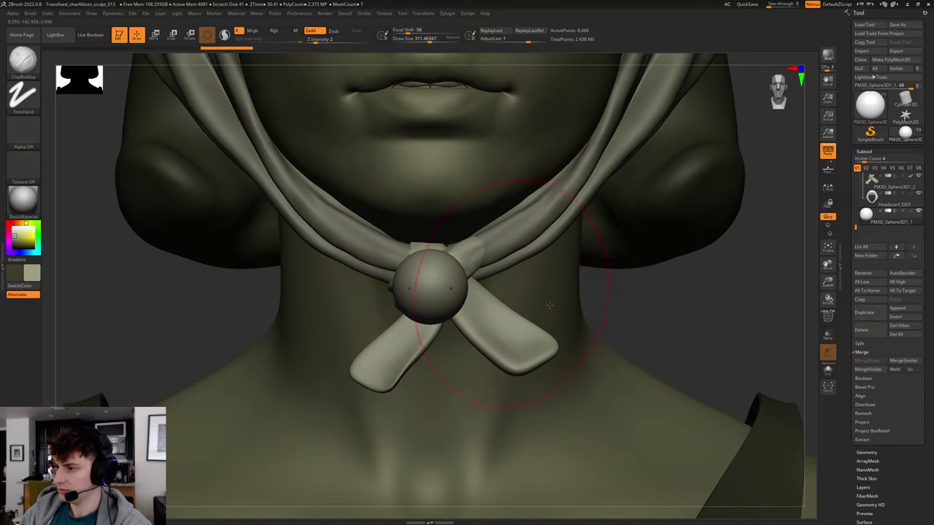
left_click(828, 369)
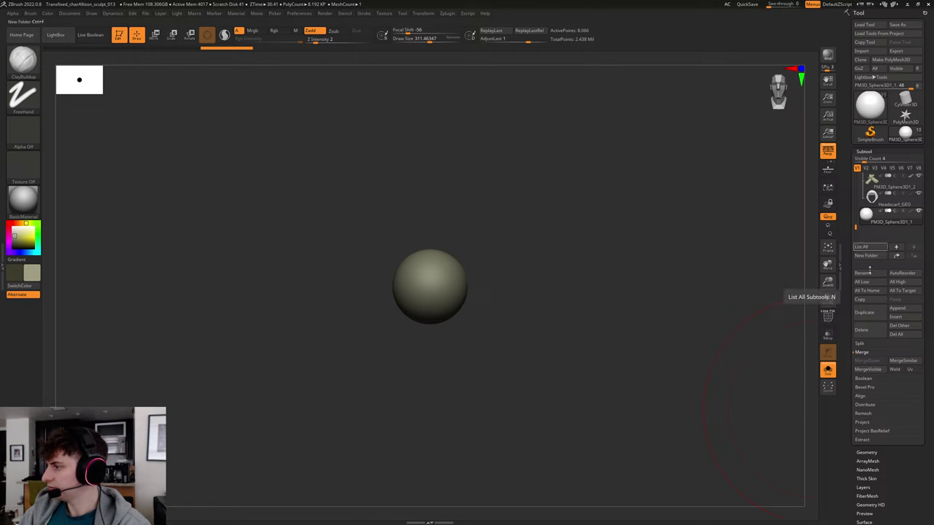
left_click(868, 452)
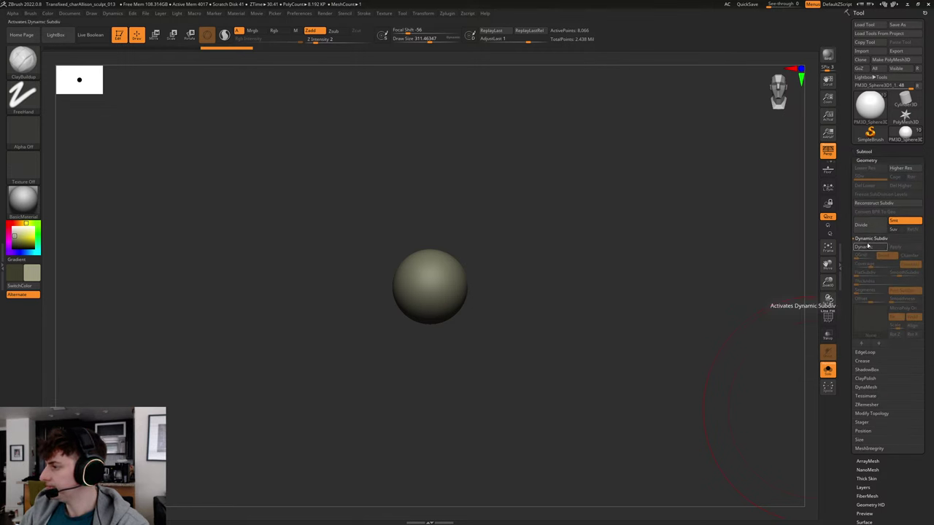
left_click(872, 414)
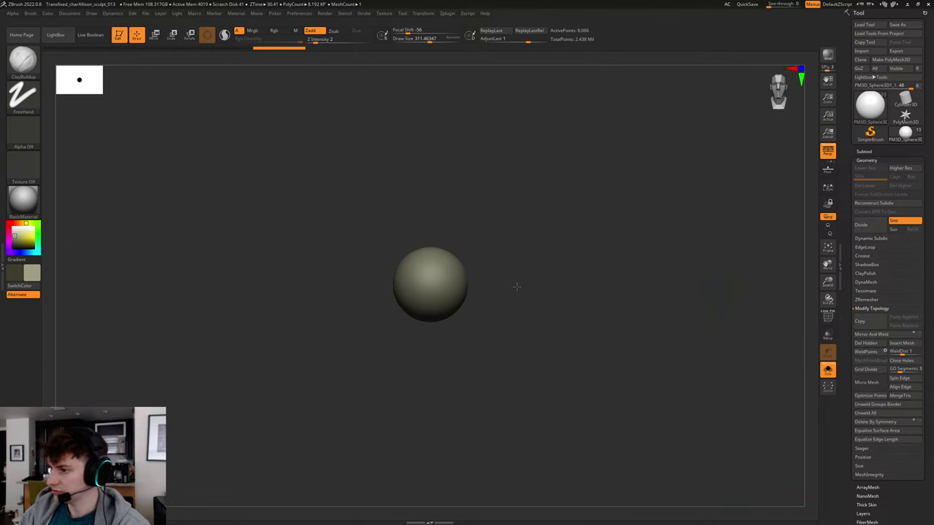
key("shift+f")
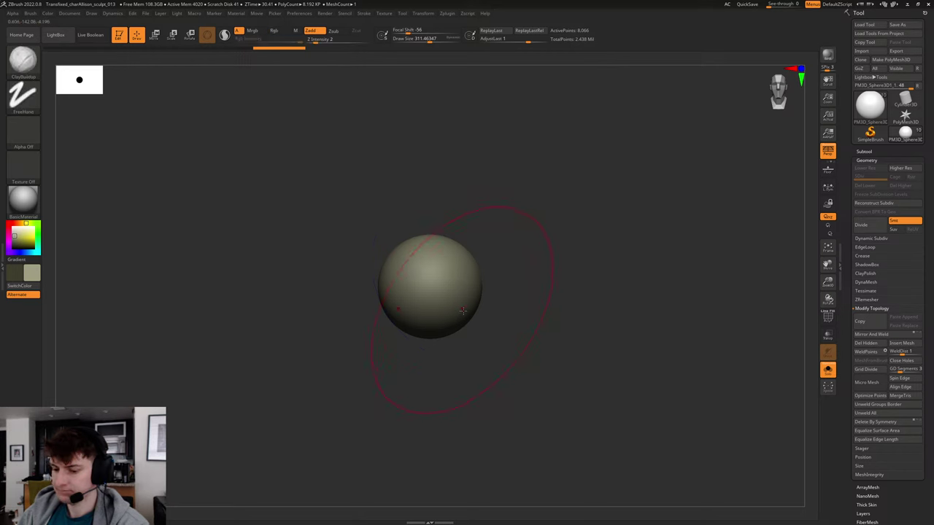
Stretch the sphere downward into an elongated egg shape with the Move brush.
key("b")
key("m")
key("v")
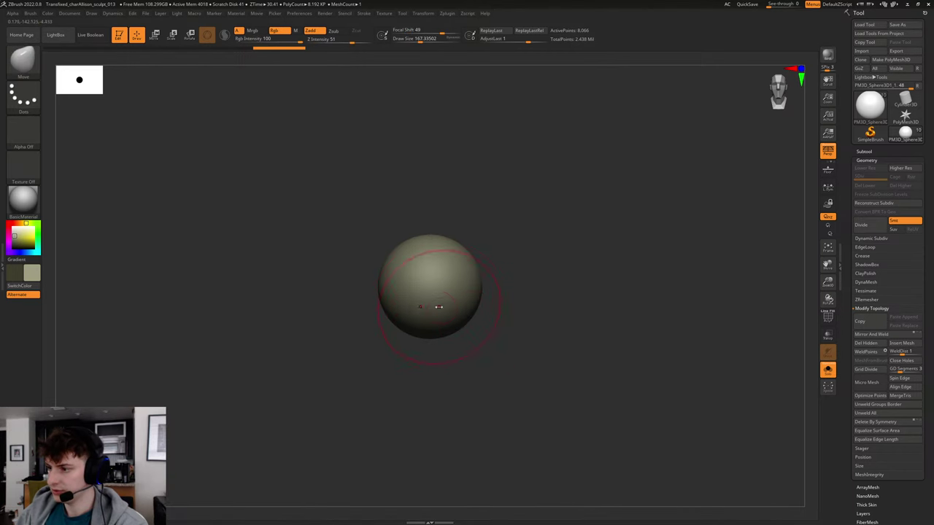
mouse_move(442, 331)
left_mouse_down()
mouse_move(440, 361)
mouse_move(456, 335)
left_mouse_up()
key("ctrl+z")
key("s")
left_click_drag(448, 335, 454, 387)
mouse_move(478, 346)
left_mouse_down()
mouse_move(515, 323)
mouse_move(555, 316)
left_mouse_up()
Carve a deep hollow into each side of the egg shape with ClayBuildup at intensity 14, and smooth the hollows.
key("b")
key("c")
key("b")
key("s")
mouse_move(486, 290)
left_mouse_down()
mouse_move(474, 290)
mouse_move(492, 290)
left_mouse_up()
key("s")
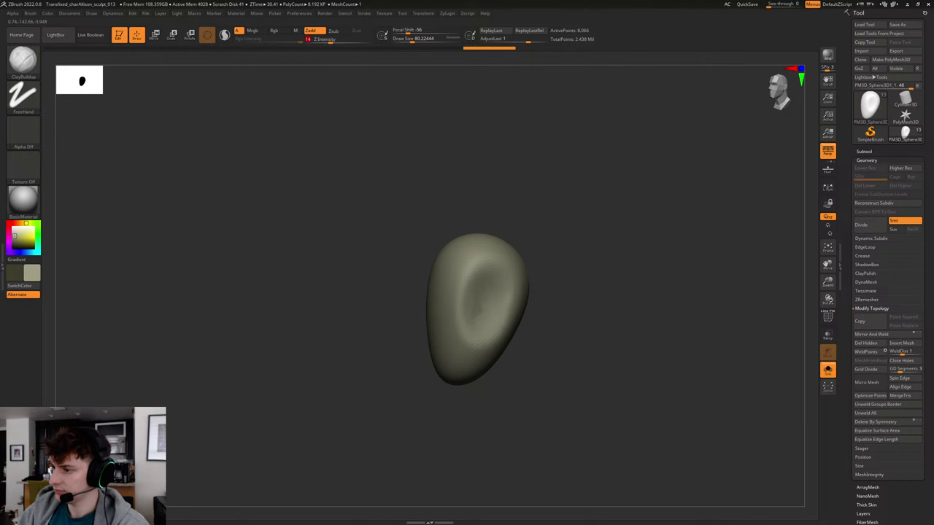
mouse_move(481, 310)
left_mouse_down("alt")
mouse_move(496, 321)
mouse_move(509, 307)
mouse_move(500, 315)
left_mouse_up("alt")
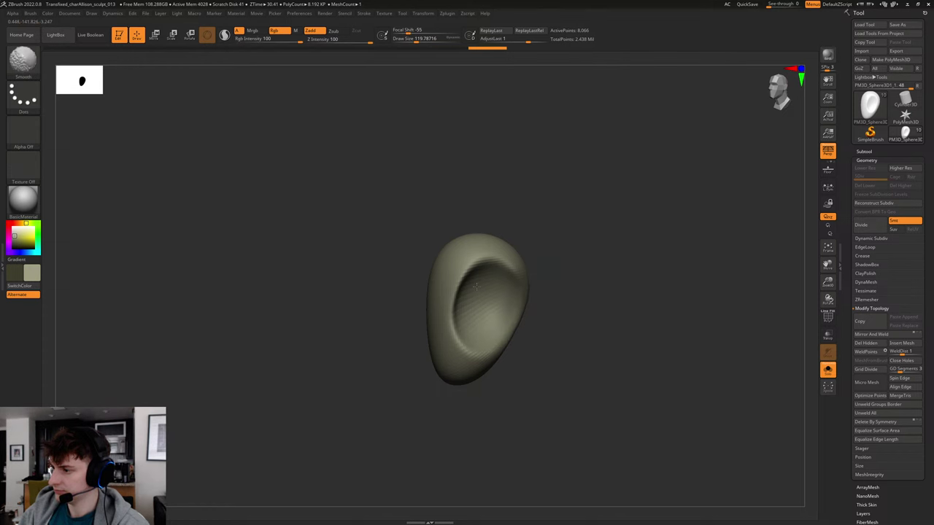
mouse_move(545, 281)
left_mouse_down()
mouse_move(615, 271)
mouse_move(569, 300)
mouse_move(535, 287)
left_mouse_up()
left_click_drag(543, 333, 482, 333)
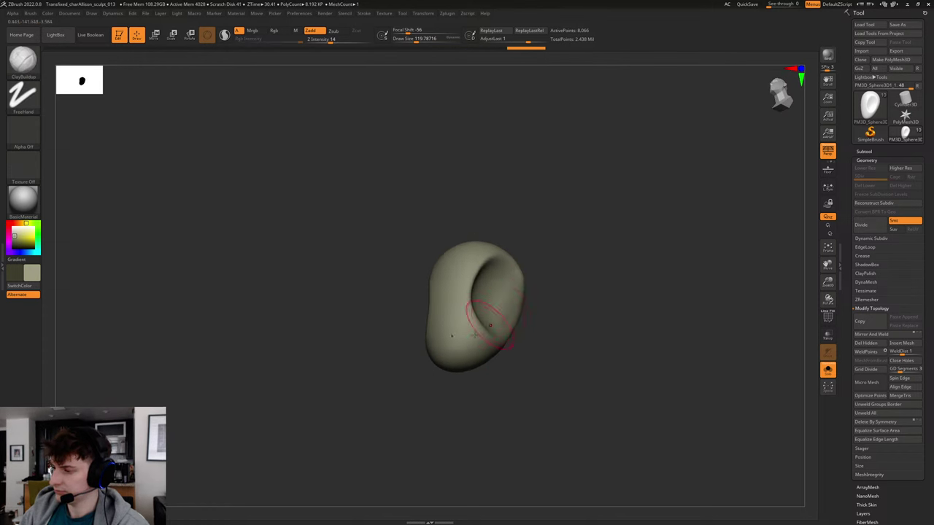
mouse_move(581, 262)
left_mouse_down()
mouse_move(594, 270)
mouse_move(570, 248)
mouse_move(590, 284)
mouse_move(580, 303)
mouse_move(577, 277)
left_mouse_up()
Insert a symmetrical cylinder into each side hollow using the IMM Primitives brush.
key("b")
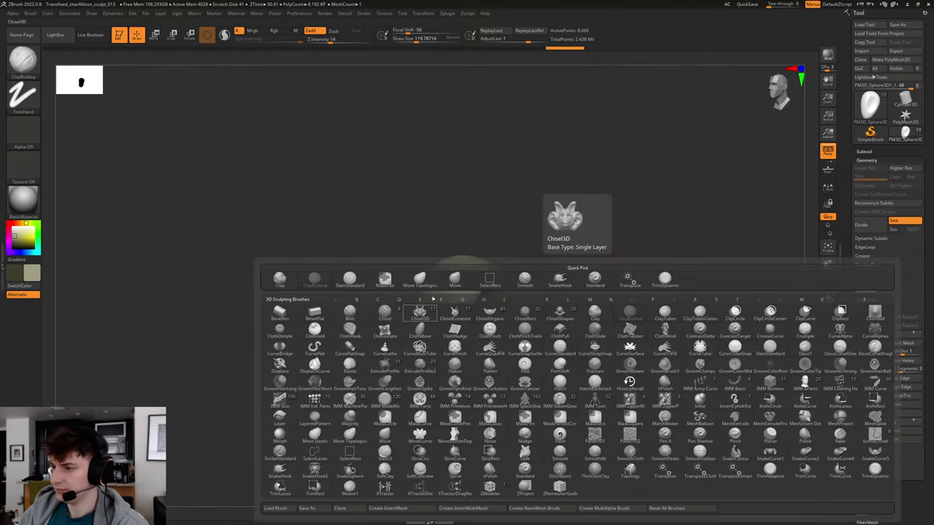
key("Escape")
key("b")
key("i")
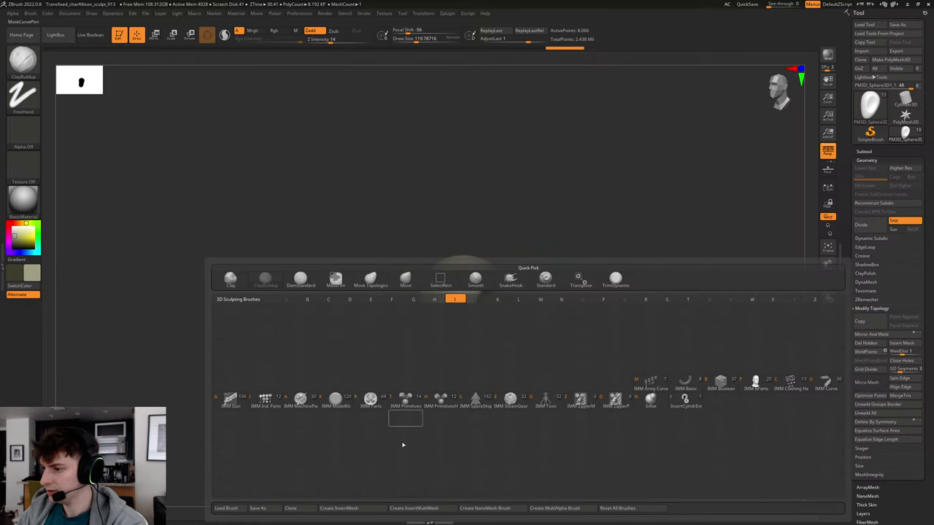
left_click(407, 398)
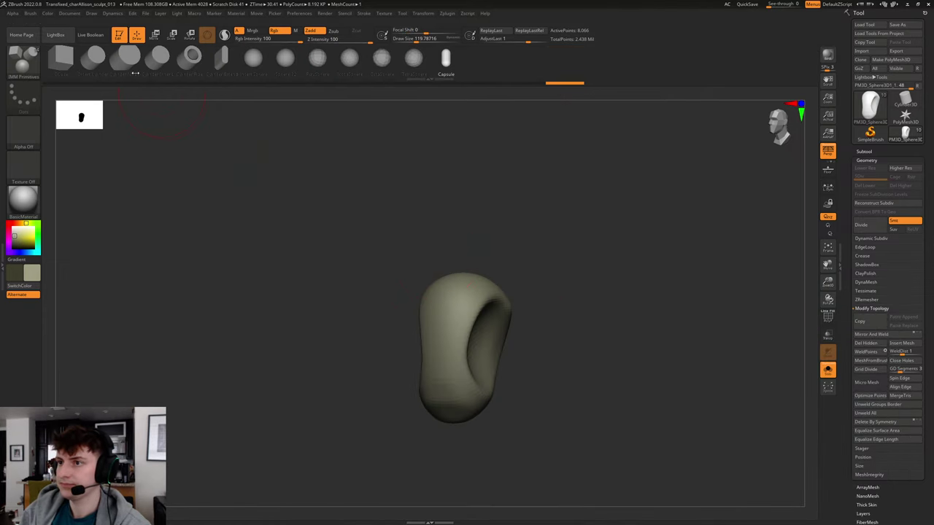
left_click(100, 61)
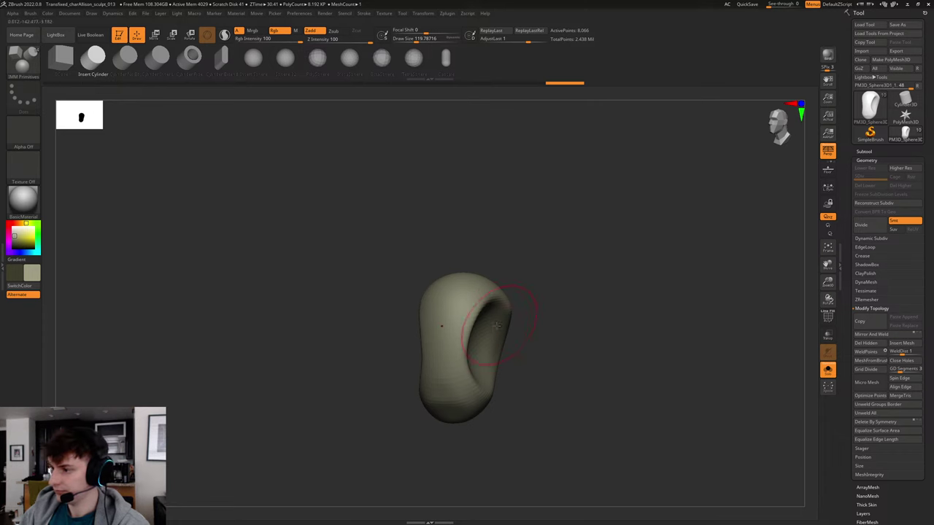
left_click_drag(496, 324, 505, 330)
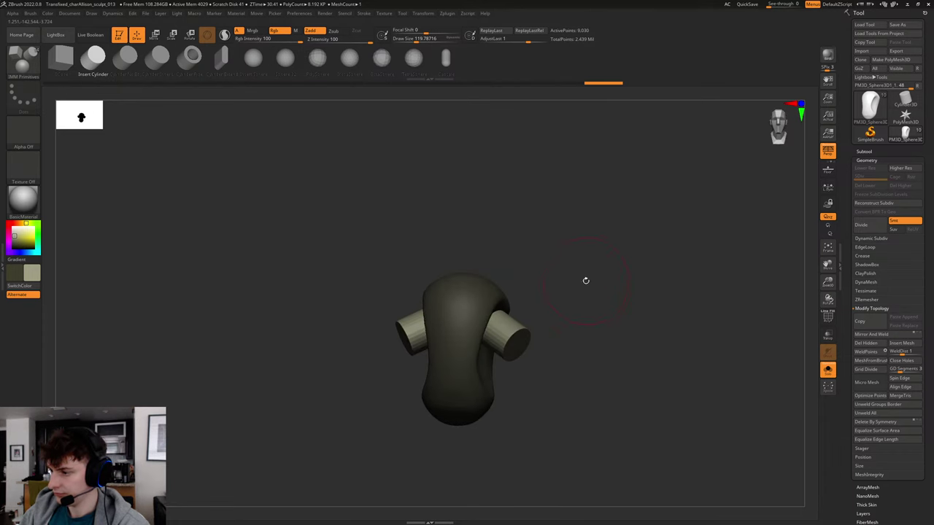
Pull both cylinders outward and bend them into horizontal arms with the Move brush.
key("b")
key("m")
key("v")
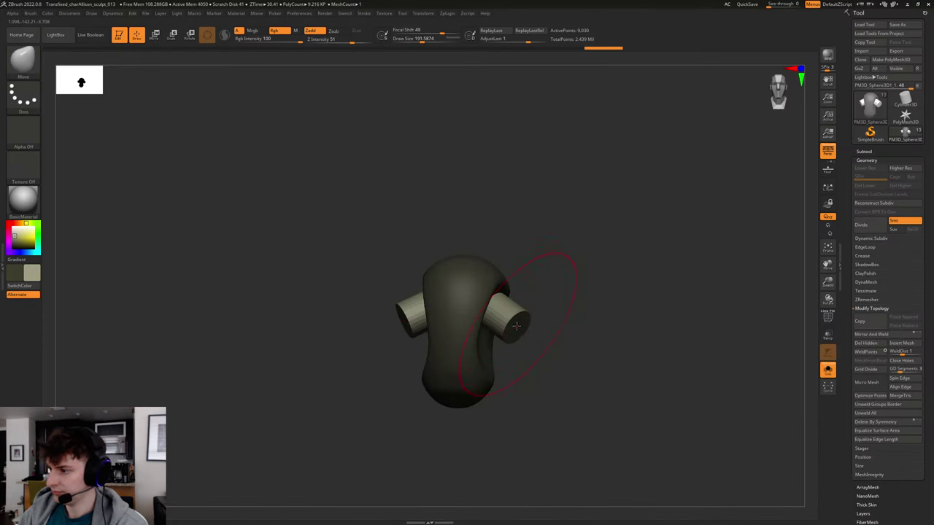
left_click_drag(532, 293, 597, 279)
left_click_drag(500, 304, 499, 327)
left_click_drag(613, 251, 511, 292)
key("]")
key("]")
mouse_move(529, 301)
right_mouse_down()
mouse_move(491, 304)
mouse_move(508, 312)
right_mouse_up()
mouse_move(511, 314)
left_mouse_down()
mouse_move(525, 314)
mouse_move(513, 313)
left_mouse_up()
mouse_move(513, 313)
right_mouse_down()
mouse_move(604, 281)
mouse_move(498, 342)
mouse_move(490, 380)
mouse_move(490, 334)
mouse_move(643, 270)
mouse_move(605, 267)
mouse_move(597, 221)
mouse_move(607, 251)
mouse_move(630, 224)
right_mouse_up()
key("s")
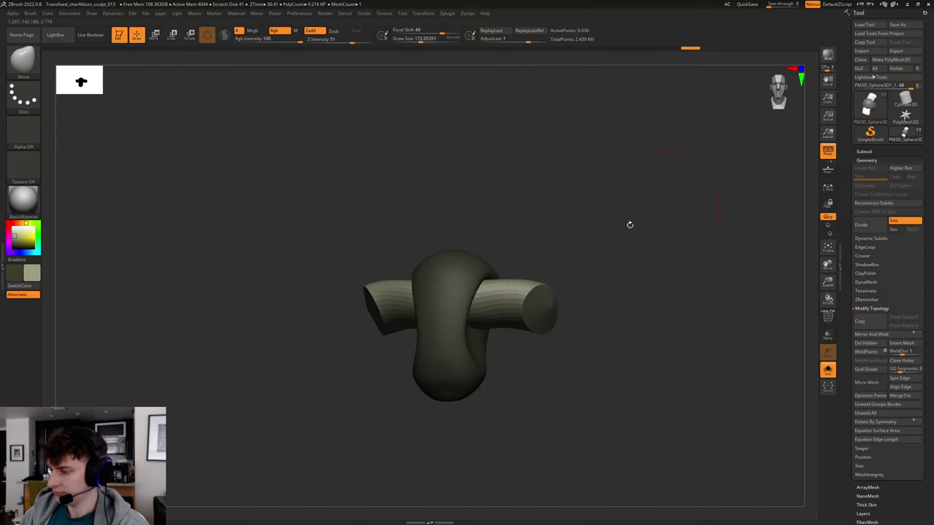
Enlarge the Move brush and raise the outer ends of the two arms slightly.
right_click_drag(569, 250, 557, 265)
key("s")
left_click_drag(511, 273, 520, 274)
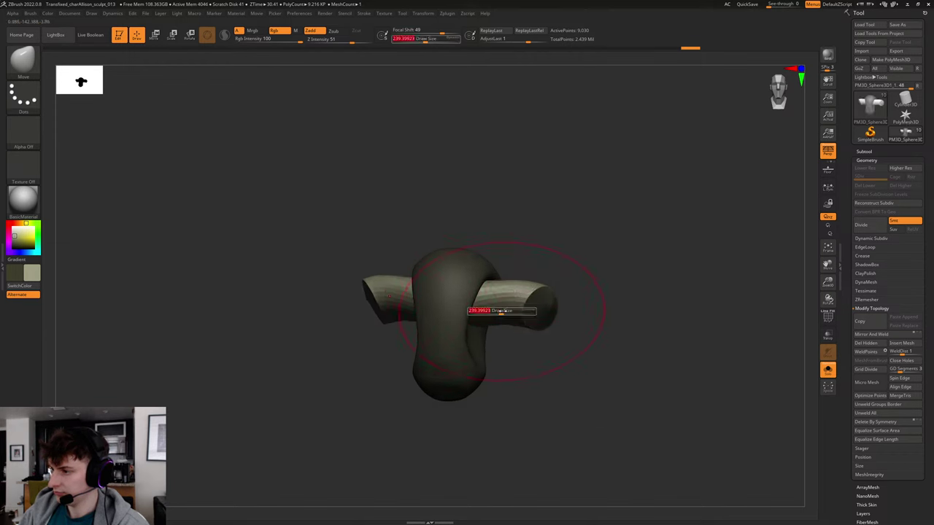
left_click_drag(502, 311, 514, 307)
right_click_drag(543, 306, 511, 299)
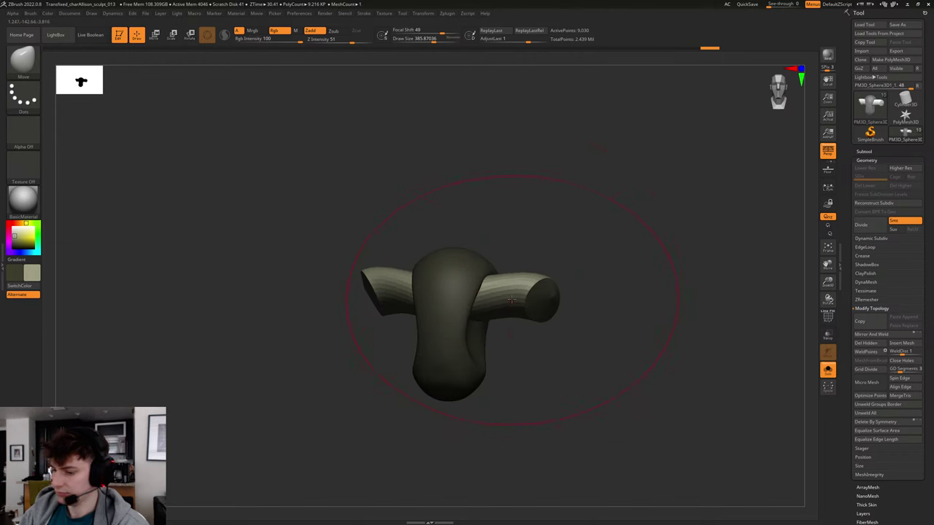
Isolate the two arms and stretch the left one into a long diagonal strand with the Move Topological brush.
key("b")
key("m")
key("t")
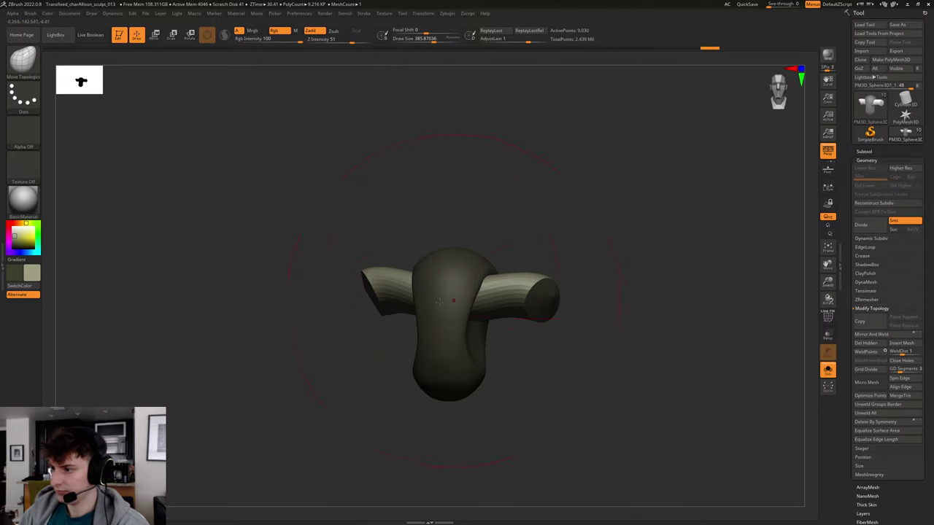
right_click_drag(577, 351, 602, 357)
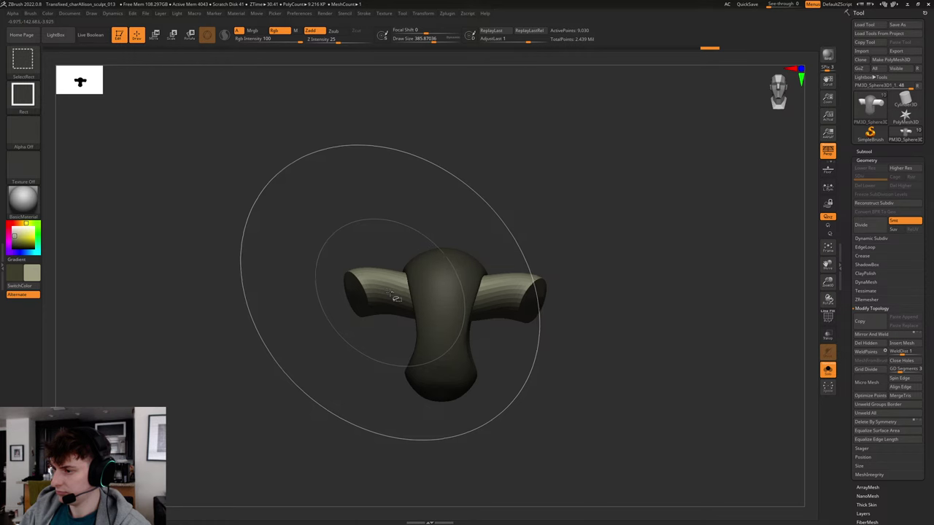
left_click(416, 284, "ctrl+shift")
mouse_move(433, 305)
right_mouse_down()
mouse_move(444, 351)
mouse_move(483, 414)
right_mouse_up()
left_click_drag(388, 330, 324, 202)
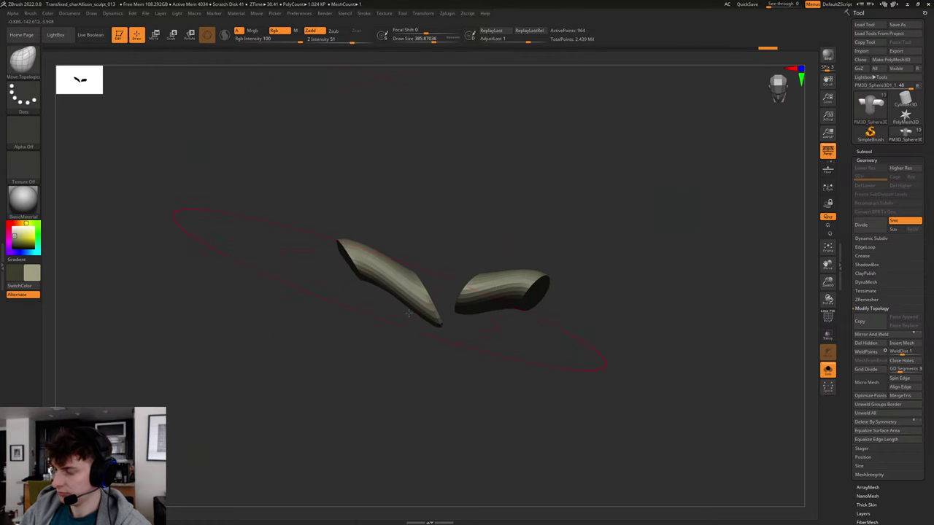
left_click_drag(418, 305, 553, 460)
left_click_drag(378, 294, 354, 227)
Check the strands against the bust, and bring the rounded centre piece back into view.
left_click(828, 370)
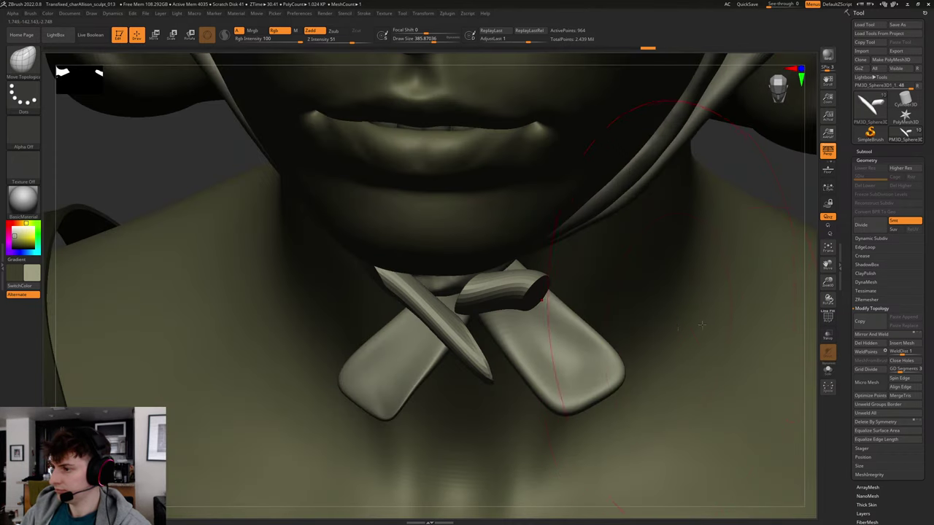
left_click(828, 371)
left_click_drag(693, 265, 707, 208)
mouse_move(613, 277)
left_mouse_down()
mouse_move(620, 260)
mouse_move(628, 275)
mouse_move(638, 271)
mouse_move(597, 259)
left_mouse_up()
mouse_move(543, 223)
left_mouse_down("alt")
mouse_move(542, 253)
mouse_move(565, 247)
left_mouse_up("alt")
key("b")
key("c")
key("b")
right_click_drag(556, 231, 548, 253)
left_click_drag(566, 261, 562, 267)
Lower the diagonal strand and pull its protruding lower end outward with the Move Topological brush.
key("b")
key("m")
key("t")
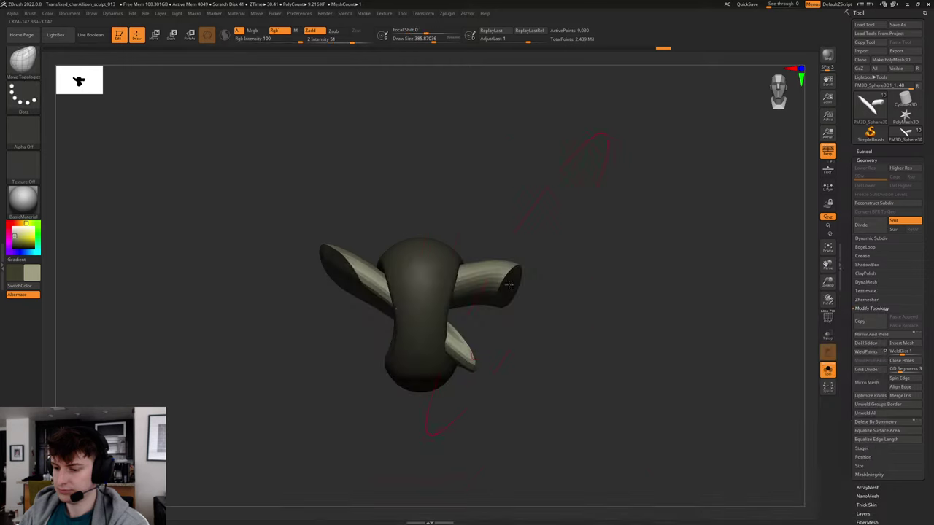
key("s")
mouse_move(356, 295)
left_mouse_down()
mouse_move(373, 307)
mouse_move(362, 333)
left_mouse_up()
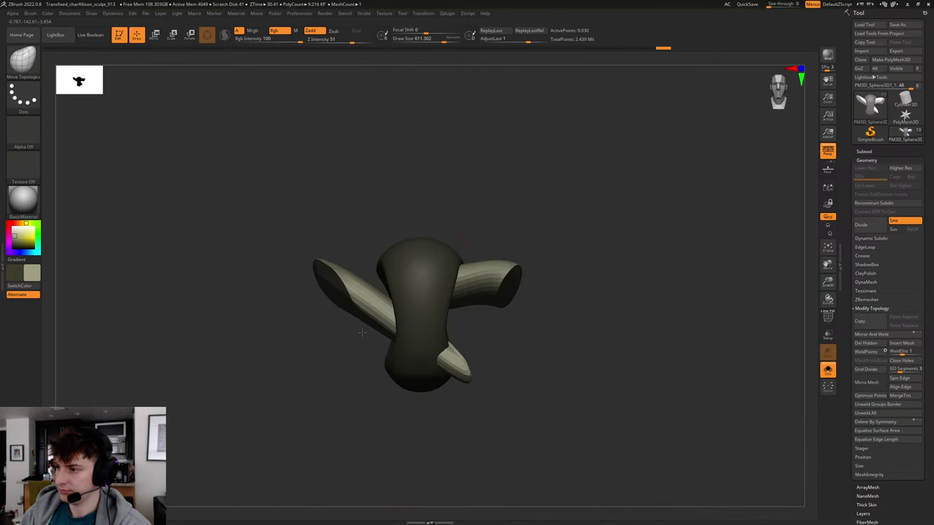
key("s")
mouse_move(471, 364)
left_mouse_down()
mouse_move(460, 365)
mouse_move(552, 346)
mouse_move(442, 368)
mouse_move(449, 366)
left_mouse_up()
key("s")
right_click_drag(518, 344, 472, 349)
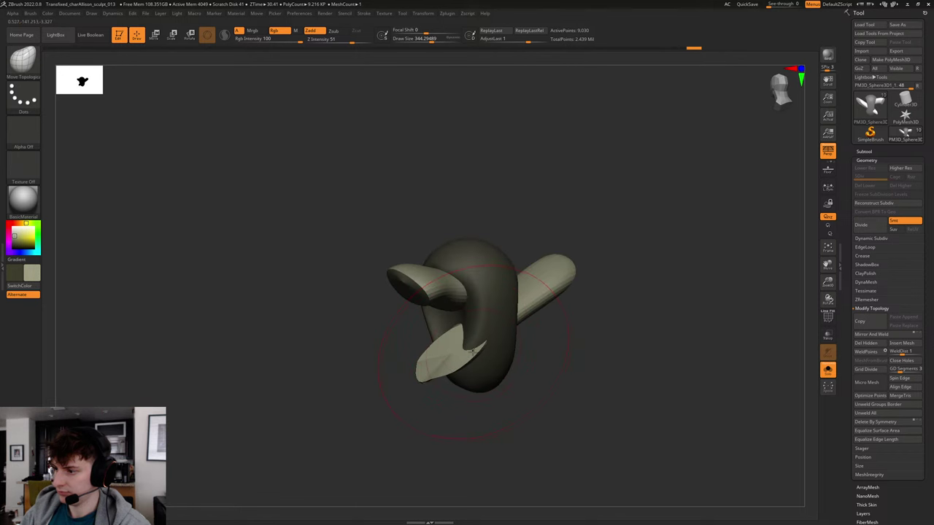
left_click_drag(438, 350, 458, 334)
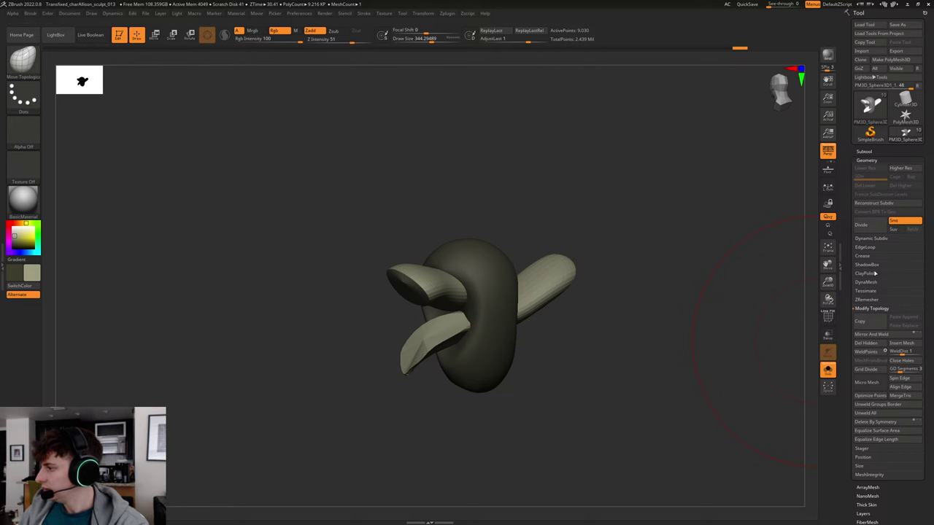
Remesh the knot pieces with ZRemesher and show the polyframe.
left_click(869, 151)
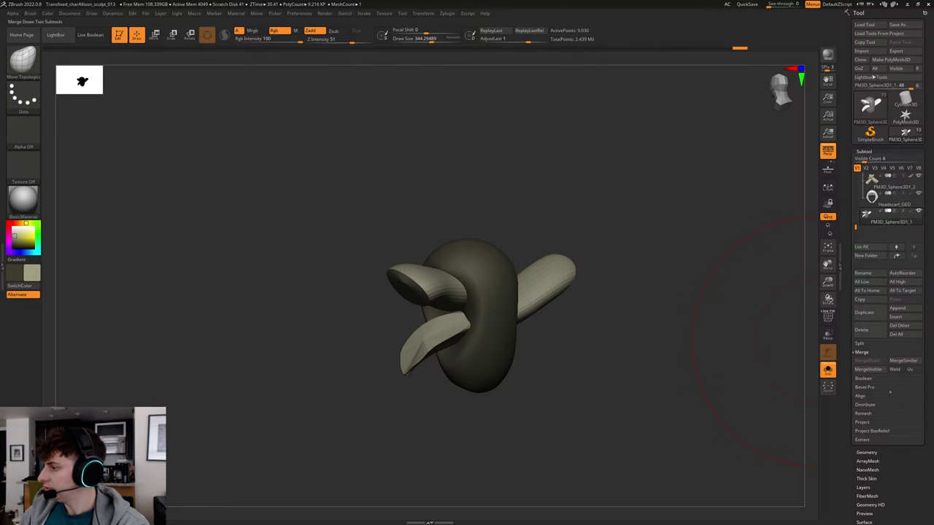
left_click(868, 454)
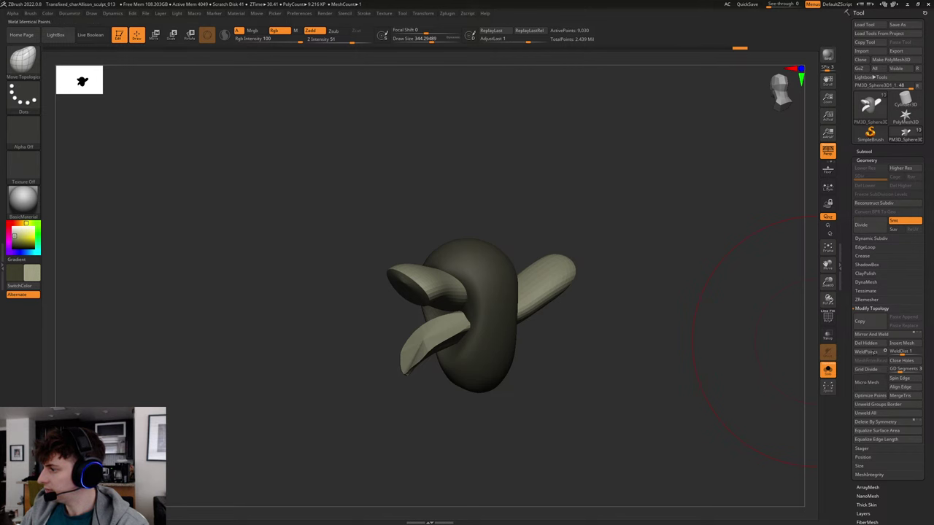
left_click(866, 300)
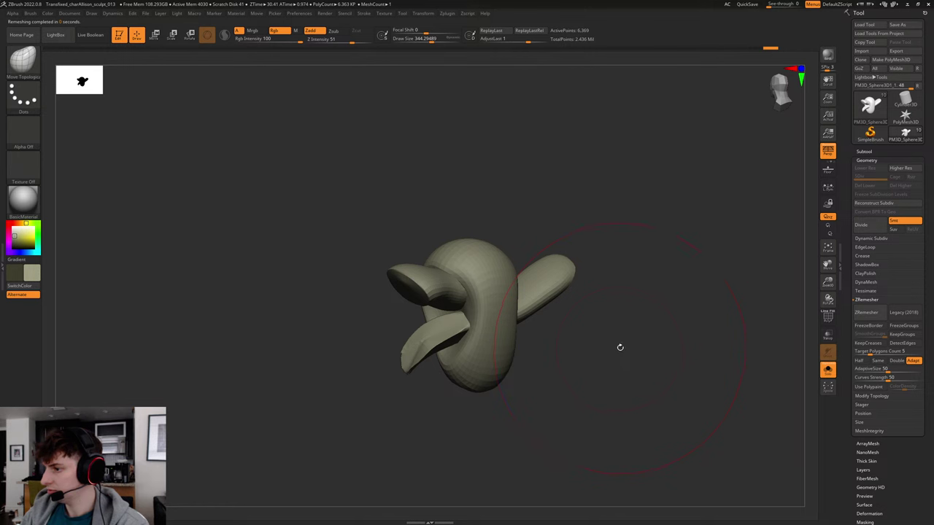
key("shift+f")
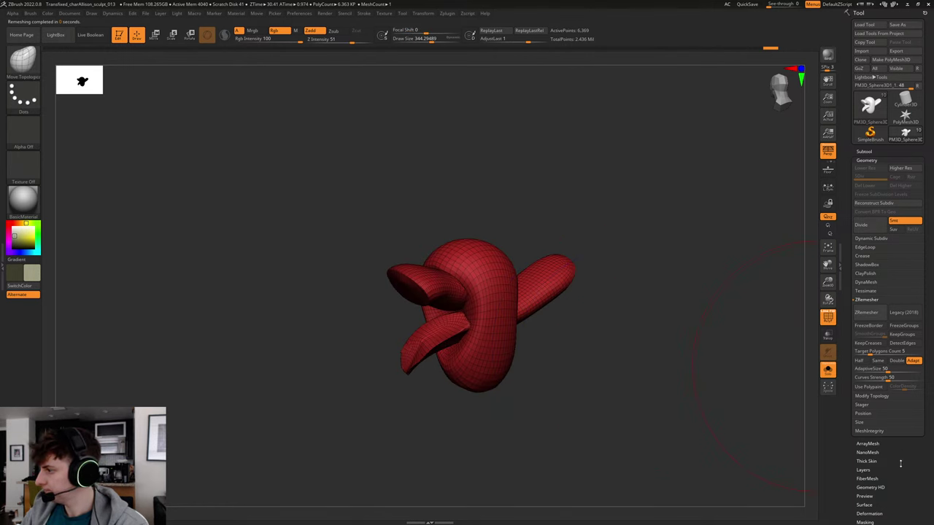
Give each separate piece of the knot its own polygroup with Auto Groups.
scroll(882, 380, "down", 5)
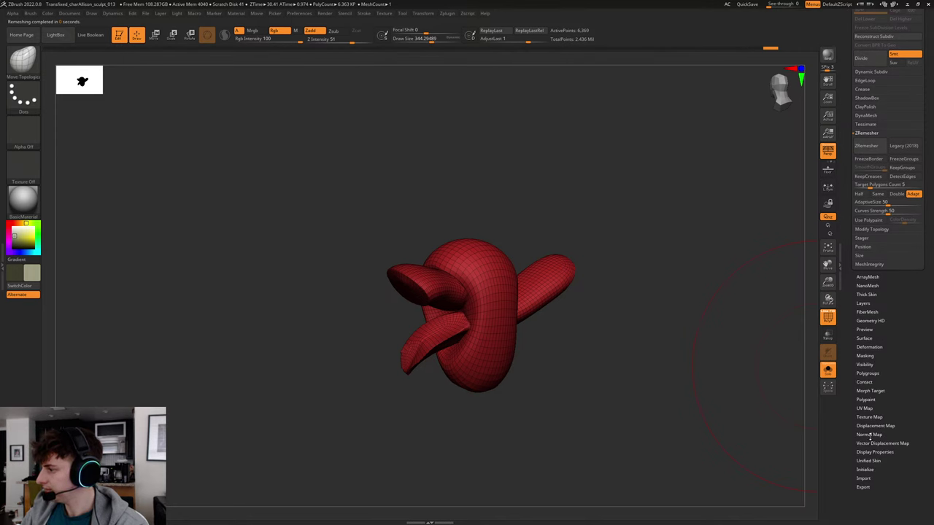
left_click(868, 373)
left_click(874, 127)
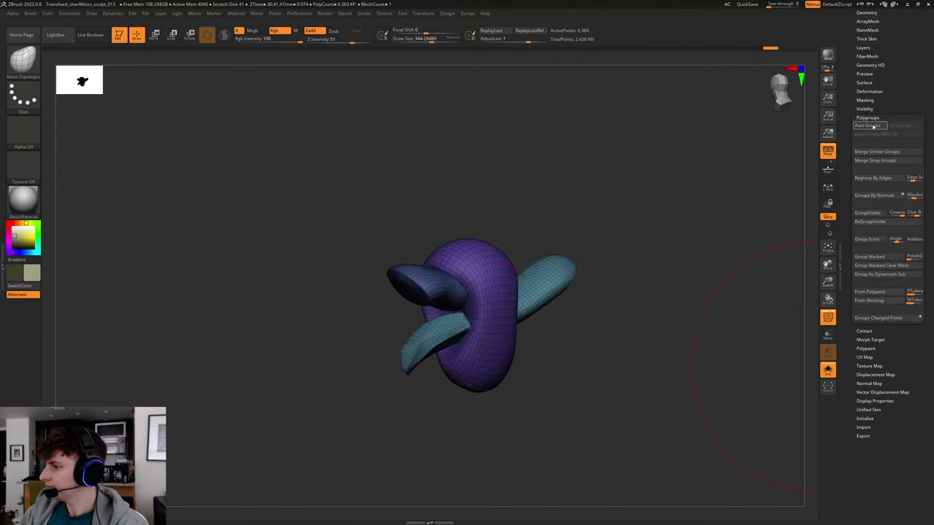
left_click_drag(682, 253, 605, 302)
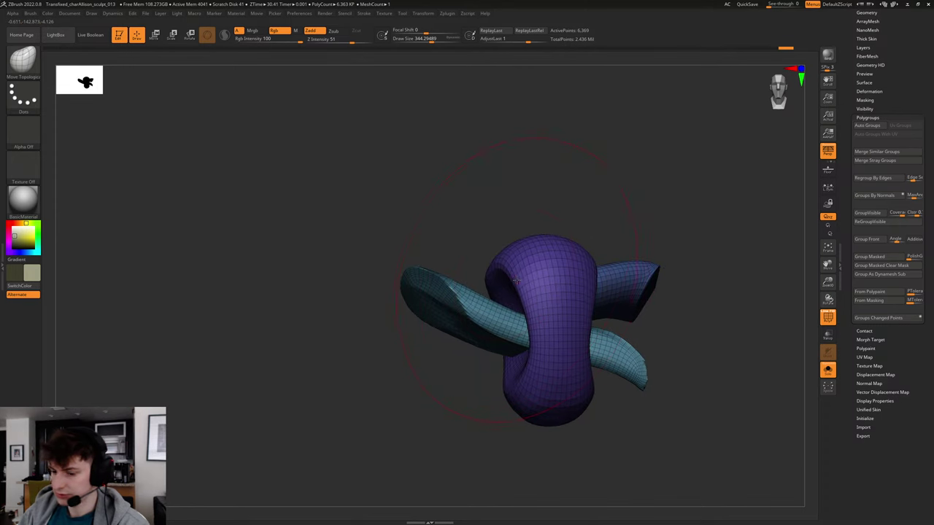
Switch to the ClayBuildup brush and mask the arms so only the rounded centre piece stays editable.
key("b")
key("c")
key("b")
mouse_move(681, 219)
left_mouse_down()
mouse_move(646, 221)
mouse_move(613, 242)
left_mouse_up()
key("s")
left_click_drag(583, 276, 576, 273)
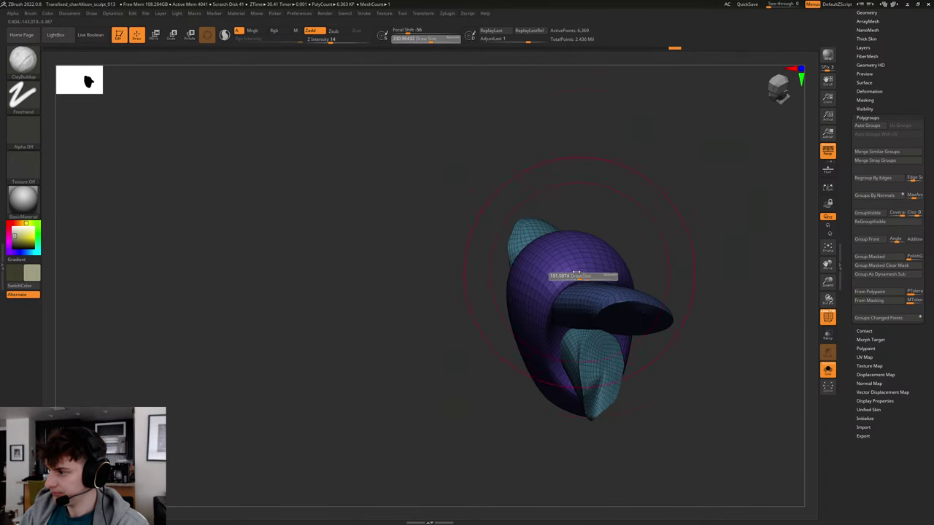
key("ctrl+shift")
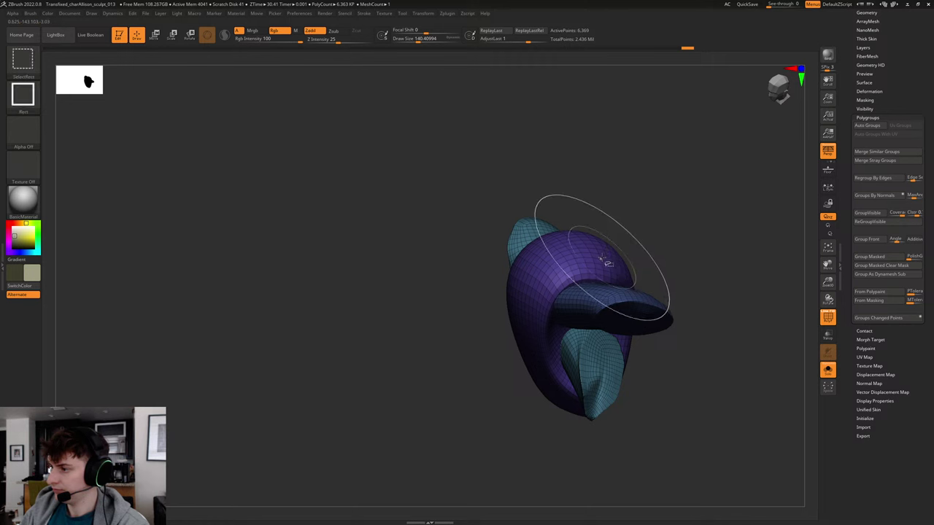
left_click(607, 263, "ctrl+shift")
left_click(673, 254, "ctrl+shift")
Shrink the ClayBuildup brush and sculpt creases into the centre piece around the base of the protruding arm.
key("s")
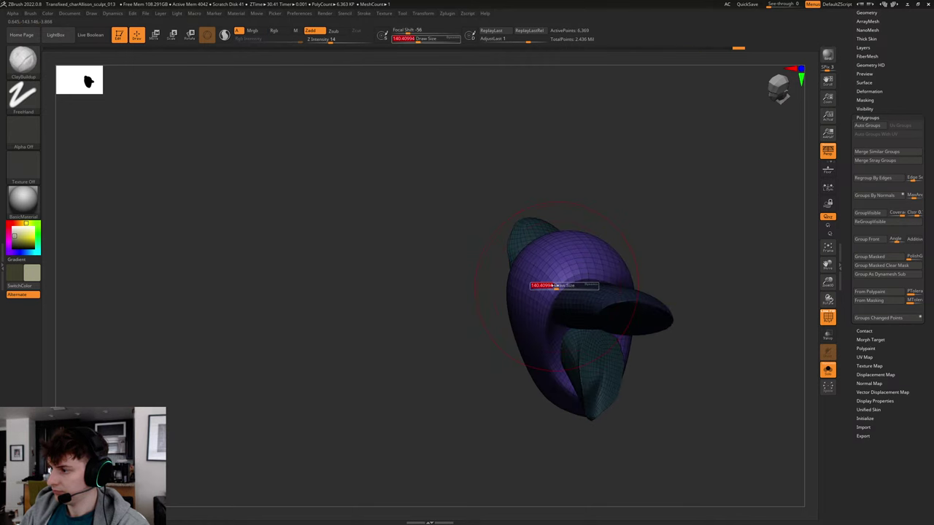
mouse_move(555, 285)
left_mouse_down()
mouse_move(543, 306)
mouse_move(573, 274)
mouse_move(569, 289)
left_mouse_up()
key("shift+f")
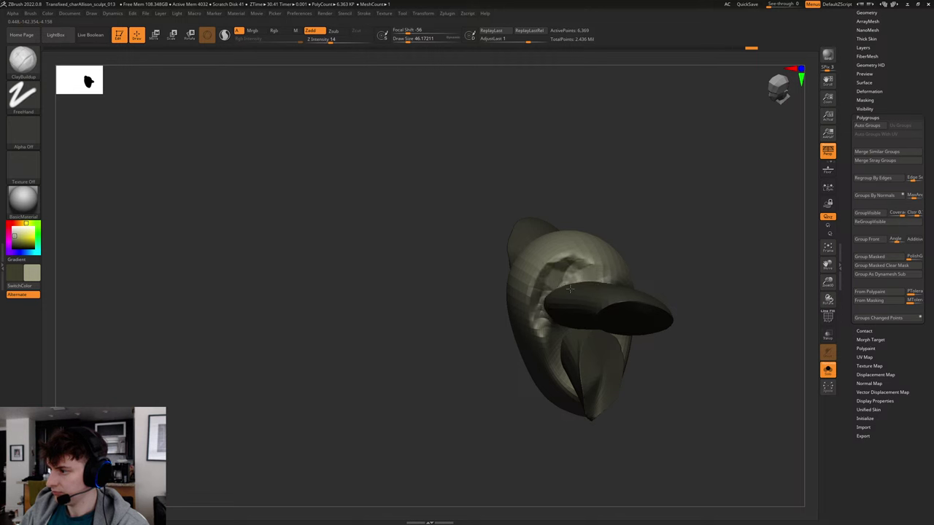
mouse_move(656, 223)
left_mouse_down()
mouse_move(709, 204)
mouse_move(525, 252)
mouse_move(492, 234)
left_mouse_up()
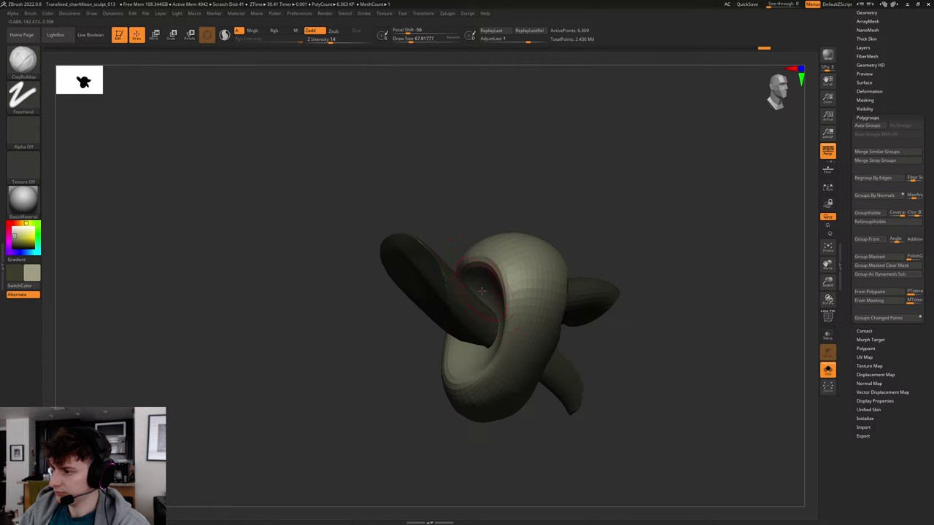
Isolate the centre piece, sculpt a curled fold inside its opening, and shape the surface beside it with a larger brush.
key("ctrl+z")
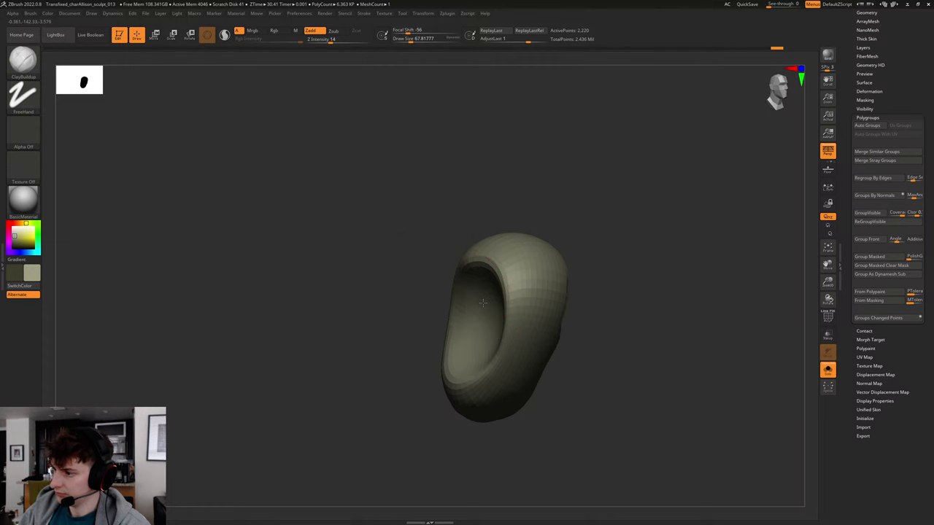
left_click_drag(503, 212, 573, 205)
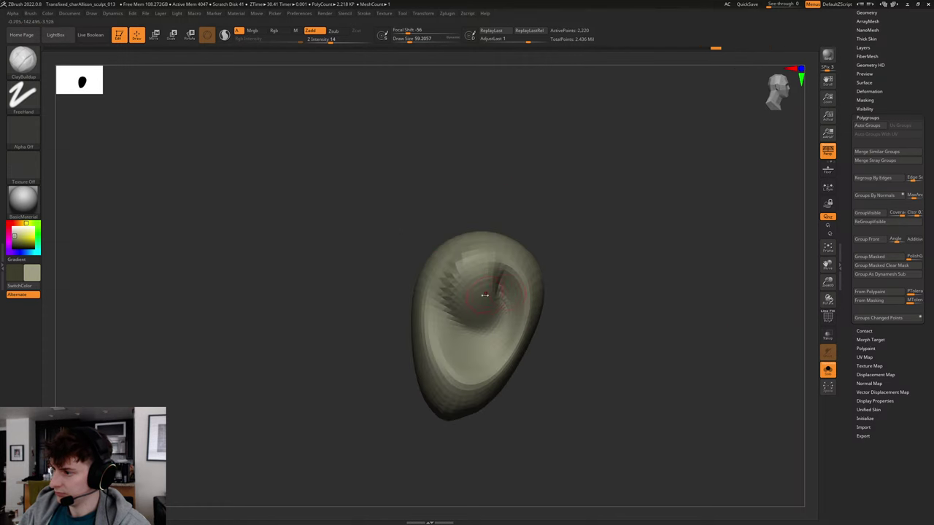
right_click_drag(484, 291, 564, 238)
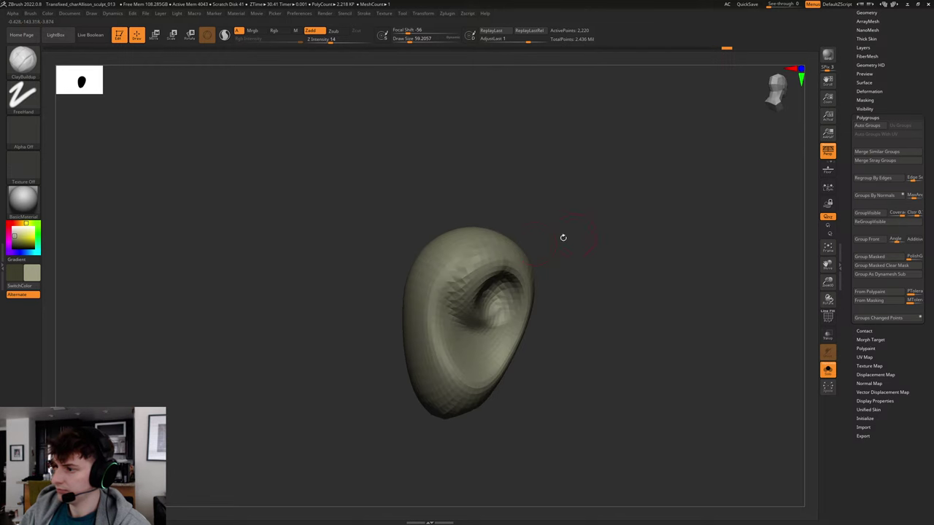
left_click_drag(439, 263, 431, 314)
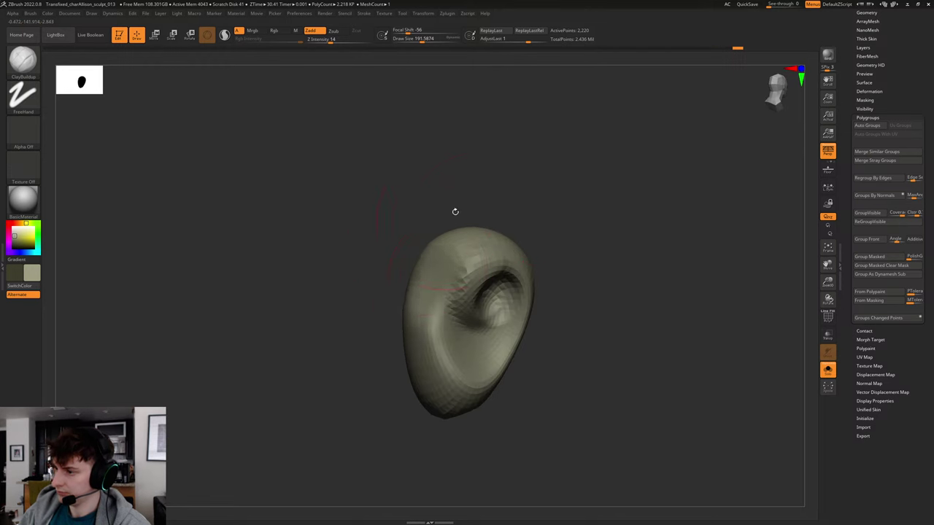
right_click_drag(455, 211, 379, 261)
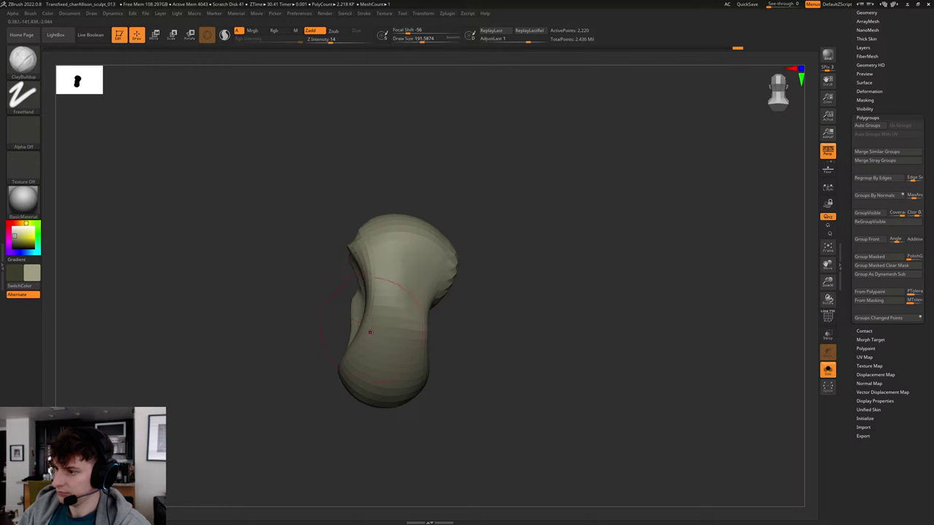
Carve the outer side of the centre piece into a narrower waist and smooth the rough ridge beside the opening.
mouse_move(366, 329)
left_mouse_down()
mouse_move(401, 338)
mouse_move(390, 277)
mouse_move(375, 278)
left_mouse_up()
key("s")
right_click_drag(358, 262, 454, 280)
key("s")
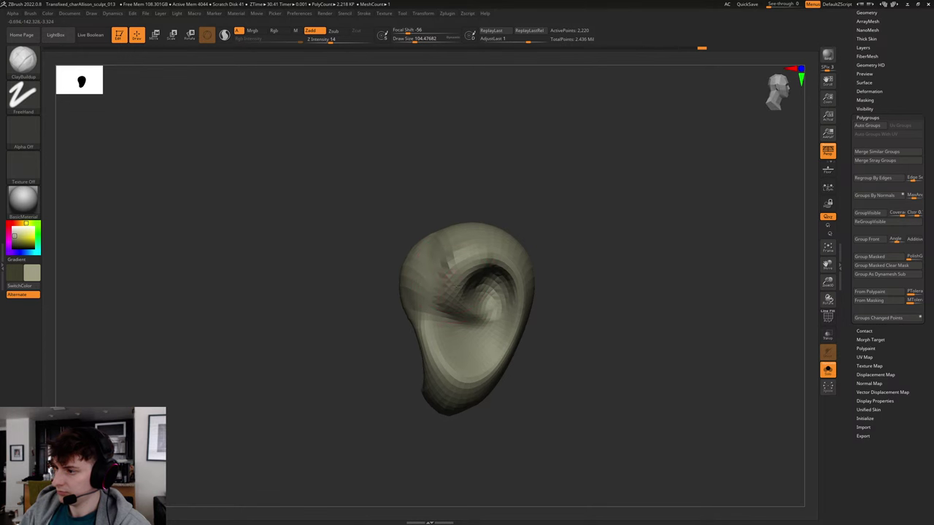
left_click_drag(455, 286, 482, 250, "shift")
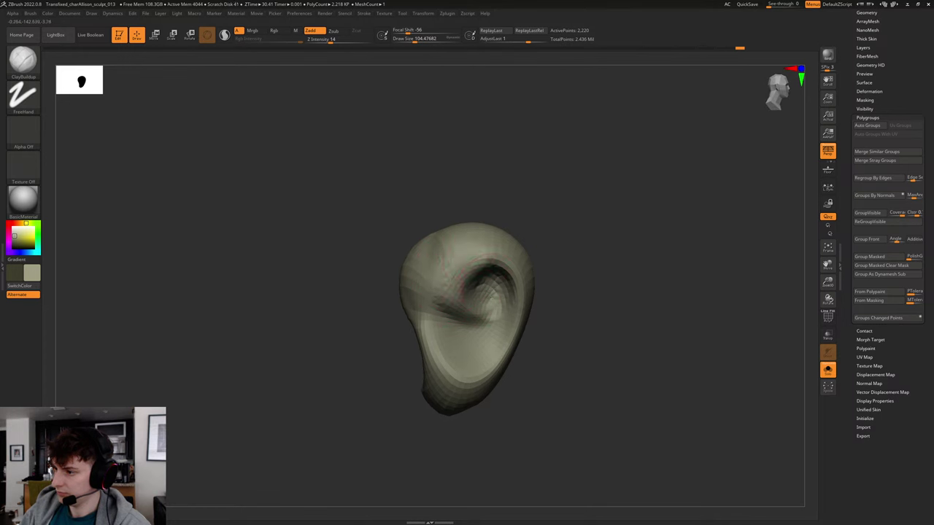
left_click_drag(490, 291, 482, 285)
Deepen the notch at the centre piece's waist beneath the upper bulge with the ClayBuildup brush.
left_click_drag(561, 226, 624, 225)
left_click_drag(460, 330, 448, 340)
mouse_move(423, 281)
right_mouse_down()
mouse_move(463, 261)
mouse_move(428, 282)
right_mouse_up()
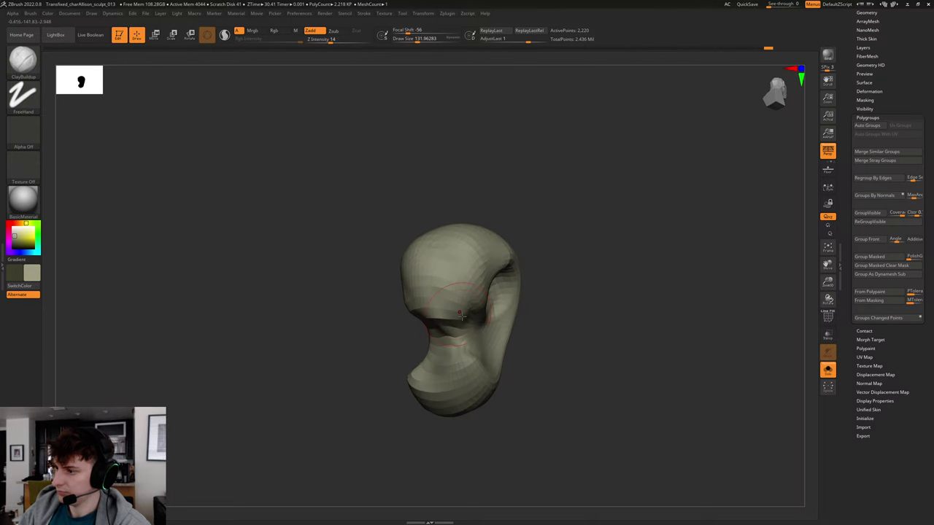
left_click_drag(462, 317, 443, 302)
key("s")
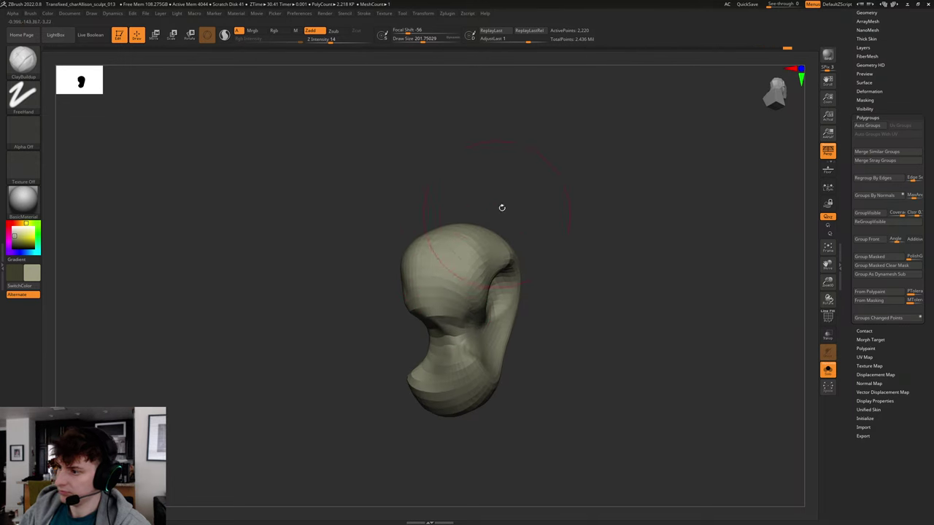
right_click_drag(501, 207, 450, 202)
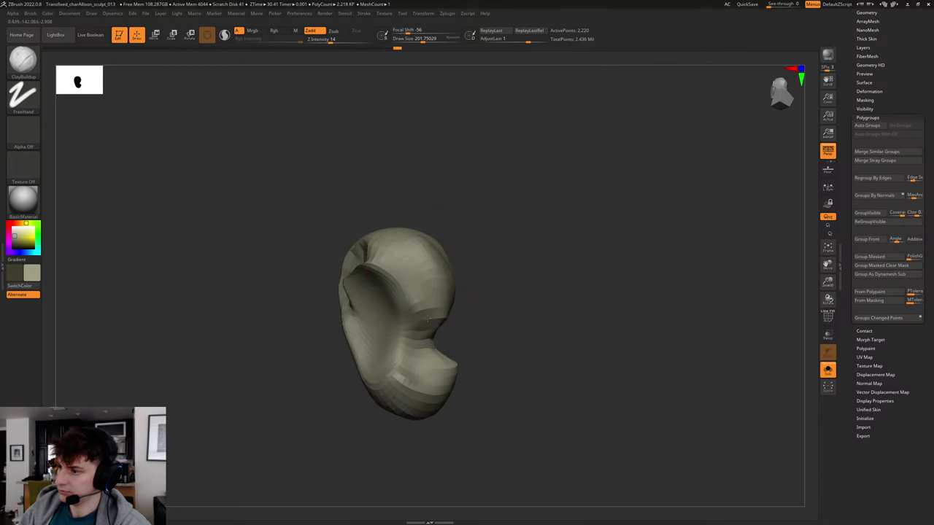
right_click_drag(428, 319, 478, 246)
Check the carved centre piece against the bust, and bring the arms of the isolated knot back into view.
left_click(828, 369)
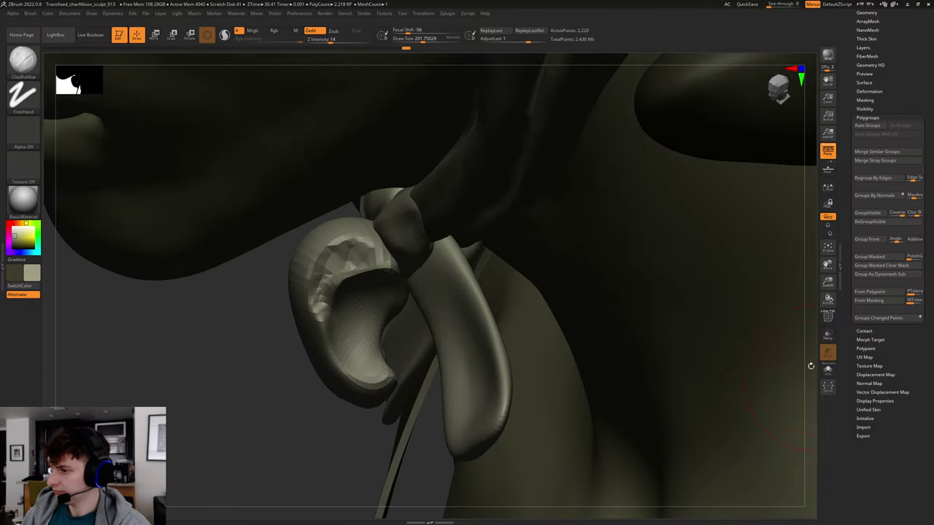
left_click(829, 372)
mouse_move(569, 275)
right_mouse_down()
mouse_move(550, 235)
mouse_move(578, 229)
mouse_move(547, 262)
mouse_move(554, 252)
right_mouse_up()
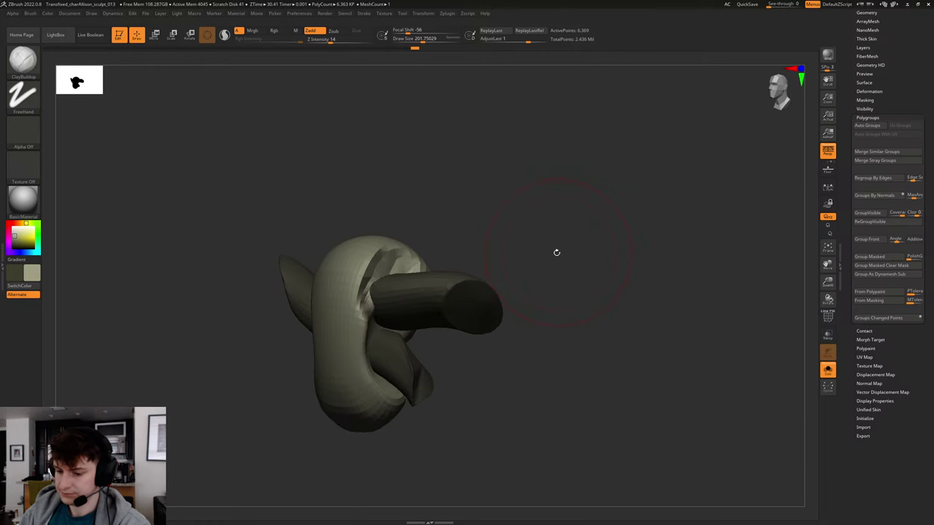
Invert the mask to free the arms and pull the upper arm upward with the Move Topological brush.
key("b")
key("v")
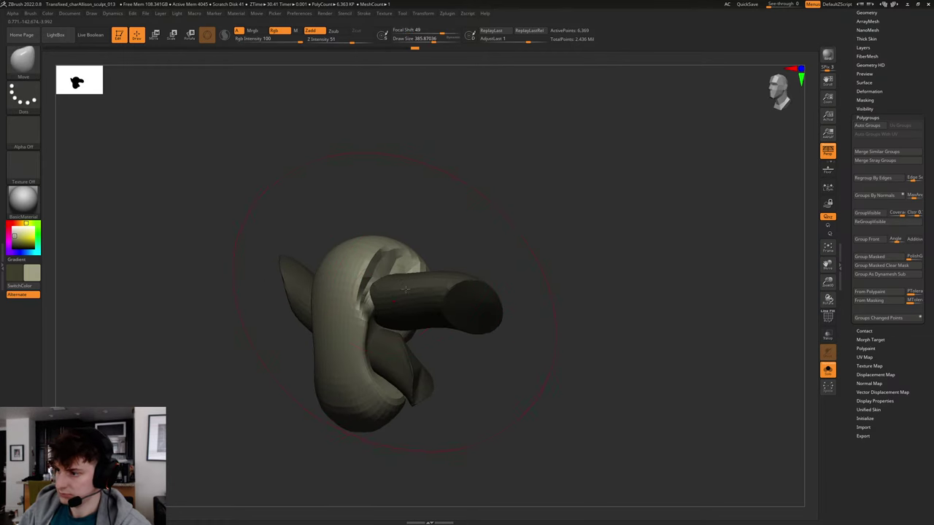
left_click_drag(405, 289, 475, 240)
key("b")
key("m")
key("t")
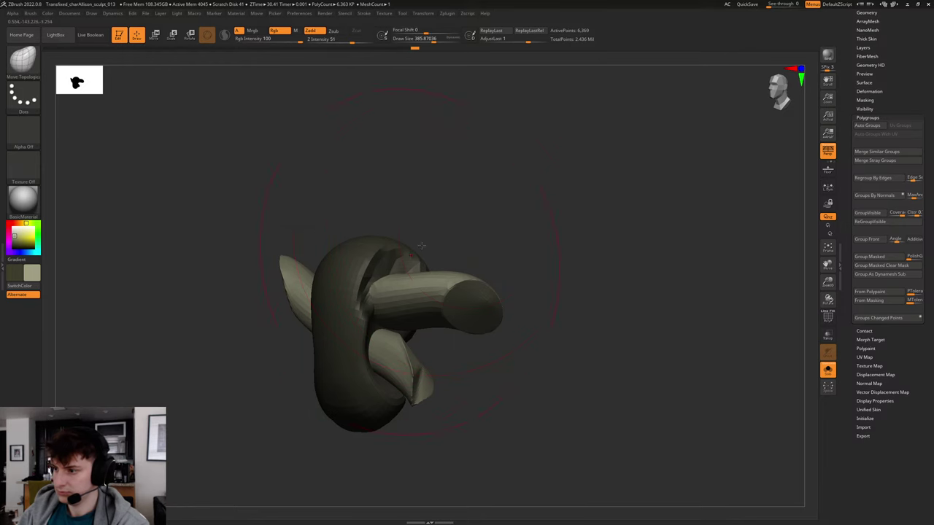
right_click_drag(421, 246, 351, 316)
mouse_move(390, 298)
left_mouse_down()
mouse_move(394, 283)
mouse_move(435, 282)
mouse_move(438, 268)
left_mouse_up()
left_click_drag(379, 285, 410, 289)
mouse_move(451, 233)
right_mouse_down()
mouse_move(497, 221)
mouse_move(478, 230)
right_mouse_up()
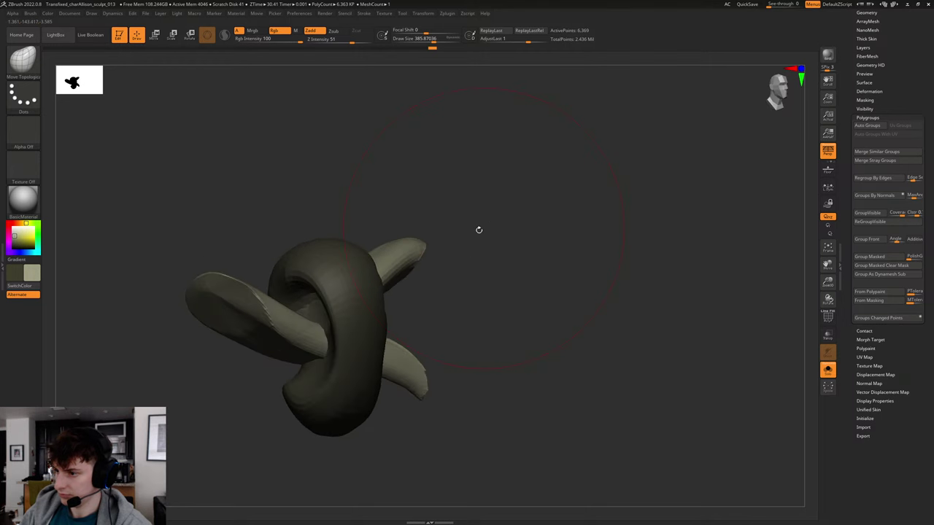
Push the upper arm's inner end through into the centre piece's opening and adjust its tip with a smaller brush.
mouse_move(332, 276)
right_mouse_down()
mouse_move(518, 246)
mouse_move(570, 267)
mouse_move(454, 286)
right_mouse_up()
key("s")
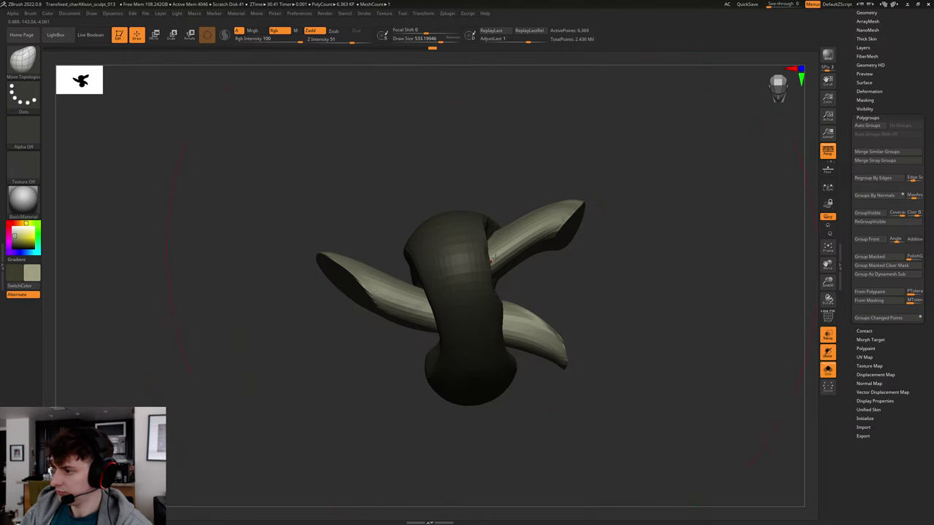
left_click_drag(491, 260, 454, 279)
right_click_drag(523, 237, 577, 213)
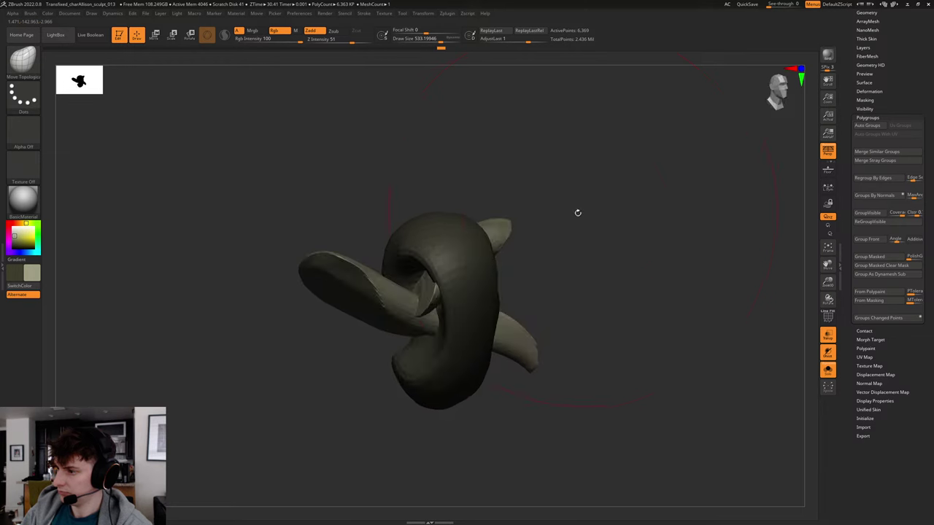
key("s")
left_click_drag(411, 299, 382, 298)
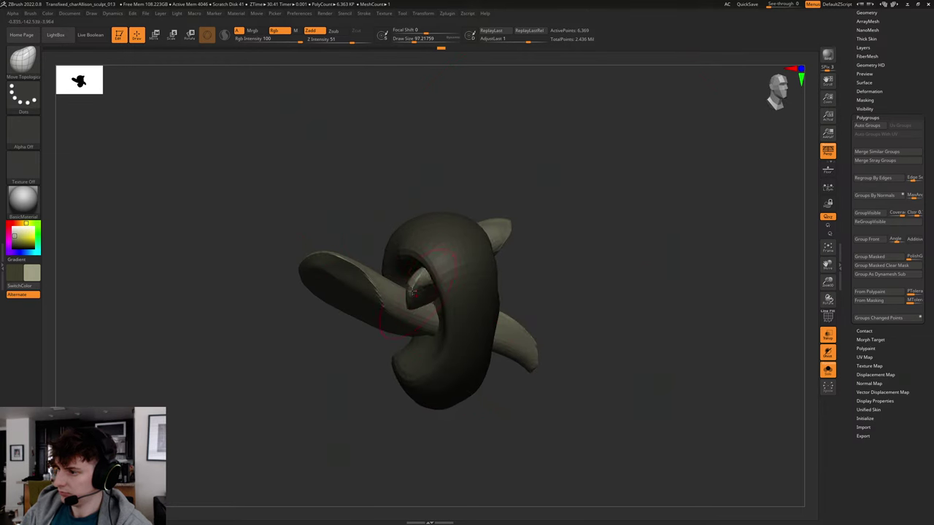
Enlarge the Move Topological brush and stretch the upper arm's outer end farther outward.
right_click_drag(409, 277, 545, 232)
key("s")
mouse_move(532, 232)
left_mouse_down()
mouse_move(547, 239)
mouse_move(574, 221)
left_mouse_up()
key("s")
right_click_drag(573, 220, 541, 250)
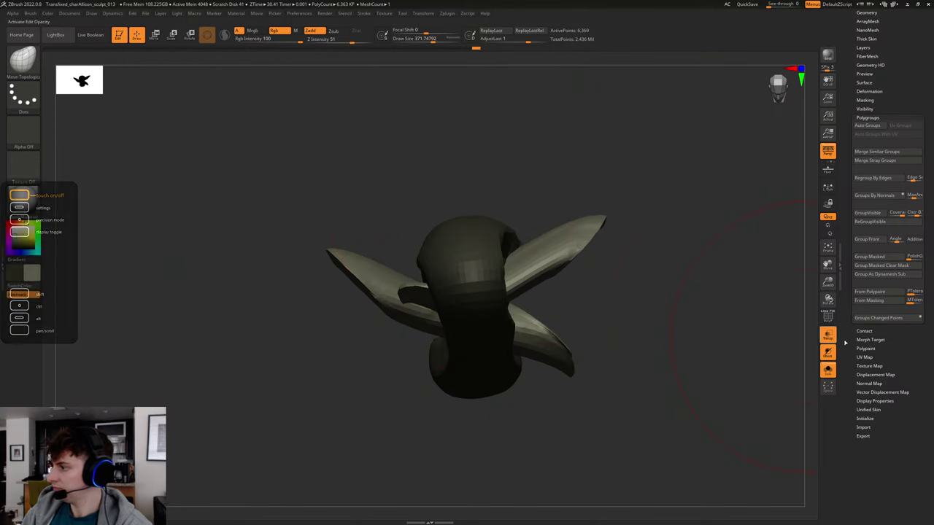
Remesh the whole knot with ZRemesher and adjust the strands around the opening with a smaller Move Topological brush.
scroll(887, 124, "up", 3)
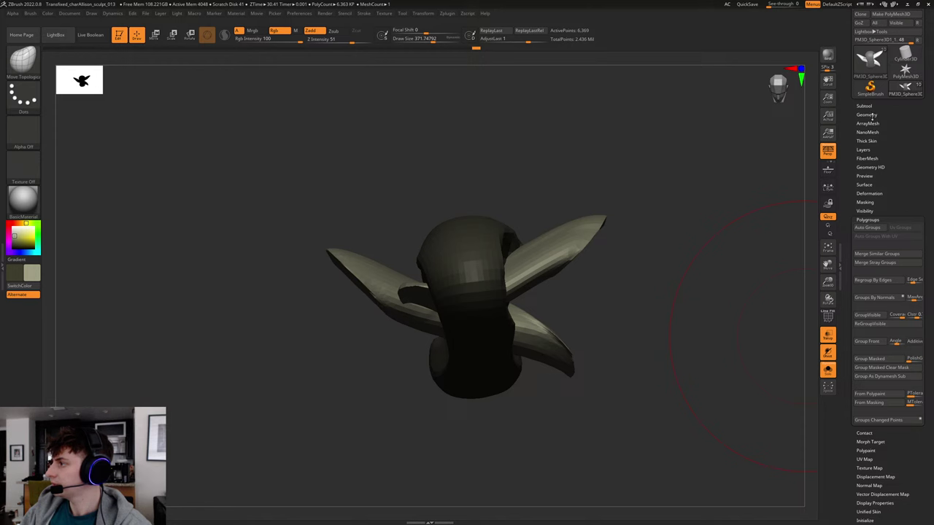
left_click(867, 115)
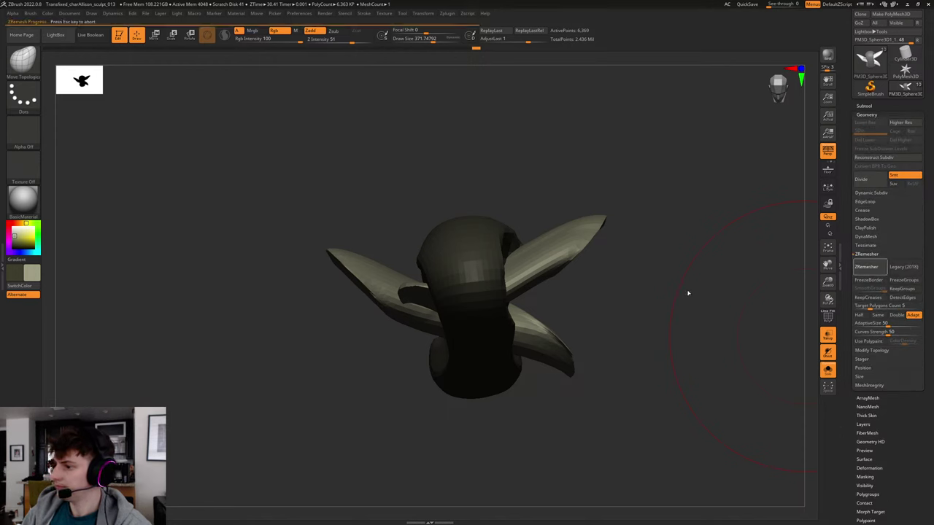
key("shift+f")
left_click_drag(620, 278, 586, 277)
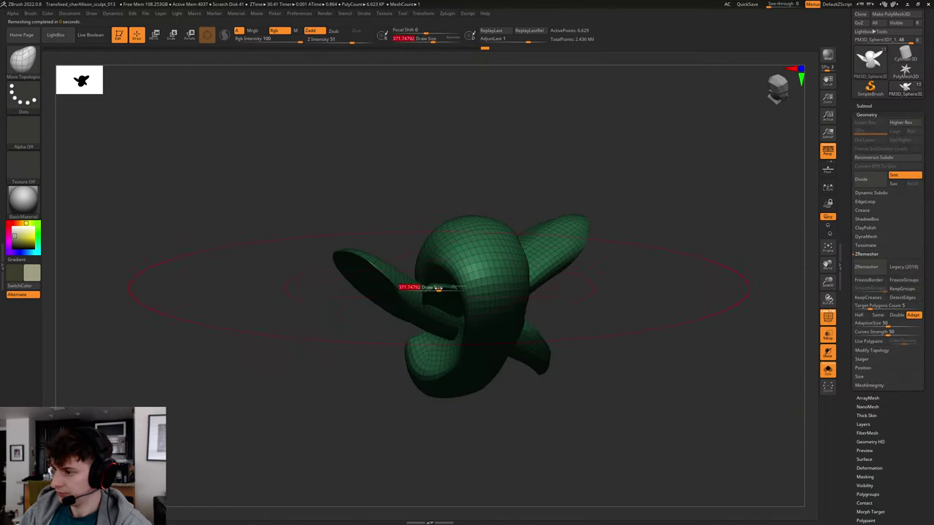
left_click_drag(438, 287, 430, 271)
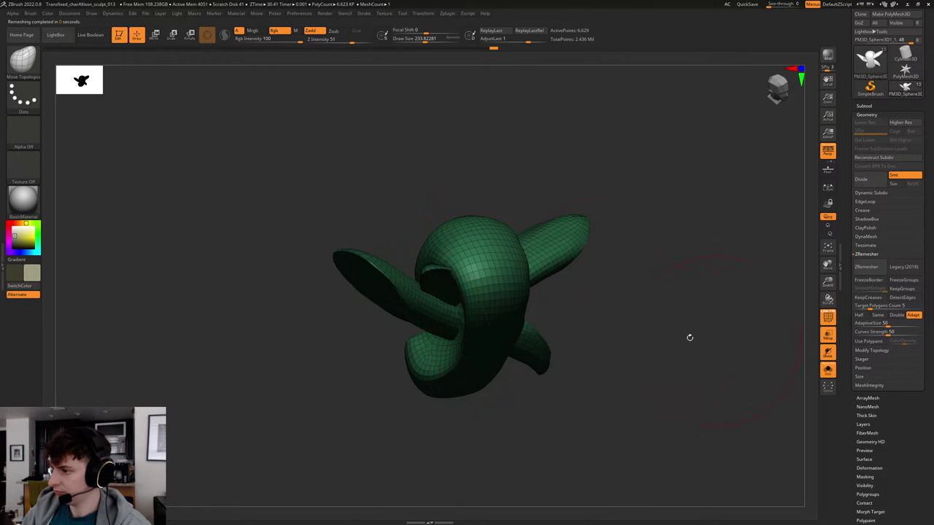
Smooth the upper arm's inner tip inside the centre piece's opening and pull it outward with a smaller Move Topological brush.
mouse_move(690, 338)
left_mouse_down()
mouse_move(663, 304)
mouse_move(645, 311)
left_mouse_up()
key("s")
left_click_drag(441, 299, 434, 298)
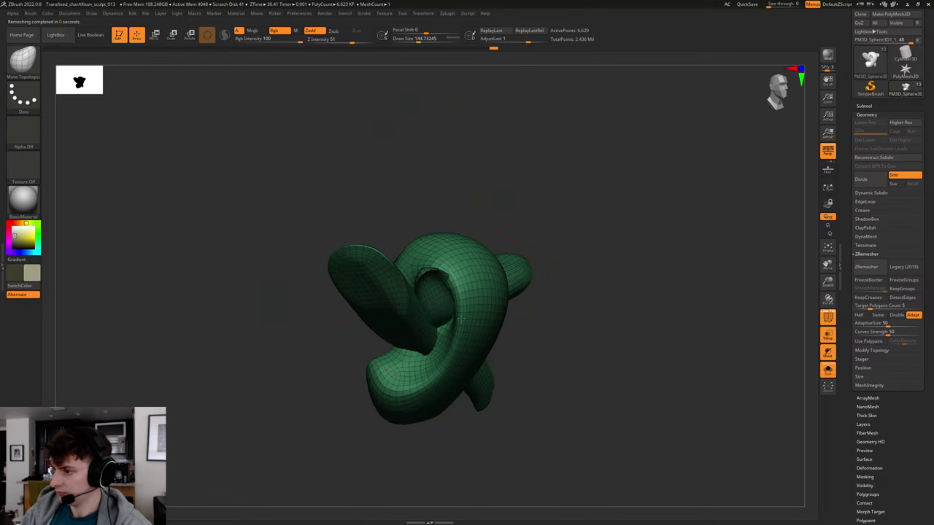
left_click_drag(426, 282, 437, 283, "shift")
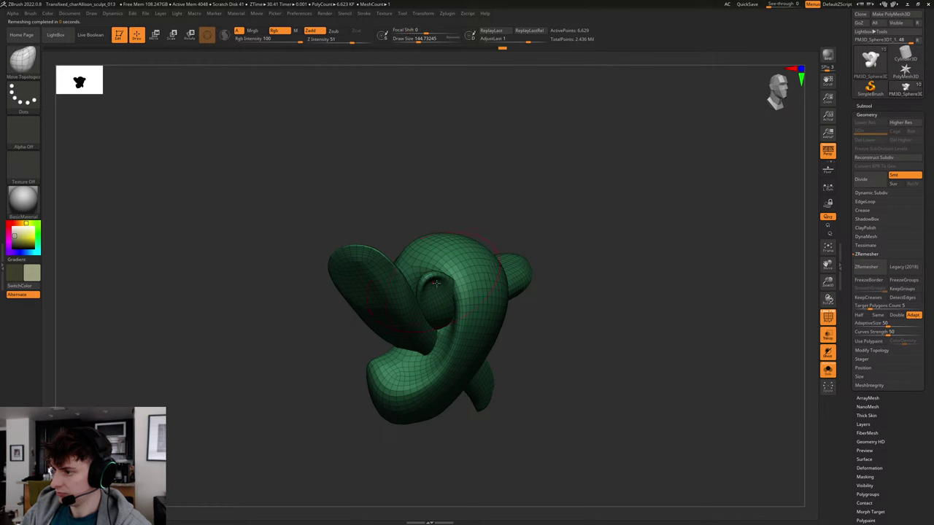
left_click_drag(513, 202, 596, 213)
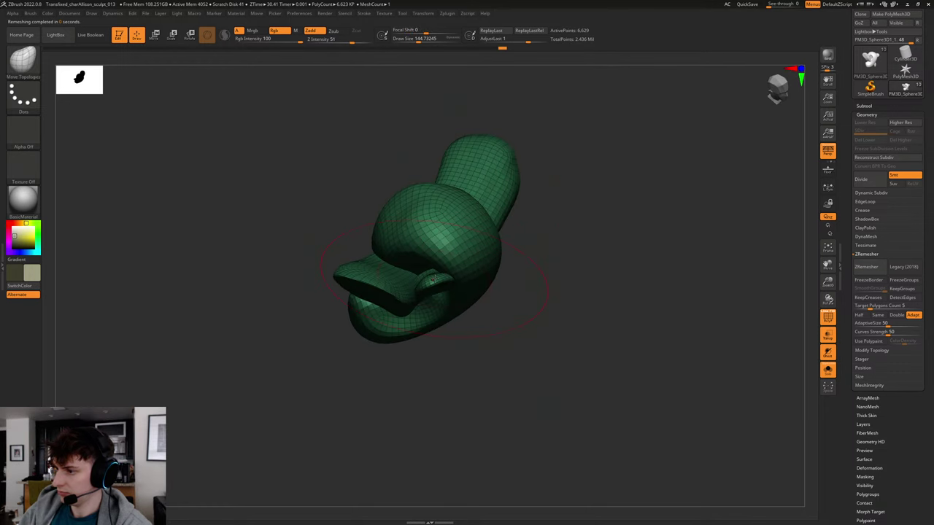
mouse_move(434, 279)
left_mouse_down()
mouse_move(405, 263)
mouse_move(429, 237)
left_mouse_up()
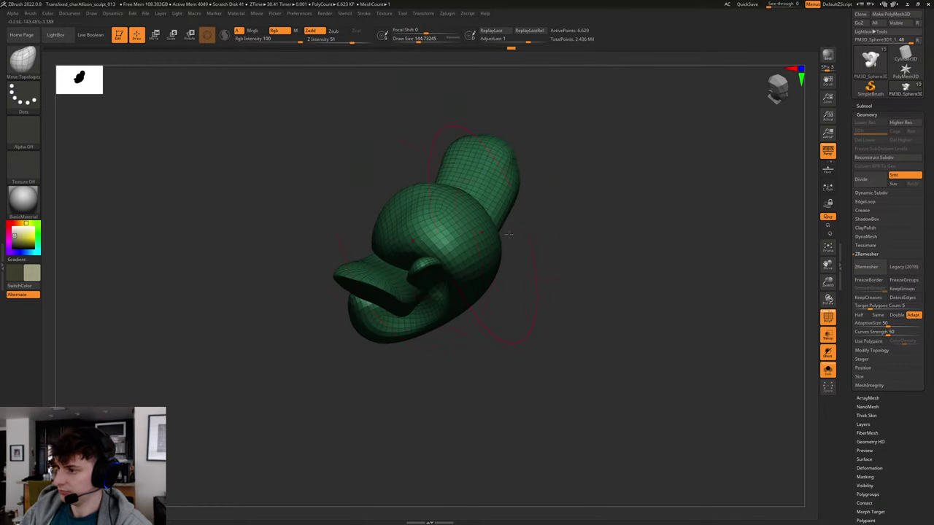
Enlarge the Move Topological brush to a draw size of about 239 and reshape the centre piece's edge above the arm tip.
left_click_drag(522, 217, 552, 199)
key("s")
left_click(415, 249)
mouse_move(409, 245)
left_mouse_down()
mouse_move(421, 241)
mouse_move(410, 257)
left_mouse_up()
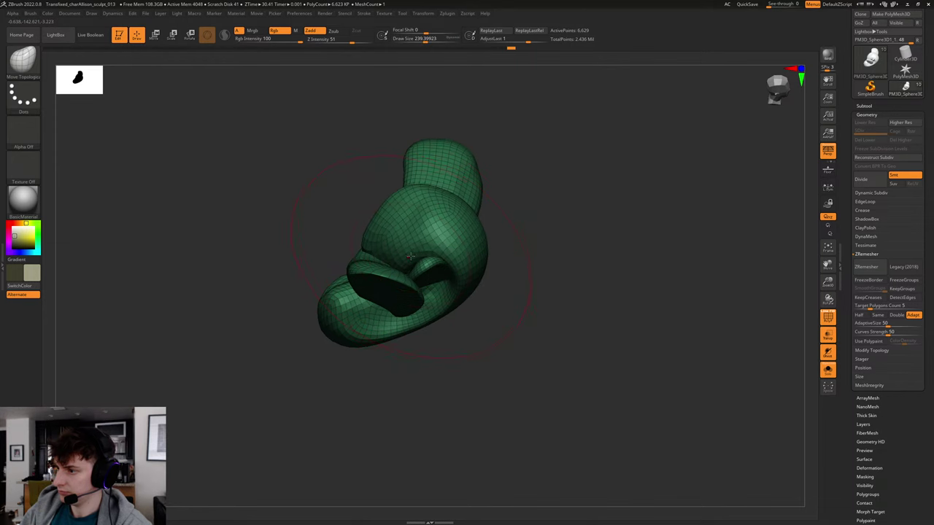
right_click_drag(491, 249, 545, 246)
Switch to the ClayBuildup brush at draw size 112, auto-group the knot's separate parts and isolate the centre piece.
key("b")
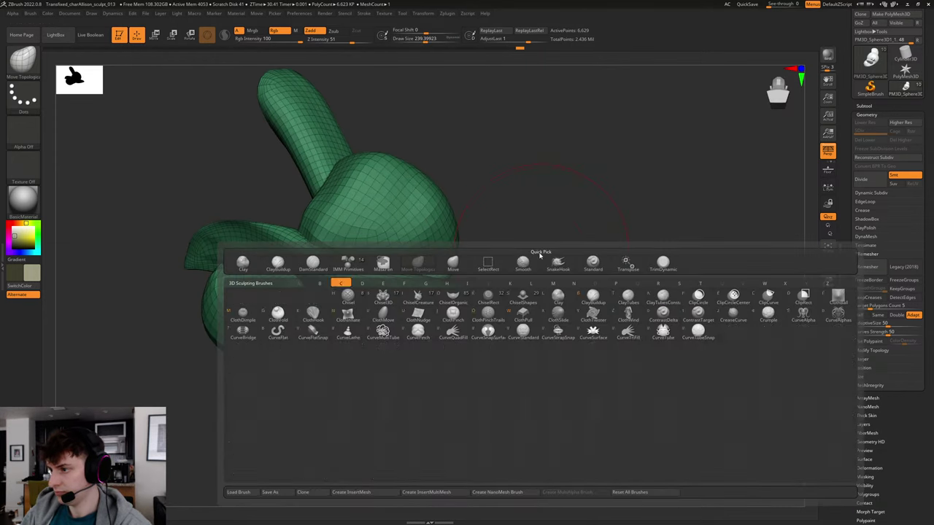
key("c")
key("b")
key("s")
left_click(355, 231)
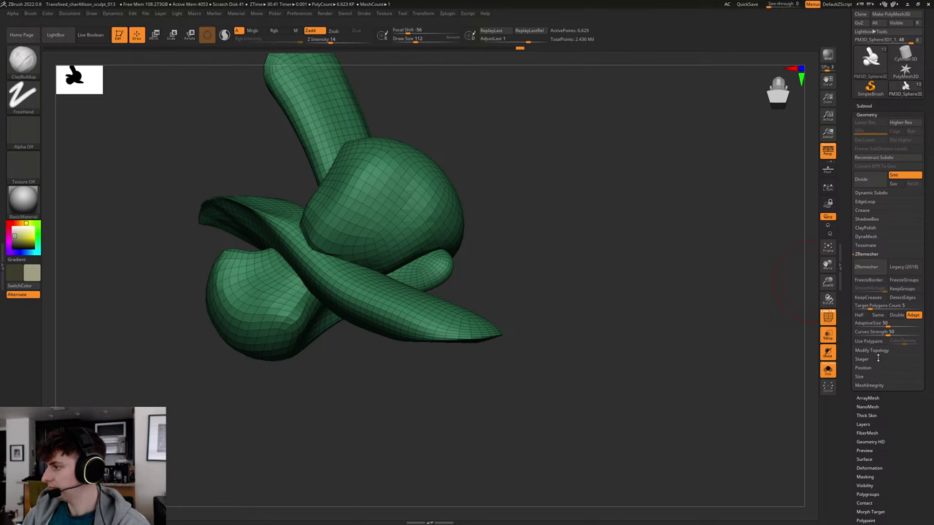
left_click_drag(895, 435, 899, 389)
left_click(877, 445)
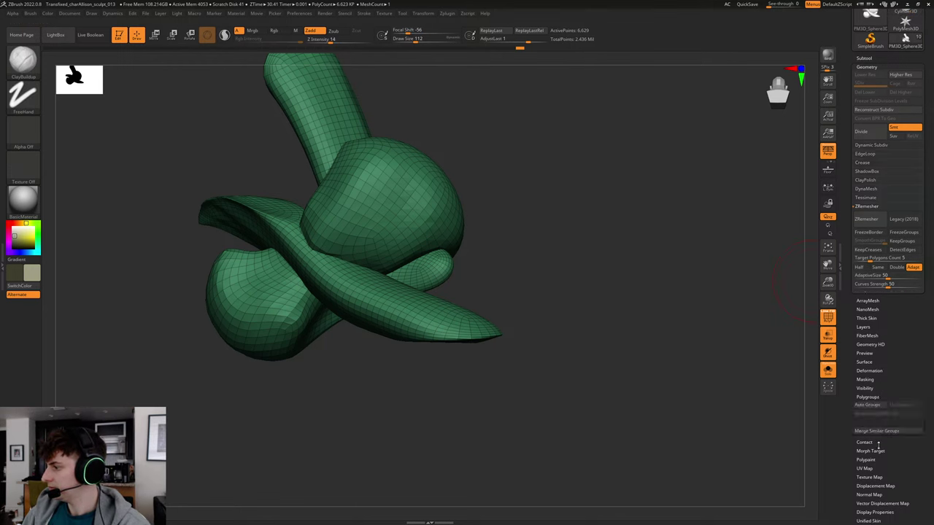
left_click(872, 180)
left_click(437, 202, "ctrl+shift")
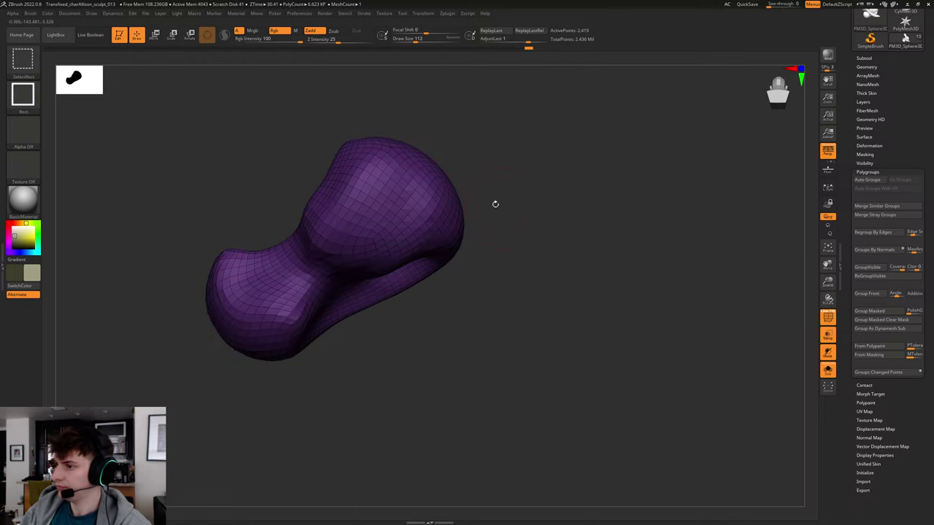
Sculpt the isolated centre piece's inner hollow and folds with ClayBuildup, smooth them and bring back the arms.
left_click_drag(495, 204, 520, 214)
key("b")
key("c")
key("b")
mouse_move(344, 229)
left_mouse_down()
mouse_move(350, 276)
mouse_move(312, 215)
mouse_move(303, 263)
mouse_move(345, 282)
left_mouse_up()
mouse_move(471, 233)
left_mouse_down()
mouse_move(464, 209)
mouse_move(489, 181)
mouse_move(482, 156)
mouse_move(286, 205)
left_mouse_up()
mouse_move(398, 157)
left_mouse_down()
mouse_move(458, 143)
mouse_move(487, 162)
left_mouse_up()
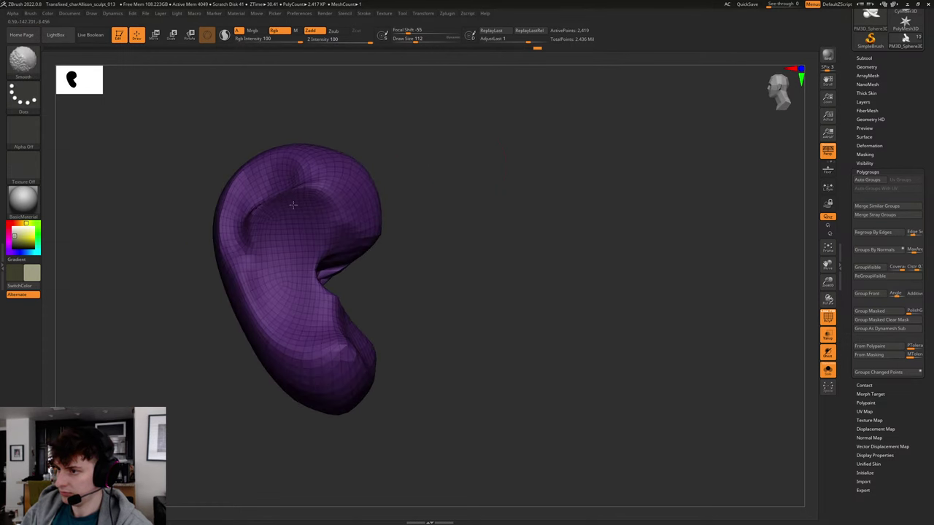
mouse_move(268, 202)
left_mouse_down()
mouse_move(252, 222)
mouse_move(270, 233)
mouse_move(281, 216)
mouse_move(299, 241)
left_mouse_up()
left_click_drag(402, 183, 471, 183)
left_click_drag(327, 189, 294, 228, "shift")
mouse_move(463, 252)
left_mouse_down()
mouse_move(321, 283)
mouse_move(317, 296)
mouse_move(308, 281)
left_mouse_up()
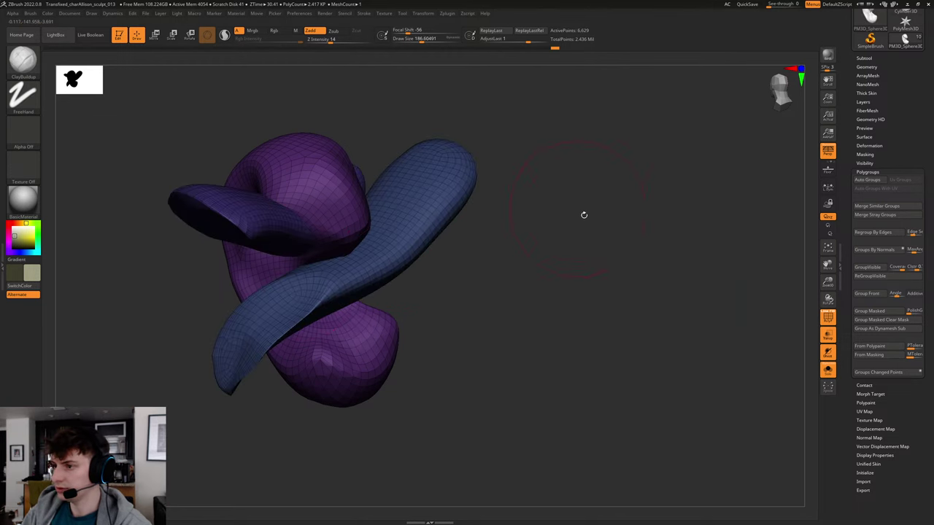
Carve a deeper fold into the centre piece's back beside the upper arm with a smaller ClayBuildup brush and smooth it.
mouse_move(583, 212)
left_mouse_down()
mouse_move(598, 233)
mouse_move(631, 198)
mouse_move(624, 276)
mouse_move(309, 261)
left_mouse_up()
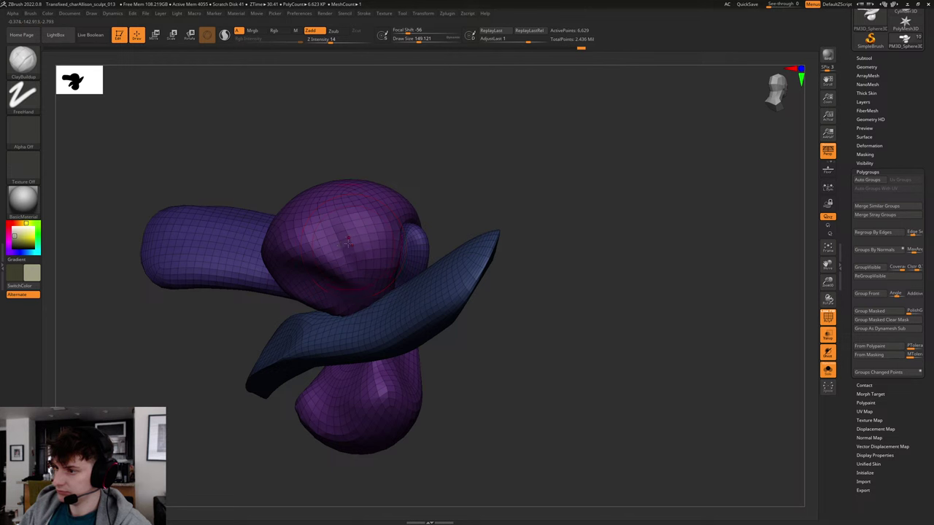
mouse_move(360, 162)
left_mouse_down()
mouse_move(267, 263)
mouse_move(269, 242)
left_mouse_up()
left_click_drag(296, 162, 372, 162)
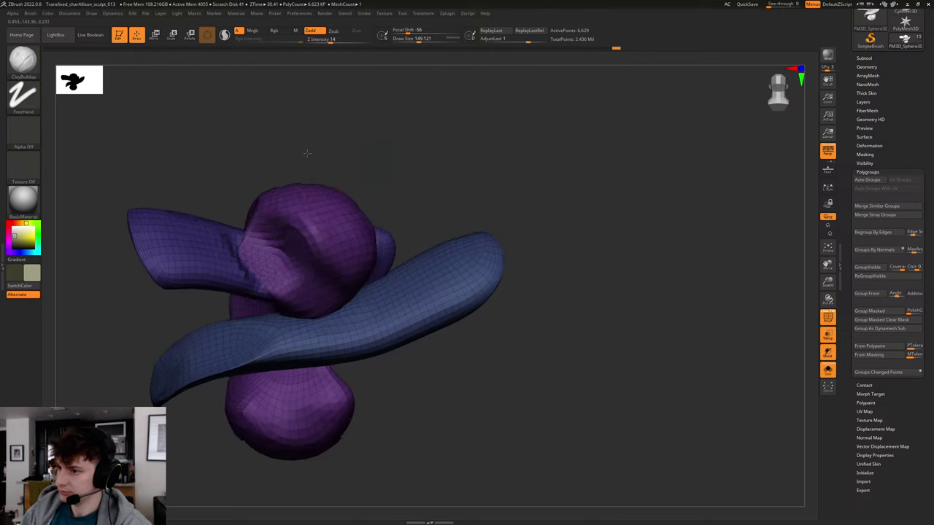
mouse_move(272, 247)
left_mouse_down()
mouse_move(266, 239)
mouse_move(277, 278)
left_mouse_up()
mouse_move(345, 133)
left_mouse_down()
mouse_move(375, 142)
mouse_move(371, 165)
mouse_move(383, 164)
left_mouse_up()
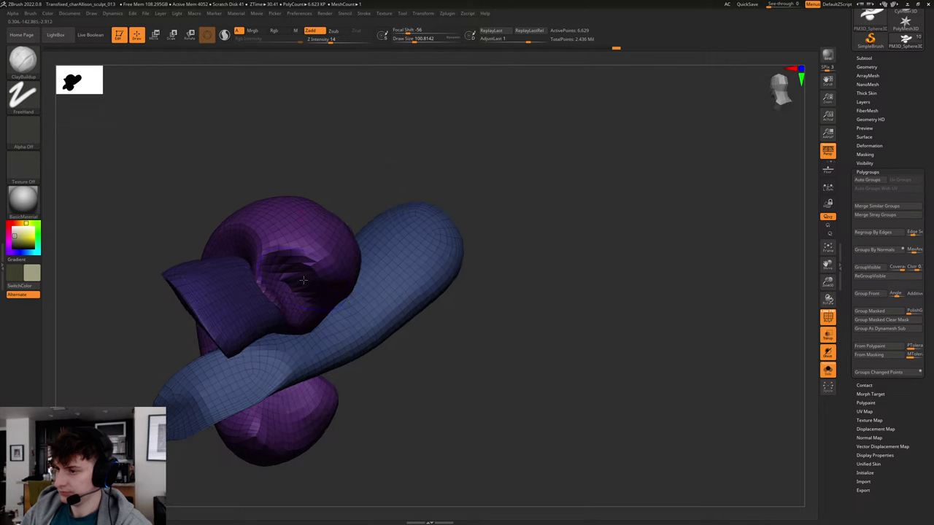
key("shift")
left_click_drag(280, 256, 370, 259, "shift")
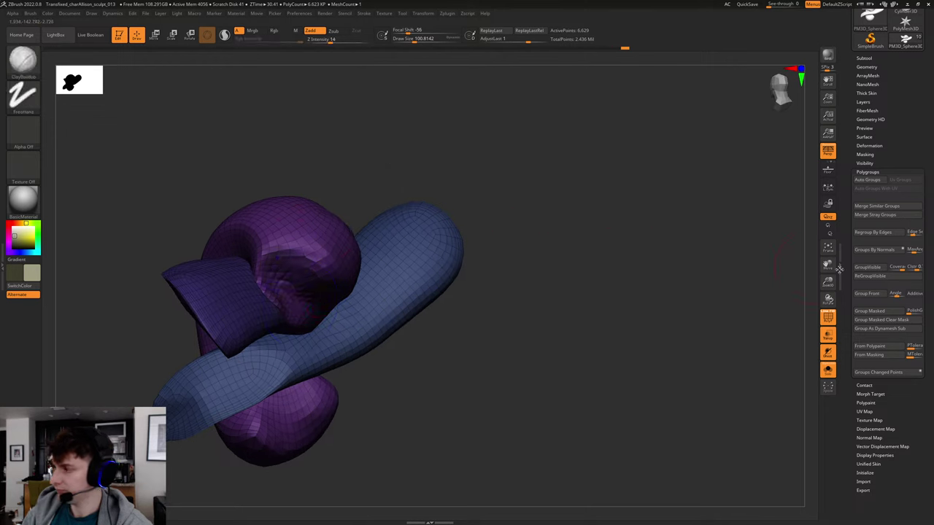
mouse_move(615, 219)
left_mouse_down()
mouse_move(603, 209)
mouse_move(611, 209)
mouse_move(555, 219)
mouse_move(530, 187)
mouse_move(574, 209)
mouse_move(545, 257)
mouse_move(573, 211)
mouse_move(574, 236)
mouse_move(596, 219)
mouse_move(566, 231)
left_mouse_up()
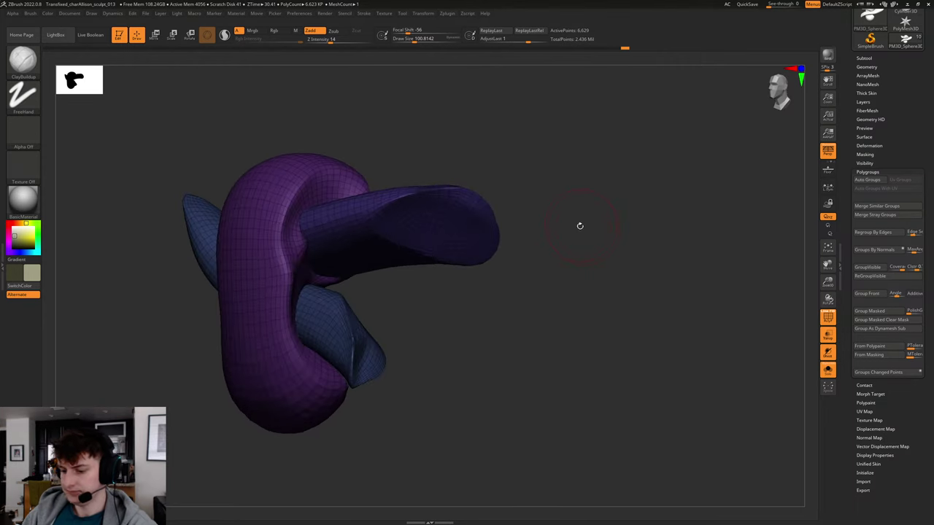
Adjust the centre piece's inner edge around the upper arm with the Move Topological brush, enlarging it to a draw size of about 386.
key("b")
key("m")
key("t")
key("s")
left_click_drag(328, 243, 331, 244)
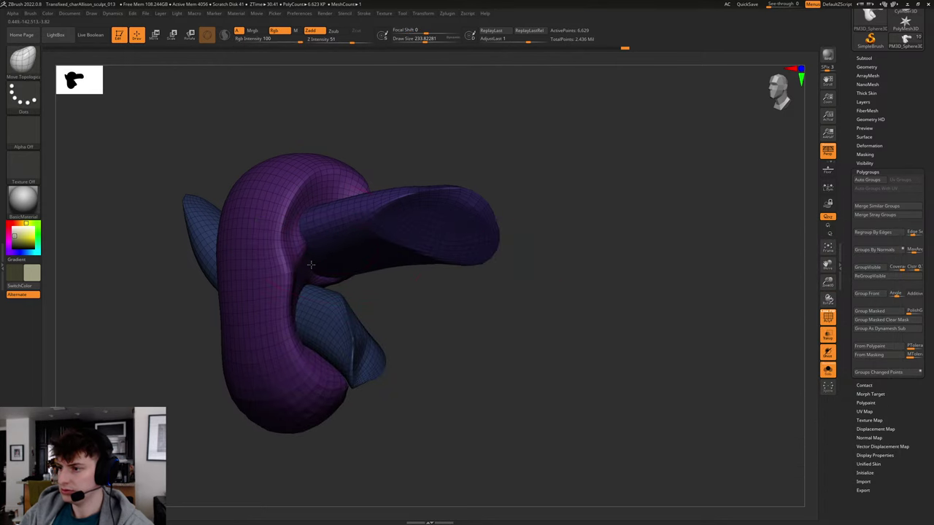
left_click_drag(454, 311, 350, 292)
key("s")
left_click_drag(302, 256, 310, 255)
left_click_drag(316, 271, 346, 245)
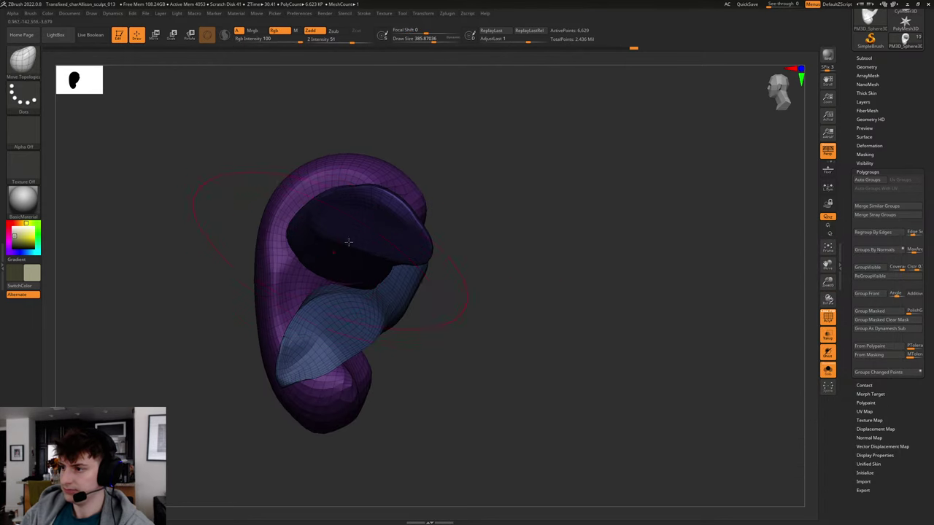
Smooth the upper arm's inner tip and tuck it against the centre piece with a smaller Move Topological brush.
mouse_move(443, 201)
left_mouse_down()
mouse_move(502, 182)
mouse_move(544, 218)
left_mouse_up()
key("shift")
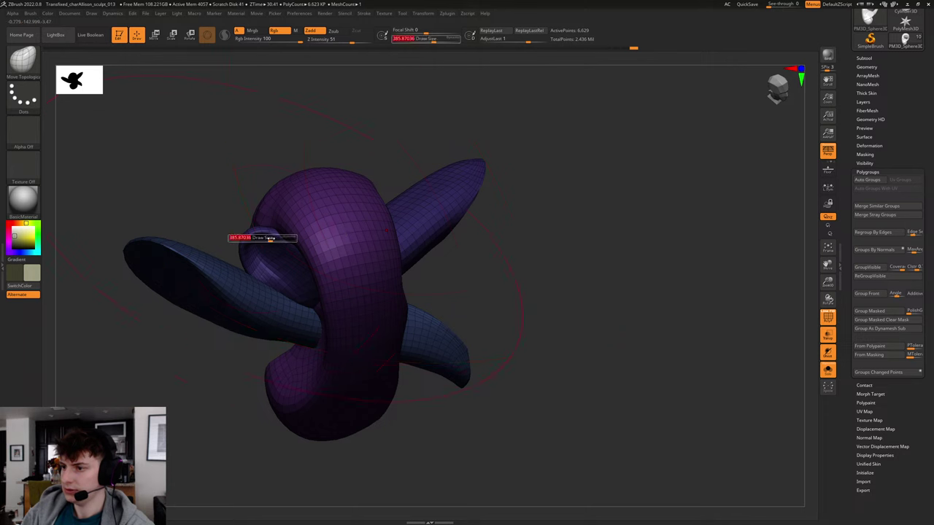
left_click_drag(262, 253, 254, 243, "shift")
left_click_drag(264, 182, 257, 212)
key("s")
left_click_drag(249, 241, 250, 201)
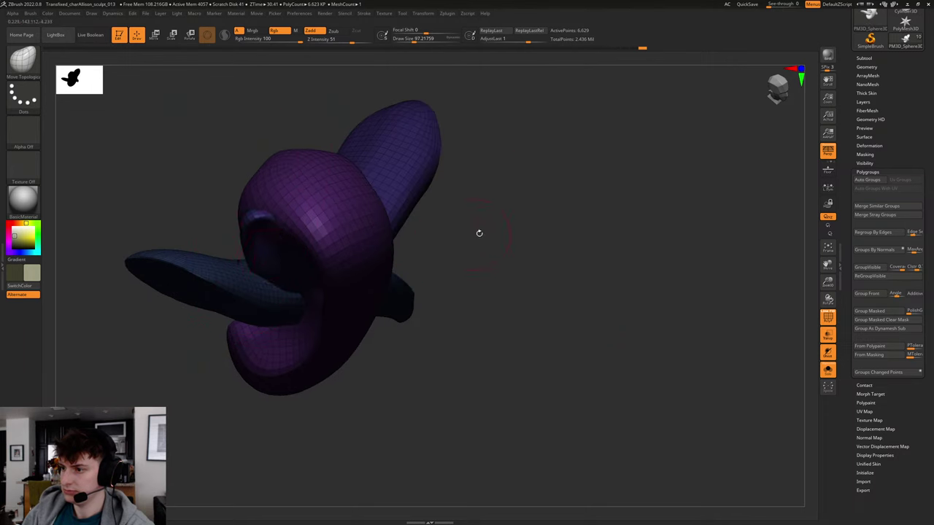
left_click_drag(479, 233, 280, 249)
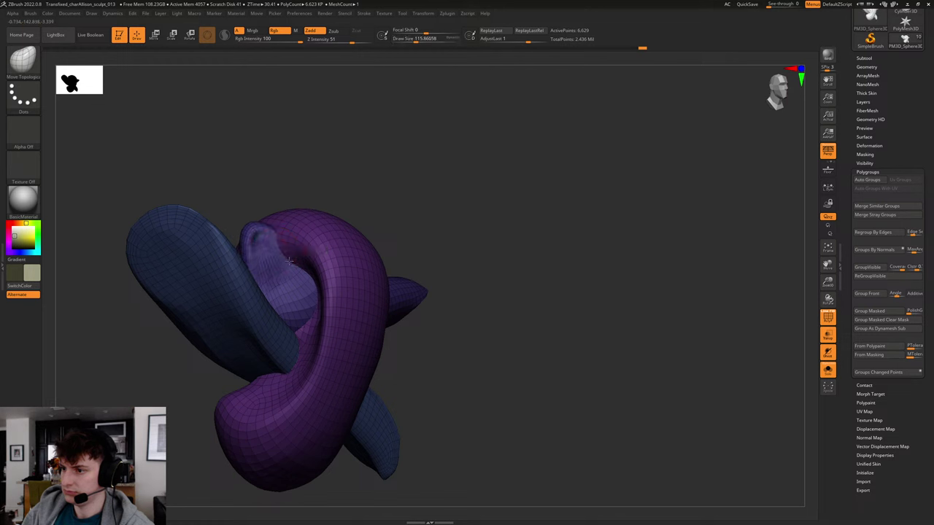
mouse_move(261, 181)
left_mouse_down()
mouse_move(309, 161)
mouse_move(268, 241)
mouse_move(274, 236)
mouse_move(257, 243)
left_mouse_up()
Enlarge the Move Topological brush and reposition the knot's arms where they pass through the centre piece.
key("s")
key("s")
mouse_move(245, 196)
left_mouse_down()
mouse_move(307, 217)
mouse_move(323, 140)
left_mouse_up()
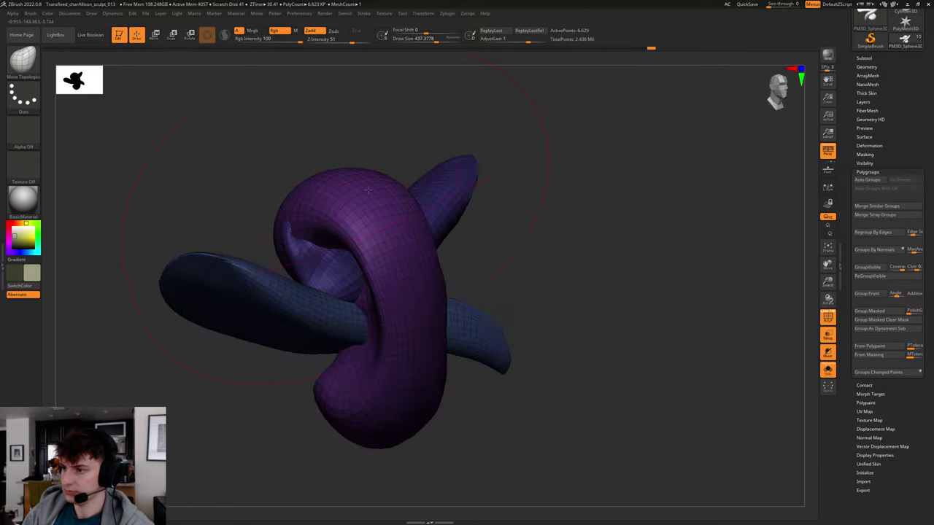
mouse_move(502, 146)
left_mouse_down()
mouse_move(558, 210)
mouse_move(529, 207)
mouse_move(345, 307)
left_mouse_up()
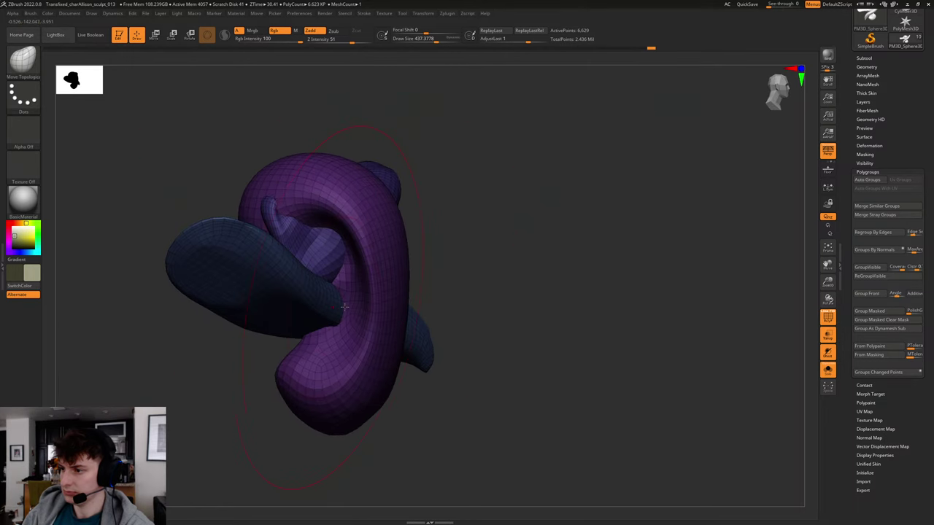
left_click_drag(487, 242, 527, 208)
mouse_move(328, 310)
left_mouse_down()
mouse_move(327, 323)
mouse_move(359, 302)
left_mouse_up()
key("s")
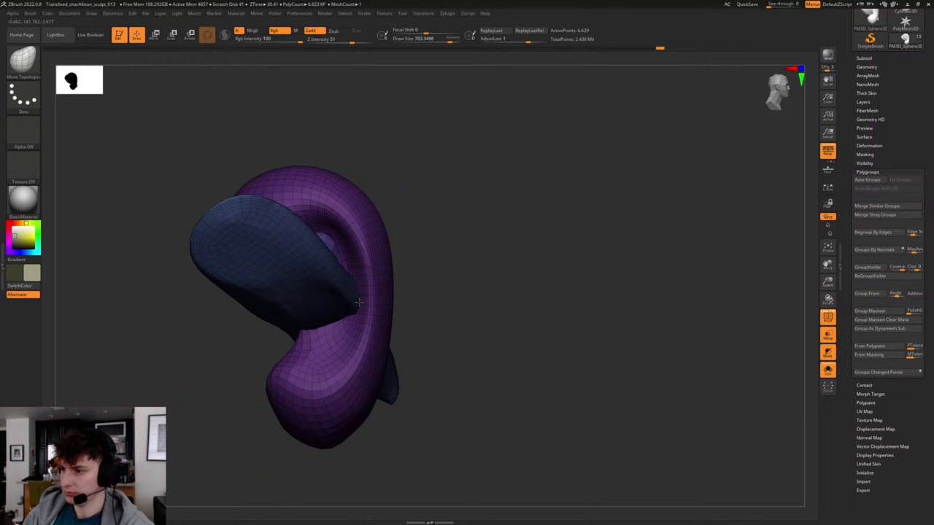
left_click_drag(454, 248, 544, 279)
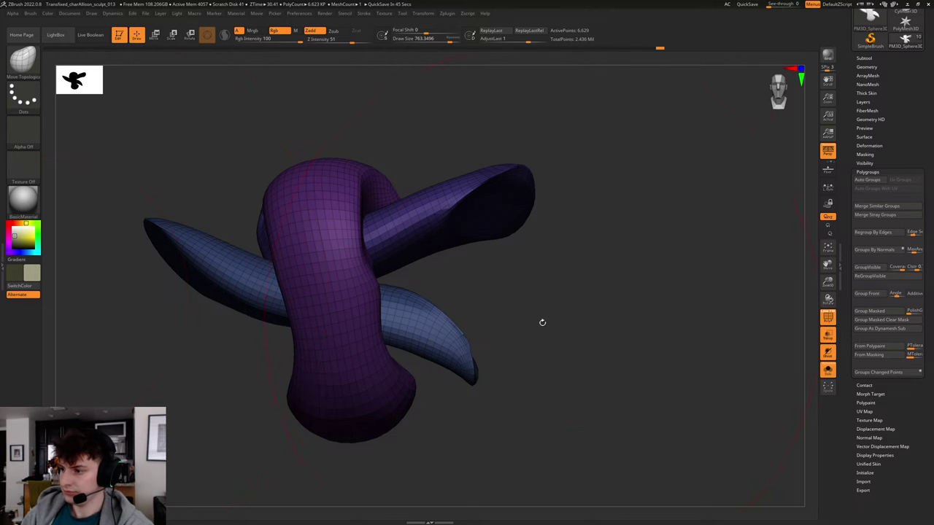
Isolate the centre piece, split the hidden arms into their own subtool and select that subtool.
left_click_drag(542, 322, 569, 325)
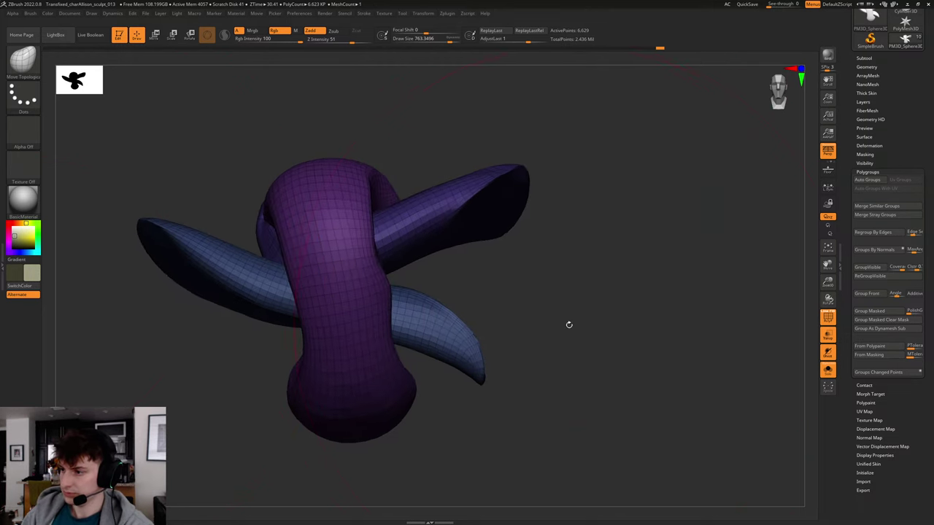
left_click(482, 211, "ctrl+shift")
left_click_drag(568, 291, 582, 305, "ctrl+shift")
left_click(456, 325, "ctrl+shift")
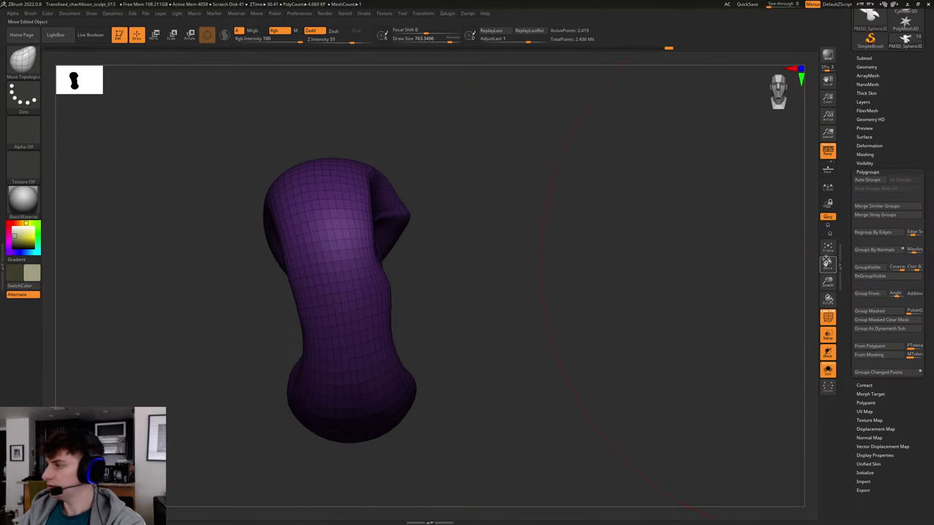
left_click(867, 67)
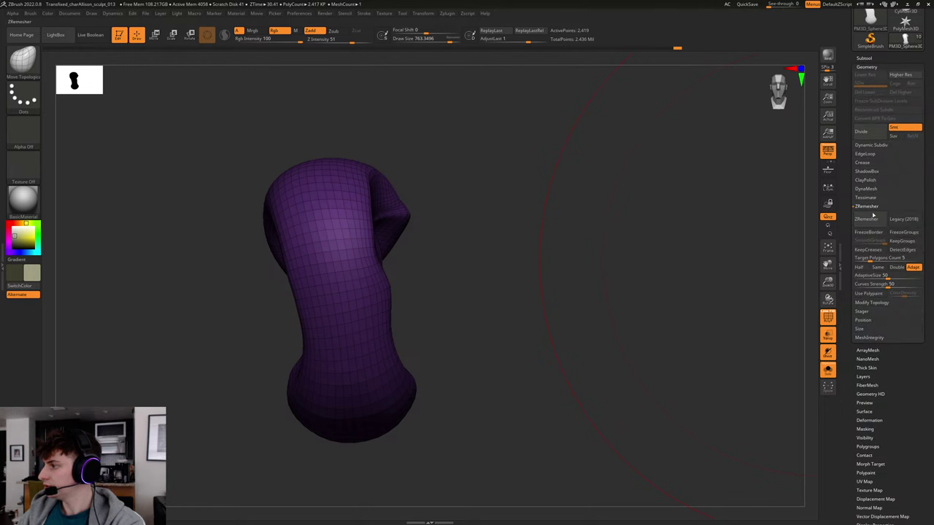
left_click(865, 59)
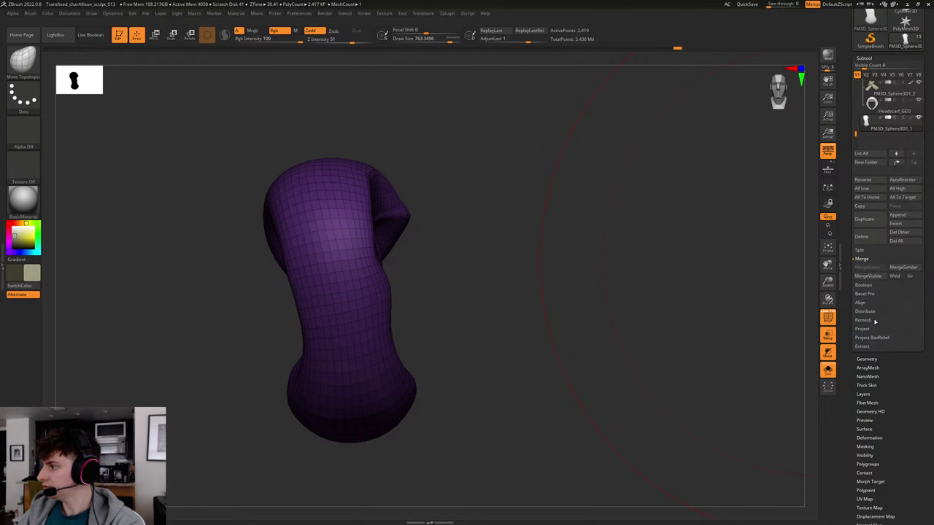
left_click(861, 250)
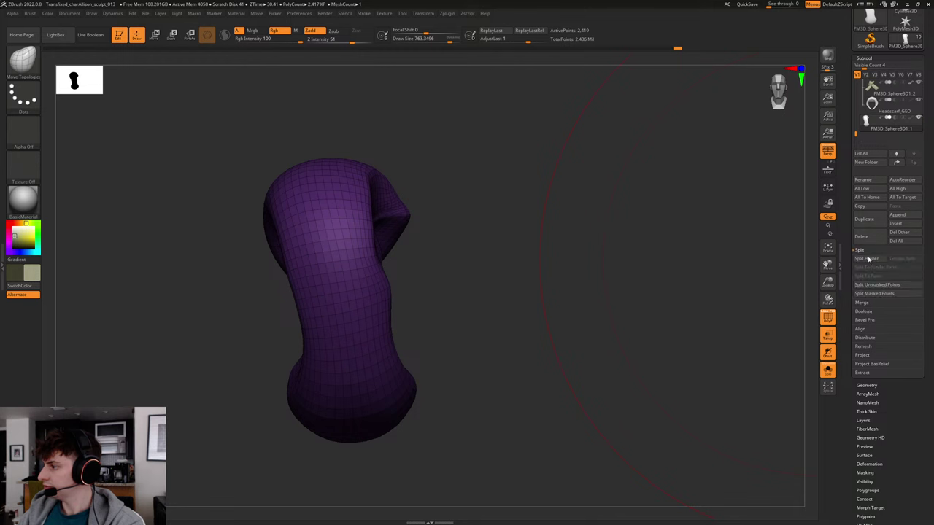
left_click(875, 259)
left_click(885, 141)
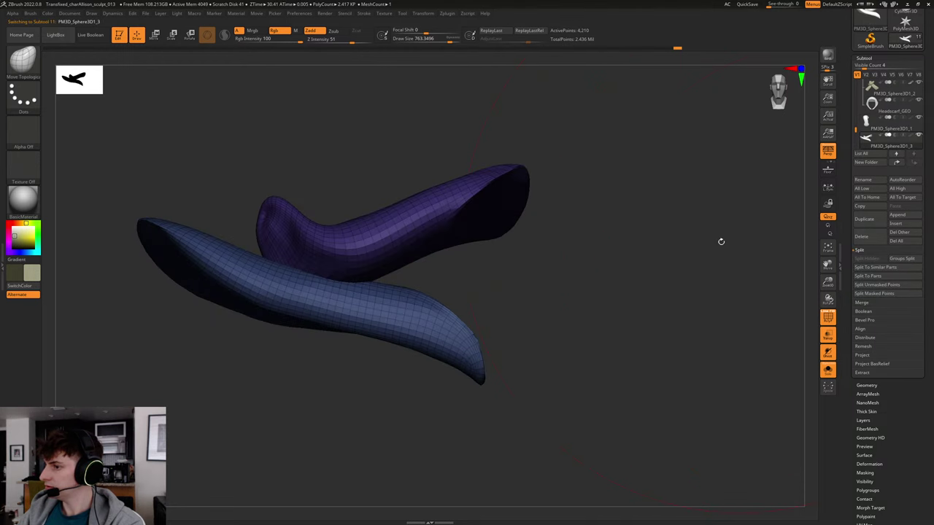
Duplicate the arms subtool and move the copy straight down along a vertical transpose line.
left_click_drag(711, 247, 634, 236)
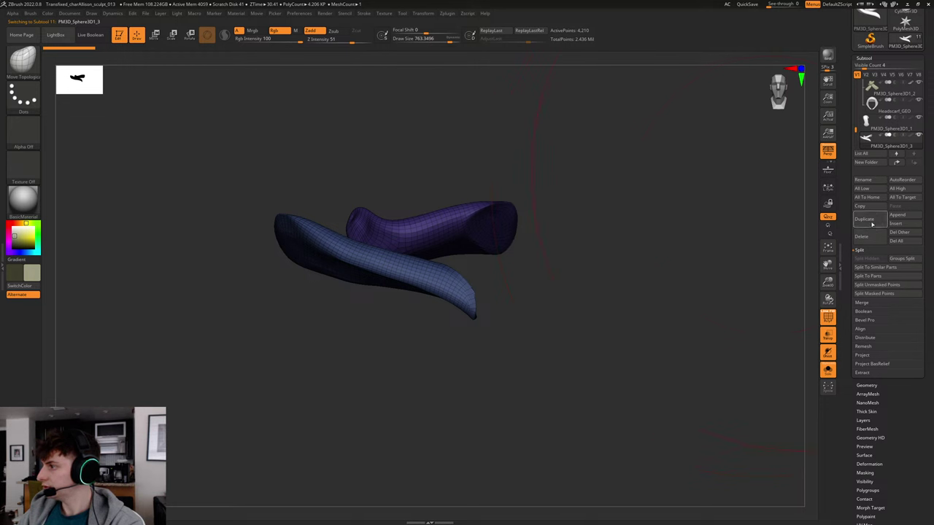
left_click(864, 219)
key("w")
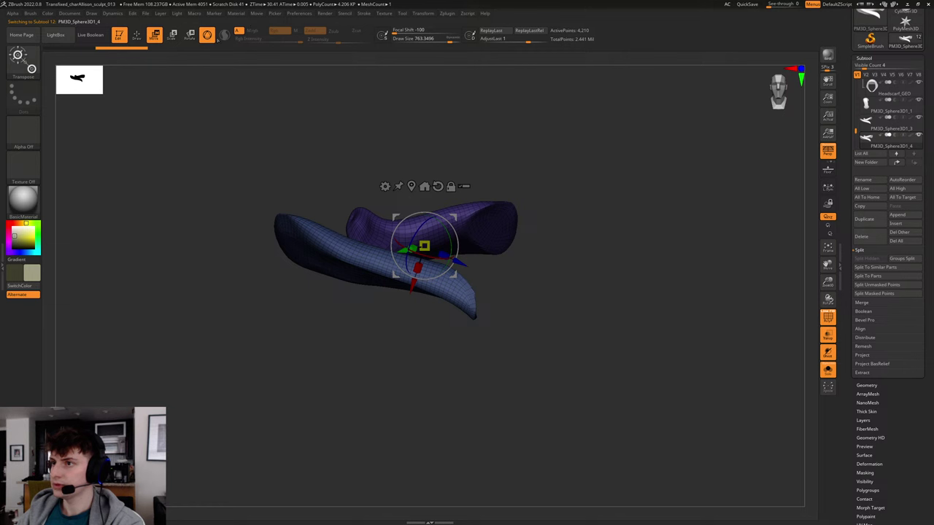
key("y")
left_click_drag(384, 243, 383, 138, "shift")
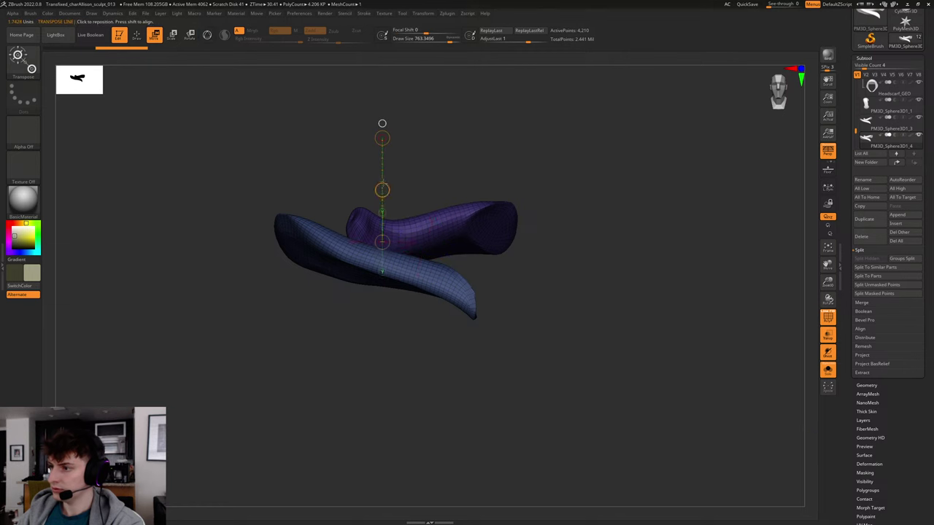
left_click_drag(382, 191, 377, 268)
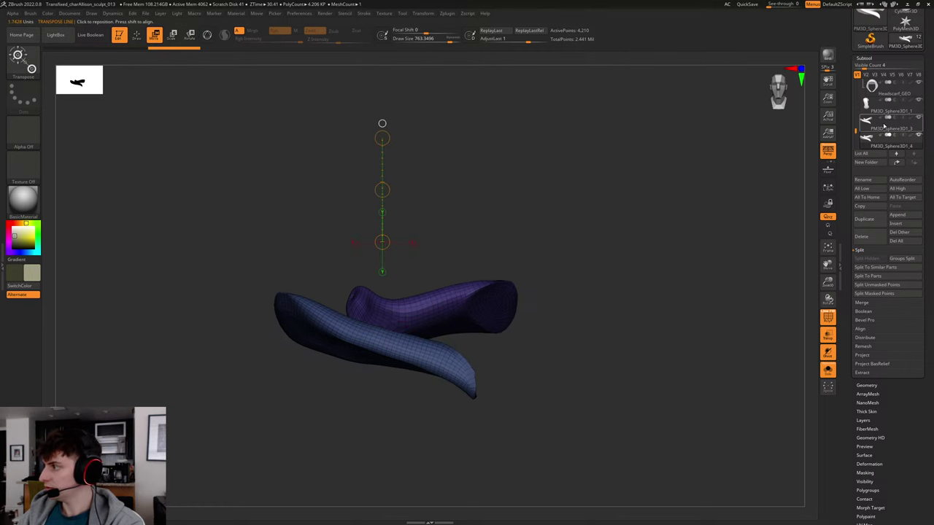
Merge the upright scarf-knot subtool PM3D_Sphere3D1_1 with the two strand subtools below it into a single subtool.
left_click(867, 104)
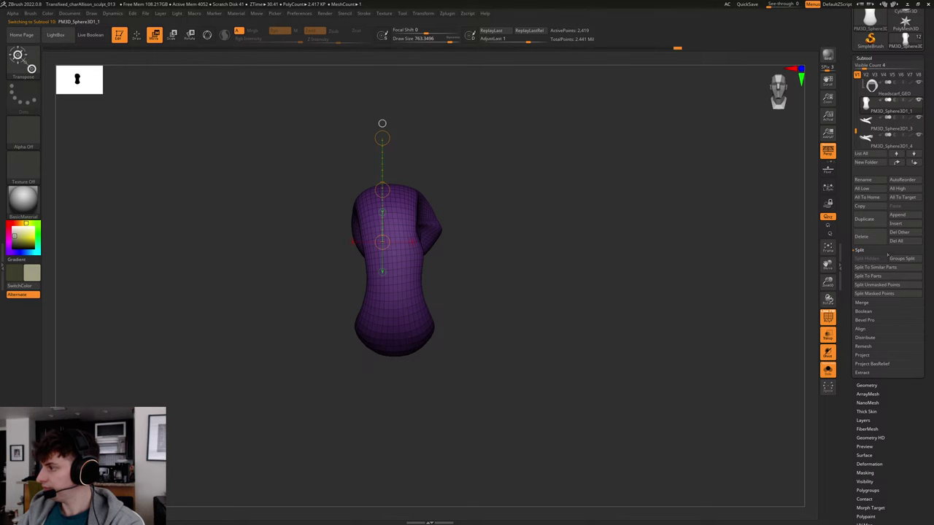
left_click(865, 304)
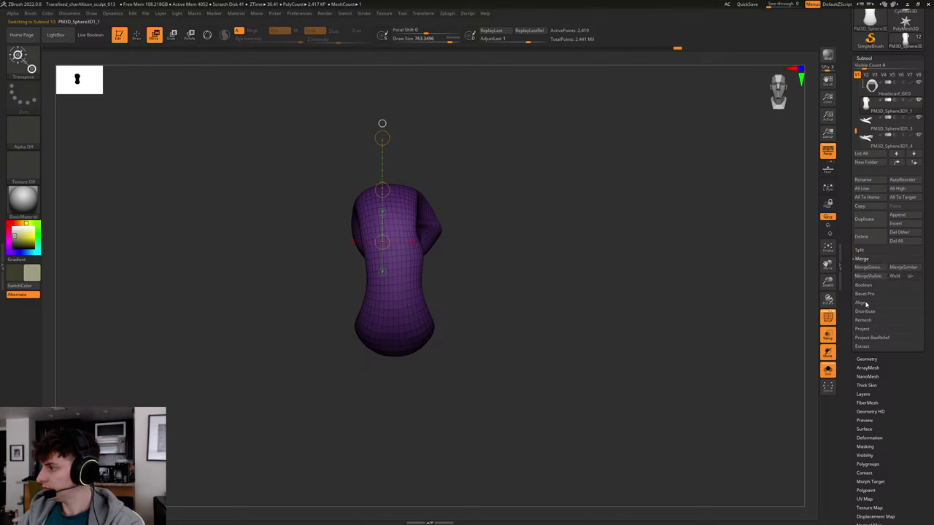
left_click(877, 268)
left_click(801, 285)
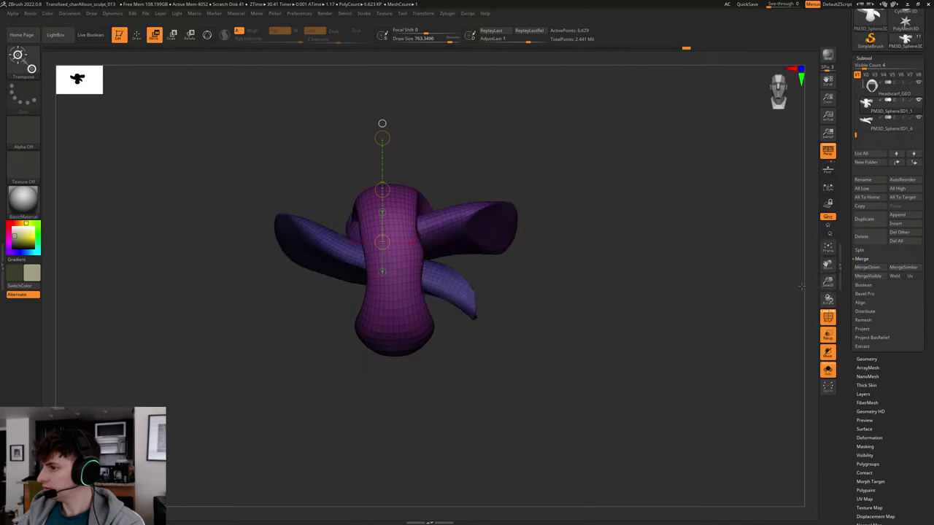
left_click(869, 276)
left_click(798, 284)
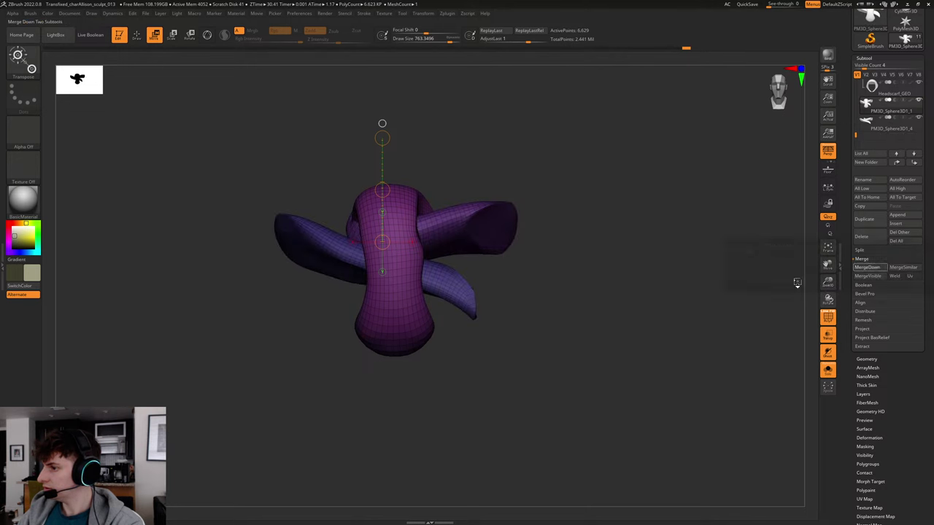
Switch to the Move brush for the merged knot mesh.
left_click_drag(644, 299, 624, 310)
key("shift+f")
key("shift+f")
key("b")
key("m")
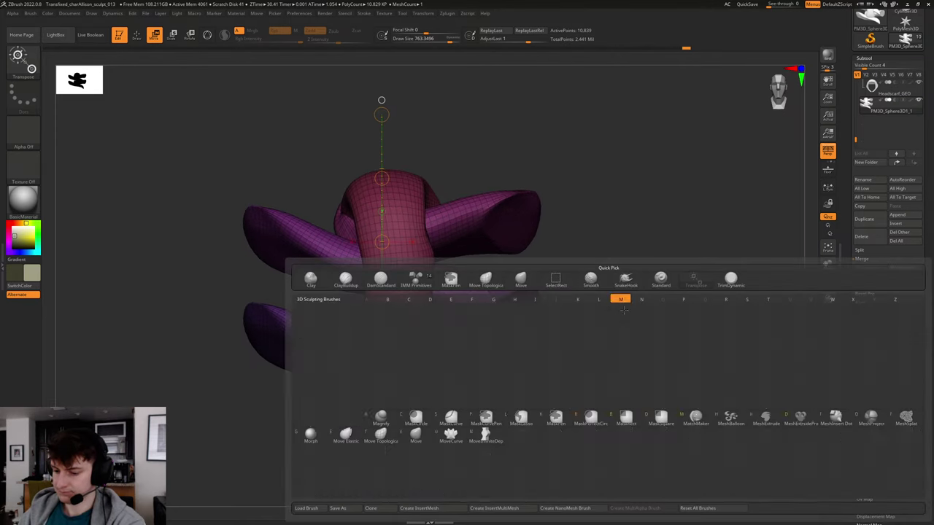
key("v")
left_click_drag(598, 306, 464, 270)
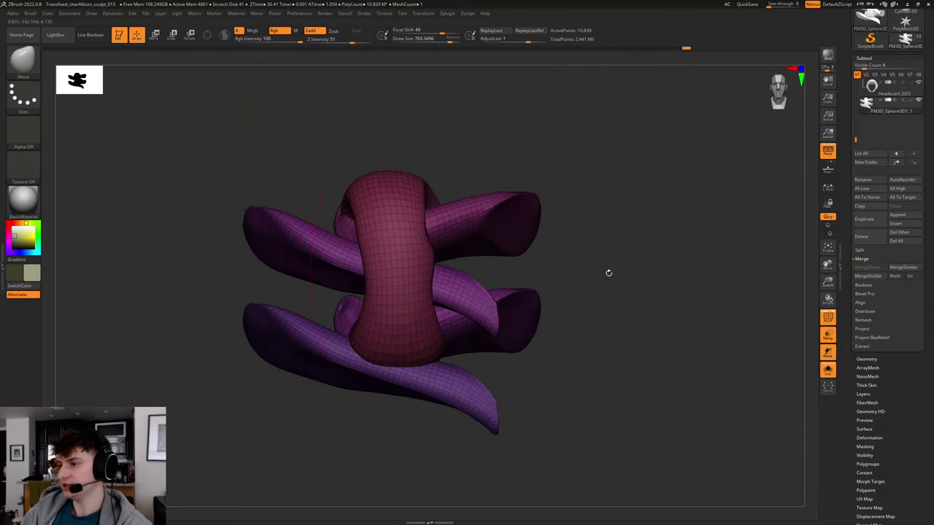
mouse_move(609, 273)
left_mouse_down()
mouse_move(647, 270)
mouse_move(621, 300)
left_mouse_up()
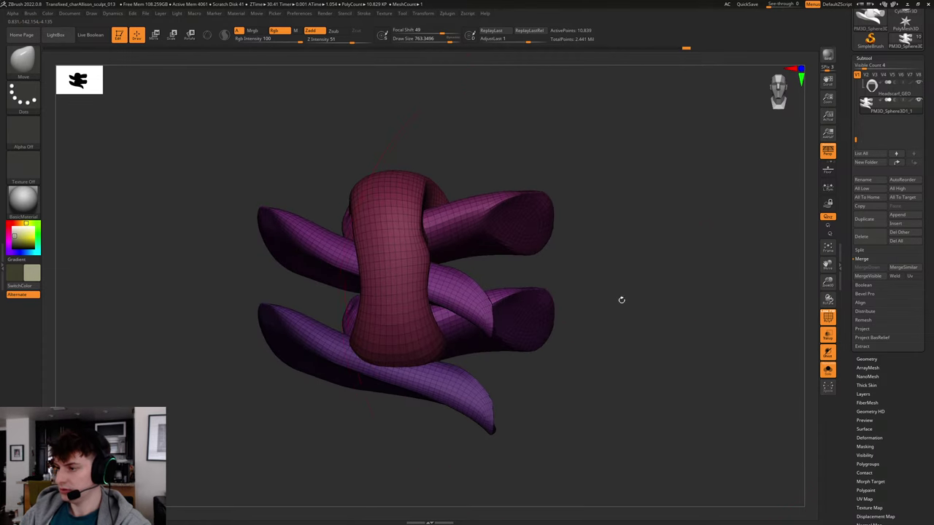
Switch to the Move Topological brush with a draw size of about 773 for the merged knot.
key("s")
mouse_move(551, 319)
left_mouse_down()
mouse_move(563, 320)
mouse_move(517, 329)
mouse_move(532, 371)
mouse_move(588, 318)
mouse_move(657, 304)
left_mouse_up()
key("s")
key("b")
key("m")
key("v")
key("s")
key("b")
key("m")
key("t")
left_click_drag(629, 367, 652, 327)
left_click_drag(655, 341, 694, 313)
left_click_drag(760, 293, 699, 289)
left_click_drag(557, 388, 470, 339, "alt")
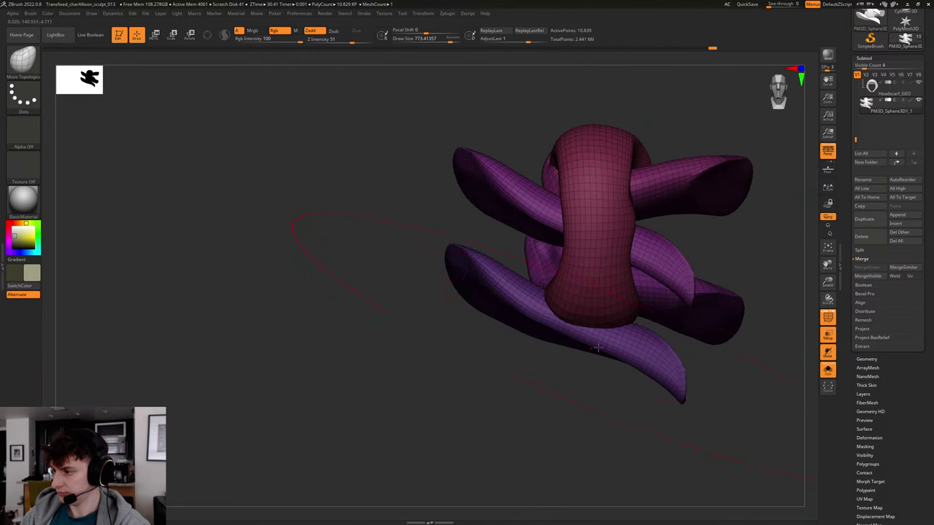
Isolate the knot's lowest front strand, rotate it to slope the opposite way, and unhide the other strands.
left_click(615, 349, "ctrl+shift")
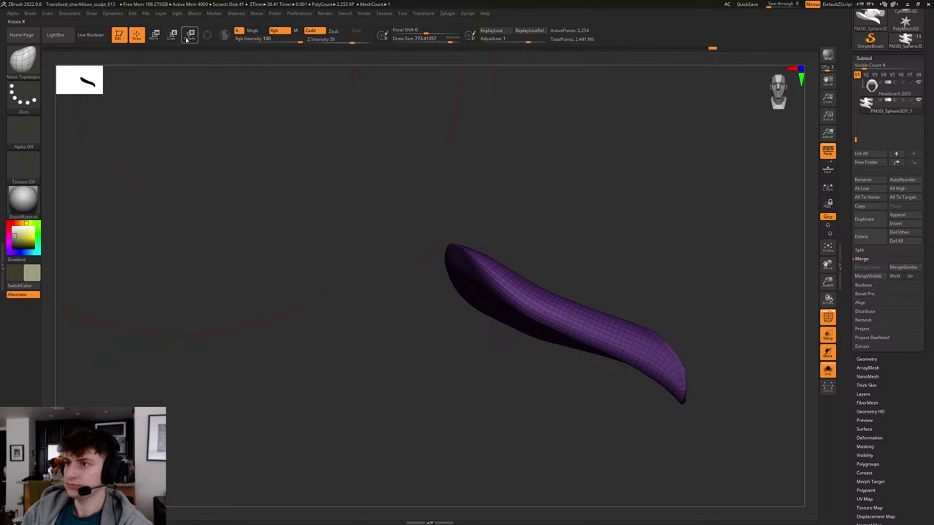
left_click(189, 36)
mouse_move(659, 358)
left_mouse_down()
mouse_move(478, 270)
mouse_move(459, 326)
mouse_move(490, 436)
left_mouse_up()
left_click(600, 337, "ctrl+shift")
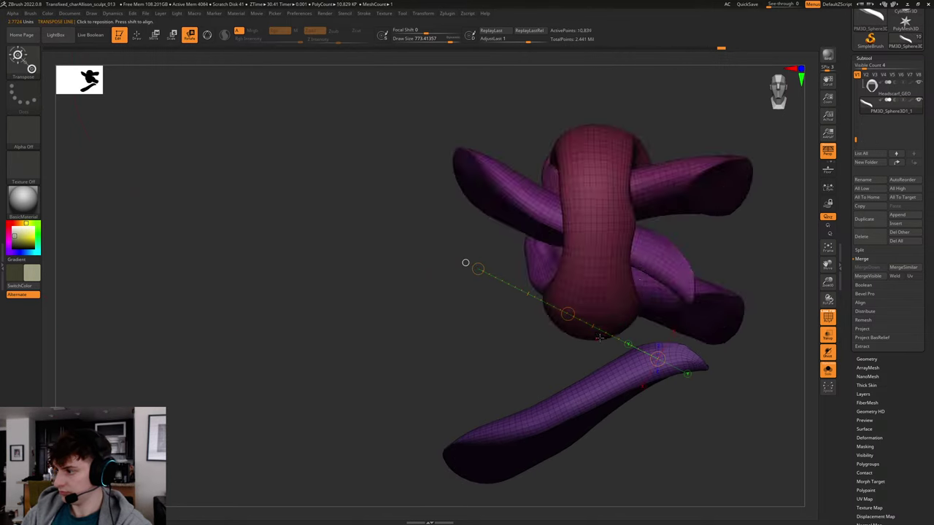
Mask everything except the rotated strand and move it up against the rest of the knot.
left_click(568, 376, "ctrl")
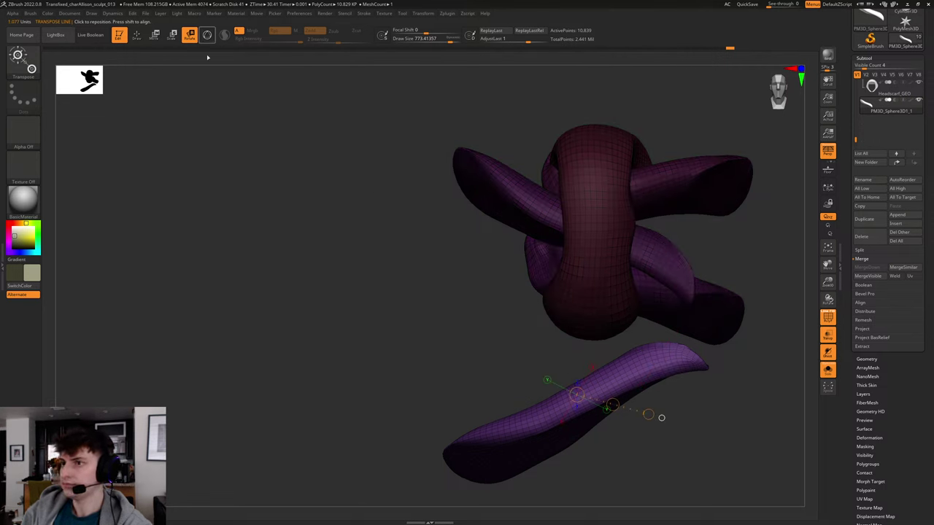
key("w")
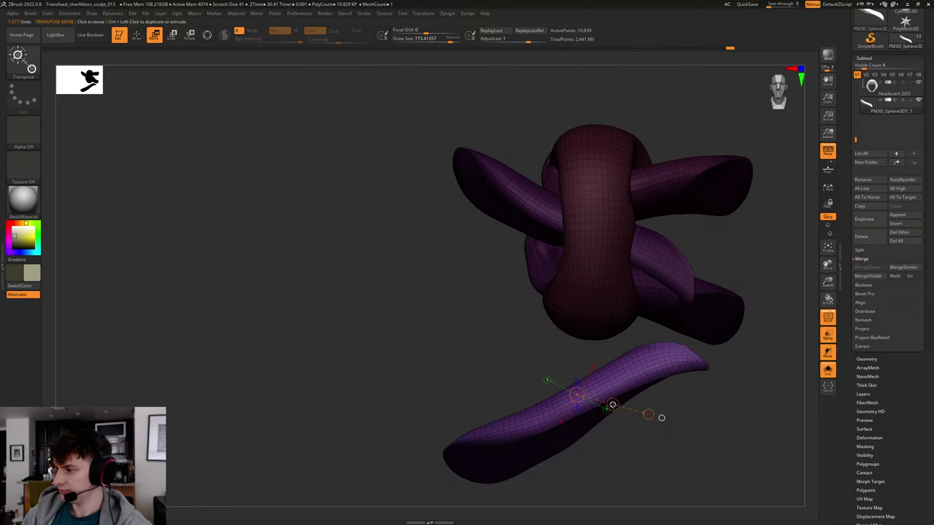
left_click_drag(597, 400, 563, 287)
left_click_drag(740, 239, 630, 264)
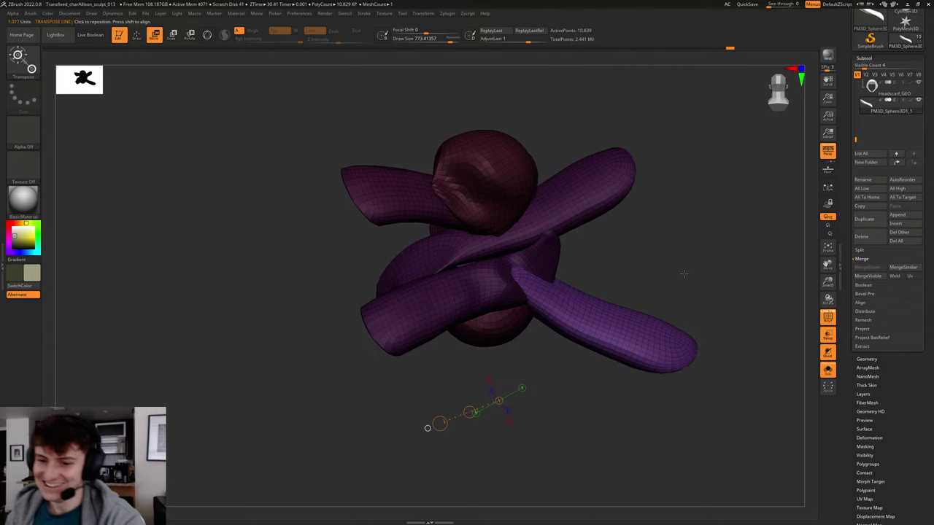
left_click_drag(683, 244, 684, 268)
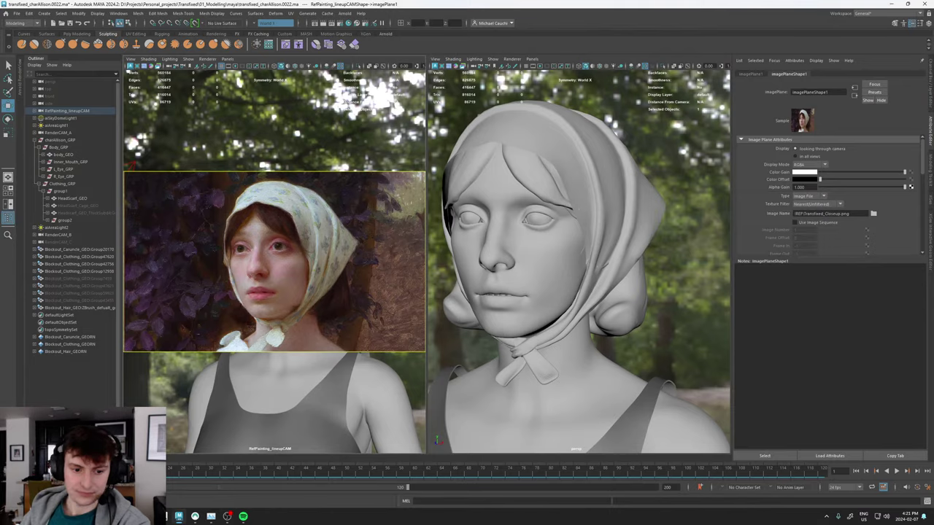
Switch to Maya and enlarge the perspective view beside the reference painting to fill the whole viewport area.
left_click(532, 59)
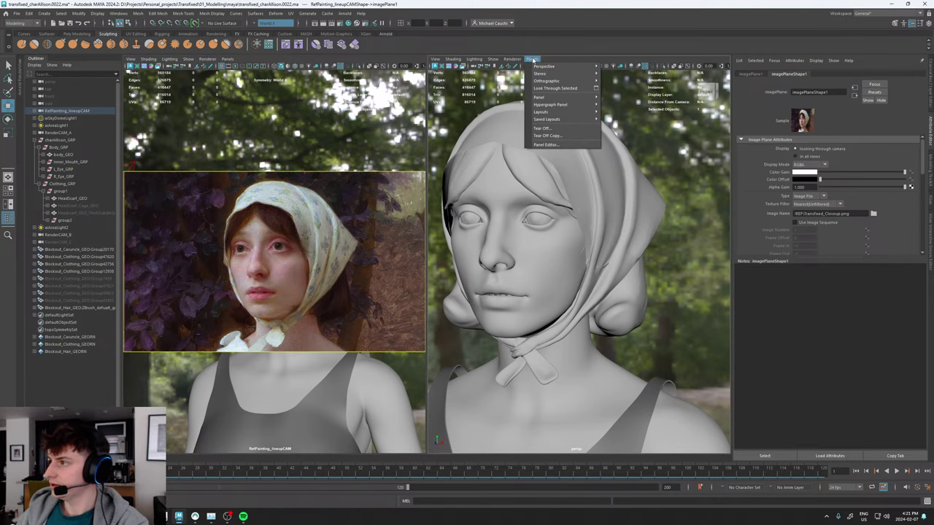
mouse_move(555, 66)
left_click(616, 98)
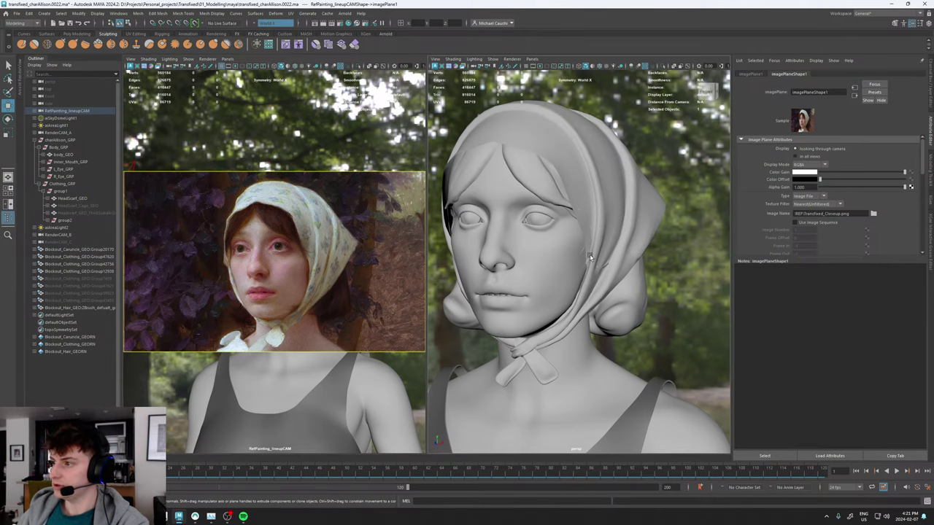
key("space")
Examine the character's headscarf, top and arms from several angles and distances.
right_click_drag(510, 286, 380, 336, "alt")
middle_click_drag(380, 336, 420, 208, "alt")
right_click_drag(420, 208, 496, 210, "alt")
left_click_drag(496, 210, 446, 209, "alt")
middle_click_drag(446, 210, 426, 248, "alt")
right_click_drag(512, 251, 481, 254, "alt")
left_click_drag(481, 254, 422, 255, "alt")
scroll(422, 256, "down", 6)
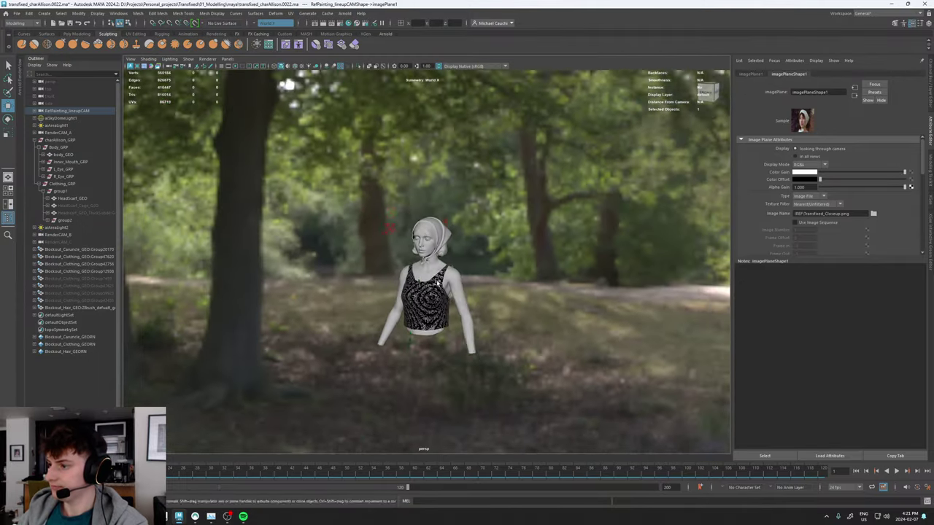
scroll(466, 314, "up", 1)
right_click_drag(467, 316, 549, 370, "alt")
left_click_drag(482, 372, 431, 363, "alt")
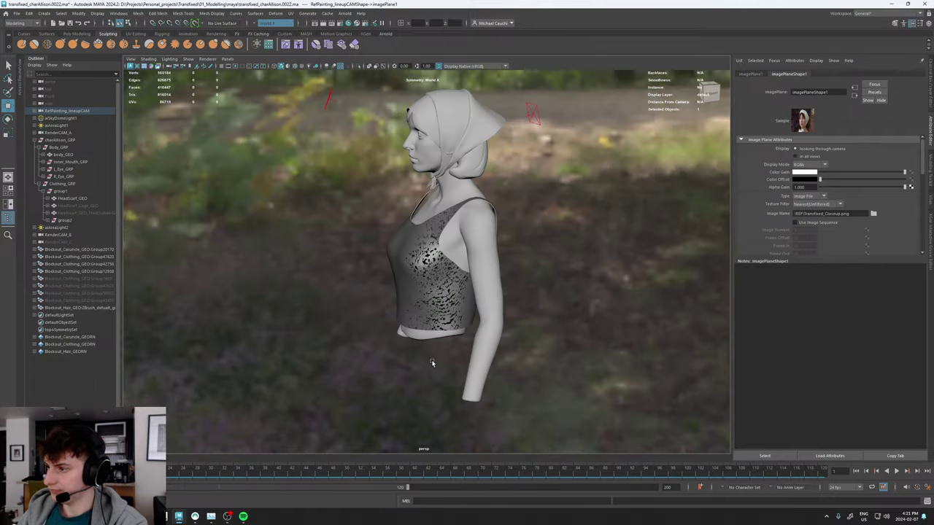
right_click_drag(431, 363, 449, 225, "alt")
scroll(453, 302, "down", 4)
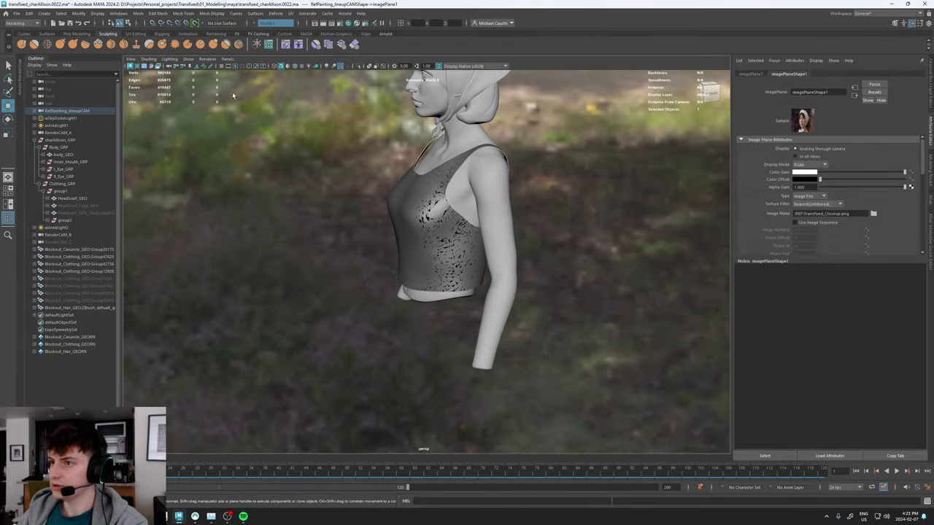
Set the persp camera's near clip plane to 1.
left_click(168, 67)
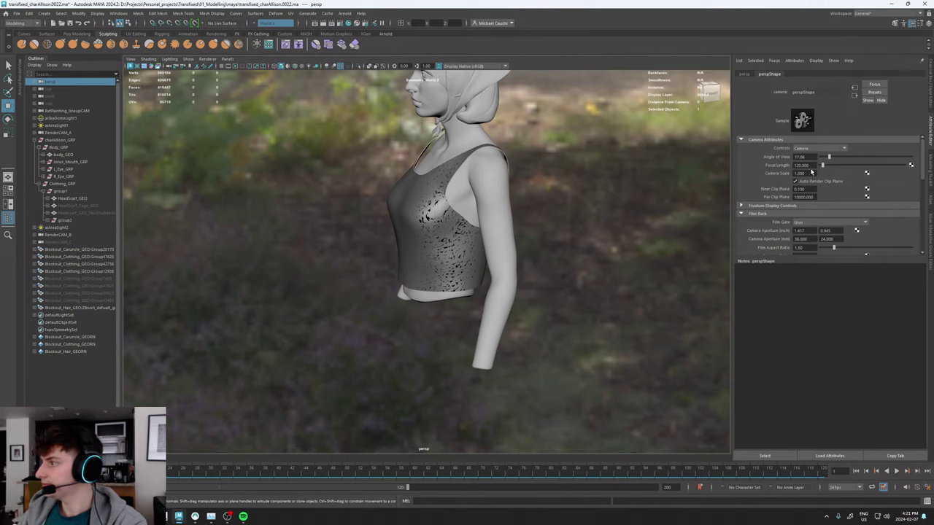
type("1")
key("Return")
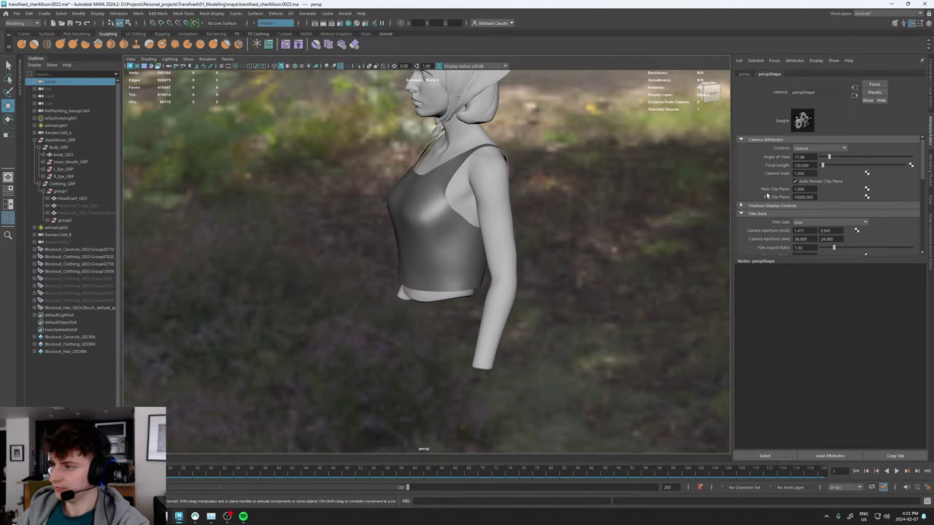
Hide the character from the perspective view, display the grid and keep the view shaded.
left_click_drag(397, 287, 446, 262, "alt")
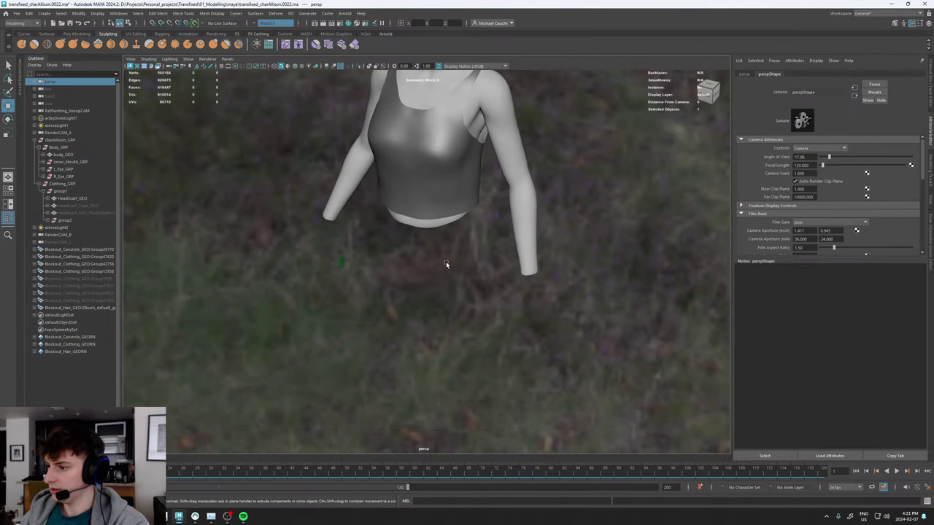
left_click(274, 66)
scroll(420, 328, "up", 5)
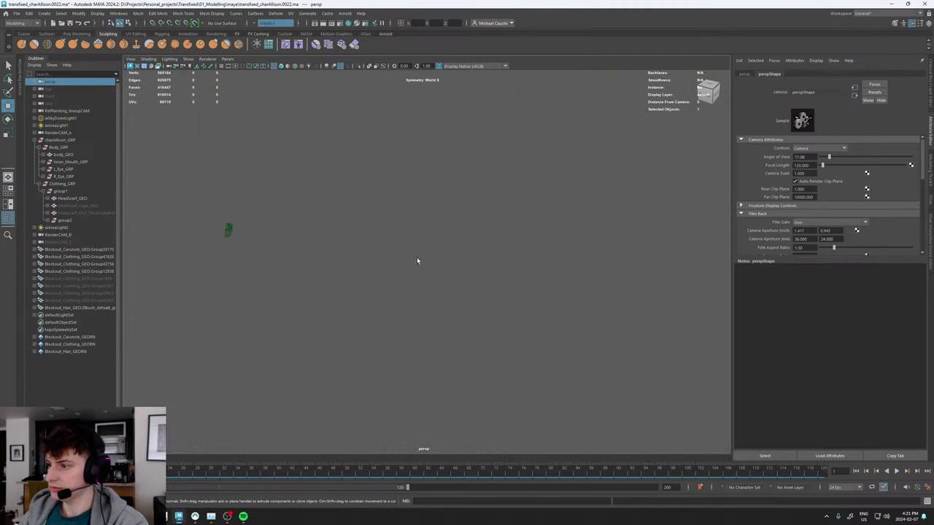
scroll(417, 257, "down", 2)
left_click(222, 67)
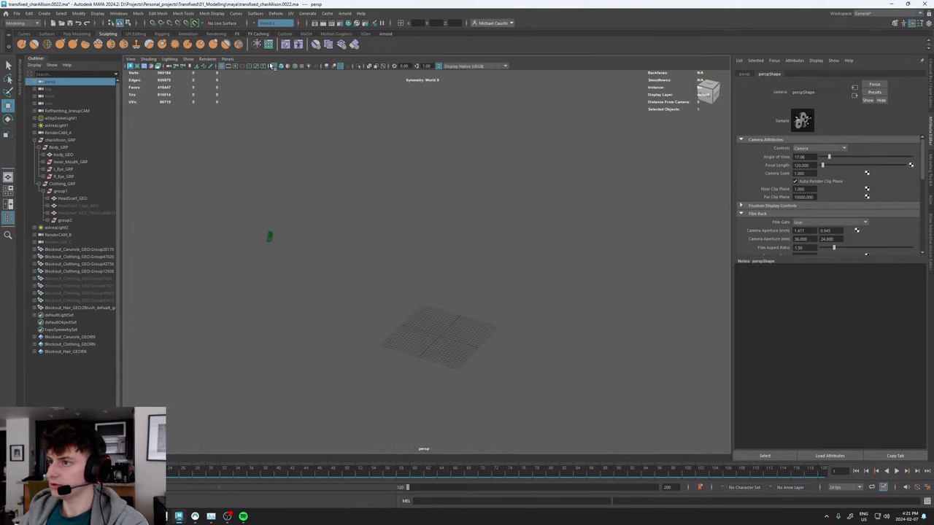
left_click(282, 67)
middle_click_drag(444, 272, 399, 236, "alt")
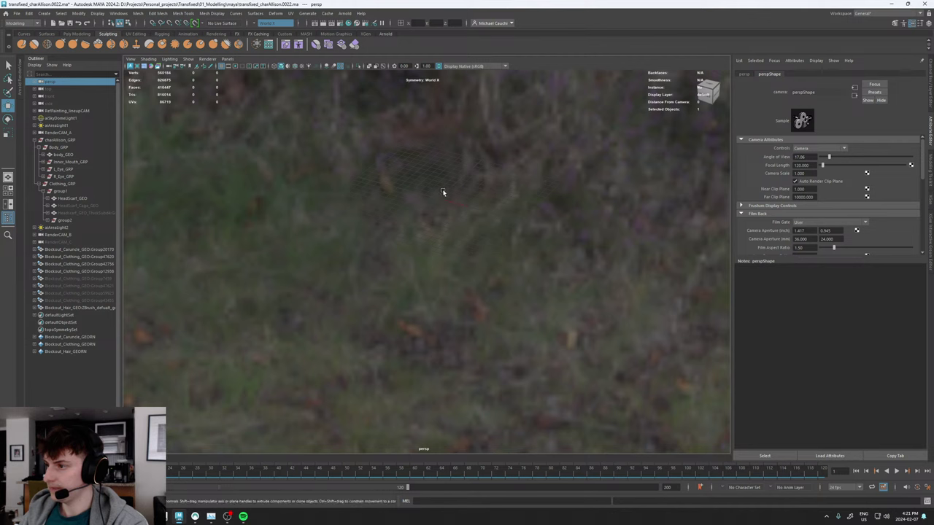
Create a polygon plane at the grid's centre.
left_click(442, 193)
right_click(443, 192, "shift")
left_click(411, 180)
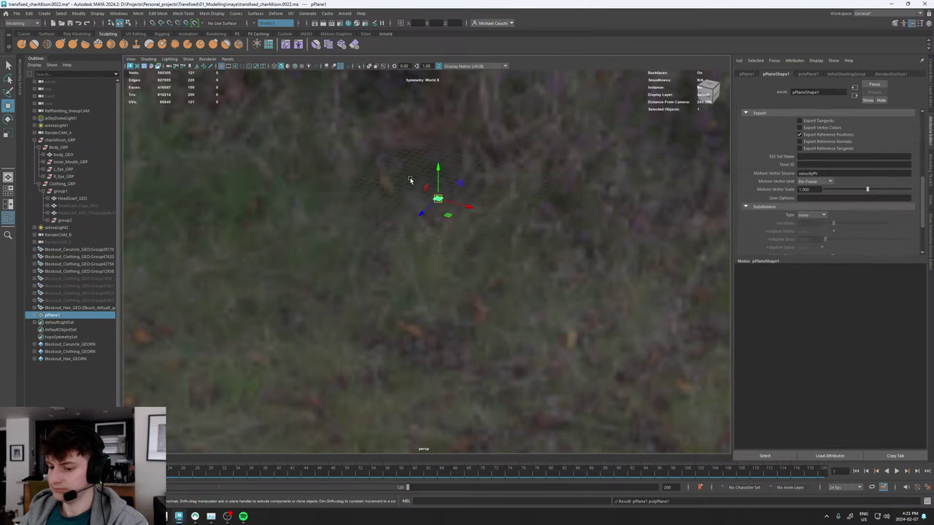
scroll(469, 223, "down", 5)
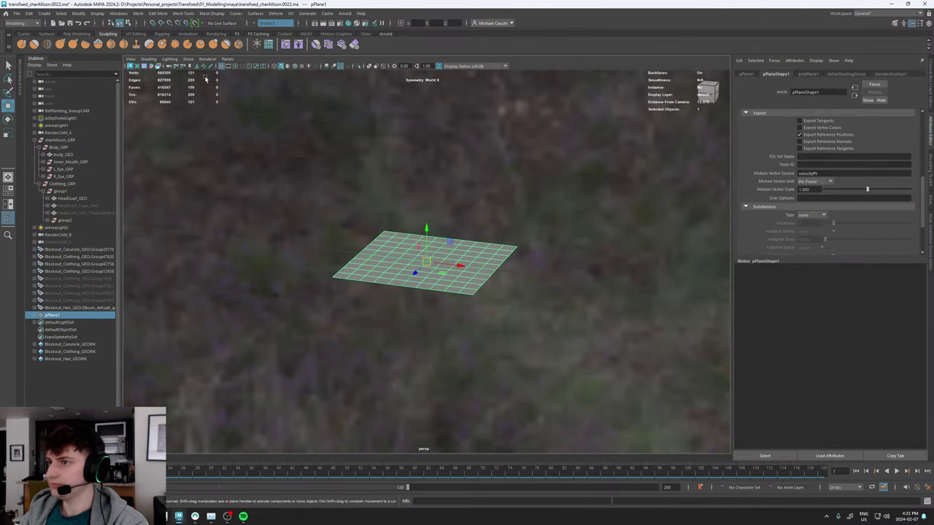
Set the persp camera's focal length to 35.
left_click(172, 66)
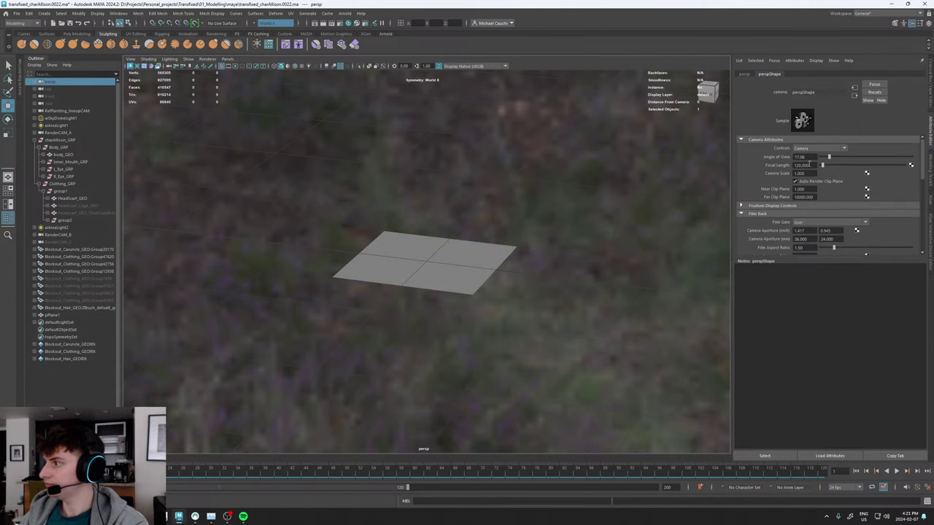
type("35")
key("Return")
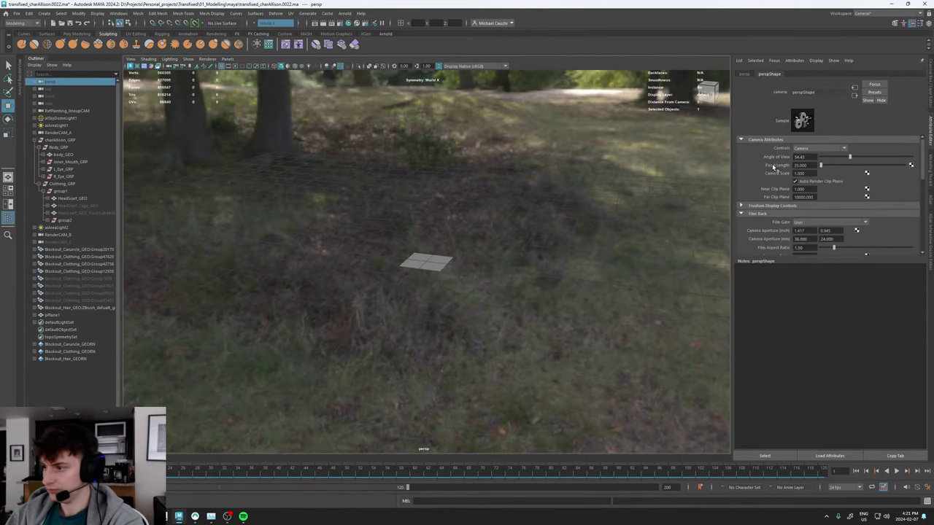
Check the polygon plane's attributes for its creation settings and delete the plane.
right_click_drag(414, 286, 580, 290, "alt")
left_click(453, 264)
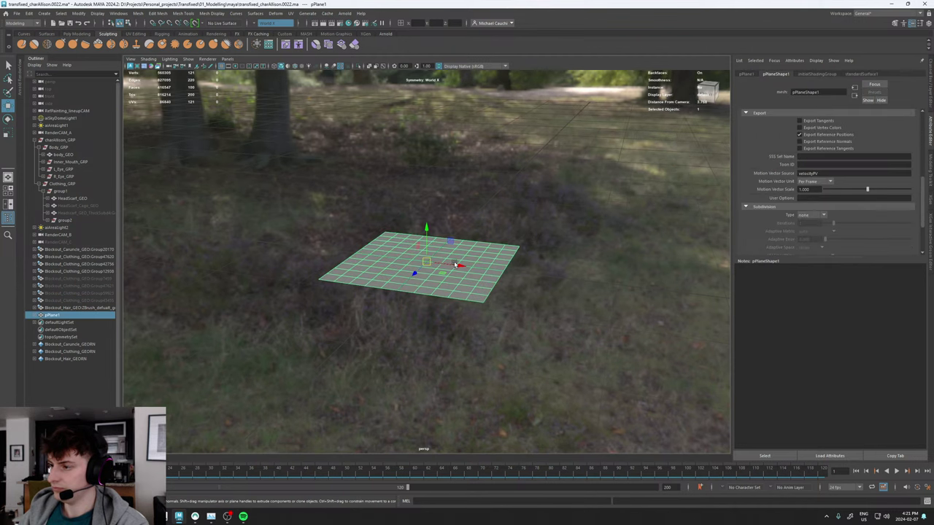
left_click_drag(454, 264, 468, 227, "alt")
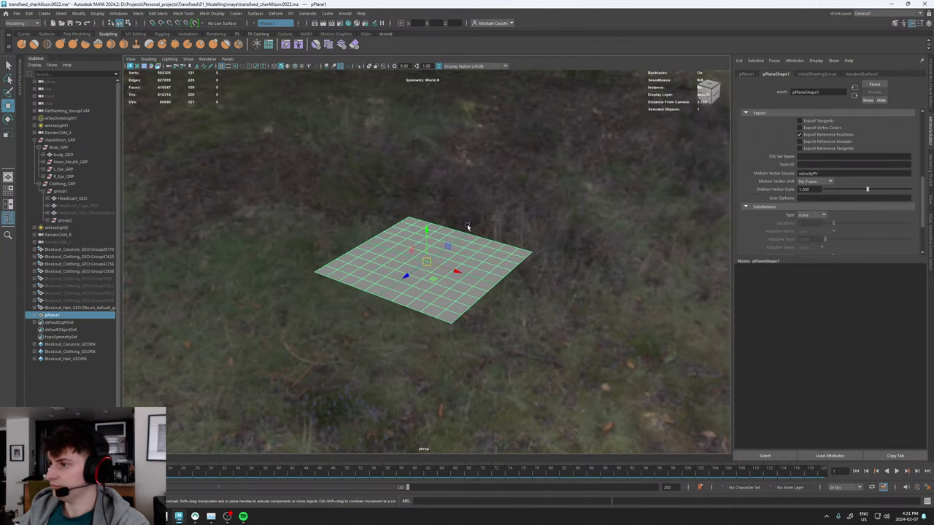
left_click(749, 75)
left_click(766, 74)
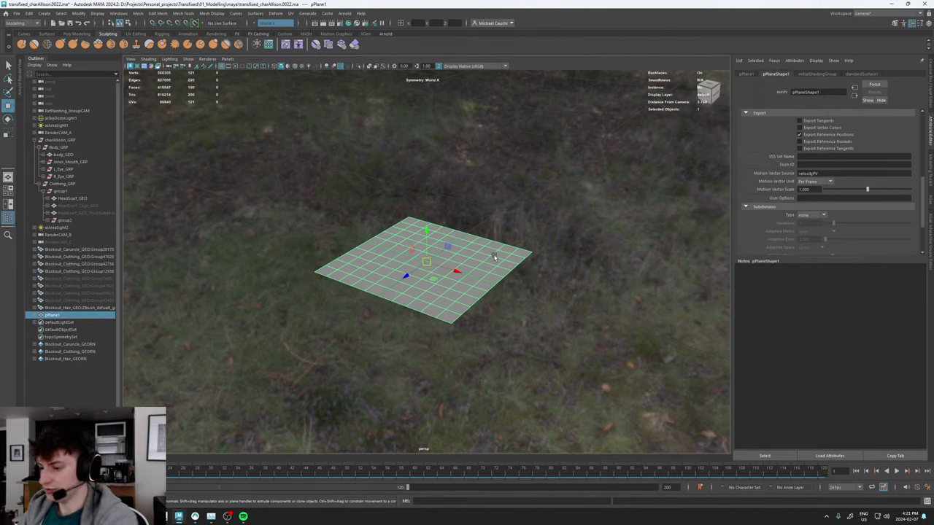
key("Delete")
Create a new polygon plane and reduce its width and height subdivisions to a single face.
right_click(435, 207, "shift")
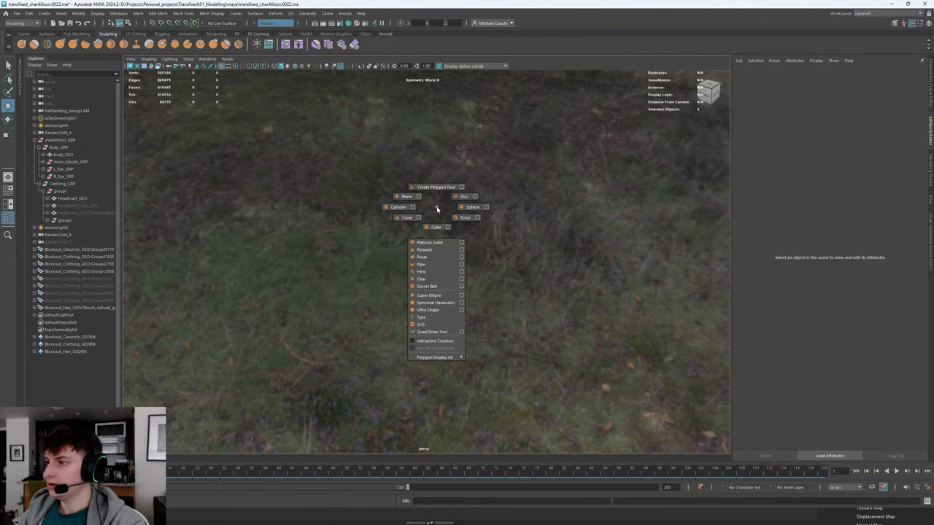
left_click(406, 198)
left_click(810, 74)
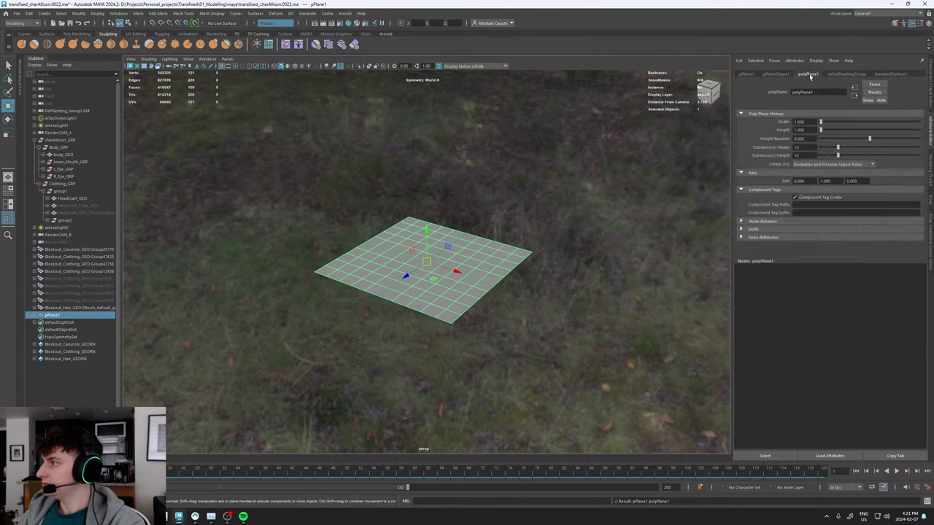
left_click_drag(837, 148, 811, 156)
Adjust the new plane's orientation and scale to make it the starting face of a strip.
left_click_drag(419, 238, 311, 356, "alt")
key("e")
left_click_drag(422, 268, 482, 206, "alt")
key("w")
key("e")
key("r")
left_click_drag(506, 268, 498, 250)
Extrude a border edge of the plane into a new face and rotate the extruded edge to fold the strip.
right_click_drag(429, 257, 412, 281)
left_click(424, 267)
left_click_drag(412, 281, 385, 268, "alt")
key("w")
left_click(403, 300)
key("ctrl+e")
key("e")
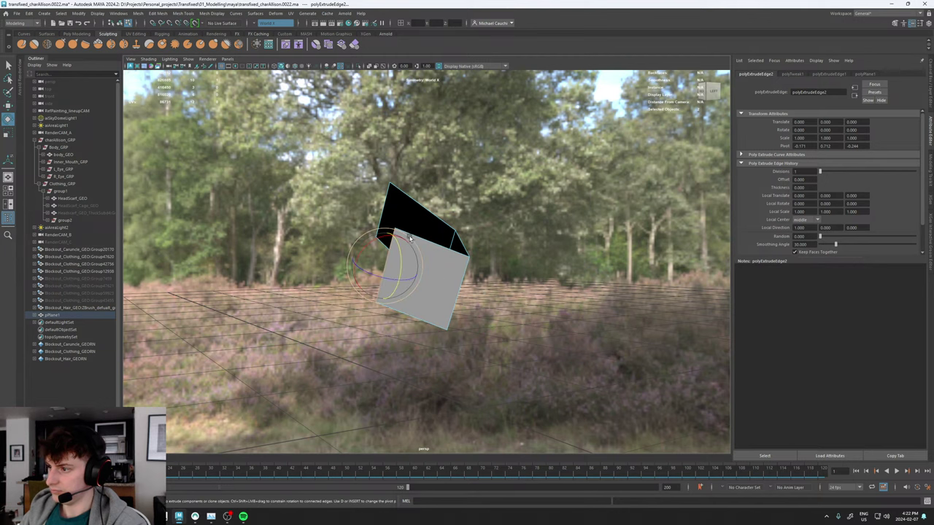
left_click_drag(410, 238, 385, 252)
Extrude another face from the strip's free edge, move it up and inward, and rotate it to continue the fold.
key("ctrl+e")
left_click_drag(339, 276, 403, 201)
key("e")
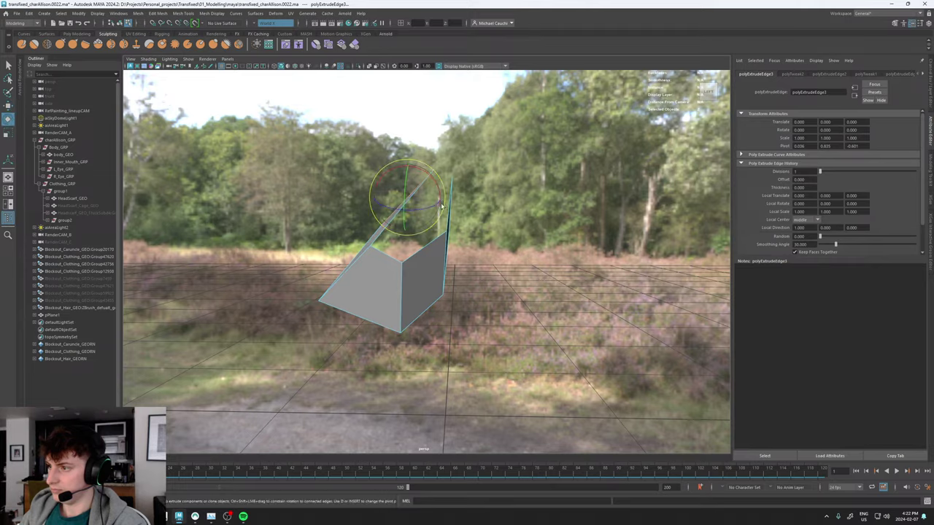
left_click_drag(438, 175, 405, 296, "alt")
Select the fold edge at the strip's outer corner and rotate it to straighten the folded section.
left_click(402, 289)
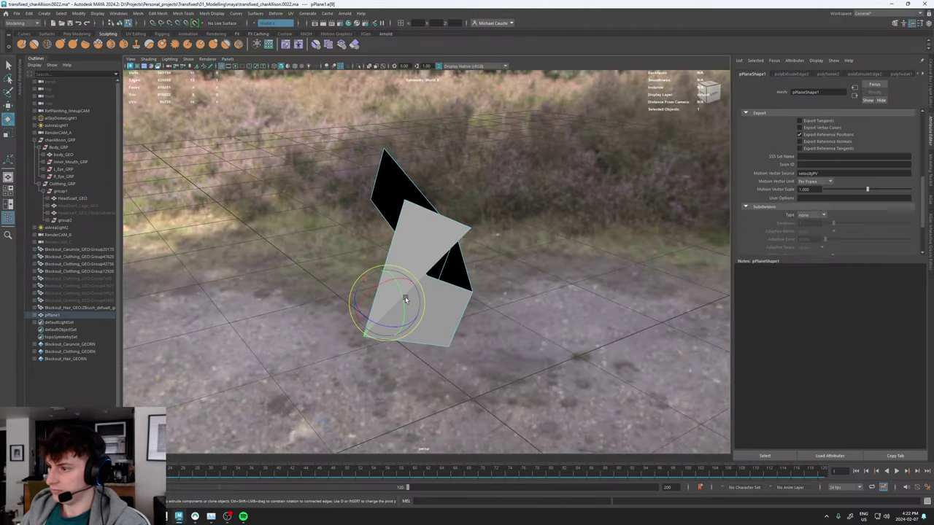
key("r")
key("e")
left_click_drag(419, 283, 451, 272)
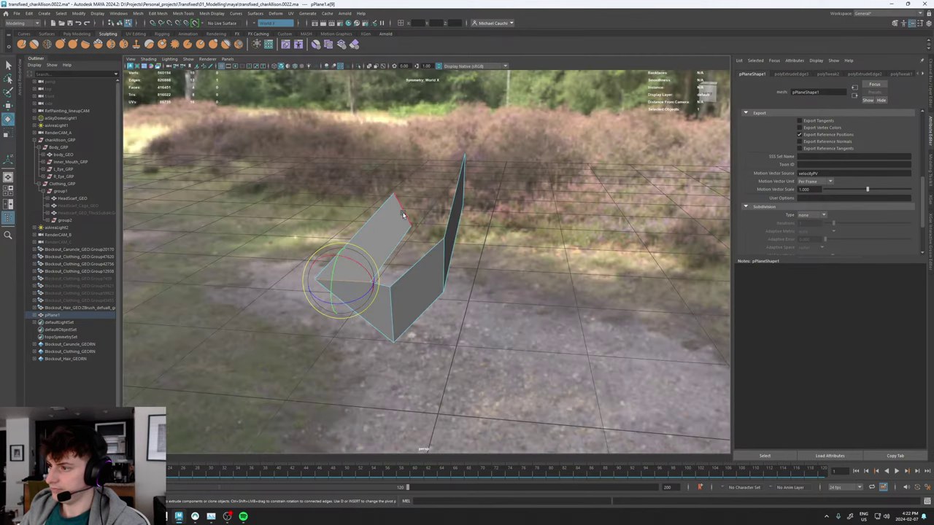
Extrude the free end edge of the folded section and pull the new face across the rest of the strip.
left_click(406, 205)
key("ctrl+h")
key("ctrl+z")
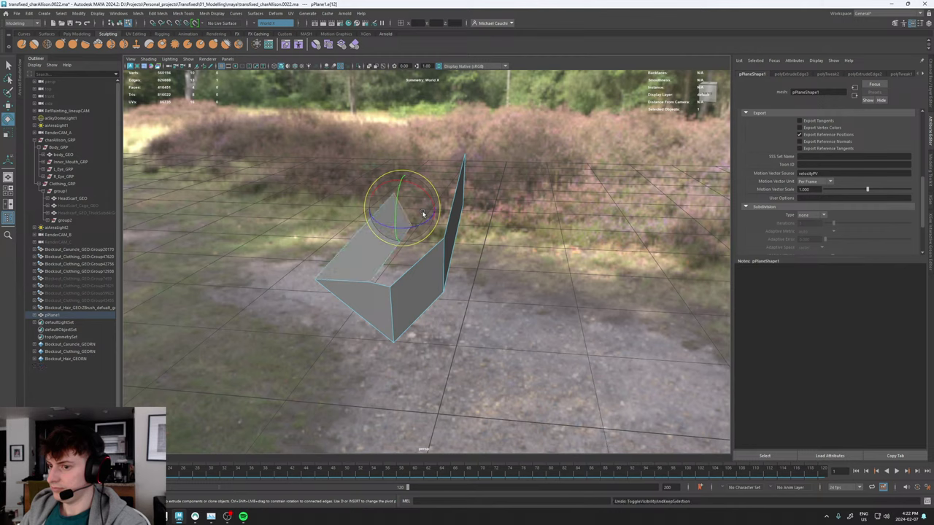
right_click(403, 215, "shift")
left_click(400, 232)
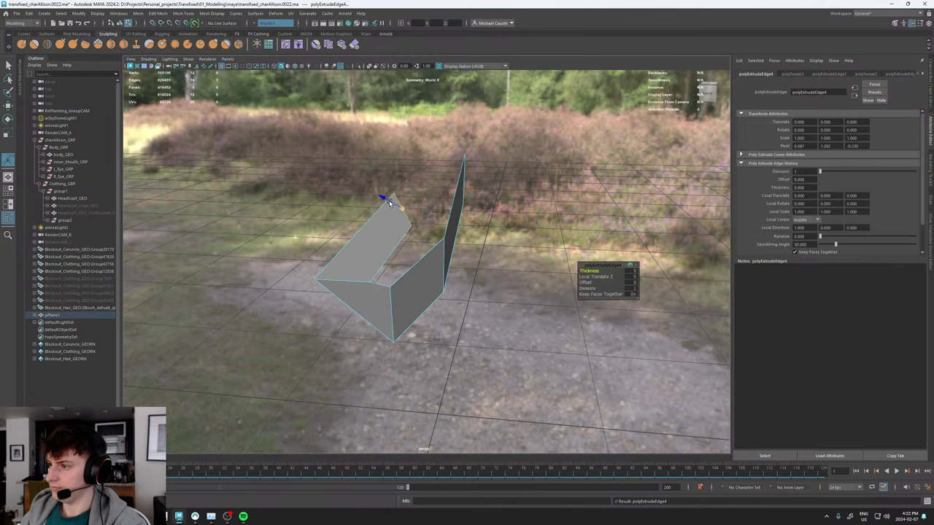
left_click_drag(389, 203, 420, 295)
Move and rotate the strip's fold edges so the extruded faces wrap into an open loop.
left_click(394, 263)
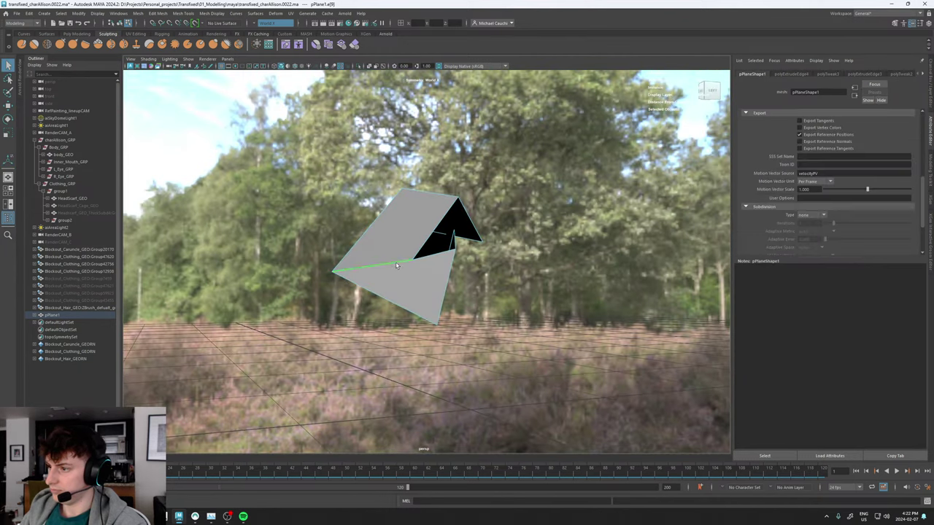
key("w")
left_click_drag(378, 268, 465, 266)
key("e")
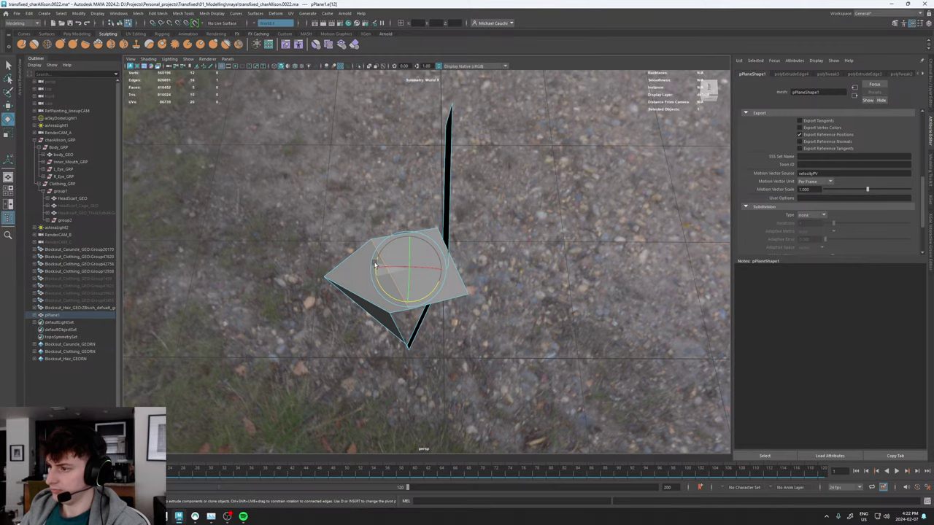
left_click_drag(378, 274, 406, 253, "alt")
key("w")
right_click_drag(378, 278, 433, 237)
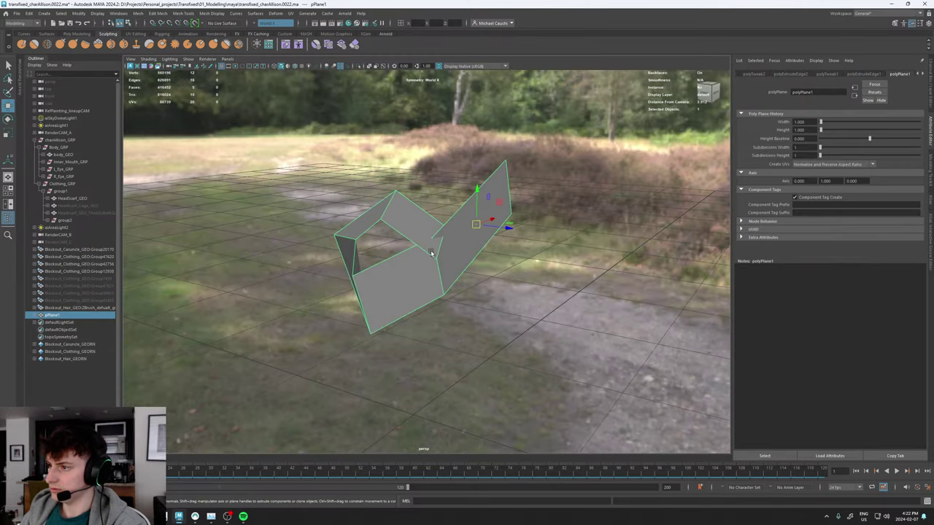
left_click_drag(418, 215, 418, 233, "alt")
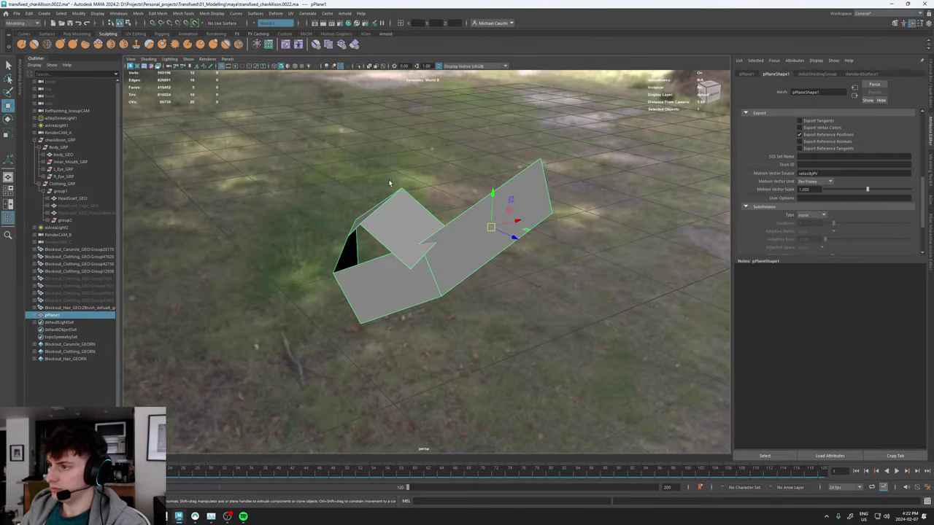
Try rotating the fold edge at the top of the loop, and undo the rotation.
right_click_drag(390, 183, 389, 169)
left_click(381, 205)
key("e")
left_click_drag(390, 218, 378, 225)
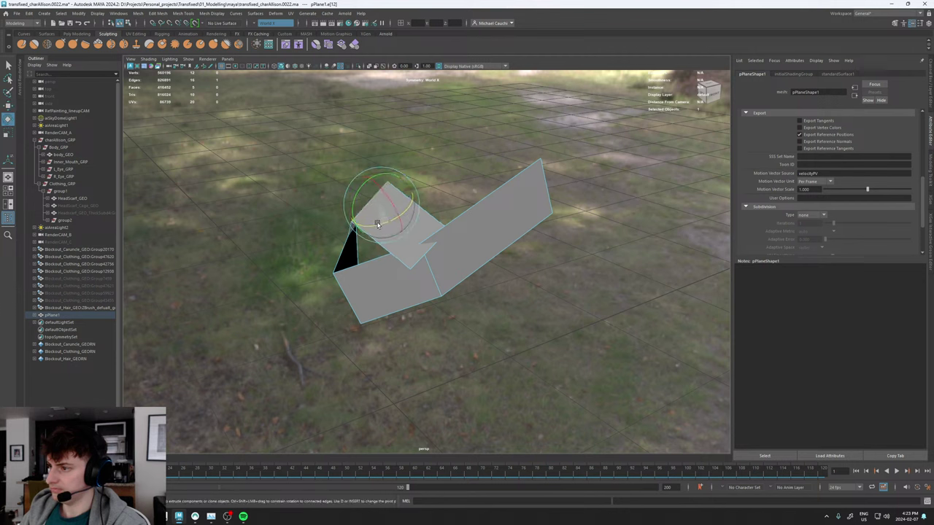
key("ctrl+z")
Set the Rotate tool's axis orientation to World and turn symmetry off.
left_click(920, 24)
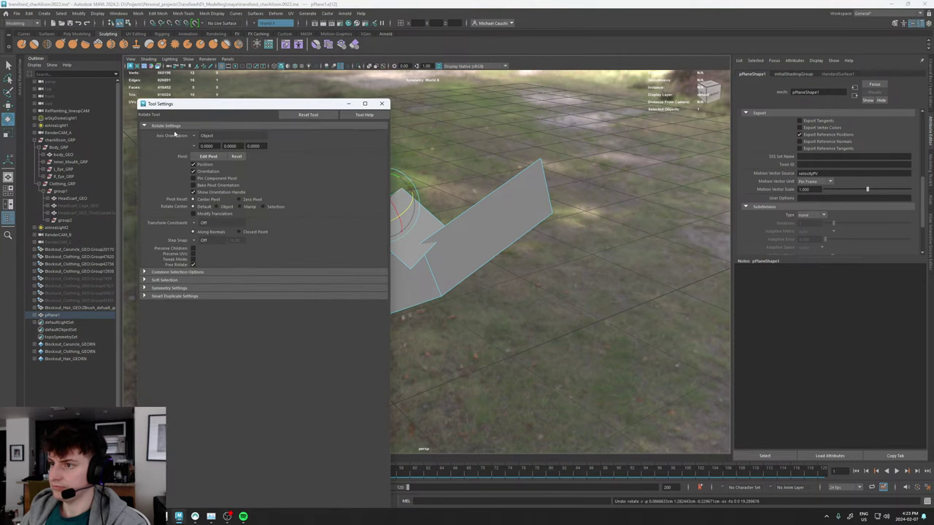
left_click(197, 137)
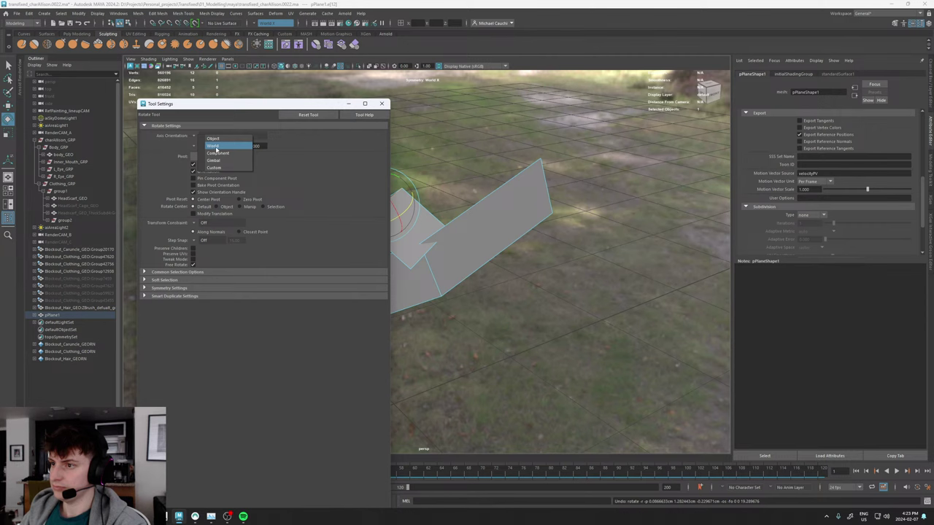
left_click(216, 148)
left_click(382, 103)
mouse_move(408, 102)
left_mouse_down("alt")
mouse_move(472, 121)
mouse_move(428, 251)
mouse_move(450, 249)
left_mouse_up("alt")
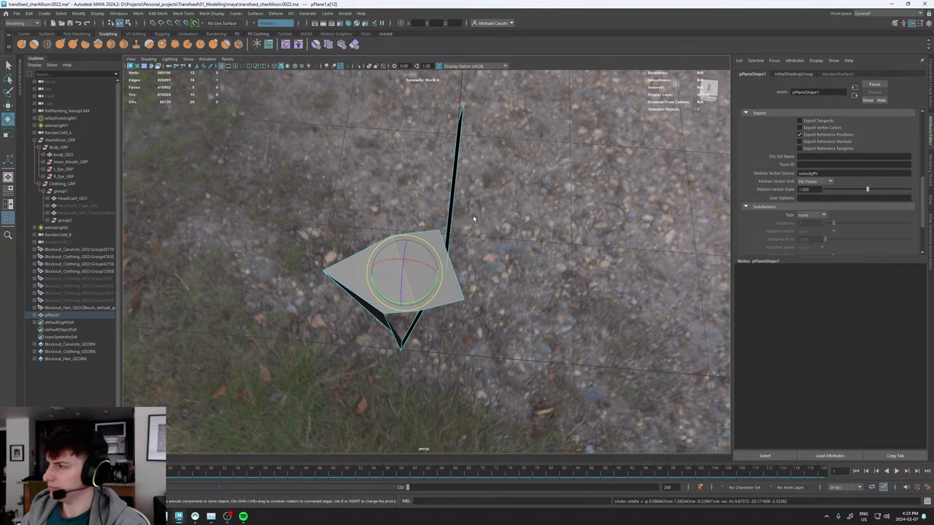
left_click(257, 23)
left_click(265, 27)
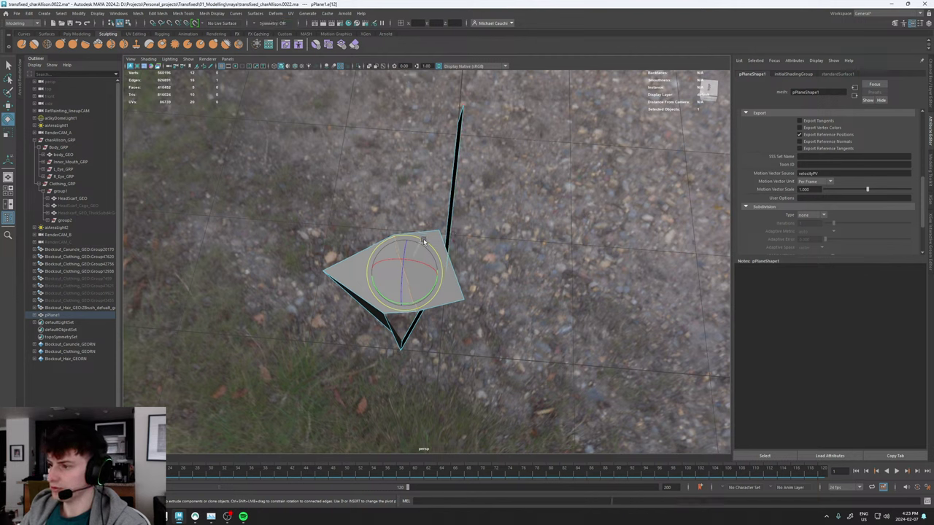
Shift the loop's upper fold edge backward and rotate the strip's end edge to square up the front.
key("w")
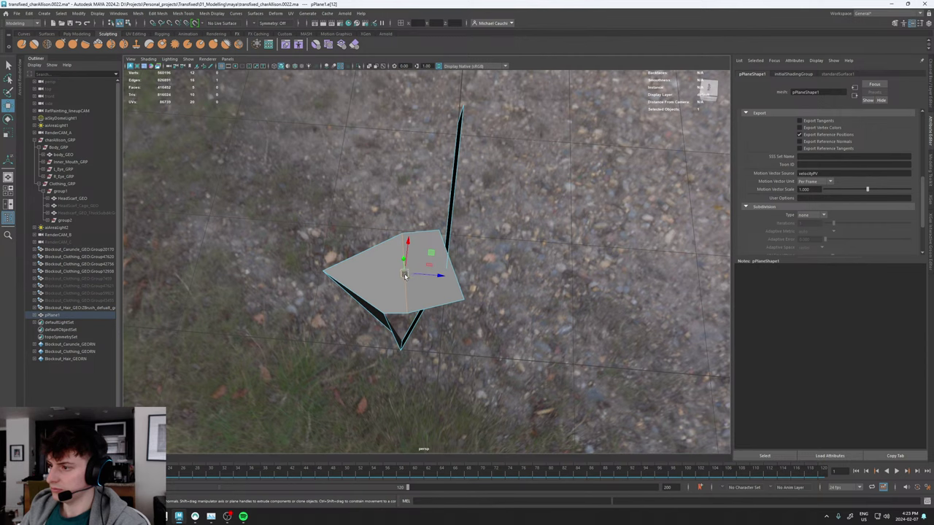
left_click_drag(405, 276, 396, 254)
left_click(454, 263)
key("e")
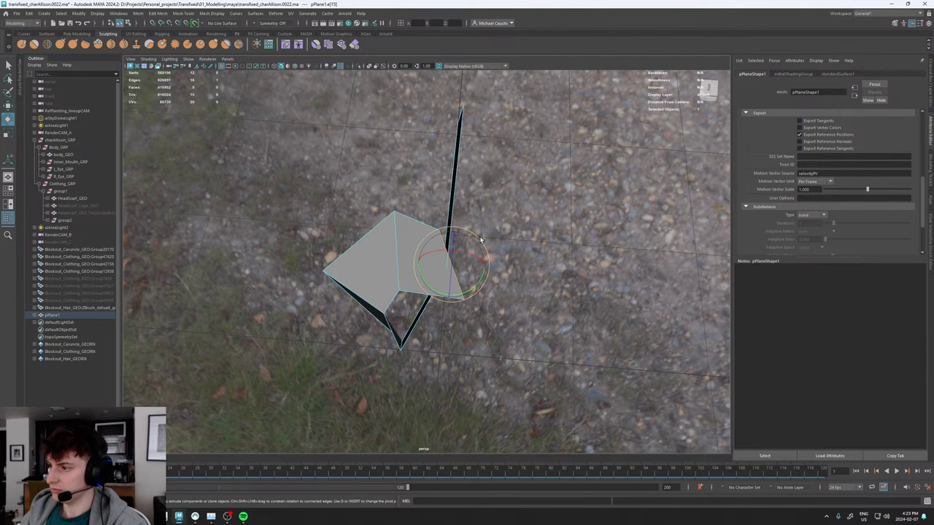
left_click_drag(481, 239, 443, 237)
key("w")
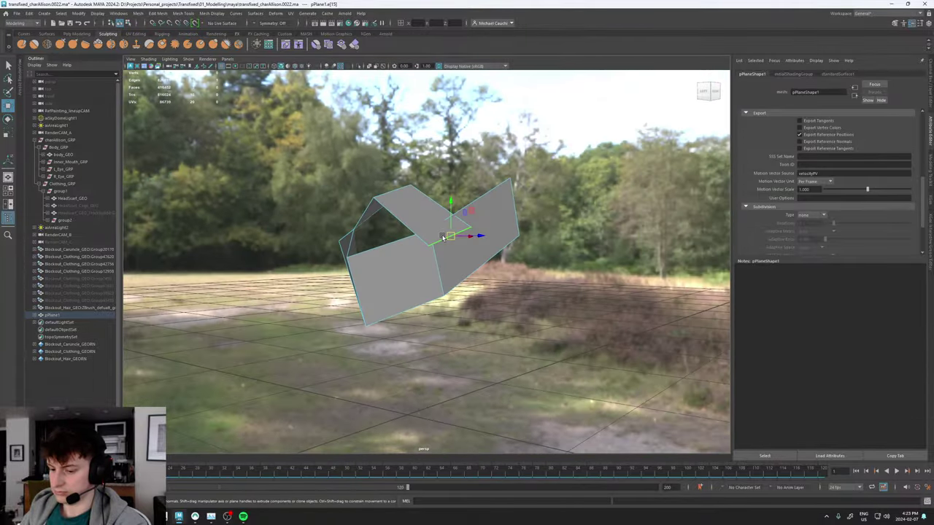
Extrude the strip's front end edge and pull it straight down into a long hanging tail.
right_click_drag(444, 239, 442, 261, "shift")
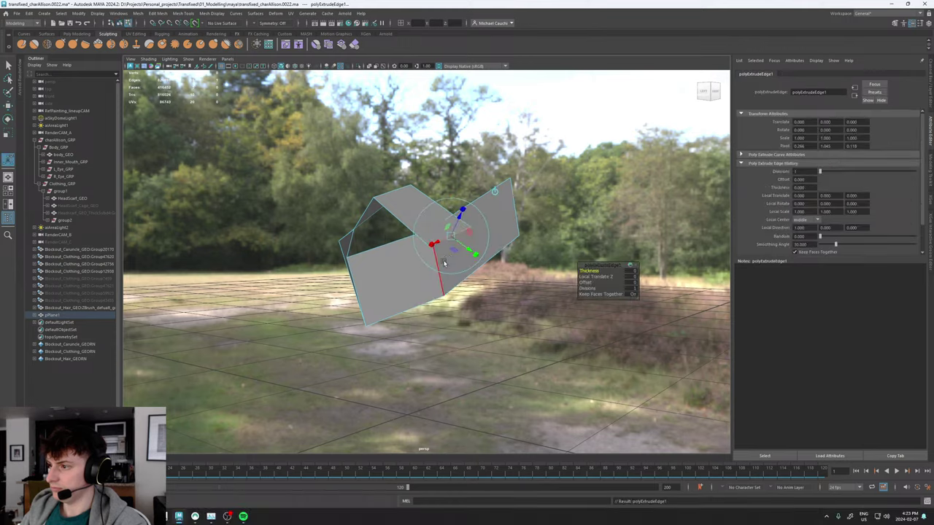
left_click_drag(443, 261, 488, 247, "alt")
key("w")
left_click_drag(462, 203, 463, 416)
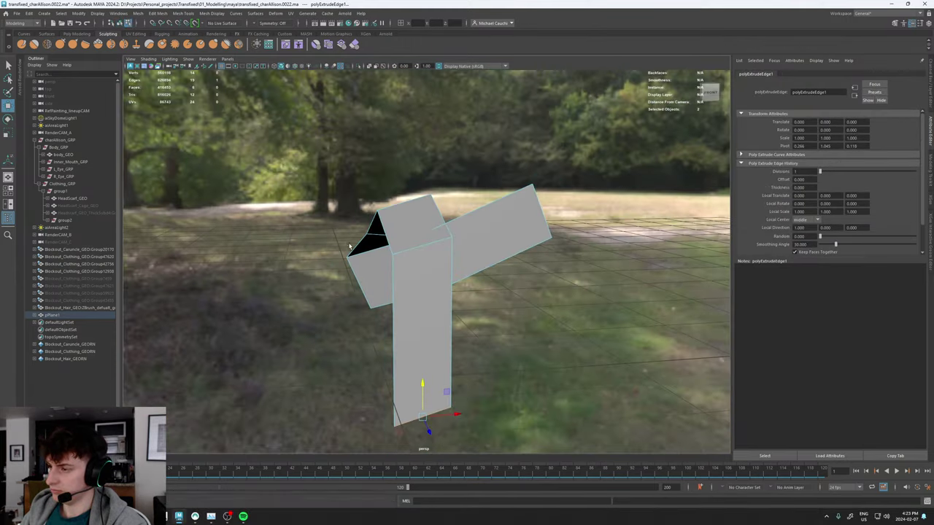
Adjust the position and rotation of the loop's fold edges around the top of the hanging tail.
left_click(422, 247)
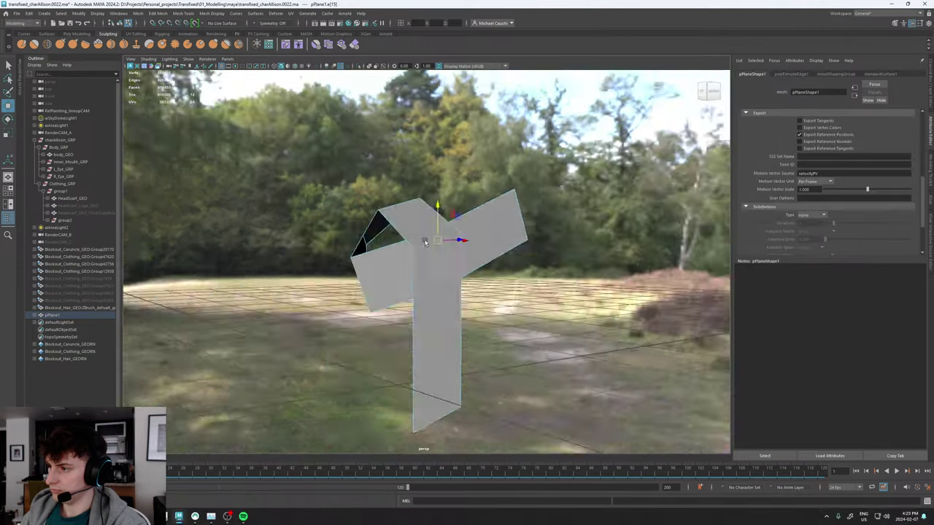
mouse_move(424, 240)
left_mouse_down("alt")
mouse_move(469, 236)
mouse_move(445, 219)
mouse_move(435, 239)
left_mouse_up("alt")
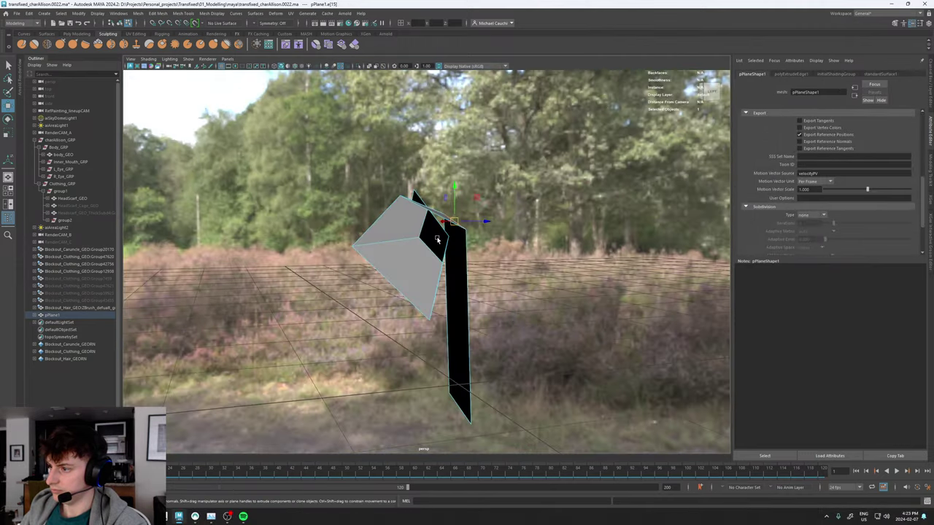
left_click_drag(432, 271, 458, 303, "alt")
left_click(416, 274)
key("e")
key("w")
key("e")
left_click_drag(483, 273, 438, 314)
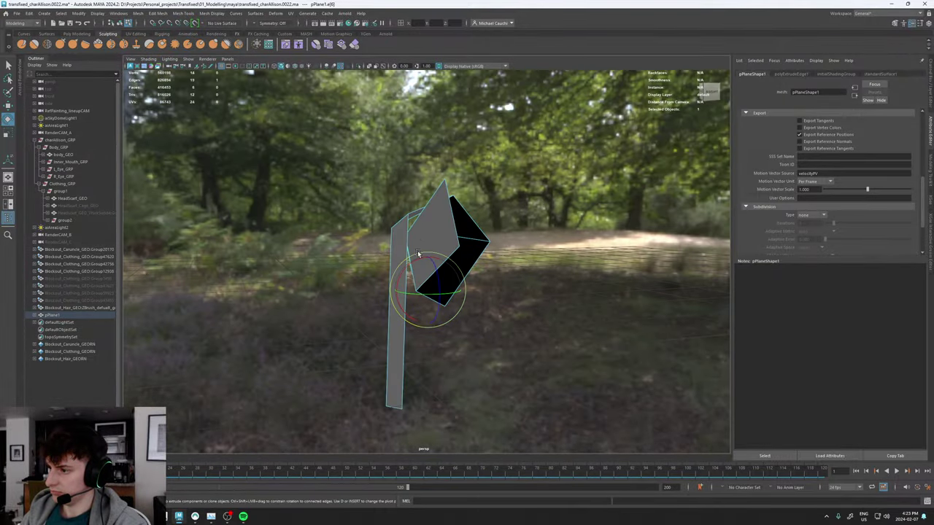
key("w")
left_click_drag(423, 241, 448, 205, "alt")
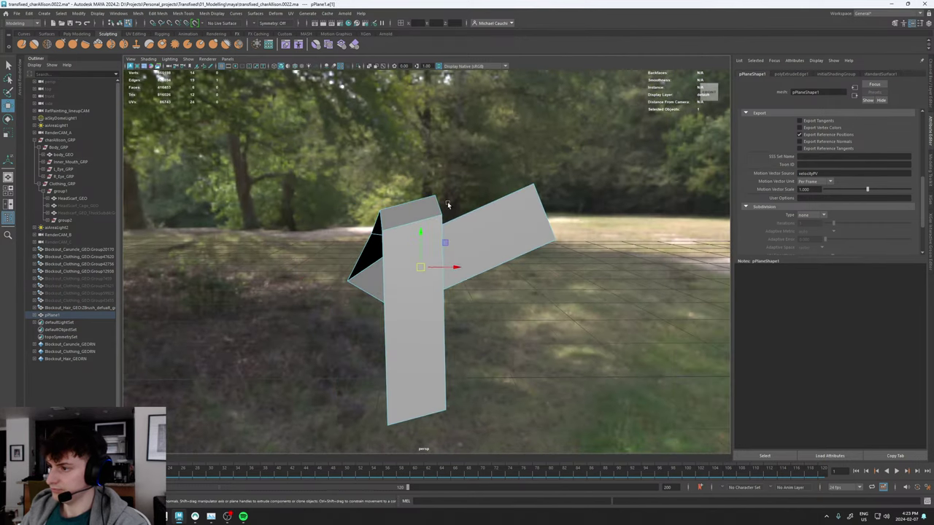
mouse_move(393, 253)
left_mouse_down("alt")
mouse_move(489, 260)
mouse_move(529, 245)
mouse_move(412, 286)
mouse_move(388, 261)
left_mouse_up("alt")
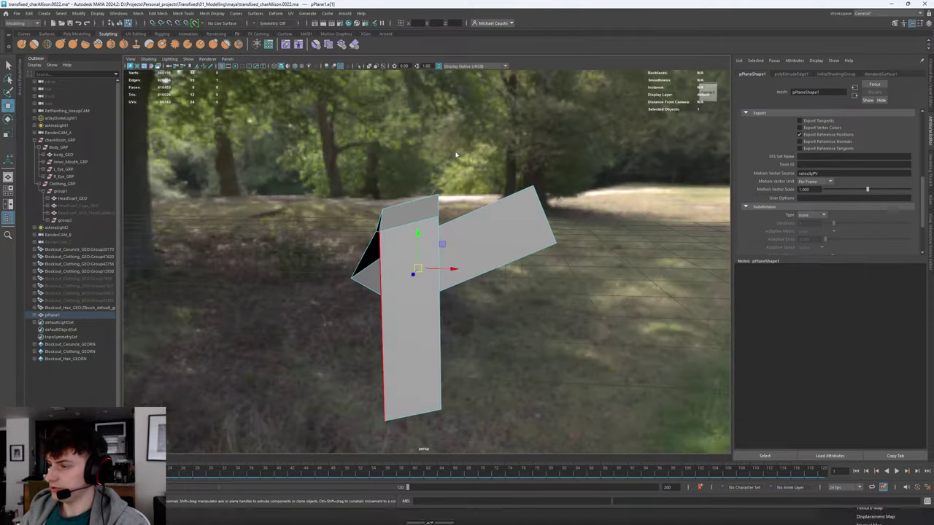
Switch from edge selection to object mode and duplicate the folded strip.
right_click_drag(391, 259, 429, 217)
key("ctrl+d")
scroll(444, 270, "down", 3)
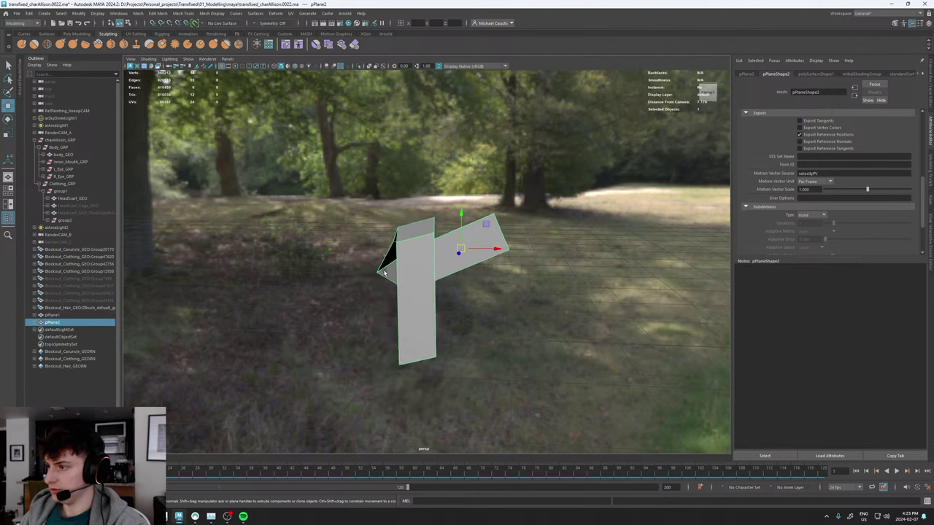
Try rotating the duplicated strip upside down opposite the original, and undo the rotation.
key("e")
left_click_drag(476, 227, 386, 327)
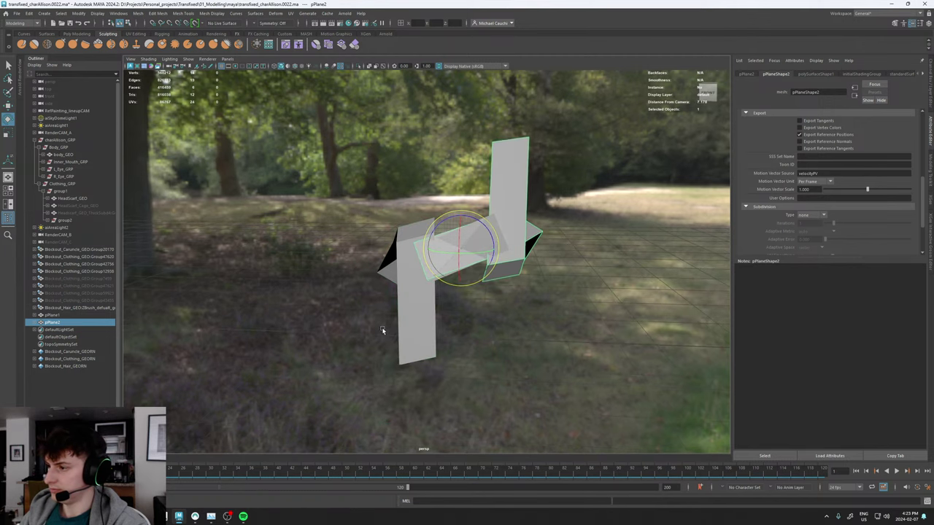
key("w")
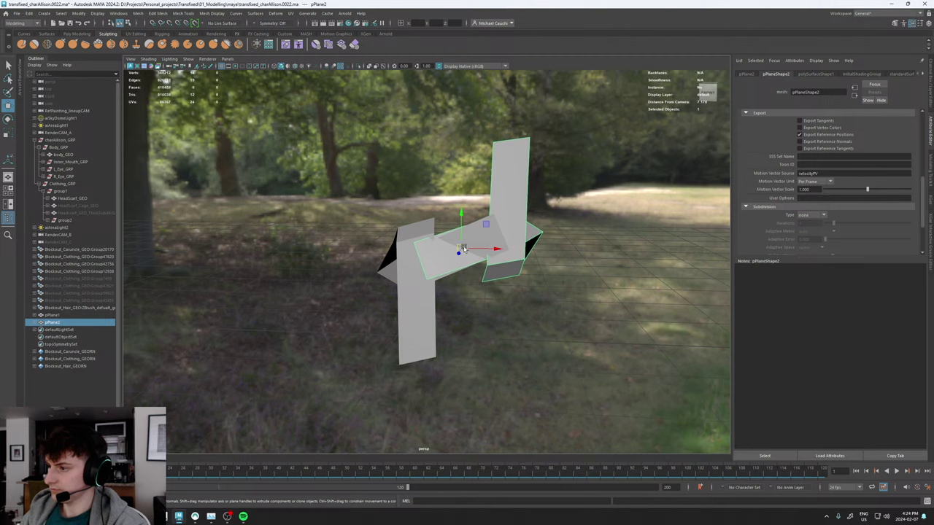
key("ctrl+z")
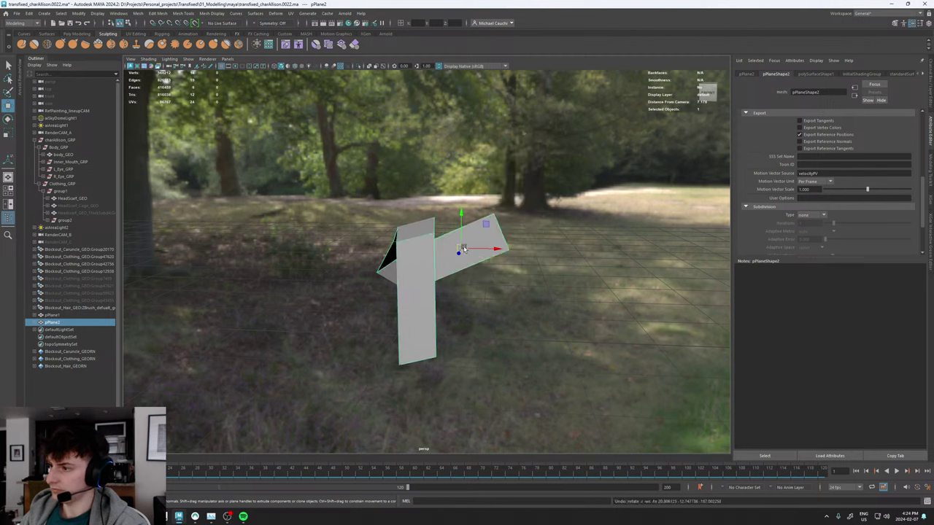
middle_click_drag(445, 286, 453, 247, "alt")
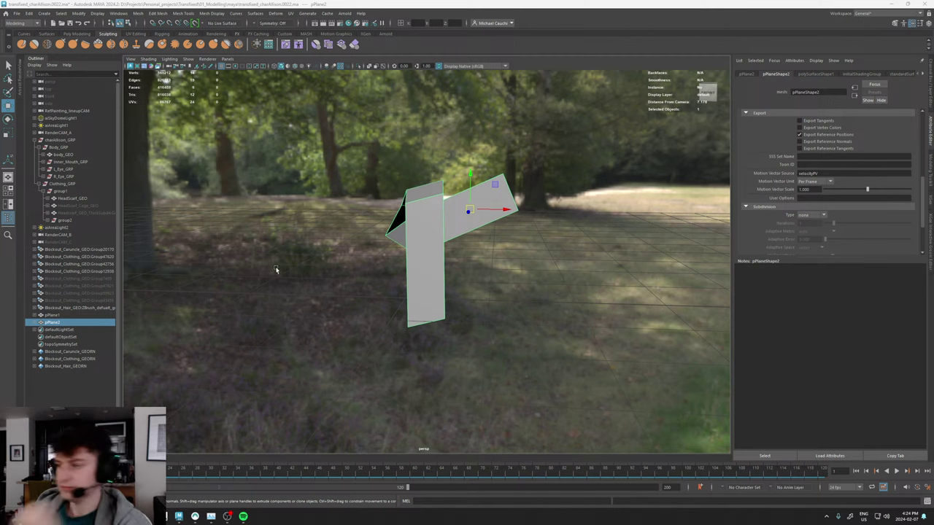
left_click_drag(440, 235, 445, 235, "alt")
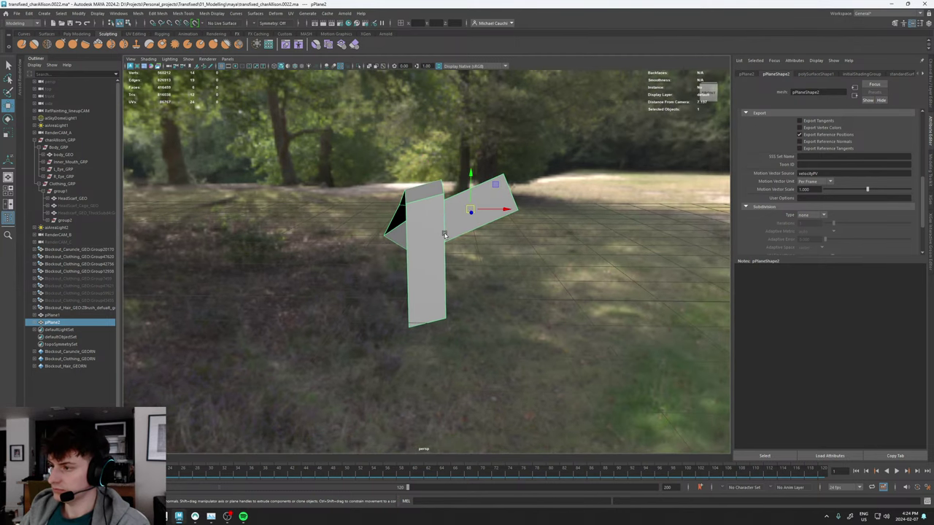
Duplicate the folded strip again and center the new copy's pivot.
right_click_drag(494, 260, 435, 232)
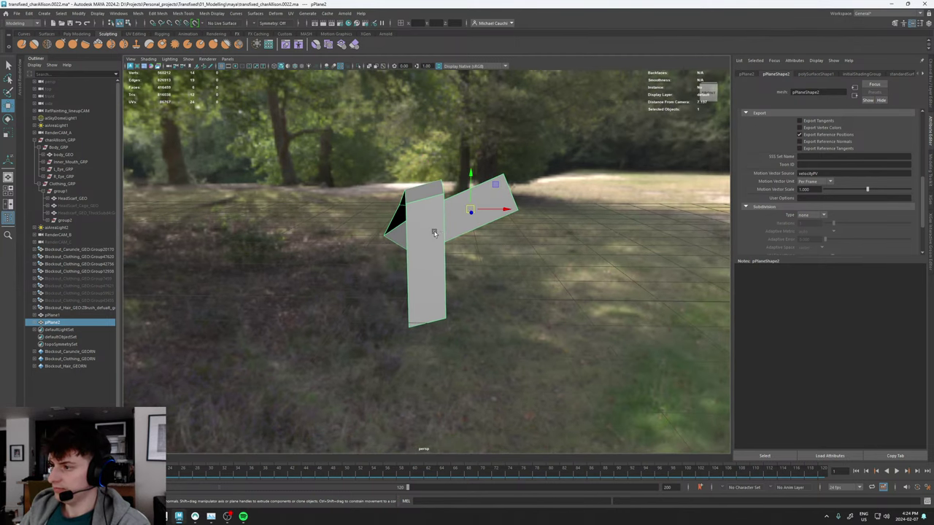
key("ctrl+d")
key("r")
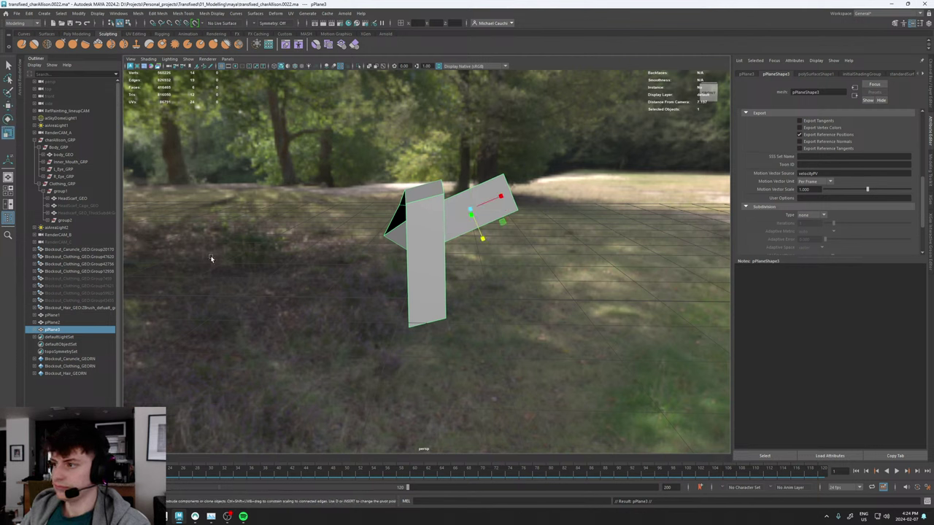
left_click(80, 14)
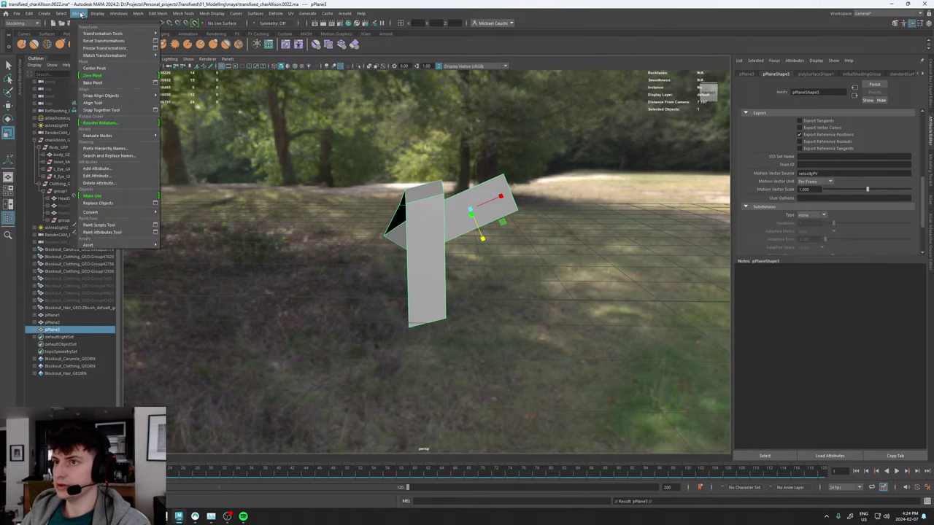
left_click(93, 68)
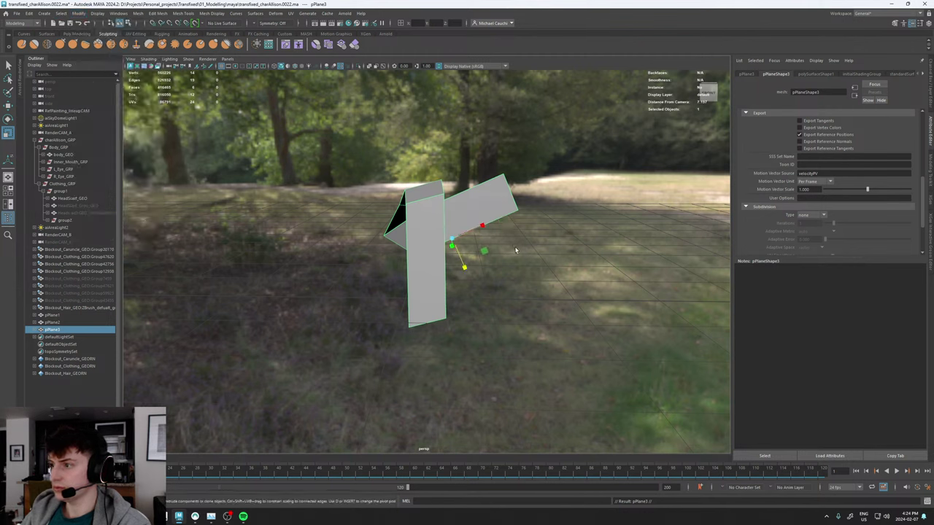
Mirror the duplicated strip horizontally with the Scale tool's axis orientation set to World, and move it over the original strip.
left_click(923, 24)
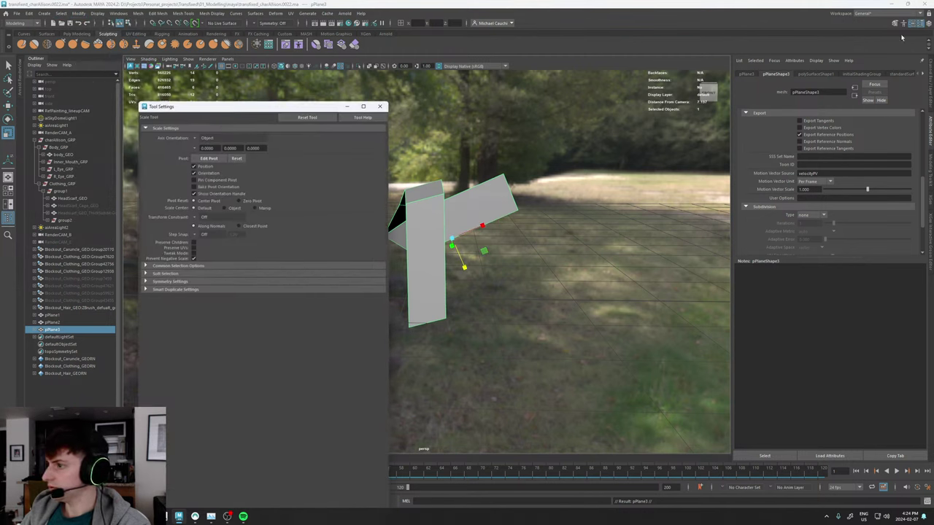
left_click(223, 138)
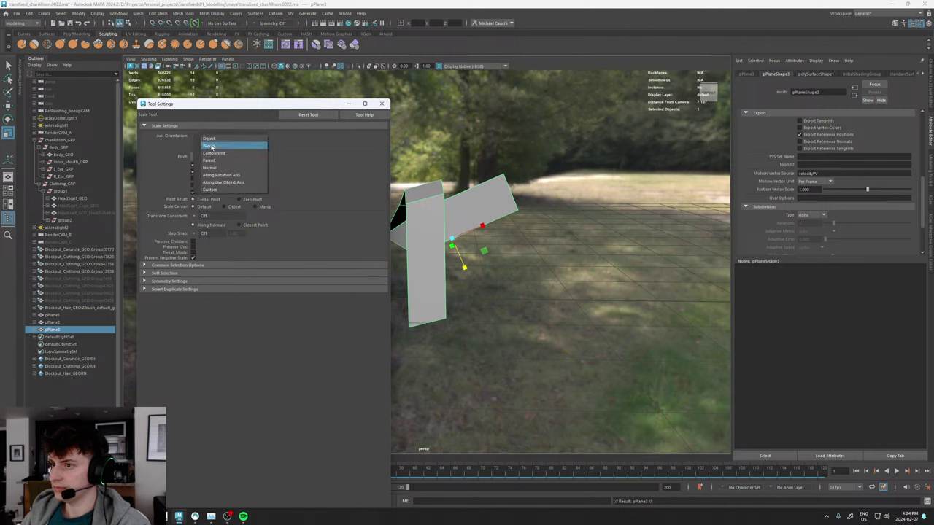
left_click(210, 146)
left_click_drag(486, 240, 420, 242, "shift")
key("w")
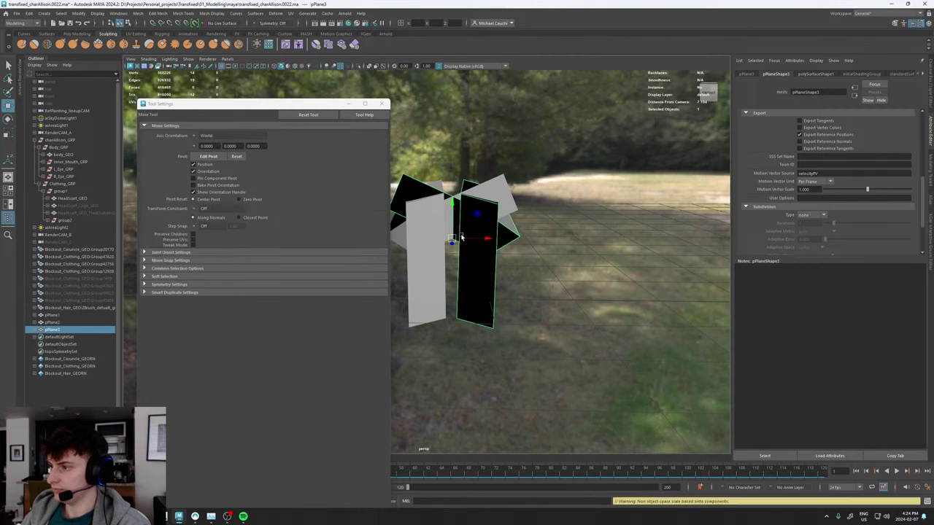
left_click_drag(489, 240, 444, 243)
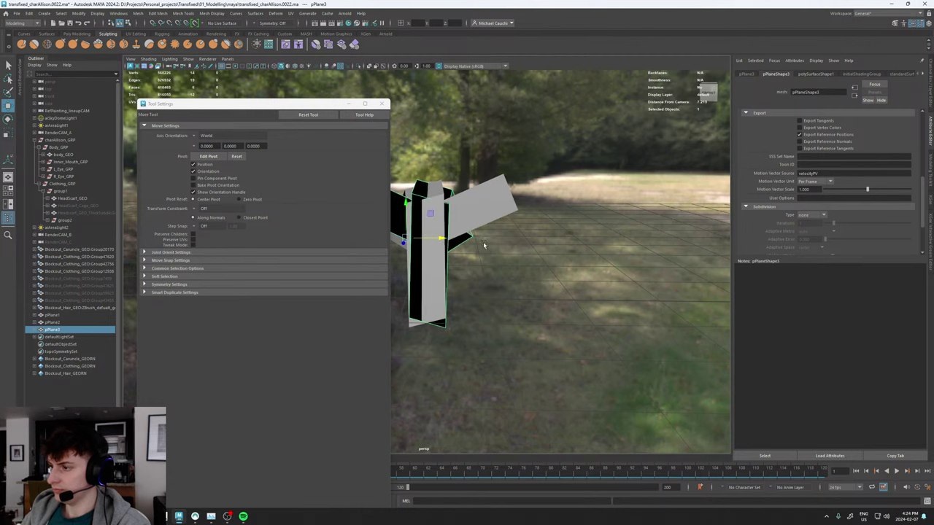
Reverse the normals of the mirrored strip.
left_click(183, 13)
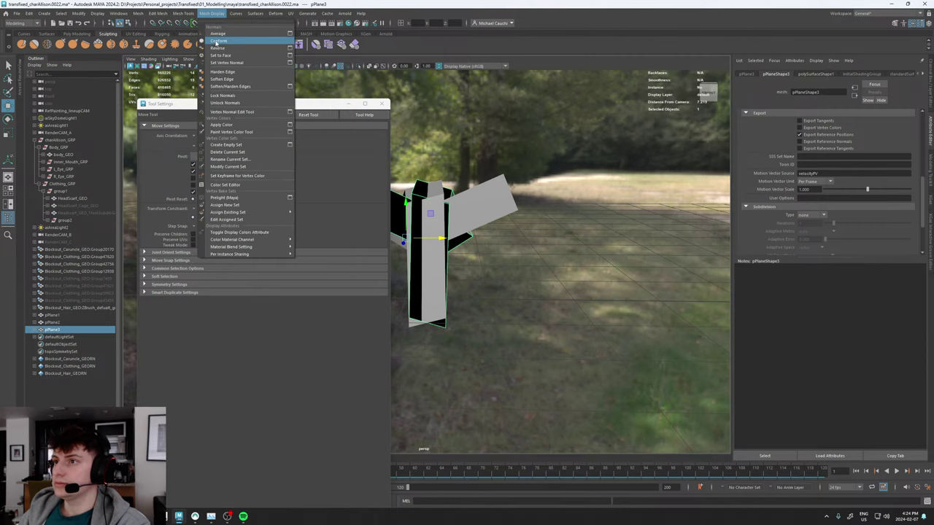
left_click(217, 48)
mouse_move(511, 219)
left_mouse_down("alt")
mouse_move(556, 222)
mouse_move(525, 223)
left_mouse_up("alt")
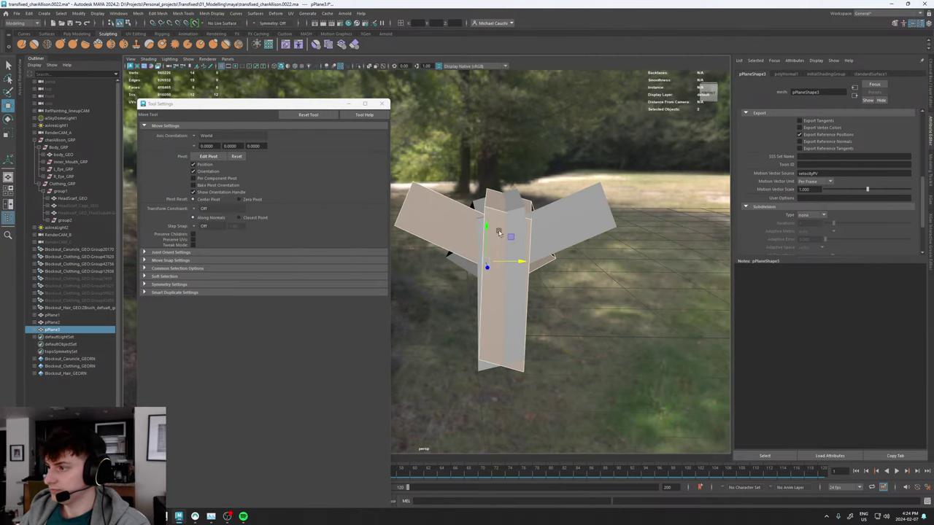
Delete all faces of the mirrored strip except its upper flap, and close the tool settings.
left_click(453, 229)
left_click_drag(453, 229, 441, 204, "alt")
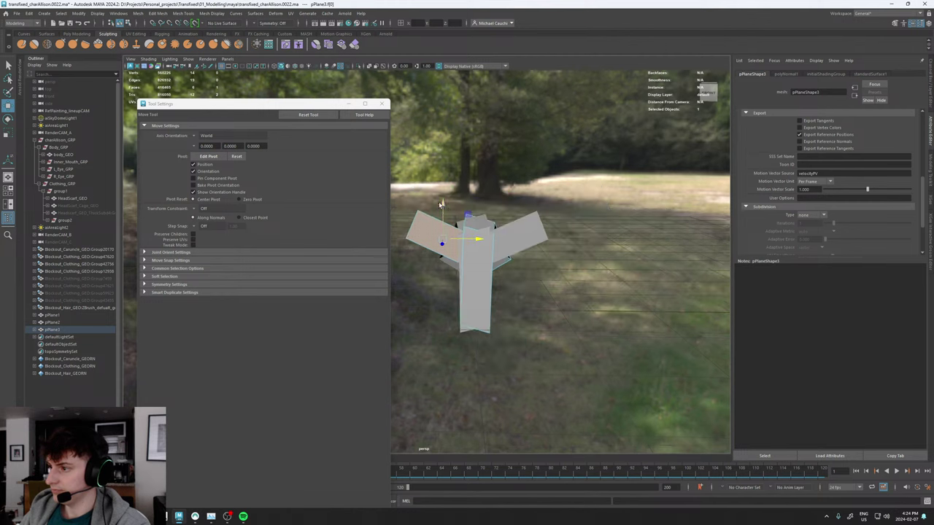
key("Delete")
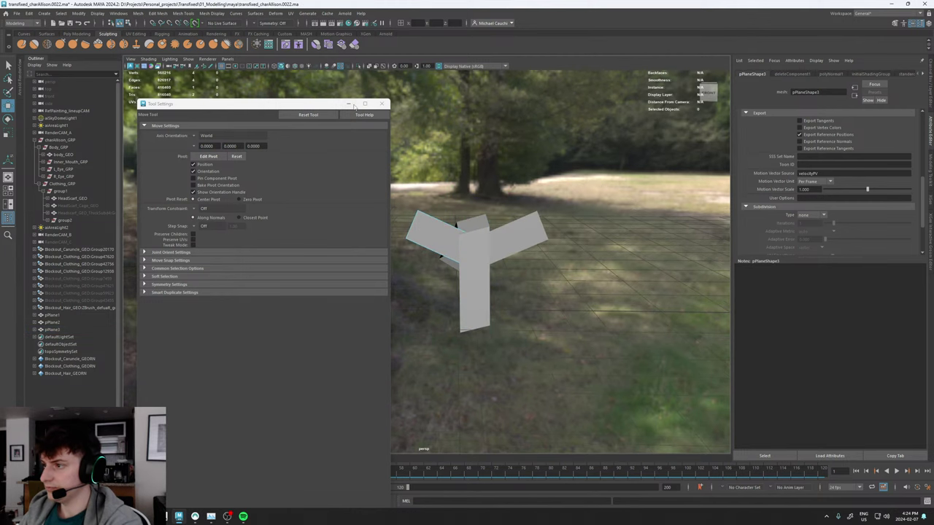
left_click(381, 107)
Select the remaining flap's face and shift it slightly in depth beside the loop.
scroll(490, 279, "up", 4)
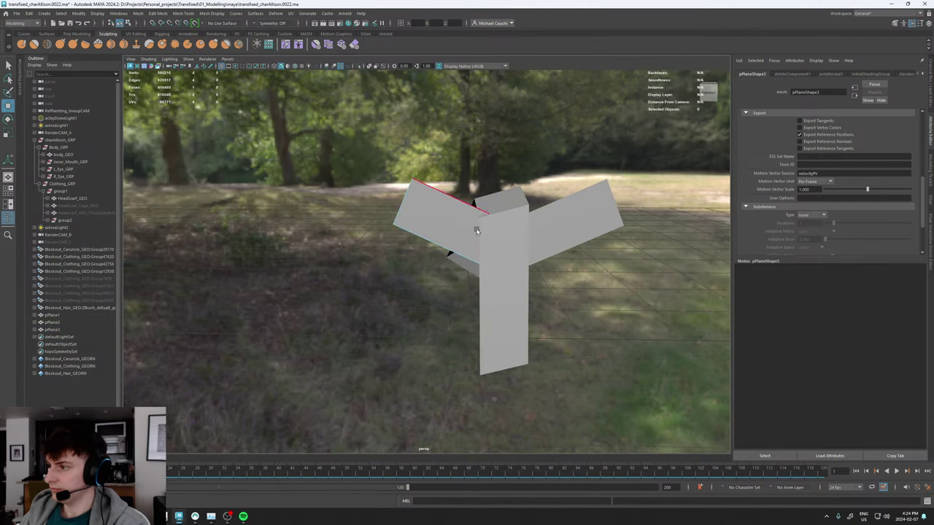
mouse_move(476, 229)
left_mouse_down("alt")
mouse_move(559, 232)
mouse_move(488, 235)
left_mouse_up("alt")
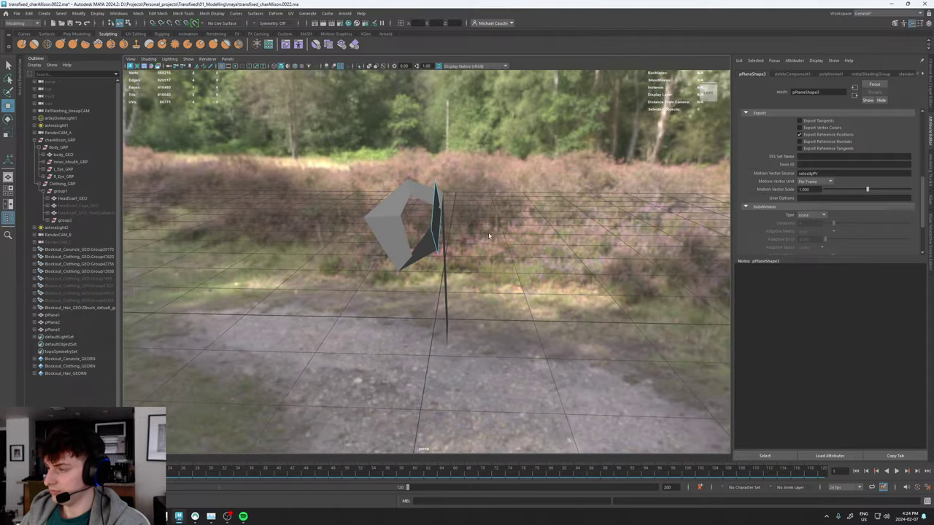
left_click(438, 224)
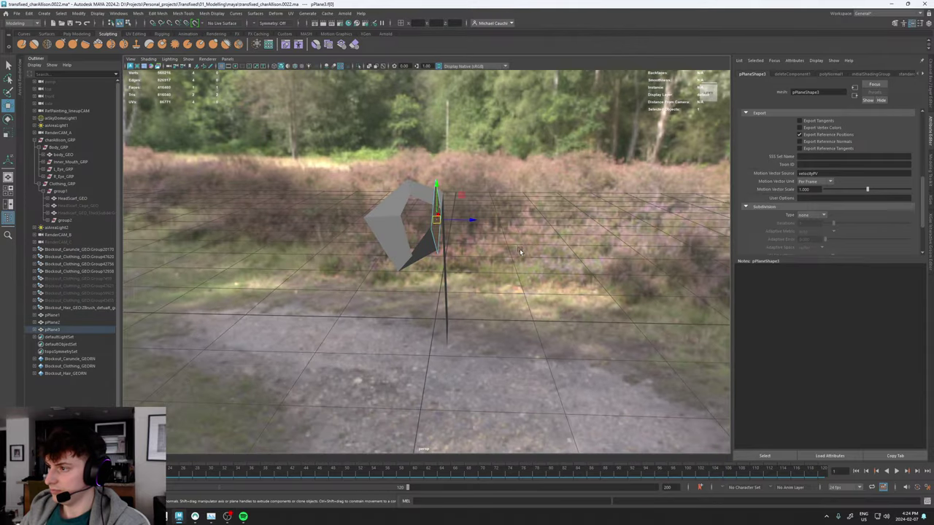
middle_click_drag(523, 251, 502, 250)
left_click_drag(502, 250, 431, 232, "alt")
Extrude the inner edge of the flap and pull it down behind the hanging tail as a second tail.
left_click(476, 227)
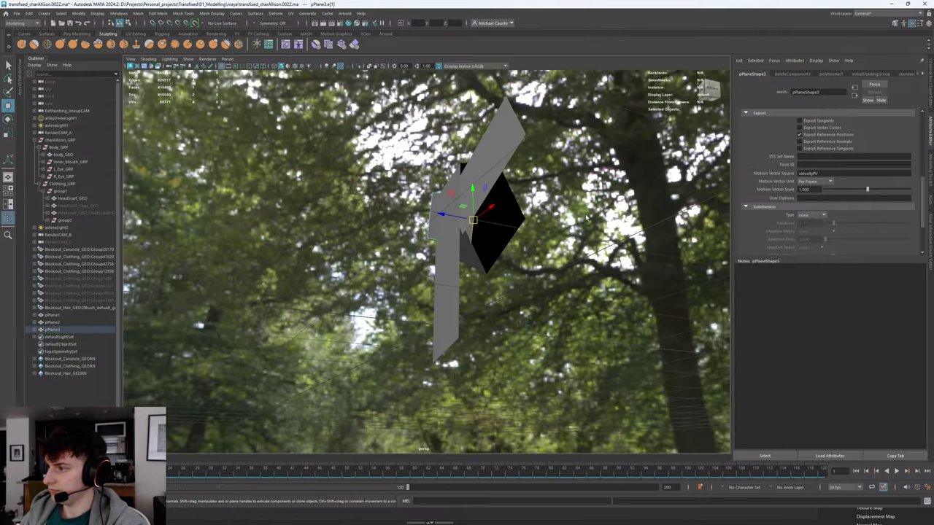
right_click_drag(584, 209, 585, 236, "shift")
left_click_drag(555, 233, 562, 256, "alt")
key("w")
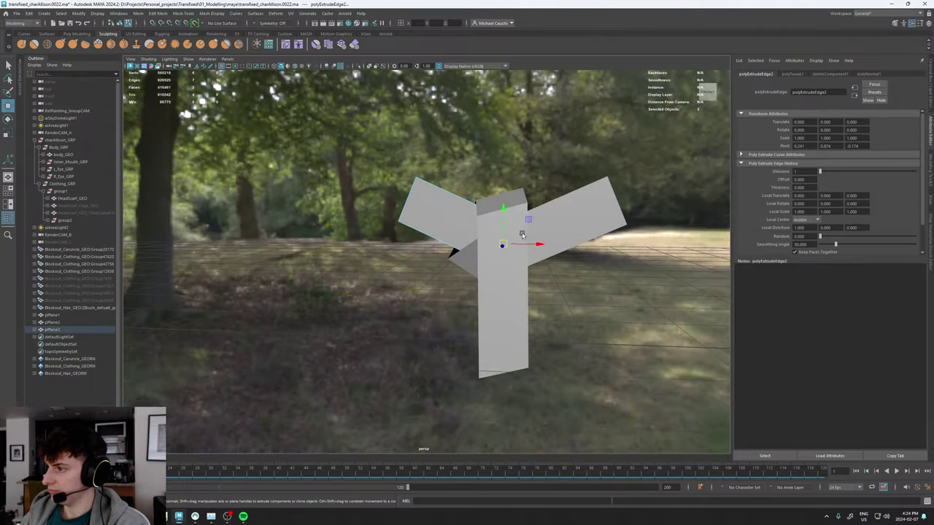
left_click_drag(530, 224, 522, 313)
Adjust the second tail's bottom edge so the tail slants out from behind the front one.
key("e")
key("w")
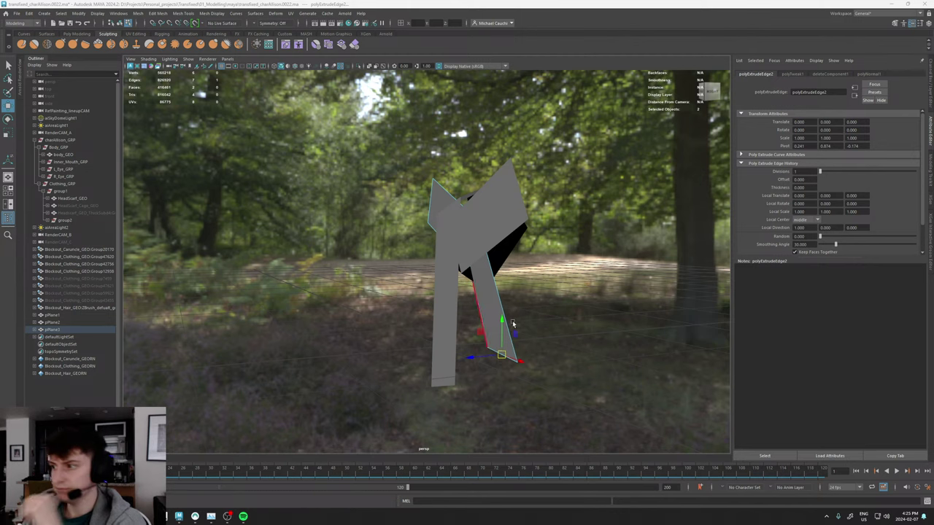
left_click_drag(509, 272, 553, 284, "alt")
middle_click_drag(553, 284, 485, 251, "alt")
left_click_drag(488, 303, 481, 301)
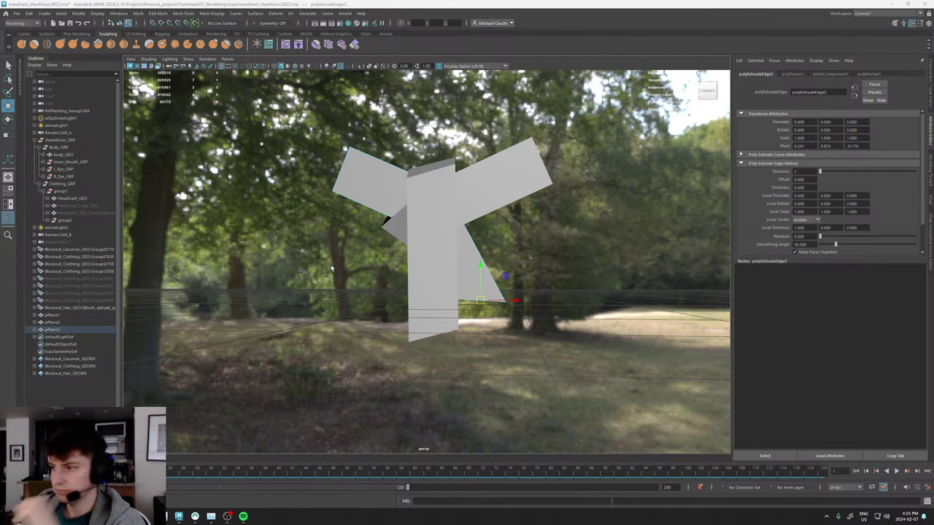
left_click_drag(452, 269, 462, 270, "alt")
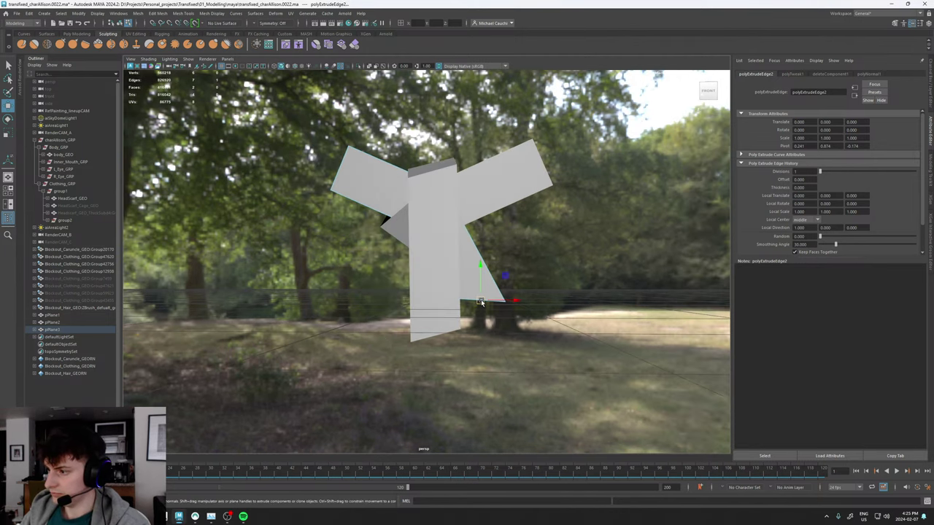
left_click_drag(480, 302, 447, 346, "alt")
left_click(429, 333)
right_click(445, 333, "shift")
left_click(445, 351)
left_click_drag(453, 312, 437, 324, "alt")
key("ctrl+z")
key("ctrl+z")
Select both strips and extrude the front tail's bottom edge outward as a fold crossing toward the second tail.
key("q")
key("F8")
left_click(463, 307)
left_click(434, 326)
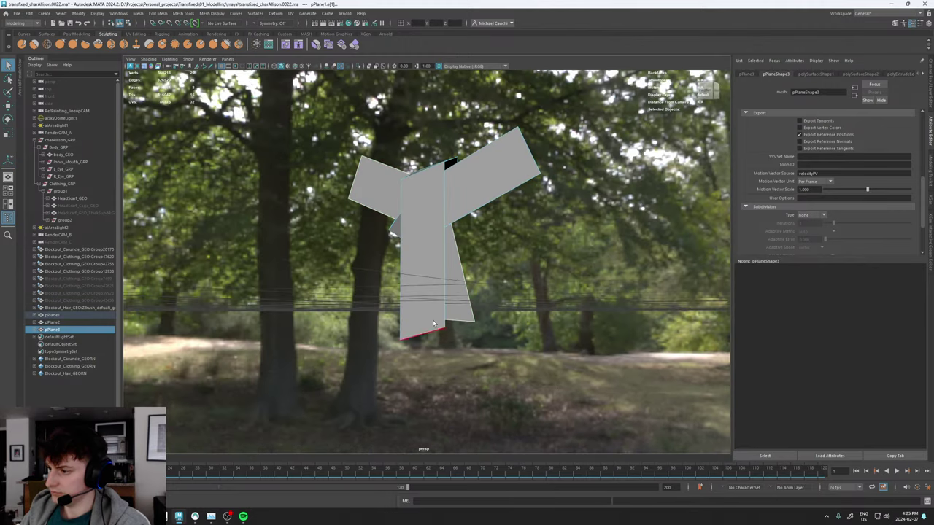
right_click(433, 322, "shift")
right_click_drag(433, 341, 433, 342, "shift")
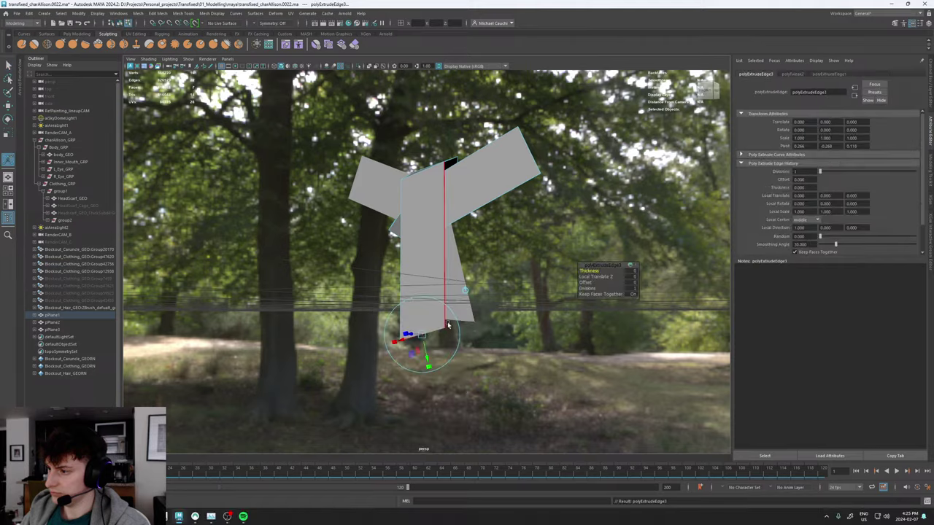
left_click_drag(447, 327, 503, 345, "alt")
key("w")
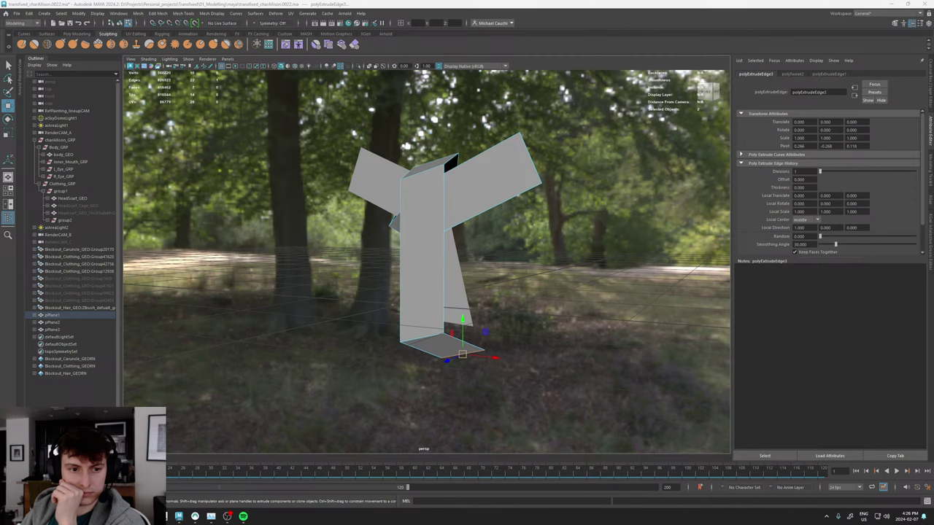
Extrude the second tail's bottom edge down and across beneath the front tail to the opposite side.
left_click_drag(477, 297, 490, 294, "alt")
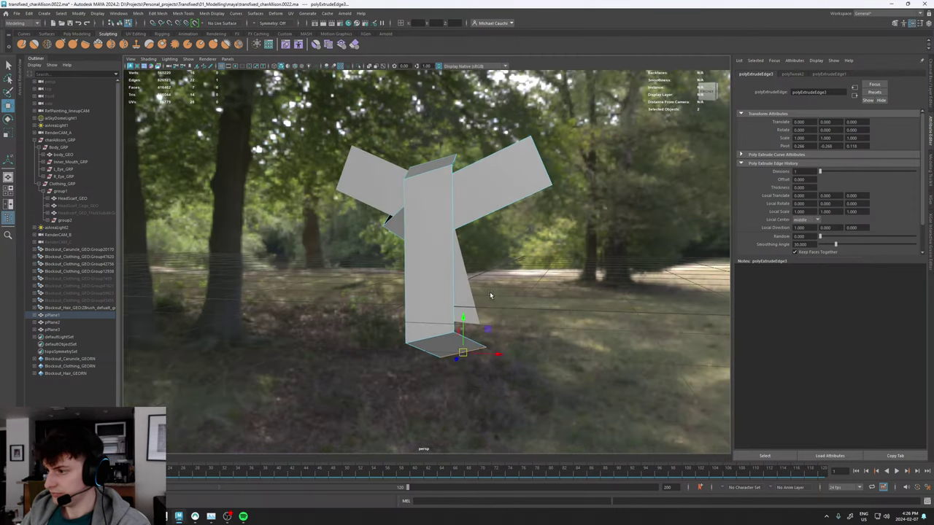
right_click_drag(468, 295, 467, 274)
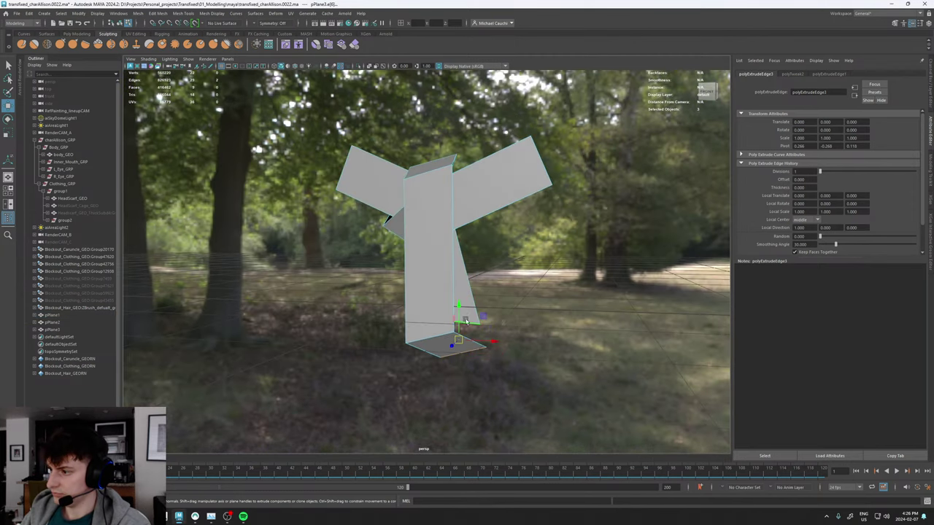
left_click(466, 322)
mouse_move(477, 312)
left_mouse_down("alt")
mouse_move(500, 309)
mouse_move(474, 321)
mouse_move(484, 323)
left_mouse_up("alt")
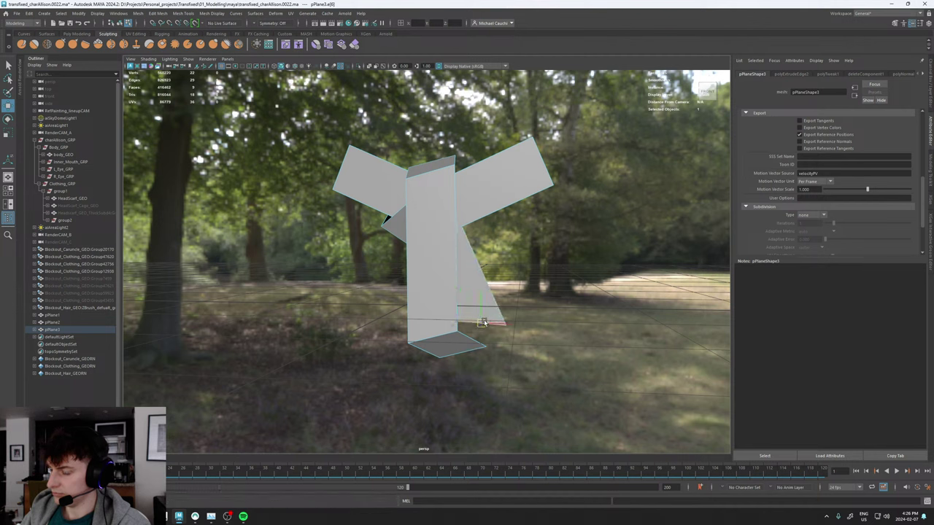
left_click(465, 342)
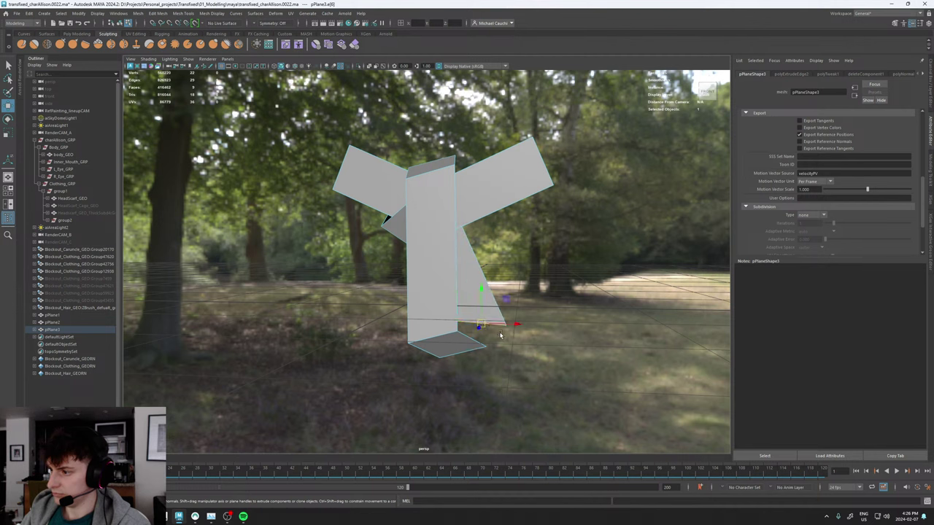
right_click_drag(484, 321, 602, 277, "shift")
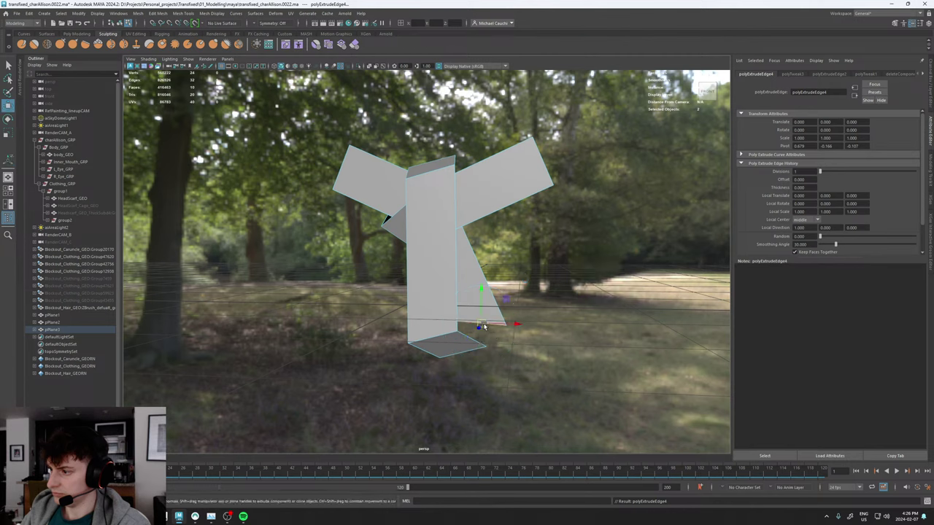
left_click_drag(483, 324, 389, 380)
left_click_drag(516, 355, 433, 375, "alt")
Extrude the front strip's folded end edge repeatedly to wrap it up and around behind the tails.
left_click(465, 355)
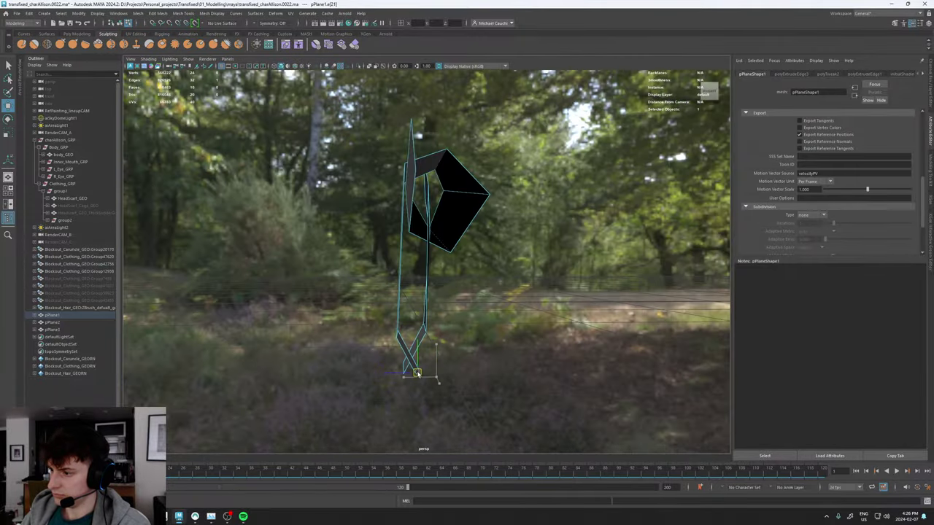
right_click_drag(416, 373, 408, 394, "shift")
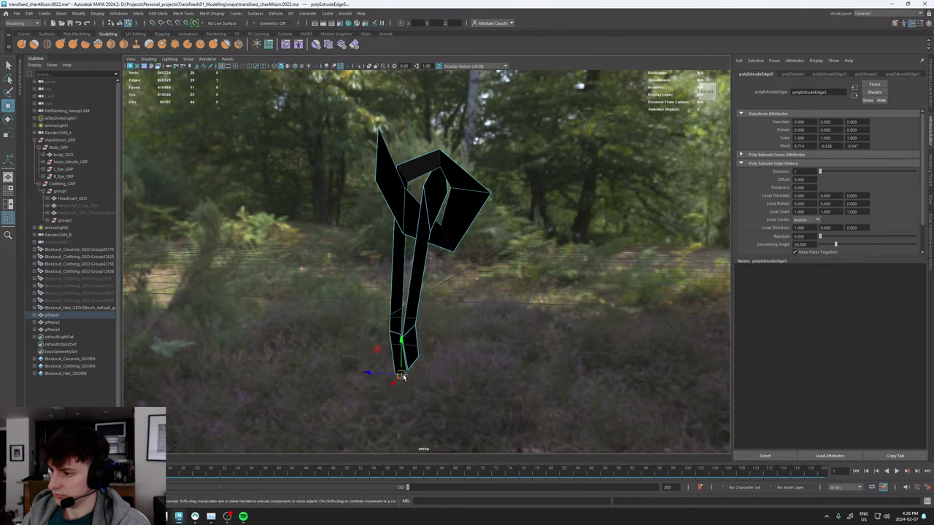
left_click_drag(402, 376, 435, 308)
key("ctrl+e")
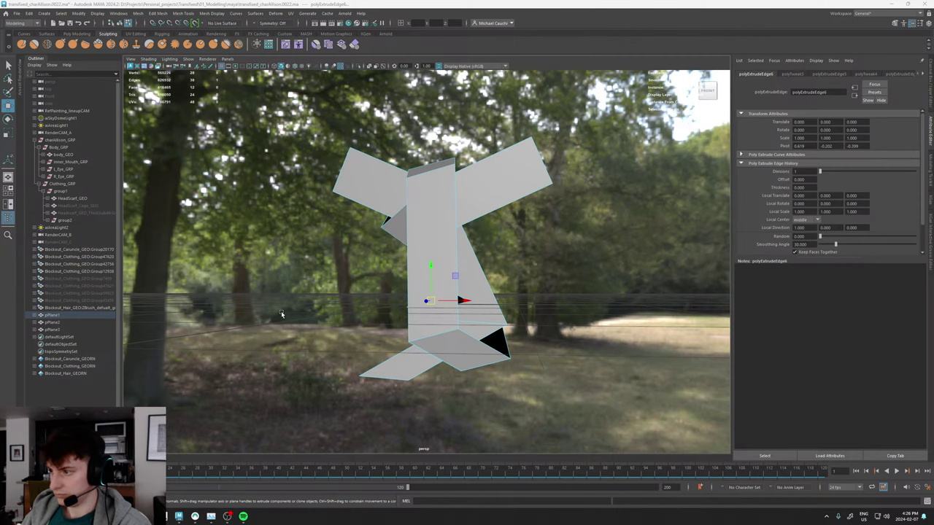
Extrude the wrapped strip's end edge out past the far side of the second tail.
left_click_drag(452, 301, 374, 323, "alt")
left_click(411, 306)
left_click(411, 302)
key("ctrl+e")
key("w")
right_click_drag(374, 323, 494, 344, "alt")
middle_click_drag(418, 320, 432, 284, "alt")
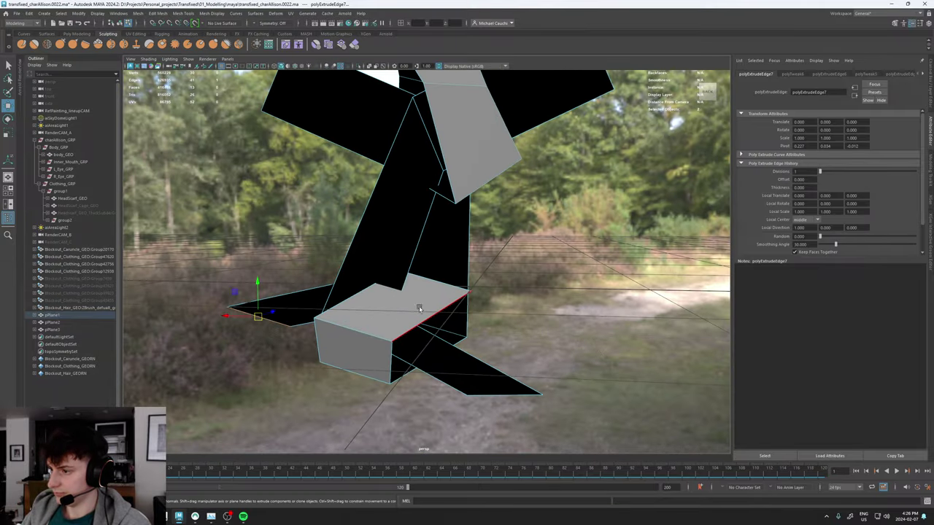
Rotate and reposition the fold edges of the wrapped strip behind the tails.
left_click(436, 284)
key("e")
left_click_drag(443, 268, 281, 293)
left_click(388, 295)
key("w")
left_click(451, 274)
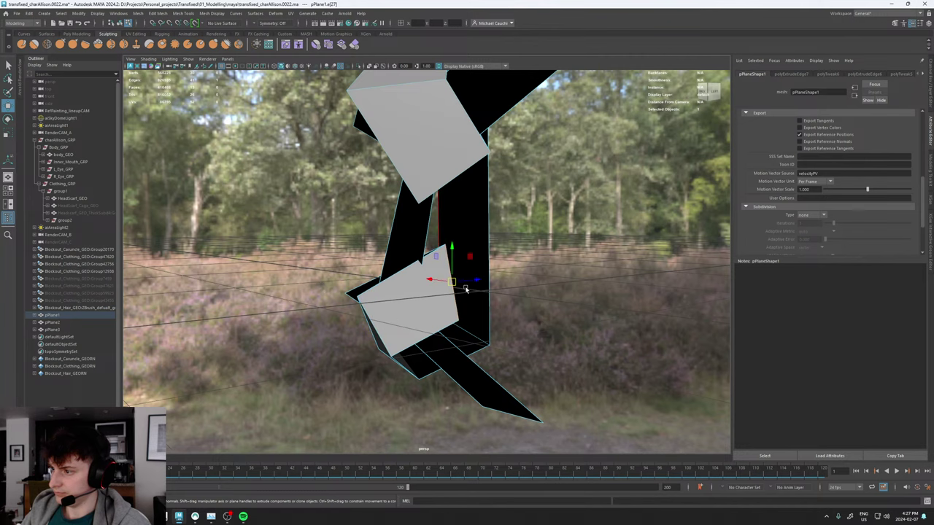
left_click_drag(465, 288, 495, 290, "alt")
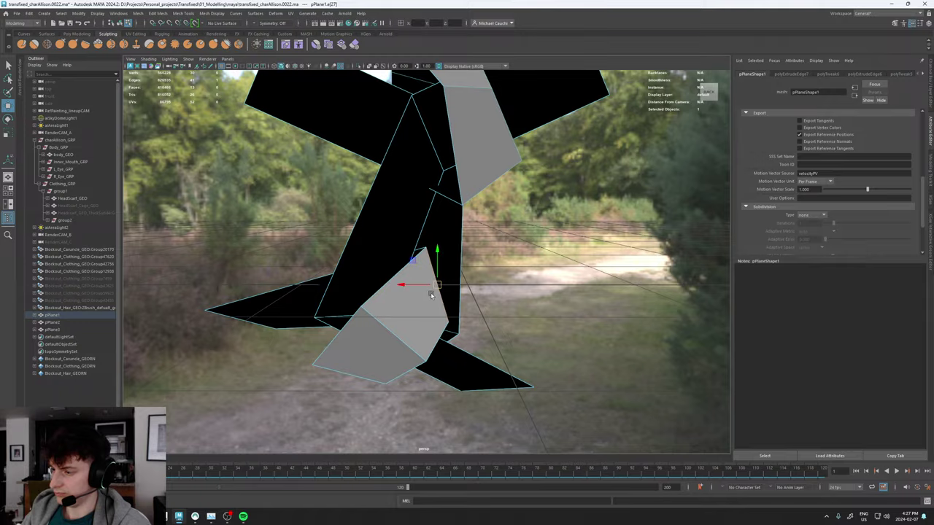
left_click_drag(427, 281, 470, 293, "alt")
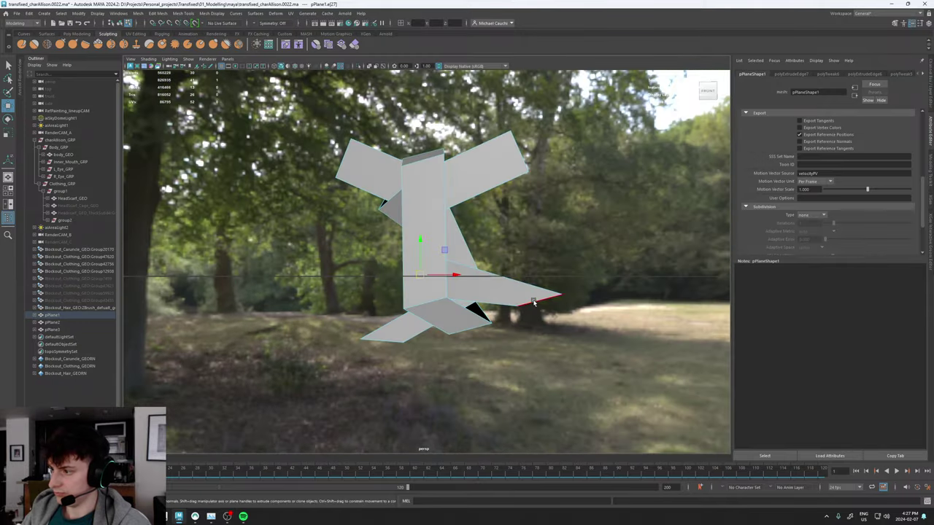
Extrude the end edges of both crossing strips diagonally down and outward to form the loose scarf ends.
left_click_drag(533, 302, 578, 335, "shift")
left_click_drag(413, 340, 351, 372, "alt")
left_click(384, 342)
key("ctrl+e")
key("w")
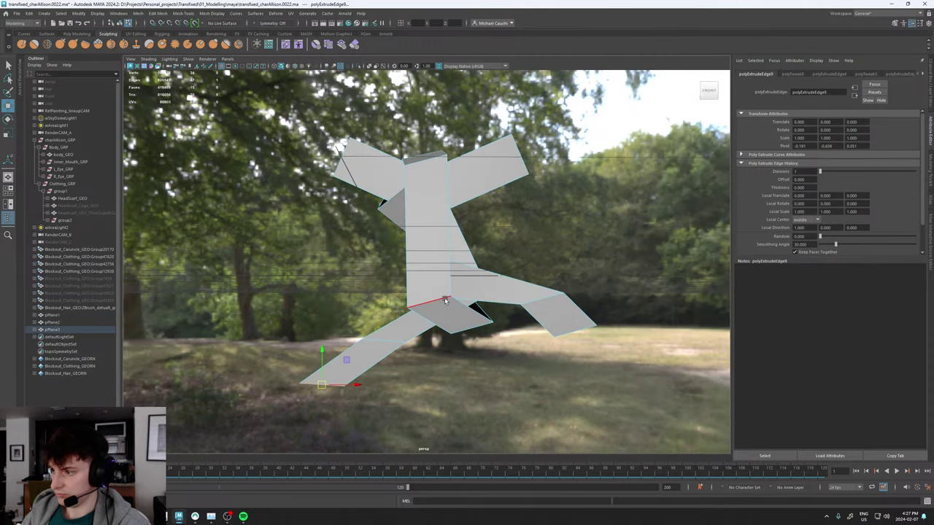
Select the vertices of the lower crossing folds on both strips and raise them up the tails.
left_click_drag(445, 300, 463, 287, "alt")
right_click_drag(462, 285, 435, 285)
left_click_drag(346, 258, 539, 359)
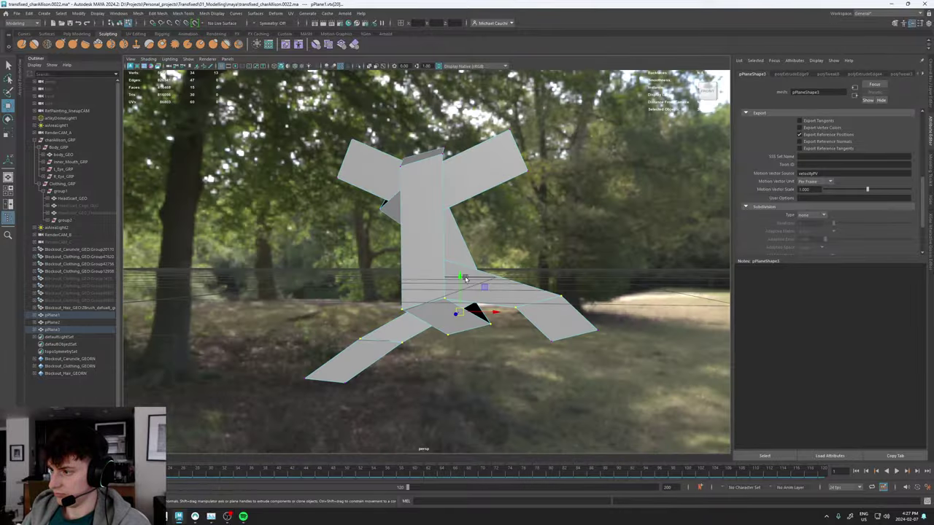
left_click_drag(456, 288, 444, 221)
key("ctrl+z")
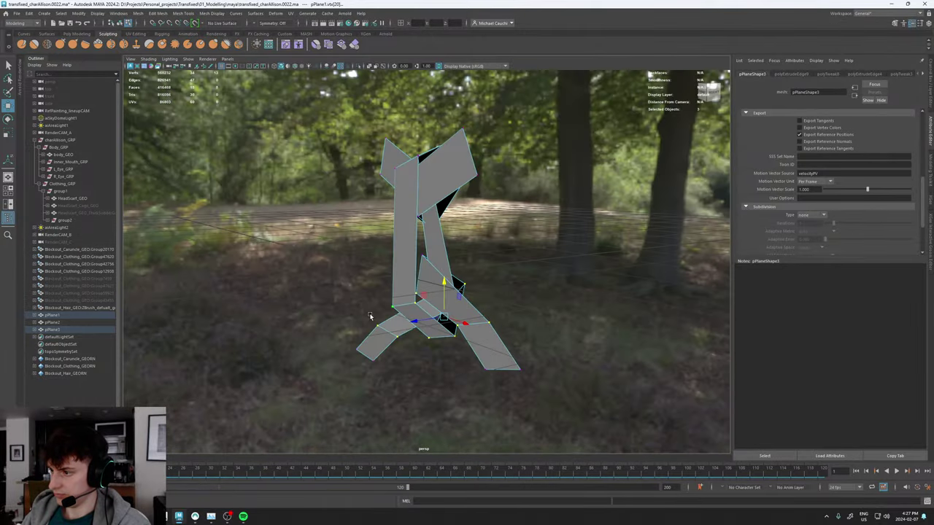
left_click_drag(447, 283, 449, 251)
Undo the last raise of the lower crossing fold vertices on both strips.
key("F8")
left_click(405, 287)
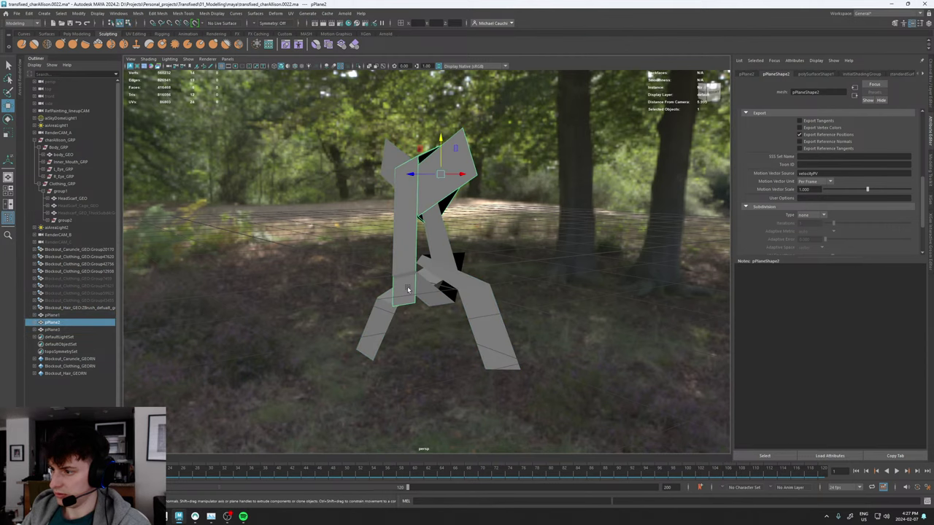
left_click_drag(408, 286, 435, 288, "alt")
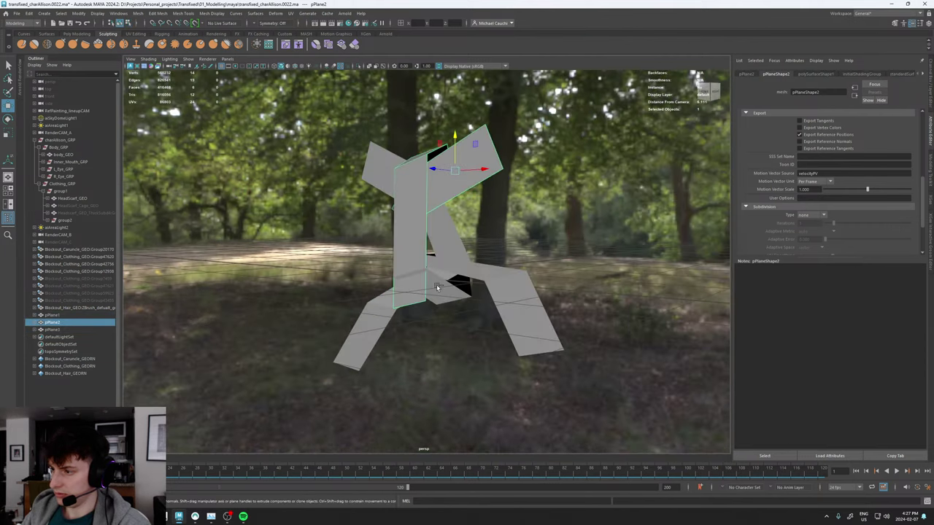
key("ctrl+z")
key("ctrl+z")
key("ctrl+z")
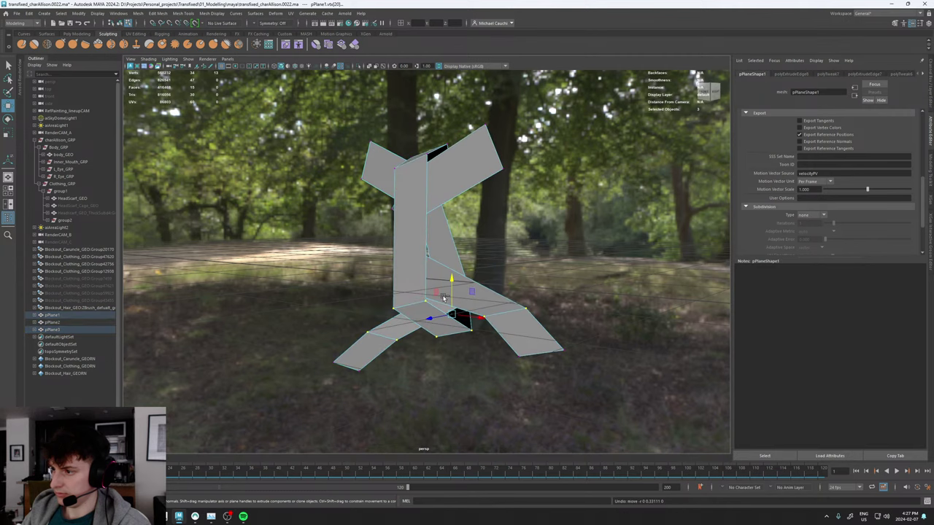
Delete the leftover strip pPlane2 that overlaps the wrapped strip at the front of the knot.
left_click(527, 254)
double_click(419, 316)
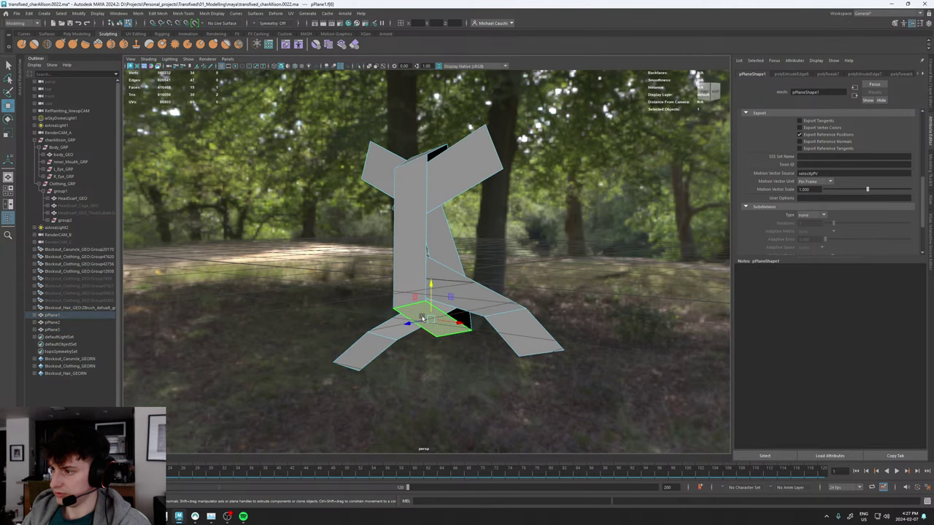
left_click_drag(569, 261, 496, 255, "alt")
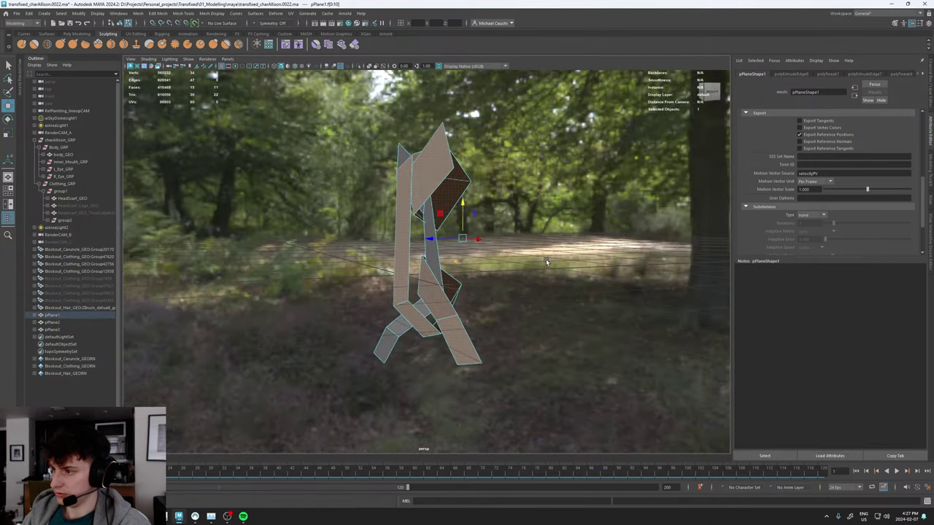
left_click(398, 243)
left_click(397, 243)
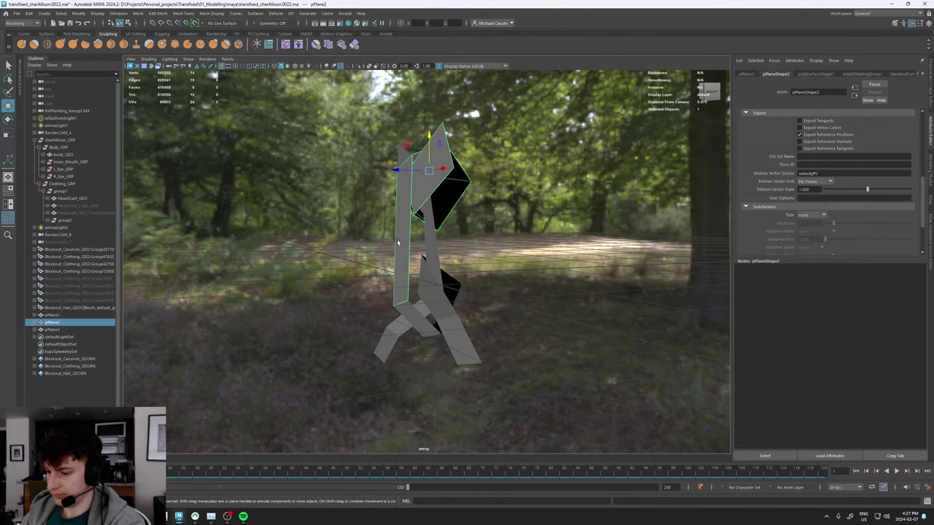
key("Delete")
Select the lower crossing fold vertices on both remaining strips and raise them close under the knot.
left_click(402, 256)
left_click_drag(449, 303, 493, 301, "alt")
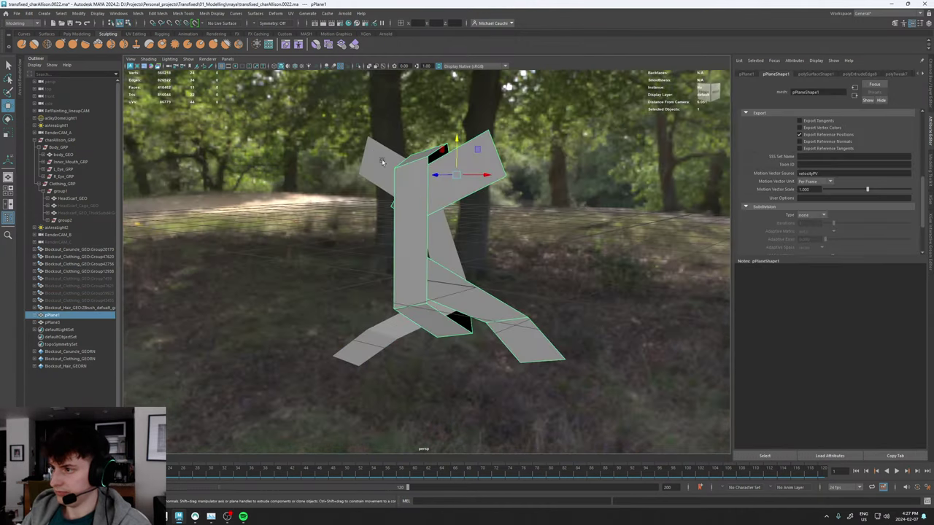
left_click(388, 173)
mouse_move(474, 231)
left_mouse_down("alt")
mouse_move(426, 229)
mouse_move(452, 231)
mouse_move(437, 219)
mouse_move(421, 242)
mouse_move(456, 235)
left_mouse_up("alt")
right_click_drag(457, 236, 418, 236)
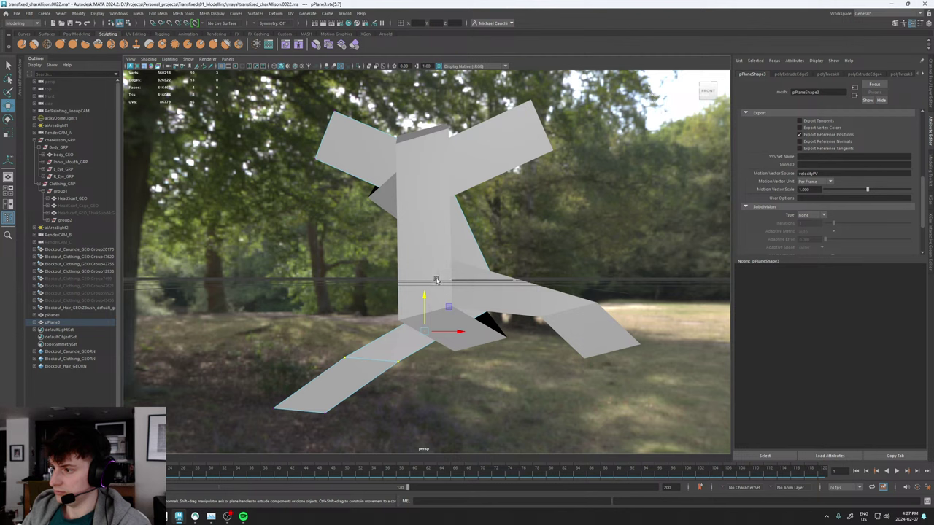
right_click_drag(437, 281, 468, 272)
right_click_drag(573, 240, 500, 256)
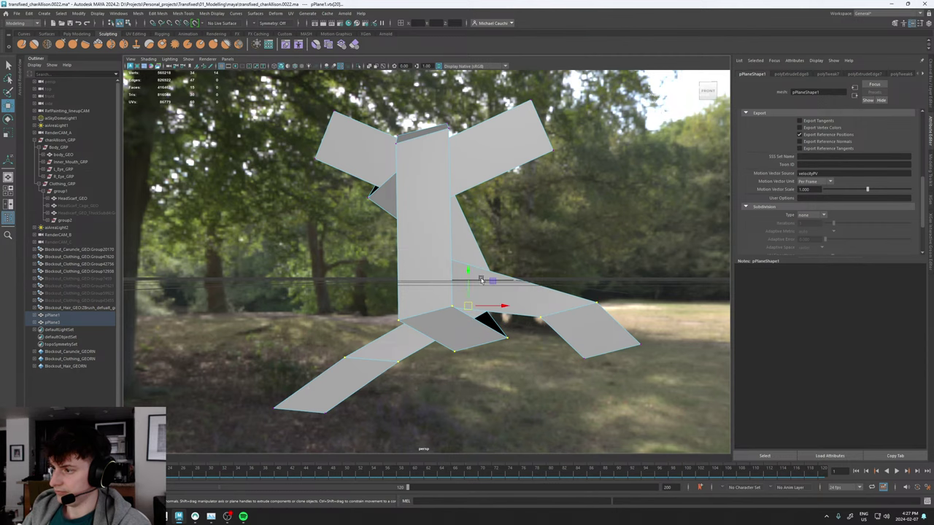
left_click_drag(481, 280, 420, 249)
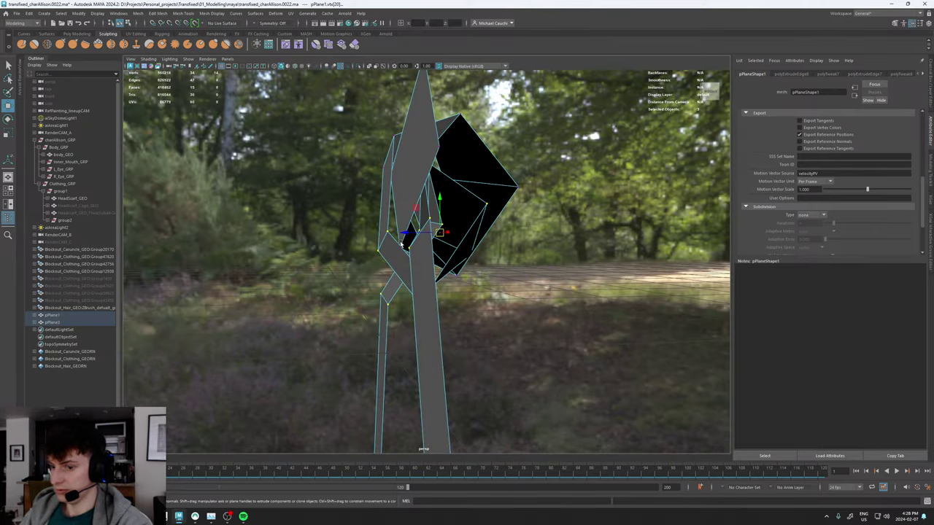
Move the wrapped strip's front lower fold edge to reshape the front of the knot.
left_click_drag(340, 193, 434, 249, "alt")
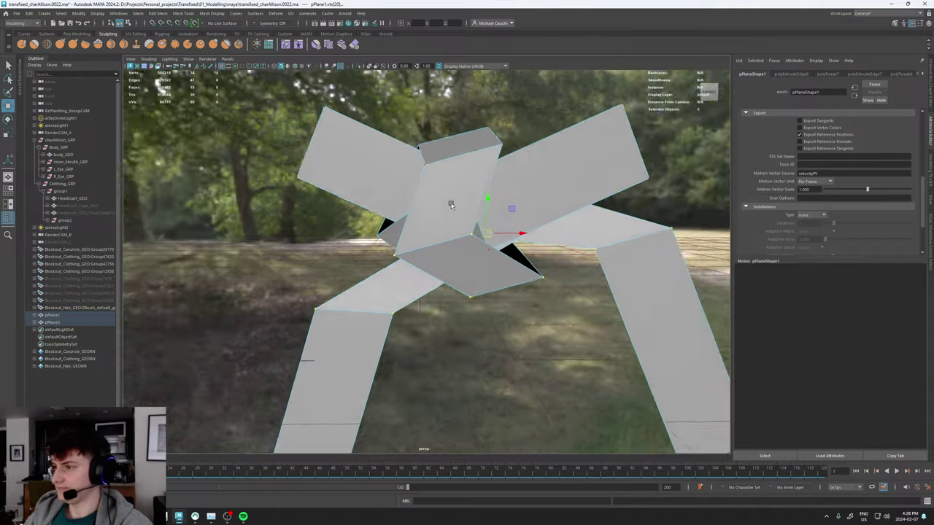
left_click(424, 244)
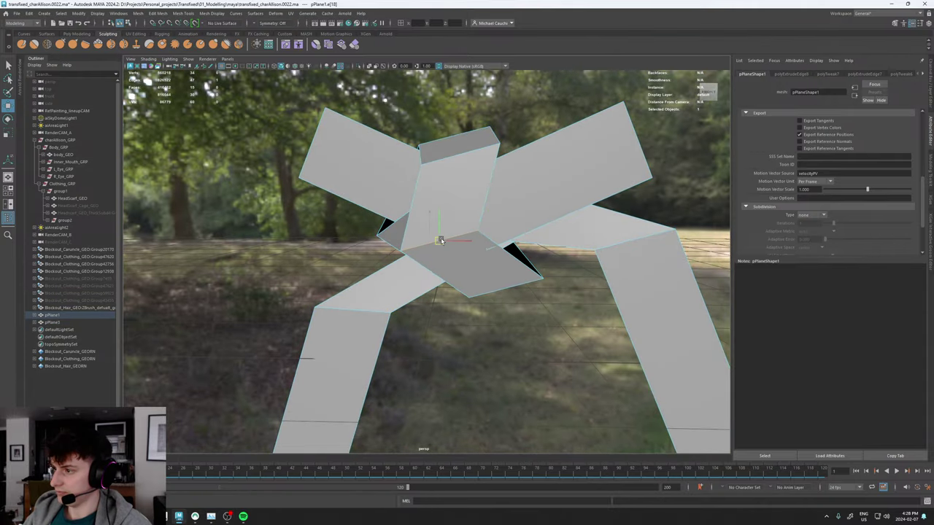
left_click_drag(456, 239, 437, 193, "alt")
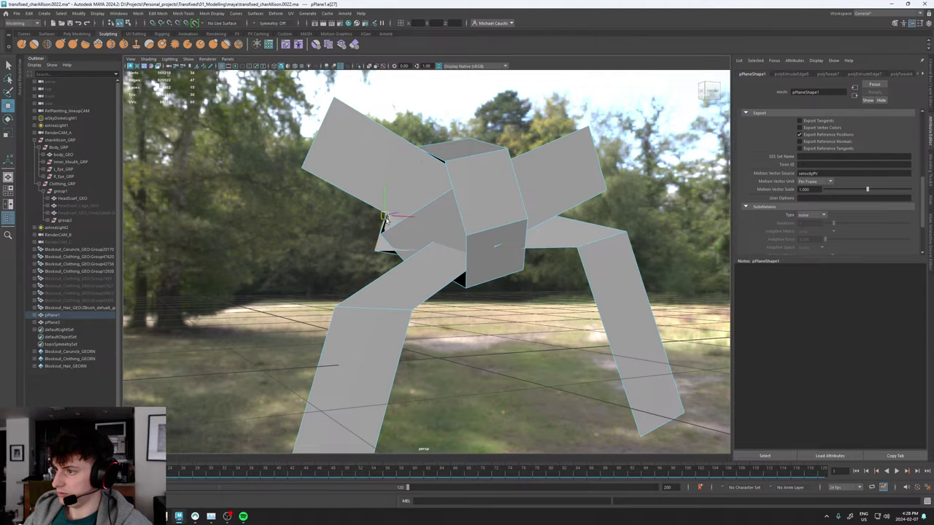
Reposition the wrapped strip's side fold edge in depth so that the fold bends around the knot.
mouse_move(385, 219)
left_mouse_down("alt")
mouse_move(408, 219)
mouse_move(398, 232)
mouse_move(448, 230)
mouse_move(411, 215)
mouse_move(417, 208)
mouse_move(398, 214)
left_mouse_up("alt")
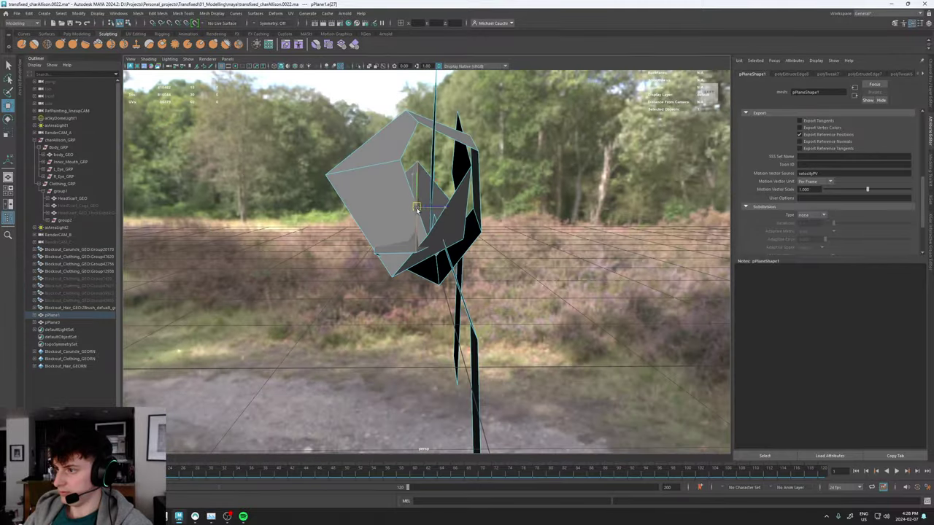
left_click_drag(464, 209, 387, 211, "alt")
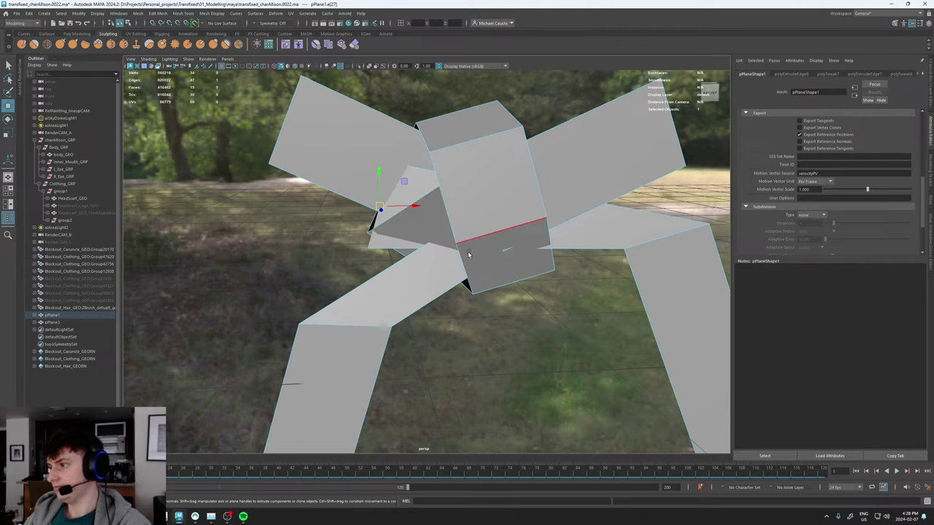
left_click_drag(469, 254, 461, 208, "alt")
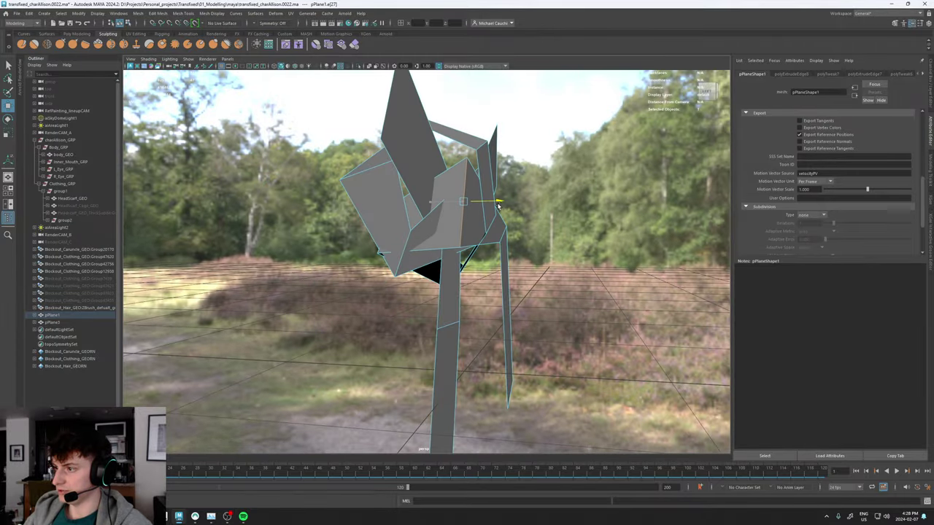
left_click_drag(522, 212, 432, 226, "alt")
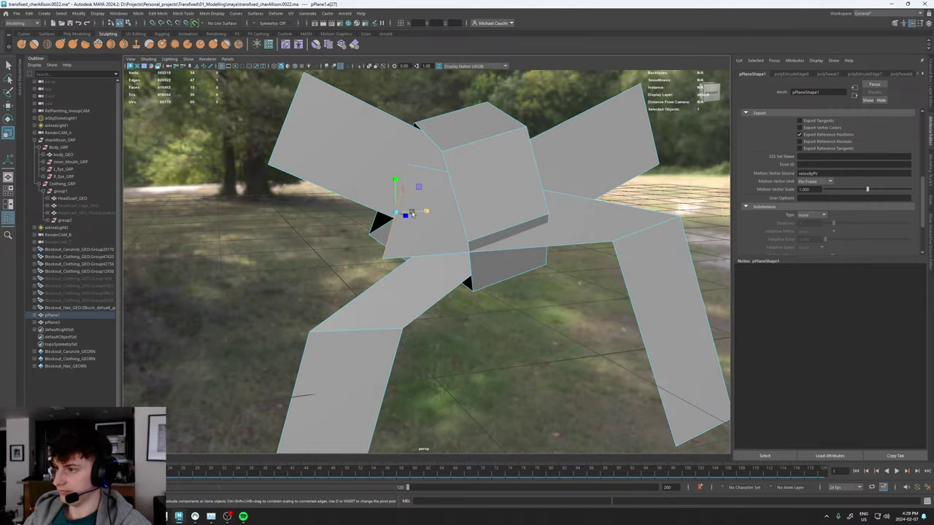
Reposition individual vertices of the wrapped strip at its side fold and at the bend where its tail turns down.
right_click_drag(406, 242, 375, 240)
left_click(384, 258)
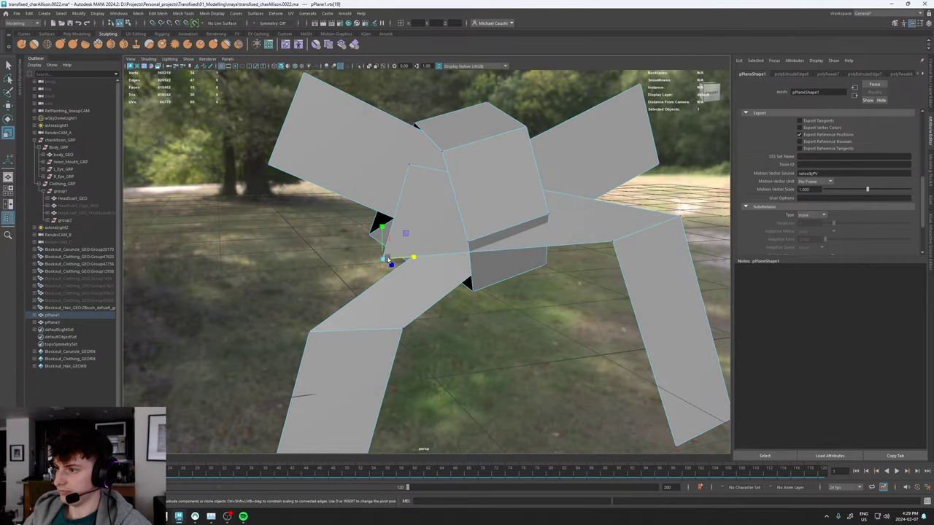
key("w")
left_click_drag(391, 261, 460, 221, "alt")
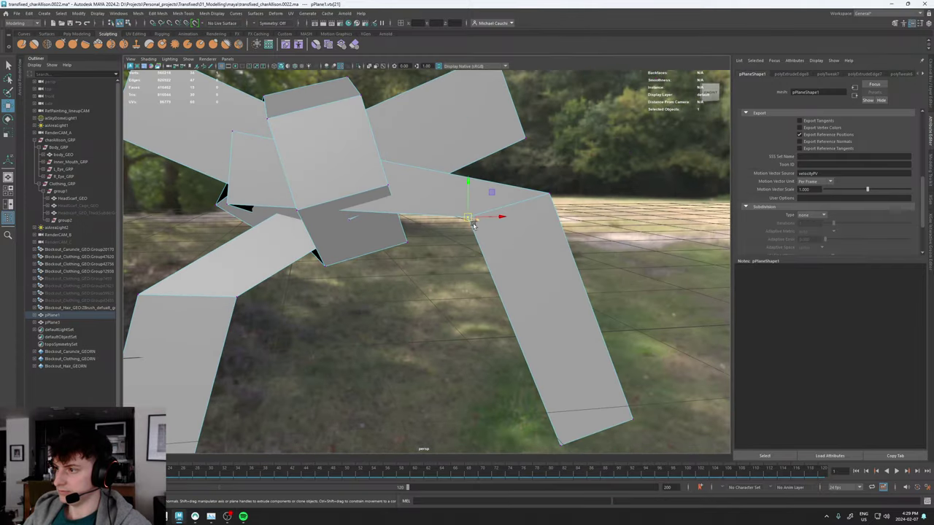
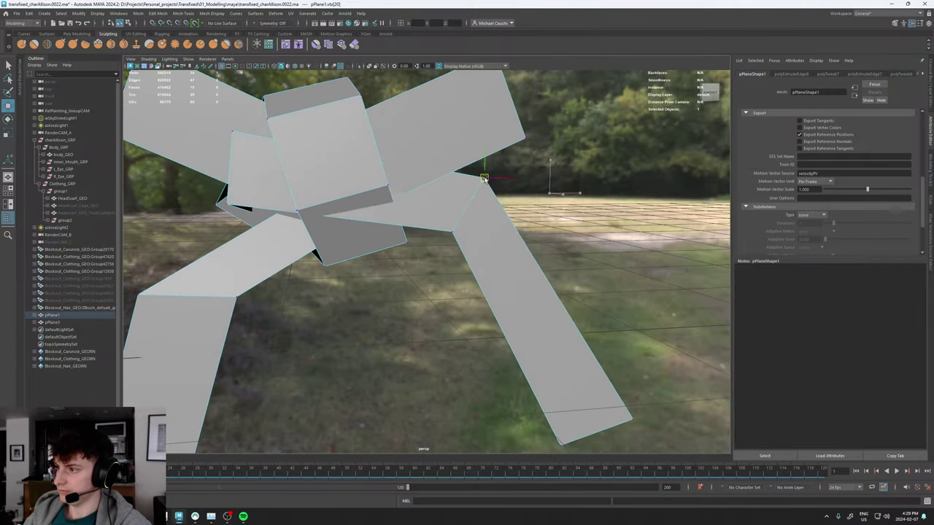
left_click_drag(494, 181, 454, 260, "alt")
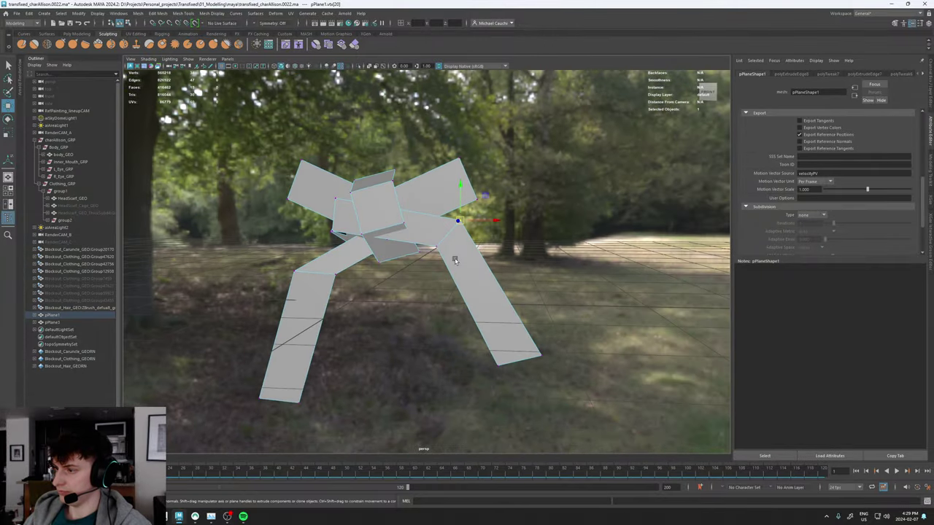
Shorten both loose scarf ends by moving their end edges up toward the knot.
key("F10")
left_click_drag(518, 362, 513, 271)
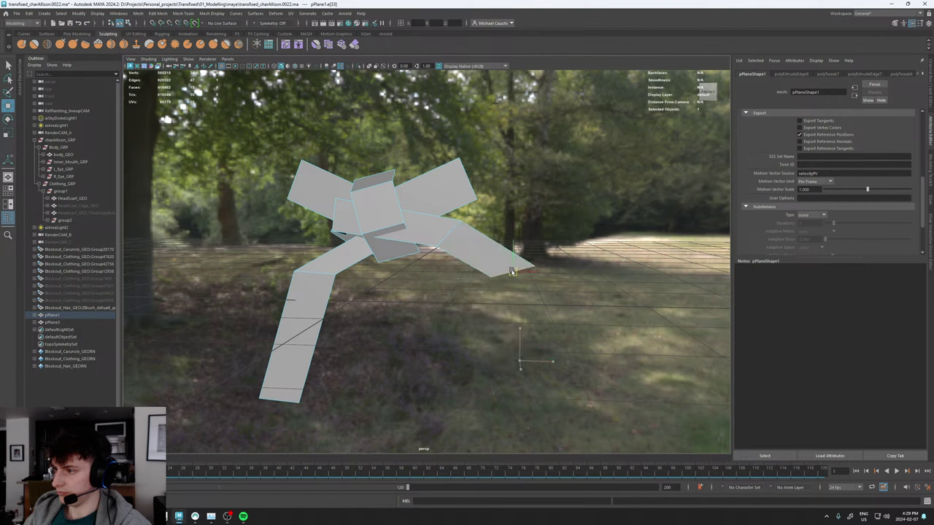
left_click_drag(347, 329, 365, 321, "alt")
left_click(264, 417)
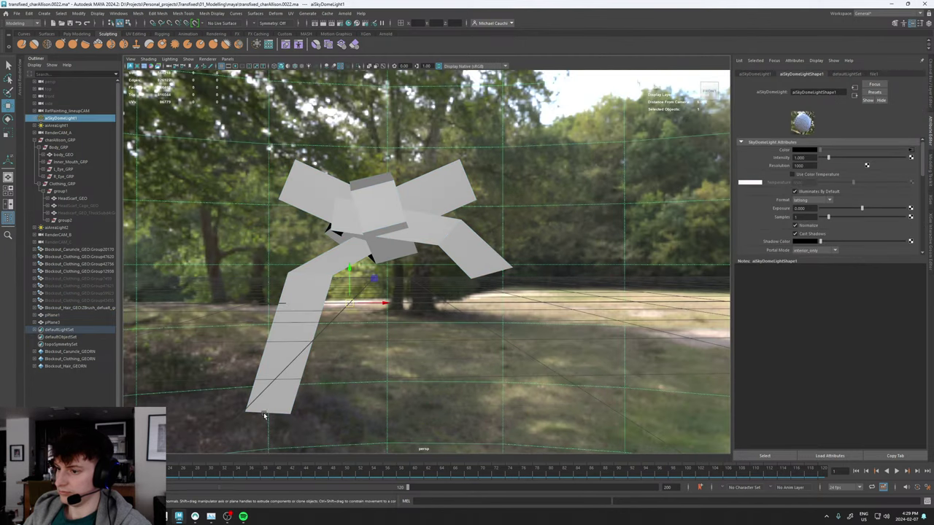
left_click(270, 411)
right_click_drag(271, 411, 276, 341)
left_click(273, 408)
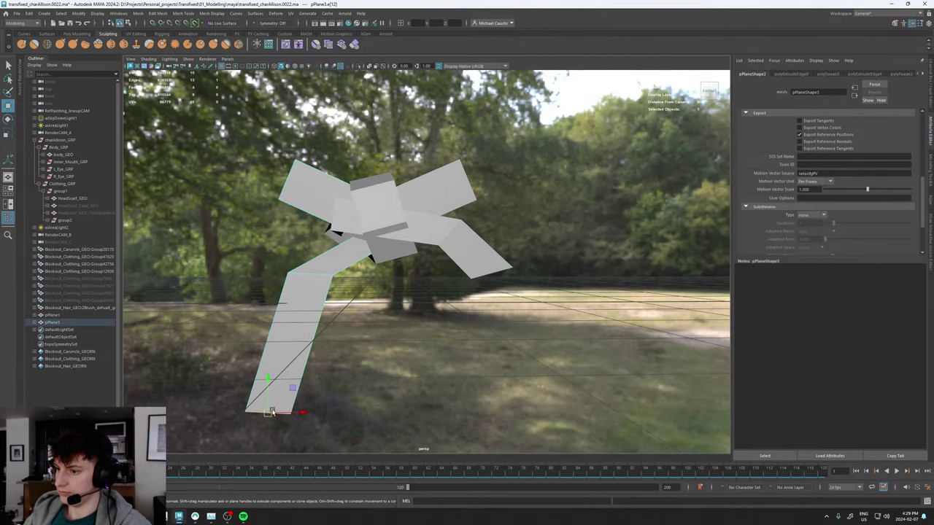
left_click_drag(268, 407, 261, 329)
Adjust the wrapped strip's fold vertices at the side and back of the knot.
left_click_drag(285, 282, 409, 255, "alt")
right_click_drag(410, 255, 327, 247)
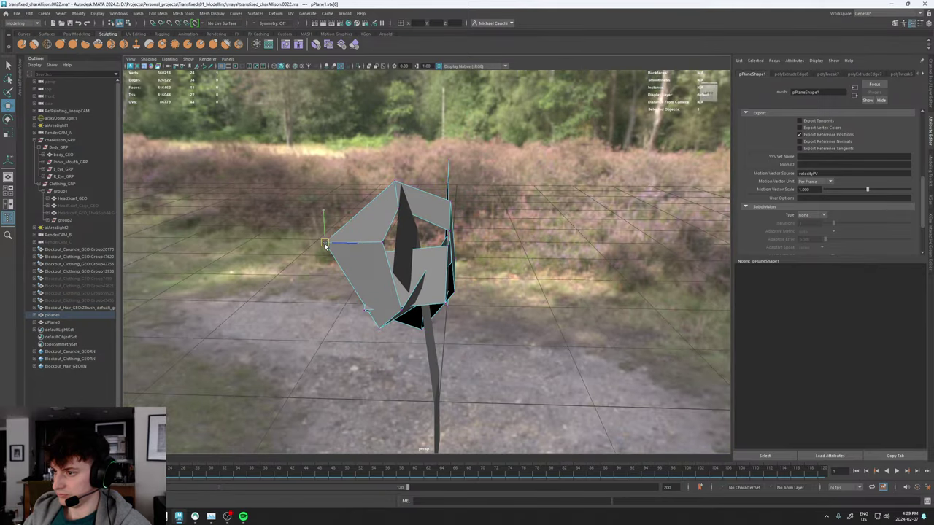
left_click_drag(359, 249, 414, 239, "alt")
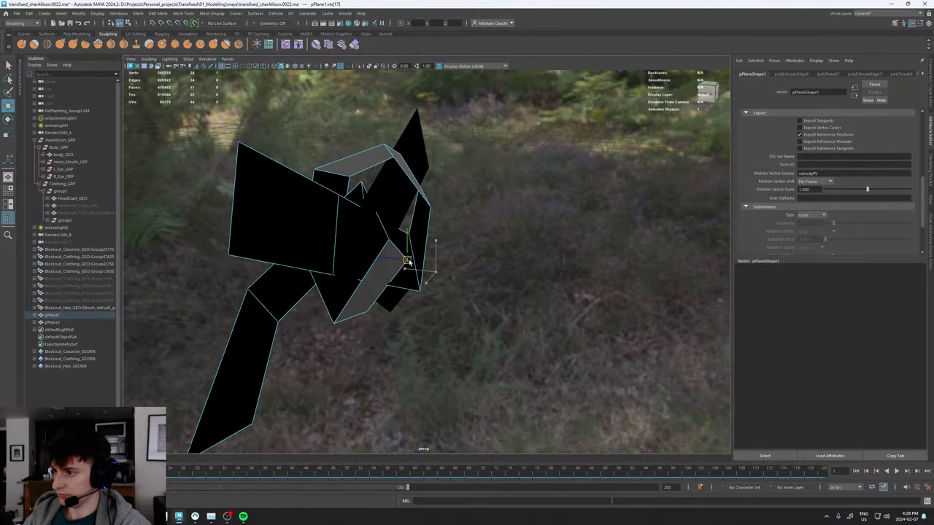
left_click_drag(419, 258, 394, 254, "alt")
Cut a new edge across the wrapped strip's folded section behind the knot with Multi-Cut.
right_click(392, 253, "shift")
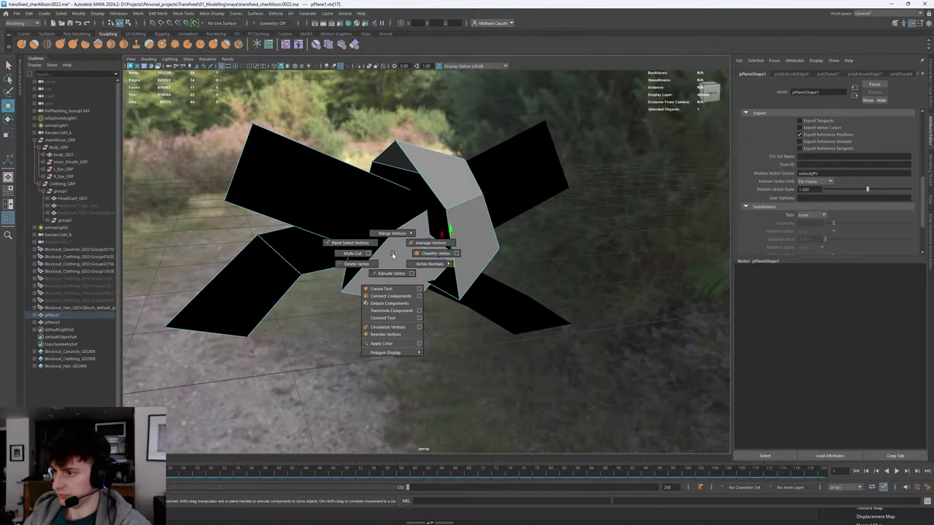
left_click(354, 255)
left_click(420, 222)
right_click(421, 221)
left_click_drag(484, 241, 503, 242, "alt")
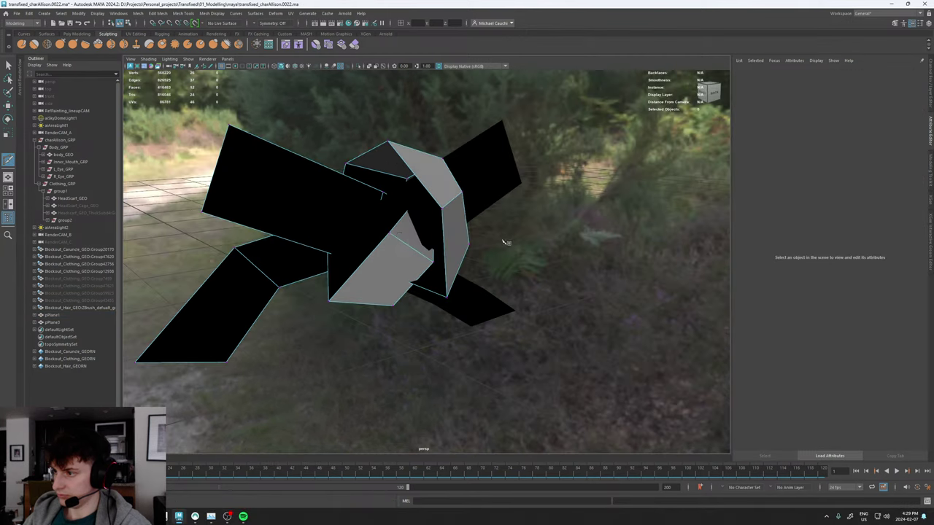
left_click_drag(395, 205, 405, 215, "alt")
Move the new edge's vertices in wireframe display to bend the folded section around the knot.
left_click(397, 214)
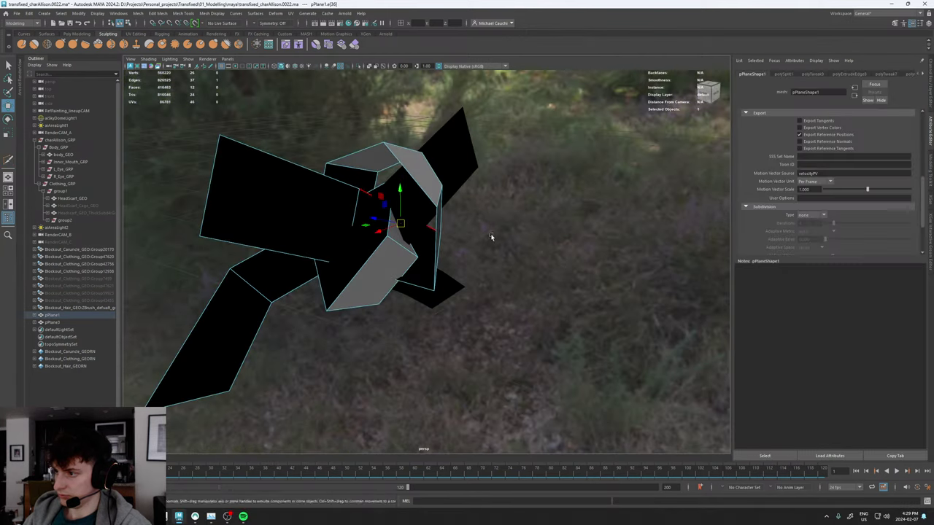
left_click_drag(492, 235, 545, 212, "alt")
left_click(486, 213)
left_click_drag(490, 205, 482, 194, "alt")
key("4")
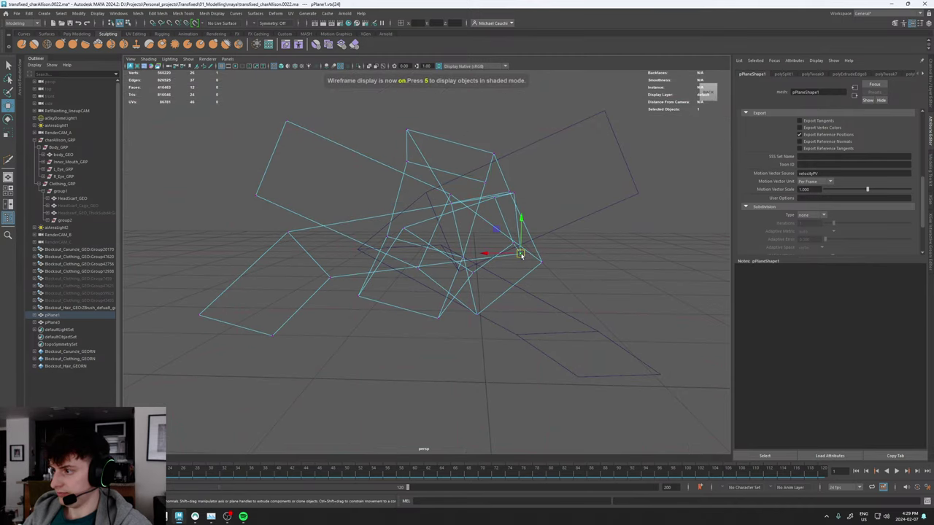
left_click_drag(551, 263, 443, 93, "alt")
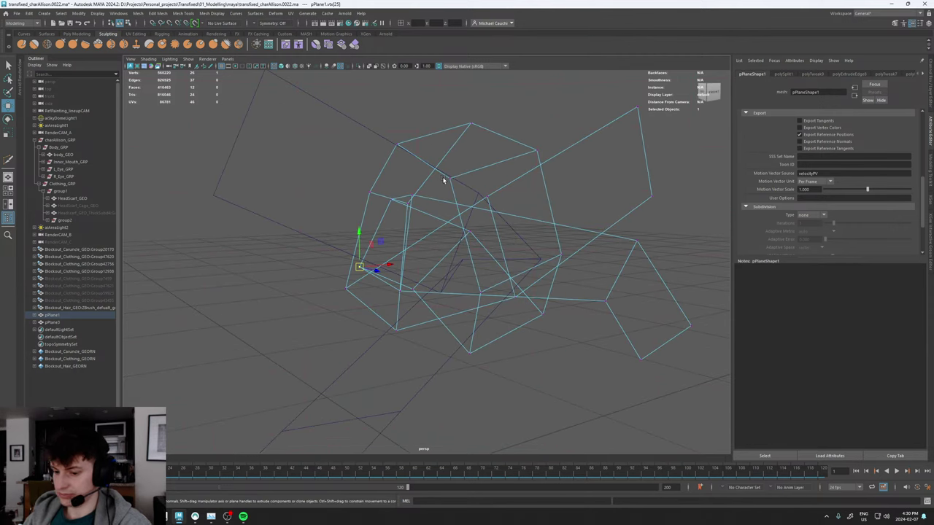
key("5")
left_click_drag(422, 215, 427, 219, "alt")
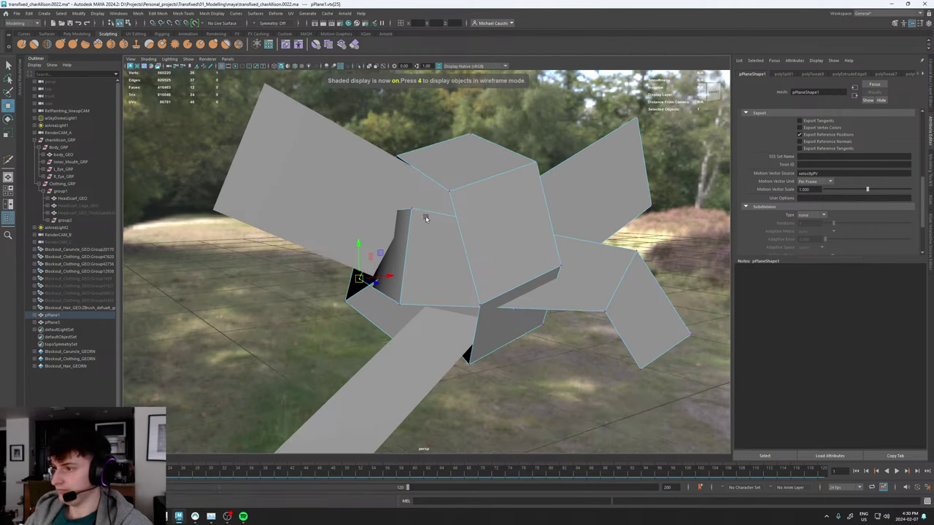
Reposition the other strip's fold vertex inside the knot in wireframe display and return to shaded display.
left_click(340, 191)
right_click_drag(335, 206, 331, 192)
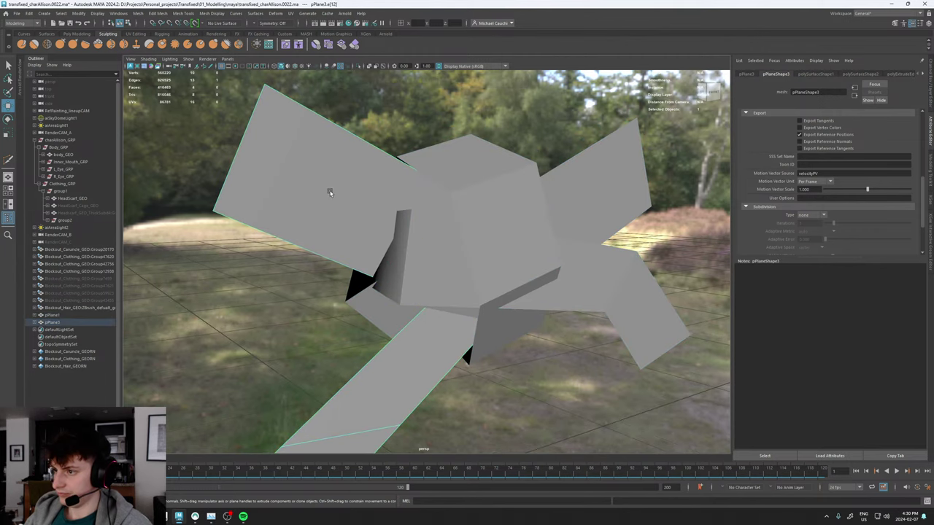
key("4")
left_click_drag(364, 233, 358, 242, "alt")
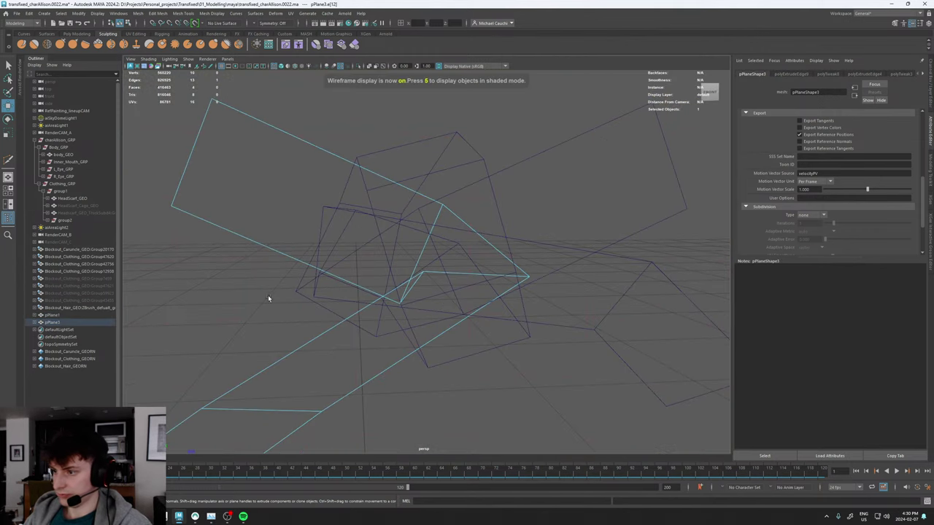
right_click_drag(268, 298, 233, 293)
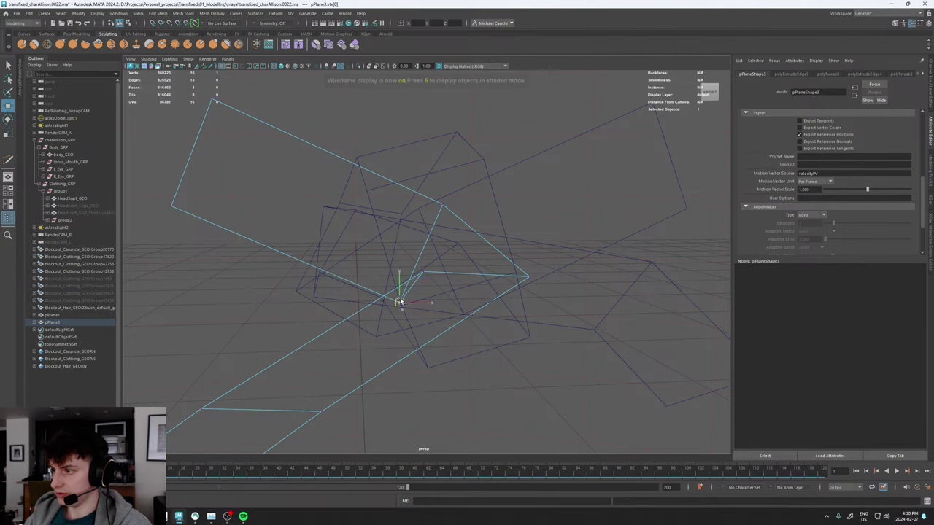
mouse_move(412, 215)
left_mouse_down("alt")
mouse_move(485, 230)
mouse_move(506, 223)
mouse_move(439, 281)
mouse_move(429, 277)
left_mouse_up("alt")
key("5")
Adjust the wrapped strip's fold edge and corner vertex at the side and back of the knot.
left_click(504, 187)
left_click(449, 270)
scroll(423, 267, "up", 5)
middle_click_drag(429, 277, 423, 224, "alt")
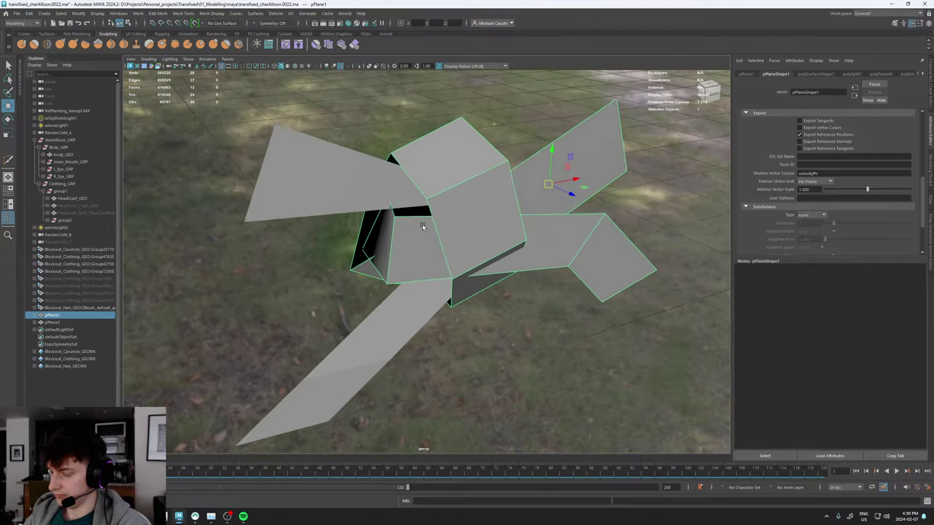
scroll(447, 252, "up", 3)
left_click_drag(450, 256, 419, 219, "alt")
right_click_drag(380, 217, 380, 191)
left_click(356, 193)
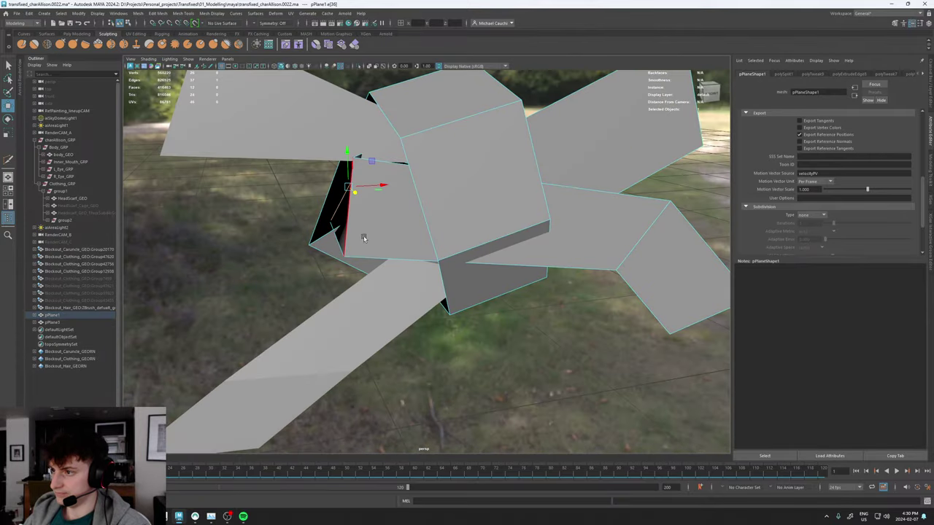
left_click_drag(364, 239, 451, 277, "alt")
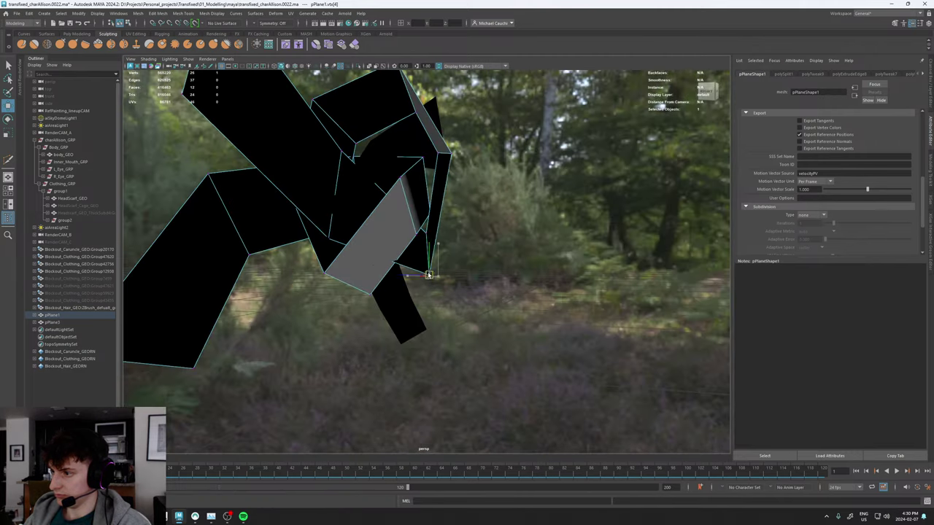
left_click_drag(427, 235, 359, 230, "alt")
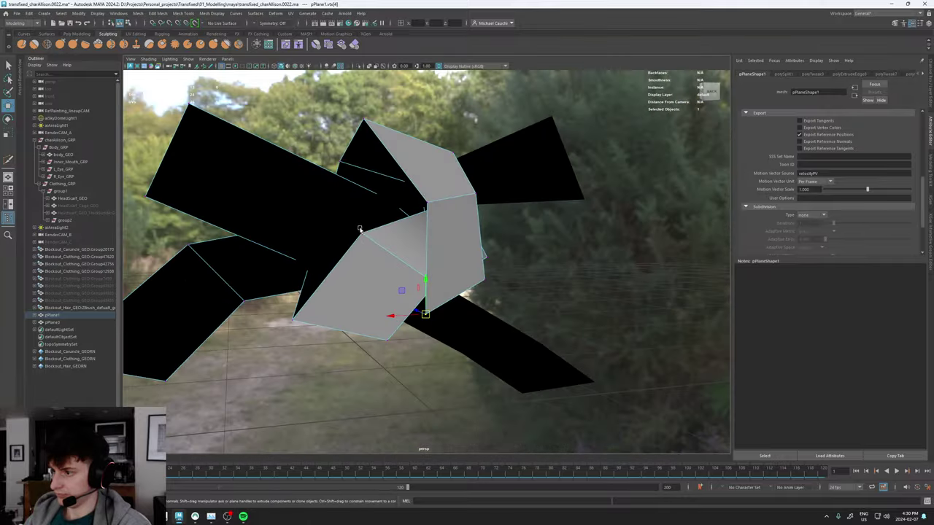
Preview the strips with smooth mesh display and inspect the knot, undoing the preview at the end.
key("3")
left_click(515, 158)
left_click_drag(499, 219, 416, 219, "alt")
right_click_drag(524, 216, 470, 229, "alt")
left_click_drag(469, 228, 408, 244, "alt")
right_click_drag(481, 256, 602, 291, "alt")
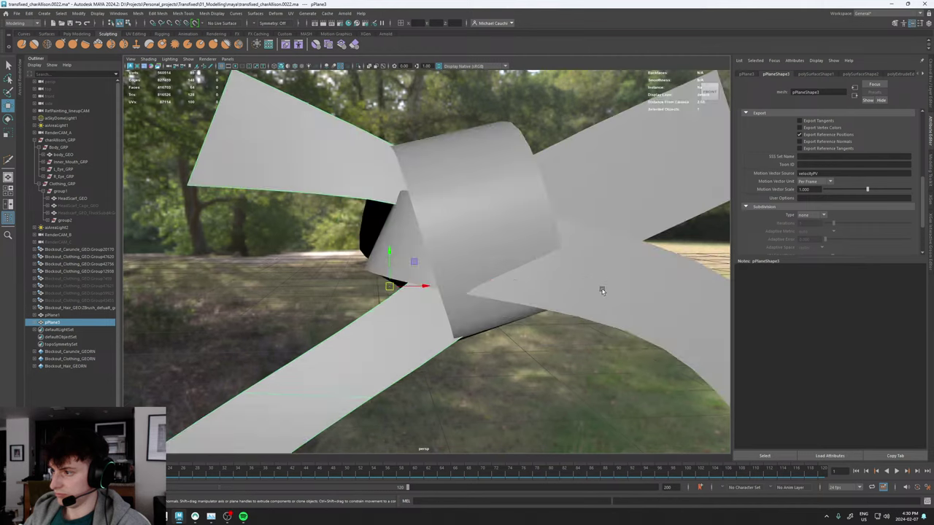
key("ctrl+z")
key("ctrl+z")
Adjust the edge and vertex where the wrapped strip runs into its lower loose tail.
left_click_drag(591, 255, 507, 246, "alt")
left_click(584, 251)
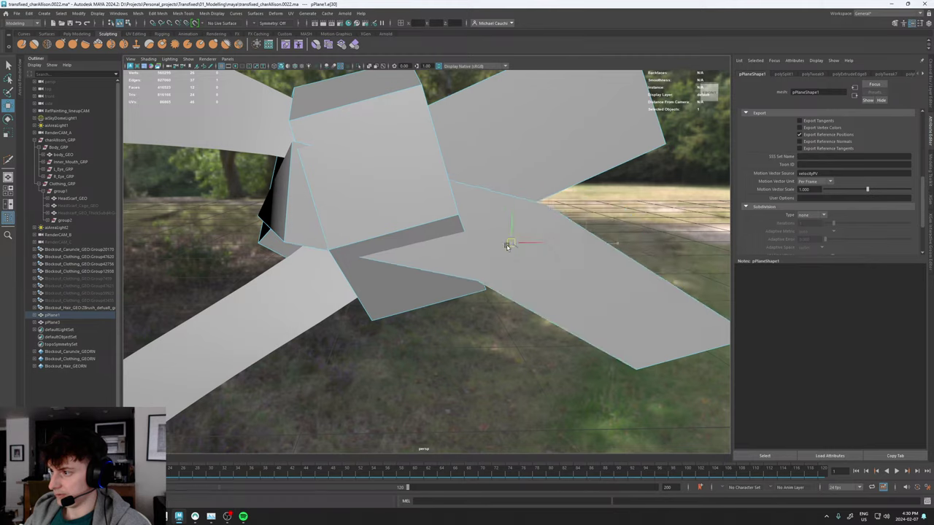
key("F9")
left_click(475, 278)
mouse_move(476, 278)
left_mouse_down("alt")
mouse_move(463, 264)
mouse_move(409, 253)
mouse_move(343, 261)
mouse_move(384, 273)
mouse_move(372, 261)
left_mouse_up("alt")
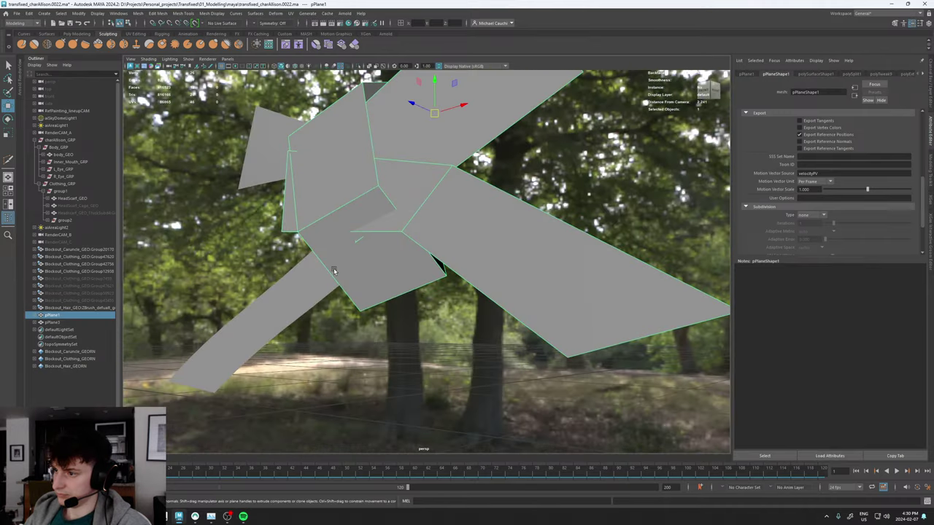
Cut a new edge across the wrapped strip's lower front section with Multi-Cut and move it to round the fold.
mouse_move(333, 267)
right_mouse_down("shift")
mouse_move(325, 273)
mouse_move(339, 263)
right_mouse_up("shift")
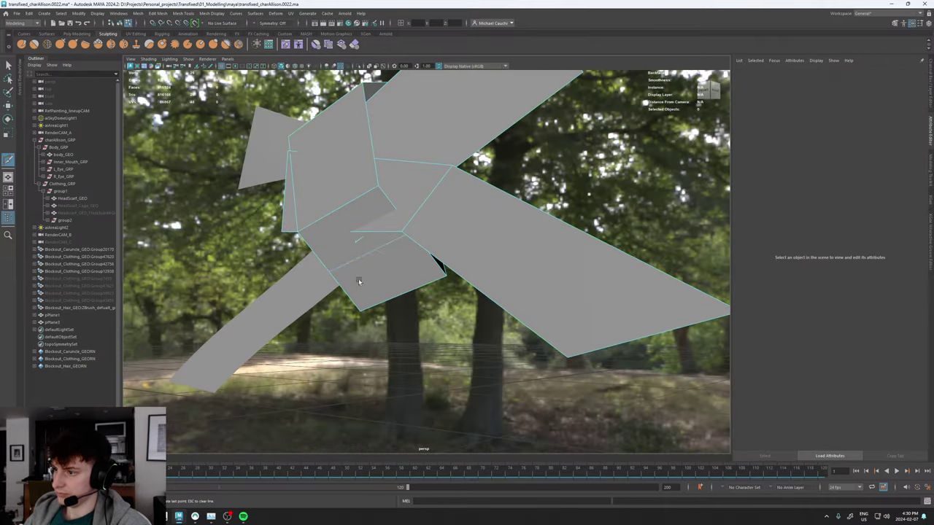
key("w")
left_click(360, 257)
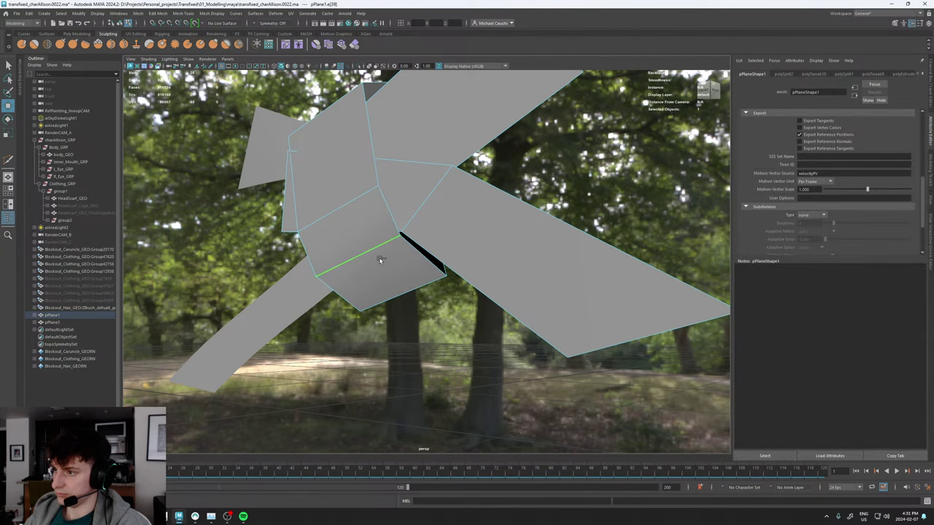
left_click(380, 260)
Move the vertices beside the lower tail so it emerges from behind the wrapped section.
left_click_drag(379, 261, 463, 259, "alt")
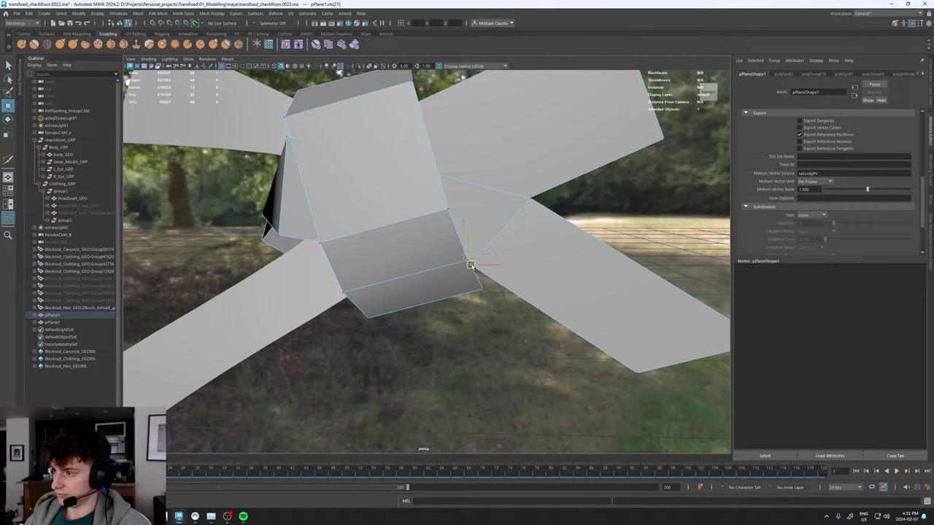
left_click_drag(547, 251, 427, 257, "alt")
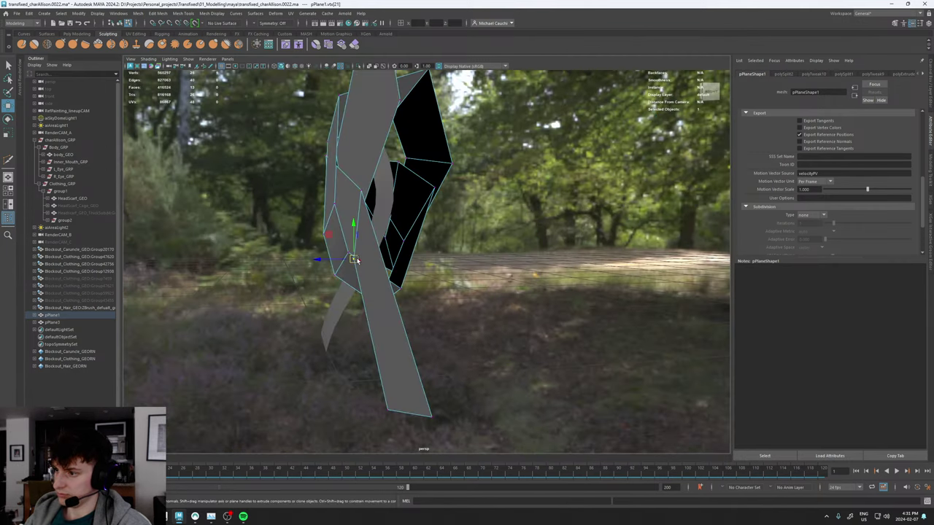
left_click_drag(352, 260, 367, 258)
left_click_drag(436, 236, 384, 209, "alt")
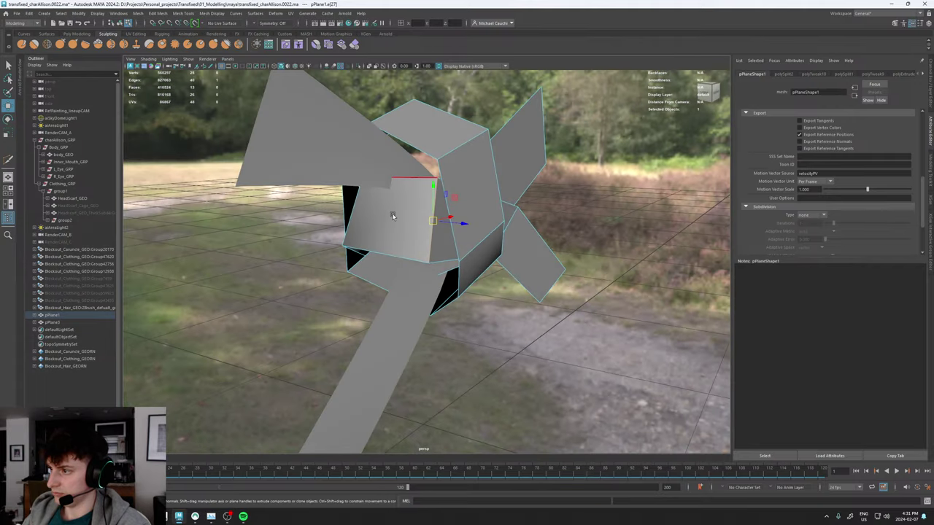
left_click_drag(398, 139, 420, 183)
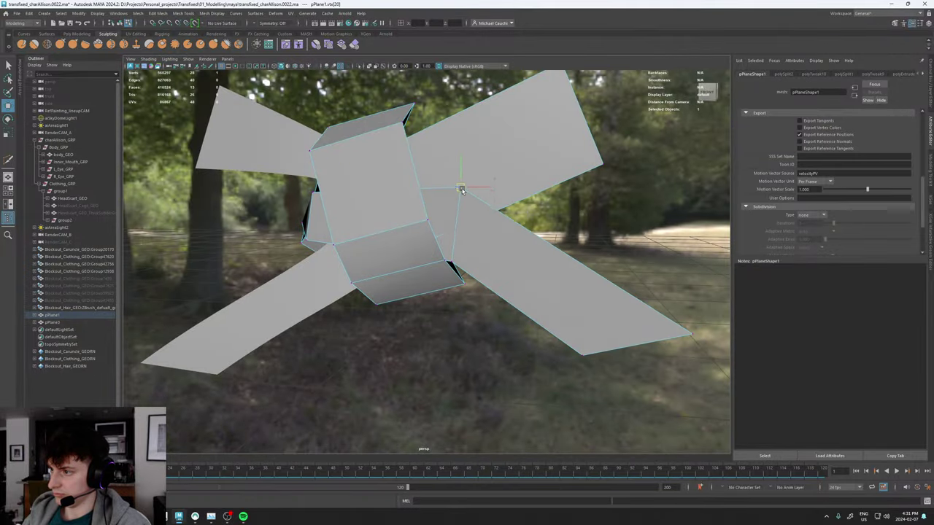
left_click_drag(444, 195, 431, 256, "alt")
Cut another edge across the wrapped strip's folded section behind the knot and move it into the bend.
right_click_drag(431, 257, 390, 241, "shift")
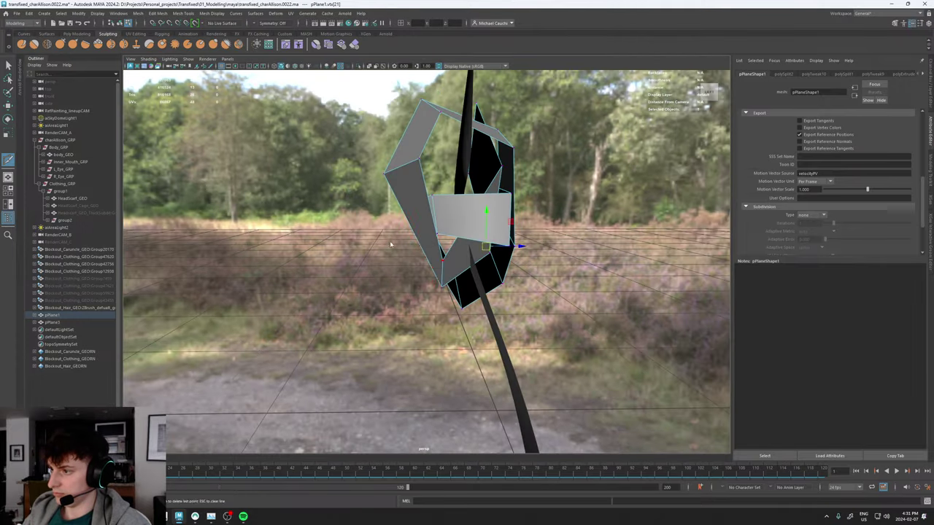
key("w")
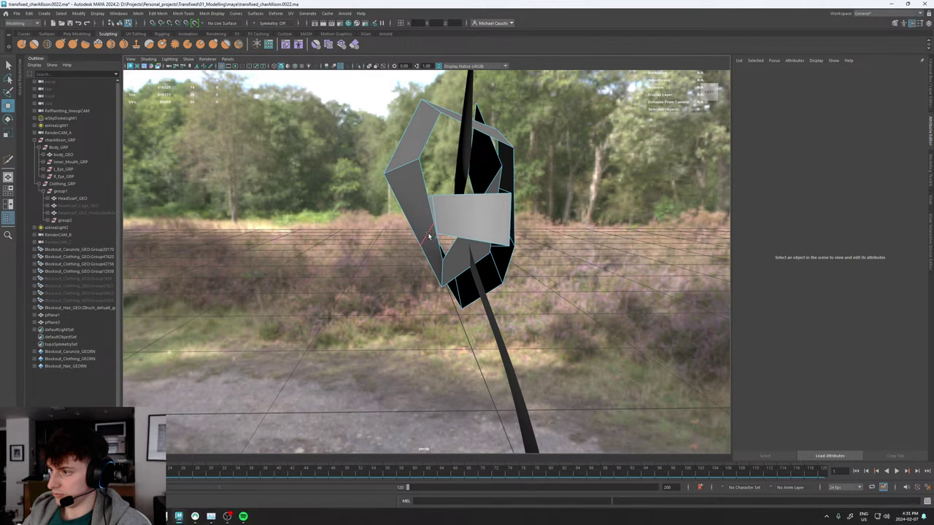
left_click(429, 235)
key("w")
left_click_drag(429, 235, 401, 245, "alt")
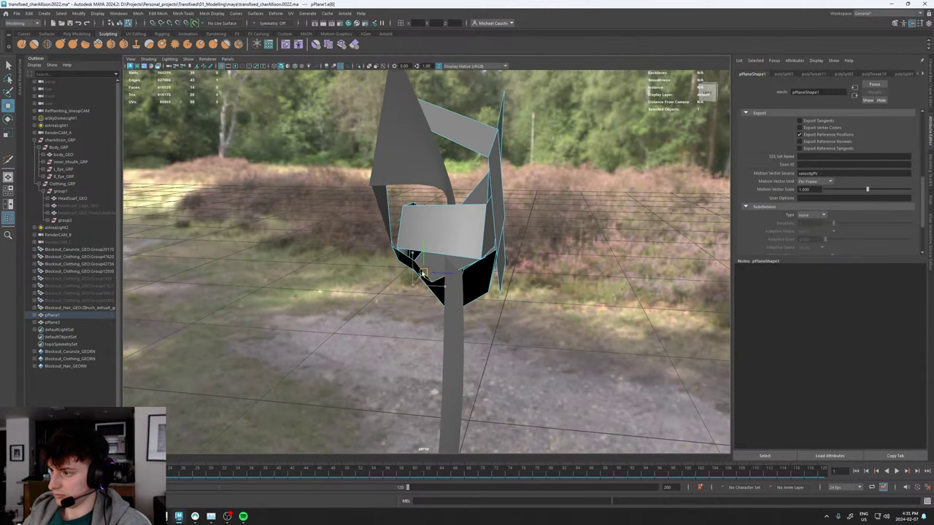
left_click_drag(419, 275, 440, 235, "alt")
Refine the wrapped strip's vertices and edges around the back and side of the knot to tighten the folds.
left_click(406, 233)
right_click_drag(435, 253, 394, 257)
left_click(415, 270)
left_click_drag(416, 249, 595, 253, "alt")
middle_click_drag(431, 225, 402, 254, "alt")
right_click_drag(402, 255, 438, 233, "alt")
left_click_drag(437, 234, 386, 245, "alt")
left_click(442, 209)
left_click_drag(442, 209, 476, 236, "alt")
left_click_drag(474, 197, 310, 173)
left_click_drag(429, 207, 349, 256)
Turn on smooth mesh display for both strips and check the knot from a distance.
key("3")
right_click_drag(378, 243, 518, 195)
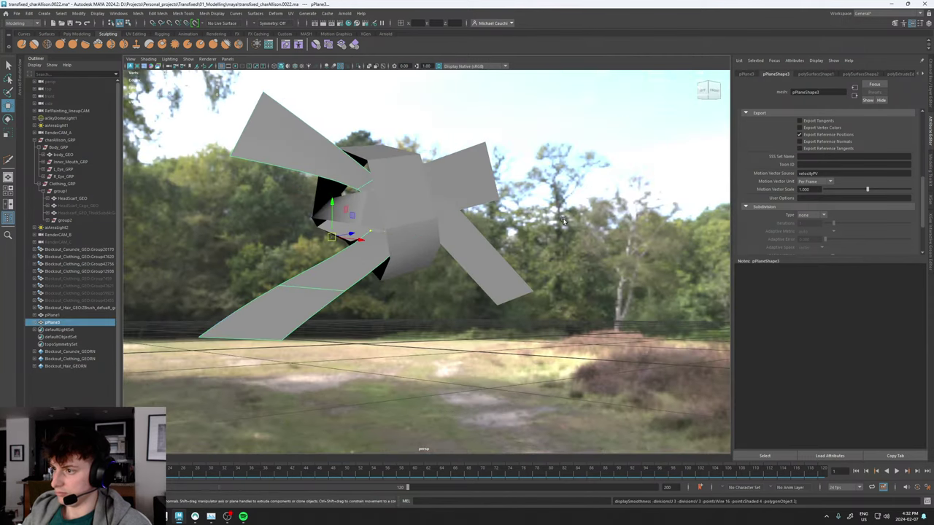
left_click(450, 210)
key("3")
right_click_drag(450, 210, 397, 192, "alt")
left_click(510, 192)
left_click_drag(519, 186, 492, 227, "alt")
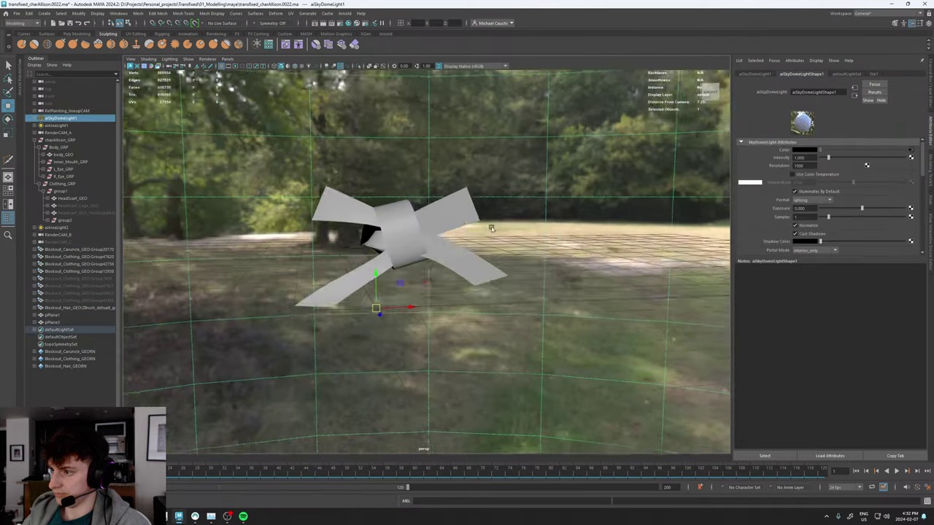
right_click_drag(492, 227, 606, 288, "alt")
Adjust the wrapped strip's inner fold vertices at the knot's open side in smooth mesh display.
left_click(606, 288)
left_click_drag(606, 288, 370, 257, "alt")
right_click_drag(369, 263, 369, 240)
left_click_drag(359, 280, 399, 252, "alt")
right_click_drag(381, 256, 378, 256)
left_click(361, 223)
left_click_drag(408, 237, 380, 244, "alt")
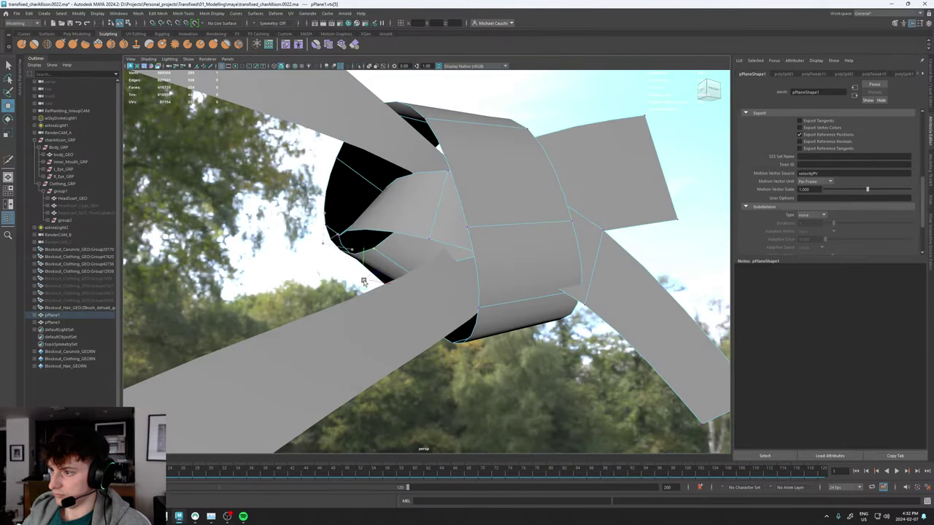
left_click_drag(363, 281, 398, 252, "alt")
Move the wrapped strip's lower tail vertices and end edge so the tail hangs more steeply downward.
scroll(397, 252, "down", 6)
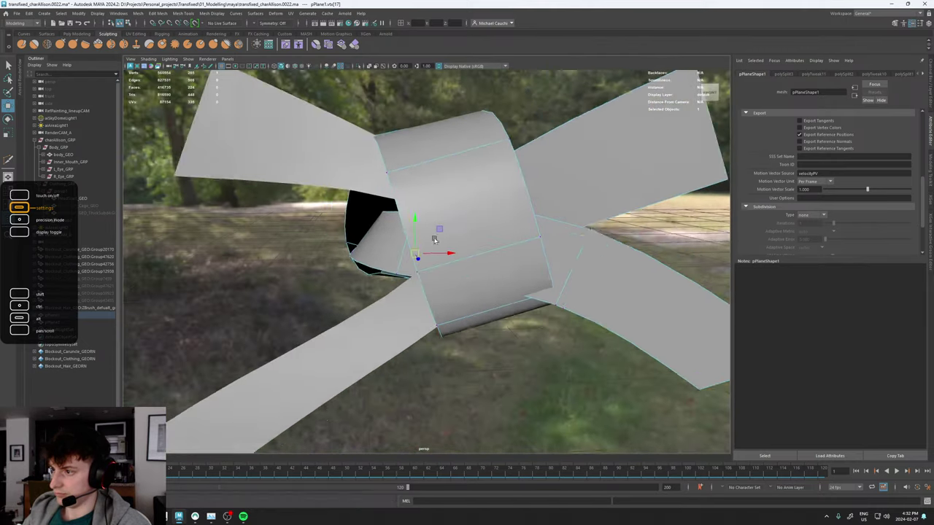
left_click(520, 155)
left_click(519, 266)
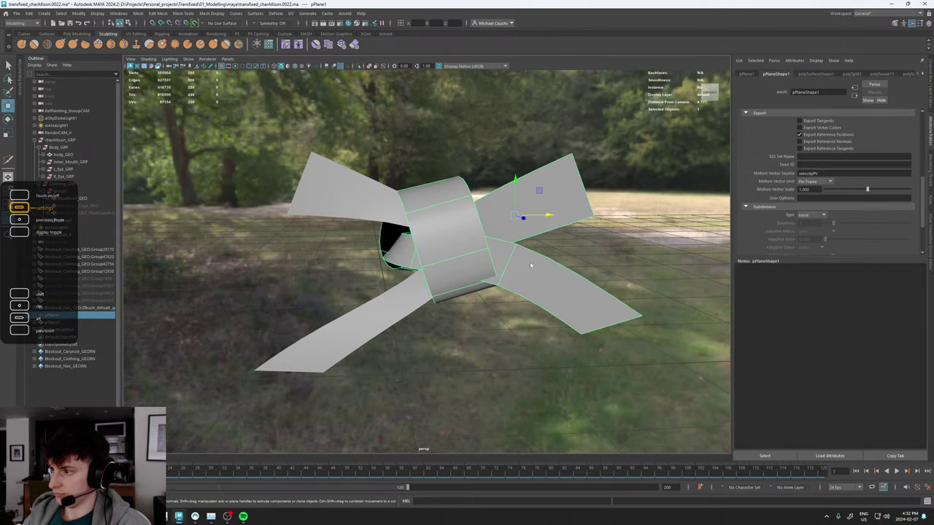
left_click_drag(530, 261, 505, 281, "alt")
left_click(420, 290)
middle_click_drag(595, 328, 513, 260, "alt")
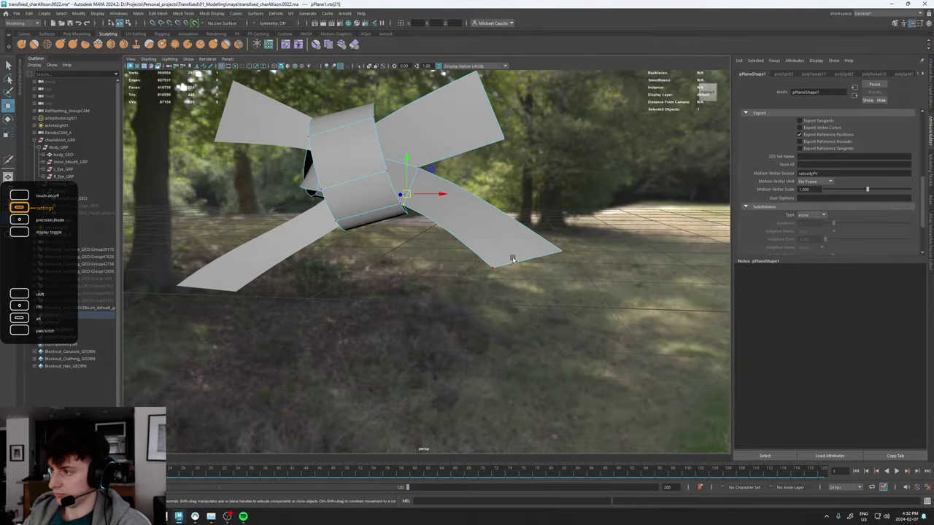
left_click(519, 246)
left_click_drag(531, 263, 420, 279, "alt")
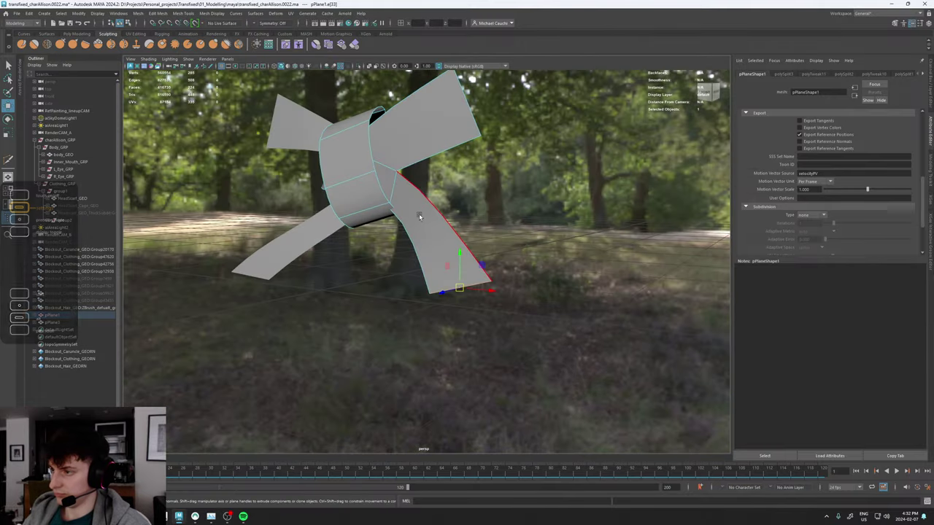
right_click_drag(420, 217, 461, 166)
Examine the existing blockout scarf knot under the character's chin.
left_click(511, 121)
left_click_drag(402, 209, 444, 209, "alt")
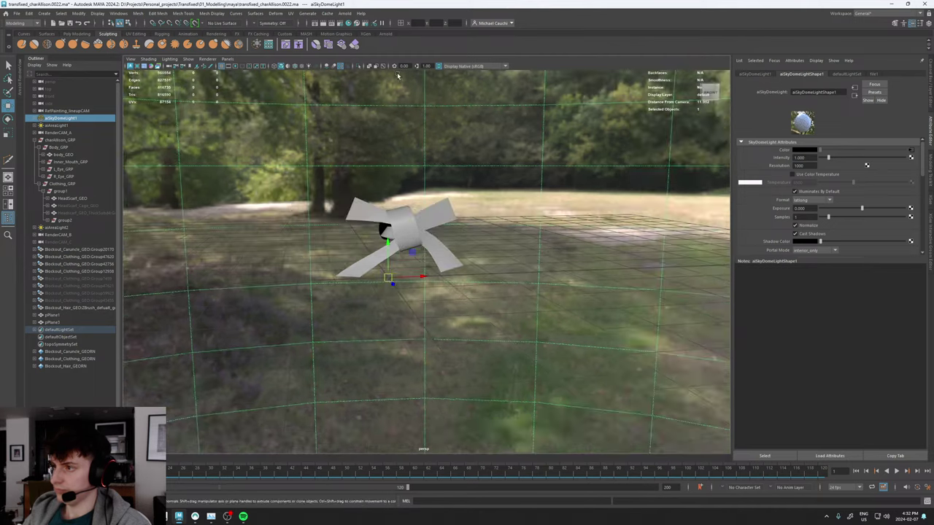
left_click(358, 66)
left_click(358, 66)
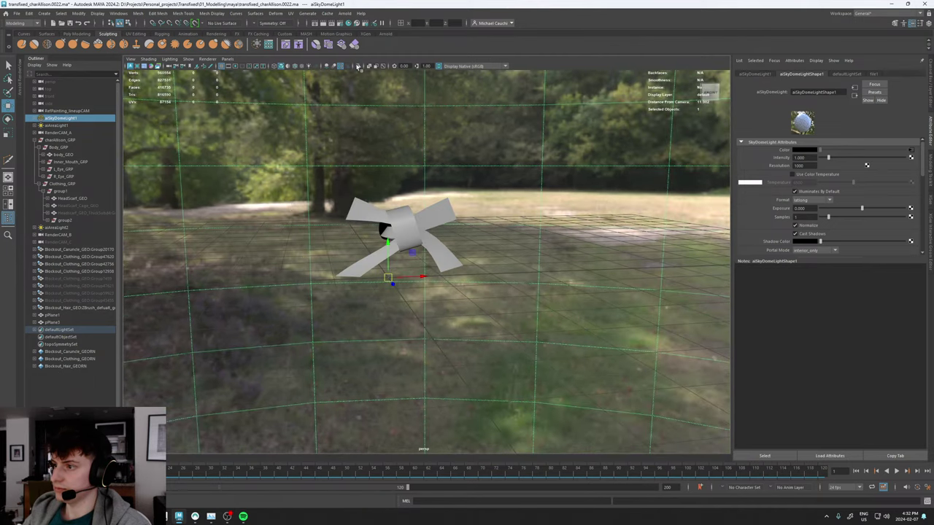
right_click_drag(477, 219, 440, 202, "alt")
middle_click_drag(440, 202, 473, 240, "alt")
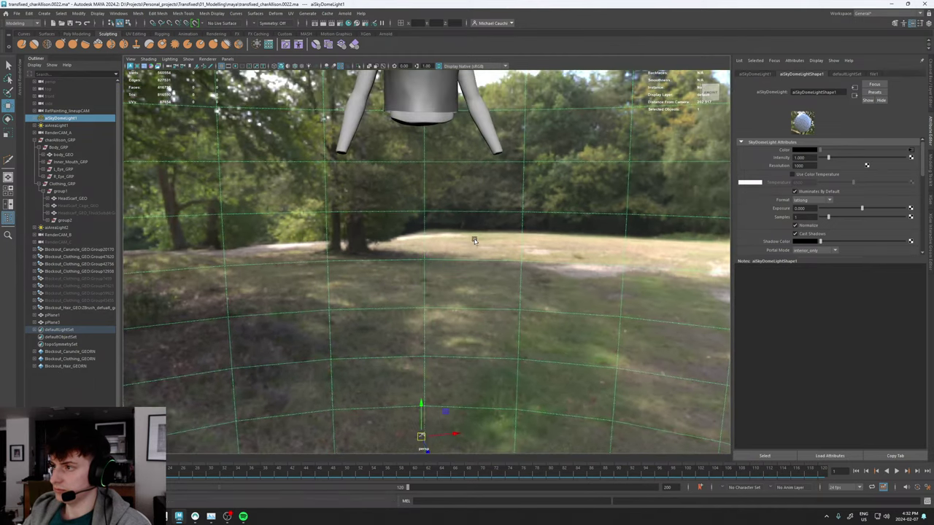
right_click_drag(474, 241, 449, 182, "alt")
middle_click_drag(449, 182, 449, 377, "alt")
scroll(449, 378, "up", 8)
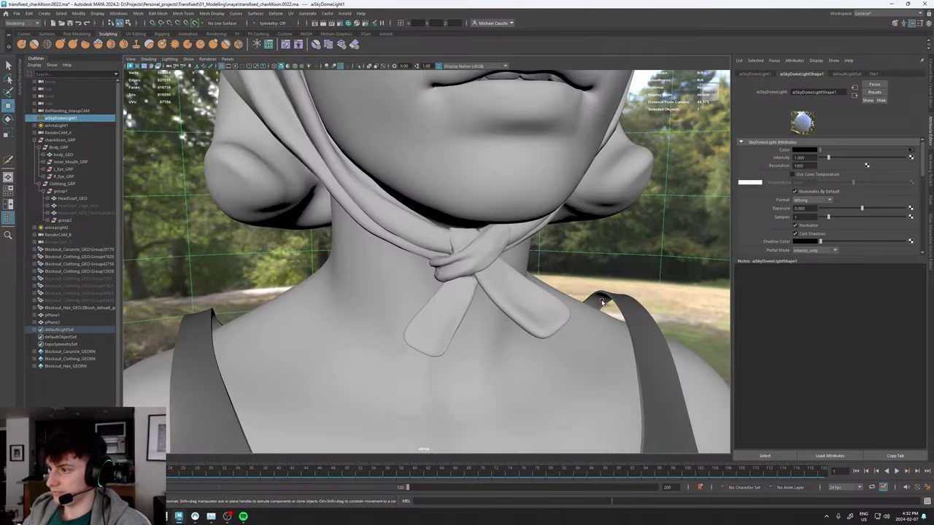
Isolate HeadScarf_GEO and select and frame an edge loop around the scarf near its open end.
left_click(405, 241)
left_click_drag(405, 240, 432, 212, "alt")
middle_click_drag(432, 211, 467, 279, "alt")
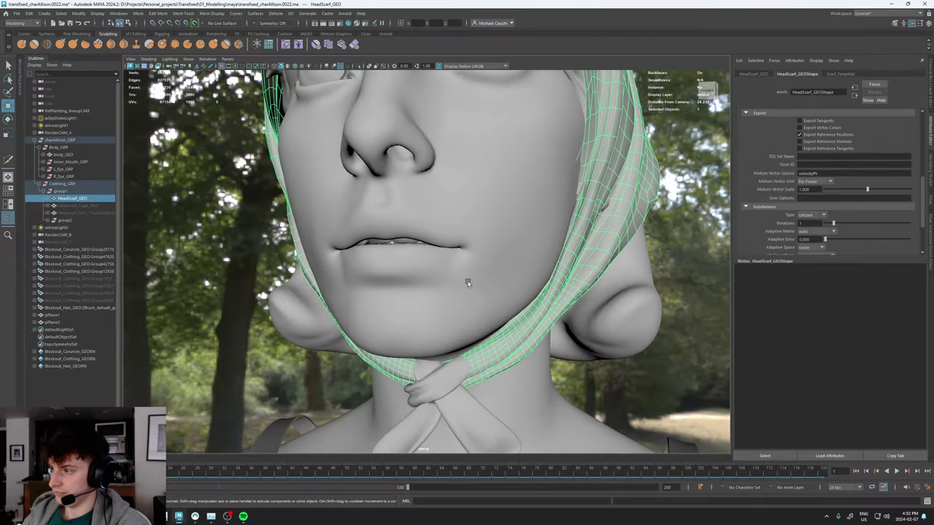
left_click_drag(475, 276, 461, 255, "alt")
middle_click_drag(462, 255, 410, 165, "alt")
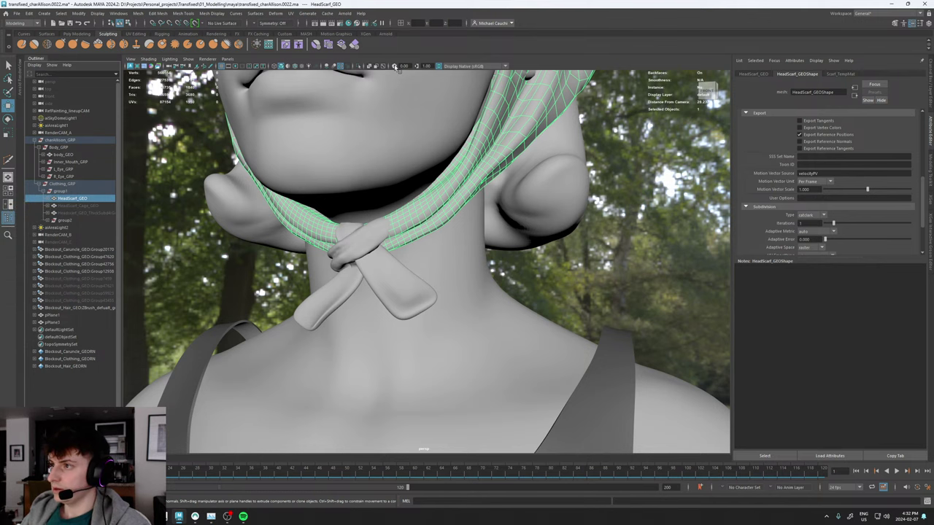
left_click(354, 66)
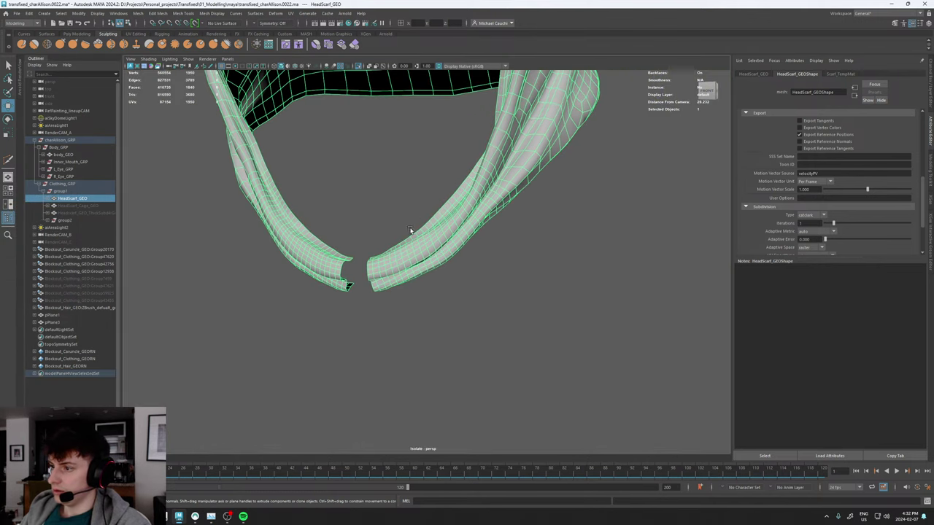
right_click_drag(410, 231, 390, 262, "alt")
key("F10")
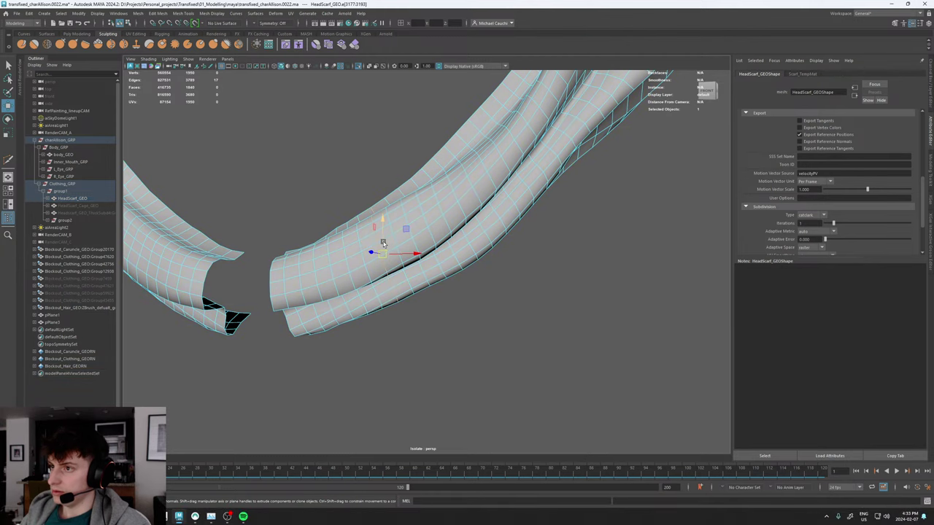
key("f")
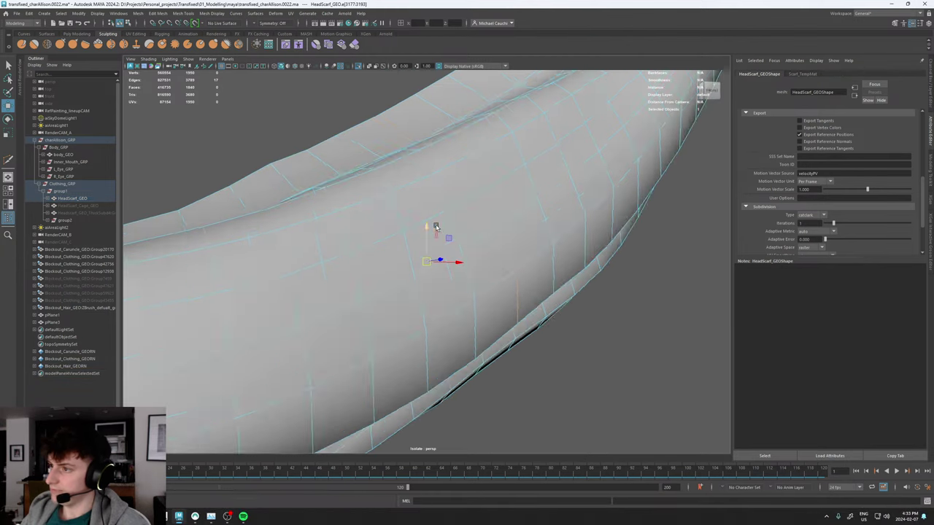
Return HeadScarf_GEO to object mode and end its isolated view.
left_click_drag(436, 227, 473, 233, "alt")
scroll(477, 248, "down", 12)
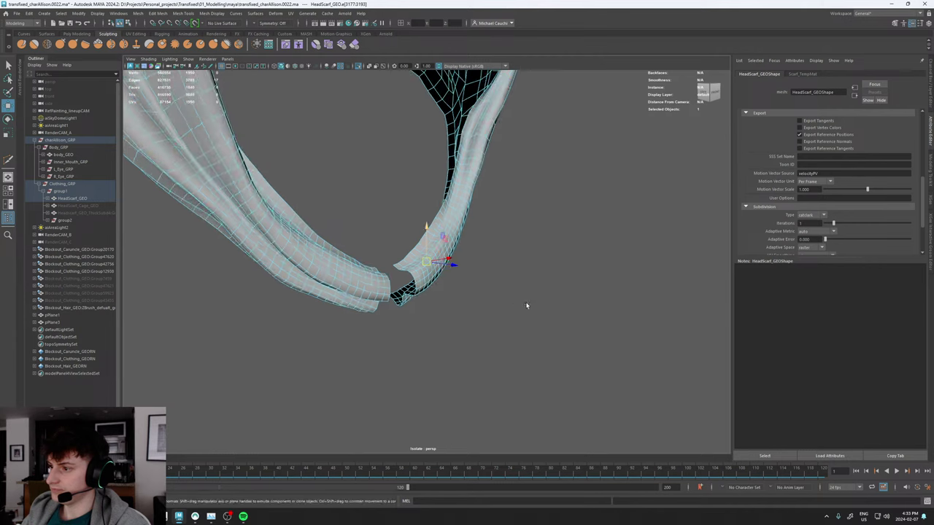
left_click_drag(527, 305, 419, 273, "alt")
key("F8")
scroll(496, 252, "down", 12)
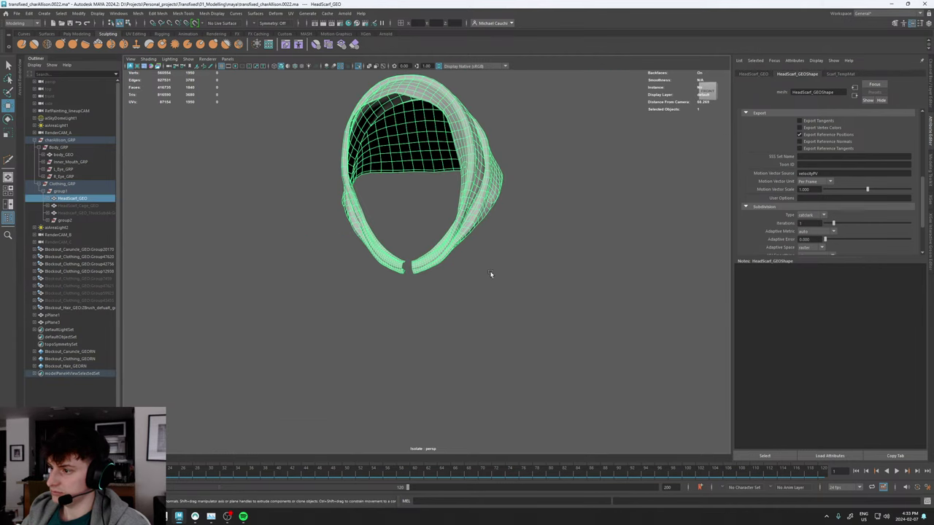
middle_click_drag(444, 342, 437, 168, "alt")
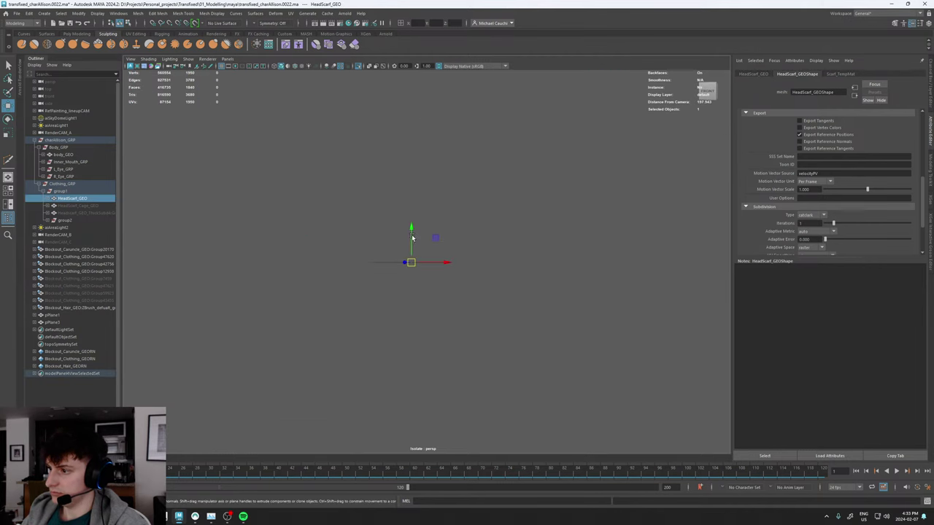
left_click(370, 66)
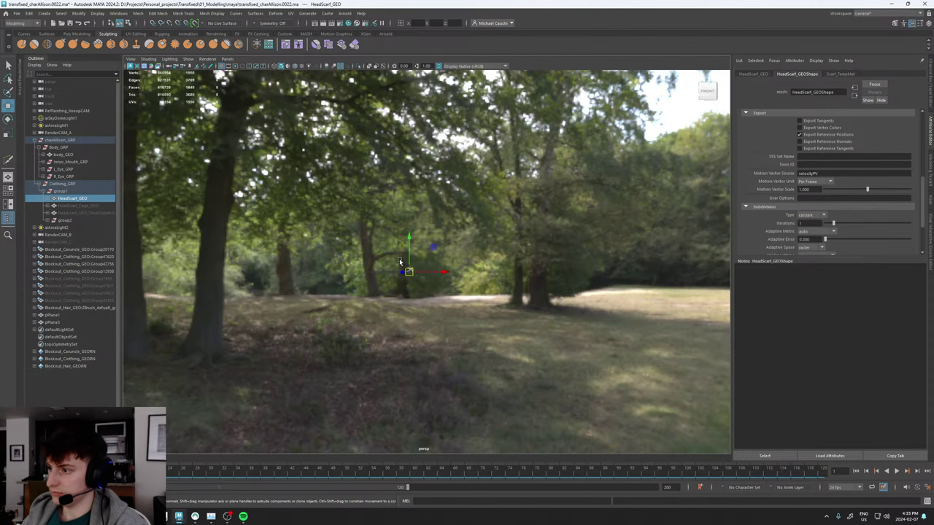
Select and frame the wrapped knot strip and switch it back to its unsmoothed display.
left_click_drag(399, 258, 641, 284, "alt")
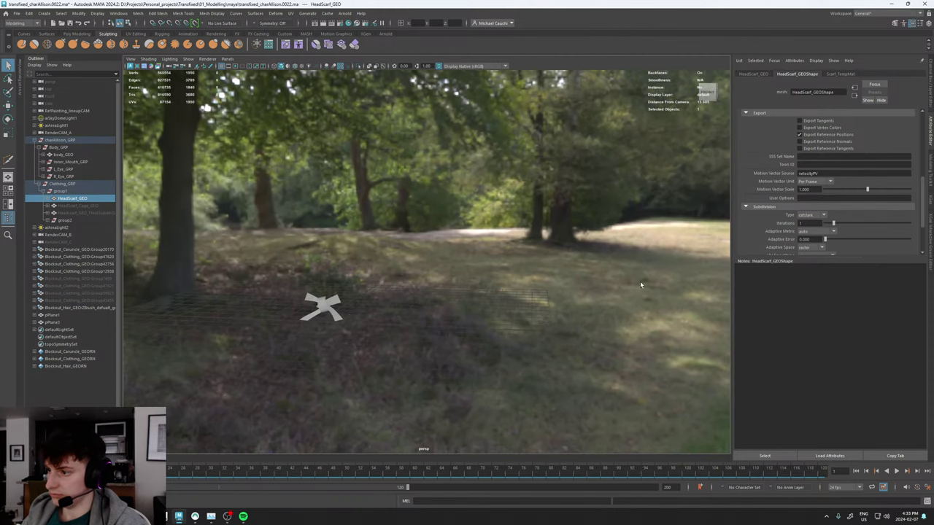
left_click(319, 307)
key("f")
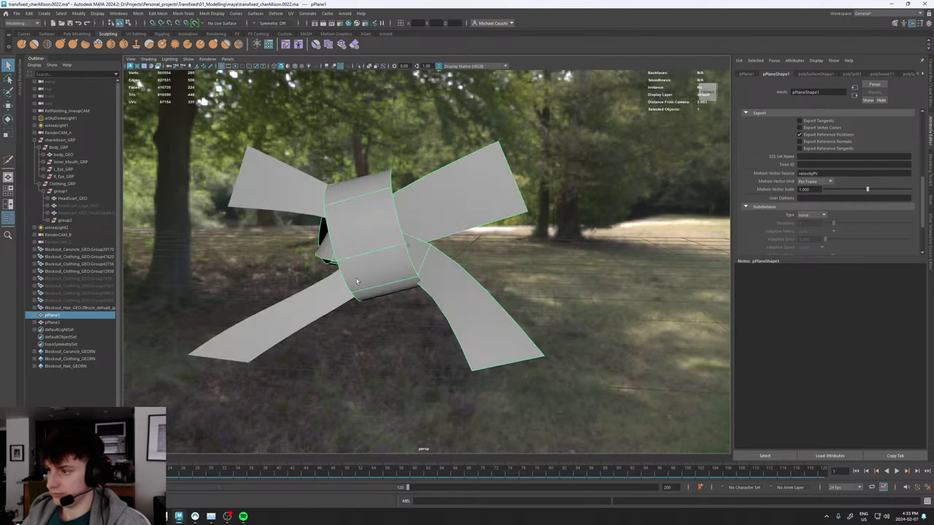
key("1")
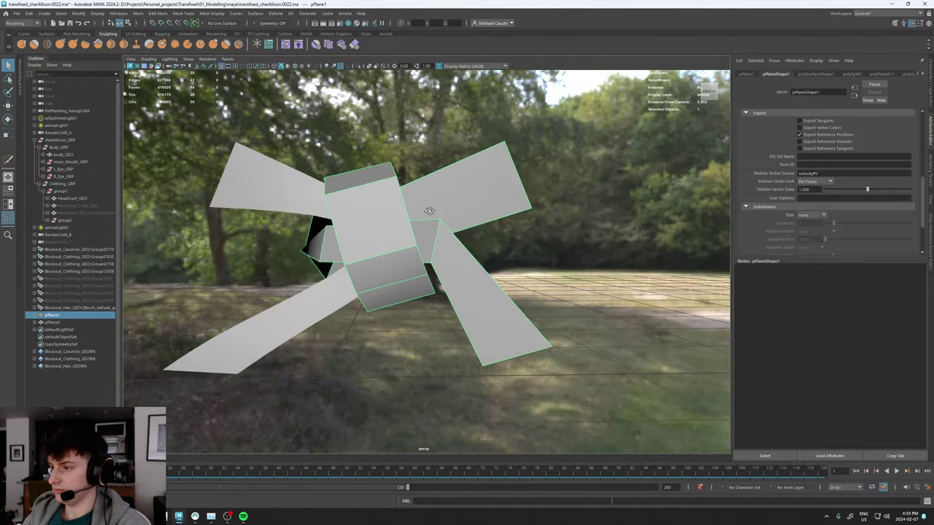
Reposition the wrapped strip's edges around the back of the knot to refine how it folds over.
left_click_drag(429, 211, 458, 263, "alt")
key("F10")
left_click(424, 198)
key("w")
left_click(408, 308)
left_click_drag(408, 308, 478, 249, "alt")
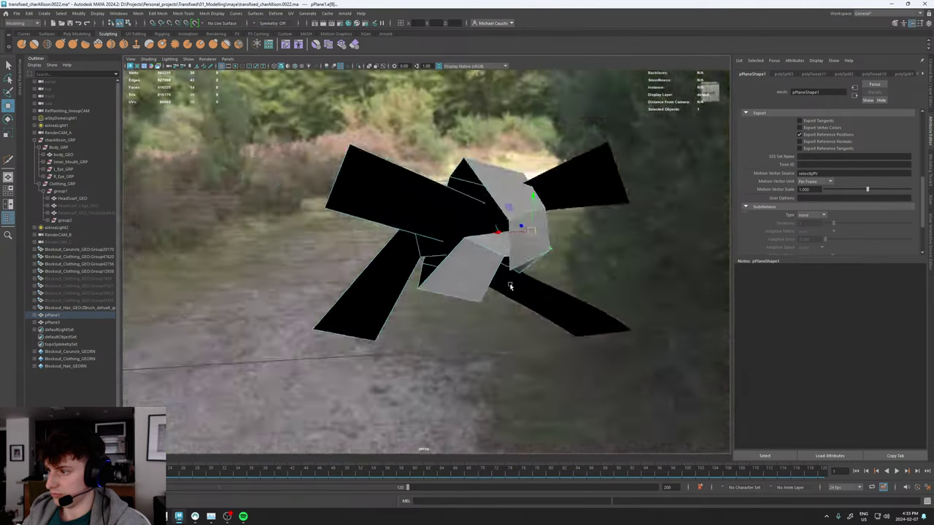
left_click_drag(539, 245, 537, 232, "alt")
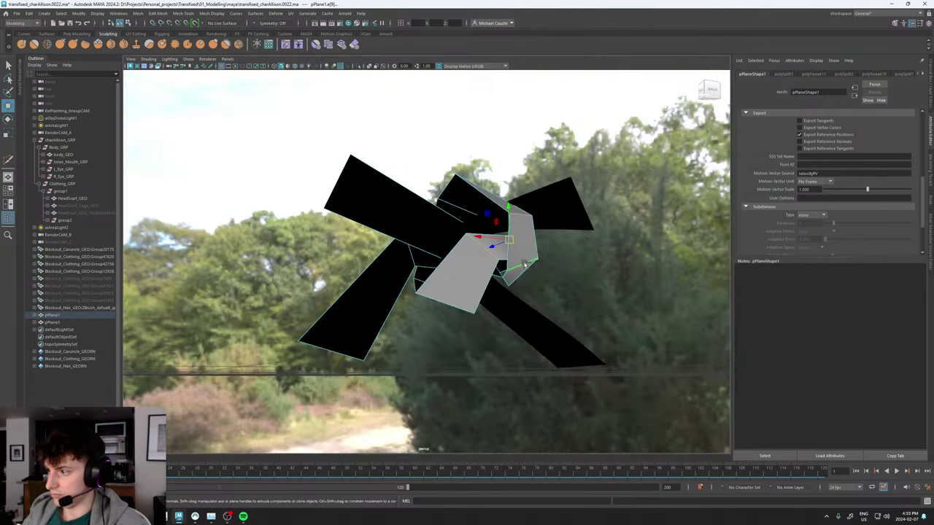
left_click_drag(526, 264, 413, 235, "alt")
right_click_drag(427, 256, 523, 307, "alt")
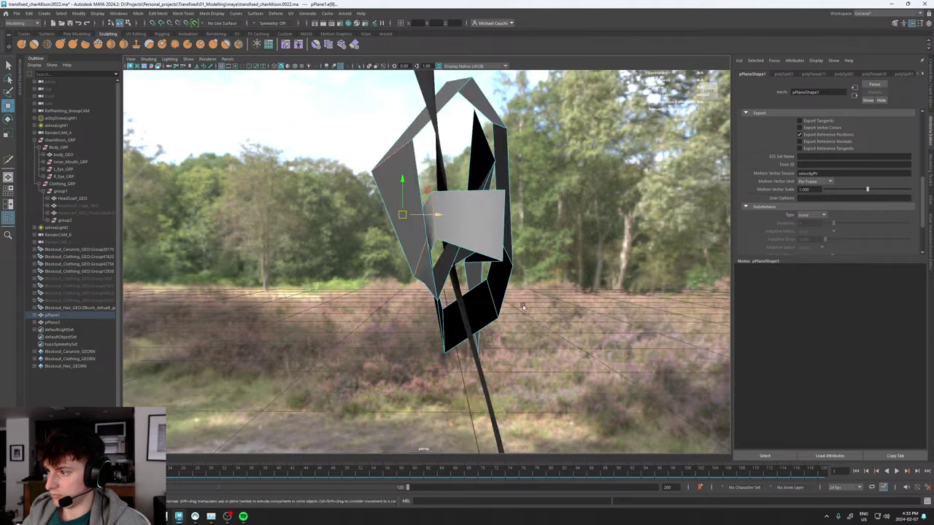
Adjust the strip's lower back edge and its corner vertices where the wrap turns under the knot.
left_click_drag(524, 306, 596, 250, "alt")
key("e")
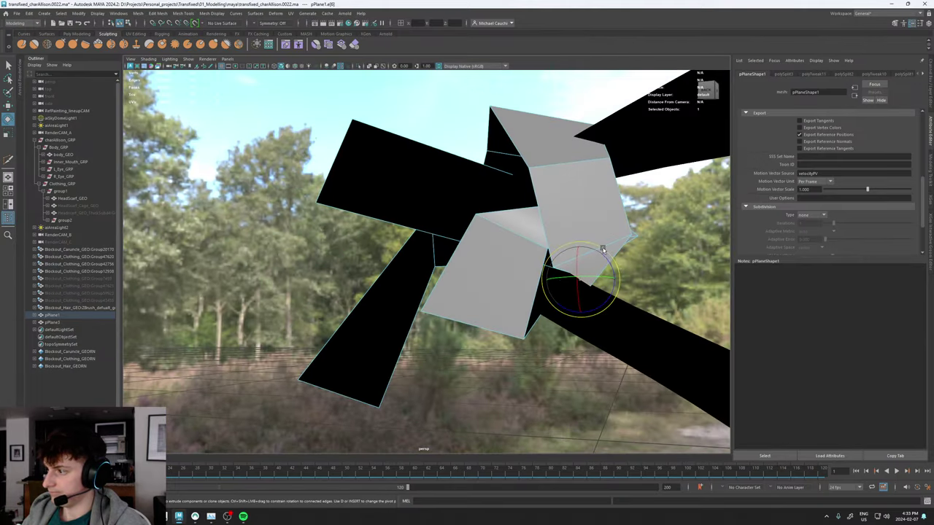
key("w")
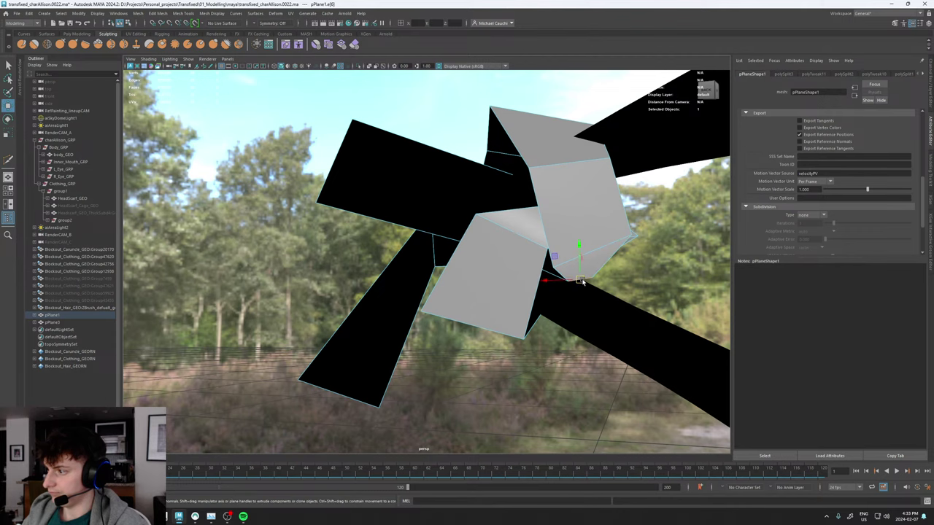
left_click_drag(593, 279, 554, 250, "alt")
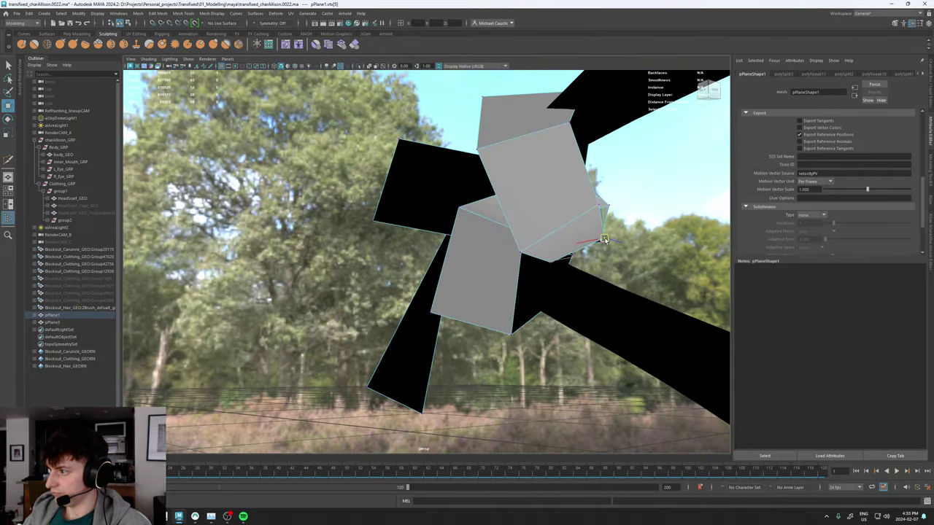
left_click_drag(627, 245, 375, 244, "alt")
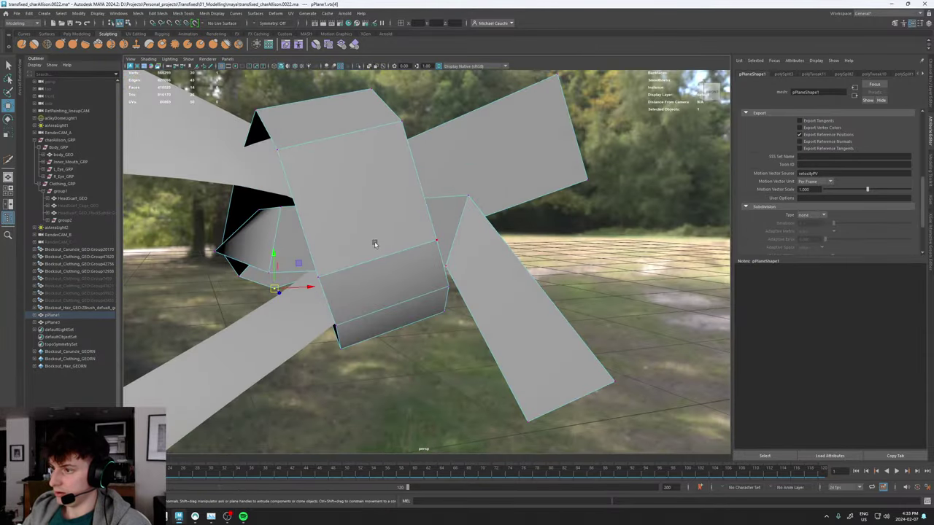
Cut a centred edge loop along the full length of the wrapped strip with Multi-Cut.
right_click_drag(465, 146, 419, 144, "shift")
middle_click(573, 128, "ctrl")
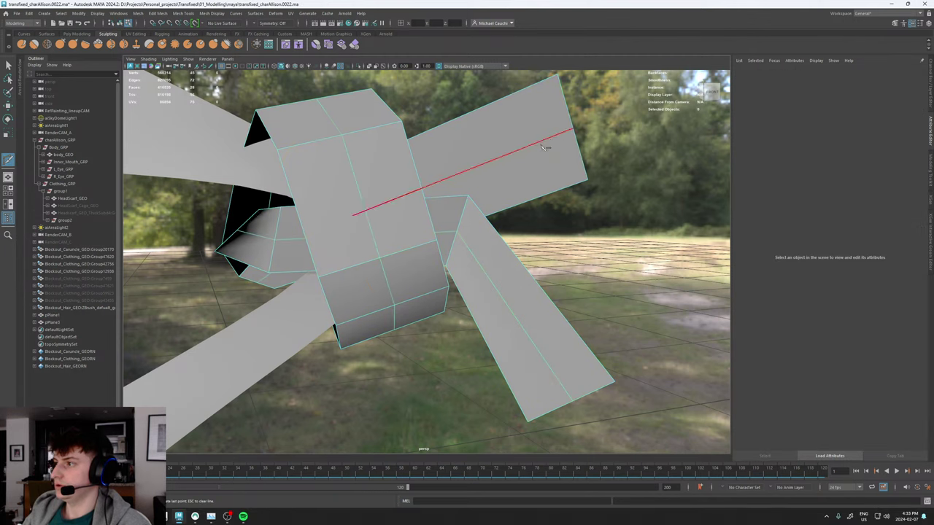
key("w")
Try two Smooth passes on the wrapped strip, and undo them.
right_click_drag(513, 149, 495, 194, "shift")
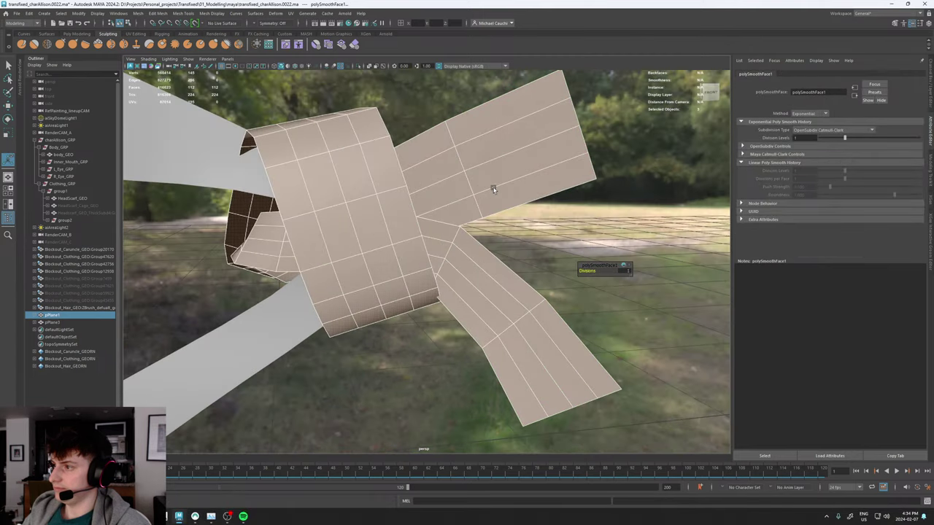
key("g")
key("q")
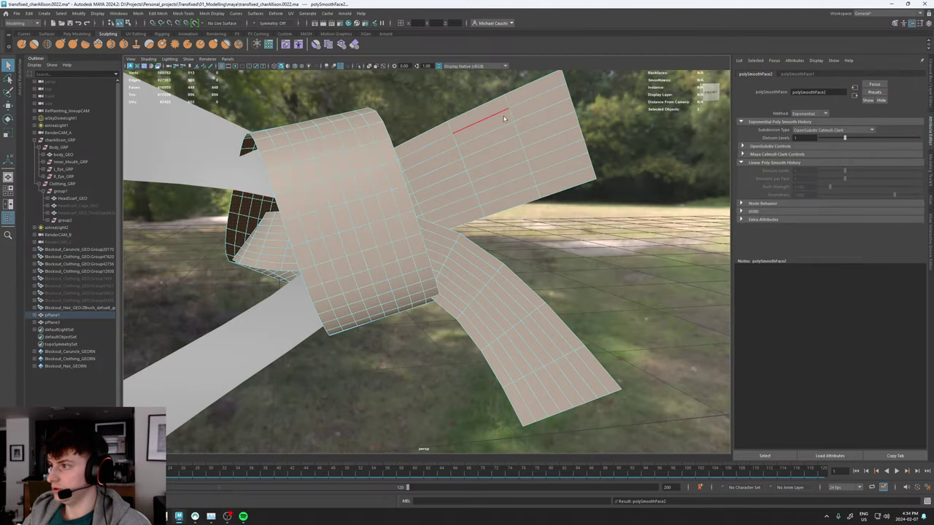
left_click(510, 113)
right_click_drag(468, 168, 495, 140)
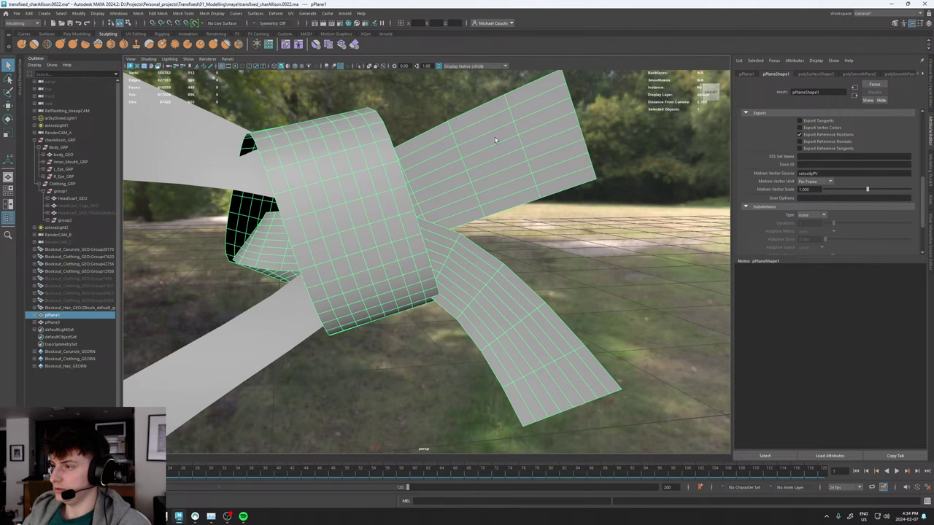
key("ctrl+z")
key("ctrl+z")
key("ctrl+z")
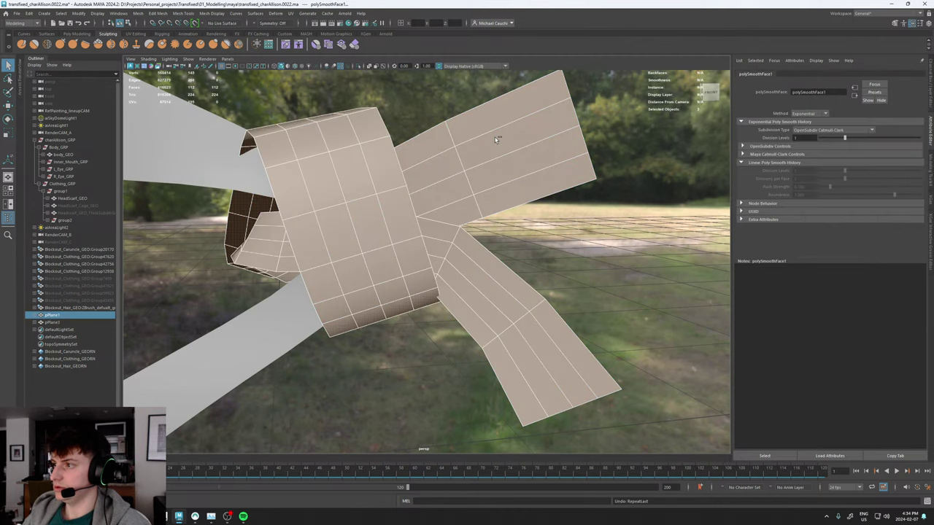
key("ctrl+z")
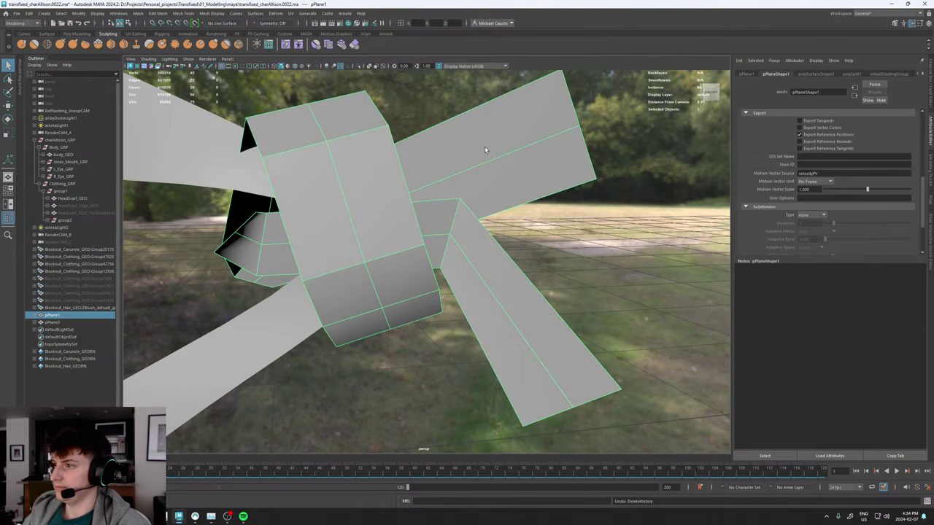
Try bevelling the strip's centre edge loop and smoothing the mesh twice, and undo it all.
right_click_drag(484, 146, 480, 131)
double_click(487, 166)
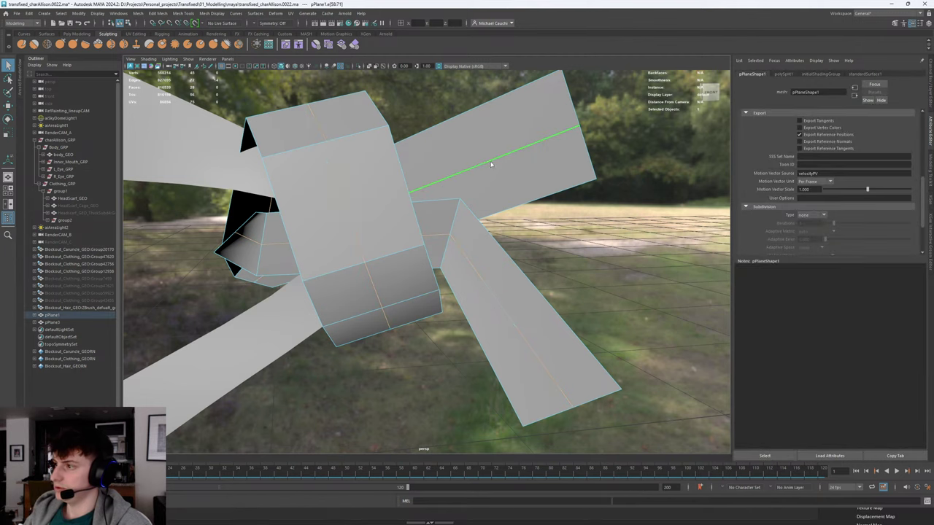
right_click_drag(489, 165, 507, 143, "shift")
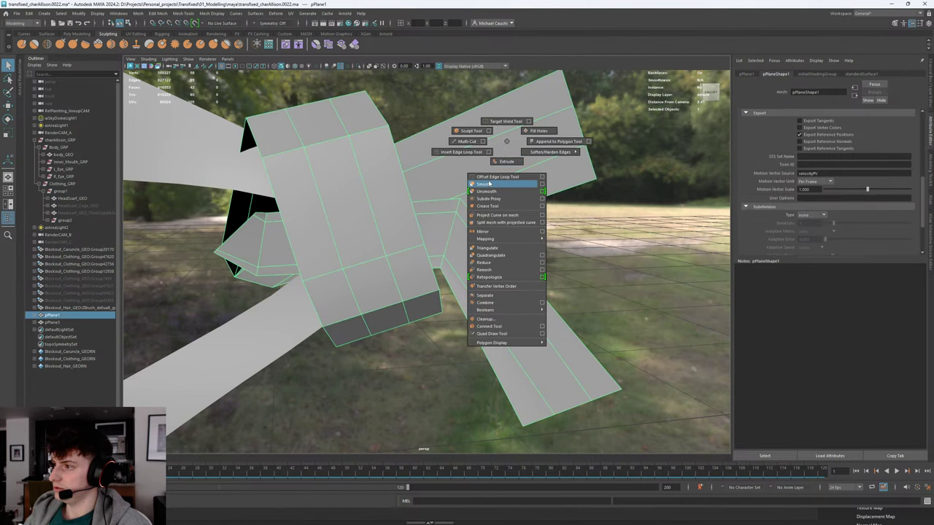
left_click(489, 184)
key("g")
key("q")
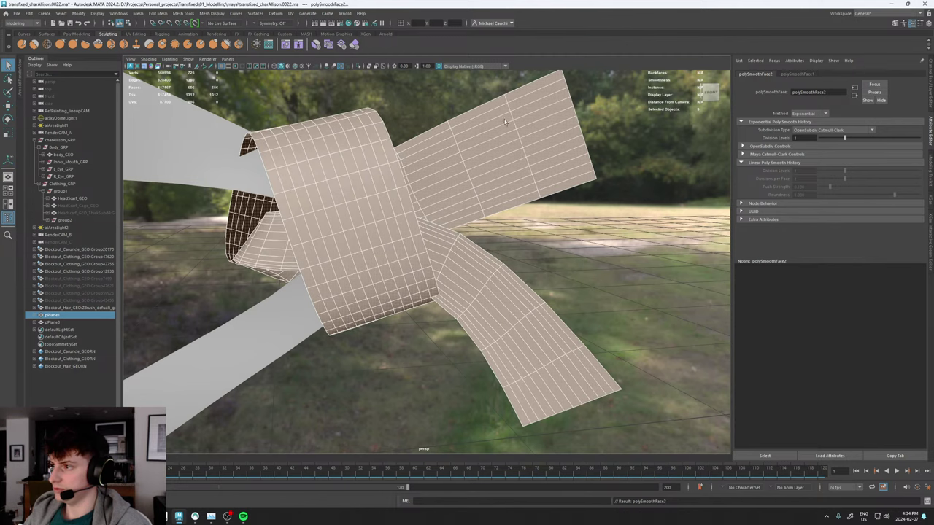
right_click_drag(495, 171, 508, 123)
double_click(516, 125)
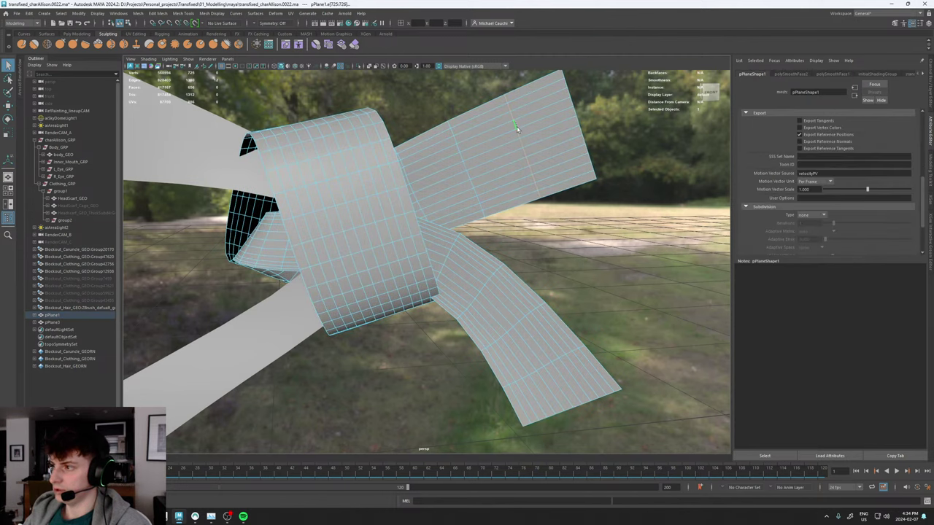
key("F10")
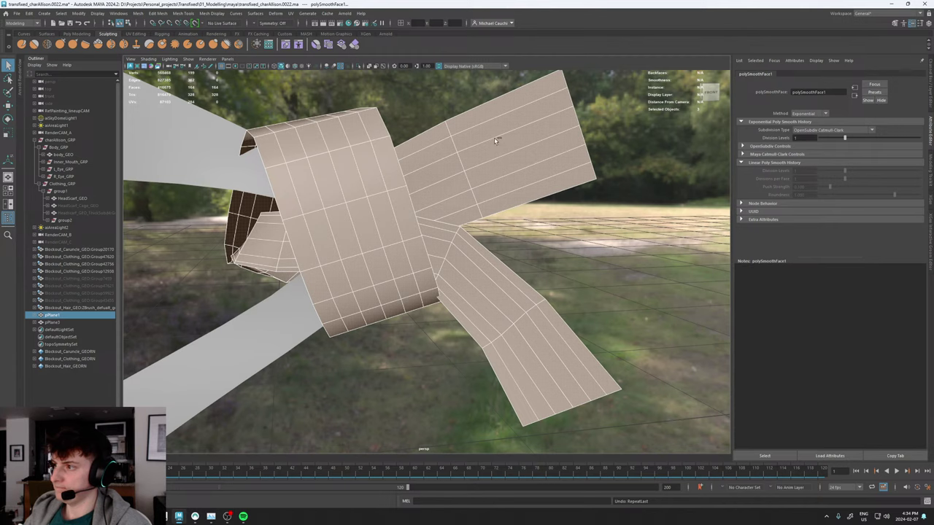
key("ctrl+z")
key("ctrl+z")
key("ctrl+z")
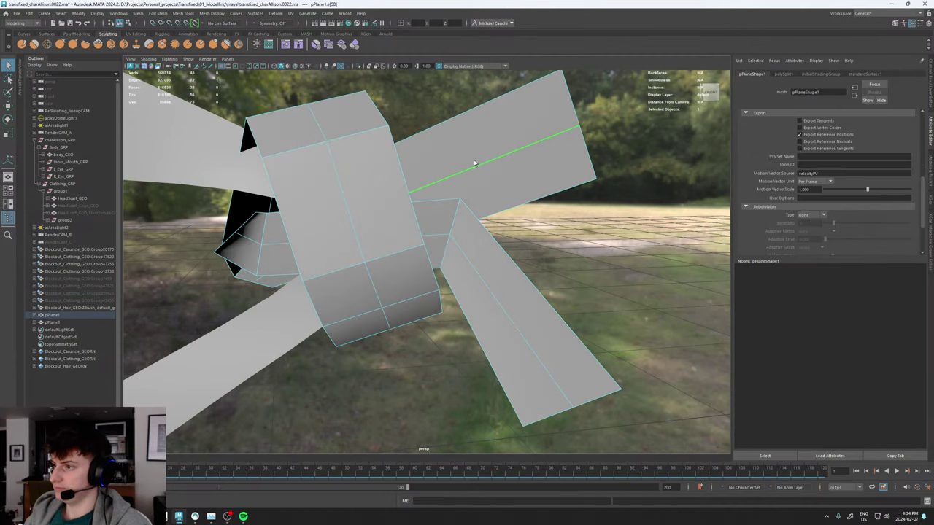
Offset the wrapped strip's centre edge loop slightly and Smooth the mesh with one division level.
double_click(474, 164)
key("w")
middle_click_drag(473, 151, 481, 150)
left_click_drag(480, 149, 489, 176, "alt")
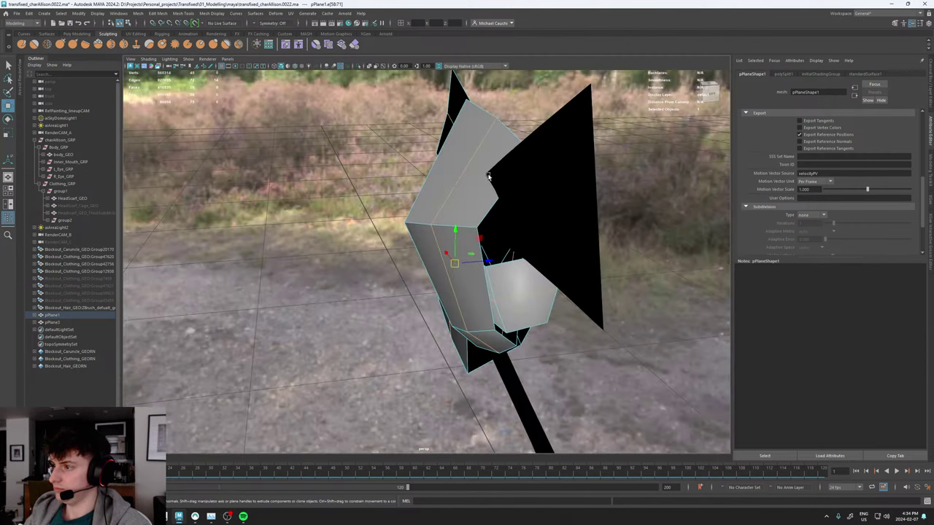
right_click_drag(449, 188, 459, 169)
right_click(453, 177, "shift")
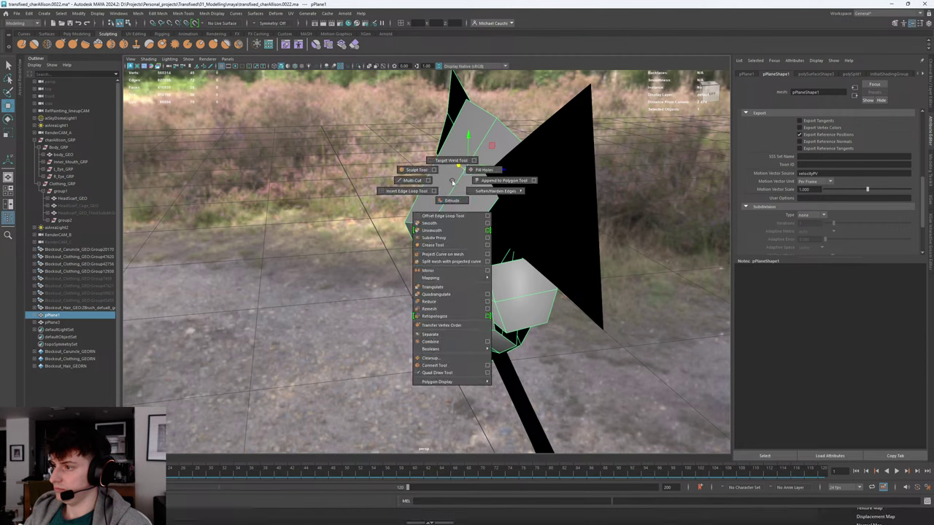
right_click_drag(439, 219, 436, 224, "shift")
Examine the smoothed wrapped strip and the second strip's edges from around the knot.
left_click_drag(447, 150, 511, 143, "alt")
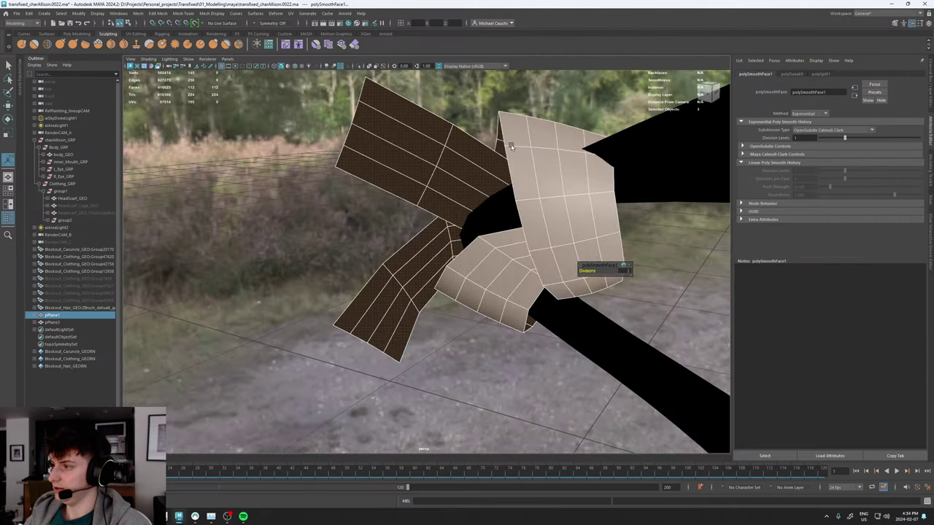
middle_click_drag(510, 143, 473, 157, "alt")
left_click_drag(473, 156, 520, 210, "alt")
right_click(520, 209)
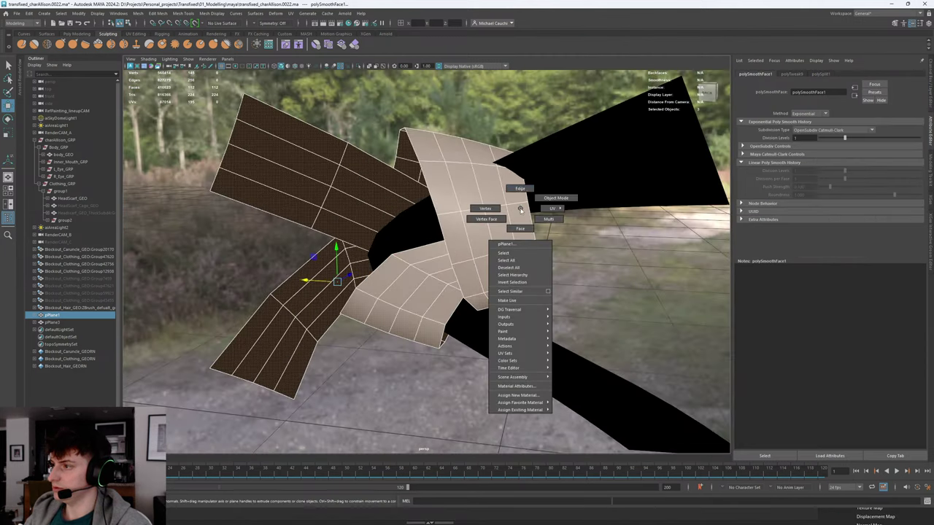
right_click_drag(520, 184, 520, 182)
left_click(526, 164)
left_click_drag(527, 165, 406, 171, "alt")
right_click_drag(407, 171, 424, 157)
left_click(310, 195)
right_click_drag(299, 198, 302, 164)
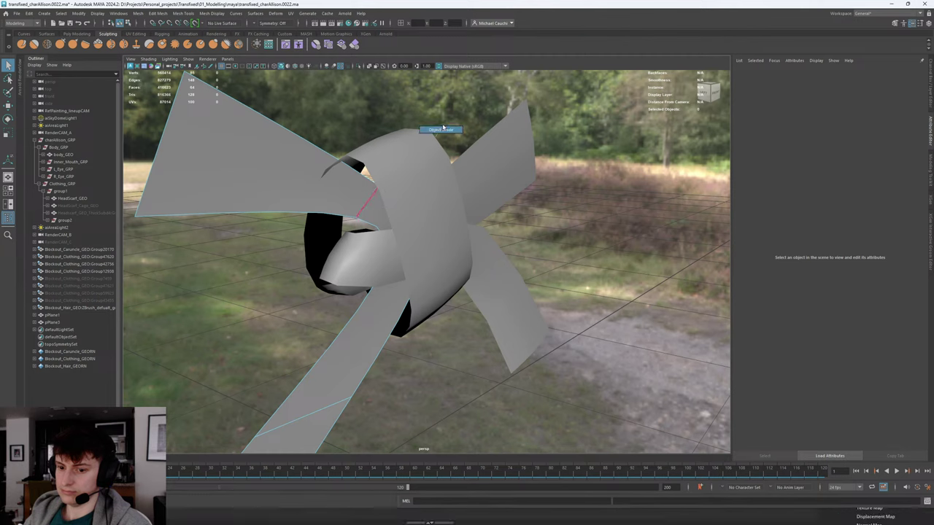
left_click(409, 176)
left_click_drag(396, 132, 313, 173, "alt")
left_click_drag(447, 196, 451, 191, "alt")
right_click_drag(451, 192, 483, 226, "alt")
left_click_drag(482, 224, 475, 176, "alt")
Cut an edge loop across the wrapped strip's lower tail near the knot and apply Edit Edge Flow to it.
right_click(449, 191, "shift")
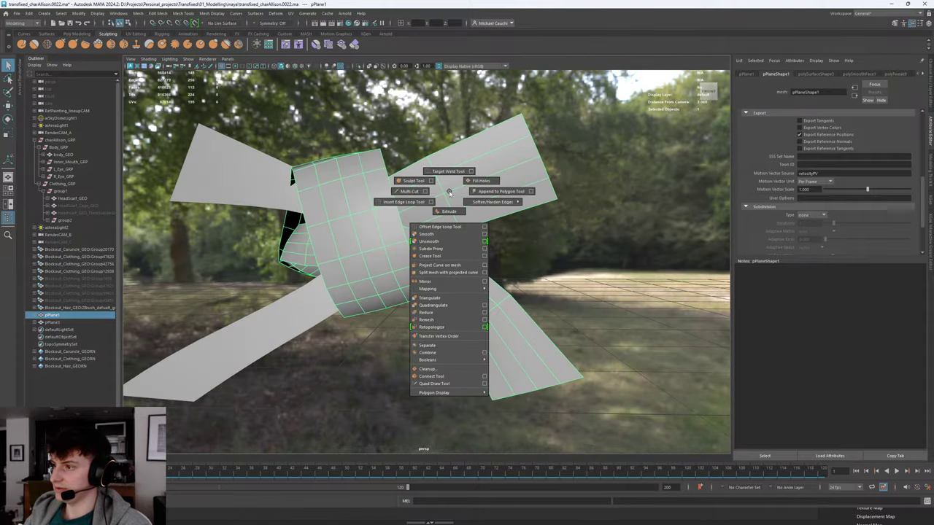
left_click(400, 191)
left_click_drag(442, 261, 480, 280, "alt")
key("w")
double_click(470, 272)
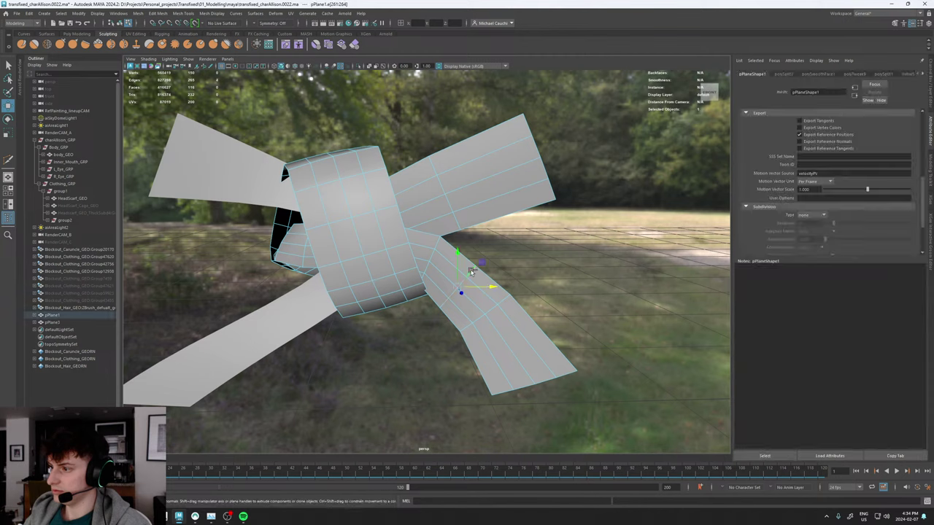
right_click(471, 271, "shift")
left_click(465, 343)
Split the edge ring where the wrapped strip's lower tail emerges from the wrap and apply Edit Edge Flow to the new loop.
left_click_drag(433, 287, 411, 233, "alt")
left_click(409, 234)
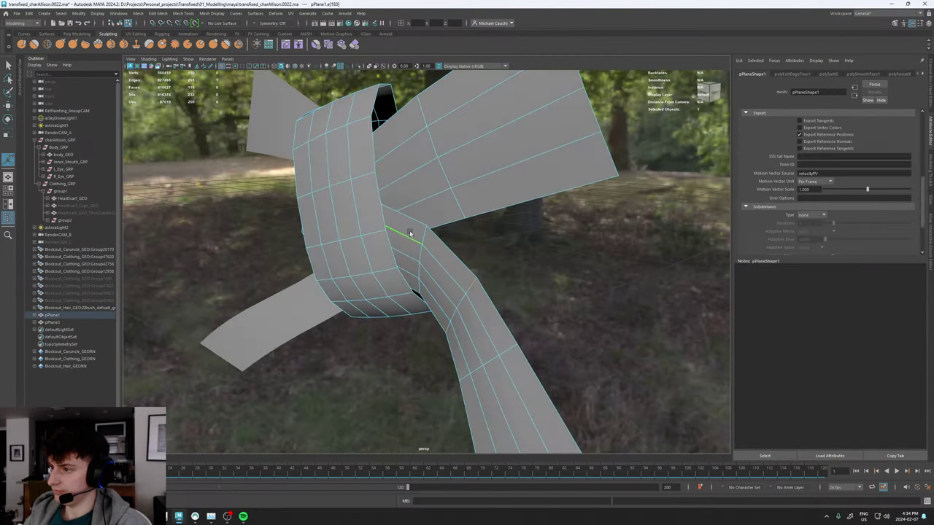
right_click_drag(410, 232, 411, 254, "ctrl")
left_click_drag(412, 251, 402, 212, "alt")
right_click(402, 219, "shift")
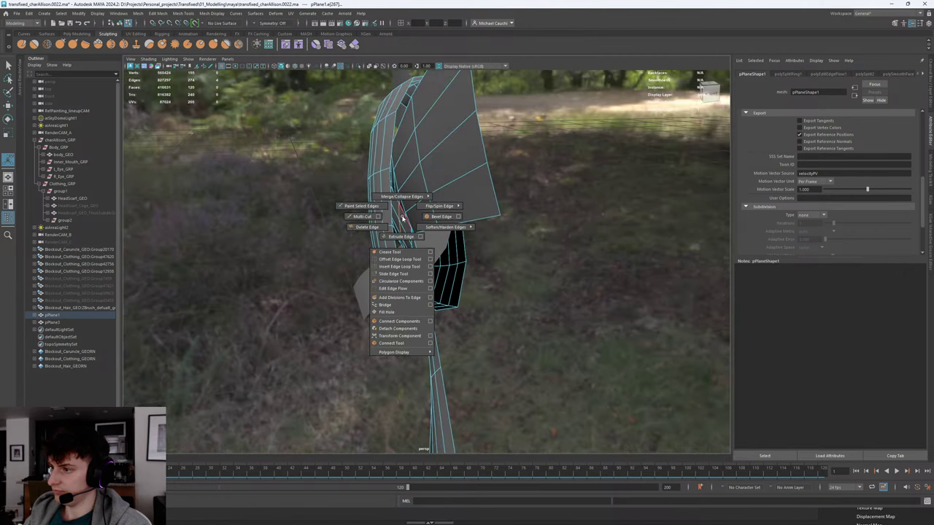
right_click_drag(391, 291, 391, 290, "shift")
mouse_move(494, 246)
left_mouse_down("alt")
mouse_move(499, 267)
mouse_move(452, 236)
mouse_move(513, 251)
mouse_move(442, 255)
mouse_move(488, 240)
left_mouse_up("alt")
Apply Edit Edge Flow to the successive edge loops running across the underside of the wrapped strip.
double_click(408, 282)
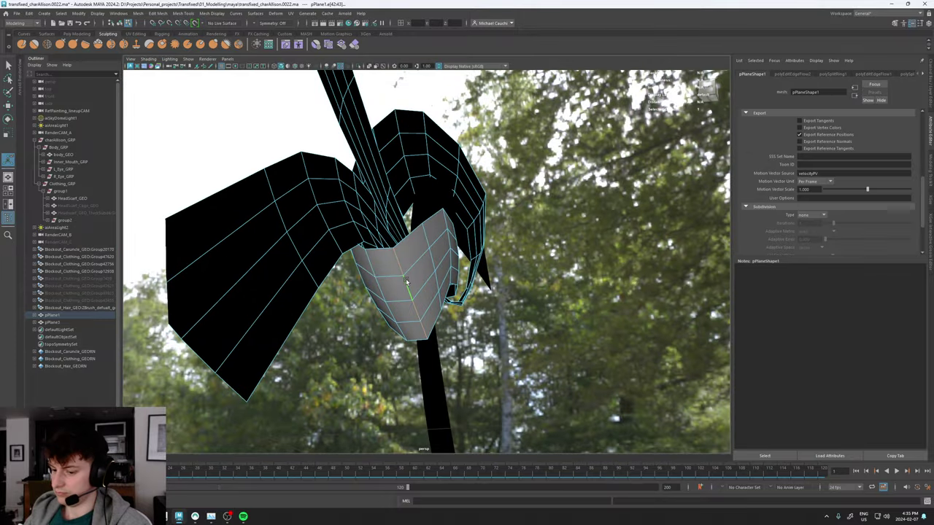
key("g")
left_click_drag(436, 252, 396, 283, "alt")
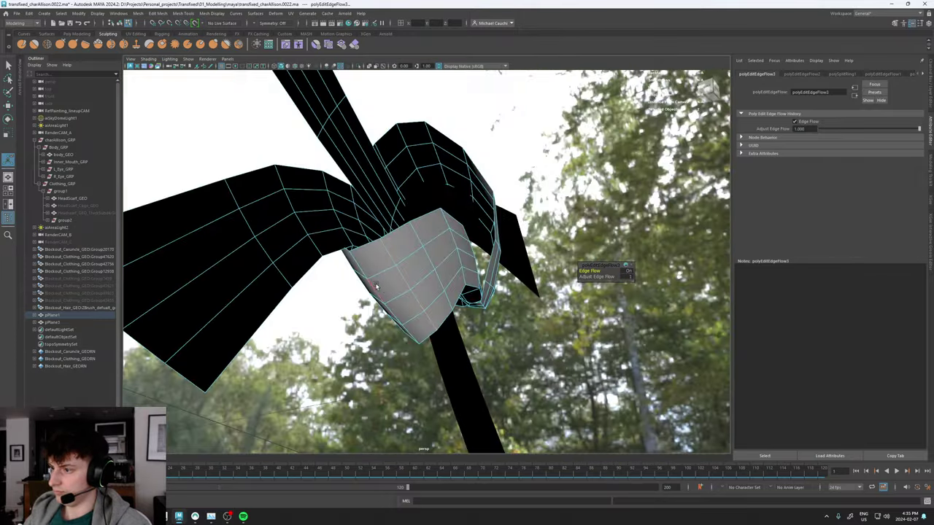
double_click(375, 285)
key("g")
double_click(407, 278)
right_click_drag(408, 278, 407, 278, "shift")
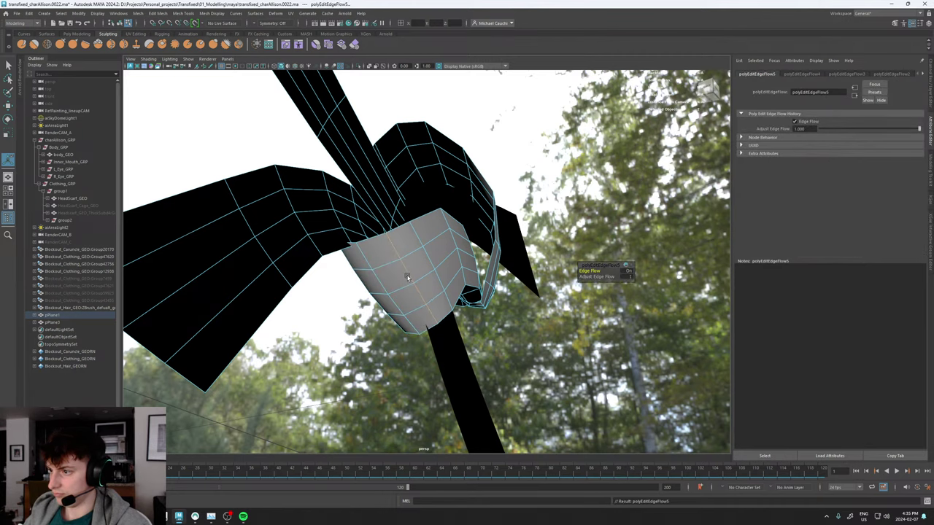
Adjust the row of faces along the wrap's lower fold with soft selection and return to object mode.
left_click_drag(377, 267, 450, 264, "alt")
right_click_drag(450, 264, 448, 276)
left_click(448, 276)
double_click(419, 282, "shift")
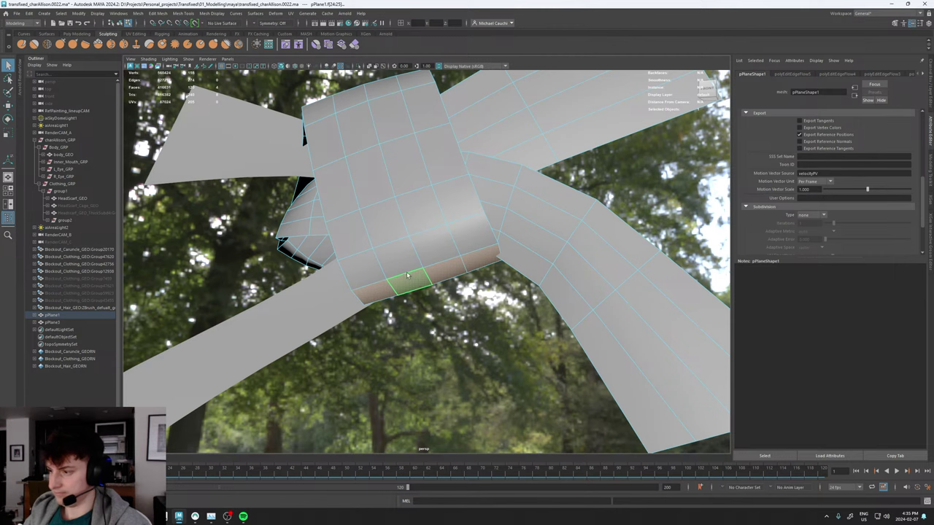
left_click_drag(457, 273, 460, 294, "alt")
key("r")
key("w")
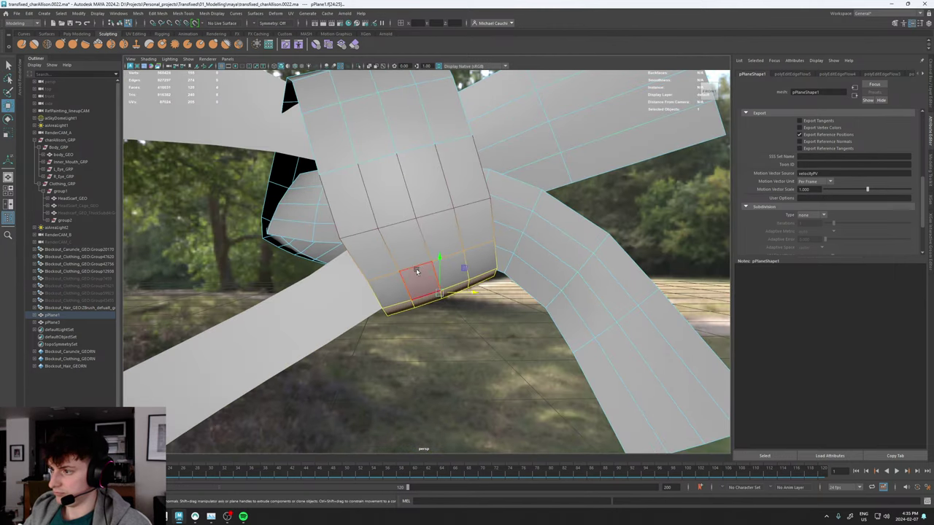
right_click_drag(417, 271, 482, 217)
scroll(484, 217, "down", 6)
left_click(513, 252)
Split the second strip lengthwise with an edge loop down its centre.
left_click_drag(427, 210, 462, 215, "alt")
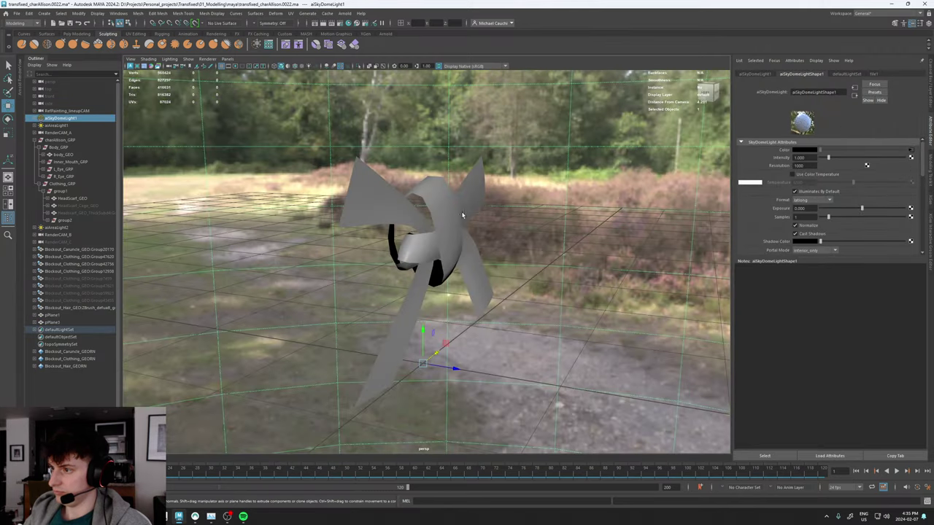
left_click(408, 219)
right_click(410, 218)
left_click(409, 195)
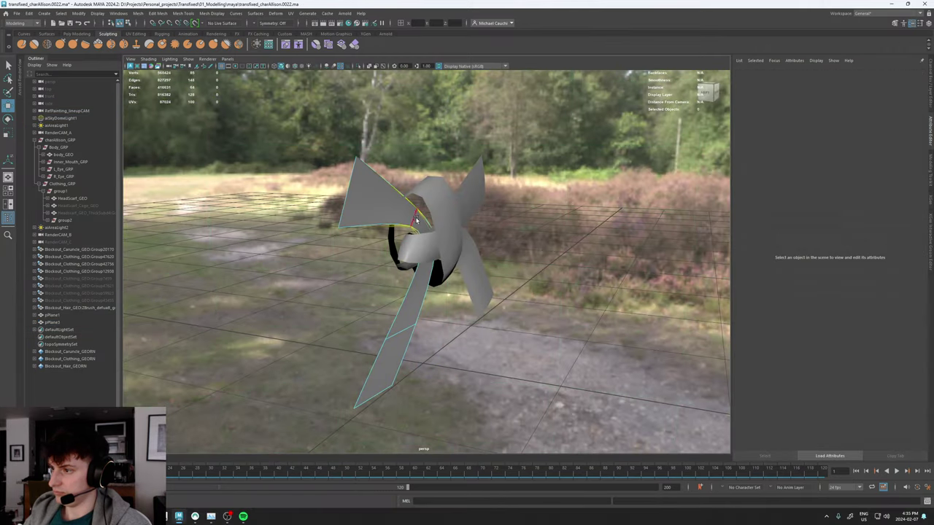
left_click(417, 234)
left_click_drag(416, 234, 607, 254, "alt")
right_click_drag(606, 254, 356, 232, "alt")
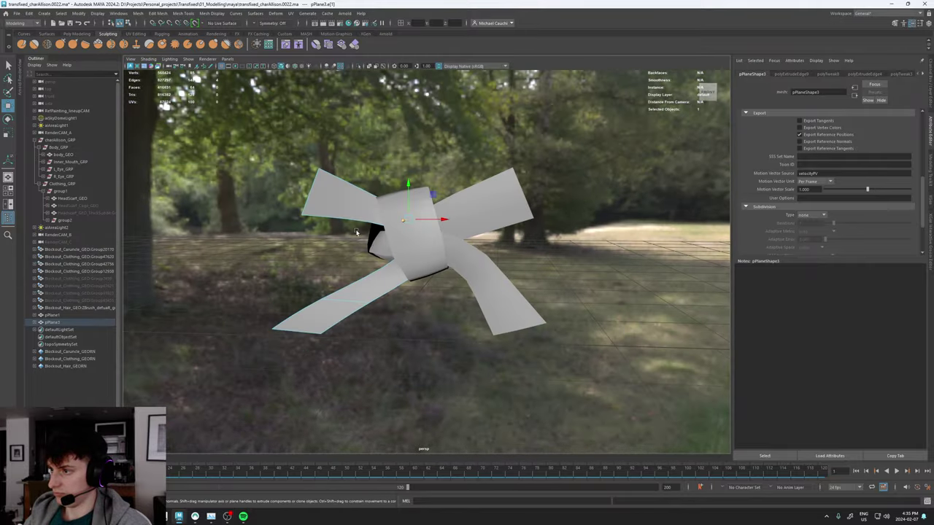
left_click(307, 202)
right_click_drag(308, 203, 319, 222, "ctrl")
mouse_move(319, 222)
left_mouse_down("alt")
mouse_move(278, 219)
mouse_move(326, 206)
left_mouse_up("alt")
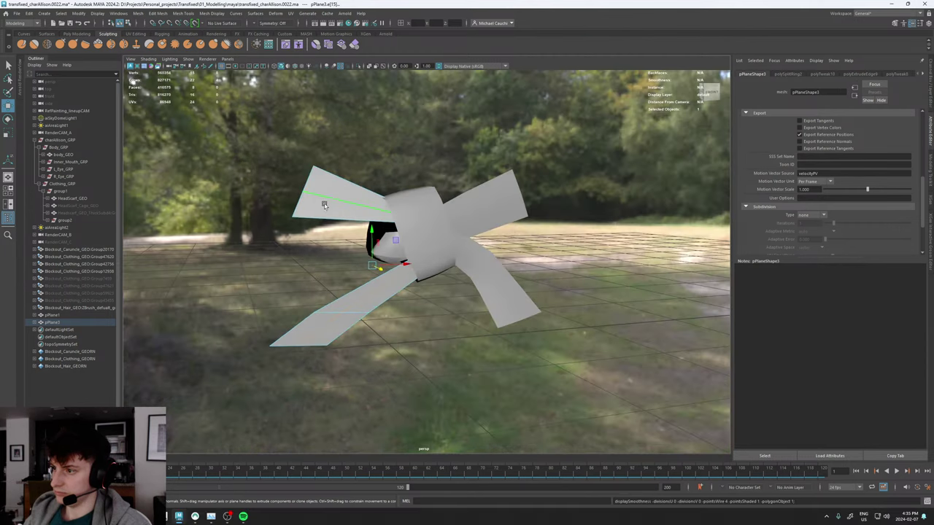
Cut an edge loop across the second strip's lower tail near the knot and apply Edit Edge Flow to it.
right_click_drag(326, 206, 423, 218, "alt")
left_click_drag(396, 222, 422, 211, "alt")
right_click_drag(394, 310, 355, 309, "shift")
left_click(401, 294, "ctrl")
left_click_drag(385, 300, 388, 277, "alt")
key("w")
double_click(378, 284)
right_click_drag(377, 286, 377, 287, "shift")
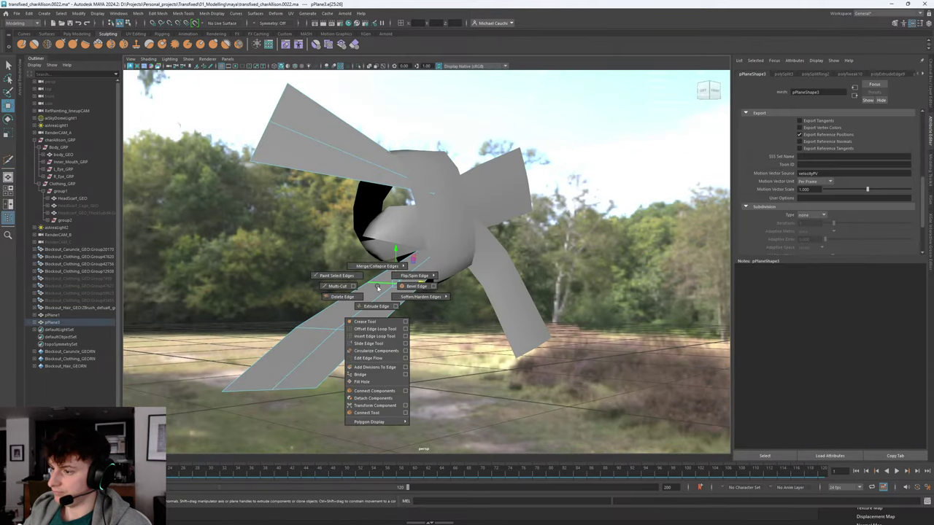
left_click(368, 359)
left_click_drag(375, 309, 396, 286, "alt")
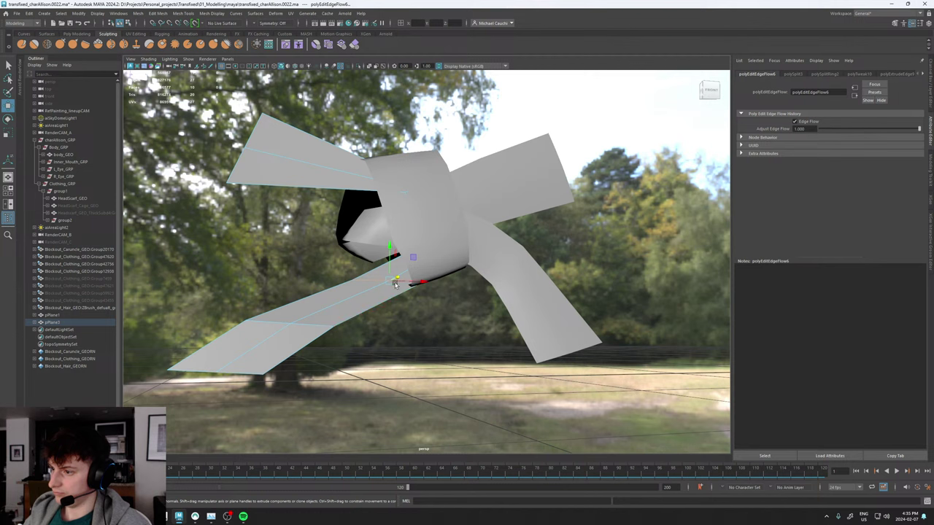
Rotate and scale the lower tail's new edge loop, and reposition it beside the knot.
key("e")
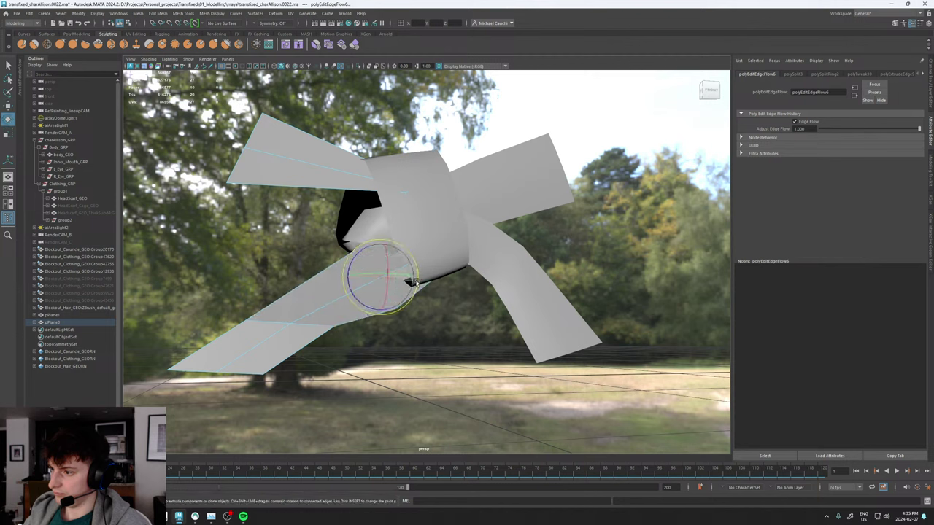
key("r")
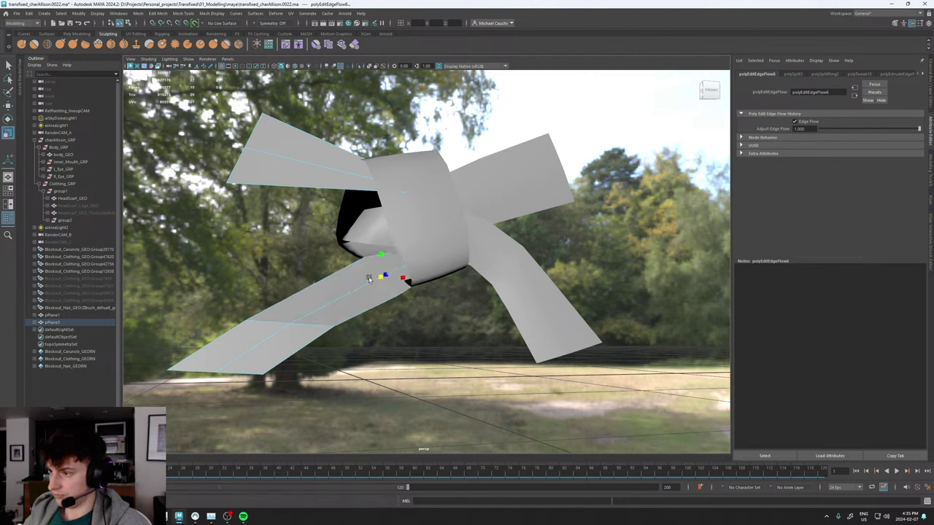
left_click_drag(352, 284, 386, 277, "alt")
key("w")
In wireframe display, cut an edge loop across the second strip's section hidden inside the knot and apply Edit Edge Flow to it.
key("4")
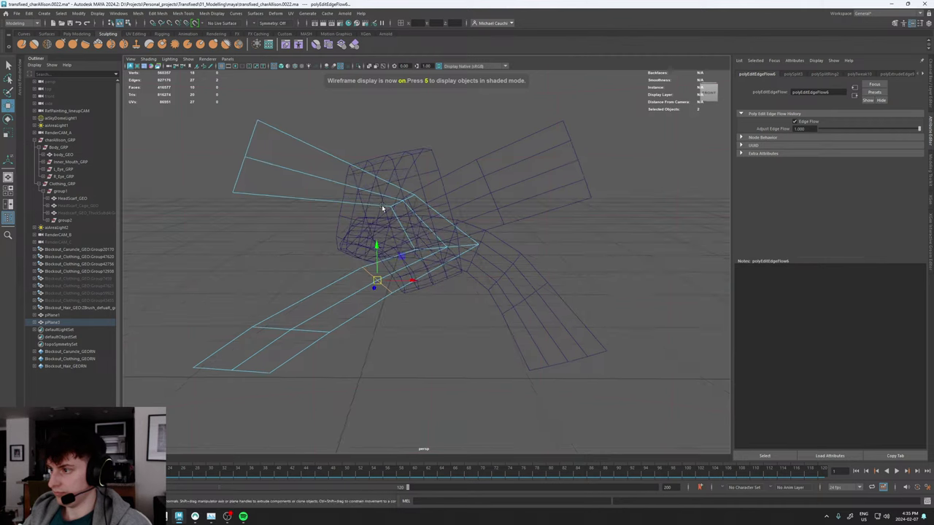
right_click(583, 231, "shift")
left_click(542, 230)
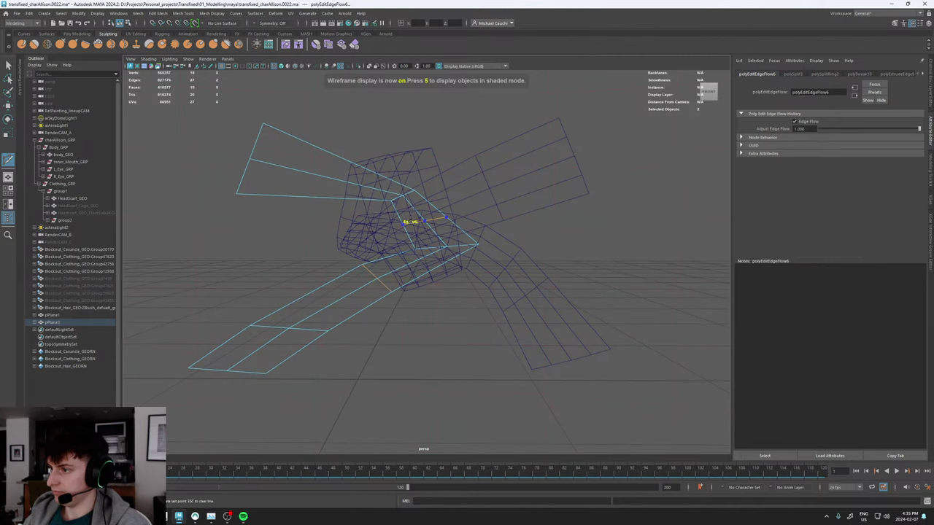
left_click(403, 224, "ctrl")
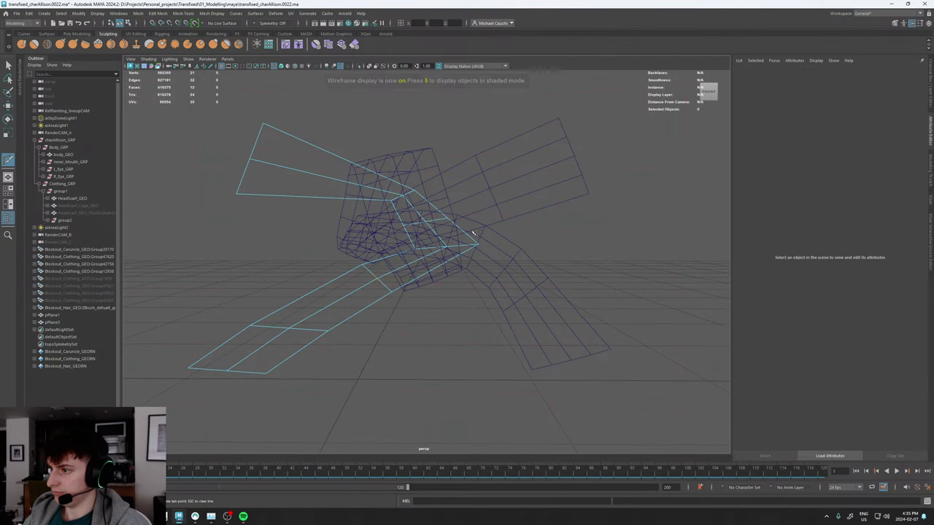
left_click(433, 224)
right_click(433, 222, "shift")
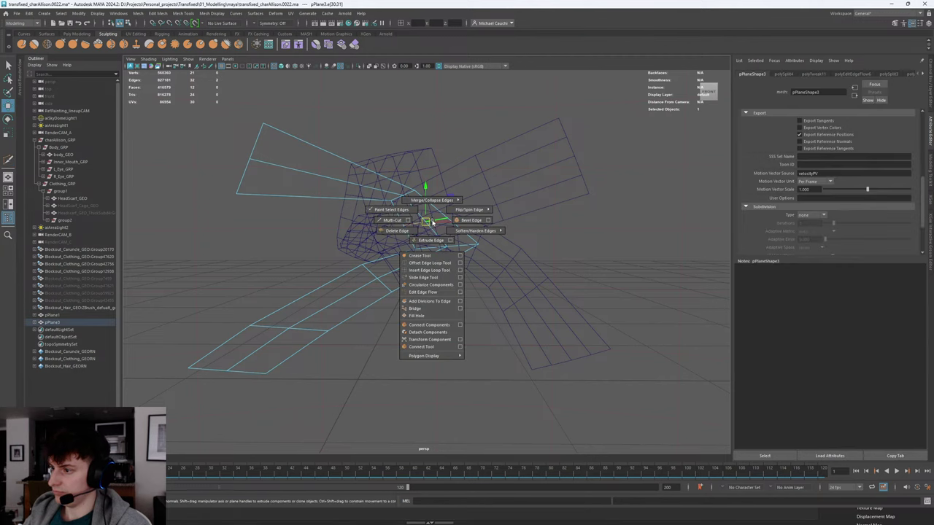
left_click(419, 293)
left_click_drag(420, 288, 431, 312, "alt")
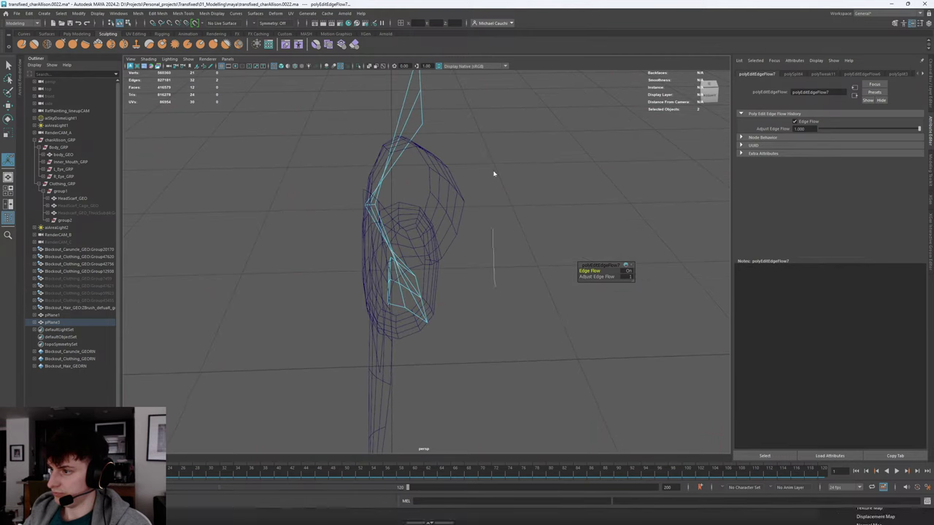
Move the second strip's inner edge loops deeper inside the wrap and return to shaded display.
key("q")
left_click_drag(494, 173, 395, 198, "alt")
left_click(355, 213)
key("w")
left_click_drag(341, 213, 378, 211)
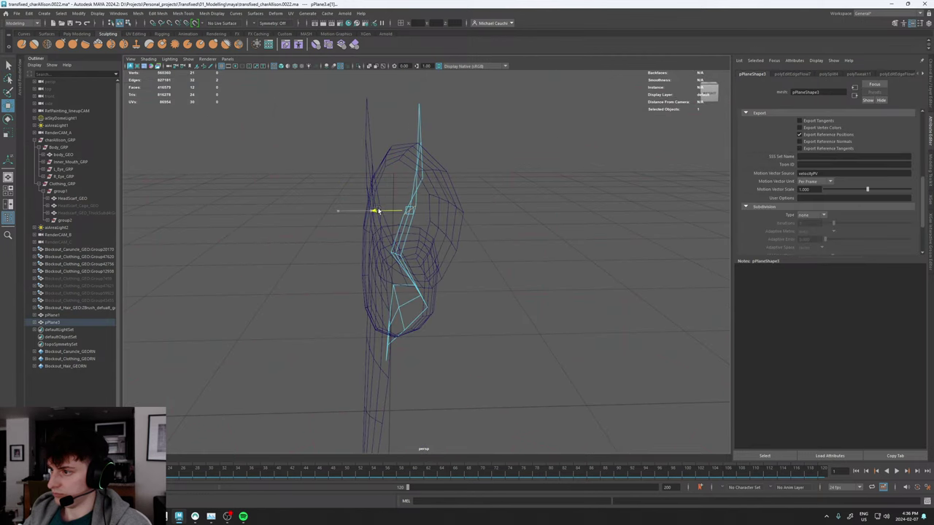
double_click(395, 254)
mouse_move(396, 253)
left_mouse_down("alt")
mouse_move(404, 259)
mouse_move(395, 263)
left_mouse_up("alt")
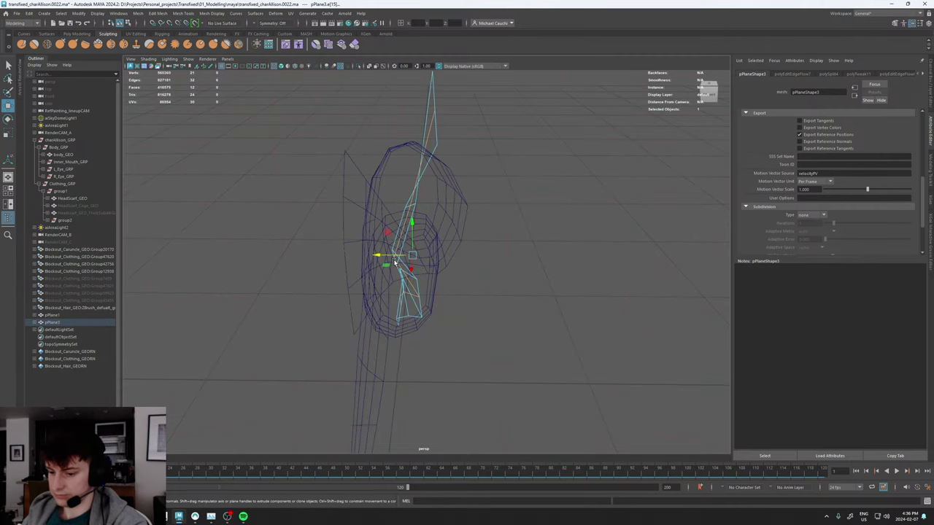
key("5")
right_click_drag(394, 262, 435, 263, "alt")
mouse_move(435, 263)
left_mouse_down("alt")
mouse_move(448, 262)
mouse_move(372, 250)
mouse_move(372, 261)
mouse_move(318, 240)
mouse_move(341, 239)
mouse_move(338, 252)
left_mouse_up("alt")
key("5")
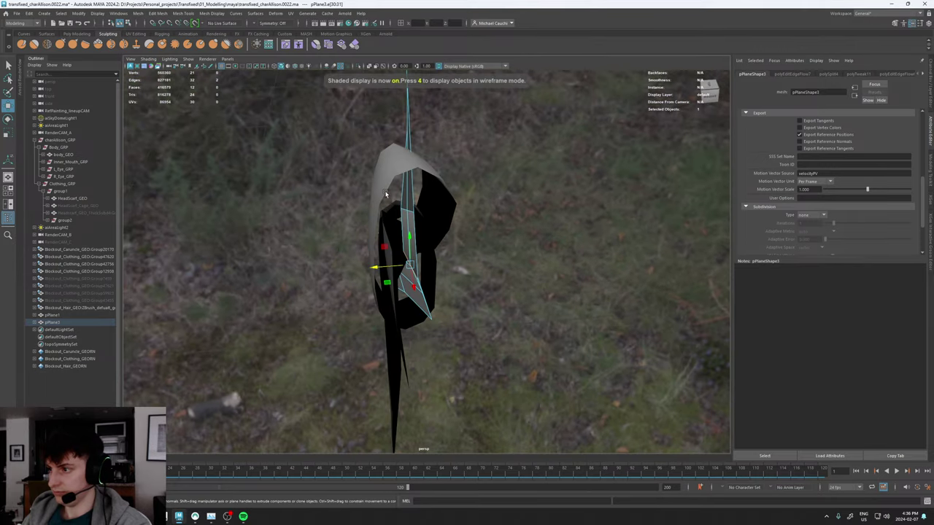
Cut an edge loop across the second strip's upper tail near the knot and apply Edit Edge Flow to it.
mouse_move(387, 193)
left_mouse_down("alt")
mouse_move(453, 186)
mouse_move(438, 193)
left_mouse_up("alt")
right_click(287, 202, "shift")
right_click_drag(286, 203, 251, 202, "shift")
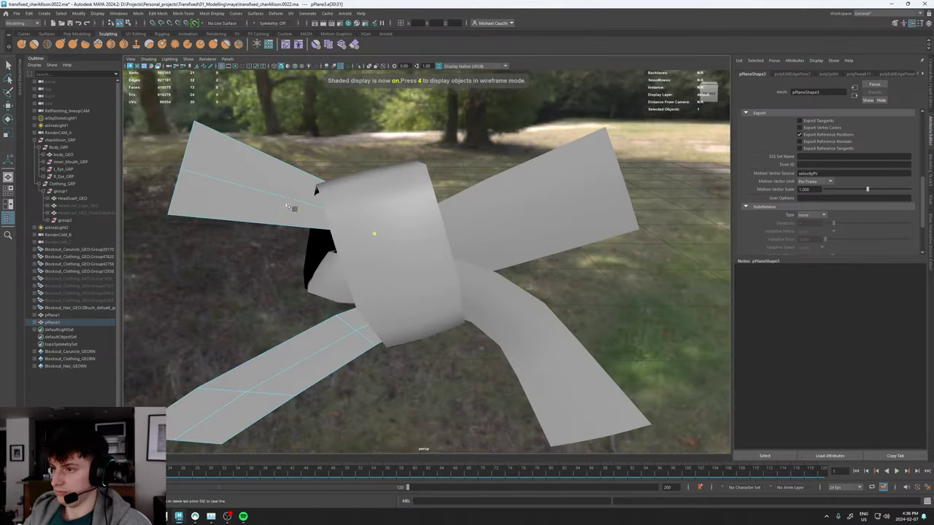
left_click(287, 203, "ctrl")
left_click(292, 189)
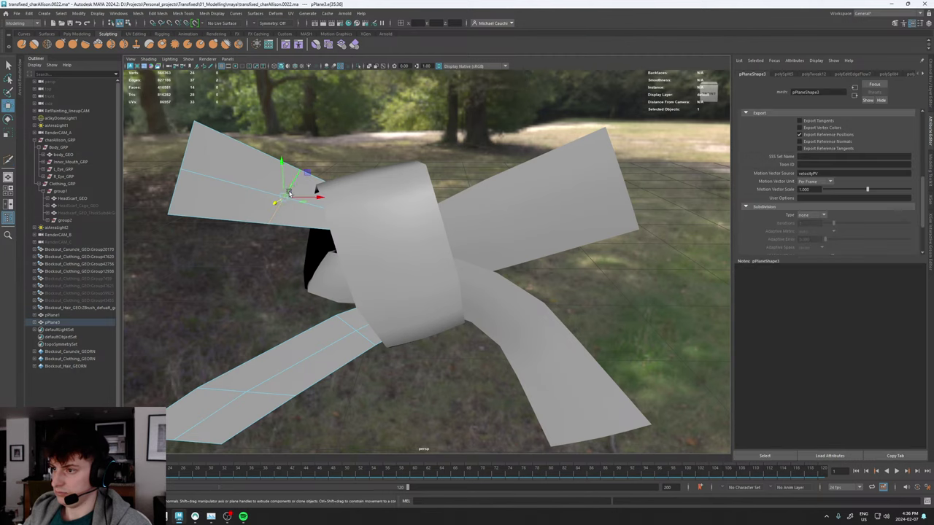
left_click_drag(314, 191, 335, 196, "alt")
right_click(324, 200, "shift")
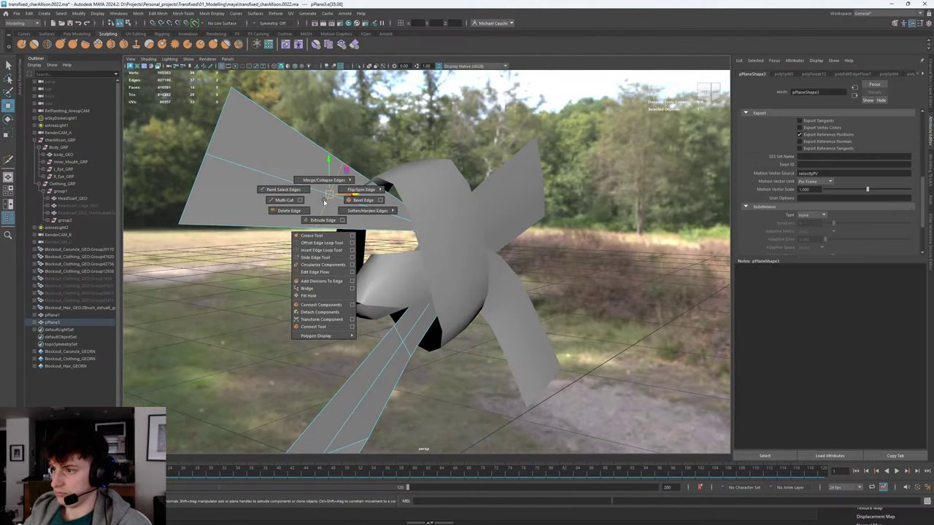
right_click_drag(312, 275, 313, 274, "shift")
left_click_drag(367, 206, 376, 223, "alt")
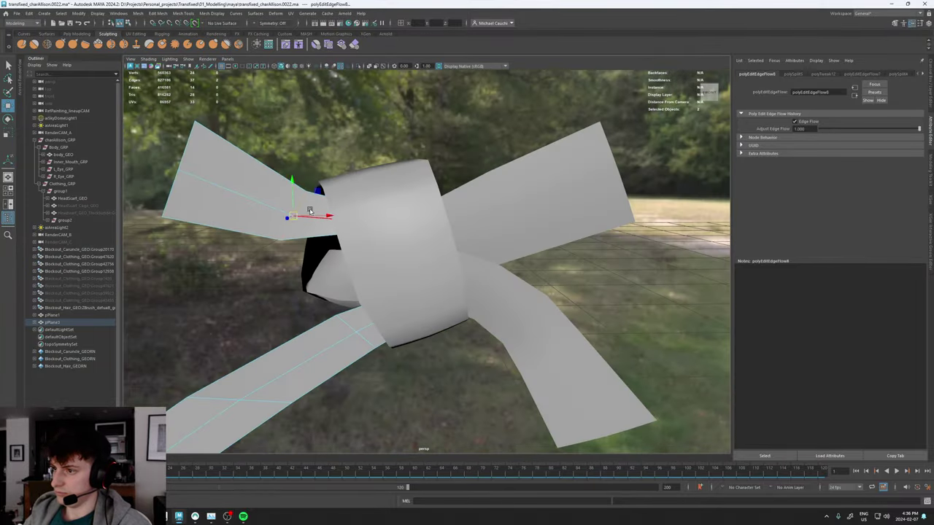
Scale up the upper tail's new edge loop, rotate it, and widen the strip's neighbouring edge loop inside the wrap.
key("r")
left_click_drag(294, 216, 305, 216)
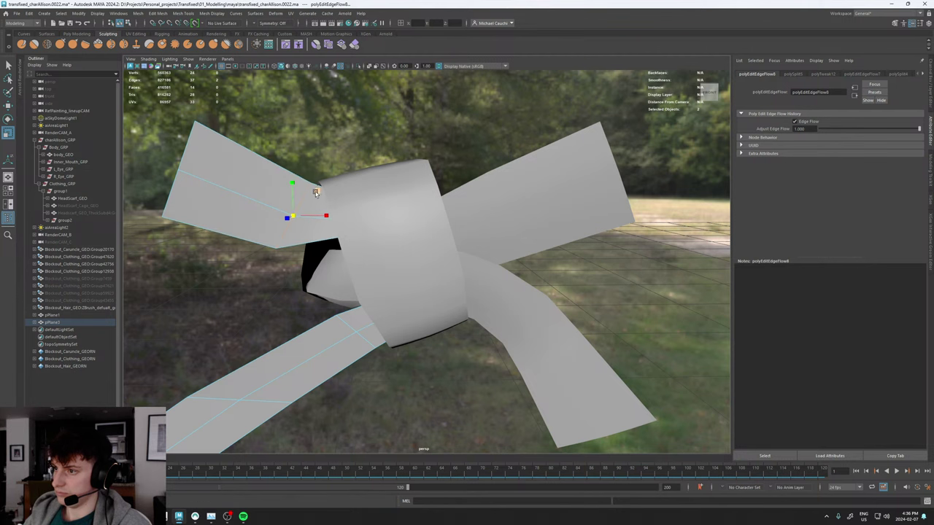
key("e")
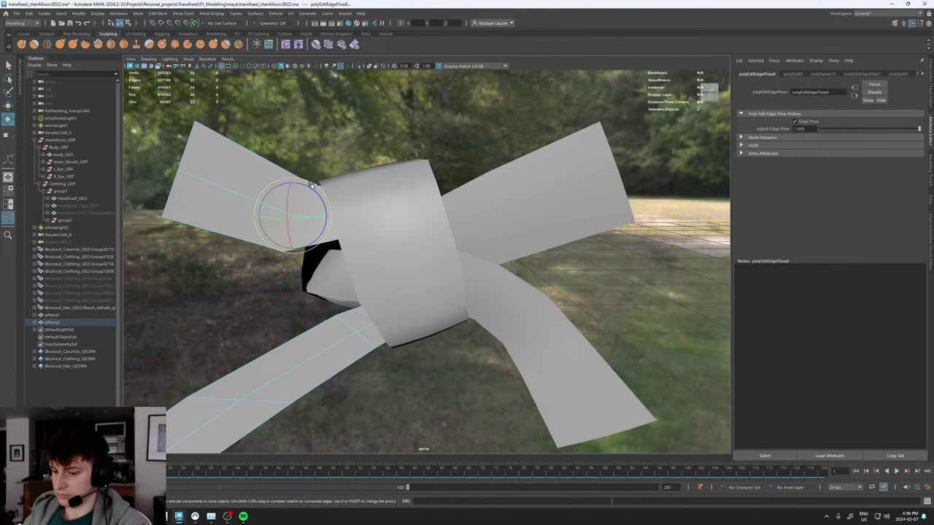
key("4")
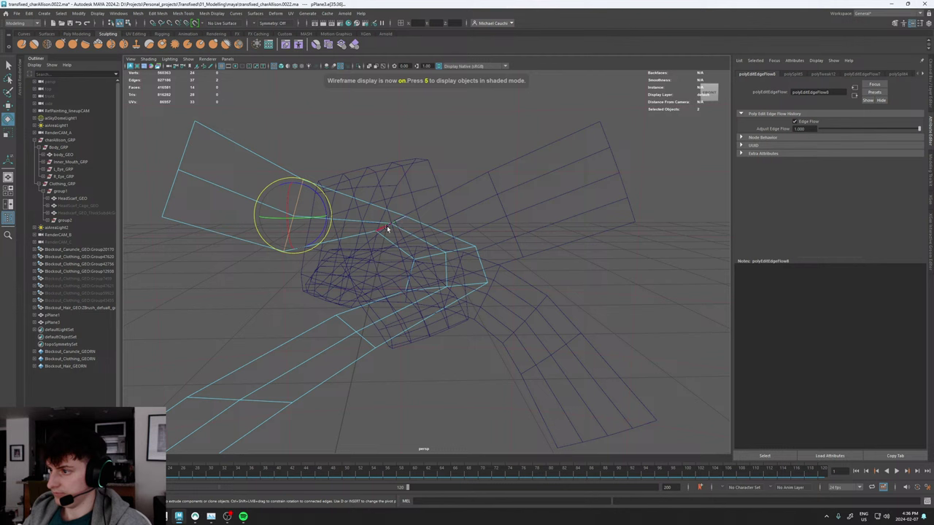
left_click(386, 227)
key("r")
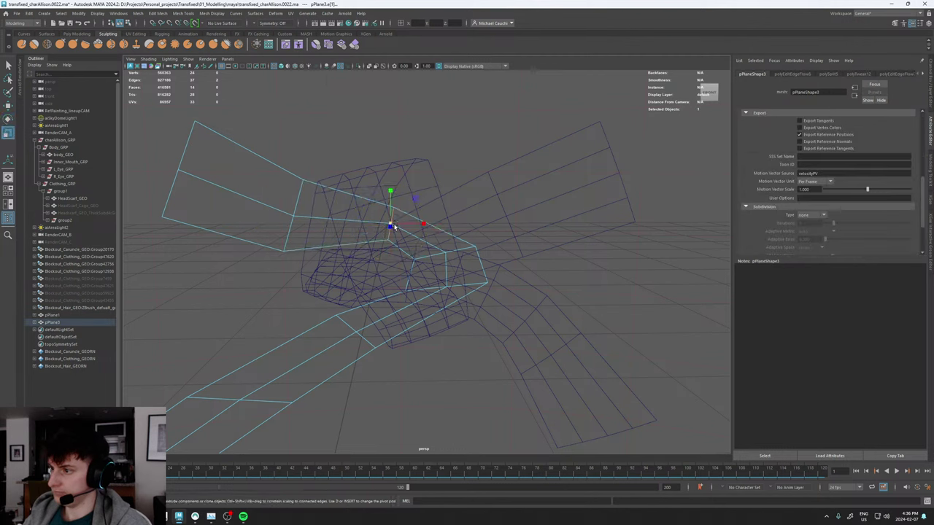
left_click_drag(400, 225, 400, 225)
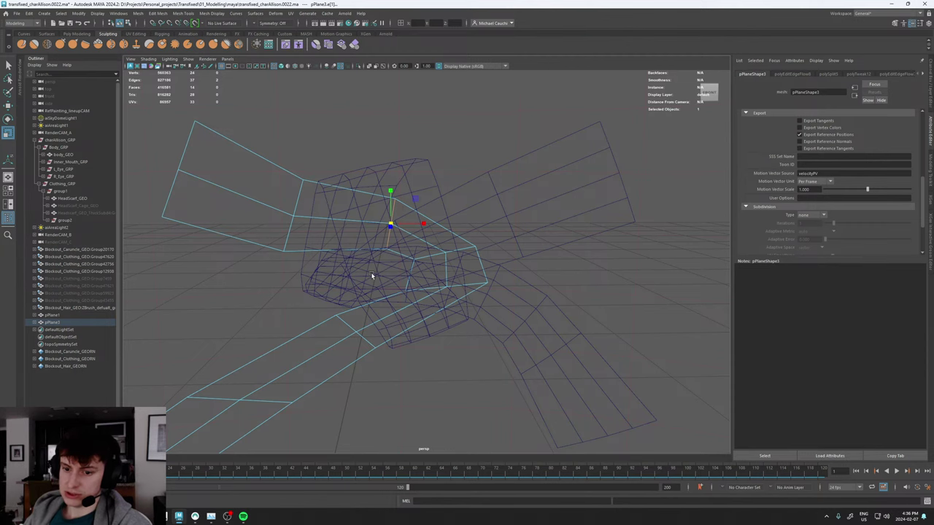
Rotate and reposition the second strip's edge loops inside the wrap, working from the knot's side.
mouse_move(386, 267)
left_mouse_down("alt")
mouse_move(398, 267)
mouse_move(349, 265)
mouse_move(419, 272)
mouse_move(454, 192)
mouse_move(414, 239)
mouse_move(448, 254)
mouse_move(411, 249)
left_mouse_up("alt")
key("5")
key("e")
double_click(385, 246)
key("w")
key("e")
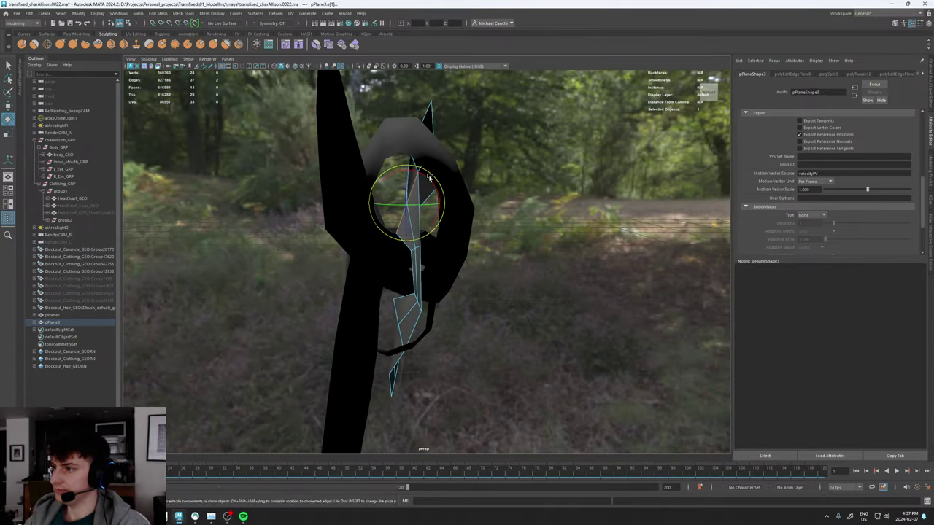
left_click_drag(413, 195, 408, 281, "alt")
key("w")
Return to object mode and select the wrapped strip.
right_click_drag(407, 281, 466, 174)
scroll(470, 175, "down", 6)
left_click(498, 283)
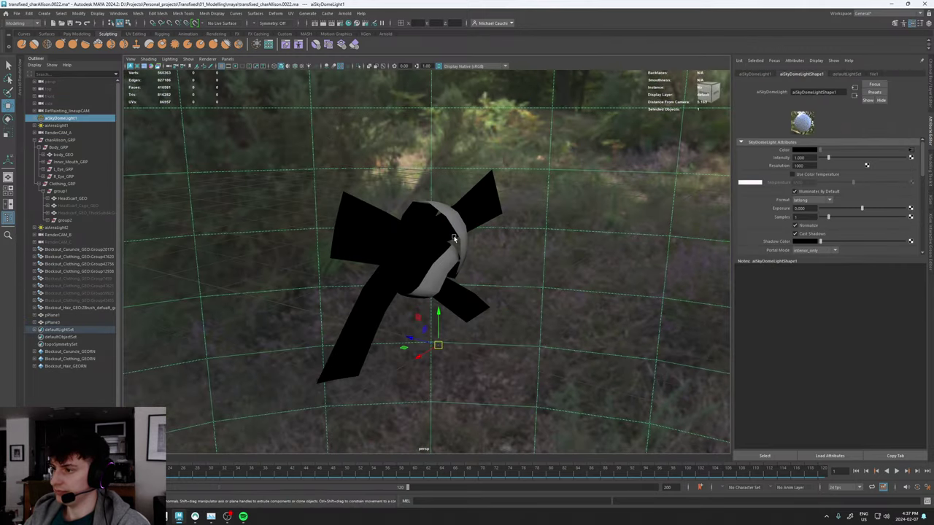
left_click_drag(453, 238, 536, 224, "alt")
left_click(453, 244)
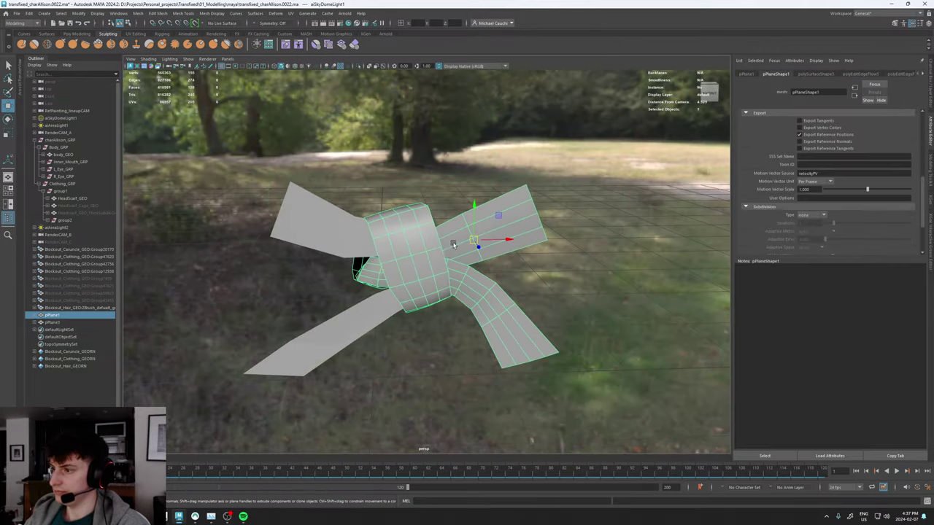
Delete all inner lengthwise edge loops of the wrapped strip, keeping only the crosswise edges, and return to object mode.
right_click_drag(460, 271, 523, 261, "alt")
right_click_drag(456, 249, 474, 219)
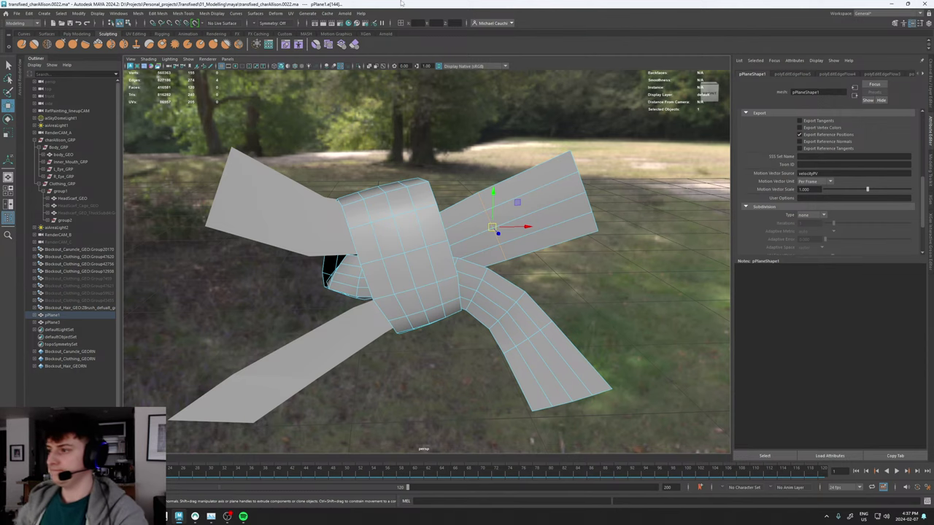
mouse_move(471, 241)
left_mouse_down("alt")
mouse_move(473, 230)
mouse_move(503, 231)
mouse_move(483, 231)
left_mouse_up("alt")
right_click_drag(483, 232, 498, 232, "alt")
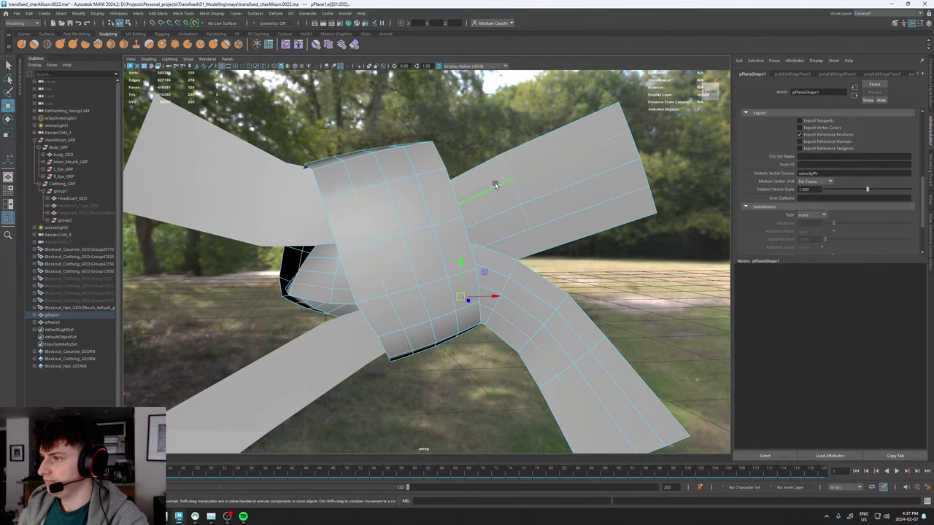
key("q")
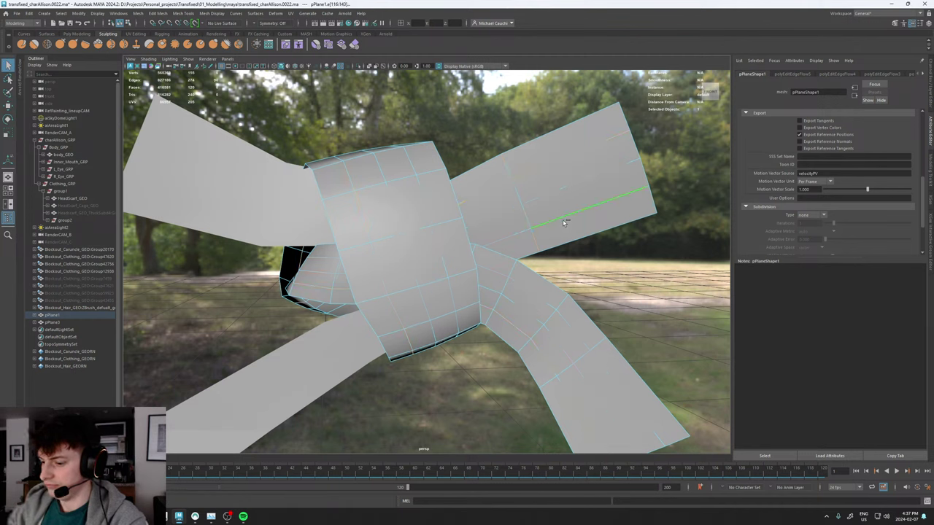
key("ctrl+Delete")
key("F8")
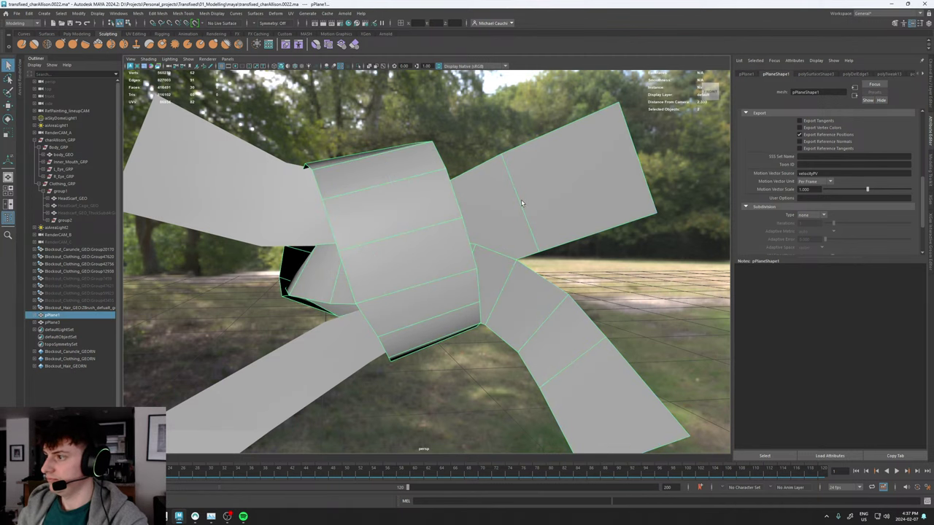
Smooth the wrapped strip to double its crosswise divisions, and delete the lengthwise edges that the smoothing adds.
right_click(519, 205, "shift")
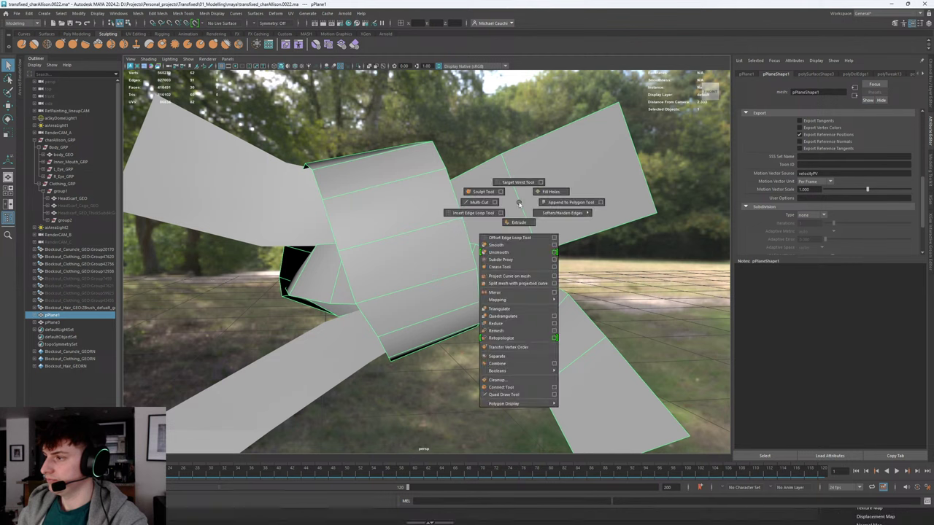
left_click(501, 252)
left_click_drag(486, 235, 494, 231, "alt")
right_click_drag(502, 230, 504, 183)
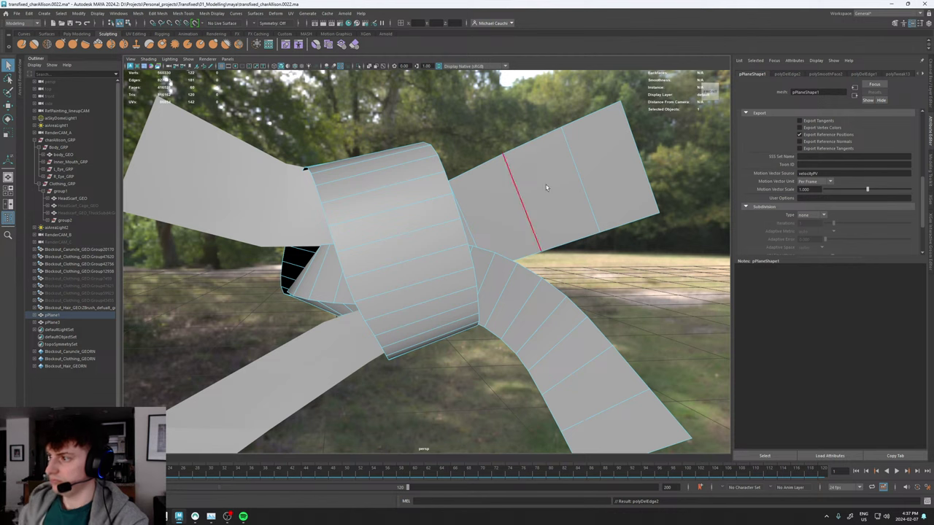
scroll(442, 218, "down", 5)
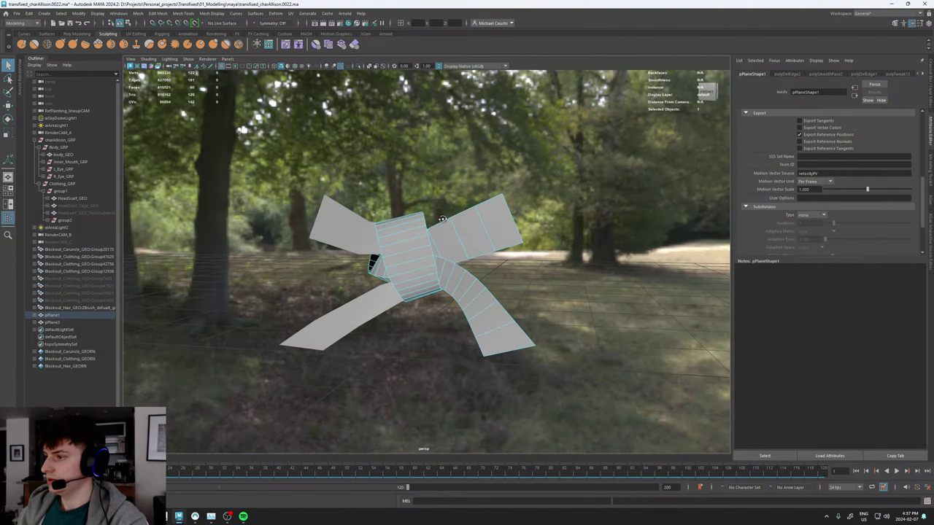
scroll(580, 244, "up", 3)
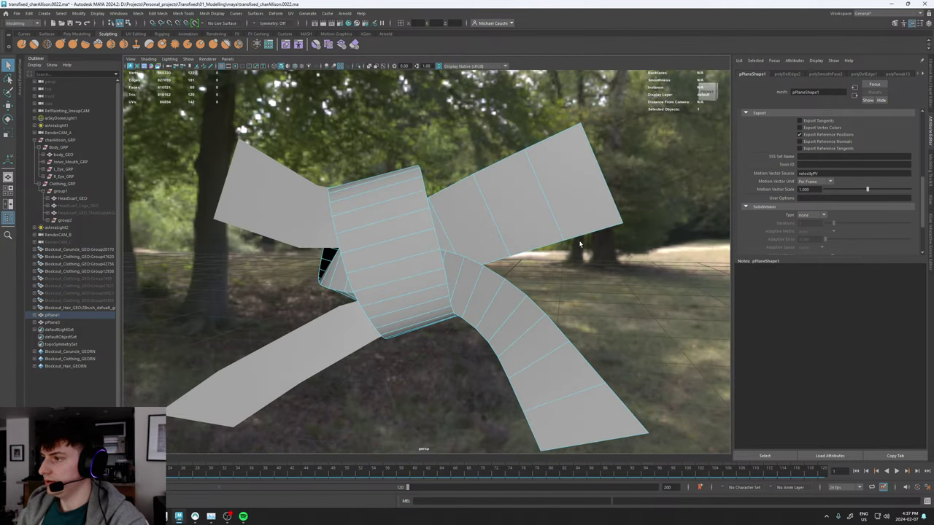
right_click_drag(501, 214, 461, 213, "shift")
left_click(473, 174)
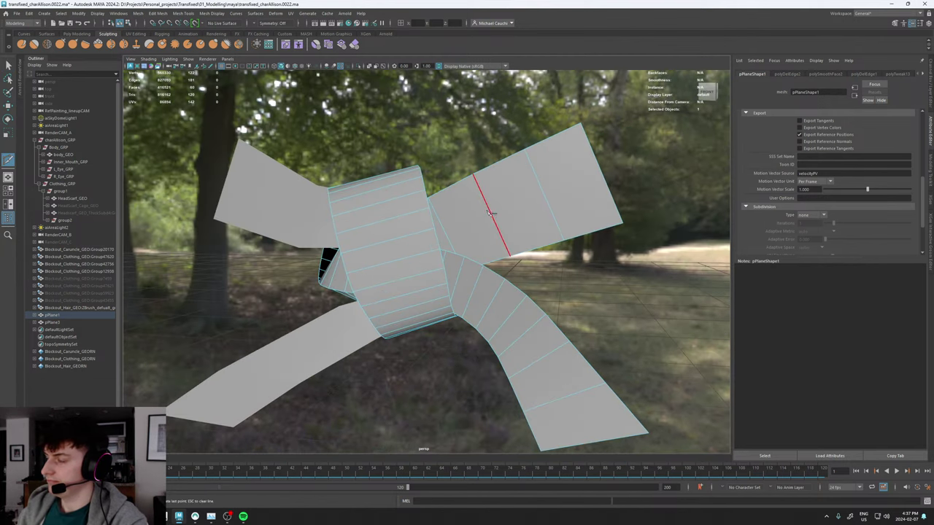
key("Return")
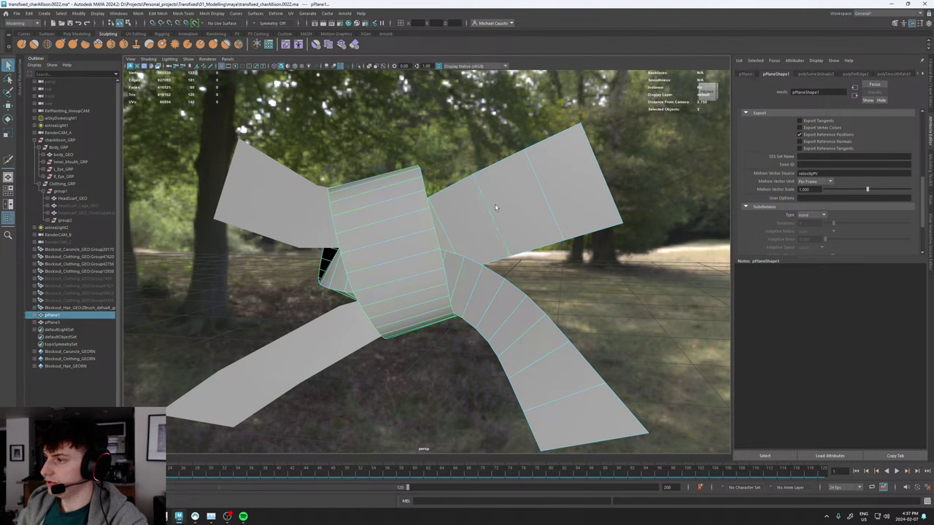
Try inserting 16 equally spaced lengthwise edge loops along the wrapped strip with the Insert Edge Loop Tool, and undo them.
right_click(491, 218, "shift")
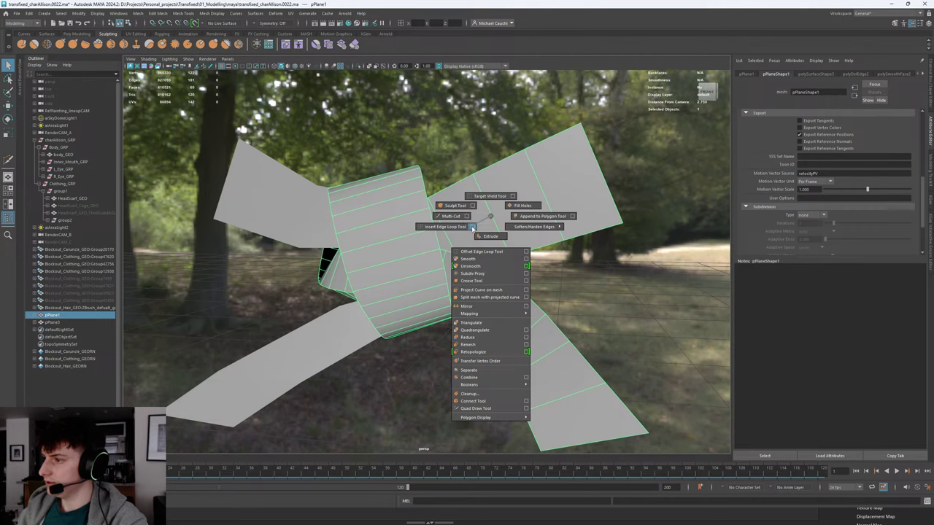
left_click(472, 226)
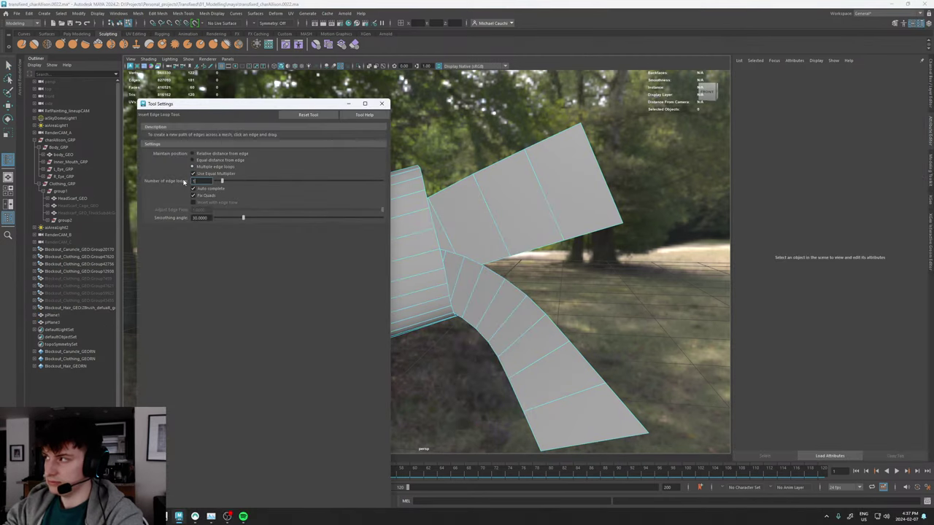
left_click(552, 205)
key("w")
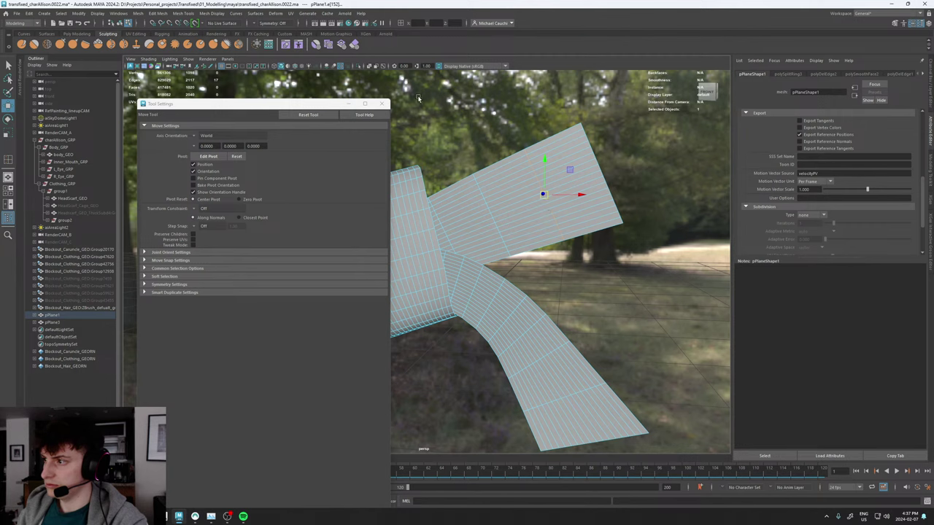
left_click(380, 102)
scroll(384, 224, "down", 5)
left_click_drag(383, 225, 404, 226, "alt")
right_click_drag(403, 225, 533, 272, "alt")
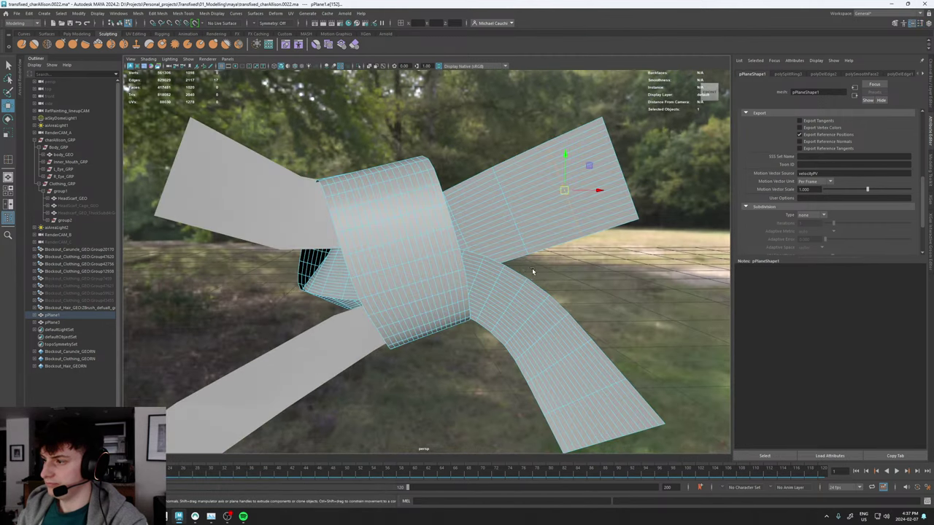
double_click(530, 222)
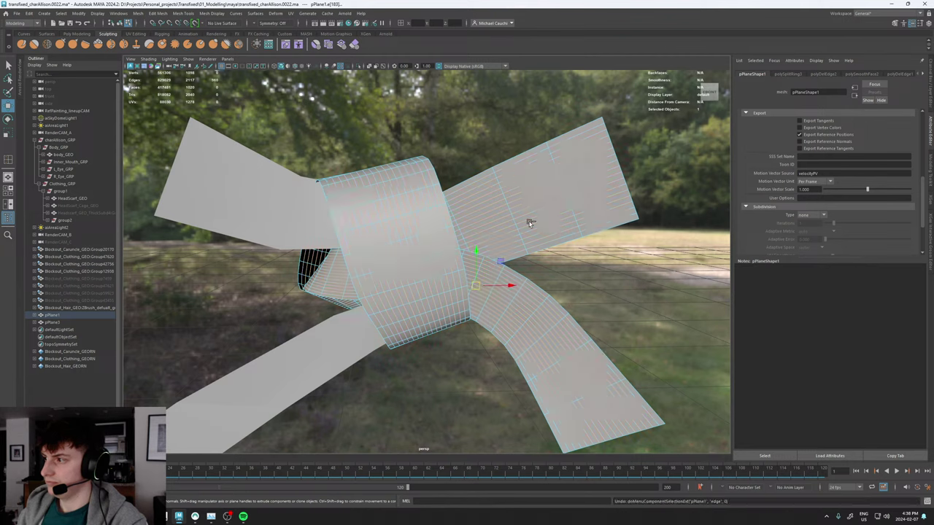
key("ctrl+z")
right_click_drag(560, 175, 528, 176, "shift")
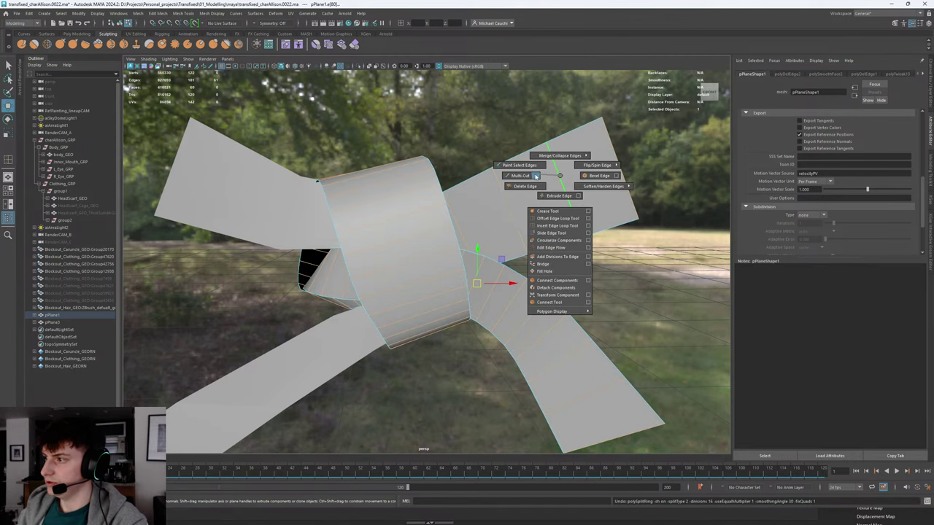
left_click(536, 176)
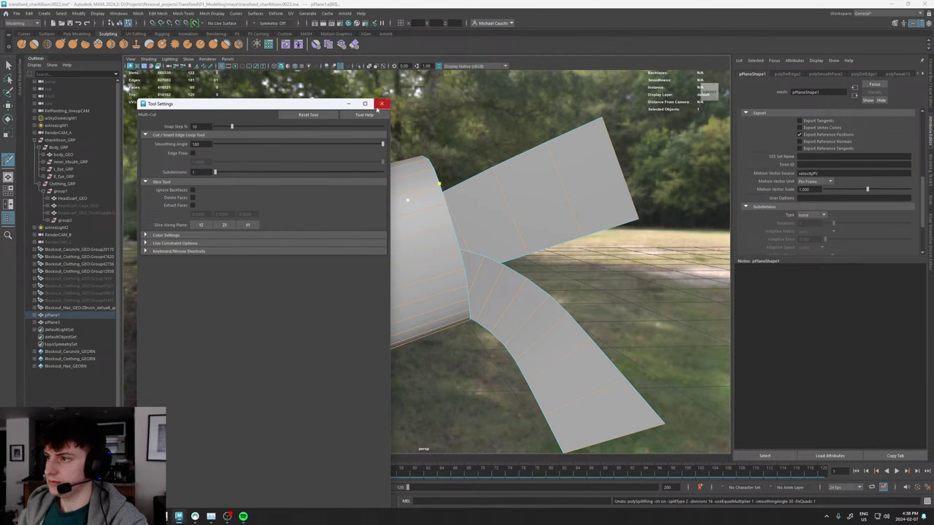
left_click(379, 106)
key("q")
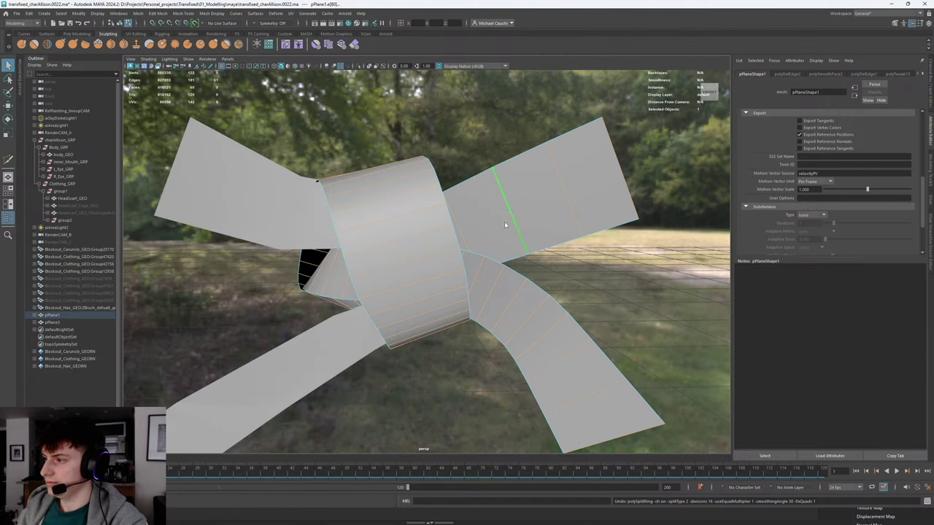
Try inserting 8 equally spaced lengthwise edge loops along the wrapped strip with the Insert Edge Loop Tool.
right_click_drag(506, 223, 534, 263)
right_click_drag(534, 263, 540, 260, "shift")
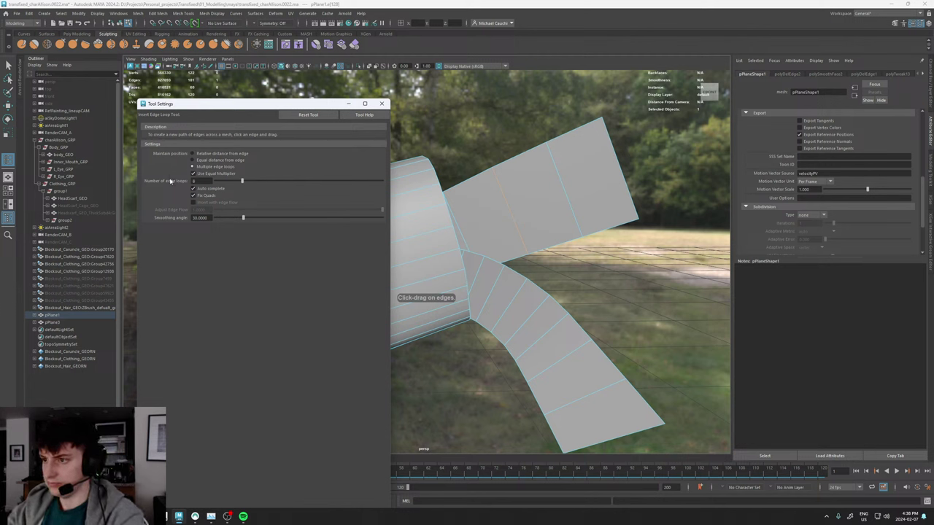
left_click(381, 104)
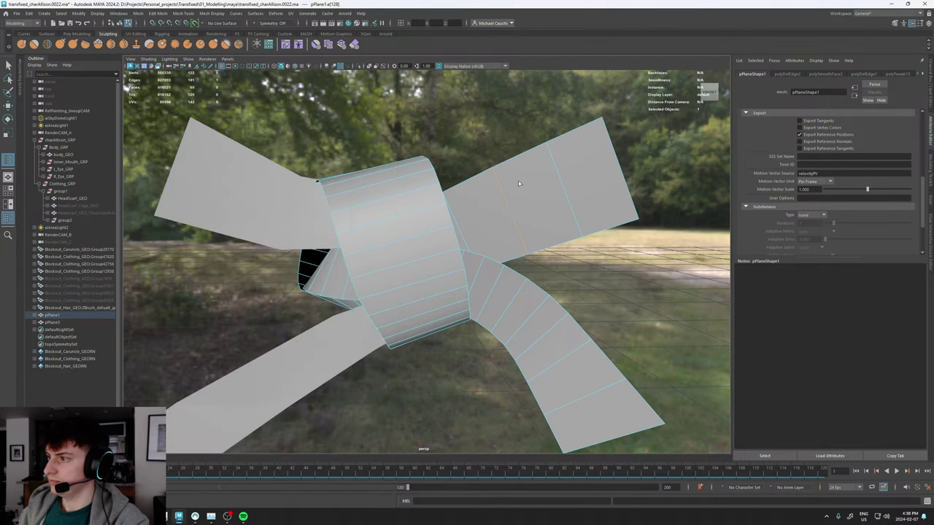
left_click(509, 206)
key("w")
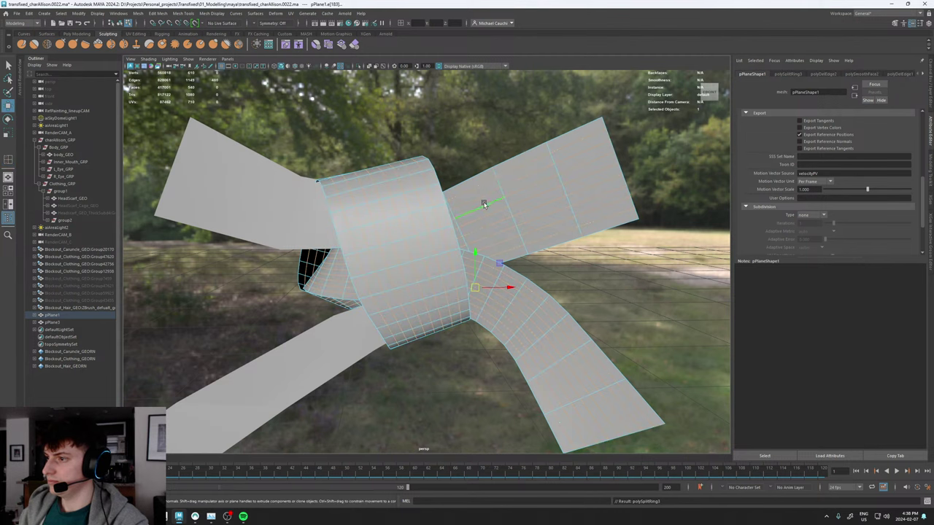
Try smoothing the wrapped strip with its lengthwise loops in place, inspect the density, and undo the smoothing.
key("q")
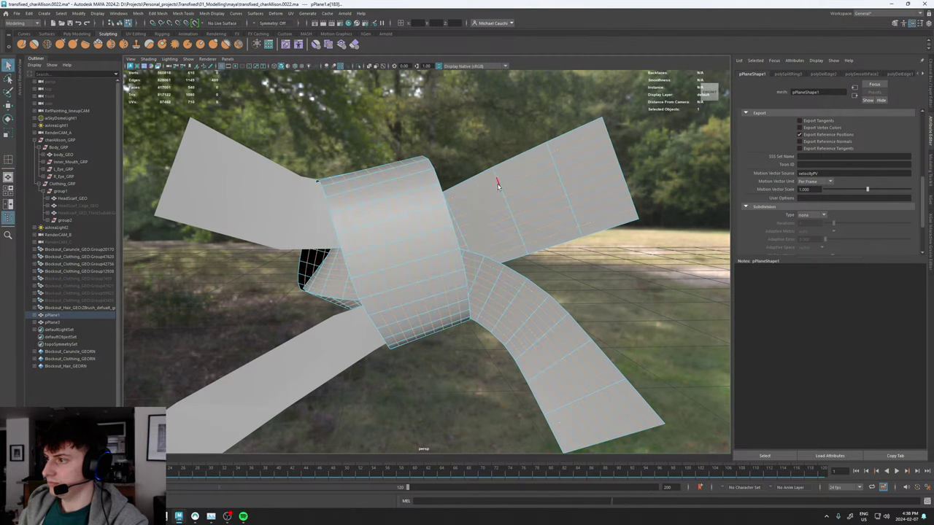
left_click(503, 195)
right_click(505, 195, "shift")
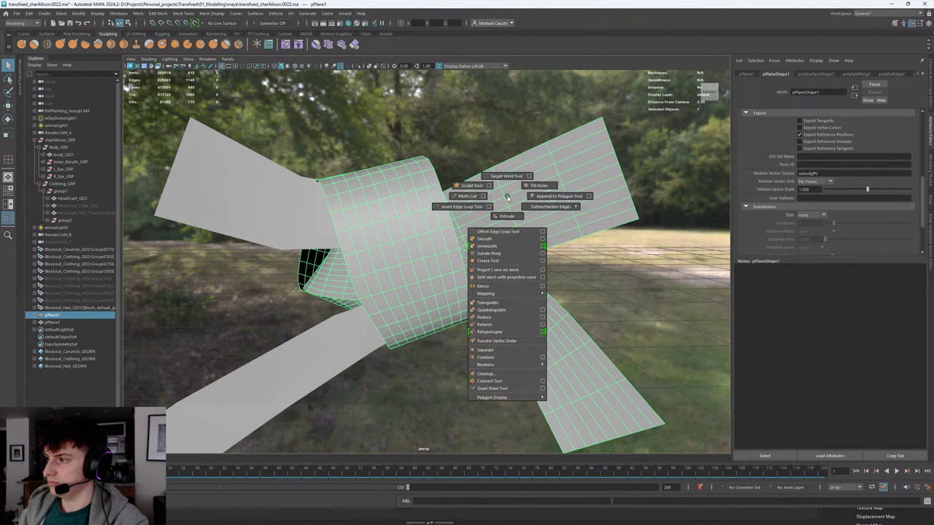
left_click(485, 238)
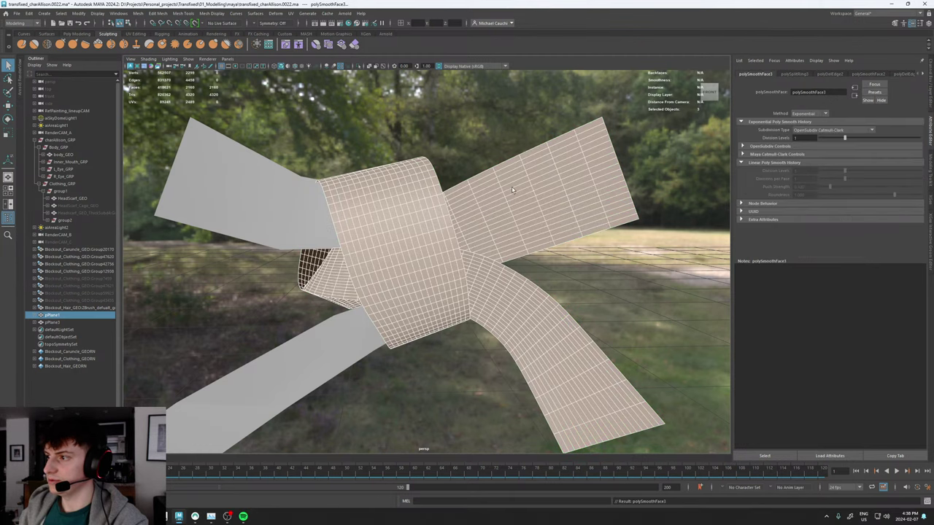
left_click(504, 195)
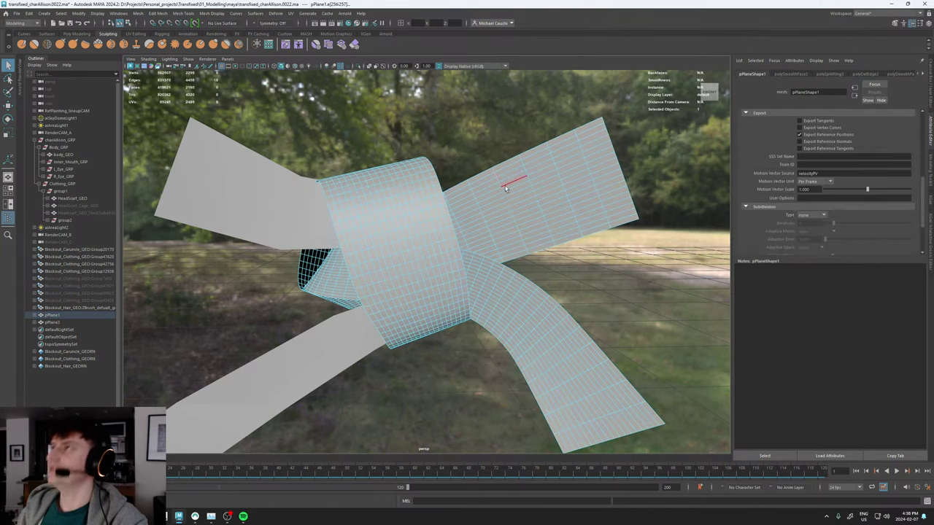
key("ctrl+z")
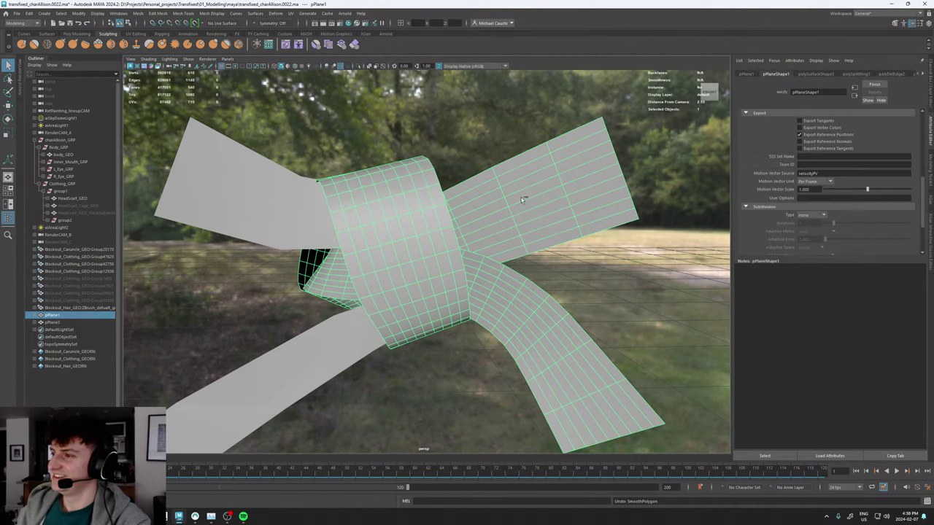
Undo the insertion of the wrapped strip's eight lengthwise edge loops and return the strip to object mode.
key("ctrl+z")
key("ctrl+z")
key("ctrl+z")
key("ctrl+z")
key("ctrl+z")
key("ctrl+z")
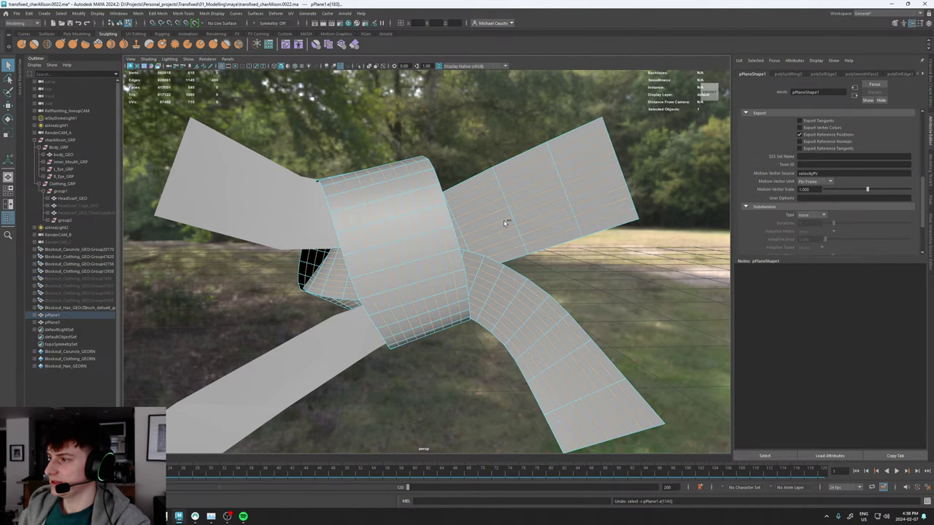
mouse_move(481, 225)
left_mouse_down("alt")
mouse_move(461, 224)
mouse_move(487, 227)
left_mouse_up("alt")
key("w")
right_click_drag(431, 266, 494, 209)
mouse_move(494, 209)
left_mouse_down("alt")
mouse_move(354, 217)
mouse_move(500, 218)
left_mouse_up("alt")
right_click_drag(500, 217, 338, 224, "alt")
left_click_drag(337, 224, 460, 217, "alt")
scroll(460, 226, "up", 3)
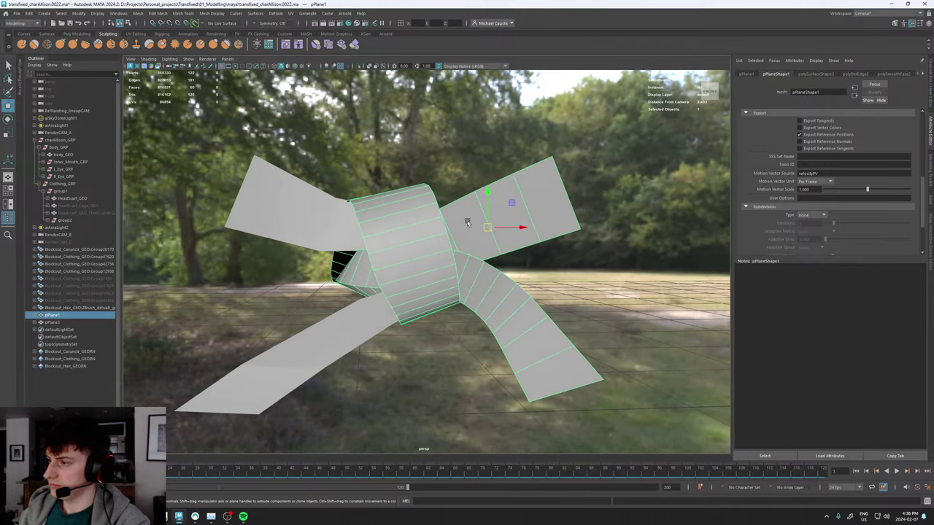
Select the other strip, whose tails leave the opposite side of the knot, and smooth it with one division level.
right_click(468, 223, "shift")
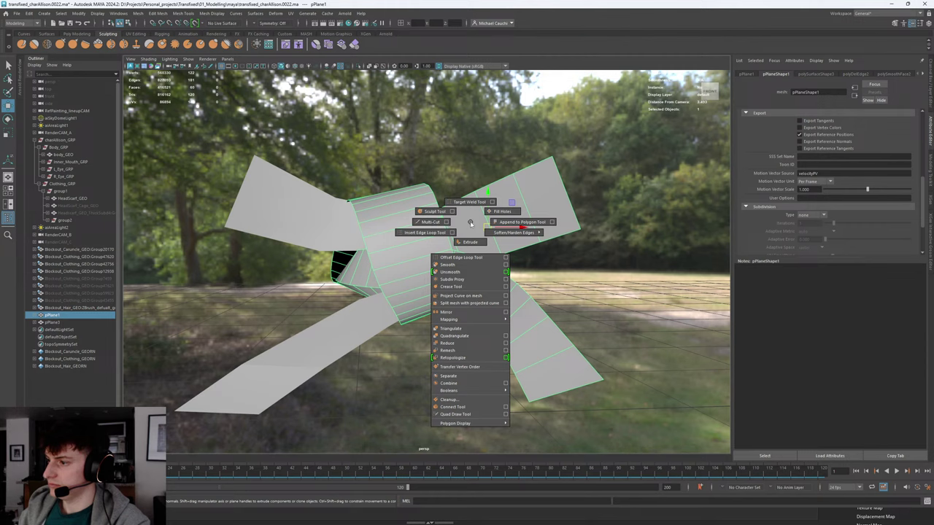
right_click_drag(471, 224, 468, 221, "shift")
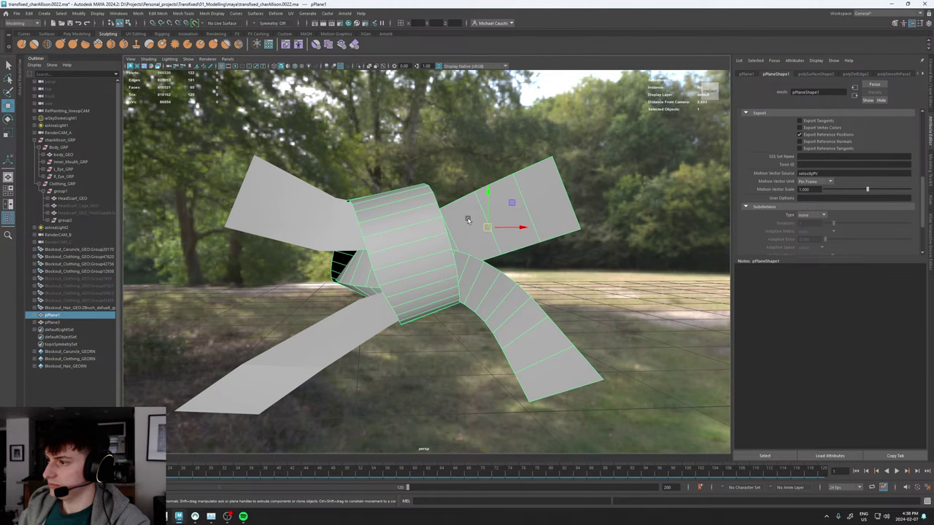
left_click(342, 224, "shift")
left_click_drag(342, 224, 304, 217, "alt")
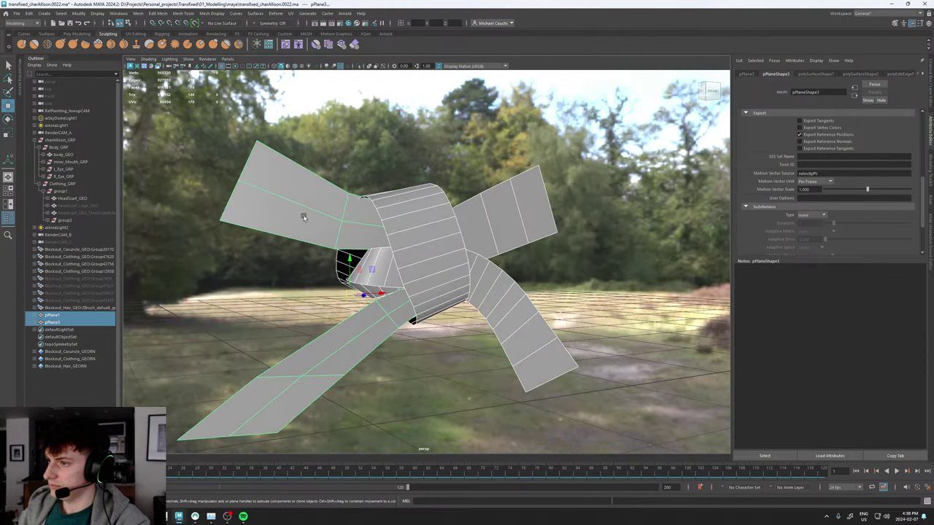
right_click_drag(304, 217, 287, 256, "shift")
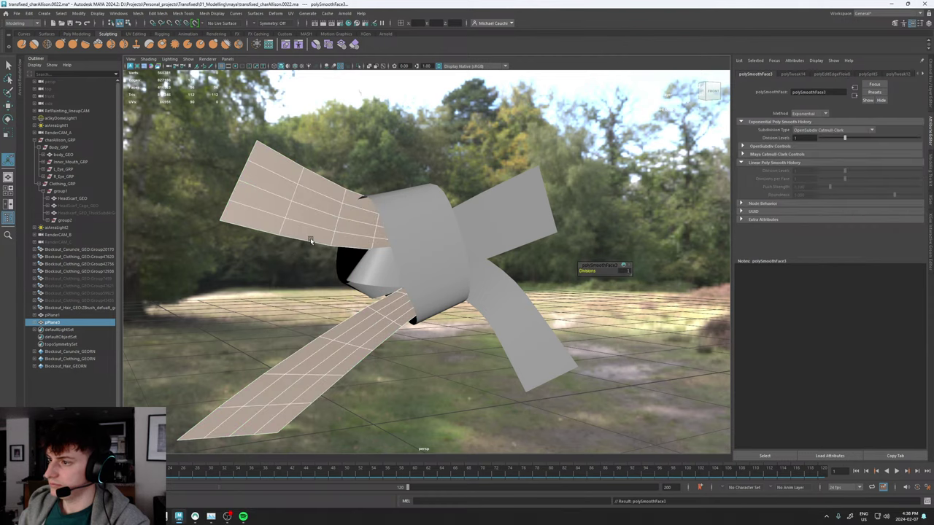
Delete the smoothed second strip's inner lengthwise edge loops so that only its crosswise edges remain.
left_click_drag(310, 241, 414, 250, "alt")
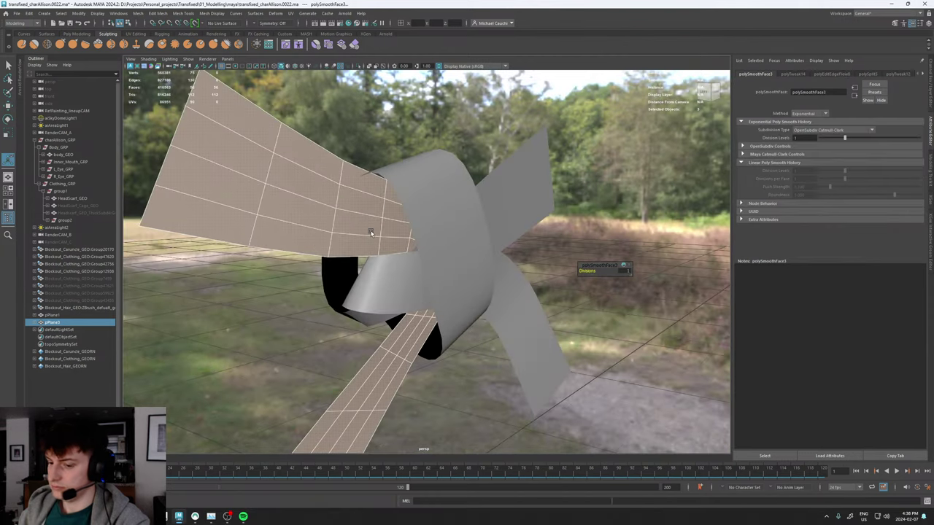
right_click_drag(338, 238, 333, 188)
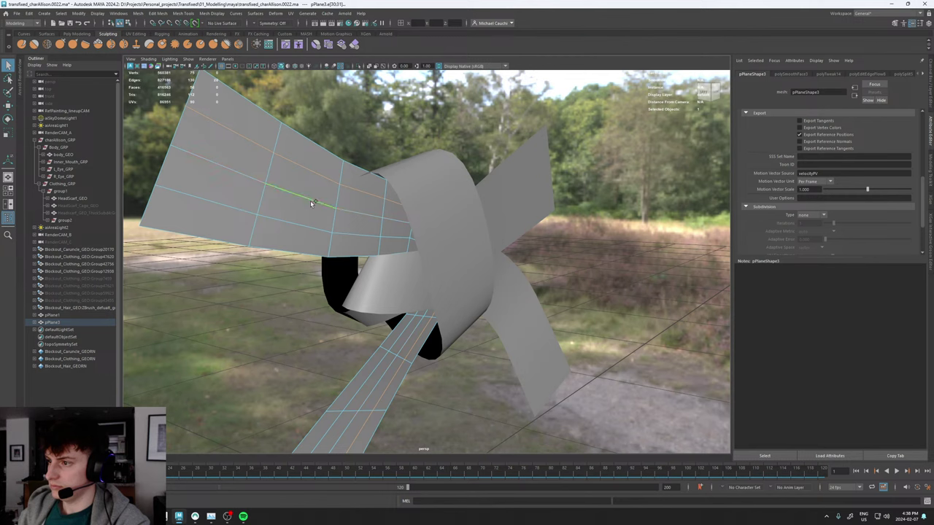
key("Delete")
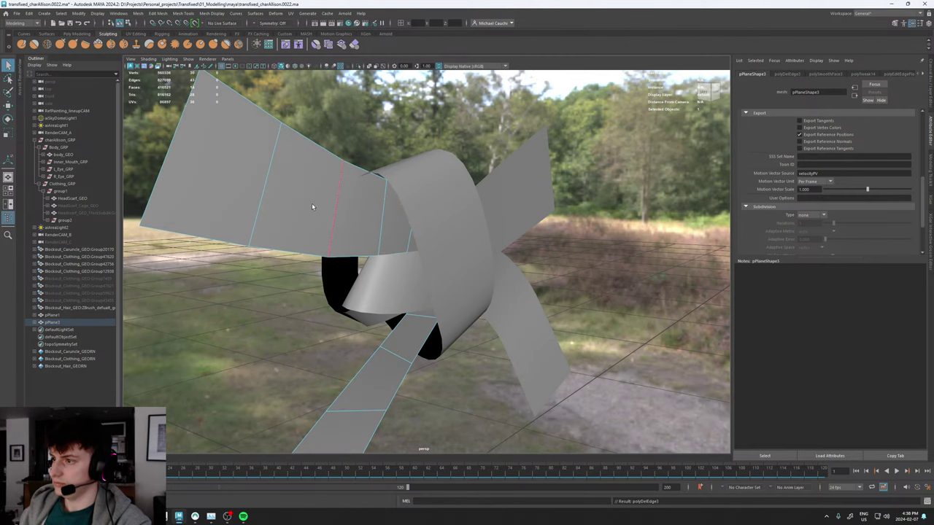
Return the second strip to object mode and examine its tails from the side and front of the knot.
right_click_drag(311, 207, 341, 182)
left_click(424, 187)
left_click_drag(424, 186, 292, 200, "alt")
right_click_drag(292, 200, 146, 211, "alt")
left_click_drag(146, 210, 219, 186, "alt")
right_click_drag(219, 186, 486, 271, "alt")
left_click(342, 211)
left_click_drag(342, 211, 387, 212, "alt")
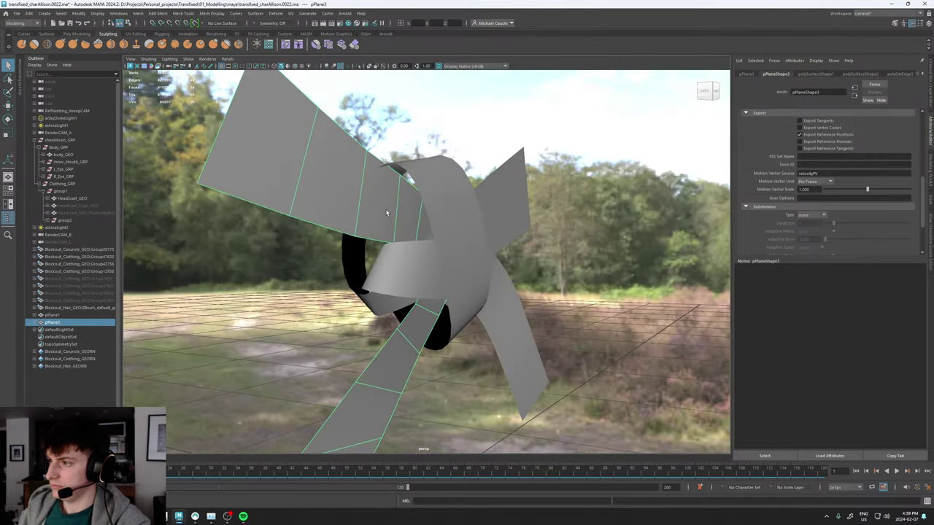
Examine the second strip's upper tail where it enters the knot, and view the whole knot from several angles.
right_click_drag(387, 212, 388, 157)
left_click(384, 162)
left_click_drag(384, 162, 427, 192, "alt")
key("w")
right_click_drag(507, 208, 354, 217, "alt")
left_click_drag(354, 216, 410, 197, "alt")
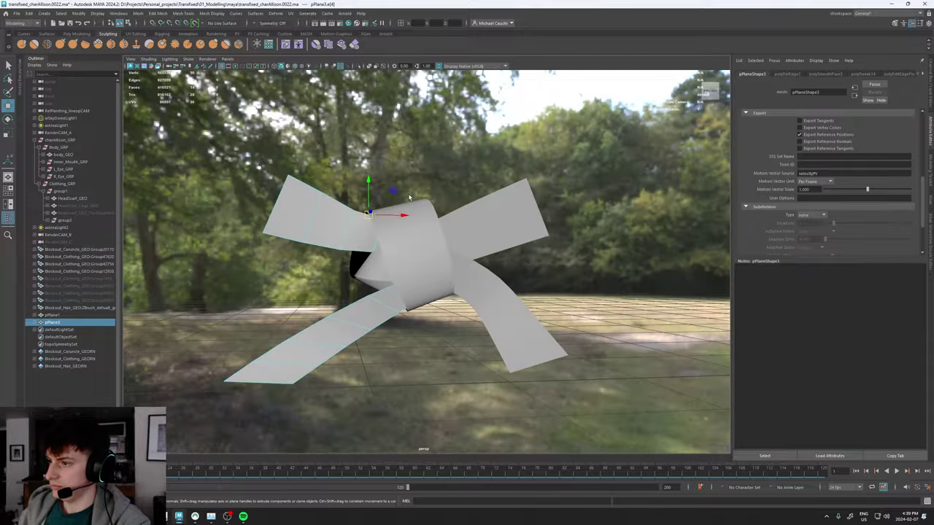
left_click_drag(402, 152, 387, 216, "alt")
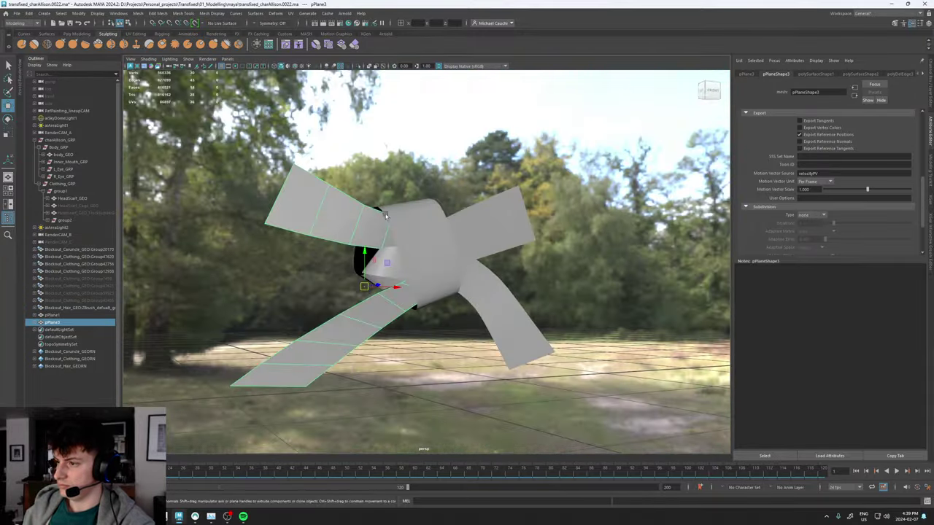
left_click_drag(339, 235, 358, 229, "alt")
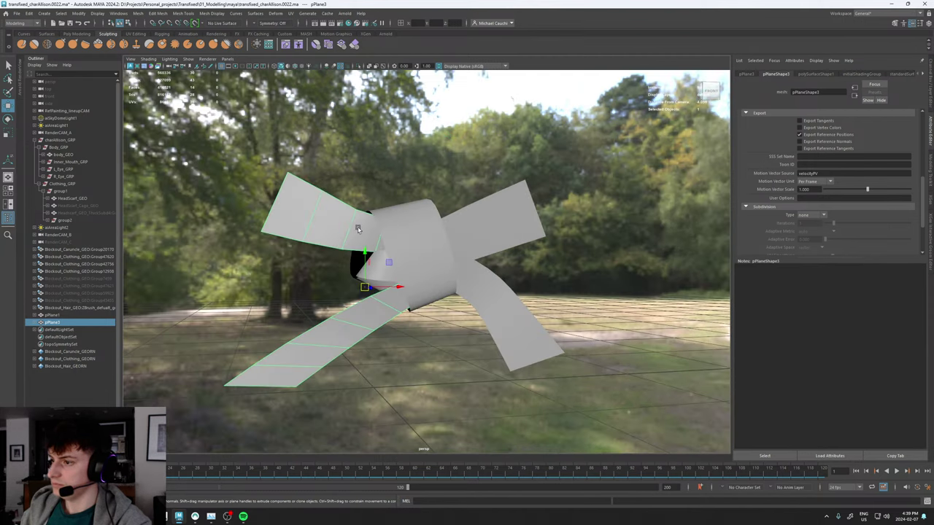
middle_click_drag(347, 270, 360, 210, "alt")
right_click_drag(505, 235, 87, 250, "alt")
left_click_drag(350, 219, 363, 254, "alt")
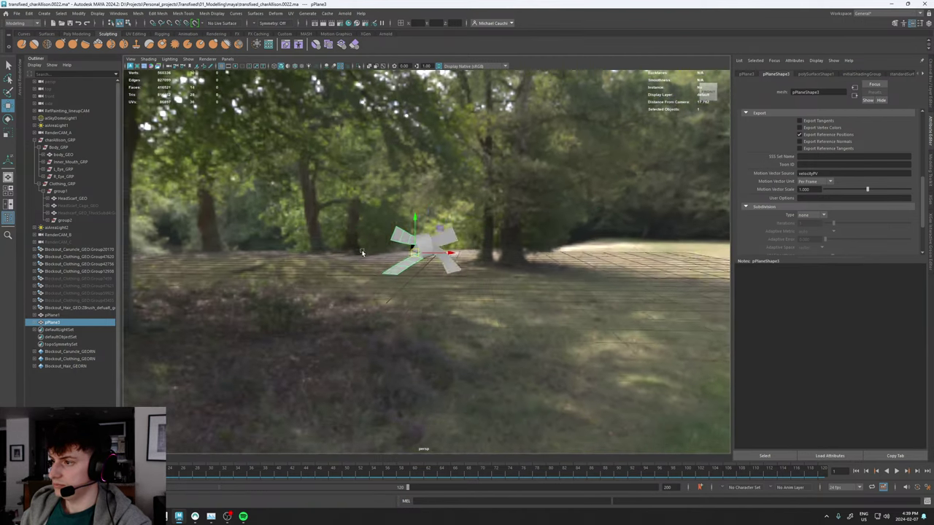
Select both knot strips and try smoothing them together with one division level.
right_click_drag(363, 254, 655, 336, "alt")
left_click(483, 193, "shift")
middle_click_drag(439, 180, 433, 219, "alt")
right_click_drag(433, 219, 494, 226, "alt")
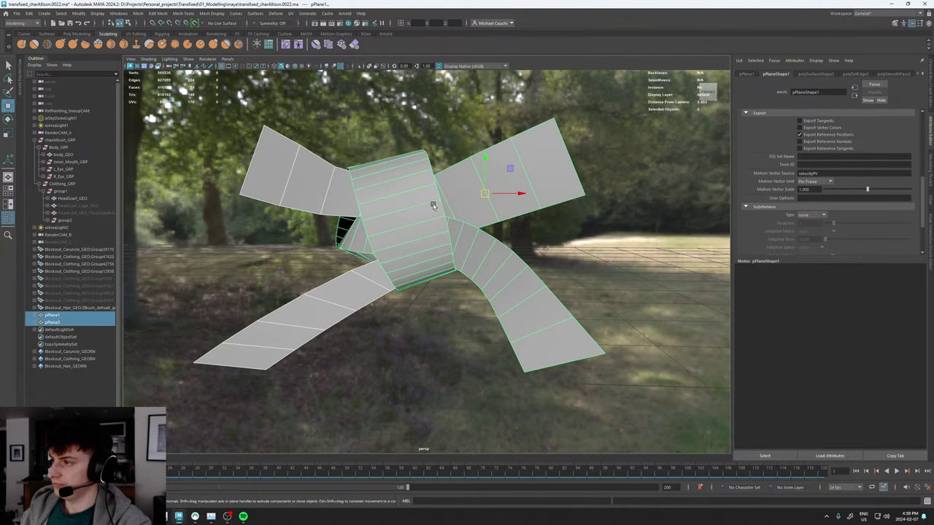
right_click_drag(433, 206, 420, 239, "shift")
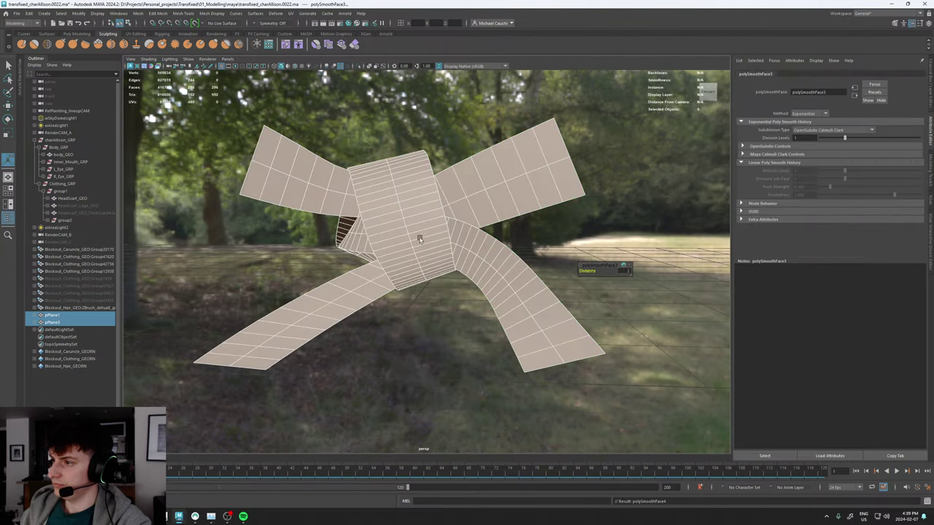
Delete the central lengthwise edge loop from both smoothed strips, keeping only their crosswise edges.
left_click_drag(411, 216, 416, 232, "alt")
right_click_drag(467, 223, 471, 193)
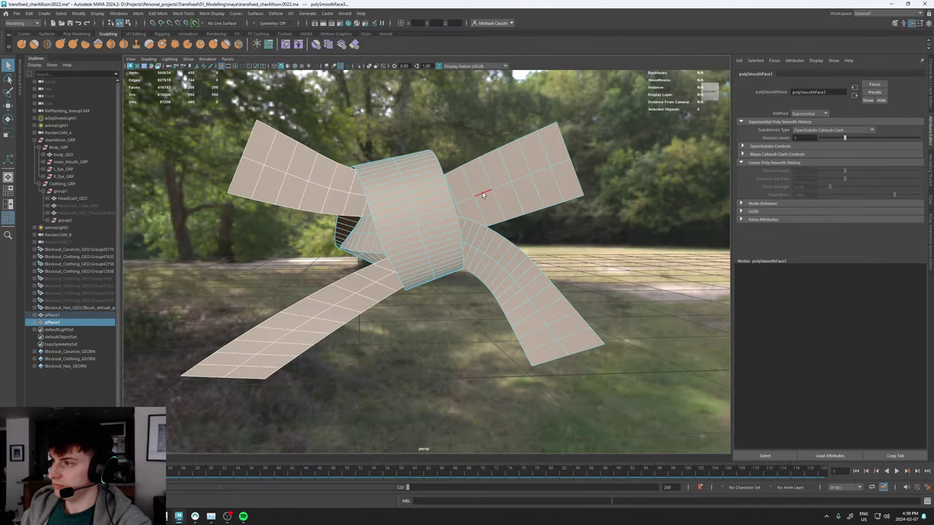
left_click(483, 194)
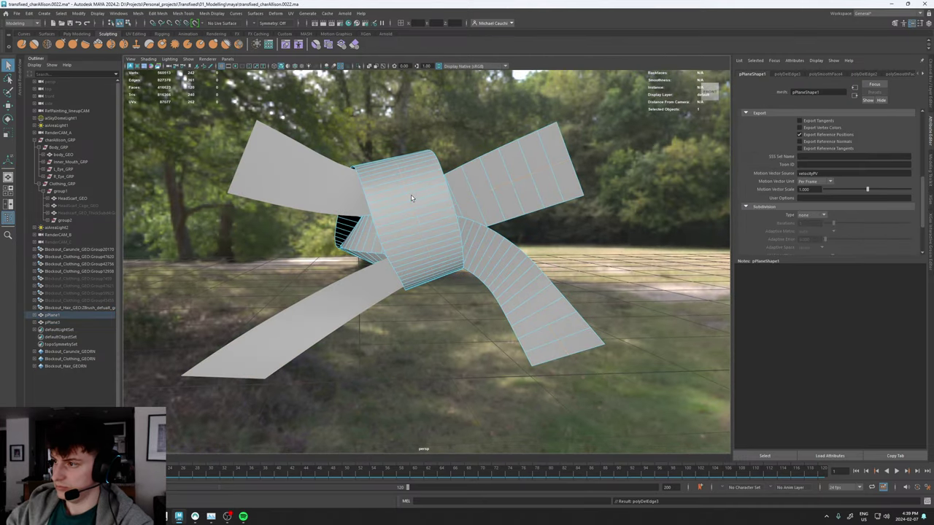
key("w")
key("F8")
left_click(310, 196)
mouse_move(313, 186)
right_mouse_down("shift")
mouse_move(295, 187)
mouse_move(314, 194)
mouse_move(312, 186)
right_mouse_up("shift")
double_click(313, 186)
key("ctrl+Delete")
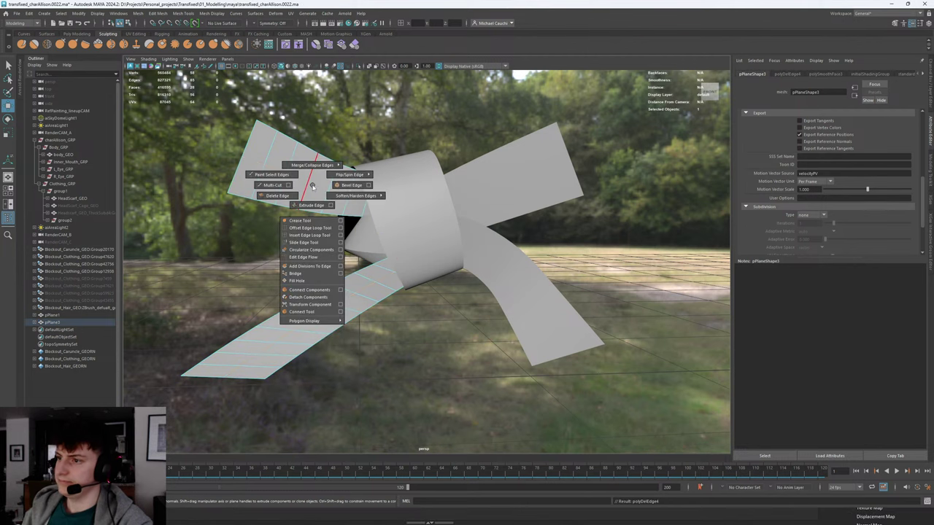
Insert 16 evenly spaced lengthwise edge loops into the second strip using the multiple edge loops option.
left_click(340, 236)
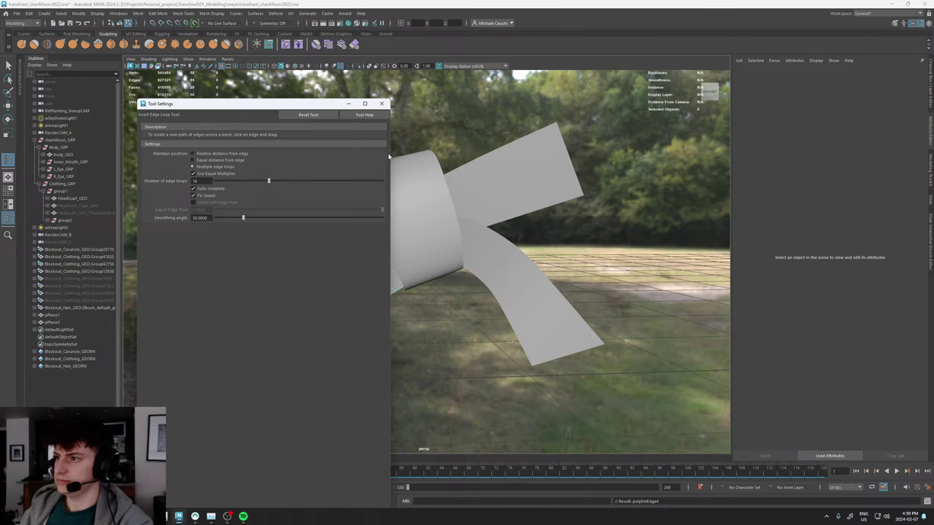
left_click(383, 104)
left_click(286, 173)
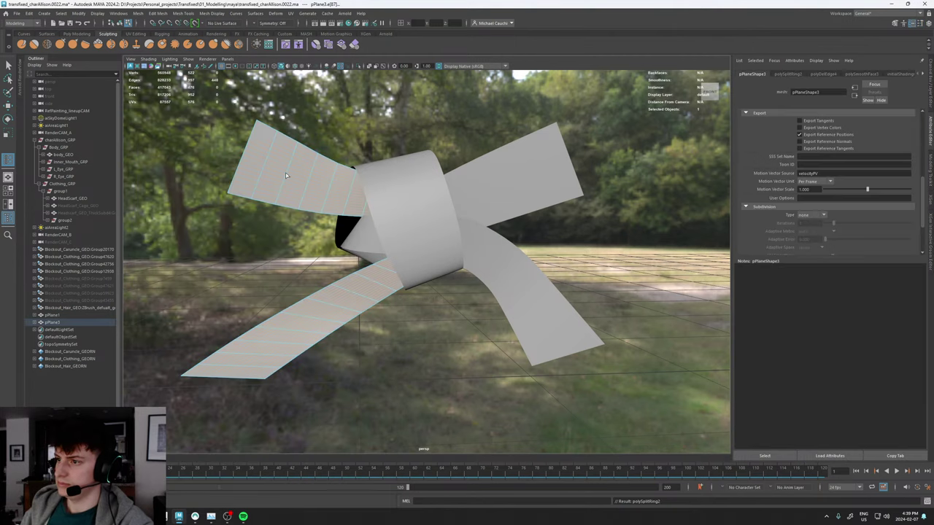
key("w")
Insert 16 evenly spaced lengthwise edge loops into the wrapped strip as well.
left_click(405, 213)
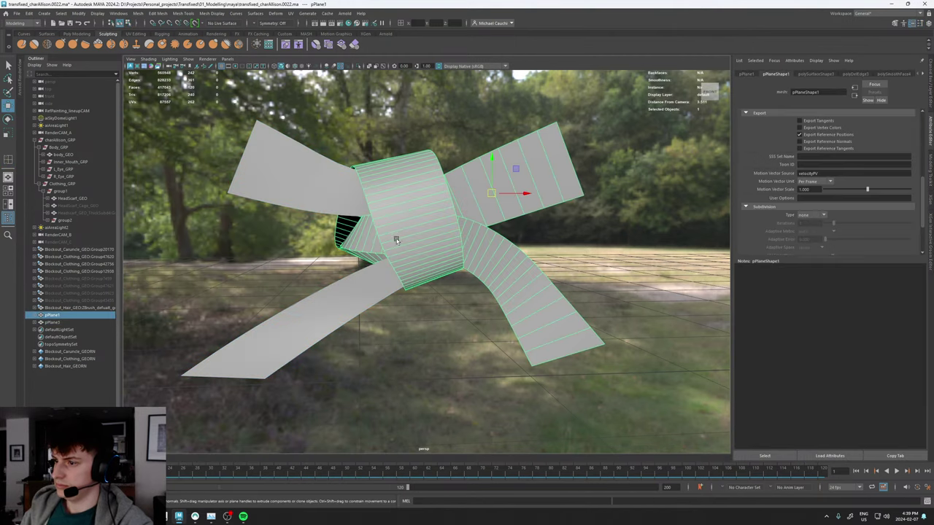
right_click_drag(408, 223, 406, 206, "shift")
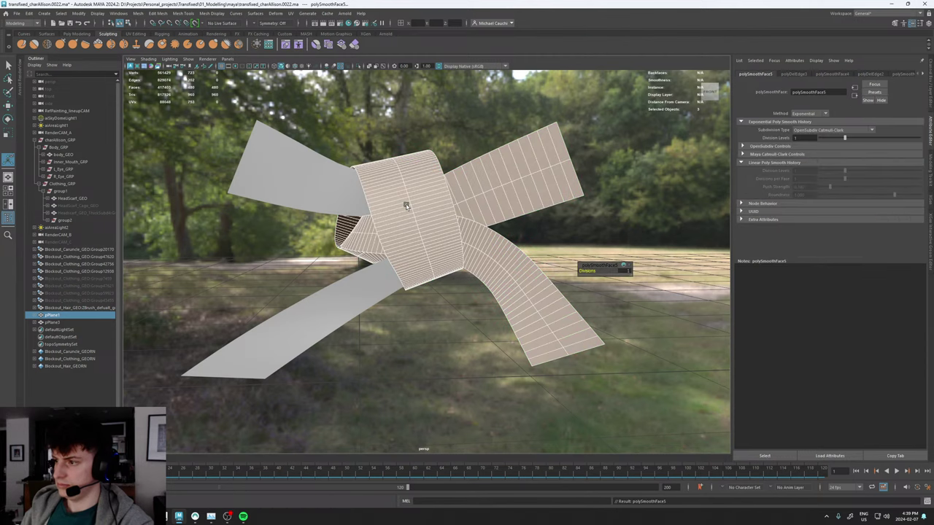
key("ctrl+z")
right_click(410, 207, "shift")
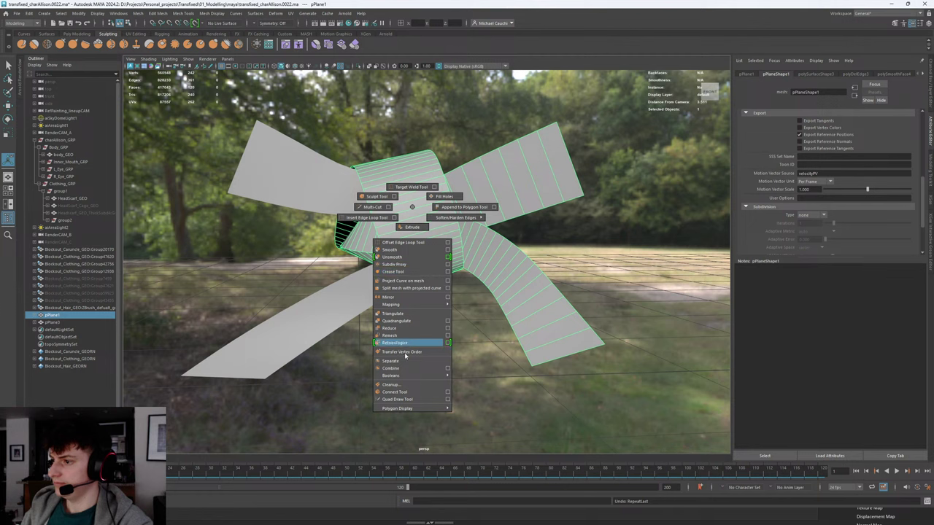
right_click_drag(377, 221, 451, 135)
left_click(415, 209)
scroll(434, 222, "down", 5)
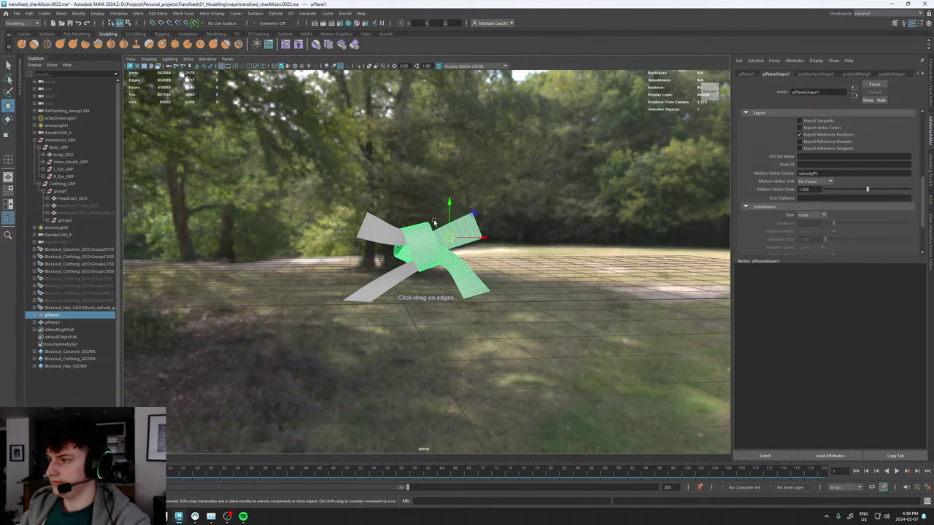
Select both strips and extrude all their faces with a local Z translation of 0.039 to give the fabric thickness.
left_click(387, 238, "shift")
left_click_drag(470, 221, 405, 210, "alt")
scroll(450, 230, "up", 5)
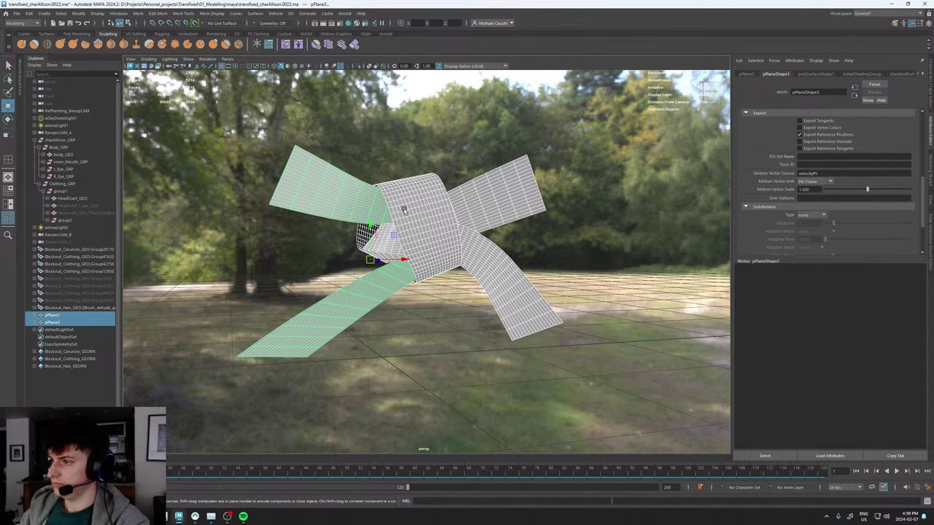
scroll(428, 207, "up", 3)
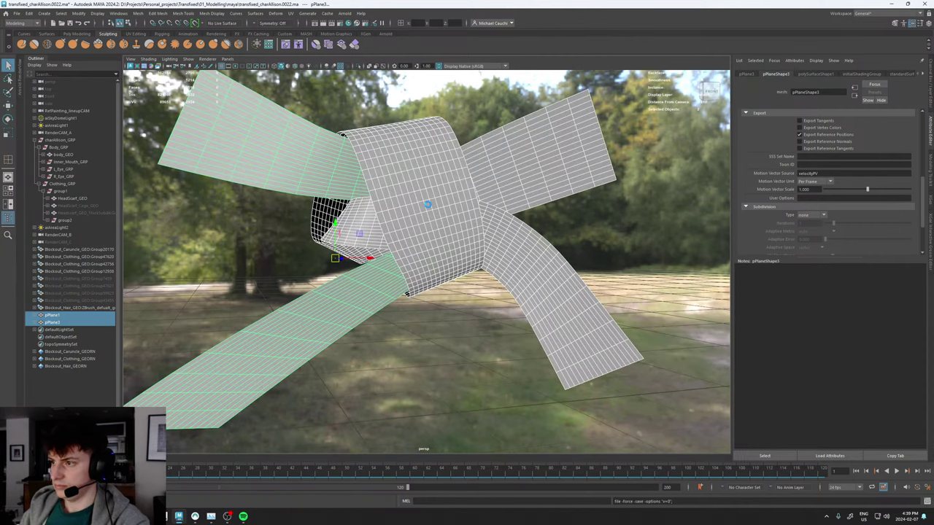
right_click_drag(420, 191, 420, 211, "shift")
left_click_drag(420, 211, 440, 252, "alt")
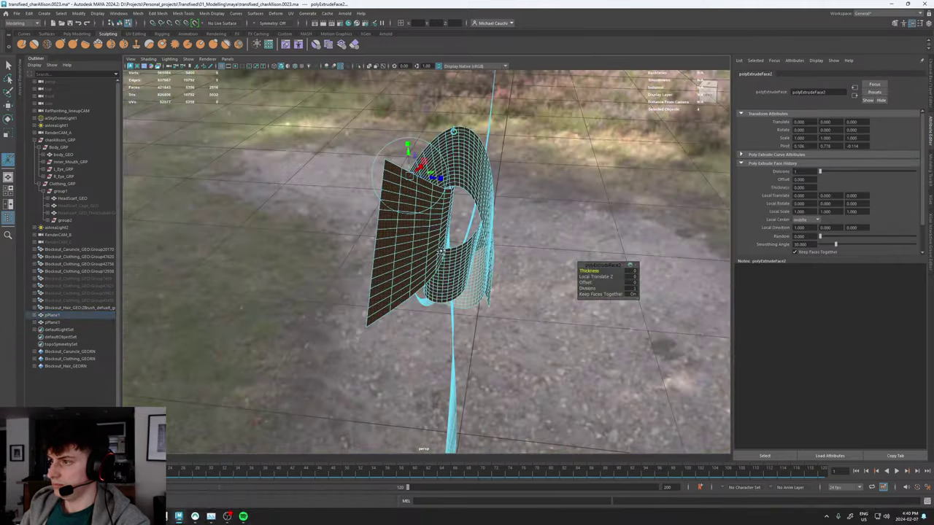
left_click_drag(432, 177, 443, 178)
left_click_drag(460, 226, 441, 213, "alt")
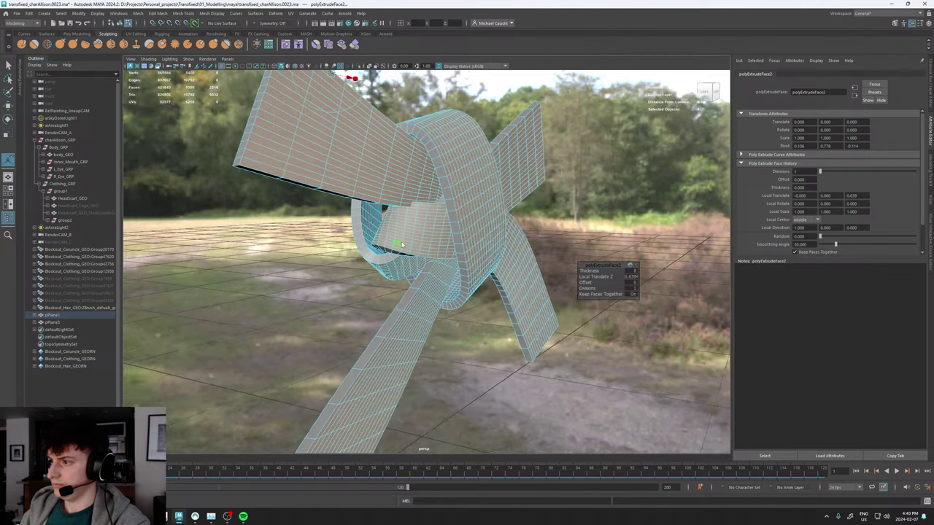
Return both thickened strips to object mode, turn on their smooth mesh preview, and inspect the knot's rounded shape.
right_click_drag(444, 218, 483, 215)
left_click(373, 156, "shift")
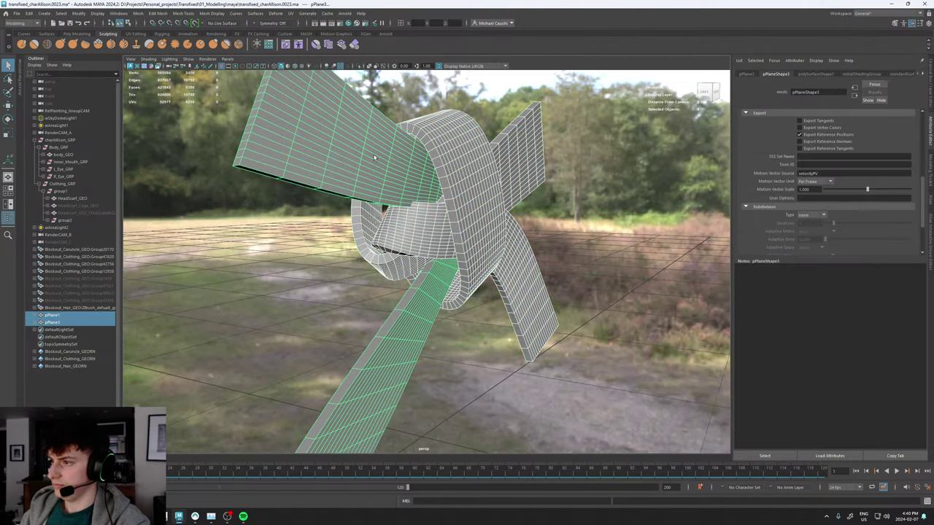
key("f")
key("3")
left_click(564, 276)
mouse_move(551, 299)
left_mouse_down("alt")
mouse_move(491, 295)
mouse_move(543, 292)
left_mouse_up("alt")
right_click_drag(543, 292, 342, 288, "alt")
left_click_drag(342, 288, 267, 291, "alt")
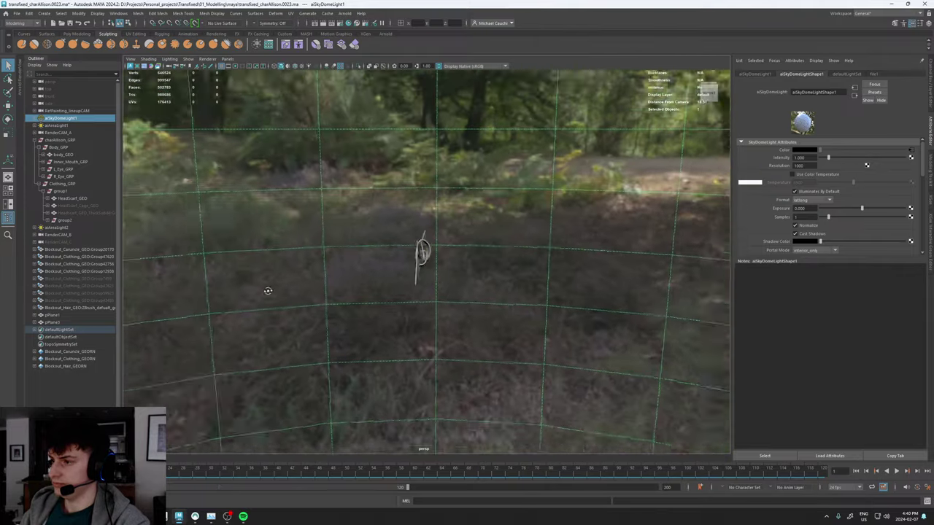
right_click_drag(268, 291, 646, 386, "alt")
left_click_drag(576, 288, 534, 201, "alt")
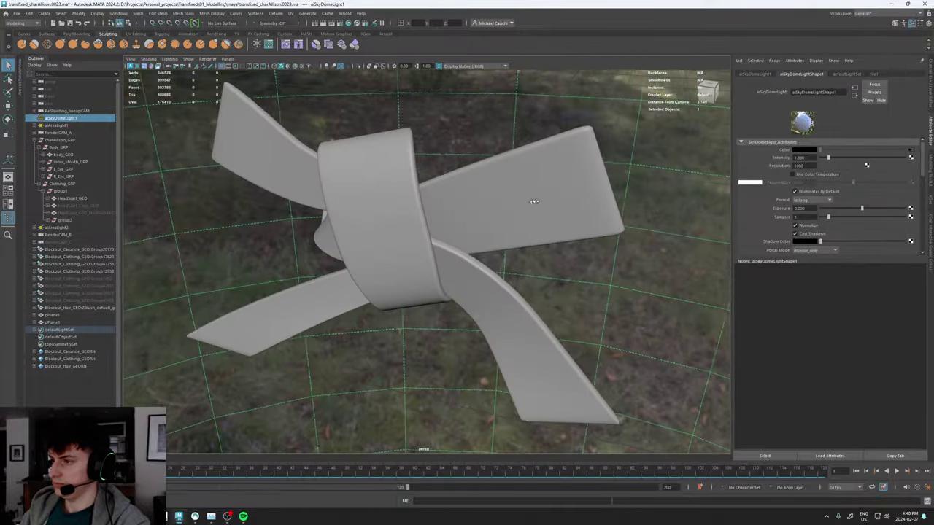
Examine the thickened strips' edge density from behind and in front of the knot, viewing both wireframes together.
left_click(471, 286)
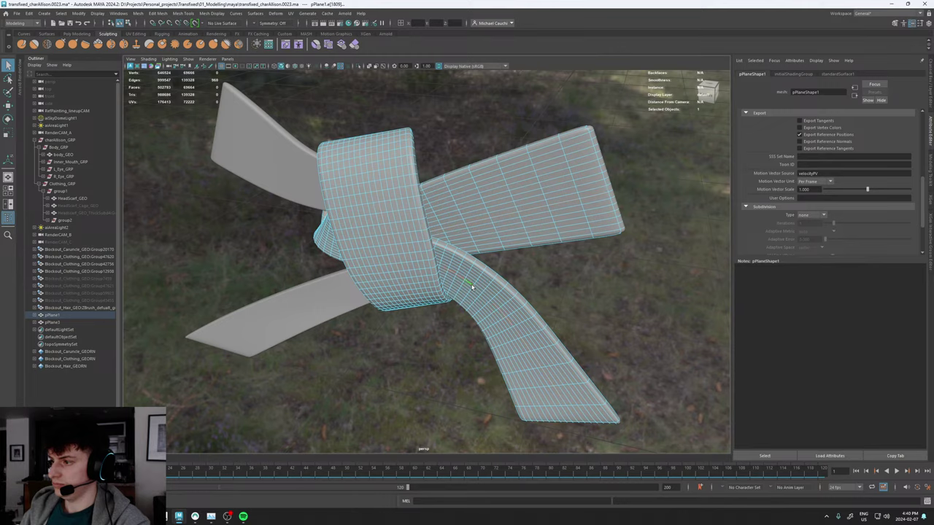
left_click_drag(471, 286, 360, 249, "alt")
key("w")
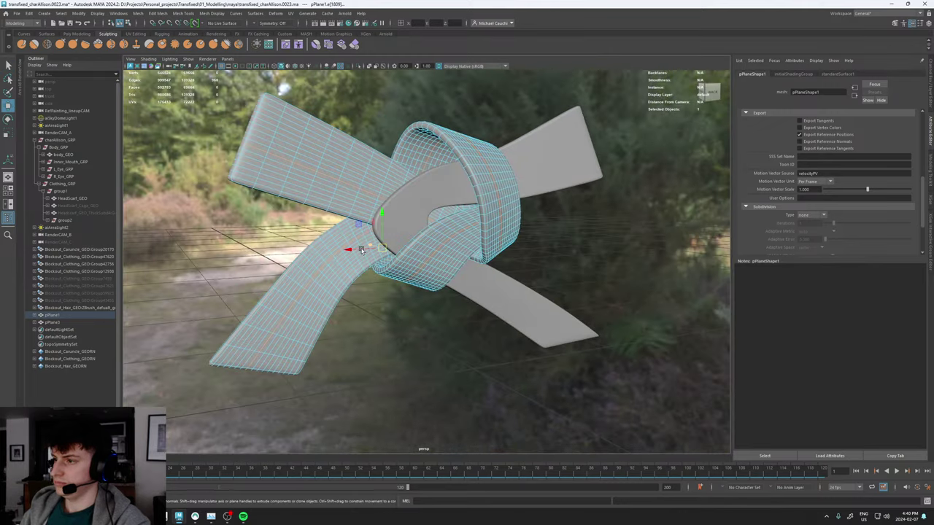
mouse_move(361, 250)
right_mouse_down()
mouse_move(417, 167)
mouse_move(358, 234)
right_mouse_up()
left_click_drag(358, 233, 555, 270, "alt")
right_click_drag(555, 270, 632, 298, "alt")
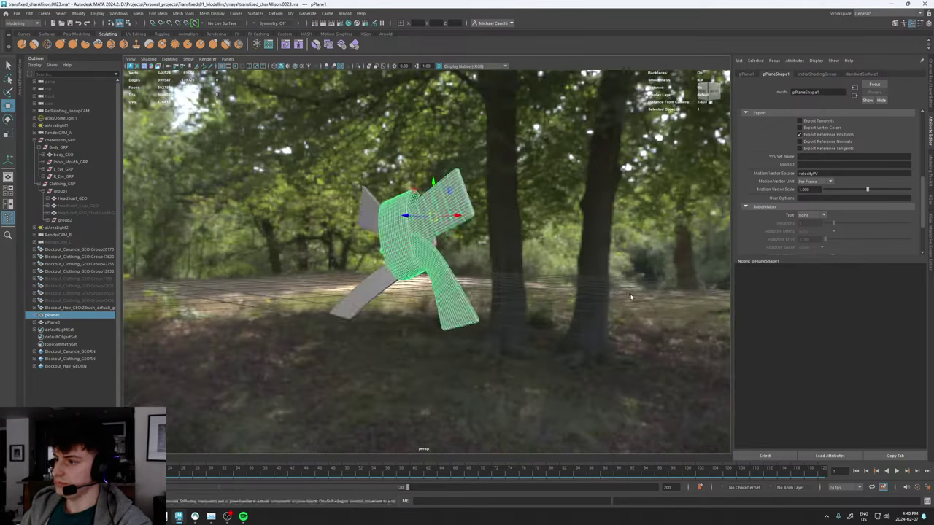
left_click_drag(631, 297, 480, 253, "alt")
left_click(376, 278, "shift")
left_click_drag(394, 282, 456, 288, "alt")
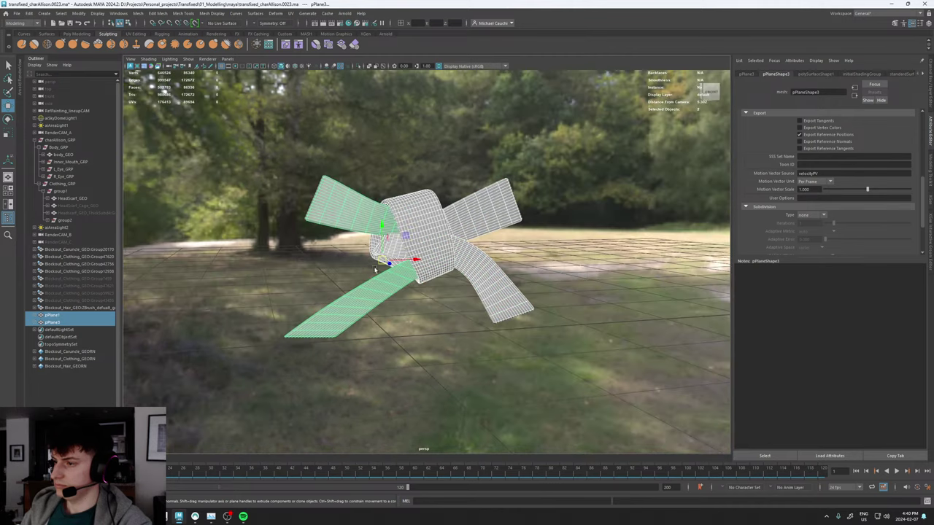
right_click_drag(456, 289, 569, 313, "alt")
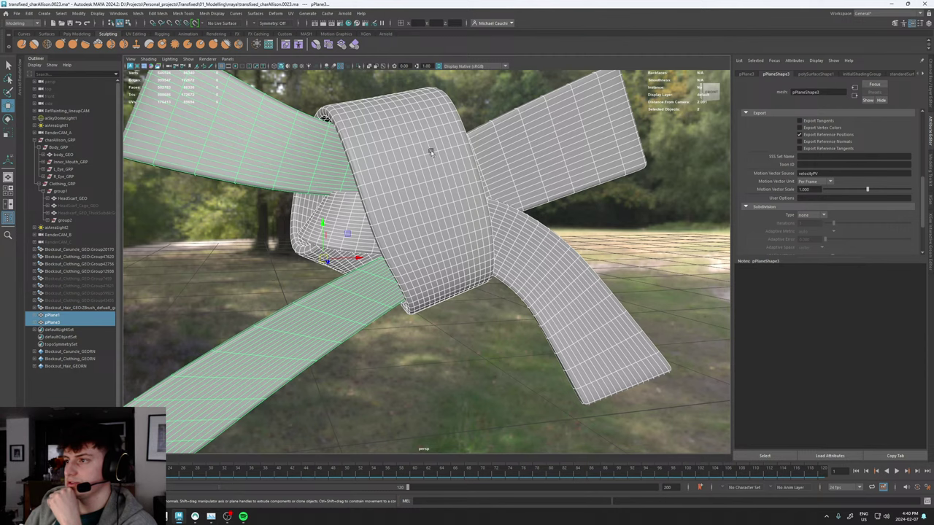
Undo the extrusion, inserted edge loops, edge deletions and joint smoothing on both strips.
scroll(441, 219, "down", 10)
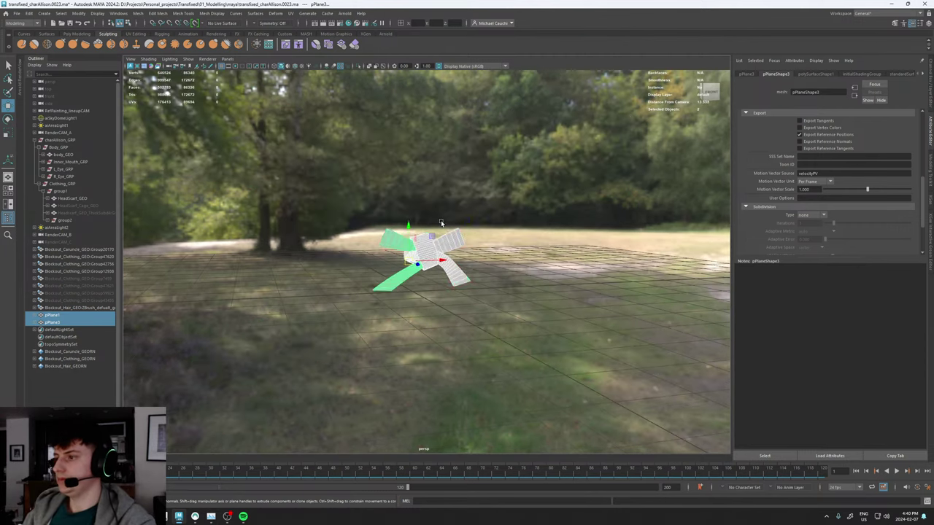
key("ctrl+z")
key("ctrl+z")
key("ctrl+z")
key("ctrl+z")
key("ctrl+z")
key("ctrl+z")
key("ctrl+z")
key("ctrl+z")
key("ctrl+z")
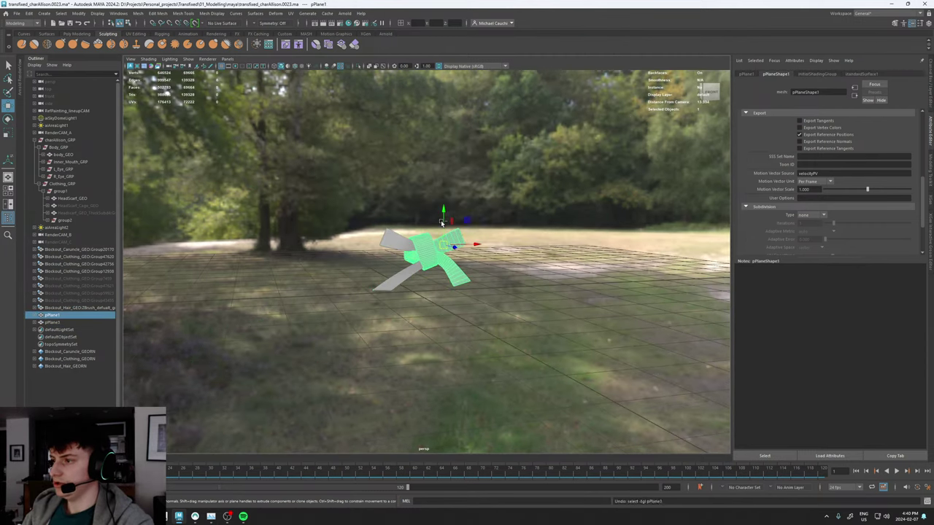
key("ctrl+z")
key("ctrl+z")
key("ctrl+z")
key("ctrl+z")
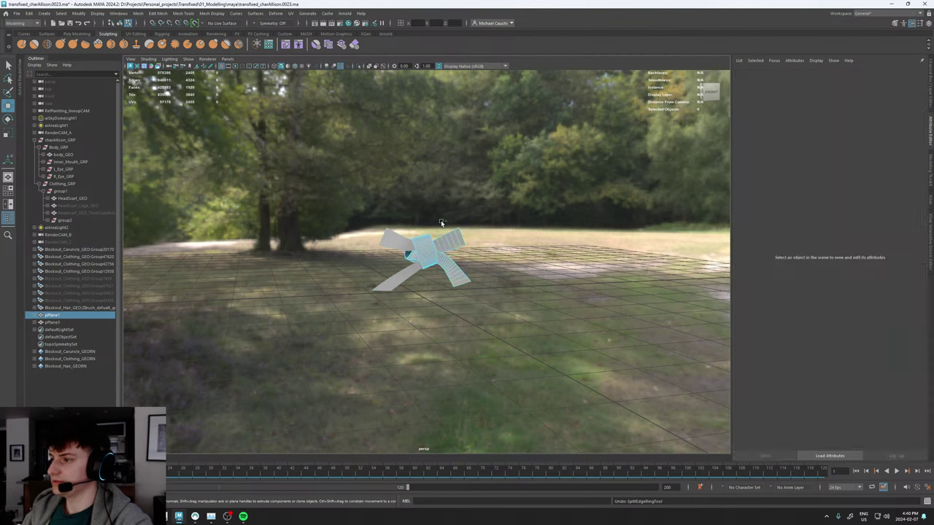
key("ctrl+z")
key("ctrl+z")
key("ctrl+z")
key("ctrl+z")
key("ctrl+z")
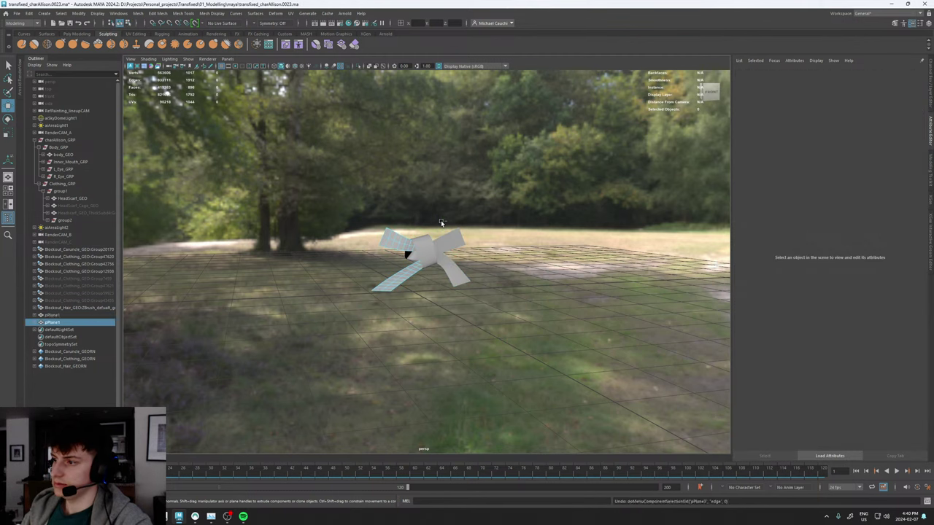
key("ctrl+z")
key("ctrl+z")
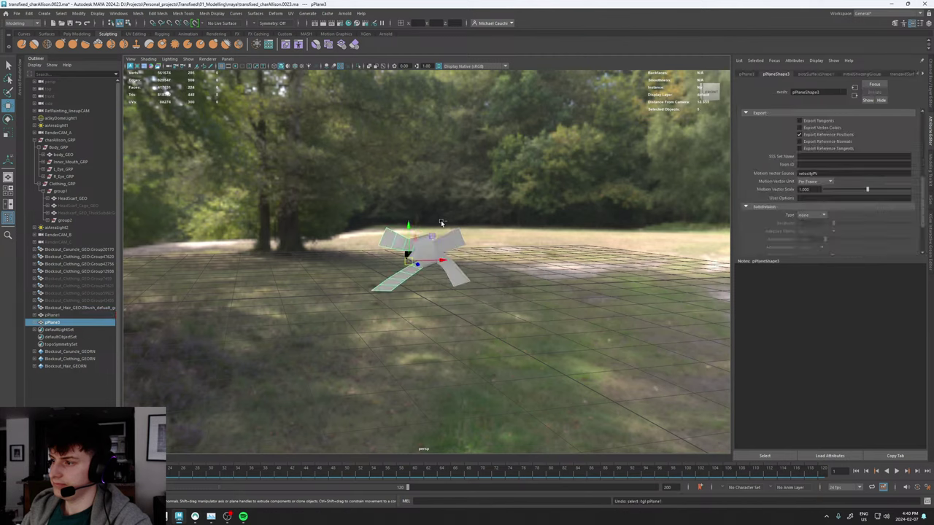
Undo the remaining edge deletions and mesh smoothing on both strips, back to the wrapping strip's low-resolution mesh.
scroll(438, 220, "up", 5)
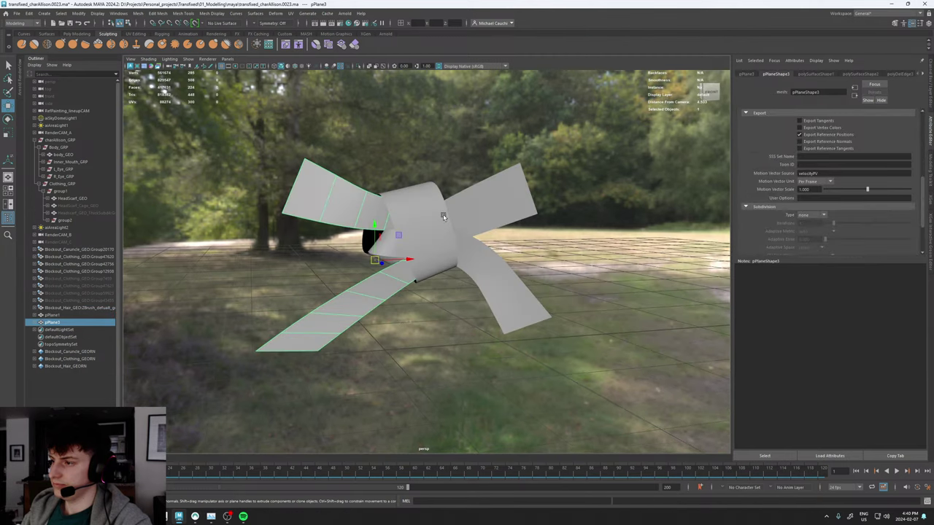
left_click(432, 227)
mouse_move(405, 240)
left_mouse_down("alt")
mouse_move(442, 236)
mouse_move(420, 237)
left_mouse_up("alt")
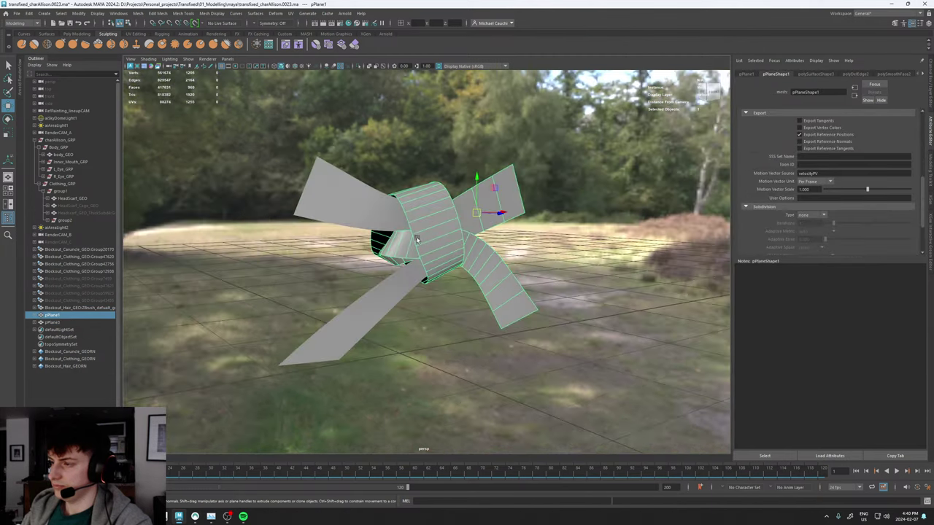
right_click_drag(420, 236, 526, 257, "alt")
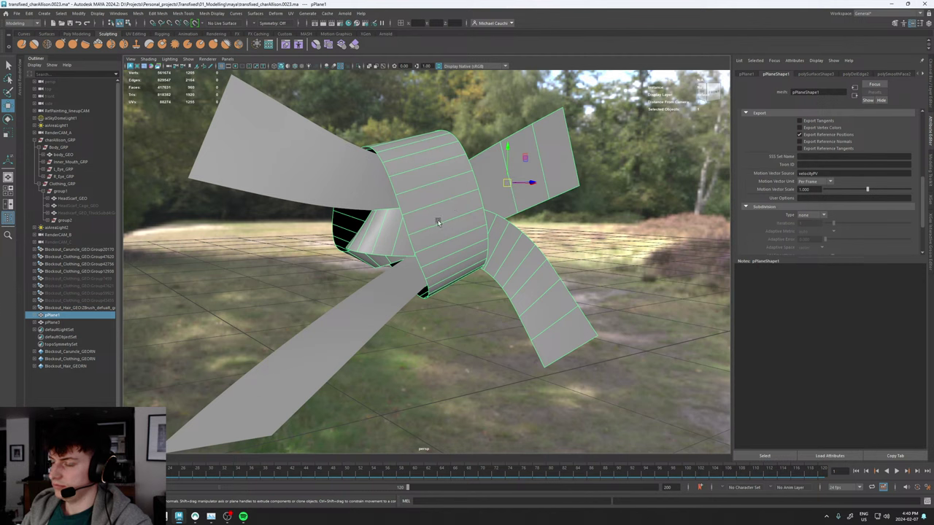
key("ctrl+z")
key("ctrl+z")
key("ctrl+z")
key("ctrl+z")
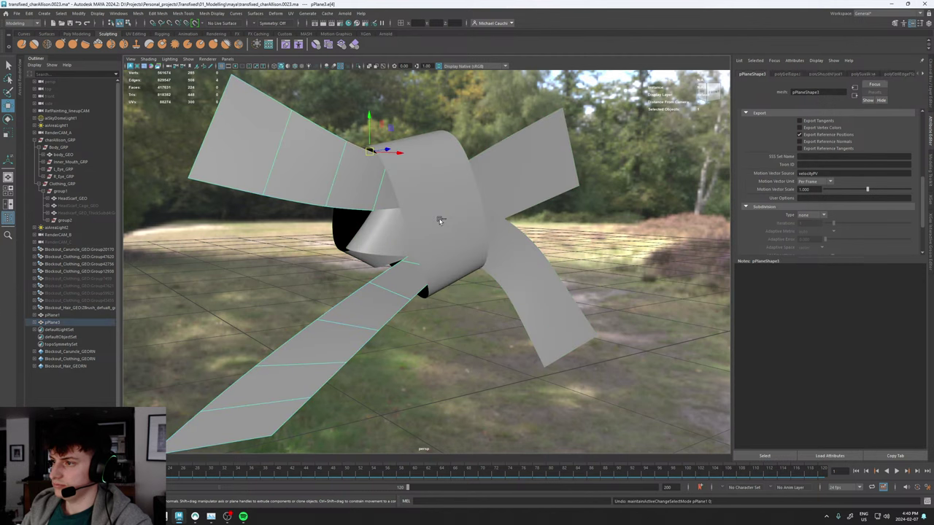
key("ctrl+z")
key("ctrl+z")
key("ctrl+z")
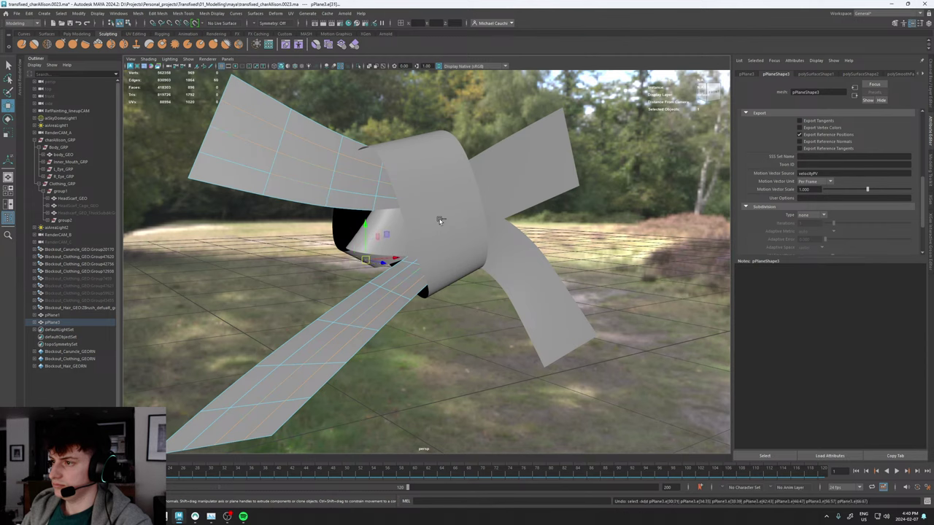
key("ctrl+z")
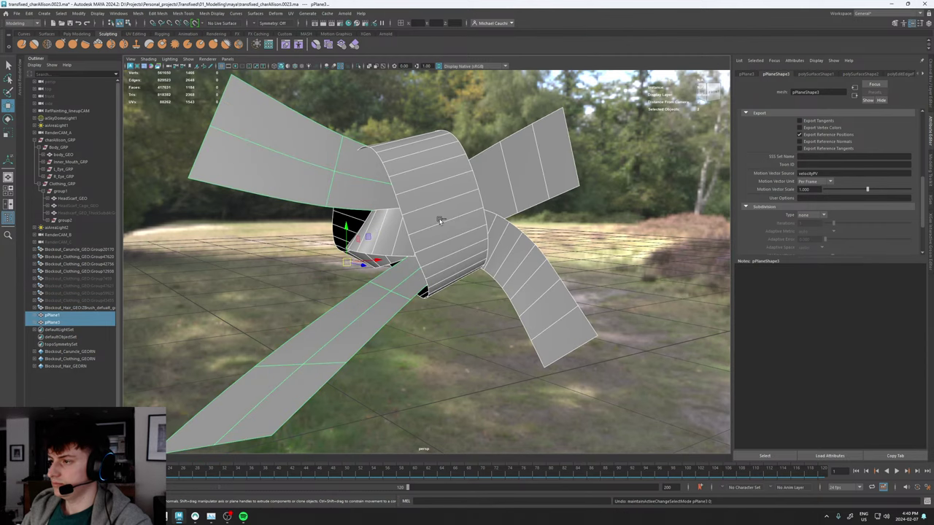
key("ctrl+z")
key("ctrl+z")
key("ctrl+z")
key("ctrl+z")
key("ctrl+z")
key("ctrl+z")
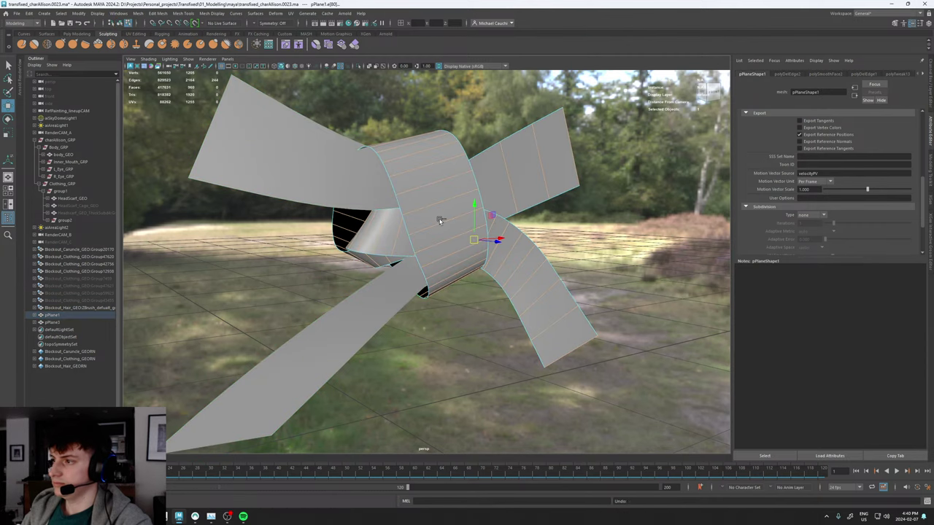
key("ctrl+z")
key("ctrl+z")
key("ctrl+z")
key("ctrl+z")
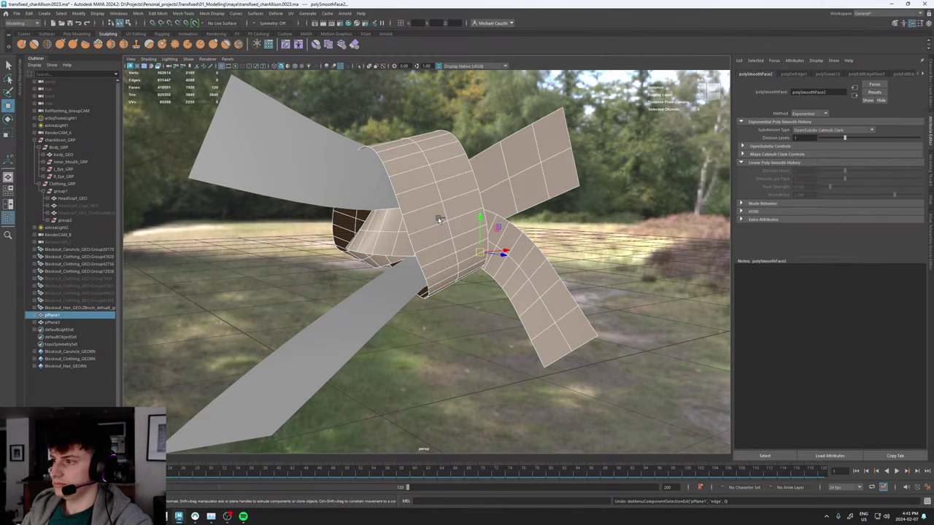
Turn on soft selection and adjust the wrapping strip's edges where it folds behind the knot.
left_click_drag(437, 217, 451, 204, "alt")
left_click_drag(490, 202, 316, 254, "alt")
right_click_drag(316, 254, 322, 236)
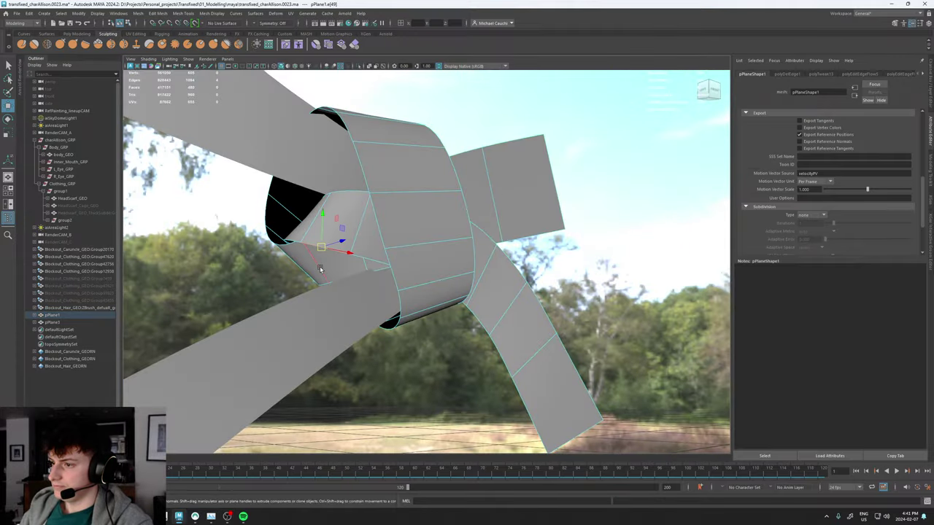
left_click_drag(298, 270, 473, 281, "alt")
key("b")
left_click_drag(365, 277, 445, 275, "alt")
right_click_drag(445, 275, 475, 271, "alt")
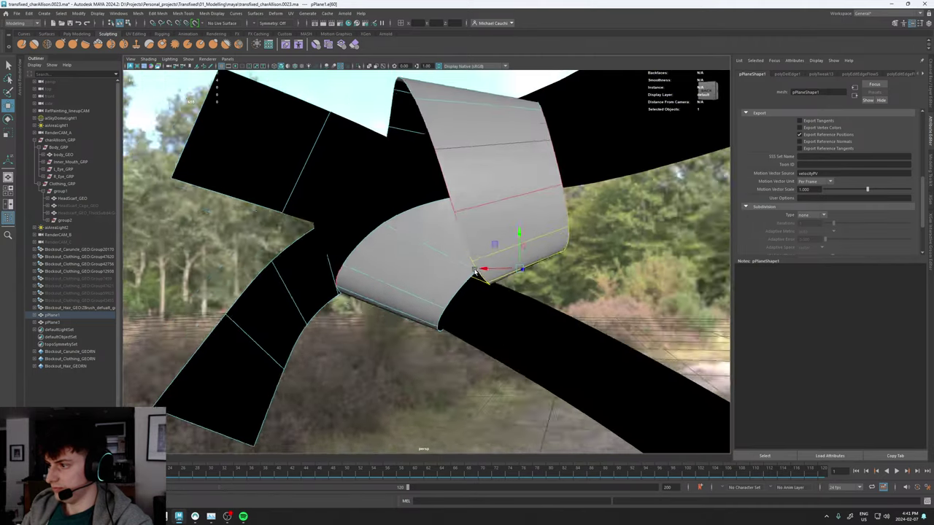
left_click_drag(475, 271, 502, 264, "alt")
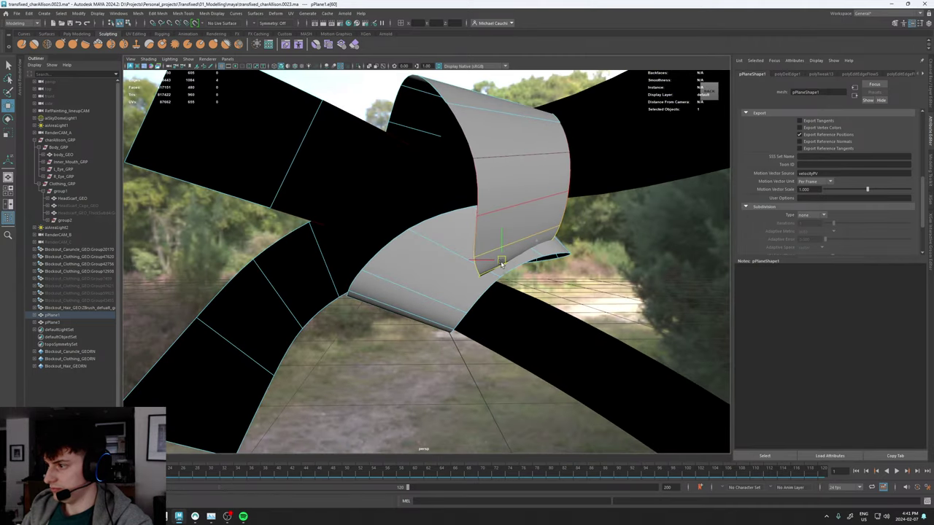
left_click(453, 252)
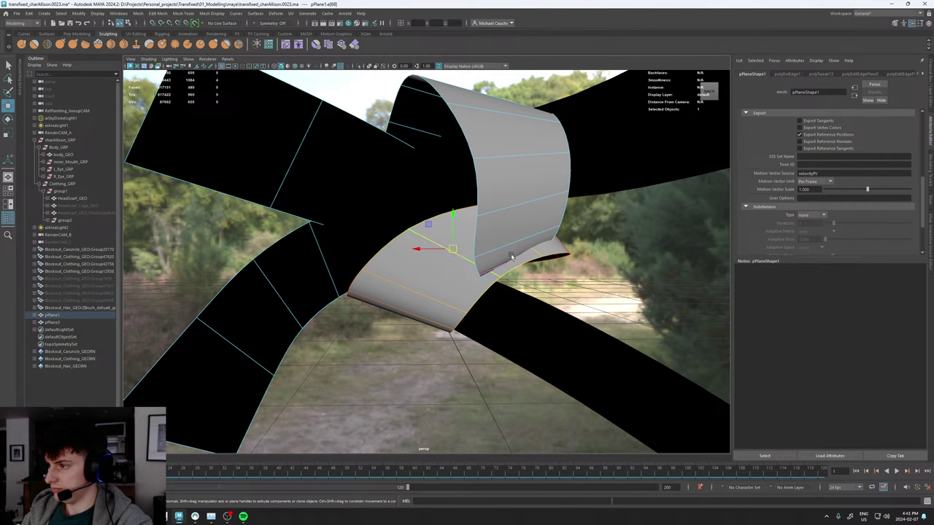
left_click_drag(477, 239, 458, 209)
left_click_drag(525, 252, 328, 194, "alt")
left_click(332, 199)
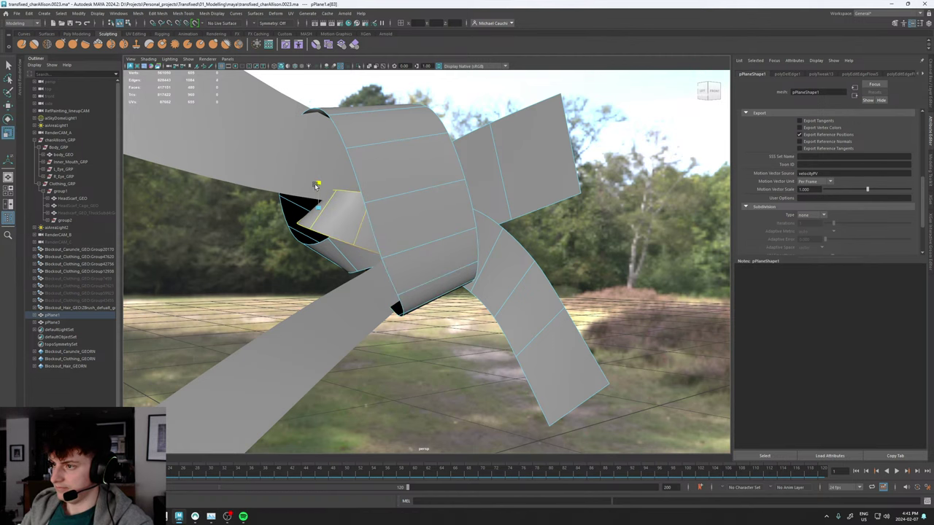
Rotate and reposition the soft-selected edge at the inner fold, and select the neighbouring edge across the strip.
key("e")
left_click_drag(316, 183, 496, 224, "alt")
key("w")
middle_click_drag(497, 223, 435, 223, "alt")
scroll(436, 224, "up", 3)
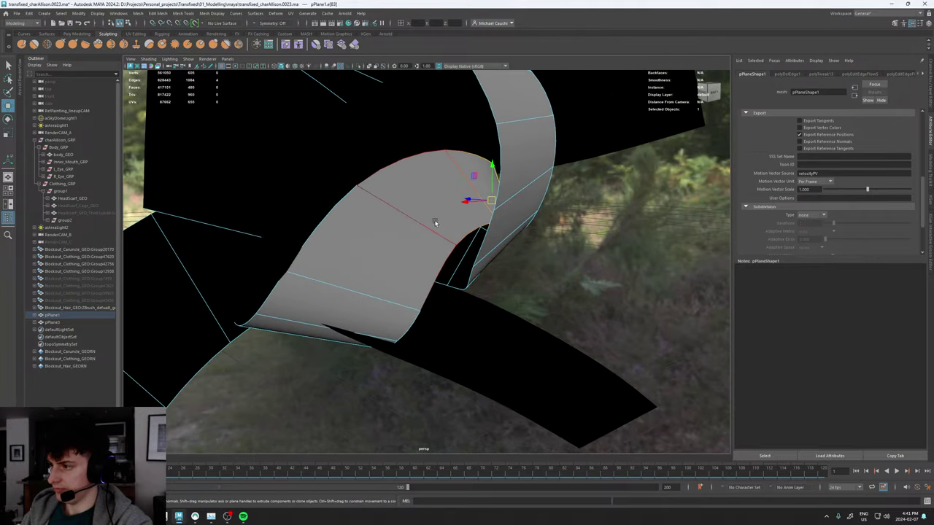
left_click(432, 230)
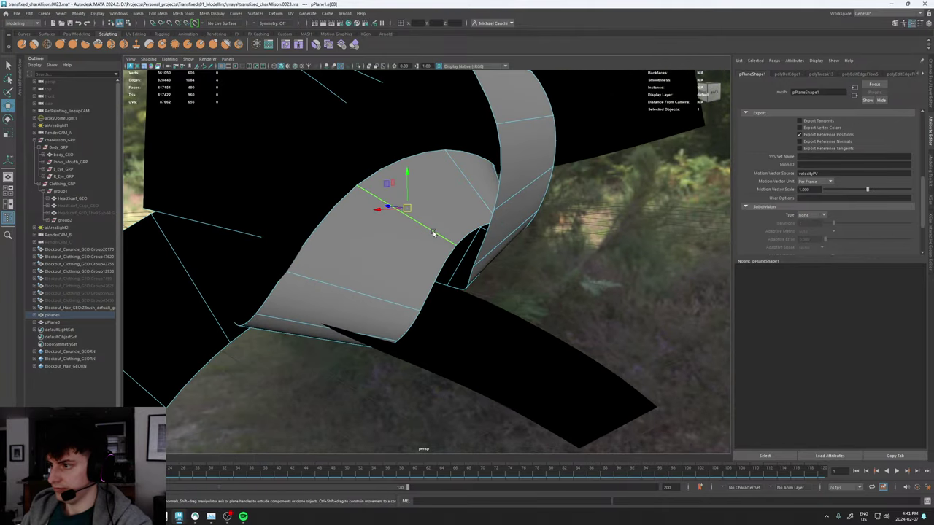
Turn off the wrapping strip's smooth preview, adjust its inner fold edges, and delete one edge across the strip.
key("1")
left_click_drag(431, 234, 475, 244, "alt")
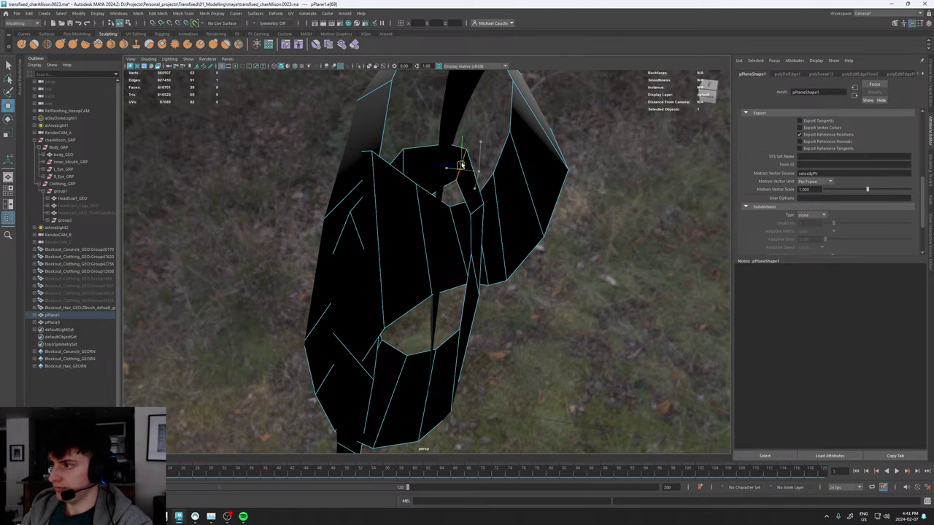
mouse_move(478, 170)
left_mouse_down("alt")
mouse_move(327, 139)
mouse_move(357, 144)
left_mouse_up("alt")
key("e")
left_click_drag(446, 184, 394, 187, "alt")
key("Delete")
key("w")
left_click_drag(444, 202, 412, 263, "alt")
Switch to the second strip and select adjacent faces where it passes through the knot, with the Move tool active.
left_click(413, 263)
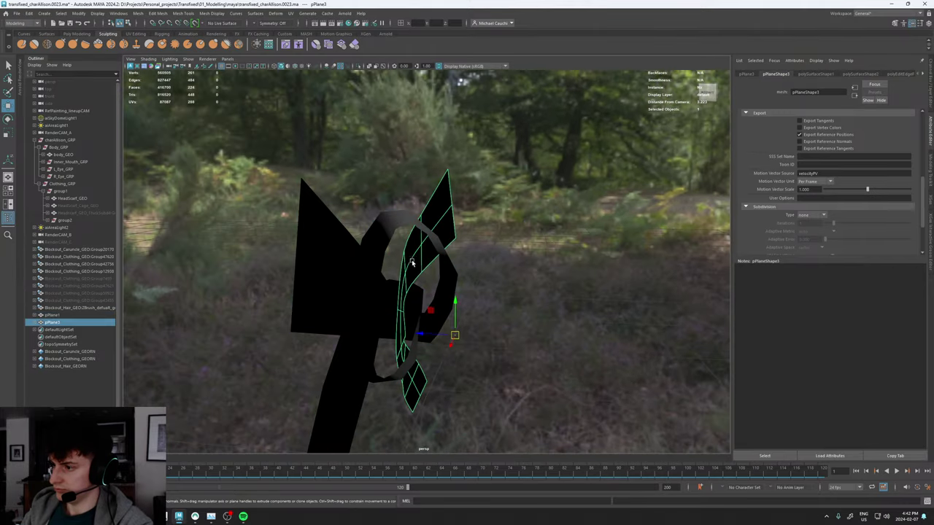
right_click_drag(412, 255, 414, 273)
left_click(417, 267)
left_click(409, 248)
left_click_drag(417, 267, 390, 263, "alt")
key("q")
left_click(410, 249, "shift")
key("w")
left_click_drag(390, 263, 451, 253, "alt")
Return to the wrapping strip's edges and move the inner edge beside the fold behind the knot.
left_click(450, 253)
right_click_drag(450, 253, 446, 212)
left_click(448, 255)
mouse_move(439, 242)
left_mouse_down("alt")
mouse_move(448, 266)
mouse_move(457, 263)
mouse_move(447, 274)
mouse_move(423, 265)
mouse_move(445, 259)
left_mouse_up("alt")
left_click(442, 259)
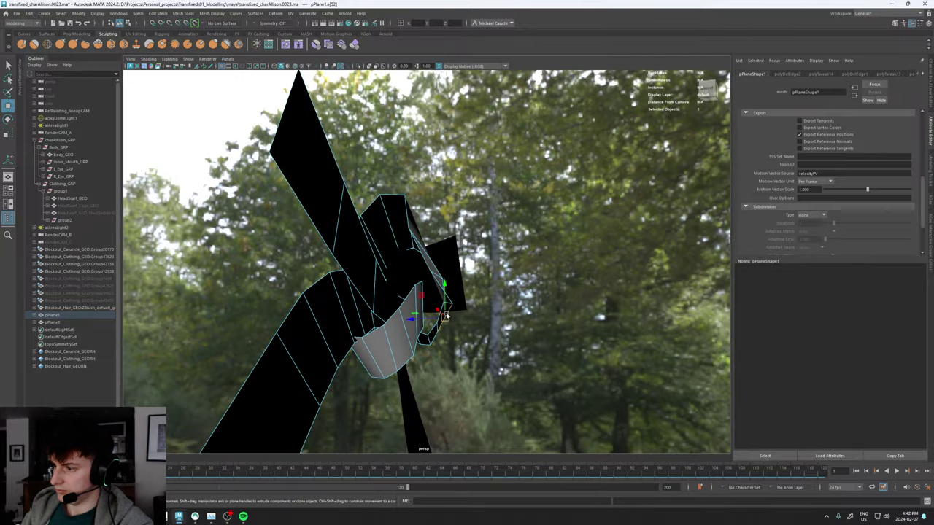
left_click_drag(446, 315, 387, 211)
Delete an edge across the wrapping strip's loop and move the vertex at its upper front corner to even the curve.
right_click_drag(386, 211, 427, 221, "alt")
key("ctrl+z")
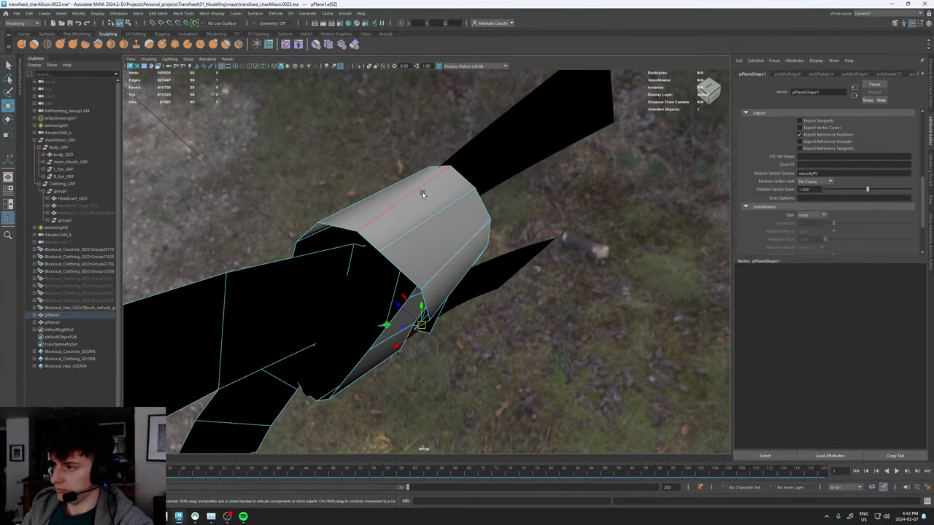
key("Delete")
left_click_drag(422, 194, 522, 228, "alt")
left_click_drag(362, 176, 519, 201)
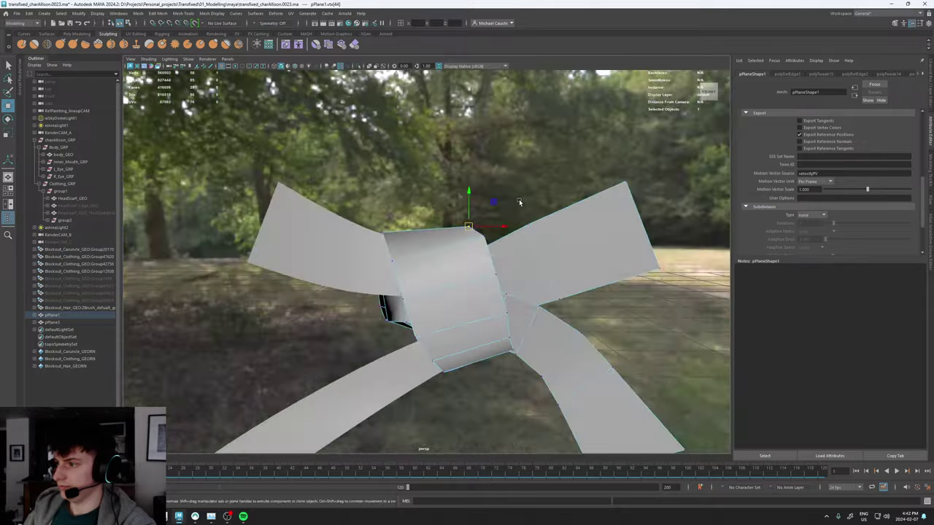
left_click(489, 237)
left_click(480, 241)
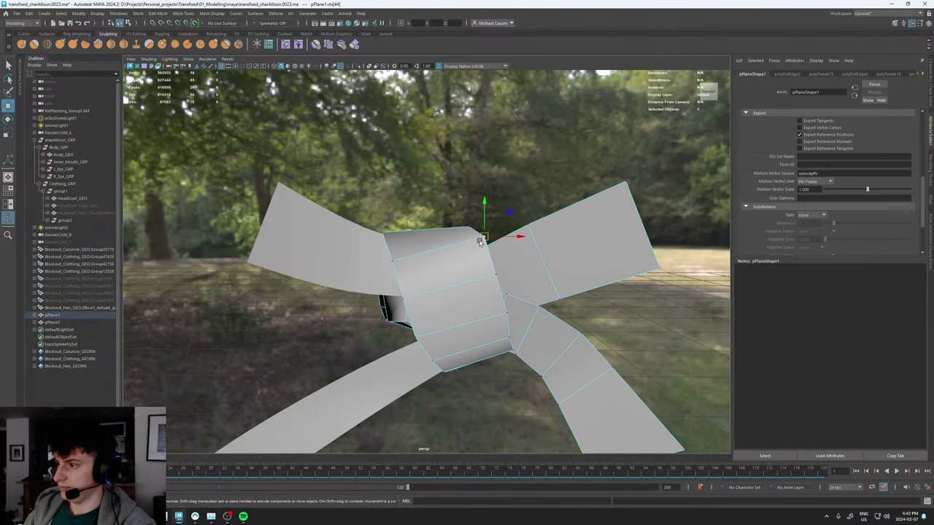
Switch to the second strip, turn off its smooth preview, and delete the edge across its upper tail.
left_click_drag(442, 265, 415, 266, "alt")
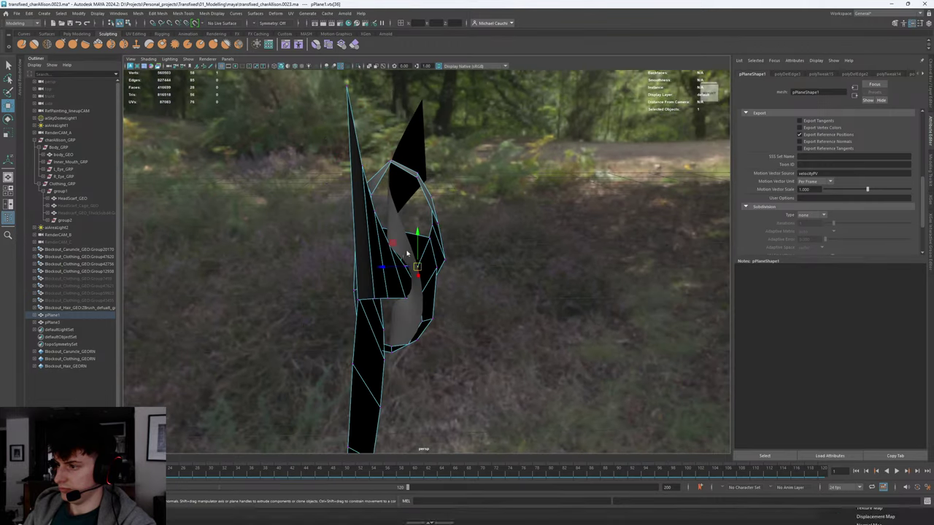
key("F8")
left_click(403, 258)
key("F8")
left_click_drag(412, 260, 491, 270, "alt")
left_click(413, 261)
key("1")
double_click(296, 211)
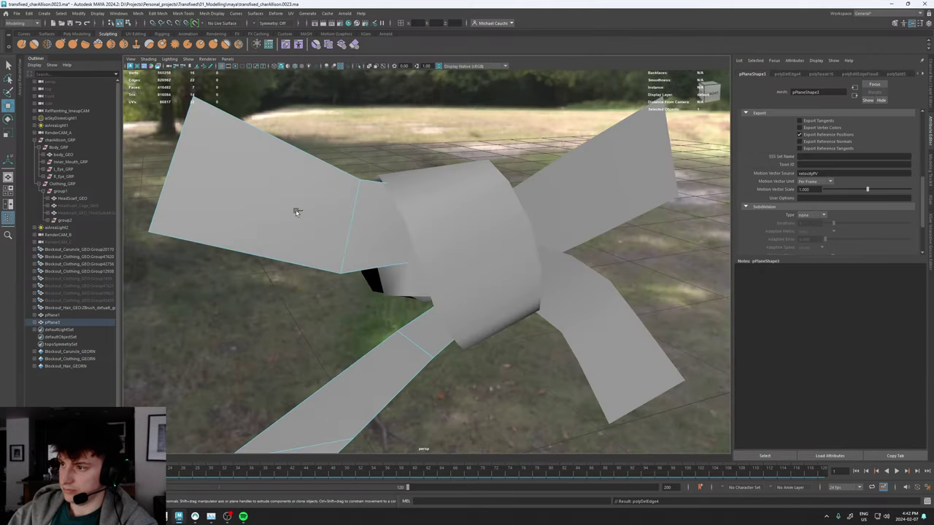
Reposition the second strip's vertices behind the knot, moving the lower tail's upper vertex closer to the fold.
left_click_drag(246, 215, 230, 302, "alt")
left_click(418, 258)
key("4")
key("5")
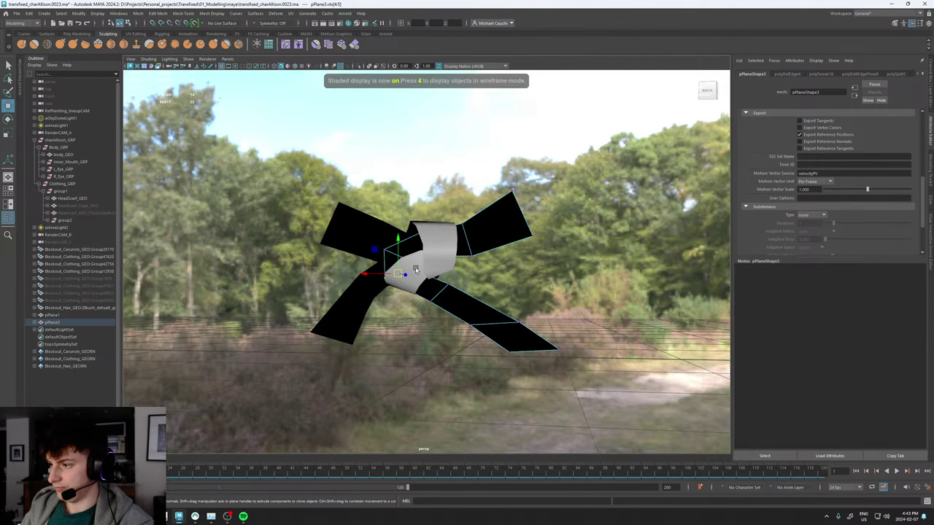
scroll(490, 325, "up", 5)
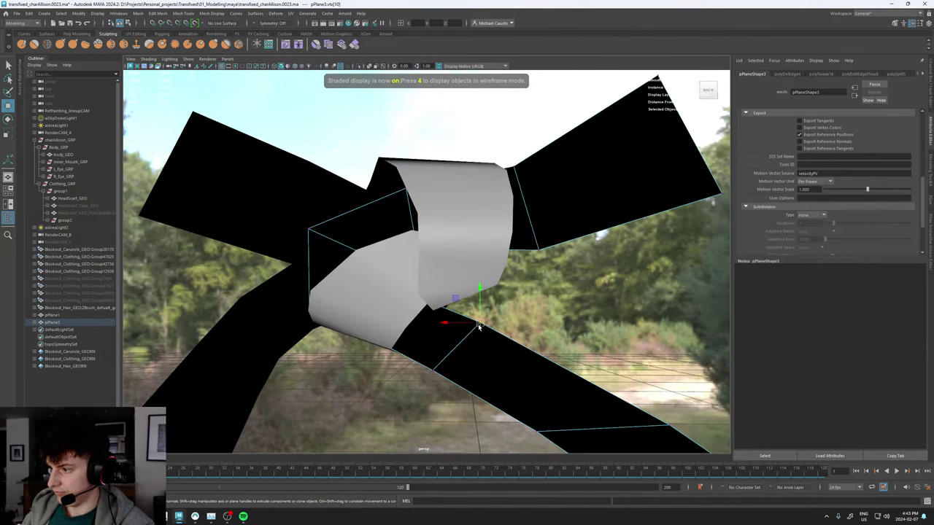
left_click_drag(479, 327, 473, 312)
scroll(409, 328, "down", 5)
left_click_drag(410, 328, 477, 279, "alt")
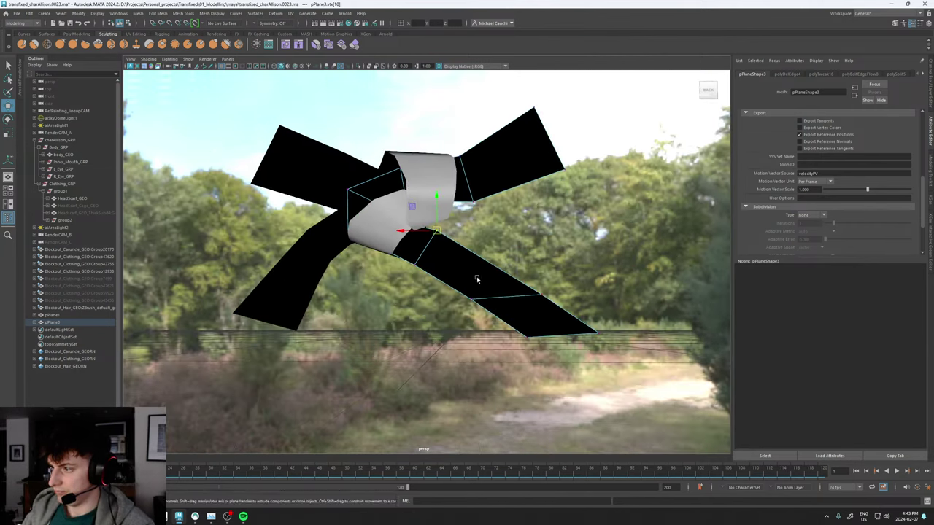
Delete the end face of the second strip's lower tail and square off the new end by moving its corner vertex.
right_click_drag(522, 316, 526, 343)
left_click(528, 321)
key("Delete")
right_click_drag(464, 265, 384, 265)
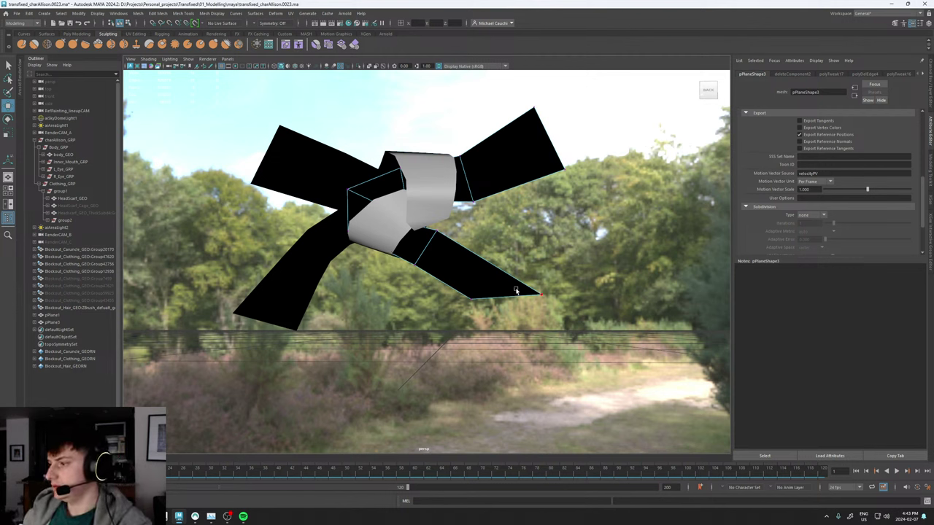
left_click_drag(540, 296, 434, 259)
right_click_drag(417, 264, 453, 210)
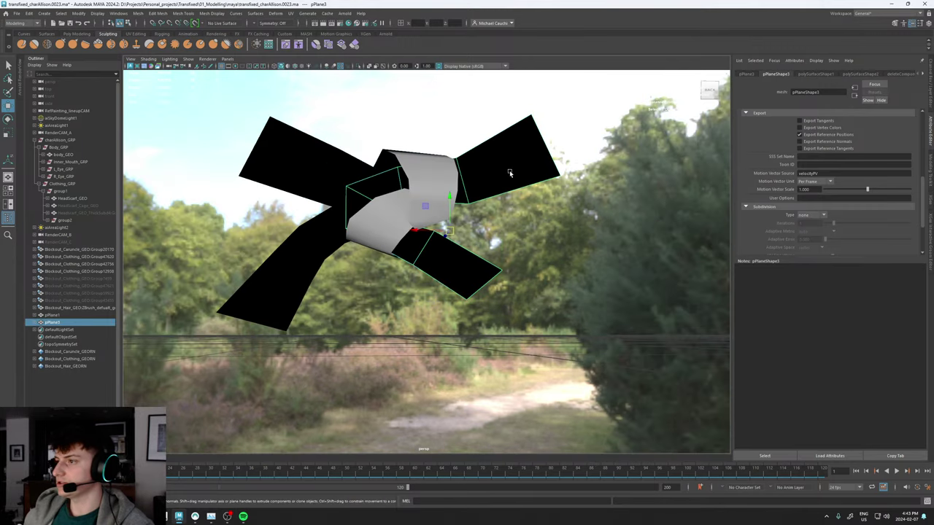
Select the wrapping strip and move the vertices at its inner corner behind the knot to tidy the fold.
middle_click_drag(454, 184, 459, 264, "alt")
right_click_drag(458, 265, 525, 287, "alt")
left_click(453, 260)
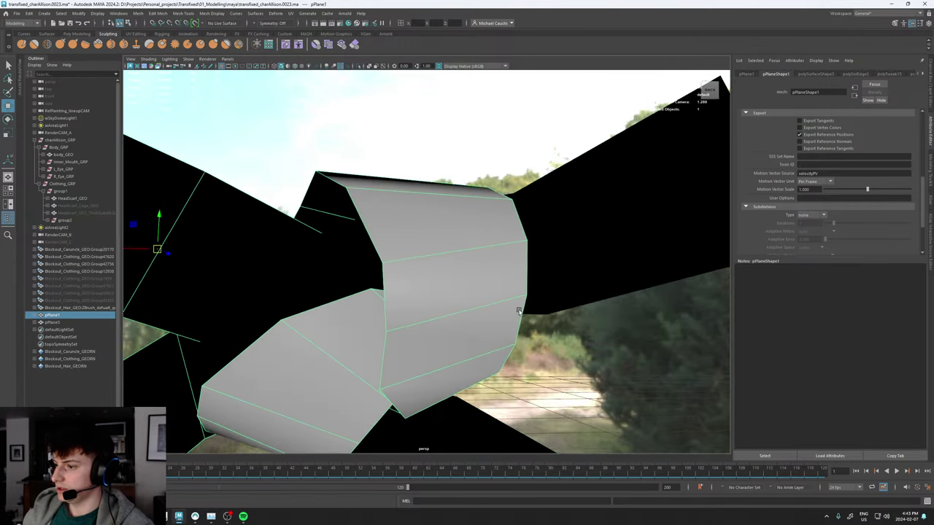
left_click_drag(519, 311, 484, 290, "alt")
right_click_drag(483, 291, 416, 293)
left_click_drag(385, 363, 485, 237)
left_click(476, 234)
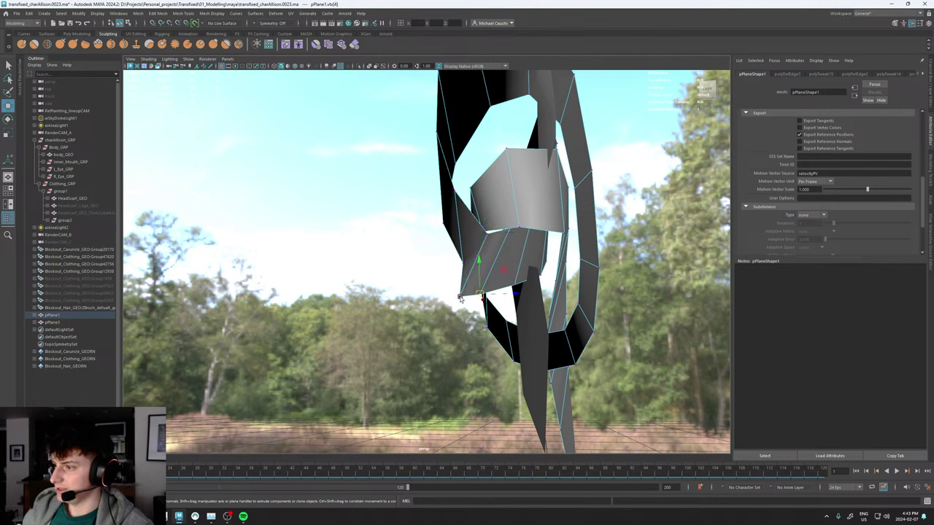
left_click_drag(461, 297, 475, 288)
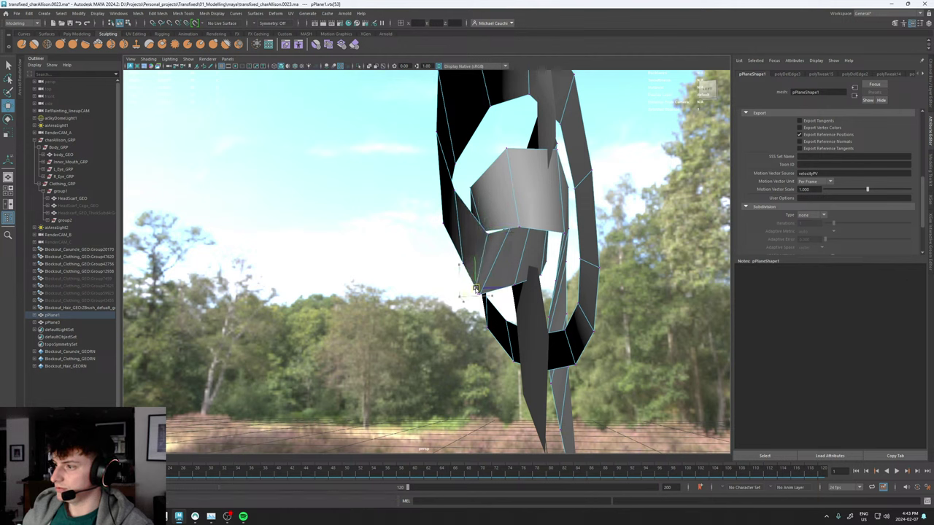
left_click(500, 253)
Turn on the wrapping strip's smooth preview and reposition the vertices along its inner fold.
mouse_move(482, 238)
left_mouse_down("alt")
mouse_move(496, 236)
mouse_move(475, 217)
mouse_move(495, 239)
mouse_move(443, 241)
mouse_move(521, 235)
mouse_move(537, 254)
mouse_move(471, 246)
mouse_move(544, 274)
left_mouse_up("alt")
key("5")
right_click_drag(504, 211, 523, 204, "alt")
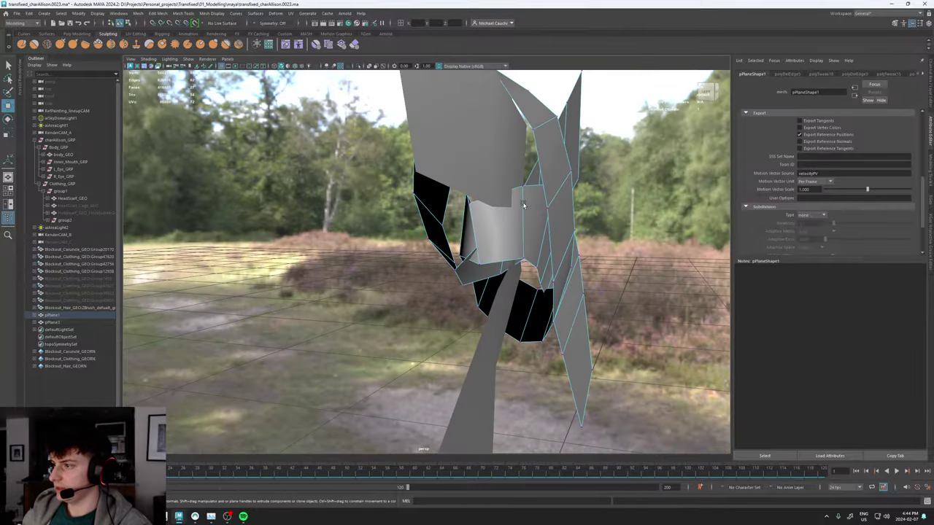
left_click_drag(523, 204, 470, 245, "alt")
left_click(526, 190)
key("3")
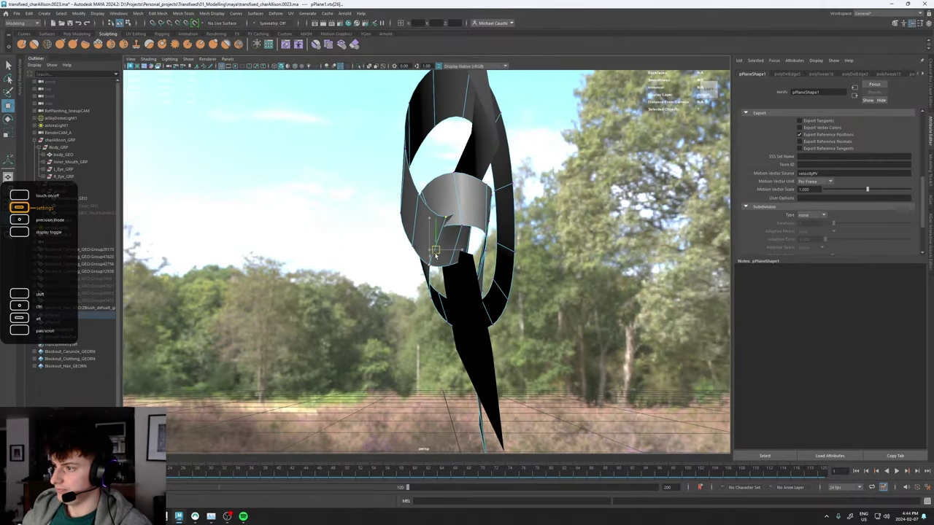
left_click_drag(459, 249, 465, 273, "alt")
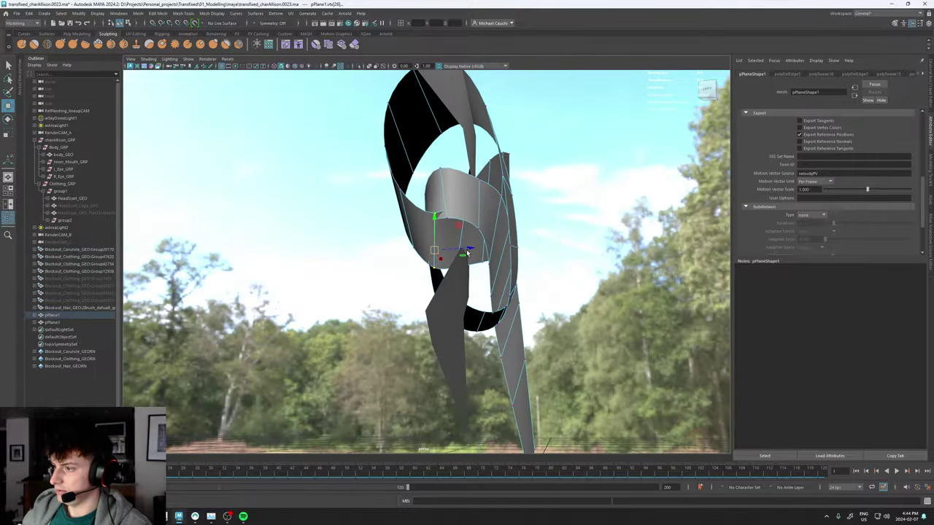
Switch to the second strip and reposition the vertices where its lower tail folds behind the knot.
key("F8")
left_click(463, 284)
key("F8")
left_click_drag(463, 310, 452, 275, "alt")
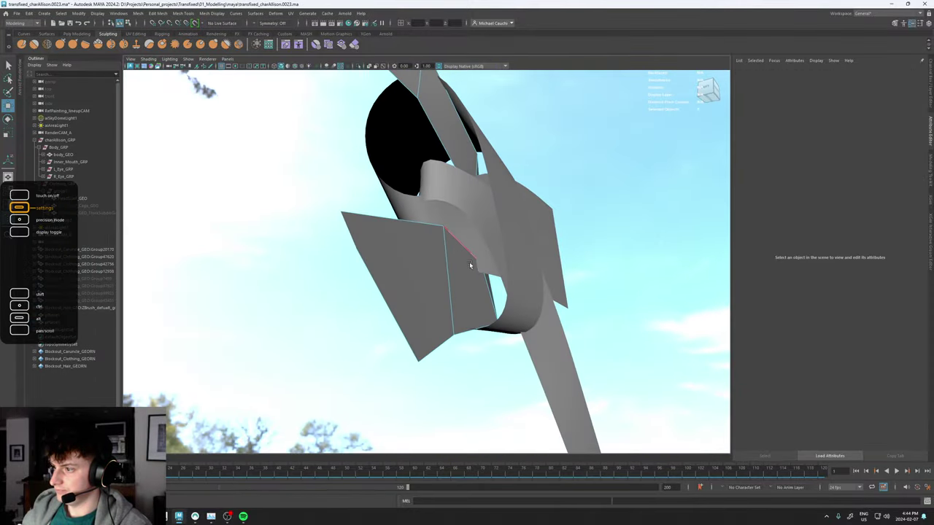
left_click(480, 265)
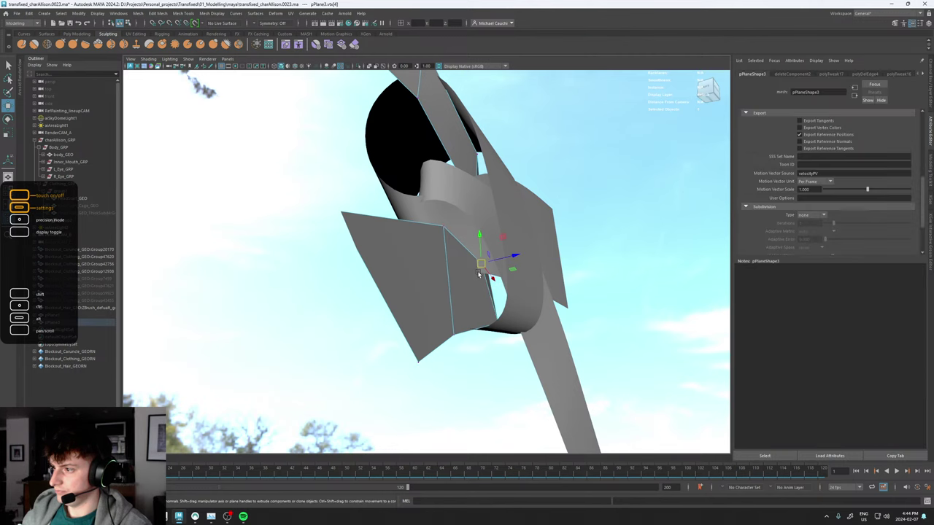
left_click_drag(480, 267, 516, 267, "alt")
left_click(443, 263)
Turn off the wrapping strip's smooth preview and delete an excess edge near the lower fold of the wrap.
left_click(508, 275)
right_click_drag(509, 275, 511, 241)
left_click_drag(509, 288, 452, 307, "alt")
key("1")
left_click(483, 300)
key("Delete")
left_click(483, 299)
Move the wrapping strip's vertices along the side of the front band, from its lower corner up to the middle.
right_click_drag(423, 288, 469, 271, "alt")
left_click_drag(535, 250, 557, 250, "alt")
middle_click_drag(557, 250, 467, 271, "alt")
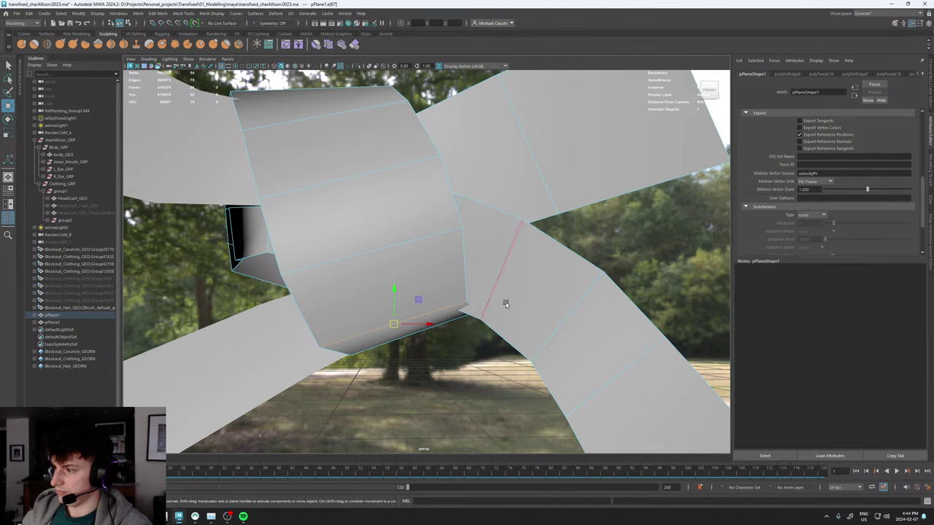
right_click_drag(505, 301, 504, 282)
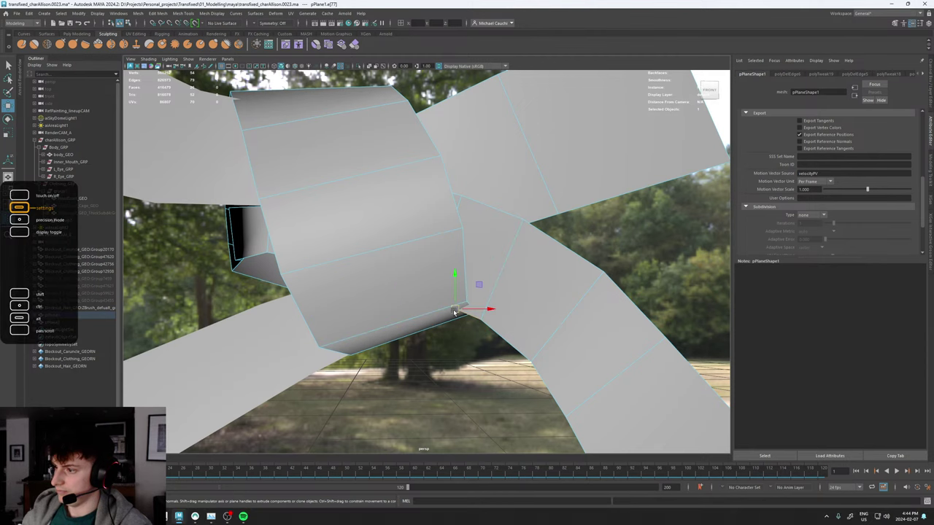
left_click_drag(455, 310, 461, 300)
right_click_drag(476, 221, 485, 211)
right_click_drag(477, 220, 442, 238, "alt")
left_click(446, 241)
left_click_drag(446, 241, 448, 244)
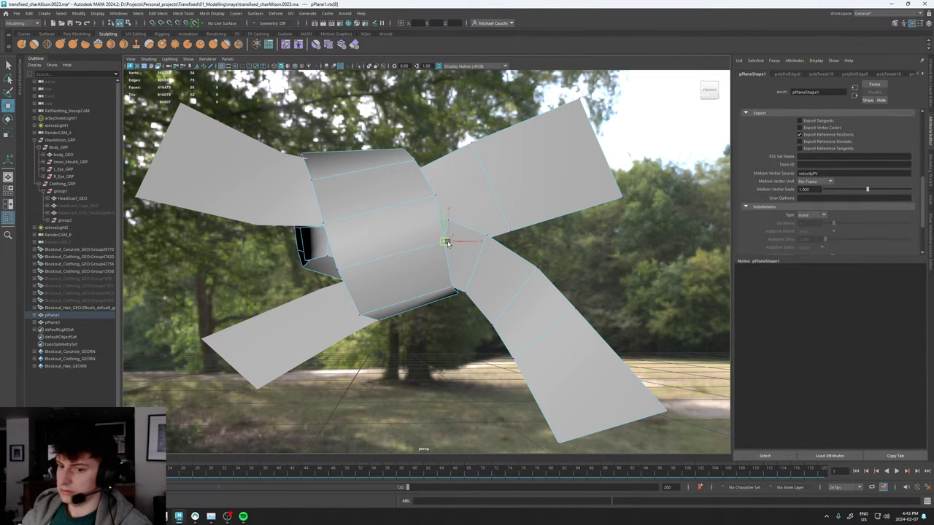
Delete the extra crosswise edge on the underside of the wrapping strip's lower fold.
left_click_drag(308, 272, 460, 311, "alt")
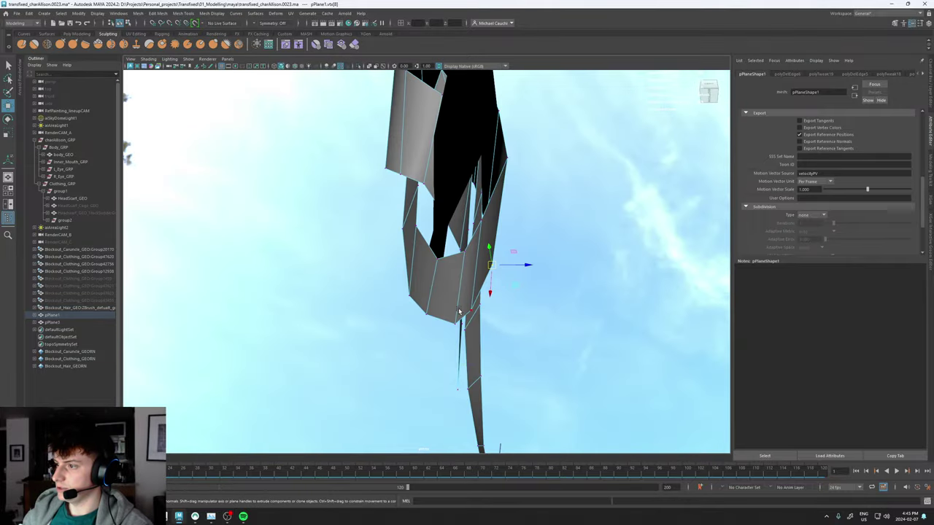
right_click_drag(461, 309, 463, 281)
left_click(466, 273)
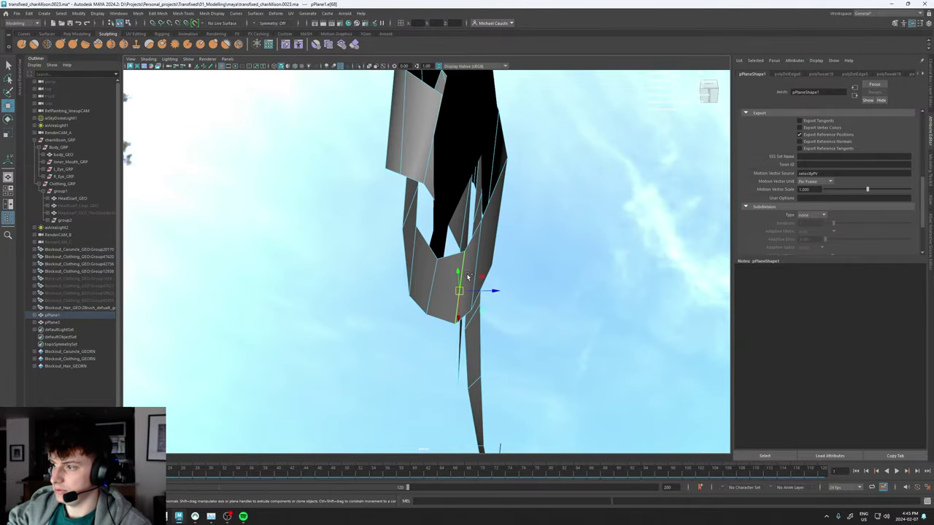
left_click_drag(518, 265, 520, 270, "alt")
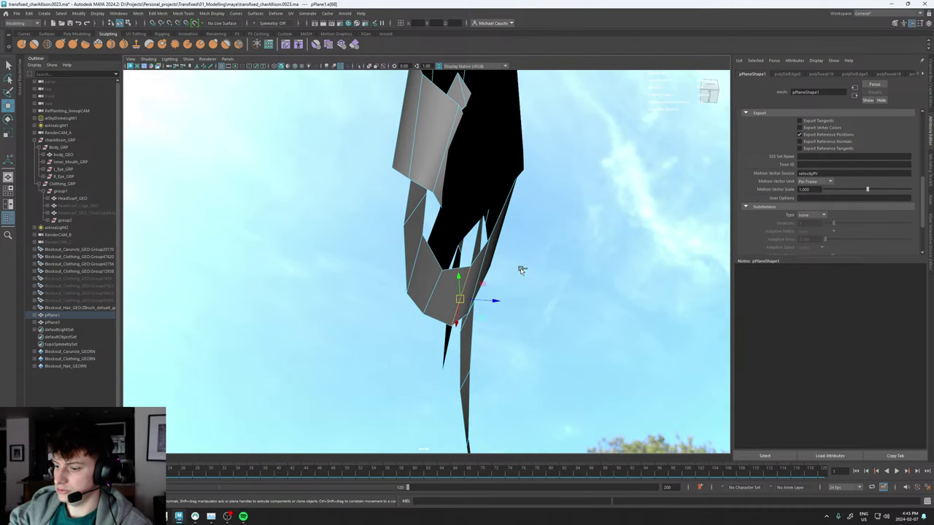
key("ctrl+Delete")
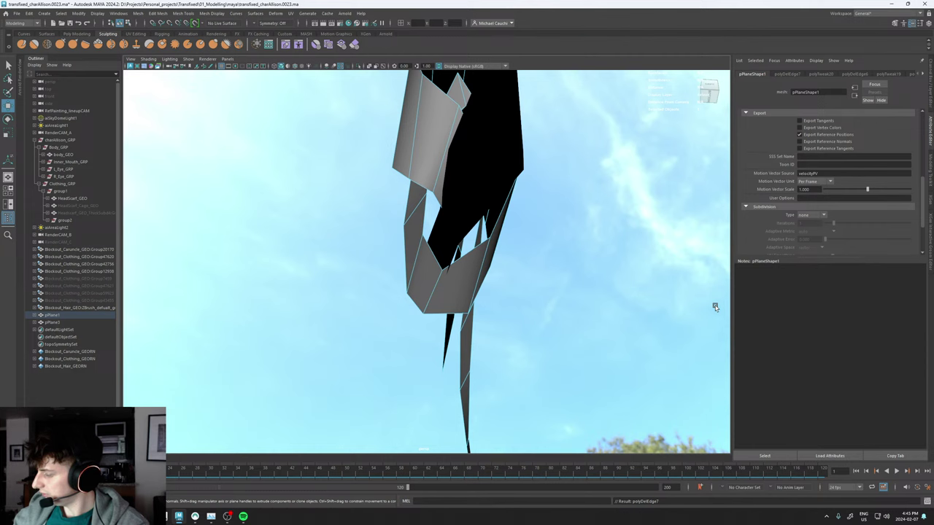
Reposition the wrapping strip's vertices at the lower corner of the front band, above the second strip's lower tail.
right_click(442, 296)
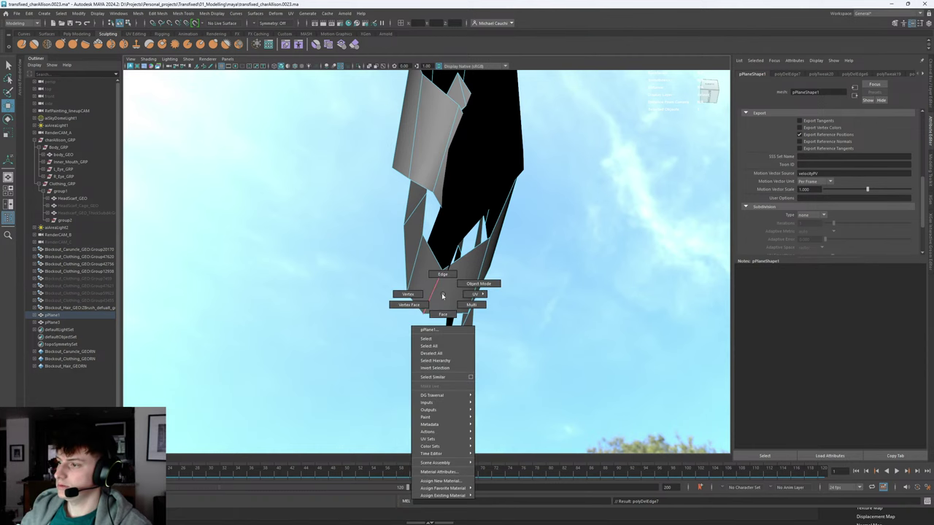
left_click_drag(397, 293, 381, 276, "alt")
left_click(446, 292)
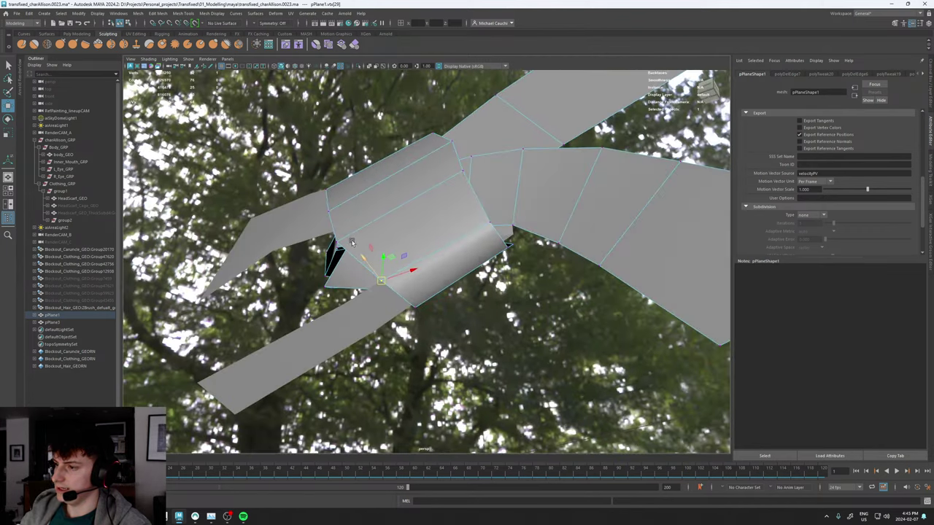
left_click_drag(351, 240, 421, 222, "alt")
left_click(351, 258)
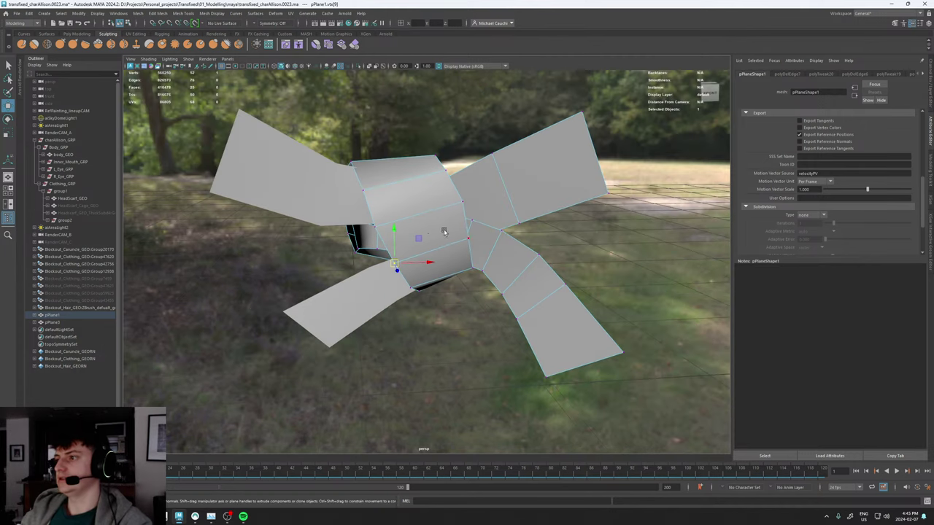
Reselect the wrapping strip and reposition a vertex on the lower edge of its side fold.
key("e")
right_click_drag(433, 233, 491, 165)
left_click(474, 139)
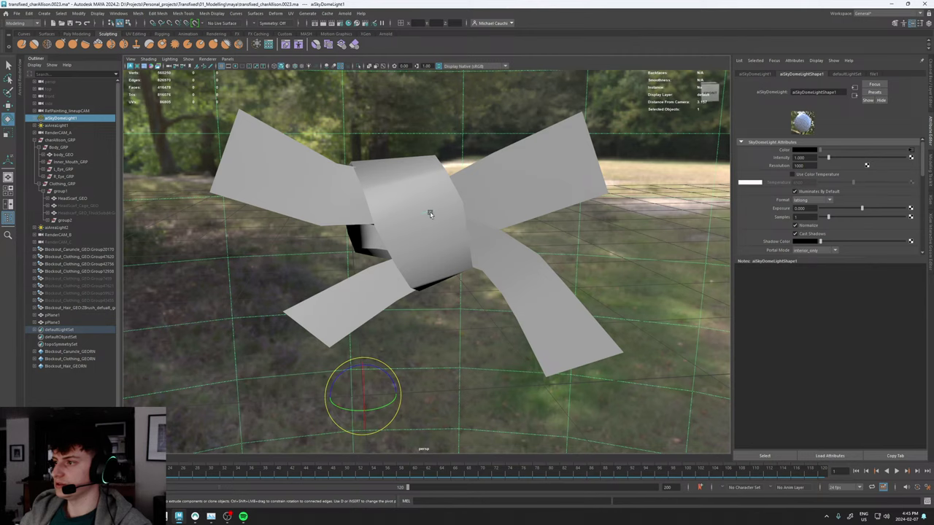
left_click(431, 214)
left_click_drag(430, 214, 428, 252, "alt")
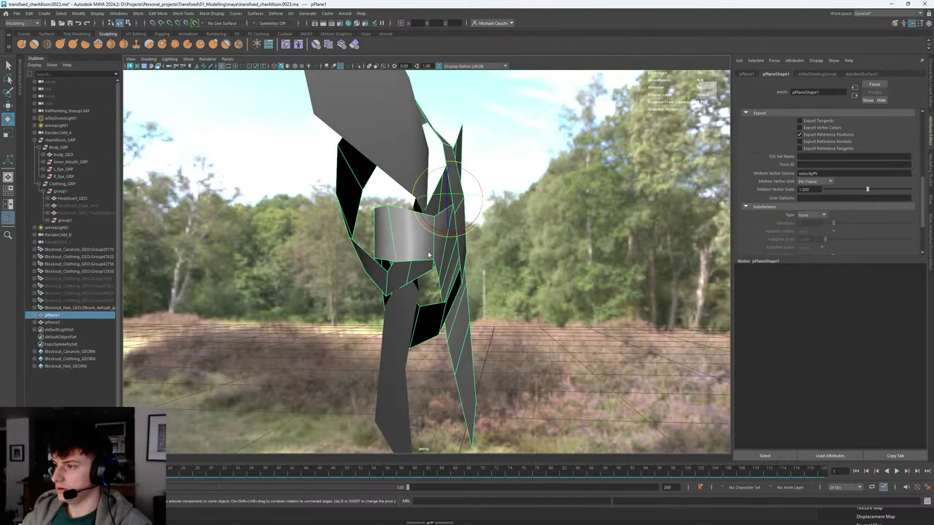
right_click_drag(428, 251, 400, 246)
left_click_drag(437, 255, 421, 254, "alt")
key("q")
left_click(399, 265)
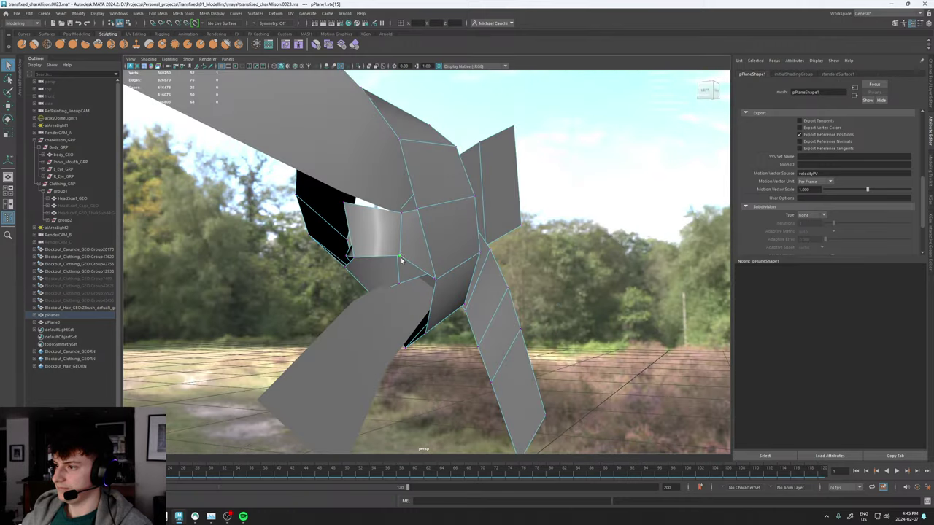
key("w")
left_click_drag(395, 287, 441, 292, "alt")
Move the wrapping strip's side vertices behind the front band to even out the inner fold.
left_click(437, 289)
left_click(454, 207)
left_click_drag(451, 210, 453, 212, "alt")
key("q")
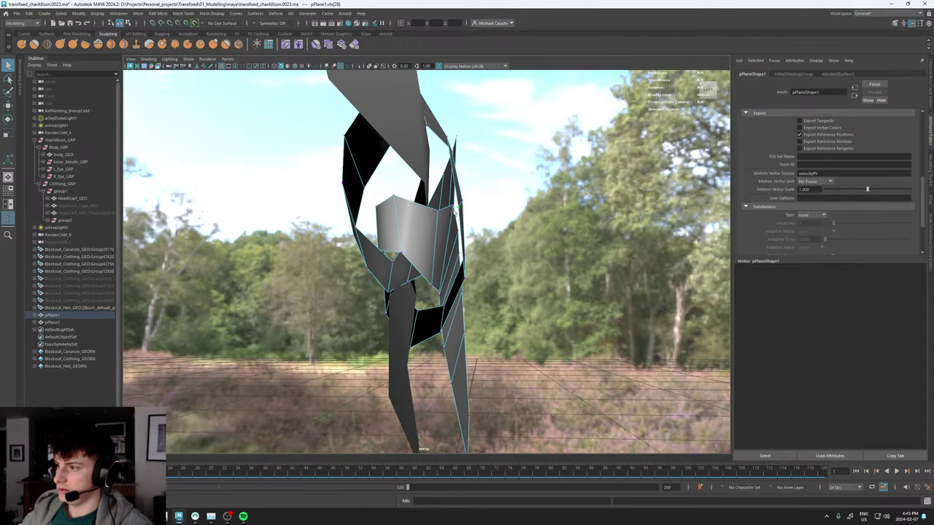
key("w")
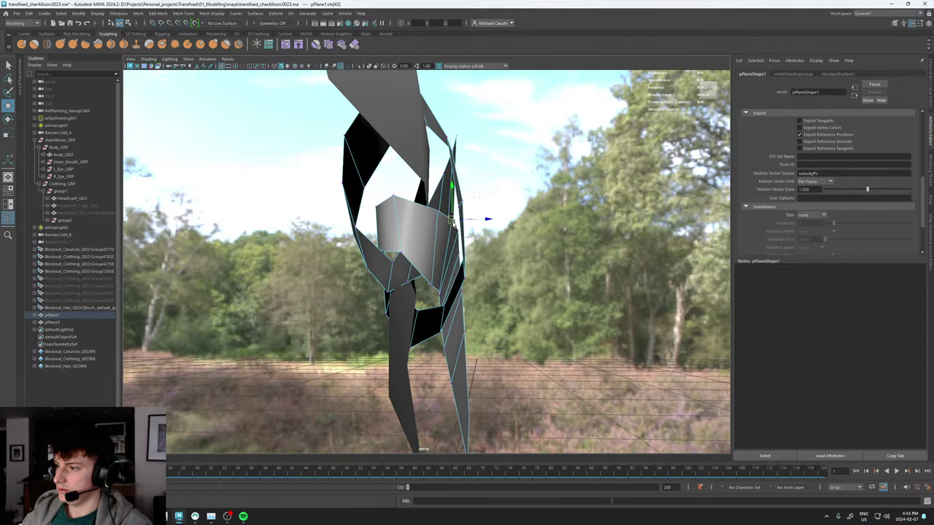
Scale and reposition two adjacent faces on the underside of the wrapping strip's lower fold.
left_click_drag(452, 221, 432, 262, "alt")
right_click_drag(435, 264, 434, 289)
left_click(433, 294)
left_click_drag(433, 294, 413, 164, "alt")
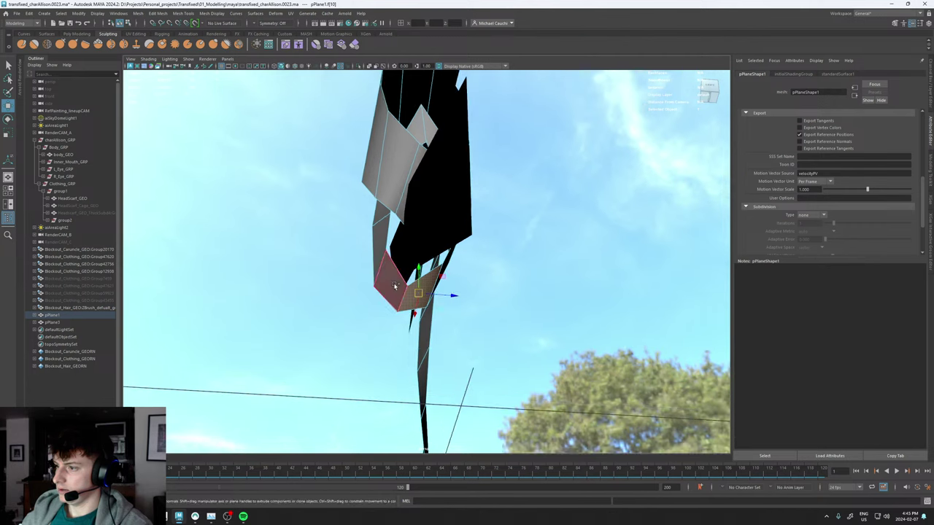
left_click(395, 286, "shift")
key("r")
mouse_move(406, 289)
left_mouse_down("alt")
mouse_move(428, 298)
mouse_move(429, 287)
mouse_move(400, 280)
mouse_move(409, 283)
left_mouse_up("alt")
key("w")
right_click_drag(459, 208, 492, 191)
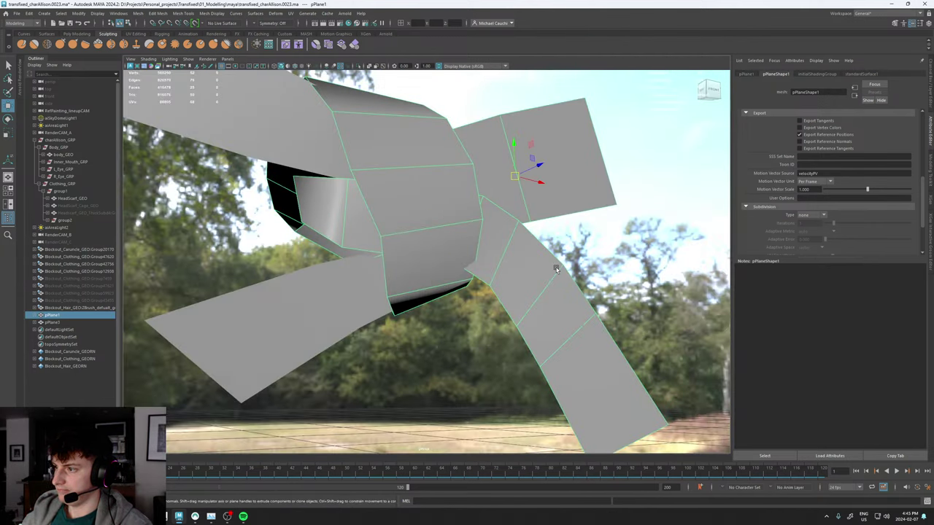
Adjust the wrapping strip's edge where the lower tail emerges from the knot.
left_click_drag(555, 267, 389, 291, "alt")
right_click_drag(388, 291, 393, 266)
left_click(407, 286)
left_click_drag(408, 286, 434, 271, "alt")
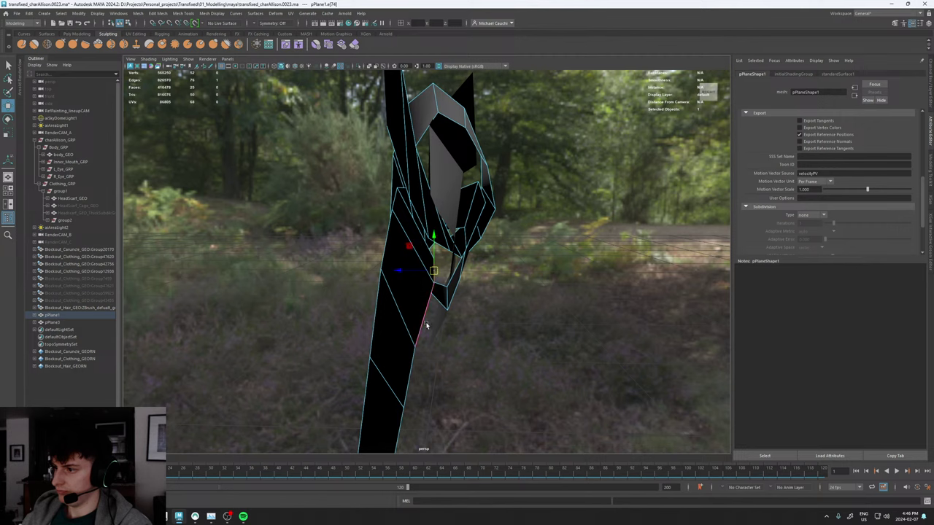
Move the inner-side vertices of the wrapping strip's lower tail outward to smooth the tail's curve.
right_click_drag(419, 338, 401, 341)
left_click_drag(414, 350, 428, 338)
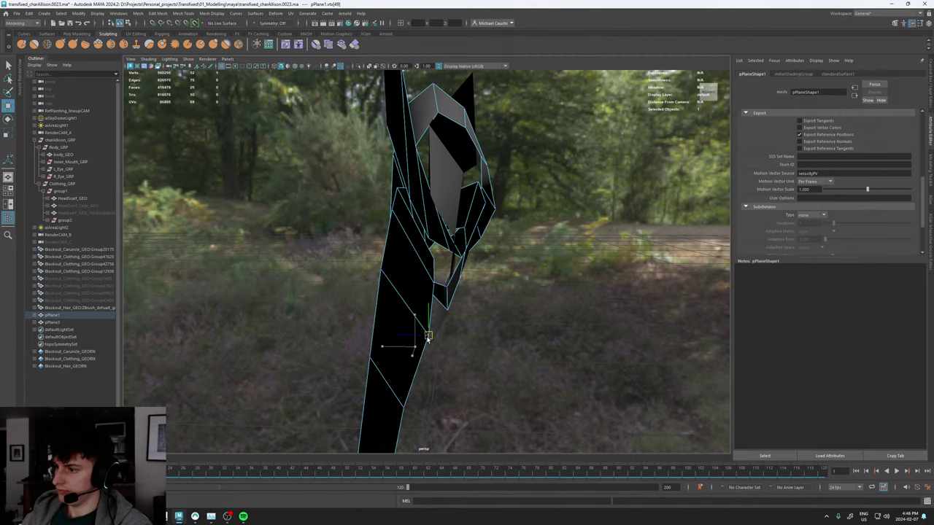
right_click_drag(457, 351, 424, 373, "alt")
left_click(408, 388)
left_click_drag(408, 389, 506, 329)
middle_click_drag(559, 295, 558, 319, "alt")
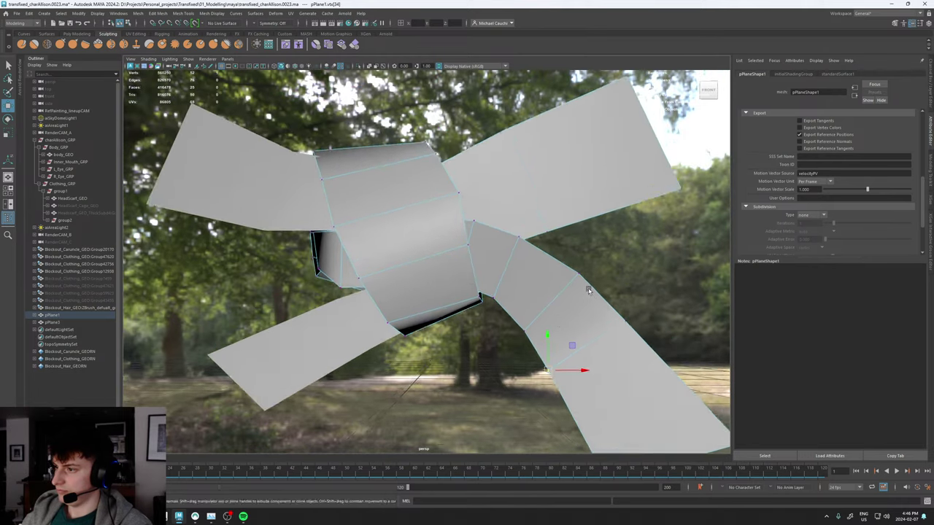
right_click_drag(587, 291, 660, 316, "alt")
key("F8")
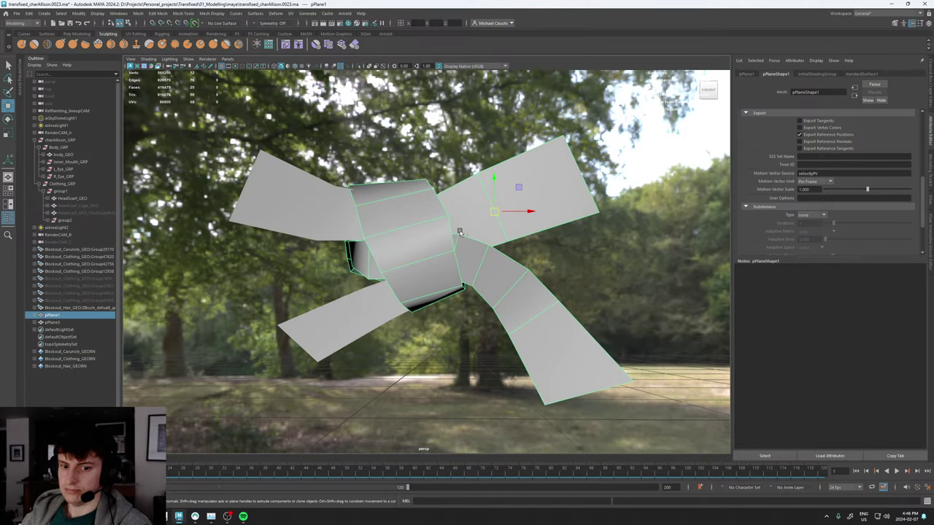
Reposition a vertex on the inner edge of the wrapping strip's band from behind the knot.
key("q")
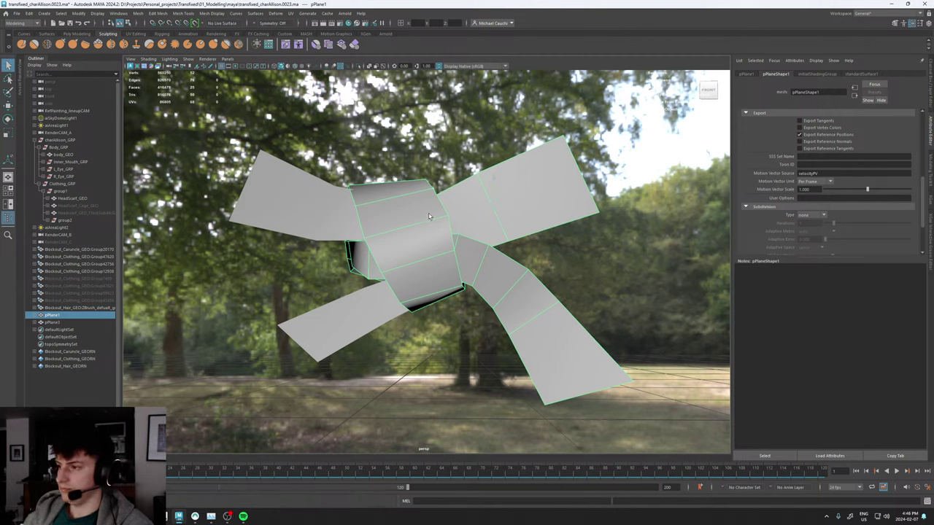
left_click_drag(502, 236, 573, 270, "alt")
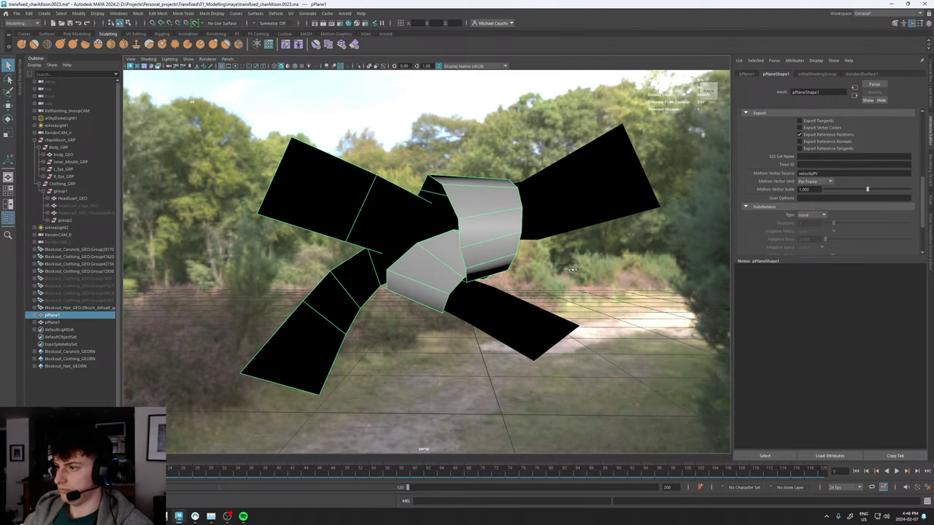
mouse_move(573, 270)
left_mouse_down("alt")
mouse_move(657, 273)
mouse_move(569, 268)
left_mouse_up("alt")
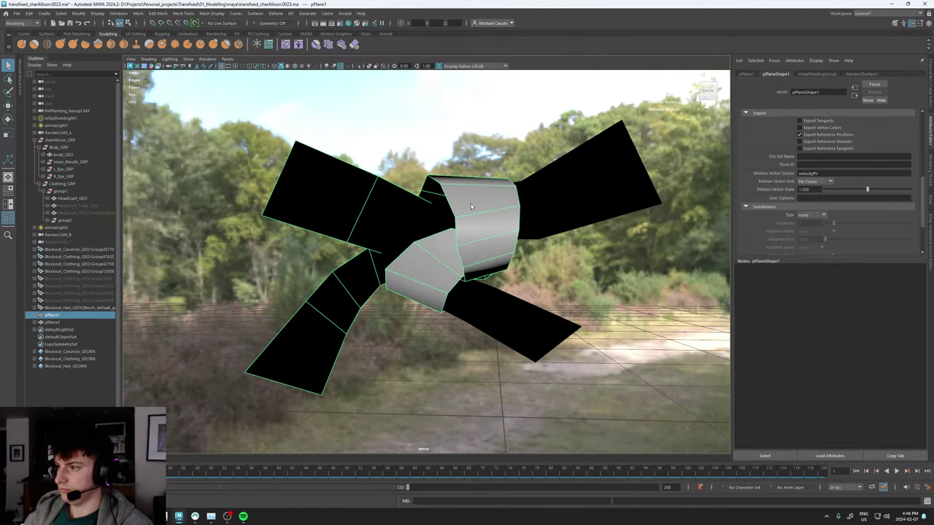
right_click_drag(479, 209, 437, 210)
key("w")
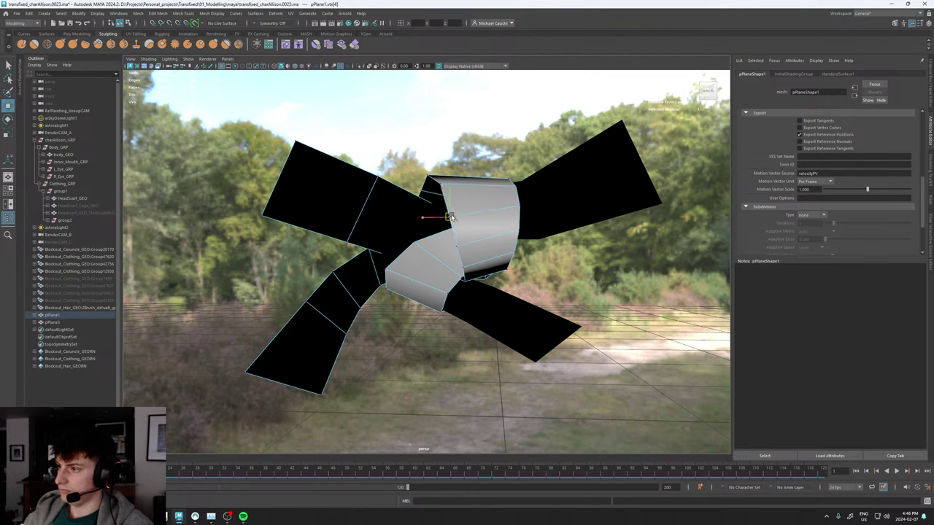
Try smoothing both knot strips together with the Smooth command.
key("F8")
left_click(409, 217)
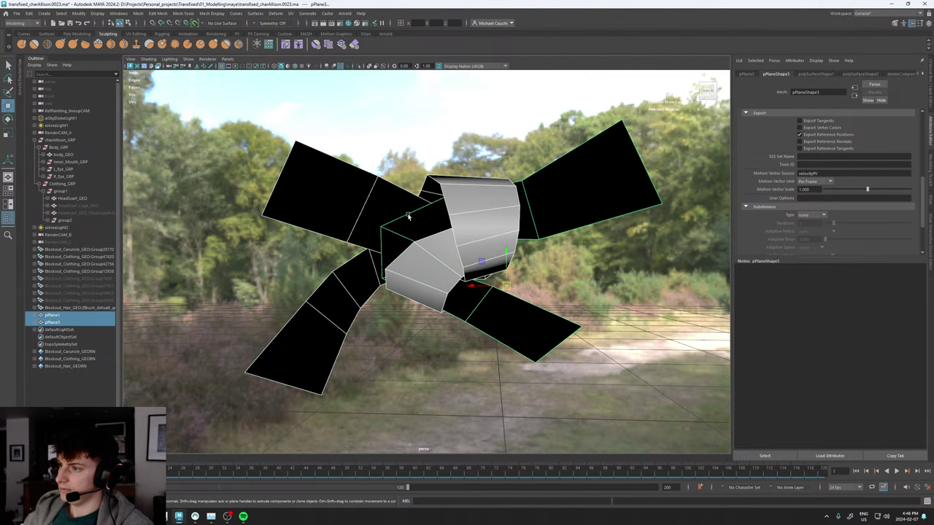
right_click(409, 217, "shift")
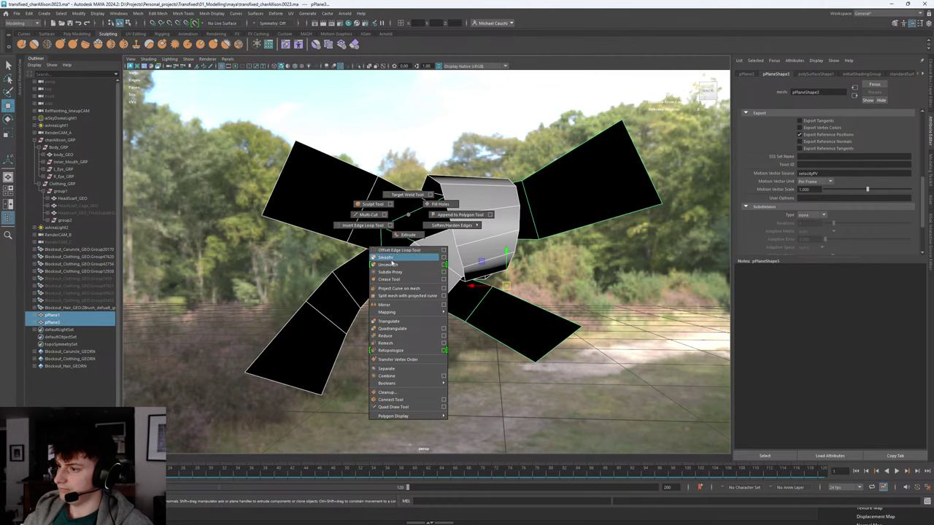
left_click(391, 257)
left_click_drag(421, 232, 482, 219, "alt")
key("ctrl+z")
Move the wrapping strip's crosswise edge inside the knot, beside the strip's inner fold.
middle_click_drag(478, 237, 441, 273, "alt")
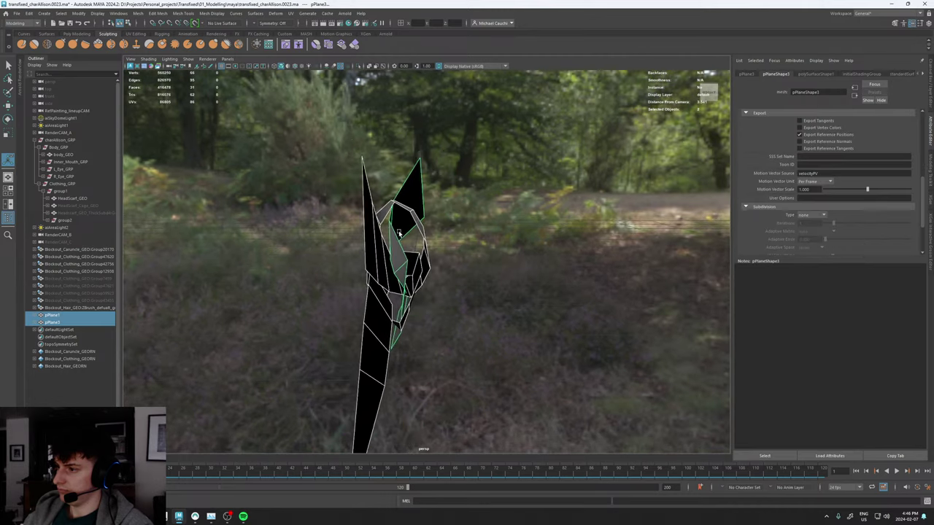
right_click_drag(441, 274, 492, 277, "alt")
left_click_drag(492, 277, 442, 281, "alt")
right_click_drag(419, 300, 423, 270)
left_click_drag(432, 264, 412, 249, "alt")
left_click(425, 248)
key("w")
left_click_drag(414, 290, 326, 310, "alt")
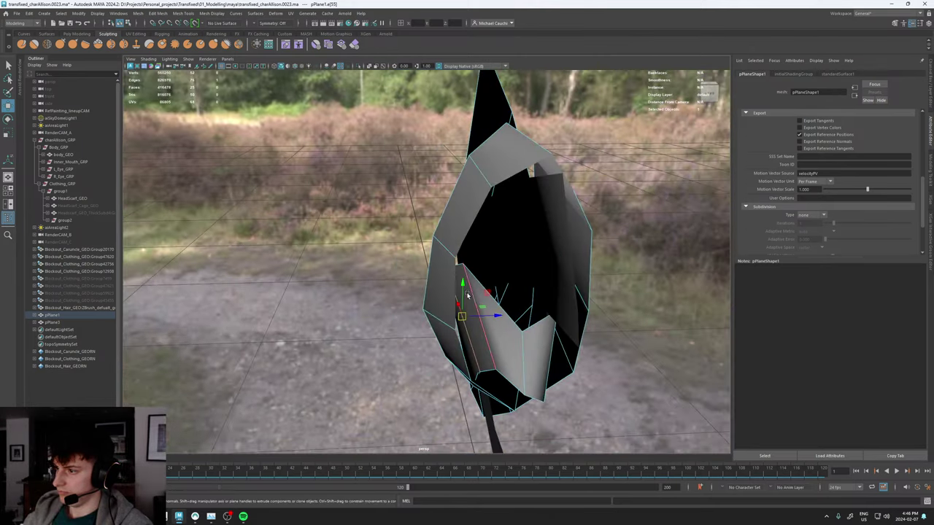
Select the upper vertex of the wrapping strip's inner fold and switch the view to wireframe.
right_click_drag(467, 277, 435, 276)
left_click(462, 265)
key("4")
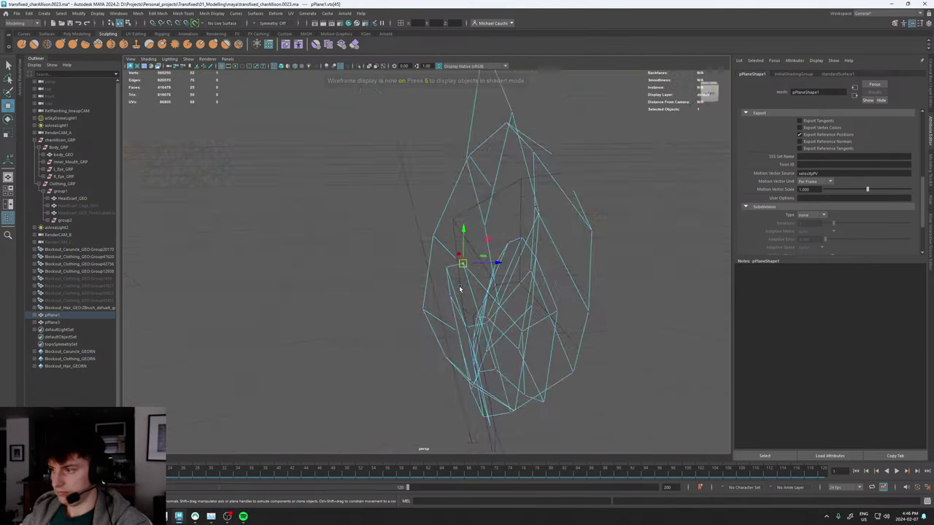
Reposition vertices along the outer side of pPlane1's knot wrap in wireframe display to tighten its side profile.
left_click_drag(459, 289, 519, 278, "alt")
left_click_drag(481, 251, 436, 288)
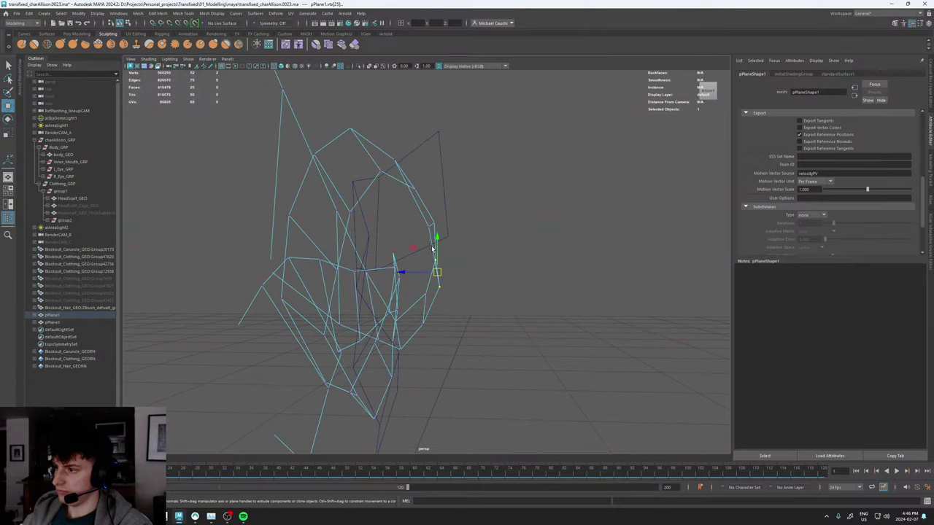
left_click_drag(432, 249, 412, 312, "alt")
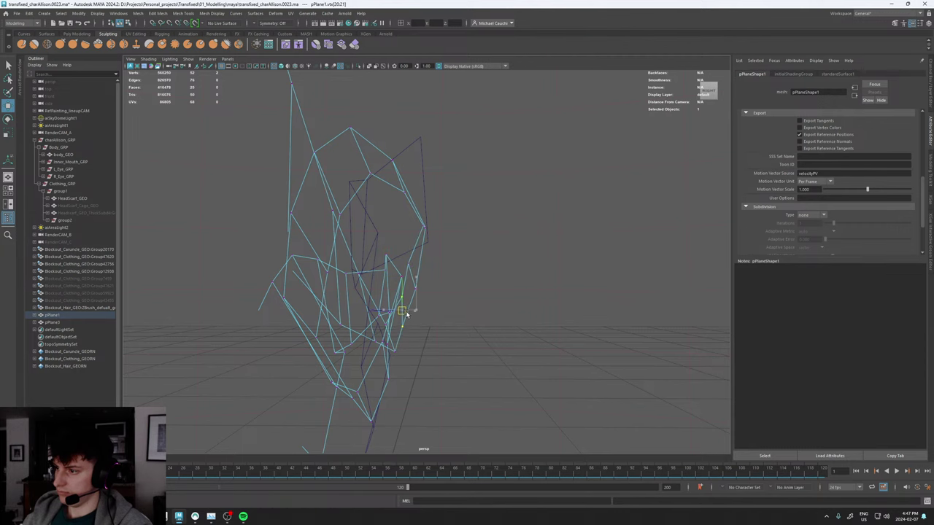
left_click_drag(441, 251, 446, 247, "alt")
left_click_drag(445, 246, 392, 134)
left_click_drag(392, 137, 400, 148, "alt")
left_click_drag(410, 197, 375, 205)
left_click_drag(366, 144, 368, 114, "alt")
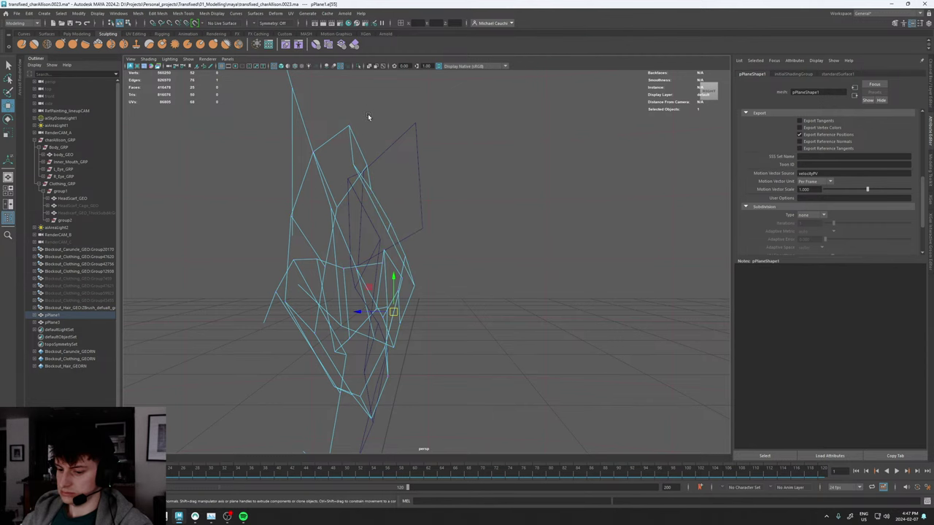
Return to shaded display and delete the surplus edge at the top fold of pPlane1's knot wrap.
key("5")
key("f")
left_click_drag(343, 147, 467, 121, "alt")
middle_click_drag(467, 120, 413, 195, "alt")
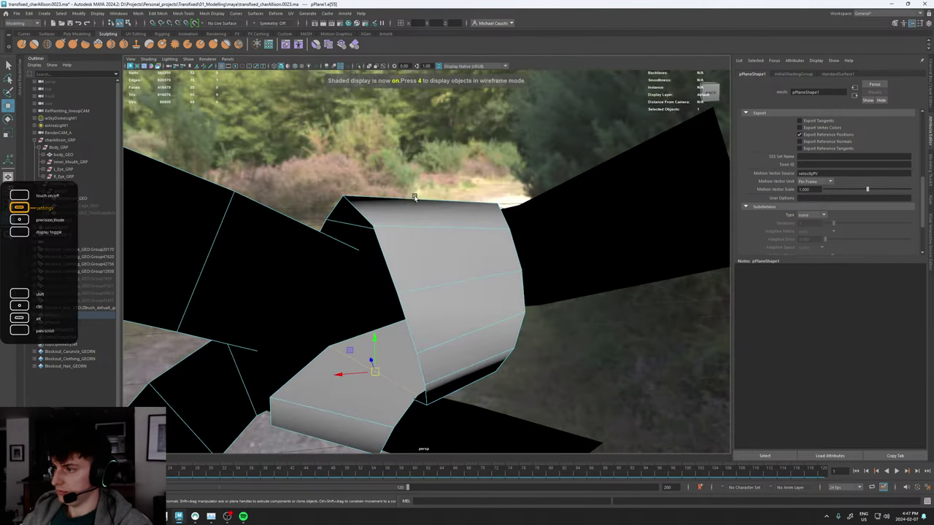
left_click_drag(413, 195, 487, 191, "alt")
left_click(376, 197)
key("Delete")
Adjust the corner vertices of pPlane1's top fold so the wrap bends cleanly over the knot.
right_click_drag(487, 190, 447, 193)
left_click_drag(325, 284, 453, 260, "alt")
left_click(493, 164)
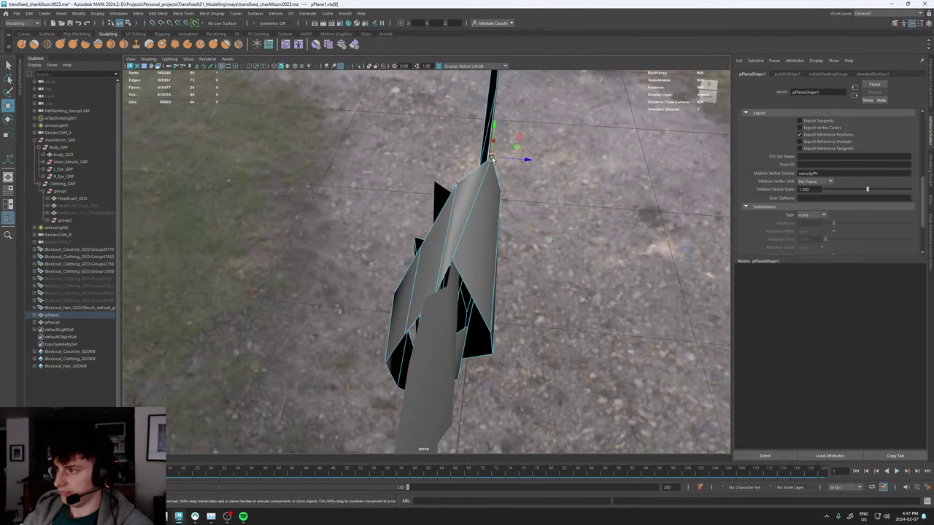
left_click_drag(493, 164, 452, 239, "alt")
left_click(453, 213)
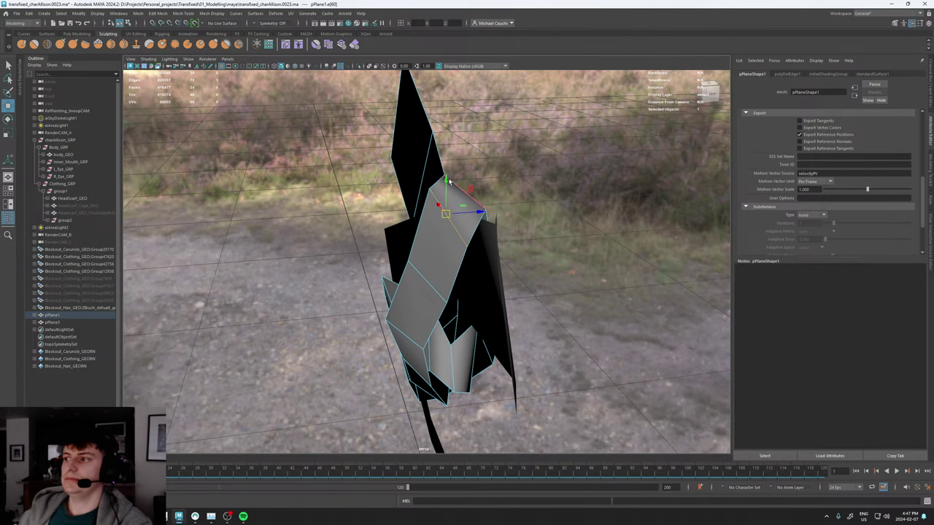
mouse_move(438, 230)
left_mouse_down("alt")
mouse_move(453, 208)
mouse_move(430, 237)
left_mouse_up("alt")
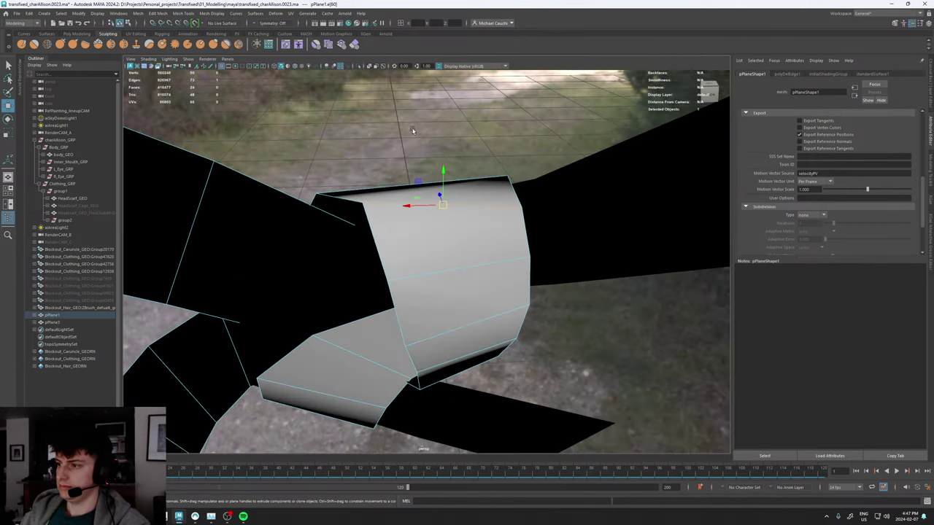
Reposition the back vertices of pPlane1 where the lower fold tucks against the knot wrap.
right_click_drag(413, 130, 361, 132)
left_click_drag(364, 204, 425, 268)
left_click(446, 261)
left_click_drag(421, 257, 361, 270, "alt")
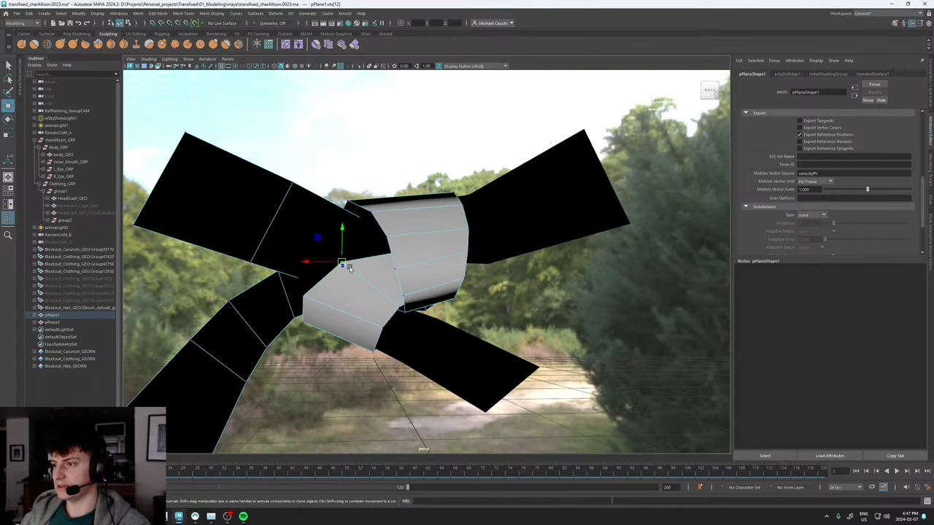
key("5")
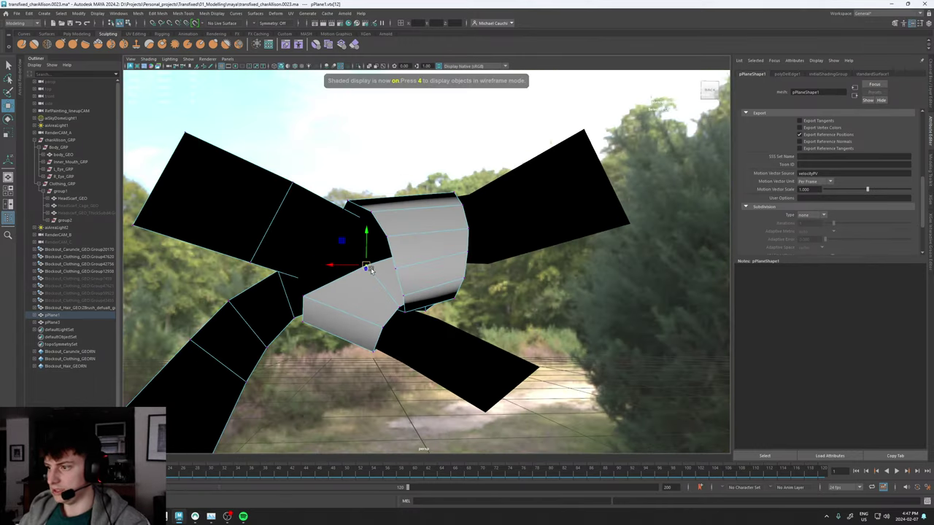
key("4")
mouse_move(368, 269)
left_mouse_down("alt")
mouse_move(350, 265)
mouse_move(368, 270)
mouse_move(434, 253)
mouse_move(469, 260)
mouse_move(449, 261)
mouse_move(470, 226)
mouse_move(435, 235)
mouse_move(423, 254)
mouse_move(447, 292)
mouse_move(486, 301)
mouse_move(489, 317)
mouse_move(460, 300)
mouse_move(451, 312)
mouse_move(487, 309)
mouse_move(431, 311)
left_mouse_up("alt")
key("5")
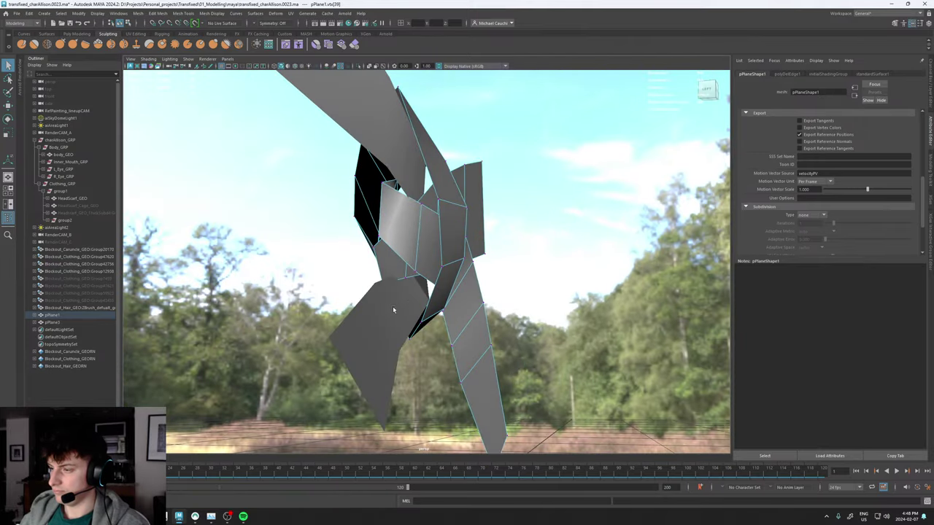
Cut a lengthwise edge loop through the middle of pPlane3 with Multi-Cut and offset it to curve the strip.
left_click(399, 295)
scroll(409, 205, "down", 3)
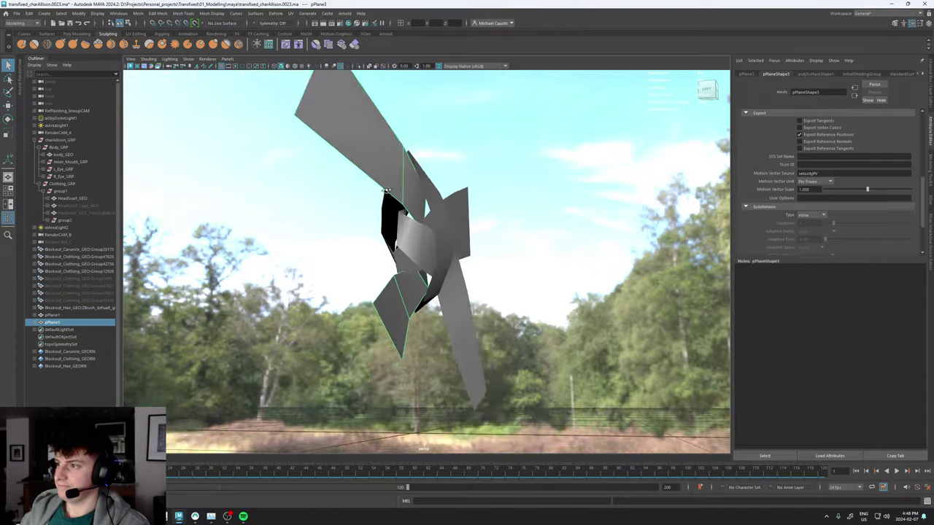
left_click_drag(410, 191, 382, 199, "alt")
right_click_drag(382, 197, 343, 197, "shift")
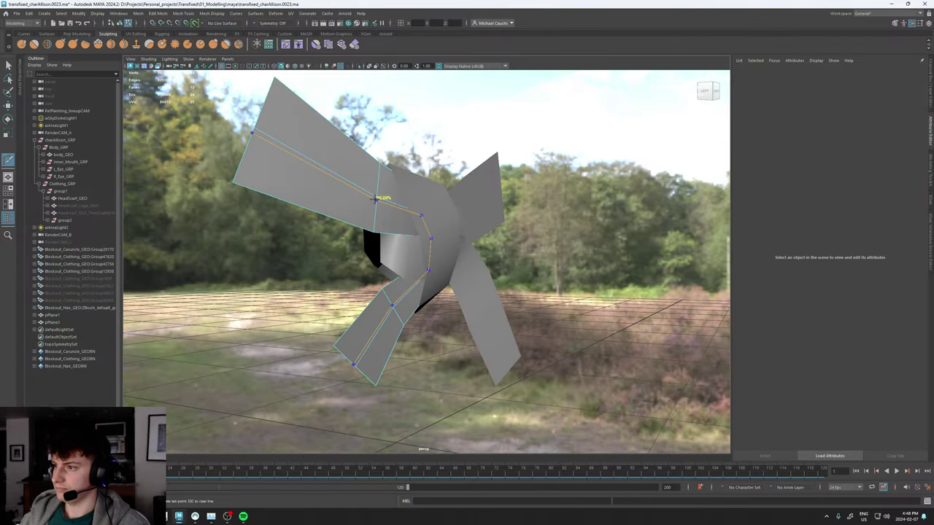
double_click(358, 184)
left_click_drag(381, 205, 416, 197, "alt")
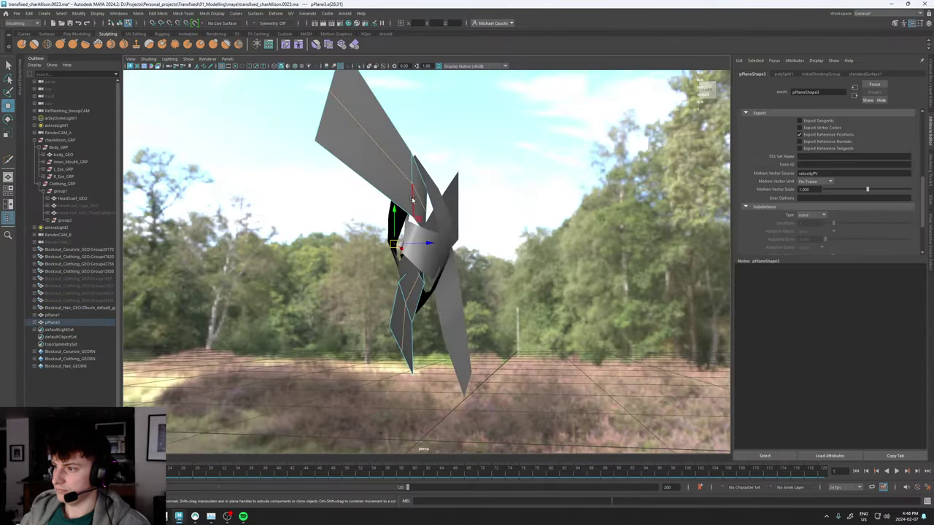
middle_click_drag(416, 197, 425, 199)
left_click_drag(423, 198, 408, 223, "alt")
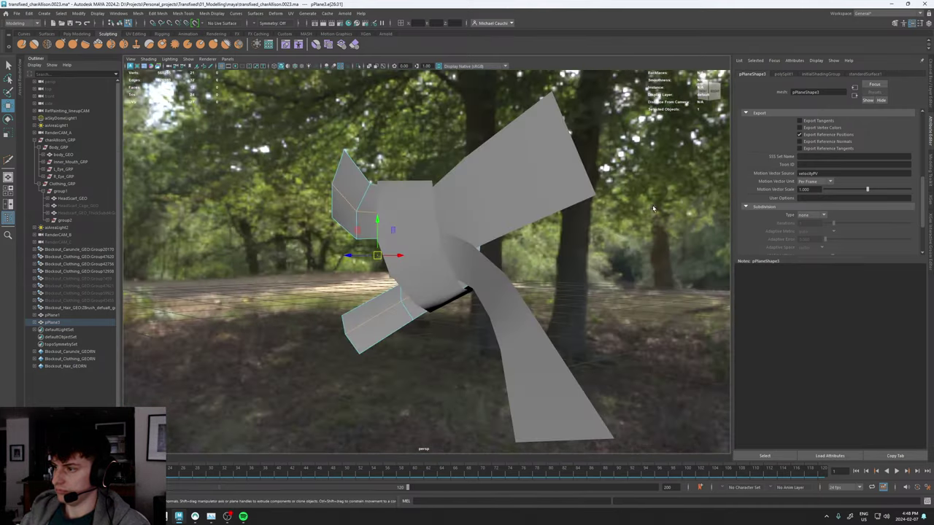
Cut a lengthwise centre edge loop through pPlane1 with Multi-Cut and offset it to curve the strip.
left_click(409, 219)
right_click(409, 219, "shift")
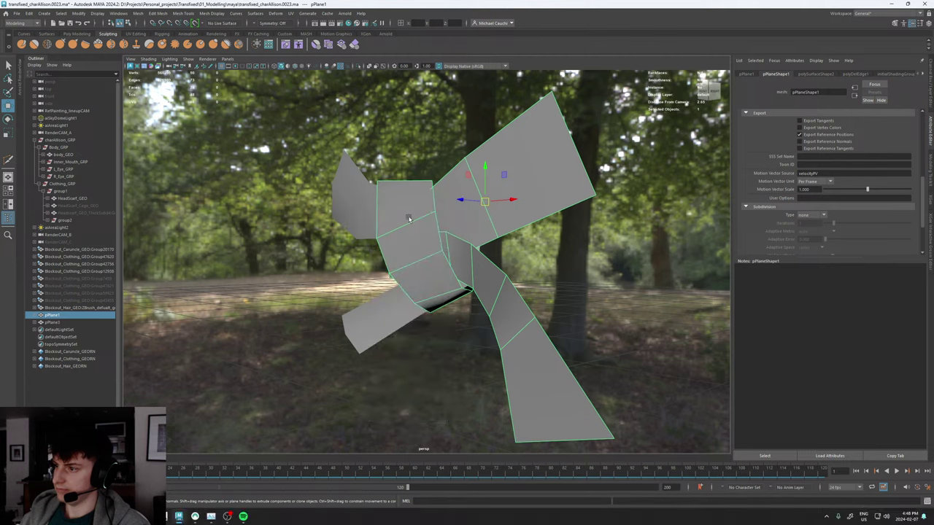
right_click_drag(409, 217, 363, 217, "shift")
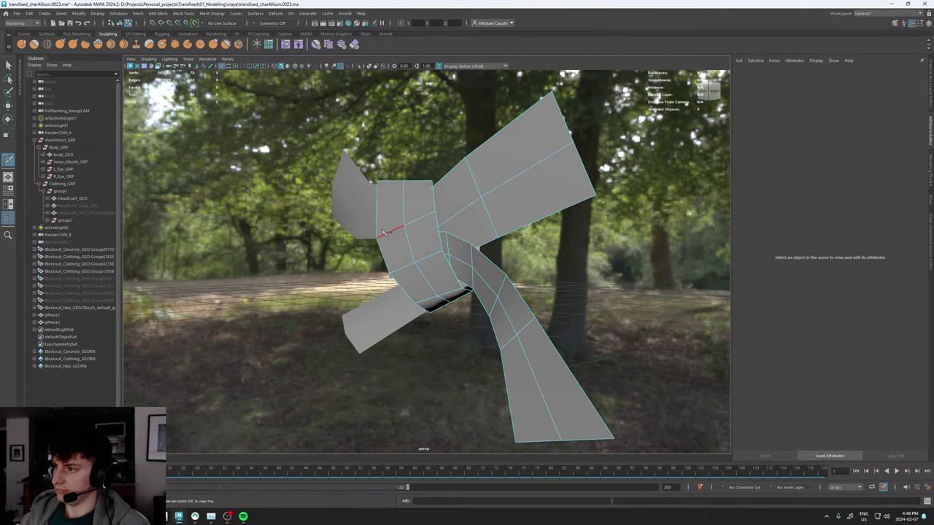
left_click_drag(387, 219, 511, 182, "alt")
left_click(406, 221)
left_click(461, 157)
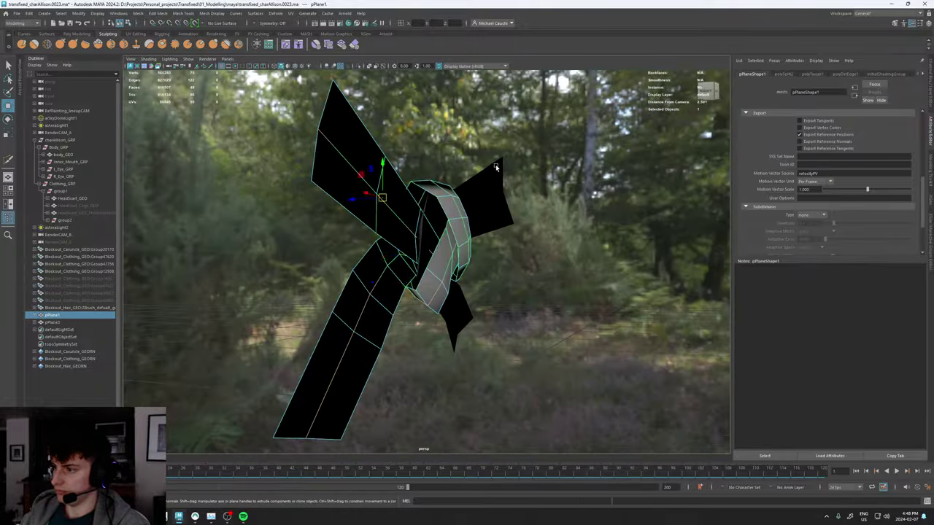
Add a crosswise edge loop to each of pPlane3's two tails and smooth them with Edit Edge Flow.
right_click_drag(460, 158, 226, 212, "alt")
left_click_drag(226, 212, 367, 230, "alt")
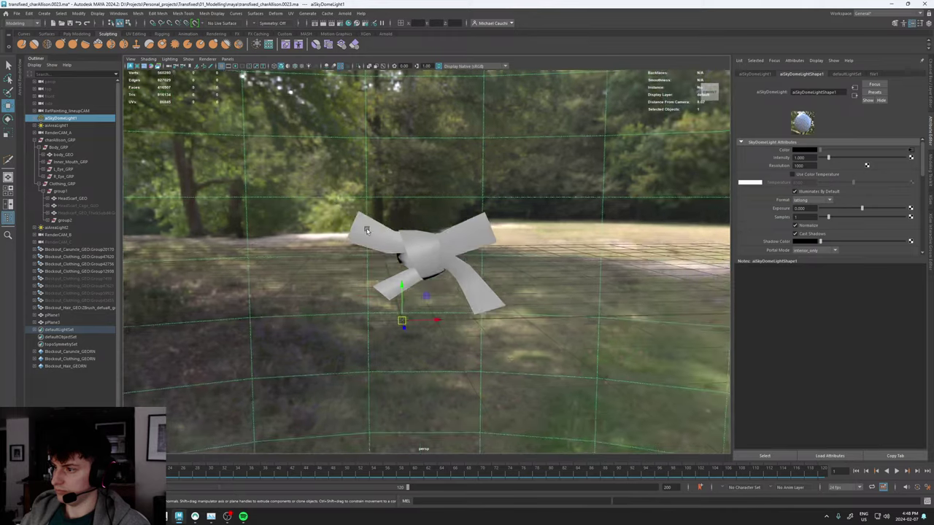
right_click_drag(367, 231, 475, 259, "alt")
left_click(475, 259)
left_click(341, 210, "shift")
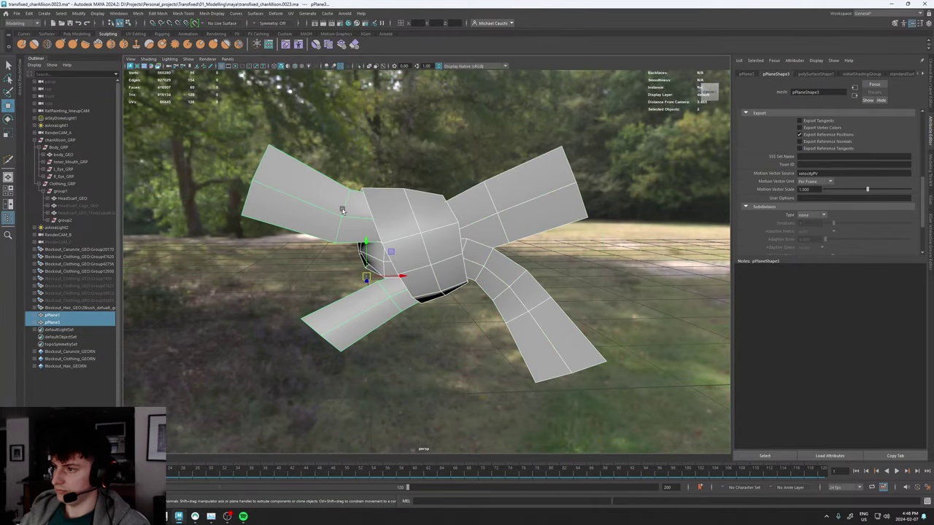
right_click_drag(316, 205, 304, 200, "shift")
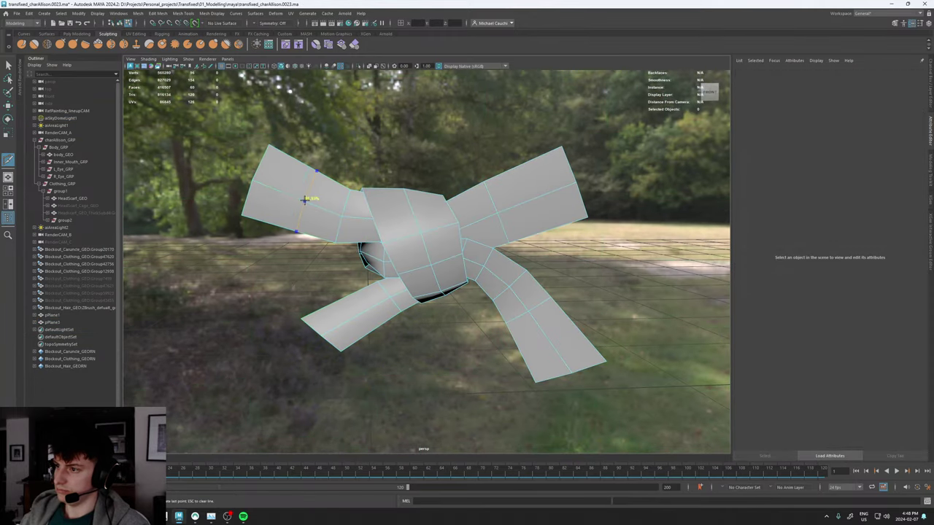
left_click(351, 301)
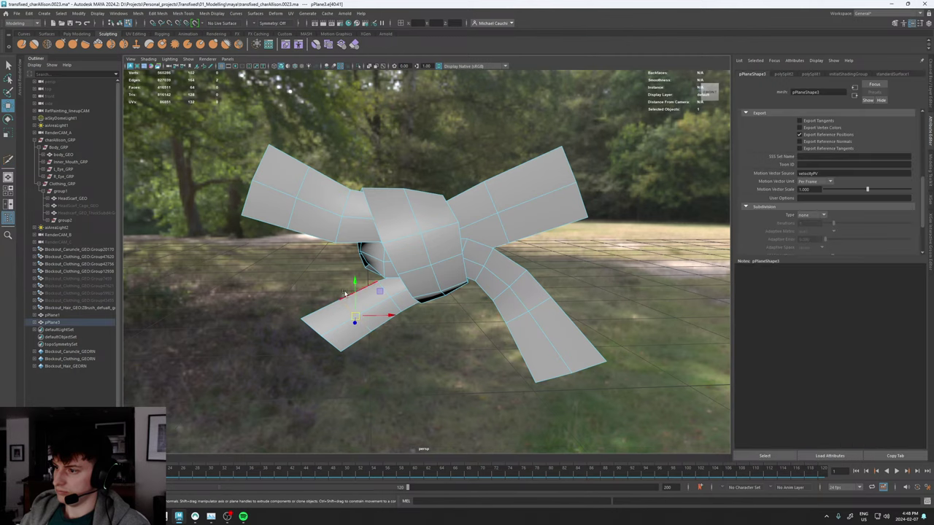
right_click_drag(298, 181, 286, 254, "shift")
In wireframe display, insert a crosswise edge loop where pPlane3's upper tail enters the knot and apply Edit Edge Flow.
left_click_drag(313, 227, 361, 217, "alt")
scroll(362, 217, "up", 4)
key("4")
middle_click_drag(382, 174, 377, 219, "alt")
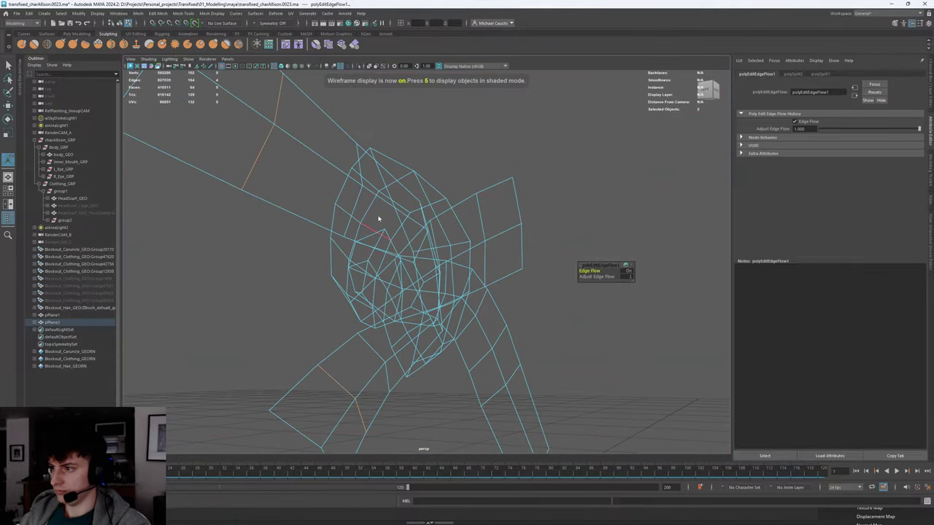
key("F8")
key("q")
left_click(366, 189)
left_click_drag(366, 190, 319, 198, "alt")
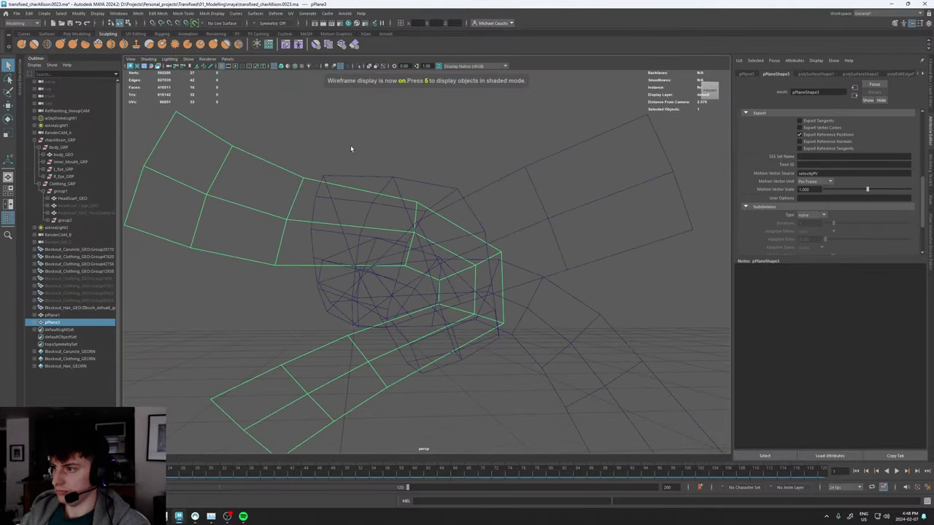
right_click_drag(351, 148, 313, 148, "shift")
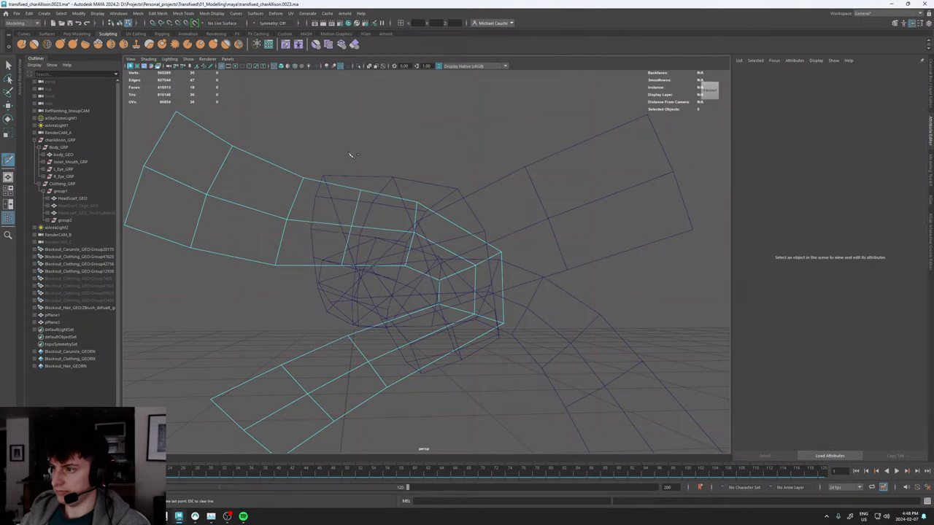
key("w")
left_click(356, 210)
right_click_drag(353, 215, 355, 286, "shift")
Insert three more crosswise edge loops through pPlane3's bend and lower tail, apply Edit Edge Flow, and restore shaded display.
right_click_drag(484, 141, 439, 139, "shift")
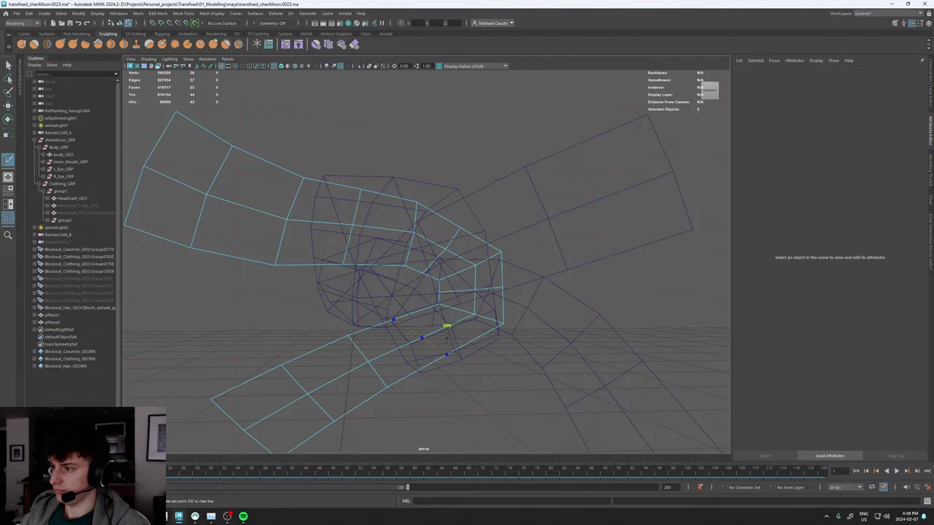
key("w")
left_click(466, 244)
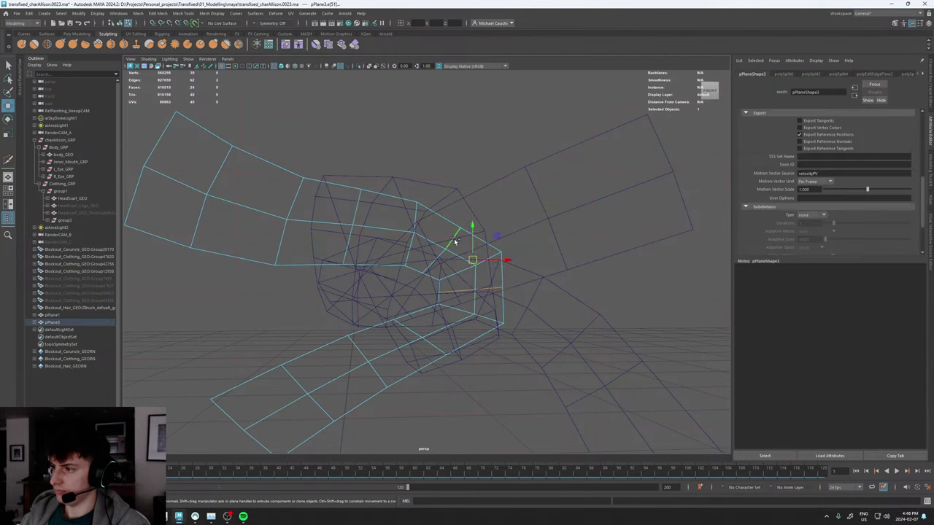
right_click_drag(434, 350, 435, 351, "shift")
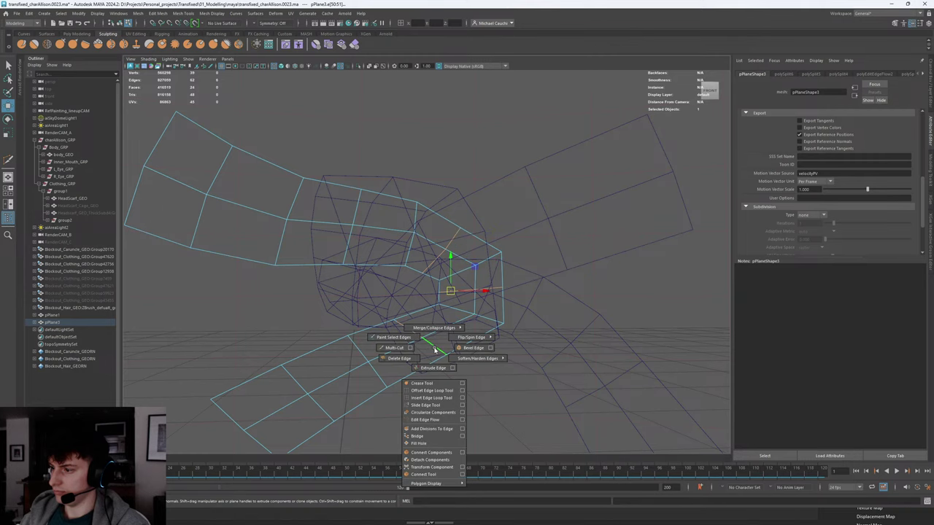
left_click(426, 422)
key("5")
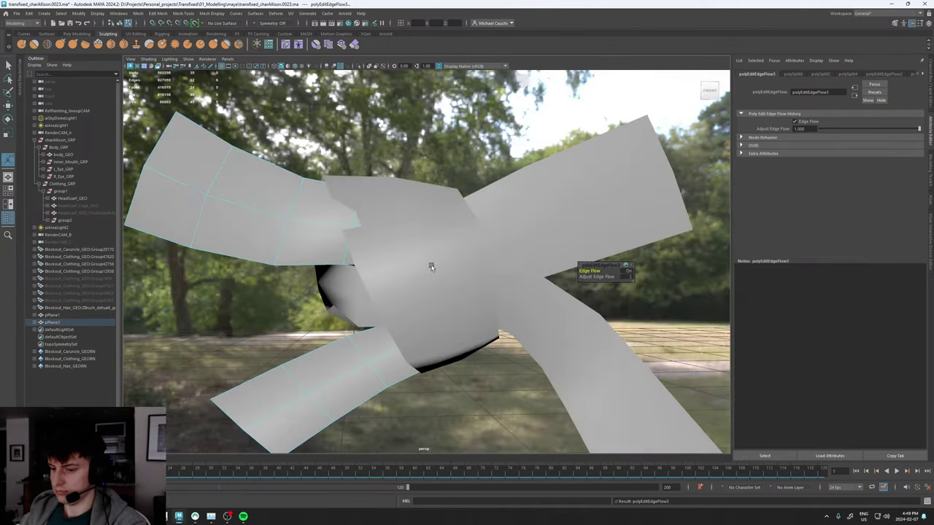
Insert a crosswise edge loop near the top of pPlane1's knot wrap and round it with Edit Edge Flow.
mouse_move(431, 265)
left_mouse_down("alt")
mouse_move(402, 248)
mouse_move(338, 261)
mouse_move(474, 272)
mouse_move(406, 229)
mouse_move(350, 221)
mouse_move(411, 215)
mouse_move(378, 217)
left_mouse_up("alt")
key("w")
left_click(407, 230)
key("F8")
left_click(377, 218)
right_click_drag(412, 219, 388, 284, "shift")
double_click(401, 212)
left_click_drag(385, 245, 451, 226, "alt")
key("w")
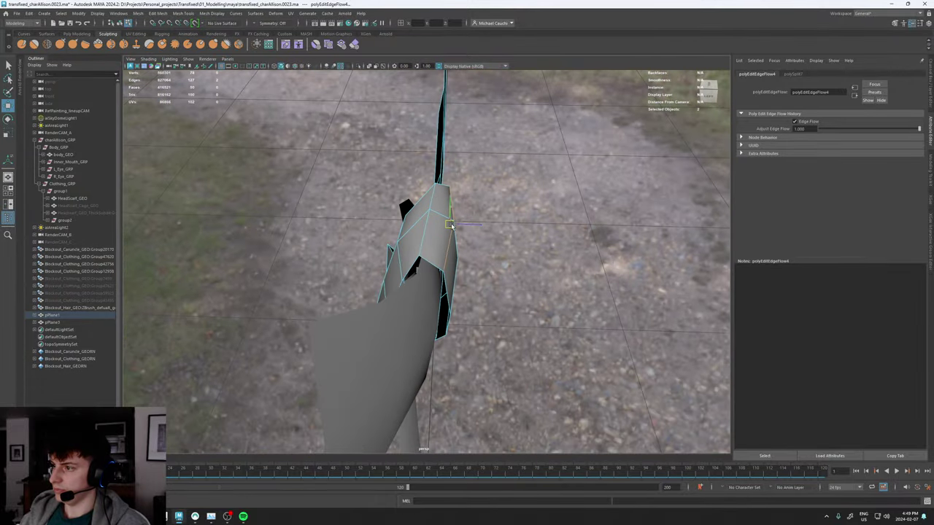
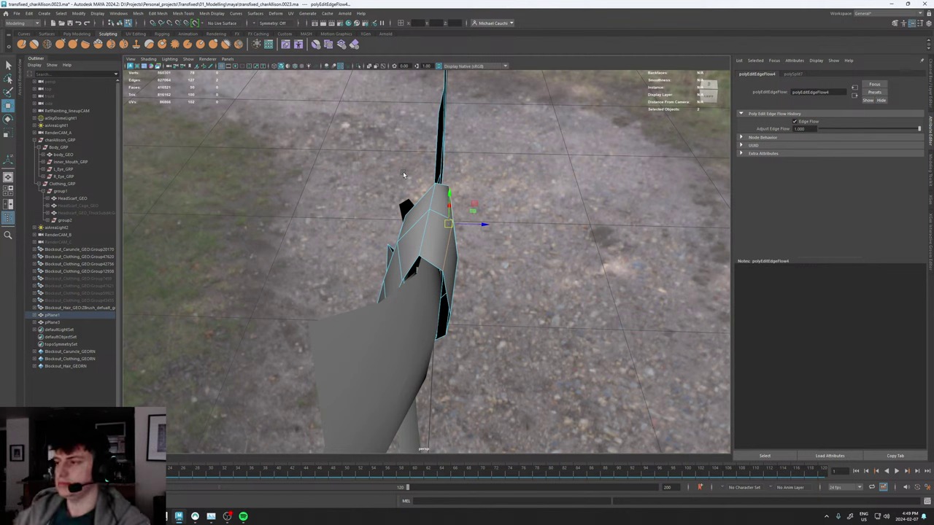
Reposition individual vertices on the back of pPlane1's wrap to even out its curvature, and return to object selection.
left_click_drag(413, 237, 491, 192, "alt")
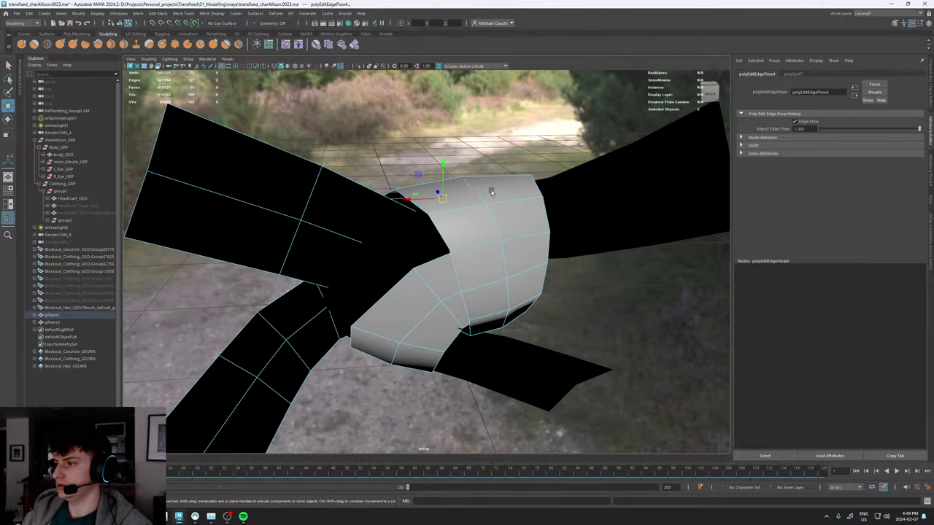
right_click_drag(471, 214, 426, 215)
left_click(427, 215)
left_click_drag(441, 221, 427, 227, "alt")
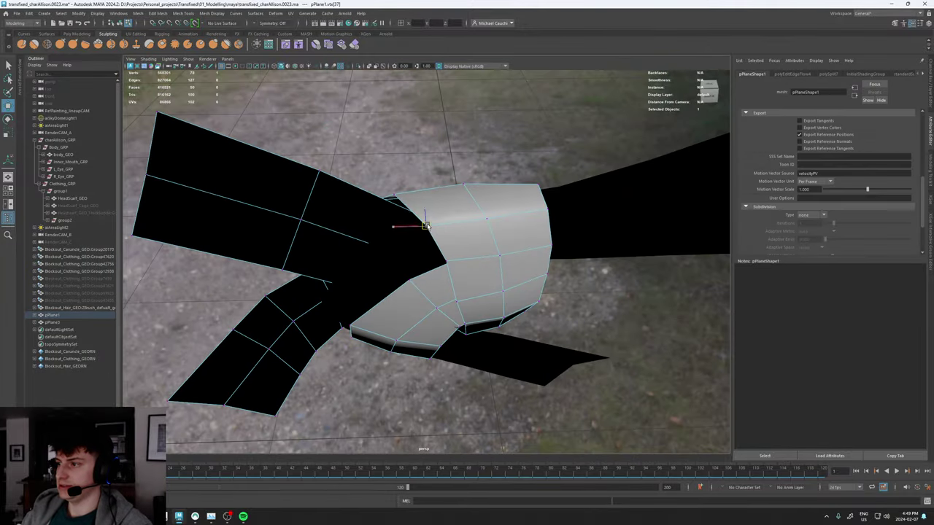
left_click(485, 219)
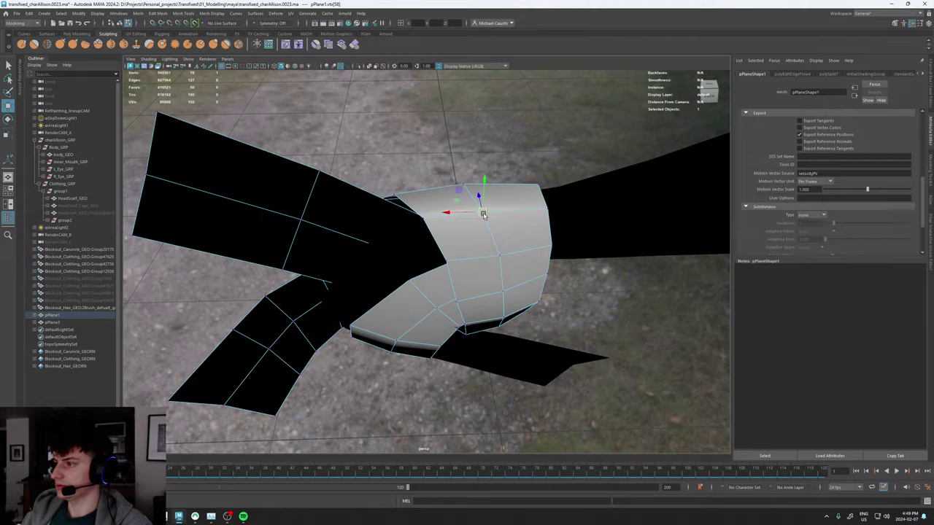
left_click_drag(483, 214, 439, 239, "alt")
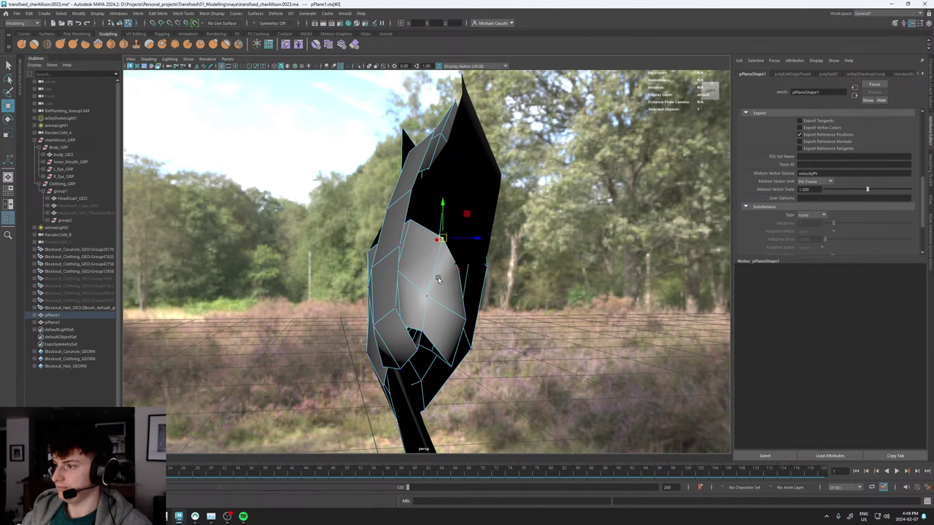
left_click_drag(431, 285, 375, 292, "alt")
right_click_drag(397, 277, 423, 240)
left_click_drag(484, 233, 438, 245, "alt")
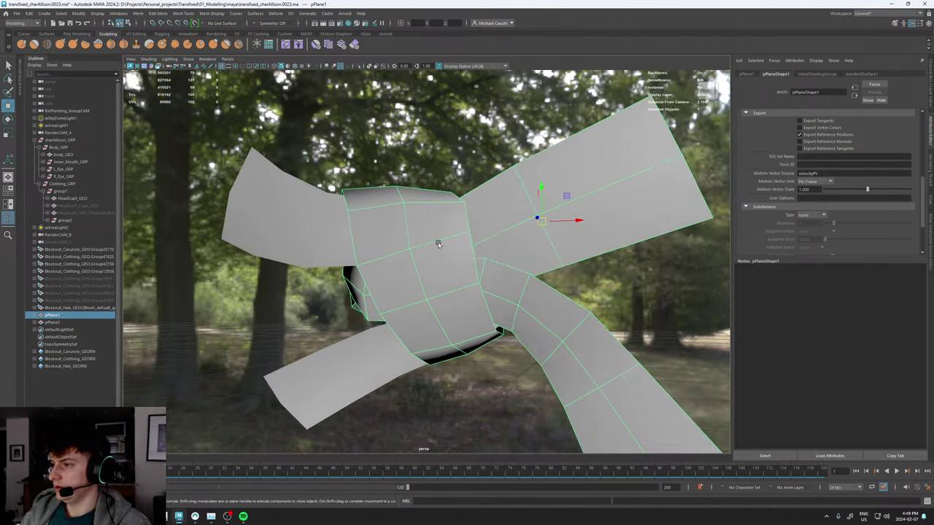
Try to thicken both strips by extruding all their faces 0.02 in local Z, and preview the knot smoothed.
left_click(324, 237, "shift")
left_click_drag(324, 234, 386, 227, "alt")
right_click_drag(387, 234, 303, 221, "alt")
left_click_drag(304, 221, 404, 247, "alt")
key("f")
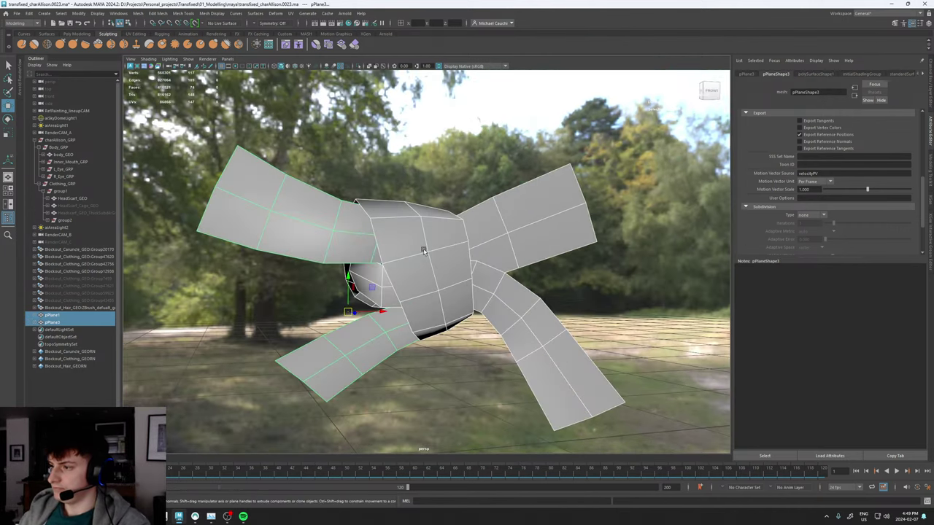
right_click_drag(423, 251, 428, 272, "shift")
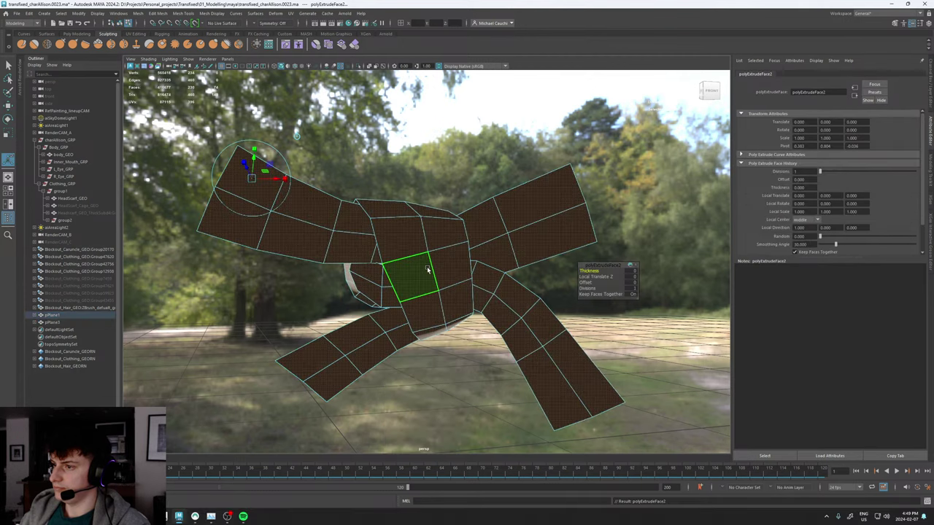
left_click_drag(321, 204, 349, 213, "alt")
left_click_drag(343, 164, 464, 123)
key("w")
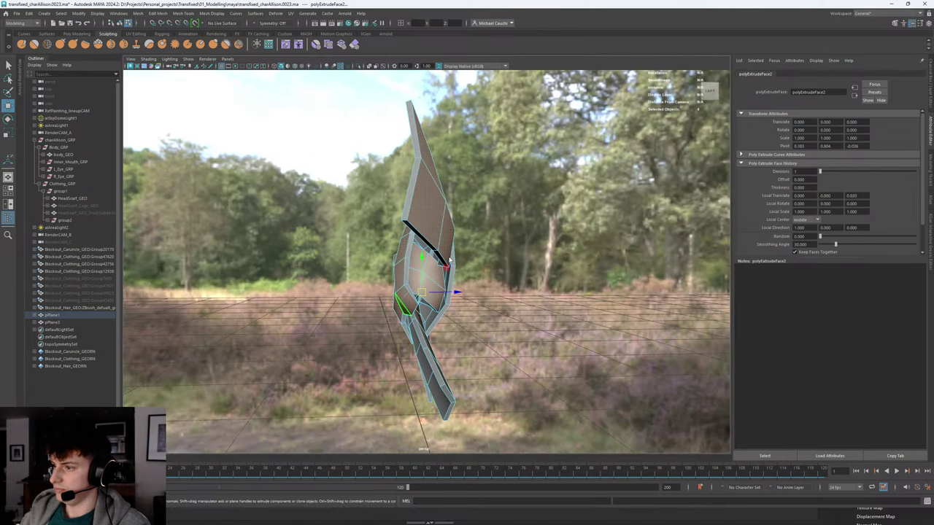
right_click_drag(451, 271, 506, 230)
key("3")
left_click_drag(450, 239, 482, 242, "alt")
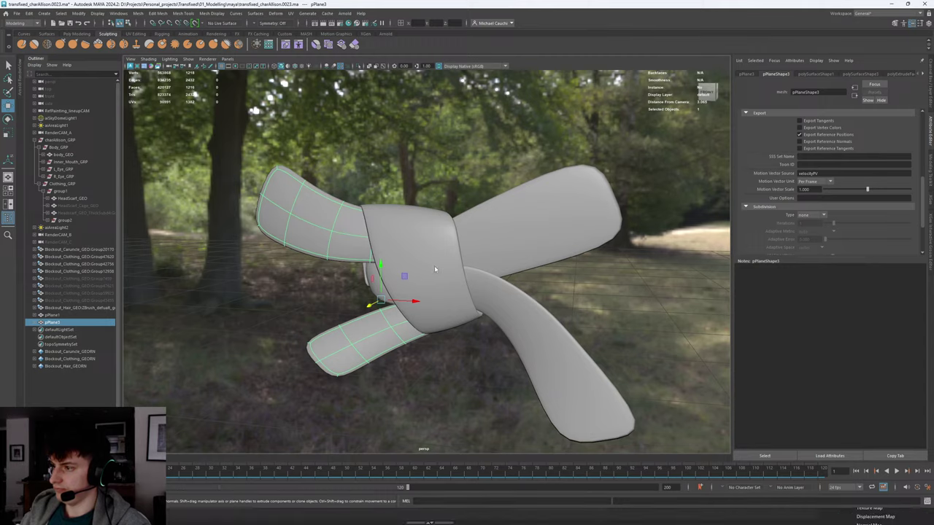
Check the thickened knot from behind, undo the extrusion on both strips, and restore their unsmoothed display.
scroll(467, 219, "down", 8)
left_click_drag(460, 196, 485, 226, "alt")
scroll(497, 254, "up", 3)
left_click(577, 251)
left_click_drag(576, 250, 451, 232, "alt")
scroll(406, 265, "up", 5)
left_click(451, 236)
key("ctrl+z")
key("ctrl+z")
key("ctrl+z")
key("ctrl+z")
key("ctrl+z")
key("ctrl+z")
key("ctrl+z")
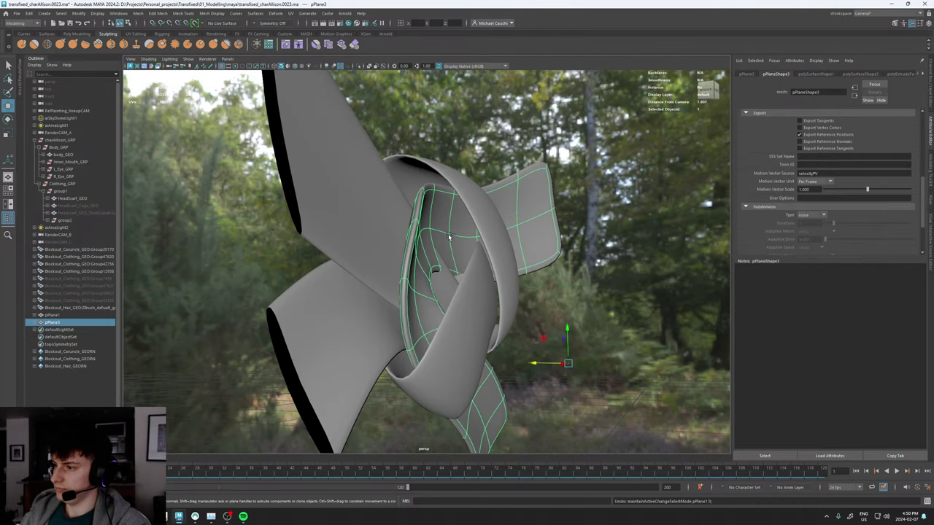
key("1")
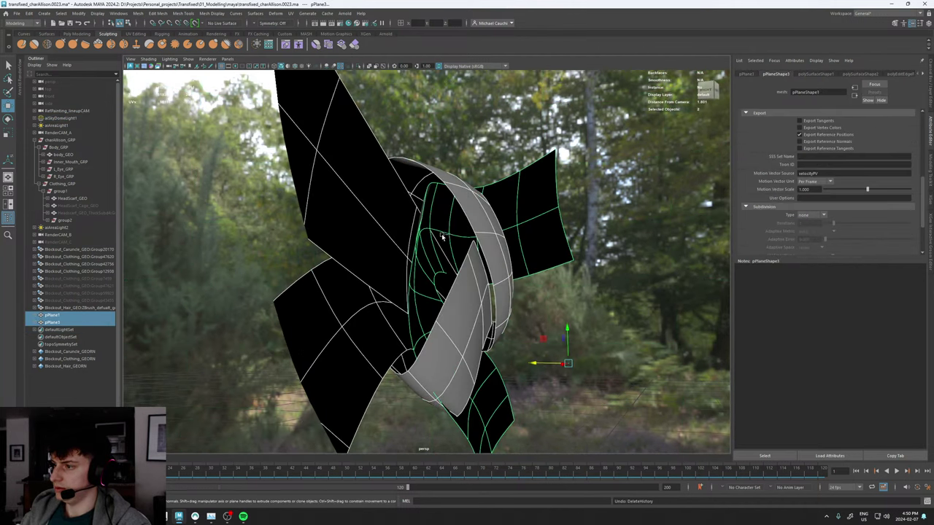
Examine pPlane3's inner faces and vertices inside the back of the knot in unsmoothed display.
left_click_drag(408, 239, 433, 239, "alt")
left_click(439, 236)
right_click_drag(435, 240, 432, 259)
left_click_drag(432, 259, 440, 250, "alt")
left_click(433, 243)
mouse_move(430, 251)
middle_mouse_down("ctrl")
mouse_move(440, 250)
mouse_move(426, 251)
middle_mouse_up("ctrl")
key("1")
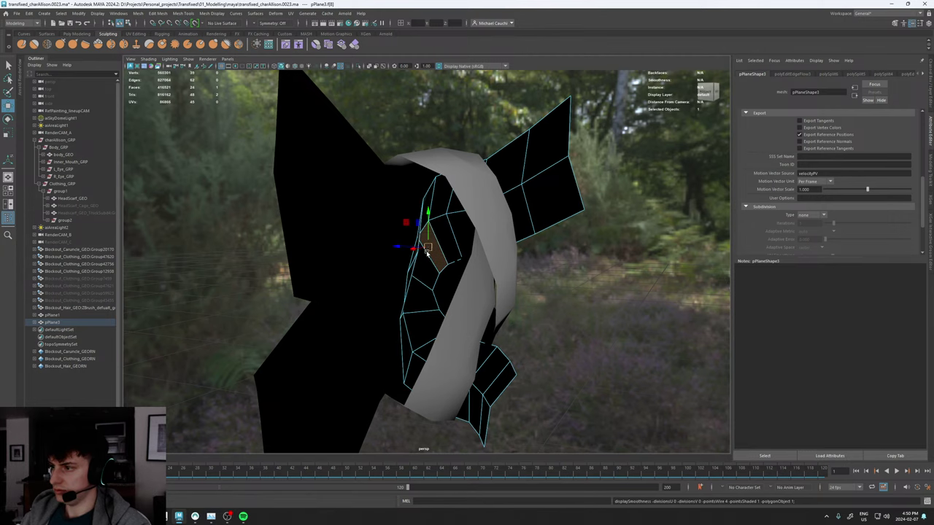
left_click_drag(427, 253, 438, 292, "alt")
left_click(438, 290)
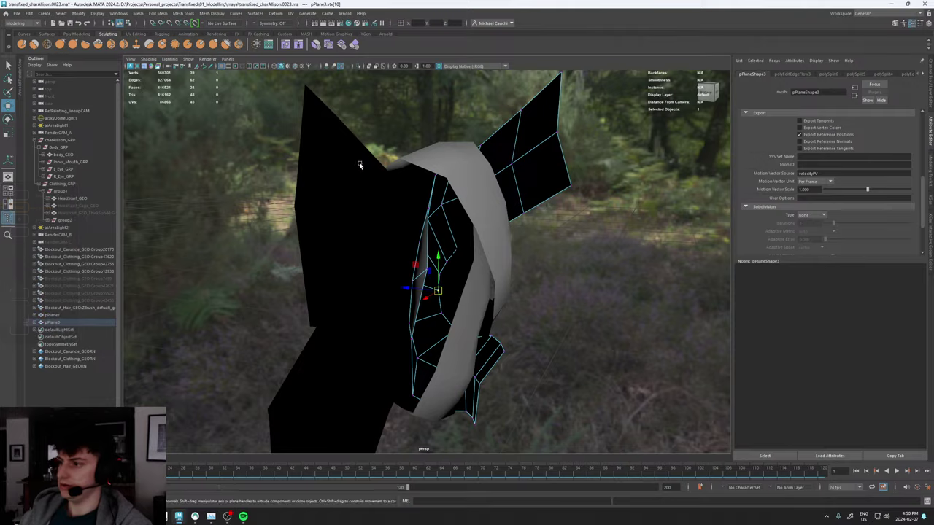
left_click_drag(360, 157, 307, 233, "alt")
key("F8")
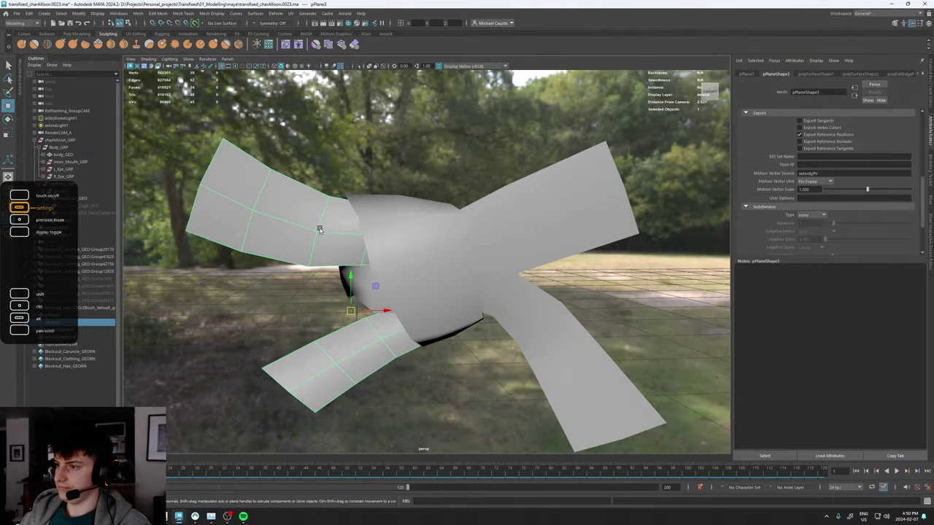
left_click(398, 230)
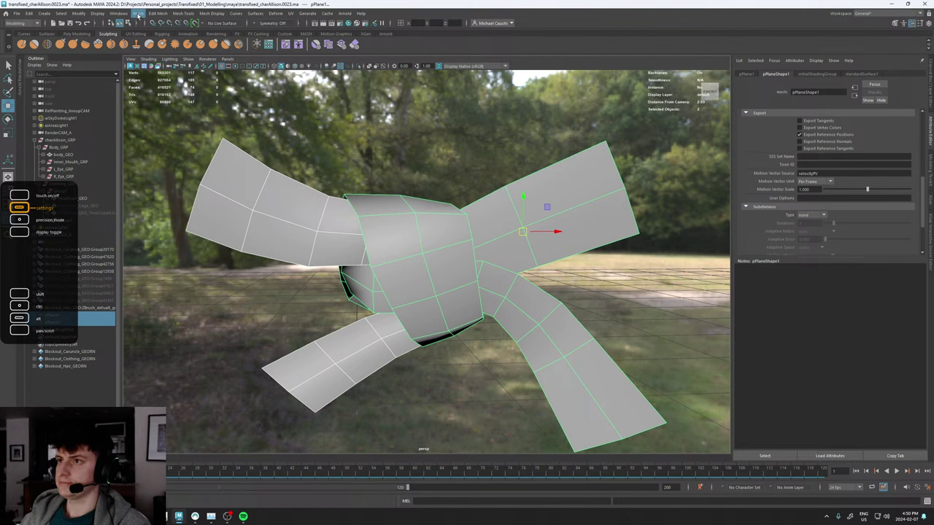
left_click(137, 14)
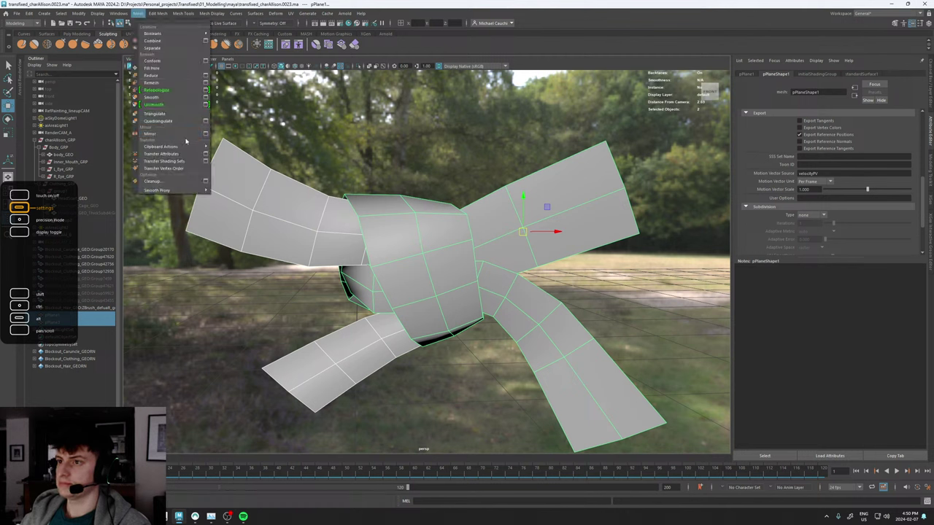
left_click(280, 190)
right_click_drag(283, 189, 252, 189)
left_click(250, 188)
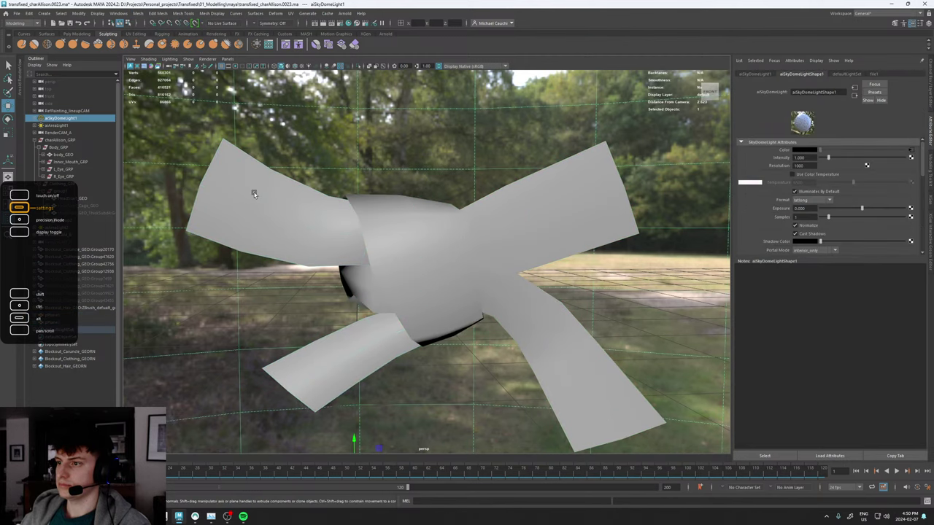
Offset all vertices of pPlane3 along their normals with Transform Component, setting the local Z translate to -0.02.
left_click(252, 198)
right_click(249, 209, "shift")
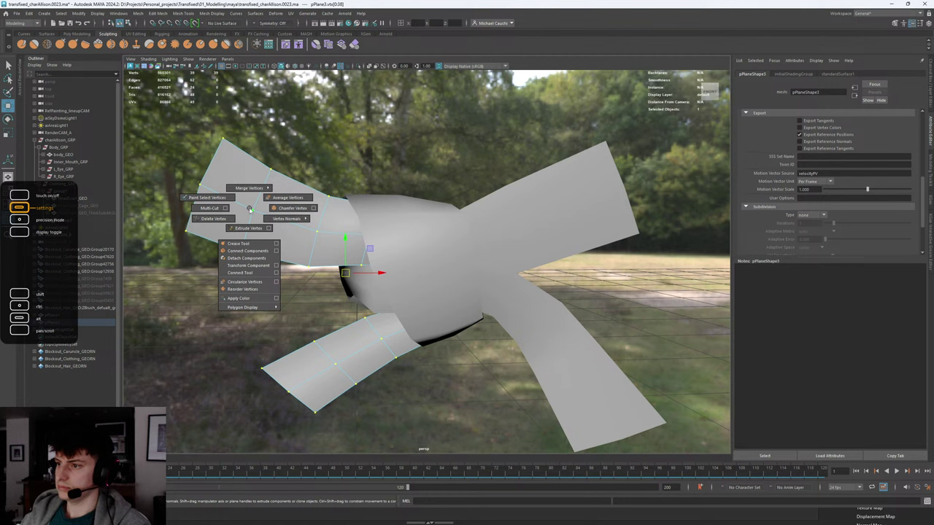
left_click(276, 265)
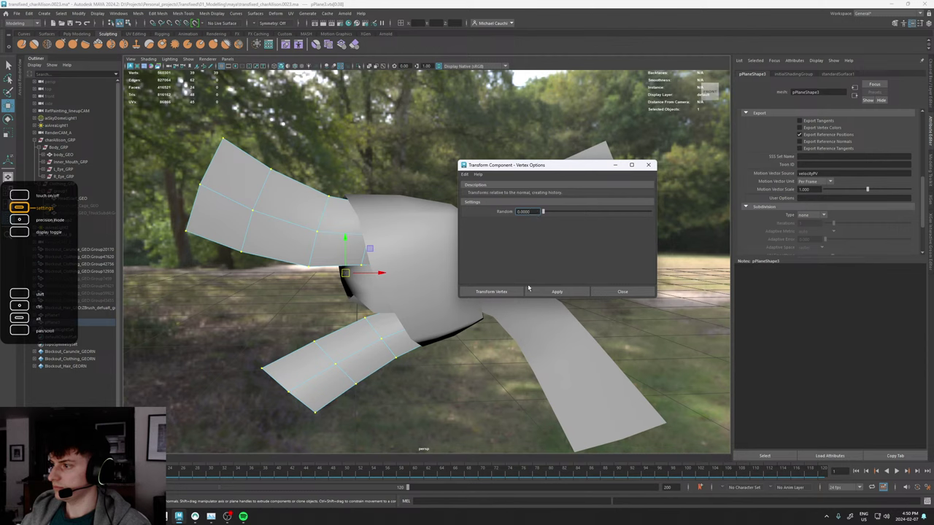
left_click(492, 292)
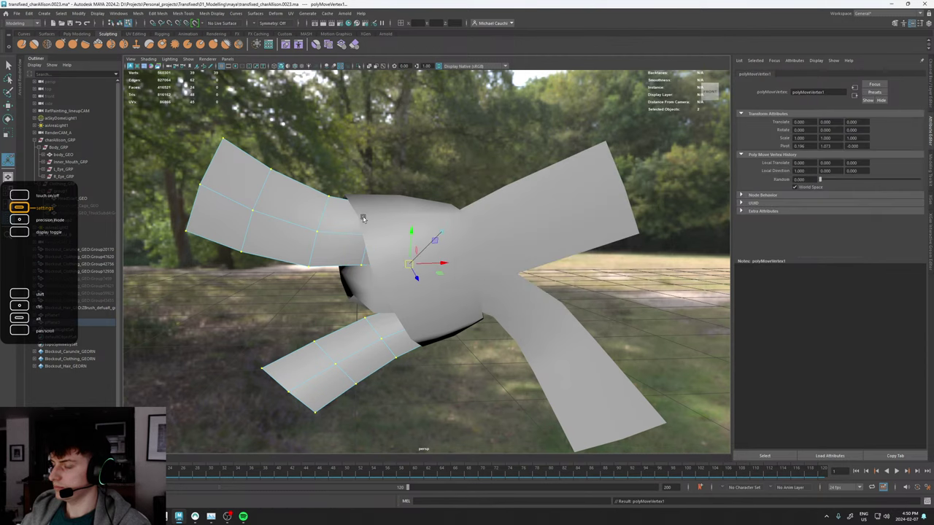
left_click_drag(487, 258, 438, 276, "alt")
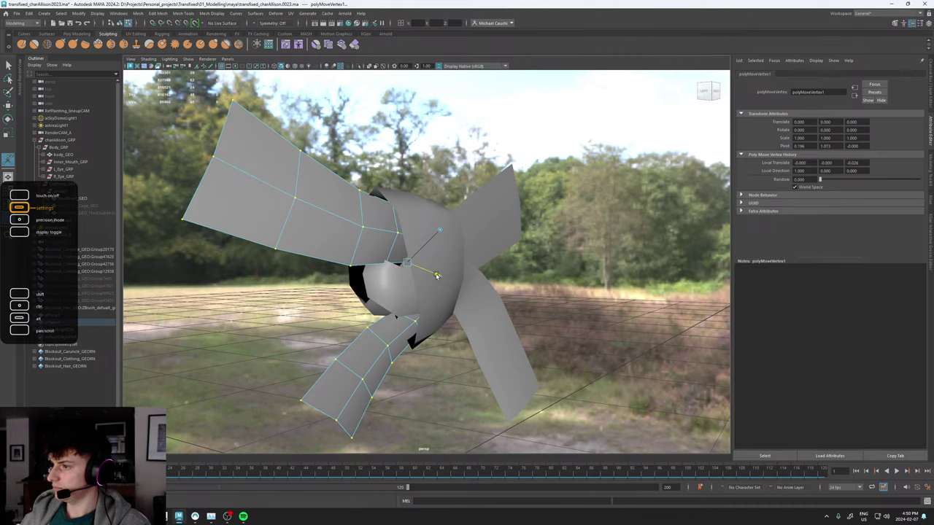
left_click_drag(436, 247, 642, 215, "alt")
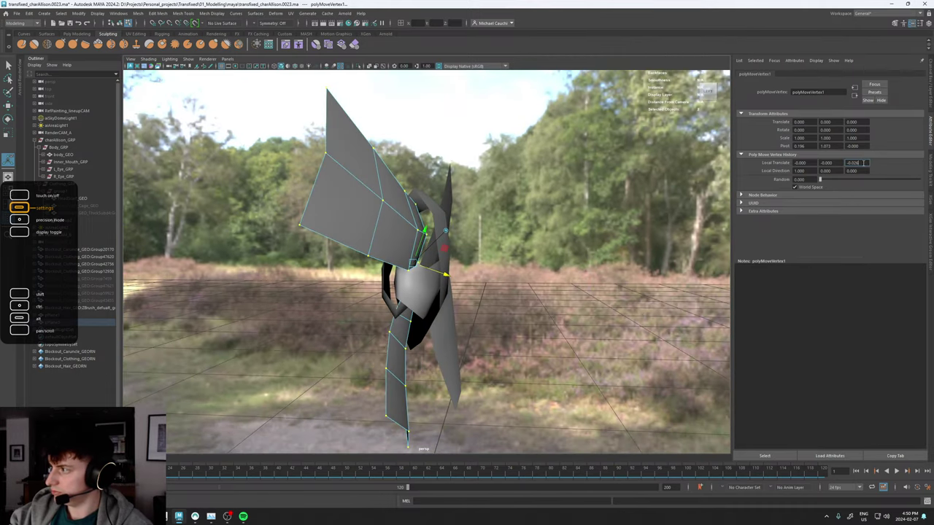
type("2")
key("Return")
key("w")
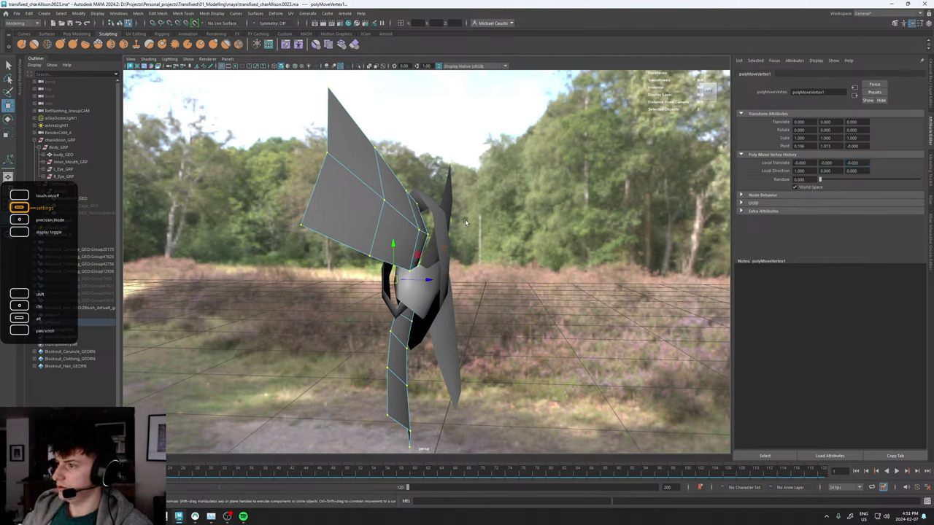
Extrude all faces of pPlane3 with a local Z translate of 0.04 to give the strip thickness.
mouse_move(373, 211)
right_mouse_down()
mouse_move(374, 232)
mouse_move(386, 209)
right_mouse_up()
double_click(375, 219)
right_click(386, 210, "shift")
right_click_drag(372, 271, 381, 232, "shift")
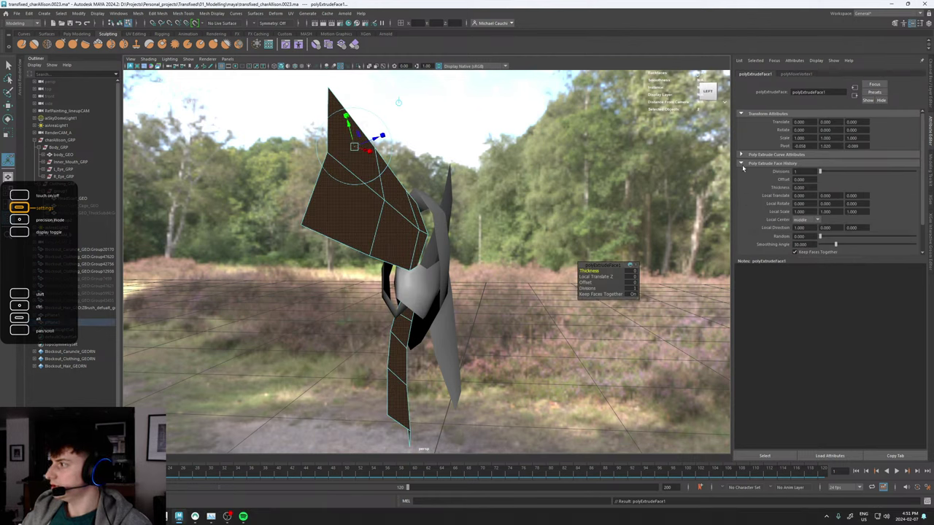
left_click_drag(374, 139, 379, 139)
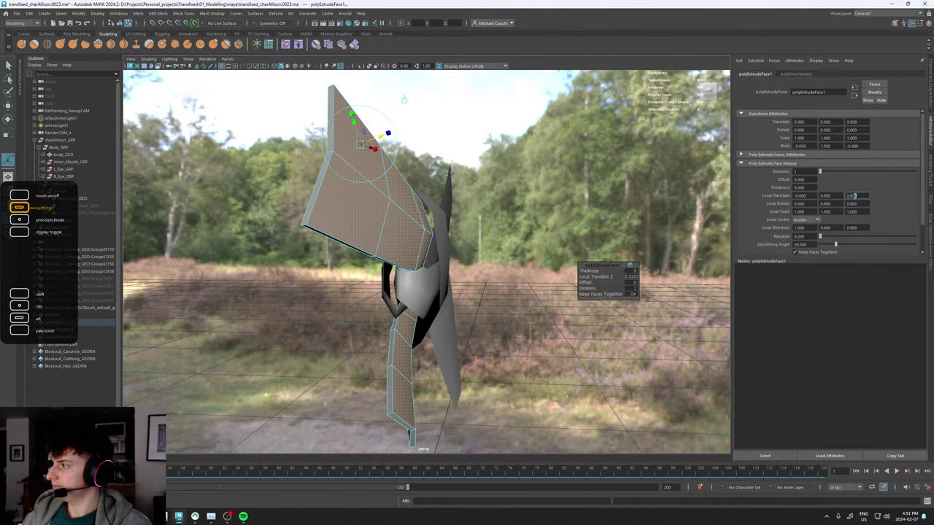
type("0.04")
key("Return")
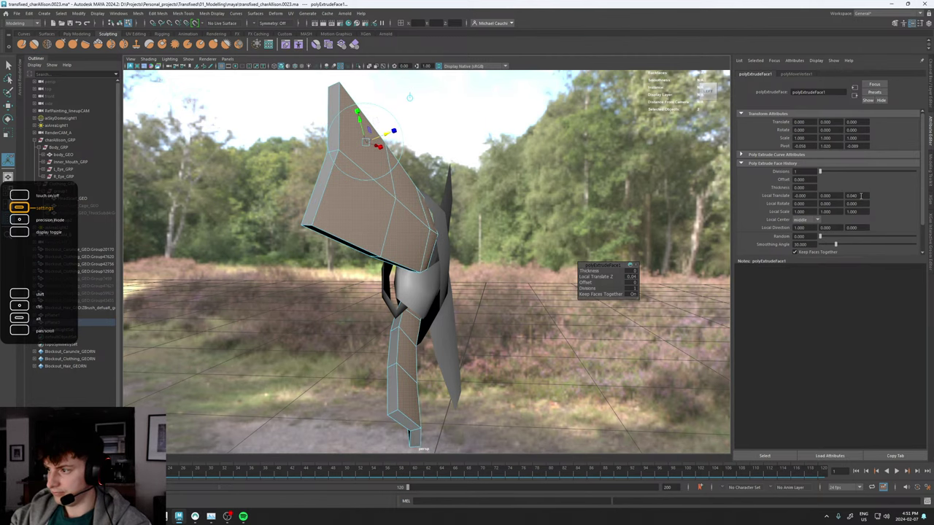
Return to object selection and display the thickened pPlane3 smoothed.
left_click_drag(561, 188, 540, 149, "alt")
key("w")
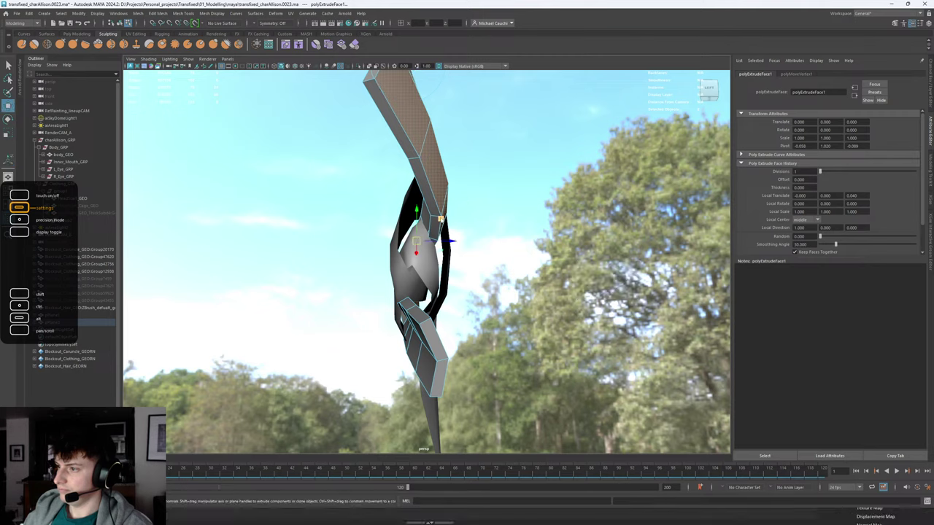
key("F8")
right_click_drag(540, 168, 498, 187, "alt")
left_click_drag(498, 188, 440, 242, "alt")
left_click(523, 218)
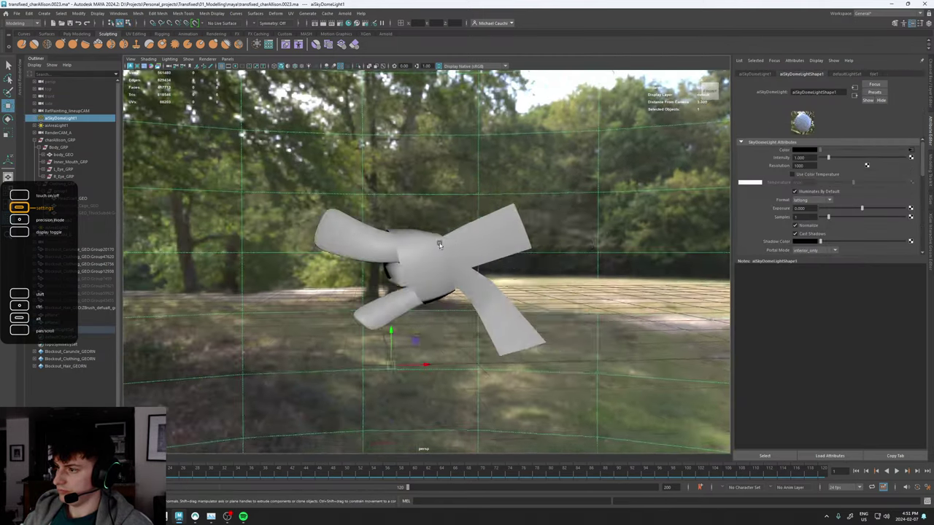
Offset all vertices of pPlane1 along their normals with Transform Component, setting the local Z translate to -0.02.
right_click_drag(440, 243, 439, 261, "alt")
left_click(432, 259)
left_click_drag(413, 252, 408, 253, "alt")
key("F9")
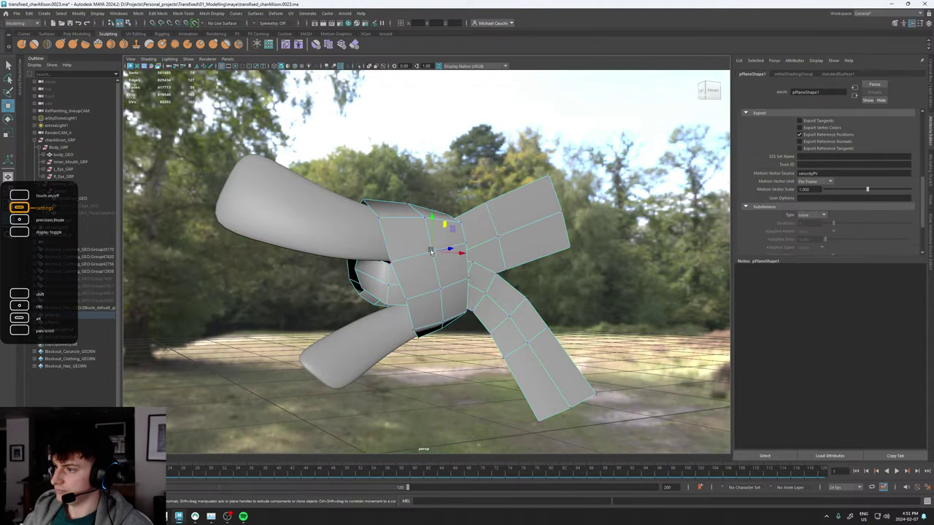
double_click(430, 252)
right_click(430, 251, "shift")
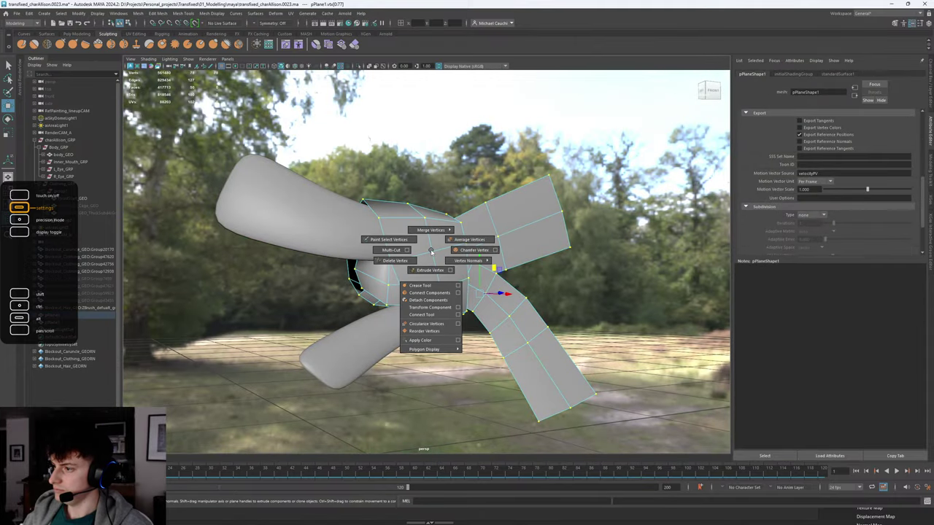
left_click(429, 307)
left_click_drag(486, 278, 461, 305, "alt")
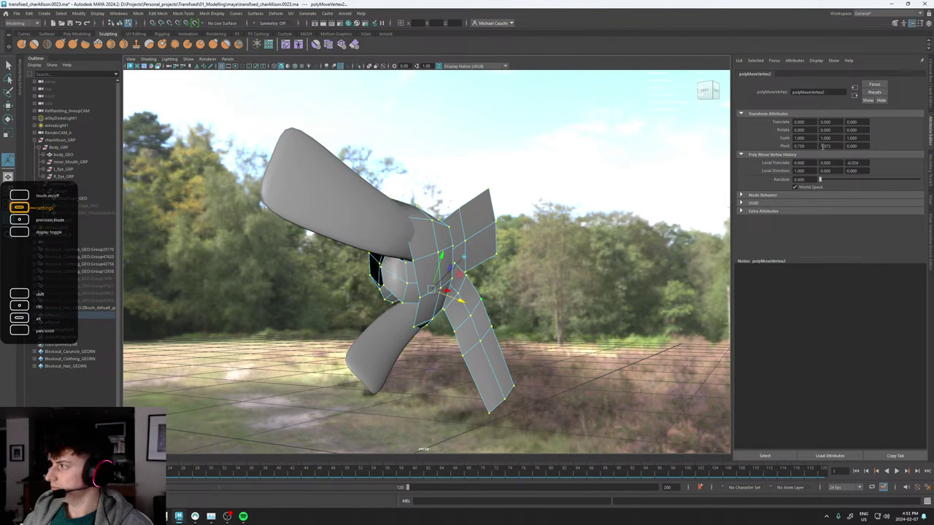
key("BackSpace")
key("Return")
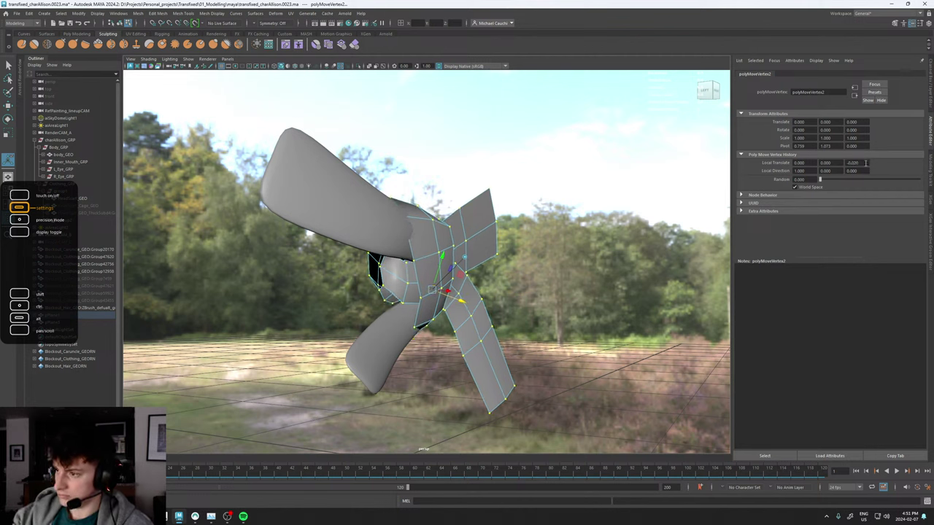
Extrude all faces of pPlane1 with a local Z translate of 0.04 and preview the strip smoothed.
mouse_move(433, 256)
right_mouse_down()
mouse_move(448, 238)
mouse_move(435, 295)
mouse_move(441, 340)
mouse_move(433, 338)
mouse_move(440, 310)
mouse_move(441, 407)
mouse_move(430, 292)
mouse_move(445, 259)
right_mouse_up()
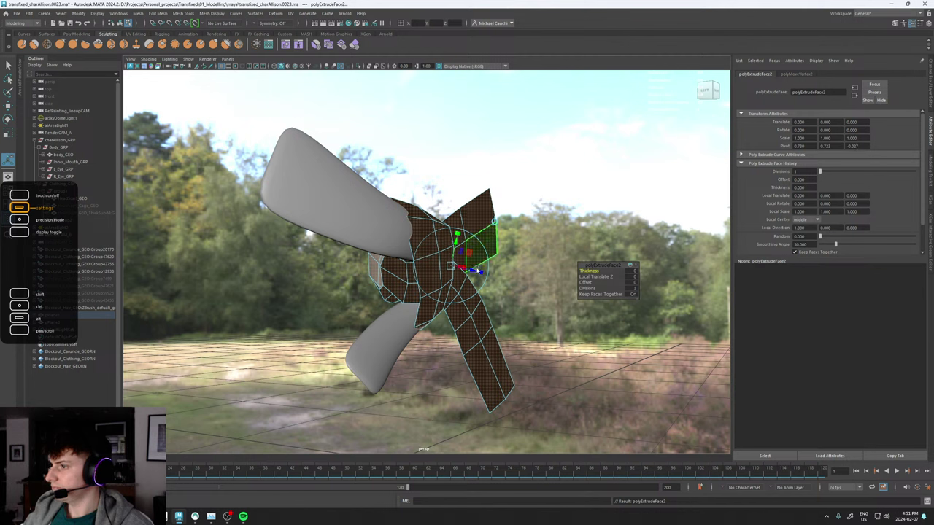
left_click_drag(475, 271, 475, 273)
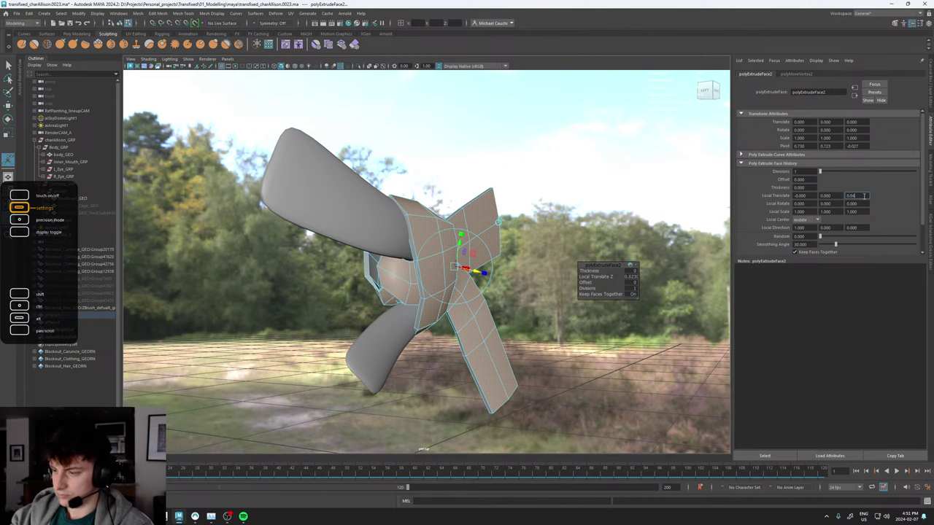
left_click(864, 195)
type("0.04")
key("Return")
left_click_drag(532, 194, 403, 241, "alt")
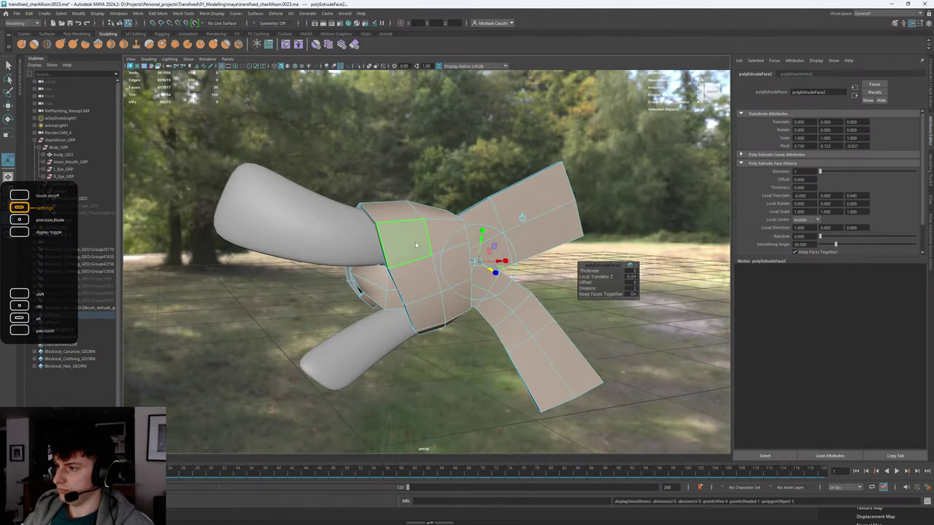
right_click_drag(403, 241, 412, 228)
key("3")
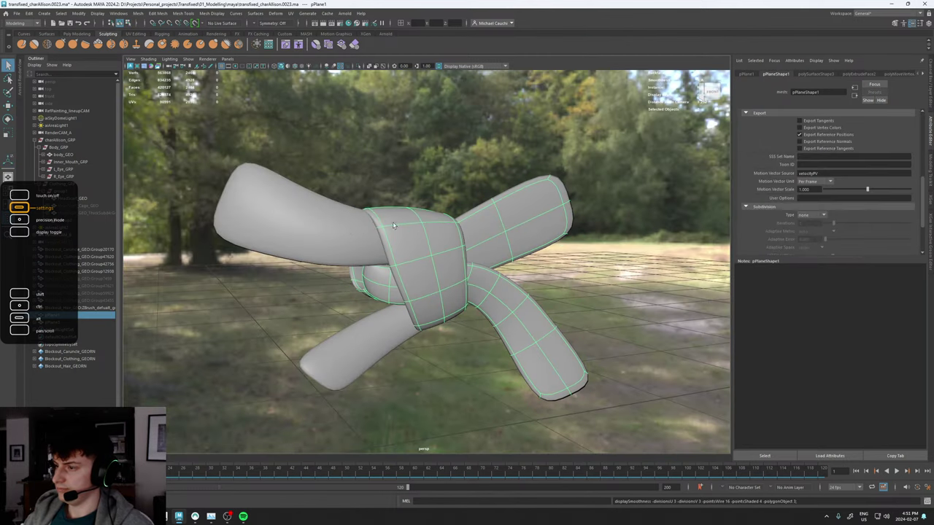
In unsmoothed display, insert an edge loop around pPlane3's thin extruded side with Multi-Cut, and preview it smoothed.
key("1")
left_click(330, 227)
key("1")
left_click_drag(329, 219, 378, 263, "alt")
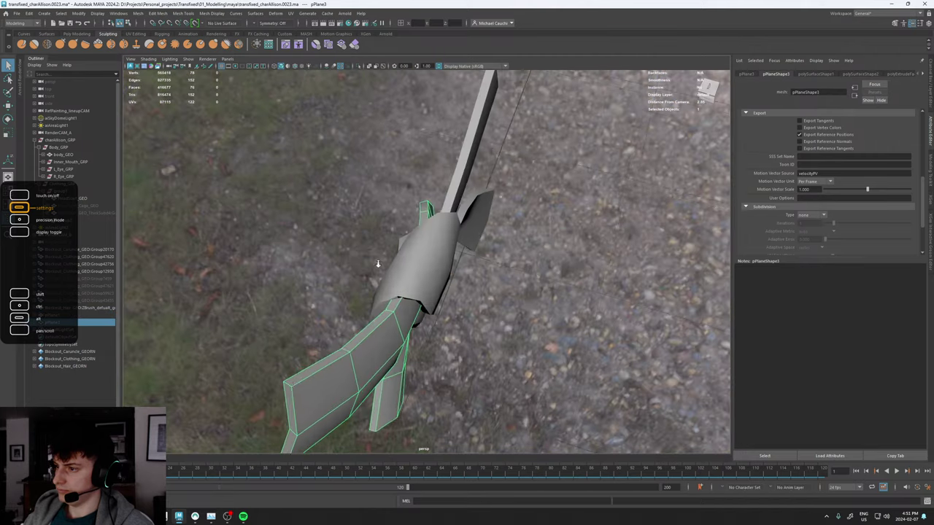
right_click_drag(378, 263, 460, 192, "alt")
left_click_drag(460, 192, 433, 218, "alt")
right_click(433, 218, "shift")
right_click_drag(387, 217, 385, 217, "shift")
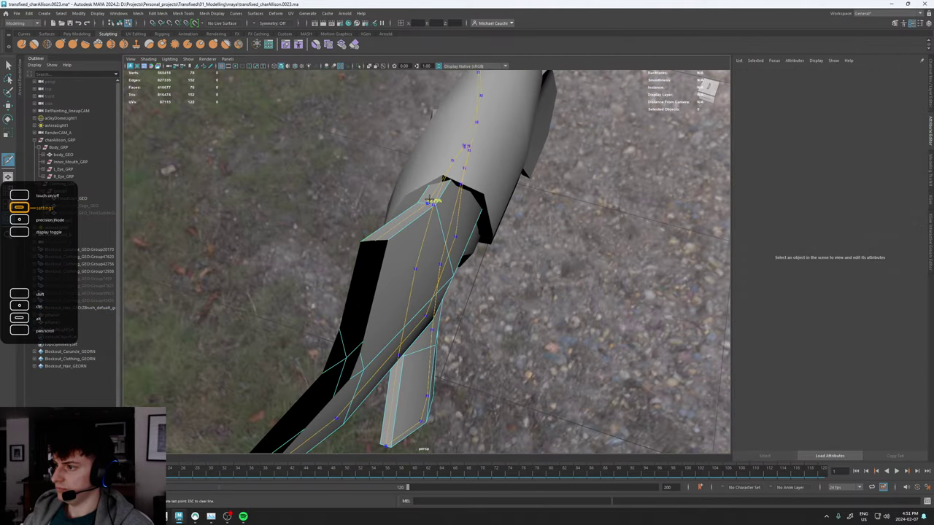
left_click(435, 202, "ctrl")
key("w")
left_click_drag(501, 204, 500, 176, "alt")
key("3")
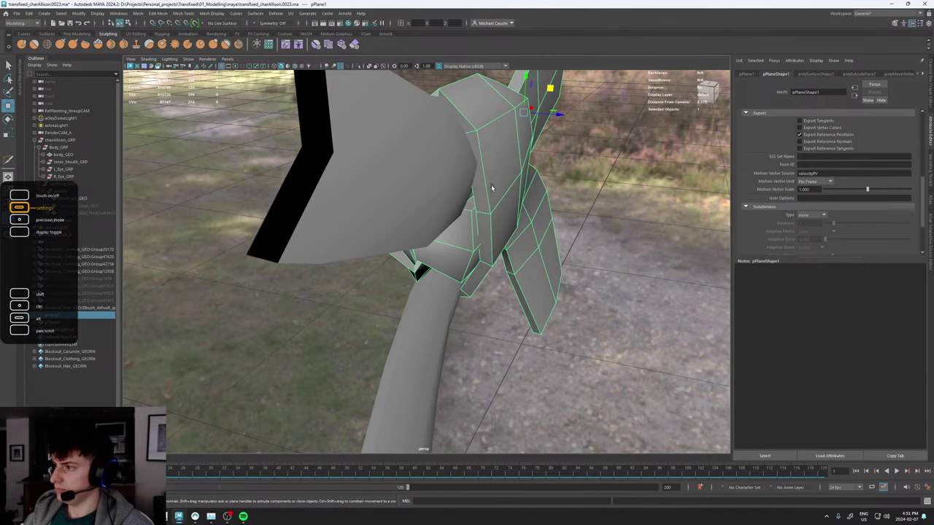
Insert an edge loop around pPlane1's thin extruded side with Multi-Cut, then return to object selection and preview it smoothed.
right_click_drag(491, 188, 449, 186)
left_click(485, 213, "ctrl")
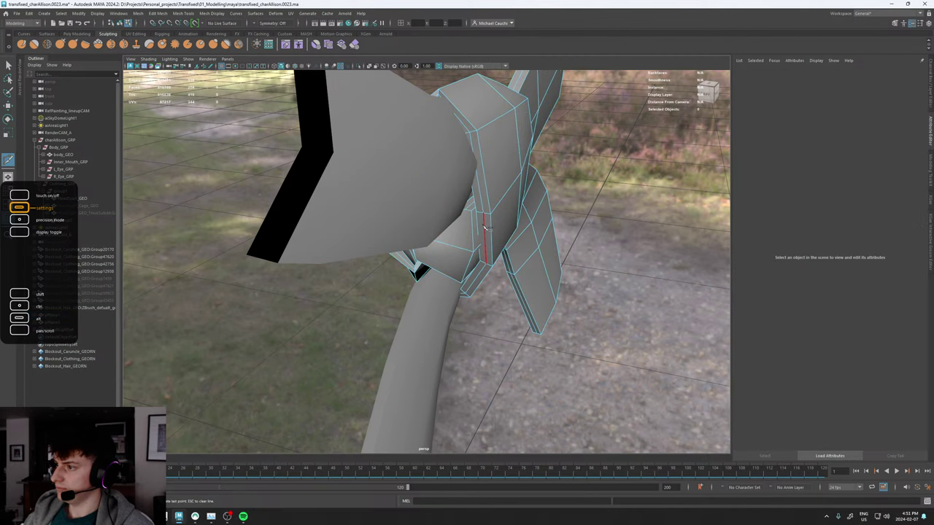
key("3")
key("w")
right_click_drag(404, 180, 417, 170)
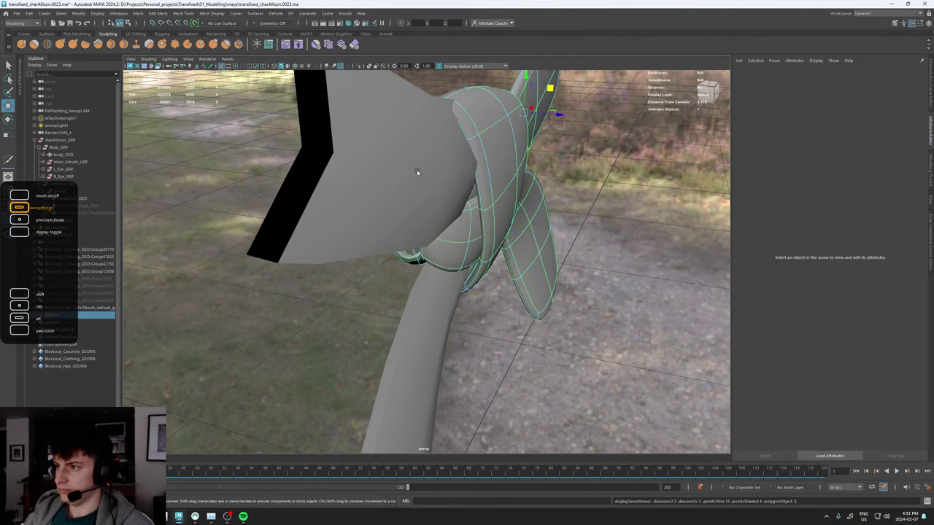
left_click(425, 177)
key("3")
Examine the smoothed knot from the front, the side and close up, checking thickness and overlap of the two strips.
scroll(445, 191, "down", 5)
left_click(563, 206)
left_click_drag(563, 206, 504, 202, "alt")
right_click_drag(504, 201, 445, 200, "alt")
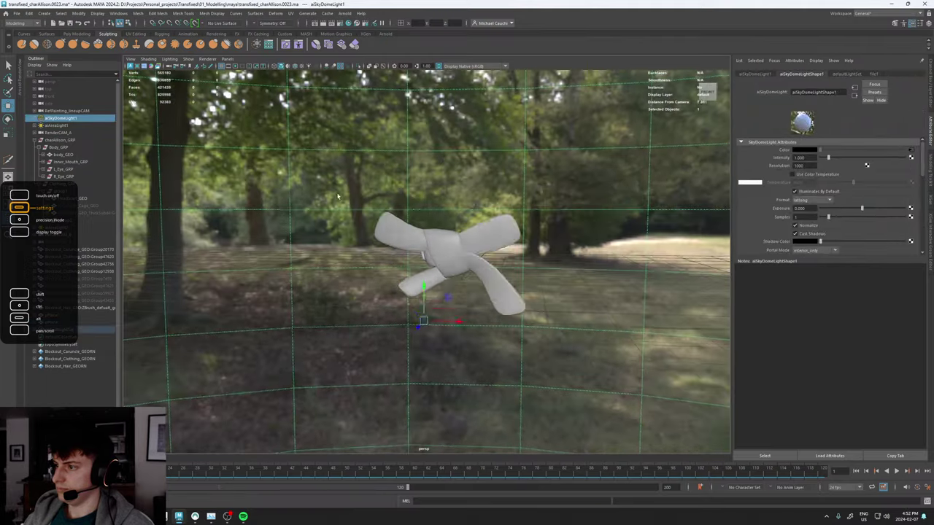
left_click_drag(445, 200, 378, 209, "alt")
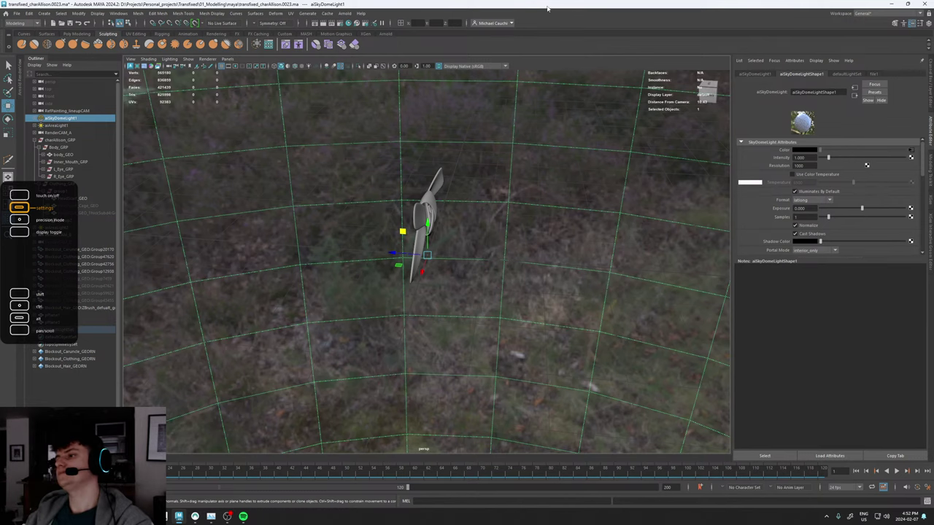
left_click_drag(408, 208, 446, 183, "alt")
right_click_drag(446, 183, 569, 219, "alt")
left_click_drag(353, 162, 402, 151, "alt")
right_click_drag(402, 150, 73, 159, "alt")
left_click_drag(438, 213, 346, 204, "alt")
right_click_drag(346, 204, 470, 173, "alt")
left_click_drag(469, 173, 504, 172, "alt")
middle_click_drag(401, 167, 415, 204, "alt")
right_click_drag(415, 205, 498, 183, "alt")
Undo the edge loops and face extrusions on pPlane1 and pPlane3 together with pPlane1's vertex offset.
key("ctrl+z")
key("ctrl+z")
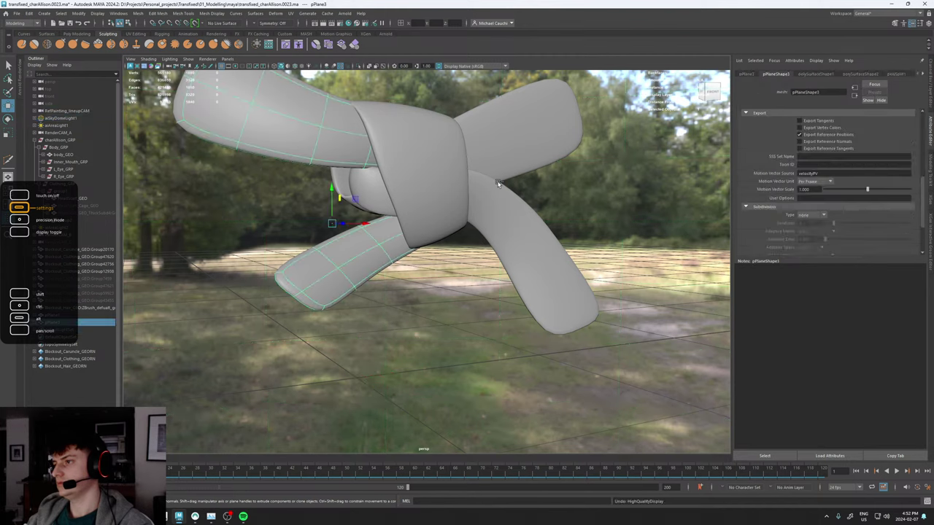
key("ctrl+z")
key("ctrl+z")
key("ctrl+z")
key("ctrl+z")
key("ctrl+z")
key("ctrl+z")
key("ctrl+z")
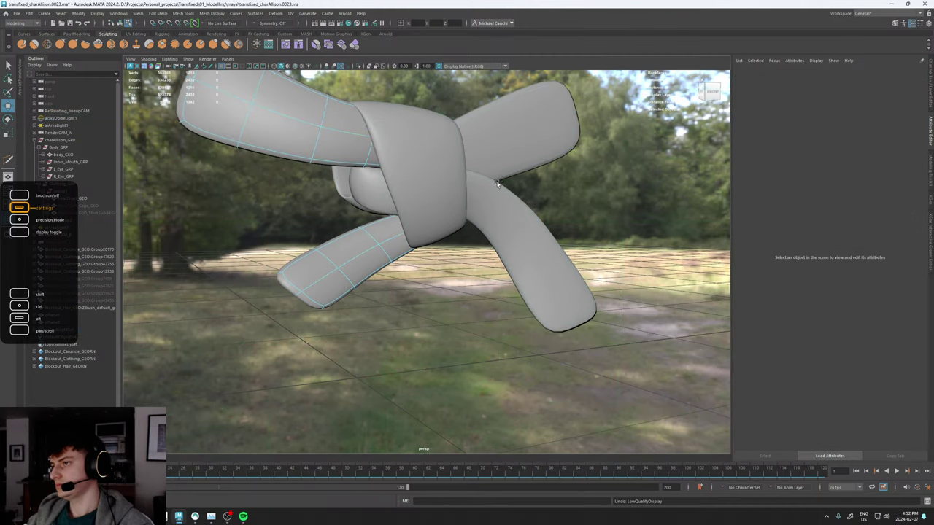
left_click(498, 184)
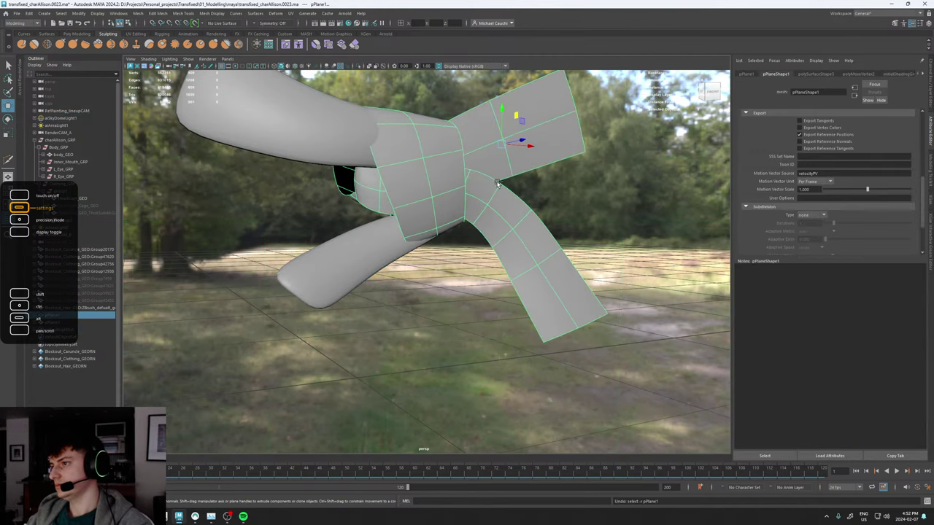
key("ctrl+z")
key("ctrl+z")
key("ctrl+z")
key("ctrl+z")
key("ctrl+z")
key("ctrl+z")
key("ctrl+z")
key("ctrl+z")
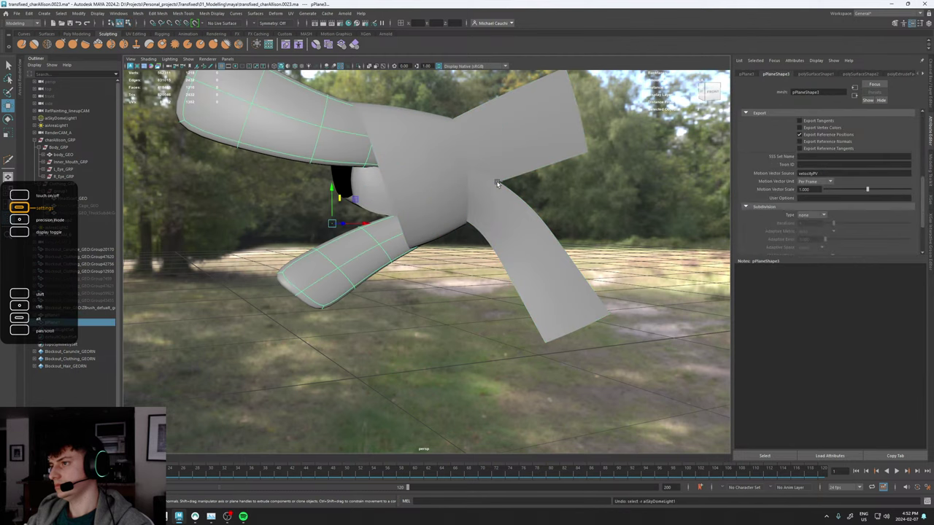
key("ctrl+z")
key("ctrl+z")
key("ctrl+z")
key("ctrl+z")
key("ctrl+z")
key("ctrl+z")
key("ctrl+z")
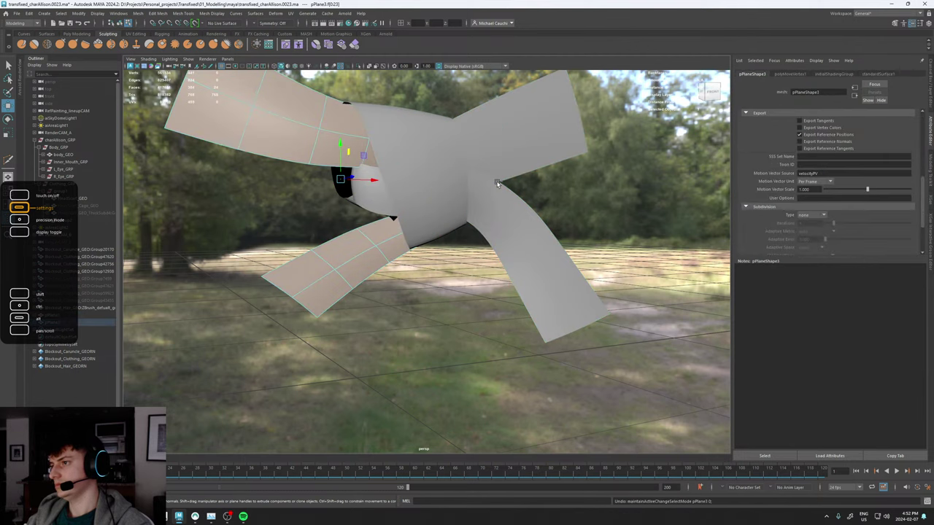
Return to object selection, select both flat strips pPlane1 and pPlane3, and display them unsmoothed.
left_click_drag(474, 137, 411, 173, "alt")
right_click_drag(411, 173, 446, 154)
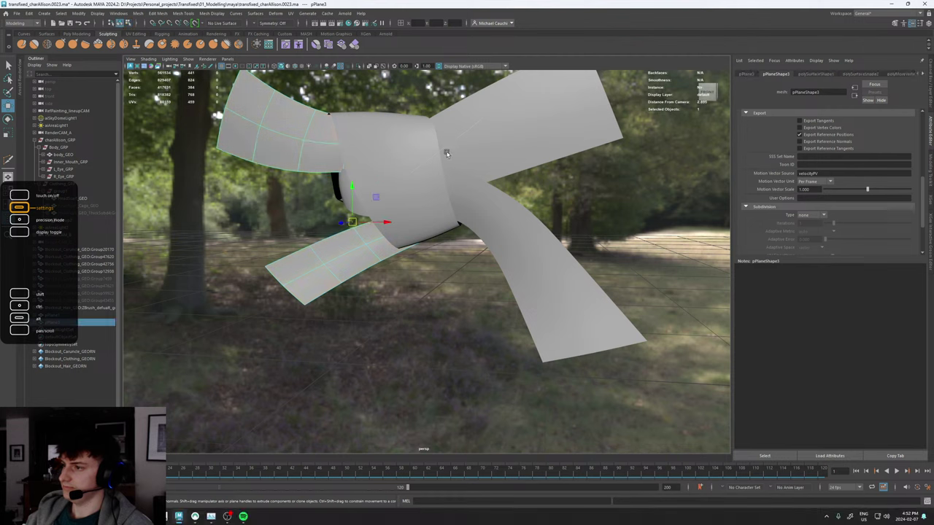
left_click(490, 139)
key("1")
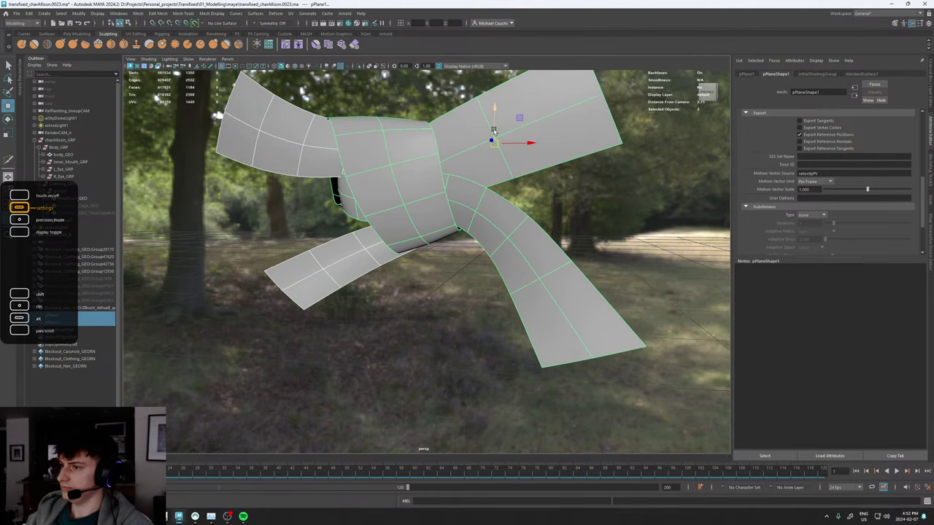
left_click_drag(496, 128, 478, 147, "alt")
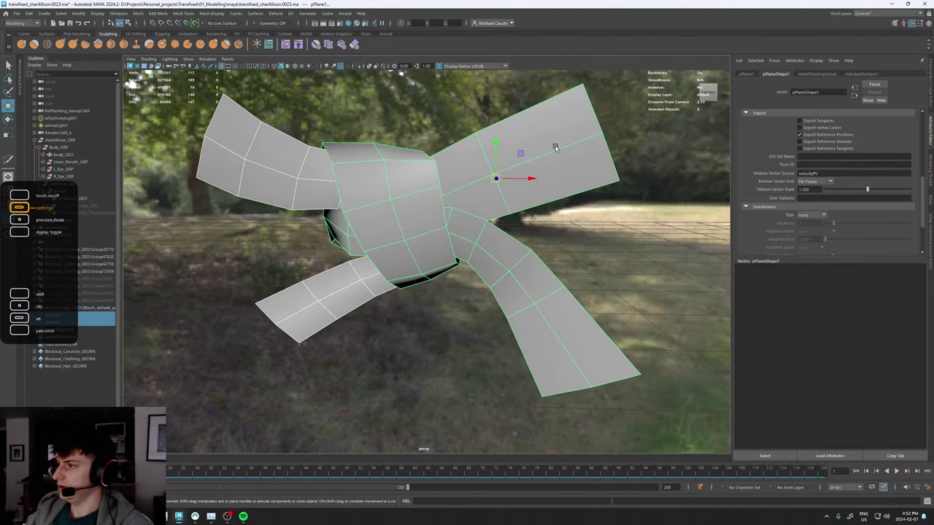
Insert 8 evenly spaced lengthwise edge loops across the upper half of pPlane1 with the Insert Edge Loop Tool.
right_click_drag(556, 149, 563, 113)
left_click(591, 106)
left_click(610, 154, "shift")
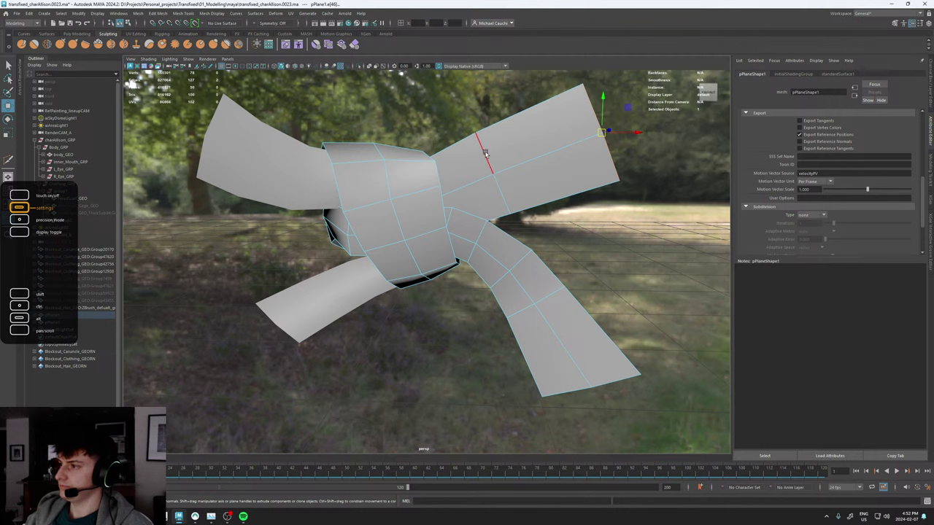
left_click(485, 153)
right_click(486, 153, "shift")
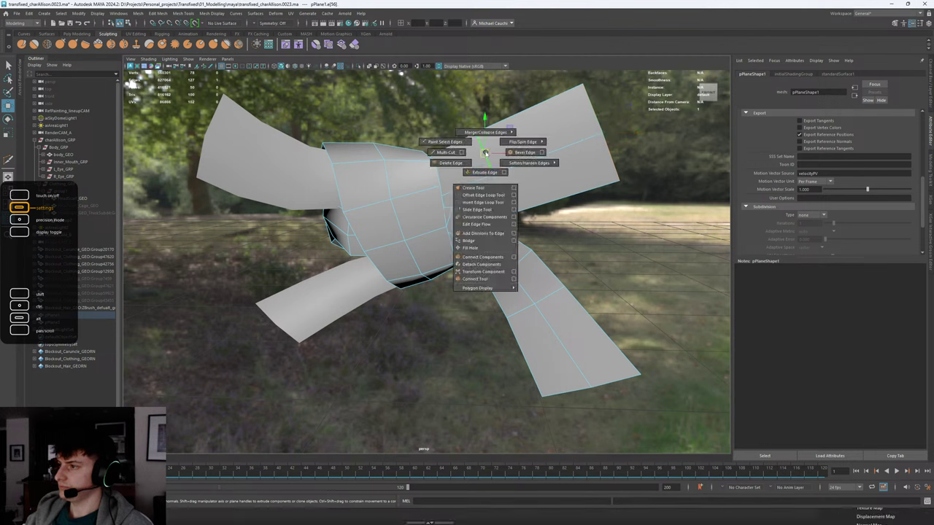
right_click(489, 164, "shift")
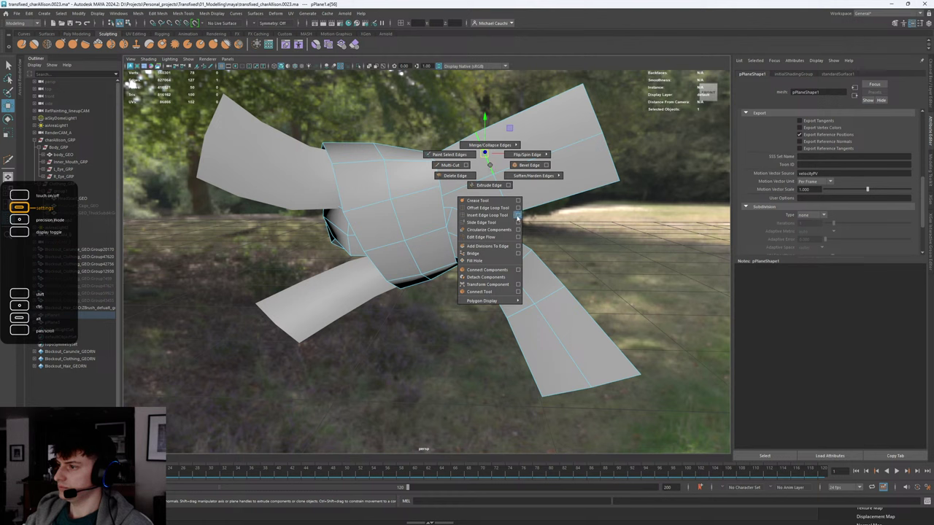
left_click(508, 215)
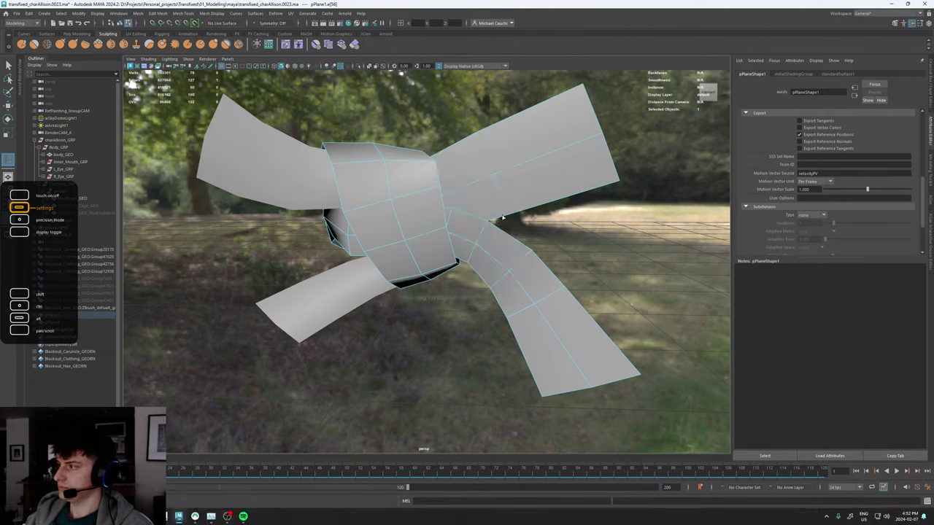
left_click(918, 27)
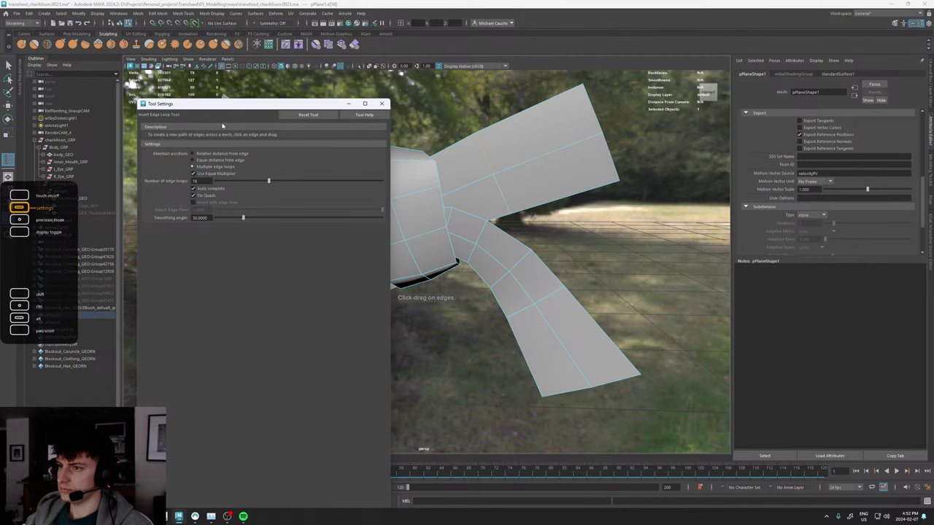
left_click_drag(223, 104, 169, 104)
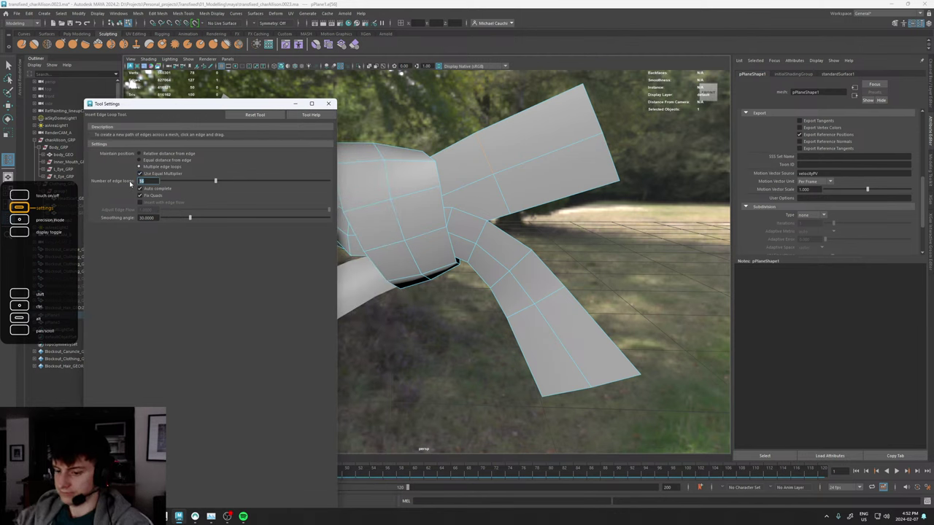
left_click(485, 164)
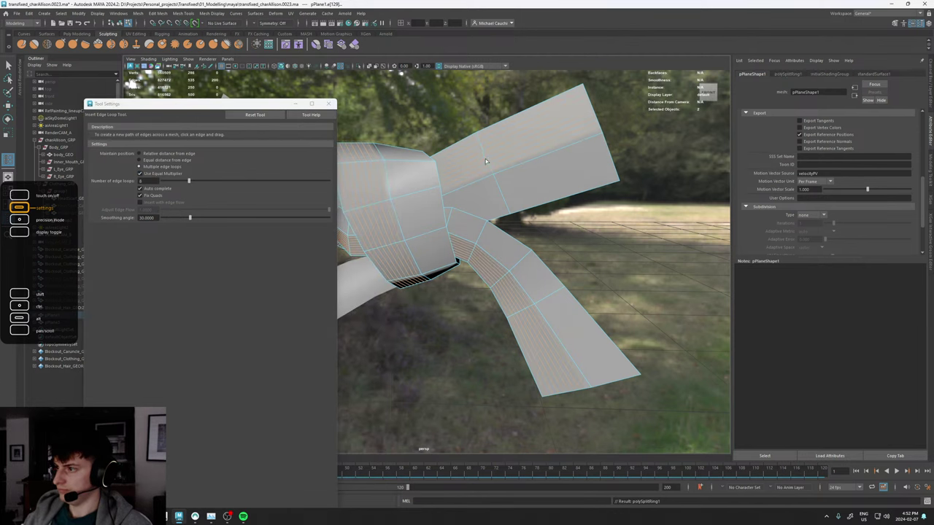
Try inserting the same number of lengthwise edge loops across pPlane1's lower half, and select the crosswise edge loop.
left_click(501, 194)
key("w")
double_click(489, 169)
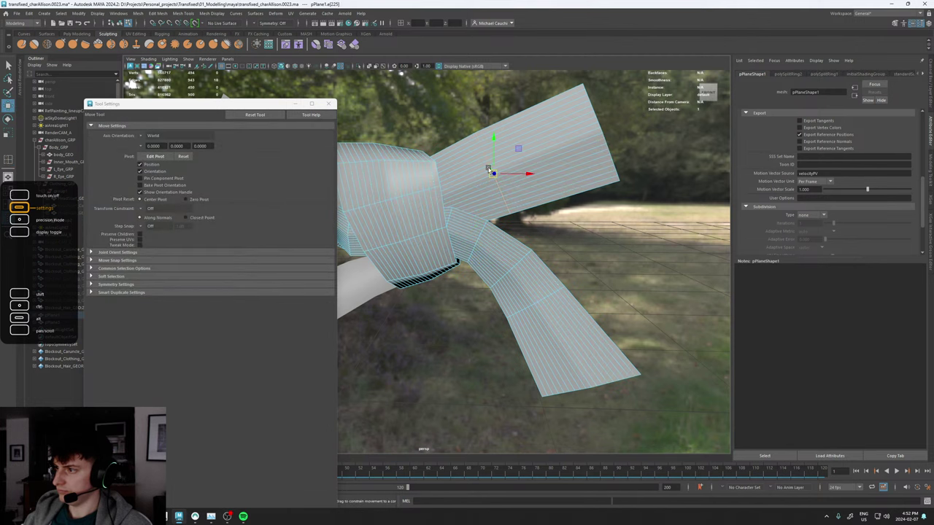
left_click(329, 104)
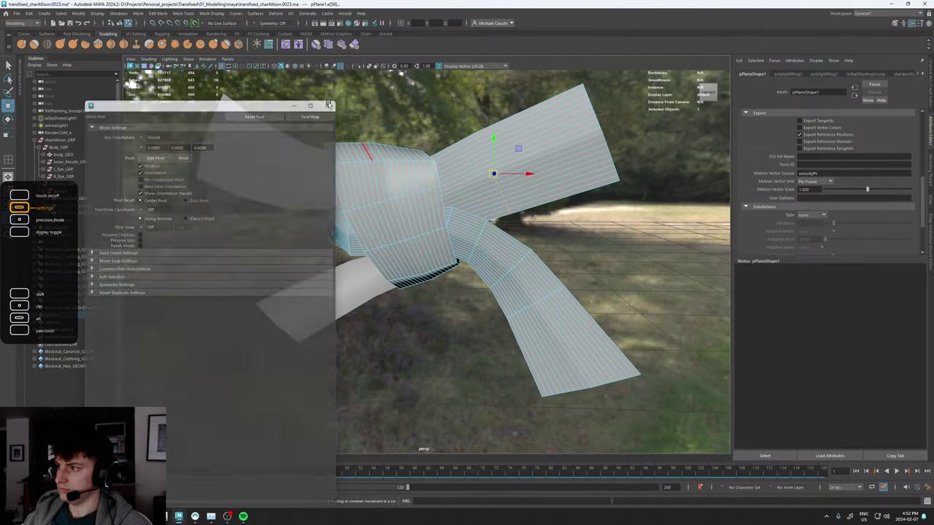
middle_click_drag(475, 152, 473, 197, "alt")
right_click_drag(473, 197, 535, 214, "alt")
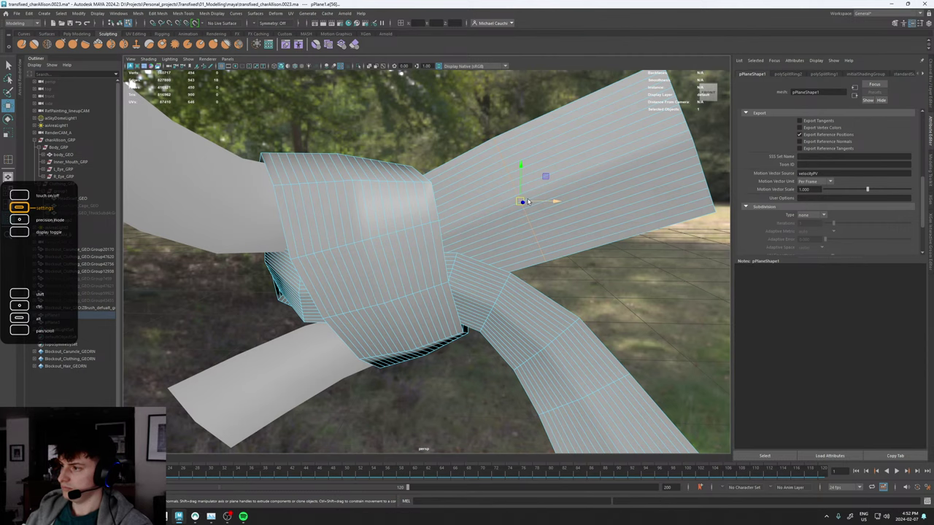
left_click_drag(528, 201, 546, 194, "alt")
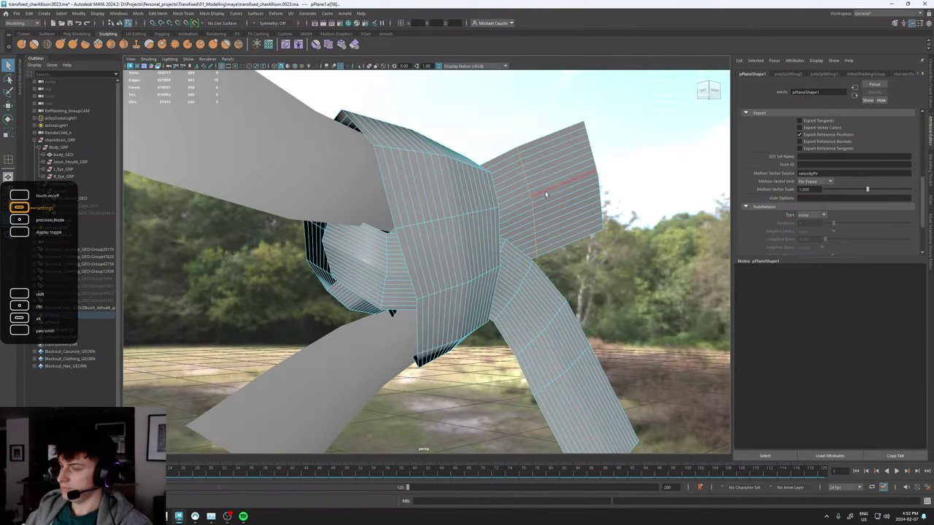
Undo the edge loop insertion on pPlane1's lower half.
double_click(545, 194)
key("ctrl+z")
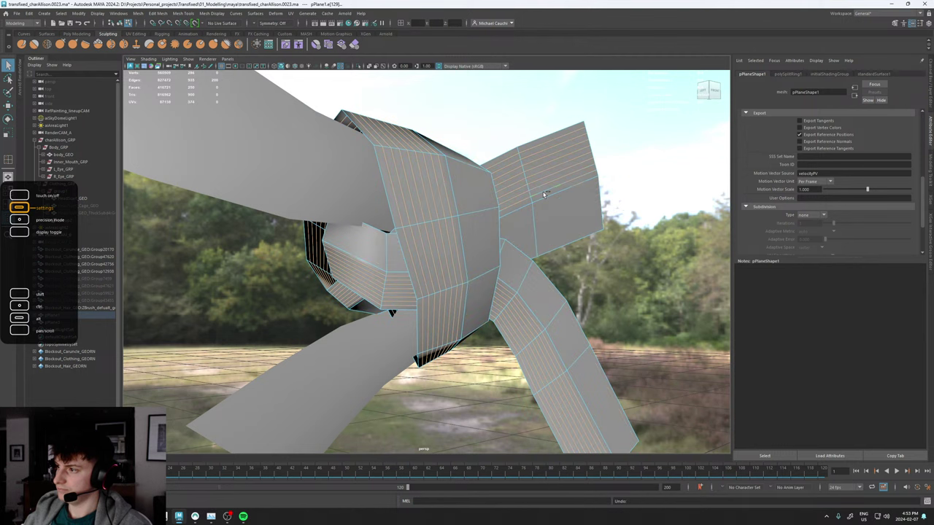
key("ctrl+z")
left_click_drag(532, 207, 570, 192, "alt")
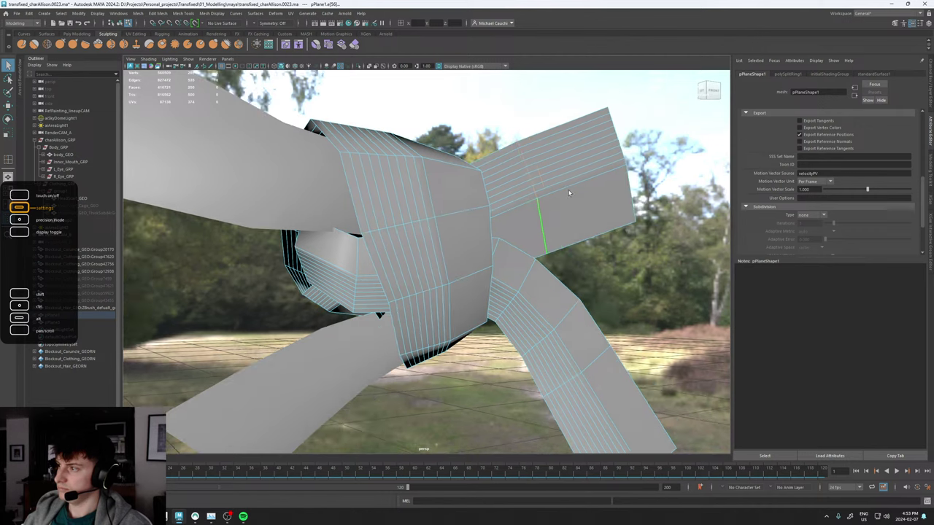
right_click(510, 192)
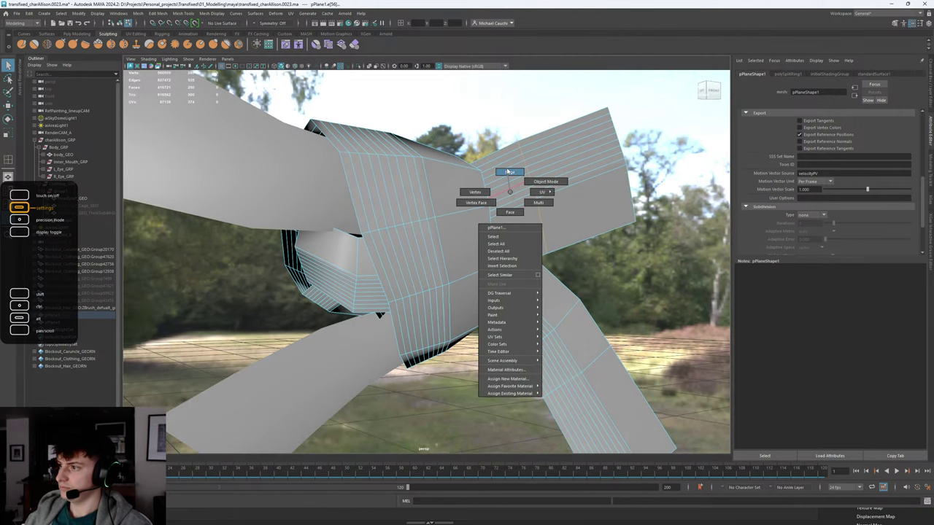
left_click(508, 171)
mouse_move(533, 217)
right_mouse_down("shift")
mouse_move(537, 279)
mouse_move(534, 214)
right_mouse_up("shift")
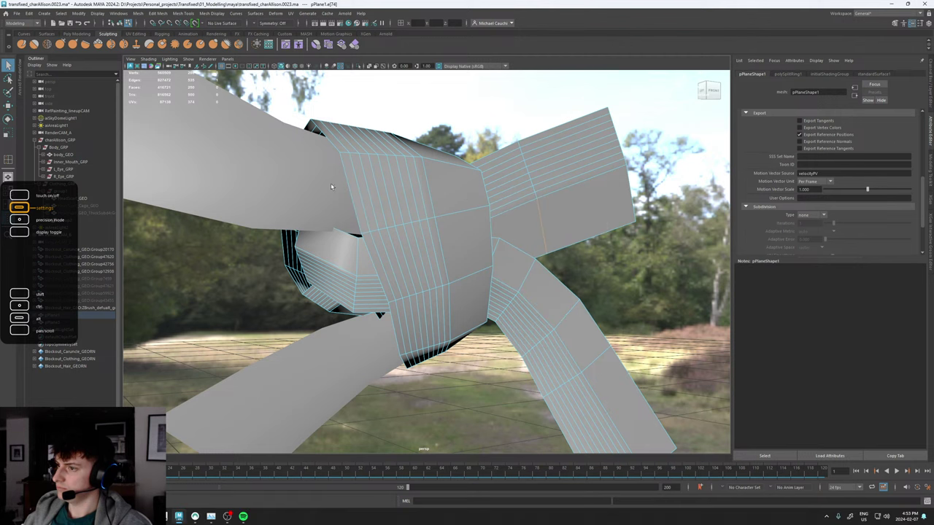
Select pPlane3 and insert 8 evenly spaced lengthwise edge loops across the upper half of the strip.
left_click(322, 176)
middle_click_drag(286, 191, 311, 193, "alt")
left_click(288, 179)
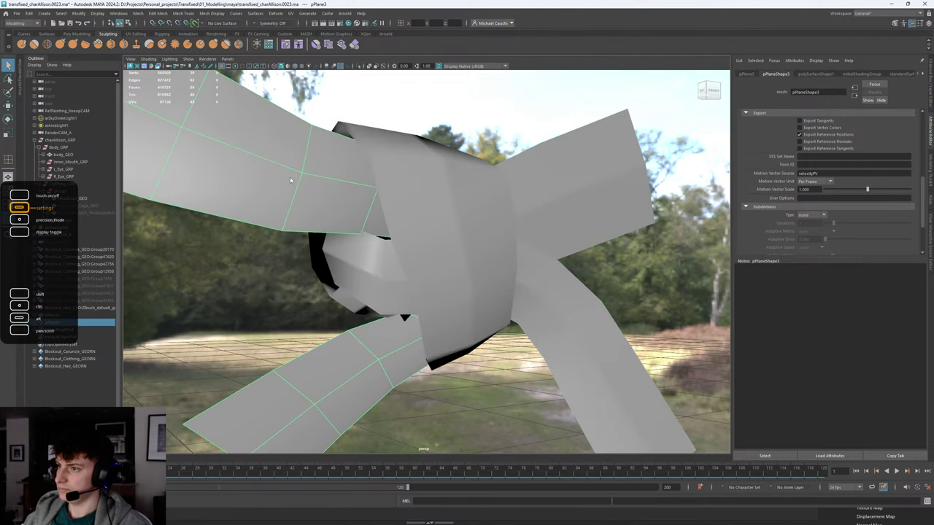
right_click_drag(290, 176, 243, 187, "shift")
left_click(308, 153)
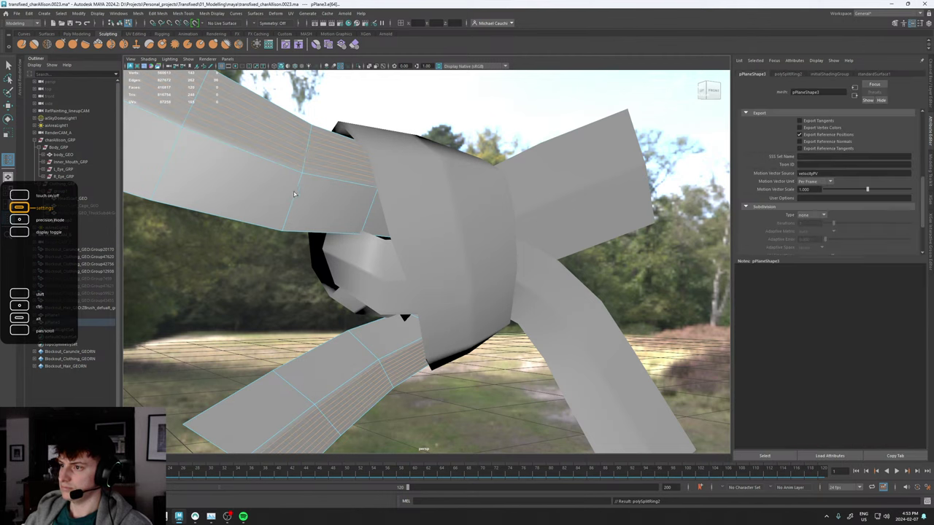
key("w")
Set the Insert Edge Loop Tool's number of edge loops to 7 and insert them across pPlane1's lower half.
right_click_drag(294, 197, 322, 250, "shift")
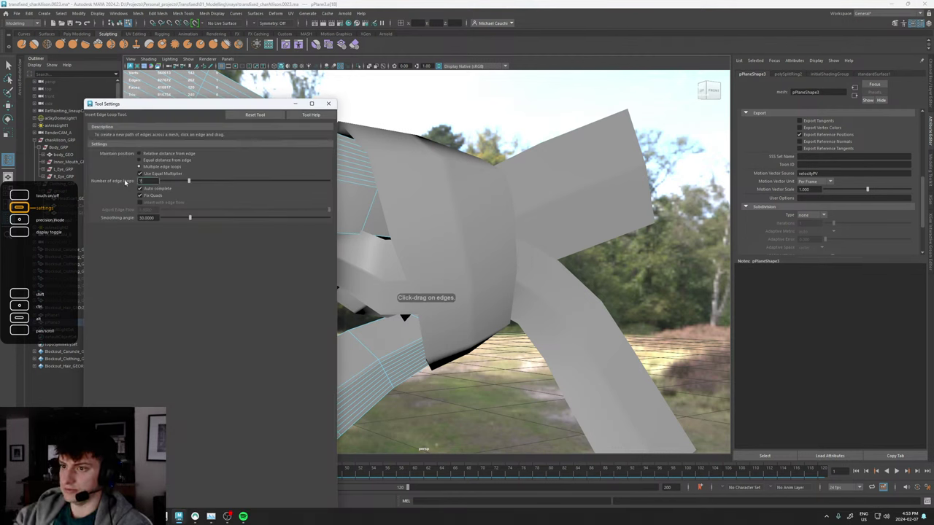
left_click(329, 103)
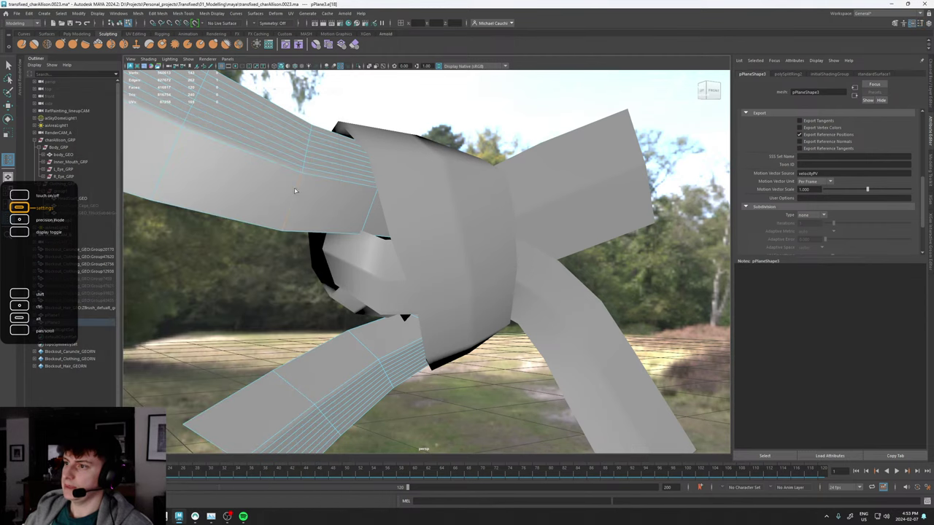
left_click_drag(448, 162, 513, 229, "alt")
left_click(508, 235)
right_click_drag(464, 239, 463, 219)
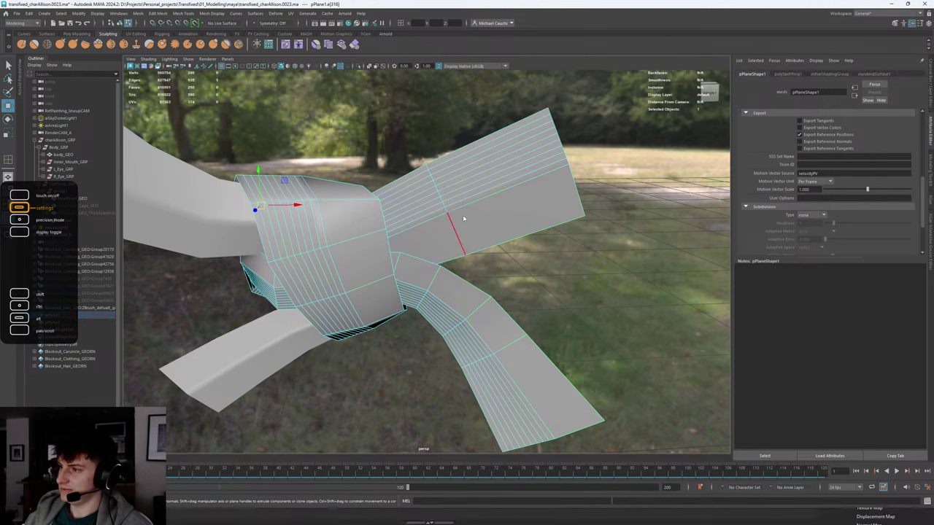
key("g")
left_click(458, 235)
left_click(456, 233, "ctrl")
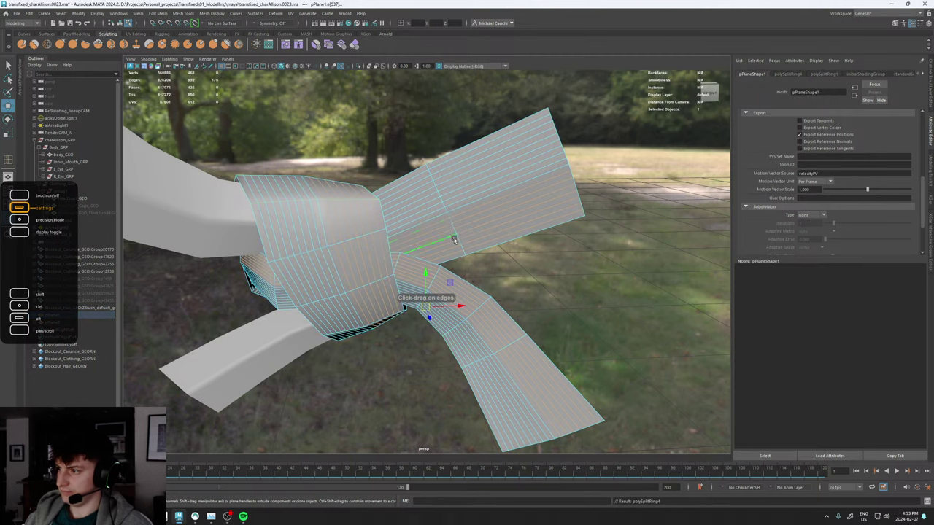
Insert edge loops across pPlane1's remaining undivided section and apply Edit Edge Flow to its lengthwise loops.
left_click(448, 221, "ctrl")
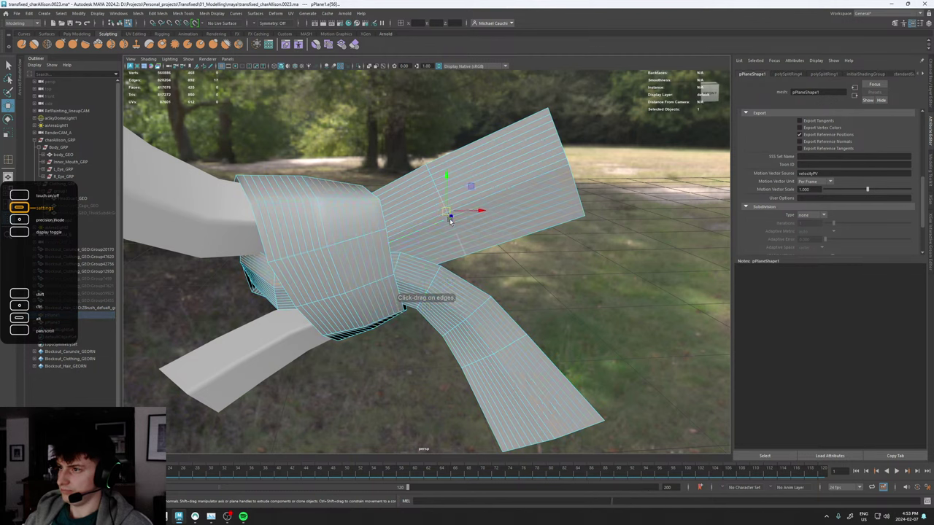
left_click_drag(363, 230, 377, 189, "alt")
right_click_drag(378, 188, 379, 184)
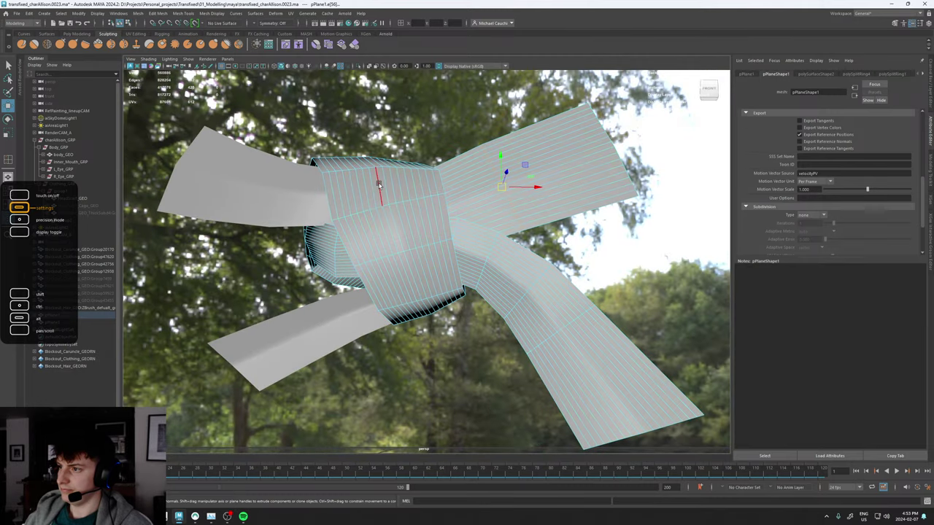
double_click(377, 187)
key("q")
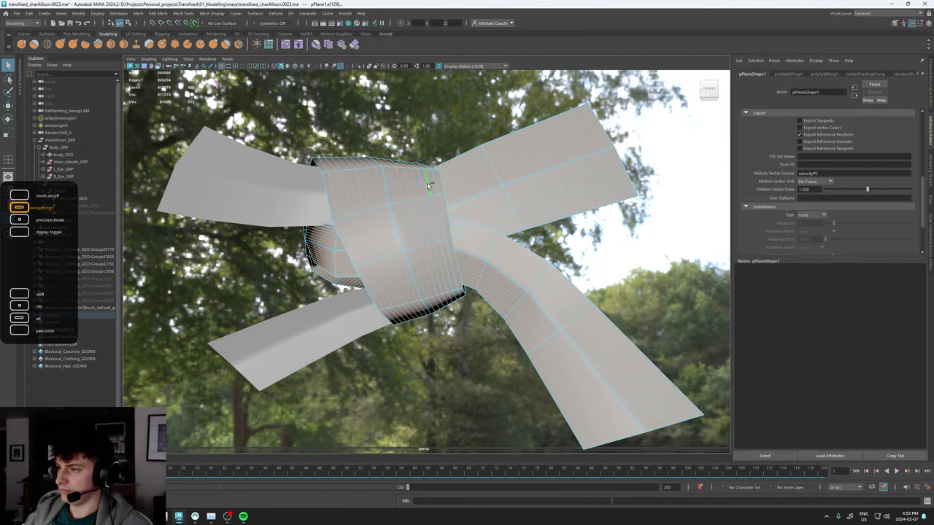
right_click_drag(429, 185, 415, 248, "shift")
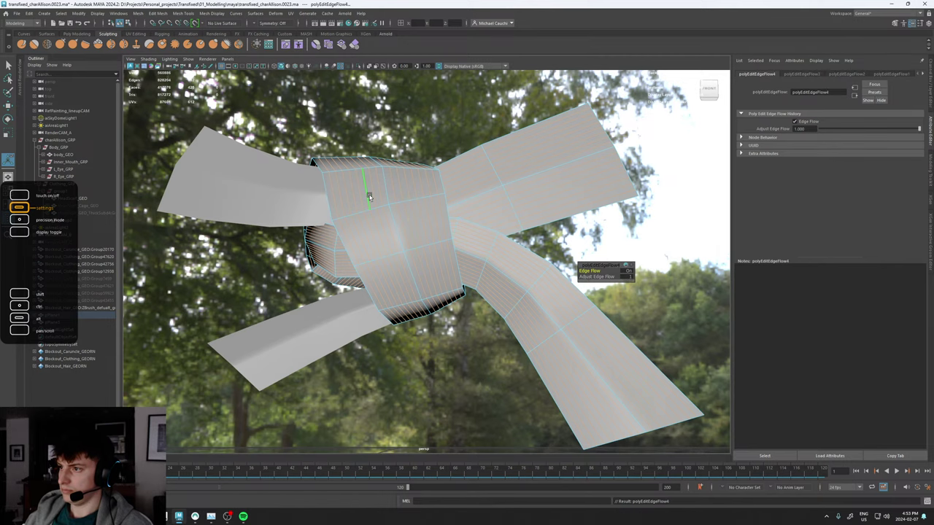
Return pPlane1 to object mode and examine the subdivided knot from several angles.
left_click_drag(369, 194, 373, 215, "alt")
key("w")
right_click_drag(373, 214, 409, 177)
left_click_drag(364, 197, 385, 228, "alt")
right_click_drag(385, 228, 37, 203, "alt")
left_click_drag(409, 252, 438, 258, "alt")
right_click_drag(438, 259, 510, 288, "alt")
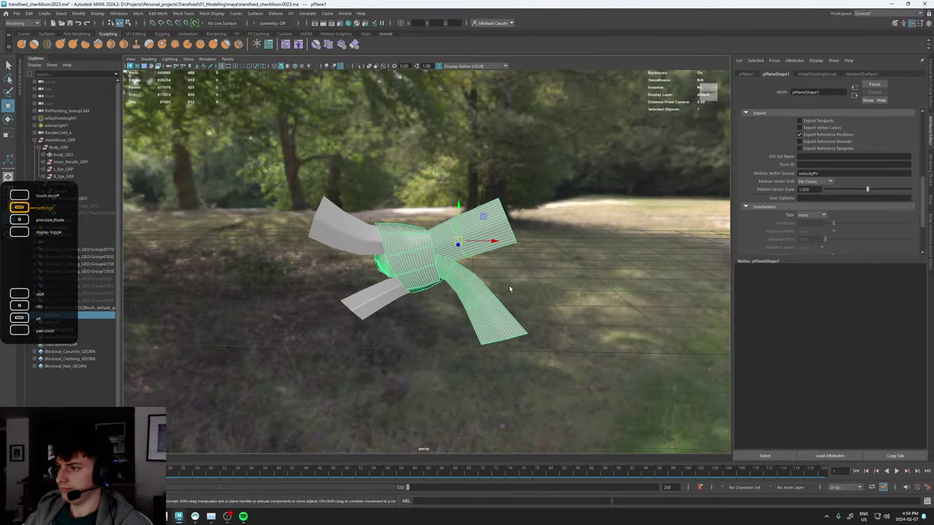
left_click(355, 237)
right_click_drag(458, 143, 452, 172, "alt")
left_click(451, 172)
left_click_drag(442, 213, 403, 200, "alt")
right_click_drag(382, 200, 579, 218, "alt")
Undo the edge flow edits and the dense edge loop insertions on both strips.
key("ctrl+z")
key("ctrl+z")
key("ctrl+z")
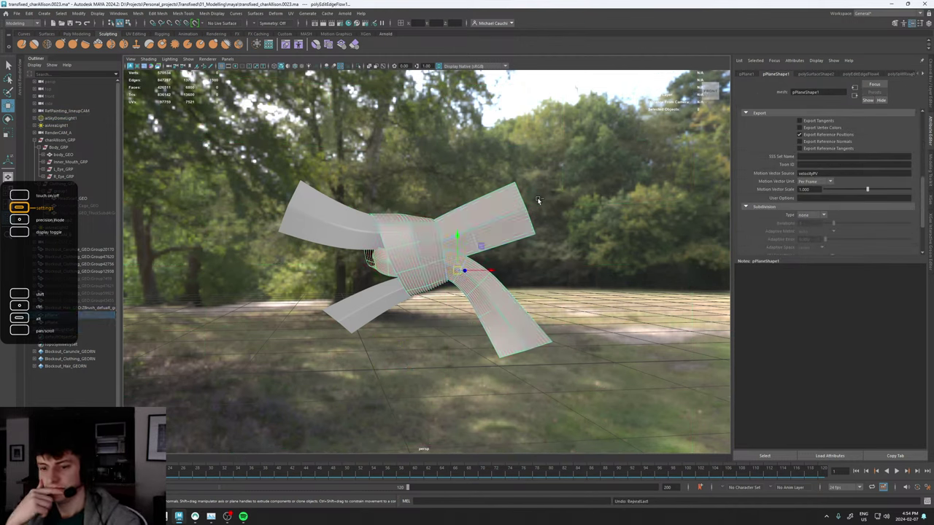
key("ctrl+z")
key("ctrl+z")
key("ctrl+z")
key("ctrl+z")
key("ctrl+z")
key("ctrl+z")
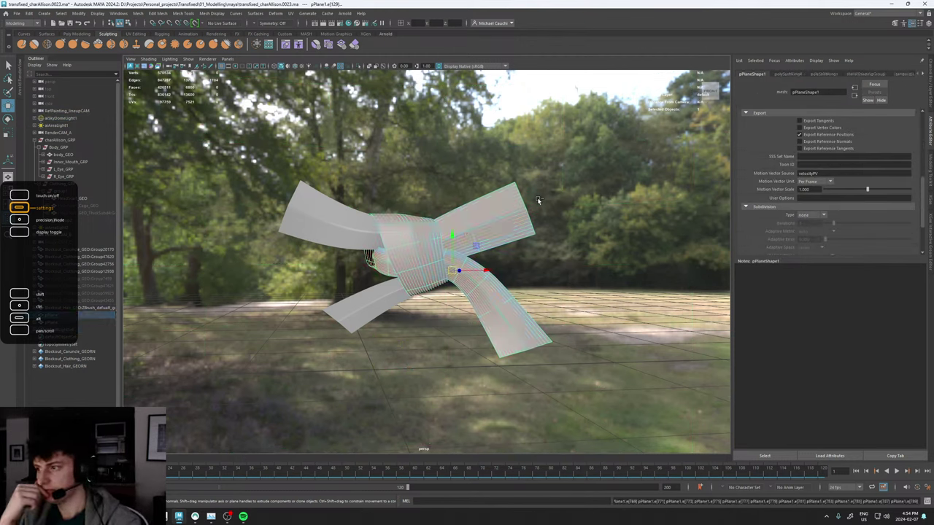
key("ctrl+z")
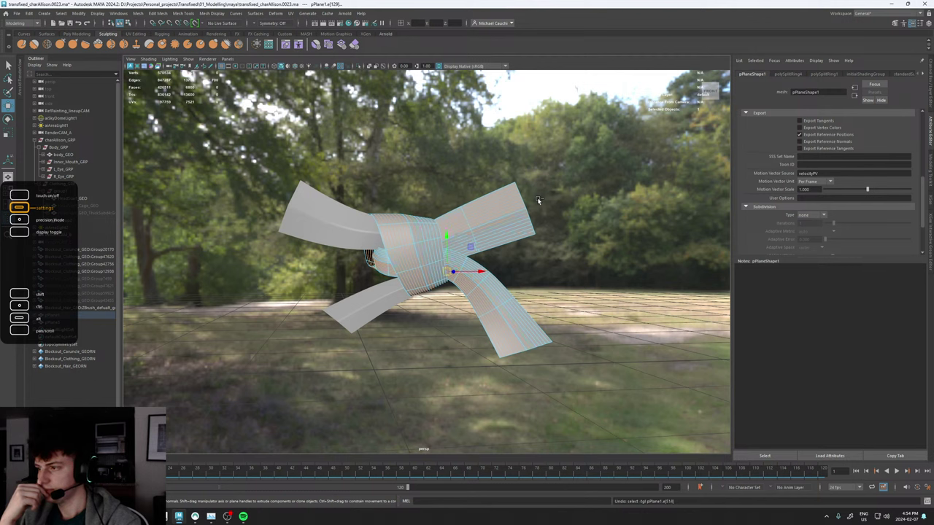
double_click(538, 199, "shift")
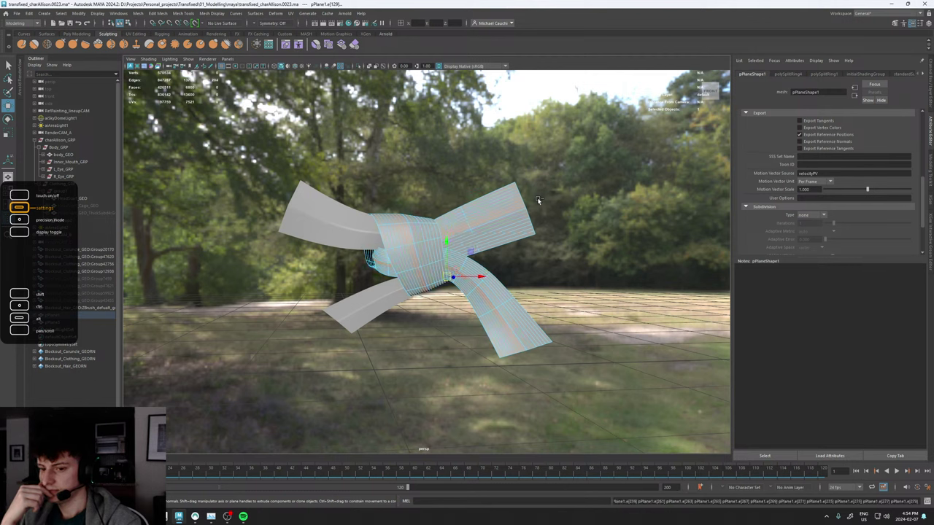
key("ctrl+z")
key("ctrl+z")
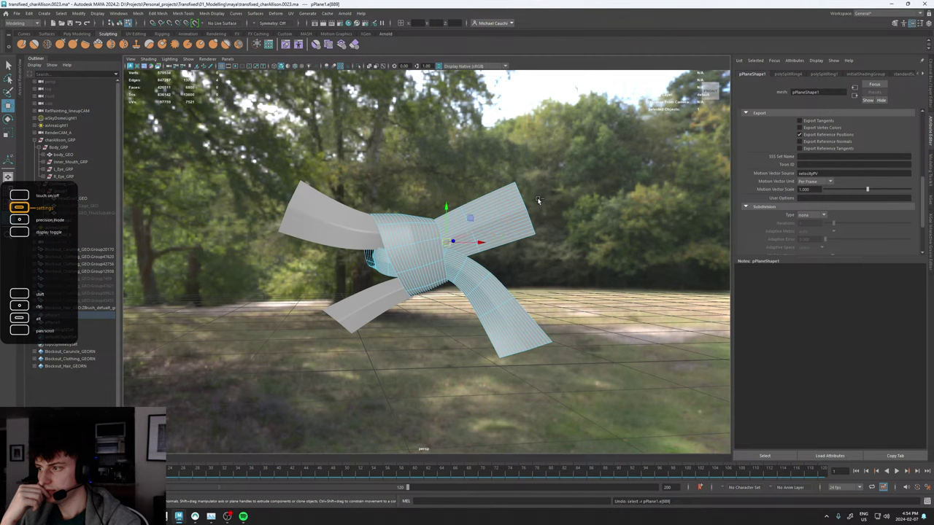
key("ctrl+z")
key("ctrl+z")
key("ctrl+z")
key("ctrl+z")
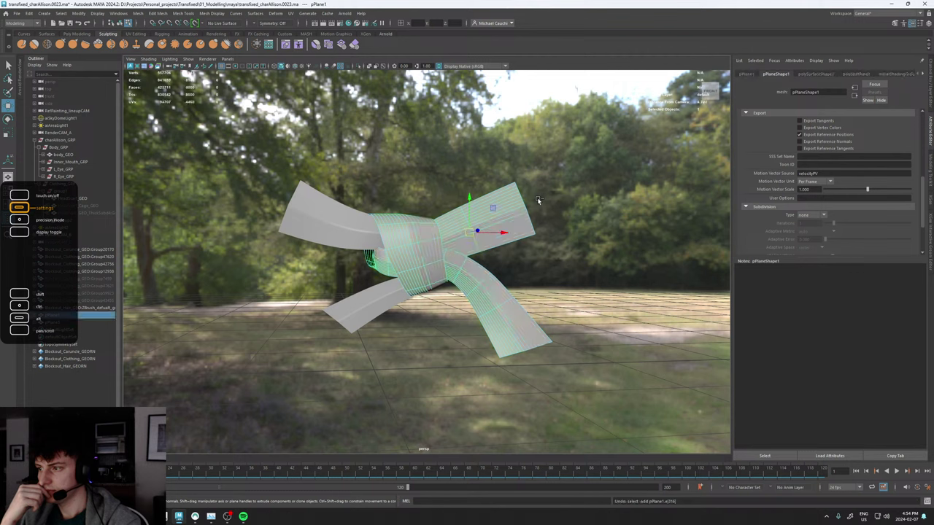
key("ctrl+z")
key("ctrl+z")
key("ctrl+z")
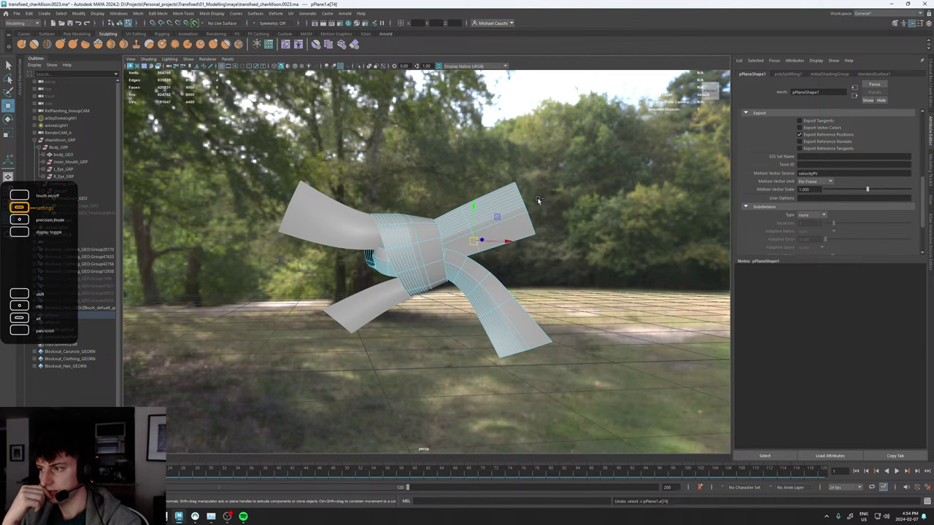
key("ctrl+z")
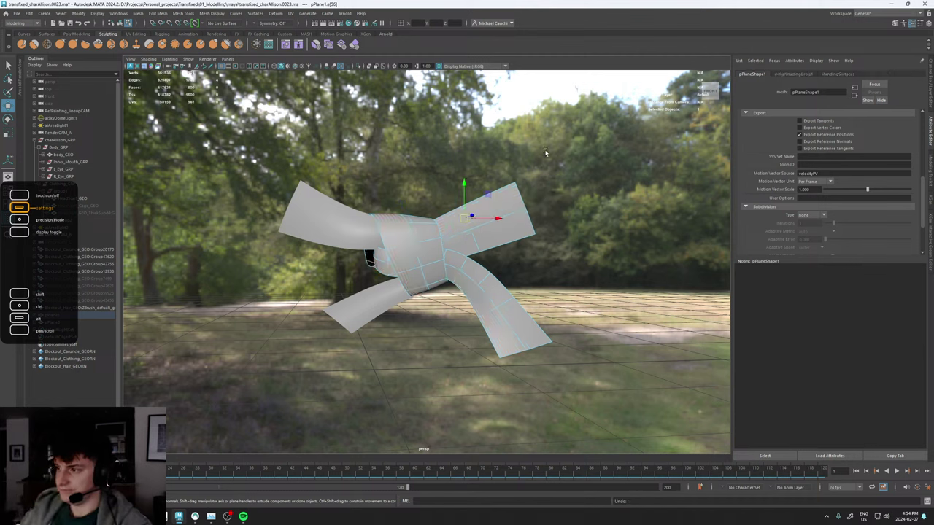
Combine pPlane1 and pPlane3 into a single mesh and delete its construction history.
left_click(436, 243)
left_click(377, 302)
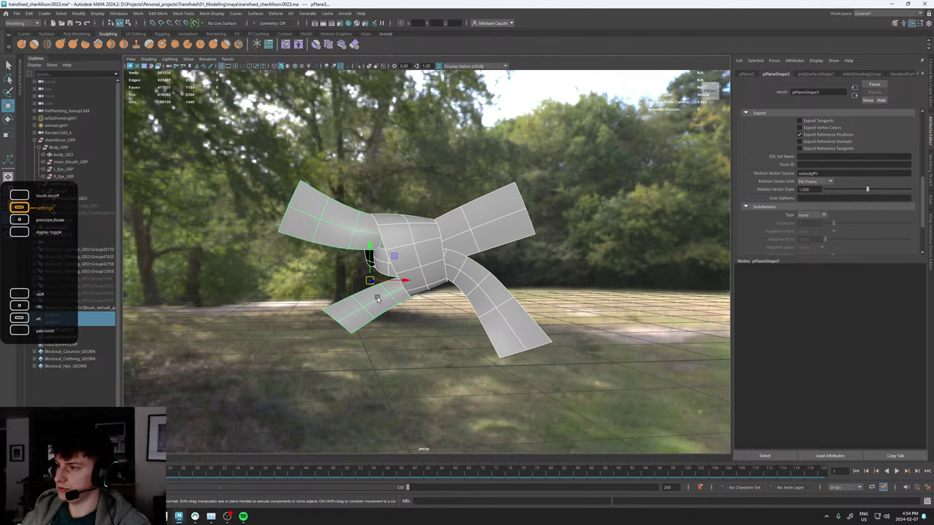
left_click_drag(422, 258, 455, 283, "alt")
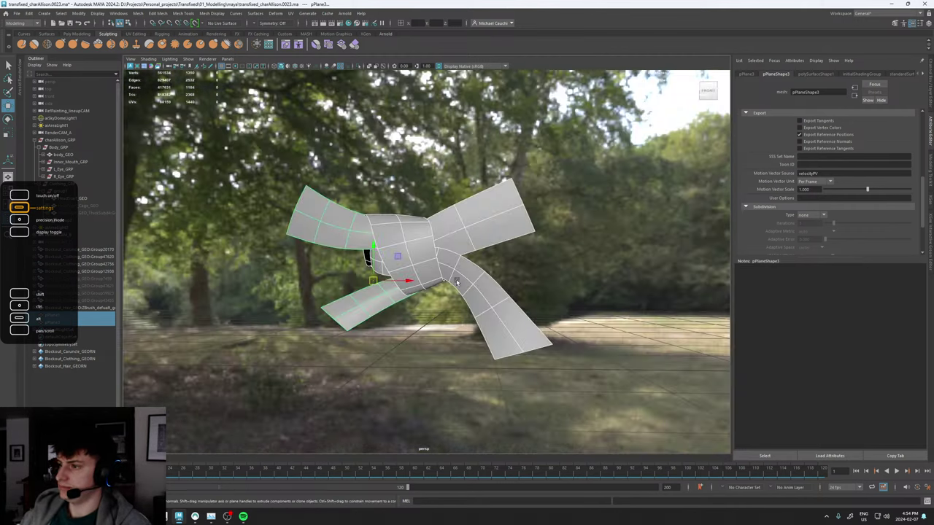
scroll(455, 284, "down", 10)
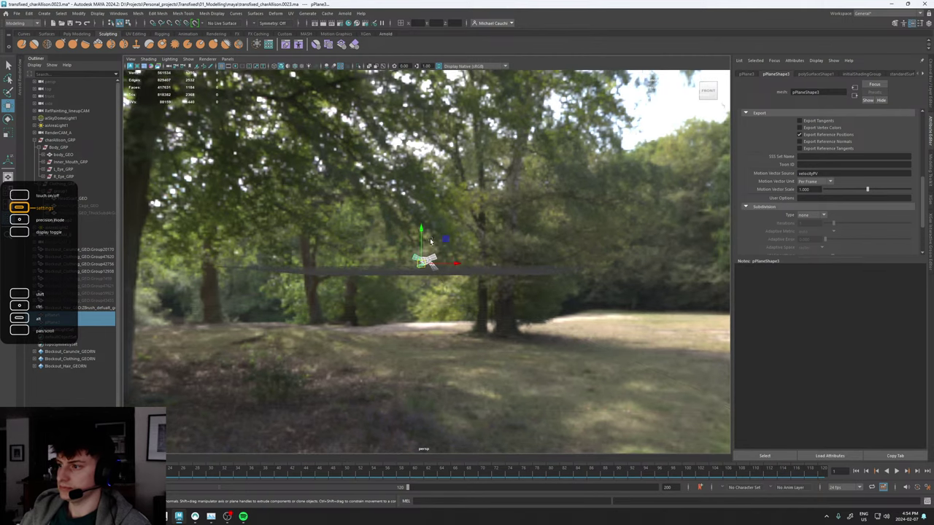
right_click_drag(434, 225, 413, 379, "shift")
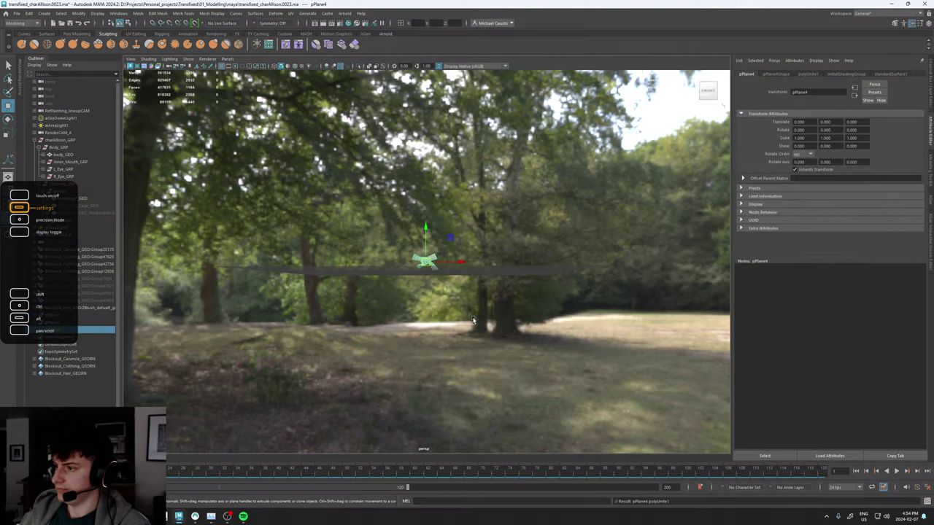
Move the combined knot up from the ground to the character's neck, just in front of the throat.
right_click_drag(517, 240, 462, 243, "alt")
middle_click_drag(463, 243, 463, 325, "alt")
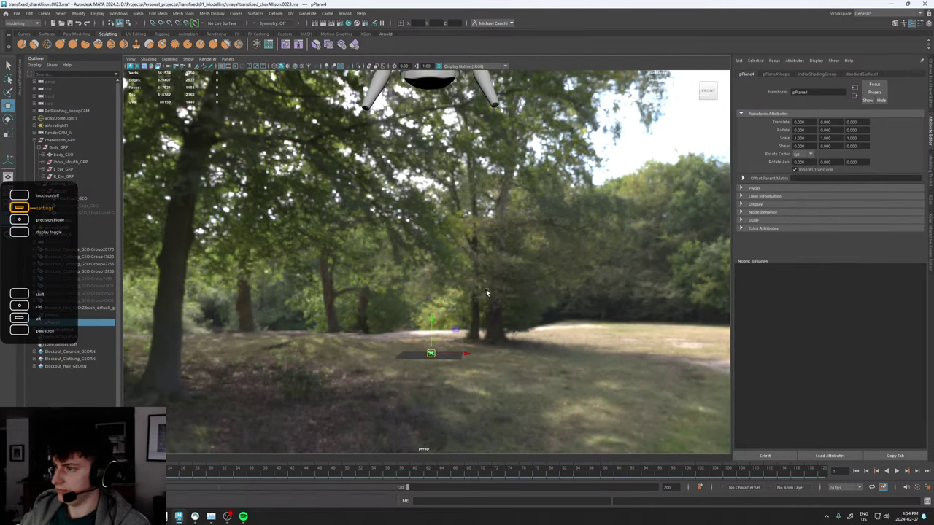
right_click_drag(463, 324, 444, 321, "alt")
left_click_drag(431, 300, 431, 49)
middle_click_drag(467, 120, 461, 275, "alt")
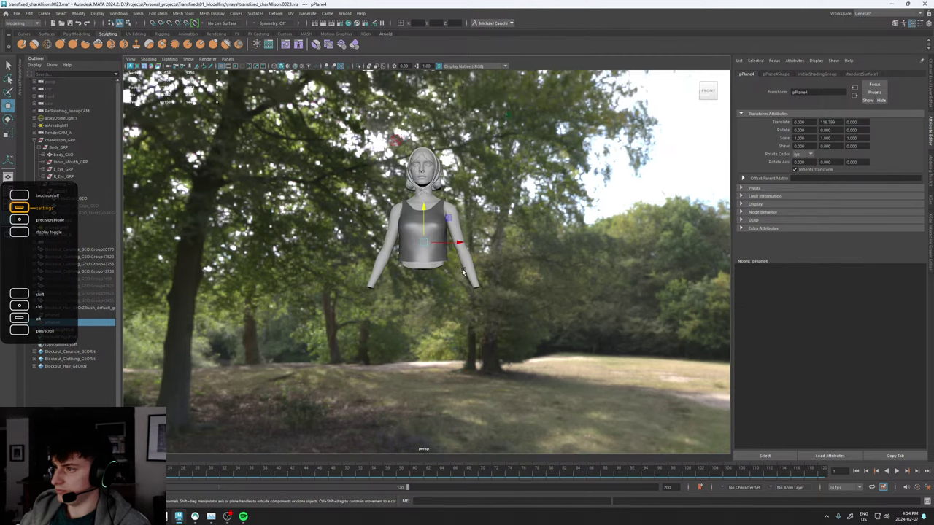
left_click_drag(460, 275, 380, 275, "alt")
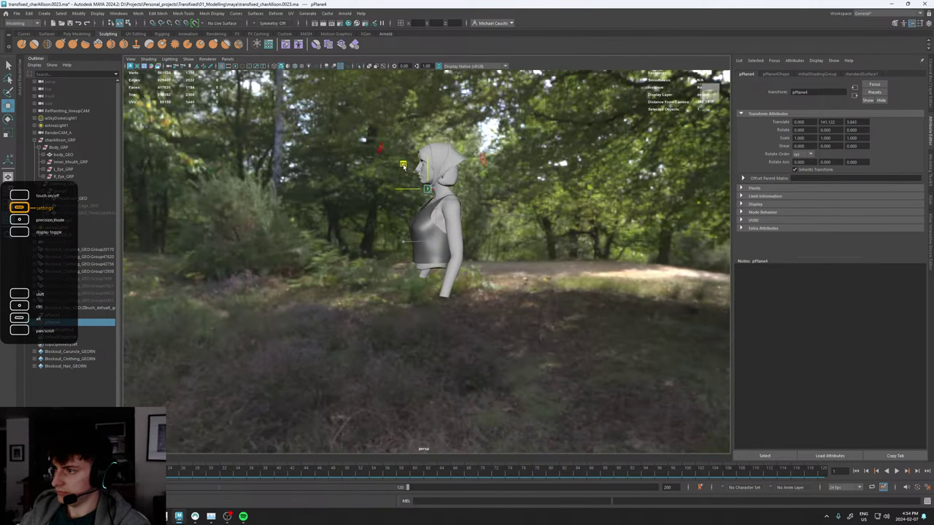
Scale the knot uniformly to 3.132 and position it over the blockout scarf tie under the chin.
key("f")
left_click_drag(438, 232, 553, 266, "alt")
left_click_drag(445, 261, 550, 259, "alt")
right_click_drag(551, 260, 358, 259, "alt")
left_click_drag(358, 259, 432, 253, "alt")
key("w")
key("r")
key("w")
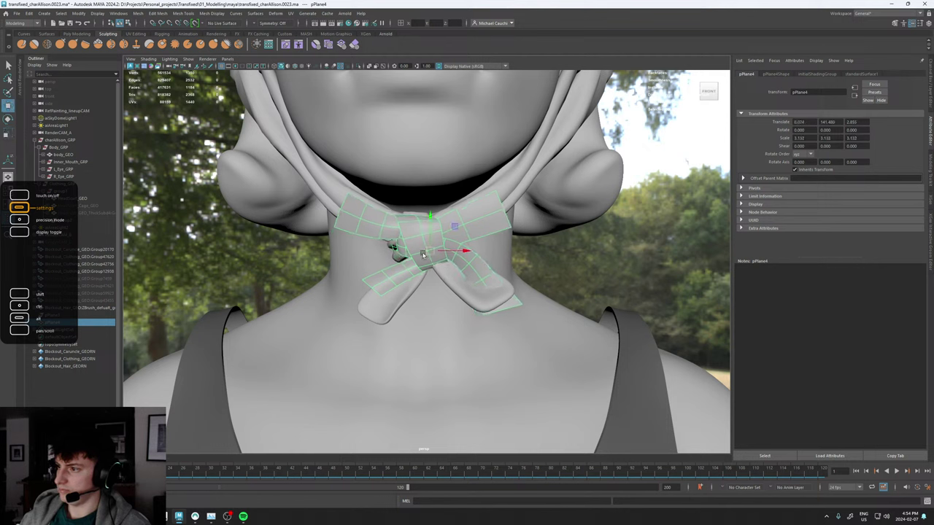
Hide the blockout scarf tie's hanging ends and its central knot.
left_click(447, 284)
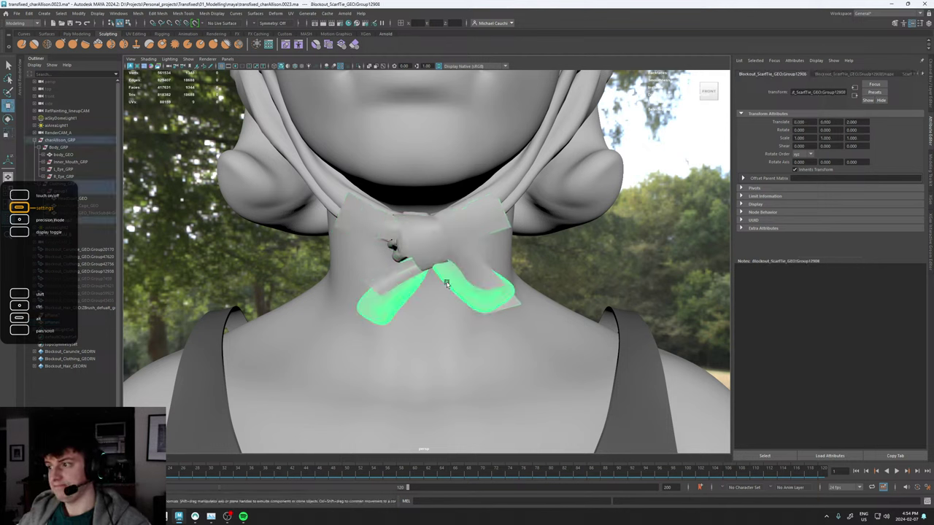
key("ctrl+h")
left_click_drag(408, 278, 386, 254, "alt")
left_click(366, 253)
key("ctrl+h")
Adjust the knot's position against the scarf under the chin to Translate 0.097, 141.548, 2.640.
right_click_drag(496, 244, 494, 282, "alt")
scroll(453, 259, "down", 2)
scroll(406, 257, "up", 6)
left_click(424, 247)
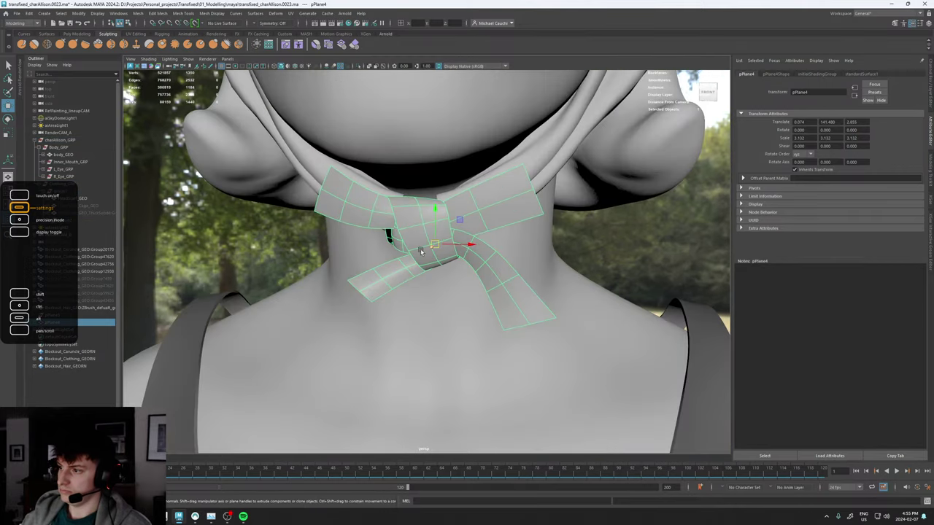
left_click_drag(421, 252, 376, 258, "alt")
left_click_drag(509, 257, 418, 260, "alt")
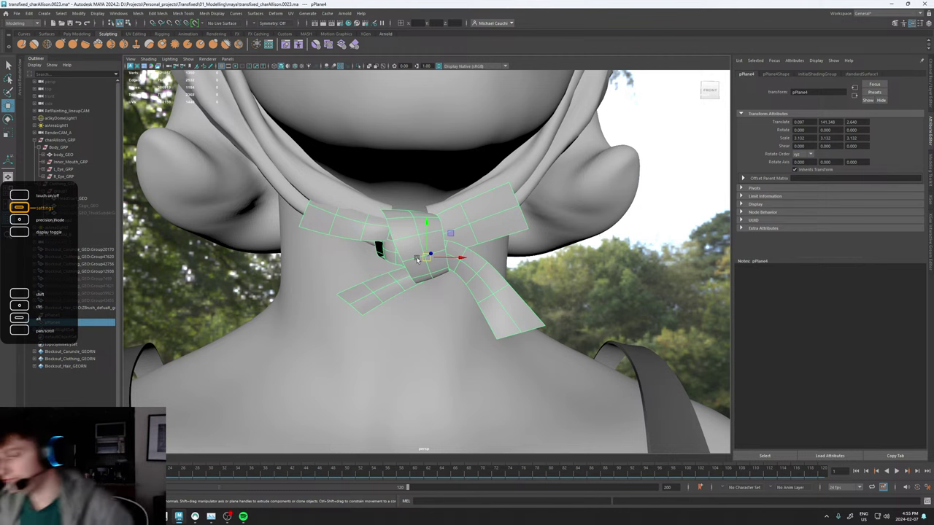
Turn off the knot's smooth preview, delete the lengthwise centre edge loop of both strips, and return to object mode.
key("1")
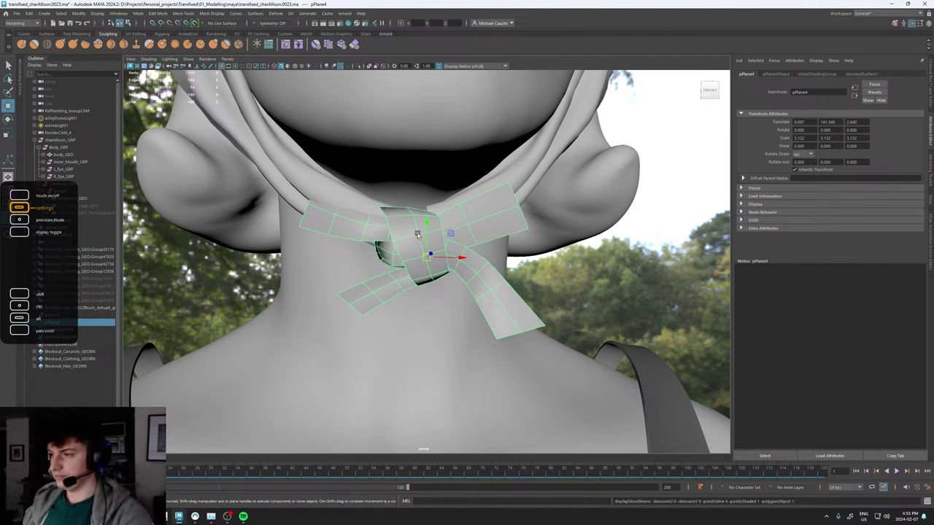
right_click_drag(414, 246, 408, 210)
double_click(418, 224)
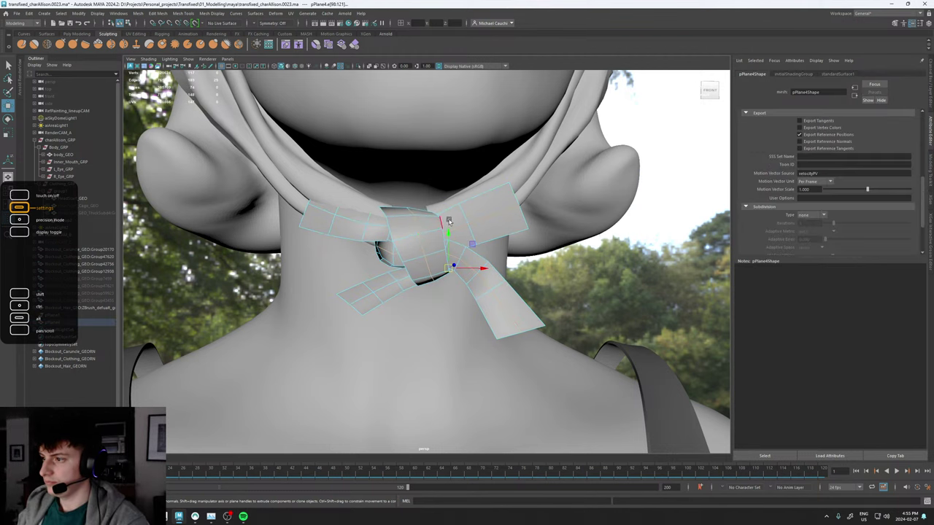
double_click(358, 226, "shift")
key("Delete")
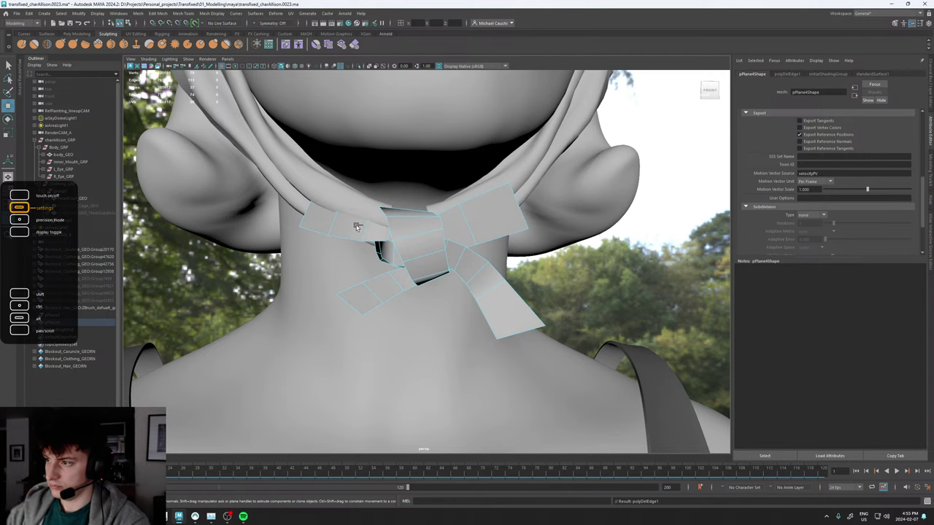
key("F8")
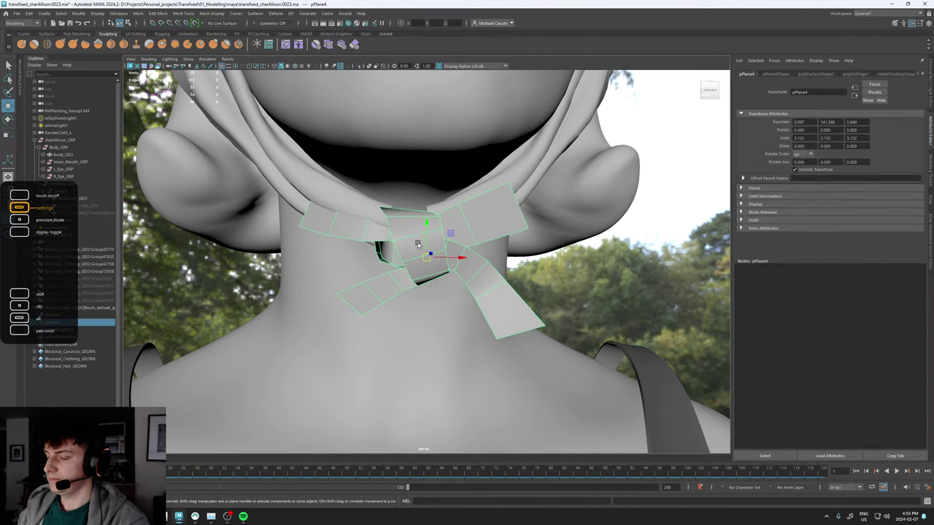
Smooth the knot mesh twice with one division level each.
mouse_move(418, 245)
left_mouse_down("alt")
mouse_move(336, 245)
mouse_move(418, 241)
left_mouse_up("alt")
right_click_drag(414, 231, 397, 274, "shift")
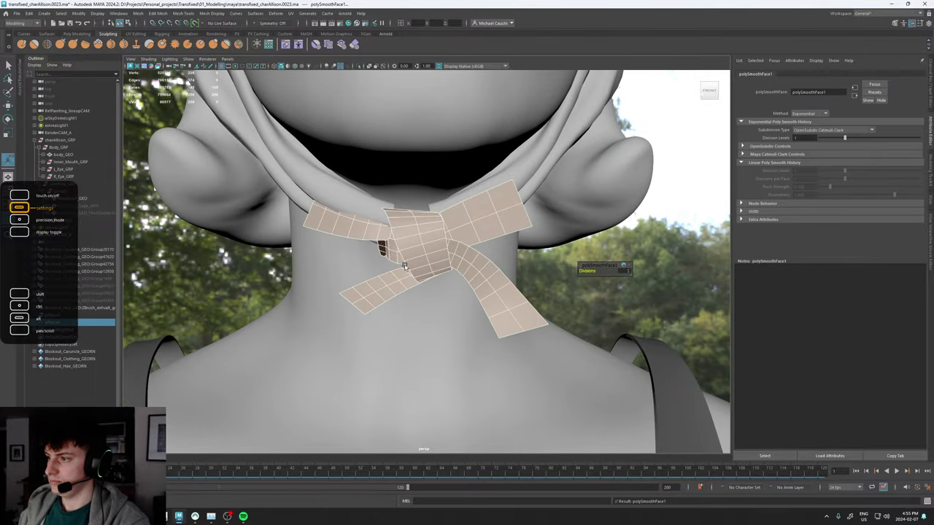
left_click_drag(393, 252, 414, 253, "alt")
key("g")
key("w")
Examine the smoothed knot's size and fit against the character's headscarf and neck from near and far.
scroll(413, 253, "down", 10)
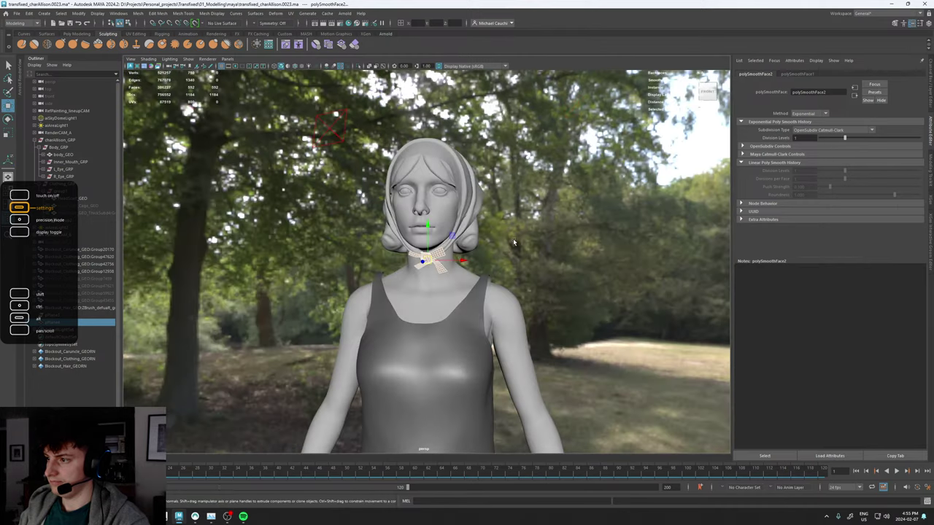
left_click(514, 242)
scroll(443, 267, "up", 8)
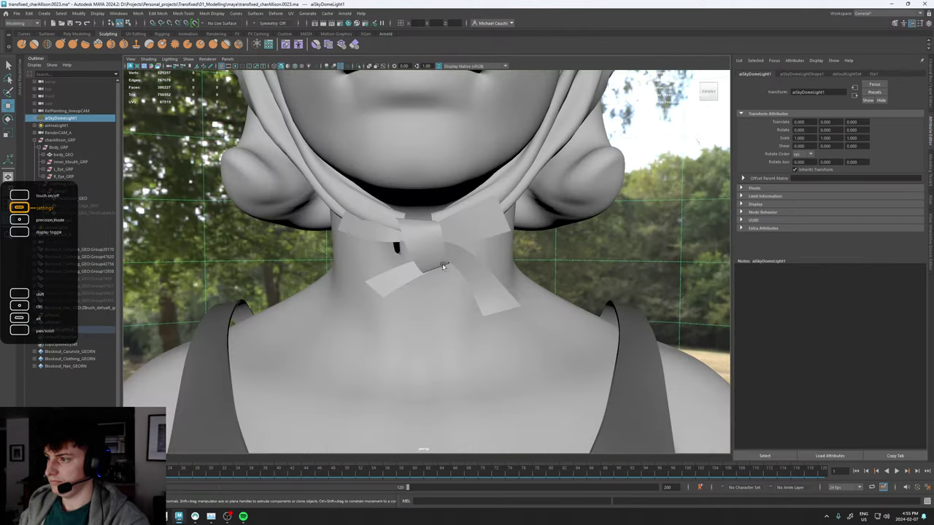
left_click(429, 260)
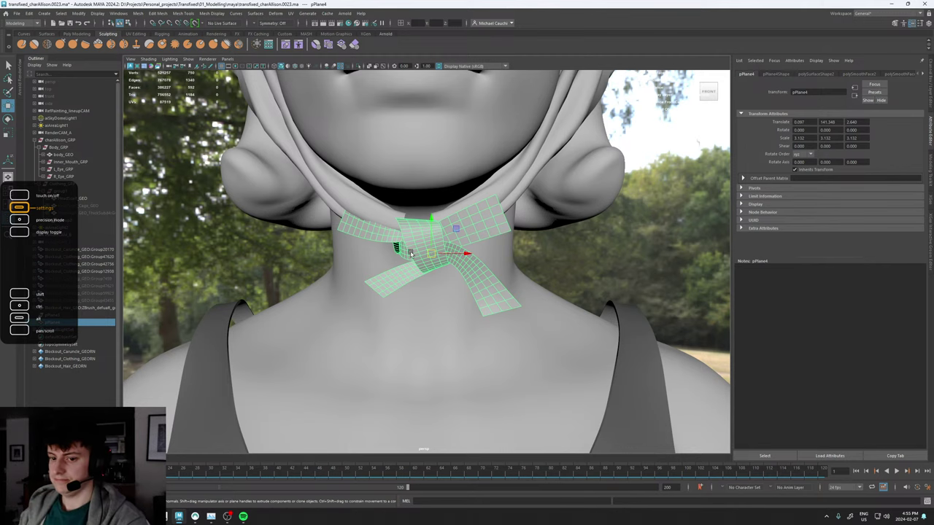
left_click_drag(410, 253, 467, 260, "alt")
right_click_drag(467, 260, 372, 271, "alt")
left_click_drag(438, 271, 378, 270, "alt")
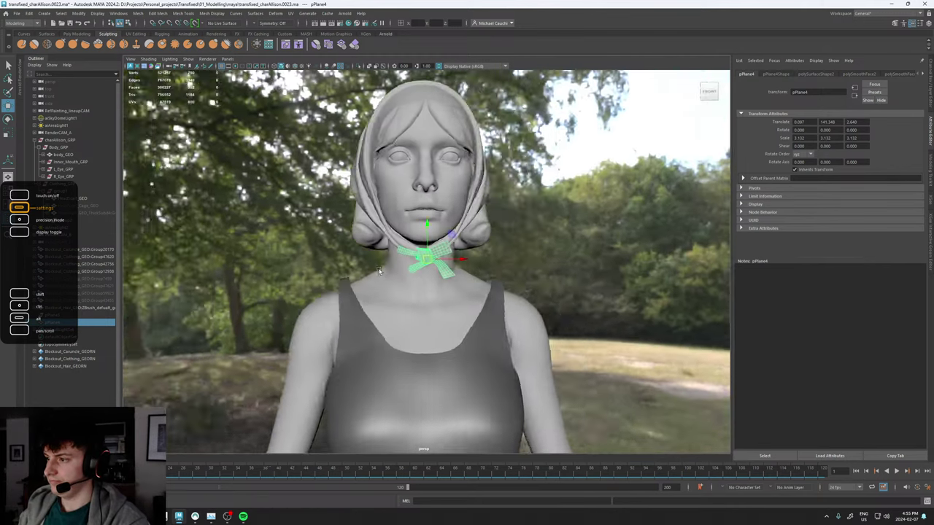
scroll(379, 272, "up", 6)
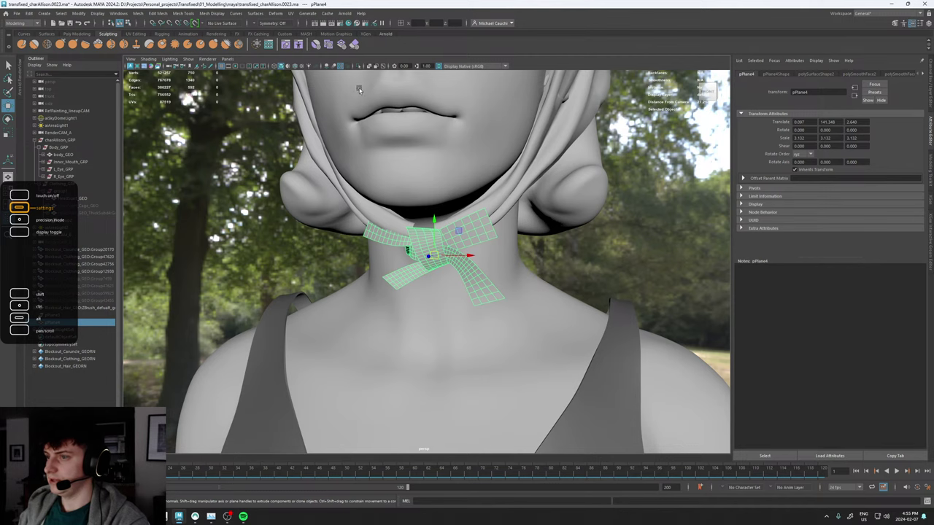
scroll(381, 213, "down", 2)
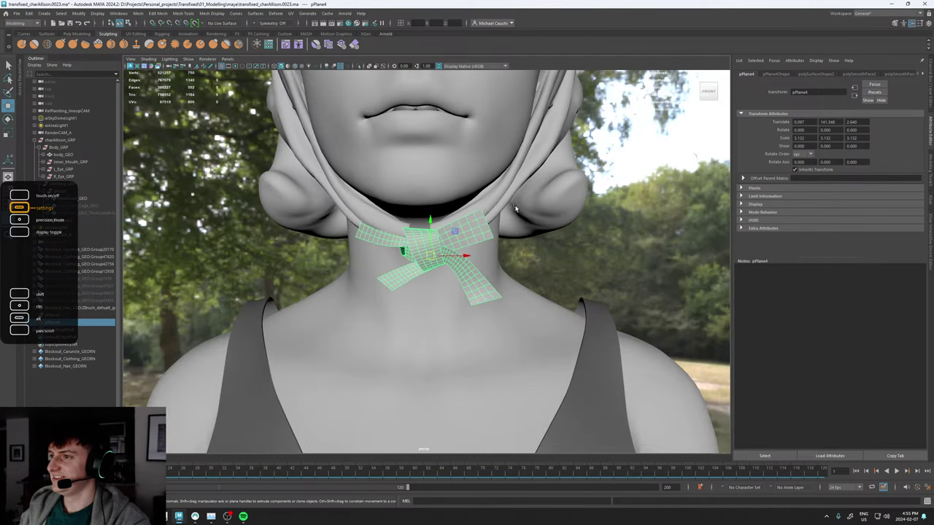
Check how the smoothed knot reads against the whole head and upper body from several angles.
scroll(515, 208, "down", 4)
left_click_drag(697, 273, 583, 248, "alt")
scroll(635, 275, "up", 6)
key("e")
key("w")
right_click_drag(407, 253, 155, 255, "alt")
left_click(512, 262)
left_click_drag(538, 261, 489, 274, "alt")
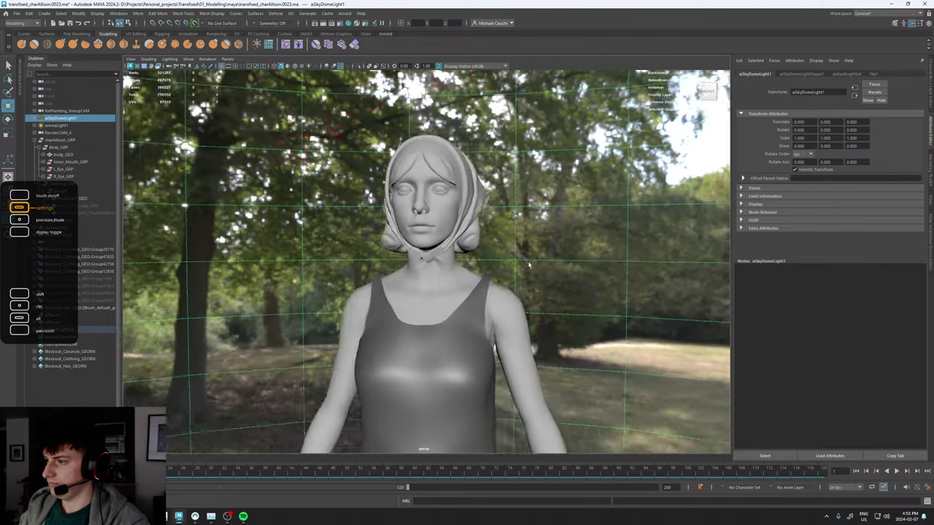
right_click_drag(489, 274, 632, 318, "alt")
left_click_drag(632, 319, 551, 216, "alt")
Show the RefPainting_lineupCAM view and lower the painting image plane's Alpha Gain to 0.517 so the model shows through.
key("space")
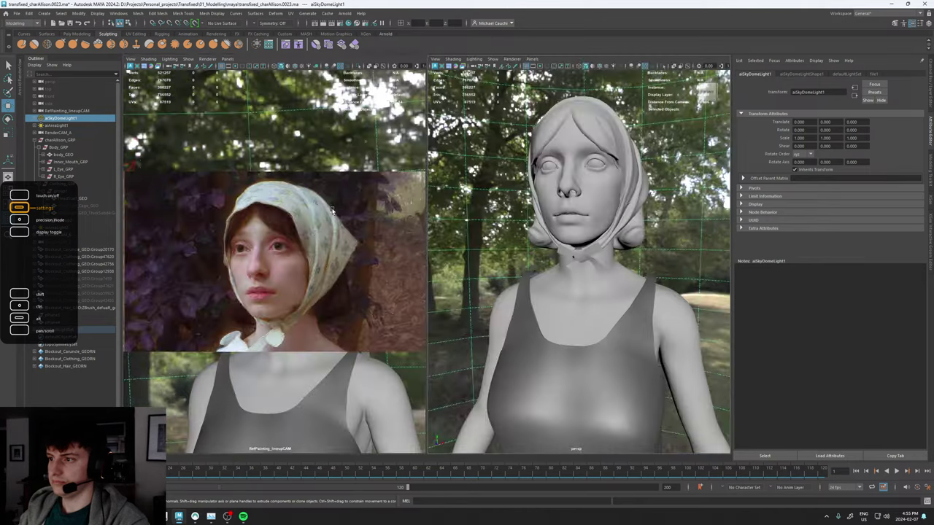
key("space")
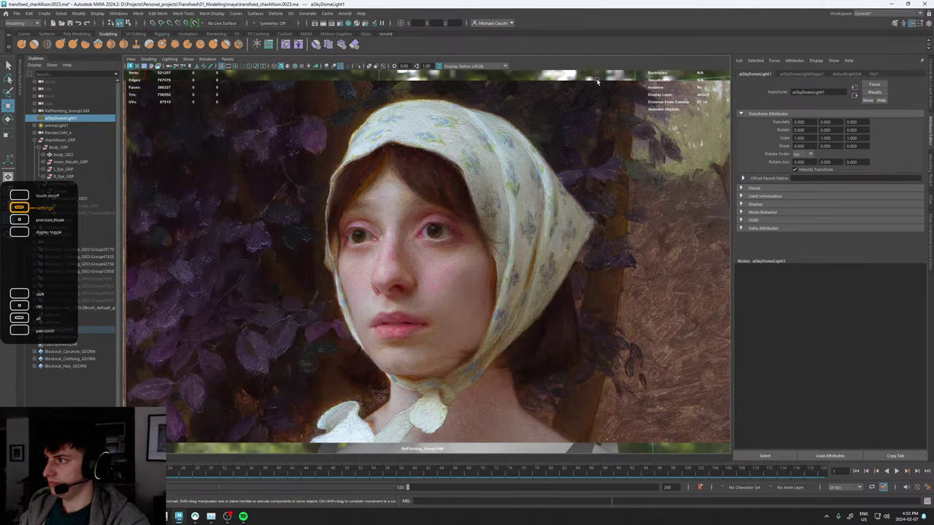
left_click(596, 92)
left_click(790, 75)
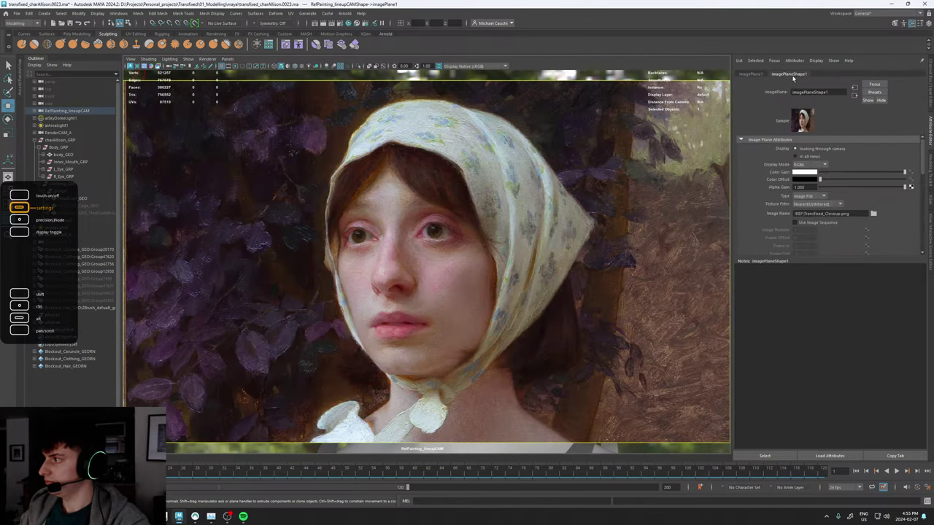
mouse_move(862, 189)
left_mouse_down()
mouse_move(803, 188)
mouse_move(925, 196)
mouse_move(779, 207)
mouse_move(920, 196)
mouse_move(786, 191)
mouse_move(920, 193)
mouse_move(784, 194)
mouse_move(864, 197)
left_mouse_up()
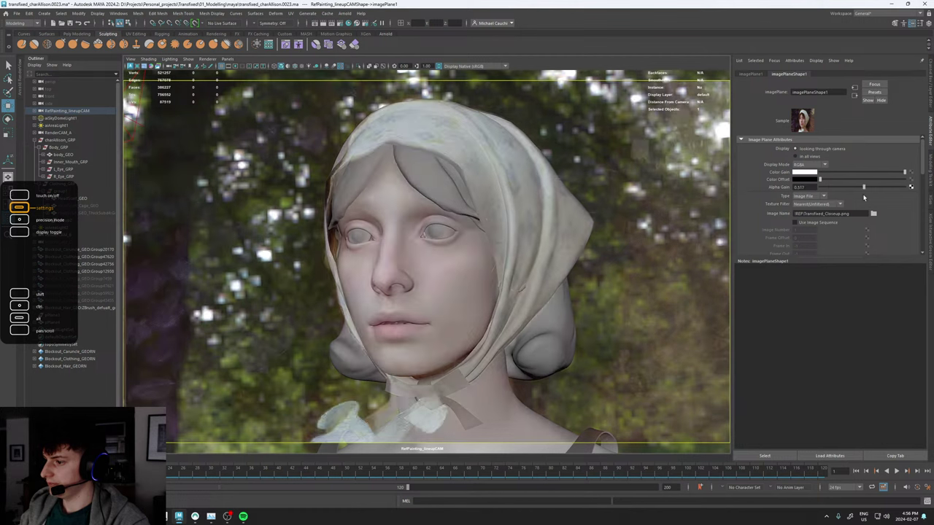
Try rotating the knot under the chin to follow the angle of the painted knot.
left_click(433, 402)
key("e")
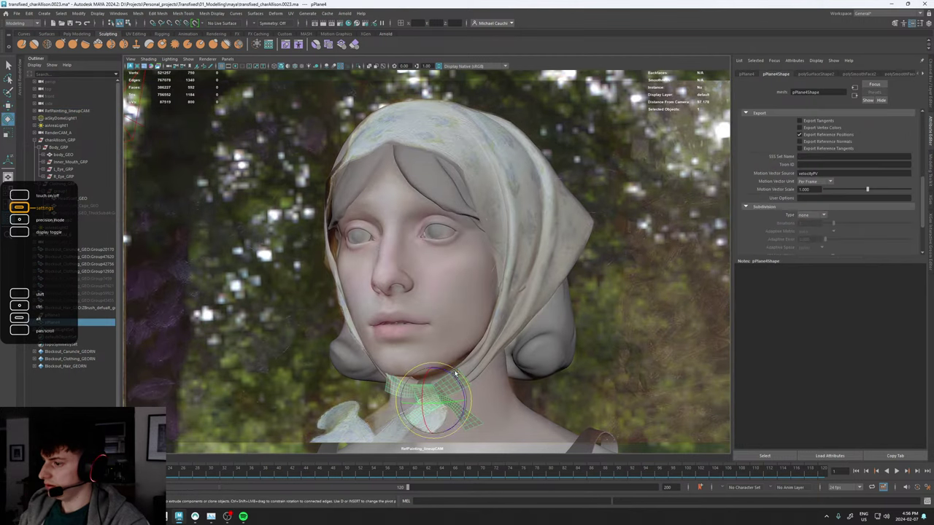
left_click_drag(456, 373, 421, 403)
key("w")
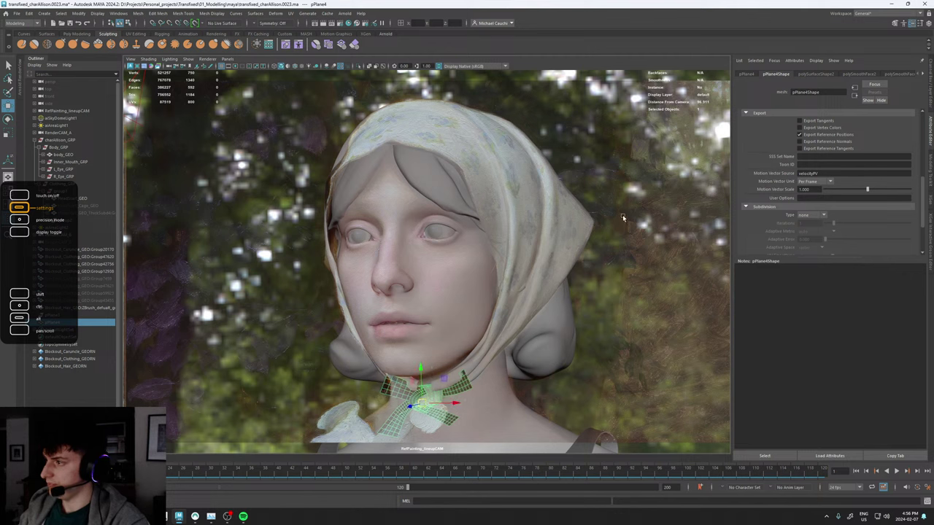
Fade the painting to Alpha Gain 0 and try turning the knot so its loose ends hang down the neck.
left_click(597, 88)
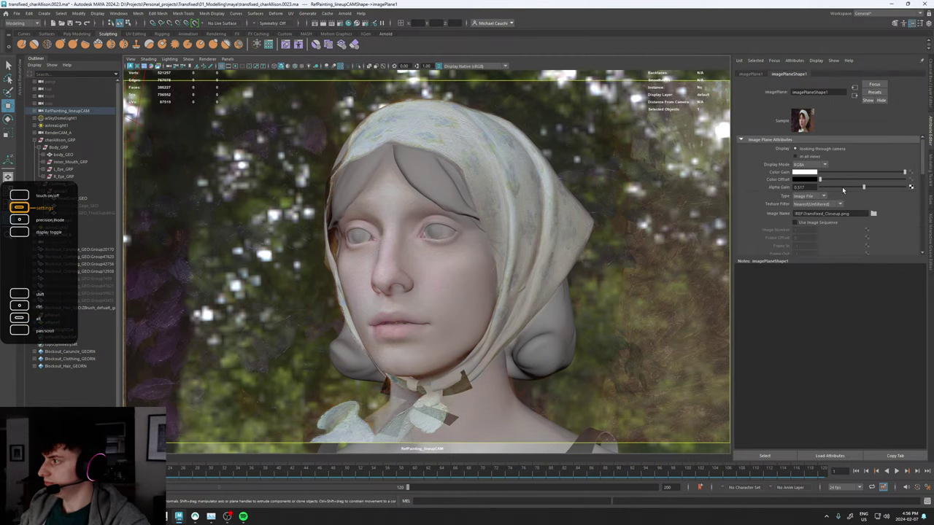
mouse_move(843, 190)
left_mouse_down()
mouse_move(762, 189)
mouse_move(910, 188)
mouse_move(800, 198)
mouse_move(867, 203)
mouse_move(913, 194)
mouse_move(792, 210)
left_mouse_up()
left_click(428, 406)
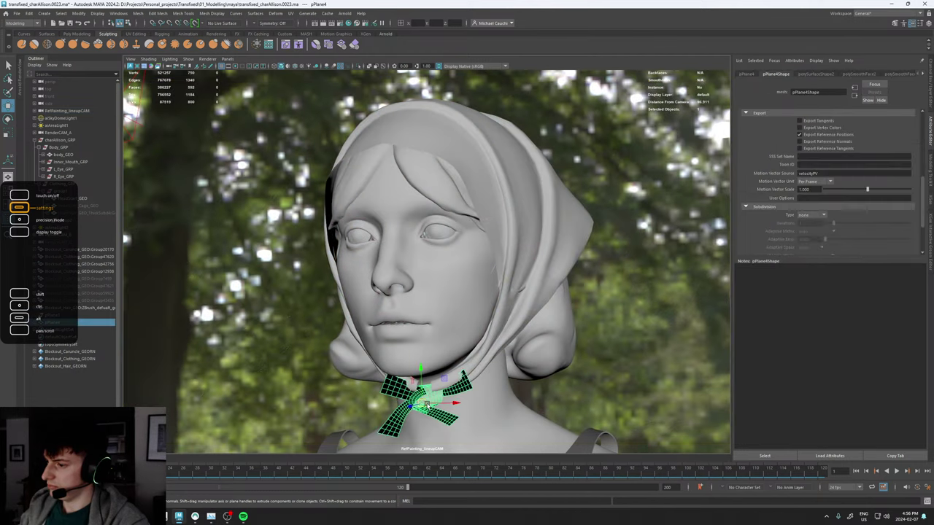
key("e")
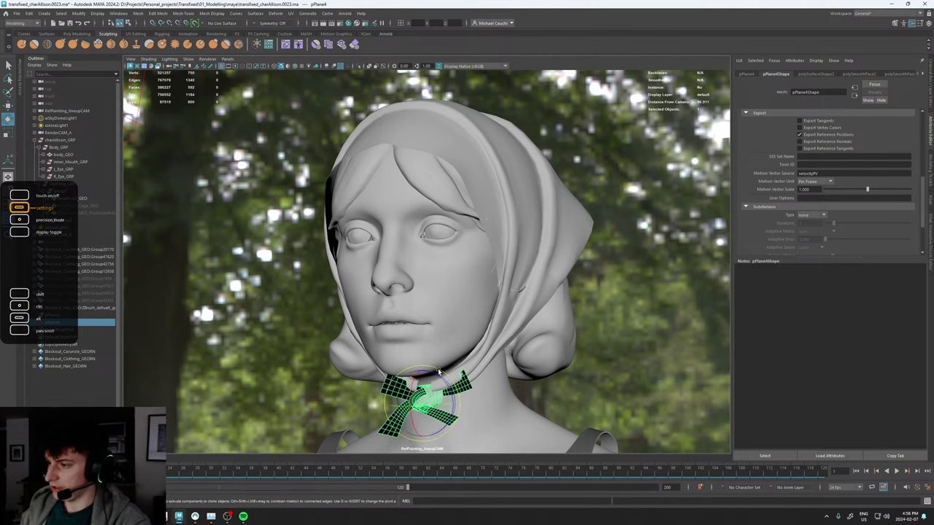
mouse_move(438, 372)
left_mouse_down()
mouse_move(307, 376)
mouse_move(361, 381)
left_mouse_up()
key("w")
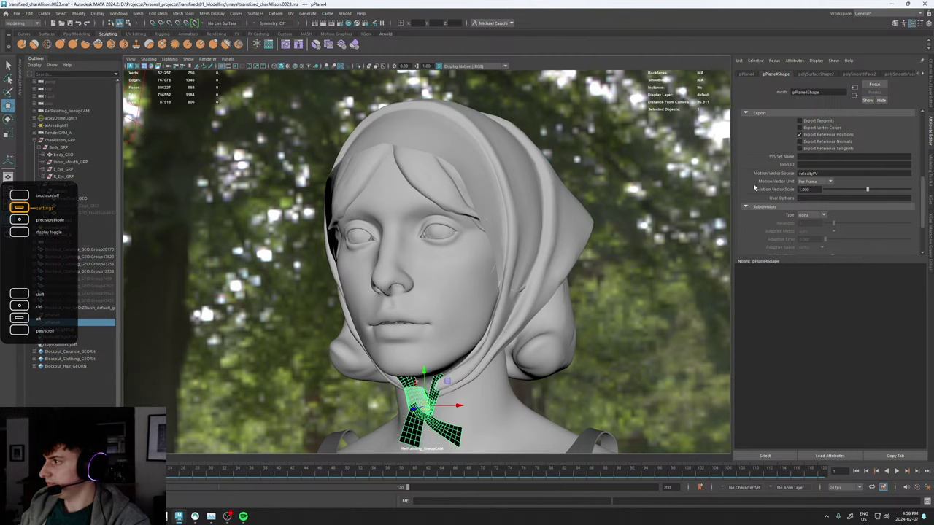
Compare with the painting again, then try another rotation and a slight shift of the knot under the chin.
left_click(614, 118)
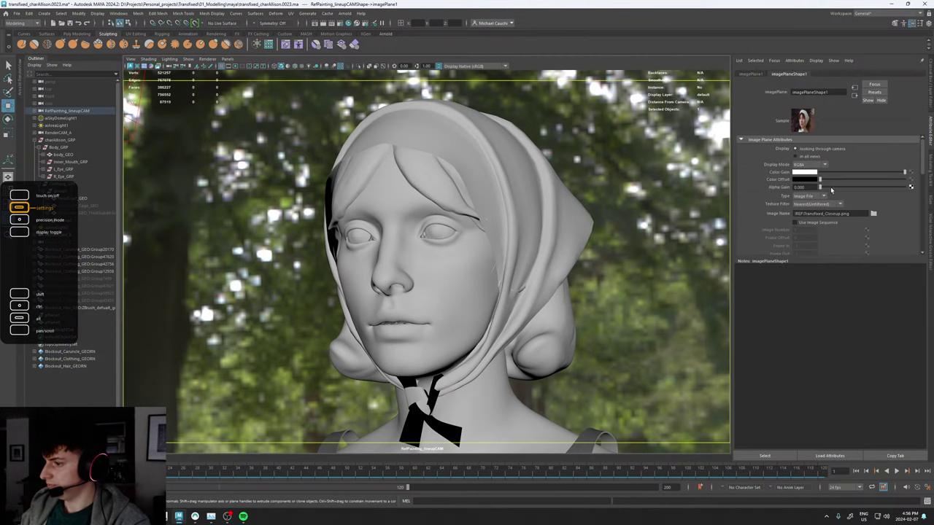
mouse_move(831, 187)
left_mouse_down()
mouse_move(907, 188)
mouse_move(821, 198)
mouse_move(891, 198)
mouse_move(799, 203)
mouse_move(901, 194)
mouse_move(839, 214)
mouse_move(823, 189)
mouse_move(911, 188)
mouse_move(814, 190)
left_mouse_up()
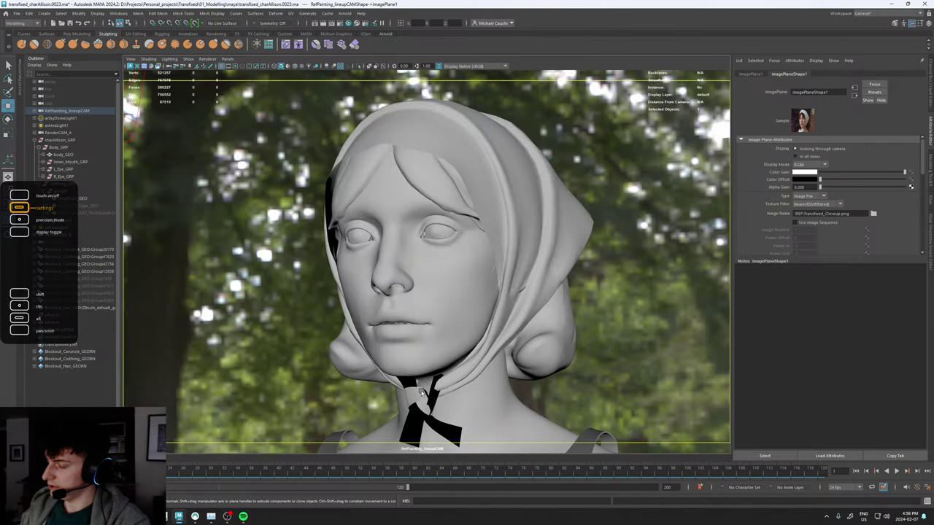
left_click(421, 392)
key("e")
left_click_drag(438, 374, 392, 476)
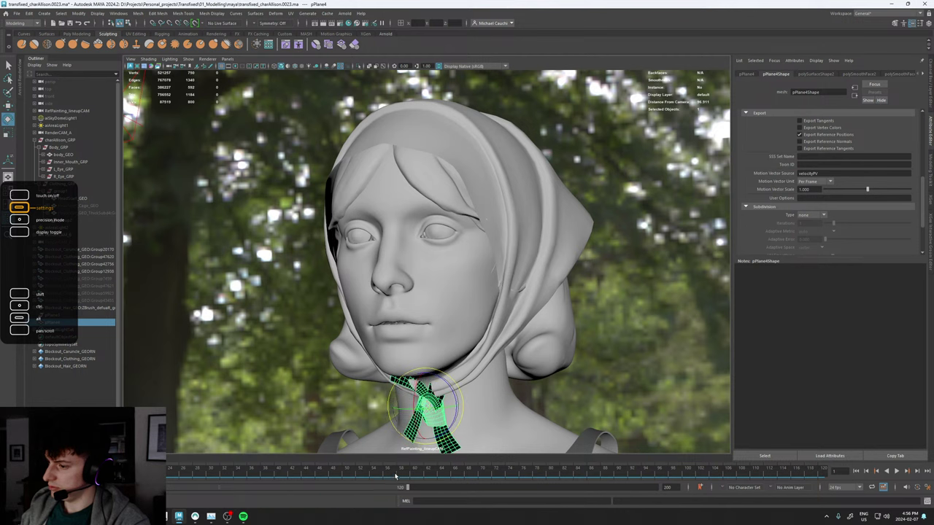
key("w")
left_click_drag(425, 406, 423, 406)
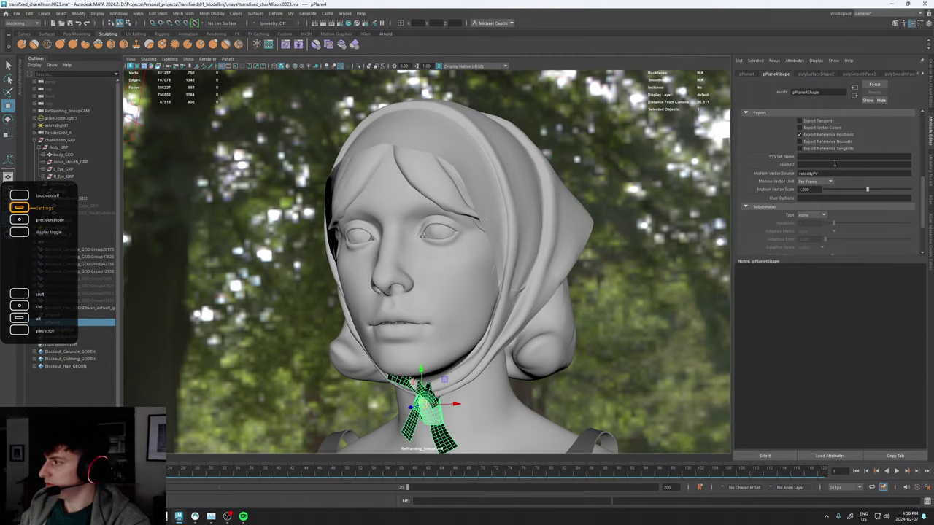
Raise the painting image plane's Alpha Gain to 1.000 to study the painted knot.
left_click(634, 112)
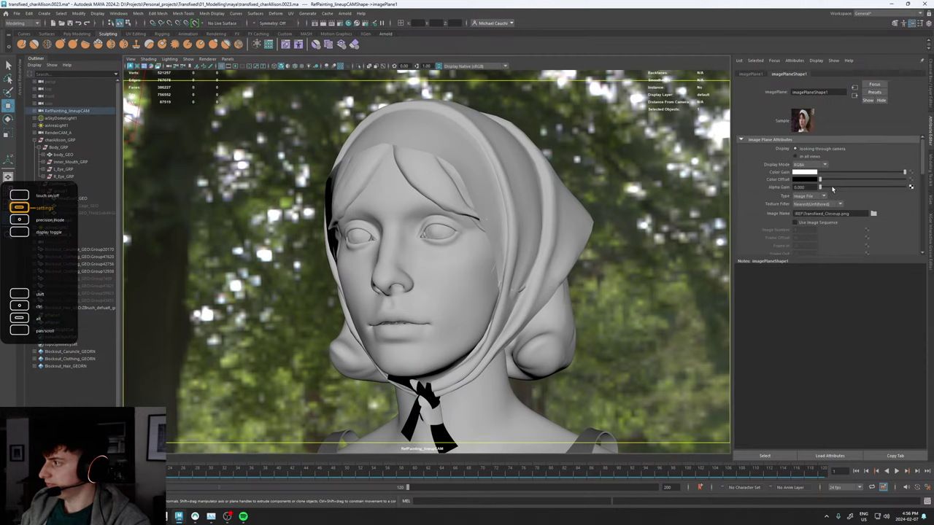
mouse_move(832, 188)
left_mouse_down()
mouse_move(928, 188)
mouse_move(799, 195)
mouse_move(931, 199)
left_mouse_up()
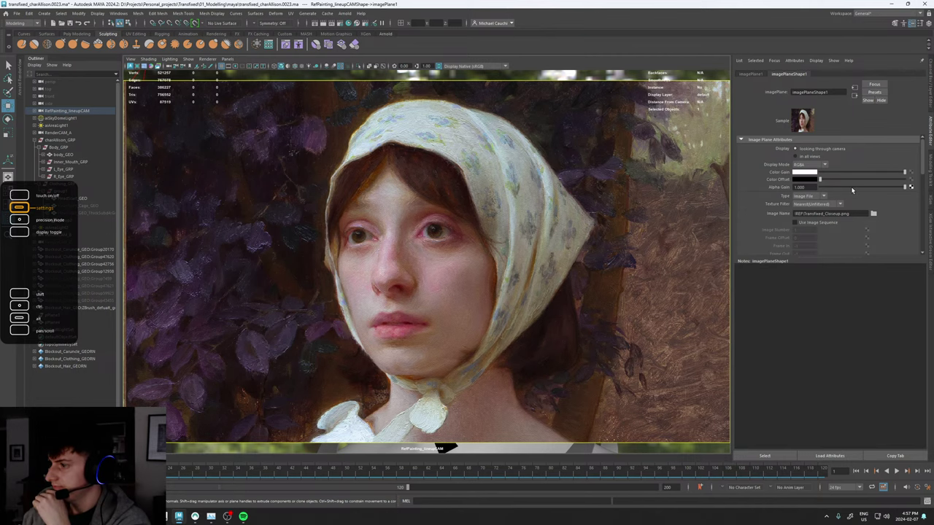
mouse_move(852, 191)
left_mouse_down()
mouse_move(811, 193)
mouse_move(931, 191)
left_mouse_up()
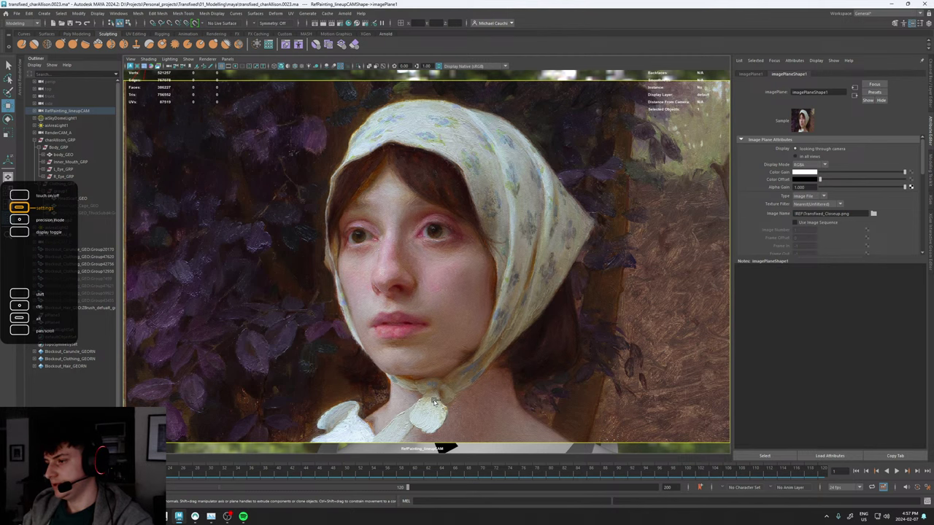
Undo the trial rotations and shift of the knot, checking it up close in the perspective view.
key("ctrl+z")
key("ctrl+z")
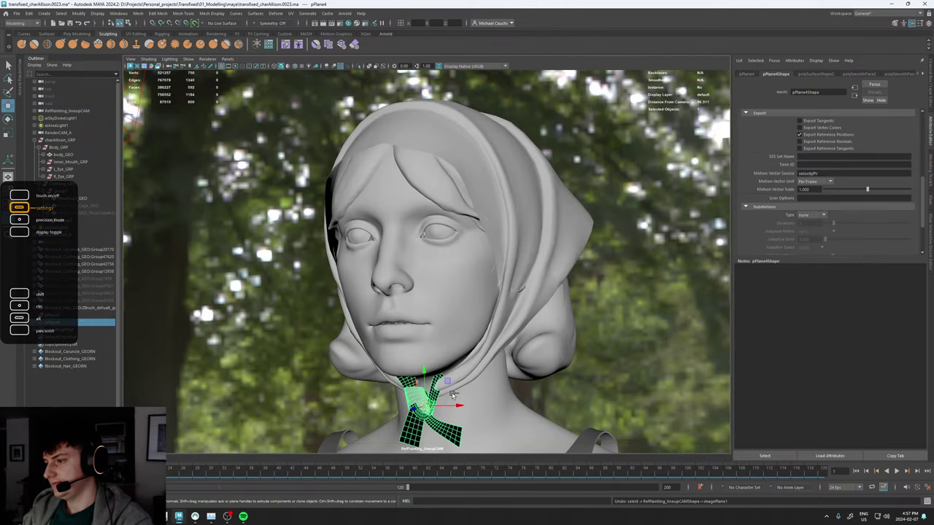
key("space")
key("space")
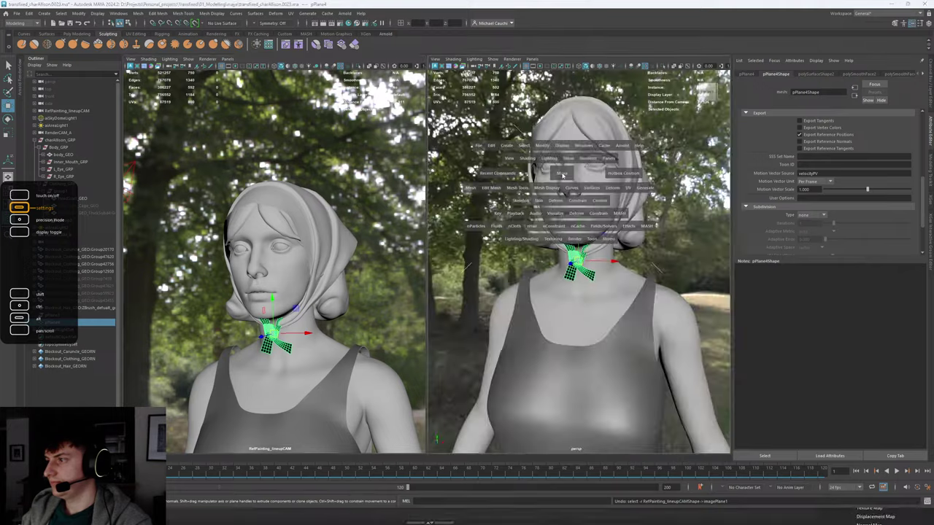
left_click_drag(341, 261, 398, 268, "alt")
right_click_drag(398, 268, 436, 267, "alt")
left_click_drag(437, 268, 415, 264, "alt")
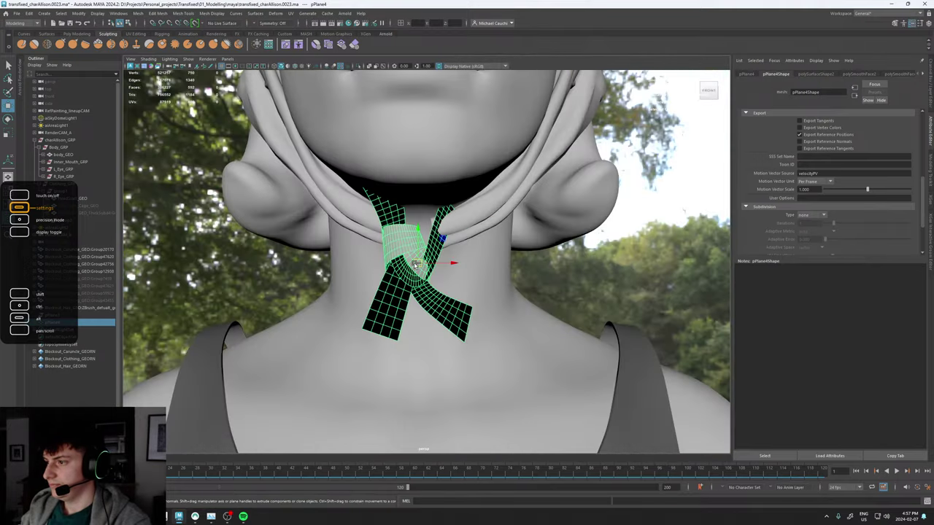
key("ctrl+z")
key("ctrl+z")
key("ctrl+z")
key("ctrl+z")
key("ctrl+z")
key("ctrl+z")
key("ctrl+z")
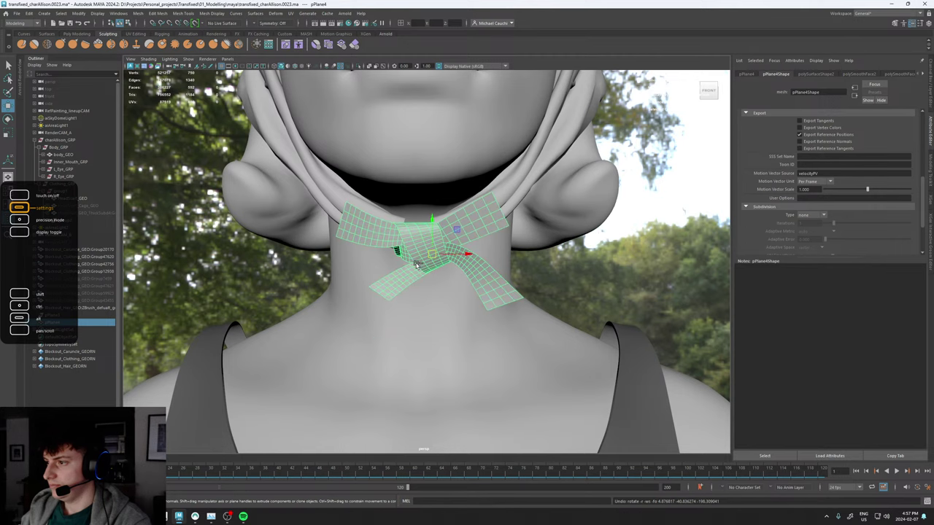
Inspect the restored knot's placement against the scarf and neck from the side and the front.
left_click_drag(417, 265, 482, 268, "alt")
scroll(488, 257, "up", 2)
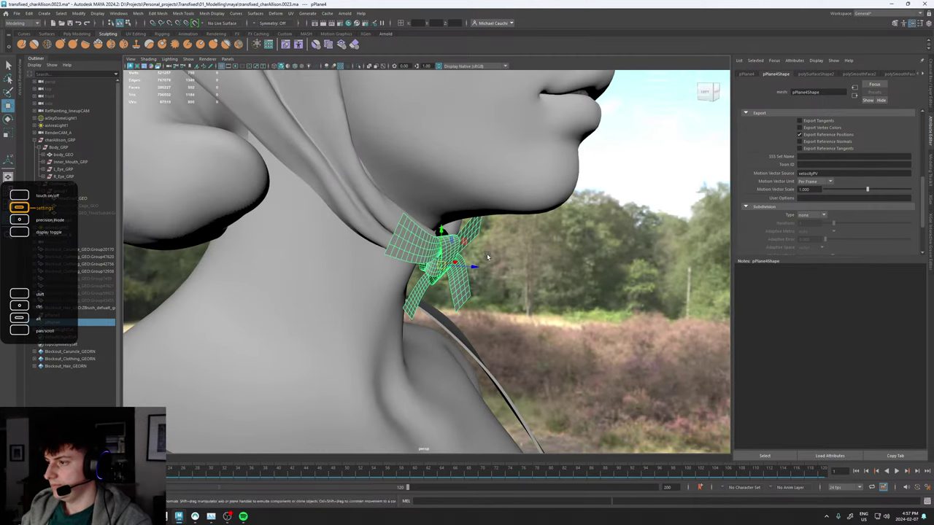
right_click_drag(487, 256, 518, 284, "alt")
left_click_drag(473, 265, 431, 271, "alt")
right_click_drag(562, 266, 370, 266, "alt")
left_click_drag(553, 262, 466, 264, "alt")
right_click_drag(527, 261, 391, 264, "alt")
left_click_drag(481, 368, 503, 369, "alt")
right_click_drag(503, 369, 551, 322, "alt")
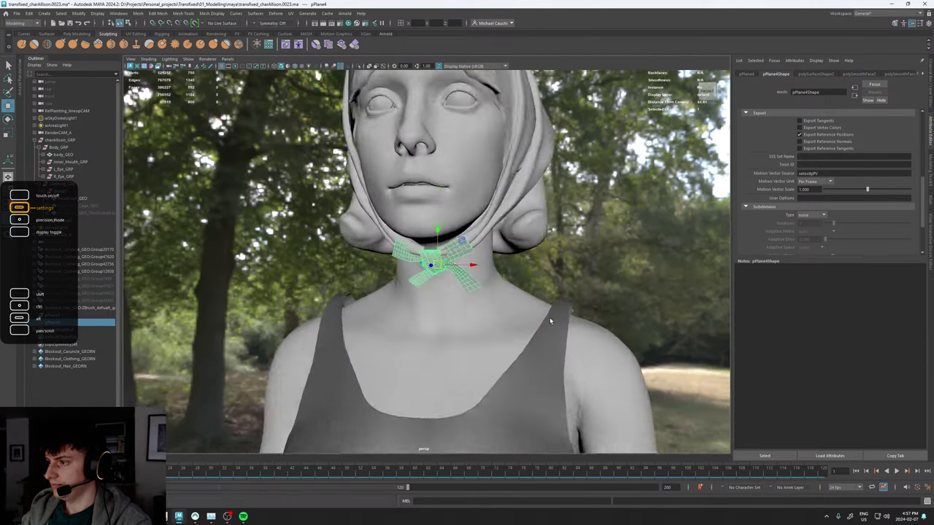
scroll(550, 321, "up", 2)
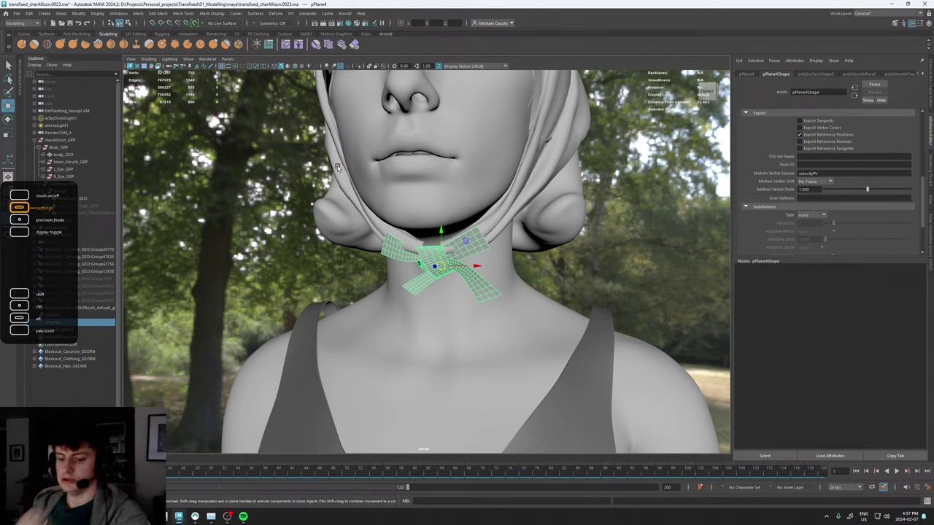
Freeze the knot's transformations and export the selected mesh as an OBJ file to the maya exports folder.
left_click(78, 13)
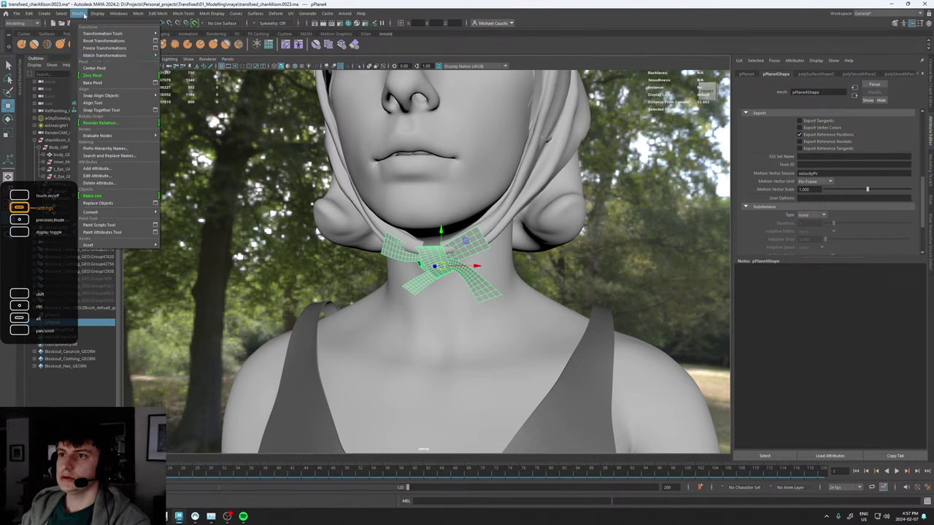
left_click(104, 48)
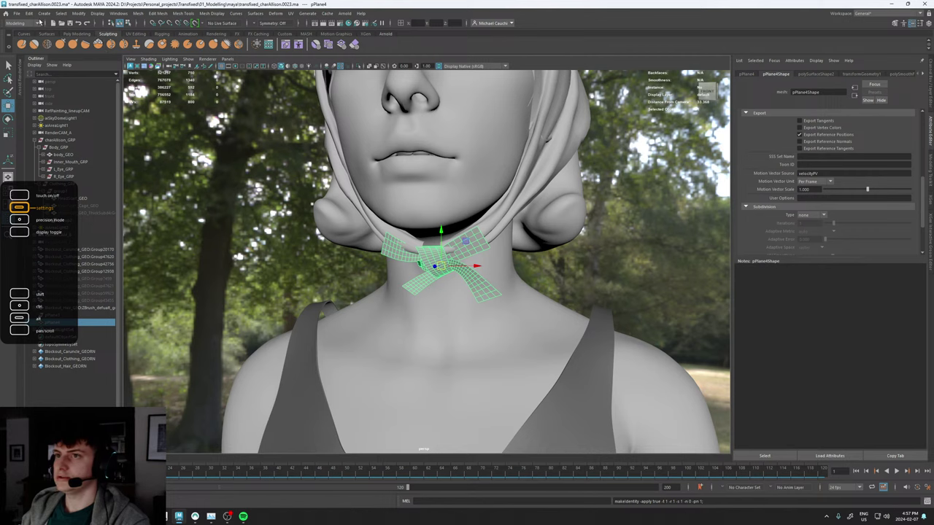
left_click(16, 14)
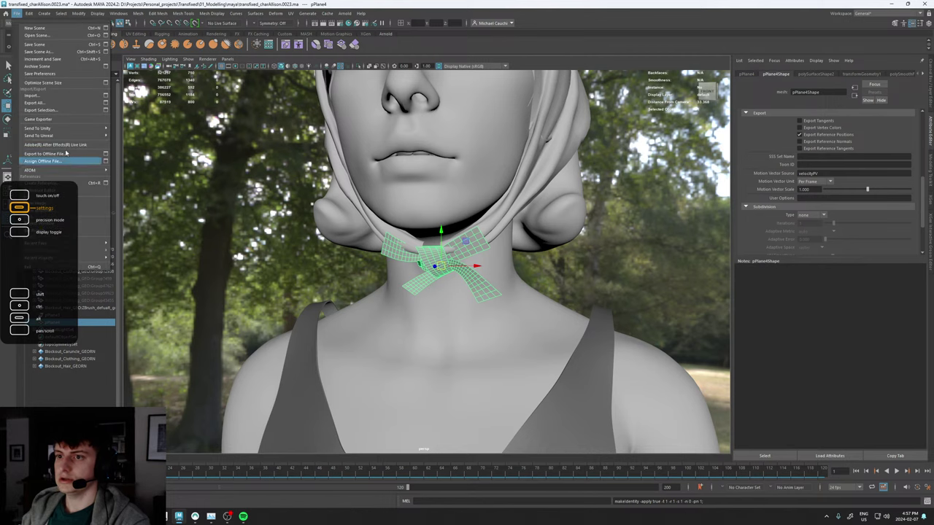
left_click(52, 110)
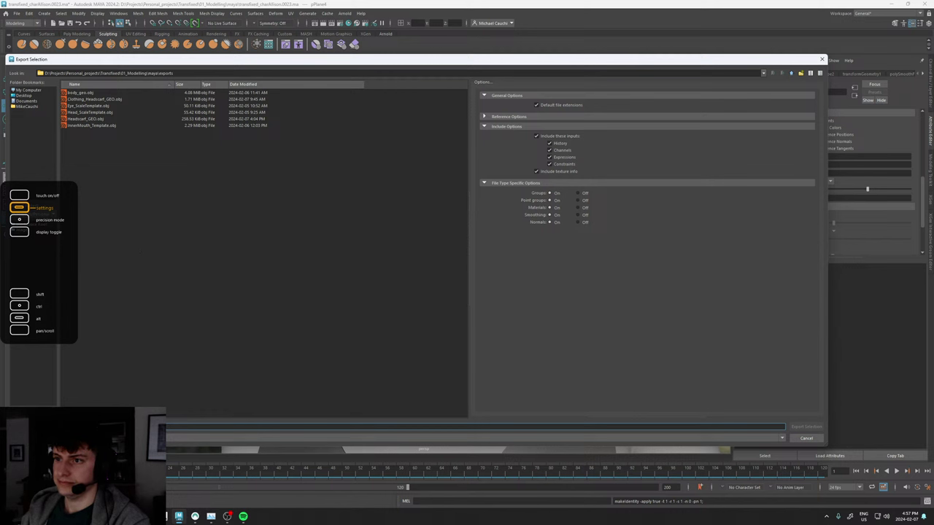
type("H")
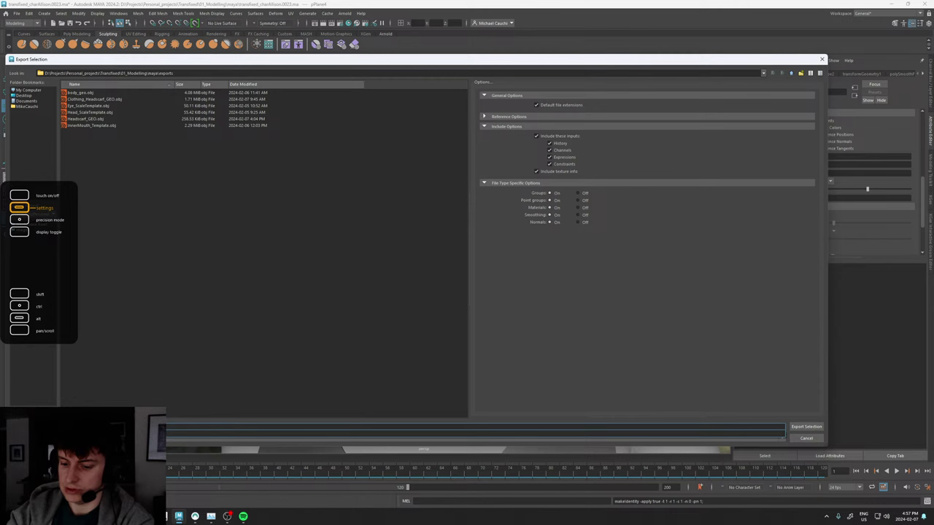
type("s")
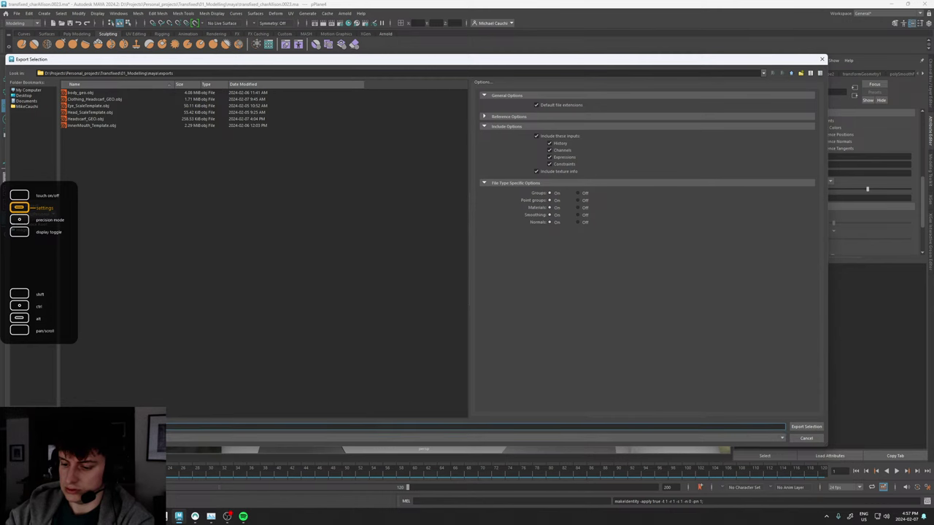
key("Return")
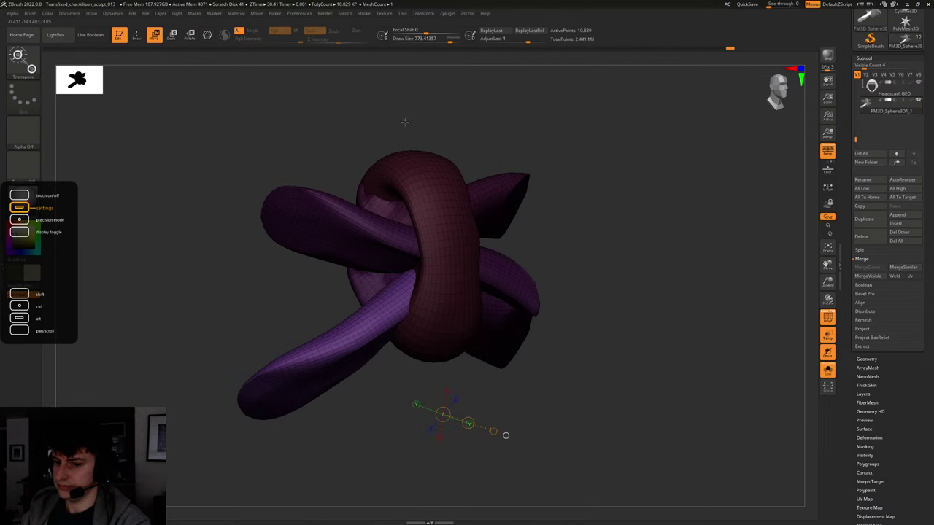
Switch to ZBrush and delete the old blockout knot subtool PM3D_Sphere3D1_1.
left_click_drag(579, 221, 522, 221)
key("shift+f")
key("shift+f")
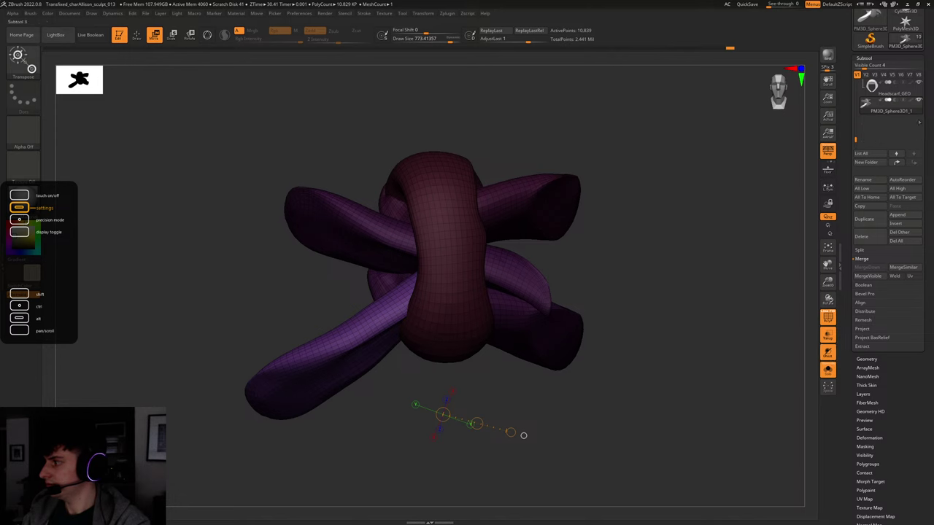
left_click(862, 236)
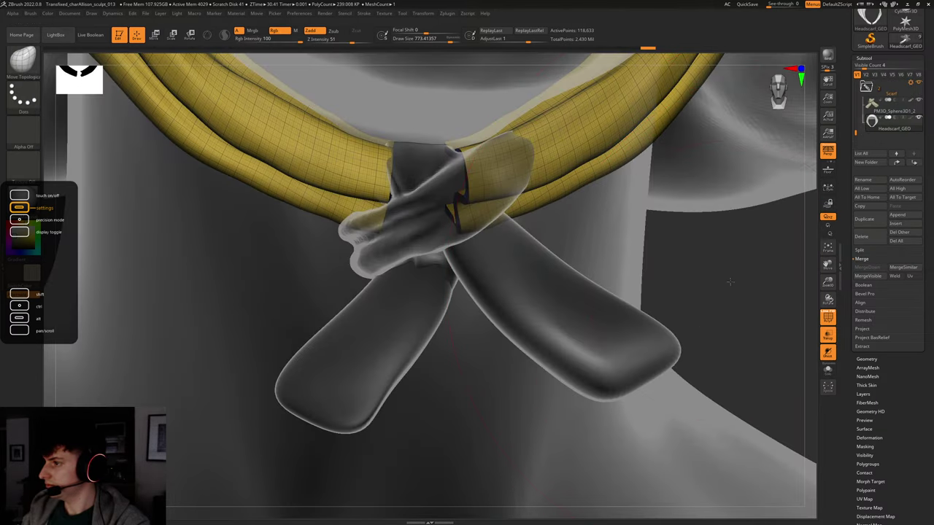
mouse_move(731, 282)
left_mouse_down("alt")
mouse_move(690, 325)
mouse_move(723, 279)
left_mouse_up("alt")
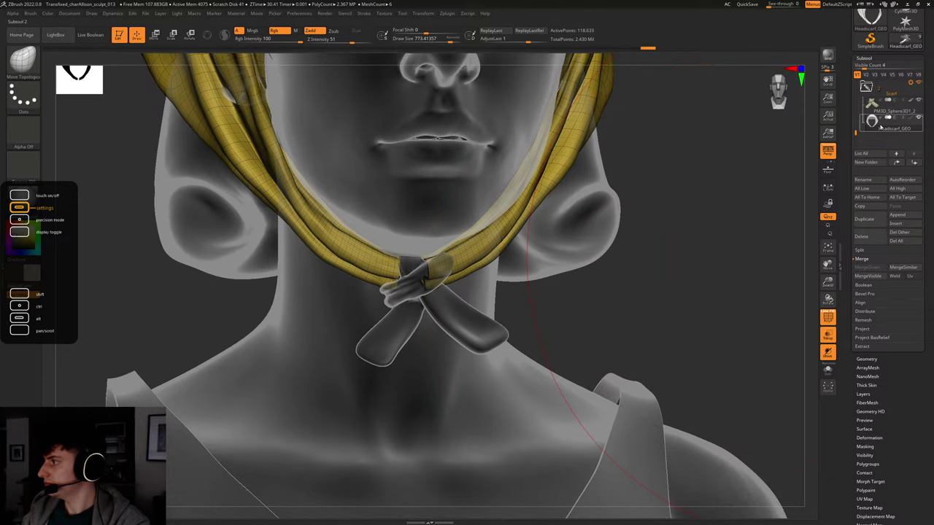
Hide the PM3D_Sphere3D1_2 blockout knot, append a Sphere3D as a placeholder subtool in the Scarf folder and select it.
left_click(919, 101)
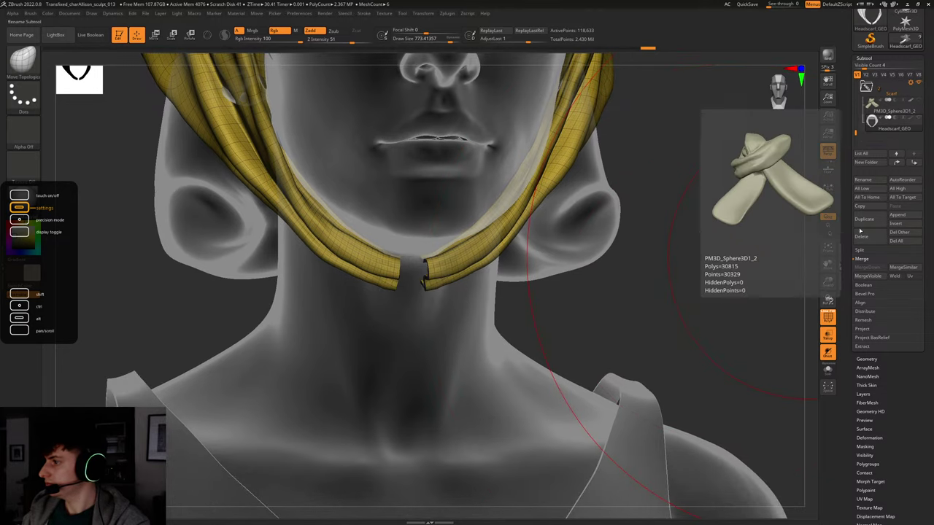
left_click(867, 359)
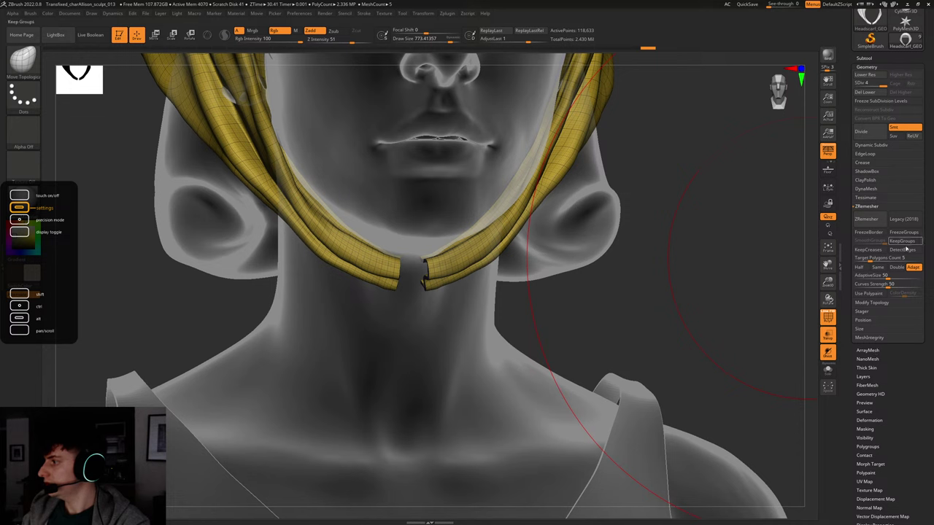
left_click(864, 58)
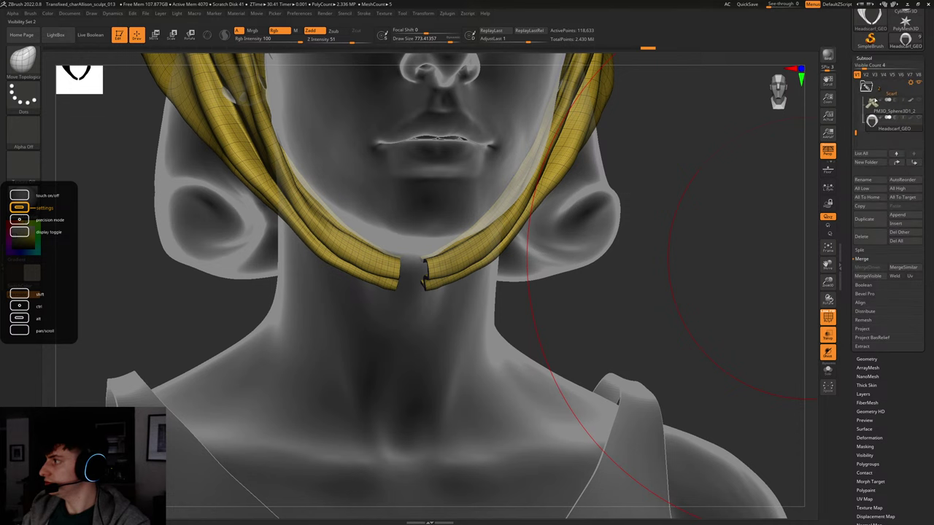
left_click(899, 223)
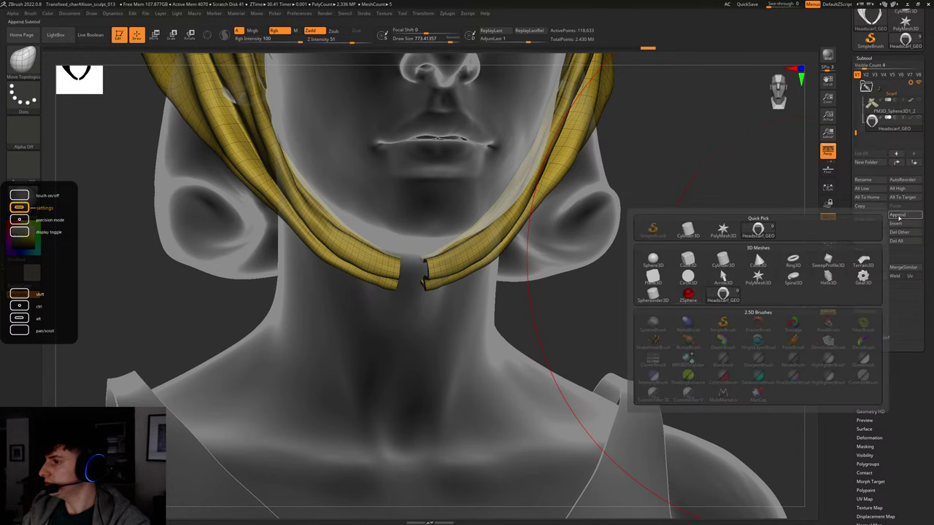
left_click(660, 264)
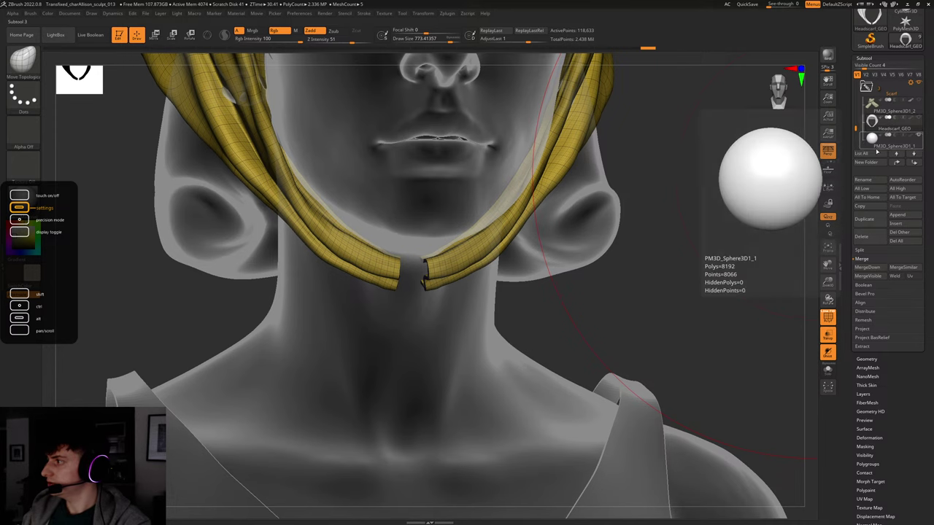
left_click(868, 144)
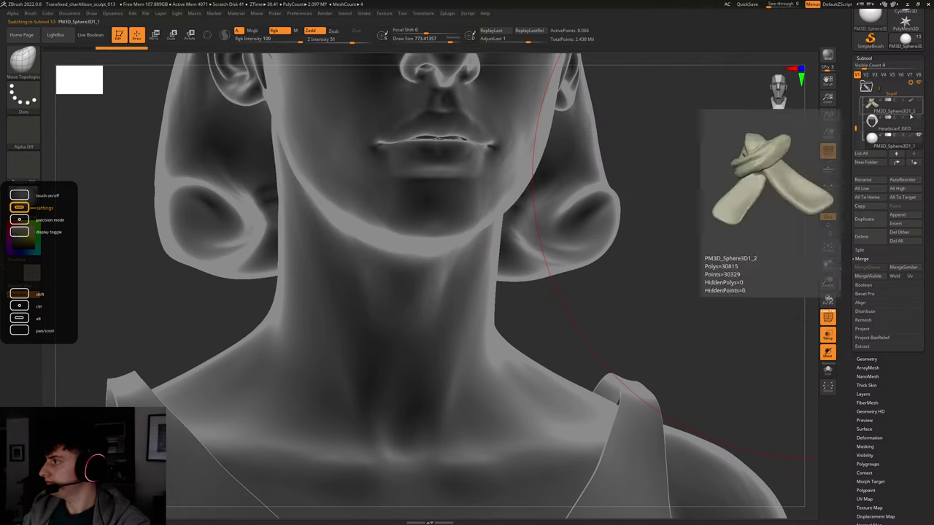
Show the headscarf and hide the Body folder, the clothing extracts and the hair proxy so only the scarf is displayed.
left_click(918, 118)
left_click_drag(757, 250, 732, 254, "shift")
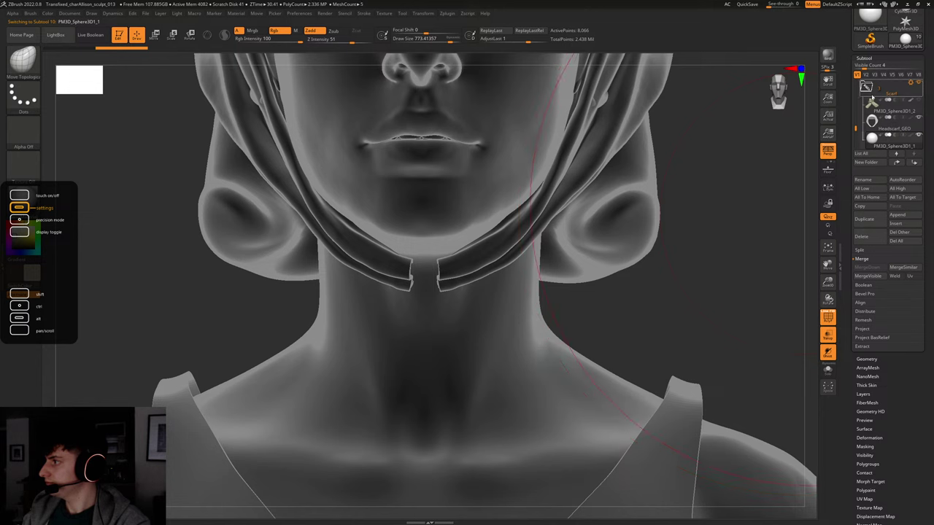
left_click_drag(856, 129, 850, 64)
left_click(919, 82)
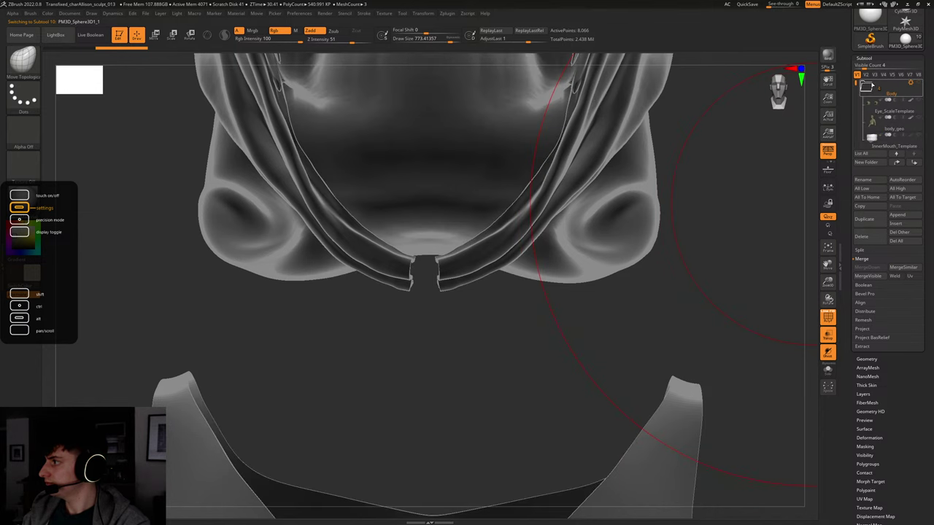
left_click(867, 85)
left_click(918, 101)
left_click(919, 119)
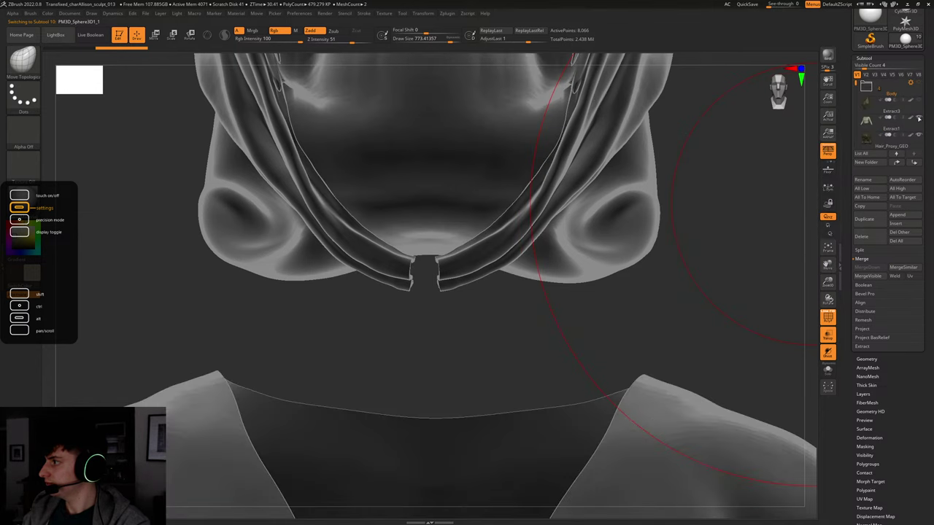
left_click(919, 118)
left_click(919, 135)
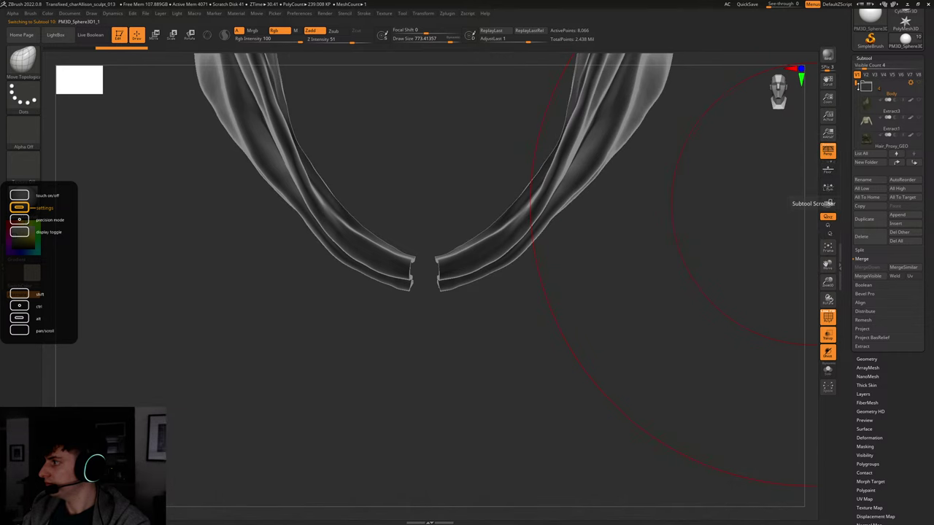
Import Headscarf_Knot_GEO.obj from the maya exports folder into the sphere placeholder subtool.
left_click_drag(856, 84, 856, 113)
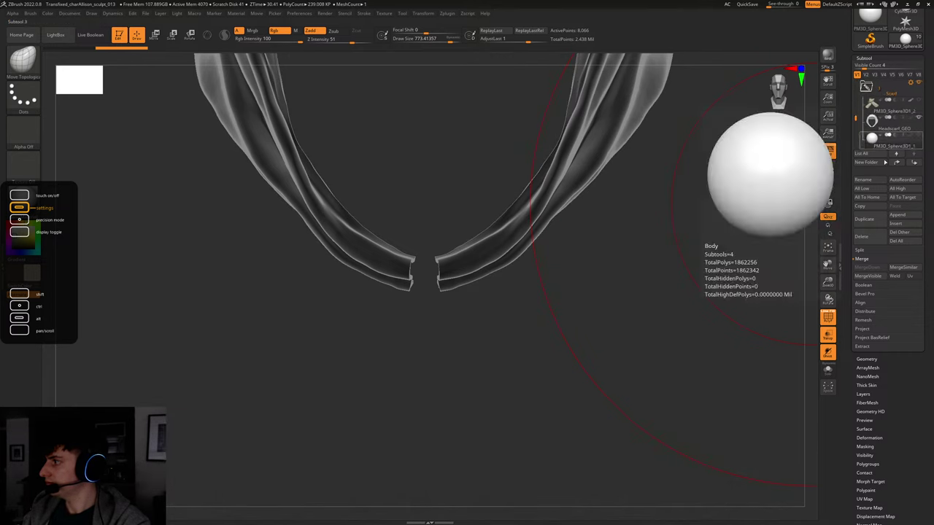
left_click_drag(925, 69, 925, 71)
scroll(924, 70, "up", 3)
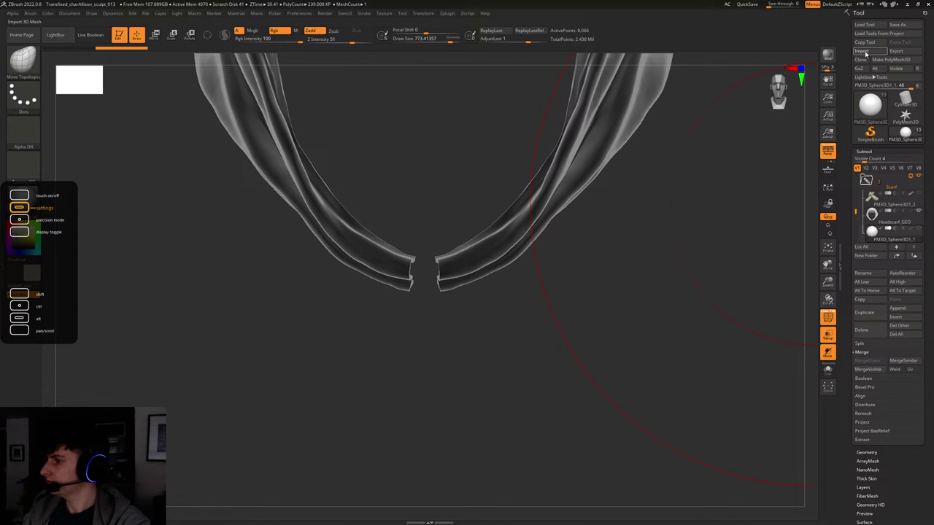
left_click(862, 51)
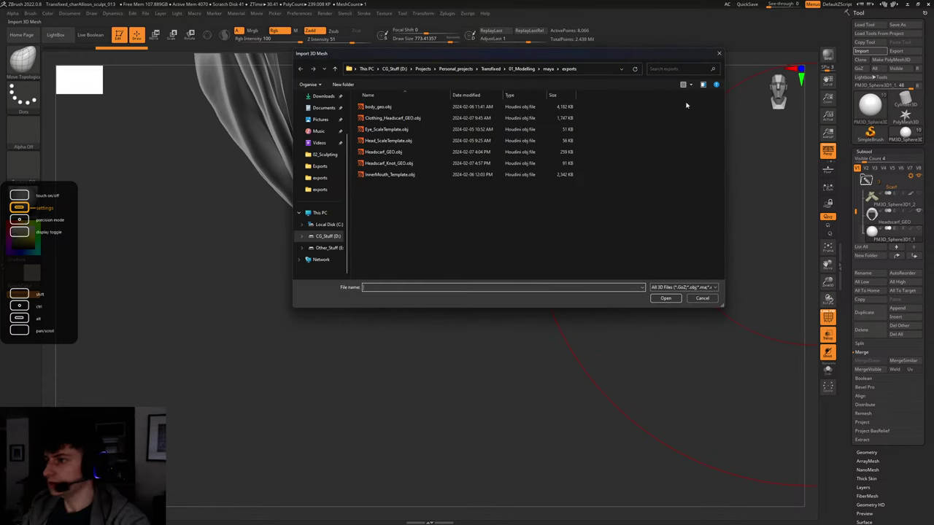
double_click(401, 162)
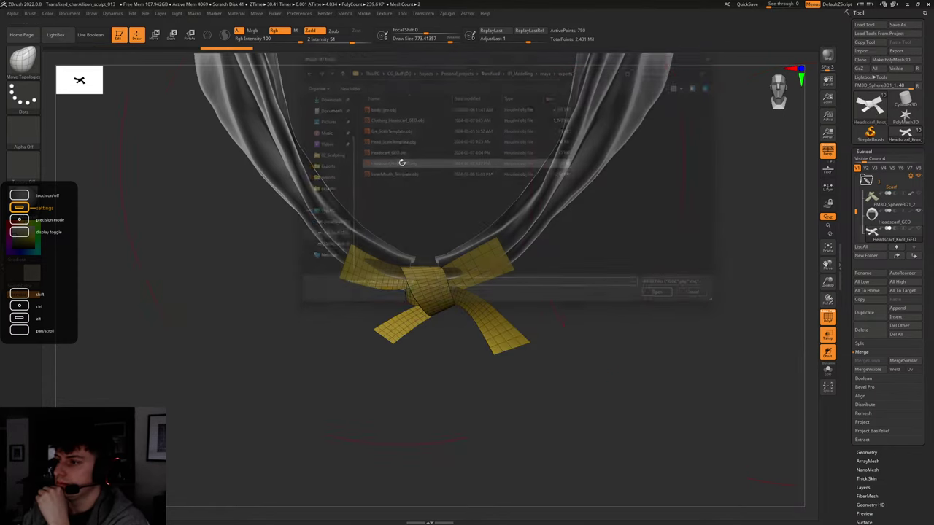
Turn off the wireframe display and the transparency of the other subtools to view the knot solid with the scarf.
key("shift+f")
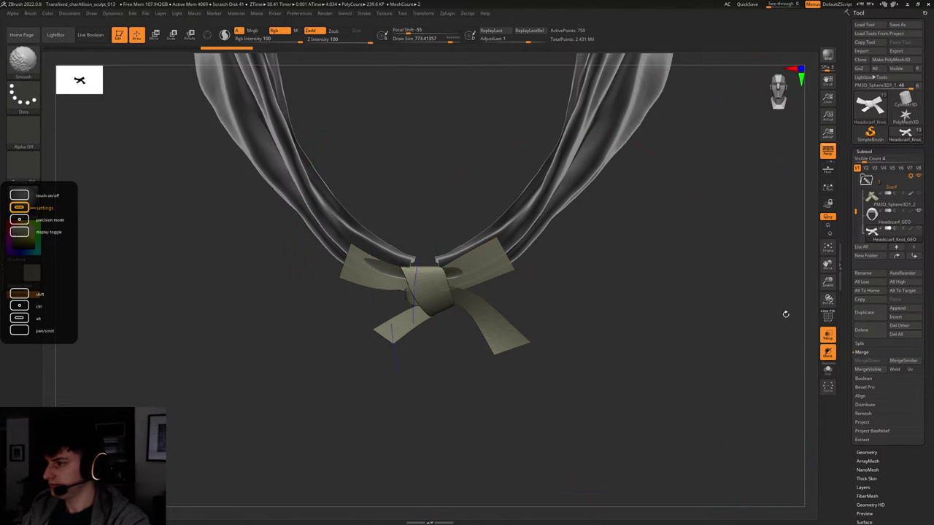
left_click(828, 335)
left_click_drag(659, 302, 625, 332)
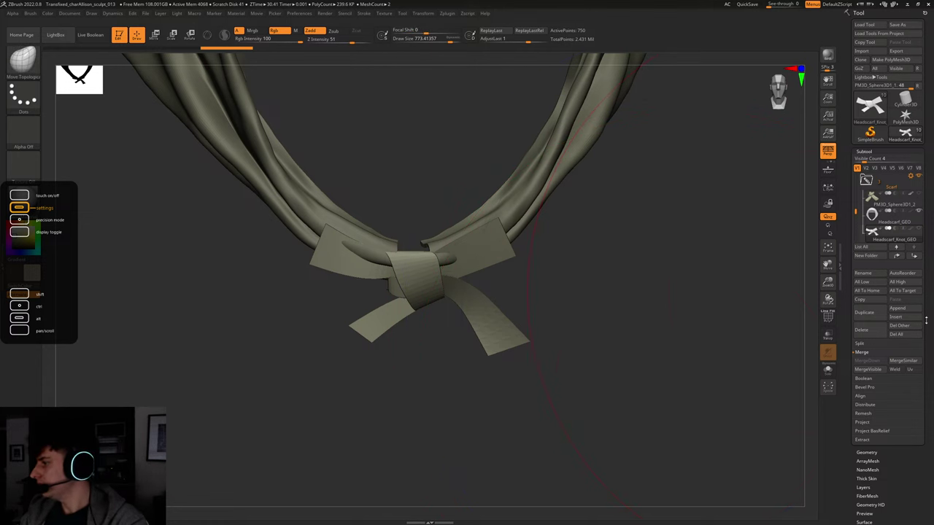
Check the knot's topology with the wireframe on and enable Dynamic Subdiv for it.
scroll(865, 301, "down", 4)
left_click(866, 298)
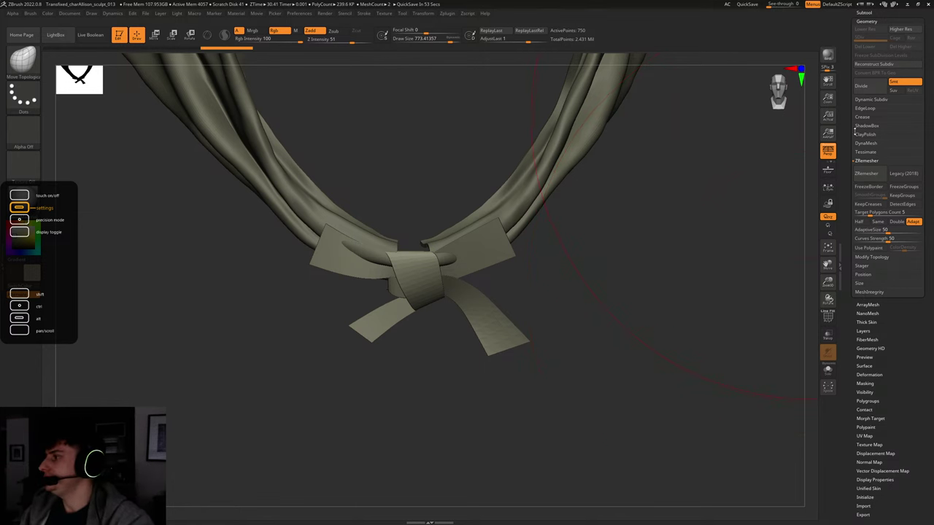
left_click_drag(591, 297, 615, 305)
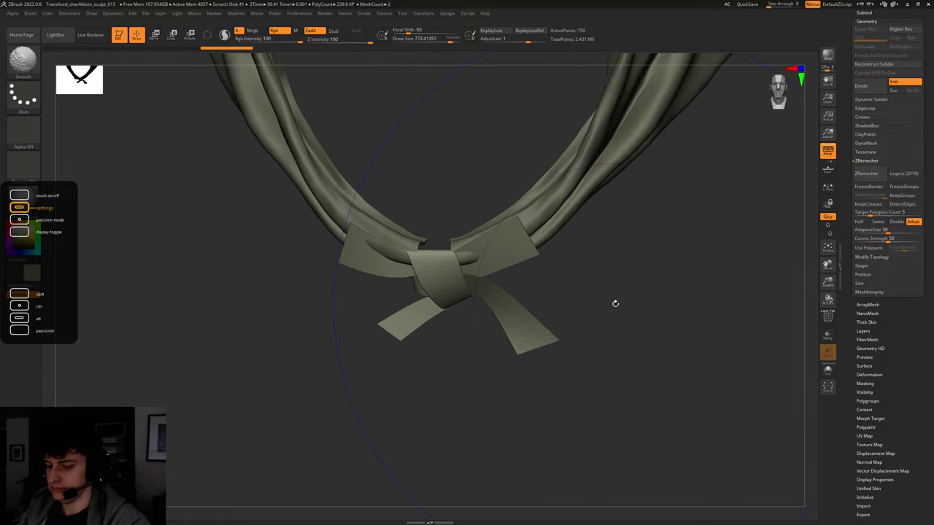
key("shift+f")
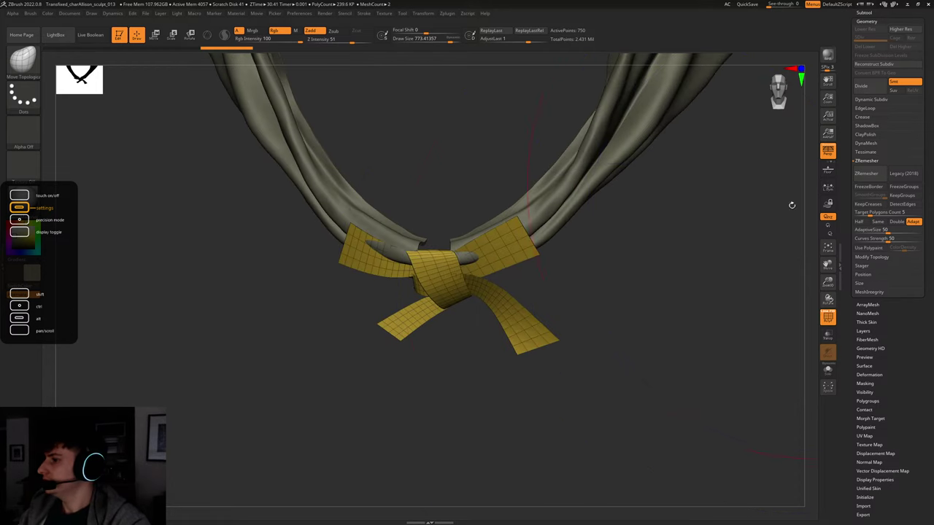
left_click_drag(791, 205, 686, 273)
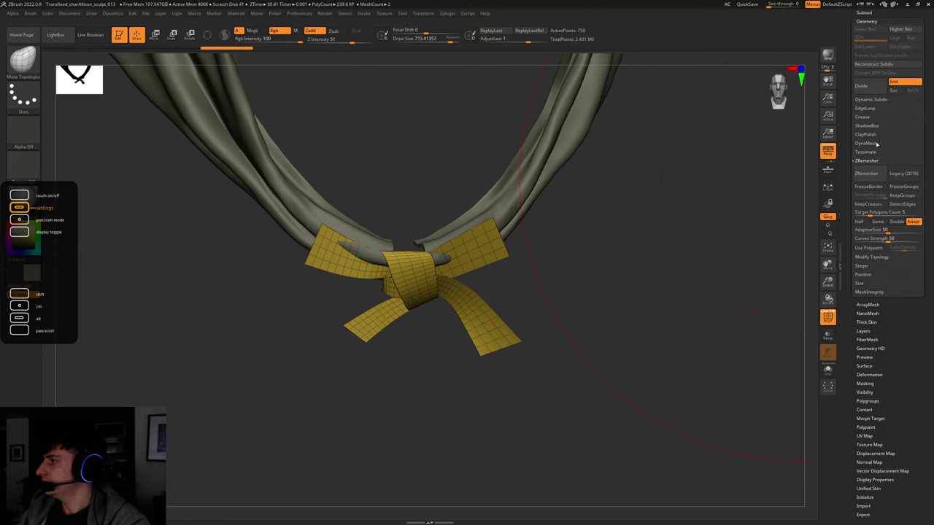
left_click(871, 100)
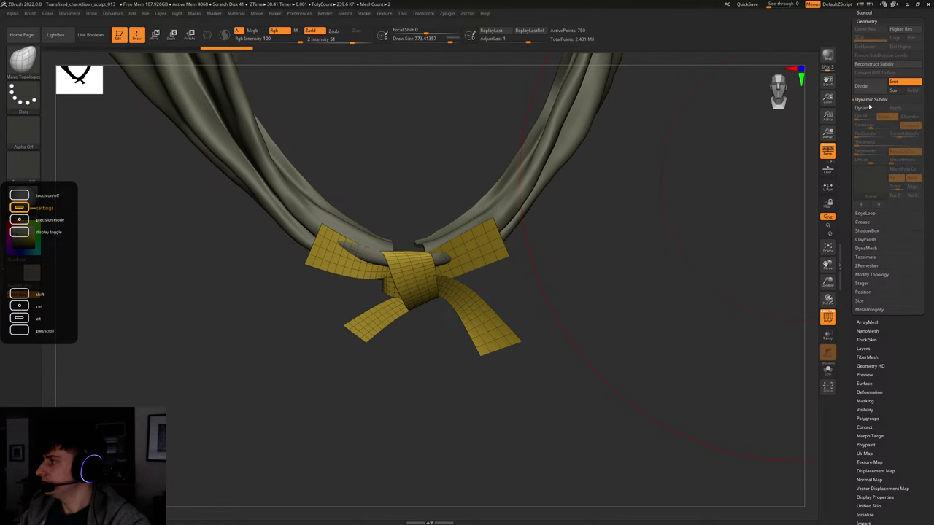
left_click(867, 108)
left_click_drag(591, 273, 633, 298, "alt")
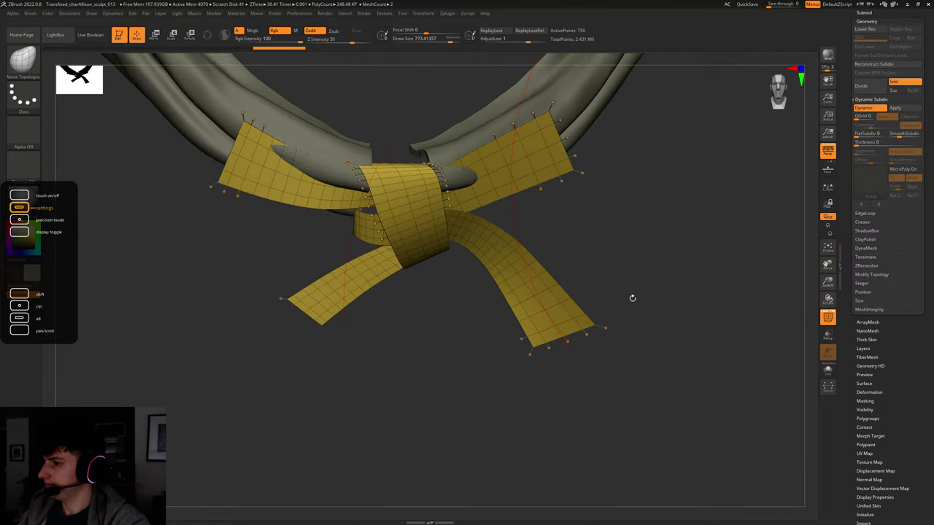
Give the knot a dynamic thickness of 0.05431, checking its edges from the side and the front.
left_click_drag(902, 135, 880, 143)
left_click_drag(617, 202, 629, 201)
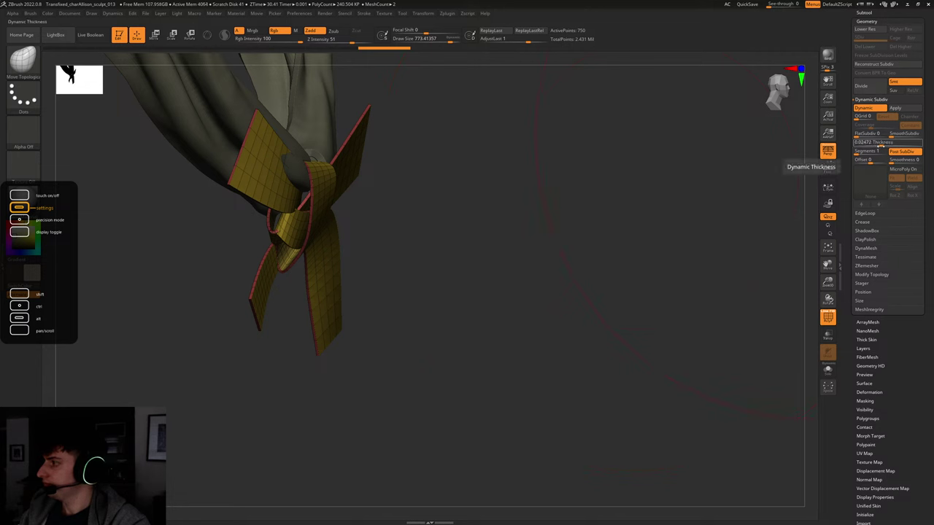
left_click_drag(881, 144, 883, 145)
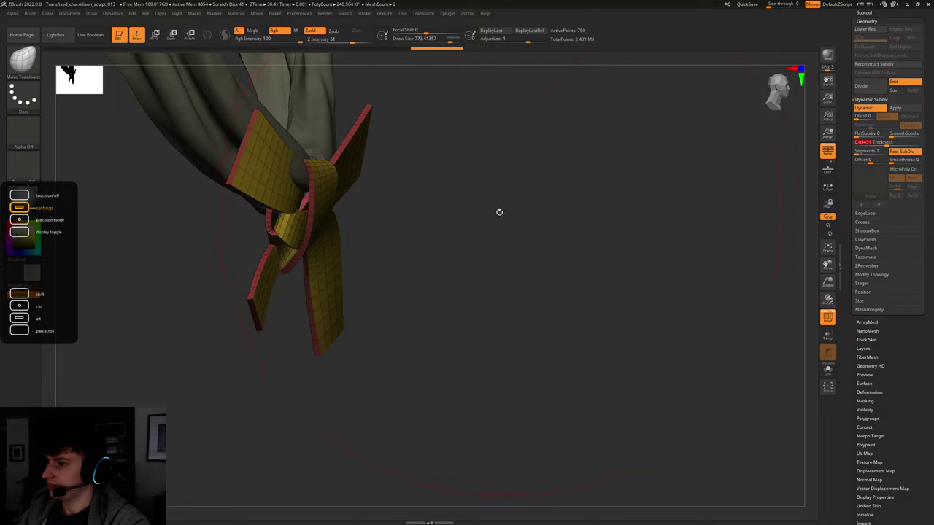
mouse_move(500, 213)
left_mouse_down("alt")
mouse_move(563, 290)
mouse_move(650, 288)
mouse_move(538, 296)
mouse_move(640, 309)
mouse_move(678, 338)
mouse_move(713, 317)
left_mouse_up("alt")
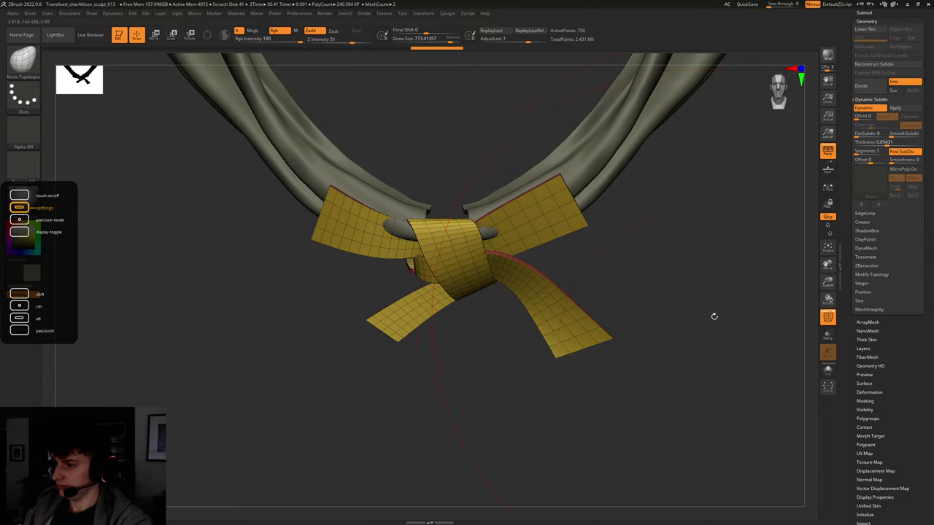
Hide the wireframe and divide the knot three times, up to subdivision level 4.
key("shift+f")
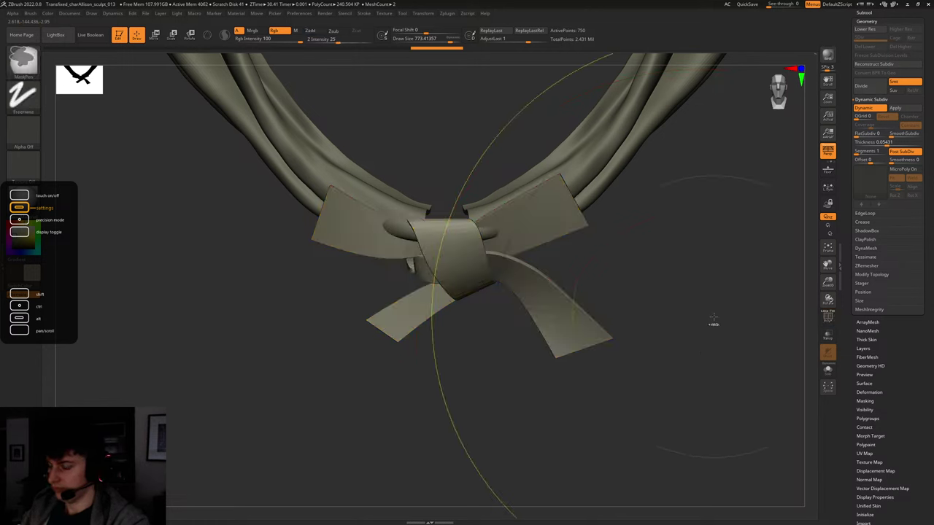
key("ctrl+d")
key("ctrl+d")
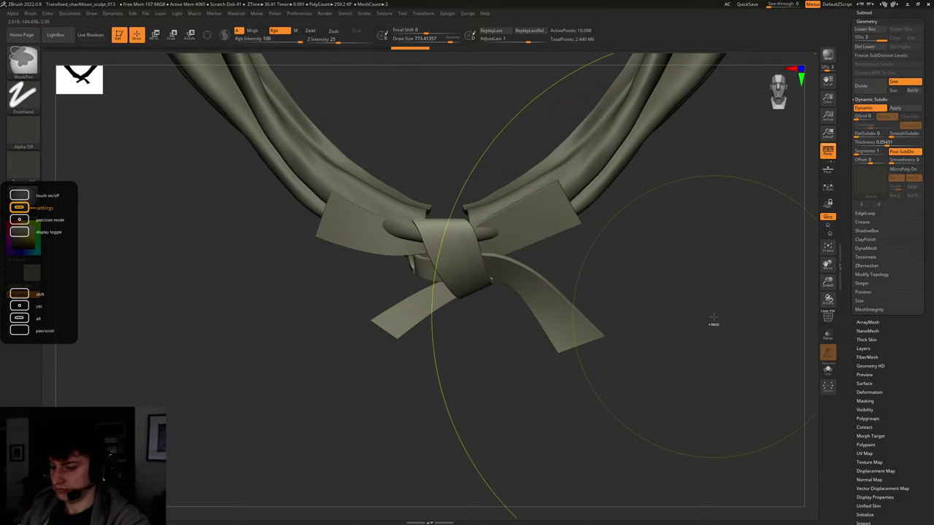
key("shift")
key("ctrl+d")
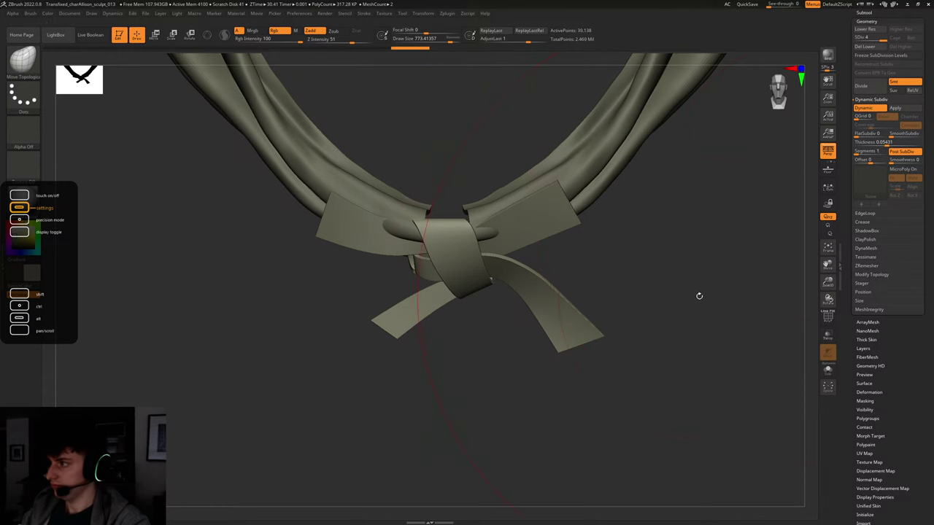
Lower the knot to subdivision level 1 and re-import Headscarf_Knot_GEO.obj over it.
scroll(925, 165, "up", 5)
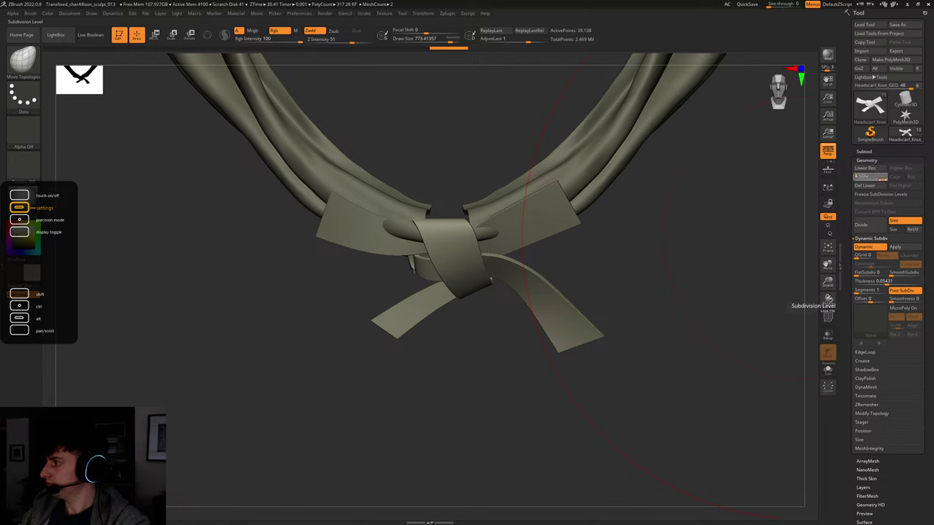
left_click_drag(854, 180, 852, 180)
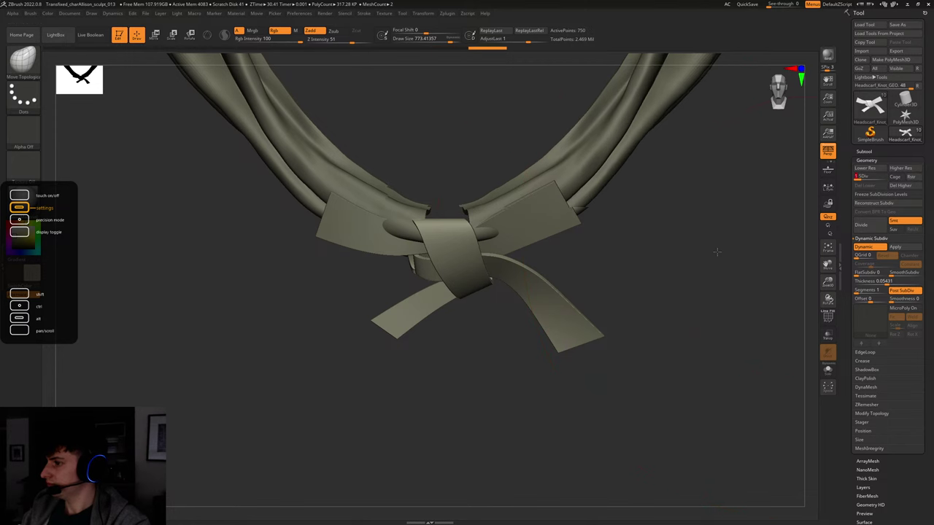
left_click_drag(718, 252, 722, 254)
key("shift+f")
key("shift+f")
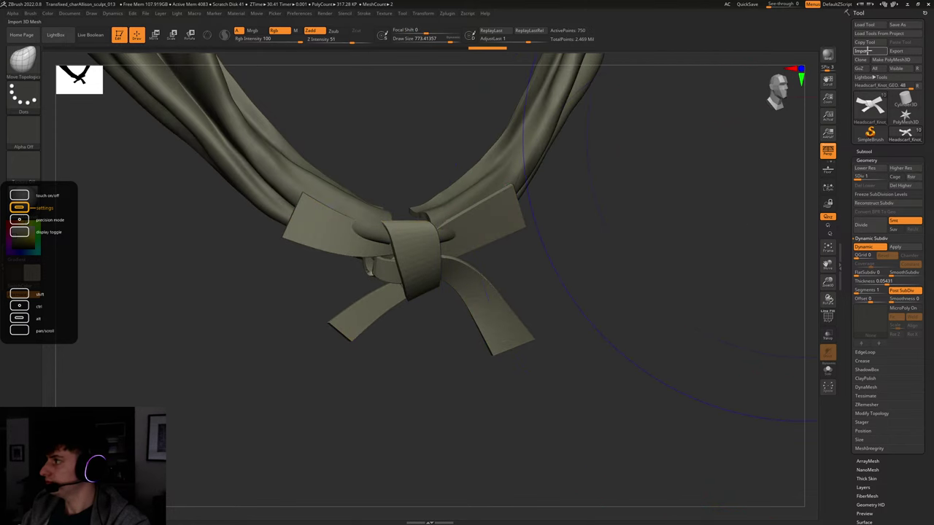
left_click(862, 50)
double_click(413, 164)
Inspect the re-imported knot's shape and topology against the scarf with the wireframe on and off.
left_click_drag(628, 267, 653, 267)
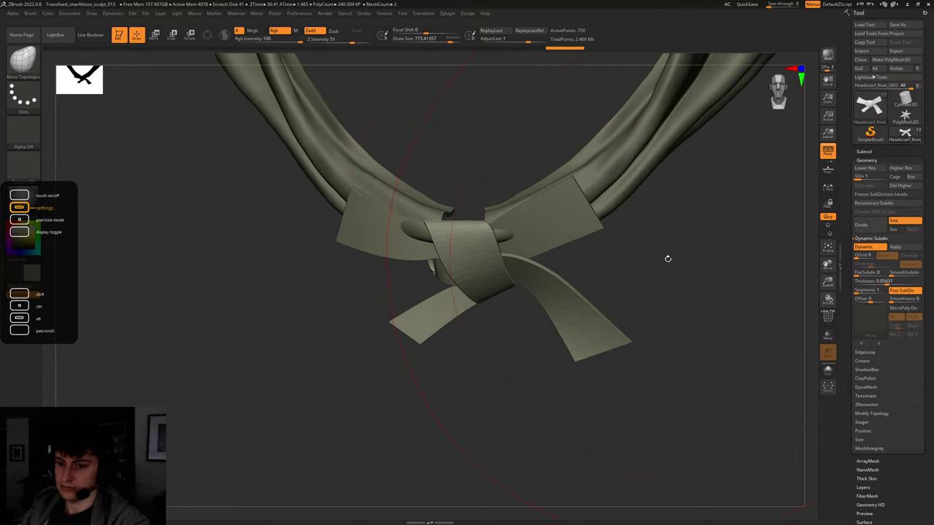
key("shift+f")
key("shift+f")
key("shift+f")
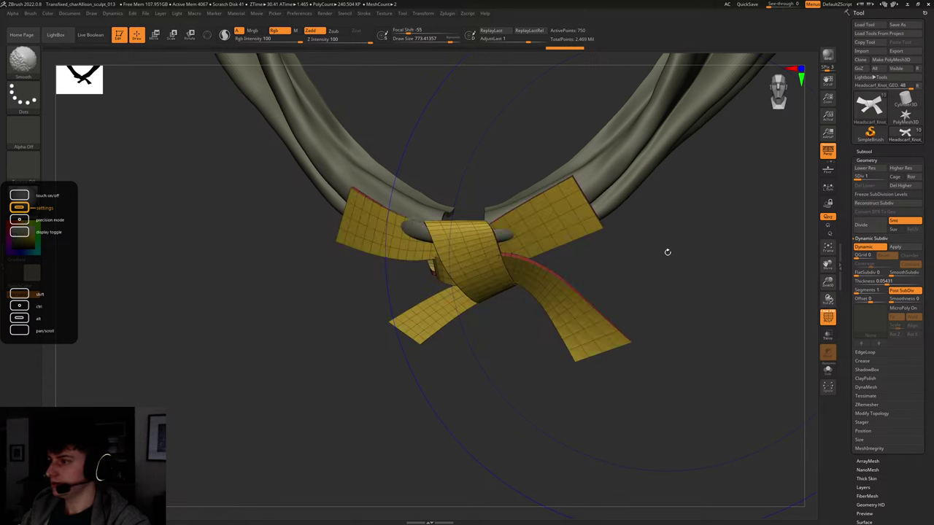
key("shift+f")
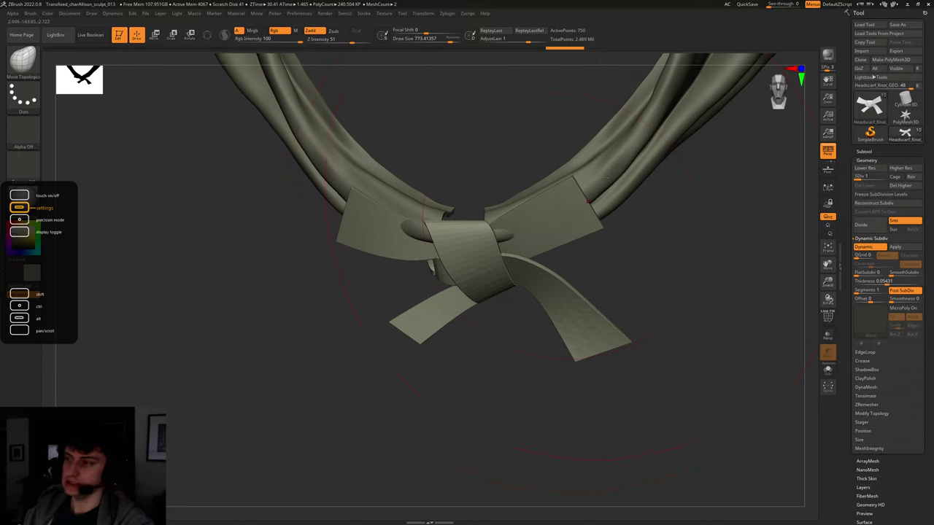
left_click_drag(620, 249, 666, 246)
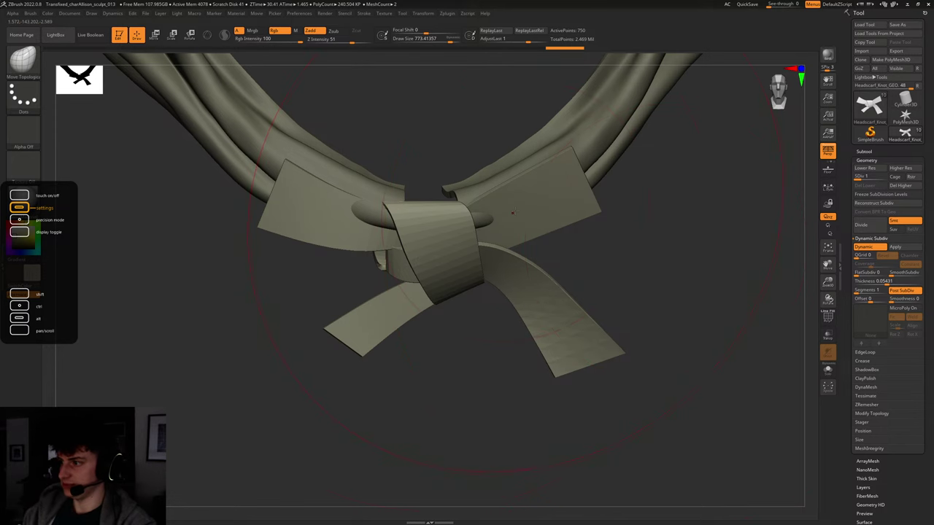
Preview the knot's smoothed shape at a higher subdivision level from an angle, and return to level 1.
key("b")
key("s")
key("m")
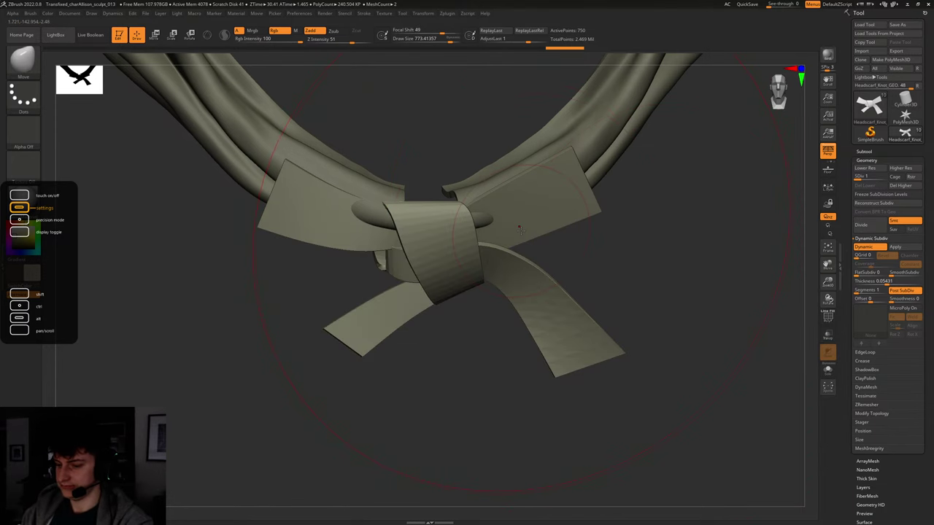
key("ctrl+d")
key("ctrl+d")
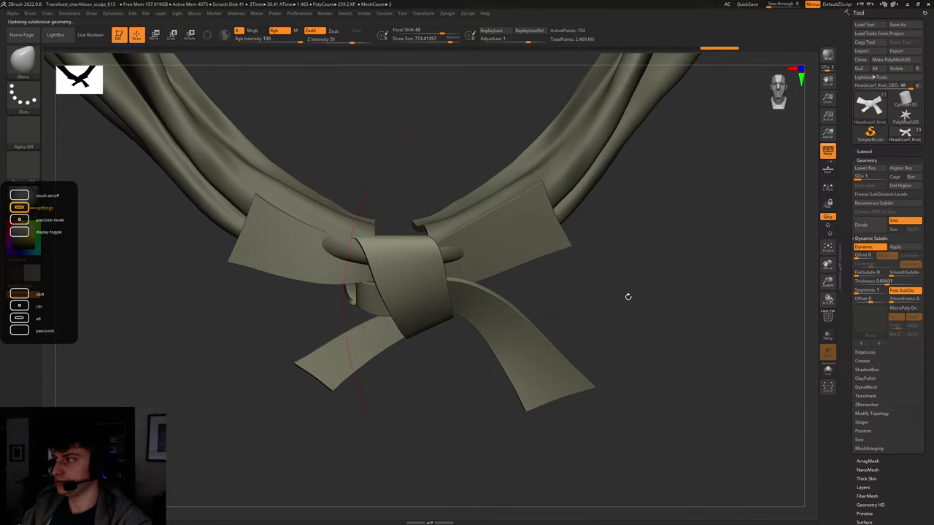
left_click_drag(628, 297, 566, 256)
key("shift+f")
key("shift+f")
Push the knot's upper-right tail back against the scarf and reshape its outline with the Move brush at a draw size of about 492.
key("b")
key("m")
key("v")
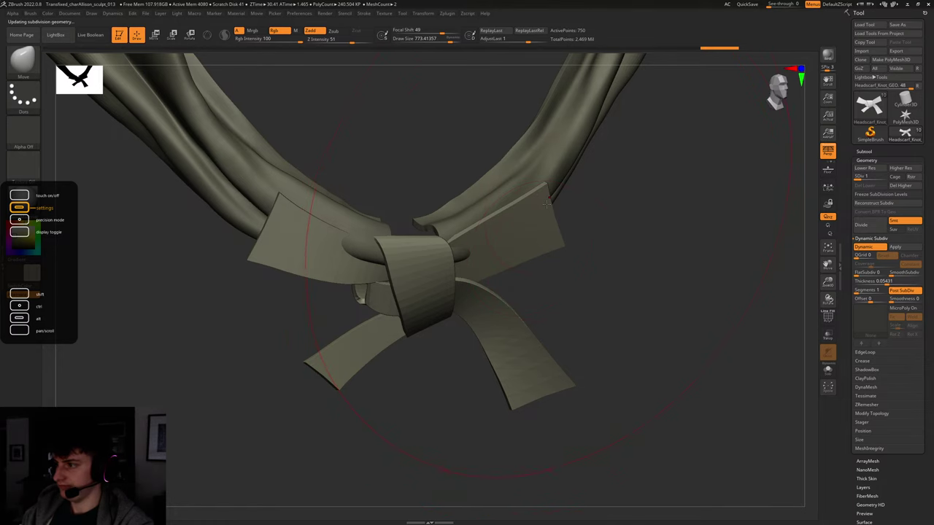
key("s")
left_click_drag(543, 202, 539, 201)
mouse_move(555, 238)
left_mouse_down()
mouse_move(537, 228)
mouse_move(573, 276)
mouse_move(598, 289)
mouse_move(553, 209)
left_mouse_up()
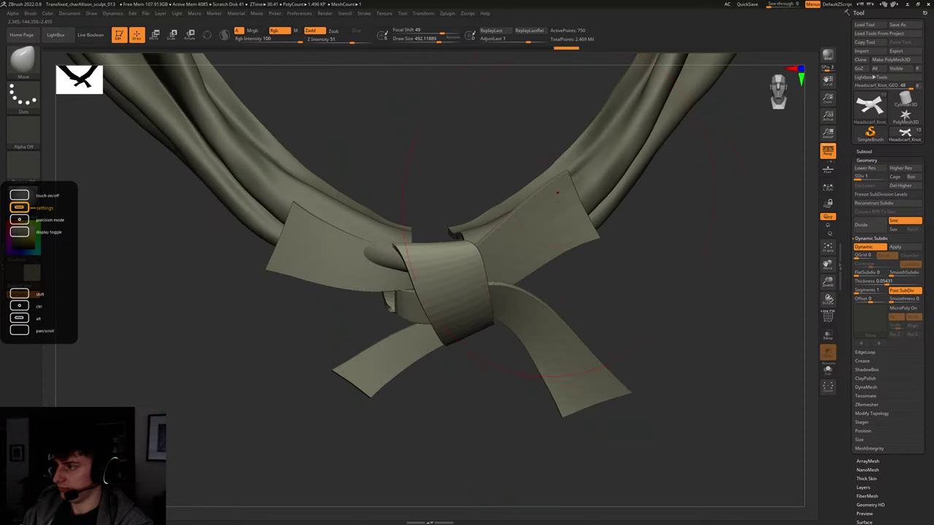
left_click_drag(589, 233, 584, 219)
left_click_drag(567, 178, 564, 174)
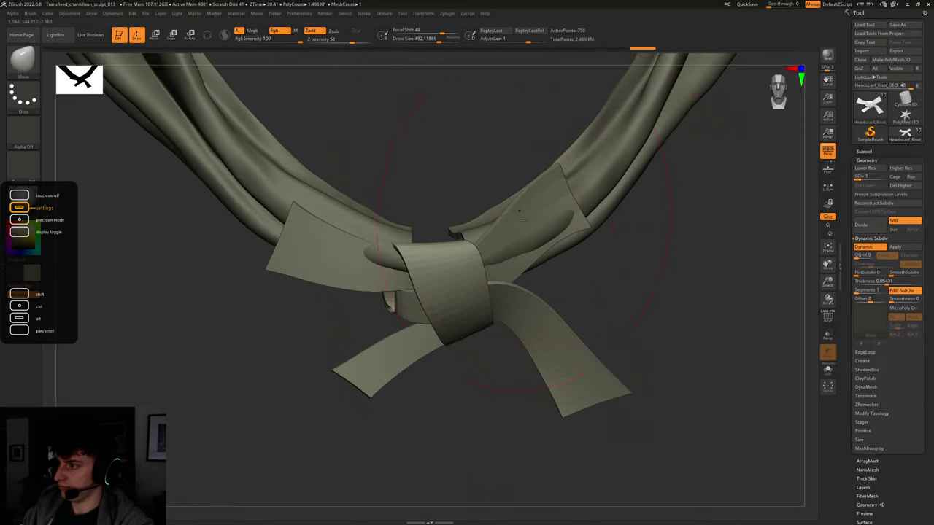
left_click_drag(525, 241, 537, 238)
Bend the end of the upper-right tail from the side view, using the Move brush at a draw size of about 217.
left_click_drag(607, 251, 492, 219)
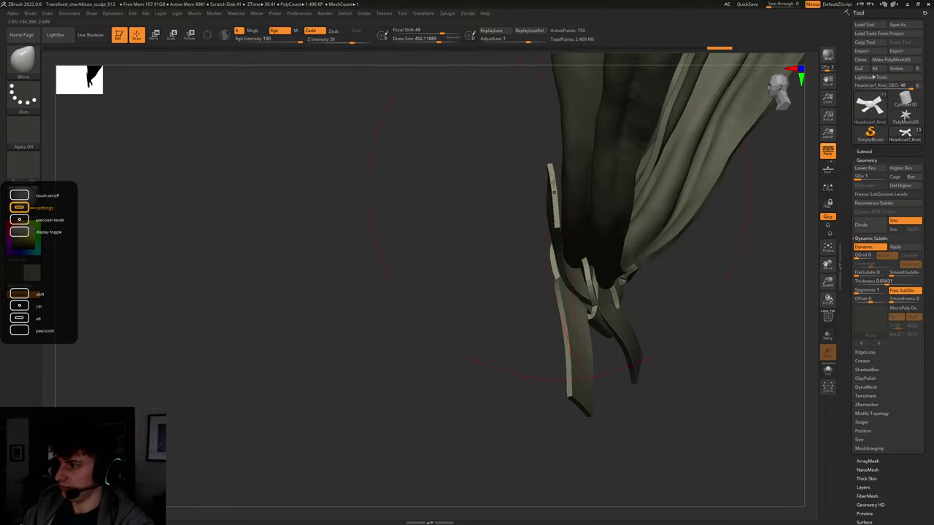
key("s")
mouse_move(547, 179)
left_mouse_down()
mouse_move(539, 180)
mouse_move(544, 166)
mouse_move(547, 197)
mouse_move(574, 225)
left_mouse_up()
key("s")
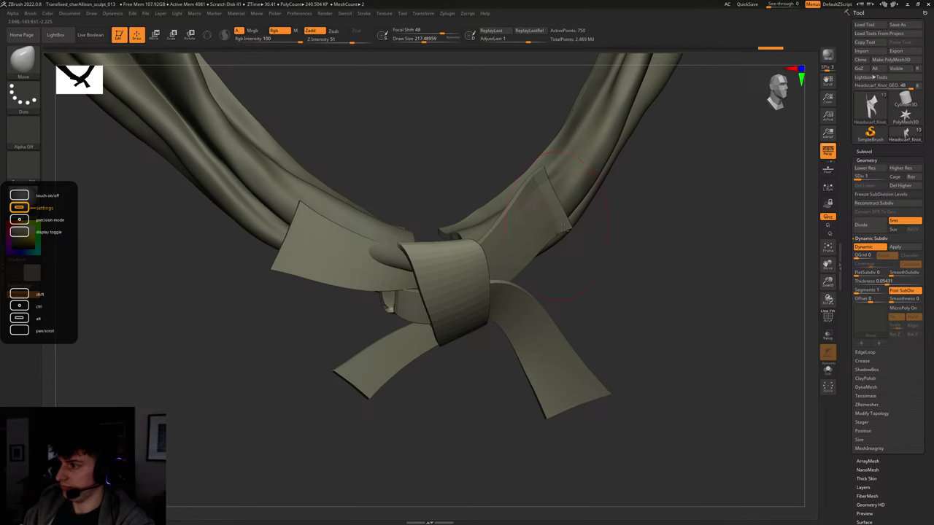
Pull the outer corner of the lower-right tail inward at a draw size of about 280, and check its topology with the wireframe.
left_click_drag(605, 275, 598, 223)
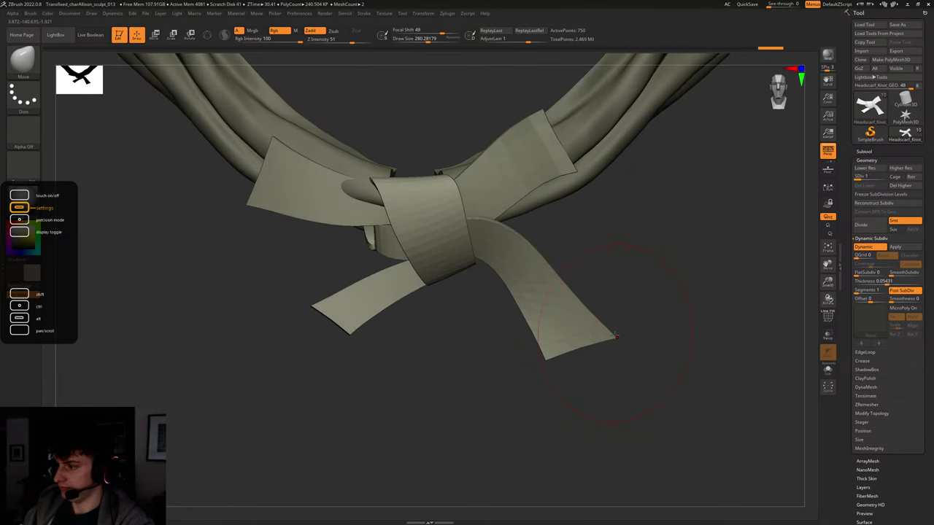
left_click_drag(612, 333, 590, 314)
key("shift+f")
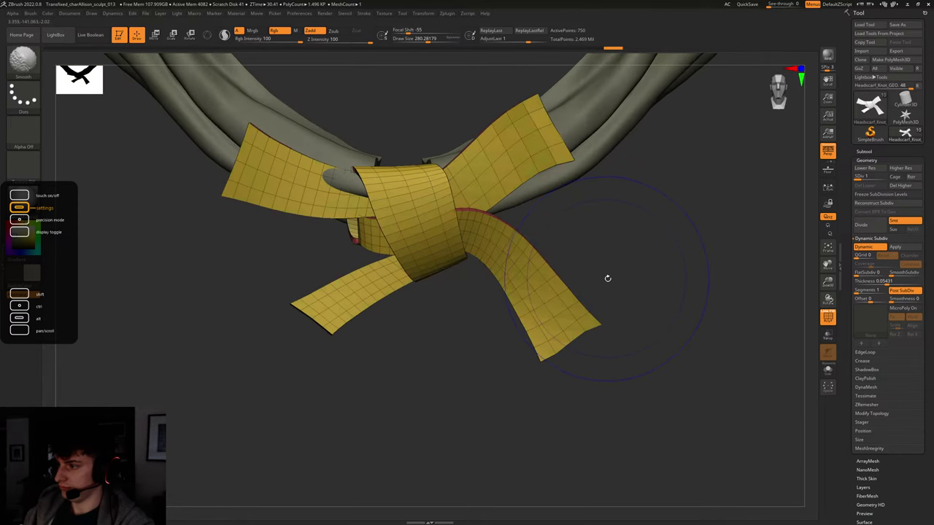
key("shift+f")
left_click_drag(599, 277, 619, 282)
Switch to the Standard brush and sculpt light folds on the knot's central wrap at a draw size of about 97.
key("b")
key("c")
key("b")
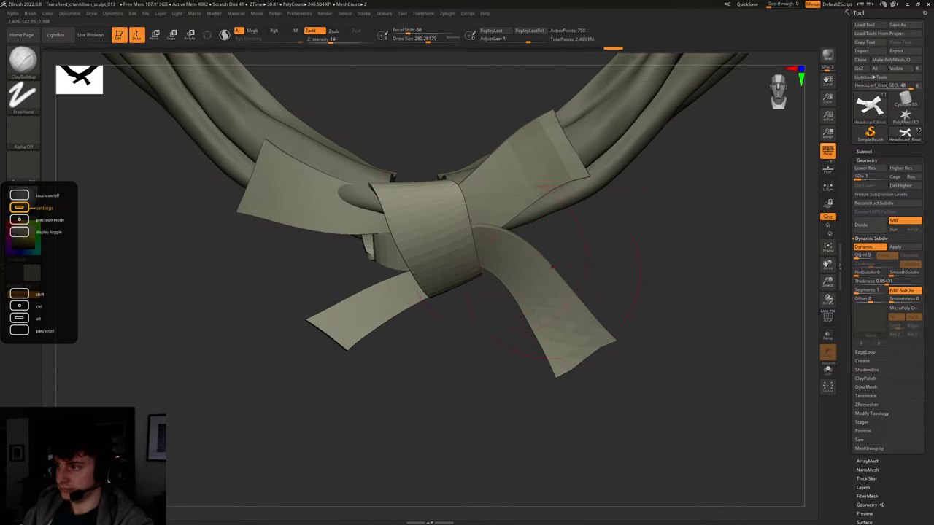
key("b")
key("s")
key("t")
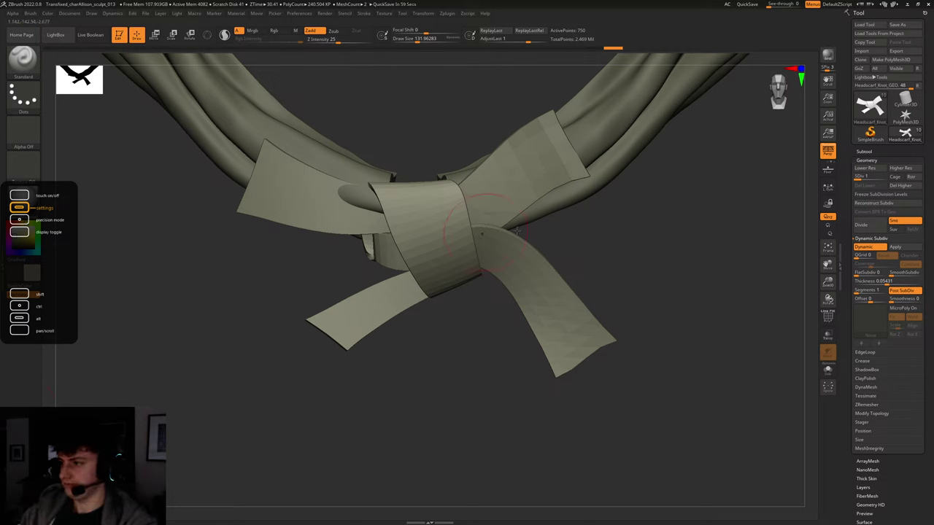
key("bracketleft")
key("bracketleft")
key("bracketleft")
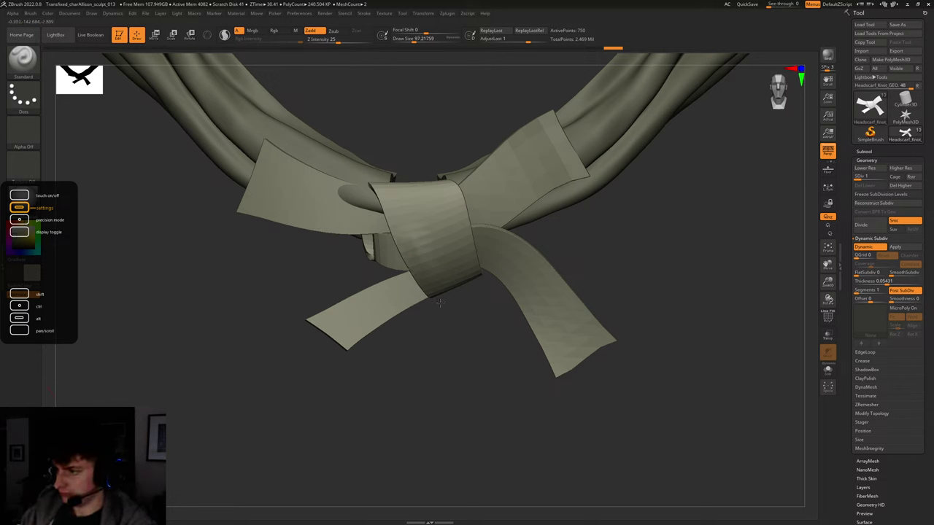
Raise the knot's subdivision level to 3 and sculpt folds running down the front of the central wrap.
key("f")
left_click_drag(608, 378, 637, 240, "alt")
key("d")
left_click_drag(623, 300, 674, 295)
key("s")
left_click(422, 269)
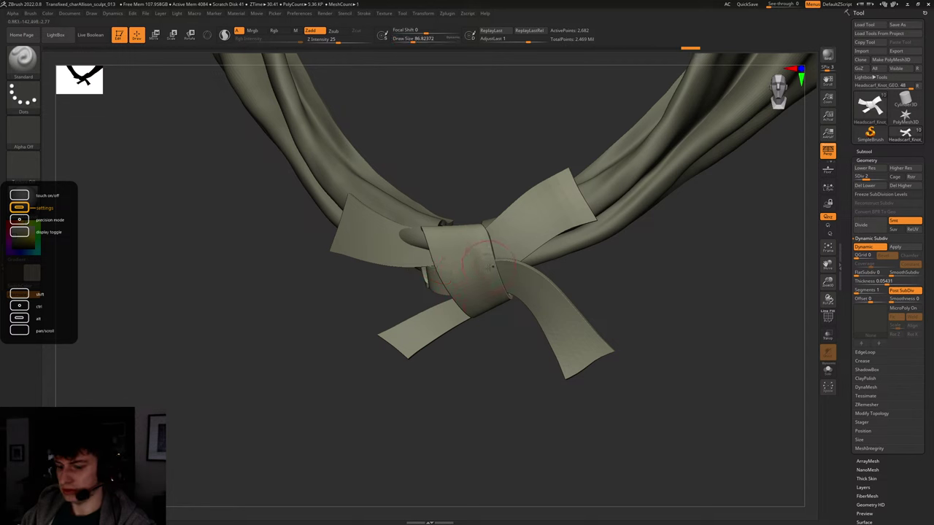
left_click_drag(504, 305, 482, 251)
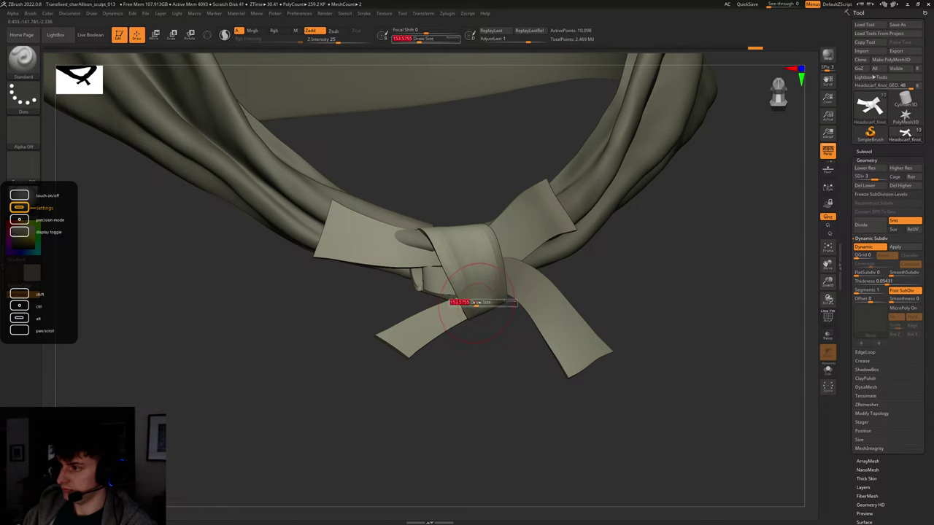
Lower the knot to subdivision level 1 and tuck the overlapping strip under the back wrap with Move Topological at a draw size of about 338.
mouse_move(591, 264)
left_mouse_down()
mouse_move(621, 255)
mouse_move(664, 287)
mouse_move(669, 267)
mouse_move(649, 261)
mouse_move(666, 255)
mouse_move(653, 254)
mouse_move(625, 269)
left_mouse_up()
key("b")
key("m")
key("v")
key("s")
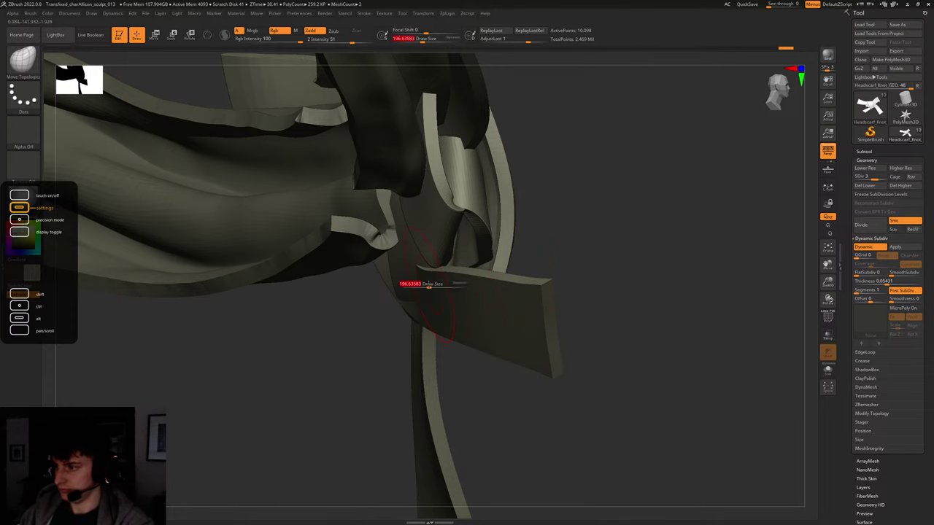
key("shift+d")
left_click_drag(429, 285, 448, 287)
key("shift+d")
left_click_drag(521, 240, 613, 232)
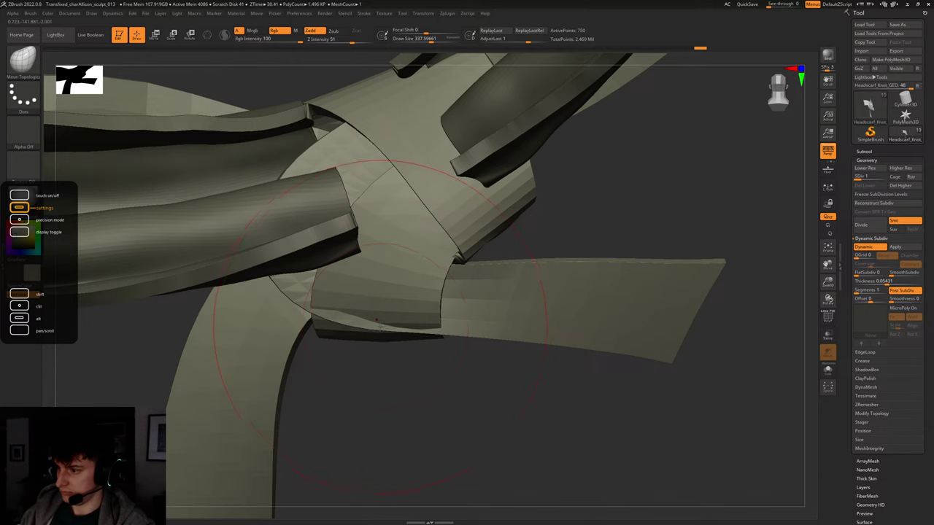
mouse_move(380, 330)
left_mouse_down()
mouse_move(377, 342)
mouse_move(369, 302)
left_mouse_up()
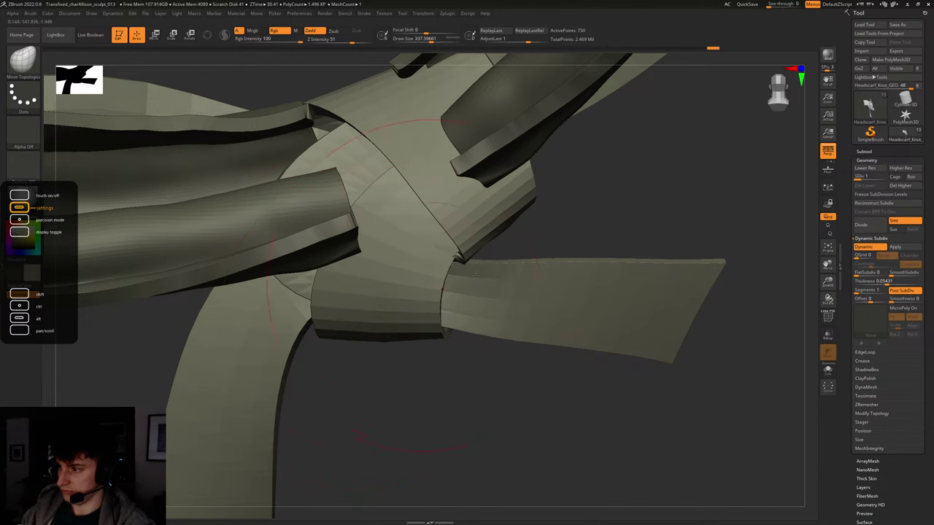
Redo the small-brush tail adjustment, pulling the tail away from the wrap beside it with Move Topological at a draw size of about 888.
left_click_drag(621, 224, 592, 221)
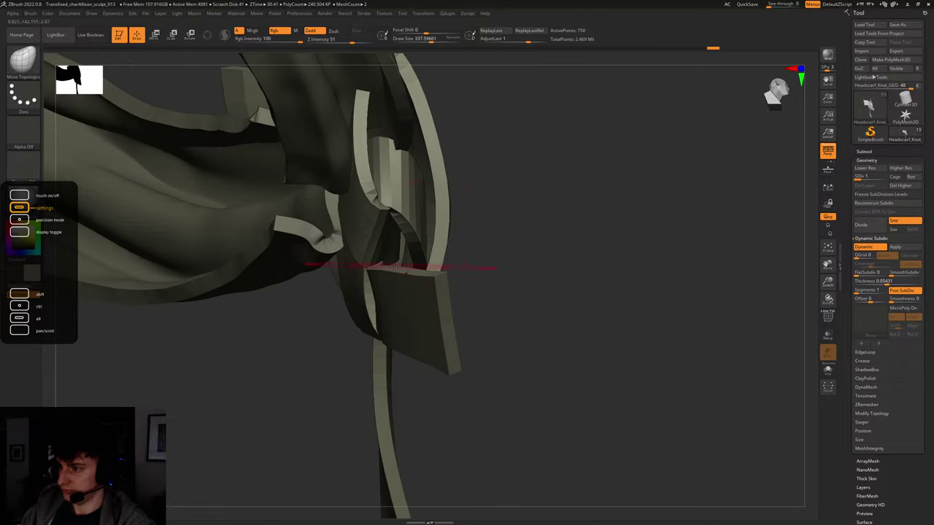
left_click_drag(375, 271, 398, 265)
key("ctrl+z")
key("s")
key("ctrl+z")
key("s")
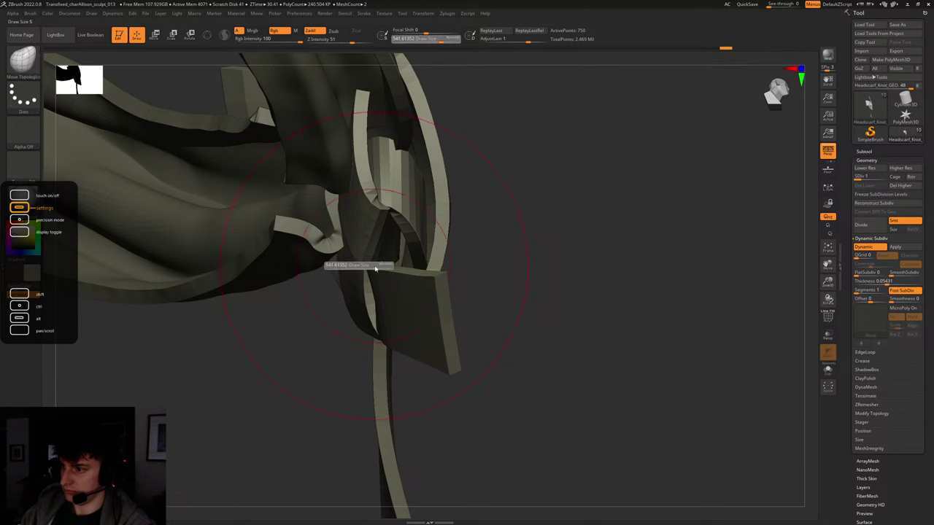
left_click_drag(373, 267, 385, 267)
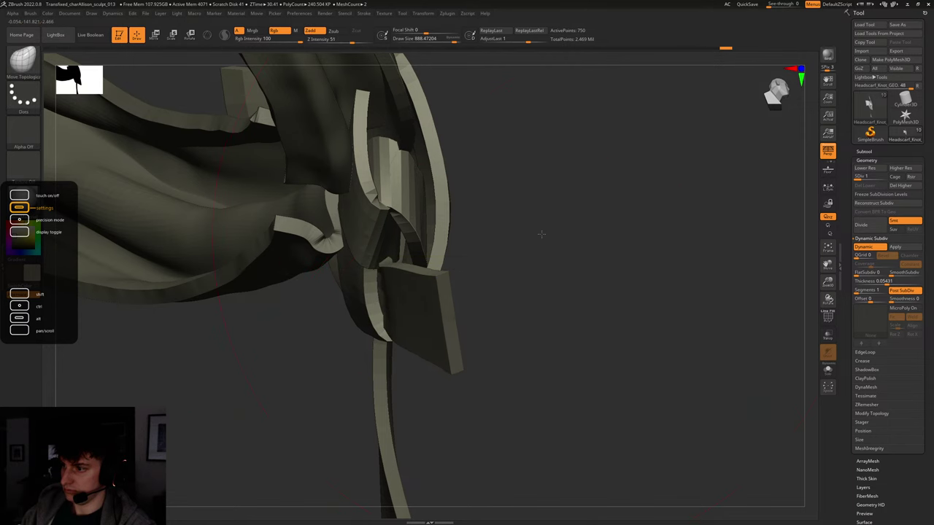
mouse_move(541, 234)
left_mouse_down()
mouse_move(567, 236)
mouse_move(624, 273)
mouse_move(570, 299)
mouse_move(569, 288)
mouse_move(515, 284)
left_mouse_up()
key("shift")
key("shift")
key("s")
left_click_drag(430, 278, 420, 283)
mouse_move(547, 288)
left_mouse_down()
mouse_move(559, 287)
mouse_move(511, 268)
mouse_move(531, 293)
mouse_move(465, 303)
left_mouse_up()
Raise the knot to subdivision level 3 and sculpt soft folds on its back wrap with the Standard brush, reducing the draw size to about 154.
key("b")
key("s")
key("t")
key("d")
key("d")
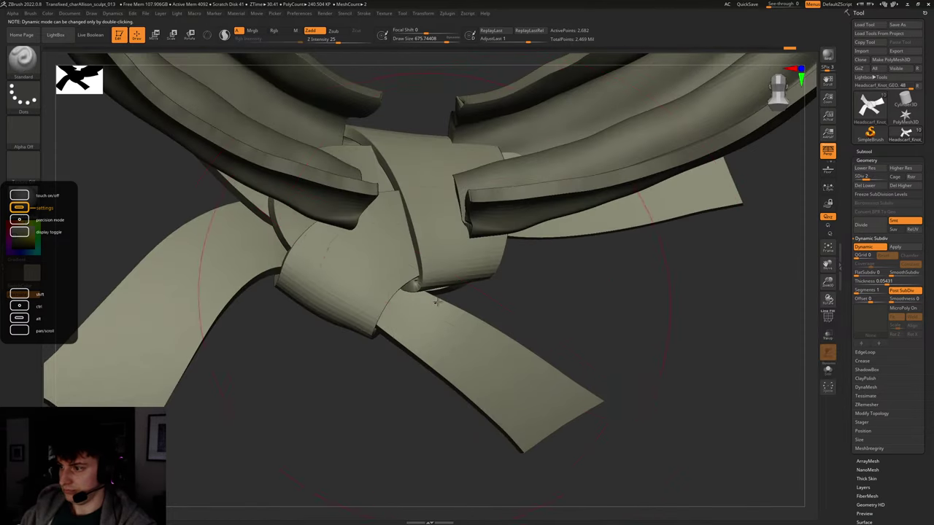
key("bracketleft")
key("bracketleft")
key("bracketleft")
key("bracketleft")
key("bracketleft")
key("bracketleft")
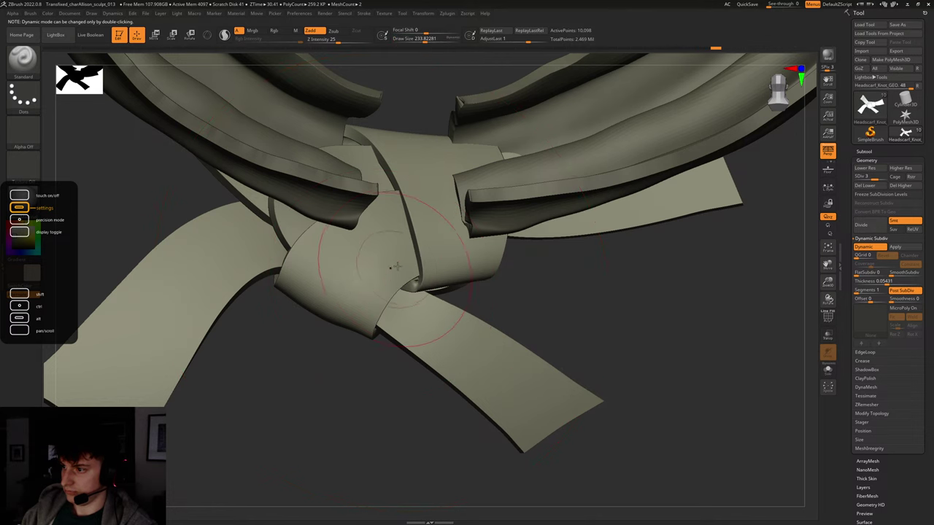
key("bracketleft")
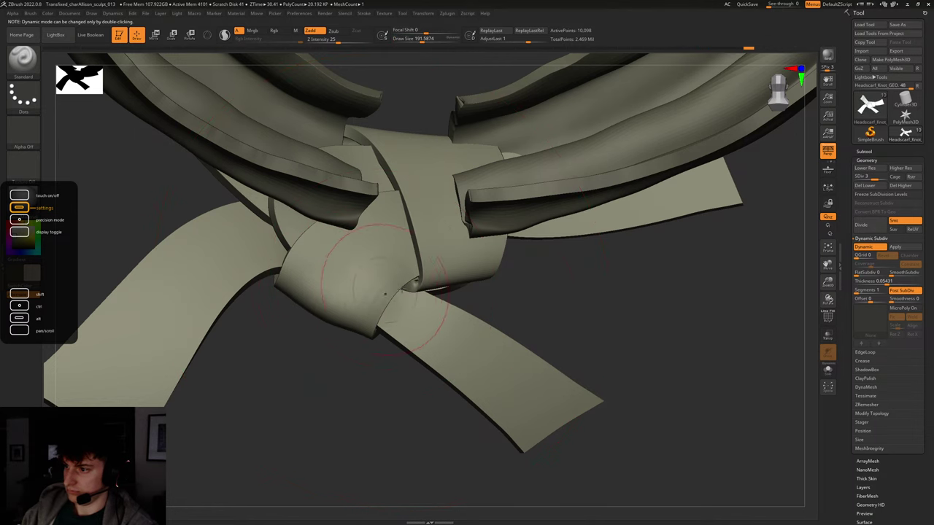
left_click_drag(544, 289, 473, 277)
key("bracketleft")
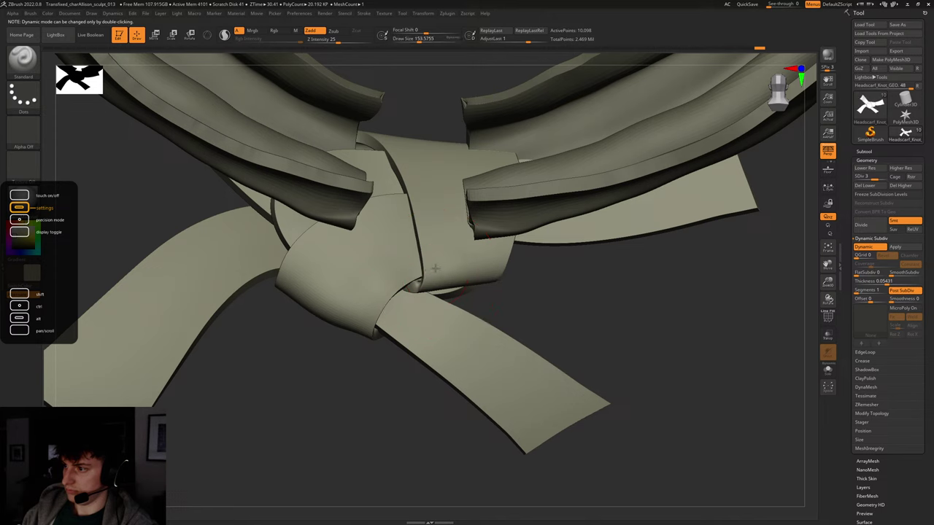
Refine the side wraps and tail where they overlap, using Move Topological at a draw size of about 408.
right_click_drag(553, 271, 613, 245)
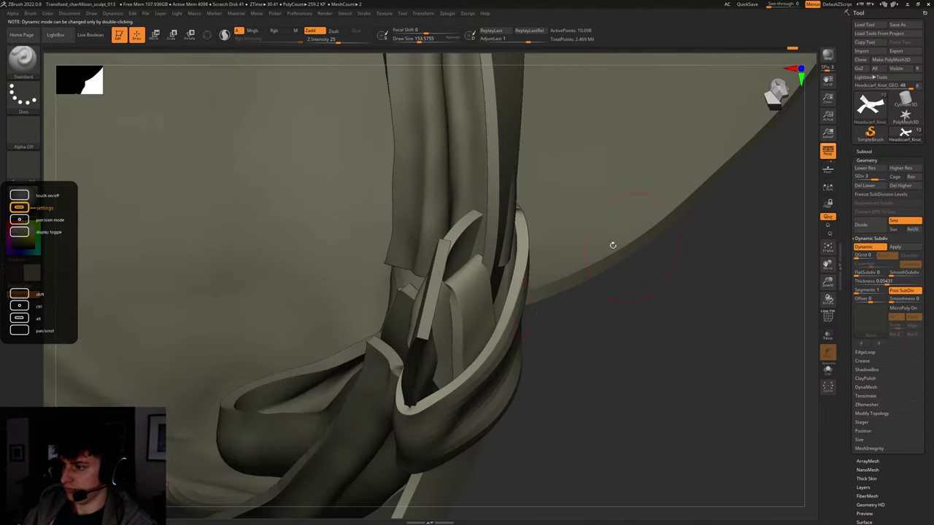
right_click_drag(608, 334, 386, 310)
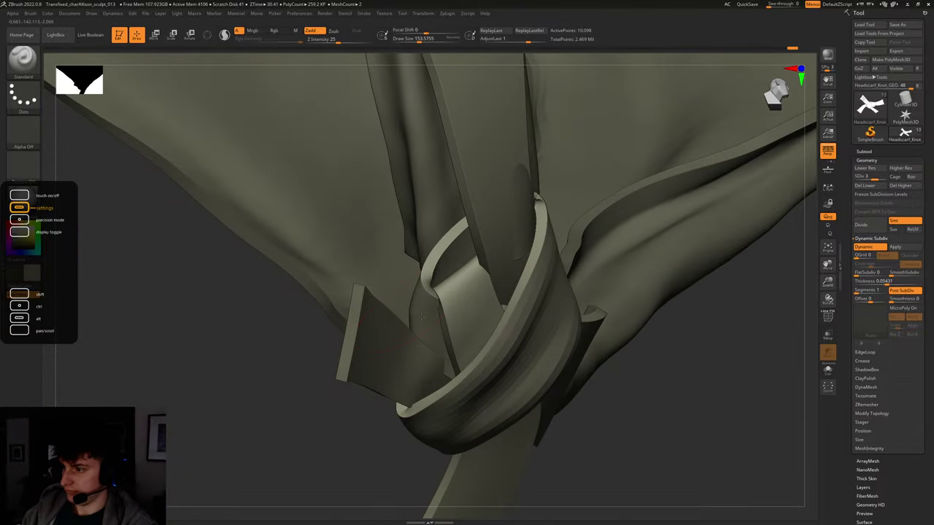
mouse_move(556, 362)
right_mouse_down()
mouse_move(697, 401)
mouse_move(605, 334)
mouse_move(638, 298)
mouse_move(633, 285)
mouse_move(637, 292)
right_mouse_up()
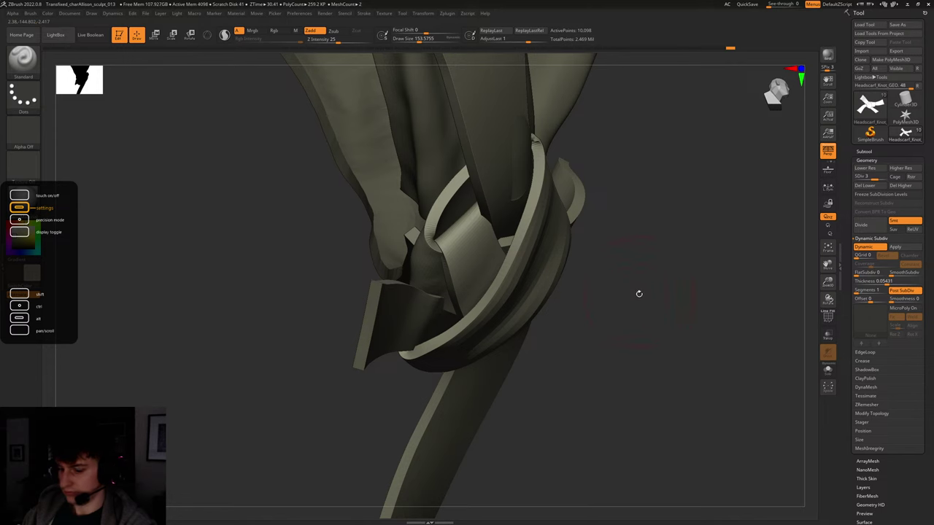
key("b")
key("m")
key("t")
key("s")
left_click_drag(431, 307, 452, 309)
left_click_drag(604, 311, 605, 279)
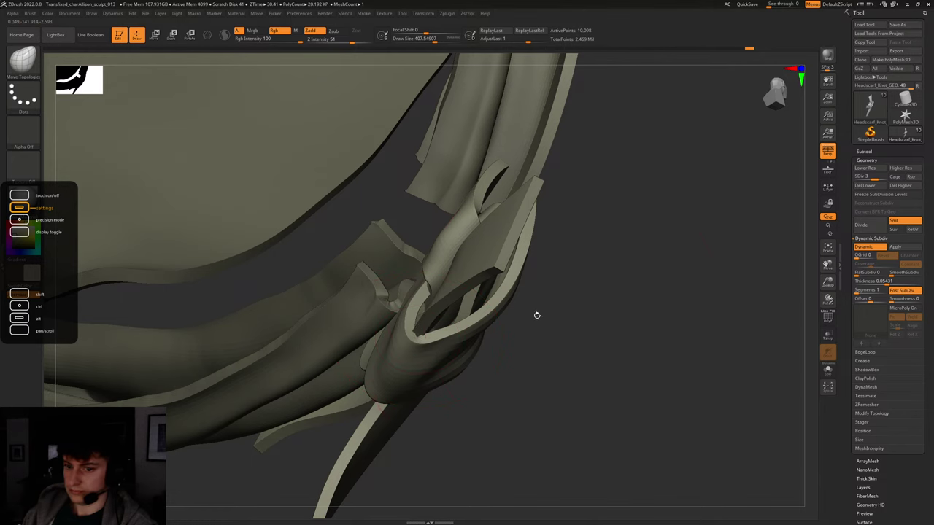
mouse_move(637, 276)
right_mouse_down()
mouse_move(638, 296)
mouse_move(674, 302)
mouse_move(636, 288)
right_mouse_up()
right_click_drag(333, 281, 376, 330, "ctrl")
mouse_move(592, 287)
right_mouse_down("alt")
mouse_move(570, 304)
mouse_move(616, 321)
mouse_move(463, 267)
right_mouse_up("alt")
Sculpt a fold where the lower-right tail emerges from the central wrap, using the Standard brush at a draw size of about 90.
key("b")
key("s")
key("t")
key("s")
left_click_drag(484, 250, 481, 250)
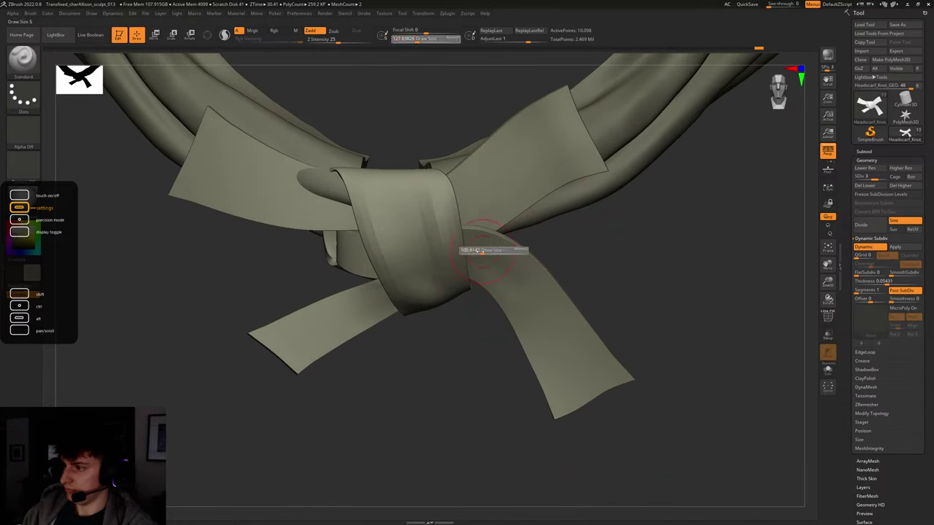
key("s")
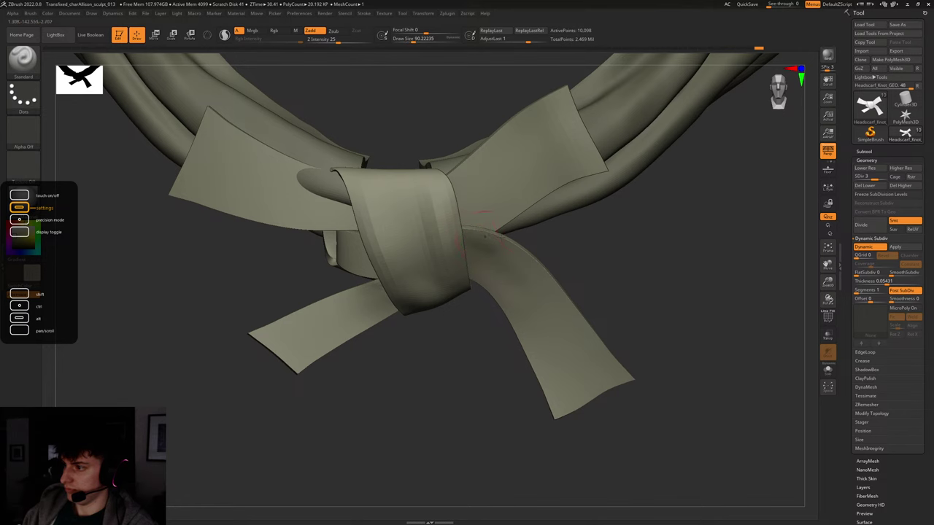
left_click_drag(608, 260, 551, 256)
left_click_drag(615, 273, 675, 270)
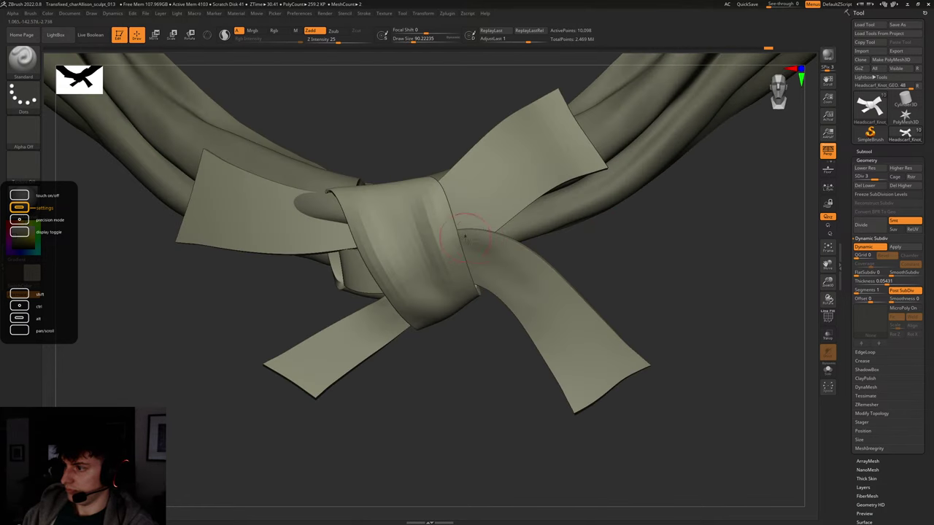
Sculpt long flowing folds down the length of the lower-right tail with the Standard brush.
key("s")
mouse_move(486, 263)
left_mouse_down()
mouse_move(473, 270)
mouse_move(552, 354)
left_mouse_up()
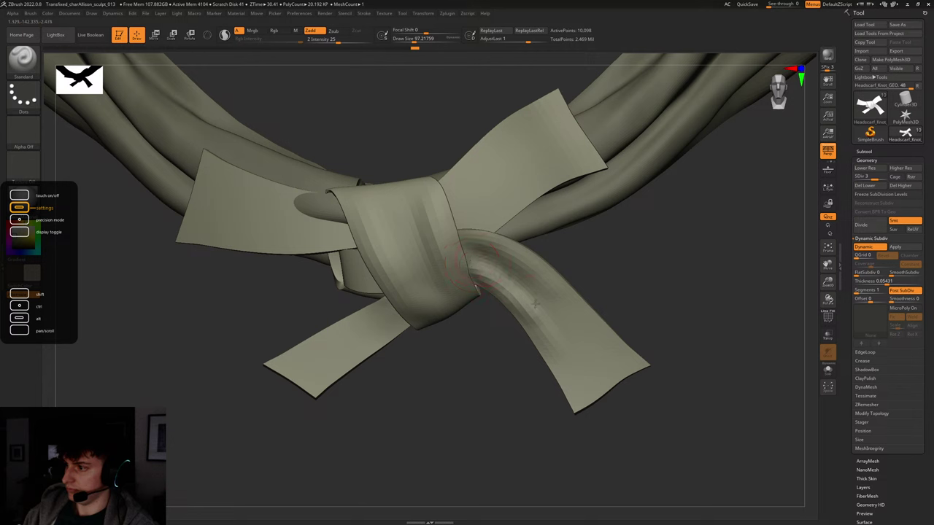
key("s")
left_click_drag(559, 321, 568, 321)
mouse_move(554, 295)
left_mouse_down()
mouse_move(585, 337)
mouse_move(582, 359)
mouse_move(595, 380)
left_mouse_up()
Sculpt fine lengthwise folds on the lower-left tail with the Standard brush at a draw size of about 44.
key("s")
left_click_drag(387, 328, 378, 326)
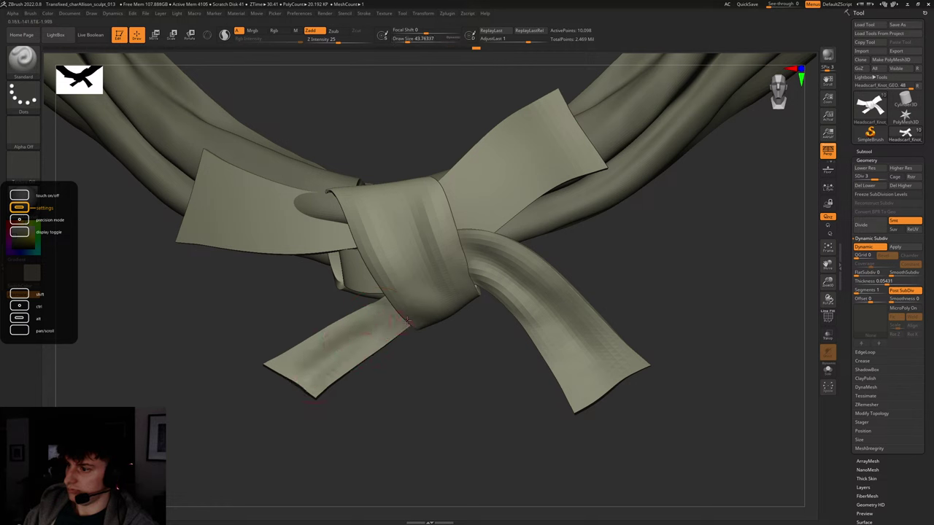
left_click_drag(325, 381, 316, 385)
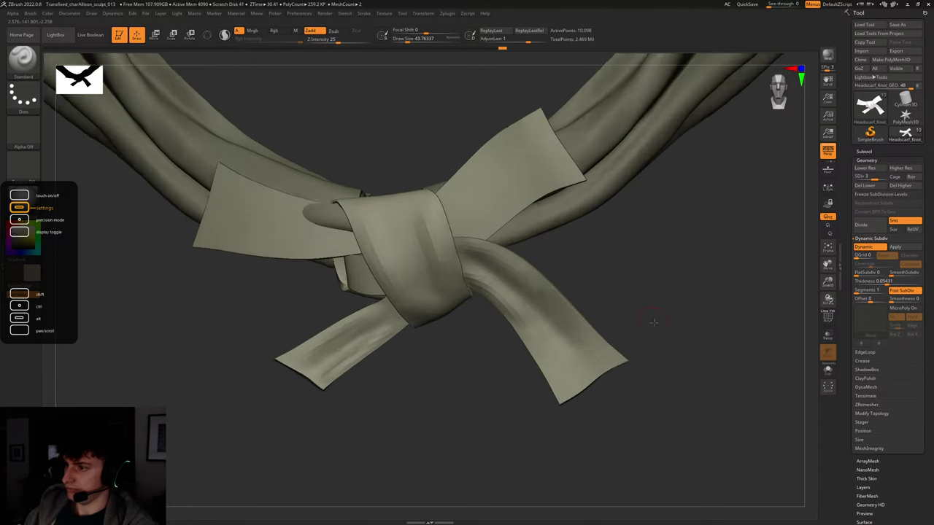
left_click_drag(654, 322, 673, 322)
Sculpt lengthwise folds across the upper-left tail with the Standard brush at a draw size of about 90.
key("s")
mouse_move(268, 240)
left_mouse_down()
mouse_move(312, 217)
mouse_move(286, 210)
mouse_move(292, 216)
left_mouse_up()
key("s")
key("s")
mouse_move(289, 215)
left_mouse_down()
mouse_move(346, 216)
mouse_move(334, 220)
left_mouse_up()
key("s")
mouse_move(227, 206)
left_mouse_down()
mouse_move(281, 235)
mouse_move(314, 239)
mouse_move(250, 222)
mouse_move(294, 232)
mouse_move(219, 192)
left_mouse_up()
key("s")
left_click_drag(239, 239, 234, 239)
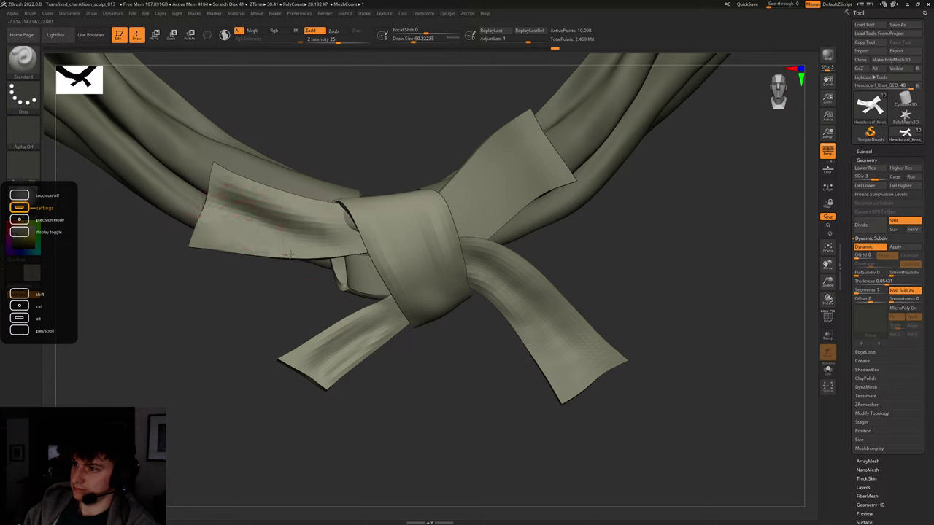
left_click_drag(290, 254, 336, 248)
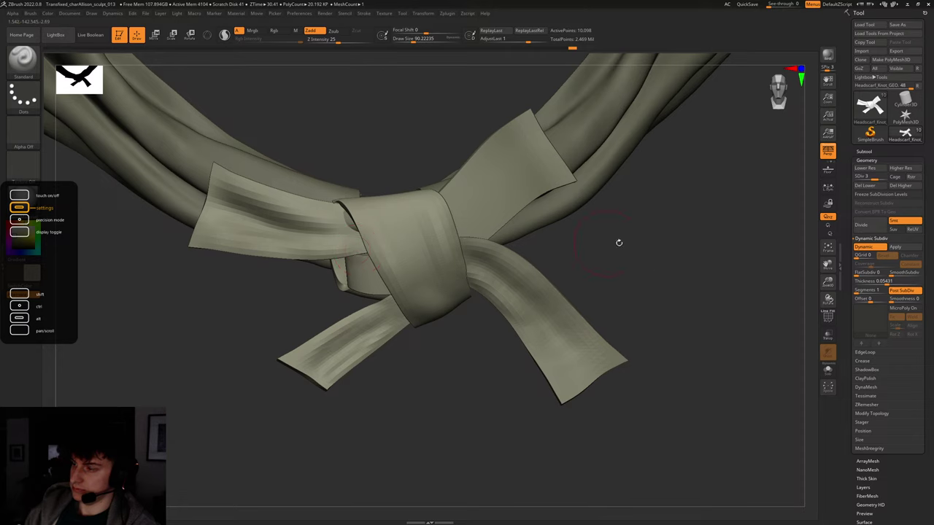
Sculpt folds running along the central wrap with the Standard brush at a draw size of about 80.
mouse_move(619, 242)
left_mouse_down()
mouse_move(625, 265)
mouse_move(511, 278)
left_mouse_up()
key("[")
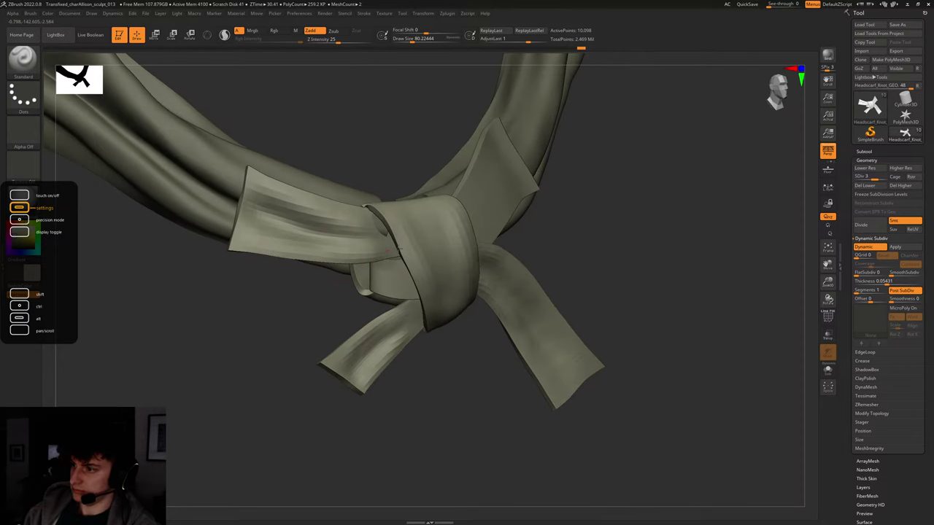
left_click_drag(436, 245, 439, 232)
mouse_move(567, 232)
left_mouse_down()
mouse_move(647, 224)
mouse_move(567, 204)
left_mouse_up()
Sculpt folds into the inner wrap beneath the upper-left tail, starting at a Standard brush draw size of about 97.
key("s")
left_click_drag(373, 274, 400, 273)
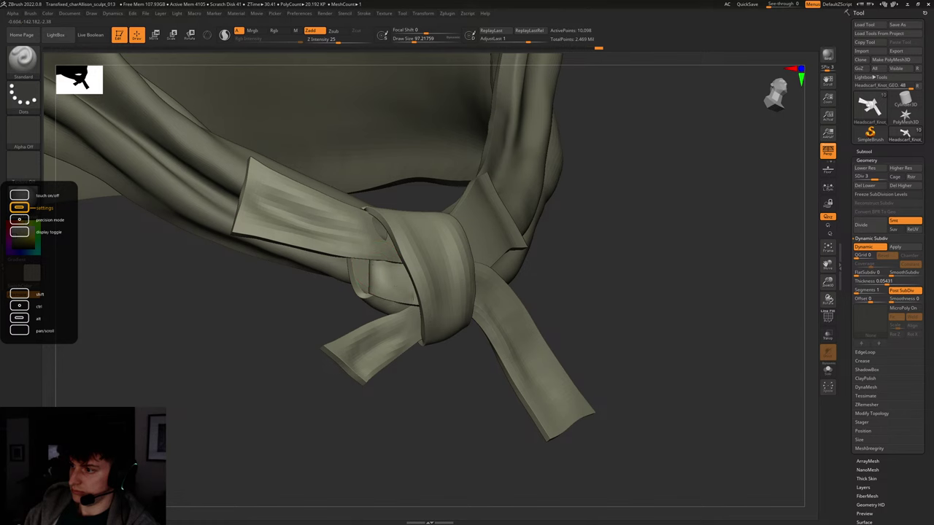
mouse_move(607, 250)
left_mouse_down()
mouse_move(671, 251)
mouse_move(607, 290)
mouse_move(567, 286)
left_mouse_up()
key("s")
mouse_move(405, 278)
left_mouse_down()
mouse_move(416, 277)
mouse_move(428, 324)
left_mouse_up()
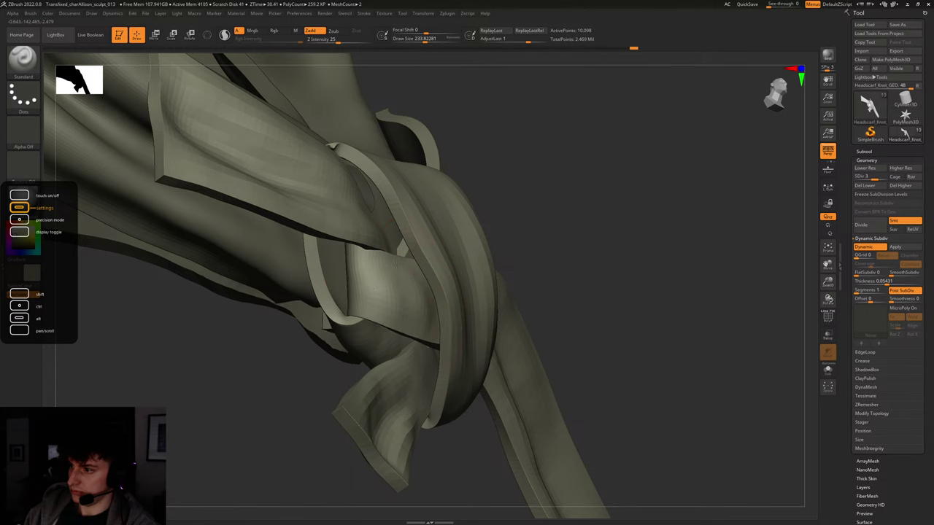
mouse_move(516, 240)
left_mouse_down()
mouse_move(594, 229)
mouse_move(569, 242)
left_mouse_up()
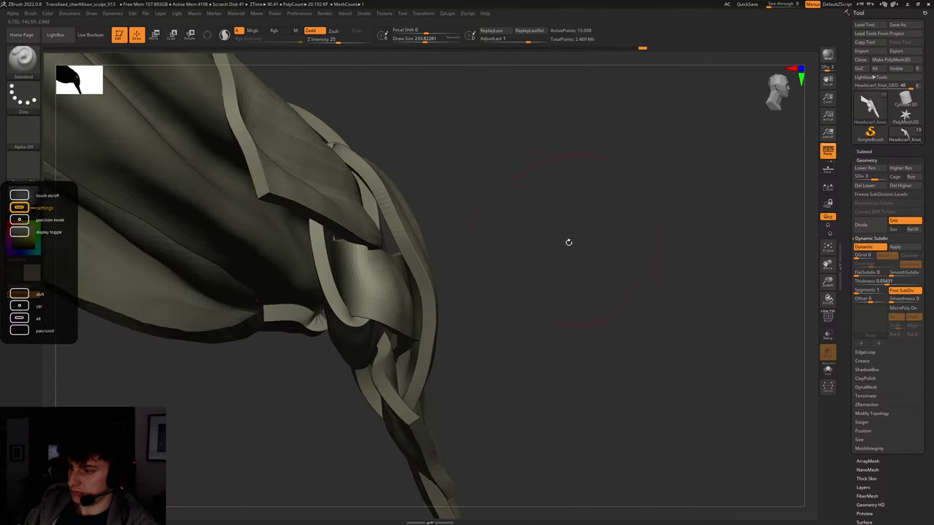
At subdivision level 1, smooth and reshape the inner wrap with Move Topological at a draw size of about 430.
key("b")
key("s")
key("m")
key("shift+d")
key("shift+d")
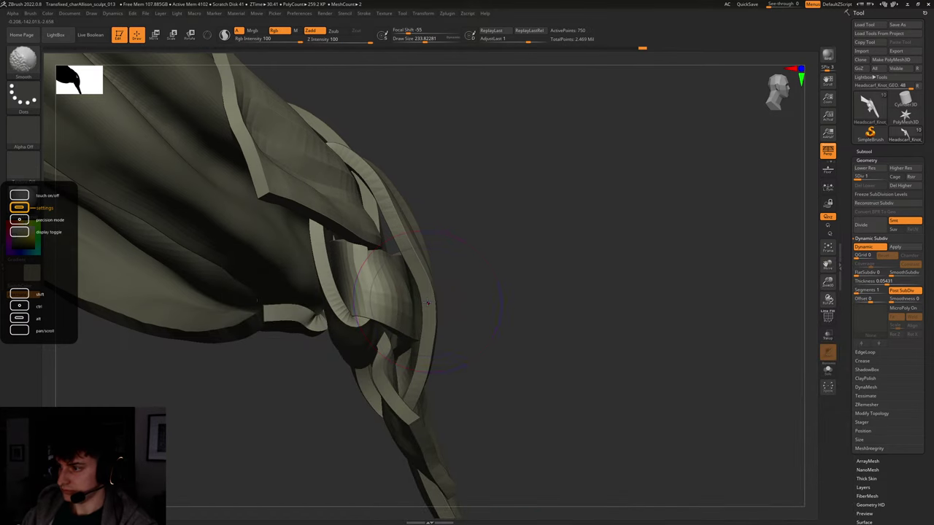
left_click_drag(429, 303, 416, 308)
mouse_move(485, 275)
left_mouse_down()
mouse_move(513, 275)
mouse_move(479, 281)
left_mouse_up()
key("s")
left_click_drag(427, 312, 434, 313)
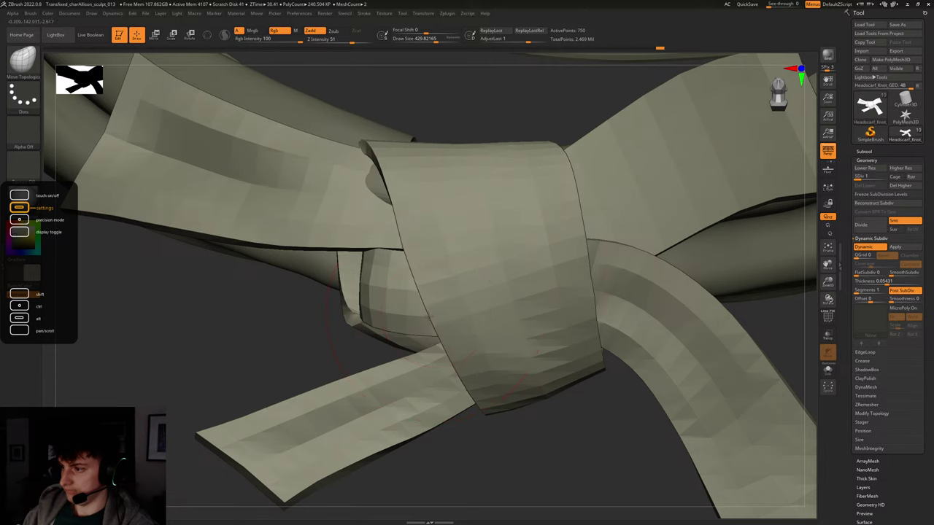
left_click_drag(303, 344, 279, 338)
left_click_drag(785, 294, 422, 210)
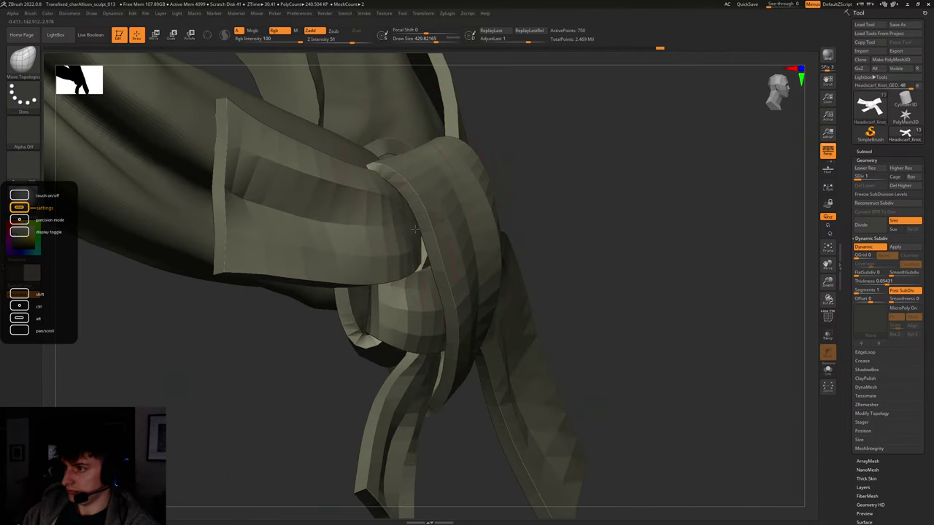
Check the knot's polygon wireframe around the wraps, and isolate the knot in Solo mode.
key("shift+f")
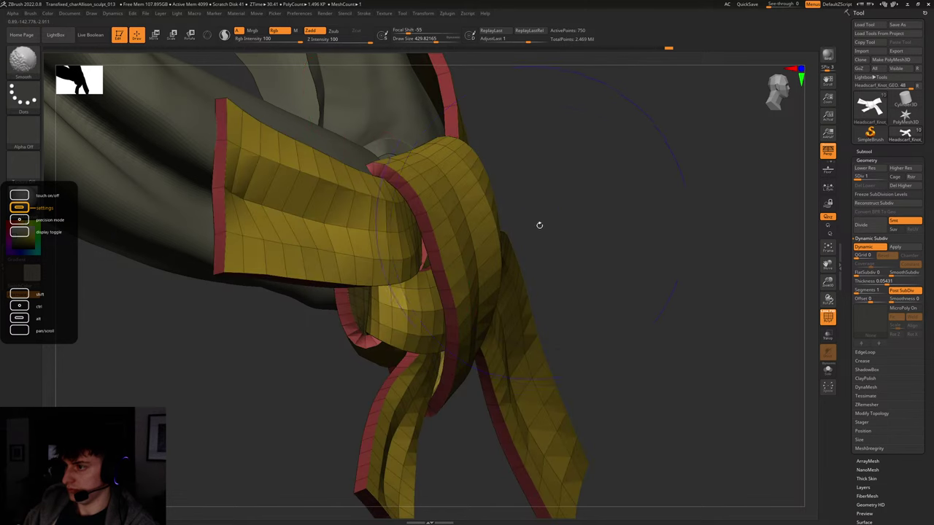
key("shift+f")
left_click_drag(630, 256, 305, 283)
key("shift+f")
key("shift+f")
left_click(827, 370)
Sculpt a curved fold into the back wrap at subdivision level 1 with the Standard brush at a draw size of about 46.
key("b")
key("s")
key("t")
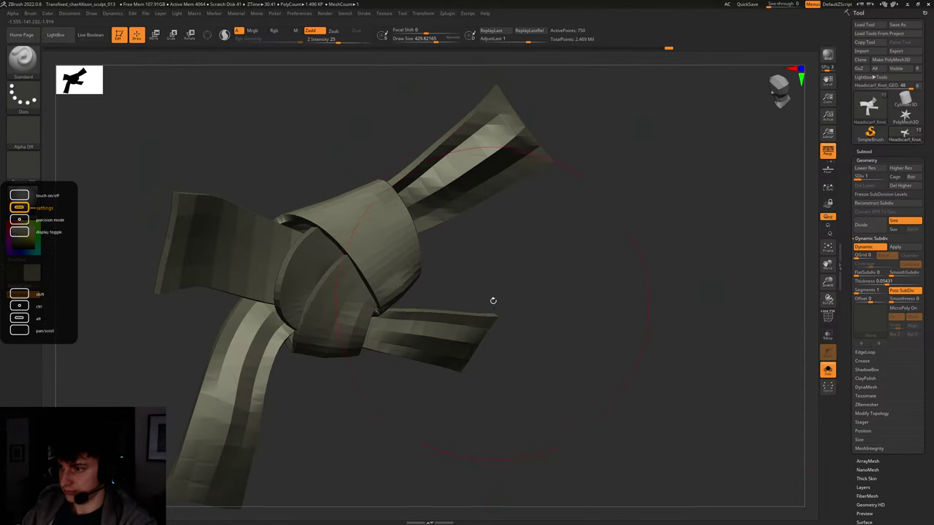
mouse_move(492, 302)
left_mouse_down()
mouse_move(518, 278)
mouse_move(506, 277)
mouse_move(692, 164)
left_mouse_up()
key("s")
mouse_move(439, 195)
left_mouse_down()
mouse_move(421, 194)
mouse_move(458, 180)
mouse_move(493, 148)
left_mouse_up()
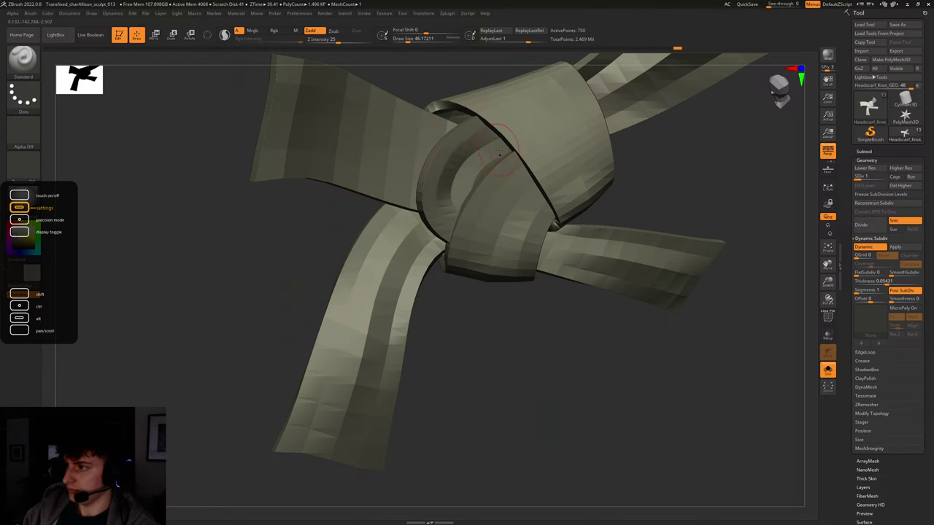
Raise the knot to subdivision level 2, then smooth and deepen the curved fold on the back wrap.
key("d")
left_click_drag(719, 197, 661, 204)
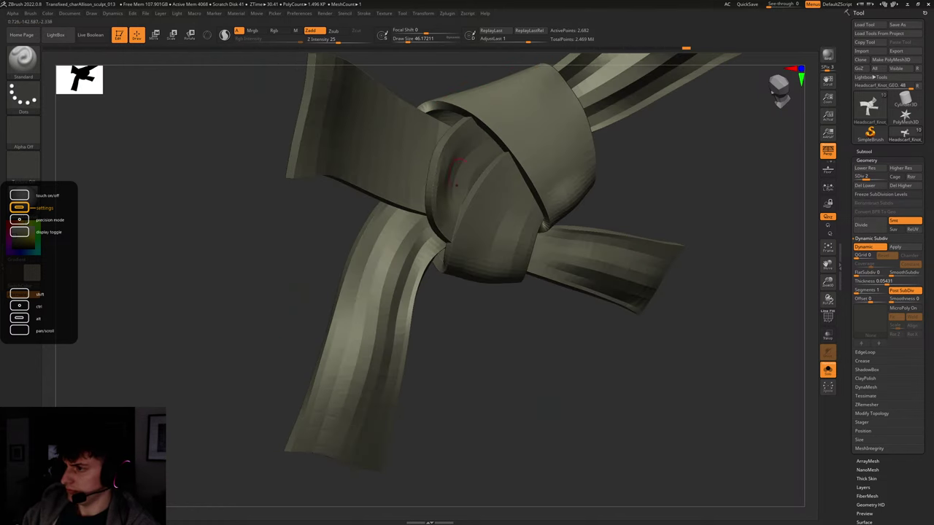
left_click_drag(451, 205, 443, 181, "shift")
mouse_move(445, 215)
left_mouse_down()
mouse_move(442, 160)
mouse_move(481, 125)
left_mouse_up()
left_click_drag(649, 159, 600, 153)
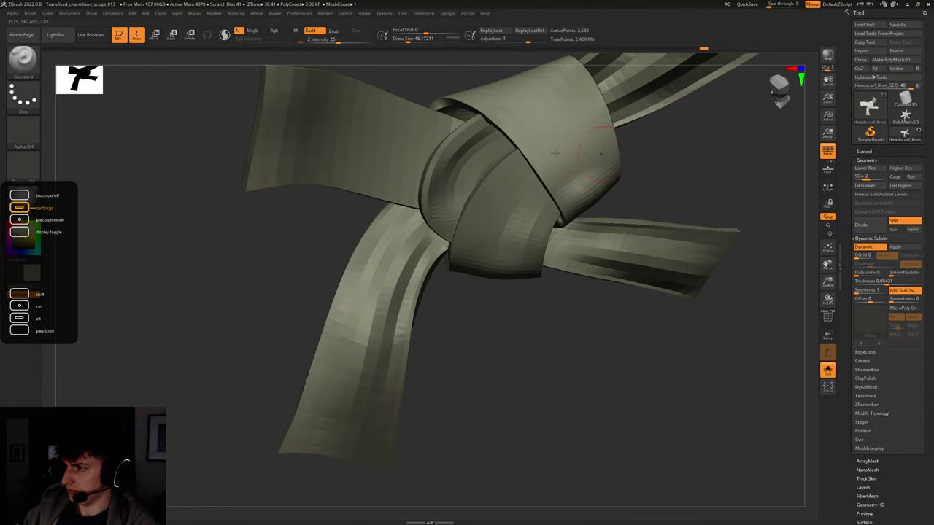
Try sculpting additional folds on the back wrap, up to subdivision level 4 at a draw size of about 62.
mouse_move(471, 165)
left_mouse_down()
mouse_move(502, 133)
mouse_move(456, 198)
left_mouse_up()
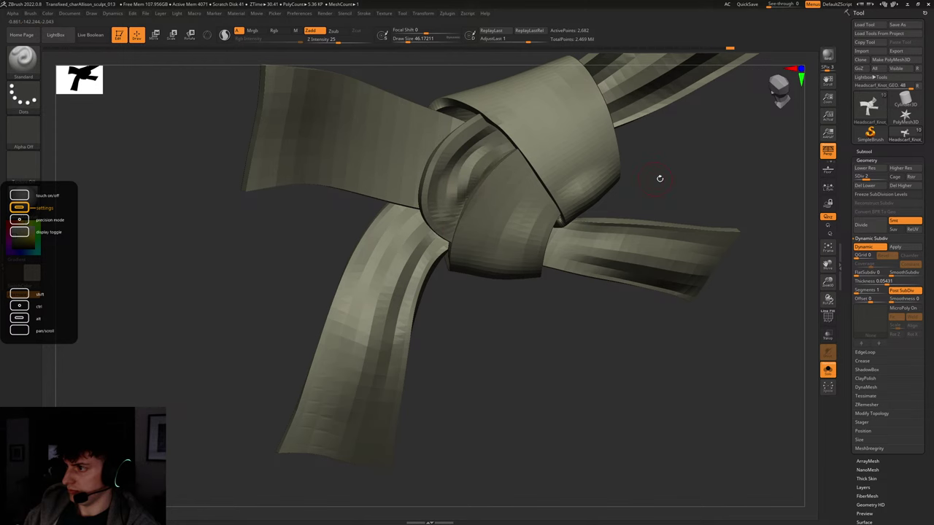
key("d")
key("d")
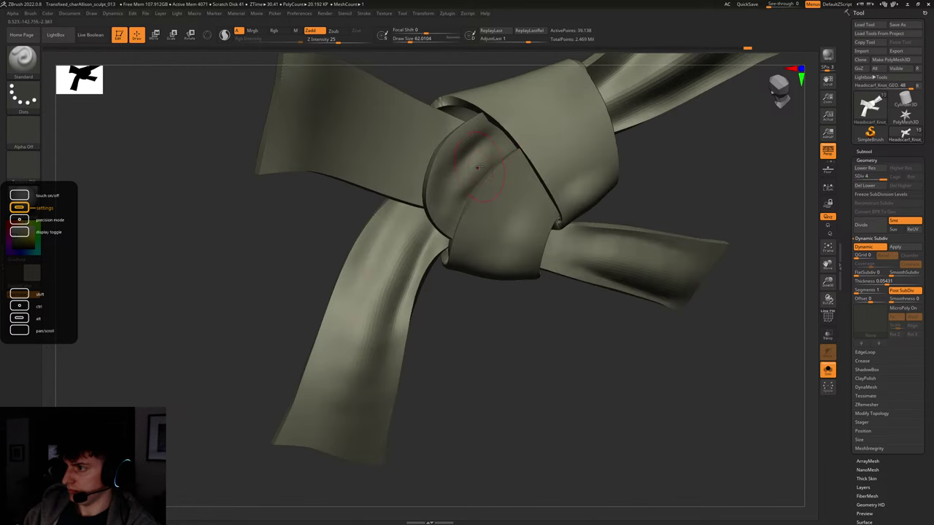
left_click_drag(478, 168, 456, 219)
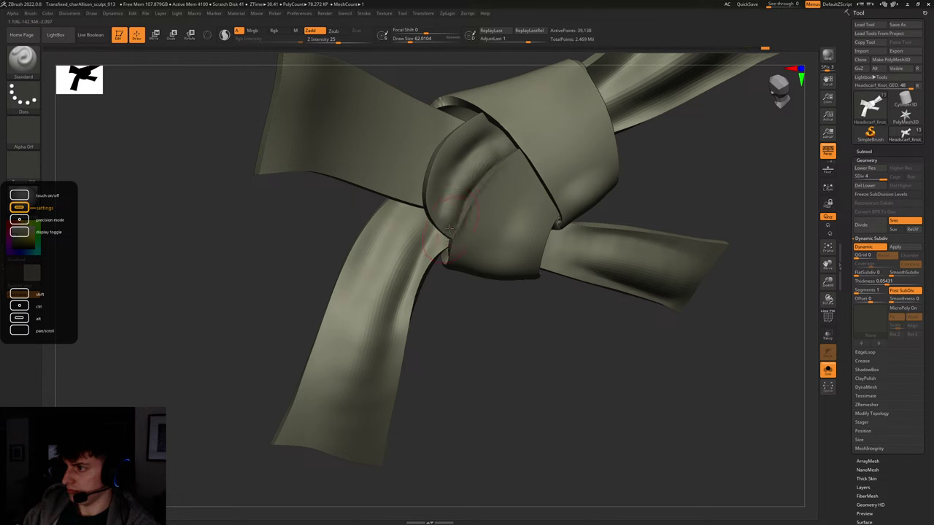
left_click_drag(471, 144, 450, 213)
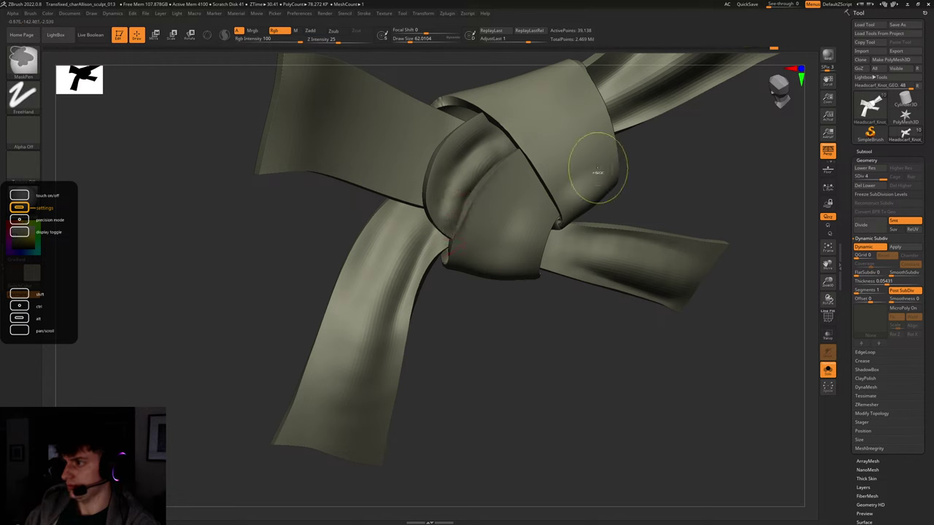
Undo the latest fold strokes on the back wrap and return the knot to subdivision level 4.
key("shift+d")
key("shift+d")
key("ctrl+z")
key("ctrl+z")
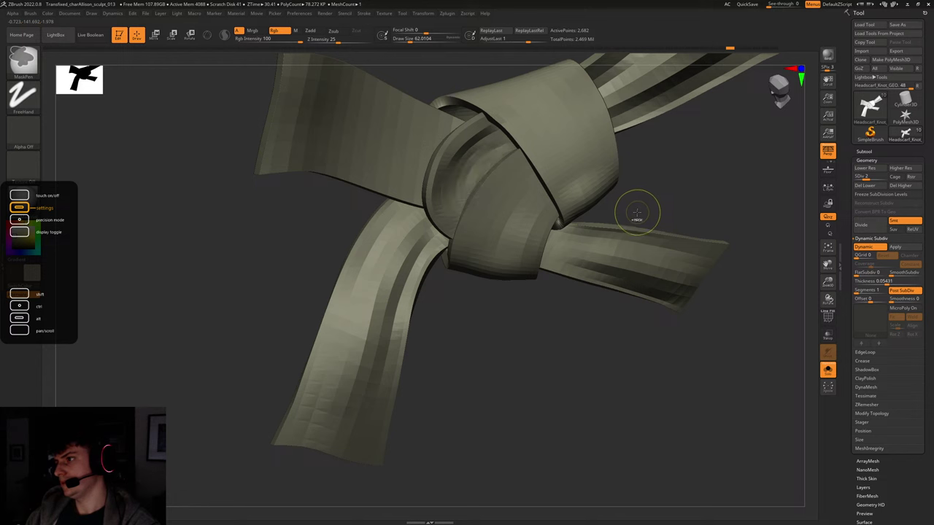
key("ctrl+z")
key("ctrl+z")
key("ctrl+z")
key("d")
key("d")
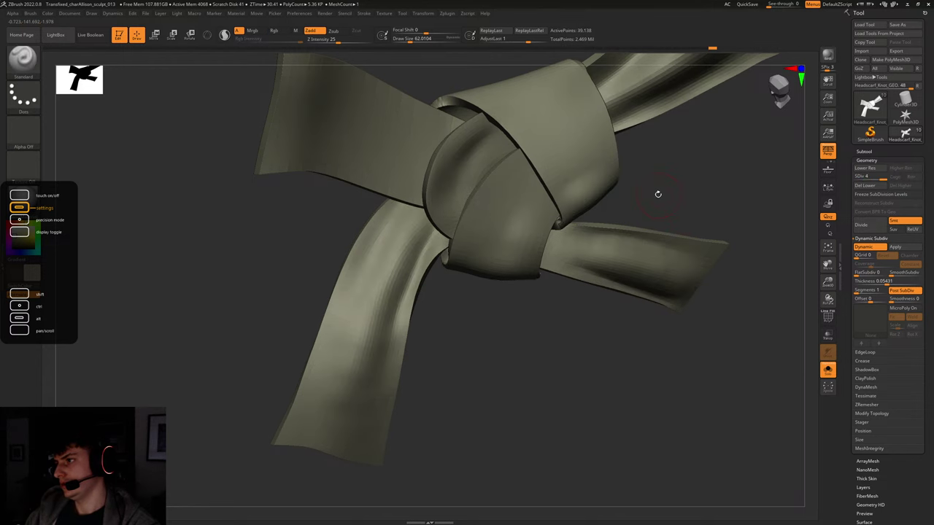
Sculpt broad folds into the large outer wrap at subdivision level 1 with the Standard brush at a draw size of about 87.
left_click_drag(658, 194, 572, 225)
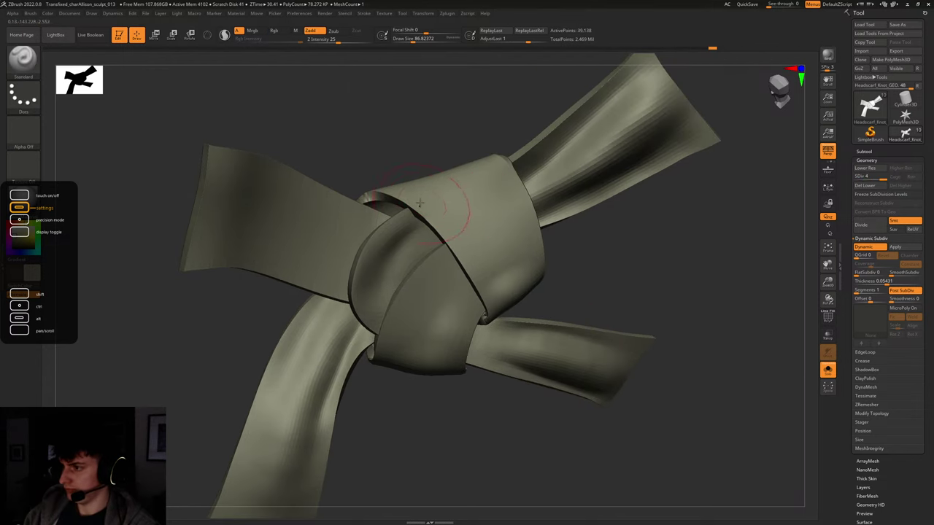
key("ctrl")
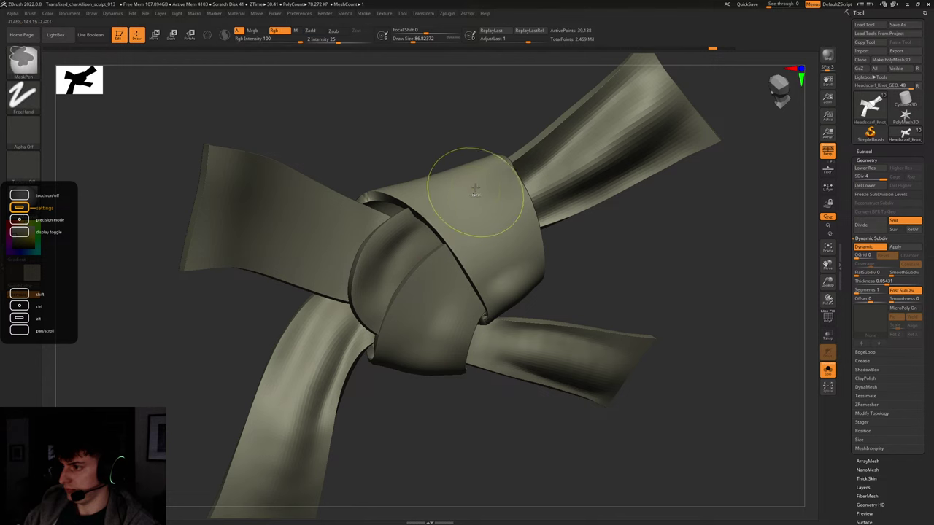
key("shift+d")
key("shift+d")
key("shift+d")
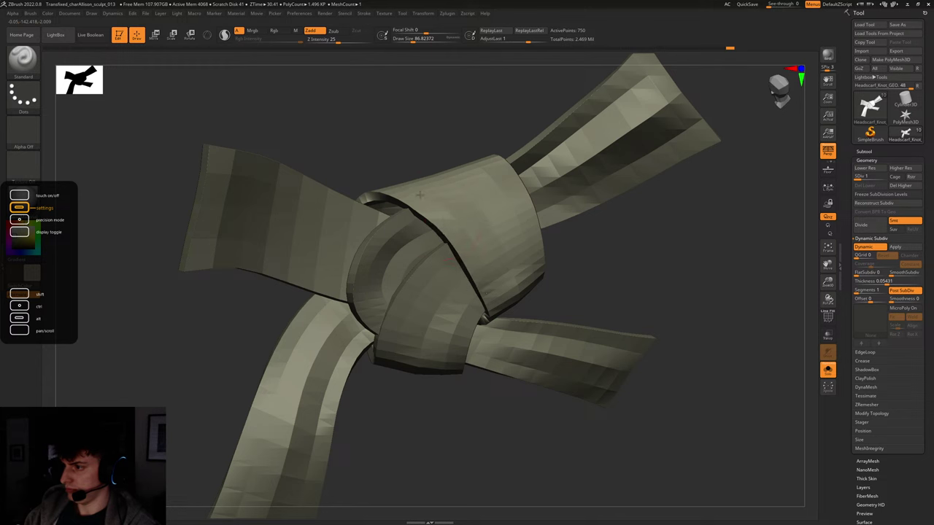
left_click_drag(398, 166, 478, 159)
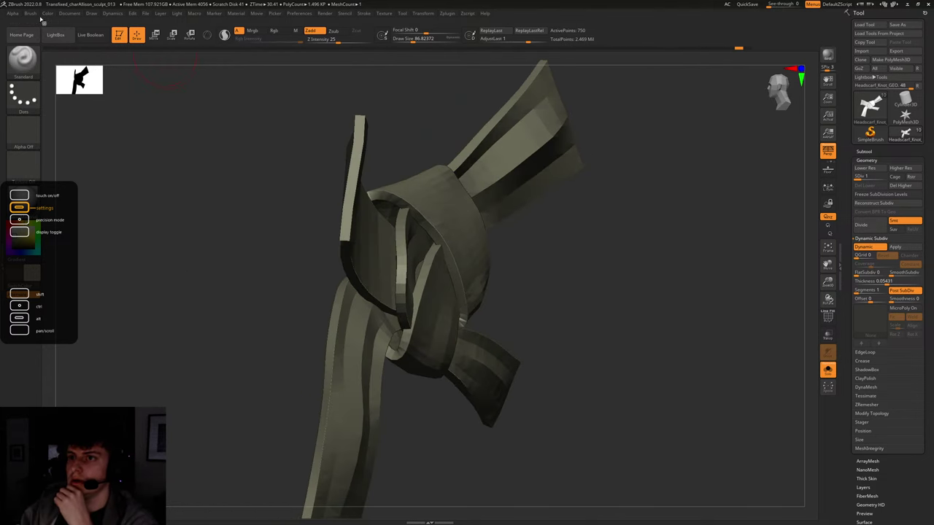
left_click(30, 13)
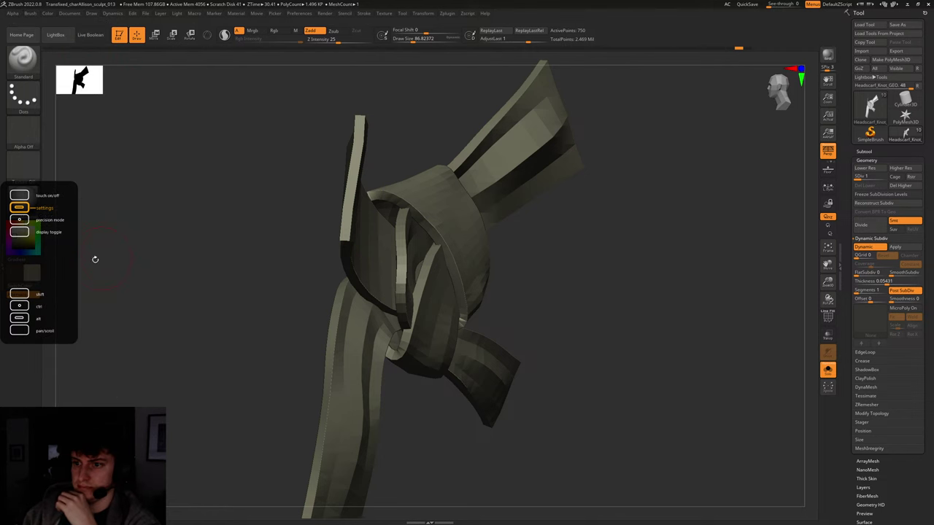
scroll(145, 255, "down", 5)
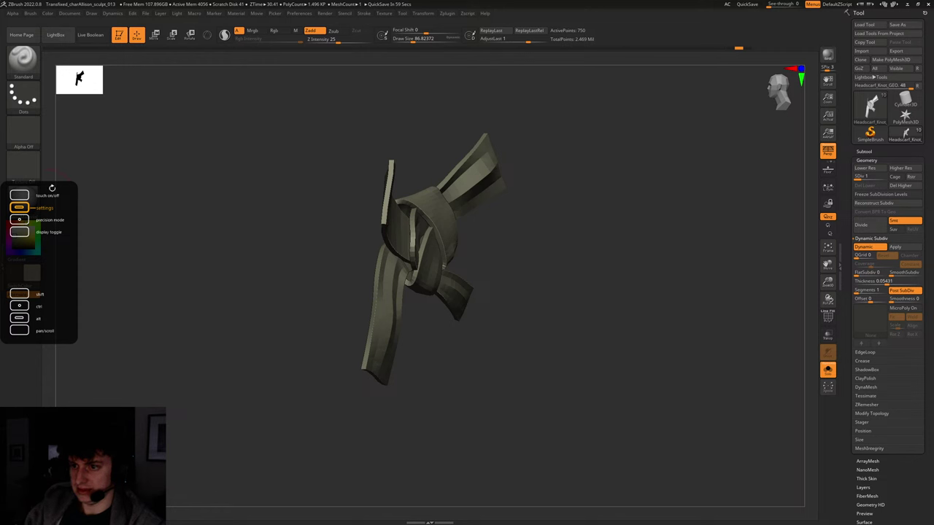
left_click_drag(155, 254, 149, 261)
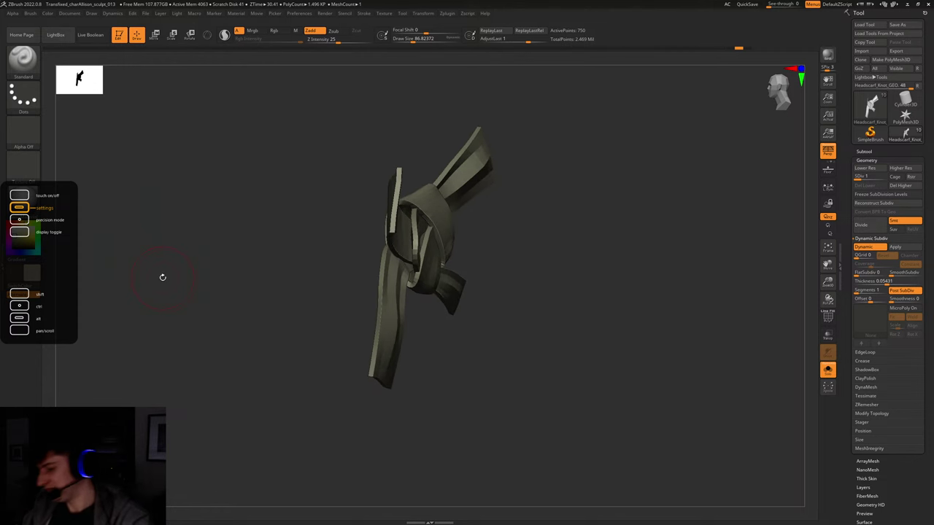
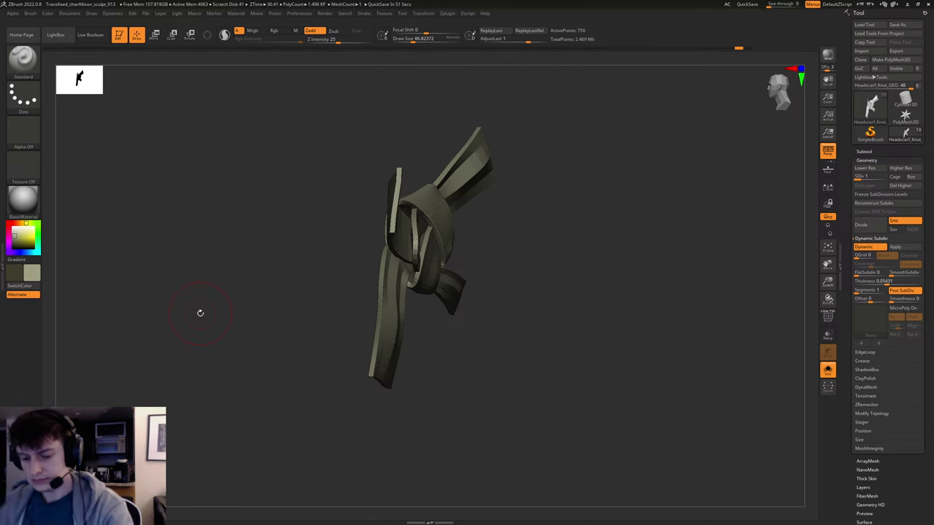
Sculpt more lengthwise folds on the front of the central wrap with the Standard brush, then return to subdivision level 1.
left_click_drag(292, 234, 585, 270)
mouse_move(599, 250)
left_mouse_down()
mouse_move(676, 236)
mouse_move(617, 246)
mouse_move(689, 251)
mouse_move(682, 298)
left_mouse_up()
key("shift+d")
key("shift+d")
key("shift+d")
left_click_drag(777, 281, 722, 267)
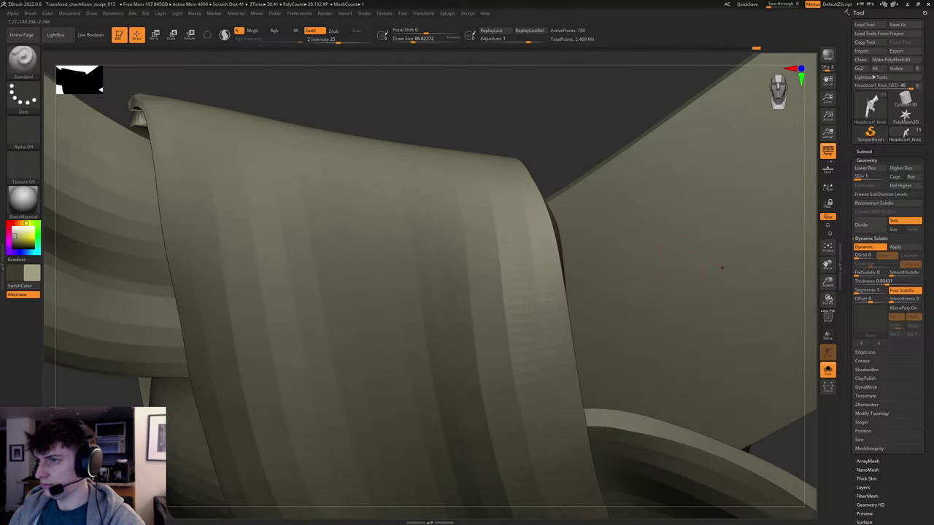
With the wireframe shown, reshape the central wrap's edge beside the upper-left tail using the Move brush at a draw size of about 29.
mouse_move(258, 88)
left_mouse_down()
mouse_move(472, 154)
mouse_move(430, 182)
mouse_move(475, 149)
mouse_move(438, 175)
mouse_move(450, 168)
left_mouse_up()
key("b")
key("s")
key("m")
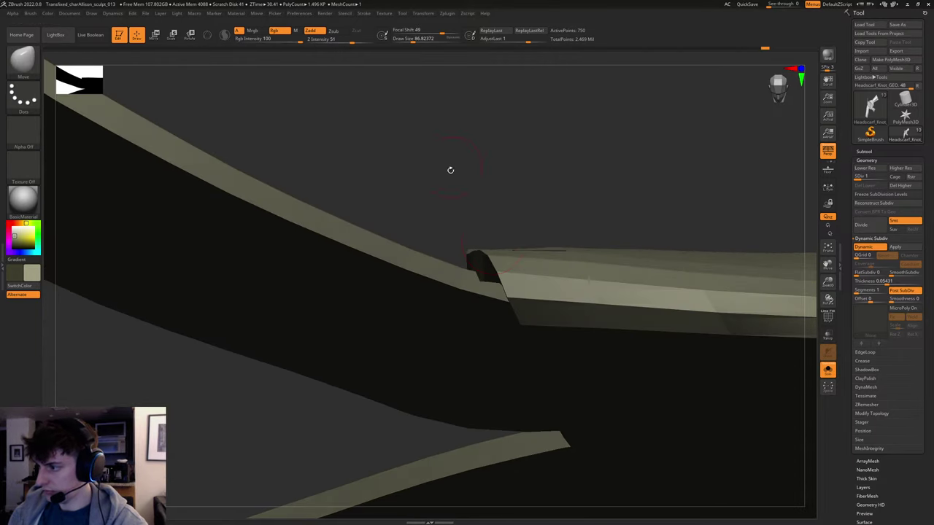
key("shift+f")
key("b")
key("m")
key("v")
mouse_move(495, 236)
left_mouse_down()
mouse_move(534, 208)
mouse_move(521, 249)
left_mouse_up()
right_click_drag(521, 249, 506, 255)
key("s")
left_click(467, 274)
left_click_drag(478, 281, 488, 276)
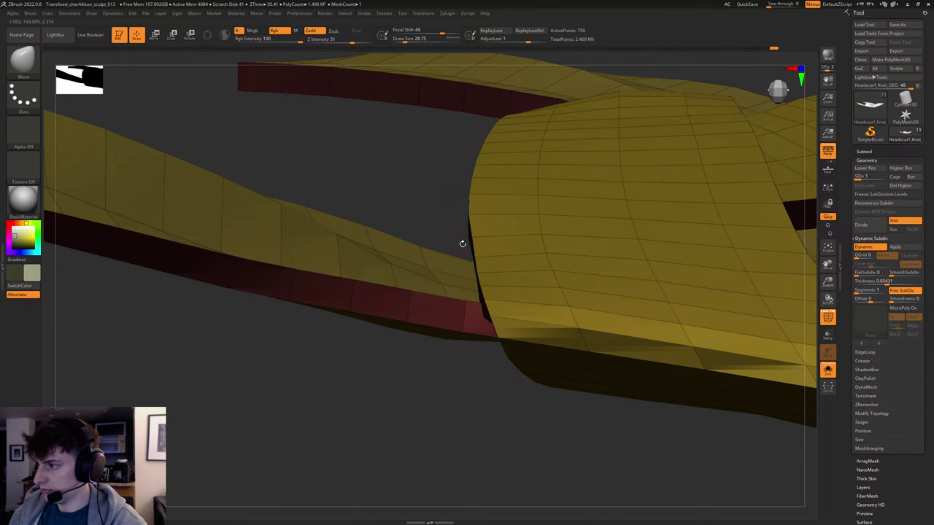
Raise the knot to subdivision level 3, then move and smooth the pinched corner of the central wrap's edge.
left_click_drag(462, 243, 436, 219)
key("ctrl+d")
key("ctrl+d")
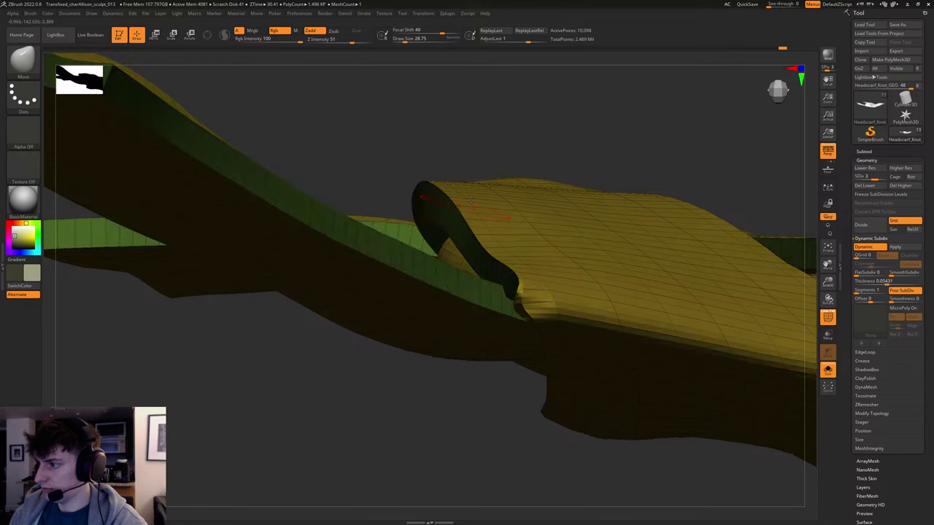
left_click_drag(543, 154, 540, 172)
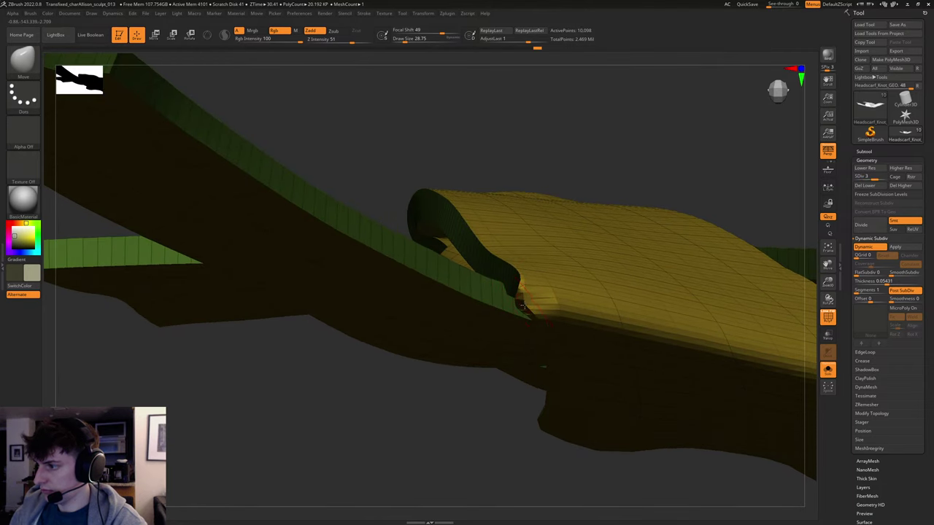
left_click_drag(523, 307, 530, 301)
left_click_drag(586, 191, 586, 142)
mouse_move(559, 301)
left_mouse_down("shift")
mouse_move(546, 300)
mouse_move(552, 305)
left_mouse_up("shift")
mouse_move(619, 237)
left_mouse_down()
mouse_move(606, 234)
mouse_move(539, 287)
mouse_move(522, 290)
left_mouse_up()
Hide the wireframe and adjust the wrap's pinched rim with the Move brush, starting at a draw size of about 41.
key("shift+f")
mouse_move(407, 333)
left_mouse_down()
mouse_move(439, 294)
mouse_move(474, 292)
left_mouse_up()
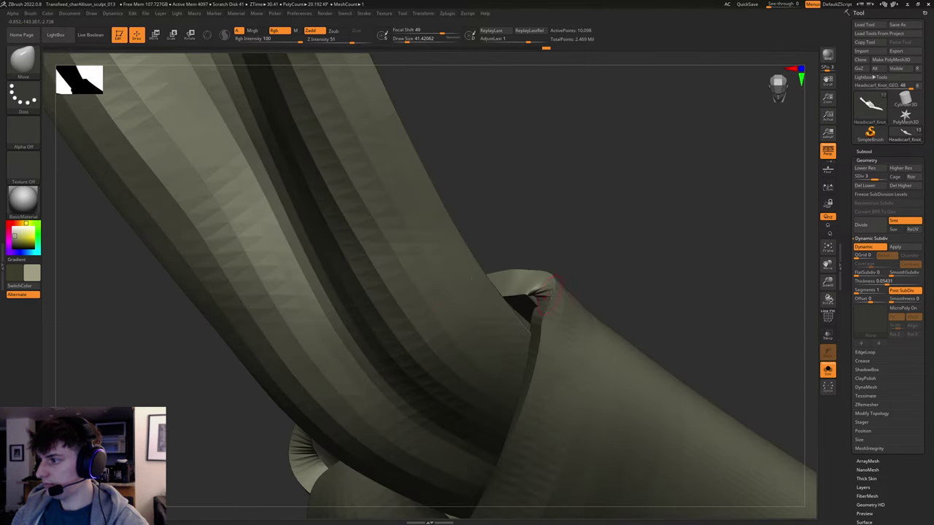
key("s")
left_click_drag(558, 298, 571, 298)
left_click_drag(696, 265, 595, 211, "alt")
mouse_move(595, 219)
left_mouse_down("shift")
mouse_move(603, 239)
mouse_move(550, 249)
mouse_move(477, 175)
left_mouse_up("shift")
key("shift+f")
key("shift+f")
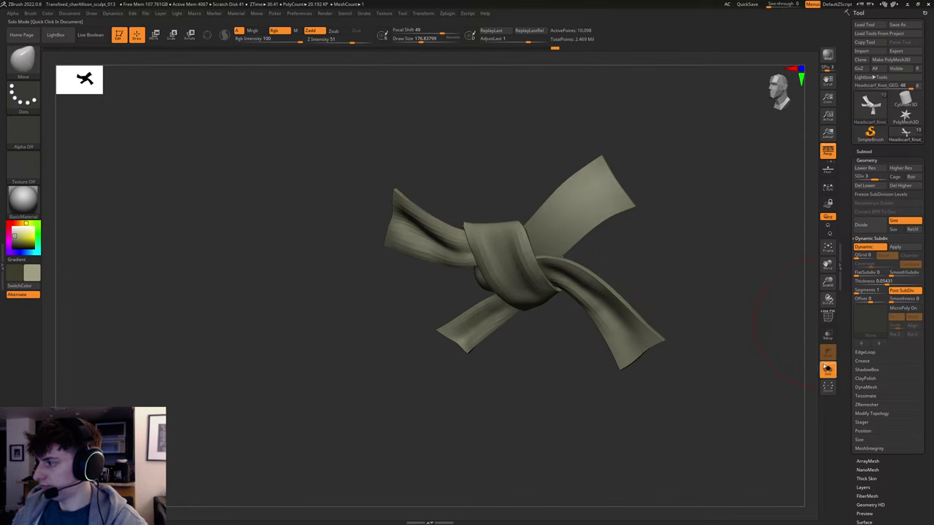
Turn off Solo mode to show the scarf around the knot, then adjust the central wrap's upper edge with the Move brush.
left_click(828, 371)
mouse_move(667, 296)
right_mouse_down()
mouse_move(650, 288)
mouse_move(597, 294)
mouse_move(705, 298)
mouse_move(669, 326)
right_mouse_up()
key("b")
key("m")
key("v")
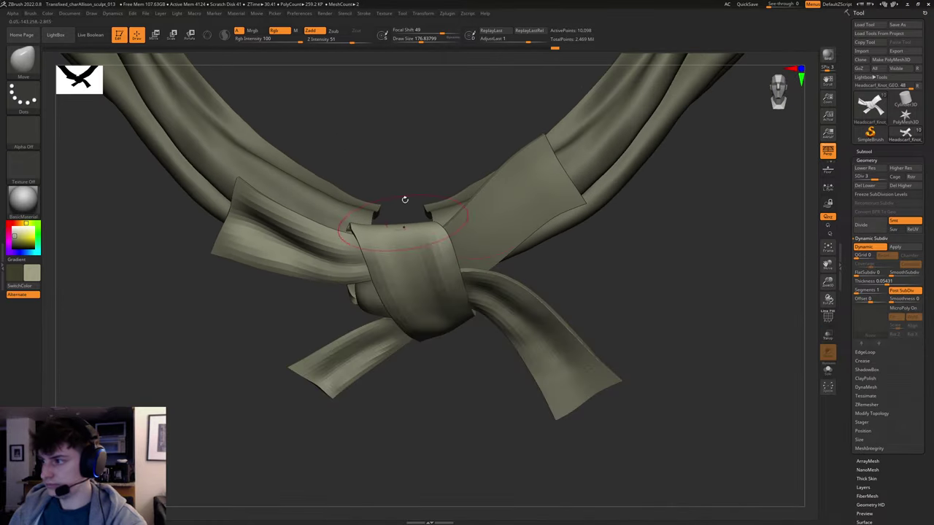
Sculpt lengthwise folds into the knot's upper-right tail with the Standard brush at a draw size of about 87.
key("b")
key("s")
key("t")
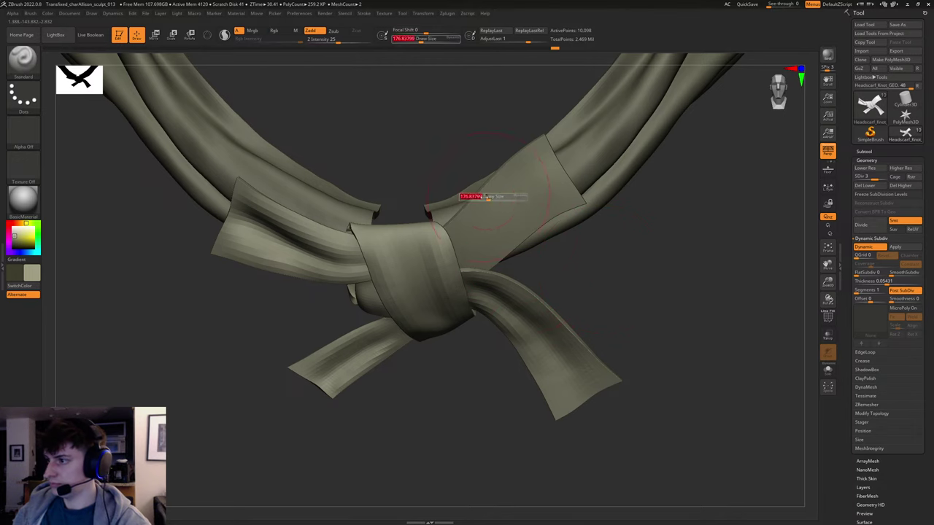
key("s")
left_click_drag(442, 228, 450, 229)
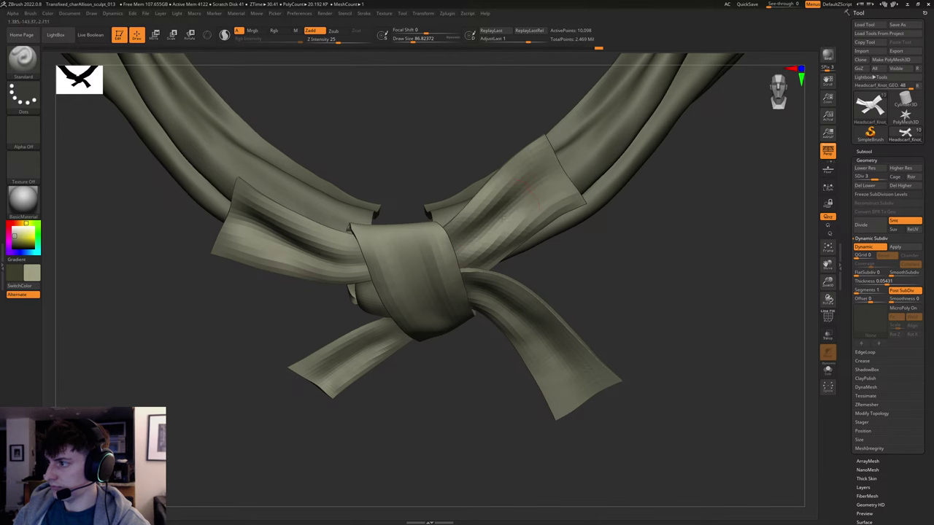
left_click_drag(708, 201, 473, 227)
left_click_drag(536, 225, 625, 276)
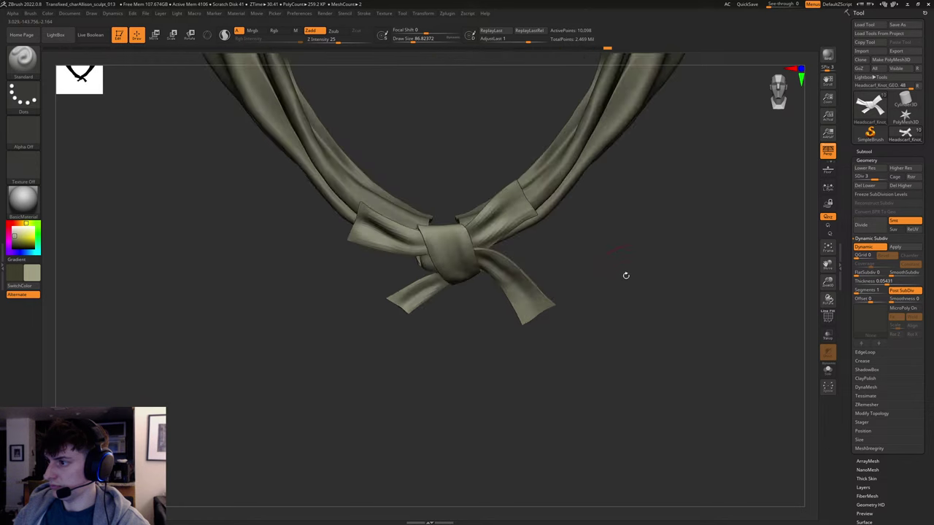
key("b")
key("m")
key("t")
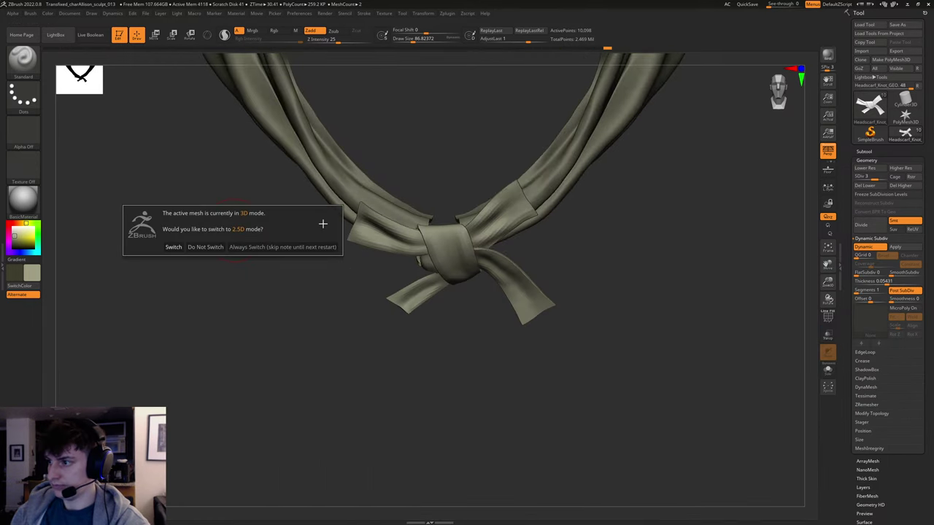
left_click(195, 245)
Reshape the upper-left tail with the Move Topological brush, reducing the draw size from about 187 to about 158.
key("b")
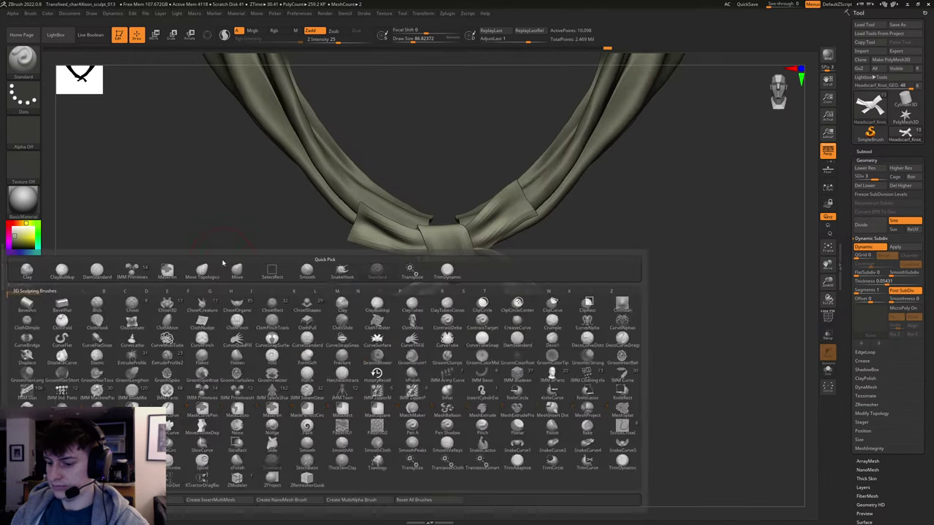
key("m")
key("t")
key("s")
mouse_move(380, 230)
left_mouse_down()
mouse_move(389, 216)
mouse_move(389, 228)
left_mouse_up()
left_click_drag(398, 123, 450, 150)
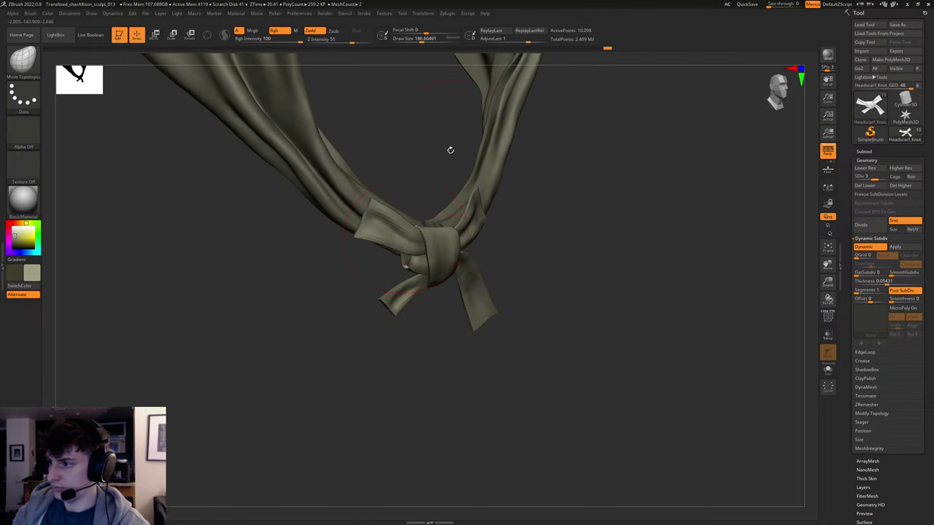
key("s")
key("s")
left_click_drag(391, 251, 387, 254)
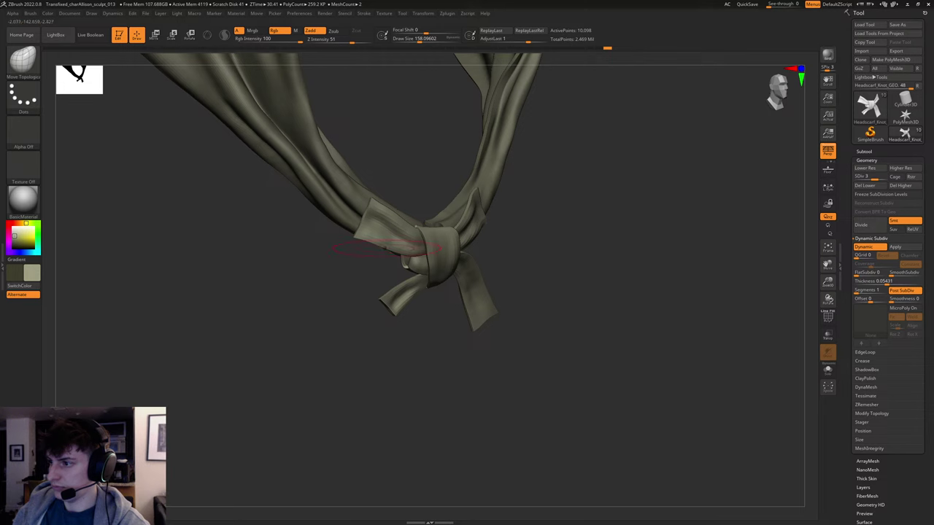
left_click_drag(400, 152, 453, 166)
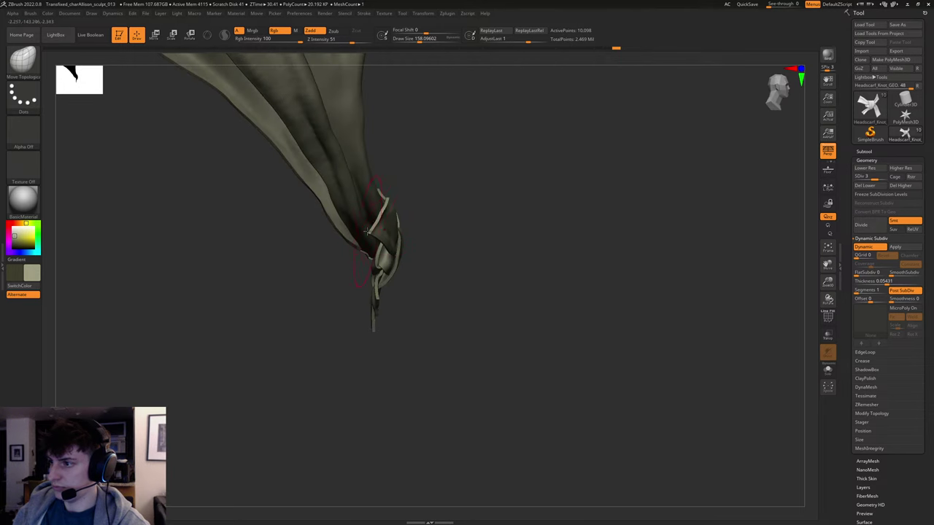
With the wireframe shown at subdivision level 1, fit the upper-left tail against the scarf using Move Topological at draw sizes up to about 177.
key("shift+f")
mouse_move(461, 224)
left_mouse_down()
mouse_move(599, 214)
mouse_move(577, 211)
mouse_move(618, 244)
mouse_move(465, 215)
left_mouse_up()
key("shift+d")
key("shift+d")
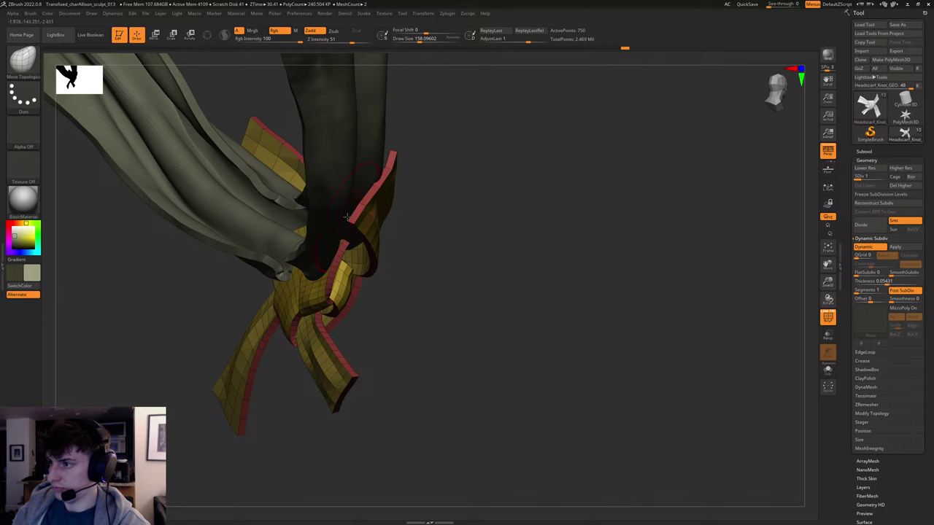
mouse_move(417, 213)
left_mouse_down("shift")
mouse_move(338, 277)
mouse_move(260, 270)
left_mouse_up("shift")
key("s")
left_click_drag(374, 214, 388, 218)
mouse_move(685, 265)
left_mouse_down()
mouse_move(703, 282)
mouse_move(635, 263)
mouse_move(483, 260)
mouse_move(575, 265)
mouse_move(567, 292)
mouse_move(540, 315)
mouse_move(432, 302)
mouse_move(788, 255)
mouse_move(810, 243)
mouse_move(611, 249)
mouse_move(625, 265)
mouse_move(538, 234)
left_mouse_up()
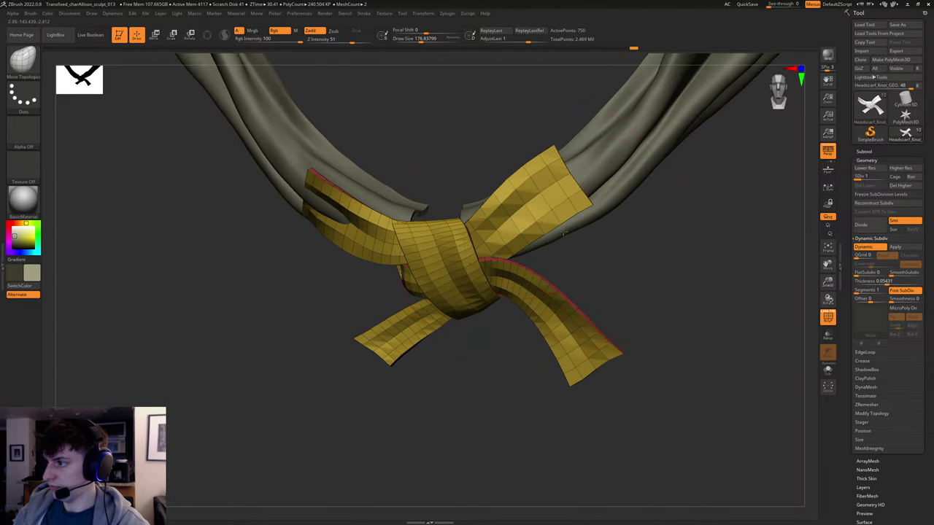
left_click_drag(692, 269, 576, 237)
Hide the wireframe and raise the knot to subdivision level 4.
key("shift+f")
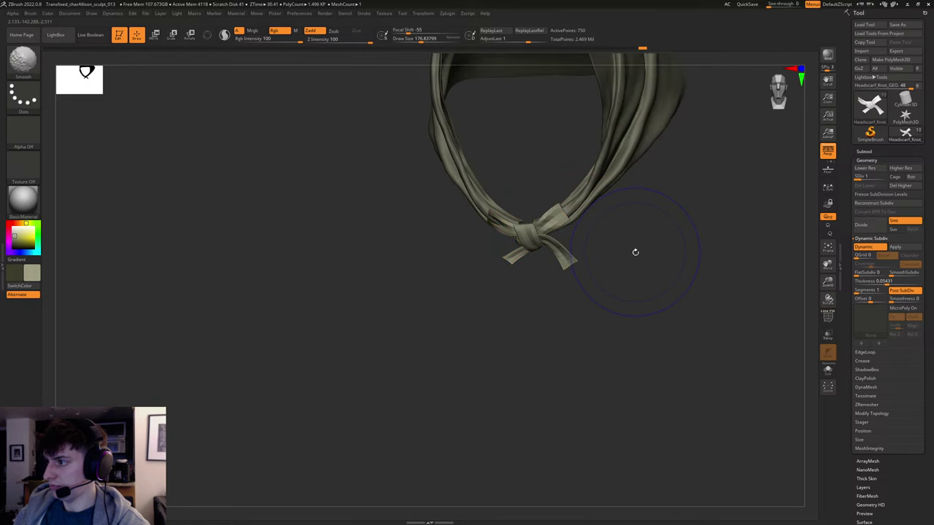
key("d")
key("d")
key("d")
left_click_drag(678, 252, 598, 236, "shift")
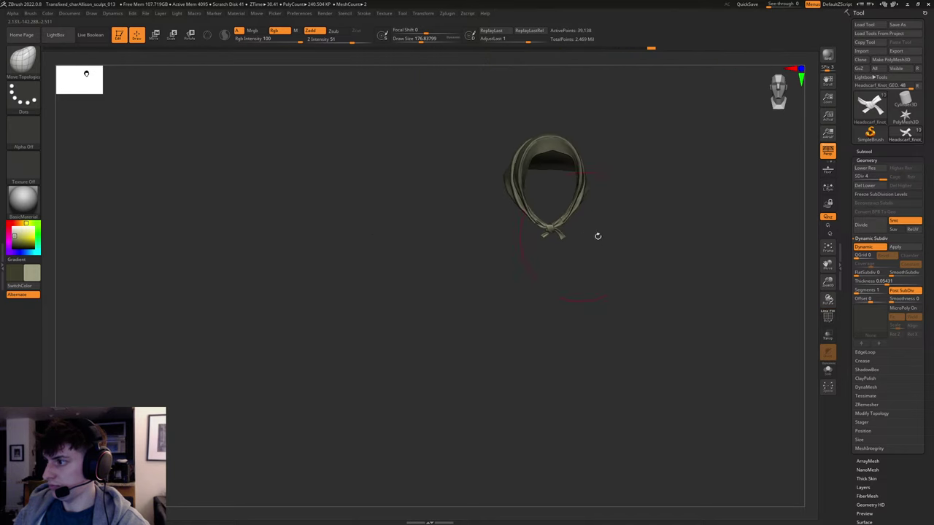
left_click_drag(663, 224, 643, 310, "alt")
mouse_move(552, 285)
left_mouse_down()
mouse_move(584, 236)
mouse_move(663, 290)
mouse_move(645, 260)
left_mouse_up()
Sculpt crosswise folds on the front of the central wrap with the Standard brush at a draw size of about 62, then smooth them.
key("b")
left_click(660, 276)
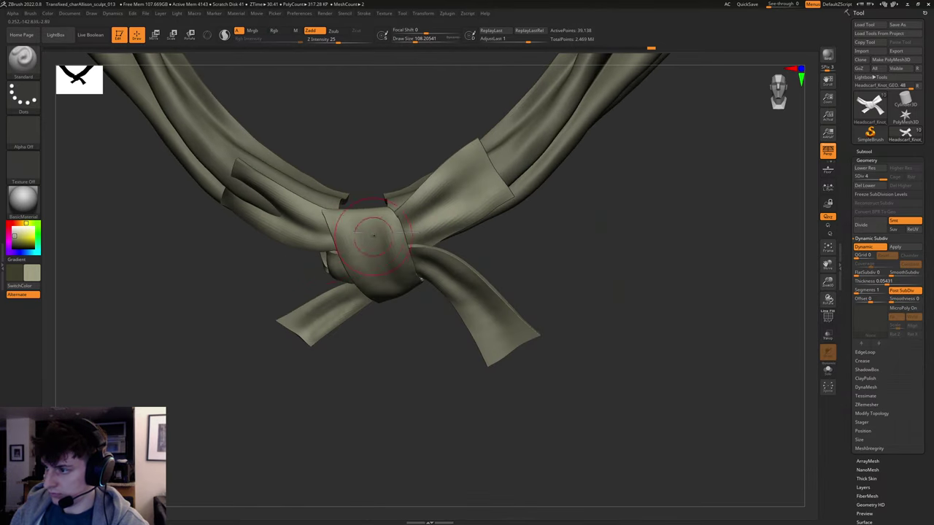
key("ctrl+z")
key("s")
left_click_drag(386, 265, 381, 265)
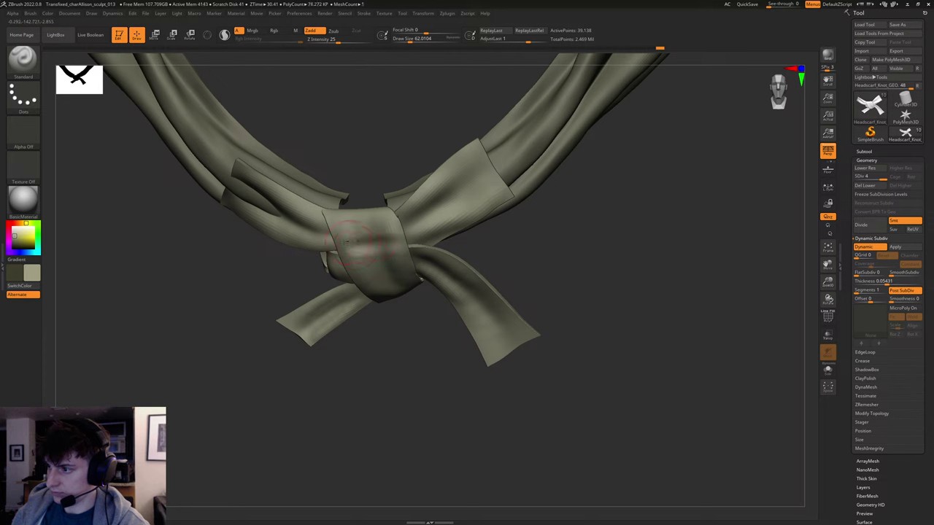
mouse_move(382, 252)
left_mouse_down()
mouse_move(360, 251)
mouse_move(373, 265)
left_mouse_up()
key("s")
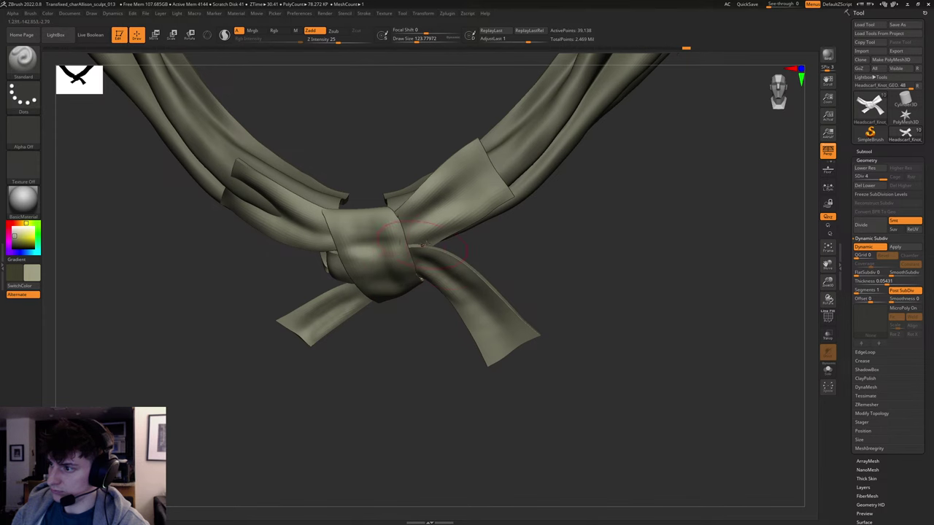
left_click_drag(603, 257, 358, 268)
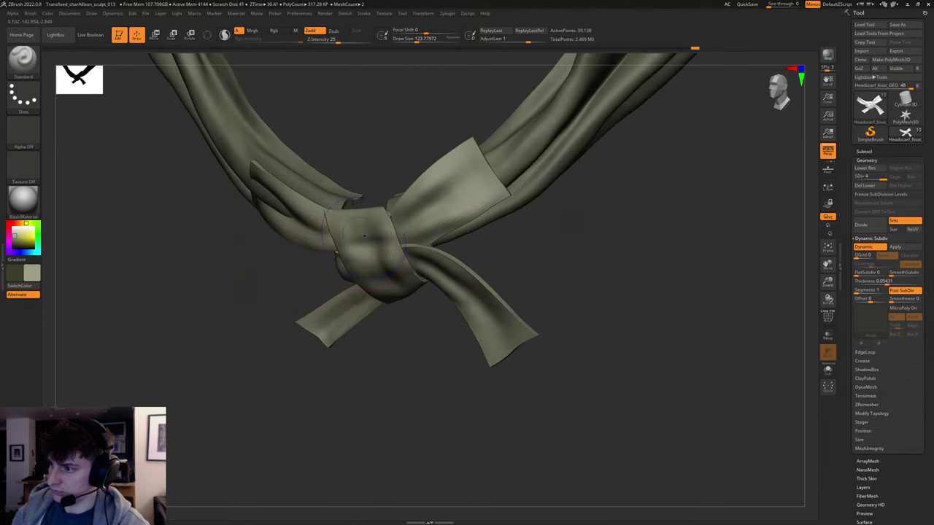
mouse_move(550, 256)
left_mouse_down()
mouse_move(644, 263)
mouse_move(434, 244)
mouse_move(487, 253)
mouse_move(486, 244)
mouse_move(759, 351)
left_mouse_up()
Build up the central wrap's surface with the ClayBuildup brush at draw sizes between about 87 and 149, then smooth the folds.
key("b")
key("c")
key("b")
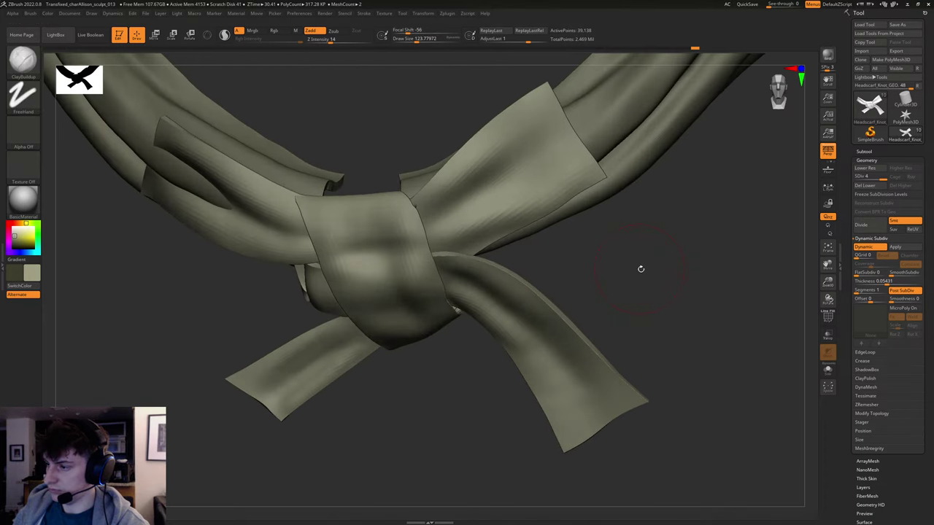
left_click_drag(640, 269, 290, 257)
key("bracketleft")
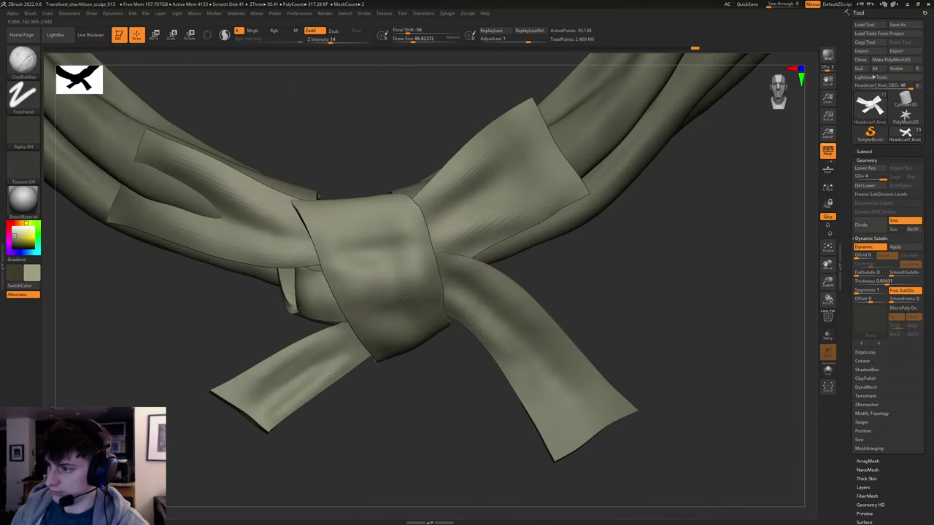
key("bracketright")
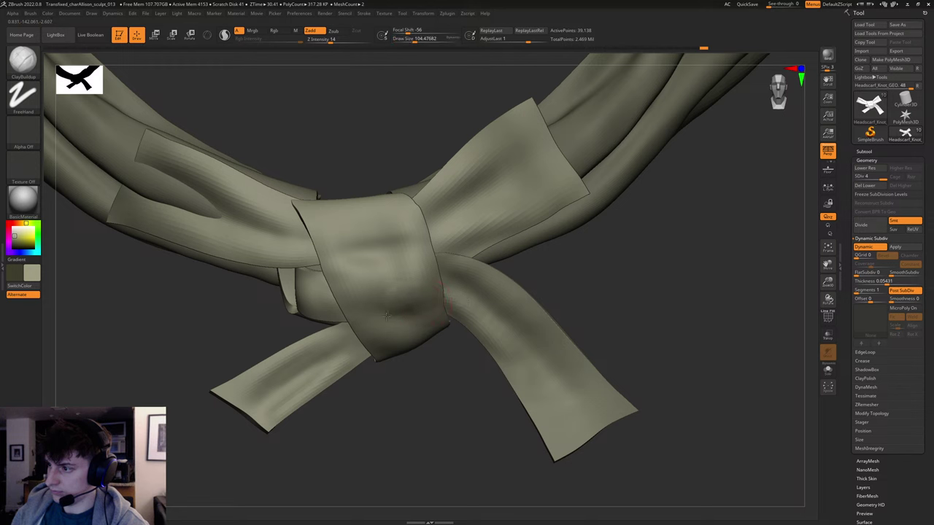
left_click_drag(386, 316, 352, 311)
key("bracketright")
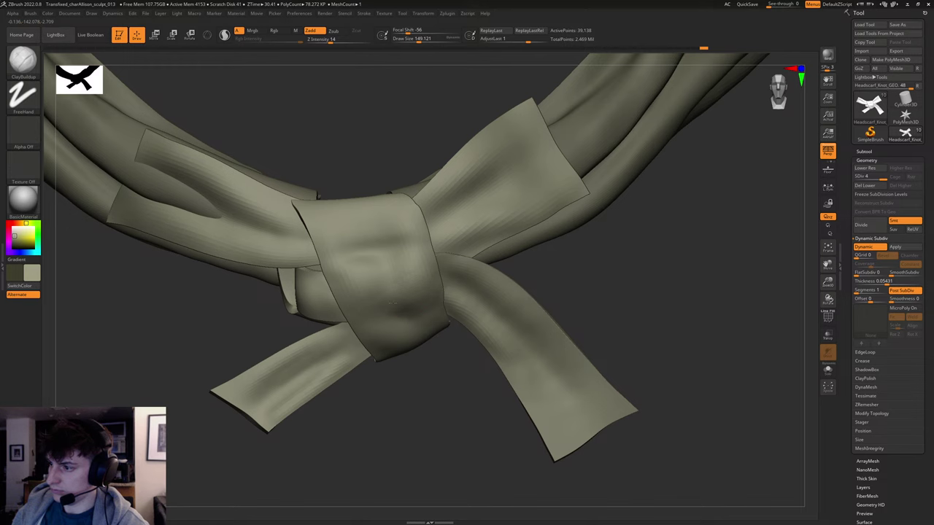
mouse_move(735, 256)
left_mouse_down()
mouse_move(703, 264)
mouse_move(742, 266)
mouse_move(446, 270)
mouse_move(470, 269)
mouse_move(614, 319)
mouse_move(650, 387)
left_mouse_up()
key("bracketleft")
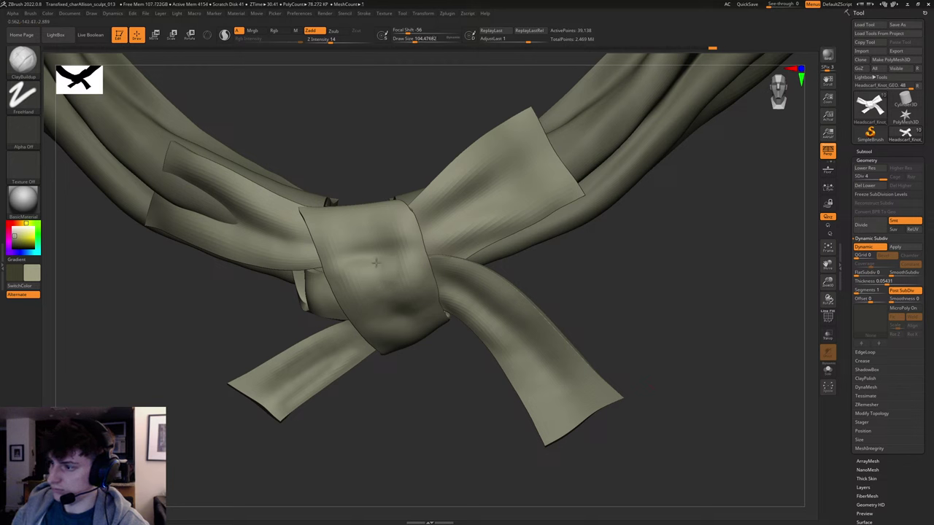
key("ctrl")
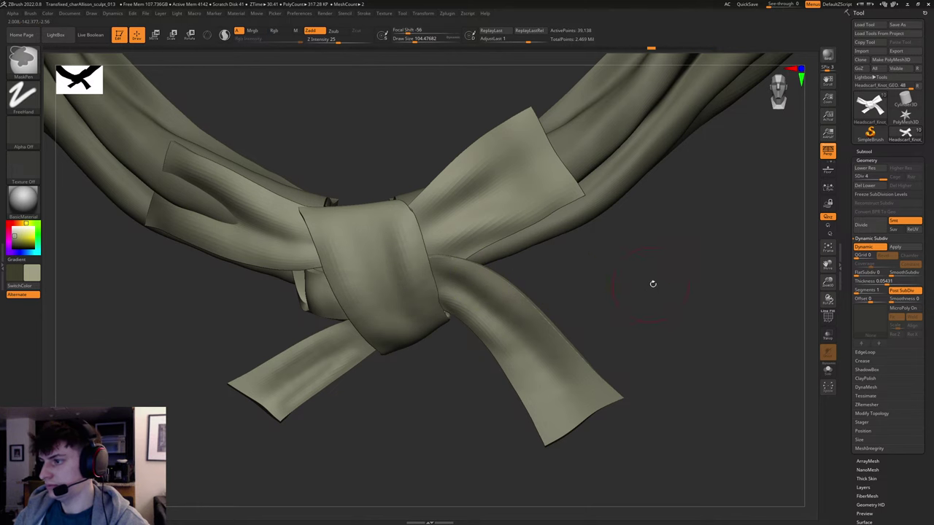
Lower the knot to subdivision level 1 and rework the lower part of the central wrap with the Standard brush at a draw size of about 62.
mouse_move(653, 283)
right_mouse_down("ctrl")
mouse_move(655, 273)
mouse_move(568, 264)
right_mouse_up("ctrl")
key("shift+d")
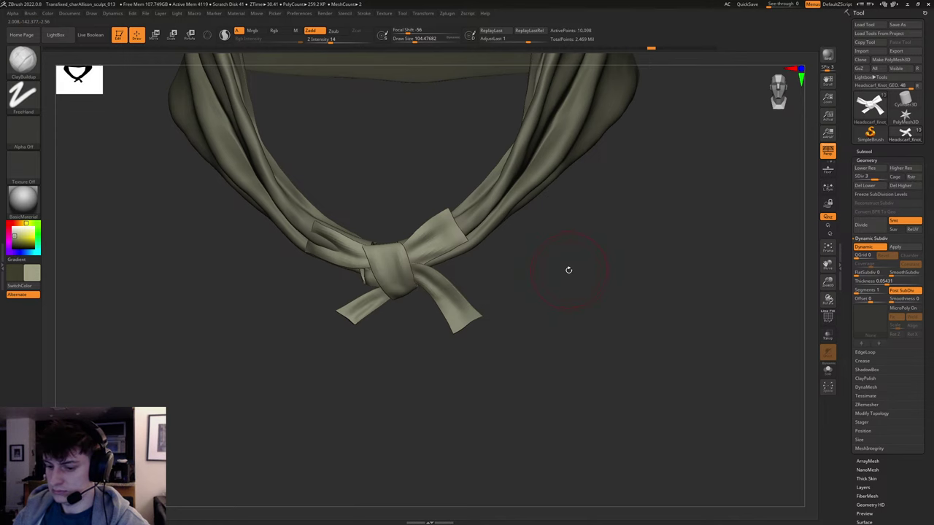
key("b")
key("m")
key("v")
key("shift+d")
key("shift+d")
right_click_drag(560, 278, 556, 277)
key("shift+d")
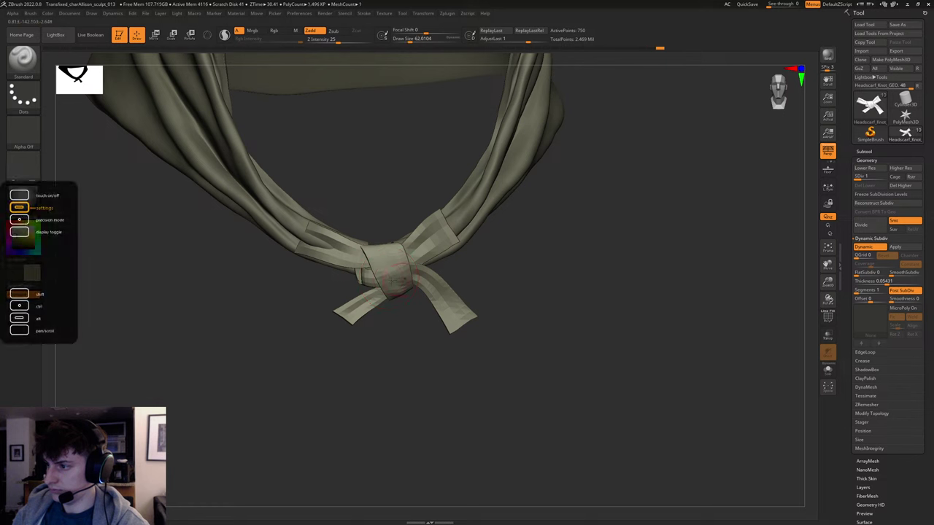
Return the knot to subdivision level 4 and smooth the central wrap.
key("d")
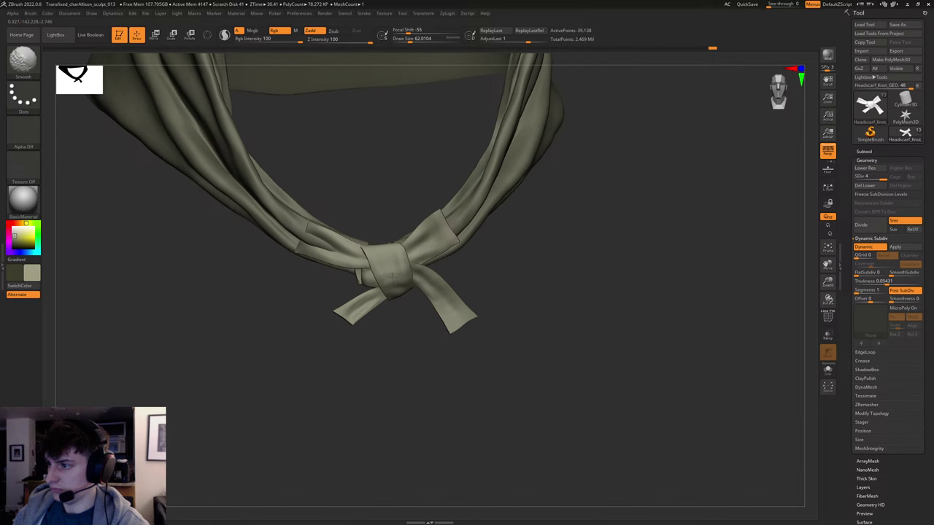
left_click_drag(652, 283, 438, 239, "alt")
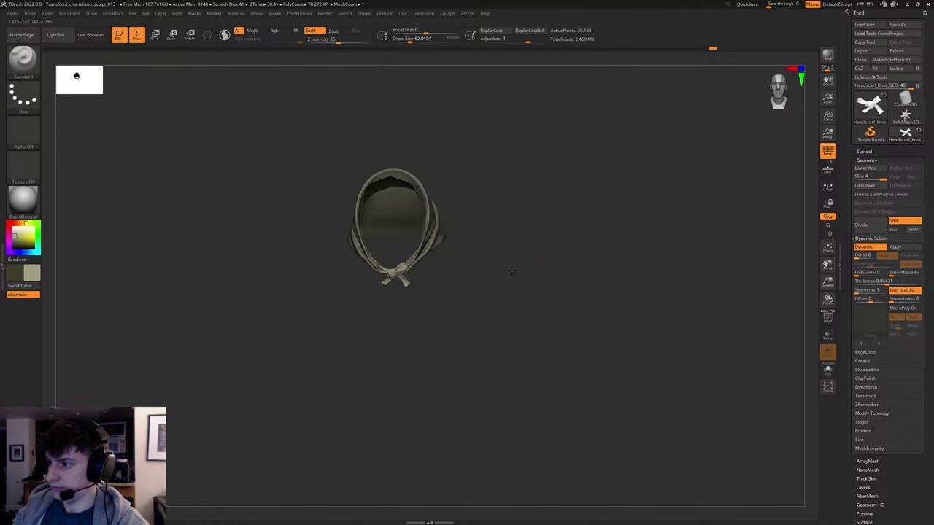
left_click_drag(569, 276, 506, 265)
left_click_drag(506, 265, 679, 342, "alt")
left_click_drag(572, 293, 532, 282)
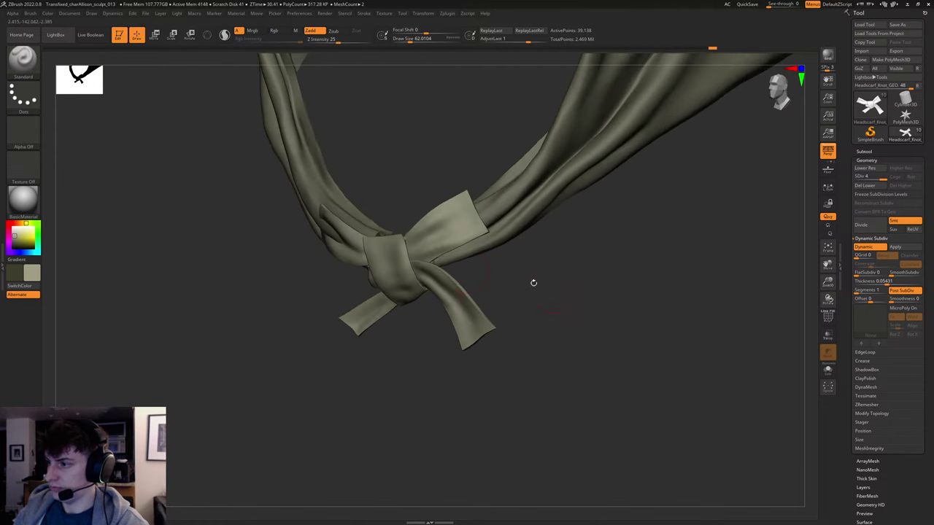
Smooth the upper-right tail and sculpt new lengthwise folds into it at subdivision levels 2 and 3 with the Standard brush.
left_click_drag(449, 231, 444, 231, "shift")
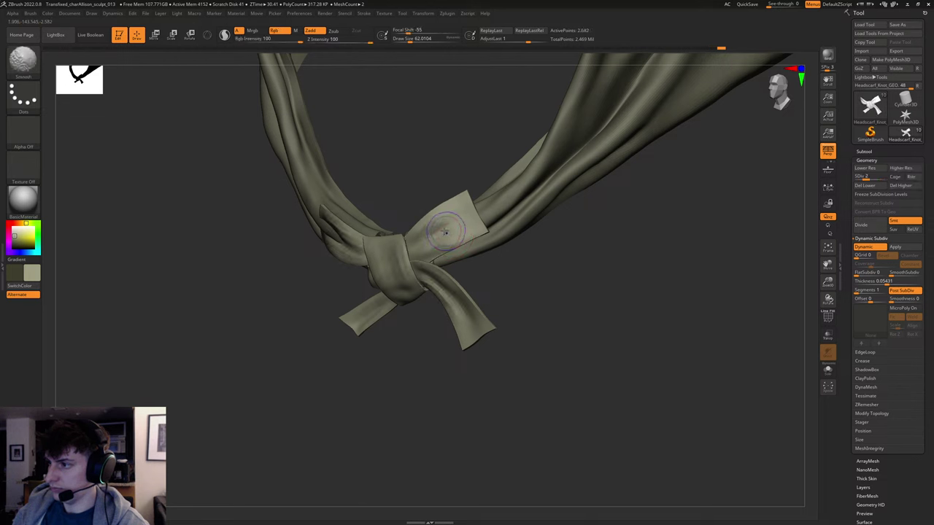
key("shift+d")
key("shift+d")
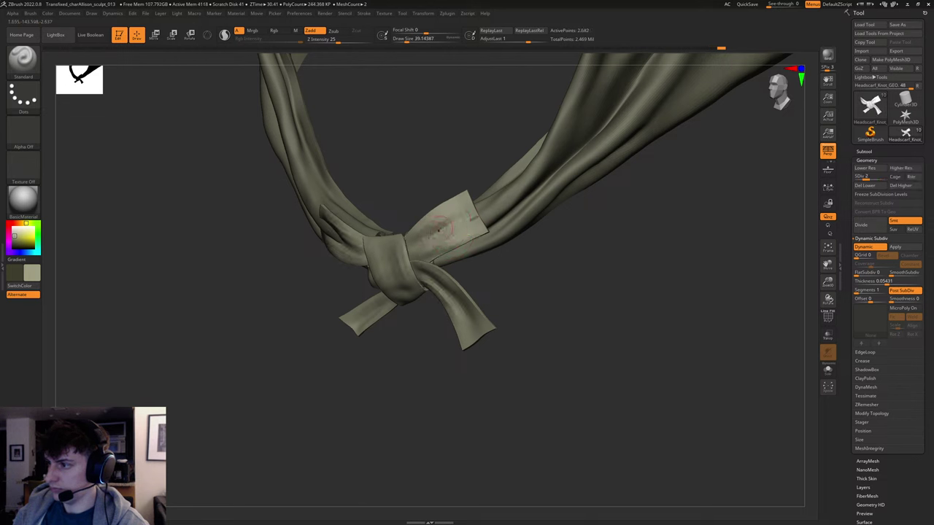
key("d")
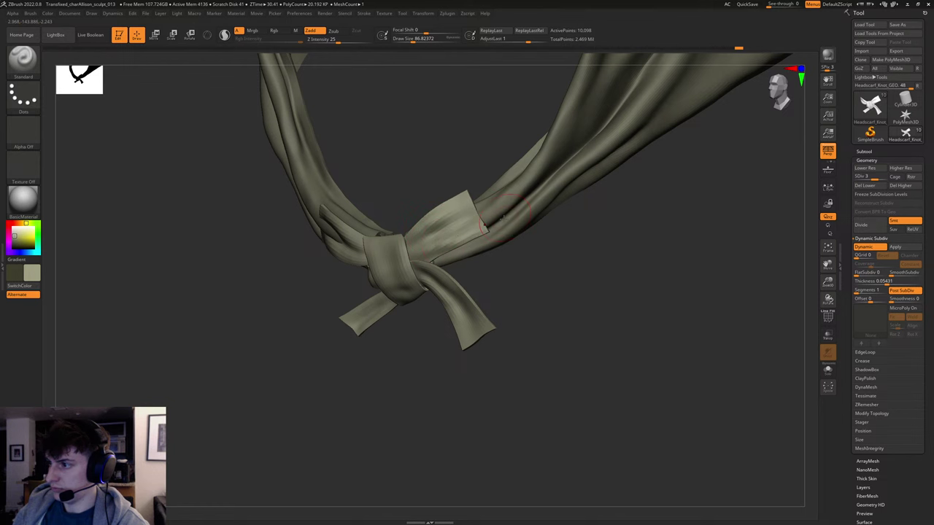
Raise the knot to subdivision level 4 and deepen the upper-right tail's folds with the Standard brush at a draw size of about 54.
key("d")
left_click_drag(560, 263, 535, 249, "shift")
key("s")
left_click_drag(418, 231, 424, 223)
key("s")
left_click_drag(434, 238, 413, 240)
left_click_drag(523, 252, 440, 252)
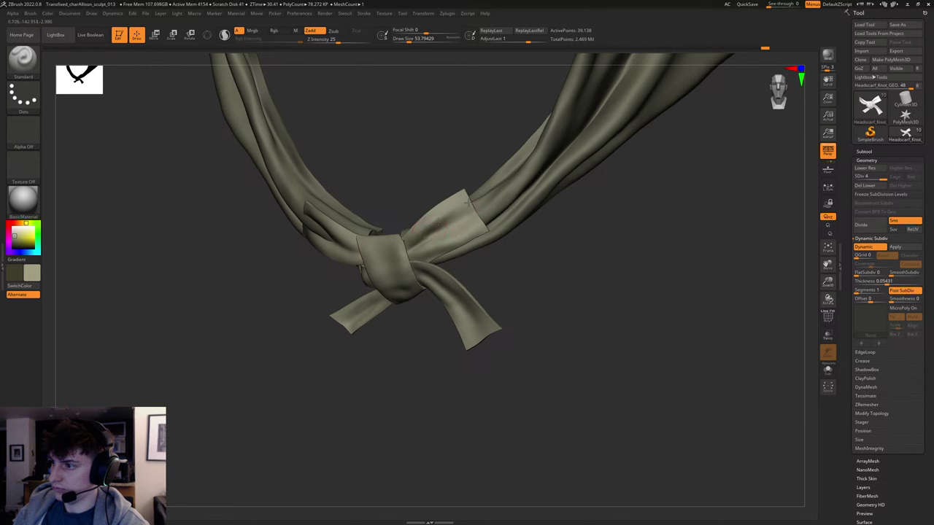
left_click_drag(486, 176, 466, 175)
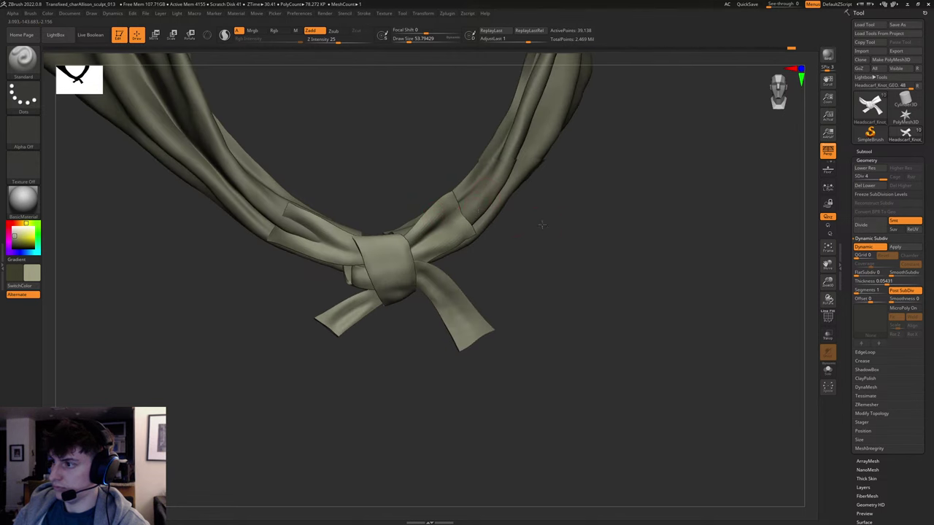
left_click_drag(542, 225, 449, 243)
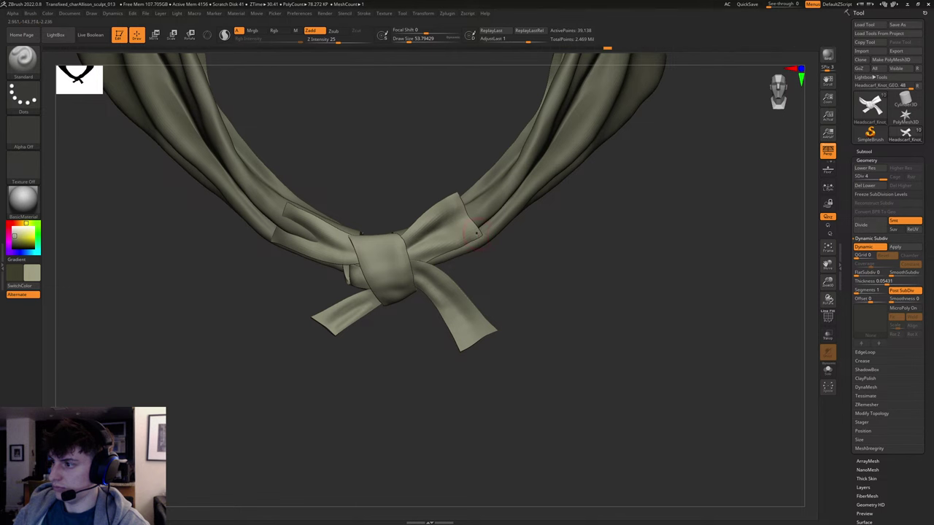
left_click_drag(620, 249, 540, 256, "alt")
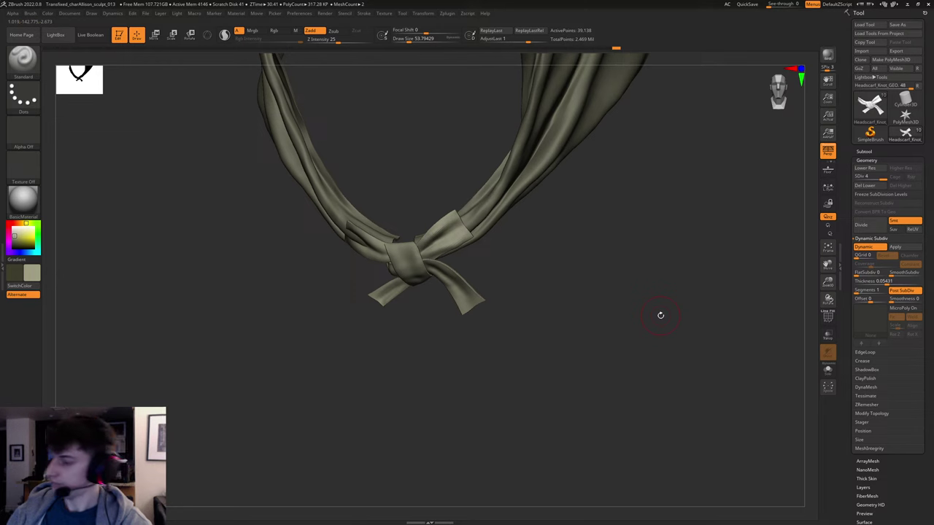
Push the lower edge of the knot's central wrap upward and adjust its shape with the Move brush at a draw size of about 274.
left_click_drag(611, 276, 710, 337)
mouse_move(650, 314)
left_mouse_down()
mouse_move(671, 312)
mouse_move(655, 302)
mouse_move(698, 314)
mouse_move(615, 308)
left_mouse_up()
key("shift")
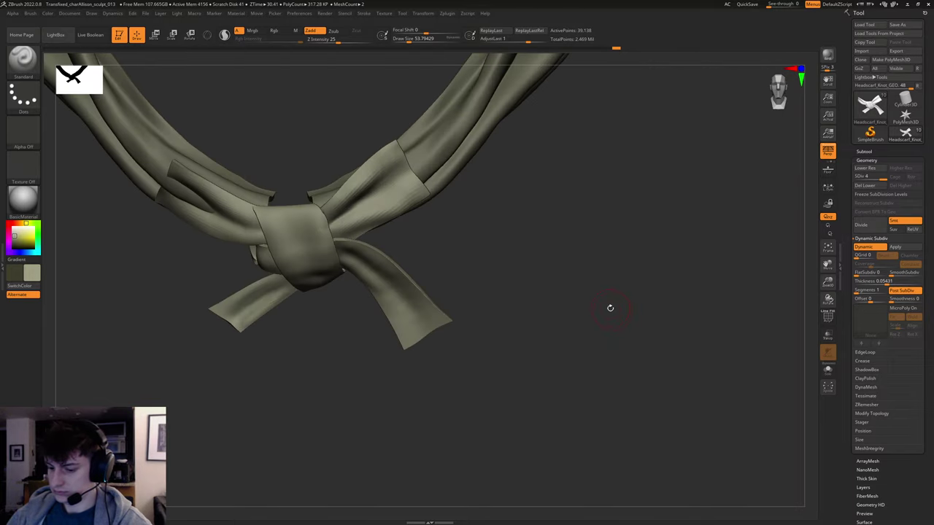
key("b")
key("m")
key("v")
key("s")
mouse_move(295, 271)
left_mouse_down()
mouse_move(323, 273)
mouse_move(310, 278)
left_mouse_up()
key("s")
left_click_drag(308, 280, 311, 269)
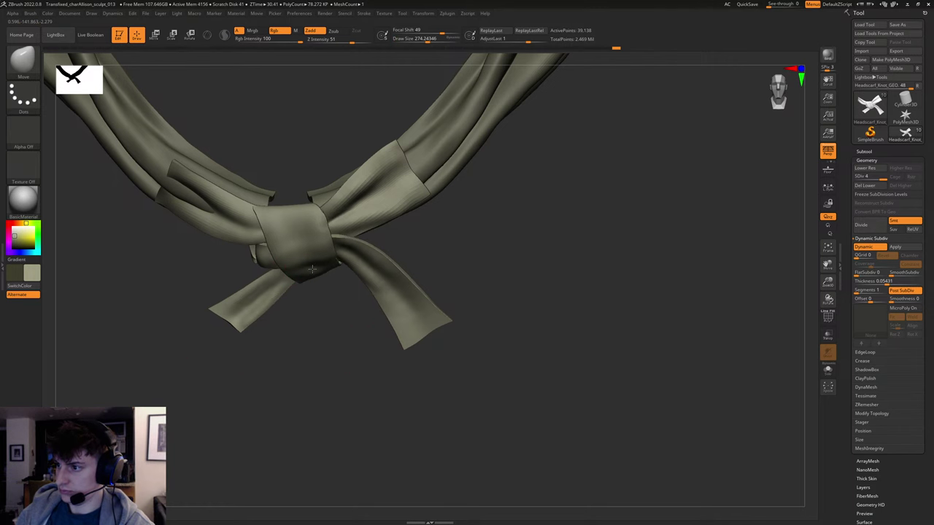
left_click_drag(574, 256, 451, 272, "alt")
left_click_drag(311, 227, 320, 222)
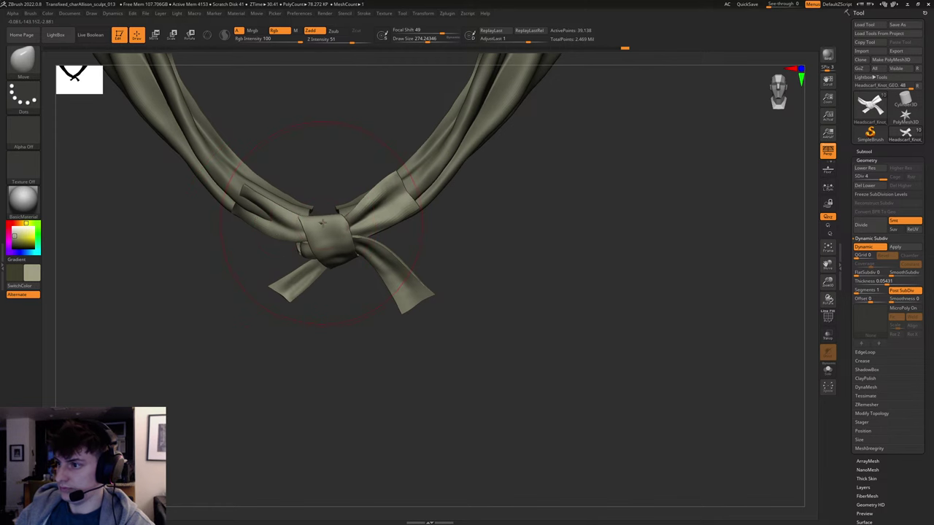
Nudge the tail's edge beside the central wrap with the Move Topological brush at a draw size of about 158.
key("bracketleft")
key("b")
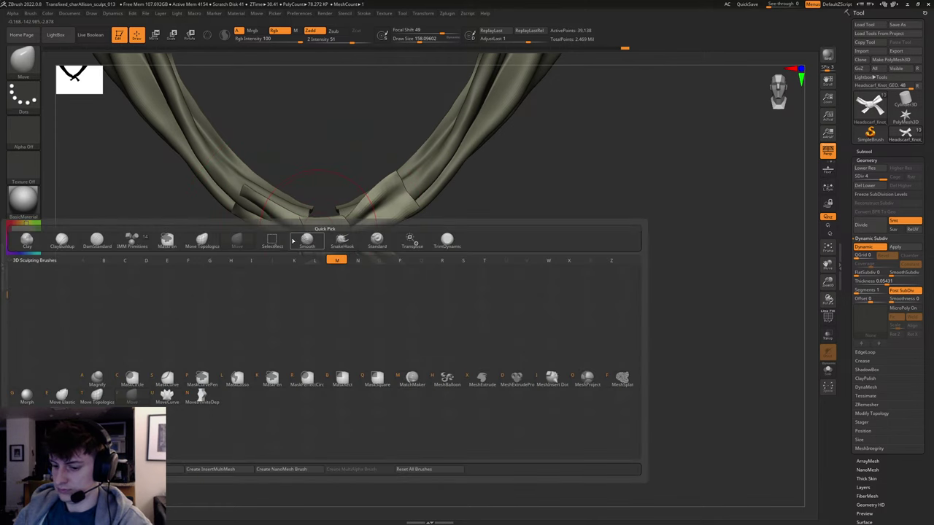
key("m")
key("t")
left_click_drag(295, 220, 285, 223)
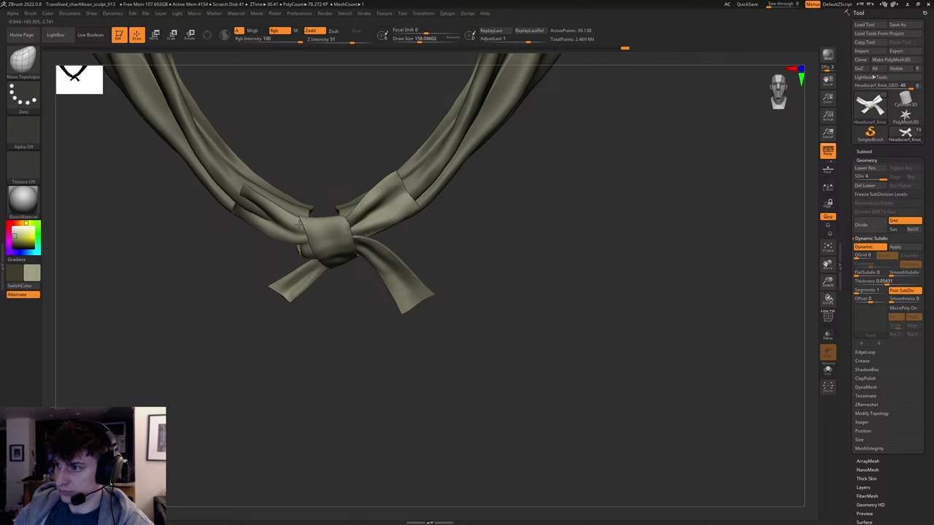
left_click_drag(594, 227, 511, 238, "alt")
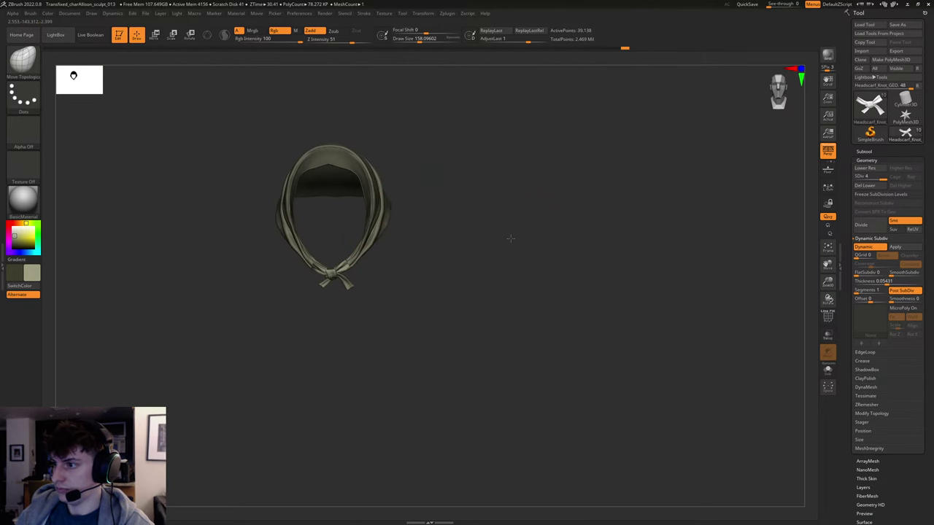
right_click_drag(511, 238, 626, 312)
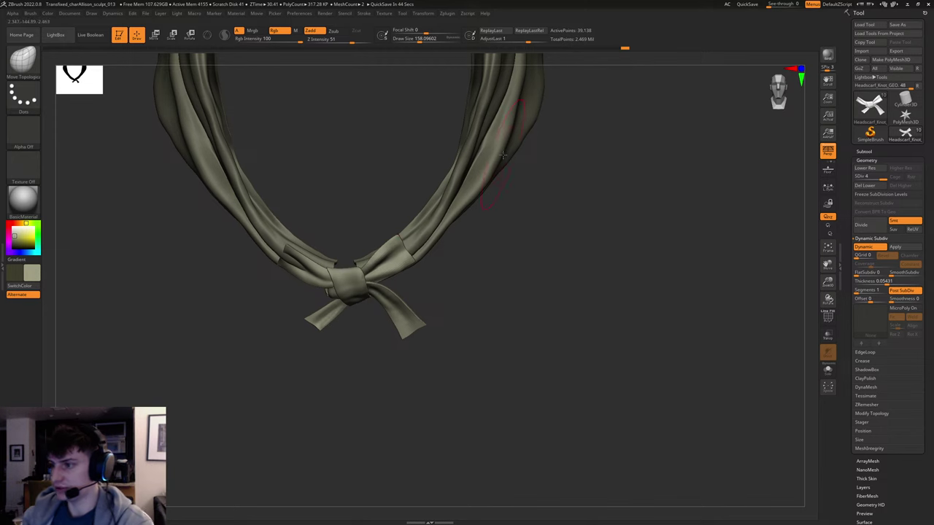
Lower the knot to subdivision level 1 and check its topology with the wireframe display.
left_click_drag(552, 322, 517, 347)
key("shift+f")
key("shift+f")
key("shift+d")
key("shift+d")
key("shift+d")
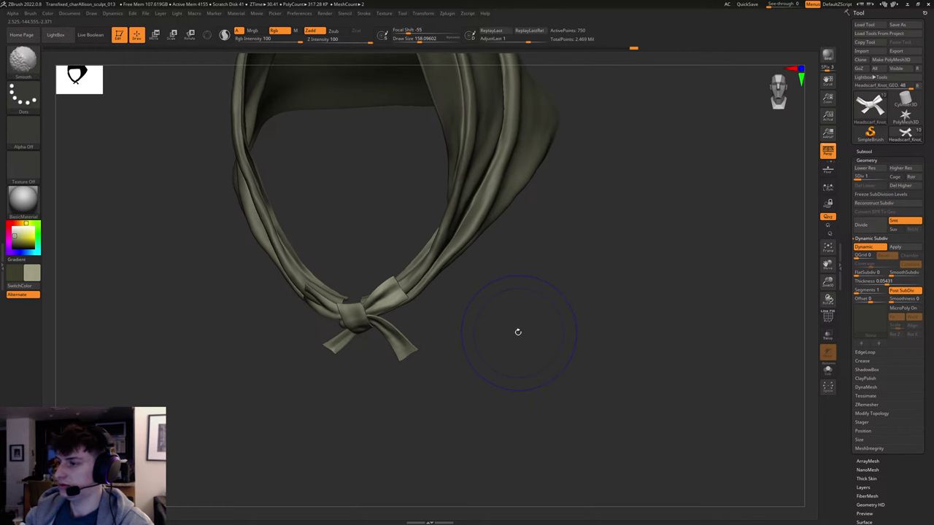
key("shift+f")
key("shift+f")
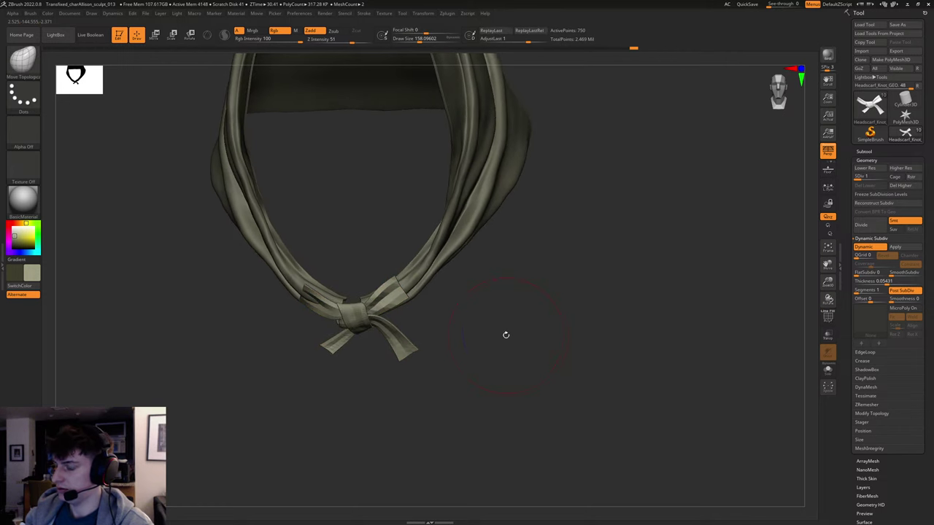
left_click_drag(505, 334, 560, 361)
key("shift+f")
key("shift+f")
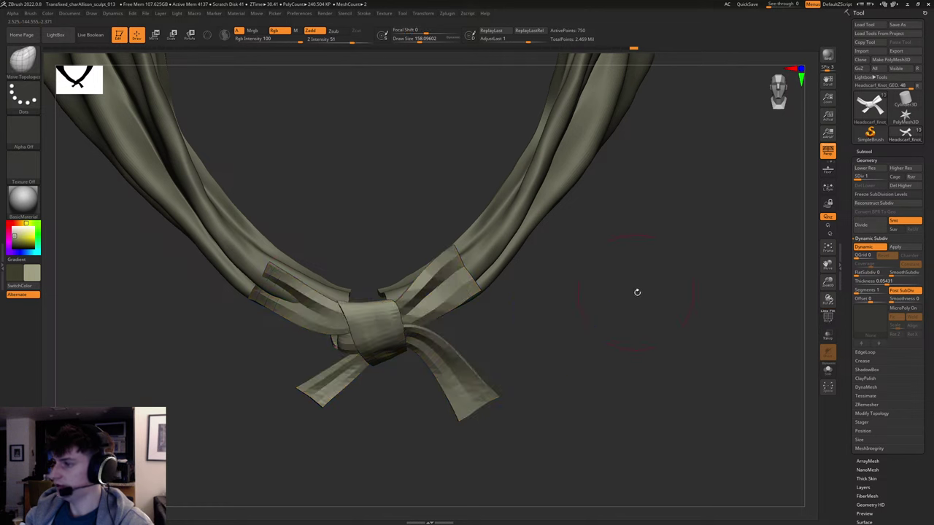
Export the knot as Headscarf_Knot_GEO.obj into the zbrush/02_Sculpting/exports folder and switch to Maya.
left_click(908, 54)
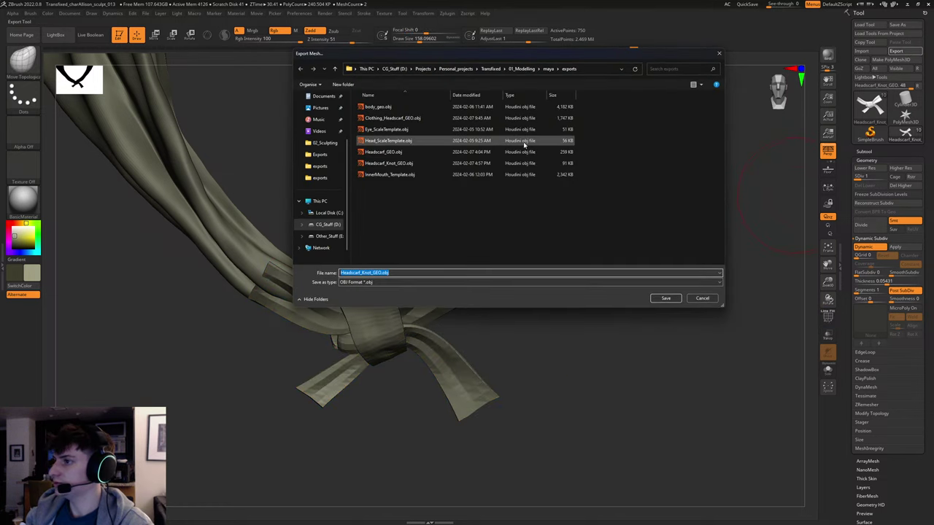
left_click(522, 69)
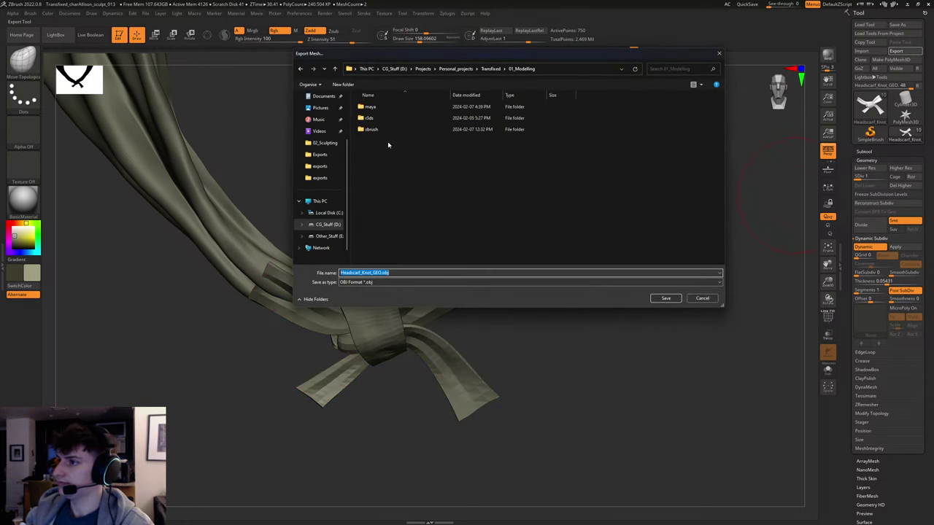
double_click(374, 130)
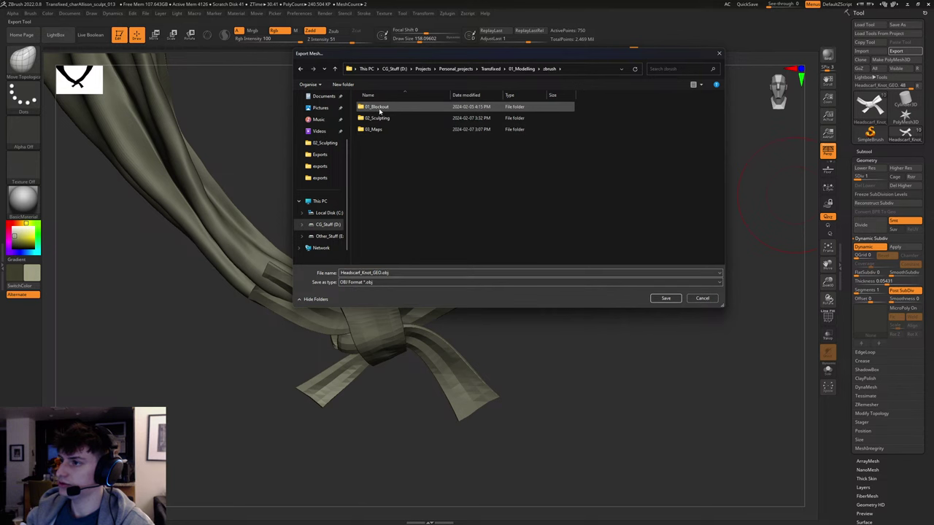
left_click(378, 119)
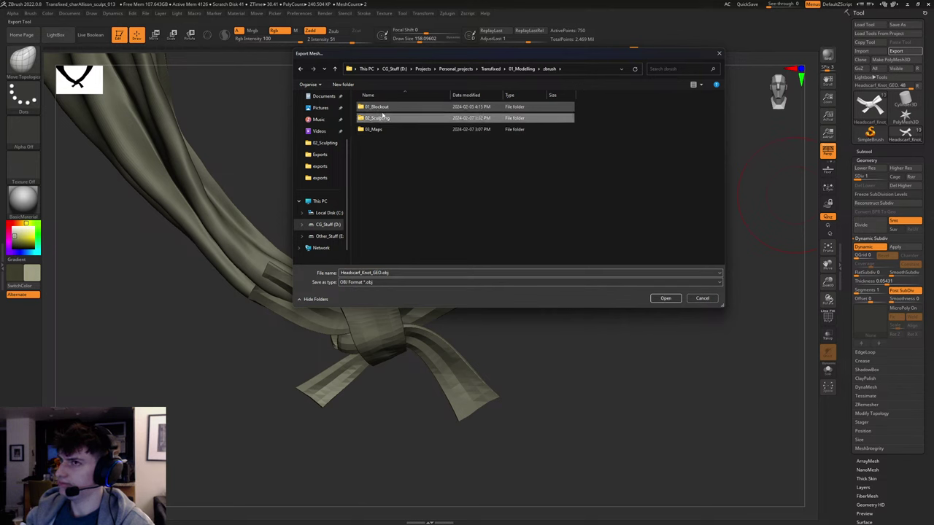
double_click(383, 118)
double_click(378, 108)
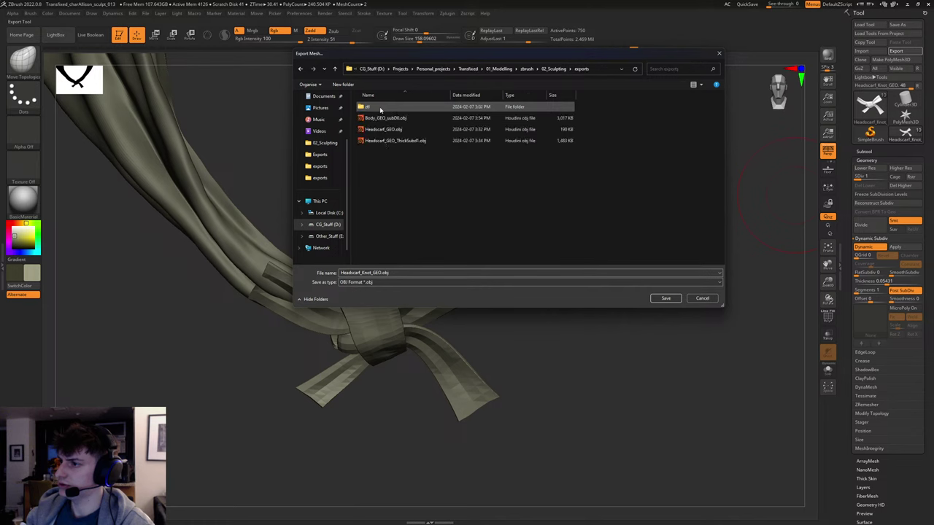
left_click(372, 273)
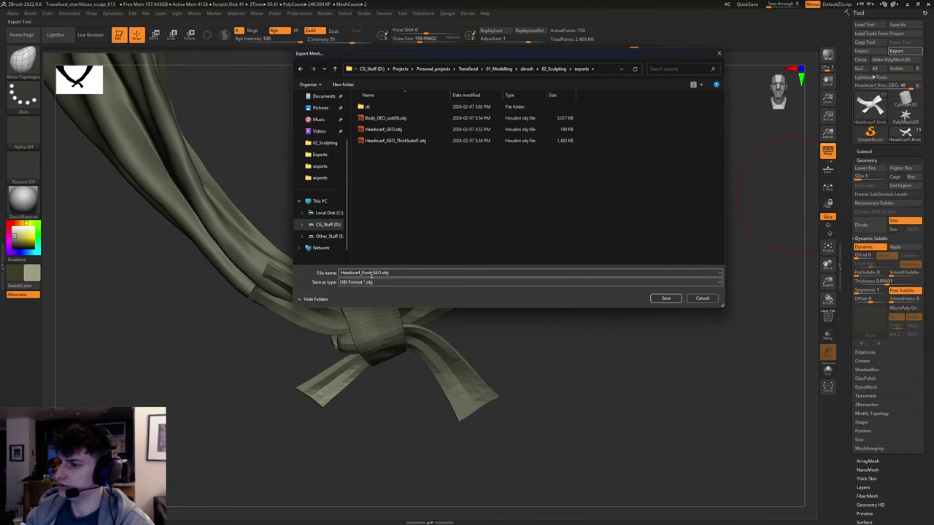
left_click(664, 298)
left_click(906, 5)
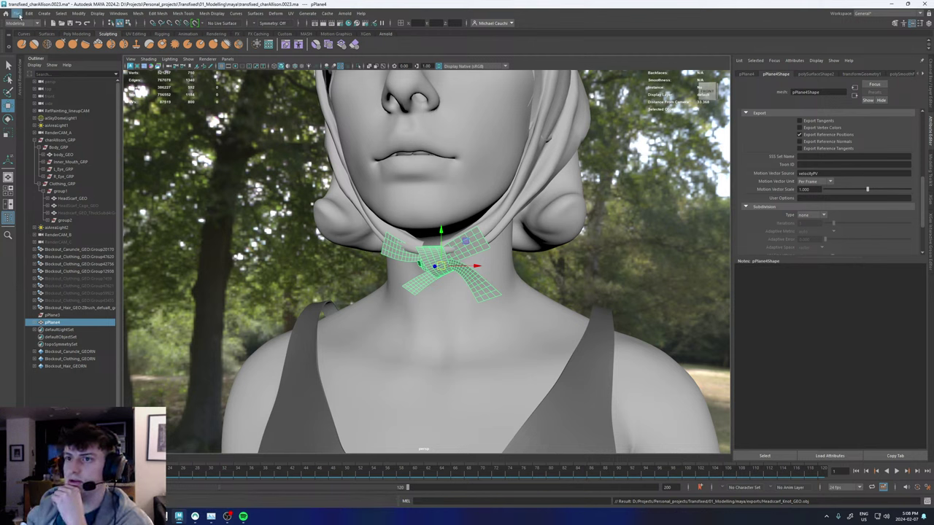
left_click(62, 321)
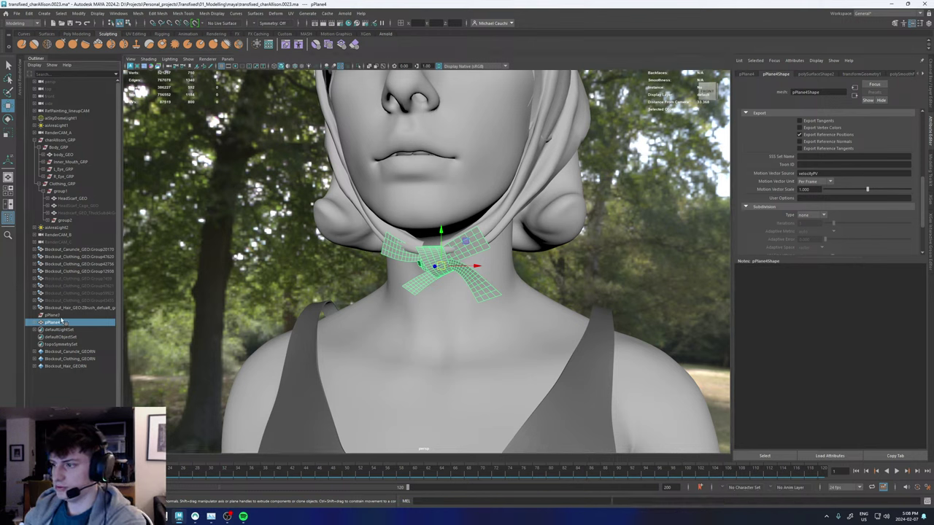
key("Delete")
key("ctrl+z")
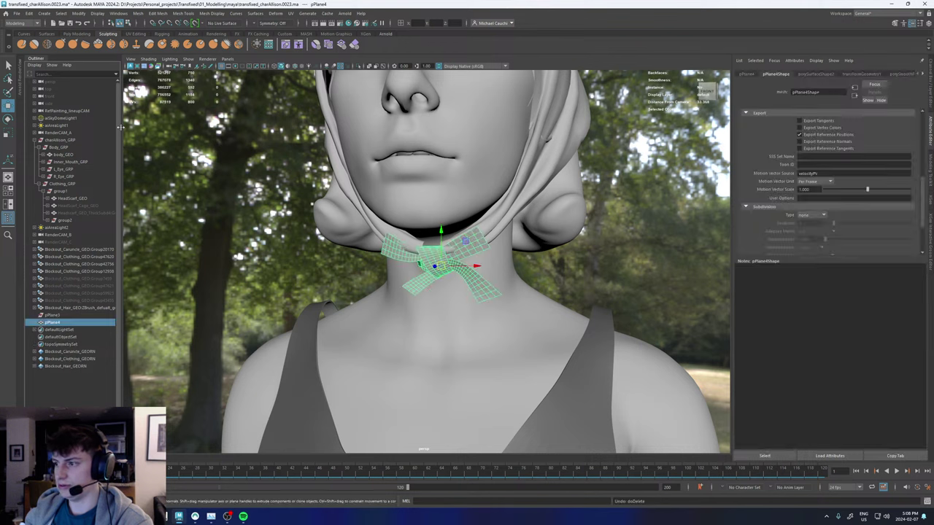
Import Headscarf_Knot_GEO.obj from the 02_Sculpting exports folder into the scene.
left_click(16, 13)
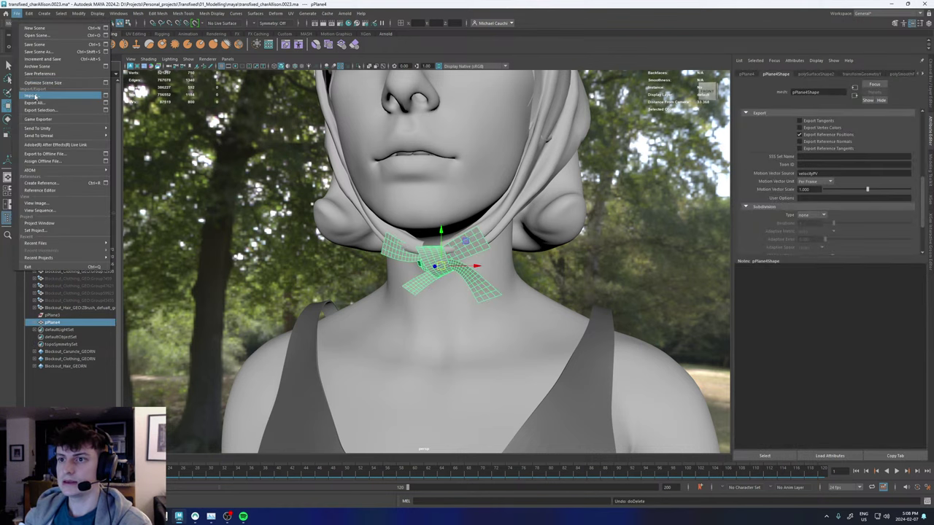
left_click(32, 95)
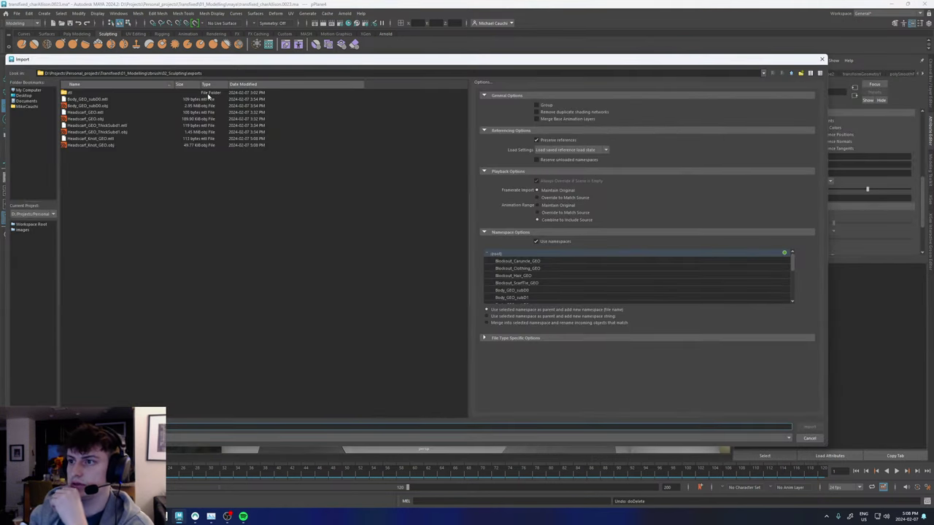
double_click(98, 146)
Select both the original pPlane4 knot and the imported knot and isolate them in the viewport.
scroll(616, 298, "up", 5)
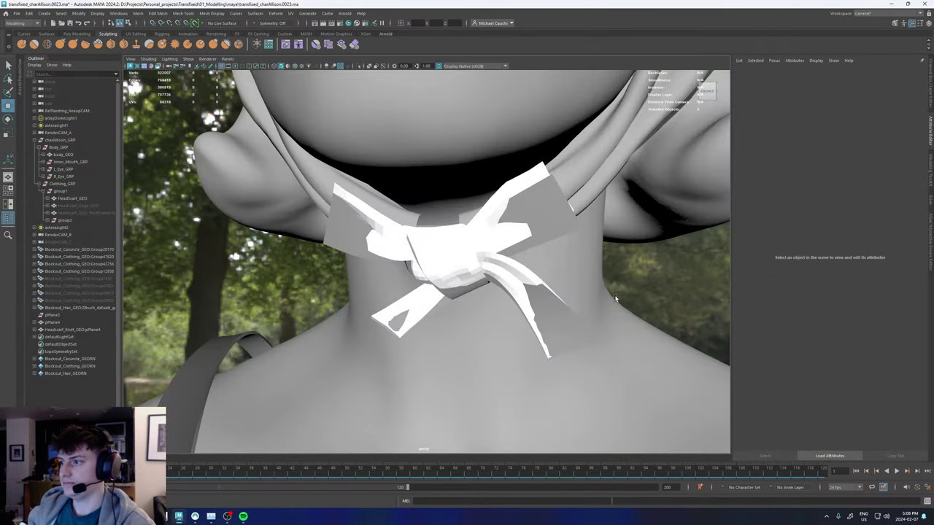
left_click(436, 242)
left_click_drag(409, 246, 467, 249, "alt")
left_click(368, 242, "shift")
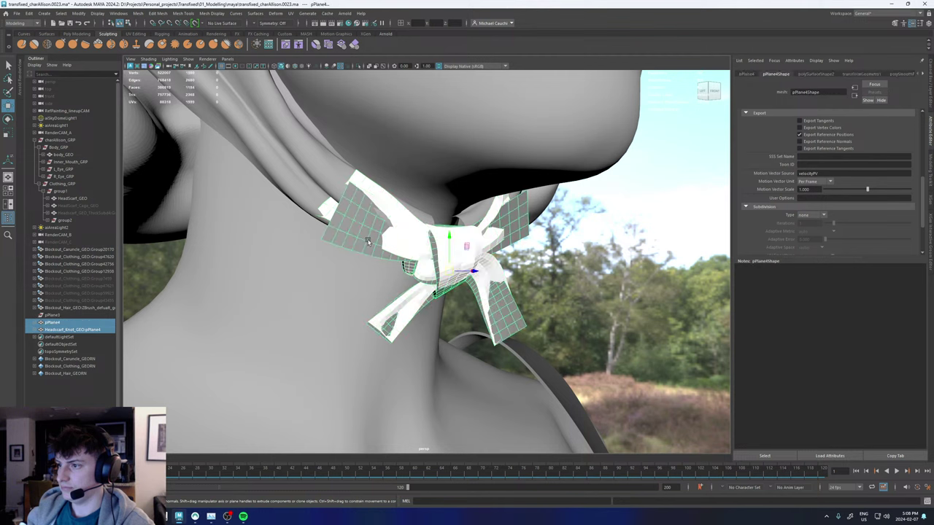
left_click(358, 66)
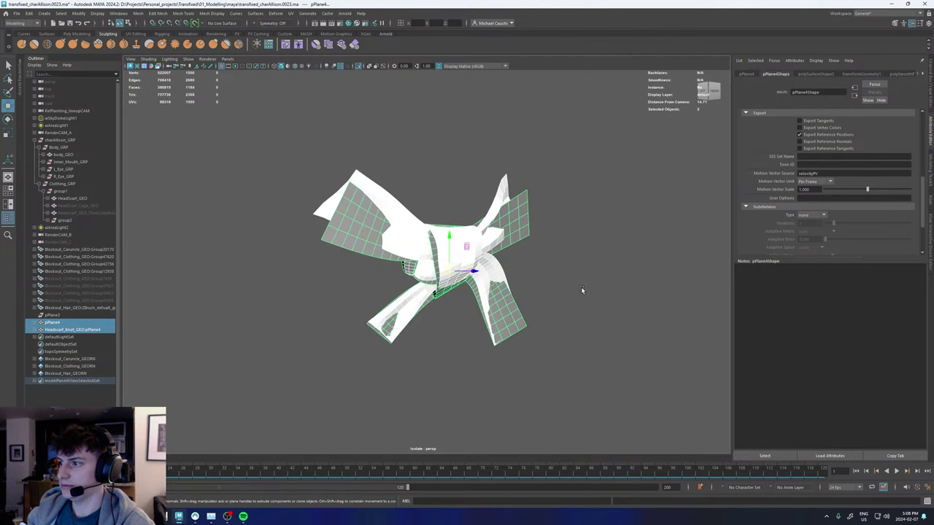
Assign an existing grey material to the imported knot.
left_click(580, 290)
left_click(471, 248)
right_click_drag(465, 247, 465, 448)
right_click_drag(595, 289, 523, 259)
Move the original knot aside to compare it with the imported one, and undo the move.
left_click(498, 261)
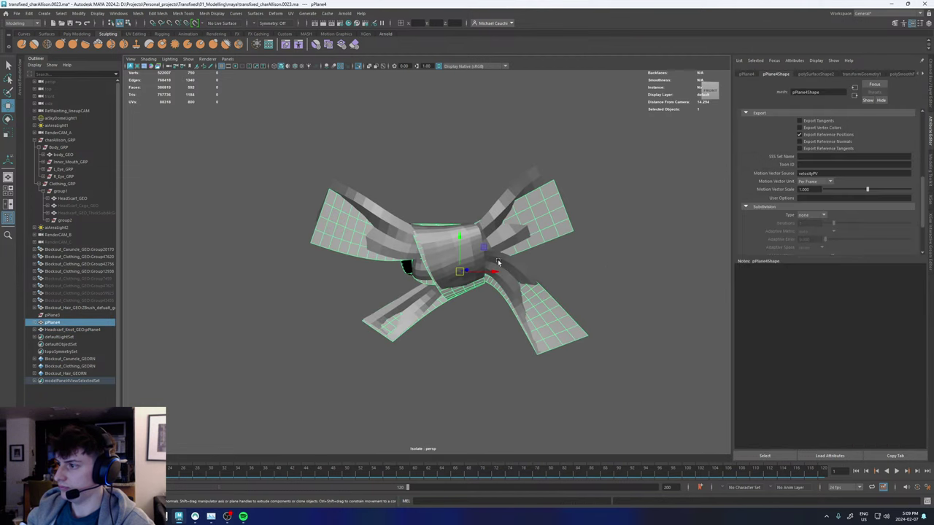
left_click_drag(483, 249, 710, 234)
left_click_drag(614, 277, 605, 275, "alt")
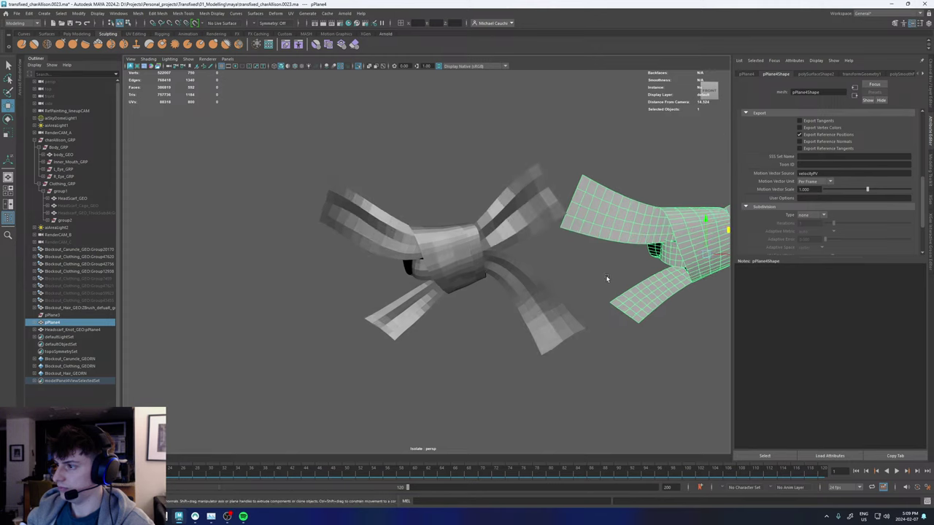
middle_click_drag(606, 274, 485, 265, "alt")
scroll(452, 270, "down", 3)
left_click(539, 314)
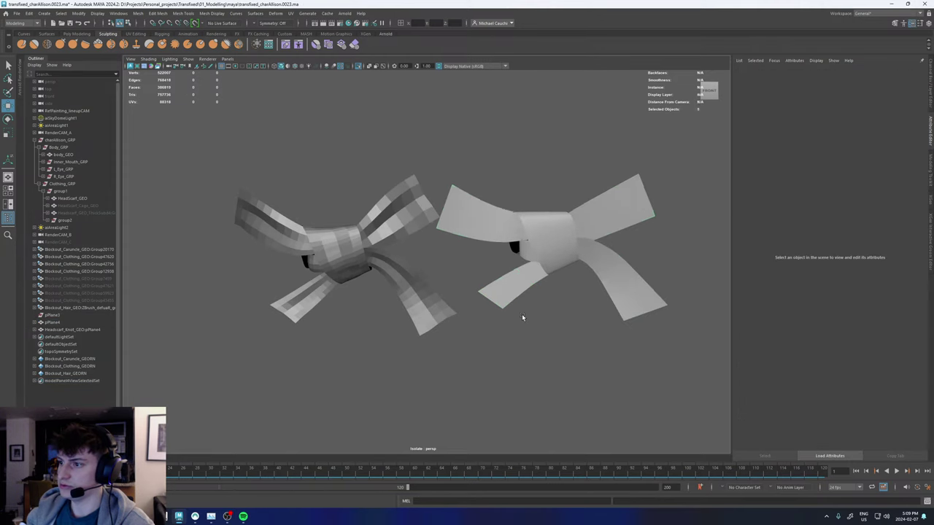
scroll(521, 314, "down", 5)
left_click_drag(522, 316, 583, 317, "alt")
key("ctrl+z")
key("ctrl+z")
key("ctrl+z")
key("ctrl+z")
key("ctrl+z")
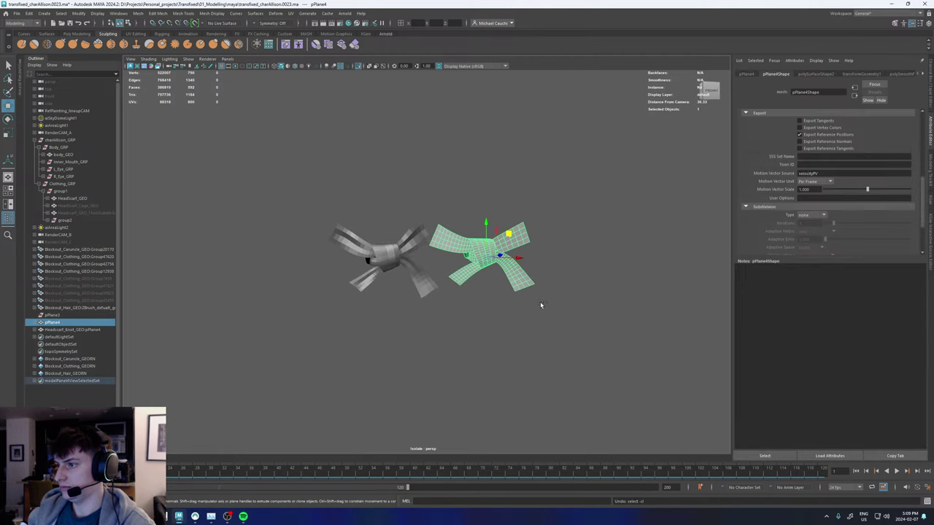
key("ctrl+z")
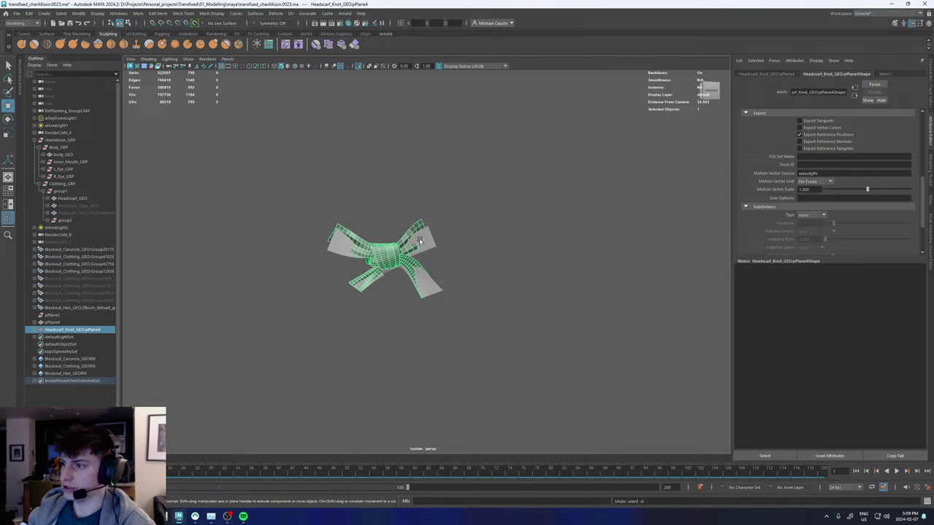
Delete the original pPlane4 knot and turn off the viewport isolation.
left_click(428, 242)
key("Delete")
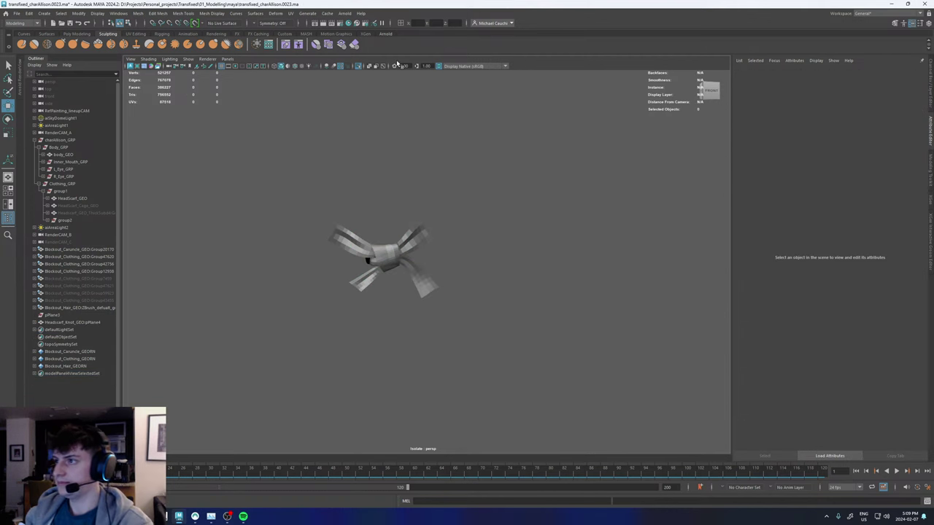
left_click(358, 66)
scroll(468, 249, "up", 5)
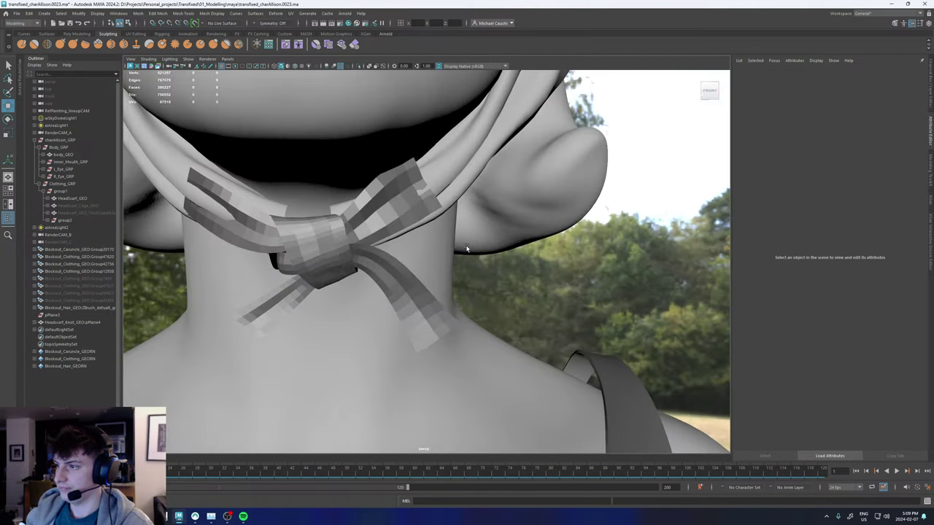
Select the imported knot and examine how its wraps and tails sit against the headscarf and neck.
left_click(456, 179)
left_click(406, 201)
right_click(400, 202)
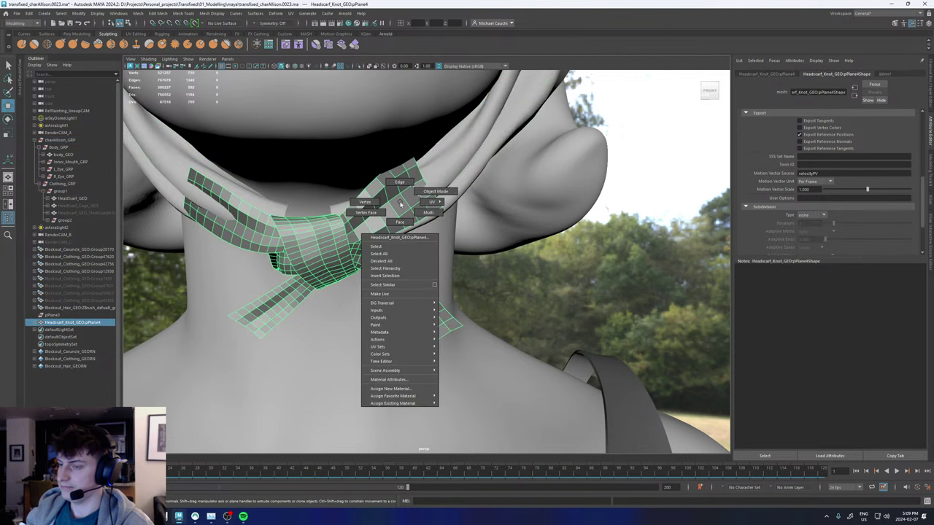
middle_click_drag(379, 215, 431, 219, "alt")
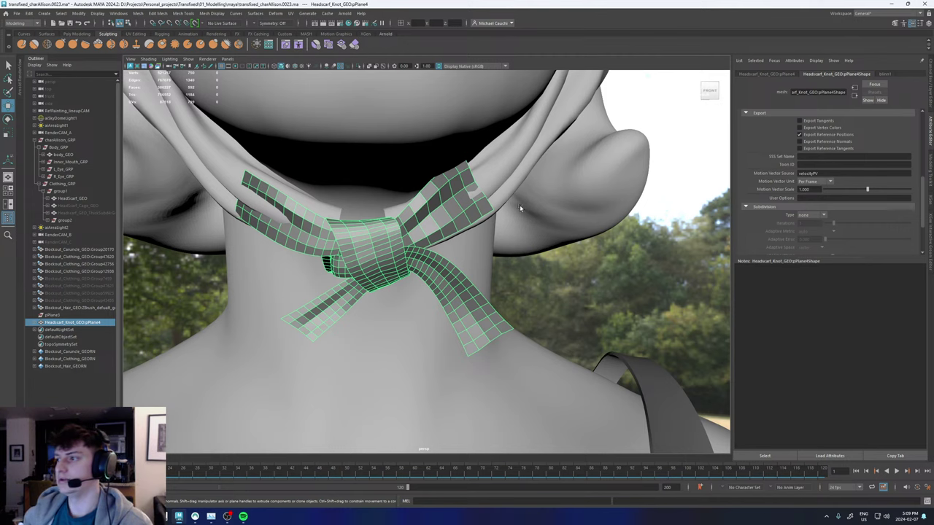
left_click_drag(448, 222, 498, 230, "alt")
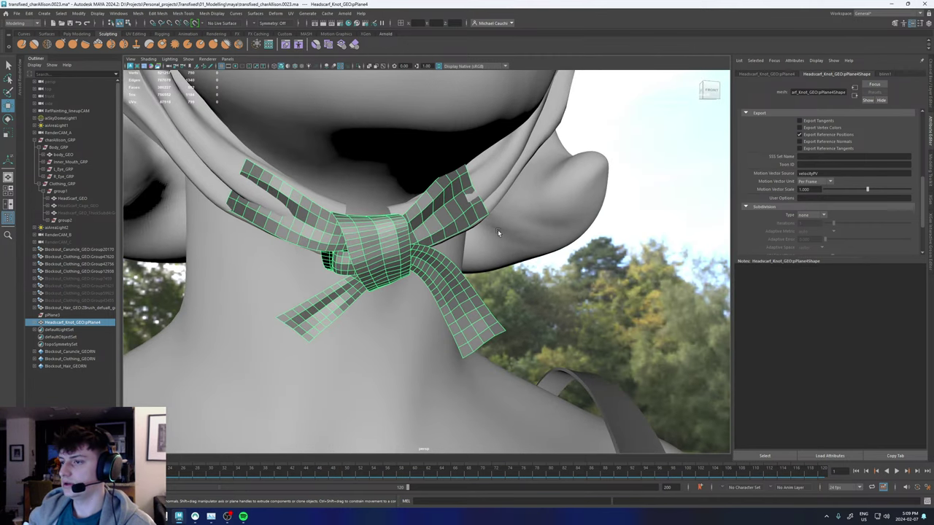
middle_click_drag(301, 230, 371, 232, "alt")
scroll(371, 232, "up", 2)
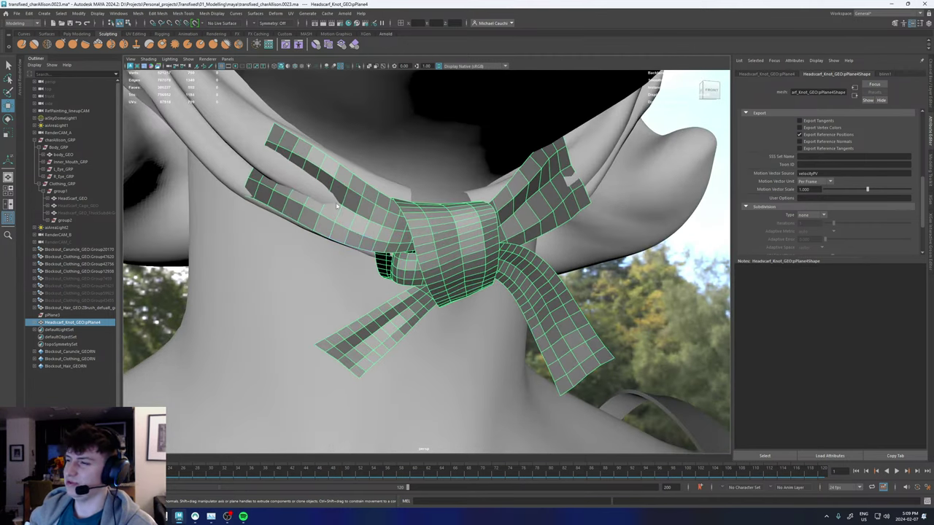
Nudge edges and vertices along the lower border of the knot's left wrap to fit the headscarf fold beneath it.
key("F10")
middle_click_drag(310, 216, 360, 225, "alt")
left_click(324, 221)
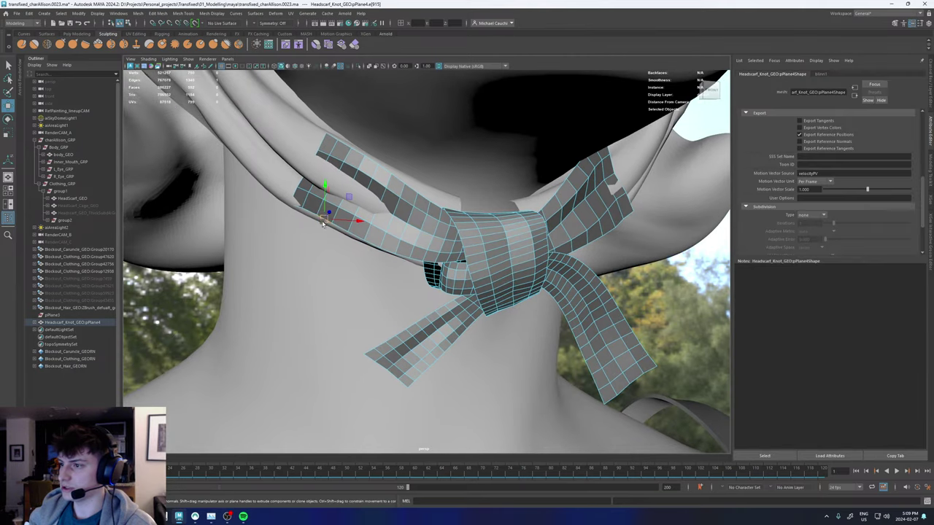
left_click(312, 215, "shift")
left_click_drag(316, 217, 316, 218)
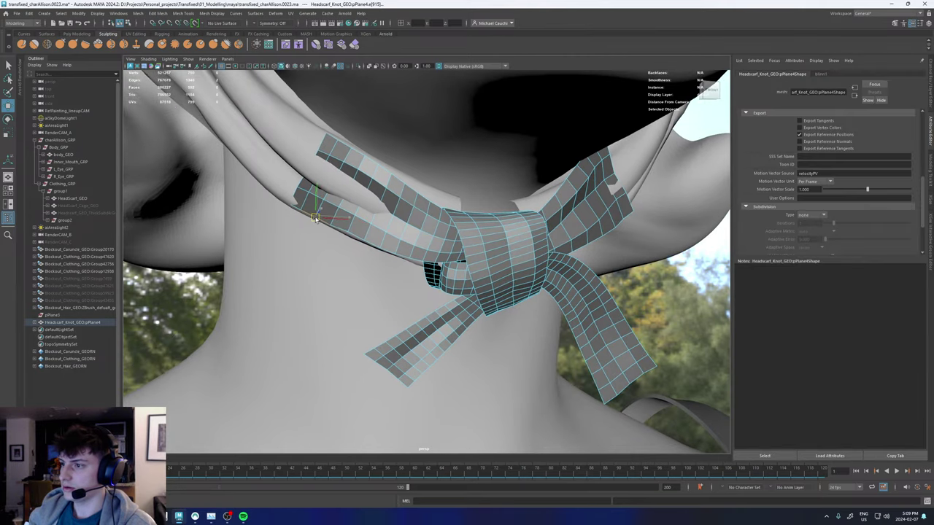
key("F9")
left_click(348, 234)
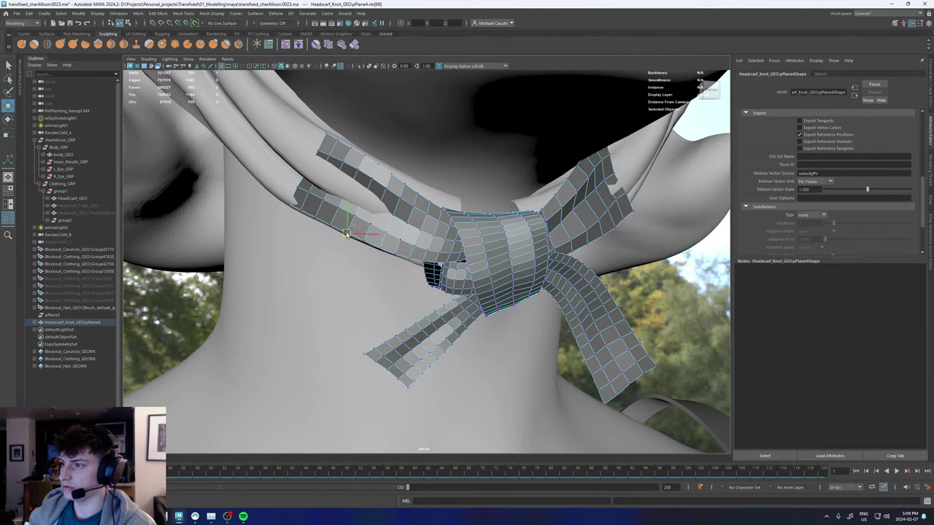
left_click(364, 239)
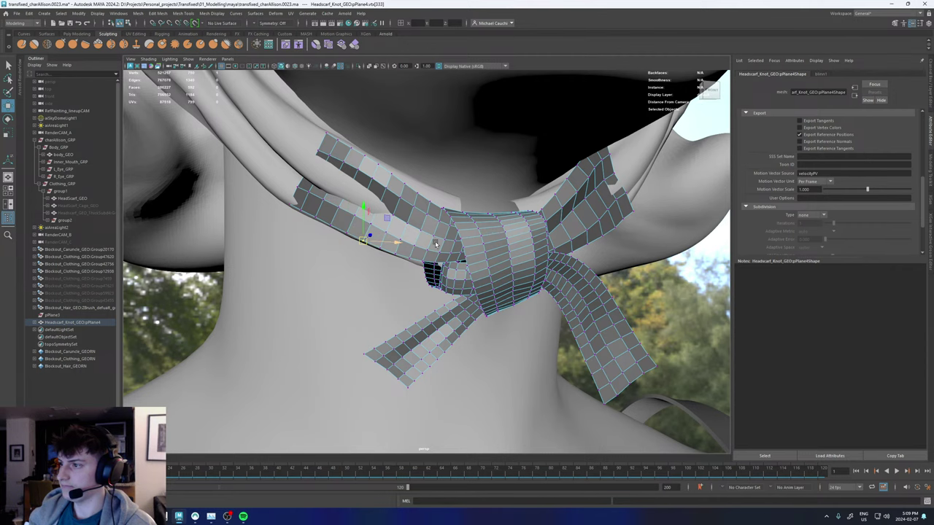
key("F8")
Assign the existing Scarf_TempMat material to both the headscarf and the imported knot.
scroll(497, 245, "down", 10)
left_click(543, 243)
left_click_drag(550, 242, 509, 281, "alt")
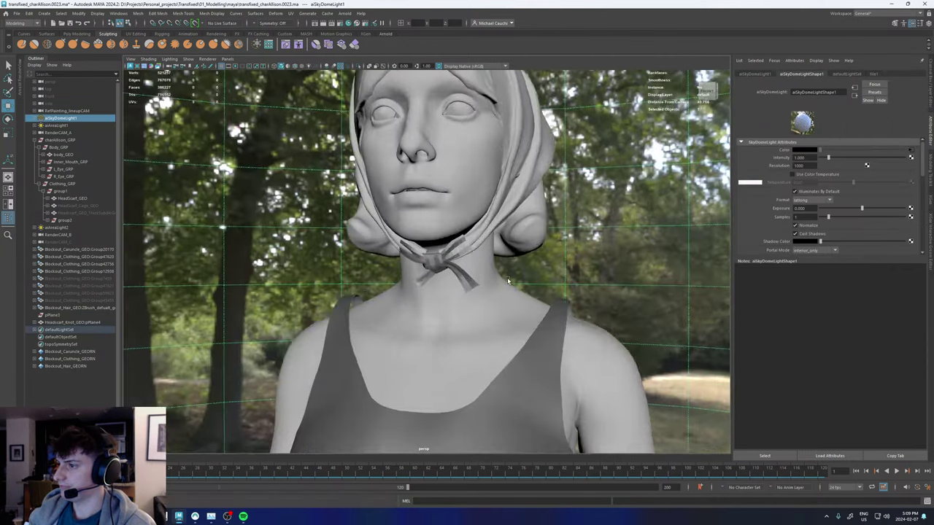
right_click_drag(508, 279, 685, 270, "alt")
left_click(580, 197)
left_click(527, 220, "shift")
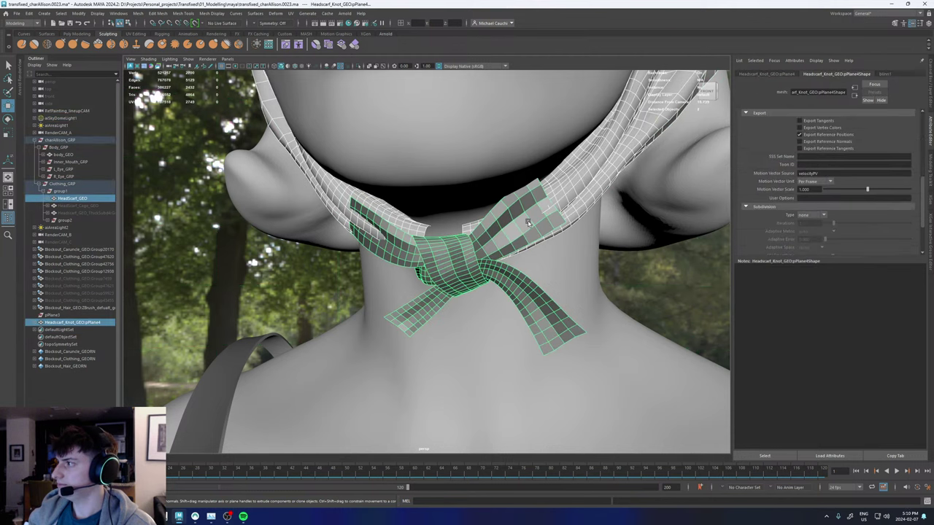
right_click(528, 222)
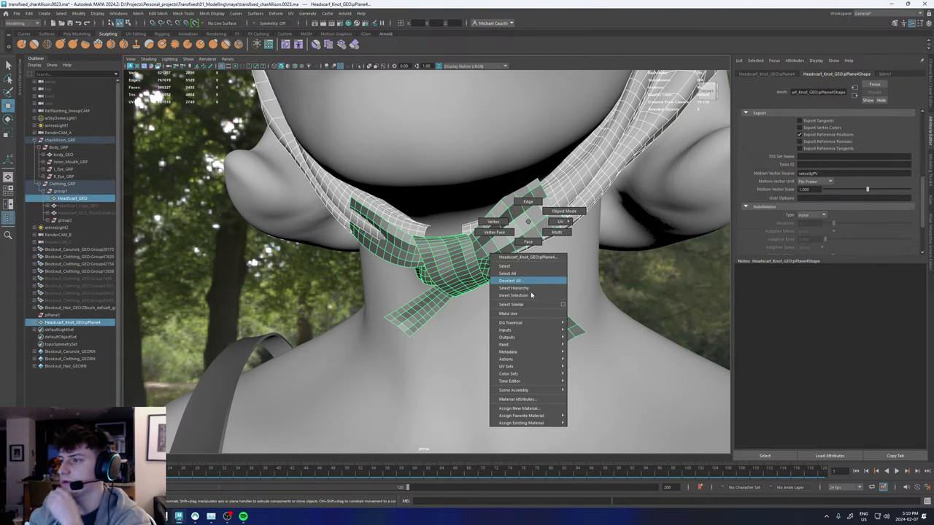
mouse_move(536, 416)
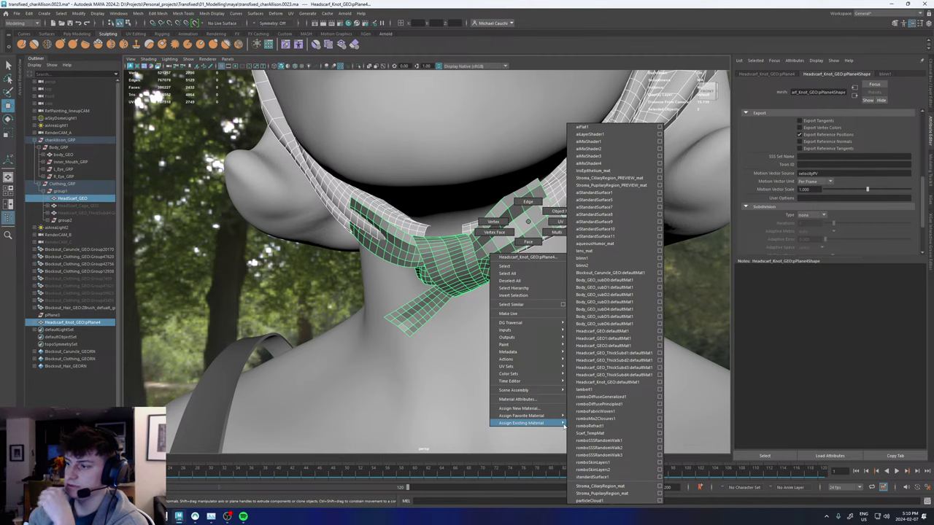
left_click(596, 433)
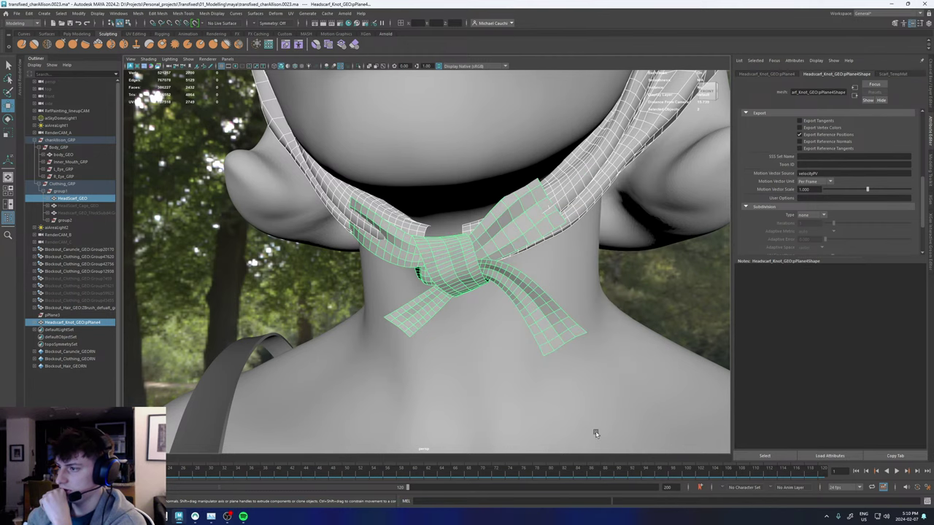
left_click(661, 296)
Select the border edges at the open end of the knot's right wrap, where it overlaps the headscarf.
right_click_drag(565, 261, 526, 257, "alt")
left_click_drag(515, 258, 566, 259, "alt")
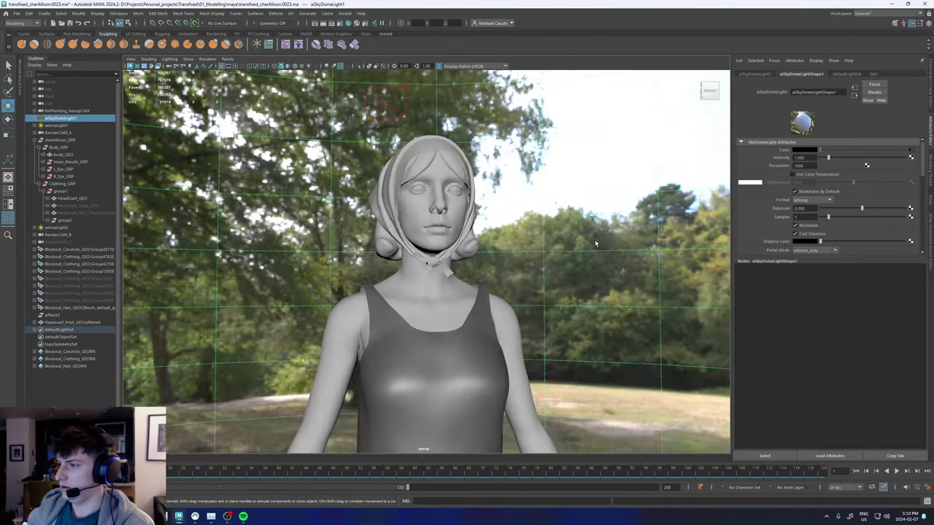
right_click_drag(554, 260, 442, 262, "alt")
left_click_drag(436, 261, 410, 264, "alt")
right_click_drag(410, 263, 510, 296, "alt")
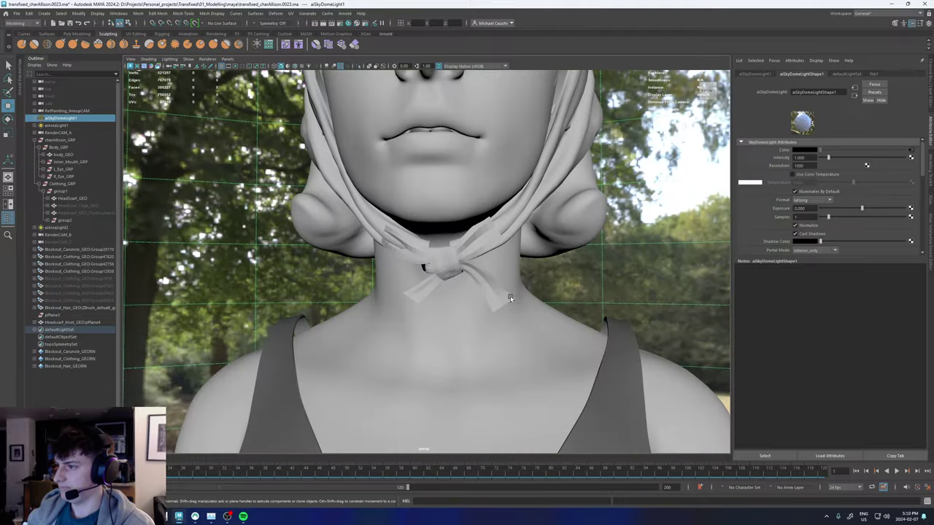
left_click(480, 237)
left_click_drag(480, 237, 467, 244, "alt")
right_click_drag(570, 314, 694, 355, "alt")
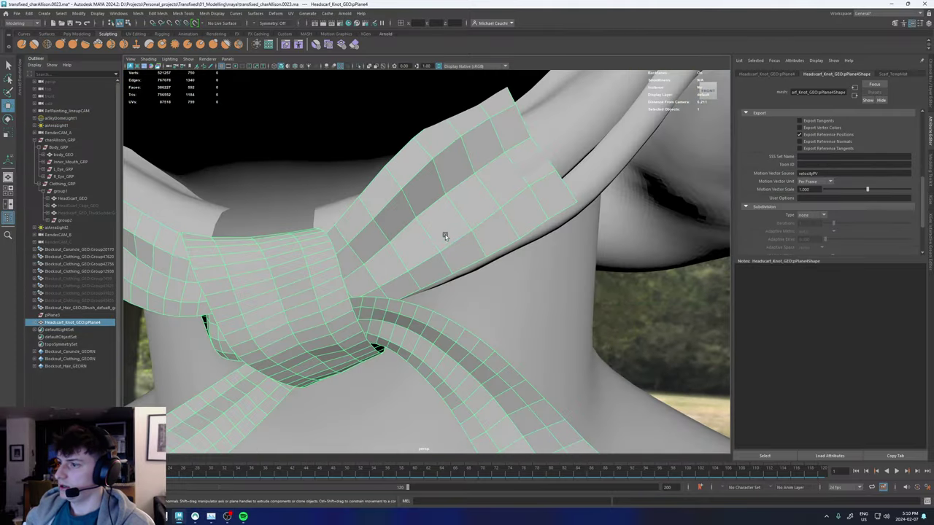
right_click_drag(445, 236, 440, 140)
double_click(516, 118)
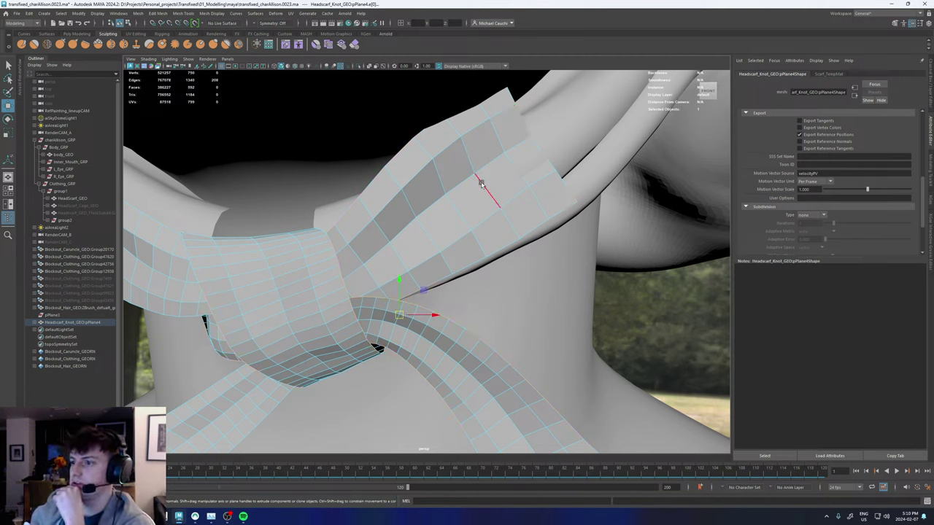
left_click(562, 183)
double_click(507, 96, "shift")
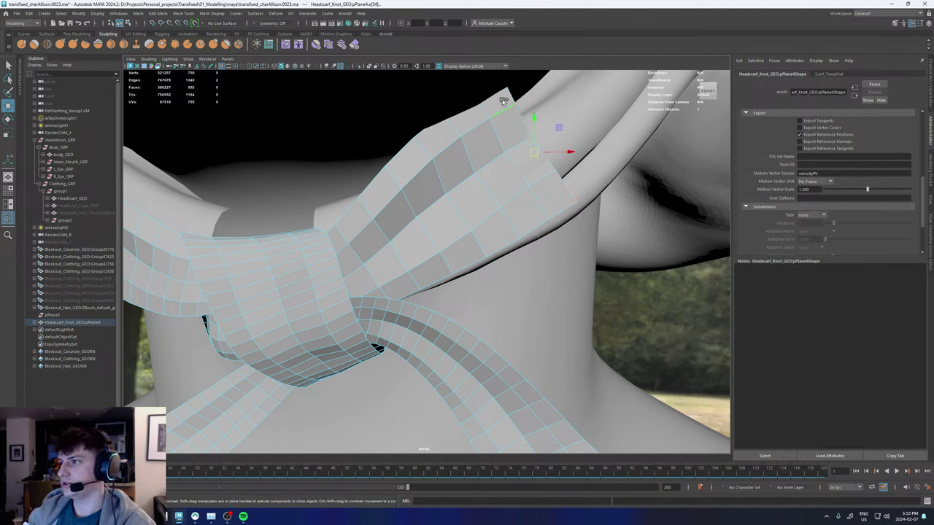
left_click(508, 95)
double_click(569, 187, "shift")
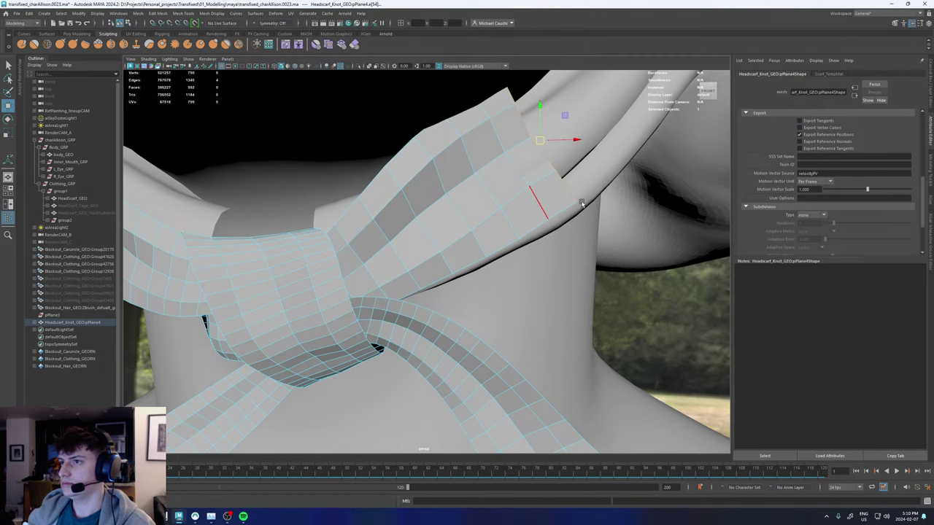
right_click_drag(581, 202, 530, 210, "alt")
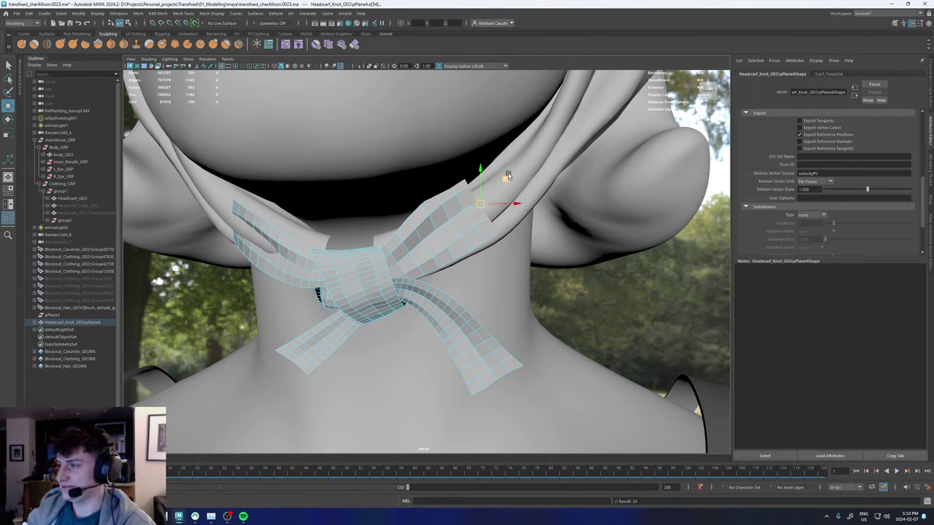
Select HeadScarf_GEO and examine its side folds and how its ends meet the knot under the chin.
right_click_drag(513, 183, 550, 120)
left_click(535, 148)
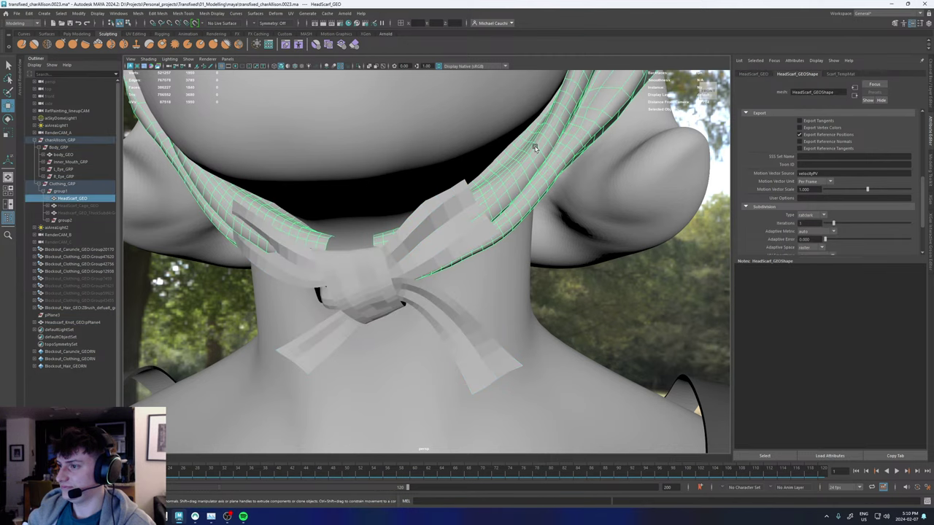
scroll(535, 148, "down", 5)
left_click_drag(535, 148, 510, 153, "alt")
middle_click_drag(499, 134, 486, 319, "alt")
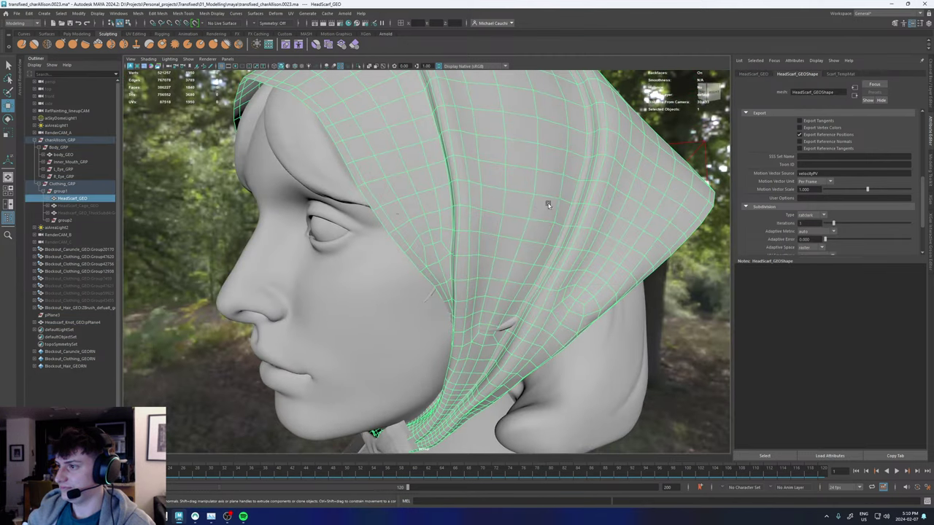
left_click_drag(548, 205, 468, 202, "alt")
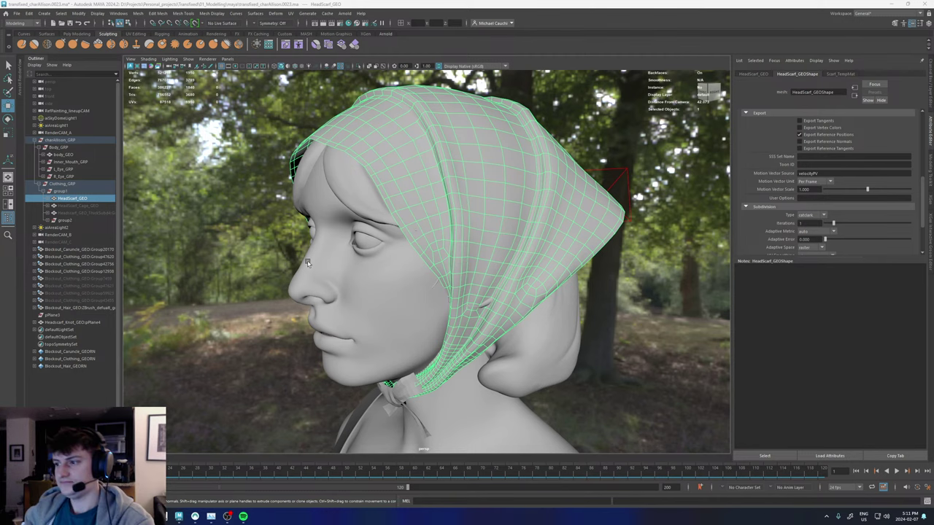
left_click_drag(349, 282, 430, 271, "alt")
middle_click_drag(408, 321, 398, 216, "alt")
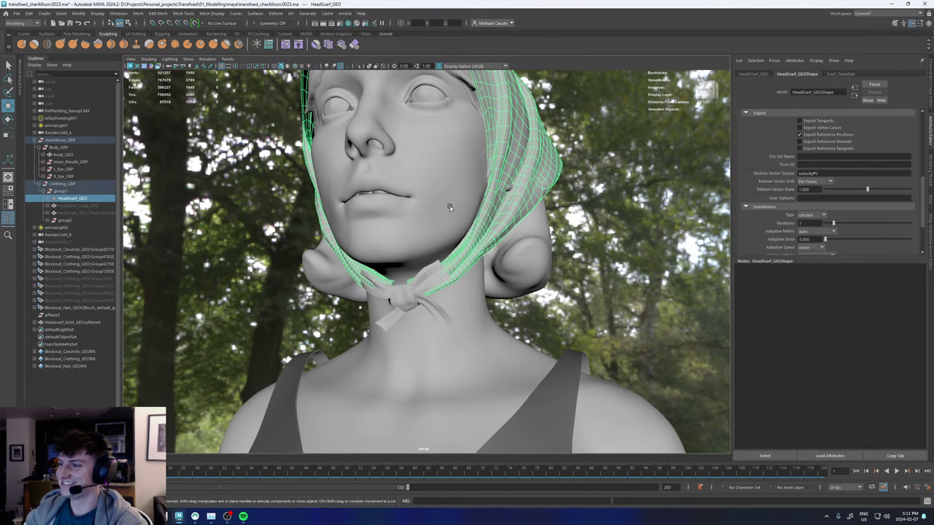
left_click_drag(401, 208, 429, 217, "alt")
right_click_drag(356, 227, 436, 260, "alt")
middle_click_drag(435, 261, 433, 216, "alt")
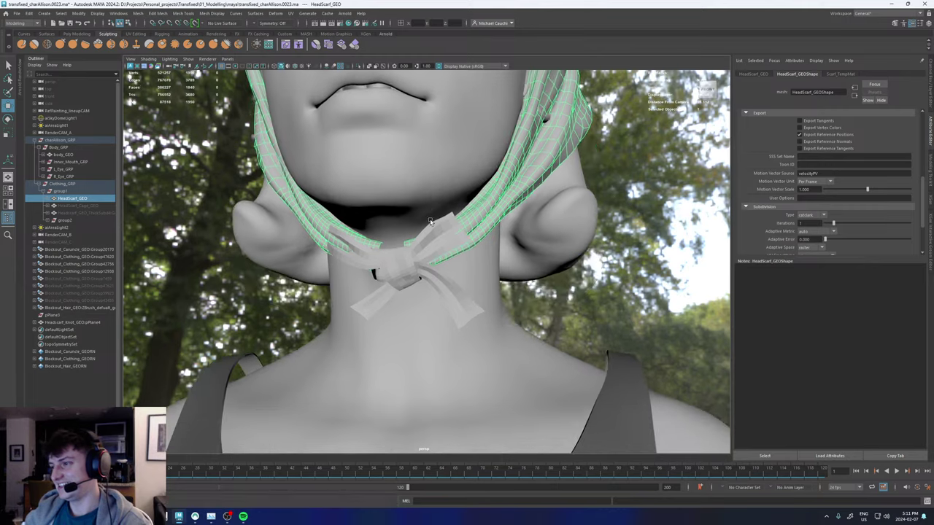
right_click_drag(437, 234, 517, 259, "alt")
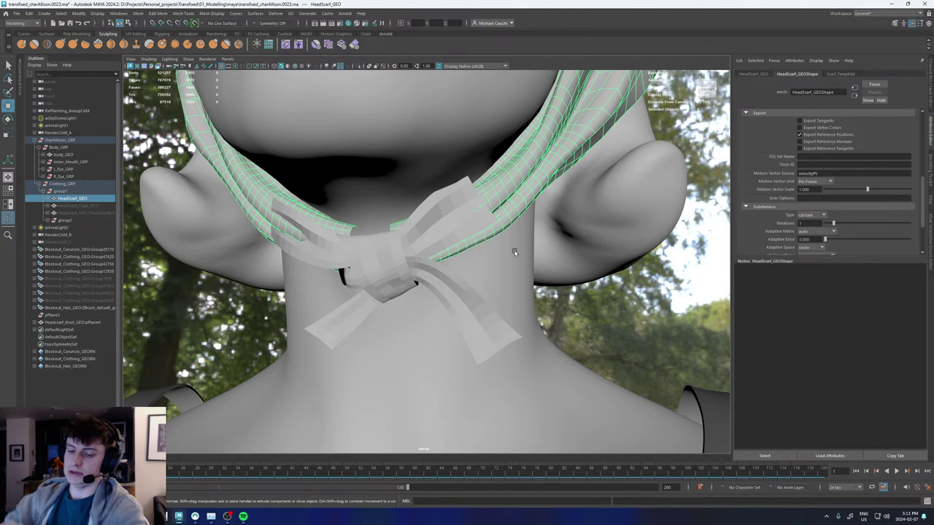
right_click_drag(583, 182, 437, 237, "alt")
left_click_drag(584, 146, 482, 177, "alt")
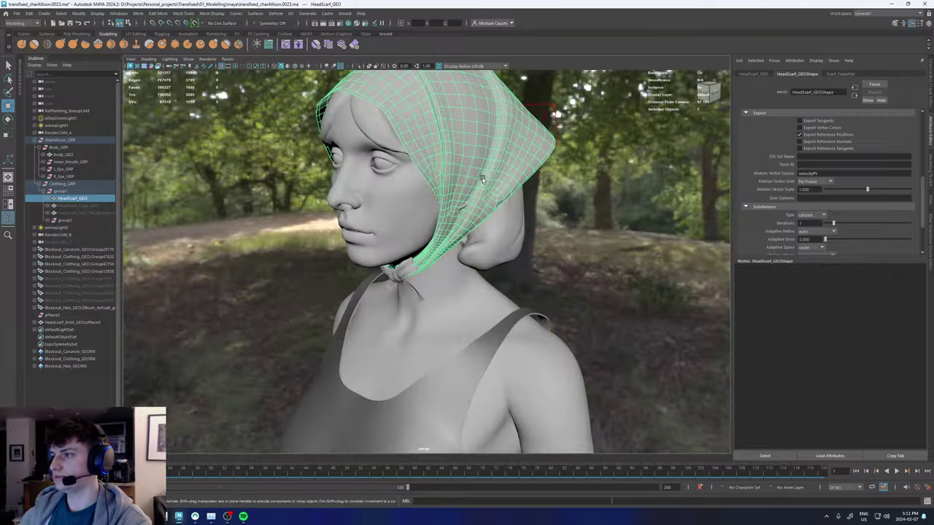
middle_click_drag(483, 178, 483, 236, "alt")
left_click_drag(422, 211, 435, 207, "alt")
middle_click_drag(384, 269, 372, 196, "alt")
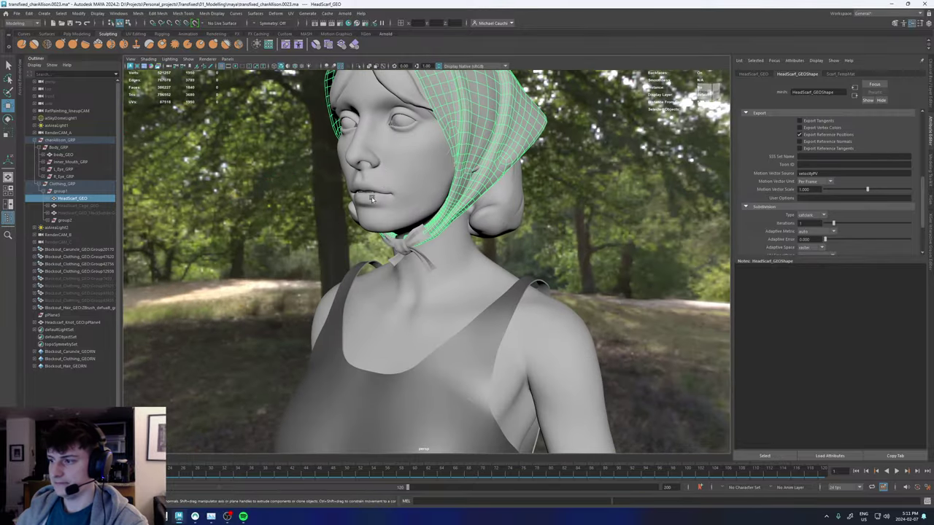
Select an edge loop across the right end of HeadScarf_GEO, just above the knot's wrap.
right_click_drag(371, 196, 405, 210, "alt")
left_click(393, 202, "shift")
left_click_drag(354, 202, 410, 201, "alt")
right_click_drag(410, 201, 449, 203, "alt")
middle_click_drag(466, 140, 446, 204, "alt")
right_click_drag(447, 205, 500, 147, "alt")
double_click(516, 188)
left_click_drag(352, 229, 379, 225, "alt")
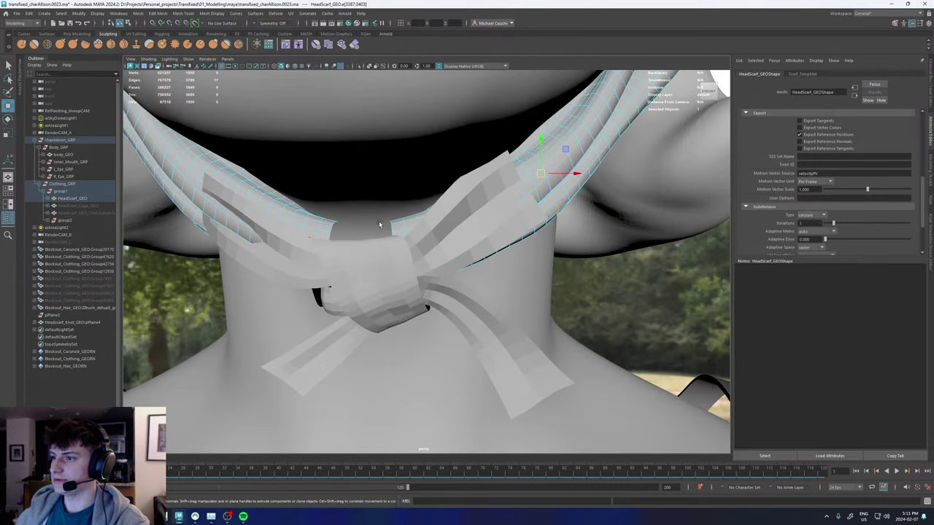
Examine the headscarf's edge flow around the knot, over the crown and down both side tails.
left_click_drag(502, 213, 504, 209, "alt")
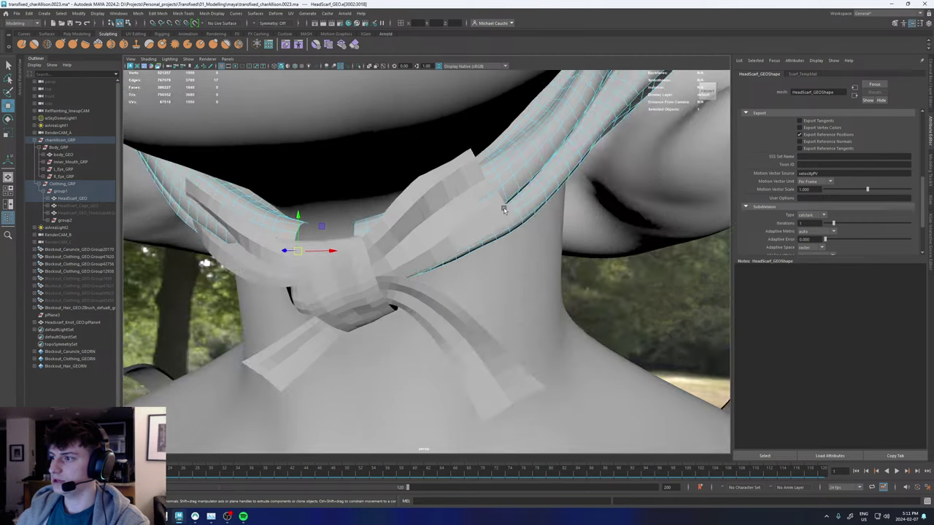
right_click_drag(511, 189, 346, 171, "alt")
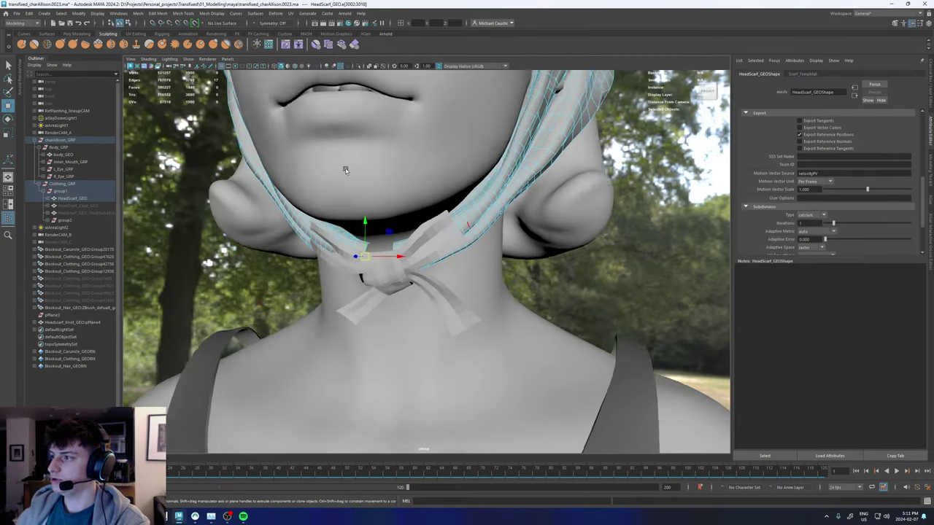
right_click_drag(498, 155, 492, 140, "alt")
middle_click_drag(492, 140, 467, 292, "alt")
left_click_drag(496, 241, 452, 245, "alt")
left_click_drag(541, 175, 429, 173, "alt")
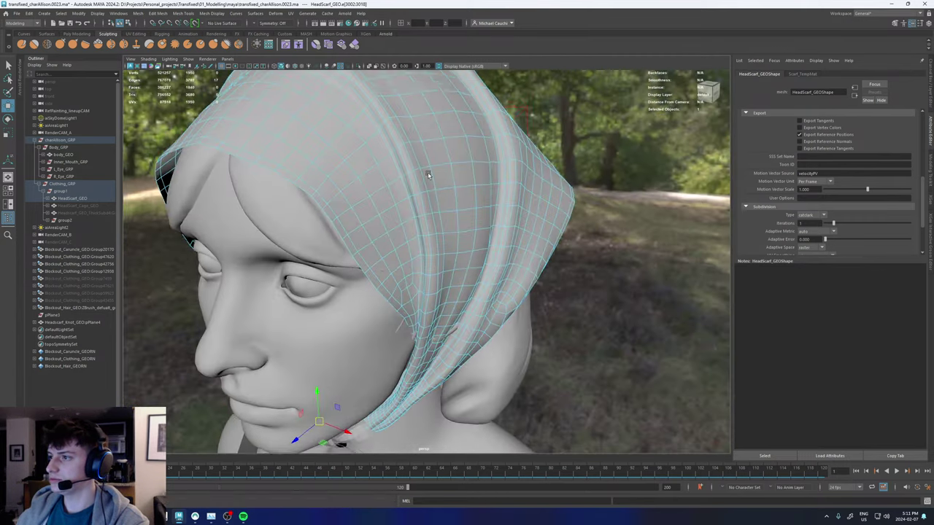
middle_click_drag(429, 173, 421, 256, "alt")
right_click_drag(379, 202, 415, 219, "alt")
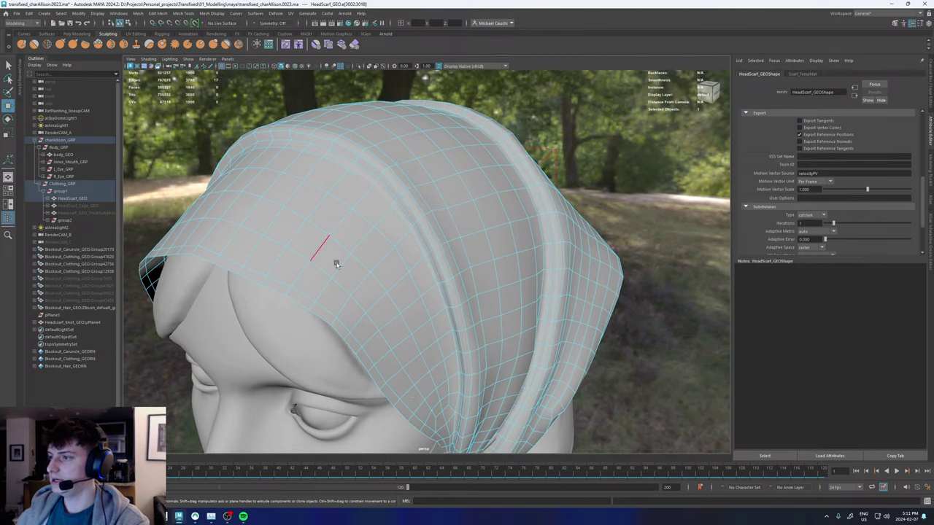
mouse_move(418, 250)
left_mouse_down("alt")
mouse_move(419, 194)
mouse_move(419, 246)
mouse_move(407, 241)
left_mouse_up("alt")
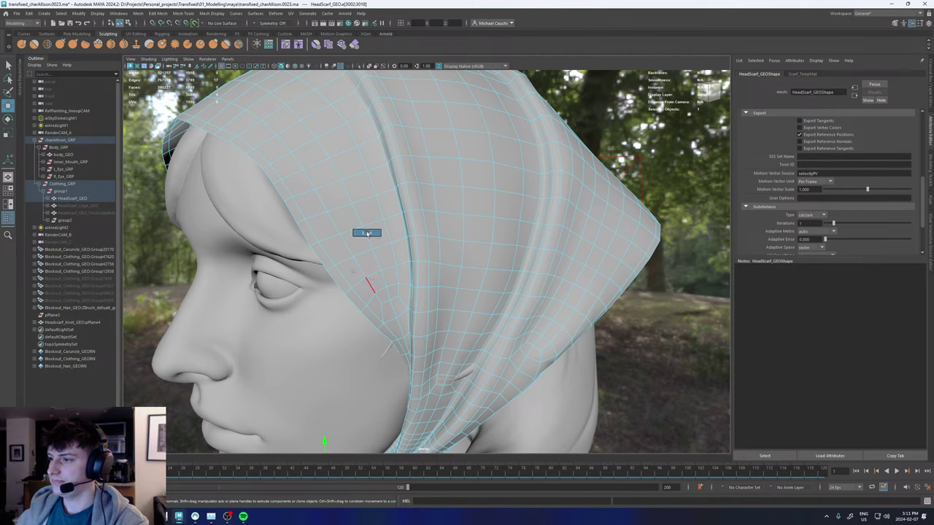
right_click_drag(504, 254, 310, 254, "alt")
left_click_drag(367, 250, 477, 252, "alt")
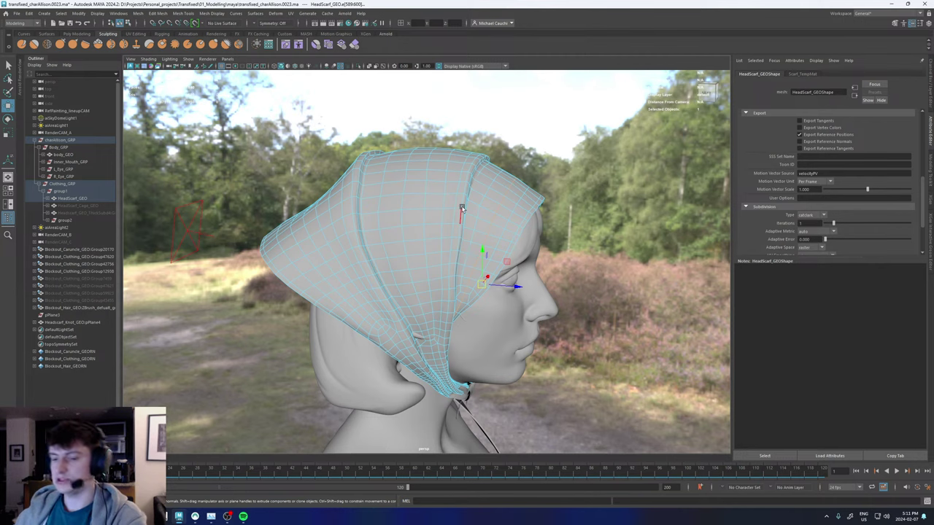
left_click_drag(505, 237, 507, 225, "alt")
middle_click_drag(475, 300, 457, 224, "alt")
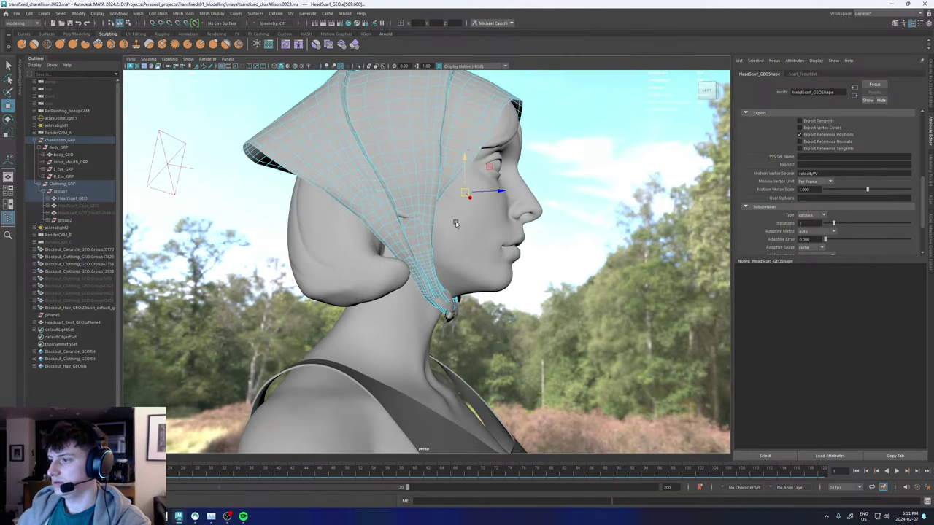
right_click_drag(454, 237, 586, 302, "alt")
right_click_drag(497, 249, 222, 244, "alt")
left_click_drag(344, 192, 351, 202, "alt")
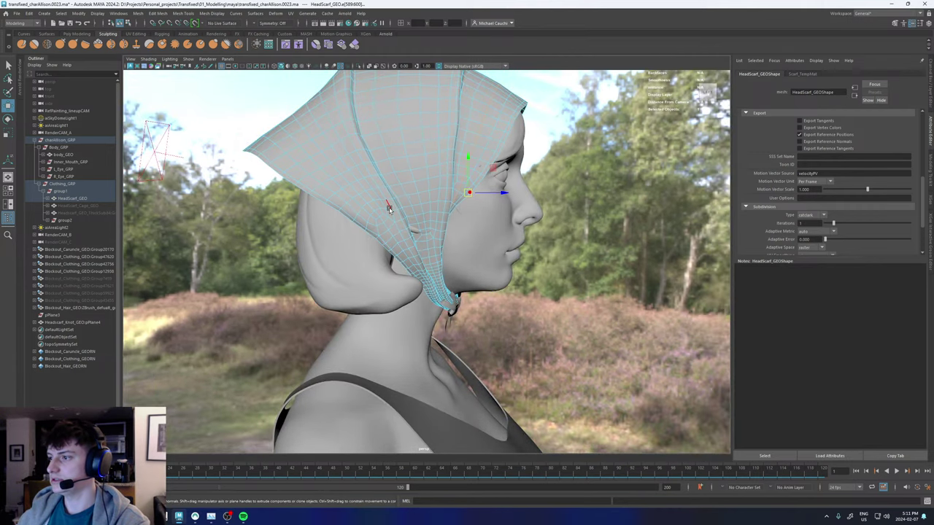
left_click_drag(364, 208, 442, 262, "alt")
right_click_drag(442, 262, 348, 297, "alt")
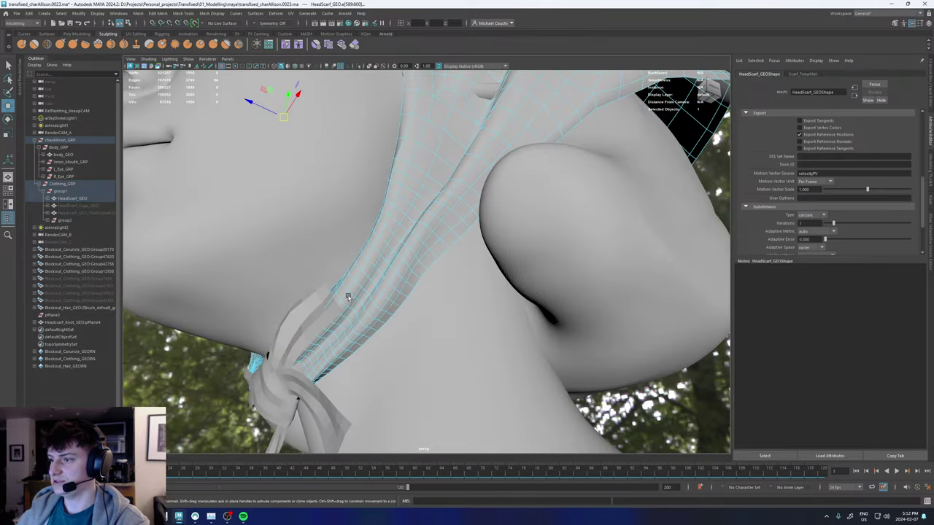
left_click_drag(352, 298, 450, 219, "alt")
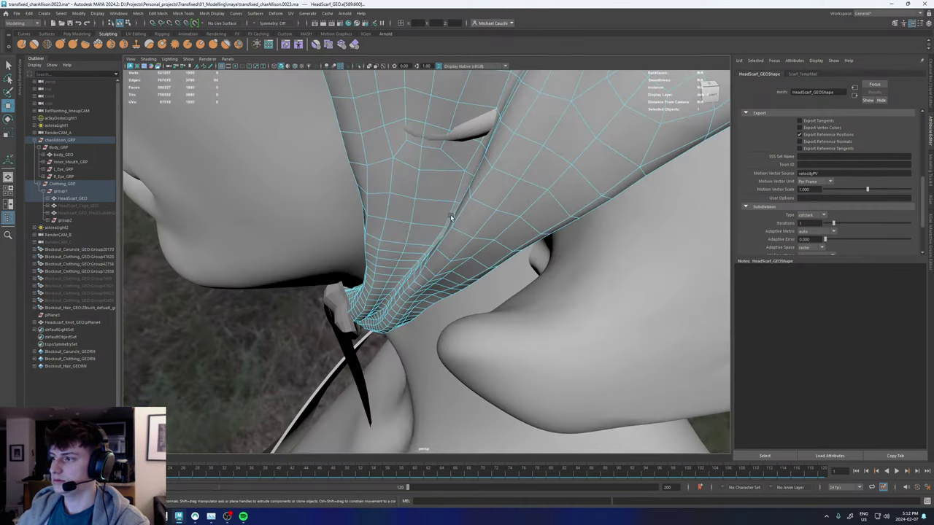
right_click_drag(450, 219, 536, 255, "alt")
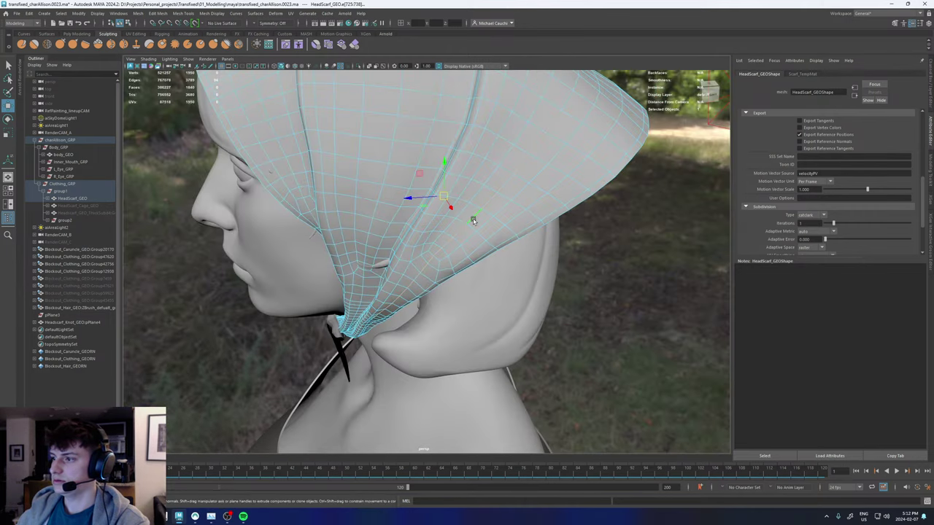
Try removing an edge loop from the headscarf, then isolate the mesh to inspect it.
left_click_drag(474, 221, 508, 173, "alt")
key("F8")
left_click(498, 159)
left_click(480, 189)
middle_click_drag(456, 209, 466, 186, "alt")
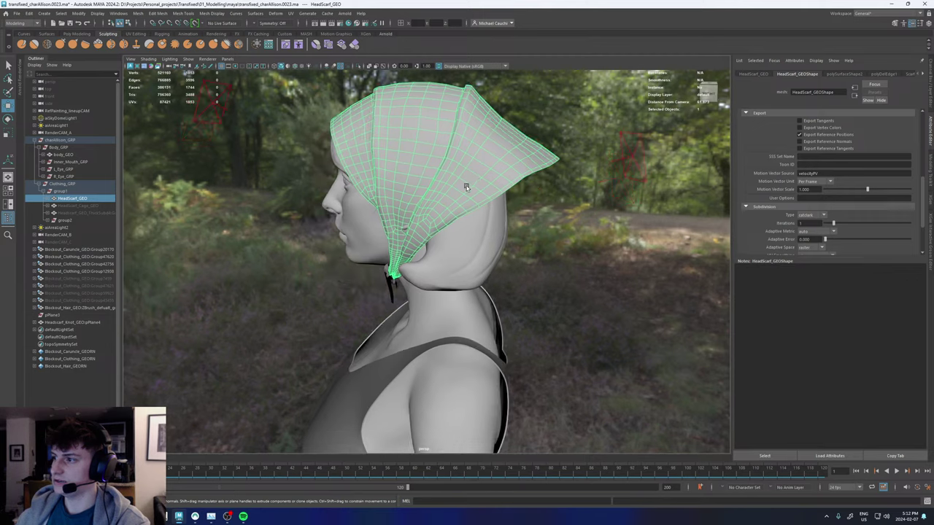
left_click_drag(467, 187, 419, 119, "alt")
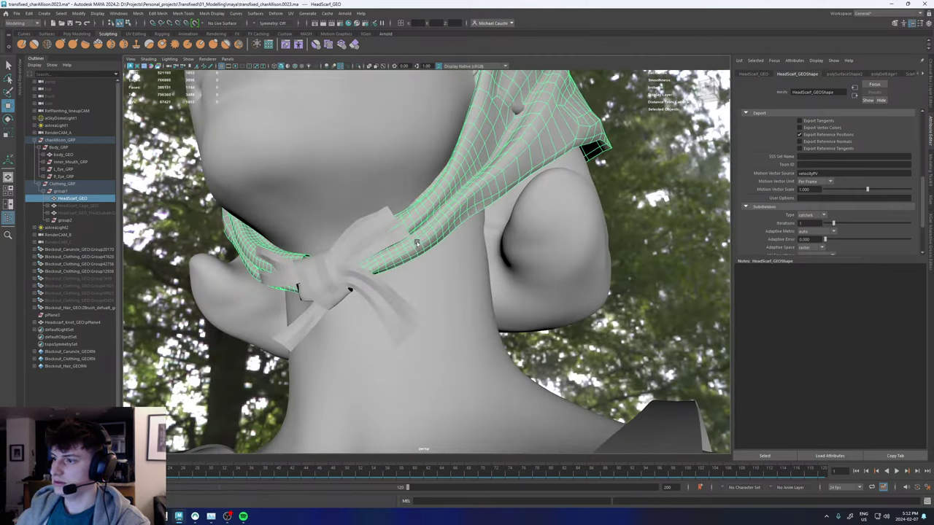
left_click(359, 67)
left_click_drag(410, 235, 482, 198, "alt")
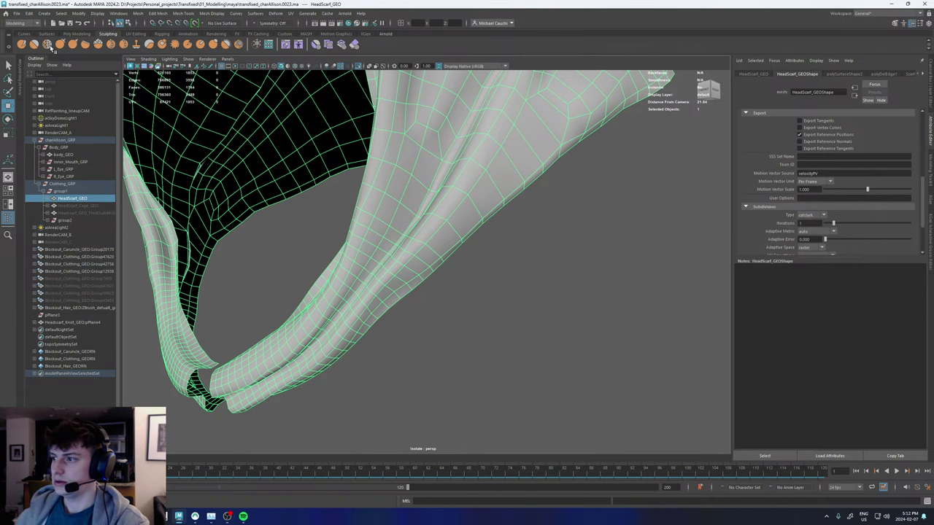
key("ctrl+1")
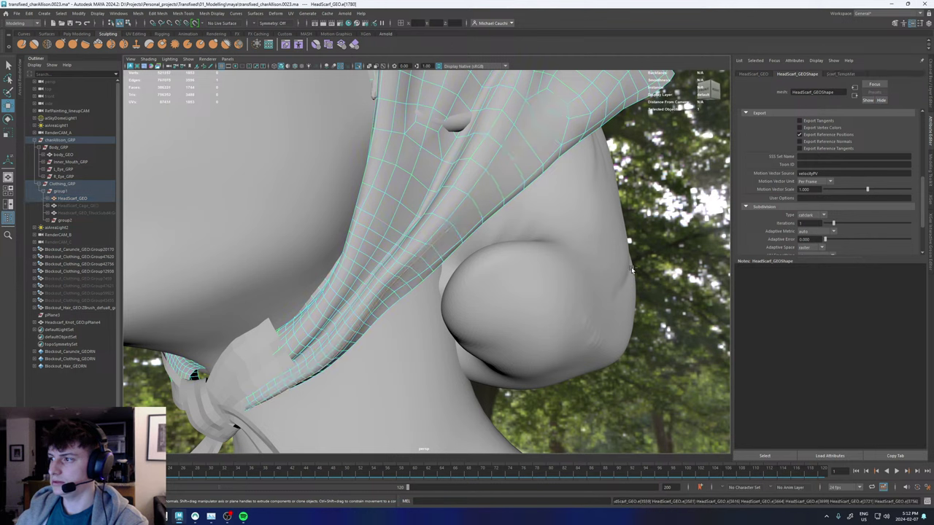
Save the scene as a new incremental version and isolate the headscarf mesh.
key("ctrl+alt+s")
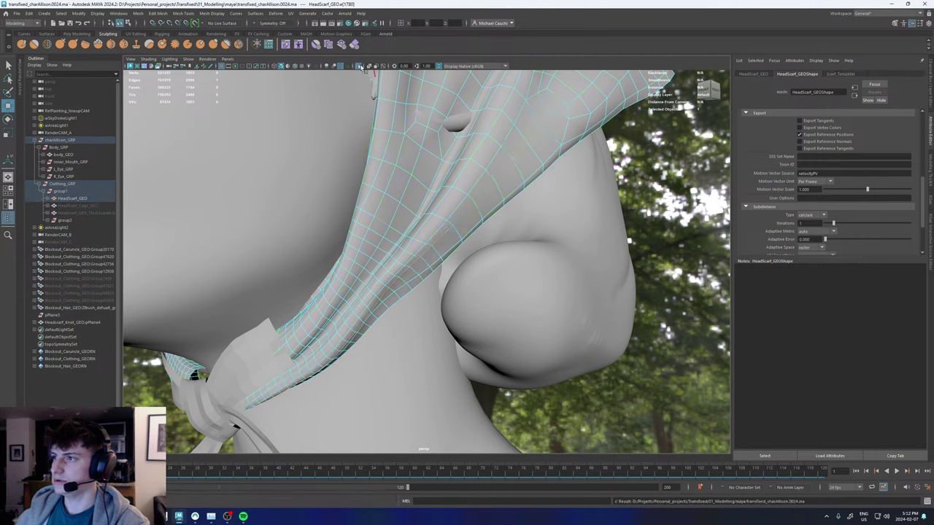
key("F8")
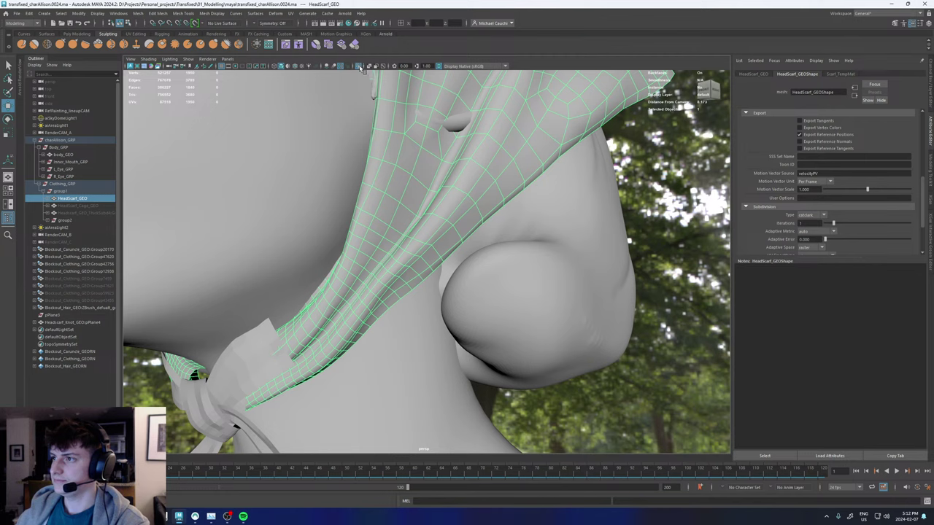
key("ctrl+1")
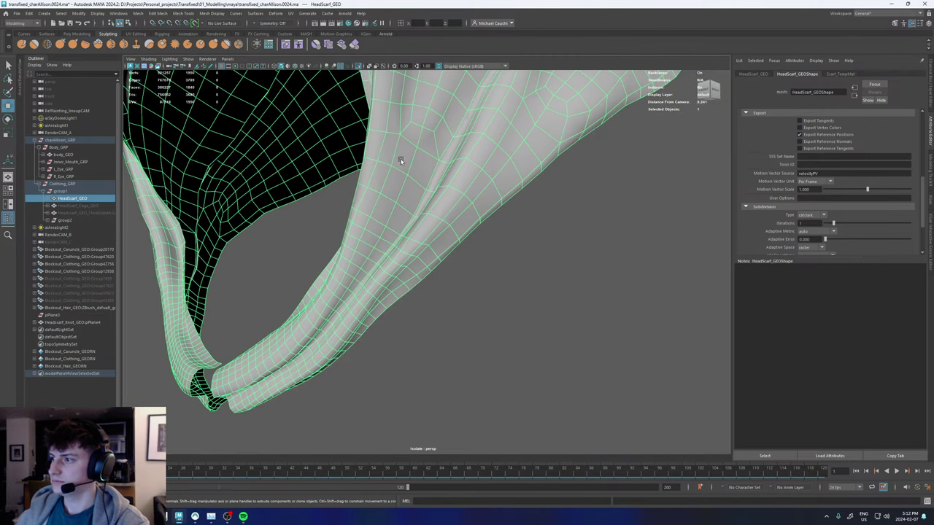
Delete the long edge loop running near the back hem of the isolated headscarf.
key("F8")
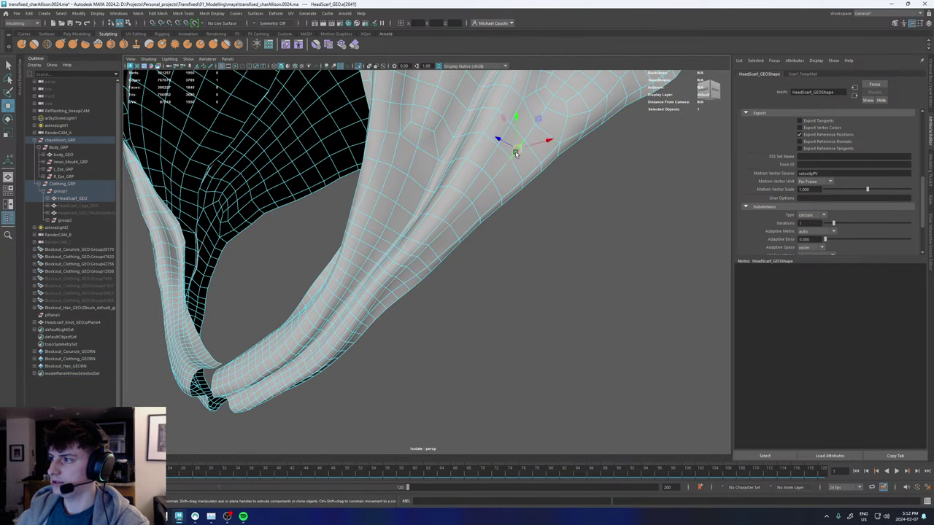
key("ctrl+Delete")
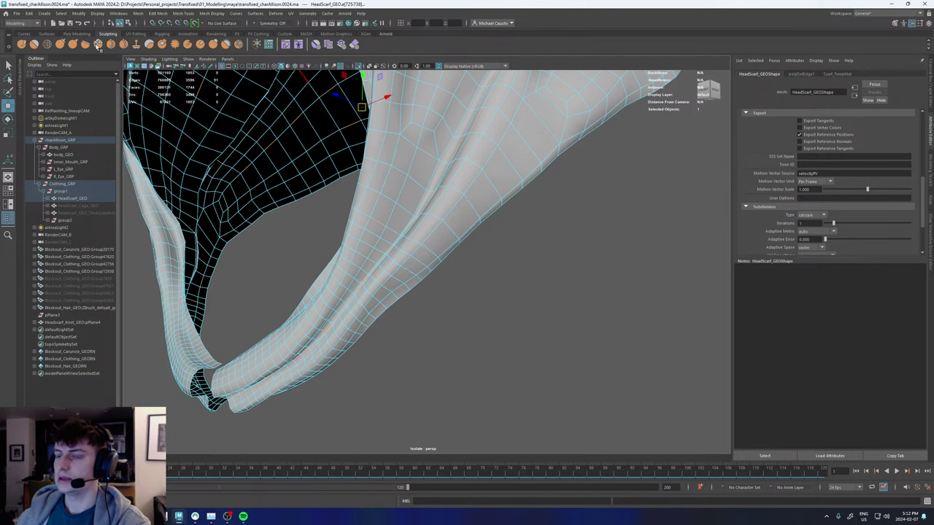
Try relaxing the rear side of the headscarf with the Relax sculpting brush, without symmetry.
left_click(47, 44)
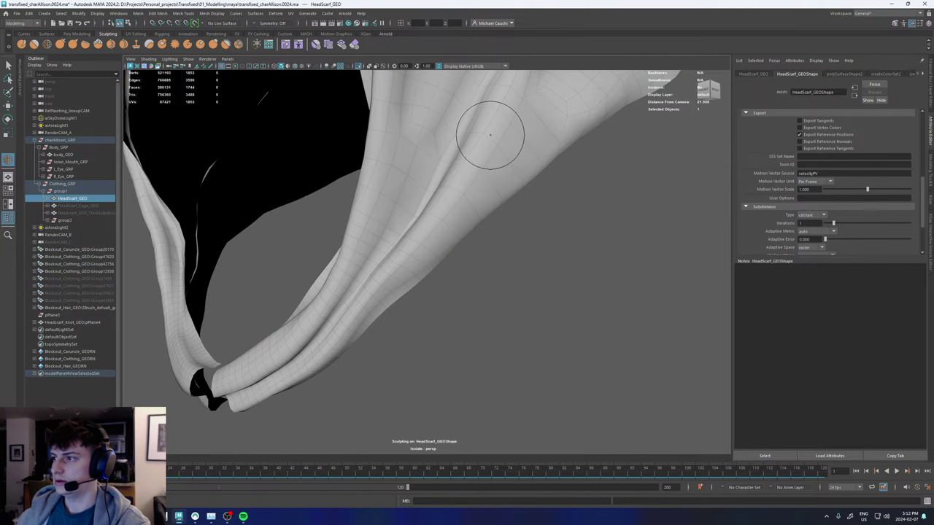
scroll(418, 233, "up", 3)
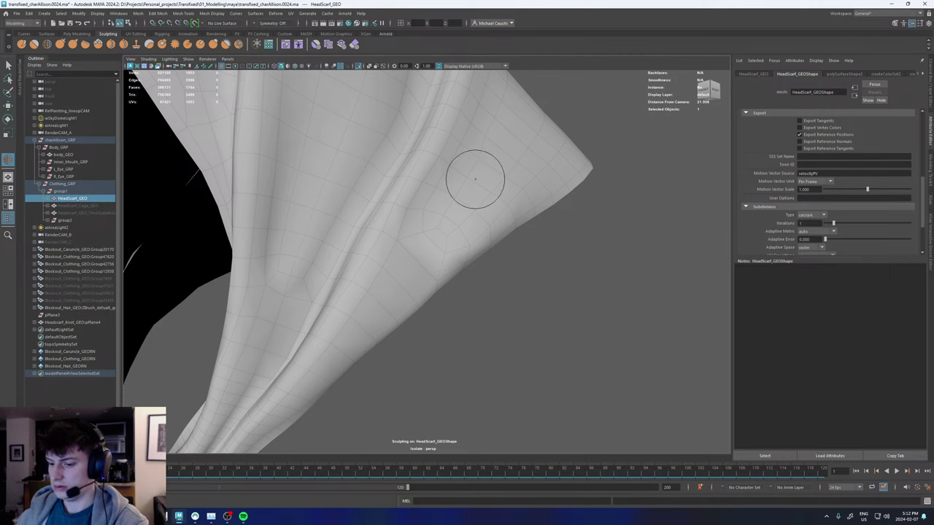
key("b")
mouse_move(475, 179)
left_mouse_down()
mouse_move(511, 163)
mouse_move(467, 219)
mouse_move(481, 160)
mouse_move(507, 173)
mouse_move(469, 183)
mouse_move(401, 236)
left_mouse_up()
scroll(509, 151, "down", 2)
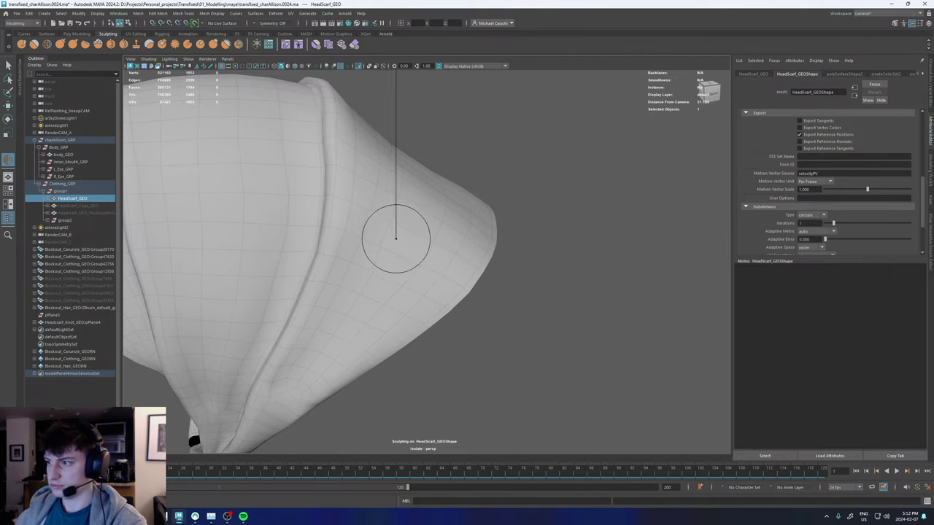
scroll(428, 226, "down", 5)
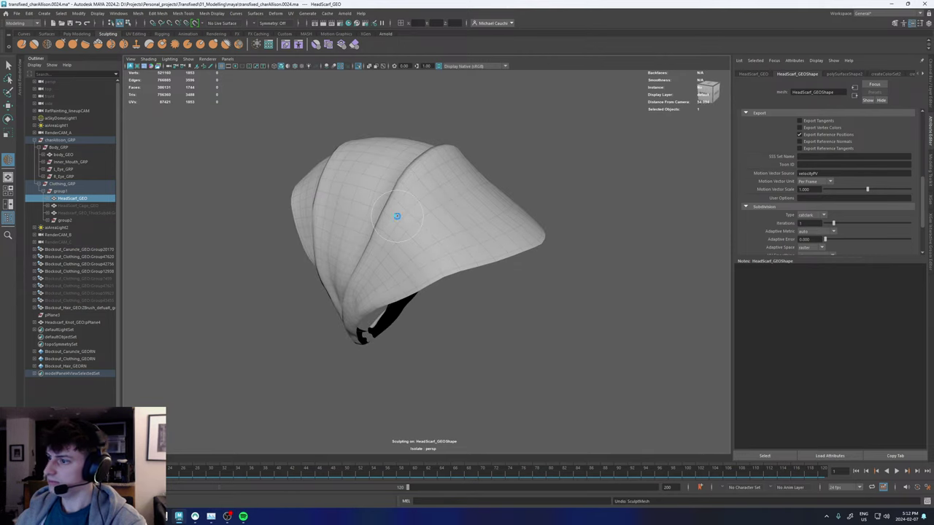
key("ctrl+z")
left_click_drag(397, 220, 403, 223, "alt")
key("w")
right_click_drag(403, 224, 436, 202)
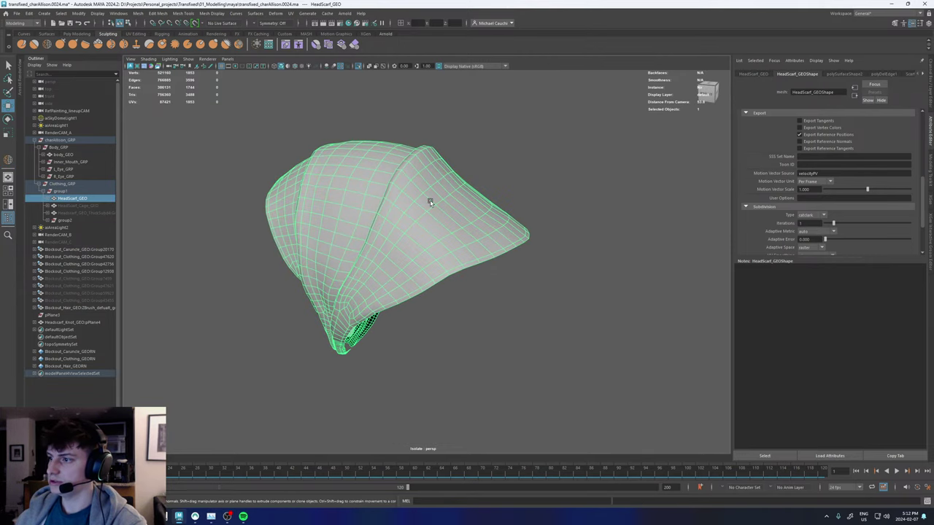
Turn on World X symmetry and restart the Relax brush on the headscarf.
left_click(257, 24)
left_click(274, 57)
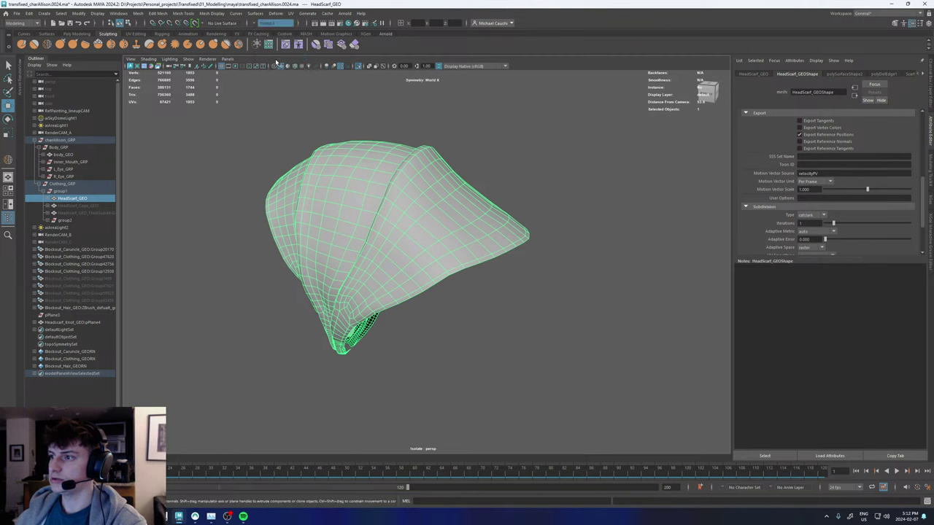
left_click(48, 45)
Relax the topology along the headscarf's narrow side tails and lower hem with symmetric brush strokes.
left_click_drag(361, 177, 457, 226, "alt")
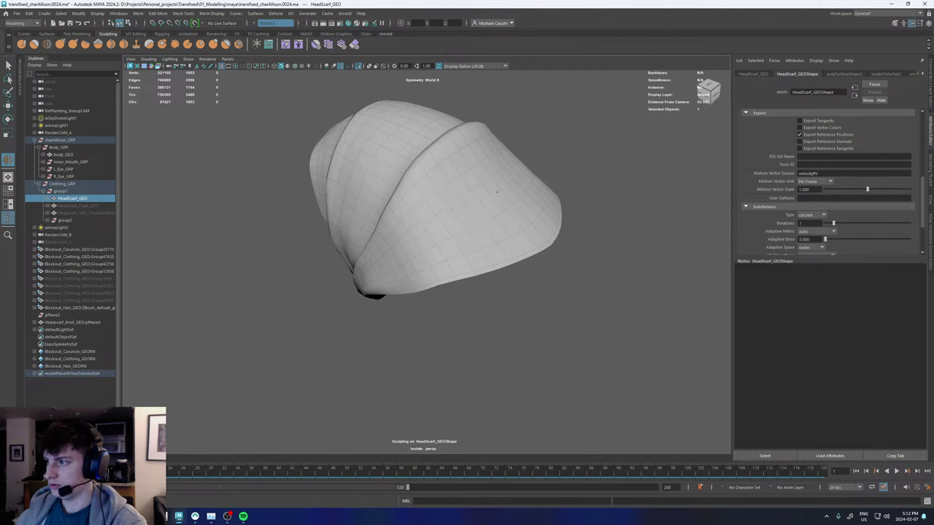
left_click_drag(407, 249, 440, 268, "alt")
scroll(440, 267, "up", 3)
mouse_move(404, 274)
middle_mouse_down("alt")
mouse_move(422, 243)
mouse_move(400, 219)
mouse_move(438, 167)
middle_mouse_up("alt")
right_click_drag(438, 168, 442, 279, "alt")
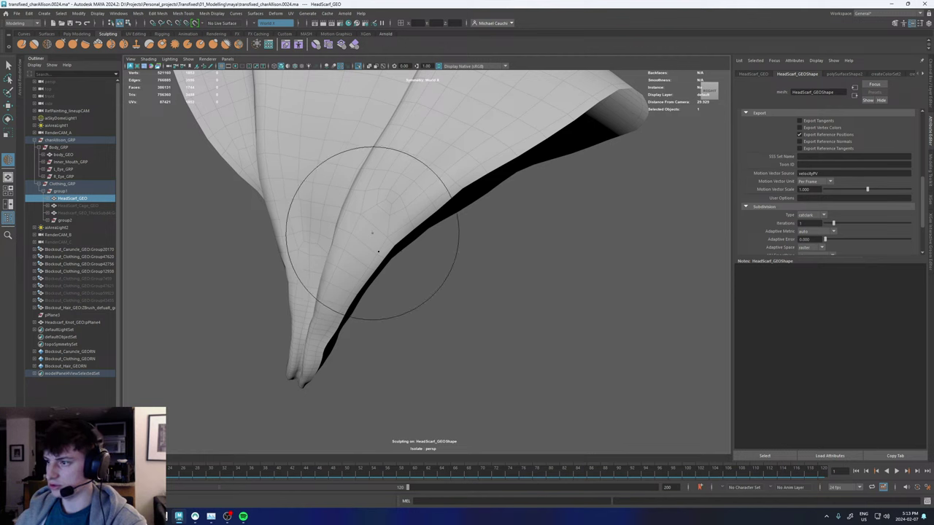
mouse_move(340, 229)
left_mouse_down("alt")
mouse_move(365, 240)
mouse_move(404, 182)
left_mouse_up("alt")
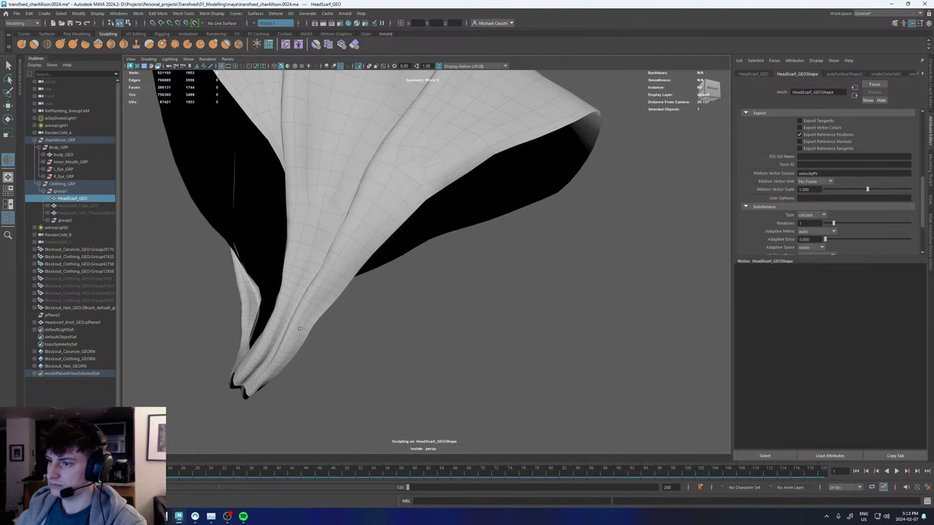
left_click_drag(294, 340, 351, 258)
mouse_move(437, 135)
left_mouse_down("alt")
mouse_move(421, 194)
mouse_move(392, 219)
mouse_move(393, 210)
left_mouse_up("alt")
left_click_drag(271, 317, 300, 263, "alt")
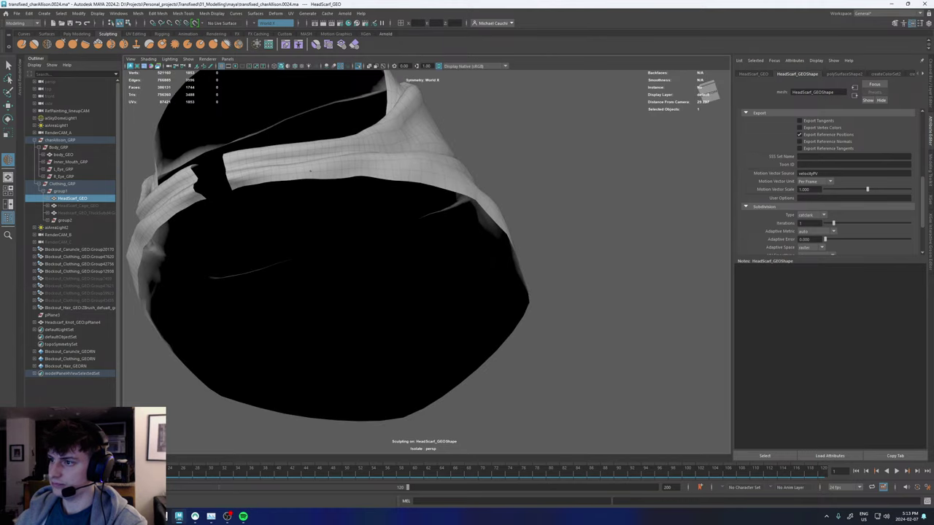
mouse_move(438, 156)
left_mouse_down("alt")
mouse_move(438, 177)
mouse_move(433, 171)
mouse_move(399, 224)
left_mouse_up("alt")
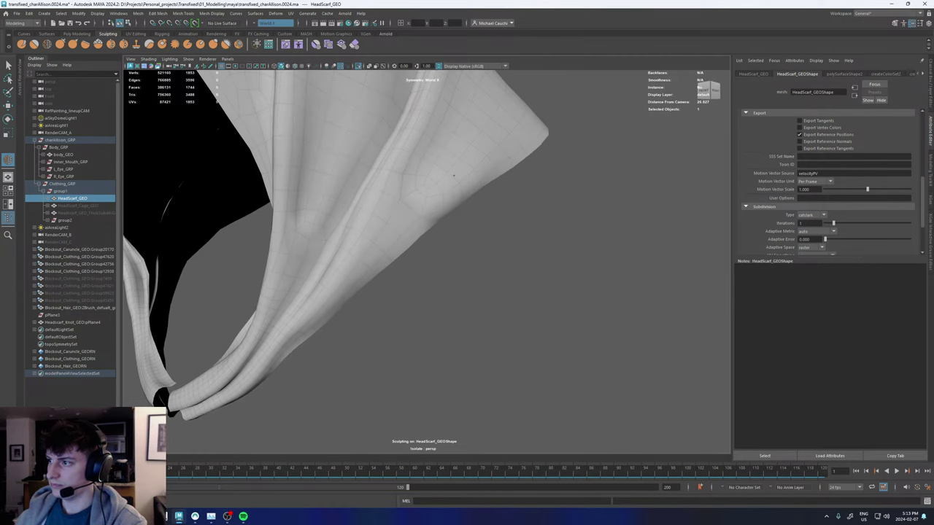
Examine the relaxed headscarf's topology from the sides, back and front, and leave the Relax brush.
mouse_move(506, 136)
left_mouse_down("alt")
mouse_move(379, 265)
mouse_move(361, 246)
mouse_move(438, 231)
mouse_move(430, 219)
mouse_move(411, 232)
left_mouse_up("alt")
key("b")
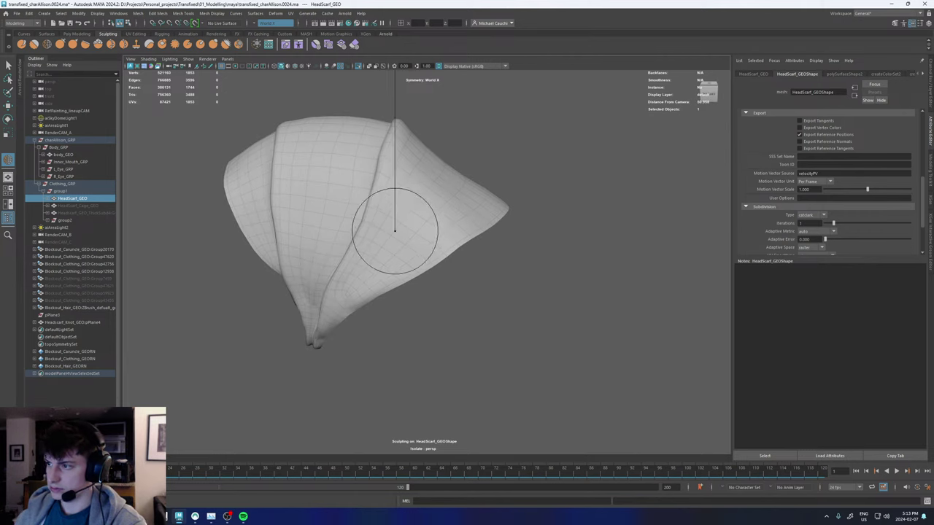
mouse_move(467, 209)
left_mouse_down("alt")
mouse_move(462, 262)
mouse_move(511, 199)
mouse_move(478, 230)
left_mouse_up("alt")
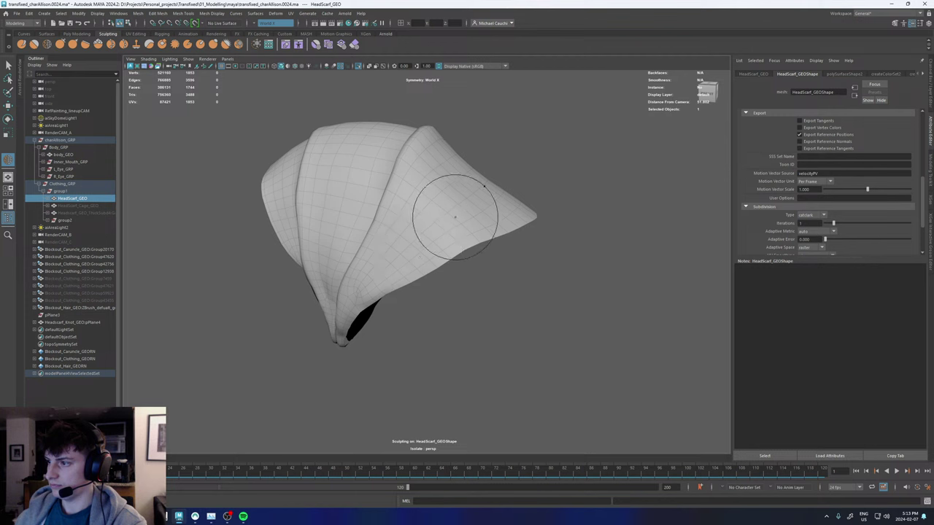
left_click_drag(445, 226, 440, 239, "alt")
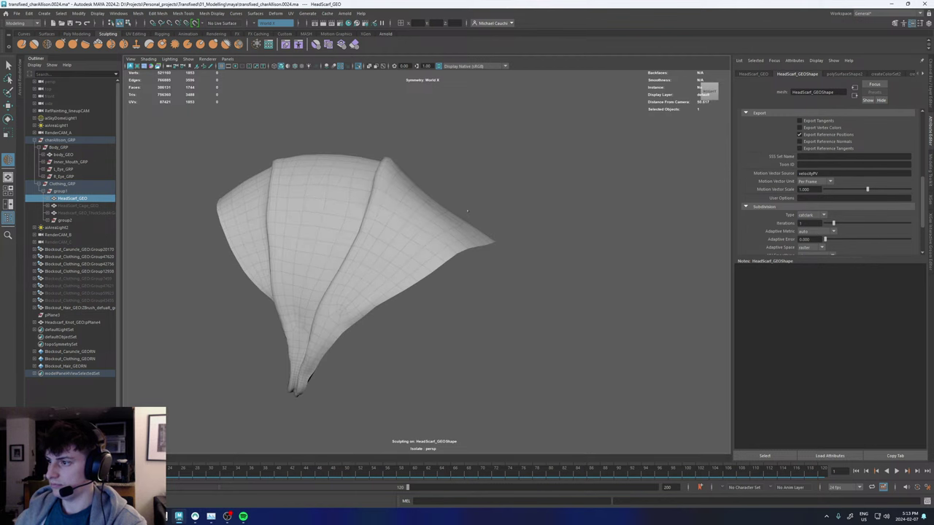
middle_click_drag(418, 237, 486, 165, "alt")
left_click_drag(419, 230, 442, 238, "alt")
right_click_drag(436, 252, 452, 269, "alt")
scroll(453, 268, "up", 3)
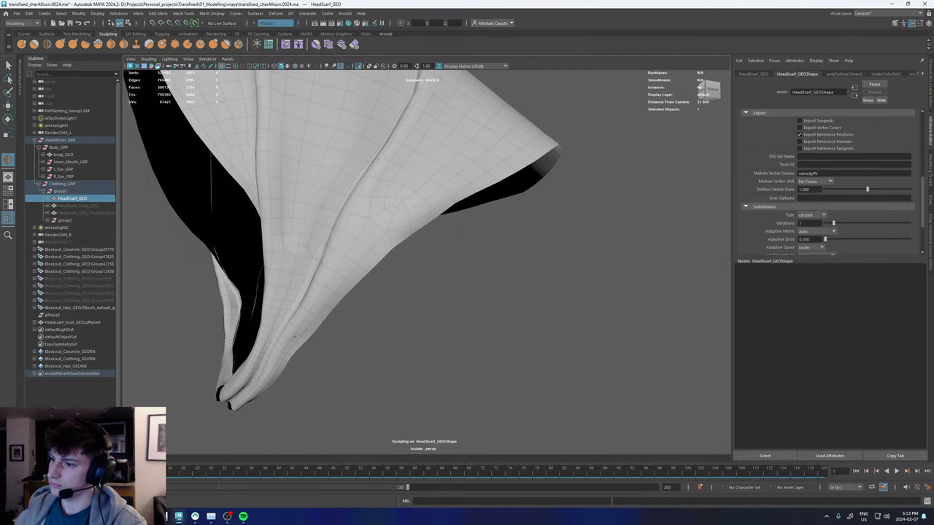
left_click_drag(284, 251, 303, 254, "alt")
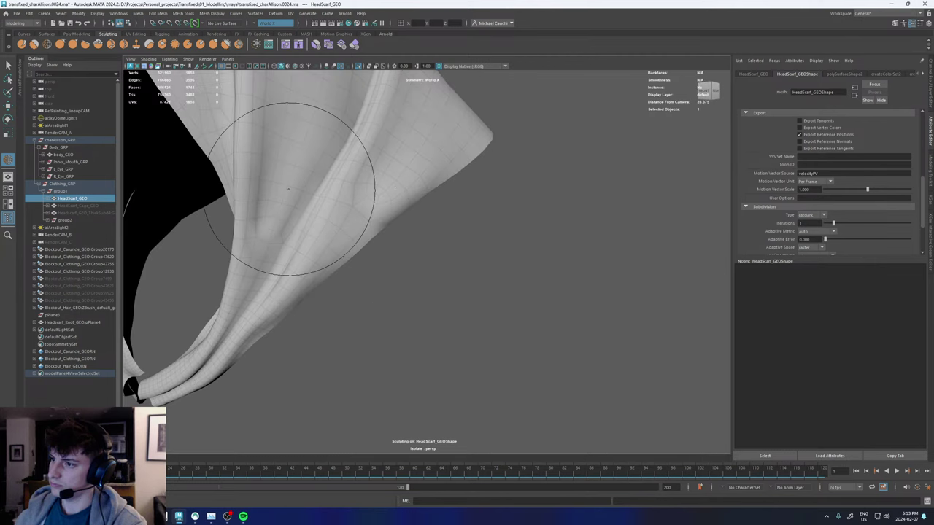
right_click_drag(286, 214, 258, 111, "alt")
middle_click_drag(258, 111, 317, 208, "alt")
left_click_drag(316, 208, 325, 215, "alt")
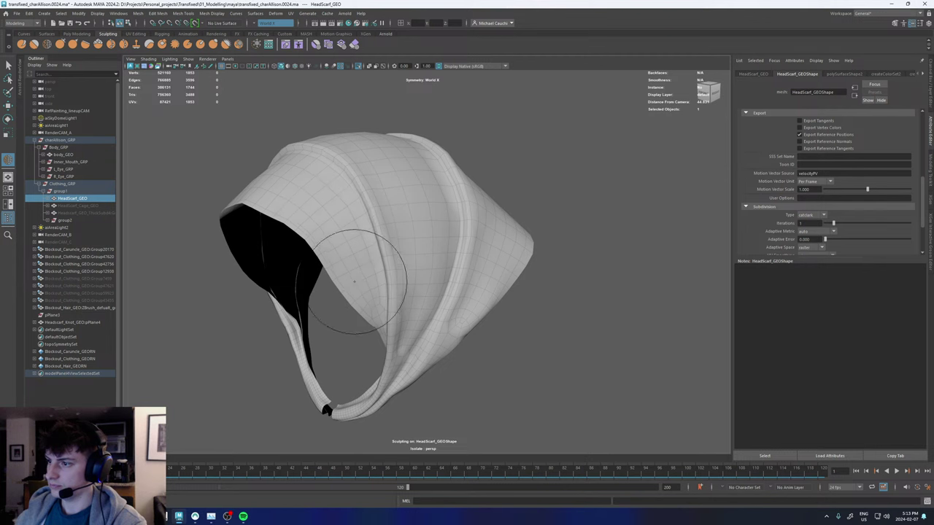
key("w")
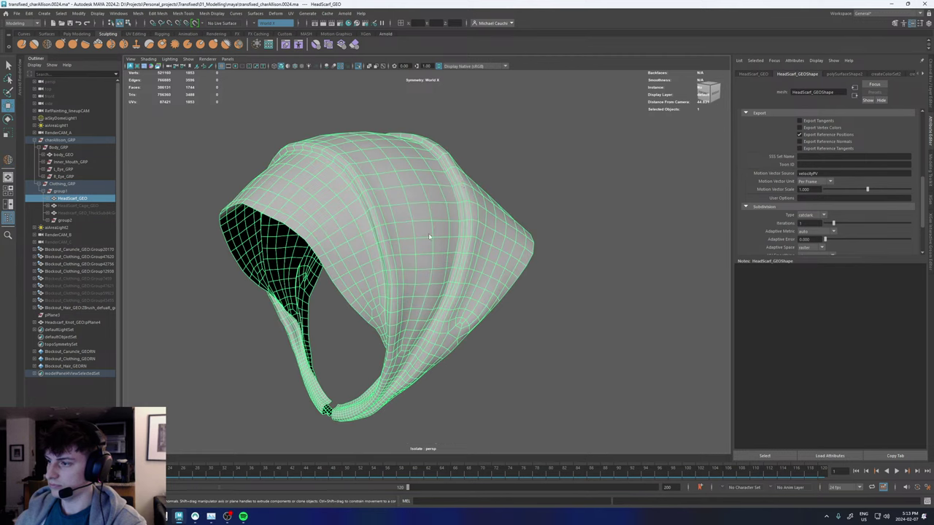
Turn symmetry off while working at the headscarf's open tail ends, and bring the whole character back out of isolation.
left_click_drag(386, 300, 410, 273, "alt")
middle_click_drag(321, 423, 358, 209, "alt")
right_click_drag(285, 186, 340, 163, "alt")
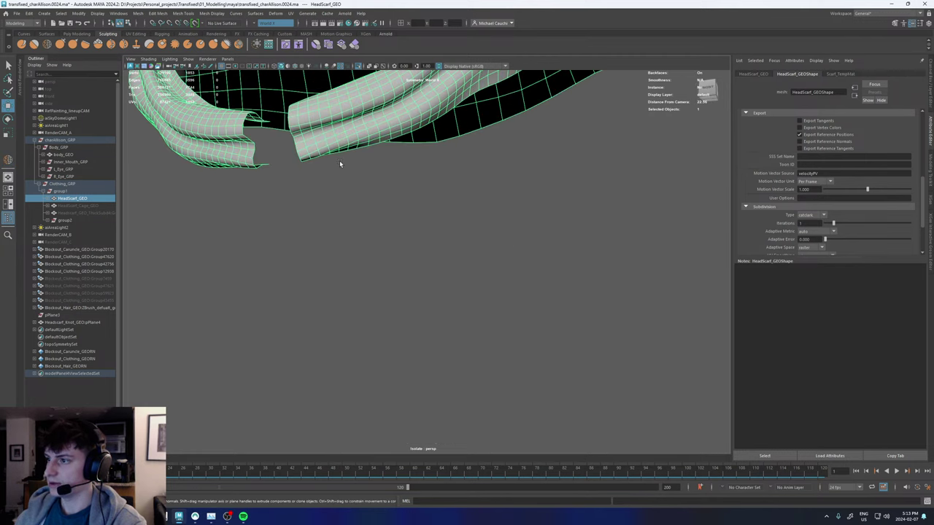
middle_click_drag(344, 146, 370, 208, "alt")
right_click_drag(357, 199, 354, 177)
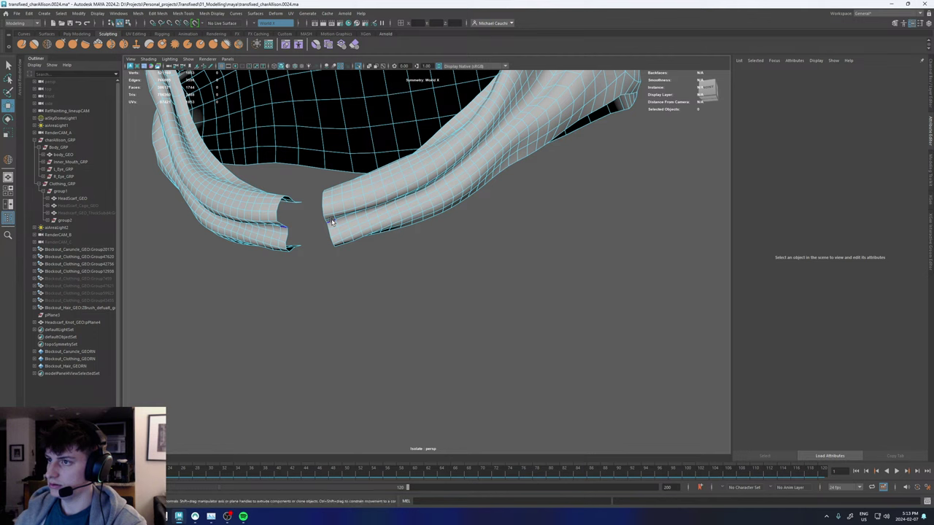
double_click(332, 218)
left_click_drag(344, 218, 385, 212, "alt")
left_click(257, 24)
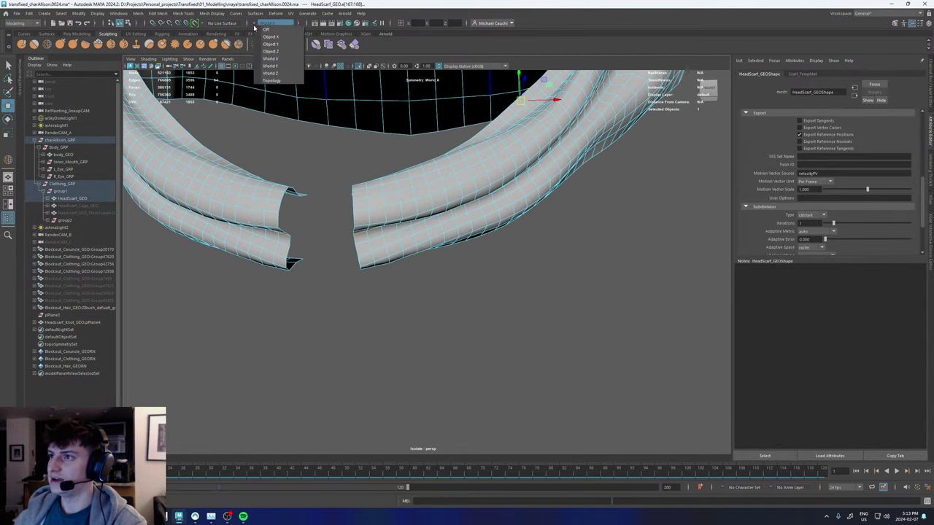
left_click(265, 30)
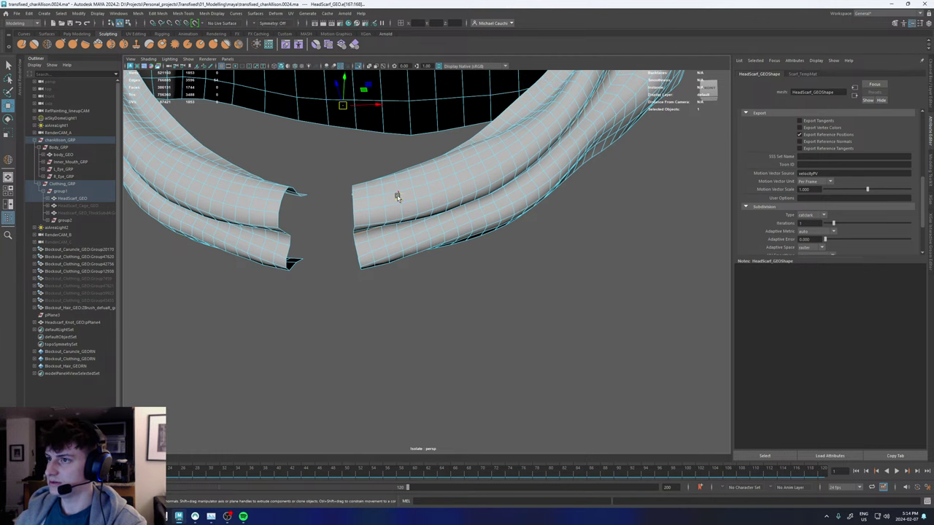
right_click_drag(378, 215, 426, 171)
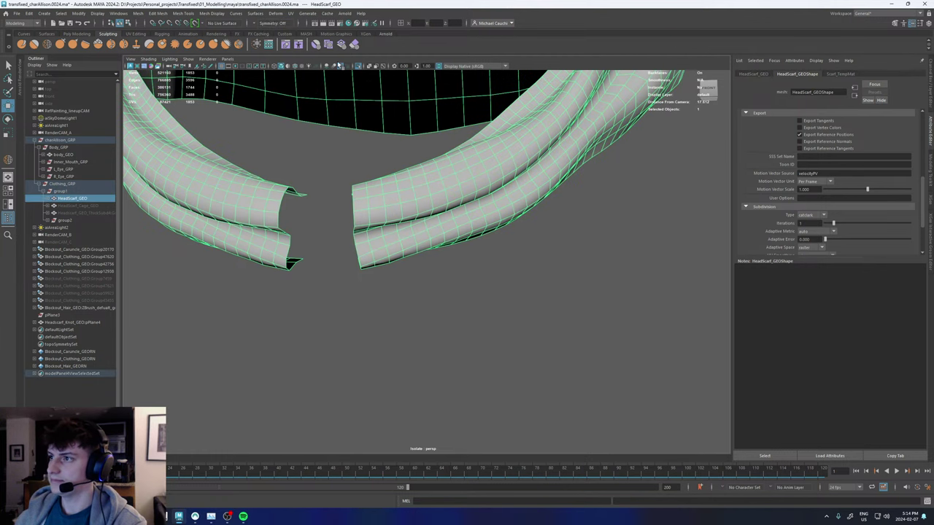
left_click(358, 66)
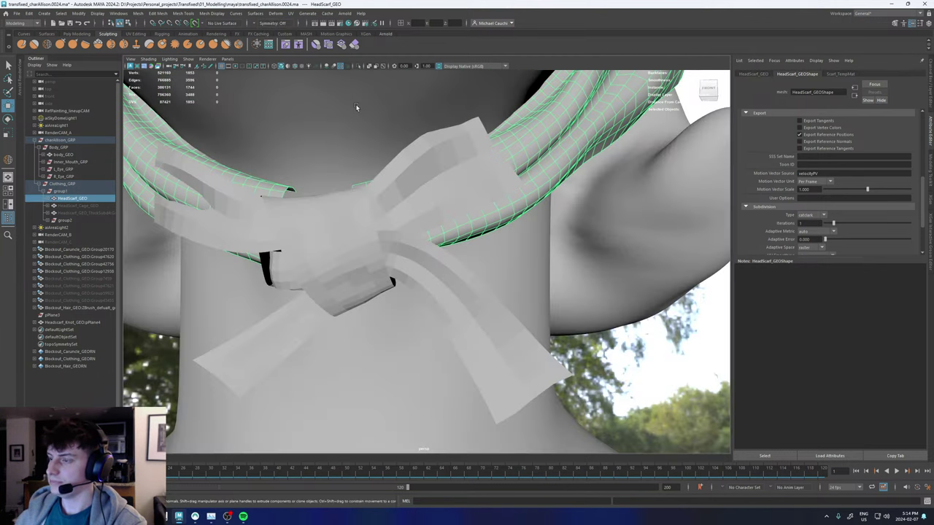
Smooth the headscarf knot mesh twice, with one division level each time.
left_click(442, 167)
left_click_drag(440, 169, 415, 215, "alt")
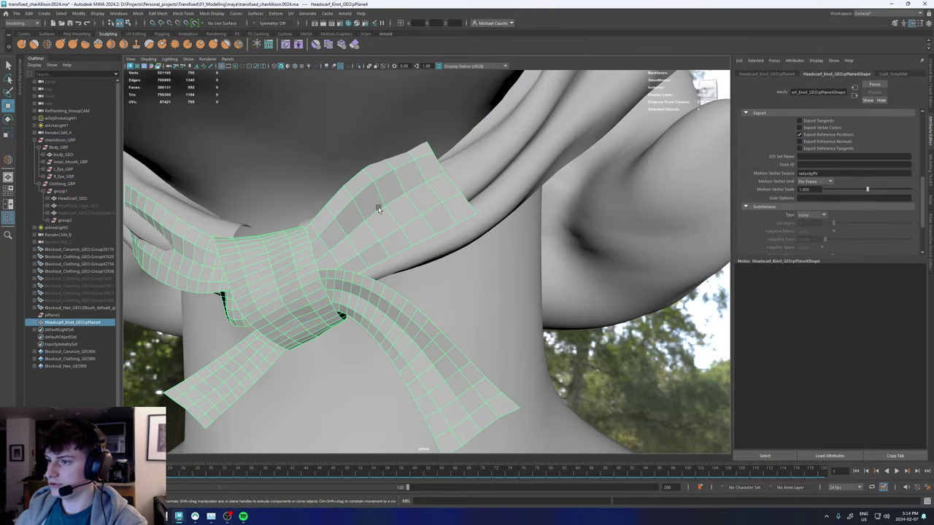
right_click(378, 210, "shift")
left_click(358, 251)
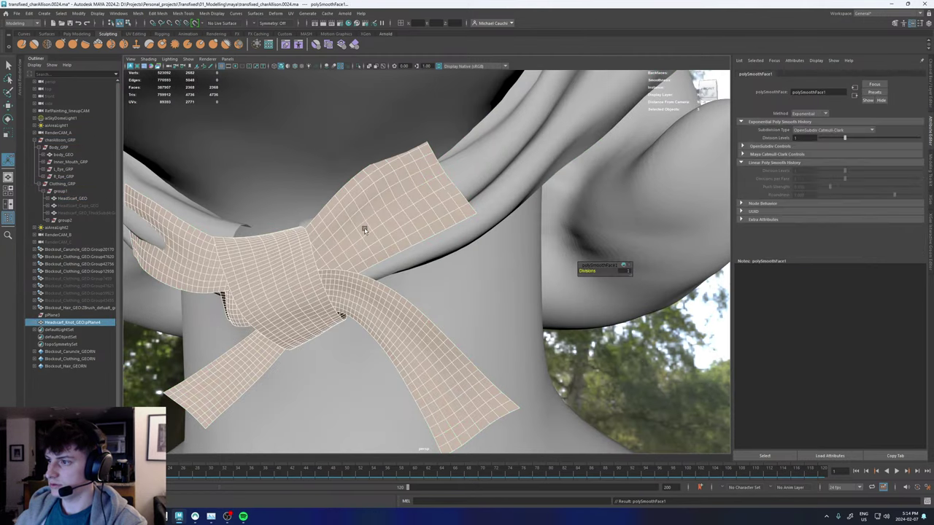
left_click(394, 204)
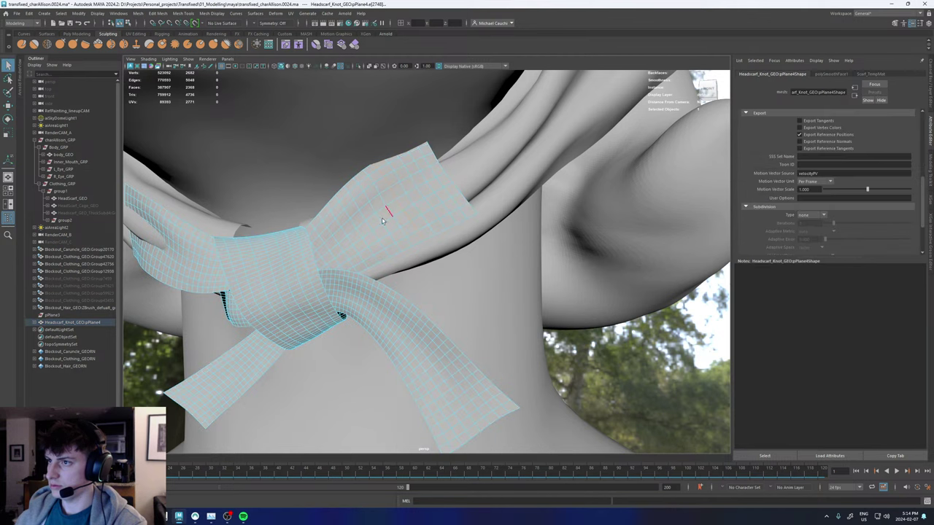
left_click(395, 207)
key("g")
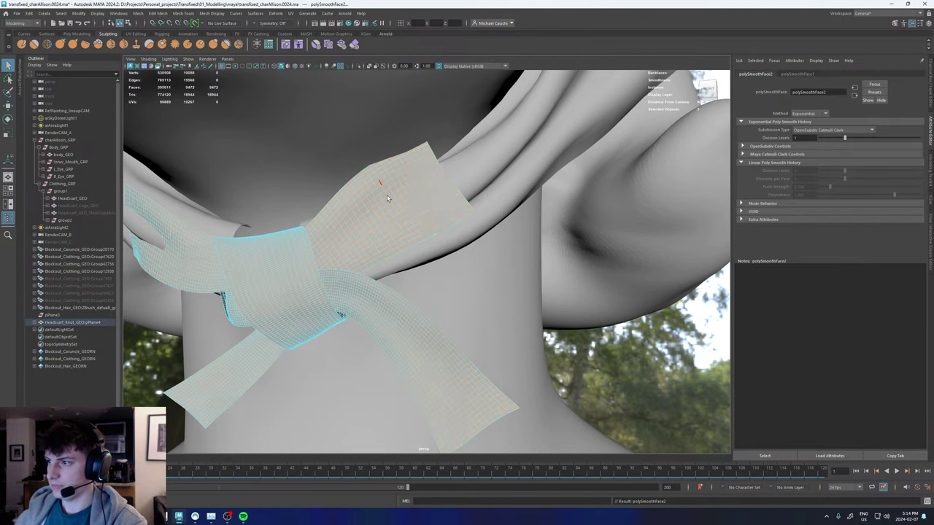
Select the knot together with the headscarf and examine how they meet under the chin.
double_click(402, 200)
right_click_drag(438, 202, 334, 209, "alt")
left_click_drag(333, 209, 298, 211, "alt")
right_click_drag(297, 211, 334, 194, "alt")
key("w")
right_click_drag(342, 151, 361, 137)
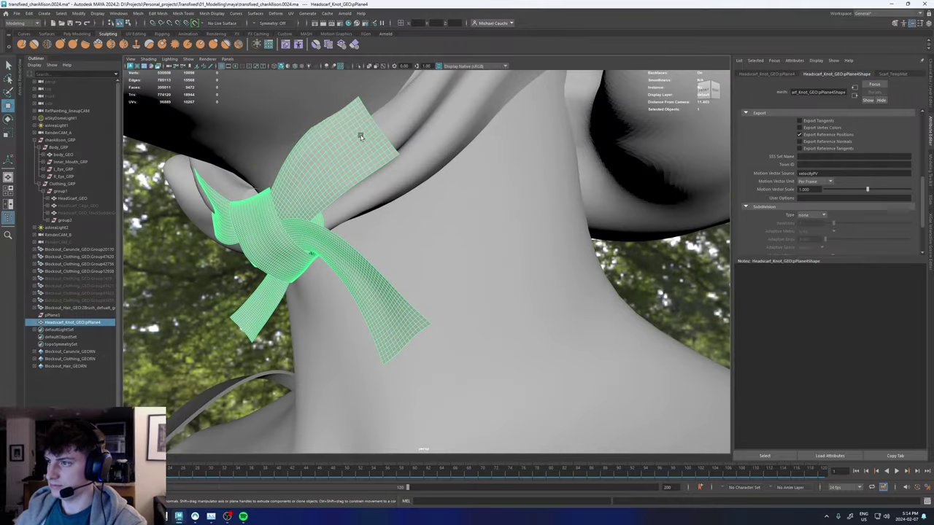
left_click(403, 169, "shift")
right_click_drag(494, 156, 248, 146, "alt")
left_click_drag(248, 146, 329, 149, "alt")
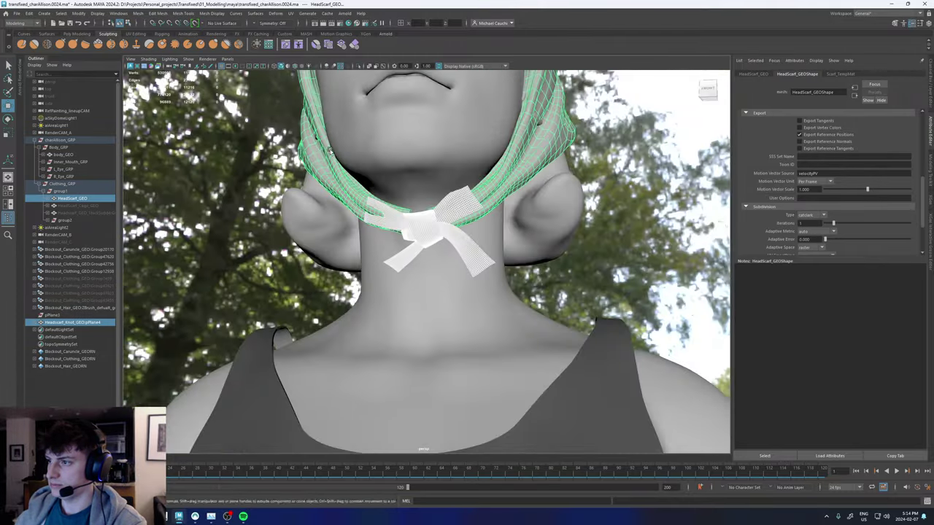
middle_click_drag(322, 141, 324, 167, "alt")
right_click_drag(323, 167, 413, 206, "alt")
left_click_drag(413, 206, 415, 198, "alt")
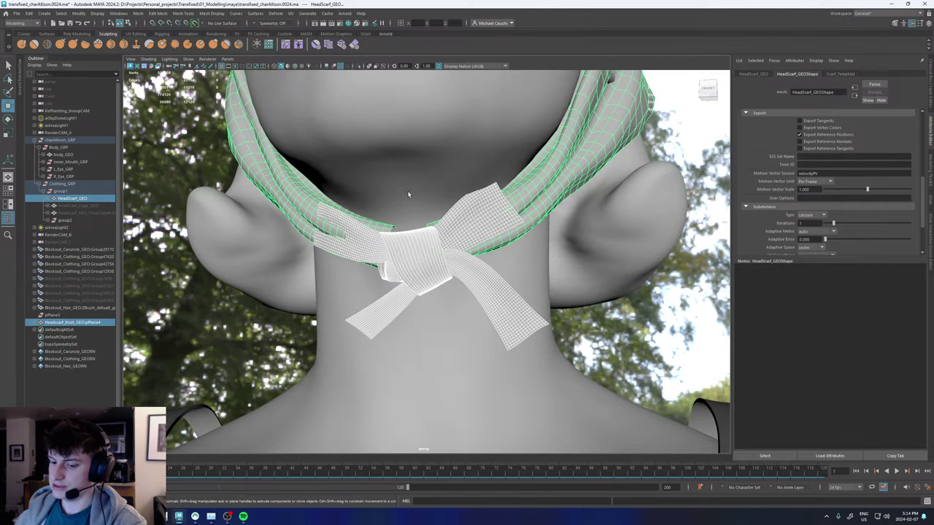
left_click_drag(417, 231, 409, 234, "alt")
right_click_drag(409, 234, 440, 227, "alt")
left_click_drag(440, 227, 459, 178, "alt")
left_click_drag(414, 191, 416, 191, "alt")
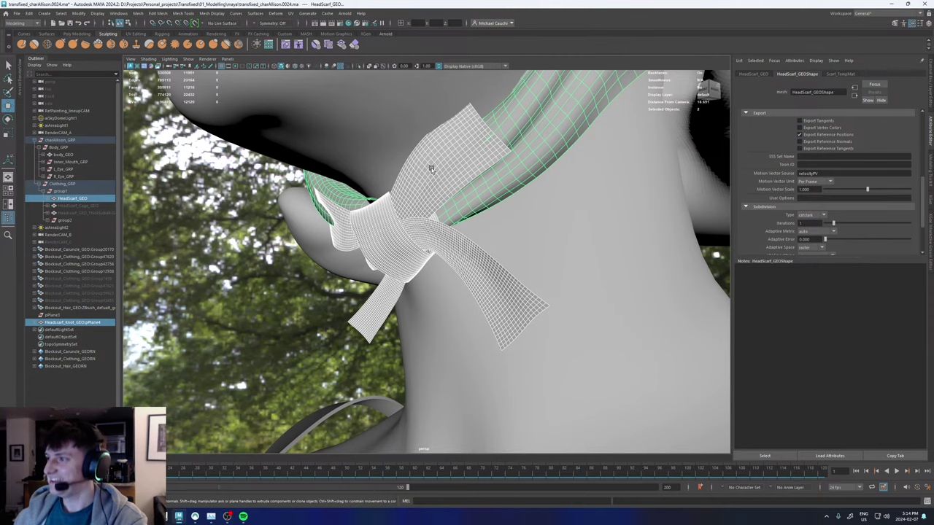
Delete a face loop across the knot's wide upper flap and remove the detached piece, keeping a short stub.
left_click_drag(437, 166, 478, 211, "alt")
scroll(409, 205, "up", 4)
scroll(489, 219, "up", 2)
right_click_drag(513, 224, 514, 243)
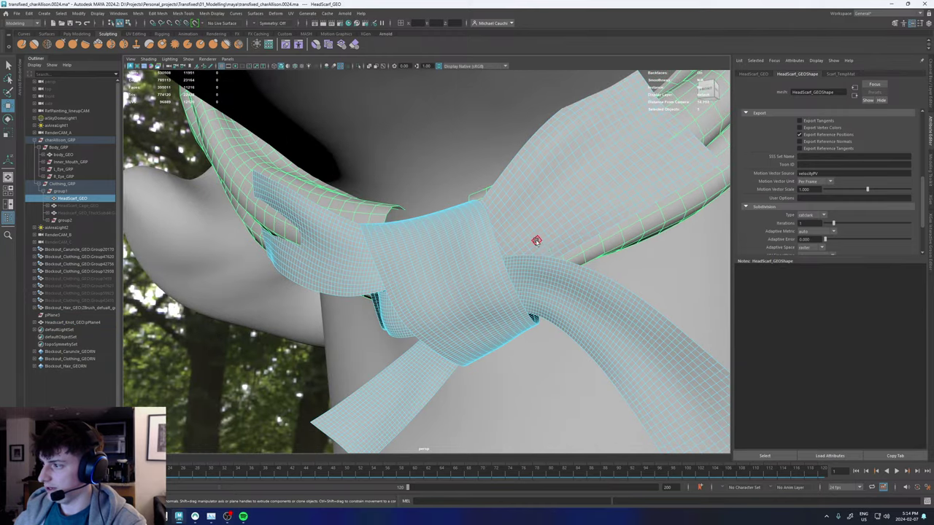
left_click(544, 250)
key("q")
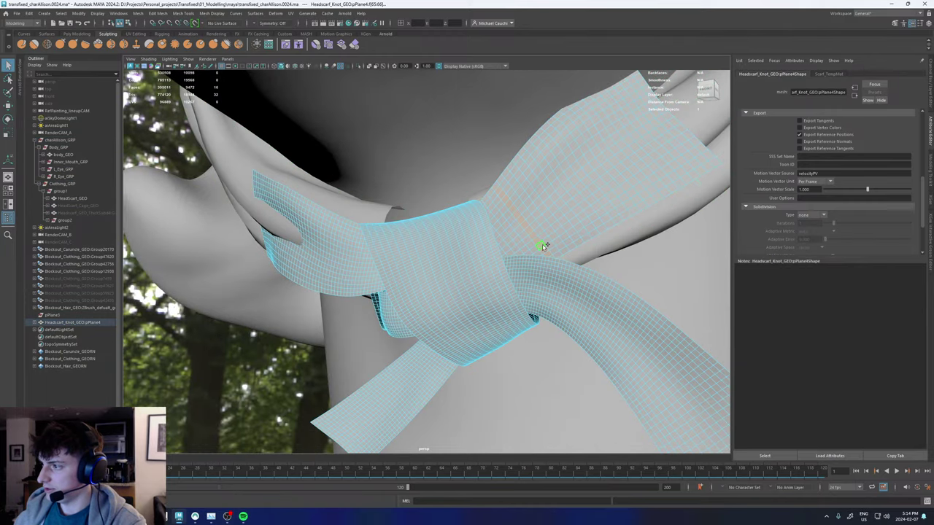
key("Delete")
left_click_drag(559, 215, 556, 215, "alt")
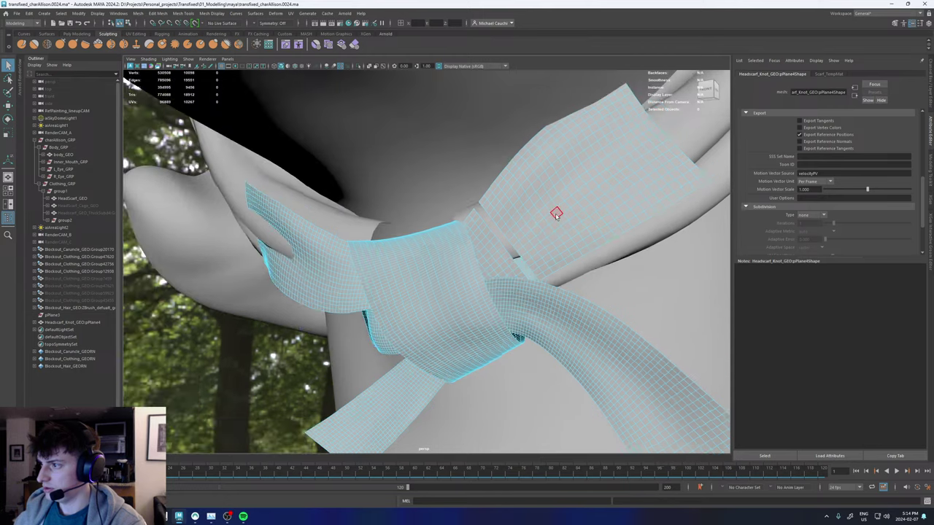
double_click(555, 216)
key("f")
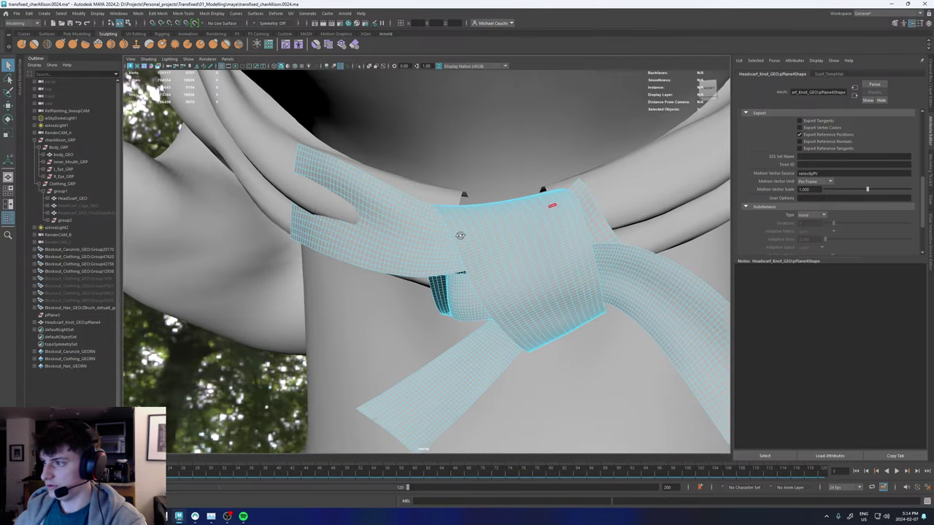
Cut off the knot's forked flap on the opposite side by deleting a face loop and the detached piece.
left_click(427, 206)
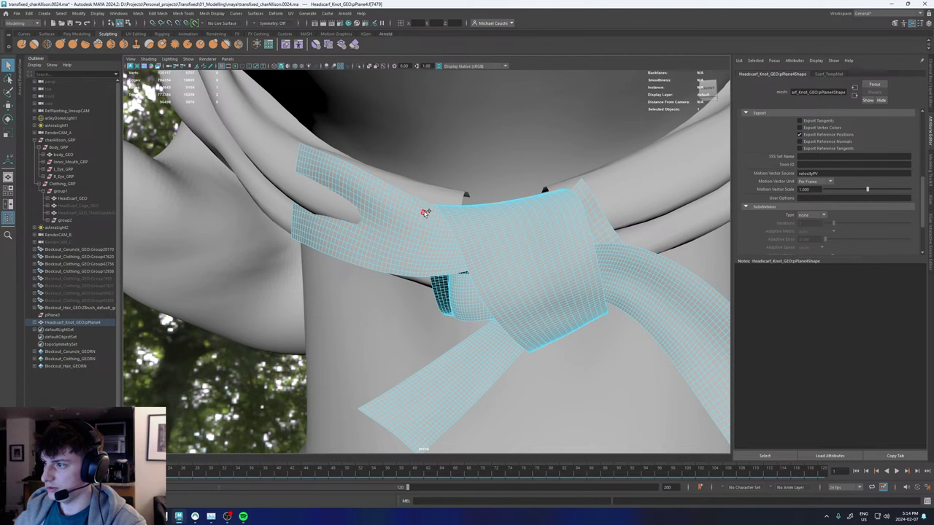
key("Delete")
double_click(405, 220)
key("Delete")
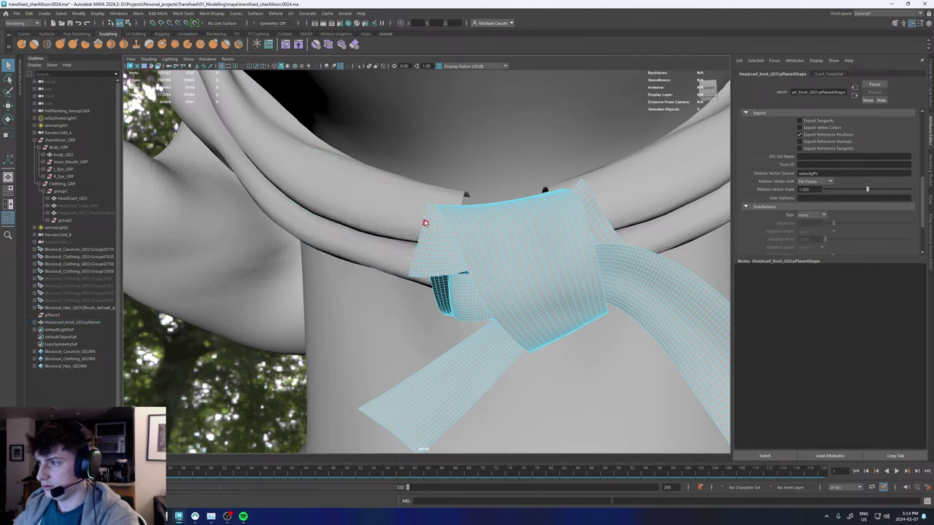
Combine the knot and the headscarf into one mesh and delete its construction history.
right_click_drag(432, 243, 478, 194)
left_click(394, 209)
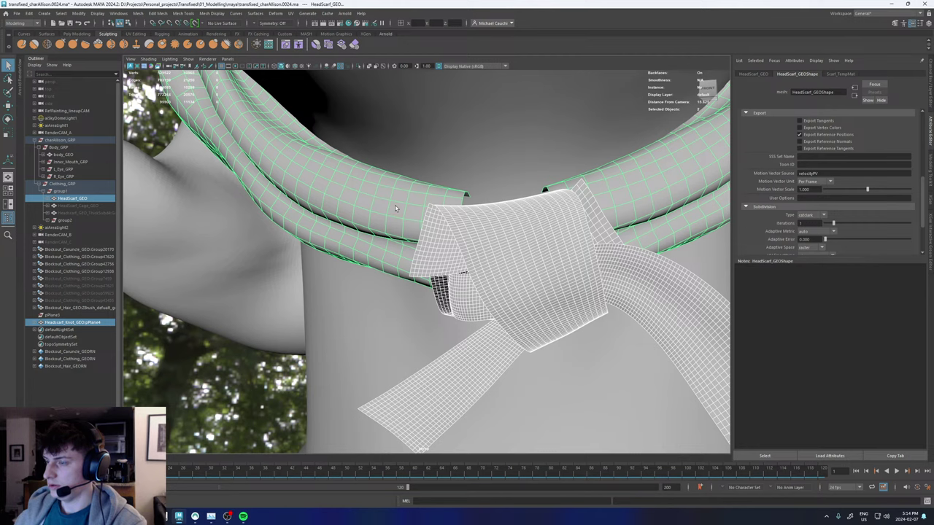
right_click_drag(395, 207, 384, 370, "shift")
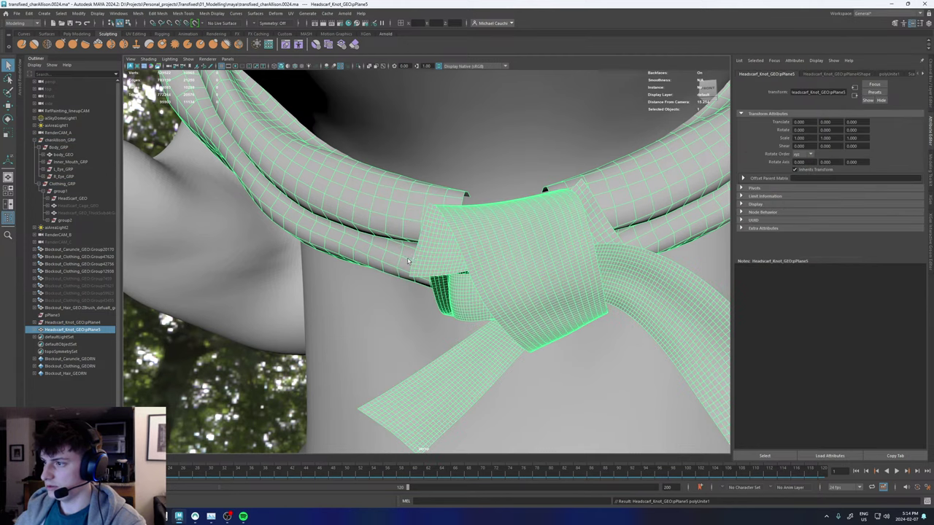
left_click_drag(382, 265, 427, 227, "alt")
key("alt+shift+d")
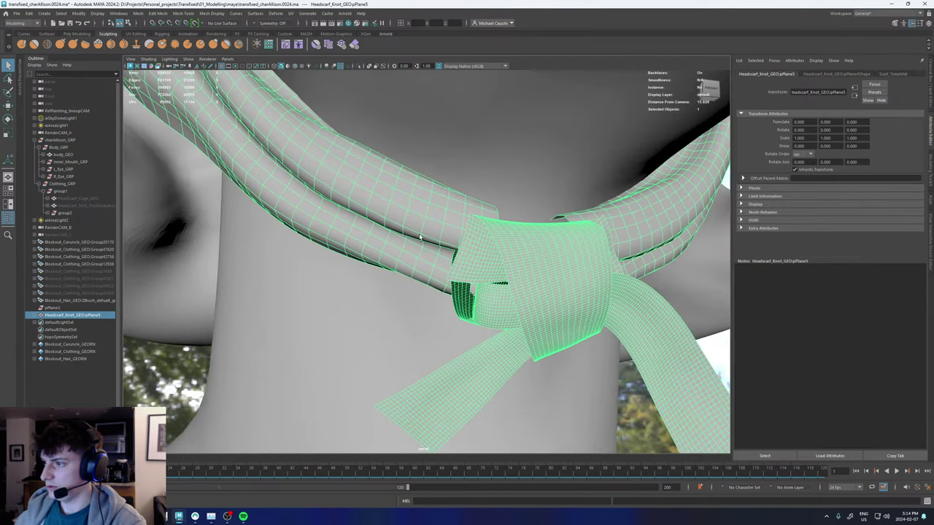
Shorten the headscarf tail on the character's right side by deleting the faces at its end beside the knot.
right_click_drag(424, 216, 419, 239)
left_click(414, 222)
double_click(422, 209, "shift")
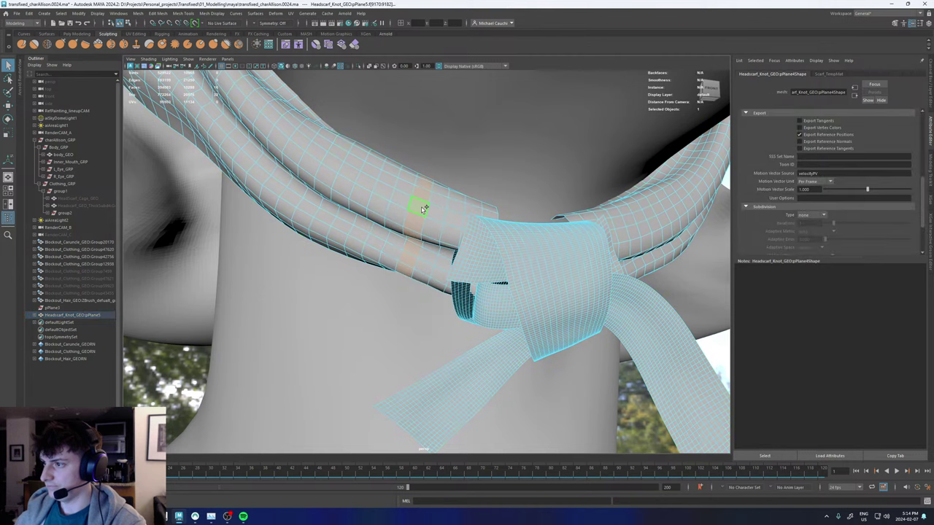
key("Delete")
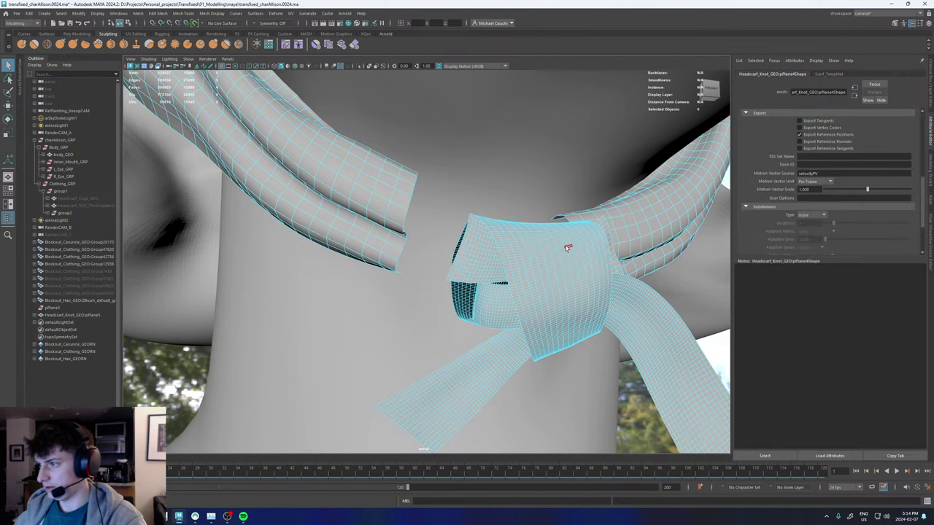
Delete the end faces of the headscarf tail on the character's left side and return to object selection.
left_click_drag(566, 252, 534, 248, "alt")
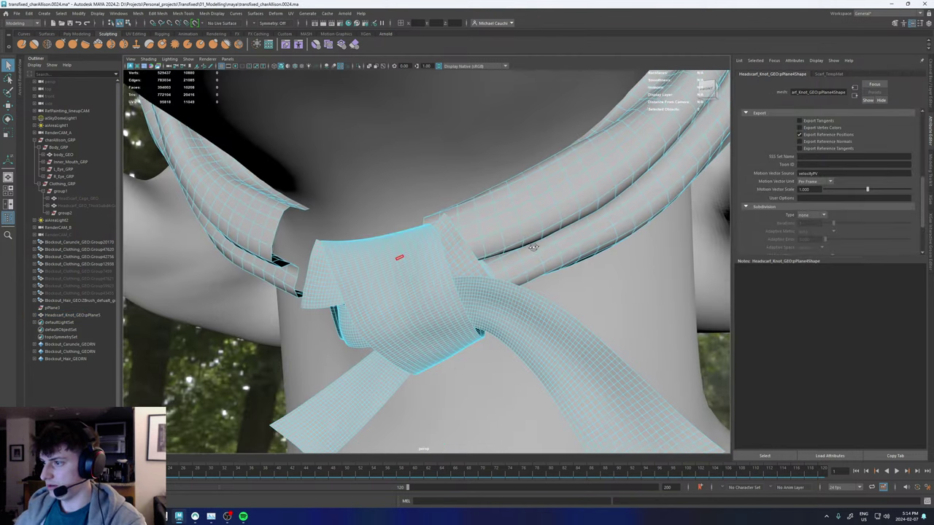
double_click(510, 218)
key("Delete")
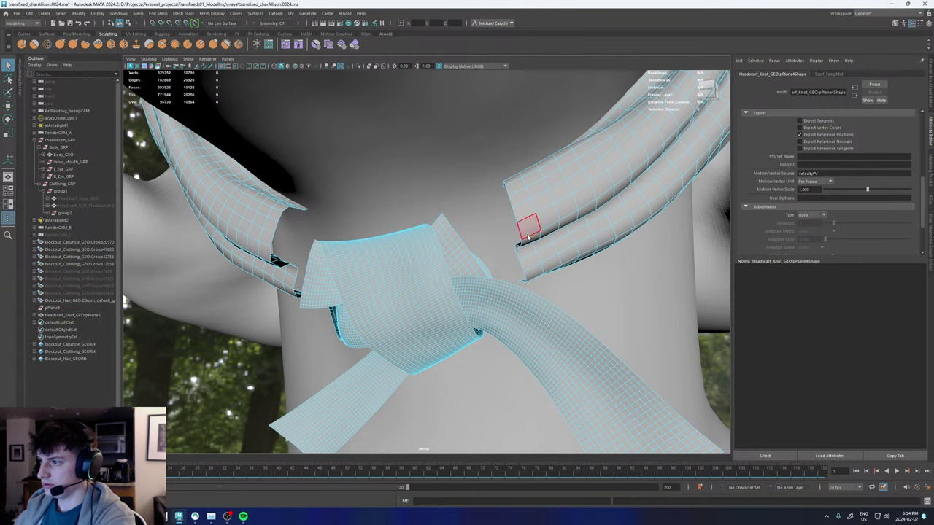
left_click_drag(521, 212, 525, 241, "alt")
right_click_drag(525, 241, 661, 163, "alt")
key("F8")
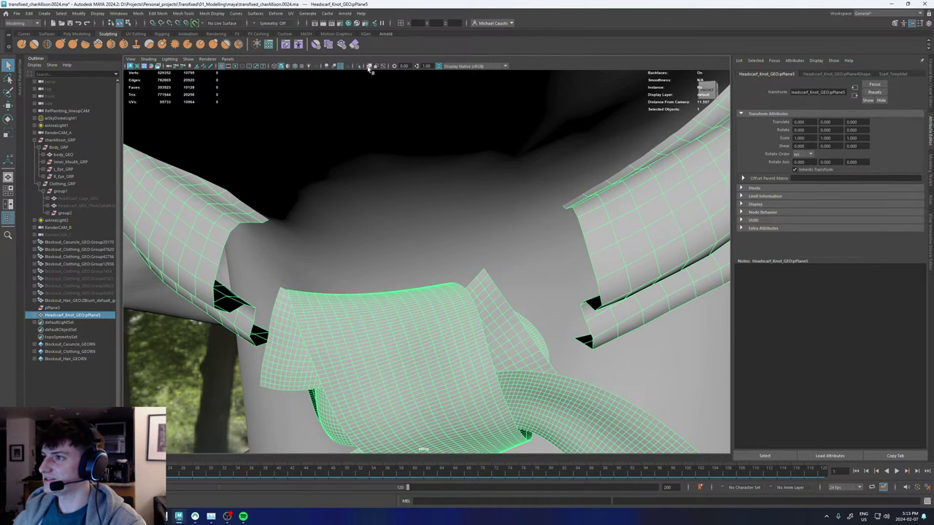
Isolate the combined mesh and bridge the open end of the tail on the character's left side to the knot's border edges.
left_click(358, 65)
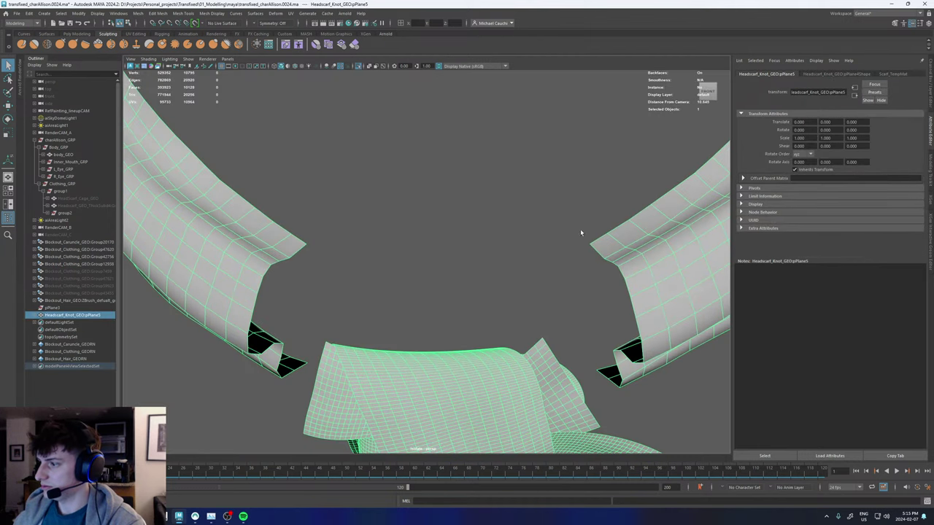
middle_click_drag(581, 233, 548, 197, "alt")
right_click_drag(548, 197, 548, 157)
left_click(540, 281)
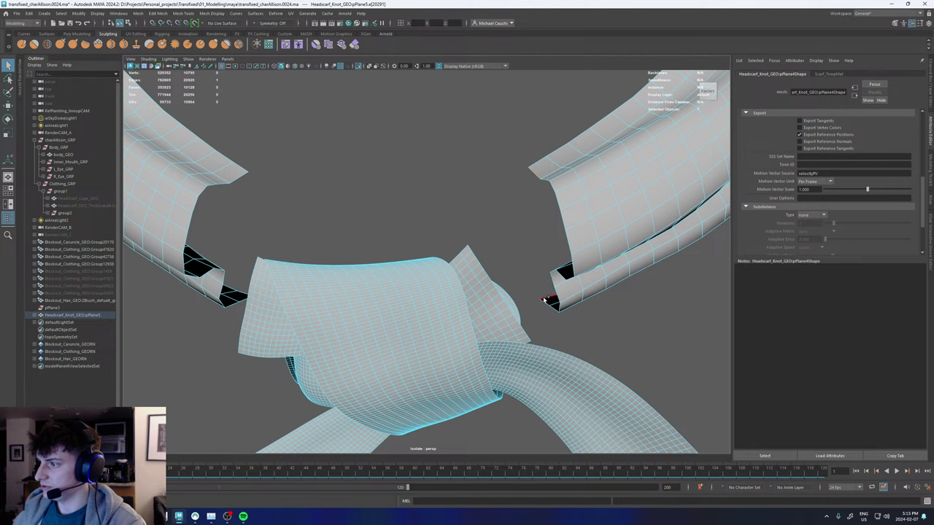
left_click(471, 249, "shift")
right_click_drag(533, 339, 523, 427, "shift")
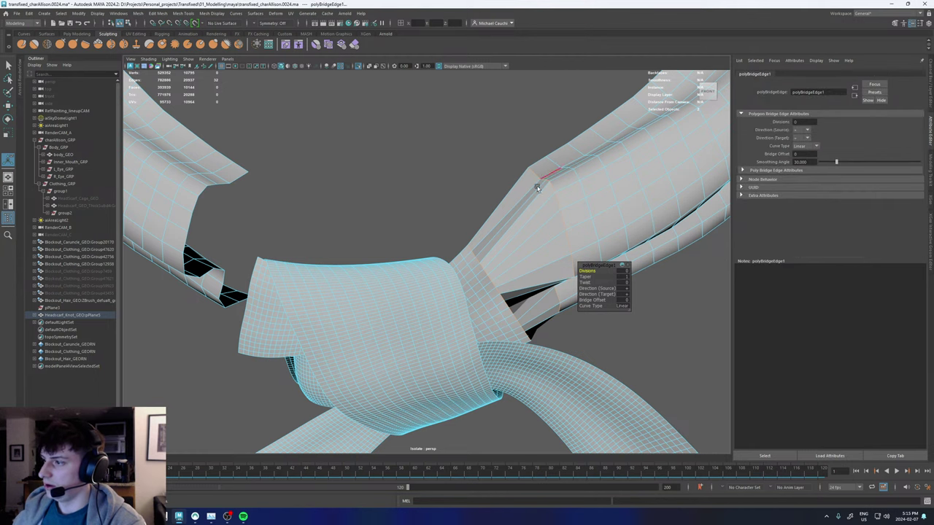
Bridge the open end of the tail on the character's right side to the knot's border edges and return to object selection.
scroll(456, 177, "down", 4)
left_click_drag(384, 191, 407, 175, "alt")
middle_click_drag(375, 147, 405, 192, "alt")
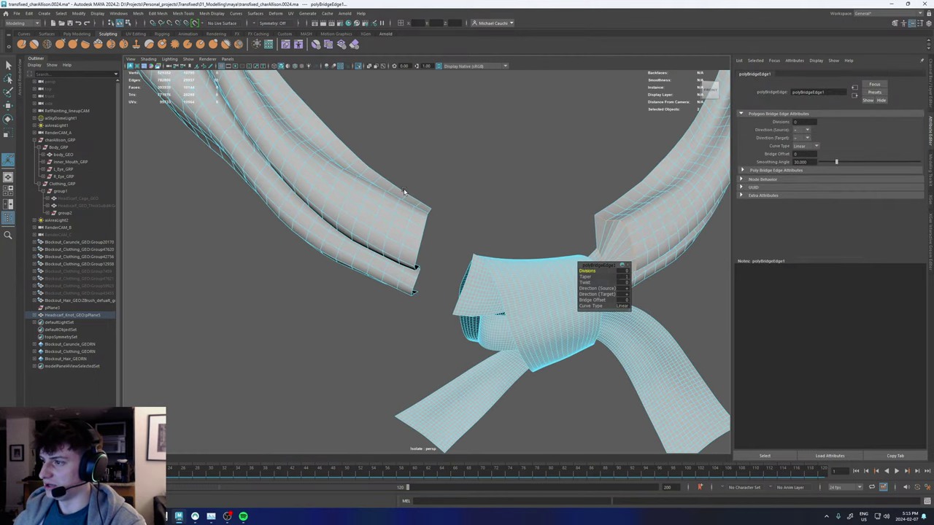
right_click_drag(405, 192, 444, 223, "alt")
key("q")
left_click(502, 257)
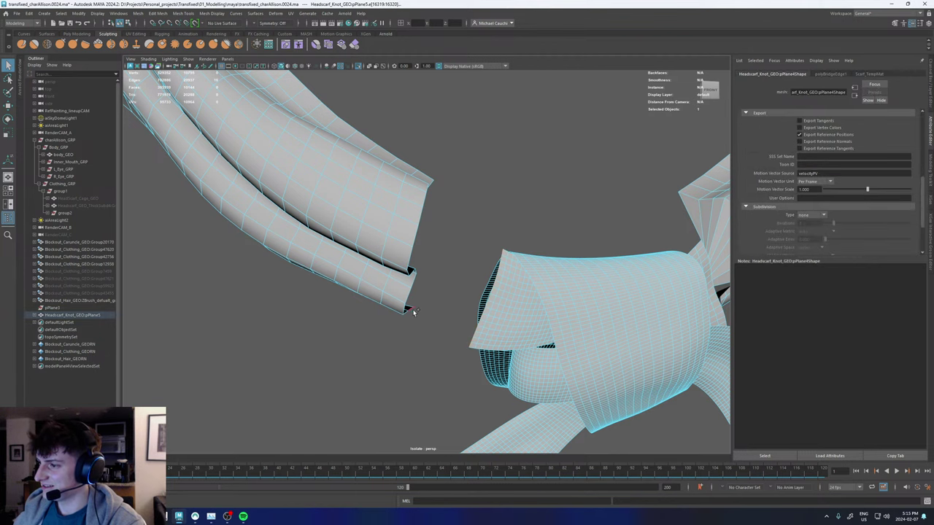
left_click_drag(432, 245, 385, 200, "alt")
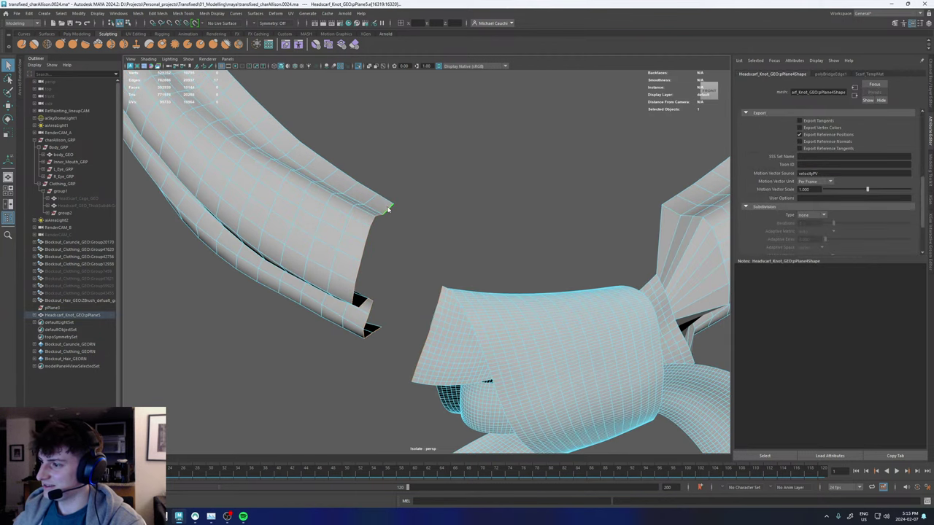
right_click_drag(388, 209, 379, 301, "shift")
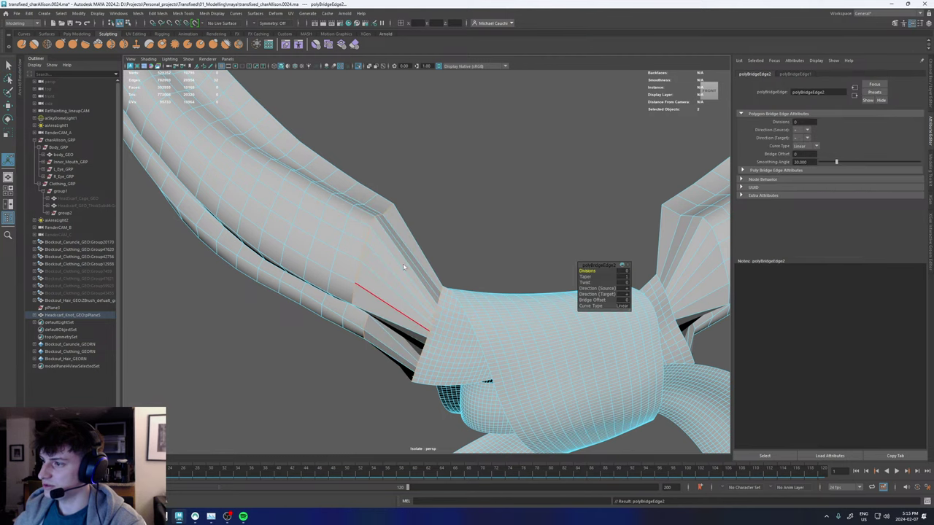
key("q")
right_click_drag(404, 267, 467, 190)
Apply Edit Edge Flow to the edge loops where the two bridged tails meet the knot.
scroll(467, 190, "down", 10)
left_click_drag(465, 169, 454, 178, "alt")
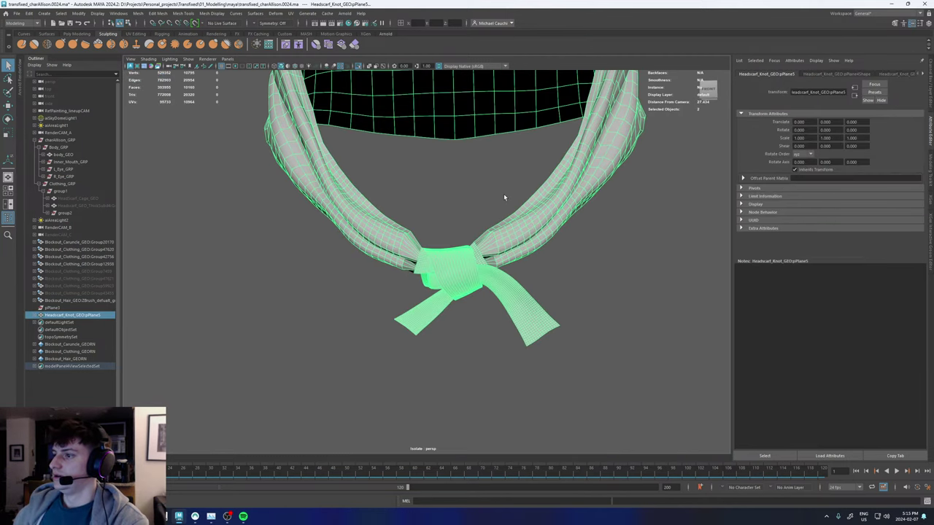
left_click_drag(504, 197, 418, 212, "alt")
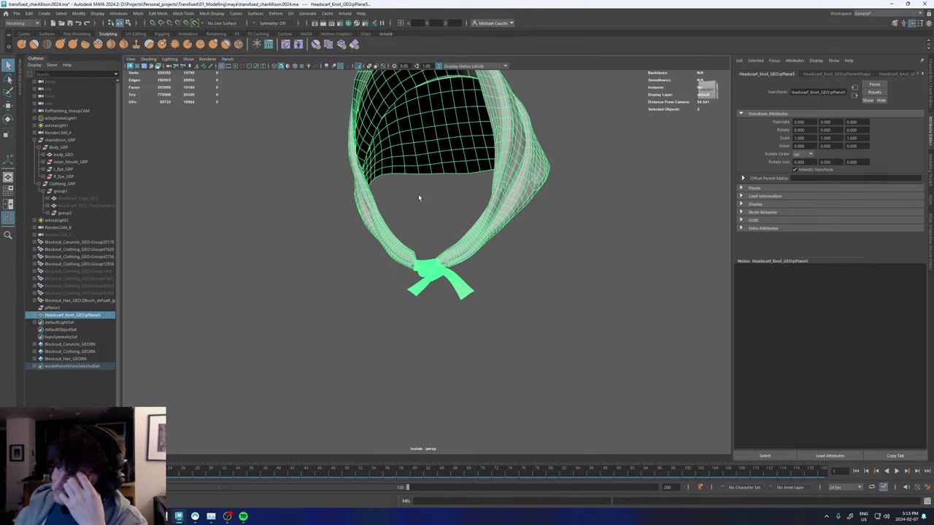
scroll(415, 270, "up", 8)
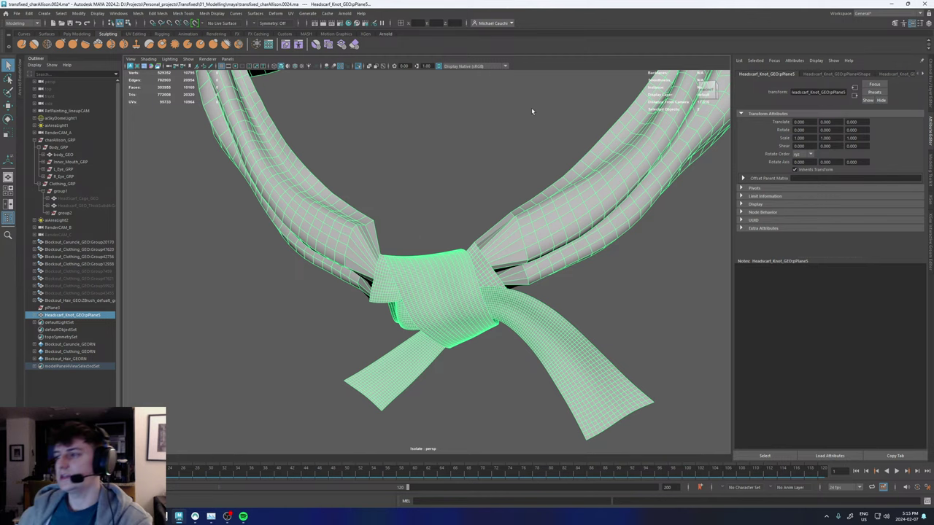
scroll(453, 246, "up", 3)
right_click_drag(520, 263, 521, 220)
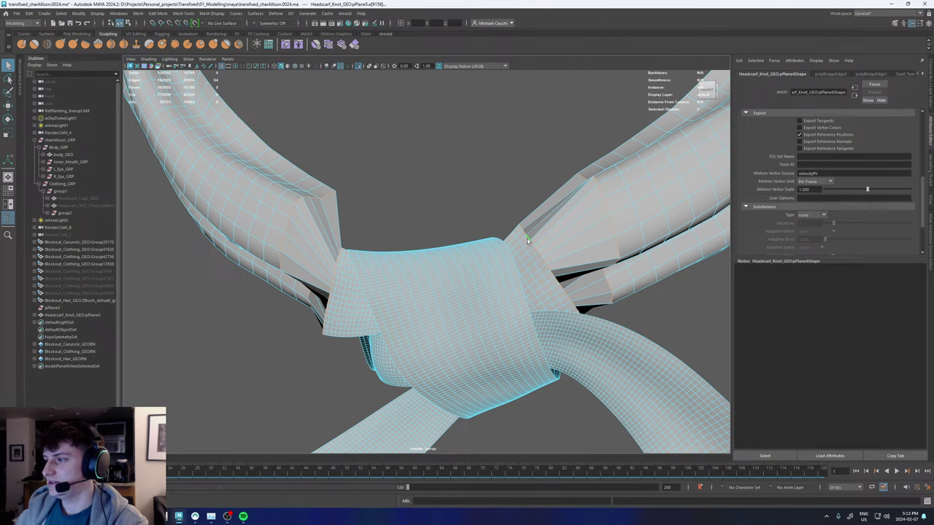
left_click_drag(472, 253, 550, 244, "alt")
left_click_drag(376, 268, 471, 234, "alt")
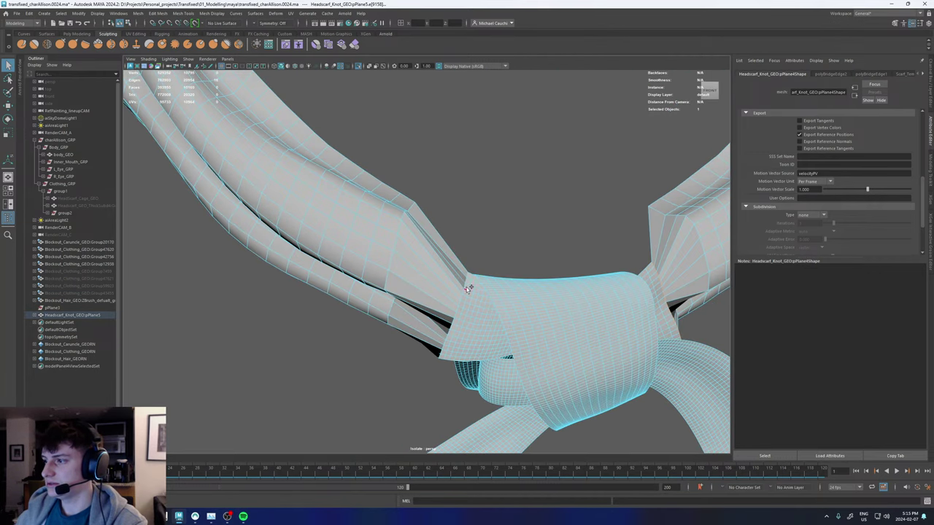
right_click_drag(467, 281, 459, 356, "shift")
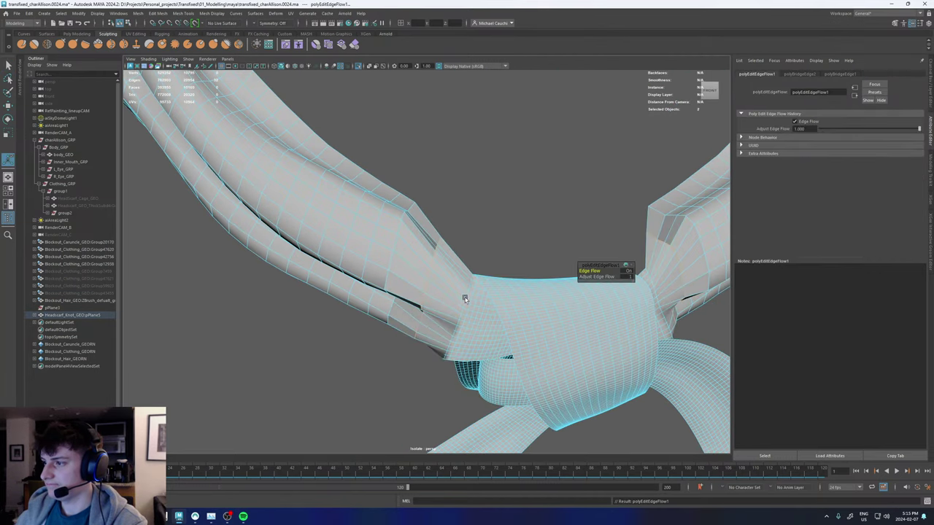
Repeat Edit Edge Flow on a neighbouring edge loop on each side of the knot and return to object selection.
double_click(451, 341)
key("g")
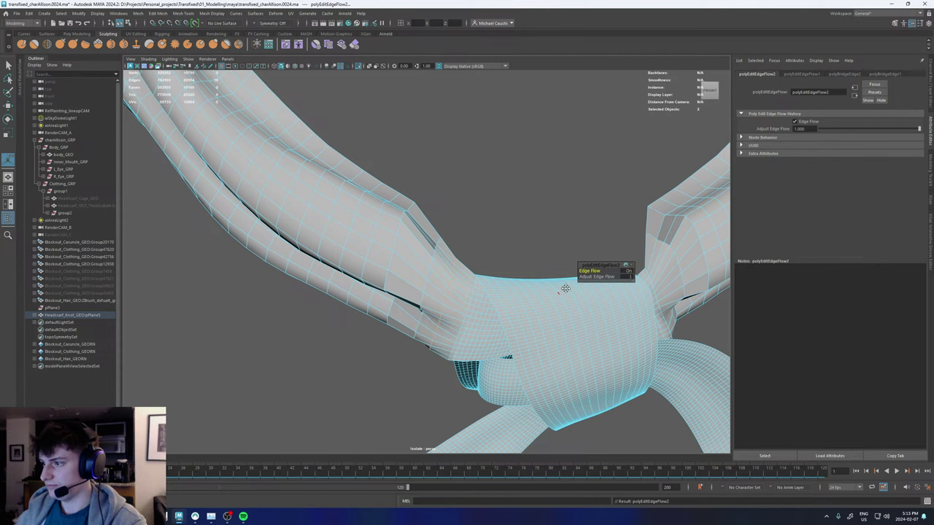
left_click_drag(564, 288, 444, 314, "alt")
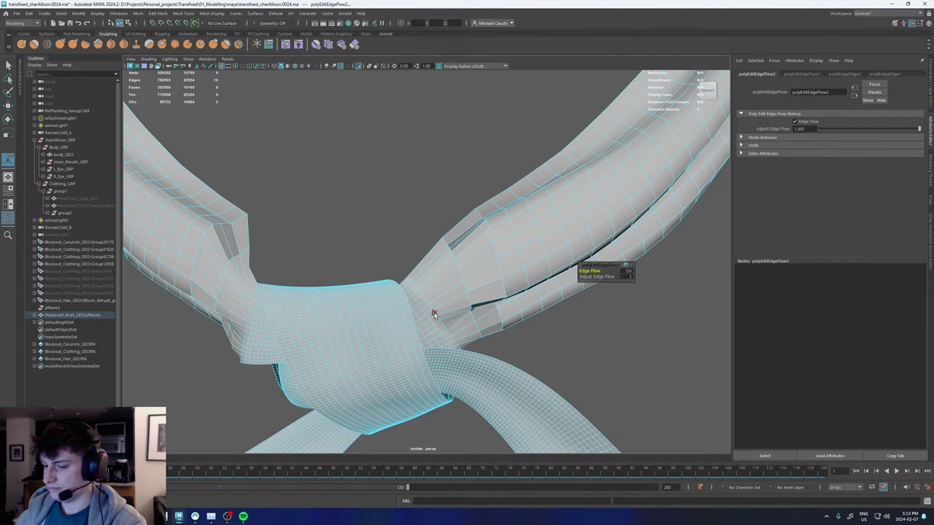
key("g")
right_click_drag(492, 290, 462, 241, "alt")
key("w")
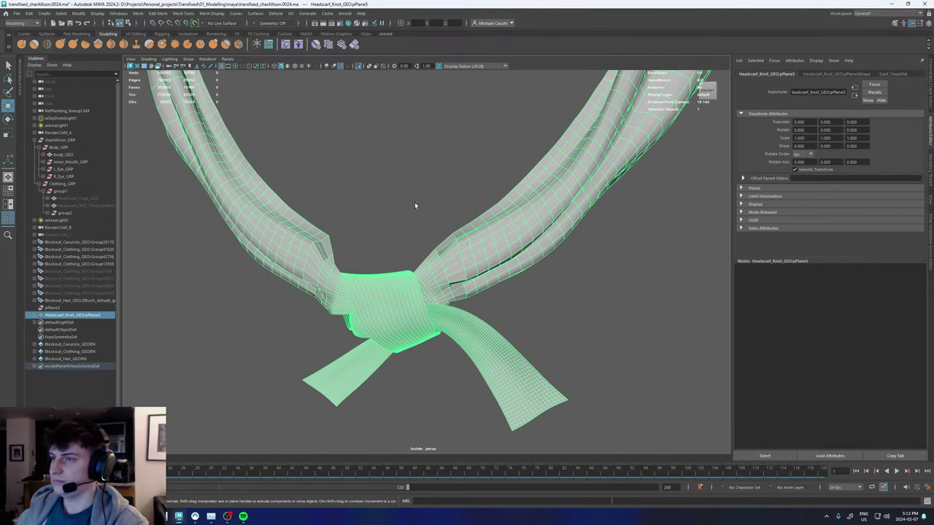
Relax the bridged area between the knot and the tail on the character's left side with a smaller Relax sculpting brush.
left_click(48, 45)
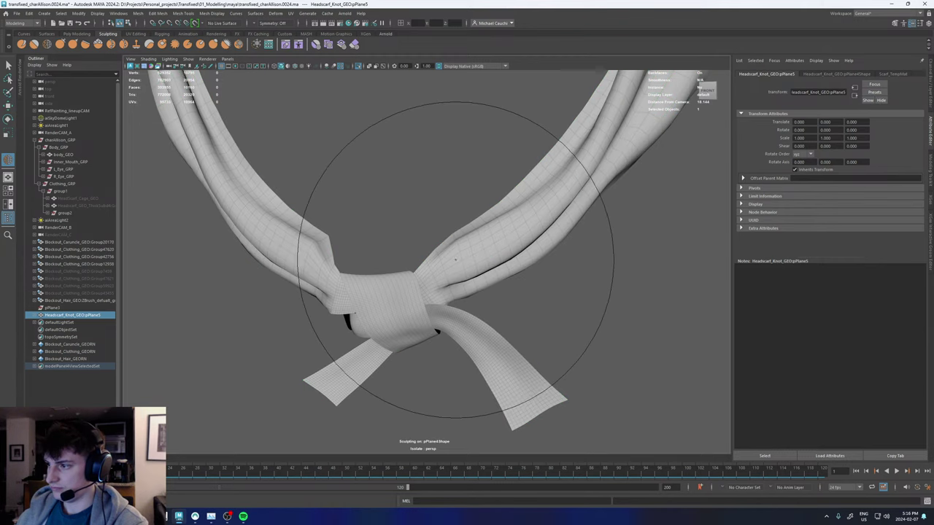
left_click_drag(463, 259, 459, 265, "alt")
right_click_drag(459, 265, 469, 253, "alt")
key("1")
key("w")
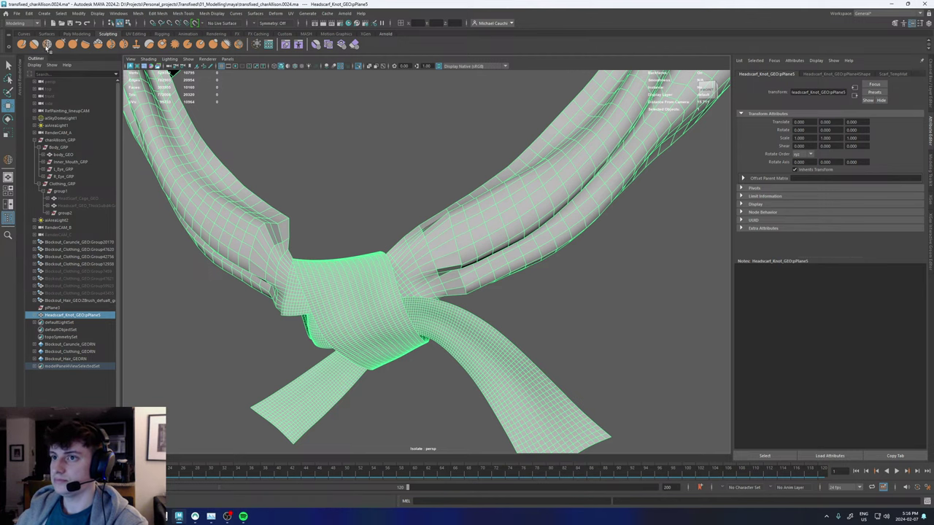
left_click(47, 45)
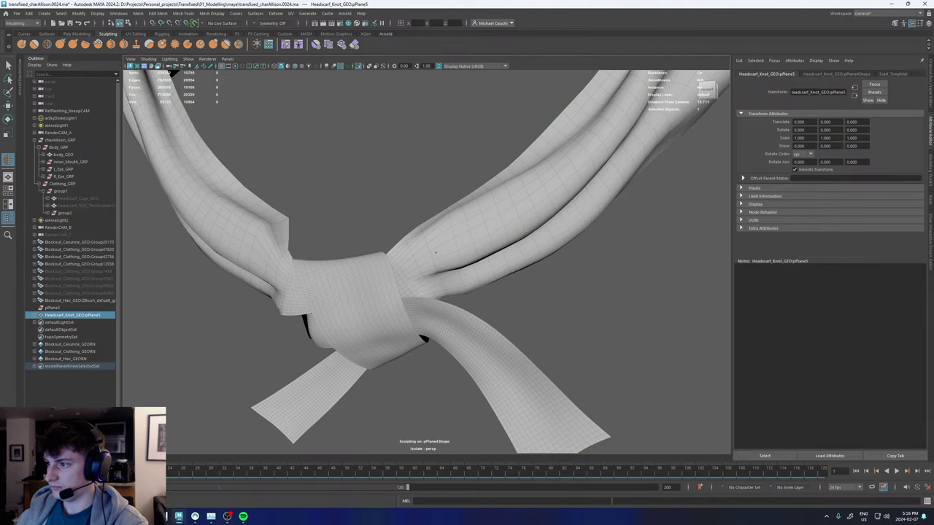
key("b")
left_click_drag(451, 234, 299, 249)
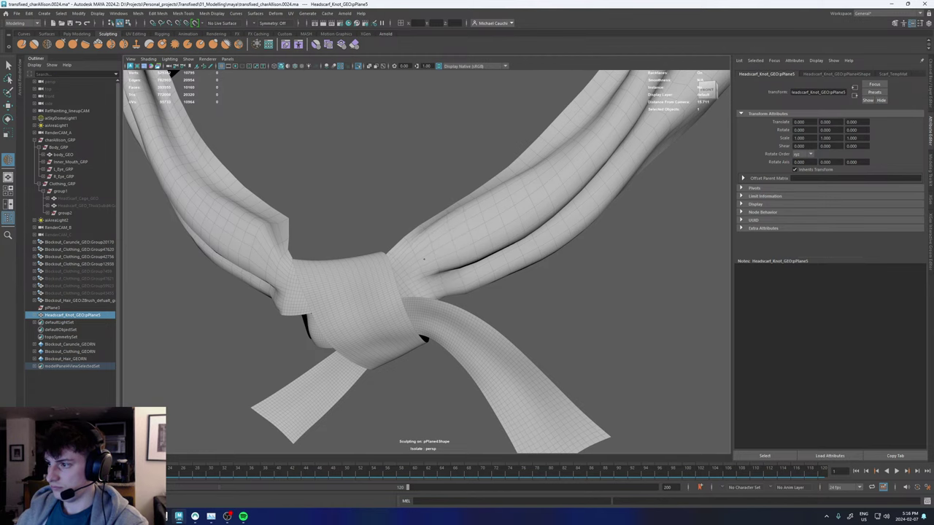
left_click_drag(442, 229, 461, 279, "alt")
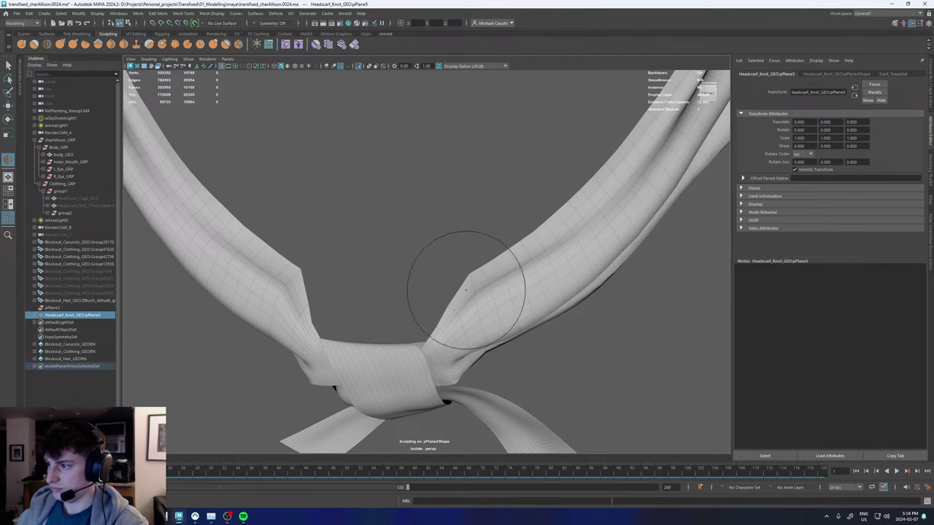
left_click_drag(490, 316, 466, 280, "alt")
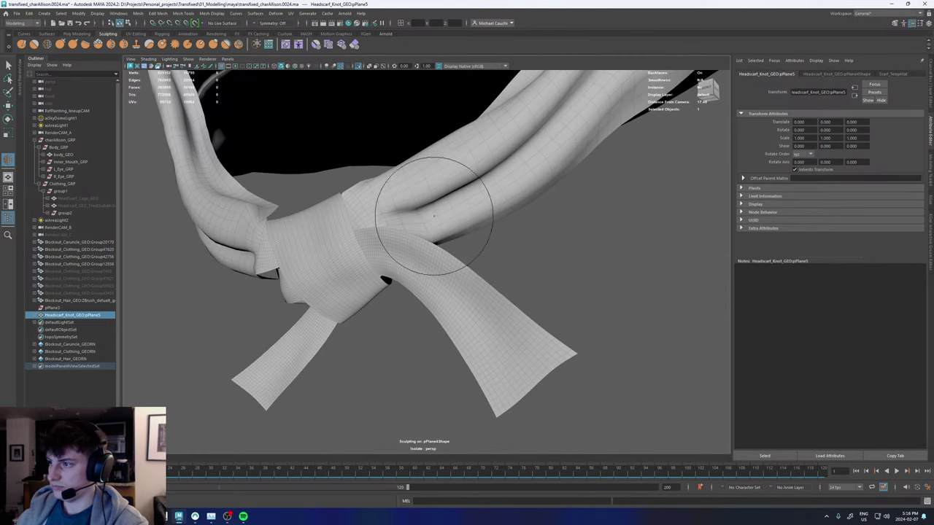
Relax the bridged area between the knot and the tail on the character's right side, and leave the sculpting brush.
mouse_move(432, 218)
left_mouse_down("alt")
mouse_move(386, 252)
mouse_move(343, 202)
mouse_move(358, 271)
mouse_move(344, 267)
left_mouse_up("alt")
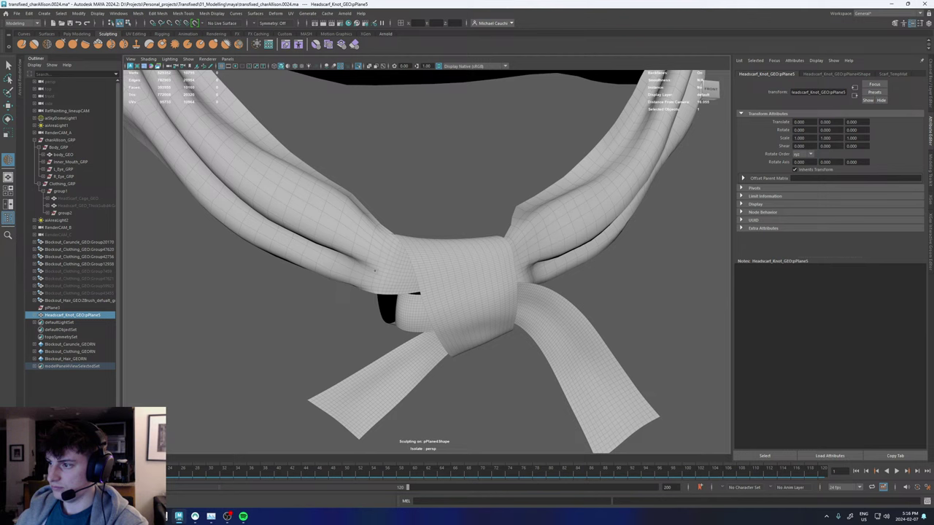
mouse_move(357, 236)
left_mouse_down("alt")
mouse_move(376, 308)
mouse_move(387, 227)
left_mouse_up("alt")
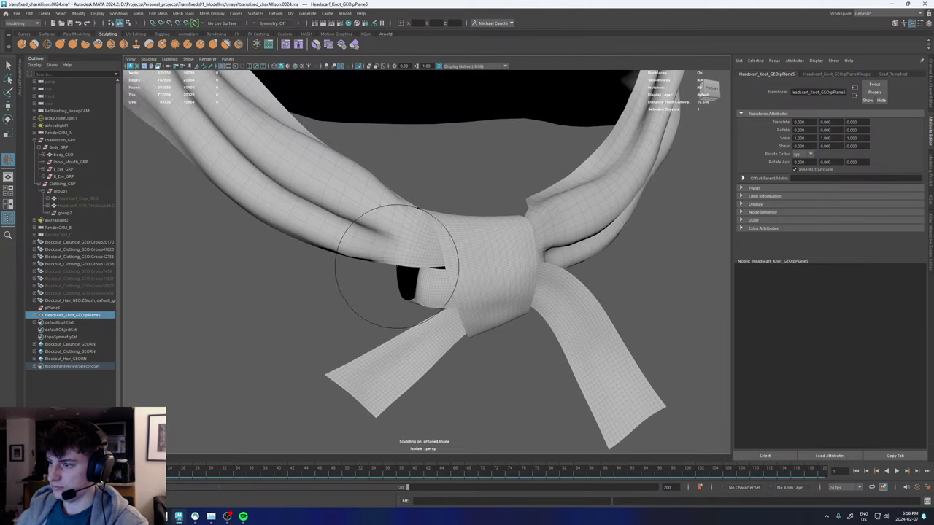
left_click_drag(370, 267, 385, 219, "alt")
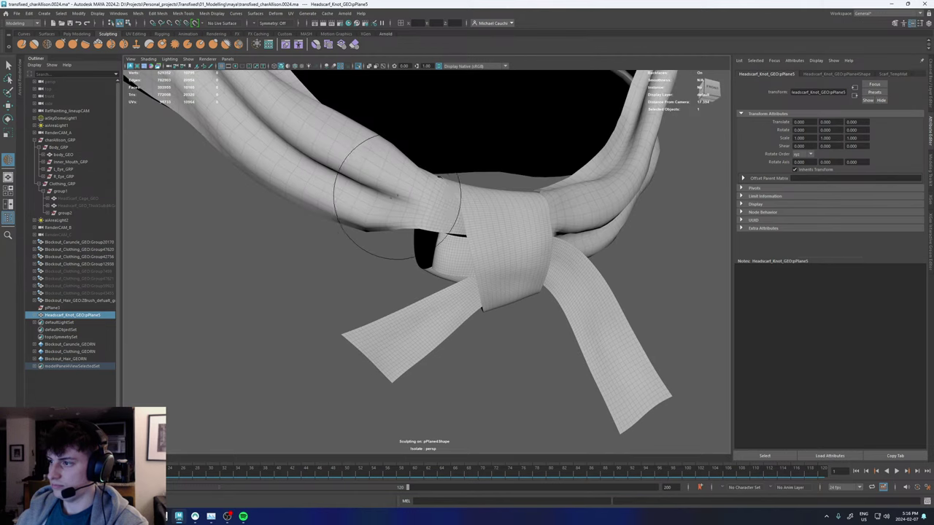
right_click_drag(521, 223, 470, 223, "alt")
left_click_drag(474, 219, 462, 241, "alt")
key("w")
Deselect the headscarf and turn on the wireframe overlay on its shaded display.
right_click_drag(643, 252, 578, 257, "alt")
left_click(578, 257)
key("5")
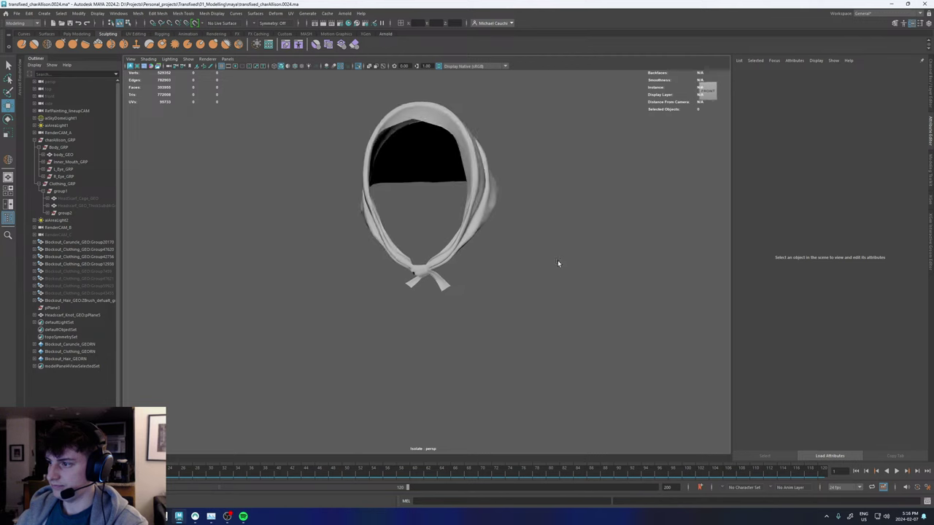
scroll(557, 260, "down", 3)
left_click(288, 65)
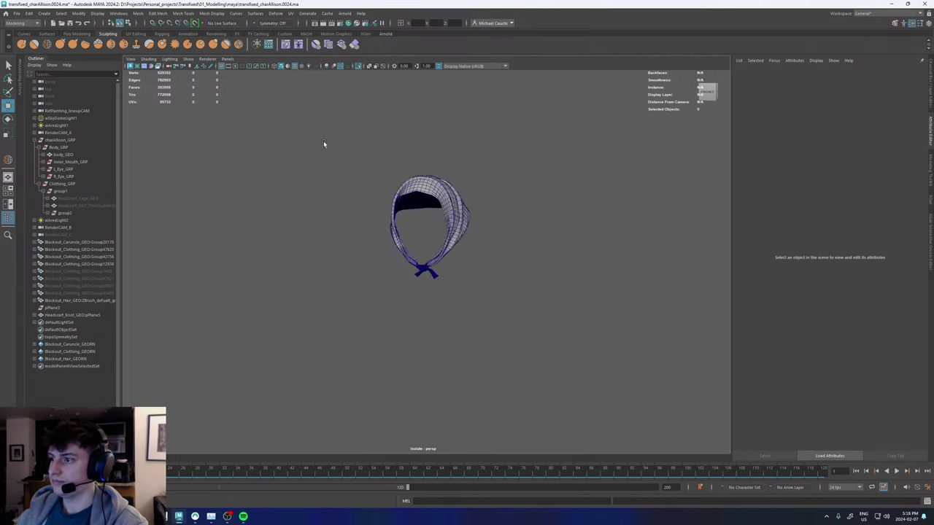
scroll(332, 191, "up", 3)
left_click_drag(548, 219, 543, 215, "alt")
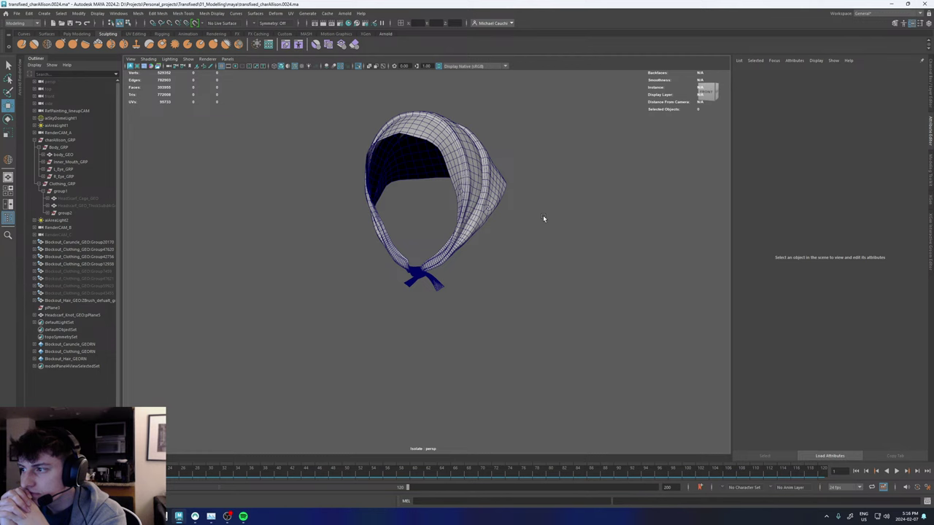
Examine the mesh density and edge flow around the knot and the joined tails from several angles.
scroll(437, 296, "up", 5)
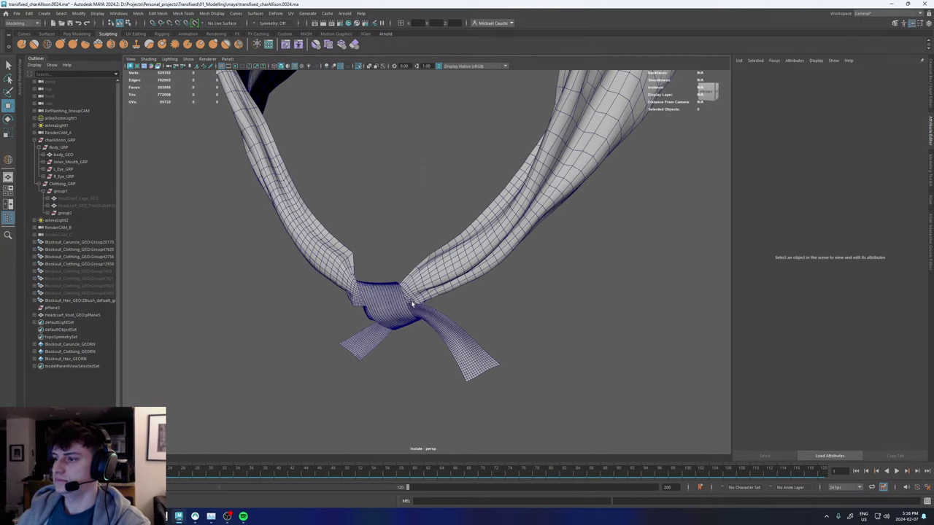
scroll(413, 305, "up", 4)
scroll(423, 265, "up", 3)
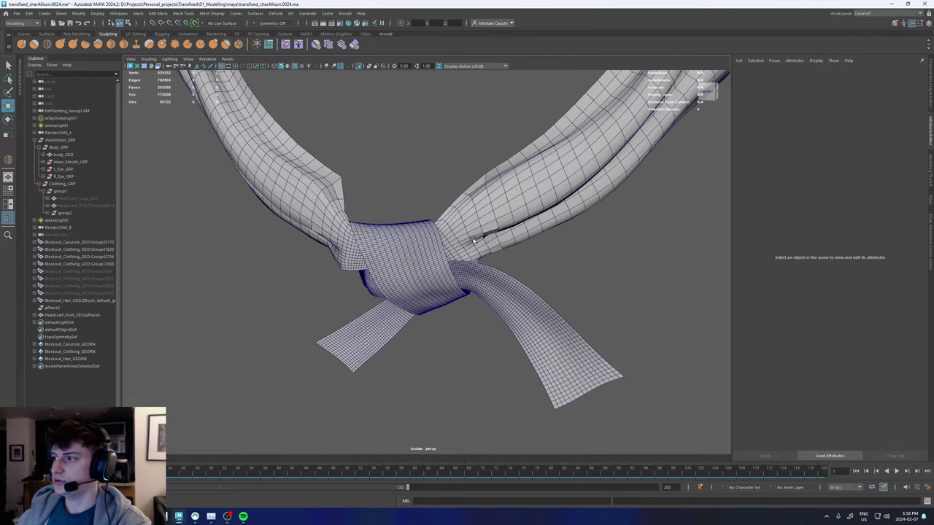
middle_click_drag(508, 216, 504, 222, "alt")
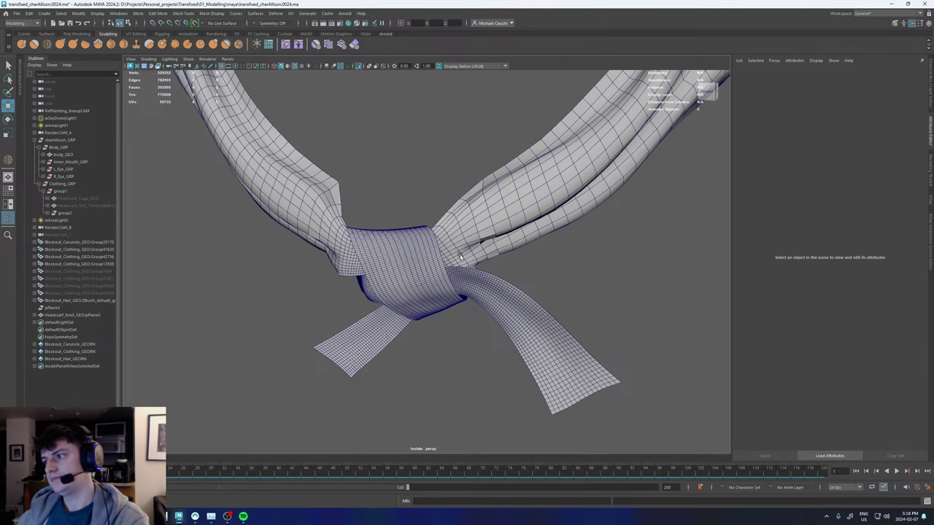
left_click_drag(460, 257, 475, 219, "alt")
left_click_drag(421, 232, 444, 234, "alt")
right_click_drag(444, 234, 599, 252, "alt")
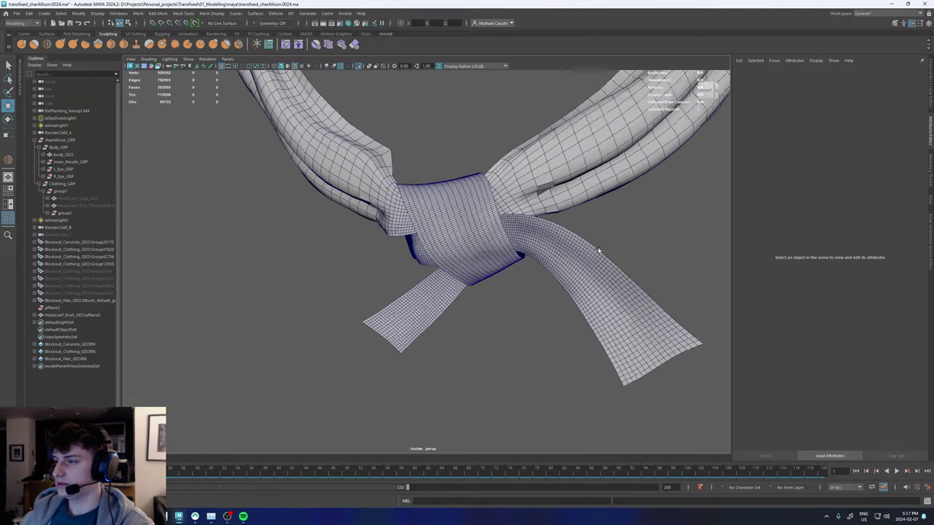
left_click_drag(409, 219, 449, 229, "alt")
scroll(333, 257, "down", 5)
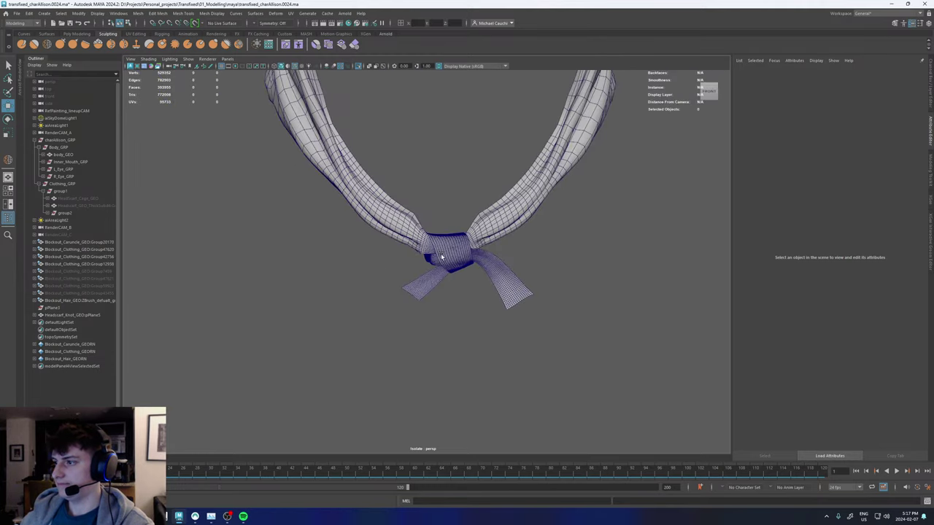
Export the selected headscarf mesh as Headscarf_GEO_MergedTest.obj to the maya exports folder.
left_click(16, 14)
left_click(400, 170)
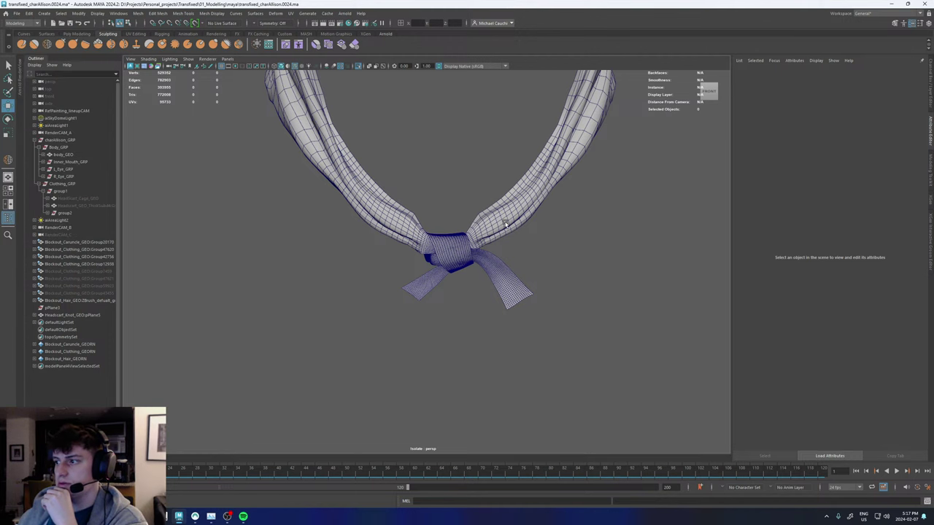
left_click(504, 223)
left_click(16, 14)
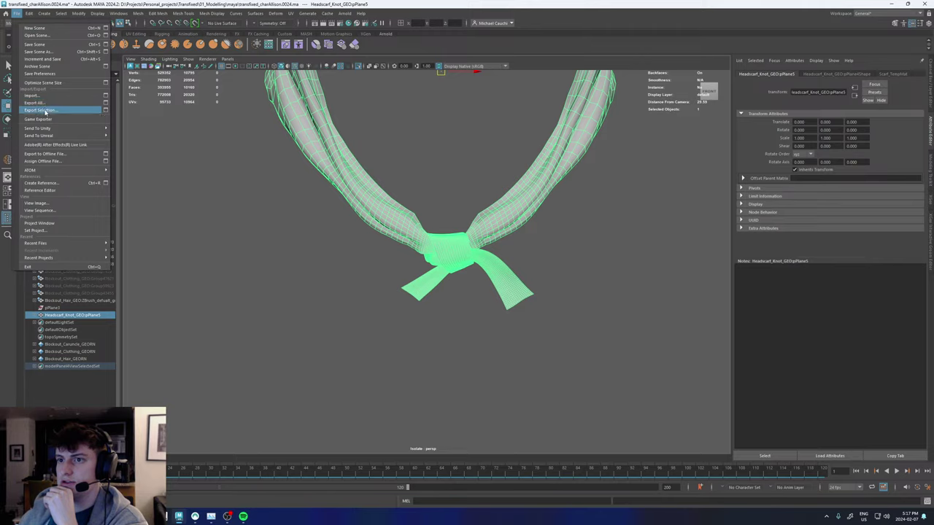
left_click(46, 111)
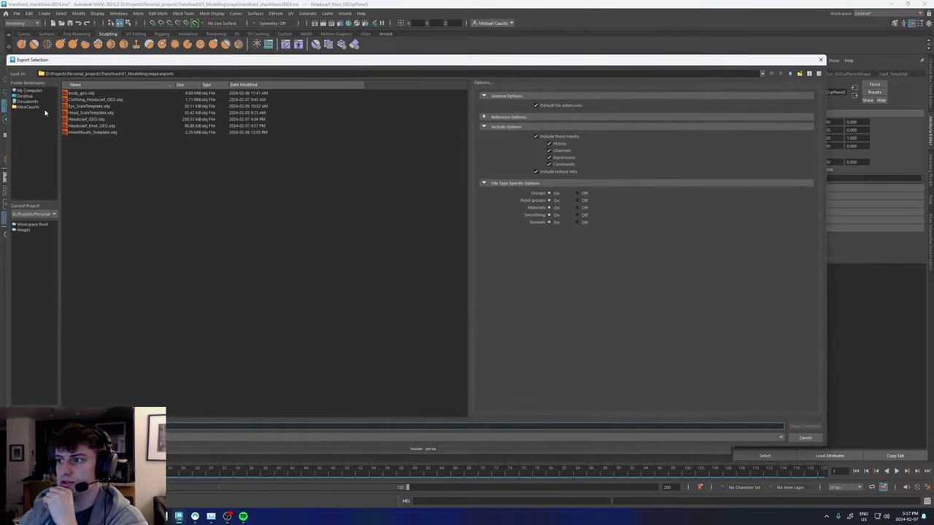
left_click(93, 120)
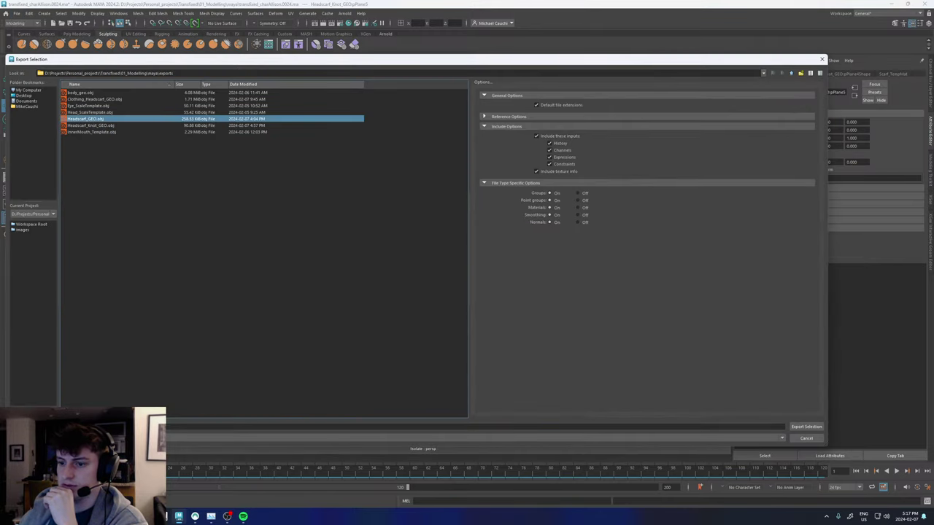
left_click(109, 427)
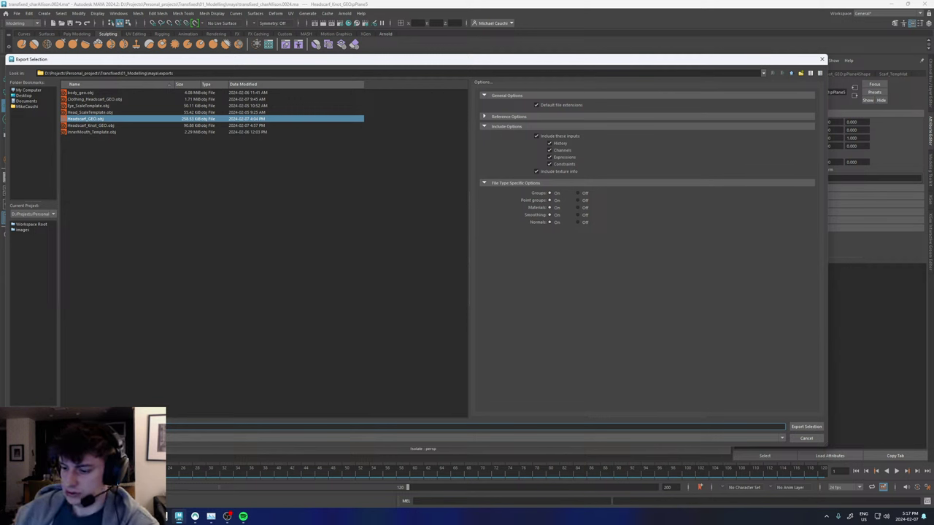
type("_")
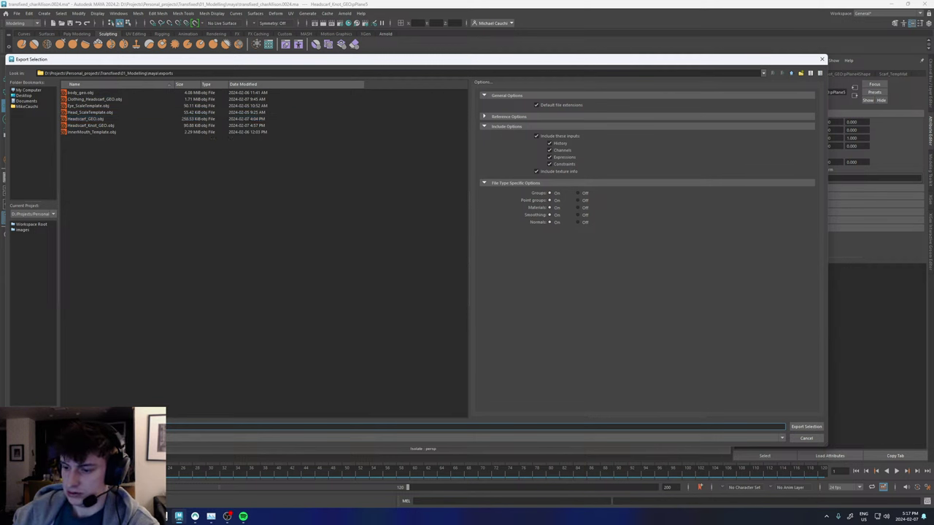
key("BackSpace")
type("_")
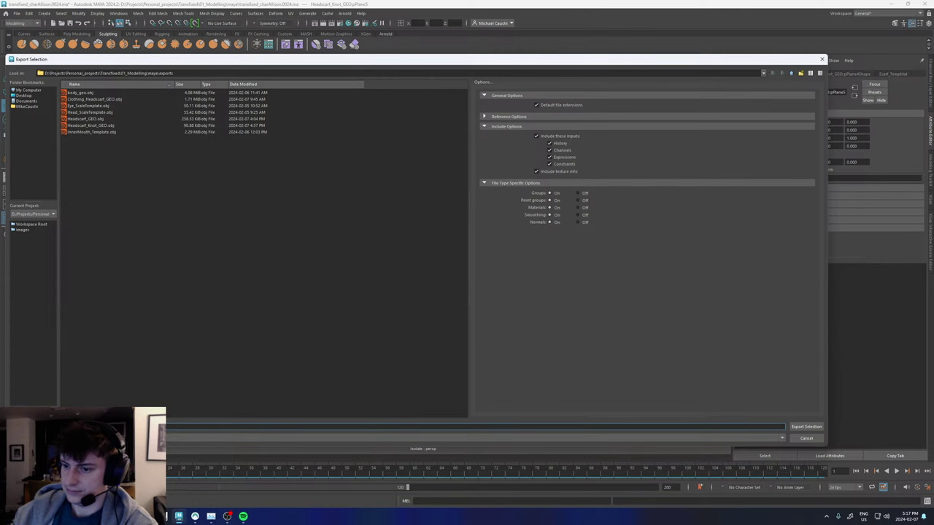
key("Return")
Switch to ZBrush, append a Sphere3D as a placeholder subtool and make it the active subtool.
left_click(167, 516)
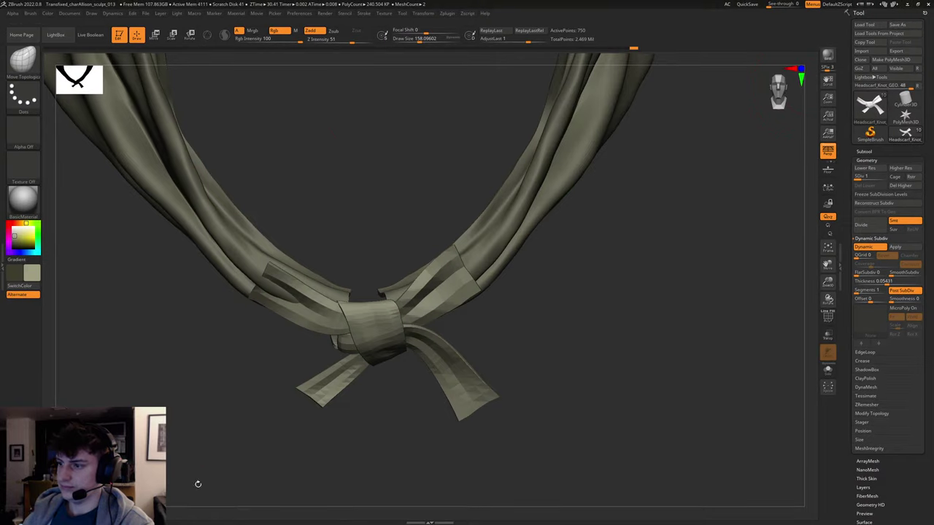
left_click(883, 152)
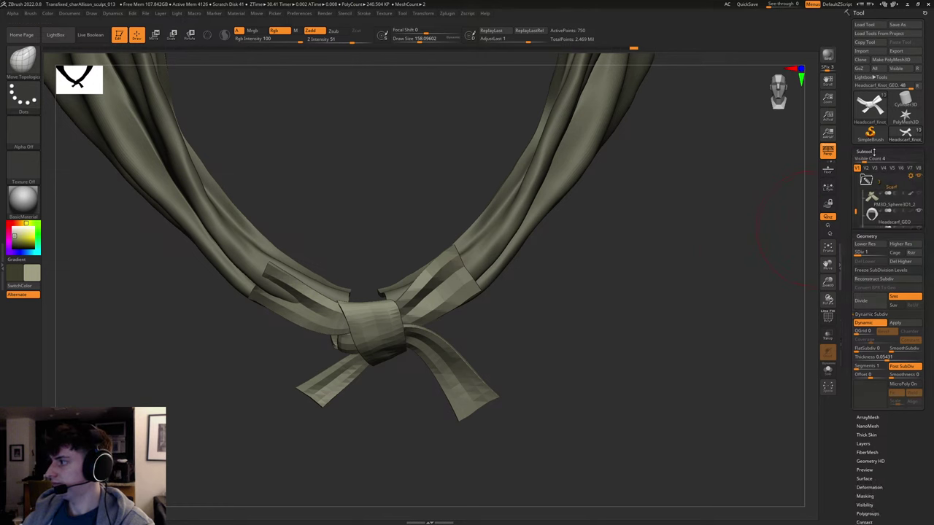
left_click(904, 310)
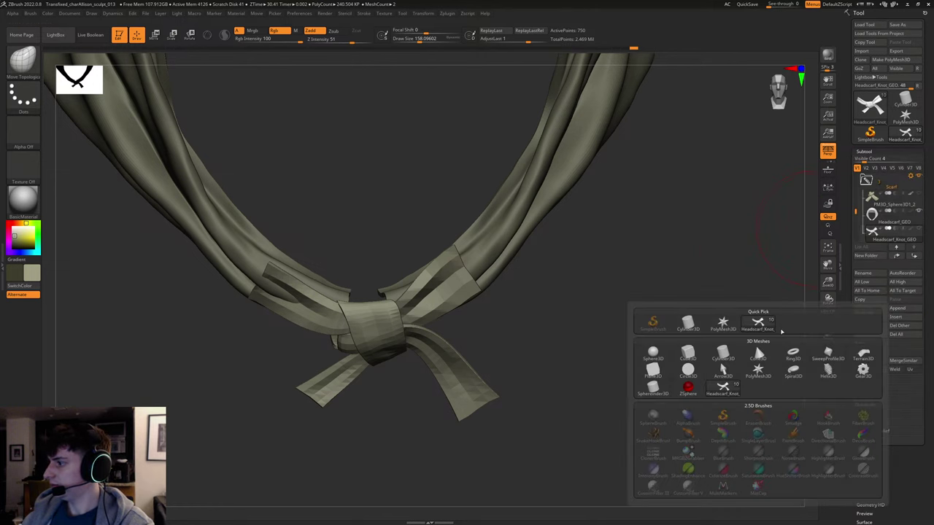
left_click(654, 353)
left_click_drag(856, 209, 857, 227)
left_click(868, 198)
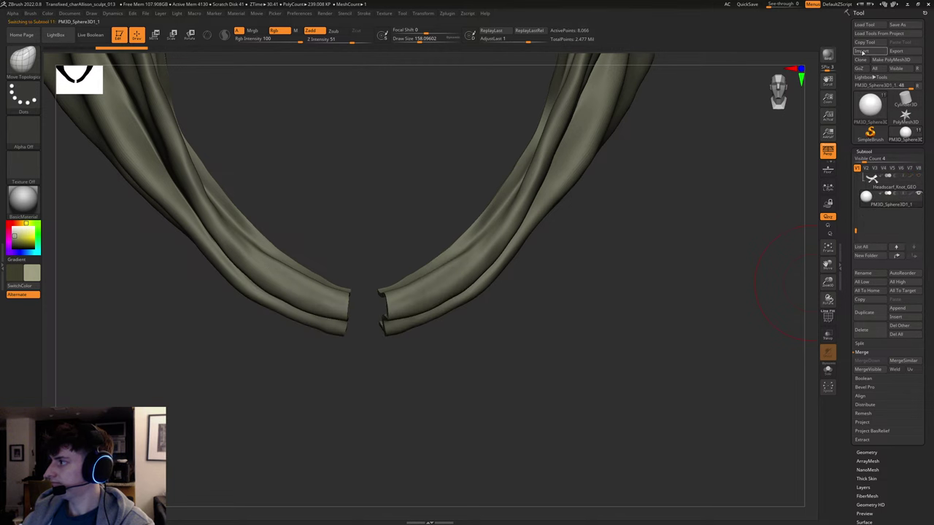
Import Headscarf_GEO_MergedTest.obj from the maya exports folder into the active sphere subtool.
left_click(862, 51)
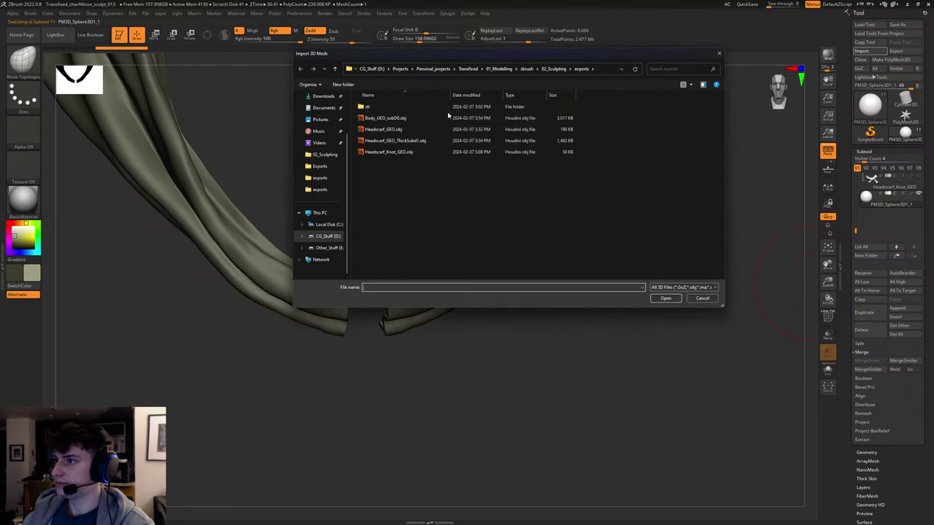
left_click(526, 69)
left_click(499, 69)
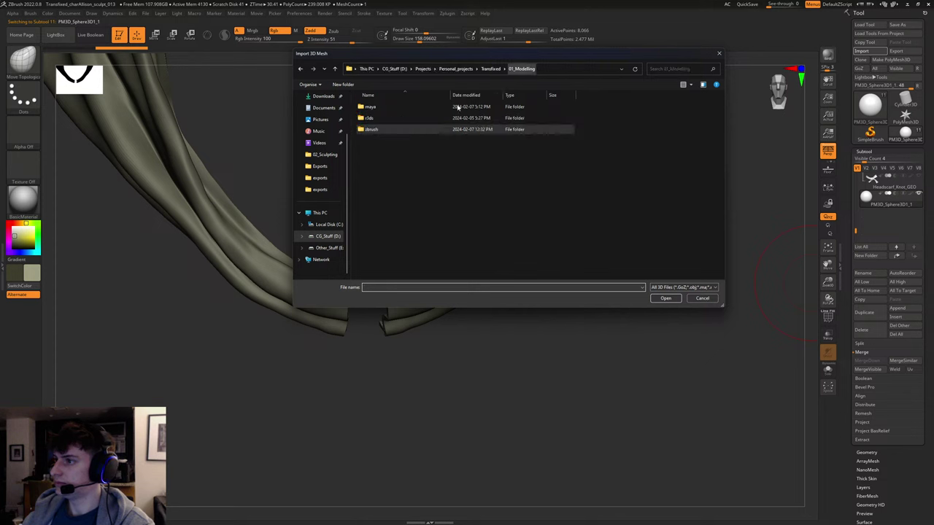
double_click(378, 108)
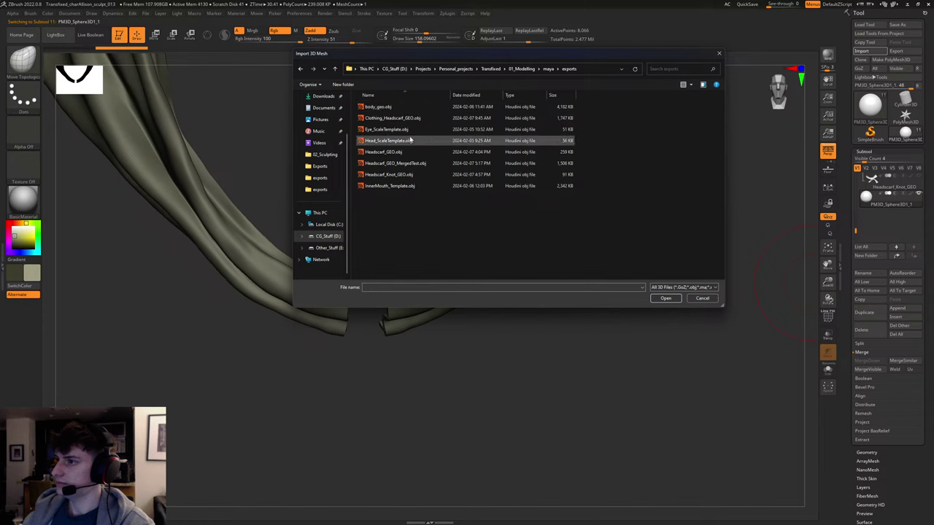
double_click(418, 163)
Frame the imported headscarf and isolate it in Solo mode.
left_click_drag(605, 280, 437, 292, "alt")
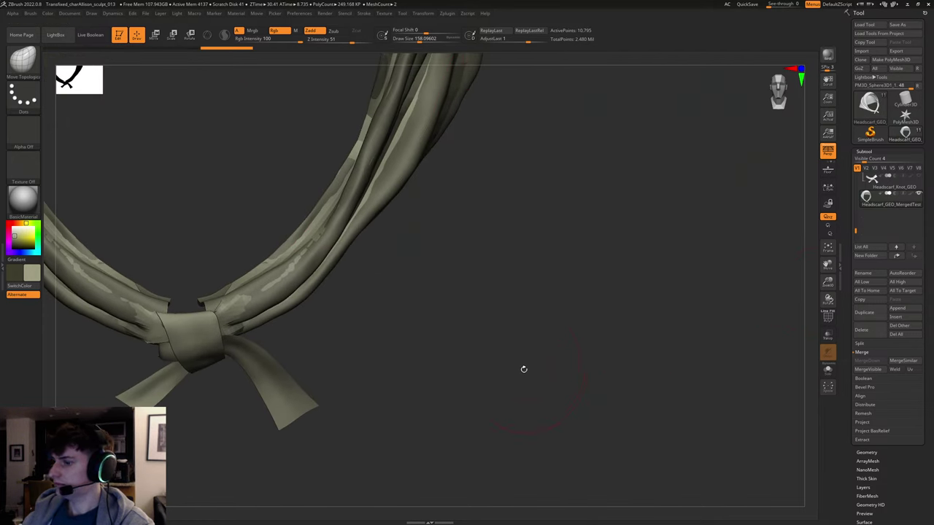
key("f")
left_click_drag(652, 404, 809, 390)
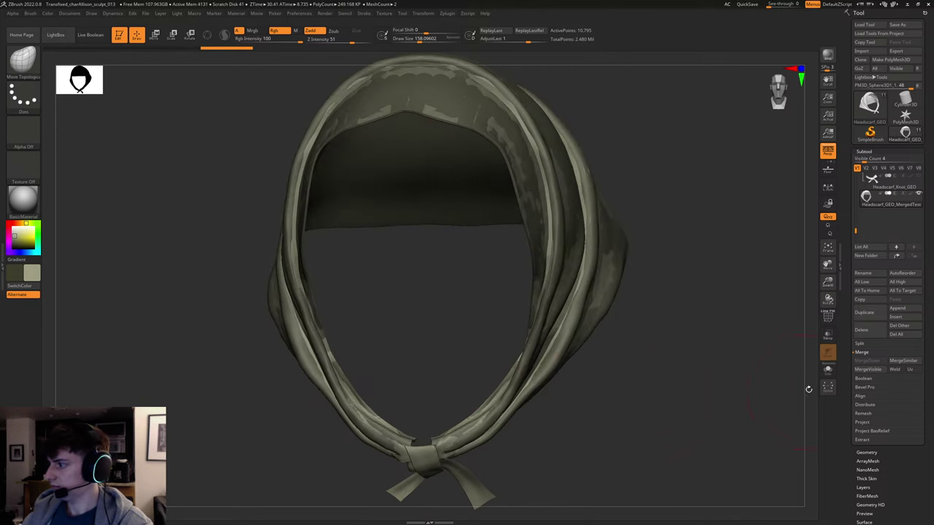
left_click(828, 371)
key("shift+f")
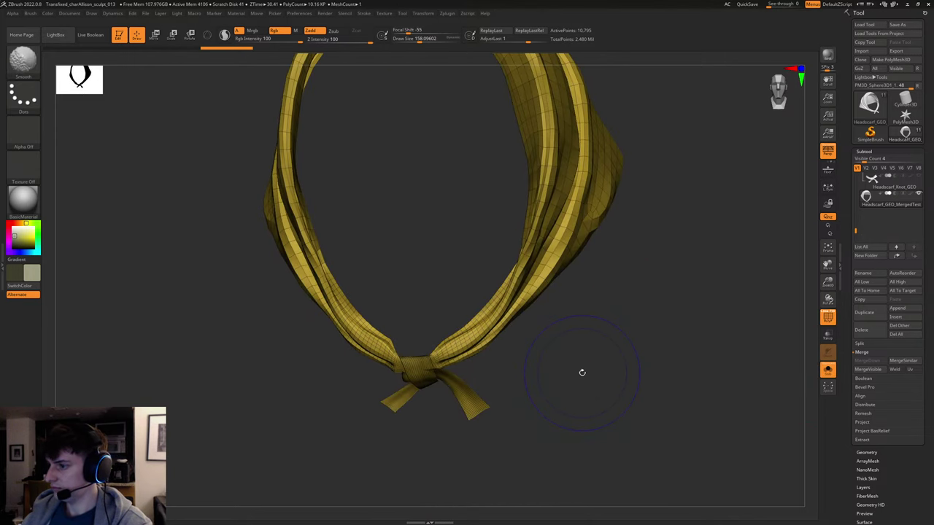
key("shift+f")
left_click_drag(611, 380, 567, 370, "alt")
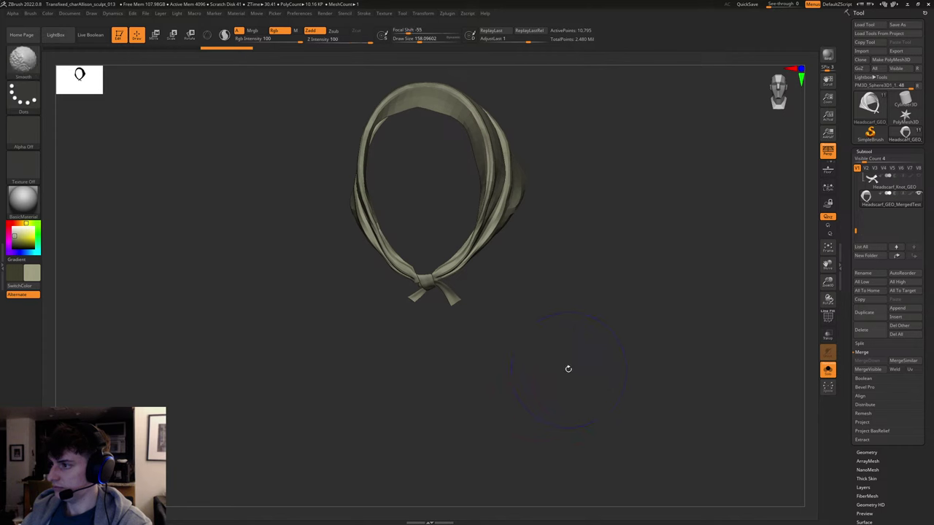
Show the headscarf's wireframe without the polygroup colour fill, keeping the Move Topological brush selected.
key("shift+f")
key("b")
key("m")
key("t")
left_click(827, 316)
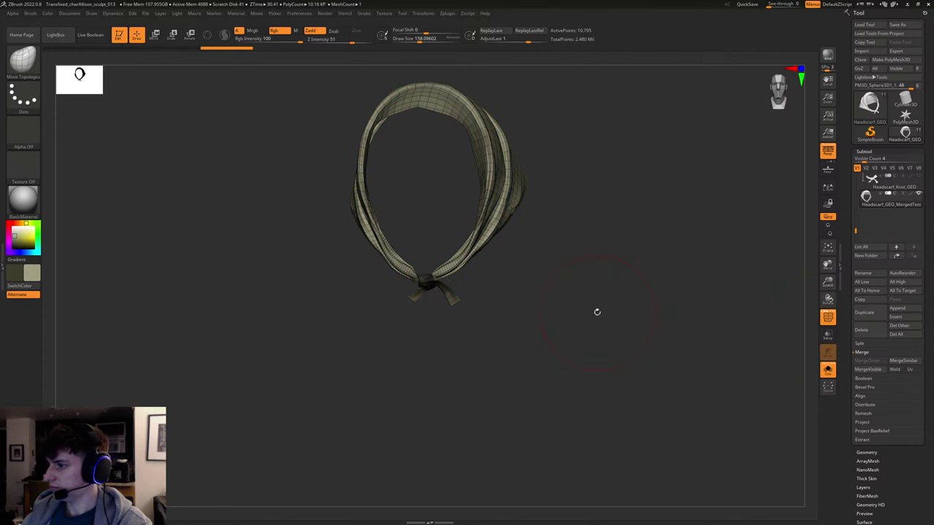
Examine the mesh density and edge flow around the knot and joined tails, with and without the wireframe.
mouse_move(597, 313)
left_mouse_down()
mouse_move(571, 309)
mouse_move(633, 377)
left_mouse_up()
left_click_drag(575, 402, 591, 291, "alt")
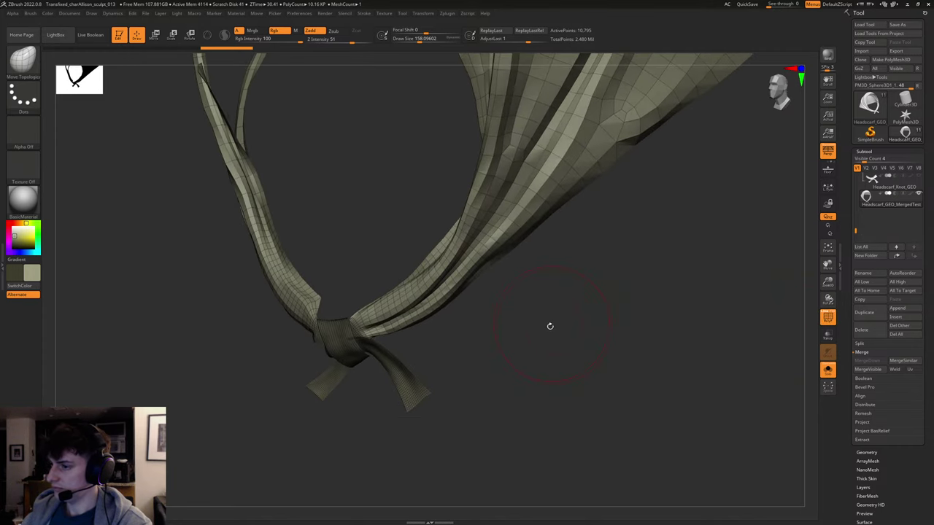
left_click_drag(550, 326, 563, 326)
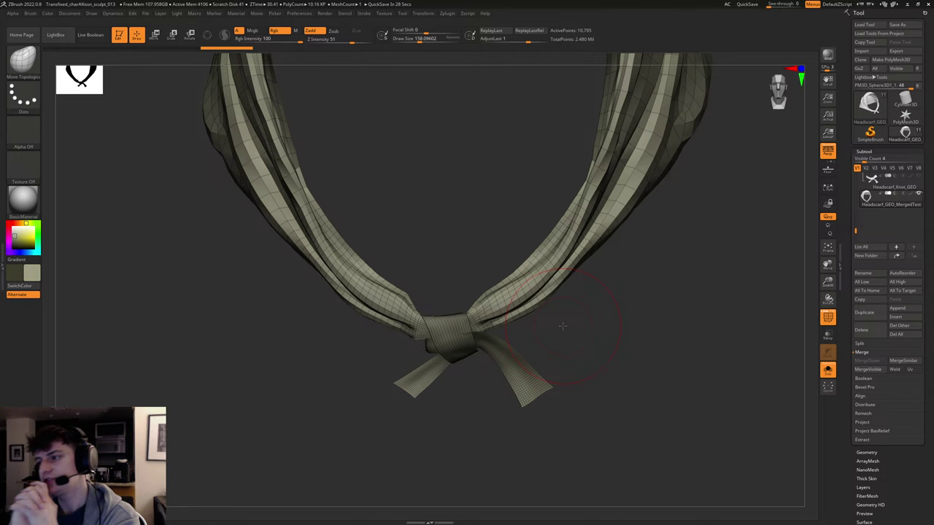
left_click_drag(599, 311, 636, 270)
key("shift+f")
key("shift+f")
key("shift+f")
key("shift+f")
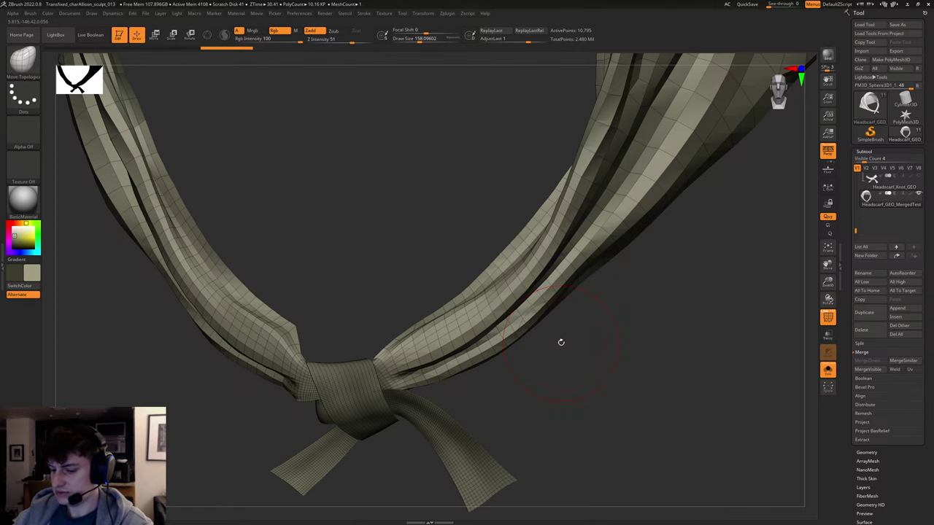
Try a Standard brush stroke on the knot, undo it and reduce the draw size to about 90.
key("b")
key("s")
key("t")
left_click_drag(395, 272, 336, 230)
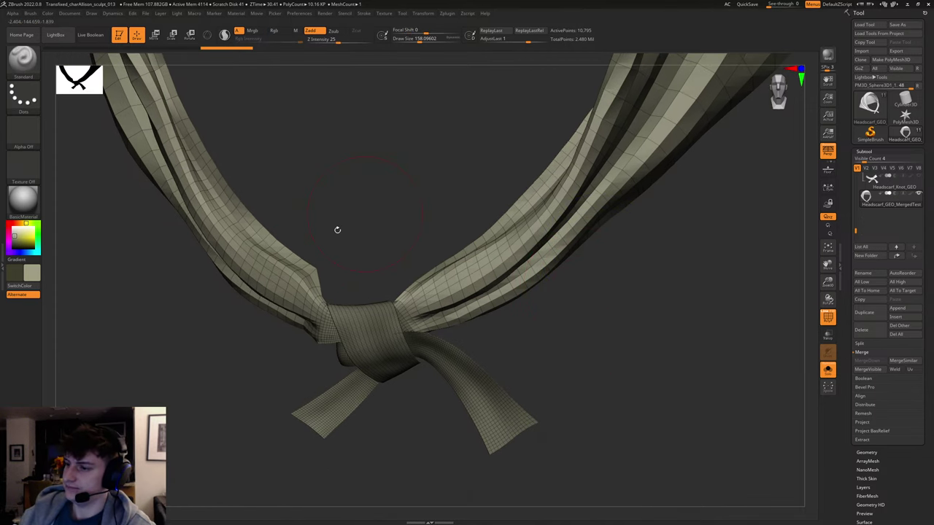
left_click_drag(354, 330, 355, 347)
key("ctrl+z")
key("s")
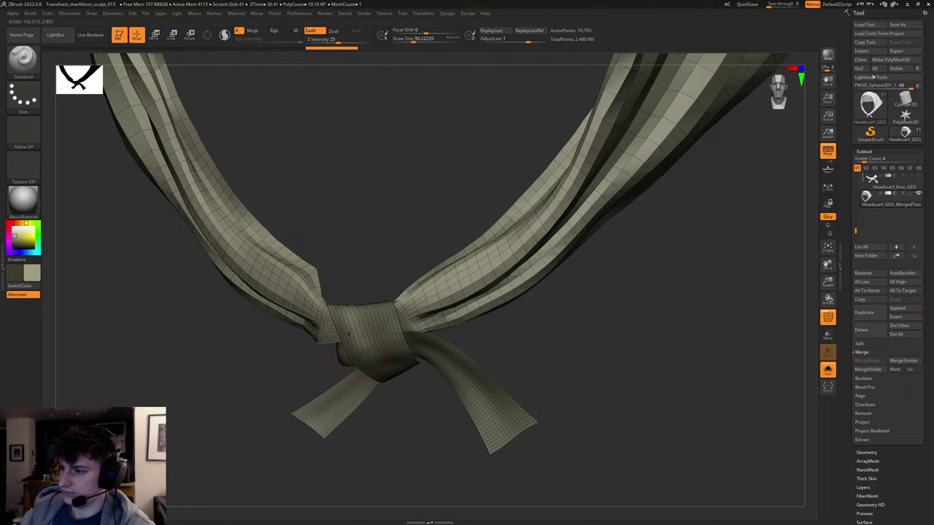
Hide the wireframe and subdivide the merged headscarf up to subdivision level 4.
key("shift+f")
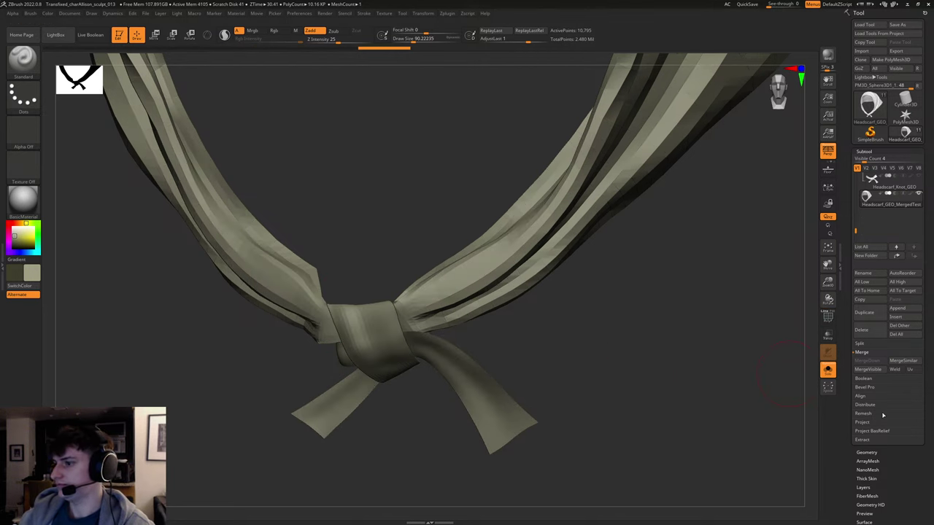
left_click_drag(654, 374, 475, 310)
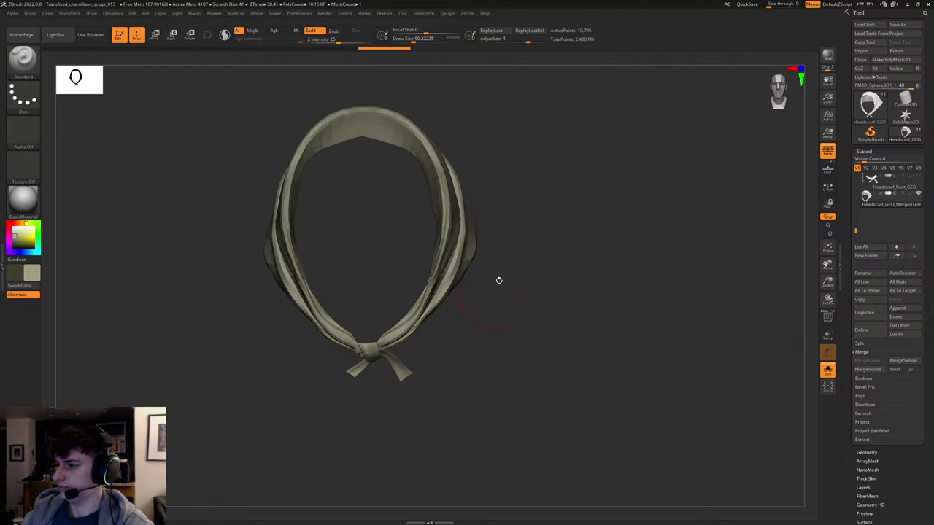
left_click(864, 152)
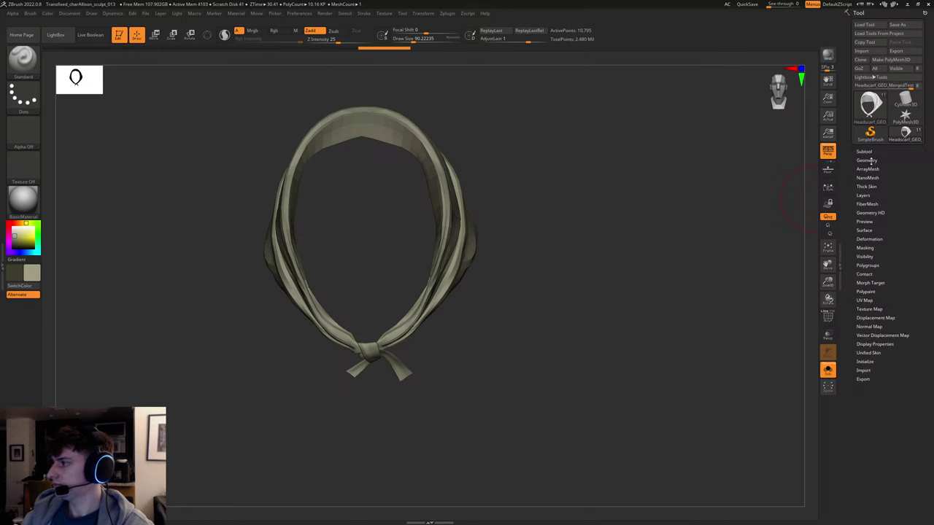
left_click(866, 161)
key("d")
key("d")
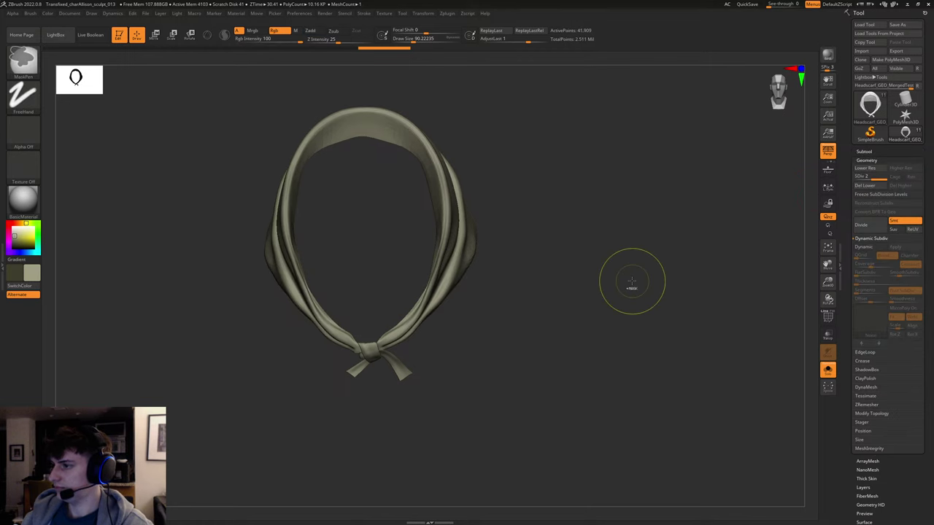
key("d")
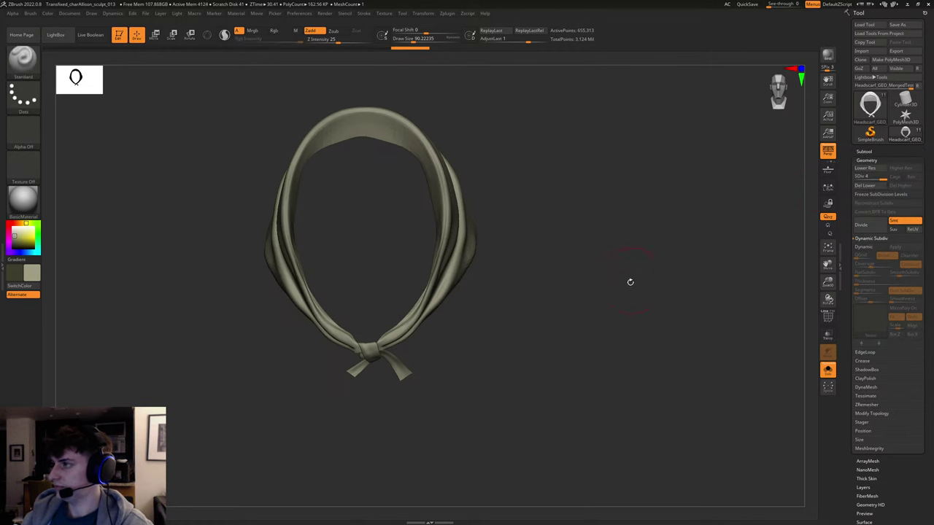
Return the headscarf to subdivision level 1 and re-import Headscarf_GEO_MergedTest.obj onto it.
left_click_drag(631, 281, 613, 286)
key("shift+d")
key("shift+d")
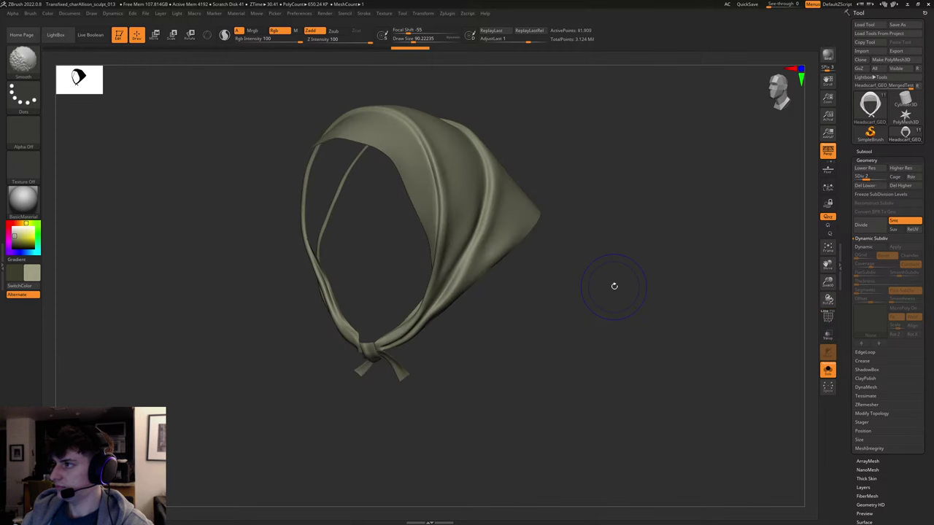
key("shift+d")
left_click(862, 51)
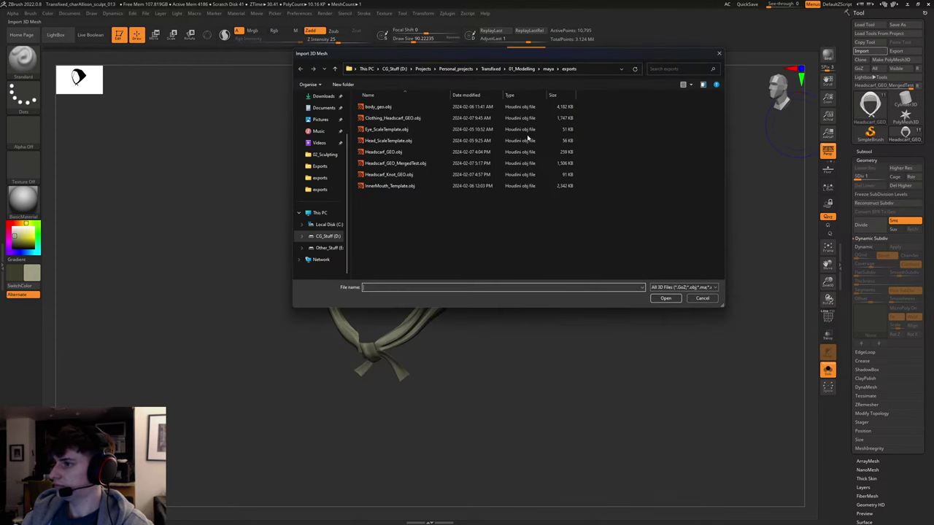
double_click(398, 165)
Step the re-imported headscarf back up to subdivision level 4 and face its knot from the front.
key("d")
key("d")
key("d")
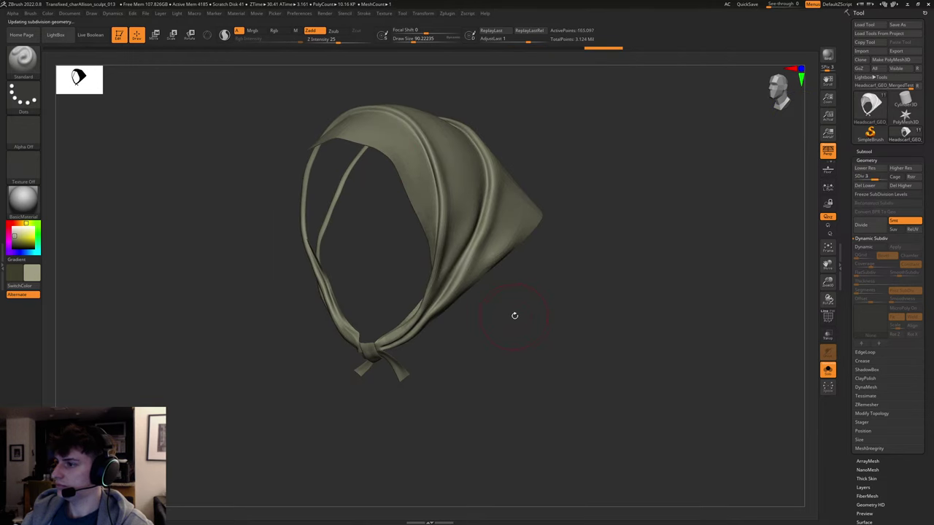
left_click_drag(504, 325, 549, 308, "shift")
Enable Dynamic Subdiv on the headscarf with a thickness of about 0.065 and show its wireframe.
left_click(870, 248)
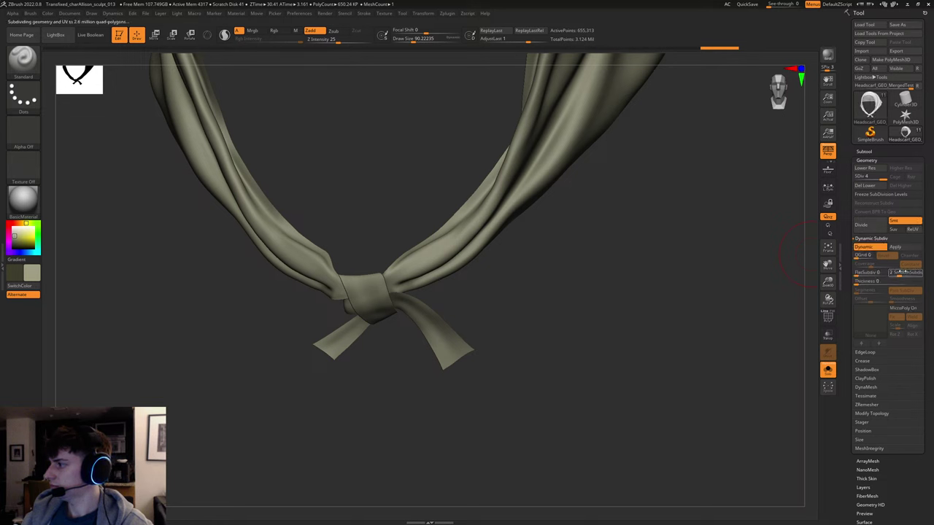
left_click_drag(860, 283, 888, 285)
left_click_drag(605, 286, 417, 294)
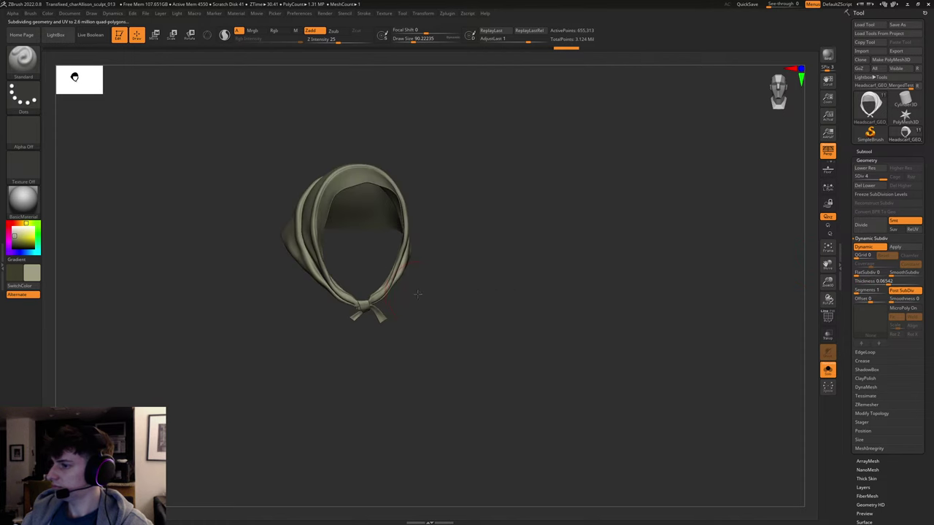
left_click_drag(479, 283, 567, 309)
key("shift+f")
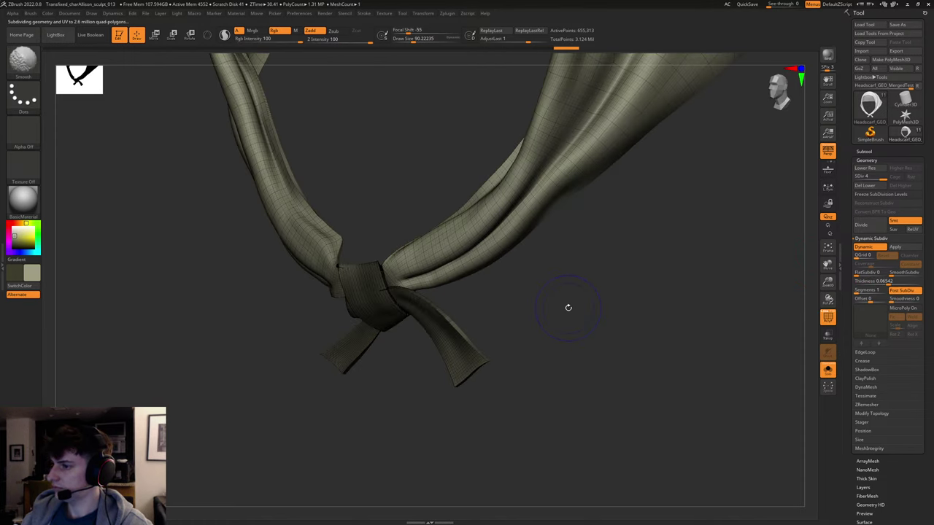
Return the headscarf to subdivision level 1 with its wireframe shown and face the knot.
key("shift+f")
key("shift+d")
key("shift+d")
key("shift+d")
key("shift+f")
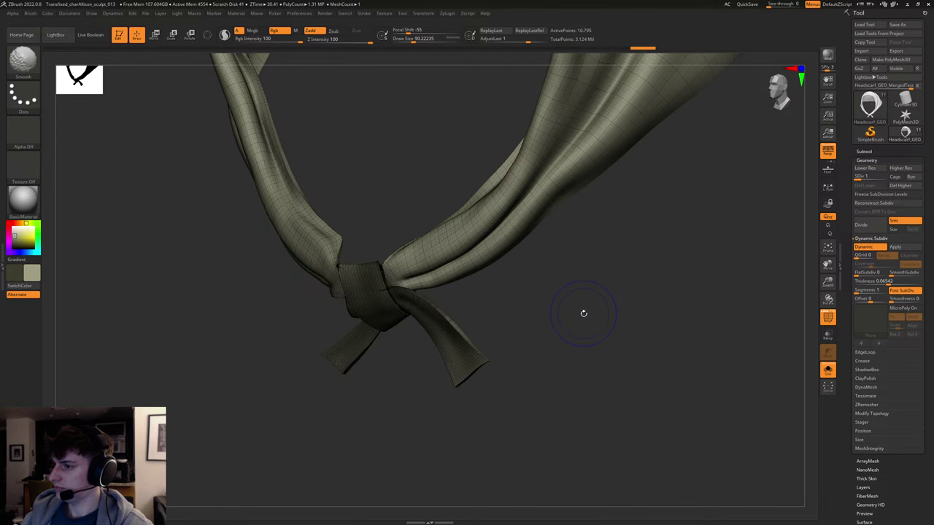
key("shift+f")
key("shift+f")
left_click_drag(586, 315, 592, 315, "shift")
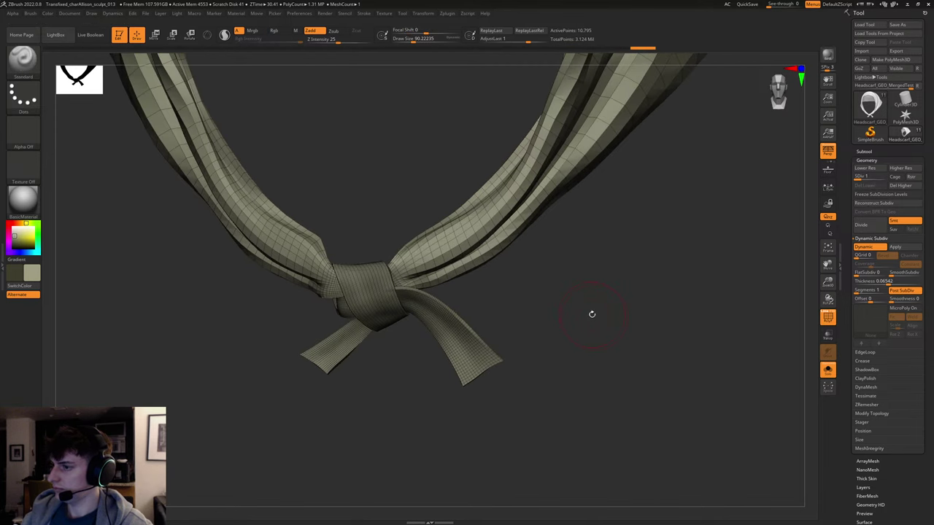
Pull the pointed corner of the scarf fold above the knot back in line with the Move brush.
key("b")
key("m")
key("v")
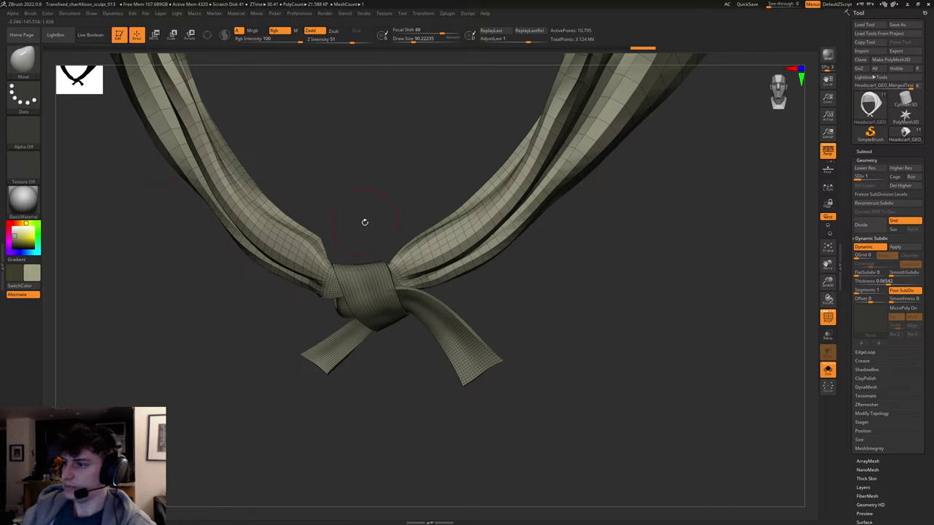
left_click_drag(364, 221, 412, 227)
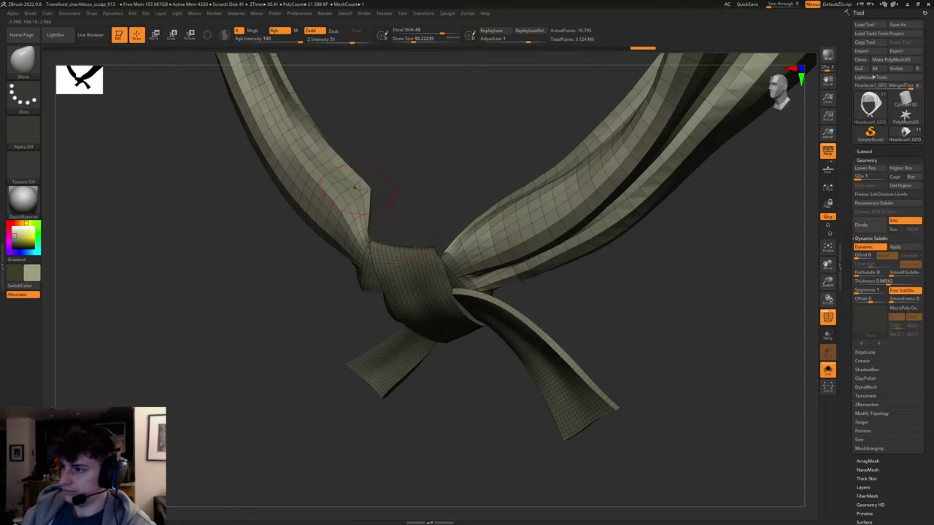
mouse_move(371, 190)
left_mouse_down()
mouse_move(353, 192)
mouse_move(363, 193)
mouse_move(340, 173)
mouse_move(327, 175)
left_mouse_up()
Try to straighten and smooth the fold's inner edge just above the knot.
key("s")
key("s")
left_click_drag(357, 210, 353, 209)
mouse_move(361, 221)
left_mouse_down()
mouse_move(349, 222)
mouse_move(341, 207)
mouse_move(350, 204)
left_mouse_up()
key("ctrl+z")
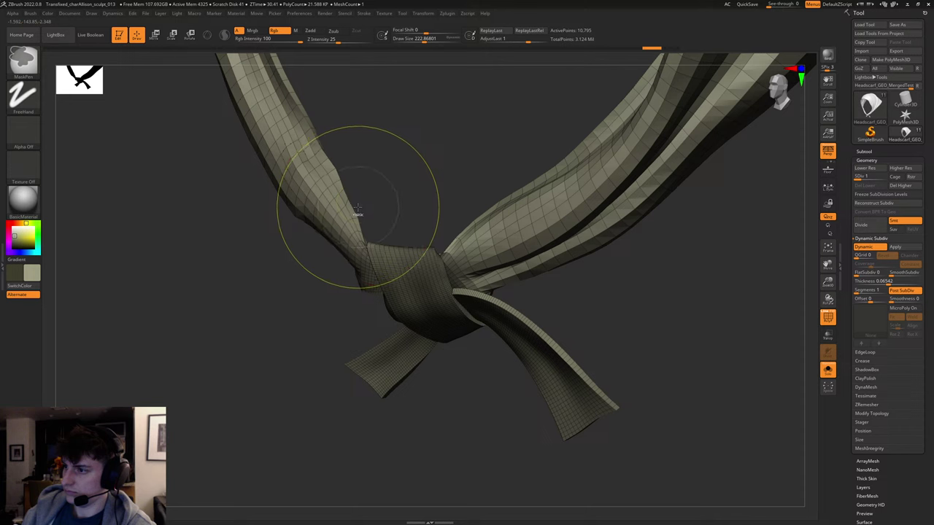
key("ctrl+z")
key("ctrl+z")
key("s")
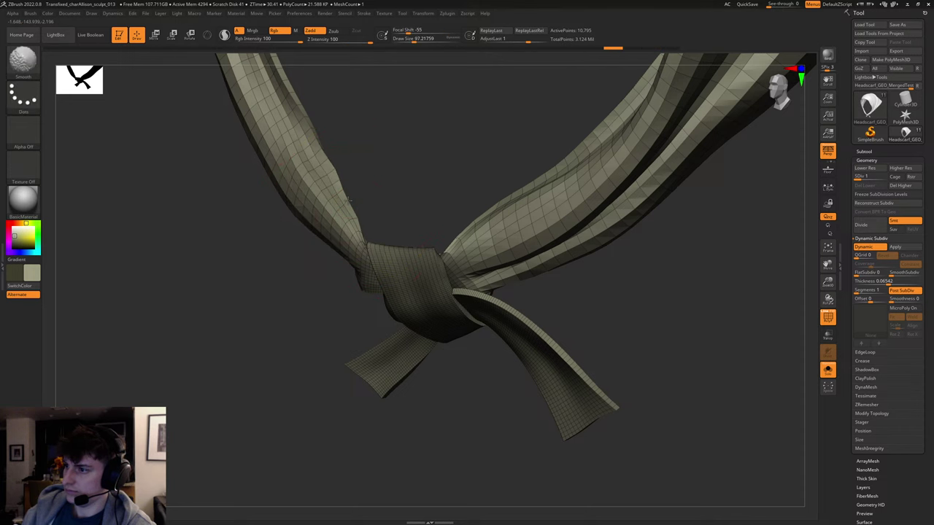
left_click_drag(343, 186, 320, 155, "shift")
key("ctrl+z")
Pull the lower edge of the scarf fold down where it enters the knot, using a larger Move brush.
left_click_drag(349, 211, 354, 214)
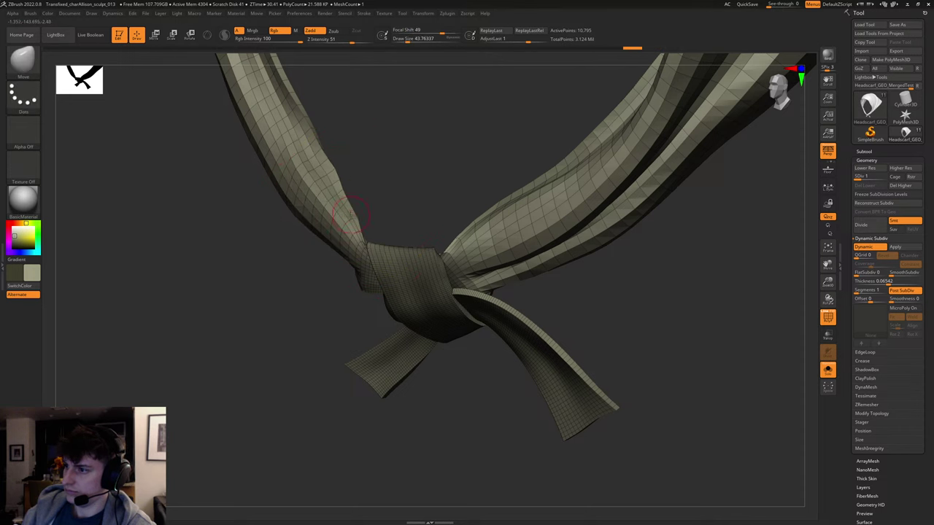
mouse_move(354, 215)
right_mouse_down()
mouse_move(343, 191)
mouse_move(426, 191)
right_mouse_up()
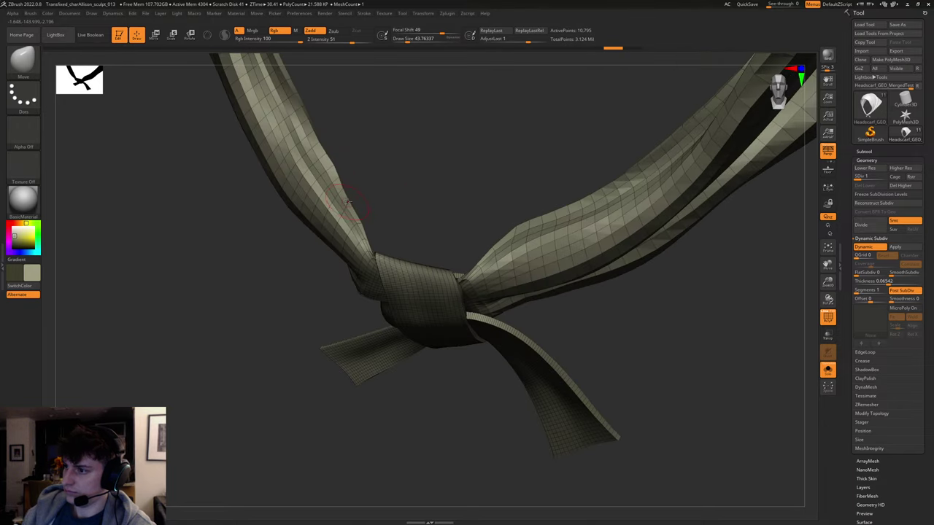
mouse_move(361, 212)
right_mouse_down()
mouse_move(419, 192)
mouse_move(427, 202)
mouse_move(439, 170)
right_mouse_up()
key("s")
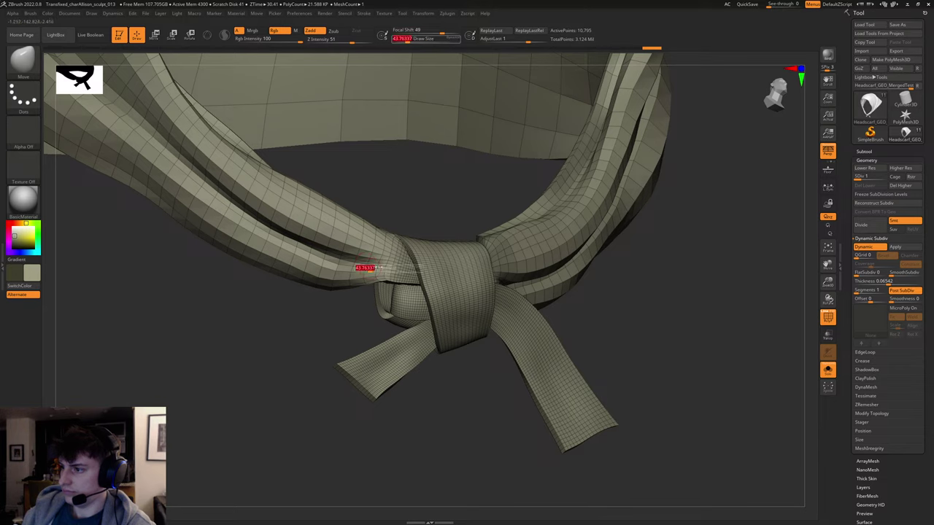
left_click_drag(371, 268, 389, 269)
right_click_drag(424, 202, 467, 221, "ctrl")
mouse_move(467, 221)
right_mouse_down()
mouse_move(494, 234)
mouse_move(490, 284)
right_mouse_up()
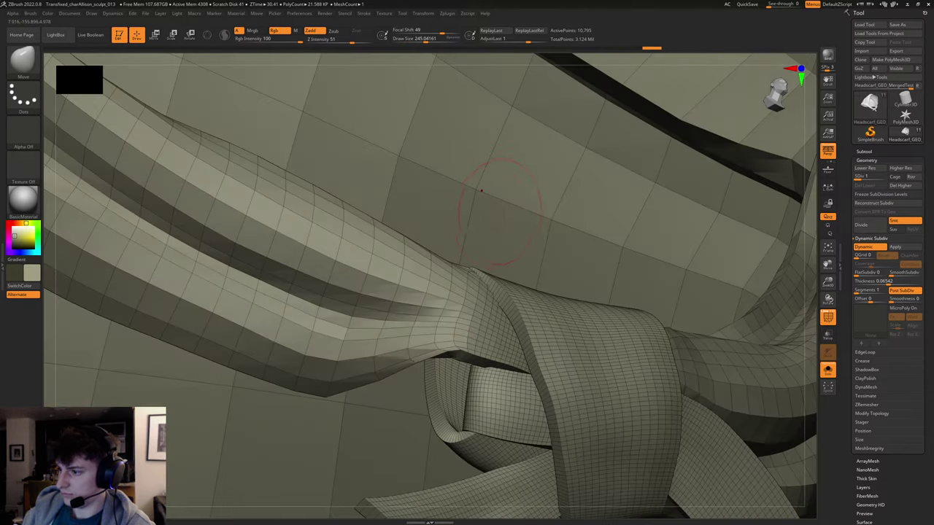
key("s")
left_click_drag(421, 346, 443, 349)
key("s")
mouse_move(444, 348)
left_mouse_down()
mouse_move(453, 349)
mouse_move(431, 393)
mouse_move(392, 384)
left_mouse_up()
mouse_move(395, 378)
left_mouse_down()
mouse_move(403, 390)
mouse_move(441, 378)
mouse_move(364, 395)
left_mouse_up()
Refine the fold's lower edge beside the knot with the Move Topological brush at varying draw sizes.
key("b")
key("m")
key("t")
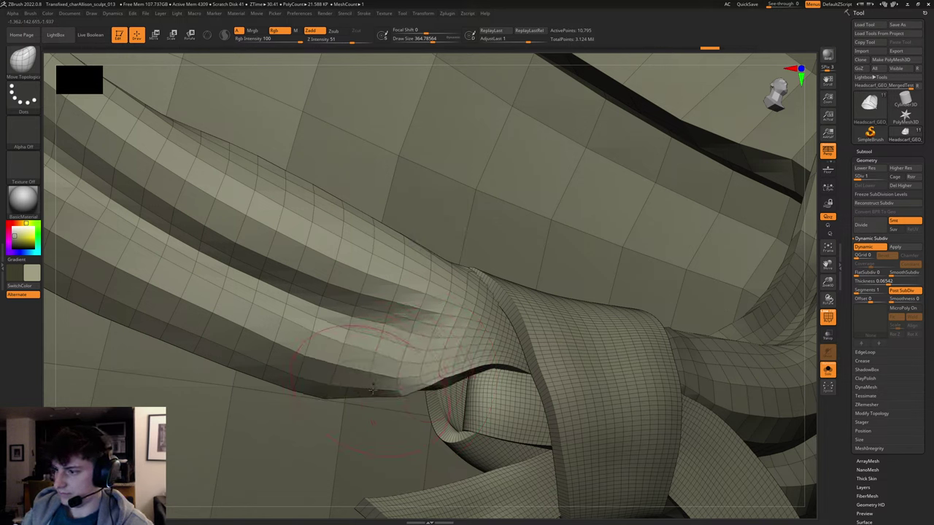
key("[")
key("bracketleft")
key("bracketleft")
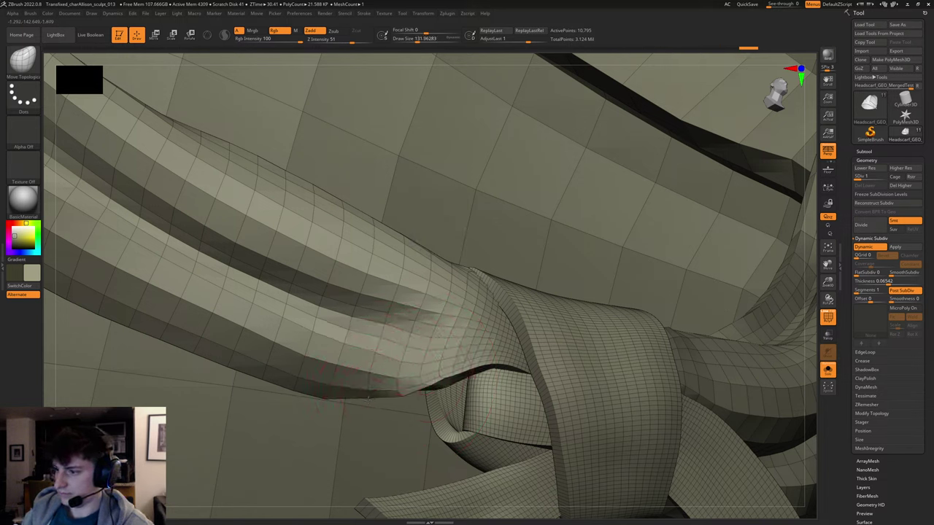
key("bracketright")
key("bracketright")
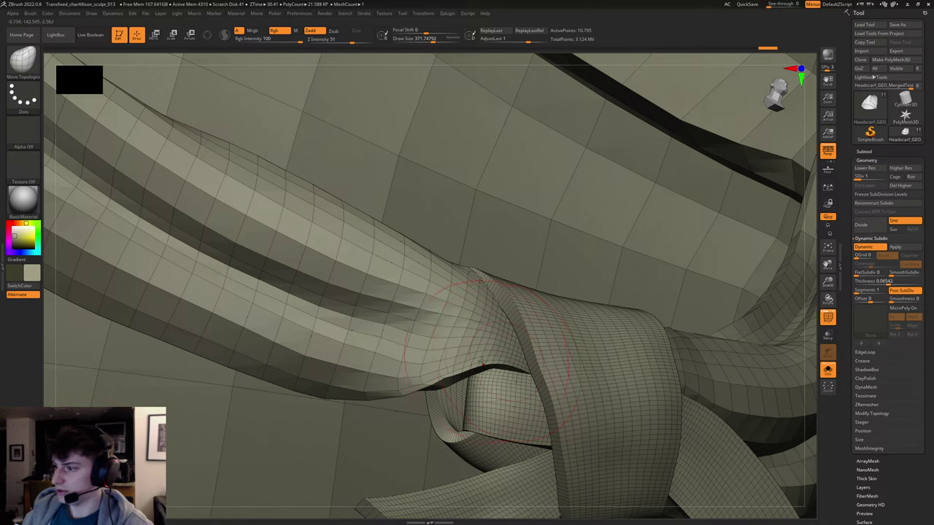
left_click_drag(470, 363, 471, 372)
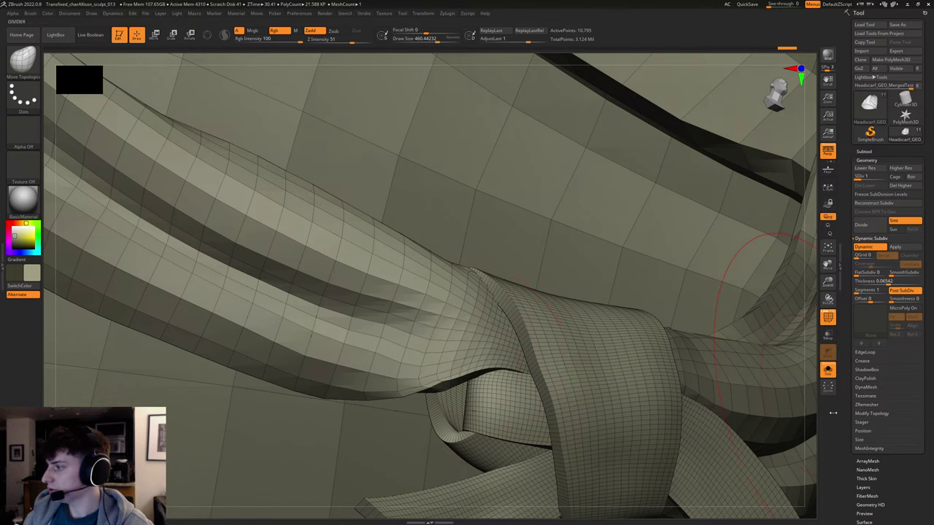
Adjust and smooth the scarf's upper edge where it tucks into the knot.
mouse_move(812, 386)
left_mouse_down()
mouse_move(814, 412)
mouse_move(722, 388)
mouse_move(579, 298)
mouse_move(446, 288)
left_mouse_up()
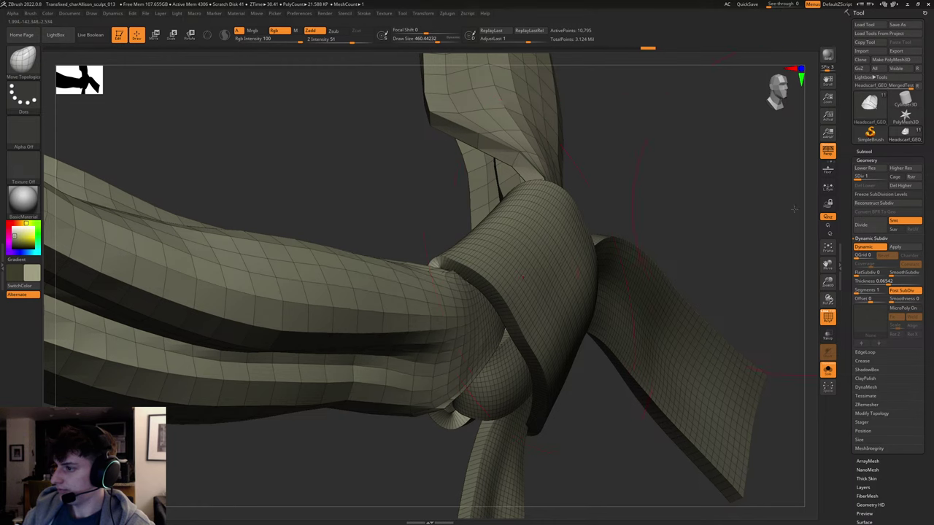
left_click_drag(794, 210, 686, 211)
key("s")
left_click_drag(384, 266, 369, 268)
left_click_drag(436, 264, 438, 271)
mouse_move(417, 240)
left_mouse_down()
mouse_move(407, 234)
mouse_move(414, 207)
mouse_move(413, 267)
mouse_move(431, 284)
left_mouse_up()
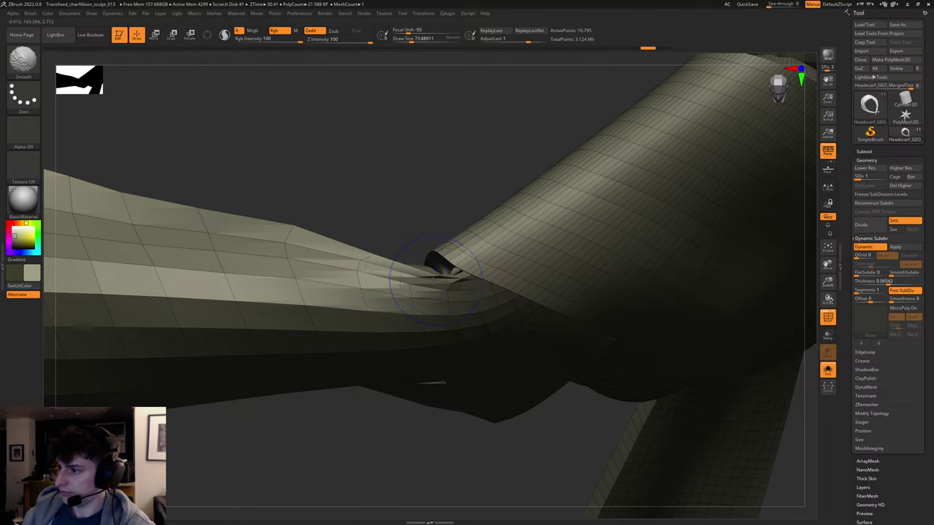
mouse_move(294, 232)
left_mouse_down()
mouse_move(144, 184)
mouse_move(315, 221)
mouse_move(357, 212)
left_mouse_up()
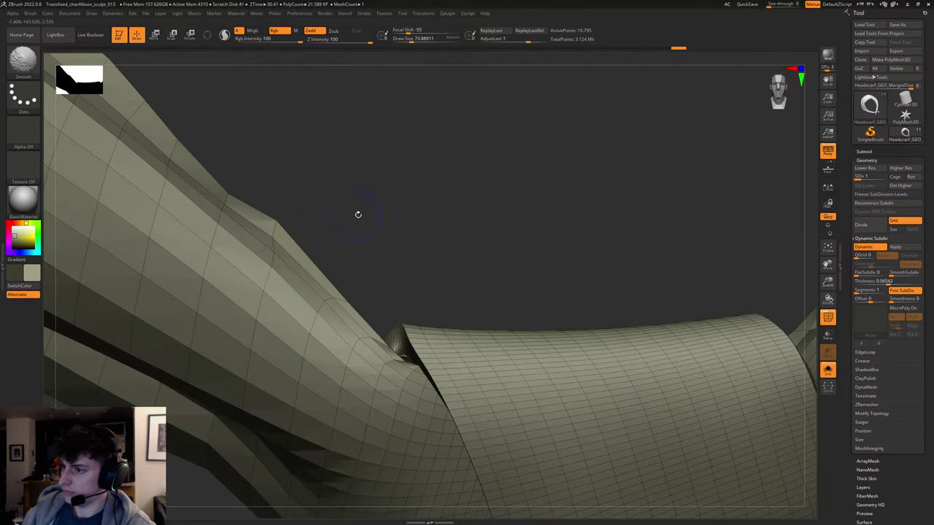
Turn off Dynamic Subdiv and close the gap between the scarf's upper edge and the knot with Move Topological.
left_click(867, 247)
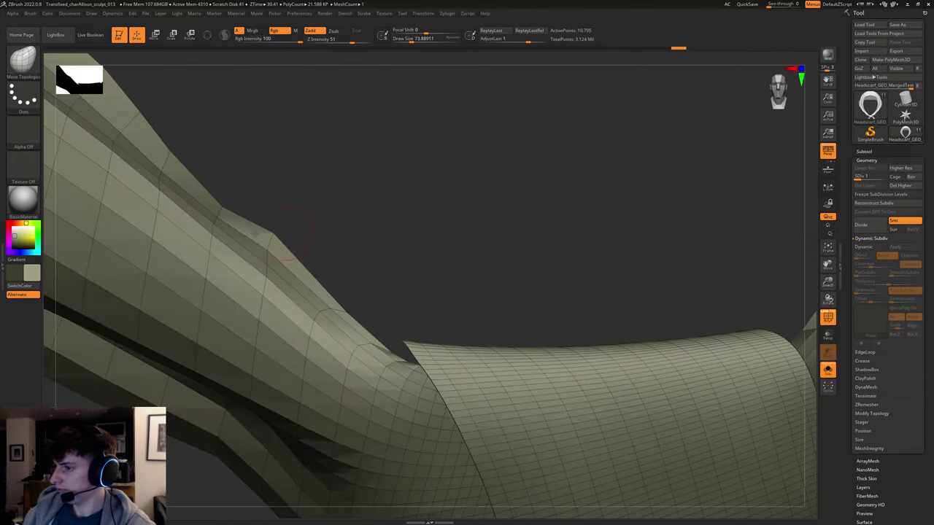
mouse_move(299, 246)
left_mouse_down()
mouse_move(402, 249)
mouse_move(430, 207)
mouse_move(428, 270)
left_mouse_up()
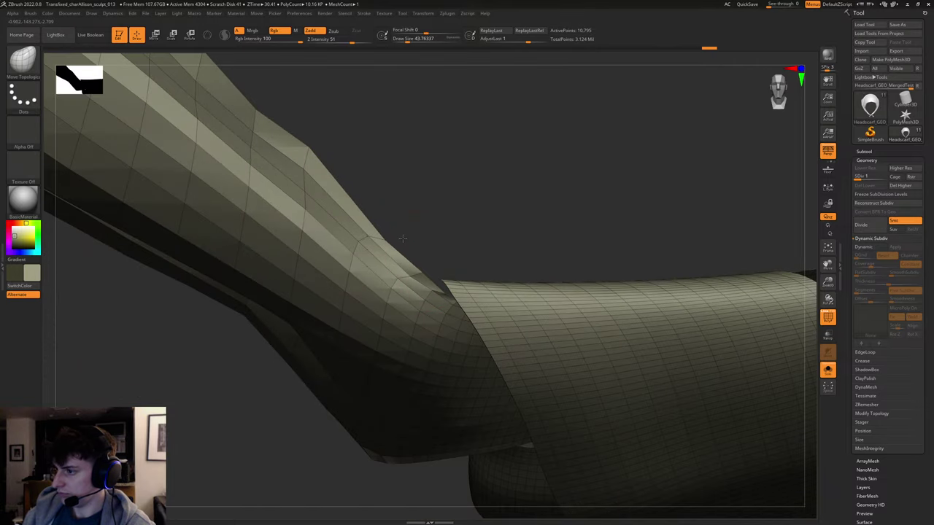
key("s")
left_click(436, 297)
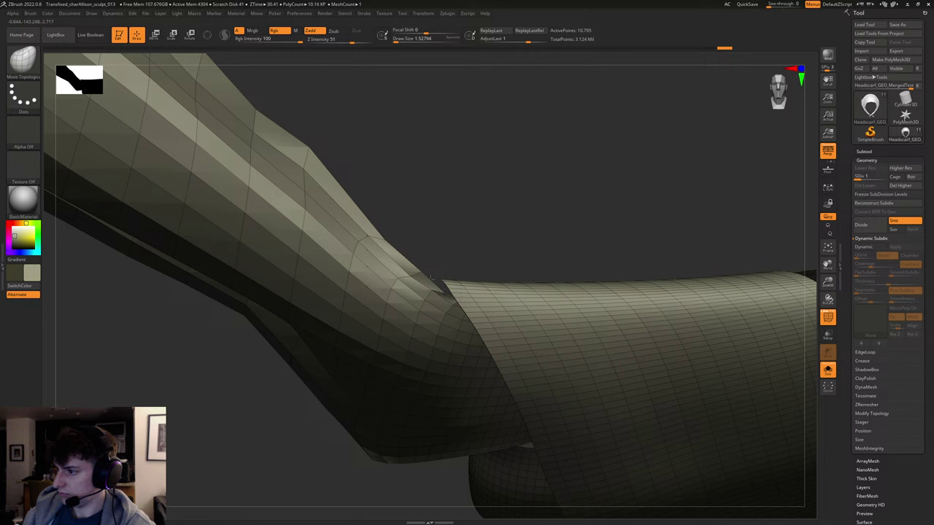
key("s")
left_click(445, 292)
mouse_move(434, 281)
left_mouse_down()
mouse_move(426, 257)
mouse_move(404, 270)
mouse_move(343, 163)
left_mouse_up()
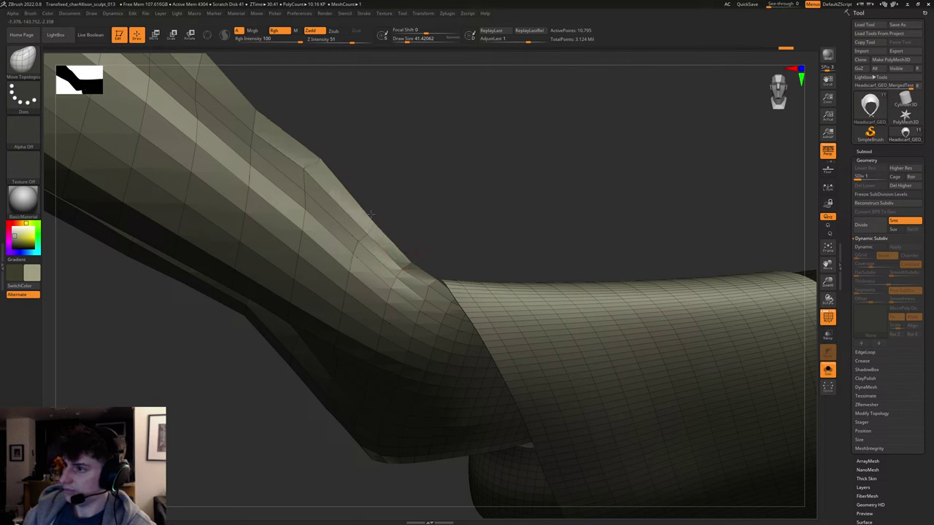
key("ctrl+z")
key("d")
mouse_move(484, 224)
left_mouse_down("alt")
mouse_move(406, 203)
mouse_move(404, 146)
mouse_move(418, 175)
left_mouse_up("alt")
key("shift+d")
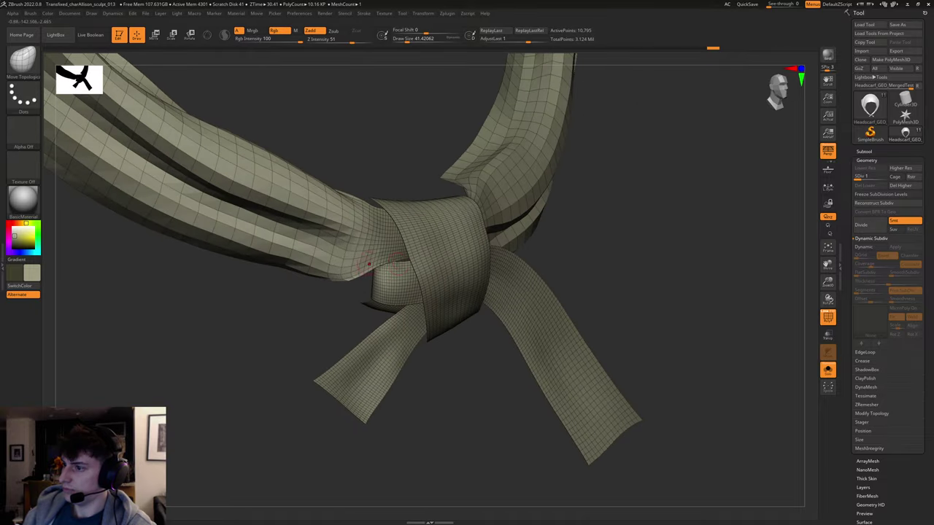
Switch to the Standard brush and soften the lower fold's bent edge where it gathers into the knot.
key("b")
key("s")
key("t")
key("s")
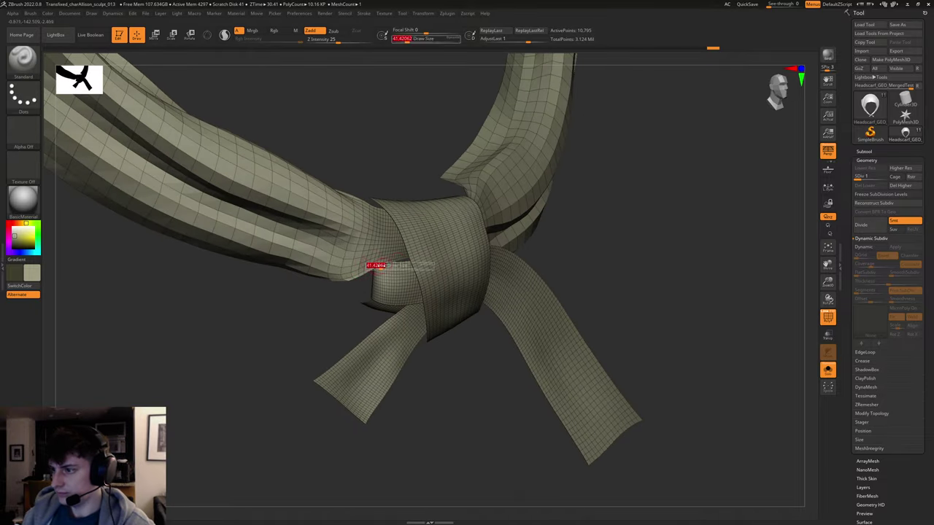
key("s")
left_click_drag(364, 266, 370, 267)
key("s")
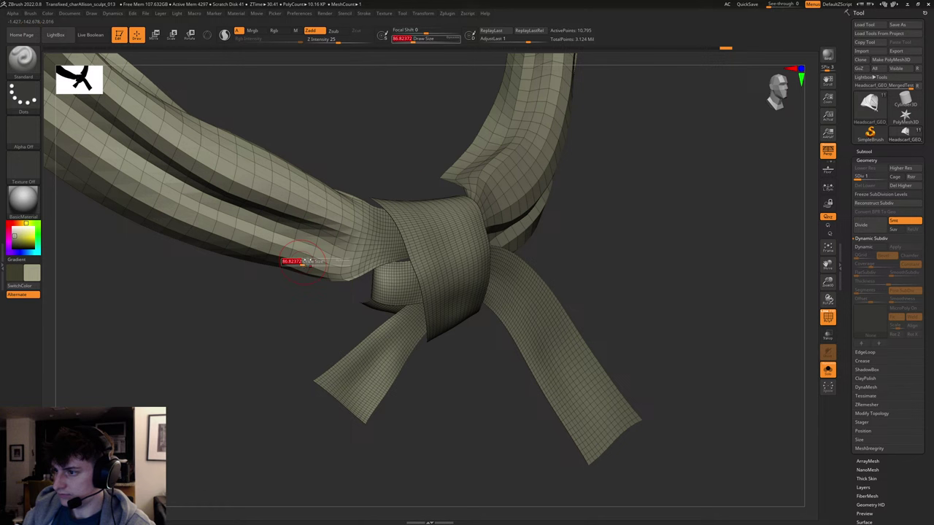
left_click_drag(312, 262, 328, 264)
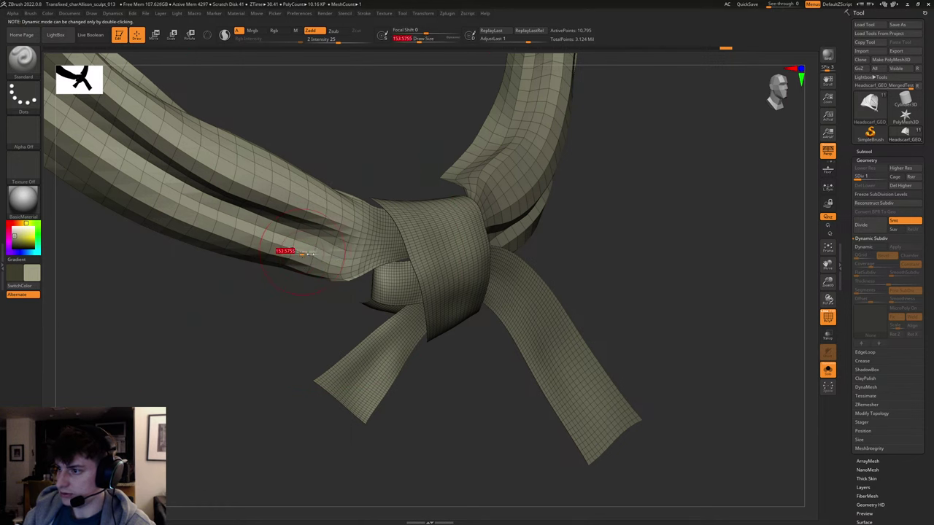
key("shift")
left_click_drag(303, 257, 326, 259, "shift")
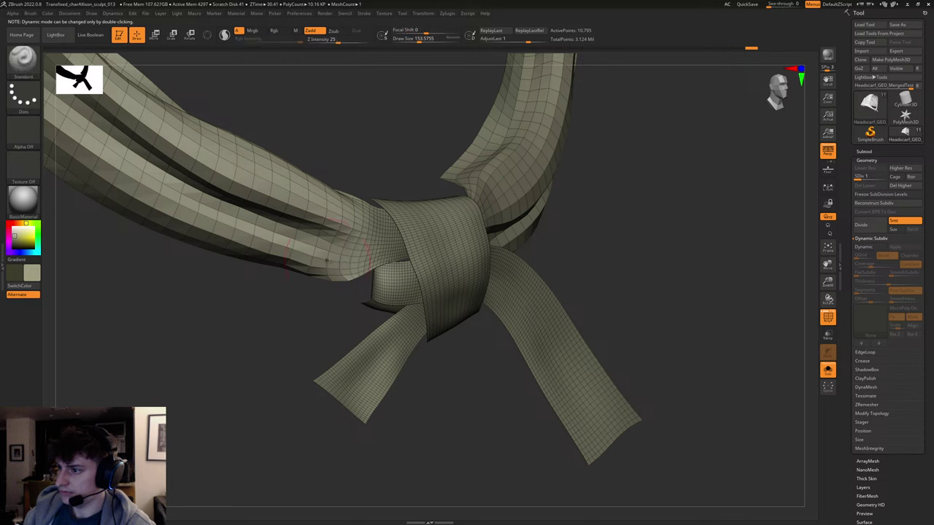
key("bracketleft")
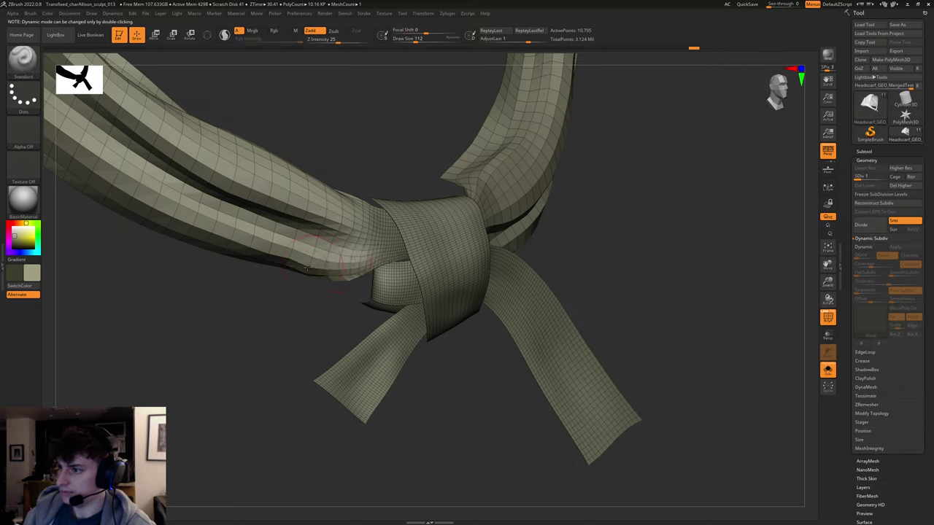
left_click_drag(398, 254, 392, 252)
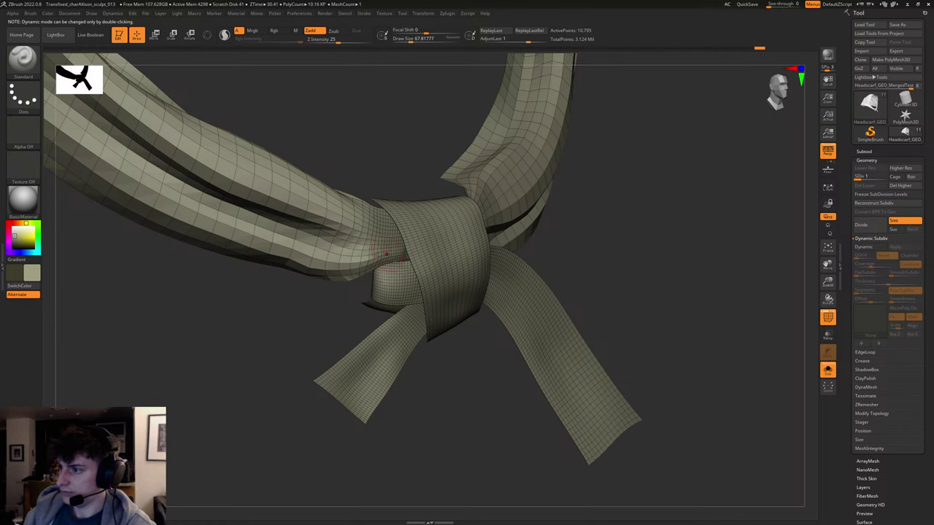
Deepen the creases between the gathered folds beside the knot with the Standard brush at a draw size of about 136.
left_click_drag(620, 228, 673, 212)
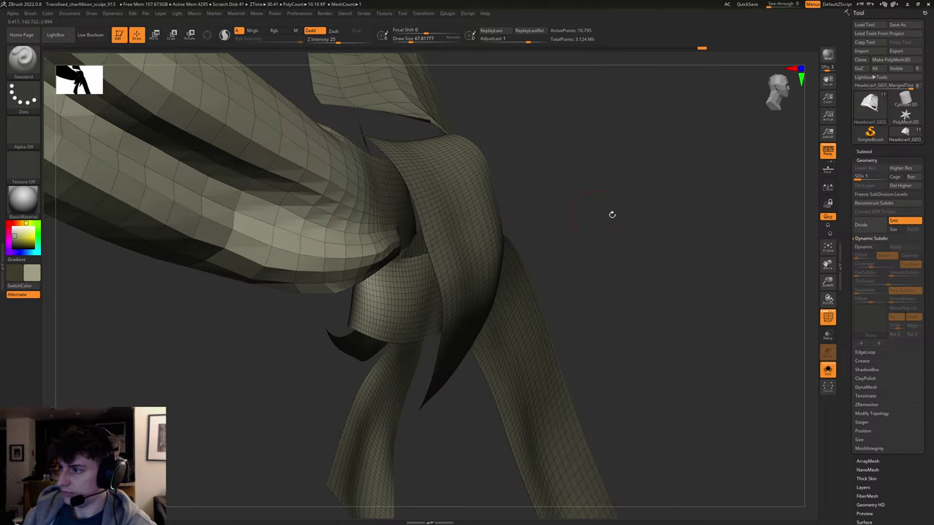
left_click_drag(612, 215, 572, 216)
key("s")
mouse_move(362, 223)
left_mouse_down()
mouse_move(413, 224)
mouse_move(352, 224)
left_mouse_up()
left_click_drag(726, 197, 653, 197)
key("s")
left_click_drag(321, 207, 253, 182)
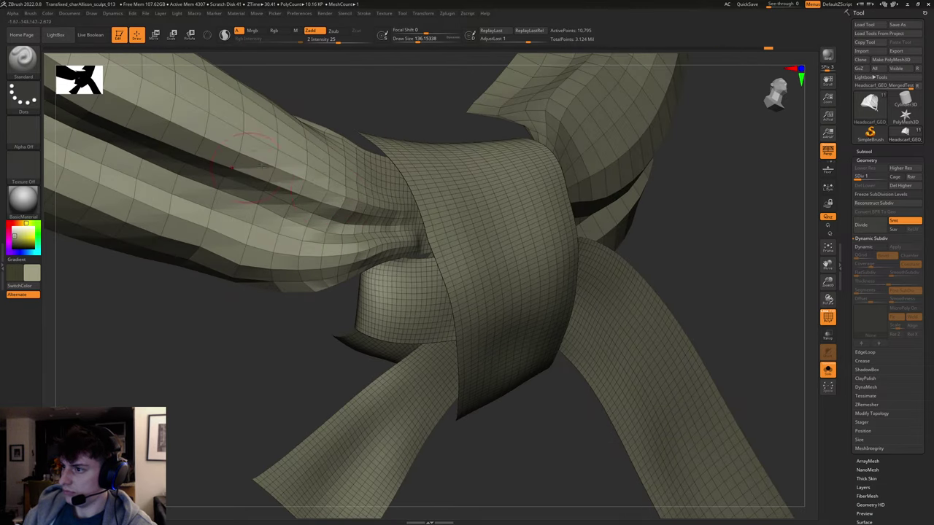
Hide the wireframe and sculpt the folds further along the same scarf end with the Standard brush.
left_click_drag(805, 263, 465, 214, "alt")
right_click_drag(466, 215, 618, 259)
key("shift+f")
mouse_move(308, 216)
left_mouse_down()
mouse_move(276, 204)
mouse_move(291, 208)
left_mouse_up()
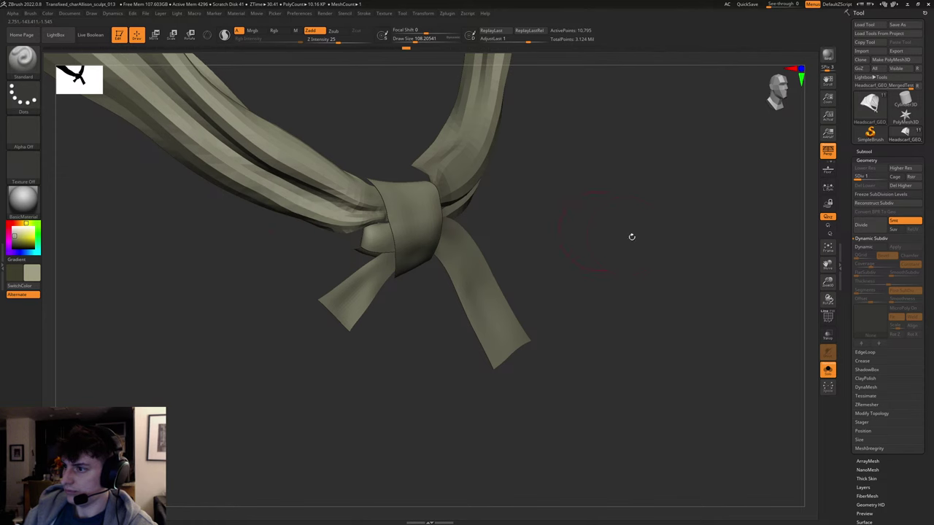
Refine the folds where the opposite scarf end enters the knot with the Standard brush at a draw size of about 56.
mouse_move(632, 238)
right_mouse_down("ctrl")
mouse_move(442, 219)
mouse_move(505, 231)
mouse_move(561, 275)
mouse_move(576, 302)
mouse_move(665, 306)
mouse_move(634, 292)
right_mouse_up("ctrl")
key("s")
left_click_drag(465, 257, 457, 256)
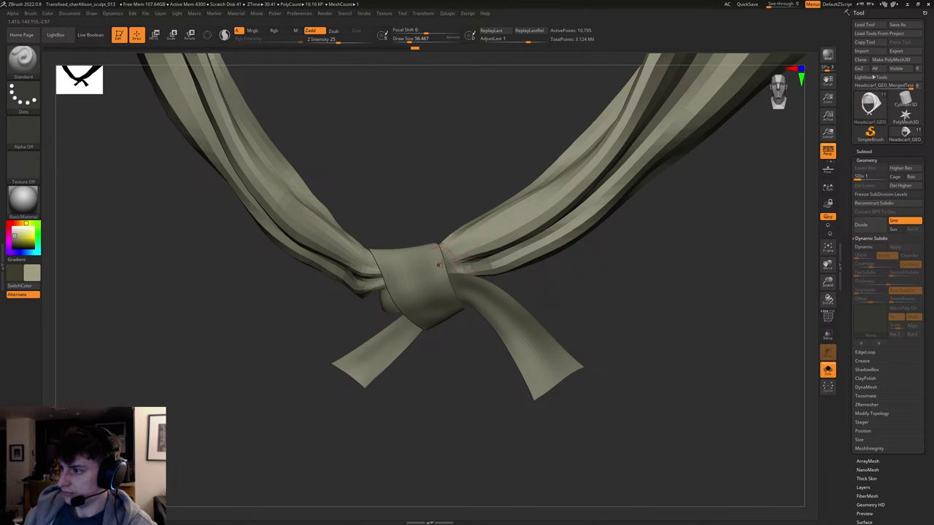
mouse_move(438, 265)
right_mouse_down()
mouse_move(625, 280)
mouse_move(452, 254)
right_mouse_up()
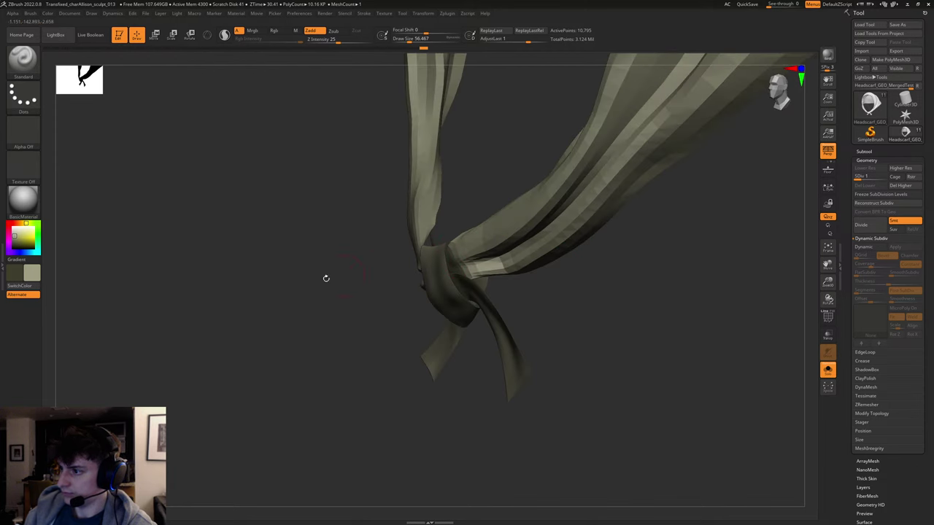
right_click_drag(326, 279, 331, 313, "ctrl")
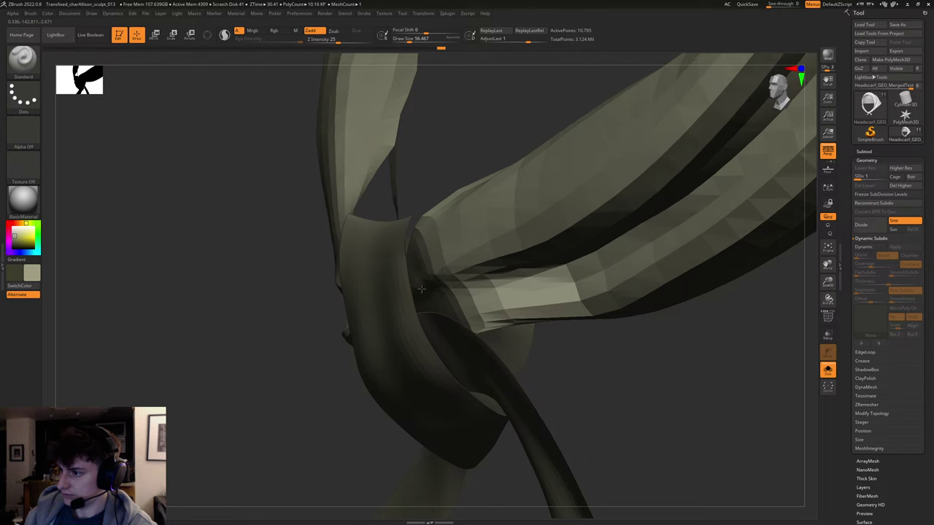
right_click_drag(441, 263, 428, 265)
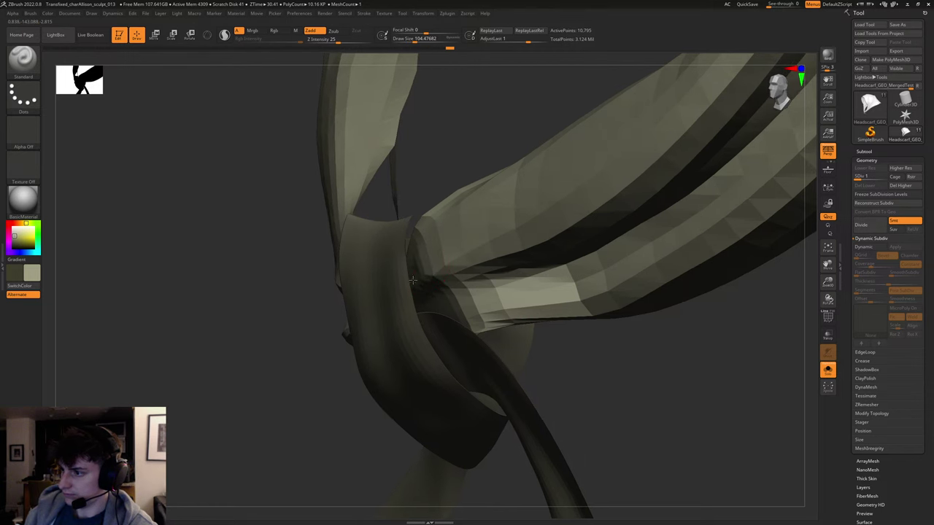
right_click_drag(236, 325, 730, 303)
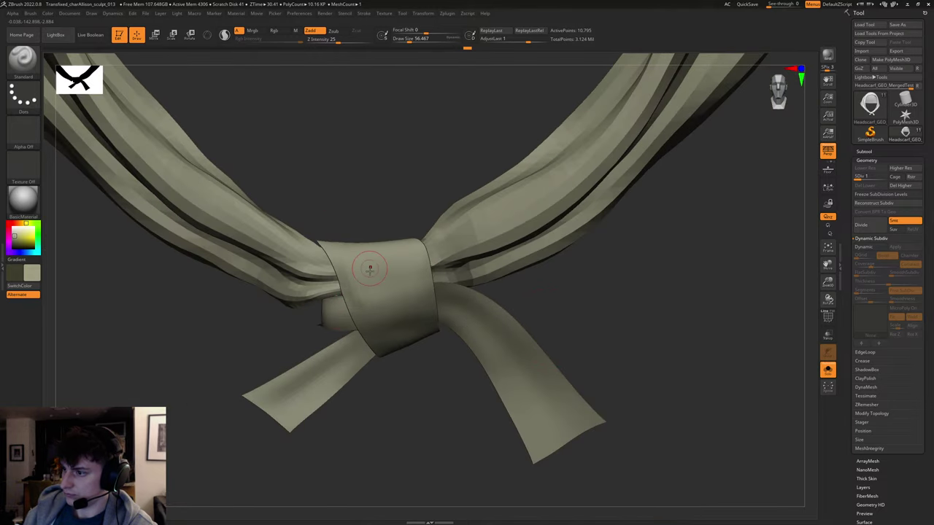
Show the wireframe and sculpt soft folds into the knot's front band with the Standard brush at a draw size of about 77.
key("shift+f")
key("s")
left_click(357, 305)
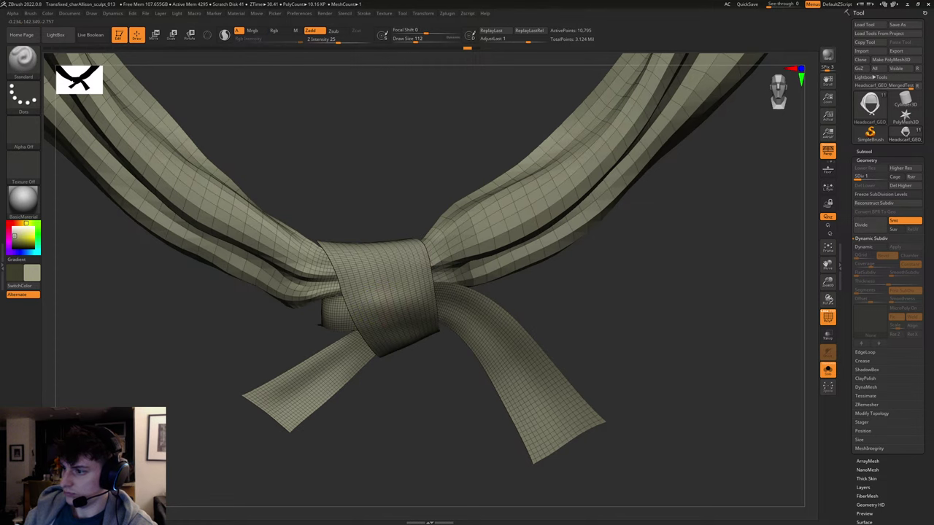
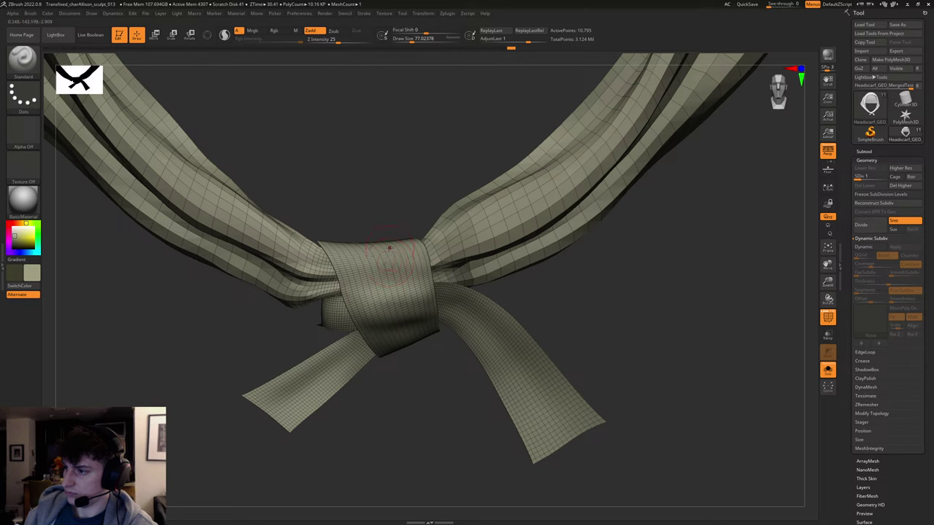
left_click_drag(407, 203, 412, 247)
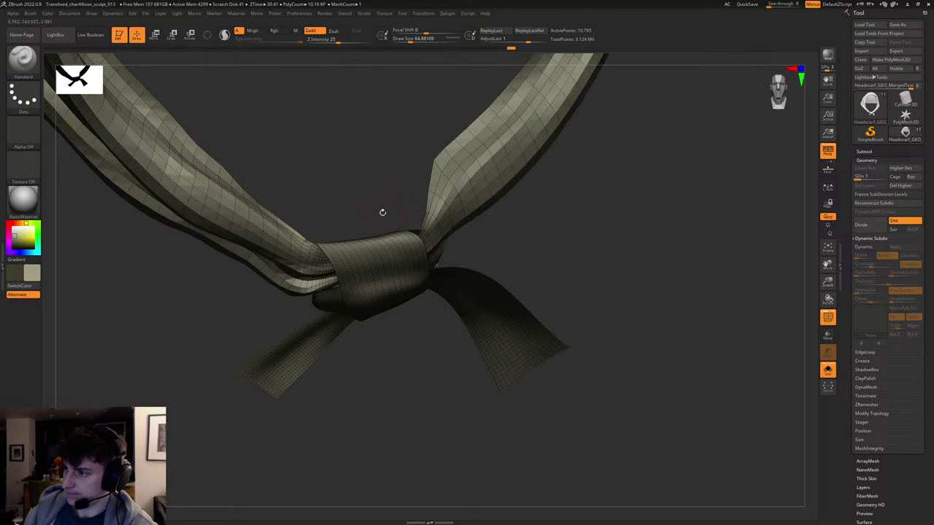
left_click_drag(382, 211, 392, 279)
key("s")
left_click(400, 246)
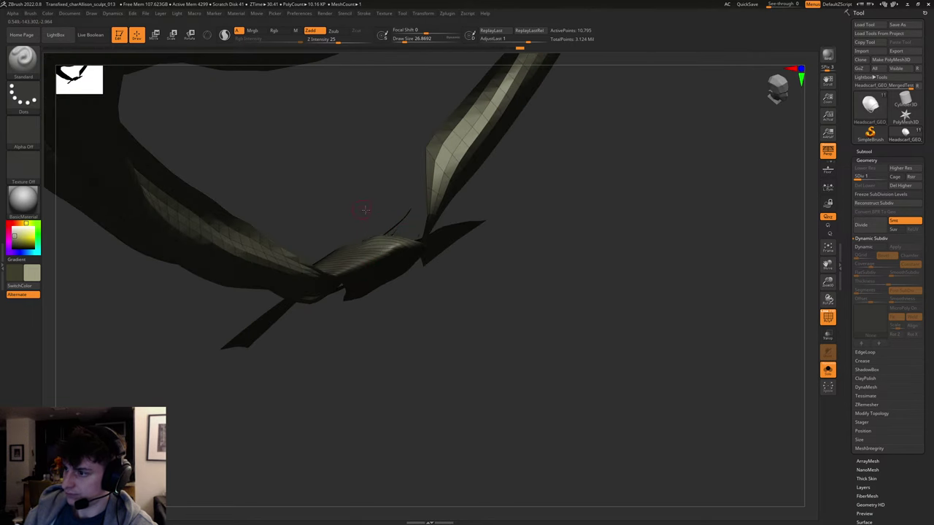
Switch to Move Topological and reshape the overlapping edges of the knot's wraps at a draw size of about 101.
mouse_move(365, 210)
right_mouse_down()
mouse_move(419, 211)
mouse_move(440, 250)
mouse_move(381, 300)
right_mouse_up()
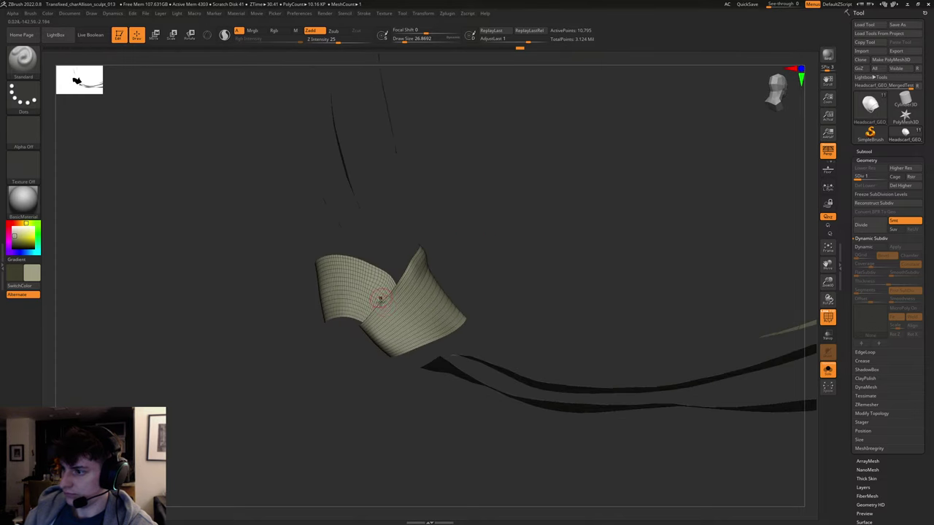
right_click_drag(460, 252, 469, 249)
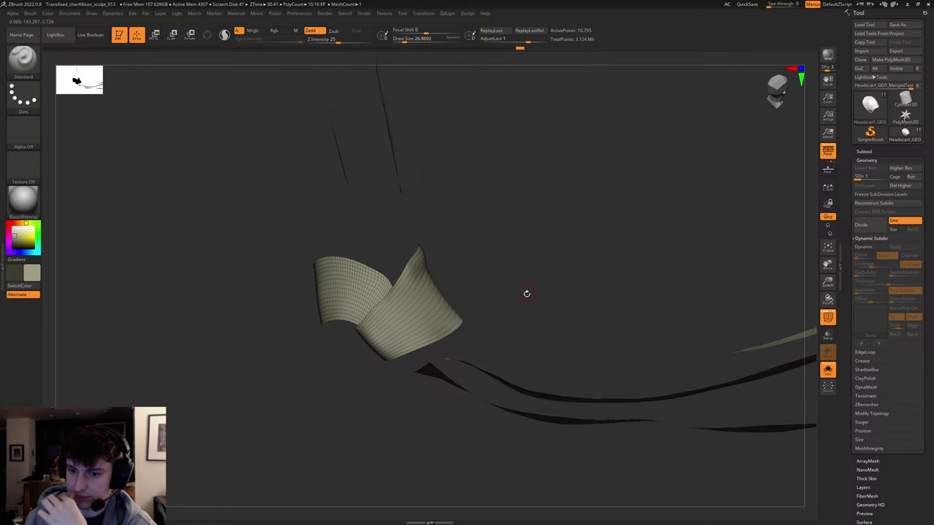
left_click_drag(472, 281, 474, 279)
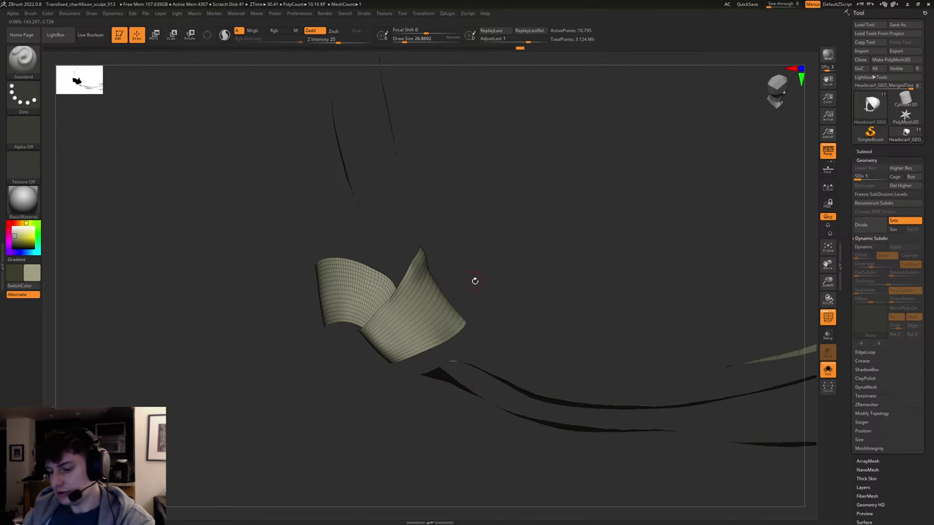
key("b")
key("m")
key("t")
key("s")
left_click_drag(405, 285, 409, 283)
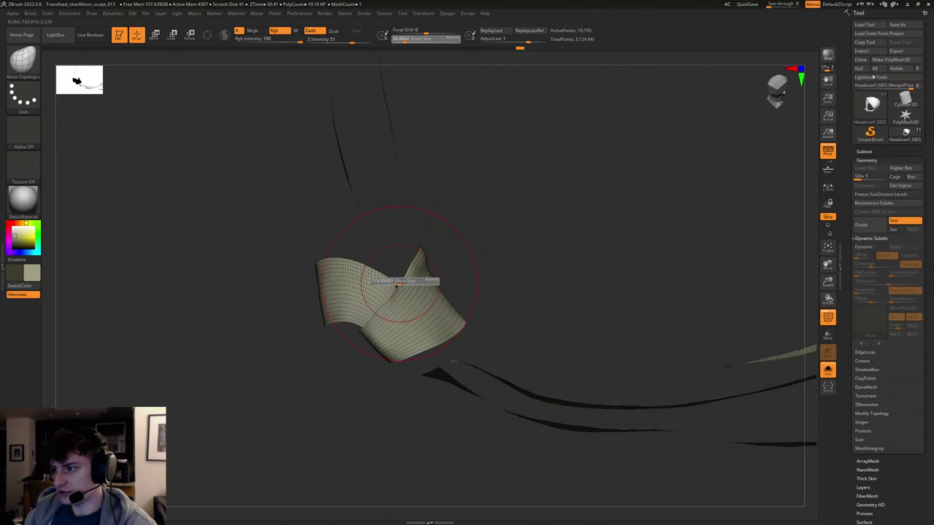
right_click_drag(410, 283, 399, 272)
key("s")
left_click_drag(401, 272, 397, 271)
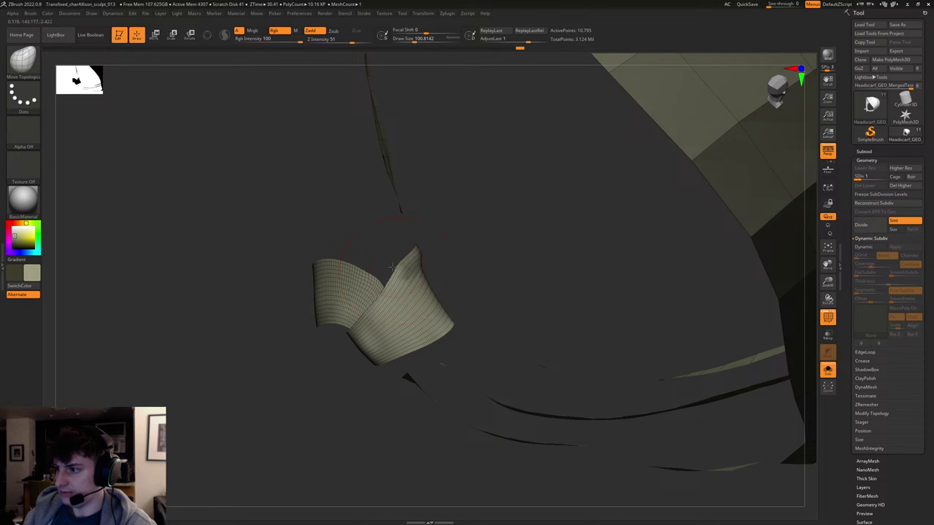
key("ctrl")
key("ctrl+z")
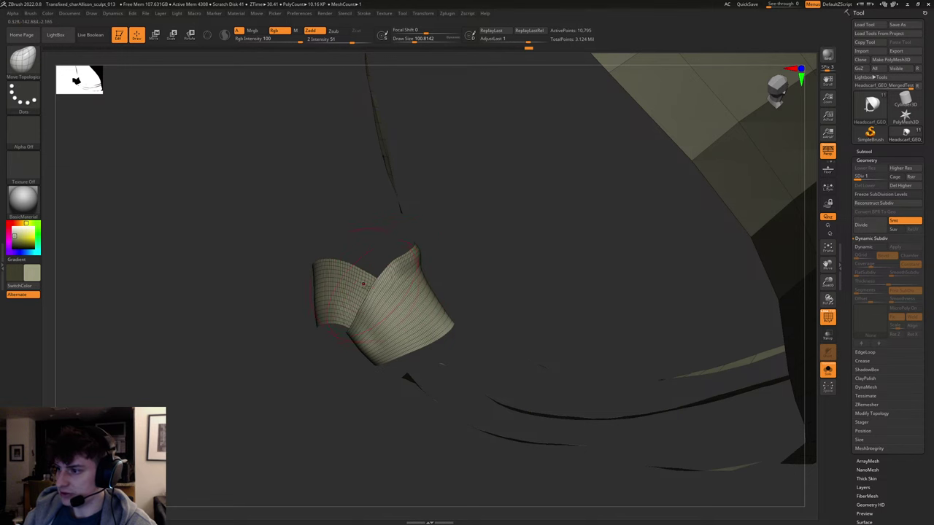
left_click_drag(371, 297, 360, 303)
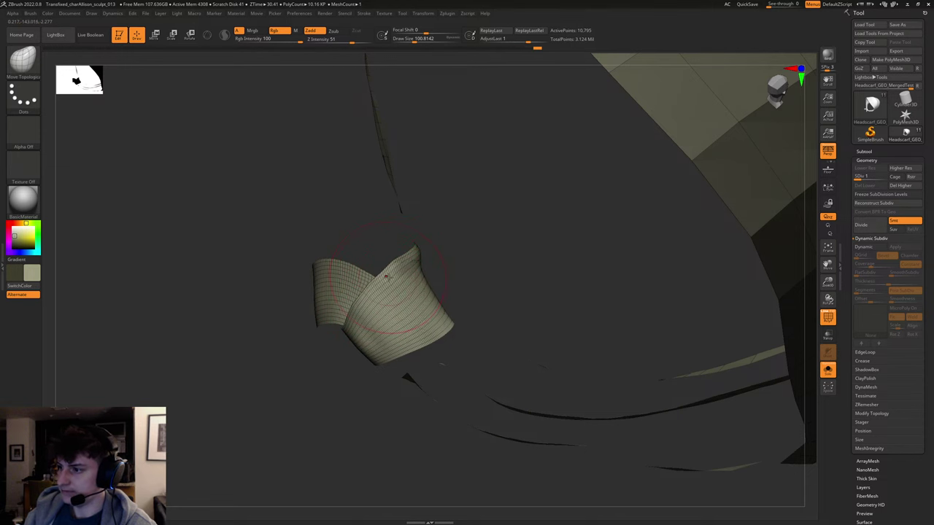
left_click_drag(390, 275, 386, 270)
Reshape the knot's outline and upper edge from the front with Move Topological at a draw size of about 149.
mouse_move(548, 261)
right_mouse_down()
mouse_move(438, 263)
mouse_move(566, 269)
right_mouse_up()
right_click_drag(737, 314, 555, 278, "ctrl")
right_click_drag(628, 277, 557, 271)
left_click_drag(557, 271, 407, 270)
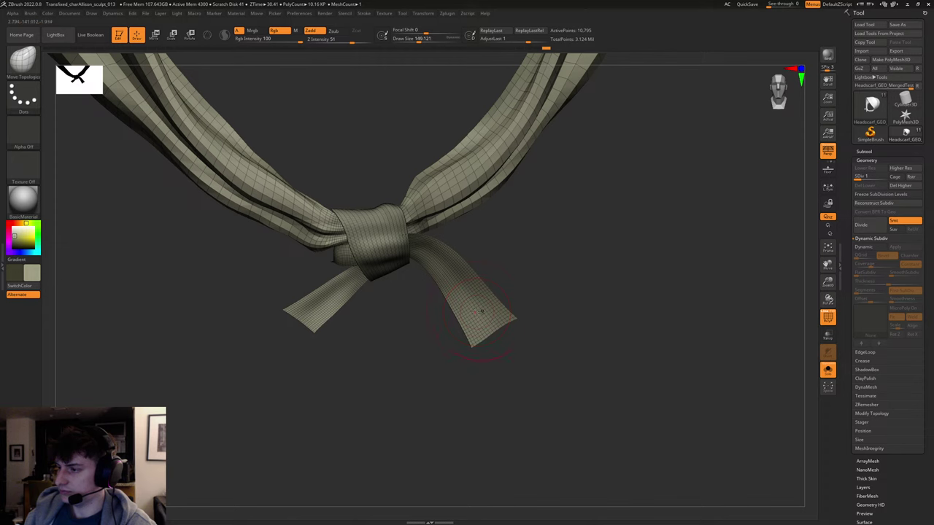
Switch to the Standard brush, hide the wireframe and sculpt lengthwise creases into both hanging tails at draw sizes of about 87 and 62.
key("shift")
mouse_move(545, 275)
left_mouse_down()
mouse_move(580, 273)
mouse_move(569, 284)
left_mouse_up()
key("b")
key("s")
key("t")
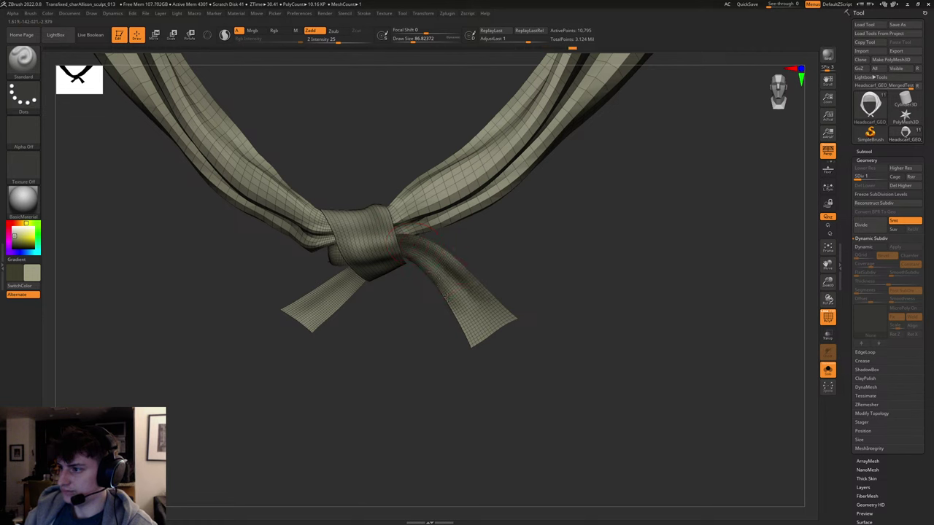
key("shift+f")
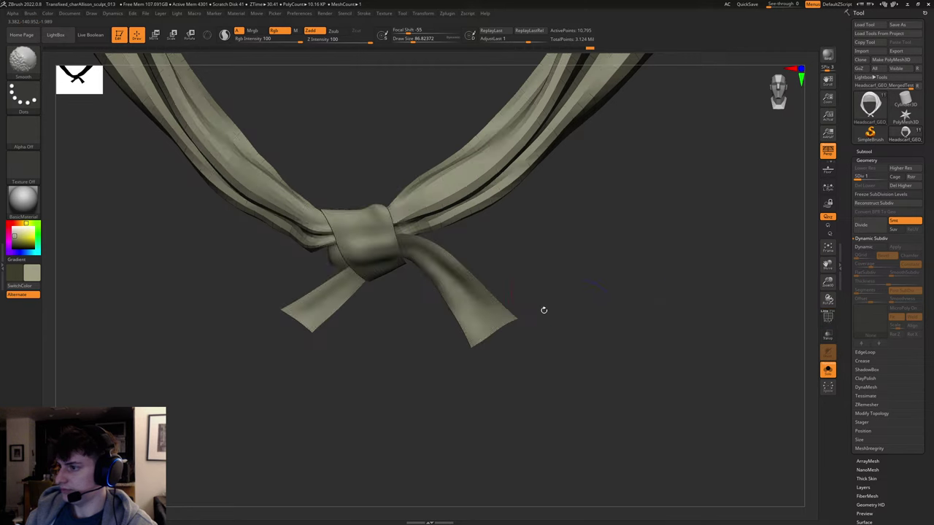
left_click_drag(543, 309, 498, 279)
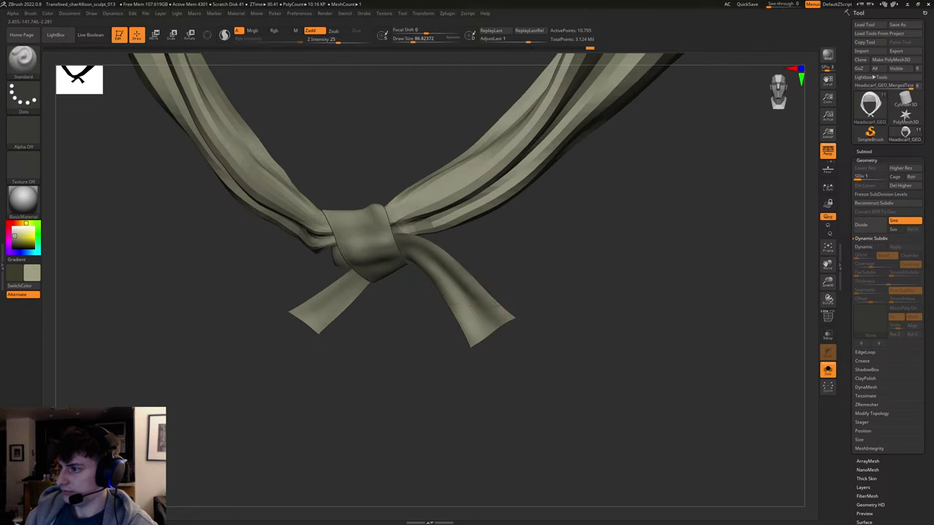
left_click_drag(549, 296, 446, 273)
key("bracketleft")
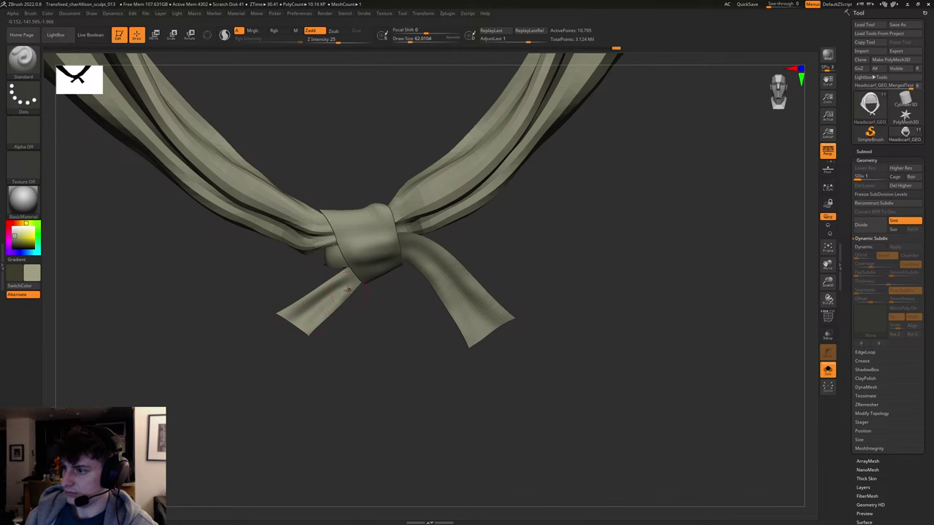
Turn Dynamic Subdiv back on for the headscarf mesh.
left_click_drag(653, 294, 280, 275, "alt")
left_click_drag(506, 252, 542, 306, "alt")
key("shift+f")
key("shift+f")
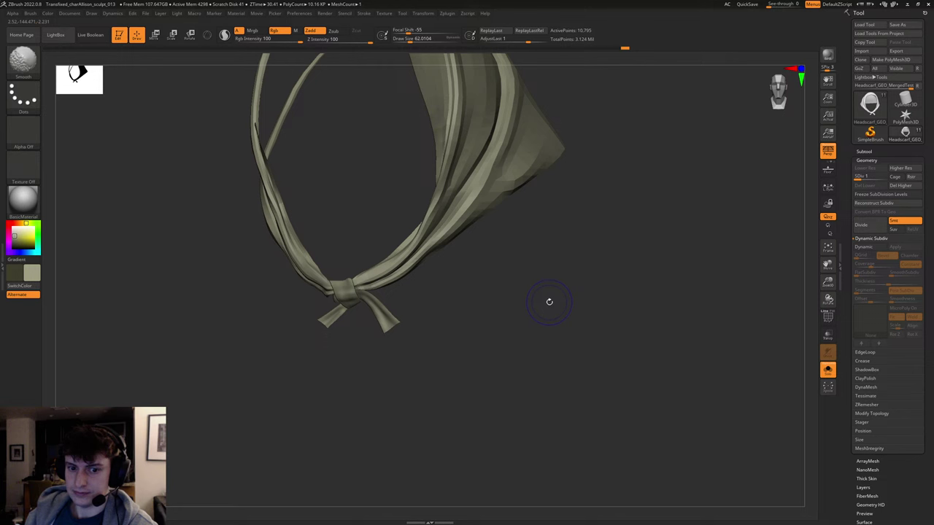
left_click_drag(459, 303, 467, 307, "shift")
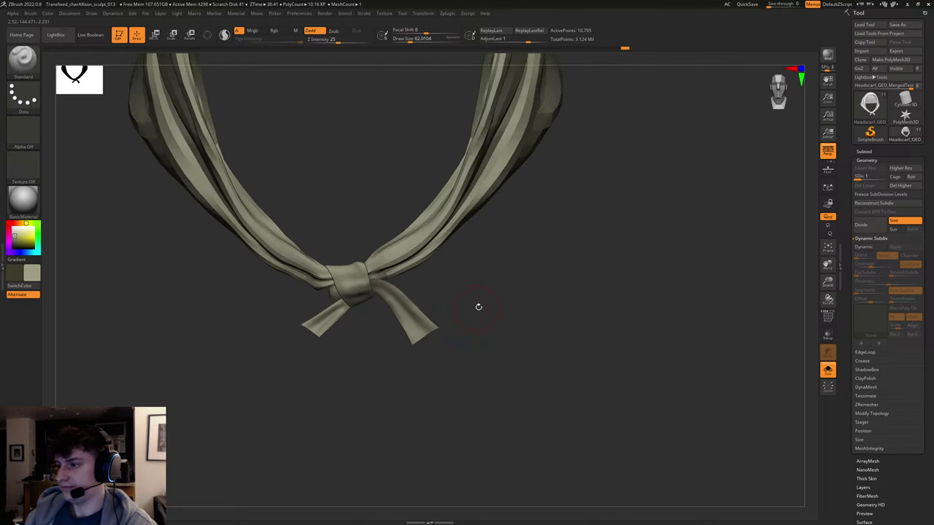
key("shift+f")
key("shift+f")
left_click_drag(528, 304, 647, 357, "alt")
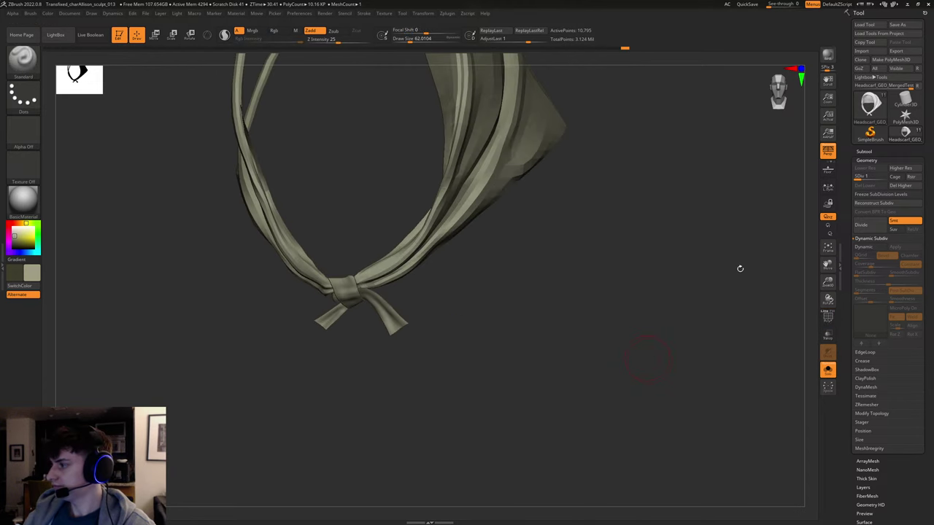
key("ctrl+d")
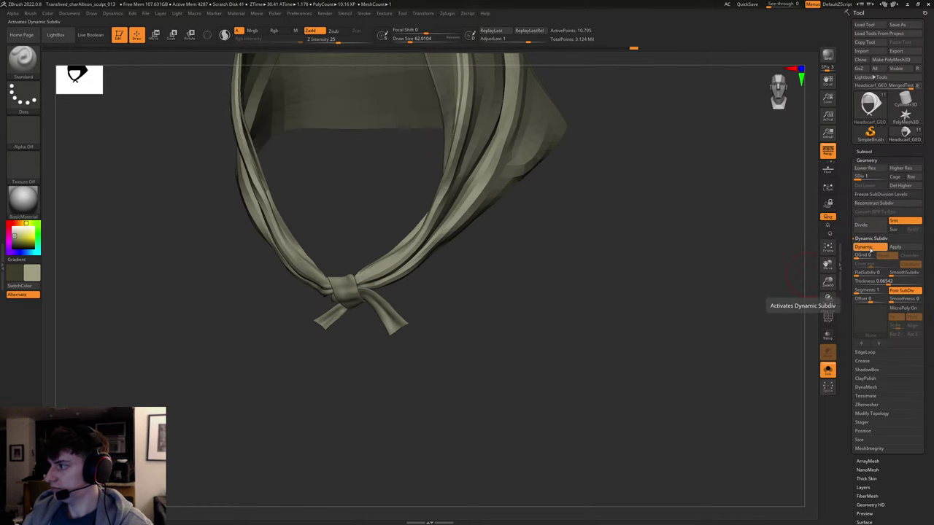
left_click(864, 247)
Show the wireframe and sculpt the folds around the knot with the Standard brush at a draw size of about 77.
left_click_drag(584, 235, 664, 387, "alt")
key("shift+f")
key("shift+f")
key("shift+f")
left_click_drag(664, 342, 712, 267, "alt")
key("b")
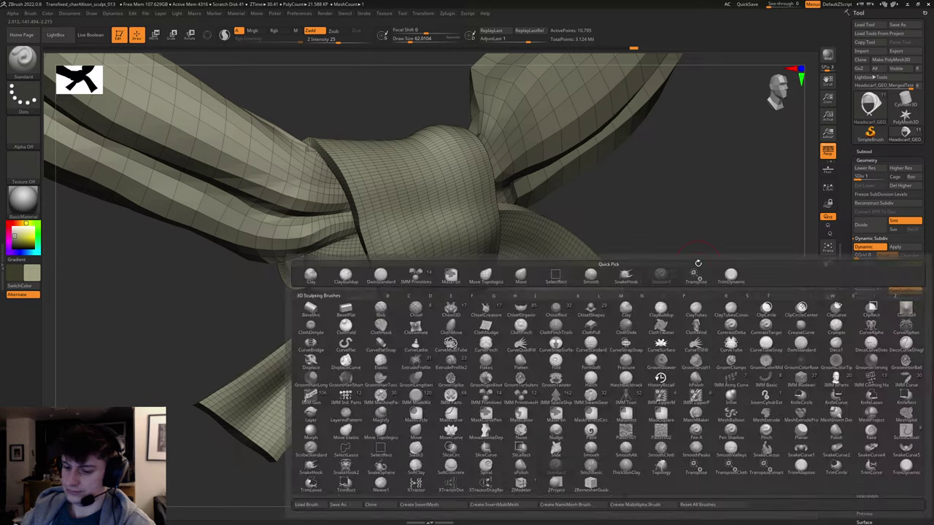
key("m")
key("v")
mouse_move(646, 201)
left_mouse_down("alt")
mouse_move(650, 251)
mouse_move(632, 248)
left_mouse_up("alt")
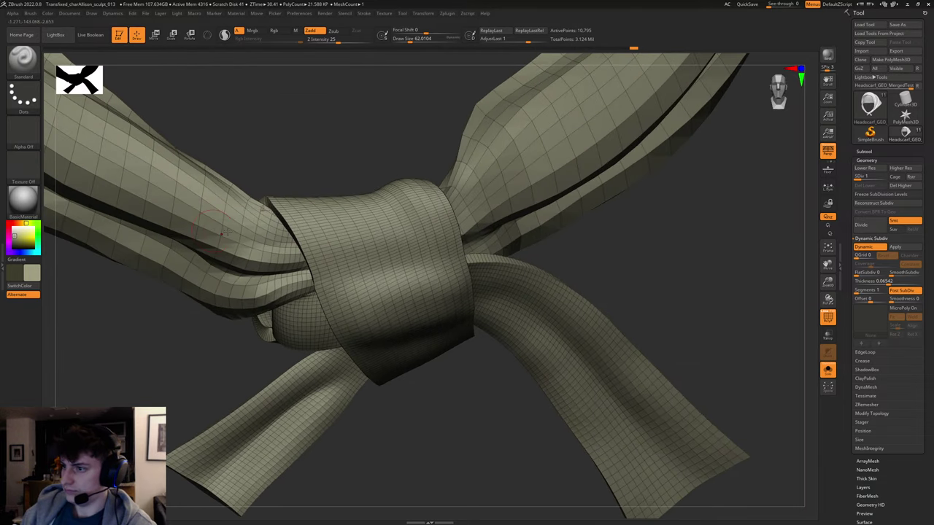
key("s")
left_click_drag(256, 223, 261, 223)
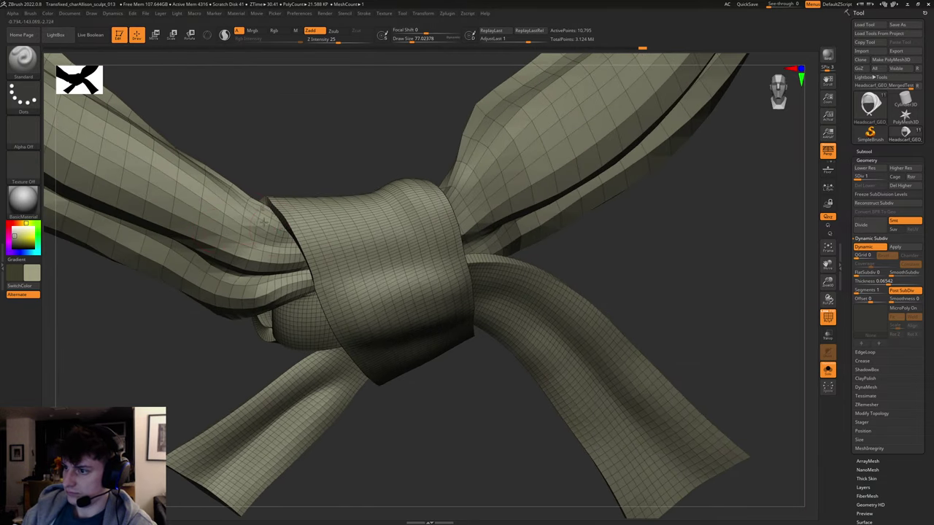
mouse_move(713, 292)
left_mouse_down("alt")
mouse_move(720, 277)
mouse_move(732, 280)
left_mouse_up("alt")
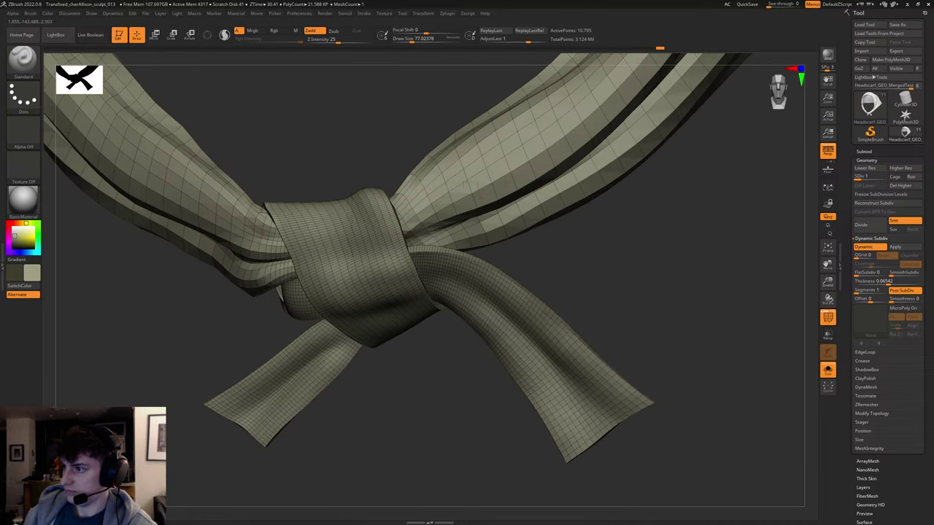
Hide the wireframe and sculpt creases across the knot's front band with the Standard brush at a draw size of about 51.
key("shift+f")
mouse_move(676, 299)
left_mouse_down("alt")
mouse_move(491, 245)
mouse_move(540, 248)
mouse_move(533, 255)
mouse_move(700, 353)
mouse_move(737, 352)
left_mouse_up("alt")
left_click_drag(318, 215, 291, 218)
key("s")
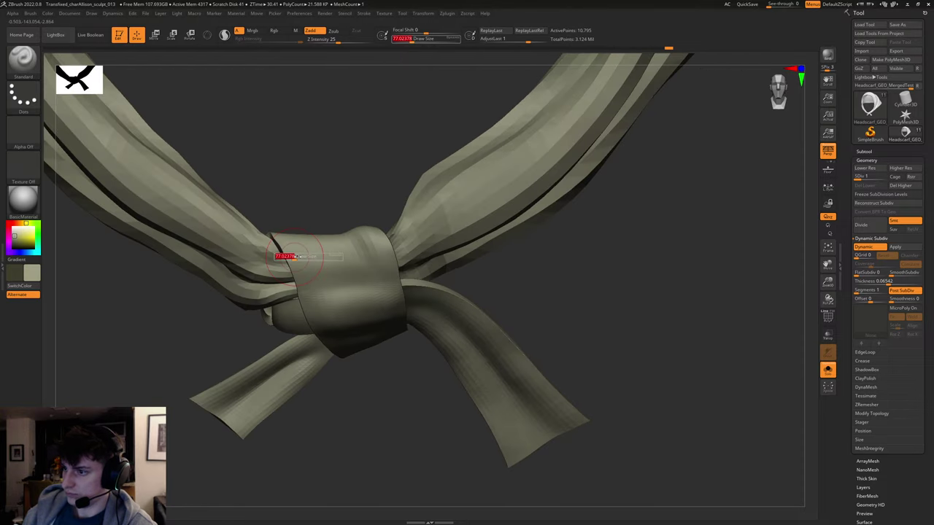
left_click_drag(296, 257, 301, 263)
key("s")
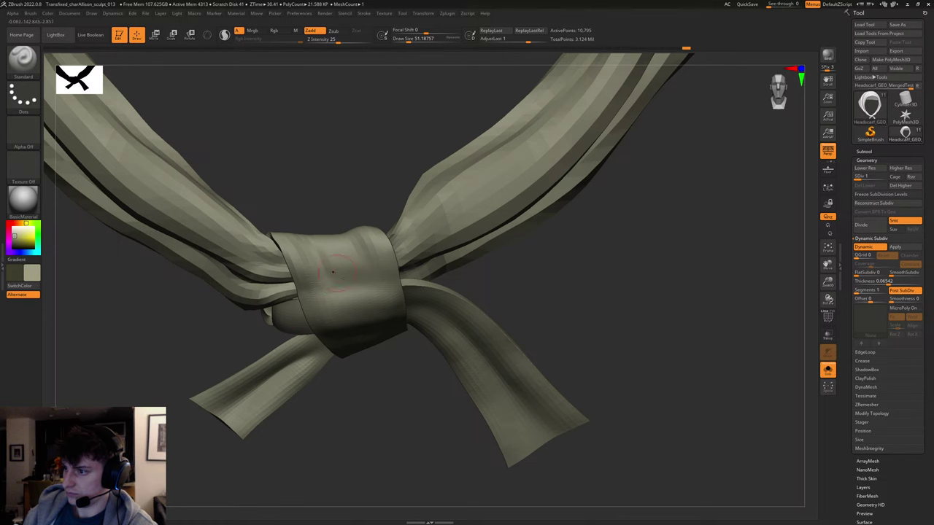
left_click_drag(346, 263, 377, 279)
left_click_drag(306, 244, 304, 240)
mouse_move(330, 199)
left_mouse_down()
mouse_move(347, 206)
mouse_move(333, 205)
left_mouse_up()
Raise the mesh to subdivision level 4, examine the knot's front and back, and return to level 1.
key("d")
key("d")
key("d")
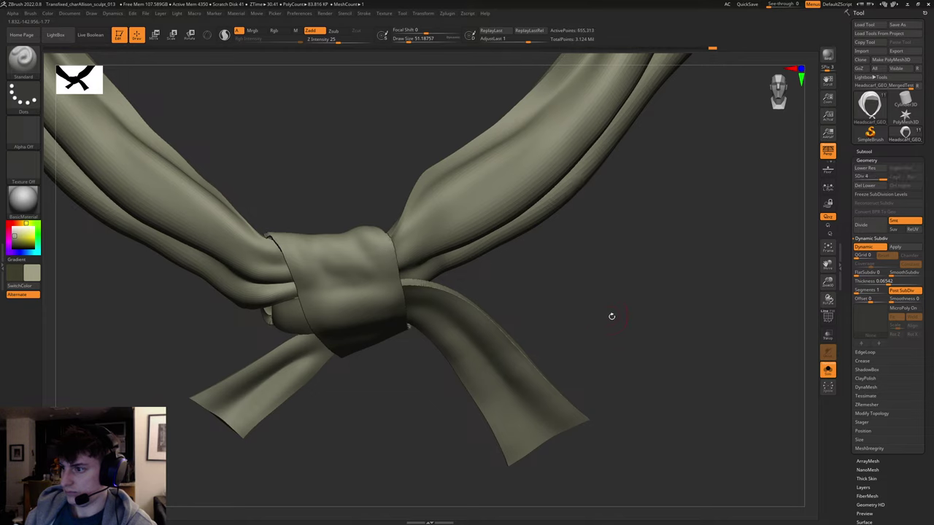
key("f")
mouse_move(519, 293)
left_mouse_down()
mouse_move(511, 285)
mouse_move(708, 384)
mouse_move(642, 293)
mouse_move(686, 294)
mouse_move(680, 286)
mouse_move(681, 313)
mouse_move(674, 307)
left_mouse_up()
key("shift+d")
key("shift+d")
key("shift+d")
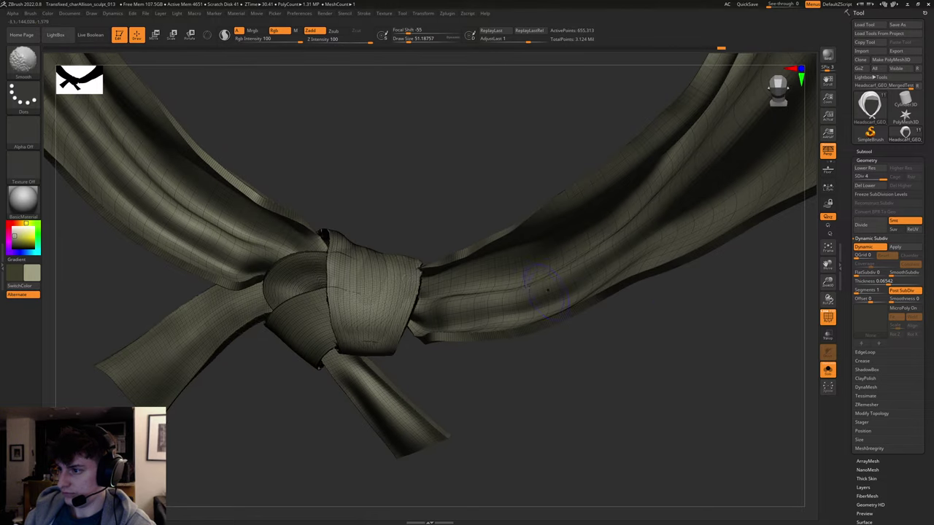
left_click_drag(469, 217, 459, 219)
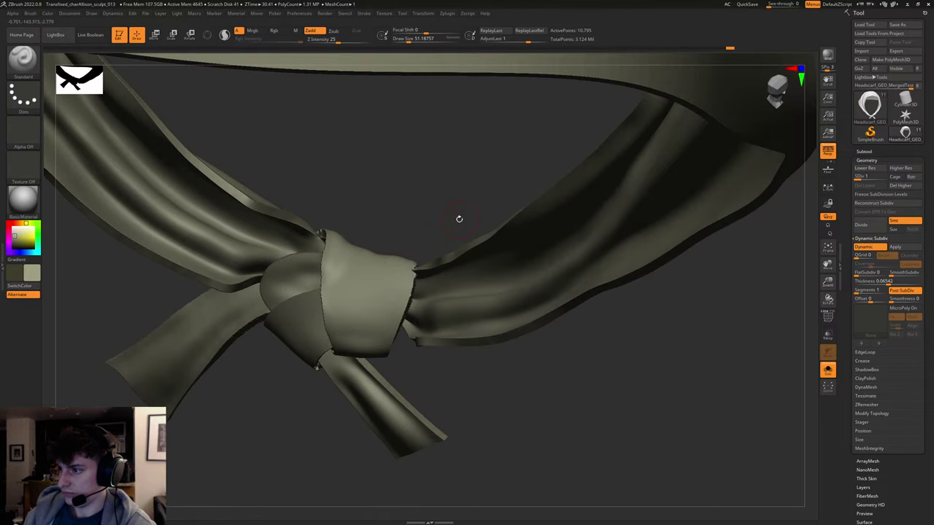
key("shift+d")
key("d")
key("shift+d")
Enlarge the Standard brush's draw size to about 94 and stroke across the knot's front band.
key("bracketright")
key("bracketright")
key("bracketright")
key("bracketright")
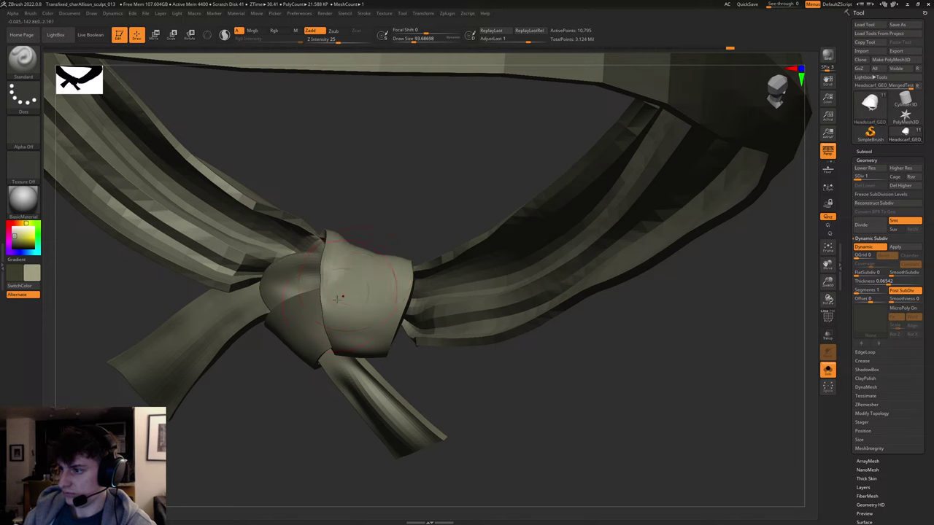
mouse_move(340, 294)
left_mouse_down()
mouse_move(338, 305)
mouse_move(388, 289)
left_mouse_up()
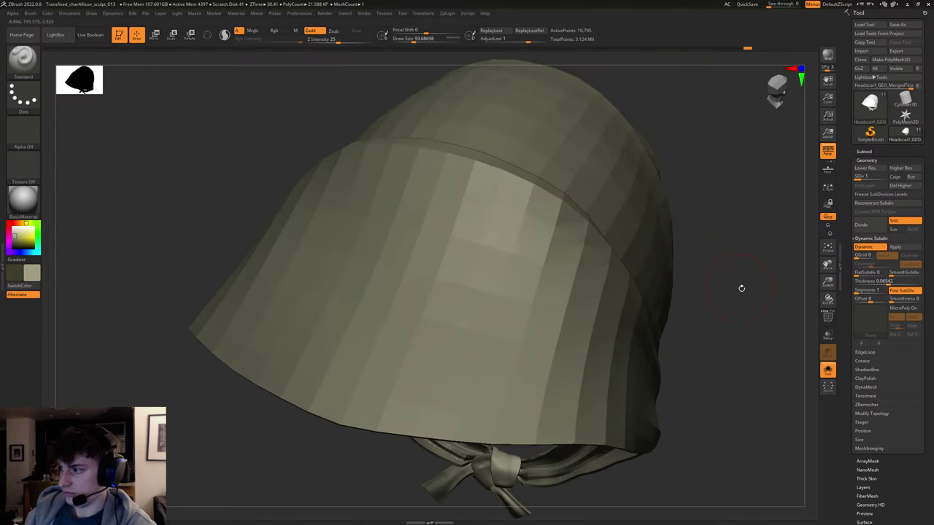
Show the wireframe and examine the polygon density of the knot compared with the adjoining scarf folds.
mouse_move(740, 287)
left_mouse_down()
mouse_move(622, 338)
mouse_move(609, 202)
mouse_move(537, 304)
mouse_move(417, 215)
mouse_move(446, 300)
mouse_move(413, 114)
left_mouse_up()
key("shift+f")
left_click_drag(426, 284, 438, 258)
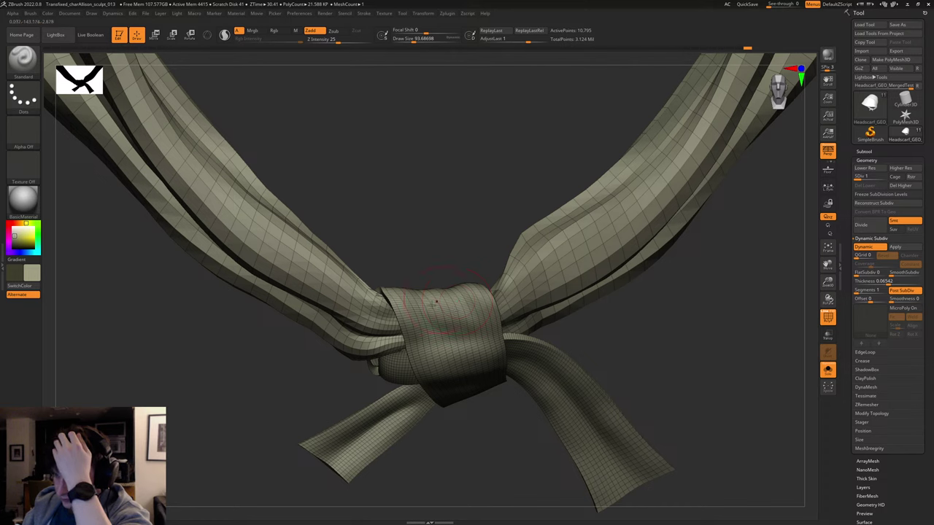
left_click_drag(426, 271, 438, 268)
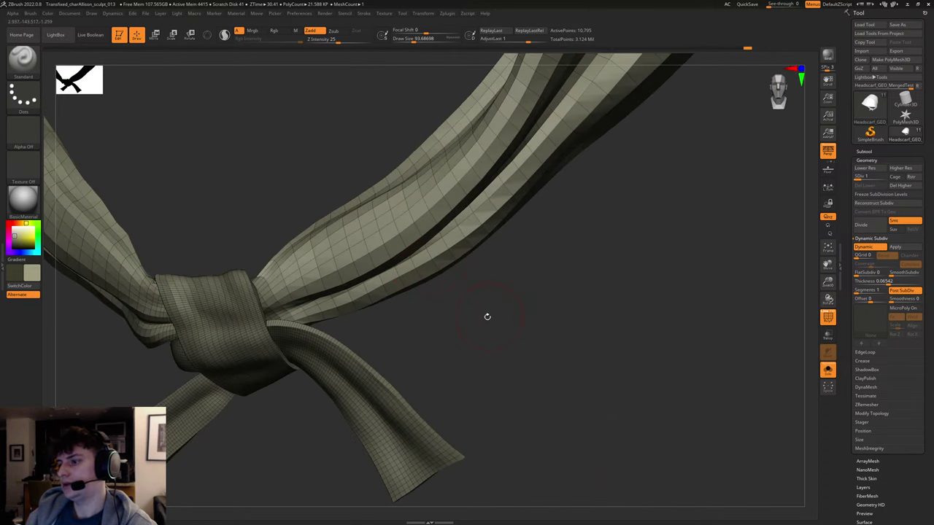
left_click_drag(488, 317, 531, 290)
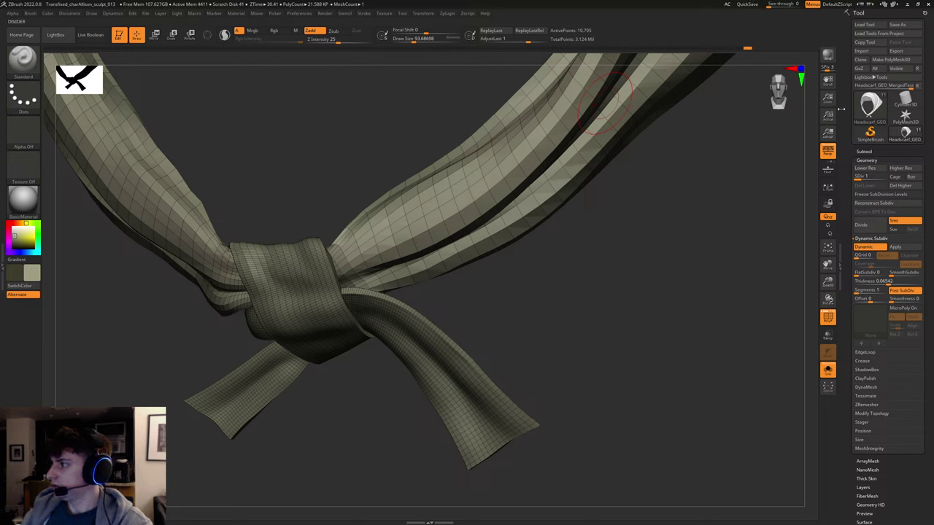
Delete the merged test headscarf subtool, keeping the Headscarf_Knot_GEO subtool.
left_click(863, 151)
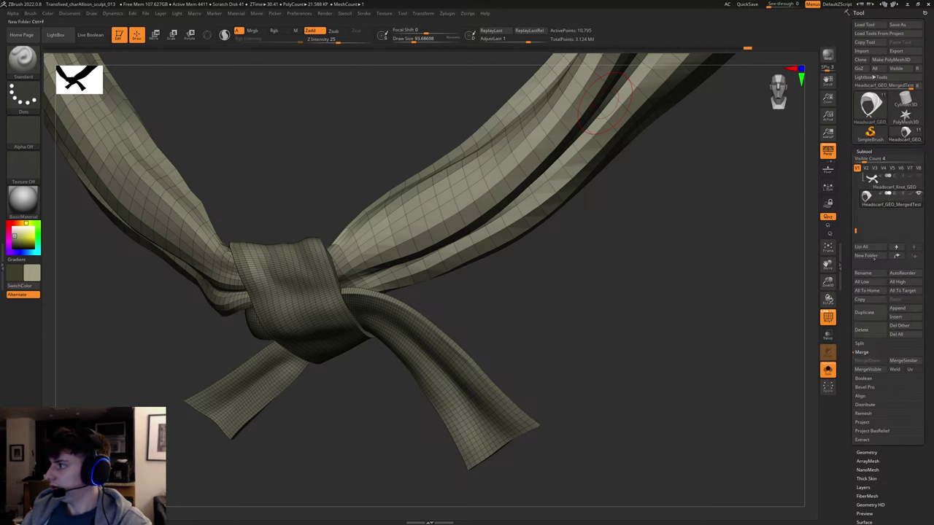
left_click(865, 334)
left_click(803, 347)
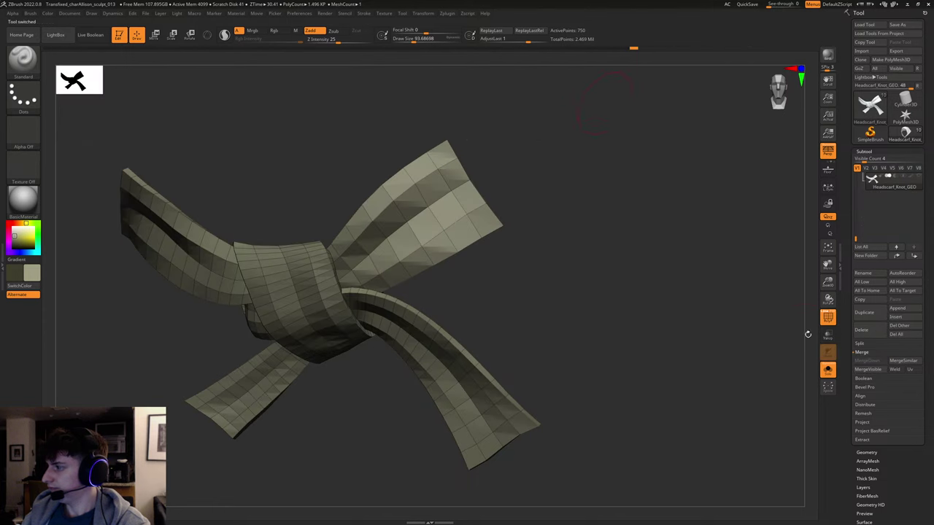
Turn off Solo mode and inspect the separate knot against the headscarf, toggling its wireframe.
left_click(827, 371)
left_click_drag(665, 348, 659, 350)
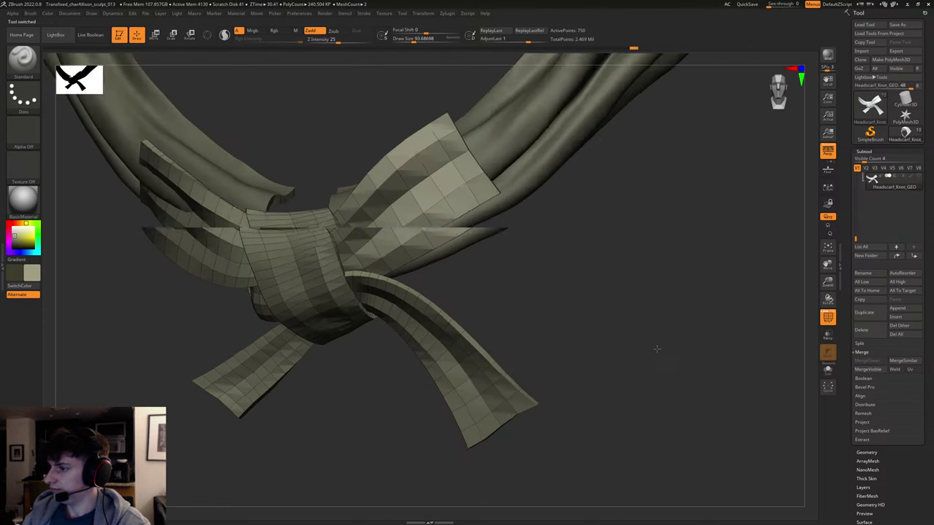
key("f")
left_click_drag(634, 306, 622, 339)
key("shift+f")
key("shift+f")
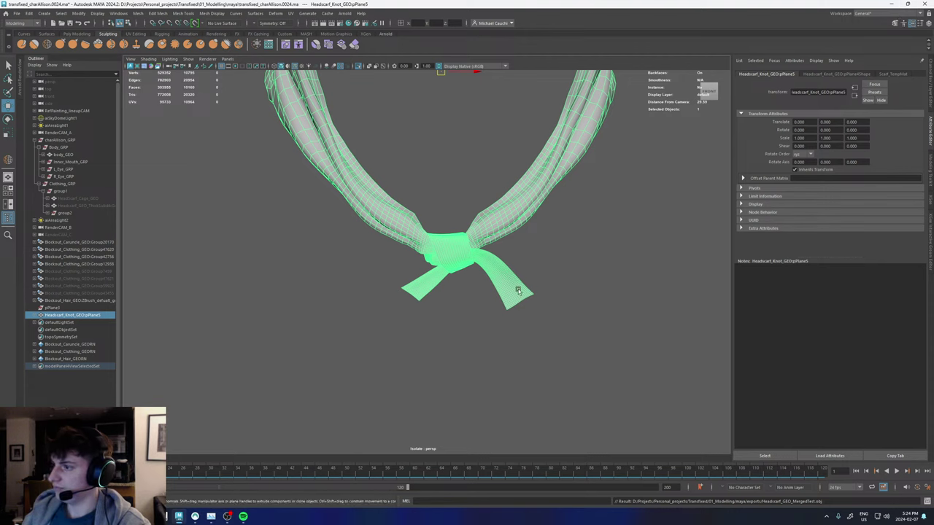
Switch to Maya and enter edge selection mode on the merged headscarf and knot mesh.
left_click(563, 271)
left_click_drag(563, 271, 483, 275, "alt")
scroll(531, 225, "up", 5)
left_click(530, 224)
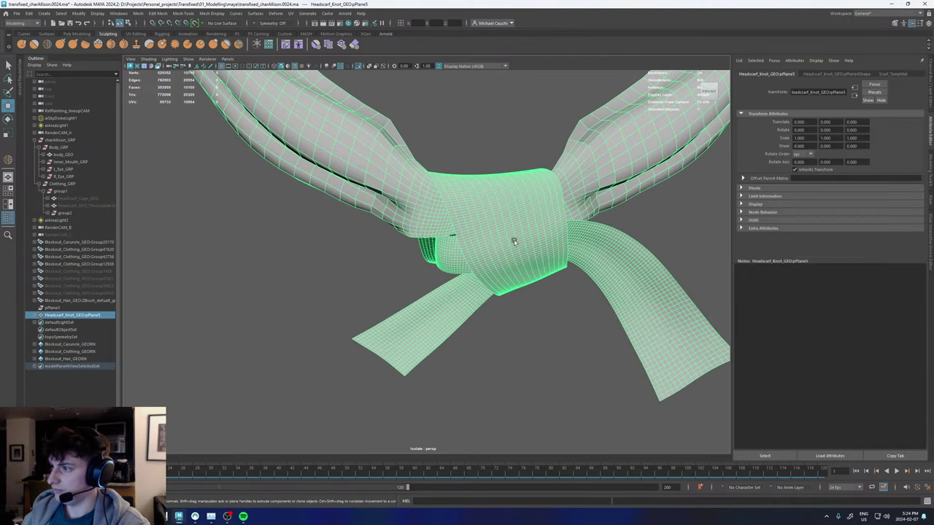
right_click_drag(515, 243, 490, 188)
left_click_drag(490, 189, 459, 197, "alt")
right_click_drag(459, 198, 469, 266, "alt")
scroll(468, 267, "up", 4)
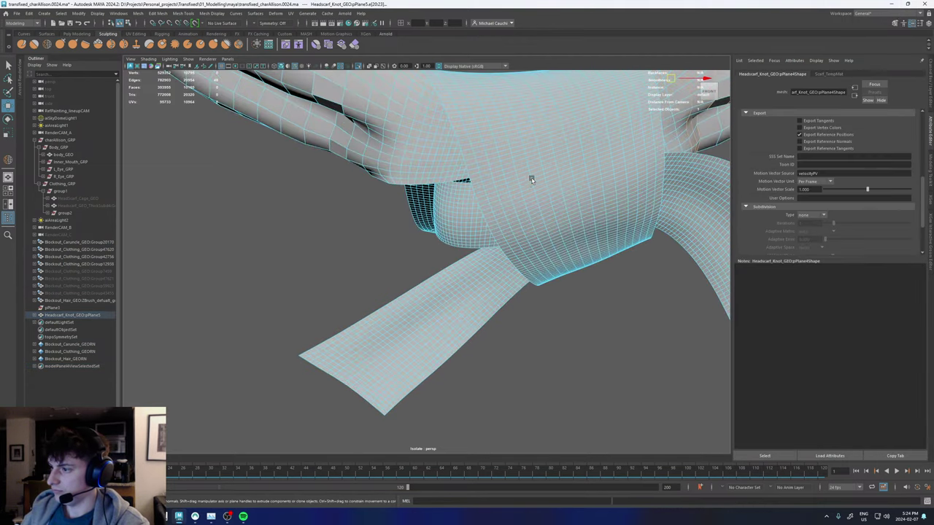
Try to thin out the shorter knot tail's mesh by selecting and deleting alternate edge loops.
left_click_drag(461, 300, 462, 281, "alt")
middle_click_drag(462, 280, 453, 198, "alt")
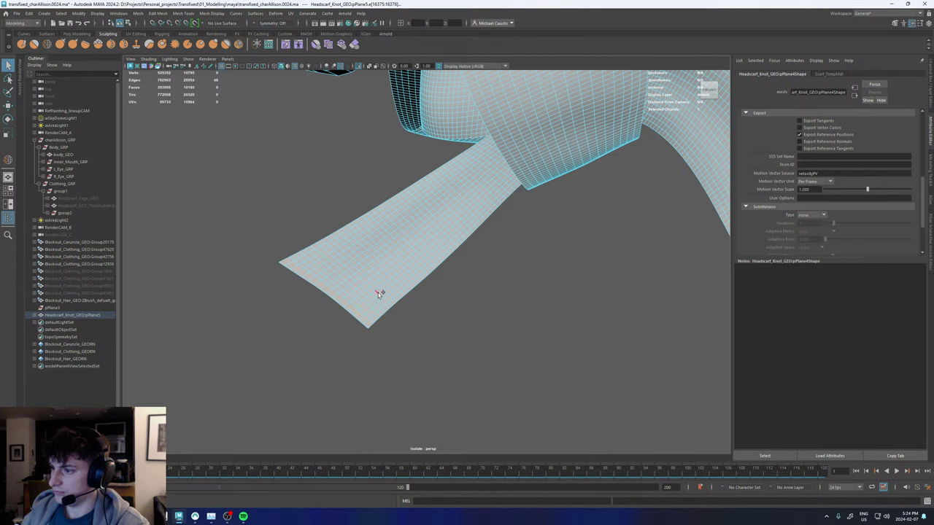
double_click(378, 293, "shift")
double_click(387, 286, "shift")
scroll(403, 298, "up", 8)
key("ctrl+z")
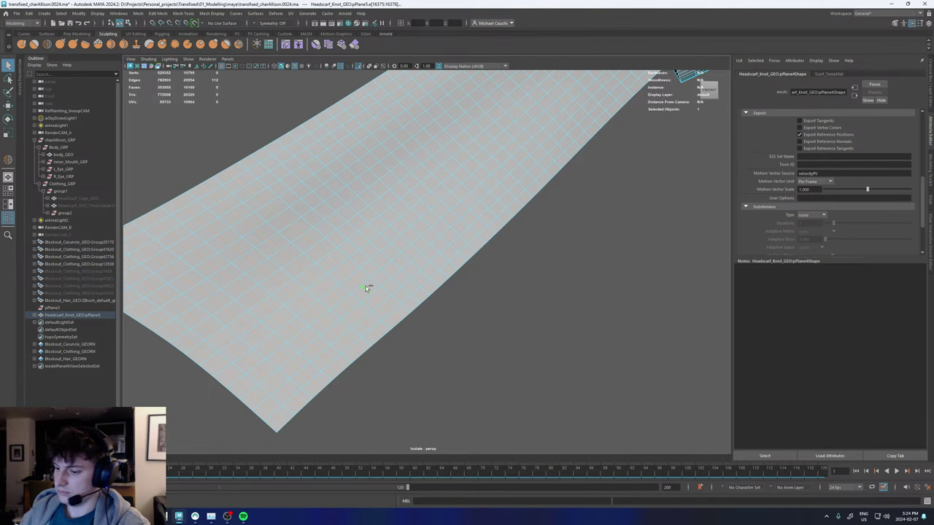
scroll(367, 286, "down", 2)
scroll(373, 286, "down", 5)
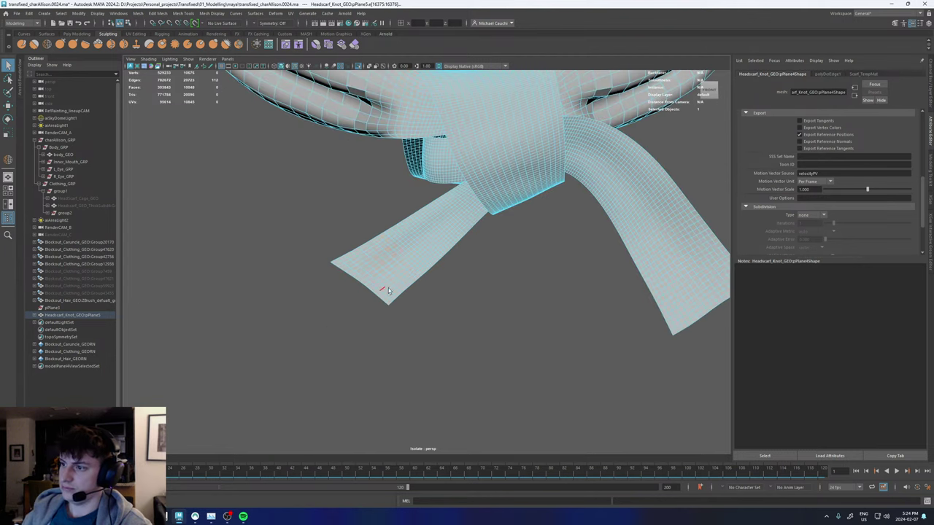
Try to reduce the knot's front band by selecting and deleting alternate edge loops across it.
scroll(388, 291, "down", 3)
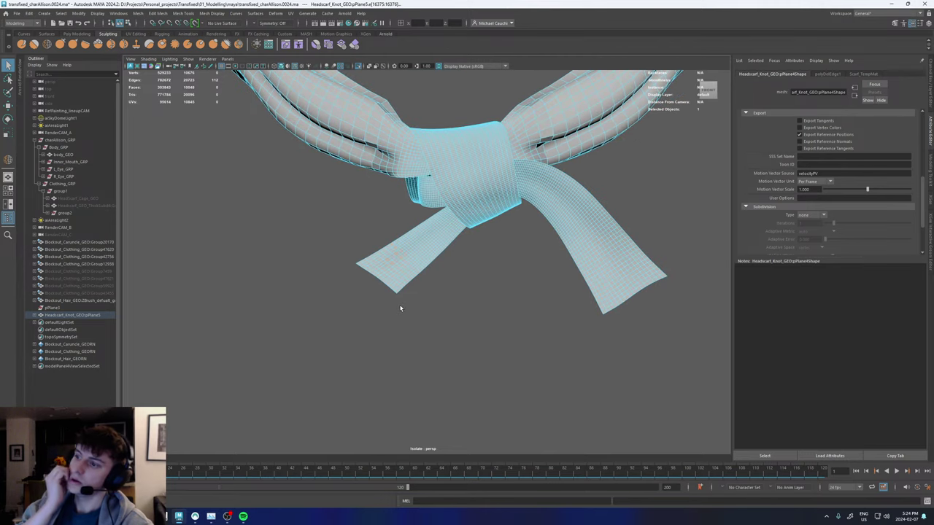
left_click_drag(400, 308, 433, 261, "alt")
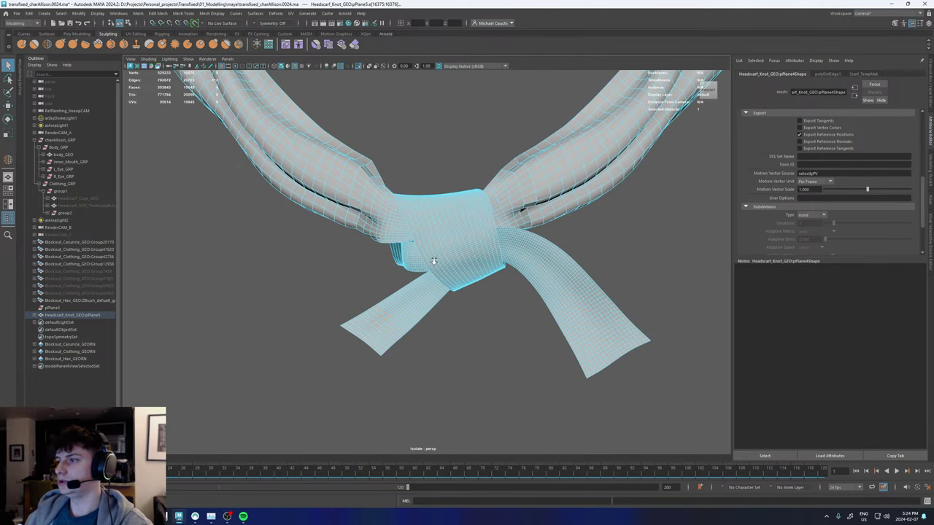
scroll(438, 257, "up", 3)
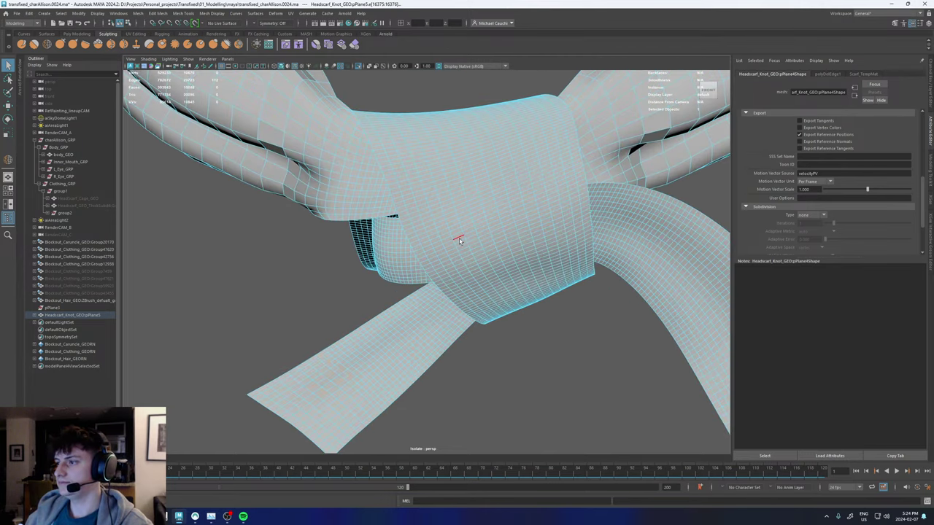
left_click(458, 232)
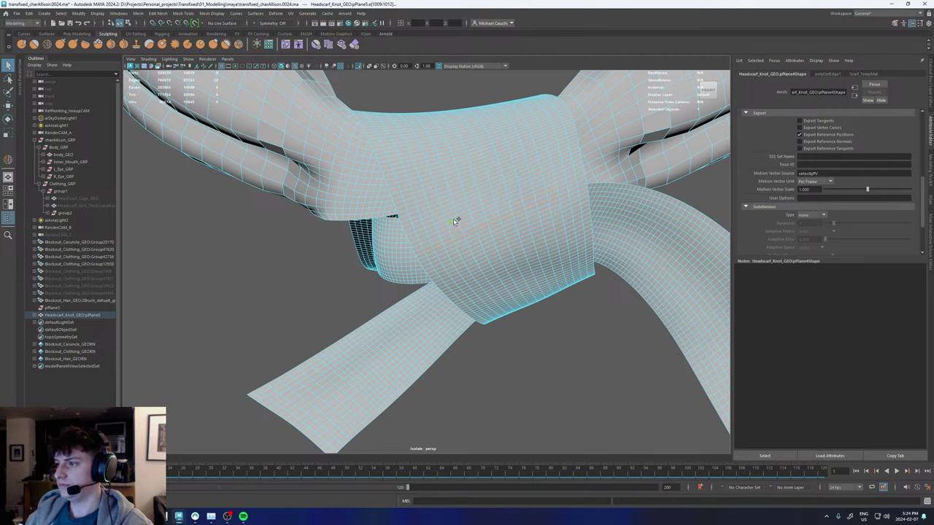
left_click(451, 204)
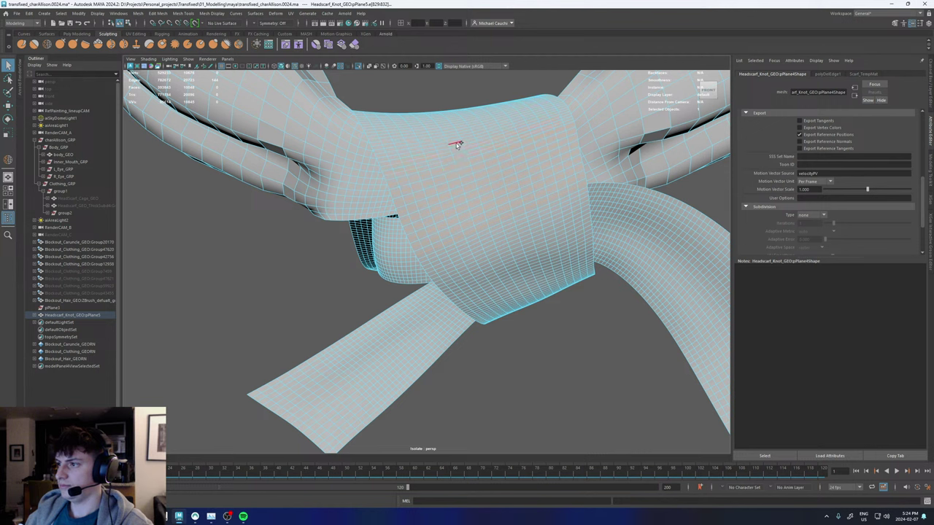
key("ctrl+Delete")
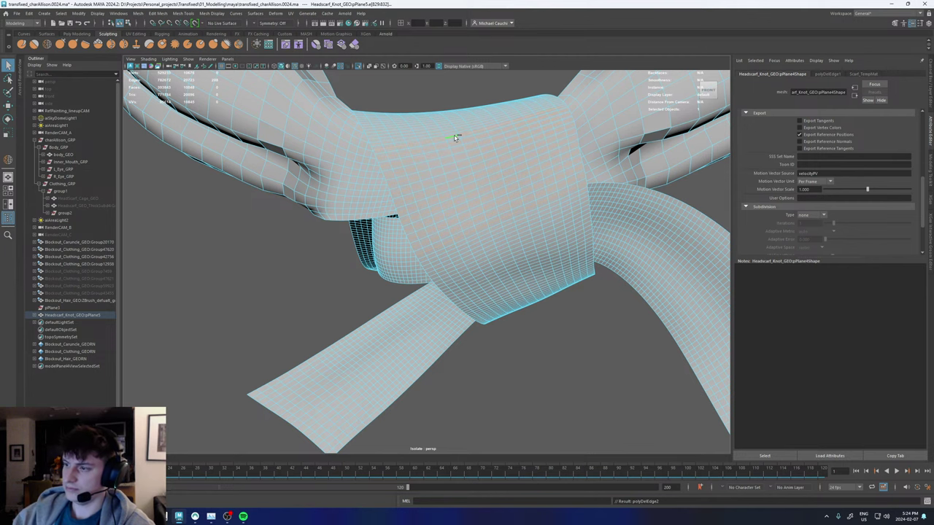
Try to delete alternate edge loops where the gathered scarf folds meet the side of the knot.
right_click_drag(571, 190, 402, 265, "alt")
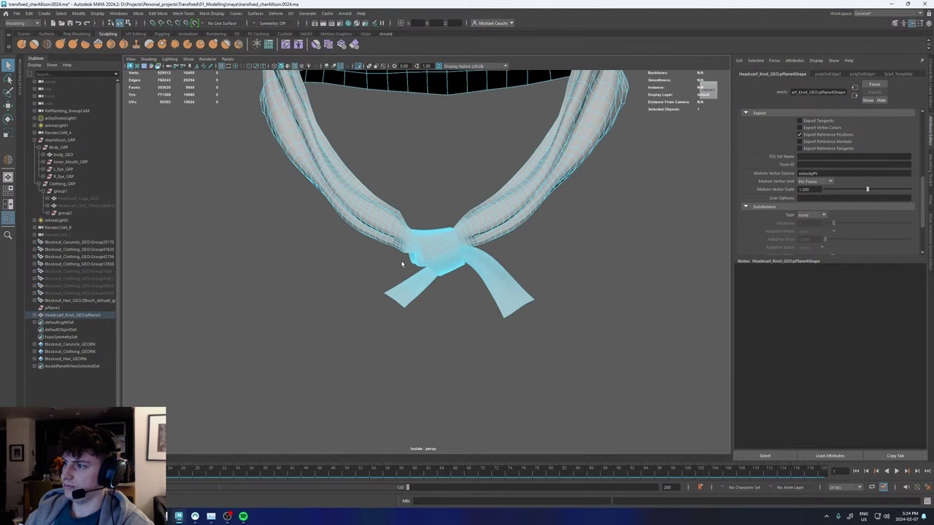
left_click_drag(487, 257, 484, 265, "alt")
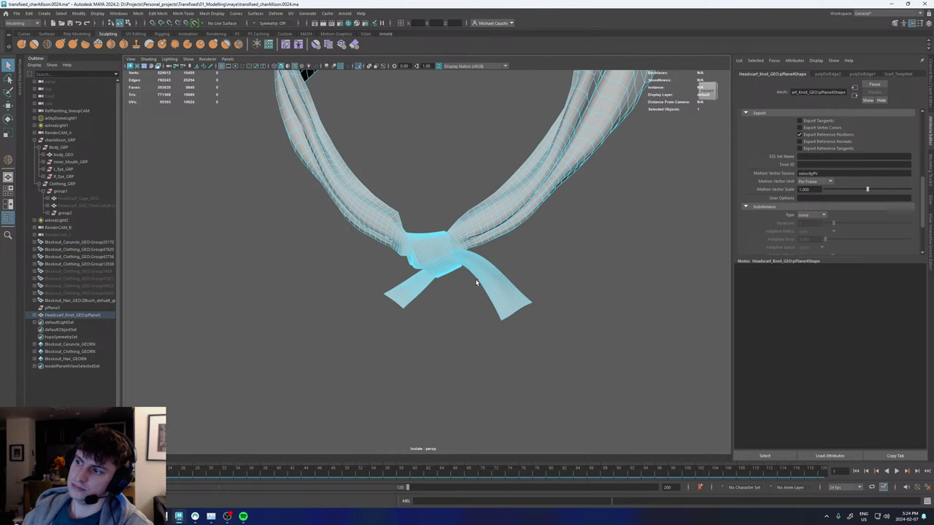
scroll(467, 270, "up", 6)
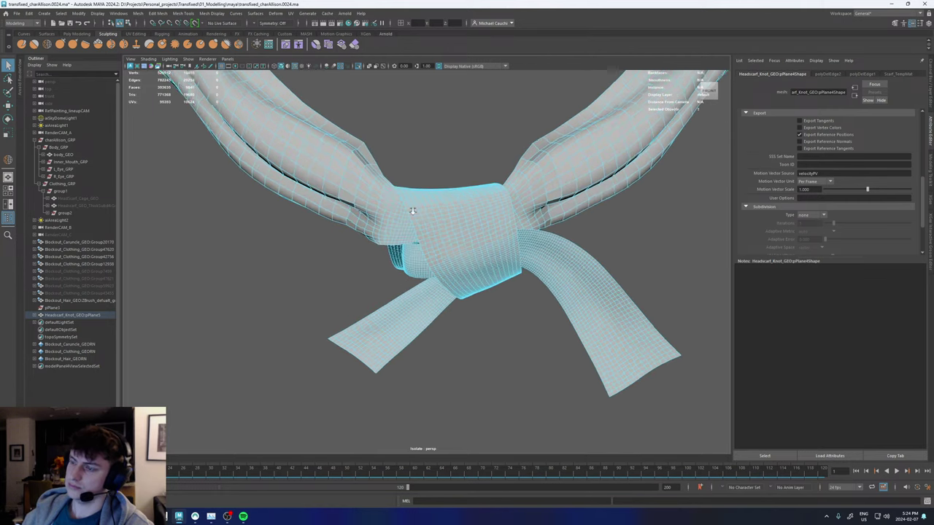
scroll(394, 216, "up", 3)
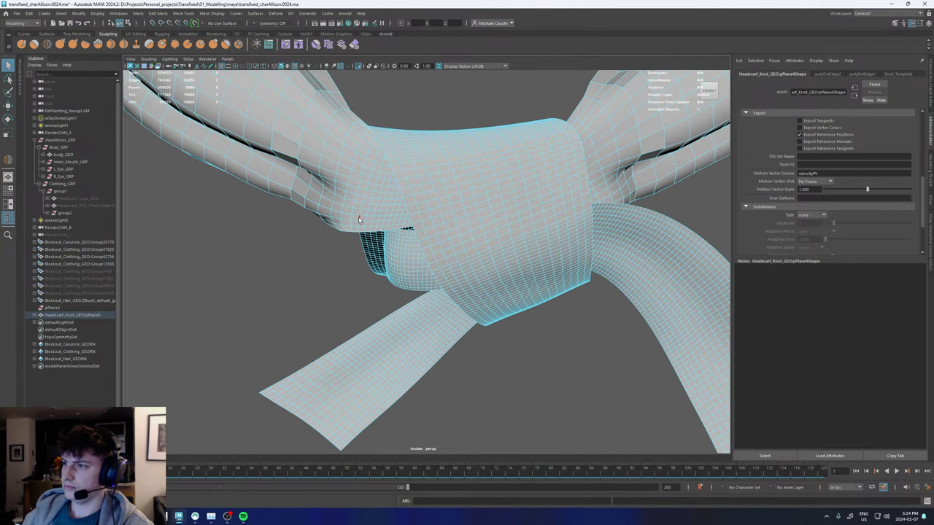
left_click(359, 219)
left_click(400, 221)
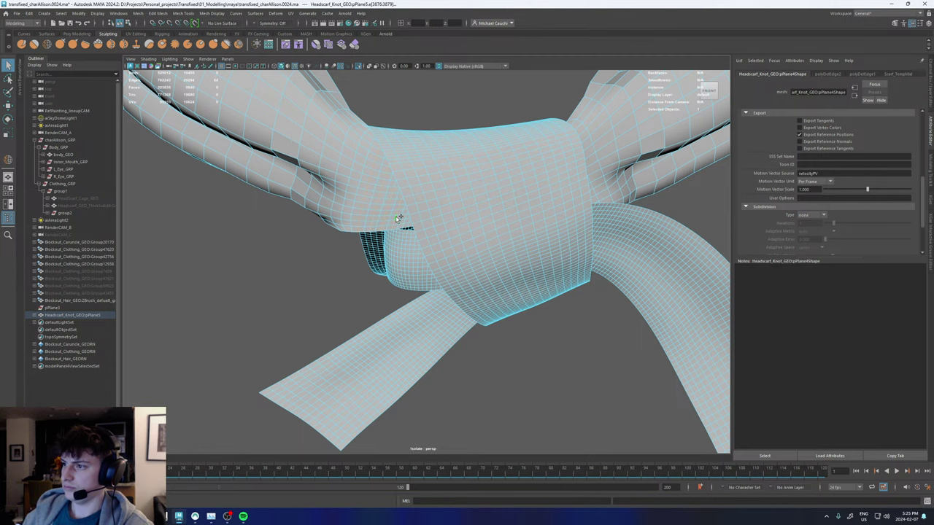
key("ctrl+Delete")
scroll(400, 225, "down", 7)
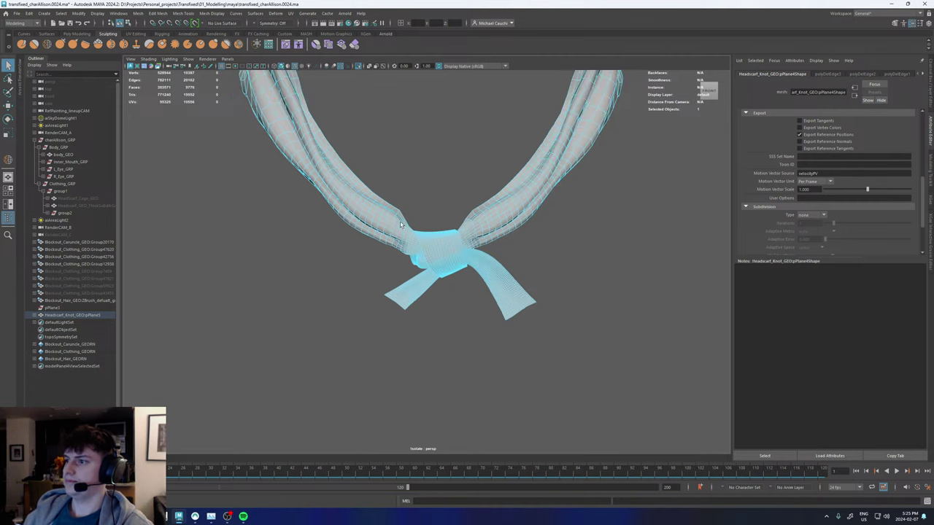
Undo the edge loop deletions on the knot and its tail, along with their edge selections.
left_click_drag(400, 224, 330, 298, "alt")
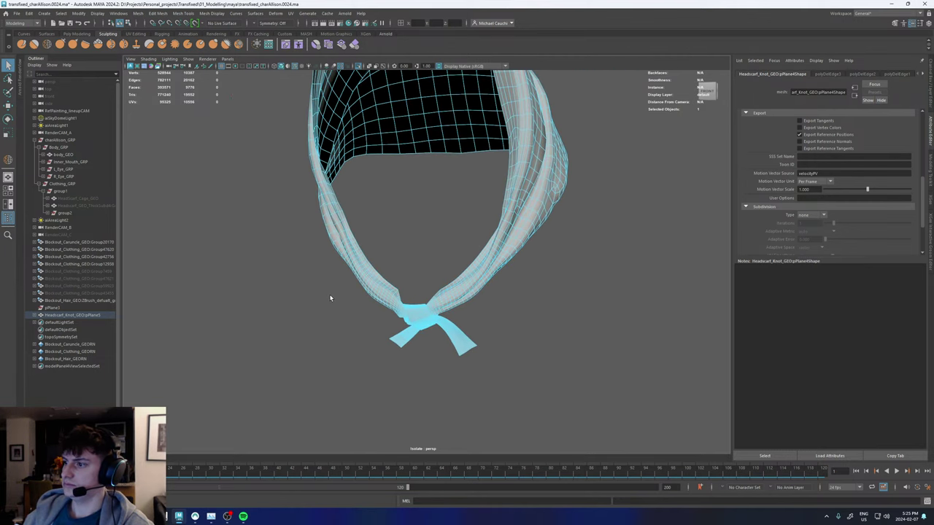
middle_click_drag(422, 308, 418, 262, "alt")
right_click_drag(397, 265, 755, 334, "alt")
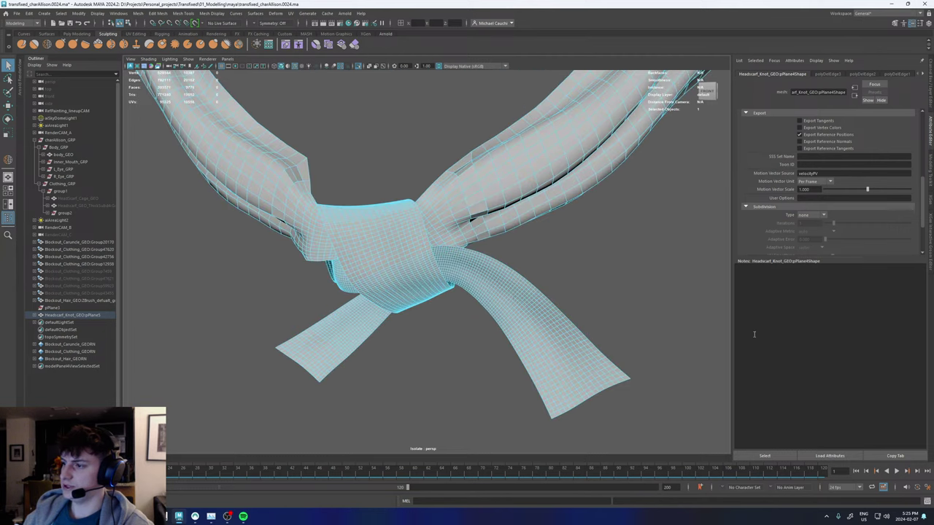
mouse_move(584, 141)
left_mouse_down("alt")
mouse_move(503, 212)
mouse_move(351, 296)
mouse_move(468, 290)
left_mouse_up("alt")
key("ctrl+z")
key("ctrl+z")
key("ctrl+z")
key("ctrl+z")
key("ctrl+z")
key("ctrl+z")
key("ctrl+z")
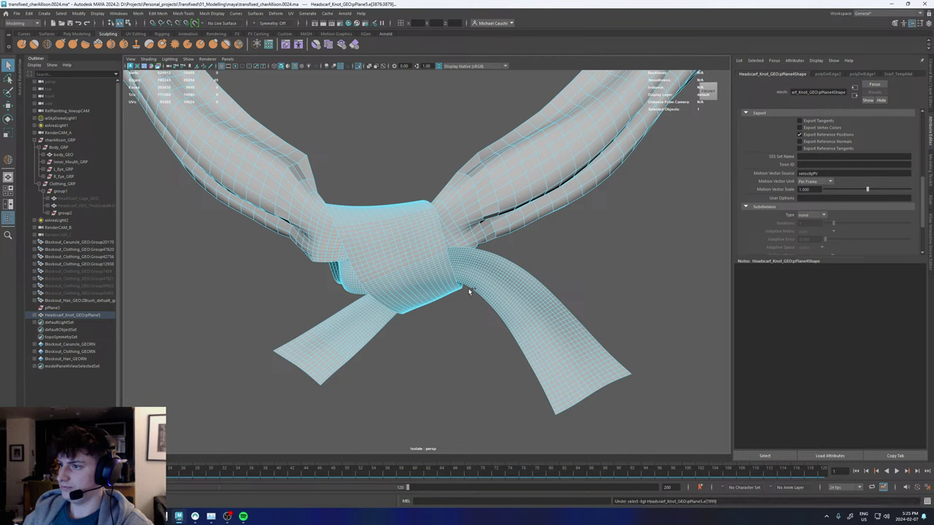
key("ctrl+z")
key("ctrl+z")
key("ctrl+z")
key("ctrl+z")
key("ctrl+z")
key("ctrl+z")
key("ctrl+z")
key("ctrl+z")
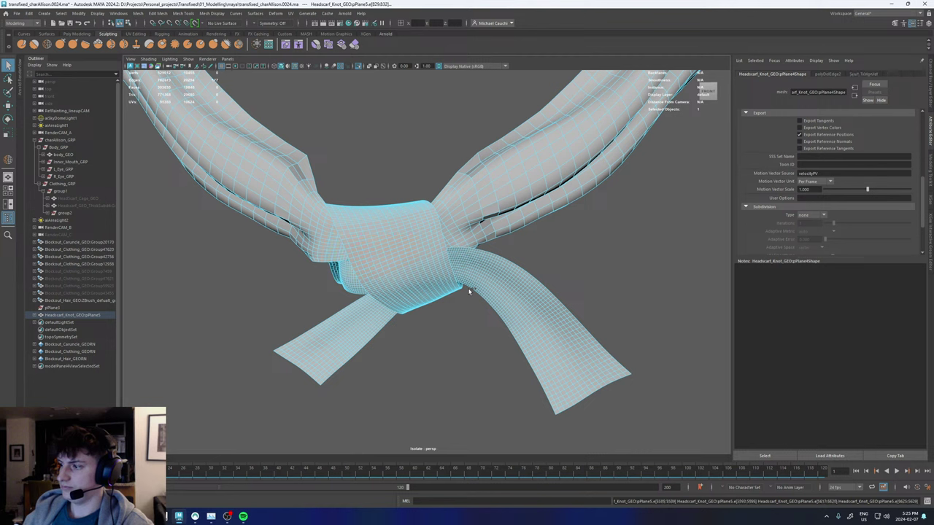
key("ctrl+z")
key("ctrl+z")
key("ctrl+z")
key("ctrl+z")
key("ctrl+z")
key("ctrl+z")
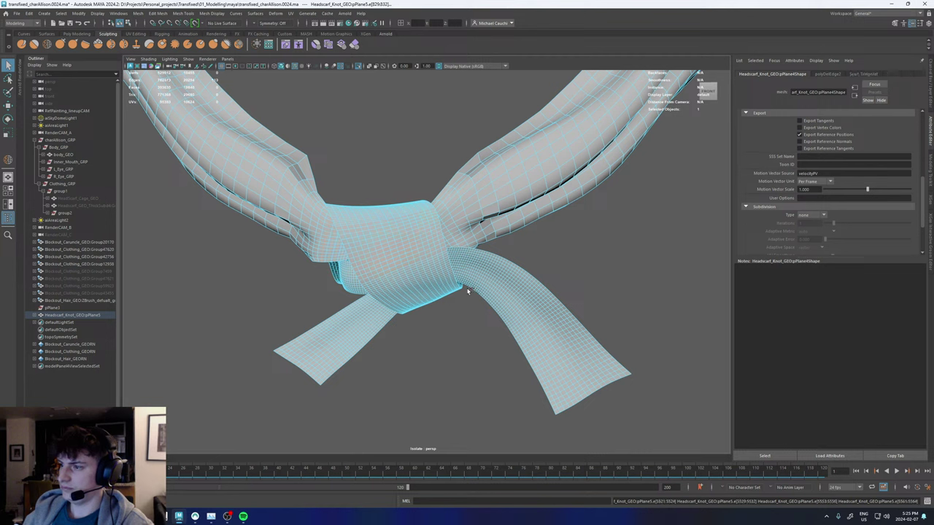
key("ctrl+z")
key("ctrl+z")
key("ctrl+z")
key("ctrl+z")
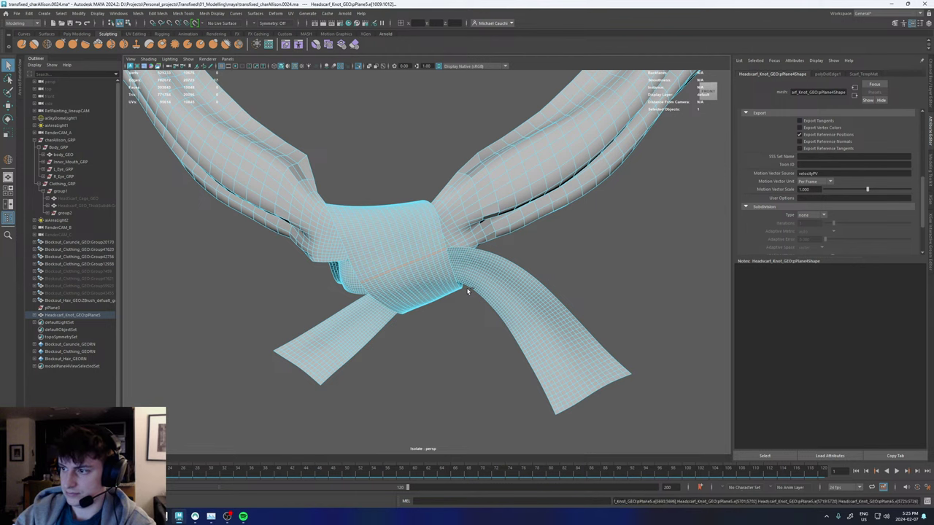
key("ctrl+z")
key("ctrl+z")
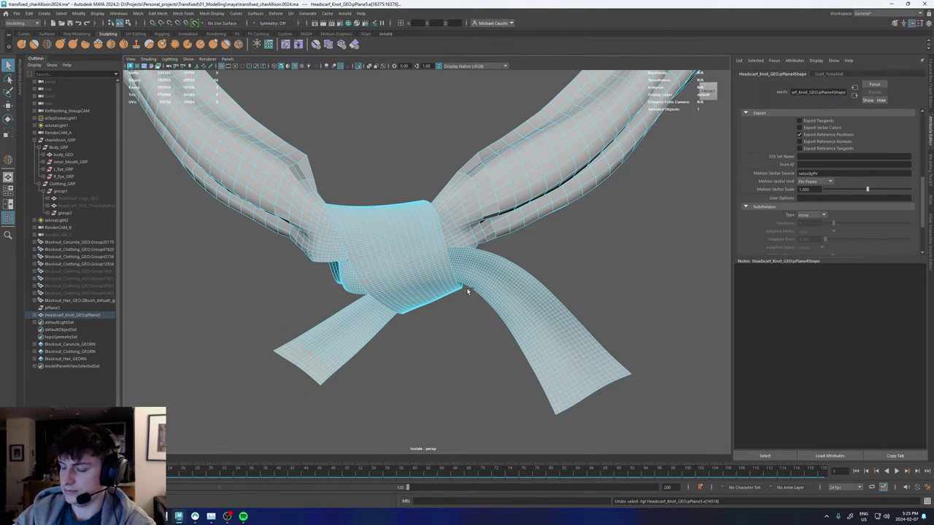
Undo the sculpting and edge-flow edits on the merged mesh and the bridge between the scarf end and the knot's gathered side.
key("ctrl+z")
key("ctrl+z")
key("ctrl+z")
key("ctrl+z")
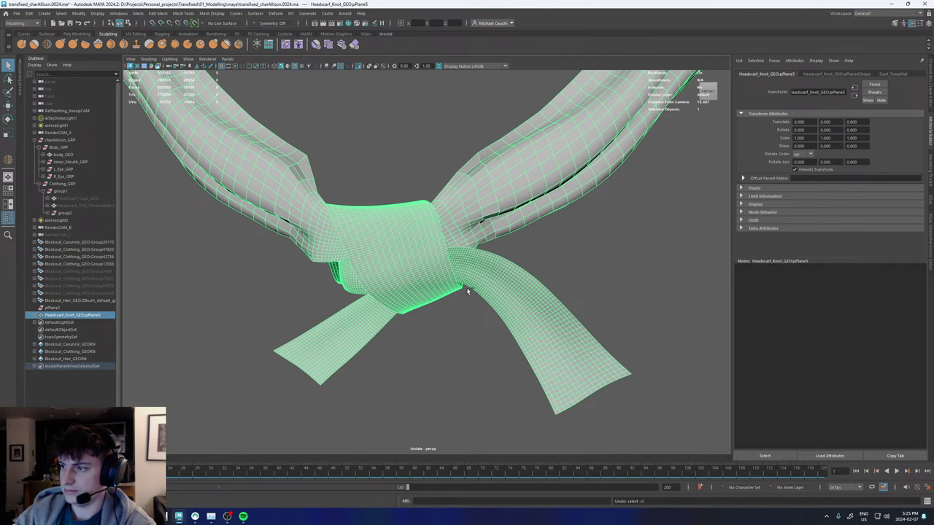
key("ctrl+z")
key("ctrl+z")
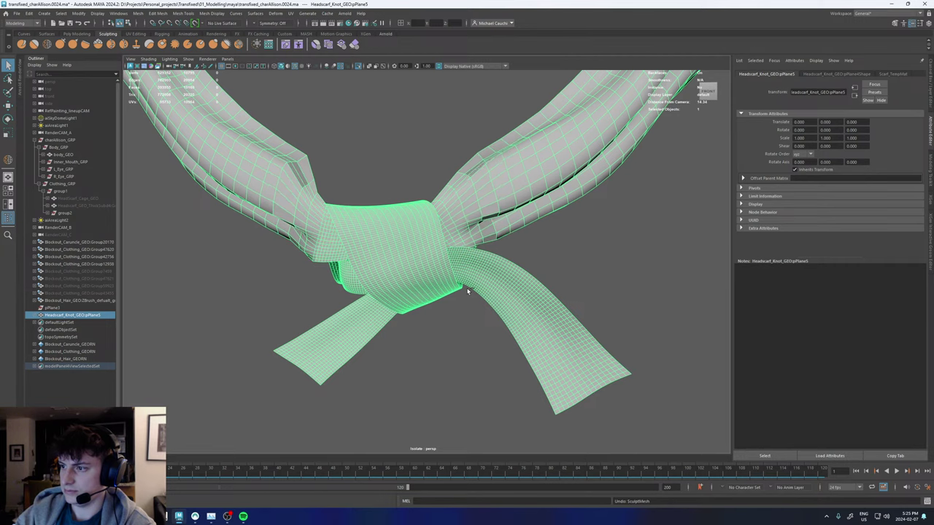
key("ctrl+z")
key("ctrl+z")
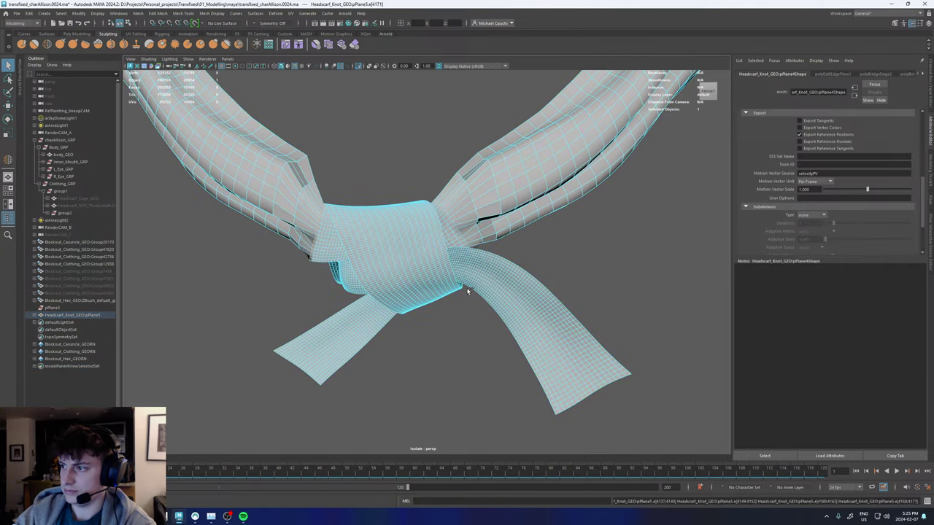
key("ctrl+z")
key("ctrl+z")
key("ctrl+z")
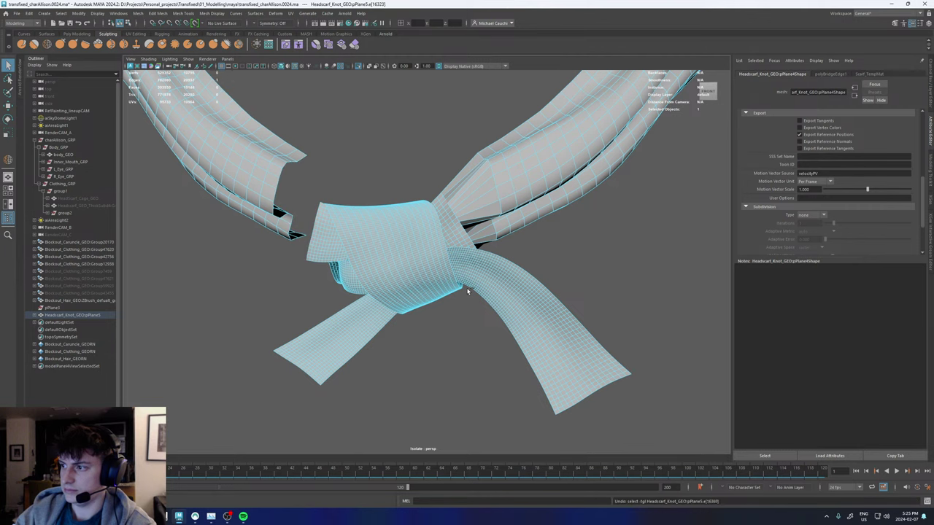
Undo the remaining bridge, the mesh isolation and the face deletions at both scarf ends around the knot.
key("ctrl+z")
key("ctrl+z")
key("ctrl+z")
key("ctrl+z")
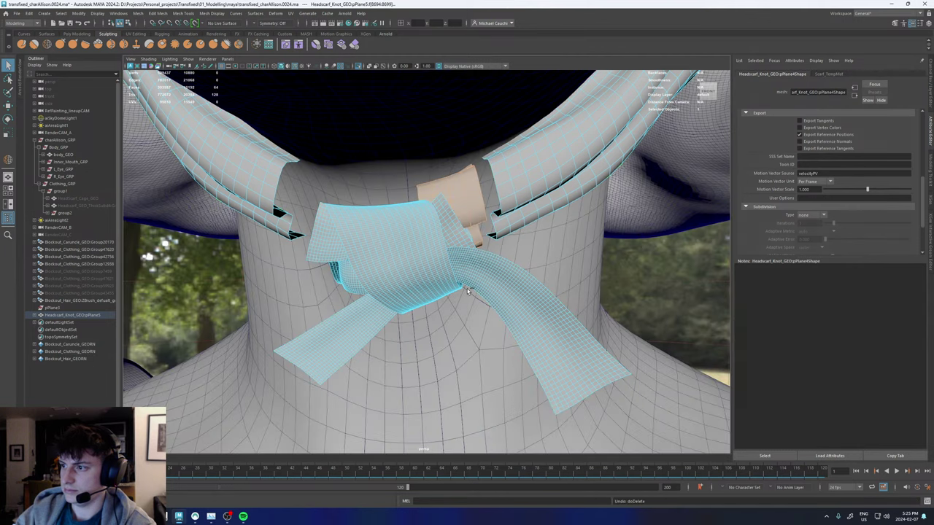
key("ctrl+z")
key("ctrl+z")
key("ctrl+z")
key("ctrl+z")
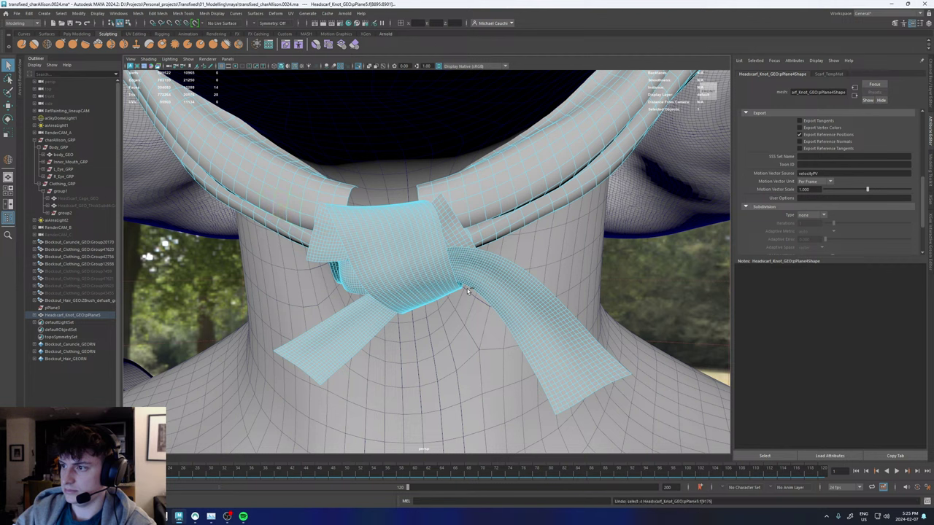
Undo the combining of headscarf and knot and the deletion of the knot's gathered end faces.
key("ctrl+z")
key("ctrl+z")
key("ctrl+z")
key("ctrl+z")
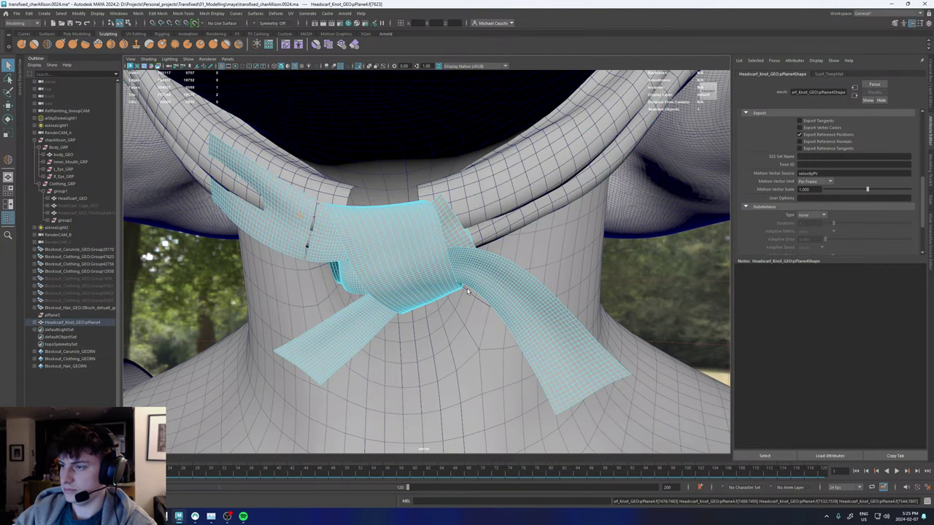
key("ctrl+z")
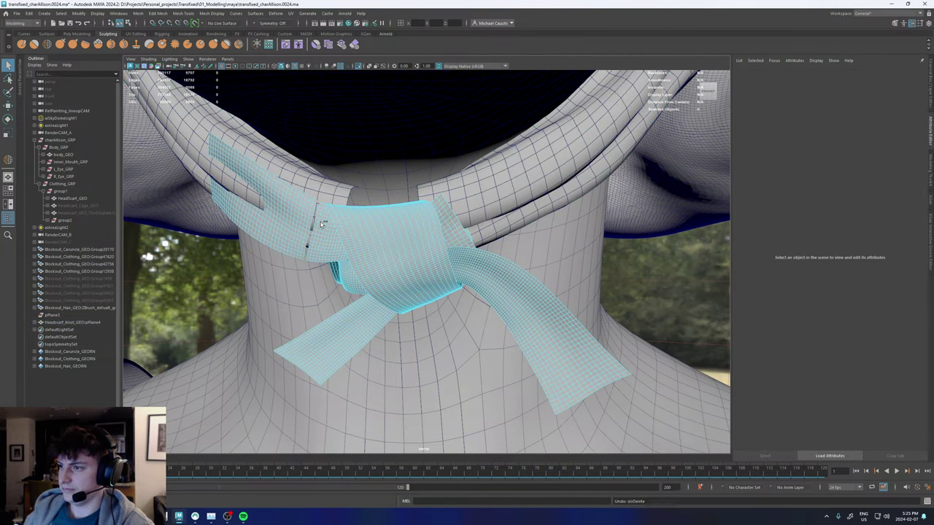
key("ctrl+z")
key("ctrl+z")
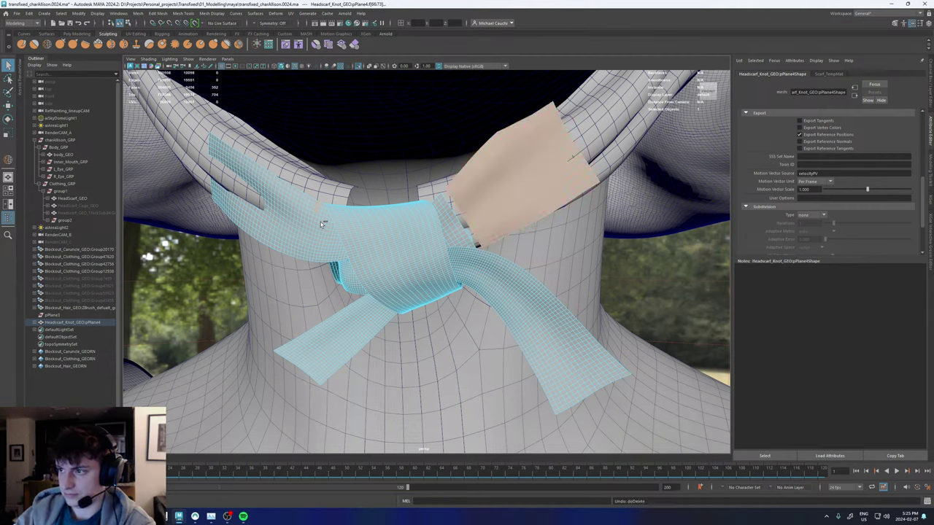
Undo the remaining knot face edits, the history deletion and the knot's smoothing.
key("ctrl+z")
key("ctrl+z")
key("ctrl+z")
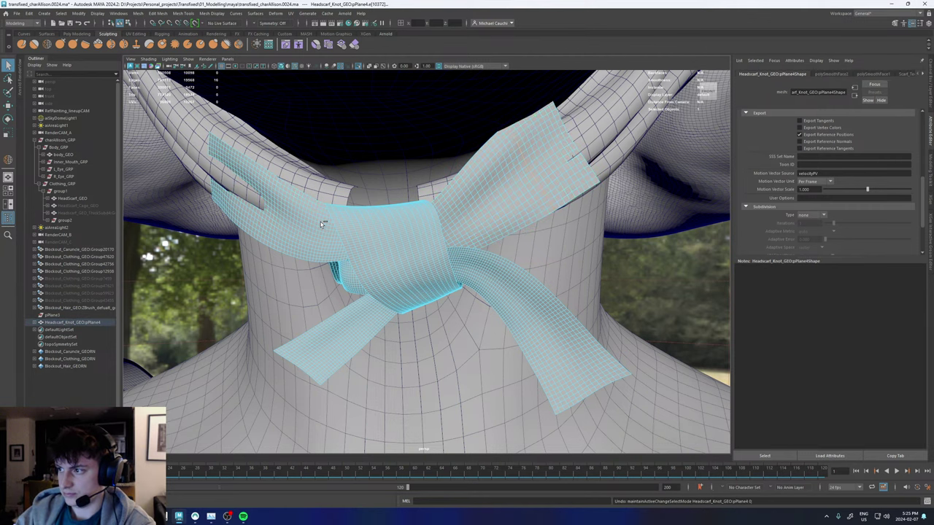
key("ctrl+z")
key("ctrl+z")
key("ctrl+z")
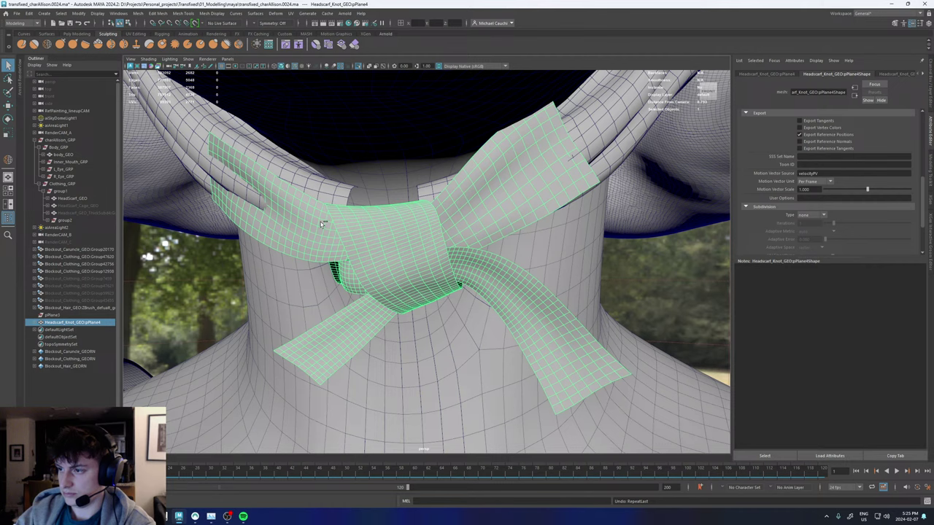
Try to thin out the shorter knot tail on the unsmoothed mesh by selecting and deleting alternate edge loops.
left_click_drag(352, 236, 363, 233, "alt")
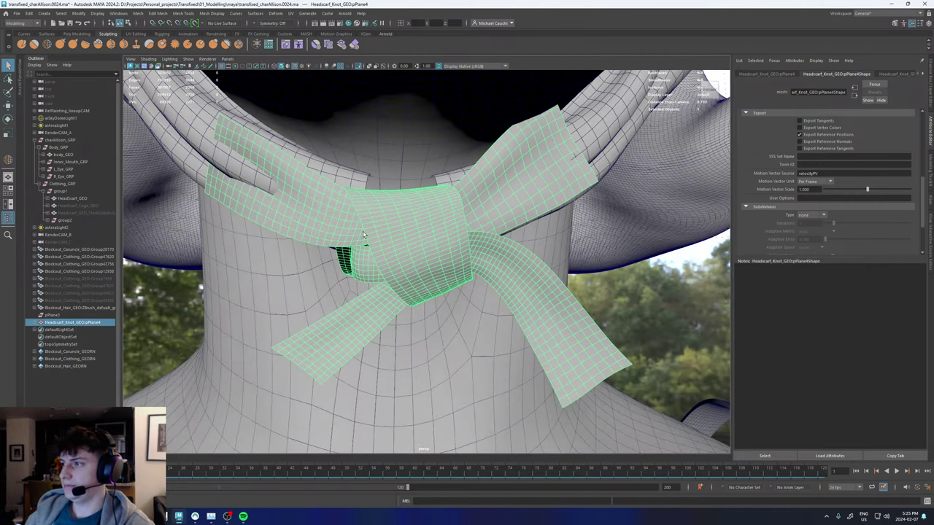
key("w")
right_click_drag(404, 248, 411, 172)
left_click_drag(323, 357, 328, 334, "alt")
left_click(321, 337)
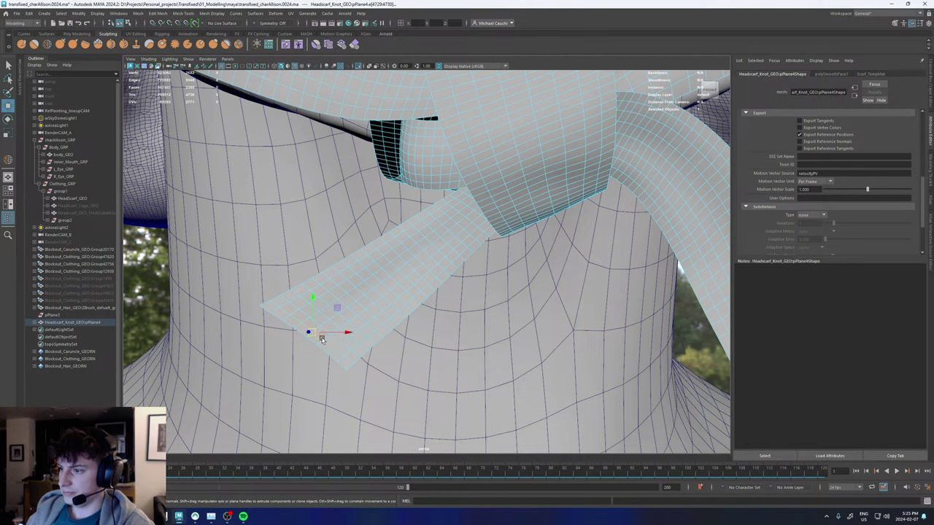
key("q")
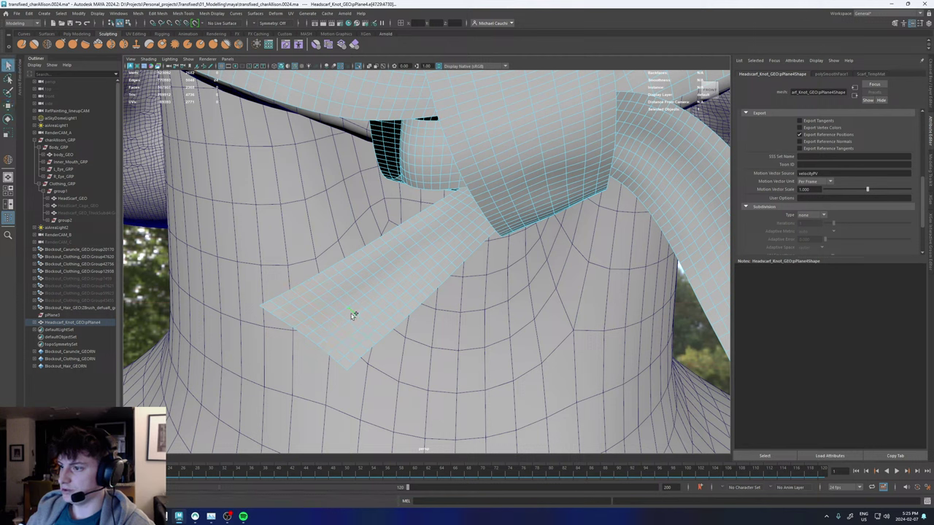
left_click(388, 286)
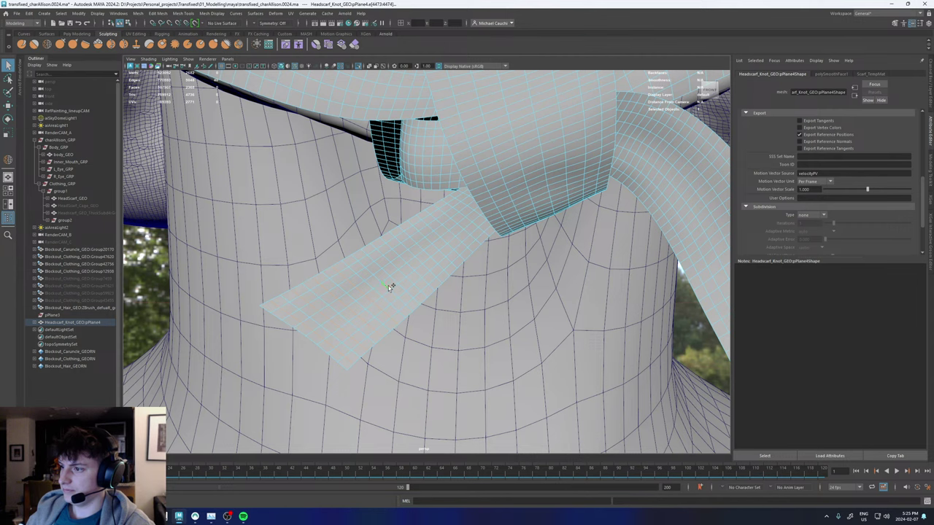
right_click_drag(491, 274, 403, 281, "alt")
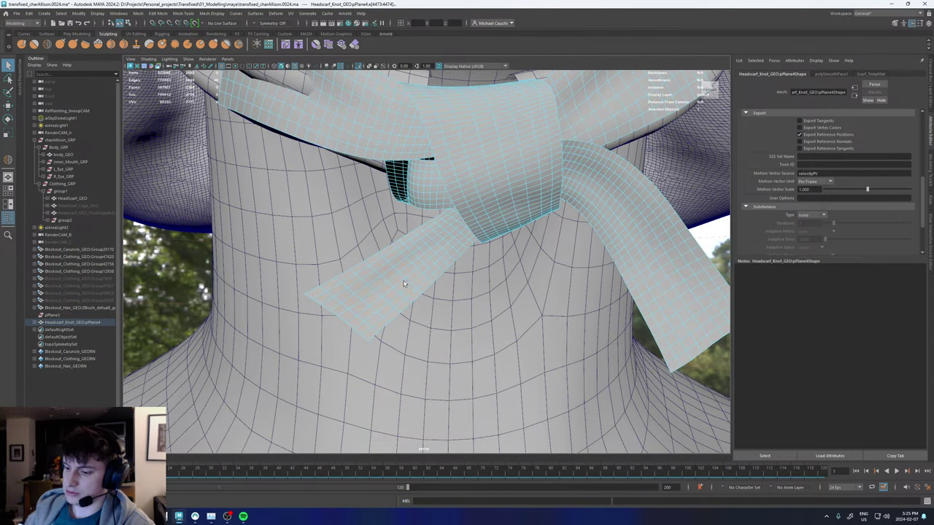
key("ctrl+Delete")
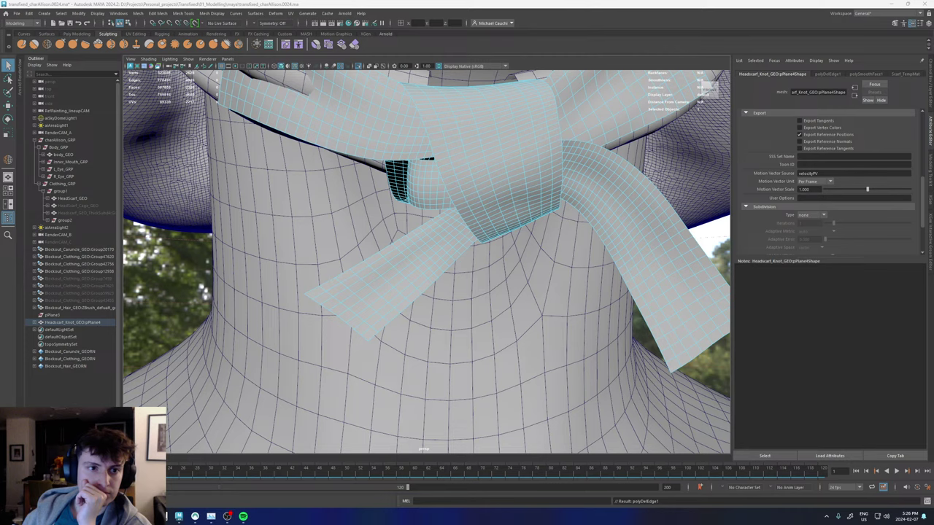
Switch to the browser and examine the YouTube video and its description for the script that selects every other edge loop.
key("alt+Tab")
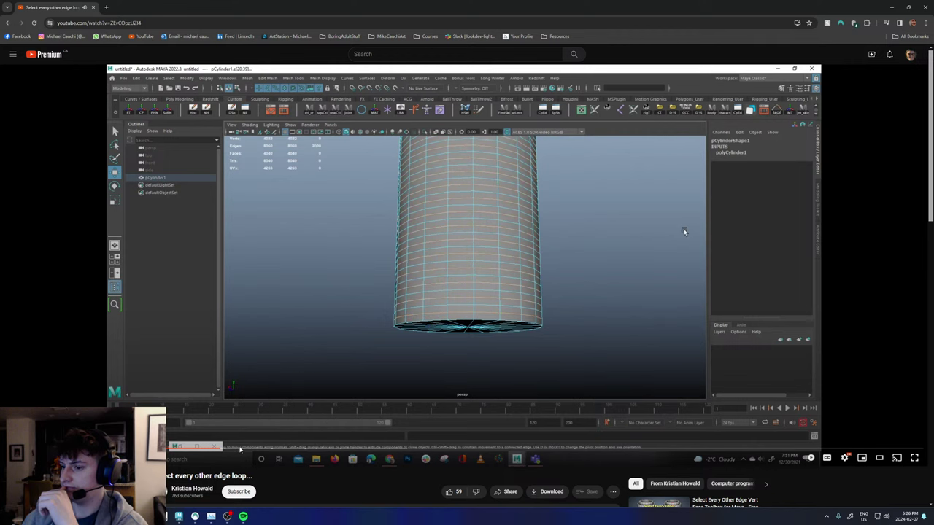
left_click(246, 350)
scroll(233, 422, "down", 2)
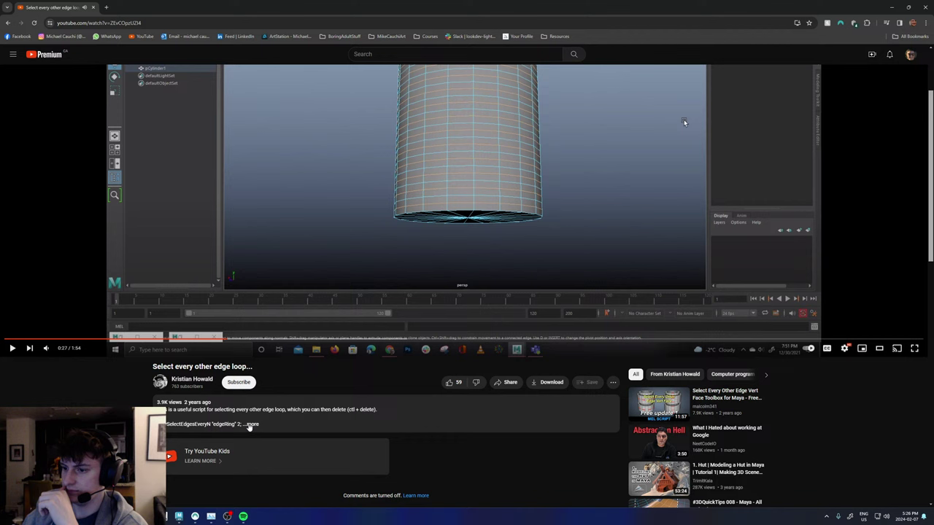
left_click(251, 424)
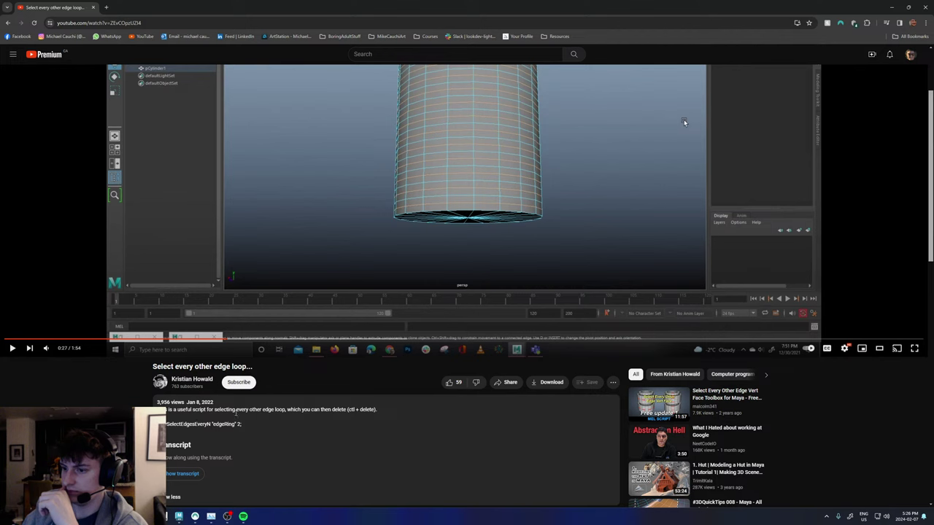
scroll(235, 413, "down", 1)
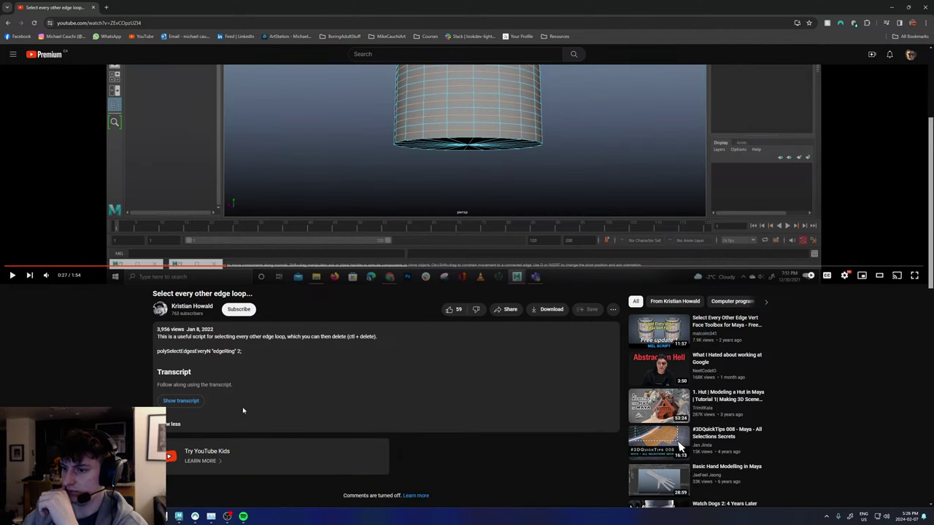
scroll(245, 409, "up", 2)
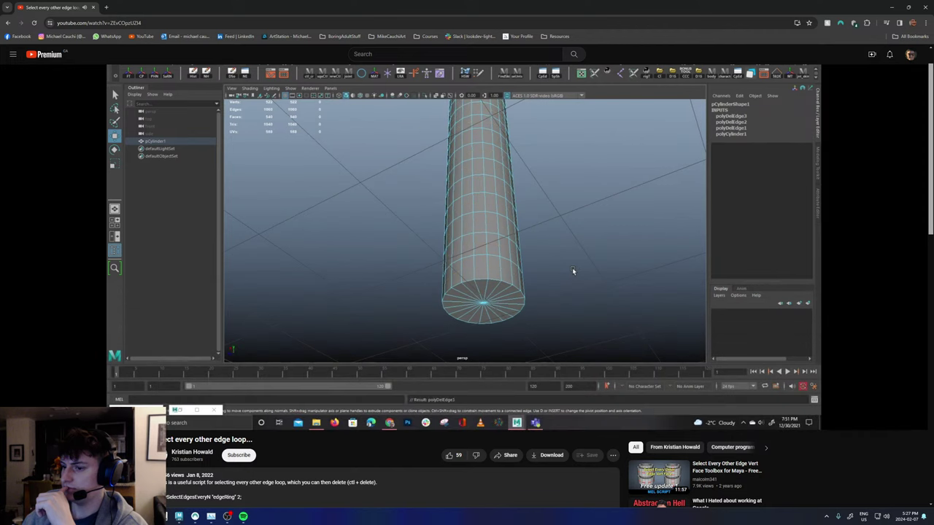
scroll(678, 483, "down", 2)
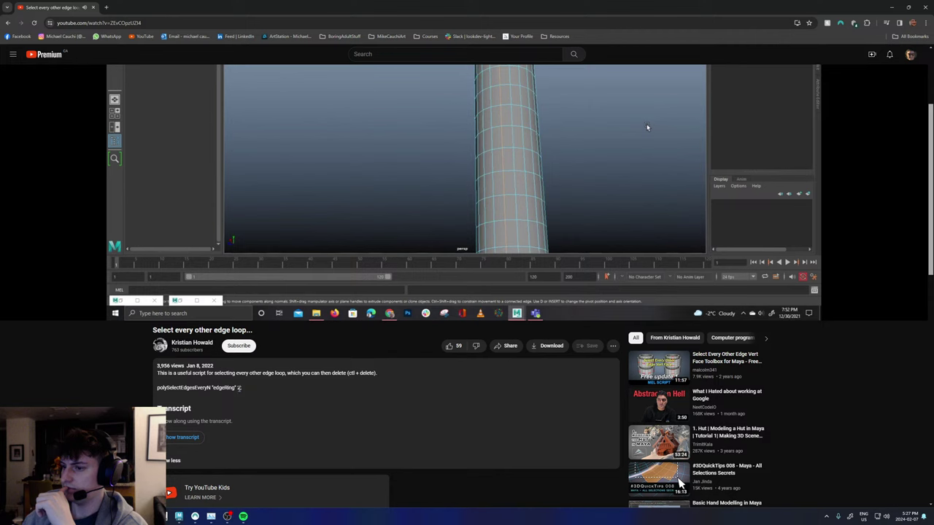
Copy the command polySelectEdgesEveryN "edgeRing" 2; from the video description and close the video.
left_click_drag(241, 388, 158, 388)
key("ctrl+c")
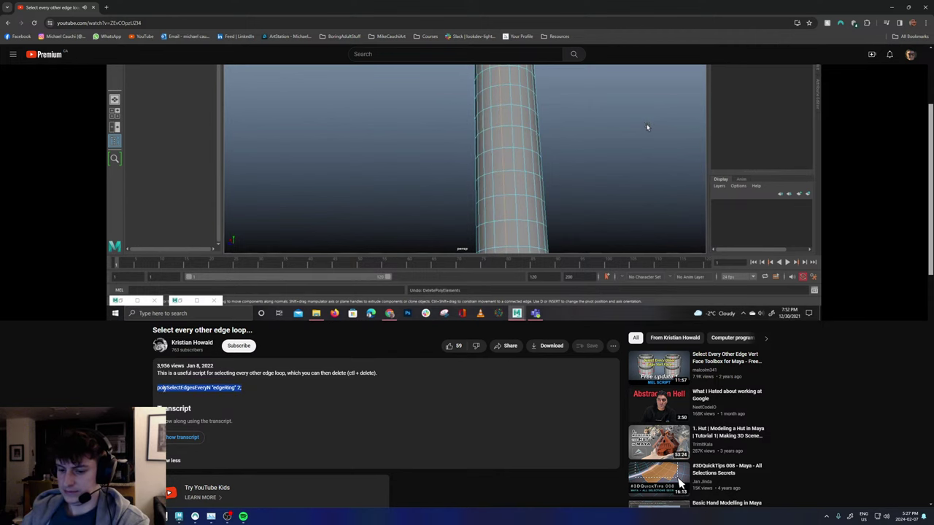
scroll(679, 483, "up", 3)
key("k")
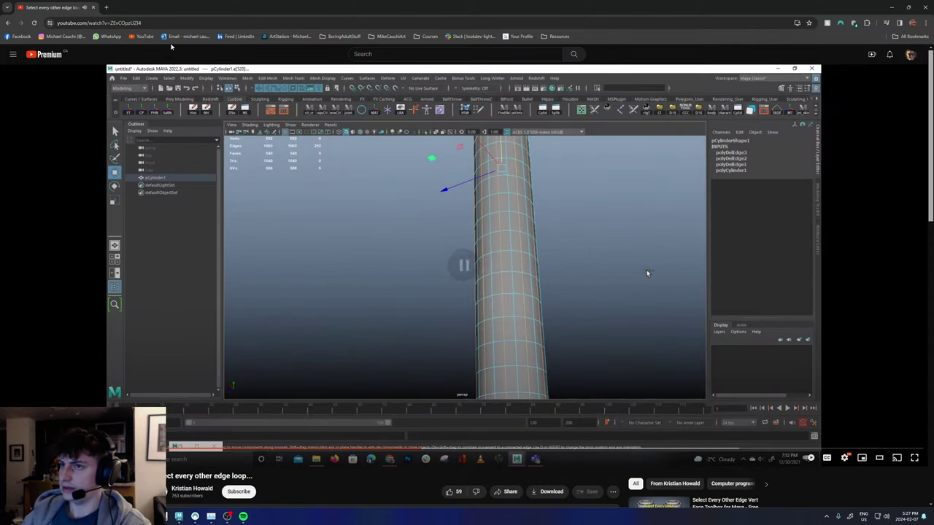
left_click(93, 8)
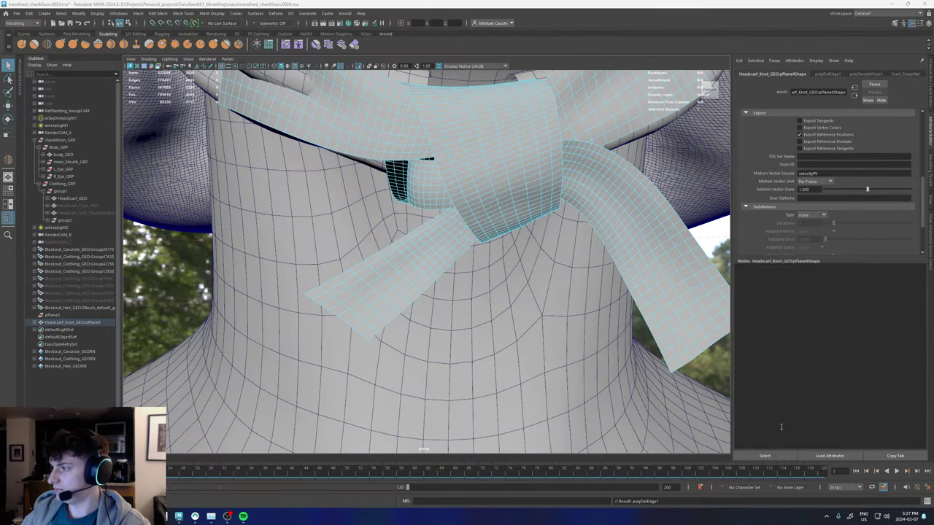
Paste polySelectEdgesEveryN "edgeRing" 2; into Maya's Script Editor as MEL and move the editor clear of the viewport.
left_click(924, 502)
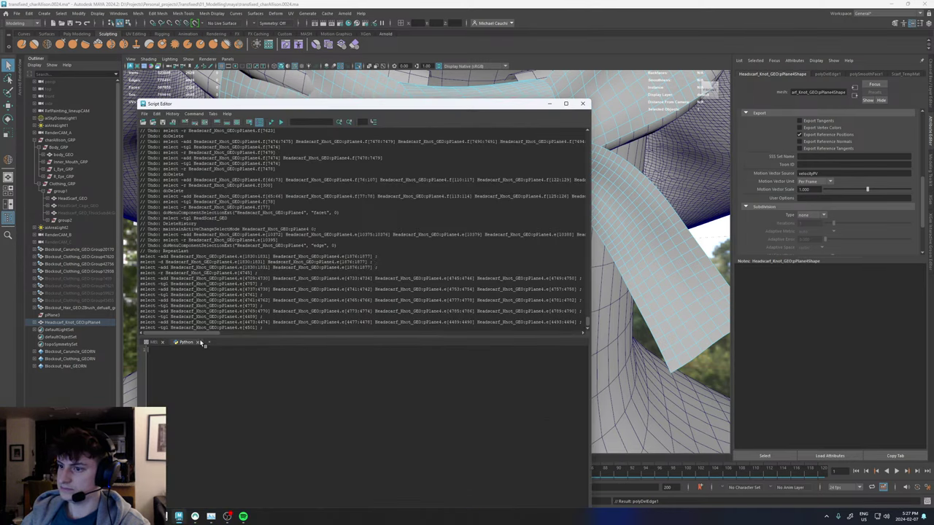
left_click(154, 342)
key("ctrl+v")
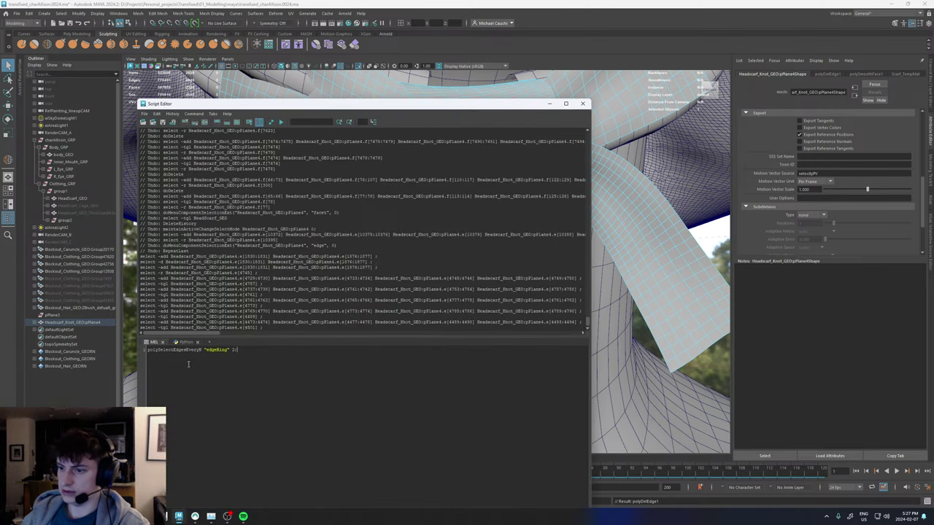
left_click_drag(349, 103, 0, 165)
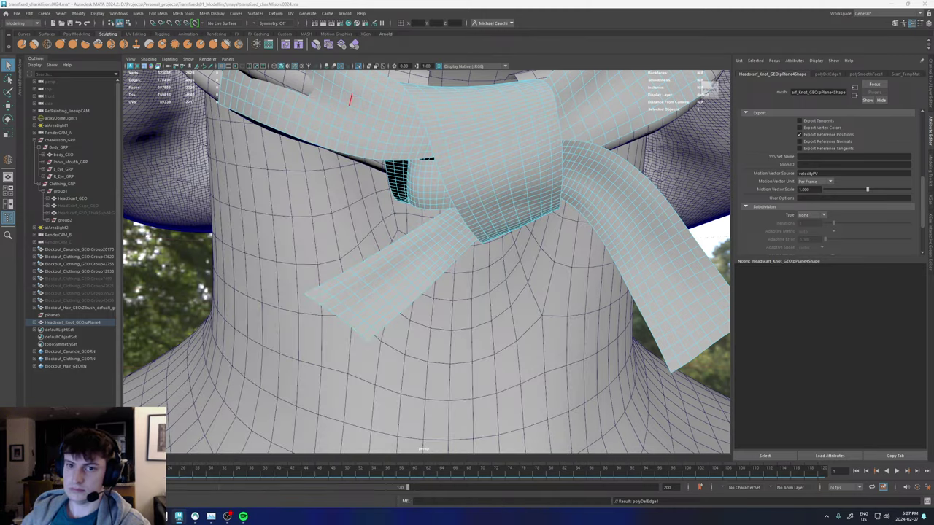
Undo the edge loop deletion on the shorter knot tail along with its edge selections.
left_click(369, 274)
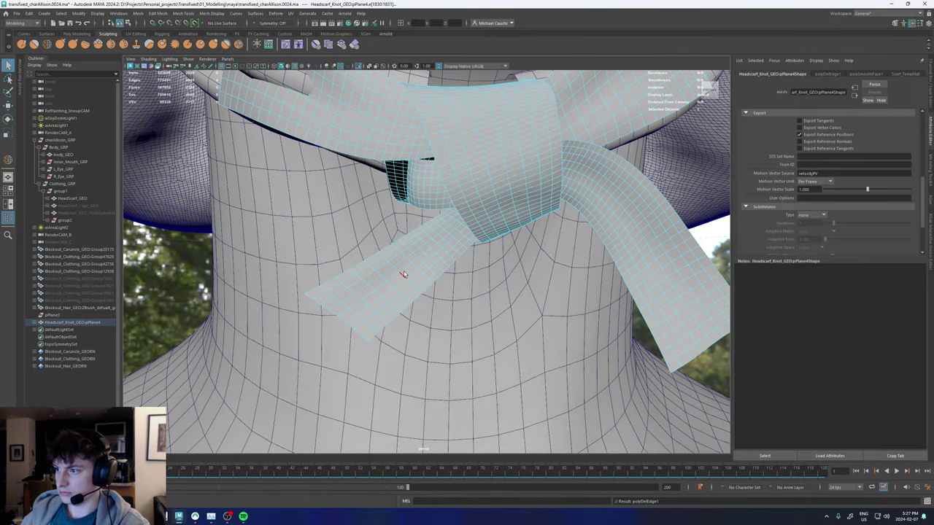
key("ctrl+z")
key("ctrl+z")
key("ctrl+z")
key("ctrl+z")
key("ctrl+z")
key("ctrl+z")
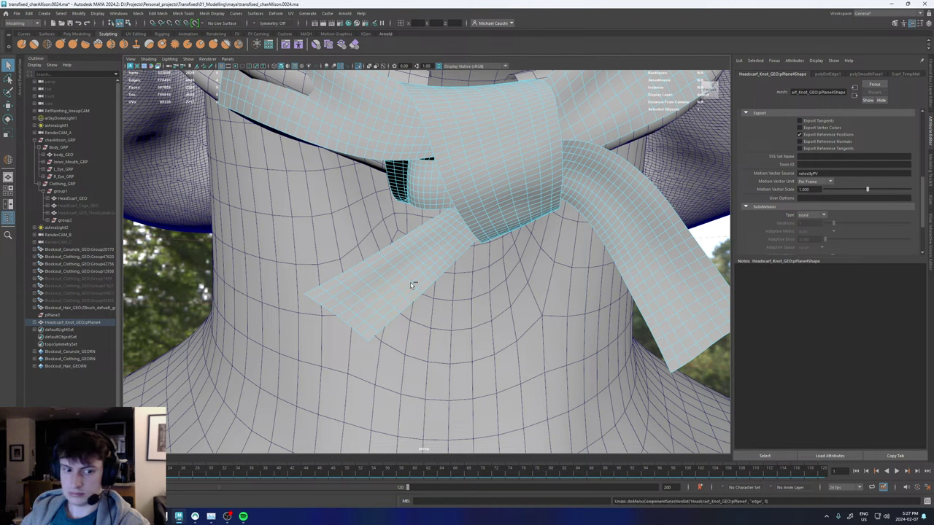
Select every other edge loop on the shorter knot tail and delete the selected loops.
left_click(349, 316)
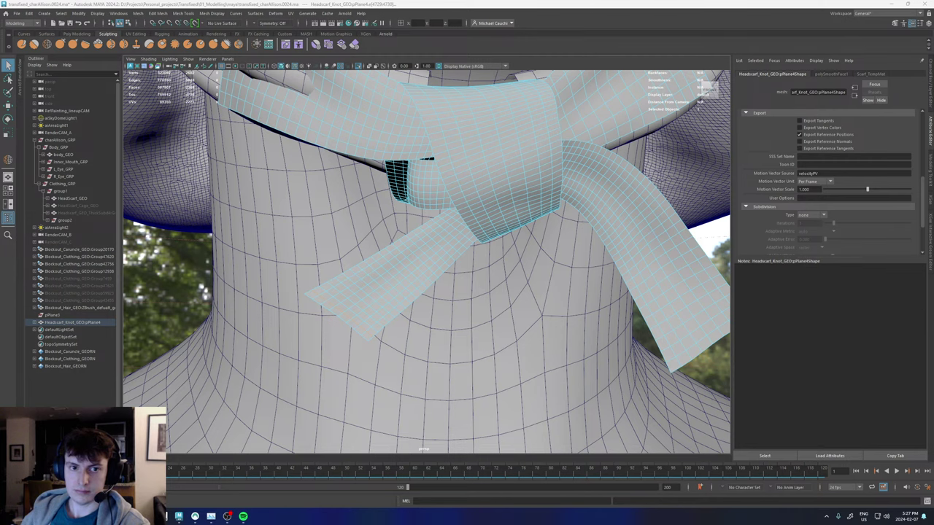
key("ctrl+z")
key("Delete")
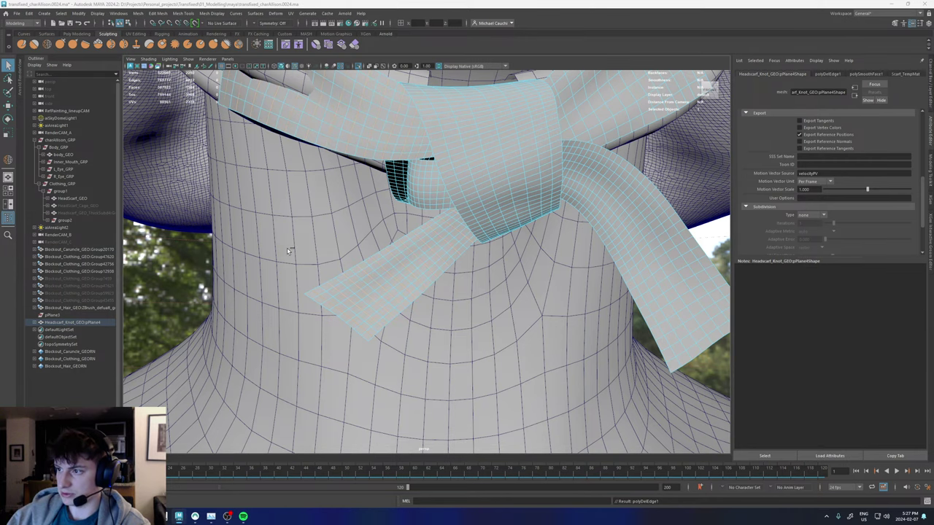
Select every other edge loop on the longer knot tail and delete them, repeating the reduction from the shorter tail.
left_click_drag(287, 247, 511, 234, "alt")
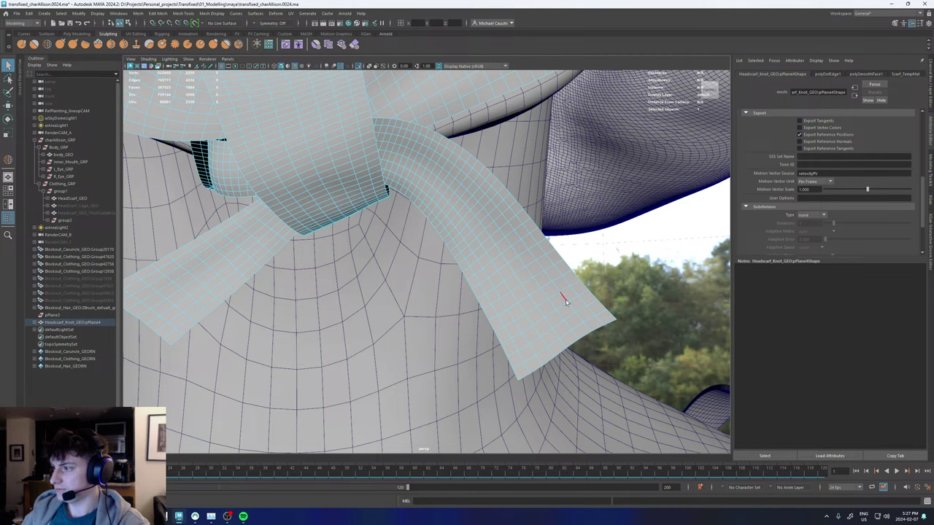
left_click(594, 321)
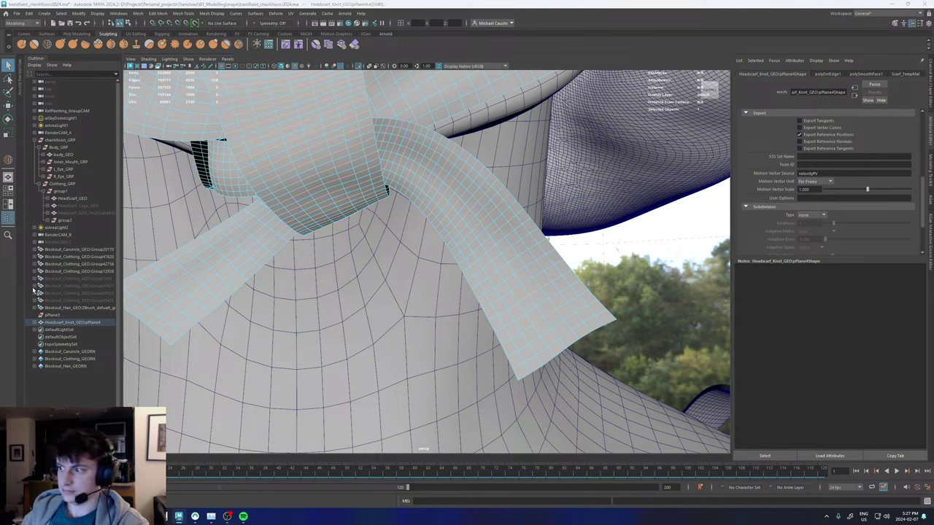
key("ctrl+Delete")
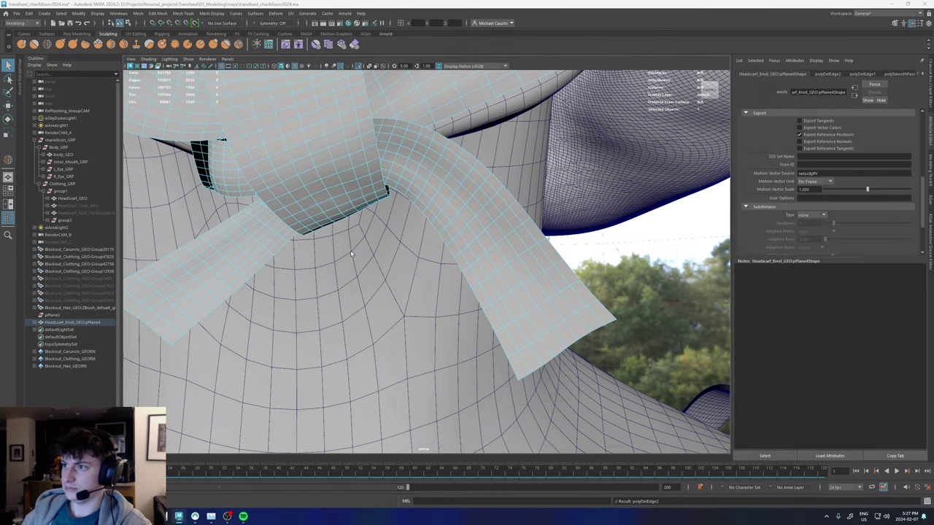
right_click_drag(351, 252, 262, 229, "alt")
left_click_drag(361, 232, 333, 301, "alt")
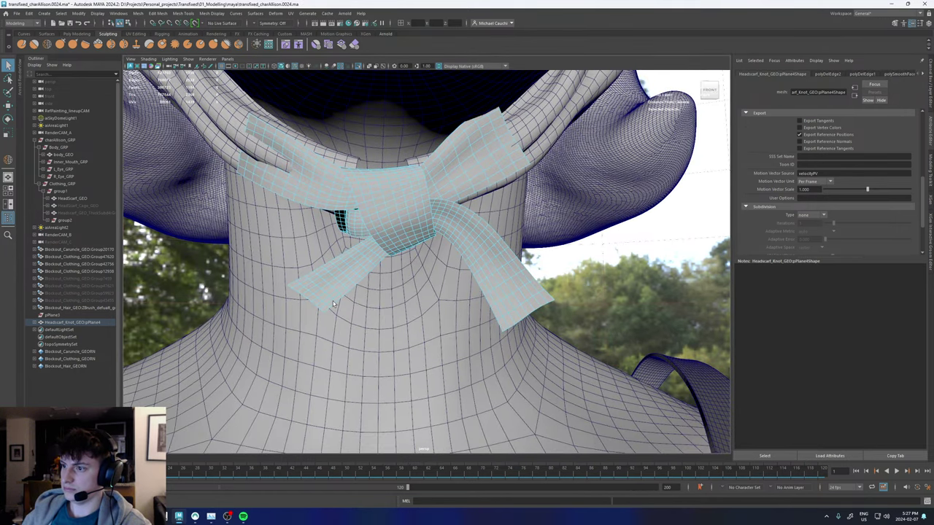
left_click(319, 300)
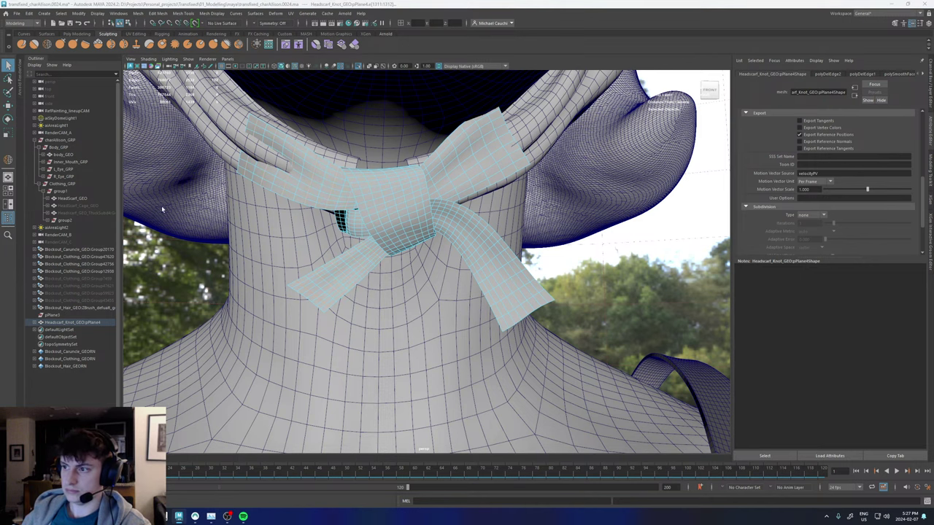
key("ctrl+Delete")
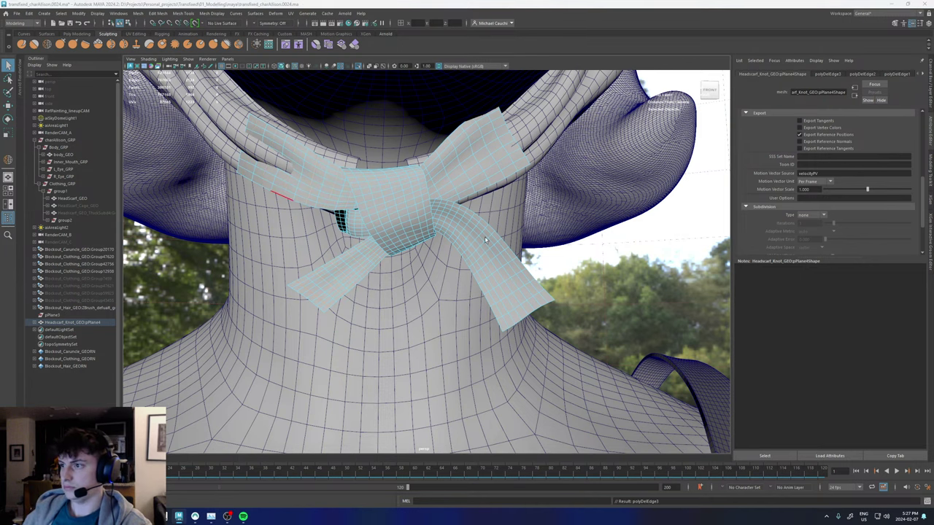
Select every other crosswise edge loop along the longer tail and the knot's central wrap and delete the selected loops.
right_click_drag(487, 241, 559, 321, "alt")
double_click(572, 325)
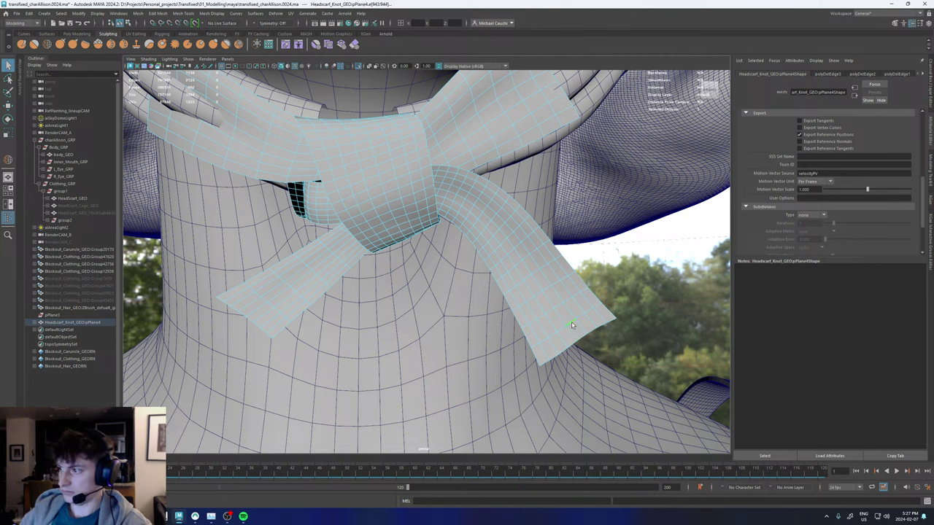
key("F10")
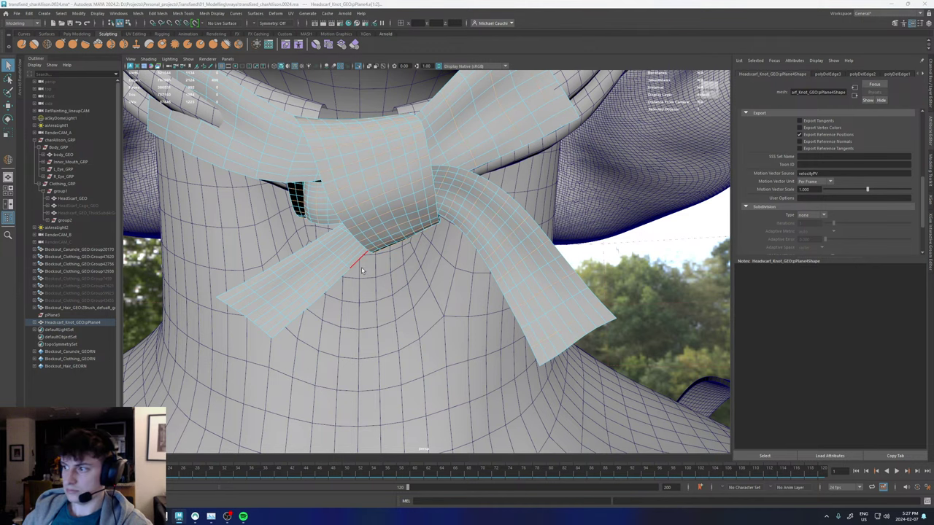
left_click(363, 270)
key("ctrl+Delete")
key("F8")
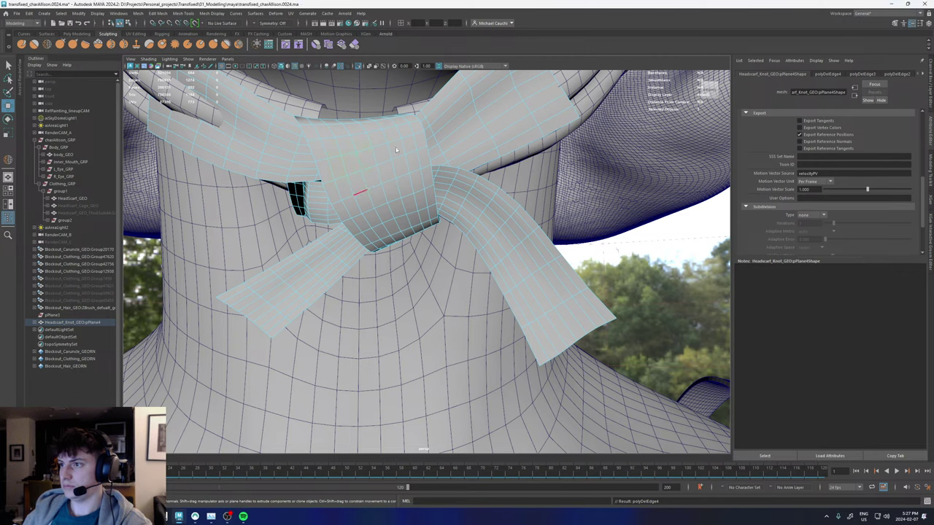
Smooth the whole knot mesh in object mode and clear its selection to compare its density with the headscarf.
right_click(391, 175, "shift")
right_click_drag(392, 175, 311, 188, "shift")
key("w")
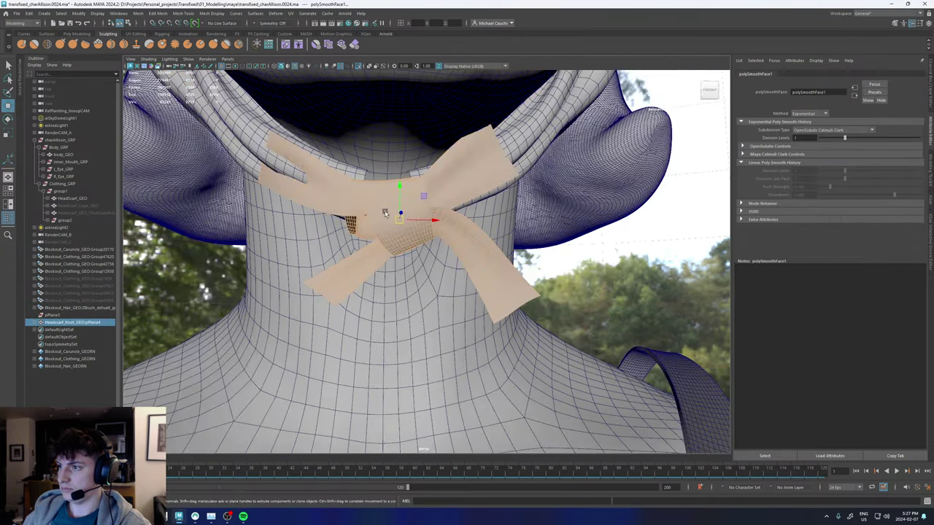
scroll(386, 213, "down", 5)
left_click(567, 253)
left_click_drag(568, 254, 491, 267, "alt")
scroll(545, 259, "up", 3)
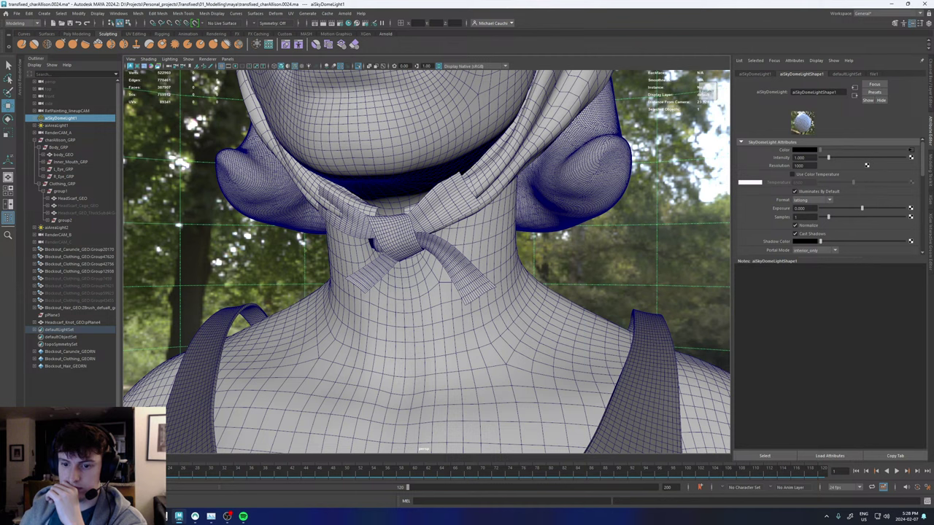
Examine the smoothed knot's wireframe against the headscarf and undo the smoothing.
key("ctrl+s")
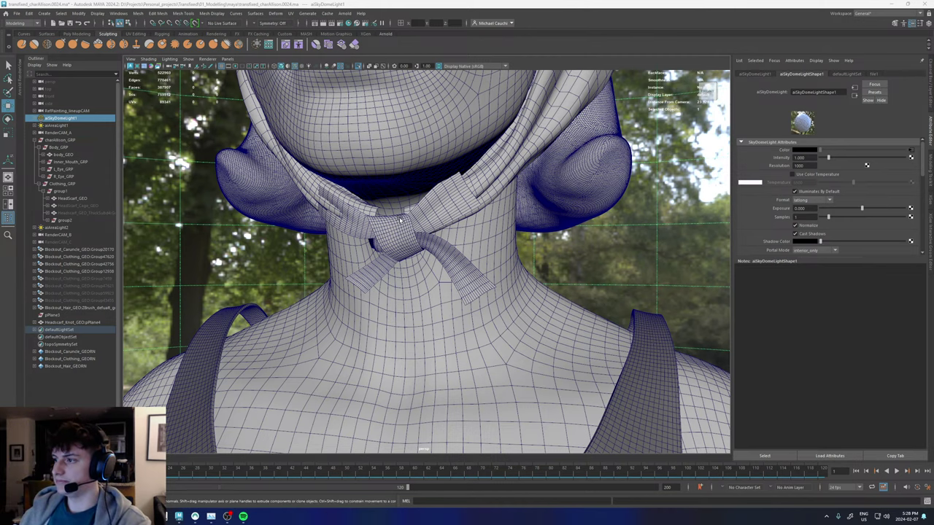
scroll(400, 220, "up", 6)
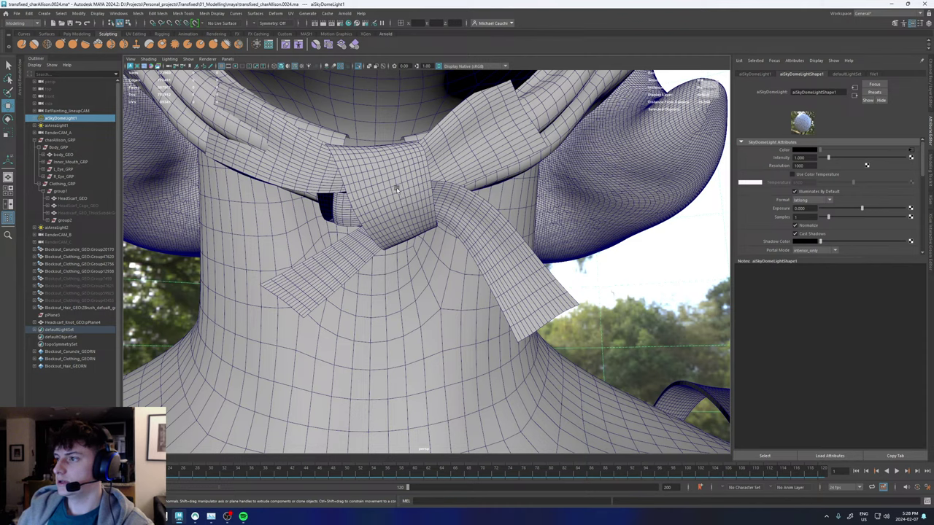
middle_click_drag(388, 176, 372, 195, "alt")
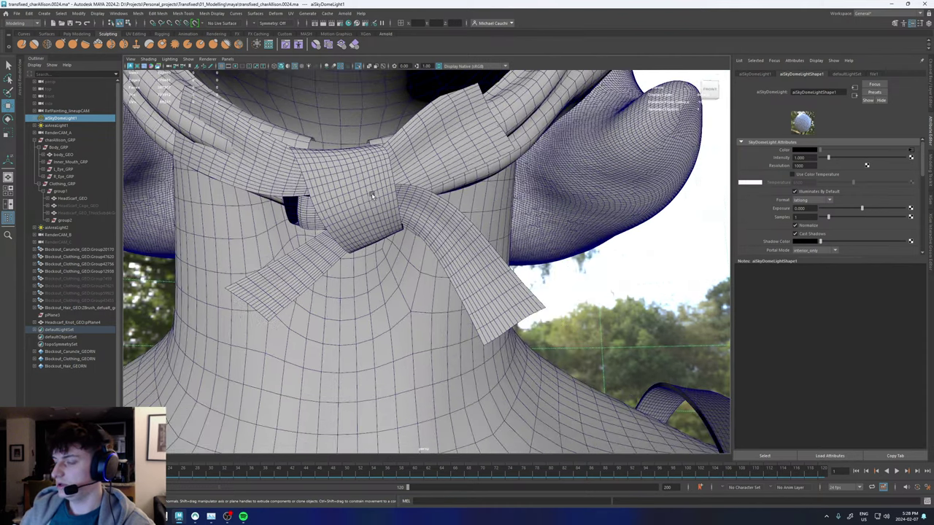
left_click_drag(372, 195, 443, 219, "alt")
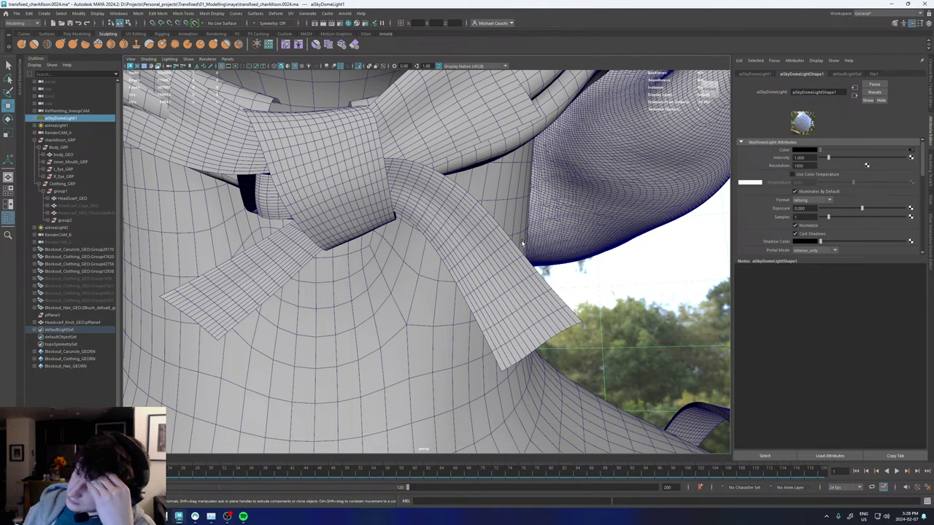
key("ctrl+z")
key("ctrl+z")
key("ctrl+z")
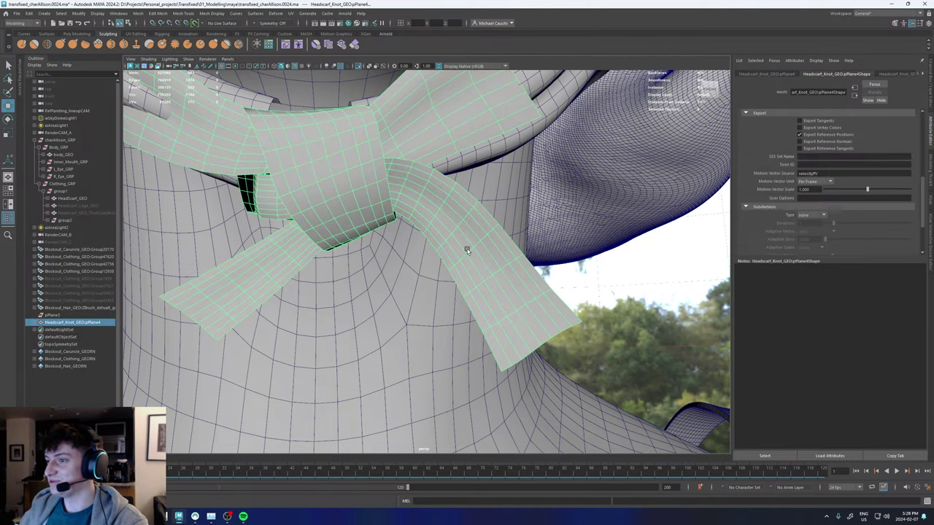
Delete the lengthwise edges inside the last row of the longer tail's tip.
left_click_drag(467, 248, 464, 240, "alt")
middle_click_drag(465, 240, 449, 213, "alt")
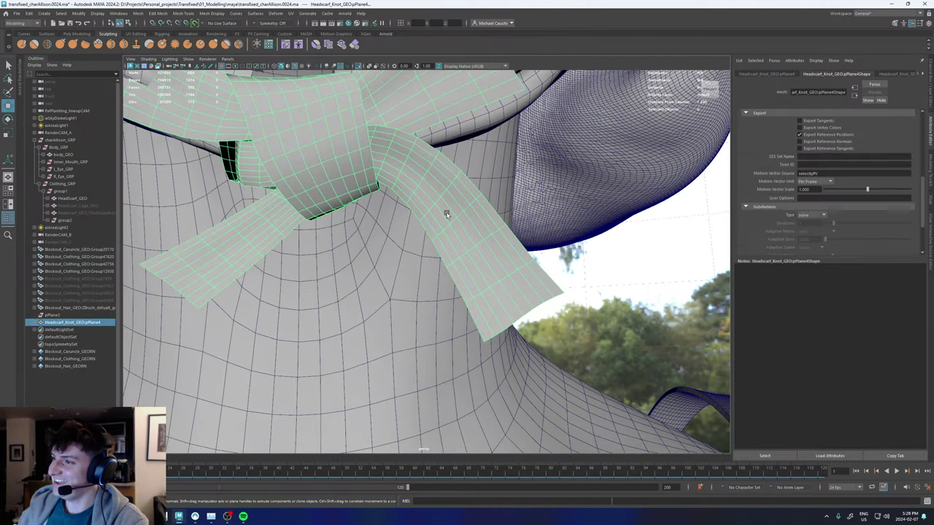
mouse_move(446, 214)
right_mouse_down("alt")
mouse_move(446, 204)
mouse_move(458, 221)
right_mouse_up("alt")
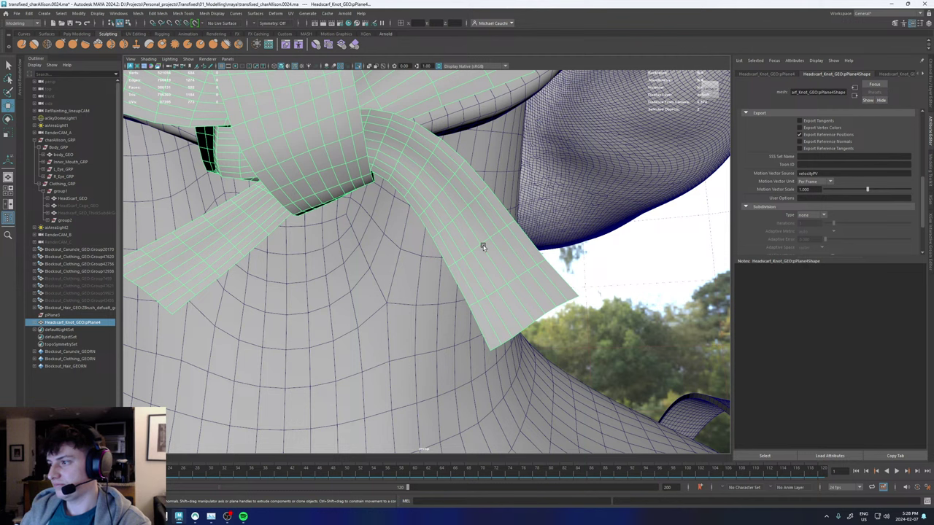
right_click_drag(497, 248, 498, 232)
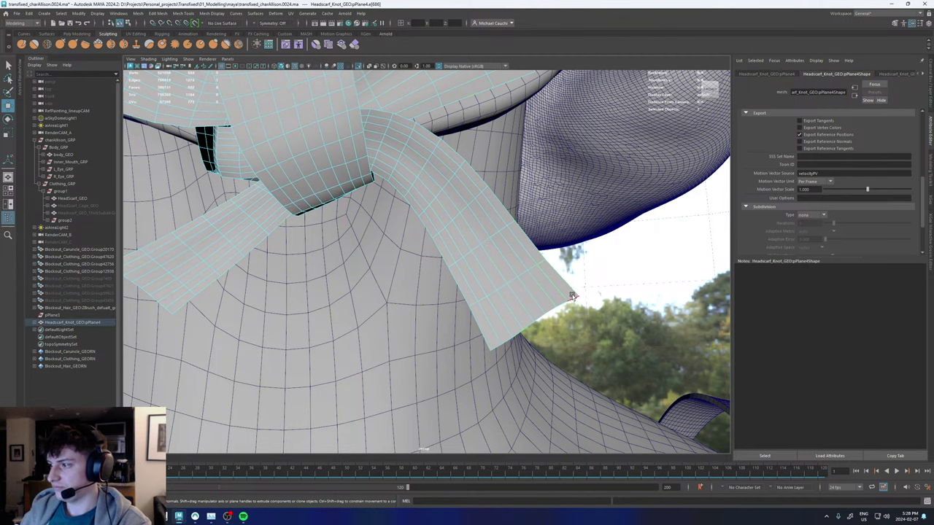
left_click(573, 295)
left_click(496, 347)
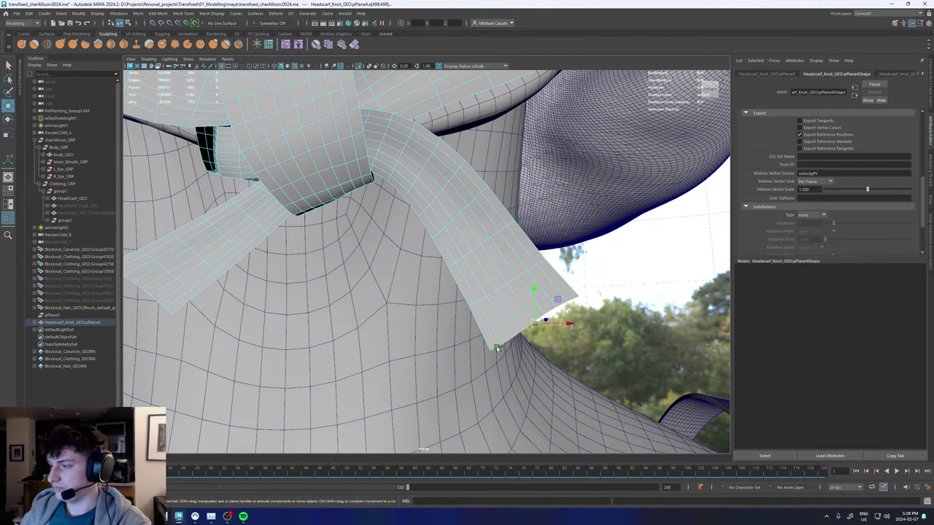
right_click(496, 348, "shift")
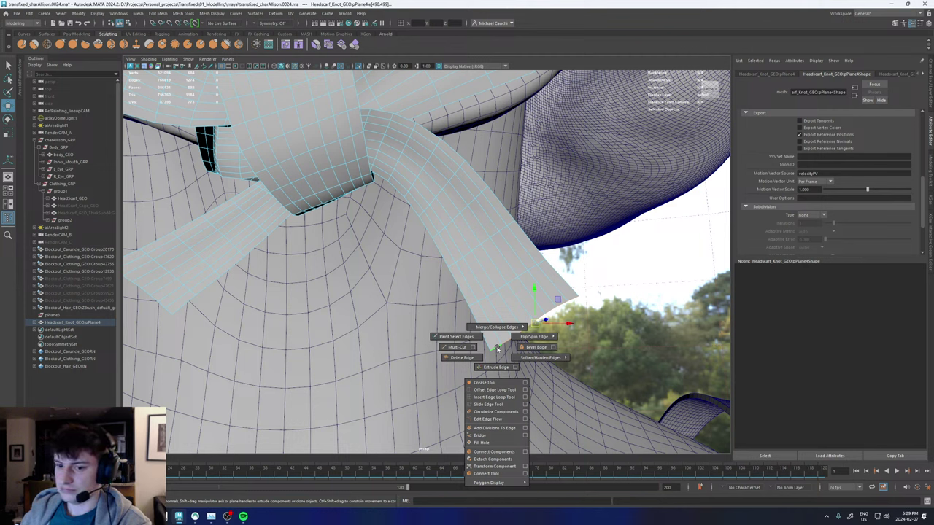
left_click(494, 367)
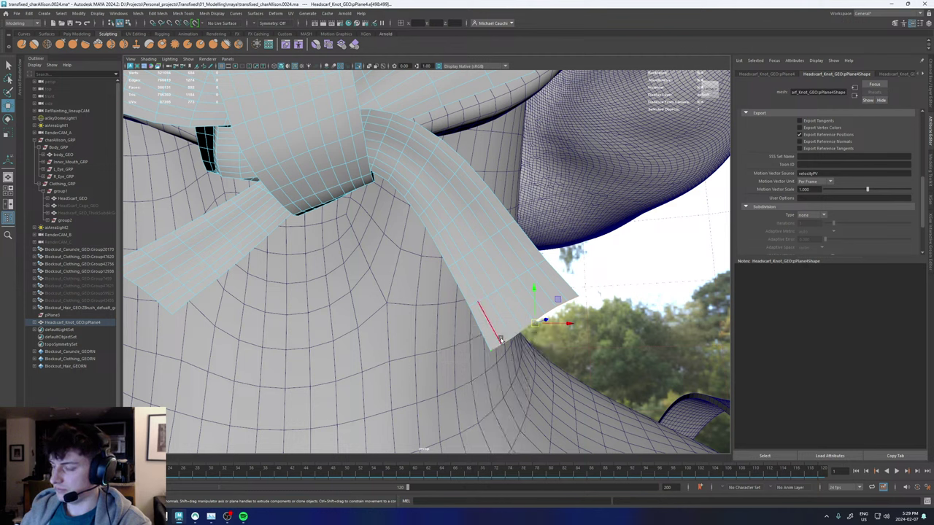
key("q")
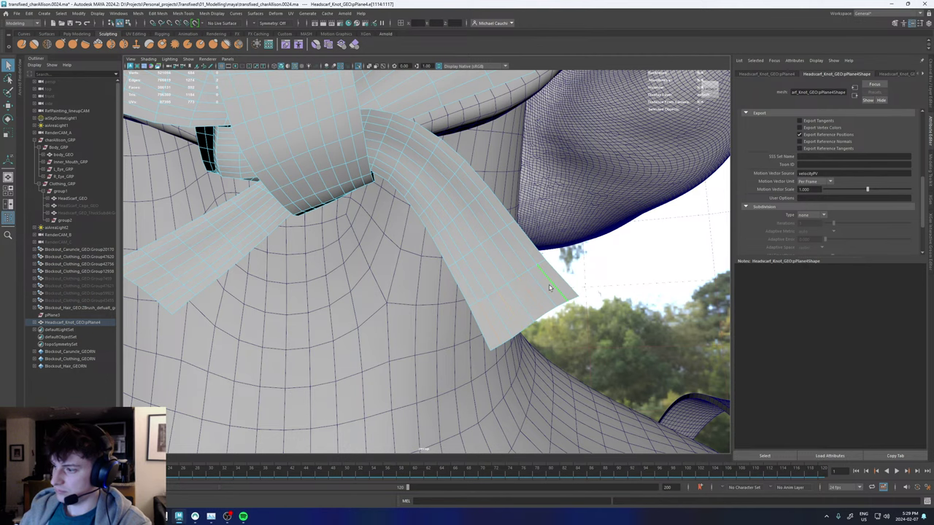
key("Delete")
Move the two corner vertices at the longer tail's tip past its end edge.
middle_click_drag(511, 275, 489, 255, "alt")
right_click_drag(489, 256, 548, 296, "alt")
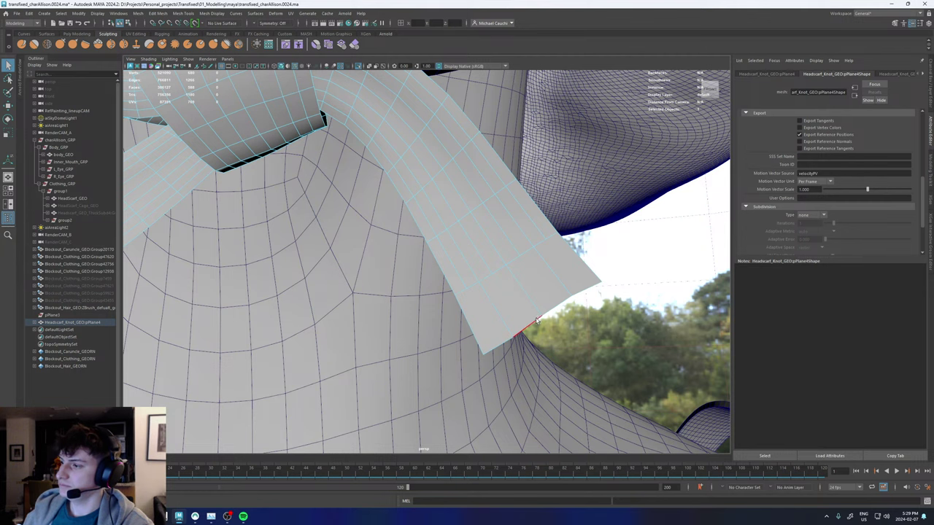
left_click_drag(536, 320, 492, 300, "alt")
right_click_drag(492, 300, 457, 301)
left_click(491, 348)
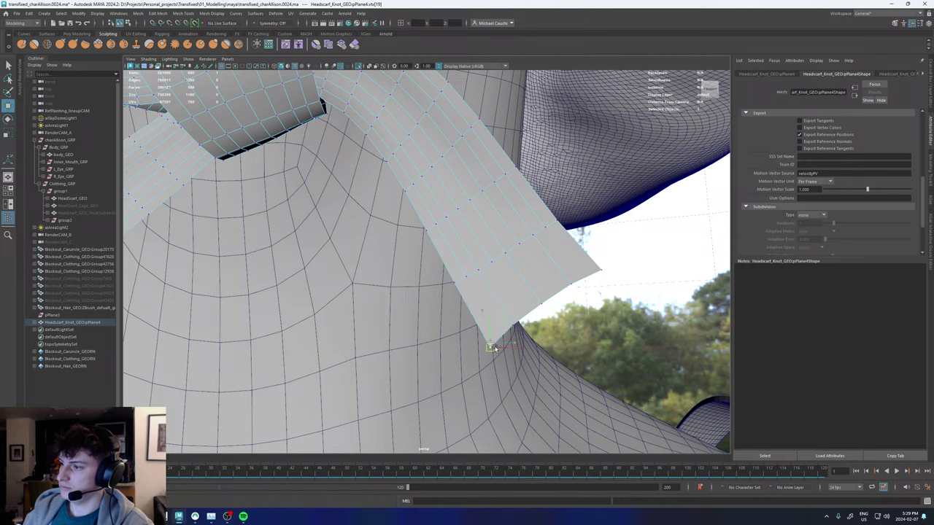
left_click_drag(491, 347, 600, 289)
Bridge the two corner edges across the longer tail's tip and merge vertices along the new end face.
right_click_drag(549, 302, 549, 281)
left_click(578, 289)
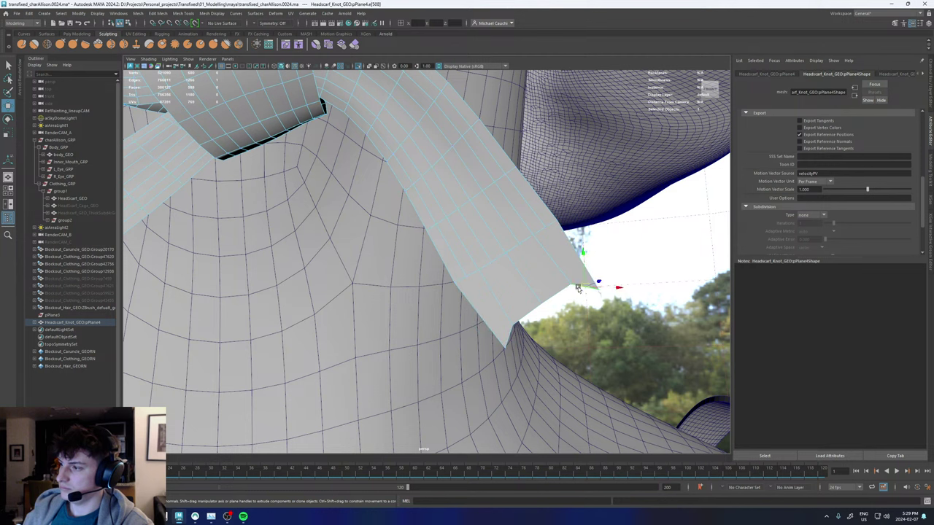
right_click_drag(509, 333, 502, 421, "shift")
mouse_move(542, 312)
right_mouse_down("shift")
mouse_move(522, 313)
mouse_move(544, 308)
right_mouse_up("shift")
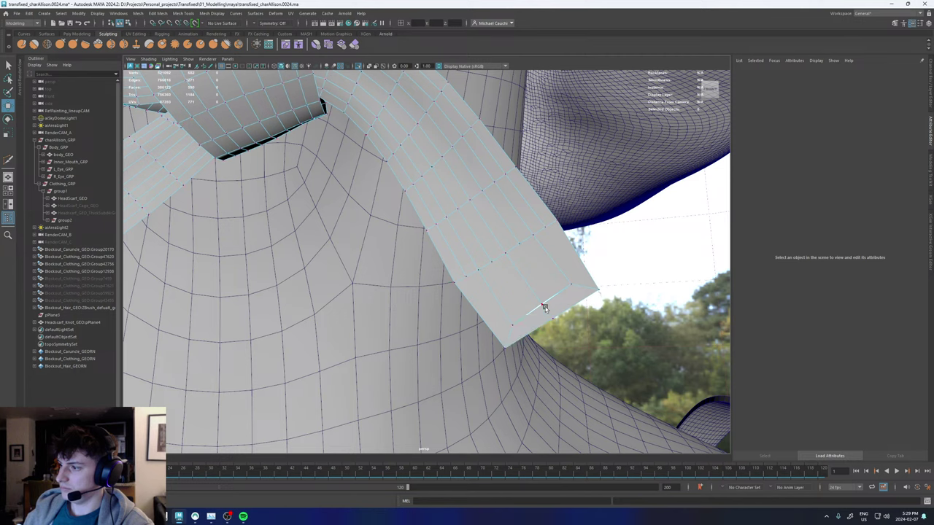
left_click_drag(545, 308, 538, 298)
key("q")
right_click_drag(539, 298, 530, 247, "shift")
Undo the vertex merge, bridge, corner moves and edge deletion at the longer tail's tip.
right_click_drag(618, 294, 505, 310, "alt")
key("ctrl+z")
key("ctrl+z")
key("ctrl+z")
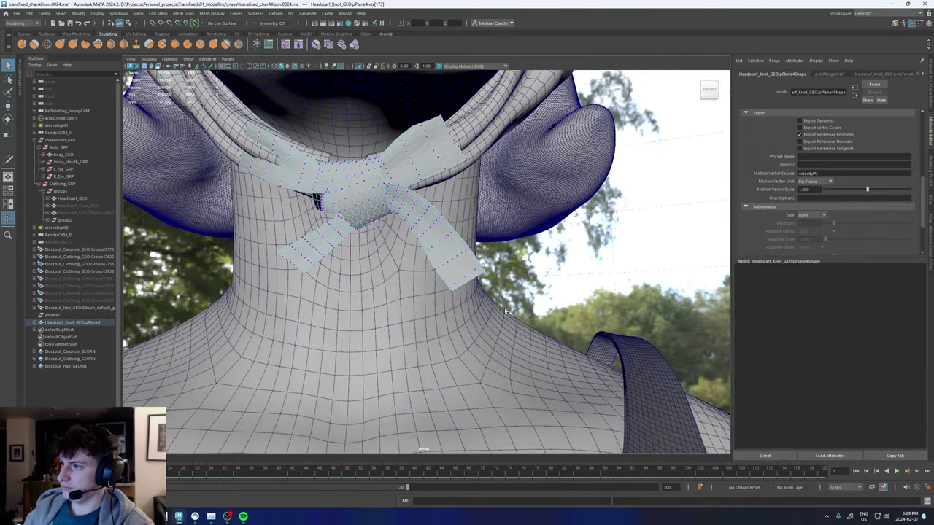
key("ctrl+z")
key("ctrl+z")
key("ctrl+z")
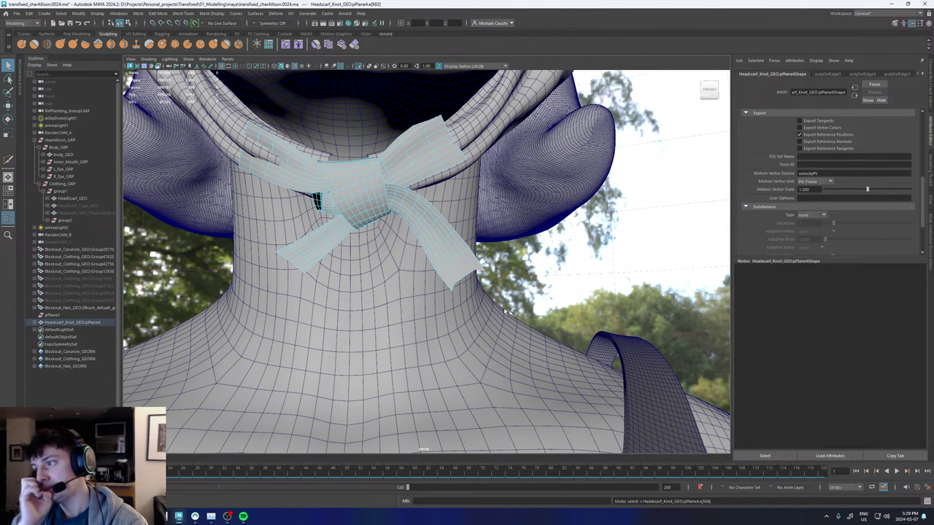
key("ctrl+z")
key("ctrl+z")
key("ctrl+z")
key("ctrl+z")
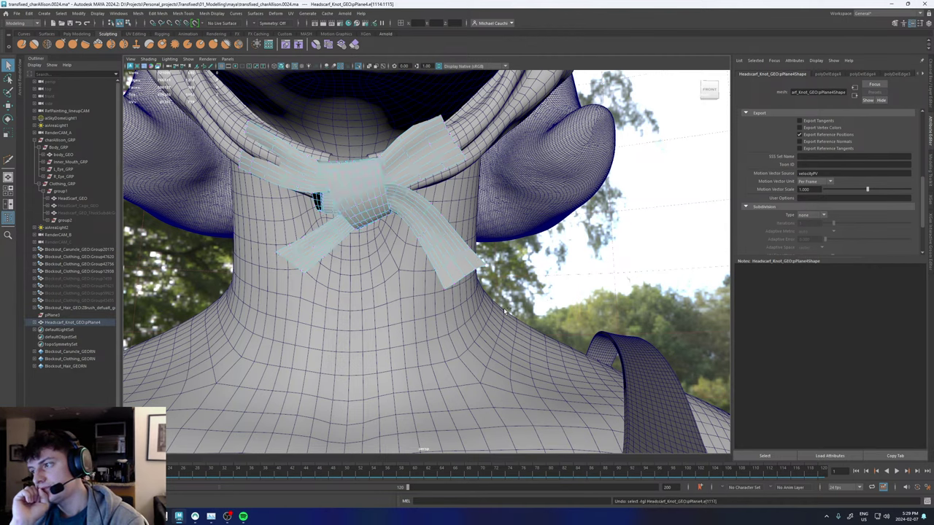
Delete two faces in the end row of the longer tail, each one face in from a side edge.
right_click_drag(505, 311, 544, 303, "alt")
key("w")
right_click_drag(442, 226, 474, 212)
key("ctrl+z")
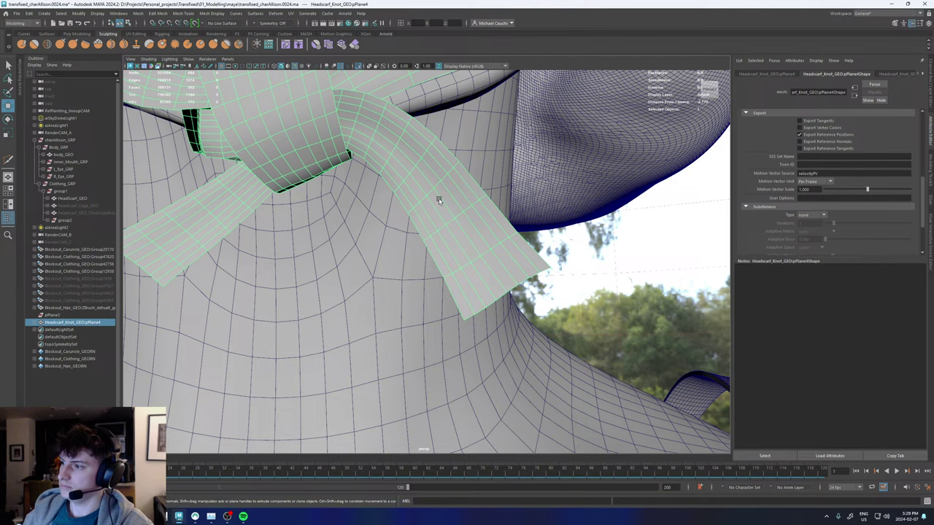
right_click(485, 295)
right_click_drag(485, 295, 485, 314)
left_click(480, 303)
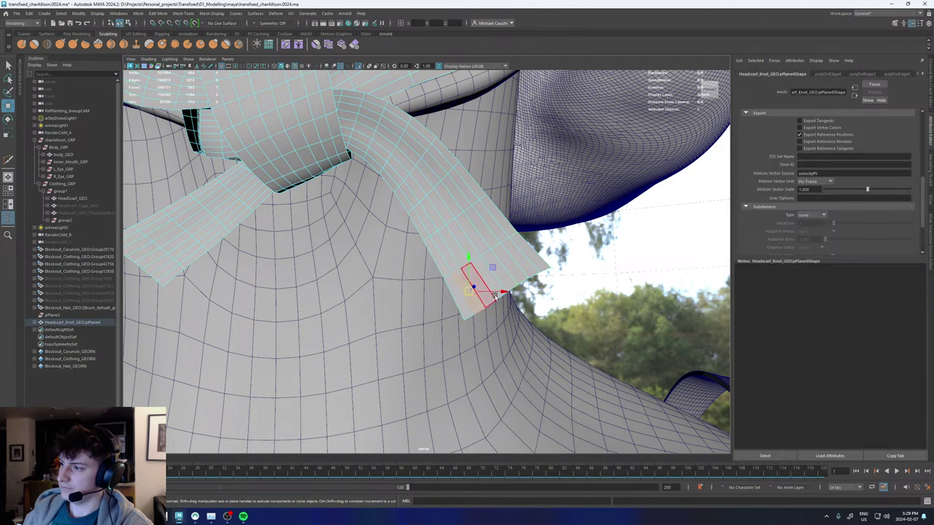
left_click(528, 268, "shift")
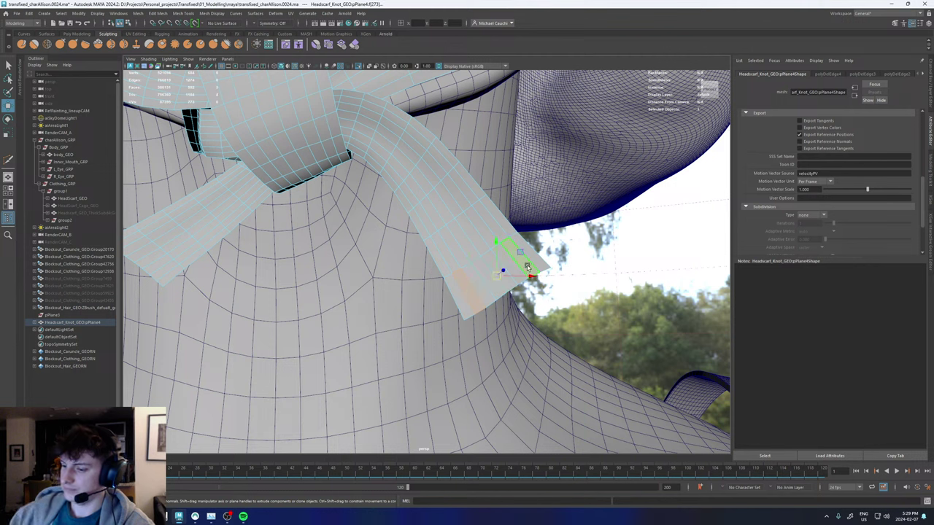
key("Delete")
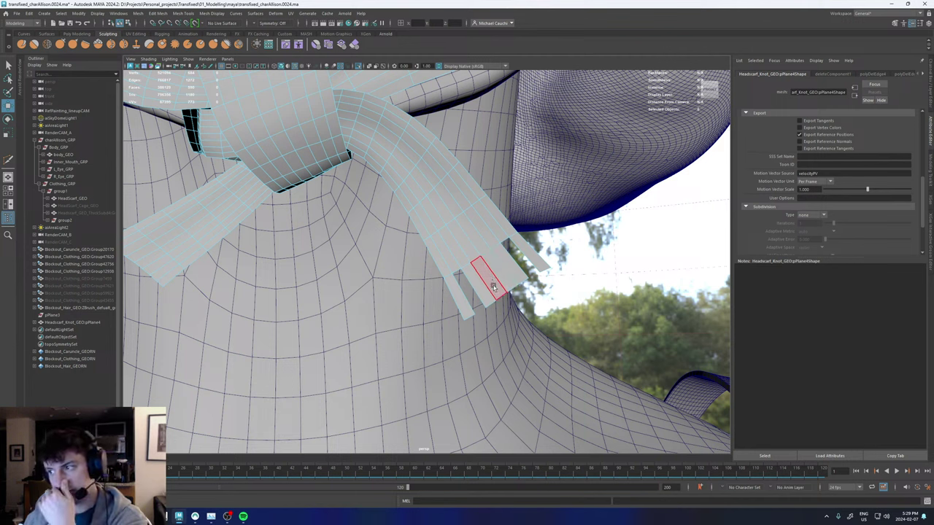
key("ctrl+z")
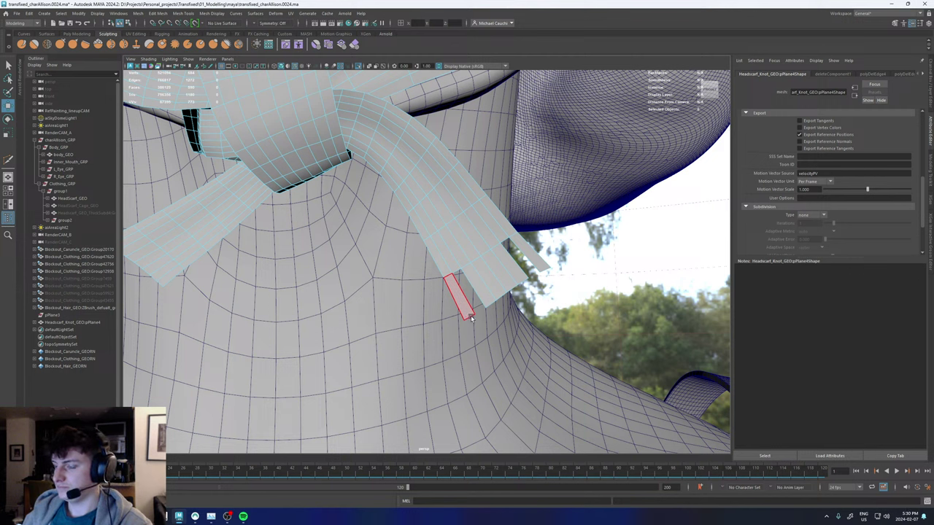
Restore the two deleted faces and delete the longer tail's entire end row of faces instead.
left_click(472, 317)
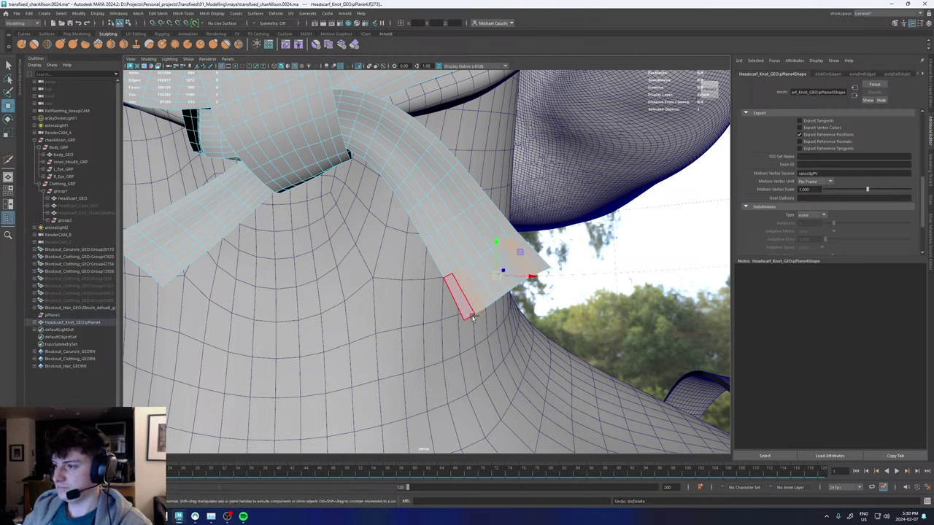
right_click_drag(495, 297, 491, 292)
left_click(498, 299, "shift")
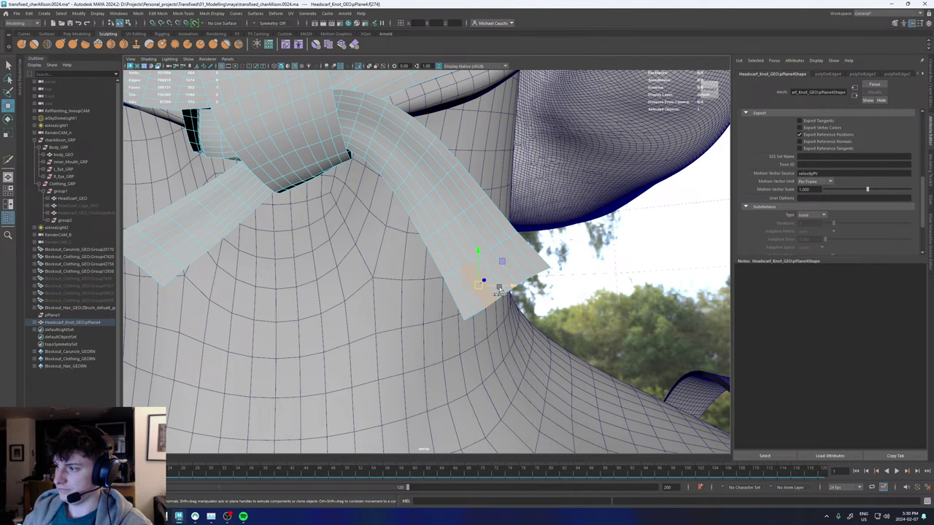
key("Delete")
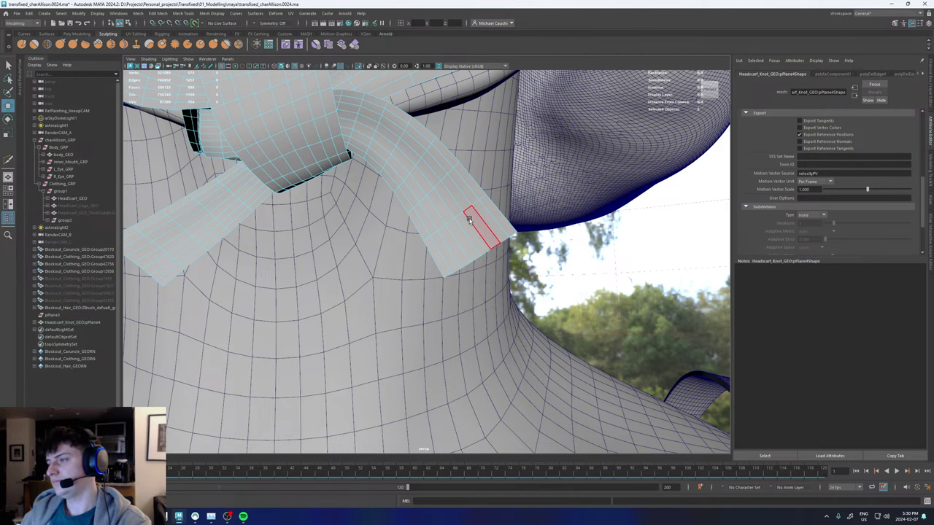
Extrude the two outermost end edges of the longer tail outward into two short corner strips.
left_click_drag(470, 220, 488, 253, "alt")
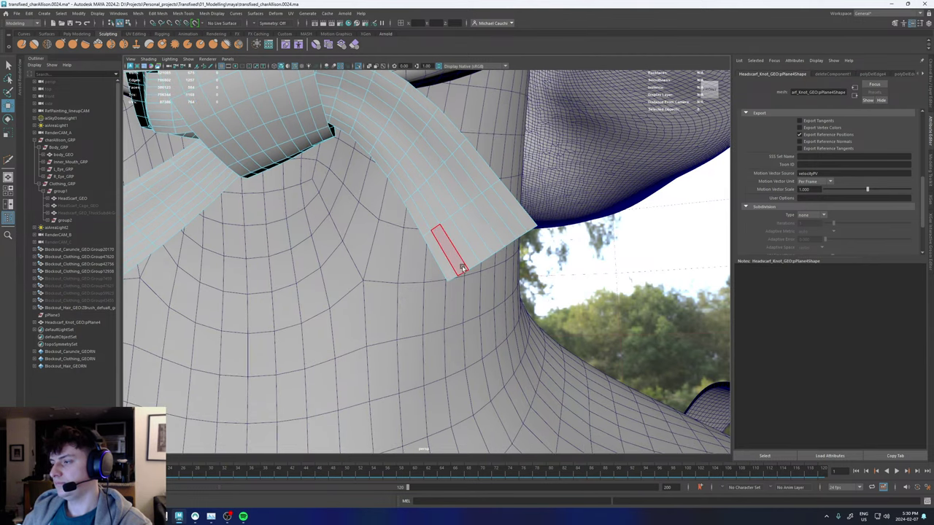
right_click_drag(464, 273, 463, 251)
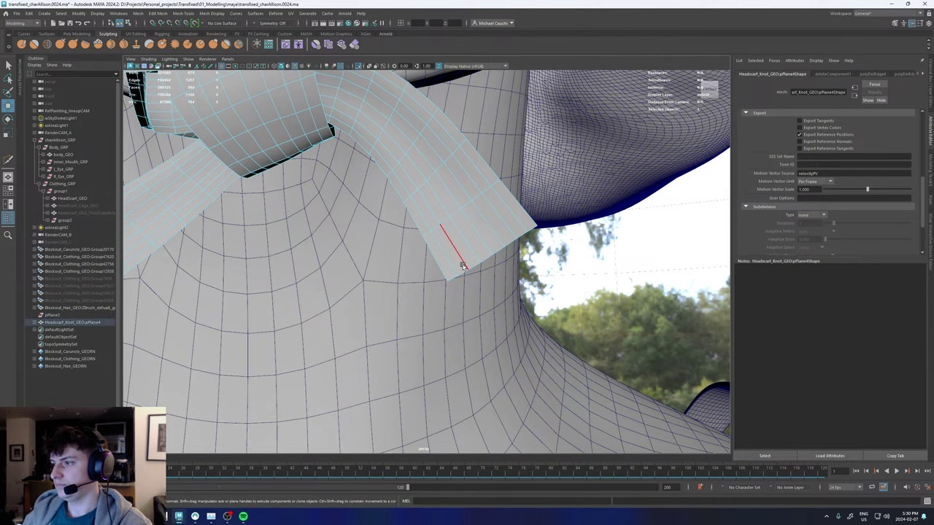
left_click(454, 277)
left_click(531, 230, "shift")
right_click_drag(530, 231, 531, 251, "shift")
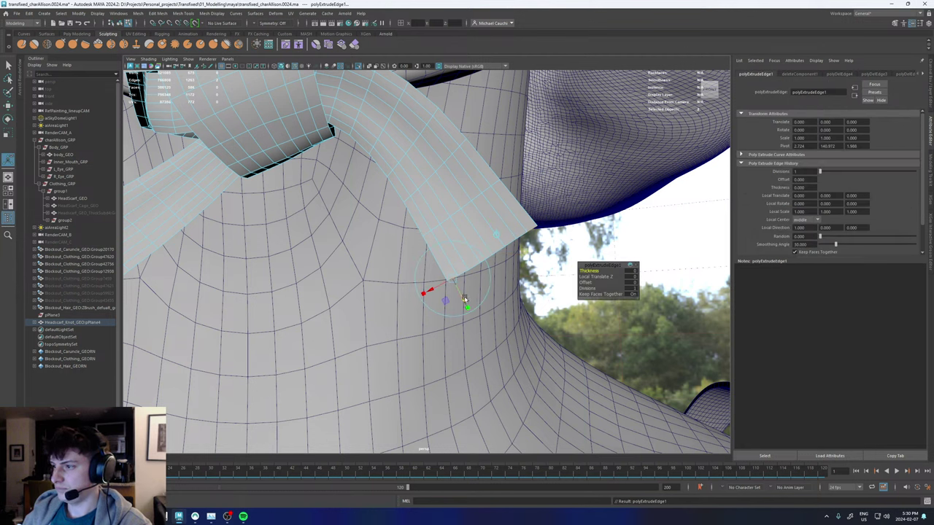
left_click_drag(464, 299, 471, 316)
key("q")
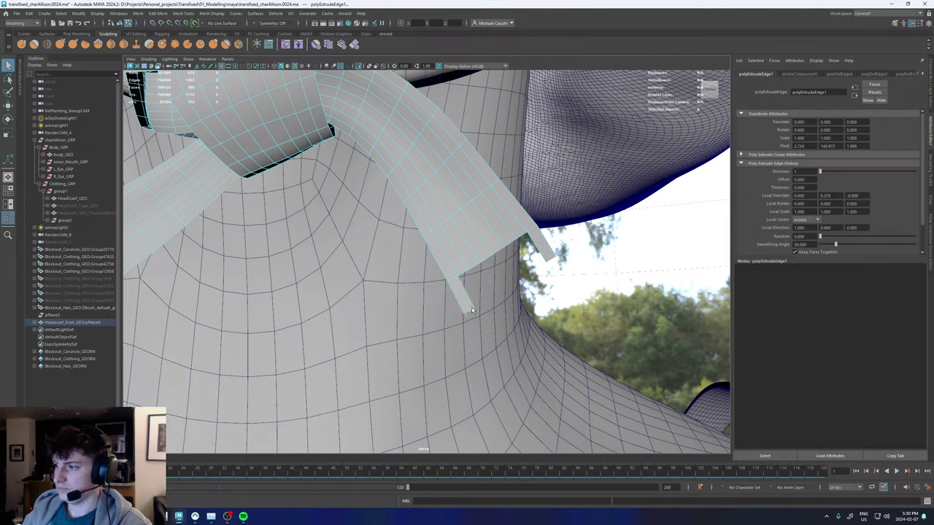
Merge the strips' inner end vertices to one center and their outer ones likewise, then pull the outer point outward to form a pointed tip.
right_click_drag(472, 312, 459, 303)
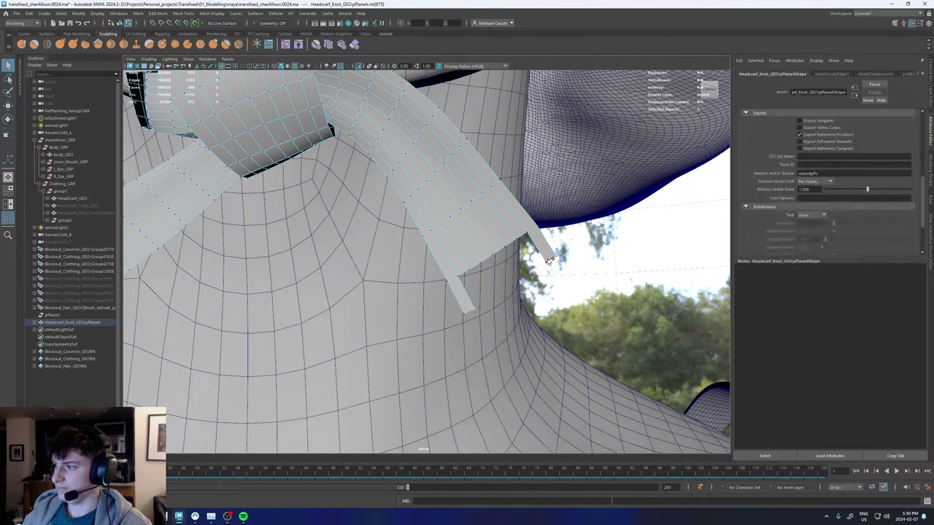
left_click(548, 261, "shift")
right_click_drag(548, 261, 547, 228, "shift")
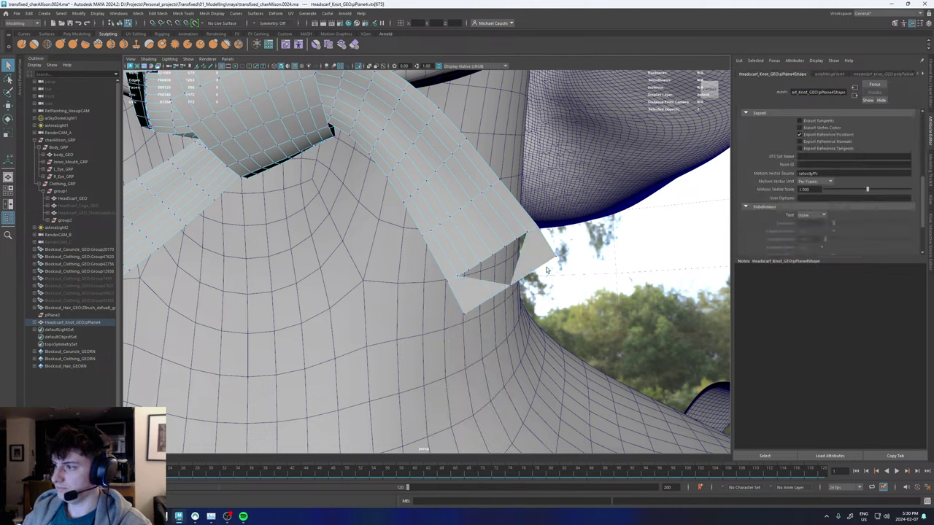
left_click(471, 312, "shift")
key("g")
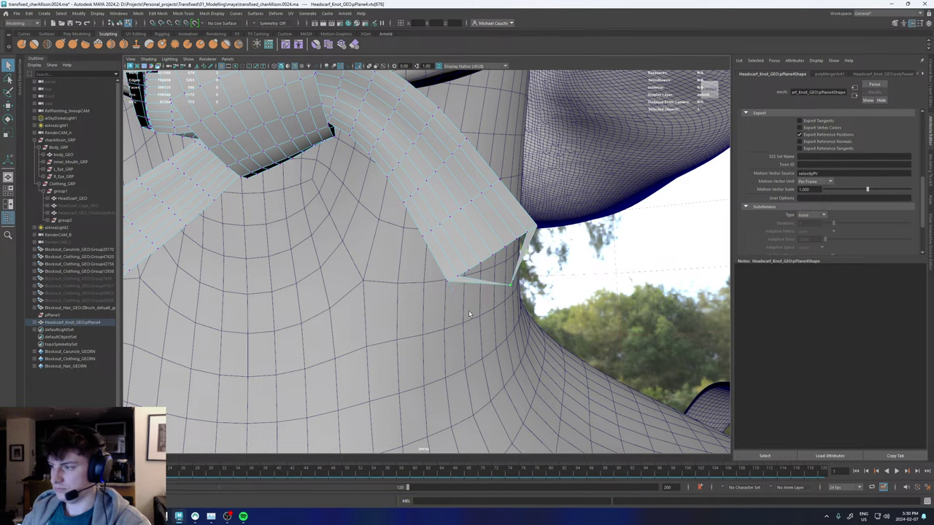
key("w")
left_click_drag(513, 288, 522, 302)
Cut a new edge across each of the two strips near the longer tail's tip with Multi-Cut.
right_click_drag(585, 292, 679, 313, "alt")
right_click_drag(535, 296, 497, 303, "shift")
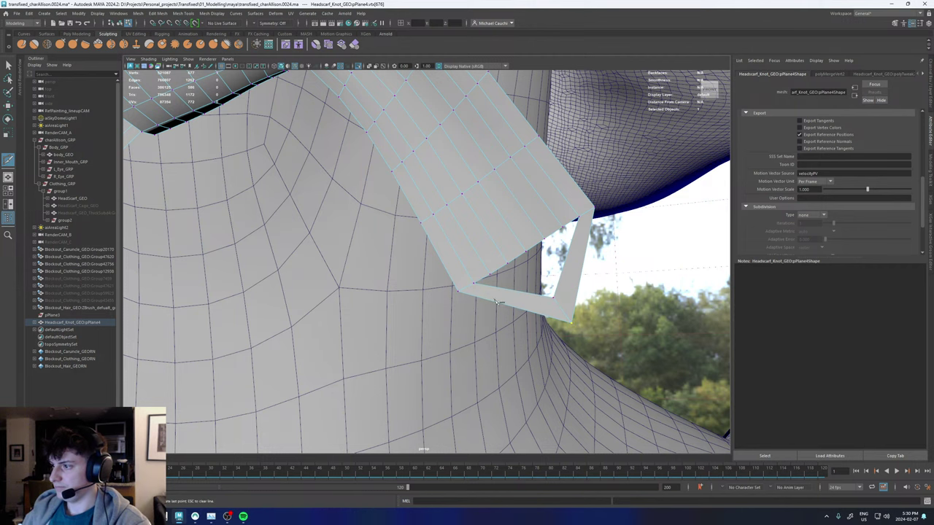
left_click(533, 295, "ctrl")
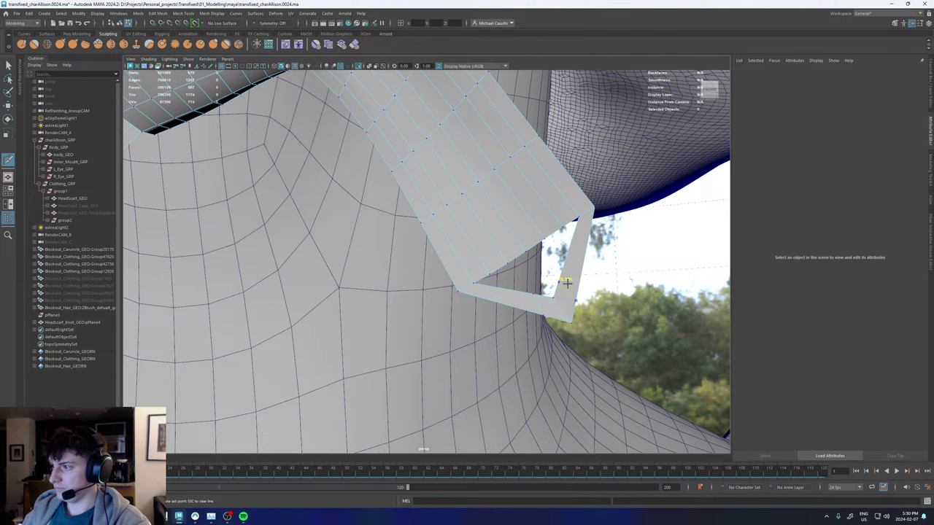
key("w")
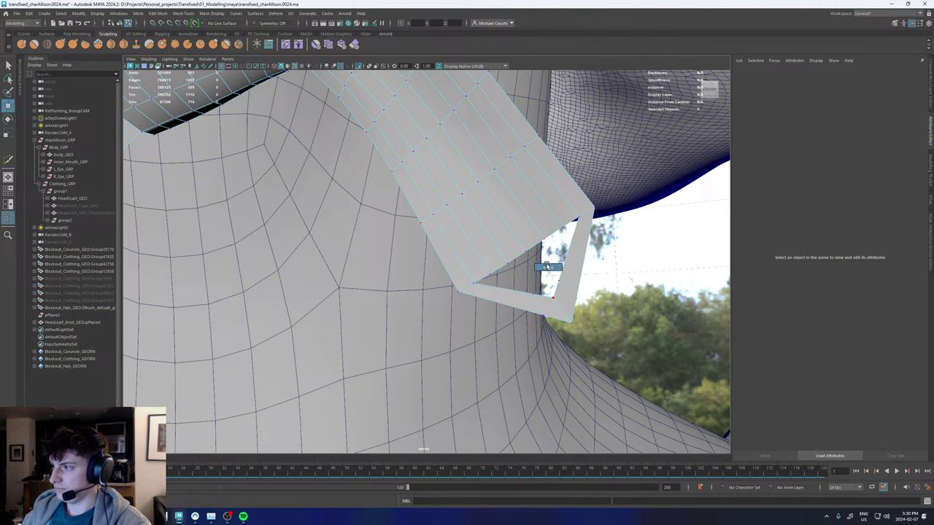
Bridge the two middle end edges of the longer tail to the inner edges at the tip.
left_click(533, 252)
left_click(534, 248, "shift")
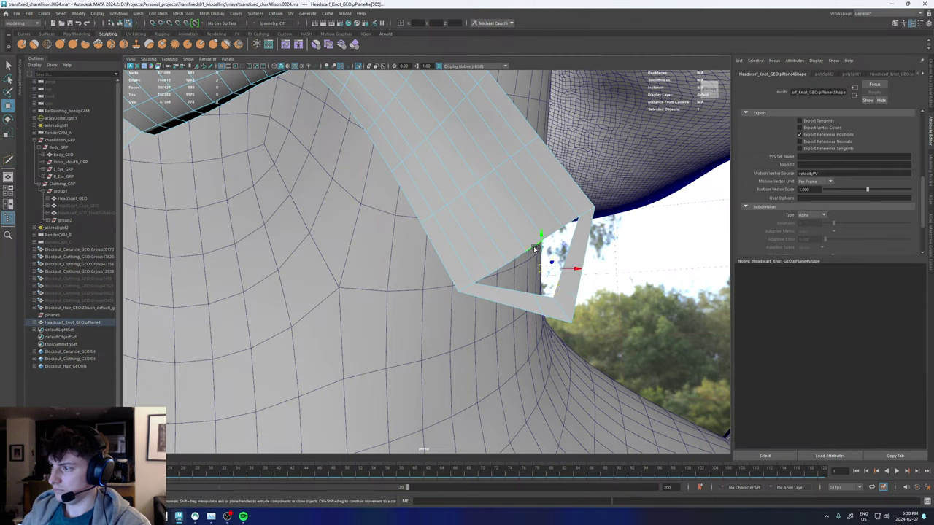
left_click(519, 256, "shift")
left_click(542, 295, "shift")
right_click_drag(542, 295, 543, 296, "shift")
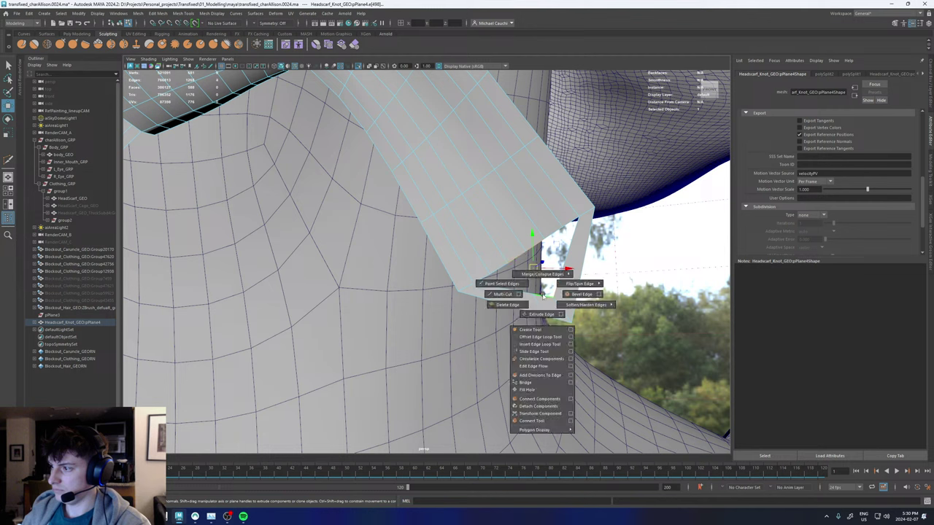
left_click(535, 366)
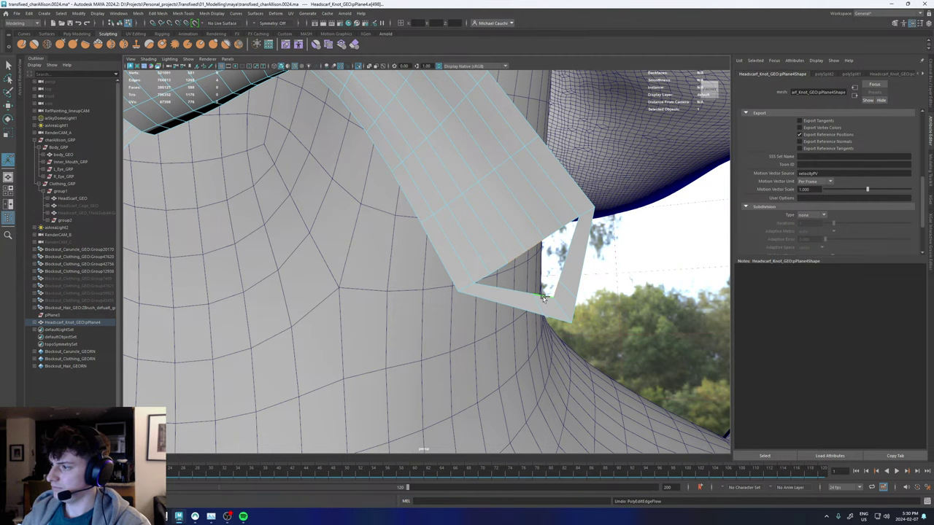
right_click(543, 297, "shift")
left_click(531, 386)
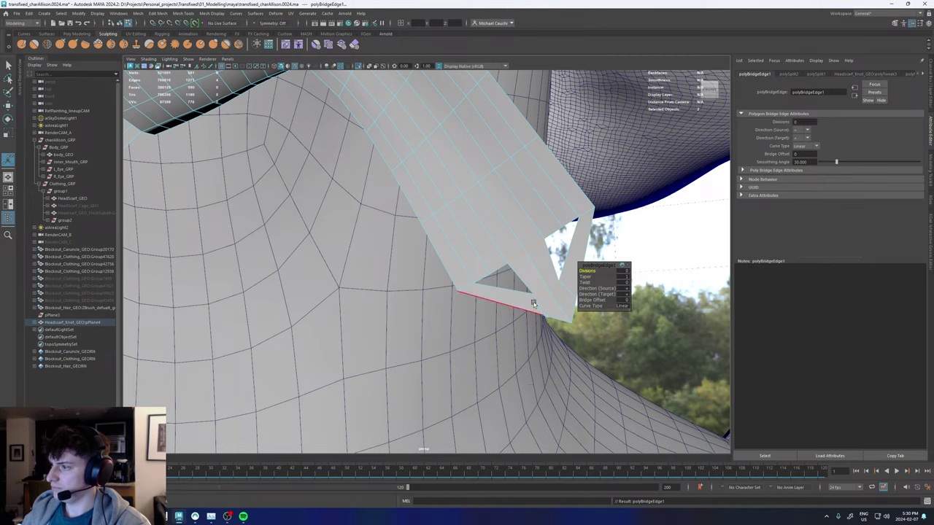
Fill the two remaining triangular holes on either side of the bridge at the longer tail's tip.
middle_click_drag(512, 289, 490, 272, "alt")
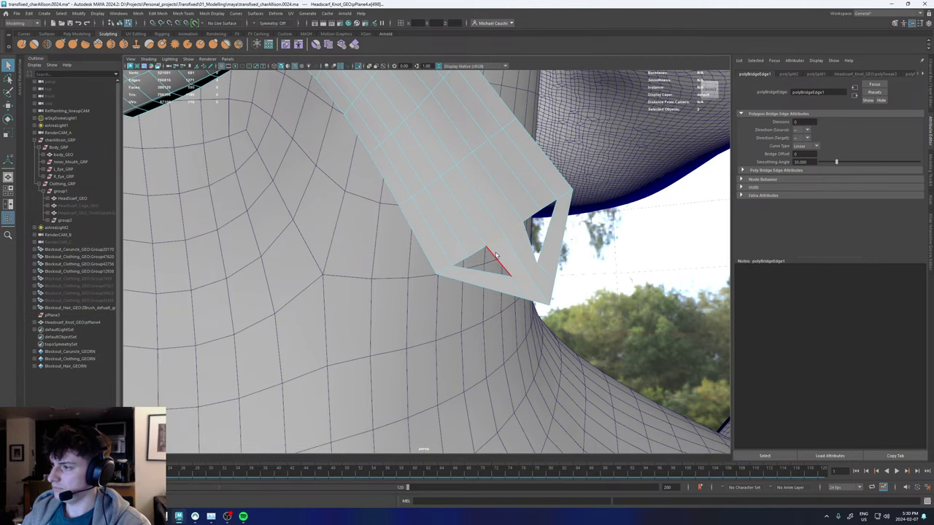
left_click(497, 254)
right_click(496, 253, "shift")
left_click(479, 349)
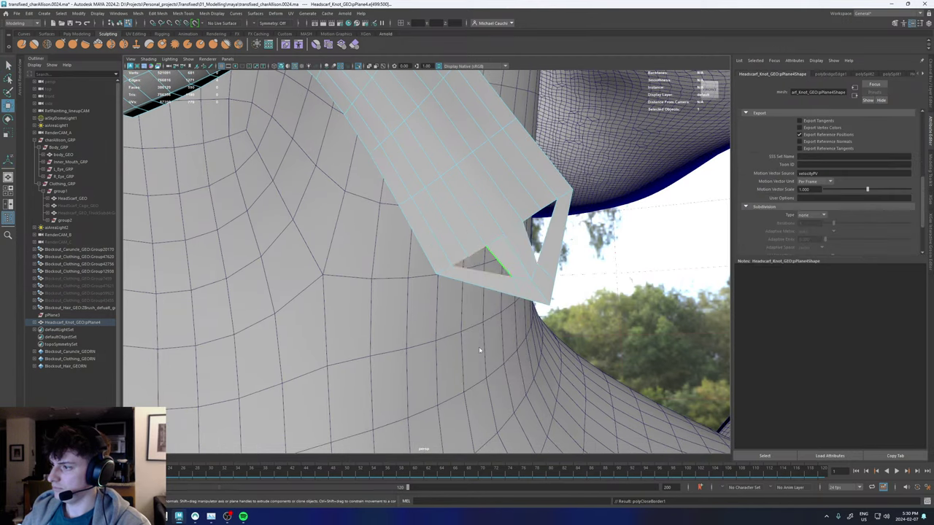
double_click(542, 237)
key("g")
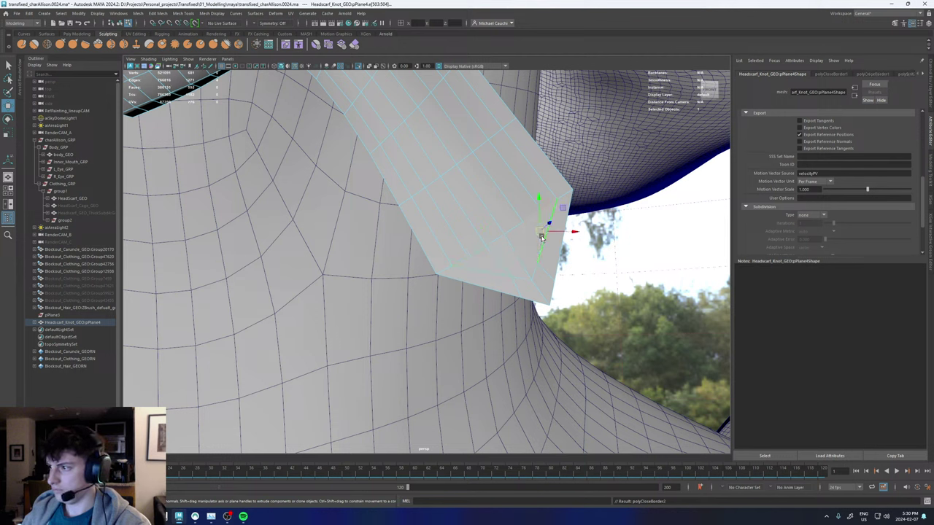
Apply Edit Edge Flow to the cross edges at the longer tail's tip to round its outline.
left_click(522, 276)
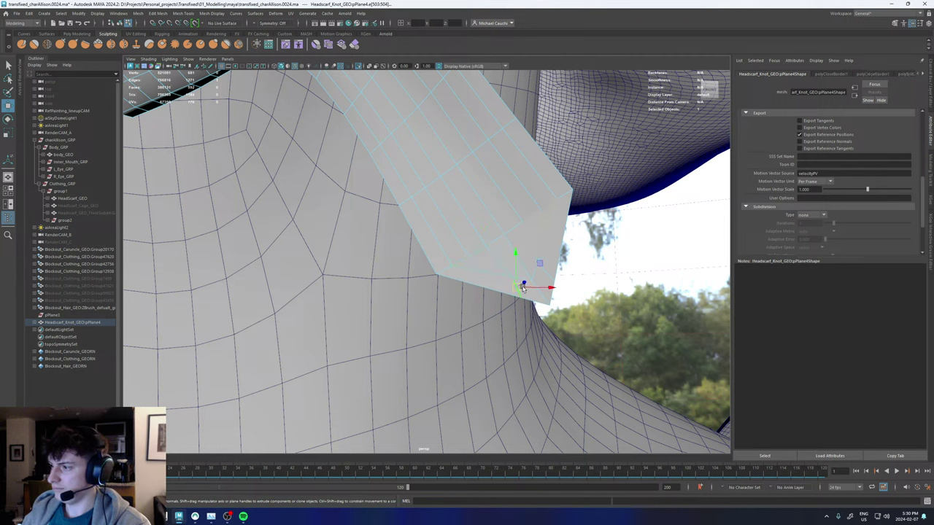
right_click_drag(544, 271, 536, 346, "shift")
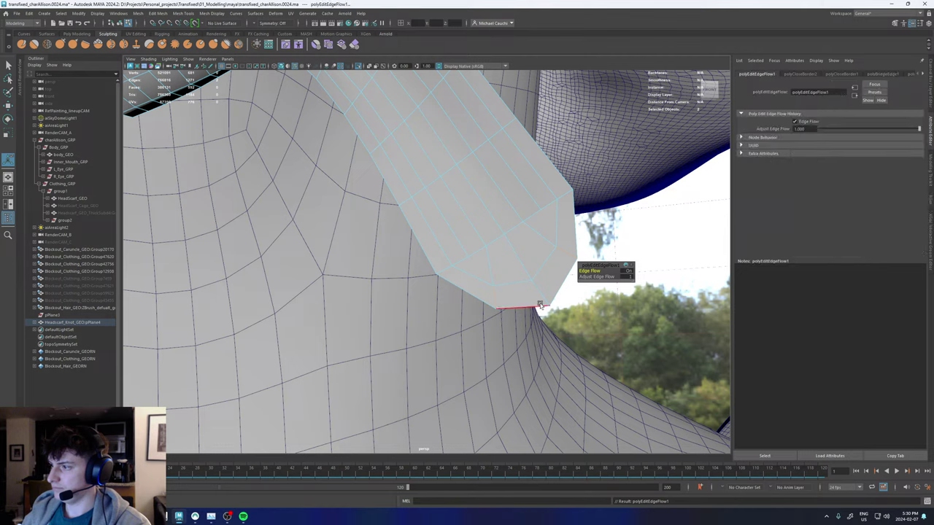
right_click_drag(554, 253, 294, 252, "alt")
left_click_drag(374, 241, 627, 301, "alt")
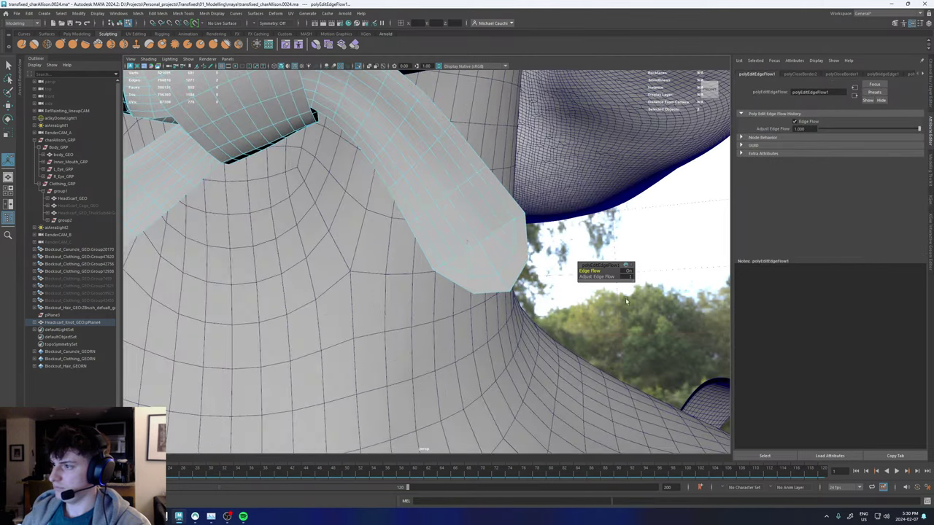
Even out the topology around the longer tail's rounded tip with the Relax sculpting tool.
left_click_drag(463, 238, 482, 245, "alt")
right_click_drag(482, 250, 492, 229)
left_click(49, 45)
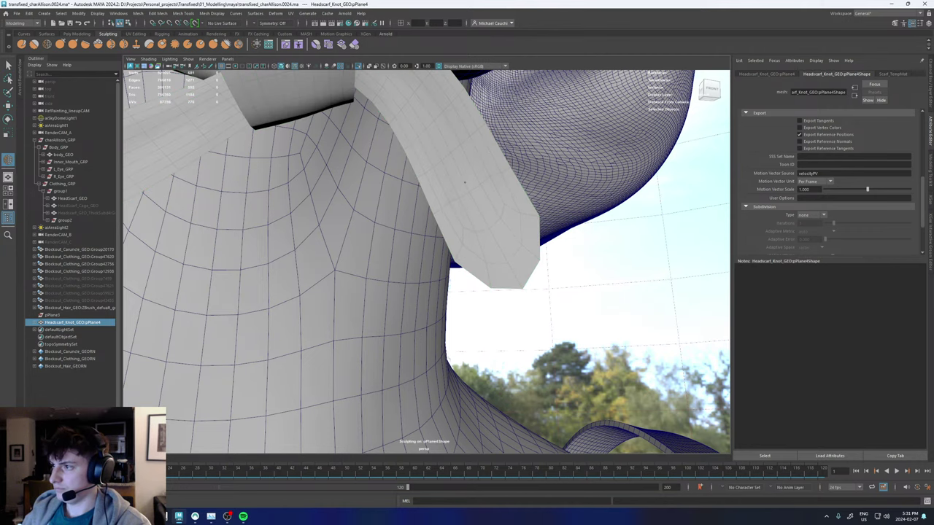
right_click_drag(509, 249, 456, 240, "alt")
left_click_drag(444, 243, 450, 252, "alt")
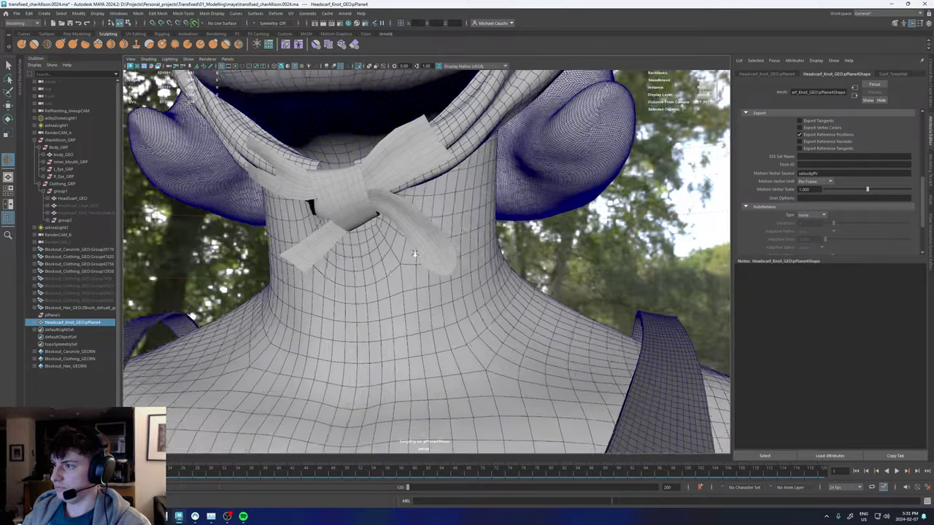
Move the two side corner vertices where the longer tail's rounded tip begins slightly inward.
right_click_drag(449, 252, 500, 239, "alt")
key("w")
left_click_drag(478, 245, 492, 230, "alt")
right_click_drag(494, 228, 460, 228)
left_click(512, 216)
left_click_drag(513, 216, 508, 220)
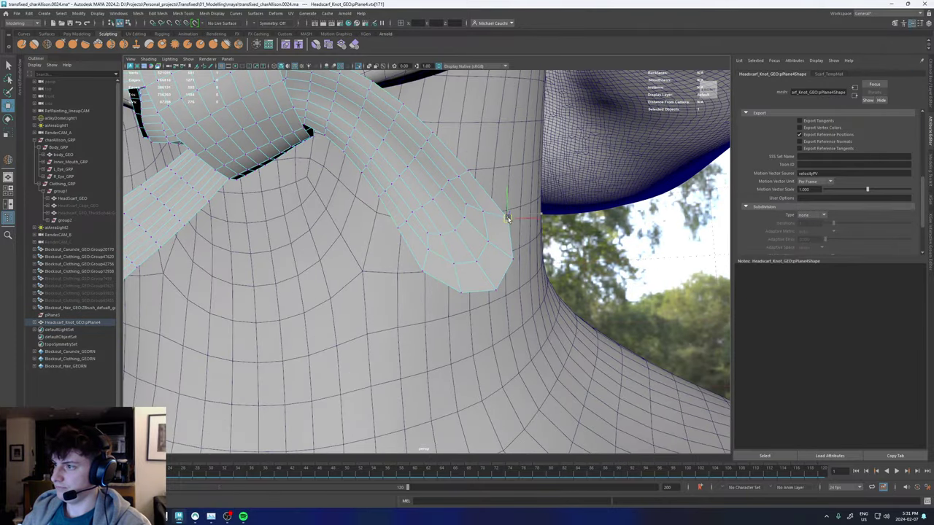
left_click(423, 271)
left_click_drag(423, 271, 452, 249)
mouse_move(452, 249)
right_mouse_down("alt")
mouse_move(398, 253)
mouse_move(489, 224)
mouse_move(442, 237)
right_mouse_up("alt")
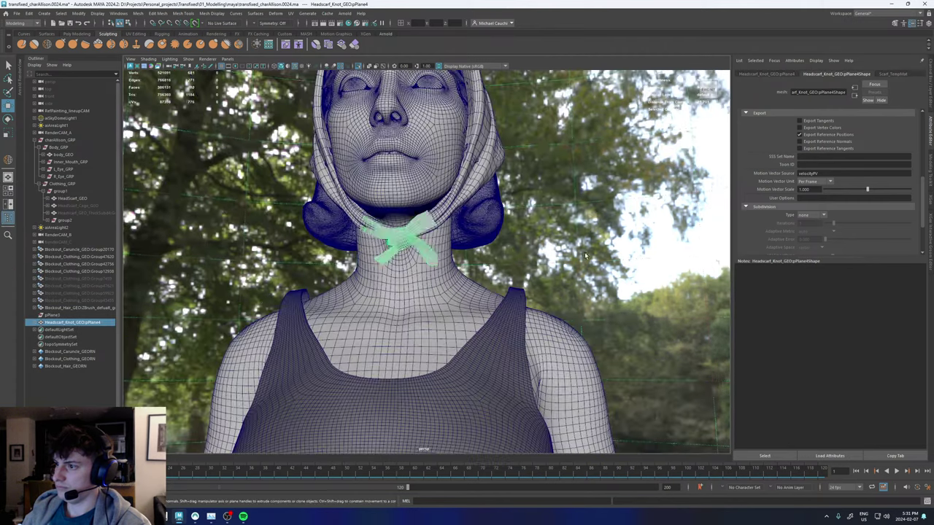
Deselect the knot and examine its rounded longer tail from a distance and from close up.
left_click(543, 255)
left_click_drag(549, 270, 511, 280, "alt")
scroll(511, 277, "up", 10)
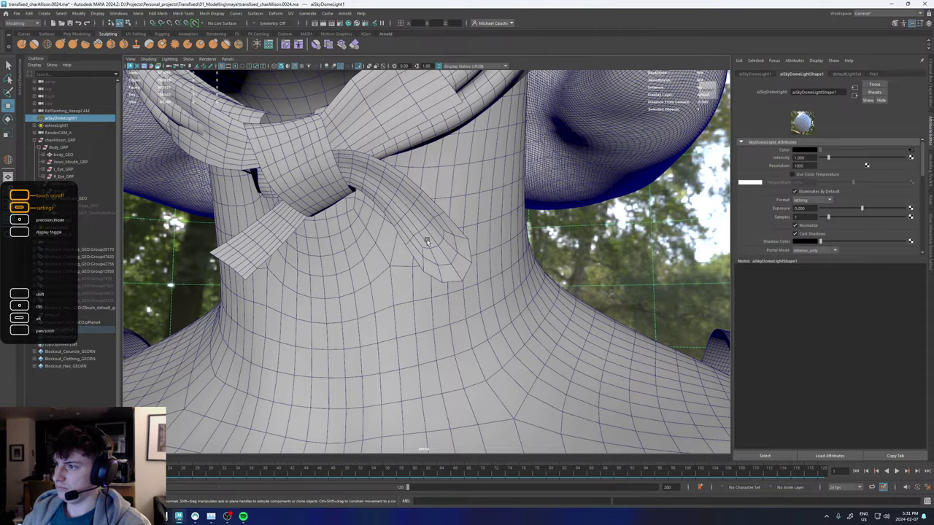
scroll(596, 235, "up", 3)
right_click_drag(597, 236, 328, 255, "alt")
mouse_move(328, 254)
left_mouse_down("alt")
mouse_move(312, 256)
mouse_move(409, 255)
mouse_move(343, 253)
left_mouse_up("alt")
right_click_drag(343, 254, 467, 248, "alt")
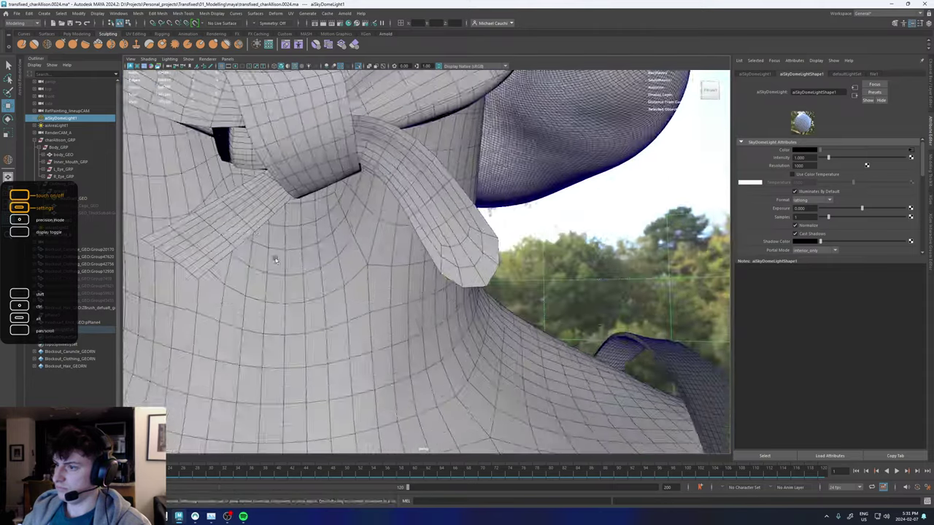
Extrude the two outermost end edges of the shorter tail outward into corner strips.
middle_click_drag(164, 237, 365, 235, "alt")
left_click_drag(365, 235, 448, 255, "alt")
left_click(379, 229)
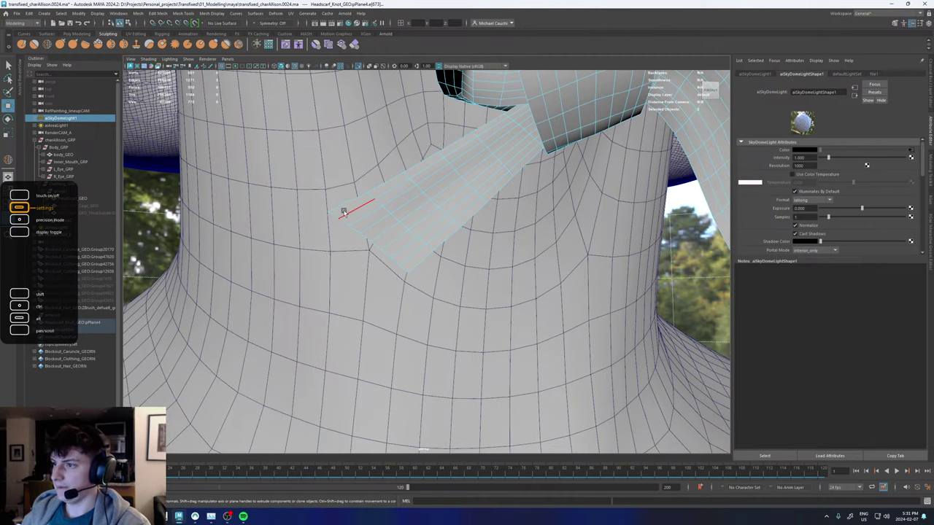
key("w")
right_click_drag(407, 275, 399, 297, "shift")
left_click_drag(371, 250, 279, 262, "alt")
Merge the shorter tail's inner strip vertices to one center and the outer ones likewise, then pull the outer point outward.
key("q")
right_click_drag(317, 222, 293, 227)
left_click(300, 245)
left_click(362, 290, "shift")
right_click_drag(362, 290, 364, 255, "shift")
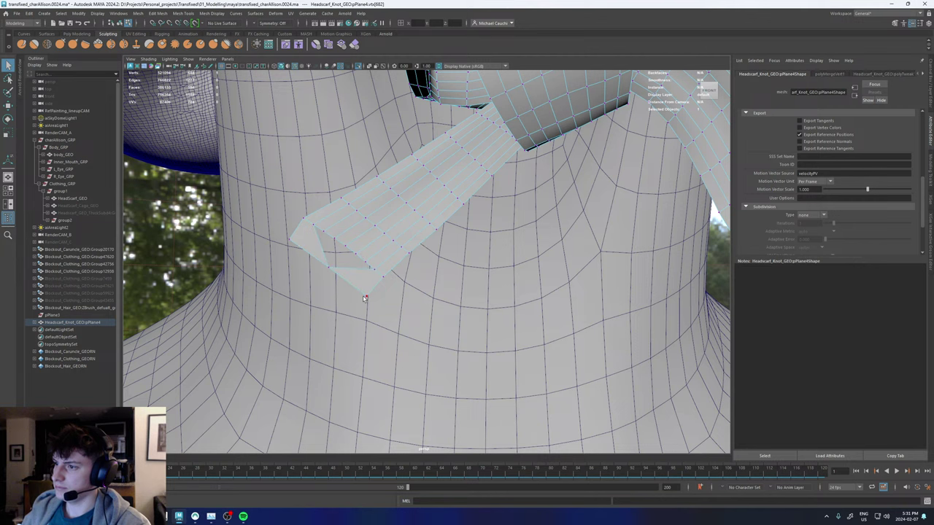
left_click(291, 241, "shift")
key("g")
key("w")
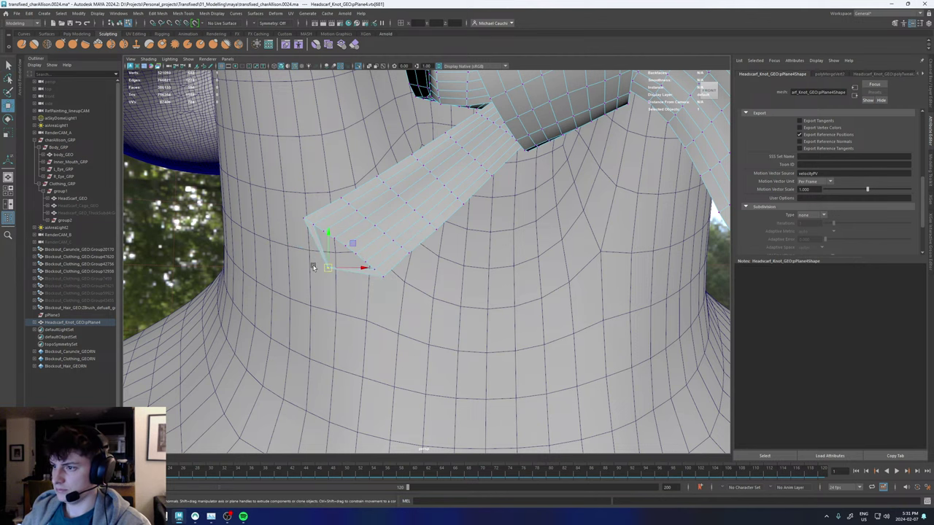
left_click_drag(328, 267, 321, 279)
Cut a new edge across each of the two arms of the shorter tail's corner strip with the Multi-Cut tool.
scroll(326, 251, "up", 4)
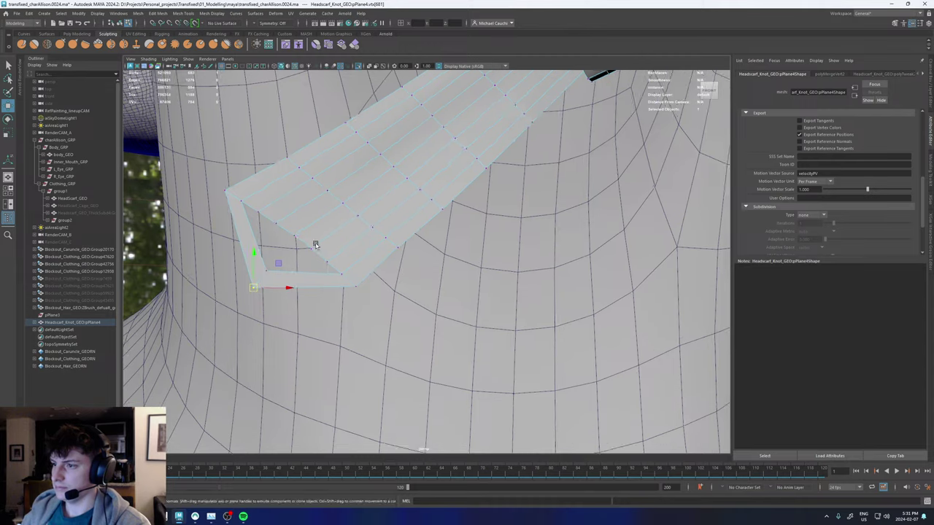
middle_click_drag(314, 244, 377, 229, "alt")
right_click_drag(377, 209, 332, 211, "shift")
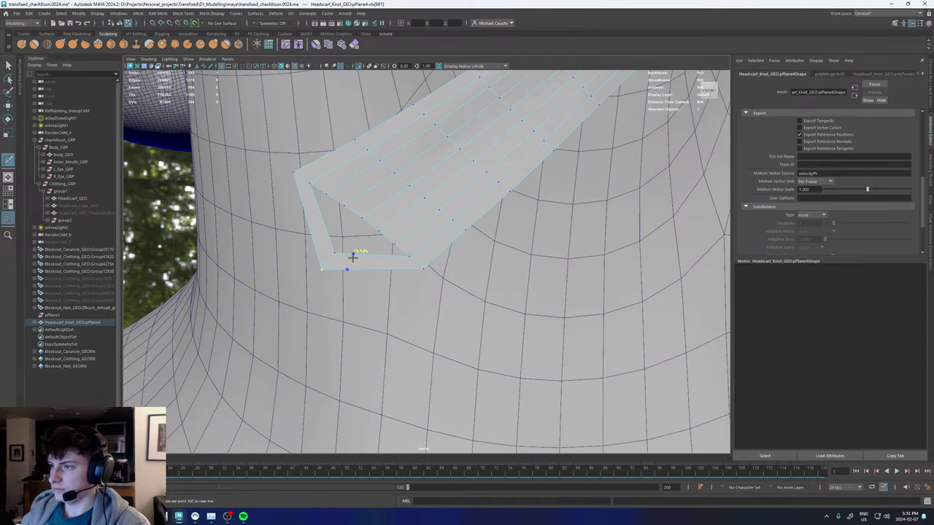
left_click(353, 258)
right_click(353, 259)
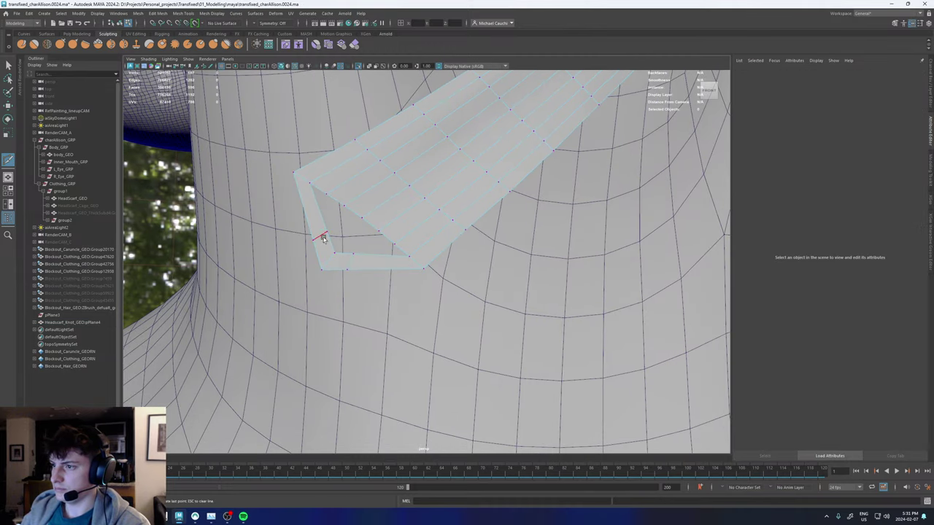
key("w")
Bridge the shorter tail's inner strip edges to its end edges and fill the remaining hole.
left_click(333, 241)
left_click(344, 254, "shift")
key("q")
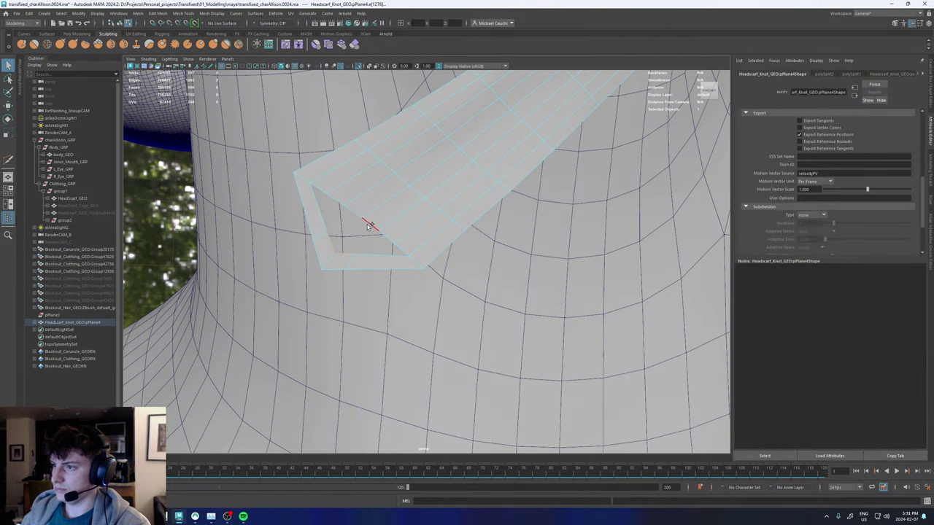
right_click_drag(355, 213, 356, 307, "shift")
left_click(373, 244)
right_click_drag(370, 239, 354, 335, "shift")
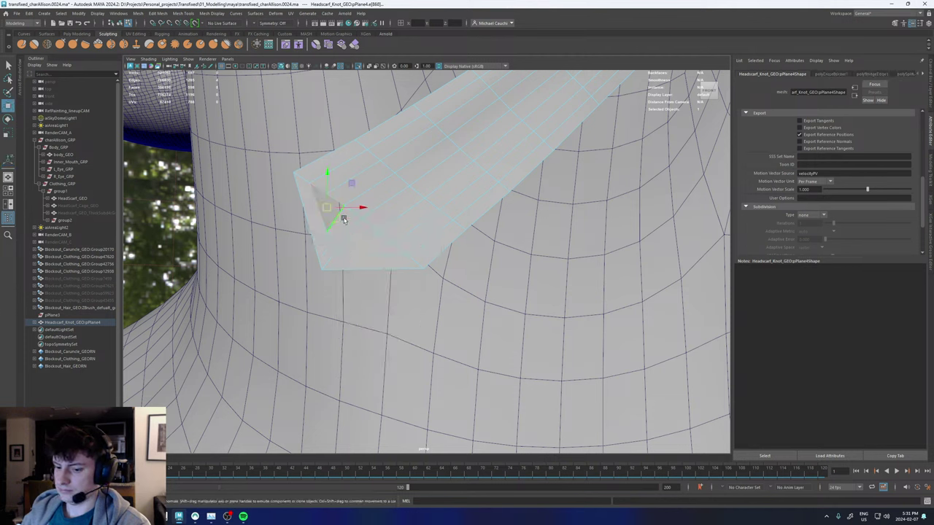
Relax the new faces at the shorter tail's tip with the smoothing sculpt brush.
key("F8")
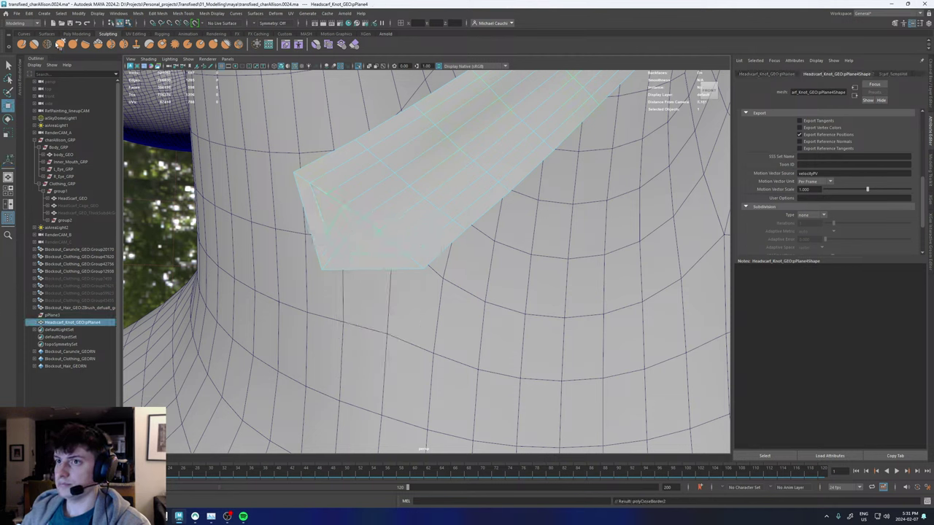
left_click(49, 45)
key("w")
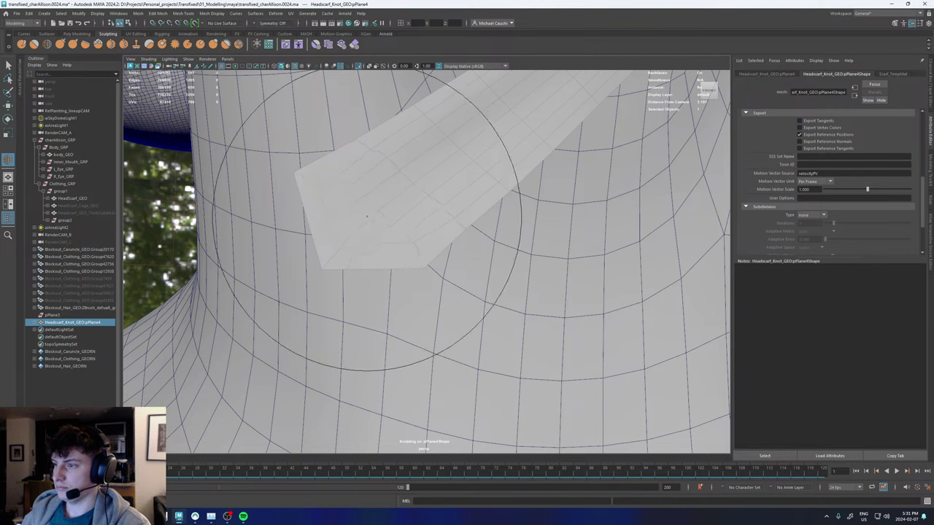
Move the shorter tail's tip corner vertices, pulling its two side corners inward to round the end.
right_click_drag(355, 240, 287, 173)
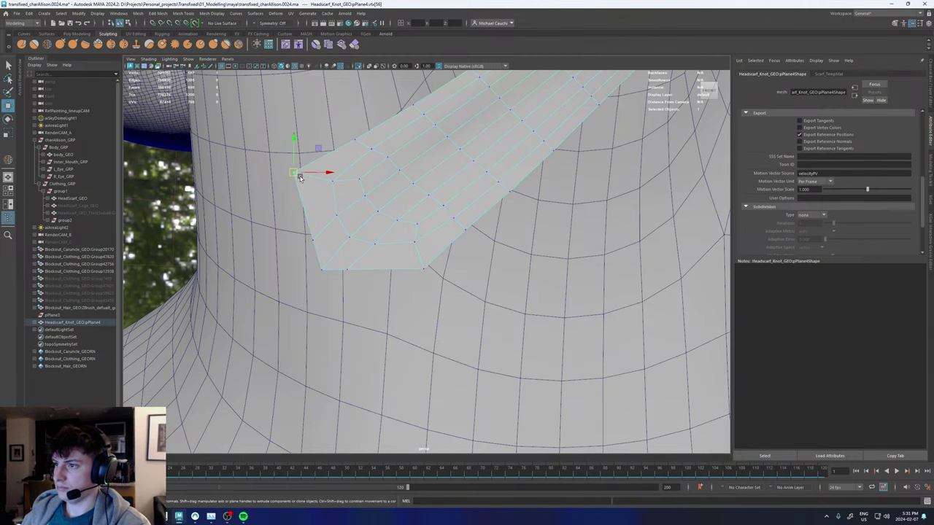
left_click(310, 179)
left_click(323, 266)
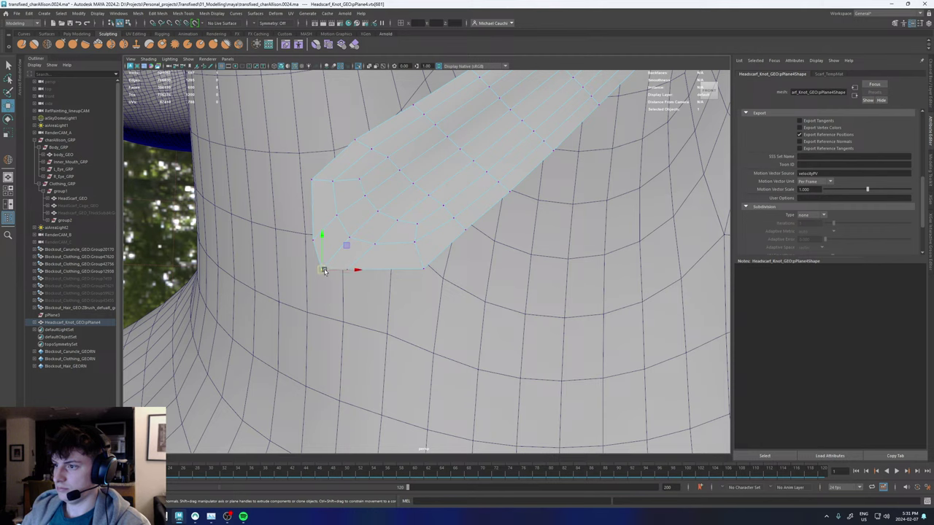
left_click(416, 267)
left_click_drag(427, 270, 419, 266)
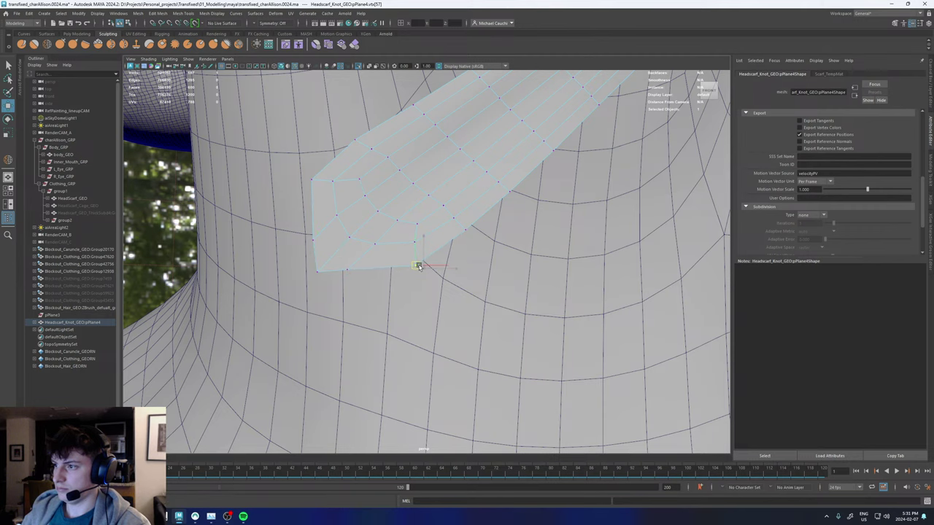
Reposition the outline vertices of the longer tail's tip, pulling the sides inward so the end tapers to a soft point.
scroll(520, 234, "down", 6)
left_click_drag(525, 240, 475, 248, "alt")
right_click_drag(505, 253, 578, 249, "alt")
left_click_drag(577, 249, 592, 252, "alt")
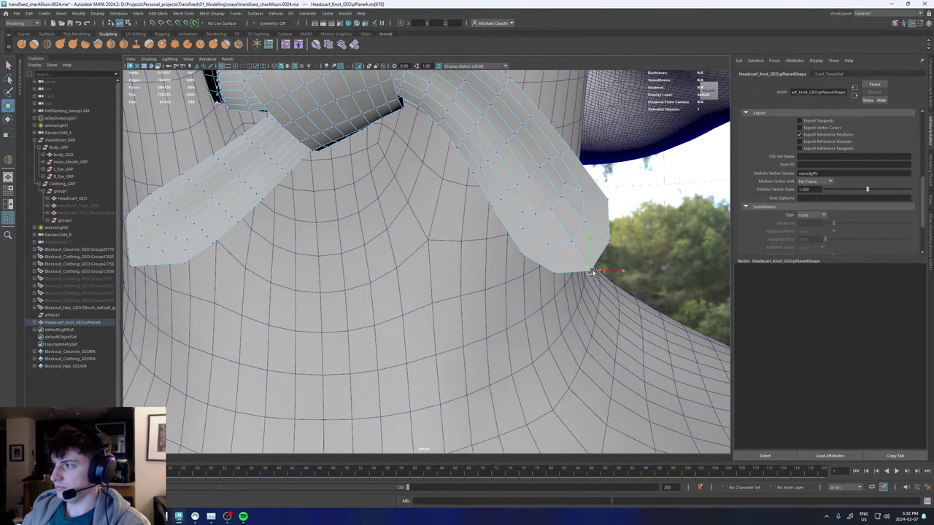
left_click(554, 271)
left_click_drag(553, 271, 549, 263)
left_click(609, 235)
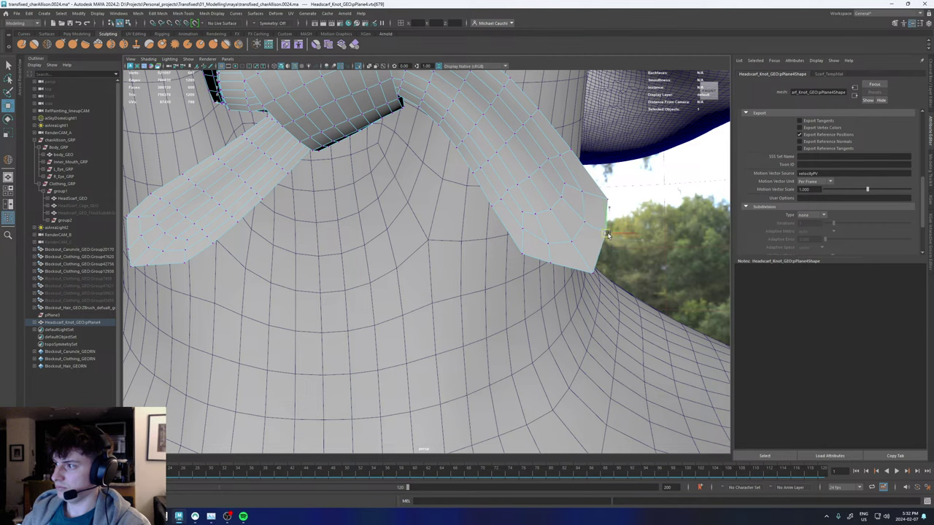
left_click(606, 198)
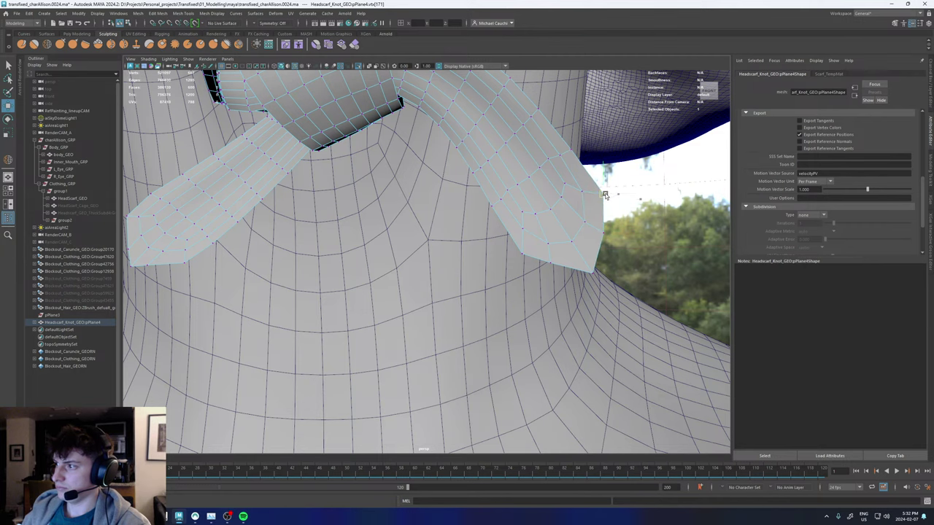
Return to object selection and turn off the wireframe overlay on the shaded character.
left_click_drag(576, 215, 455, 225, "alt")
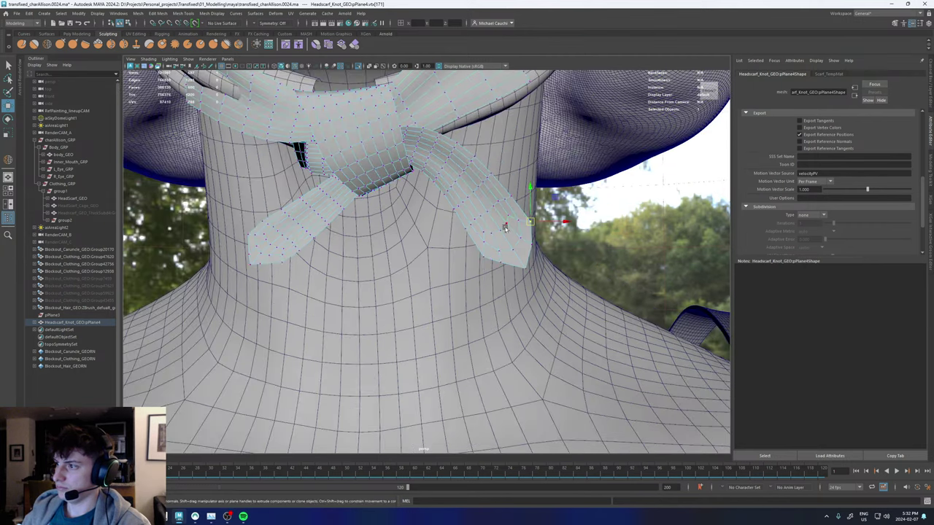
right_click_drag(505, 229, 545, 204)
scroll(546, 203, "down", 8)
left_click(546, 206)
left_click_drag(552, 247, 546, 235, "alt")
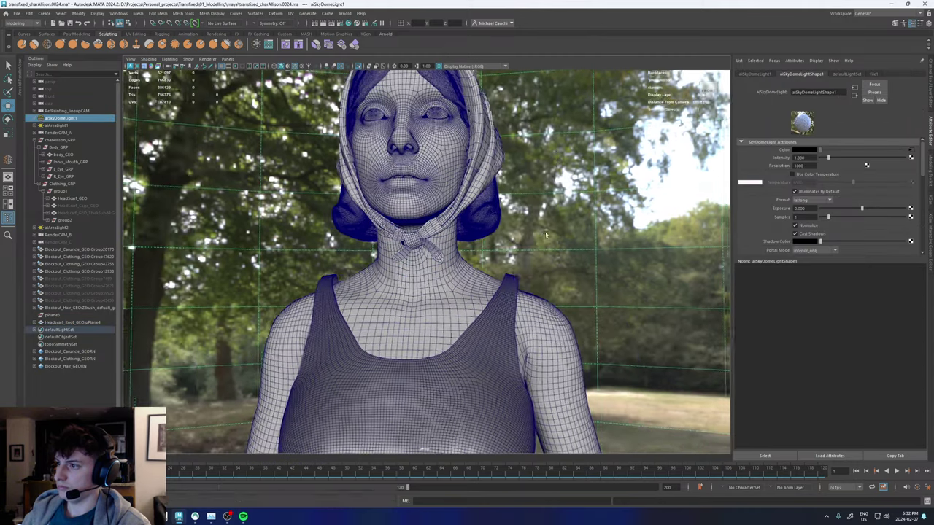
left_click(294, 66)
Select the knot and the headscarf together and examine where the knot's straps overlap the scarf bands.
mouse_move(441, 178)
left_mouse_down("alt")
mouse_move(463, 179)
mouse_move(442, 168)
left_mouse_up("alt")
scroll(453, 164, "up", 8)
left_click(431, 132)
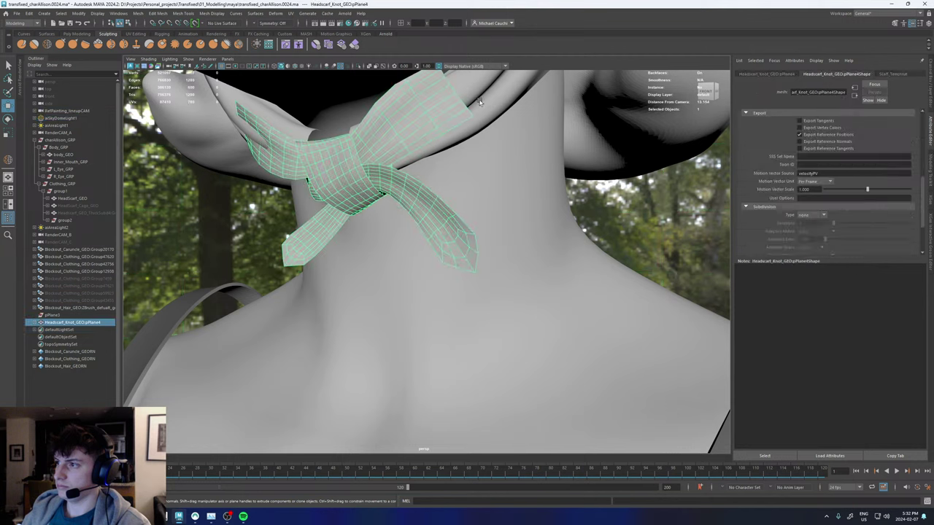
left_click(487, 95, "shift")
middle_click_drag(395, 96, 396, 222, "alt")
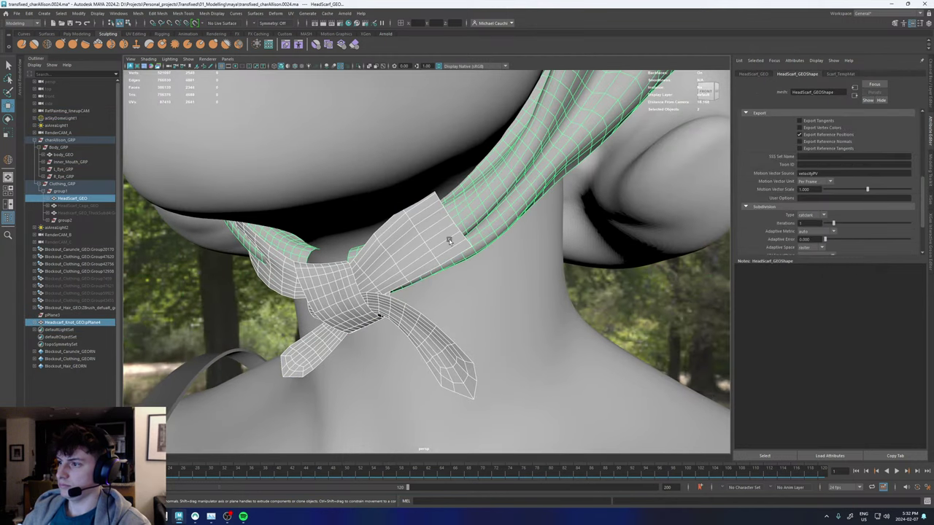
left_click_drag(443, 216, 458, 208, "alt")
left_click_drag(352, 275, 364, 261, "alt")
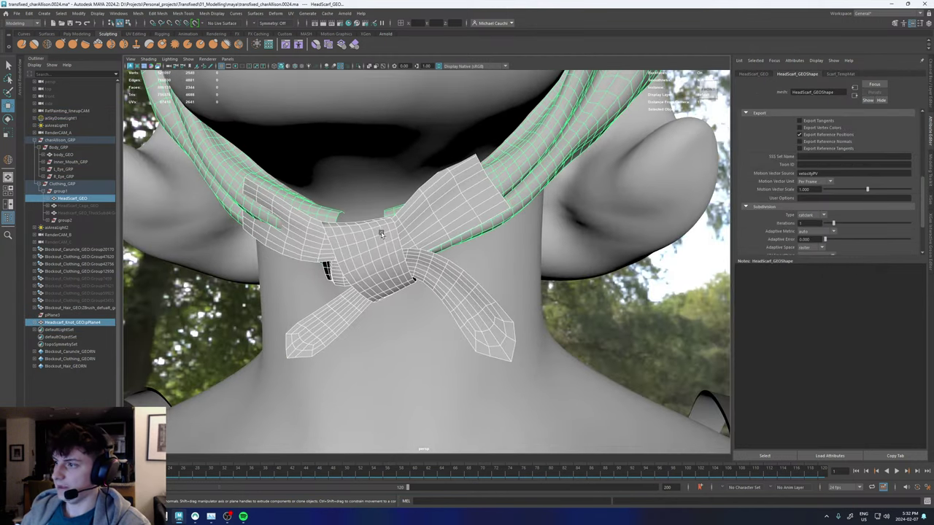
Smooth the knot mesh with one division level and deselect it.
left_click(376, 255)
right_click_drag(377, 253, 369, 312, "shift")
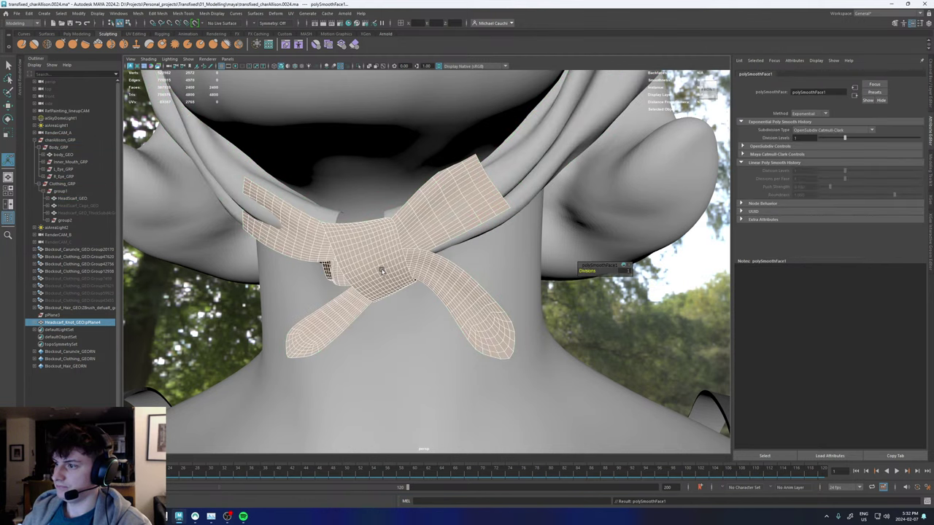
key("q")
right_click_drag(381, 272, 263, 272, "alt")
left_click(263, 271)
Inspect the headscarf and knot, and toggle the visibility of group2's two blockout scarf tie meshes for comparison.
left_click_drag(438, 267, 444, 242, "alt")
scroll(412, 269, "up", 5)
left_click(383, 243)
left_click(444, 242)
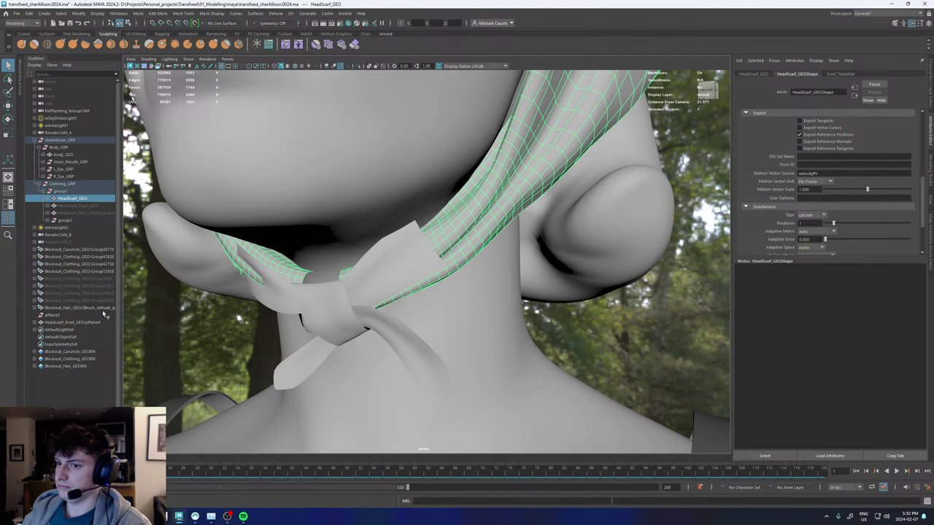
left_click(73, 322)
left_click(468, 220)
middle_click_drag(455, 220, 455, 200, "alt")
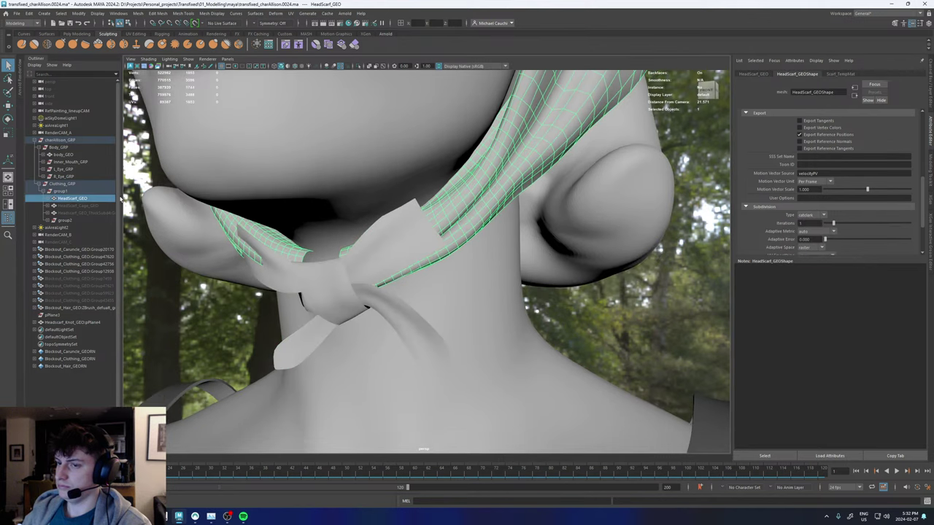
left_click(48, 220)
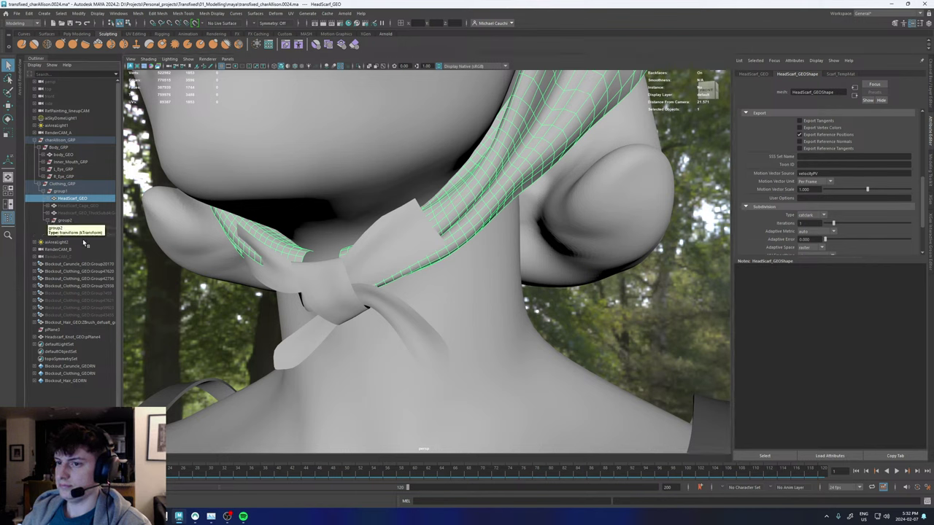
left_click_drag(89, 228, 95, 236)
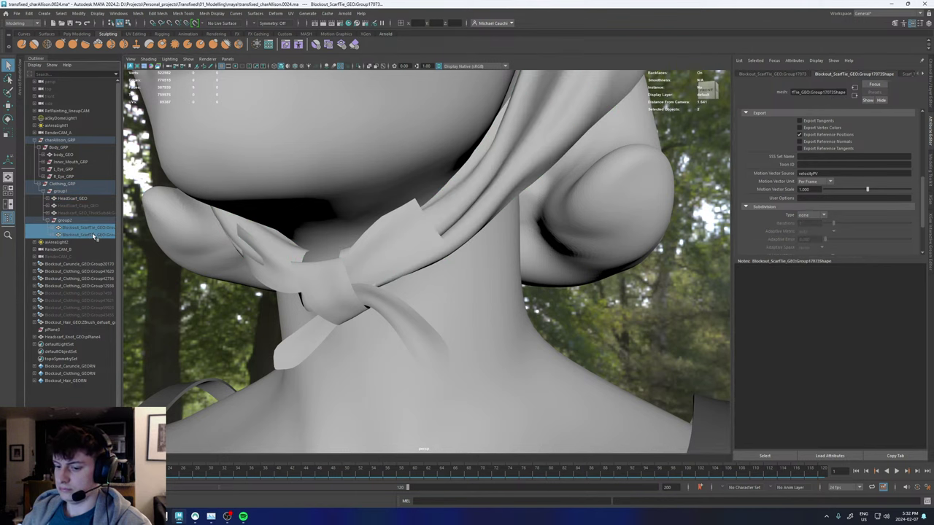
key("h")
key("h")
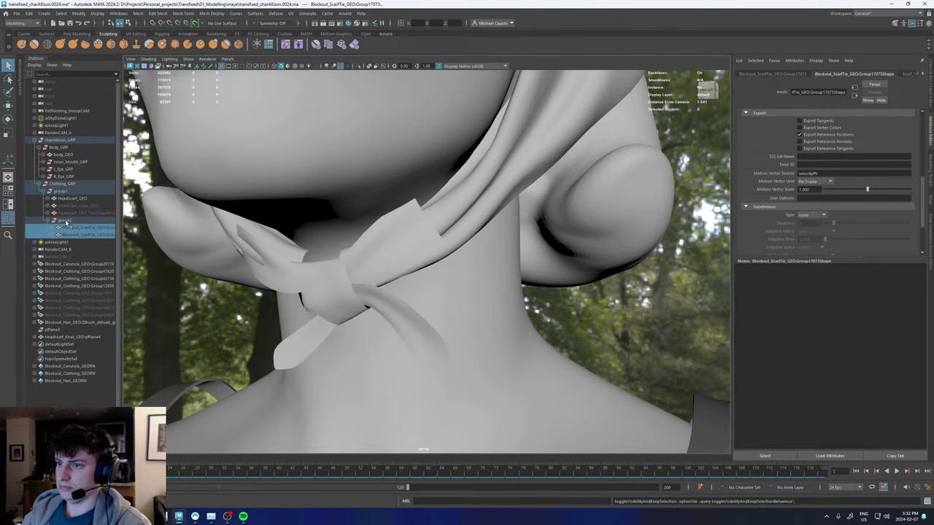
Duplicate the headscarf mesh and hide the original HeadScarf_GEO.
left_click(479, 228)
left_click_drag(438, 210, 469, 218, "alt")
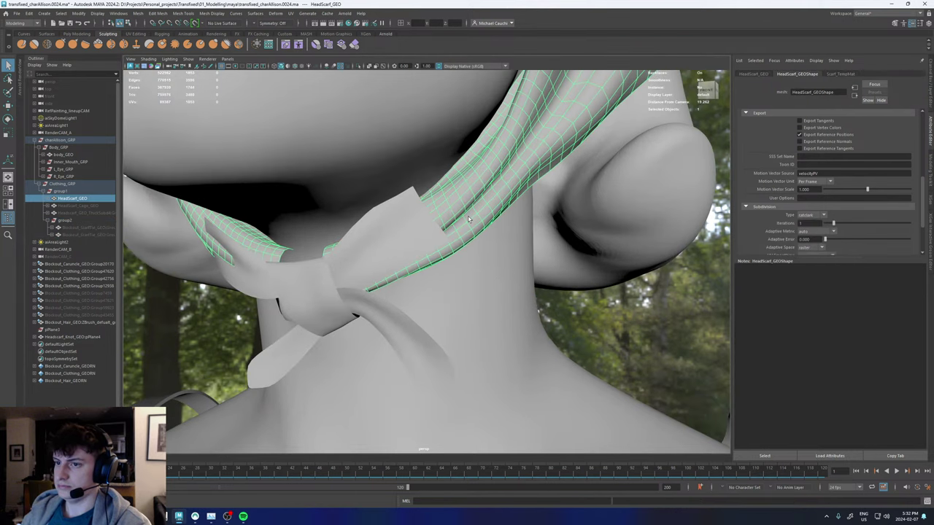
key("ctrl+d")
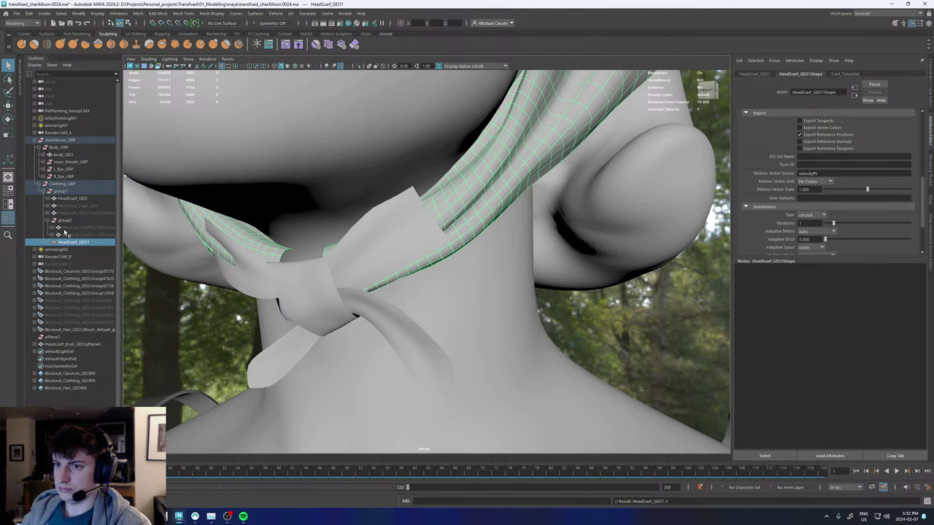
left_click(79, 199)
key("h")
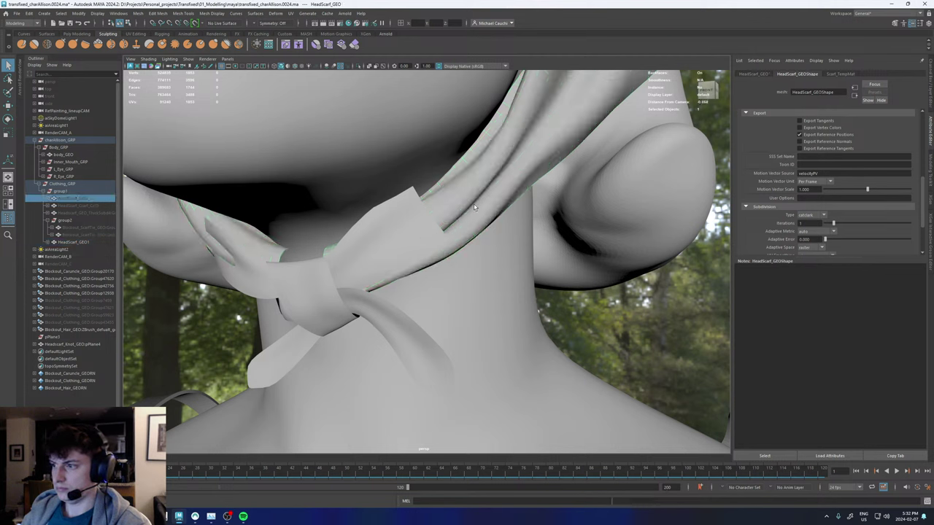
Combine the duplicated headscarf and the knot into one mesh.
left_click(422, 260)
left_click(385, 262, "shift")
right_click_drag(384, 263, 368, 420, "shift")
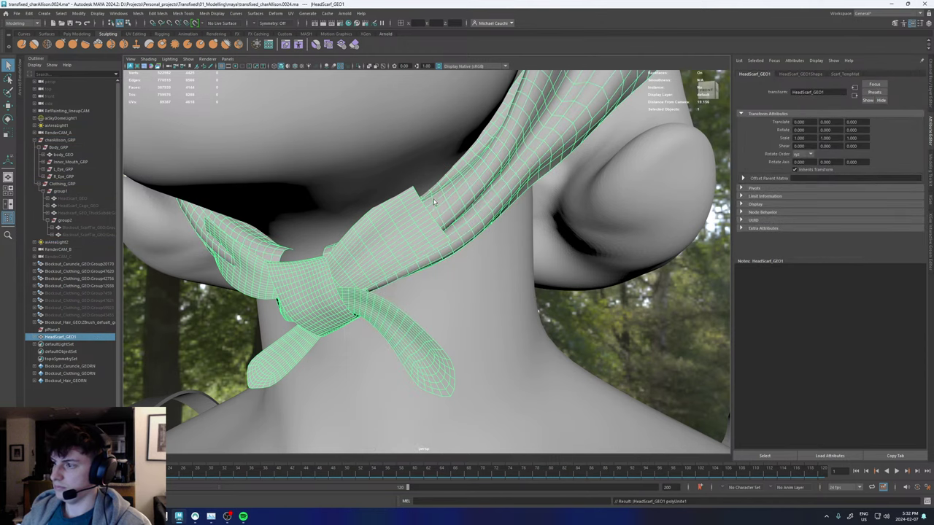
Delete a face loop across the knot's strap on the longer tail's side, along with the strap end it separates.
scroll(438, 233, "up", 4)
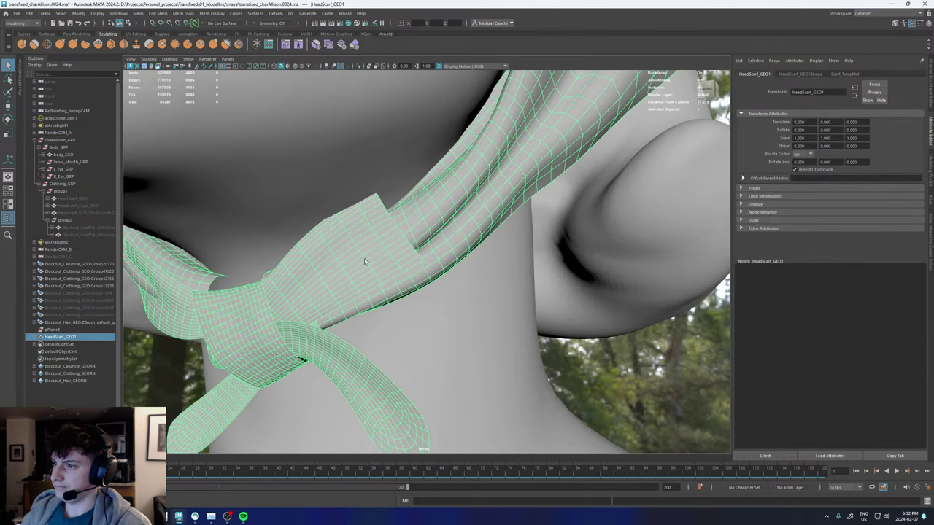
right_click_drag(317, 272, 318, 292)
left_click_drag(318, 292, 324, 280, "alt")
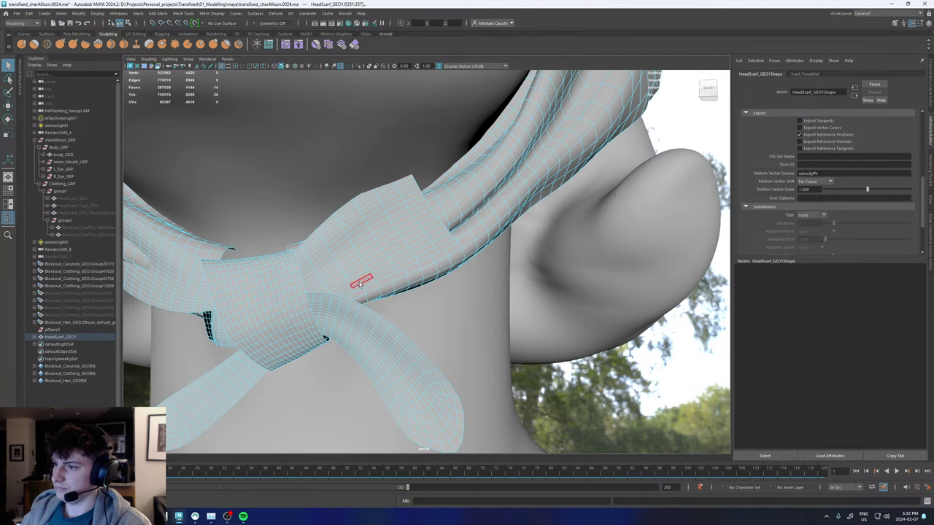
left_click(361, 279)
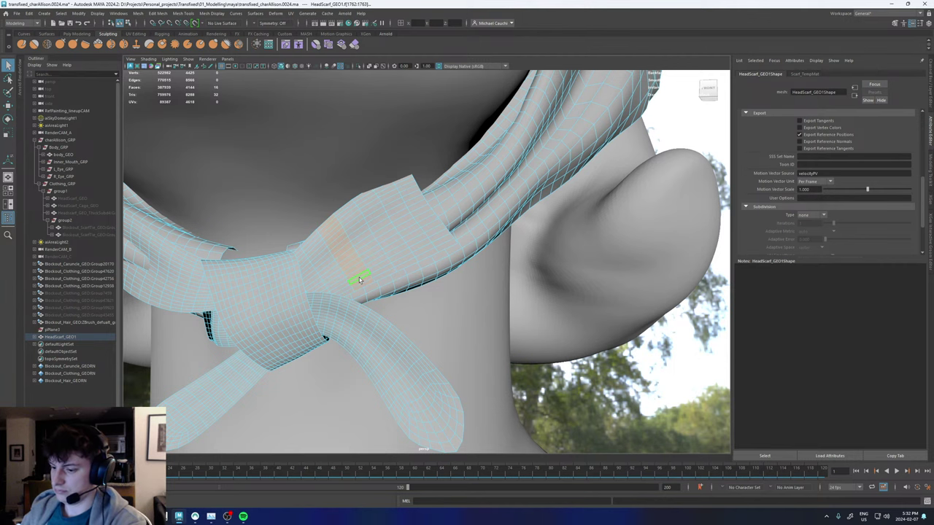
key("Delete")
double_click(383, 256)
key("Delete")
Remove the overlapping strap end of the knot on the shorter tail's side.
middle_click_drag(272, 271, 415, 255, "alt")
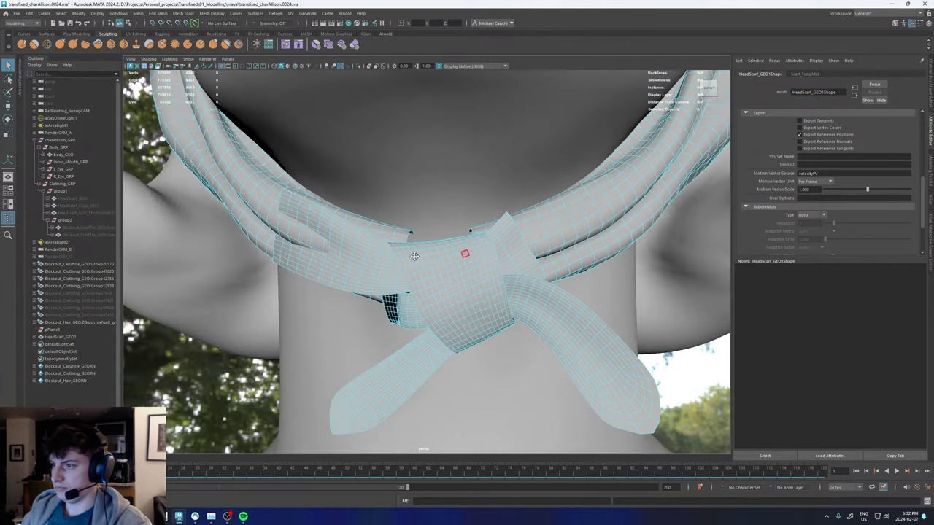
left_click_drag(415, 255, 386, 251, "alt")
left_click(378, 290)
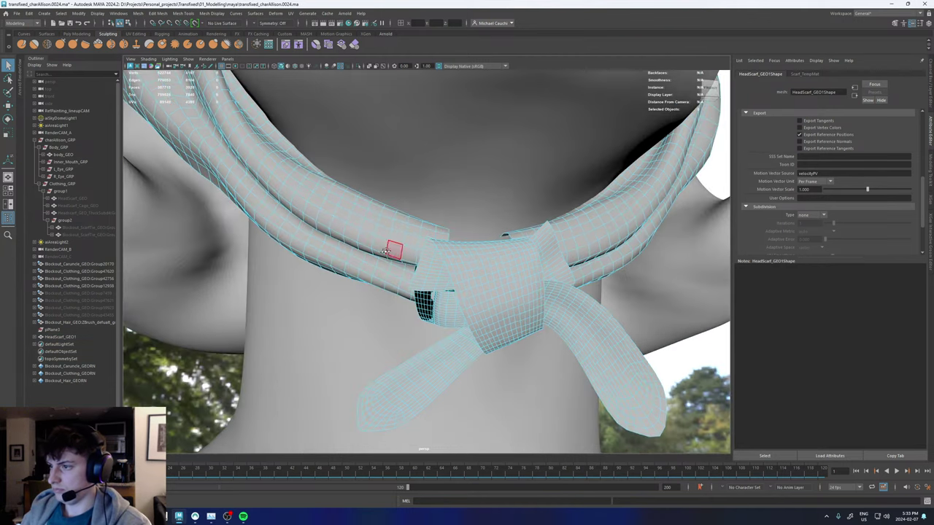
Delete one face loop across the headscarf band on the shorter tail's side, a short distance from the knot.
double_click(353, 224)
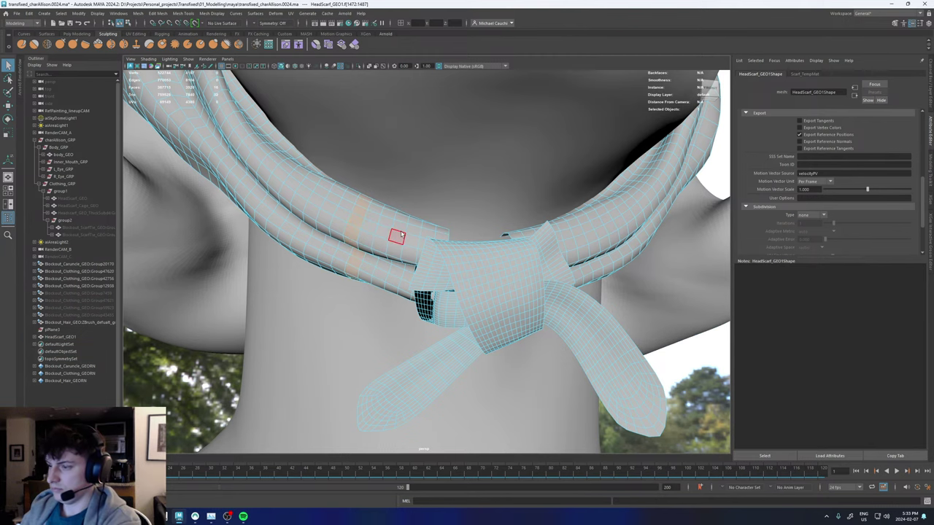
key("Delete")
left_click_drag(567, 244, 542, 234, "alt")
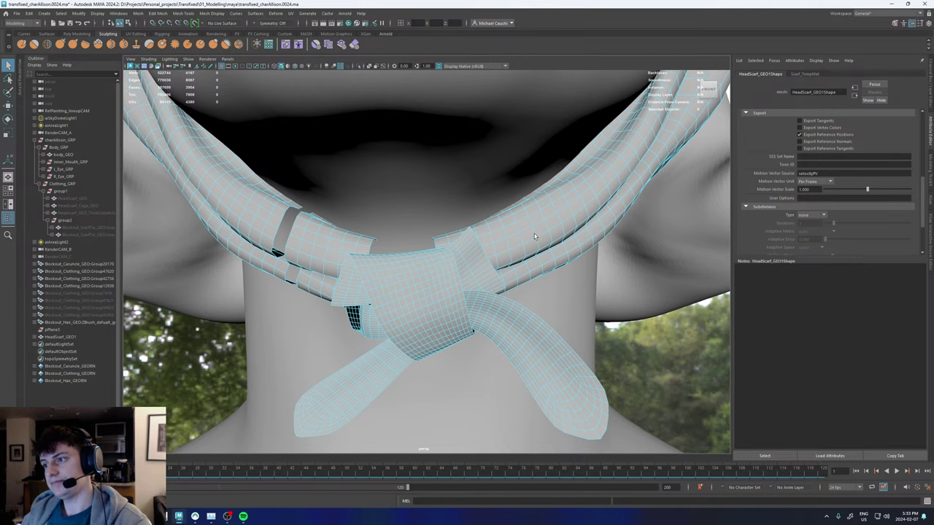
left_click_drag(405, 251, 505, 231, "alt")
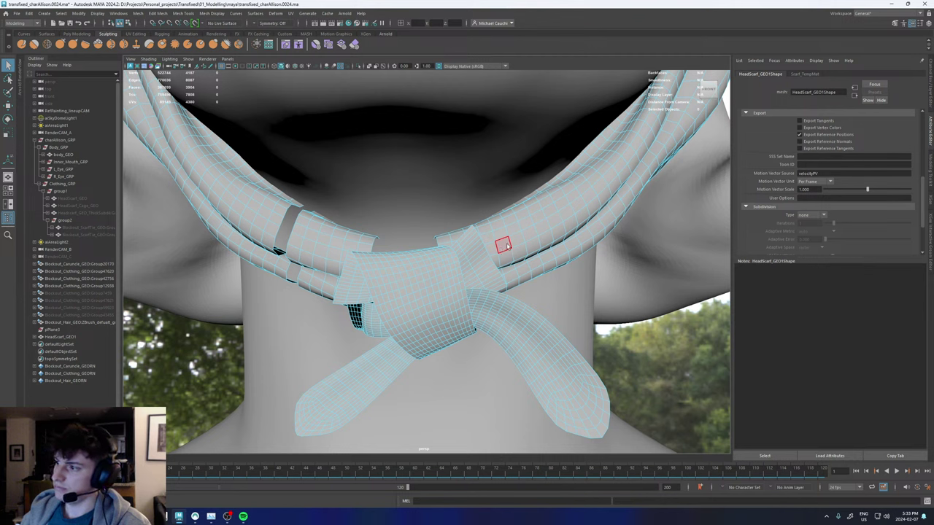
Delete a face loop across the headscarf band on the longer tail's side and the cut-off band end behind the knot.
left_click(509, 244)
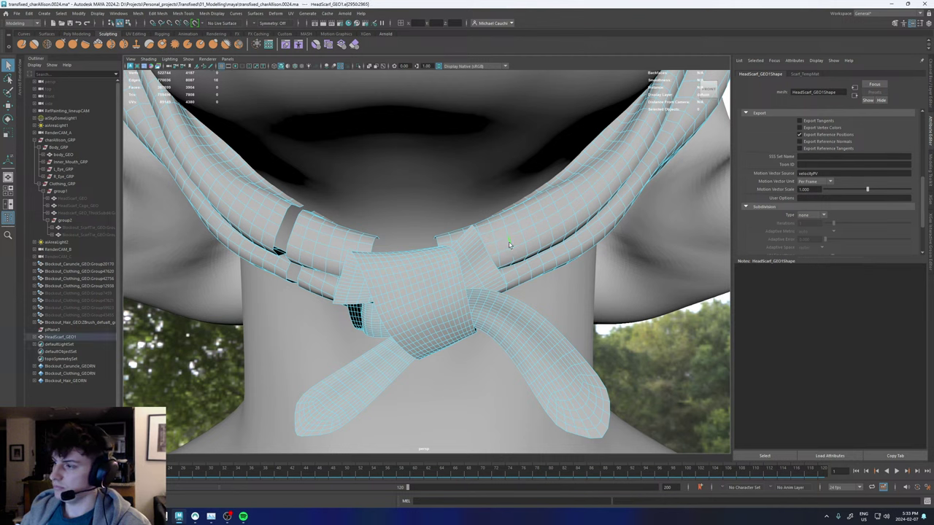
right_click_drag(513, 260, 514, 267)
left_click(501, 235)
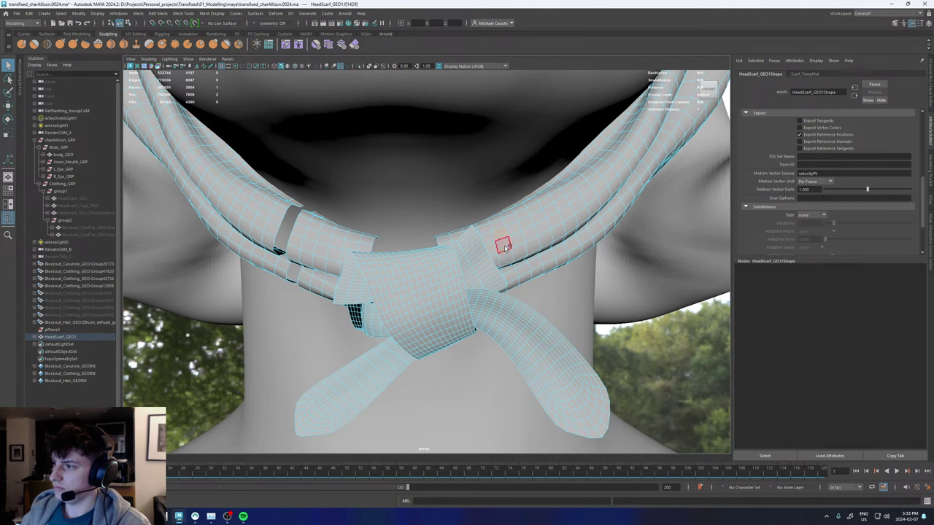
double_click(505, 248, "shift")
key("Delete")
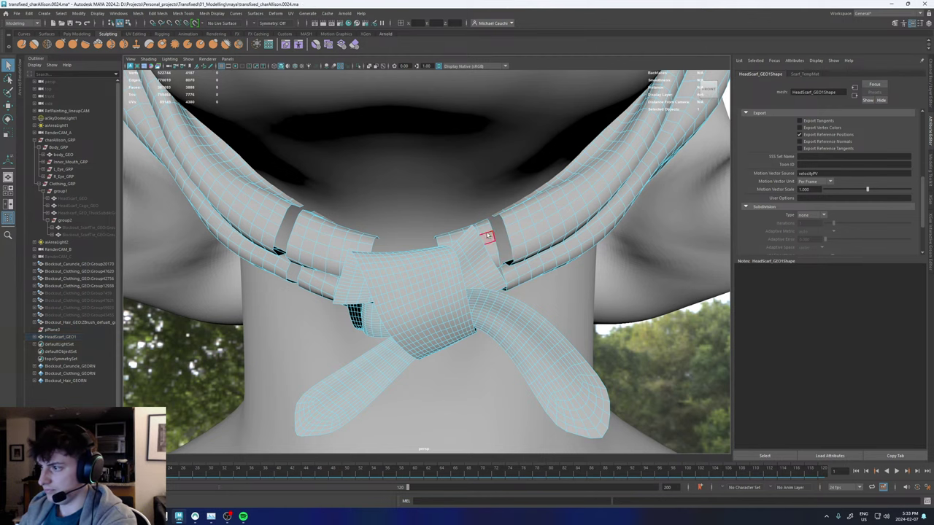
double_click(488, 237)
key("Delete")
left_click_drag(546, 258, 494, 249, "alt")
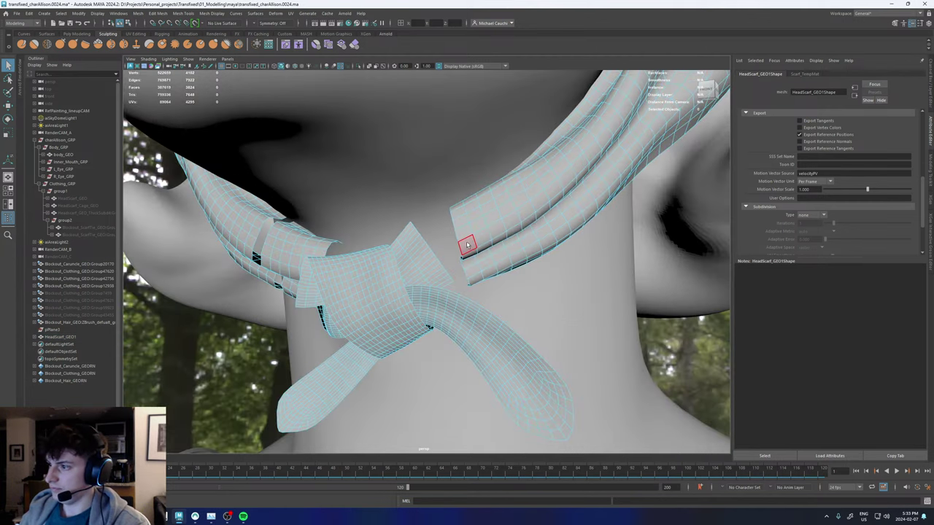
Delete the frayed end face loops of the scarf bands on both sides of the knot.
double_click(469, 252)
key("Delete")
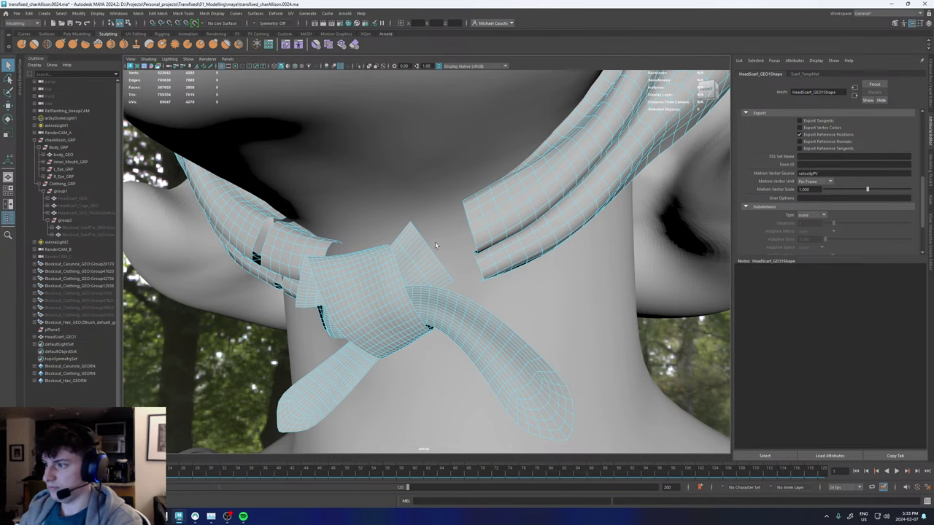
left_click_drag(384, 250, 410, 251, "alt")
double_click(328, 244)
key("Delete")
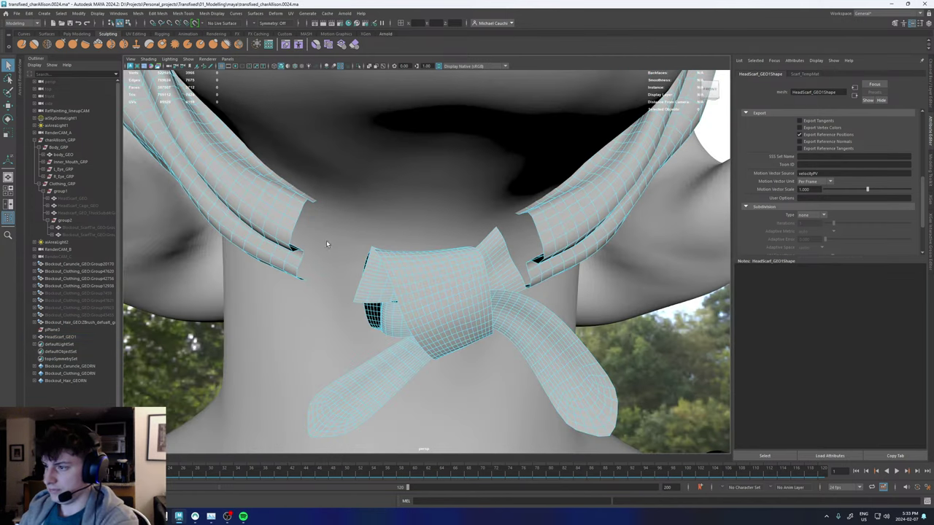
Bridge the open border edges of the left scarf band to the left side of the knot.
left_click(357, 293)
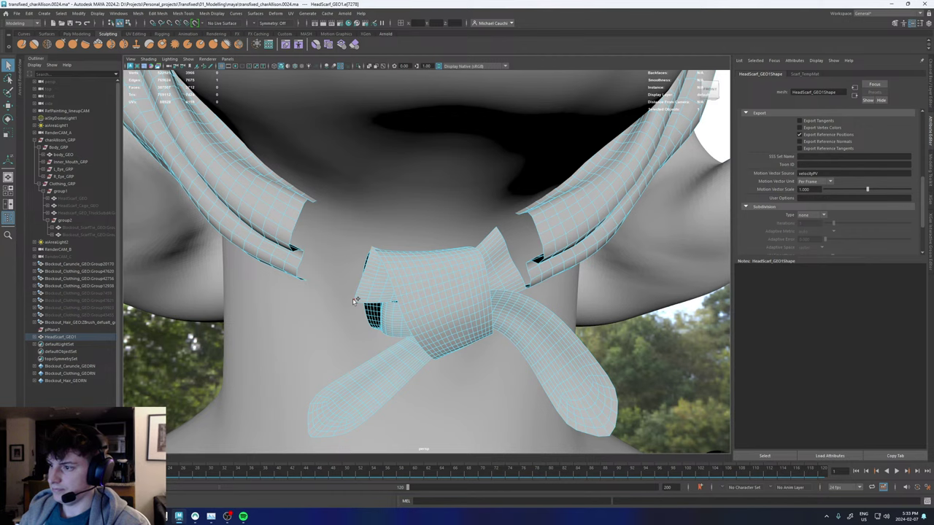
left_click_drag(328, 229, 299, 267, "alt")
right_click_drag(299, 263, 296, 357, "shift")
left_click_drag(455, 238, 452, 239, "alt")
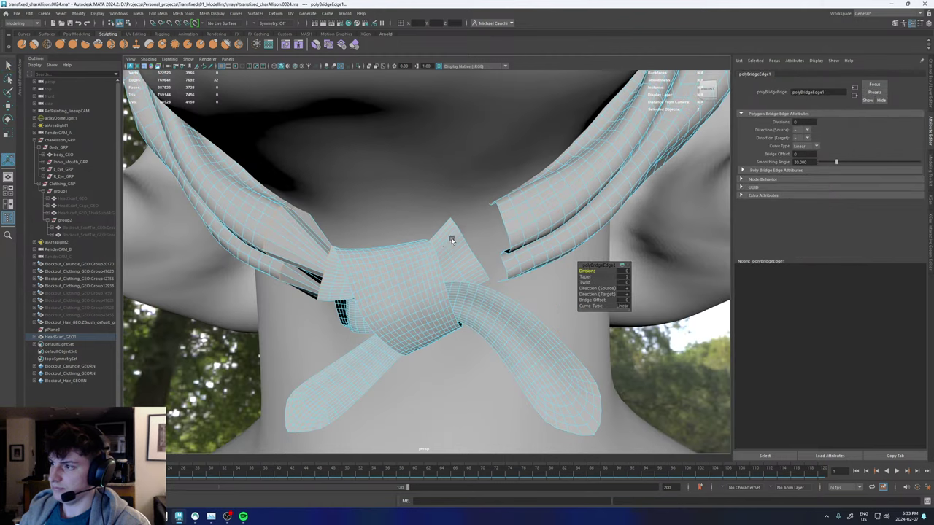
Bridge the open border edges of the right scarf band to the right side of the knot.
right_click_drag(434, 225, 494, 258, "alt")
key("q")
left_click(521, 177)
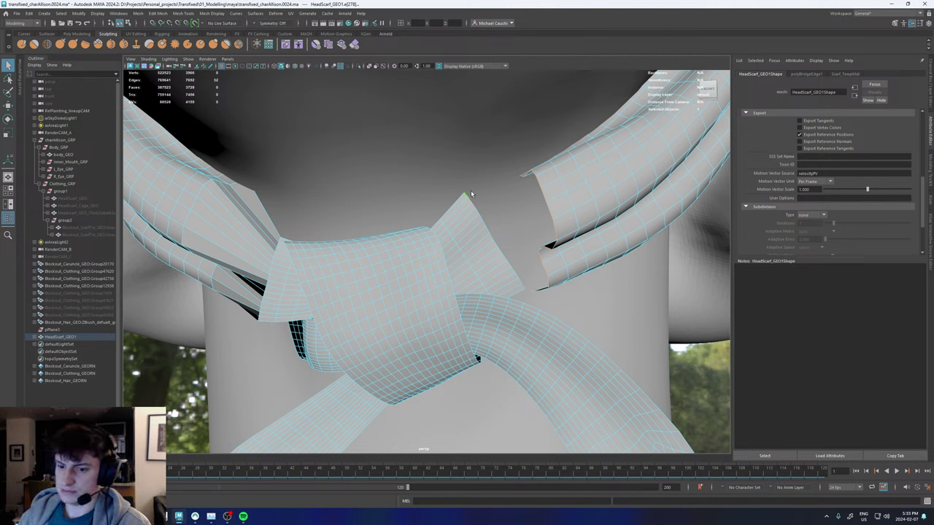
right_click_drag(474, 212, 469, 302, "shift")
left_click_drag(464, 279, 461, 257, "alt")
Smooth the edge loops along the right bridge and the adjoining band with repeated Edit Edge Flow.
key("w")
right_click_drag(446, 221, 436, 303)
double_click(446, 232)
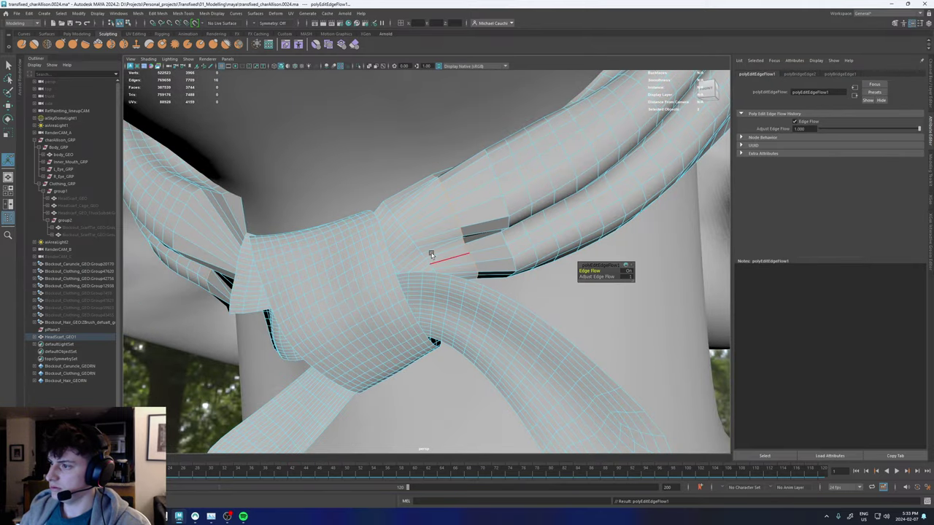
key("g")
key("g")
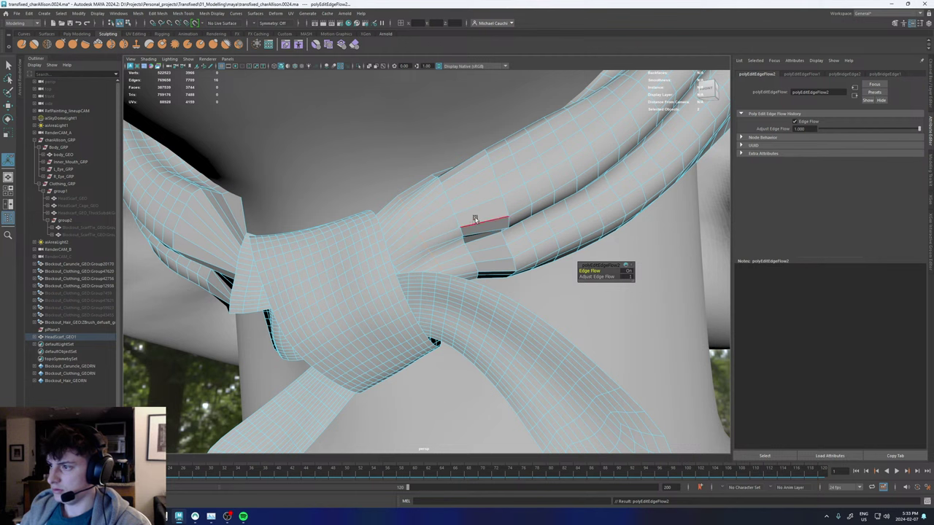
key("g")
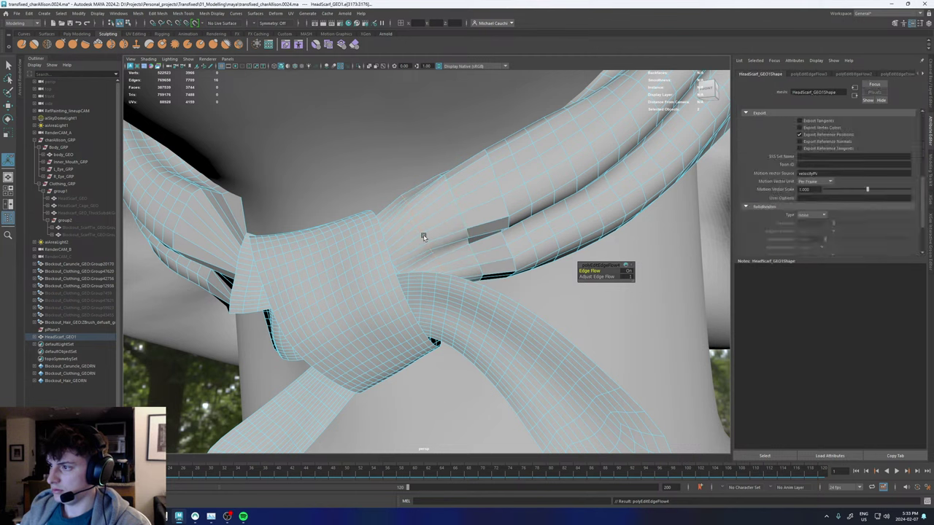
key("g")
key("g")
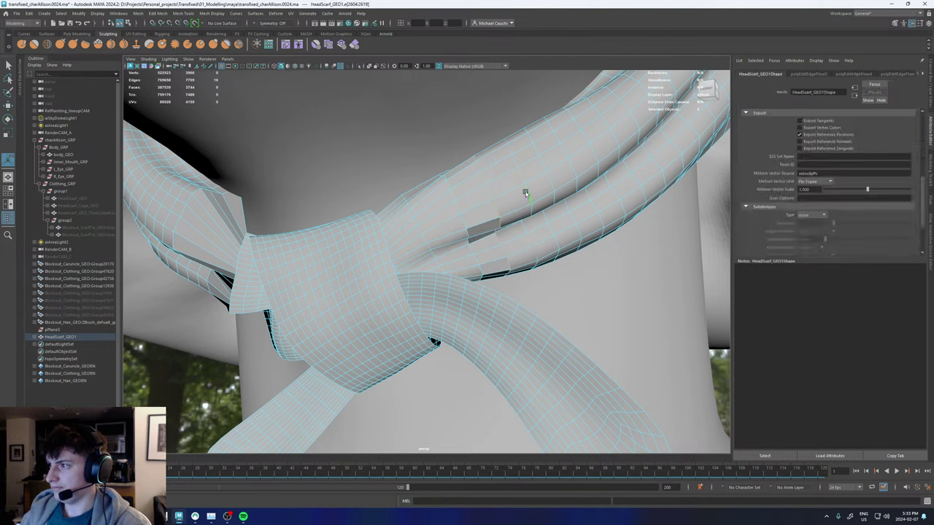
key("g")
key("g")
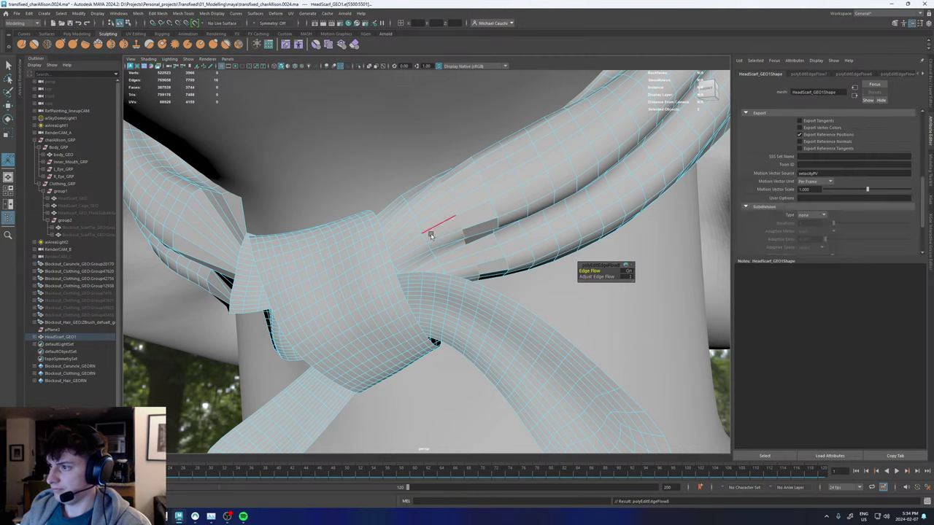
key("g")
Refine the edge loops where the right bridge enters the knot with Edit Edge Flow, undoing unwanted passes.
left_click_drag(502, 229, 362, 270, "alt")
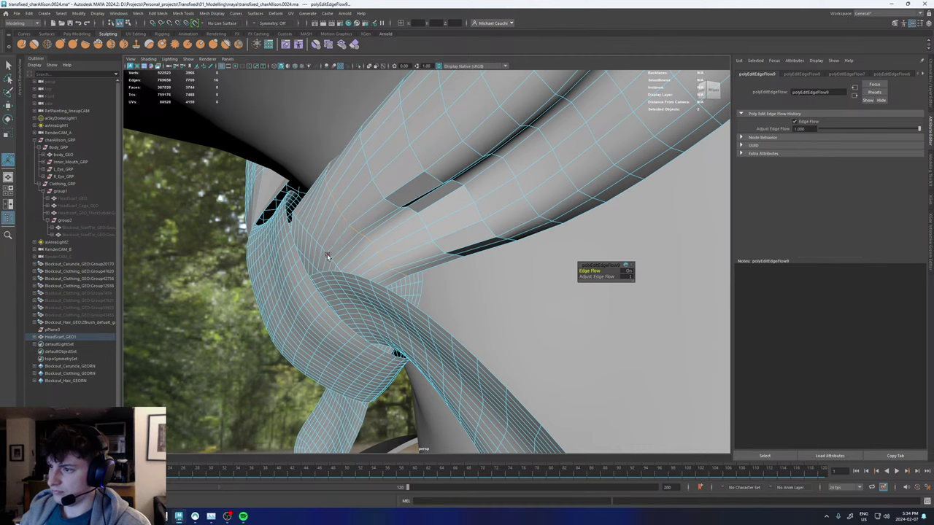
key("g")
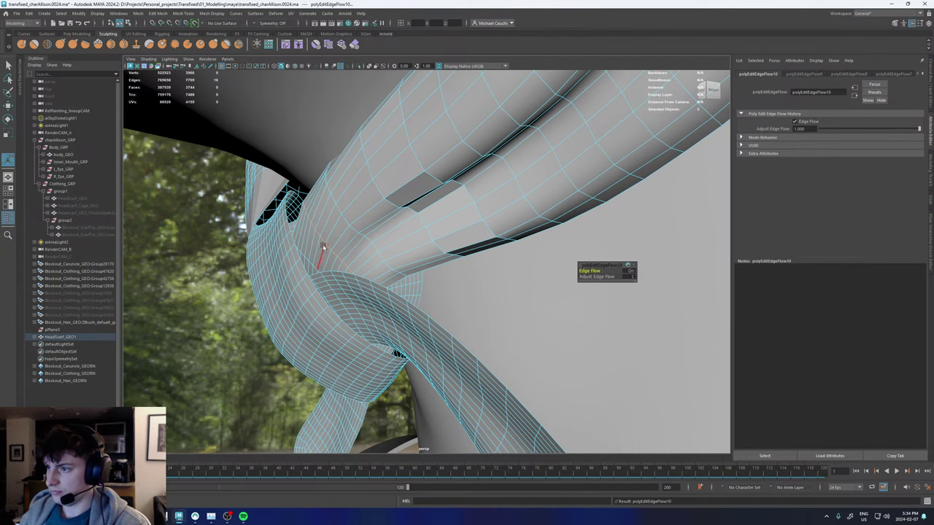
left_click_drag(323, 248, 307, 323, "alt")
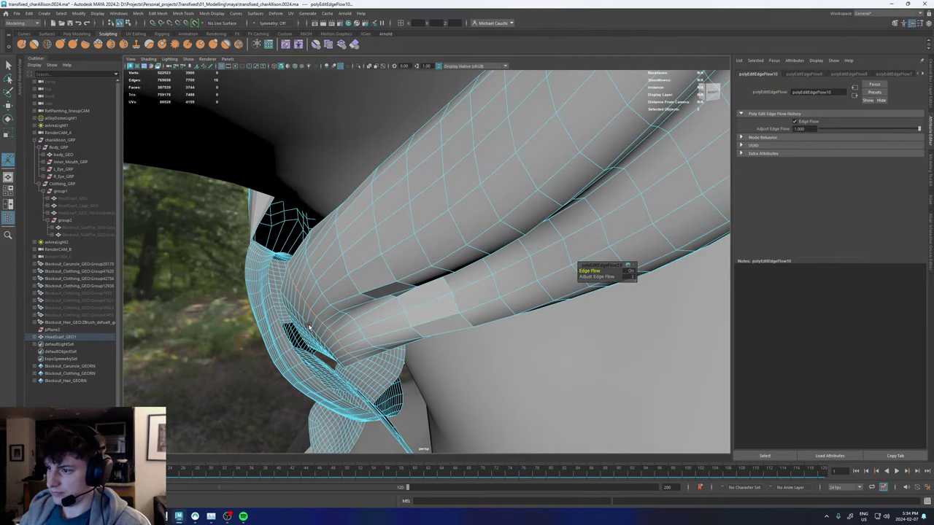
key("g")
key("g")
key("g")
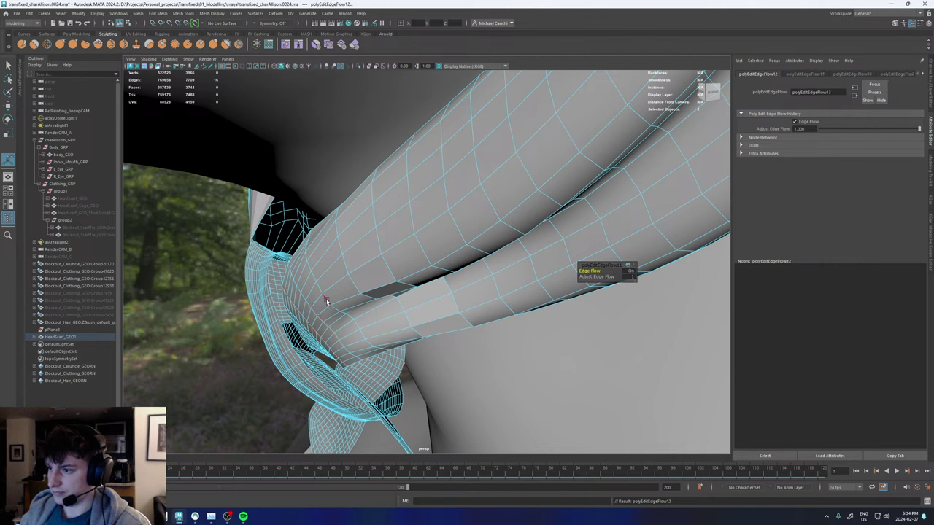
key("ctrl+z")
key("ctrl+z")
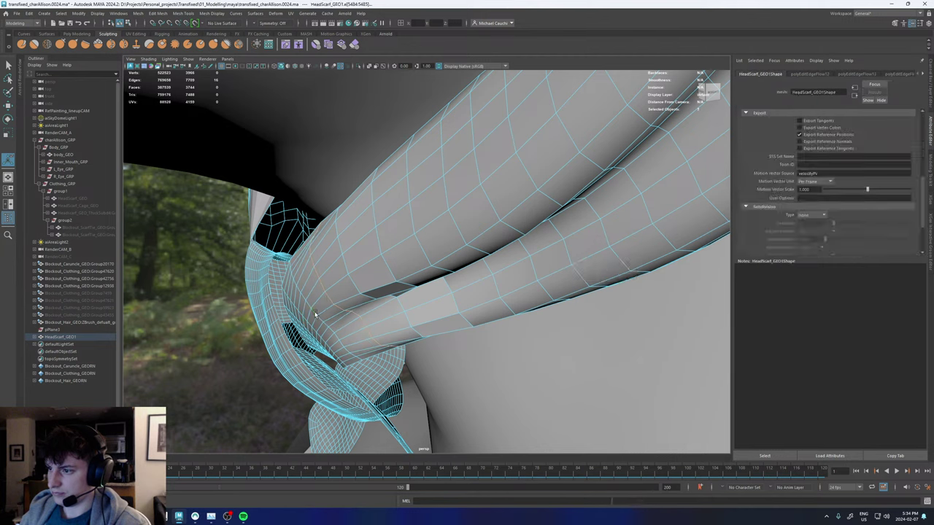
key("g")
key("g")
key("ctrl+z")
key("g")
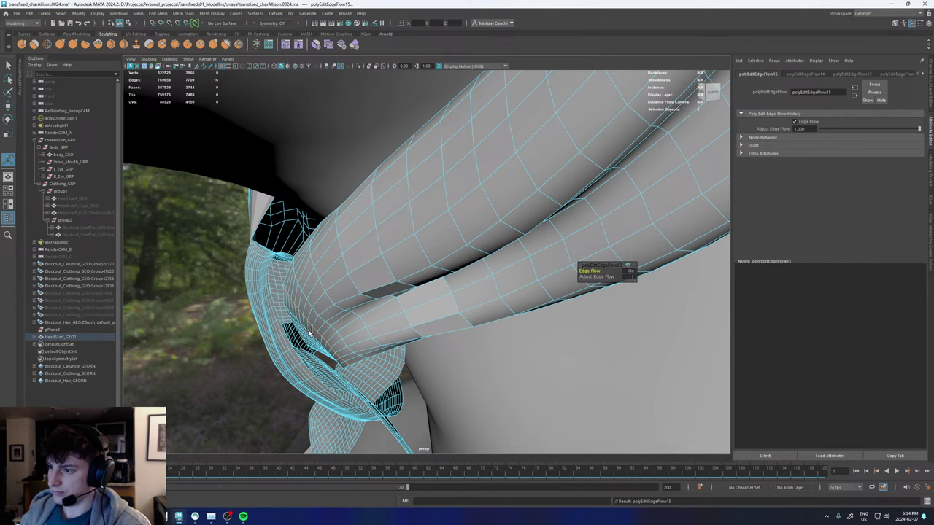
key("g")
Return to object mode and examine how both bridged bands meet the knot.
left_click_drag(319, 300, 300, 290, "alt")
key("w")
right_click_drag(316, 267, 334, 250)
scroll(333, 261, "down", 5)
left_click_drag(333, 262, 424, 261, "alt")
right_click_drag(410, 263, 548, 246, "alt")
left_click_drag(548, 246, 526, 253, "alt")
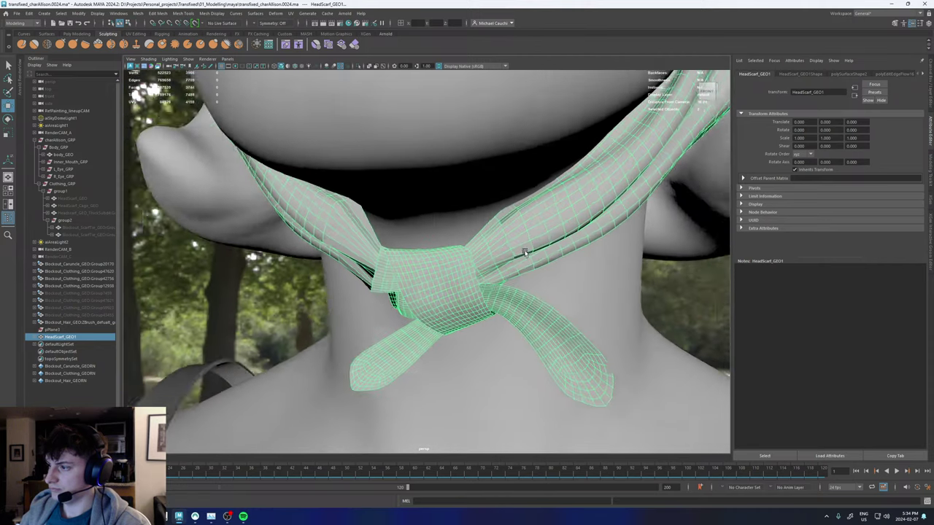
Adjust the edges where the right band meets the knot, undoing the plain move and enabling soft selection.
right_click_drag(525, 252, 600, 284, "alt")
left_click_drag(598, 283, 436, 268, "alt")
left_click(336, 268)
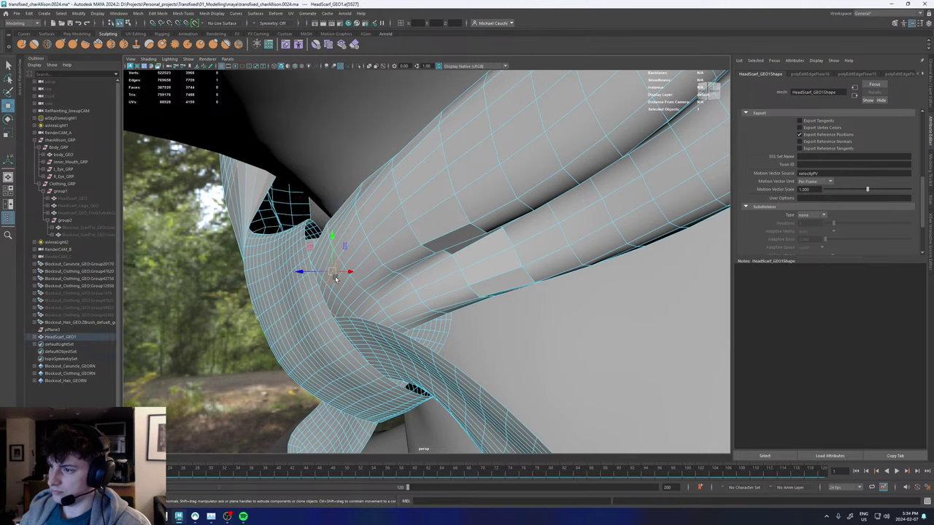
left_click_drag(337, 268, 321, 281, "alt")
left_click(311, 316, "shift")
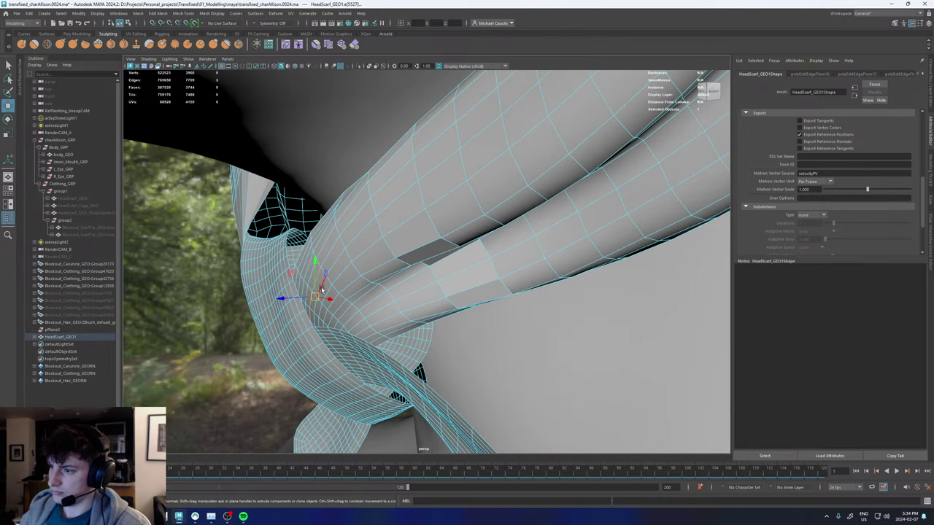
key("ctrl+z")
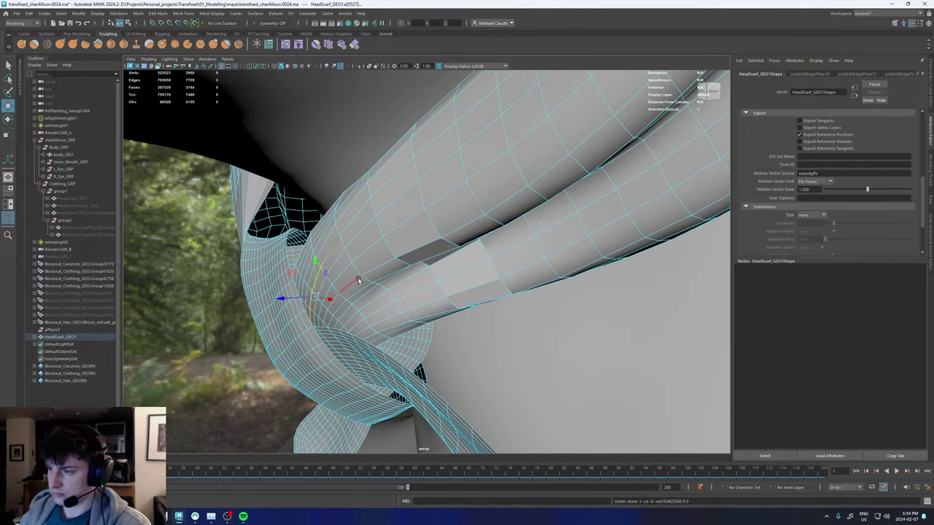
key("b")
key("w")
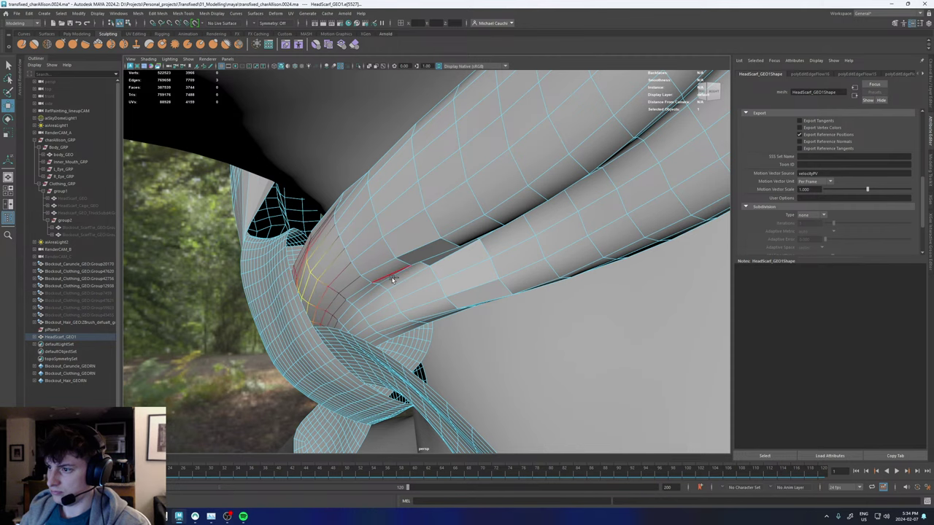
Inspect the unselected scarf from the side and front, and reselect it near the left bridge.
left_click_drag(373, 280, 315, 276, "alt")
key("F8")
right_click_drag(314, 276, 244, 291, "alt")
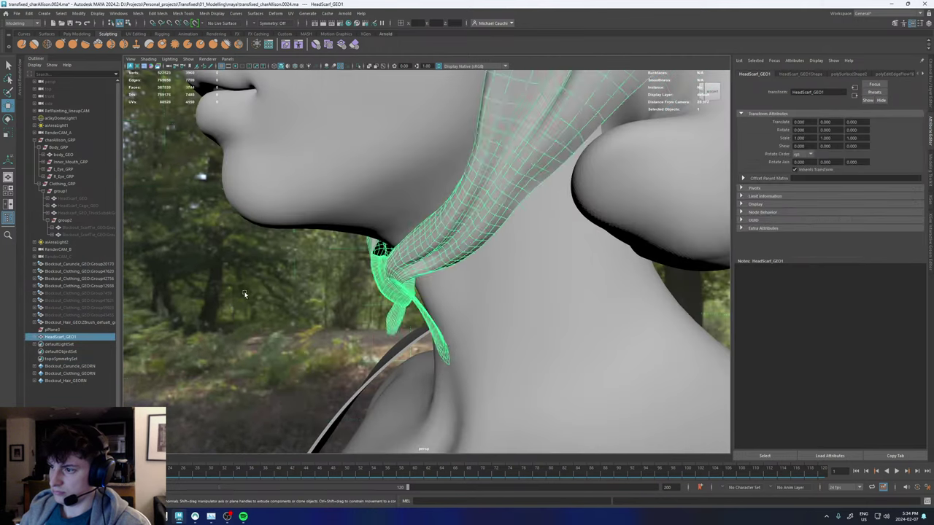
left_click(244, 291)
left_click_drag(276, 284, 402, 285, "alt")
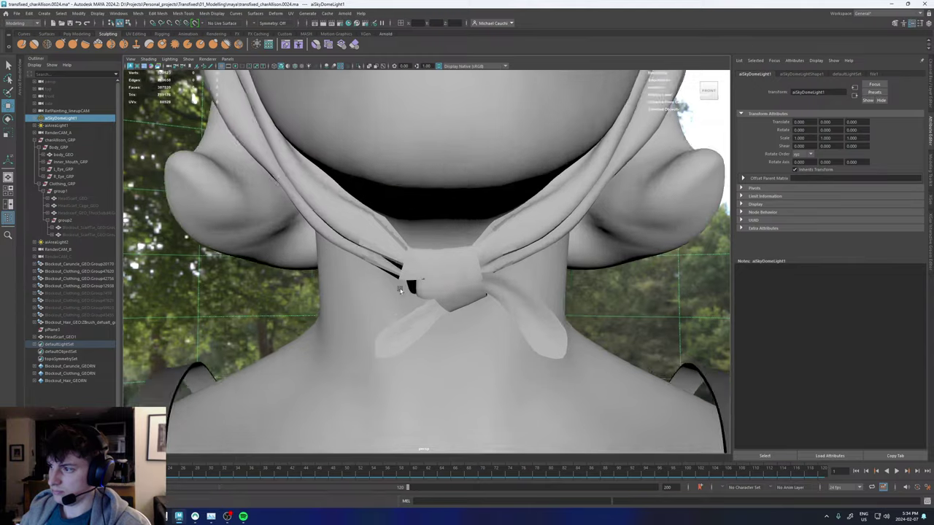
right_click_drag(402, 284, 494, 291, "alt")
left_click(371, 248)
left_click_drag(334, 253, 354, 245, "alt")
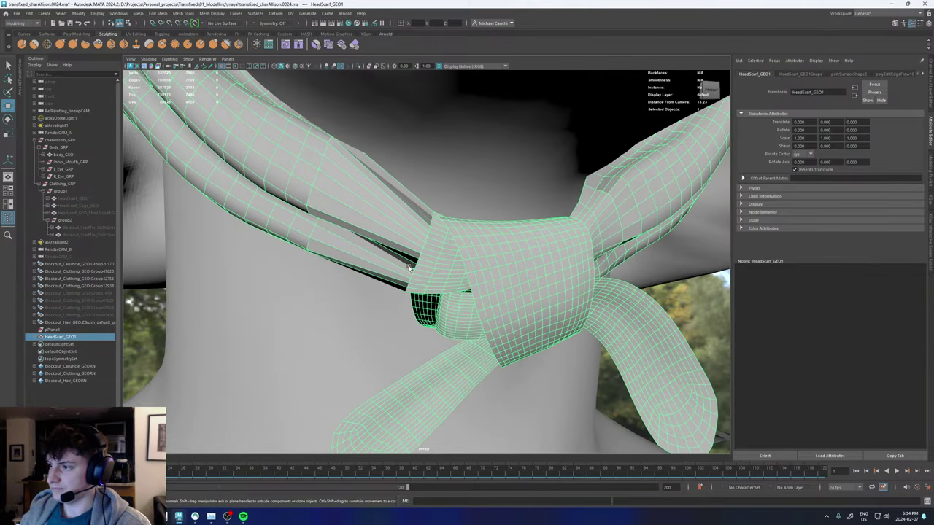
Try Edit Edge Flow on the loop joining the left bridge to the knot, with soft selection off, and undo it.
key("F8")
double_click(423, 247)
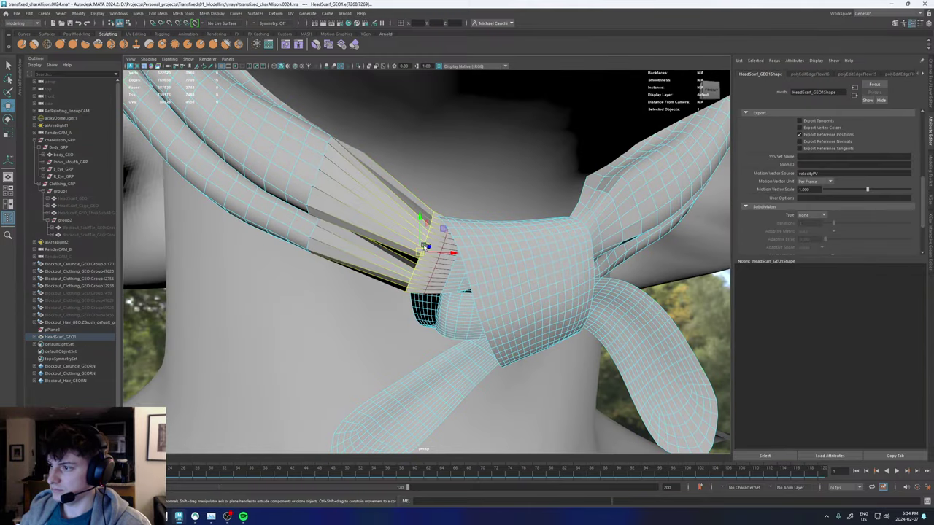
right_click(423, 246, "shift")
key("b")
right_click_drag(424, 247, 409, 314, "shift")
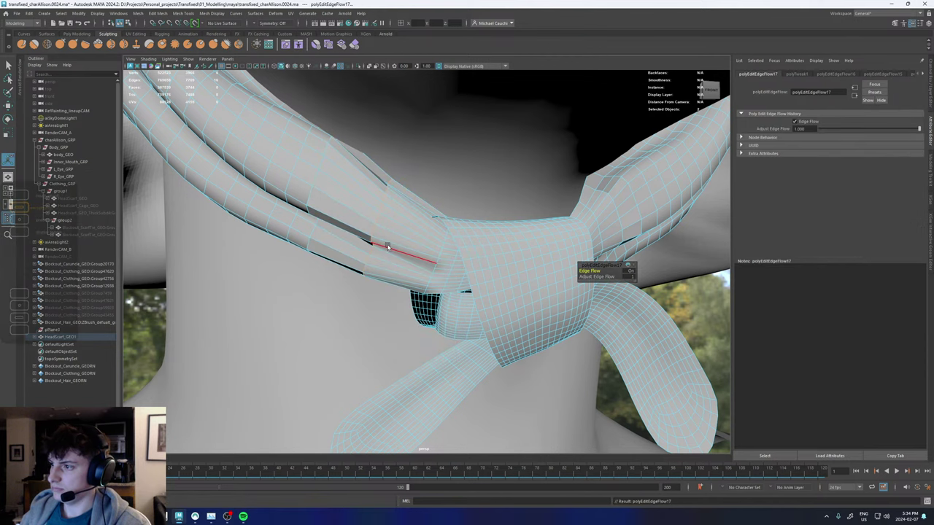
key("ctrl+z")
Insert an edge loop across the left bridge with Multi-Cut and apply Edit Edge Flow to it.
right_click_drag(392, 229, 359, 230, "shift")
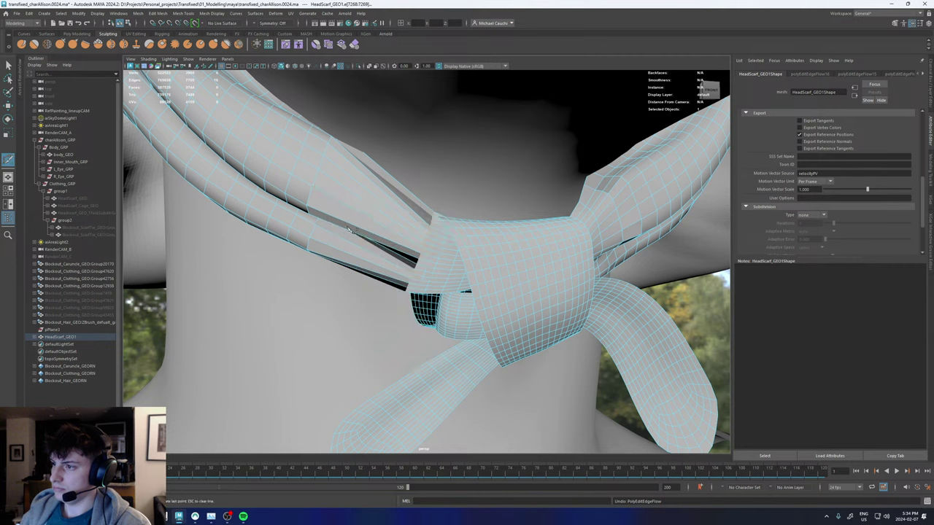
left_click(363, 217, "ctrl")
key("w")
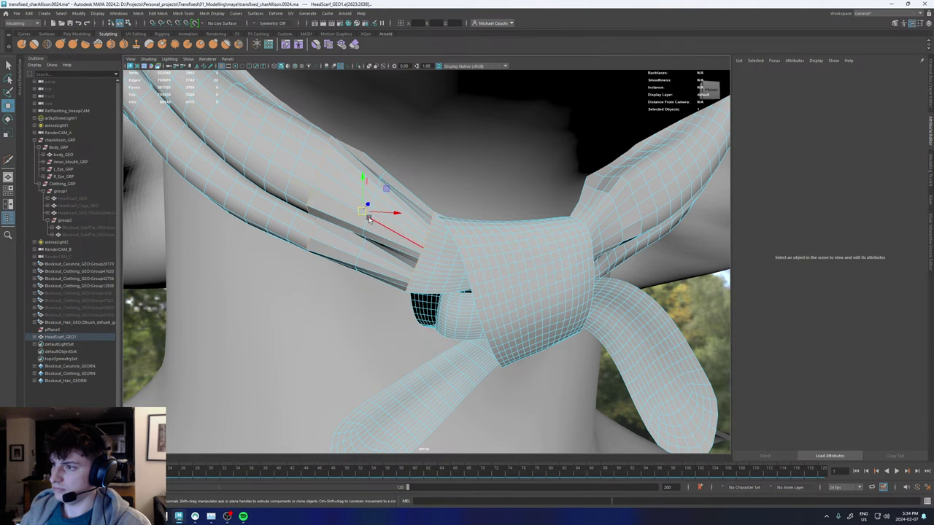
double_click(366, 222)
right_click(366, 226, "shift")
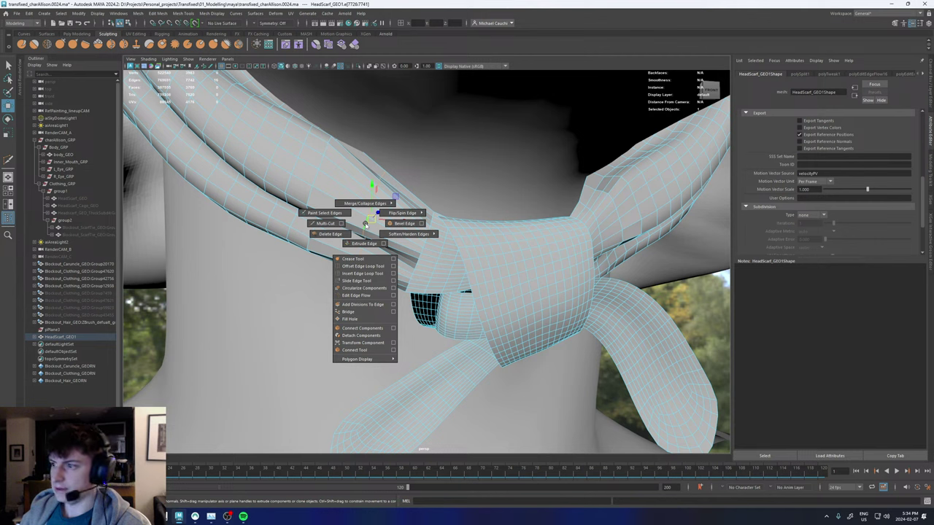
left_click(356, 296)
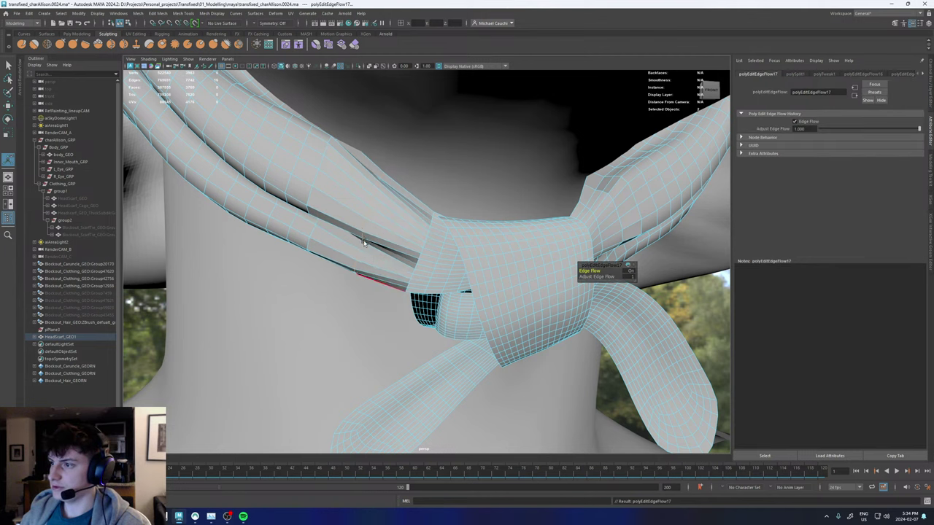
Apply Edit Edge Flow to the edge loops at the band end and knot end of the left bridge.
double_click(317, 181)
key("g")
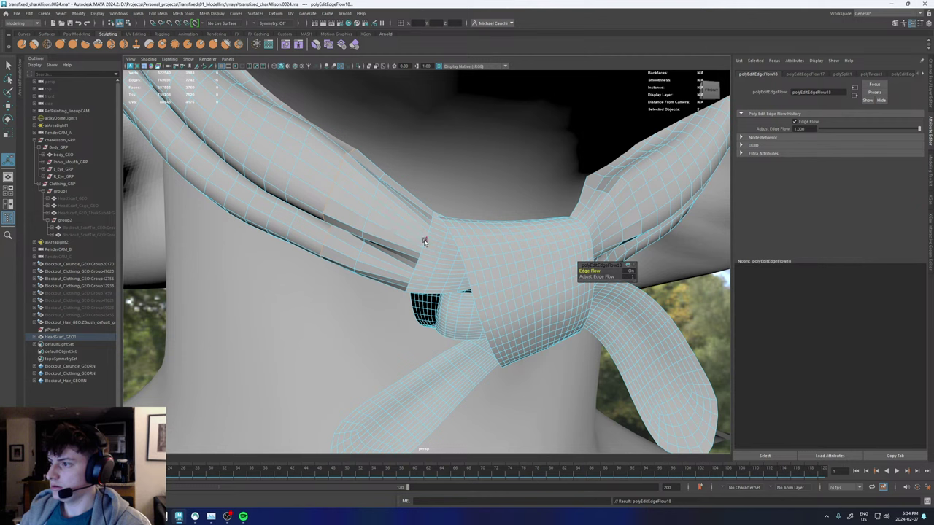
double_click(425, 242)
key("g")
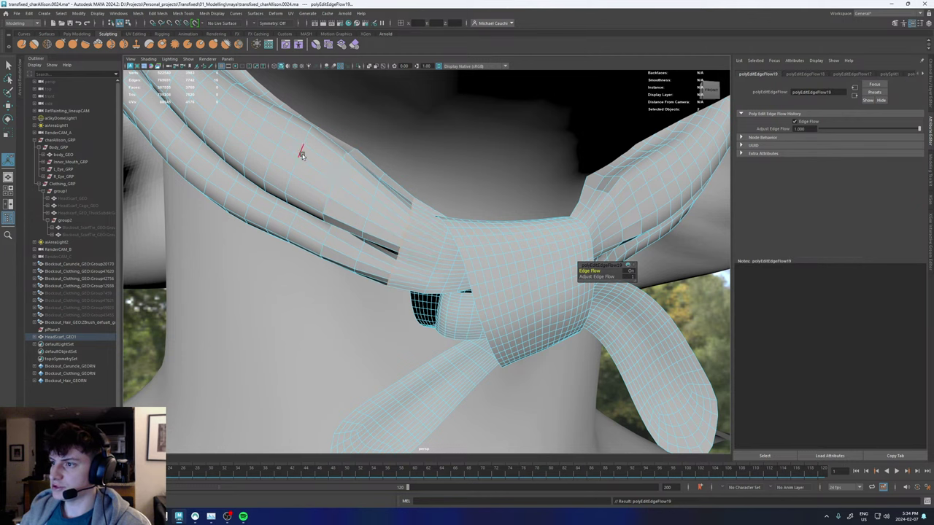
Smooth successive edge loops from the left band through the bridge to the knot with another Edit Edge Flow pass.
double_click(302, 154)
key("g")
double_click(336, 177)
key("g")
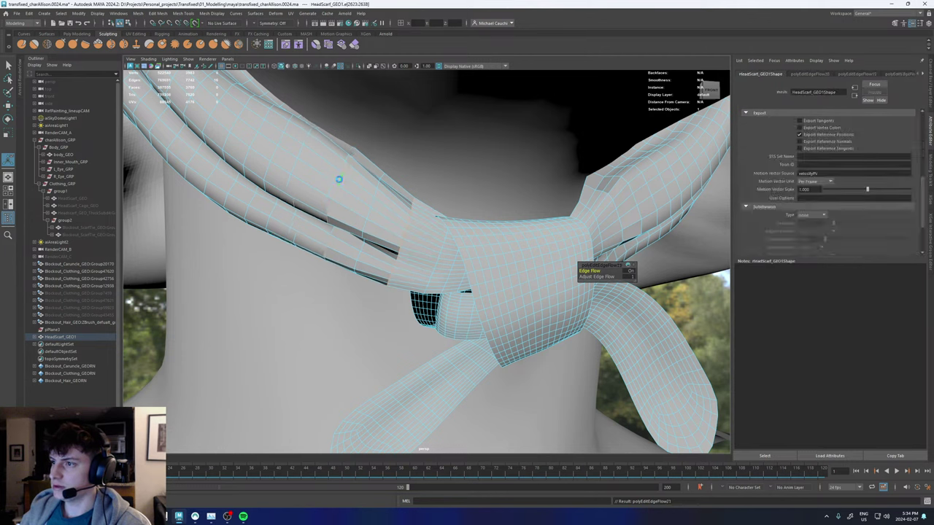
double_click(370, 203)
key("g")
double_click(407, 230)
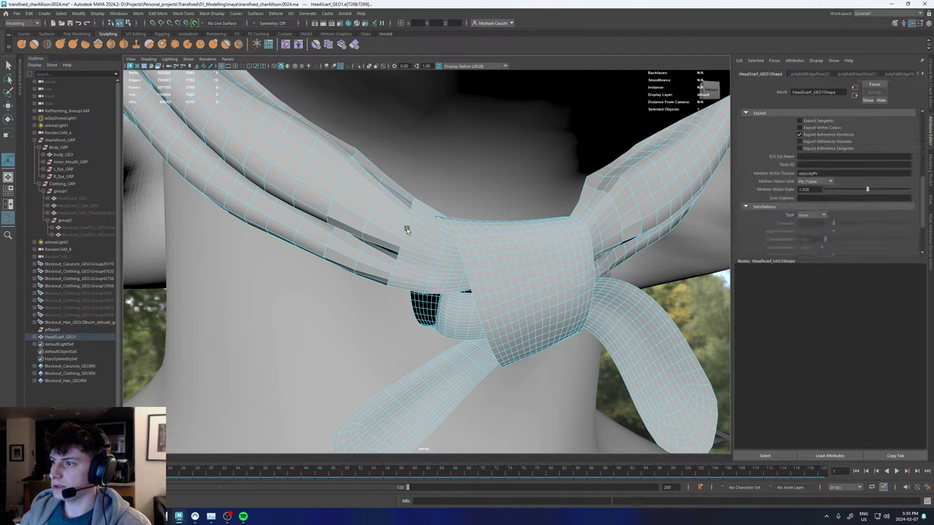
key("g")
key("alt+space")
left_click(445, 237)
left_click_drag(445, 237, 346, 243, "alt")
key("g")
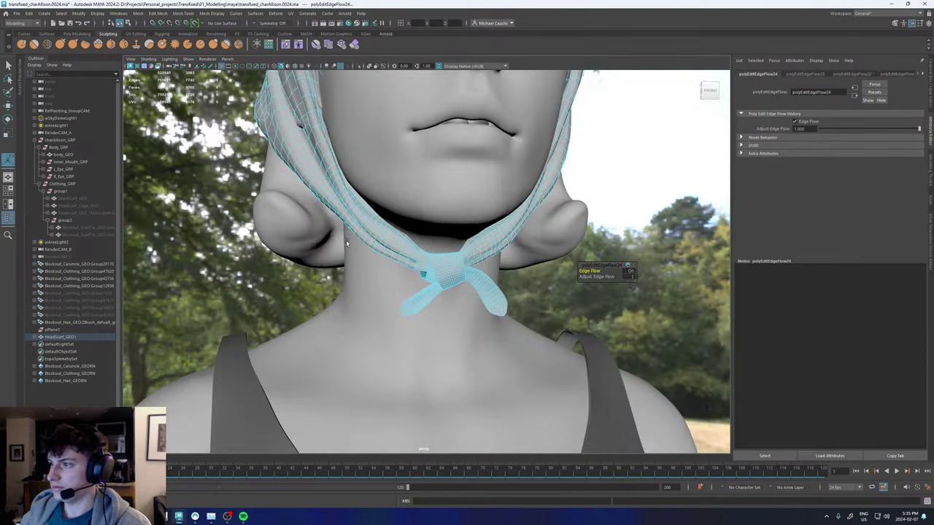
Leave component editing on the head scarf and apply Soften Edge to the whole mesh.
key("f")
key("F8")
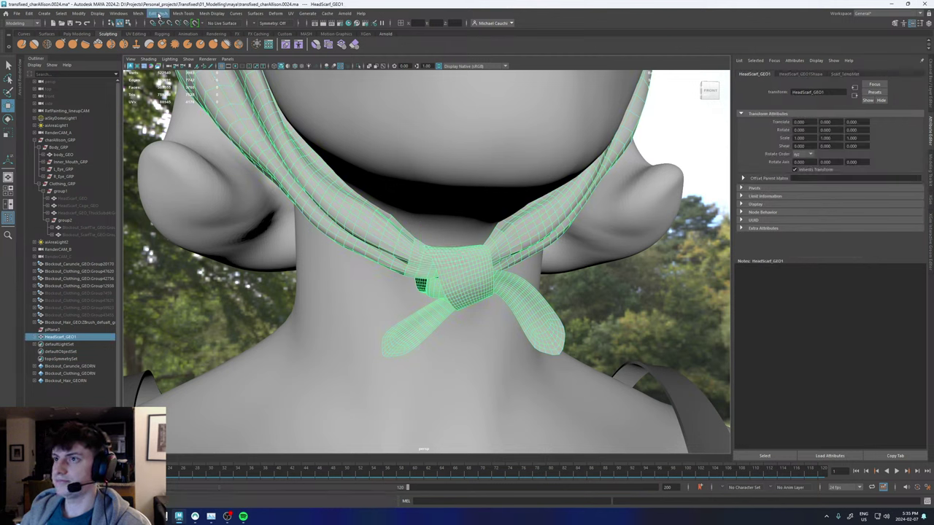
left_click(161, 14)
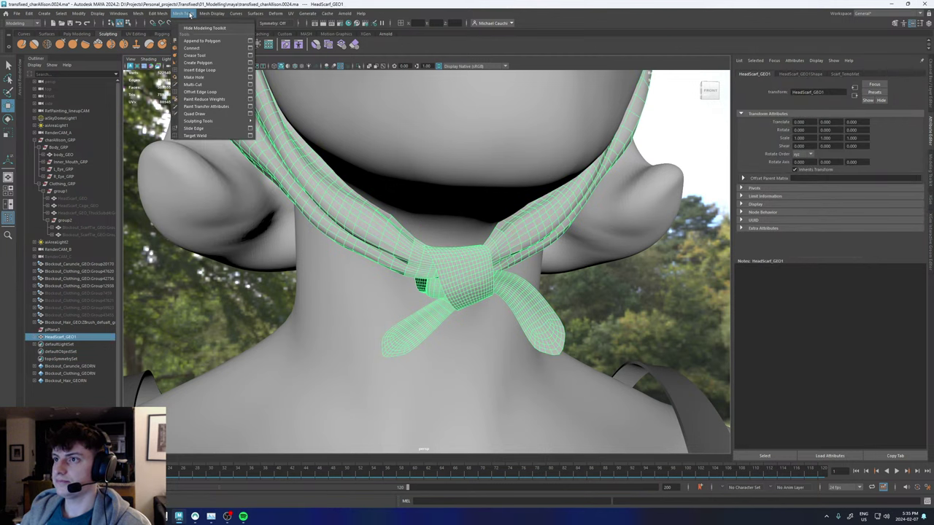
mouse_move(212, 16)
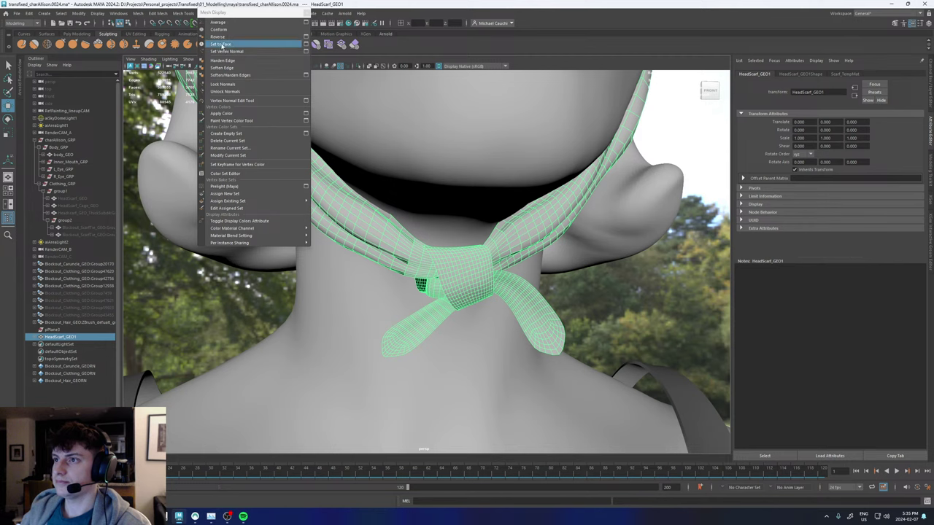
left_click(219, 68)
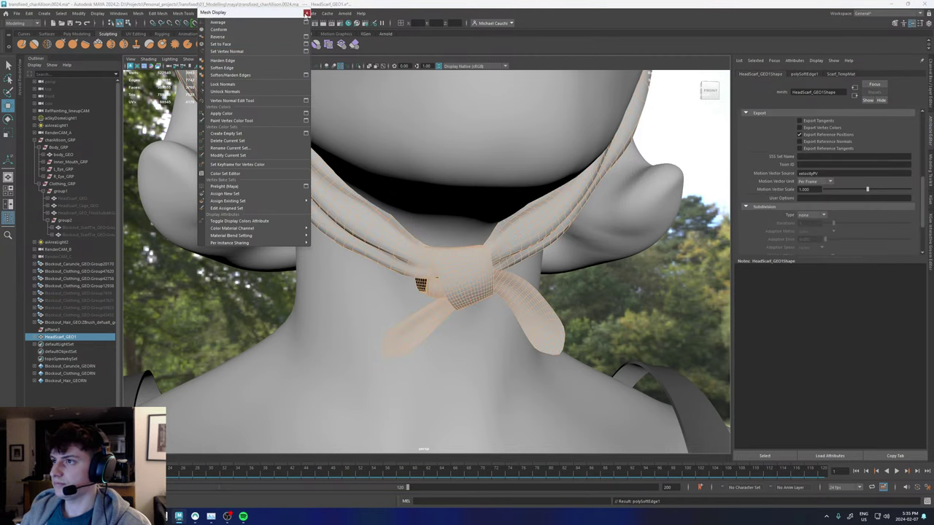
left_click(305, 14)
Examine the softened head scarf and its knot from several angles and distances.
left_click(571, 272)
left_click(636, 332)
right_click_drag(636, 332, 559, 304, "alt")
left_click_drag(559, 304, 571, 292, "alt")
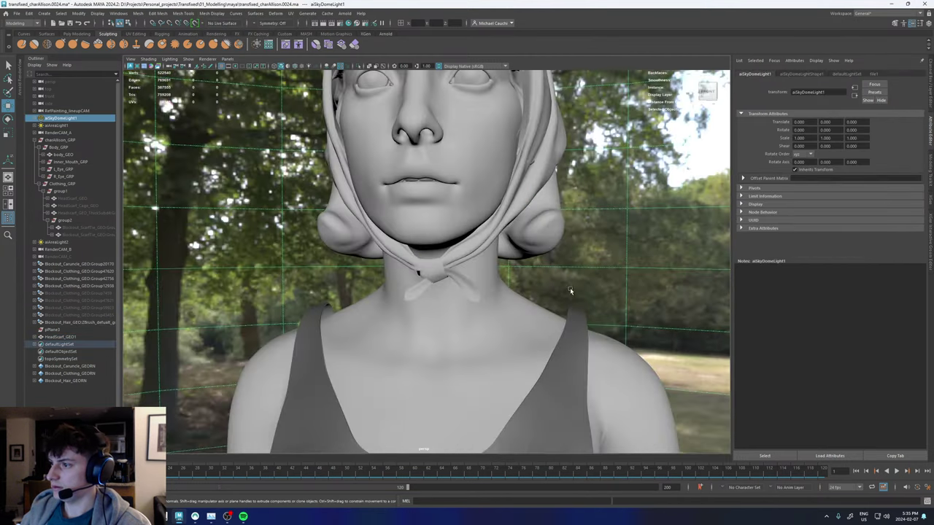
right_click_drag(571, 292, 346, 273, "alt")
left_click_drag(372, 273, 350, 275, "alt")
right_click_drag(350, 274, 579, 311, "alt")
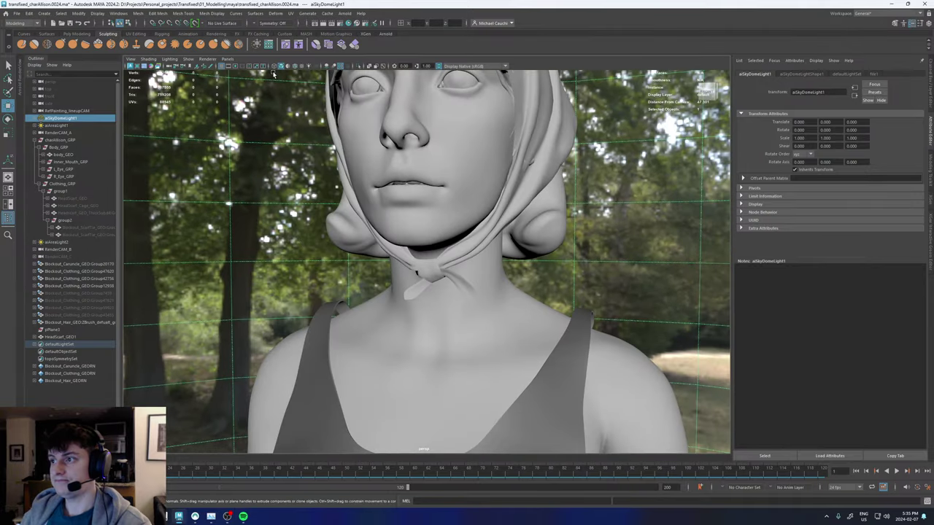
Open the head scarf's UVs in the UV Editor and select its main UV shell.
left_click(515, 192)
left_click_drag(515, 192, 526, 216, "alt")
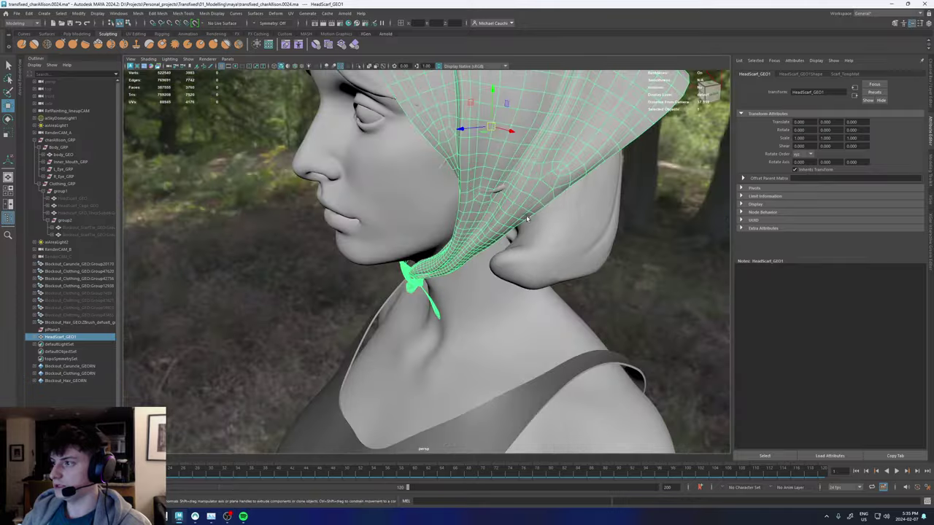
right_click_drag(562, 212, 285, 210, "alt")
left_click_drag(286, 211, 343, 179, "alt")
left_click(289, 14)
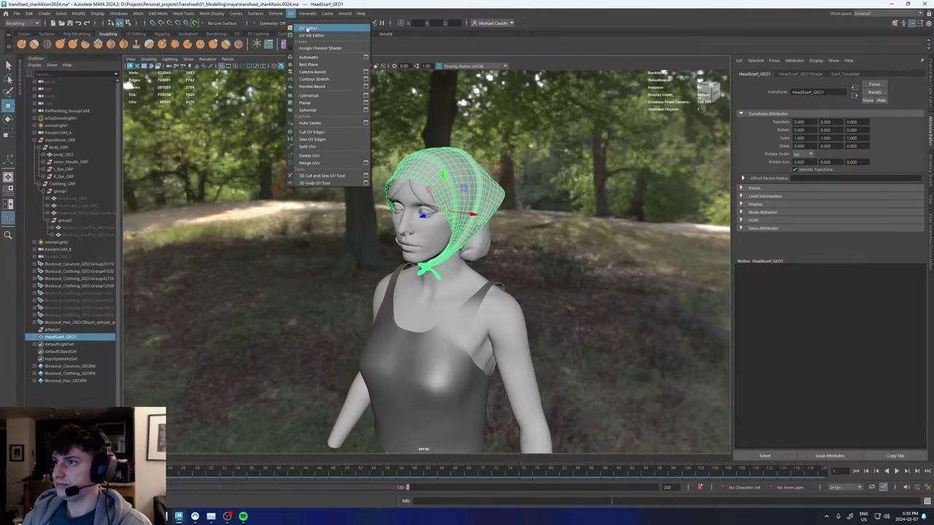
left_click(314, 29)
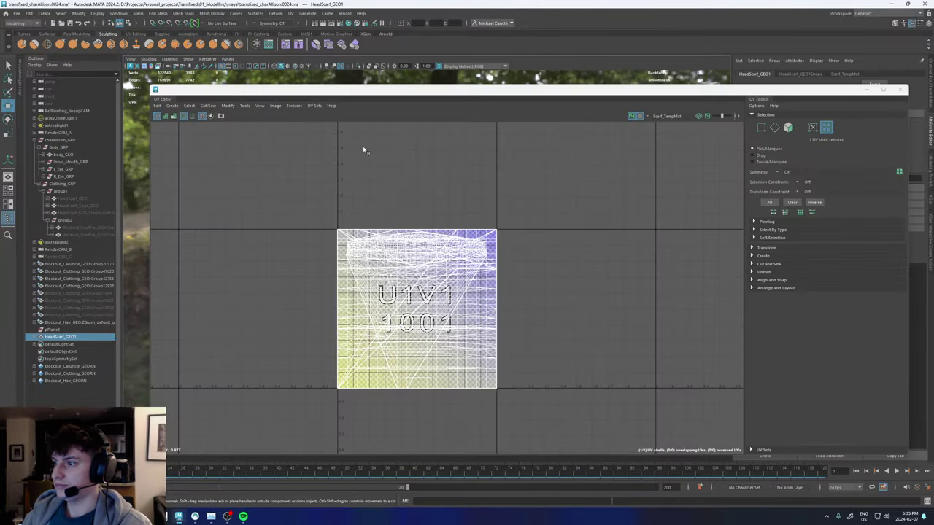
right_click_drag(478, 280, 451, 269)
left_click(478, 292)
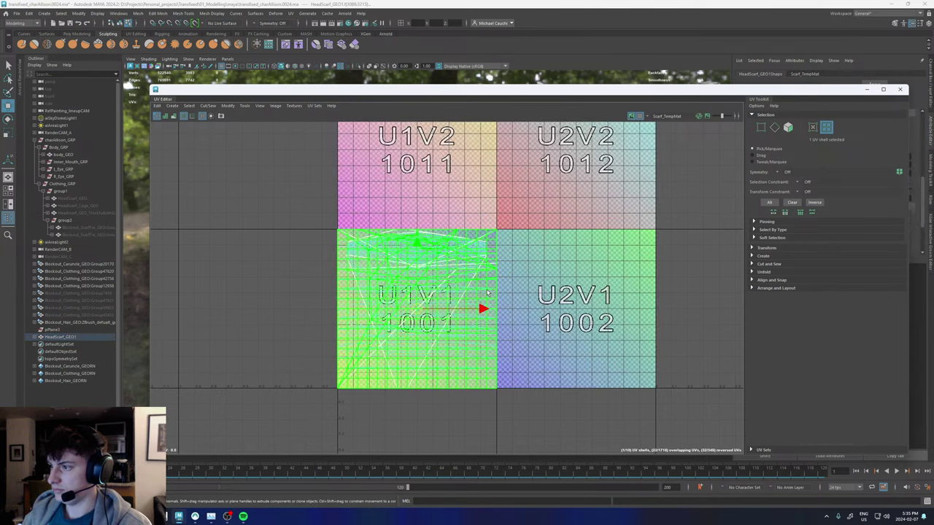
left_click(471, 248)
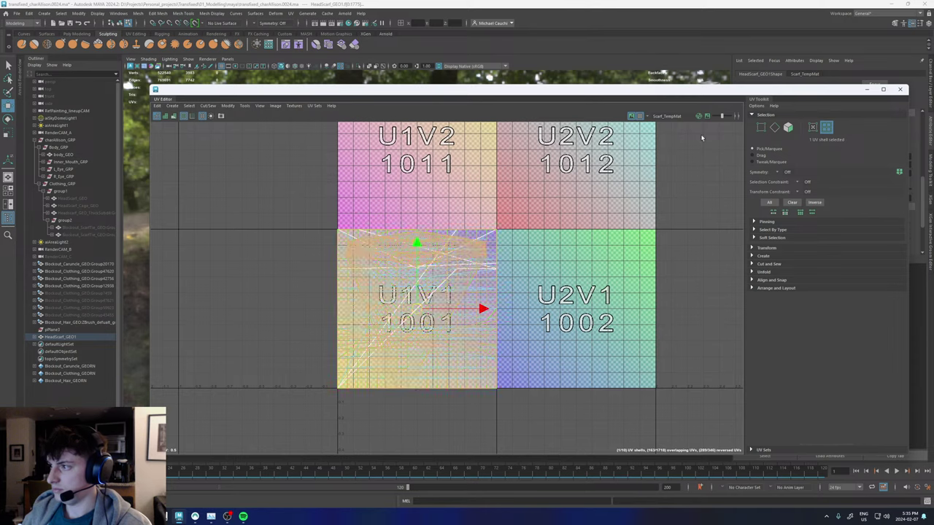
Cut the scarf's UVs along the edge loops where the two bands meet the bridges to the knot.
left_click_drag(807, 86, 214, 104)
scroll(421, 279, "up", 6)
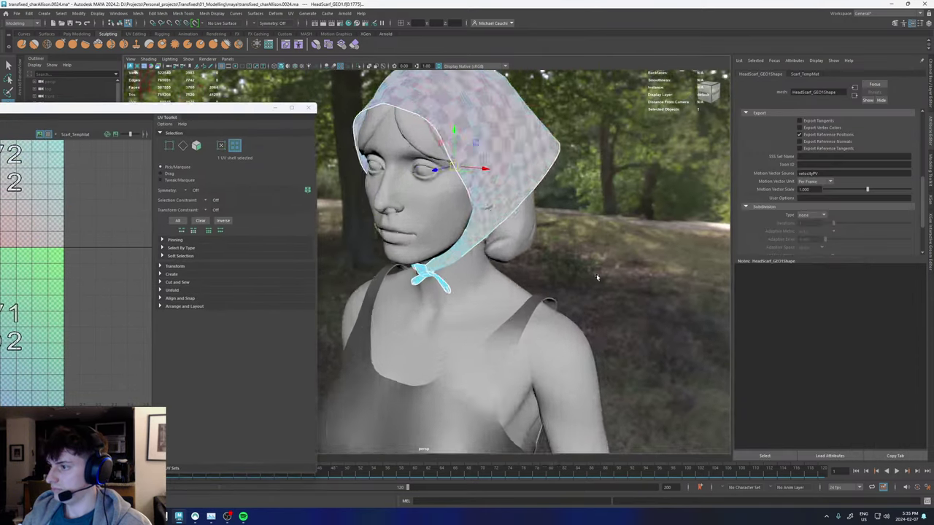
scroll(420, 279, "up", 5)
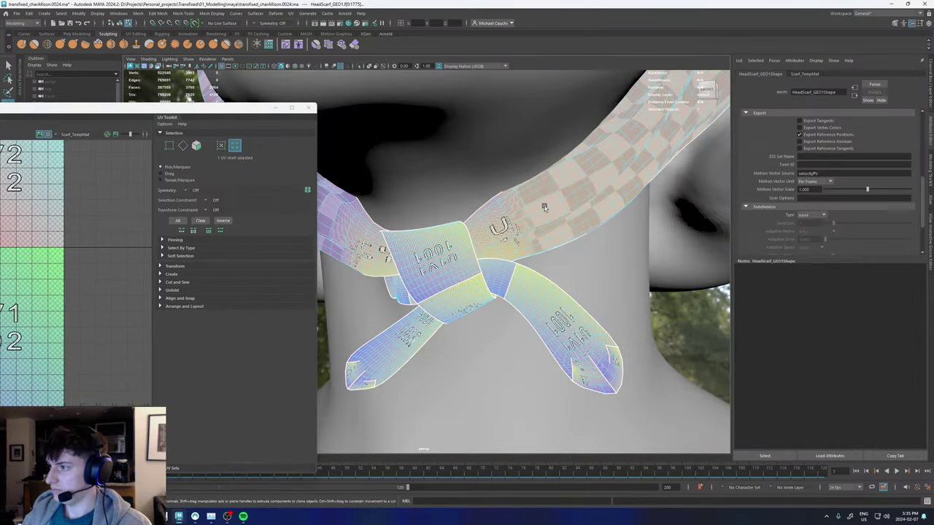
middle_click_drag(544, 207, 472, 251, "alt")
scroll(471, 251, "up", 5)
key("F10")
double_click(436, 211)
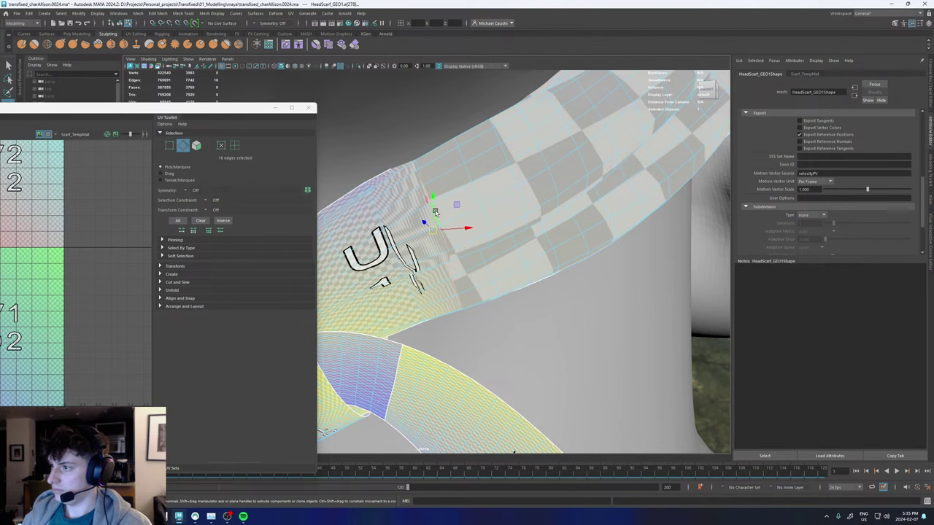
scroll(380, 265, "down", 4)
left_click_drag(380, 265, 651, 236, "alt")
left_click_drag(503, 242, 476, 209, "alt")
double_click(475, 209, "shift")
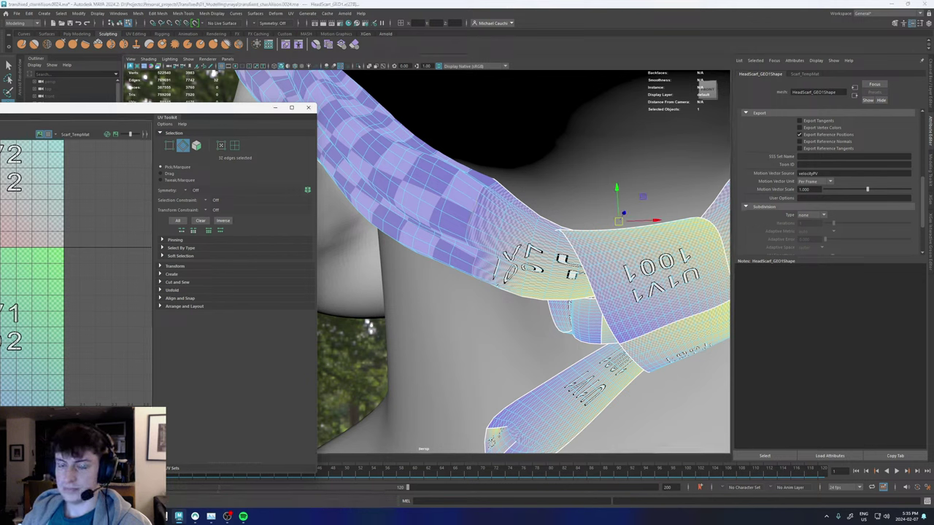
key("shift+x")
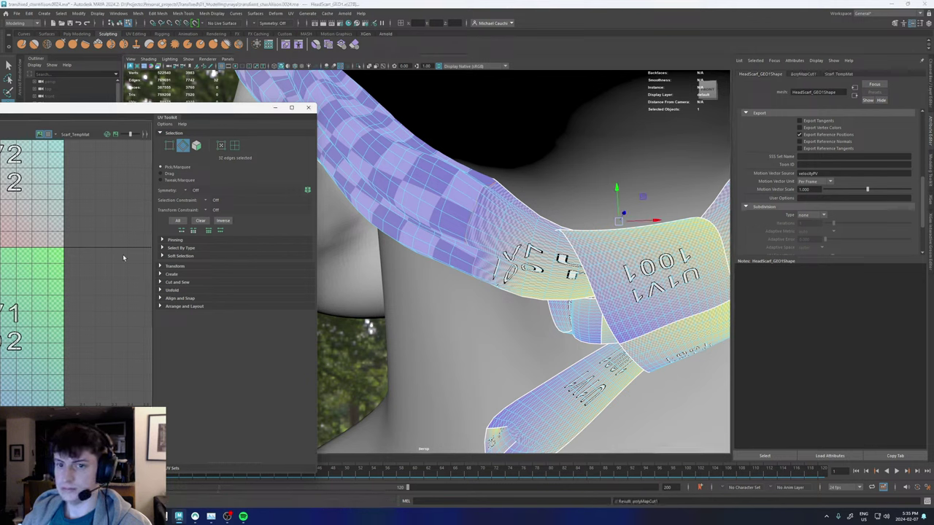
Select the main scarf UV shell and move it up out of tile 1001 into tile 1011.
right_click_drag(513, 255, 479, 265)
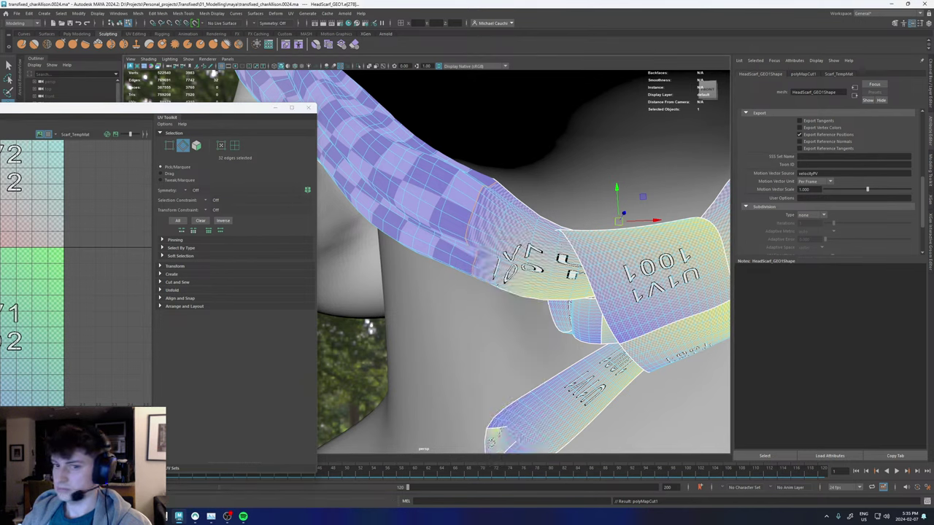
left_click(586, 321)
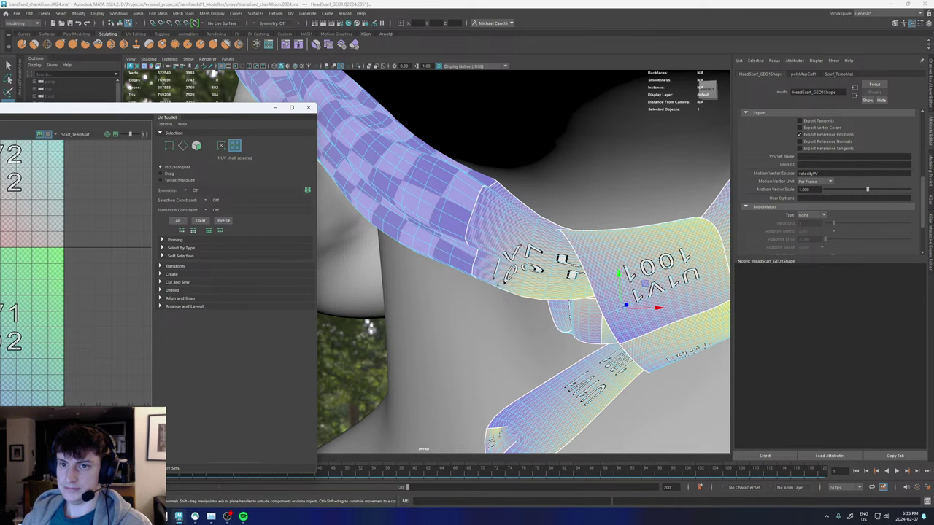
left_click_drag(168, 110, 688, 83)
left_click(378, 242)
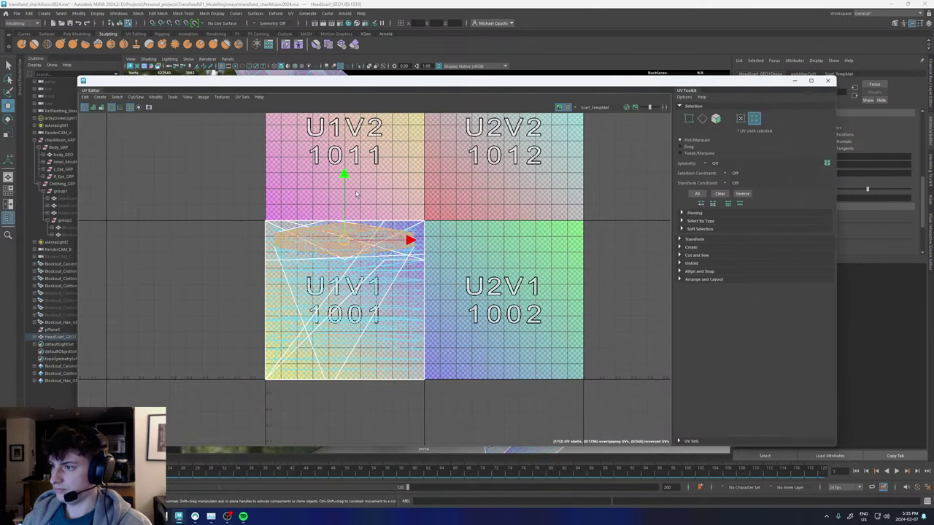
left_click_drag(342, 178, 337, 128)
Select all the knot's UV shells remaining in tile 1001 and remap them with a planar projection.
left_click_drag(252, 212, 469, 404)
right_click(471, 260, "shift")
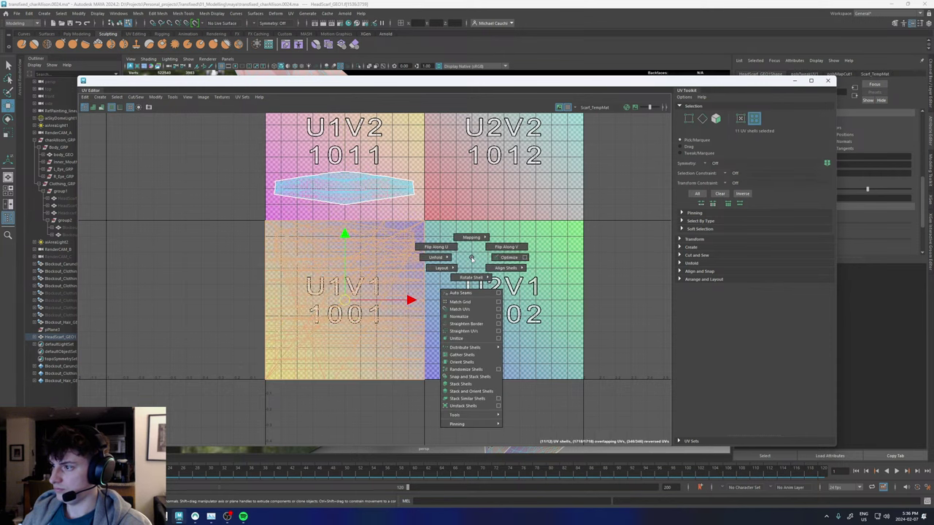
left_click(467, 211)
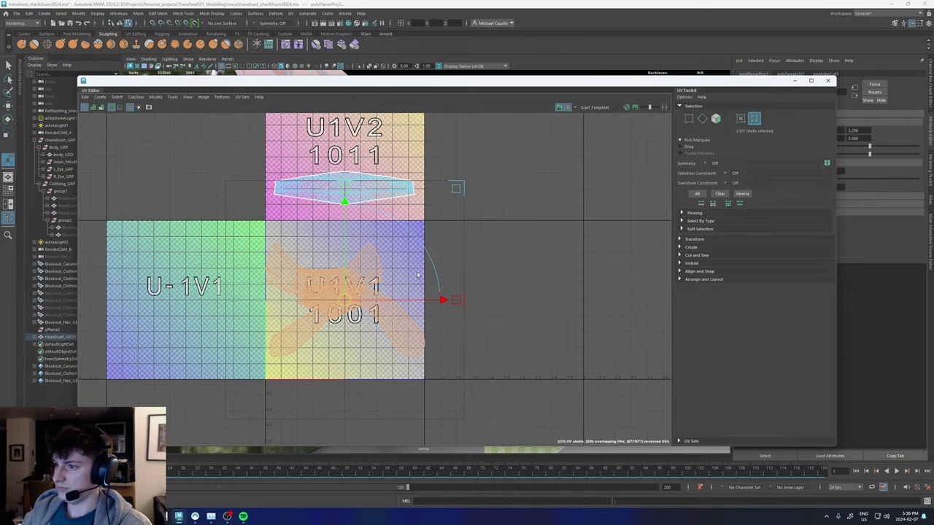
Select both projected knot shells and apply Unfold to them.
scroll(271, 265, "up", 1)
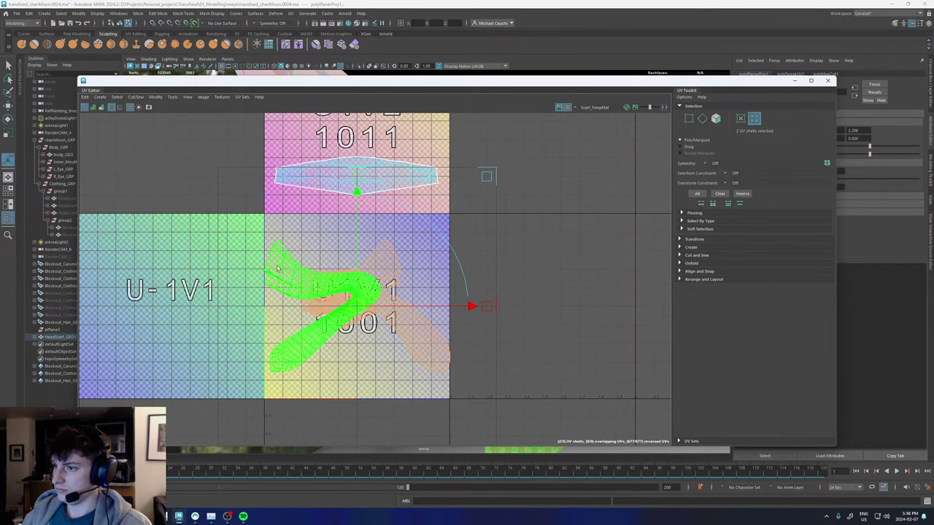
left_click(277, 268)
left_click(372, 264, "shift")
right_click(371, 263, "shift")
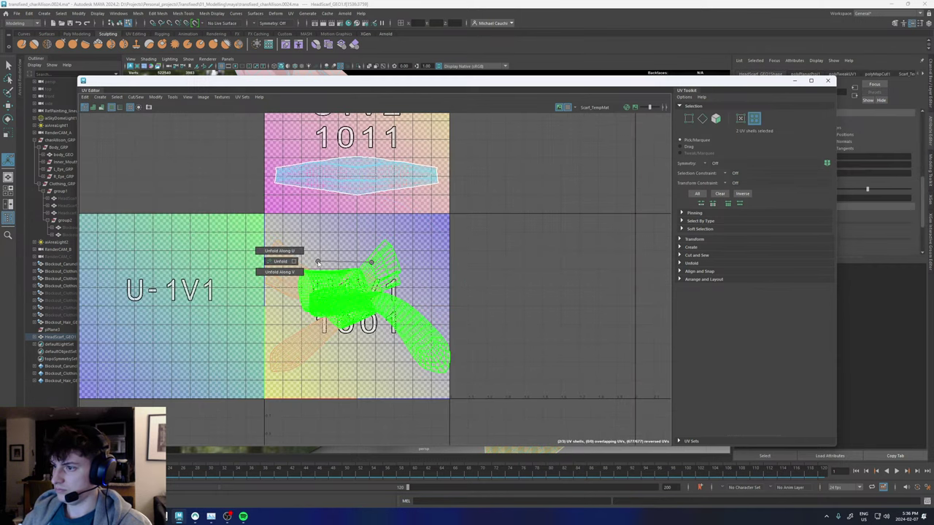
left_click(273, 261)
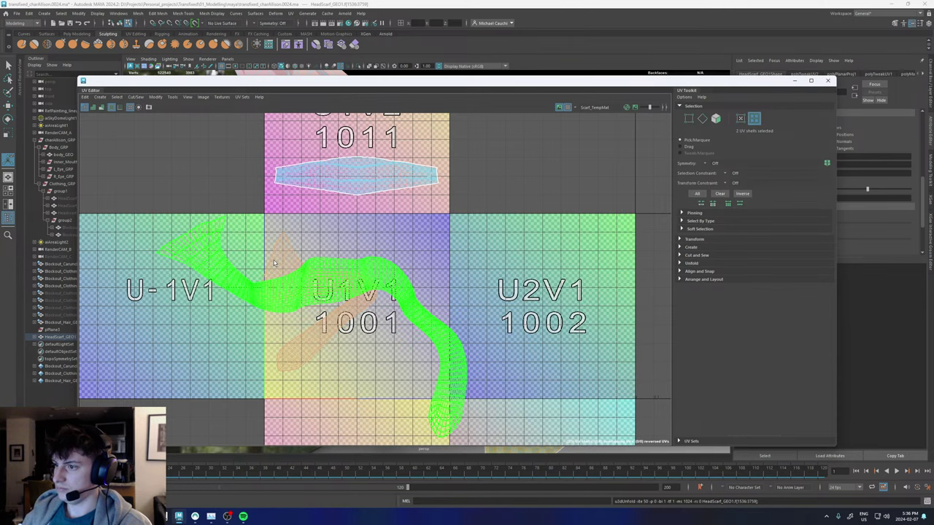
Try Straighten Shell on the long knot shell using a lengthwise edge loop, and undo it.
key("ctrl+z")
key("shift+z")
key("ctrl+z")
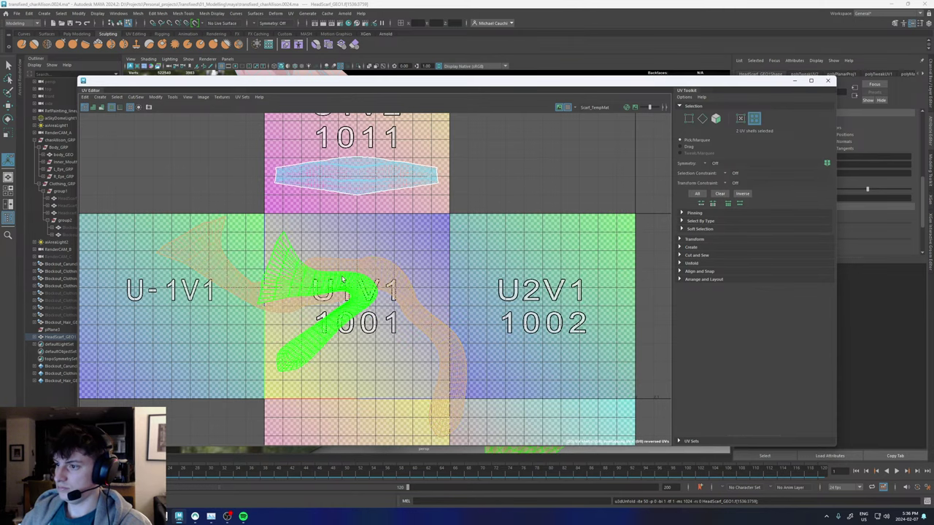
left_click(391, 321)
right_click_drag(391, 348, 391, 285)
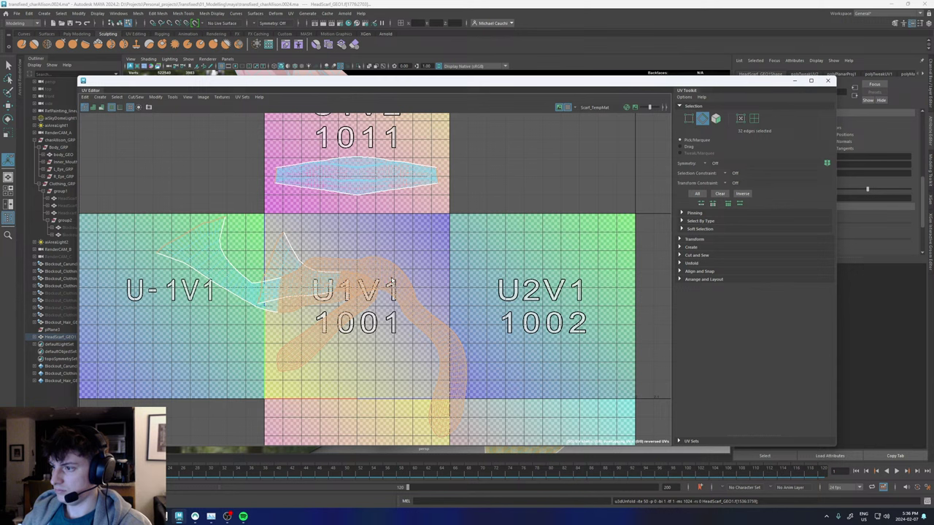
key("shift+z")
right_click(391, 285, "shift")
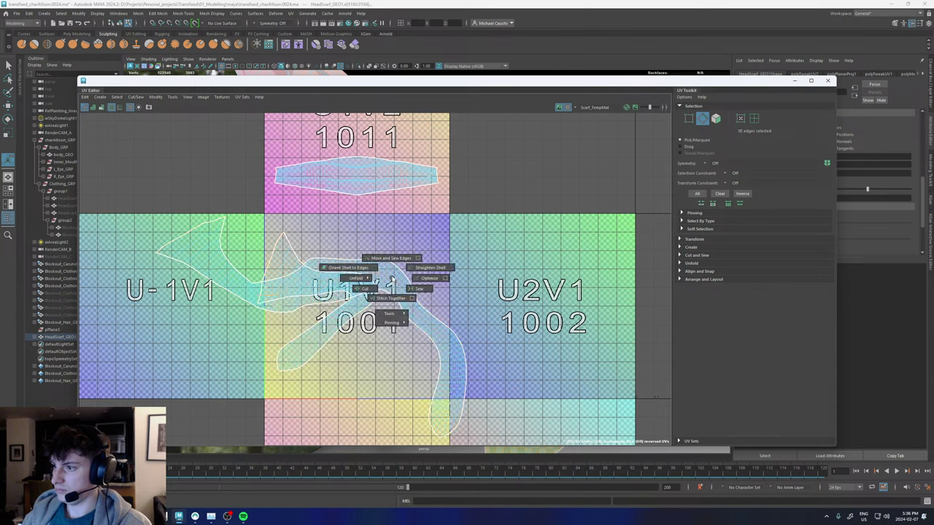
left_click(431, 267)
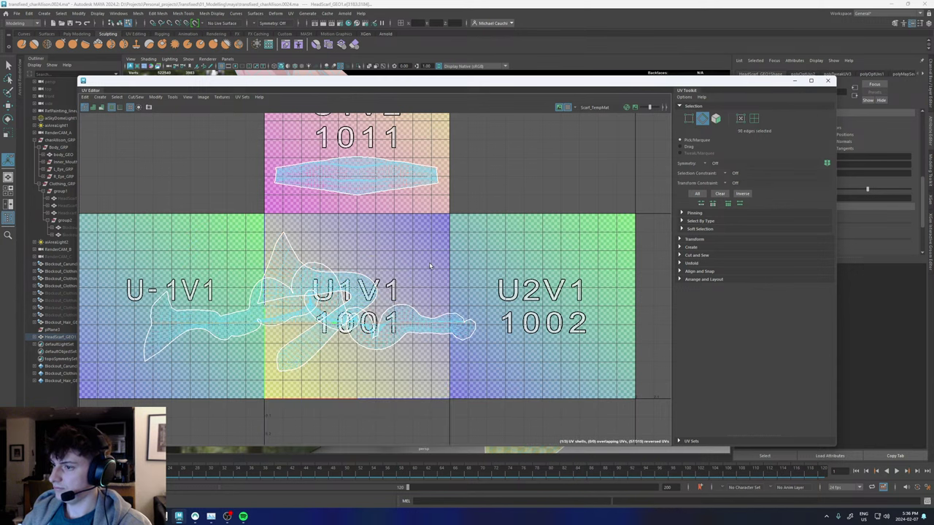
key("ctrl+z")
key("ctrl+z")
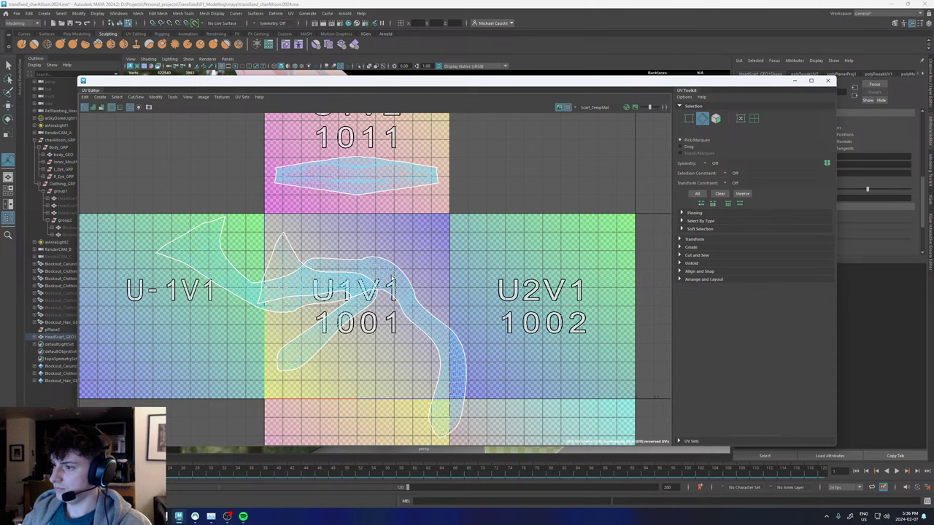
right_click(394, 282, "shift")
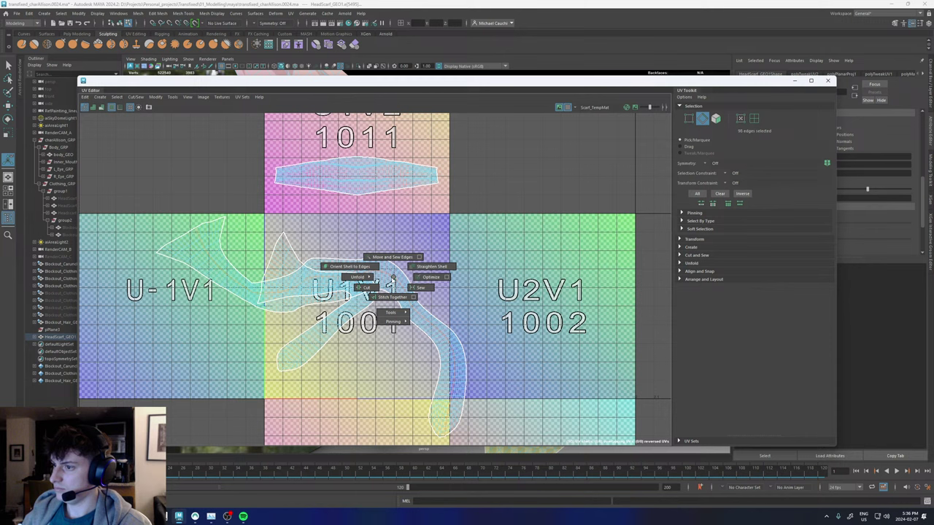
right_click_drag(393, 280, 507, 74, "shift")
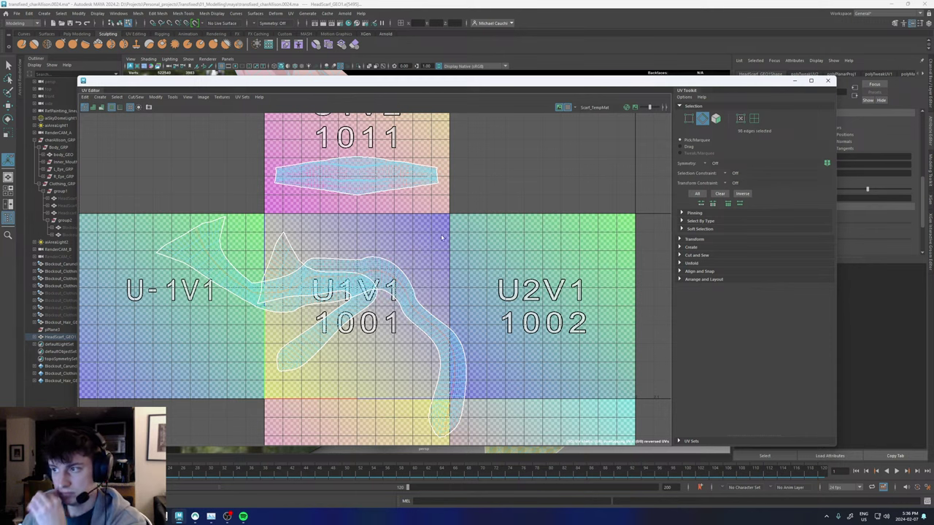
Select the lengthwise row of UVs along the middle of the long knot shell and apply Straighten Shell.
right_click_drag(227, 223, 263, 222)
double_click(391, 280)
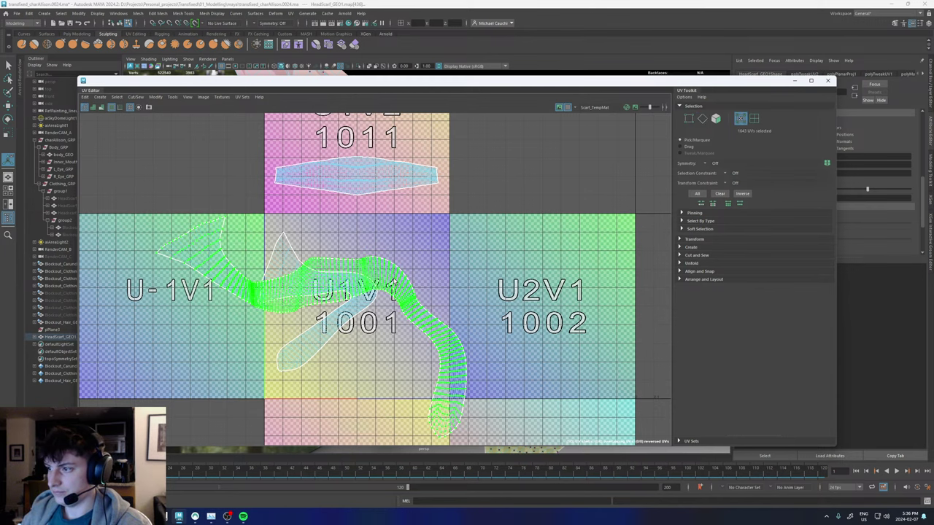
scroll(373, 266, "up", 4)
left_click(392, 281)
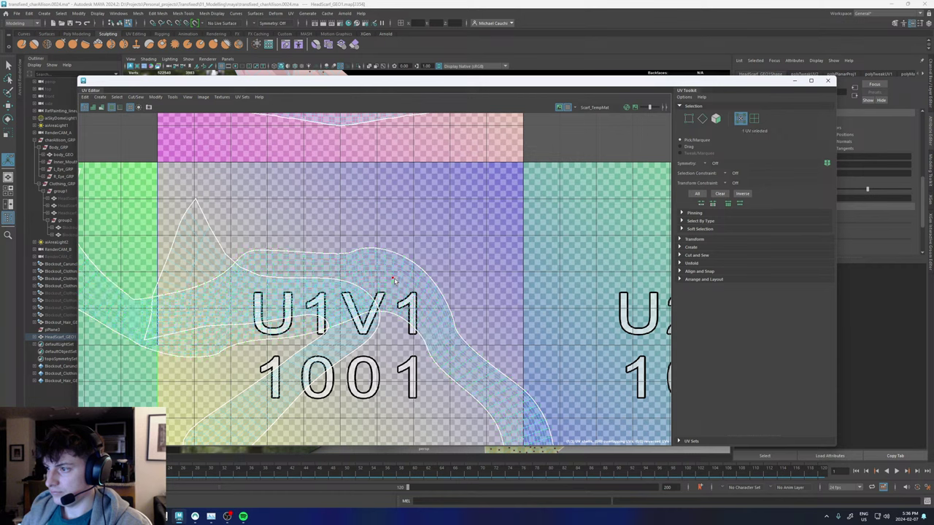
scroll(399, 281, "down", 4)
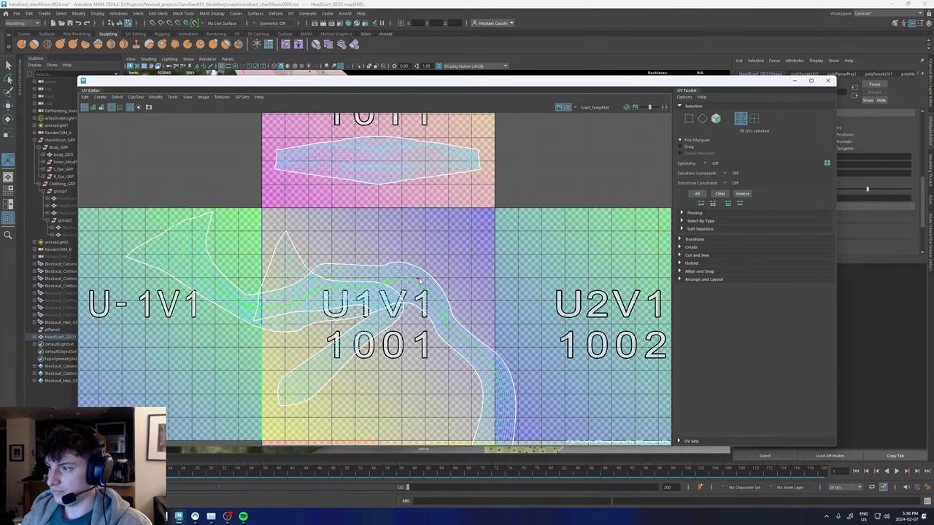
right_click_drag(419, 279, 419, 259, "shift")
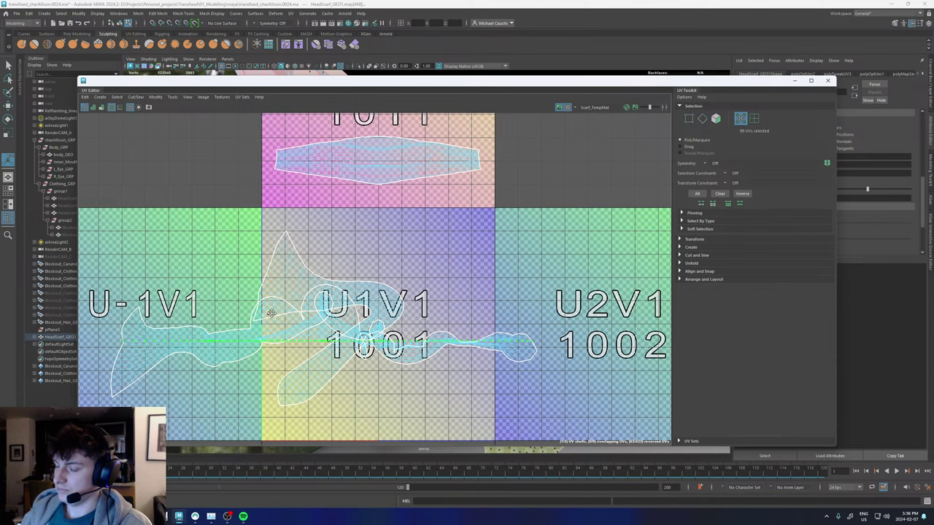
Pin the straightened middle row of UVs running the length of the long knot shell.
middle_click_drag(271, 312, 339, 254, "alt")
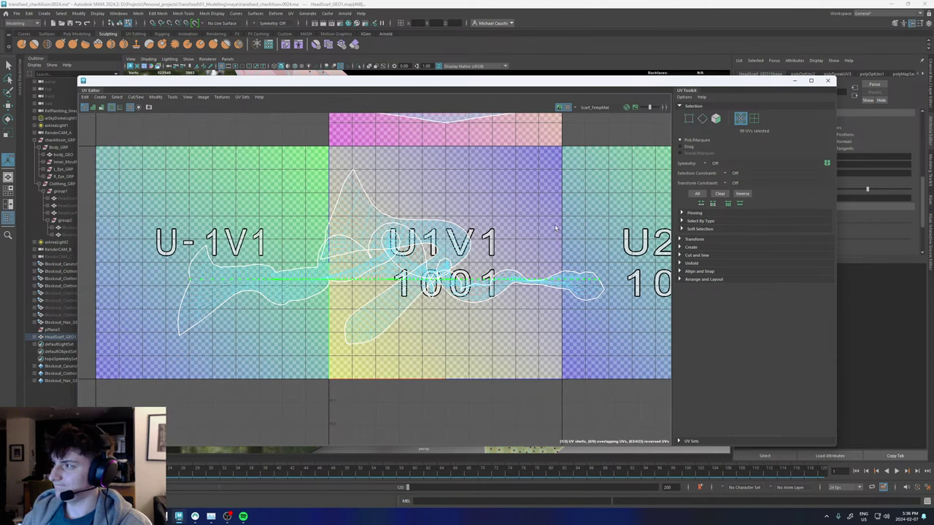
right_click_drag(472, 269, 372, 252, "shift")
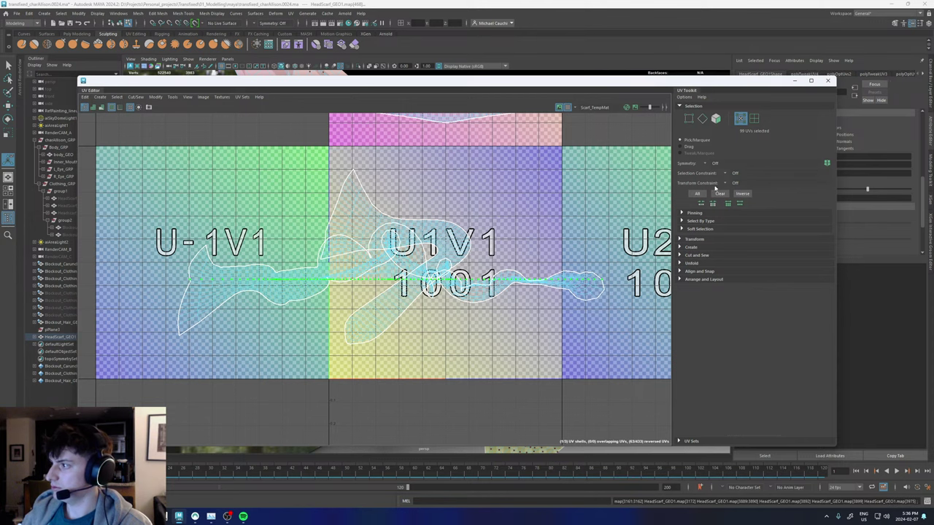
left_click(697, 213)
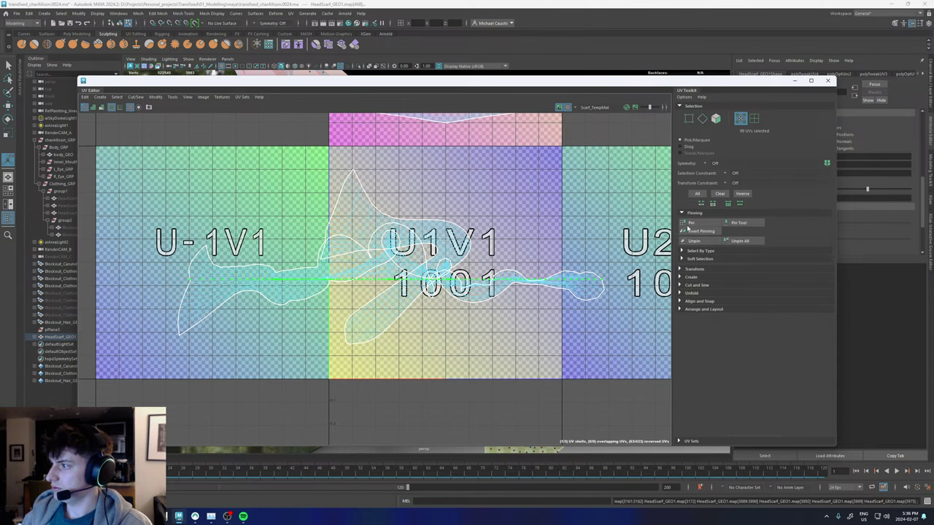
left_click(689, 224)
scroll(526, 273, "down", 1)
left_click_drag(179, 179, 621, 369)
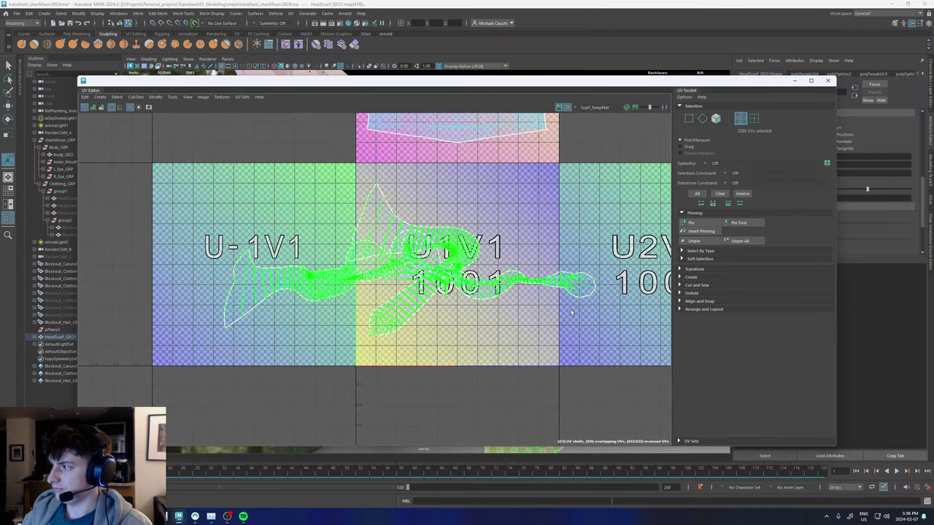
left_click(719, 224)
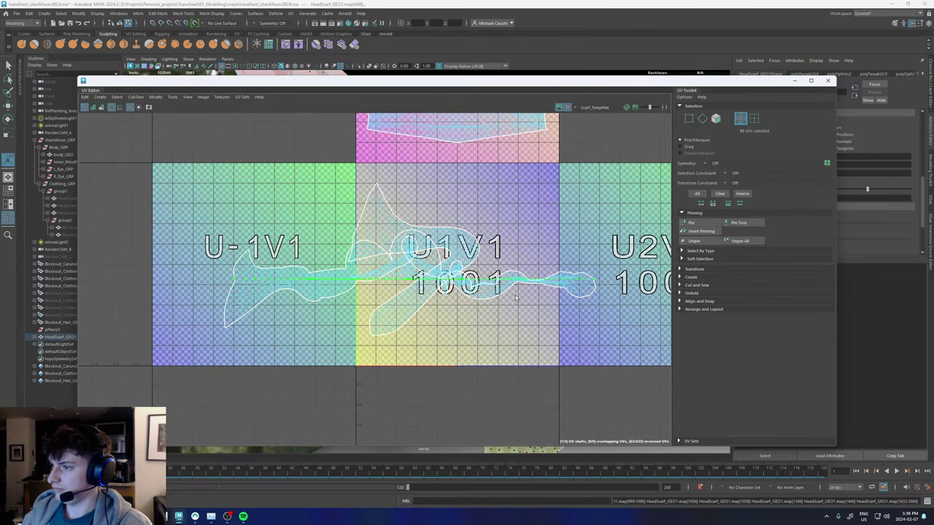
left_click(709, 224)
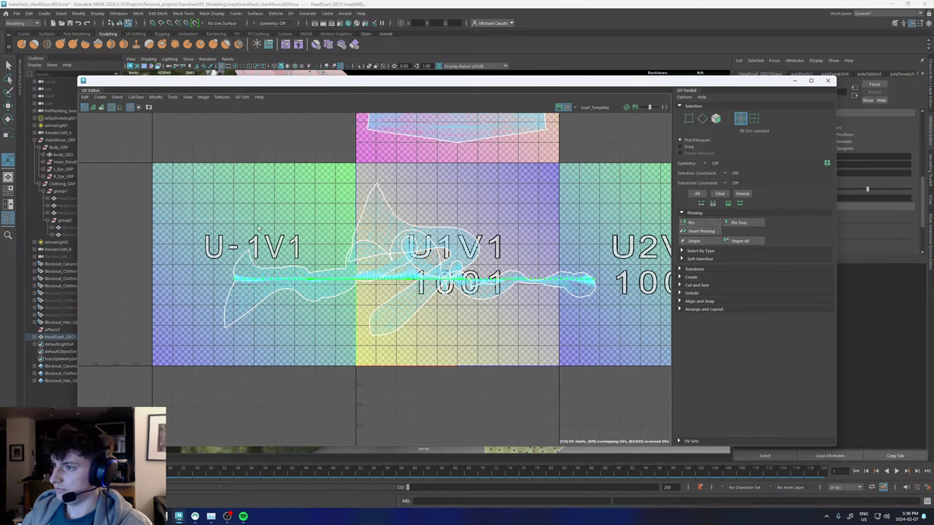
Select the UVs of both knot shells except the pinned middle row and apply Unfold.
left_click_drag(178, 166, 597, 367)
right_click(603, 308, "shift")
right_click_drag(604, 310, 500, 300, "shift")
key("ctrl+z")
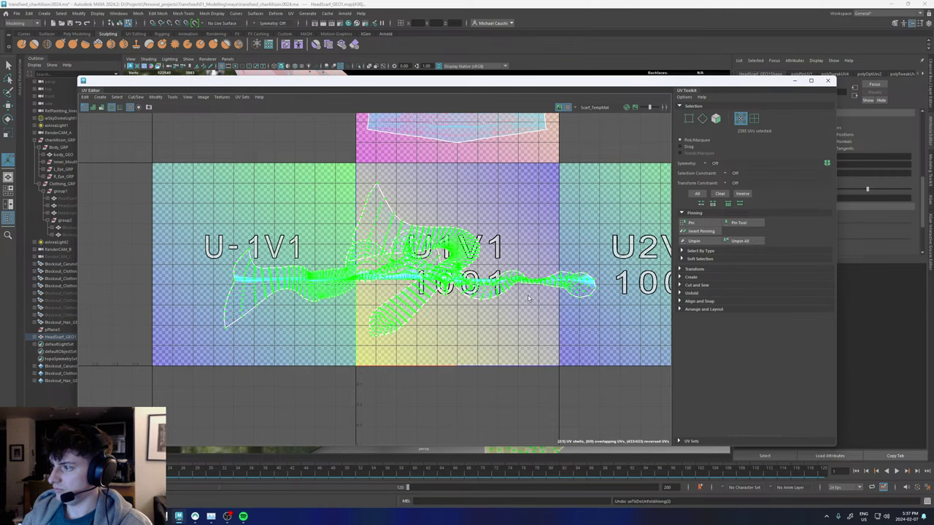
scroll(529, 298, "up", 6)
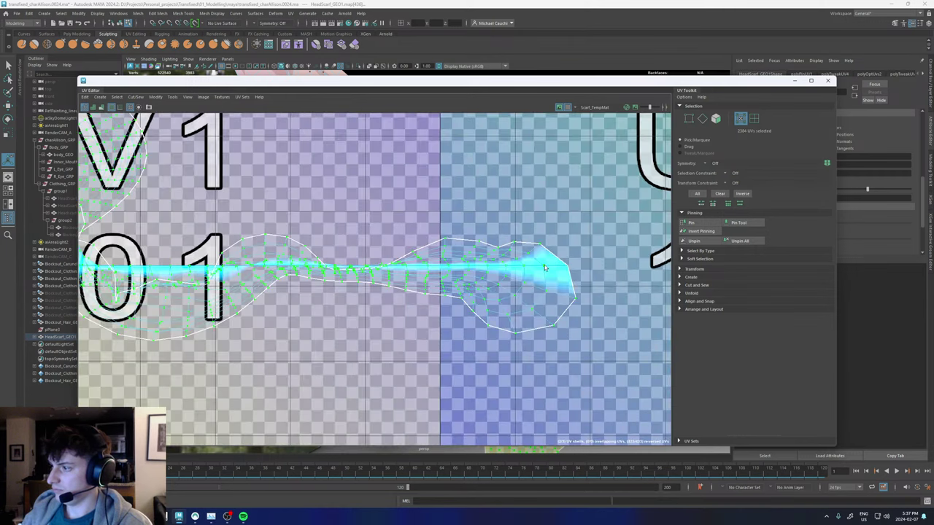
right_click_drag(542, 269, 411, 258, "shift")
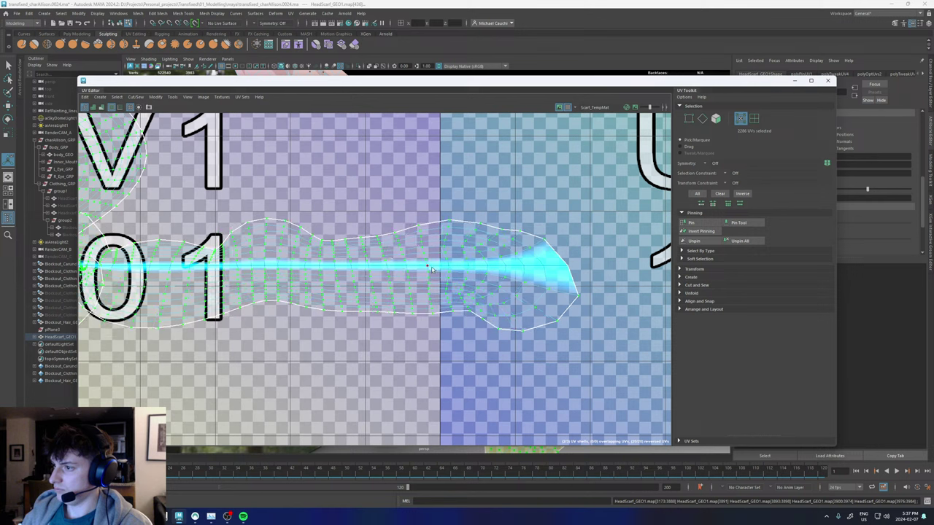
Select the long knot shell's middle row, unpin all UVs and apply Straighten Shell.
left_click(440, 275)
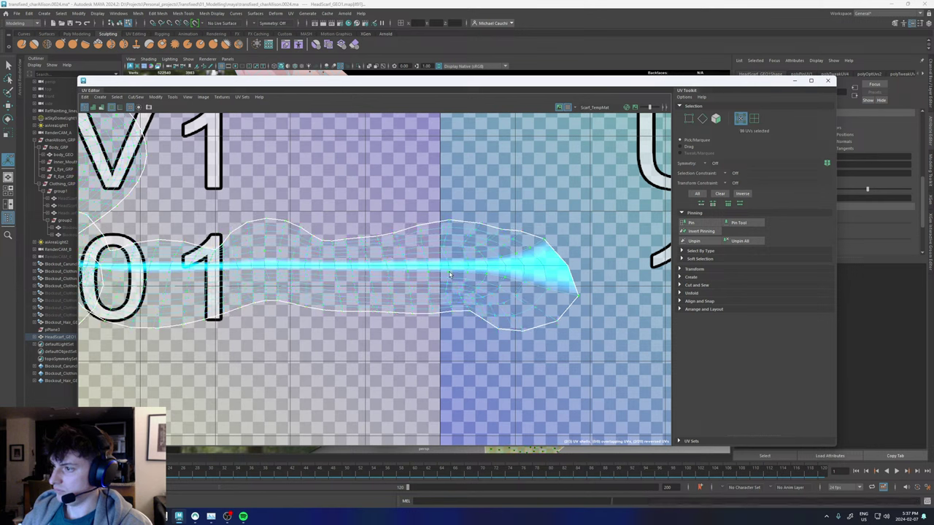
left_click(740, 241)
right_click_drag(474, 278, 472, 245, "shift")
scroll(435, 294, "down", 2)
scroll(435, 294, "down", 3)
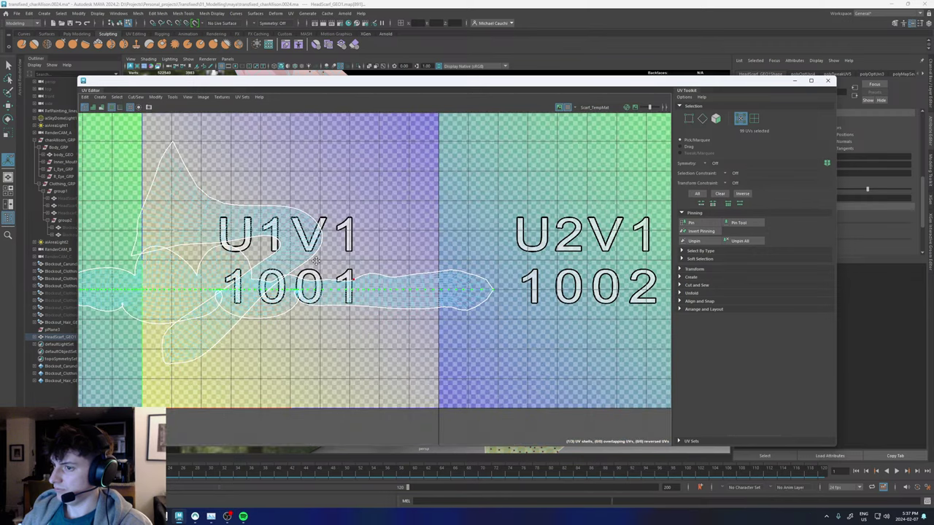
Pin the long knot shell's middle row of UVs again.
middle_click_drag(355, 278, 530, 272, "alt")
scroll(263, 294, "up", 2)
right_click_drag(287, 284, 216, 270, "shift")
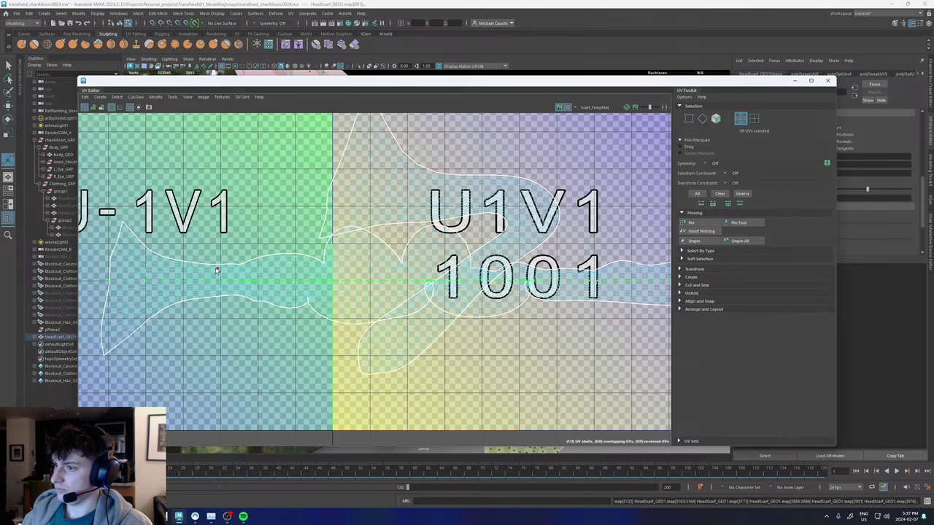
left_click(717, 224)
Select the long knot shell's UVs without the pinned row and unfold them around it.
double_click(168, 274)
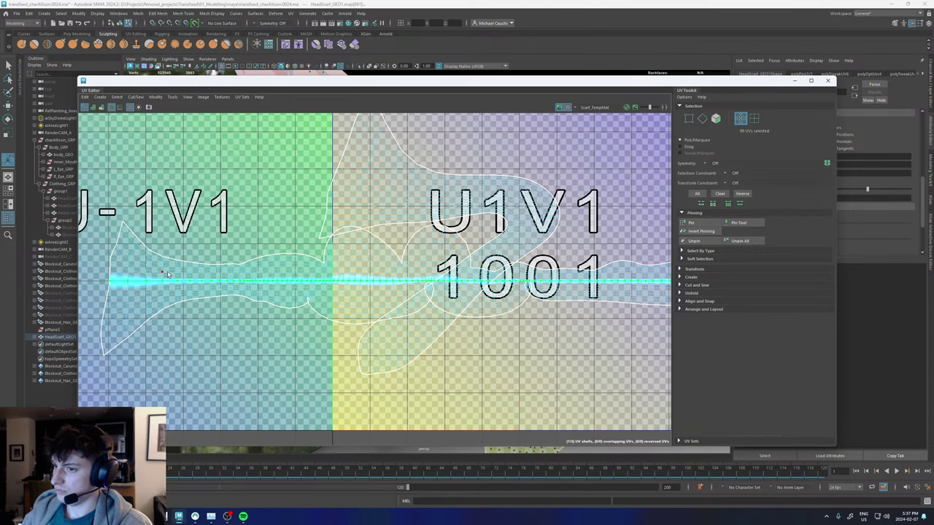
middle_click_drag(145, 272, 304, 253, "alt")
scroll(270, 261, "up", 5)
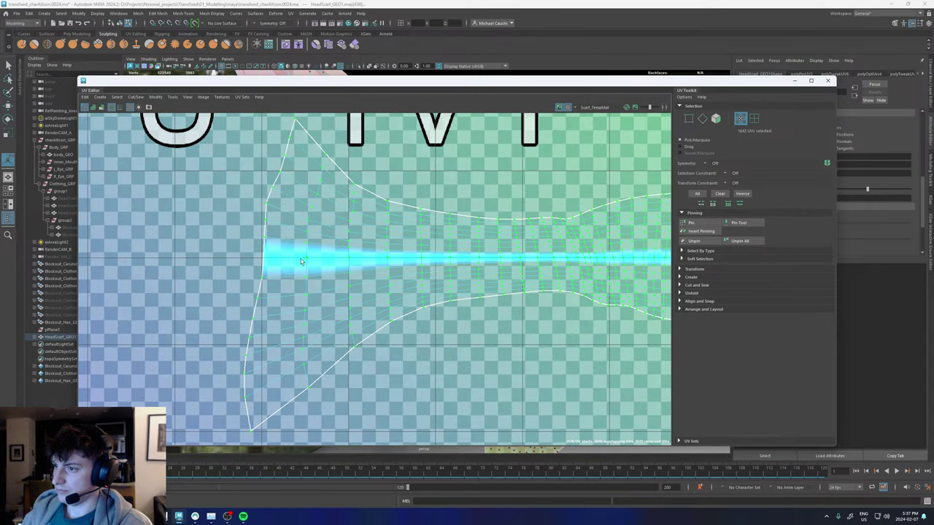
right_click_drag(302, 261, 208, 257, "shift")
scroll(305, 281, "down", 7)
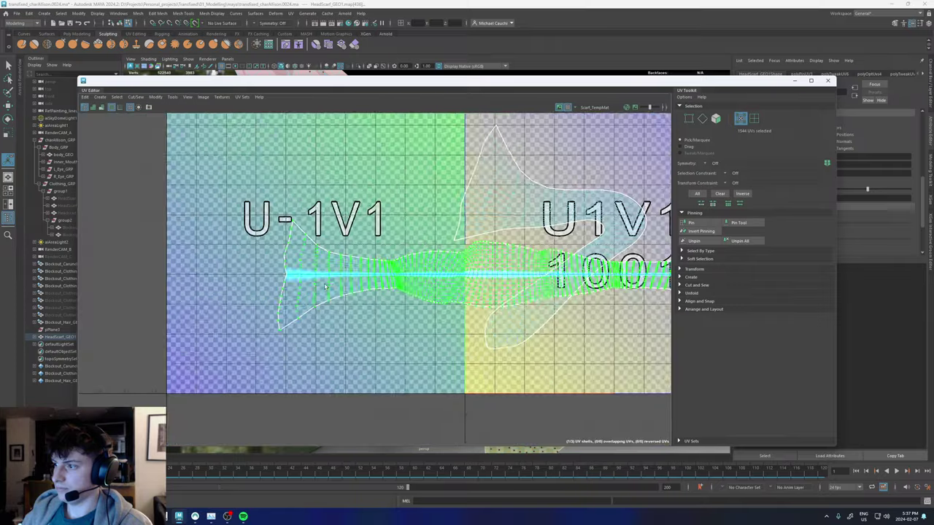
middle_click_drag(466, 268, 271, 272, "alt")
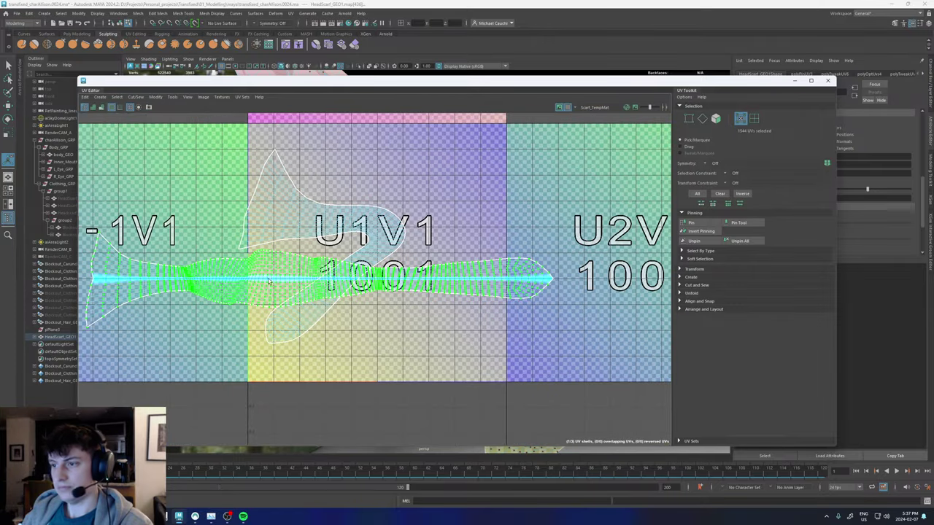
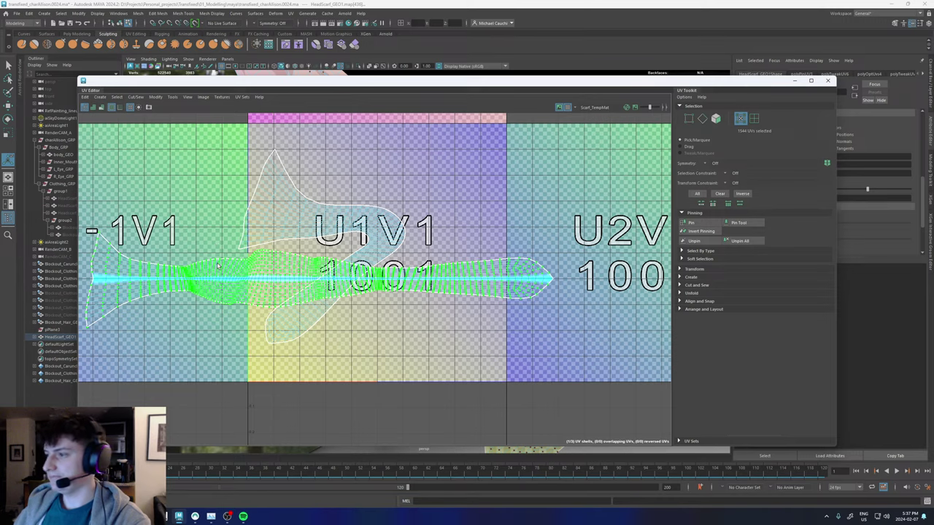
Select the lengthwise middle row of UVs on the shorter knot shell and apply Straighten Shell.
middle_click_drag(218, 266, 307, 243, "alt")
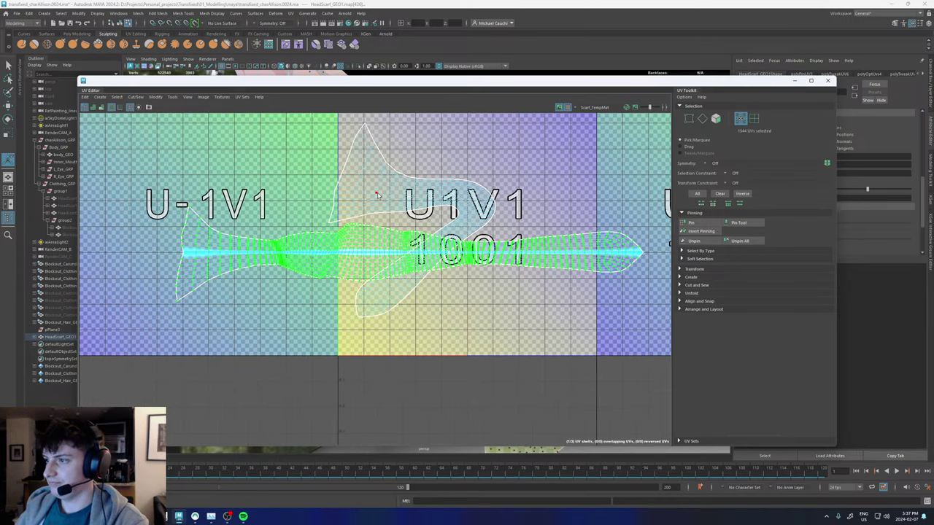
scroll(377, 195, "up", 2)
right_click_drag(374, 191, 369, 184)
scroll(354, 346, "up", 8)
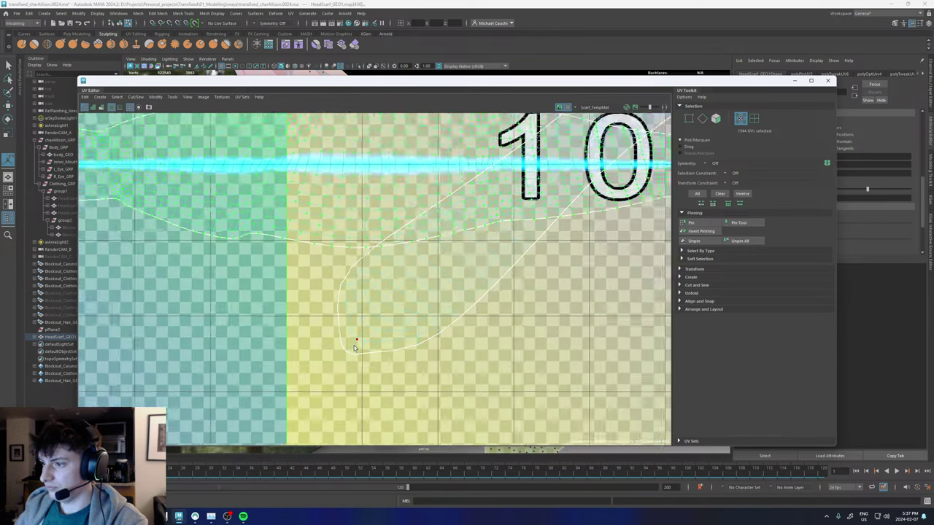
left_click(346, 353)
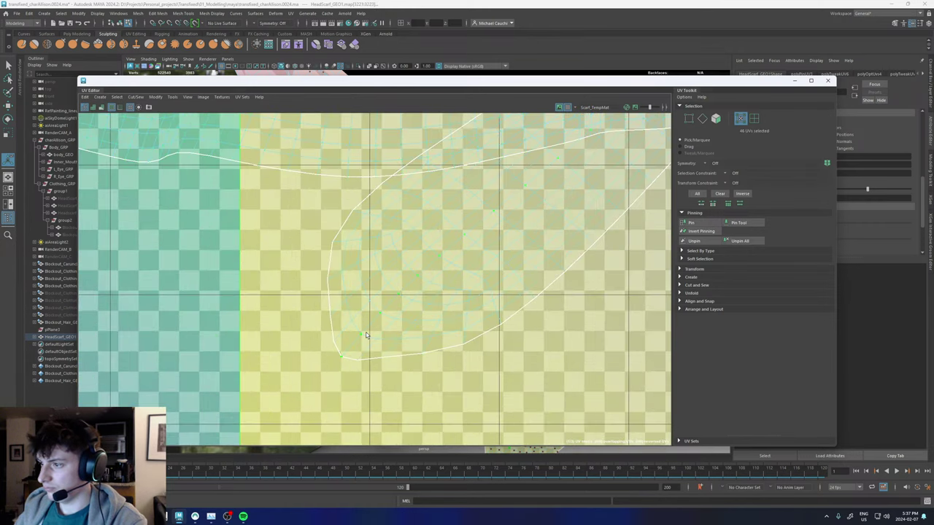
right_click_drag(367, 335, 367, 333, "shift")
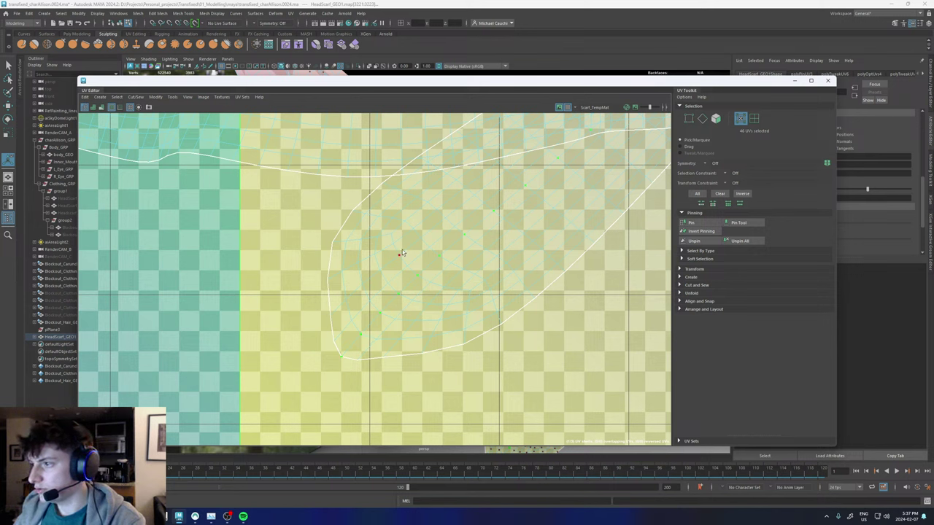
right_click_drag(406, 274, 410, 255, "shift")
scroll(400, 275, "down", 10)
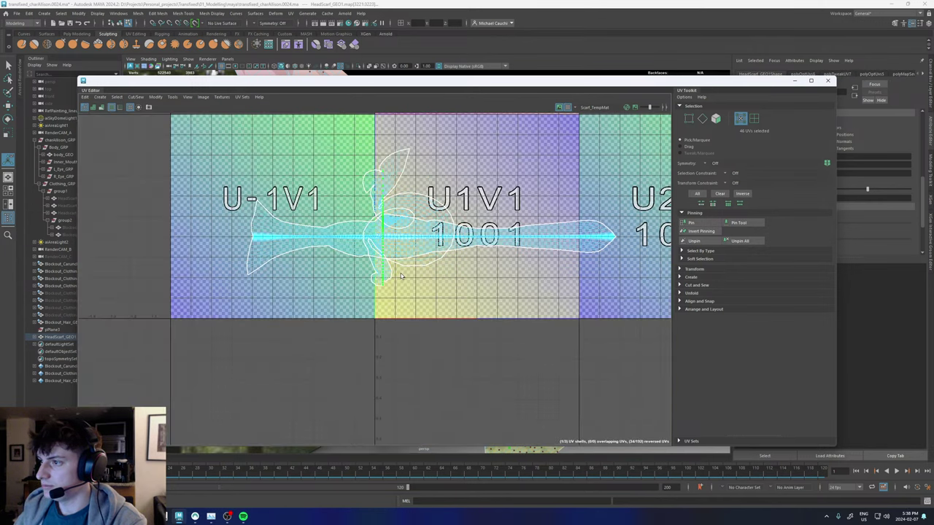
key("w")
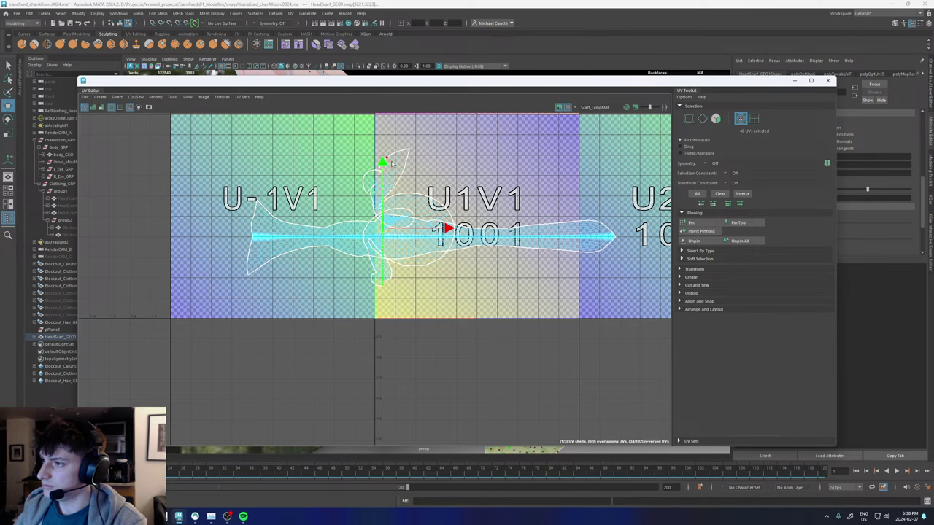
left_click_drag(368, 164, 368, 308)
key("ctrl+z")
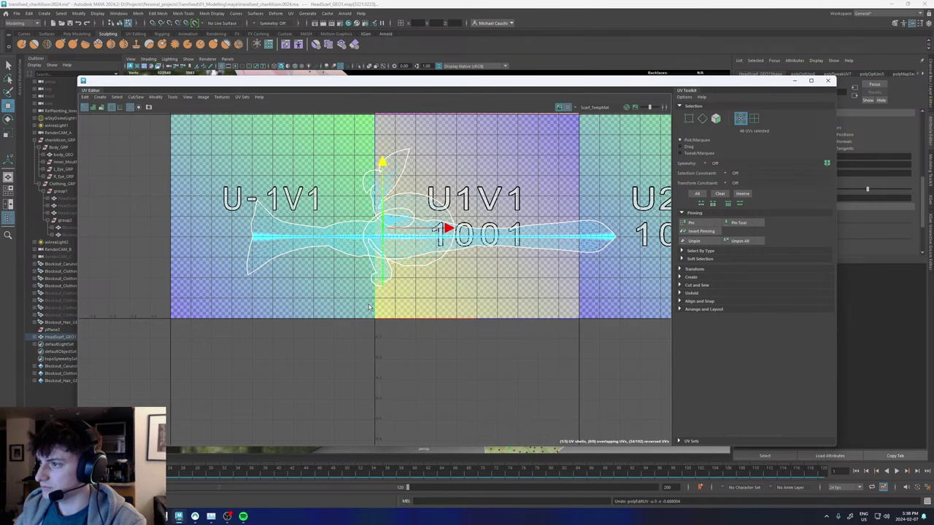
Rotate the whole shorter knot shell so its straightened row runs horizontally, and move it below the long shell.
right_click_drag(379, 283, 347, 272)
left_click(382, 272)
key("e")
left_click_drag(418, 159, 259, 181)
key("w")
left_click_drag(402, 222, 462, 312)
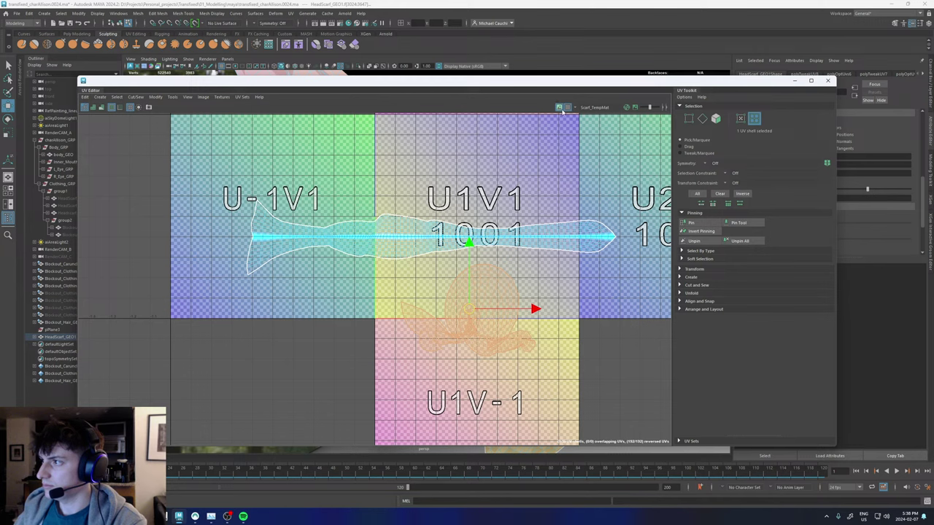
Hide the texture image in the UV Editor and slightly rotate the shorter knot shell to level its straightened row.
left_click(560, 108)
scroll(540, 354, "up", 5)
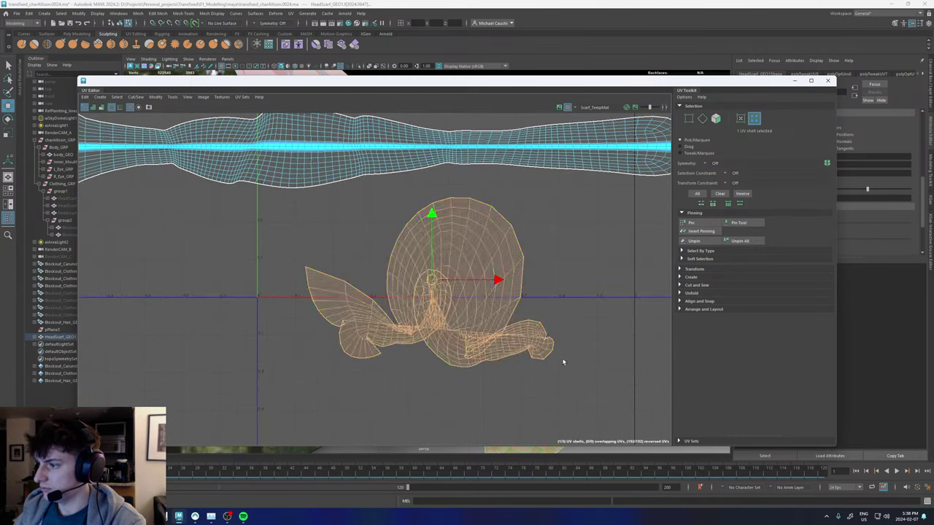
key("e")
left_click_drag(447, 217, 432, 224)
Switch back to UV selection and pin the straightened row of UVs across the shorter knot shell.
key("F8")
scroll(349, 306, "up", 5)
right_click(350, 306)
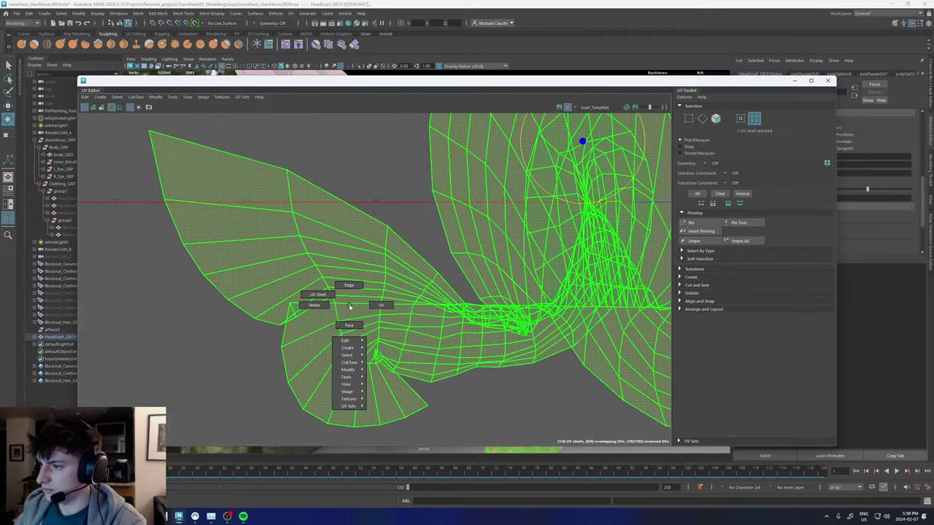
left_click(380, 305)
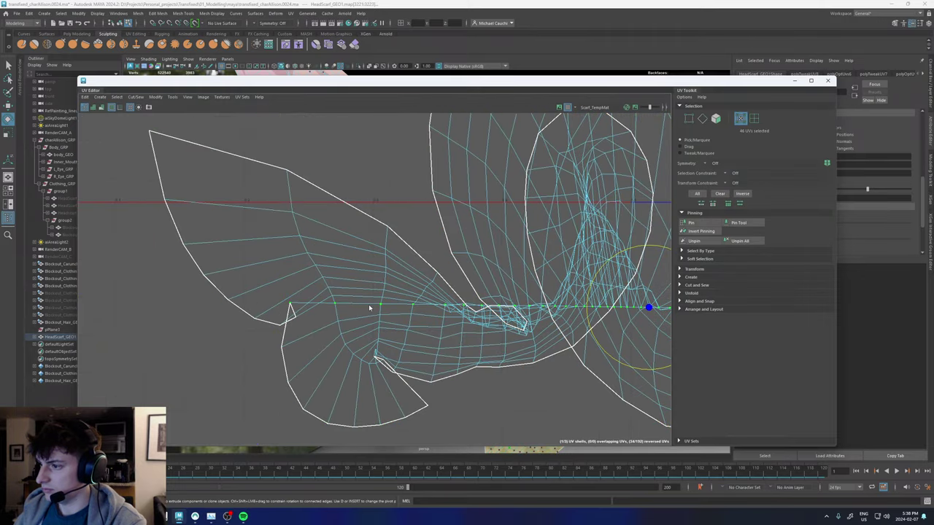
right_click_drag(368, 308, 290, 294, "shift")
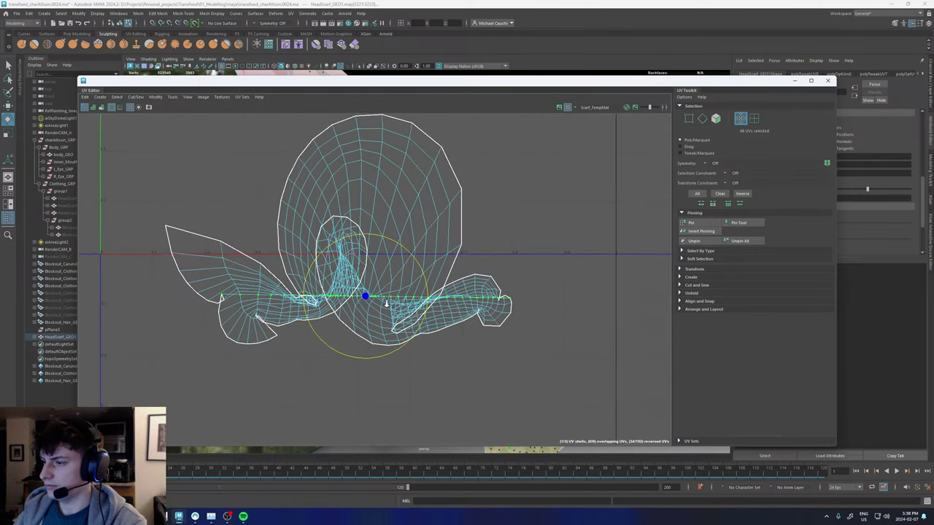
scroll(386, 303, "up", 1)
left_click(739, 223)
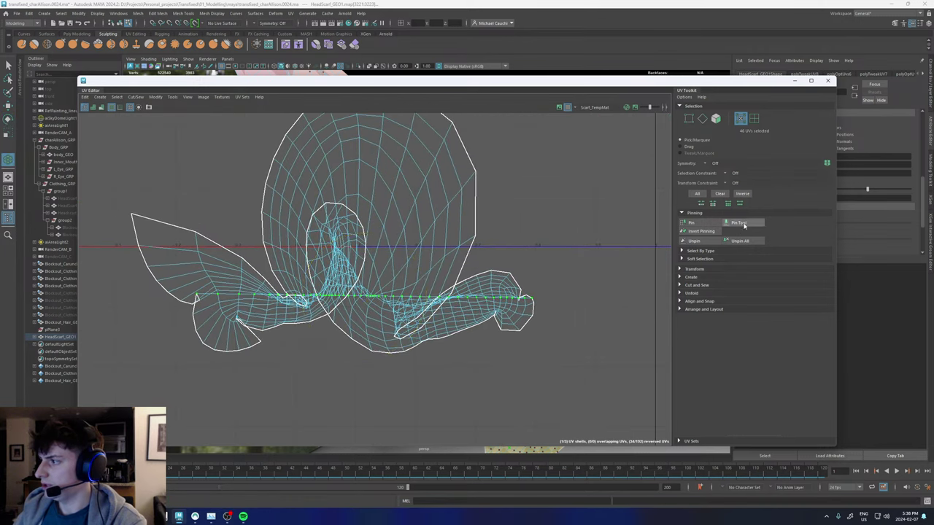
scroll(469, 285, "down", 3)
left_click(691, 223)
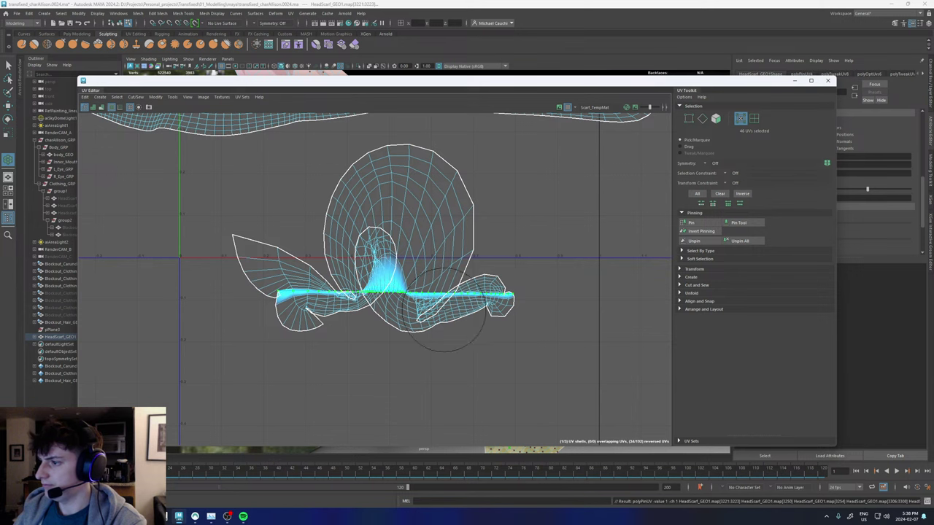
Select the shorter knot shell's UVs, leave out the pinned row, and unfold the rest around it.
right_click_drag(506, 258, 480, 252)
scroll(528, 258, "down", 2)
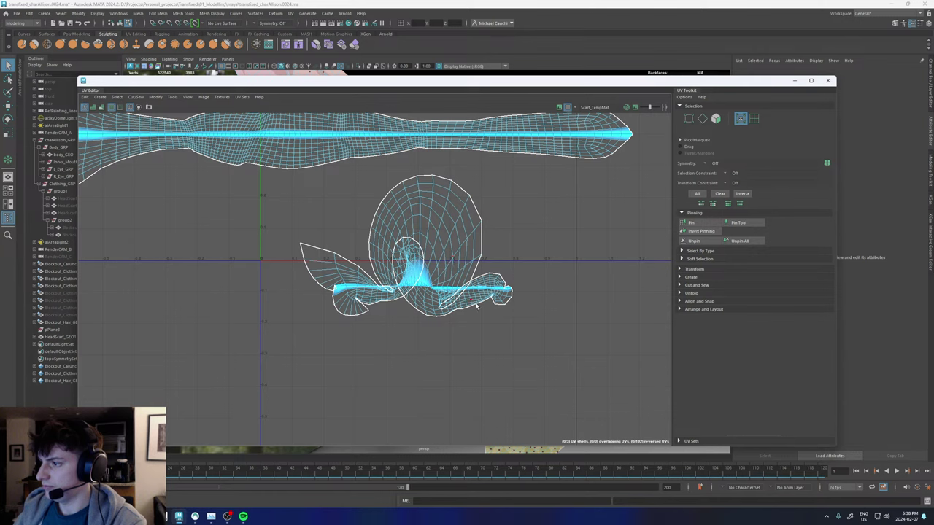
left_click(473, 271)
scroll(503, 289, "up", 5)
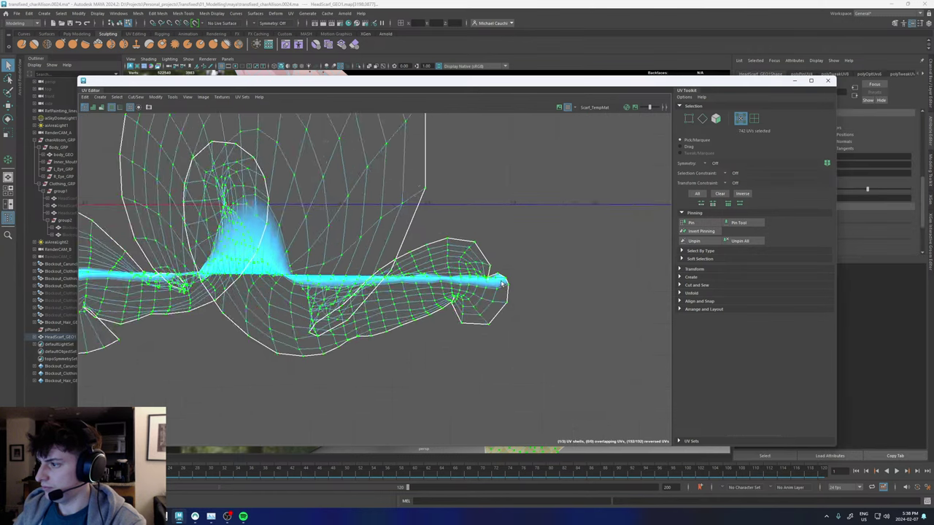
scroll(498, 286, "up", 2)
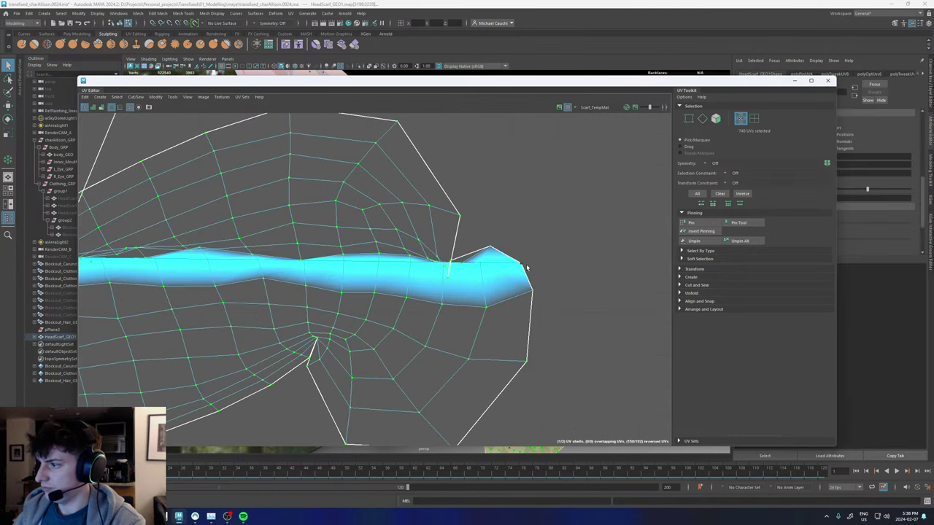
right_click_drag(458, 281, 372, 267)
right_click_drag(453, 284, 372, 279)
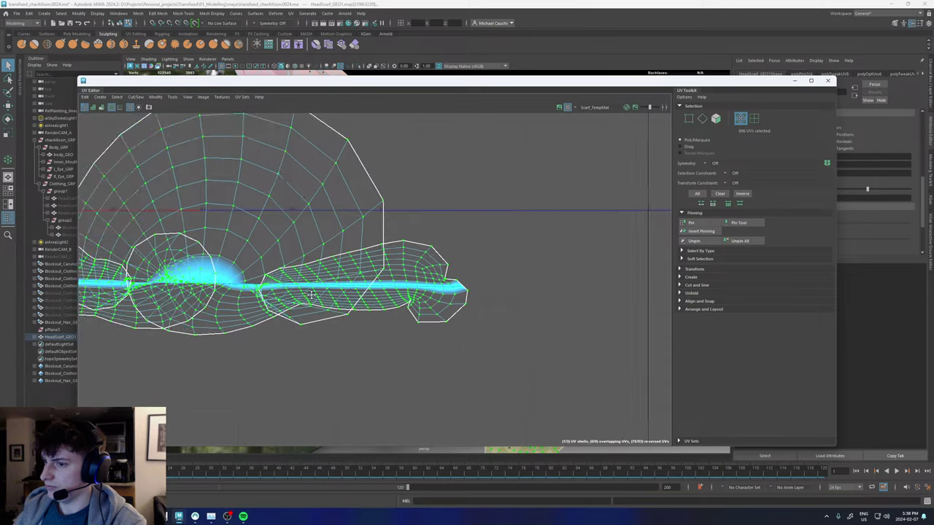
Undo the last unfold of the shorter knot shell and check the checker pattern on the knot in the viewport.
key("ctrl+z")
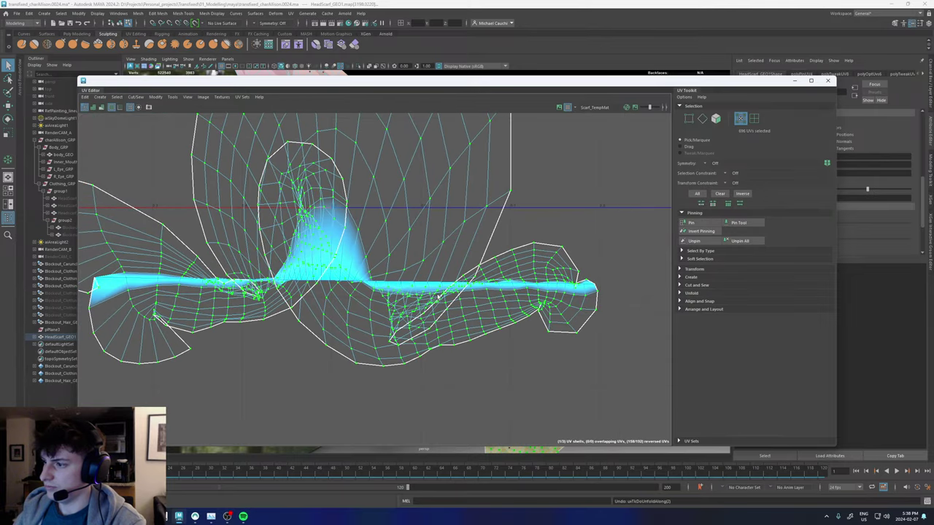
left_click(793, 83)
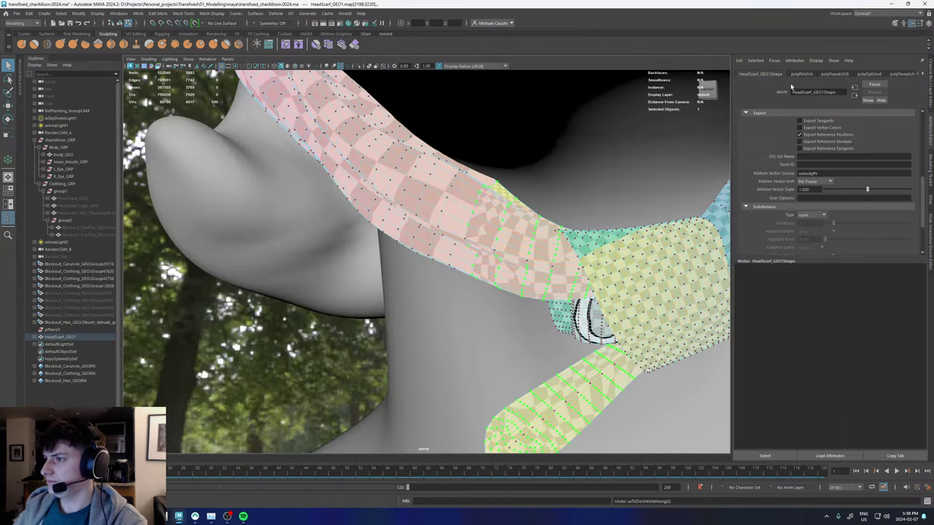
left_click_drag(621, 273, 551, 318, "alt")
key("alt+Tab")
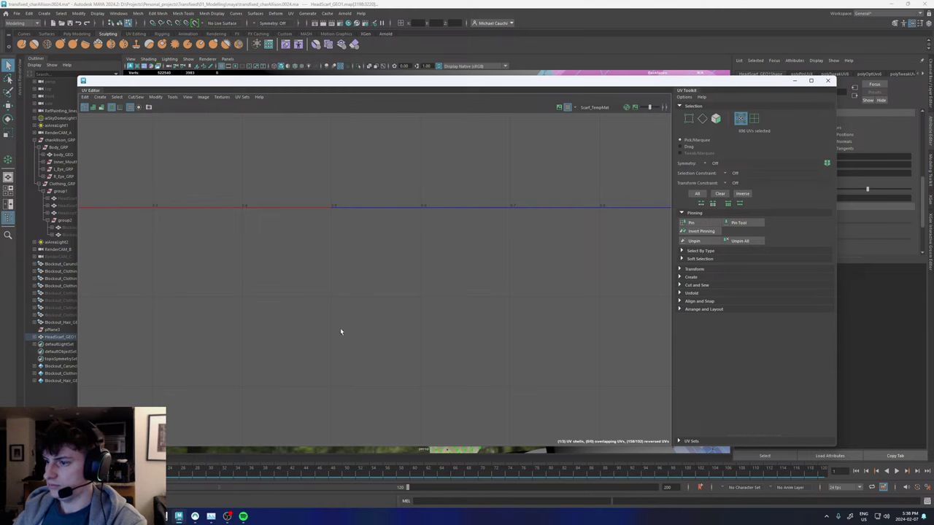
Move the UV Editor window aside to uncover part of the viewport and switch to object selection.
scroll(335, 335, "down", 8)
scroll(333, 339, "down", 4)
left_click_drag(538, 82, 313, 128)
key("w")
right_click_drag(652, 357, 680, 327)
right_click(679, 328)
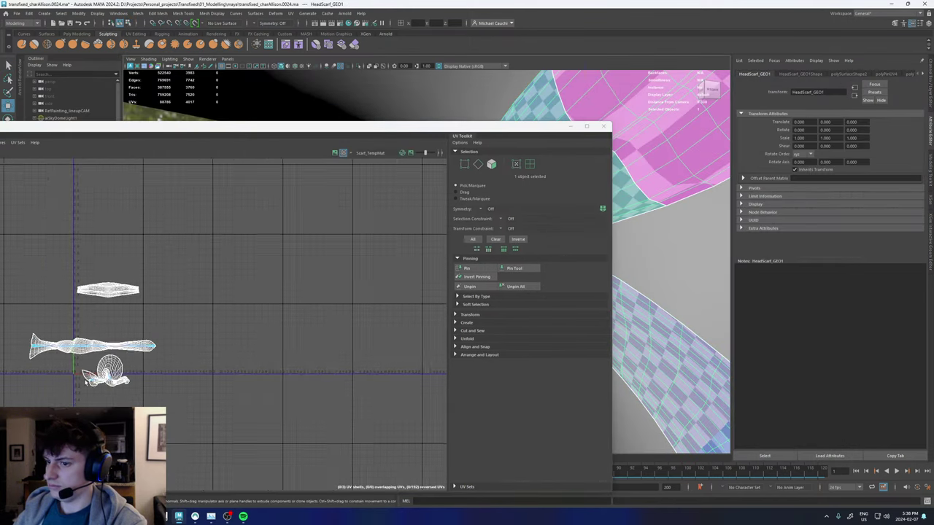
Select the whole shorter knot shell, remove its pinning, and unfold it.
scroll(219, 307, "up", 5)
right_click_drag(148, 328, 119, 313)
left_click(123, 315)
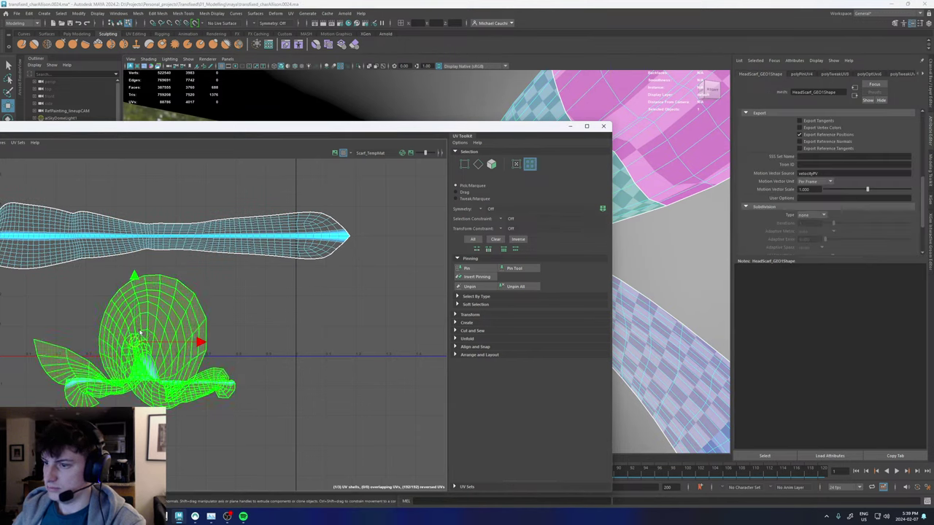
left_click(469, 286)
right_click_drag(127, 328, 39, 328, "shift")
middle_click_drag(165, 289, 278, 184, "alt")
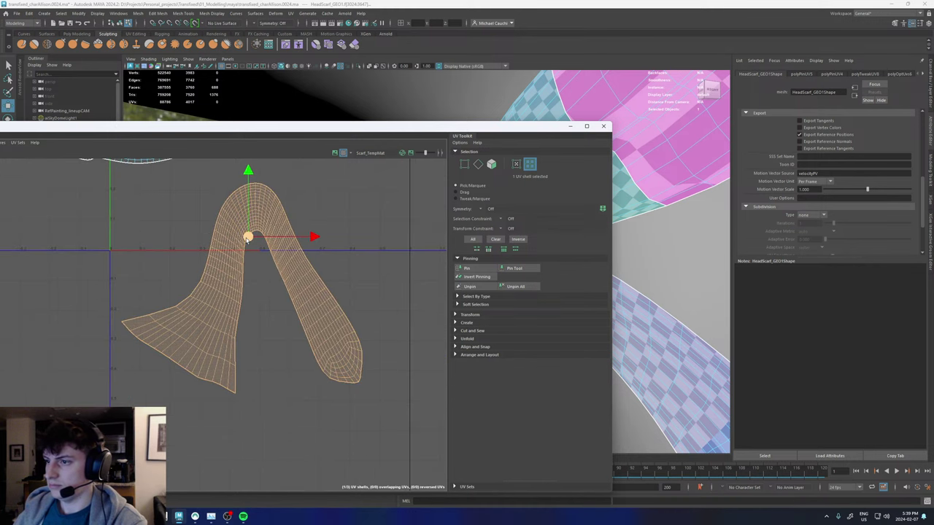
right_click_drag(257, 342, 290, 343)
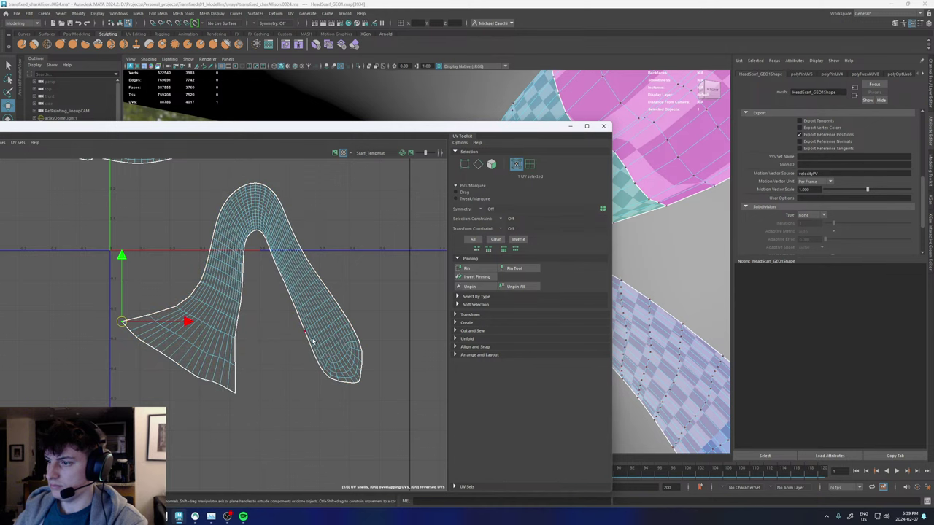
double_click(362, 352, "shift")
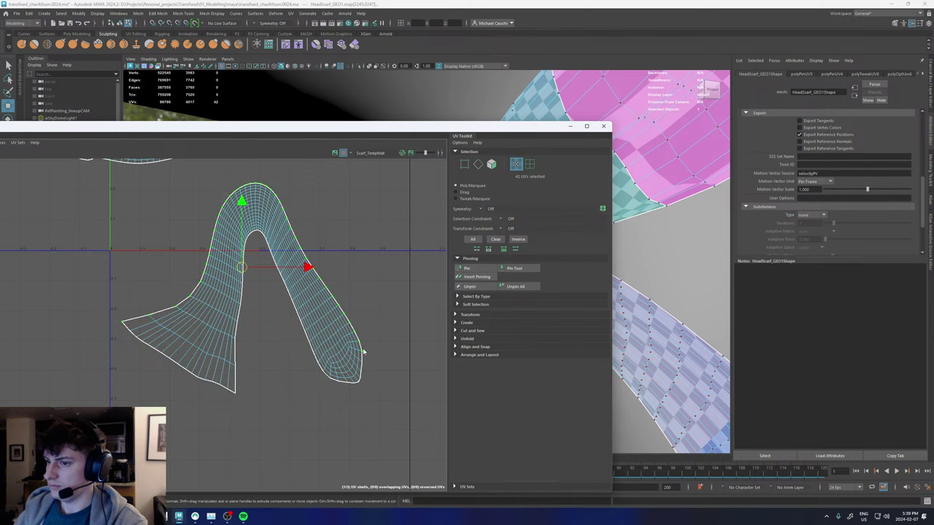
right_click_drag(362, 353, 382, 316, "shift")
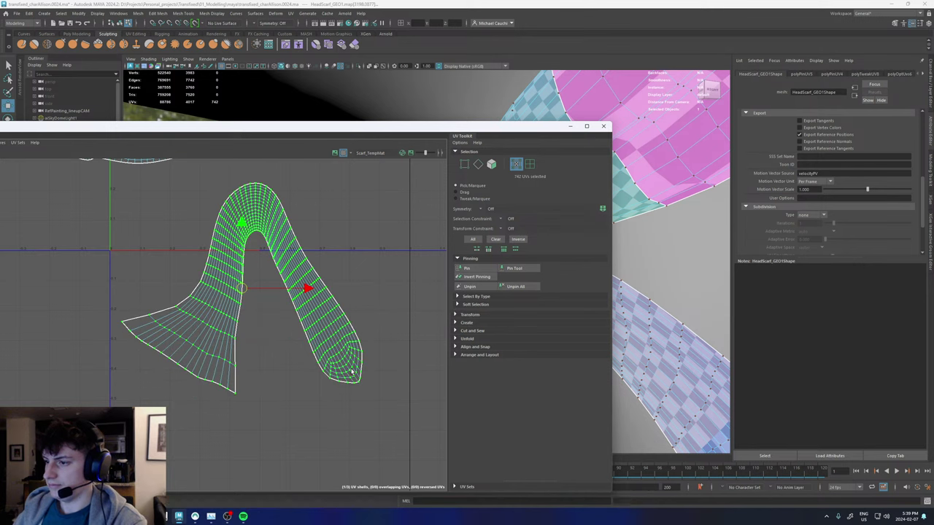
left_click(352, 370)
Soft-select the tip UV of the shell's narrow end with a wide falloff, and rotate and move that end outward until it lies roughly horizontal.
right_click_drag(354, 363, 394, 377)
left_click(358, 381)
left_click(359, 382)
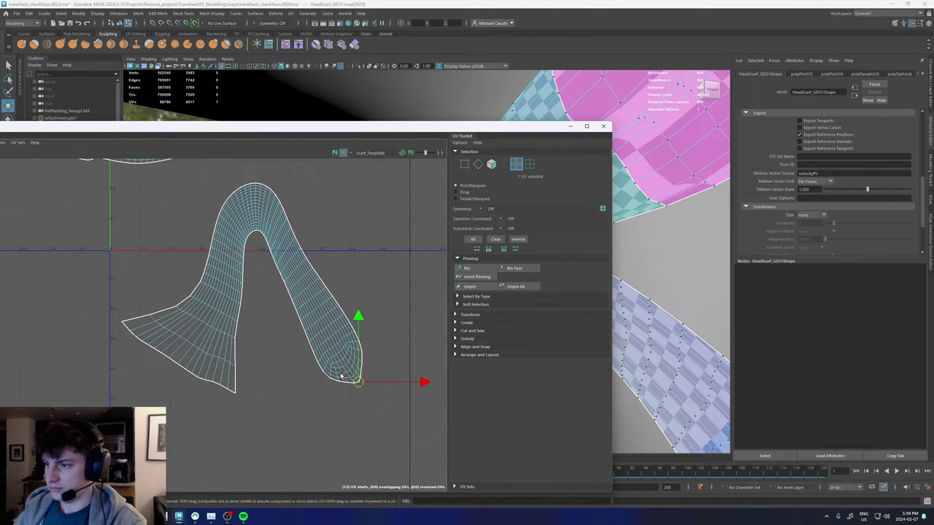
key("b")
left_click_drag(342, 375, 586, 387)
key("e")
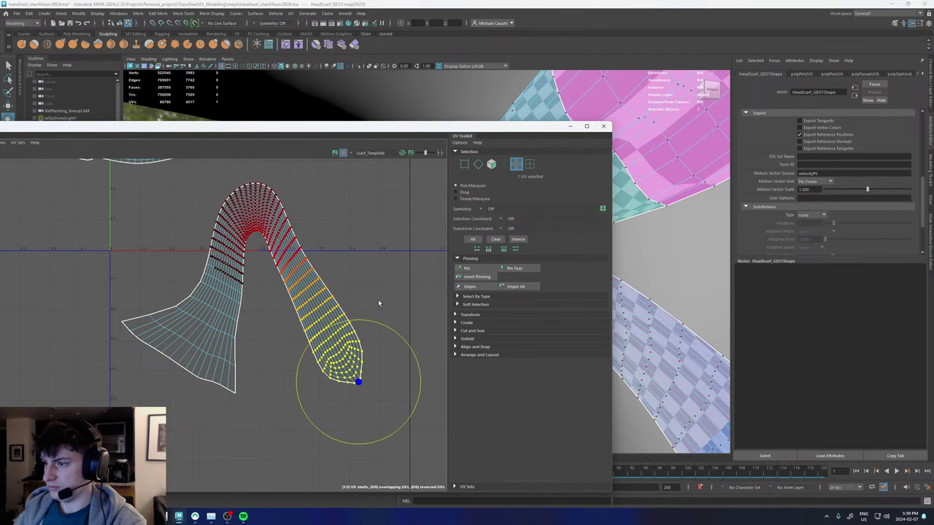
middle_click_drag(375, 326, 312, 307)
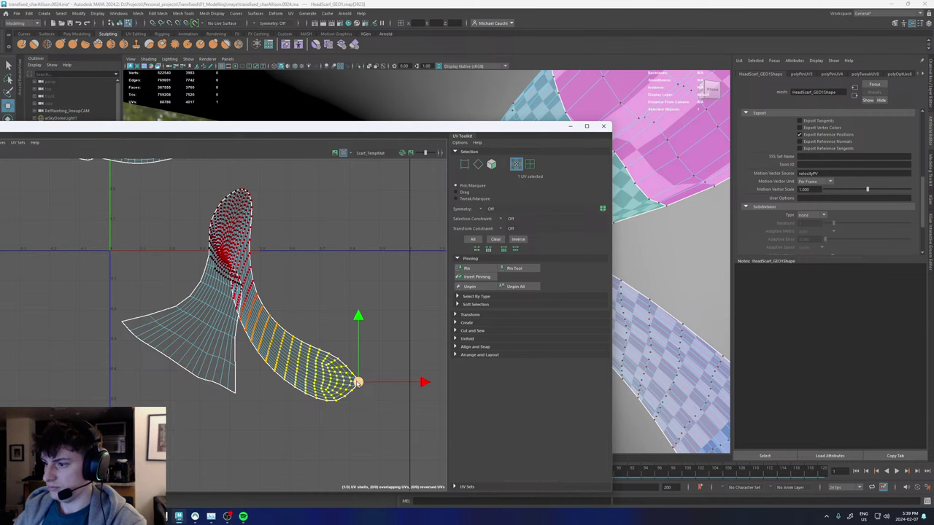
left_click_drag(358, 380, 447, 232)
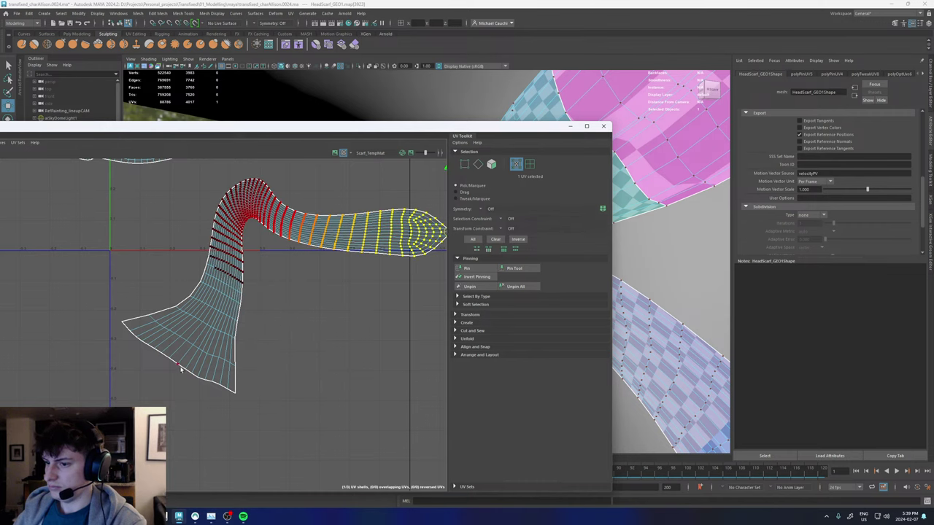
Using soft selection, swing the shell's flared end outward opposite the narrow end and pull the middle bend down to flatten the arch.
left_click(181, 370)
scroll(274, 328, "down", 2)
key("b")
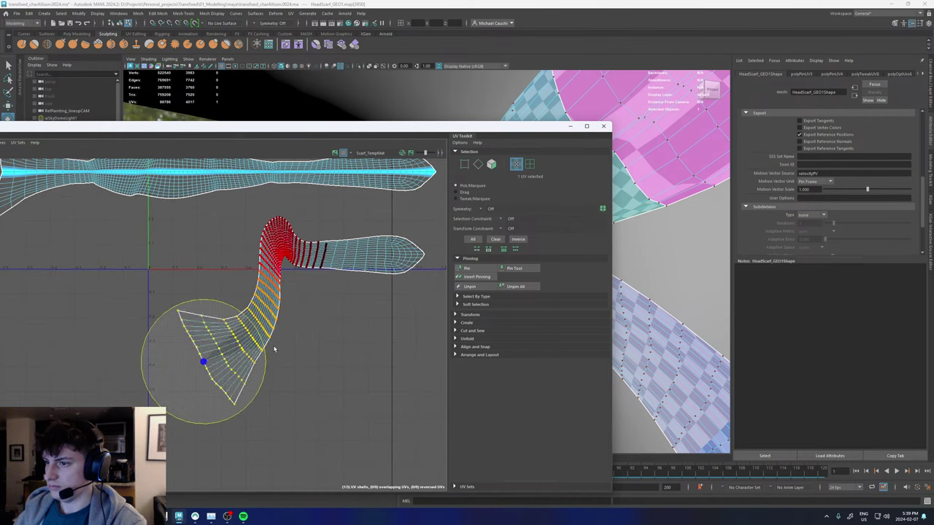
left_click_drag(202, 358, 58, 251)
left_click(248, 234)
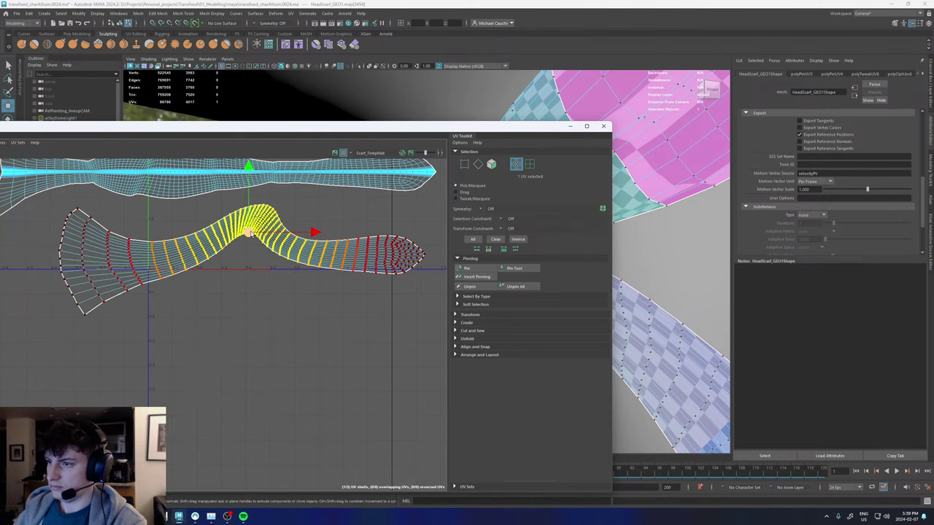
left_click_drag(249, 234, 255, 268)
Try to rotate the shell's middle bend with soft selection, first with the wide falloff and again with a smaller one.
key("e")
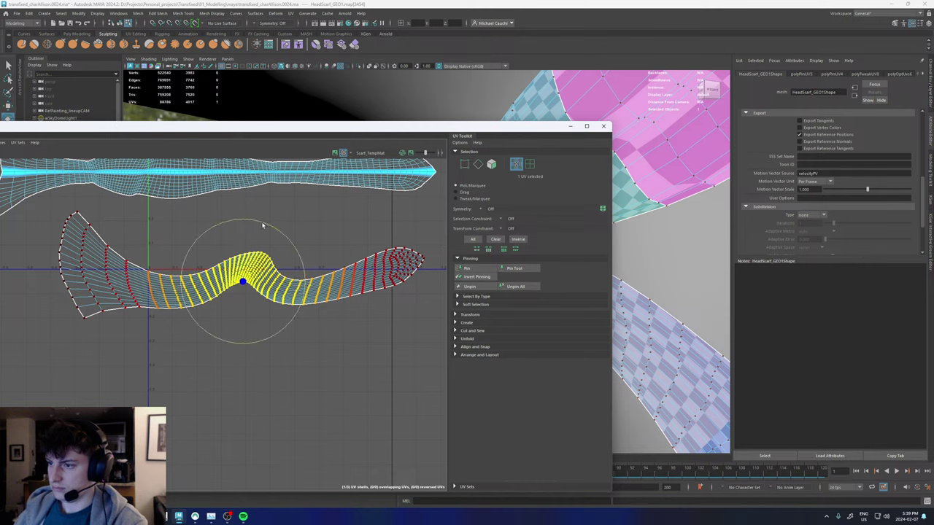
left_click_drag(269, 225, 256, 218)
key("ctrl+z")
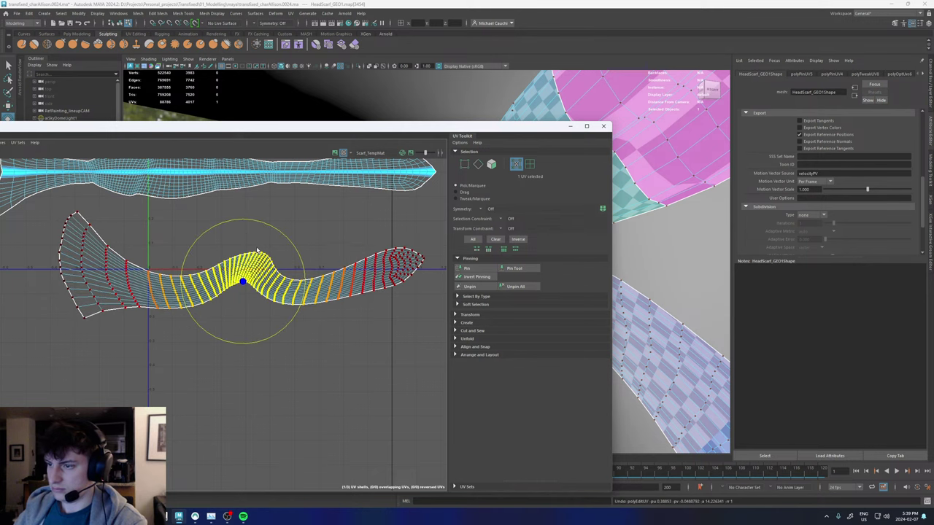
key("b")
left_click_drag(394, 257, 346, 258)
left_click_drag(269, 225, 241, 219)
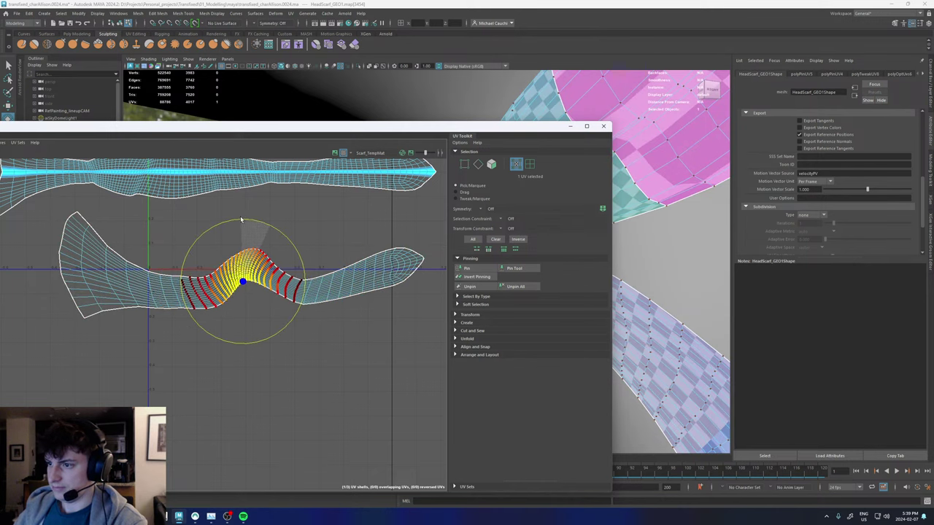
key("ctrl+z")
Select the shell's lower border row of UVs, turn off soft selection, and align the row to minimum V.
right_click_drag(370, 316, 343, 309)
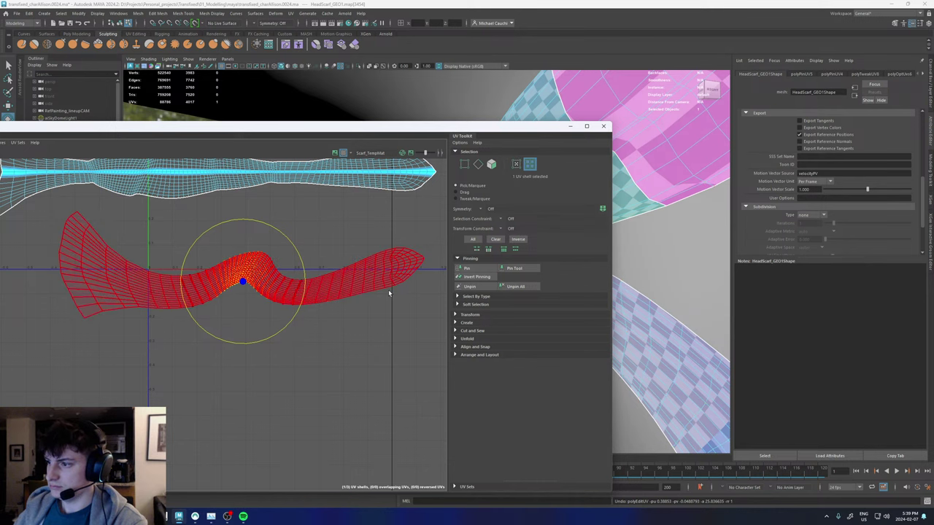
right_click_drag(389, 291, 409, 292)
left_click(388, 290)
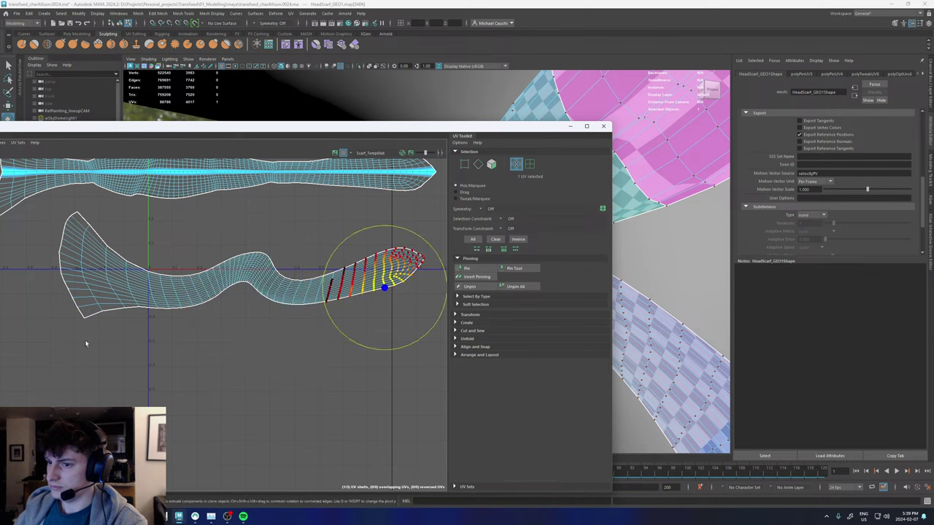
double_click(85, 319, "shift")
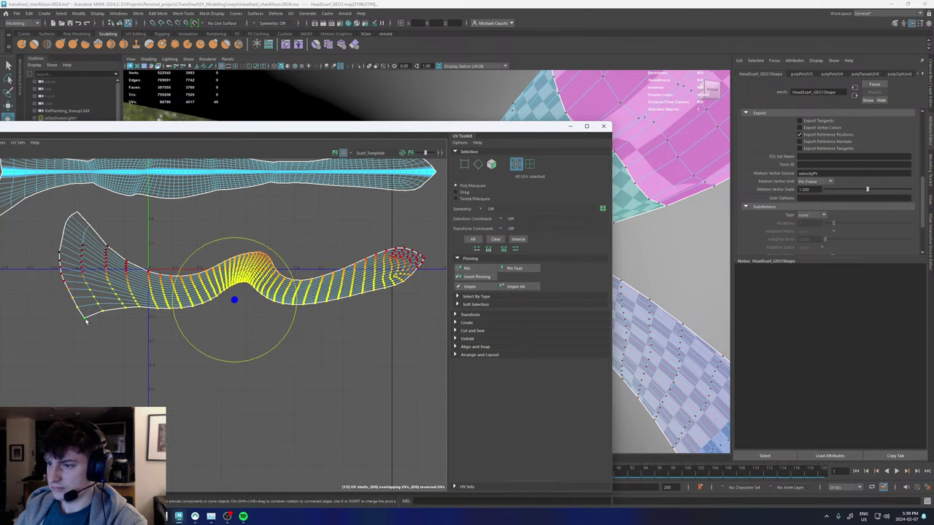
key("b")
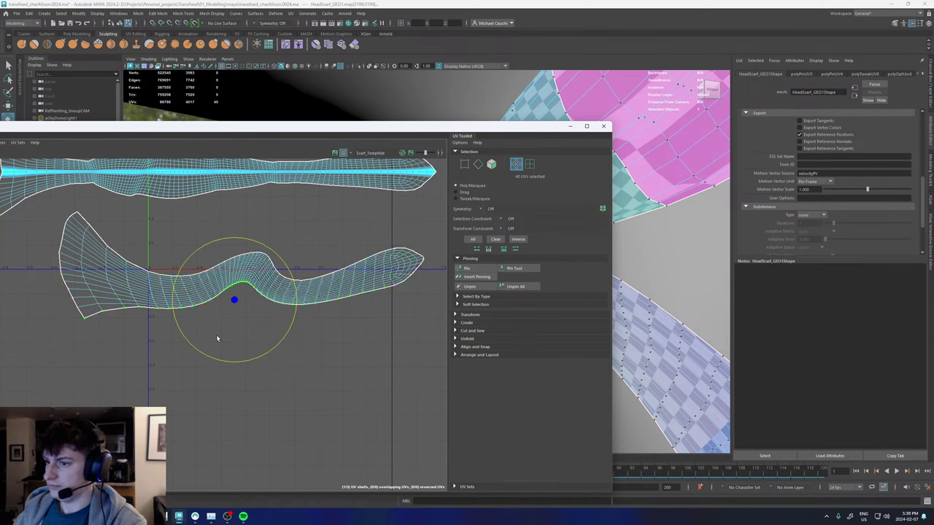
right_click_drag(316, 336, 374, 362, "shift")
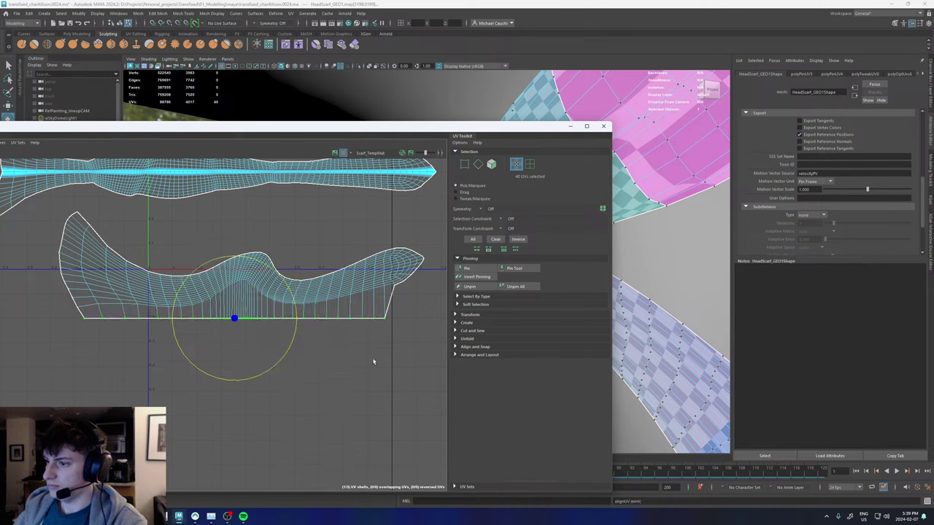
Respace the aligned lower row's UVs along its length and pin them.
right_click_drag(333, 322, 234, 311, "shift")
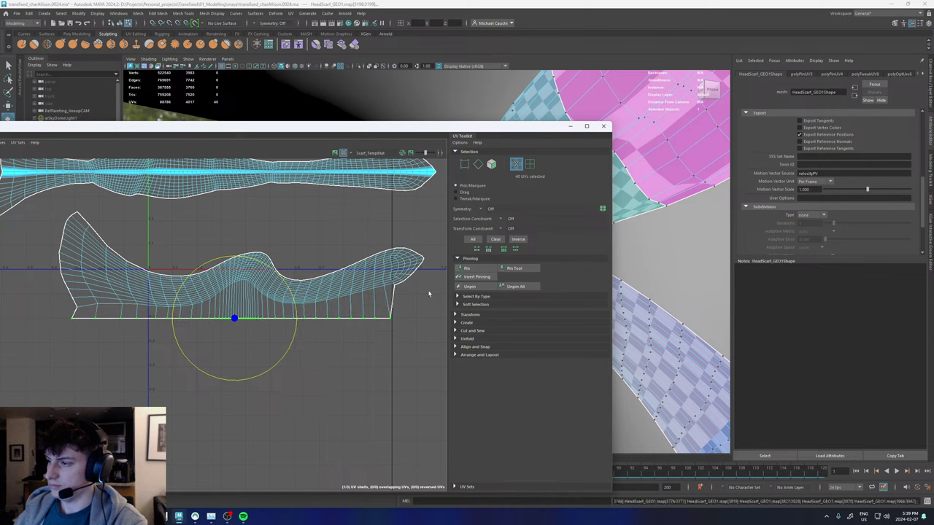
left_click(474, 269)
scroll(219, 283, "down", 2)
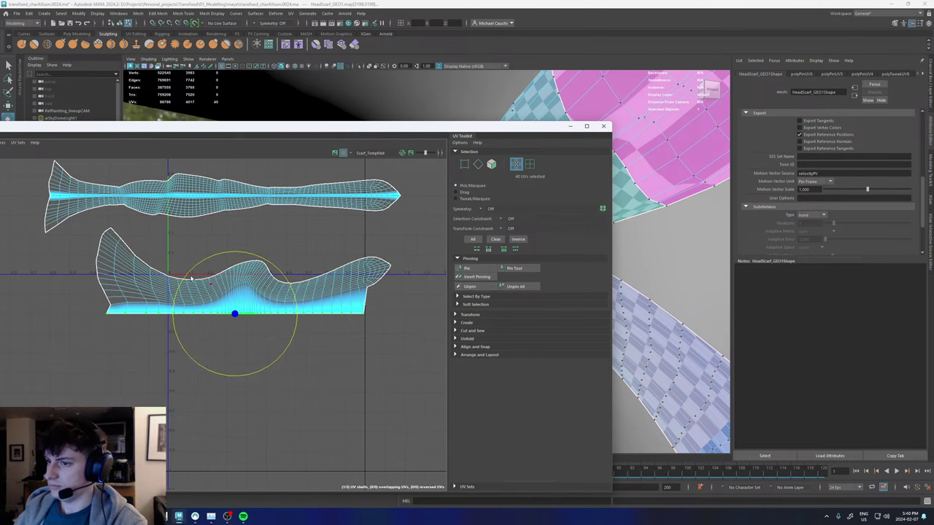
Select all of the shell's UVs except the pinned lower row, try unfolding them, and undo that unfold.
double_click(111, 247)
scroll(215, 314, "up", 2)
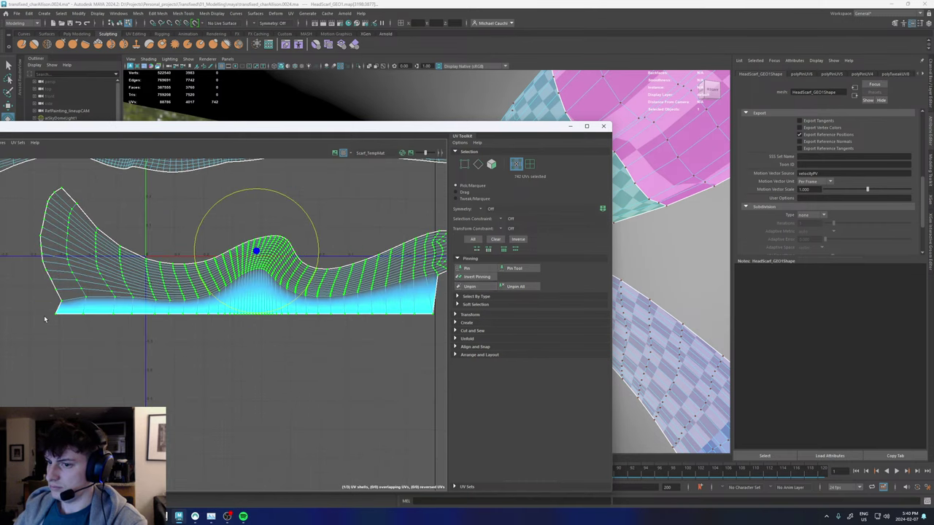
left_click(55, 317, "ctrl")
double_click(434, 315, "ctrl")
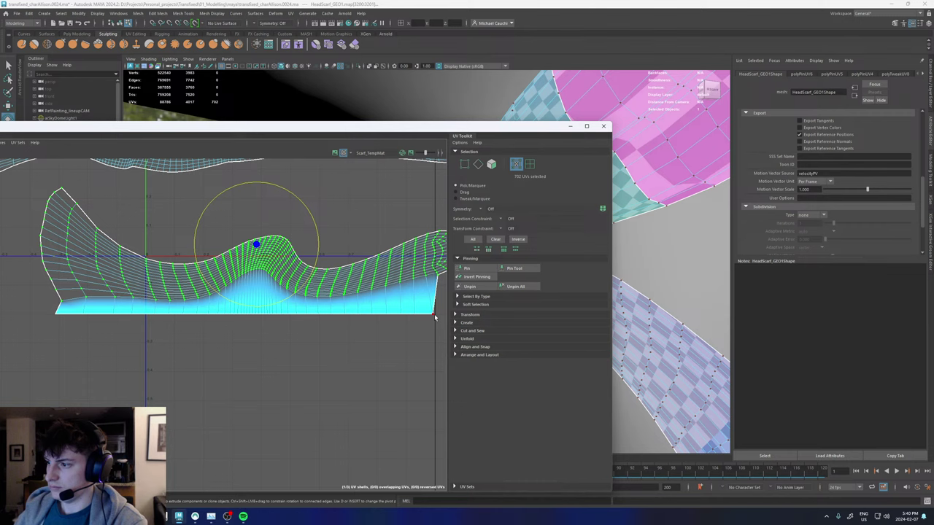
right_click_drag(435, 313, 348, 314, "shift")
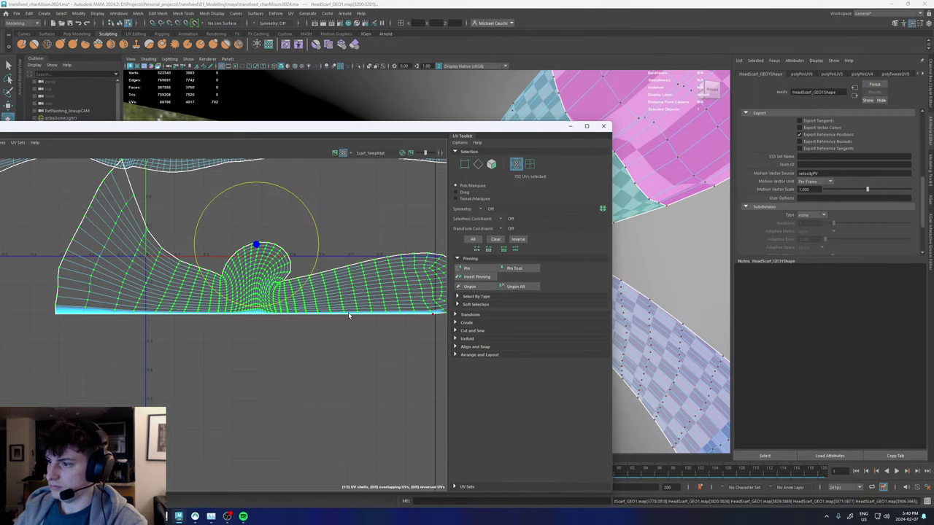
scroll(257, 258, "up", 3)
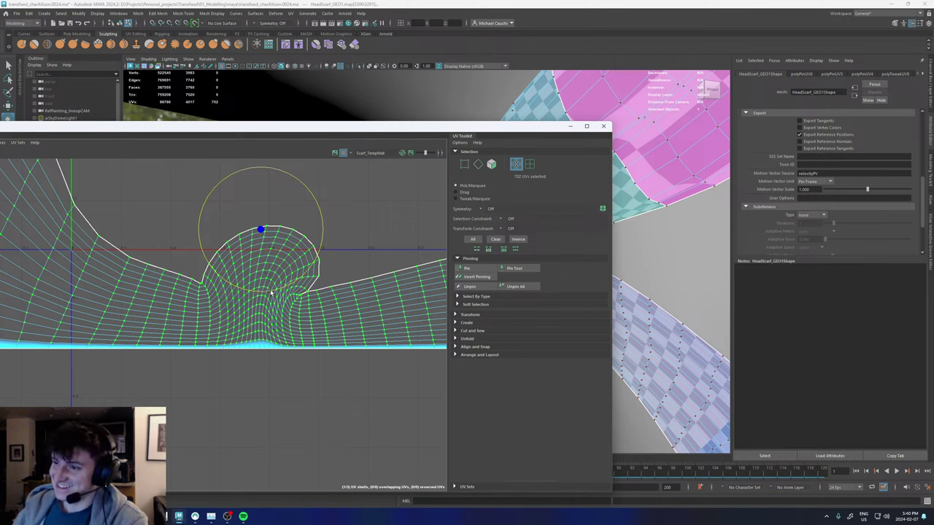
key("ctrl+z")
Unfold the selected UVs again against the pinned lower row for a flatter shell, and activate the Move tool.
right_click_drag(343, 298, 266, 300, "shift")
scroll(280, 311, "down", 2)
middle_click_drag(352, 296, 240, 290, "alt")
key("w")
right_click_drag(261, 299, 290, 294, "shift")
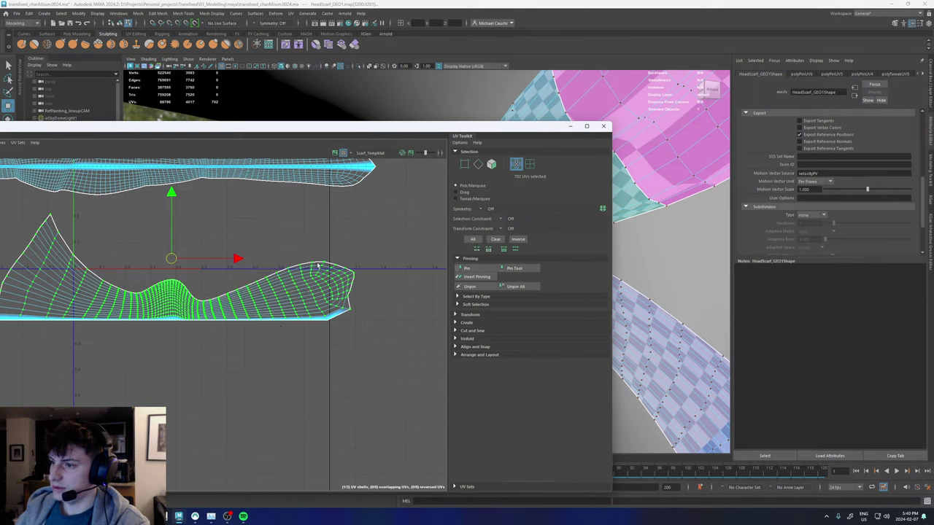
Select the upper border row of UVs from the narrow end to the flared end and align it to maximum V.
left_click(315, 264)
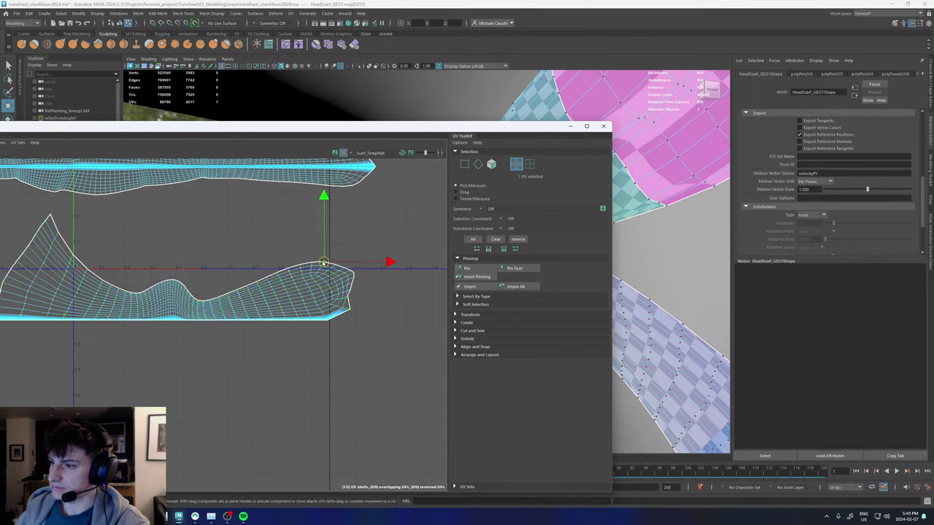
double_click(53, 217, "shift")
right_click_drag(56, 215, 55, 217, "shift")
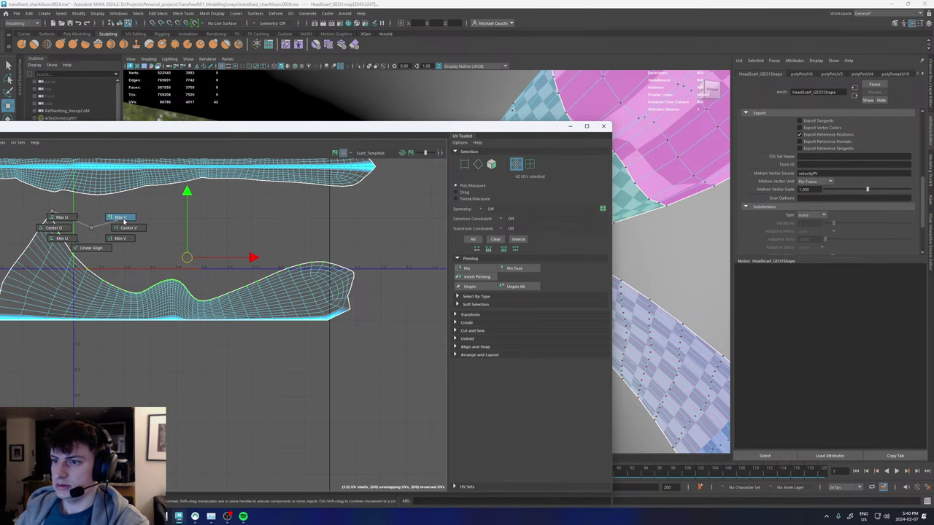
left_click(121, 216)
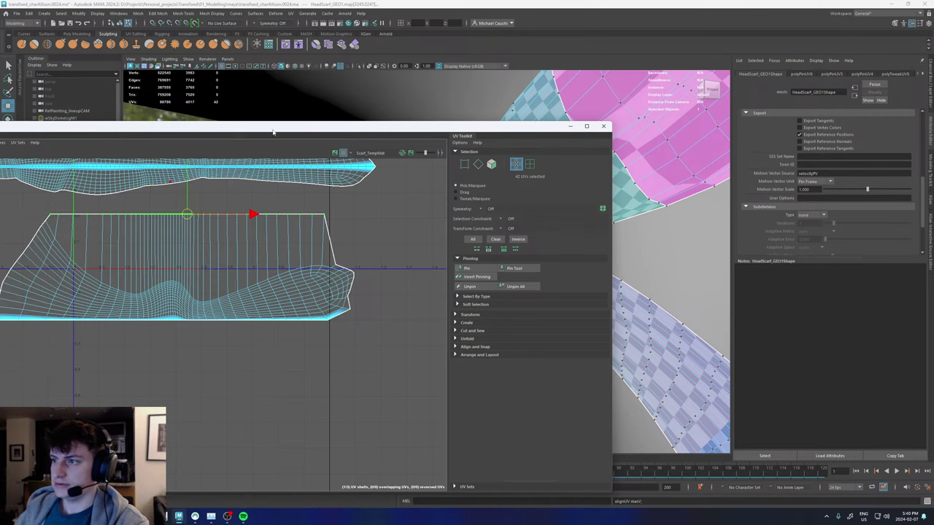
Close the UV Editor and save the scene as the new version transfixed_charAllison.0025.ma.
left_click(603, 127)
left_click_drag(549, 252, 512, 261, "alt")
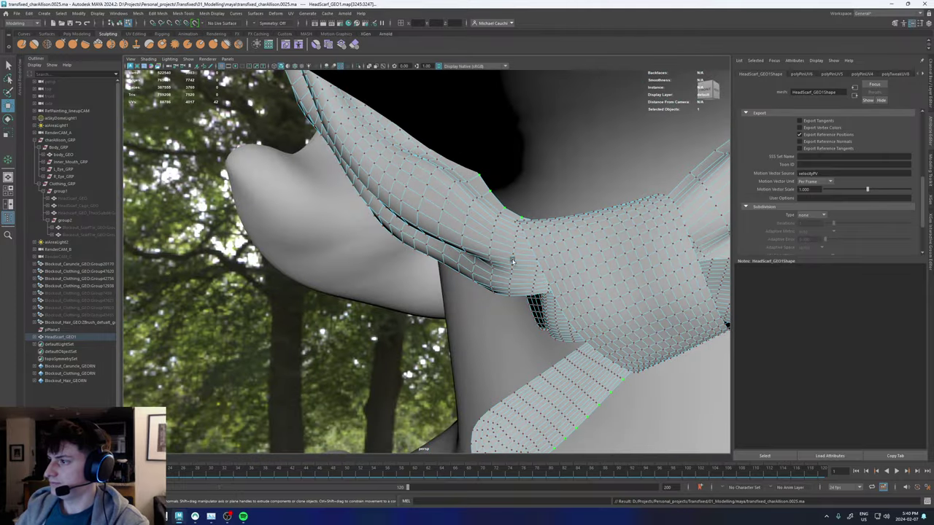
middle_click_drag(549, 249, 398, 252, "alt")
right_click_drag(399, 252, 443, 256, "alt")
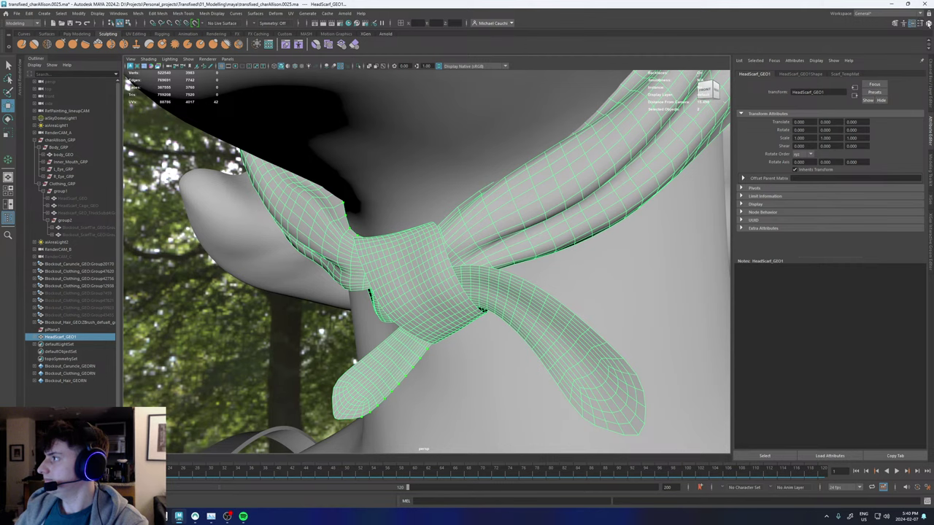
Switch to the UV Editing workspace and frame the scarf knot beside its UV shells.
left_click(879, 13)
left_click(868, 60)
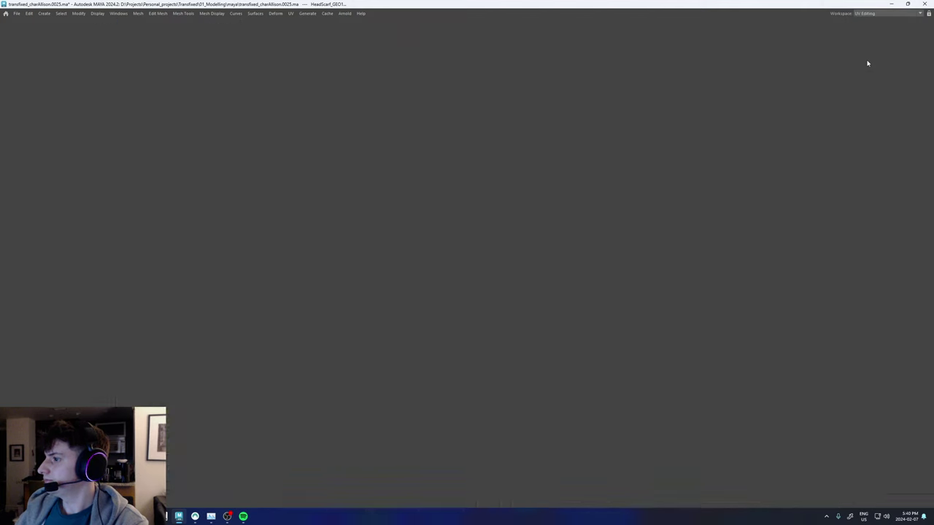
left_click_drag(292, 270, 337, 264, "alt")
scroll(337, 264, "up", 5)
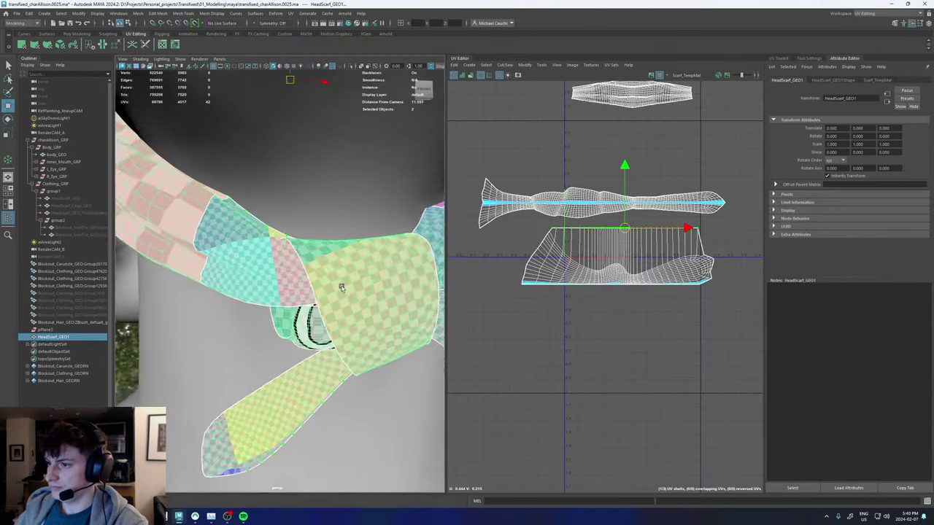
scroll(600, 253, "up", 3)
middle_click_drag(599, 253, 534, 249, "alt")
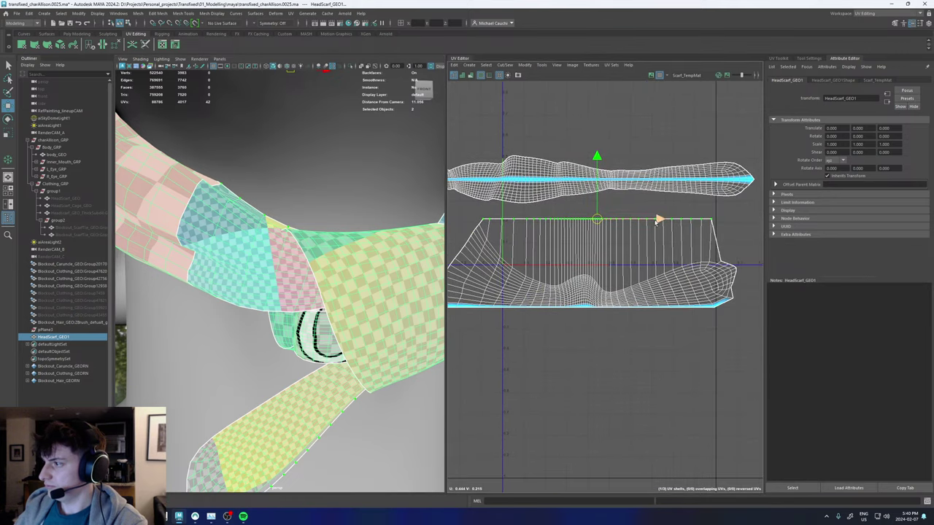
Return to UV component selection and undo the last Unfold Along on the shell's upper border row.
right_click(698, 221)
right_click(687, 221, "shift")
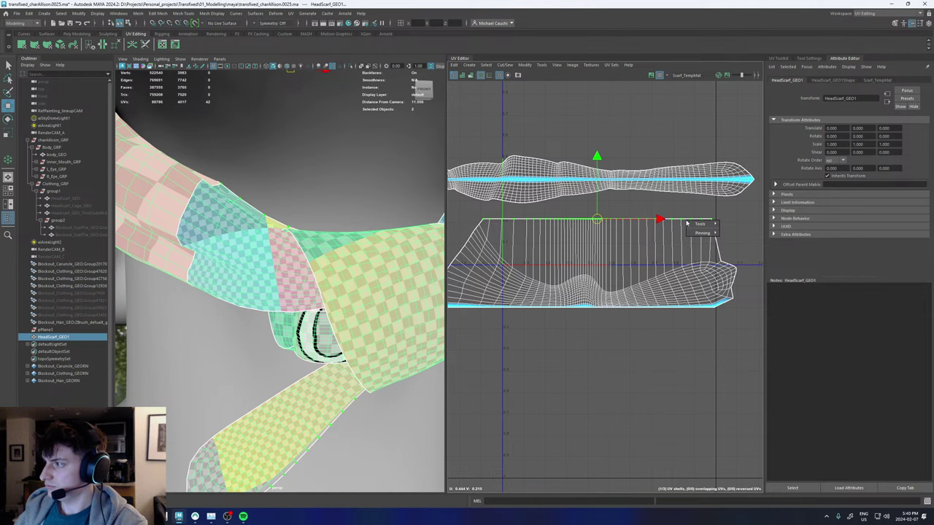
right_click_drag(679, 226, 499, 235)
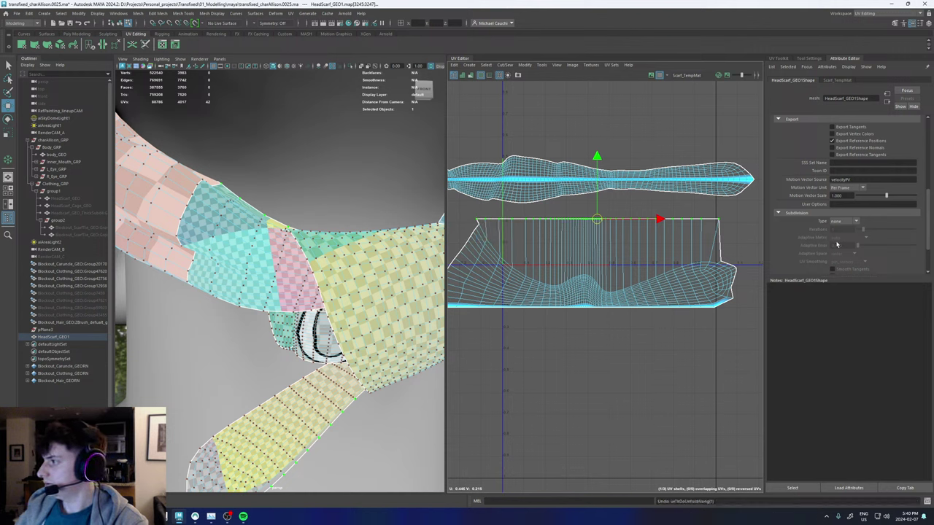
Show the UV Toolkit and enlarge the UV Editor beside the viewport.
scroll(838, 241, "down", 2)
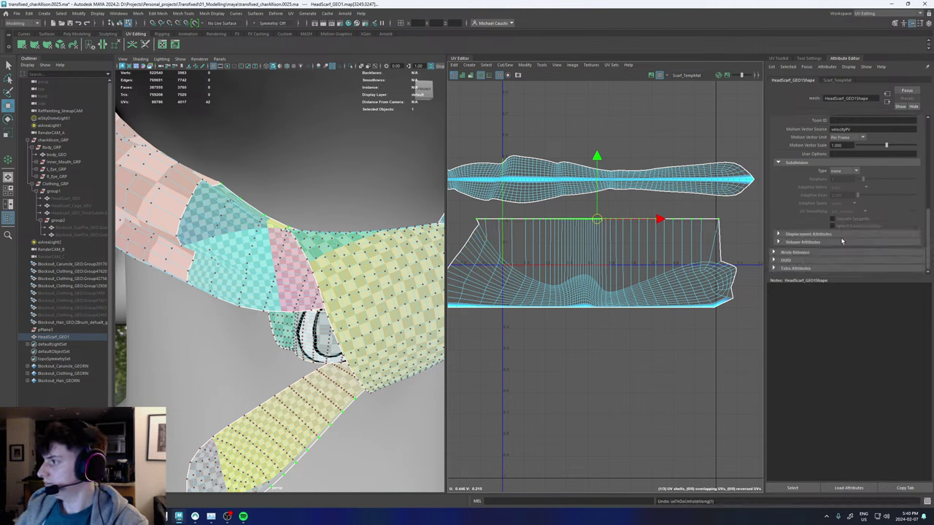
left_click(757, 75)
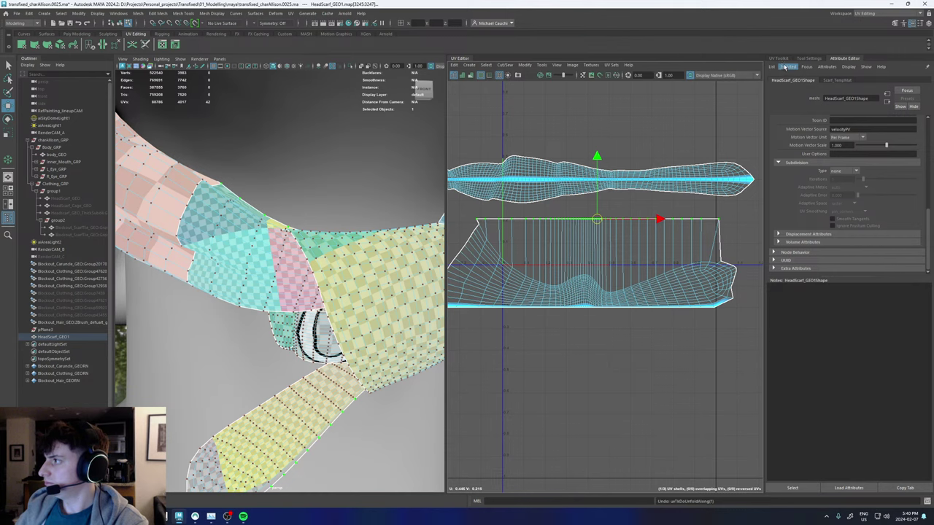
left_click(779, 57)
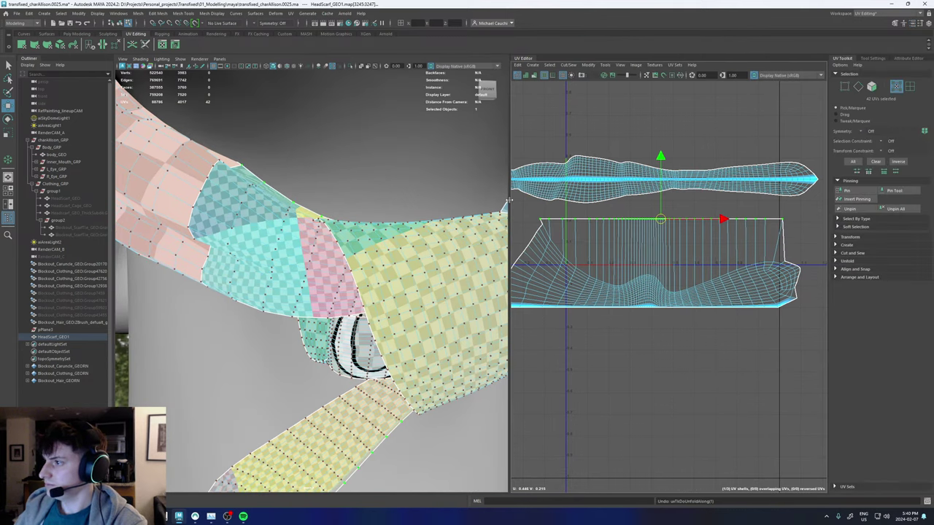
left_click_drag(510, 198, 403, 211)
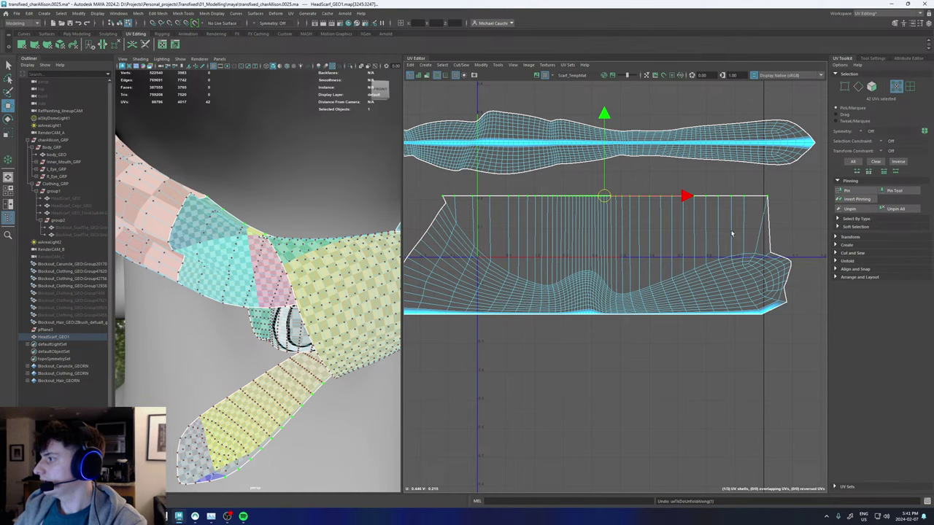
Pin the selected upper border row of UVs on the lower shell.
scroll(517, 282, "down", 3)
scroll(533, 281, "up", 1)
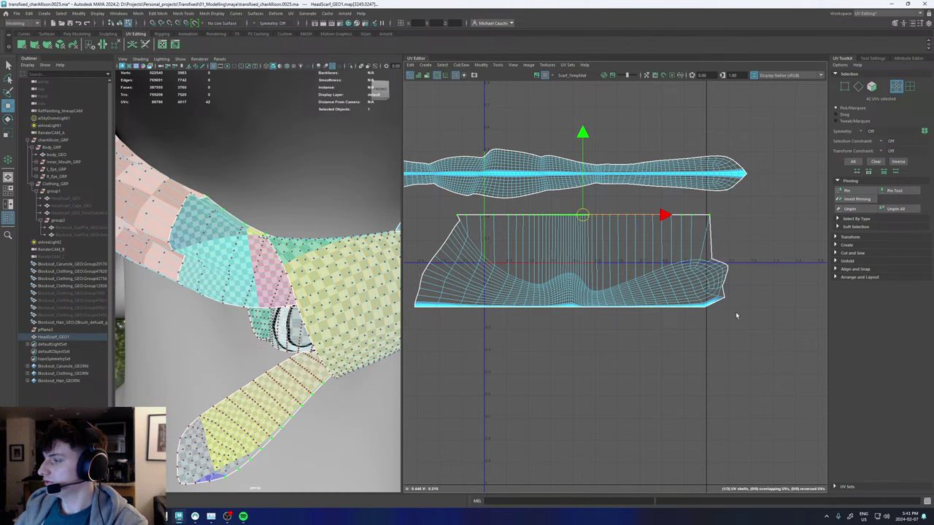
left_click(846, 190)
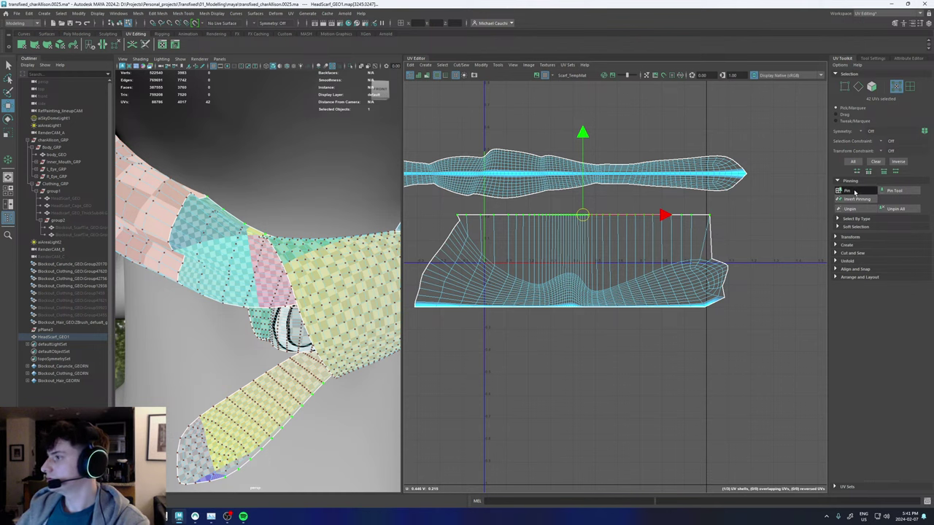
Select all of the lower shell's UVs except its two pinned border rows, and unfold them between those rows.
key("ctrl+shift+i")
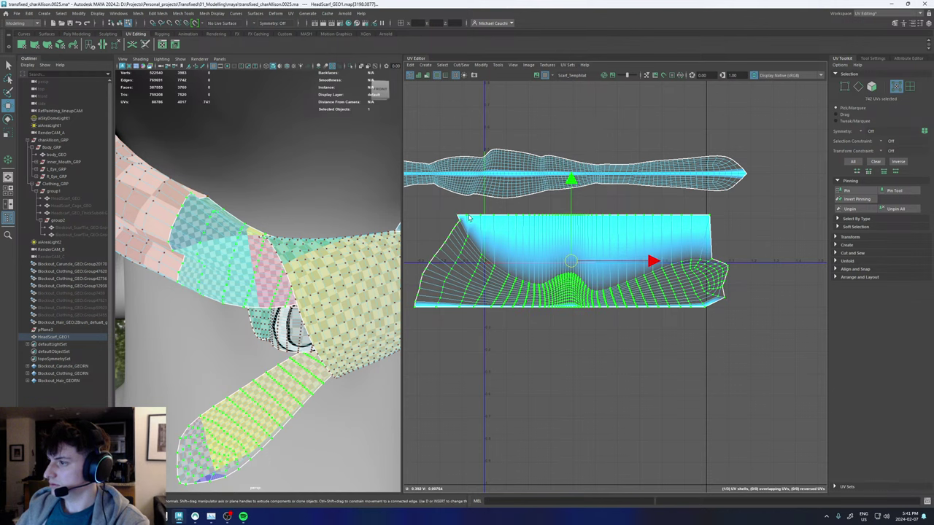
key("shift+comma")
left_click(460, 225, "shift")
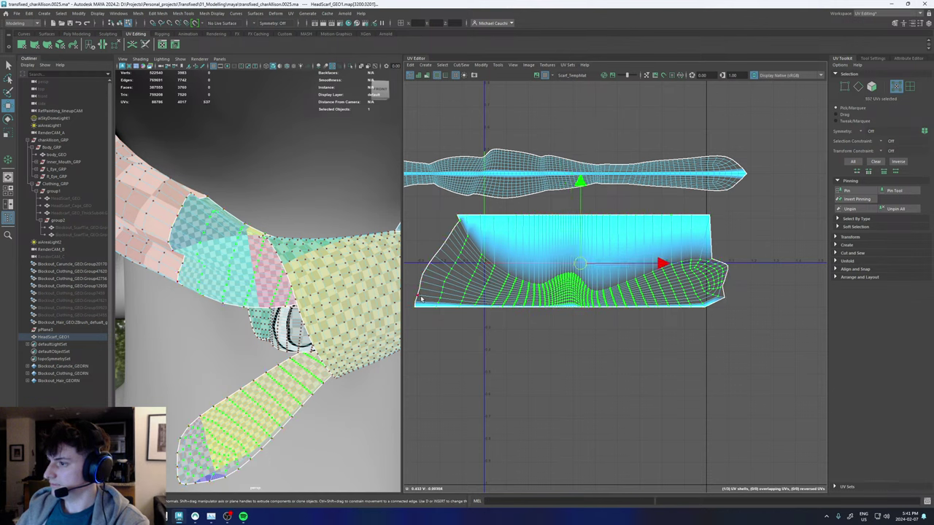
key("shift+period")
scroll(727, 259, "up", 3)
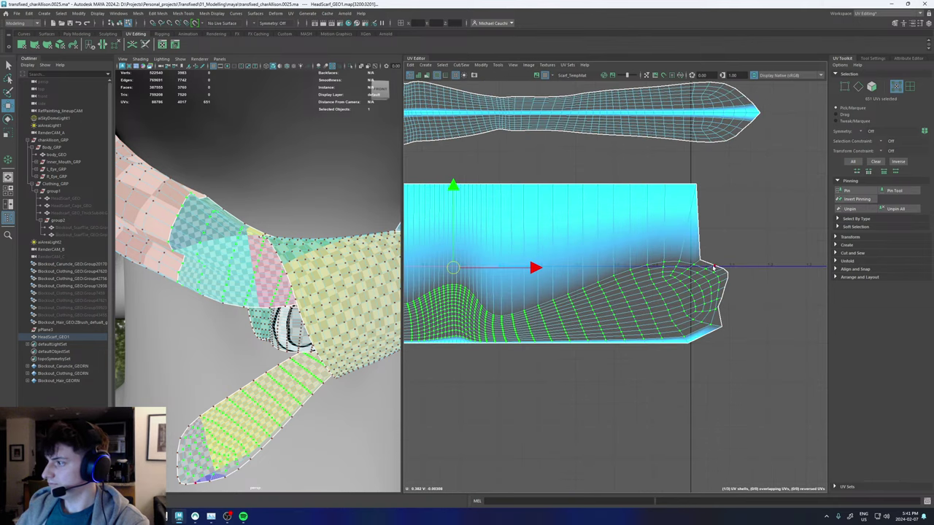
left_click(701, 260, "shift")
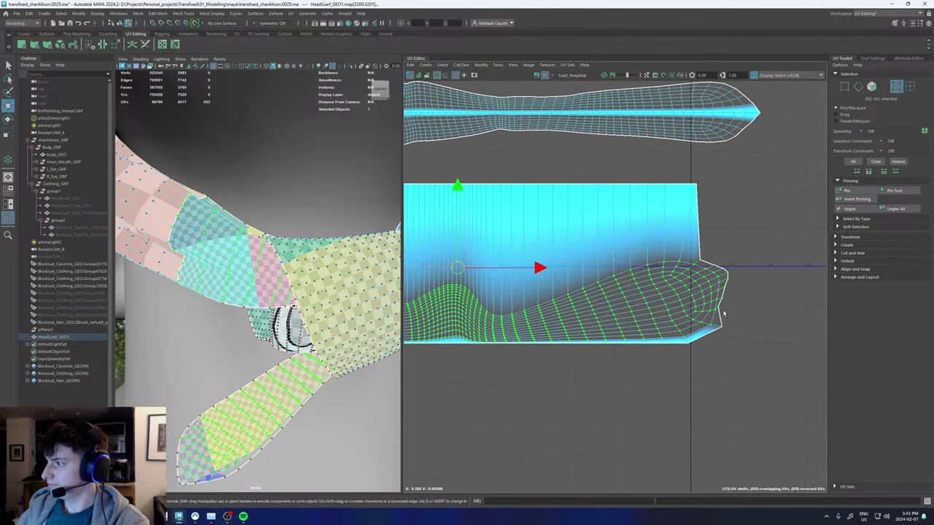
right_click_drag(755, 313, 715, 310, "shift")
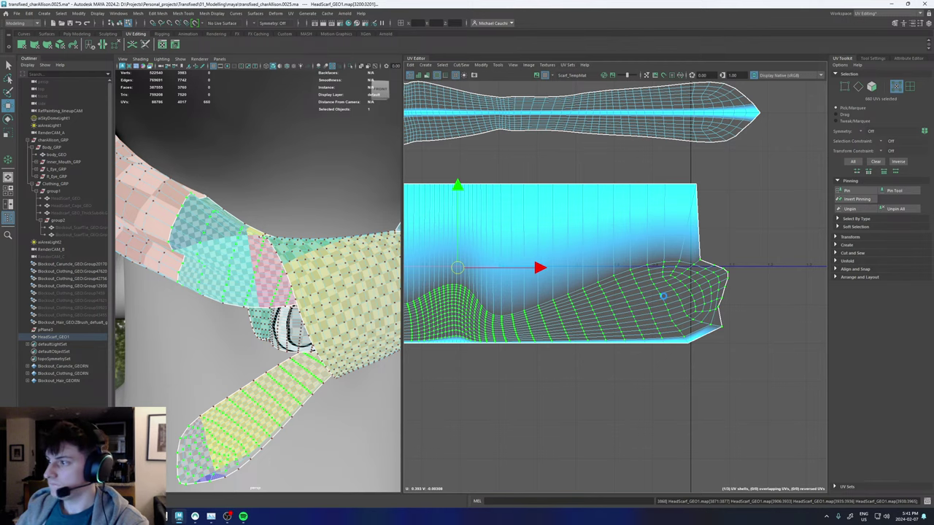
right_click_drag(717, 278, 642, 267, "alt")
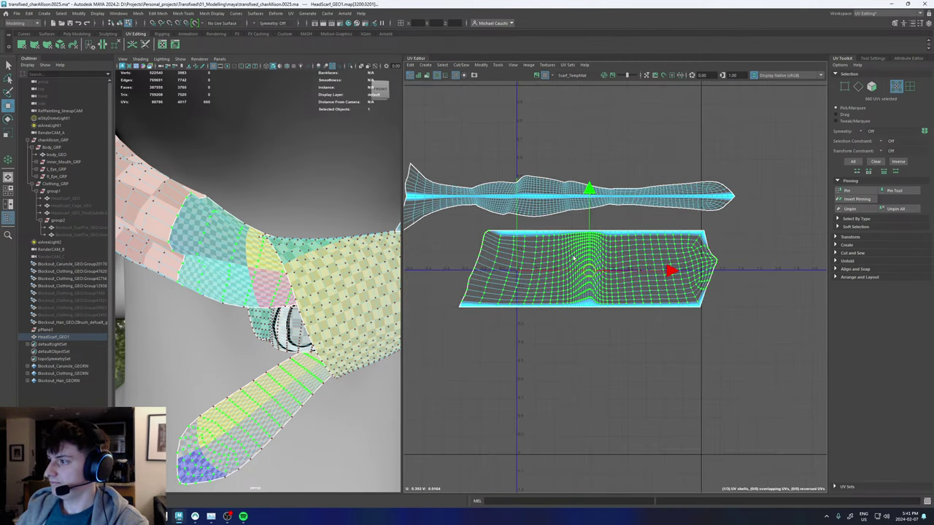
middle_click_drag(575, 259, 590, 257, "alt")
right_click_drag(591, 257, 626, 273, "alt")
left_click_drag(627, 272, 634, 224)
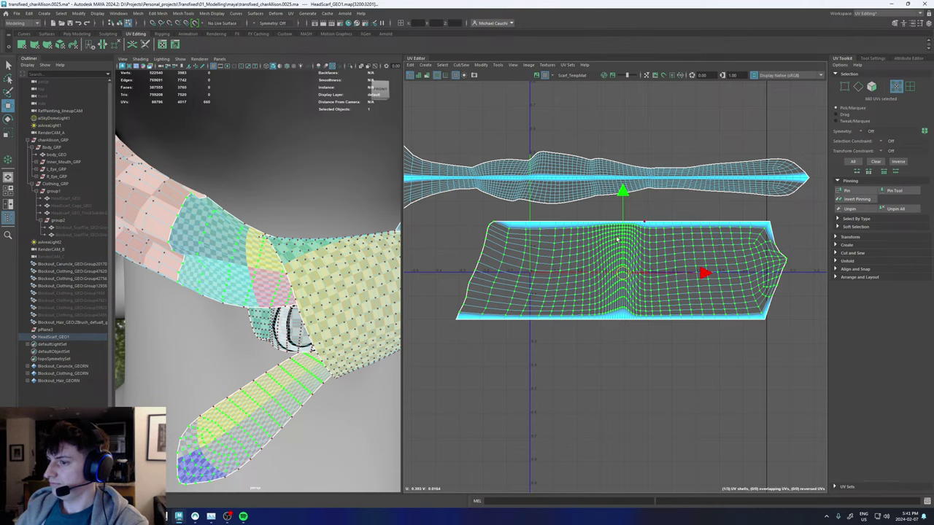
left_click_drag(326, 304, 351, 298, "alt")
middle_click_drag(351, 298, 328, 303, "alt")
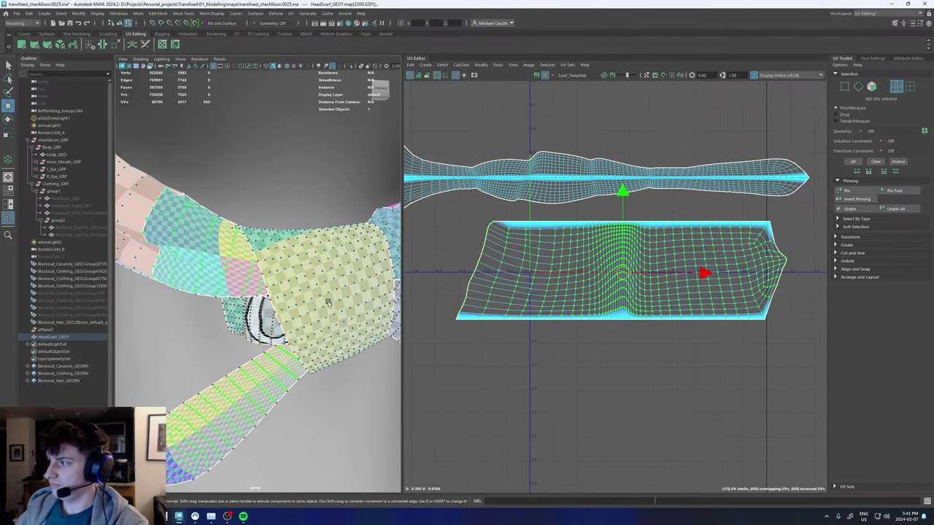
Select all UVs of the lower shell and the long middle shell above it, and unfold both together.
right_click(628, 283)
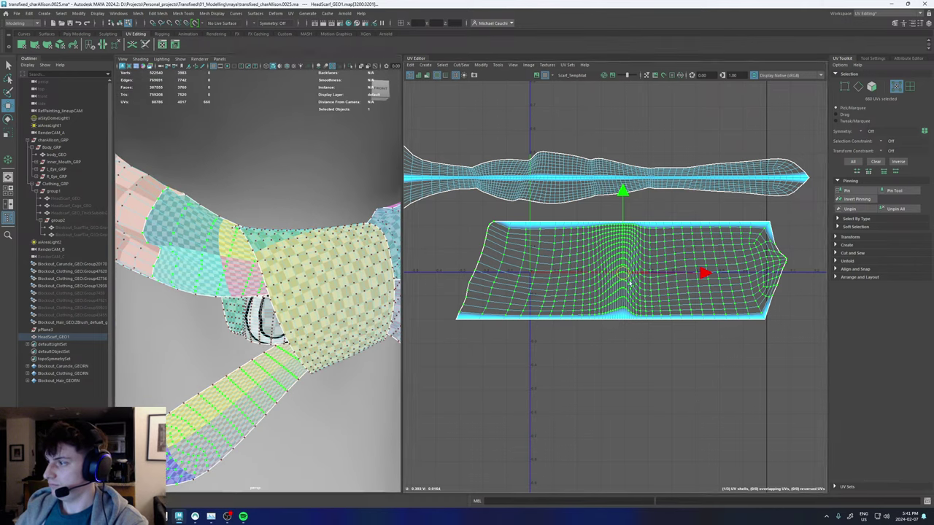
left_click(618, 292)
key("q")
right_click(589, 300)
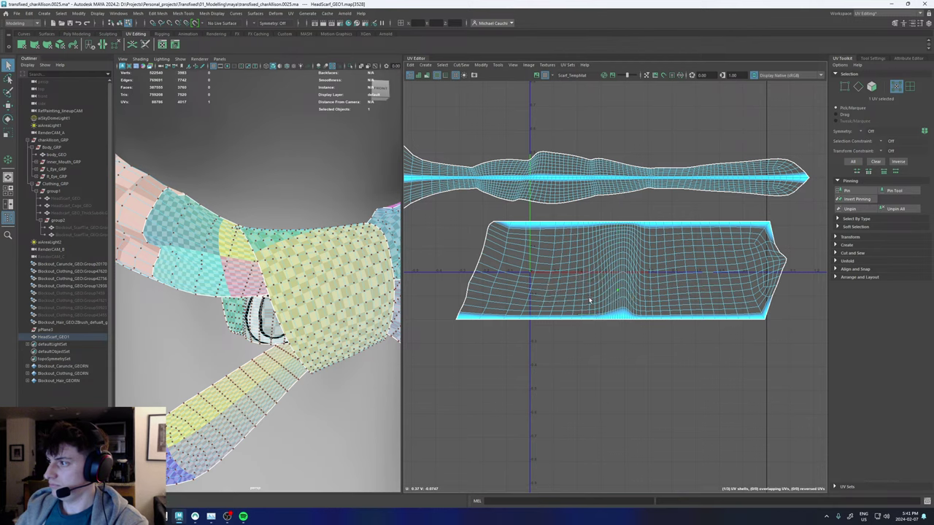
scroll(586, 300, "down", 6)
scroll(584, 301, "up", 8)
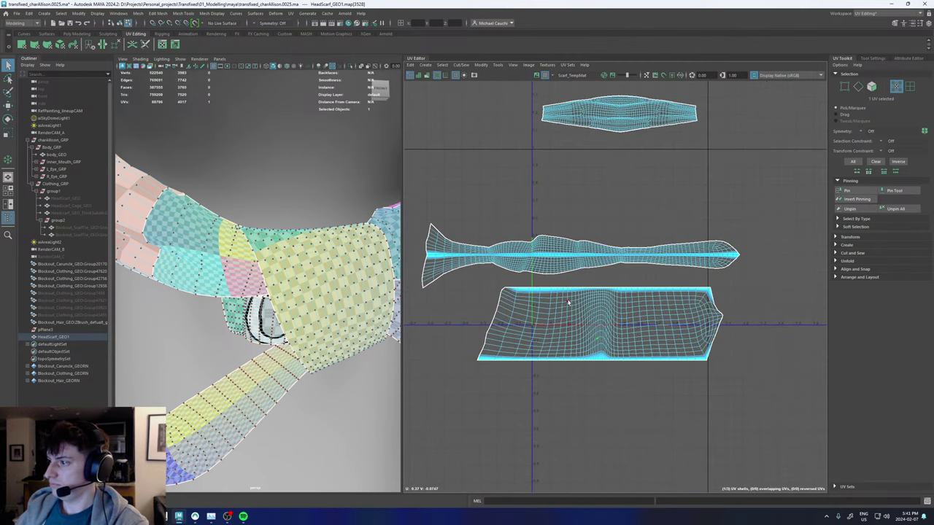
right_click_drag(569, 307, 599, 306)
left_click(595, 306)
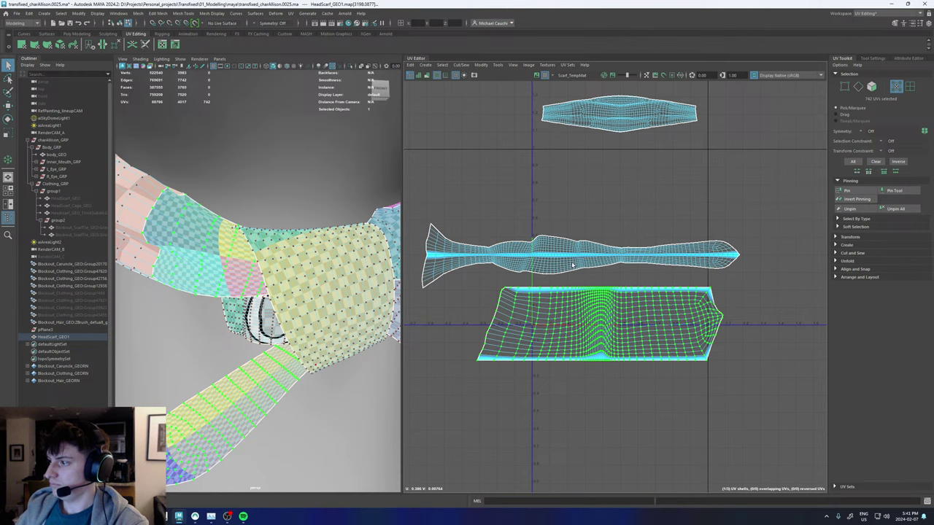
left_click(573, 261, "shift")
right_click_drag(572, 261, 491, 252, "shift")
right_click_drag(563, 250, 480, 255, "shift")
scroll(549, 289, "down", 8)
scroll(549, 289, "up", 5)
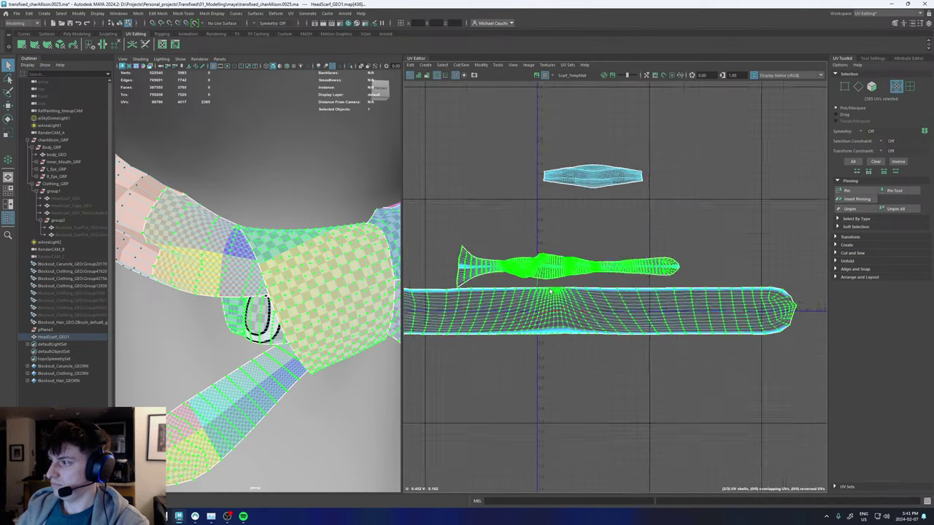
Clear the selection and examine the unfolded lower shell's rounded end, centre and borders for distortion.
left_click(712, 255)
scroll(796, 298, "up", 6)
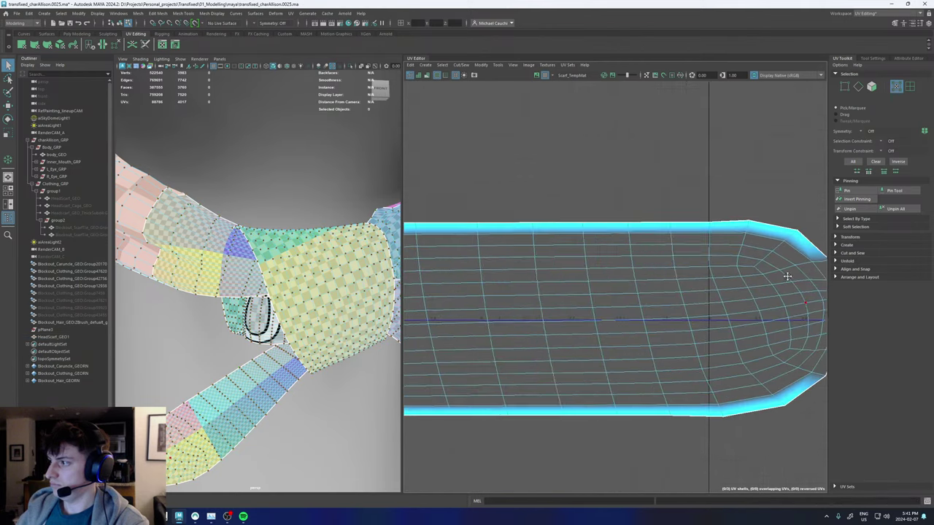
scroll(713, 269, "down", 6)
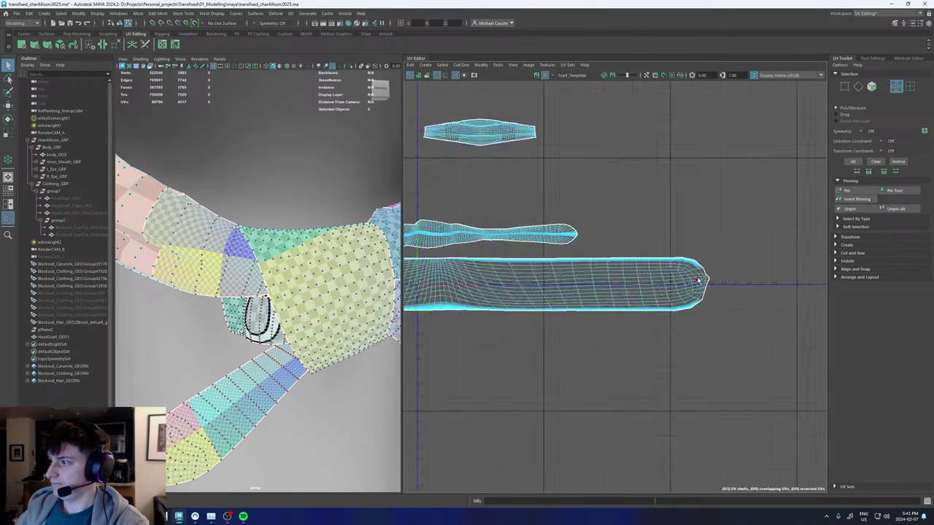
scroll(546, 289, "up", 2)
scroll(545, 289, "up", 8)
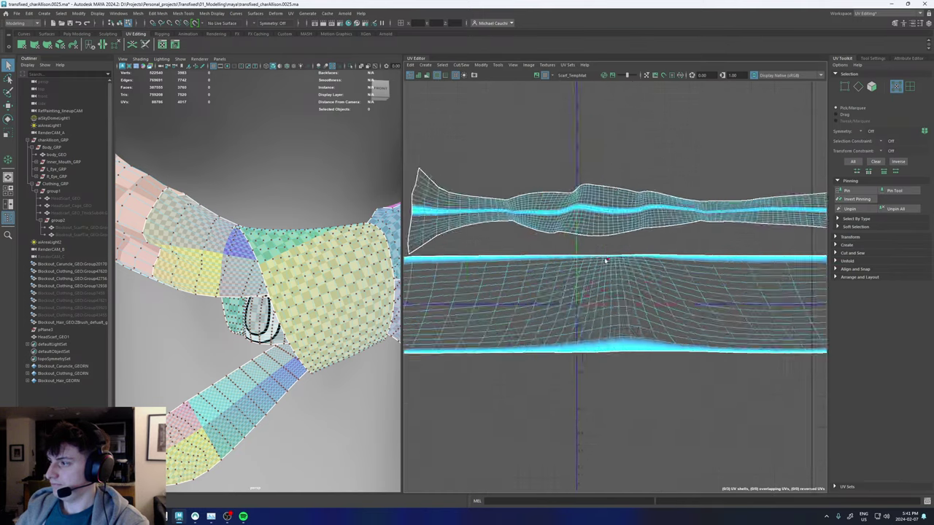
scroll(613, 264, "down", 4)
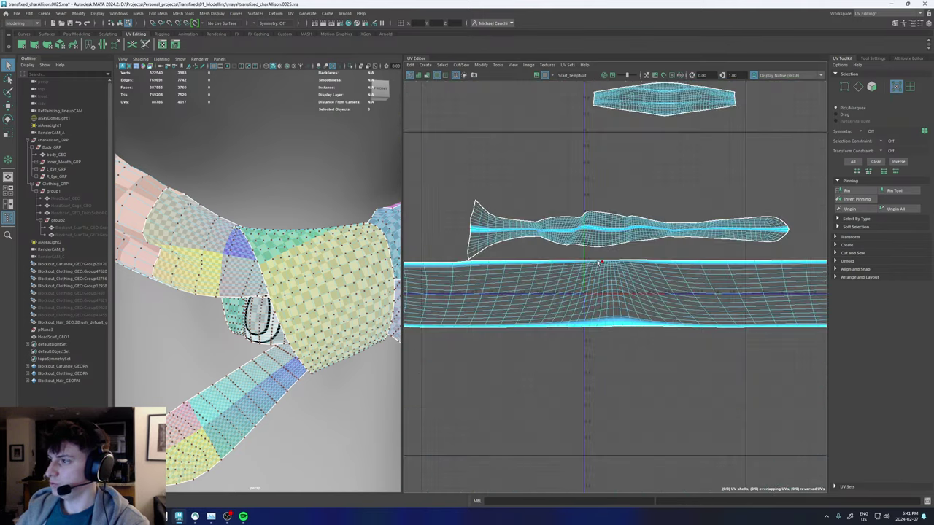
scroll(463, 272, "up", 4)
Select the middle shell's lower border row from the flared end to the rounded end and align it to minimum V.
left_click(463, 272)
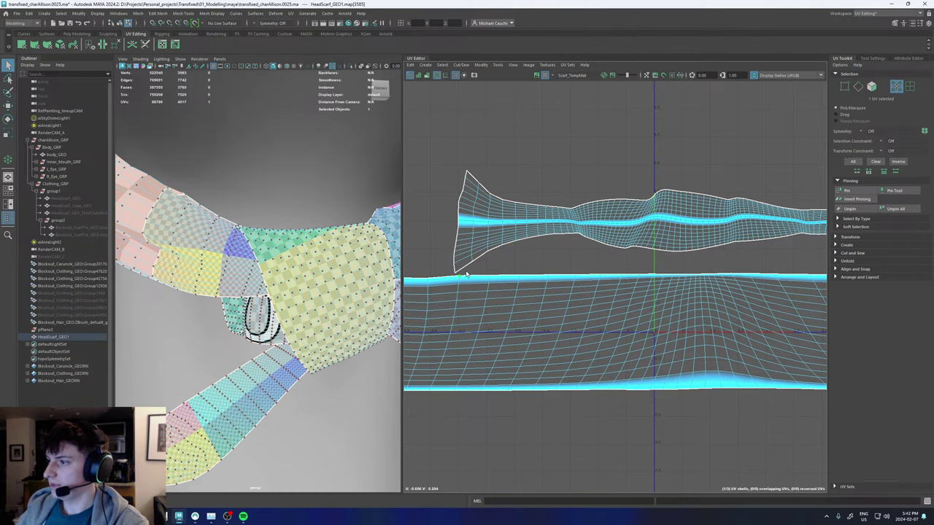
scroll(647, 233, "up", 6)
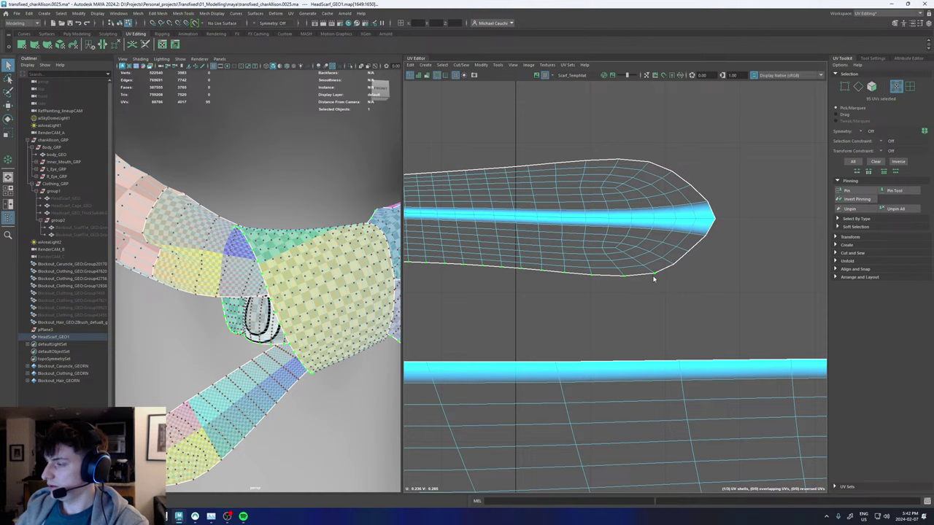
right_click_drag(654, 278, 719, 287, "shift")
Select the middle shell's upper border row from the flared end to the rounded end and align it to maximum V.
scroll(603, 283, "down", 3)
scroll(603, 283, "down", 3)
middle_click_drag(603, 282, 776, 278, "alt")
middle_click_drag(558, 244, 464, 217, "alt")
left_click(499, 221)
scroll(668, 236, "up", 6)
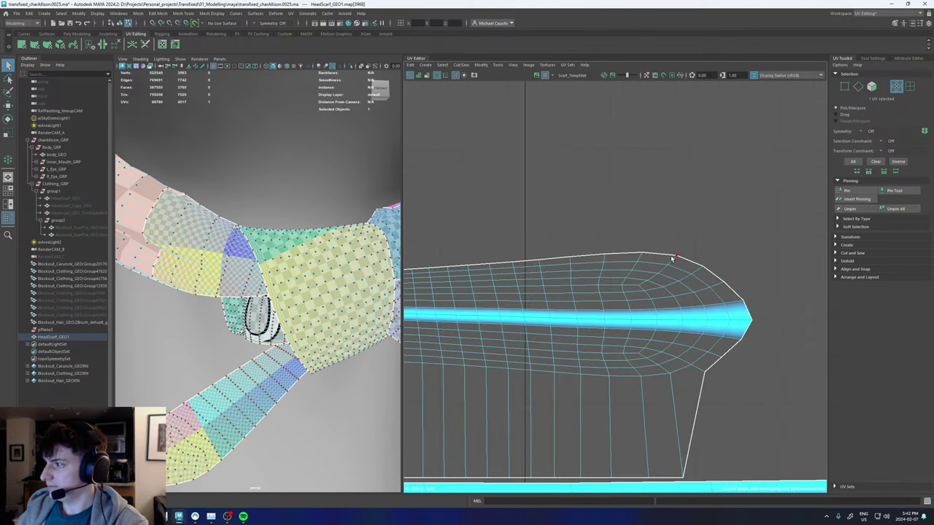
right_click_drag(674, 257, 723, 263, "shift")
scroll(666, 256, "down", 4)
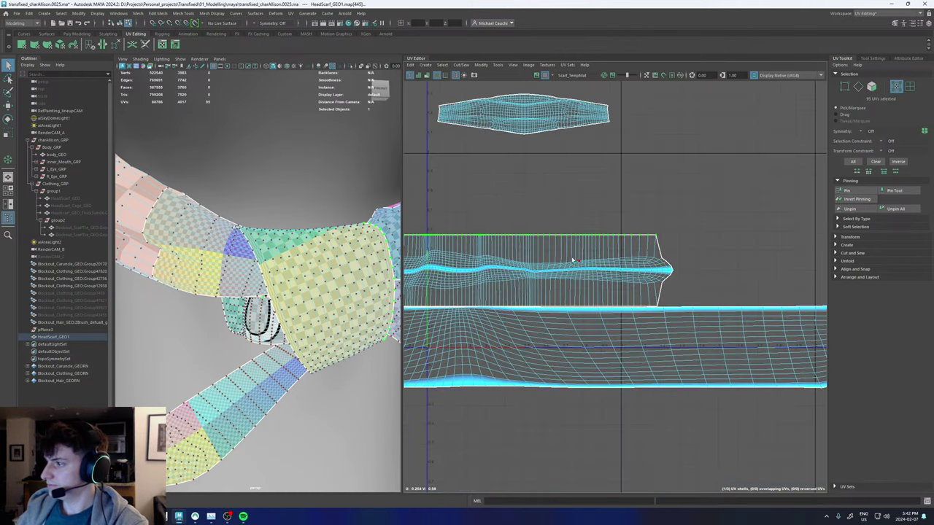
Select the lower shell as a whole and move it down, clear of the middle shell.
right_click_drag(621, 258, 577, 247)
left_click(582, 257)
key("w")
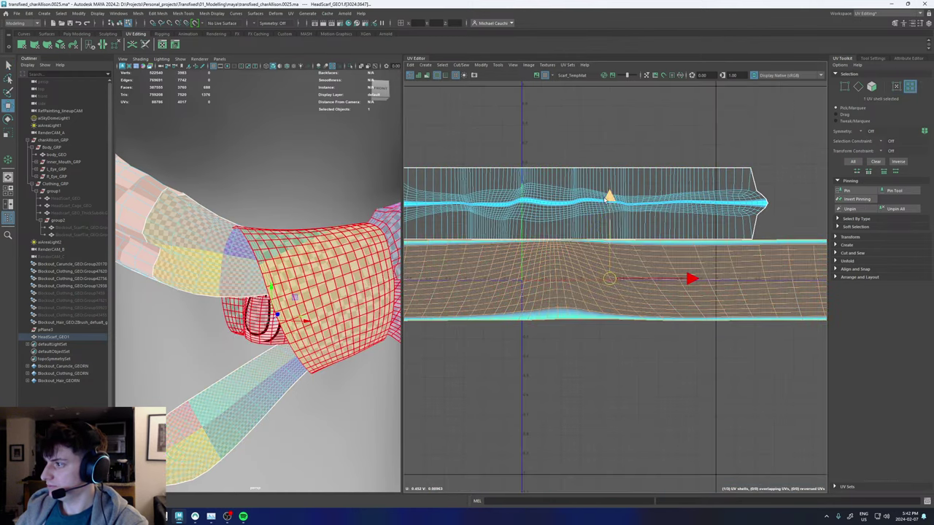
left_click_drag(607, 201, 597, 264)
Select all of the middle shell's UVs, shrink the selection off its borders and add the outer UVs at the rounded tip.
right_click_drag(650, 197, 673, 198)
scroll(664, 201, "down", 2)
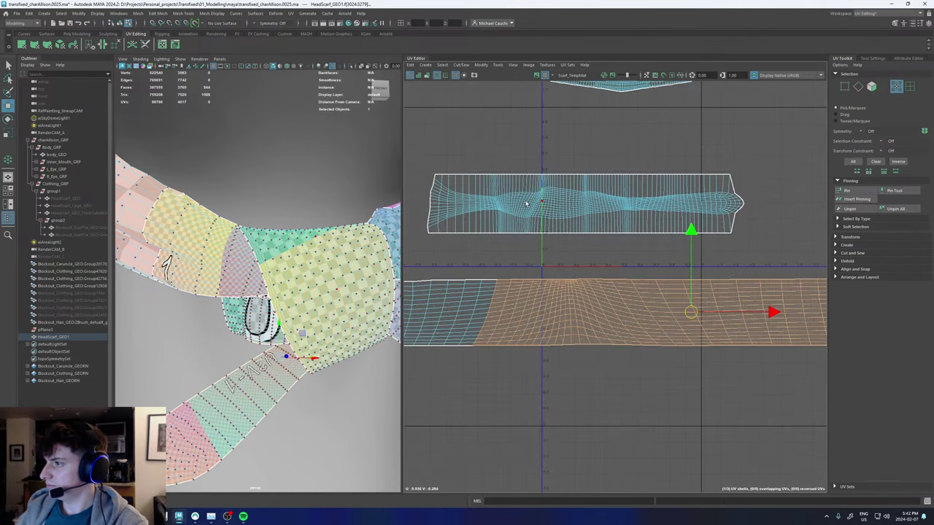
double_click(442, 182)
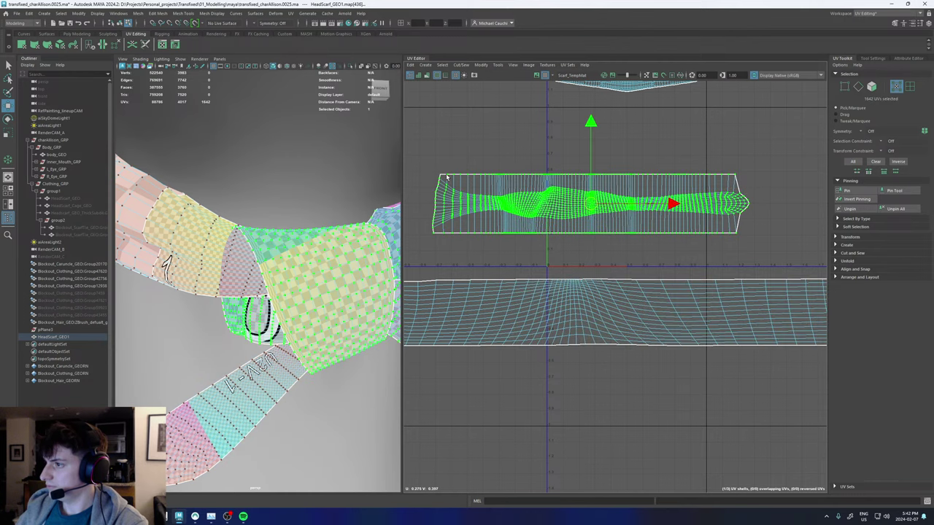
key("shift+comma")
scroll(428, 182, "up", 5)
scroll(567, 232, "down", 4)
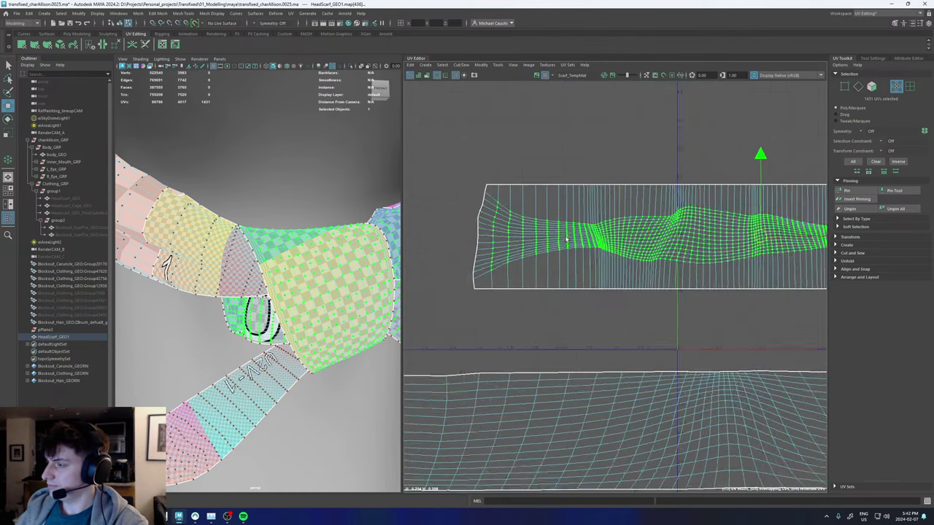
middle_click_drag(639, 213, 305, 211, "alt")
scroll(638, 214, "up", 5)
left_click(617, 234, "shift")
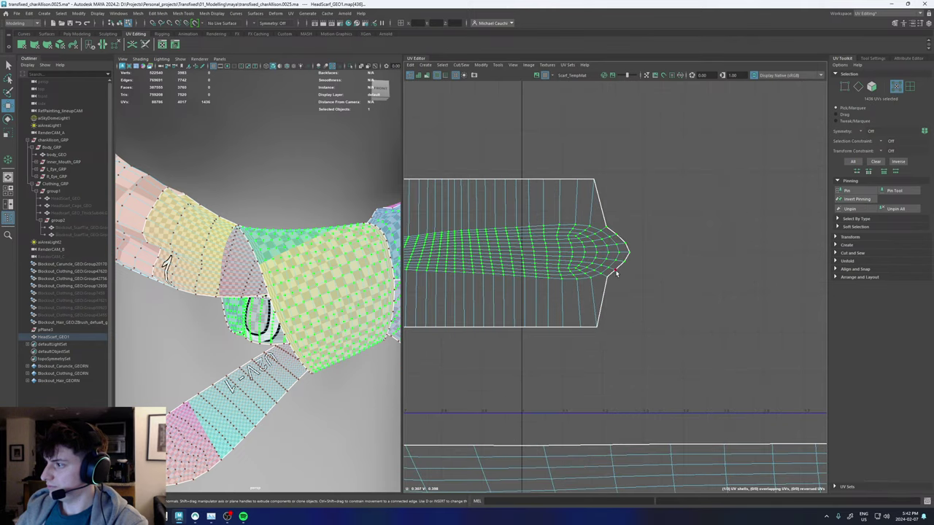
Unfold the middle shell's selected UVs, check the strip along its length, and clear the selection.
right_click_drag(604, 268, 564, 254, "shift")
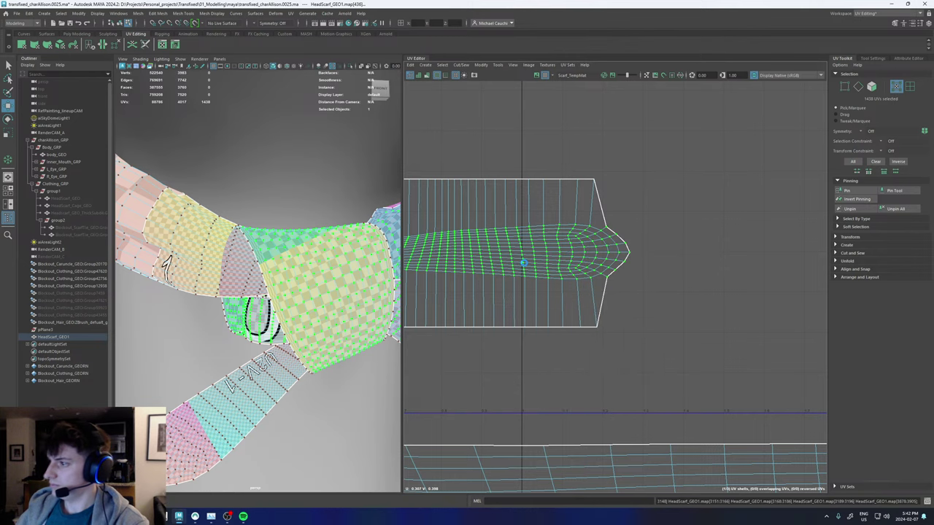
scroll(523, 265, "down", 4)
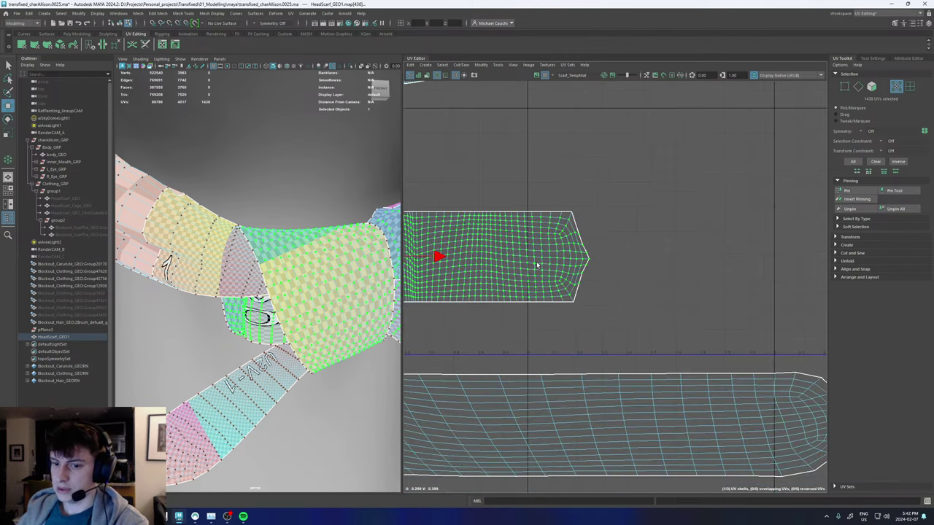
middle_click_drag(524, 266, 690, 241, "alt")
scroll(660, 242, "down", 4)
scroll(541, 234, "up", 7)
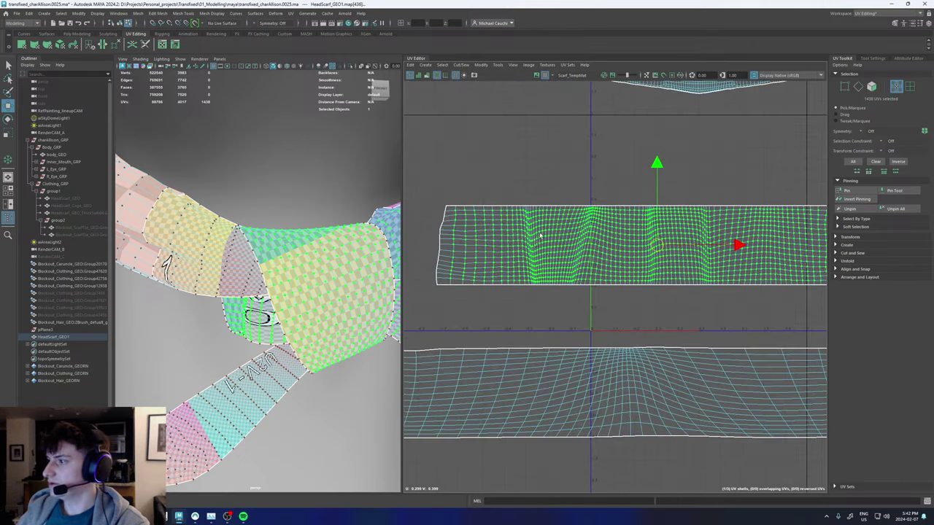
scroll(534, 243, "down", 6)
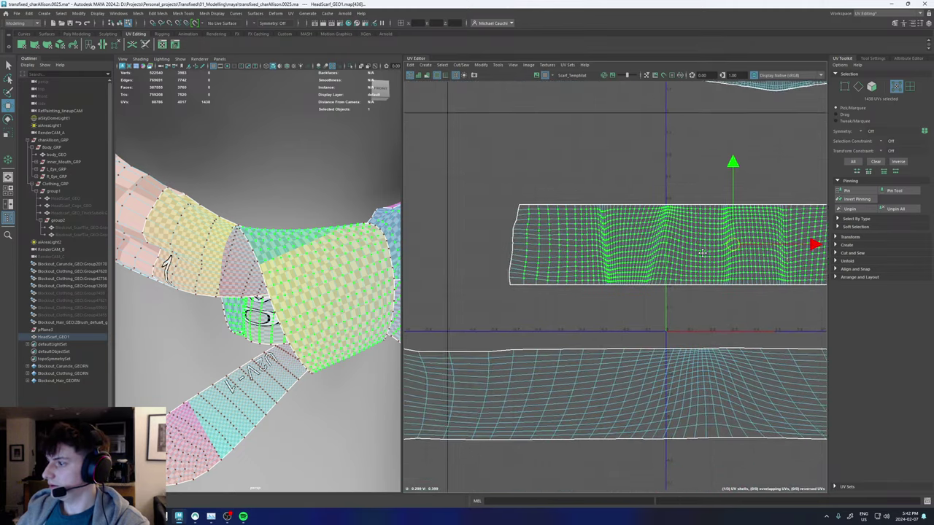
right_click_drag(664, 255, 688, 257)
left_click(646, 277)
scroll(647, 276, "down", 4)
Select the middle and lower shells as whole shells and unfold them together to even out their relative scale.
key("q")
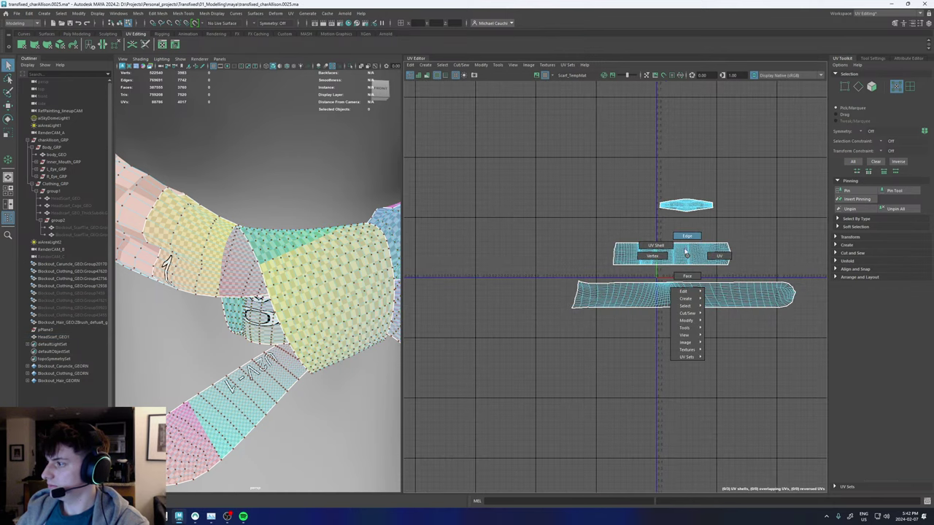
left_click(656, 245)
left_click(669, 283, "shift")
right_click_drag(669, 285, 615, 273, "shift")
right_click_drag(673, 257, 585, 268, "shift")
scroll(645, 258, "down", 3)
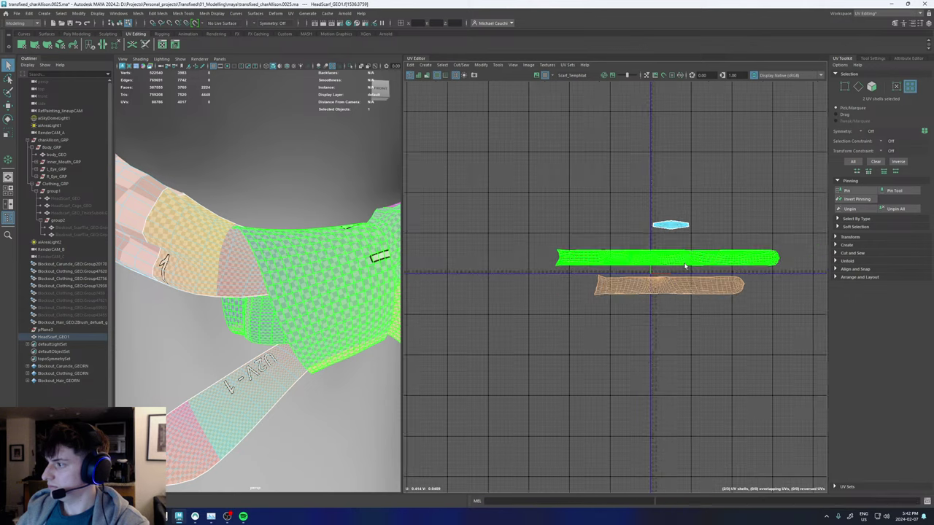
Get the upper shell's texel density and set the middle and lower shells to that value, 6.8767.
middle_click_drag(686, 265, 657, 270, "alt")
left_click(694, 235)
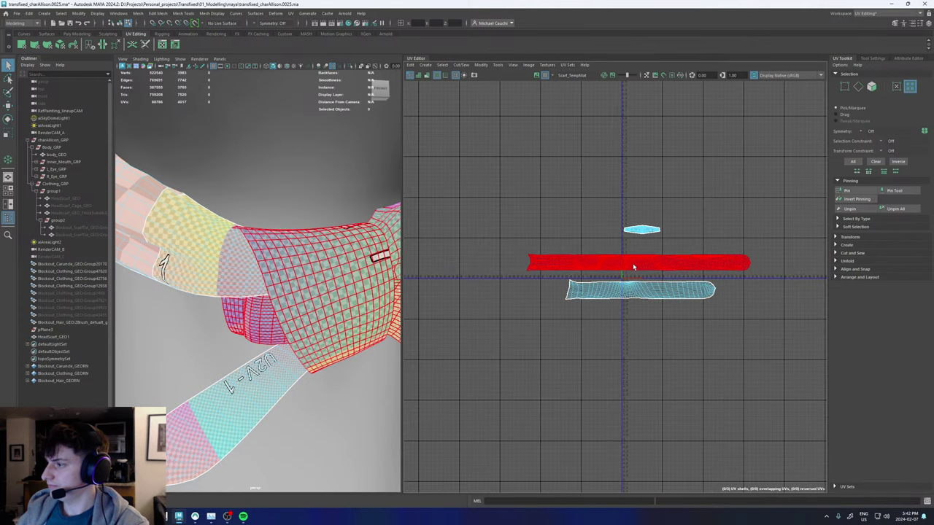
left_click(642, 230)
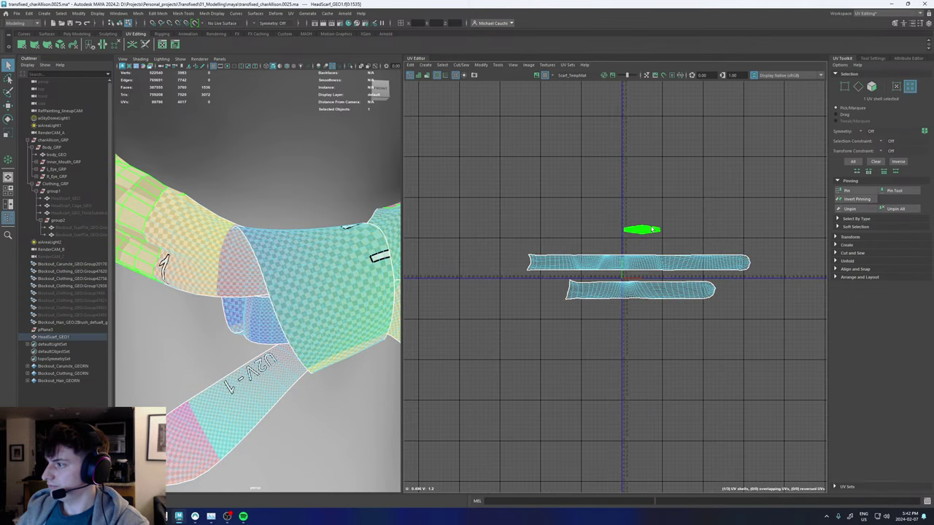
left_click(847, 238)
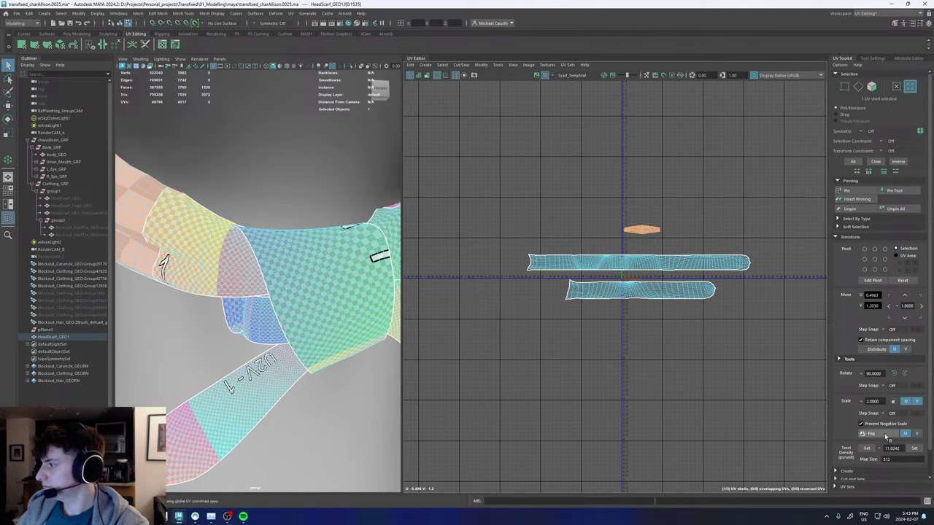
left_click(638, 267)
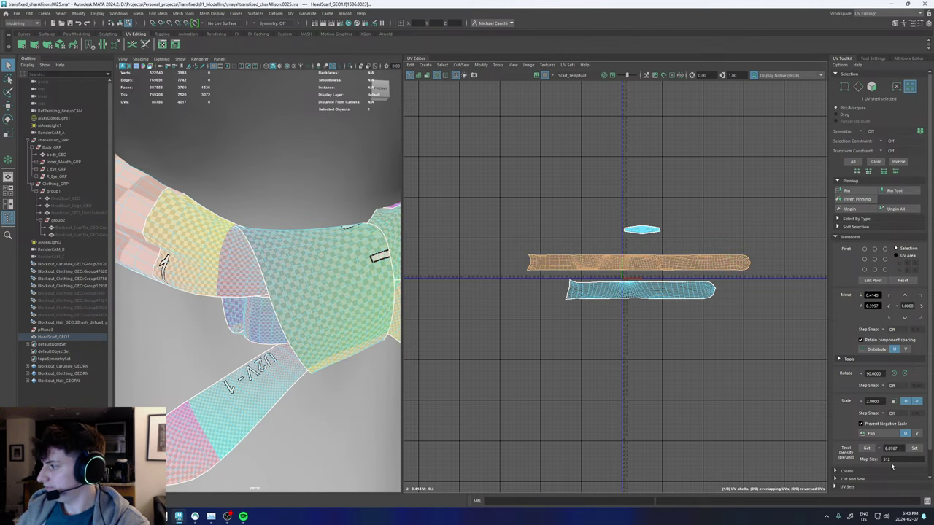
left_click(919, 449)
left_click(688, 291)
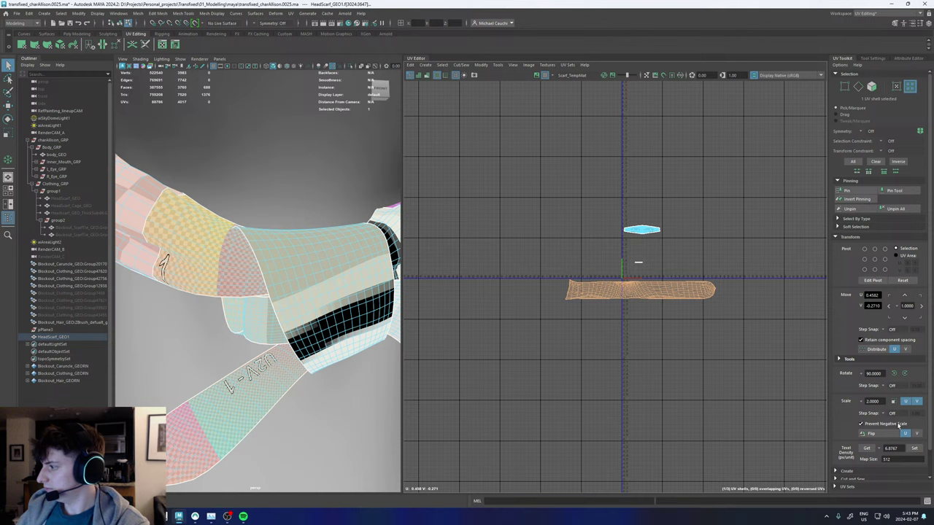
left_click(917, 449)
Pick a vertex near the scarf tube's knot end in the viewport to identify the corresponding end of the upper UV shell.
key("w")
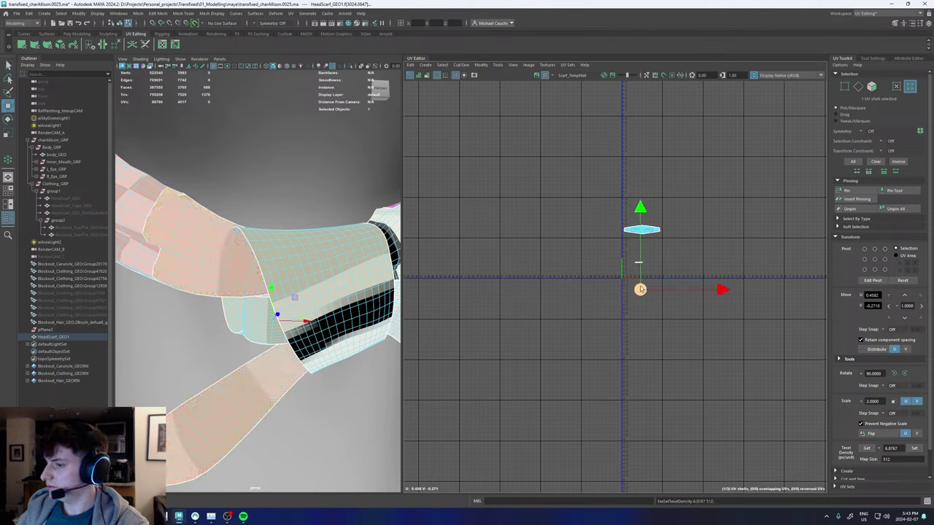
middle_click_drag(202, 261, 315, 273, "alt")
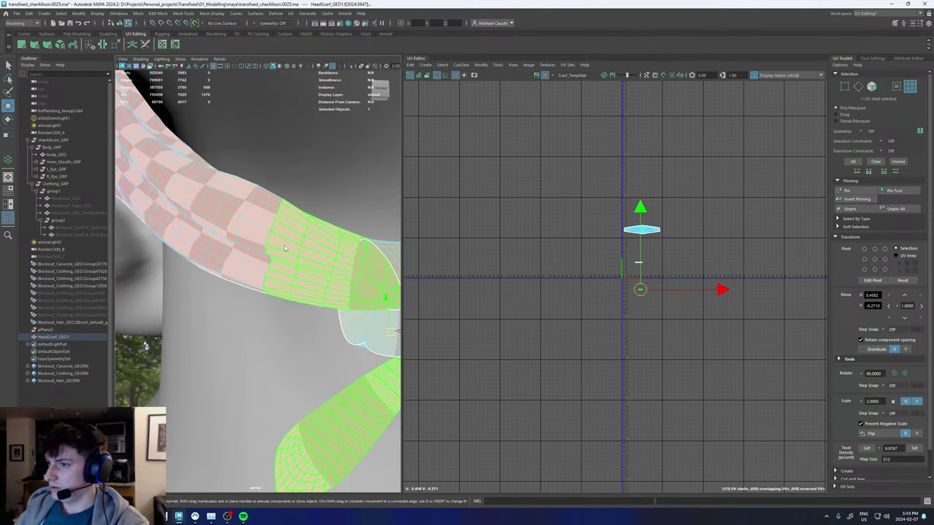
right_click_drag(285, 247, 252, 238)
left_click(237, 208)
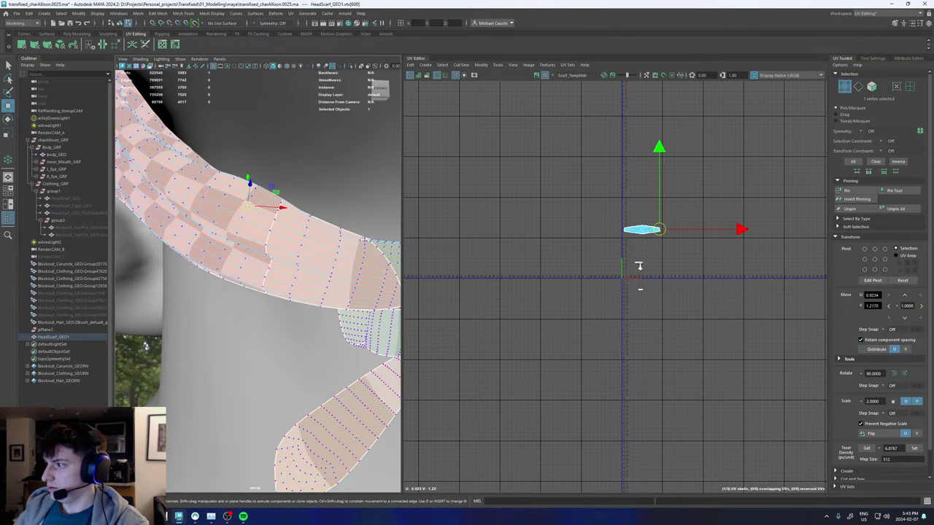
scroll(640, 272, "up", 5)
left_click_drag(358, 299, 264, 262, "alt")
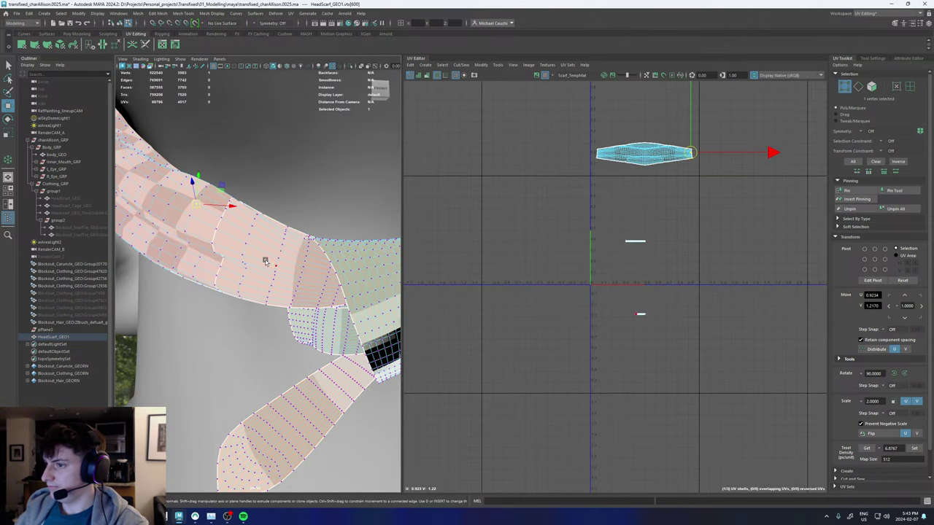
left_click(265, 262)
Move the small lower shell beside the upper shell's right end and the small middle shell beside its left end.
right_click_drag(667, 313, 691, 299)
left_click(640, 314)
left_click_drag(639, 314, 704, 157)
left_click(635, 241)
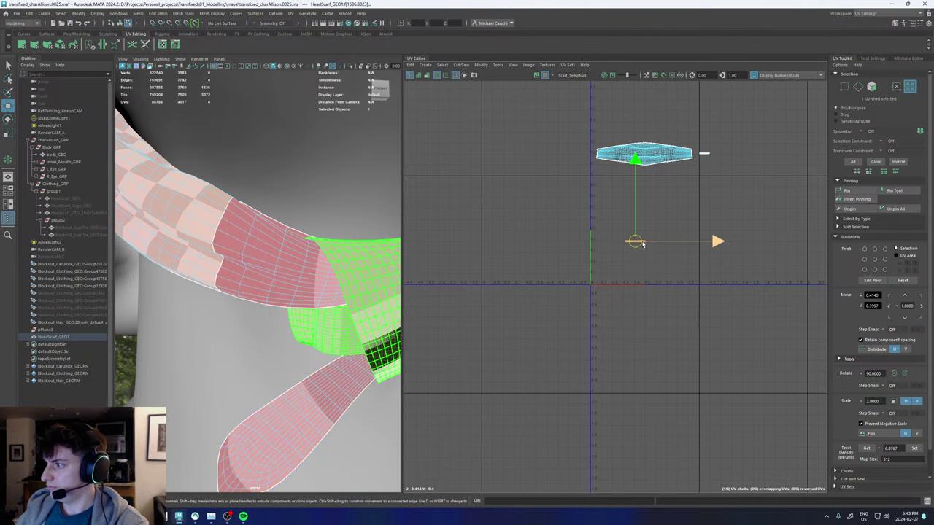
left_click_drag(628, 241, 587, 171)
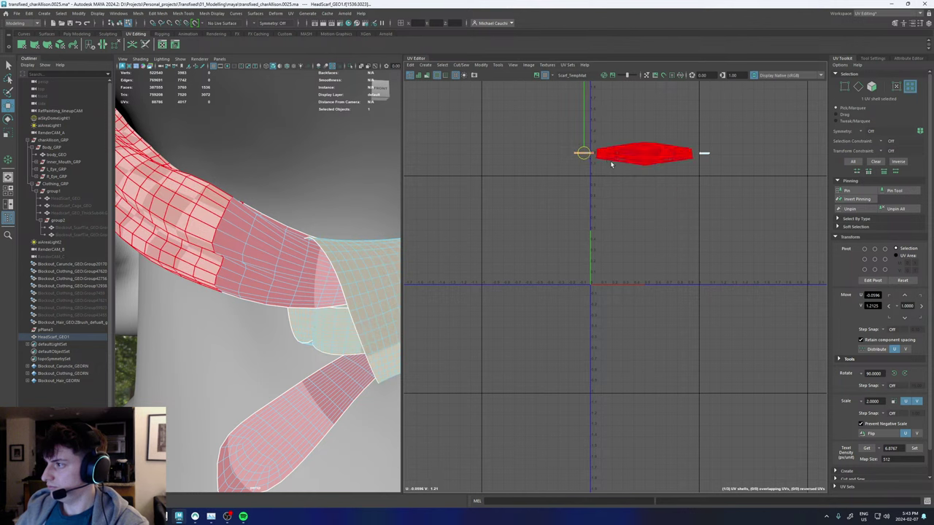
Rotate the small shell at the upper shell's left end about 180 degrees so its flared end faces the upper shell.
scroll(609, 164, "up", 5)
left_click(558, 141)
scroll(562, 139, "up", 2)
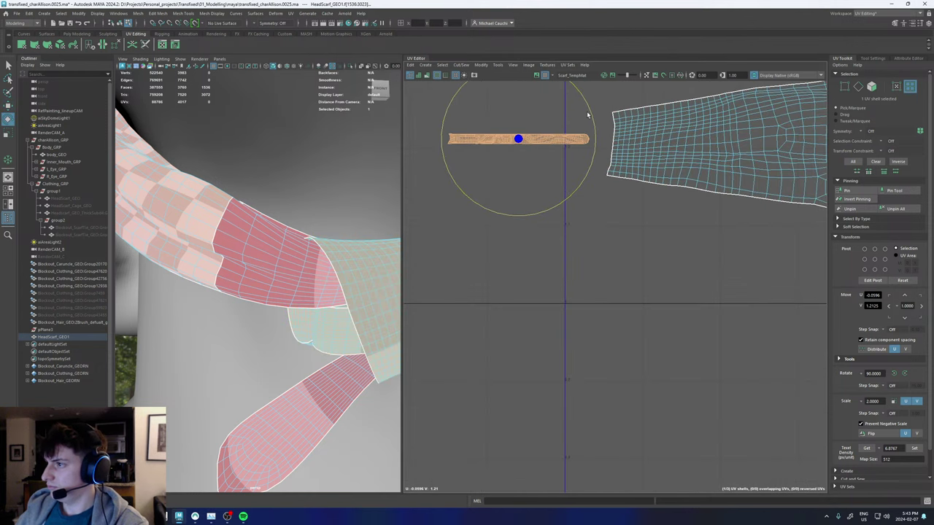
left_click_drag(592, 115, 438, 187)
scroll(631, 195, "down", 3)
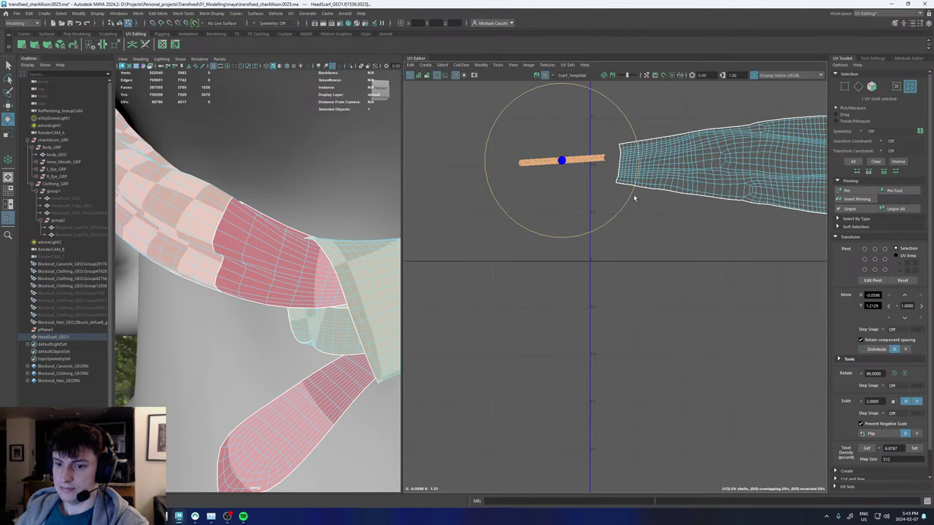
Select the small shell beside the upper shell's right end and check that its flared end faces the upper shell.
middle_click_drag(720, 175, 513, 207, "alt")
middle_click_drag(727, 199, 611, 207, "alt")
scroll(693, 213, "up", 2)
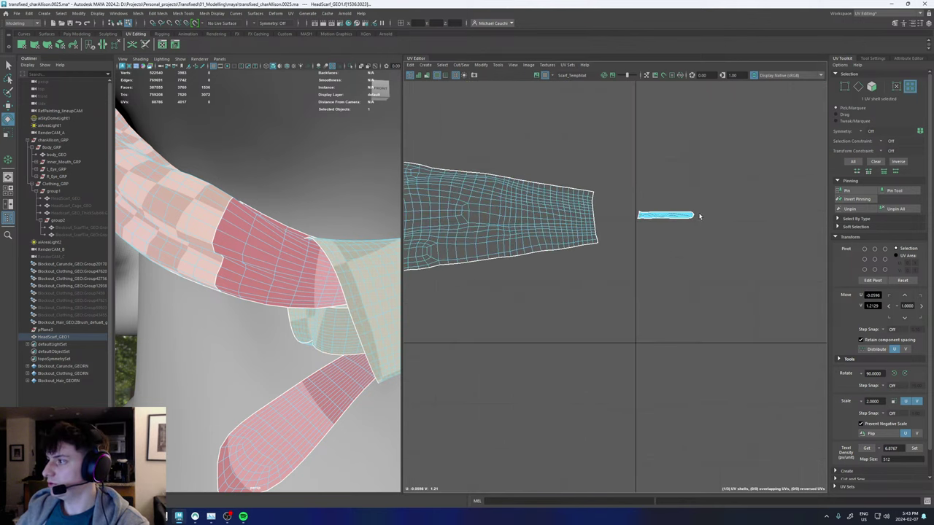
scroll(667, 210, "up", 2)
left_click(617, 217)
scroll(621, 219, "down", 1)
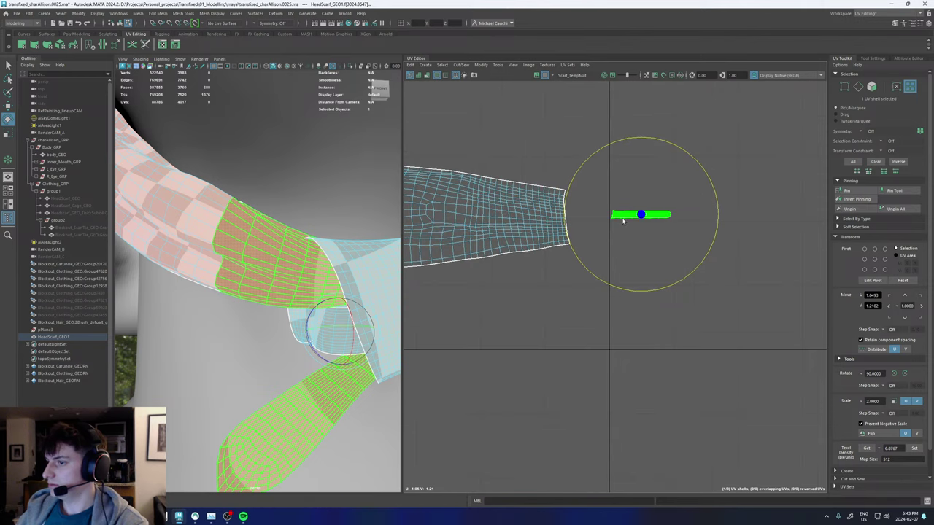
left_click(611, 234)
scroll(587, 234, "up", 5)
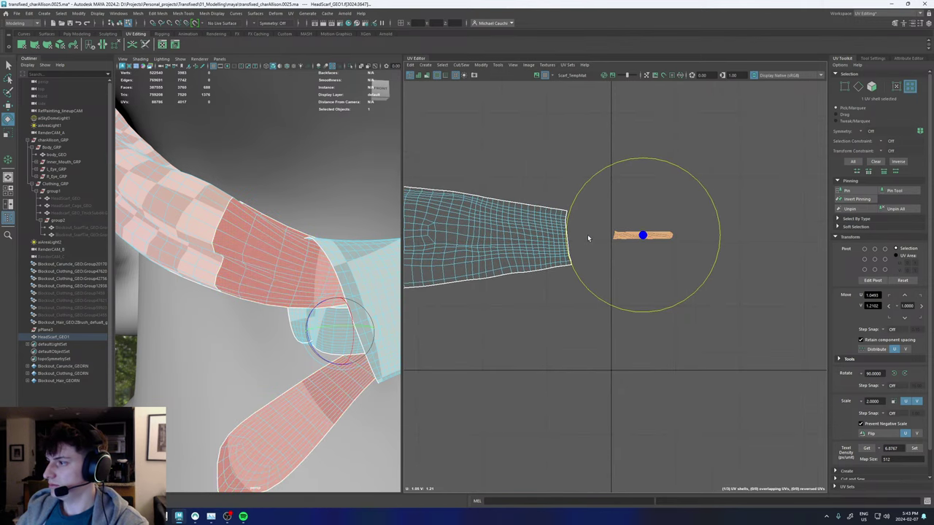
Select the flared-end border edges of the small right-hand shell and sew them to the upper shell's right end.
right_click_drag(593, 240, 593, 210)
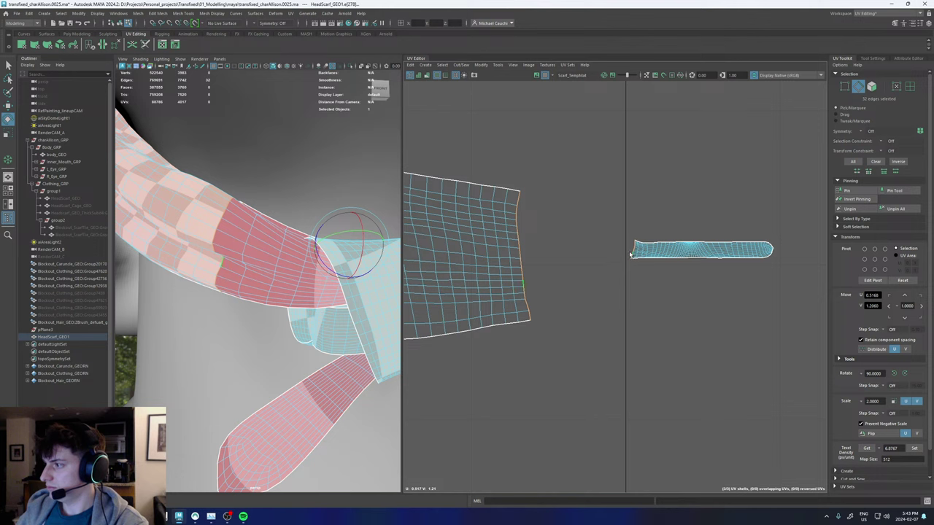
scroll(629, 252, "up", 3)
scroll(639, 232, "up", 3)
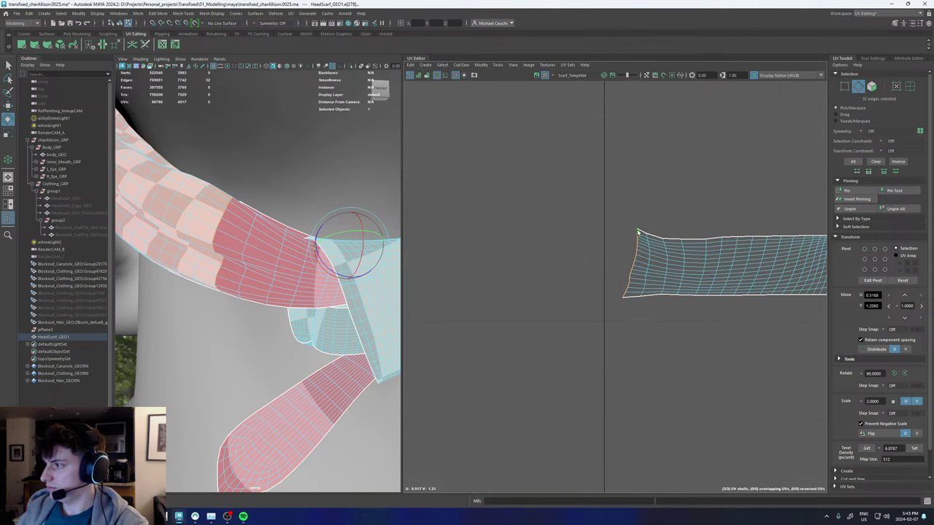
left_click(635, 246)
double_click(624, 296)
right_click_drag(625, 296, 621, 276, "shift")
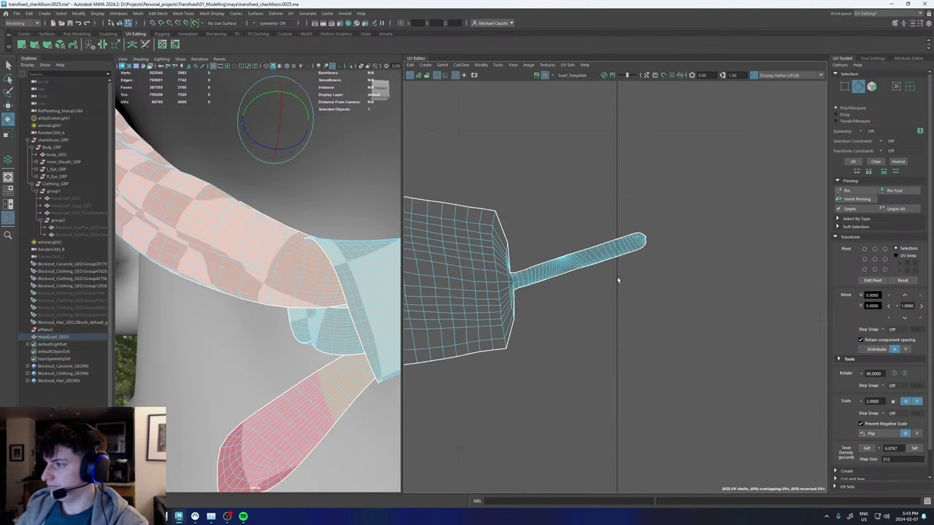
scroll(686, 283, "down", 8)
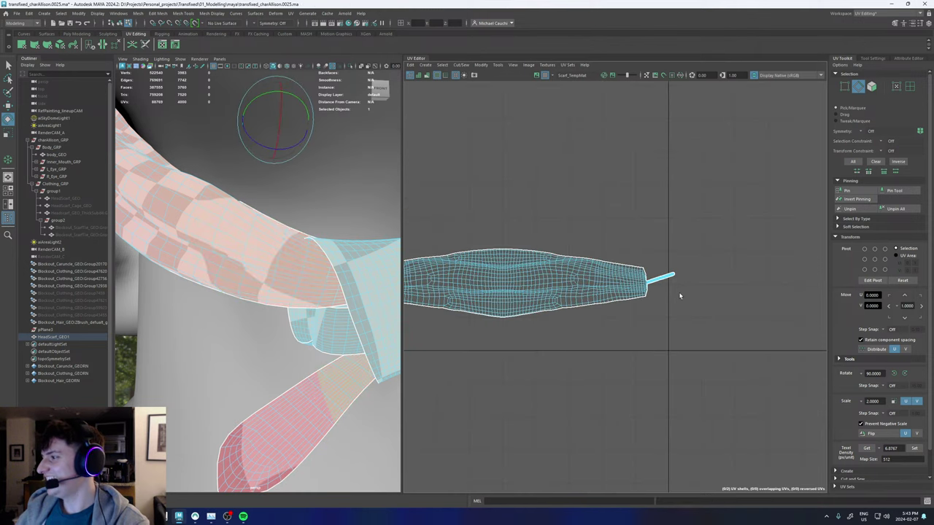
Select the flared-end border edges of the small left-hand shell and sew them to the upper shell's left end.
middle_click_drag(619, 281, 775, 256, "alt")
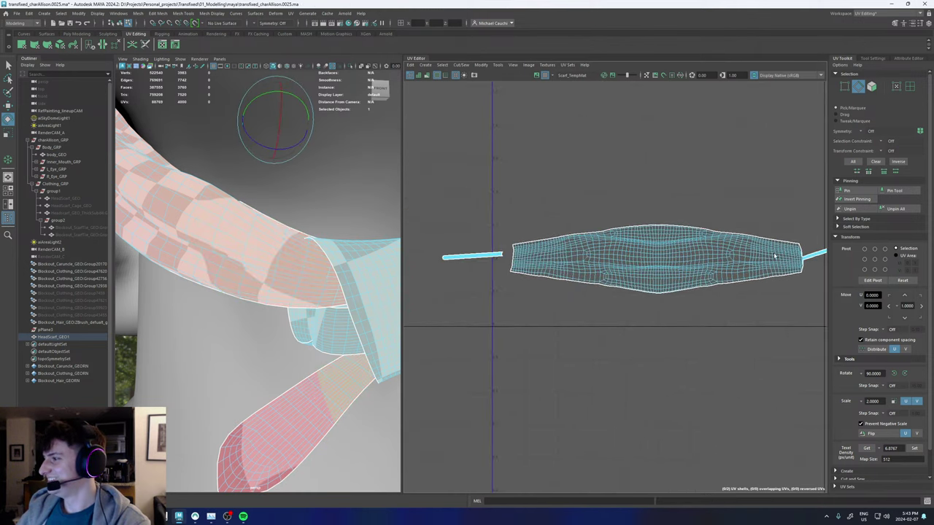
scroll(501, 260, "up", 5)
left_click(505, 233)
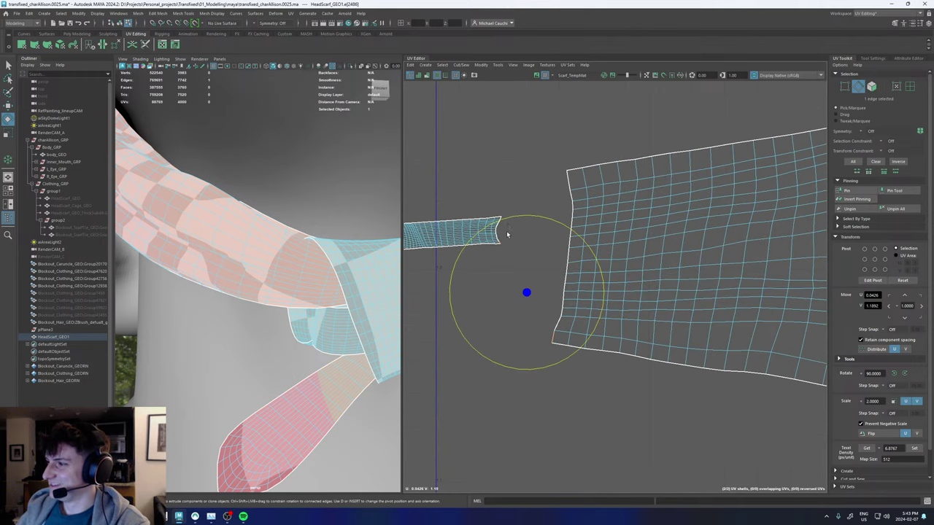
left_click(503, 218)
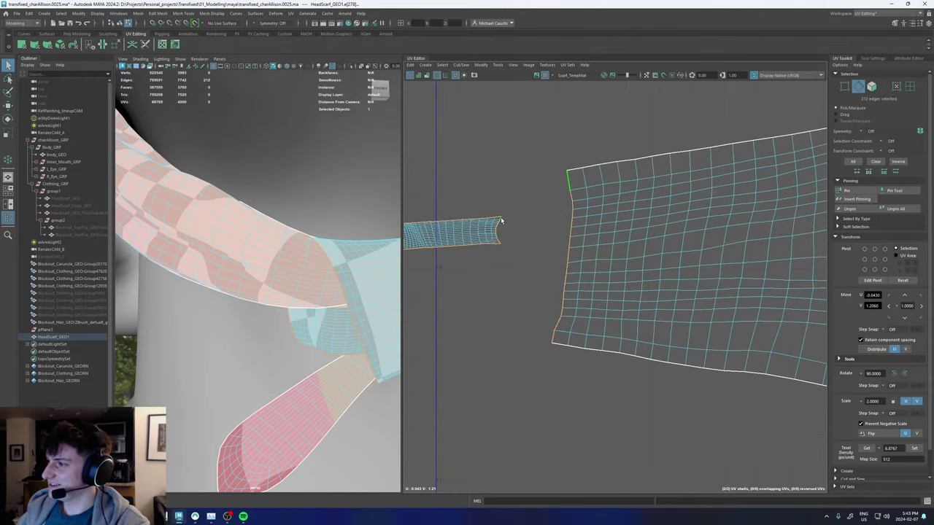
left_click(502, 220)
double_click(502, 243, "shift")
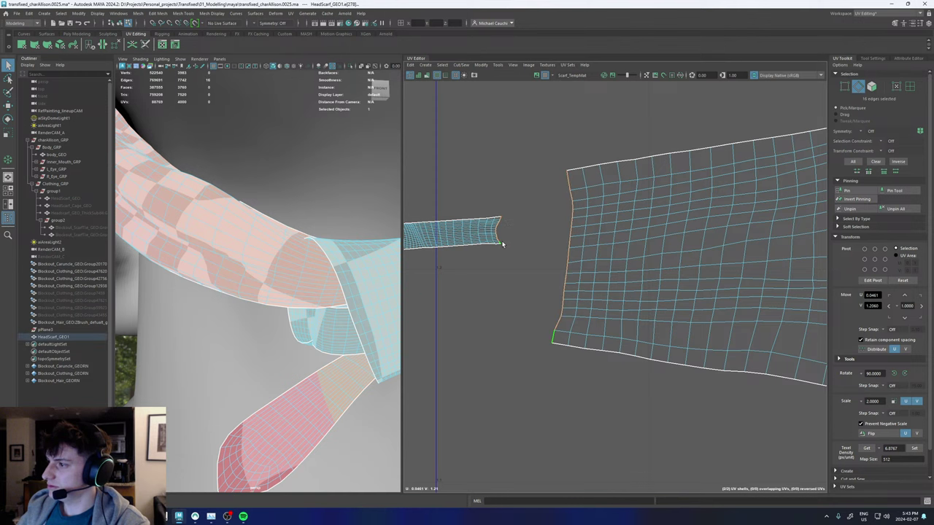
right_click_drag(502, 243, 499, 226, "shift")
scroll(502, 259, "down", 5)
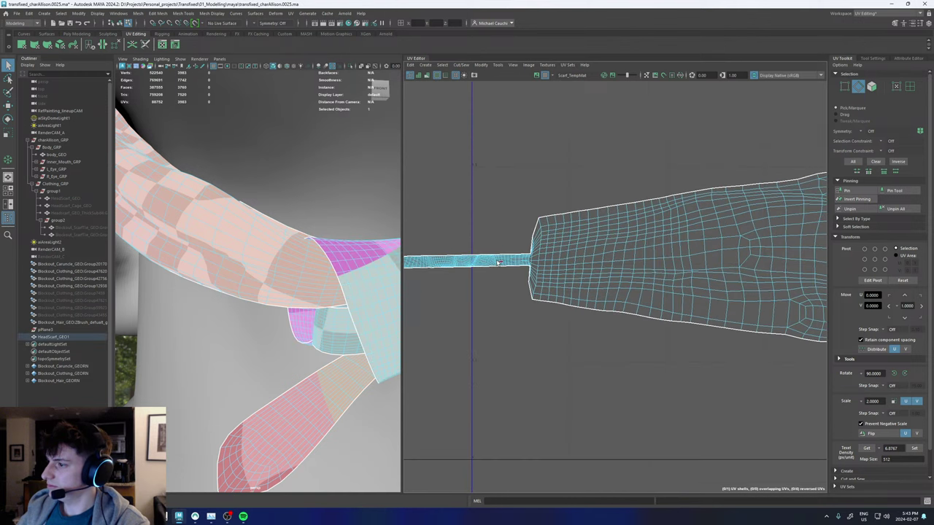
Select the UVs of the narrow strip sewn to the main shell's left end and try unfolding them along an axis.
middle_click_drag(502, 260, 573, 254, "alt")
right_click_drag(535, 256, 567, 256)
left_click_drag(413, 233, 608, 263)
scroll(610, 248, "up", 8)
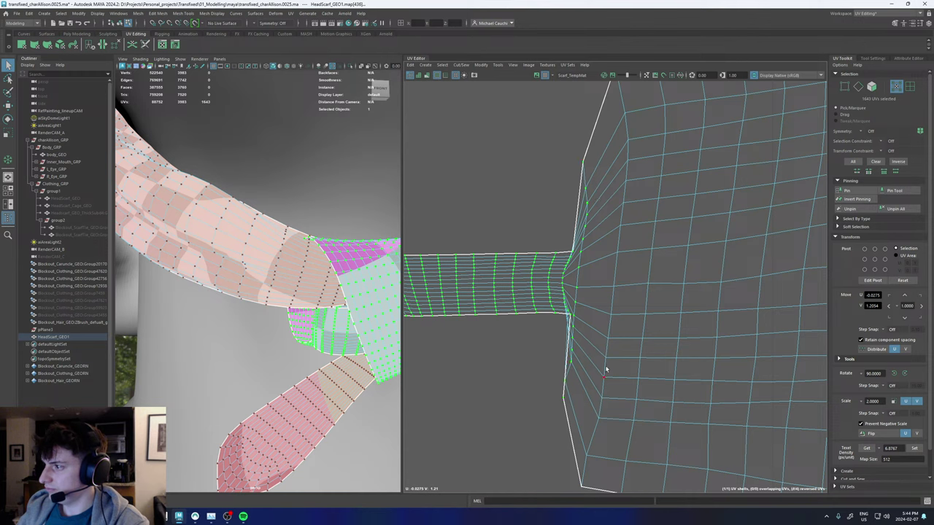
scroll(606, 370, "down", 6)
right_click_drag(594, 309, 534, 309, "shift")
scroll(606, 334, "down", 3)
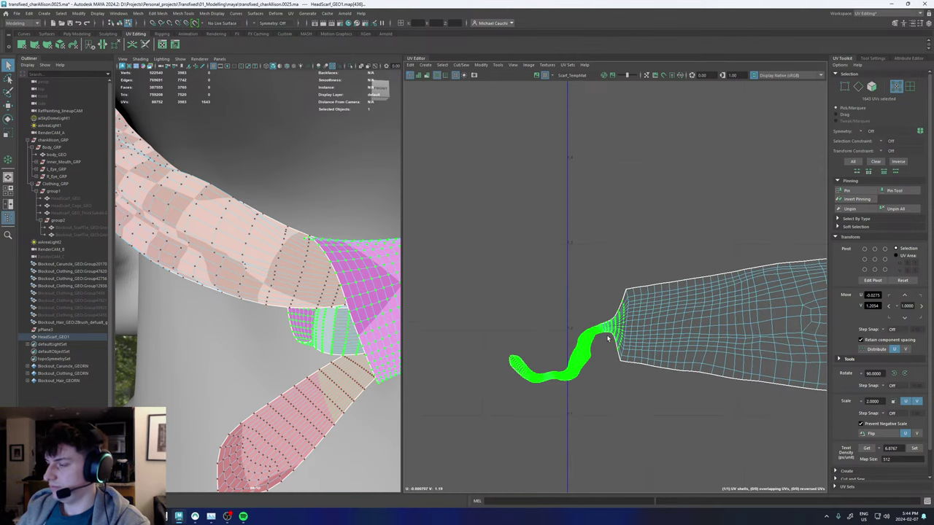
key("ctrl+z")
right_click_drag(605, 320, 531, 308, "shift")
right_click_drag(612, 334, 538, 343, "shift")
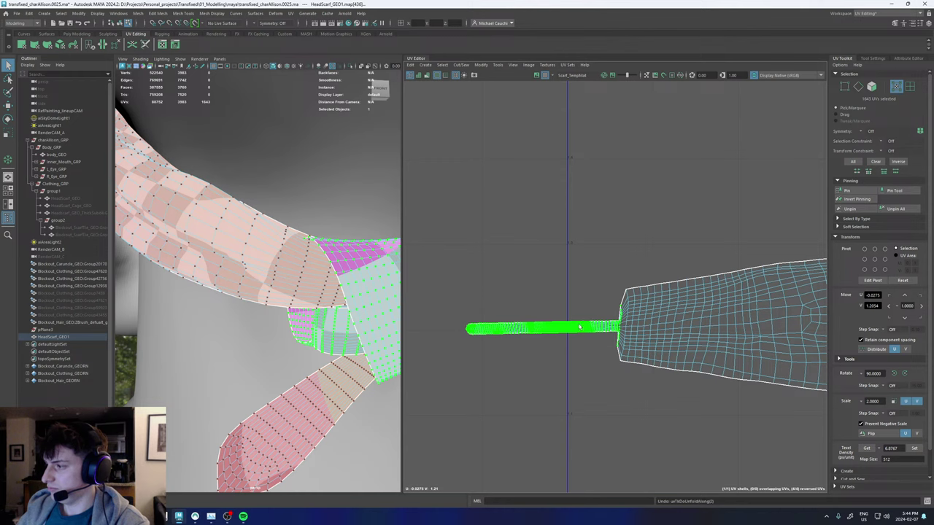
Undo the strip's unfolding and the sewing of the small left-hand shell to the main scarf shell.
scroll(705, 333, "down", 5)
middle_click_drag(721, 337, 487, 332, "alt")
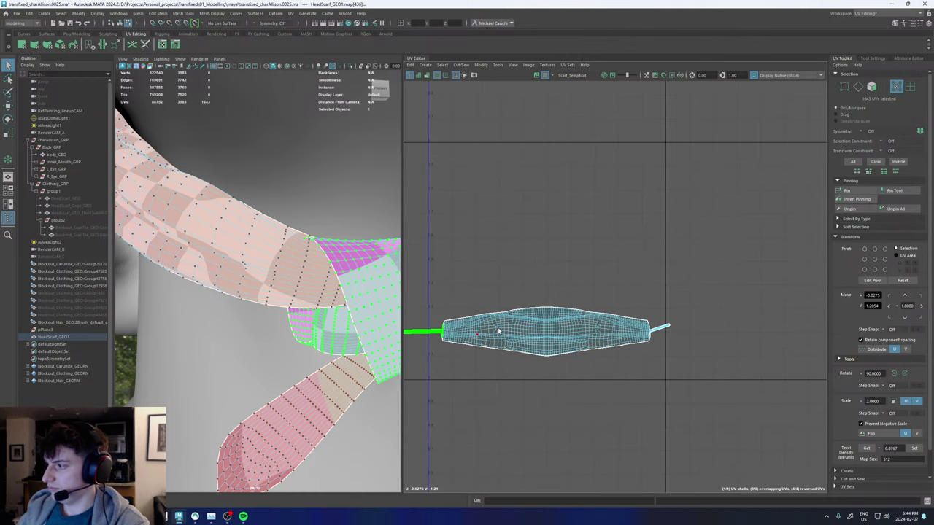
scroll(656, 342, "up", 2)
scroll(668, 339, "up", 3)
key("ctrl+z")
key("ctrl+z")
key("ctrl+z")
key("ctrl+z")
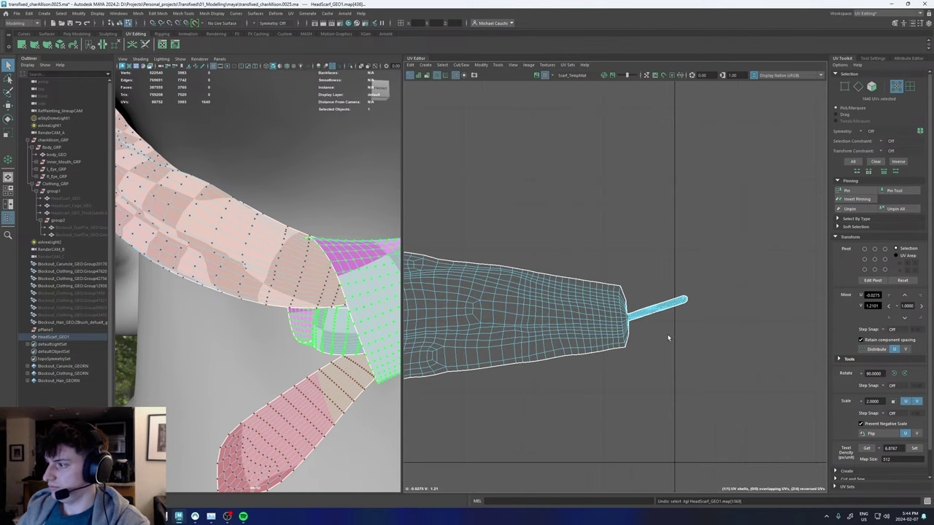
key("ctrl+z")
key("ctrl+z")
key("ctrl+z")
key("ctrl+z")
key("ctrl+z")
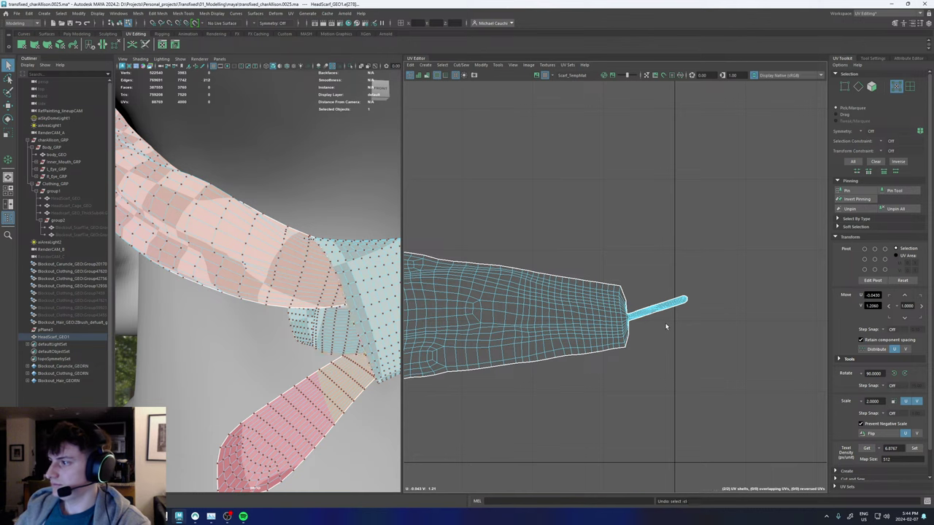
Undo the sewing of the small right-hand shell so it is separate from the main scarf shell again.
scroll(661, 326, "down", 2)
scroll(662, 326, "down", 5)
middle_click_drag(571, 337, 617, 311, "alt")
key("ctrl+z")
key("ctrl+z")
key("ctrl+z")
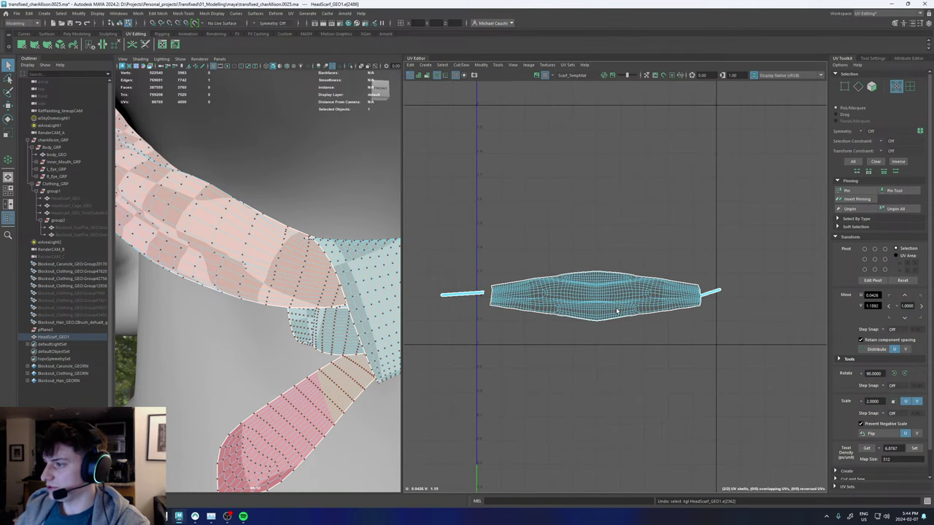
right_click_drag(738, 276, 791, 314, "alt")
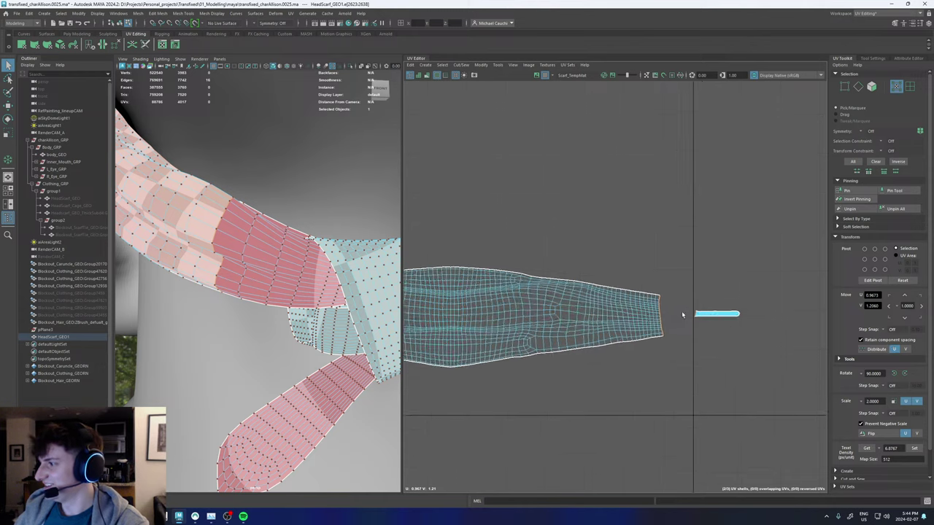
Display the checker texture behind the UVs and compare the checker size across the small right-hand shell's seam on the model.
right_click_drag(681, 311, 780, 370, "alt")
middle_click_drag(779, 369, 600, 339, "alt")
right_click_drag(570, 324, 571, 293)
scroll(570, 295, "up", 2)
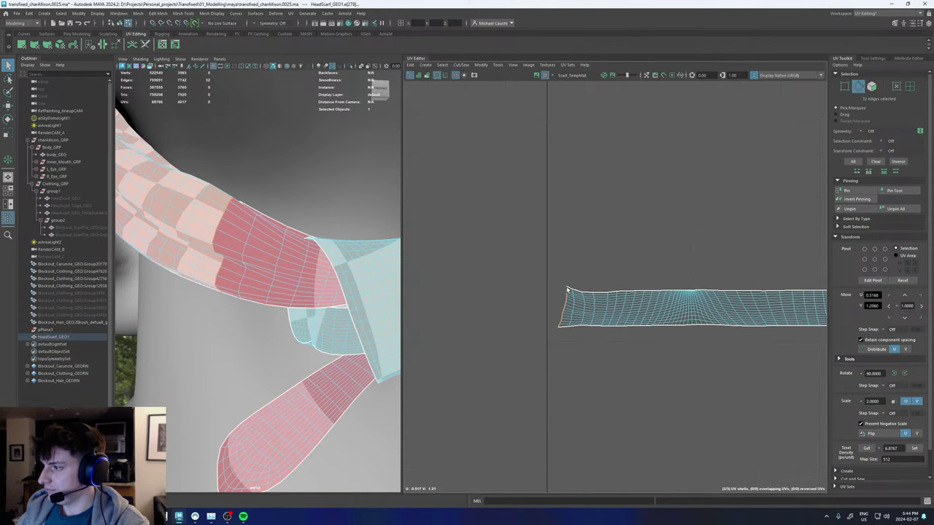
left_click(562, 325)
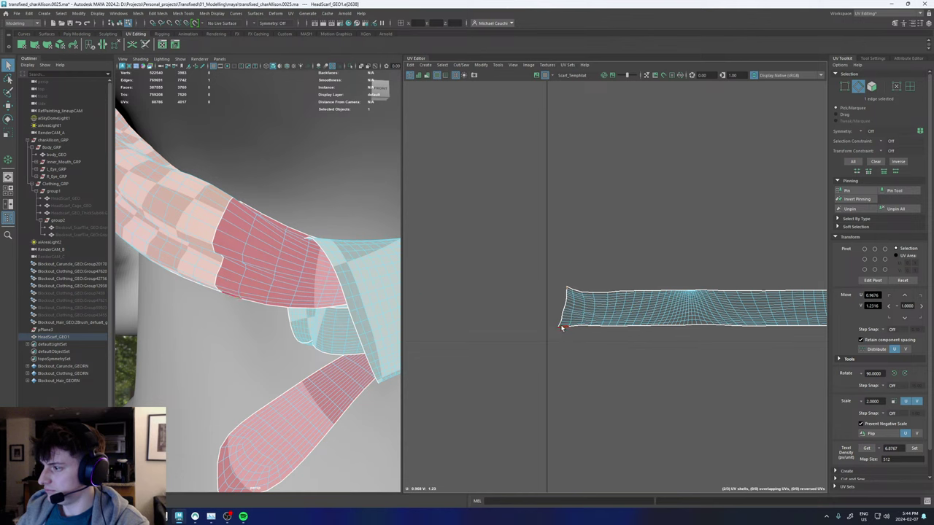
left_click(537, 75)
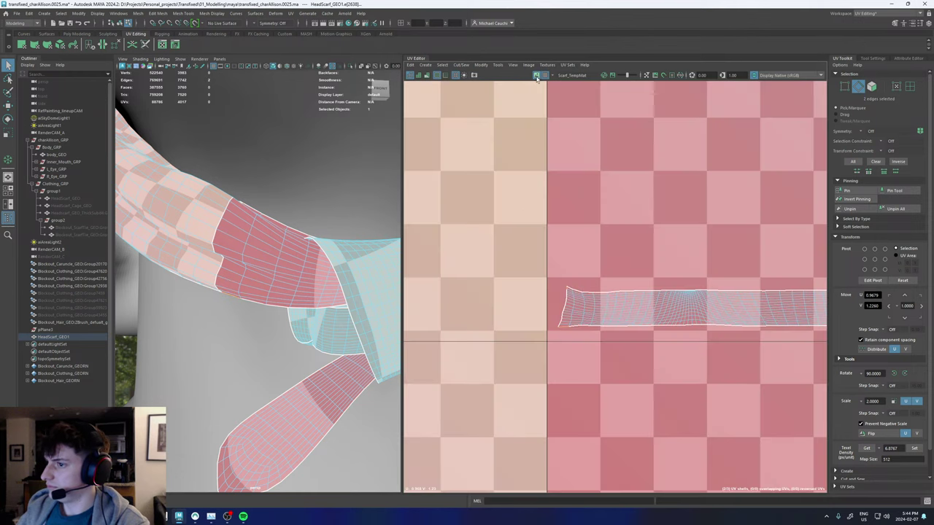
right_click_drag(235, 232, 288, 300, "alt")
left_click_drag(289, 300, 278, 302, "alt")
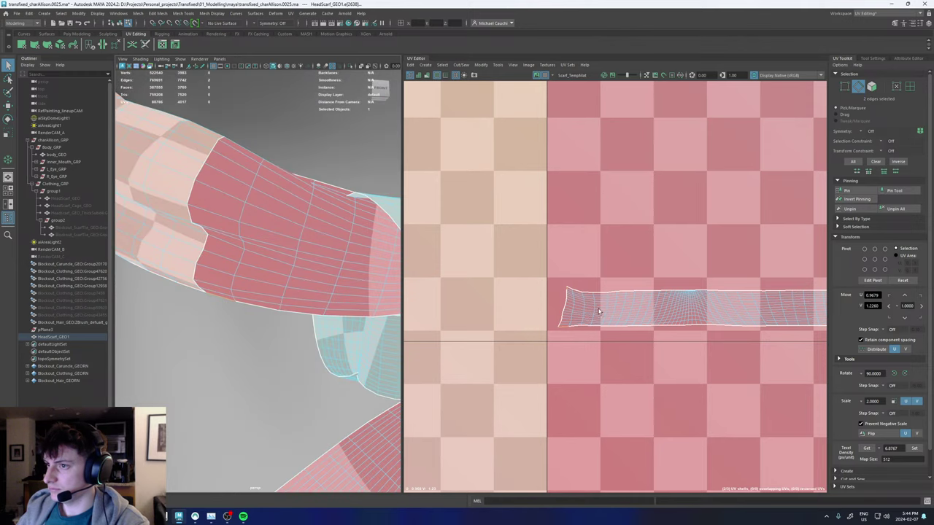
Scale up the small right-hand shell to match the main scarf's checker size and place it against the main shell's right end.
key("w")
right_click_drag(602, 311, 572, 297)
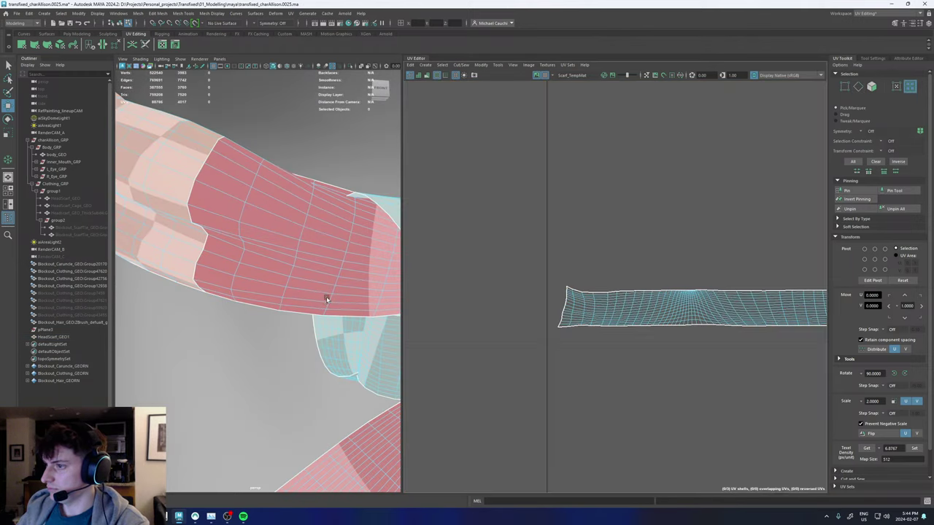
left_click(608, 304)
scroll(606, 306, "down", 4)
scroll(607, 305, "down", 3)
key("r")
left_click_drag(640, 307, 914, 337)
scroll(689, 280, "down", 4)
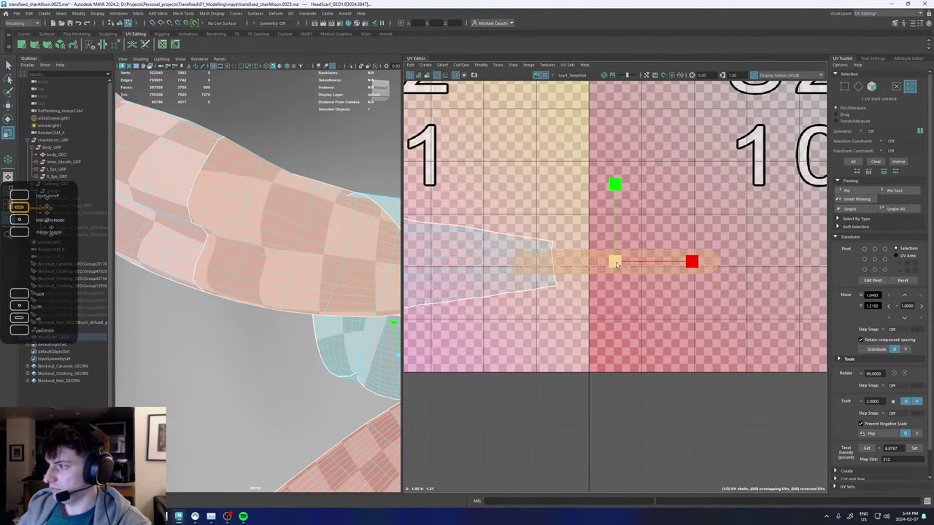
left_click_drag(617, 263, 679, 262)
key("w")
middle_click_drag(678, 263, 692, 263)
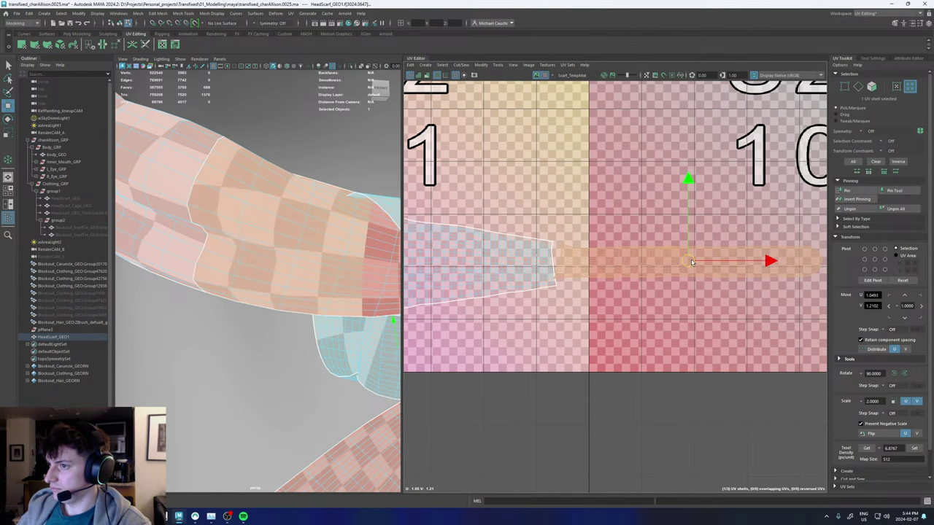
scroll(216, 272, "down", 8)
scroll(282, 296, "up", 5)
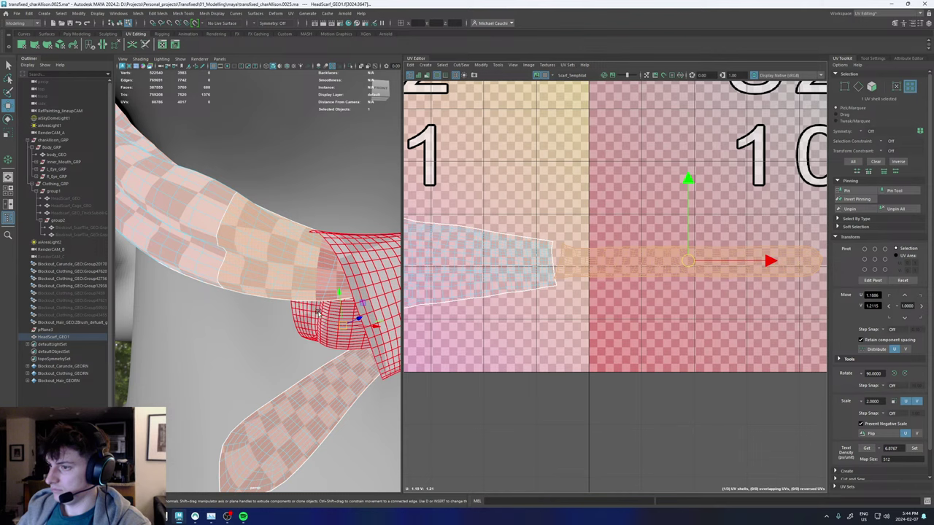
Scale up the small left-hand shell to match the main scarf's checker size and place it against the main shell's left end.
scroll(643, 273, "down", 4)
middle_click_drag(566, 222, 706, 215, "alt")
scroll(529, 268, "up", 2)
left_click(540, 259)
key("r")
left_click_drag(536, 257, 772, 288)
key("w")
middle_click_drag(540, 263, 432, 269)
left_click_drag(432, 268, 424, 270)
scroll(289, 270, "down", 6)
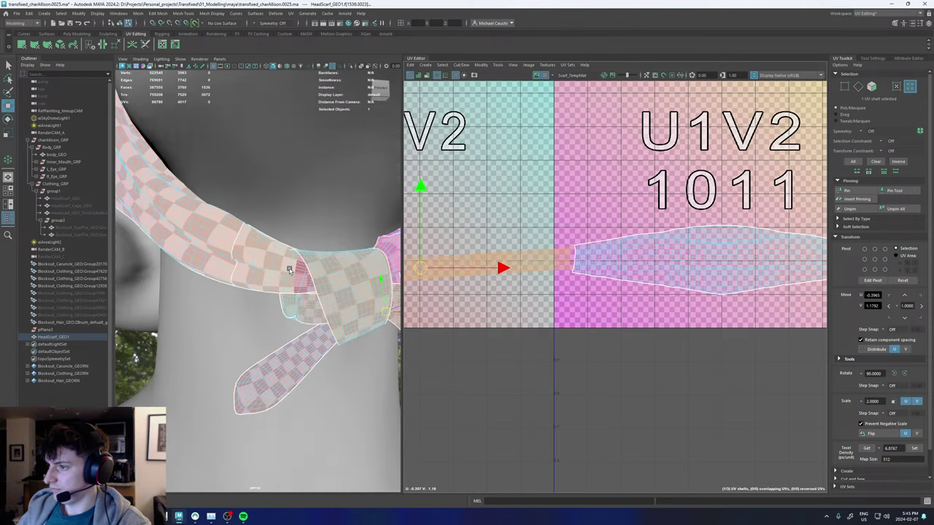
scroll(298, 277, "up", 5)
scroll(323, 287, "down", 3)
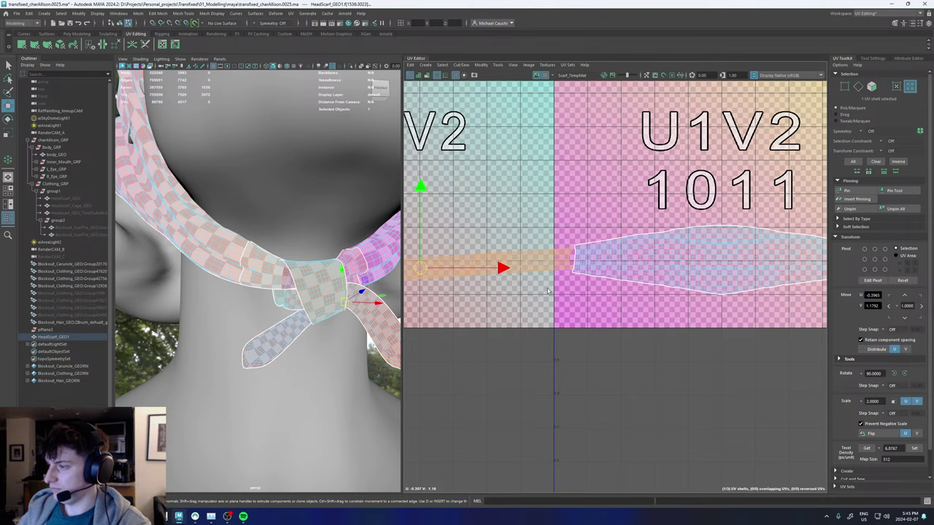
Enlarge the left-hand knot shell slightly and shift it outward so it still meets the main shell's left end.
mouse_move(364, 280)
left_mouse_down("alt")
mouse_move(340, 283)
mouse_move(348, 283)
left_mouse_up("alt")
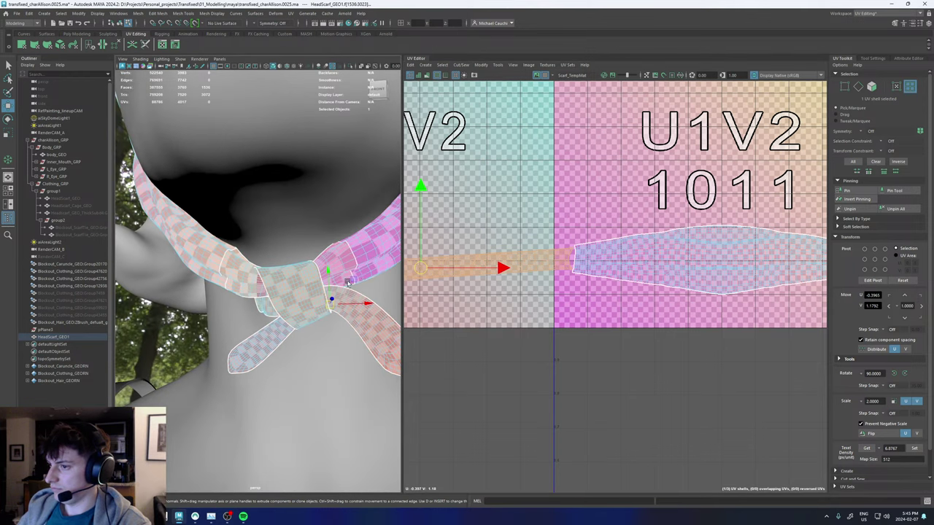
right_click_drag(374, 282, 235, 289, "alt")
key("r")
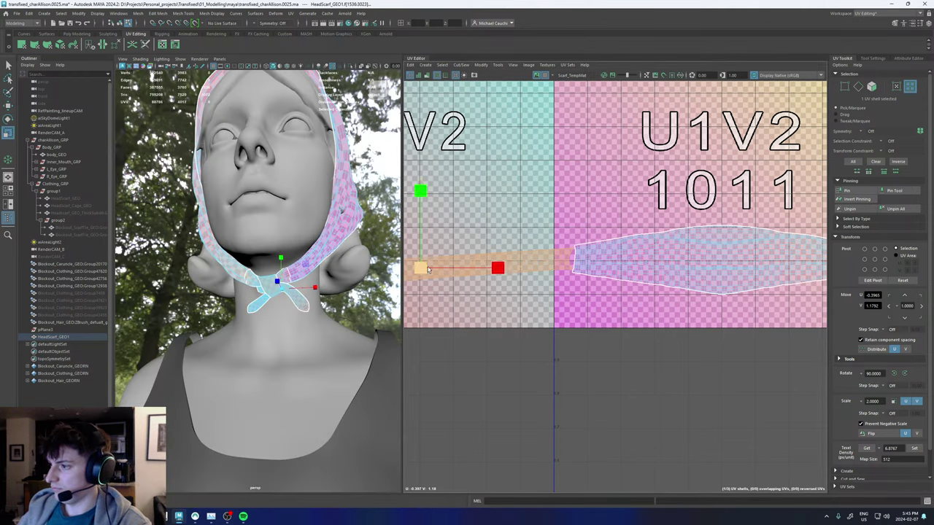
left_click_drag(421, 269, 426, 269)
key("w")
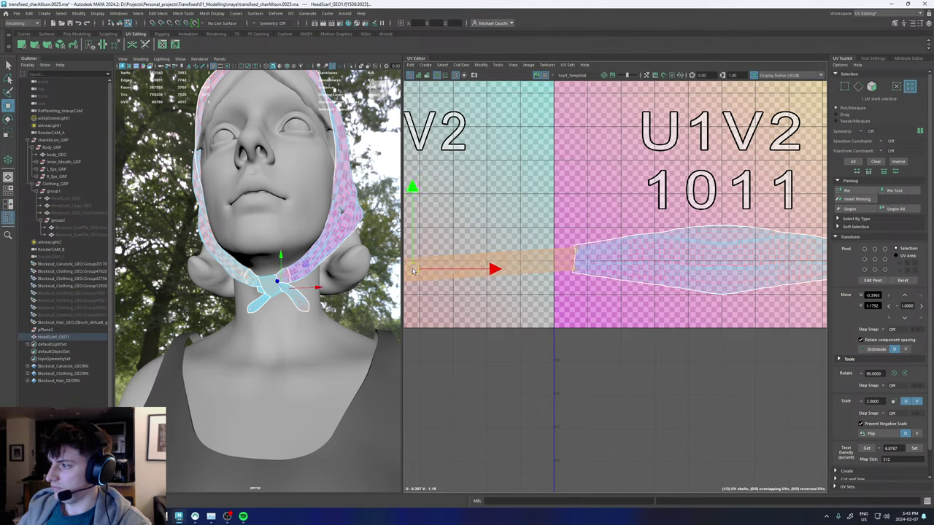
scroll(642, 277, "down", 5)
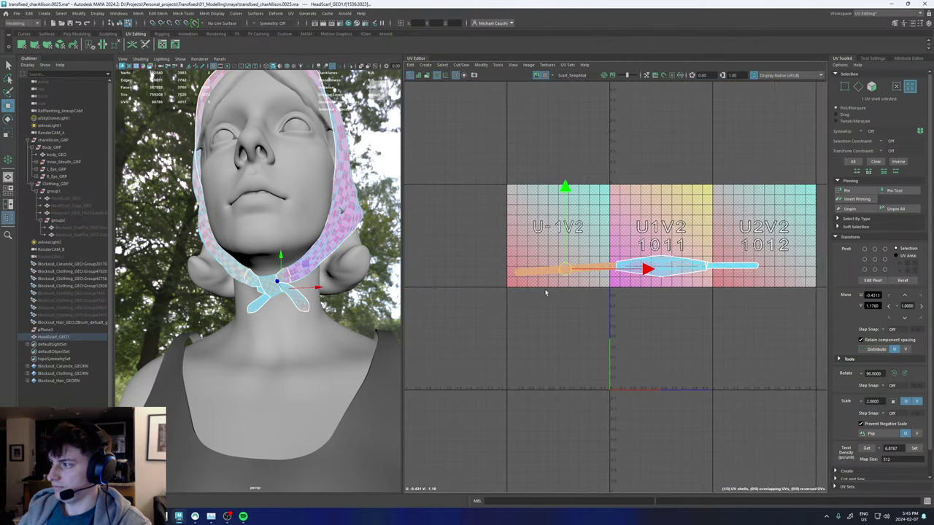
Return to object selection and reselect the head scarf mesh.
left_click_drag(313, 235, 298, 256, "alt")
right_click_drag(255, 291, 353, 236)
scroll(358, 256, "down", 6)
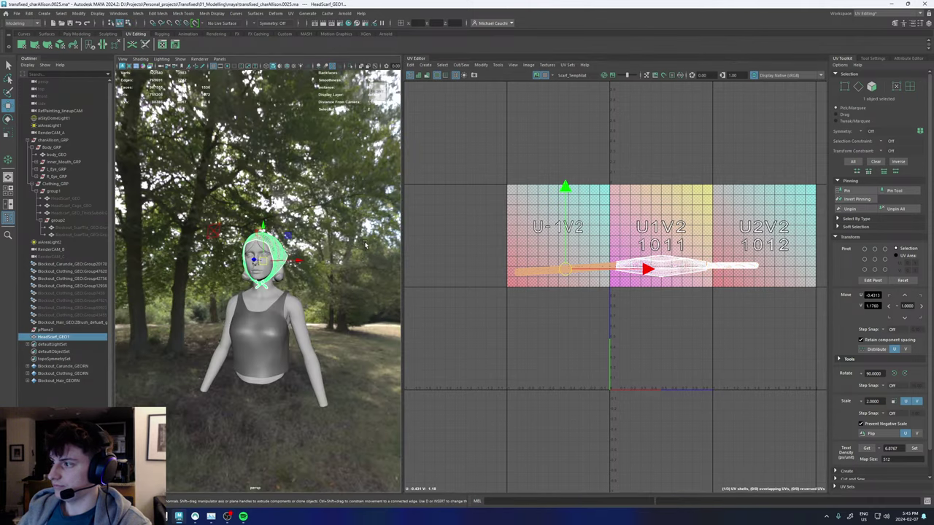
left_click(365, 244)
left_click(274, 279)
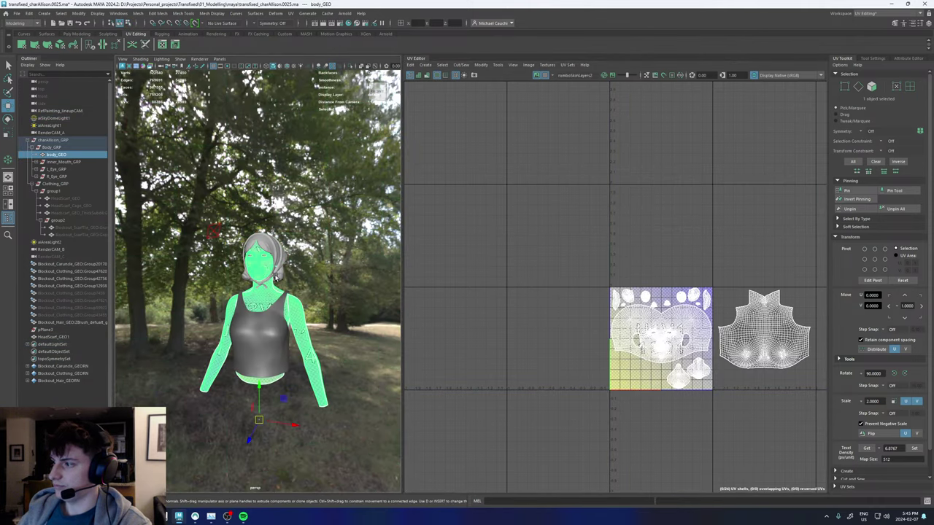
left_click(278, 251)
Select all three scarf UV shells, scale them down together and fit them inside the U1V1 (1001) tile.
right_click_drag(664, 267, 633, 259)
left_click_drag(548, 209, 744, 328)
key("r")
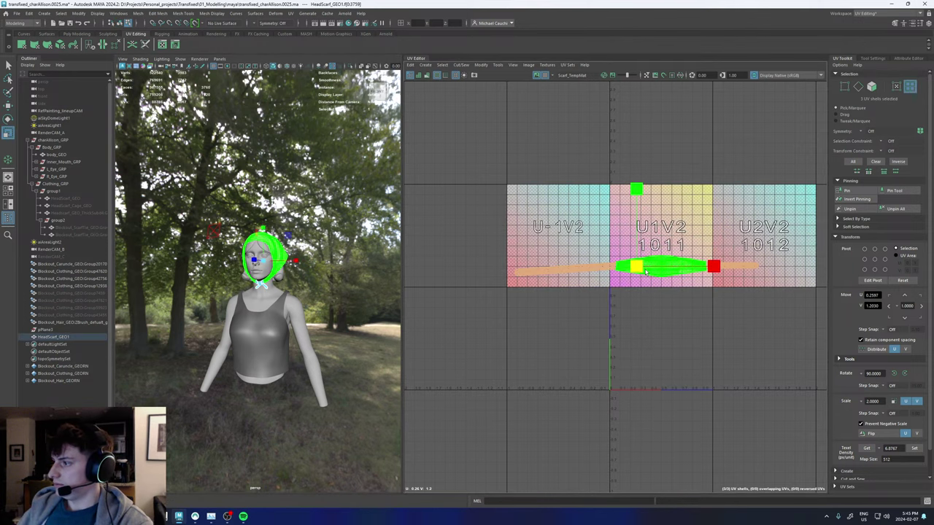
left_click_drag(636, 267, 679, 300)
key("w")
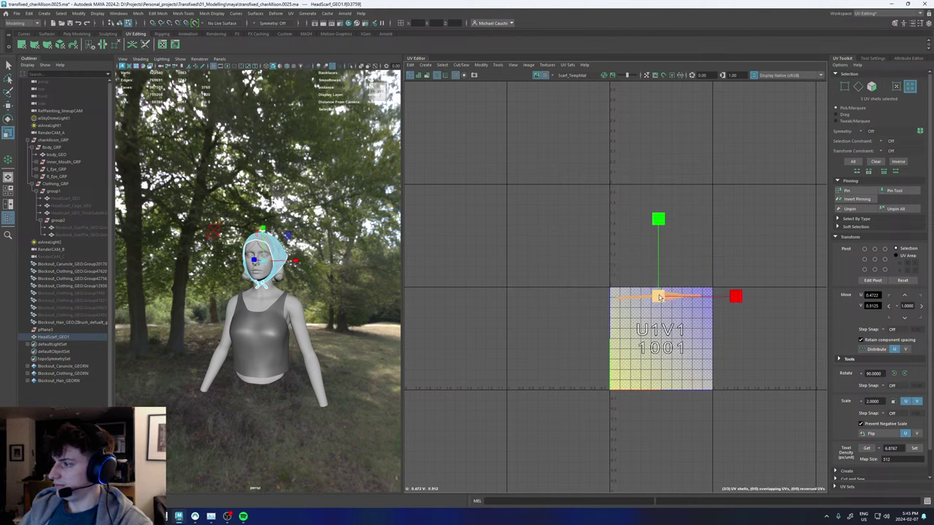
key("w")
left_click_drag(660, 300, 662, 300)
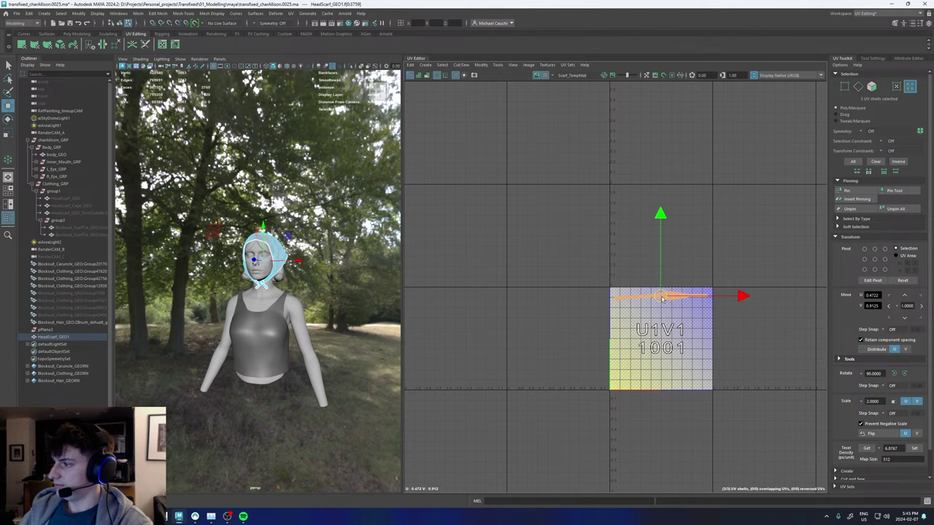
Examine the checker pattern around the scarf's knot, side seam and crown for matching density.
right_click_drag(271, 271, 296, 280, "alt")
left_click_drag(292, 288, 255, 292, "alt")
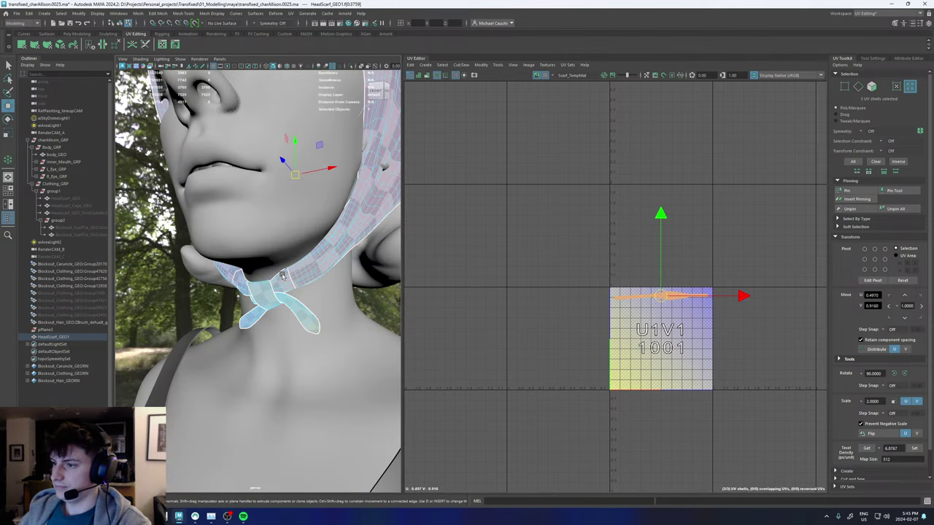
right_click_drag(285, 298, 401, 312, "alt")
left_click_drag(341, 299, 348, 279, "alt")
middle_click_drag(394, 274, 333, 285, "alt")
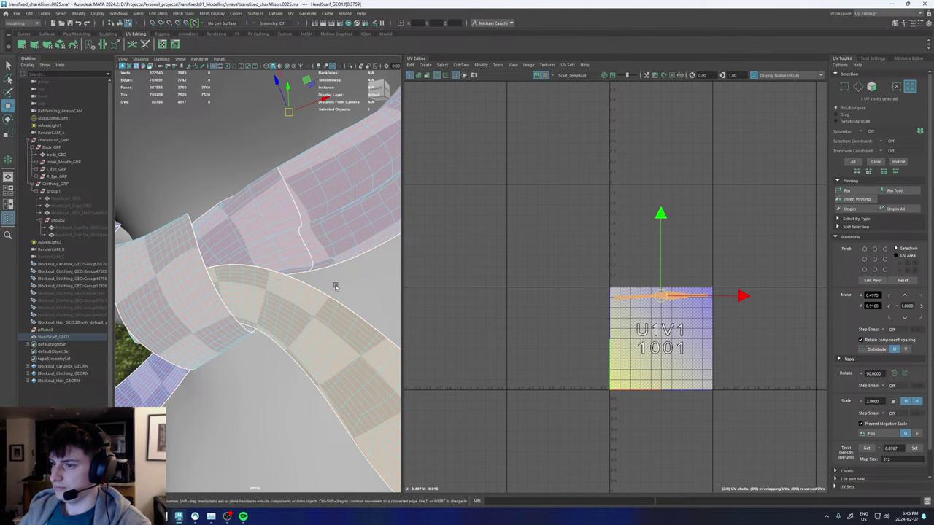
right_click_drag(334, 286, 254, 285, "alt")
left_click_drag(323, 272, 290, 294, "alt")
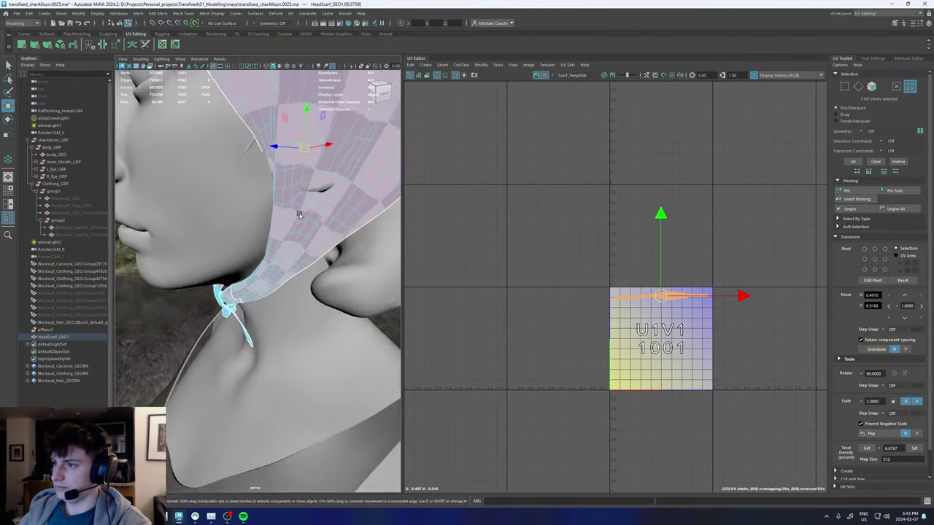
middle_click_drag(300, 214, 292, 329, "alt")
right_click_drag(315, 331, 264, 318, "alt")
left_click_drag(264, 318, 362, 310, "alt")
Leave UV shell selection and select the whole head scarf mesh as an object.
left_click(344, 260)
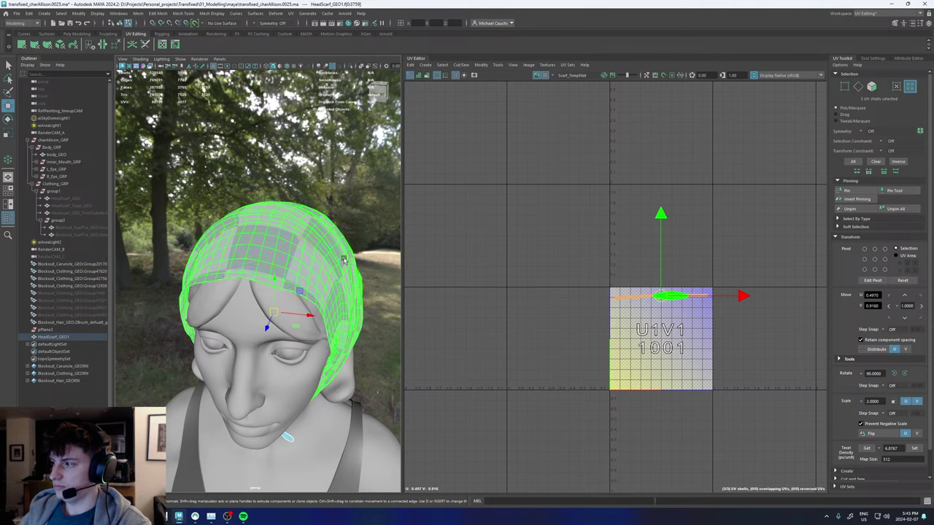
right_click_drag(283, 270, 328, 229)
left_click(306, 253)
left_click(306, 259)
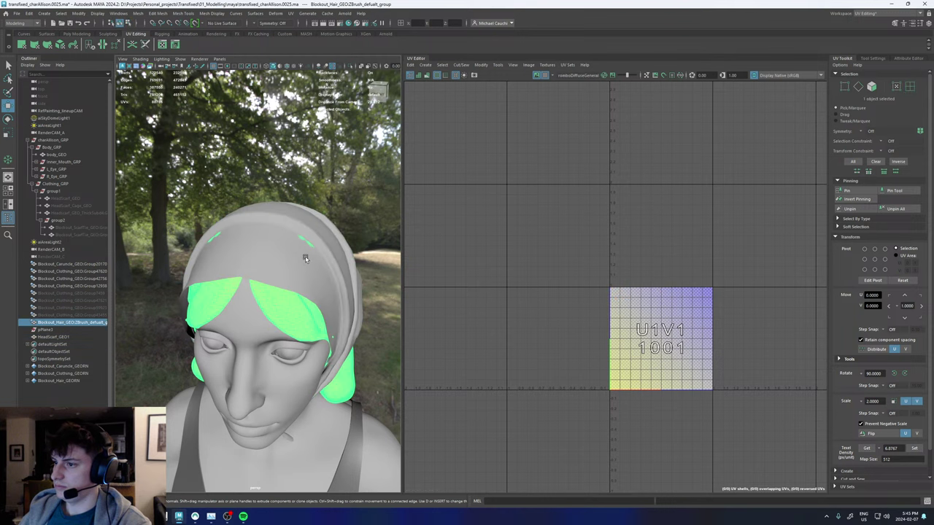
left_click(309, 237)
left_click_drag(309, 244, 265, 284, "alt")
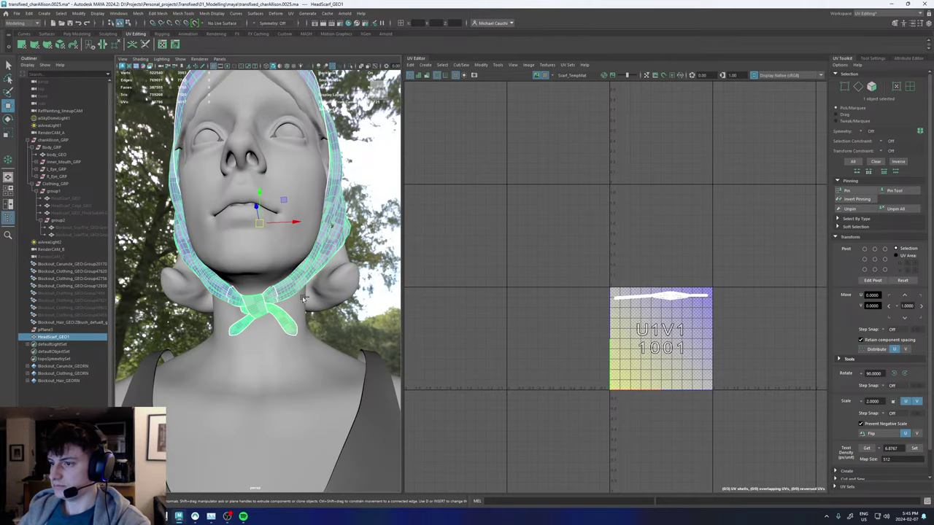
Save an incremental version of the scene and export the selected head scarf over the existing Headscarf_GEO_MergedTest.obj.
key("ctrl+alt+s")
left_click(16, 14)
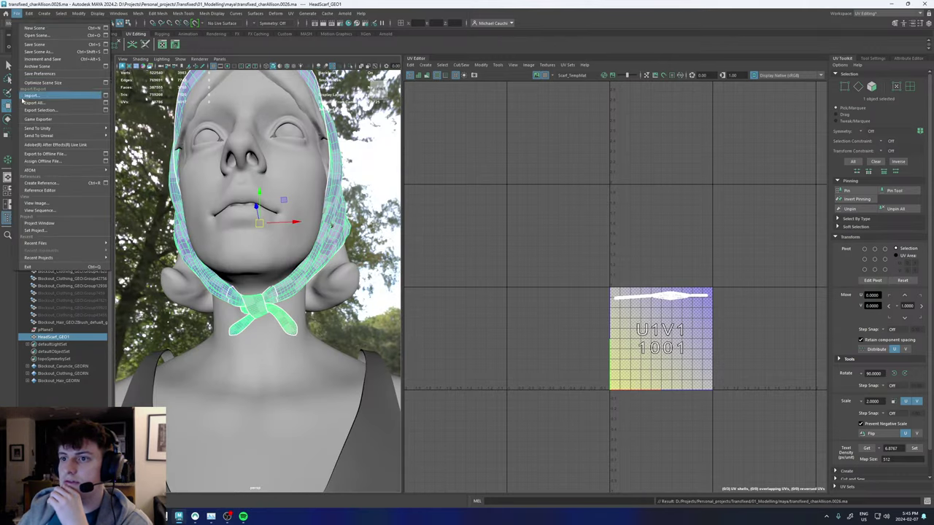
left_click(40, 109)
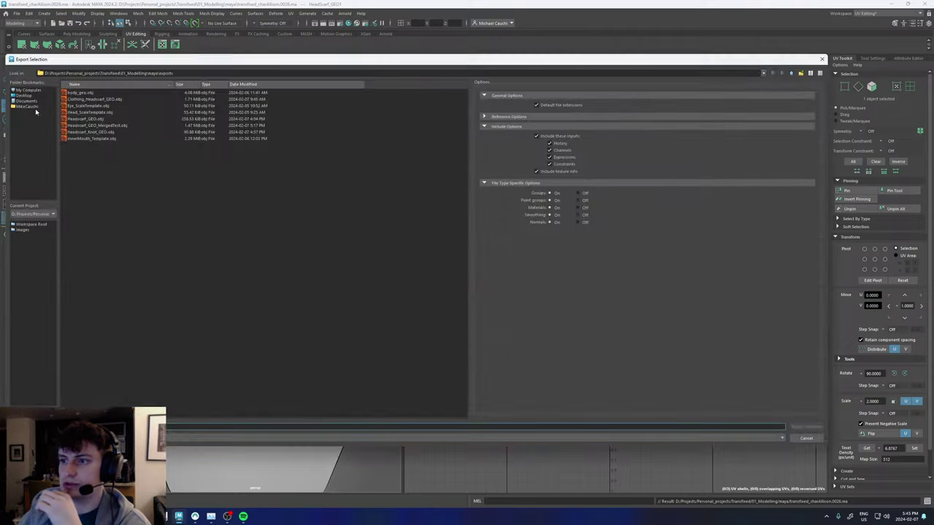
double_click(117, 126)
left_click(402, 265)
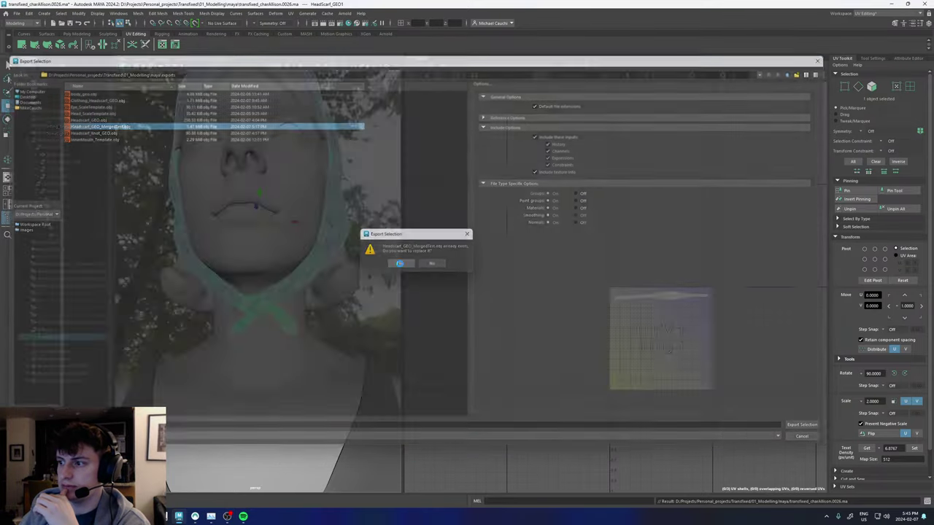
Switch to ZBrush, append a sphere subtool and replace it with the imported Headscarf_GEO_MergedTest.obj.
mouse_move(194, 515)
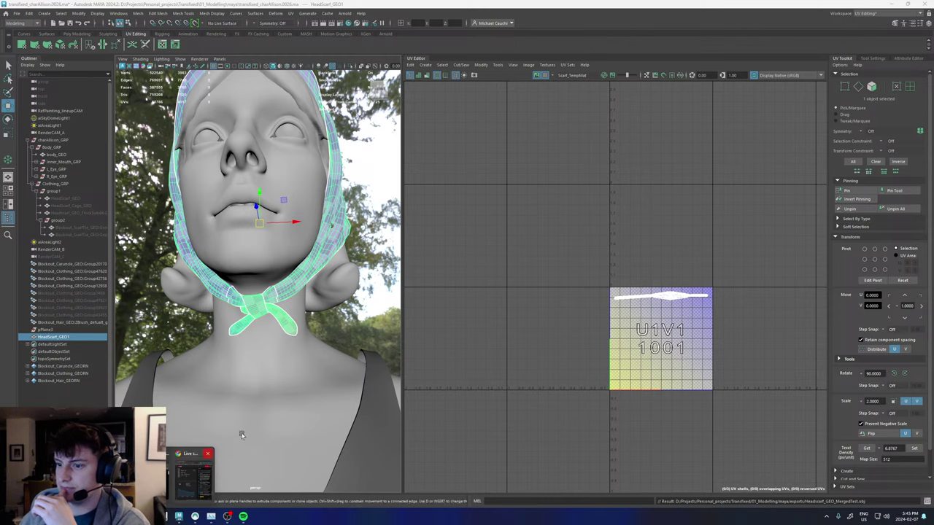
left_click(168, 516)
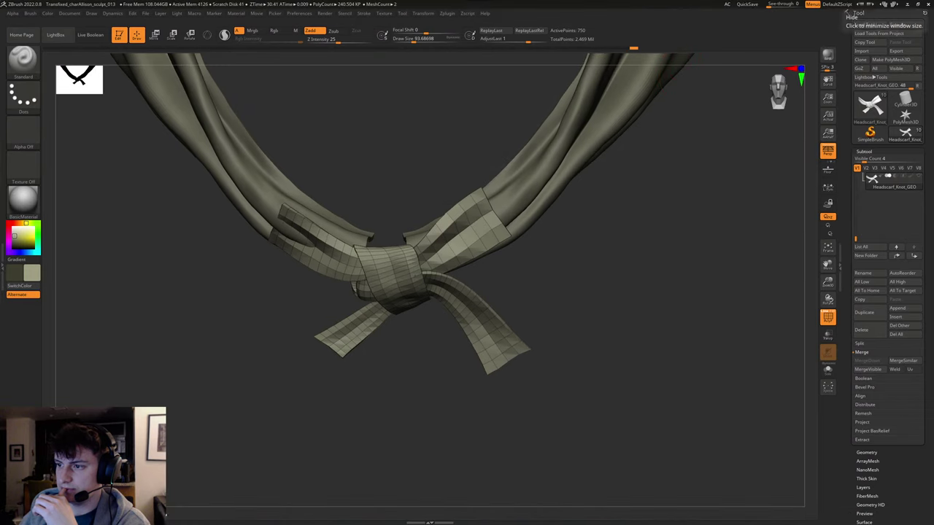
left_click(897, 308)
left_click(654, 354)
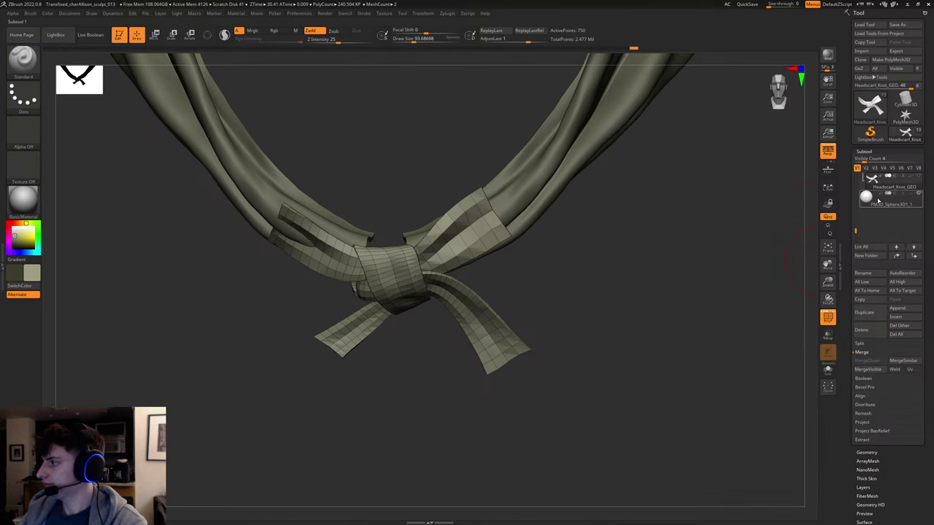
left_click(874, 204)
left_click(862, 51)
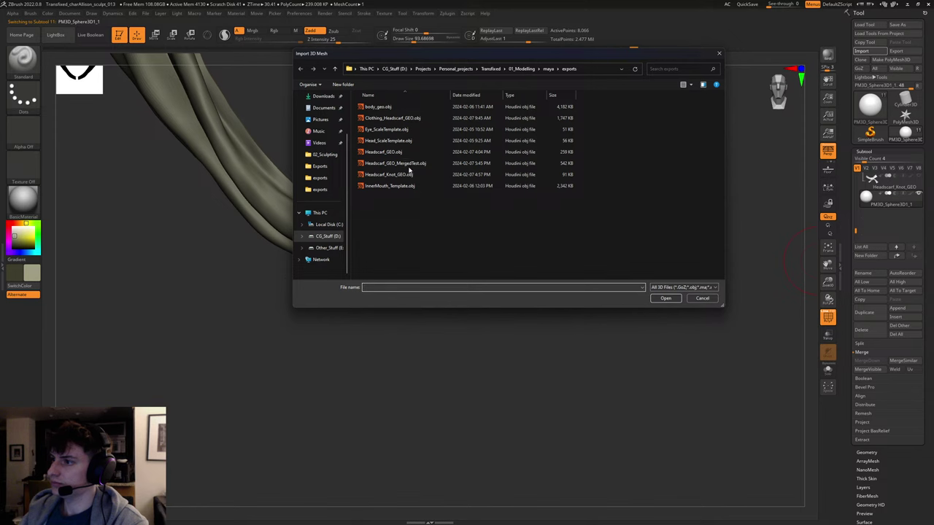
double_click(409, 163)
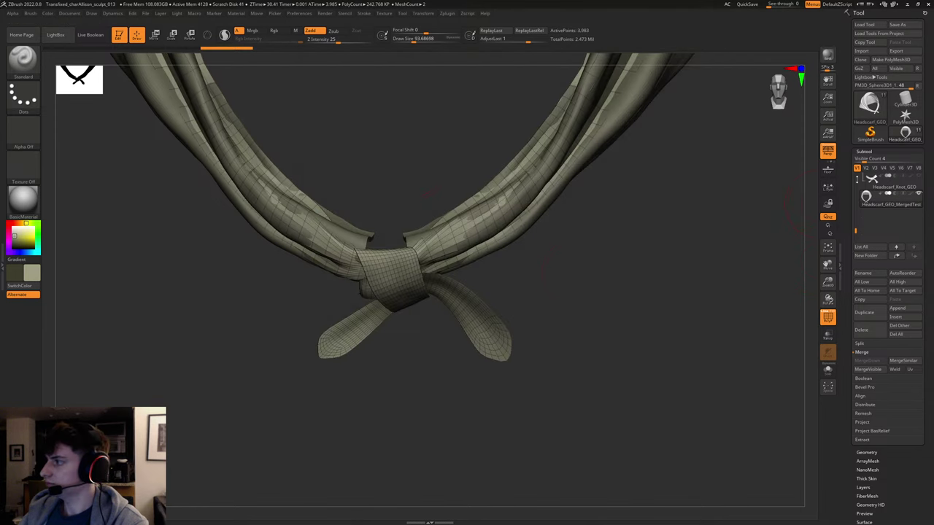
Hide the old Headscarf_GEO subtool inside the Scarf folder and collapse the folder.
left_click_drag(856, 231, 856, 203)
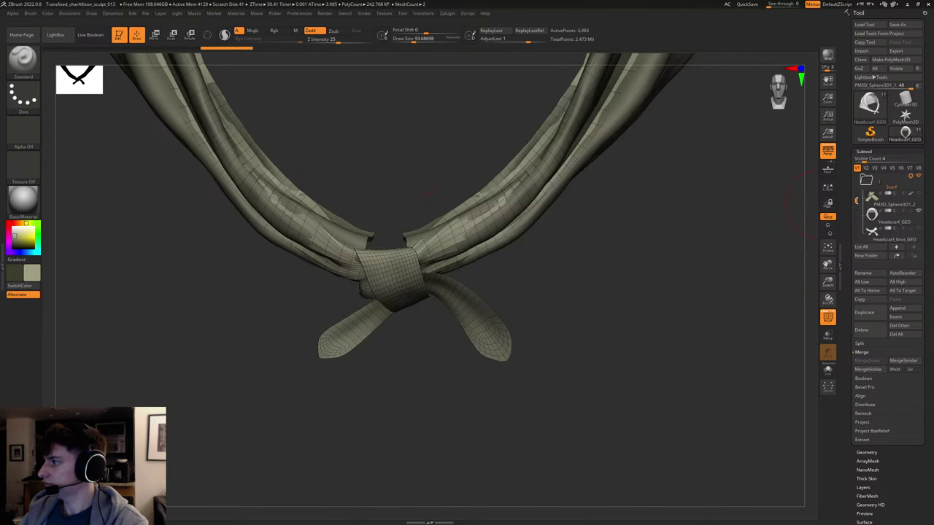
left_click(919, 212)
left_click(867, 180)
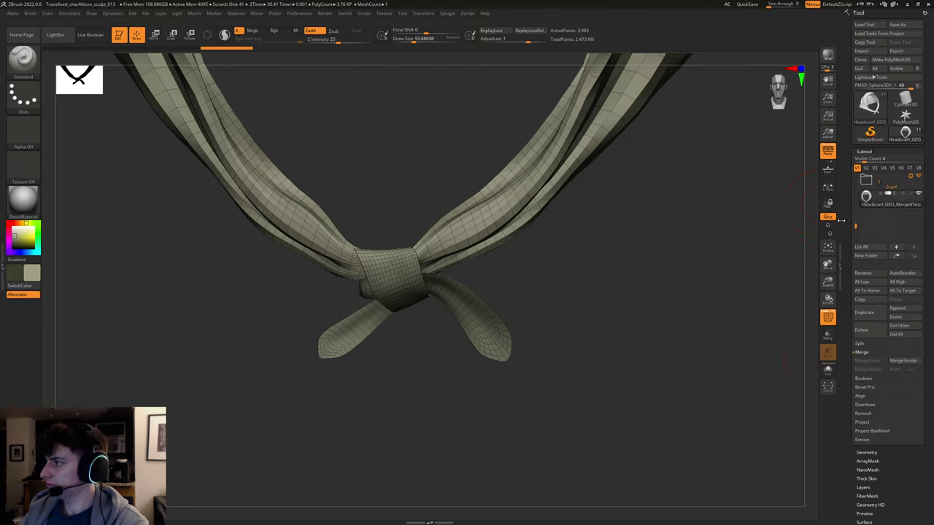
Make the Body folder visible and set the subtool list's visible count to 8.
left_click_drag(855, 222, 856, 176)
left_click(919, 176)
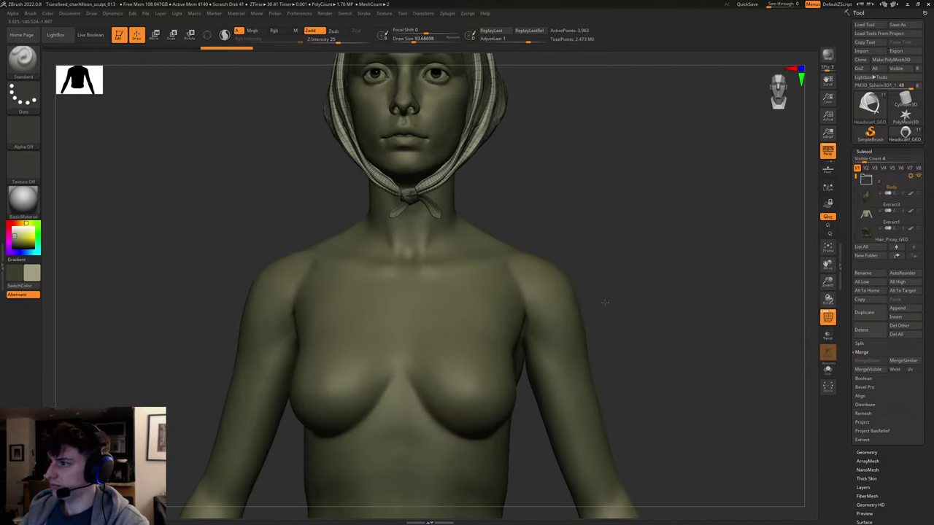
left_click(875, 159)
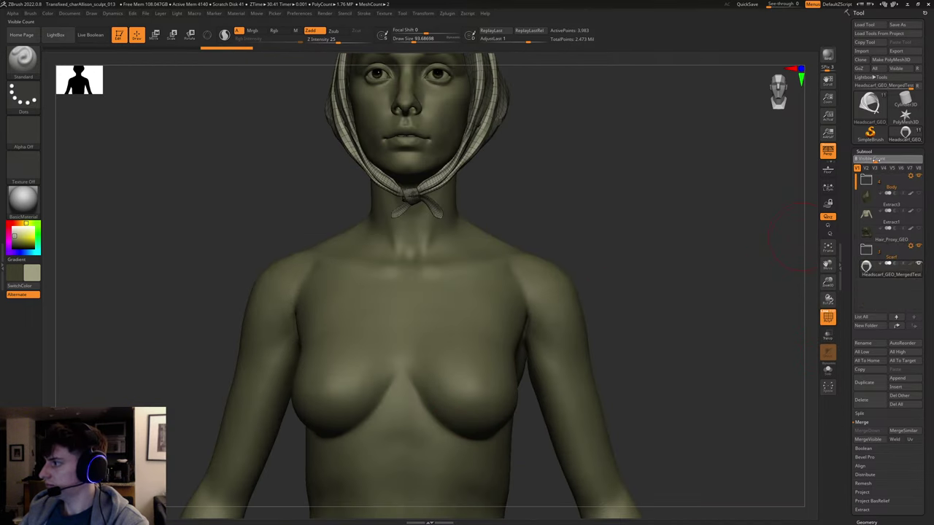
Show the Extract3 tank top and the Hair_Proxy_GEO subtools in the Body folder.
mouse_move(518, 179)
left_mouse_down()
mouse_move(550, 292)
mouse_move(552, 281)
mouse_move(581, 284)
left_mouse_up()
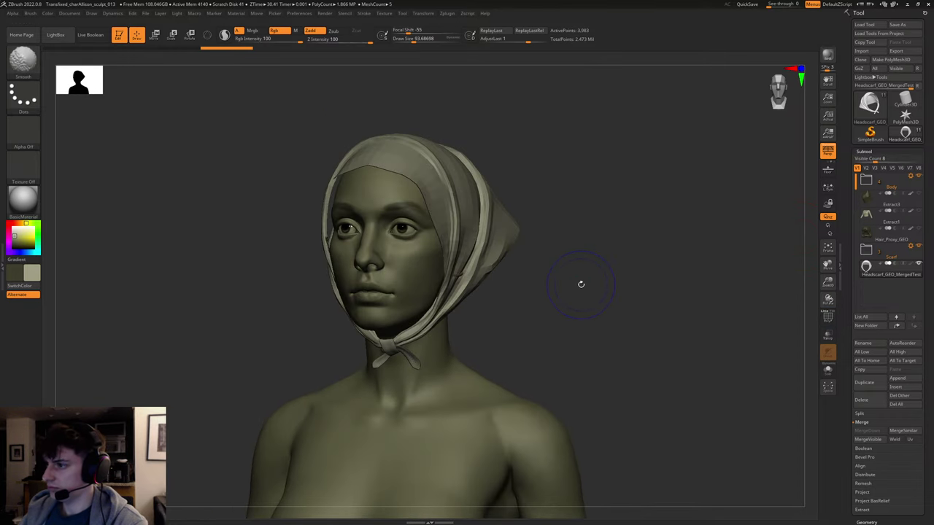
left_click(919, 194)
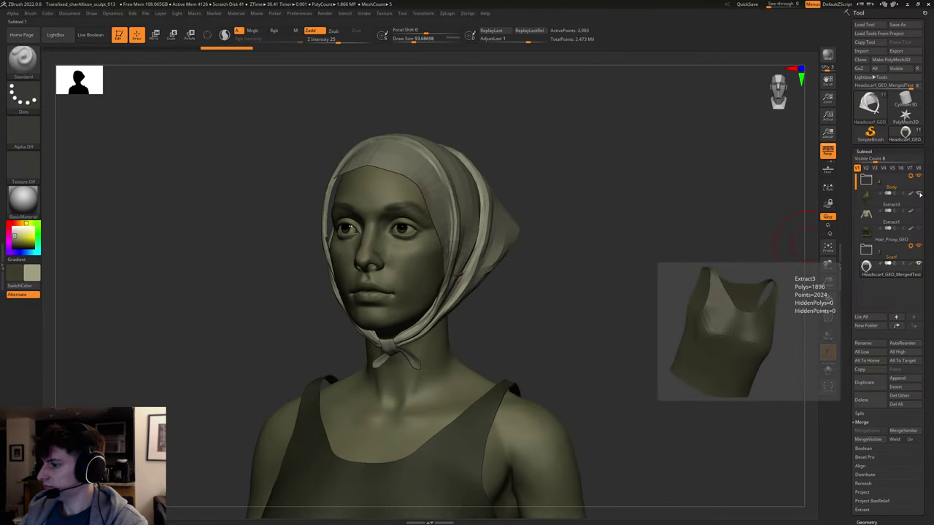
left_click(920, 230)
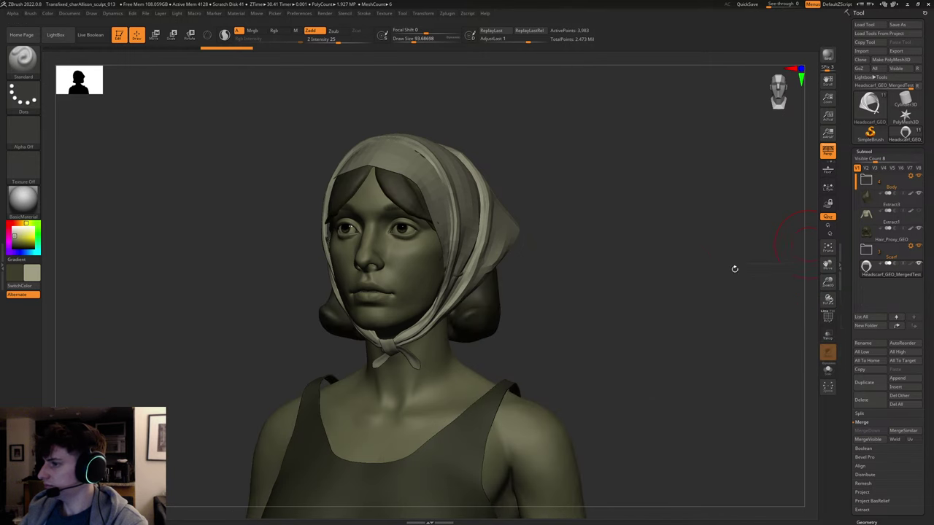
left_click_drag(735, 268, 598, 274)
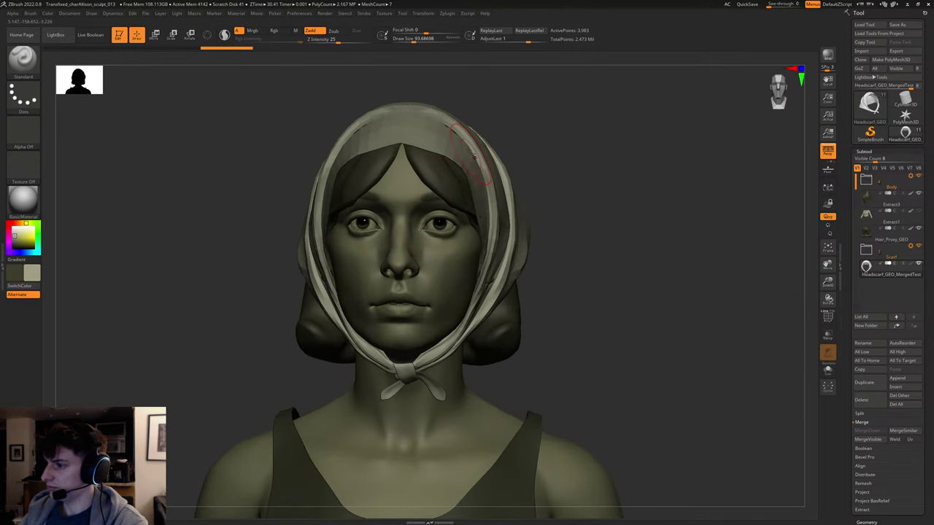
Turn on the polyframe, subdivide the merged head scarf up to level 5 and return it to level 1.
key("shift+f")
left_click_drag(738, 267, 743, 281)
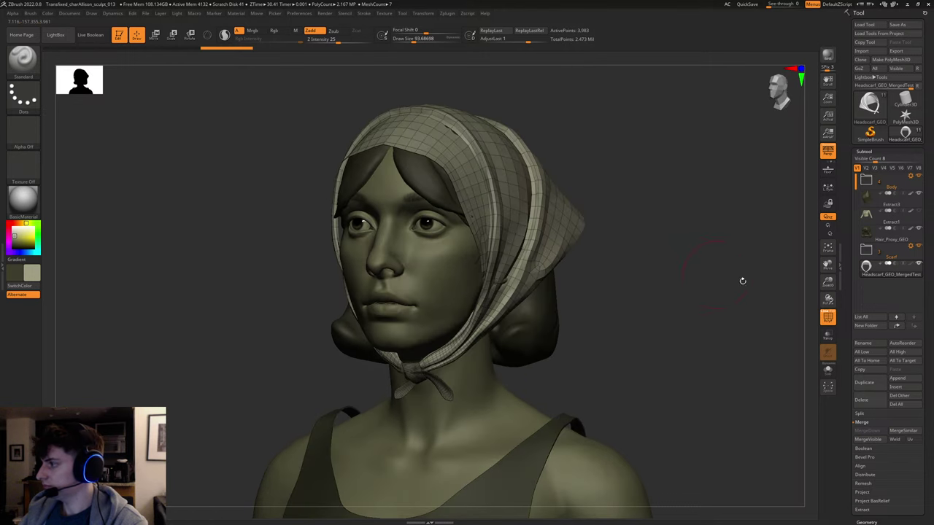
scroll(930, 426, "down", 3)
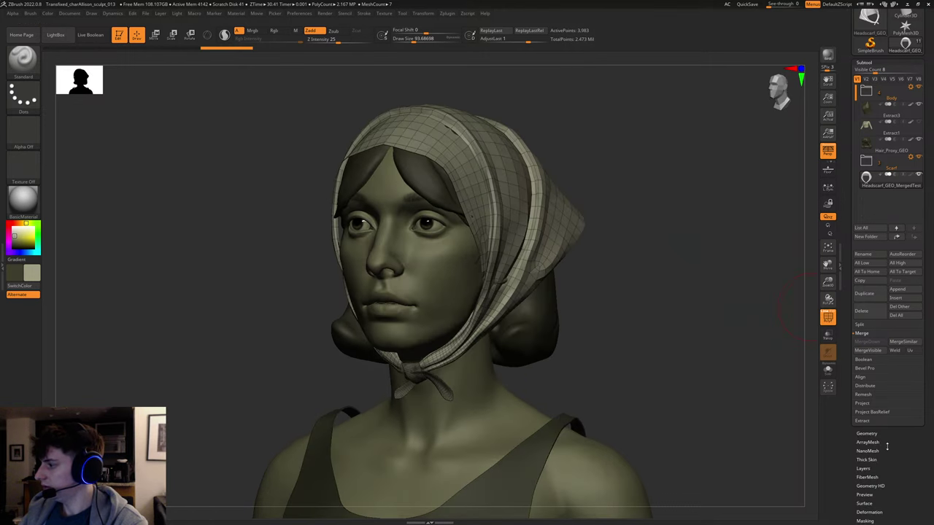
left_click(868, 434)
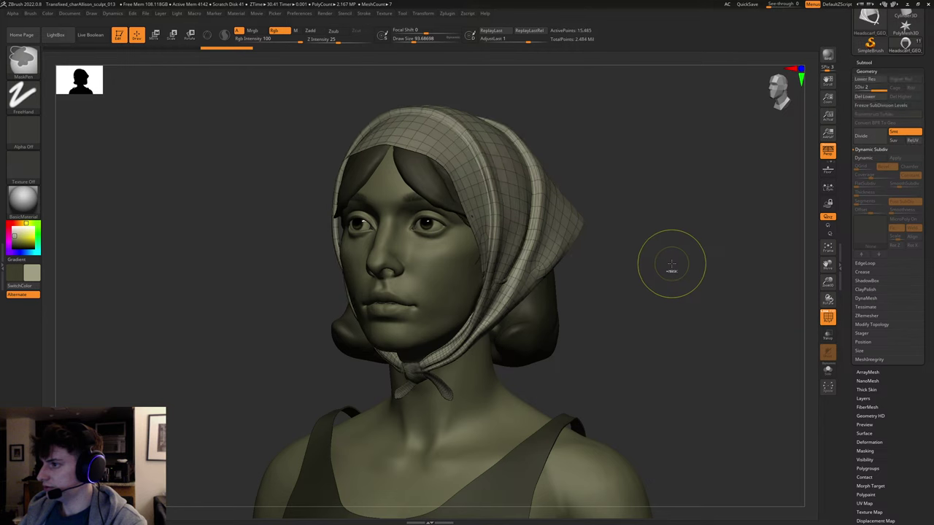
key("shift+d")
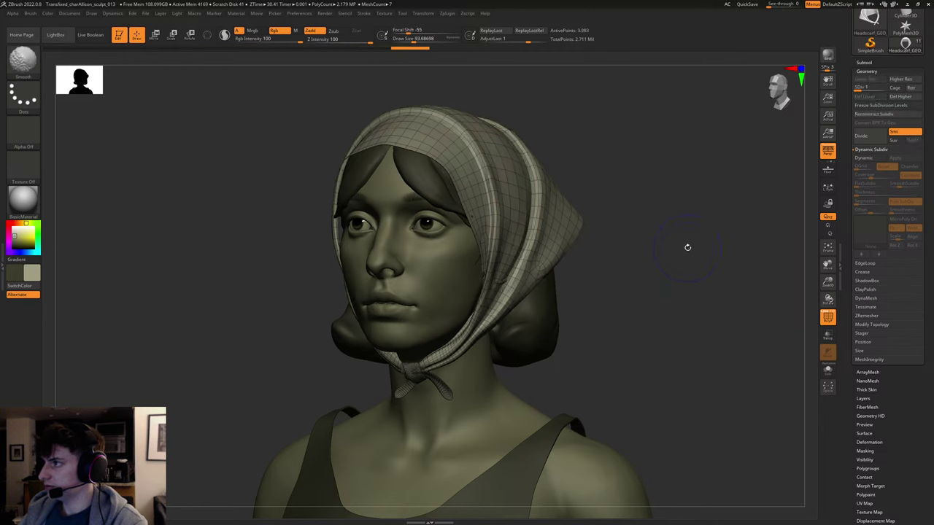
key("shift")
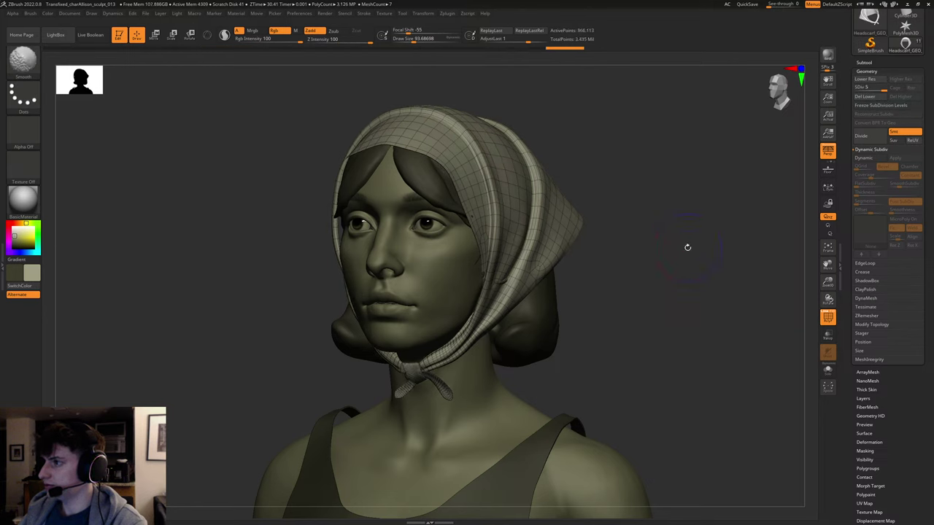
key("shift+d")
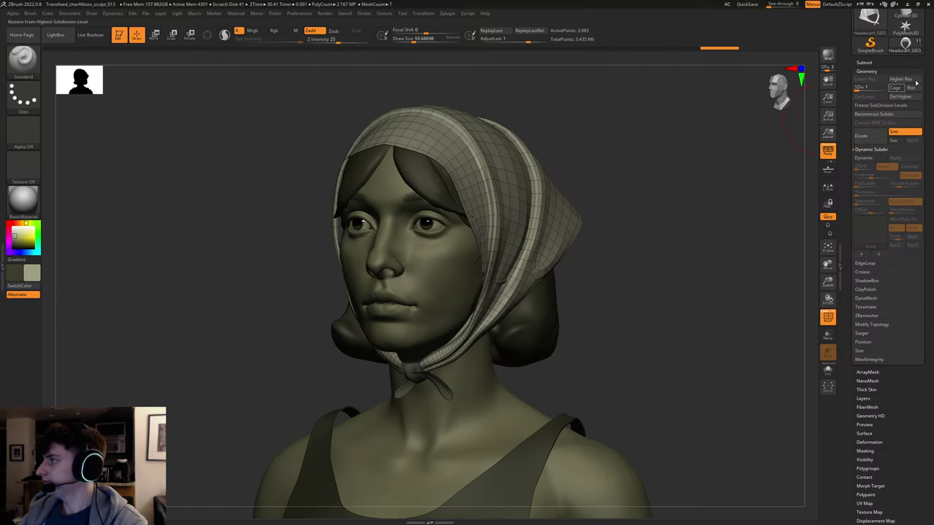
Reimport Headscarf_GEO_MergedTest.obj onto the lowest subdivision level of the merged head scarf.
scroll(921, 58, "up", 3)
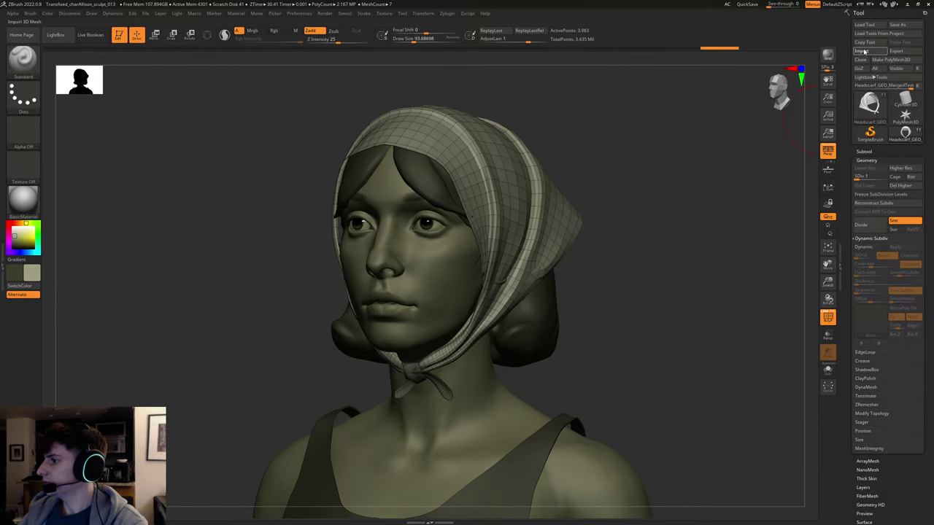
left_click(863, 51)
double_click(402, 161)
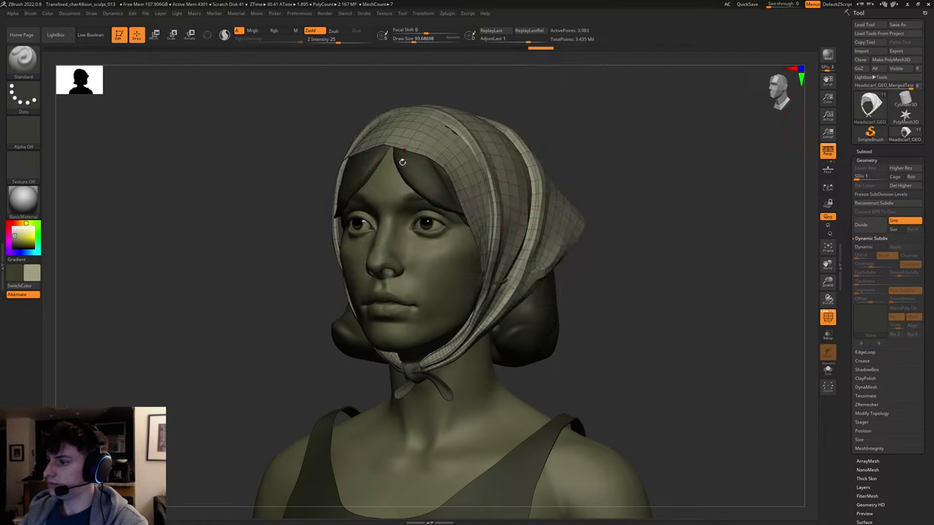
Enable dynamic subdivision on the head scarf, lower its smooth subdivisions and set the thickness to about 0.068.
left_click_drag(597, 273, 706, 286)
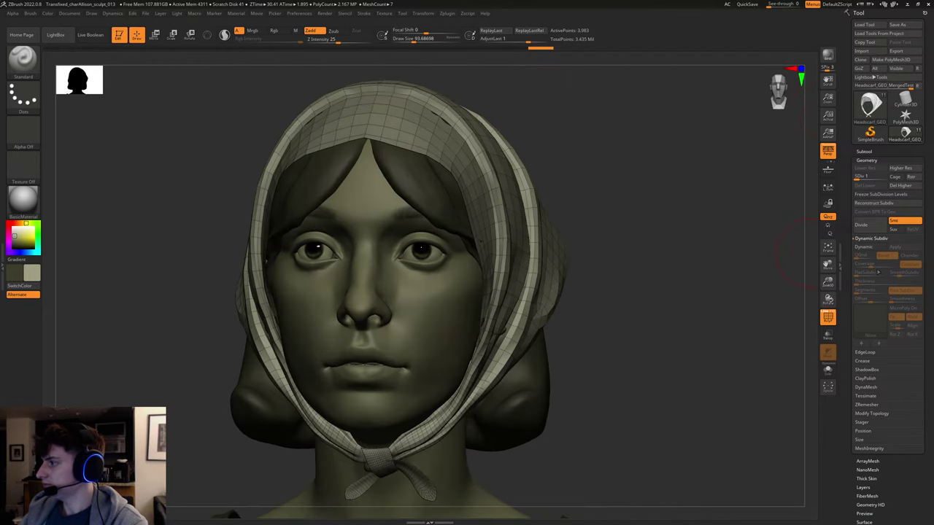
left_click(864, 247)
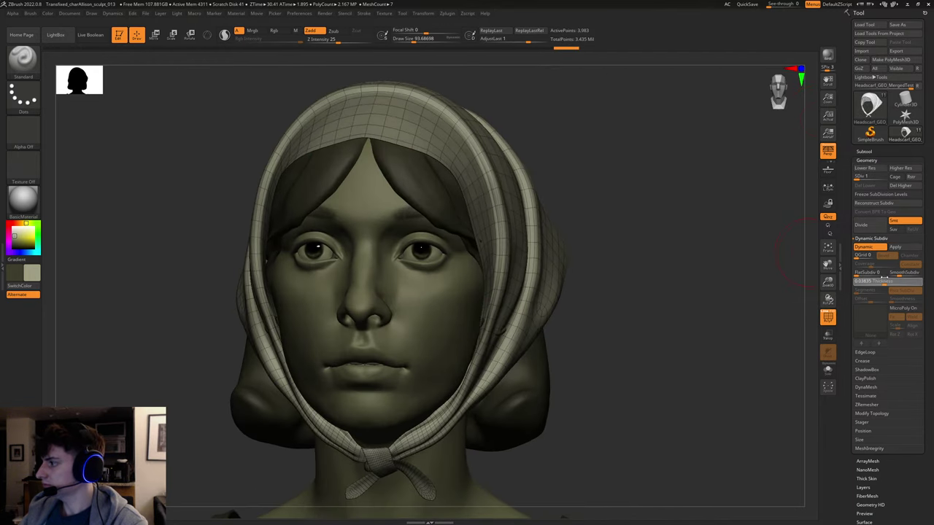
left_click(898, 273)
mouse_move(897, 274)
left_mouse_down()
mouse_move(884, 274)
mouse_move(891, 283)
left_mouse_up()
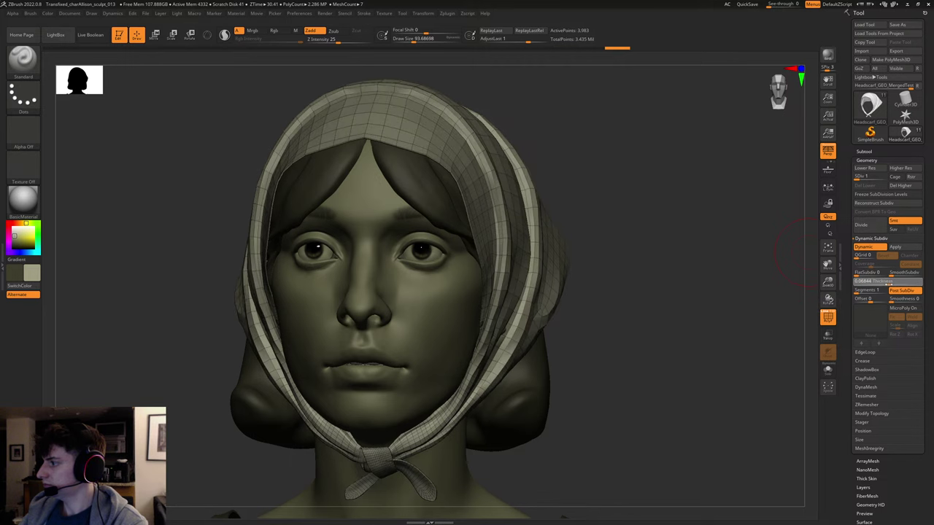
Examine the thickened scarf around the knot, folds and sides with the polyframe on and off.
left_click_drag(625, 236, 636, 230)
key("shift+f")
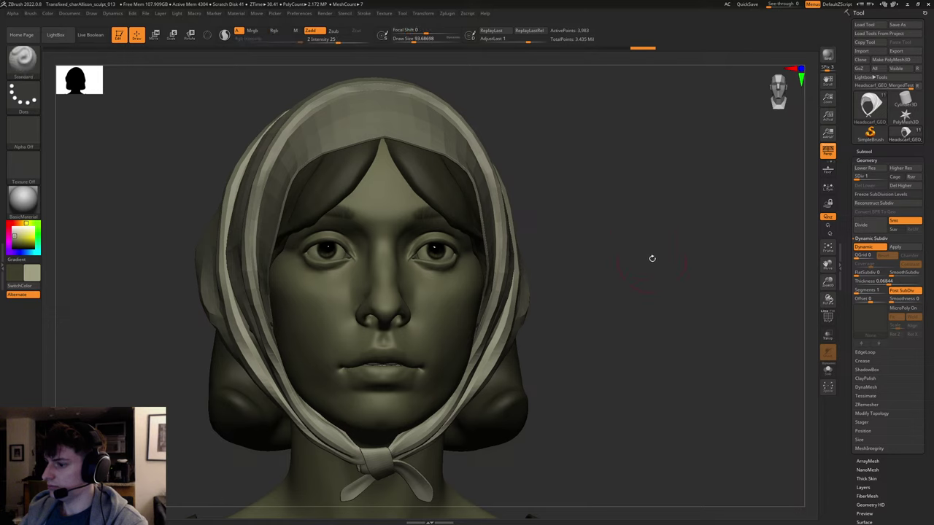
key("f")
left_click_drag(610, 259, 675, 289, "alt")
key("shift+f")
key("d")
mouse_move(653, 285)
left_mouse_down("alt")
mouse_move(646, 224)
mouse_move(619, 243)
mouse_move(636, 356)
mouse_move(627, 244)
left_mouse_up("alt")
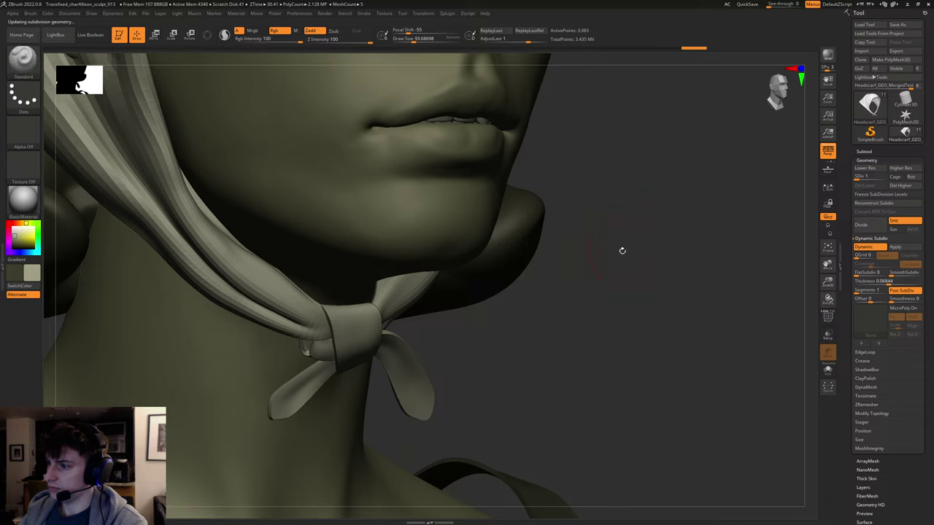
key("f")
mouse_move(685, 250)
left_mouse_down()
mouse_move(651, 254)
mouse_move(683, 241)
left_mouse_up()
key("shift+f")
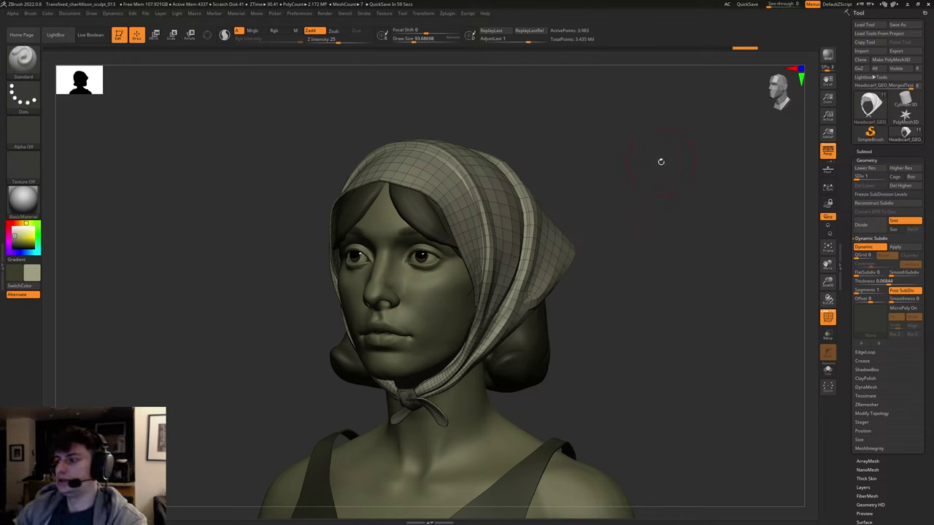
left_click_drag(602, 176, 636, 175)
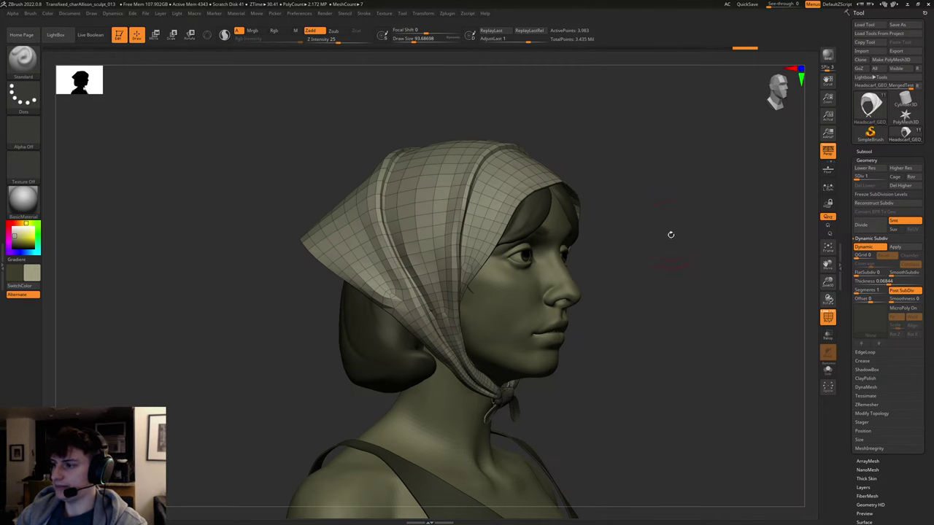
mouse_move(669, 234)
left_mouse_down()
mouse_move(612, 182)
mouse_move(713, 273)
mouse_move(686, 267)
mouse_move(694, 248)
mouse_move(672, 247)
mouse_move(682, 239)
mouse_move(659, 240)
left_mouse_up()
Turn off the polyframe and raise the head scarf to subdivision level 2.
key("shift+f")
key("d")
key("shift+f")
key("shift+f")
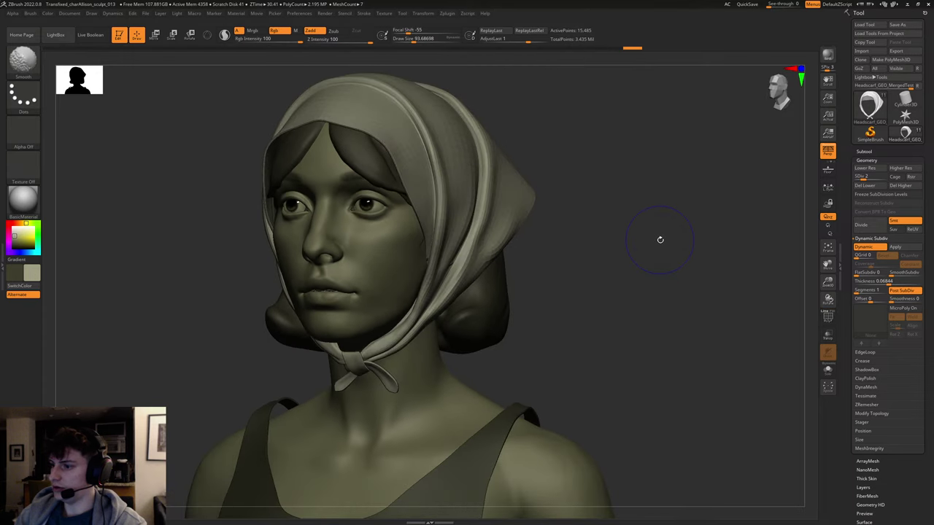
left_click_drag(625, 286, 618, 285, "shift")
left_click_drag(619, 285, 692, 228, "alt")
Choose the Standard brush and reduce its draw size to about 74 for working on the scarf knot.
key("b")
key("s")
key("t")
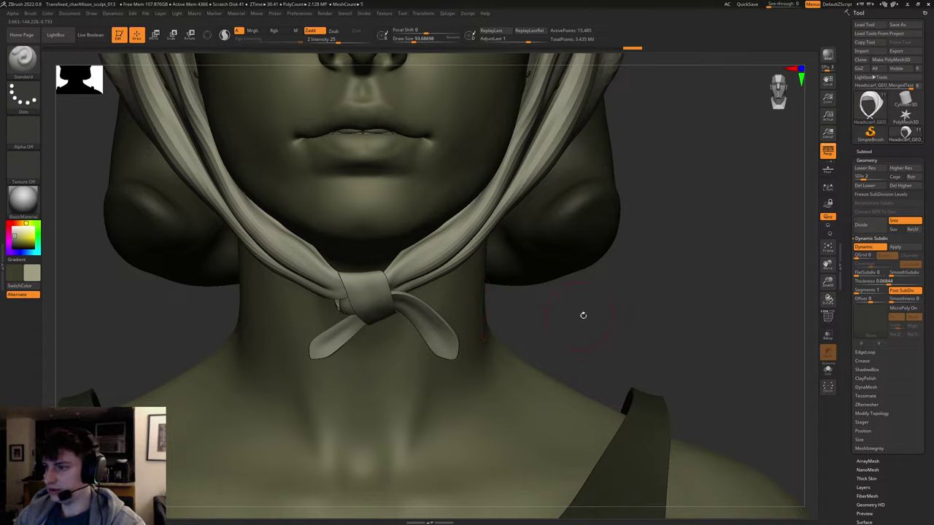
mouse_move(582, 315)
left_mouse_down("alt")
mouse_move(579, 244)
mouse_move(636, 369)
mouse_move(647, 307)
left_mouse_up("alt")
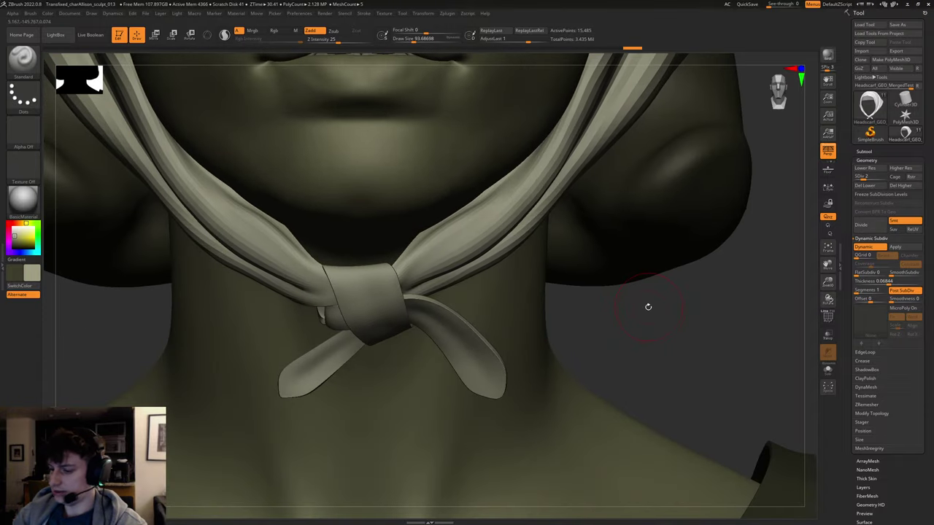
key("b")
key("Escape")
key("s")
left_click(340, 289)
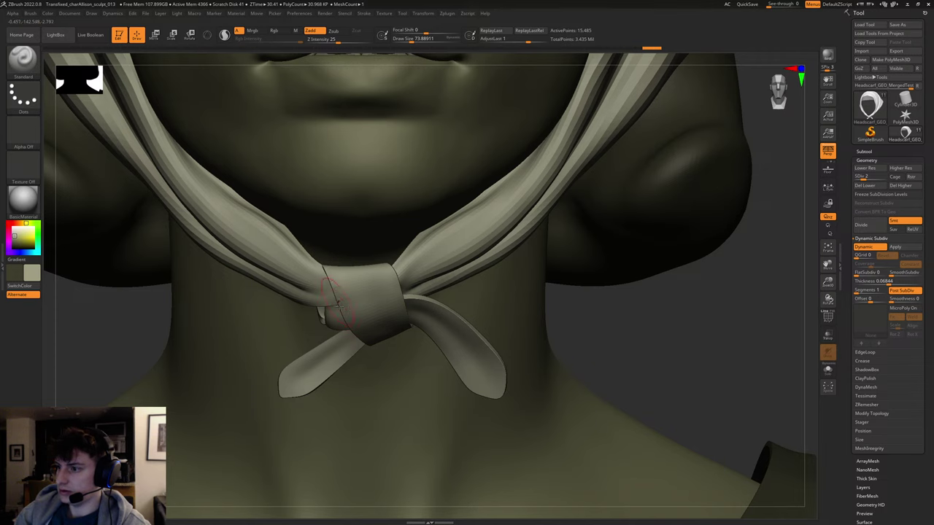
Lower the head scarf to subdivision level 1 and raise the Standard brush's draw size to about 124.
mouse_move(704, 332)
left_mouse_down()
mouse_move(766, 326)
mouse_move(792, 302)
left_mouse_up()
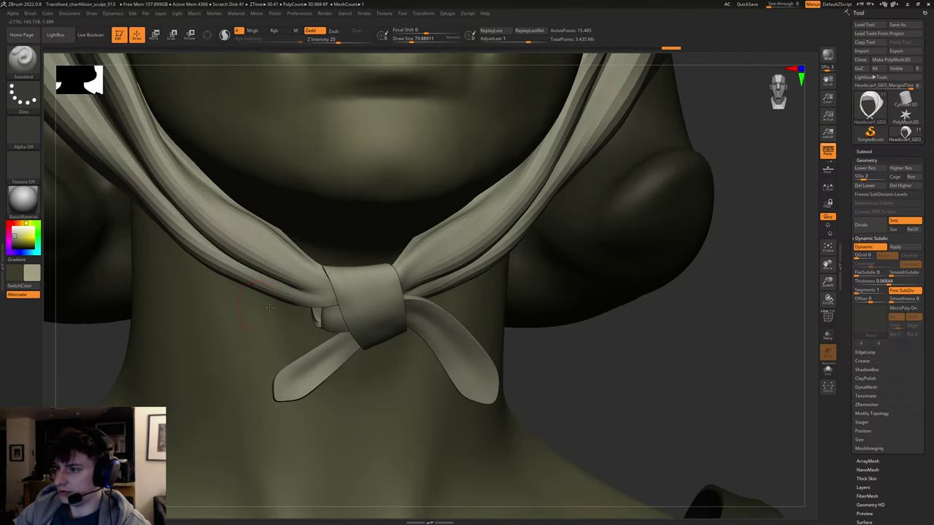
key("shift+d")
left_click_drag(688, 352, 617, 357)
key("s")
left_click(374, 315)
key("s")
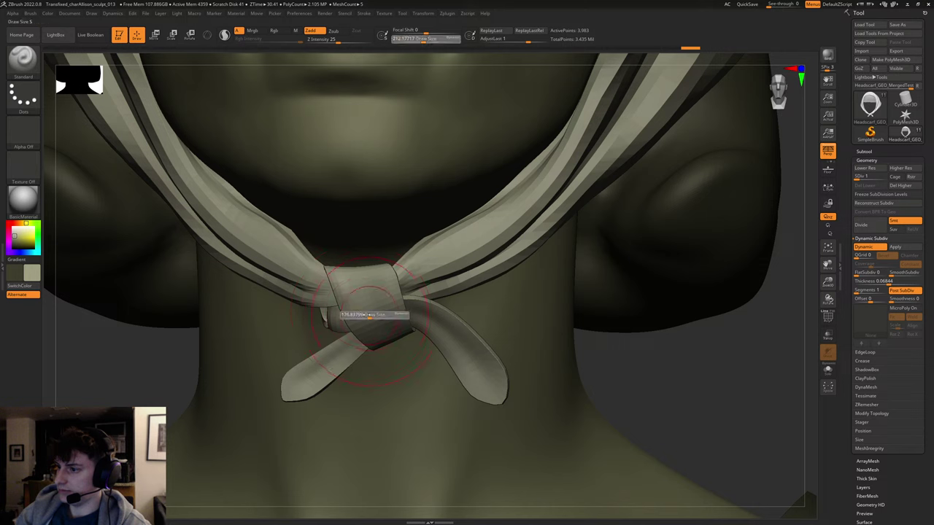
left_click(383, 314)
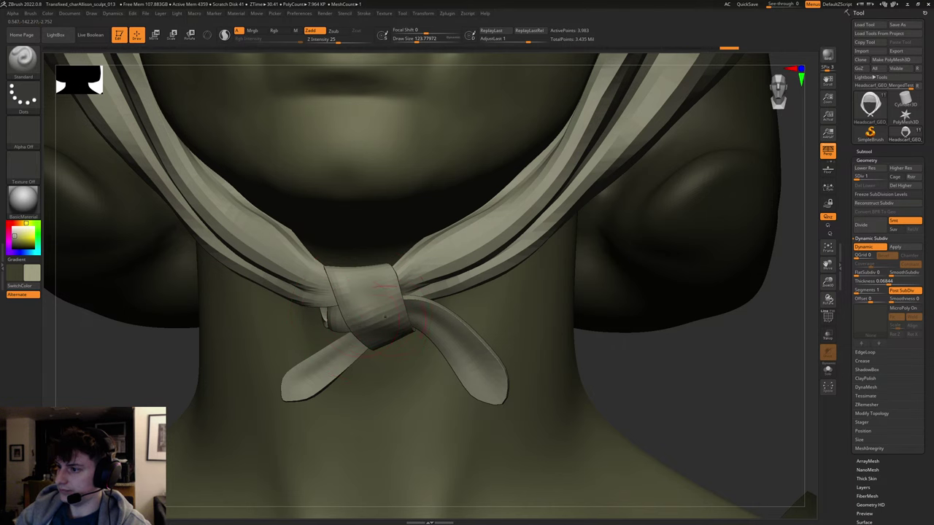
Reduce the draw size to about 44 and sculpt a fold along the shorter scarf tail below the knot.
left_click_drag(671, 359, 788, 357)
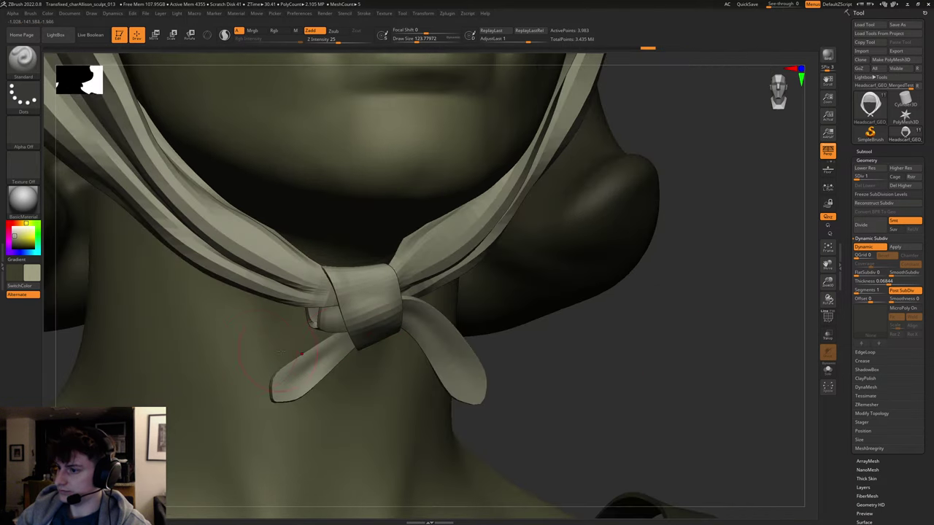
key("s")
left_click(325, 347)
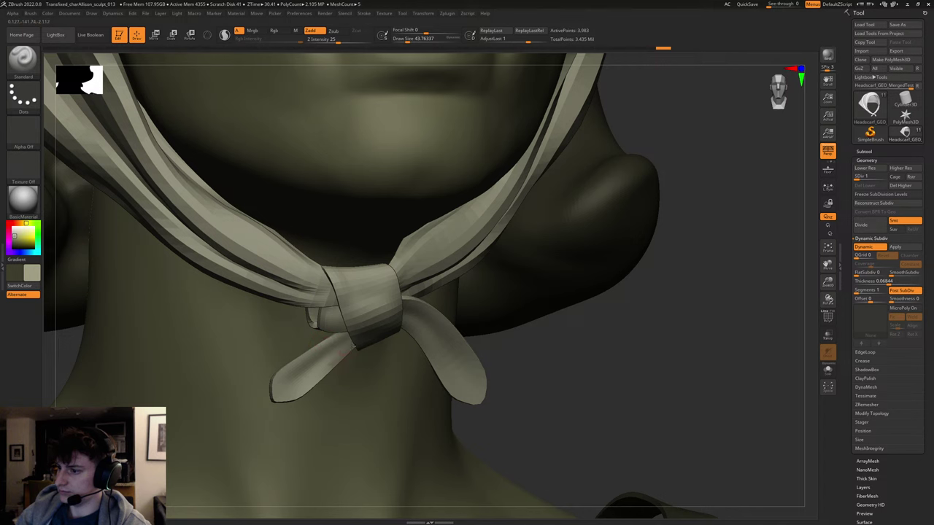
left_click_drag(354, 348, 326, 366)
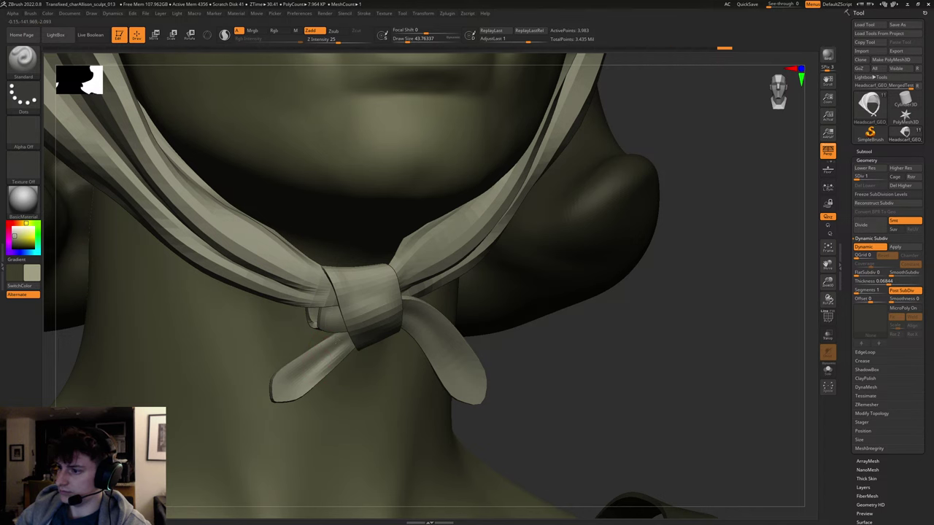
Sculpt a lengthwise fold down the longer scarf tail from the knot, using draw sizes of about 87 and 51.
left_click_drag(652, 346, 548, 343)
key("s")
left_click(415, 315)
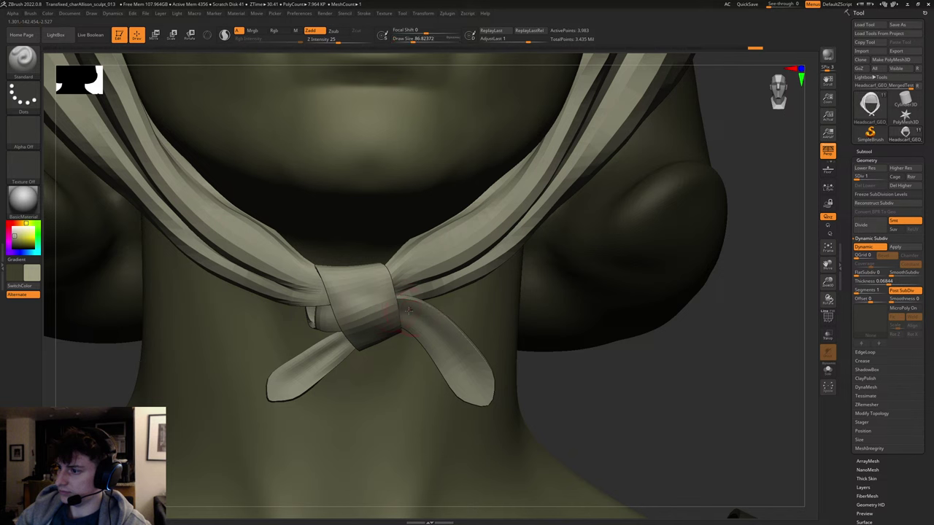
mouse_move(407, 300)
left_mouse_down()
mouse_move(440, 316)
mouse_move(457, 348)
left_mouse_up()
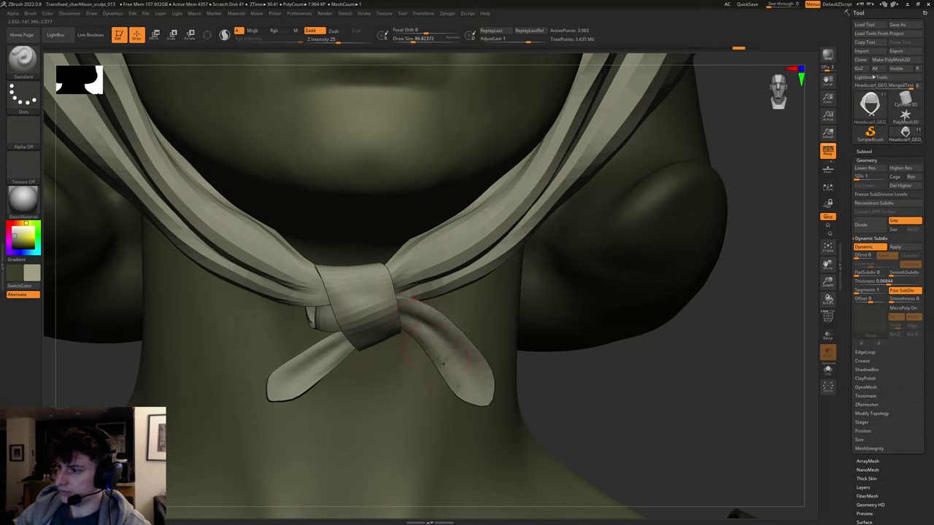
key("s")
left_click(415, 324)
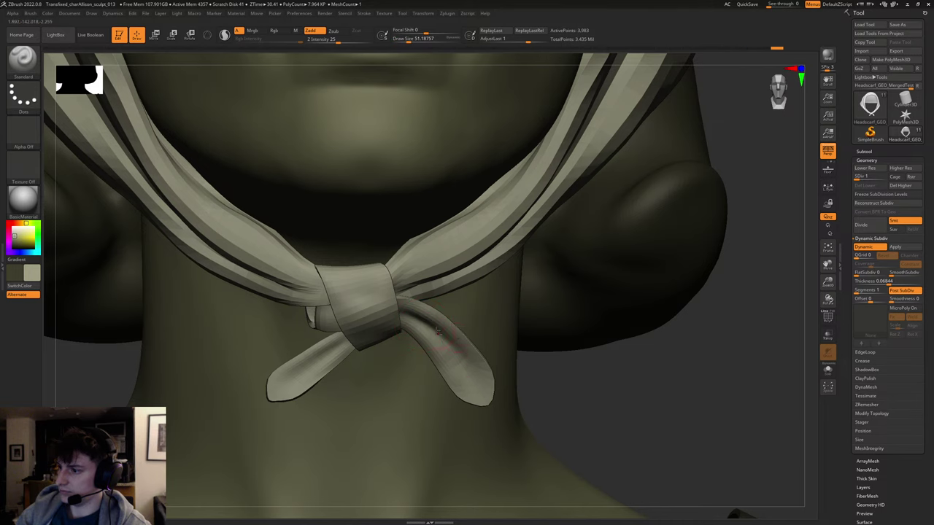
Set the draw size to about 62 and isolate the head scarf to expose the back of its knot.
left_click_drag(651, 403, 529, 398)
mouse_move(198, 327)
left_mouse_down()
mouse_move(267, 304)
mouse_move(427, 279)
left_mouse_up()
key("bracketright")
key("bracketright")
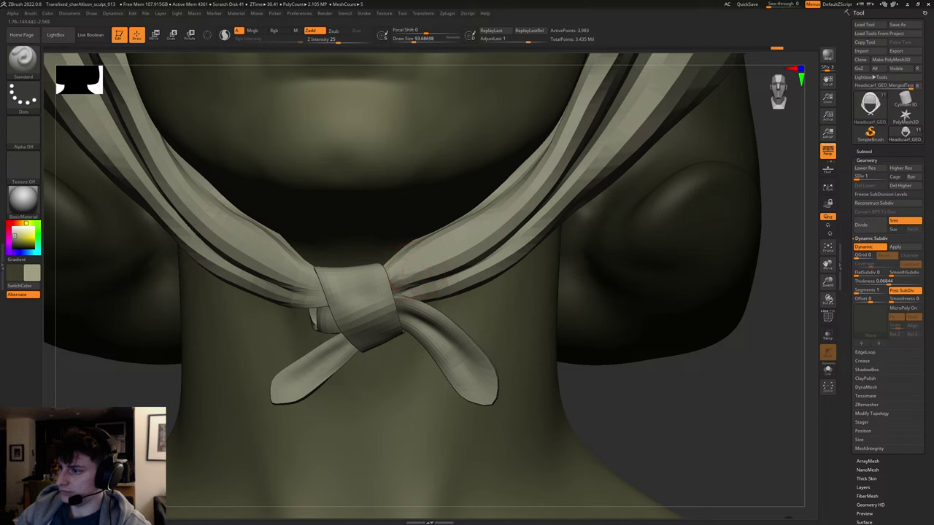
key("bracketleft")
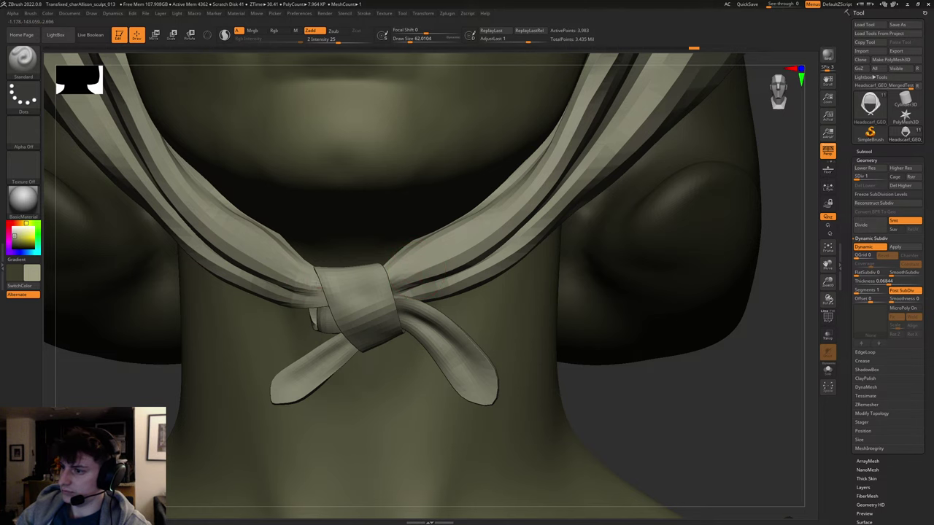
left_click_drag(713, 421, 395, 327)
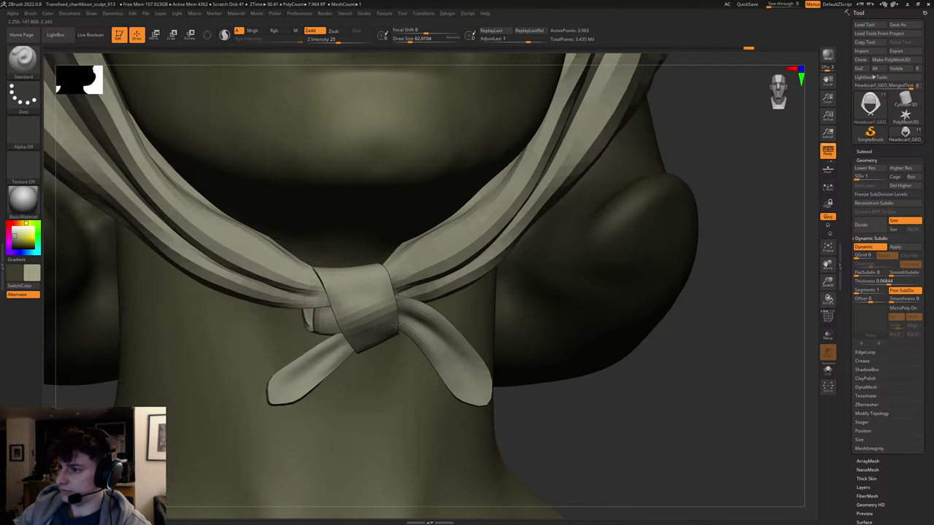
left_click_drag(675, 413, 645, 361)
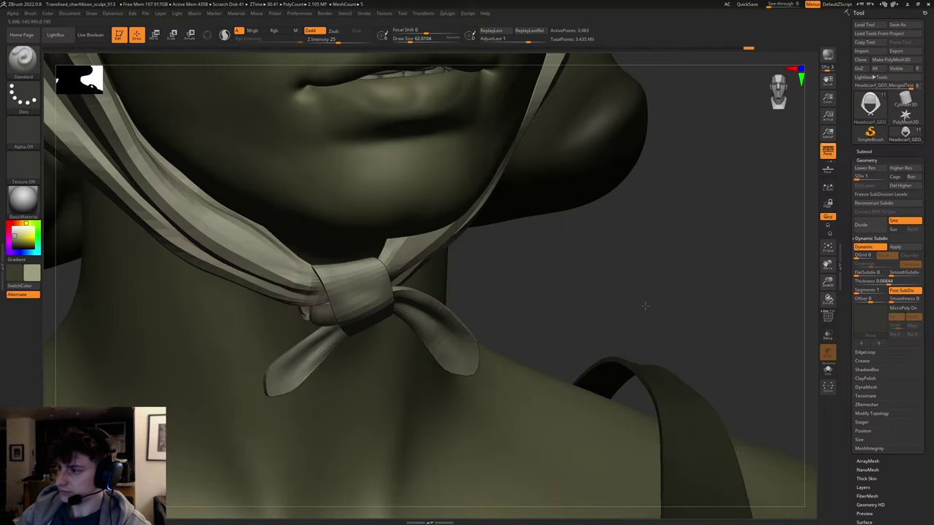
left_click(828, 370)
left_click_drag(574, 299, 531, 354)
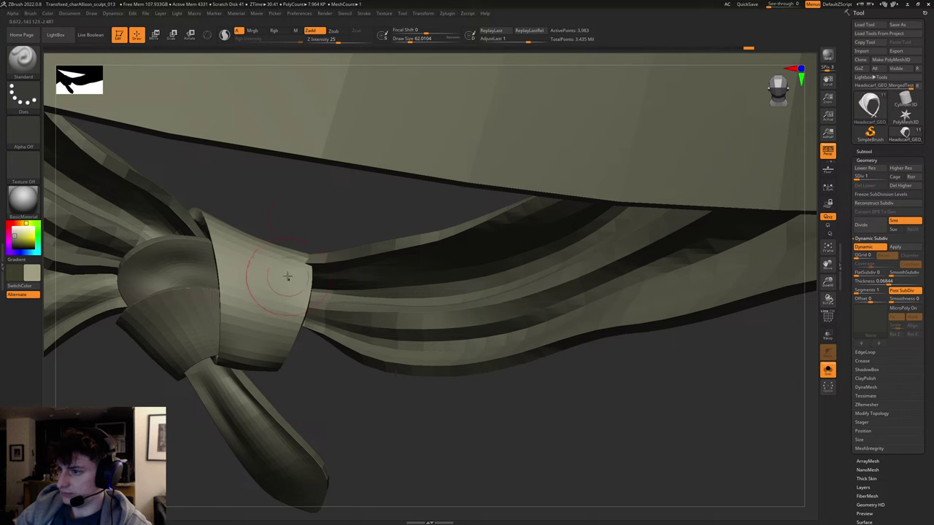
Try a stroke on the knot band's edge at draw size about 39, undo it, and open the brush's auto masking settings.
key("[")
left_click_drag(295, 286, 294, 293)
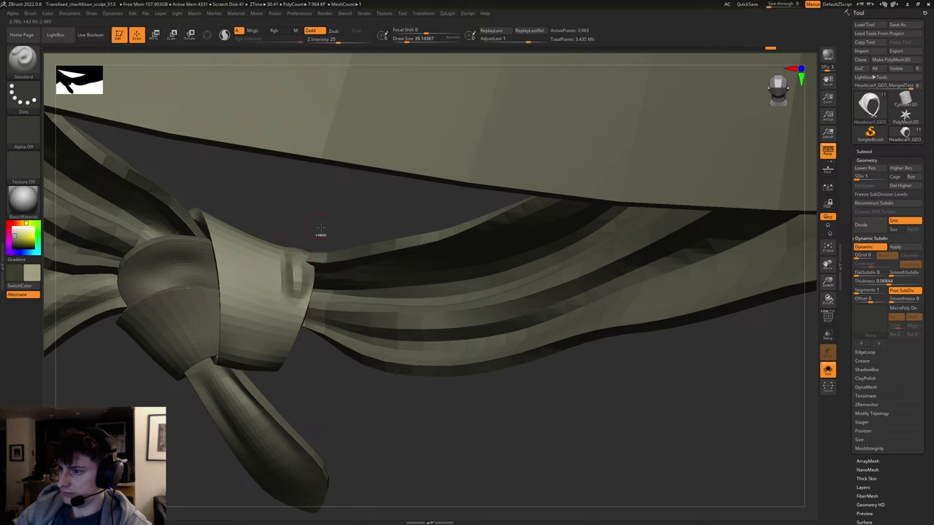
key("ctrl+z")
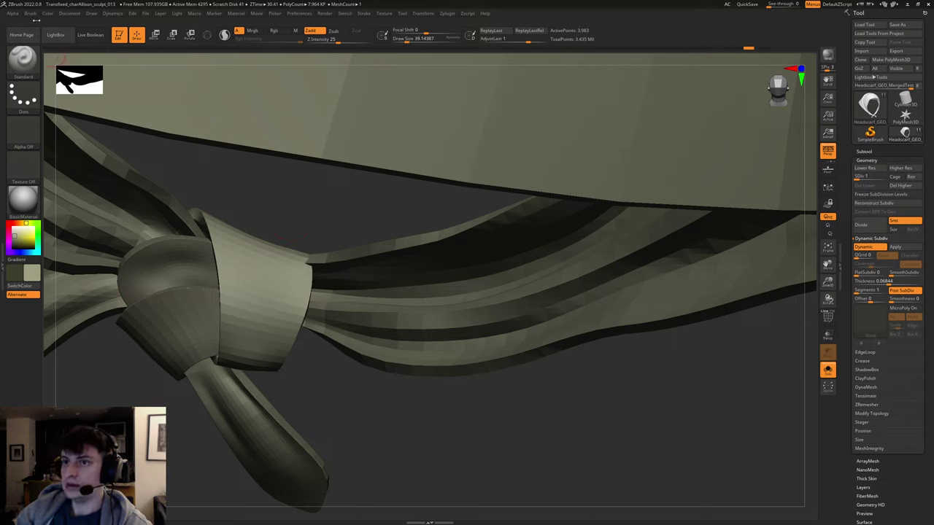
left_click(30, 14)
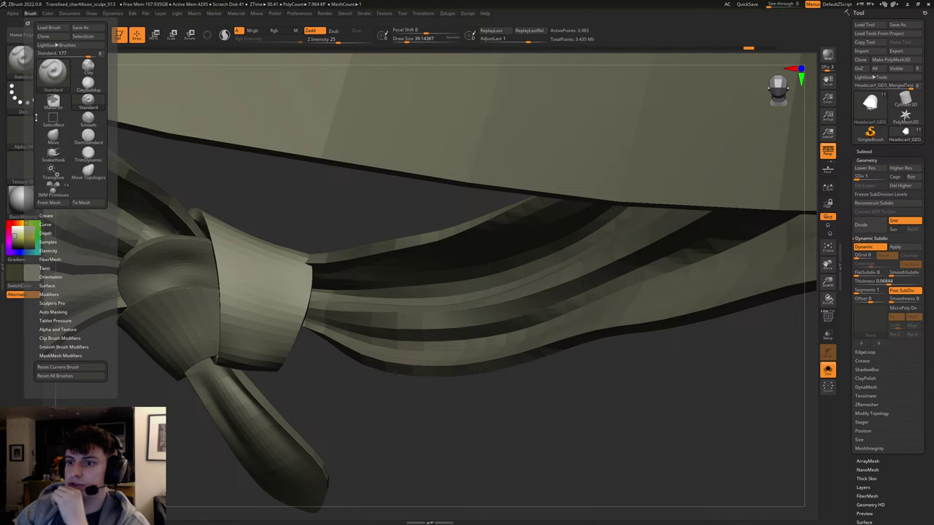
left_click(53, 312)
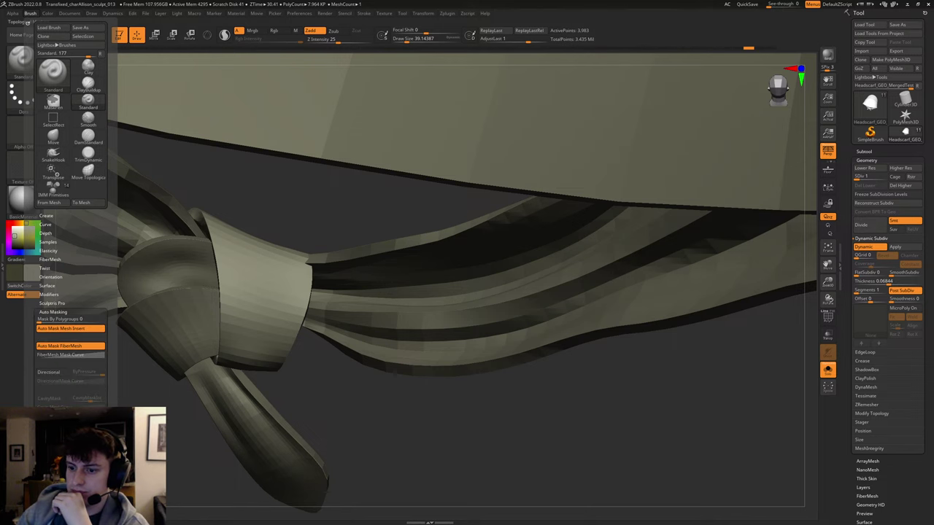
Try short Standard brush strokes on the knot band's corner at draw size about 48 and undo them.
left_click_drag(274, 230, 302, 214)
key("s")
left_click_drag(302, 266, 307, 267)
key("s")
left_click_drag(302, 270, 293, 270)
mouse_move(309, 226)
left_mouse_down()
mouse_move(320, 217)
mouse_move(308, 216)
mouse_move(306, 230)
left_mouse_up()
key("ctrl+z")
key("ctrl+z")
key("ctrl+z")
Switch to the Move Topological brush and reshape the knot band's corner at draw size about 140.
right_click_drag(325, 217, 307, 260)
key("b")
key("m")
key("v")
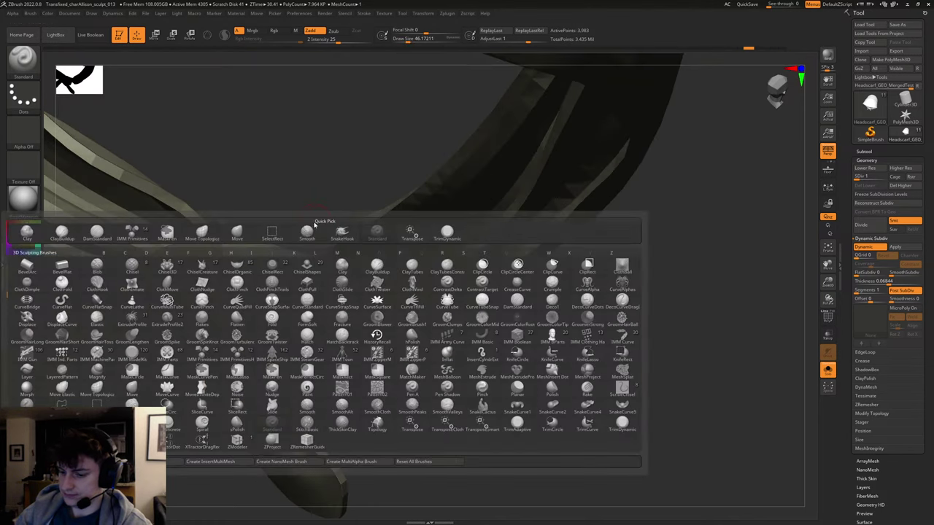
key("b")
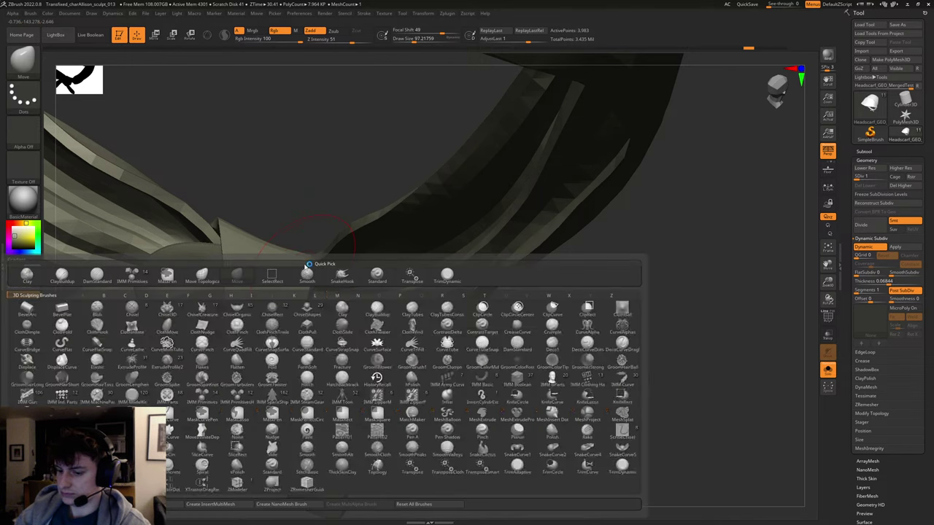
key("m")
key("t")
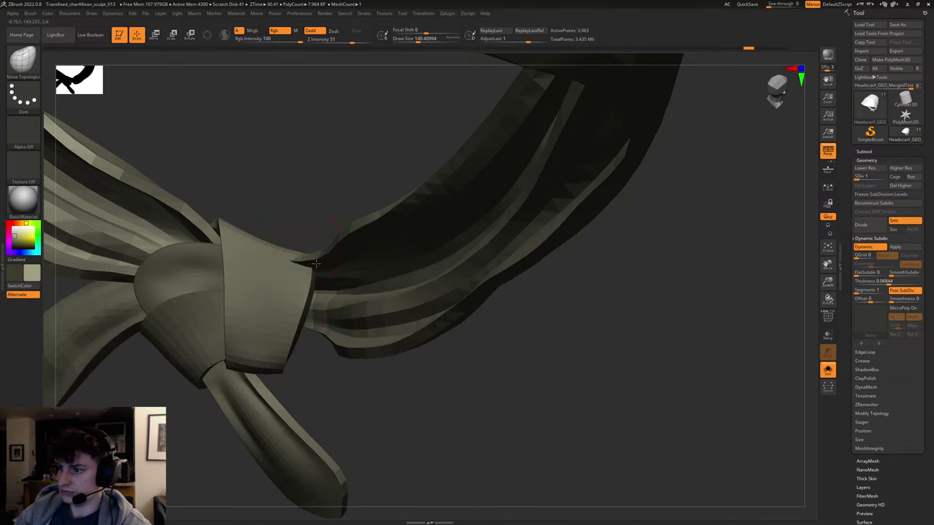
mouse_move(316, 263)
left_mouse_down()
mouse_move(313, 256)
mouse_move(320, 273)
left_mouse_up()
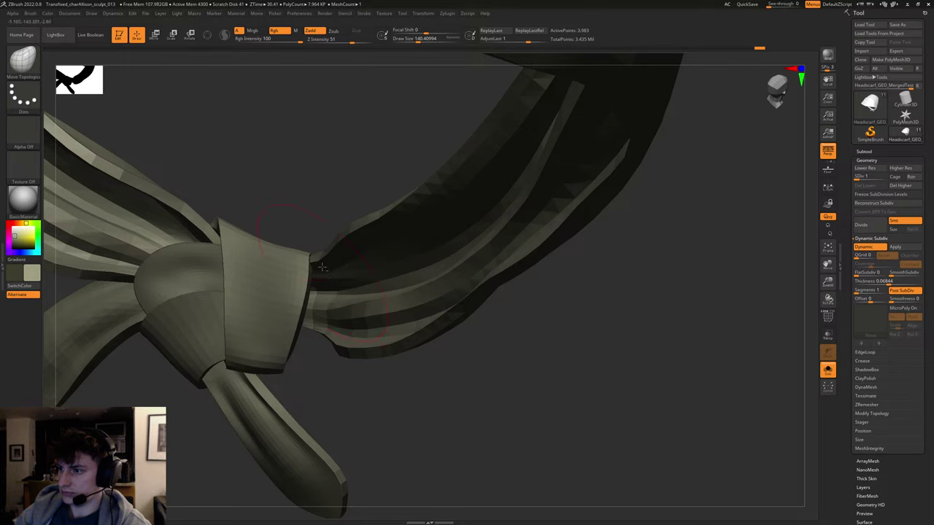
mouse_move(321, 268)
right_mouse_down()
mouse_move(314, 277)
mouse_move(305, 266)
right_mouse_up()
left_click_drag(304, 259, 298, 262)
Switch back to the Standard brush and reduce its draw size to about 37 for detailing the knot band's edge.
right_click_drag(298, 261, 290, 257)
key("b")
key("s")
key("t")
key("bracketleft")
key("bracketleft")
key("bracketleft")
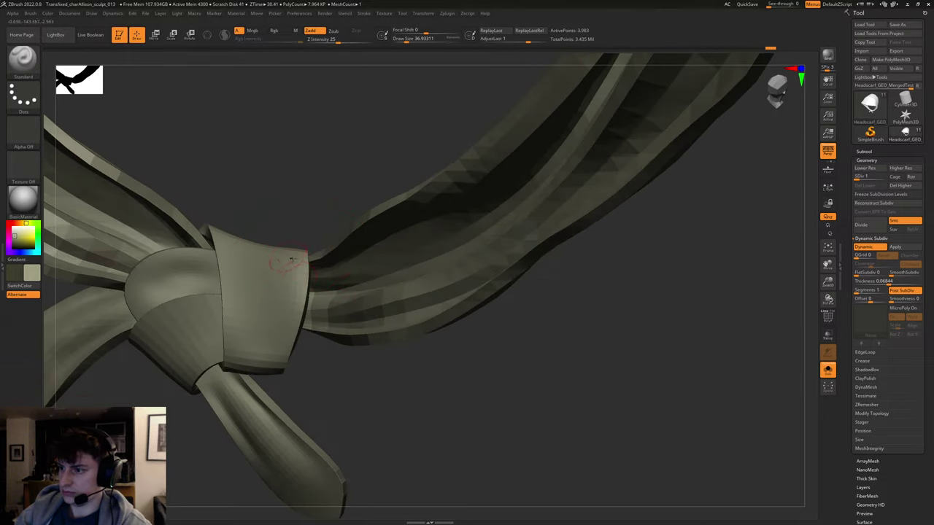
Reduce the draw size to about 33 and sculpt along the knot band's edge where the scarf strand enters.
right_click_drag(305, 220, 295, 249)
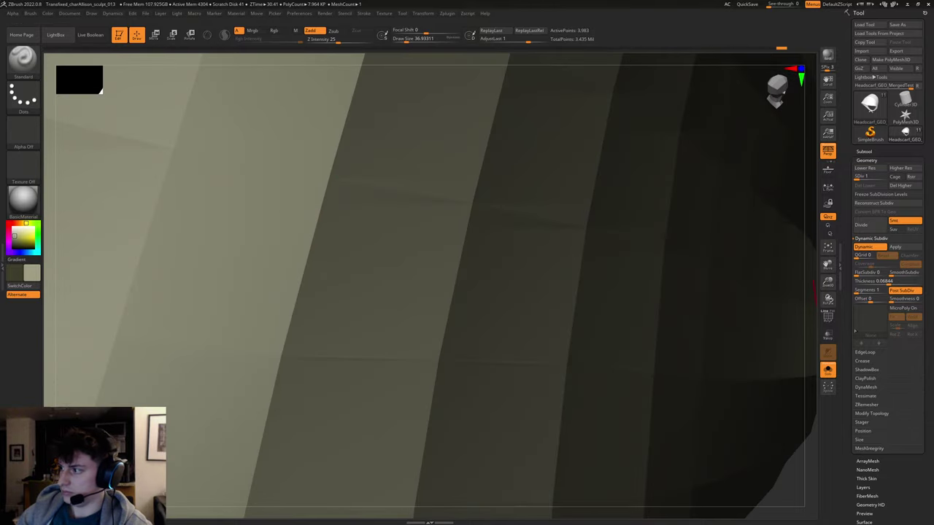
left_click_drag(810, 332, 751, 327)
left_click_drag(649, 204, 469, 184)
key("s")
key("s")
left_click_drag(341, 261, 339, 262)
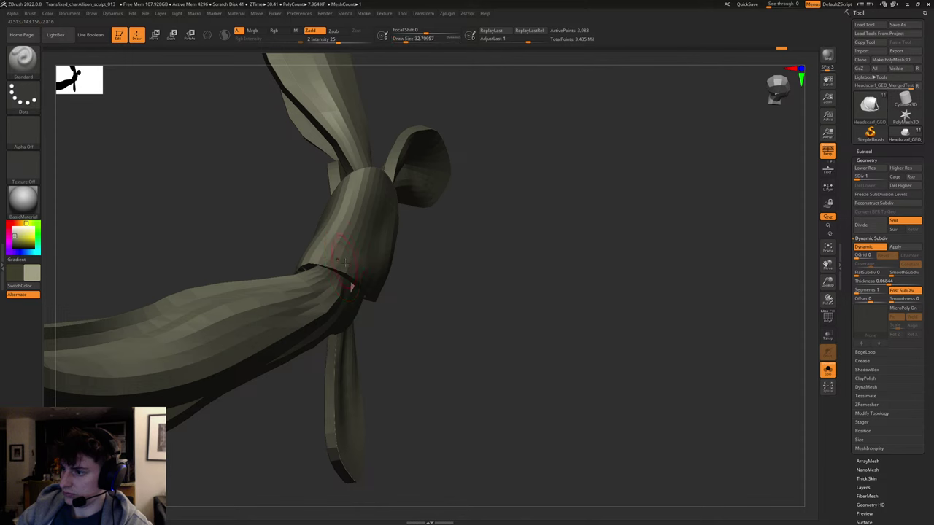
Raise the draw size to about 97 and shape the front of the knot band.
right_click_drag(409, 264, 428, 238)
key("s")
left_click_drag(420, 231, 448, 257)
key("s")
left_click_drag(423, 191, 429, 184)
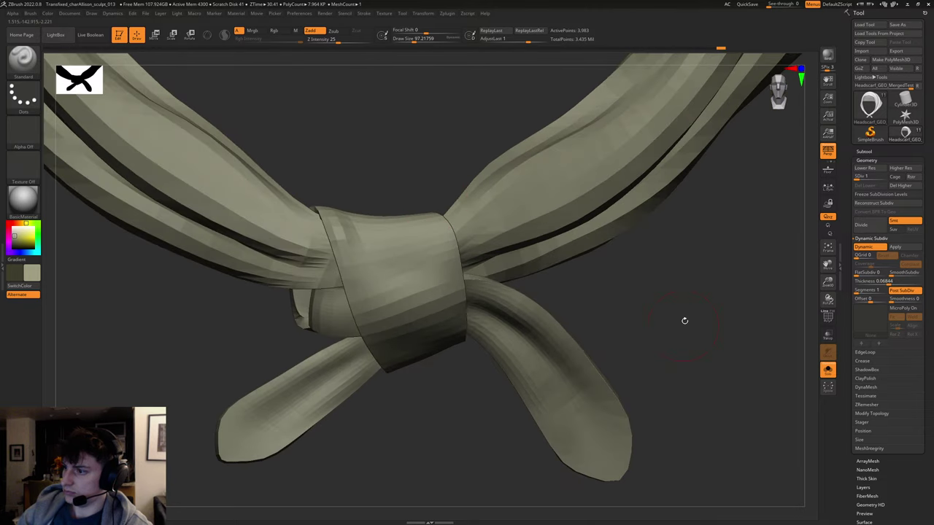
left_click_drag(684, 321, 584, 274)
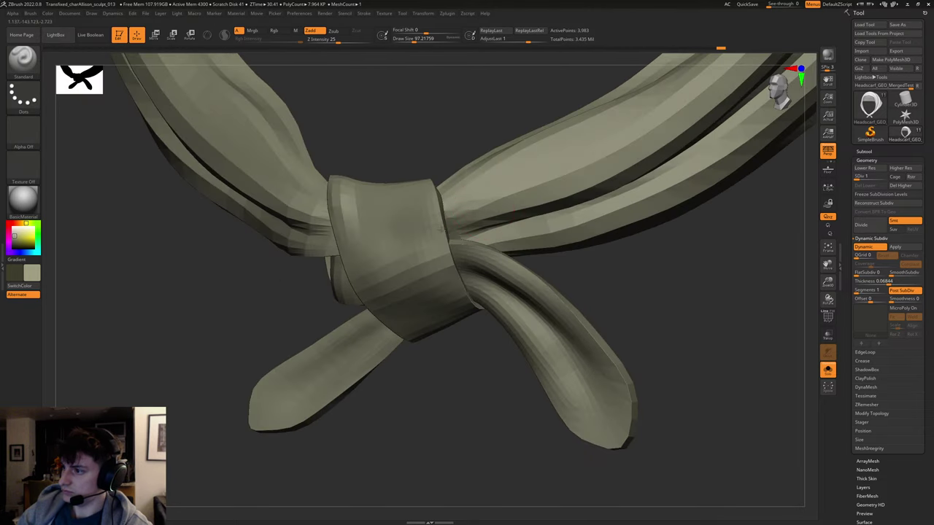
Sculpt folds around the side and back of the knot band, raising the draw size from about 94 to 112.
right_click_drag(276, 265, 286, 261)
right_click_drag(348, 304, 582, 271)
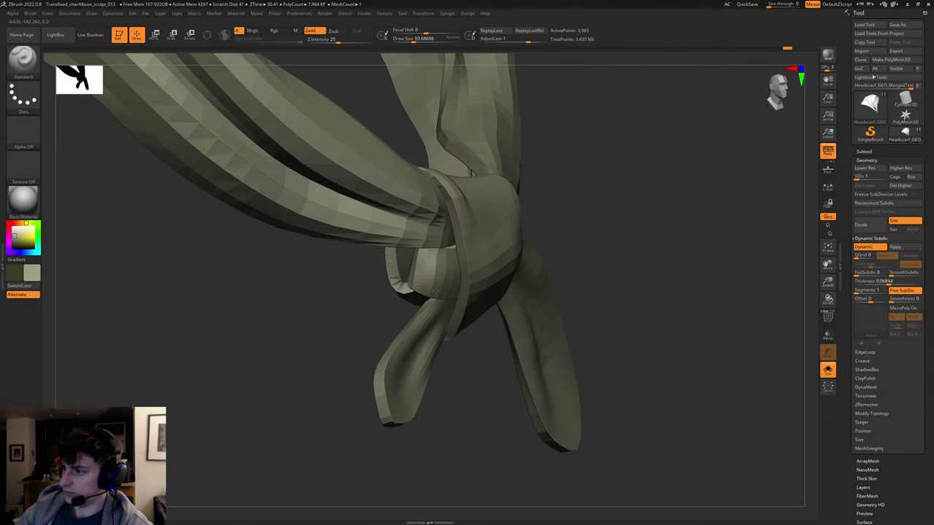
right_click_drag(435, 291, 392, 283)
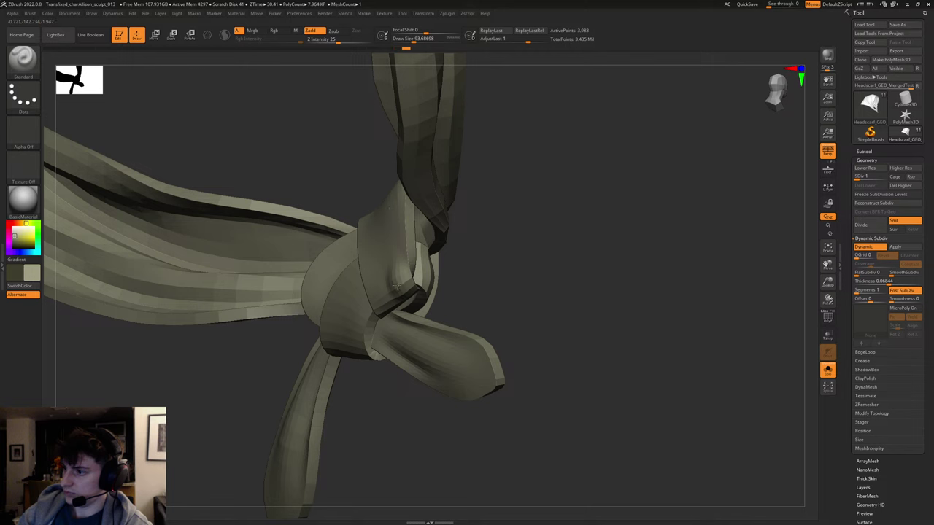
right_click_drag(409, 269, 375, 291)
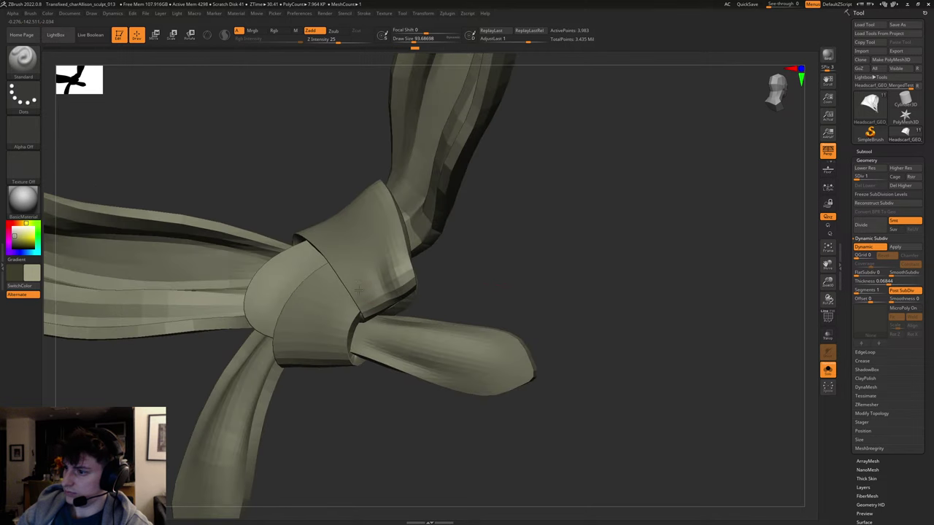
key("bracketright")
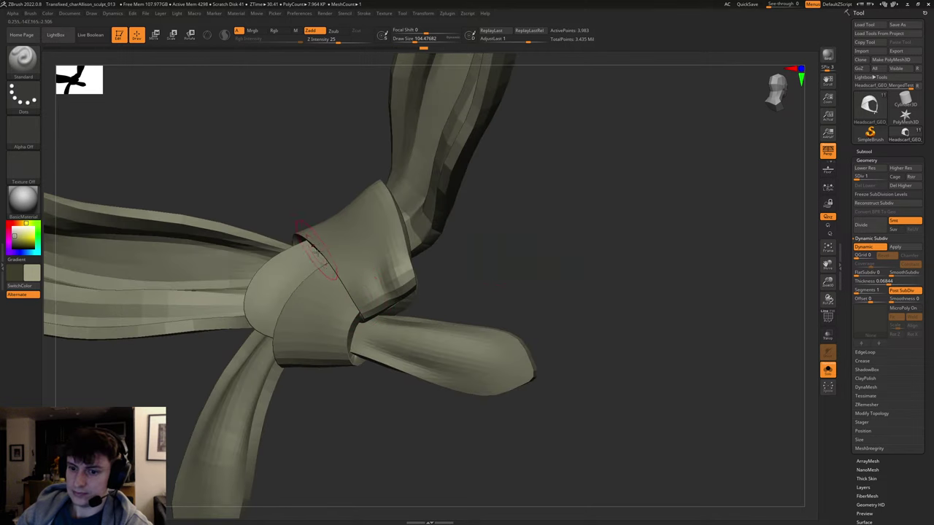
key("bracketright")
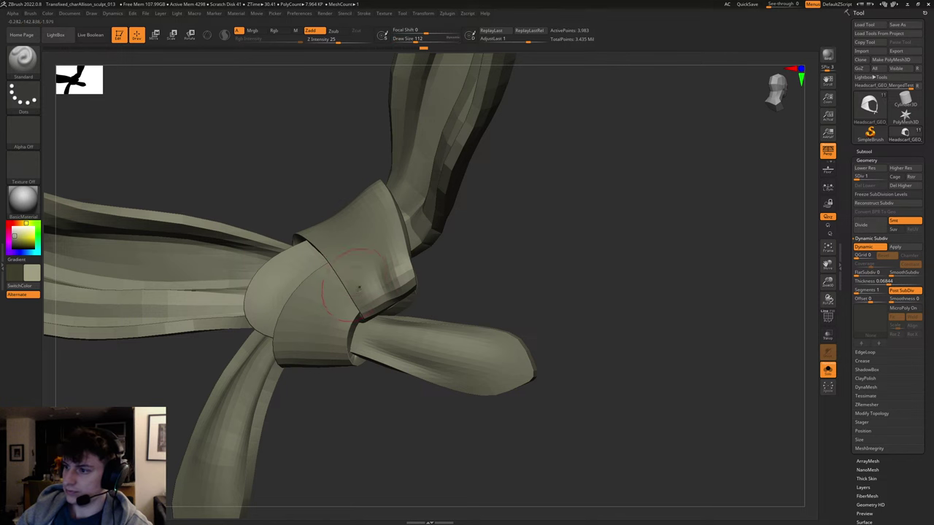
left_click(341, 270)
left_click_drag(325, 264, 327, 272)
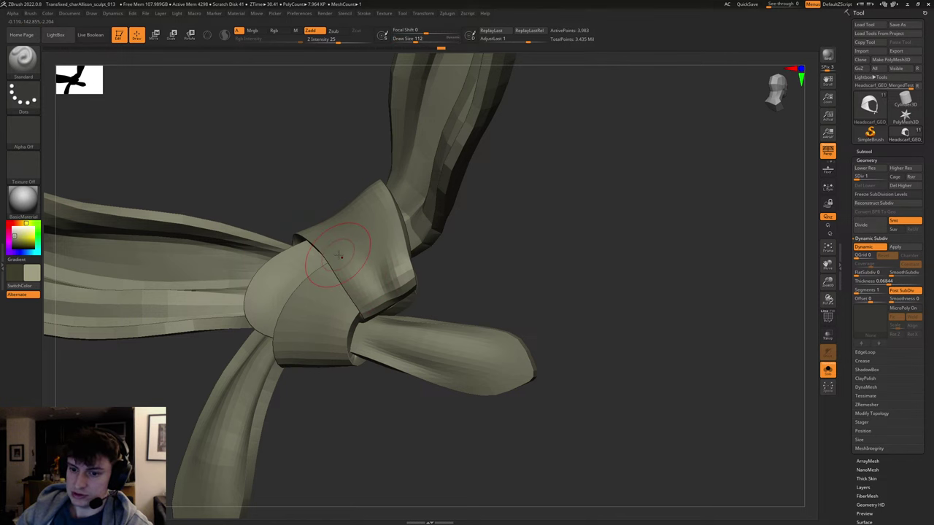
Adjust the draw size to about 132 for sculpting the broad surface at the back of the knot band.
key("s")
left_click_drag(540, 258, 514, 299)
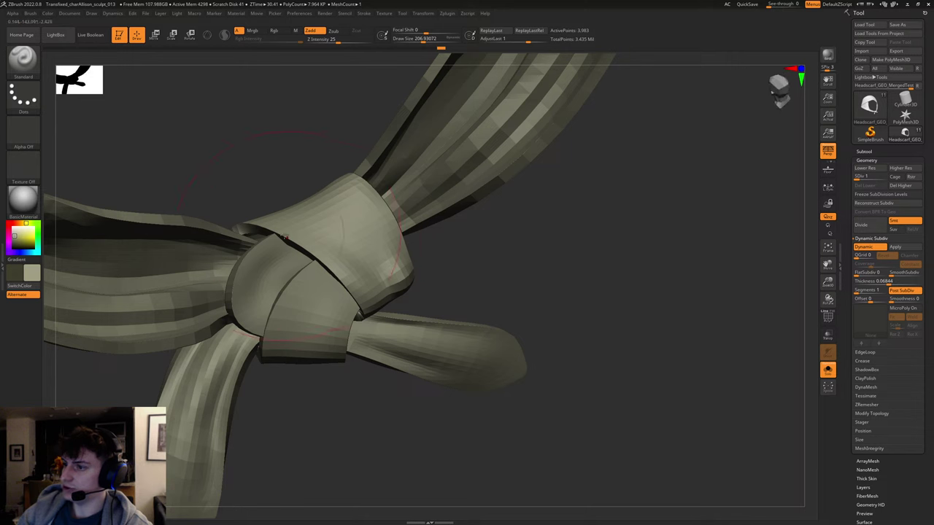
key("s")
left_click_drag(325, 240, 332, 240)
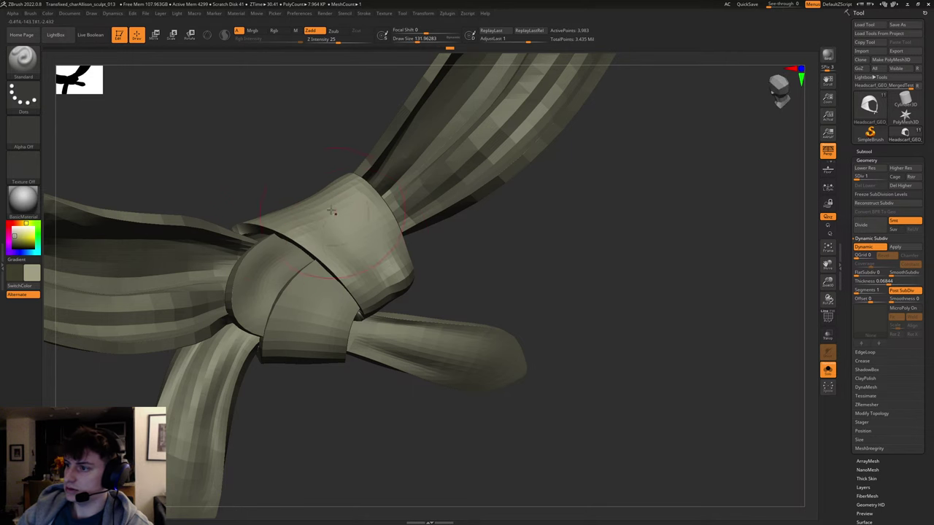
Set the draw size to about 80 and sculpt folds along the short scarf tail below the knot.
mouse_move(465, 257)
left_mouse_down()
mouse_move(567, 271)
mouse_move(415, 333)
mouse_move(513, 321)
mouse_move(416, 365)
left_mouse_up()
left_click_drag(355, 390, 370, 336)
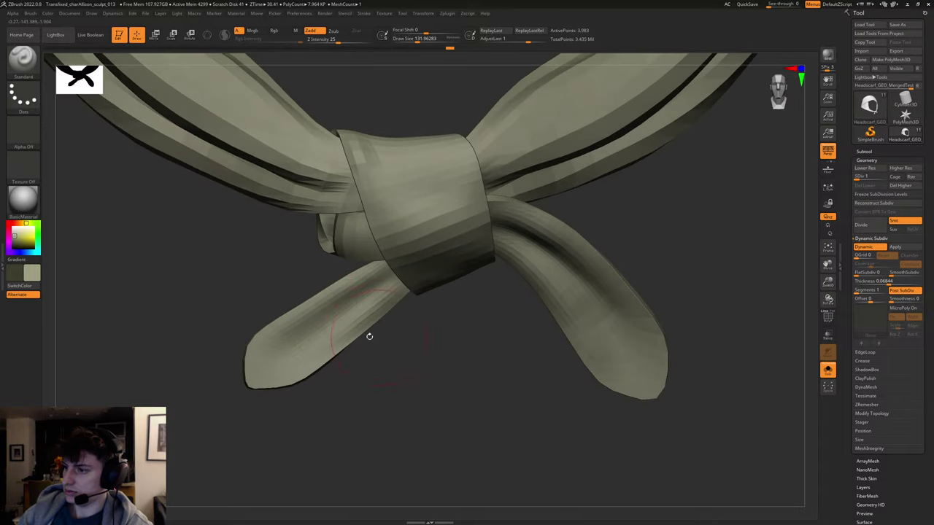
key("s")
left_click(323, 297)
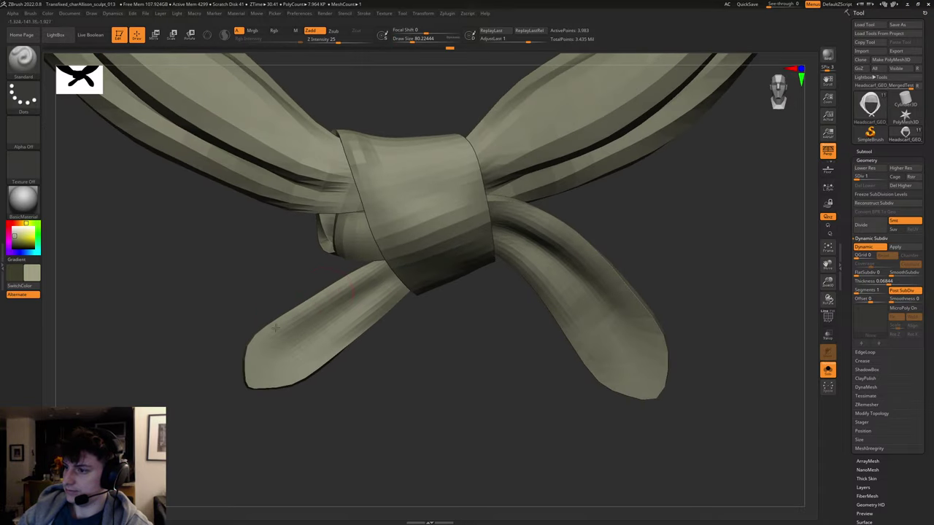
mouse_move(322, 339)
left_mouse_down()
mouse_move(334, 348)
mouse_move(358, 326)
mouse_move(315, 358)
left_mouse_up()
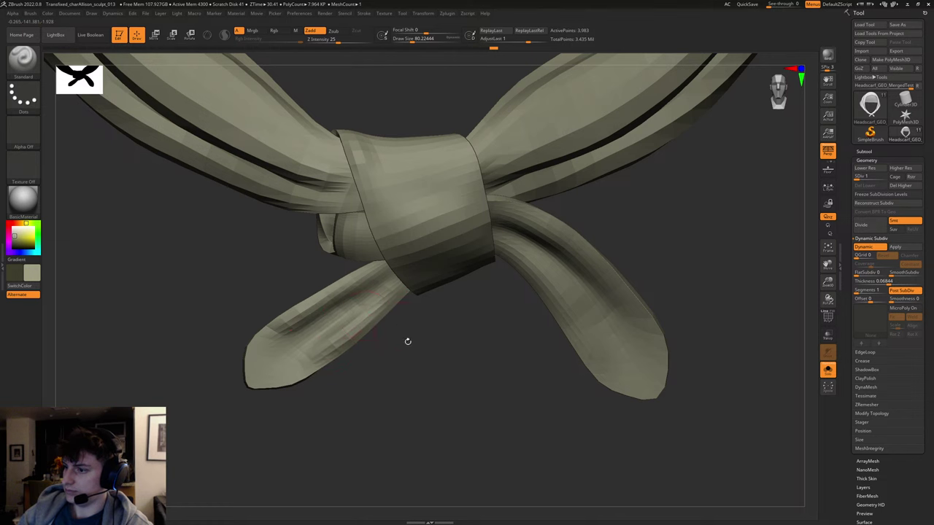
Set the draw size to about 83 and sculpt the short tail's tip and the front of the knot band.
mouse_move(408, 342)
left_mouse_down()
mouse_move(421, 357)
mouse_move(478, 354)
mouse_move(402, 349)
left_mouse_up()
key("s")
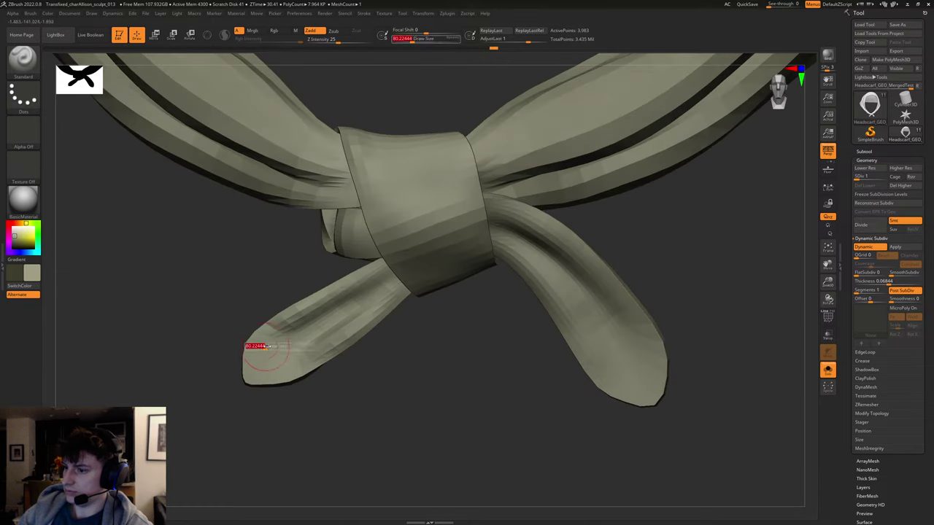
left_click_drag(267, 346, 258, 374)
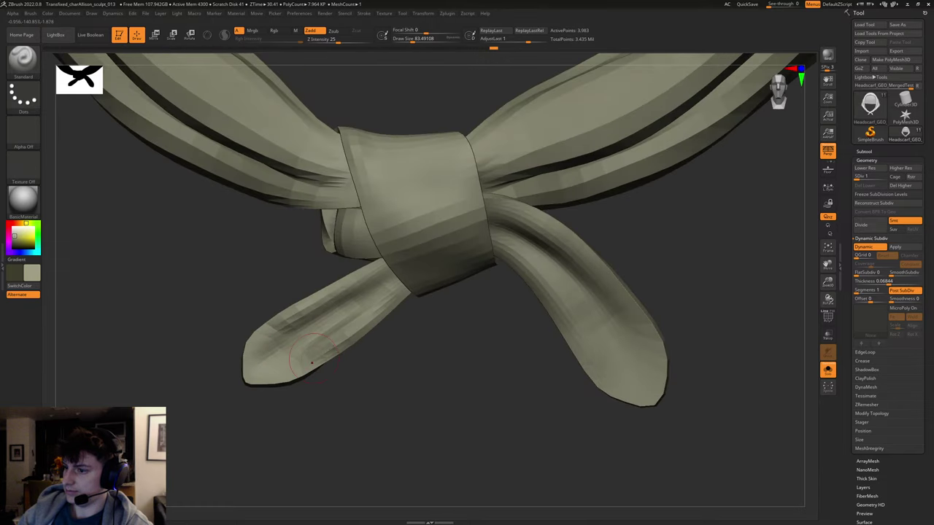
mouse_move(669, 344)
left_mouse_down("alt")
mouse_move(684, 320)
mouse_move(582, 338)
mouse_move(623, 351)
mouse_move(577, 332)
left_mouse_up("alt")
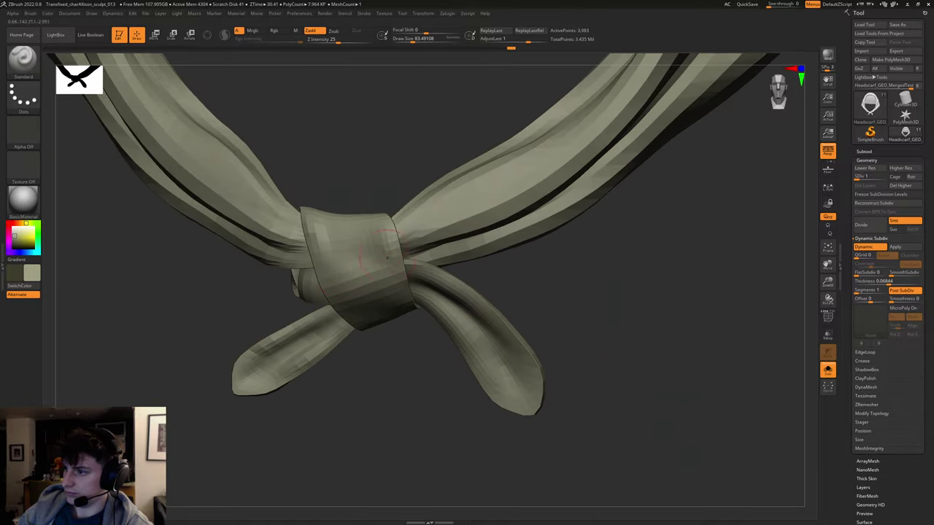
left_click_drag(403, 182, 332, 243)
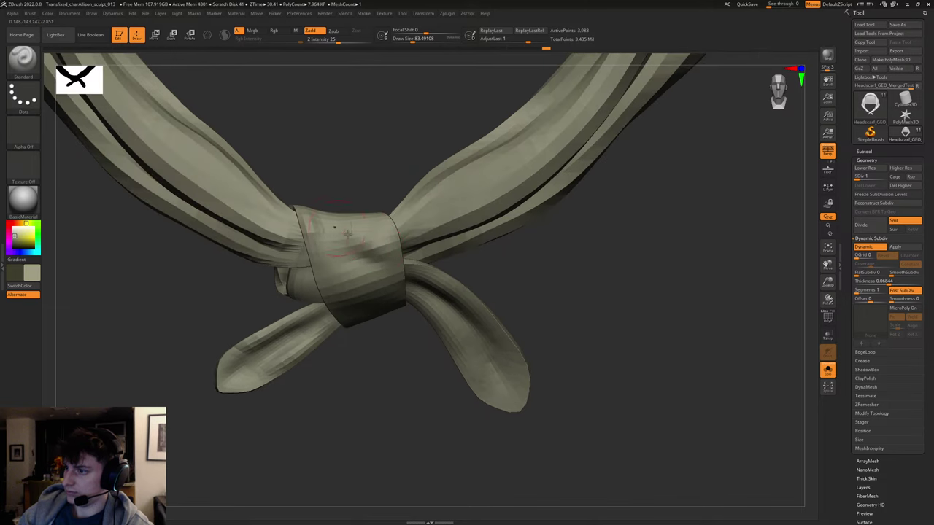
Raise the head scarf to subdivision level 2 and save the project over Transfixed_charAllison_sculpt_013.ZPR.
left_click_drag(634, 296, 563, 347)
right_click_drag(563, 347, 646, 340)
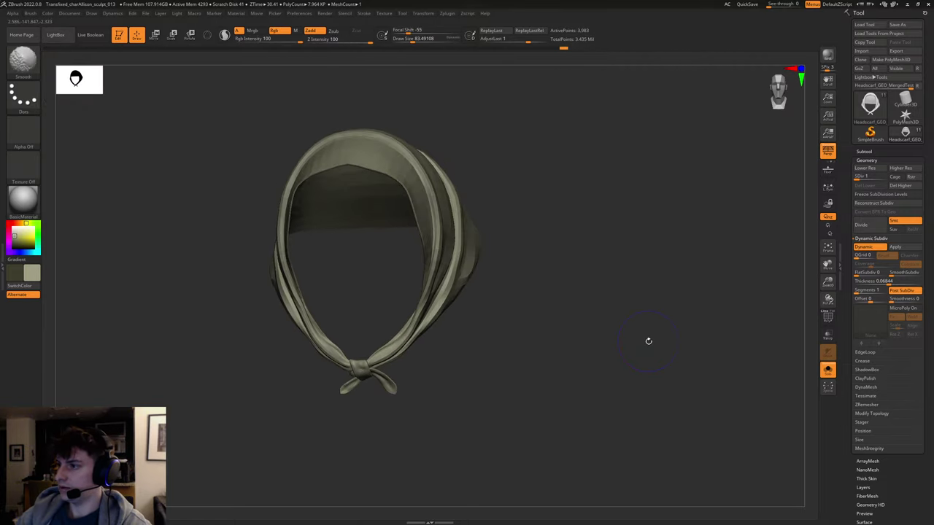
key("d")
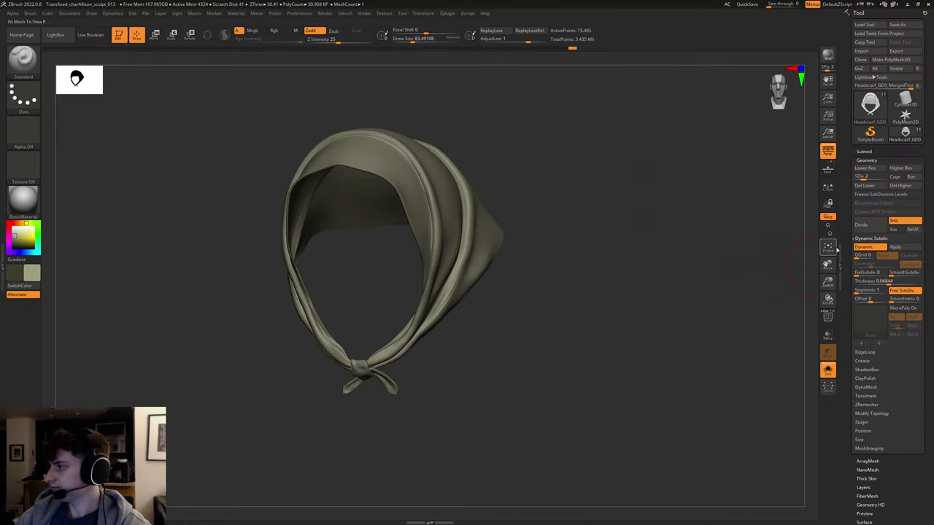
left_click_drag(651, 238, 655, 237)
key("ctrl+s")
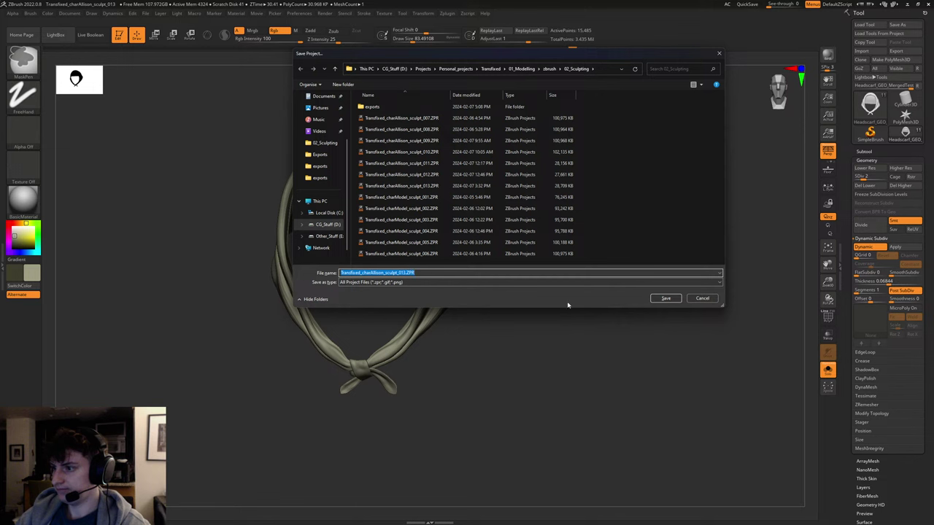
left_click(665, 299)
left_click(485, 257)
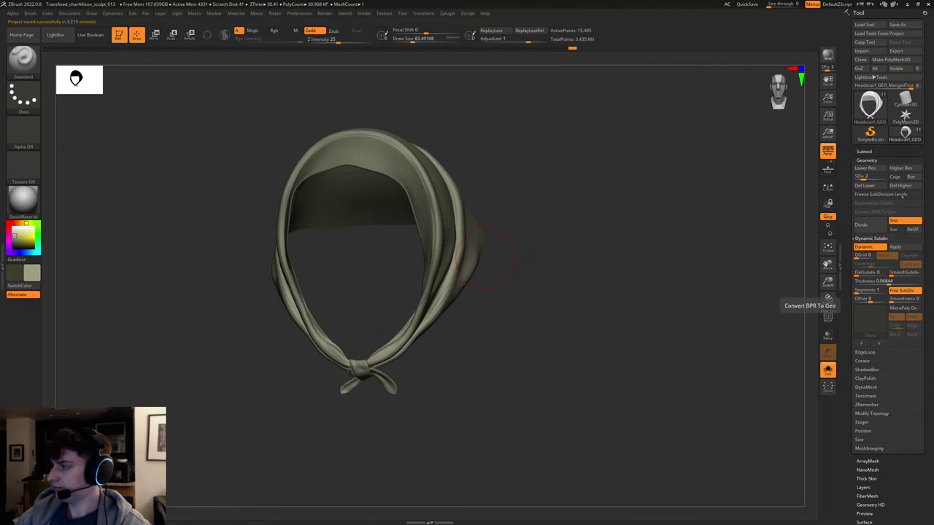
Delete the scarf's lower subdivision level, apply its dynamic thickness as real geometry, and check the resulting wireframe.
left_click(875, 186)
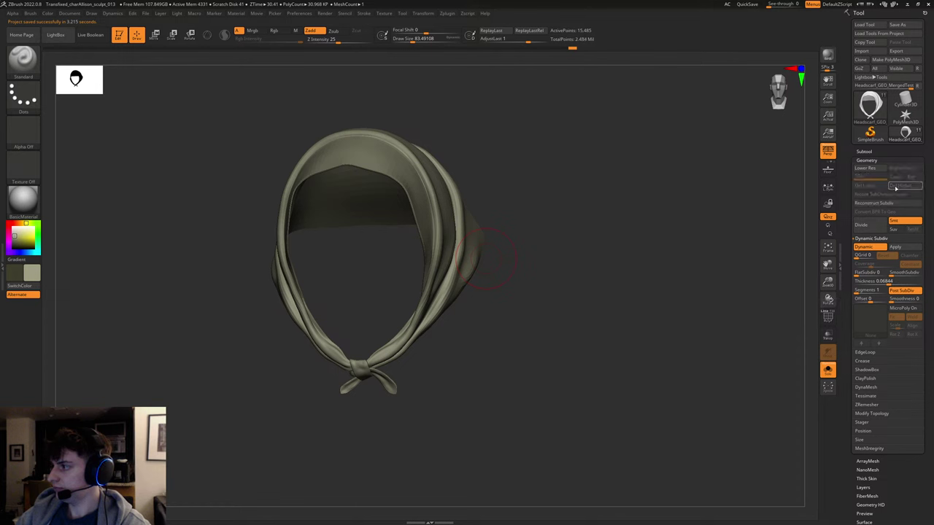
left_click(902, 249)
left_click_drag(730, 250, 669, 253)
key("shift+f")
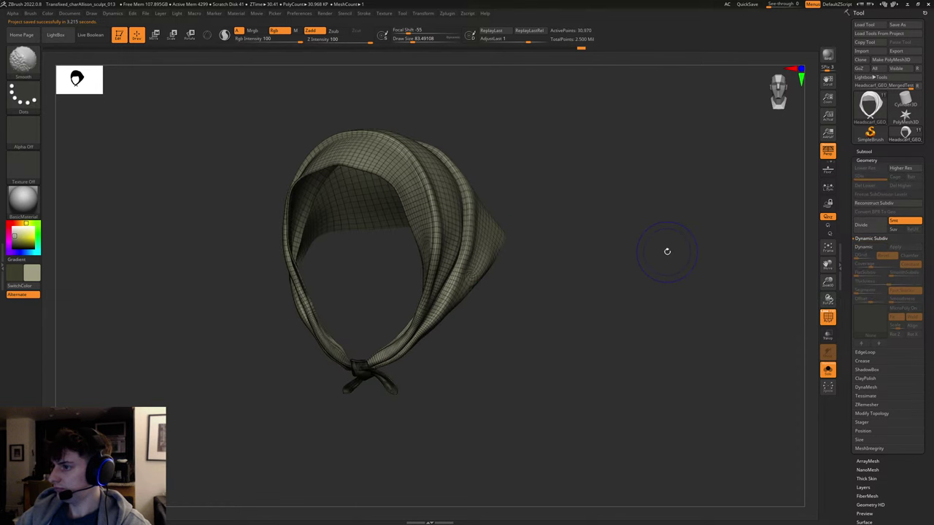
key("shift+f")
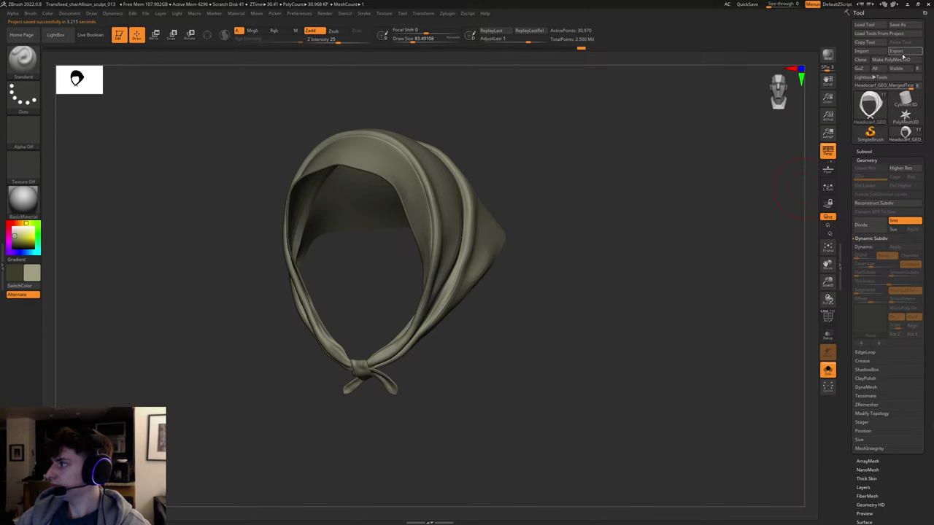
Start exporting the scarf mesh as OBJ and browse to the zbrush/02_Sculpting/exports folder.
left_click(900, 52)
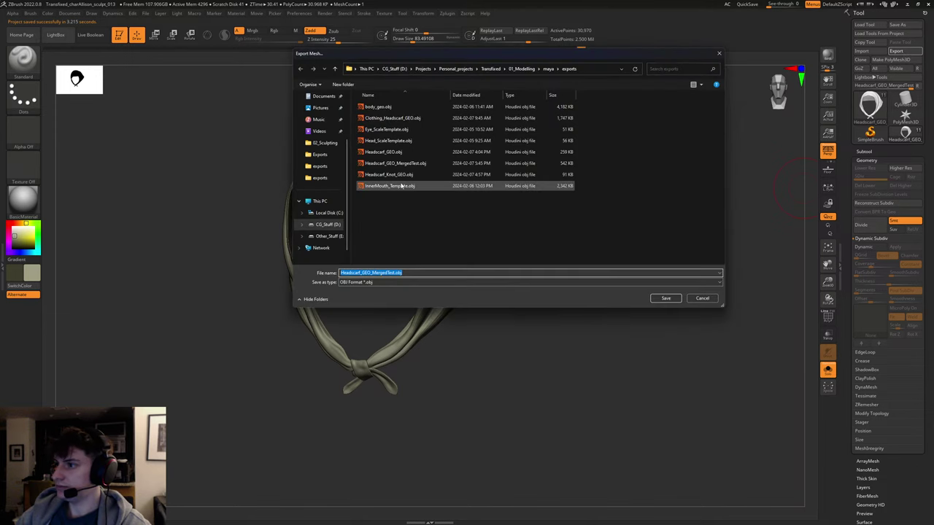
left_click(394, 151)
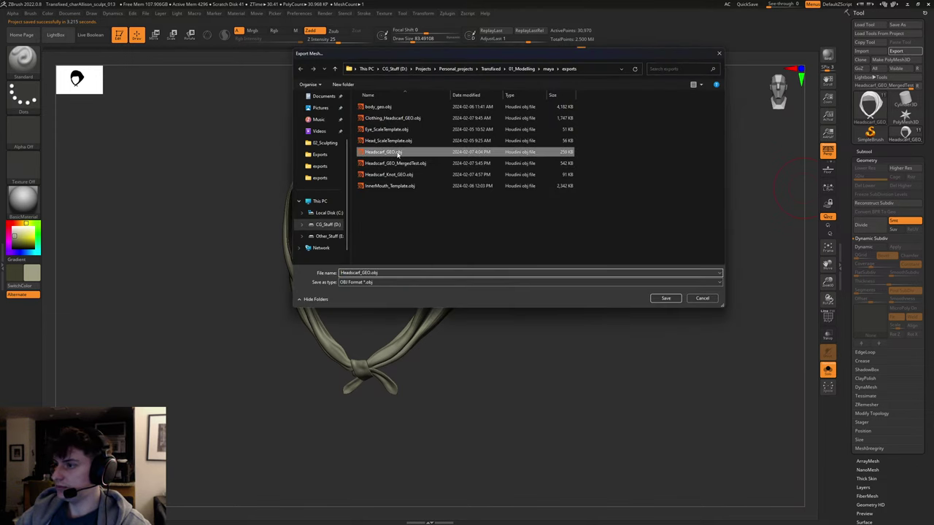
left_click(521, 69)
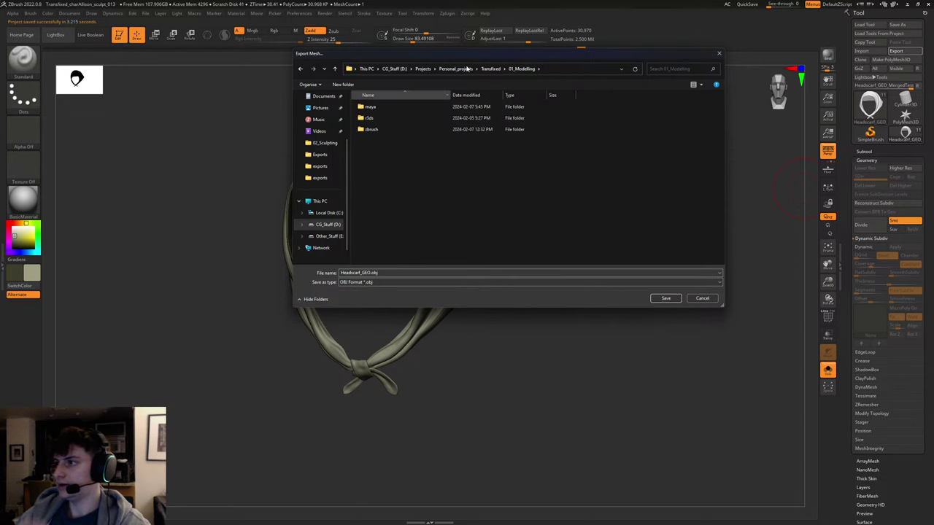
double_click(370, 129)
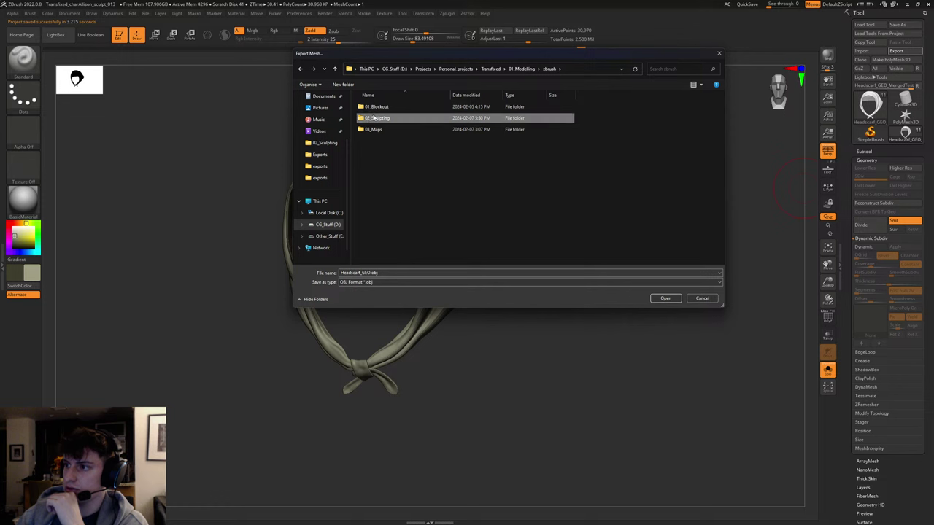
double_click(374, 117)
double_click(372, 106)
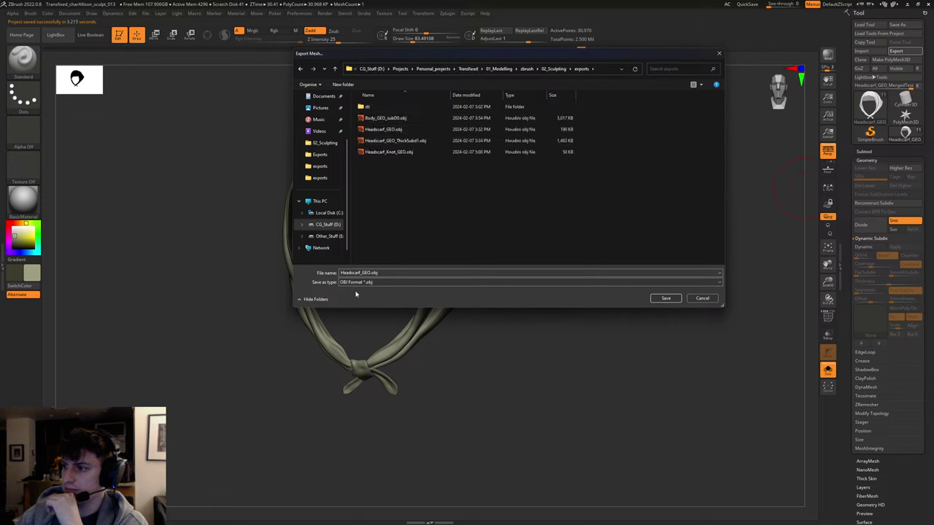
Name the export file Headscarf_GEO_MergedTest.obj and save it.
double_click(368, 272)
left_click(377, 273)
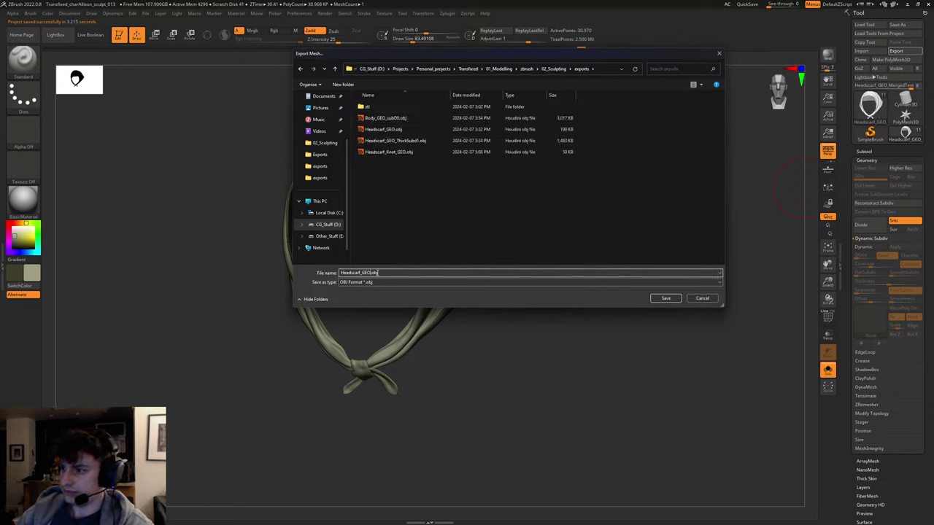
key("Left")
key("Left")
key("Left")
key("Left")
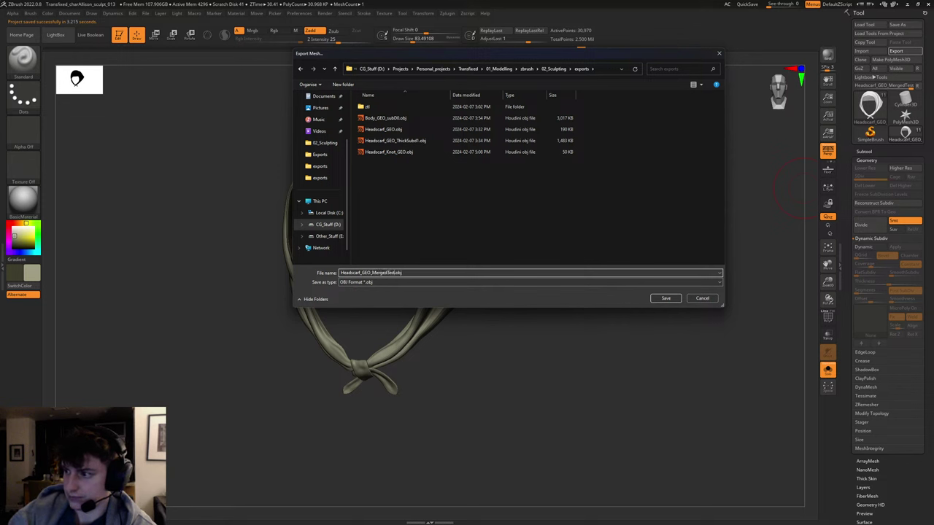
key("Return")
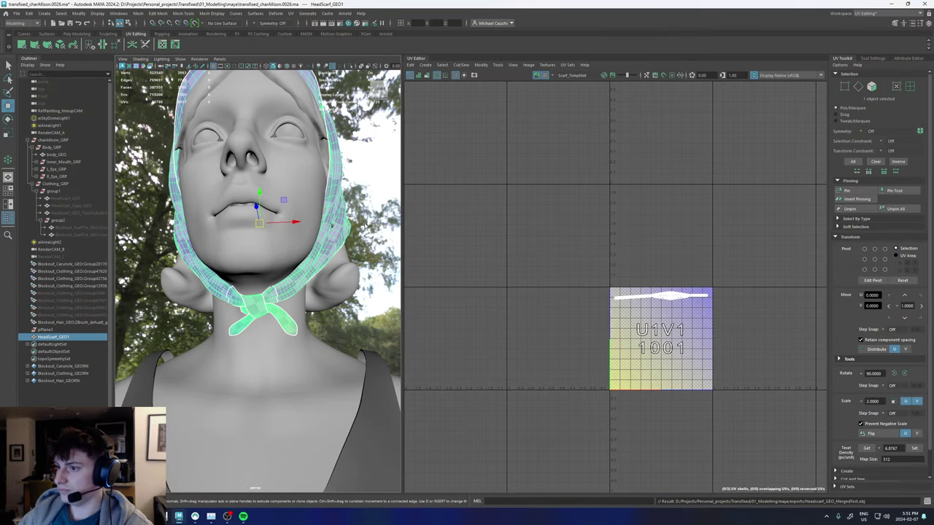
Switch to Maya and hide the existing HeadScarf_GEO1 mesh on the character's head.
left_click_drag(376, 186, 328, 228, "alt")
middle_click_drag(300, 202, 307, 230, "alt")
left_click_drag(306, 231, 309, 243, "alt")
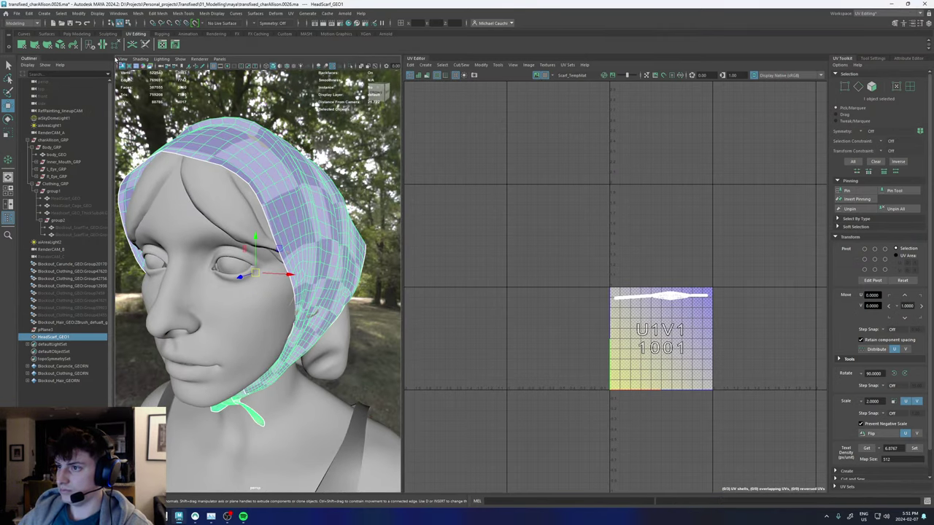
key("h")
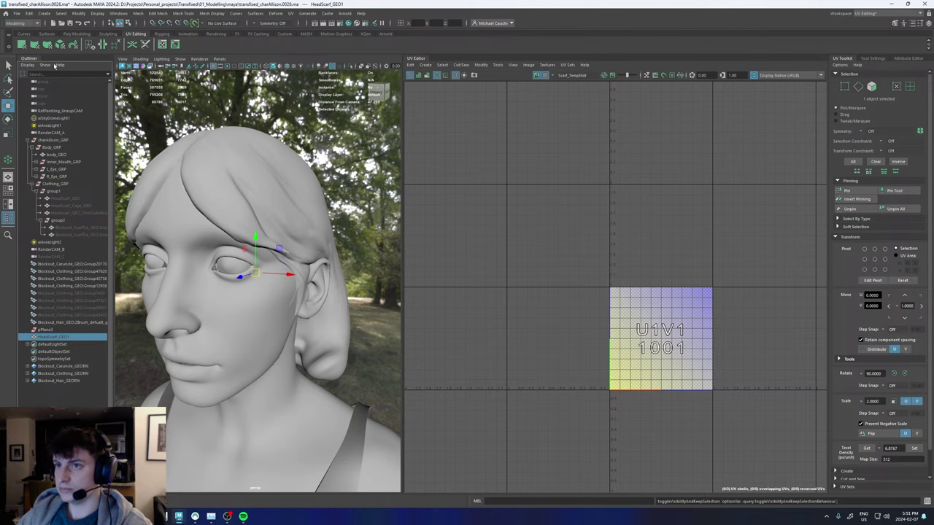
Import Headscarf_GEO_MergedTest.obj from the ZBrush exports folder and select the scarf on the head.
left_click(16, 13)
left_click(30, 96)
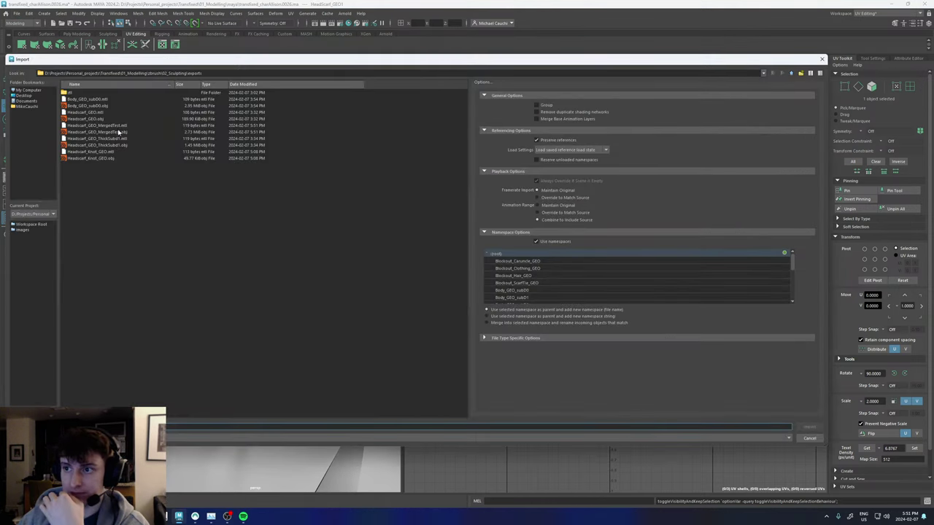
double_click(119, 132)
left_click(290, 187)
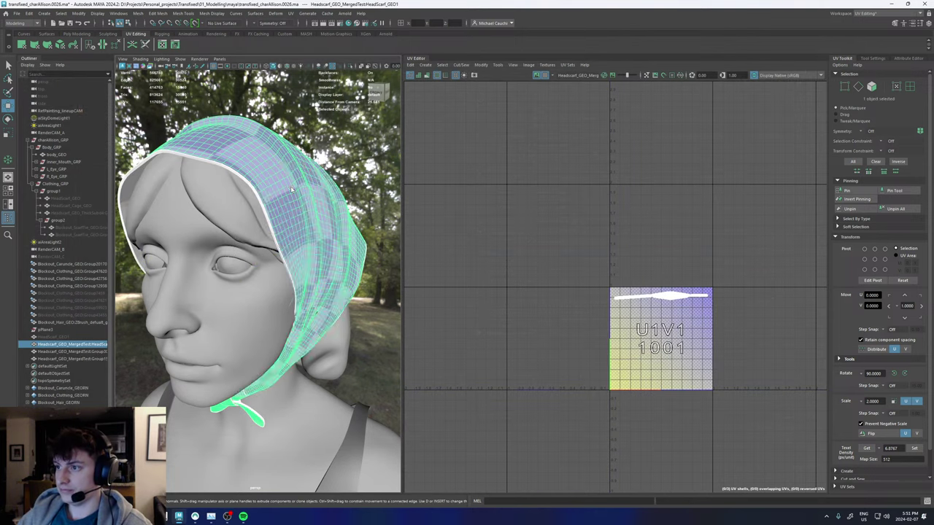
right_click_drag(291, 187, 377, 434)
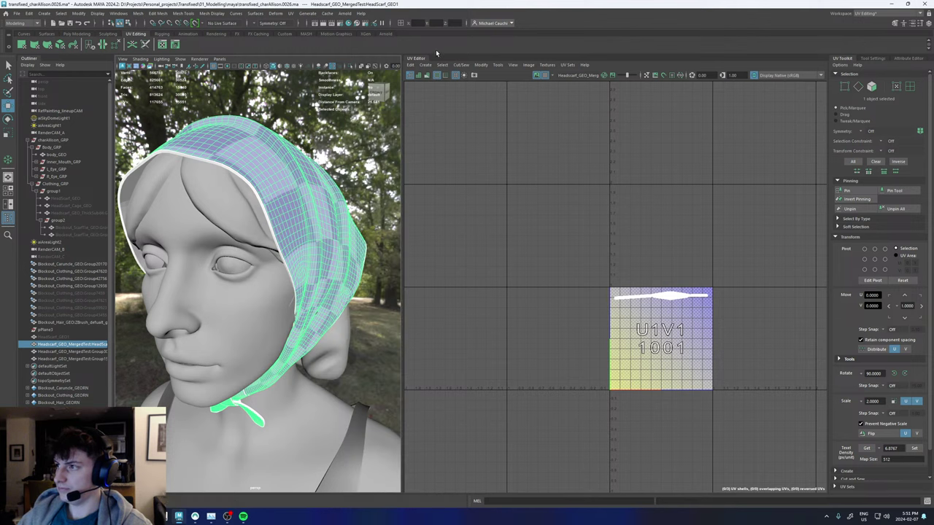
Change the workspace to General and inspect the imported scarf on the character's head.
left_click(885, 13)
left_click(879, 21)
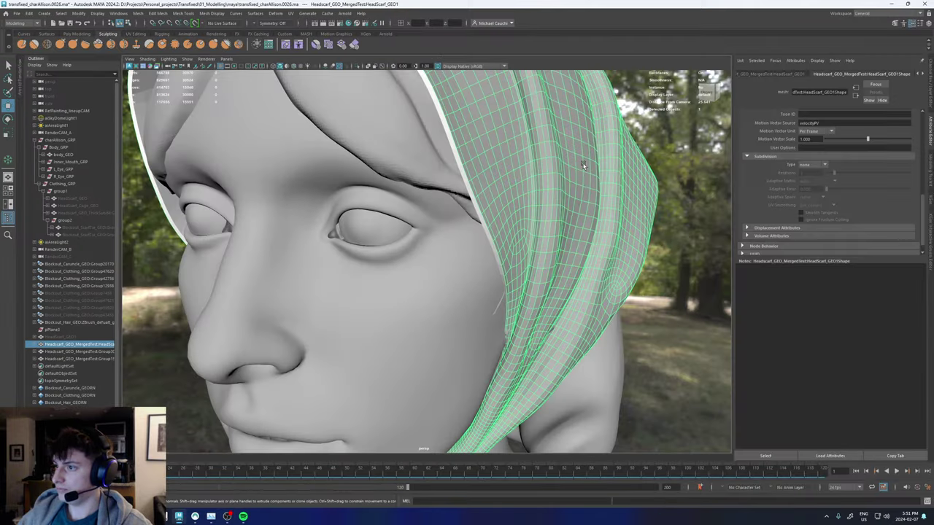
scroll(589, 226, "down", 5)
left_click(547, 246)
left_click_drag(548, 248, 513, 253, "alt")
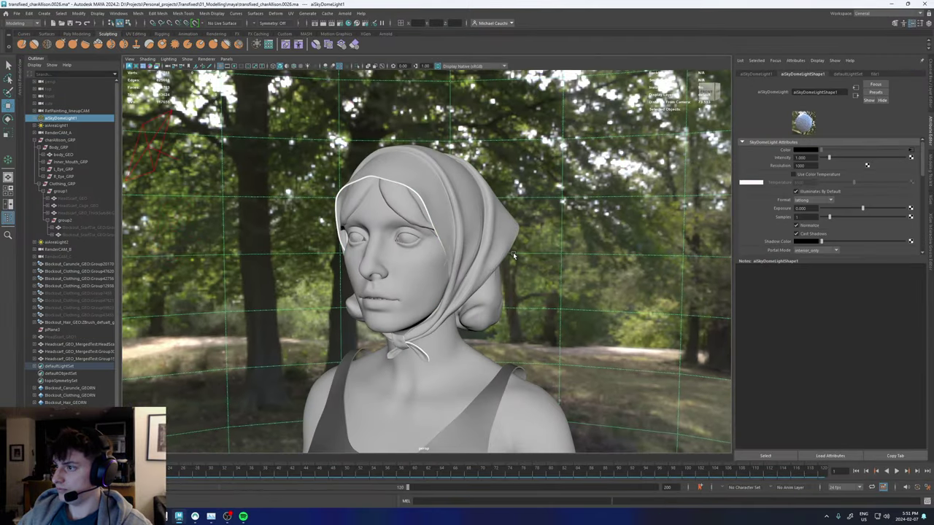
left_click(411, 162)
left_click(551, 238)
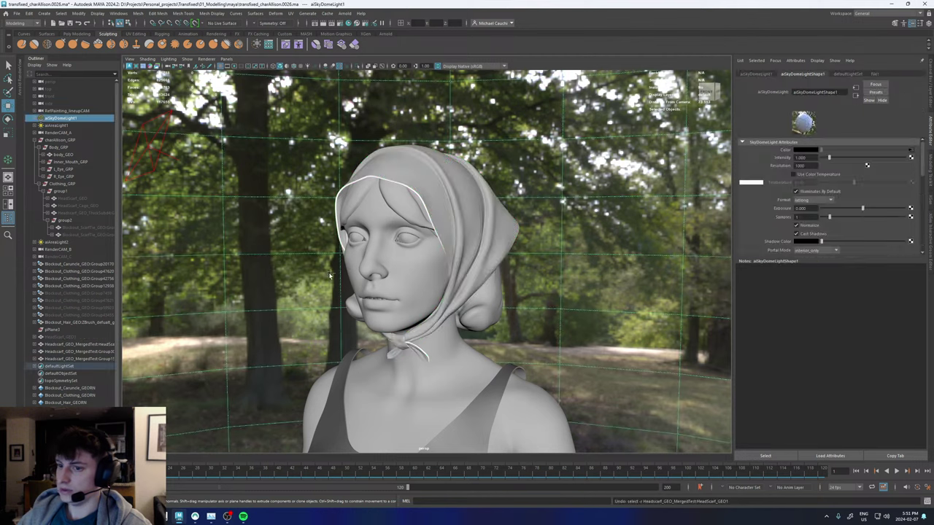
Delete the three imported Headscarf_GEO_MergedTest objects from the scene.
left_click(89, 345)
left_click(84, 359, "shift")
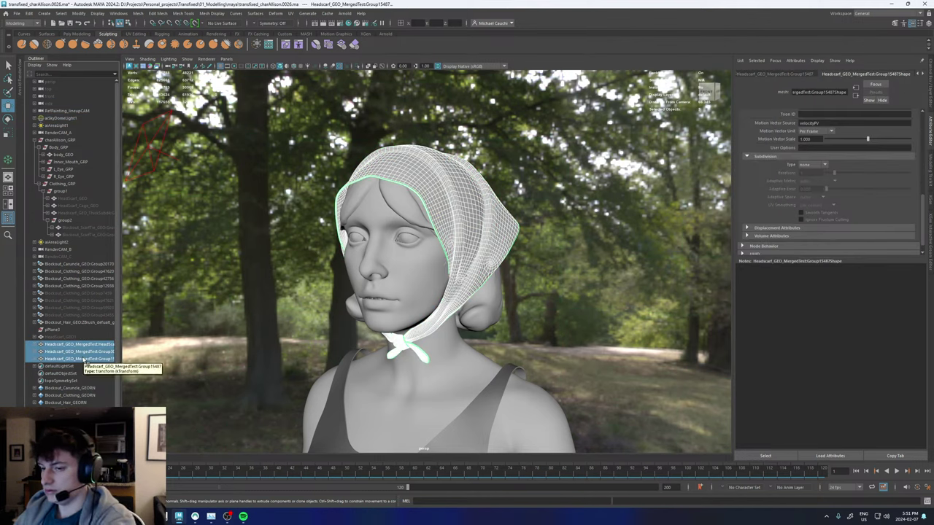
key("Delete")
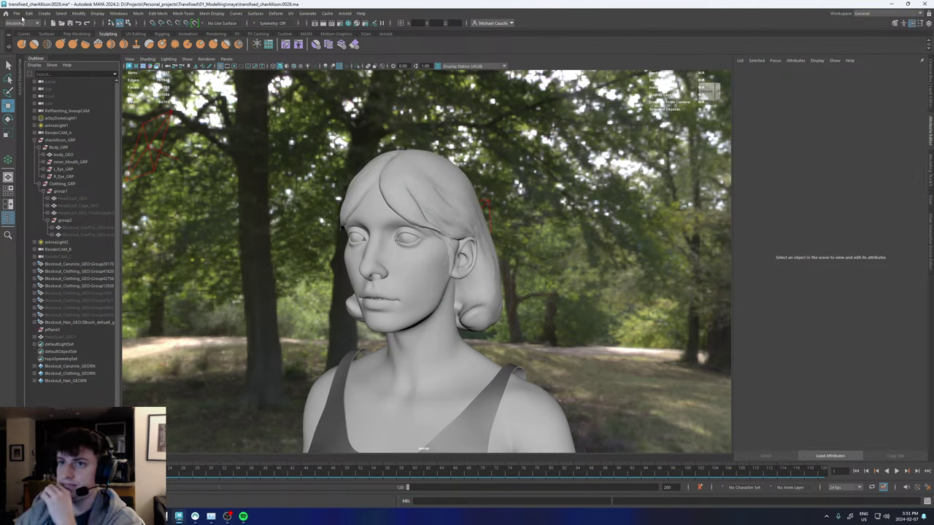
Configure the import options with the OBJ file type and bring incoming geometry in as a single object.
left_click(17, 14)
left_click(106, 96)
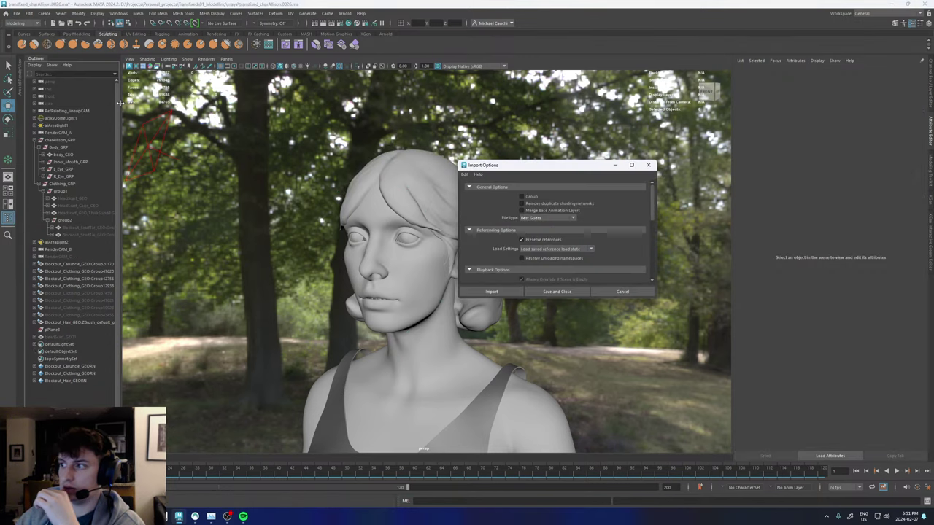
left_click(532, 218)
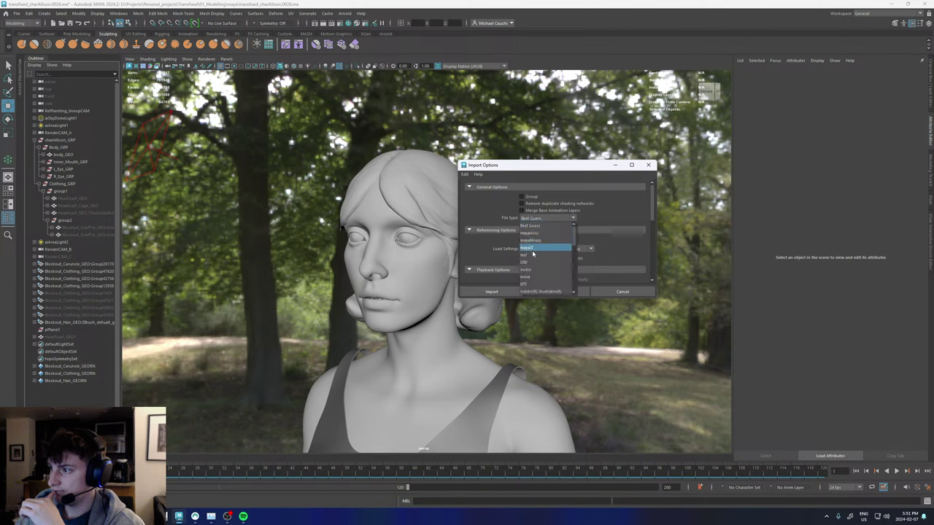
scroll(544, 272, "down", 5)
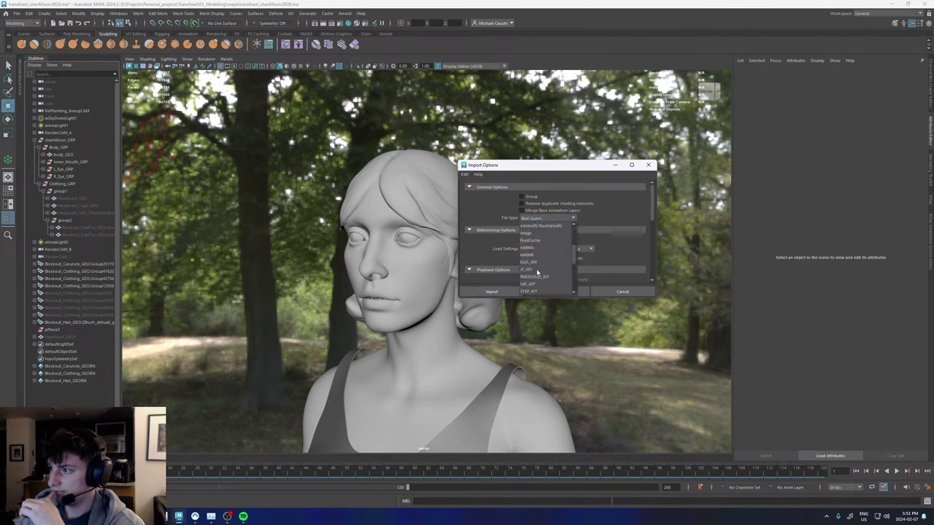
scroll(546, 273, "up", 6)
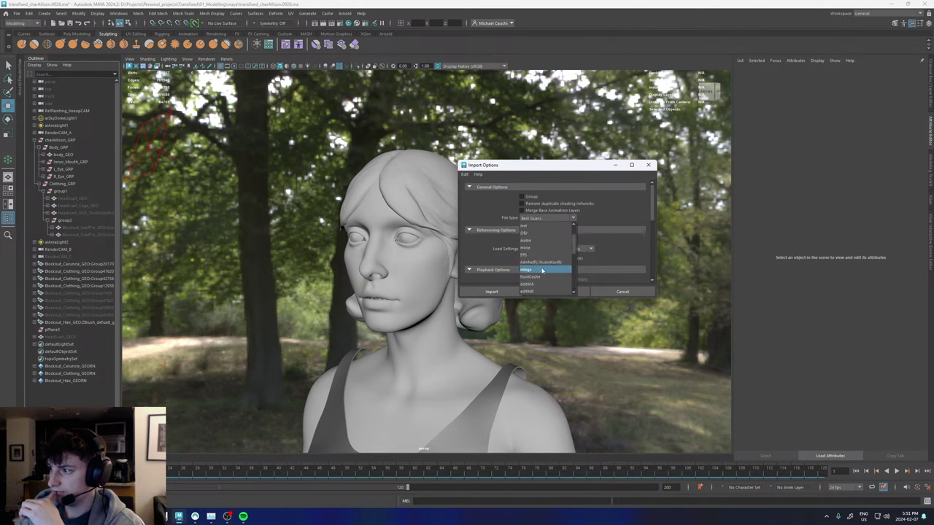
left_click(487, 204)
left_click(534, 219)
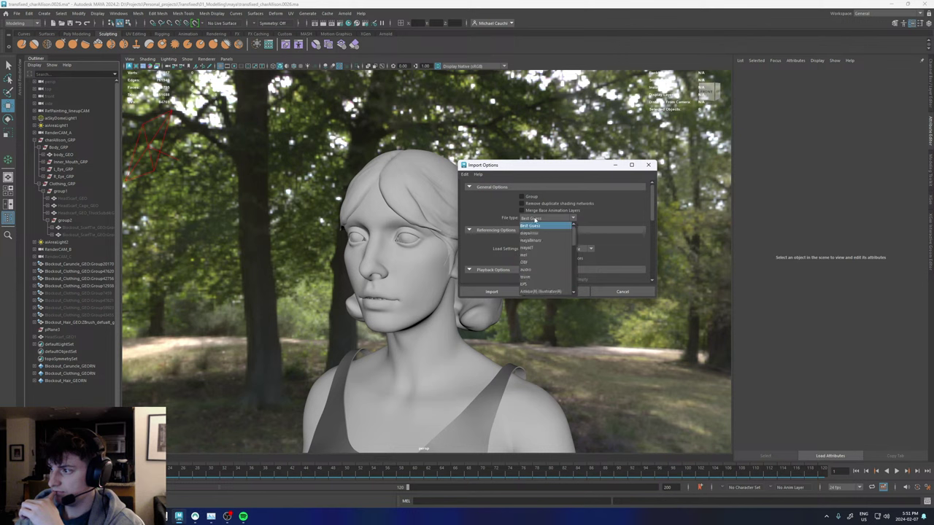
left_click(529, 263)
scroll(510, 253, "down", 3)
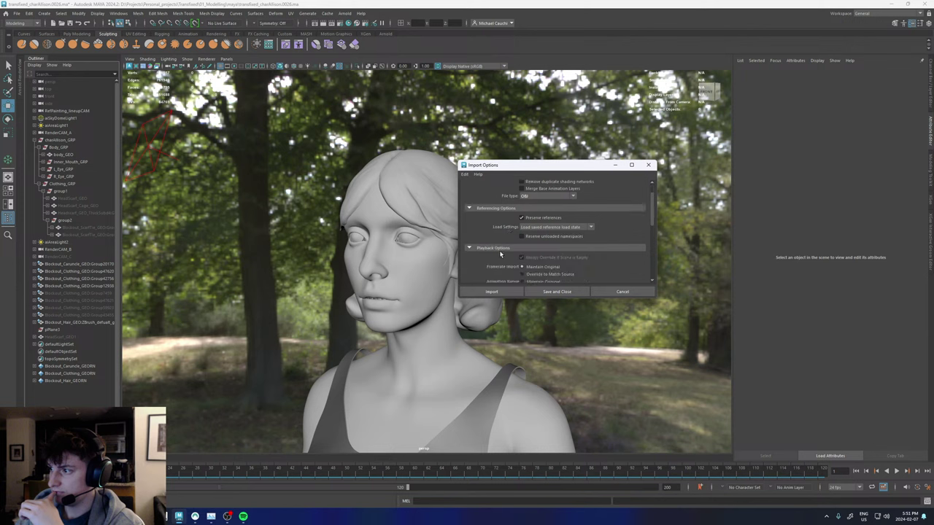
scroll(507, 252, "down", 4)
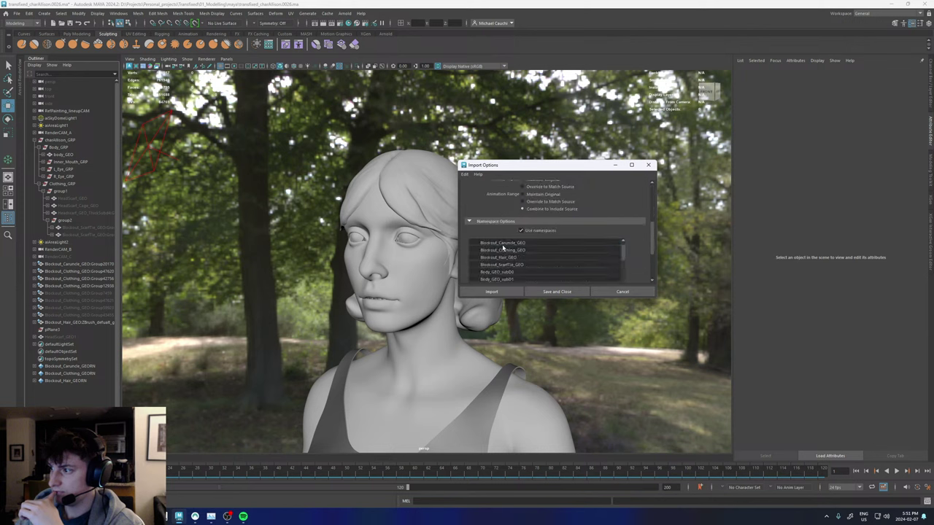
scroll(646, 241, "down", 3)
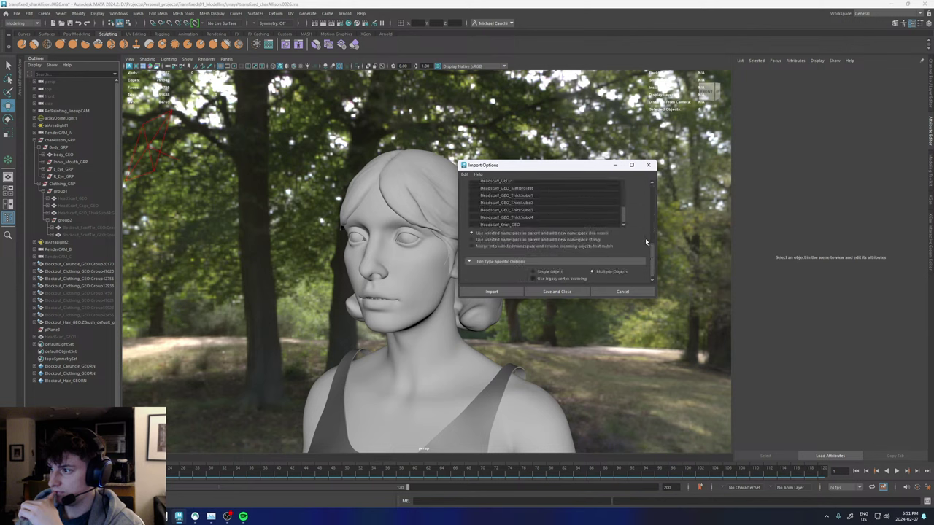
scroll(646, 241, "down", 1)
left_click(549, 267)
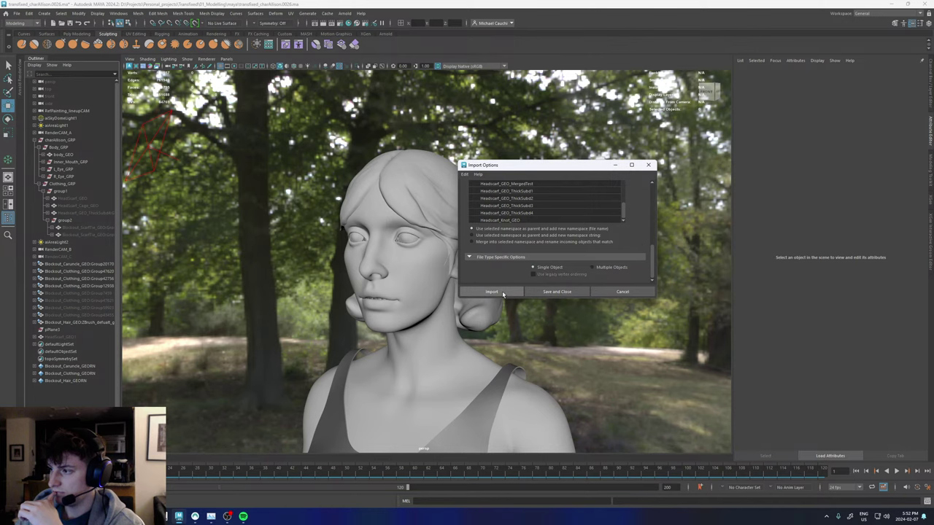
Import Headscarf_GEO_MergedTest.obj from the exports folder inside zbrush\02_Sculpting.
left_click(504, 294)
double_click(77, 106)
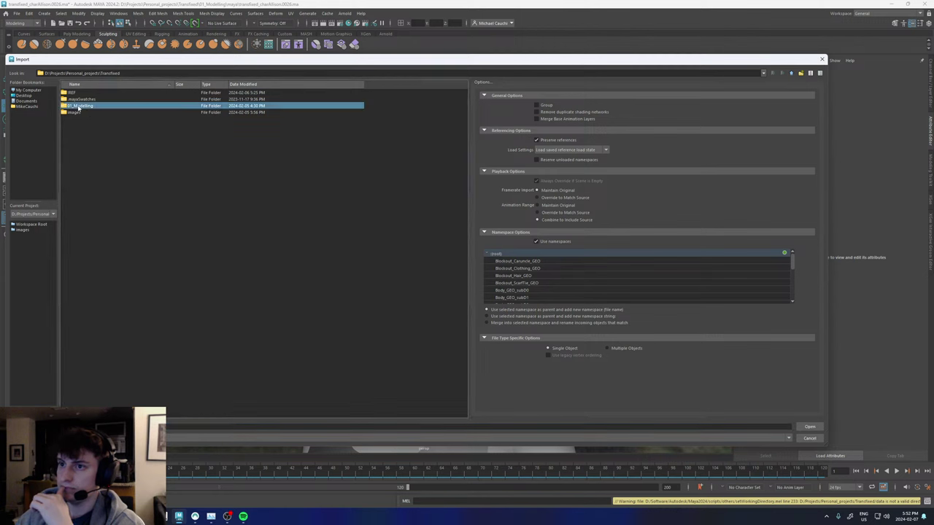
double_click(77, 106)
left_click(77, 107)
double_click(78, 107)
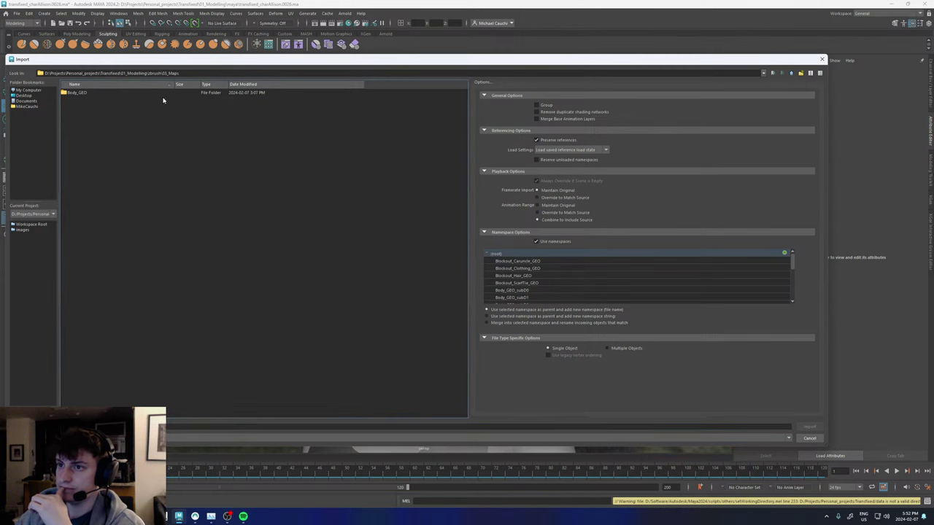
left_click(793, 73)
double_click(79, 99)
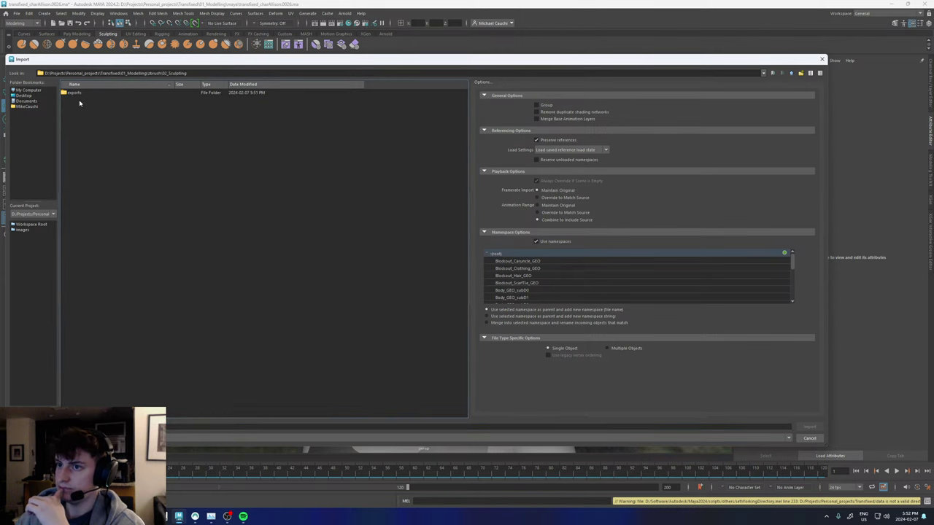
double_click(78, 93)
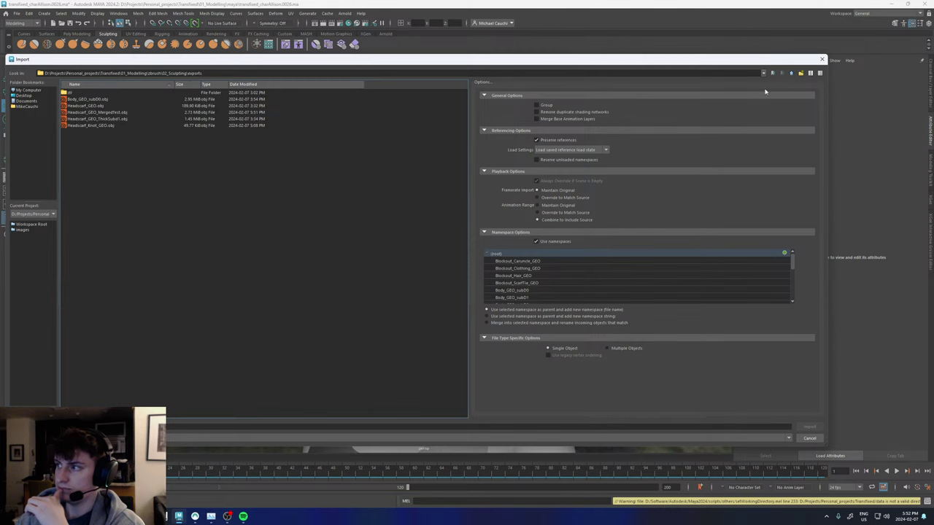
double_click(109, 112)
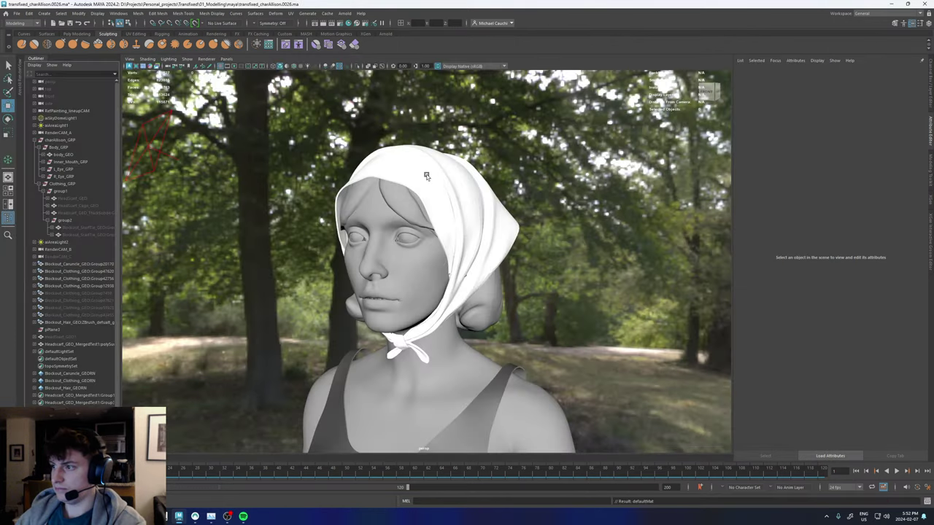
Select the newly imported head scarf mesh on the character's head.
left_click(426, 175)
right_click_drag(427, 175, 503, 436)
right_click_drag(397, 208, 480, 177, "alt")
double_click(479, 174)
middle_click_drag(480, 176, 496, 177, "ctrl")
key("ctrl+z")
right_click_drag(557, 221, 479, 141, "alt")
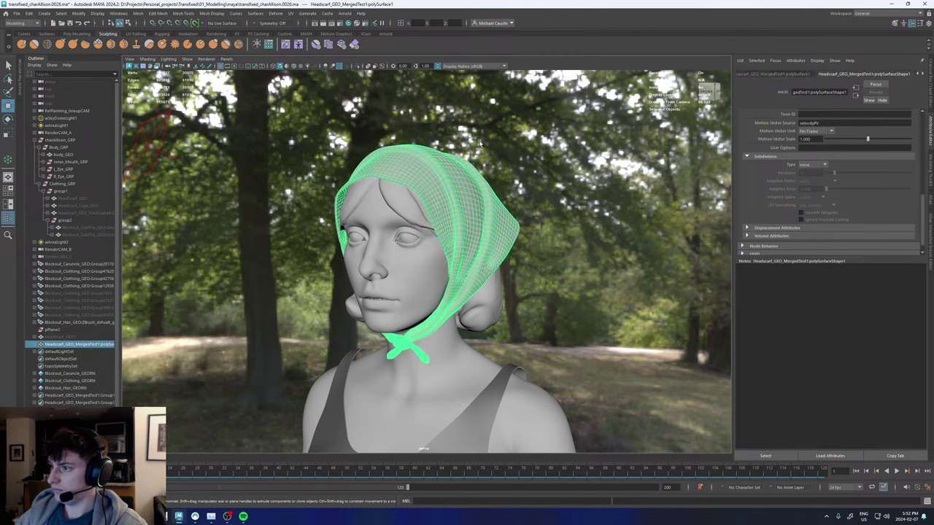
Compare the scarf with the reference painting through RefPainting_lineupCAM, then return to the full perspective view.
key("space")
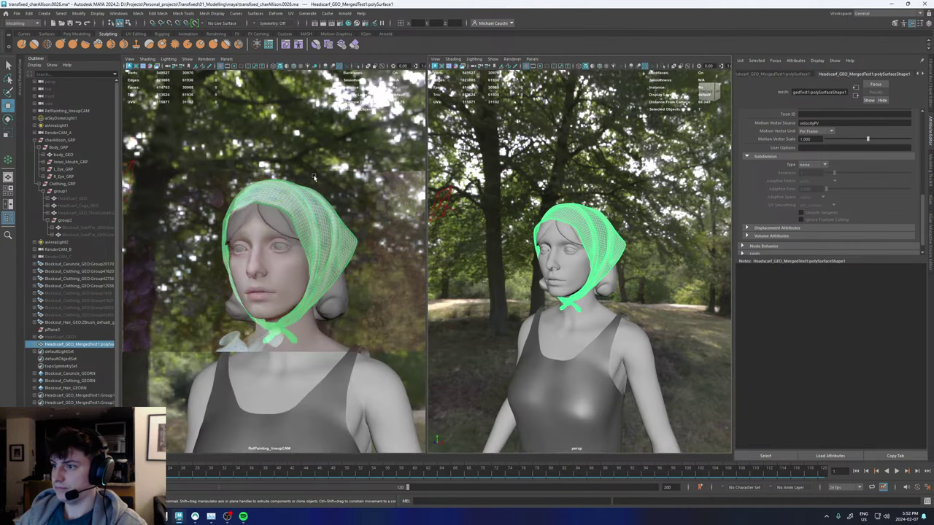
key("space")
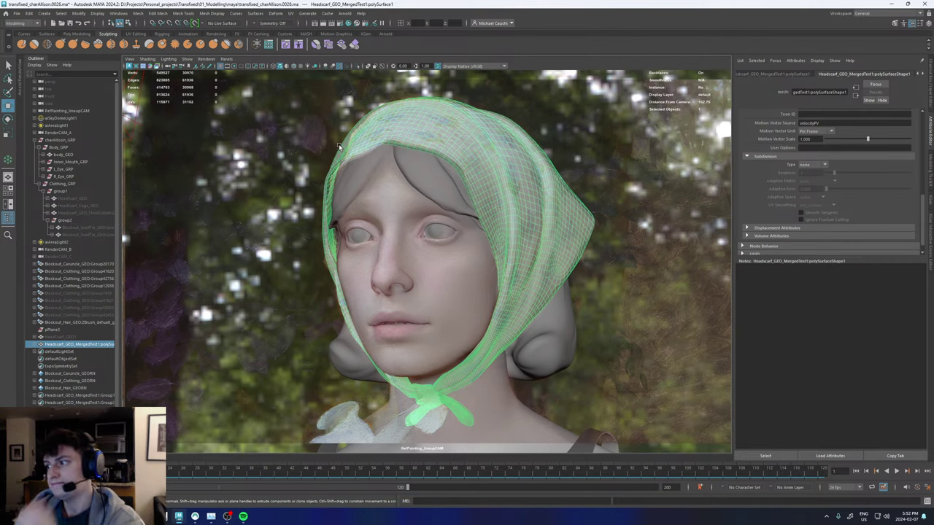
key("space")
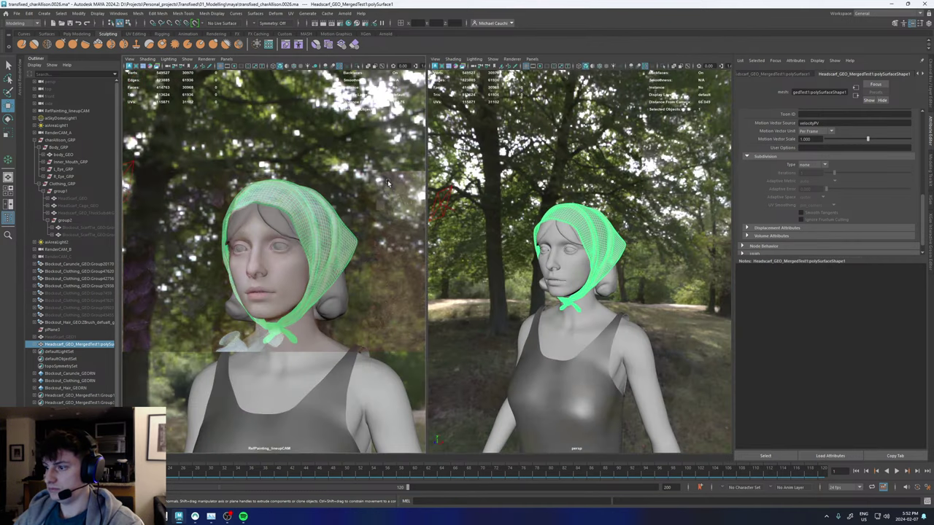
key("space")
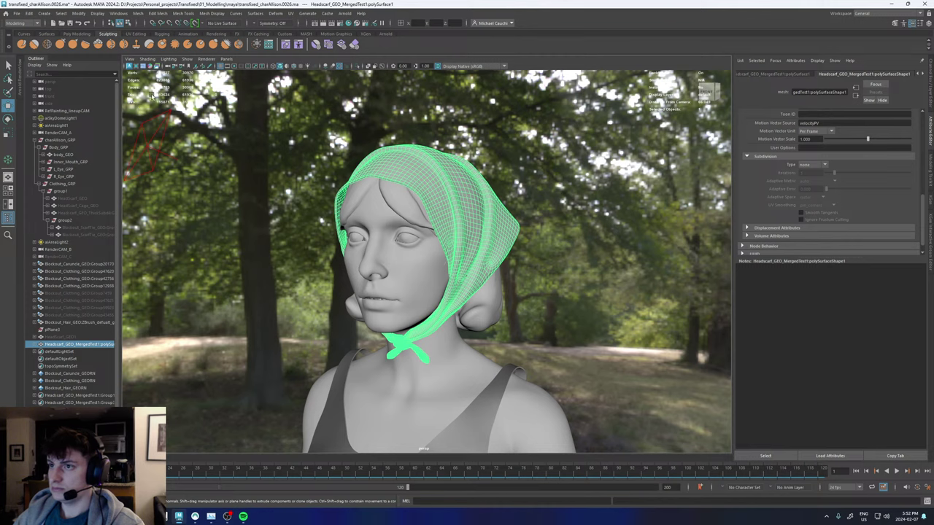
Bring up the Arnold RenderView, test-render the perspective view, and render the character through RenderCAM_A.
right_click_drag(289, 158, 80, 115, "alt")
left_click(20, 76)
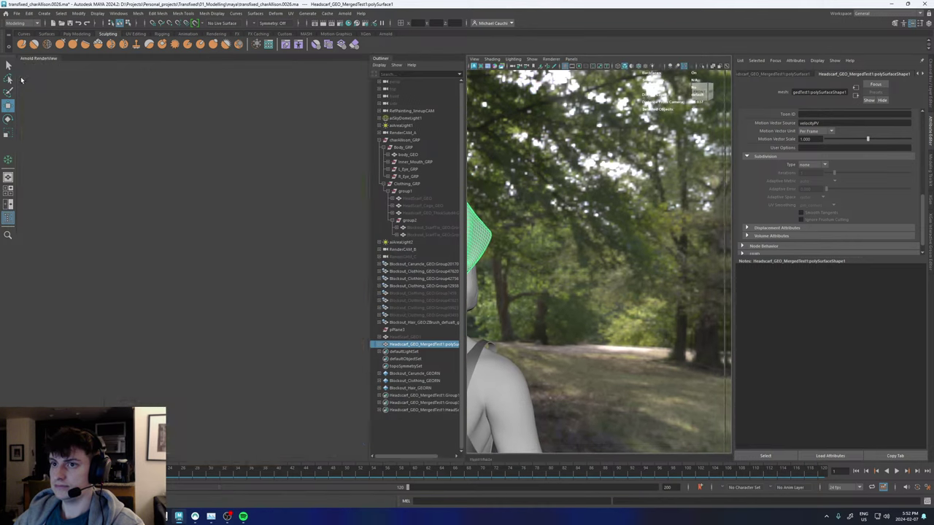
left_click(332, 75)
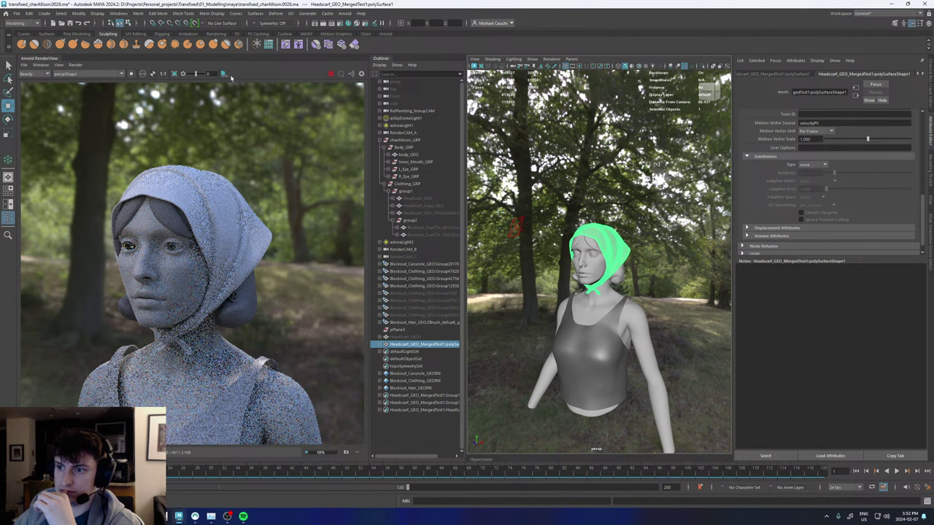
left_click(331, 76)
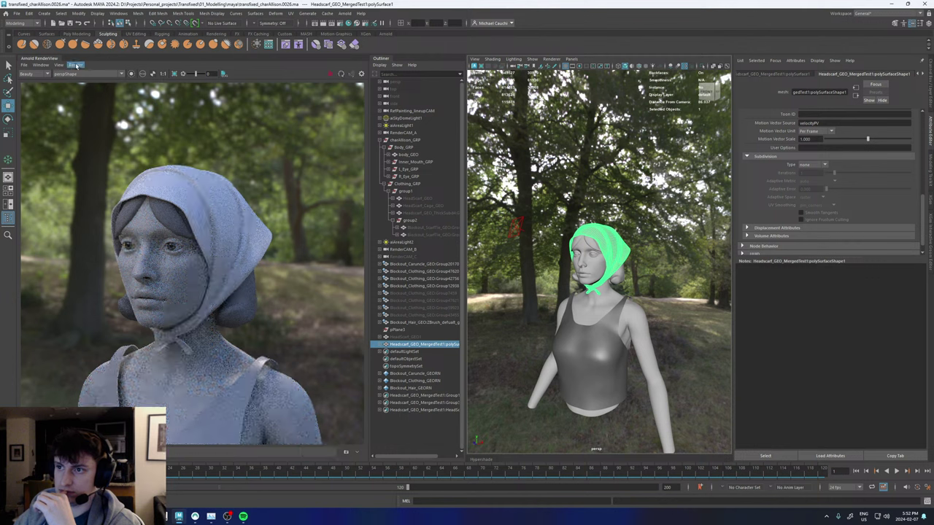
left_click(80, 73)
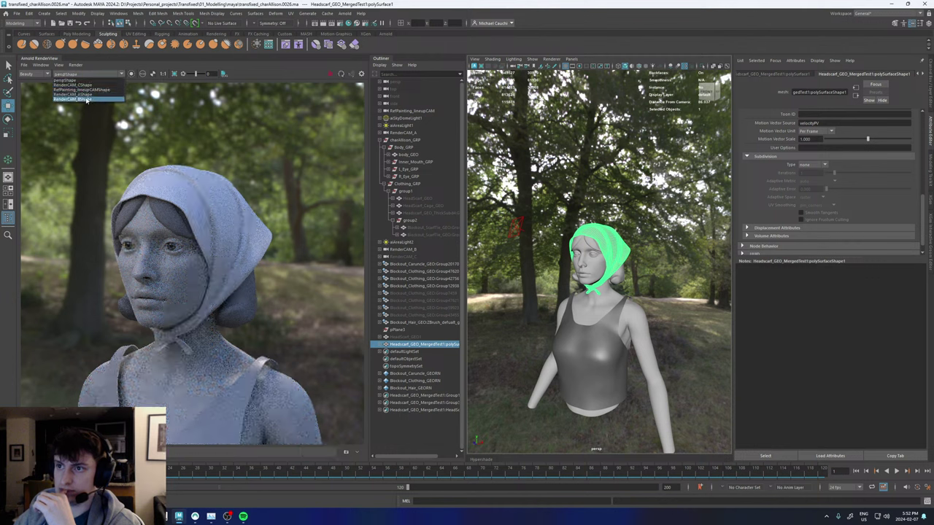
left_click(83, 96)
left_click(331, 75)
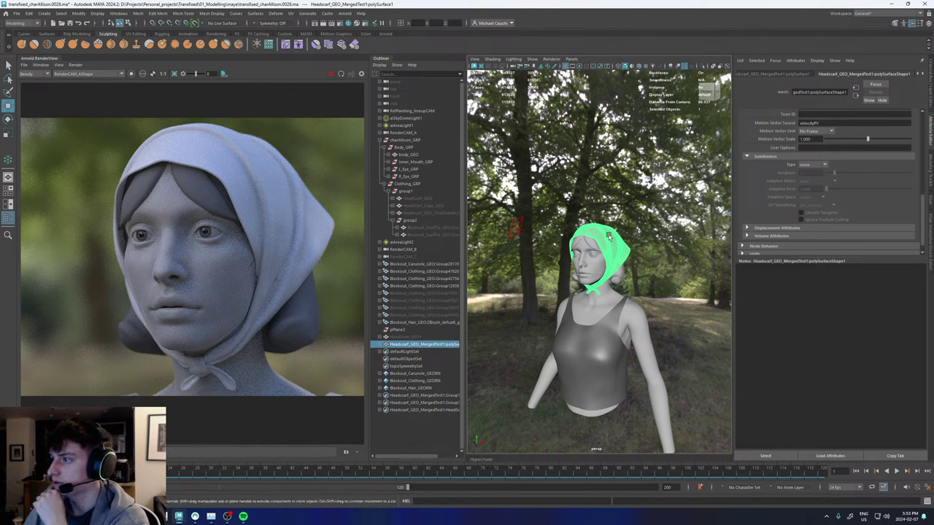
Set the imported scarf's Arnold subdivision type to catclark.
scroll(810, 131, "up", 4)
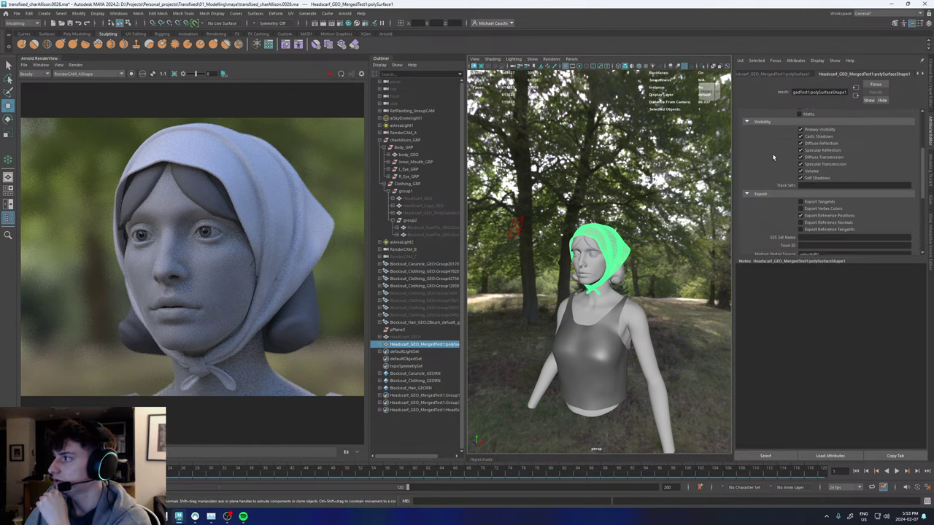
scroll(767, 198, "down", 3)
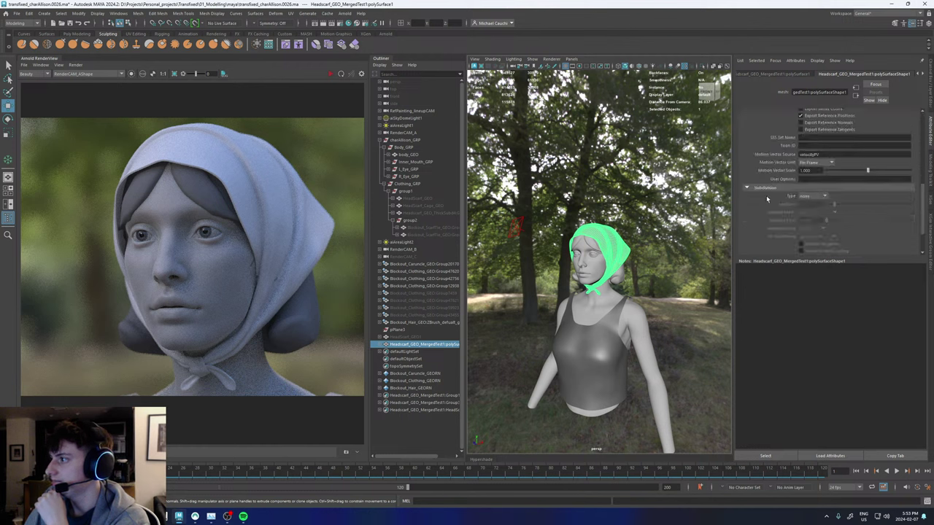
left_click(810, 198)
left_click(810, 210)
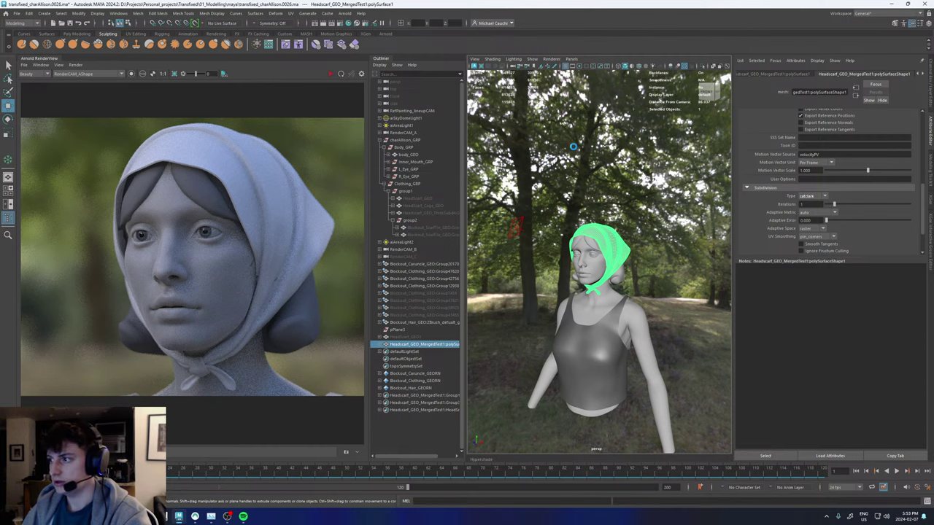
Save an incremental version of the scene and restart the Arnold render from RenderCAM_A.
key("ctrl+alt+s")
left_click(331, 75)
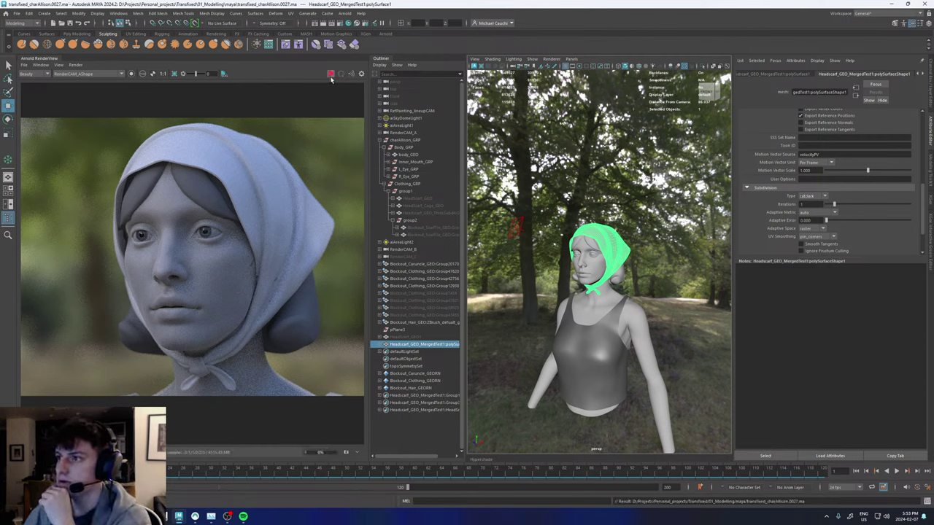